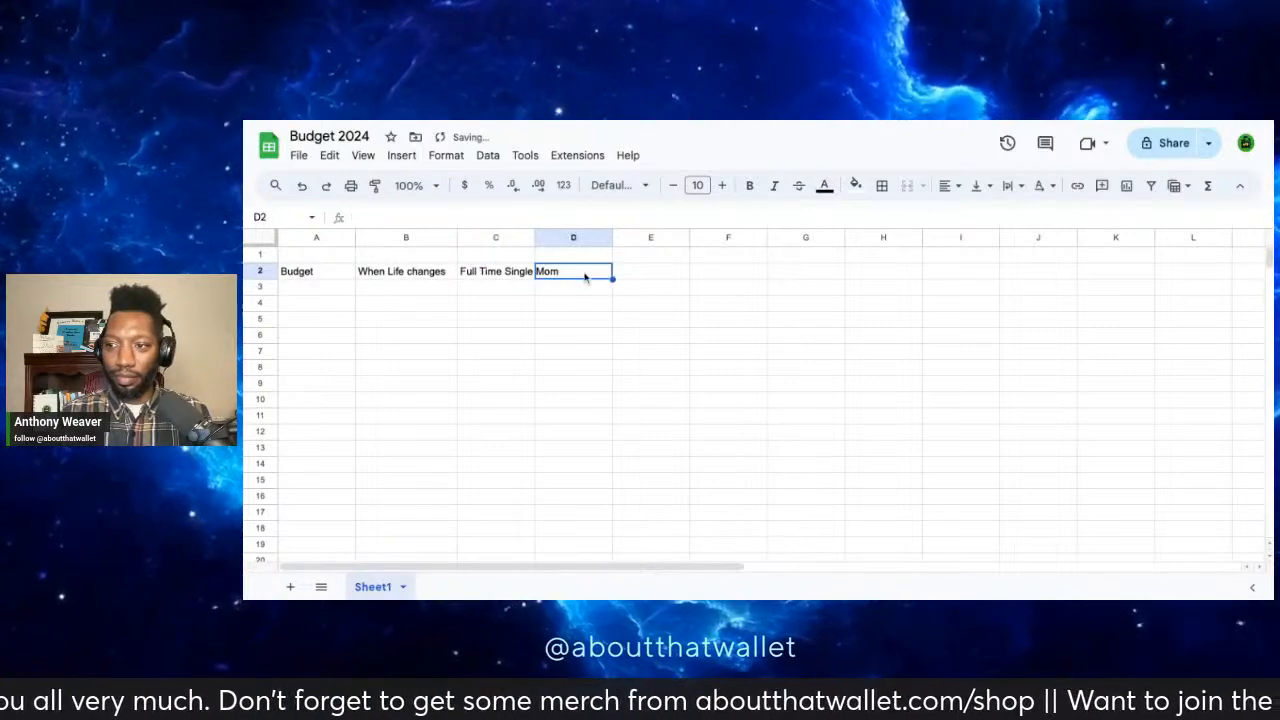
Step: Enter "Travel to see children" in cell E2
left_click(644, 271)
type("Trave")
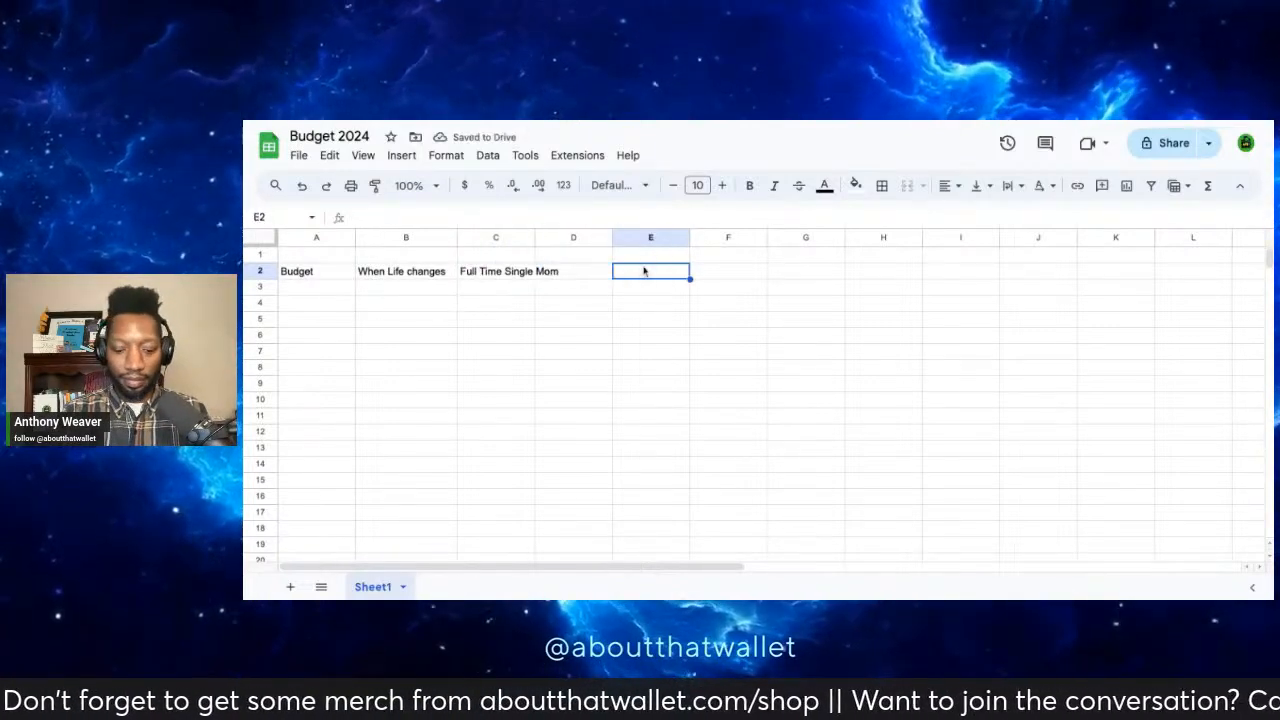
type("l to se")
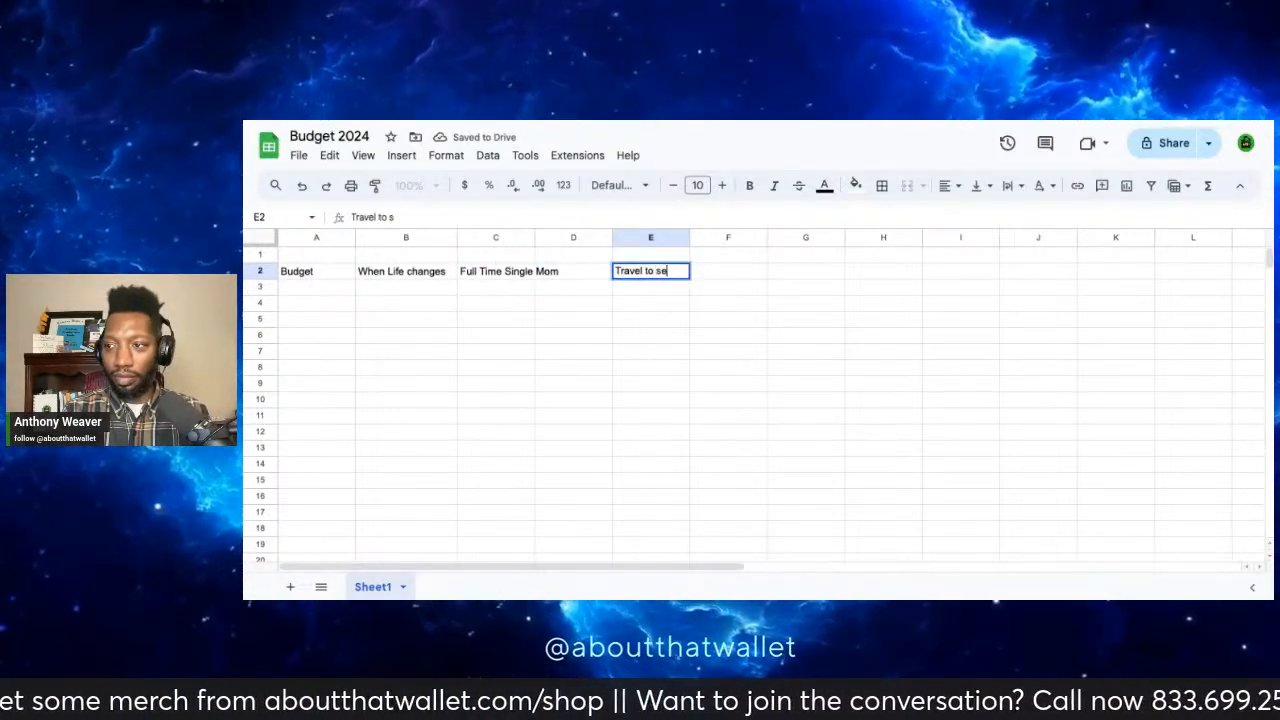
type("e children")
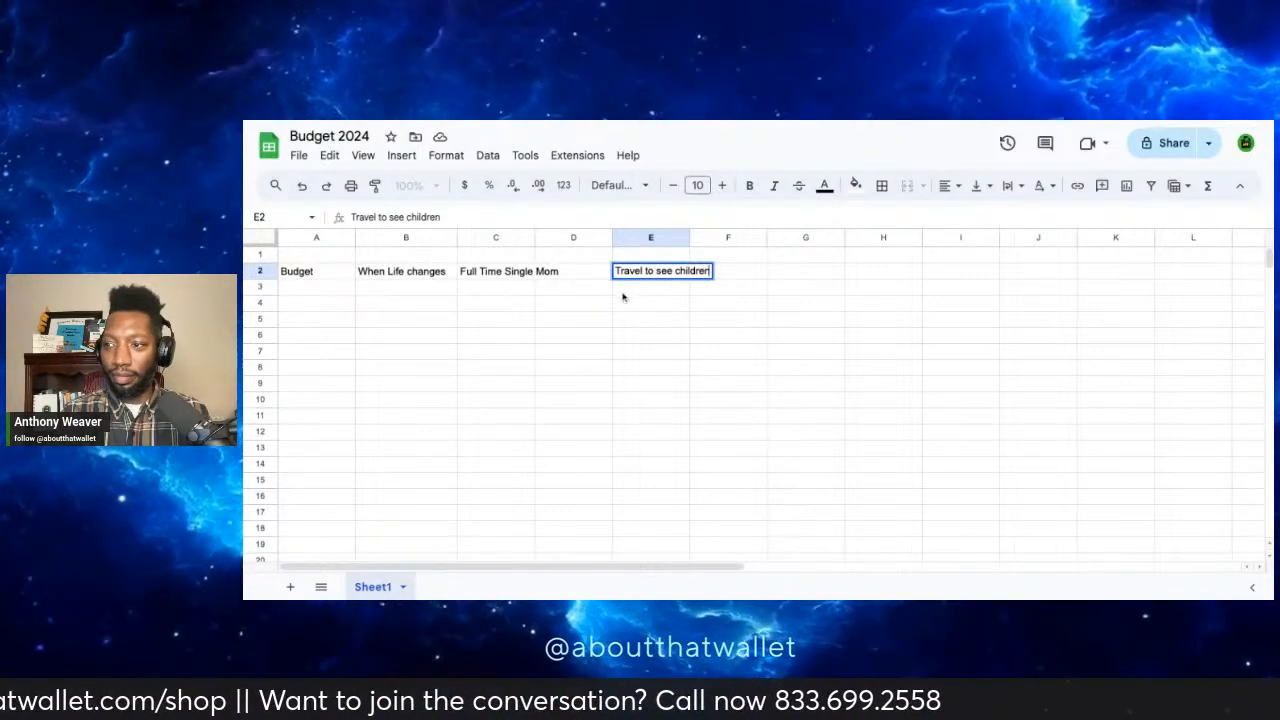
key("Return")
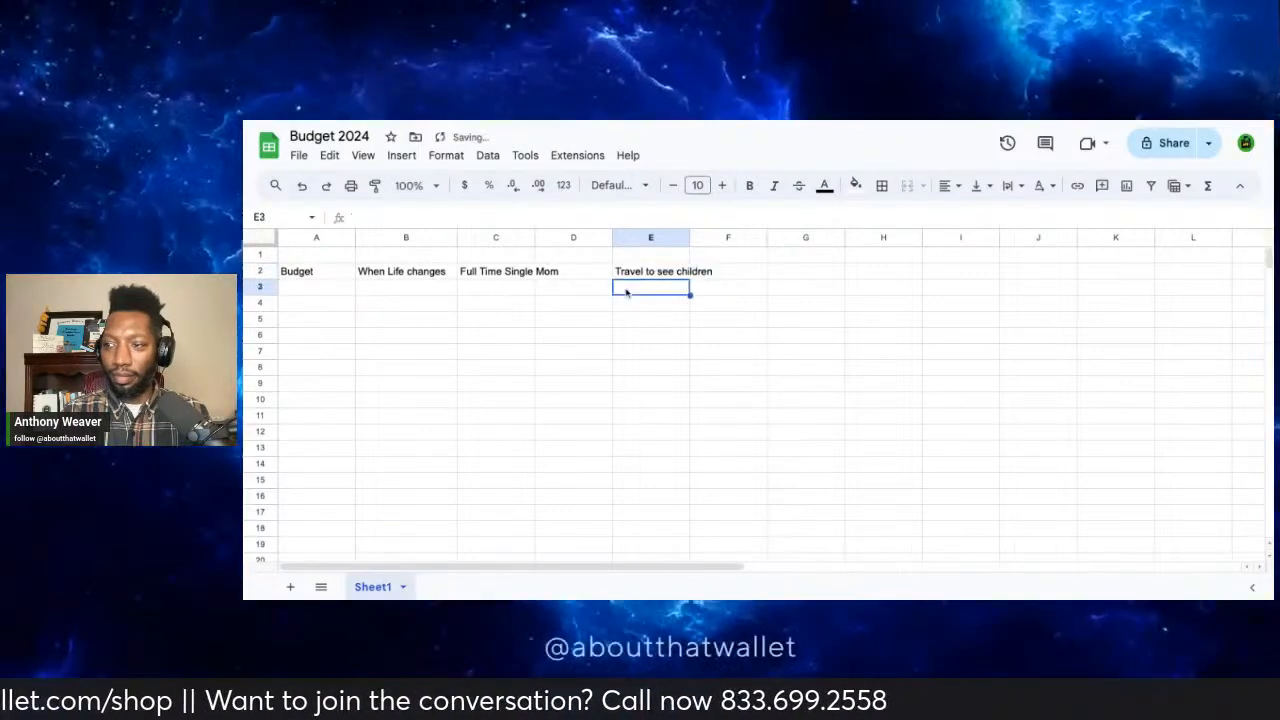
Step: Enter "Travel for them to see her" in cell E3
type("Travel to")
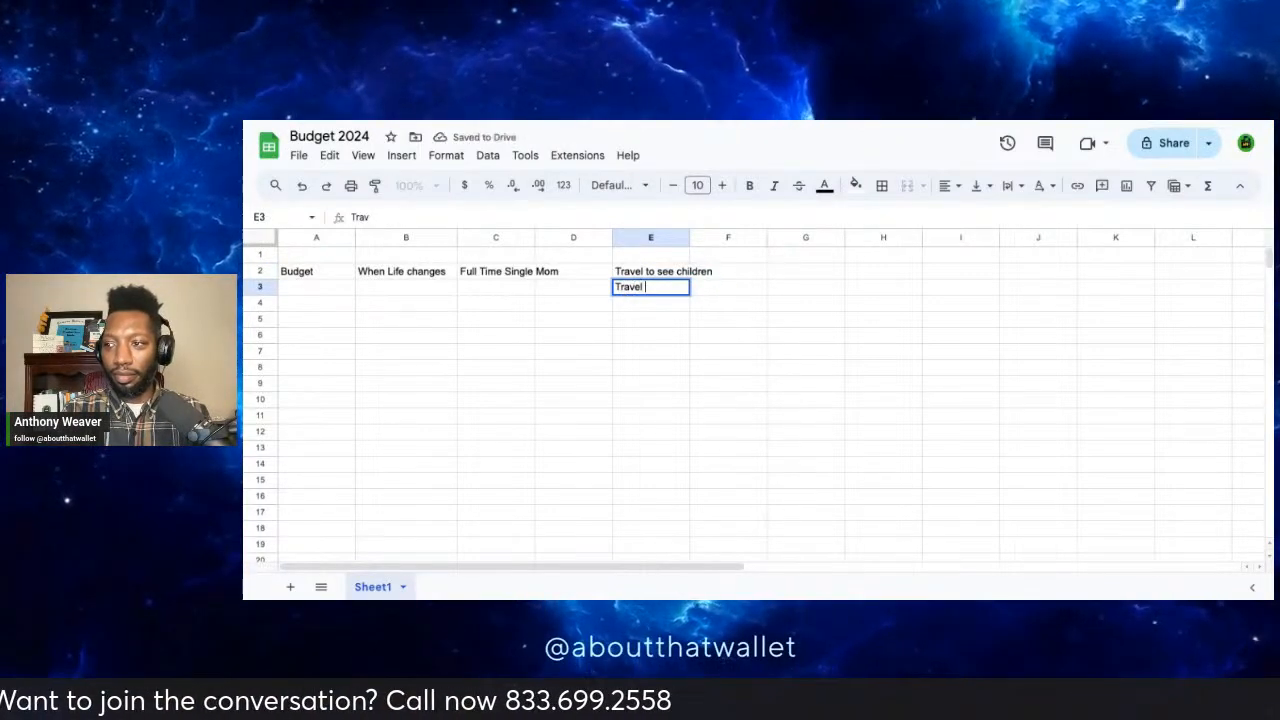
key("BackSpace")
key("BackSpace")
key("BackSpace")
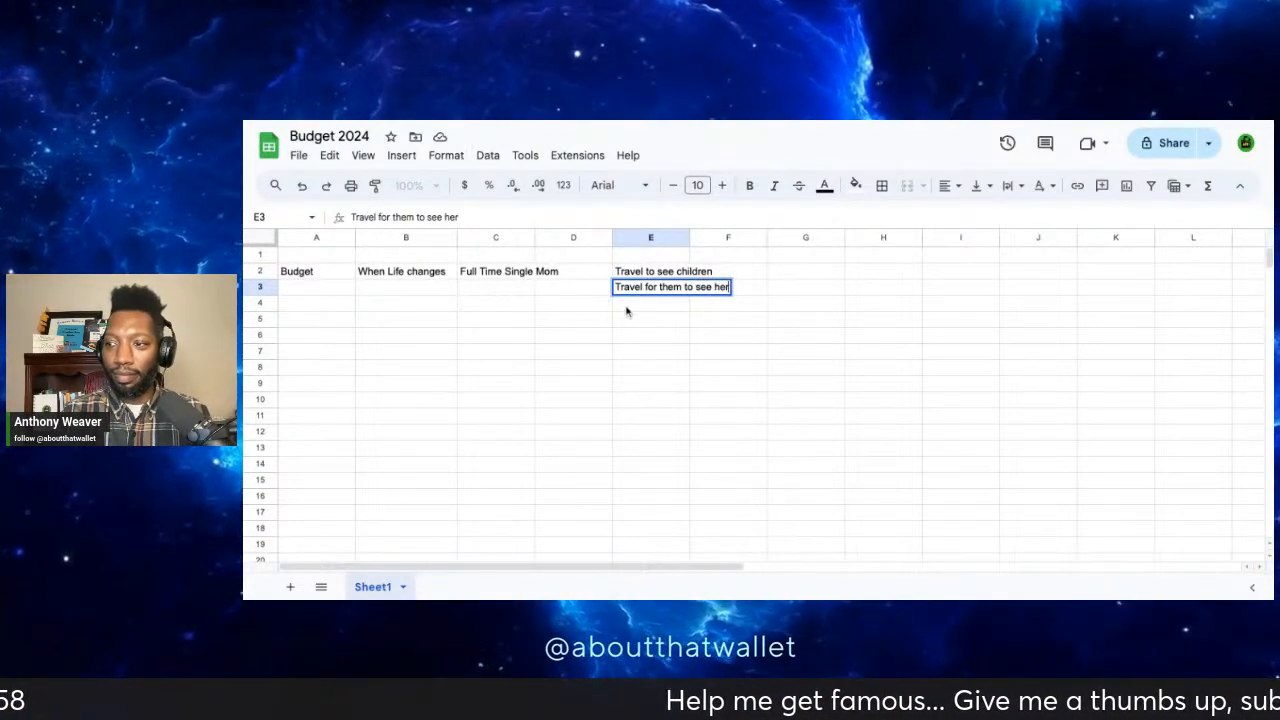
key("Return")
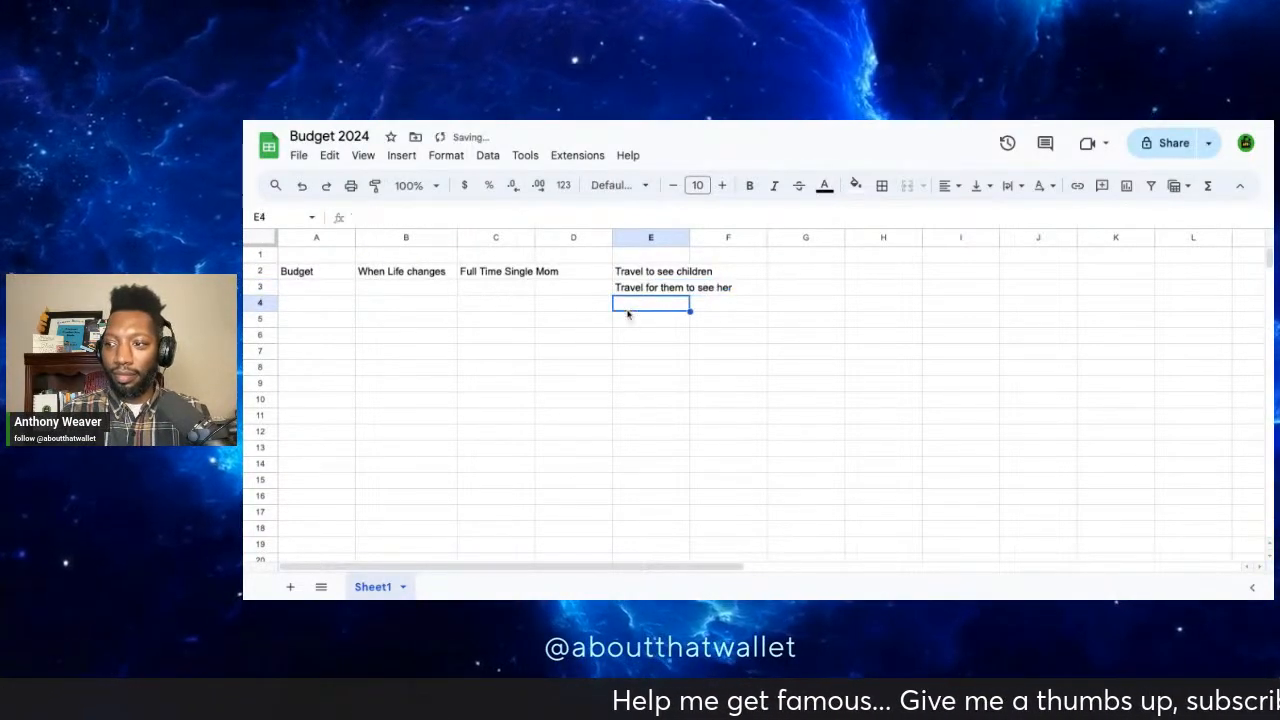
Step: Auto-fit the widths of columns E and C to their text
double_click(690, 237)
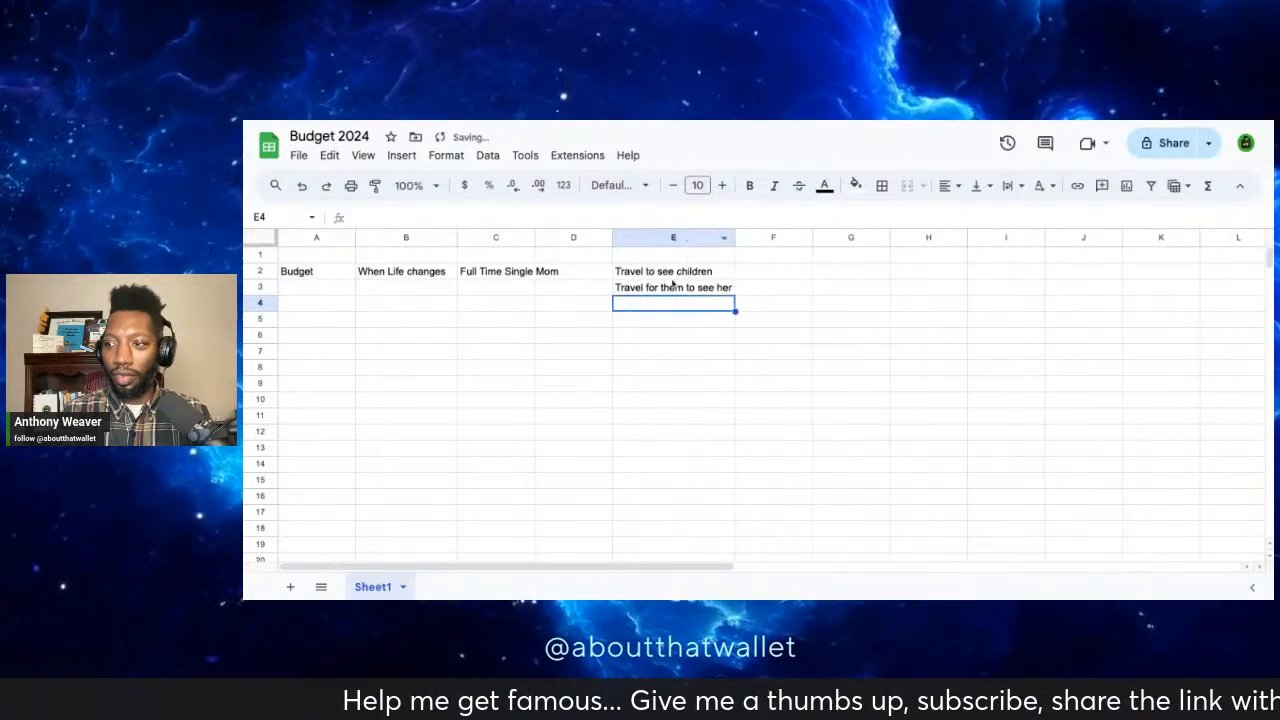
left_click(450, 305)
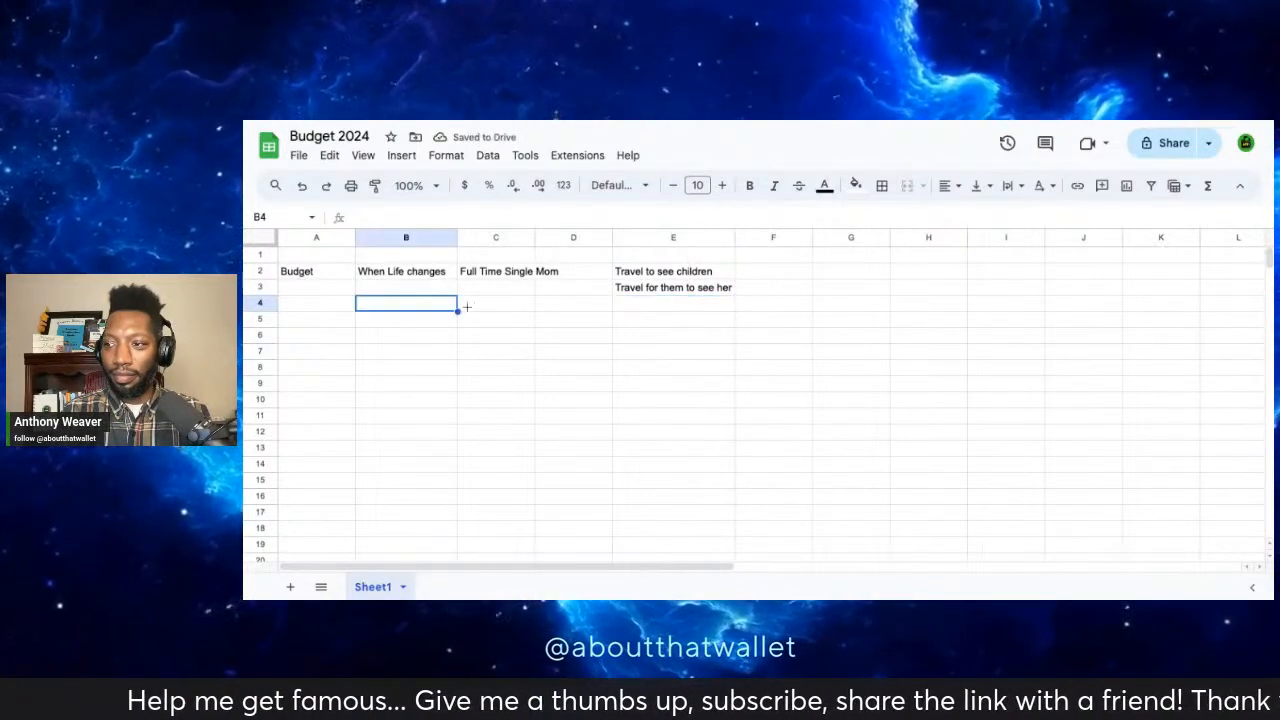
left_click(534, 237)
double_click(535, 237)
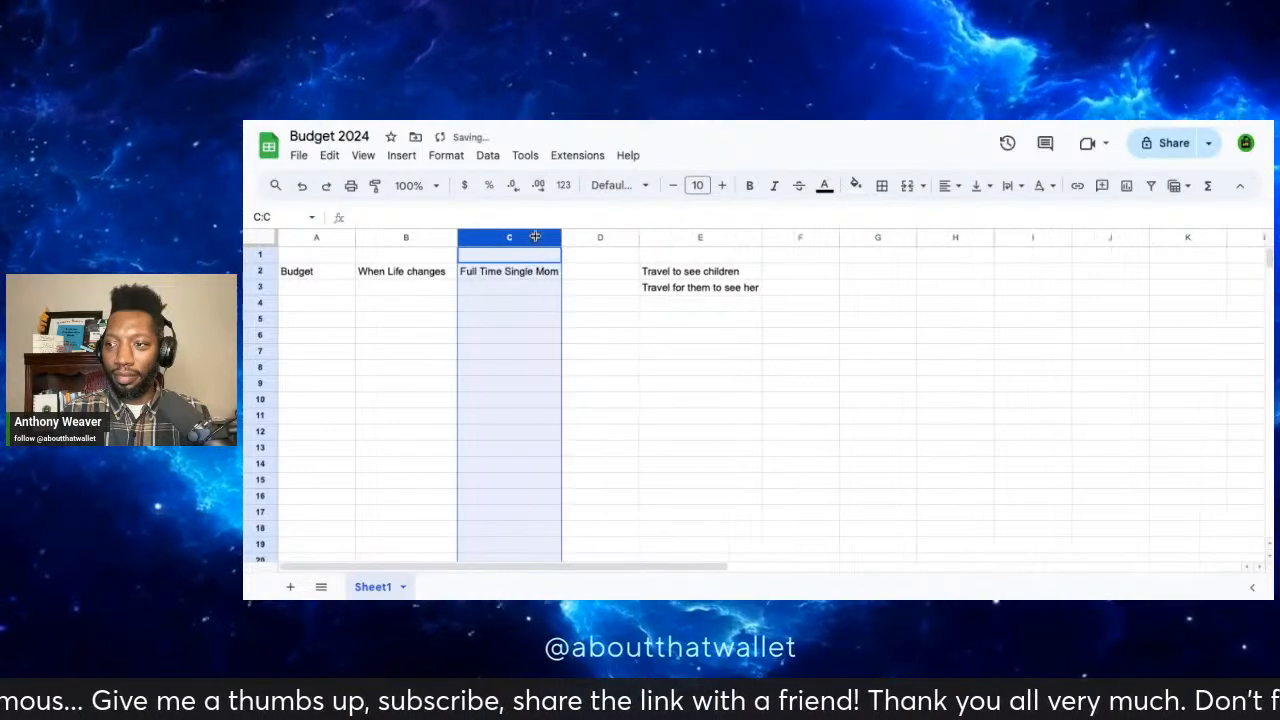
Step: Add the heading "Values" in cell D1
left_click(586, 272)
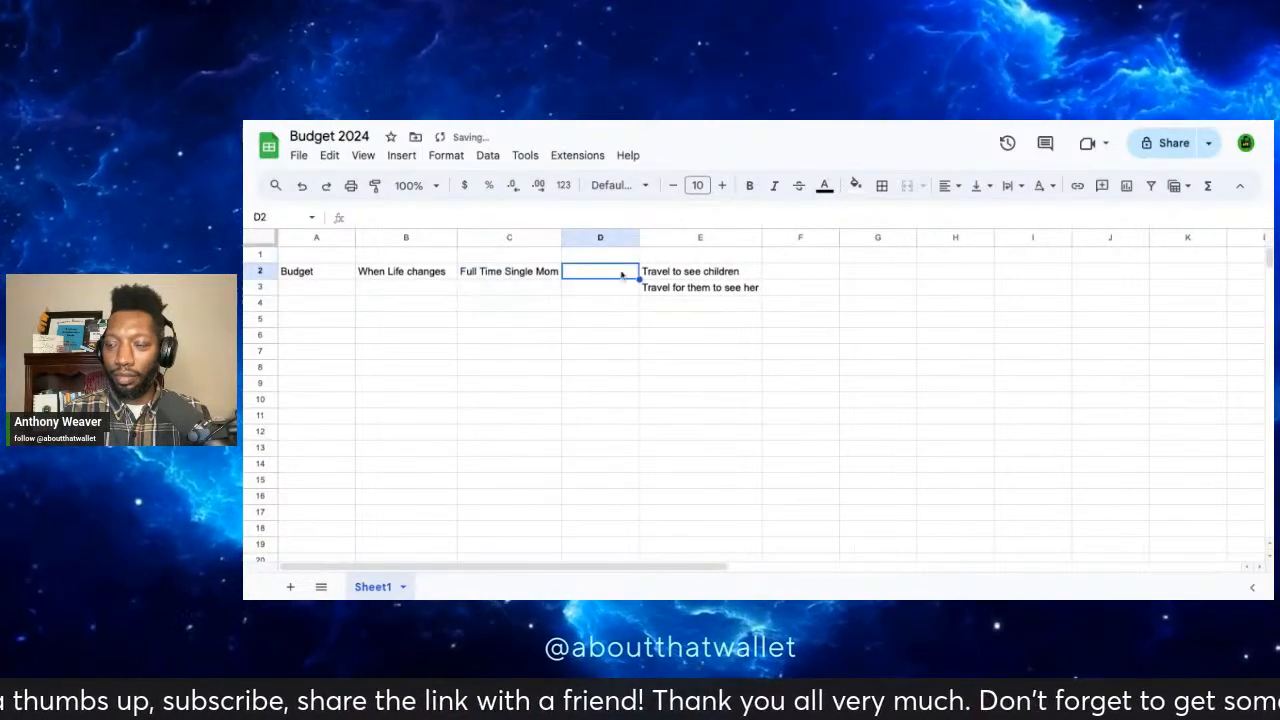
left_click(599, 259)
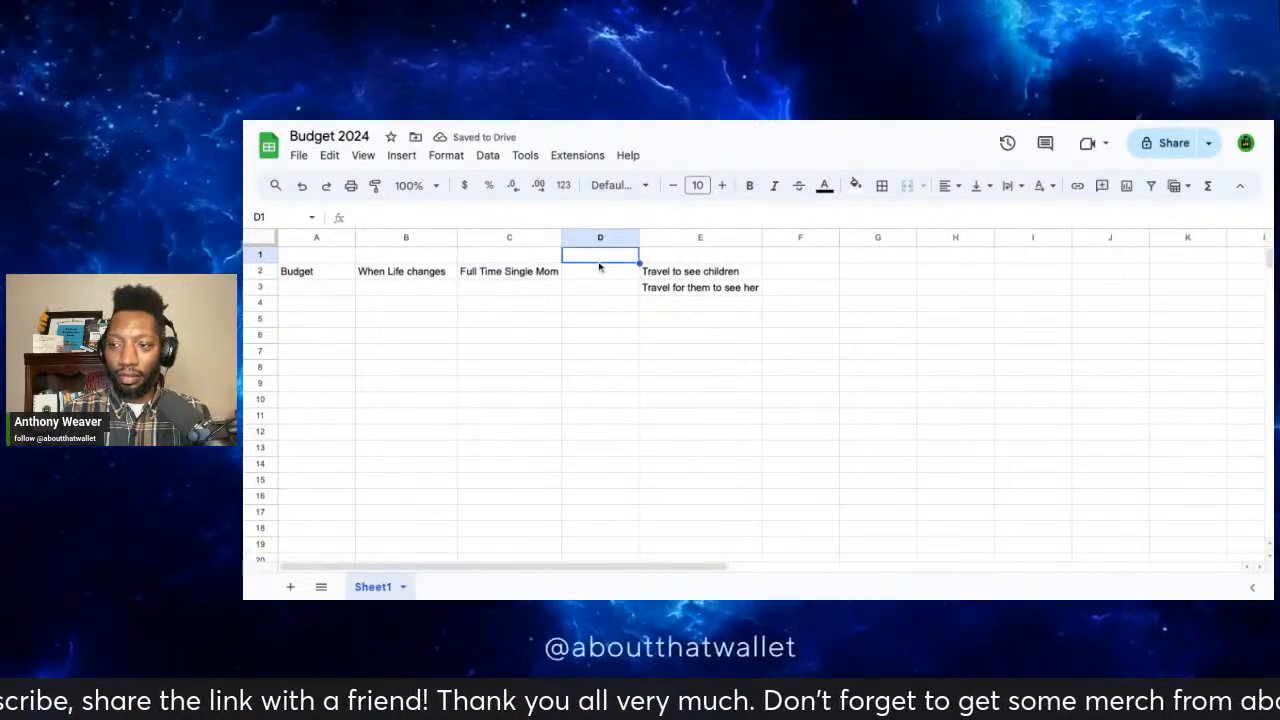
type("Values")
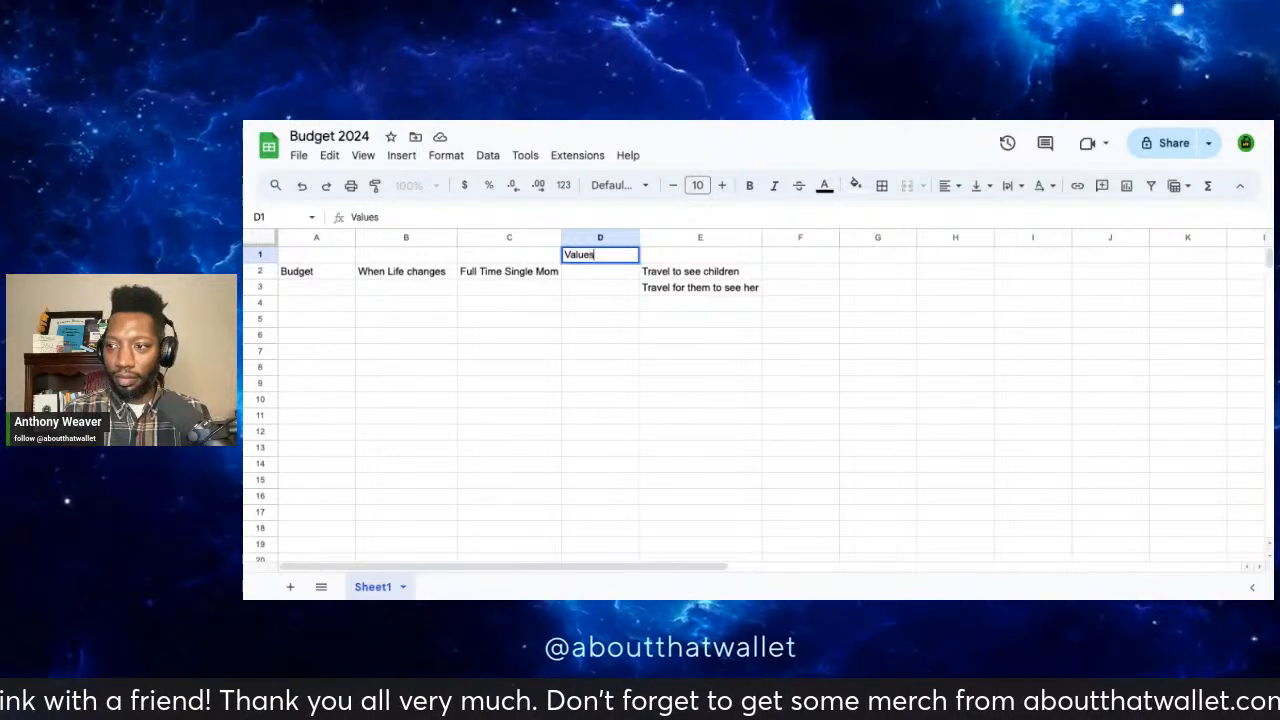
left_click(521, 258)
left_click(580, 277)
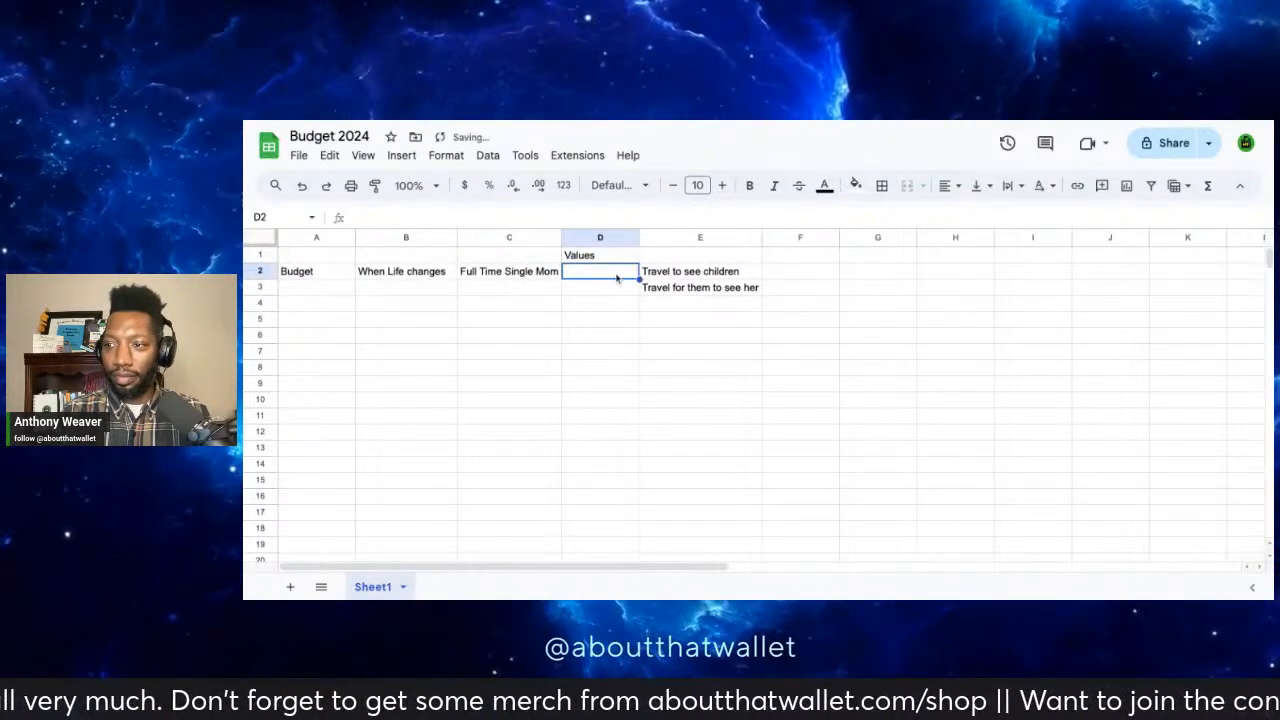
Step: Enter "Driving" in cell F2, beside the entry about travelling to see children
left_click(787, 258)
double_click(787, 258)
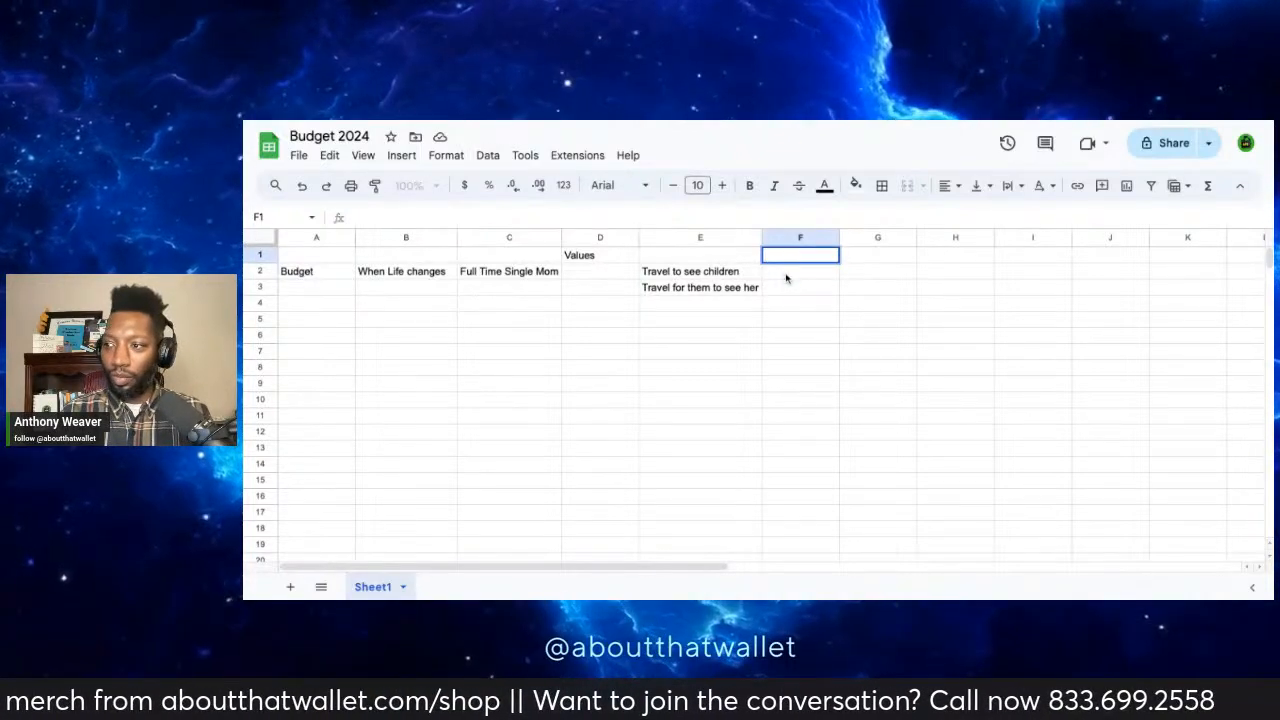
left_click(786, 278)
type("Driving")
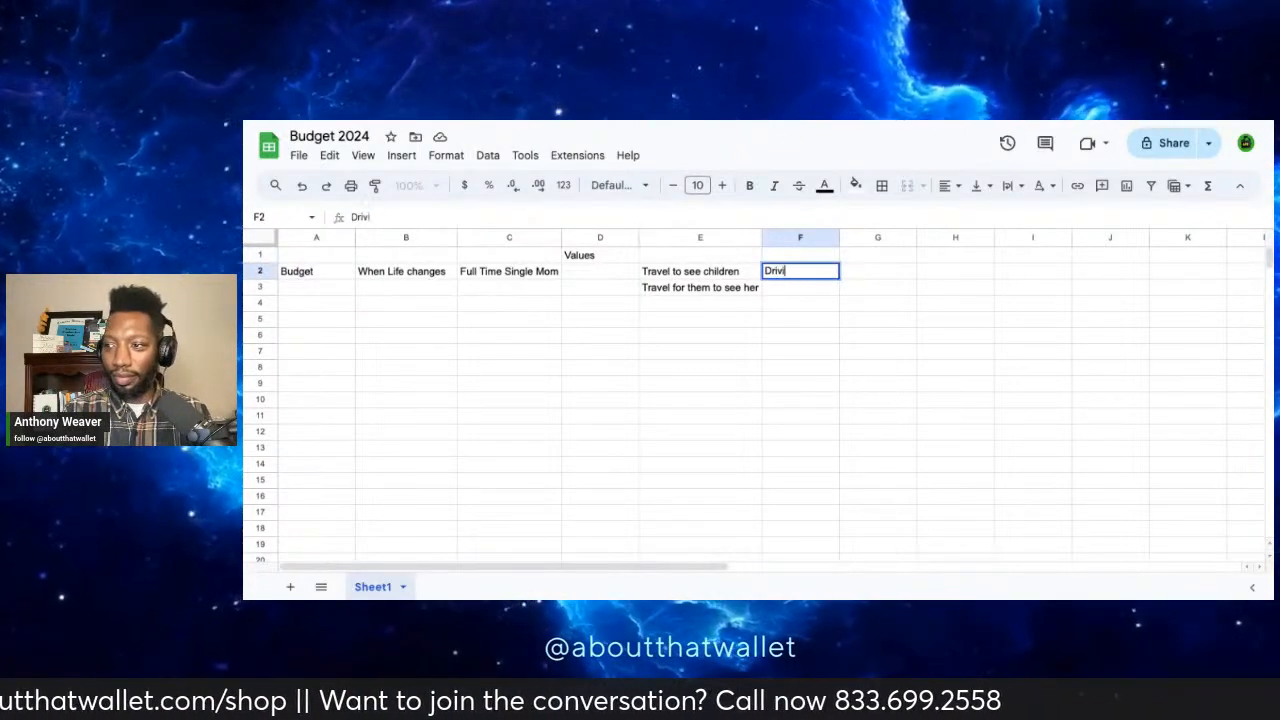
left_click(888, 272)
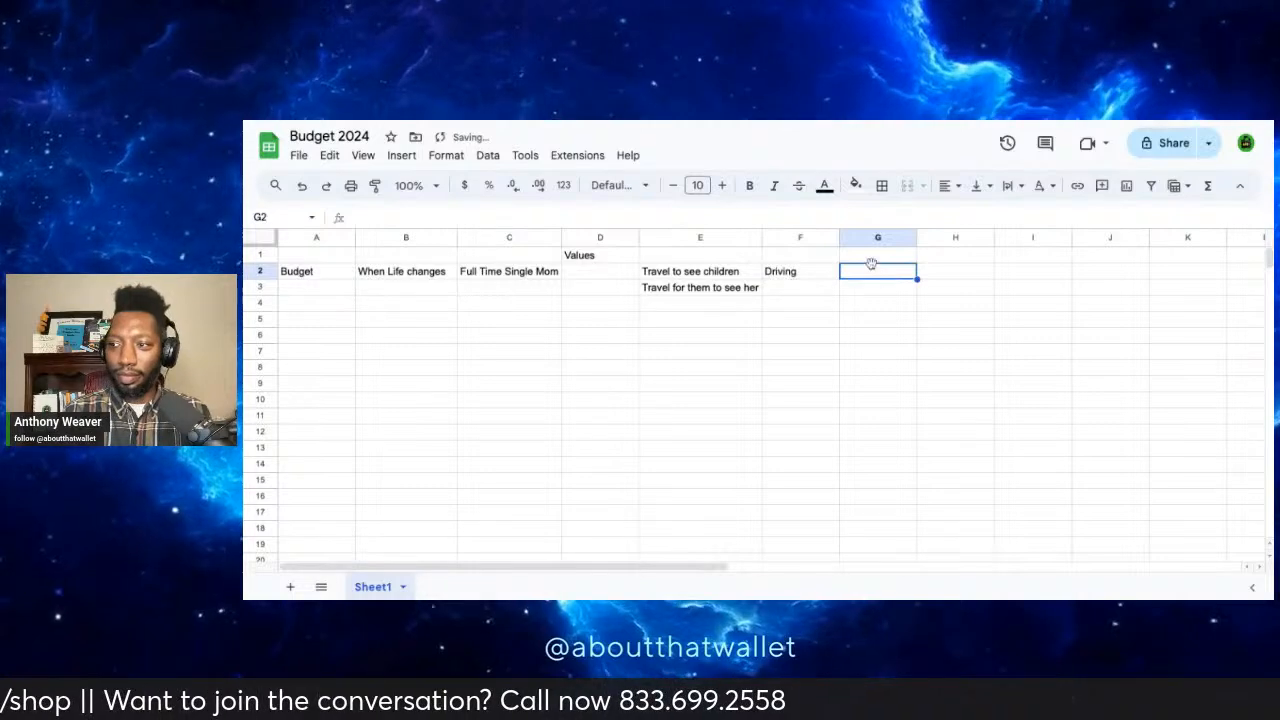
Step: Add the heading "Events" in cell G1 and list "piano" and "sports" beneath it in G2 and G3
left_click(871, 259)
type("Events")
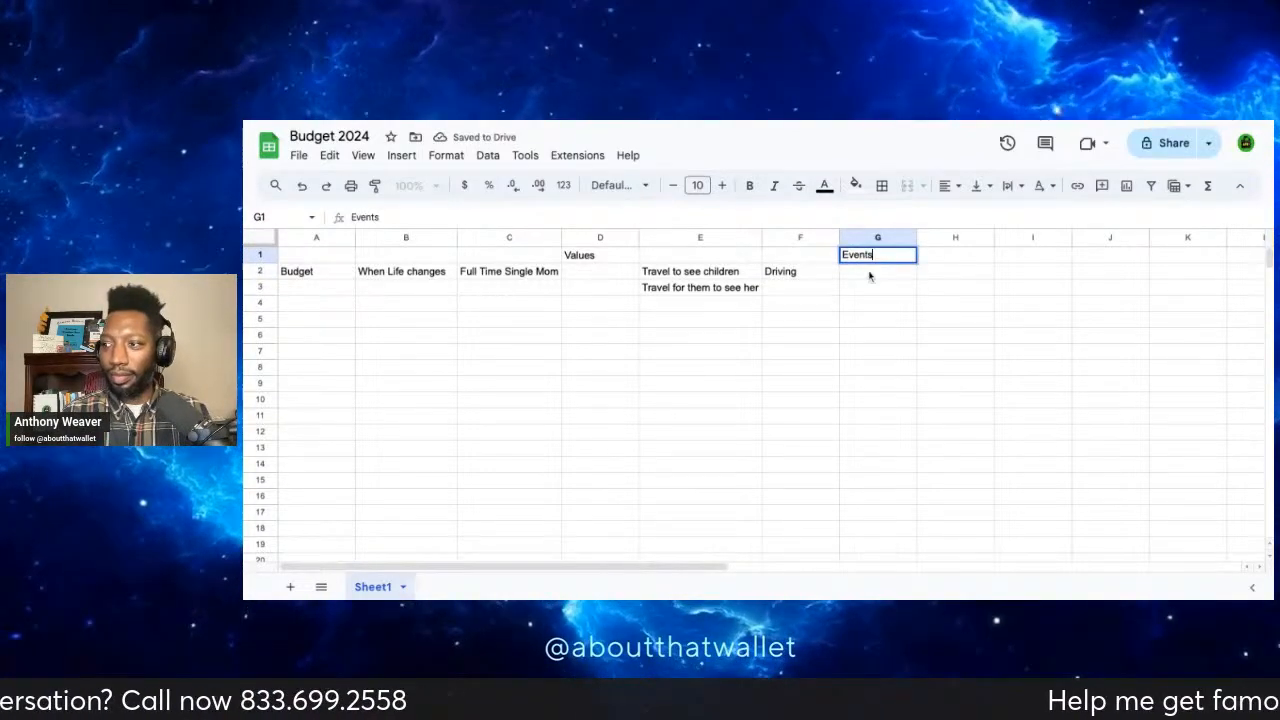
left_click(869, 275)
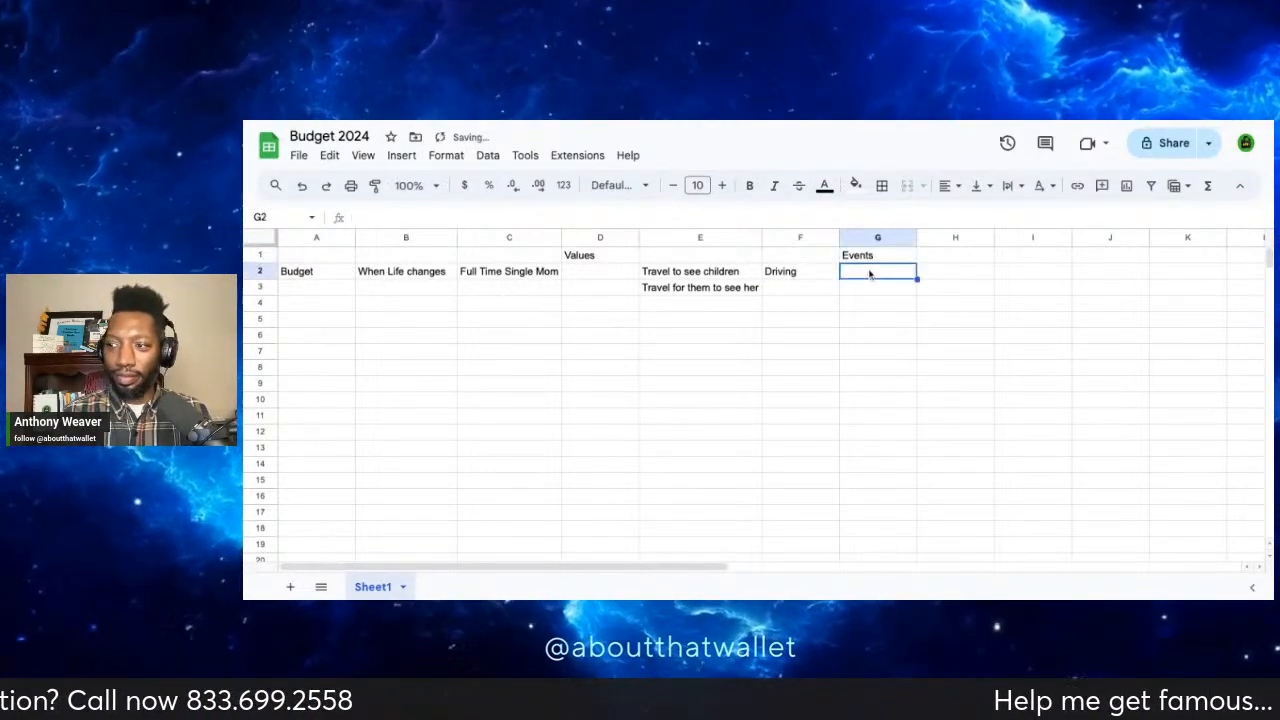
type("piano")
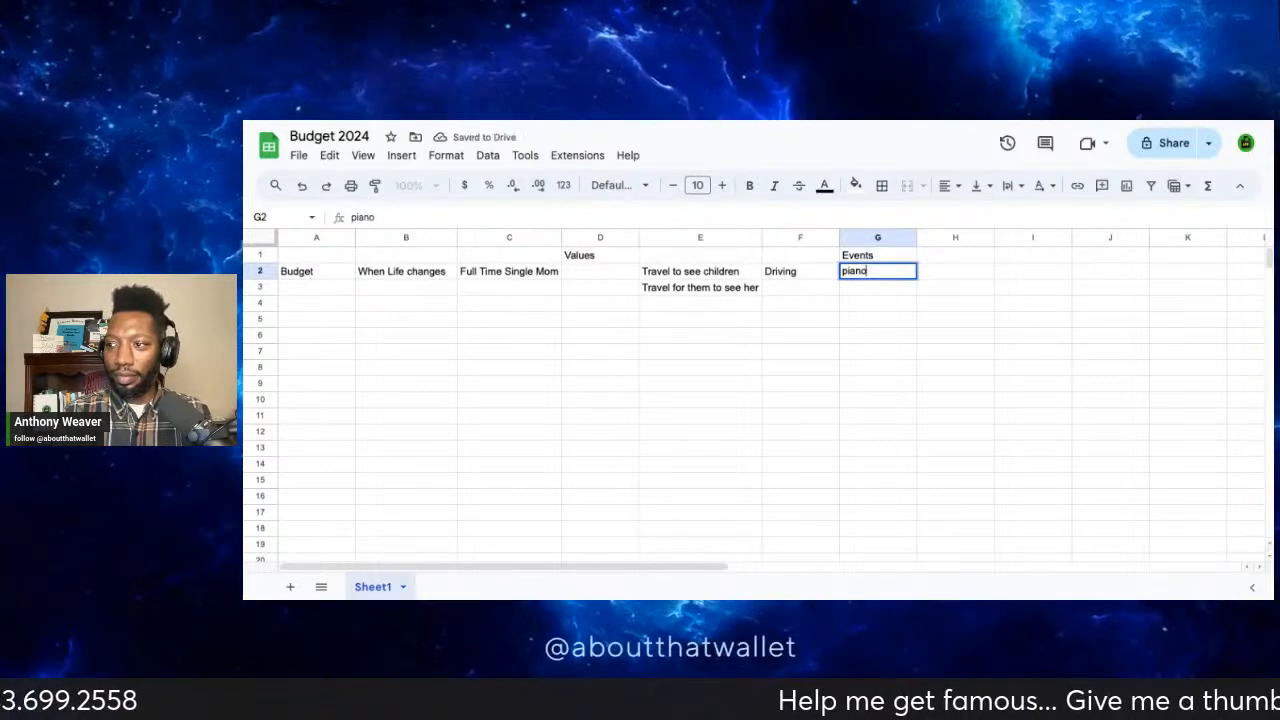
left_click(866, 290)
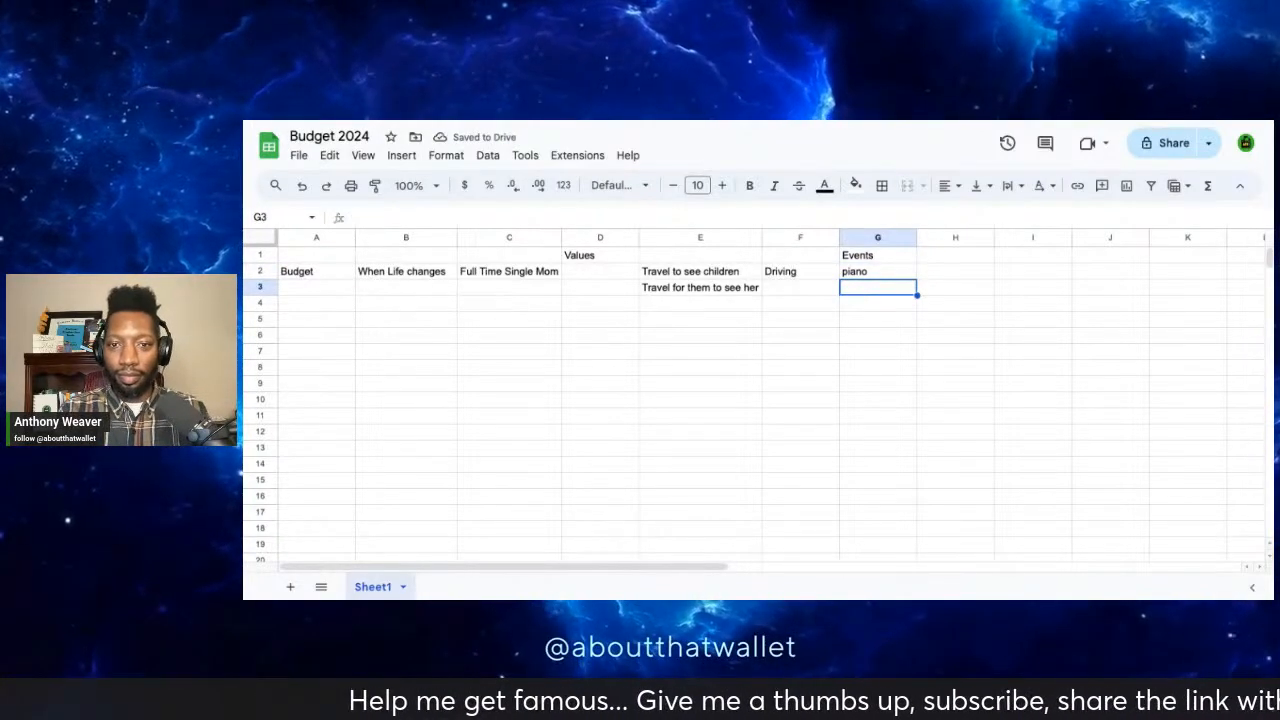
type("sports")
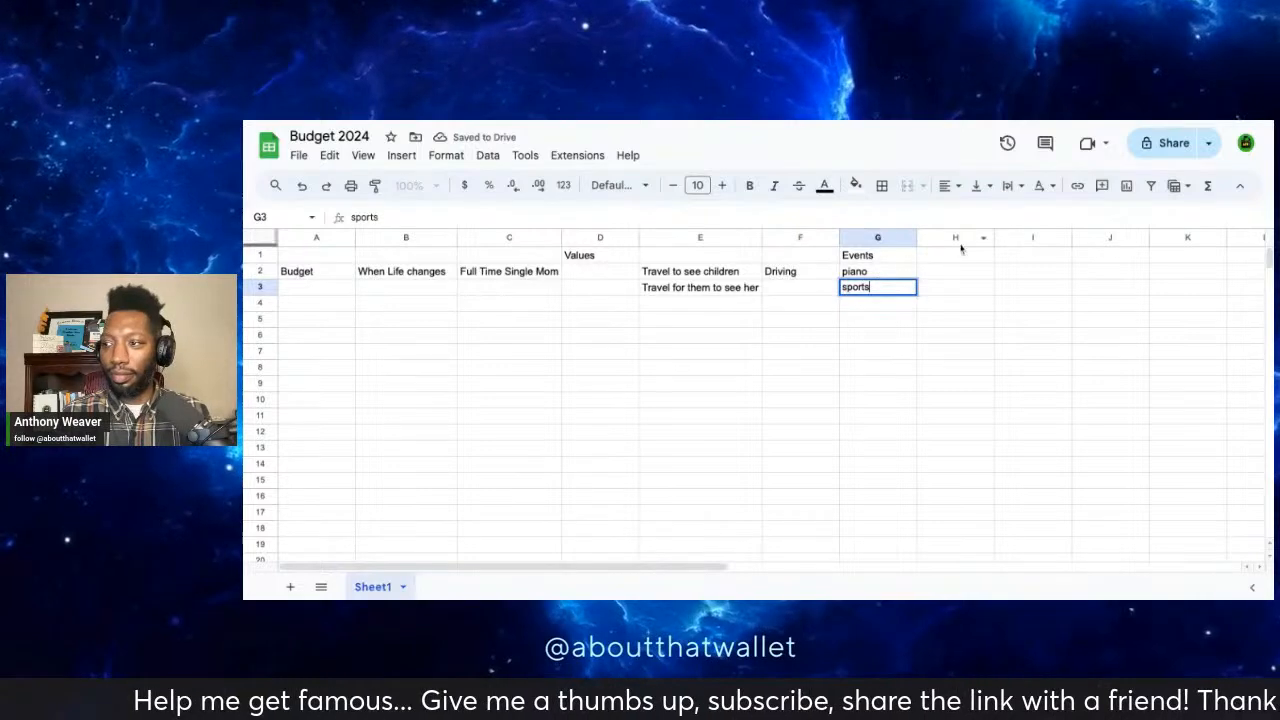
Step: Add the heading "expectations" in cell H1
left_click(940, 258)
type("ep")
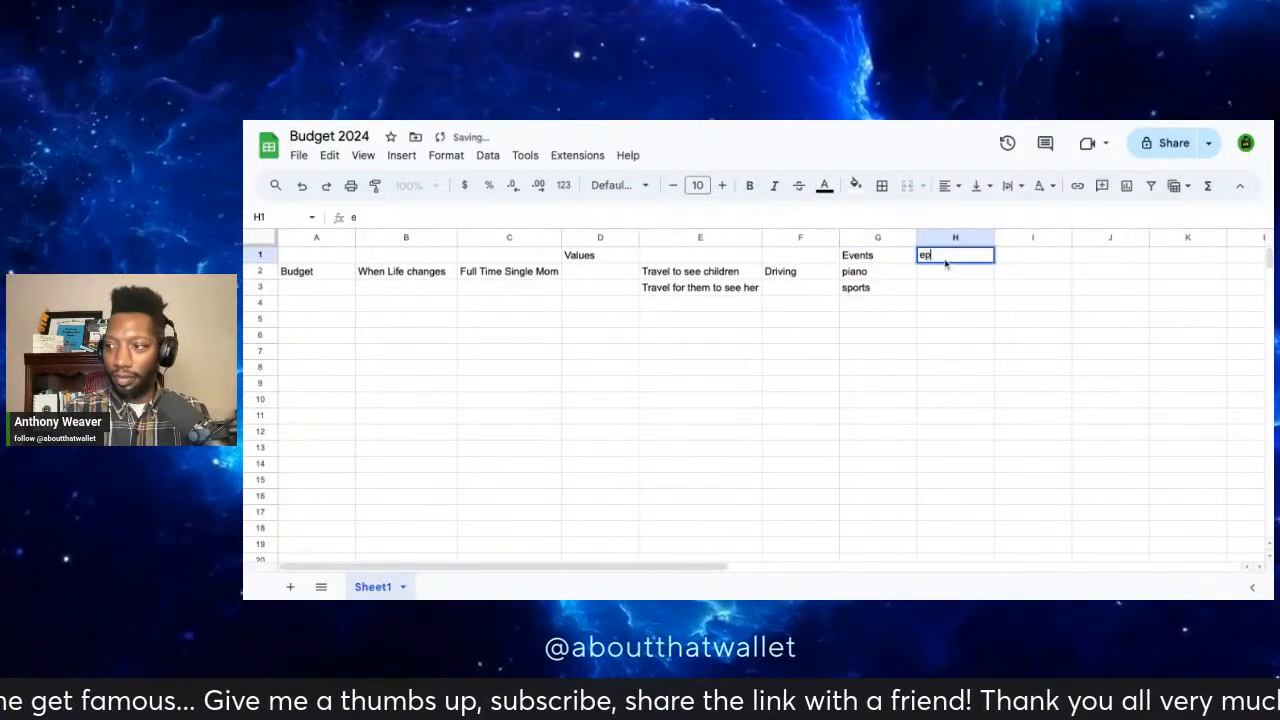
type("pect")
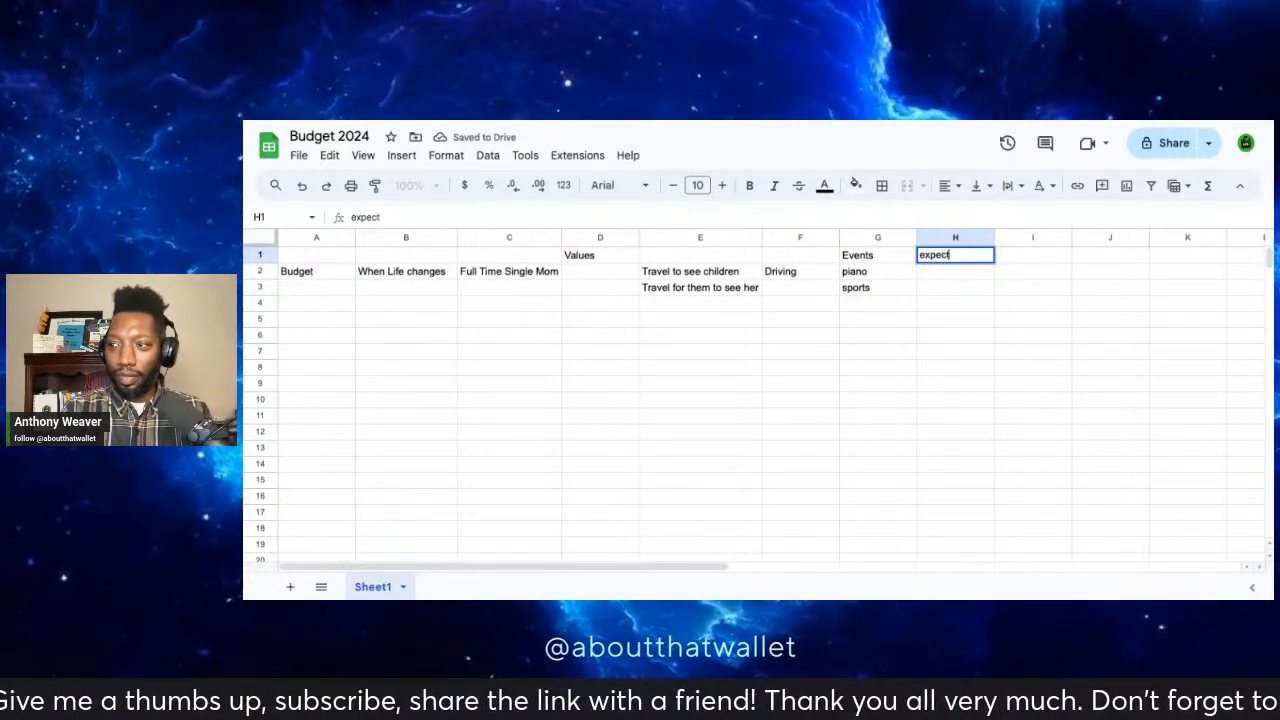
type("ations")
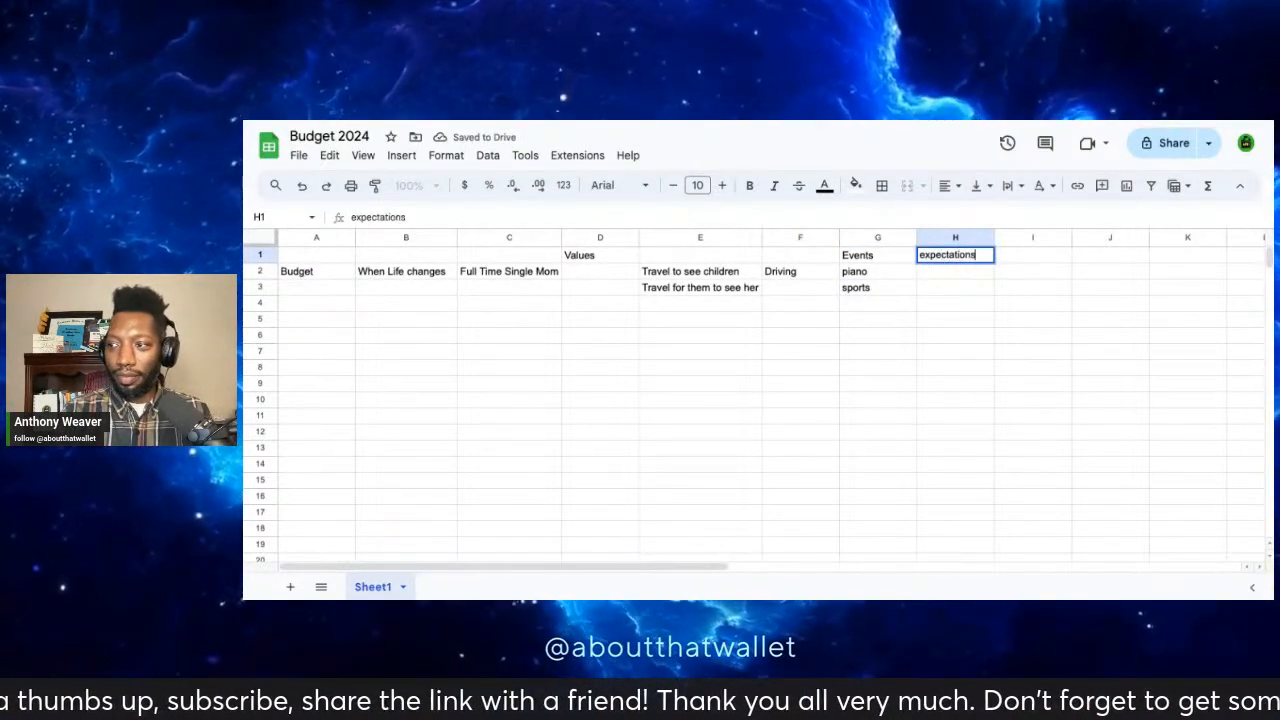
left_click(949, 272)
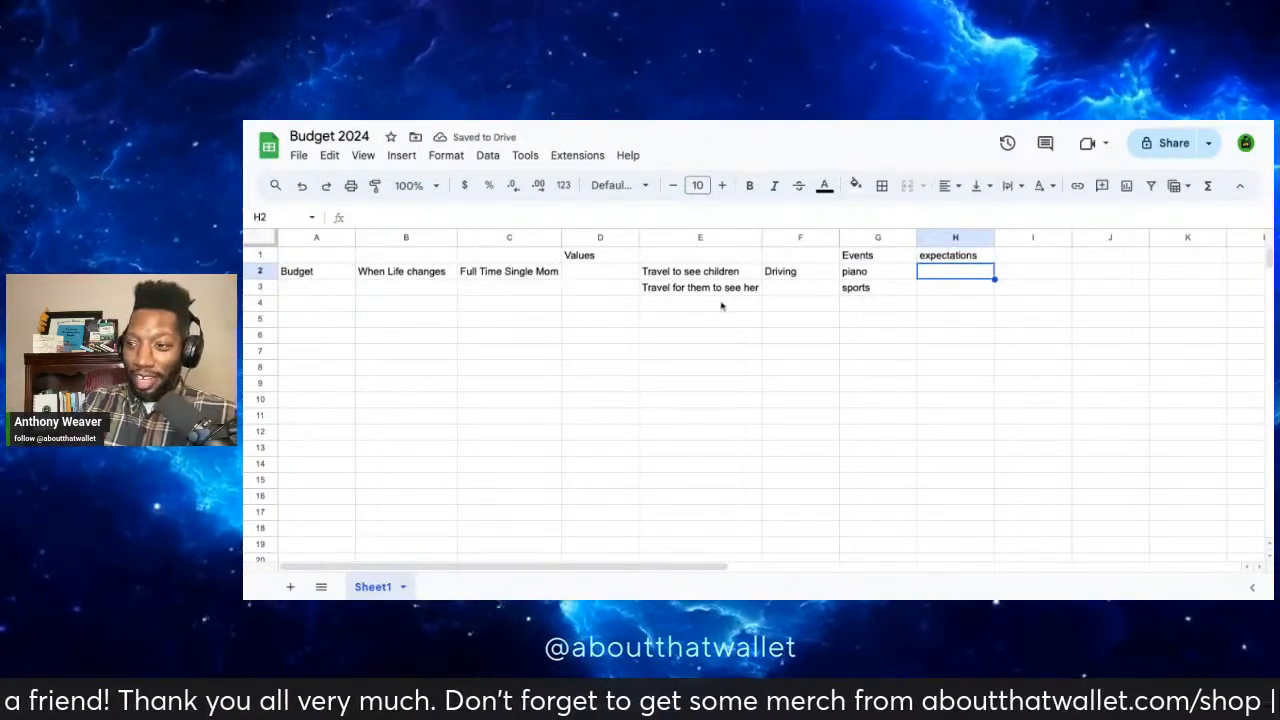
left_click(579, 272)
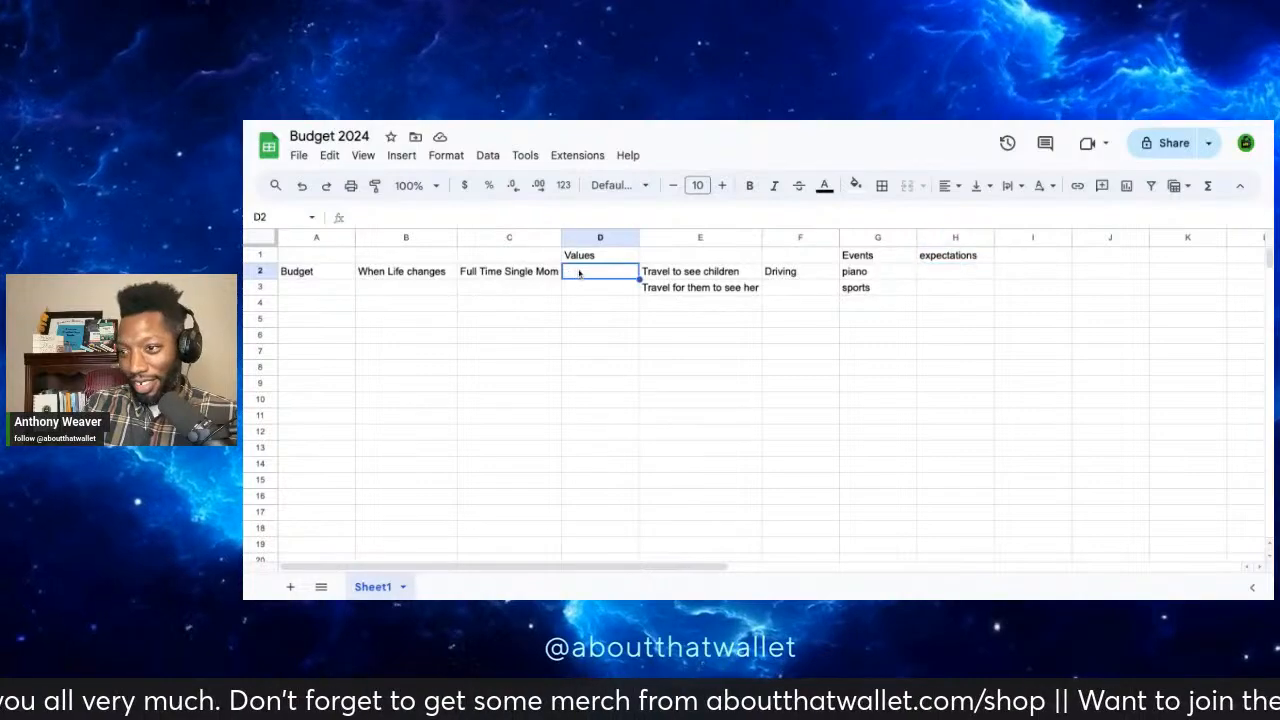
left_click(525, 275)
left_click(517, 256)
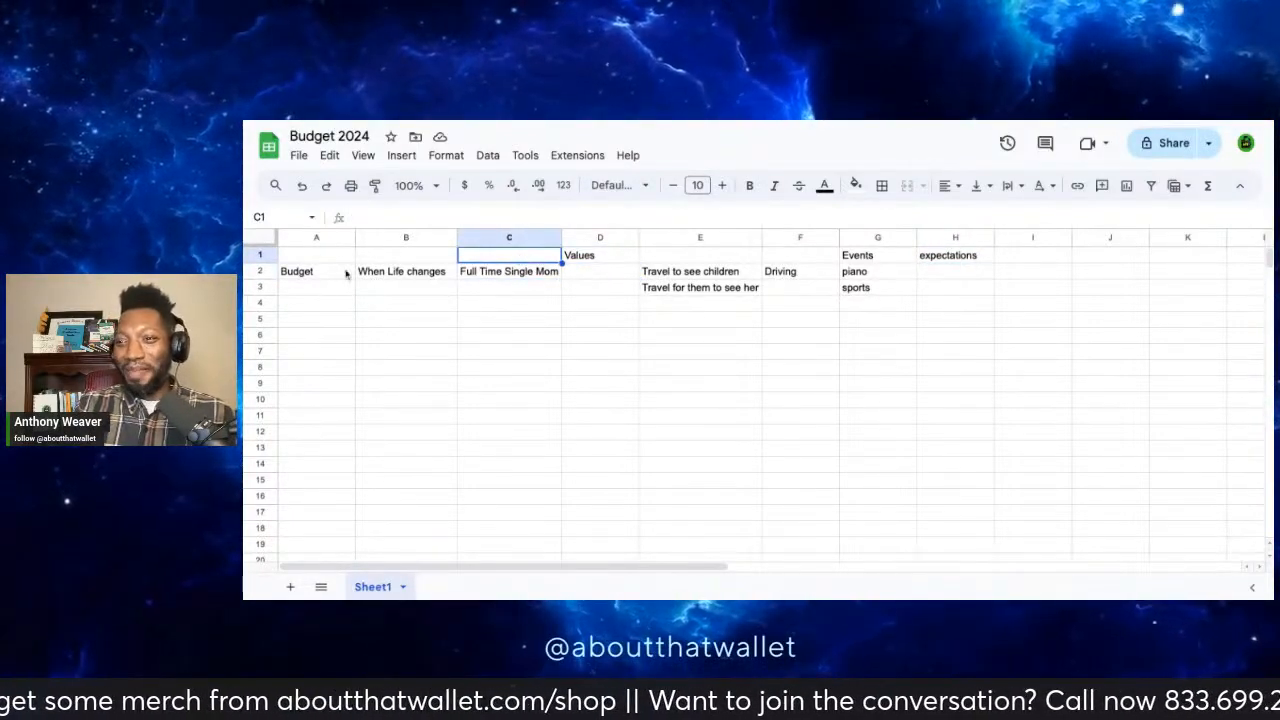
left_click(404, 279)
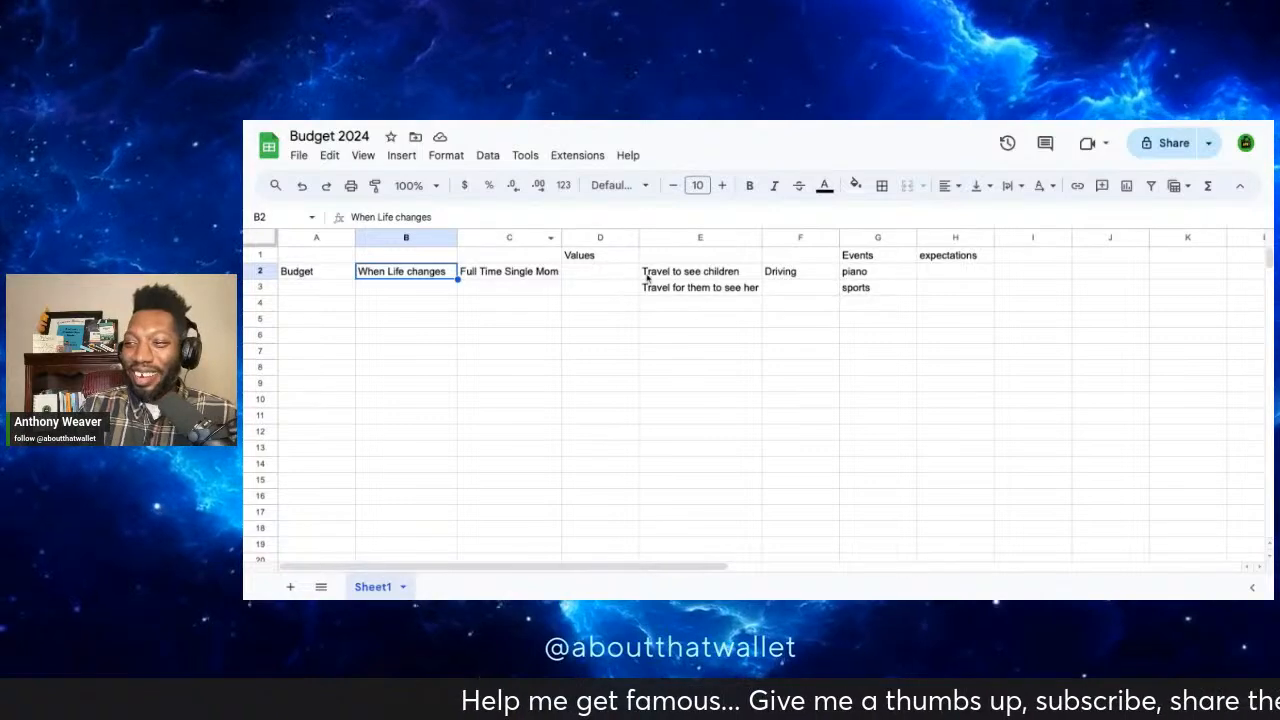
left_click(602, 278)
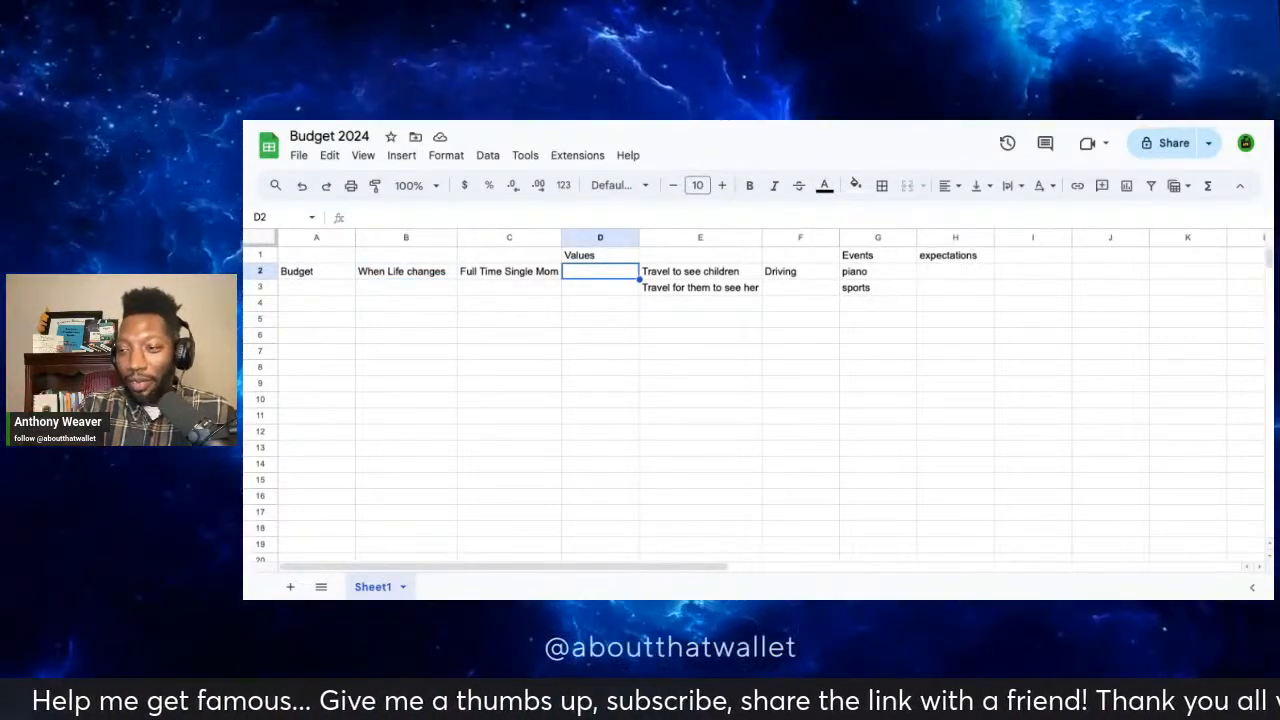
left_click(684, 262)
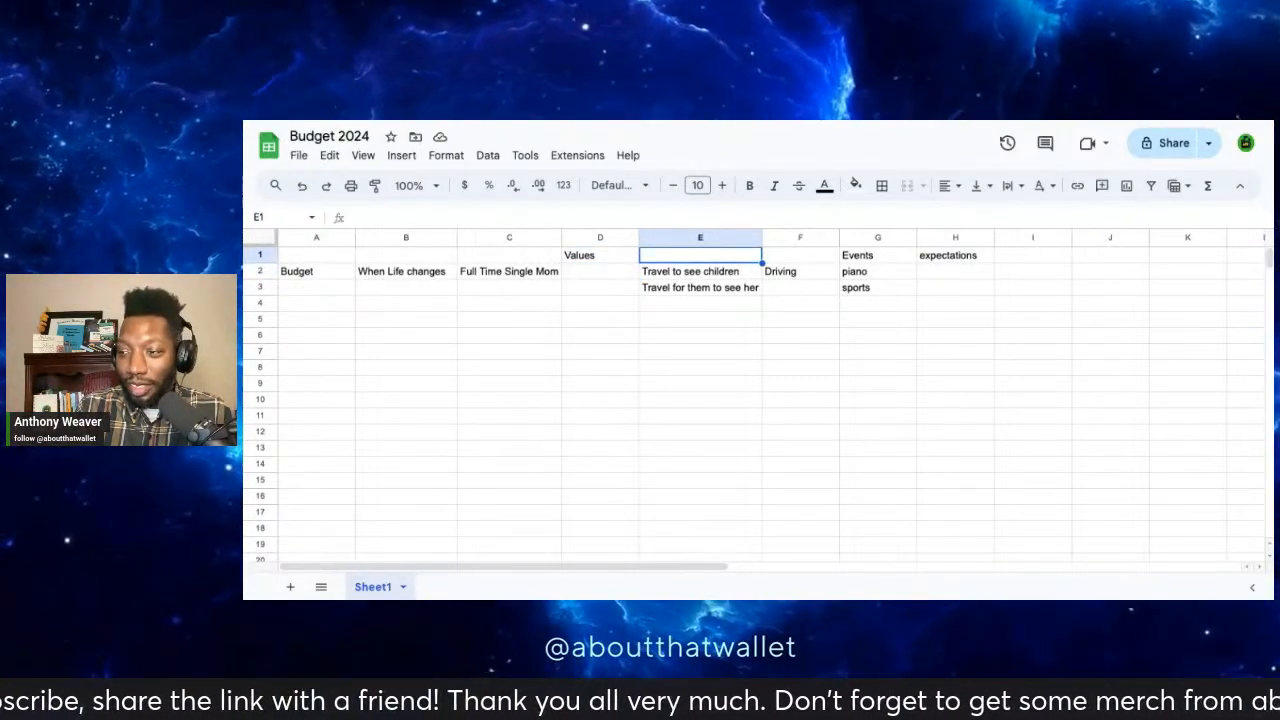
left_click(806, 262)
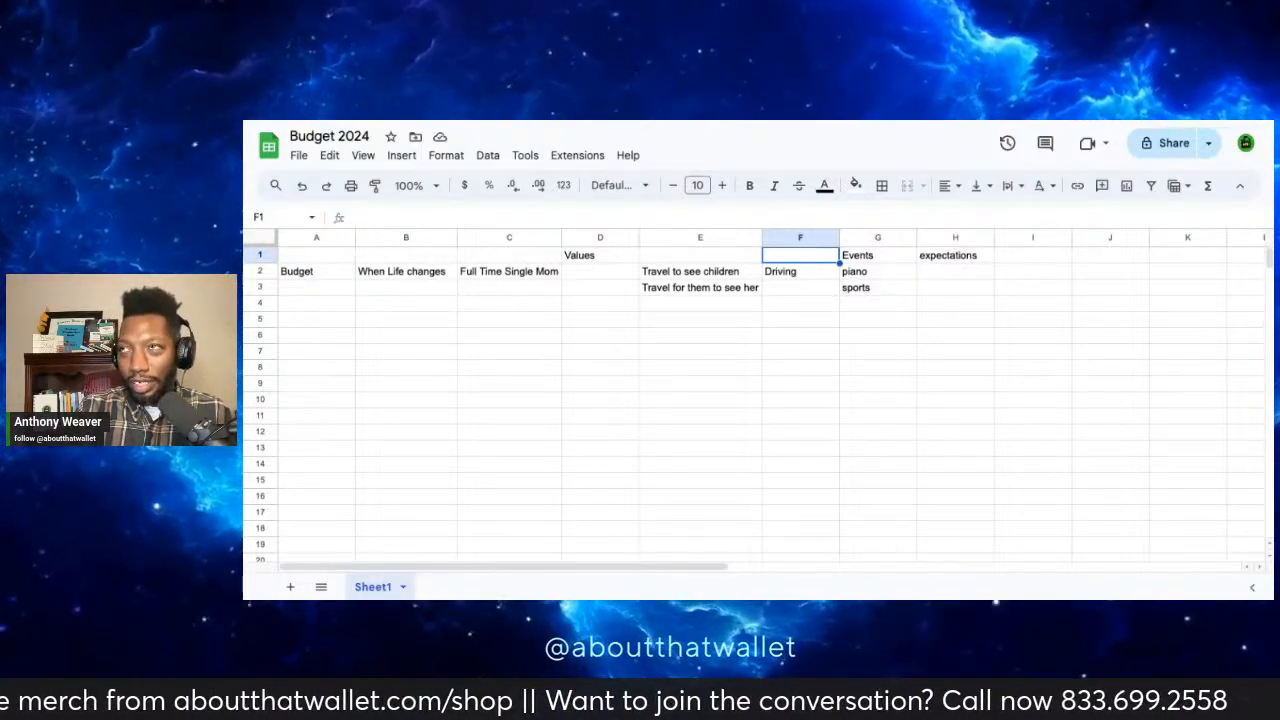
left_click(881, 259)
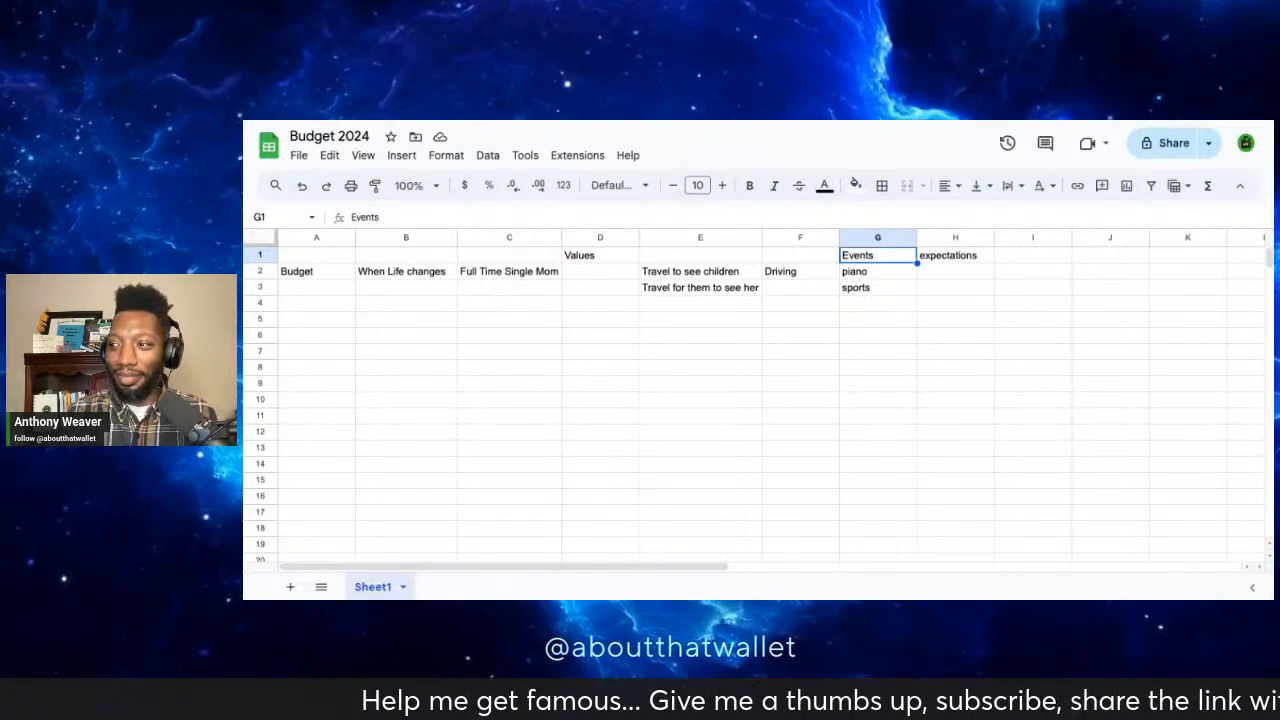
left_click(937, 276)
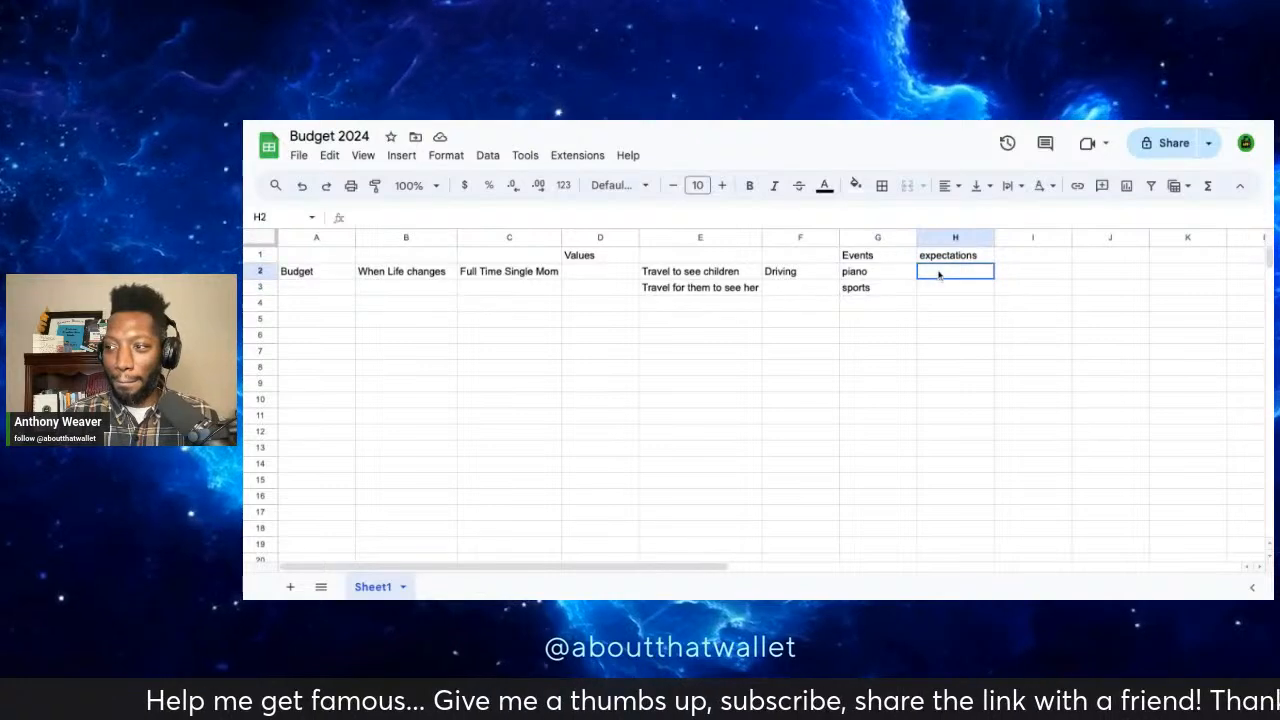
left_click(812, 260)
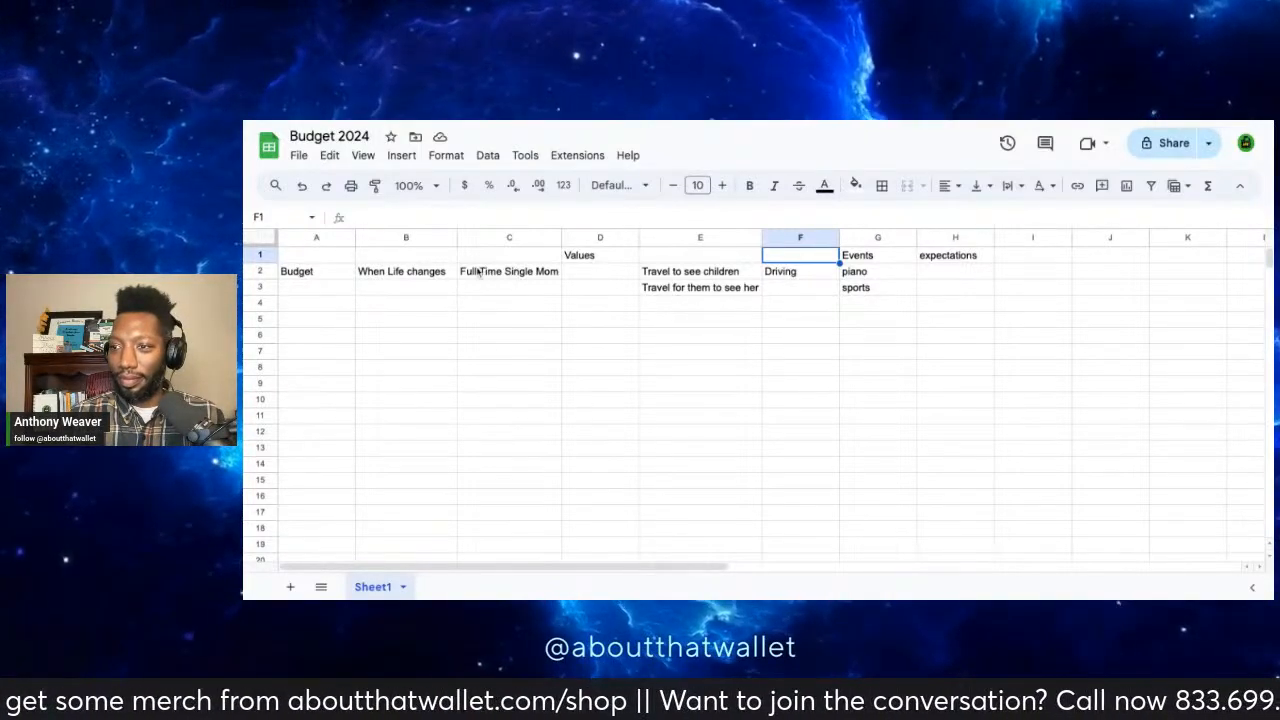
left_click(394, 309)
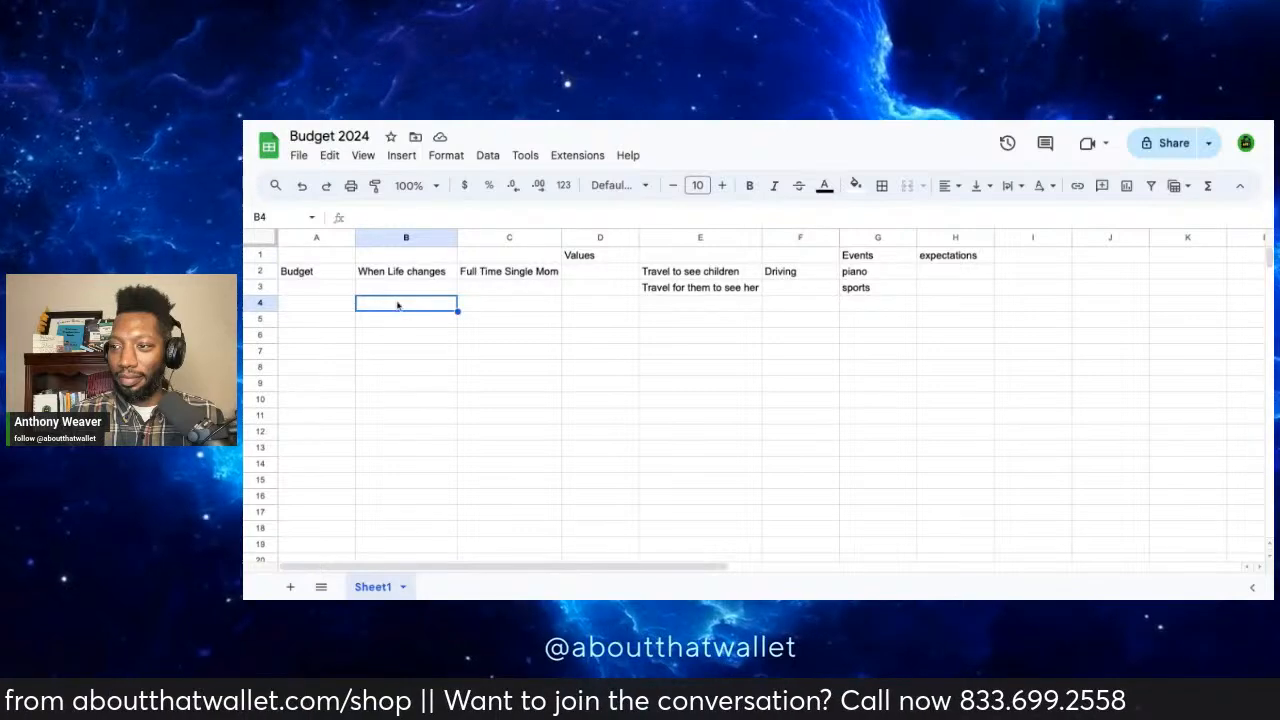
left_click(395, 258)
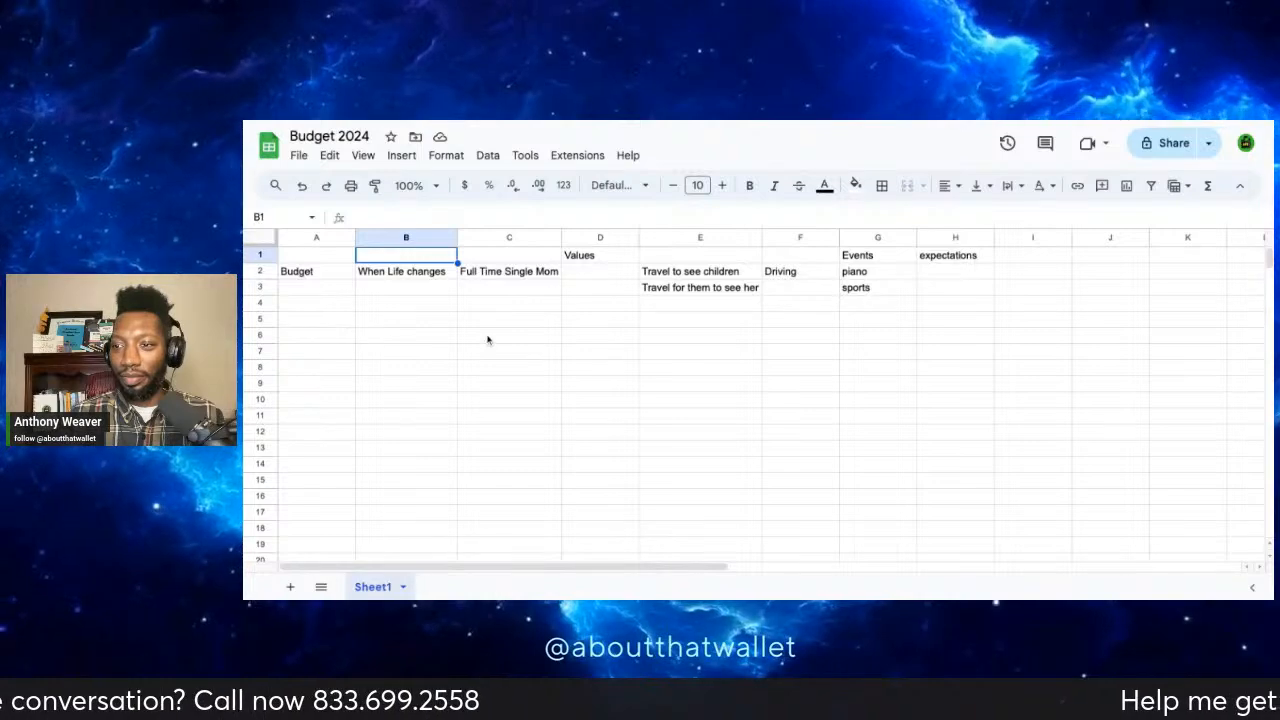
left_click(400, 320)
left_click(340, 321)
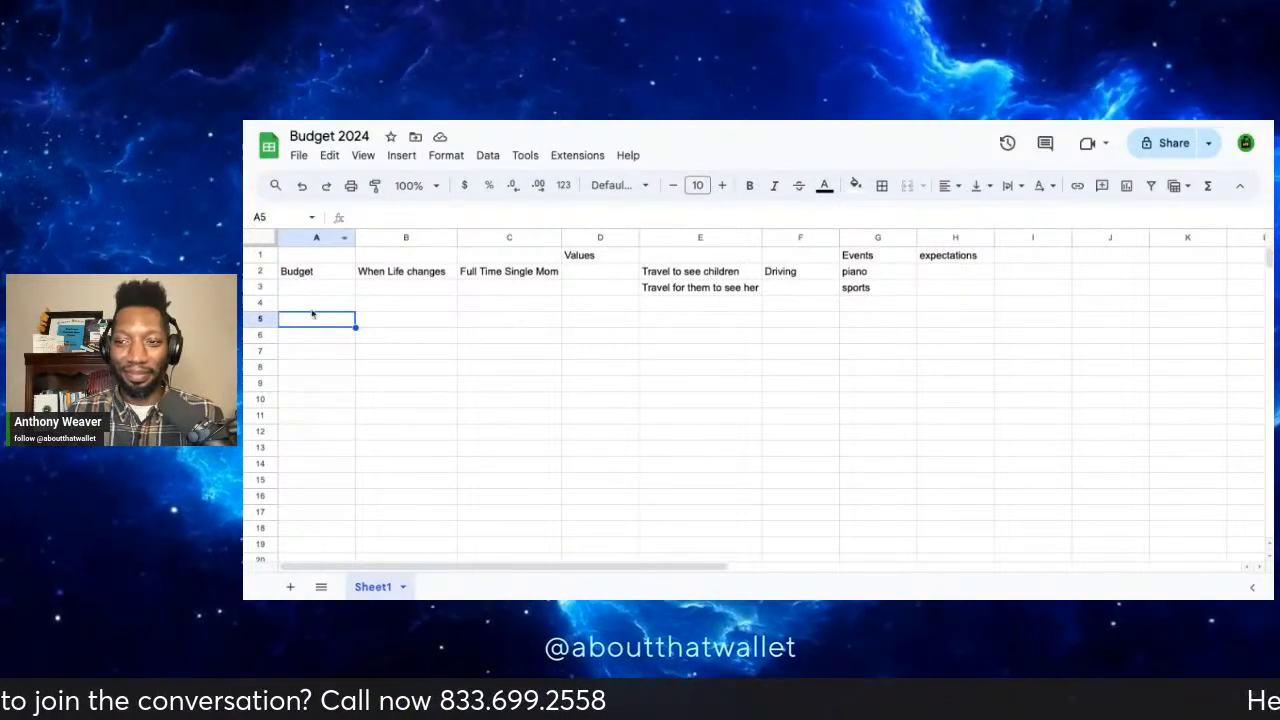
left_click(313, 303)
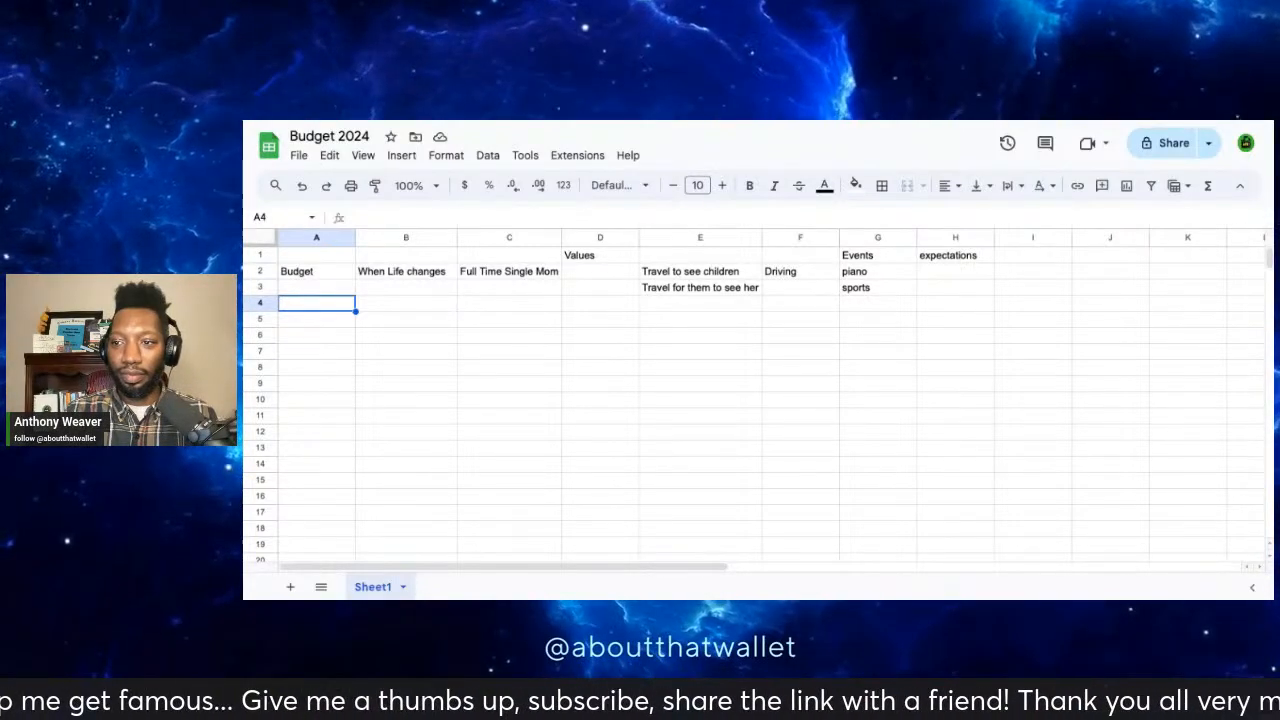
Step: Enter "Health" in cell A5, below the Budget entry
left_click(313, 322)
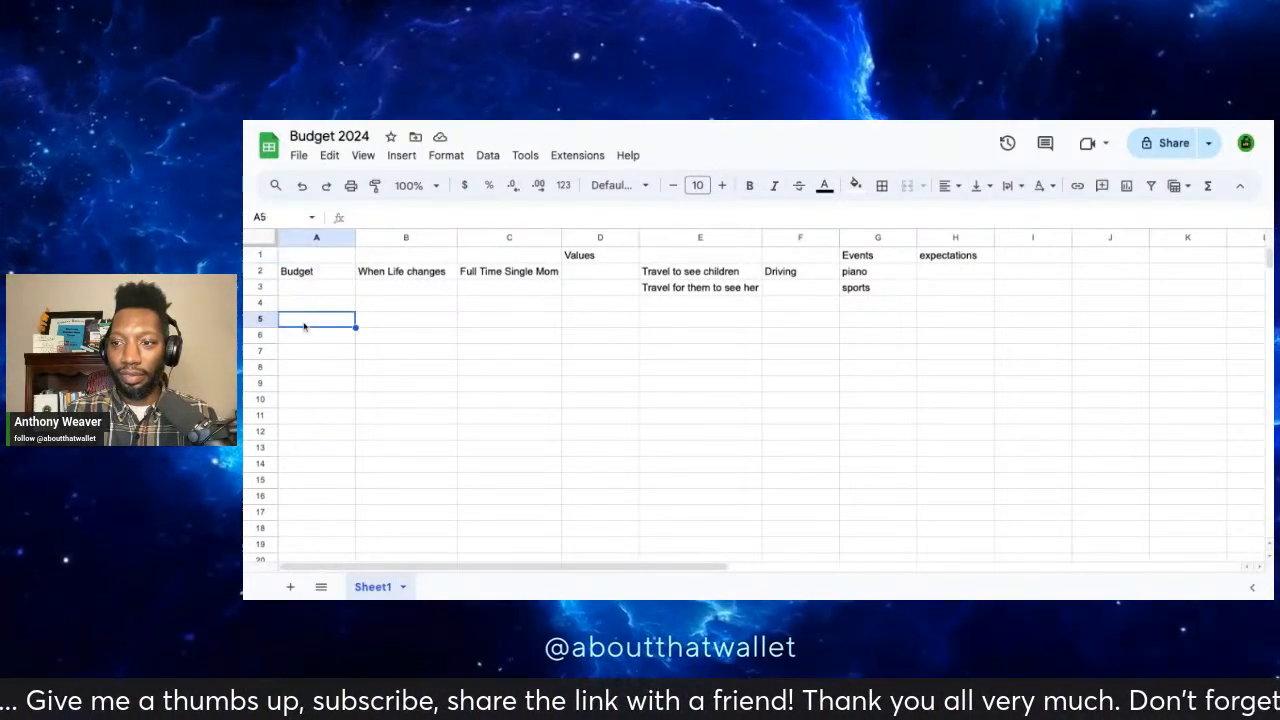
type("Health")
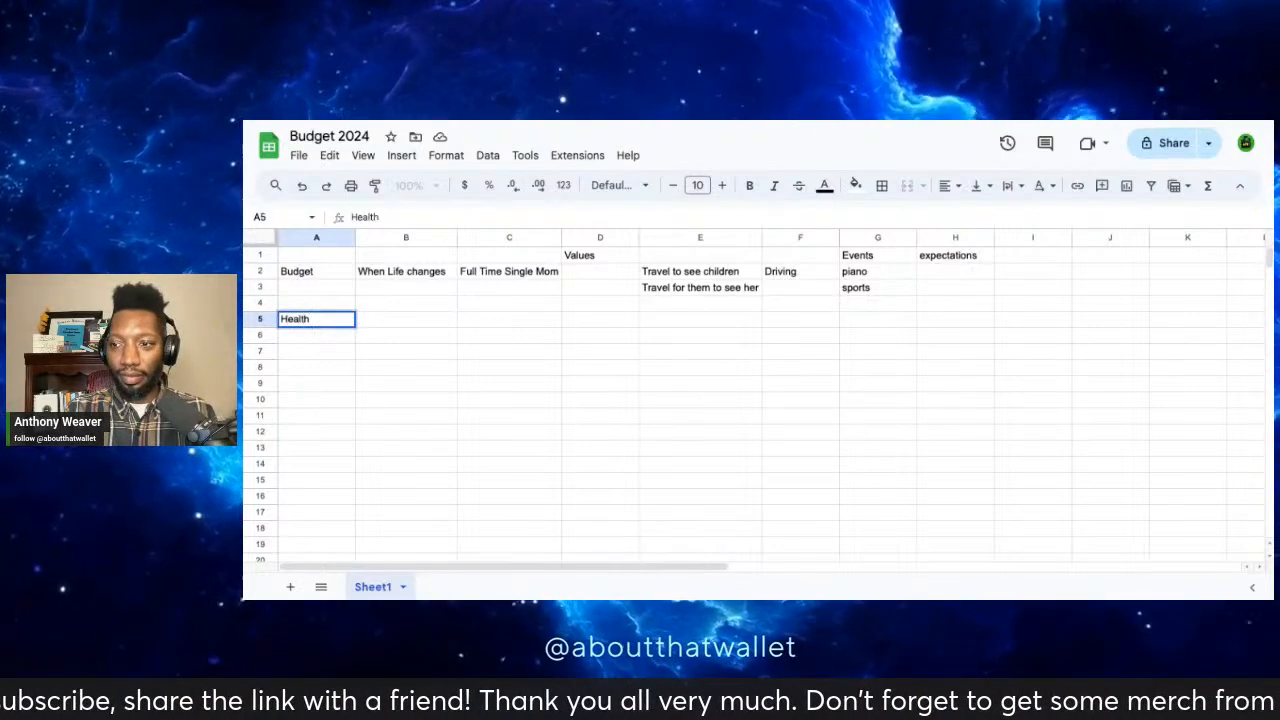
key("Tab")
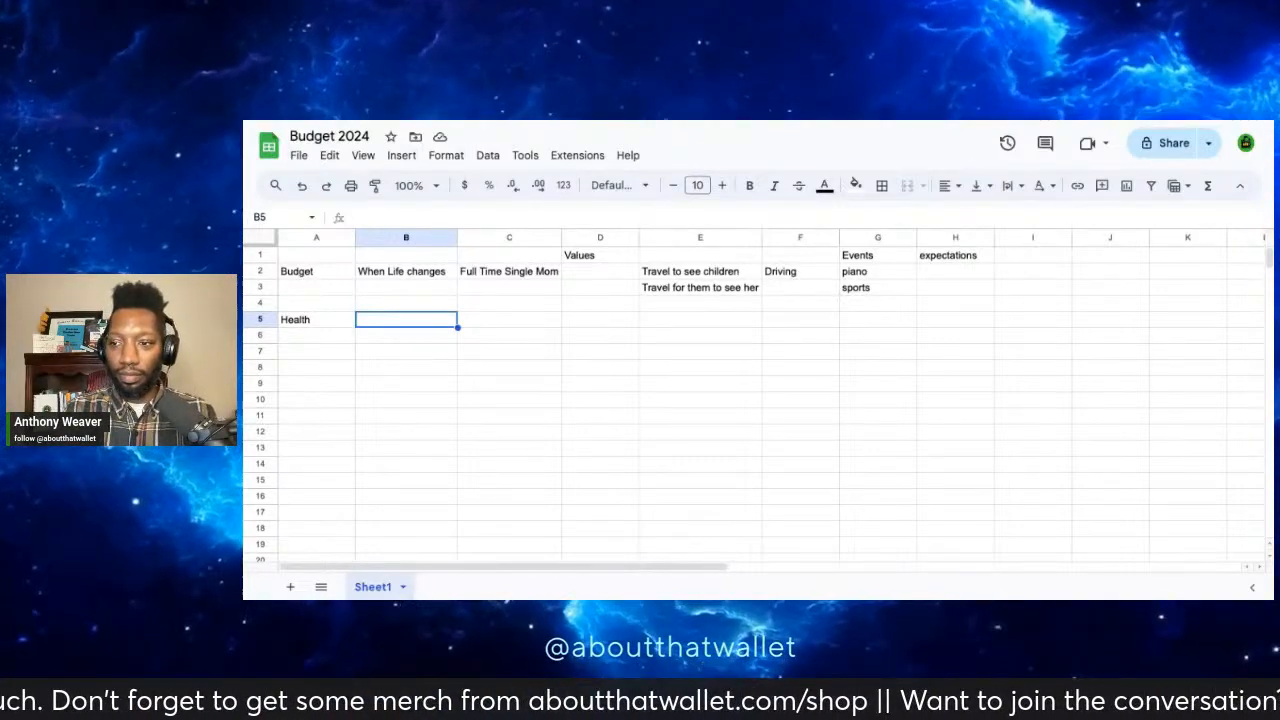
key("Down")
key("Down")
key("Up")
key("Up")
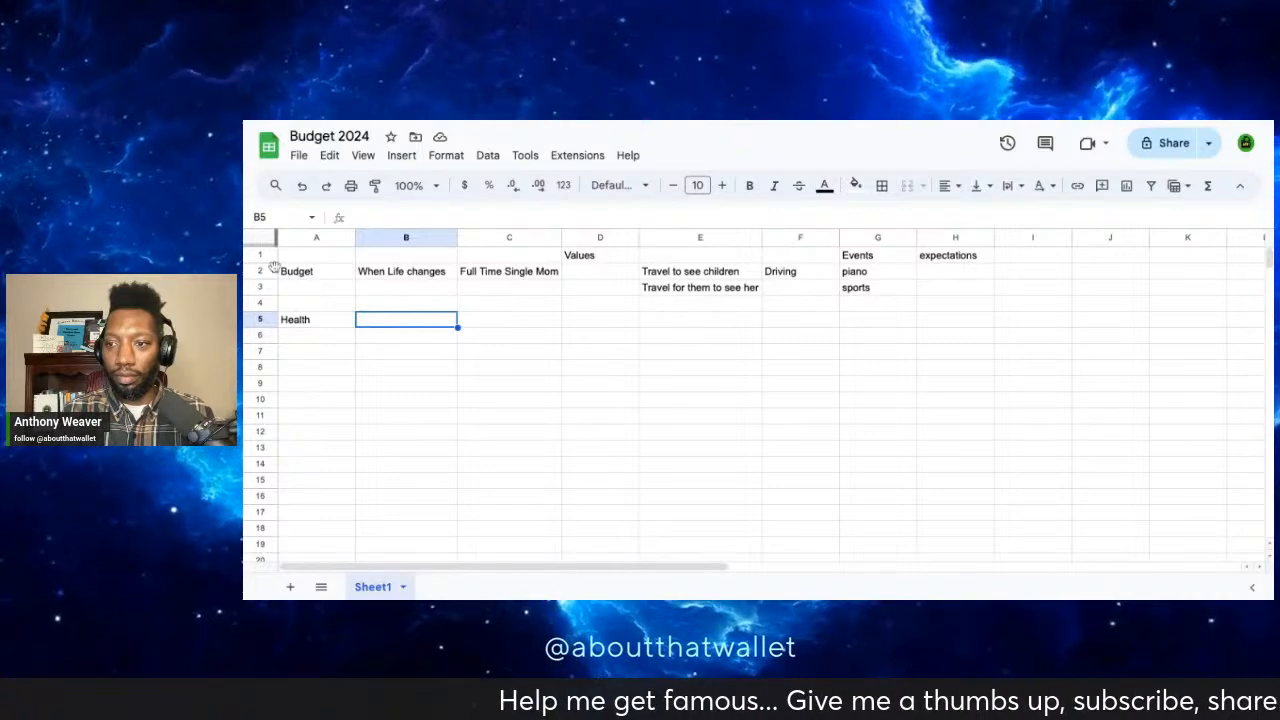
Step: Increase the height of row 1 to fit two lines and enter "What is going on in your life." in cell A1
left_click_drag(259, 262, 260, 285)
left_click(343, 271)
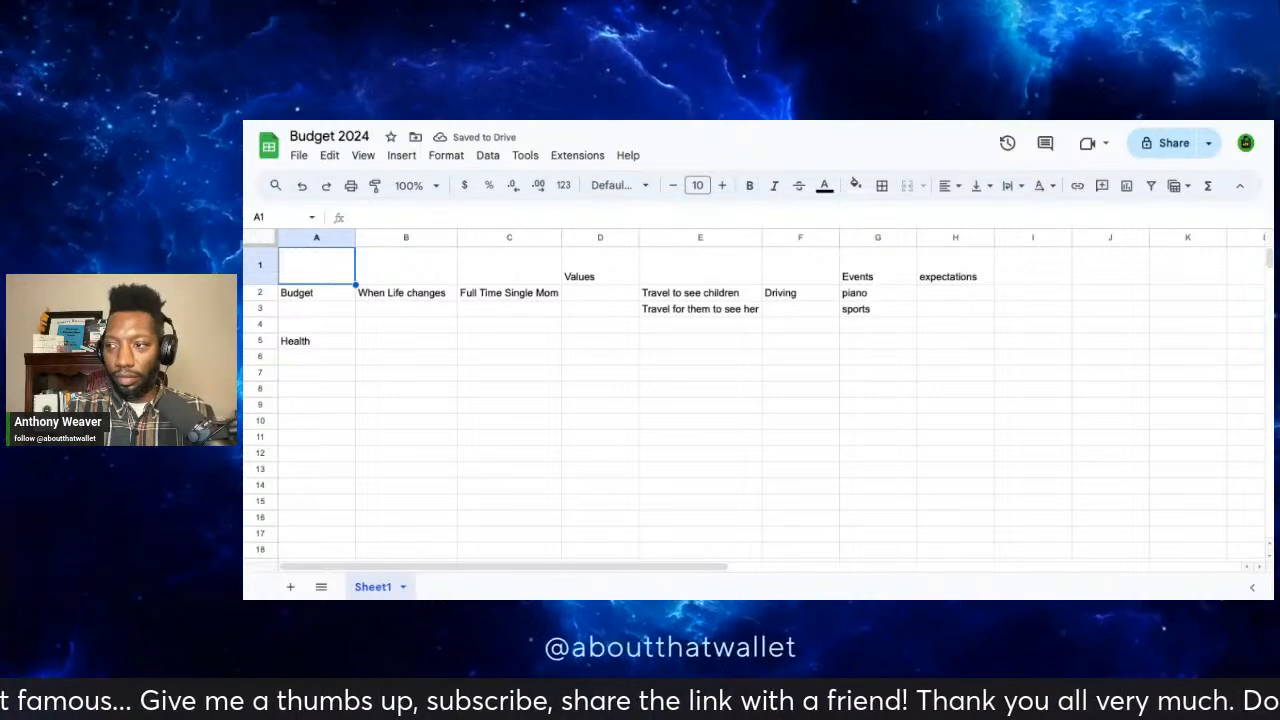
type("Ad")
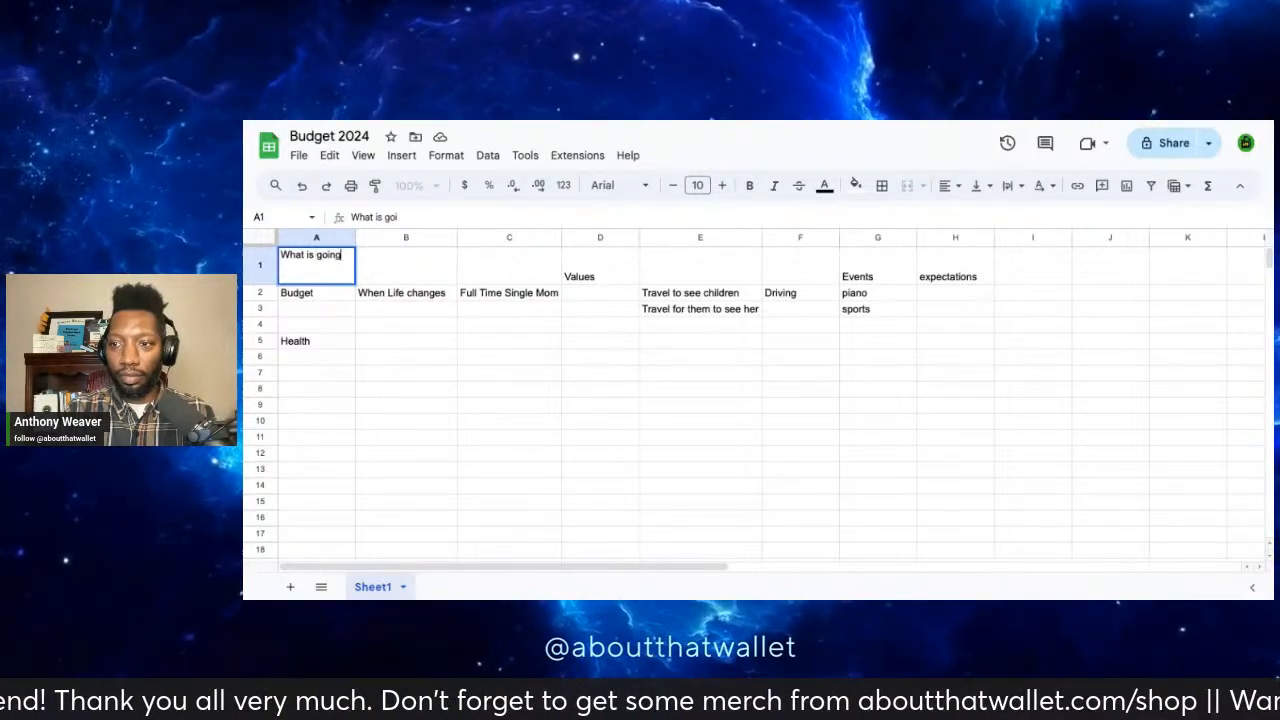
type("on in")
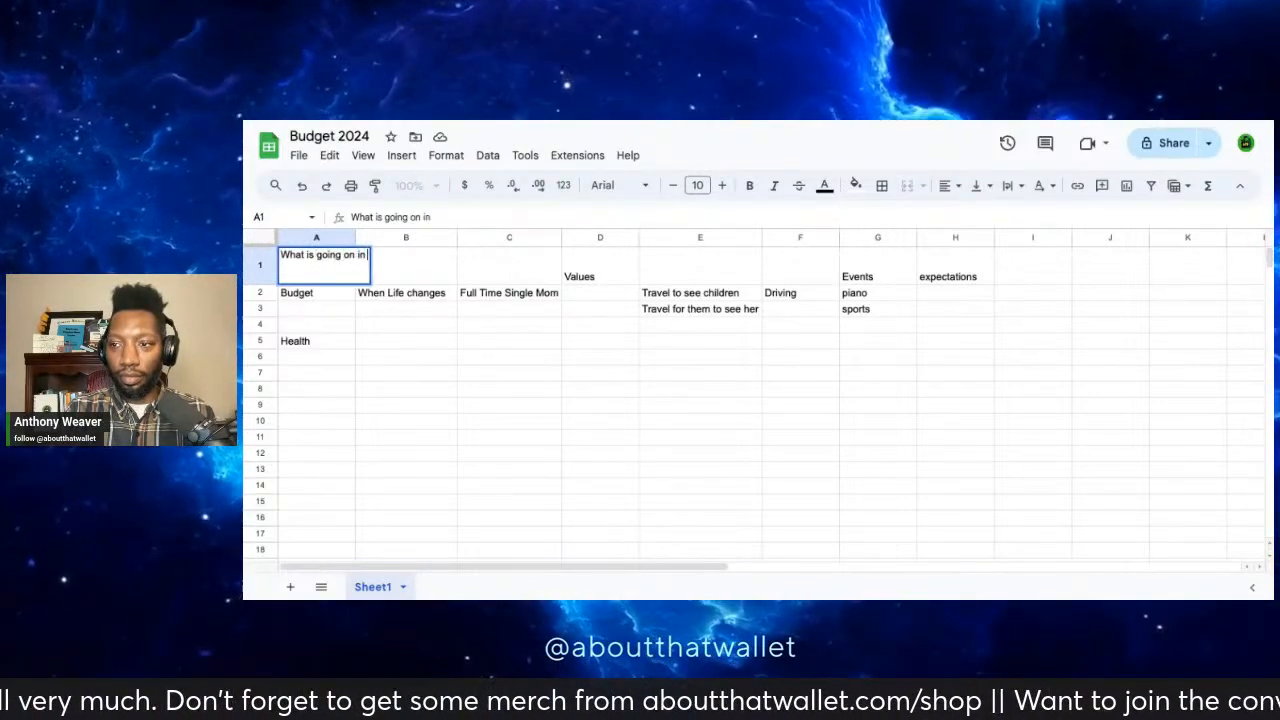
type(" your")
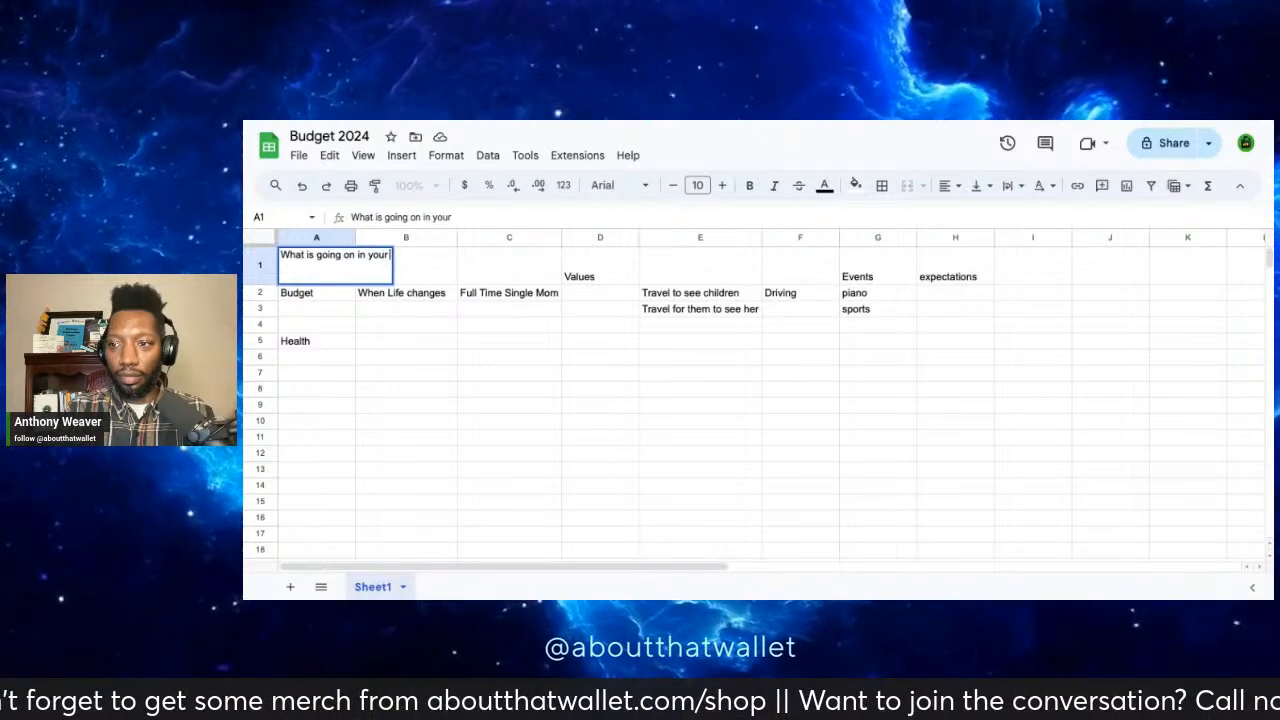
type(" life.")
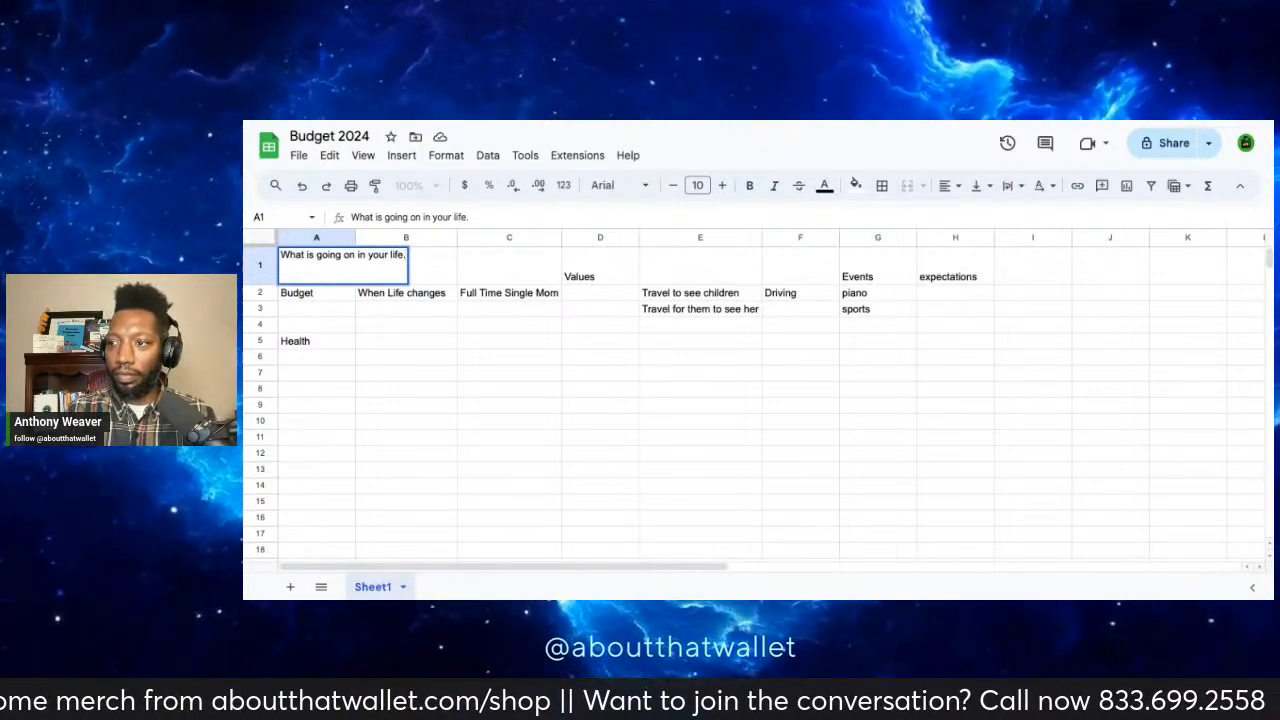
left_click(430, 265)
Step: Set the text in cell A1 to wrap within the cell
left_click(333, 270)
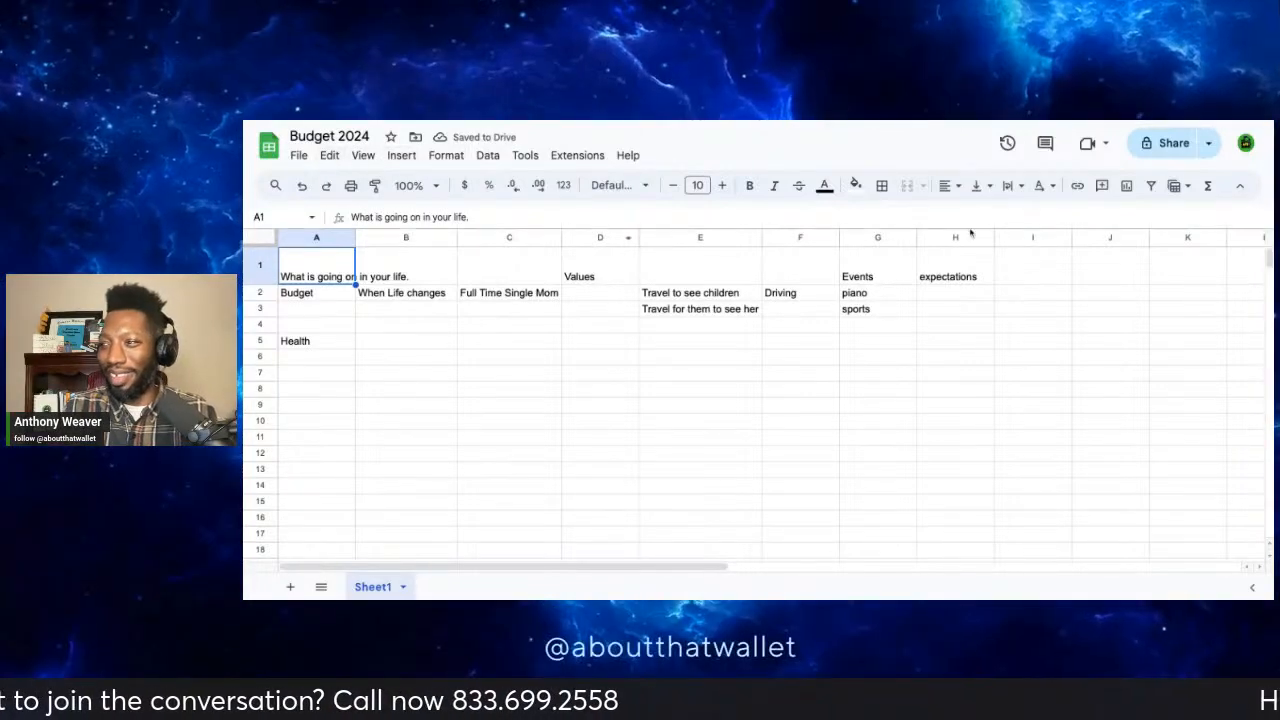
left_click(1008, 187)
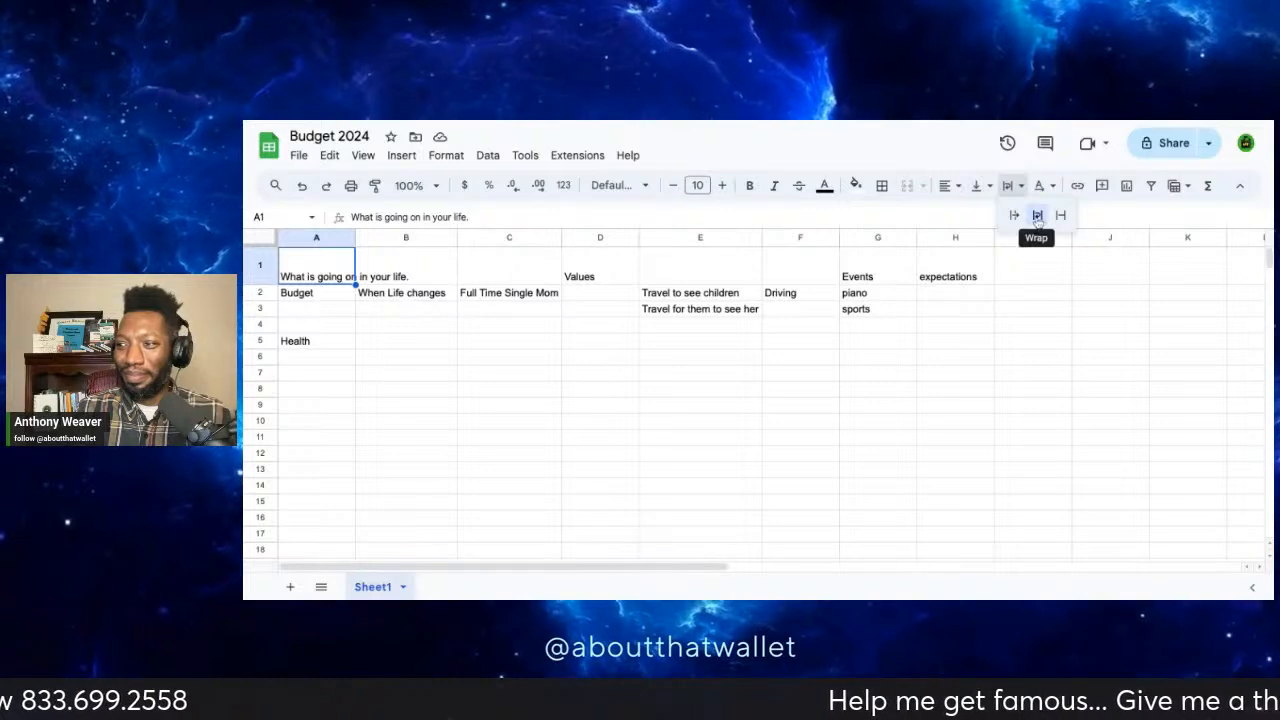
left_click(1037, 216)
left_click(381, 275)
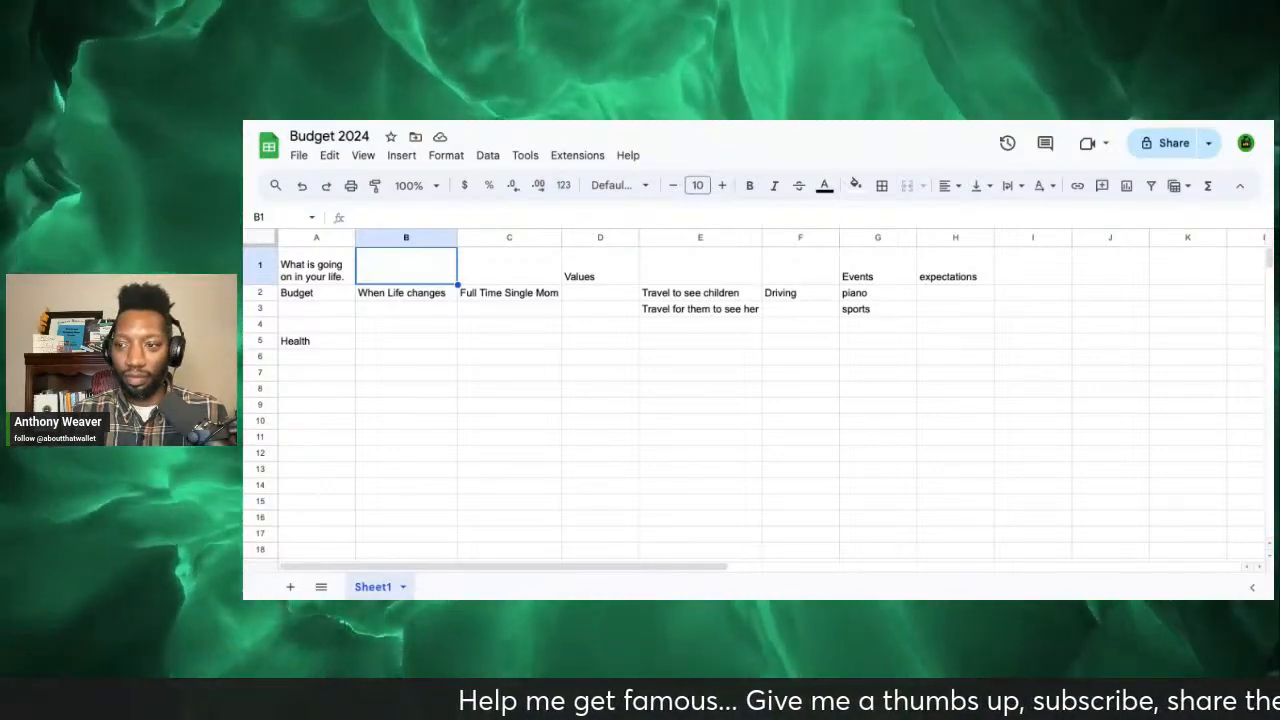
left_click(370, 343)
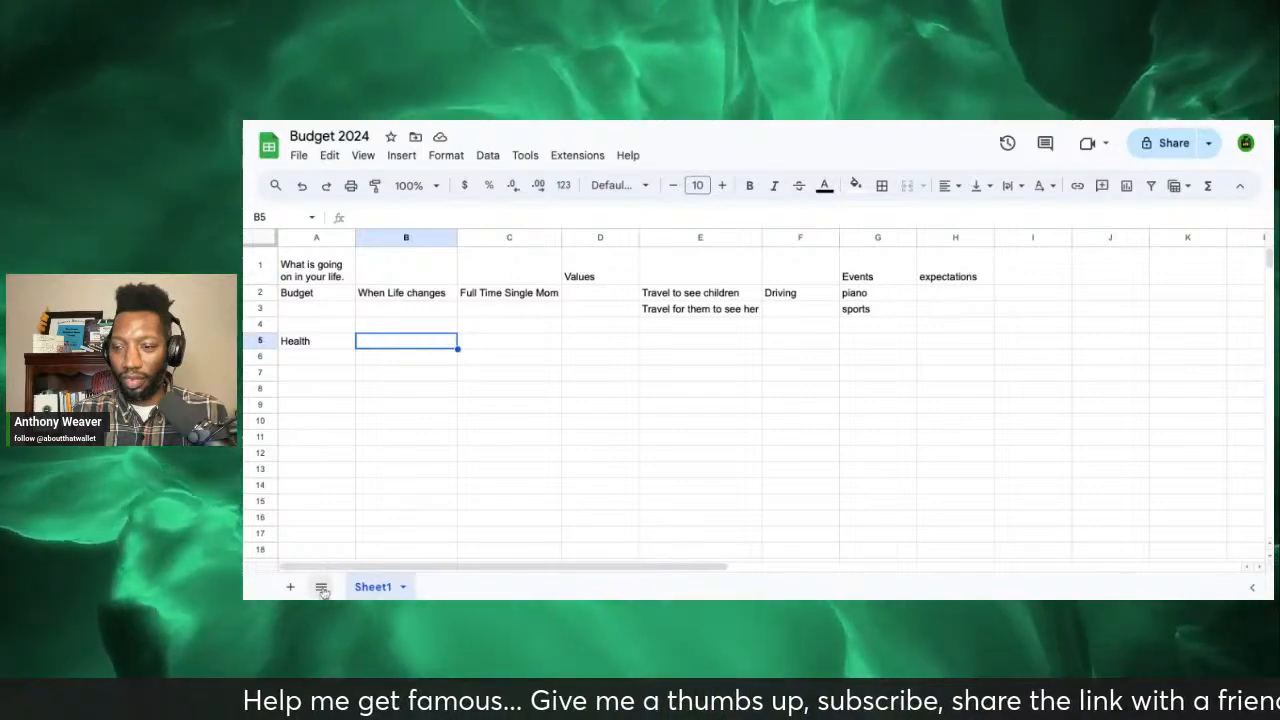
Step: Add a new sheet to the spreadsheet and rename it "Jan"
left_click(290, 586)
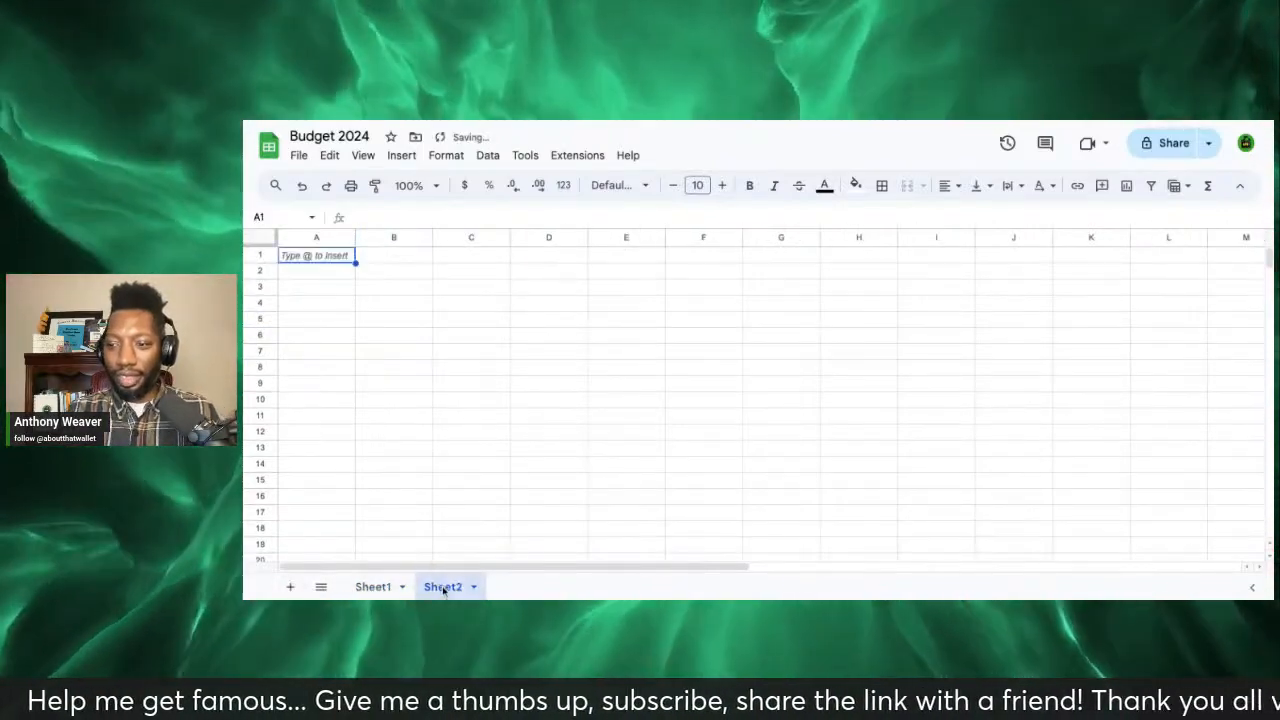
left_click(472, 587)
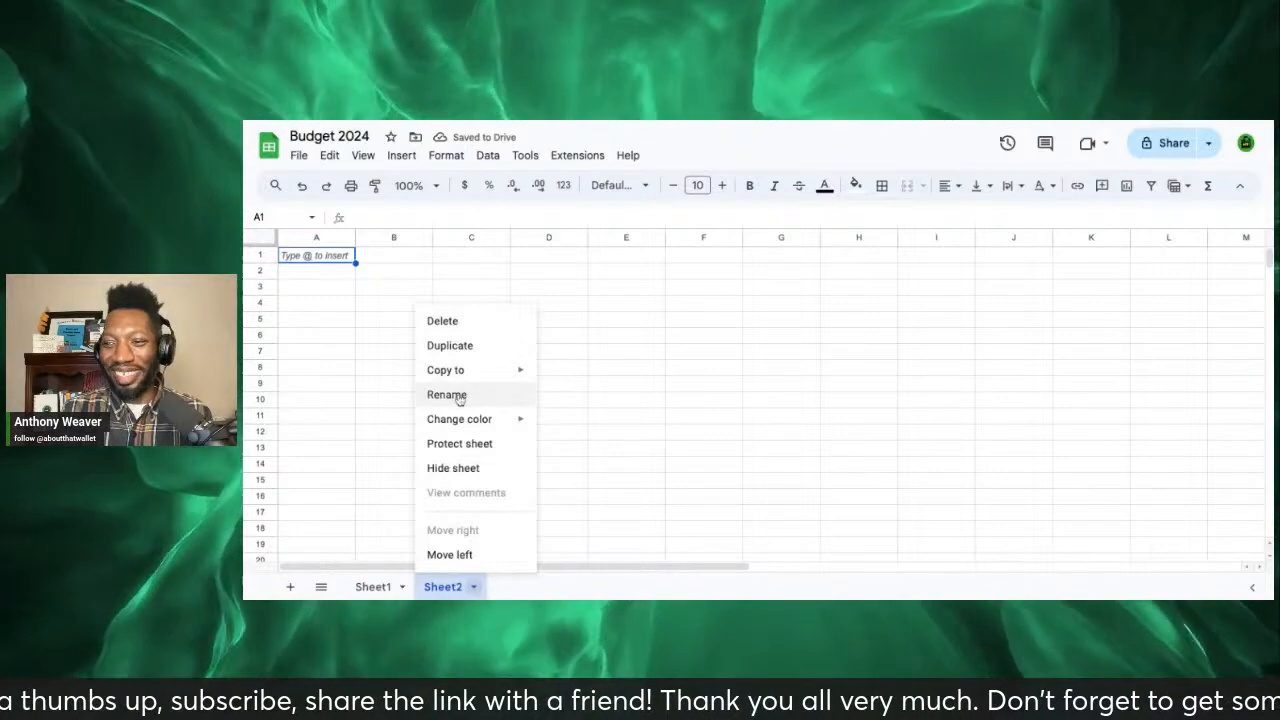
left_click(446, 394)
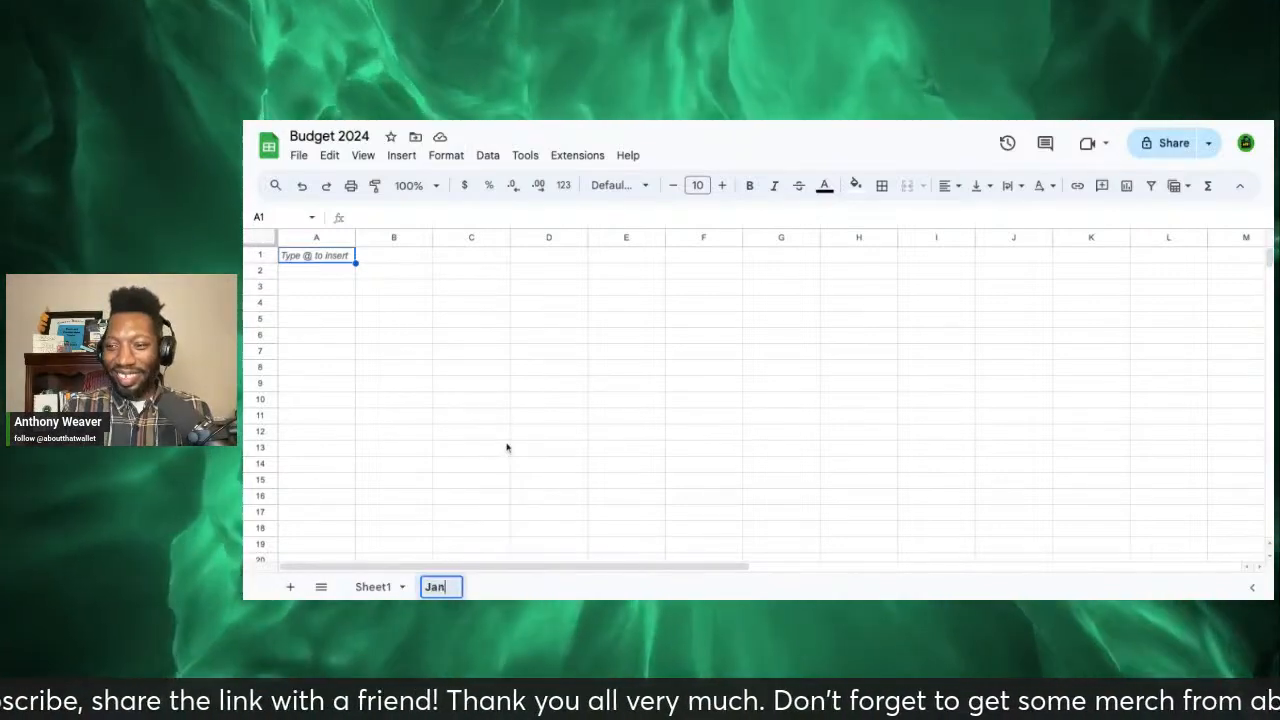
key("Return")
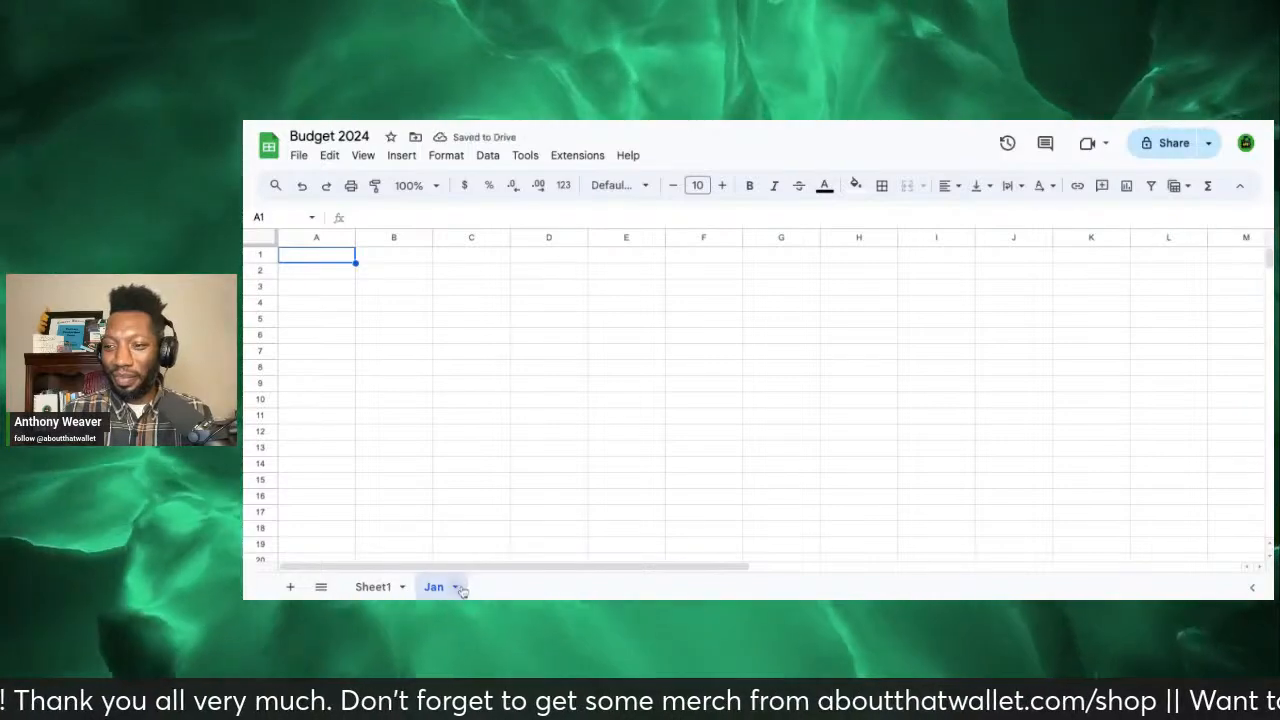
Step: Duplicate the Jan sheet and rename the copy "Feb"
left_click(456, 587)
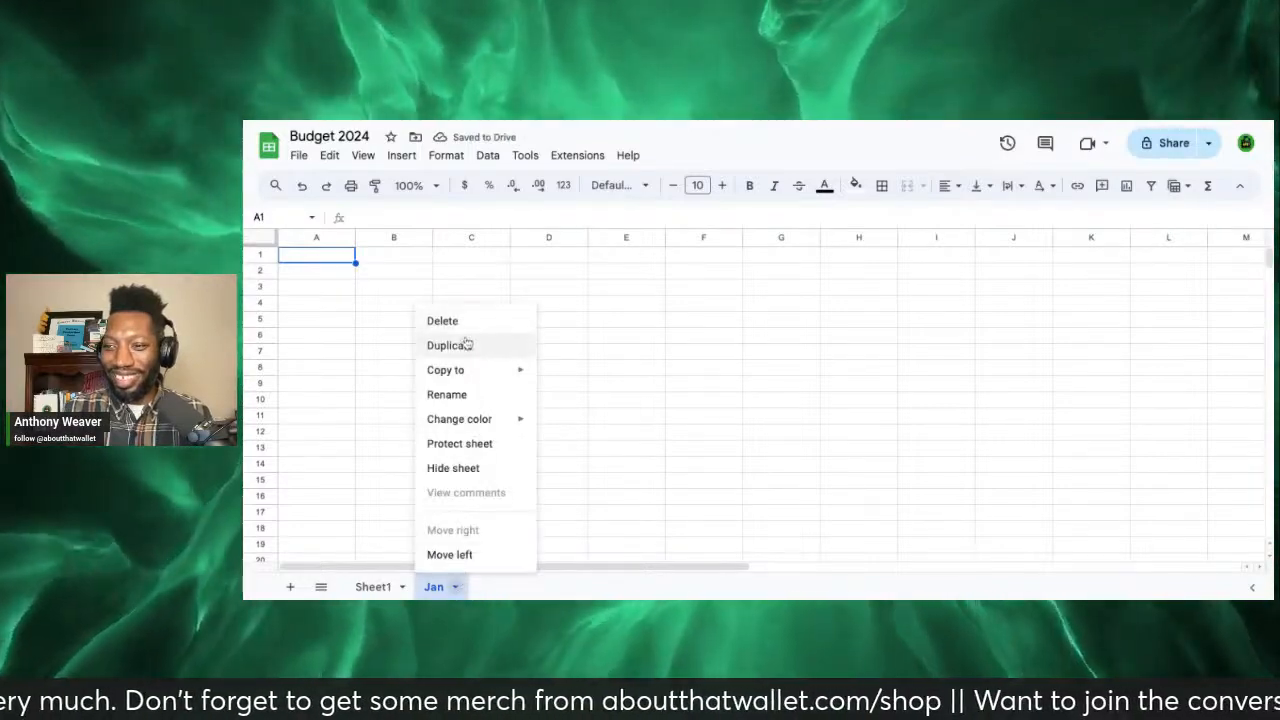
left_click(466, 346)
double_click(492, 588)
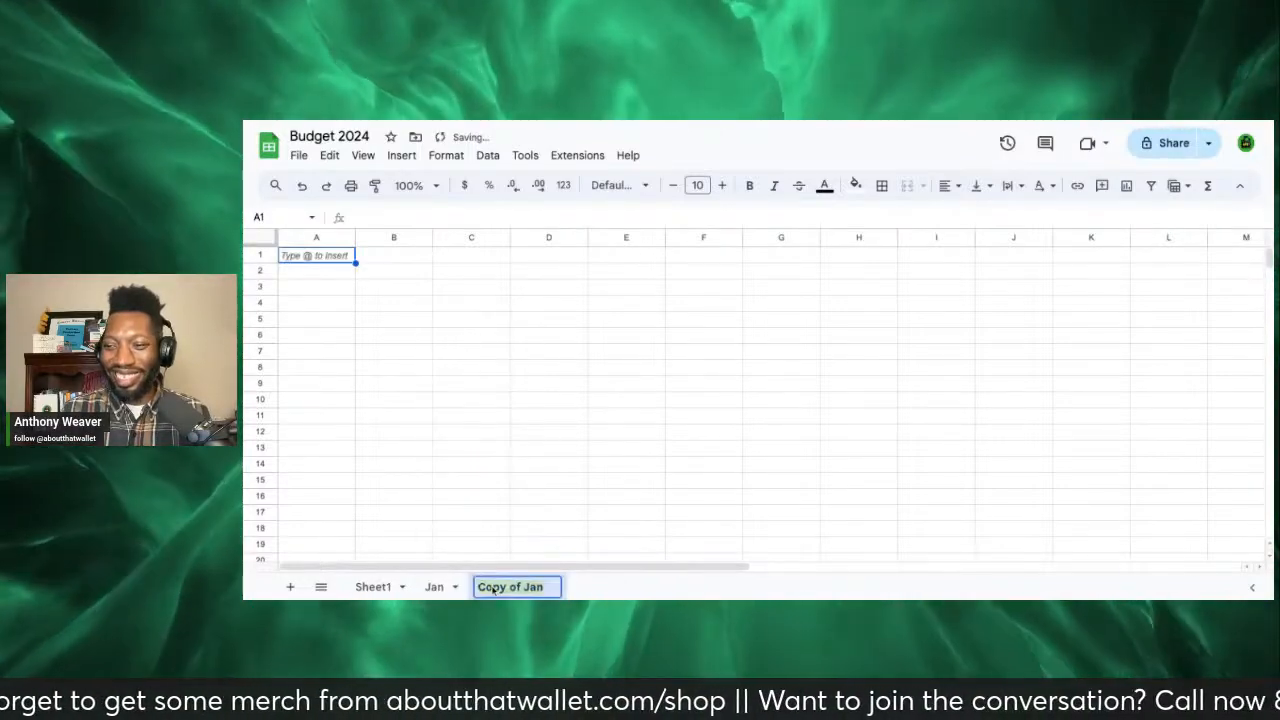
type("Feb")
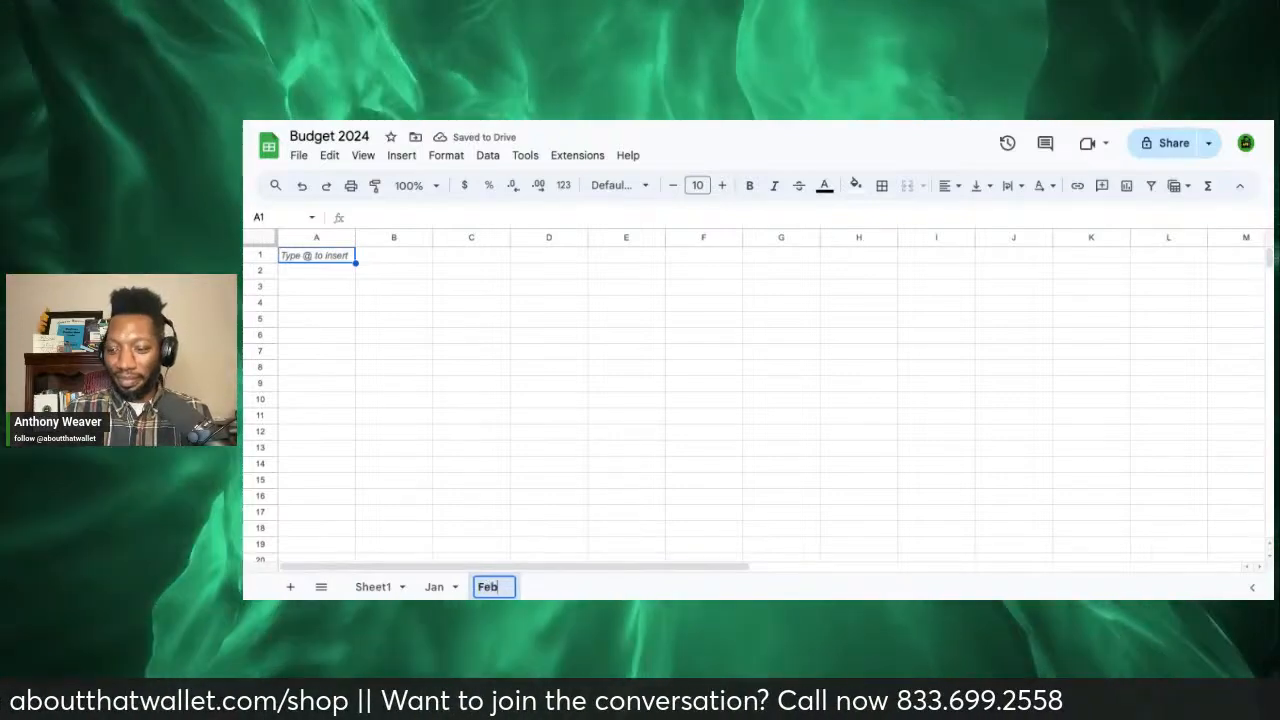
key("Return")
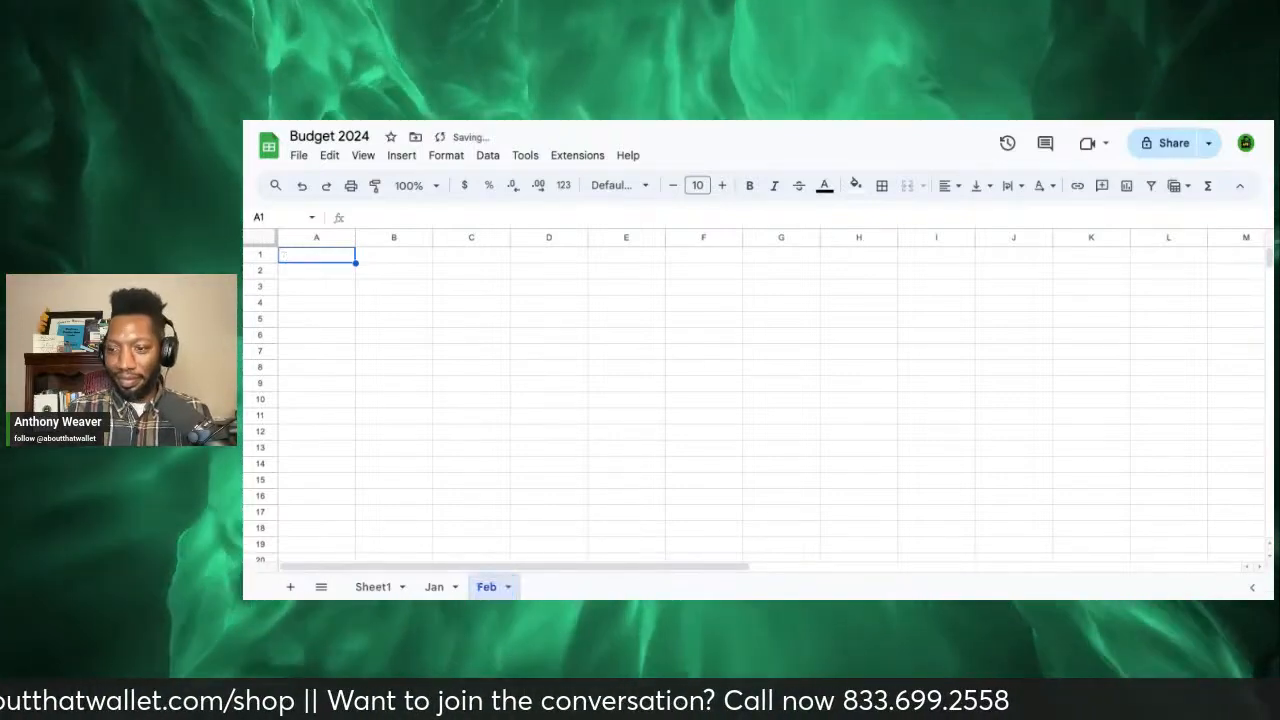
Step: Duplicate the Feb sheet and rename the copy "Mar"
left_click(508, 587)
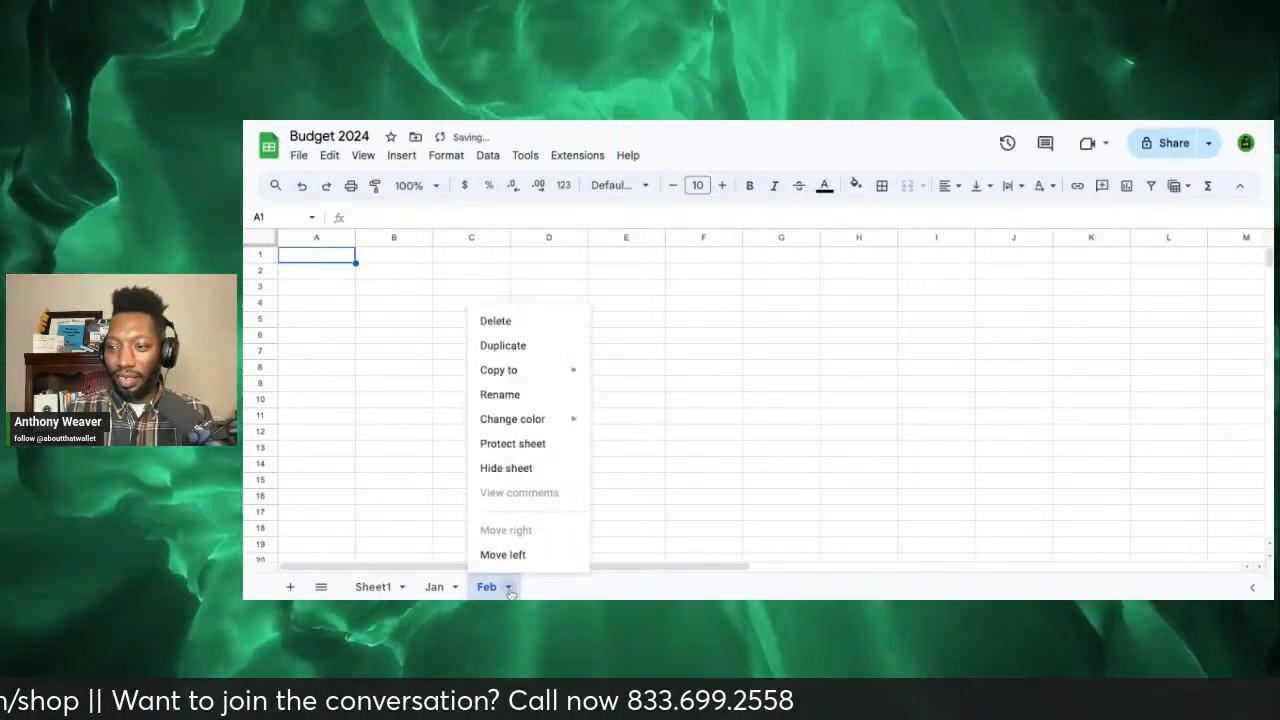
left_click(519, 346)
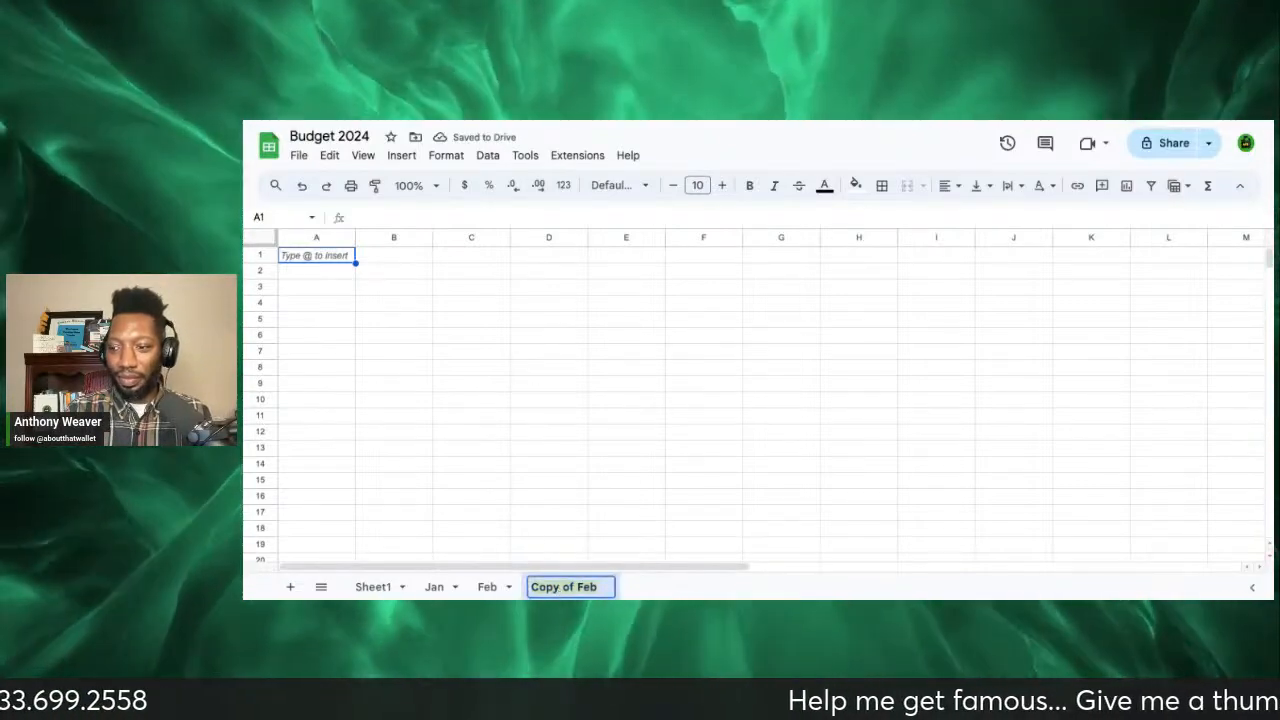
key("Return")
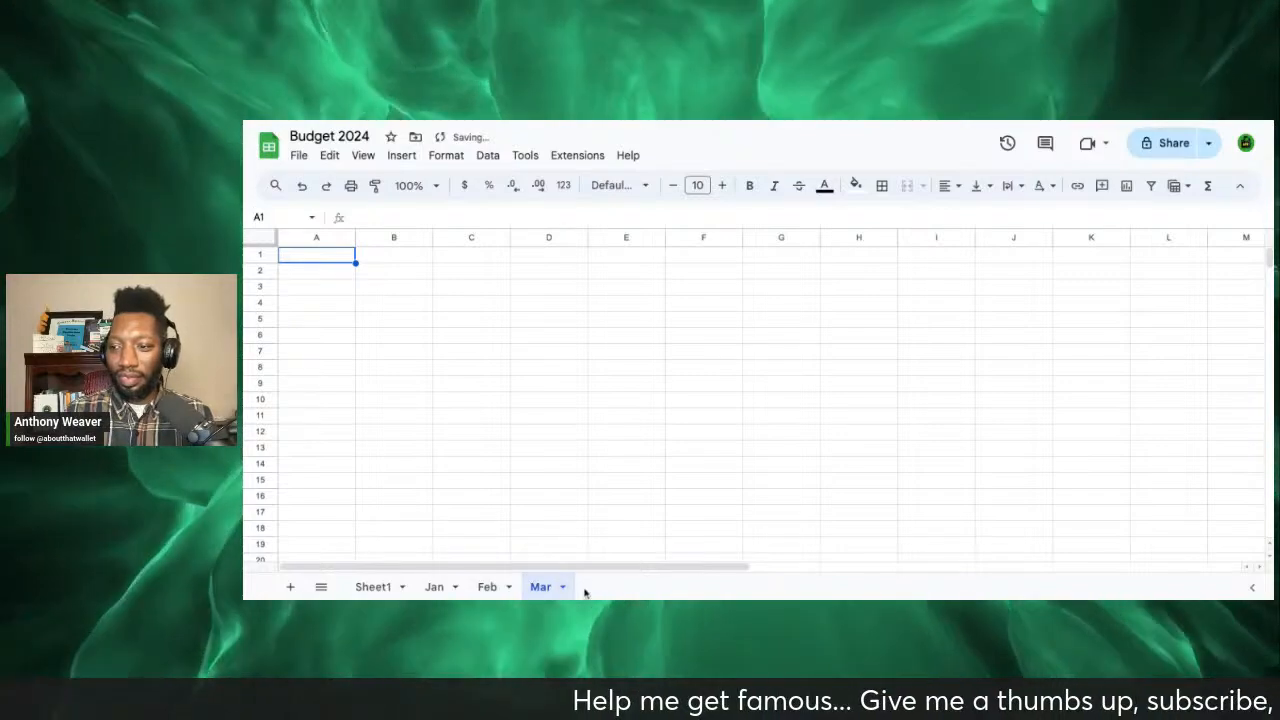
Step: Duplicate the Mar sheet and rename the copy "Apr"
left_click(565, 588)
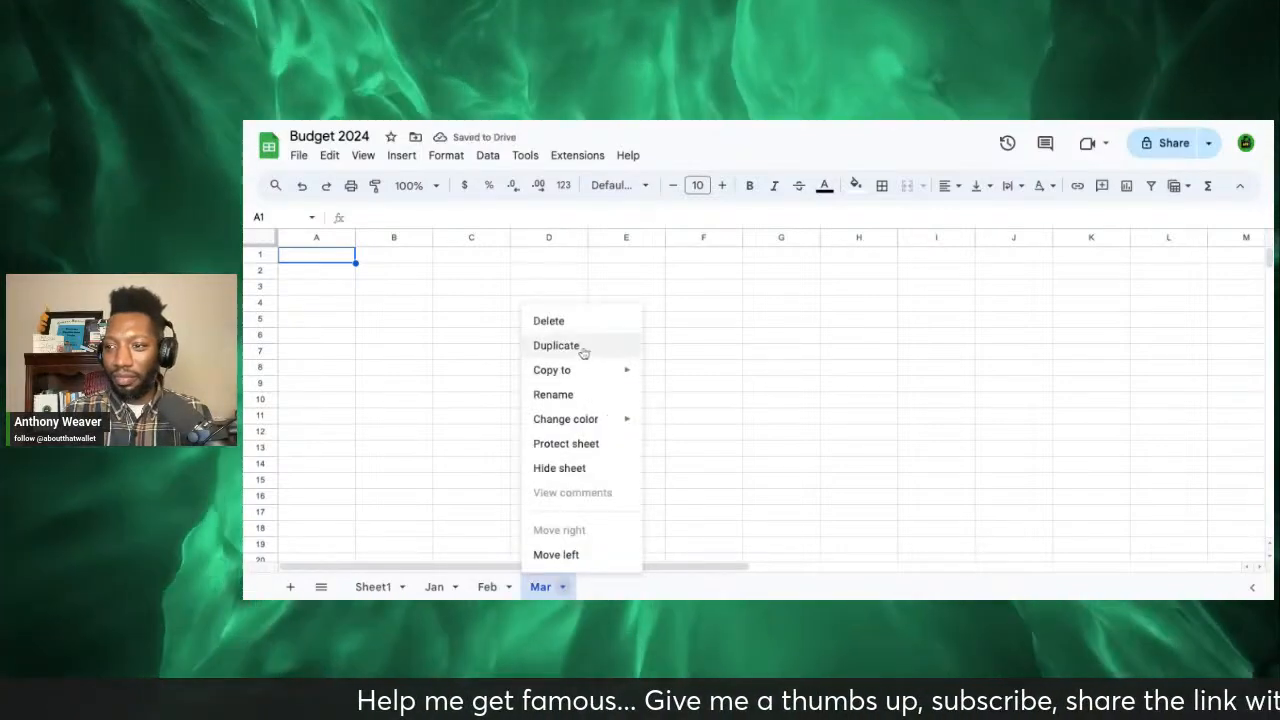
left_click(583, 348)
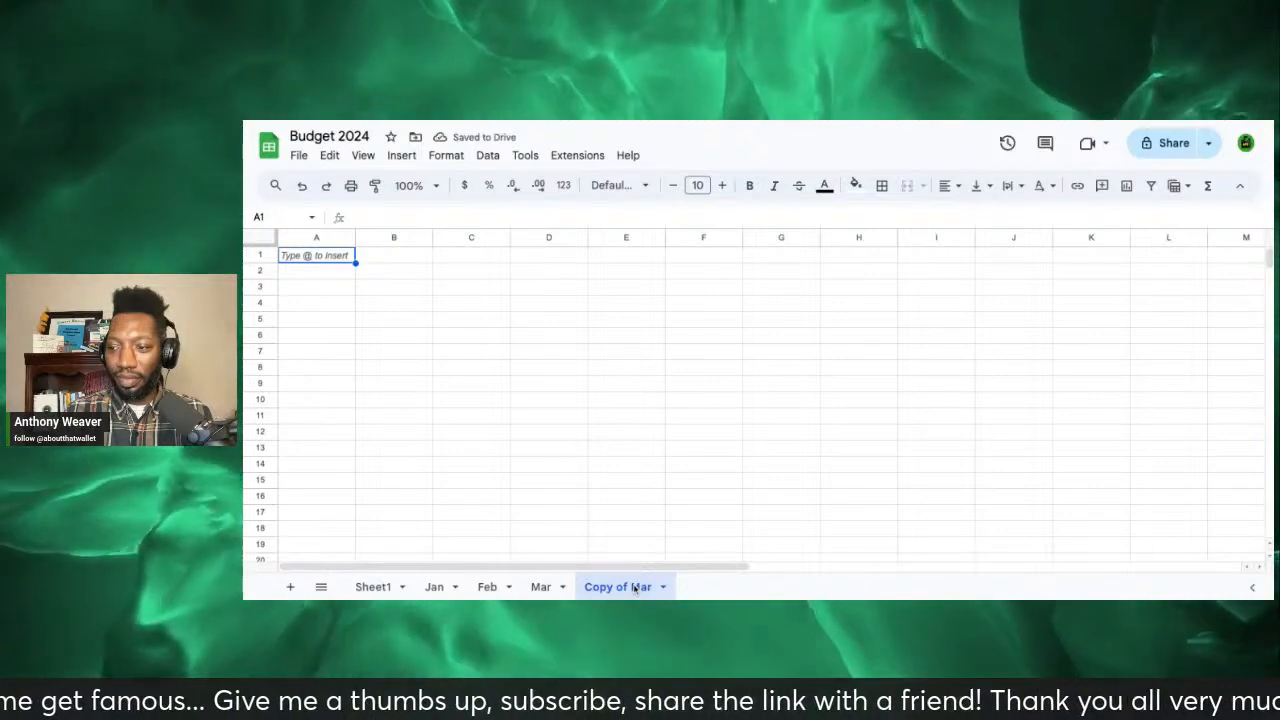
left_click(666, 588)
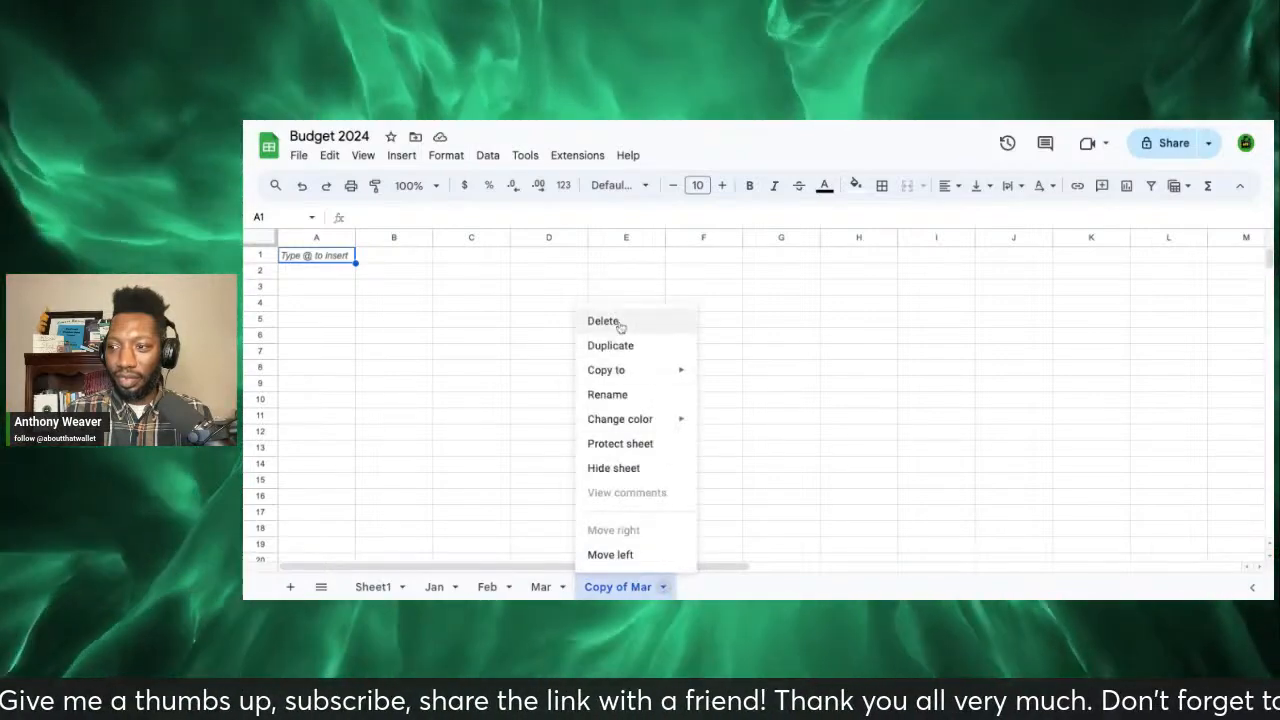
left_click(613, 396)
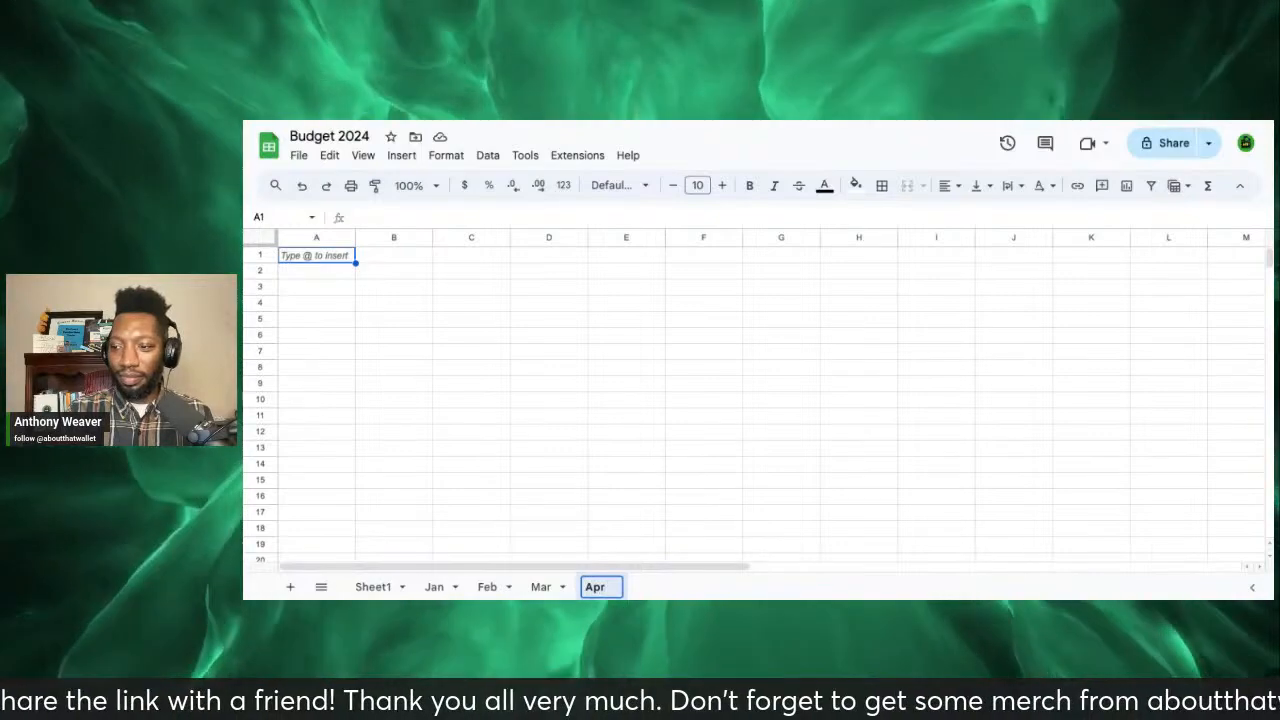
key("Return")
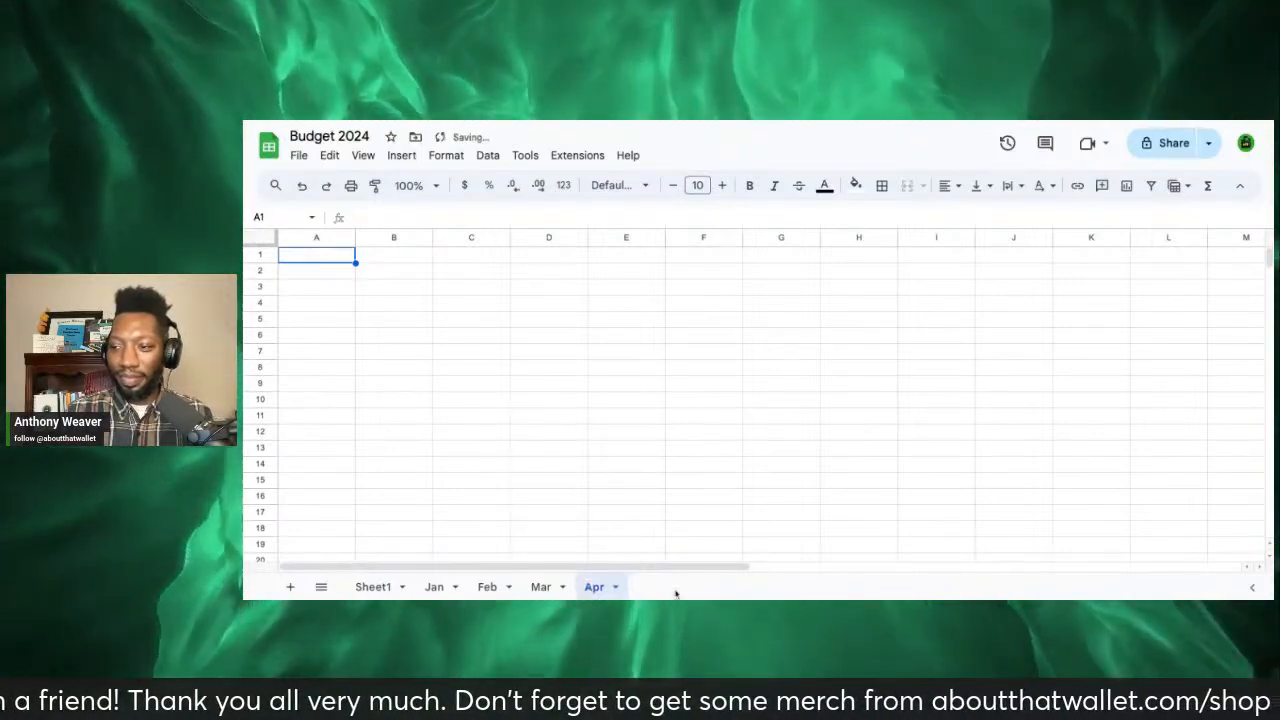
Step: Duplicate the Apr sheet and rename the copy "May"
left_click(616, 587)
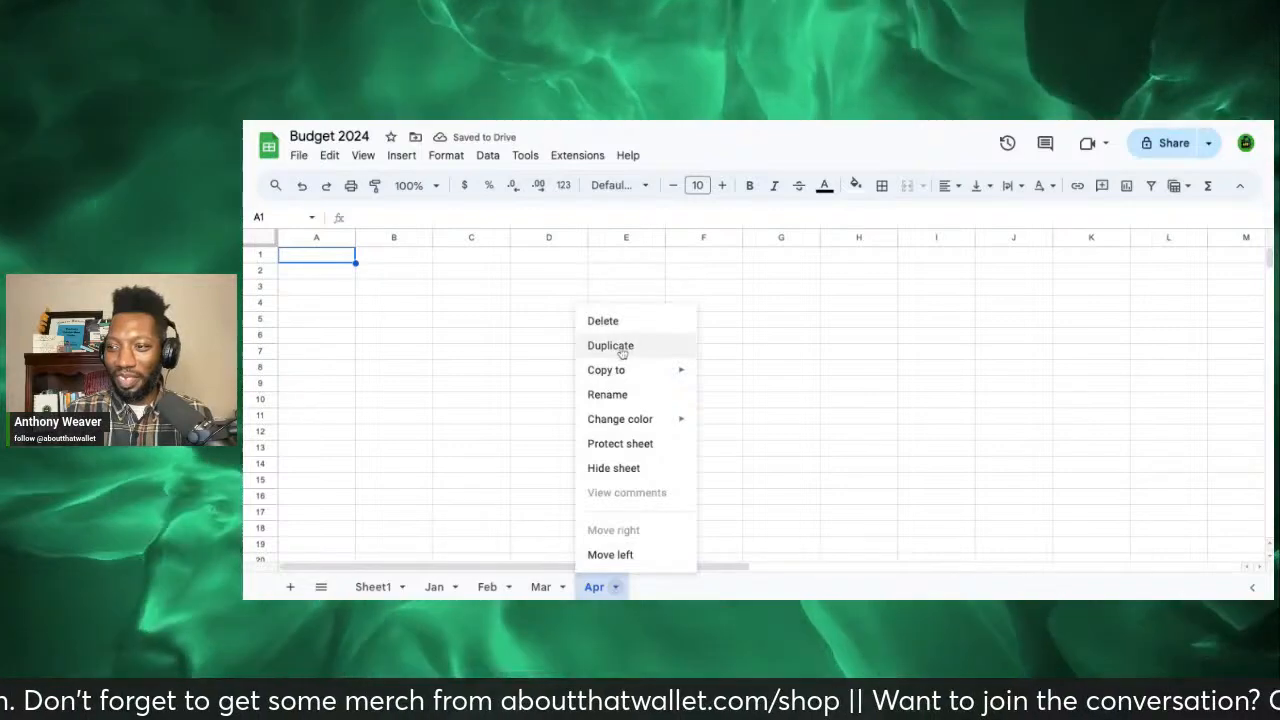
left_click(621, 346)
left_click(712, 587)
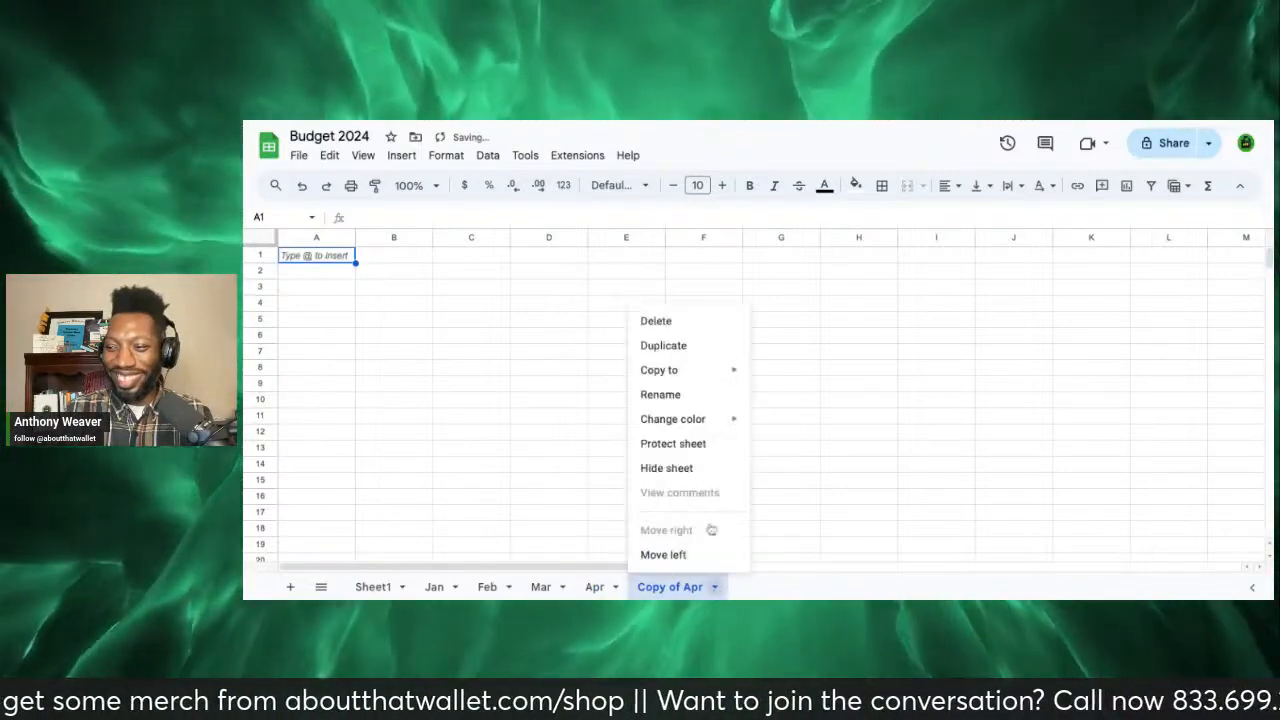
left_click(677, 398)
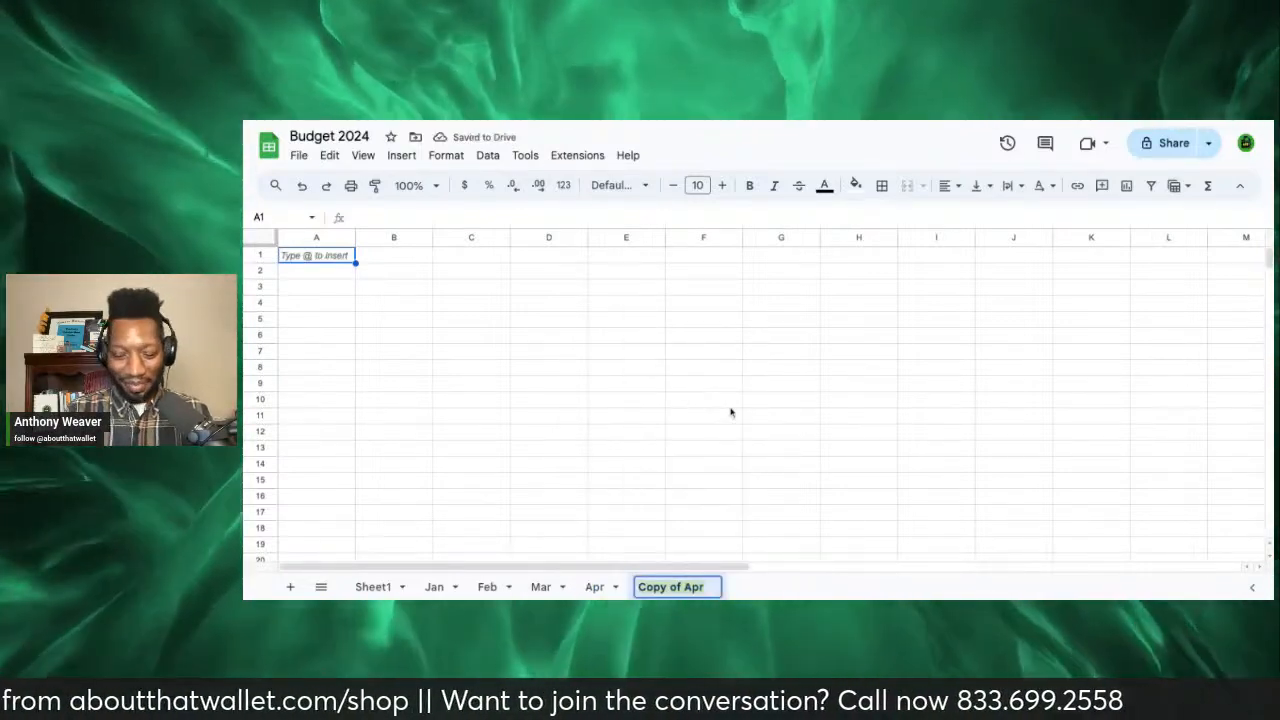
type("Ma")
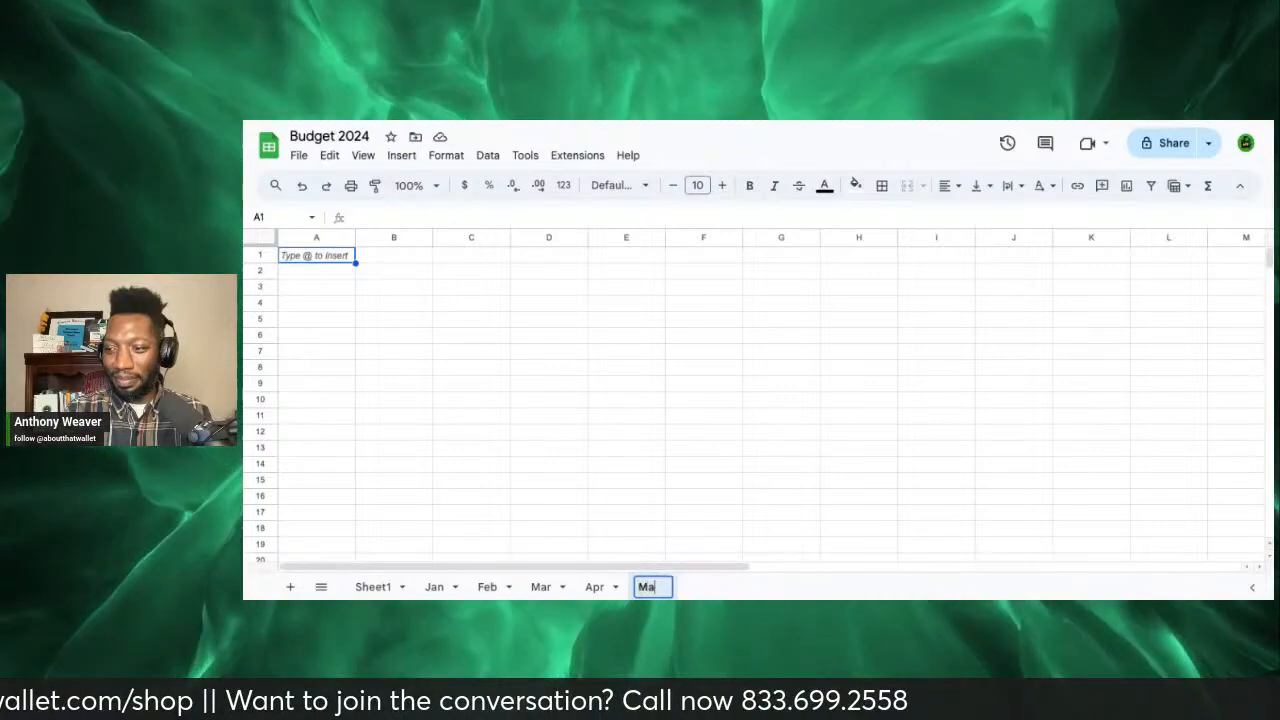
type("y")
key("Return")
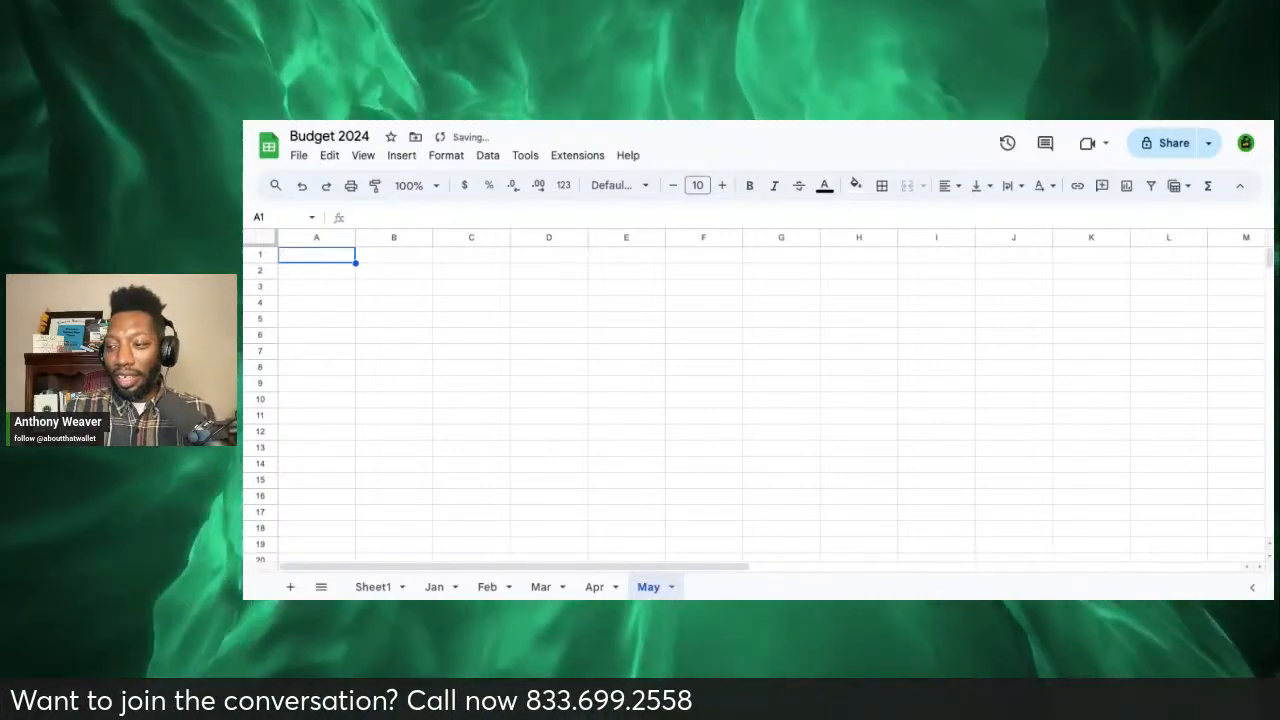
Step: Duplicate the May sheet and rename the copy "Jun"
left_click(673, 588)
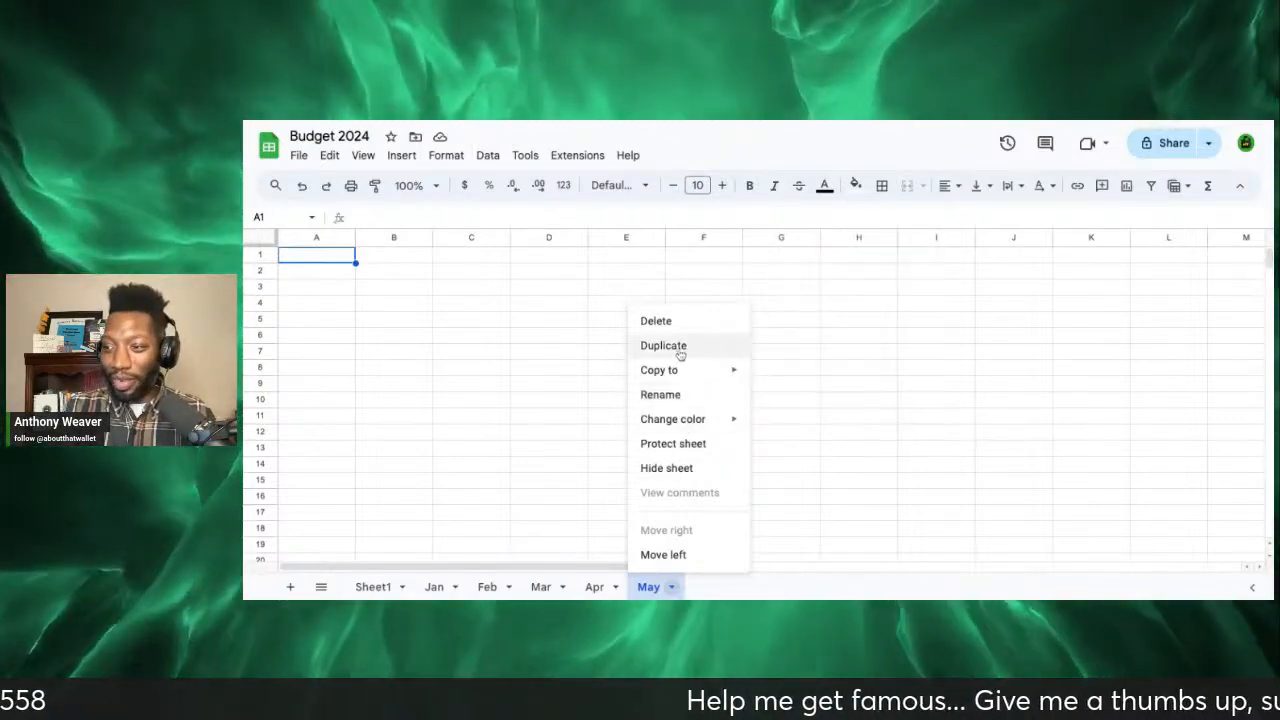
left_click(670, 346)
left_click(773, 590)
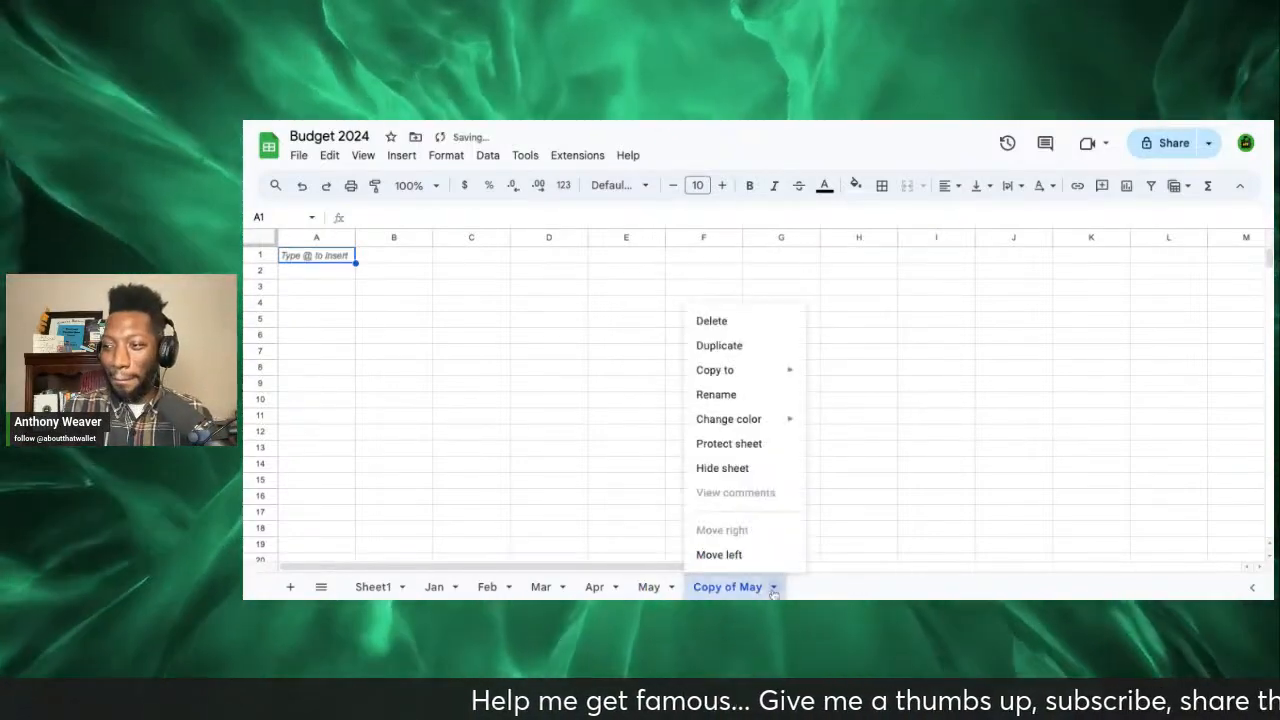
left_click(722, 397)
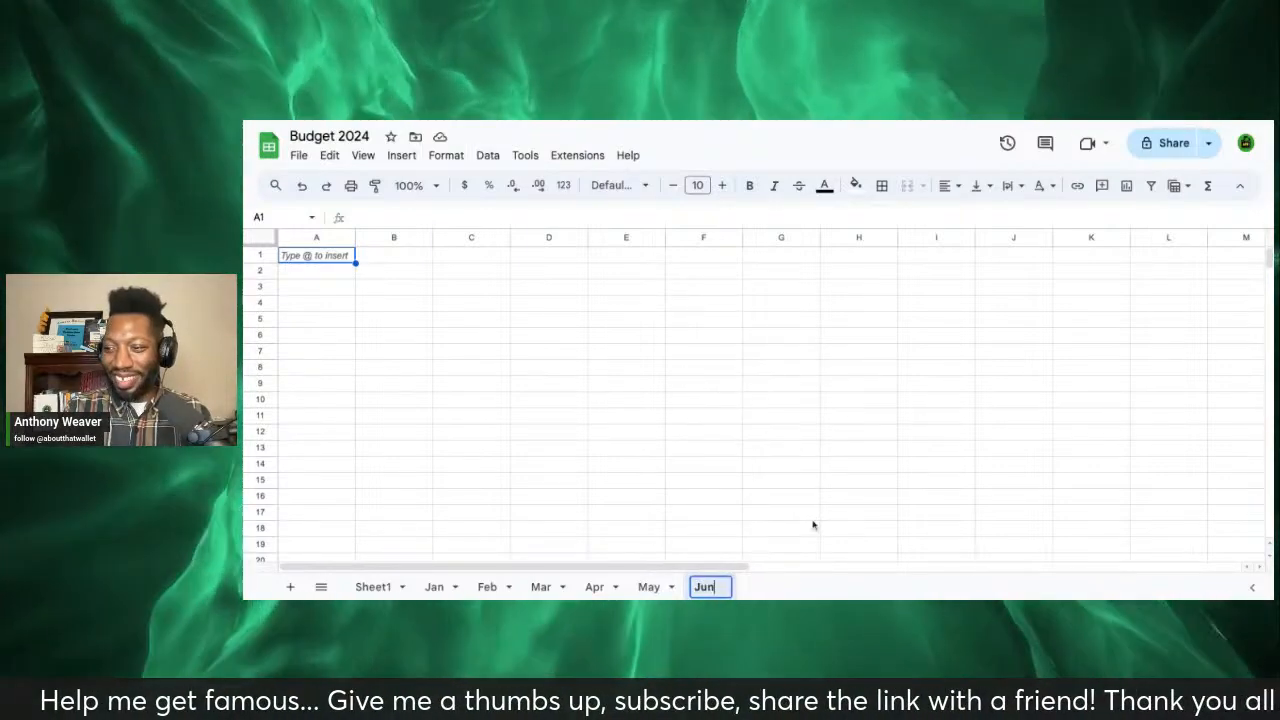
key("Return")
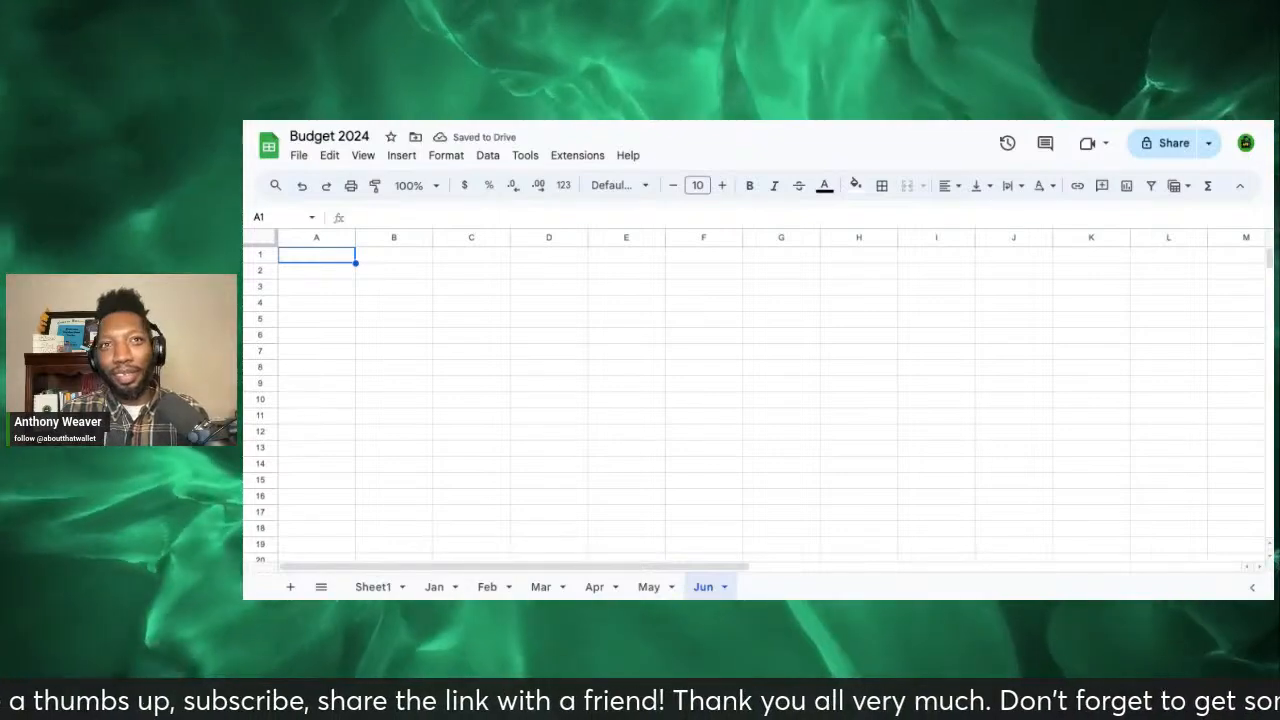
Step: Duplicate the Jun sheet and rename the copy "Jul"
left_click(725, 588)
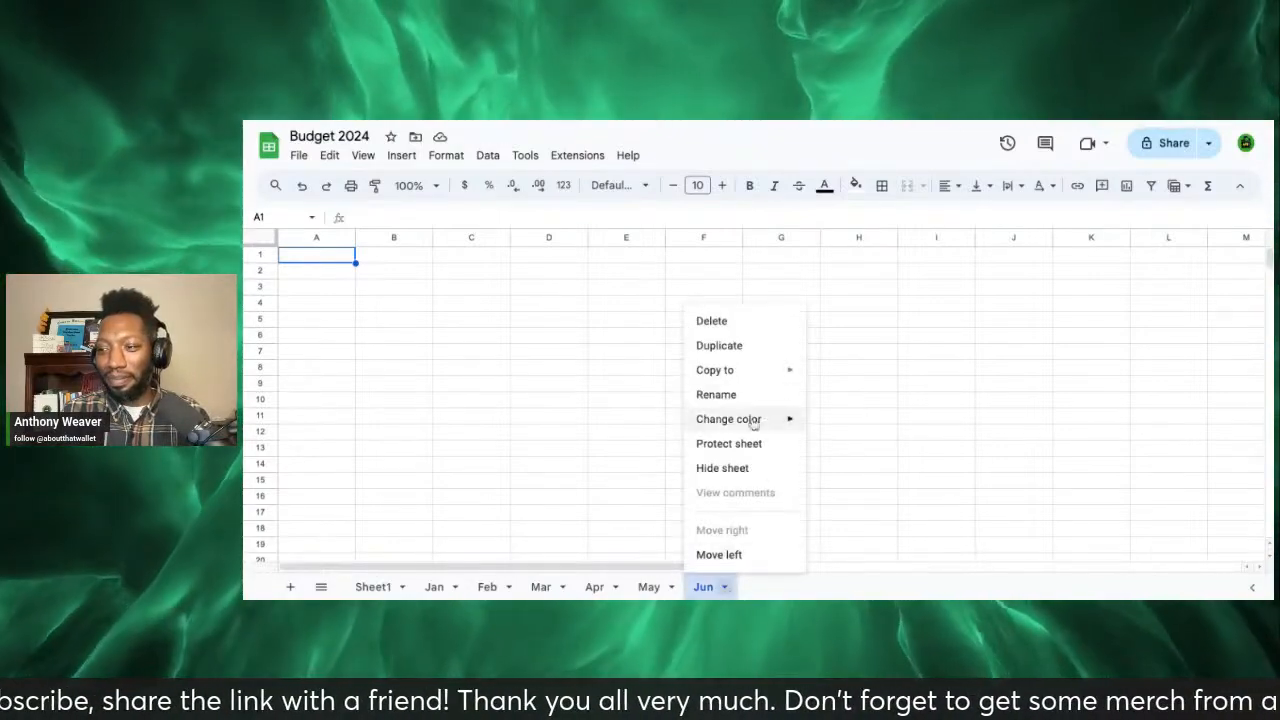
left_click(719, 346)
left_click(824, 588)
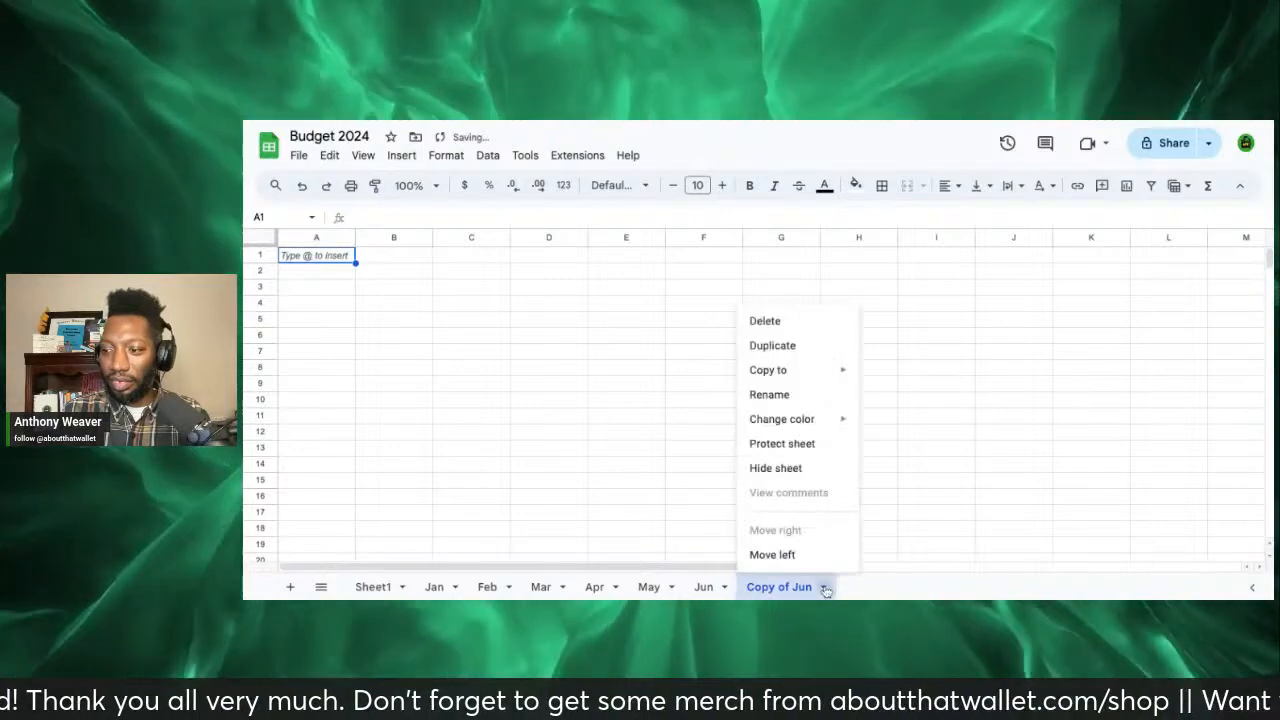
left_click(770, 395)
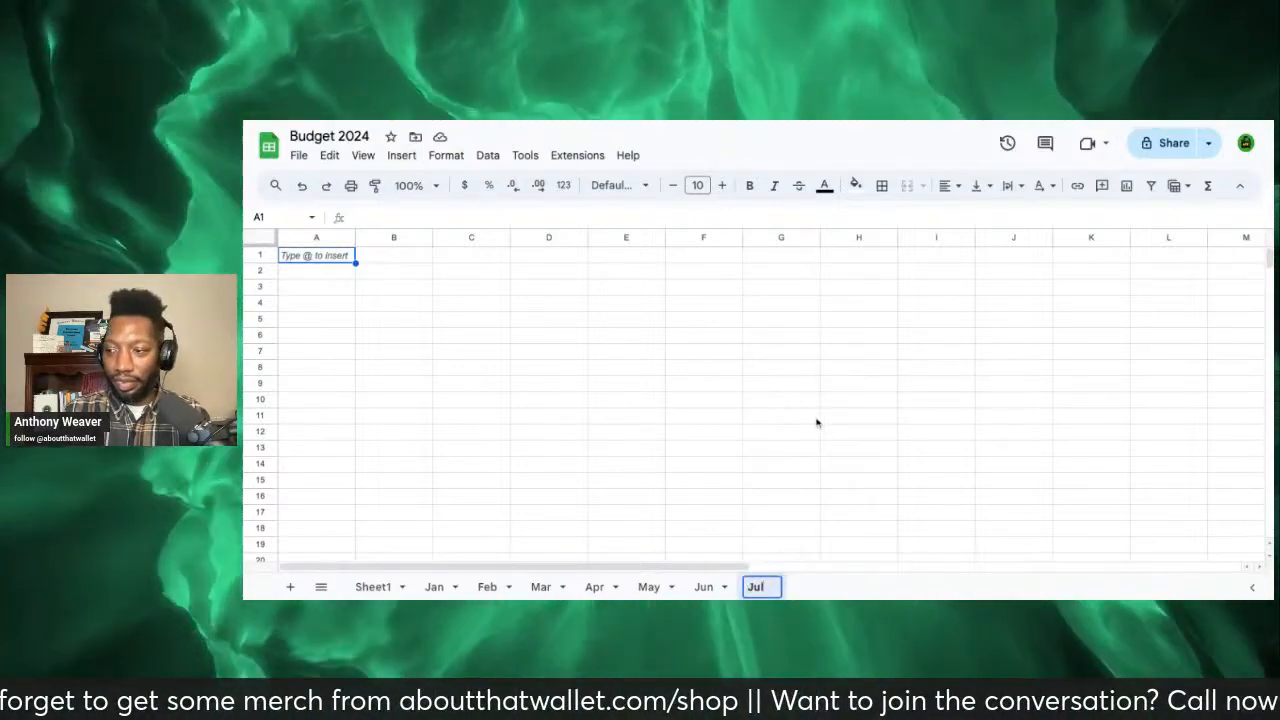
key("Return")
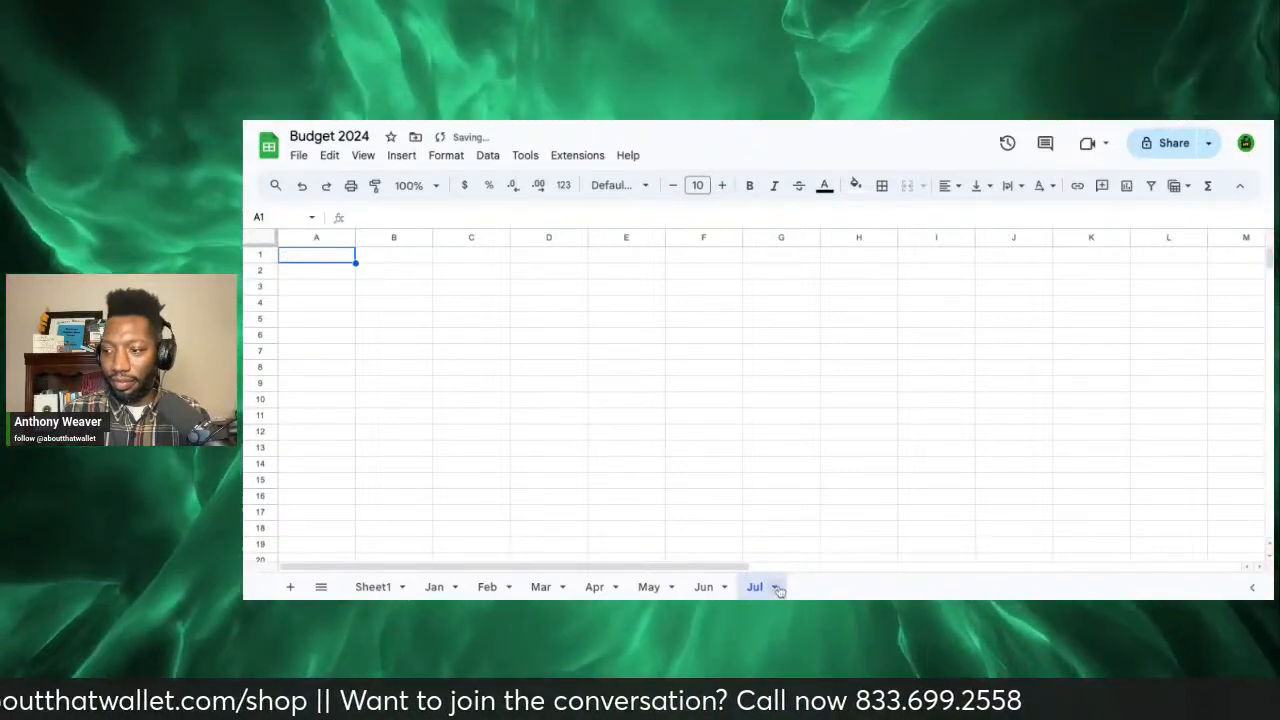
Step: Duplicate the Jul sheet and rename the copy "Aug"
left_click(777, 588)
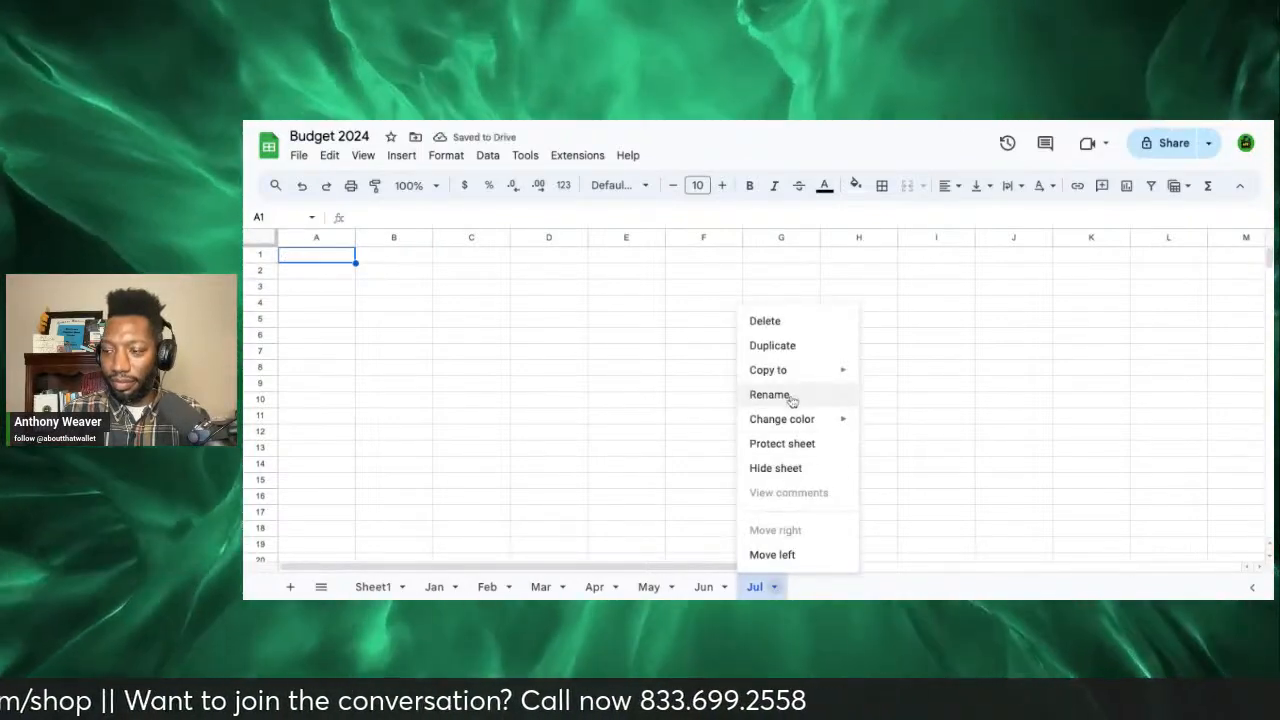
left_click(775, 345)
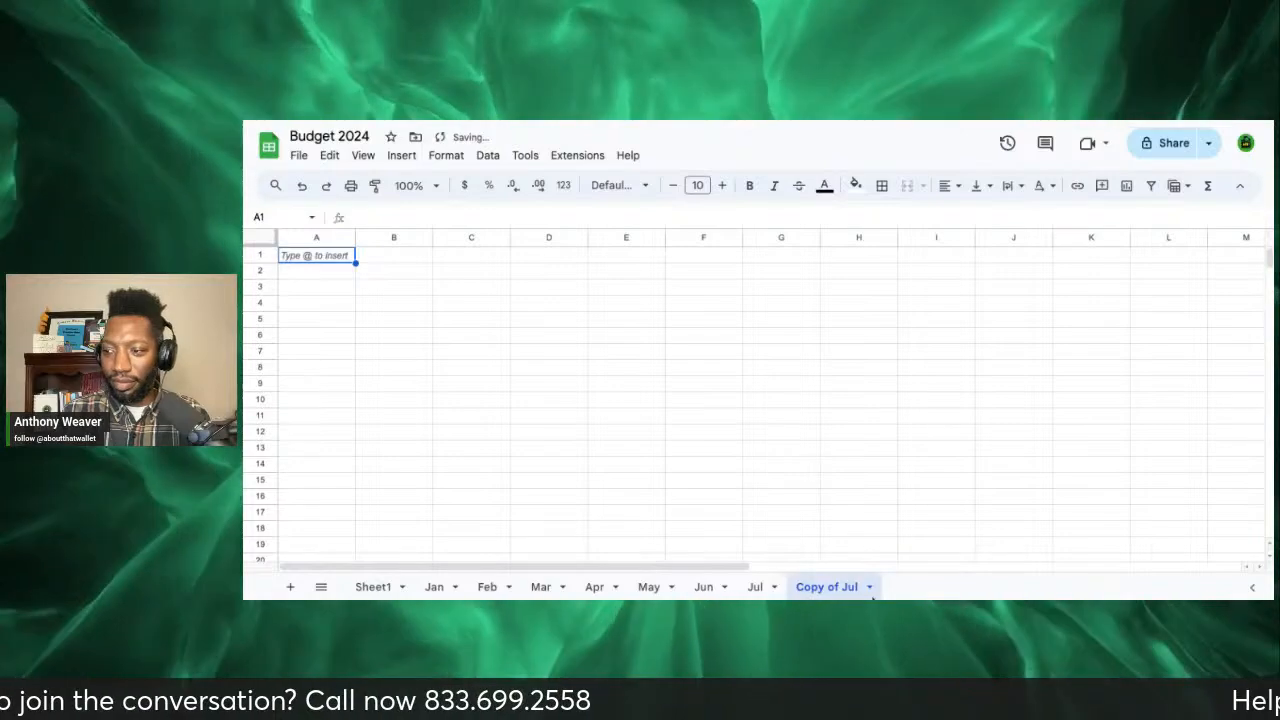
left_click(869, 588)
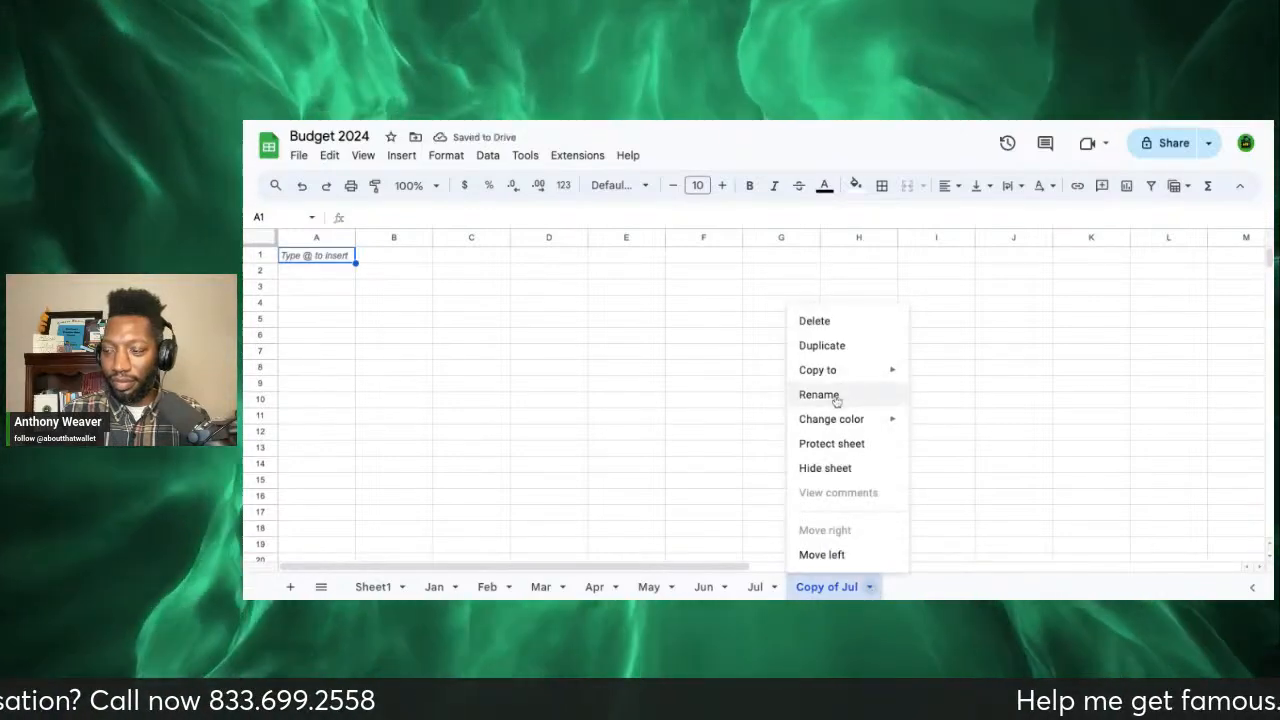
left_click(836, 398)
type("Aug")
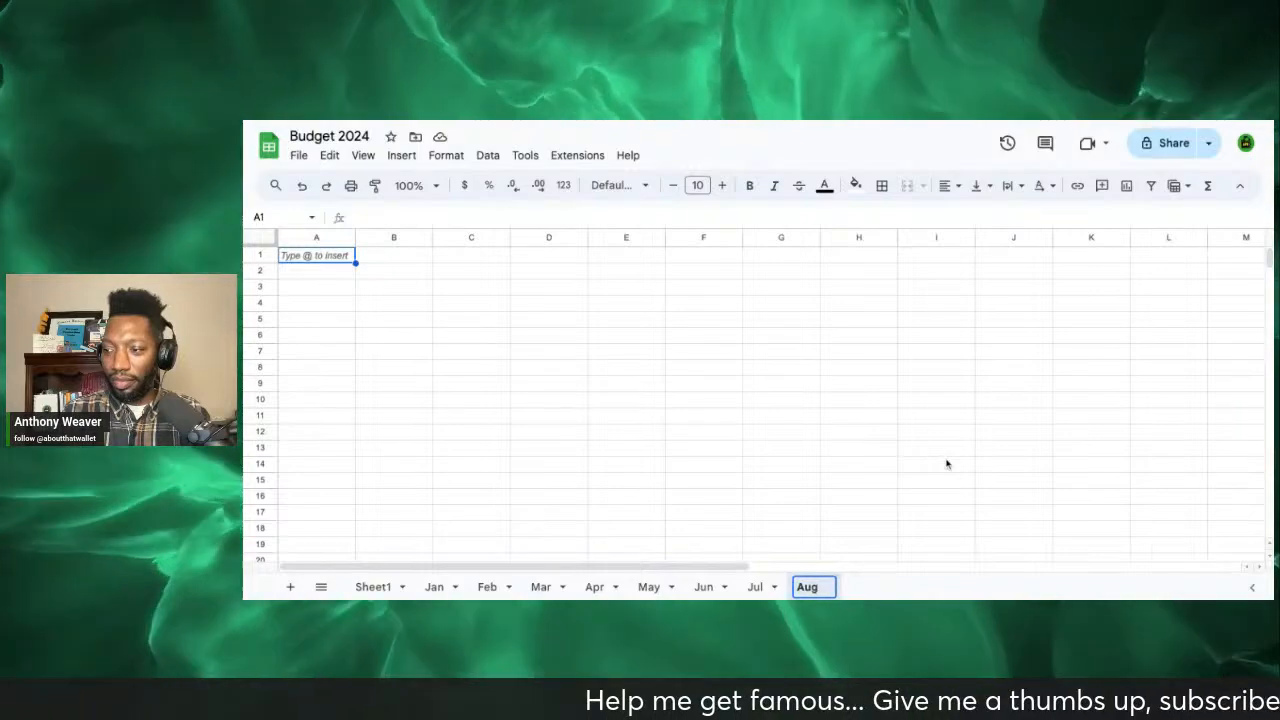
key("Return")
Step: Duplicate the Aug sheet and rename the copy "Sep"
left_click(829, 588)
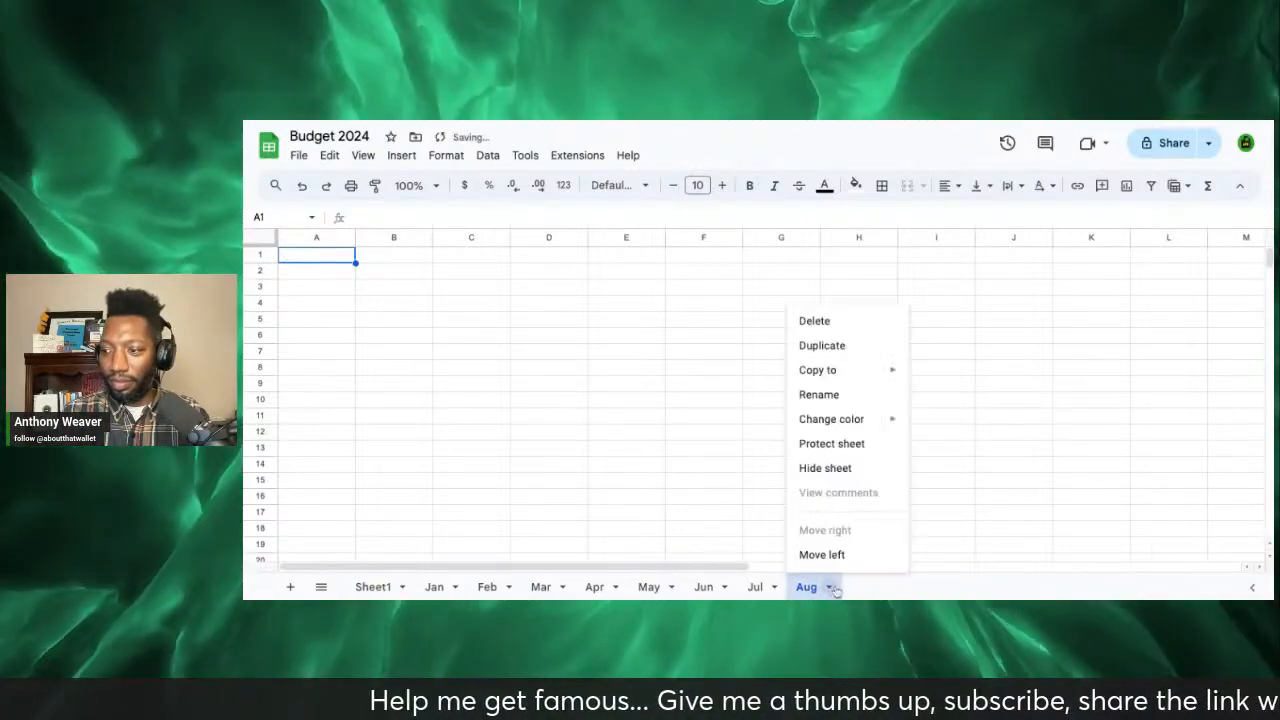
left_click(846, 347)
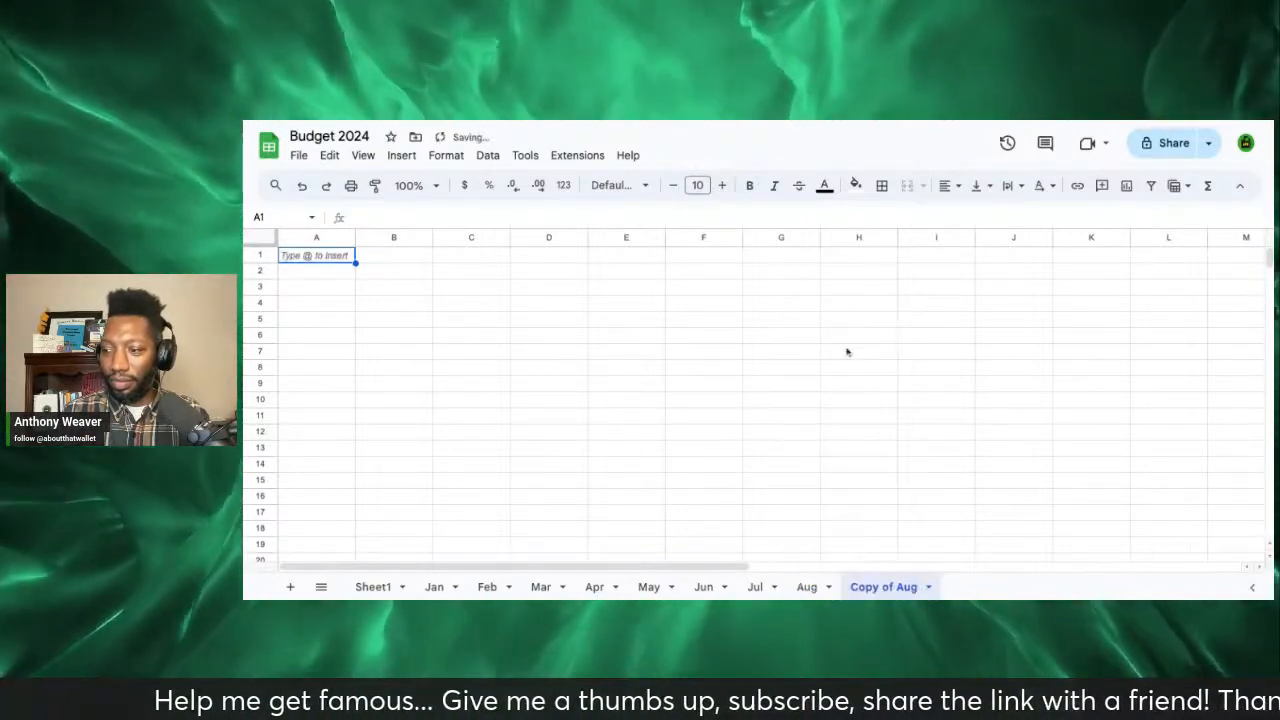
left_click(929, 588)
left_click(874, 396)
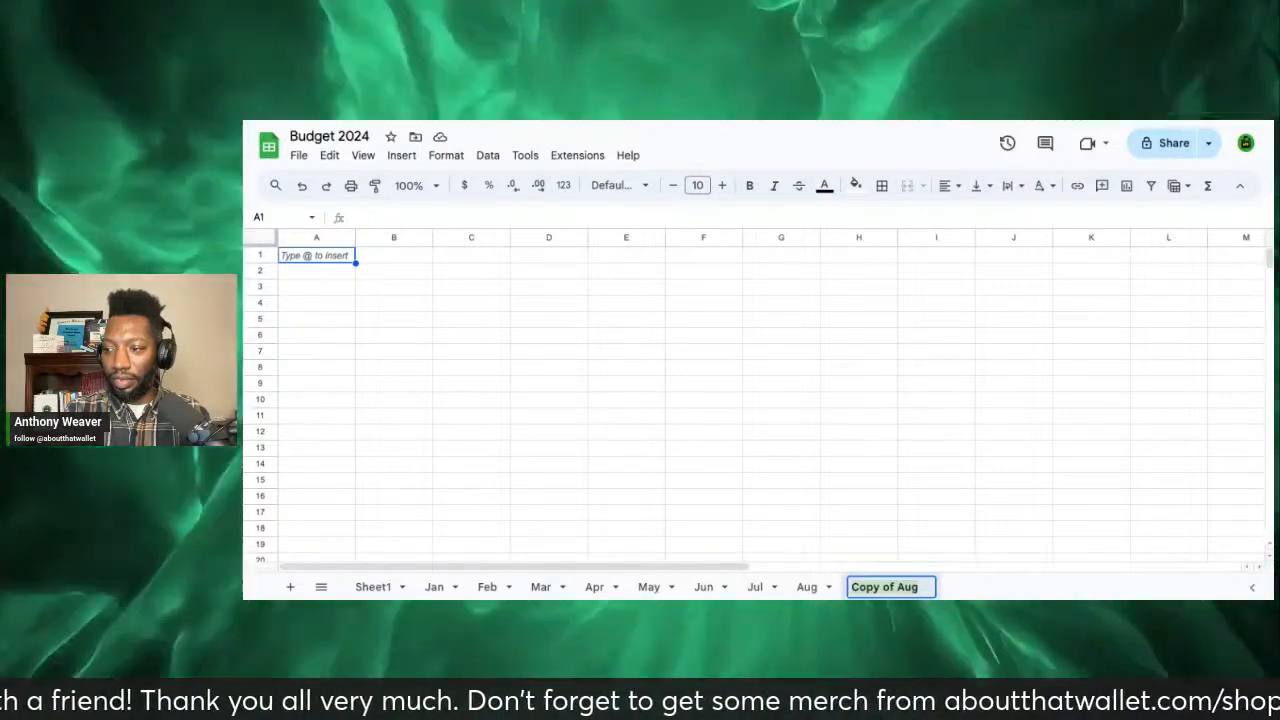
type("Sep")
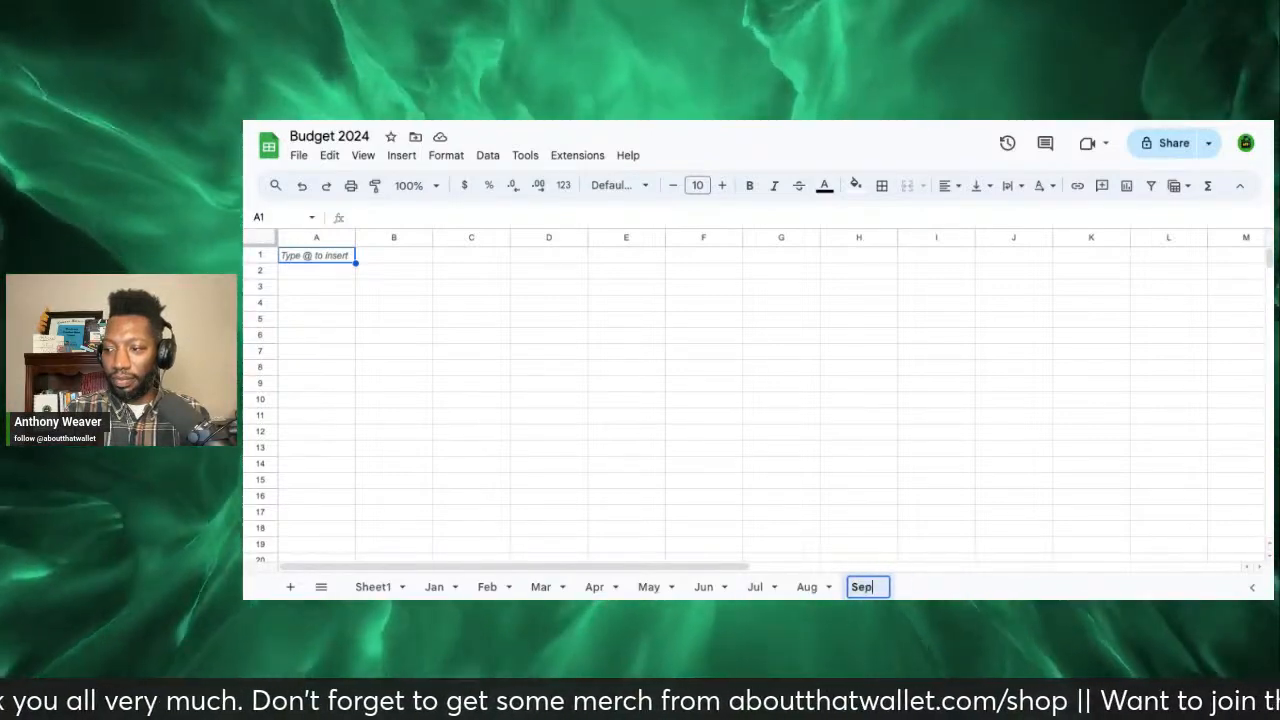
key("Return")
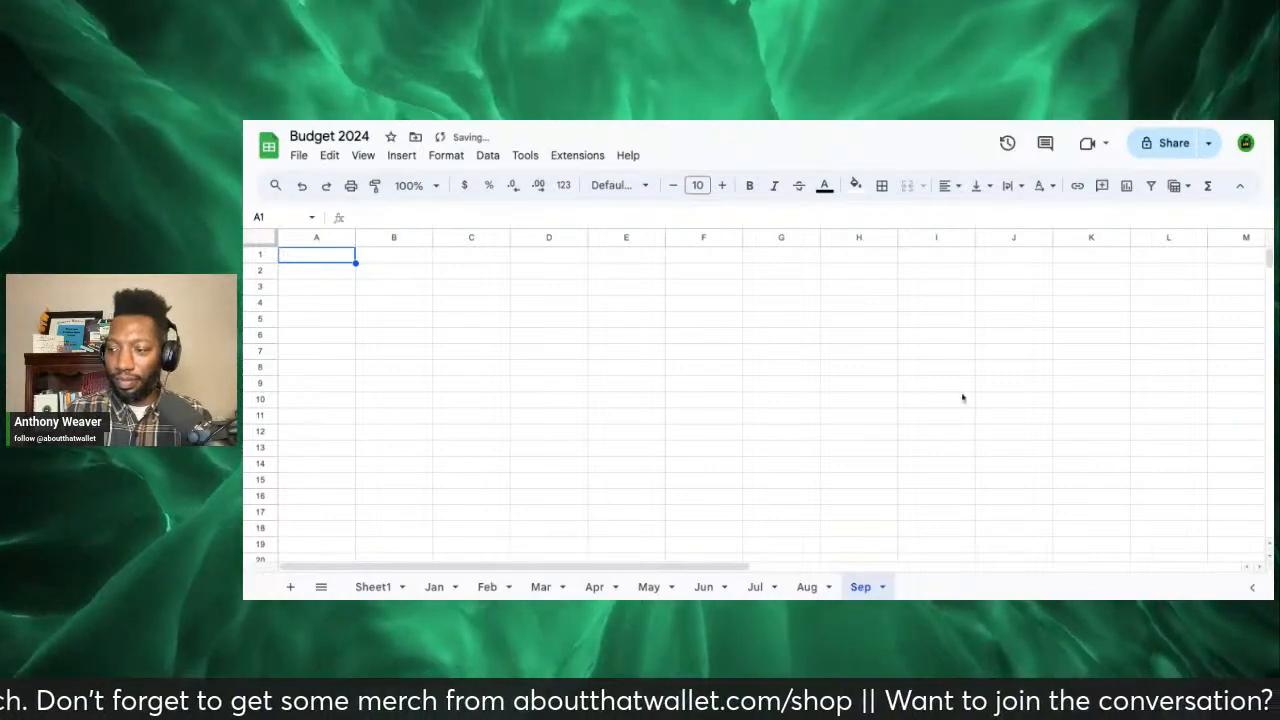
left_click(882, 587)
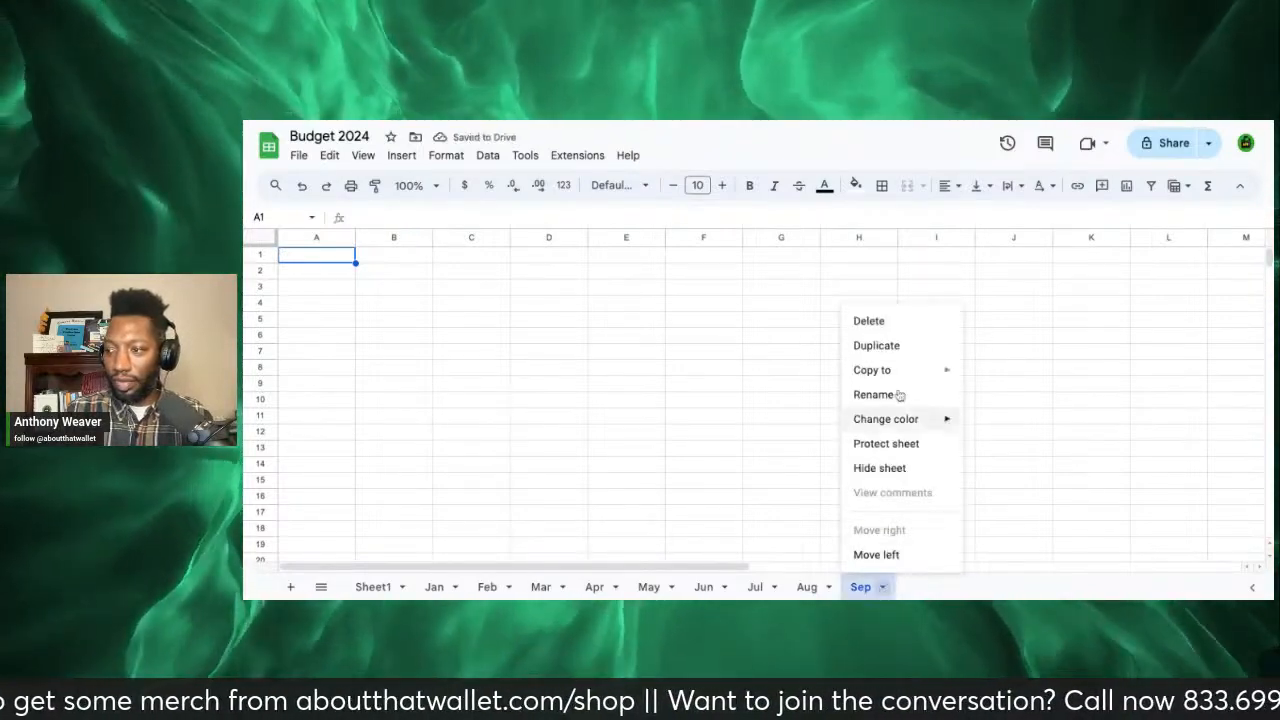
left_click(887, 397)
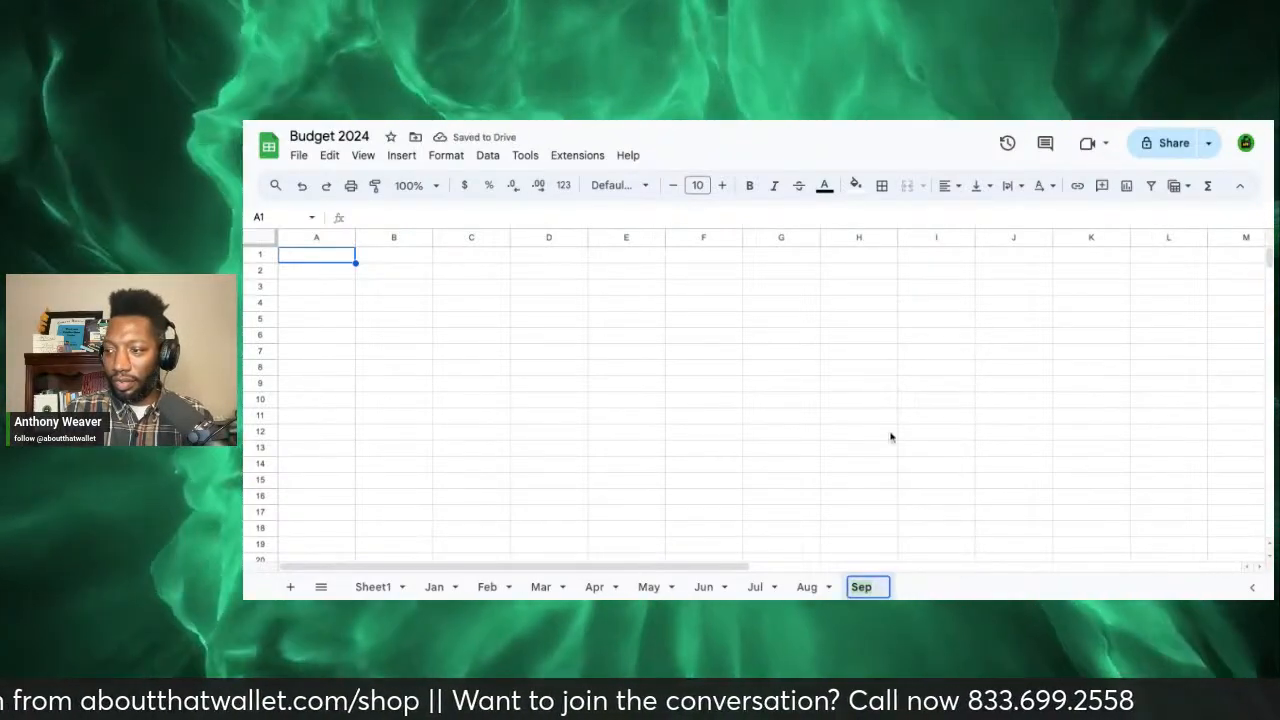
left_click(806, 592)
left_click(885, 591)
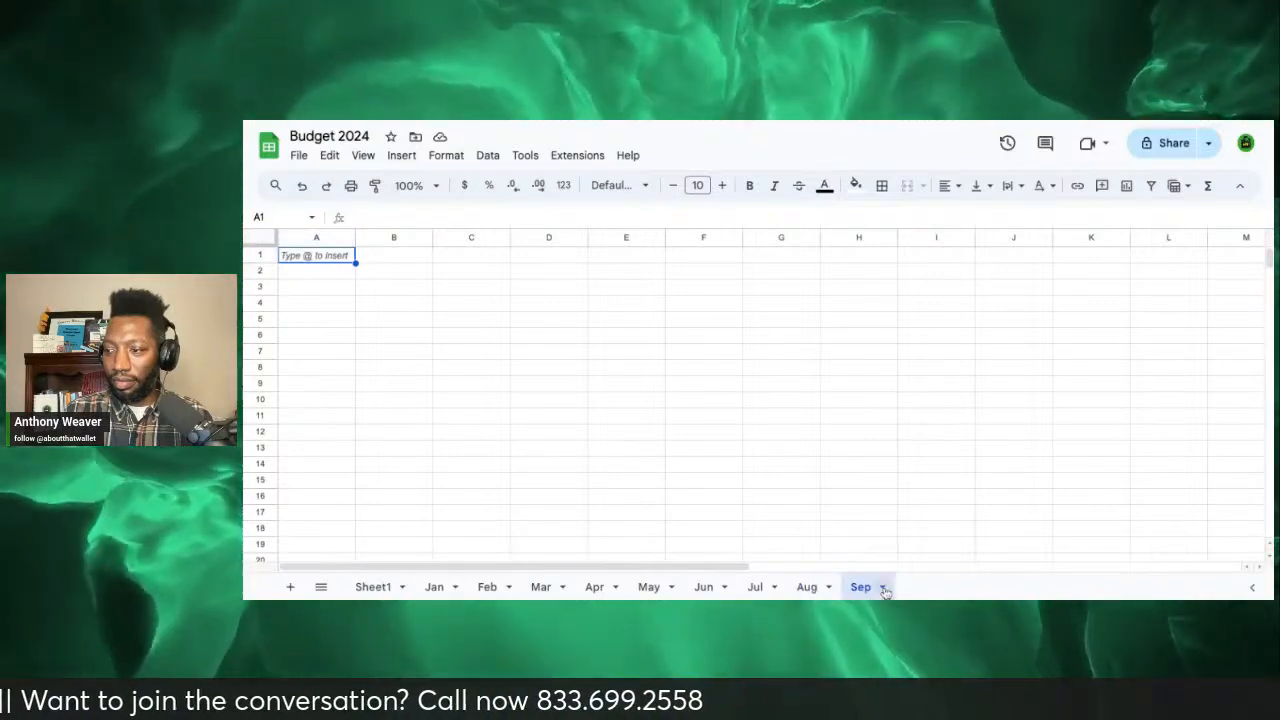
Step: Duplicate the Sep sheet and rename the copy "Oct"
left_click(884, 589)
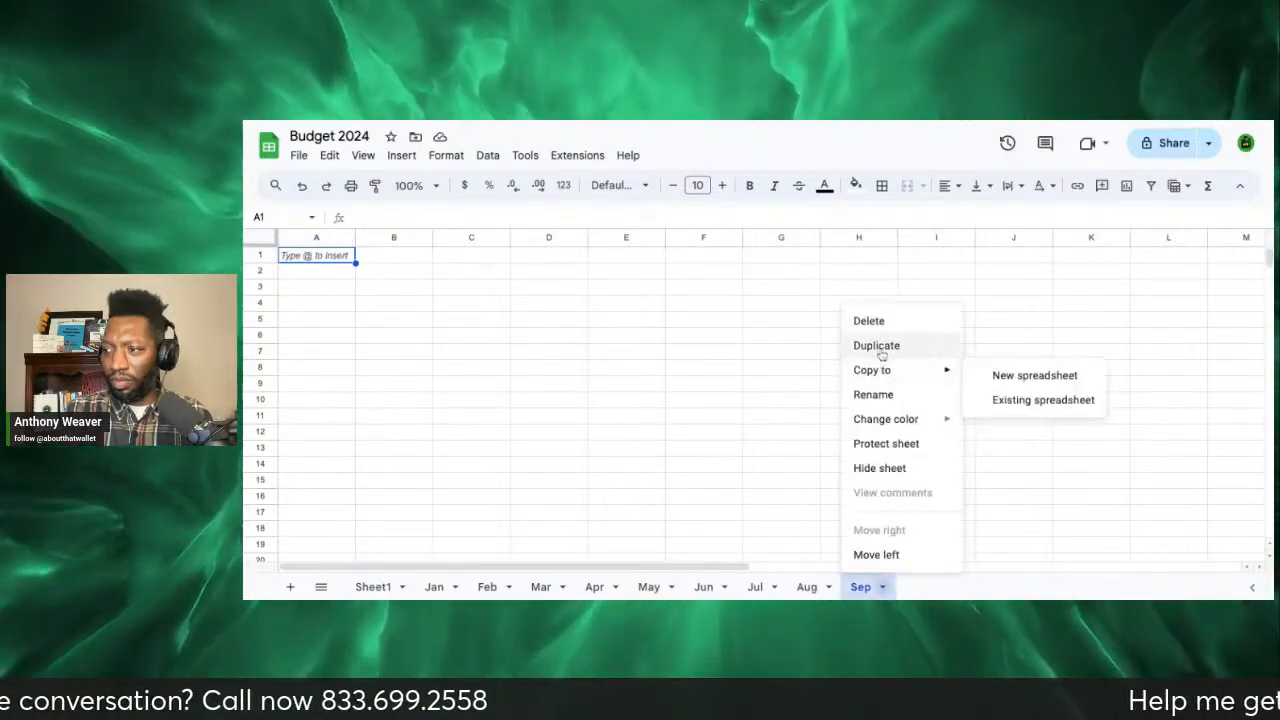
left_click(880, 346)
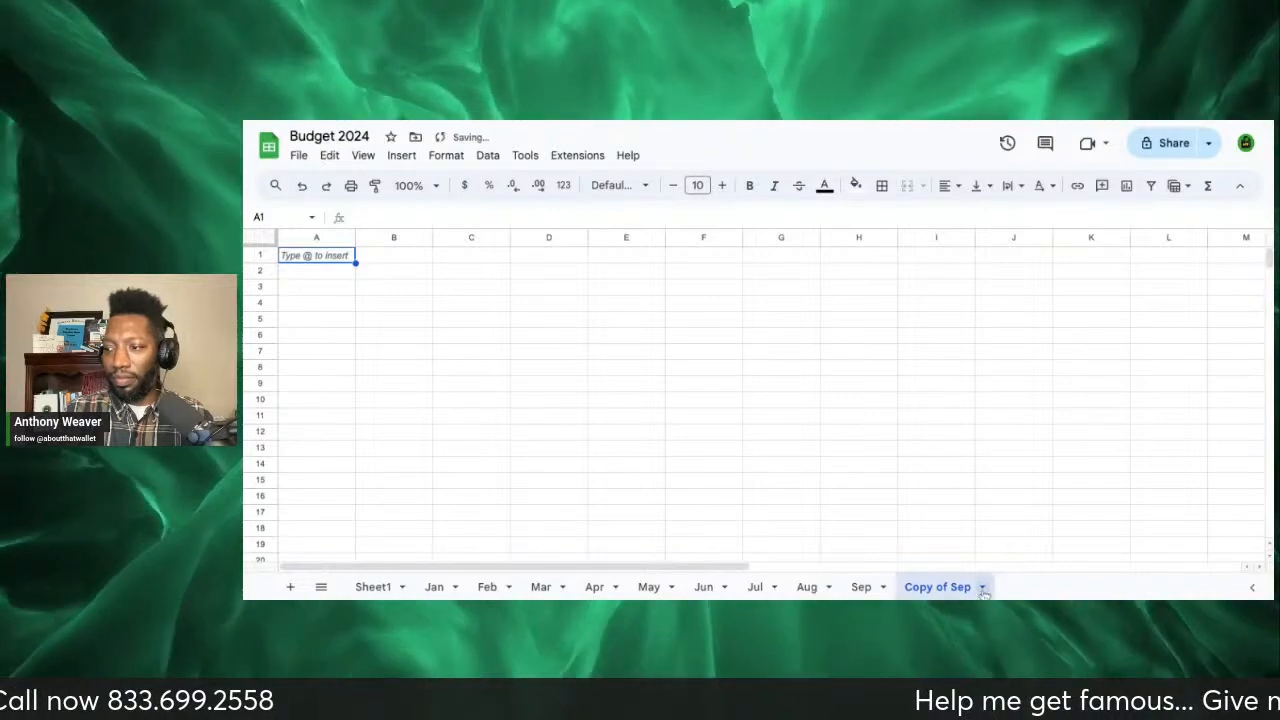
left_click(983, 590)
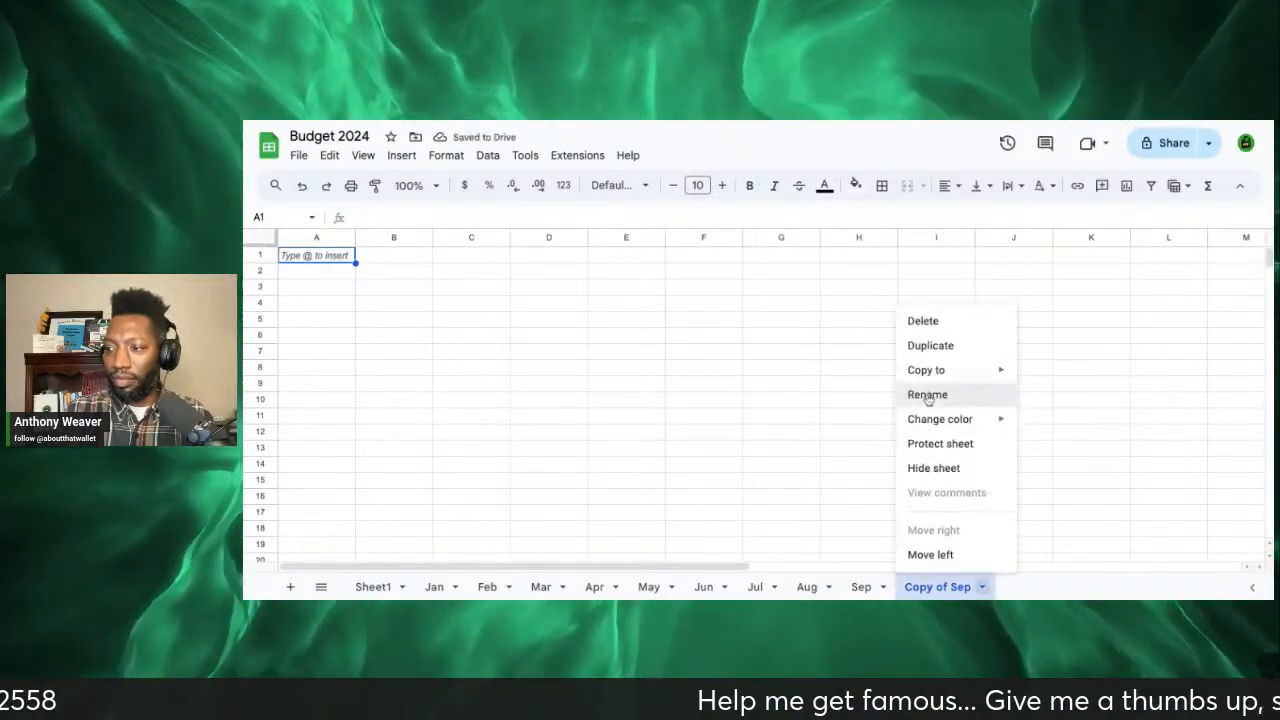
left_click(927, 396)
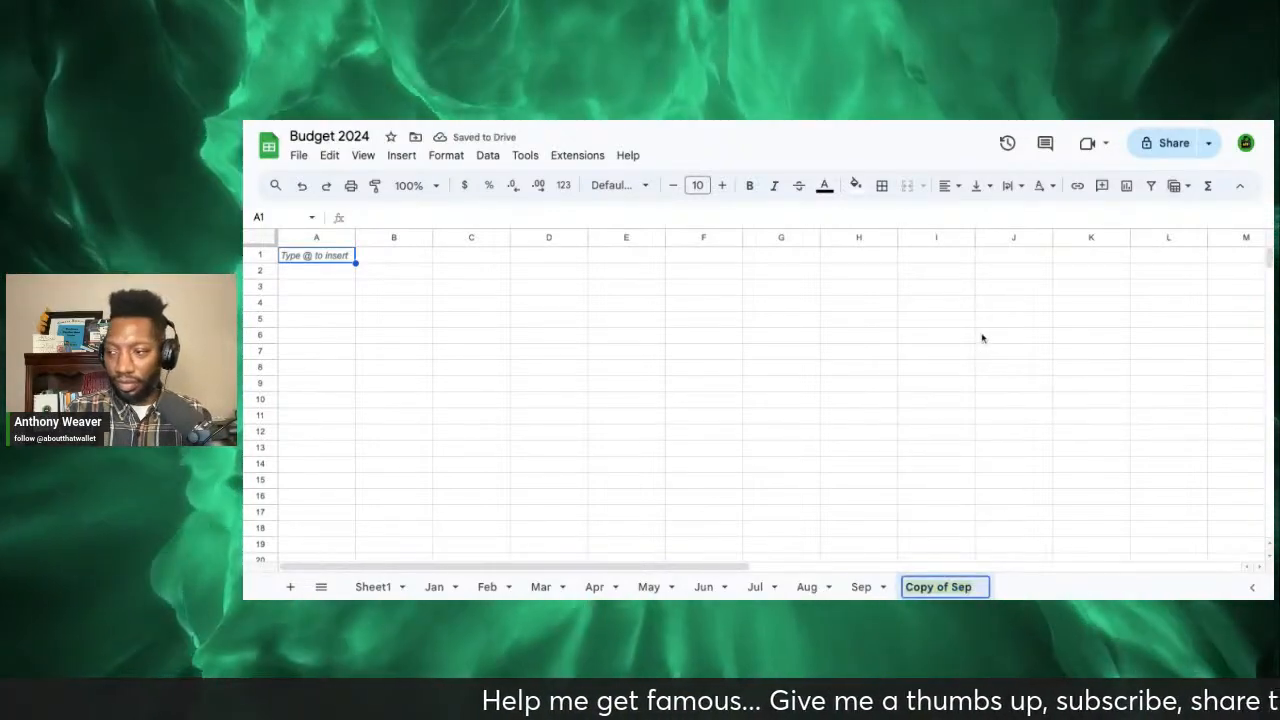
type("Oct")
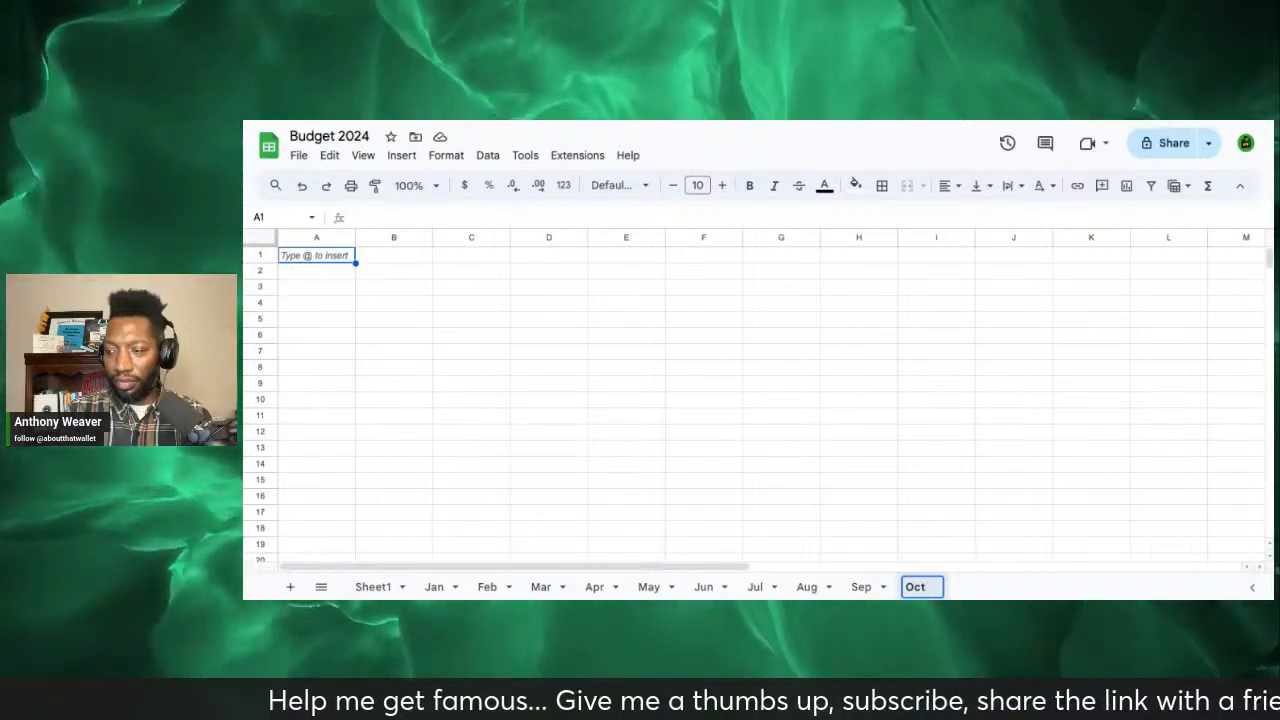
key("Return")
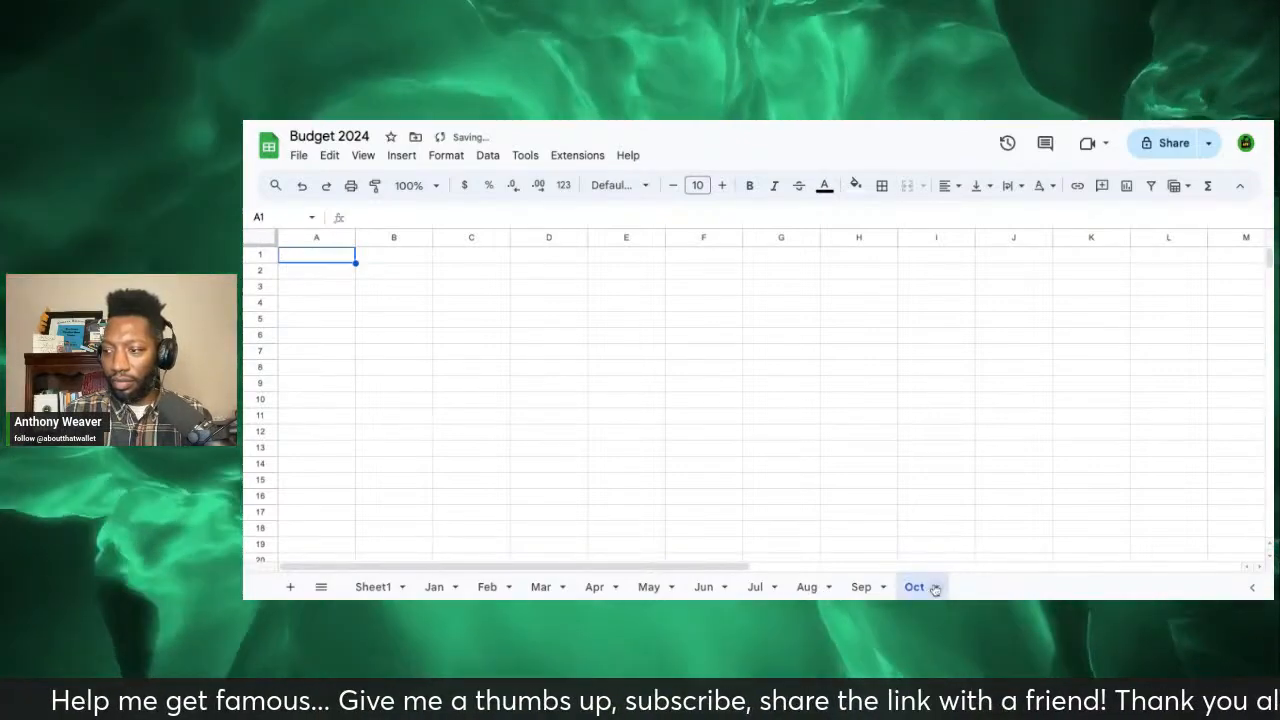
Step: Duplicate the Oct sheet and rename the copy "Nov"
left_click(936, 587)
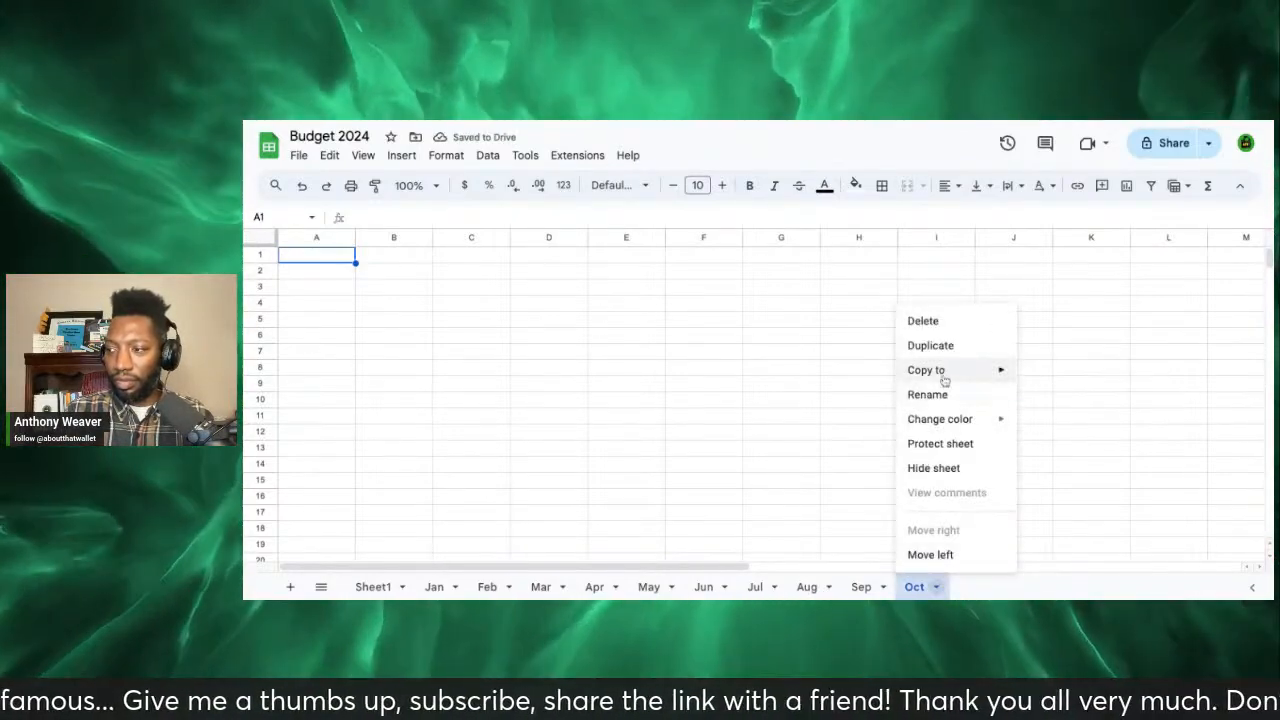
left_click(945, 345)
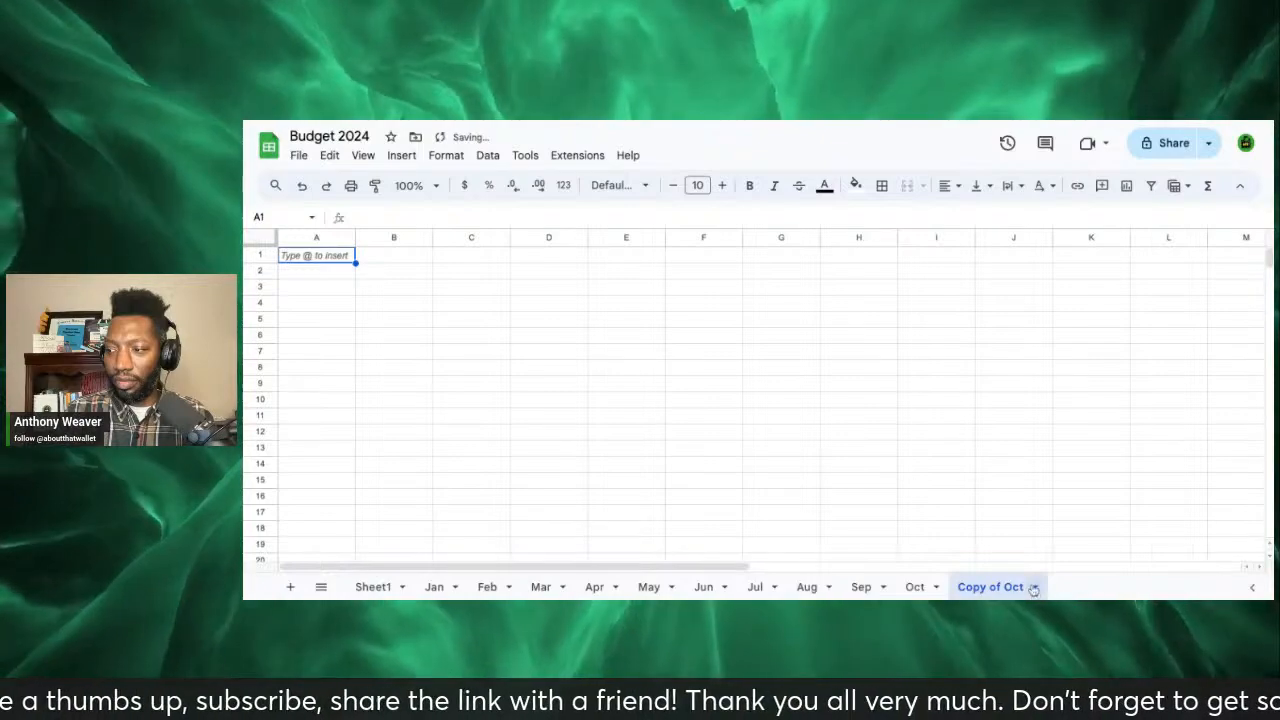
left_click(1033, 588)
left_click(985, 393)
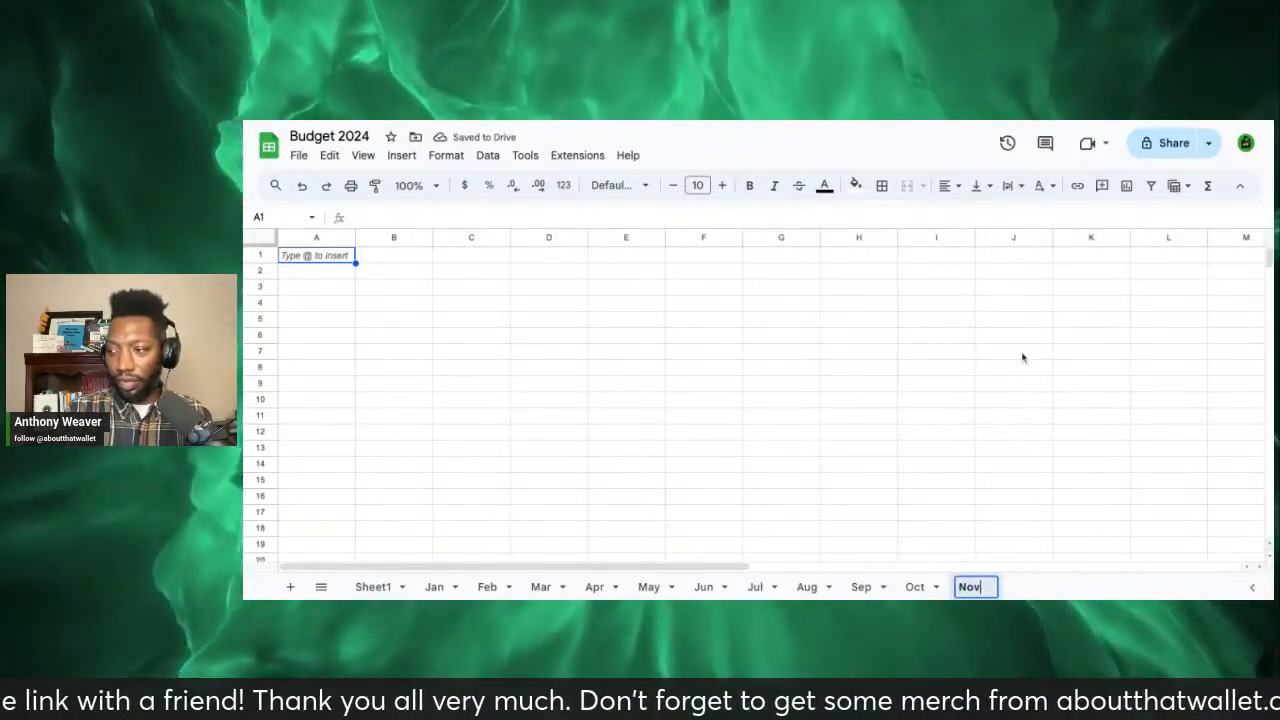
type("Nov")
key("Return")
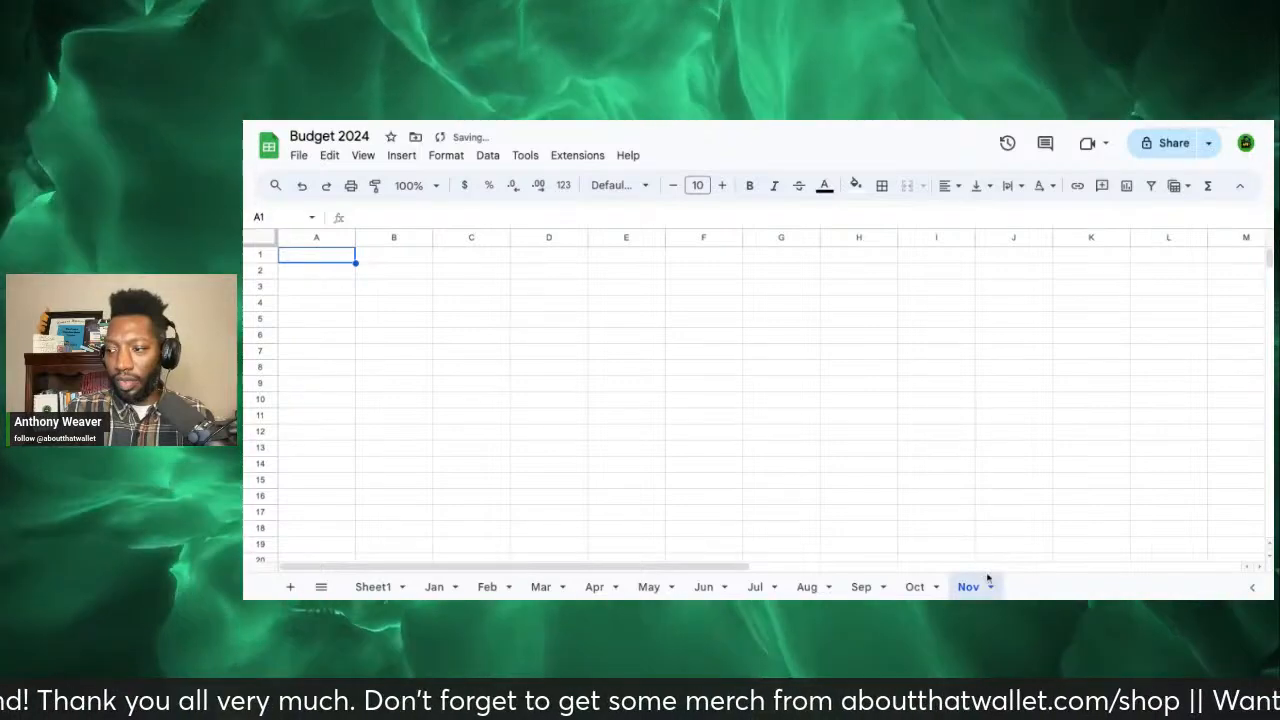
Step: Duplicate the Nov sheet and rename the copy "Dec"
left_click(990, 586)
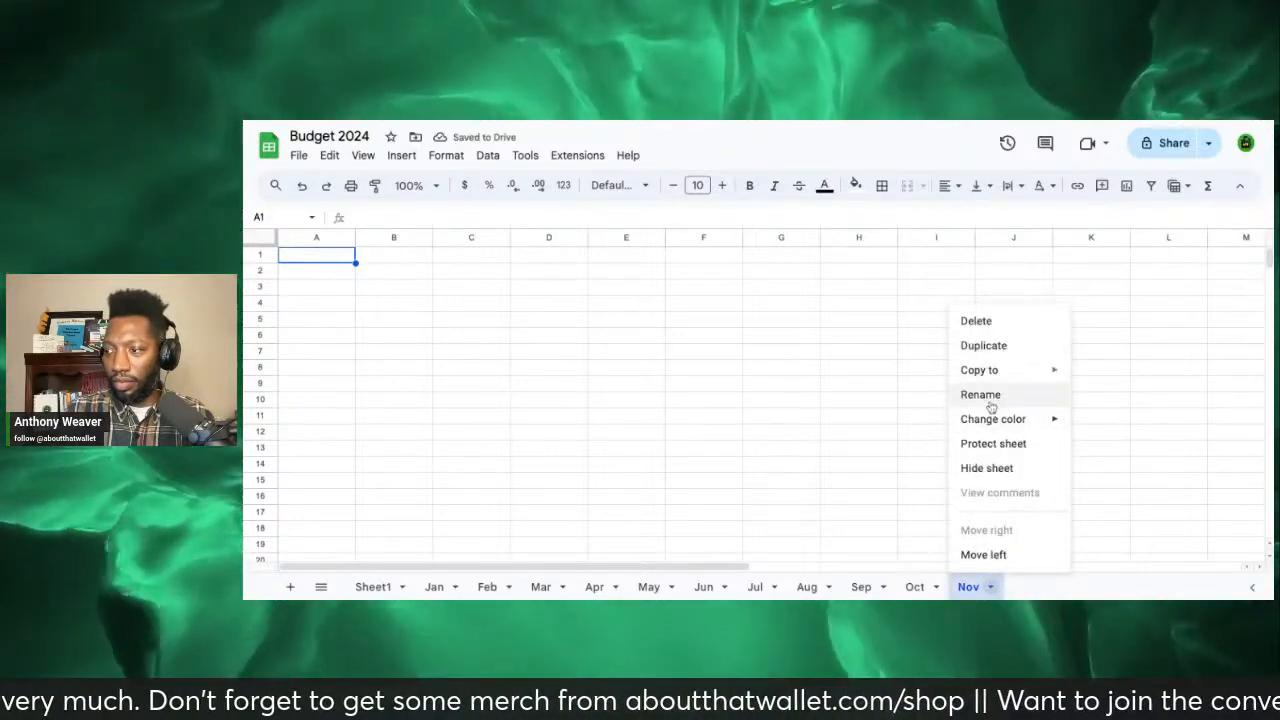
left_click(990, 347)
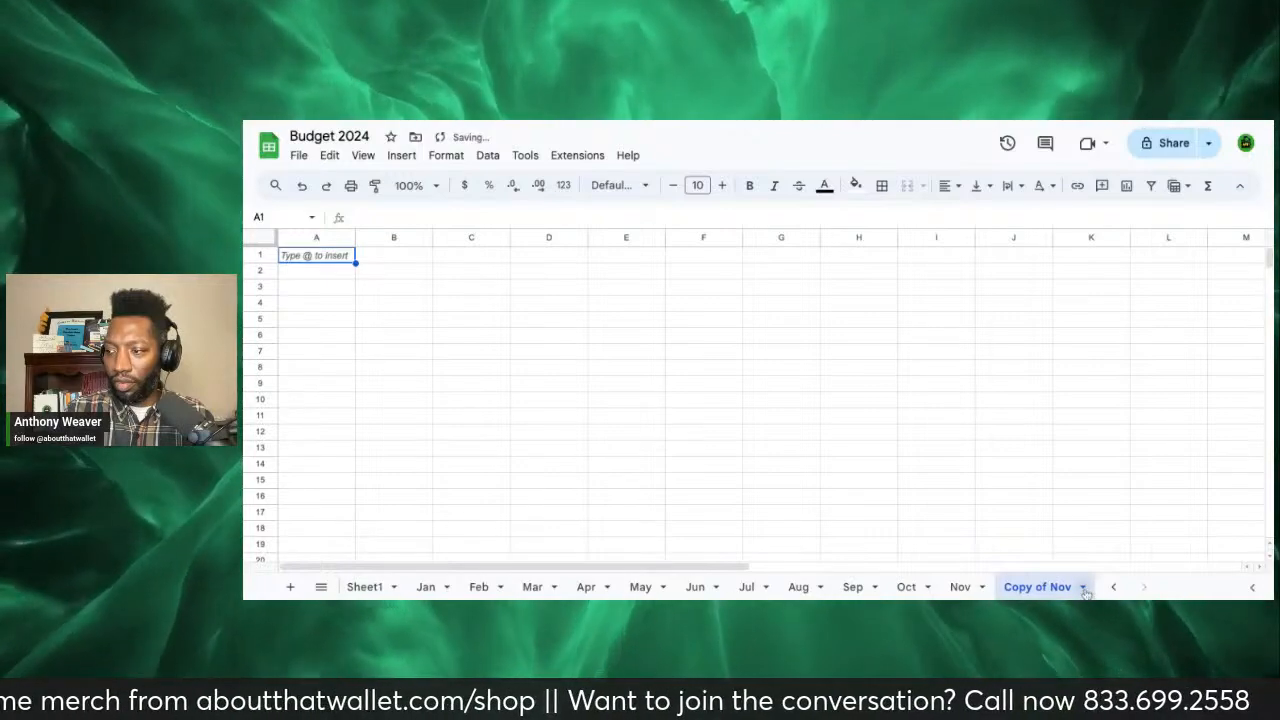
left_click(1083, 588)
left_click(1027, 395)
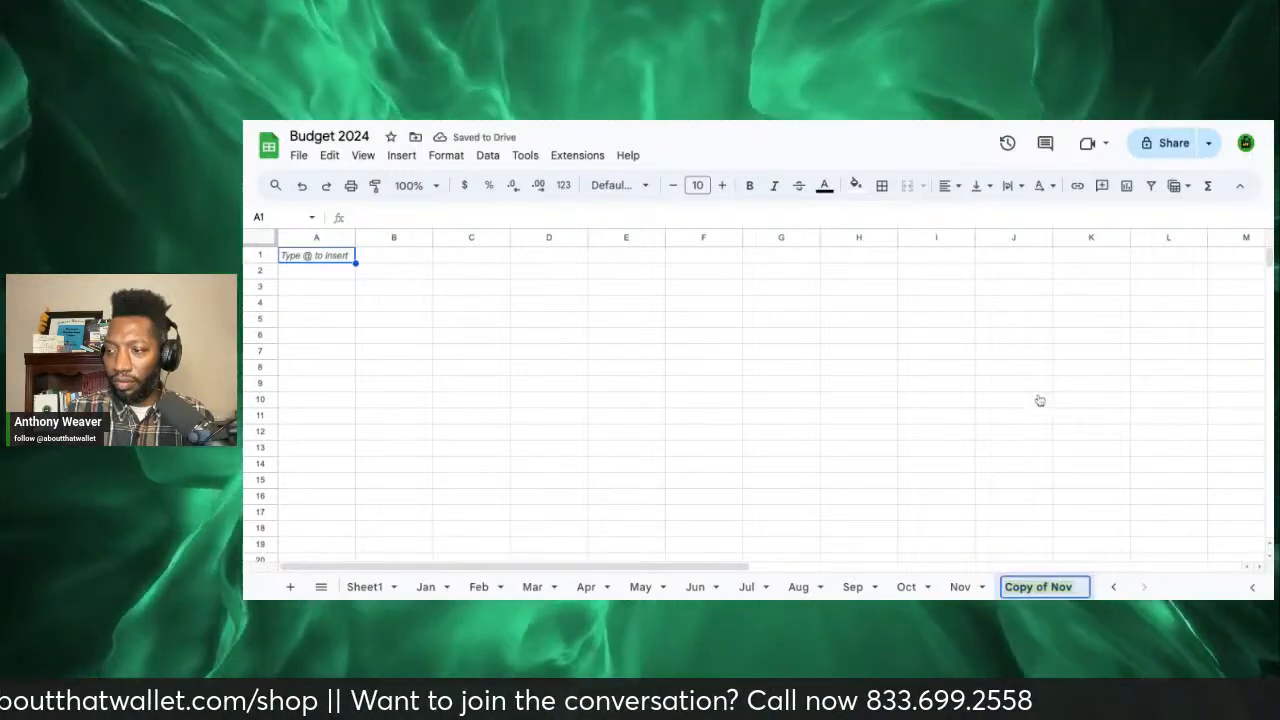
type("D")
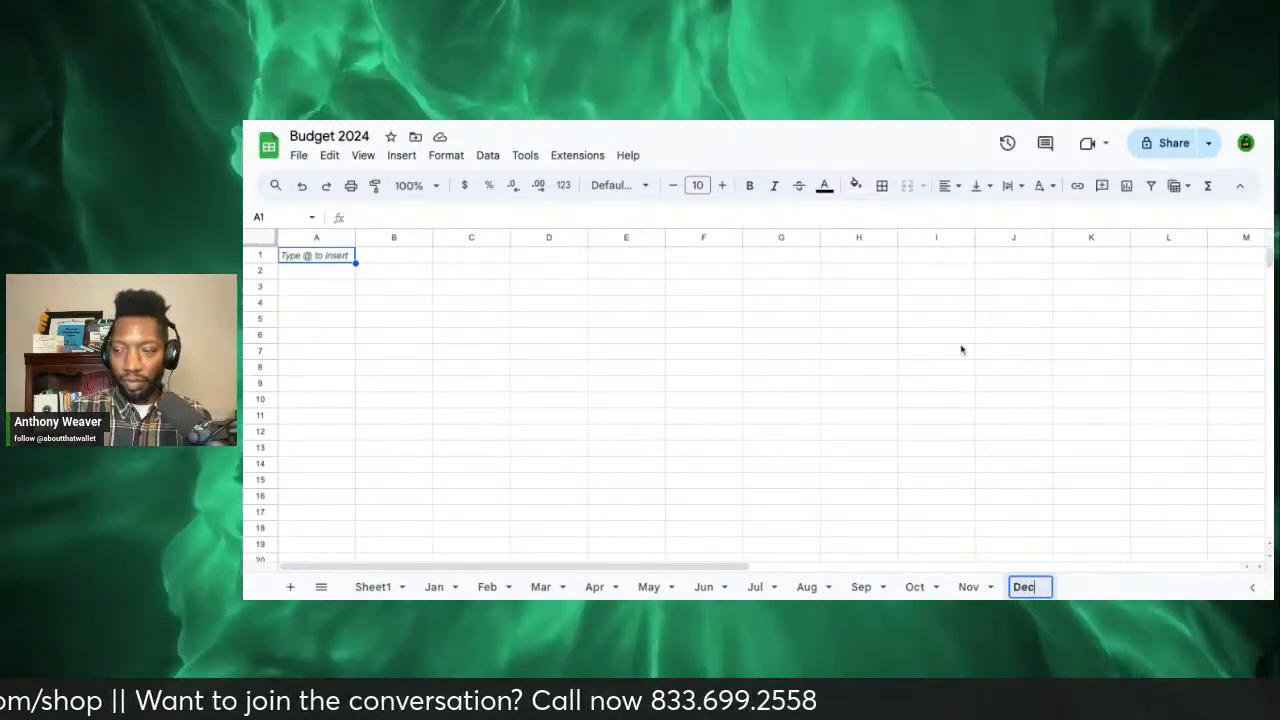
type("ec")
key("Return")
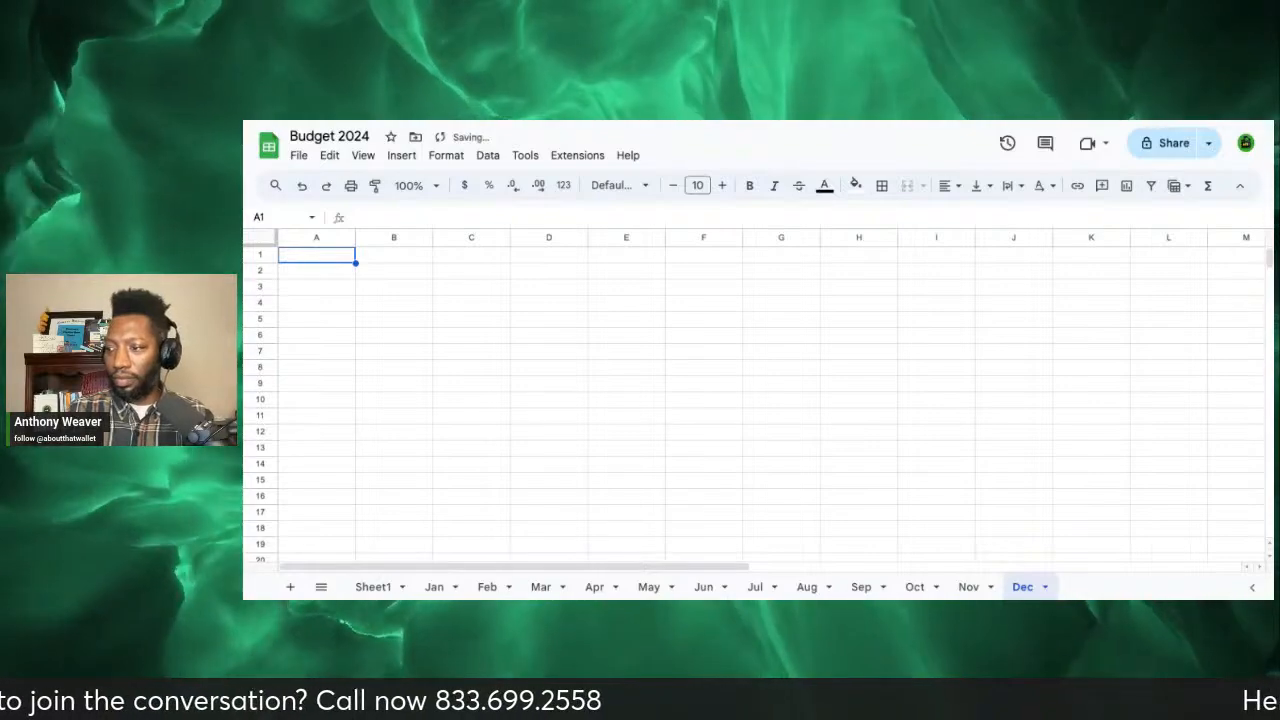
Step: Duplicate the Dec sheet and rename the copy "Jan 25"
left_click(1044, 587)
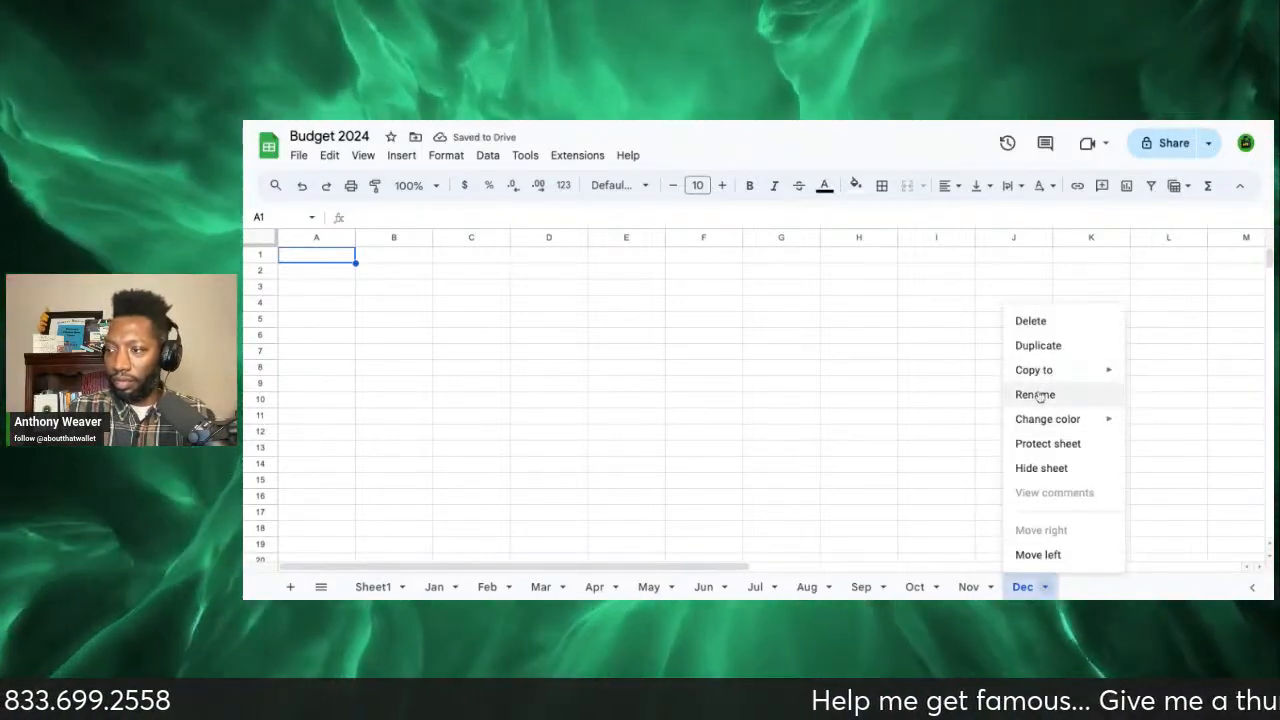
left_click(1040, 346)
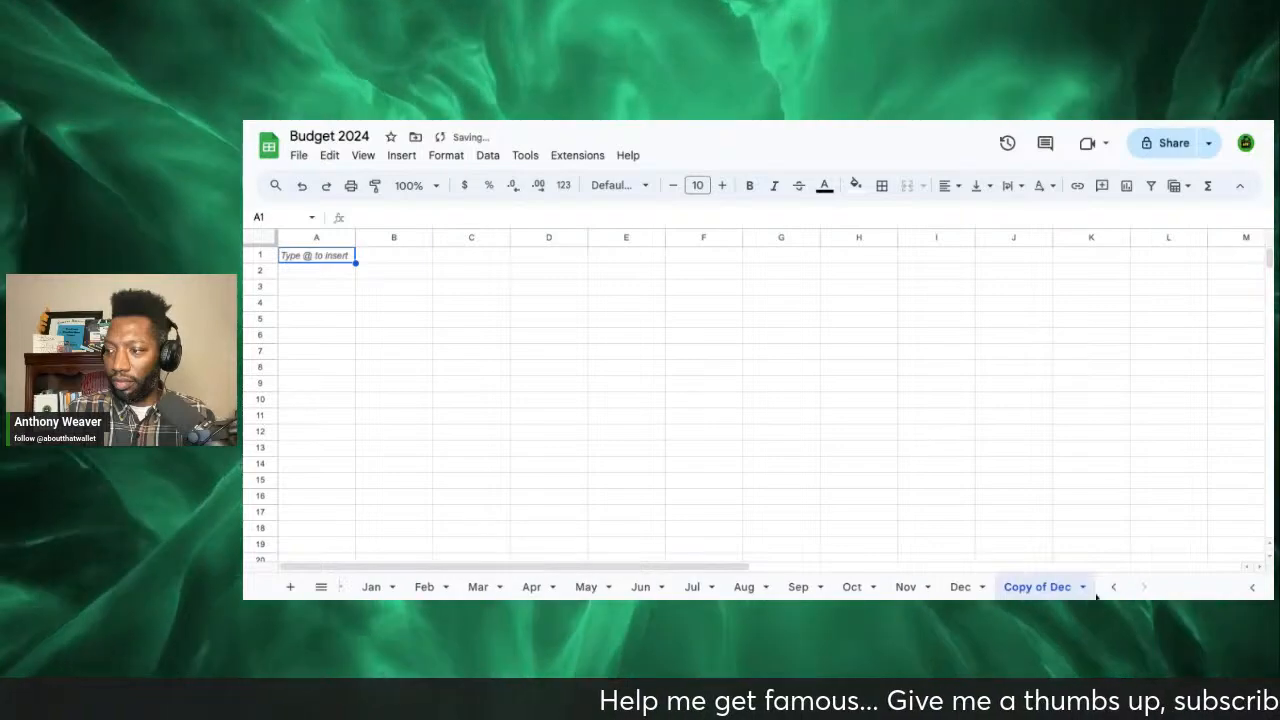
left_click(1082, 588)
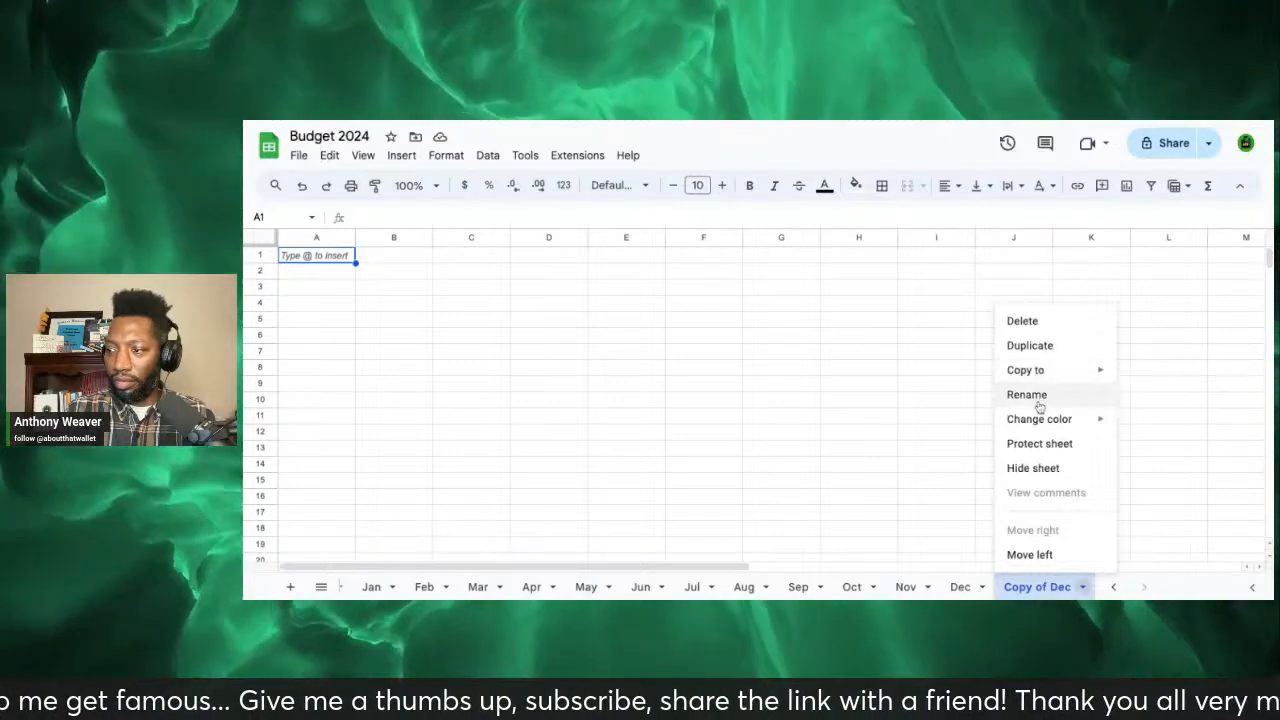
left_click(1037, 396)
type("Jan")
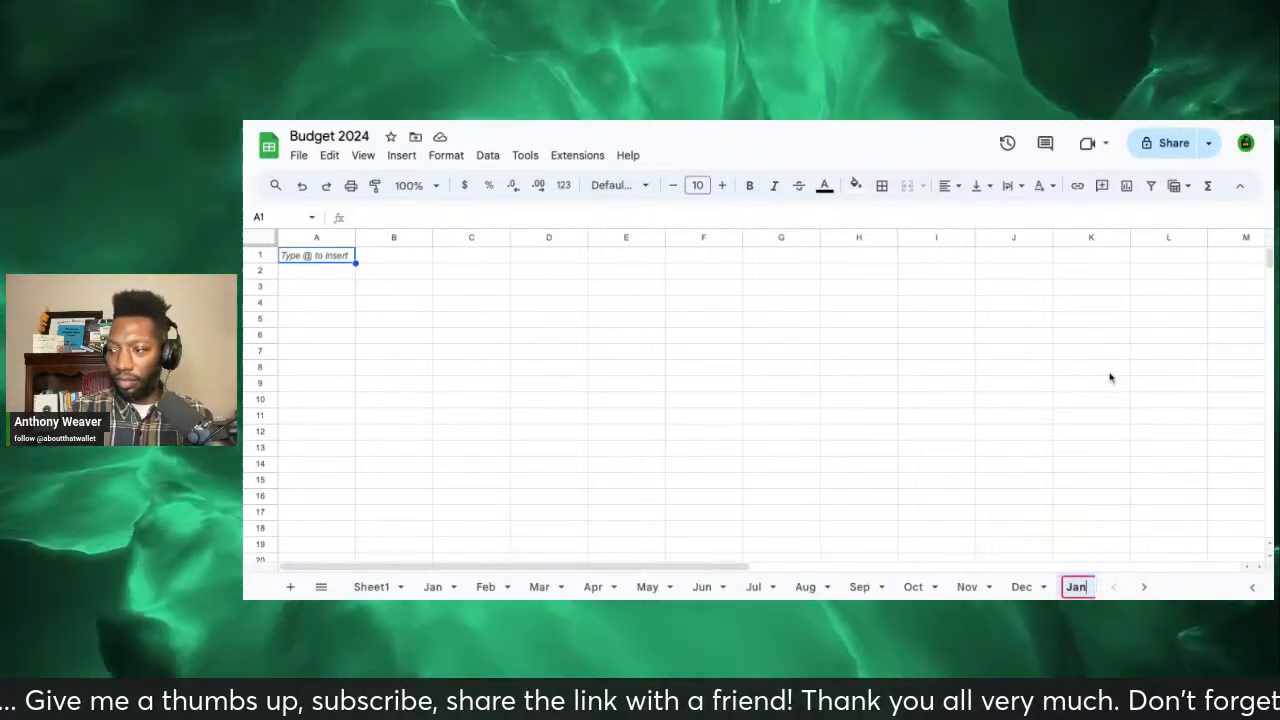
key("Return")
type("20")
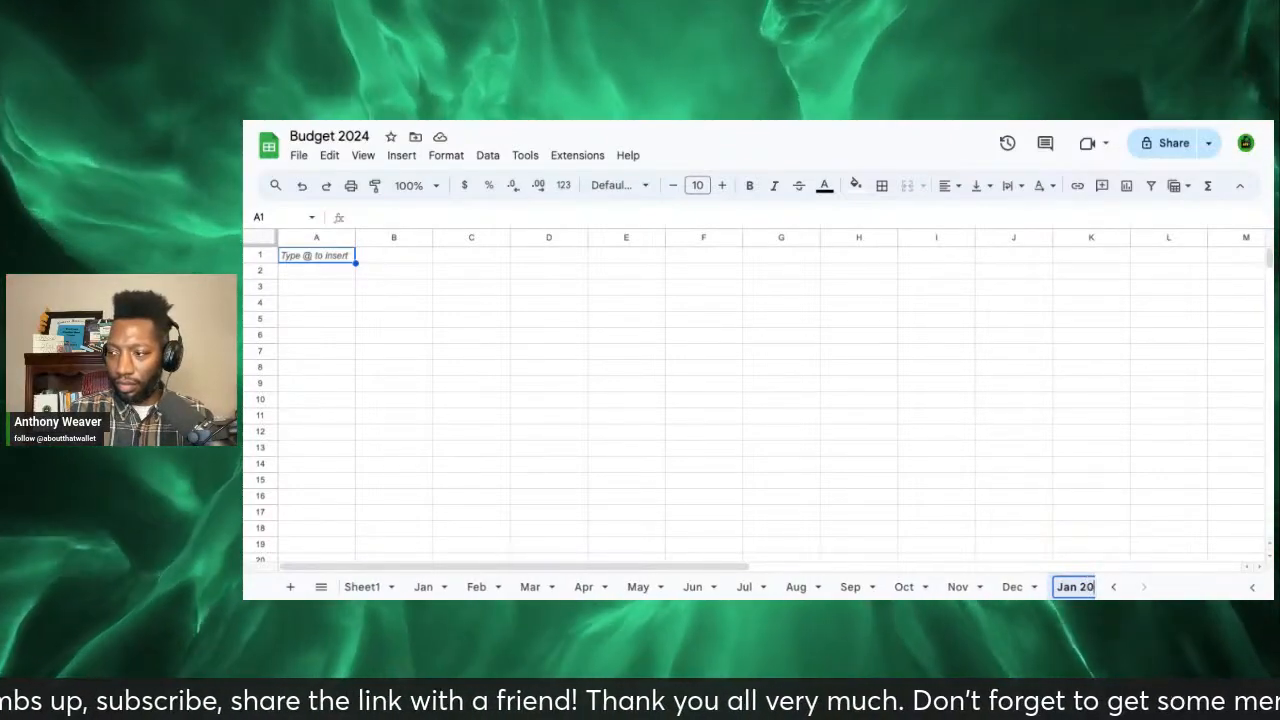
key("BackSpace")
type("5")
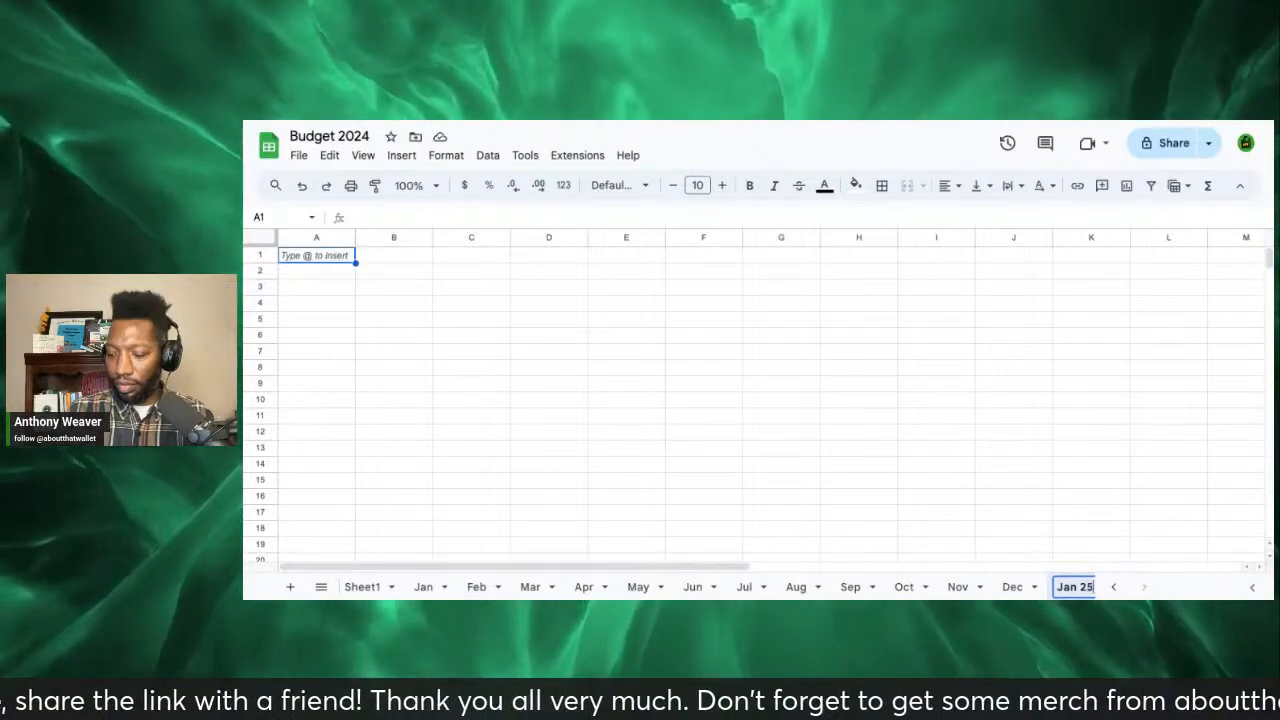
key("Return")
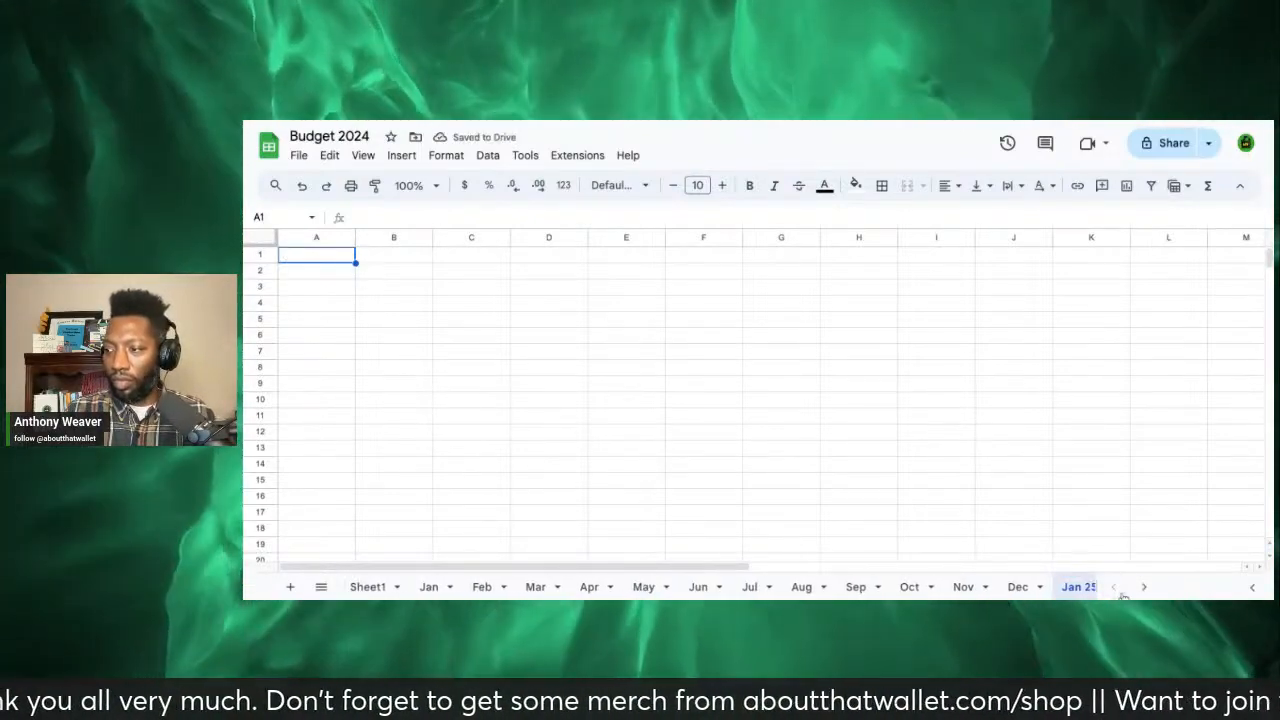
Step: Duplicate Sheet1 and rename the copy "2024 Summary"
left_click(424, 587)
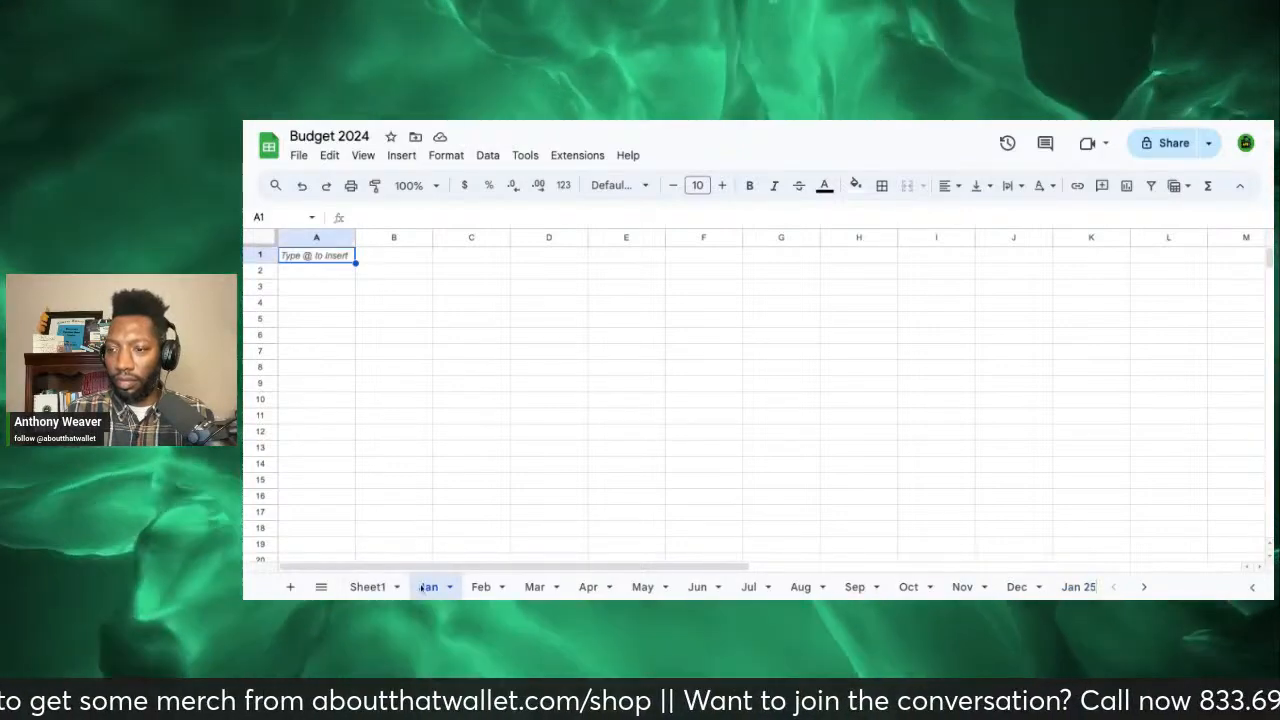
left_click(368, 587)
left_click(398, 587)
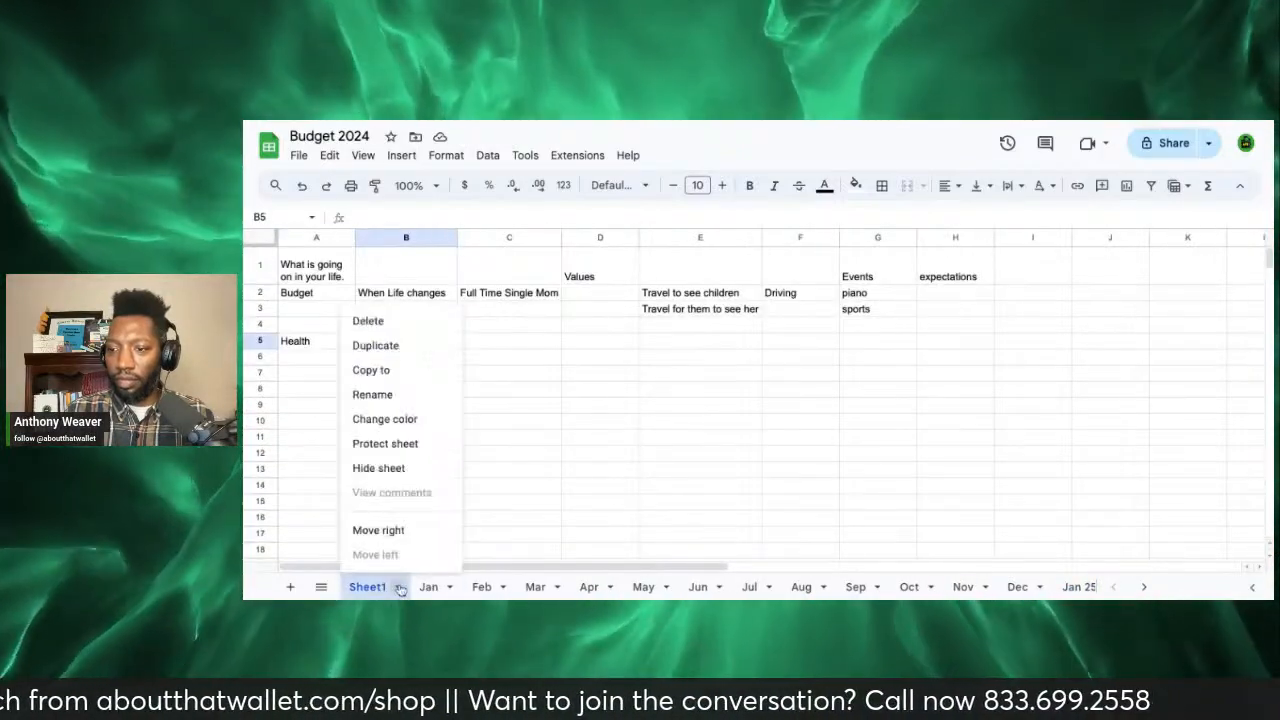
left_click(388, 345)
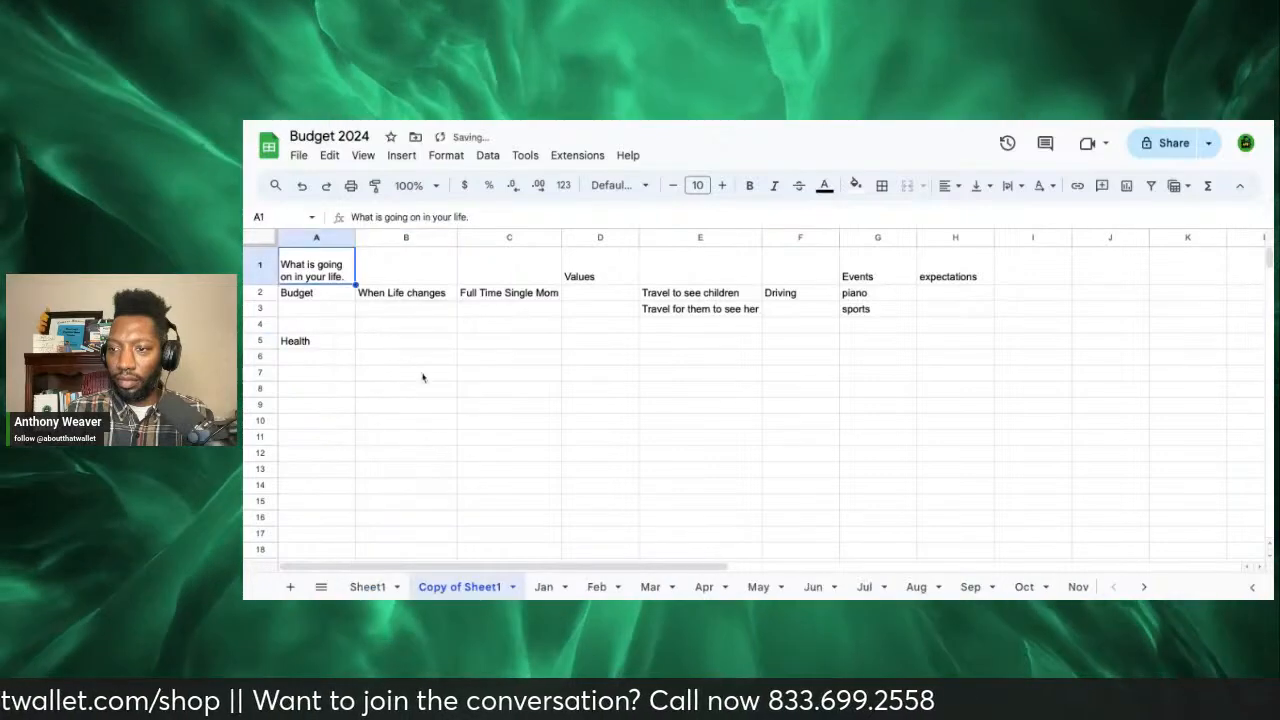
double_click(459, 587)
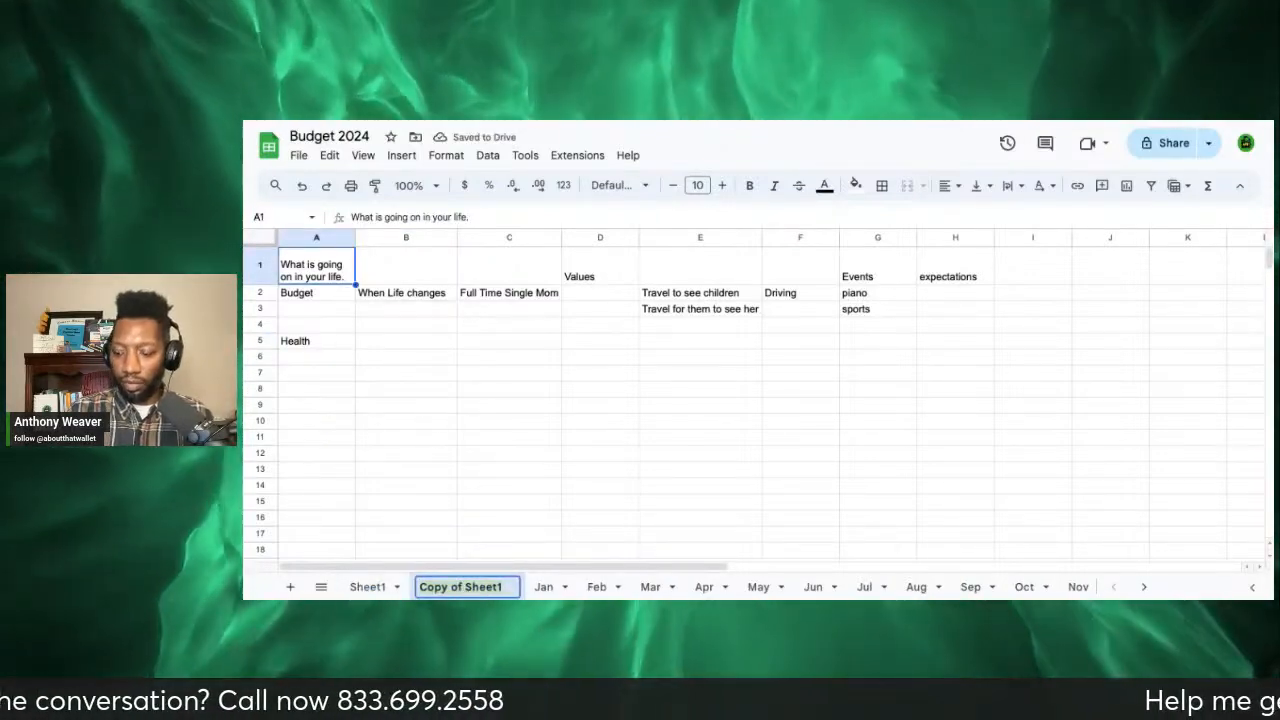
type("2024")
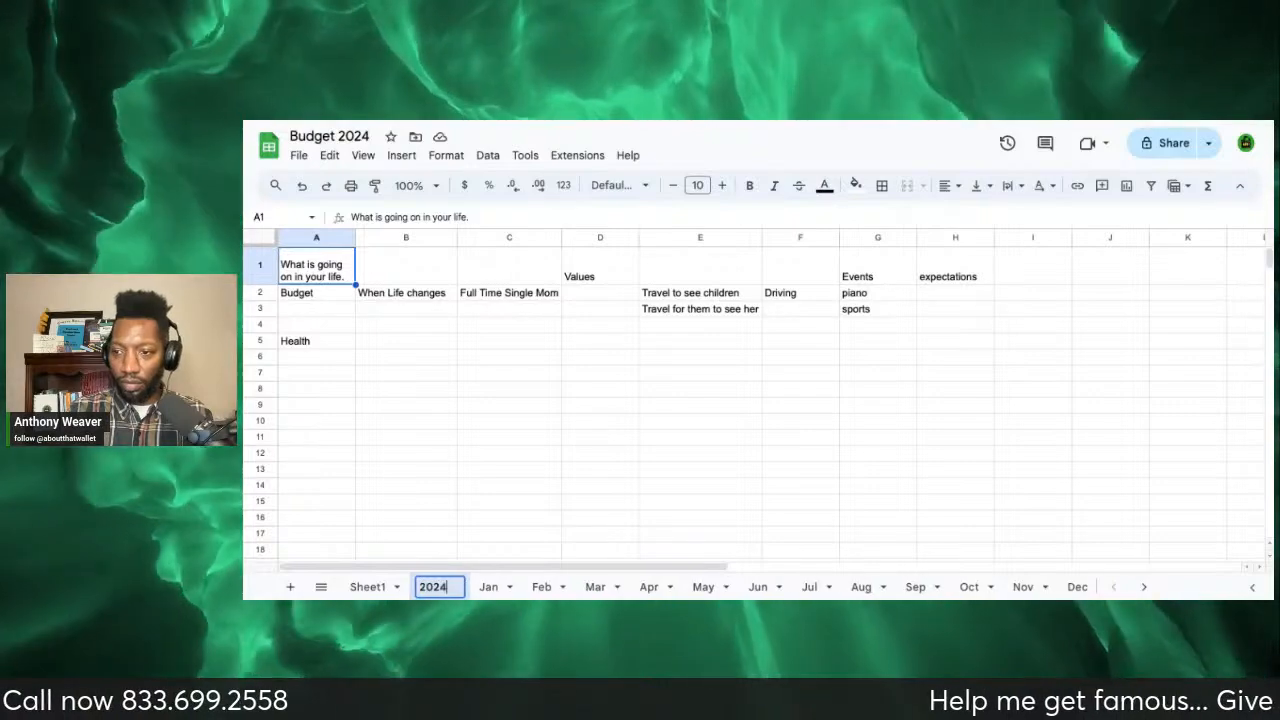
type(" Summary")
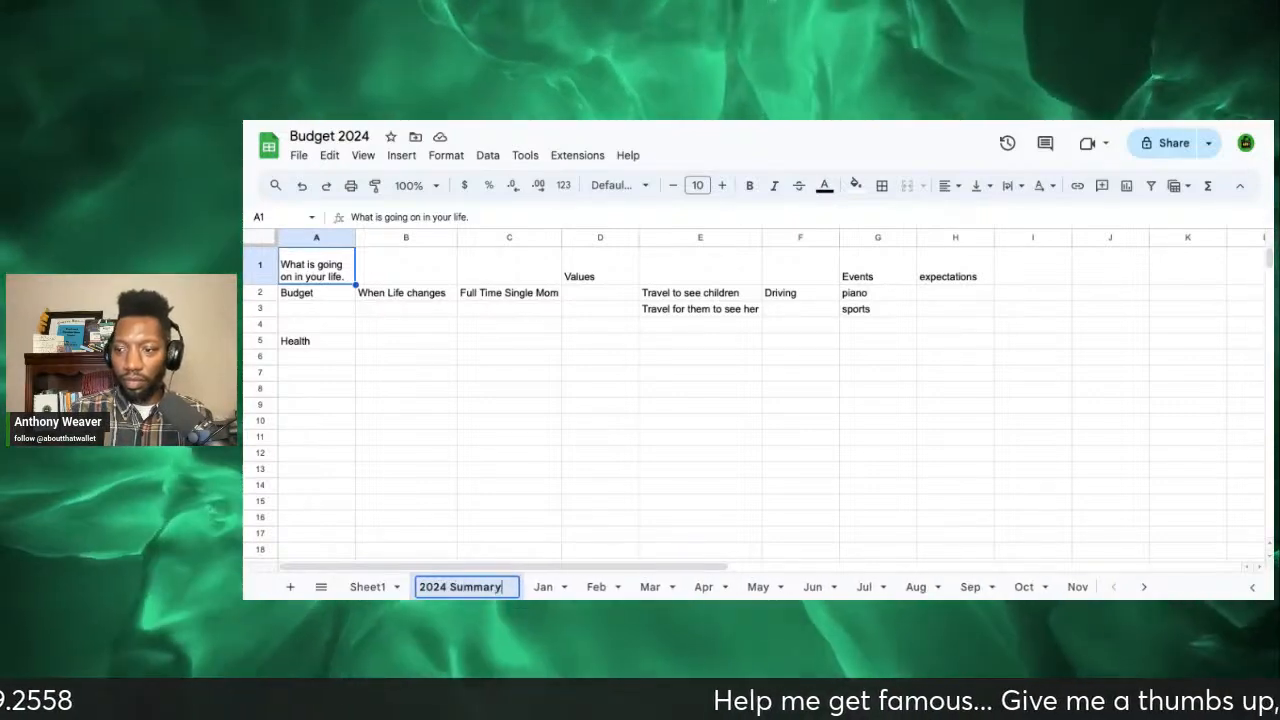
key("Return")
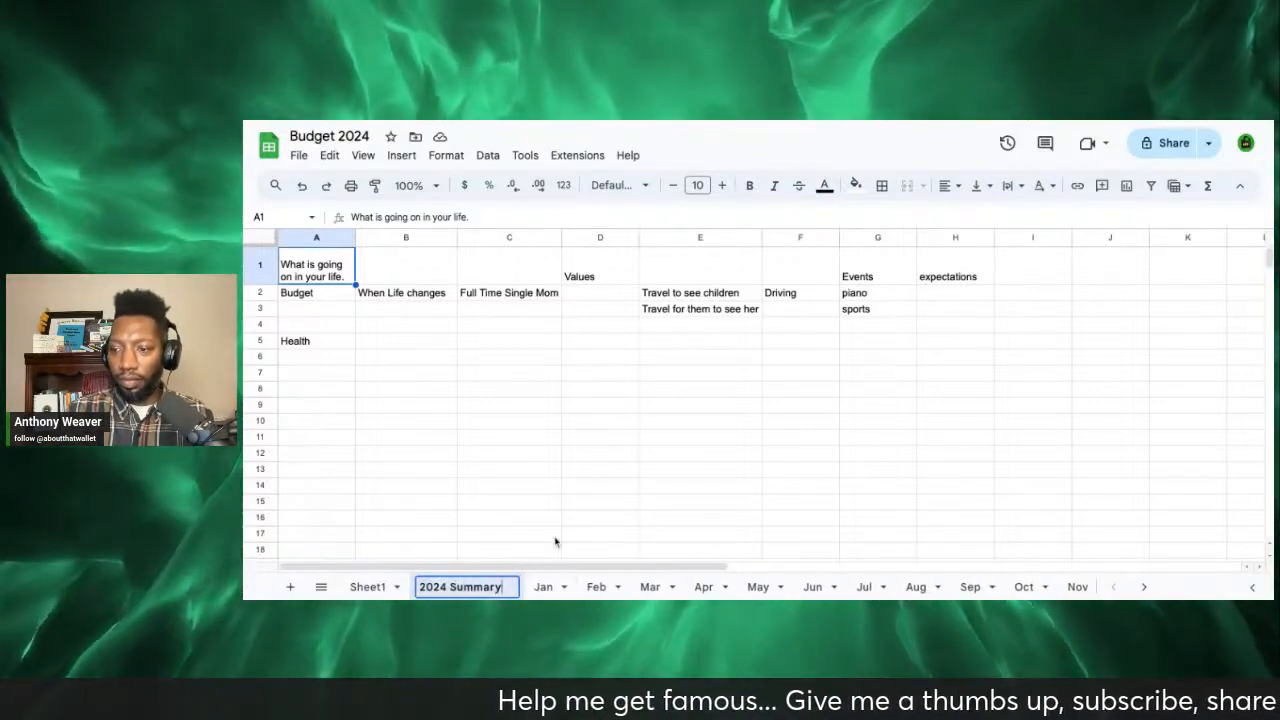
left_click(555, 539)
Step: Clear the copied contents of cells A1:H6 on the 2024 Summary sheet
left_click(302, 268)
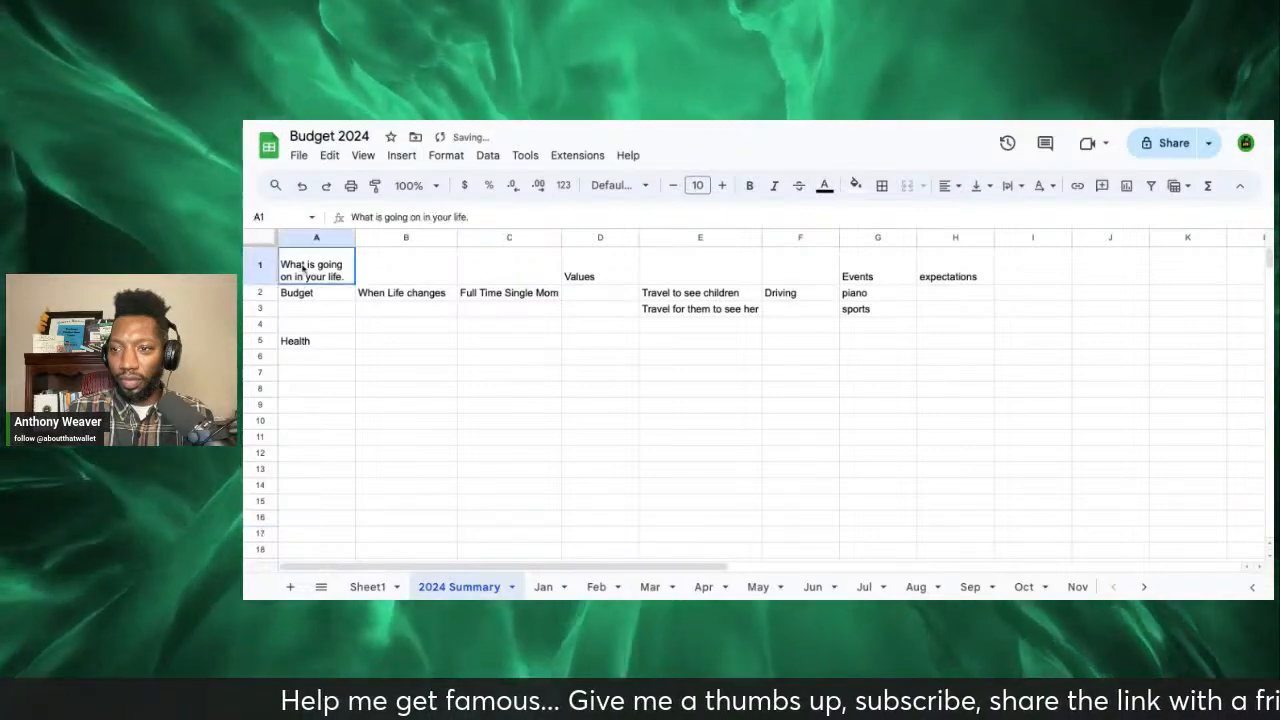
key("shift+Right")
key("shift+Right")
key("shift+Down")
key("shift+Right")
key("shift+Right")
key("shift+Down")
key("shift+Down")
key("shift+Down")
key("shift+Down")
key("shift+Right")
key("shift+Right")
key("shift+Right")
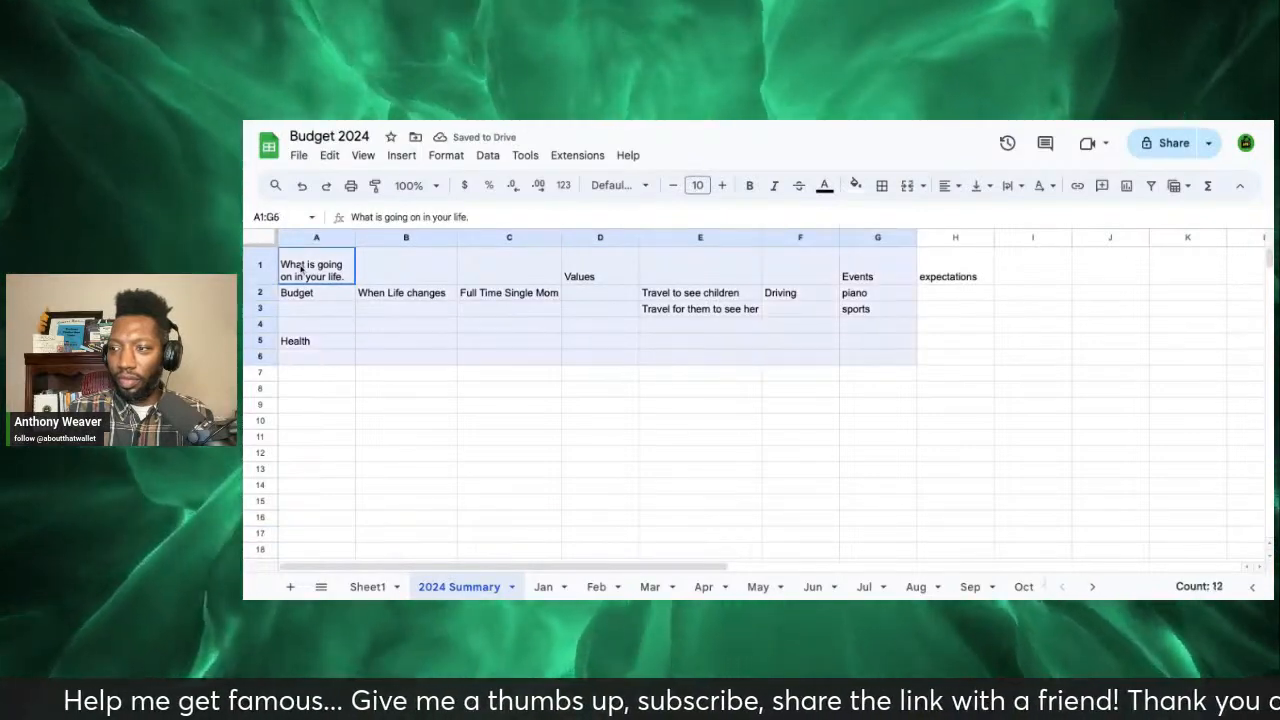
key("Delete")
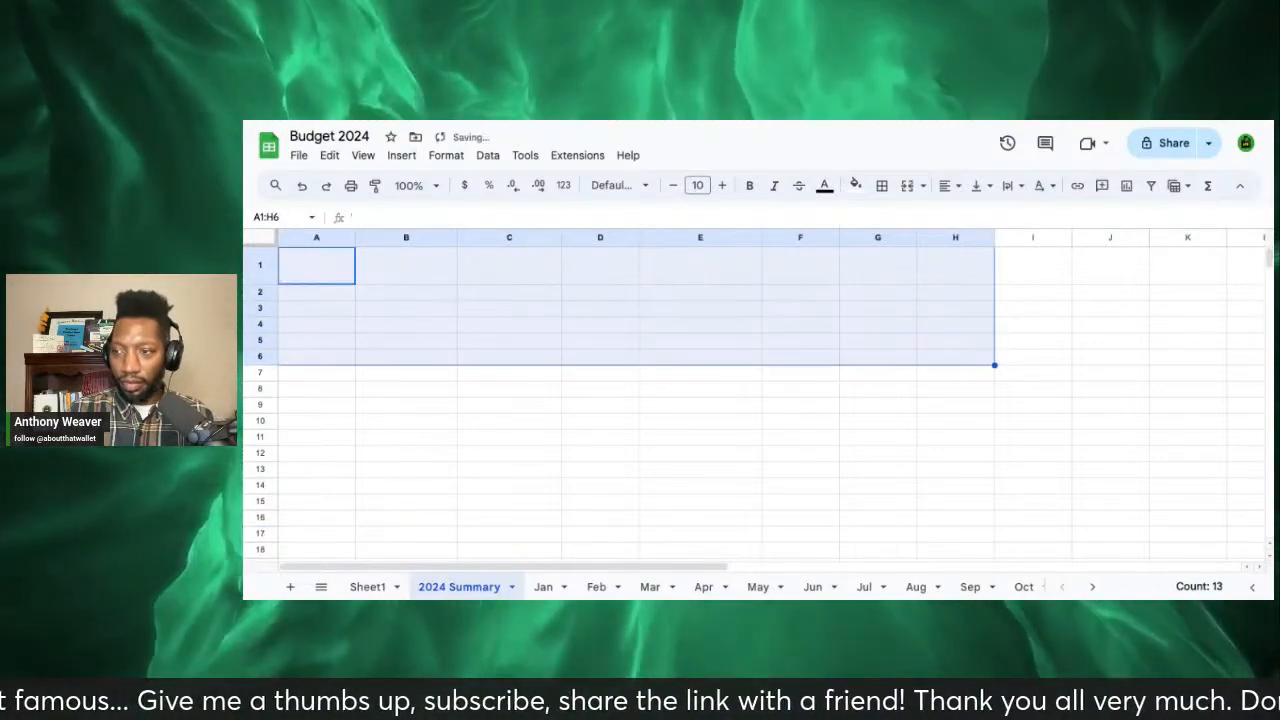
left_click(350, 278)
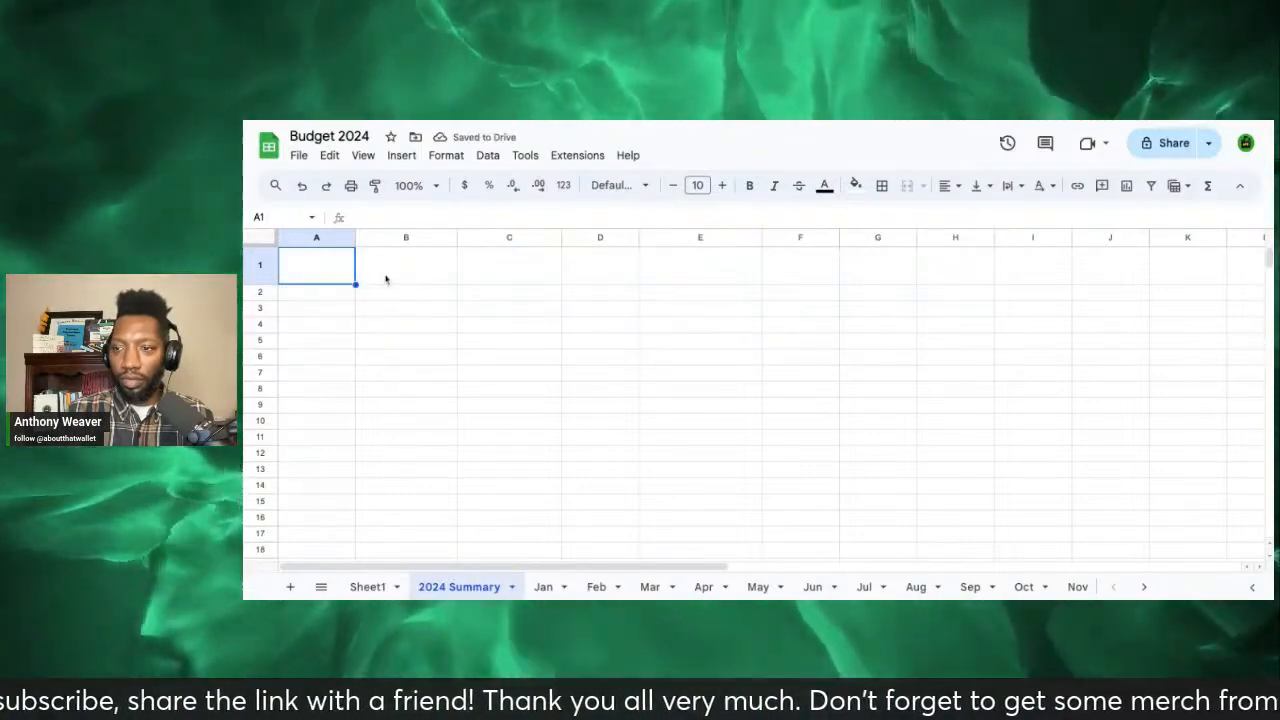
double_click(386, 278)
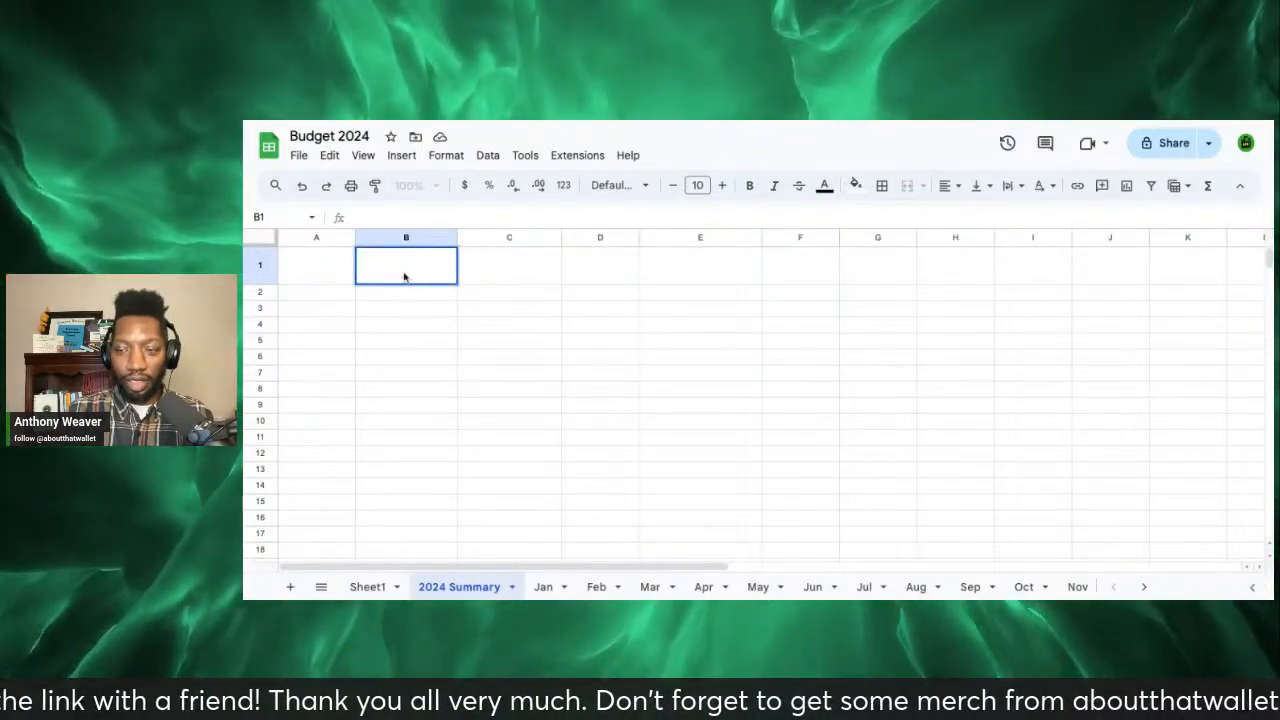
left_click(296, 270)
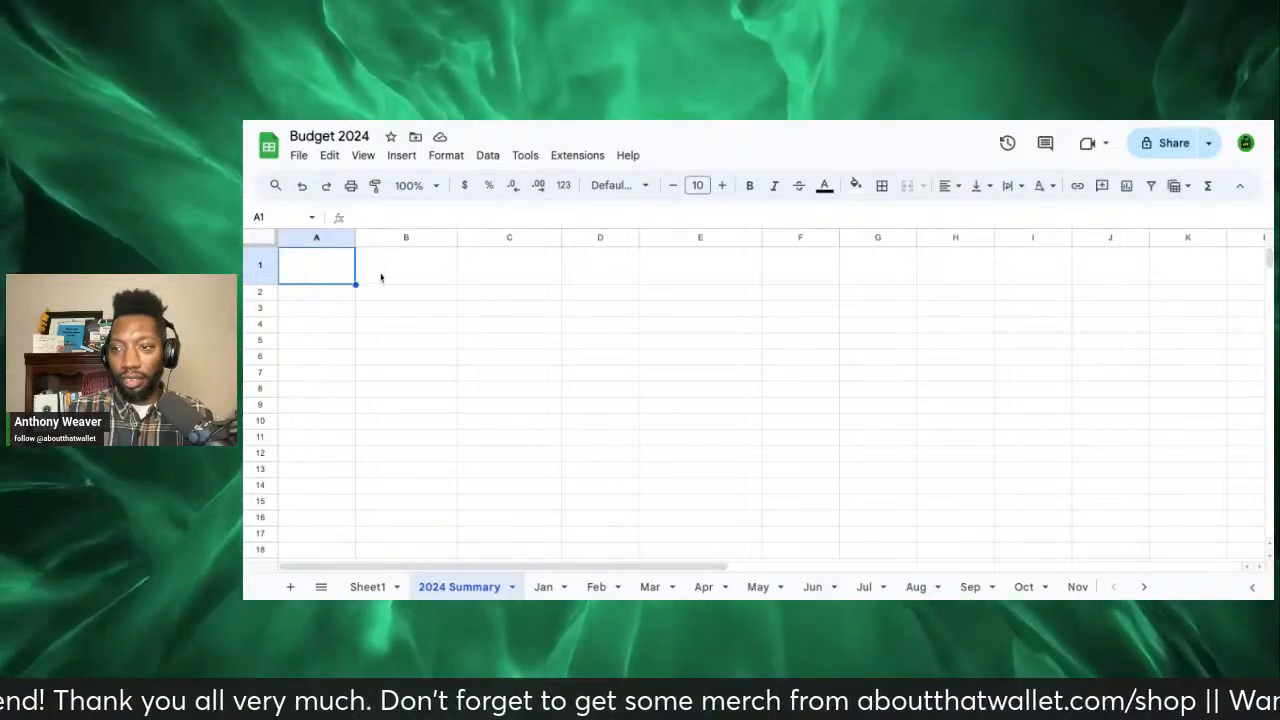
left_click(384, 274)
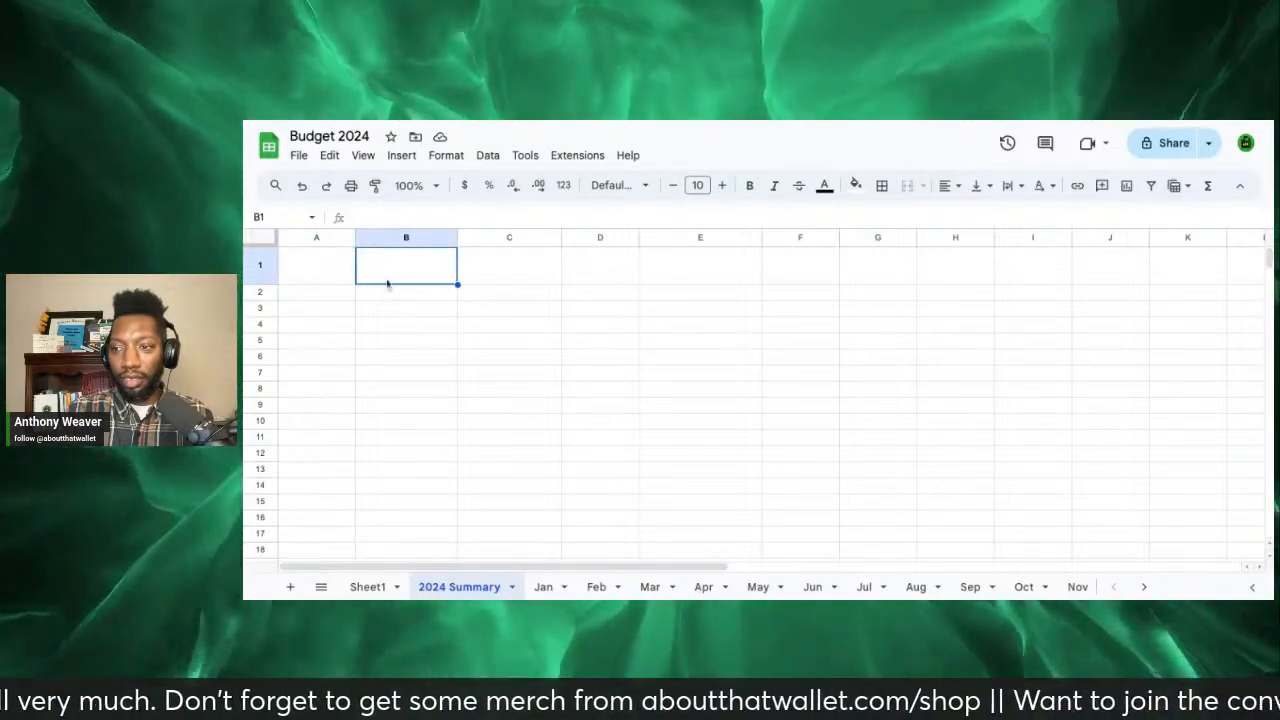
Step: Enter the month labels Jan, Feb and Mar in cells A2 to A4 of the 2024 Summary sheet
left_click(319, 294)
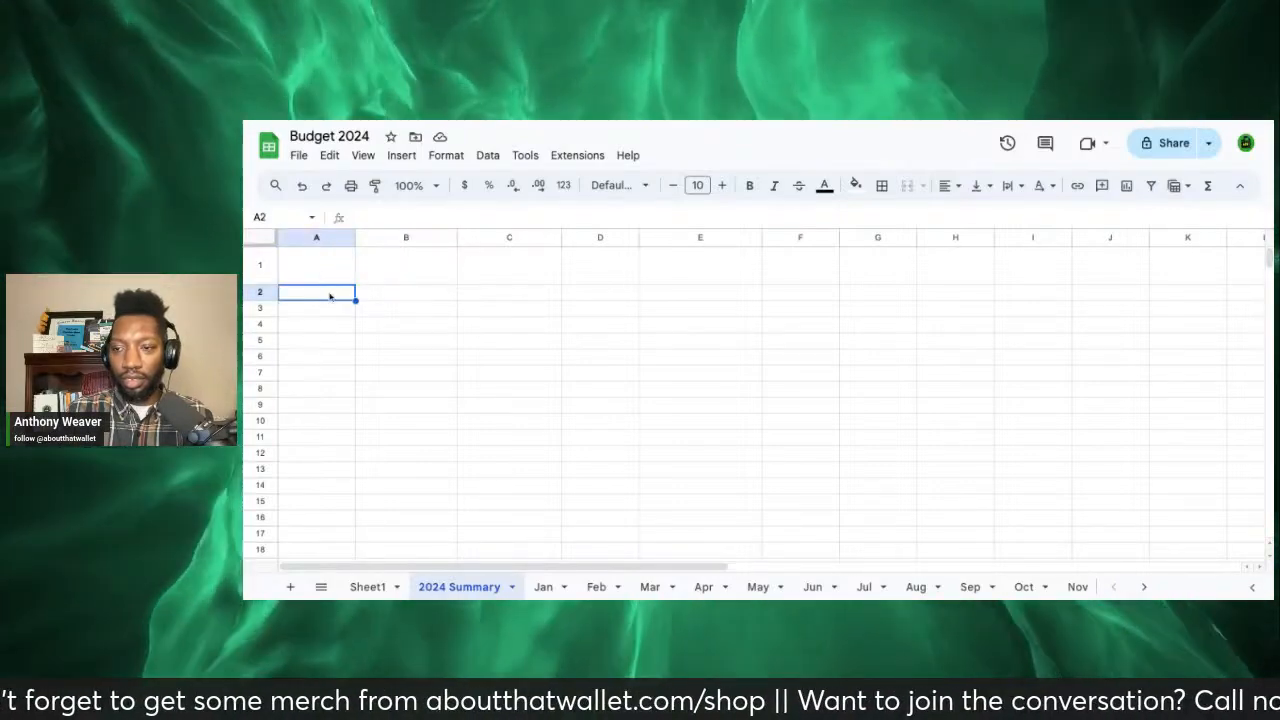
type("Jan")
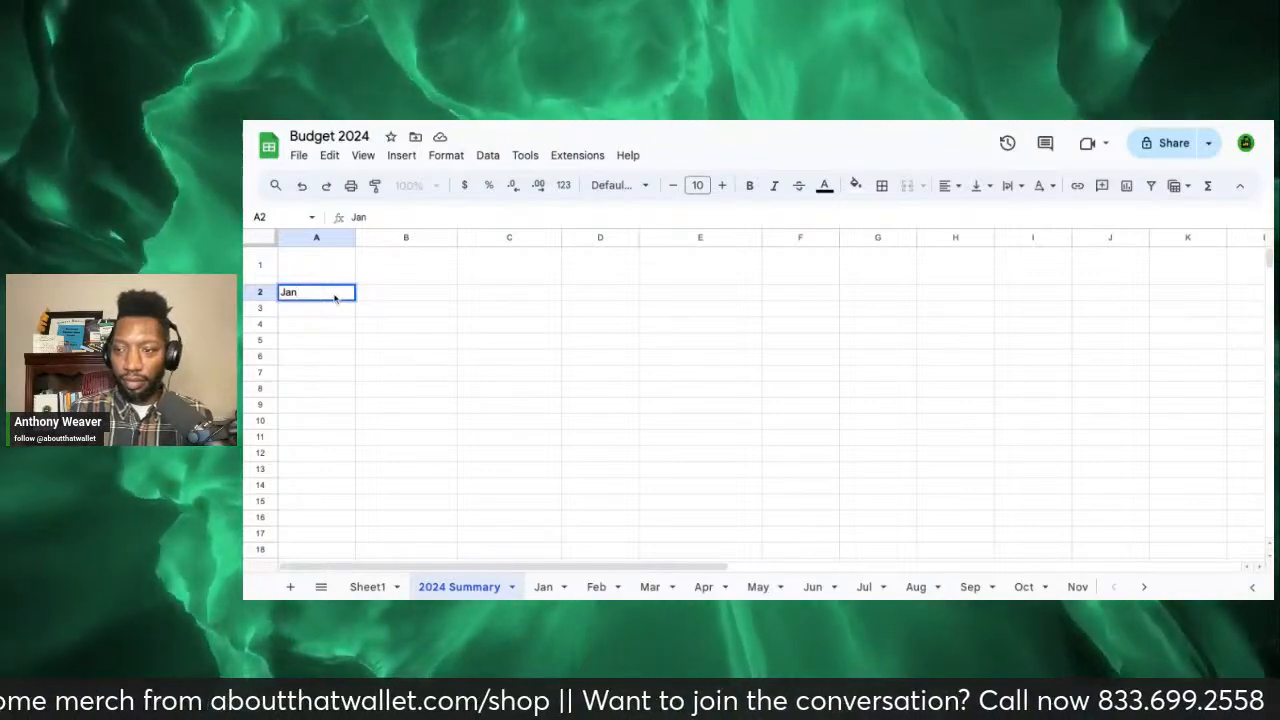
key("Return")
type("Feb")
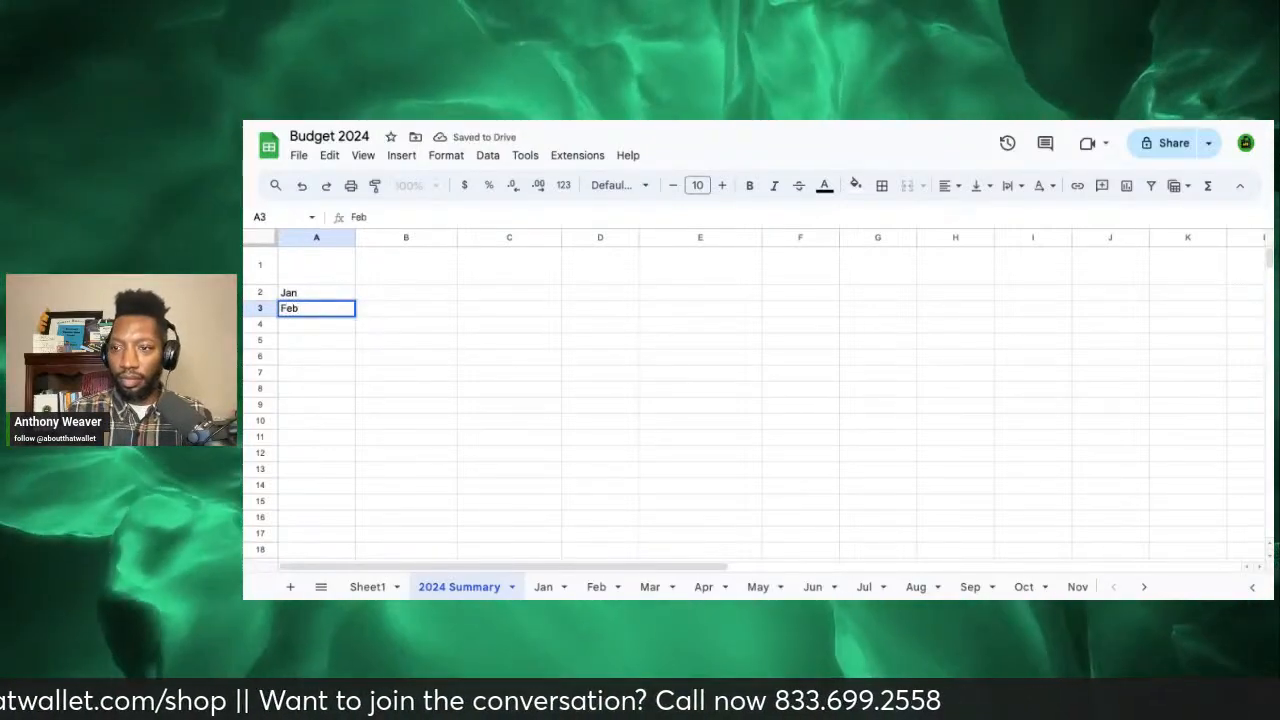
key("Return")
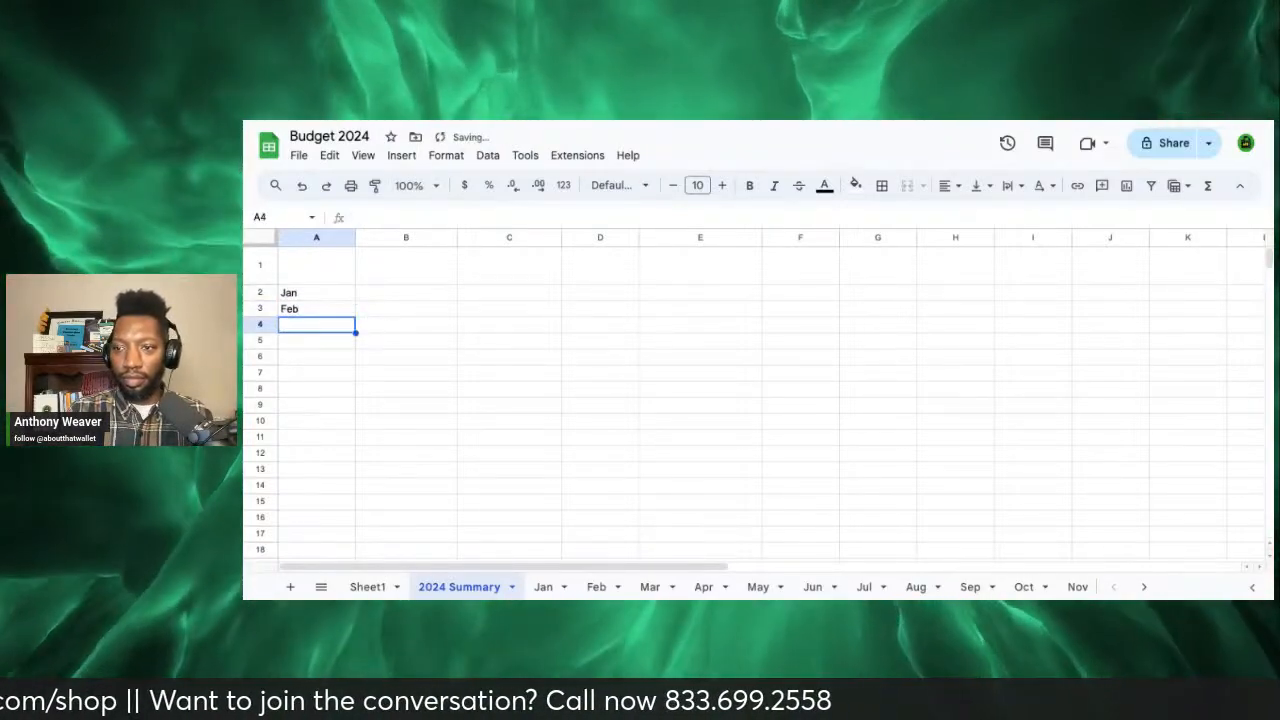
type("Mar")
key("Return")
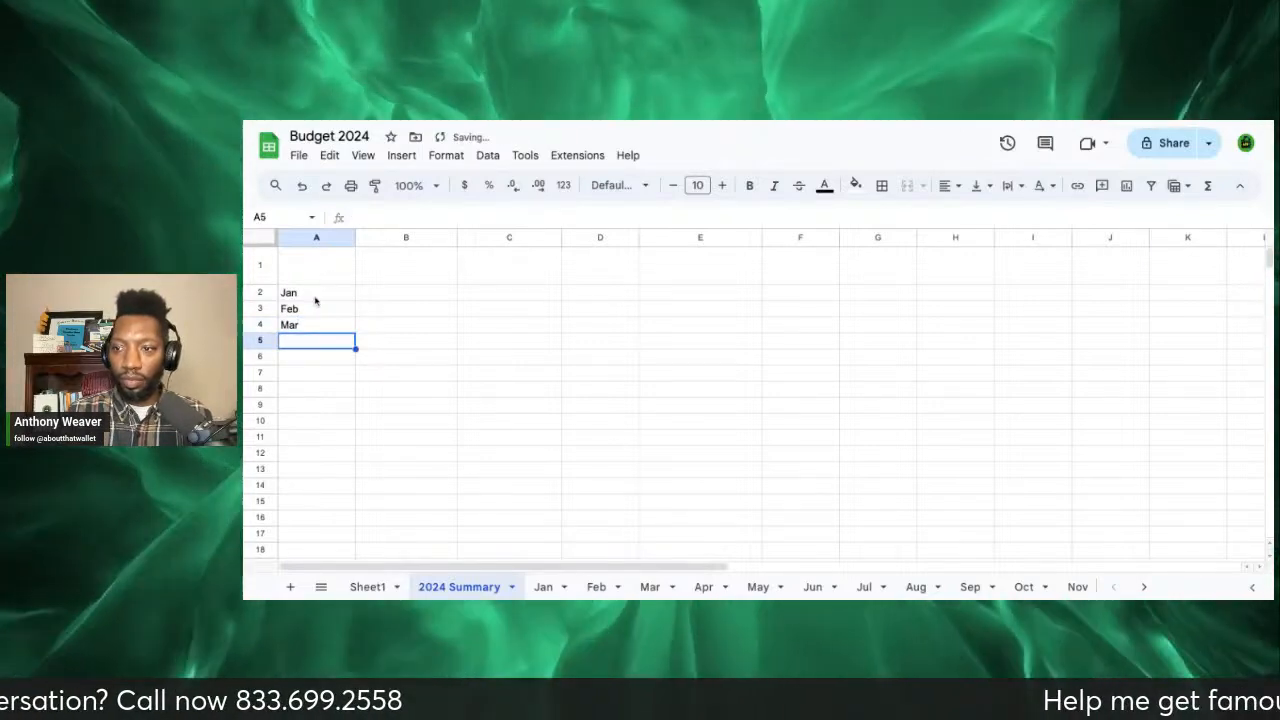
left_click_drag(317, 295, 325, 330)
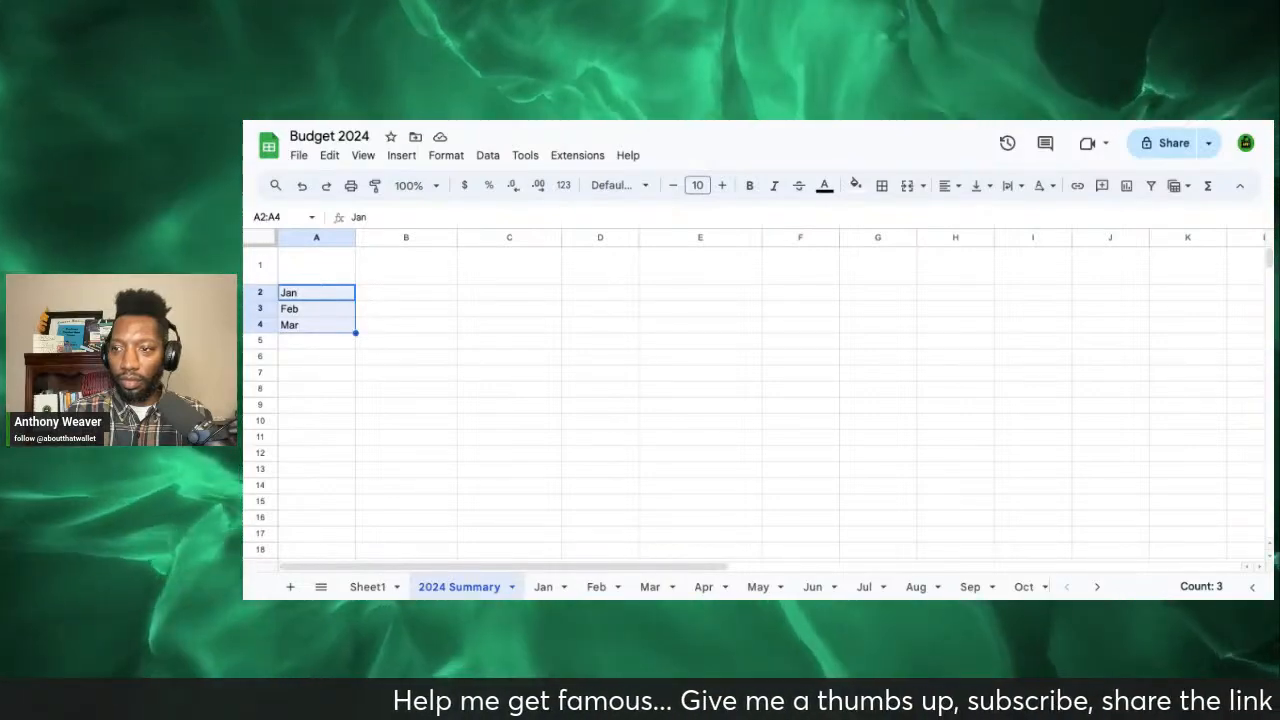
left_click(354, 342)
left_click(346, 312)
left_click(343, 280)
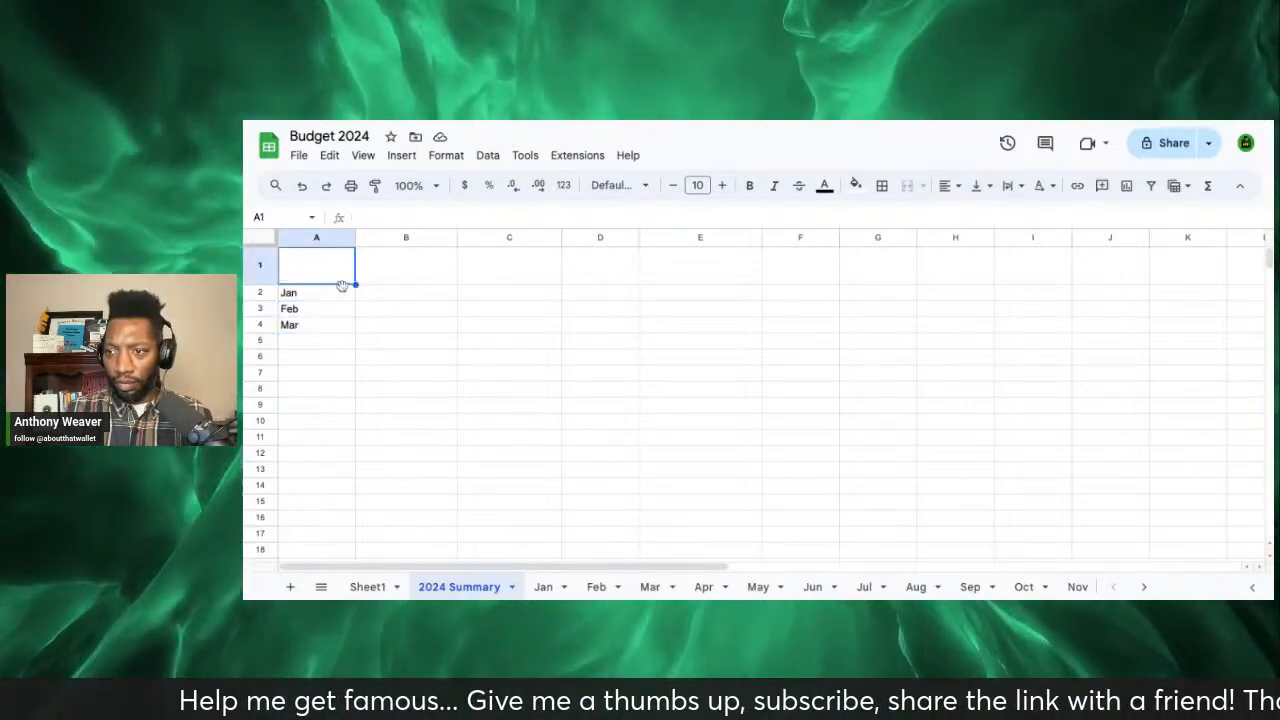
left_click(342, 294)
key("shift+Down")
key("shift+Down")
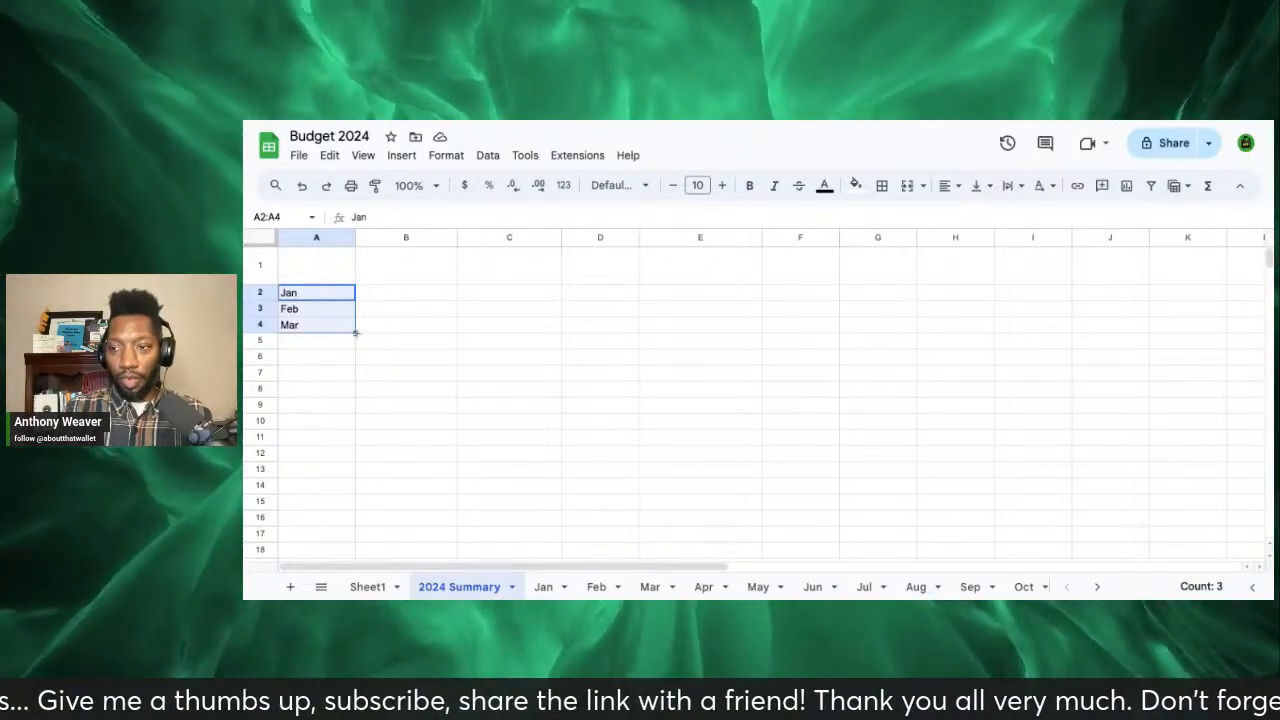
left_click(330, 342)
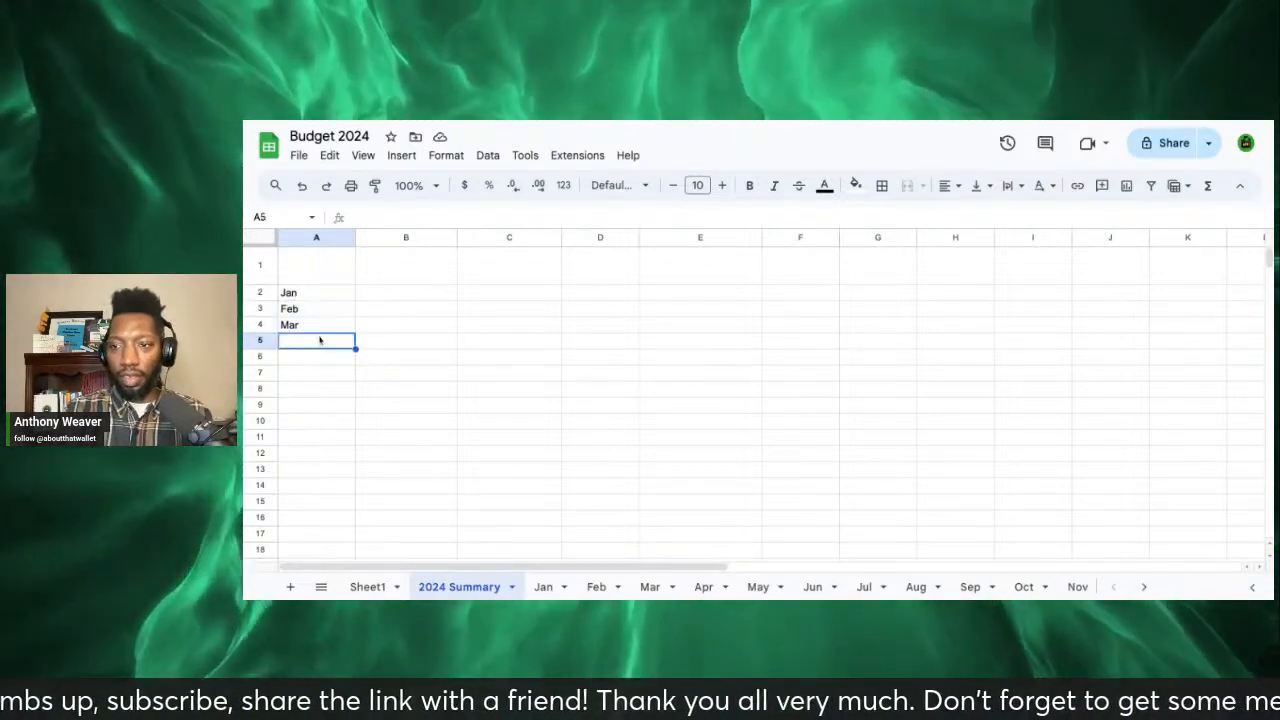
Step: Enter the month labels Apr, May, Jun and Jul in cells A5 to A8 of the 2024 Summary sheet
double_click(317, 344)
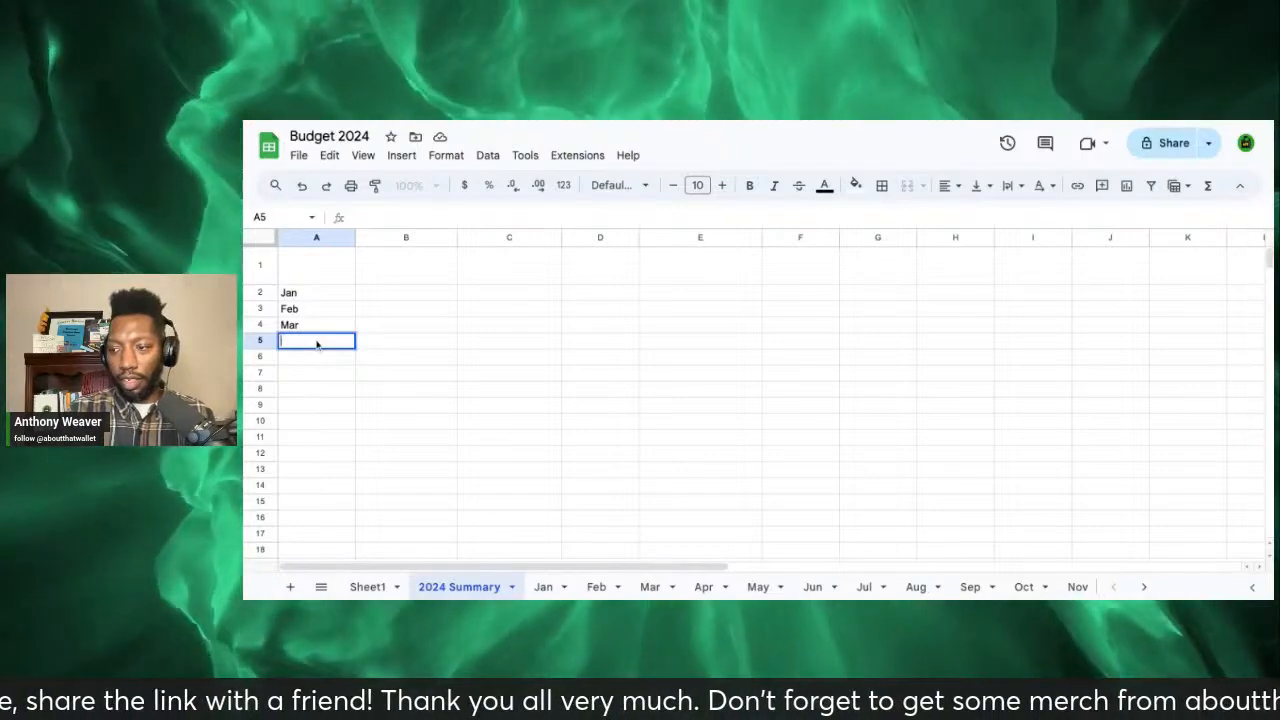
type("Apr")
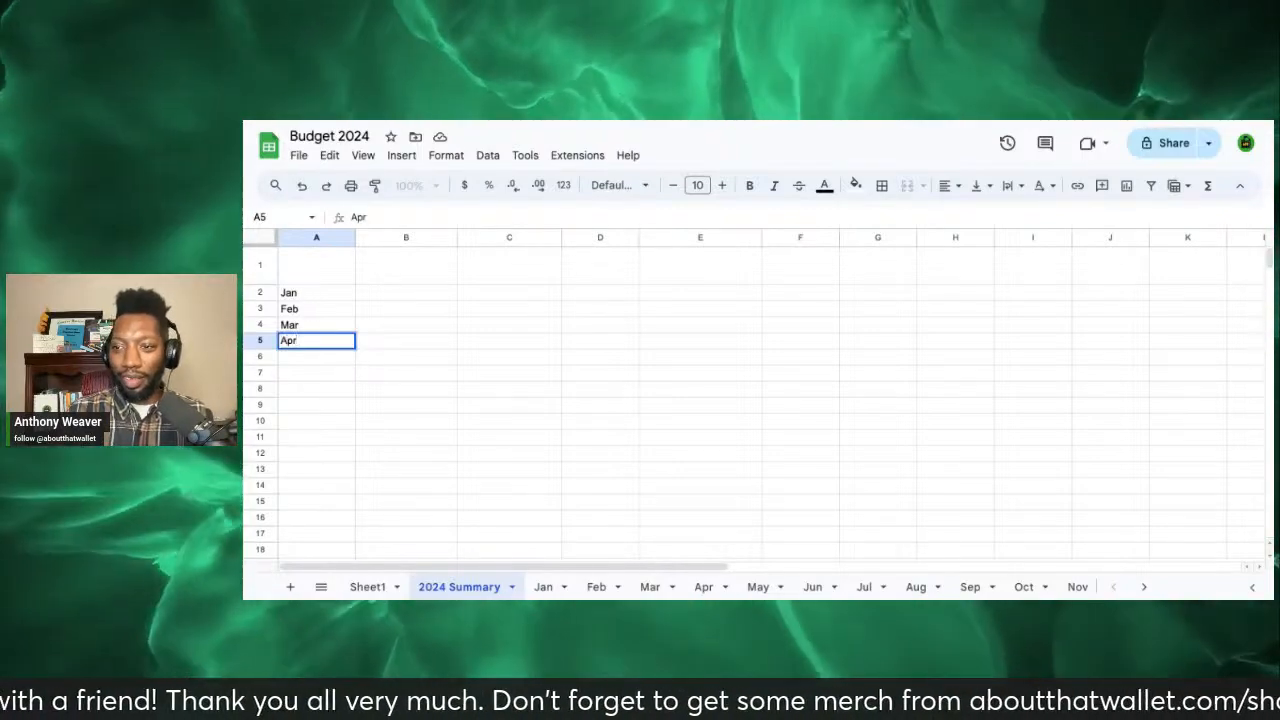
left_click(303, 360)
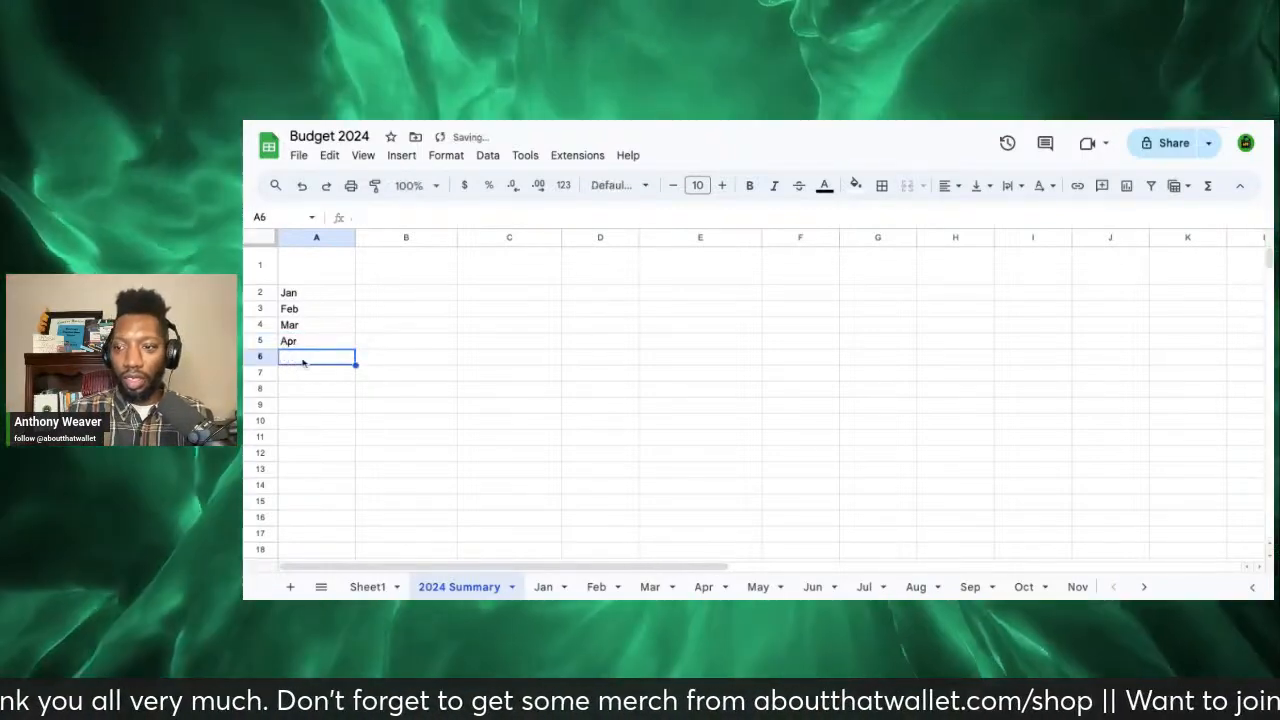
double_click(305, 361)
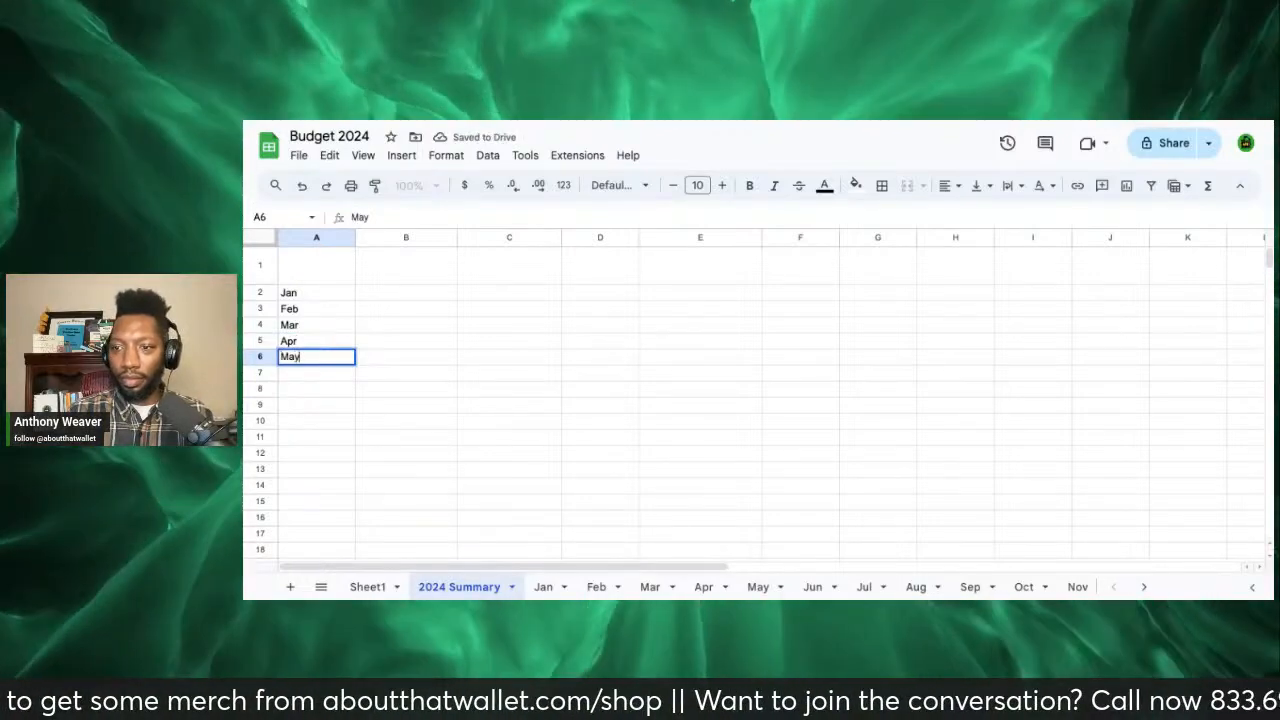
left_click(303, 376)
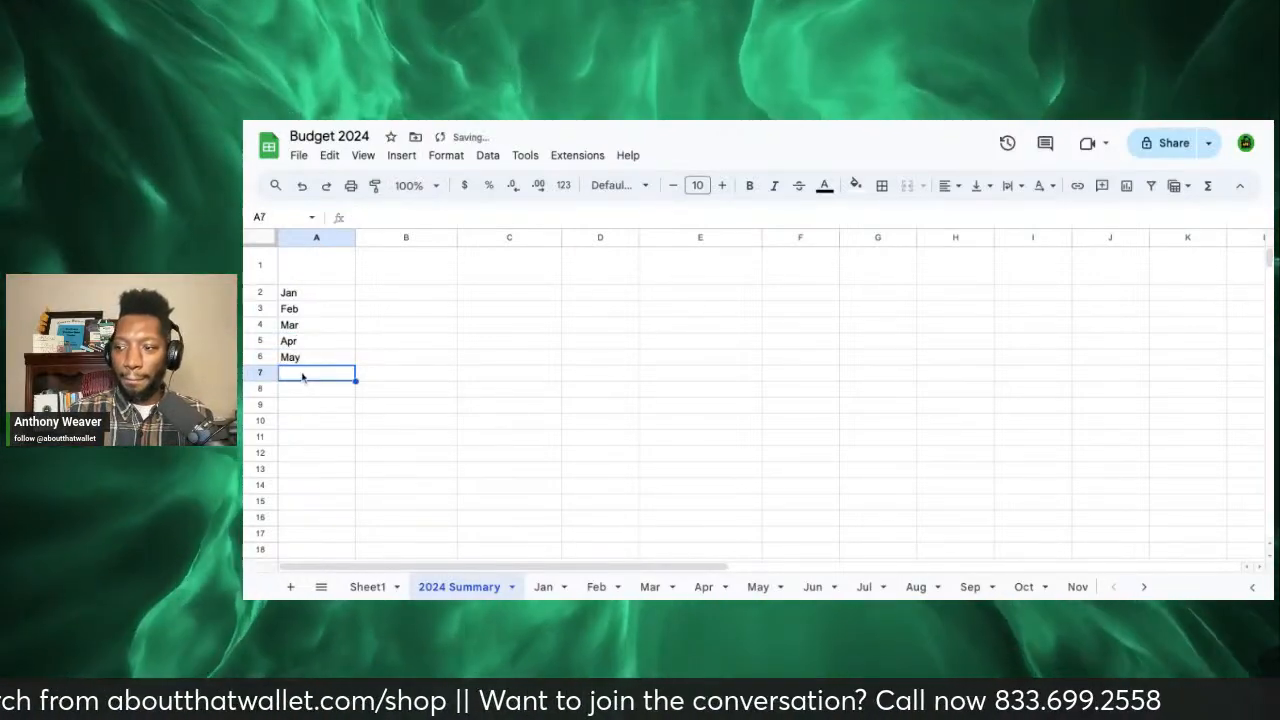
type("Jun")
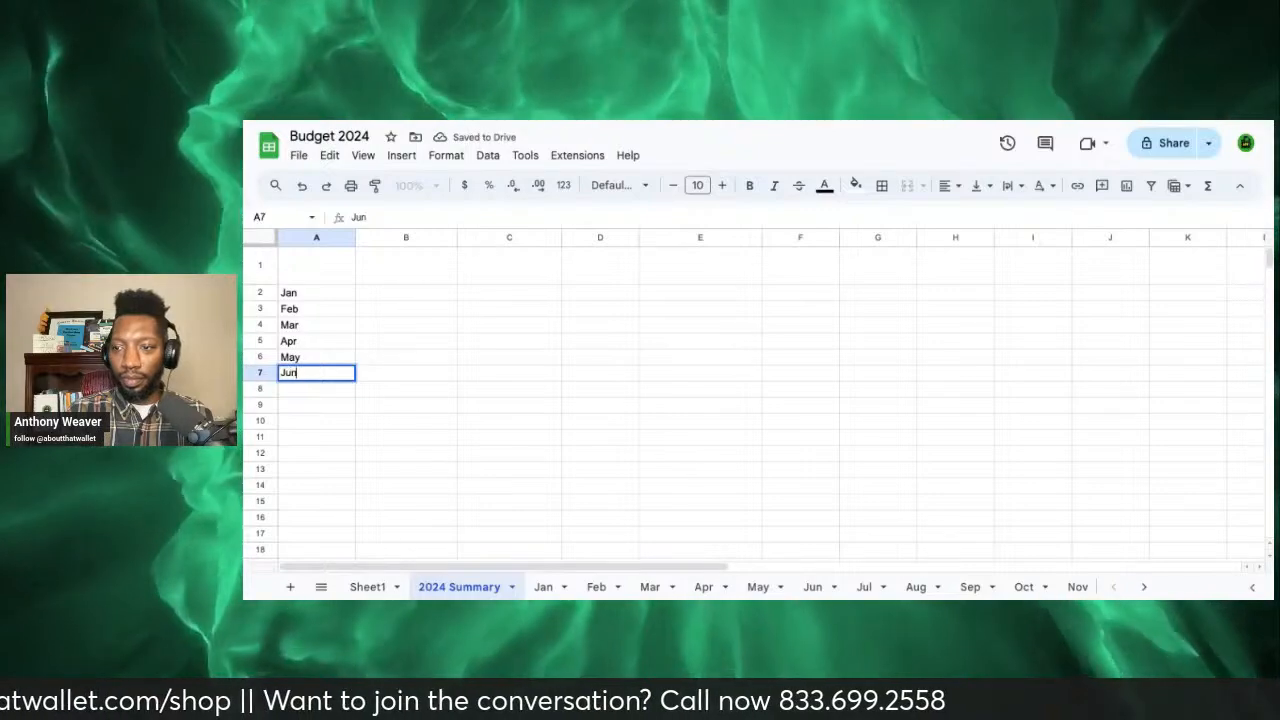
left_click(309, 393)
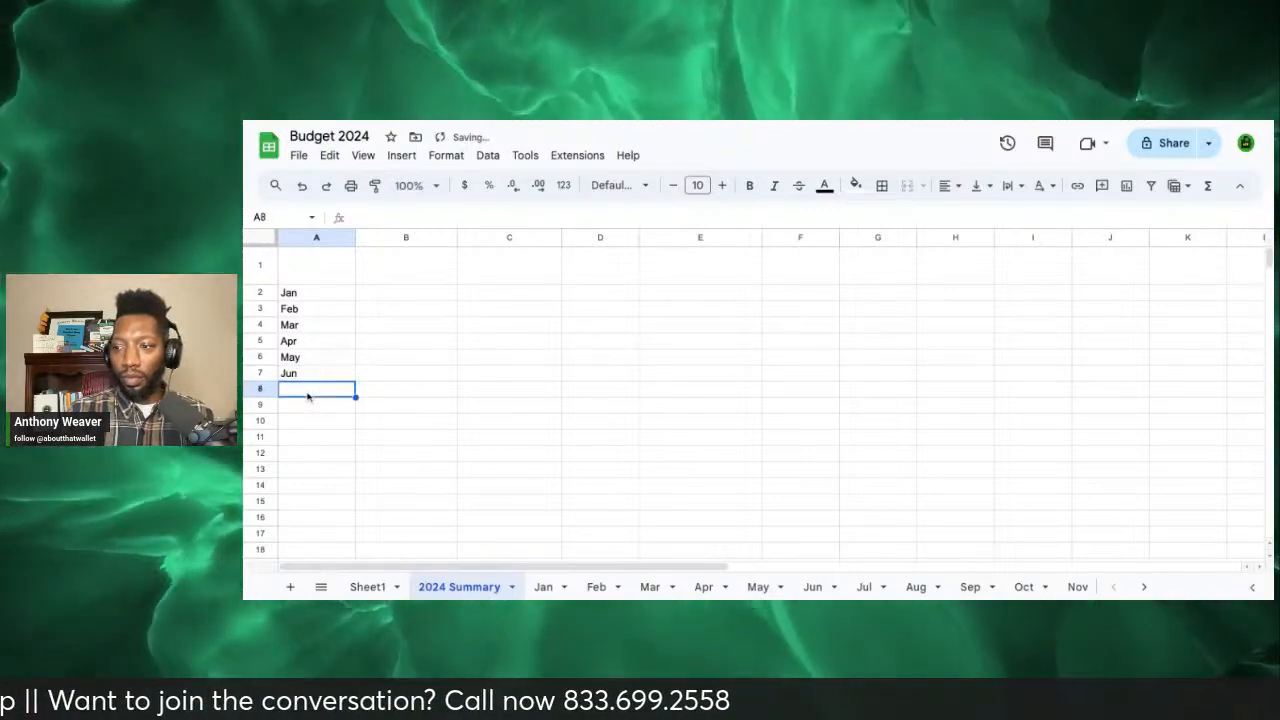
type("Jul")
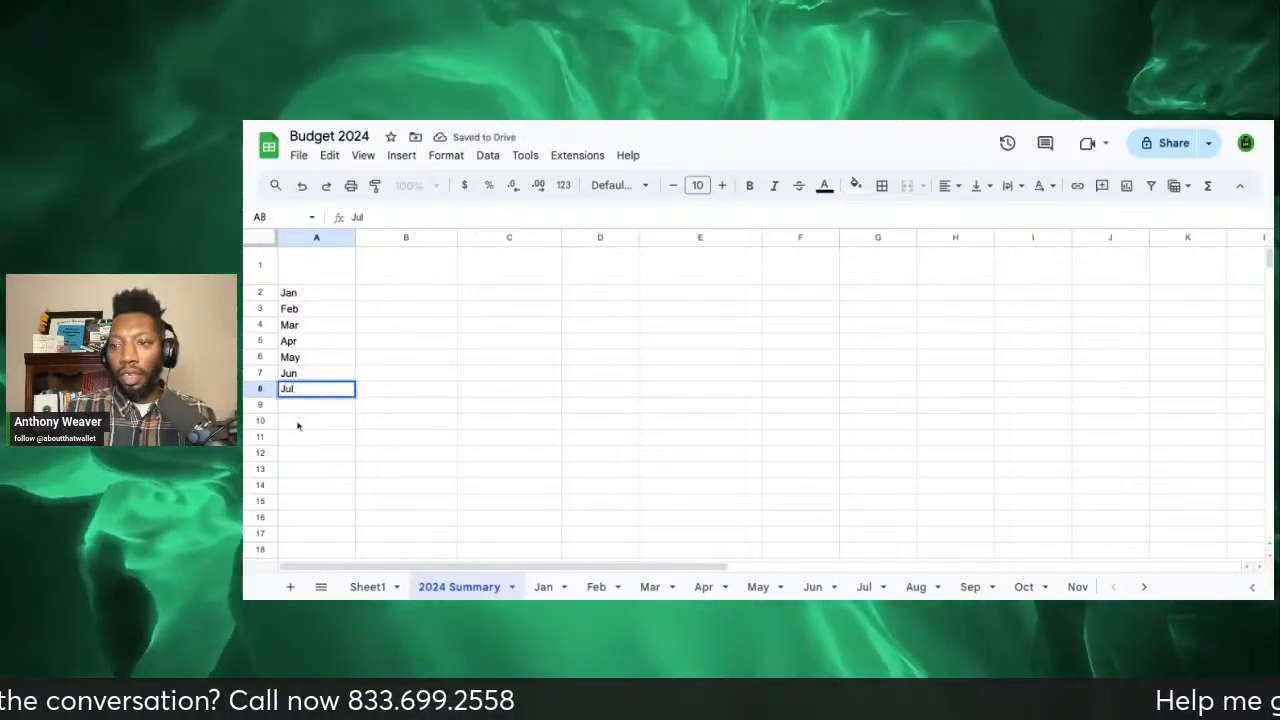
Step: Enter the month labels Aug, Sep and Oct in cells A9 to A11 of the 2024 Summary sheet
left_click(308, 411)
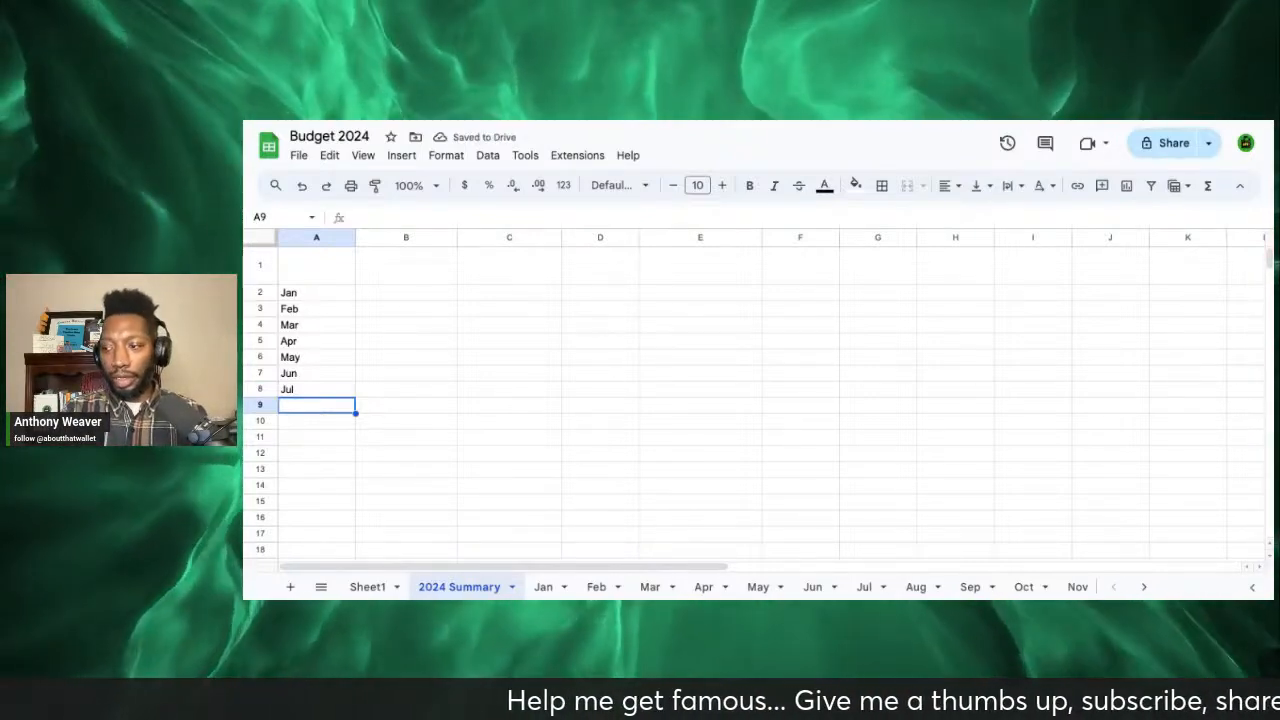
type("Aug")
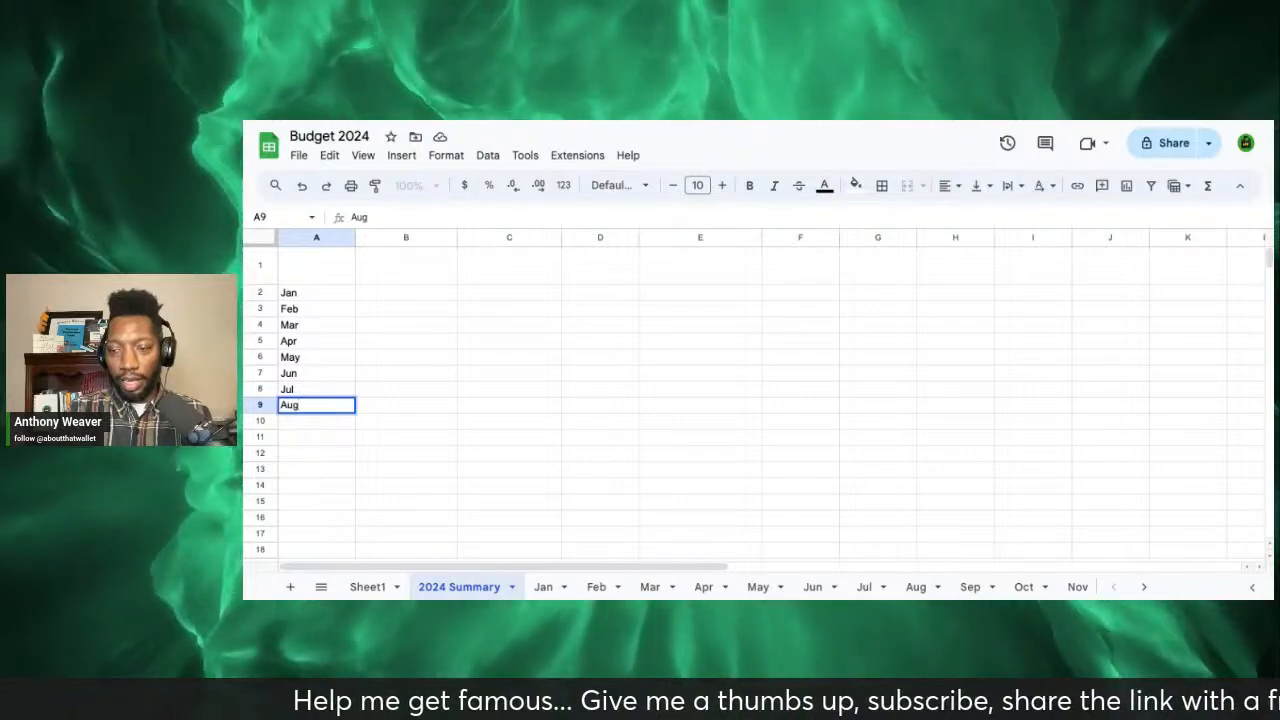
key("Return")
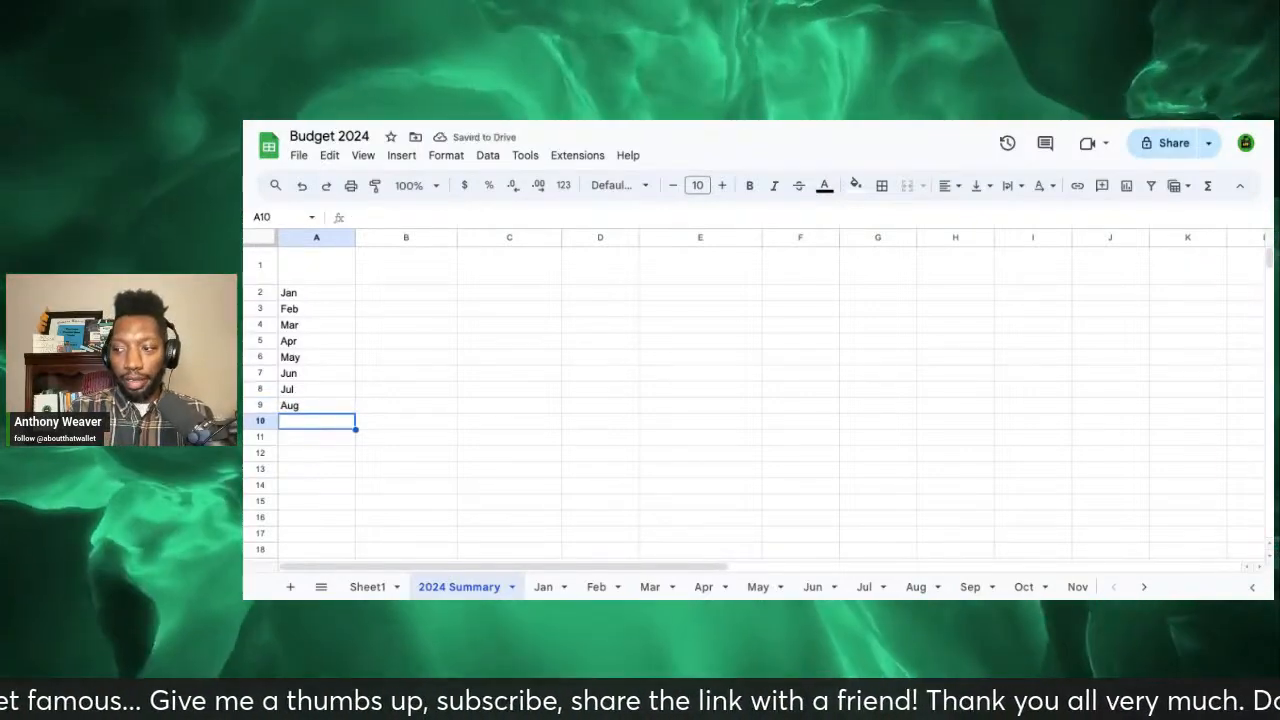
type("Sep")
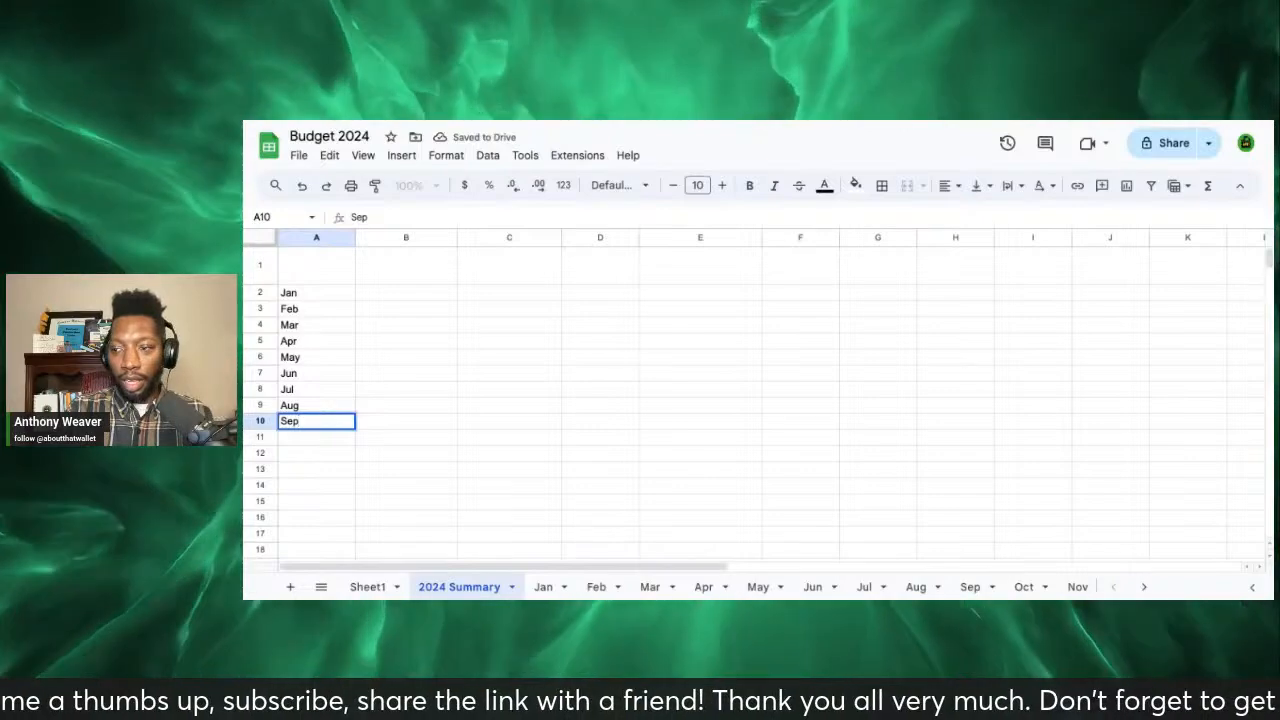
key("Return")
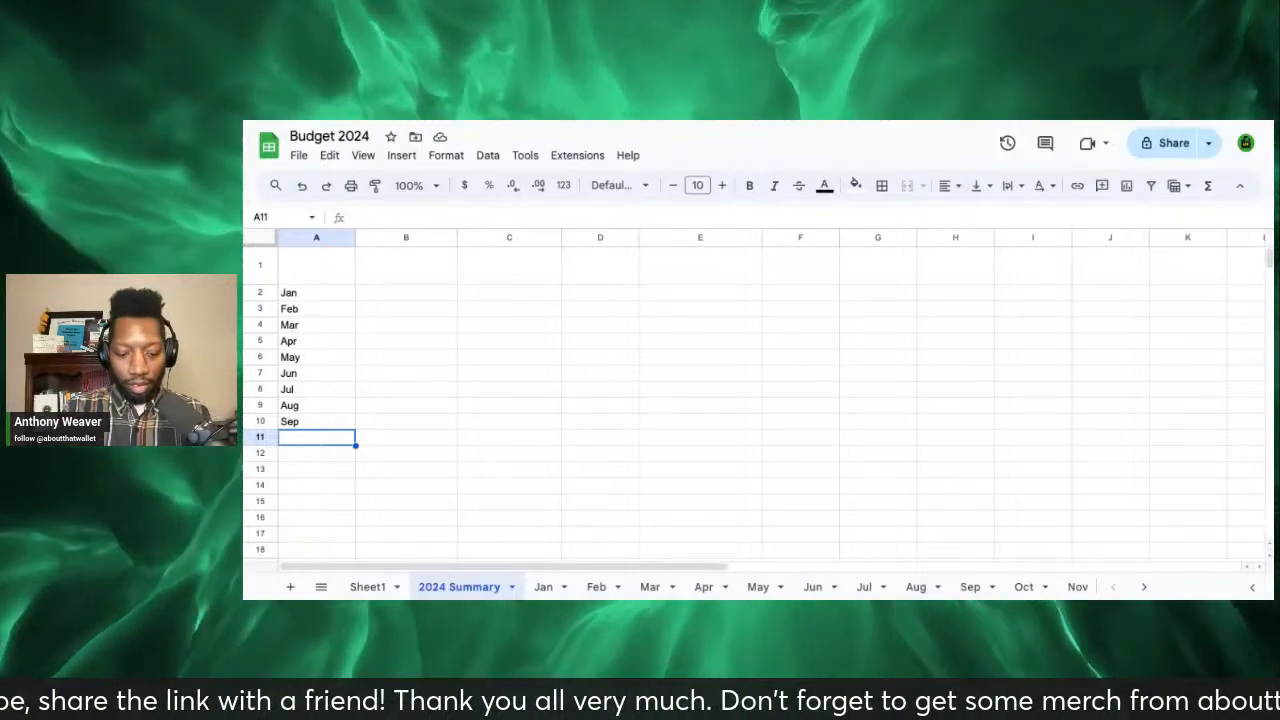
type("Oct")
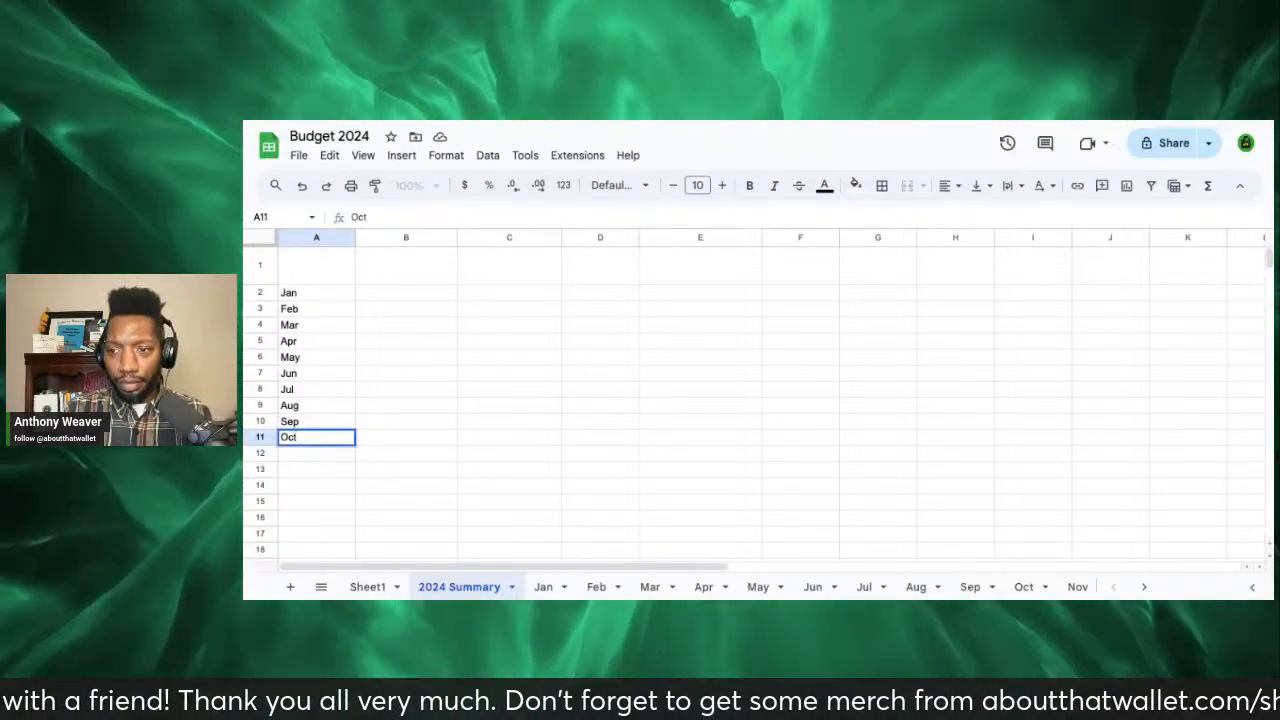
key("Return")
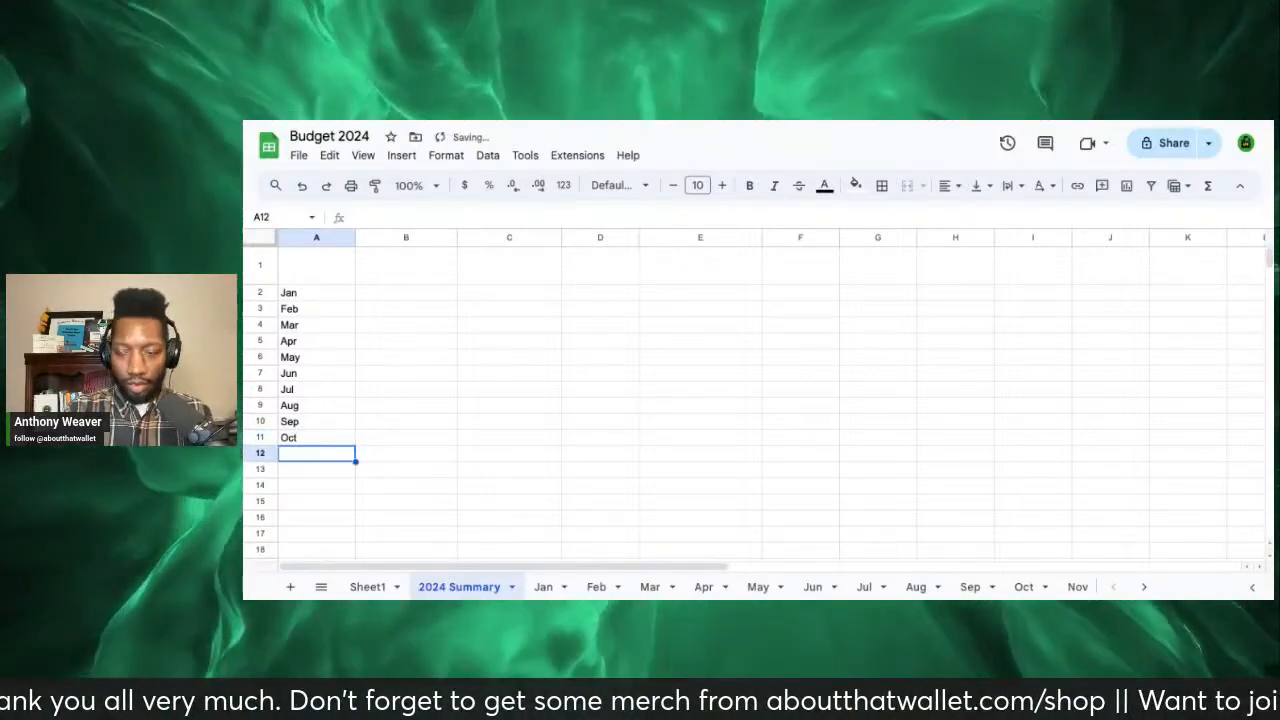
Step: Complete the month list with Nov, Dec and Jan 25 in cells A12 to A14
type("Nov")
key("Return")
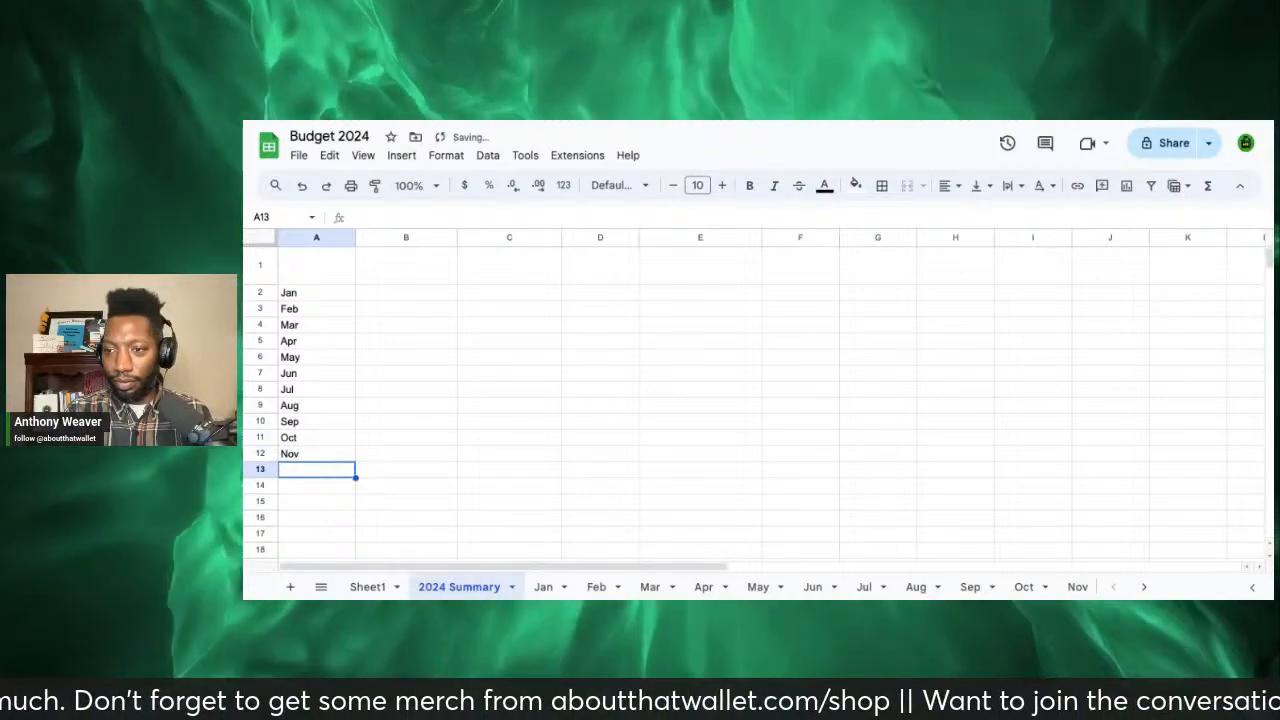
type("Dec")
key("Return")
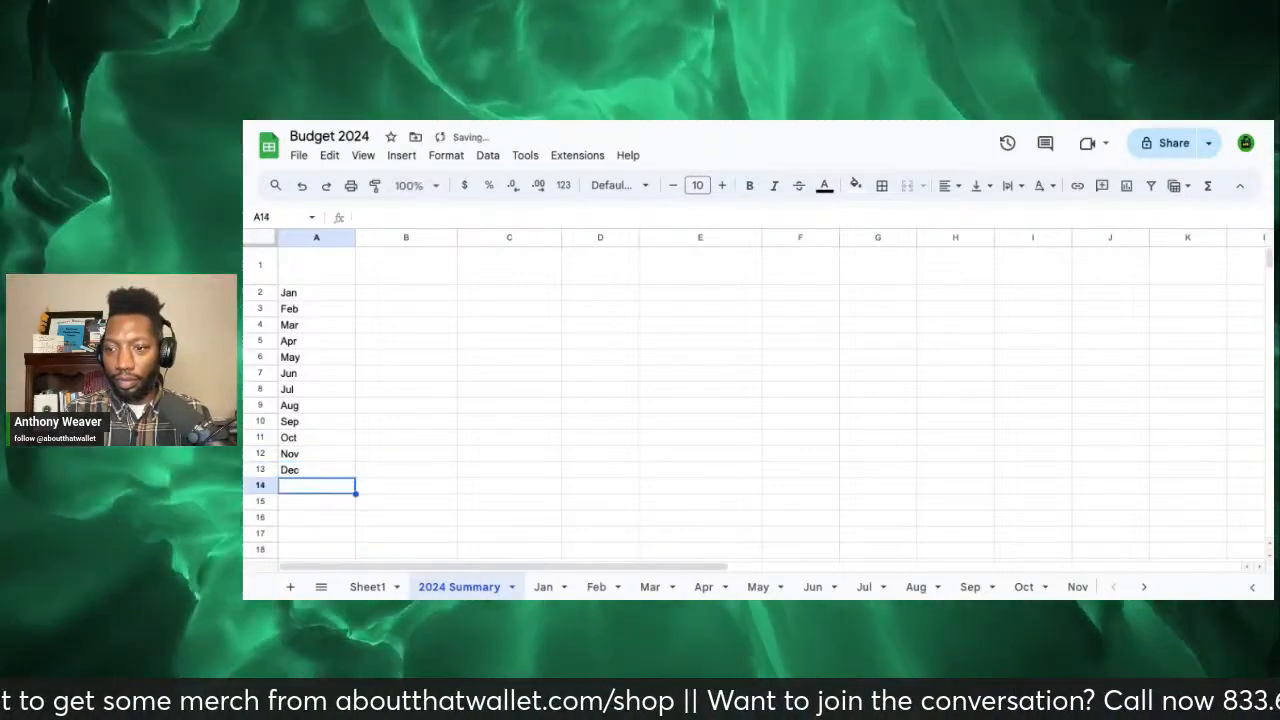
type("Jan")
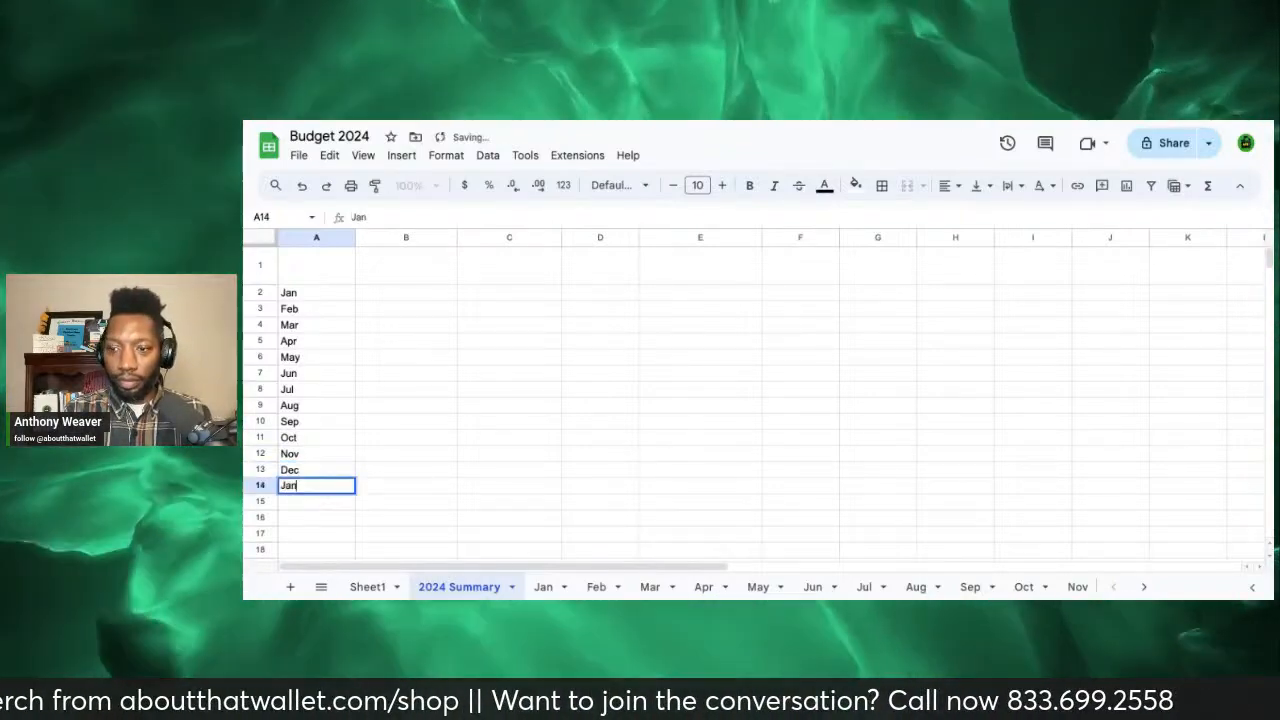
type(" 25")
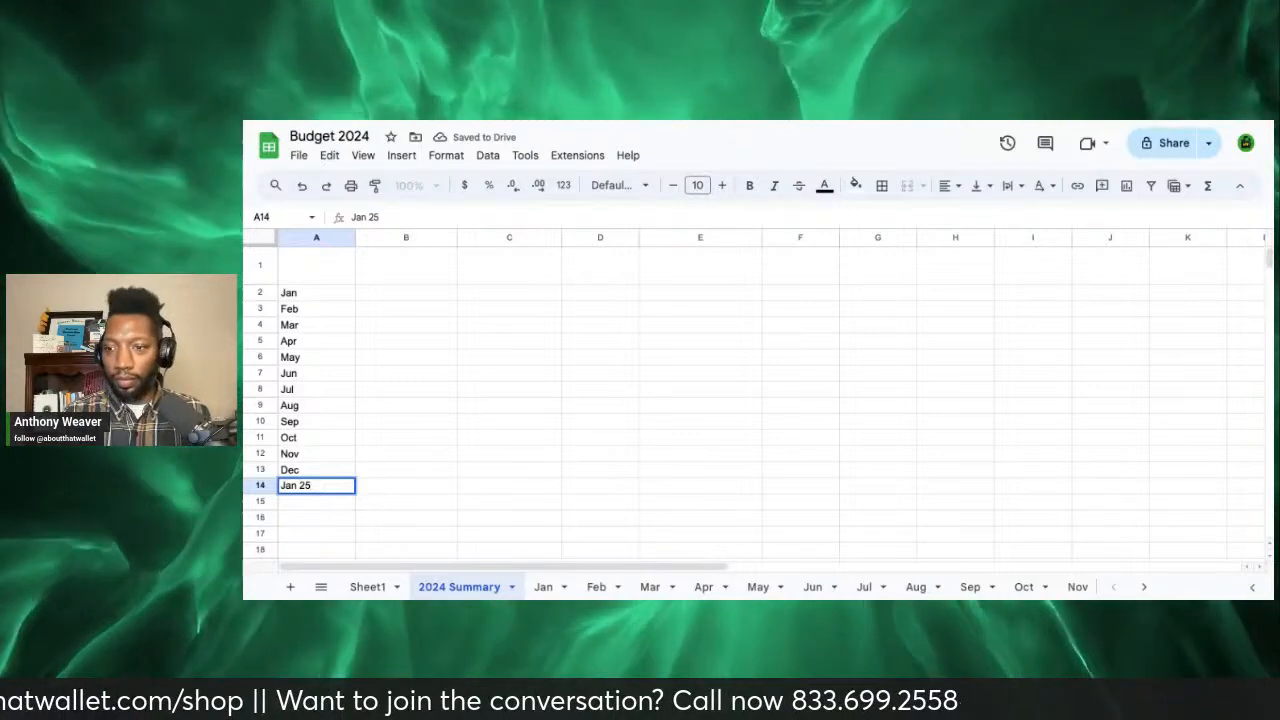
left_click(382, 293)
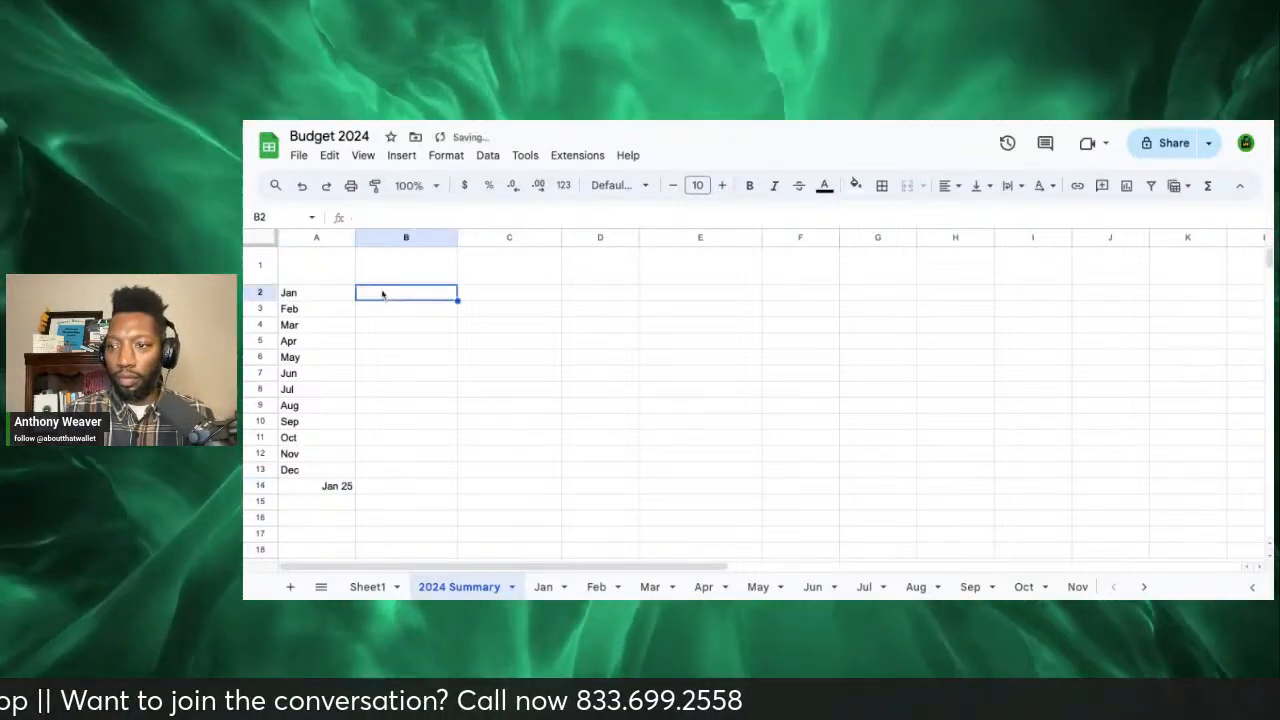
Step: Enter the column headers Totals in cell B1 and Income in cell C1 of the 2024 Summary sheet
left_click(381, 275)
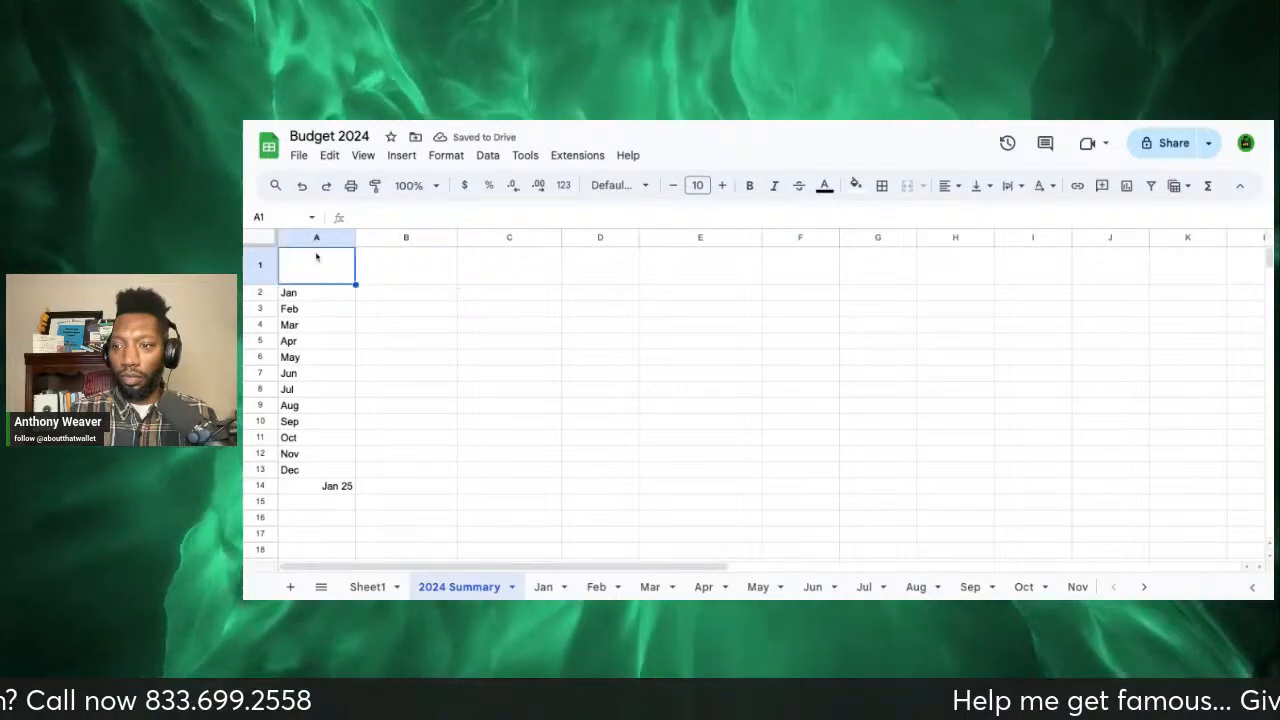
double_click(405, 265)
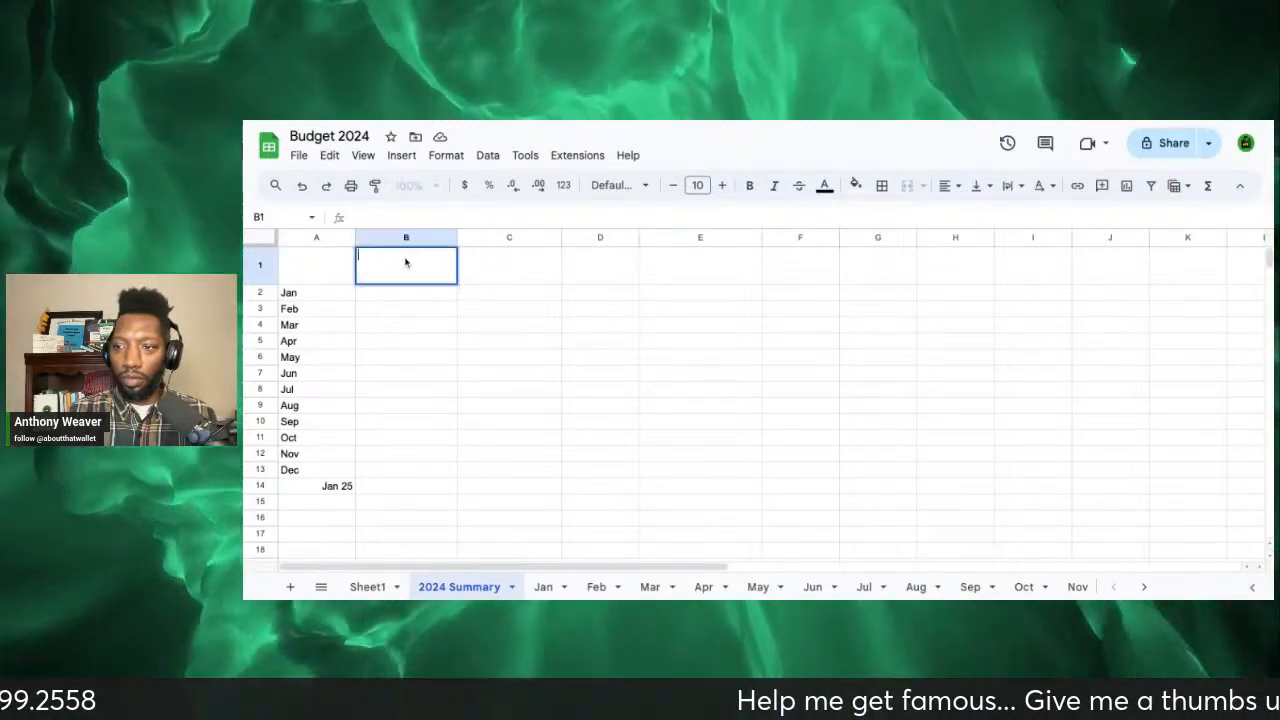
type("Totals")
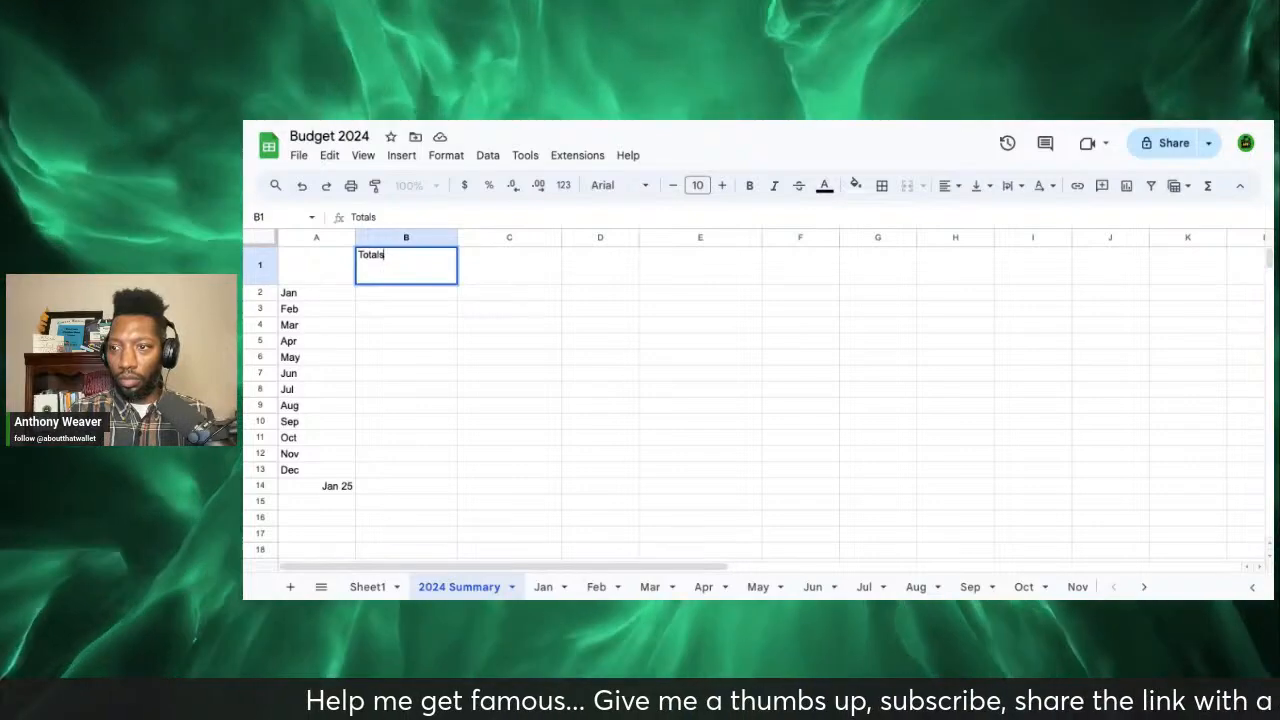
left_click(500, 270)
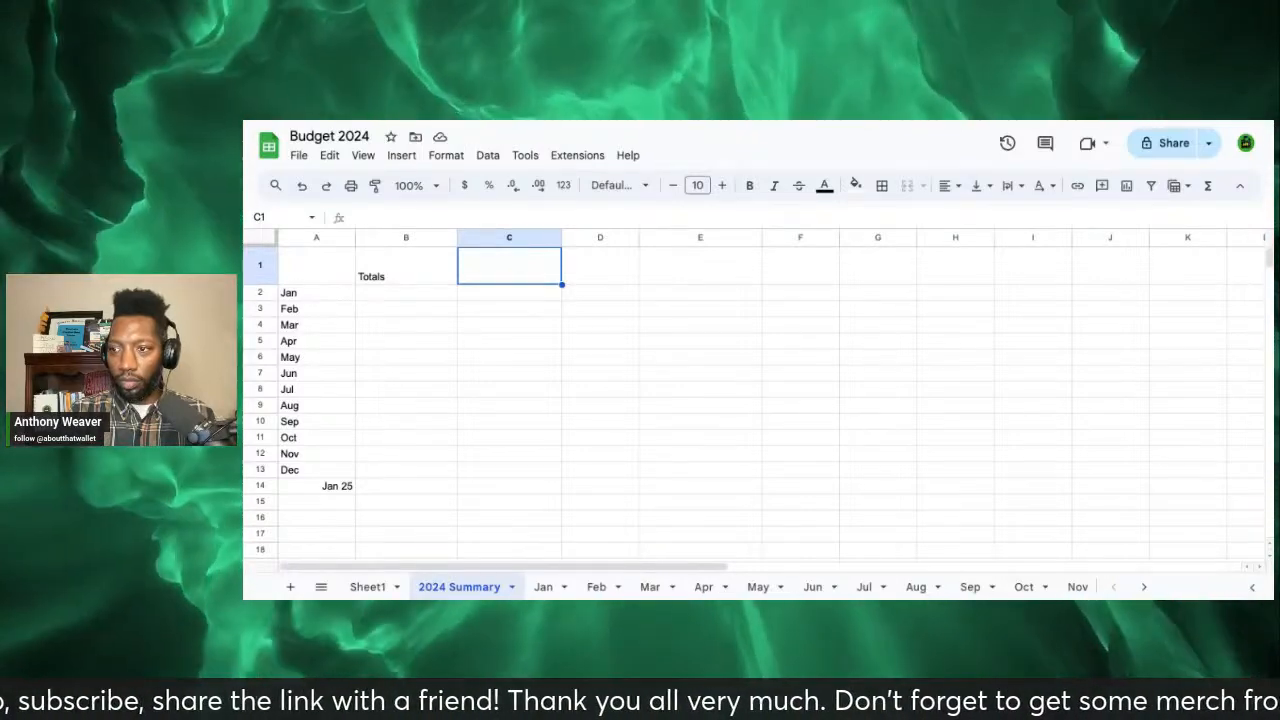
type("F")
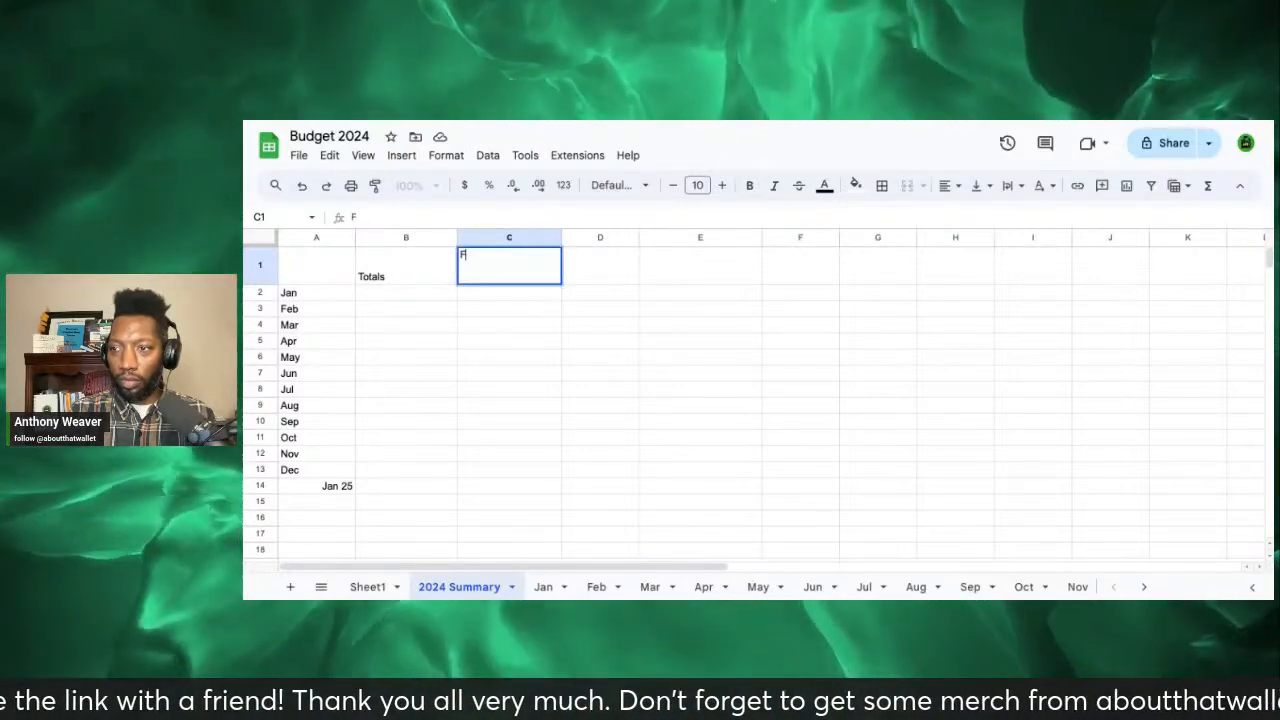
key("BackSpace")
type("Incom")
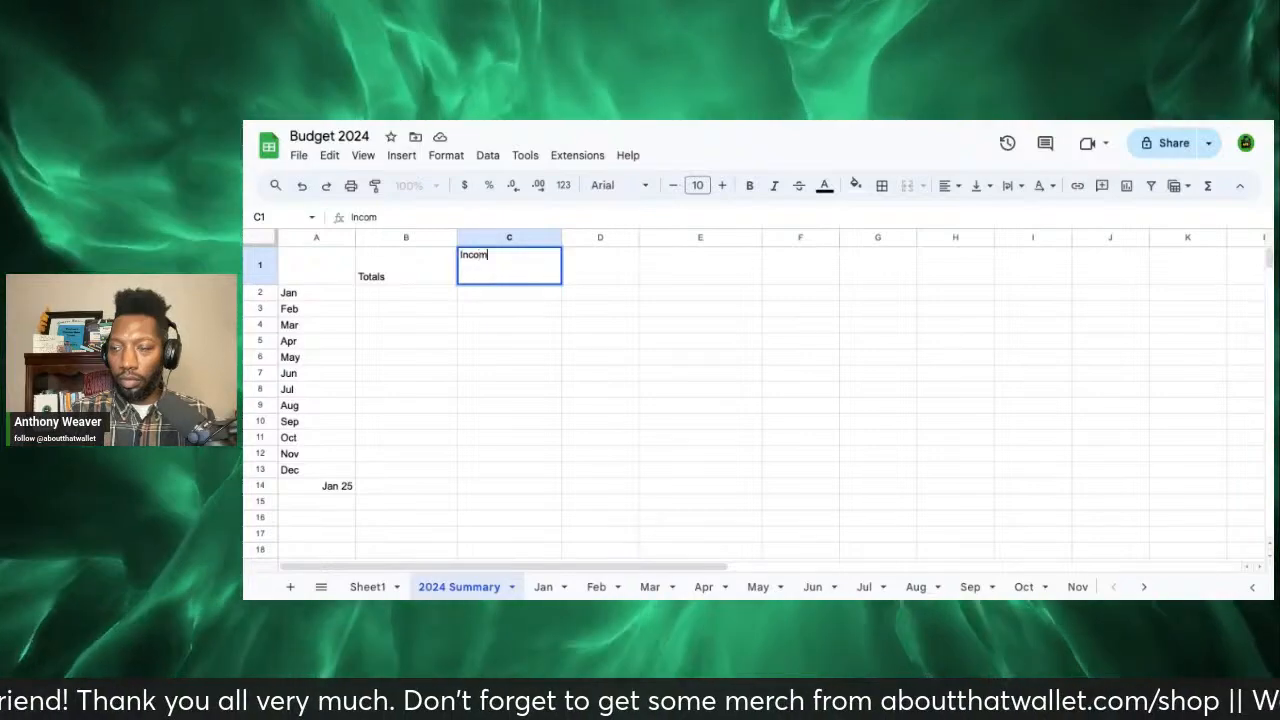
key("Tab")
key("Left")
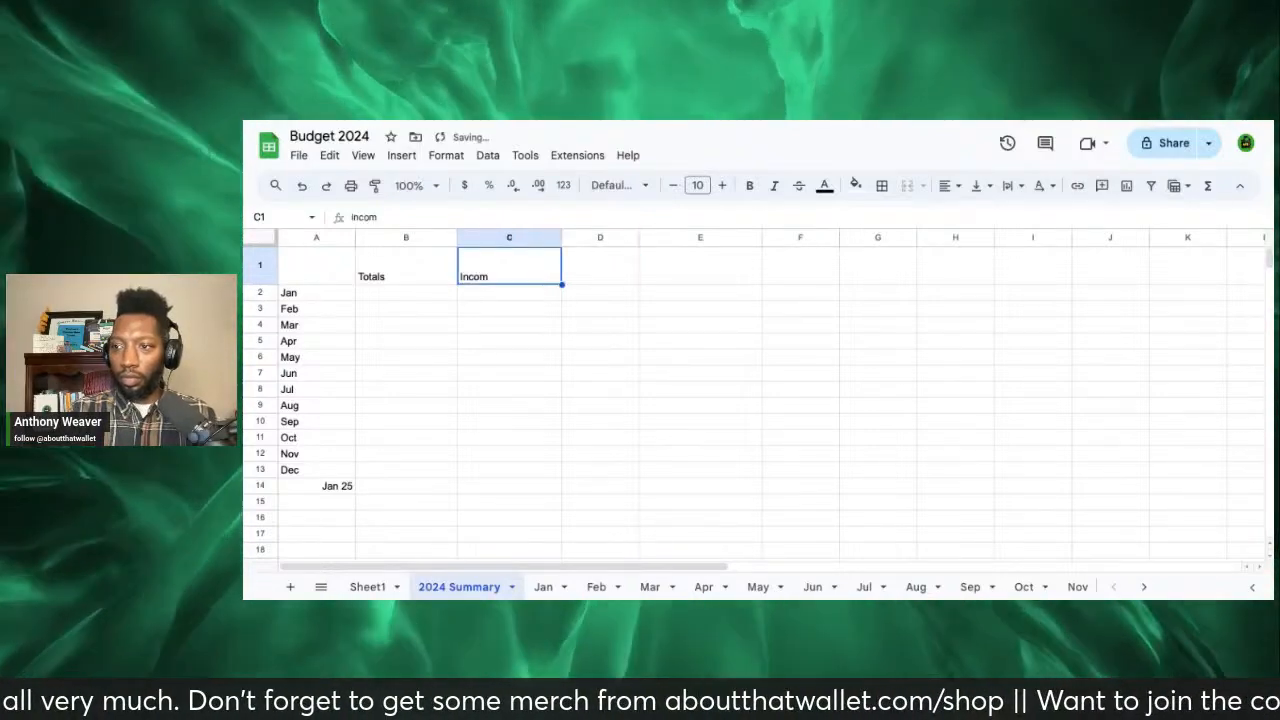
key("Return")
type("e")
key("Tab")
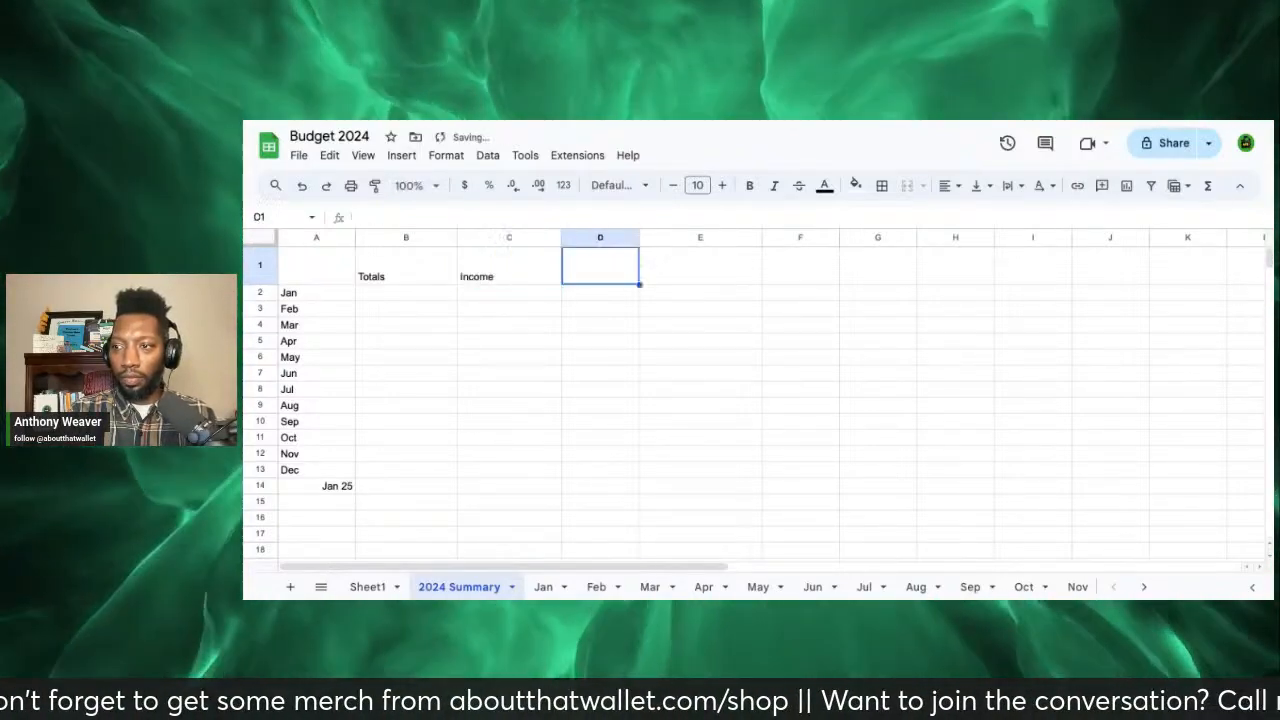
Step: Enter the column headers Transportation in D1, Health in E1 and Utili in F1 of the 2024 Summary sheet
type("Ou")
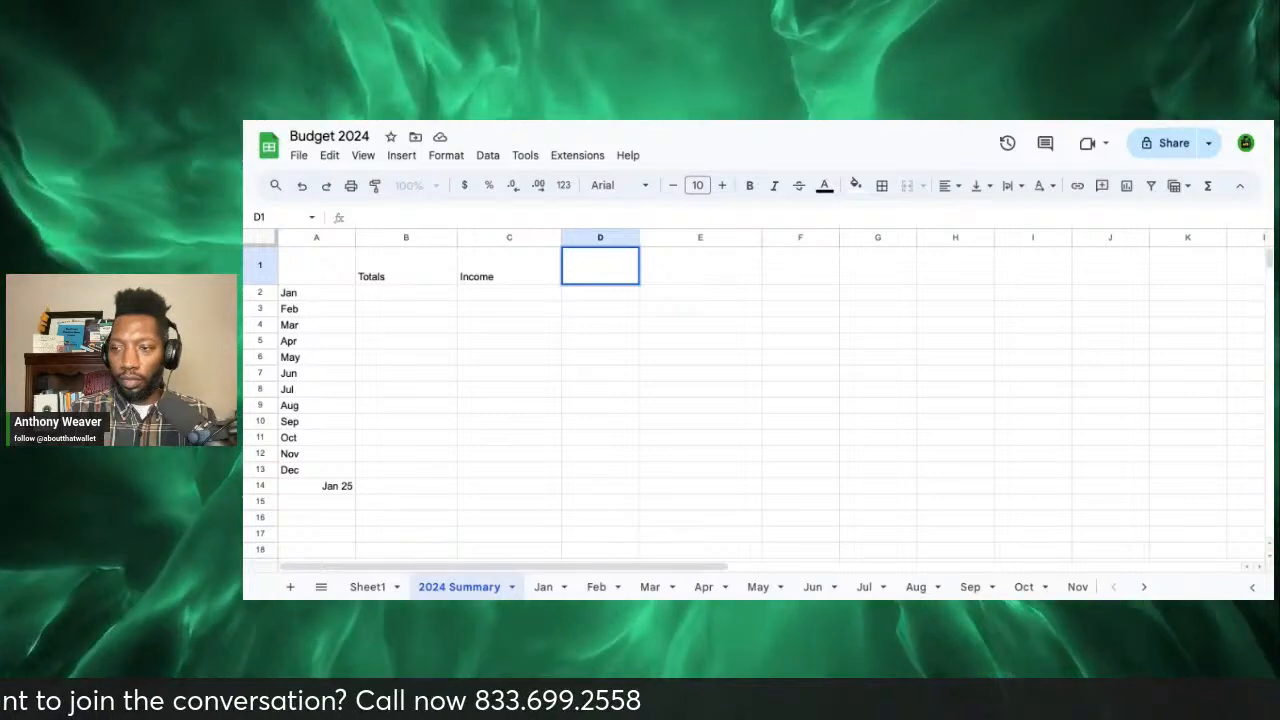
type("ansportation")
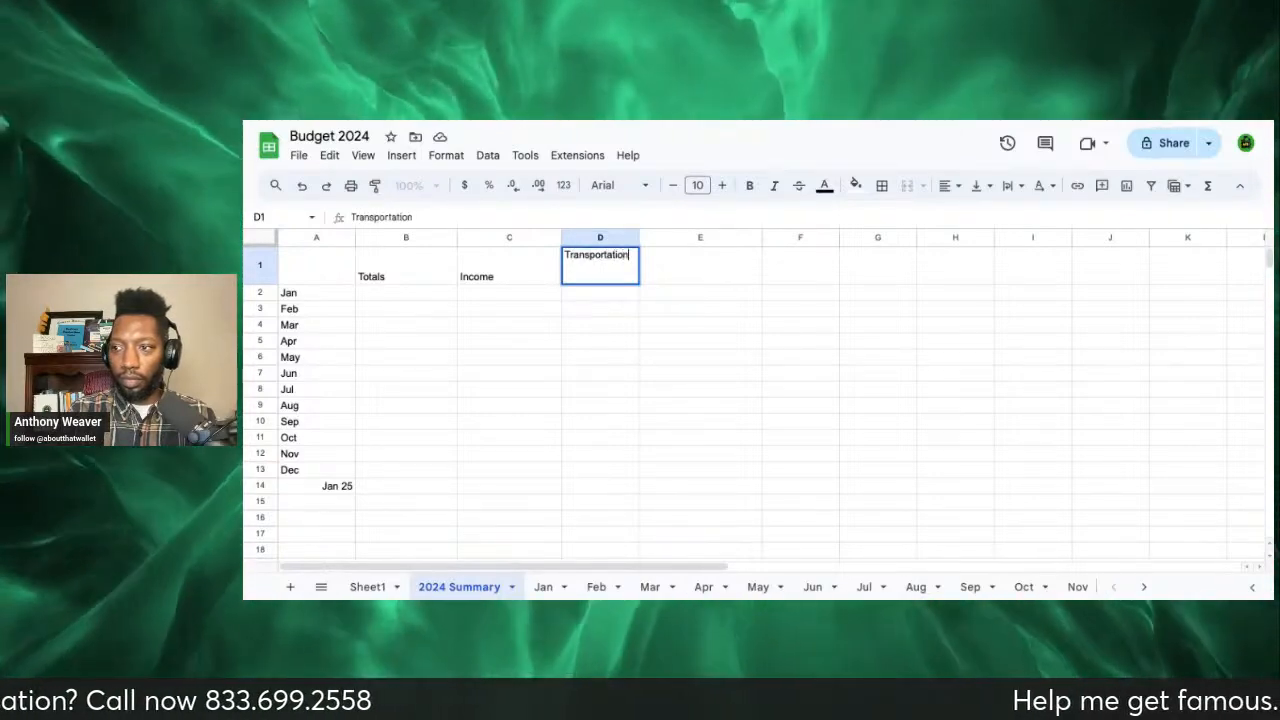
key("Tab")
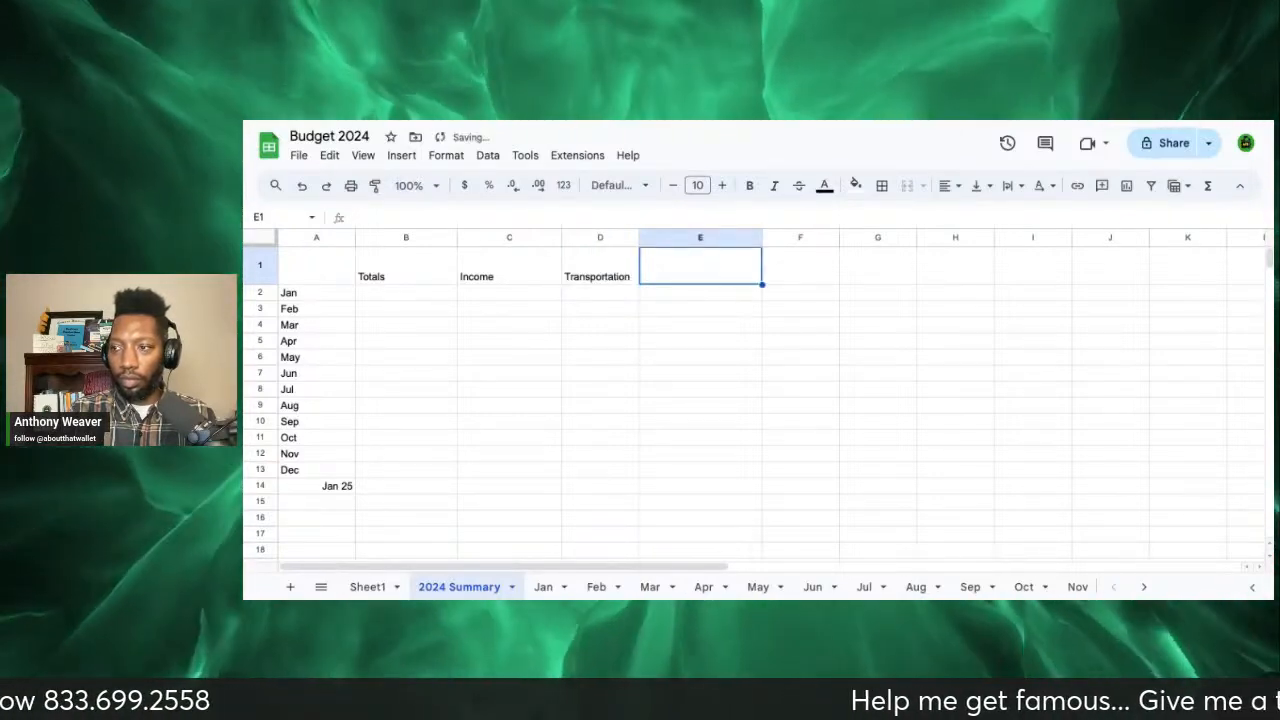
type("H")
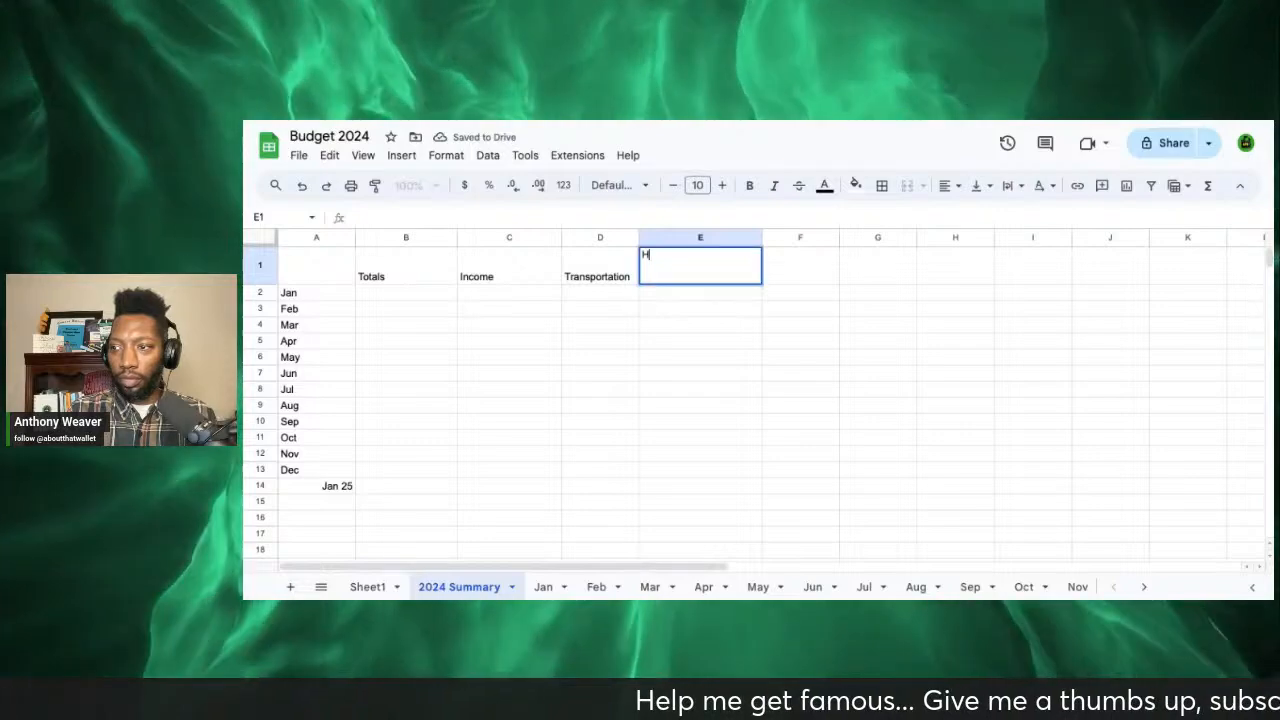
type("ealth")
key("Tab")
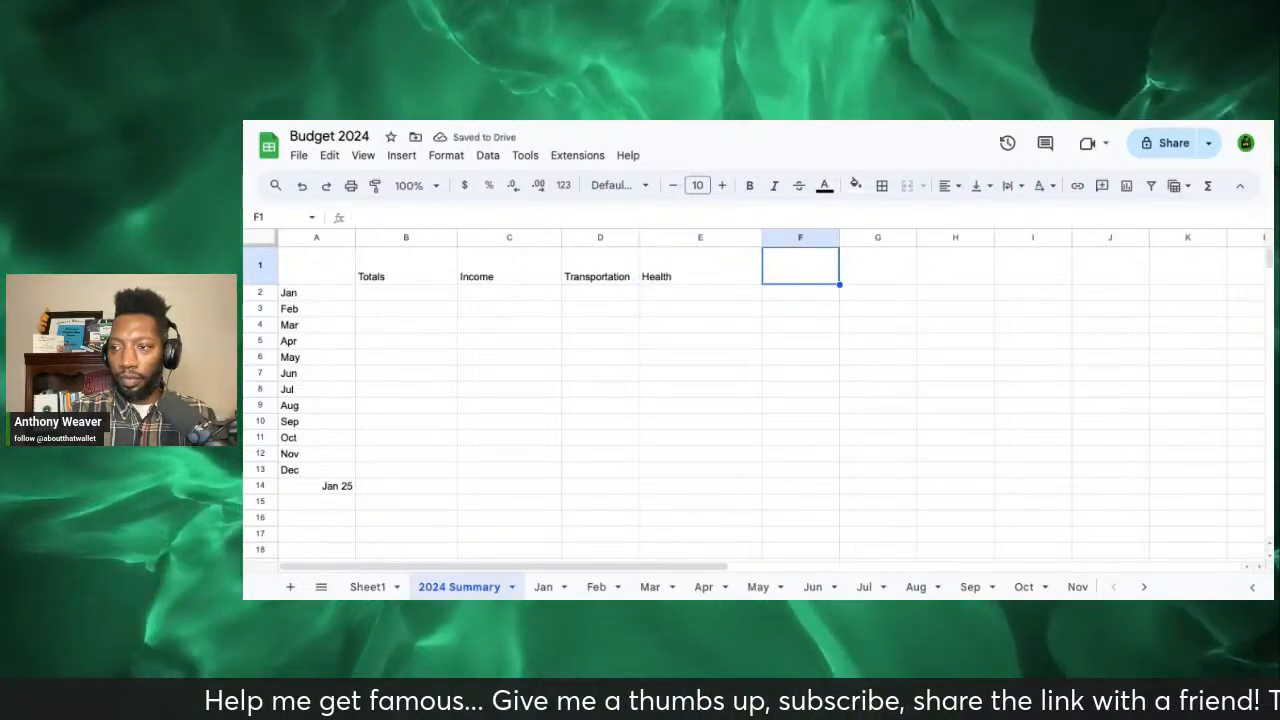
type("Utili")
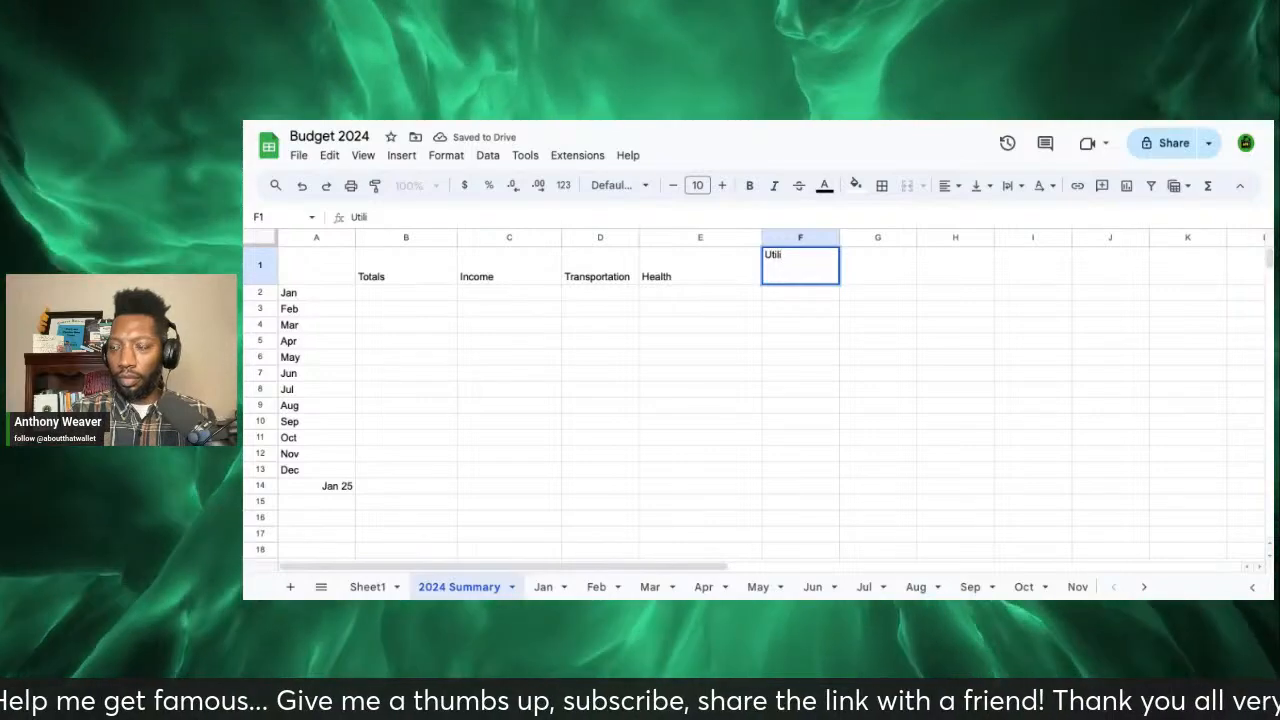
Step: Replace the header in cell D1 of the 2024 Summary sheet with Mortgage/Rent
double_click(597, 277)
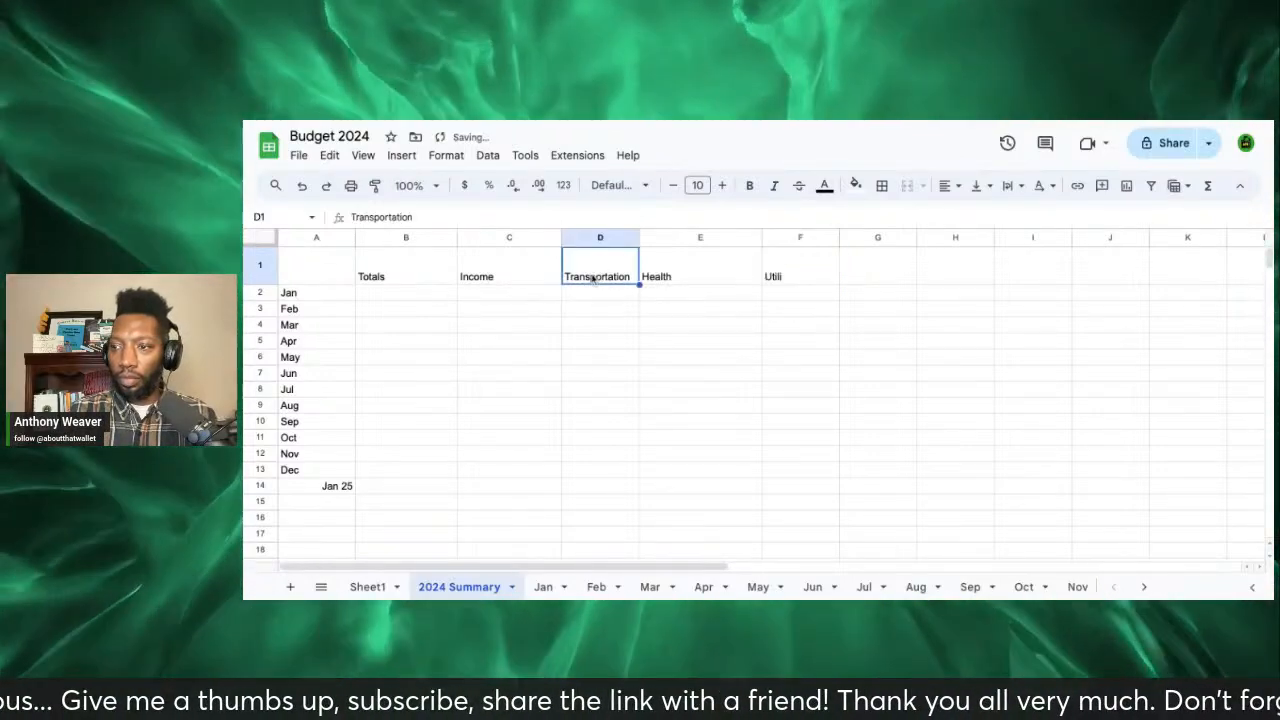
left_click_drag(629, 256, 564, 257)
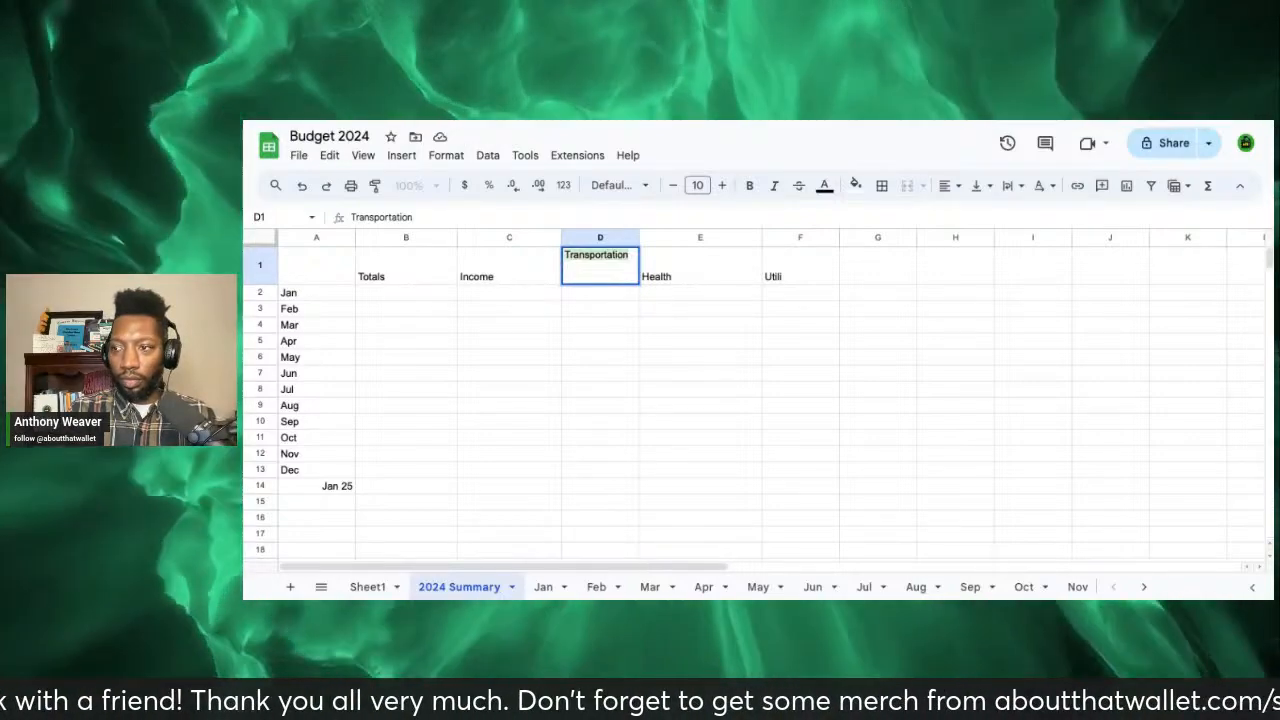
type("Mor")
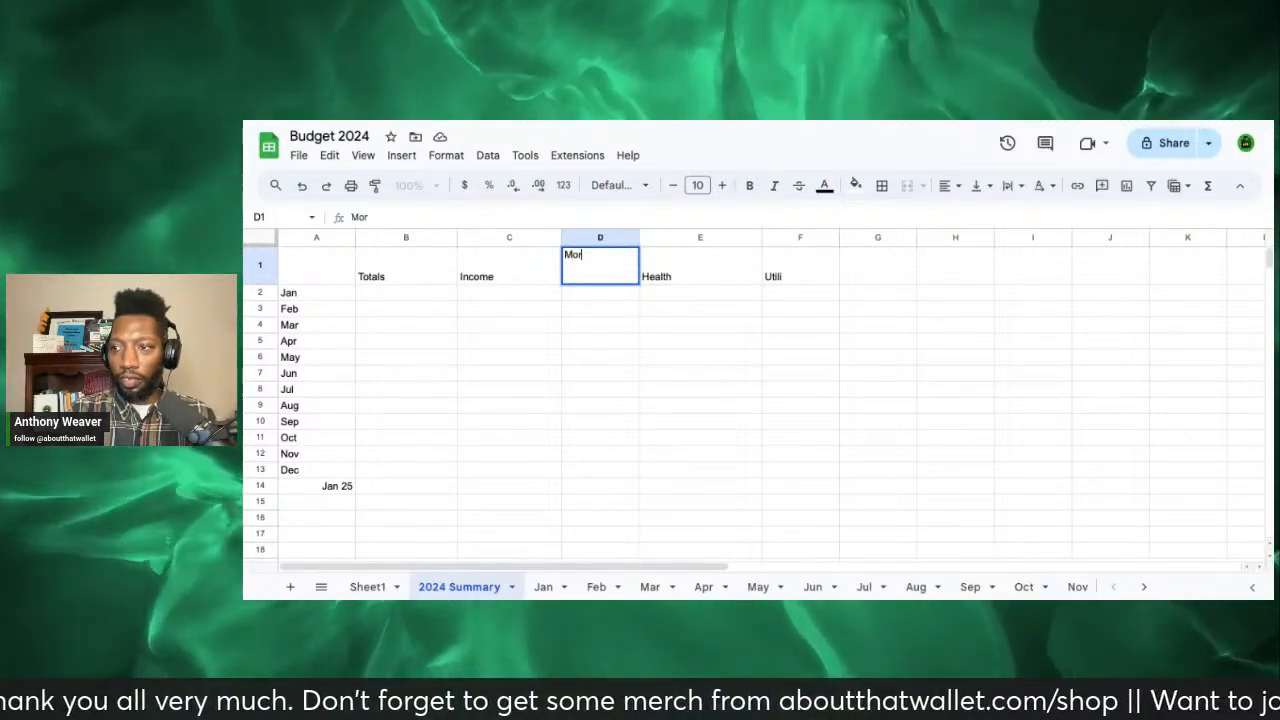
type("tgage")
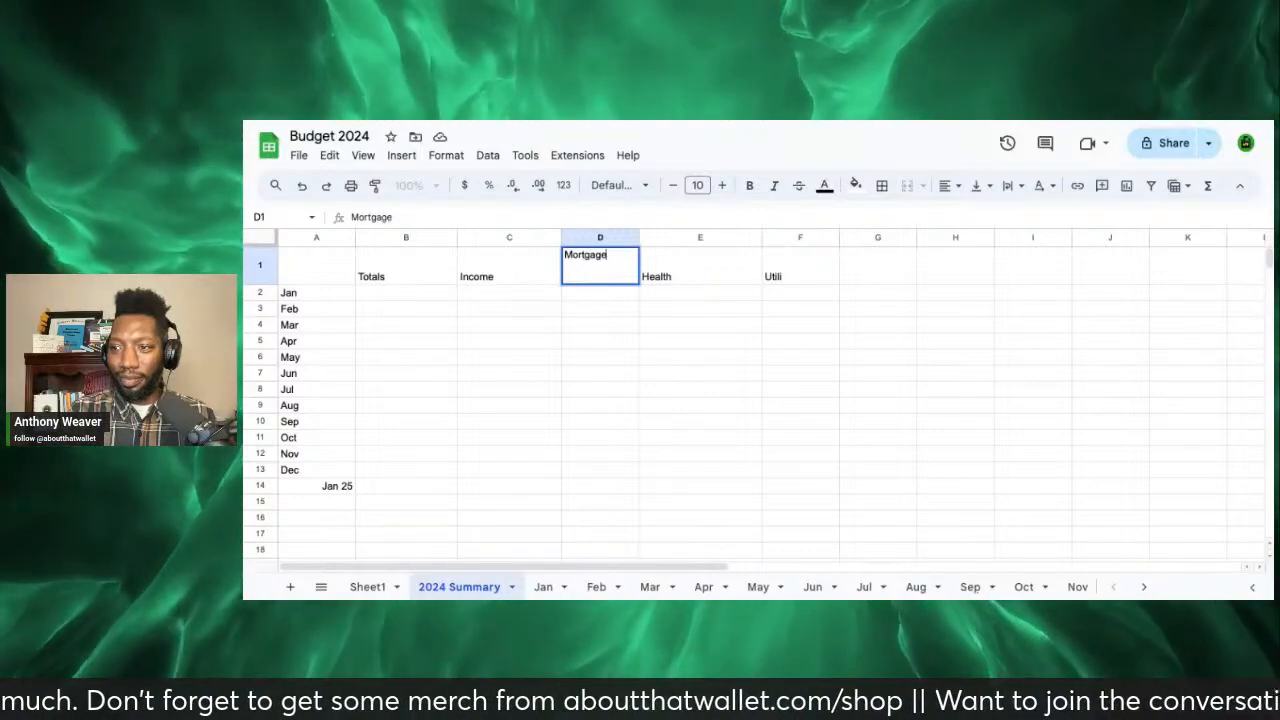
type("/Rent")
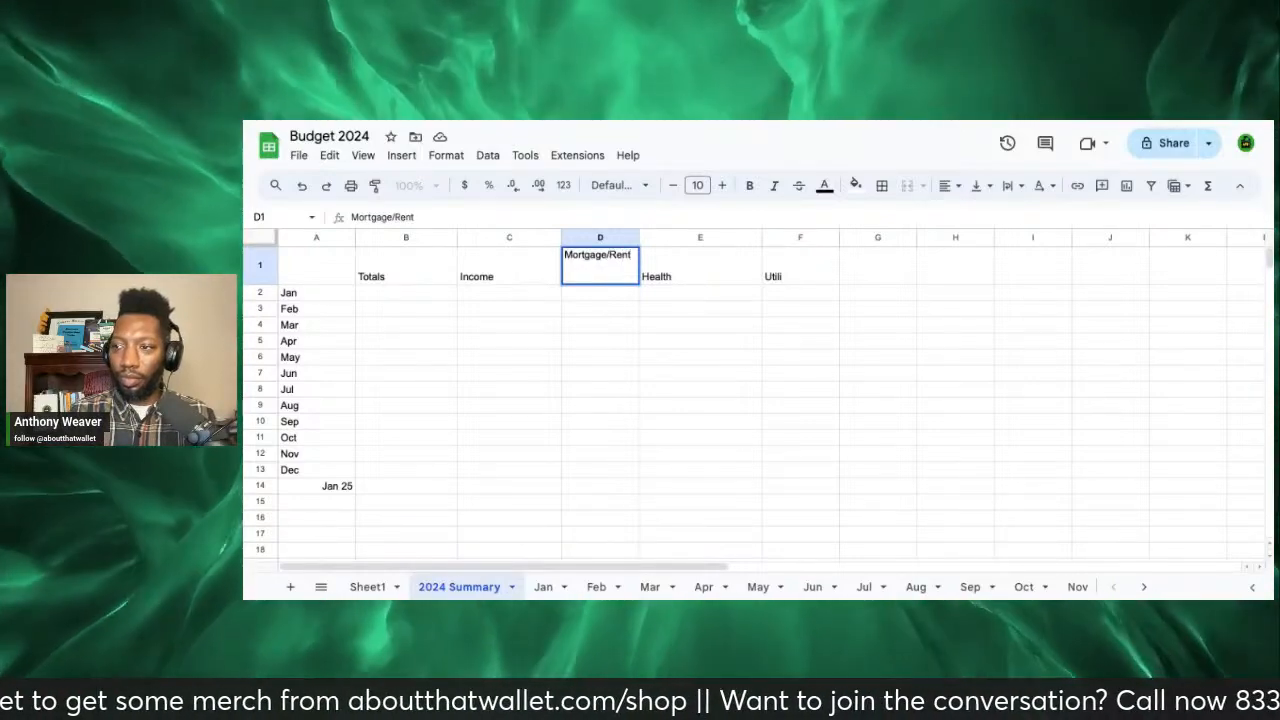
Step: Replace the header in cell E1 with Water and the one in cell F1 with Utilities
double_click(684, 276)
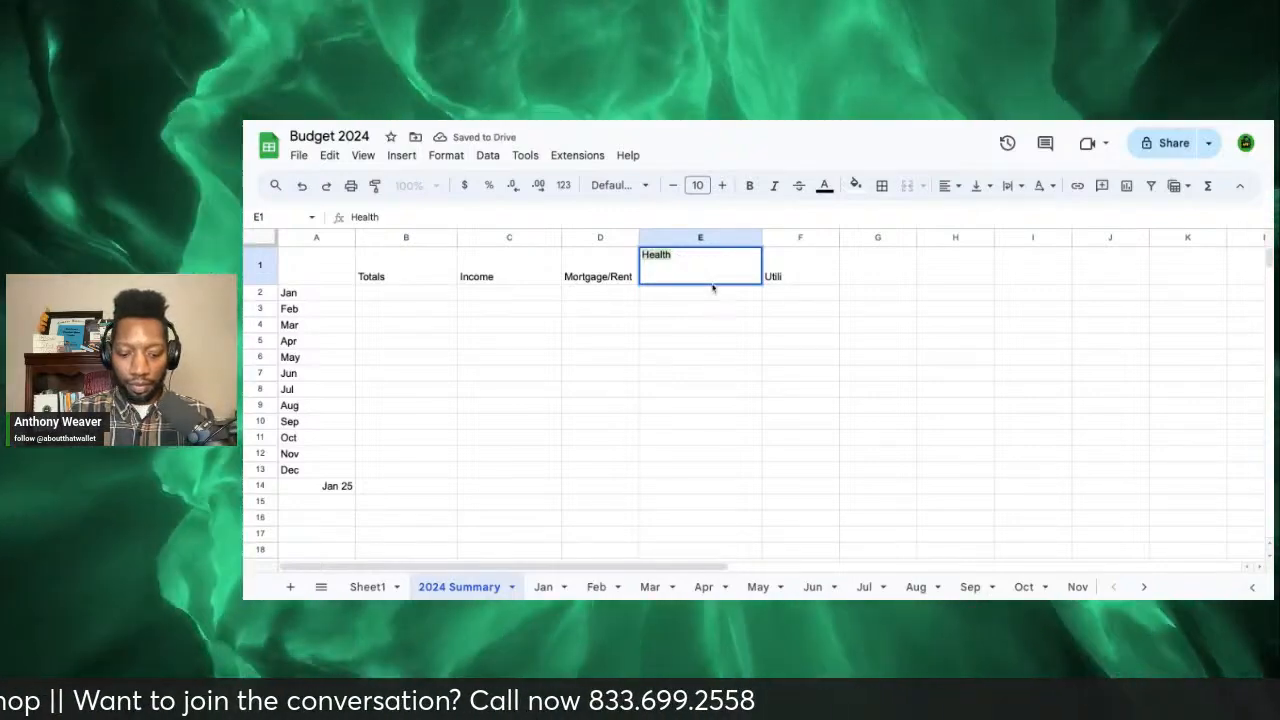
type("Water")
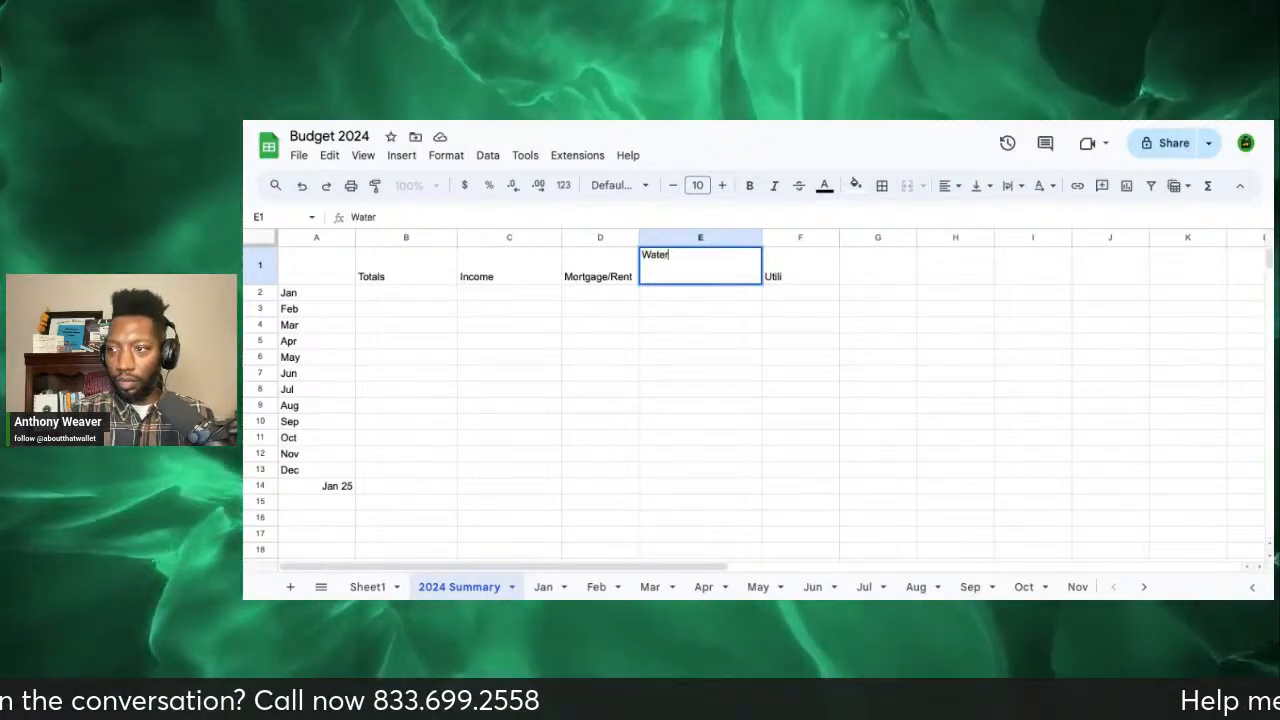
left_click(835, 268)
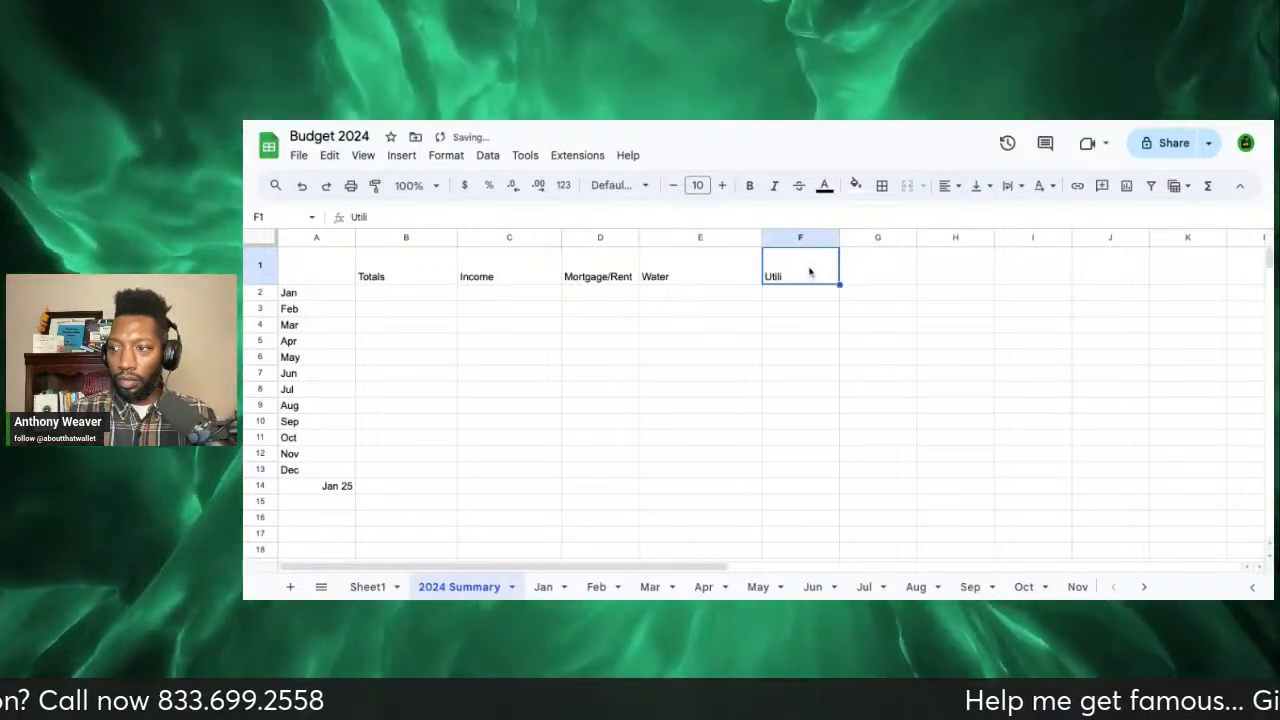
double_click(800, 277)
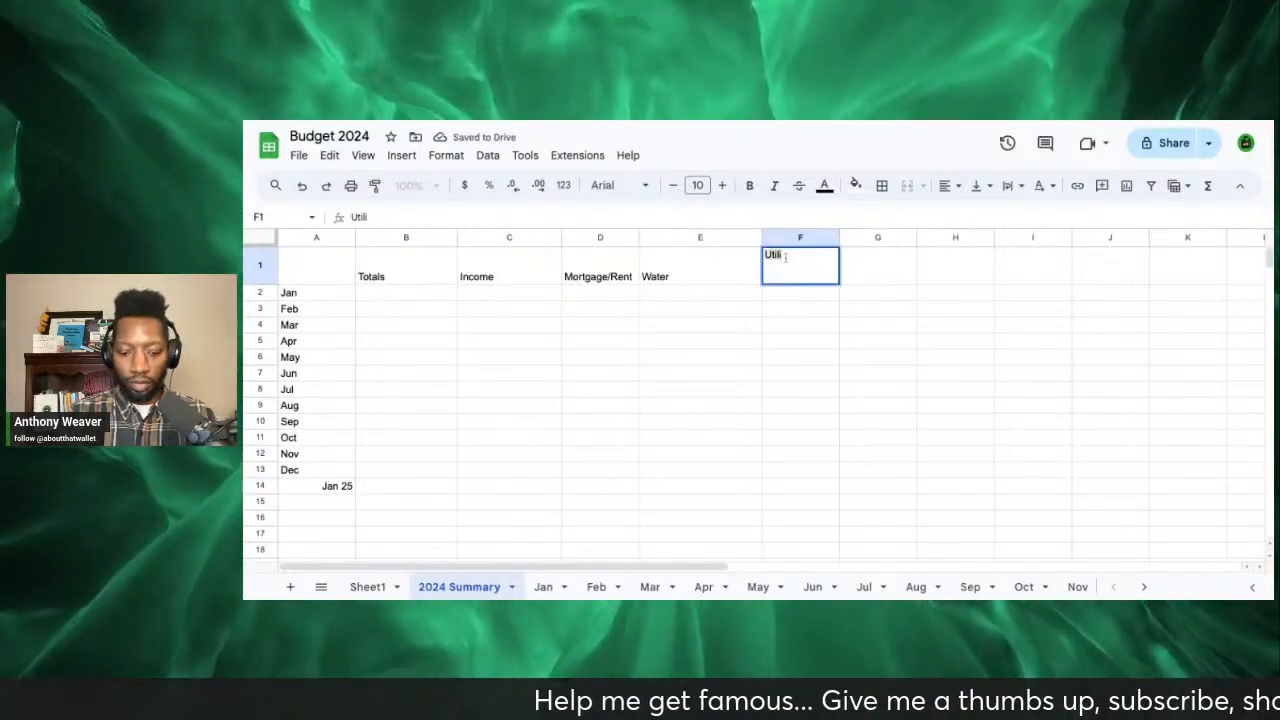
type("Utilities")
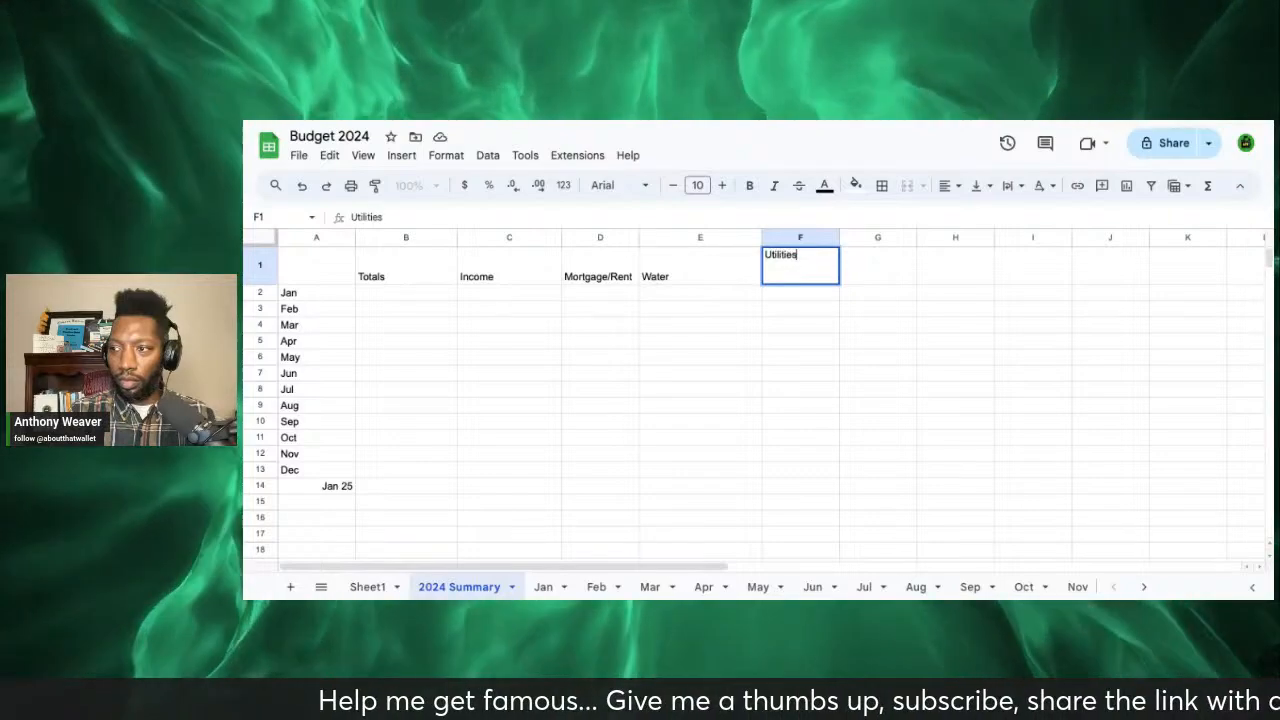
Step: Enter the column header Transportation in cell G1 of the 2024 Summary sheet
left_click(863, 276)
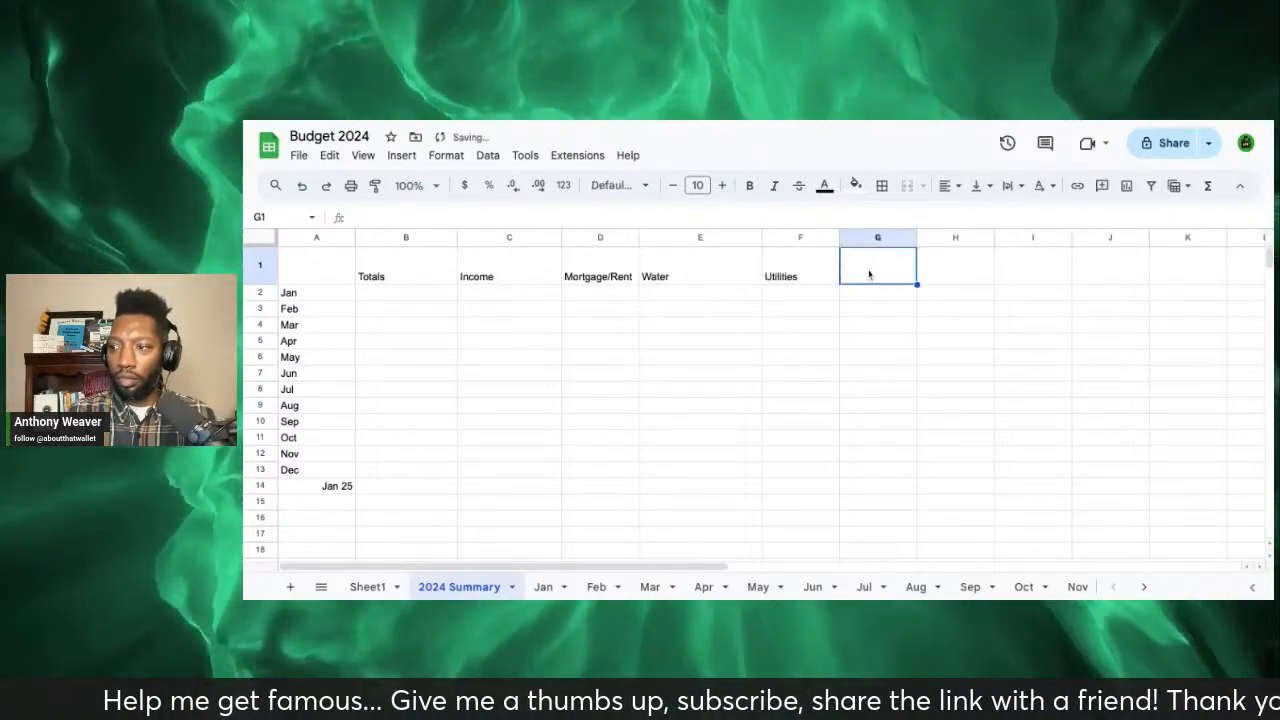
double_click(872, 270)
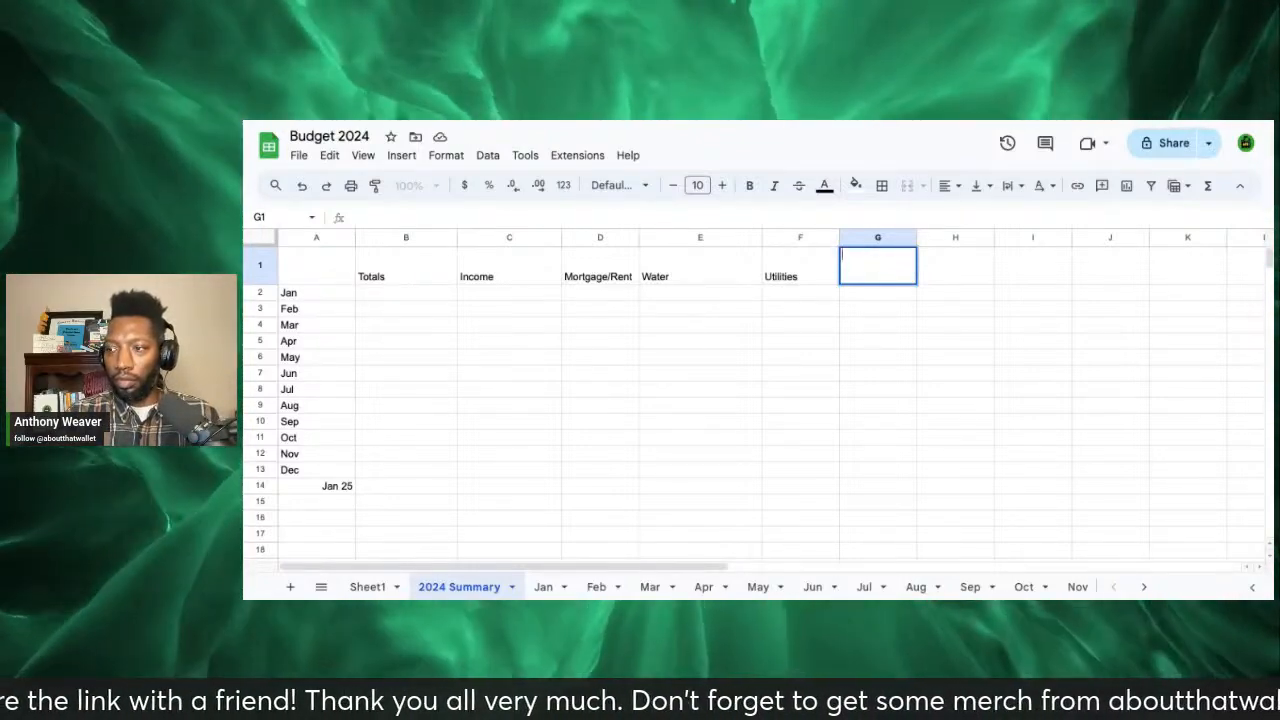
type("ransportation")
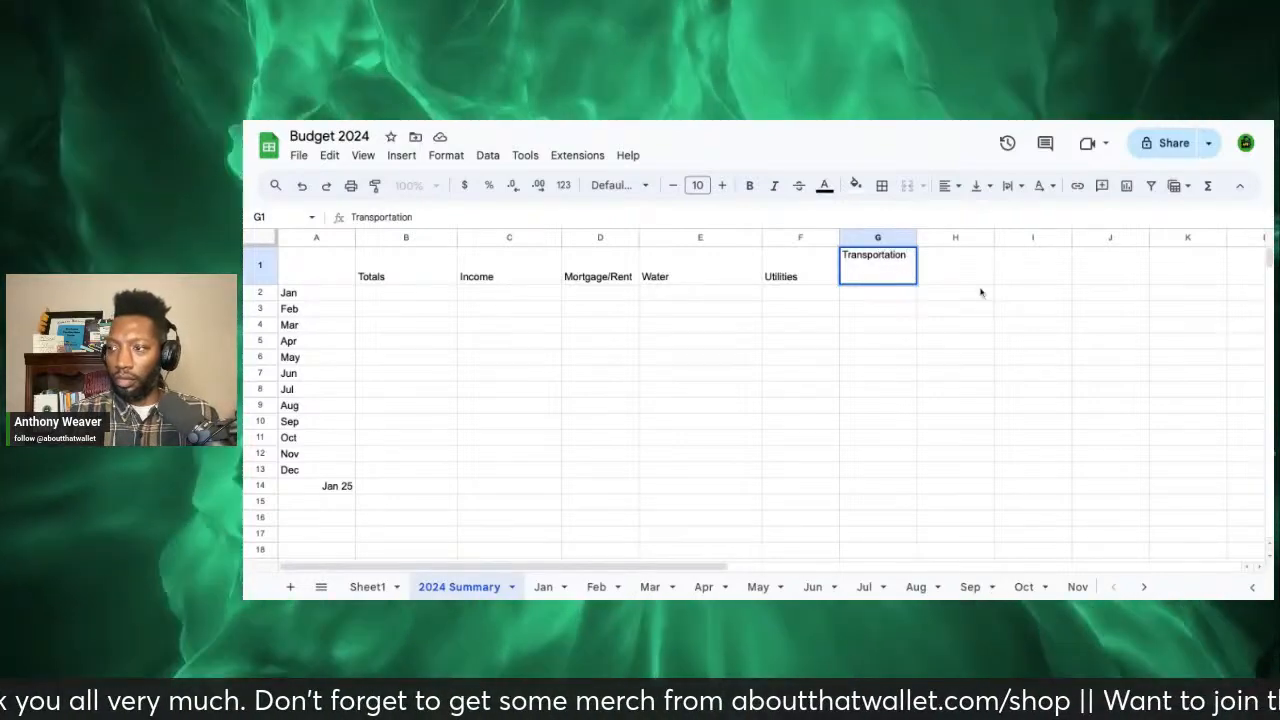
left_click(970, 280)
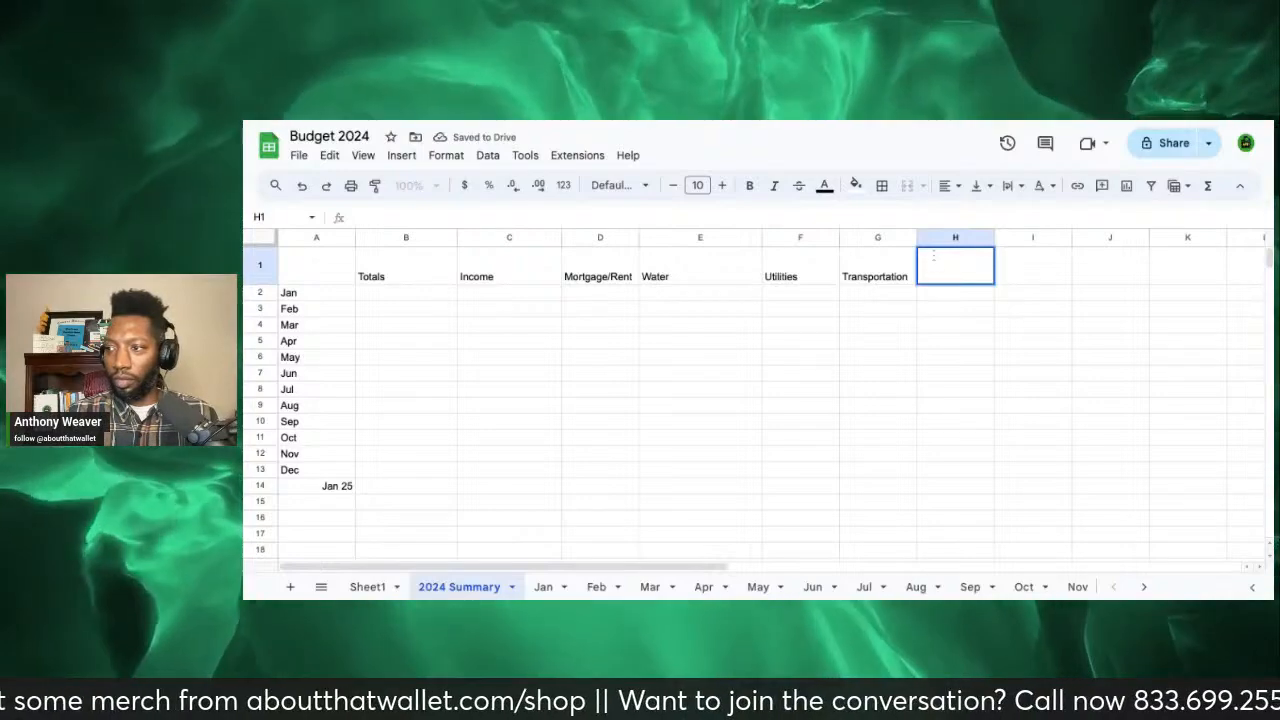
left_click(1024, 279)
left_click(960, 277)
double_click(964, 276)
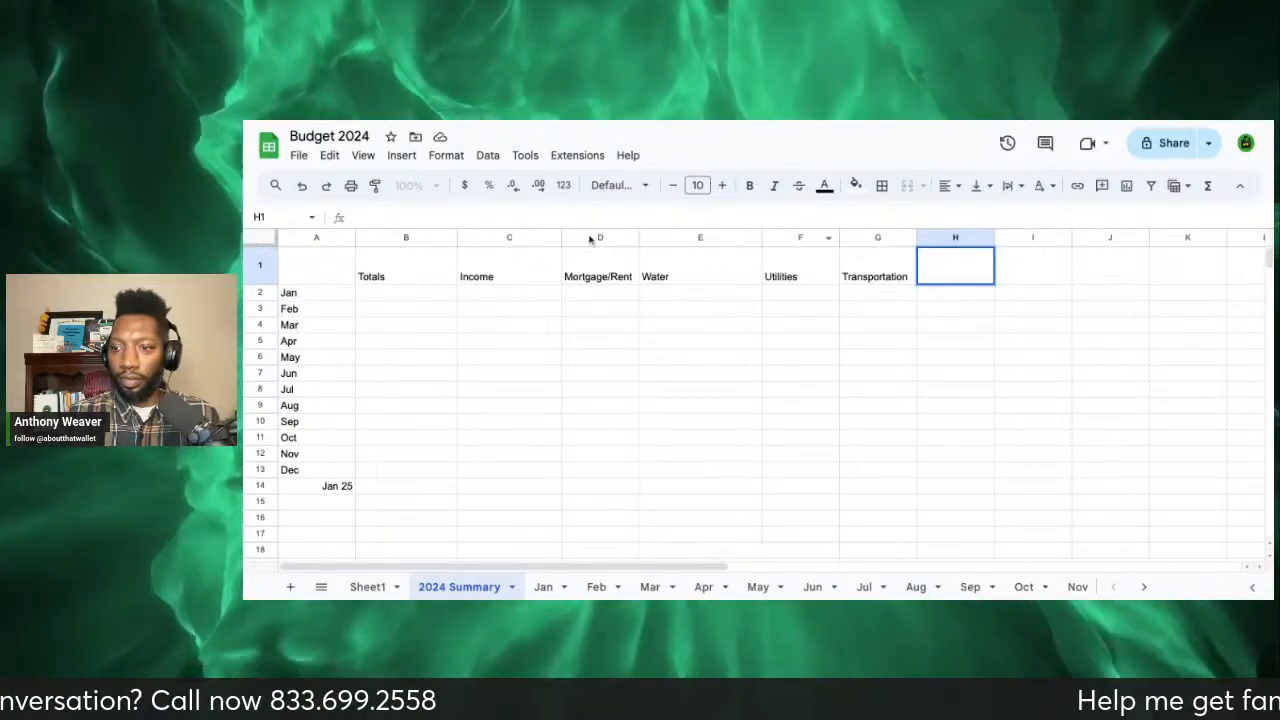
Step: Narrow columns A, B, C and E of the 2024 Summary sheet to fit their short labels
left_click_drag(355, 238, 325, 238)
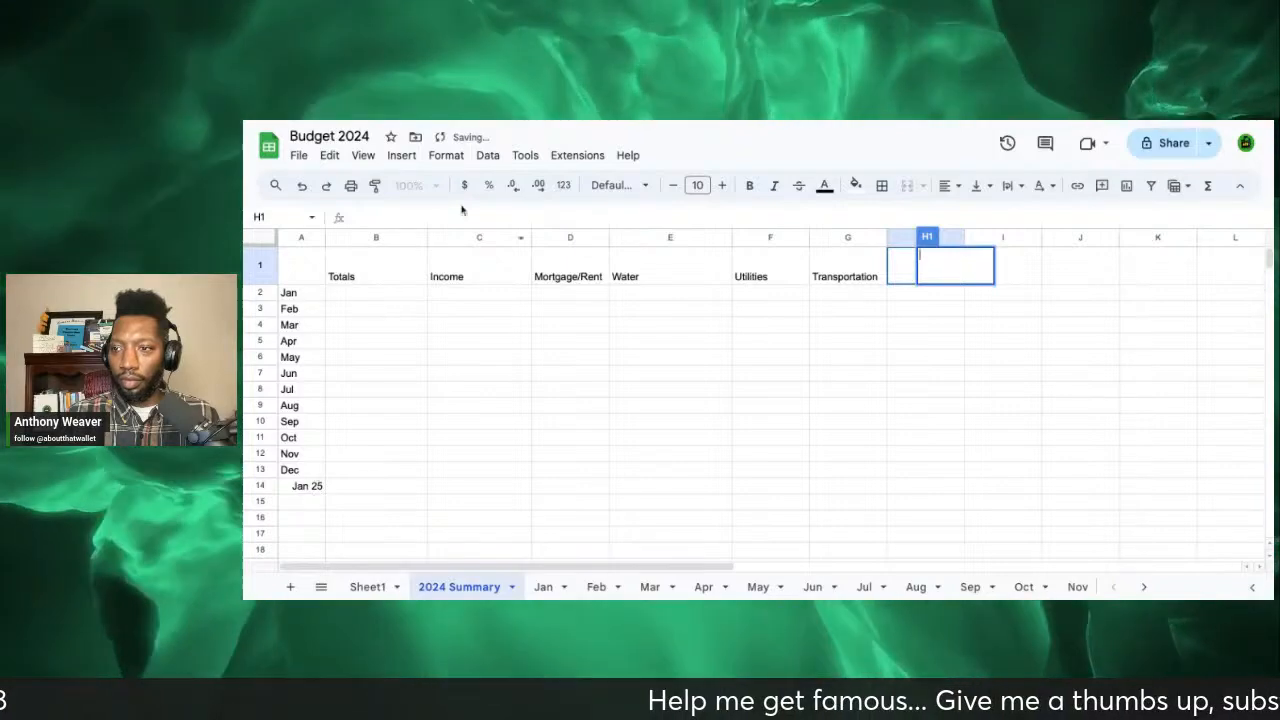
left_click_drag(426, 237, 401, 237)
left_click_drag(506, 237, 475, 237)
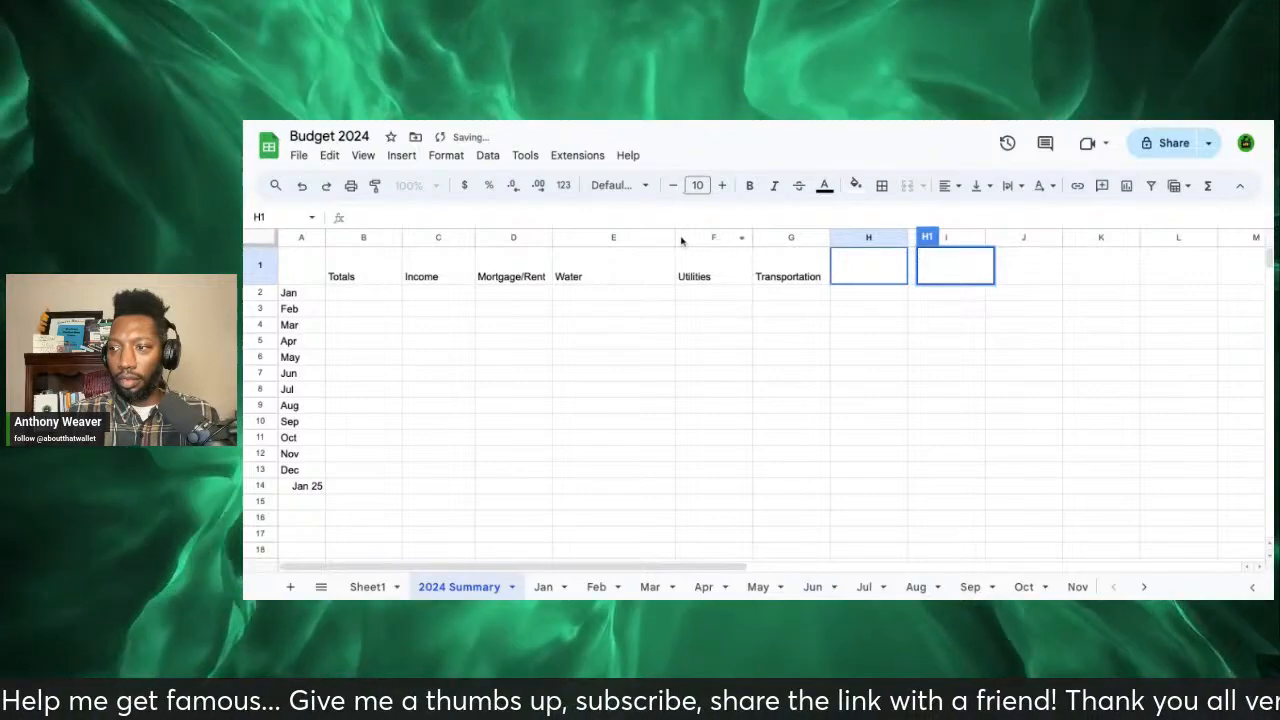
left_click_drag(676, 237, 632, 237)
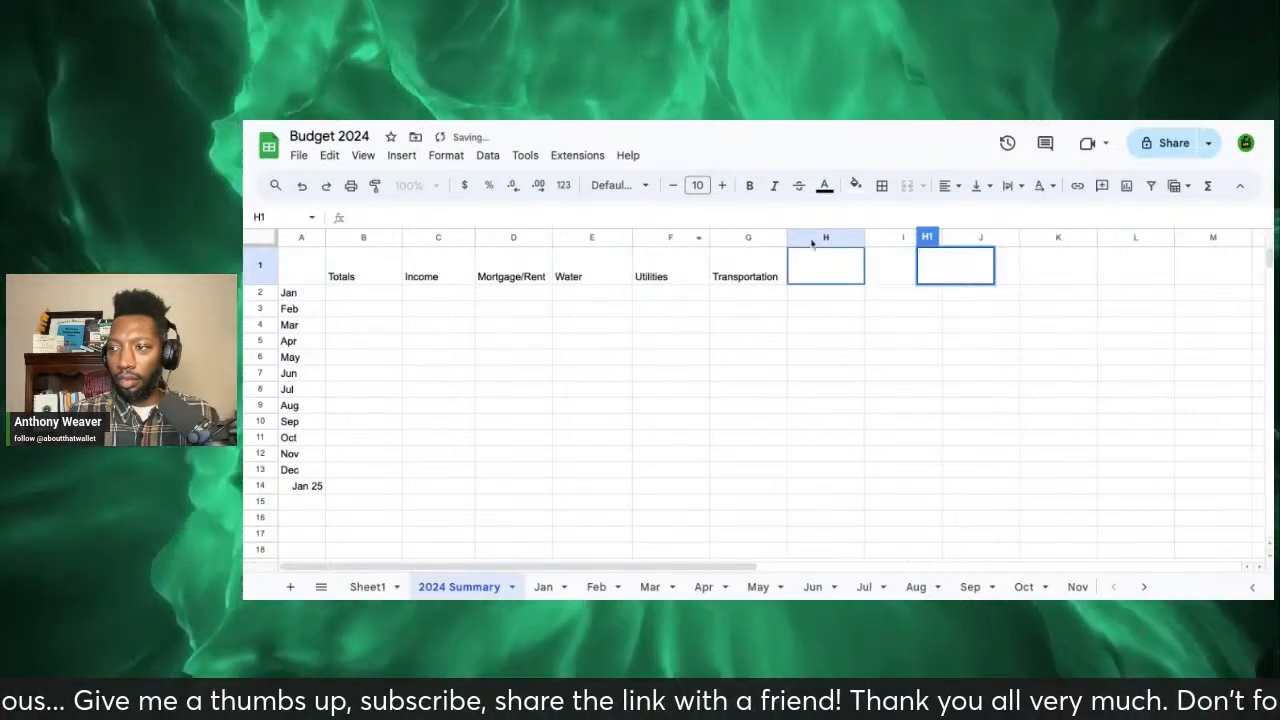
Step: Enter the column header Life Insurance in cell H1 of the 2024 Summary sheet
left_click(842, 264)
double_click(842, 264)
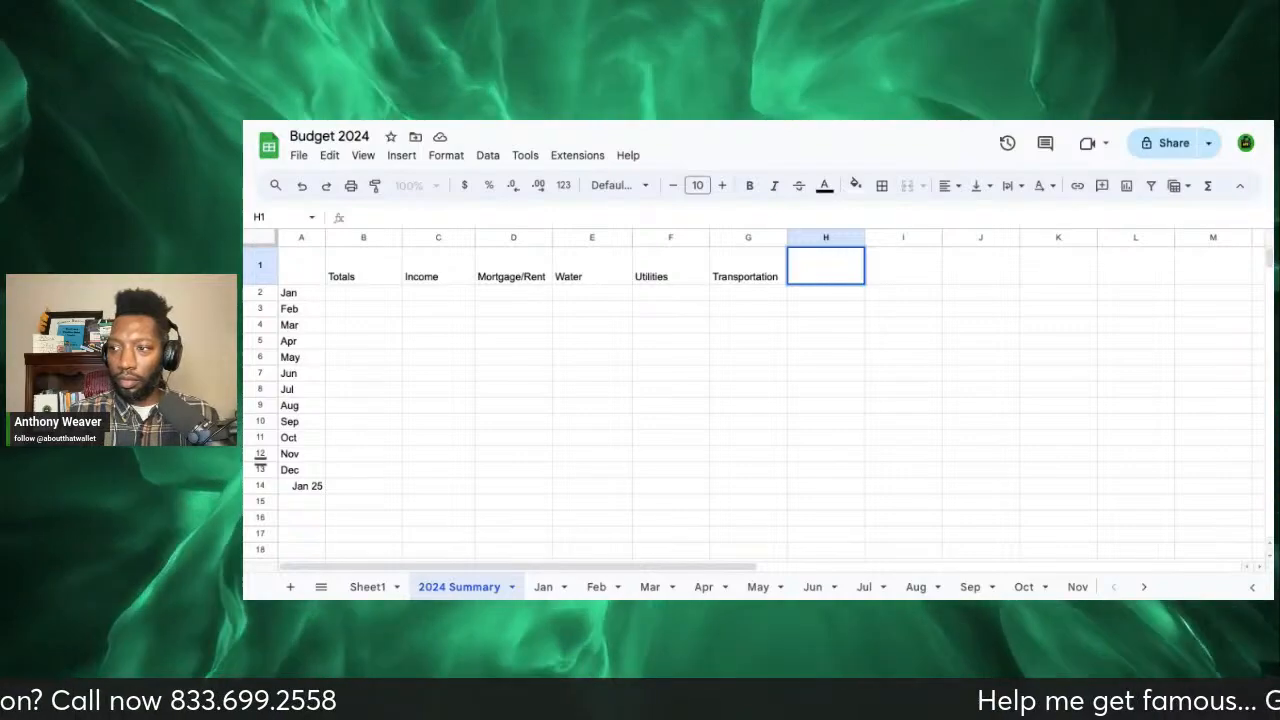
double_click(837, 279)
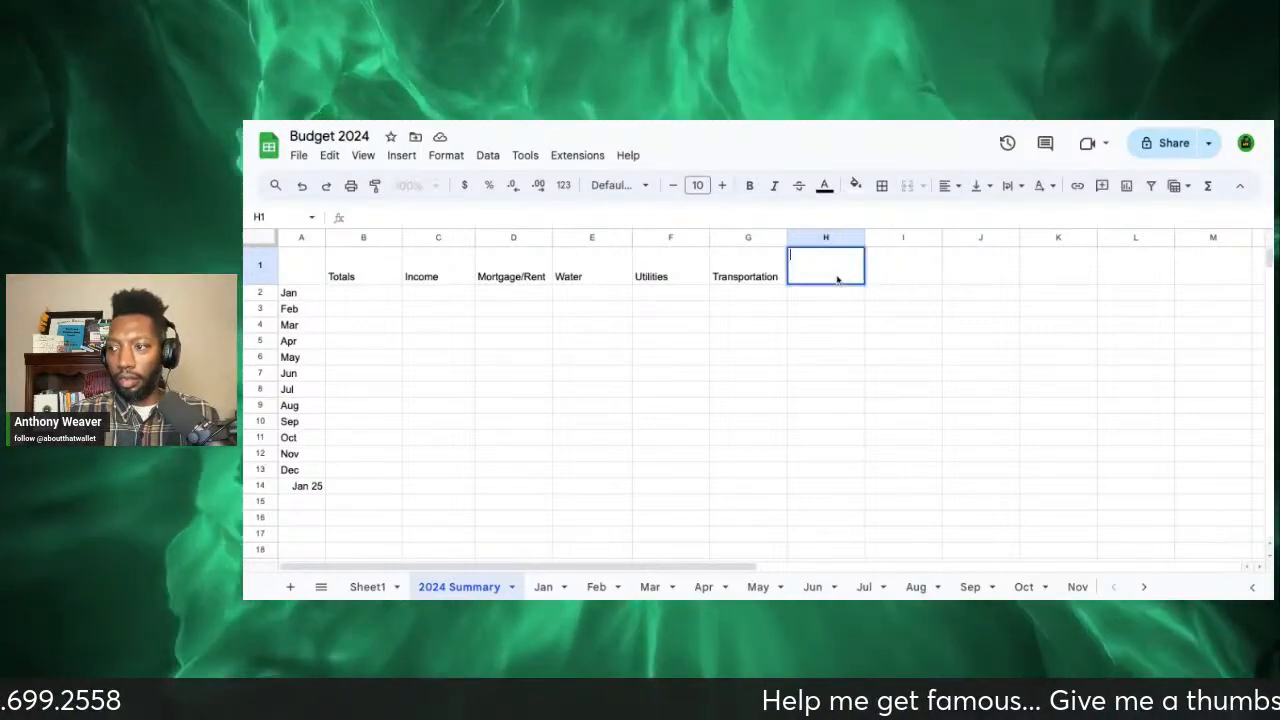
type("Lif")
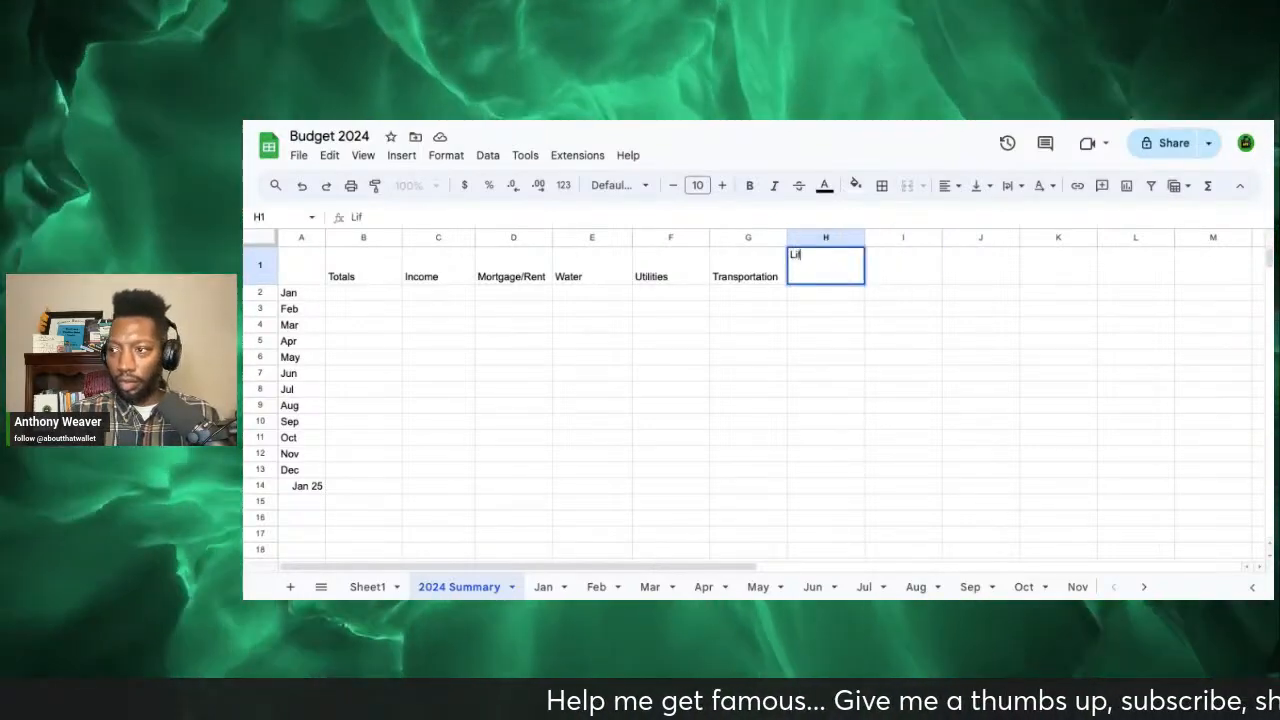
type("e Insurance")
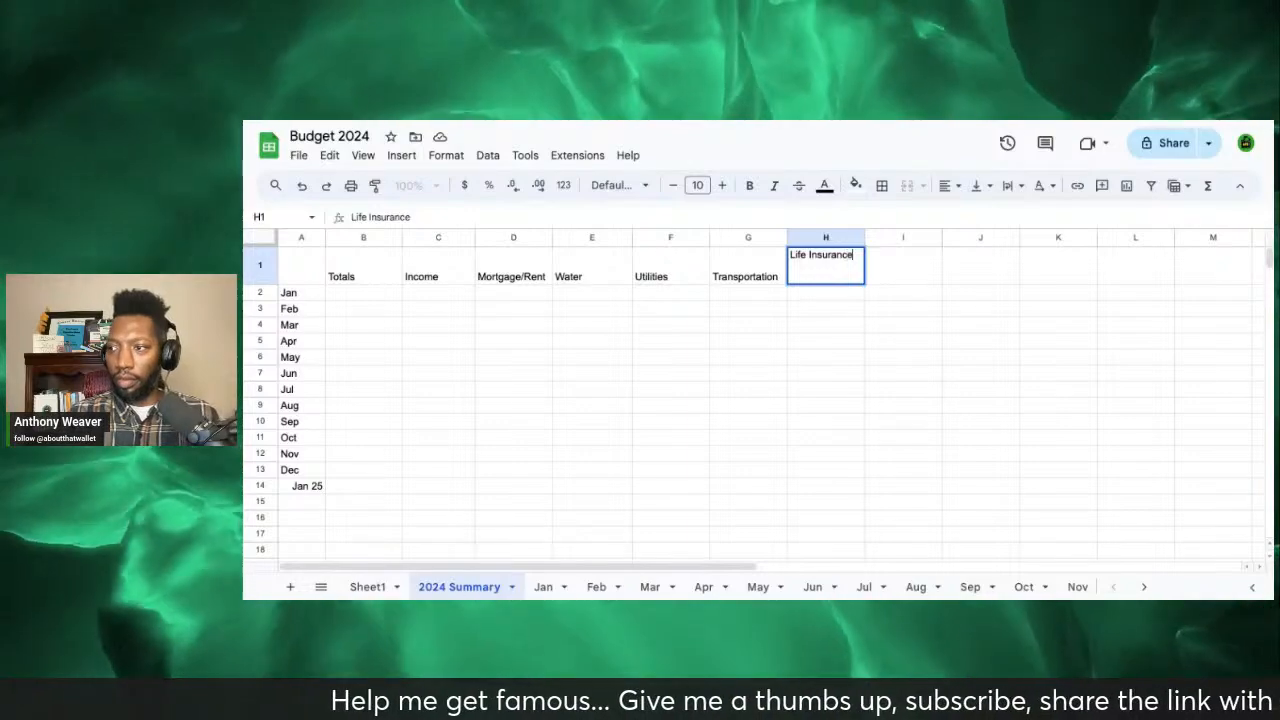
Step: Enter the column header Car Insurance in cell I1 of the 2024 Summary sheet
left_click(912, 274)
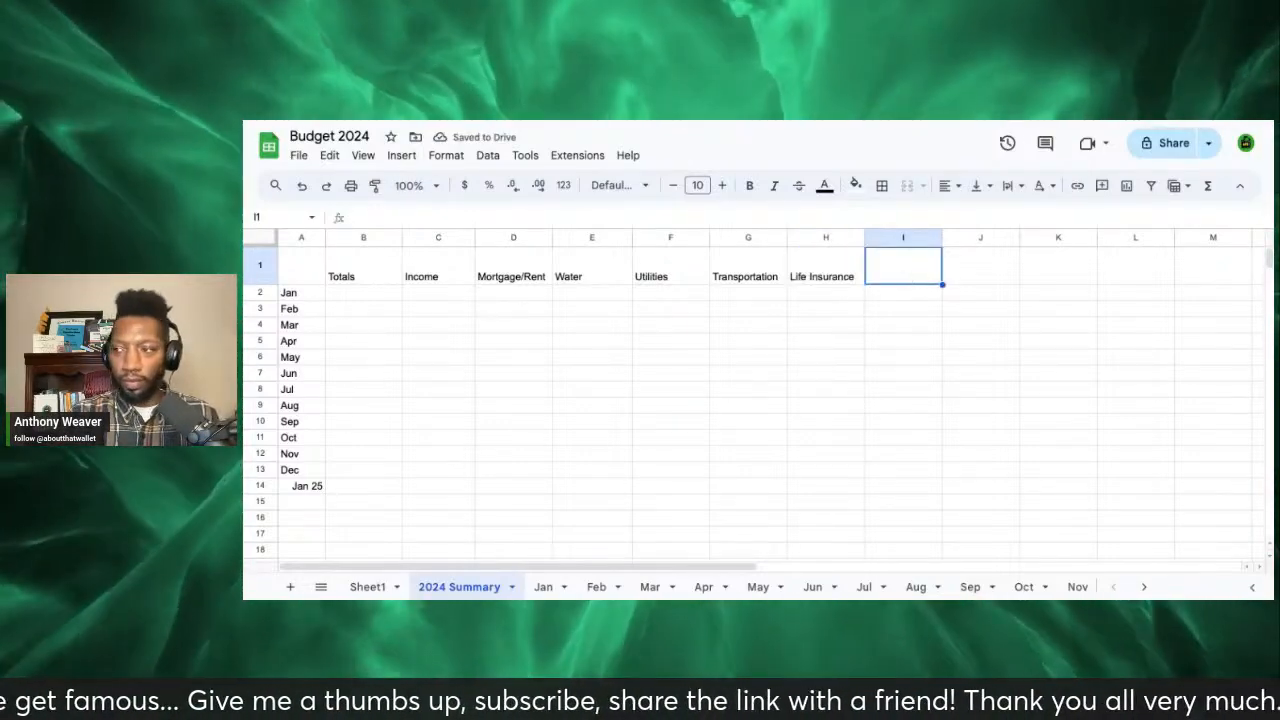
type("Car Insuran")
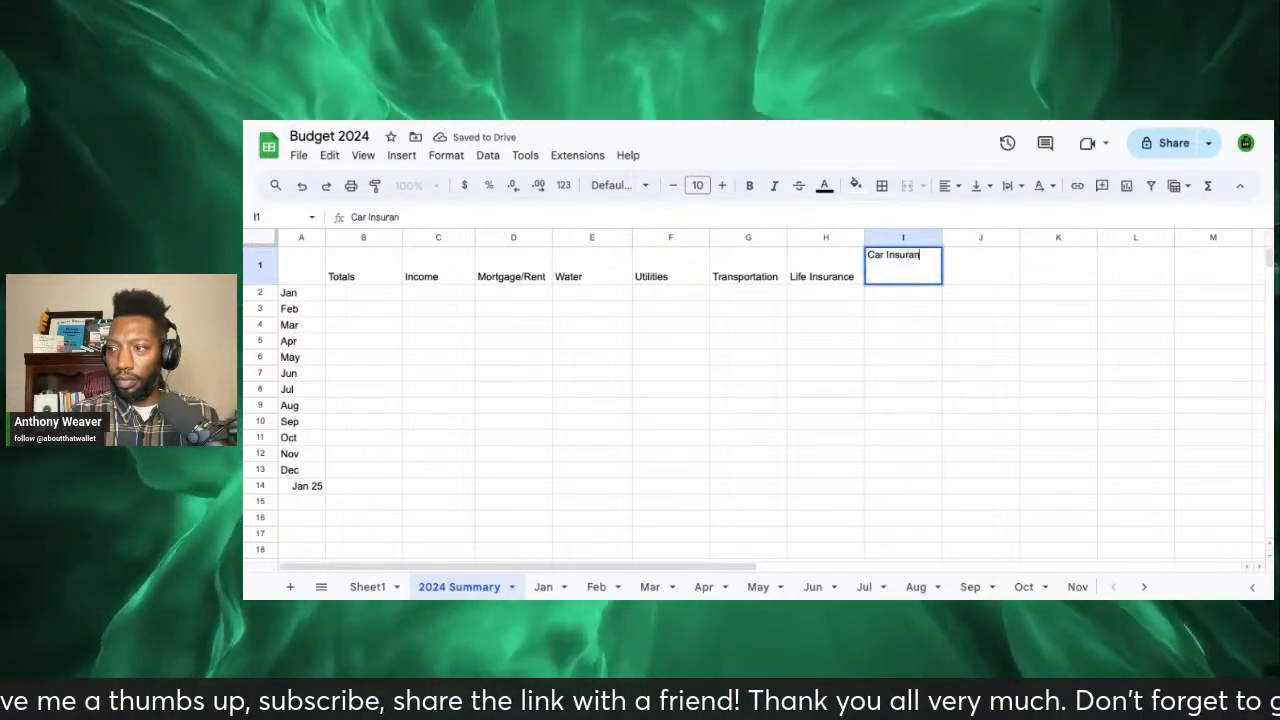
type("ce")
Step: Enter the column header Home / Renter Insurance in cell J1 of the 2024 Summary sheet
left_click(995, 267)
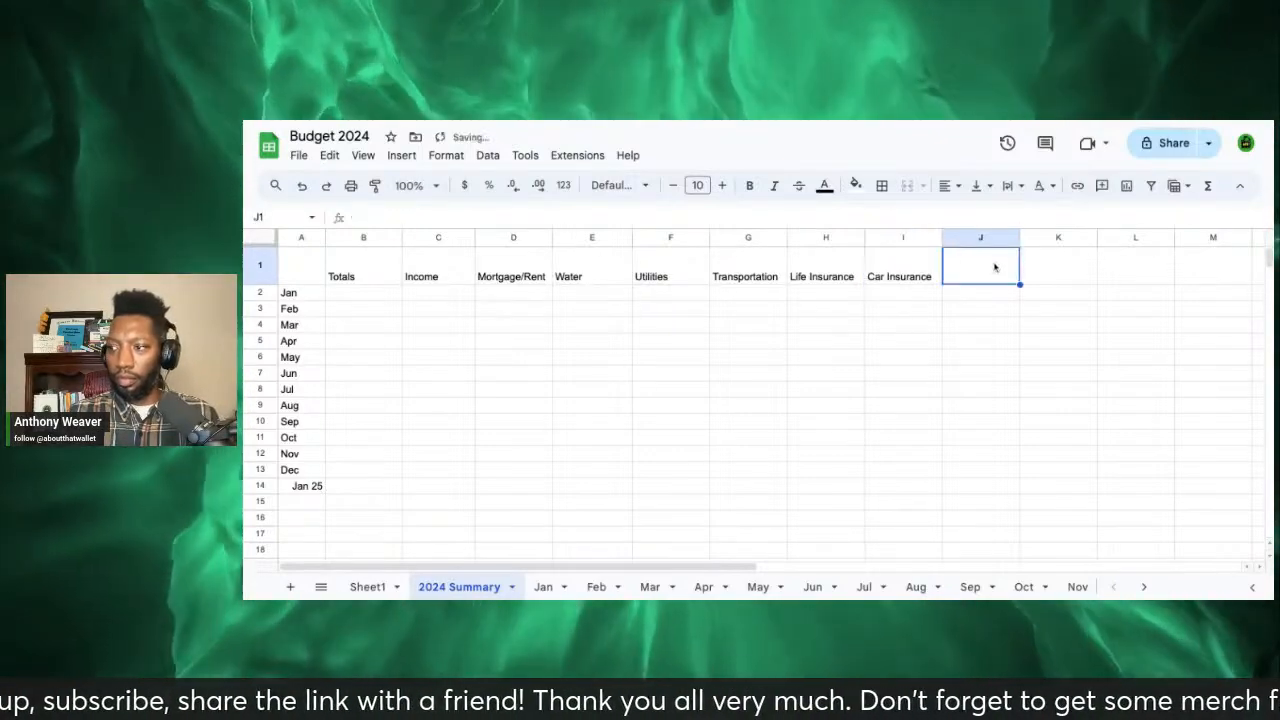
double_click(991, 273)
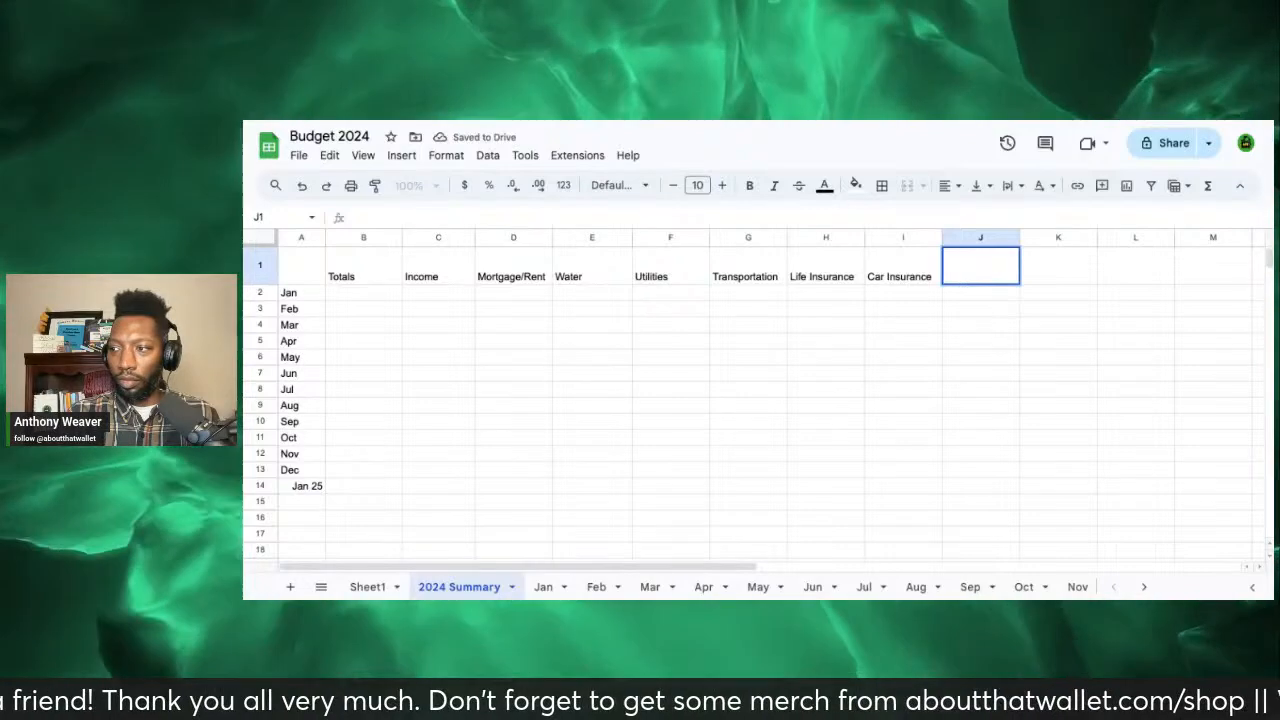
type("Y")
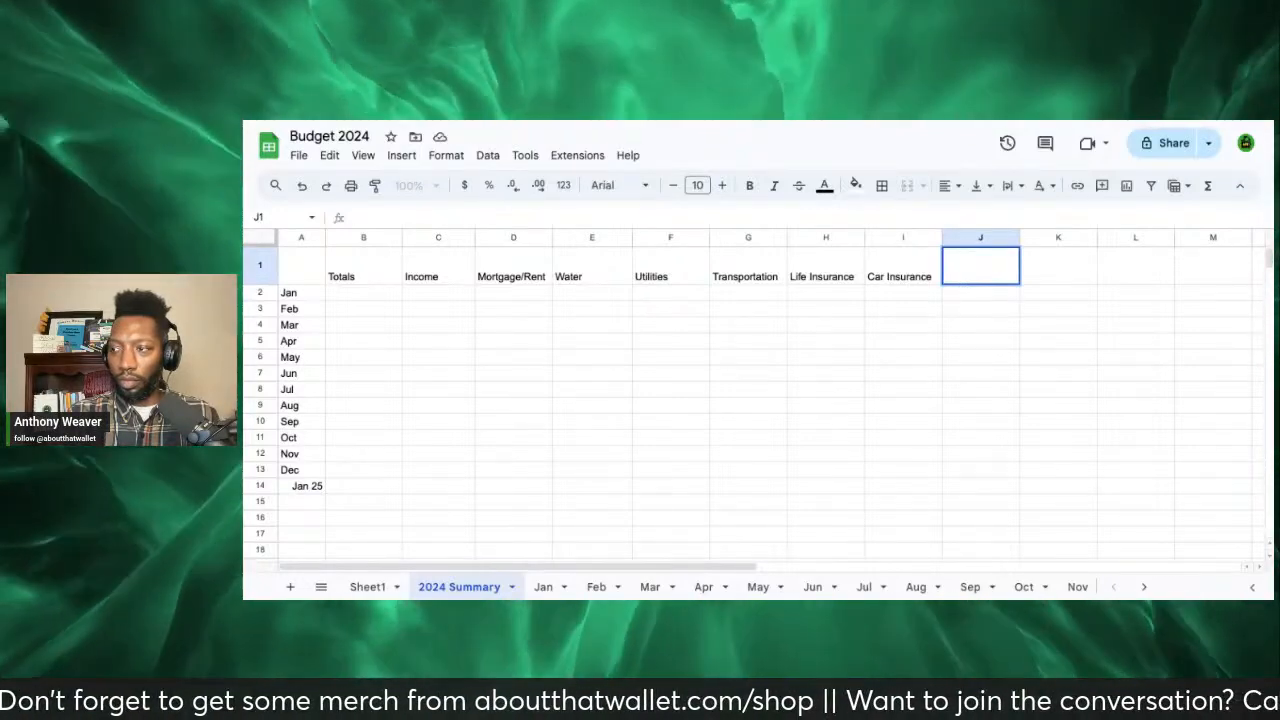
type("Home / Renter")
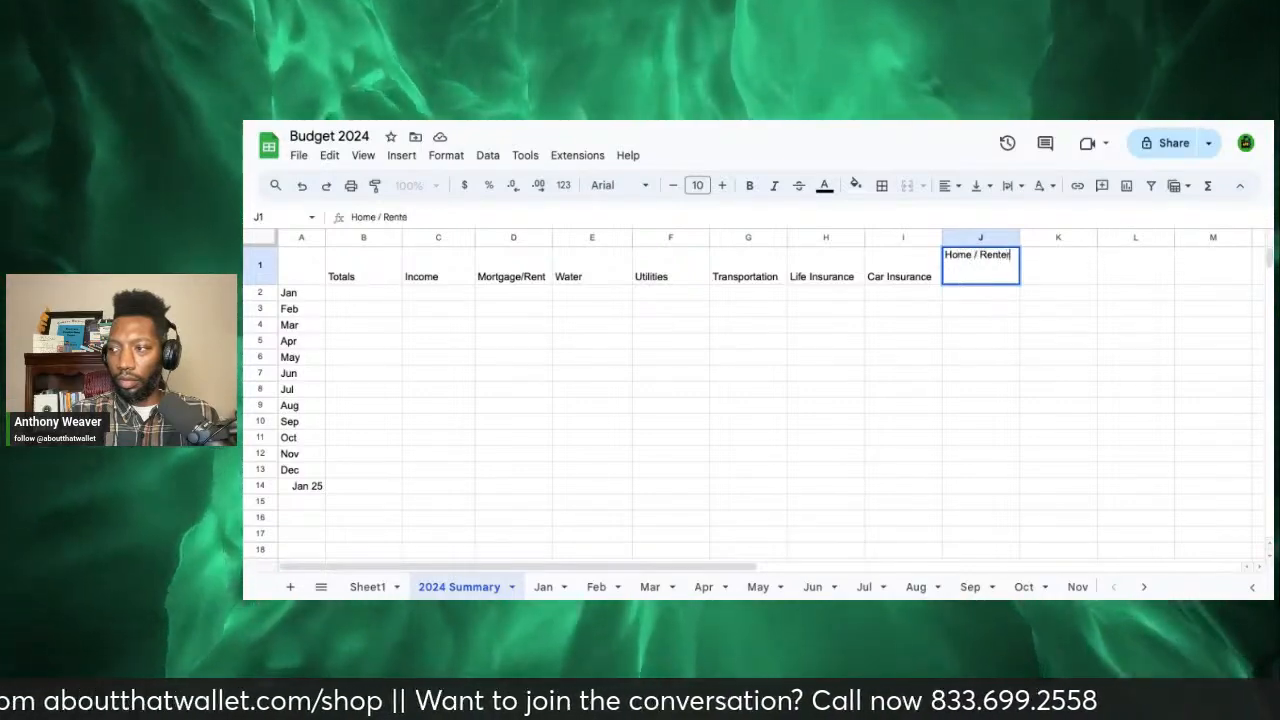
type(" Insurance")
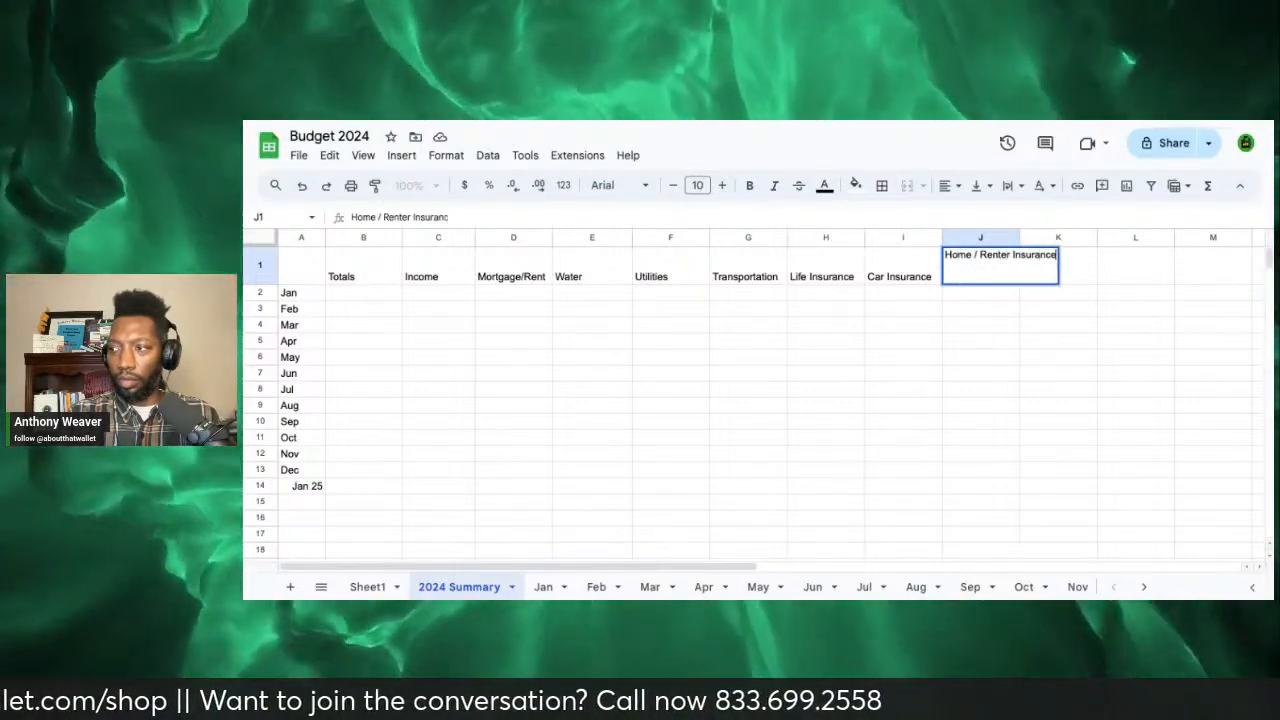
Step: Fit the width of column J to its Home / Renter Insurance header in the 2024 Summary sheet
left_click(1071, 263)
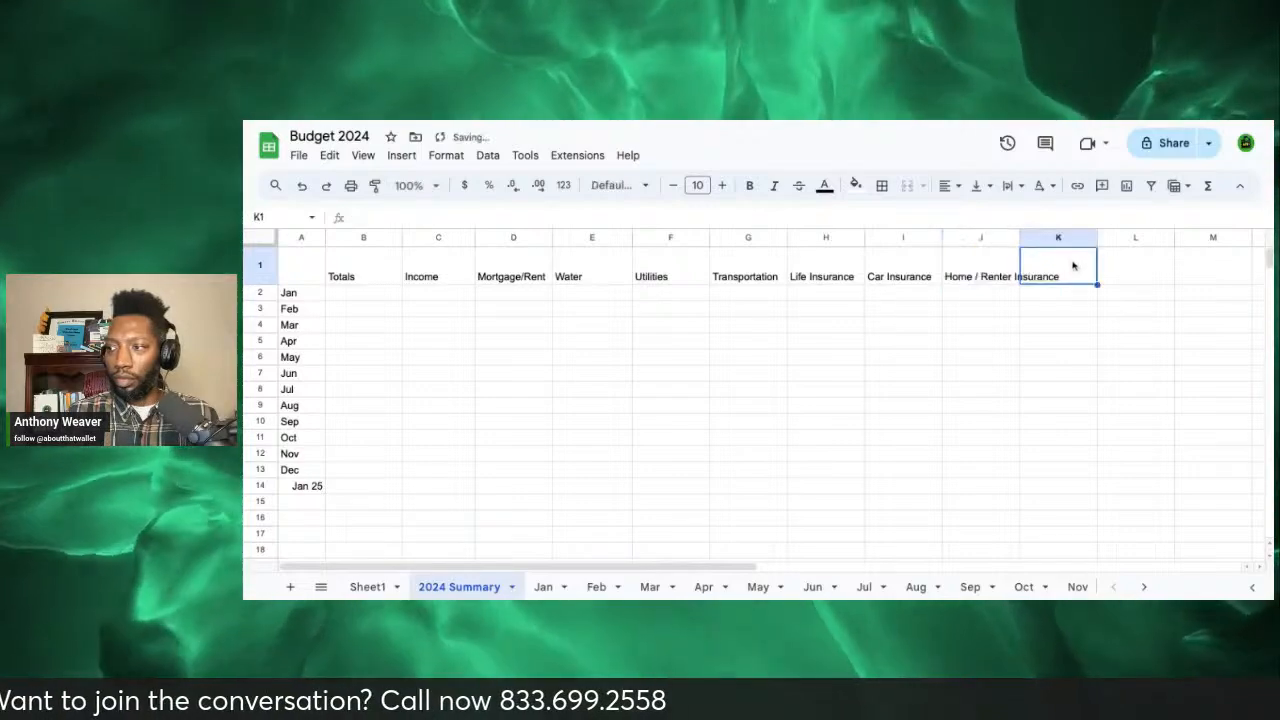
double_click(1020, 237)
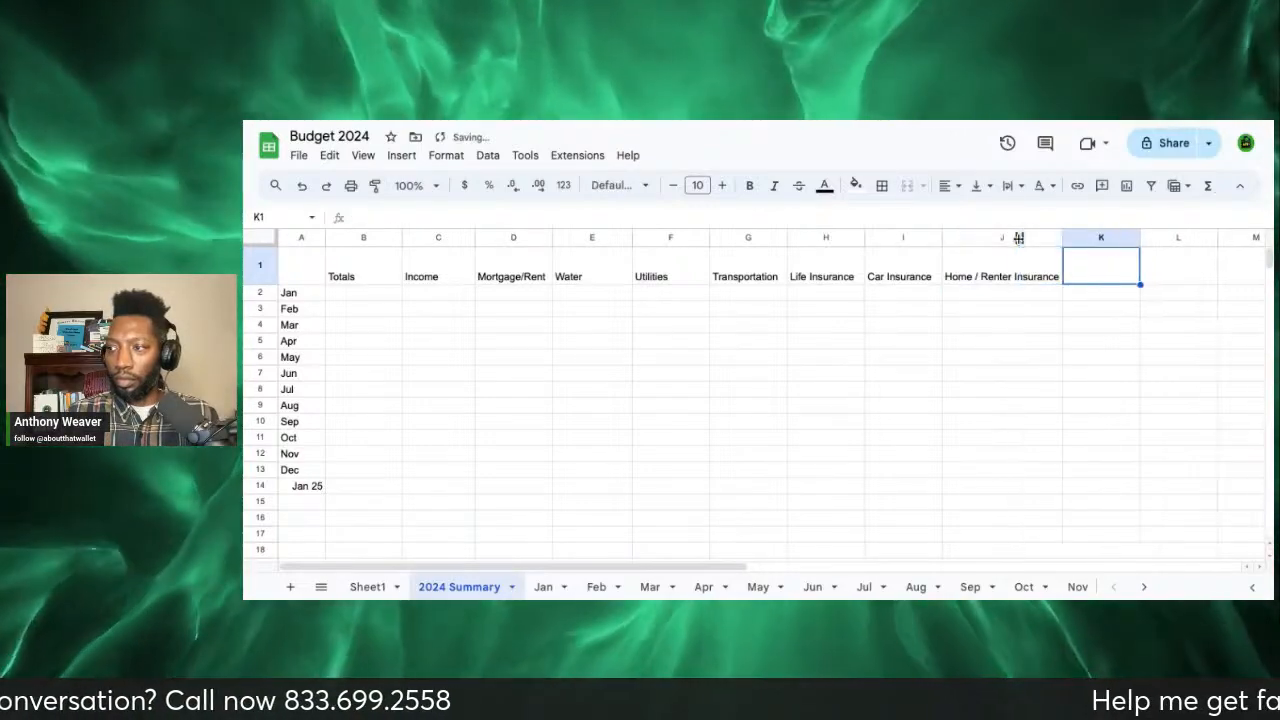
double_click(1082, 268)
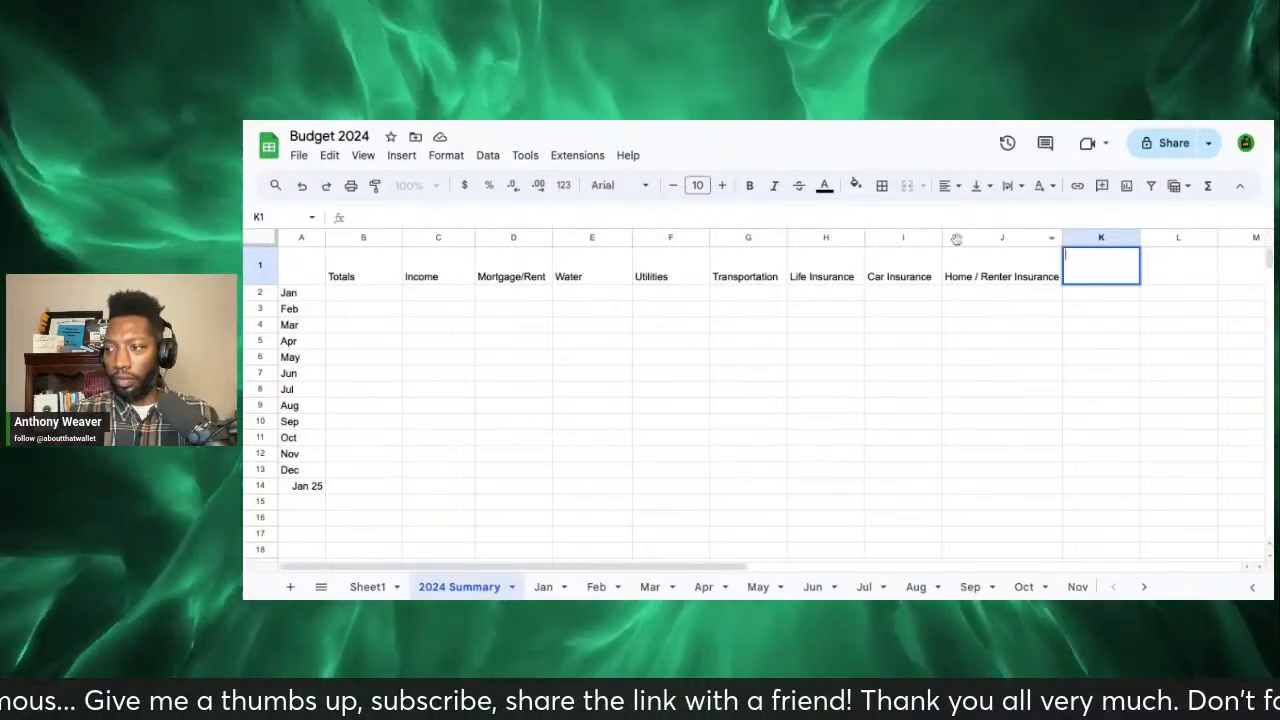
Step: Extend the header in cell G1 to "Transportation (Gas, car repairs" and fit the width of column G to it
left_click(778, 262)
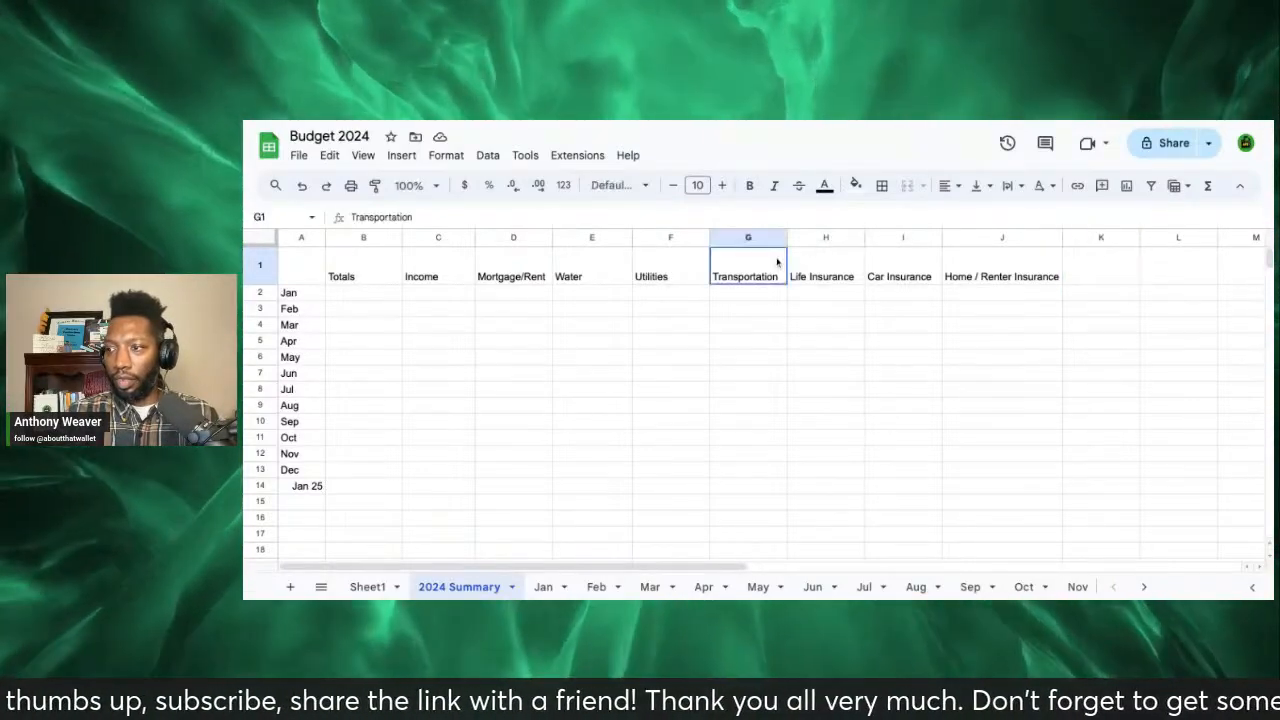
double_click(778, 272)
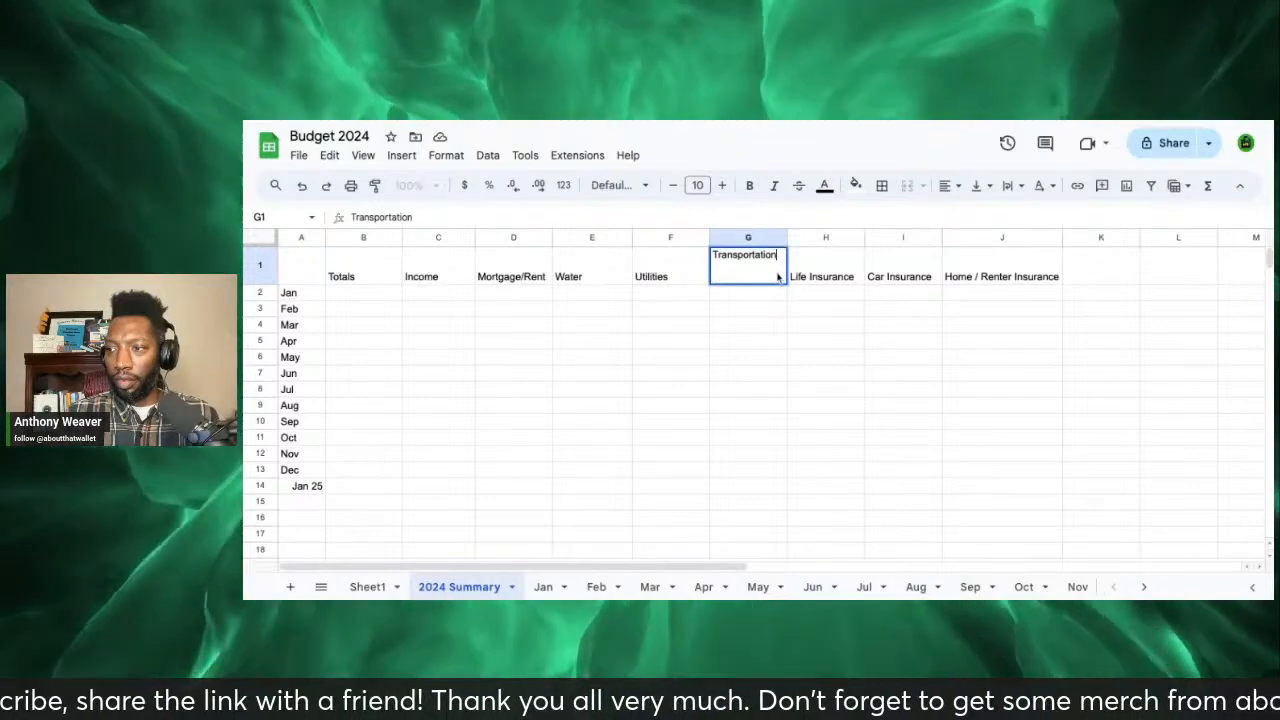
type("(Gas")
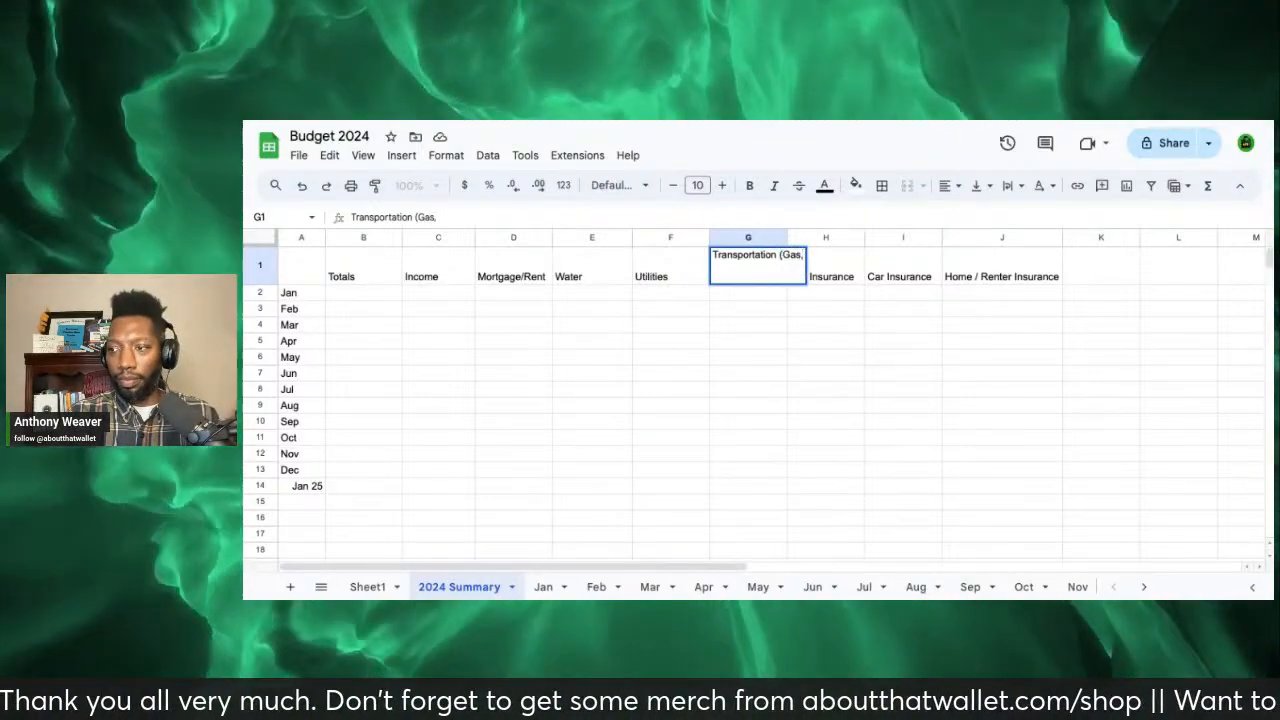
type(", car")
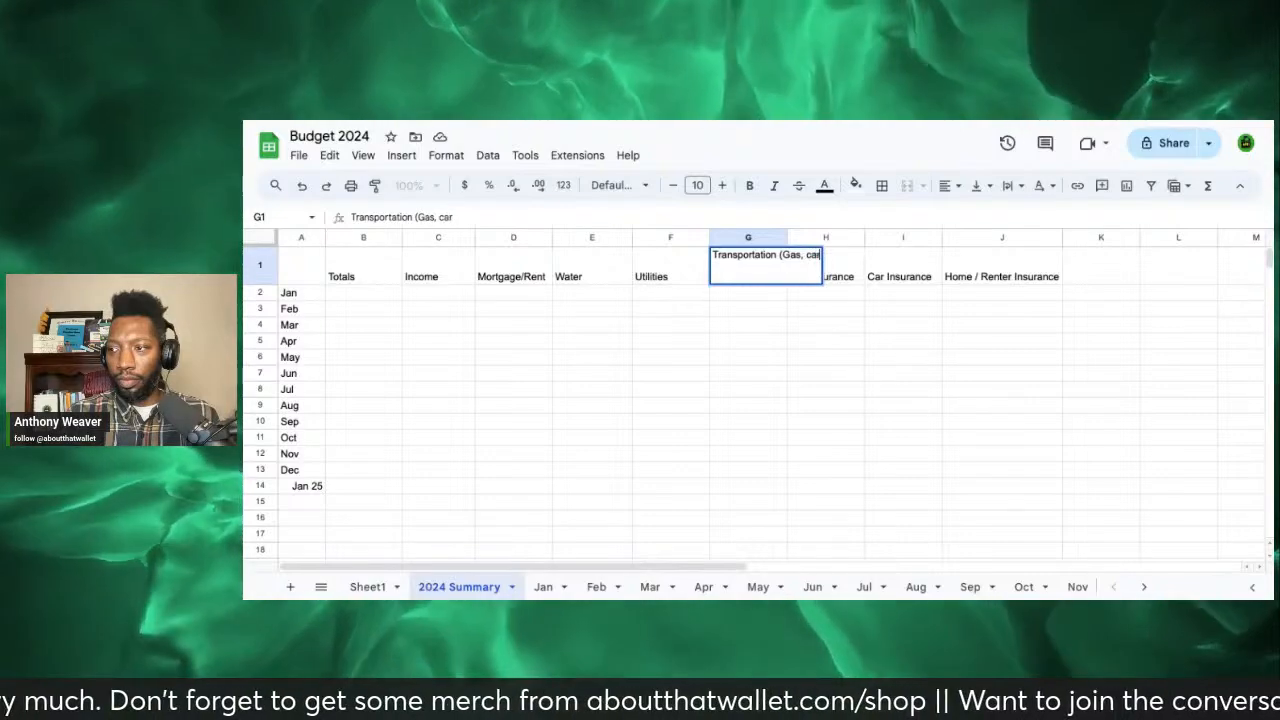
type(" repar")
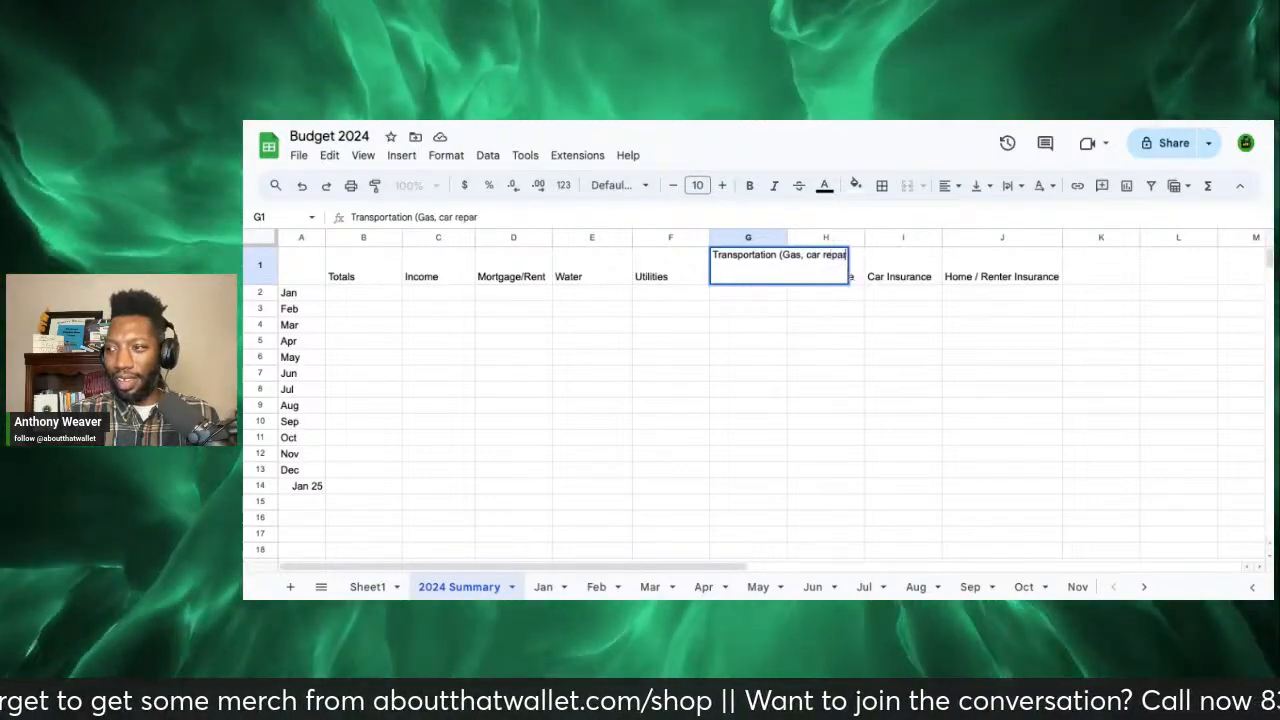
key("BackSpace")
type("irs")
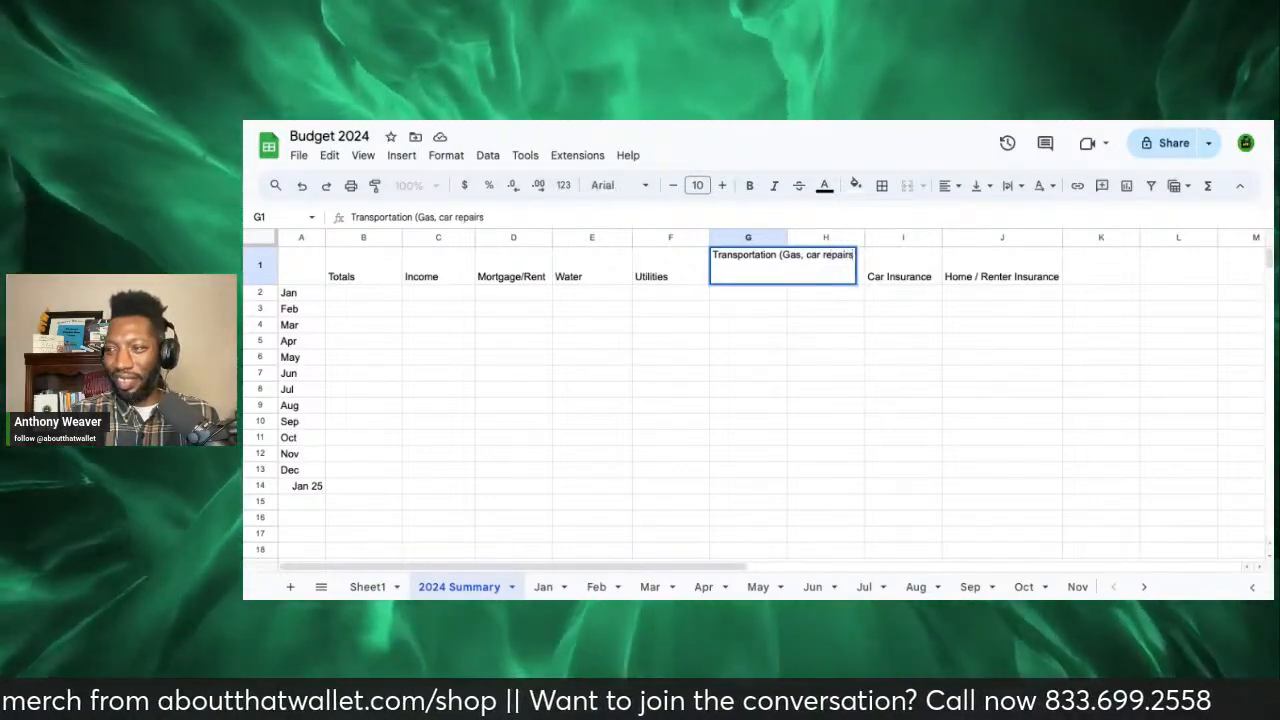
type(",")
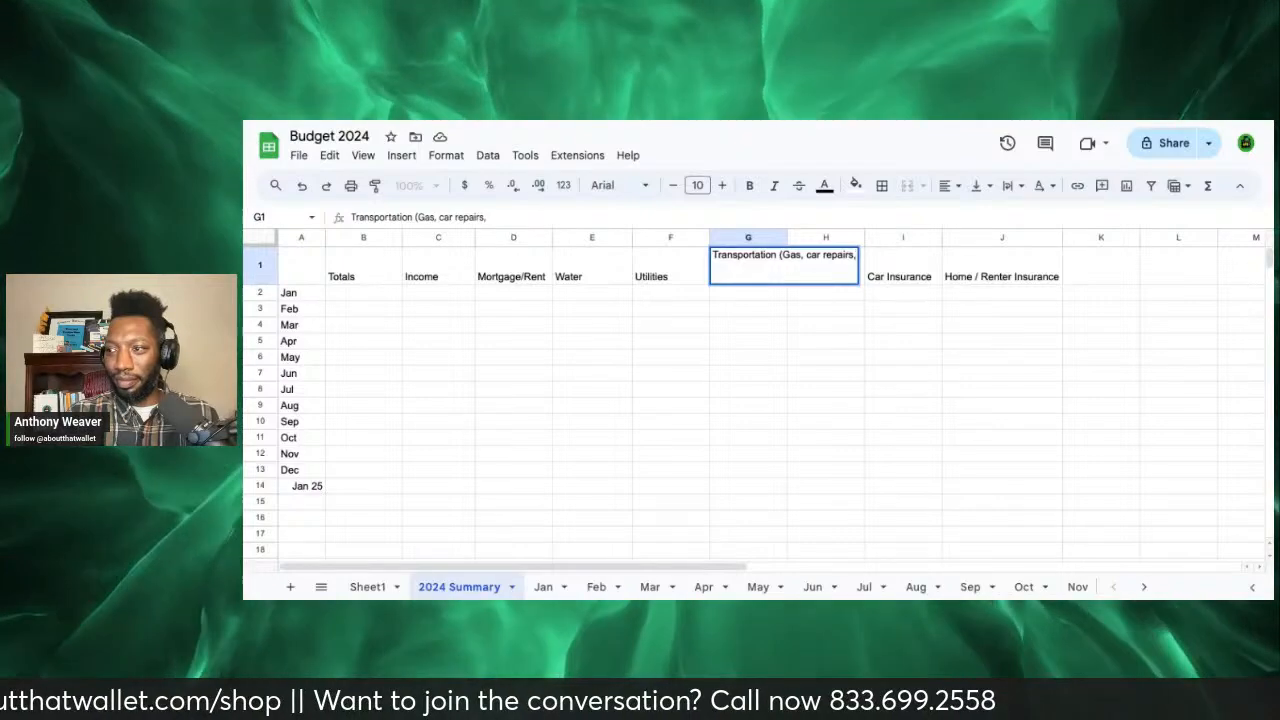
type(" parking")
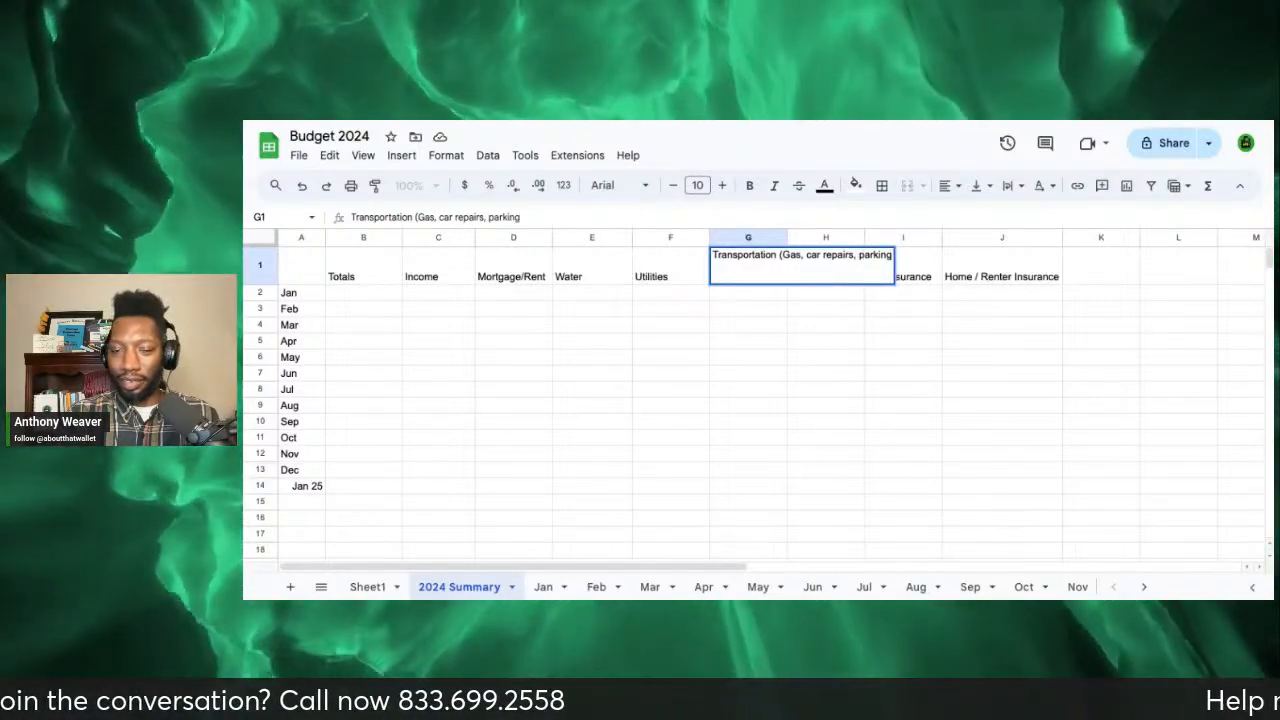
type(")")
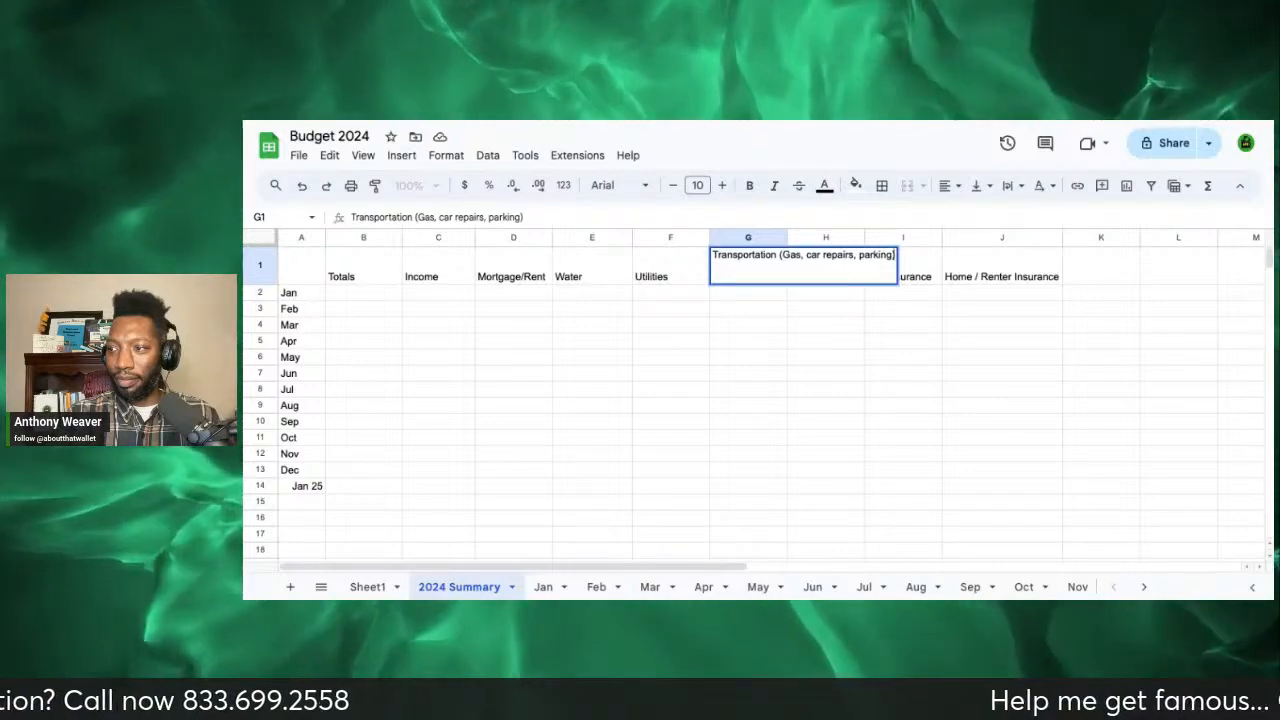
key("BackSpace")
key("BackSpace")
key("BackSpace")
key("BackSpace")
key("BackSpace")
key("BackSpace")
key("BackSpace")
key("BackSpace")
key("BackSpace")
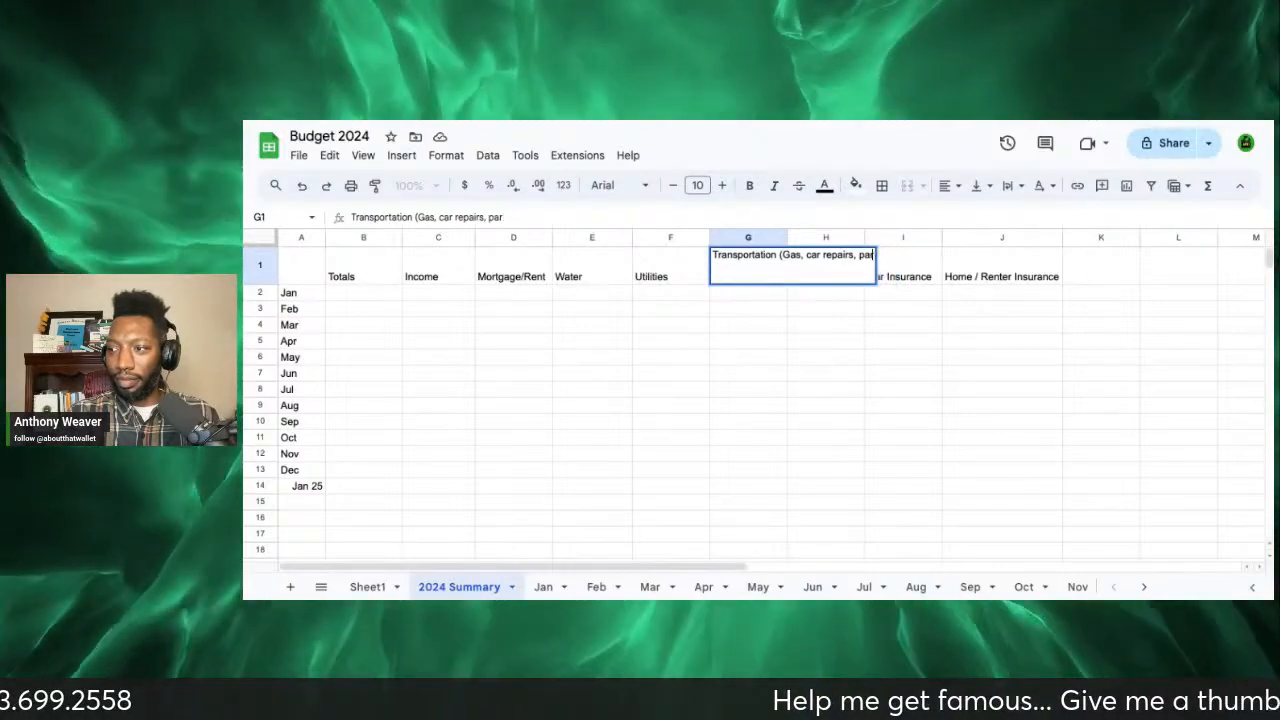
key("Return")
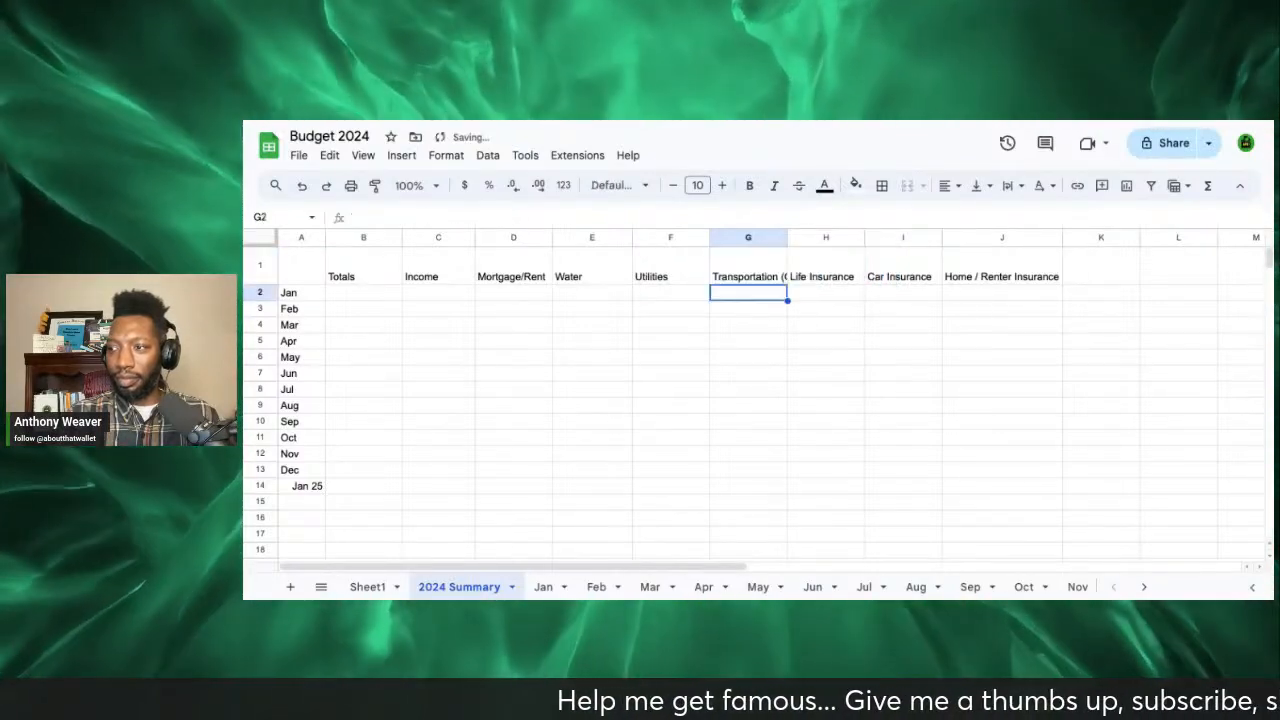
double_click(786, 236)
Step: Insert a column between Income and Mortgage/Rent and enter the header Savings in cell D1
left_click(455, 263)
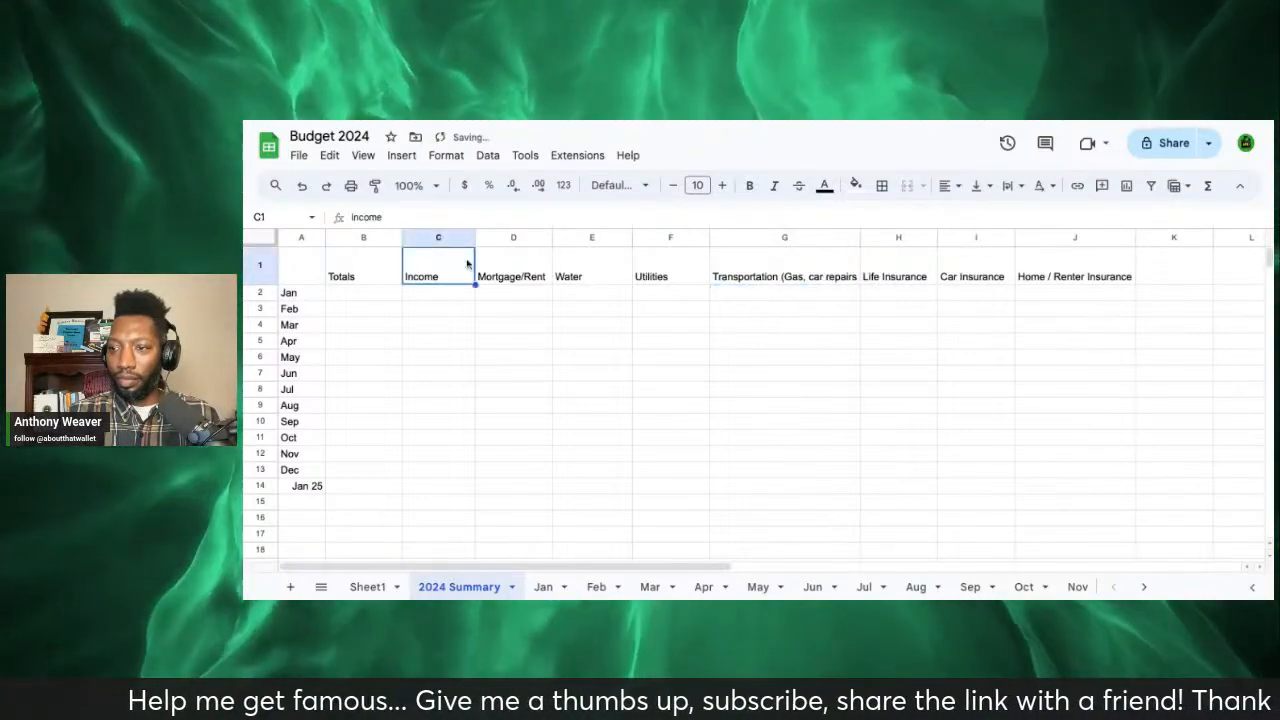
left_click(490, 240)
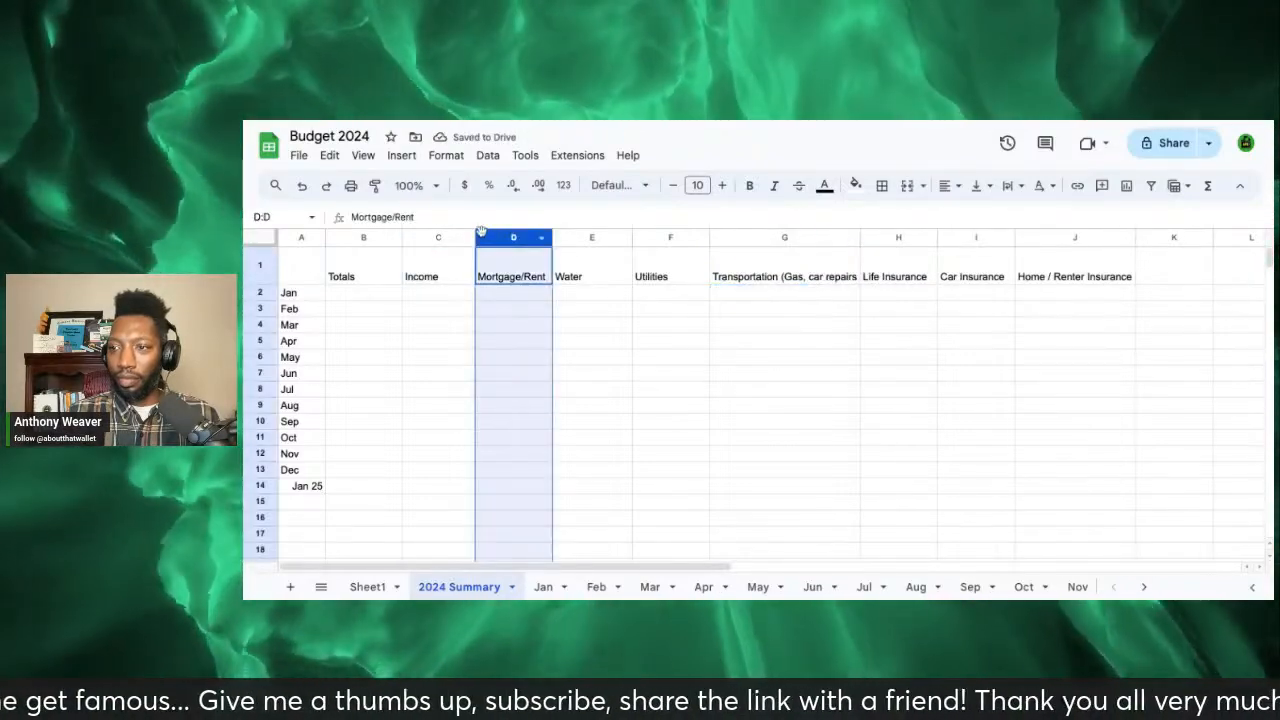
right_click(482, 241)
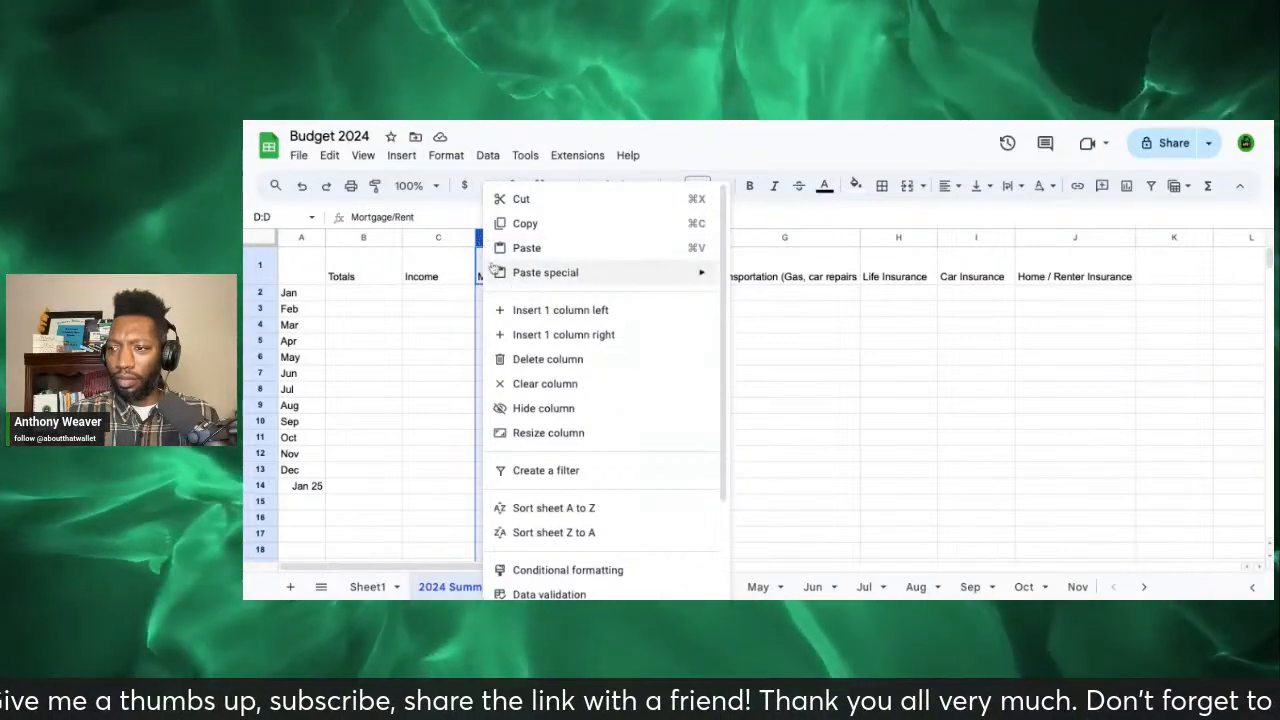
left_click(531, 318)
double_click(507, 268)
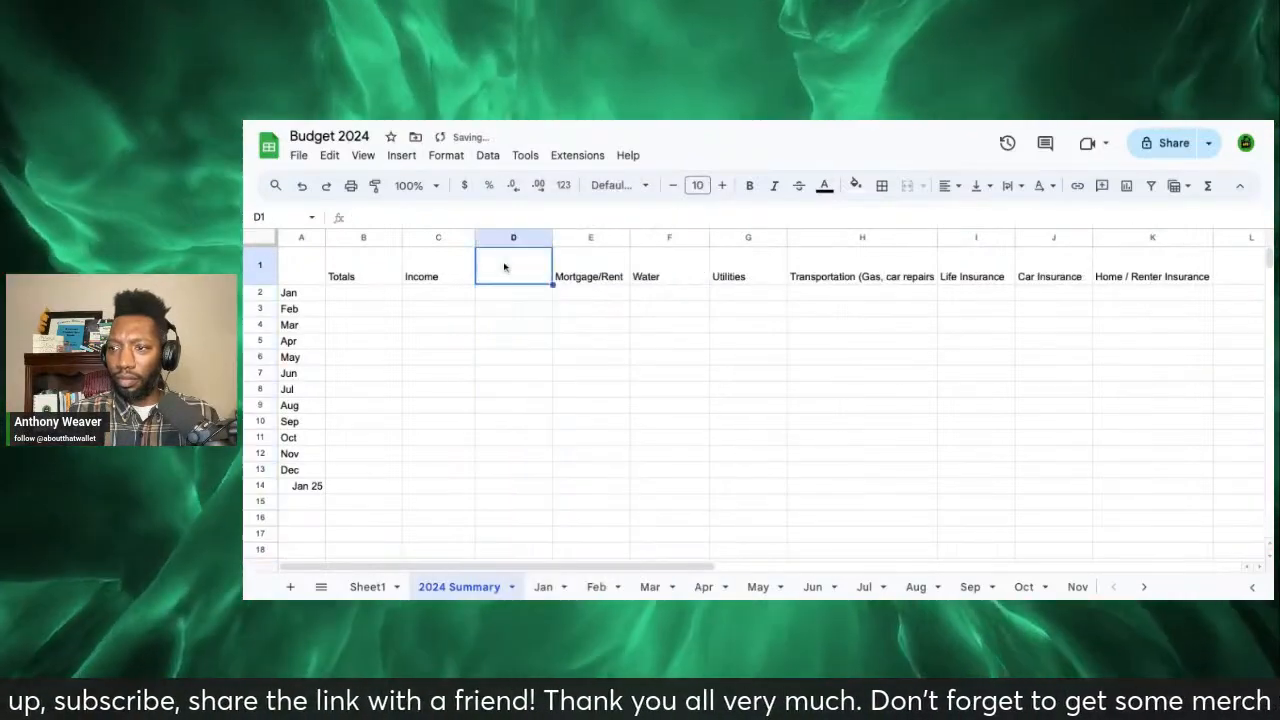
type("S")
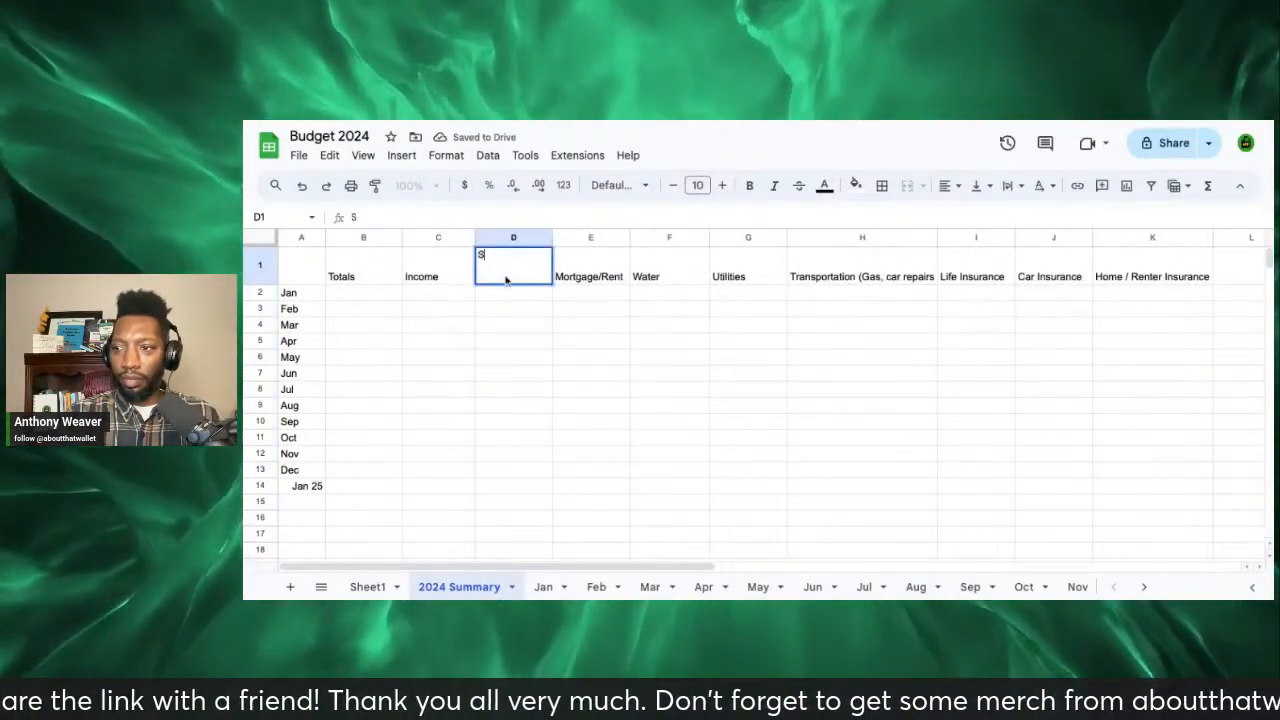
type("aving")
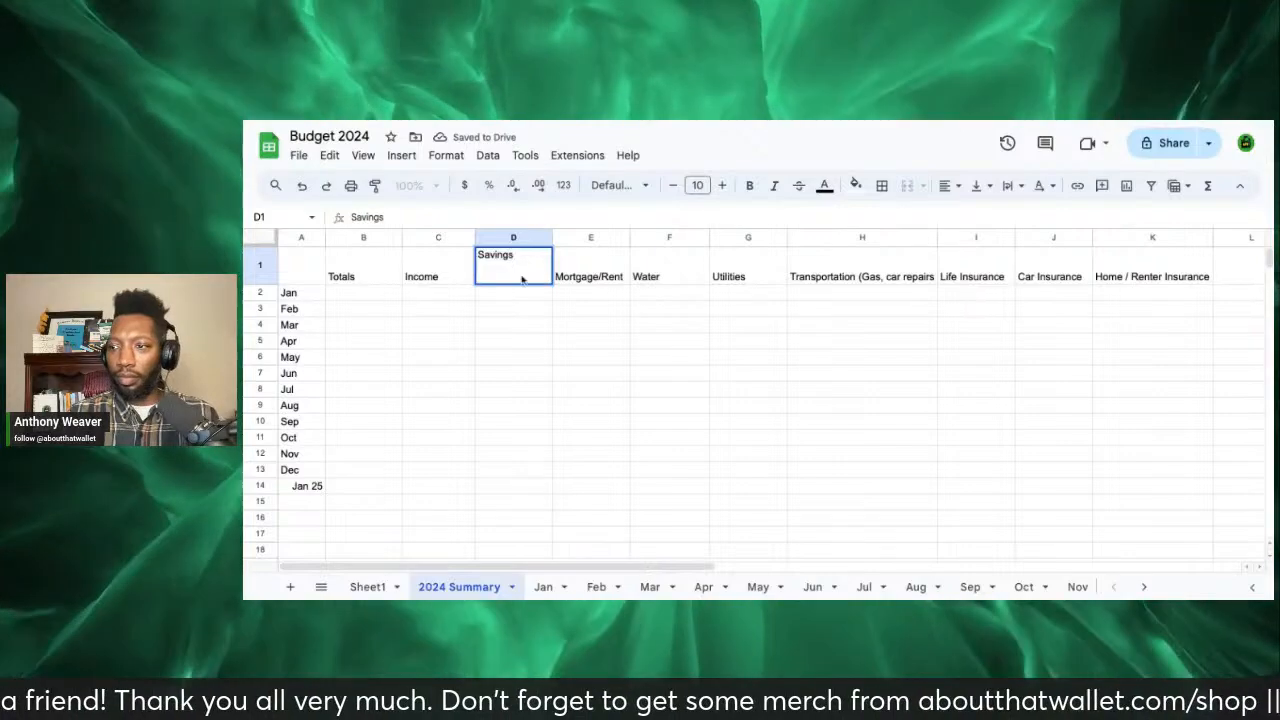
type("s")
key("Tab")
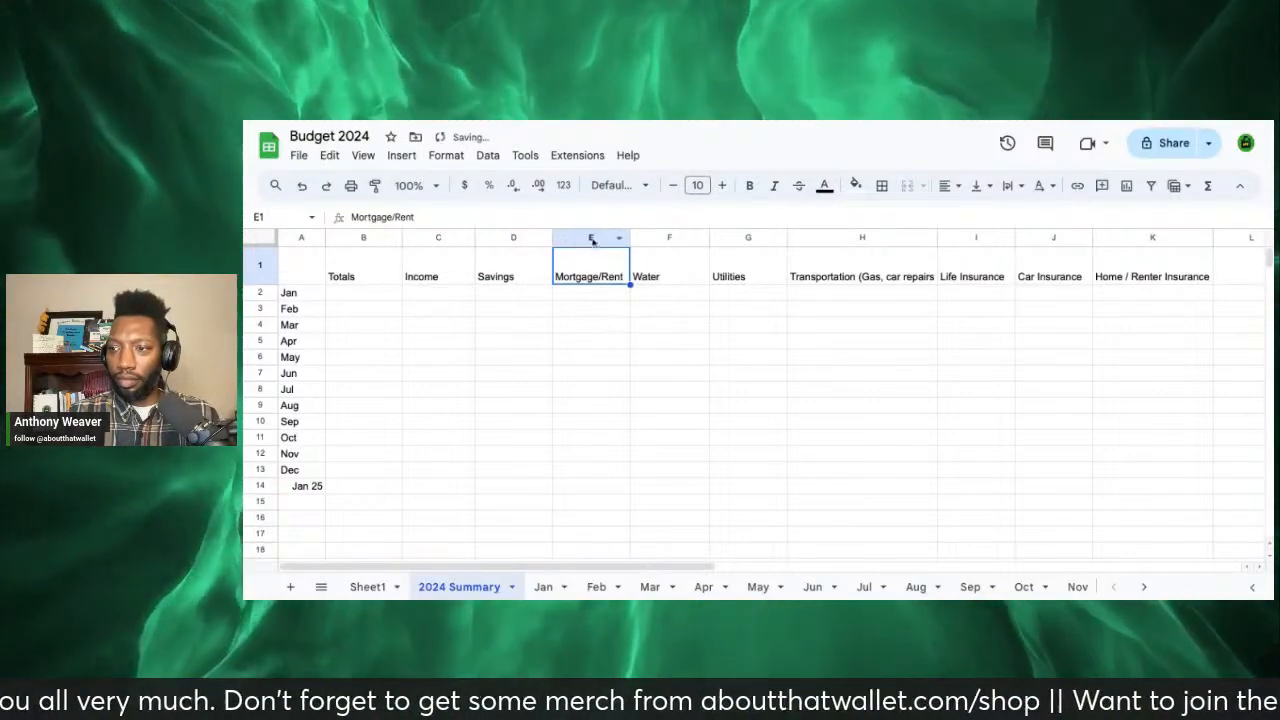
Step: Insert a column between Savings and Mortgage/Rent, headed Emergency Fund in cell E1, and widen it to fit the header
left_click(589, 238)
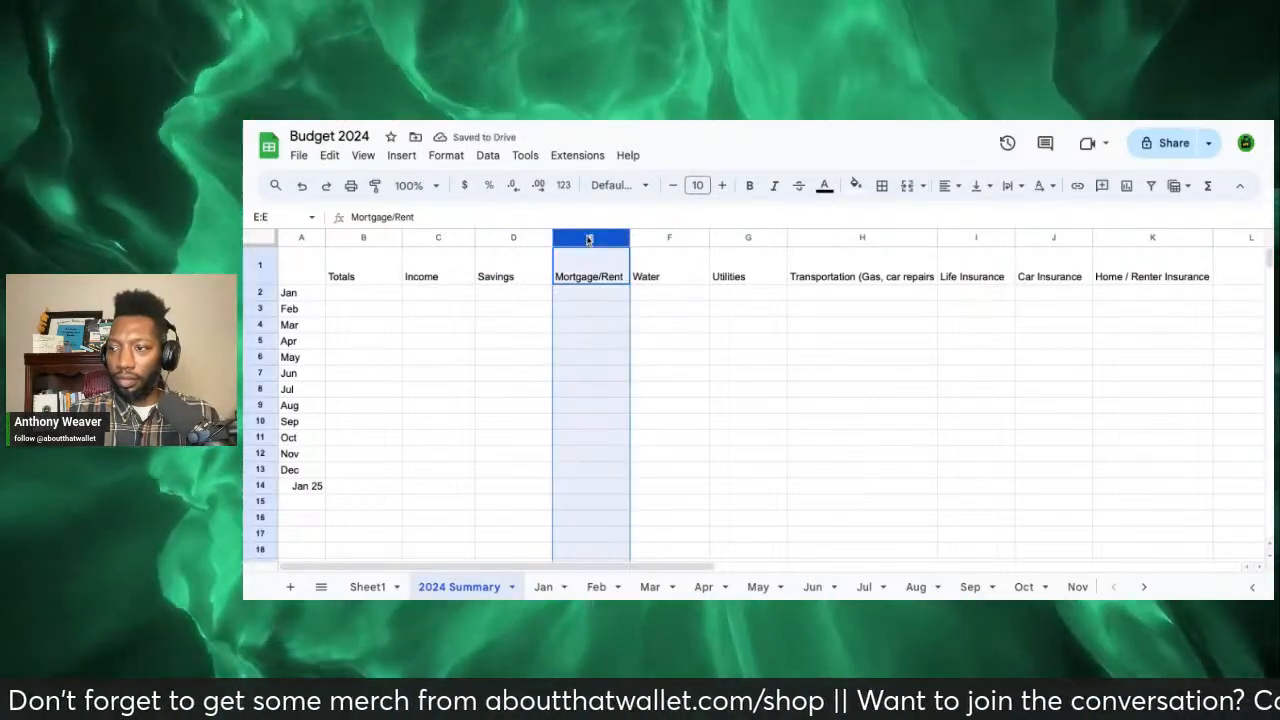
right_click(585, 238)
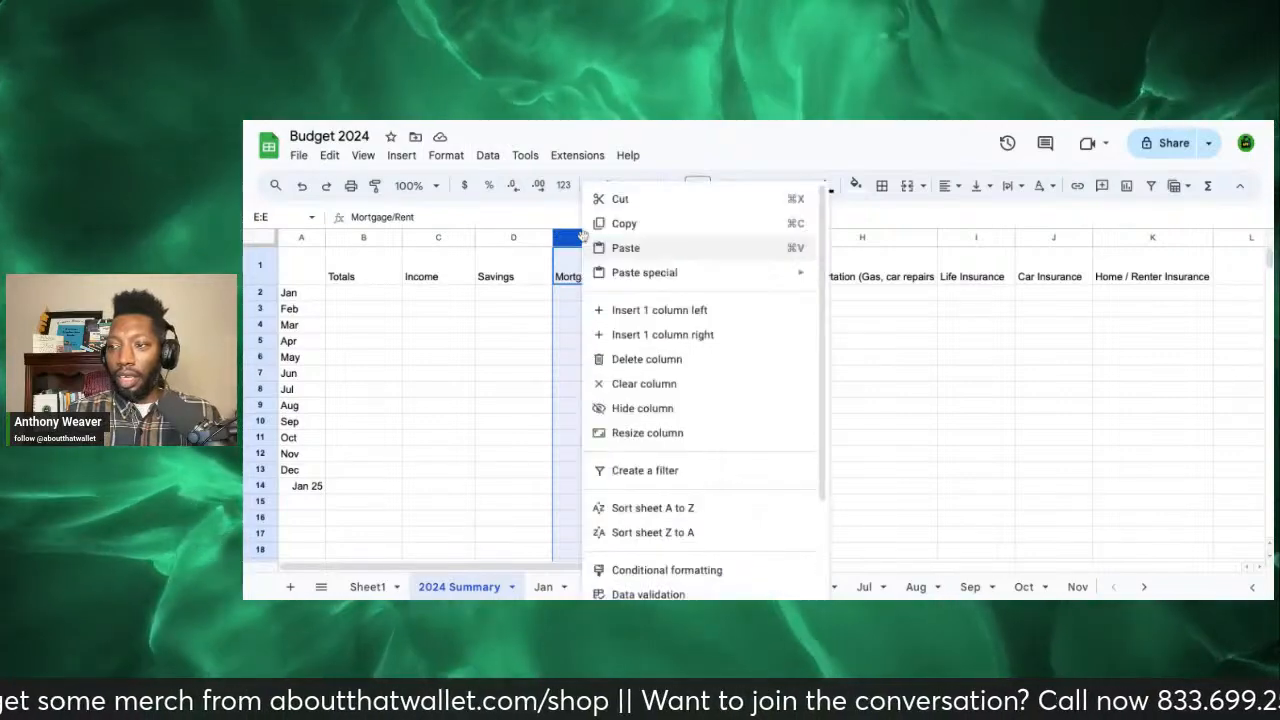
left_click(623, 310)
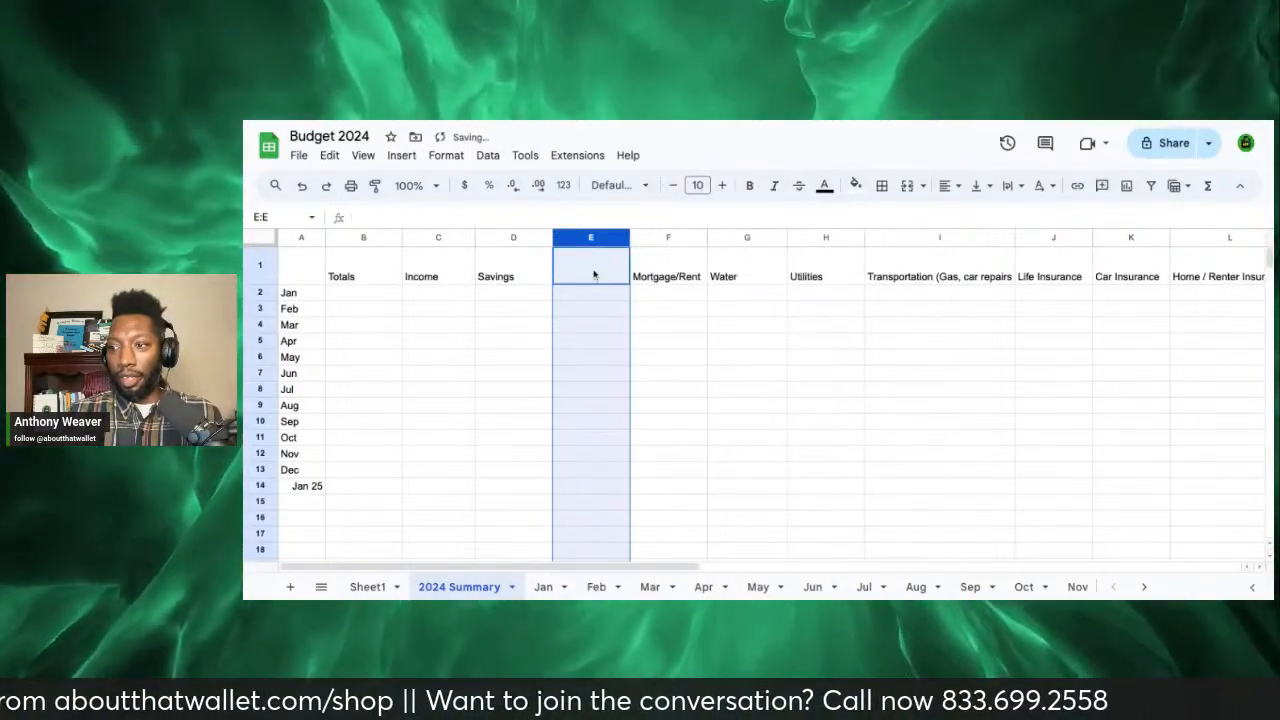
double_click(593, 272)
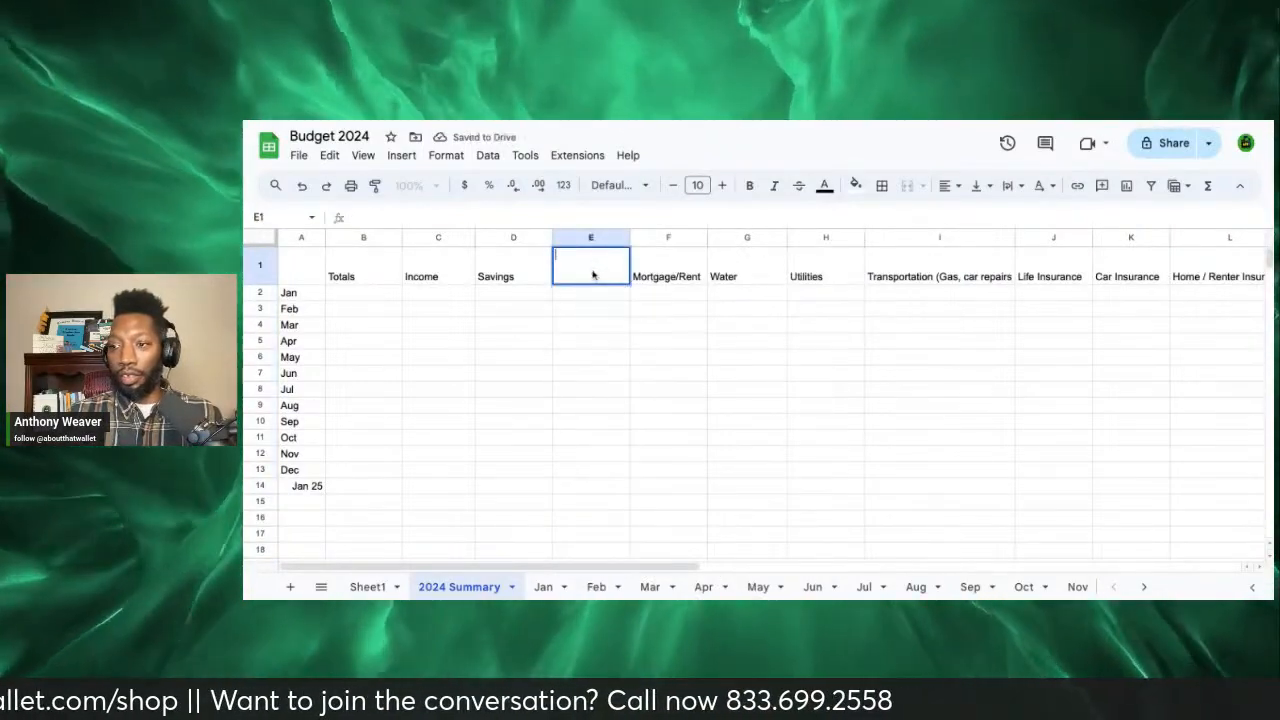
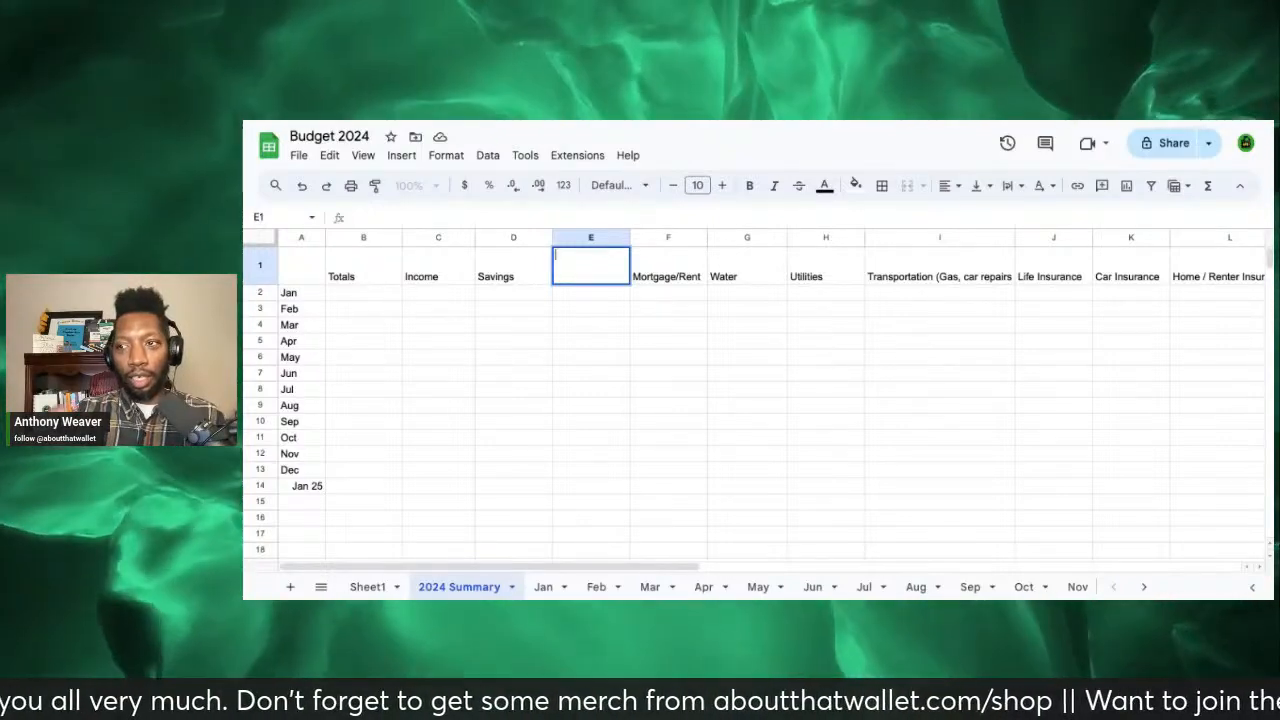
key("Return")
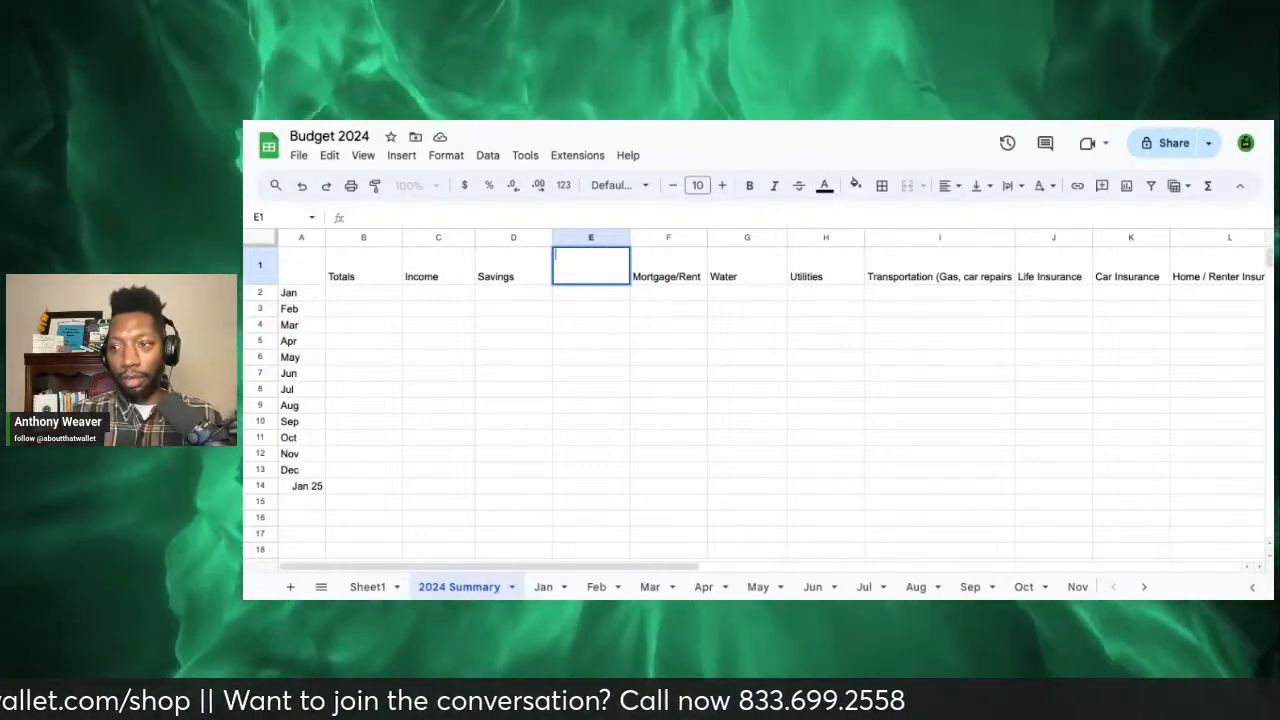
type("you")
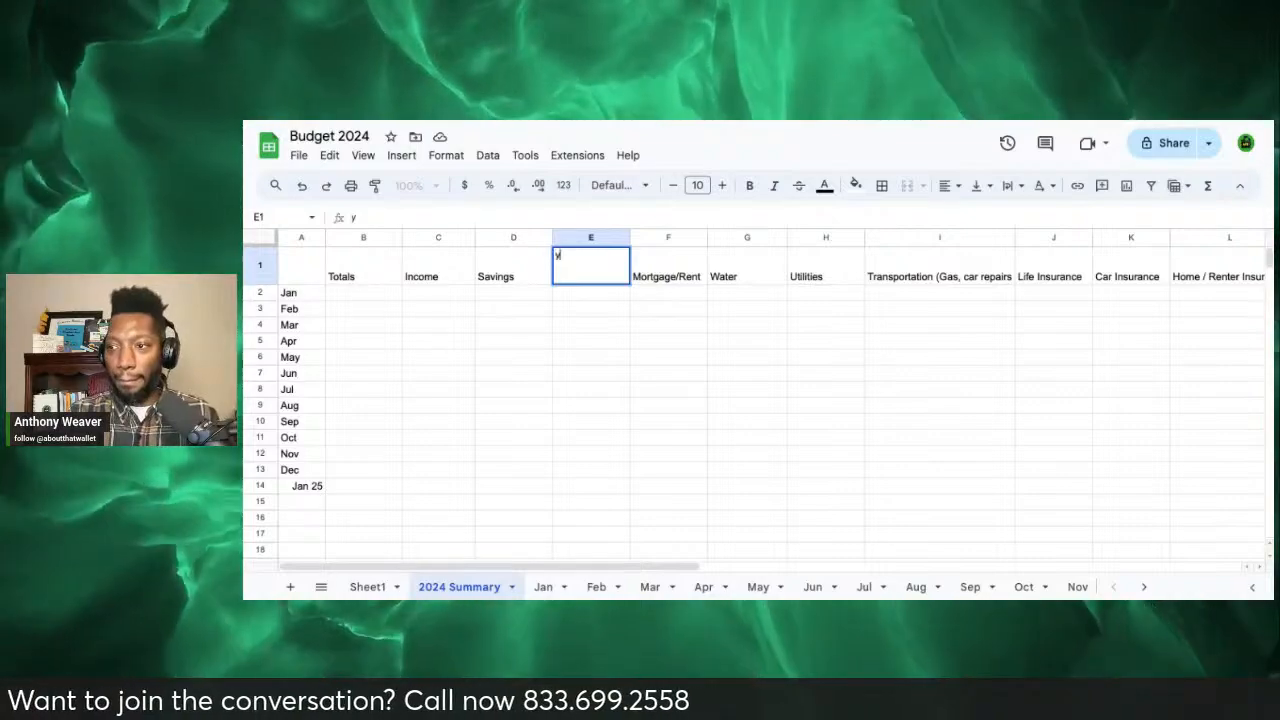
key("BackSpace")
key("BackSpace")
key("BackSpace")
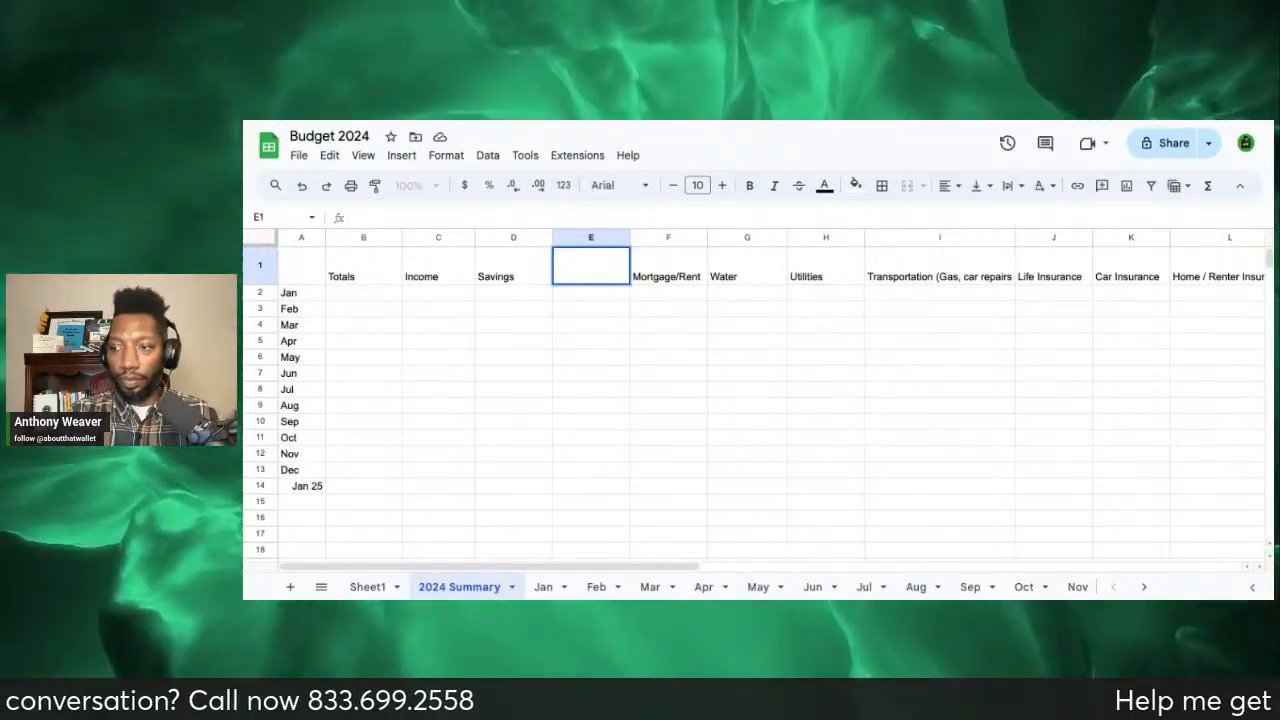
type("Emerge")
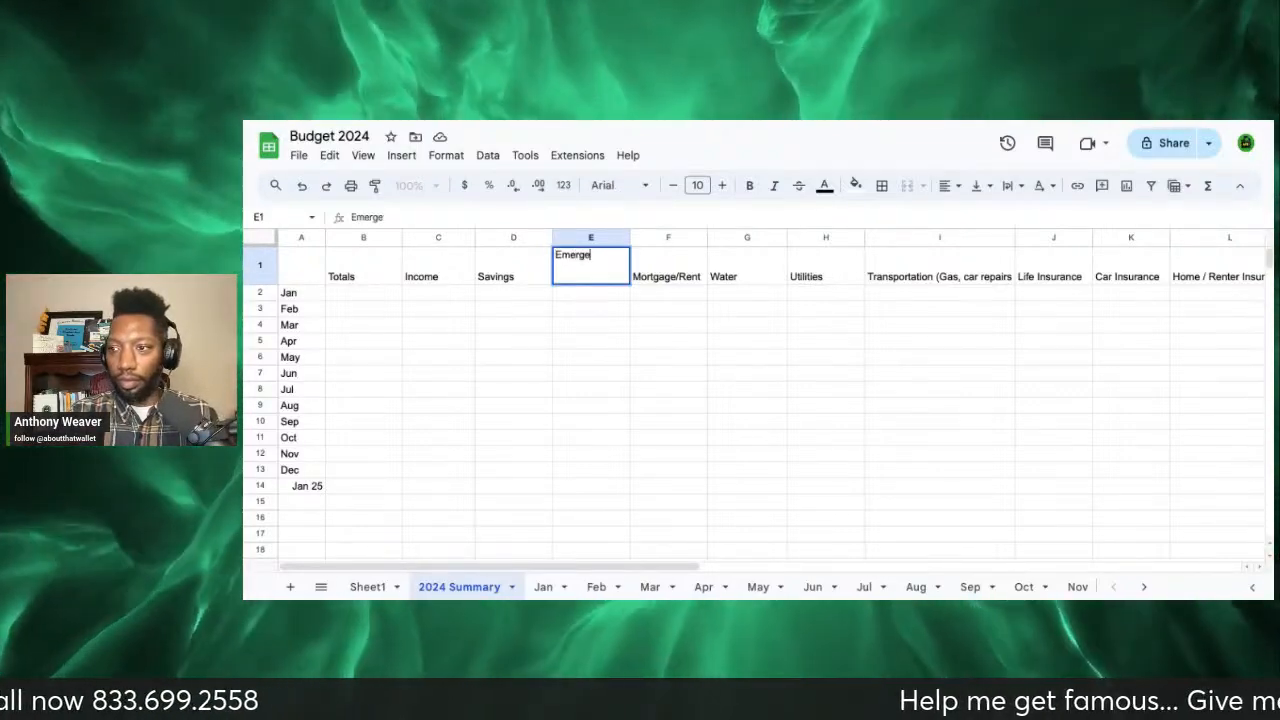
type("ncy Fund")
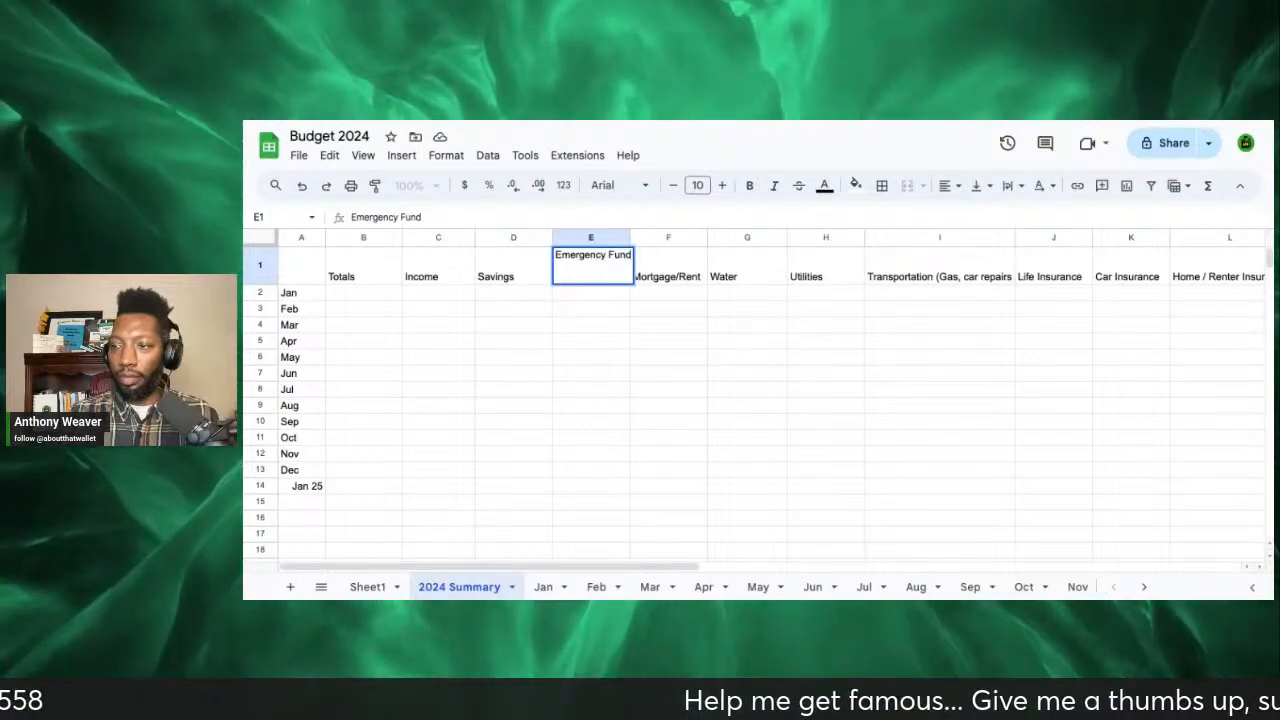
left_click(651, 270)
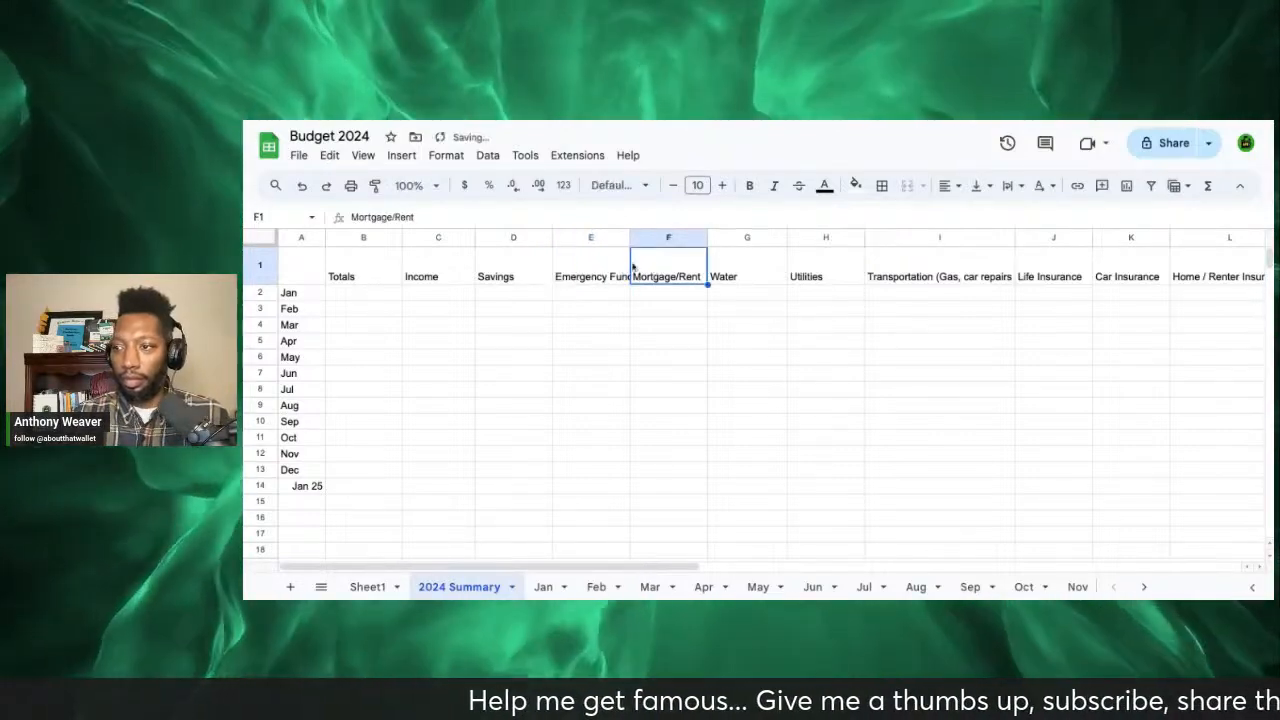
left_click_drag(630, 237, 637, 237)
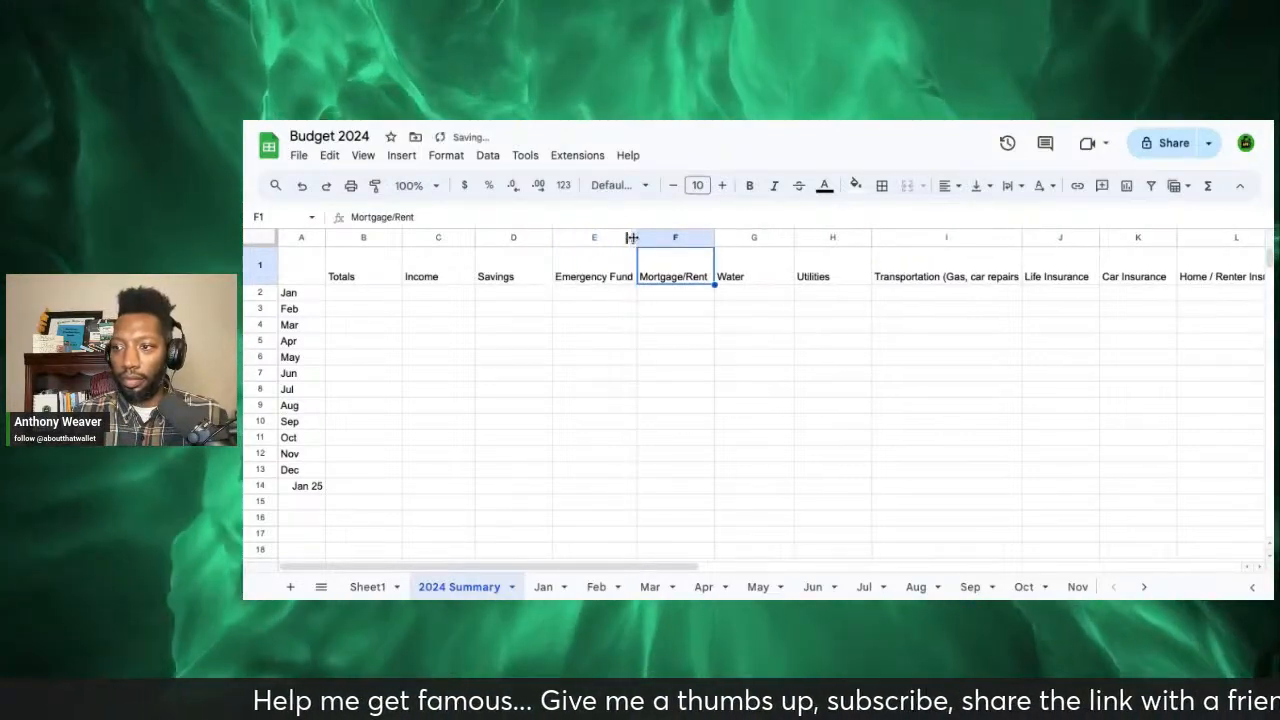
scroll(632, 283, "right", 10)
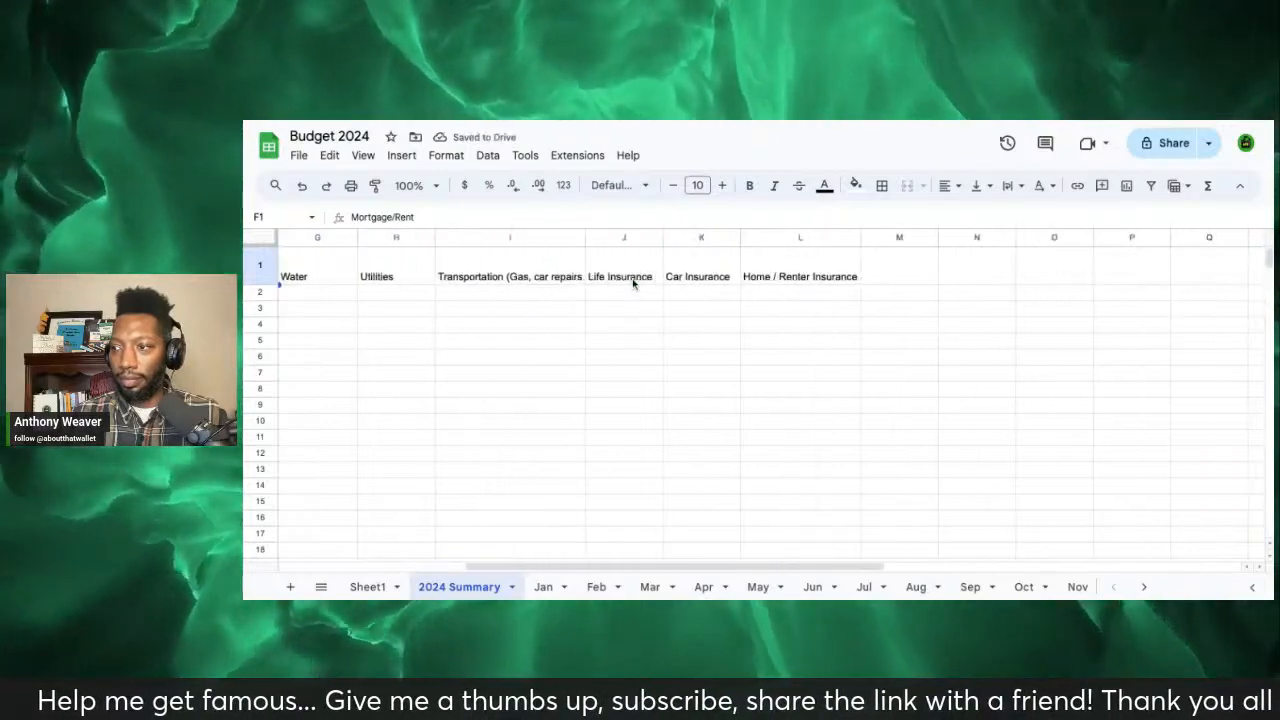
scroll(526, 284, "left", 3)
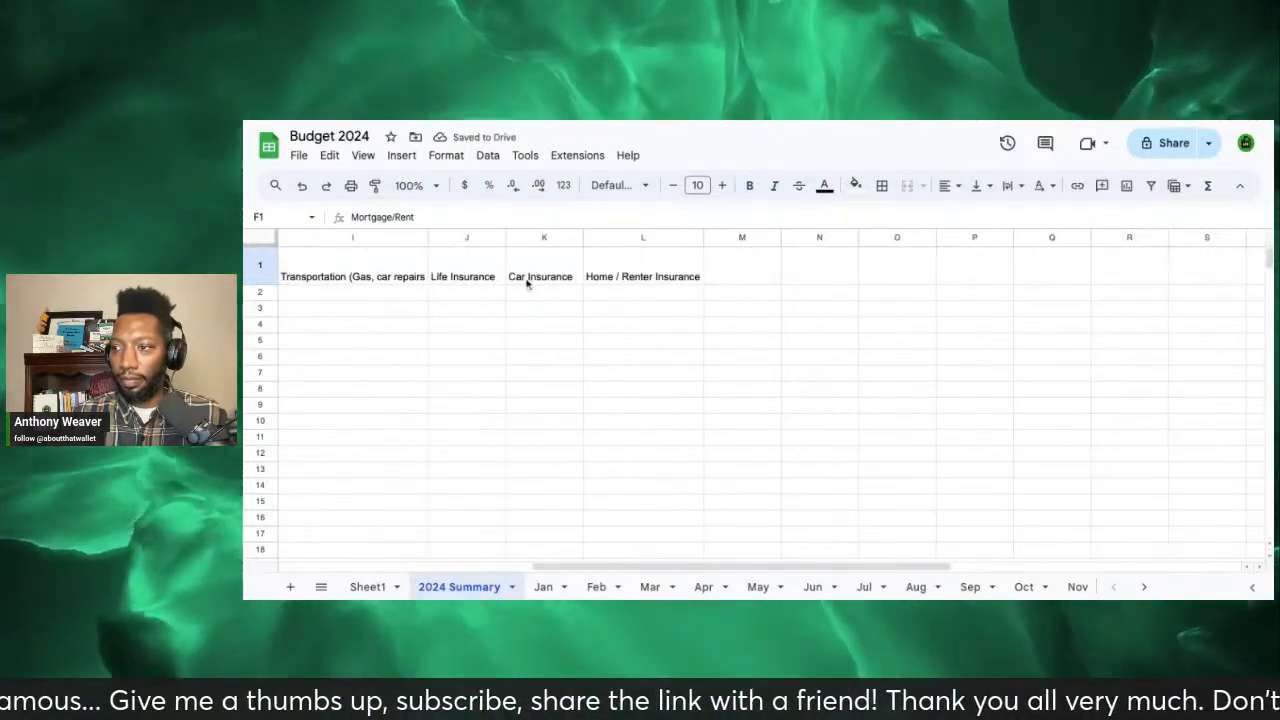
left_click(723, 276)
double_click(723, 276)
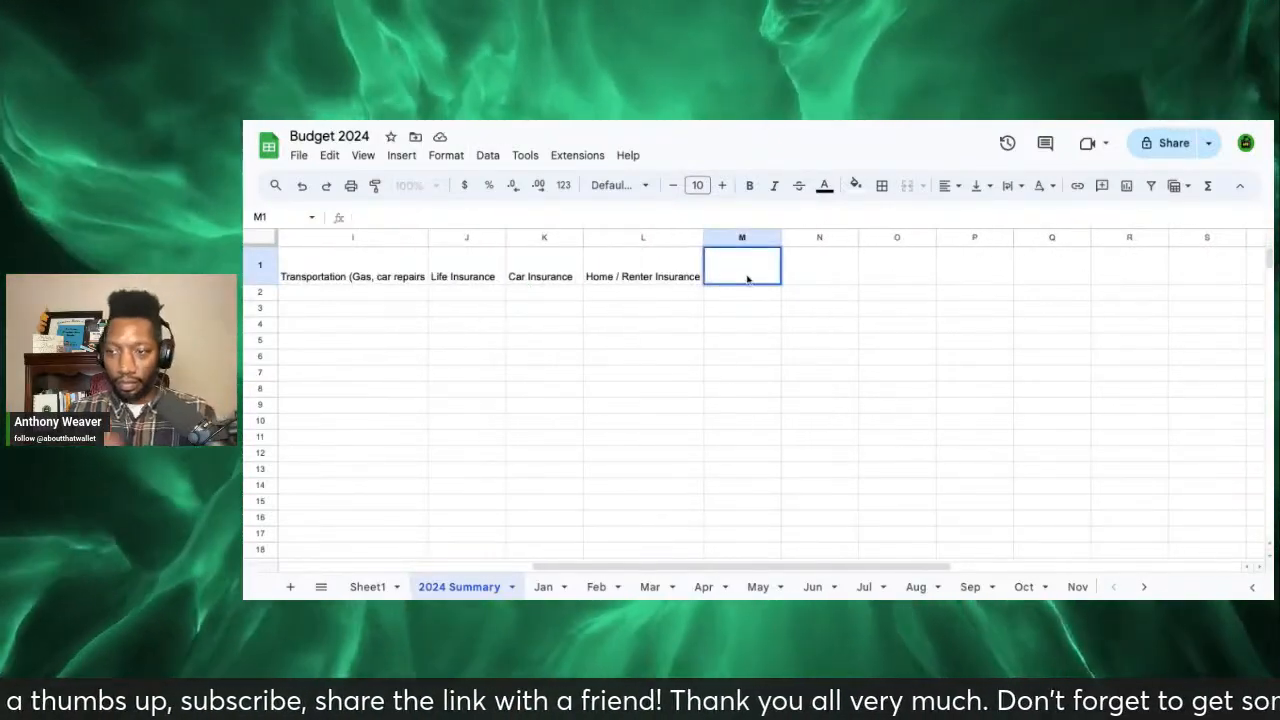
scroll(570, 568, "left", 10)
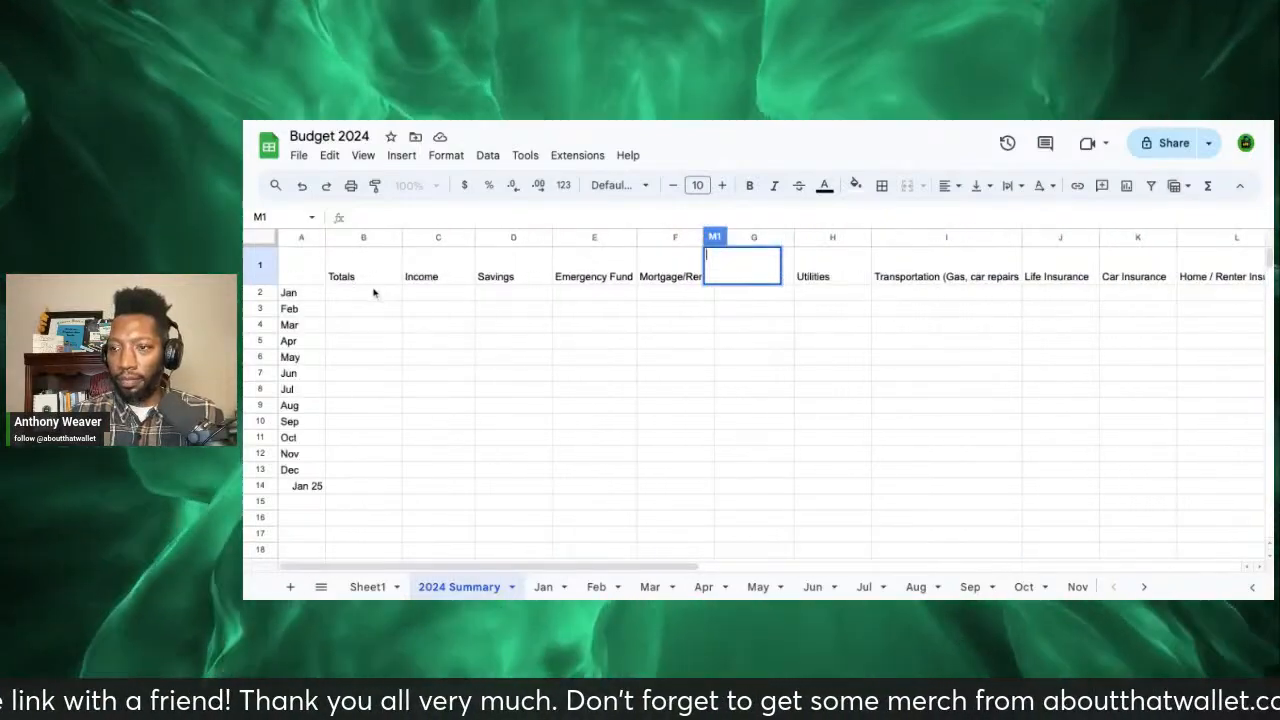
Step: Freeze the first two columns of the 2024 Summary sheet, the month names and Totals
left_click(423, 300)
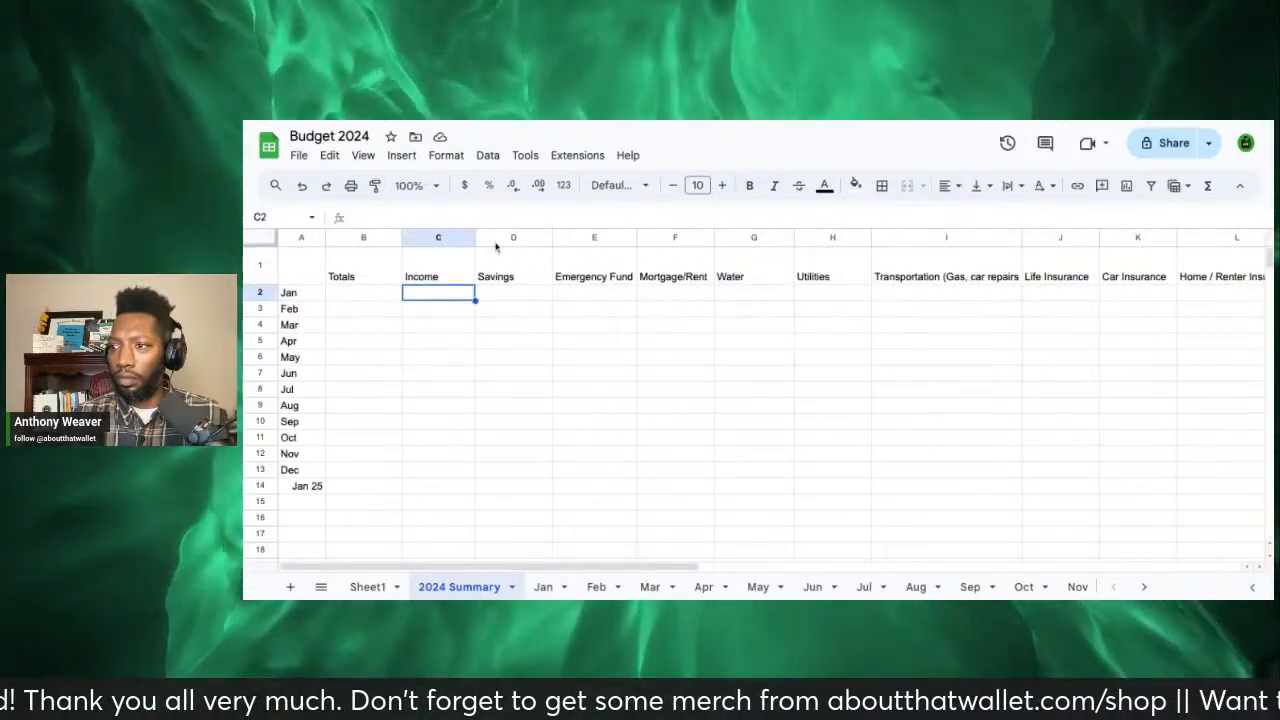
left_click(363, 156)
mouse_move(403, 208)
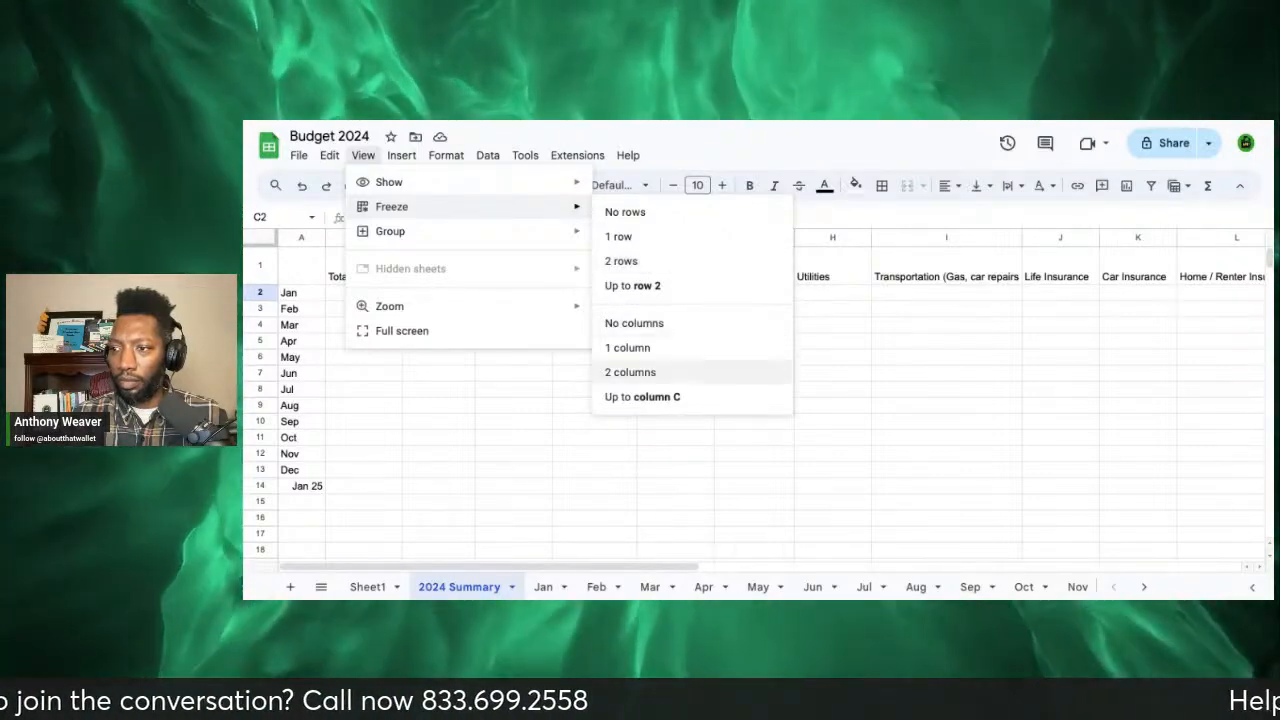
left_click(630, 372)
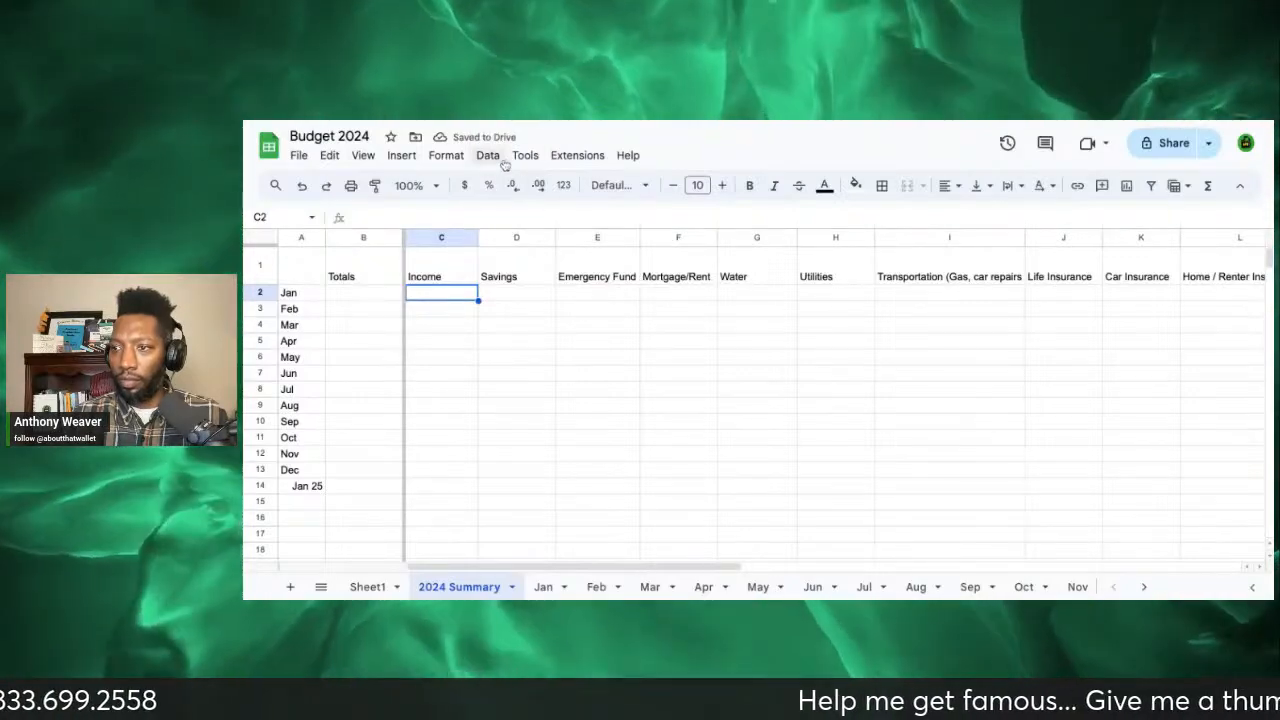
Step: Reduce the freeze to only the first column, holding just the month names, and check it by moving through the rows
left_click(364, 158)
mouse_move(401, 155)
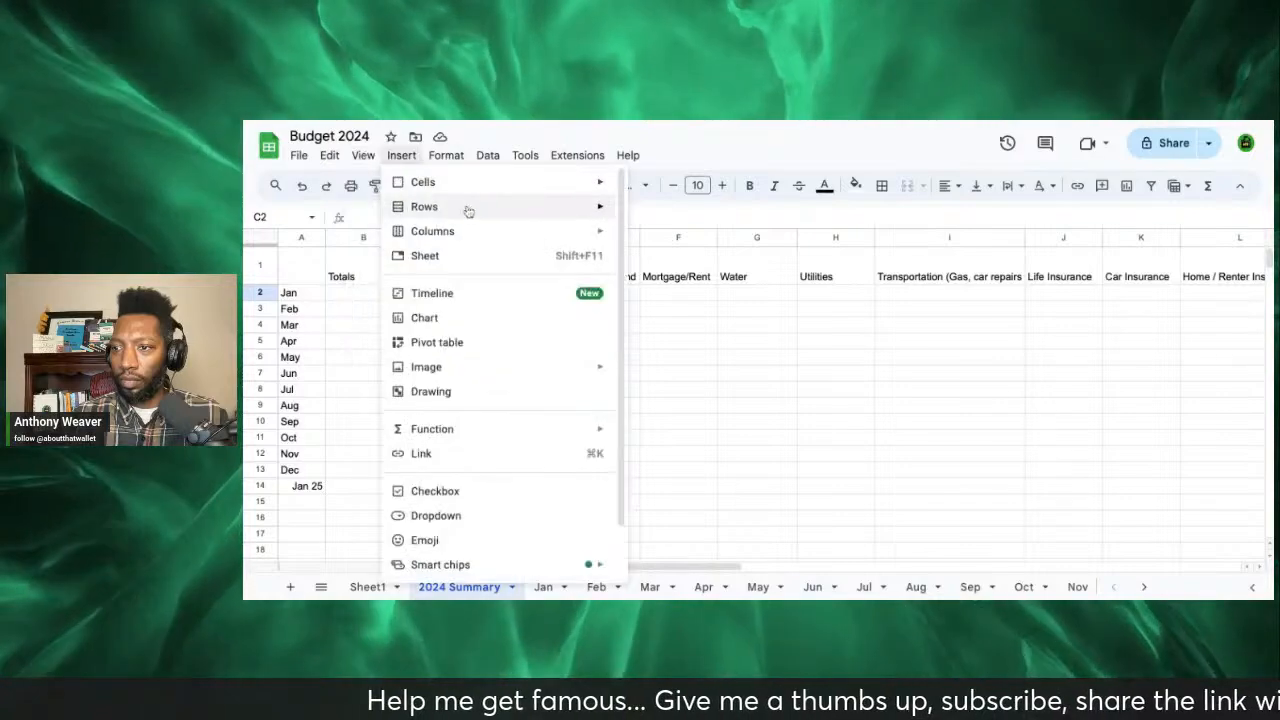
mouse_move(547, 215)
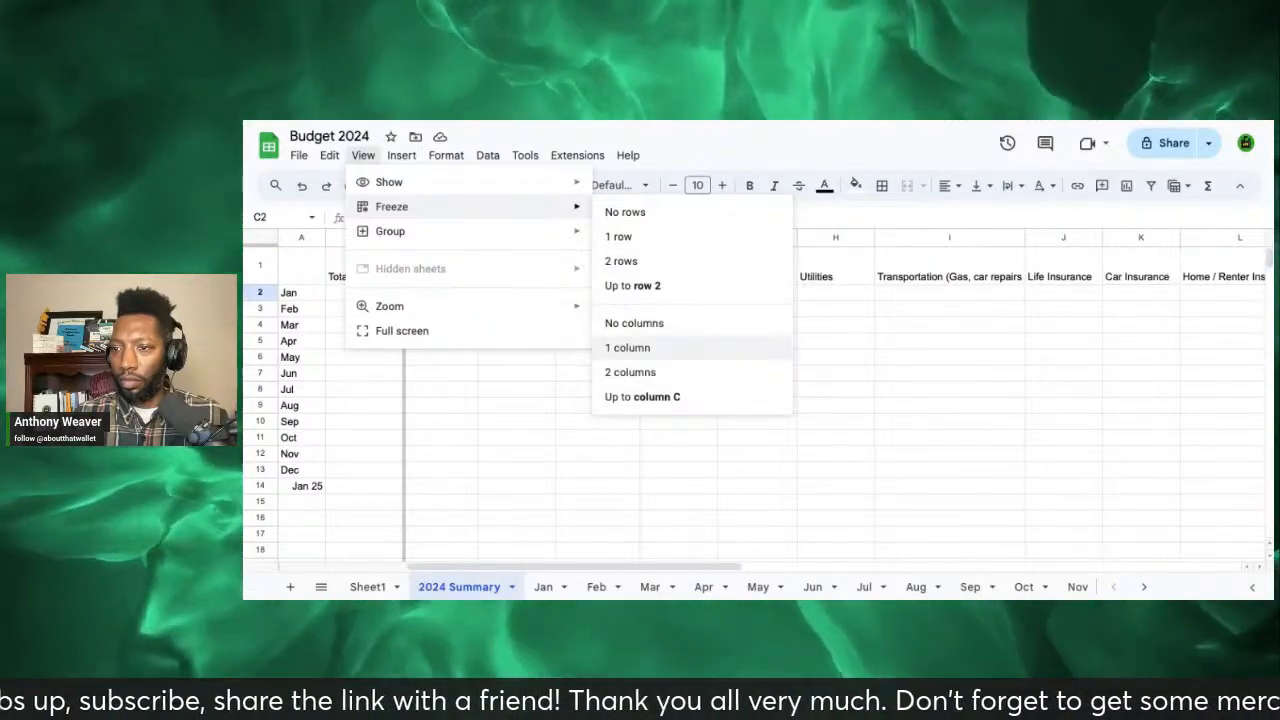
left_click(630, 350)
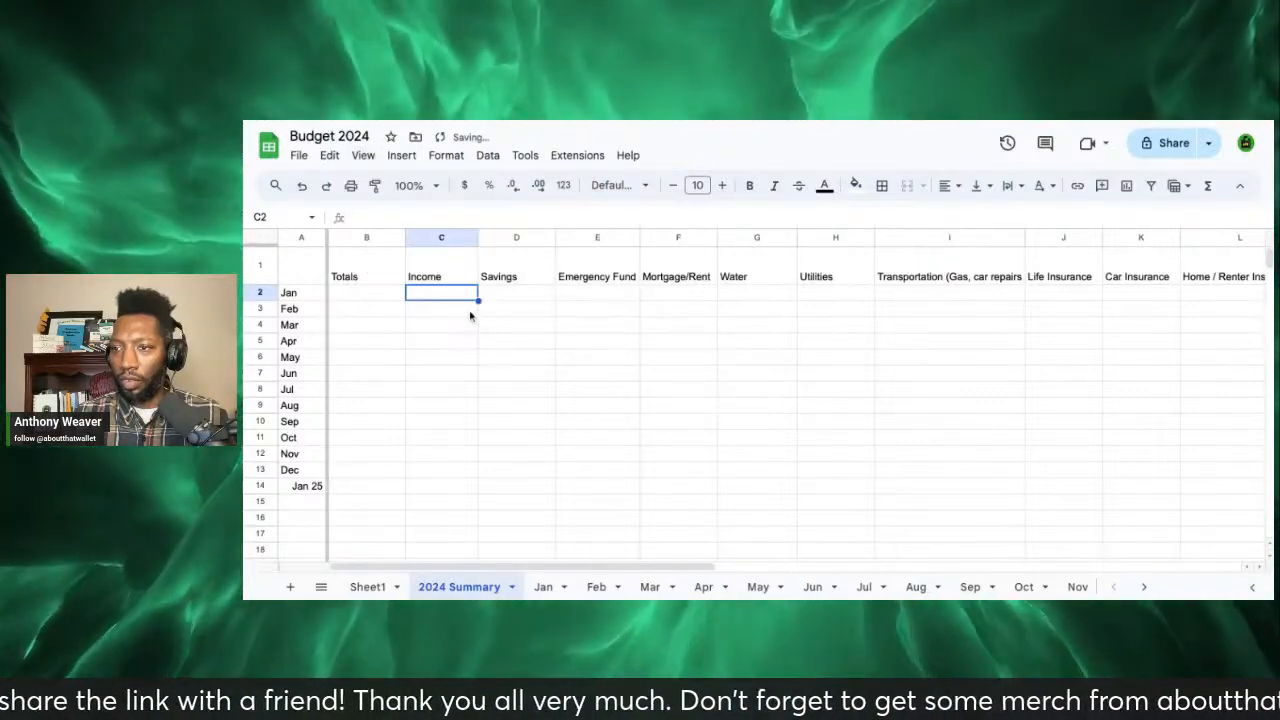
scroll(470, 316, "down", 2)
scroll(470, 316, "up", 2)
scroll(470, 316, "down", 2)
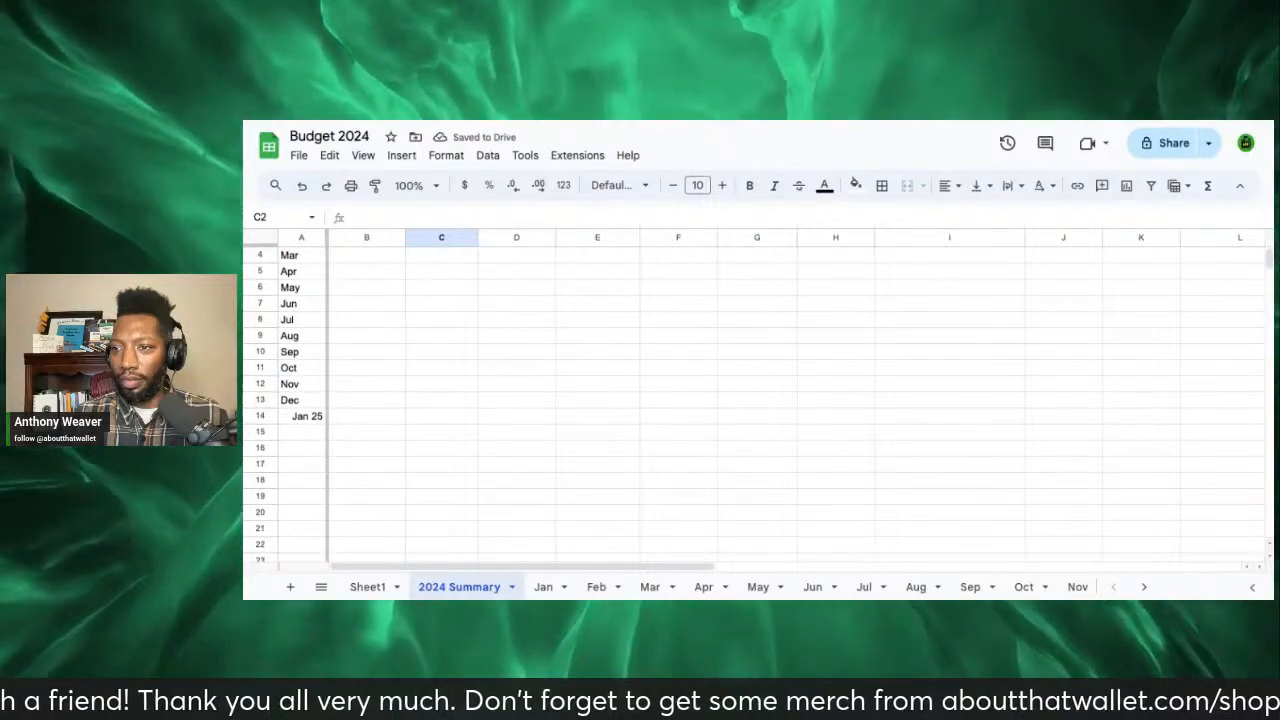
scroll(470, 316, "up", 2)
Step: Extend the column freeze to two columns so that it includes Totals as well as the month names
left_click(358, 294)
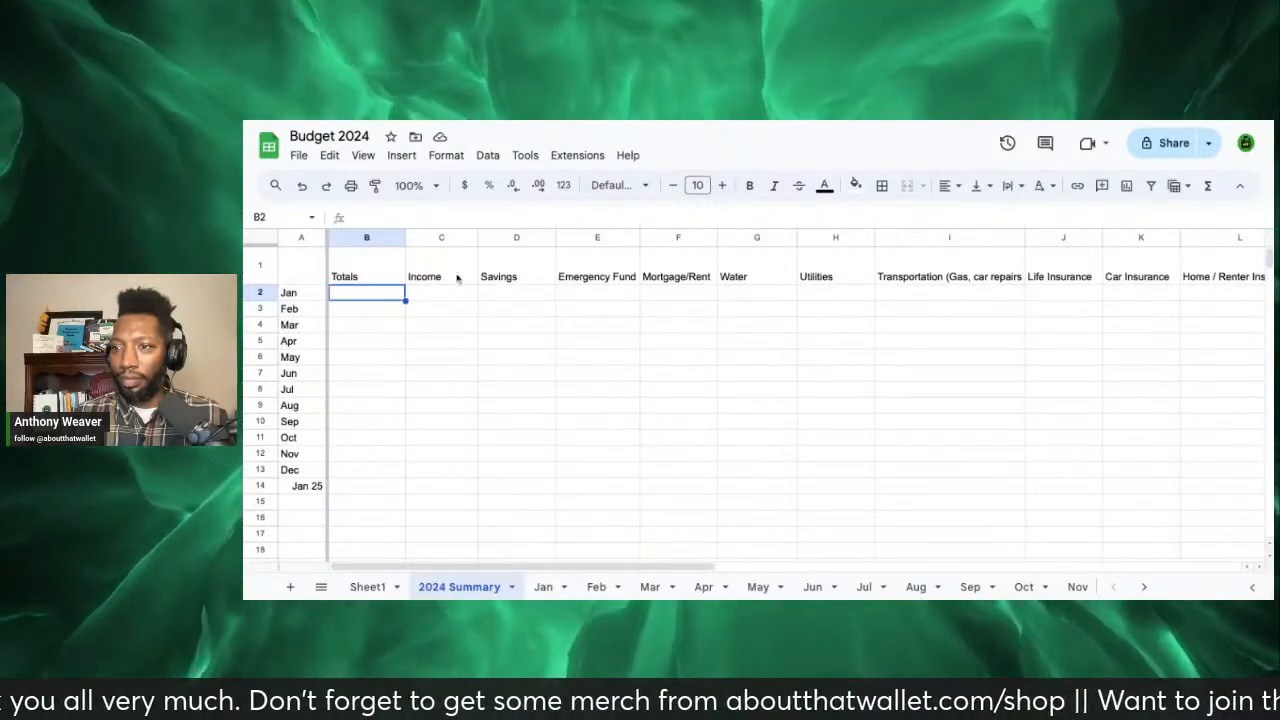
left_click(424, 298)
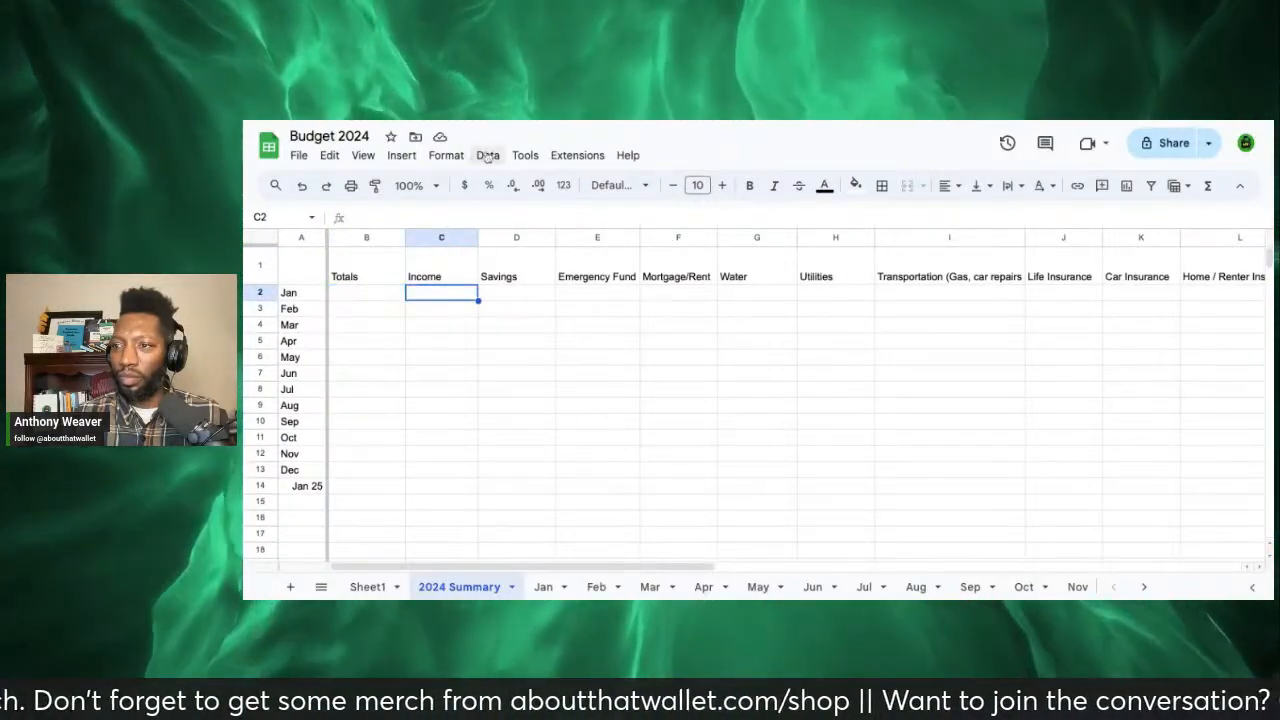
left_click(363, 155)
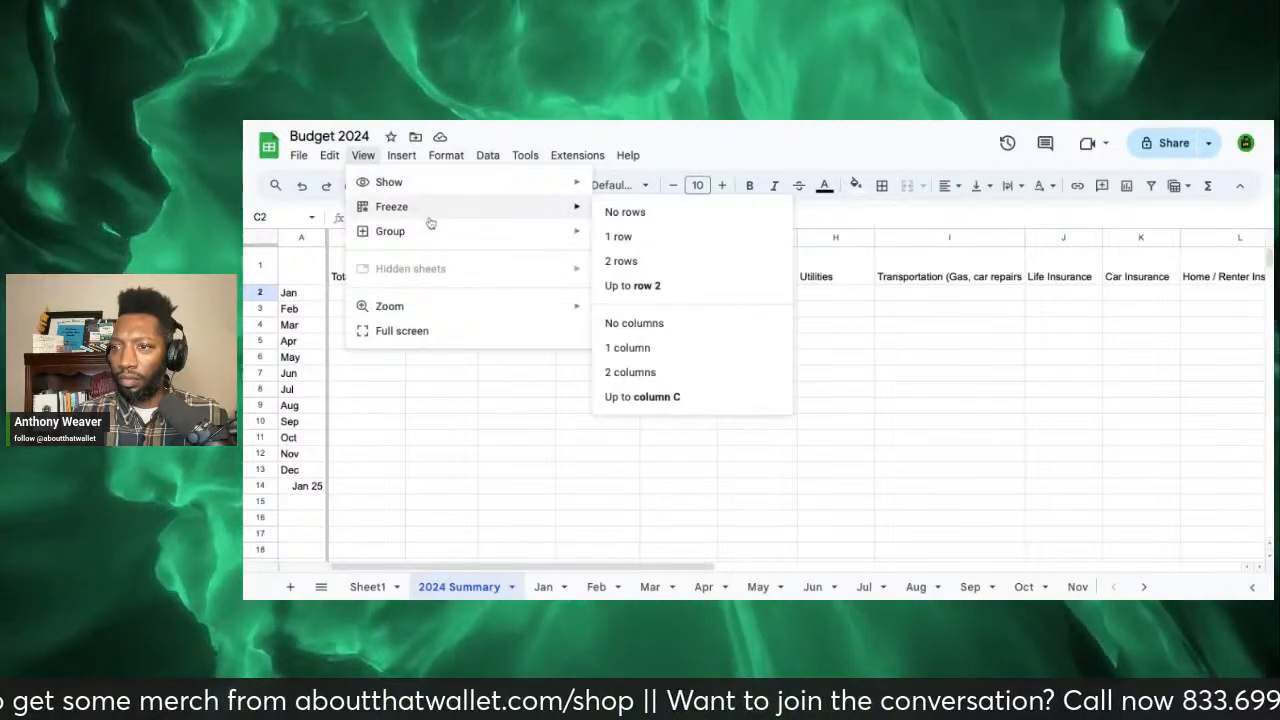
left_click(630, 372)
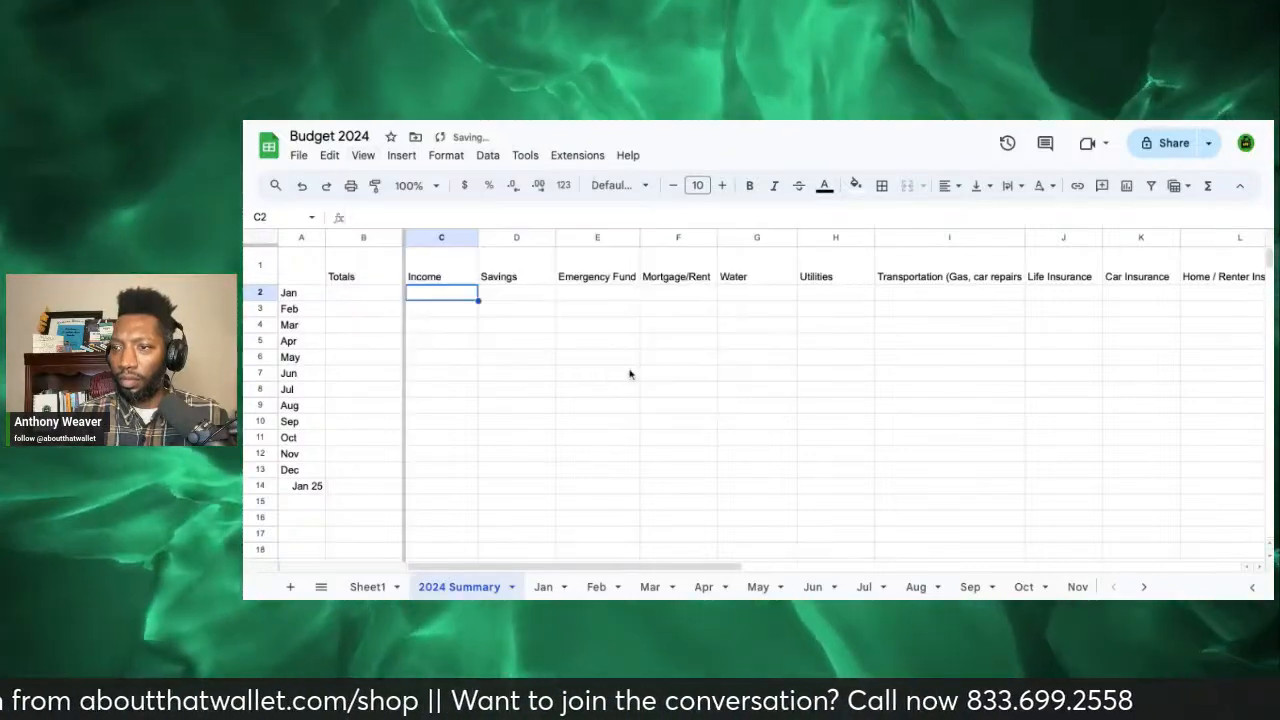
Step: Freeze the first two rows of the 2024 Summary sheet
left_click(363, 155)
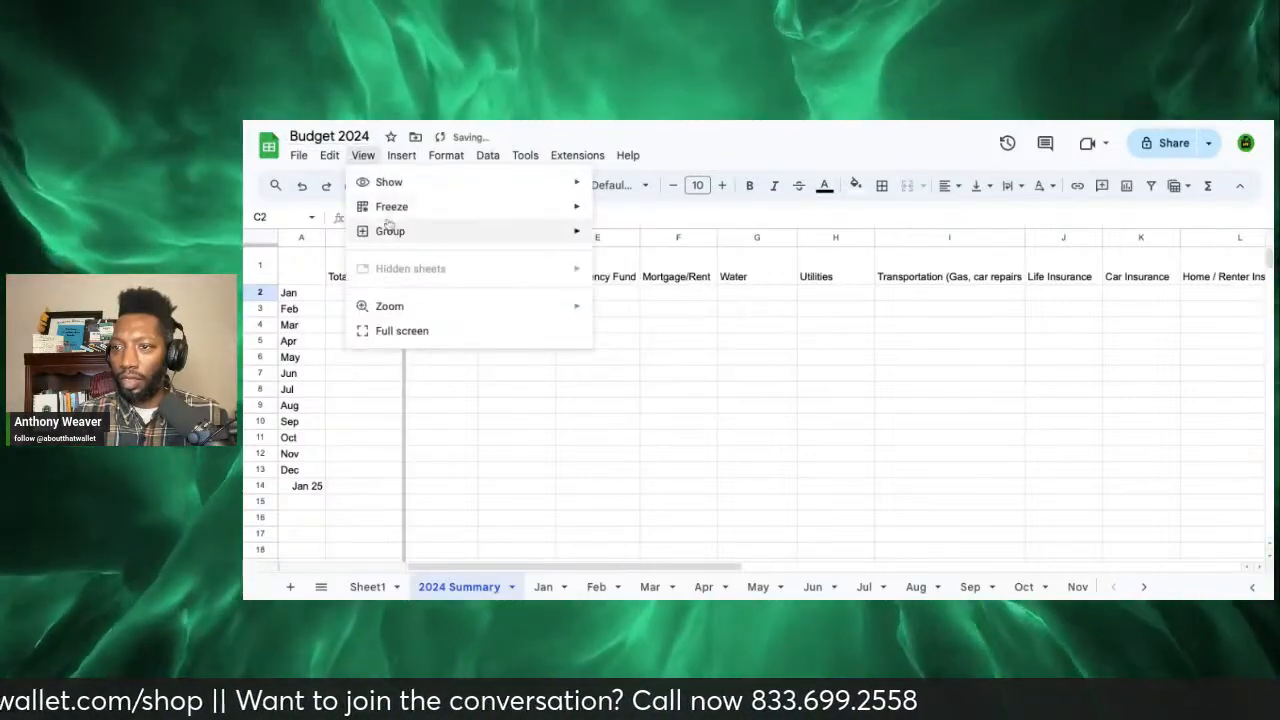
mouse_move(425, 214)
left_click(621, 261)
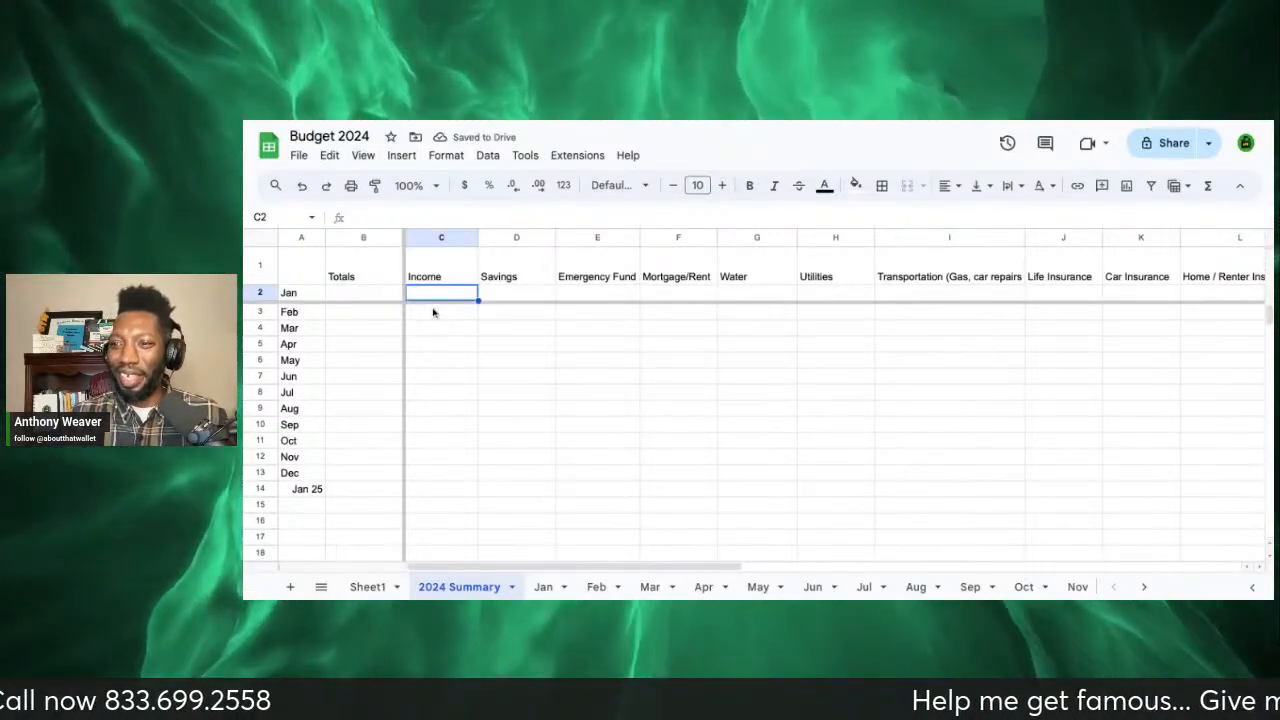
Step: Limit the row freeze to the header row only and check that the frozen headers hold in both directions
left_click(363, 155)
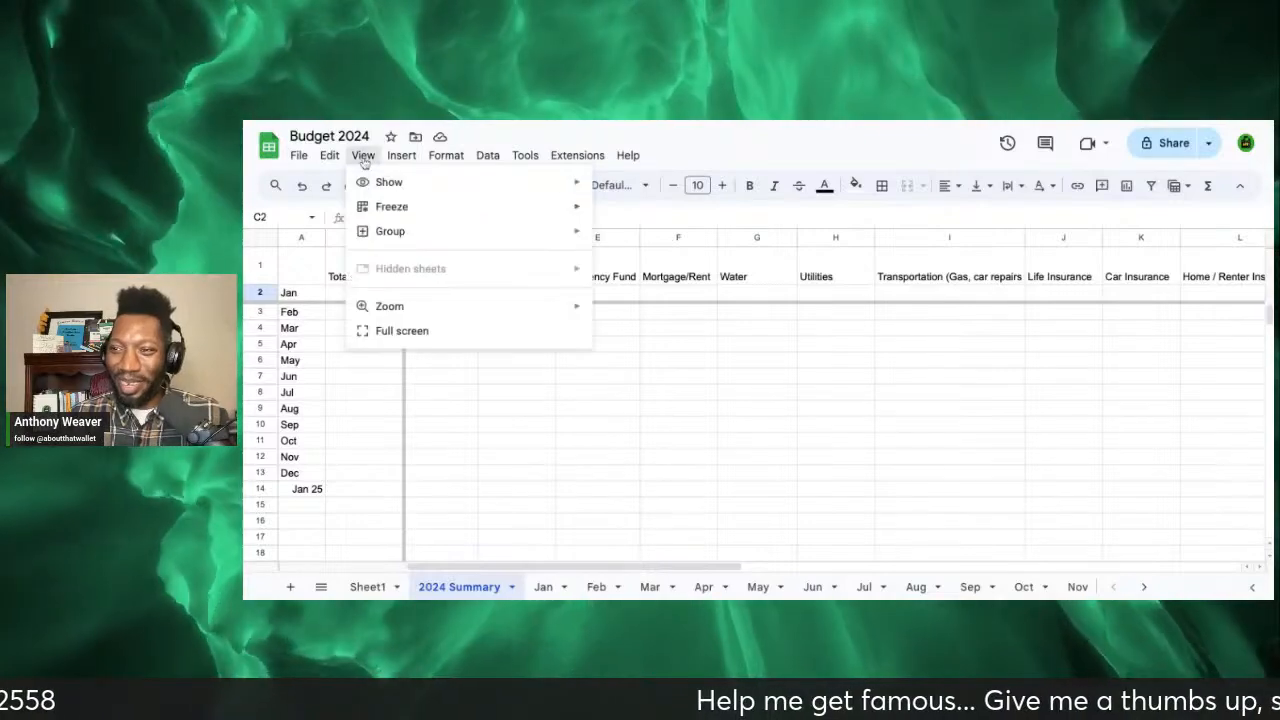
mouse_move(428, 212)
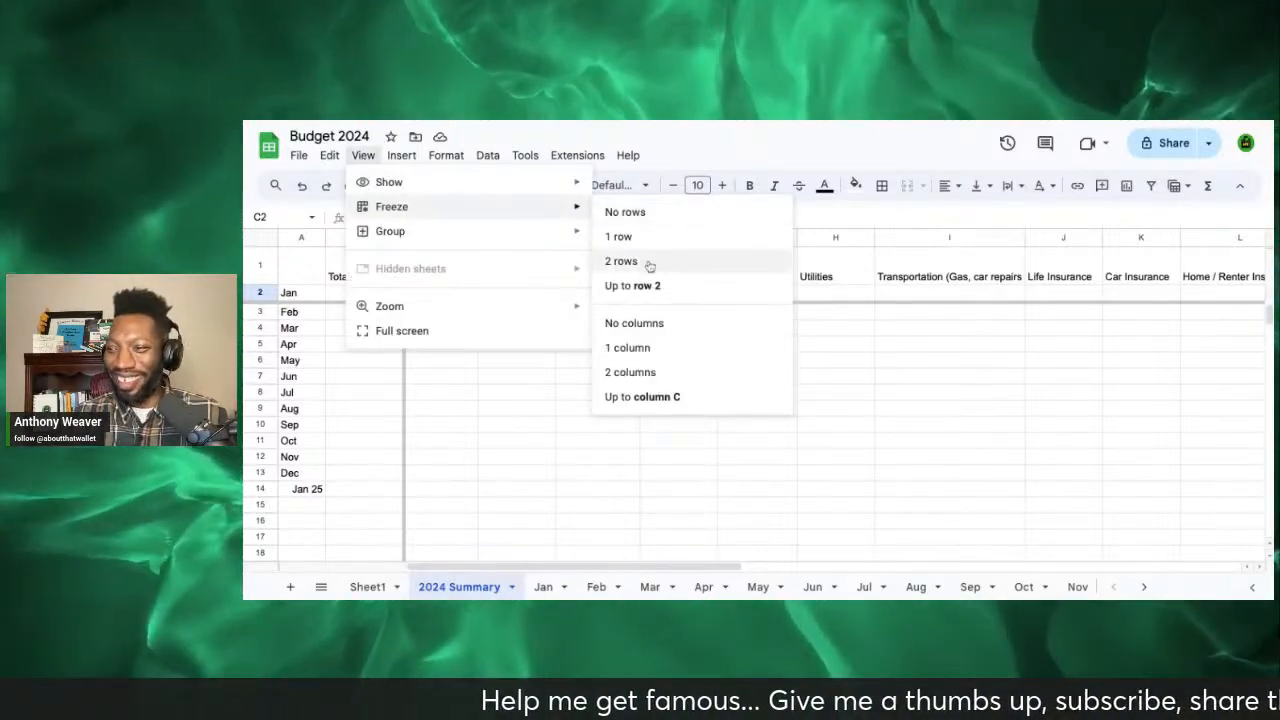
left_click(630, 238)
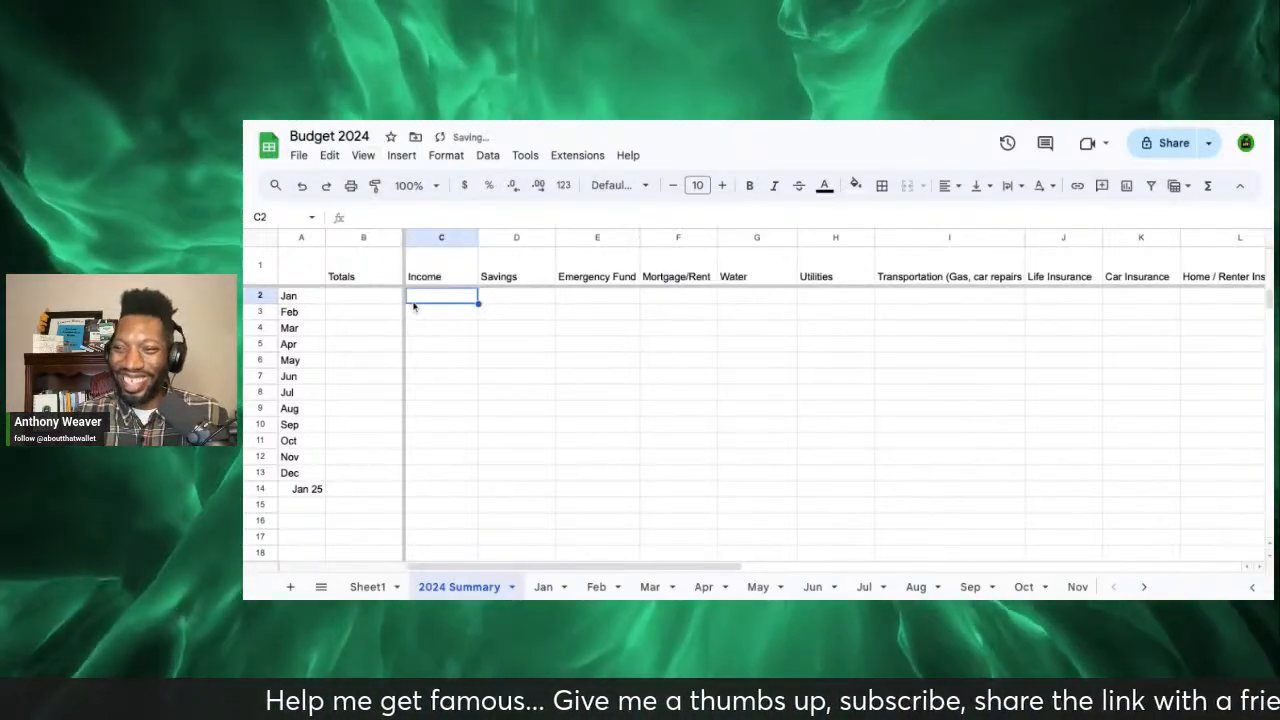
scroll(414, 307, "down", 2)
scroll(414, 307, "up", 2)
scroll(414, 307, "right", 5)
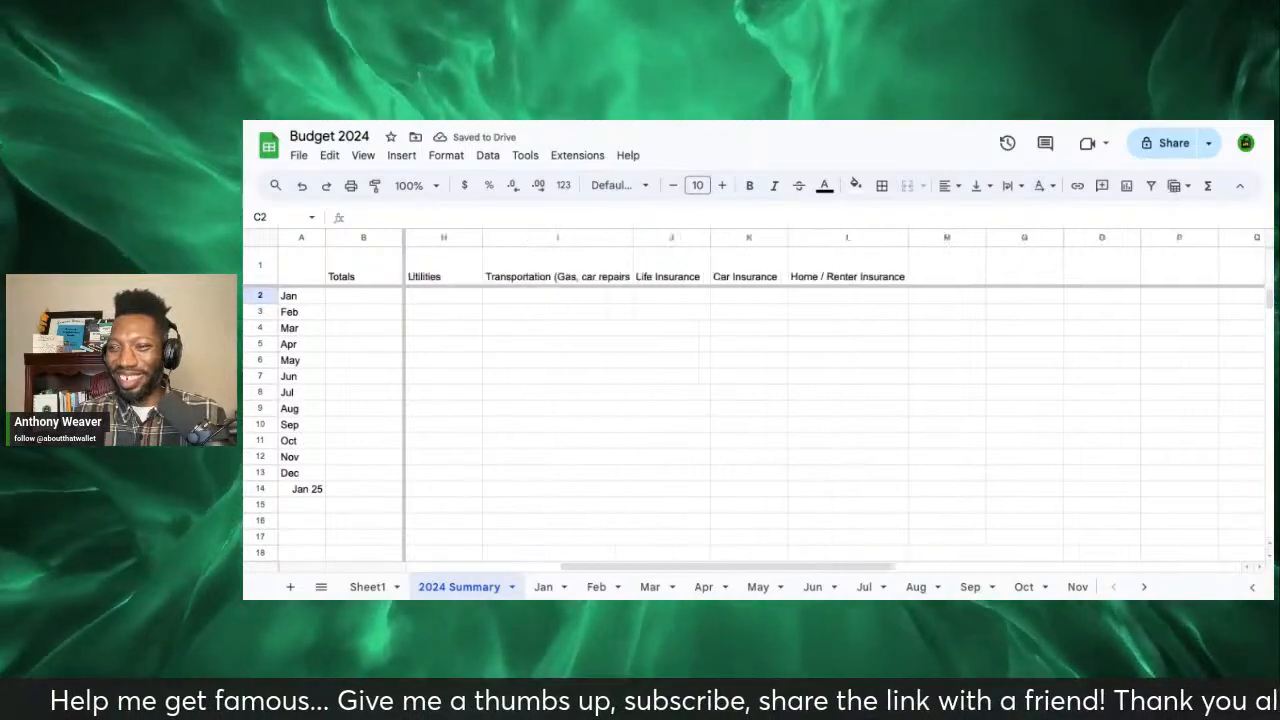
scroll(834, 420, "left", 5)
Step: Enter the header Food in cell M1, after Home / Renter Insurance
scroll(834, 420, "right", 6)
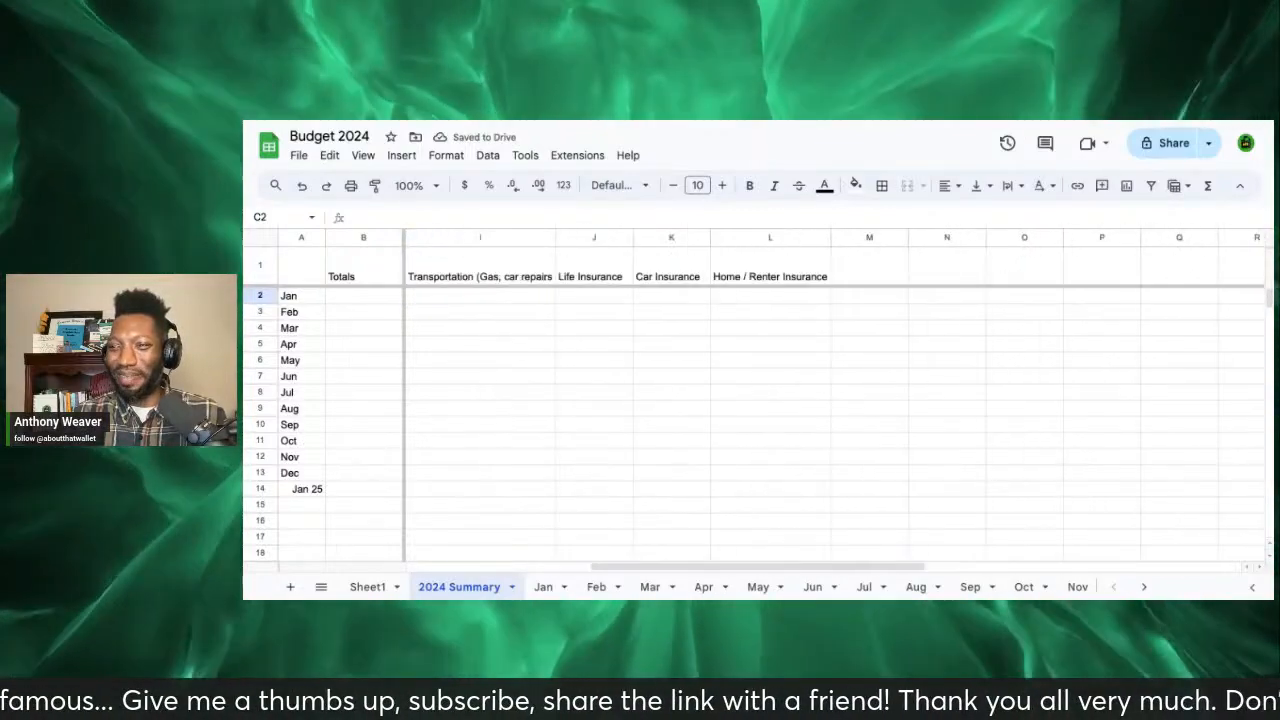
scroll(834, 420, "right", 1)
double_click(712, 280)
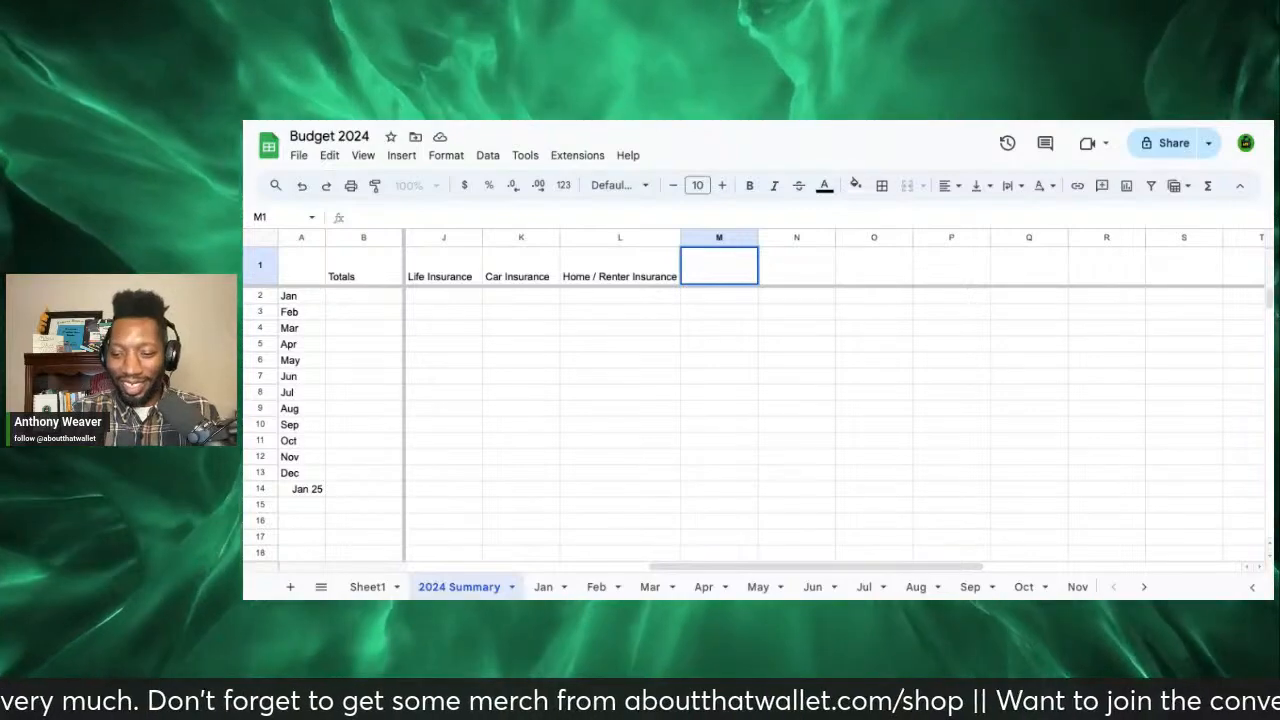
type("Food")
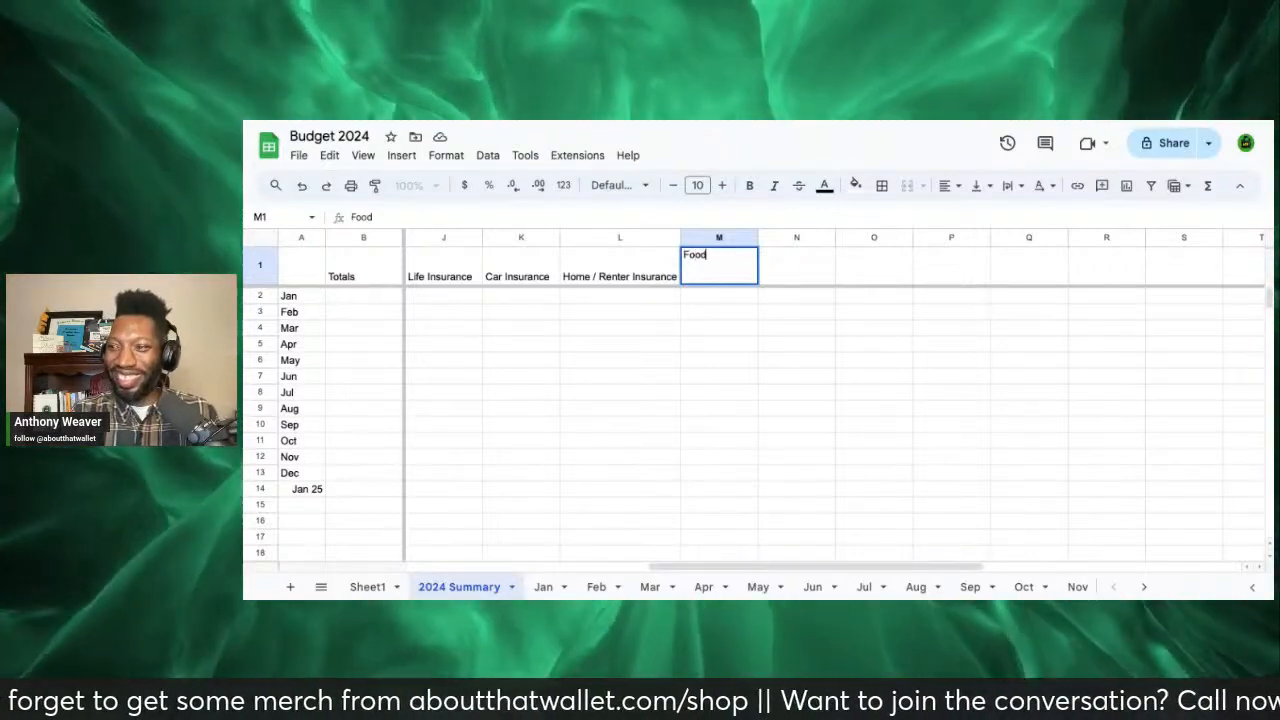
left_click(785, 278)
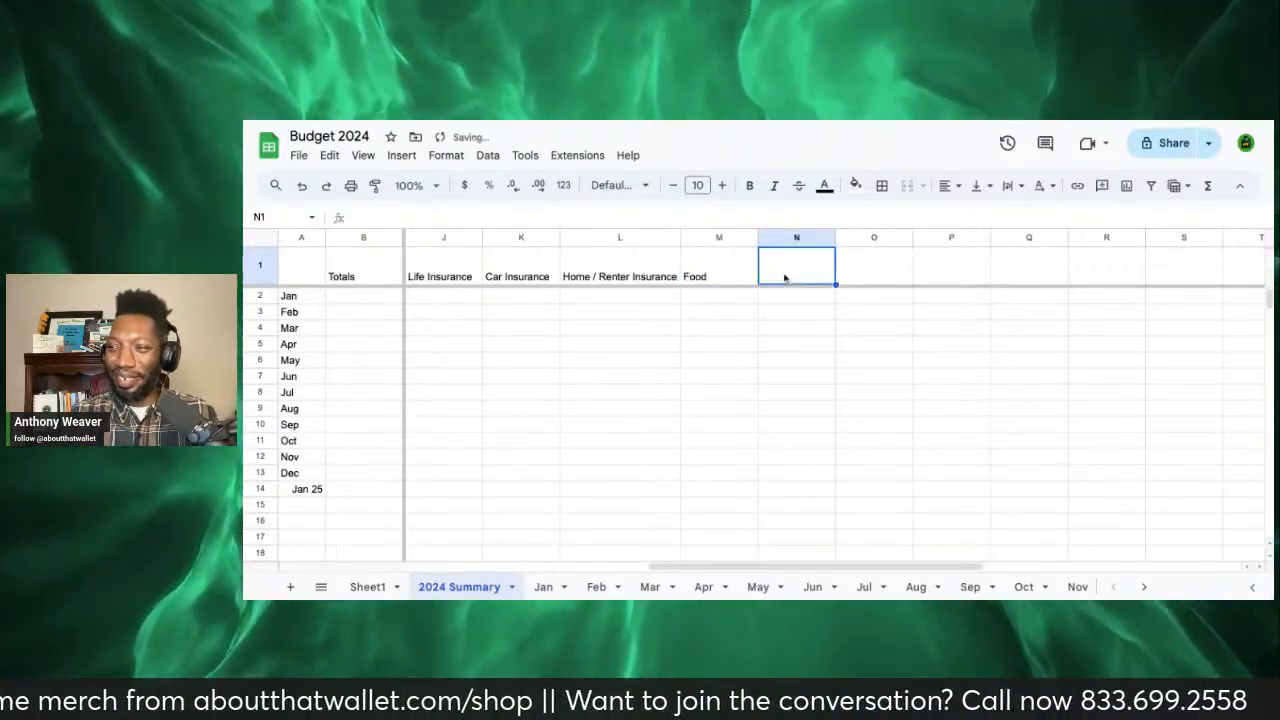
double_click(785, 278)
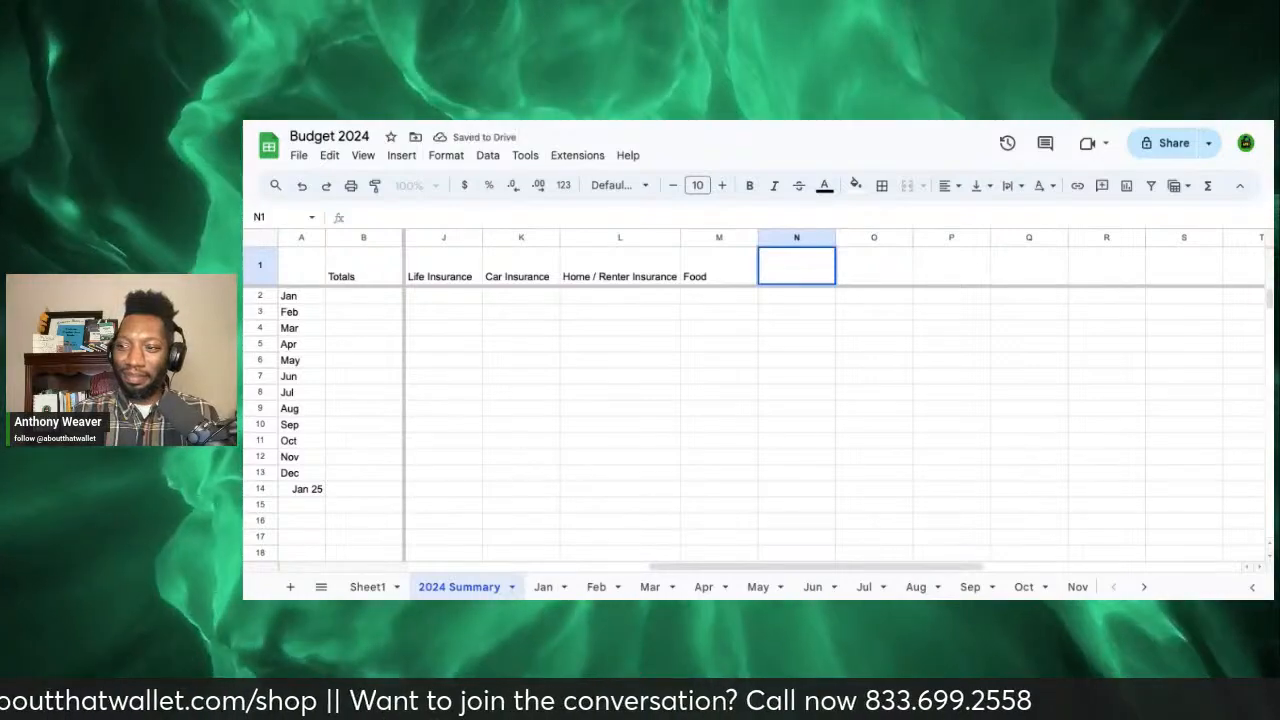
scroll(717, 287, "left", 5)
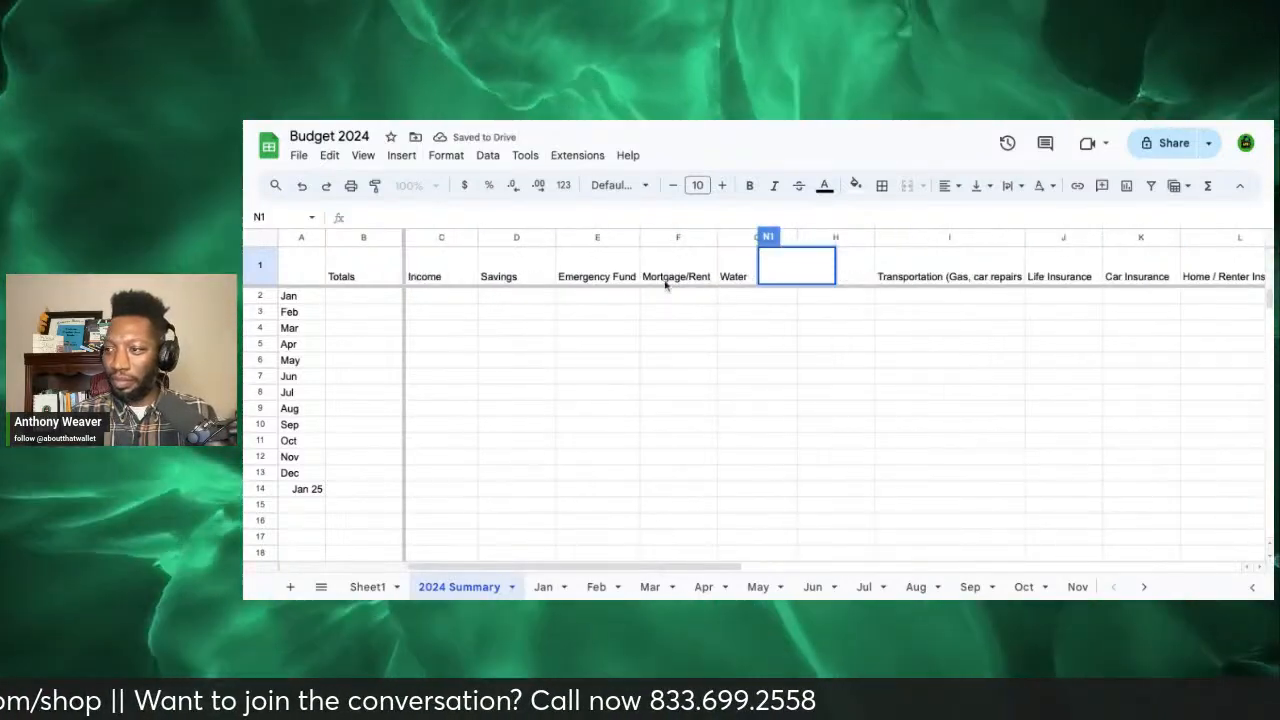
left_click(725, 342)
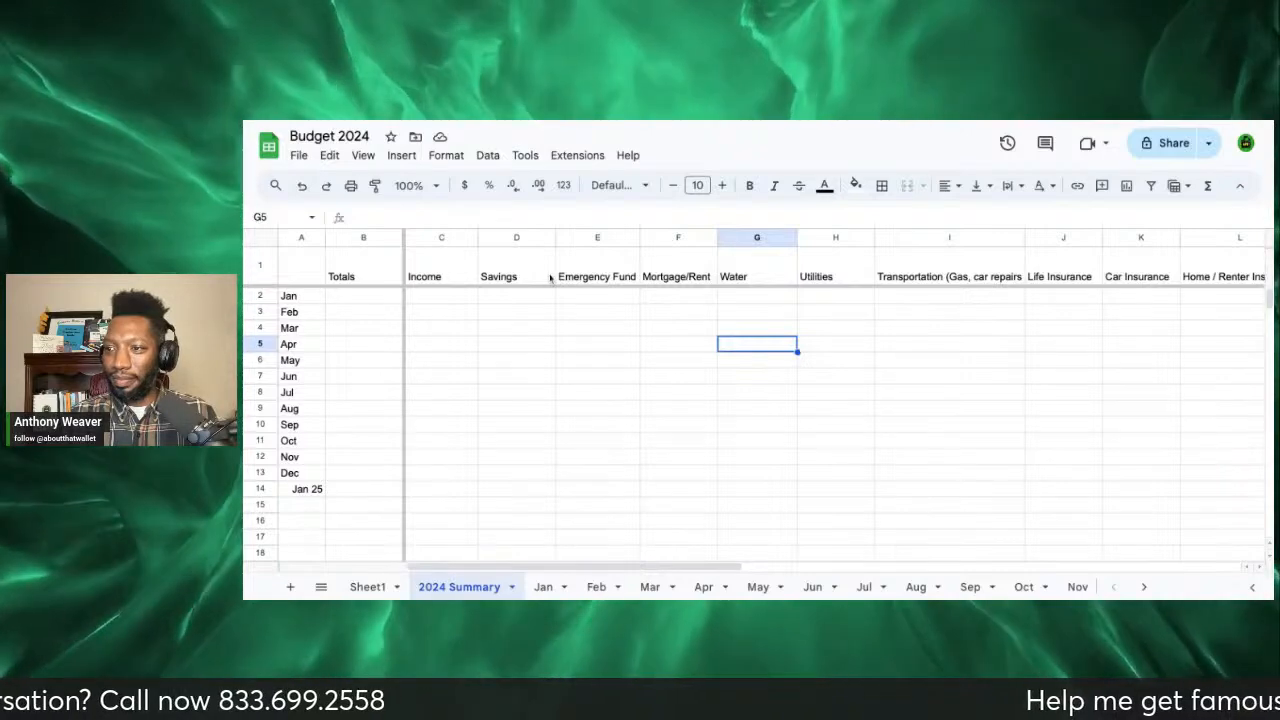
Step: Insert a column between Emergency Fund and Mortgage/Rent and enter the header Food in cell F1
left_click(586, 263)
left_click(668, 262)
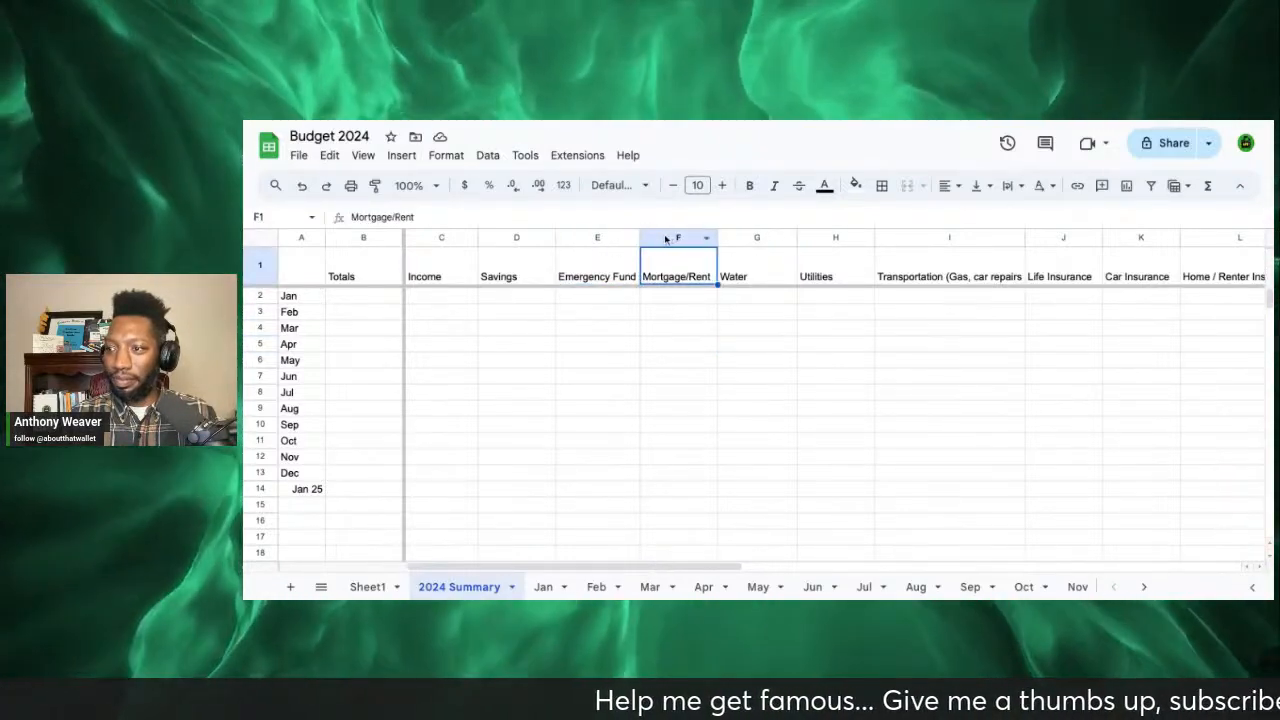
left_click(666, 239)
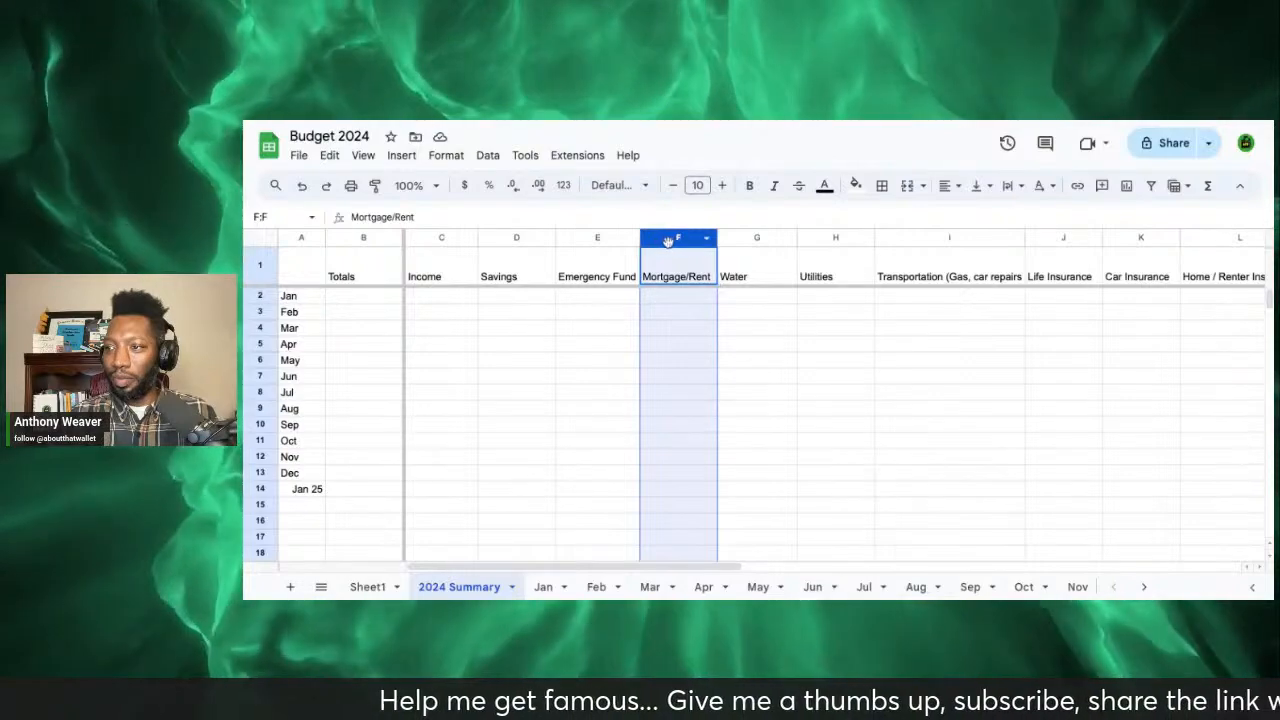
right_click(666, 242)
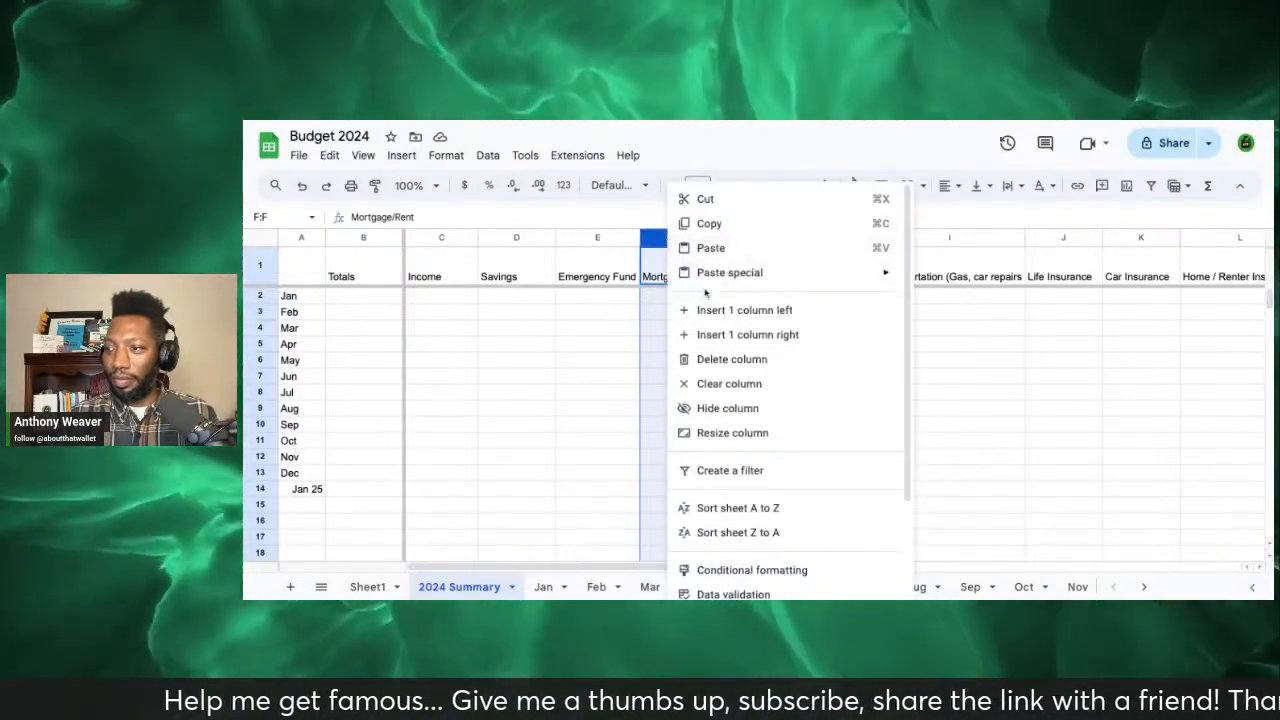
left_click(712, 312)
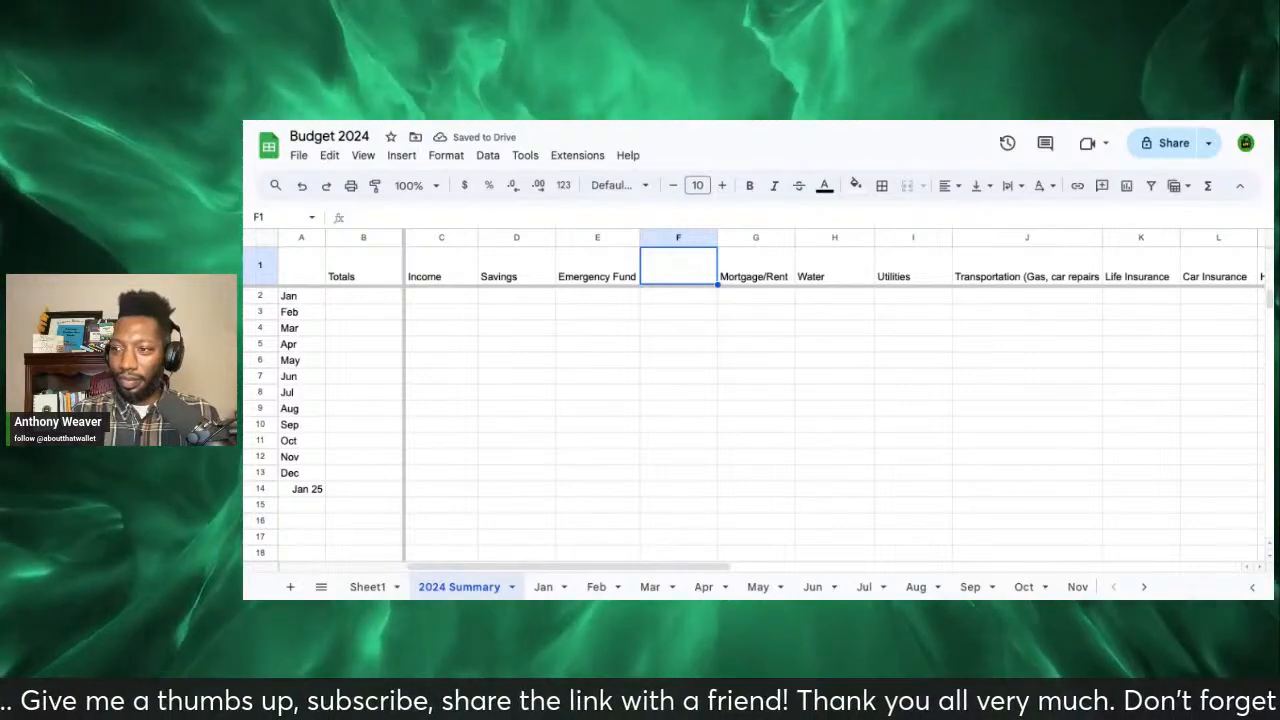
key("Return")
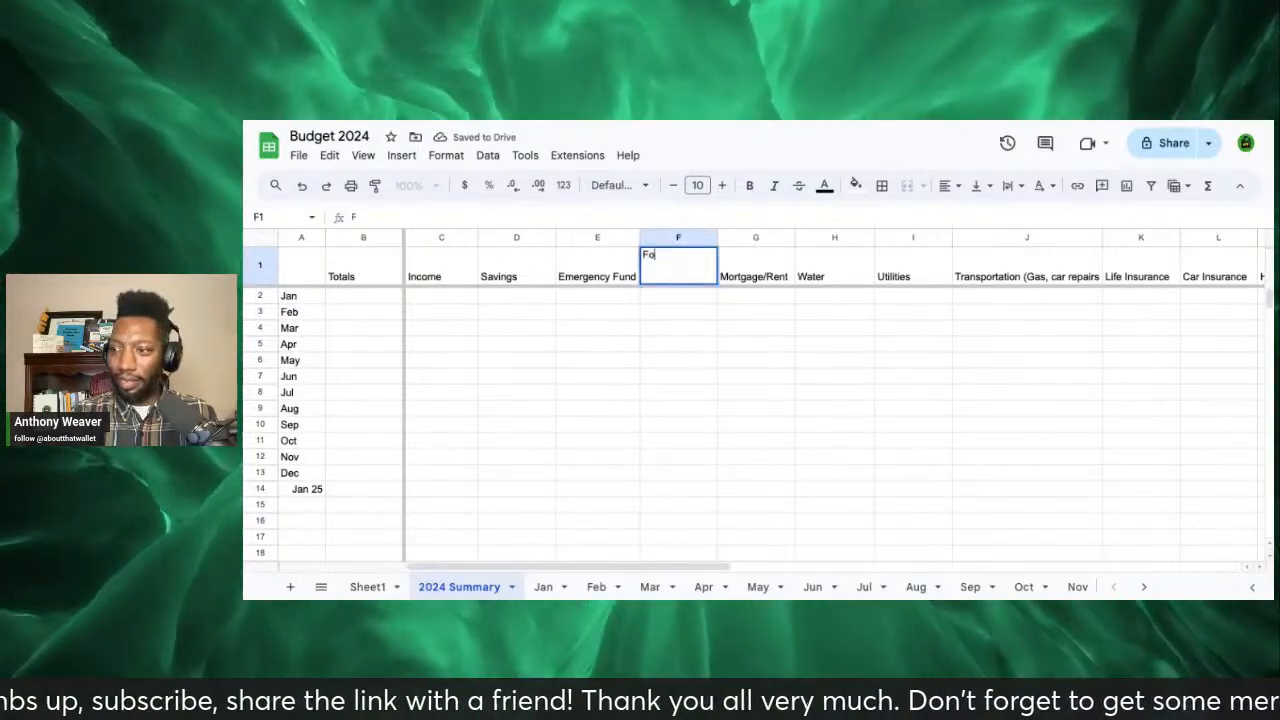
left_click(726, 300)
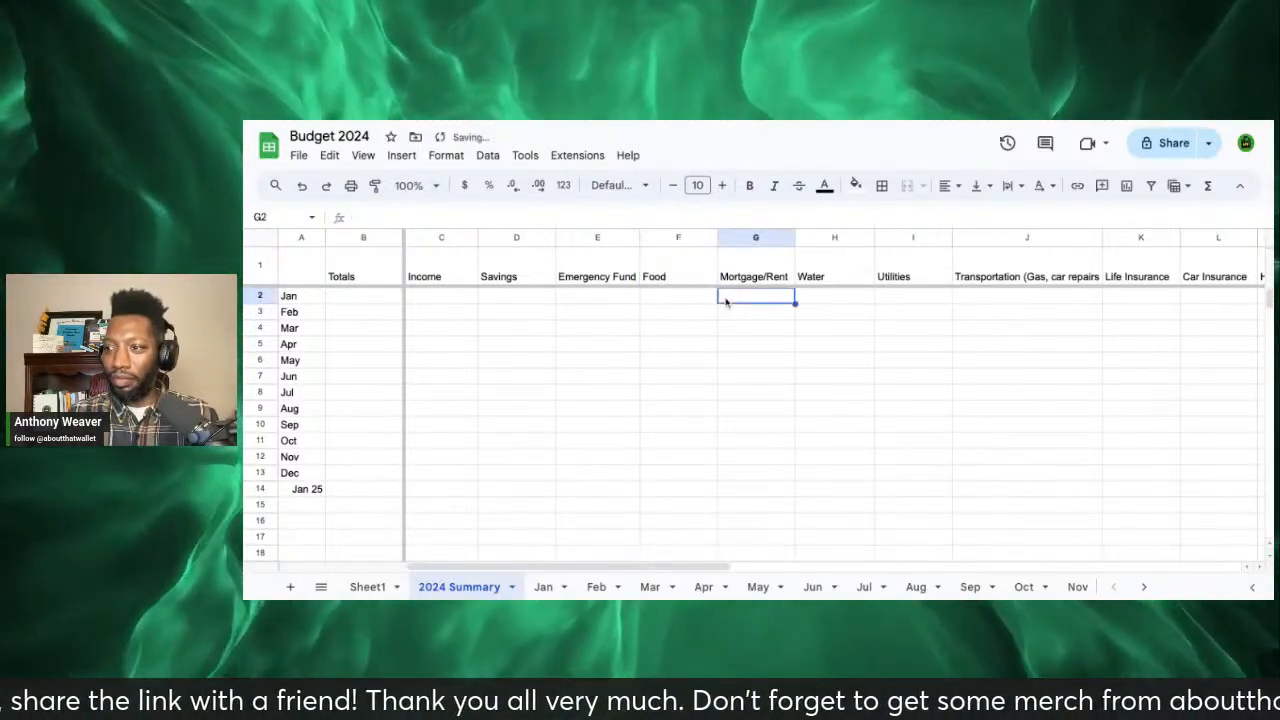
Step: Insert a column between Food and Mortgage/Rent and enter the header Entertainment in cell G1
left_click(784, 238)
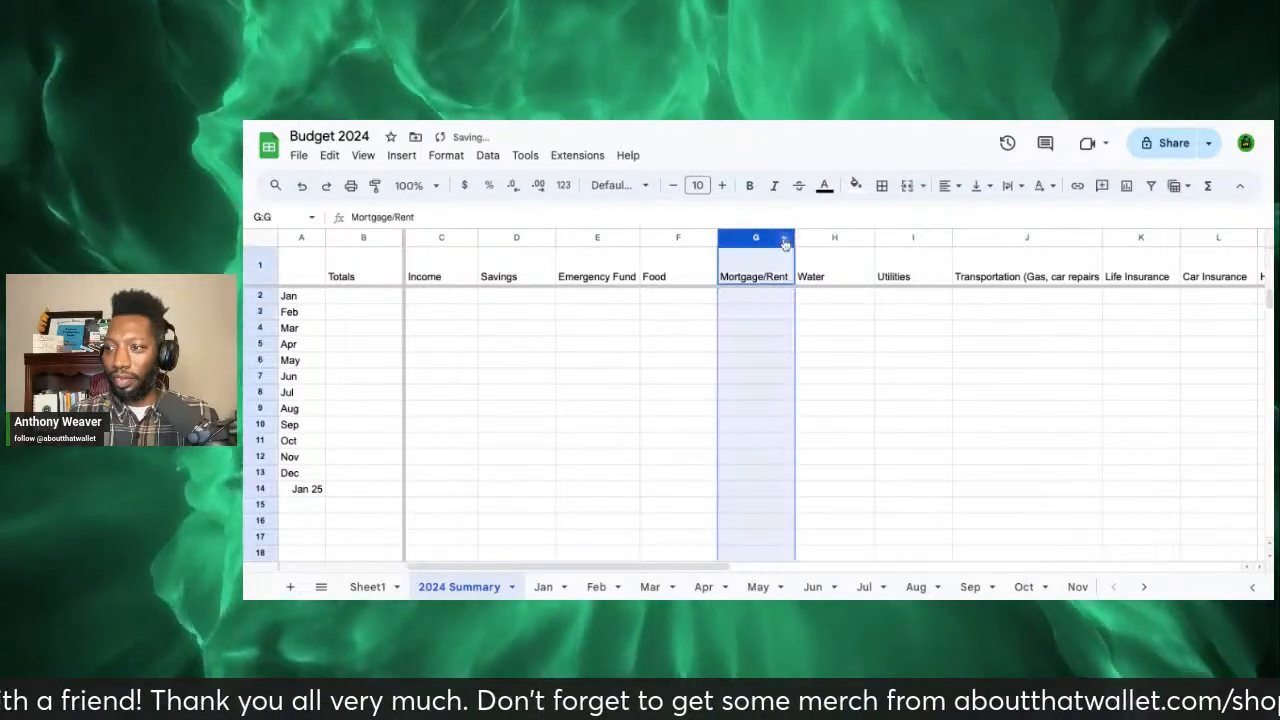
left_click(840, 309)
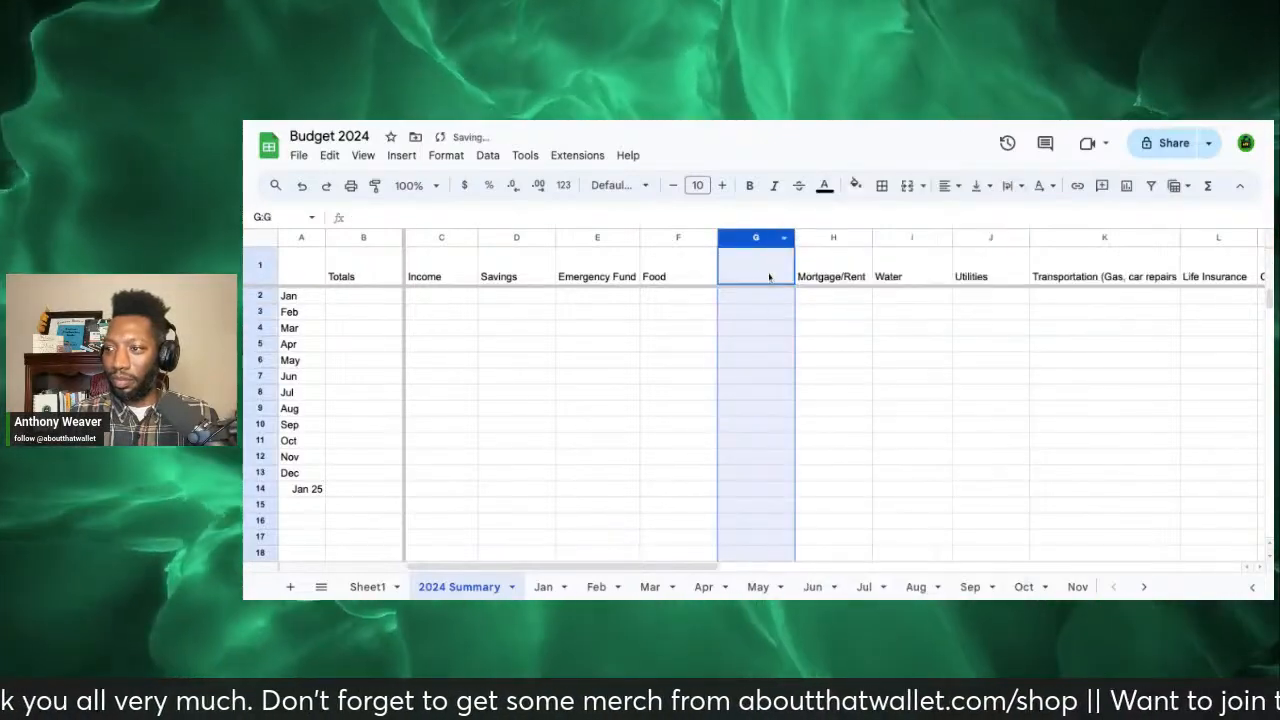
left_click(768, 275)
type("E")
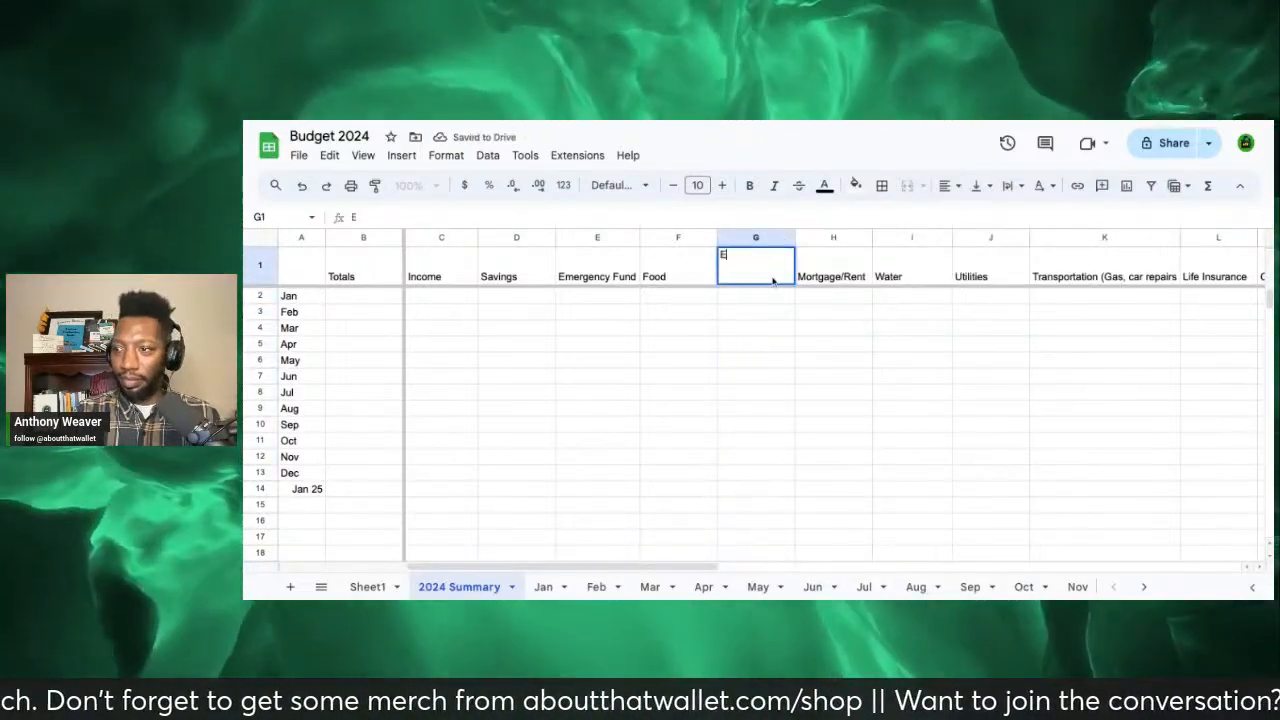
type("ntertainment")
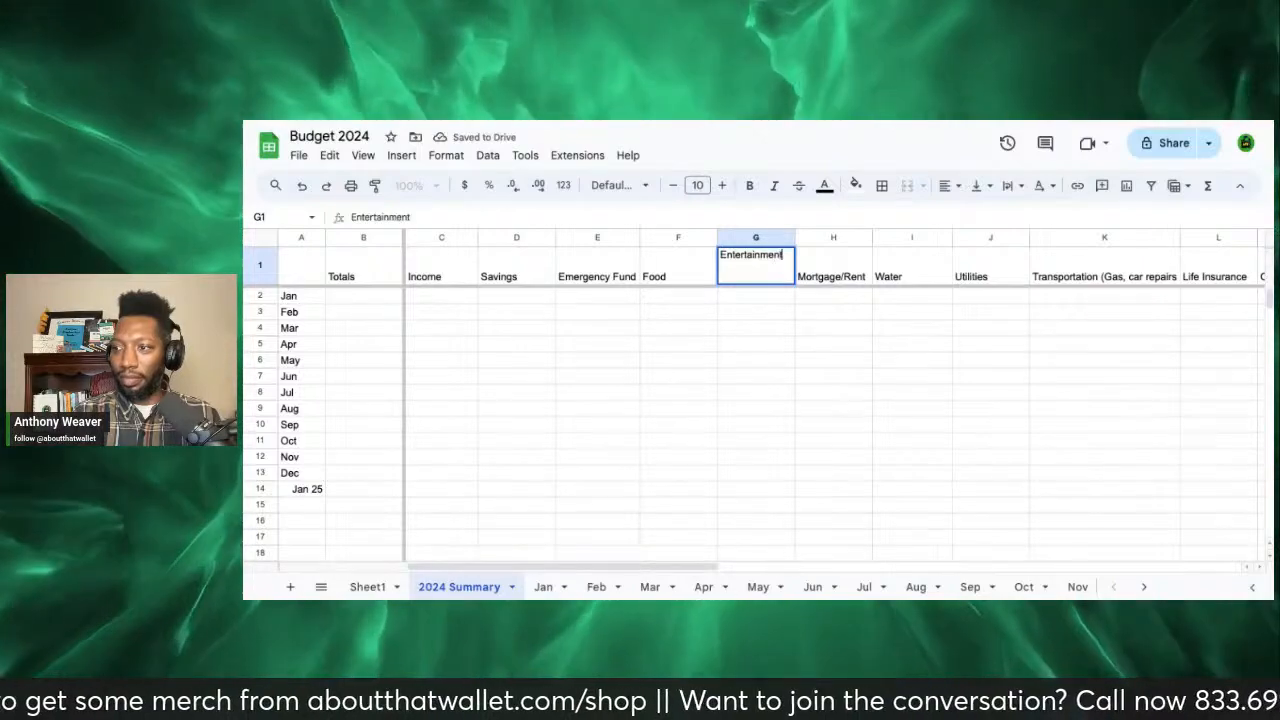
key("Return")
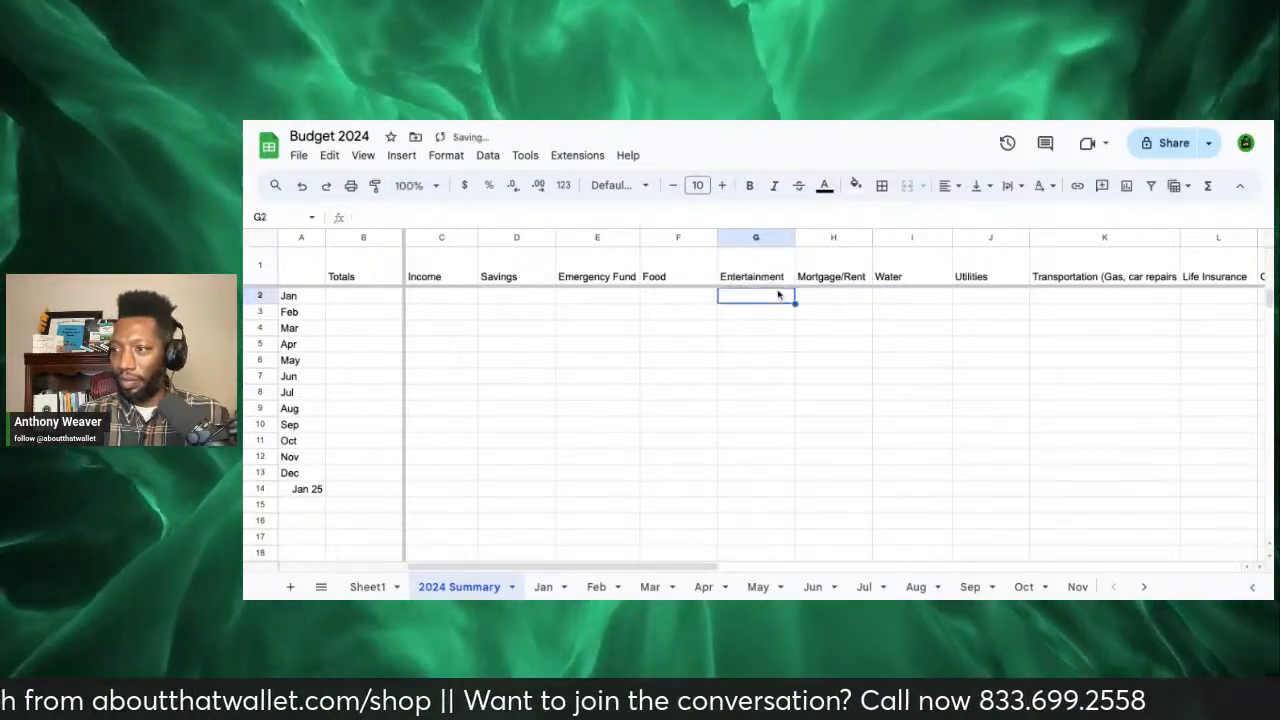
Step: Cut the Mortgage/Rent column H and paste it over the Food column F
left_click(825, 264)
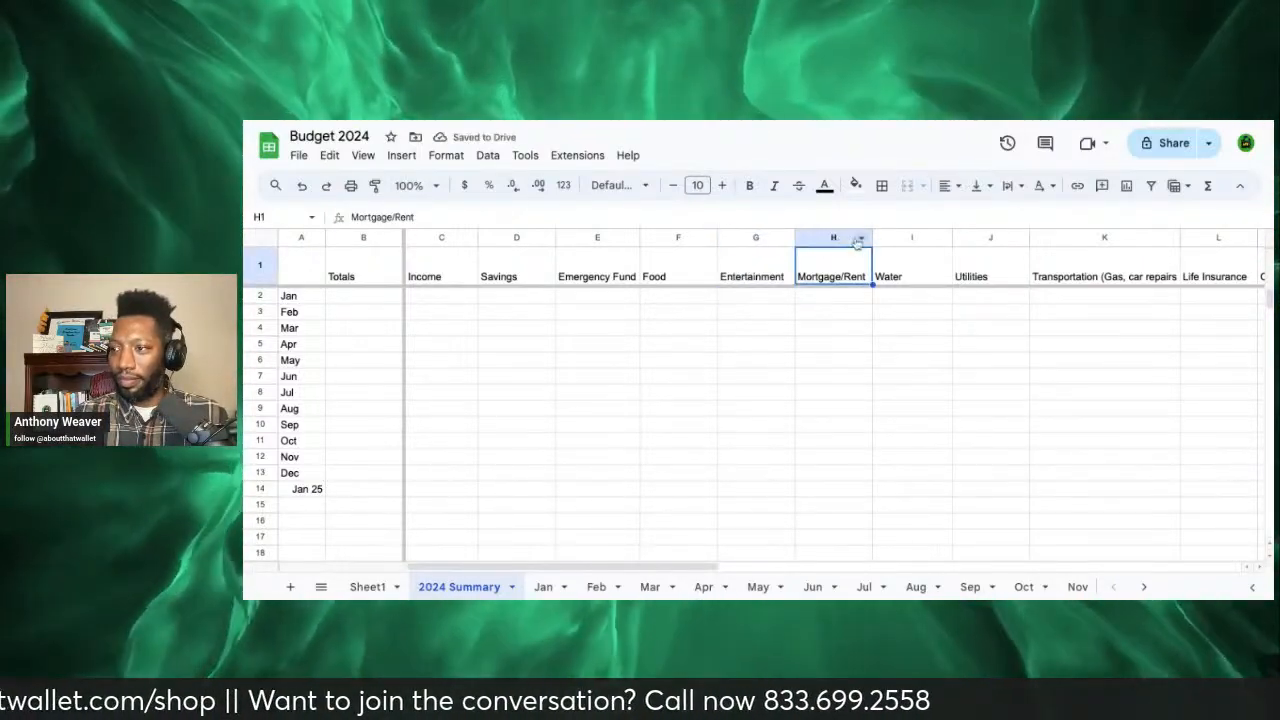
right_click(840, 239)
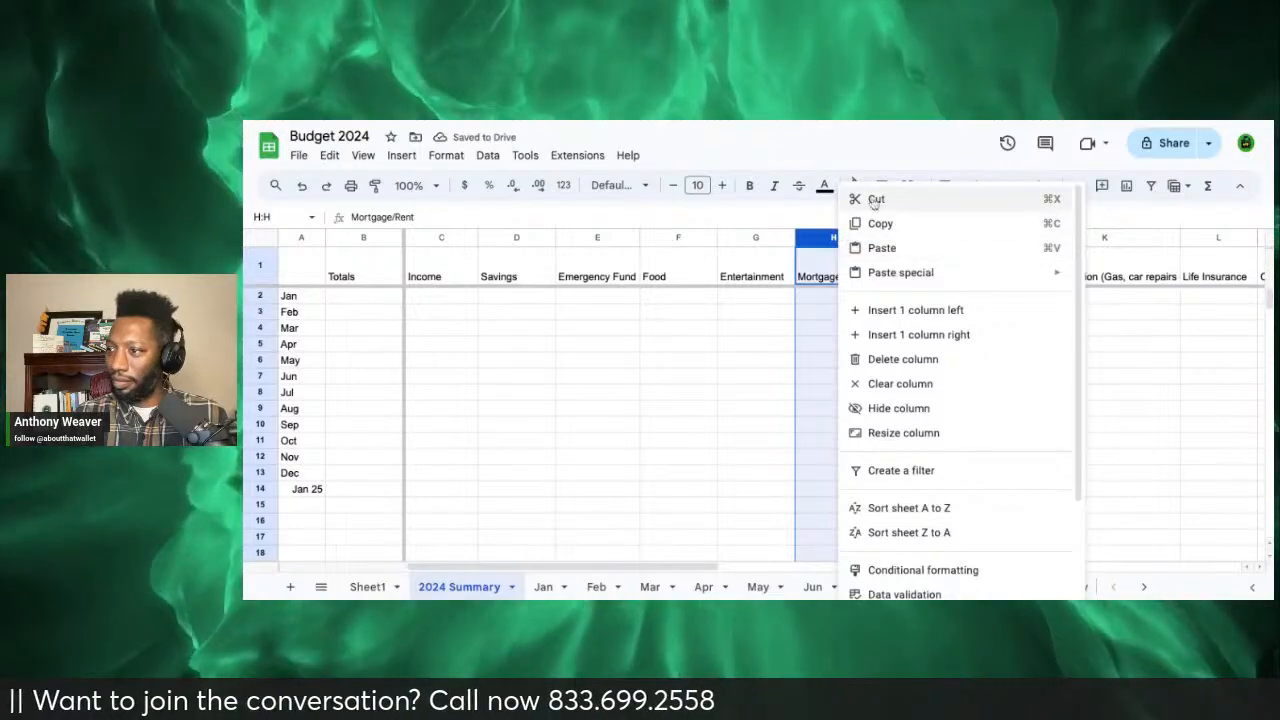
left_click(874, 198)
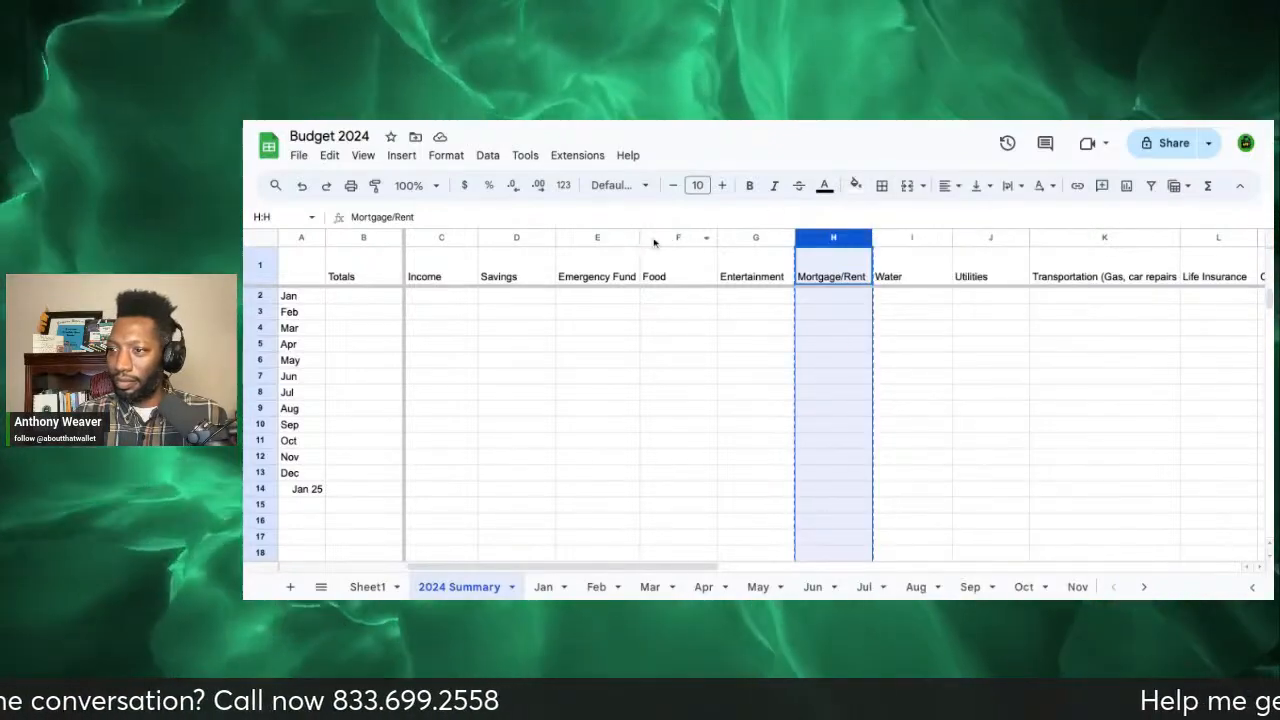
left_click(645, 241)
right_click(645, 241)
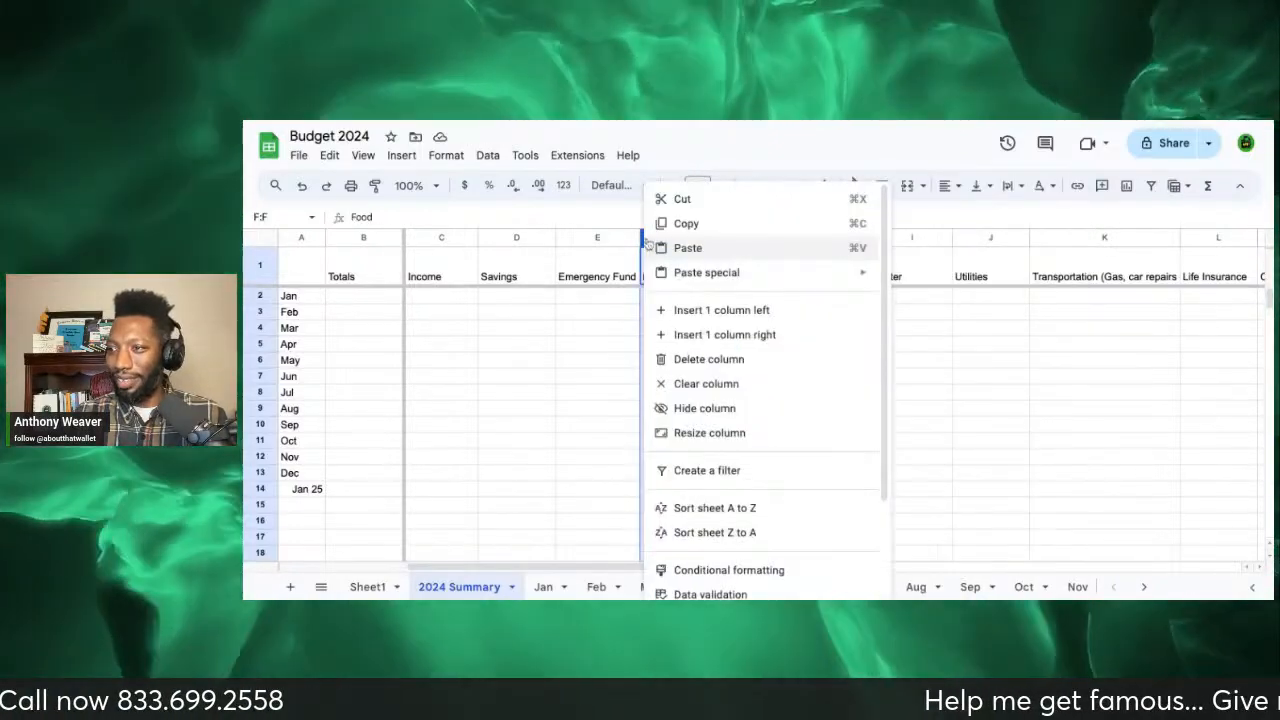
left_click(688, 248)
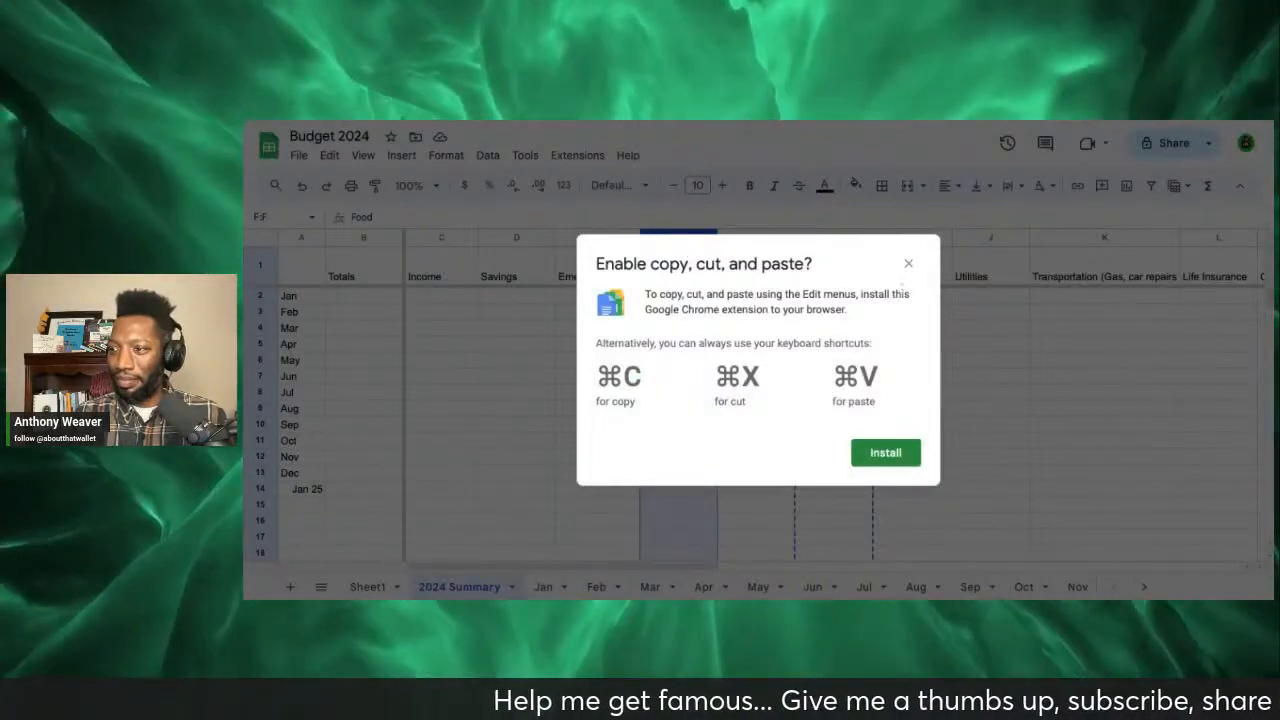
left_click(908, 264)
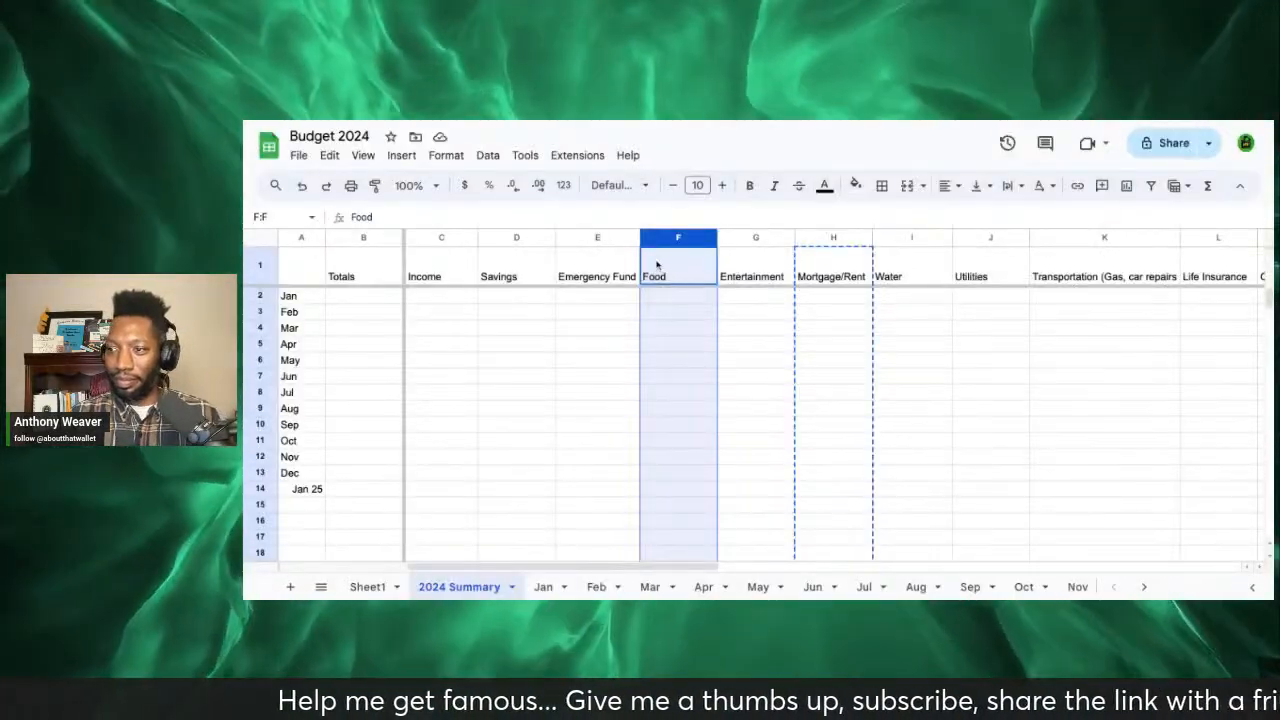
type("Mortgage/Rent")
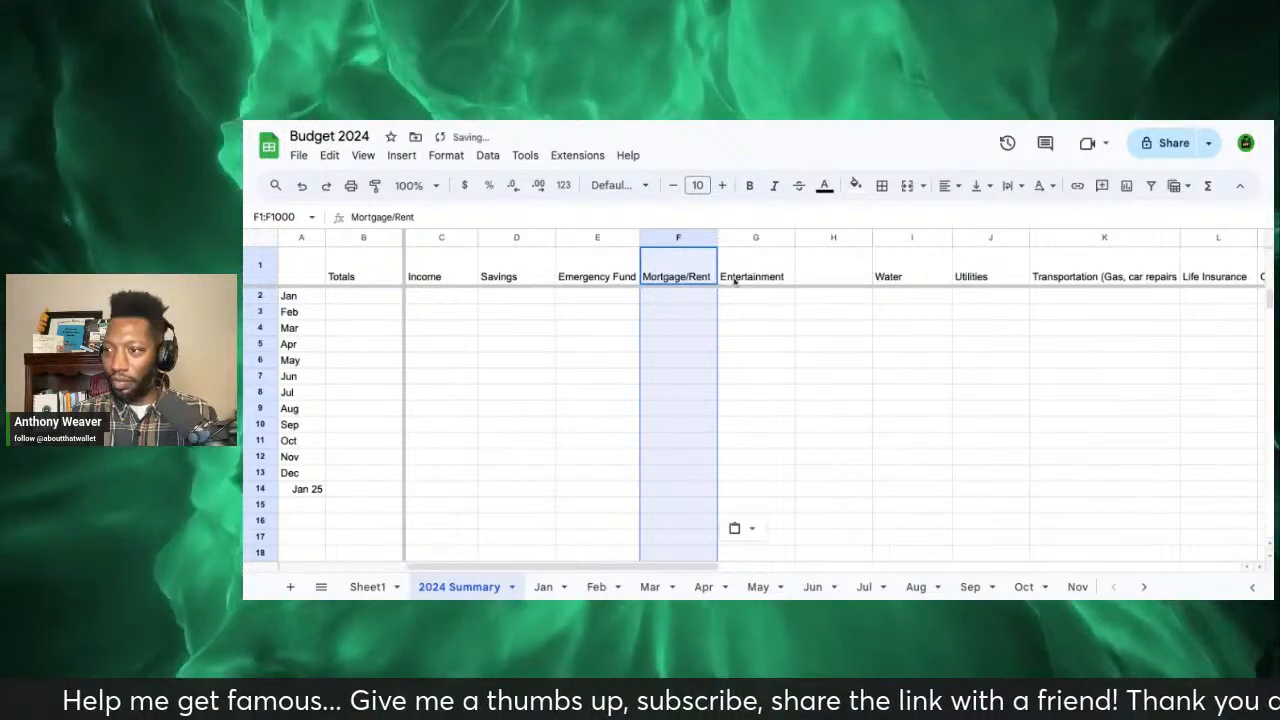
Step: Replace the header in G1 with Food and enter Entertainment in the empty header cell H1
left_click(829, 272)
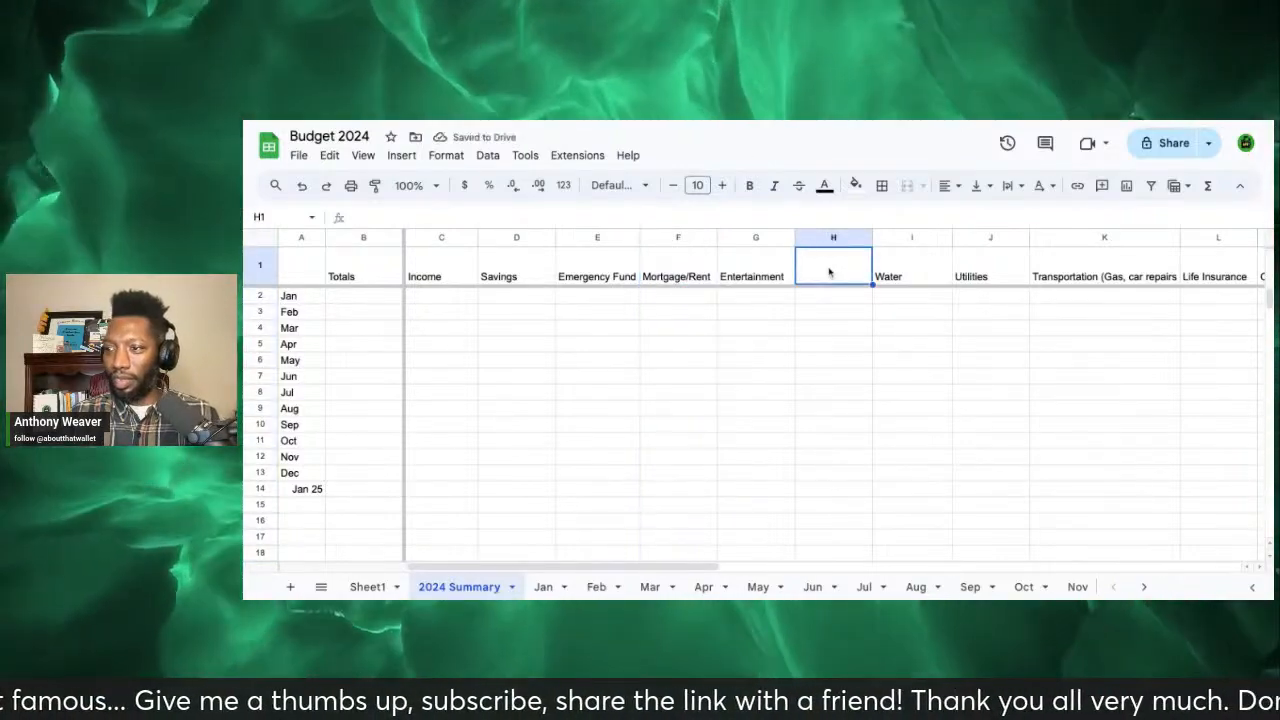
double_click(756, 263)
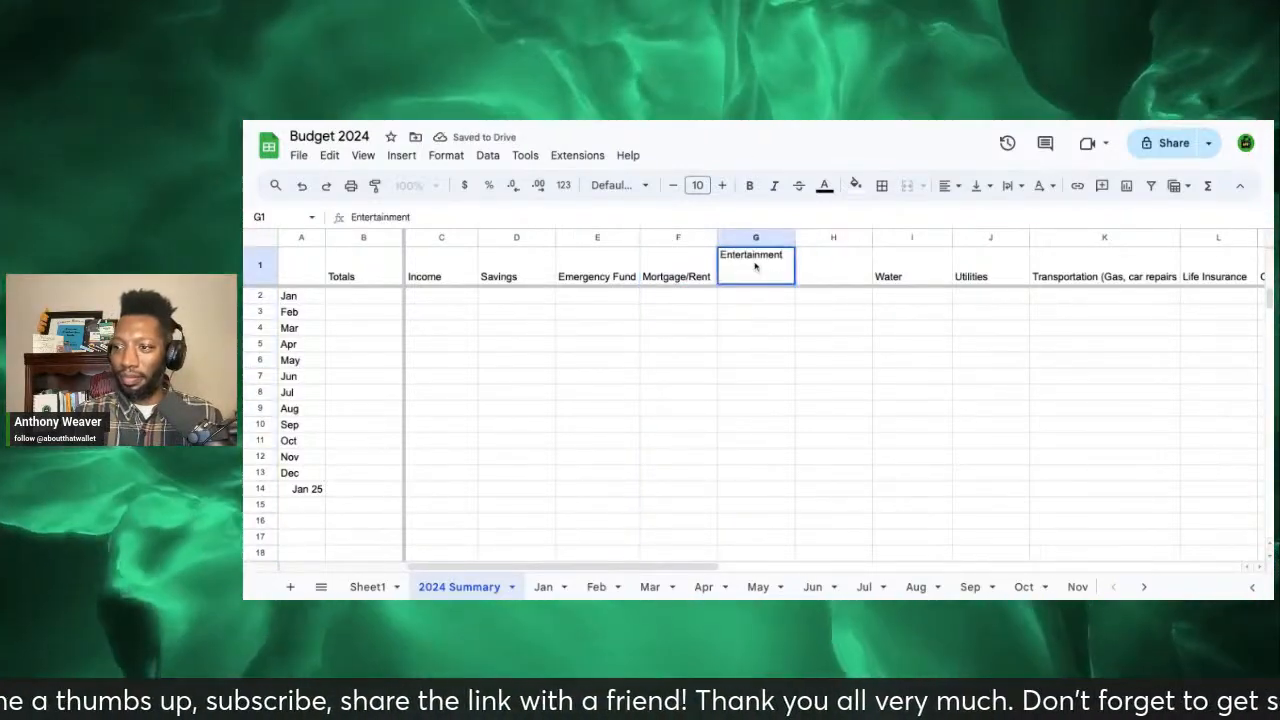
double_click(773, 257)
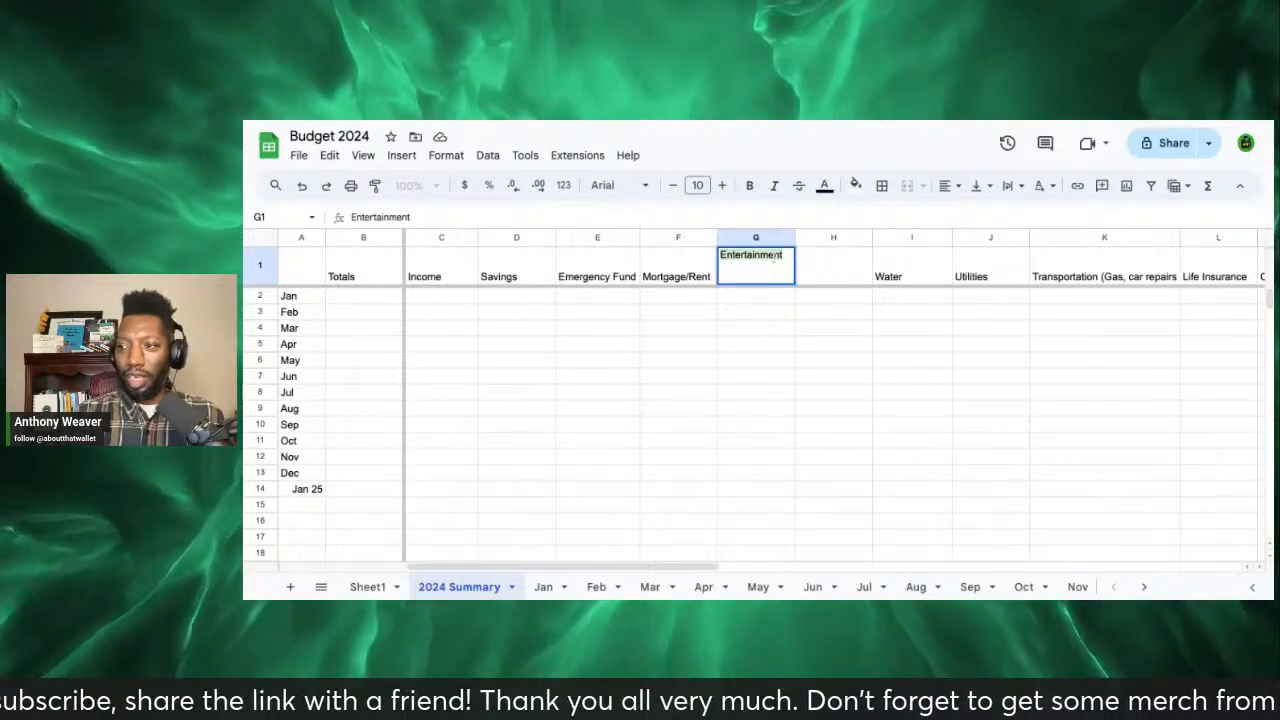
type("FOOD")
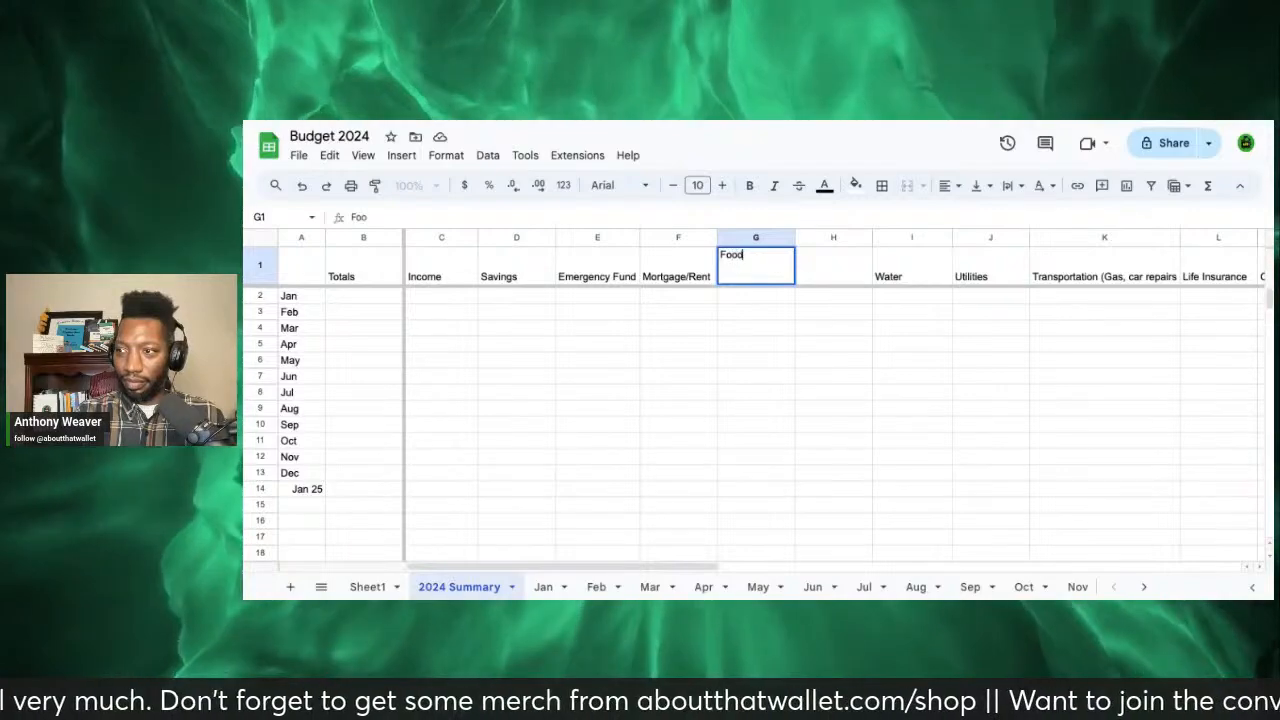
left_click(816, 274)
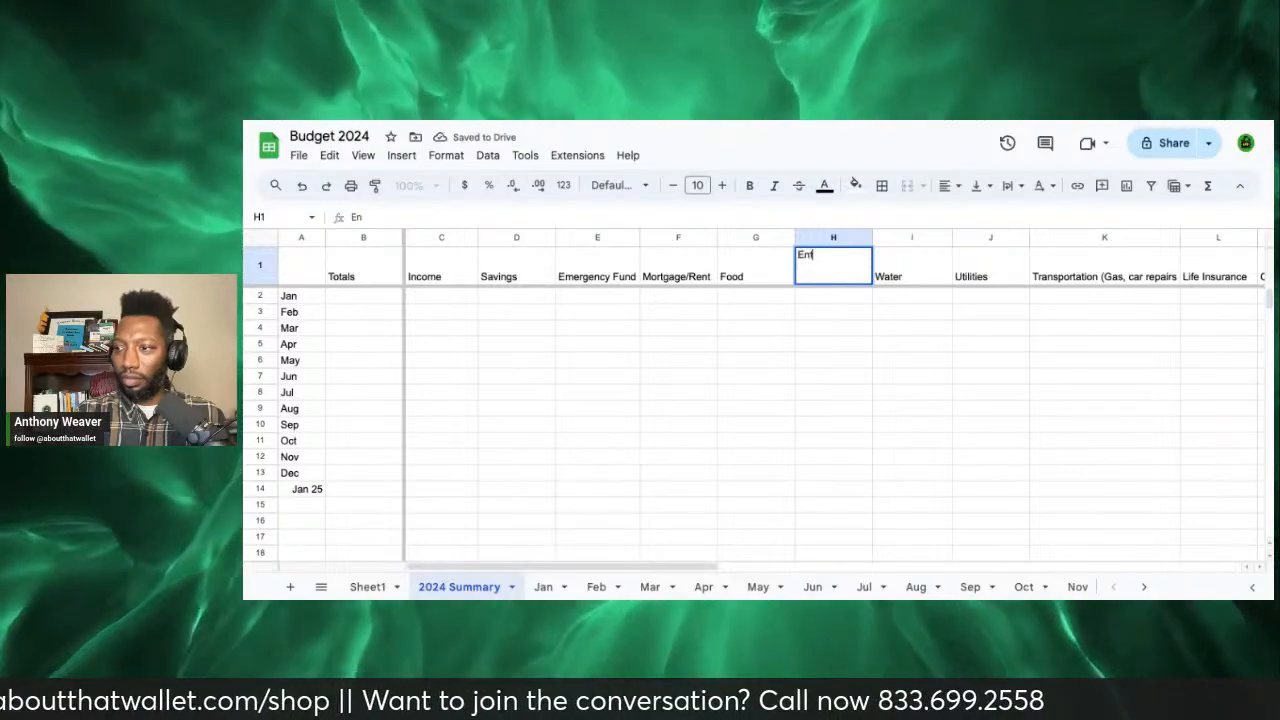
type("Entertainment")
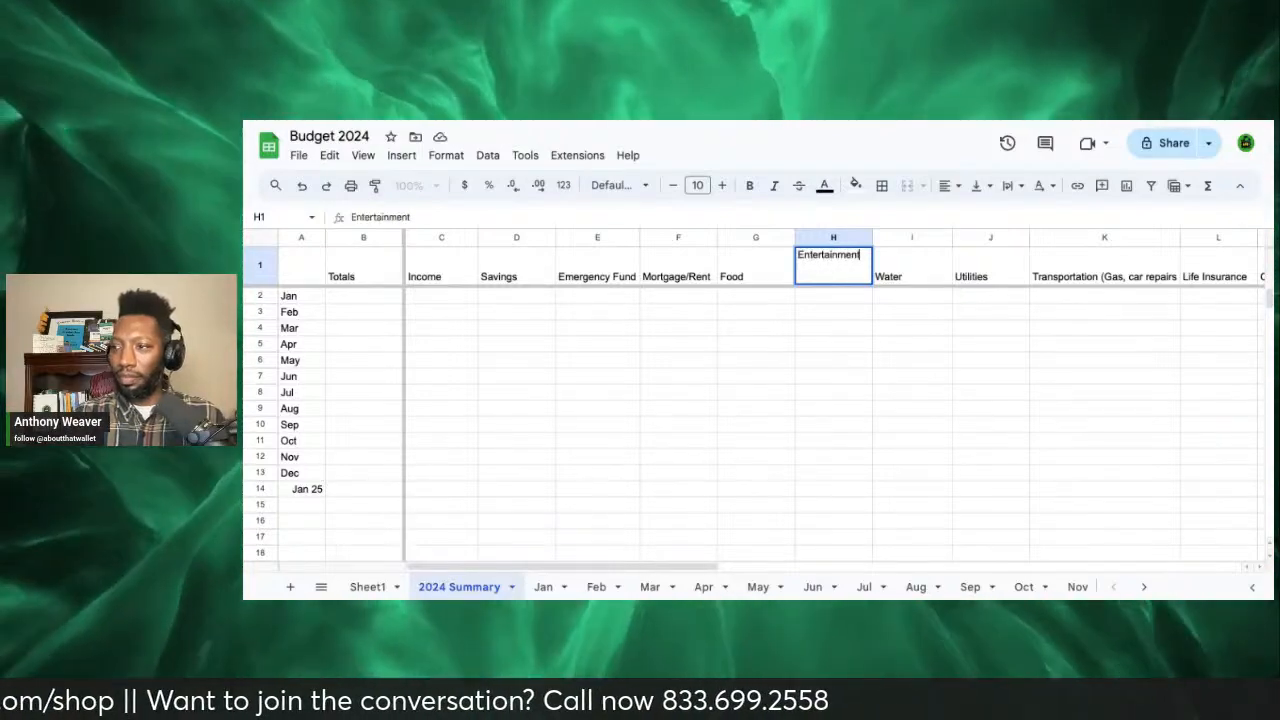
left_click(894, 328)
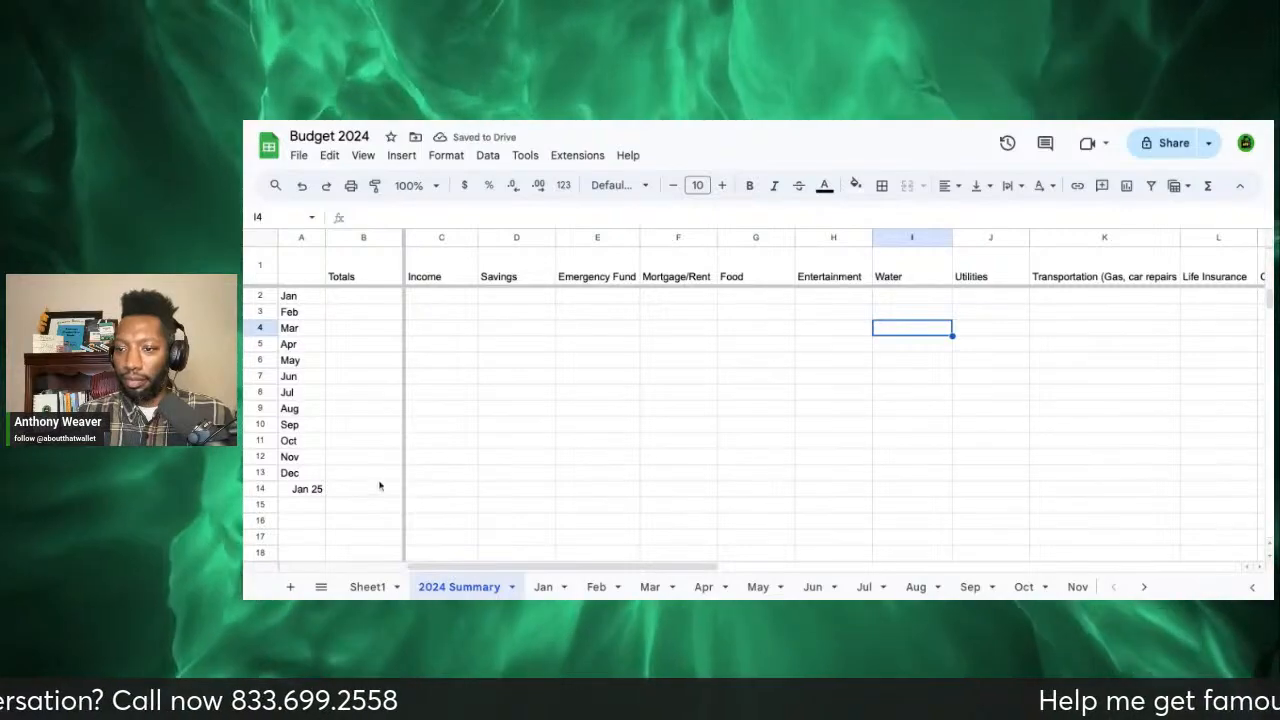
Step: Replace the Jan 25 entry in cell A14, below Dec, with the label Total:
left_click(308, 489)
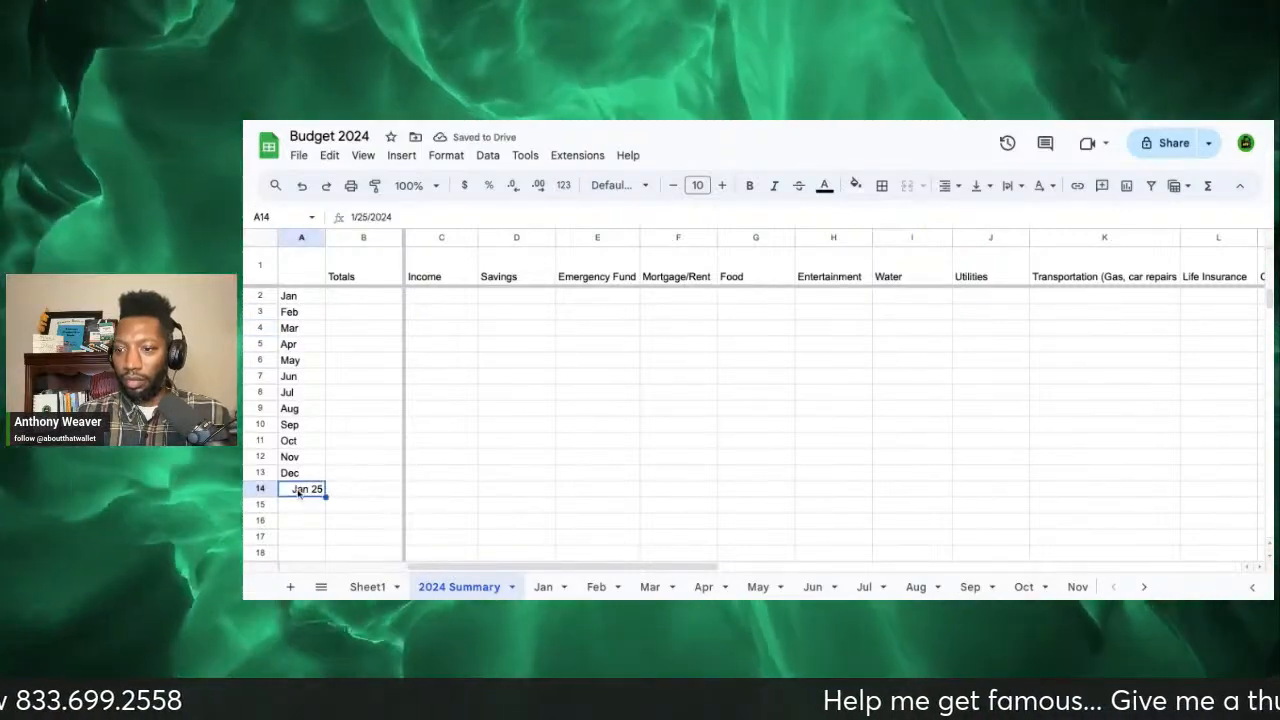
double_click(298, 492)
key("Return")
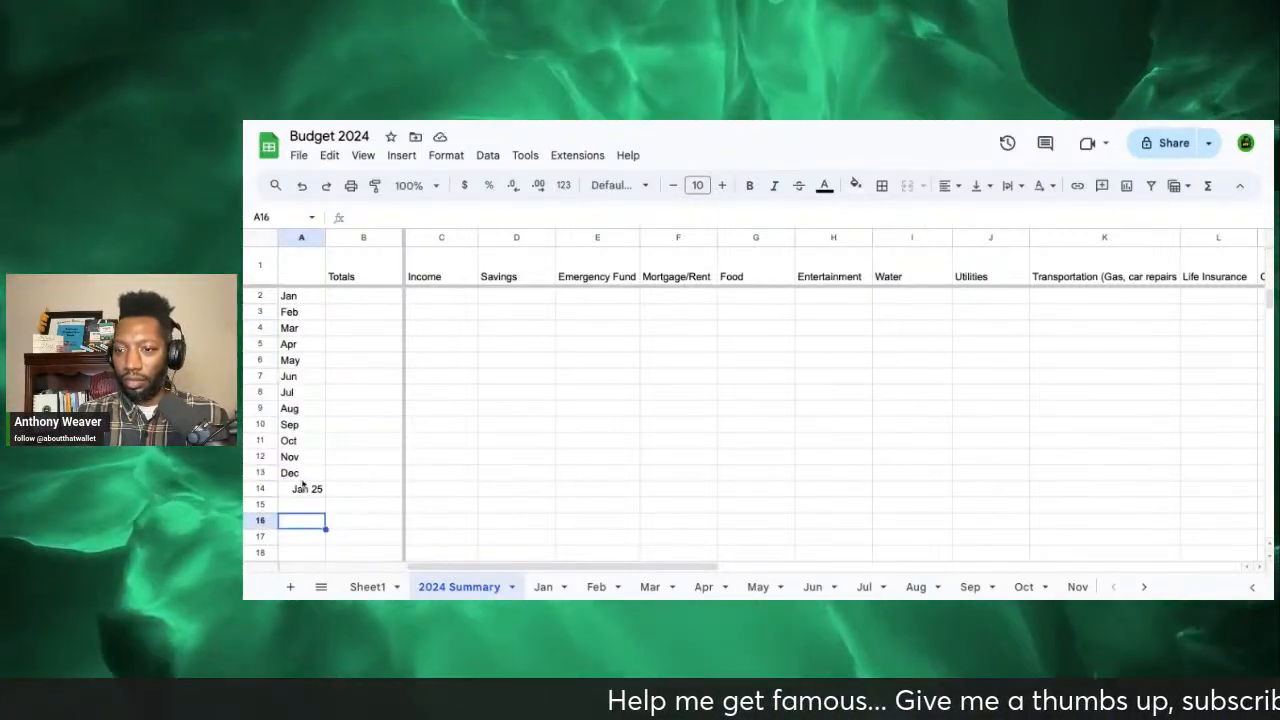
left_click(302, 489)
key("Delete")
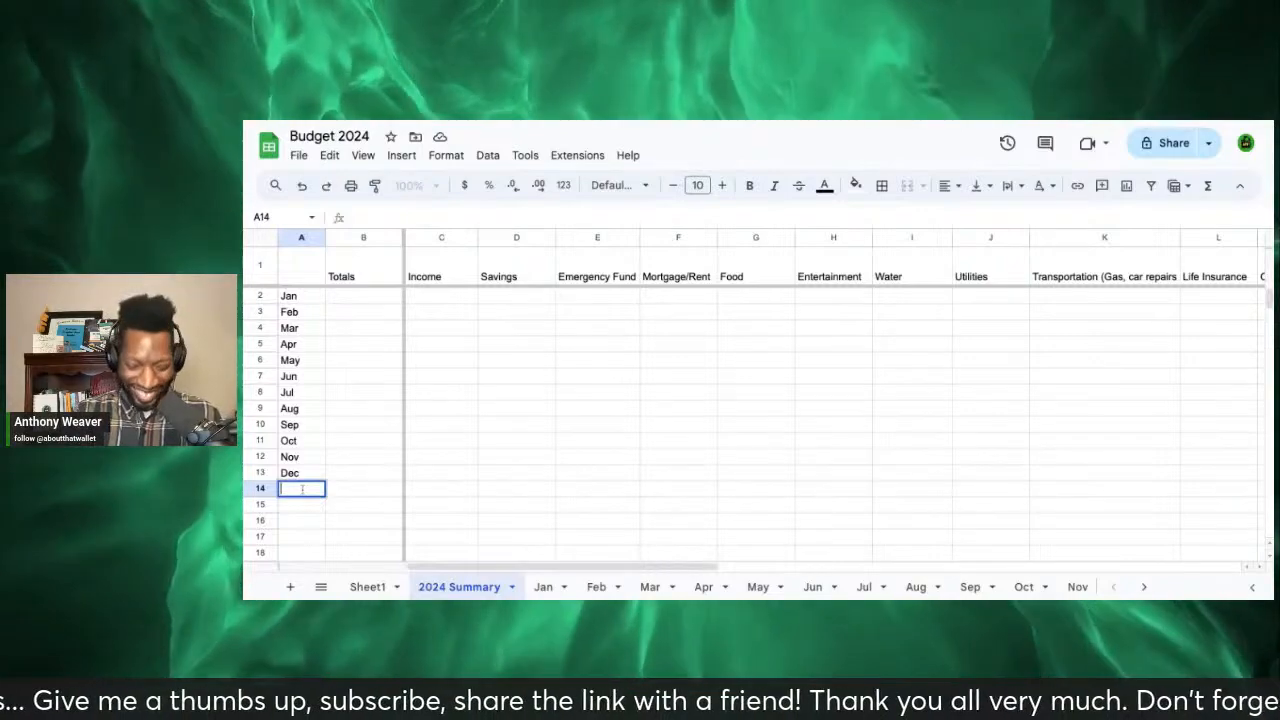
type("Tot")
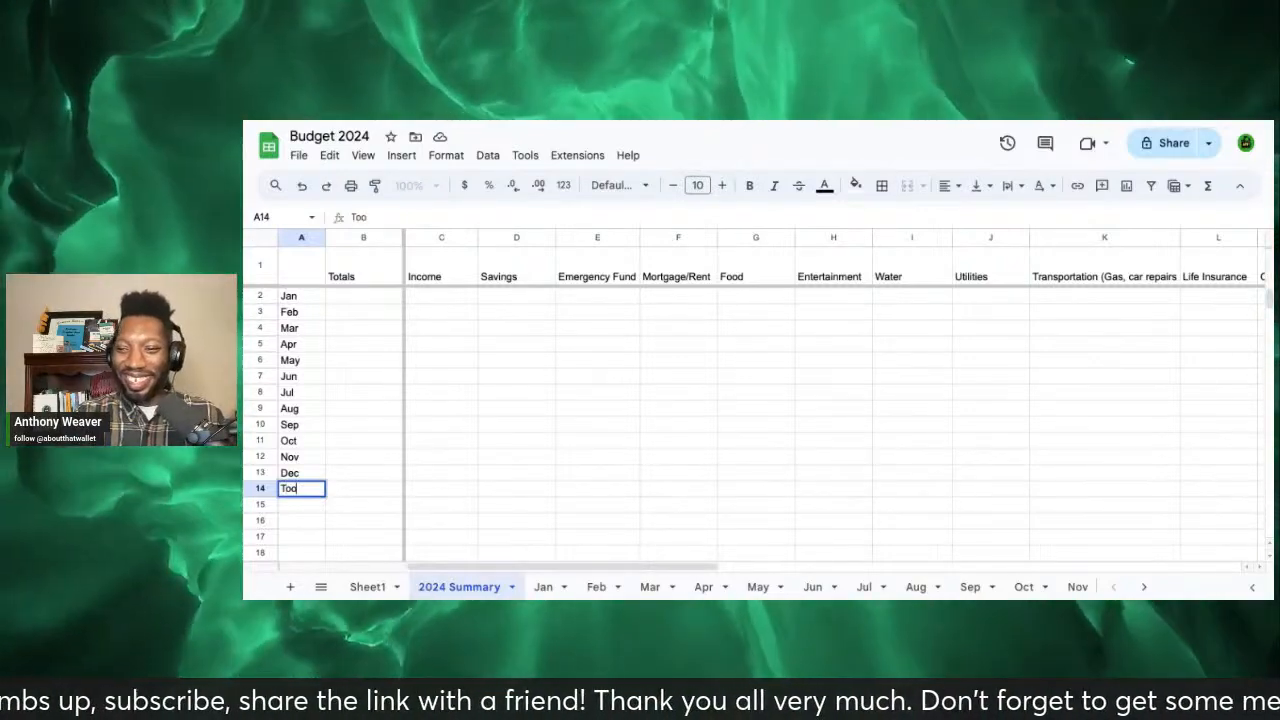
key("BackSpace")
type("to")
key("BackSpace")
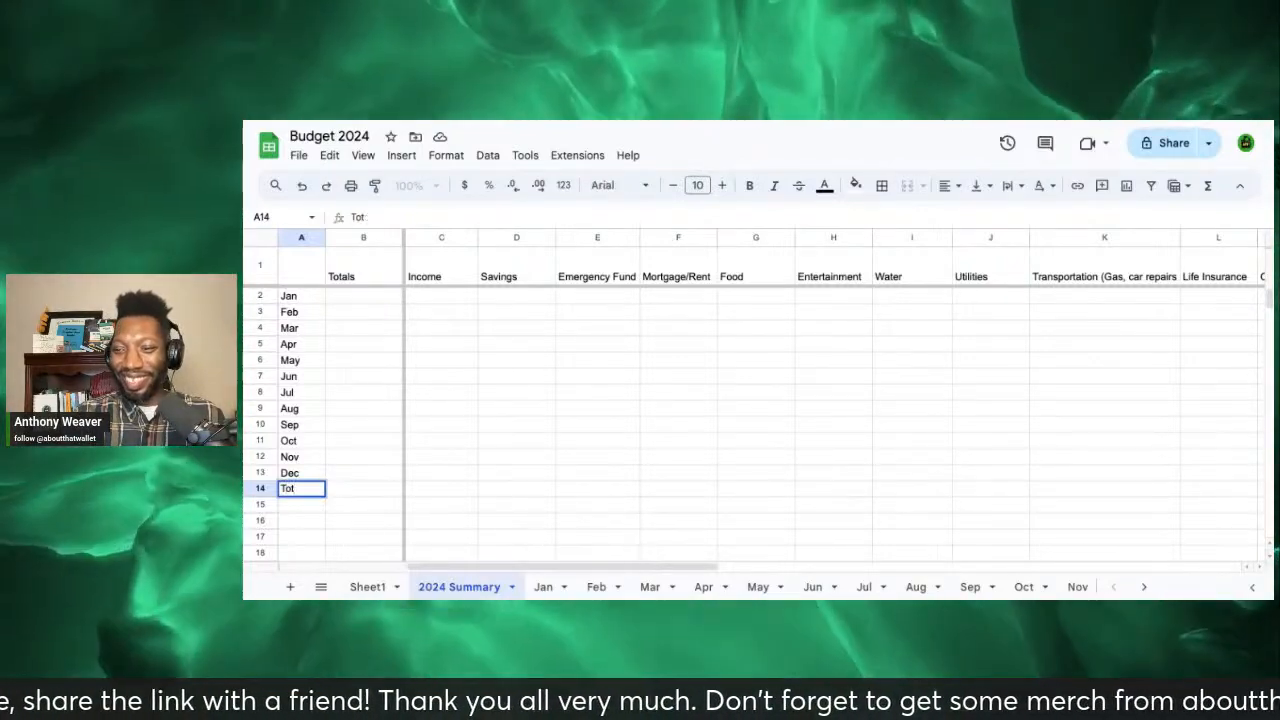
type("al:")
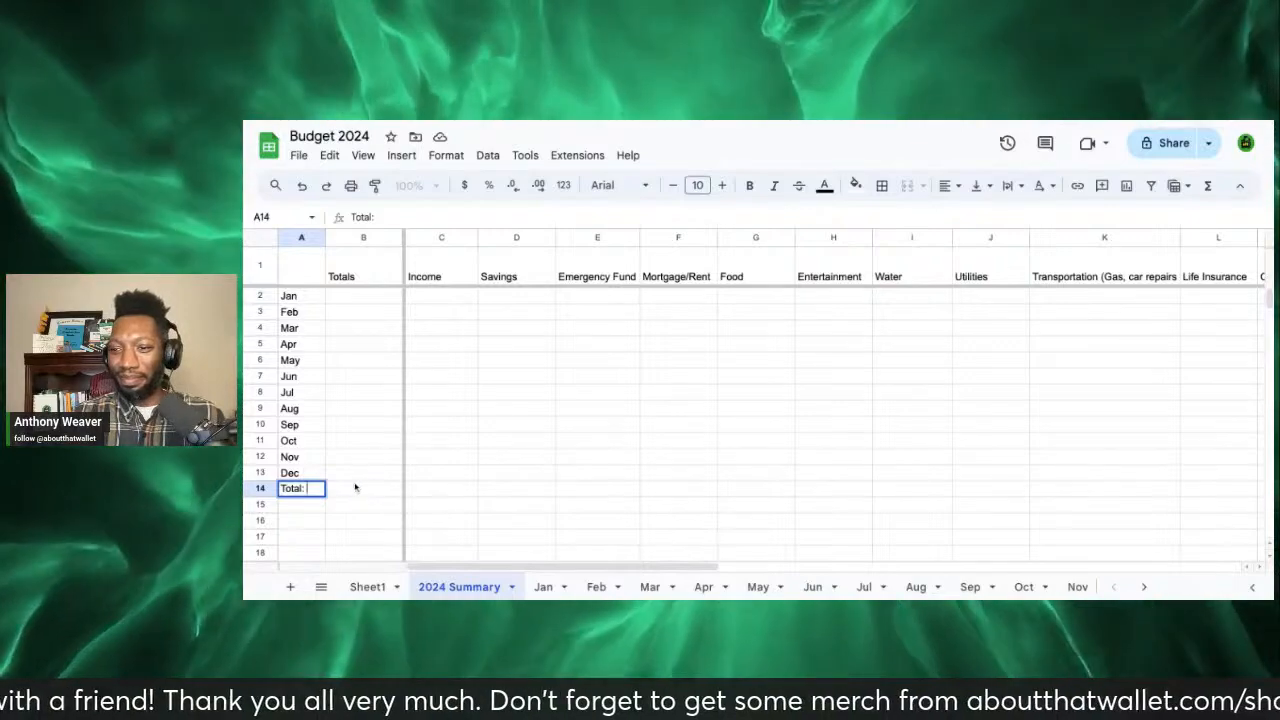
left_click(354, 488)
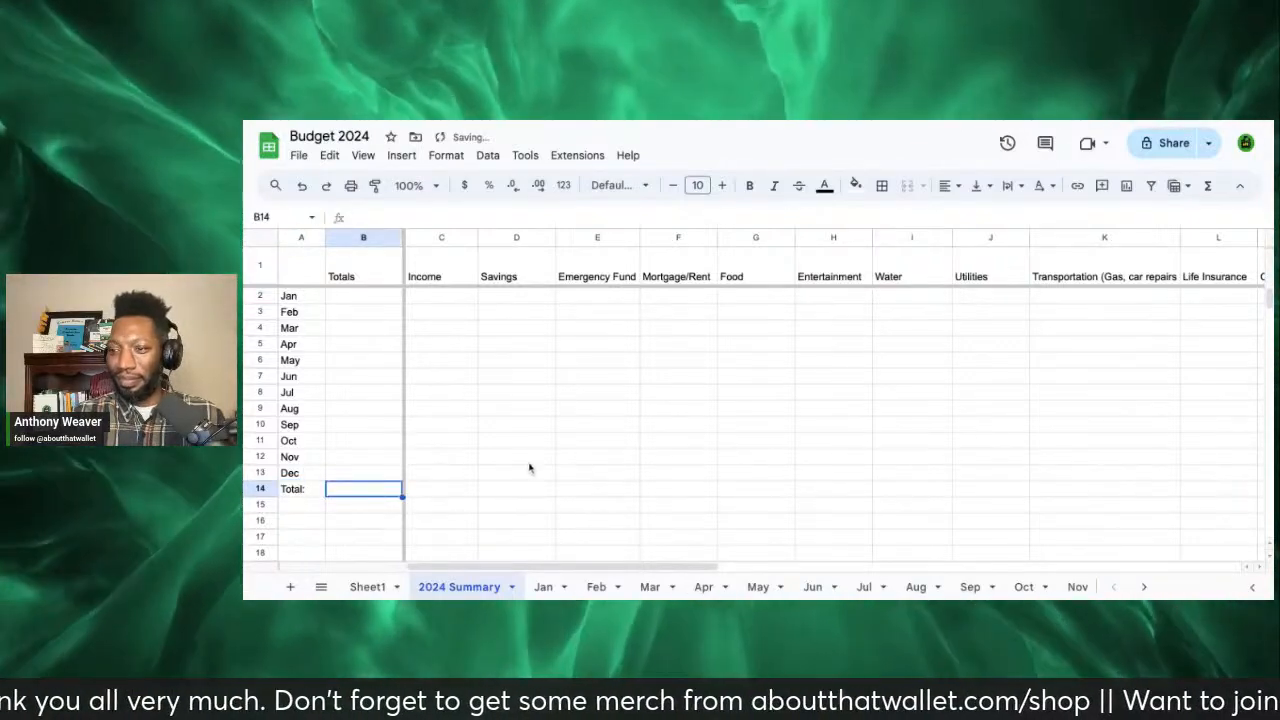
Step: Shrink the empty row 15 below the Total row to a thin spacer row
left_click(526, 477)
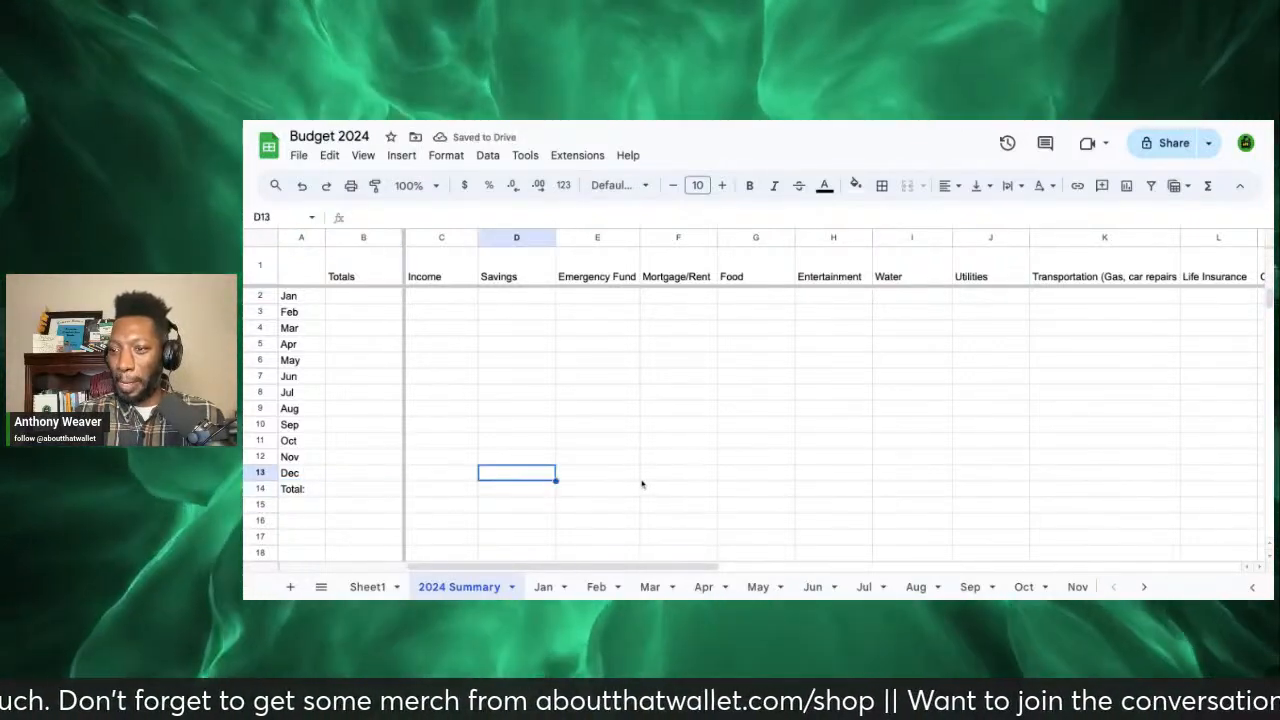
left_click(305, 508)
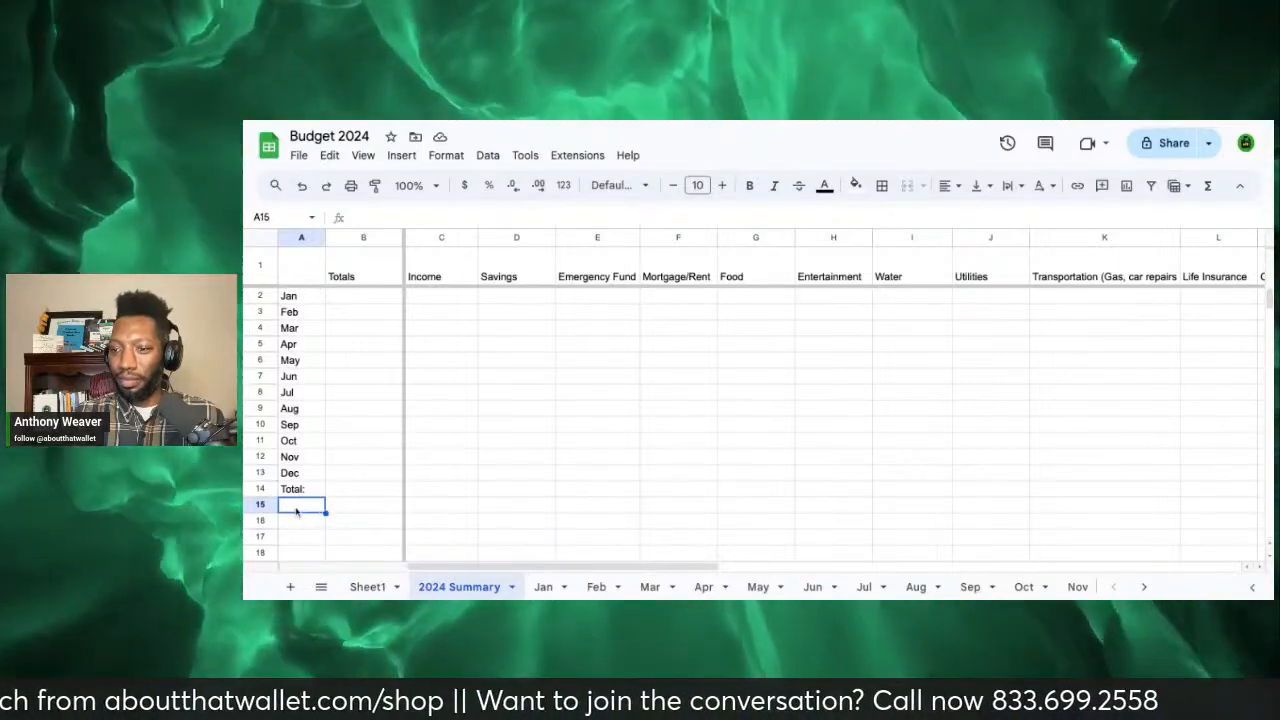
left_click_drag(266, 513, 261, 503)
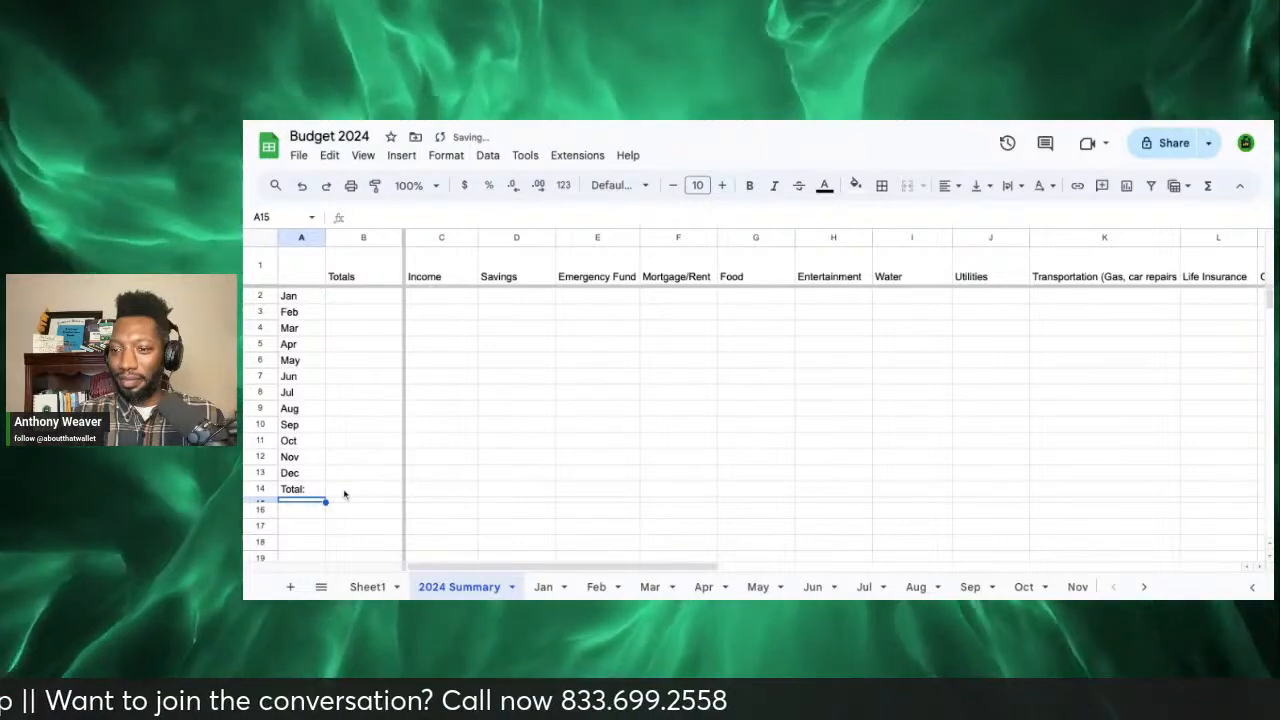
left_click(314, 490)
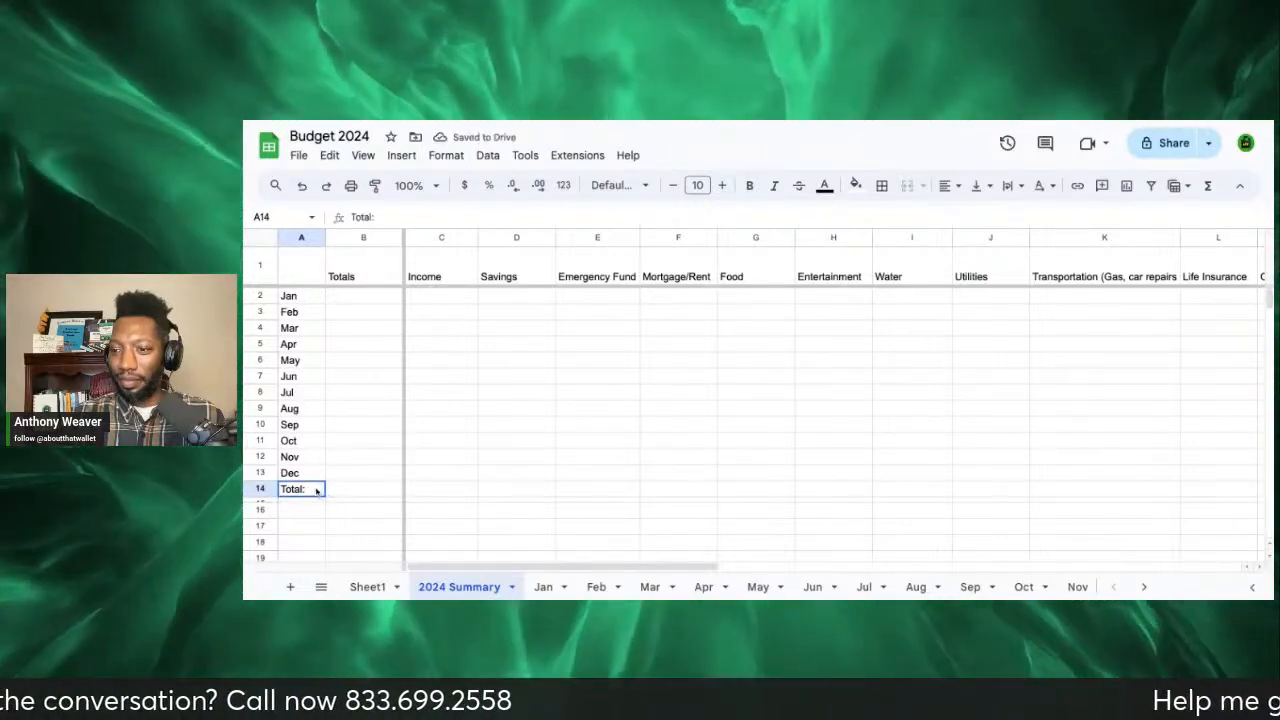
key("shift+Right")
key("shift+Right")
key("shift+Right")
key("shift+Right")
key("shift+Right")
key("shift+Right")
key("shift+Right")
key("shift+Right")
key("shift+Right")
key("shift+Right")
key("shift+Right")
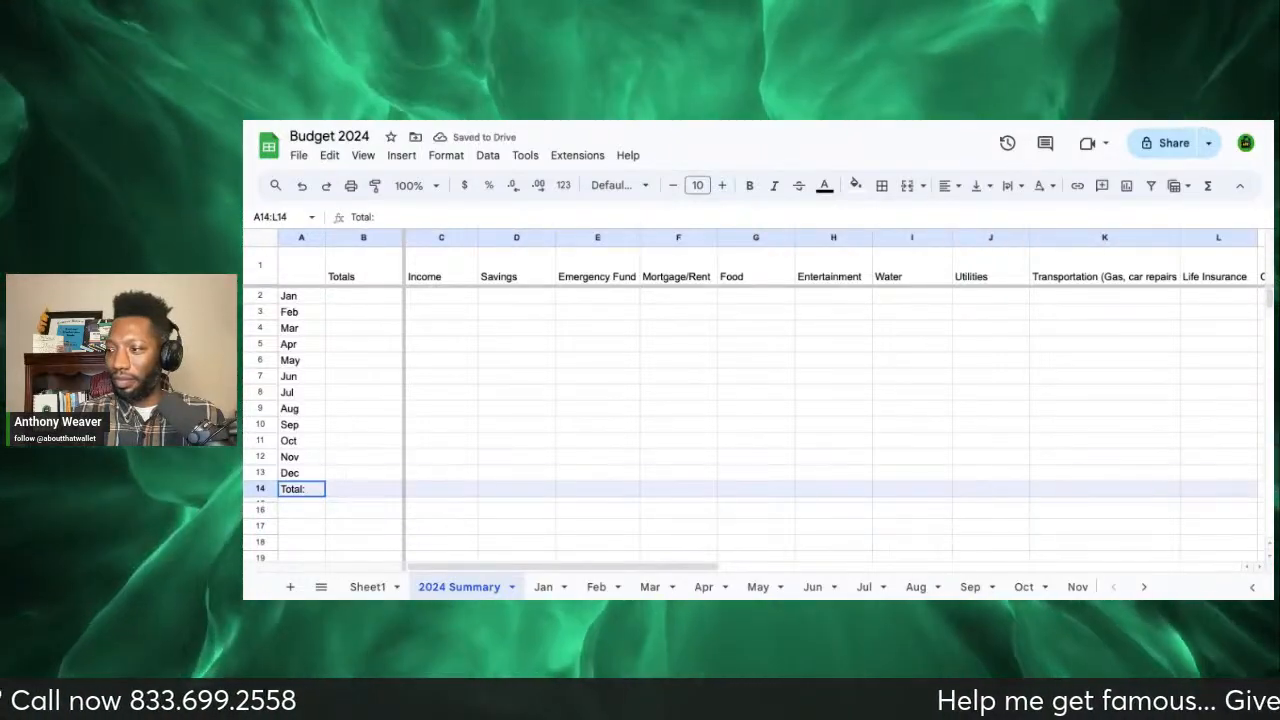
key("shift+Right")
key("shift+Right")
key("shift+Right")
key("shift+Right")
key("shift+Right")
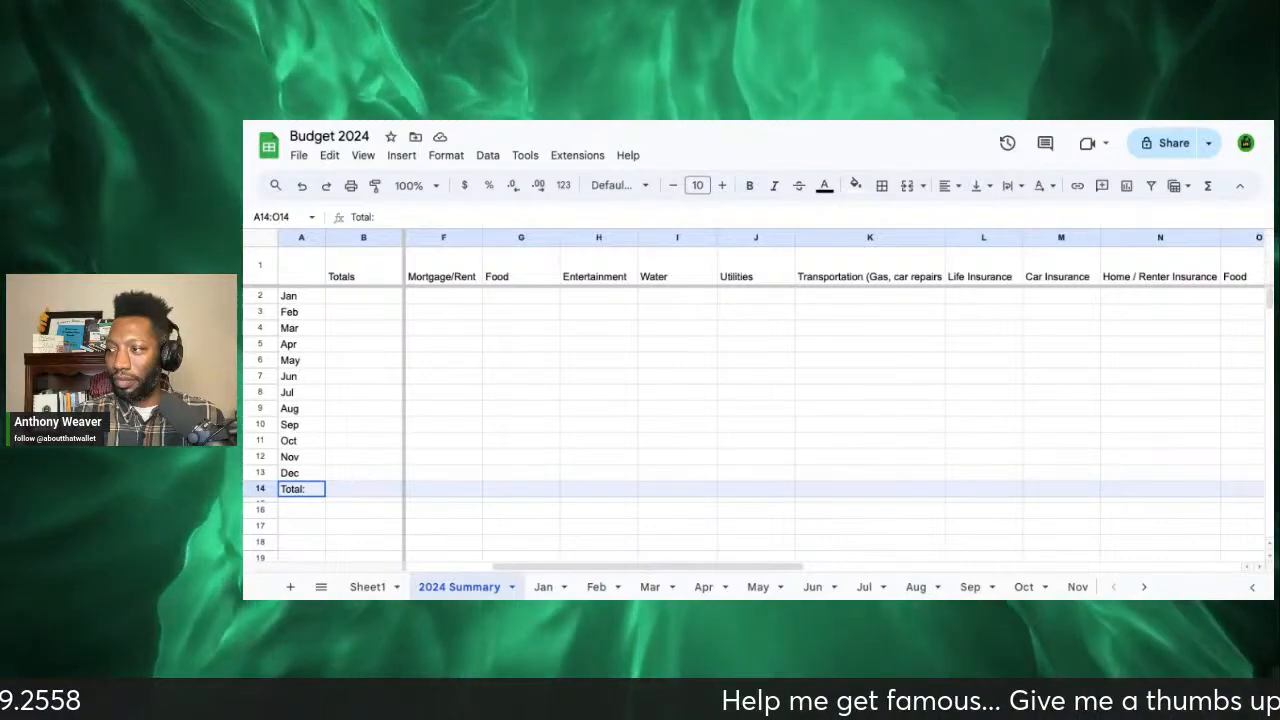
key("shift+Up")
key("shift+Left")
key("shift+Left")
key("shift+Down")
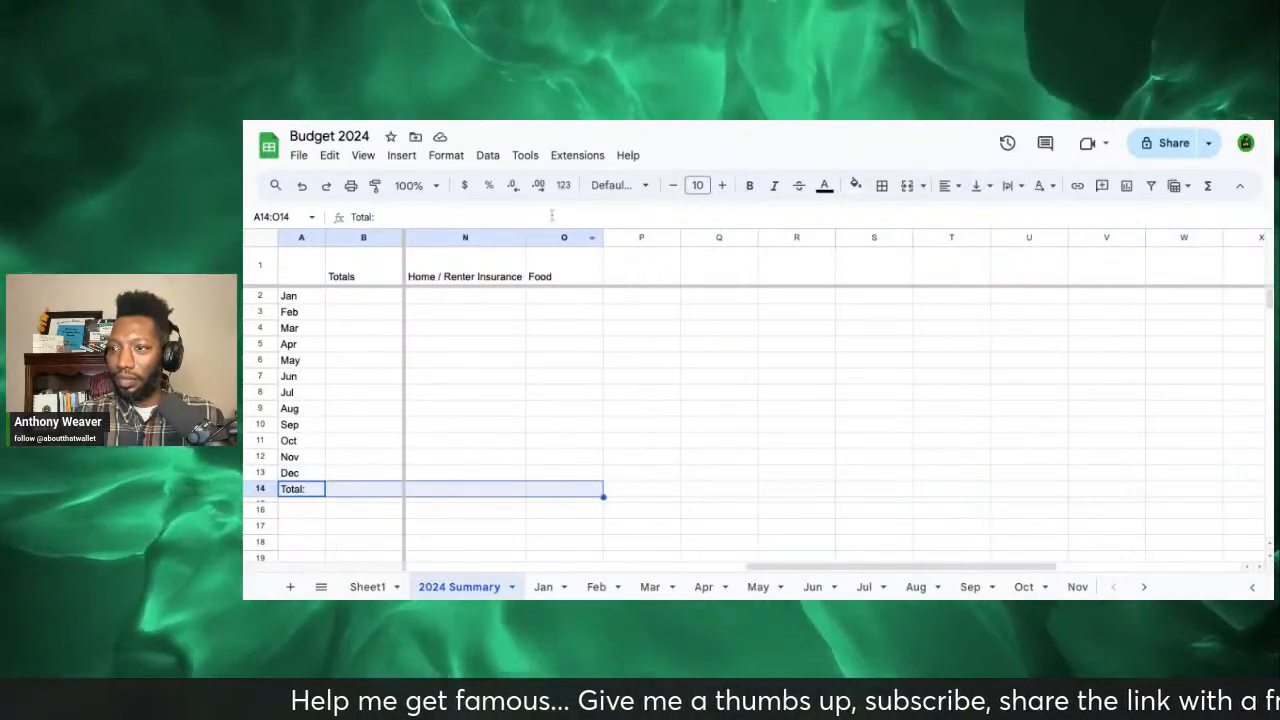
left_click(363, 157)
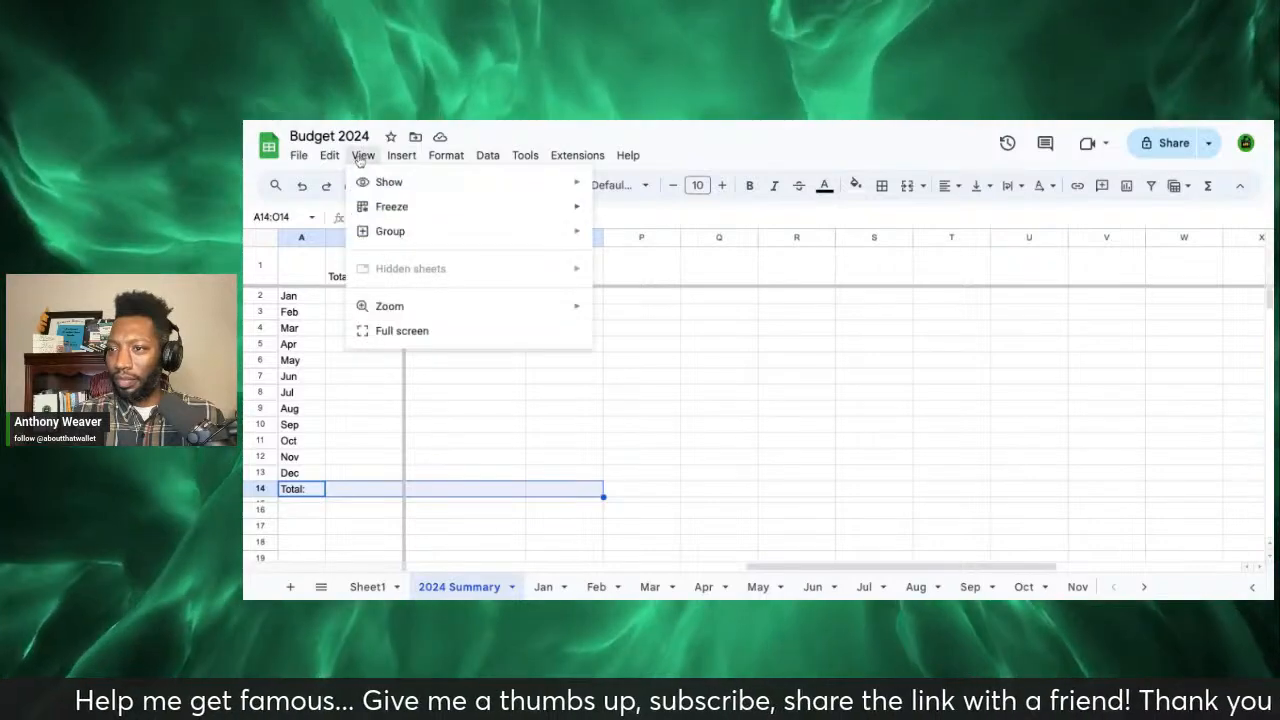
mouse_move(345, 165)
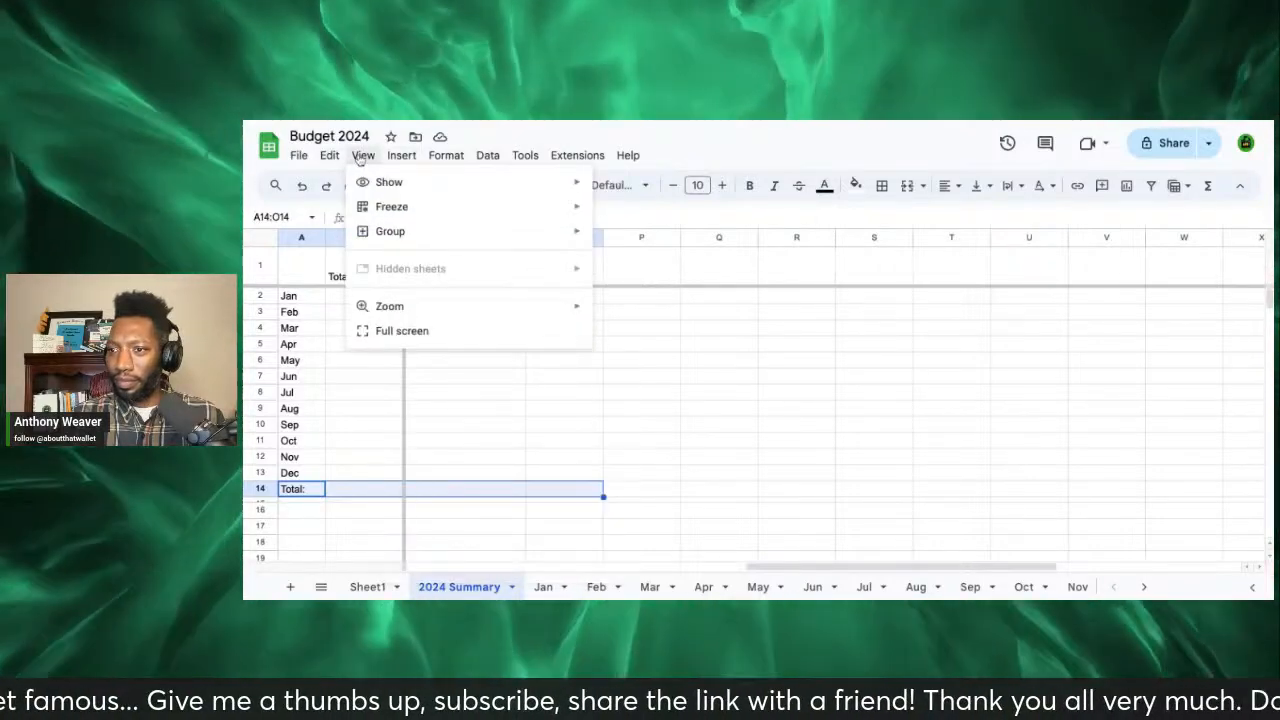
mouse_move(399, 162)
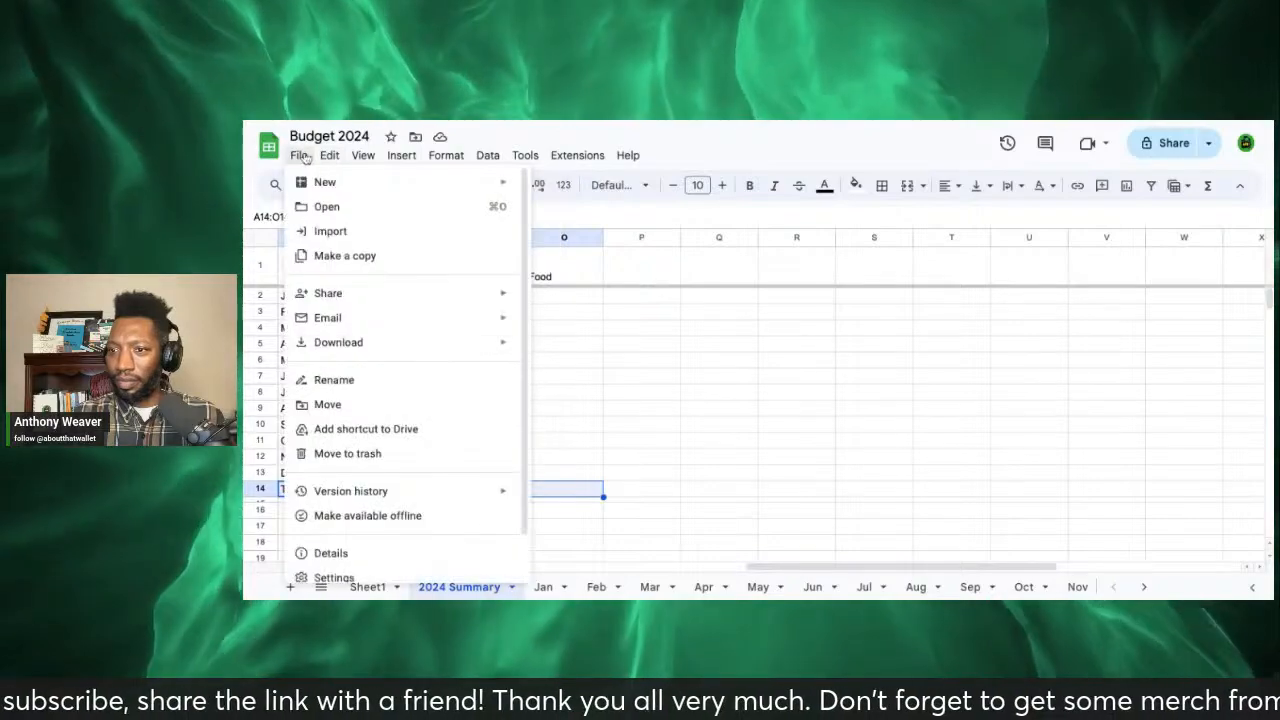
mouse_move(447, 160)
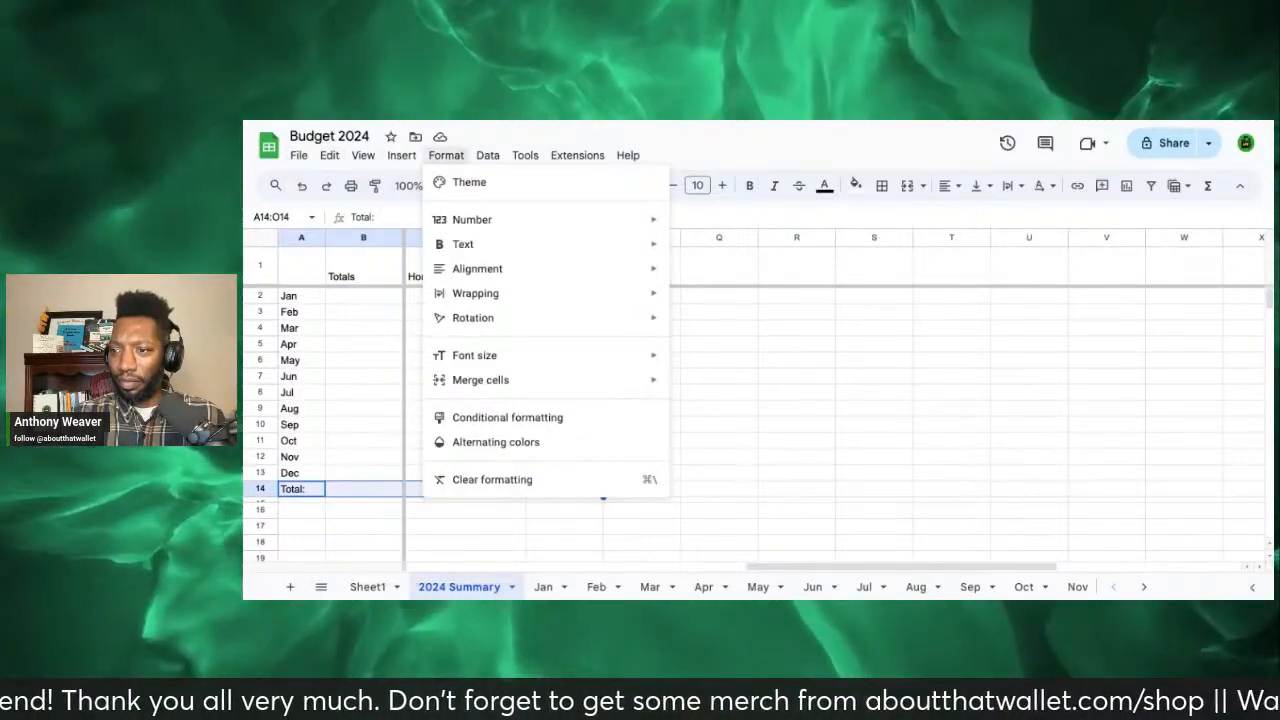
mouse_move(492, 163)
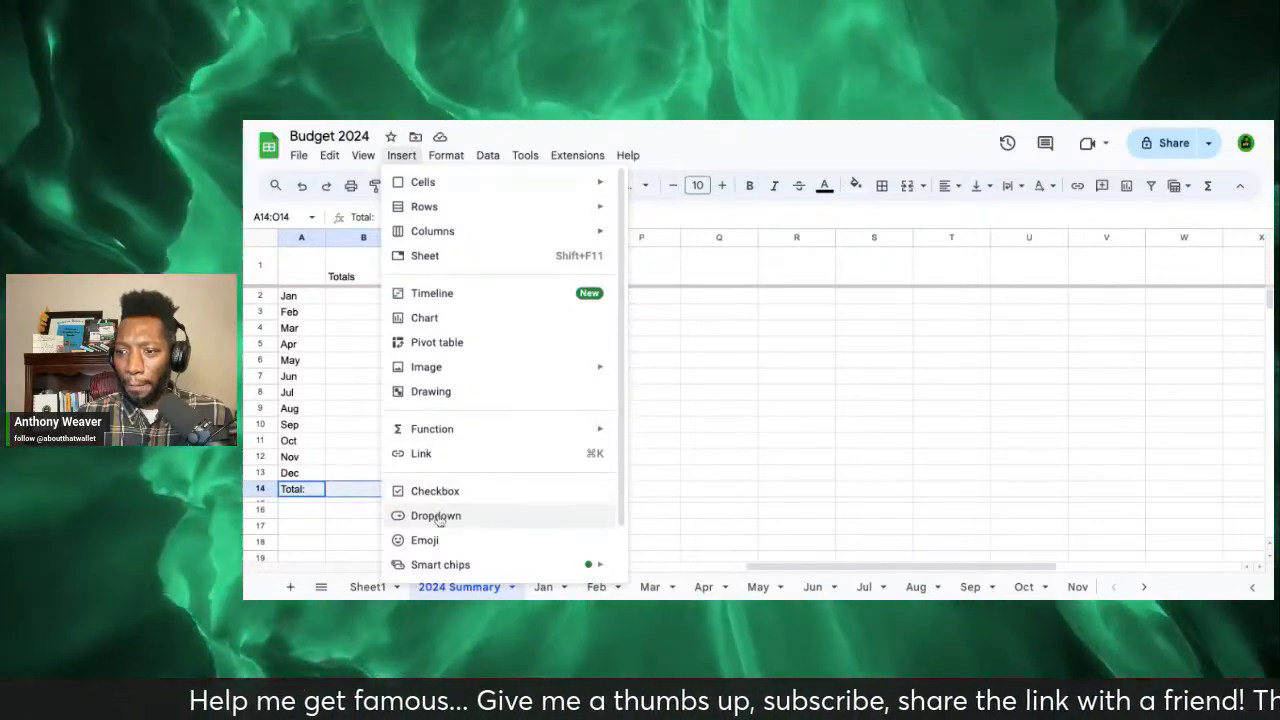
scroll(437, 519, "down", 1)
scroll(440, 519, "down", 2)
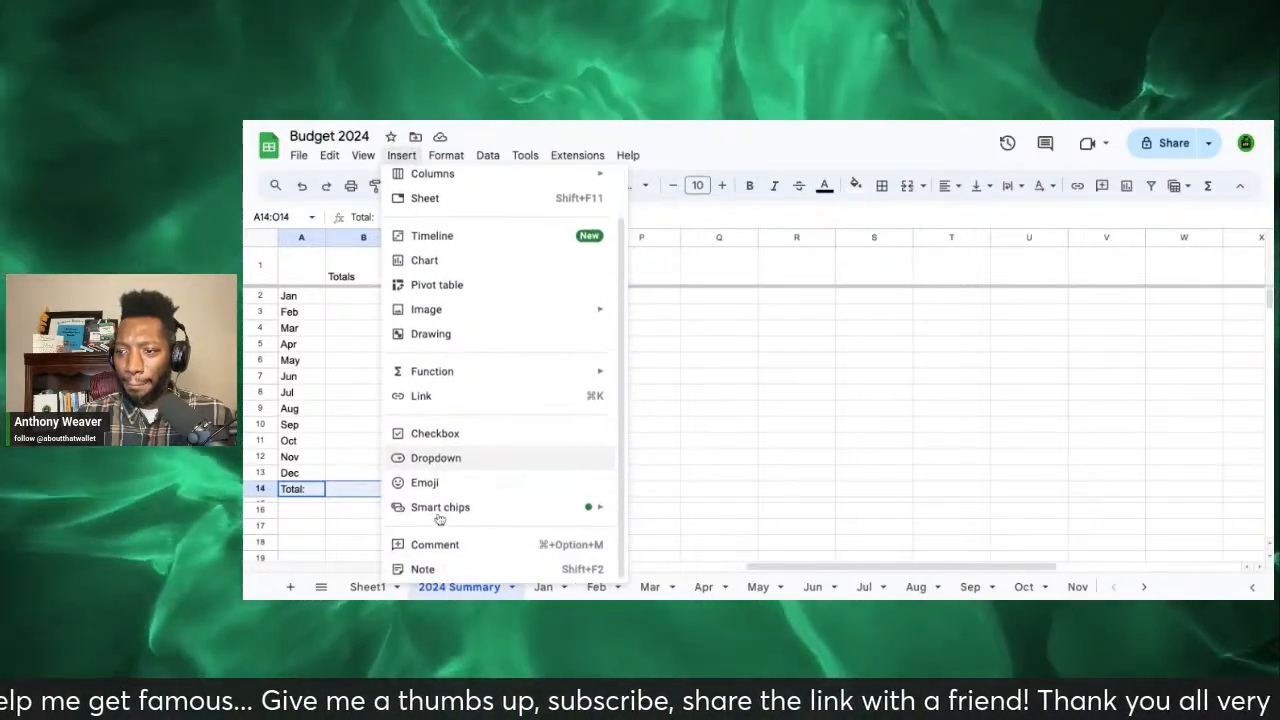
scroll(439, 519, "up", 3)
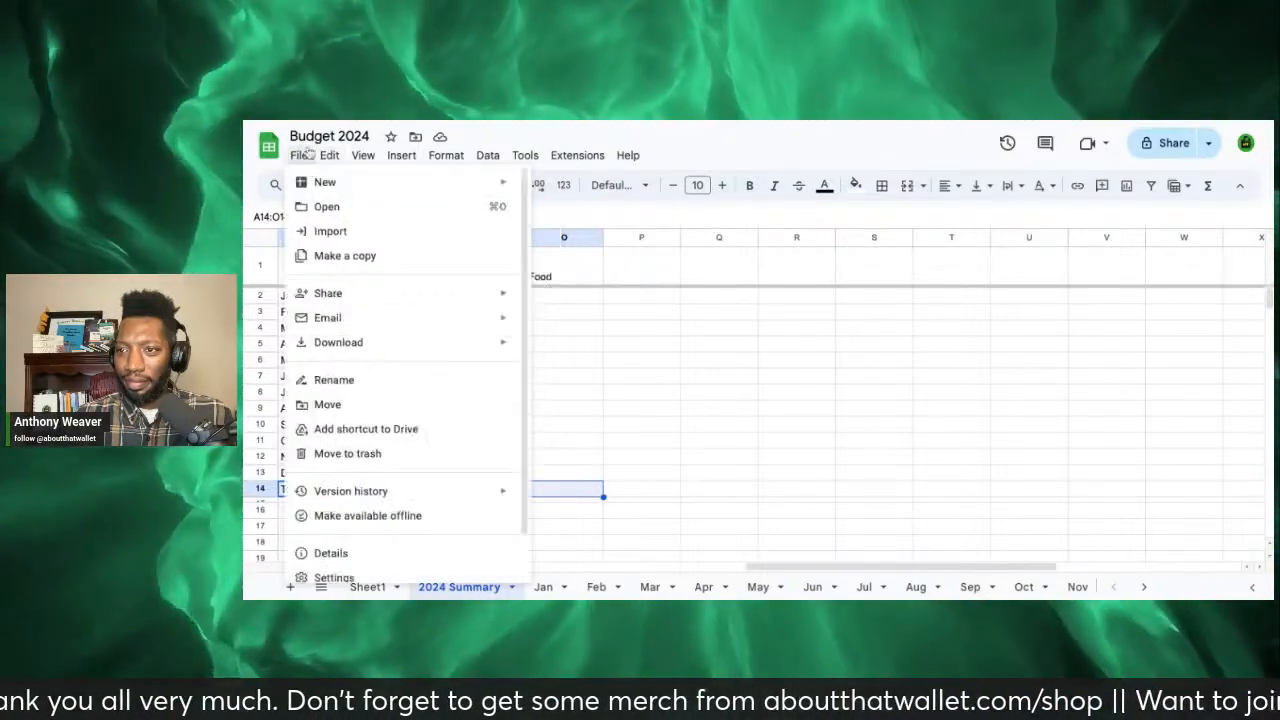
scroll(358, 378, "down", 2)
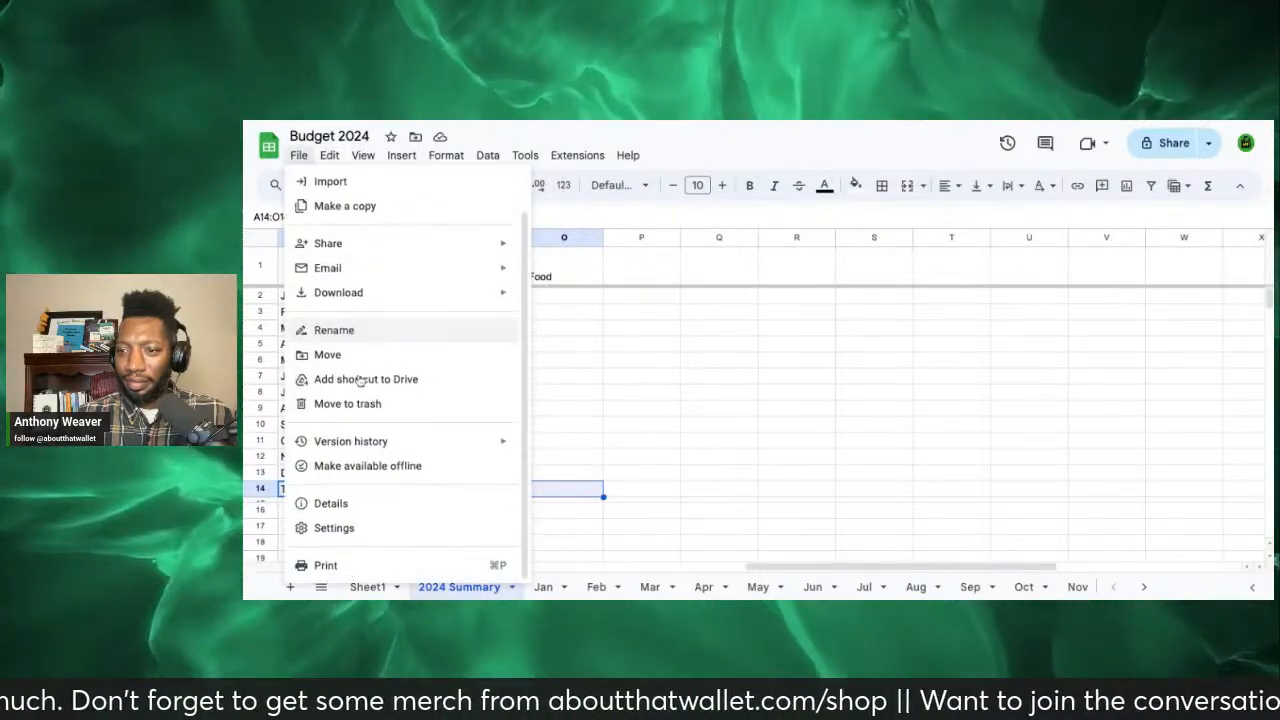
left_click(617, 428)
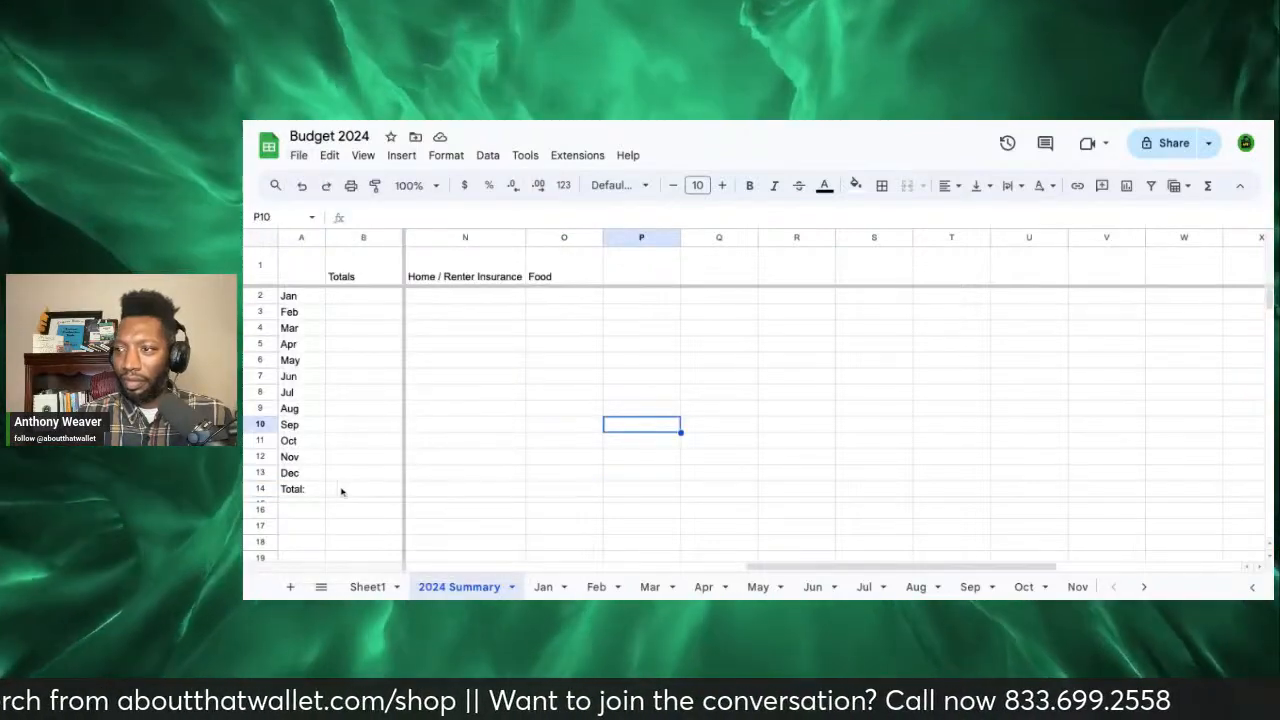
left_click(550, 490)
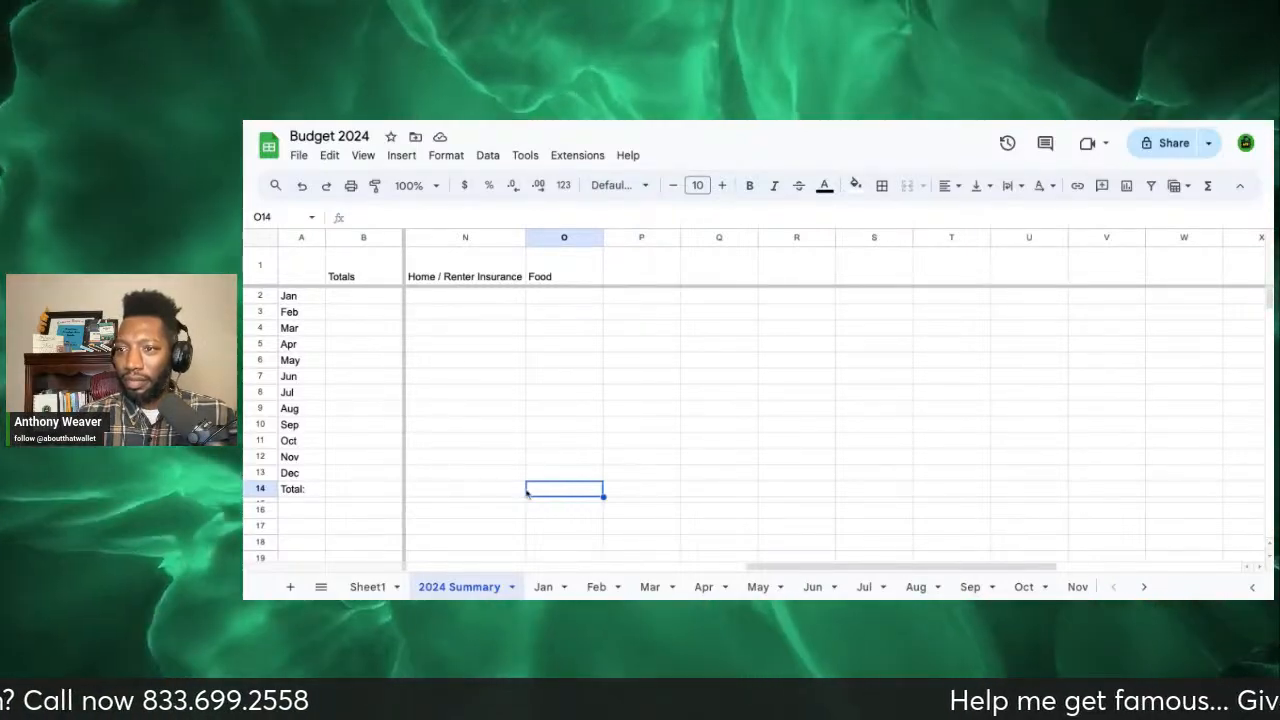
scroll(525, 491, "left", 10)
scroll(525, 491, "down", 1)
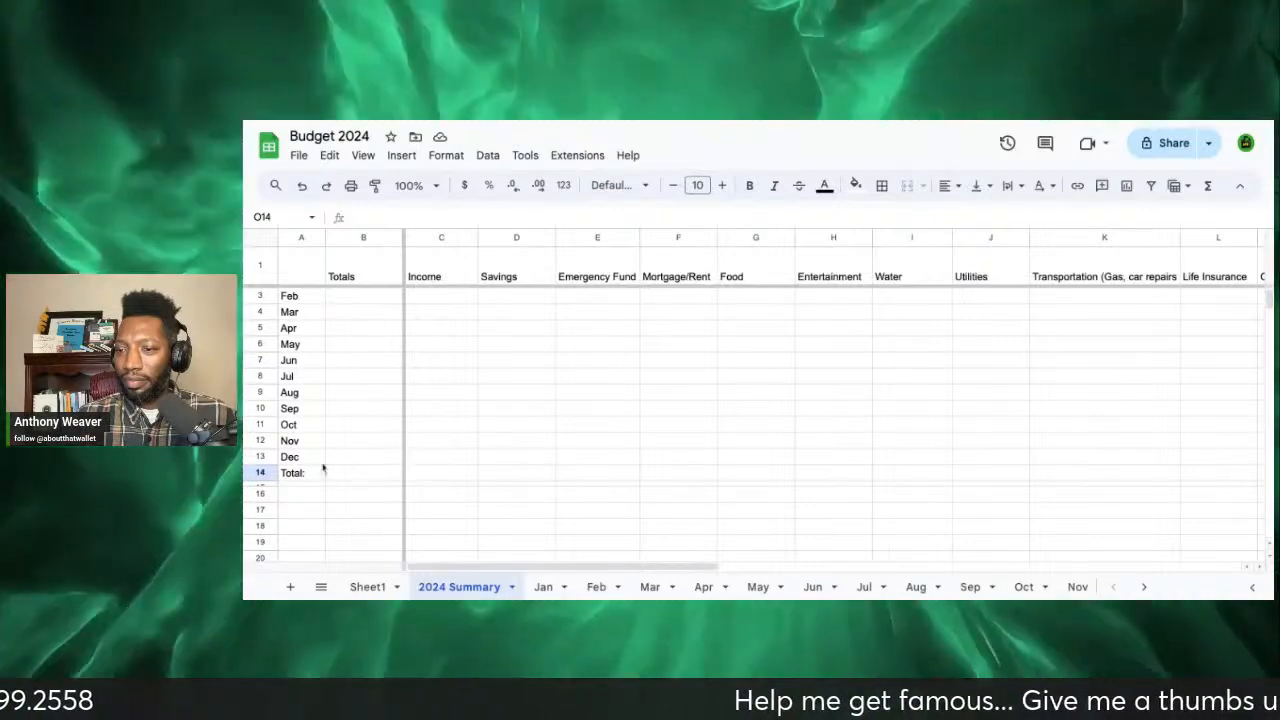
left_click(297, 473)
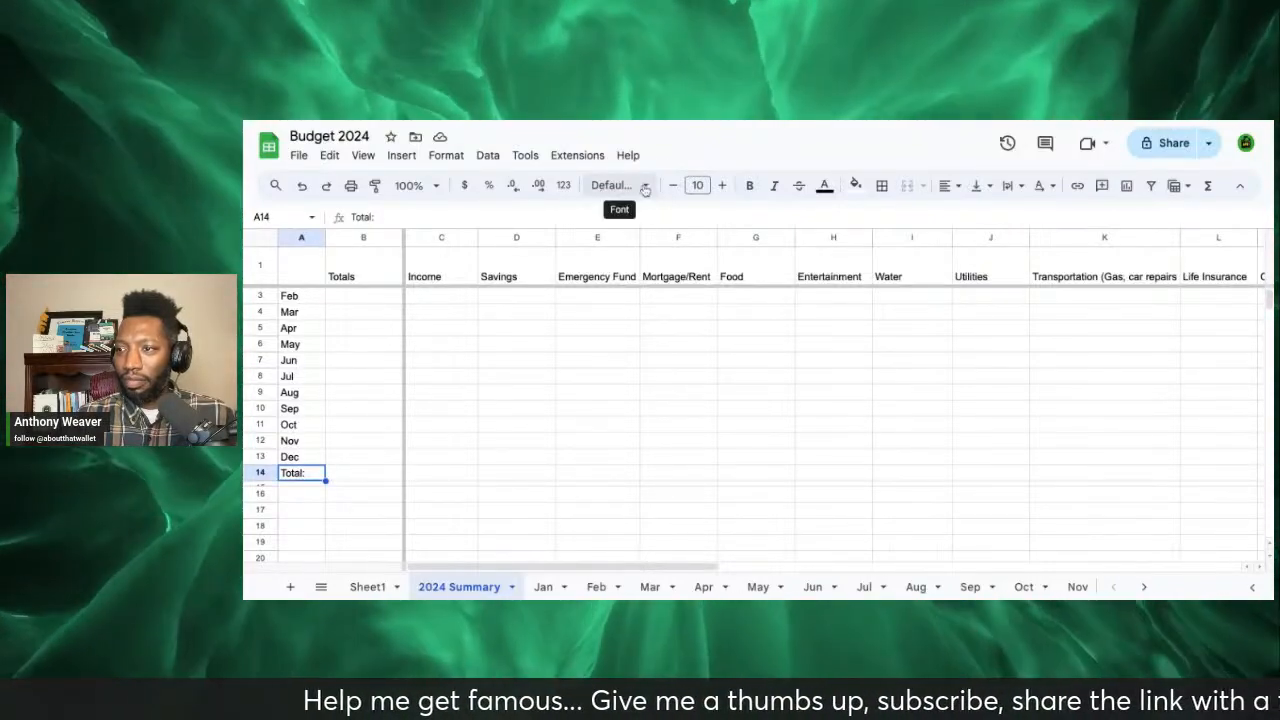
left_click(882, 187)
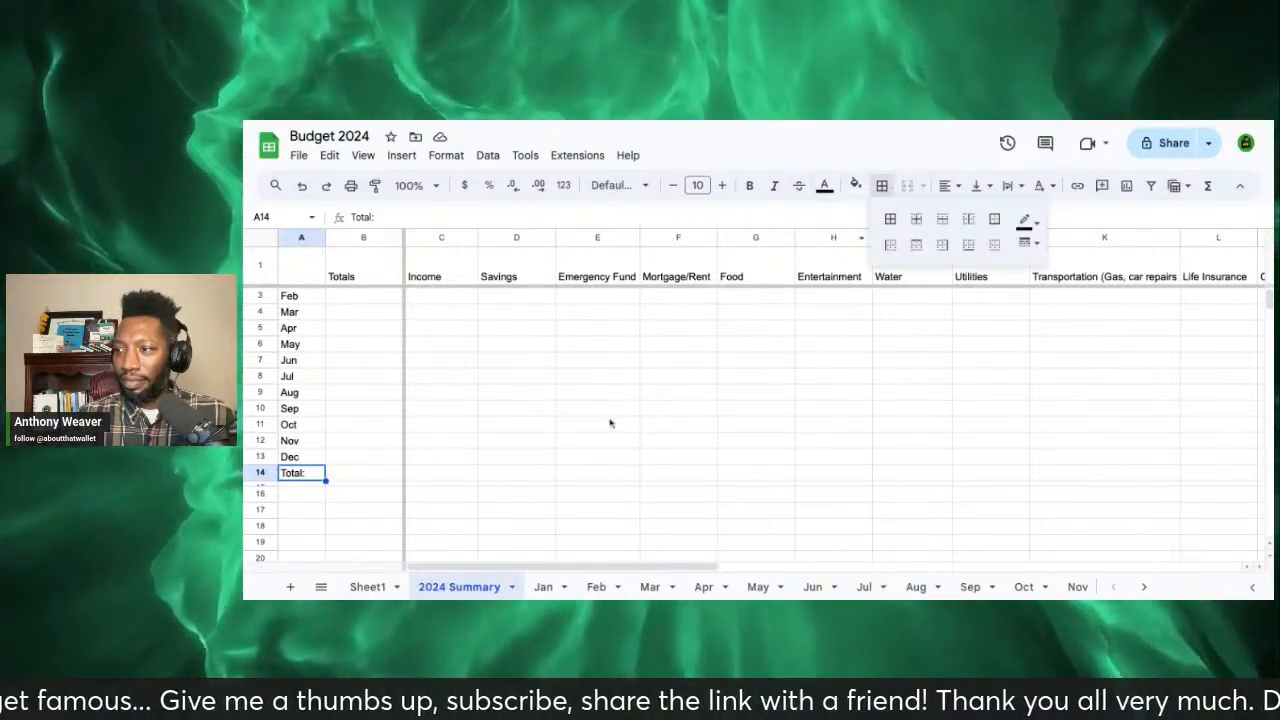
Step: Add a heavy top border line across the Total row, from cell A14 through O14 under the Food column
left_click(301, 477)
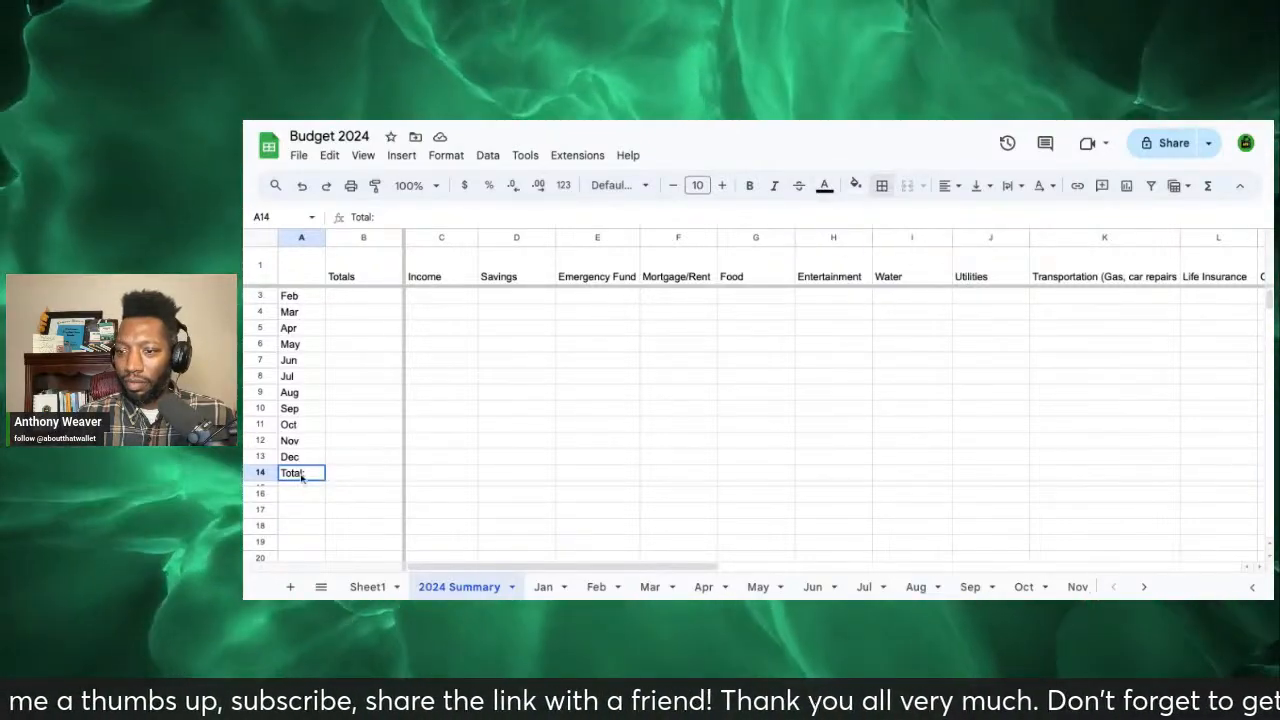
key("shift+Right")
key("shift+Right")
key("shift+Right")
key("shift+Right")
key("shift+Right")
key("shift+Right")
key("shift+Right")
key("shift+Right")
key("shift+Right")
key("shift+Right")
key("shift+Right")
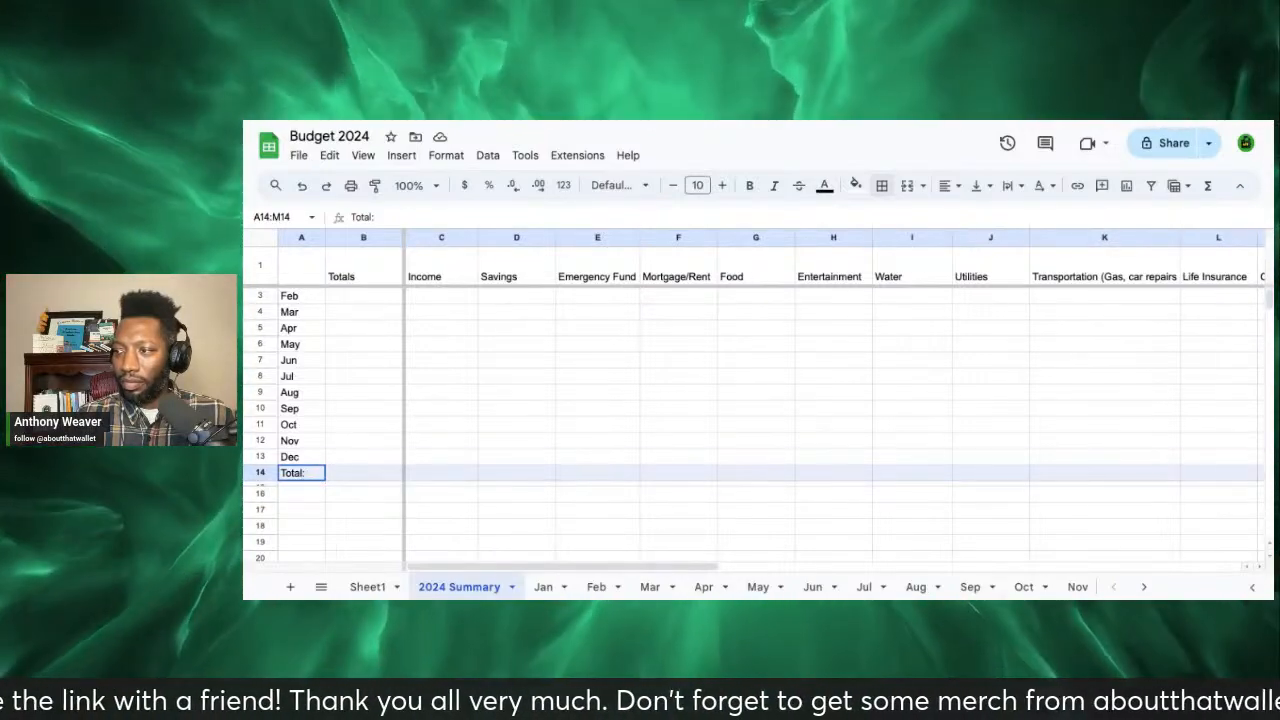
key("shift+Right")
key("shift+Right")
key("shift+Right")
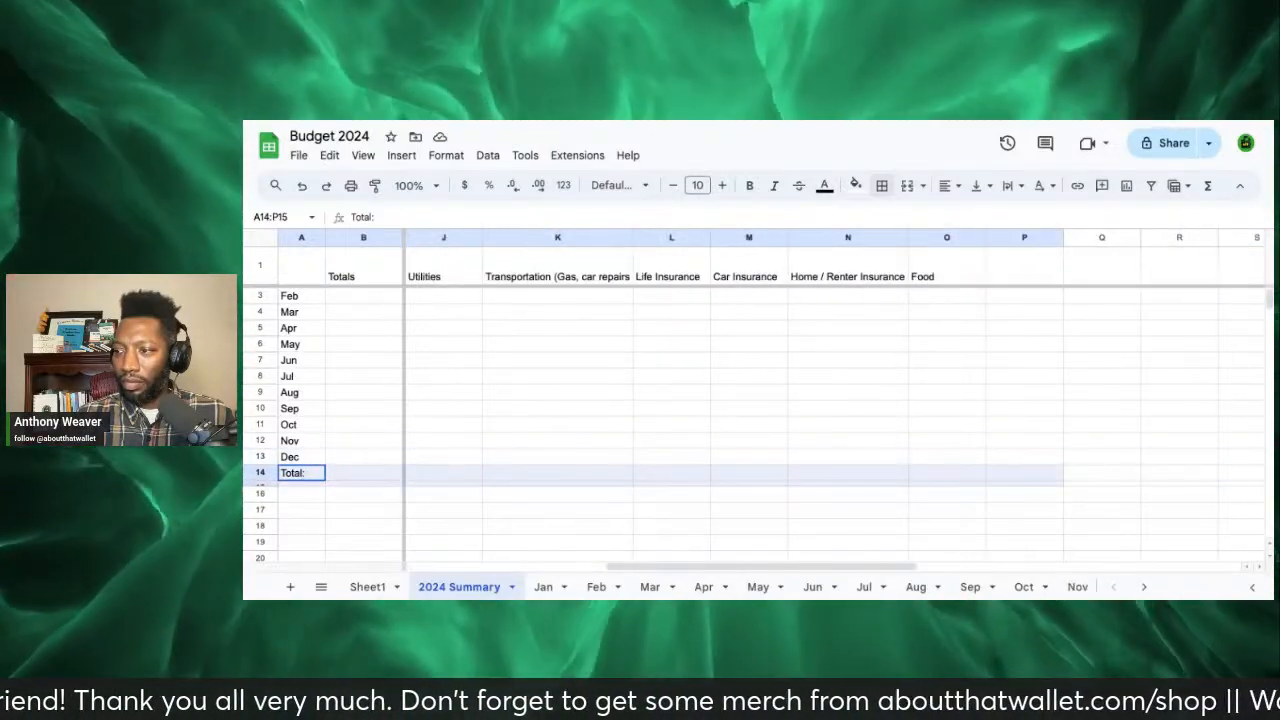
key("shift+Up")
key("shift+Left")
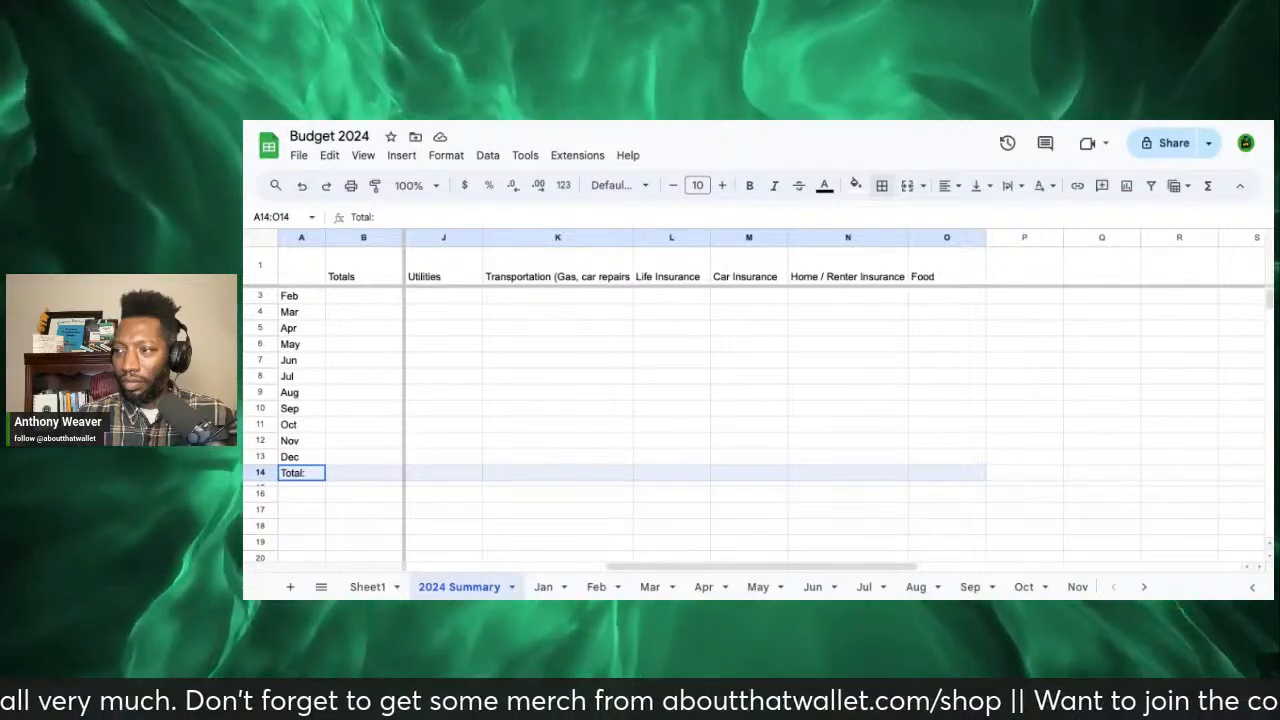
left_click(882, 186)
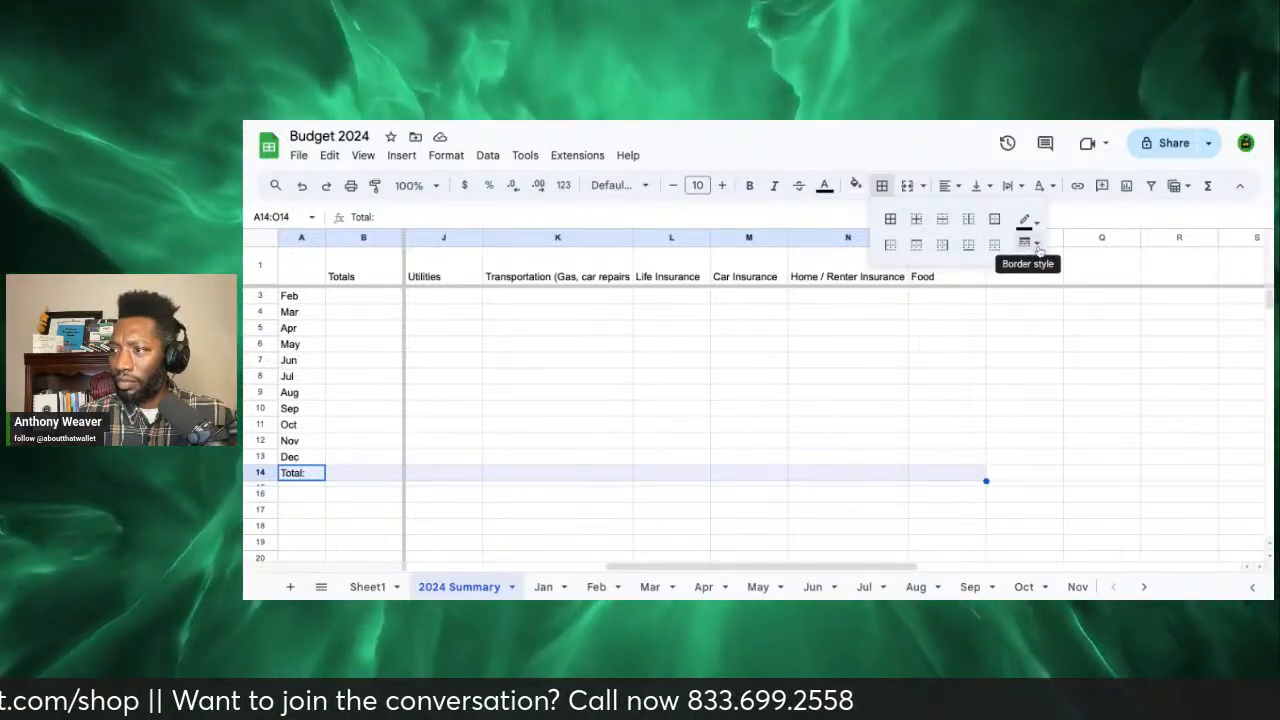
left_click(1036, 244)
left_click(1062, 366)
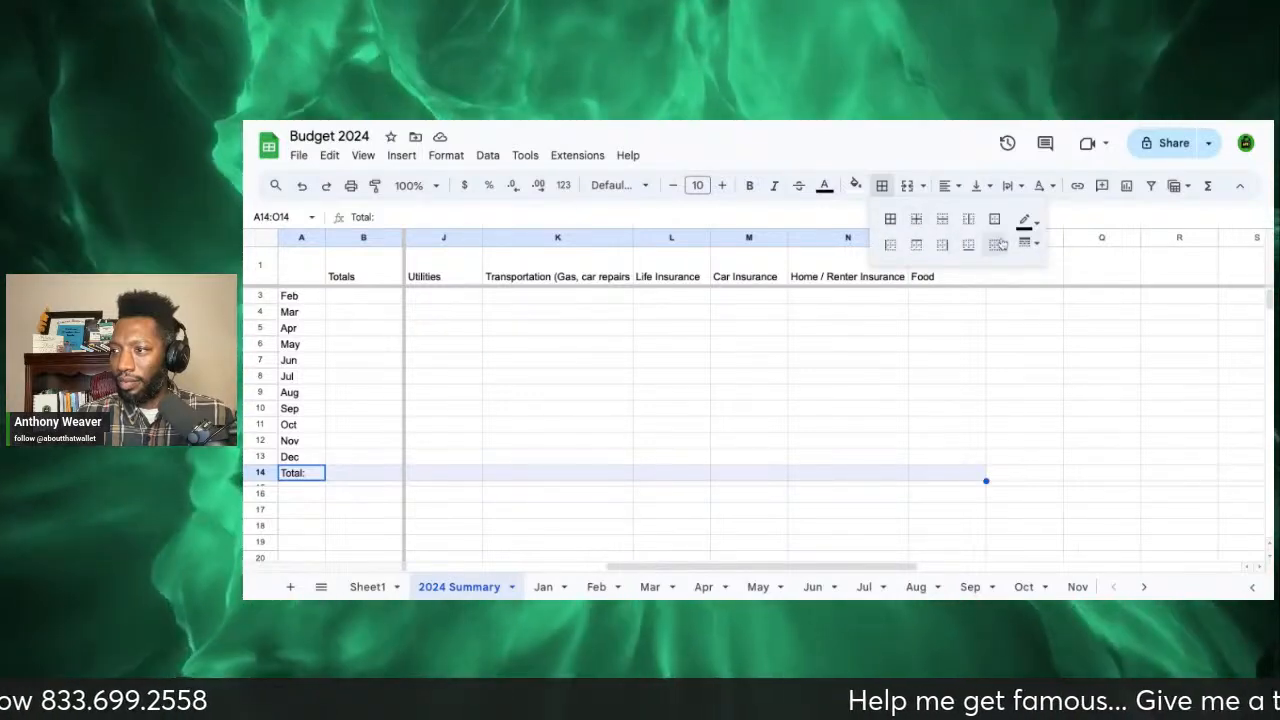
left_click(916, 246)
left_click(730, 412)
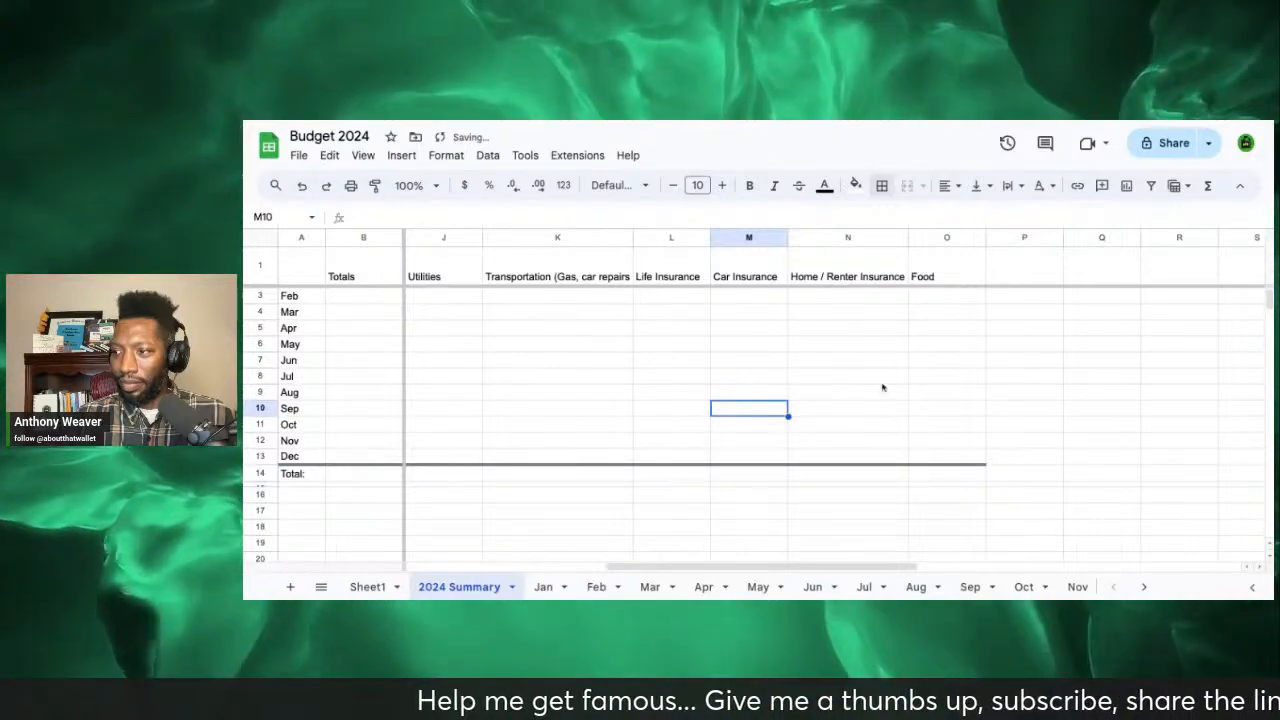
Step: Select the Food header in O1 and compare it with the other category headers in row 1
left_click(955, 327)
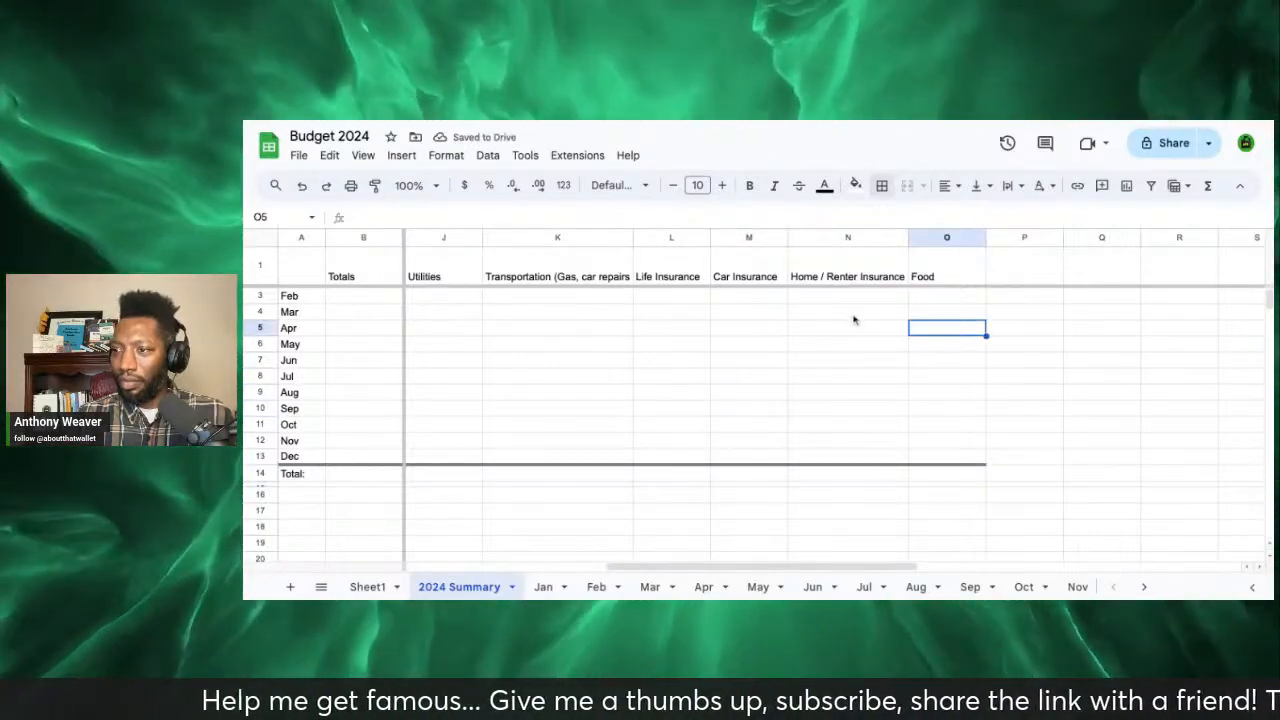
left_click(943, 270)
scroll(860, 288, "left", 5)
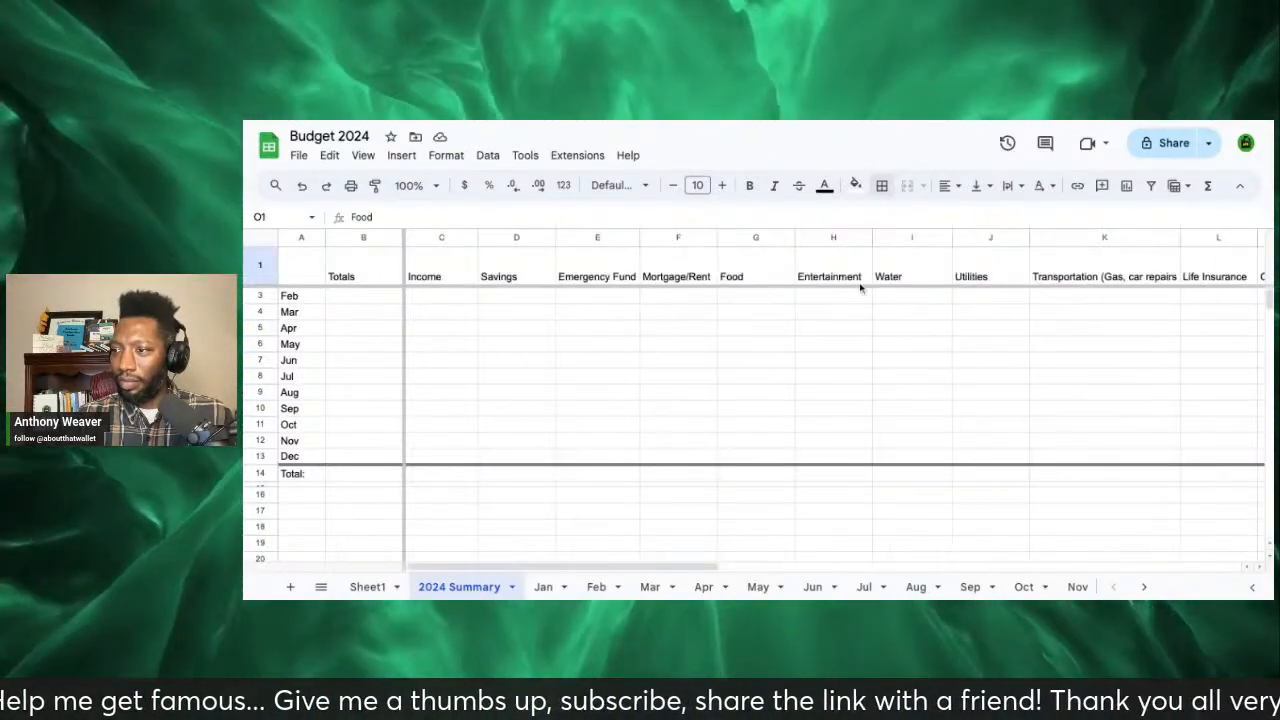
Step: Review the budget category headings in row 1 of the 2024 Summary sheet, from Income through Home / Renter Insurance and beyond
scroll(860, 288, "right", 8)
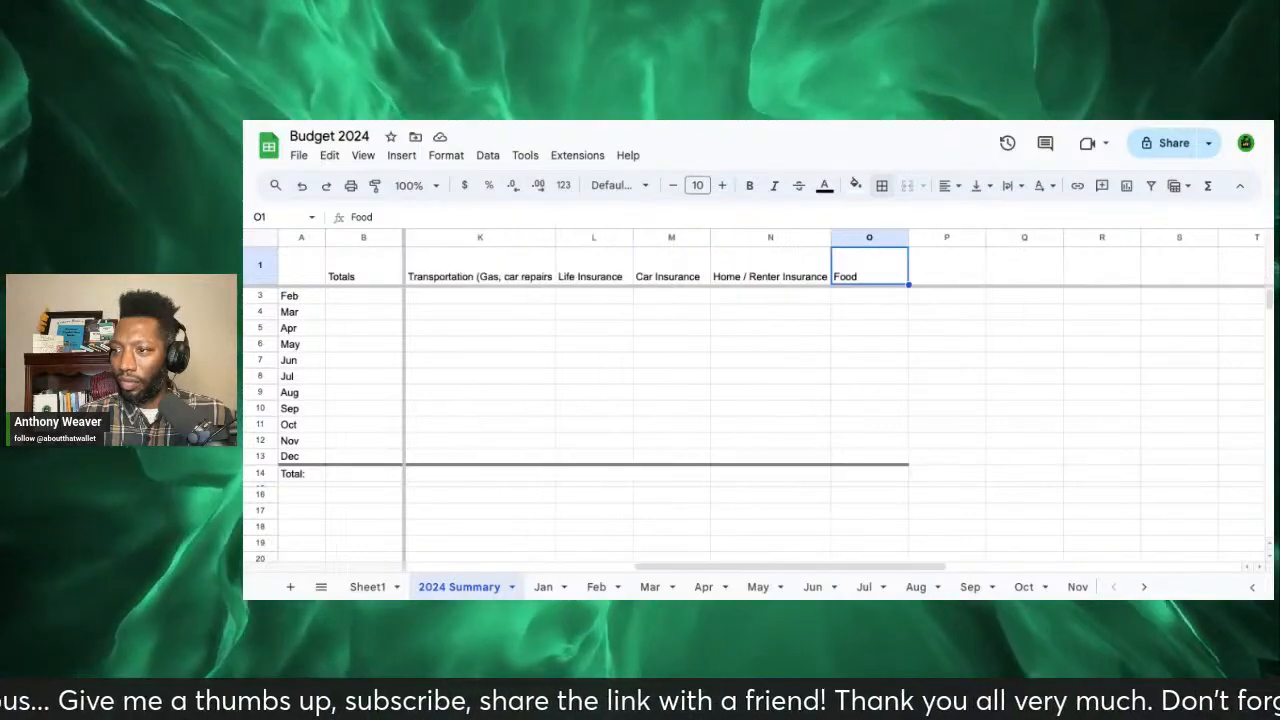
scroll(860, 400, "left", 2)
scroll(860, 400, "left", 5)
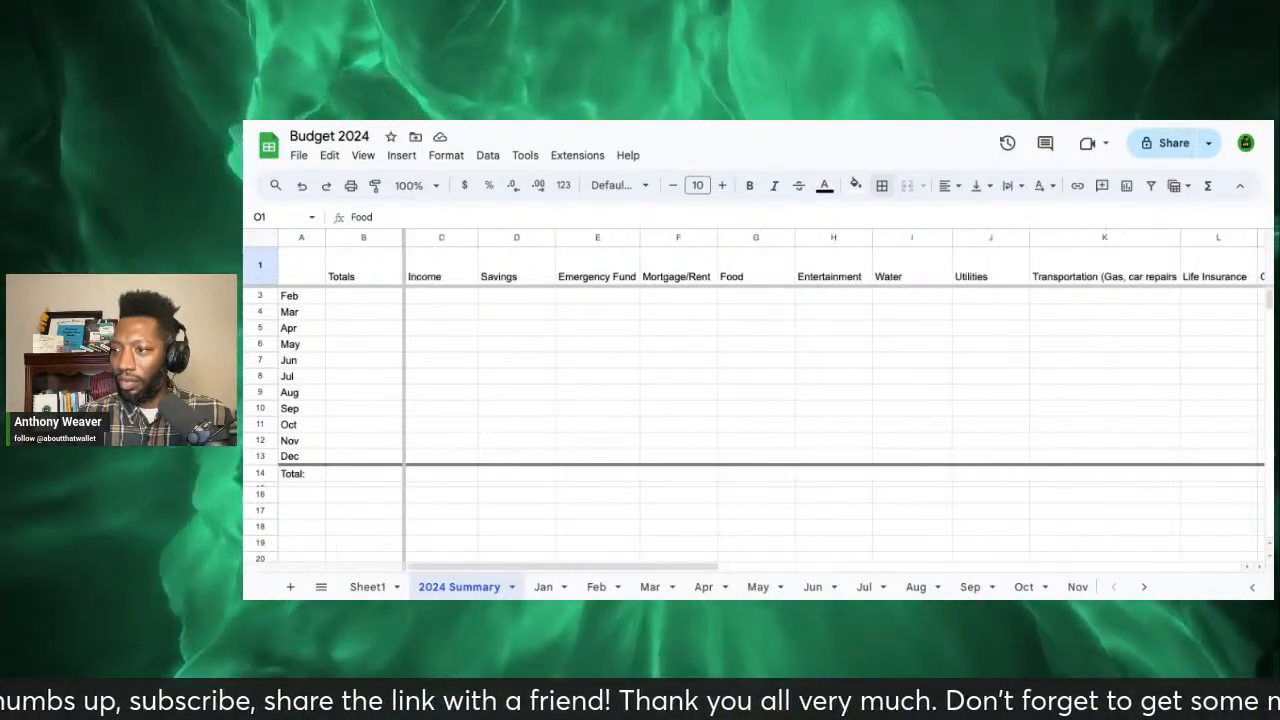
scroll(860, 400, "right", 1)
scroll(860, 400, "left", 1)
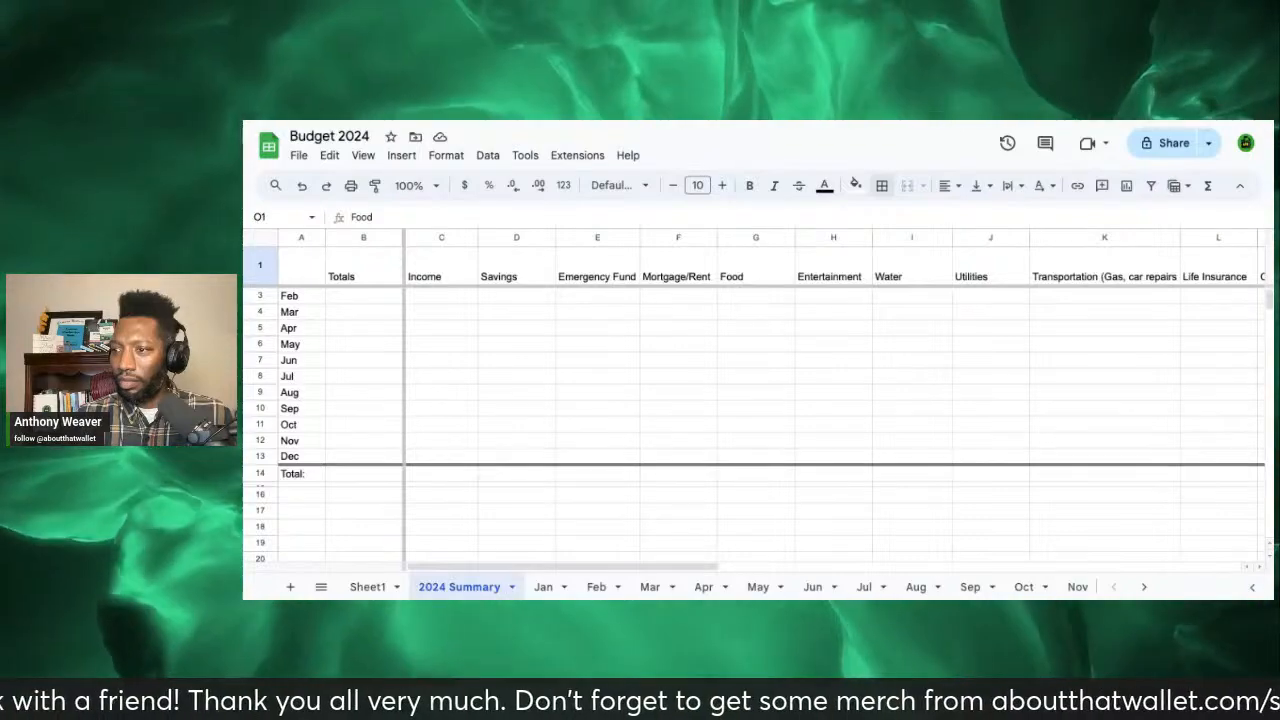
scroll(860, 400, "right", 2)
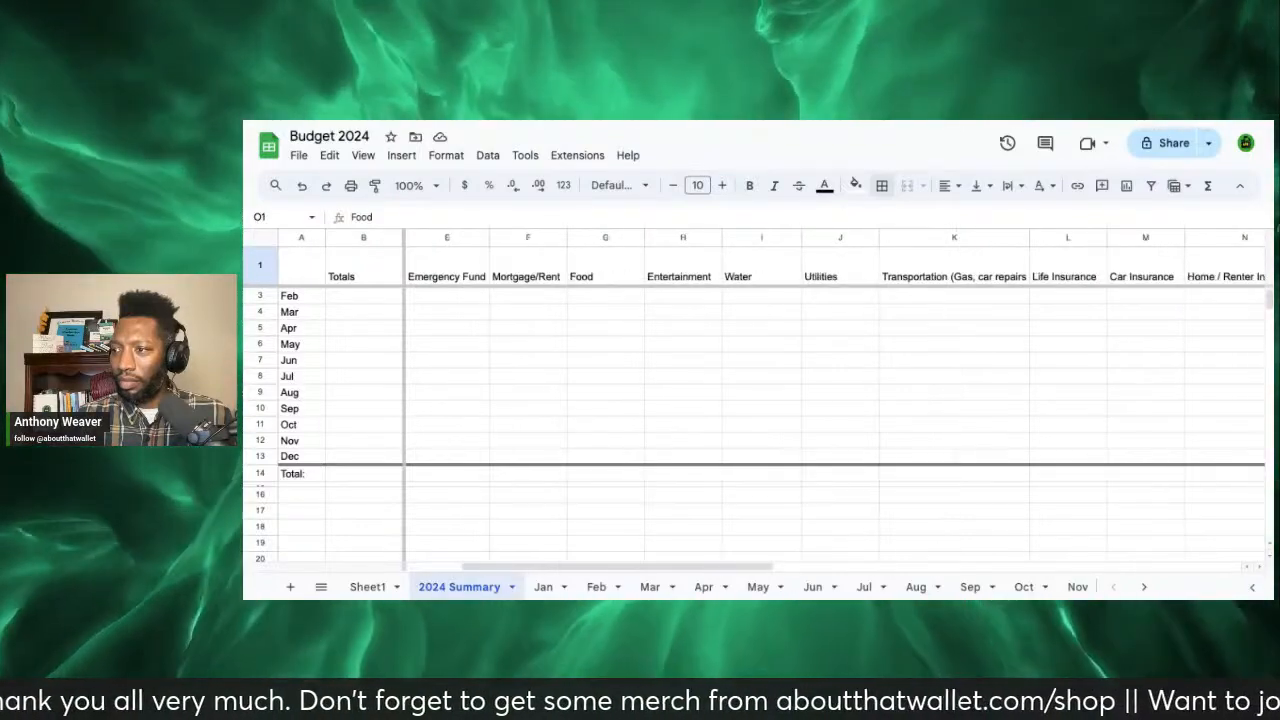
left_click(692, 313)
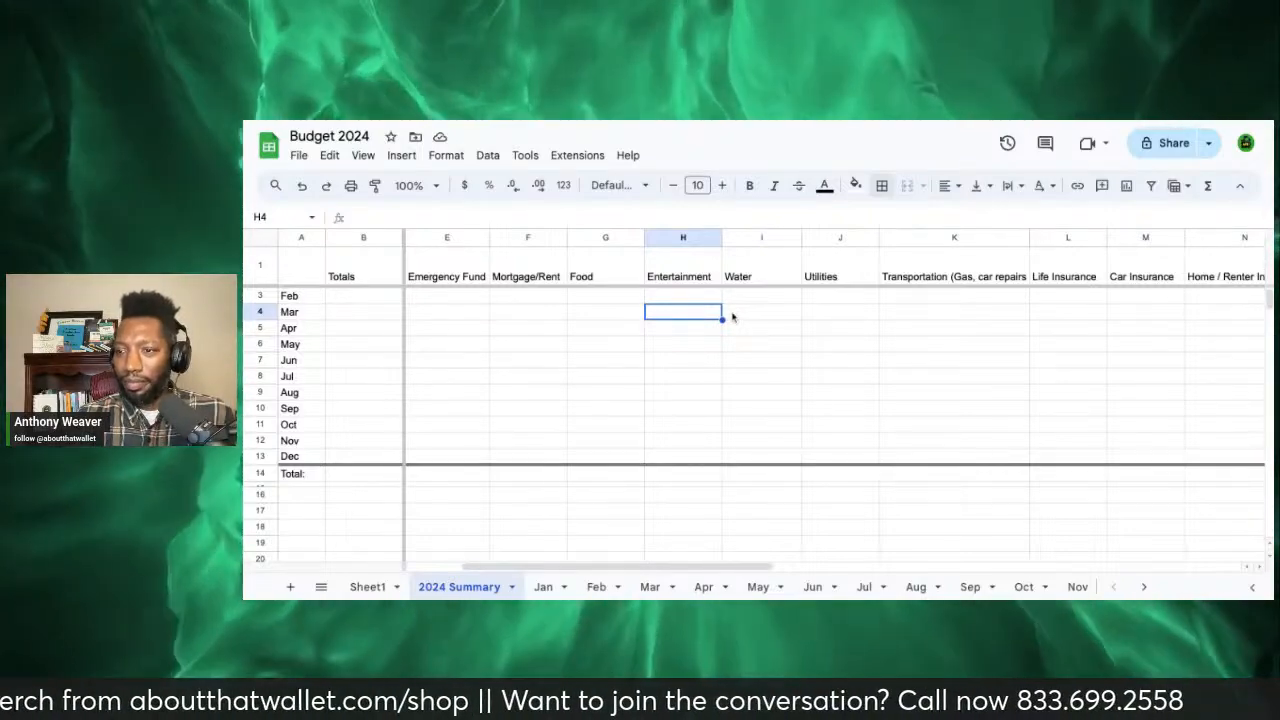
scroll(835, 400, "left", 2)
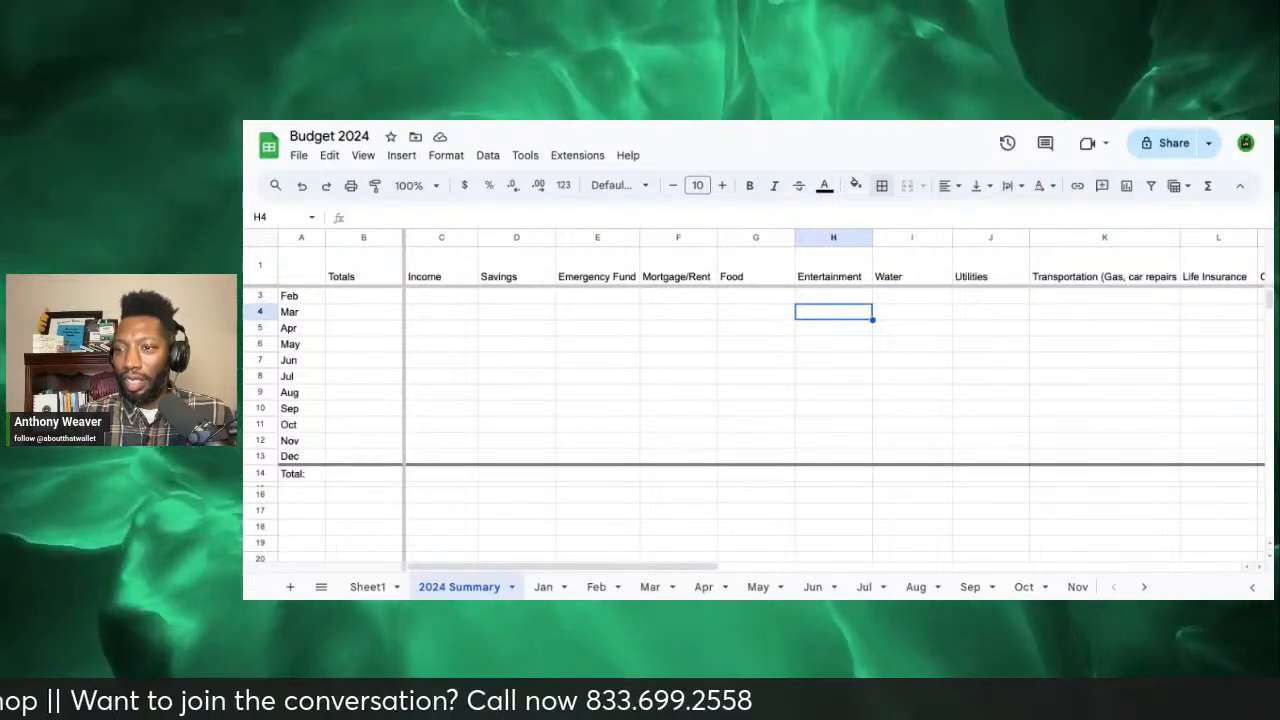
left_click(380, 299)
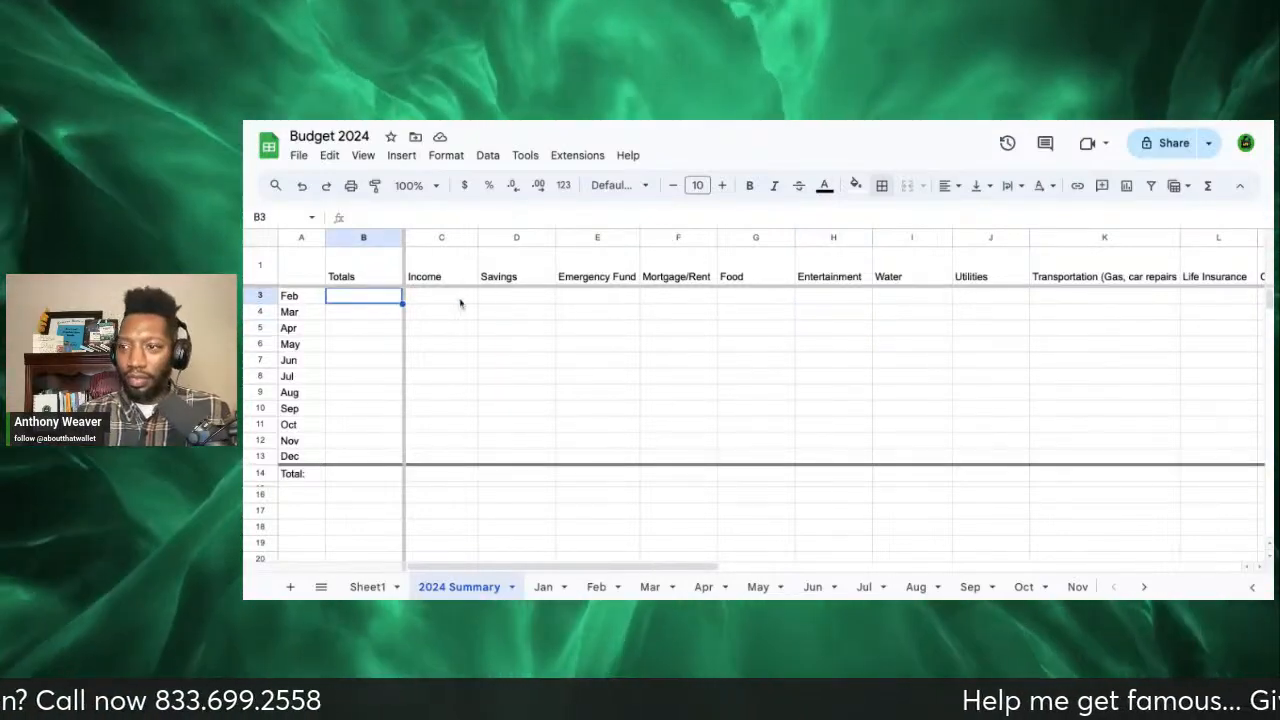
scroll(537, 306, "right", 6)
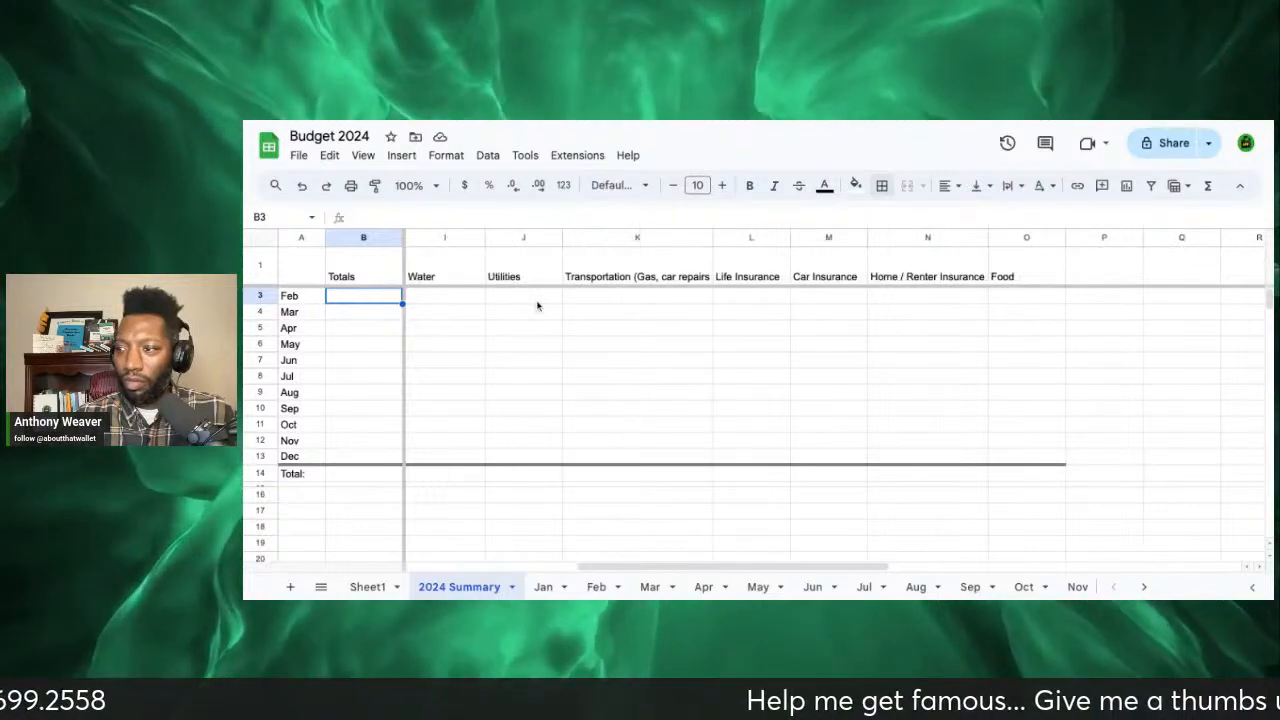
left_click(690, 278)
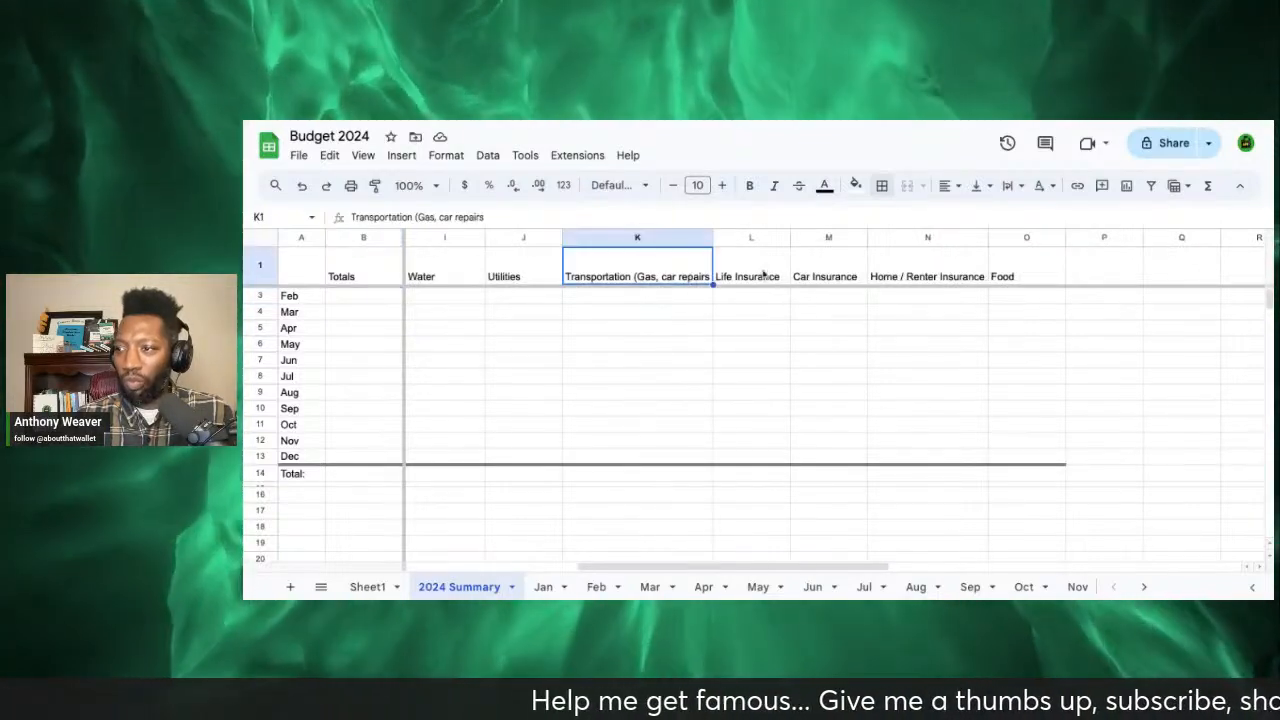
left_click(763, 276)
left_click(832, 278)
left_click(930, 278)
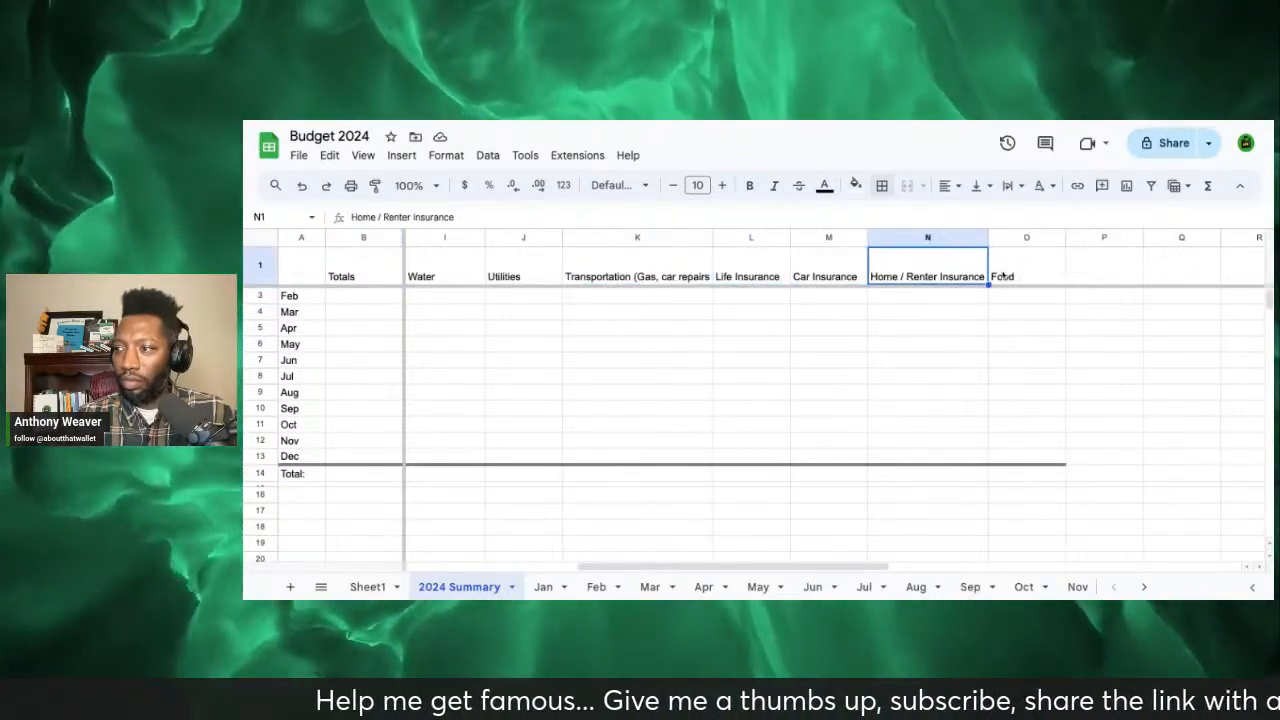
Step: Clear the duplicate Food heading from cell O1, after the Home / Renter Insurance column
left_click(1003, 278)
double_click(1011, 275)
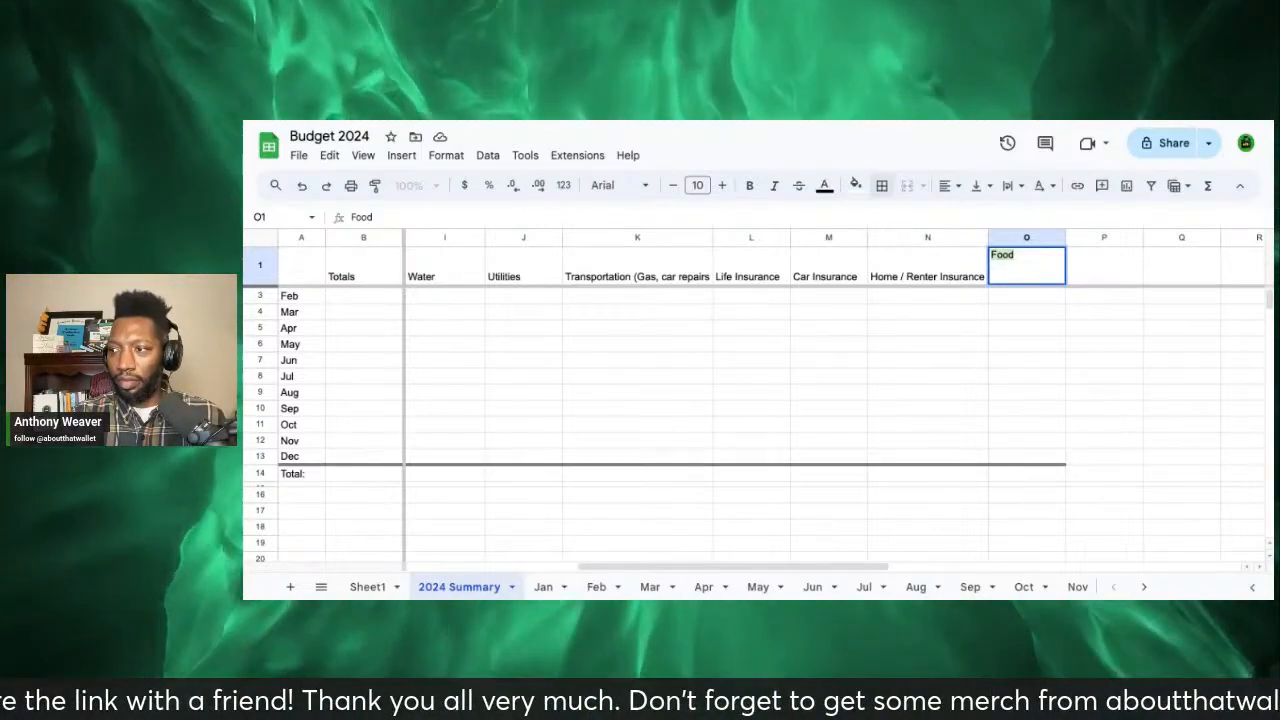
key("BackSpace")
key("BackSpace")
key("BackSpace")
key("BackSpace")
type("Travel")
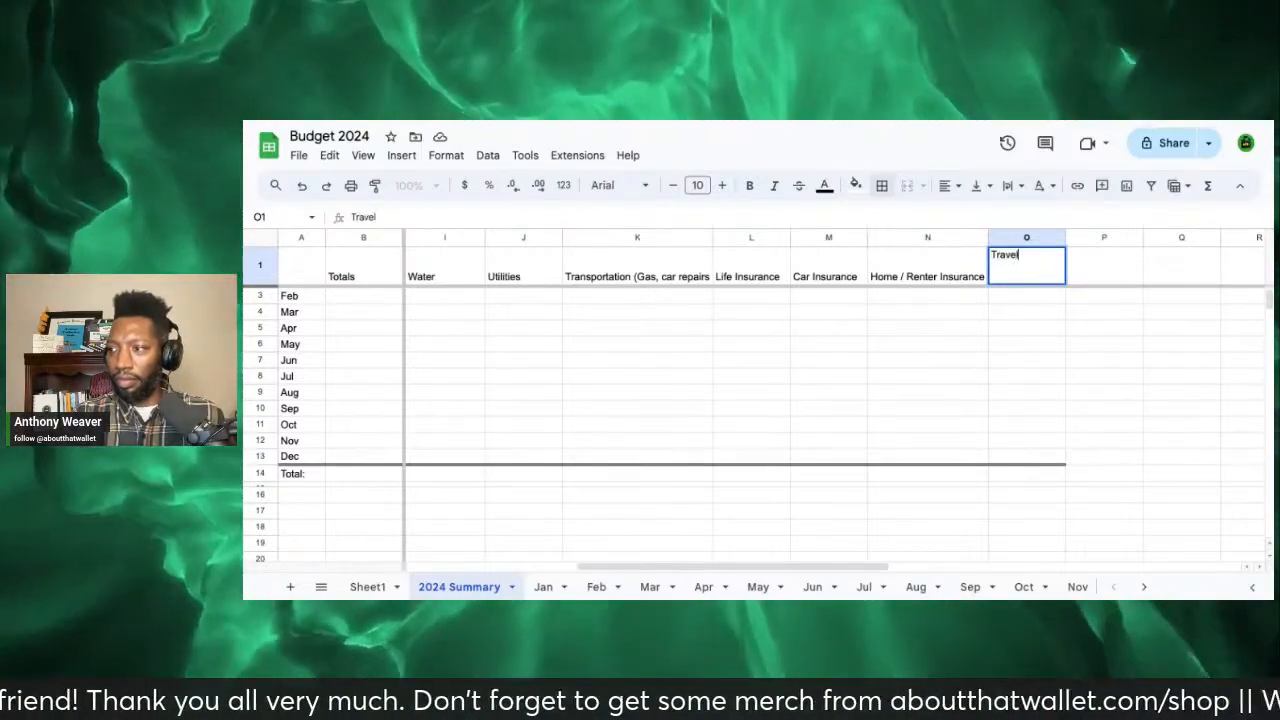
key("BackSpace")
key("BackSpace")
key("BackSpace")
key("BackSpace")
key("BackSpace")
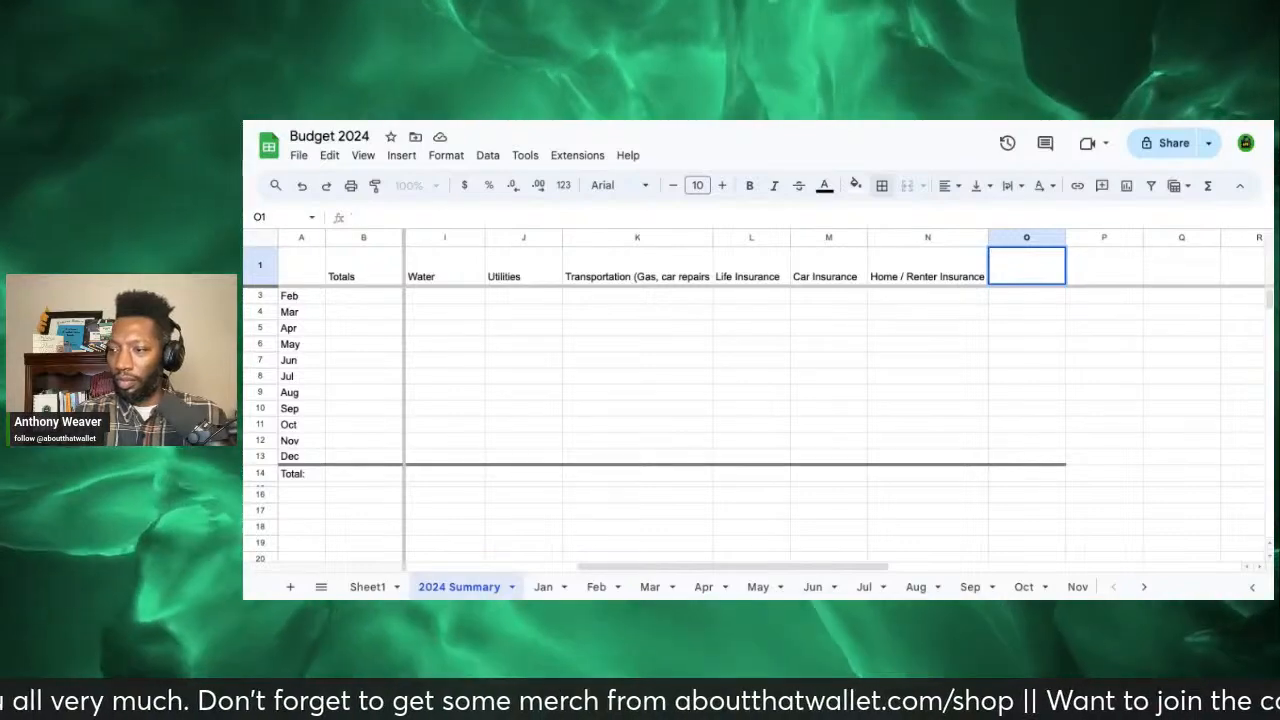
left_click(953, 321)
Step: Check the remaining row 1 headings for missing or repeated categories, including Entertainment, Food and Mortgage/Rent
scroll(953, 321, "left", 3)
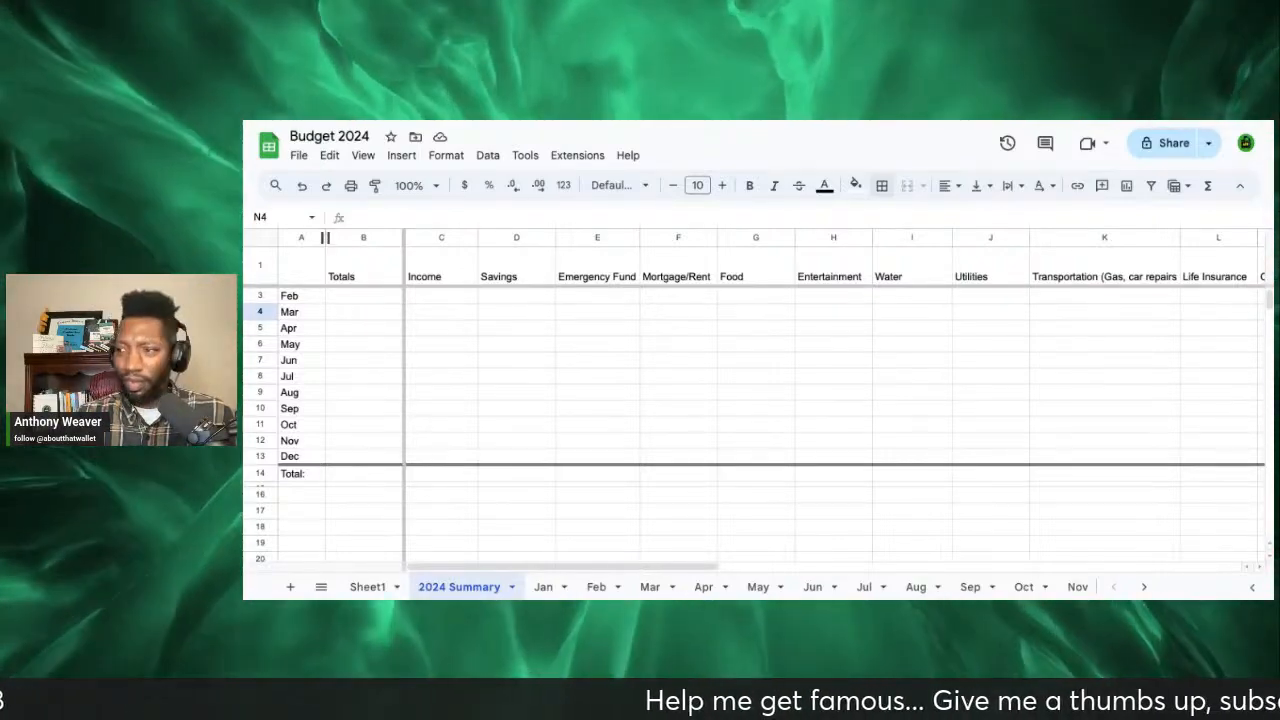
left_click(838, 266)
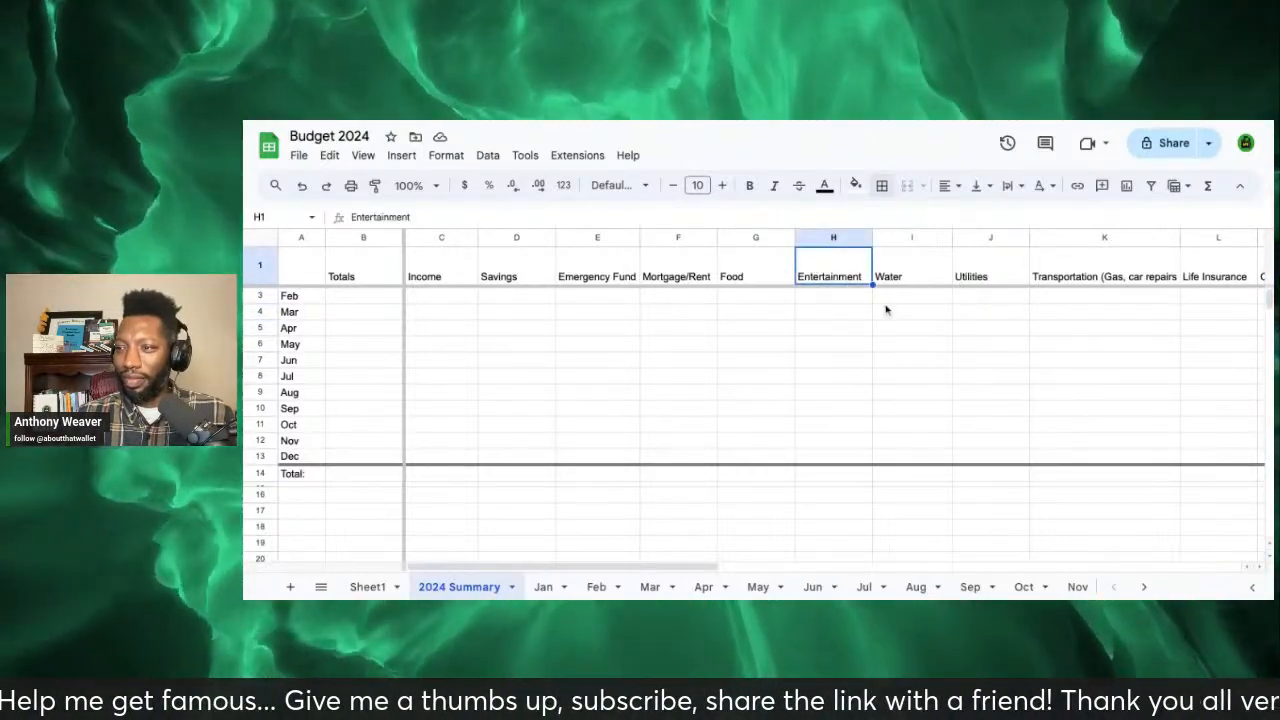
scroll(886, 308, "right", 5)
scroll(886, 308, "left", 3)
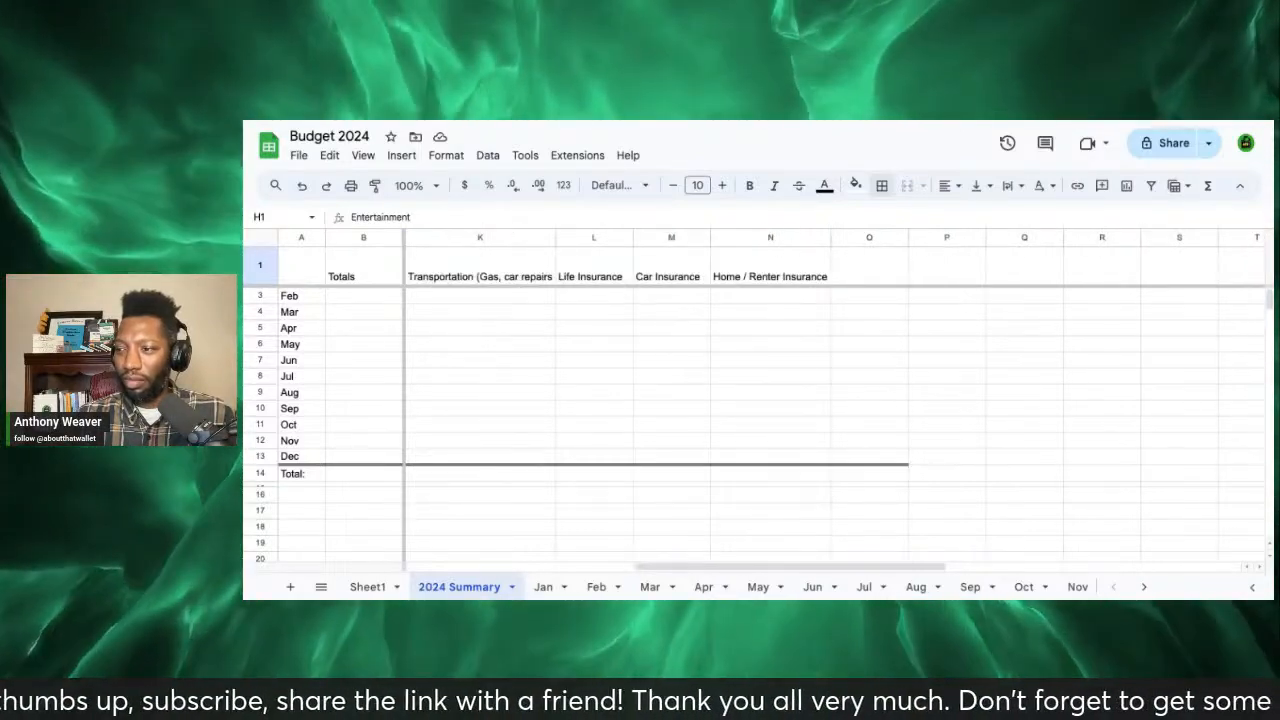
scroll(835, 400, "left", 1)
scroll(835, 400, "left", 5)
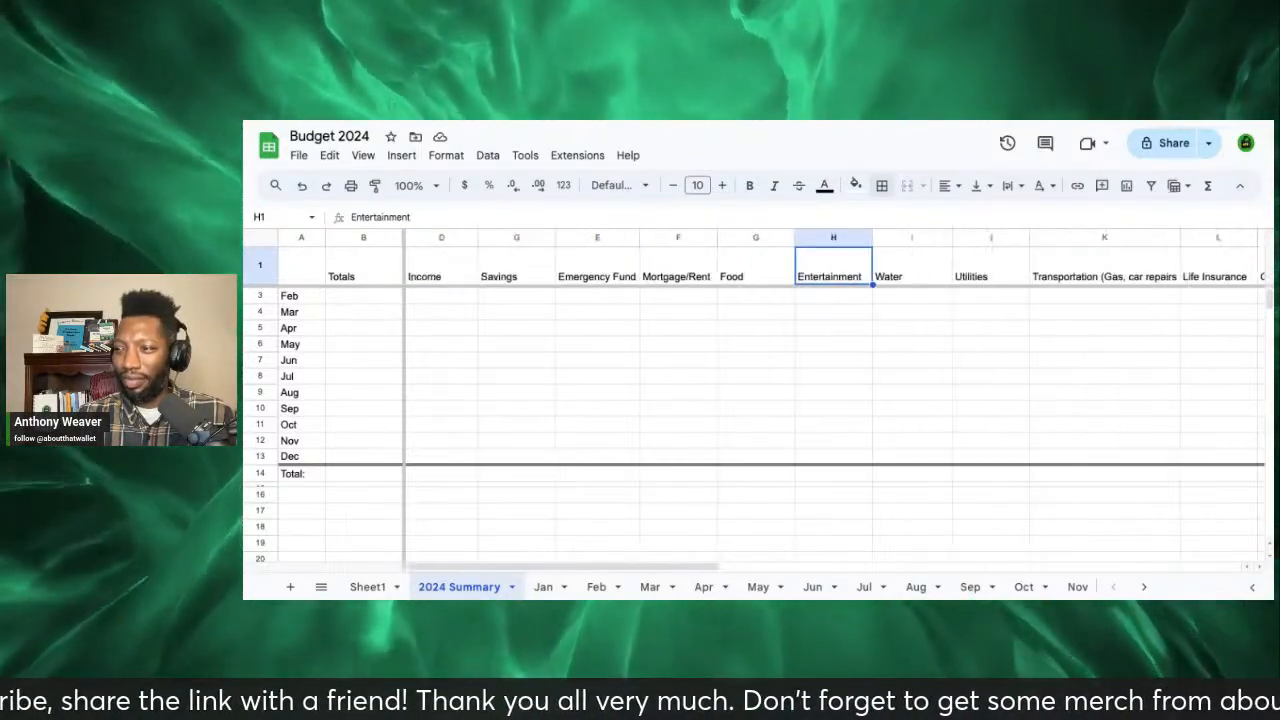
left_click(760, 259)
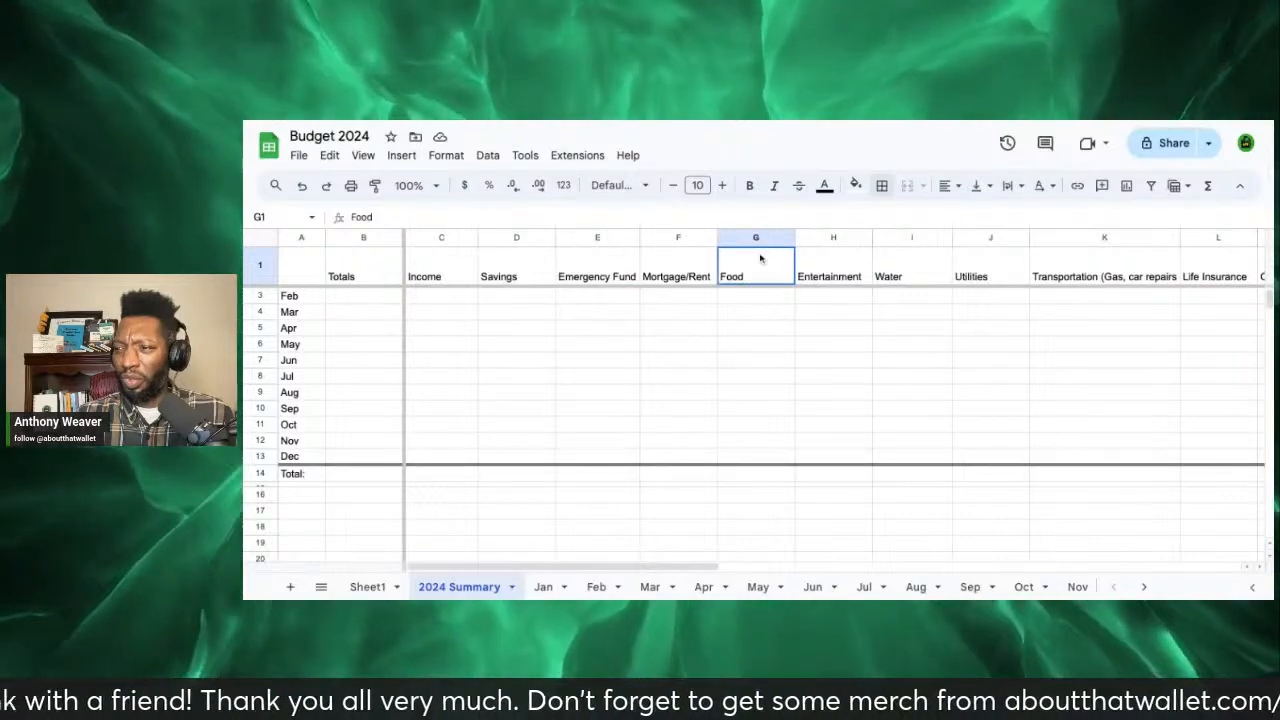
left_click(694, 265)
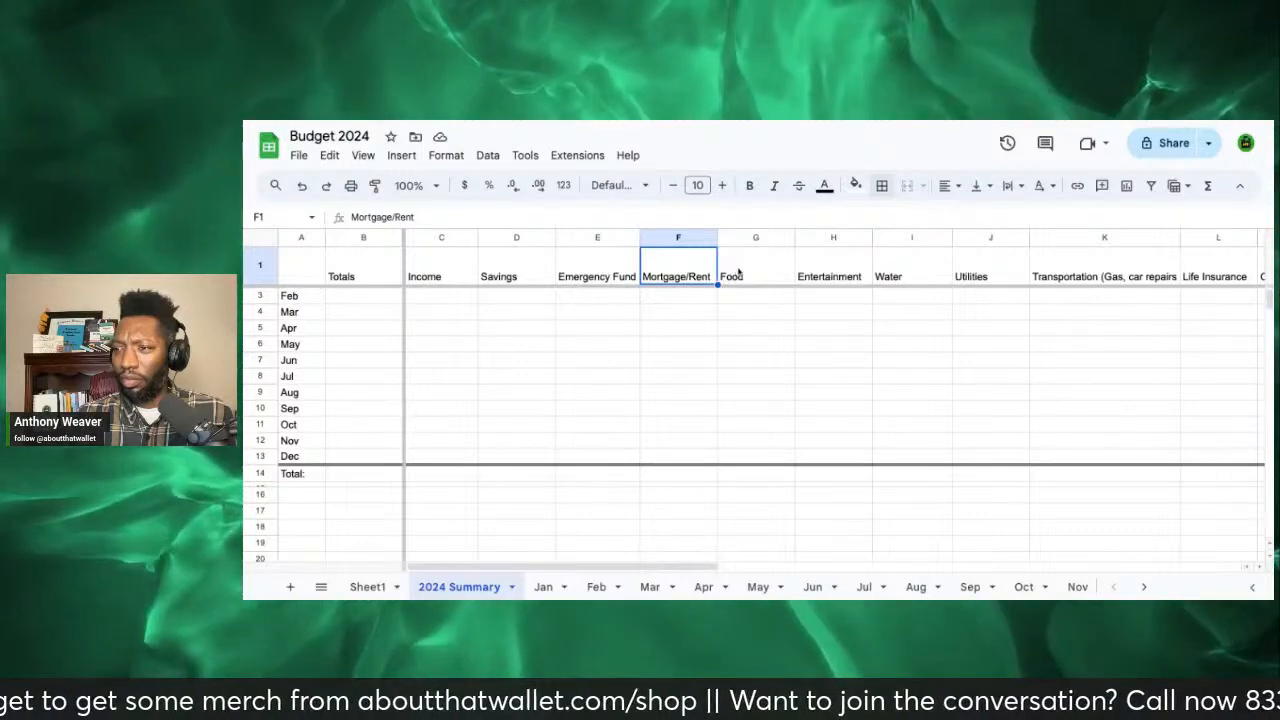
left_click(428, 262)
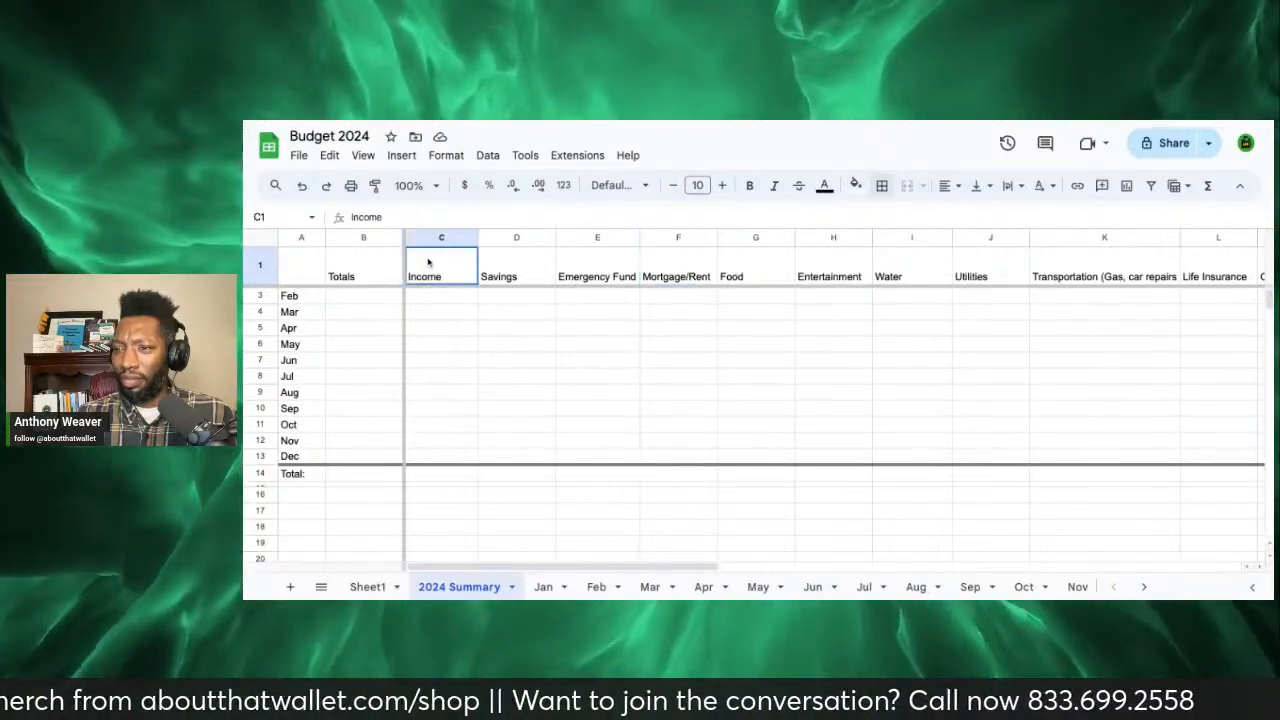
left_click_drag(437, 262, 597, 488)
left_click(600, 329)
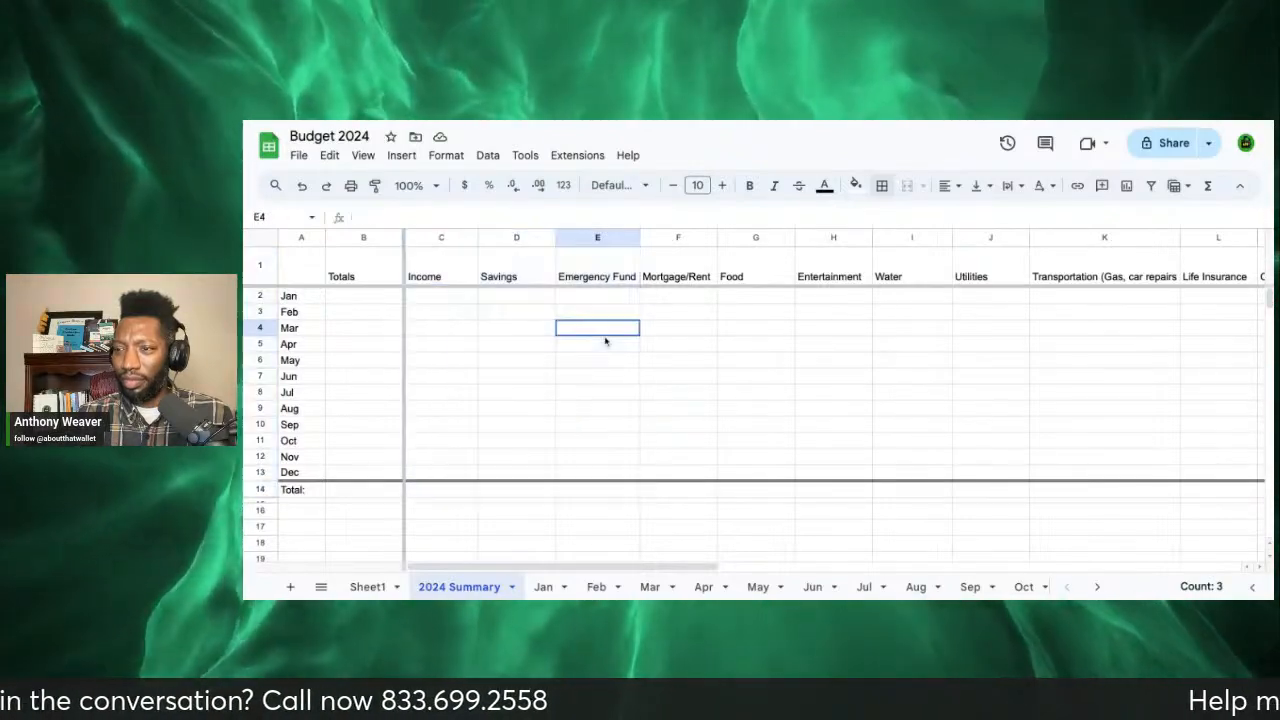
Step: Fill the Income column from its heading down to Dec (C1:C13) with a light green background
left_click(452, 263)
key("shift+Down")
key("shift+Down")
key("shift+Down")
key("shift+Down")
key("shift+Down")
key("shift+Down")
key("shift+Down")
key("shift+Down")
key("shift+Down")
key("shift+Down")
key("shift+Down")
key("shift+Down")
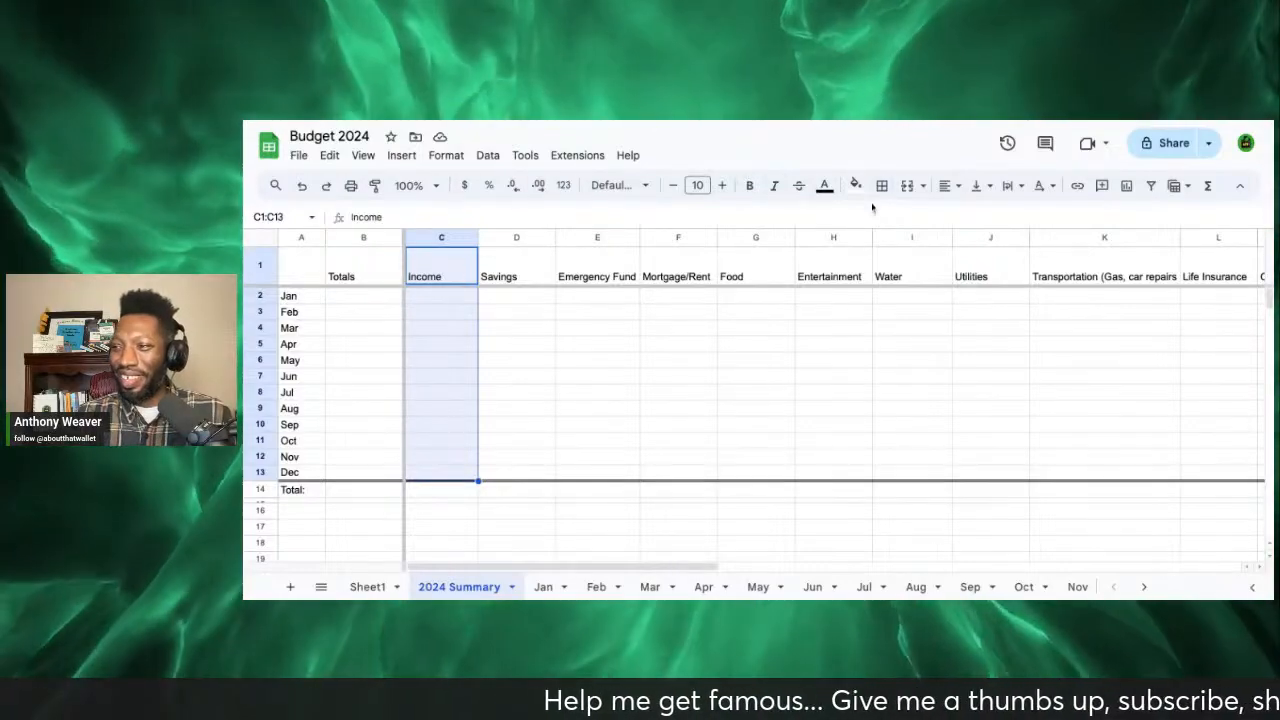
left_click(856, 185)
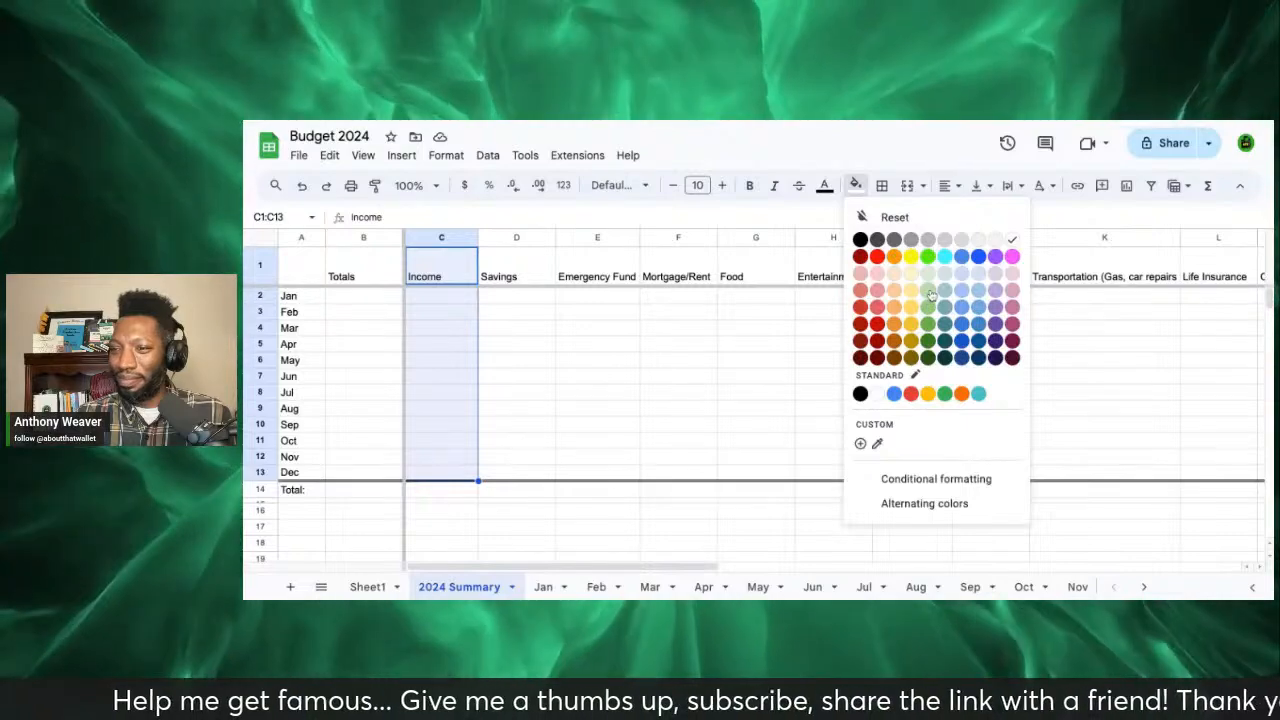
left_click(930, 294)
left_click(486, 362)
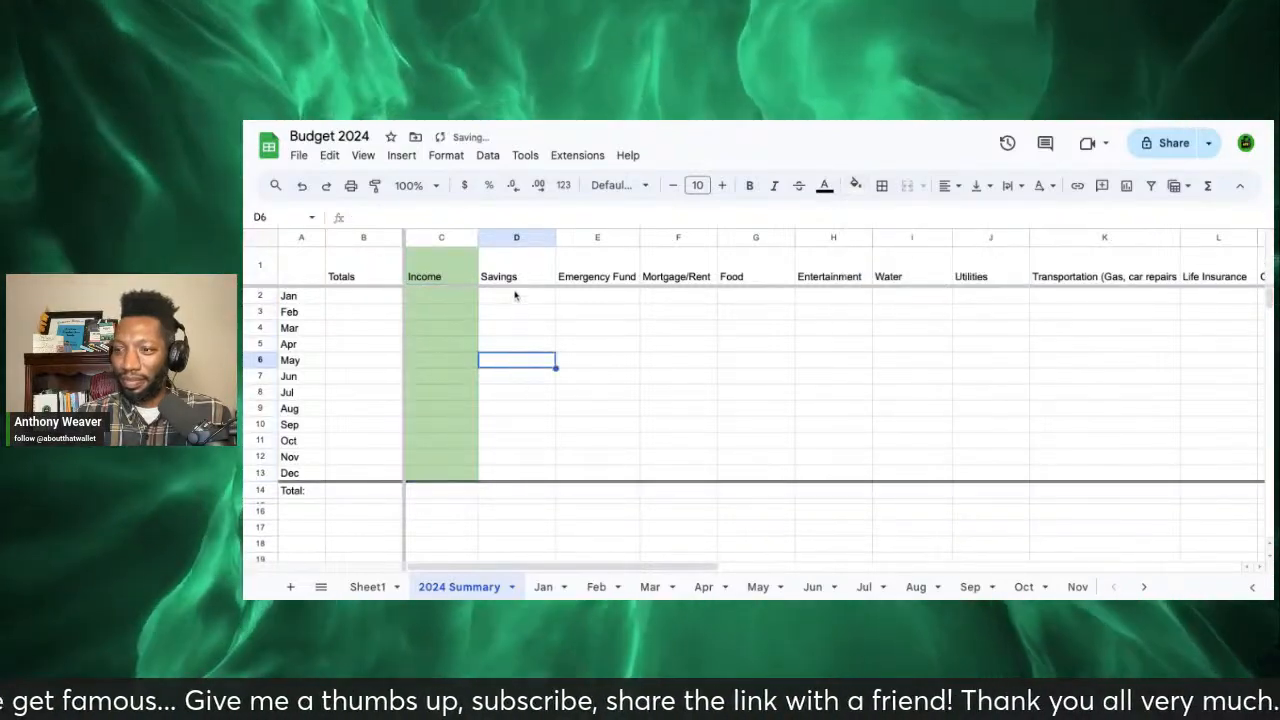
Step: Fill the Savings and Emergency Fund columns (D1:E13) with a paler green than the Income column
left_click(519, 265)
key("shift+Right")
key("shift+Down")
key("shift+Down")
key("shift+Down")
key("shift+Down")
key("shift+Down")
key("shift+Down")
key("shift+Down")
key("shift+Down")
key("shift+Down")
key("shift+Down")
key("shift+Down")
key("shift+Down")
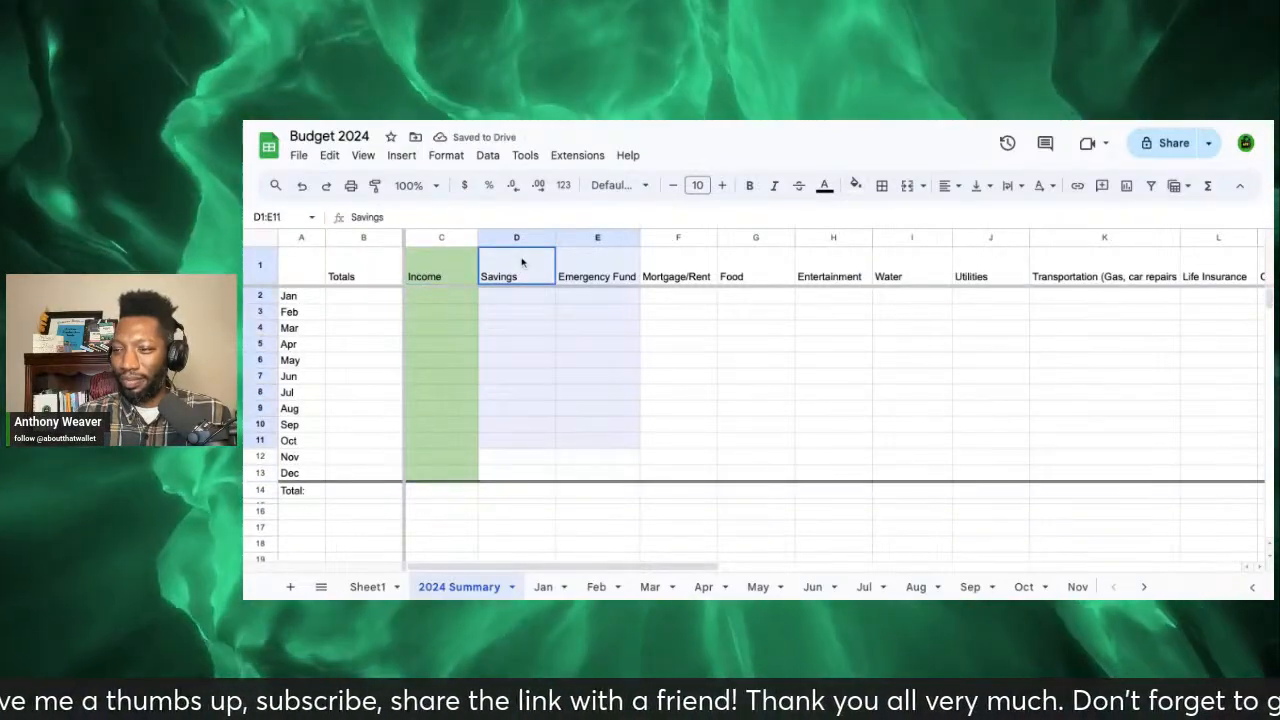
left_click(856, 186)
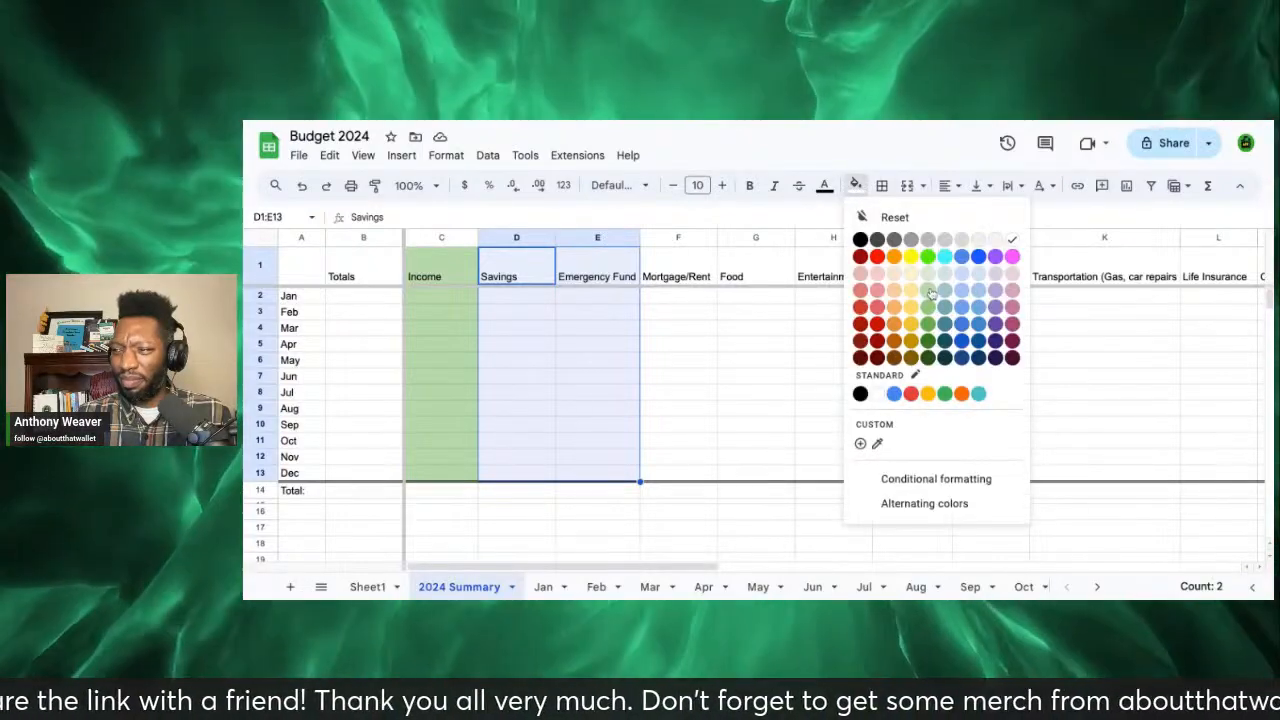
left_click(931, 281)
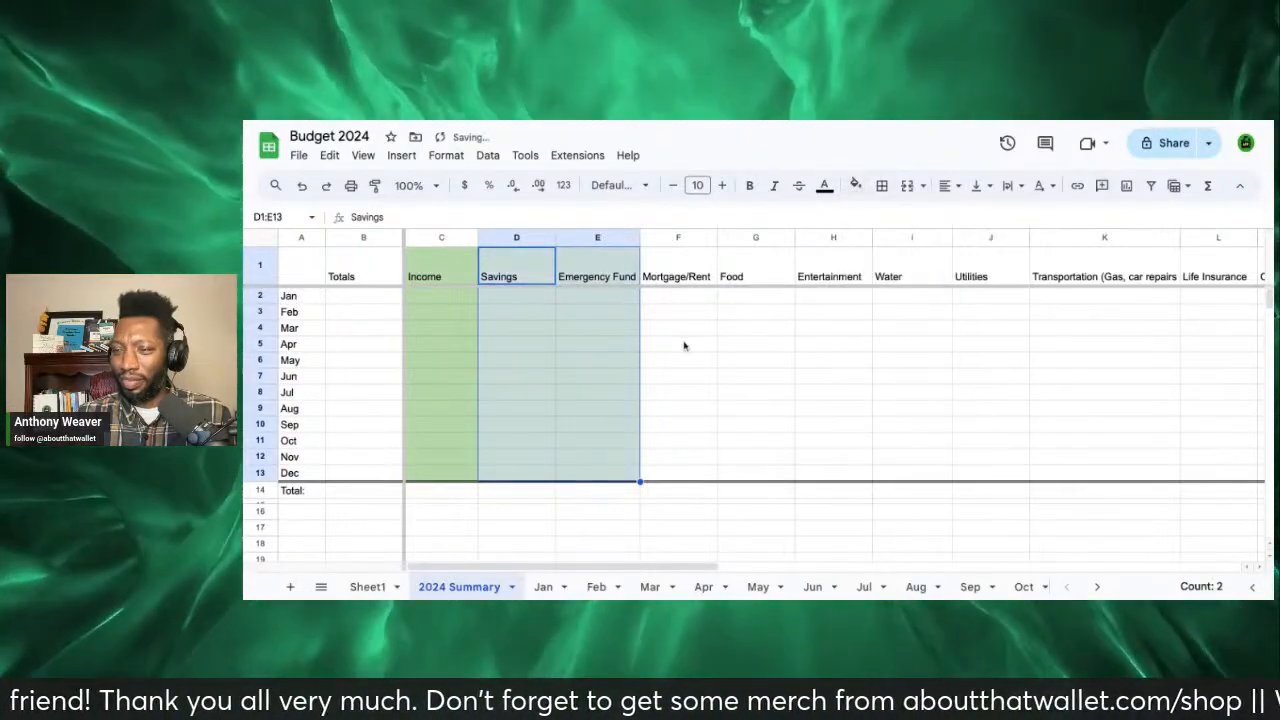
left_click(684, 344)
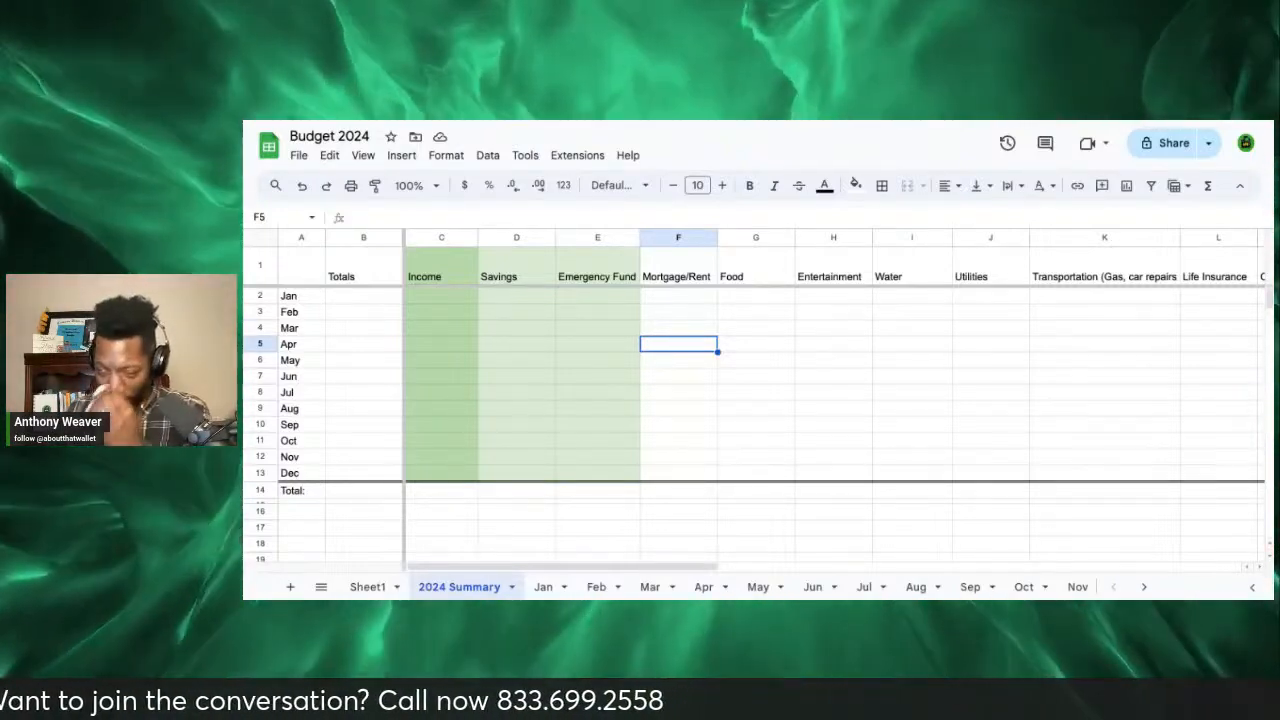
Step: Make the row 1 headings from Totals to Home / Renter Insurance (B1:N1) bold
left_click(358, 275)
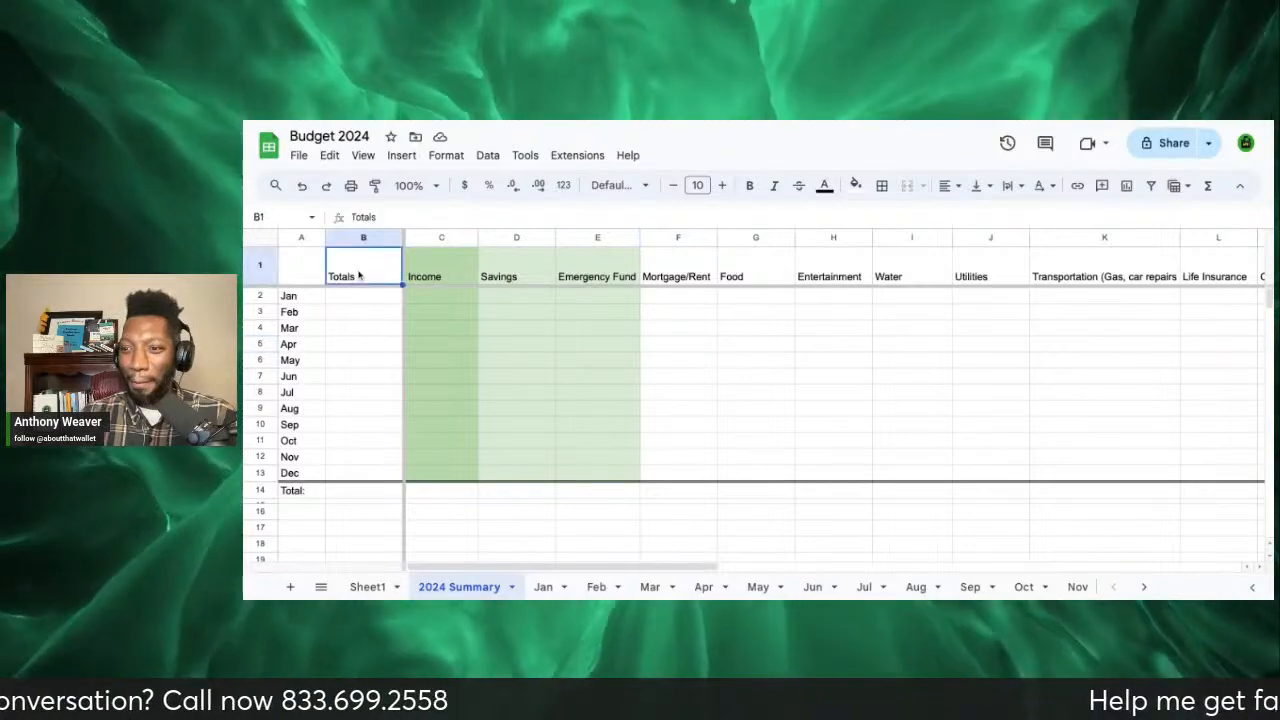
left_click_drag(358, 275, 907, 268)
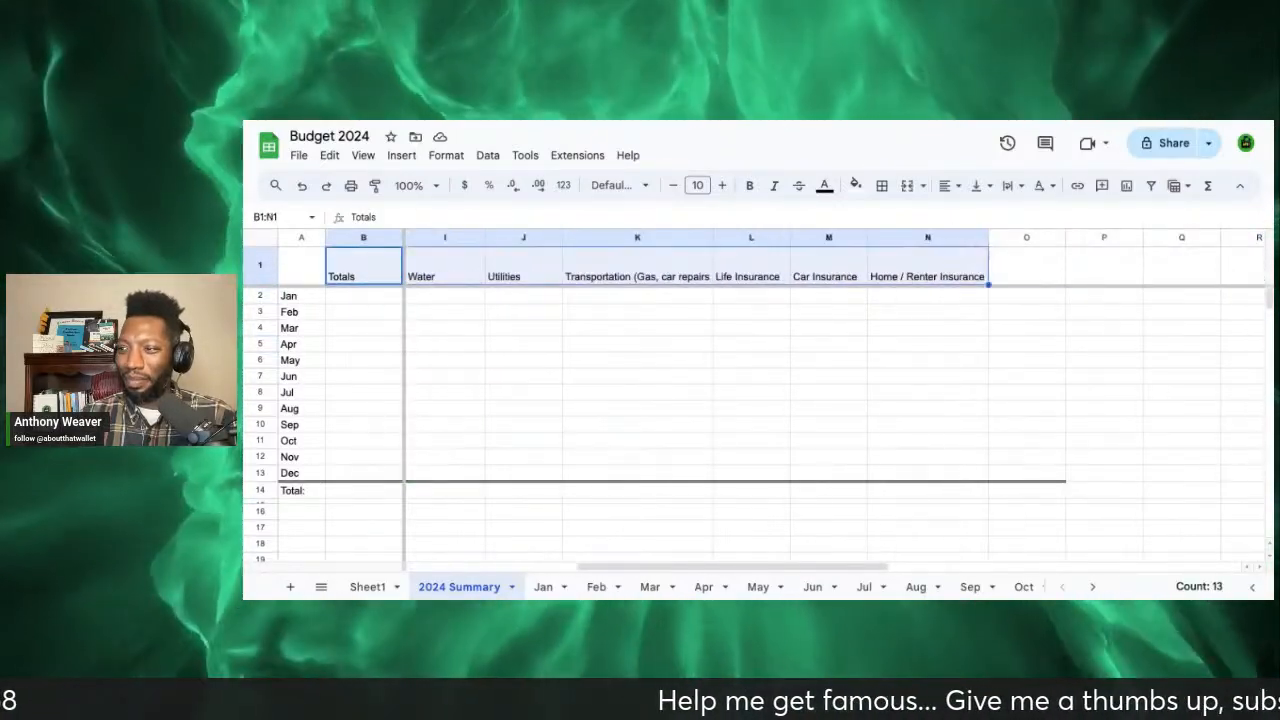
left_click(749, 185)
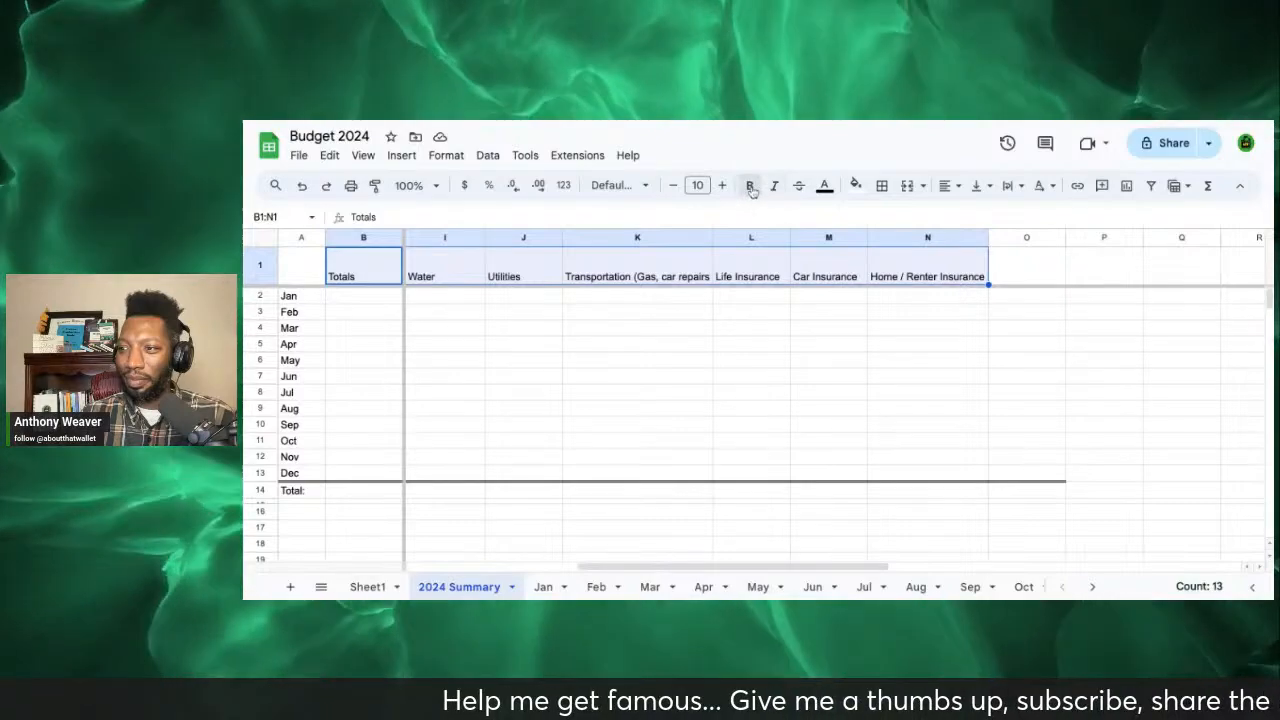
Step: Make the month labels and the Total: label in column A (A2:A14) bold
left_click(307, 296)
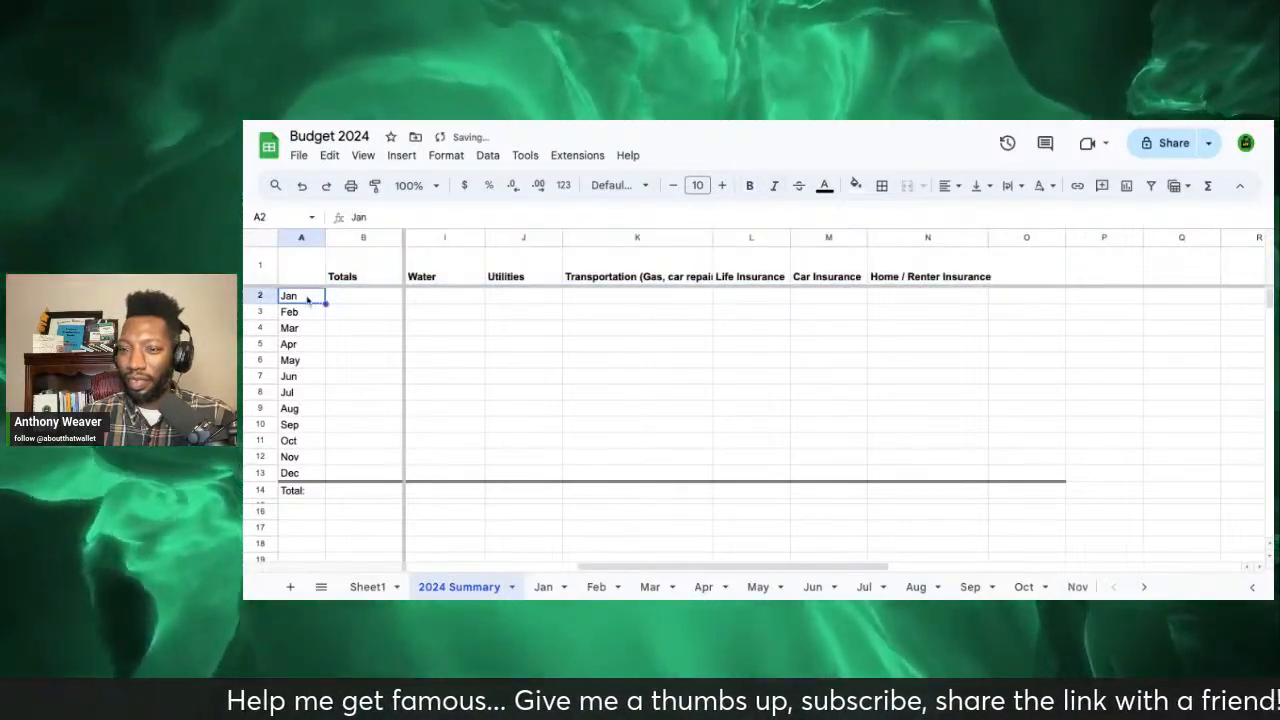
key("shift+Down")
key("shift+Down")
key("shift+Down")
key("shift+Down")
key("shift+Down")
key("shift+Down")
key("shift+Down")
key("shift+Down")
key("shift+Down")
key("shift+Down")
key("shift+Down")
key("shift+Down")
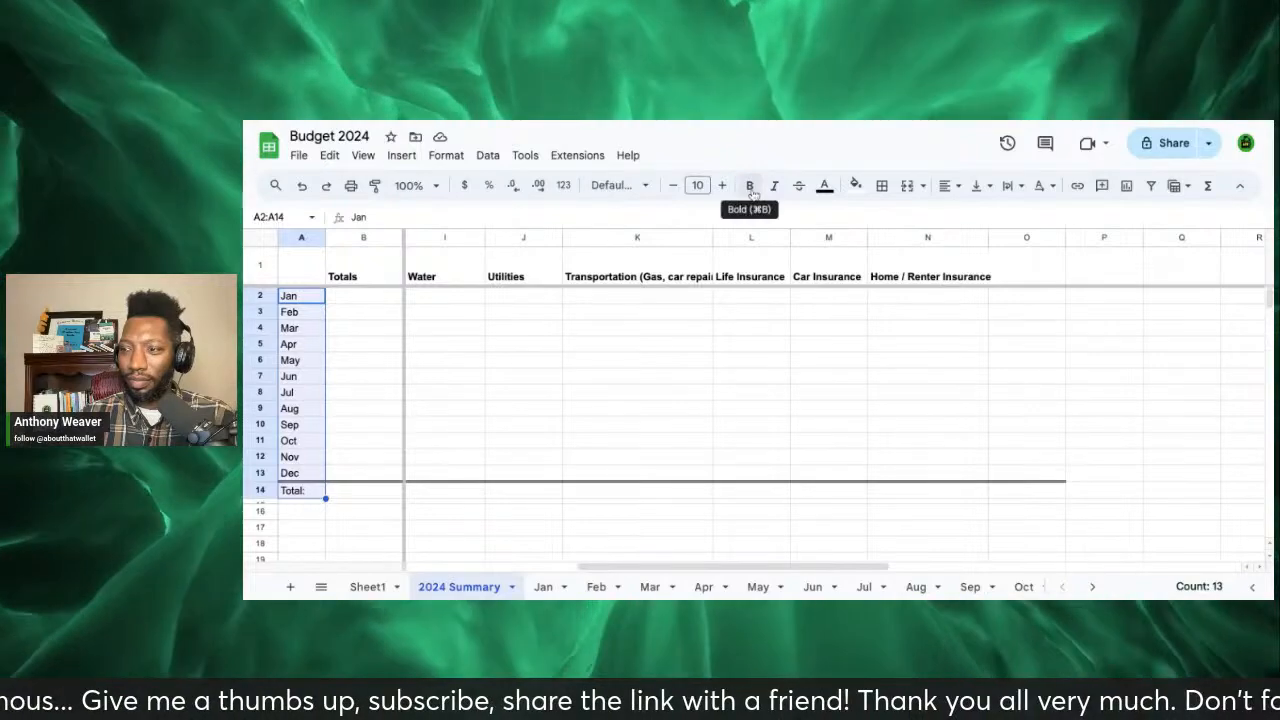
left_click(750, 186)
left_click(621, 366)
scroll(621, 372, "left", 5)
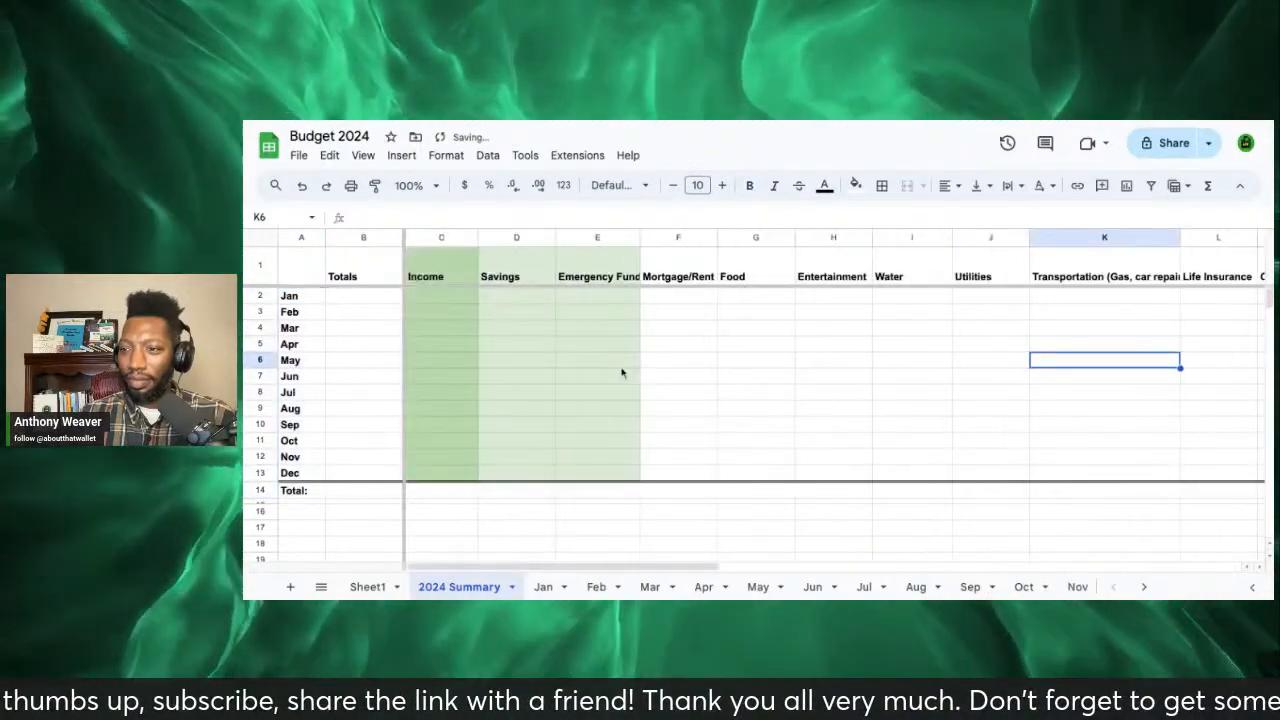
left_click(664, 297)
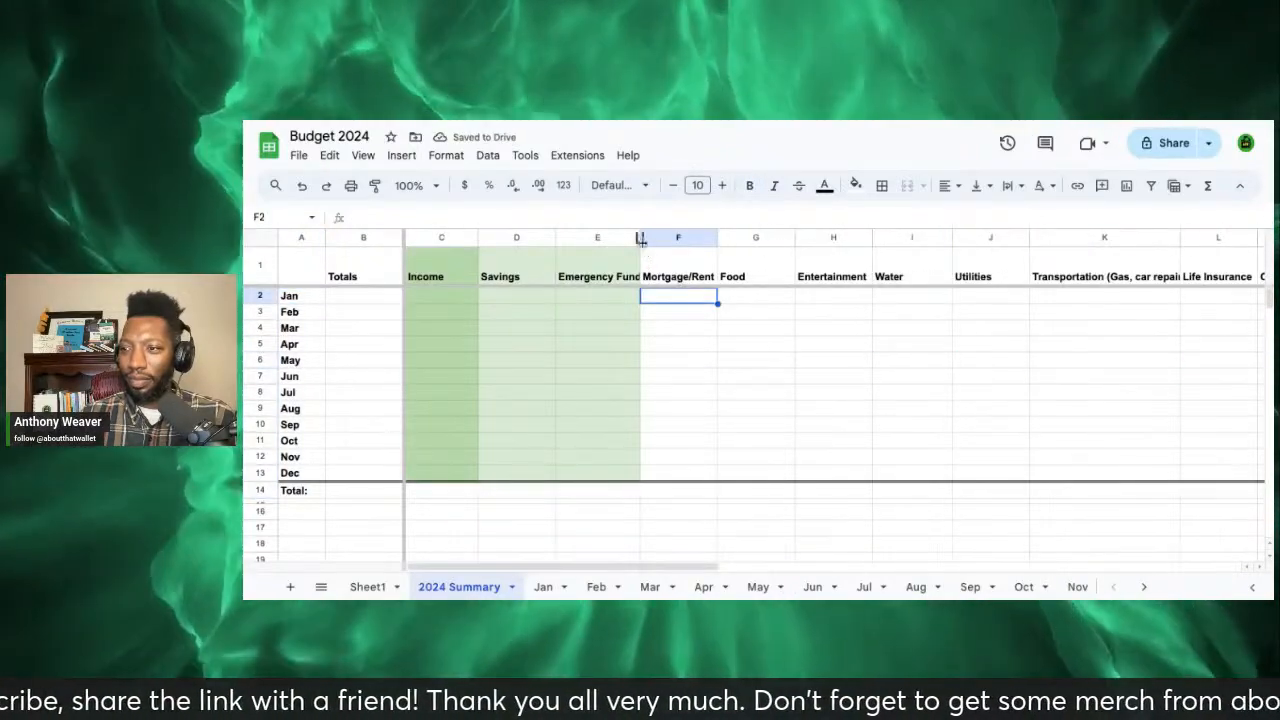
Step: Widen the Emergency Fund column slightly so its heading fits
left_click_drag(640, 238, 644, 238)
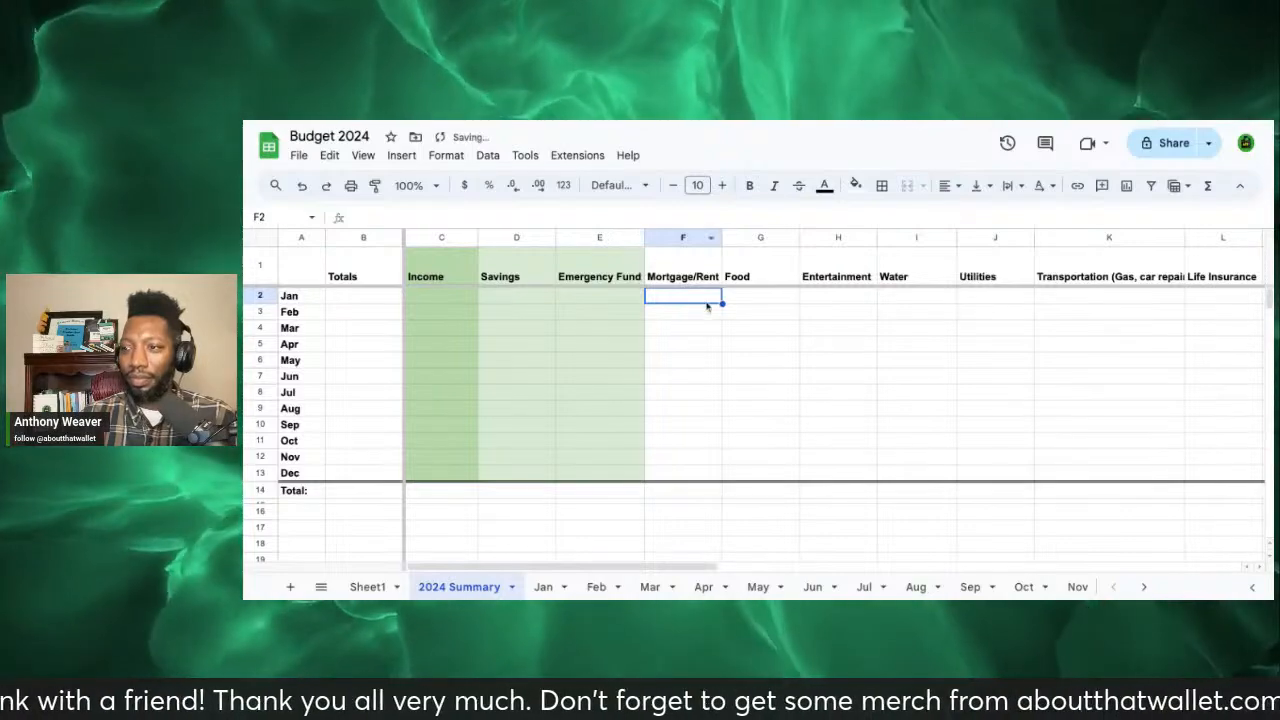
scroll(746, 310, "right", 2)
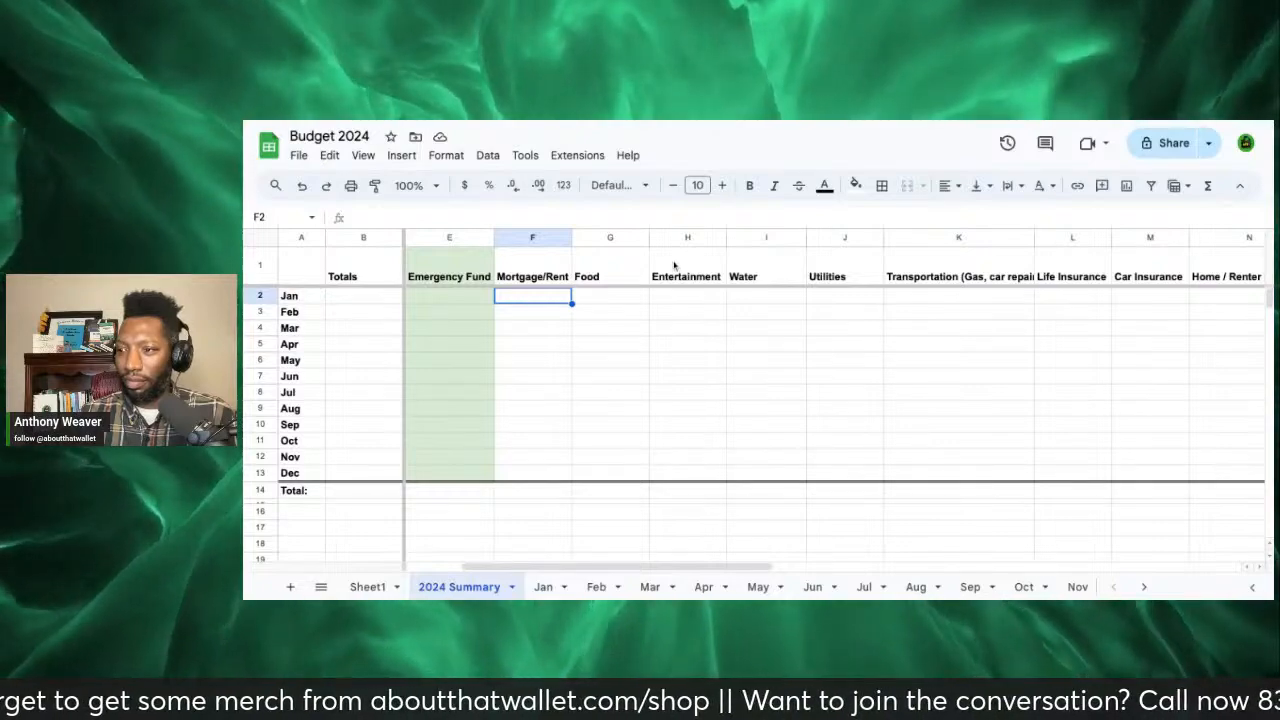
left_click(697, 262)
left_click(596, 267)
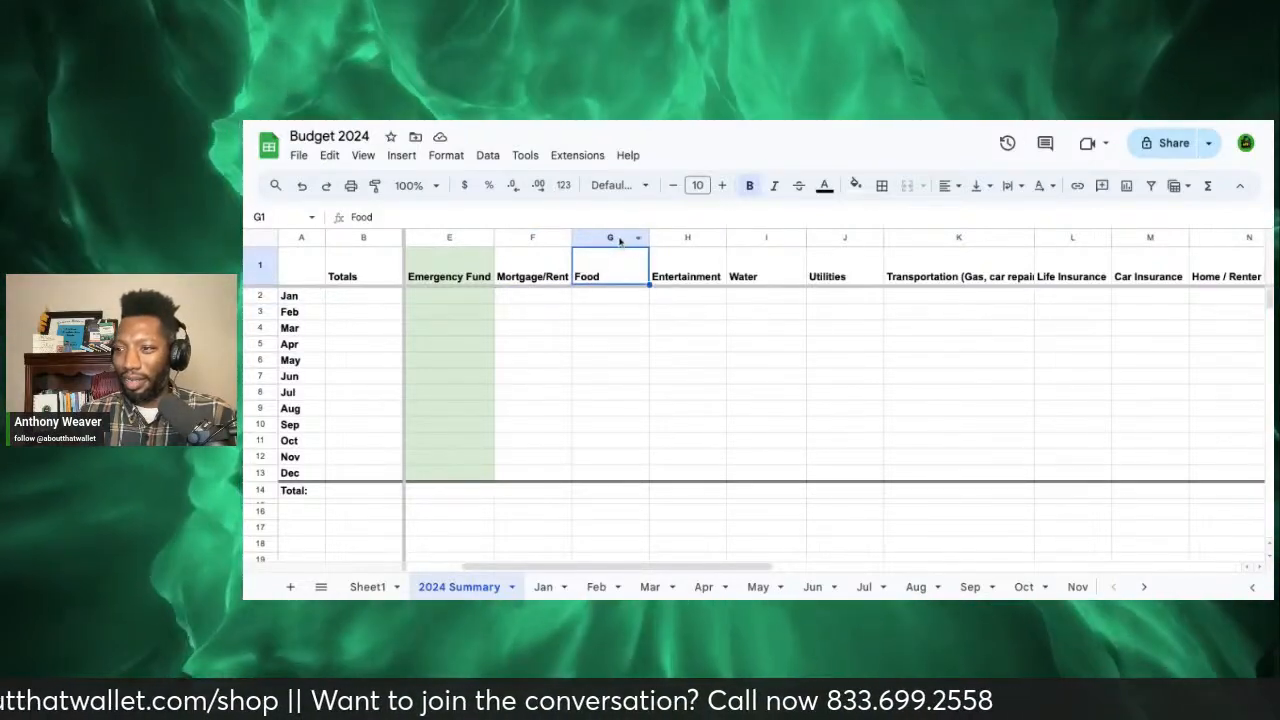
left_click(613, 240)
key("shift+Left")
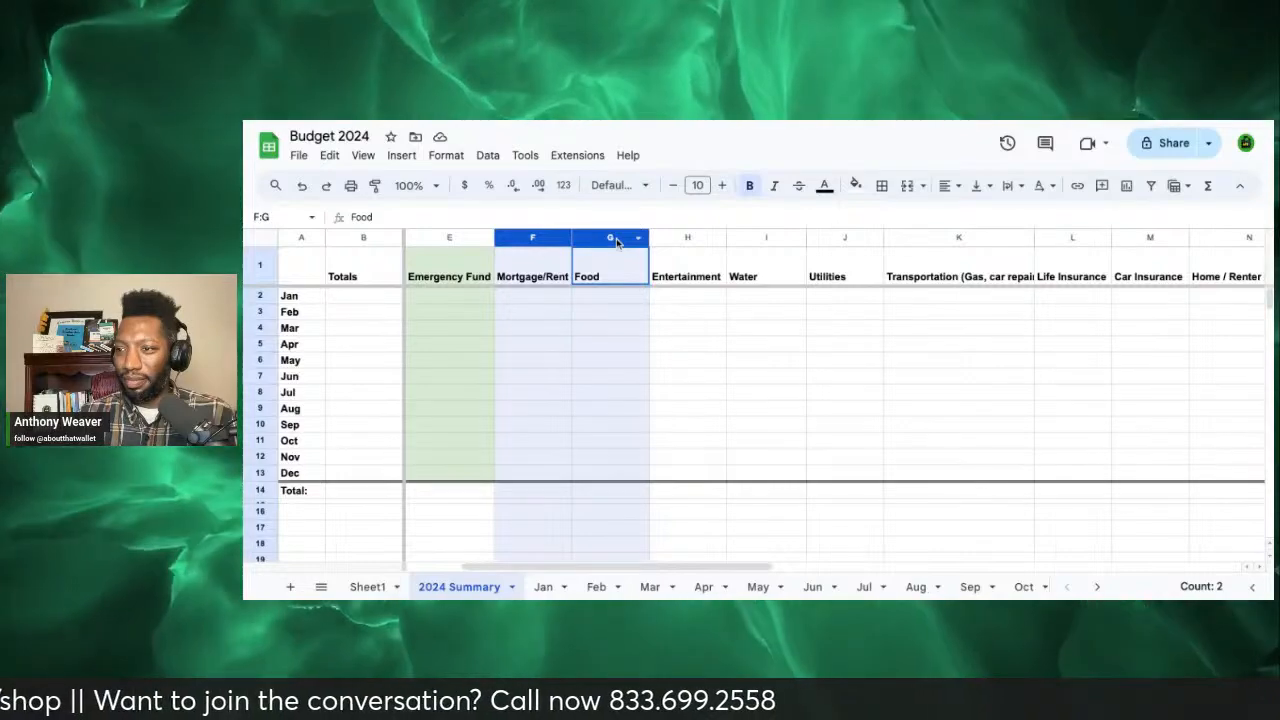
left_click(617, 241)
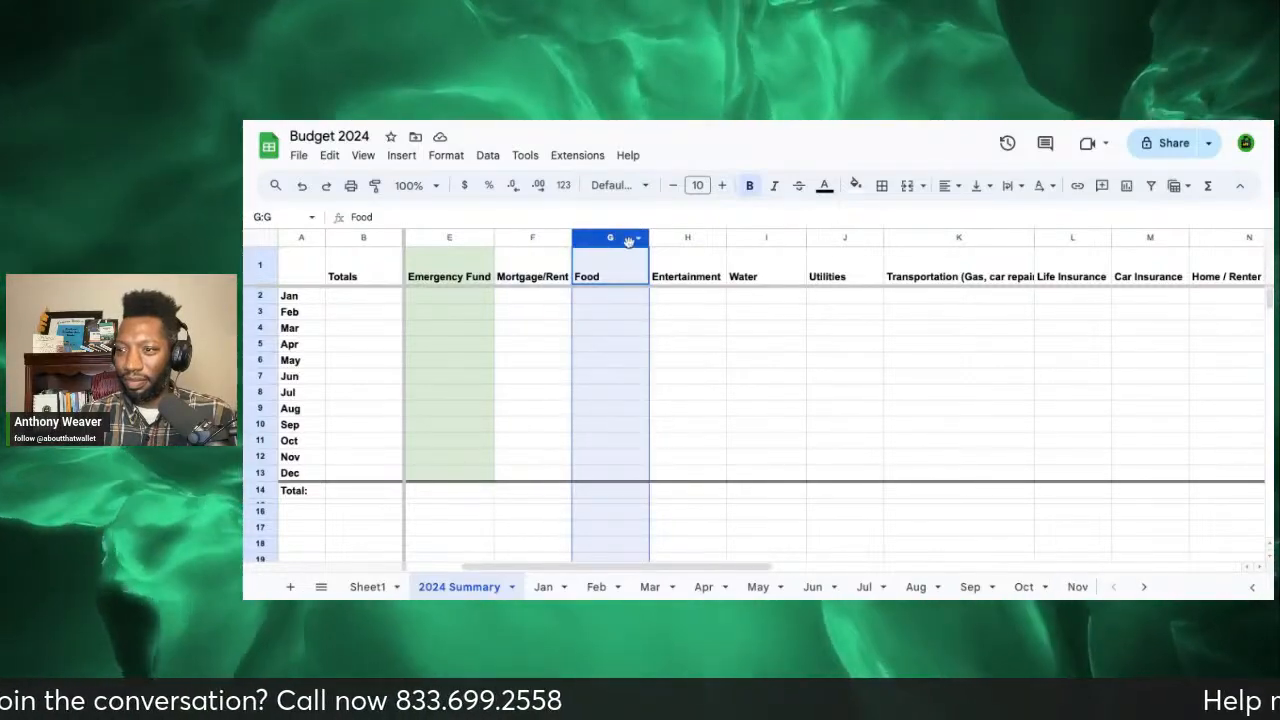
left_click(632, 240)
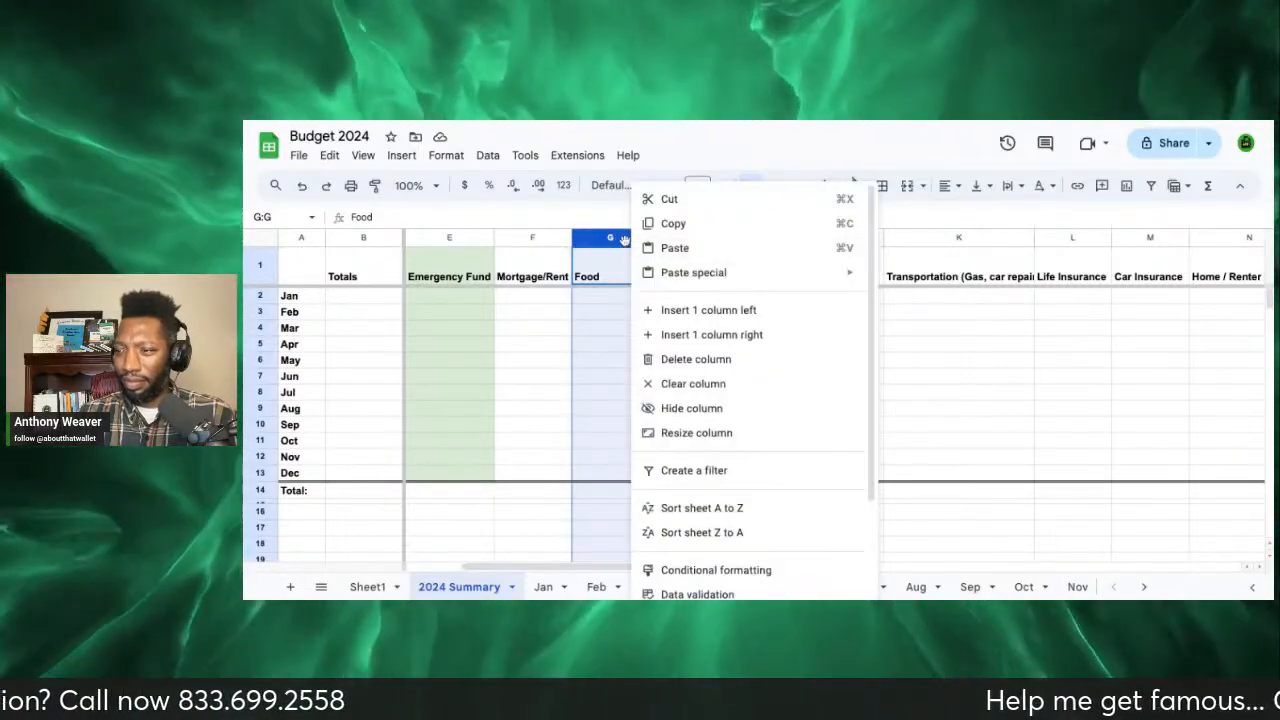
scroll(672, 338, "down", 3)
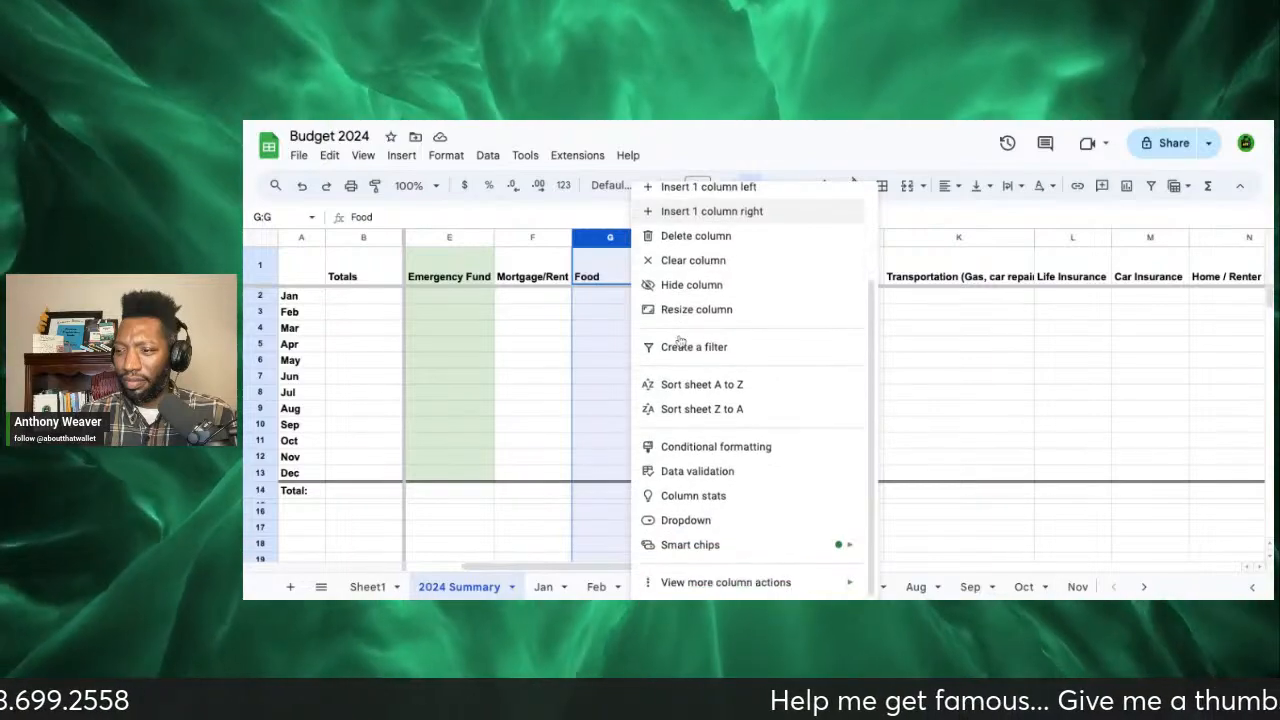
scroll(750, 390, "up", 3)
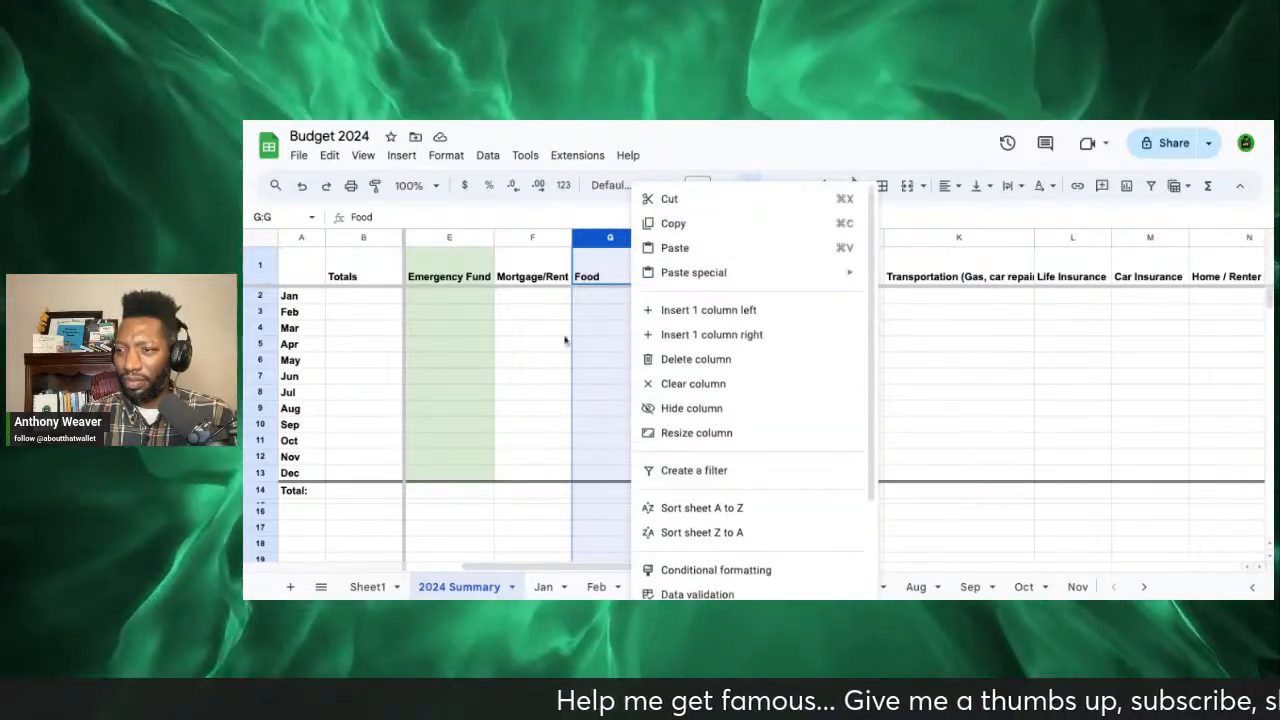
left_click(554, 337)
left_click(628, 302)
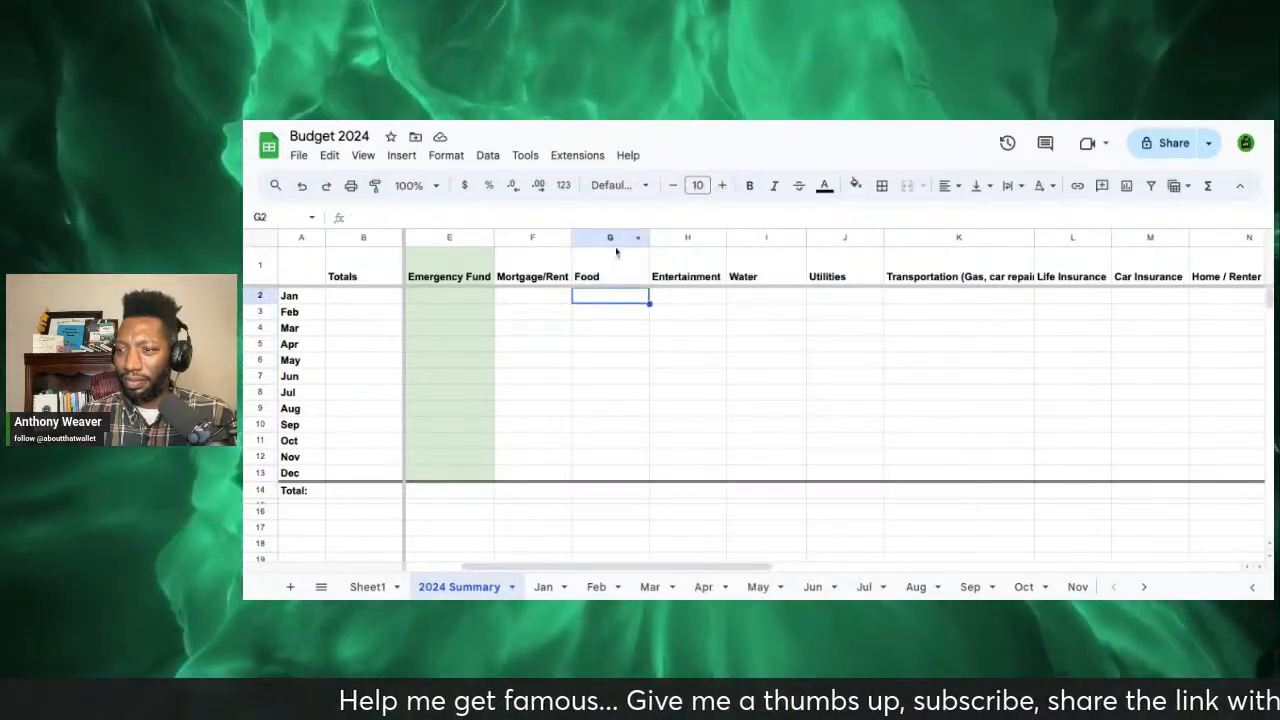
left_click(604, 238)
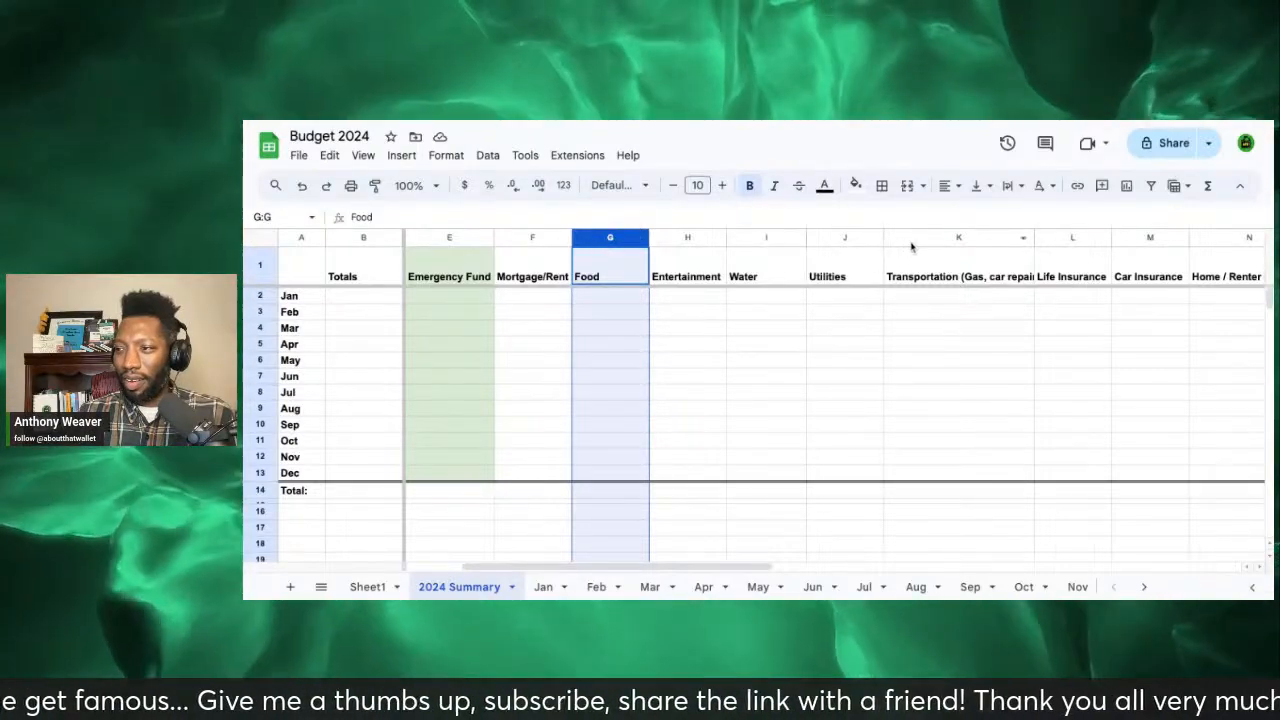
Step: Insert a column between Transportation and Life Insurance and give it the heading Food
left_click(1070, 242)
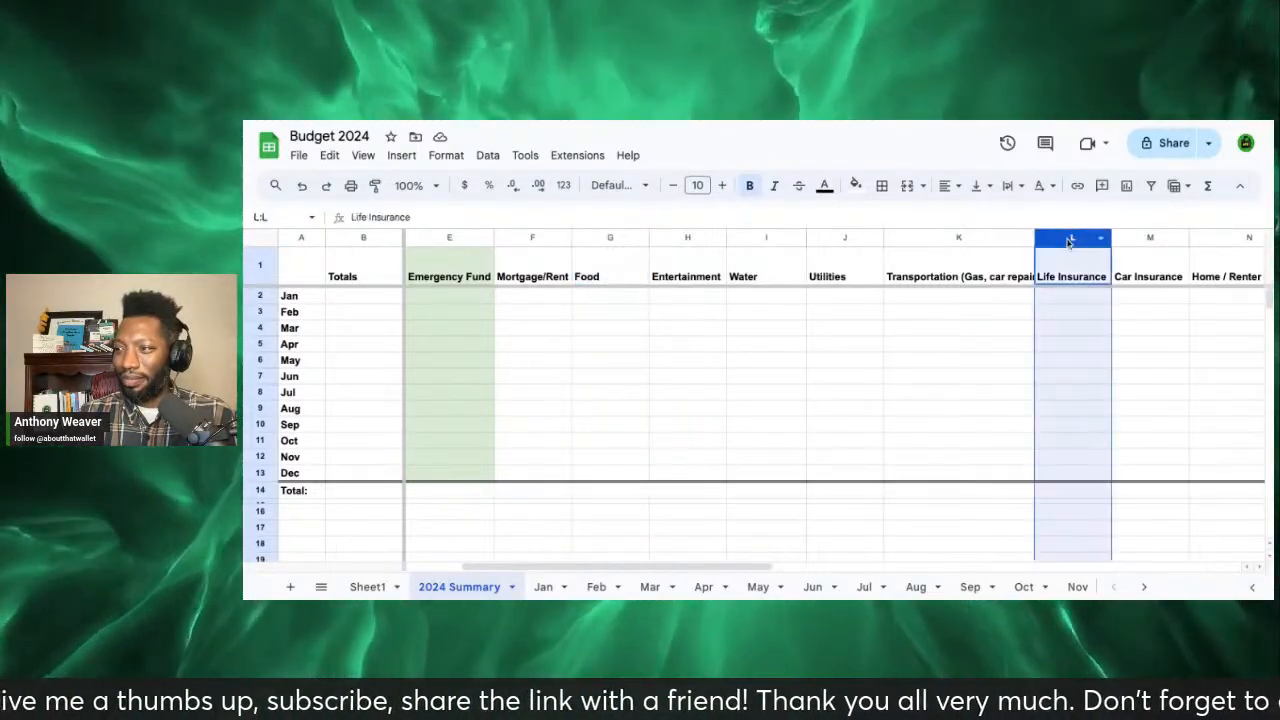
right_click(1074, 239)
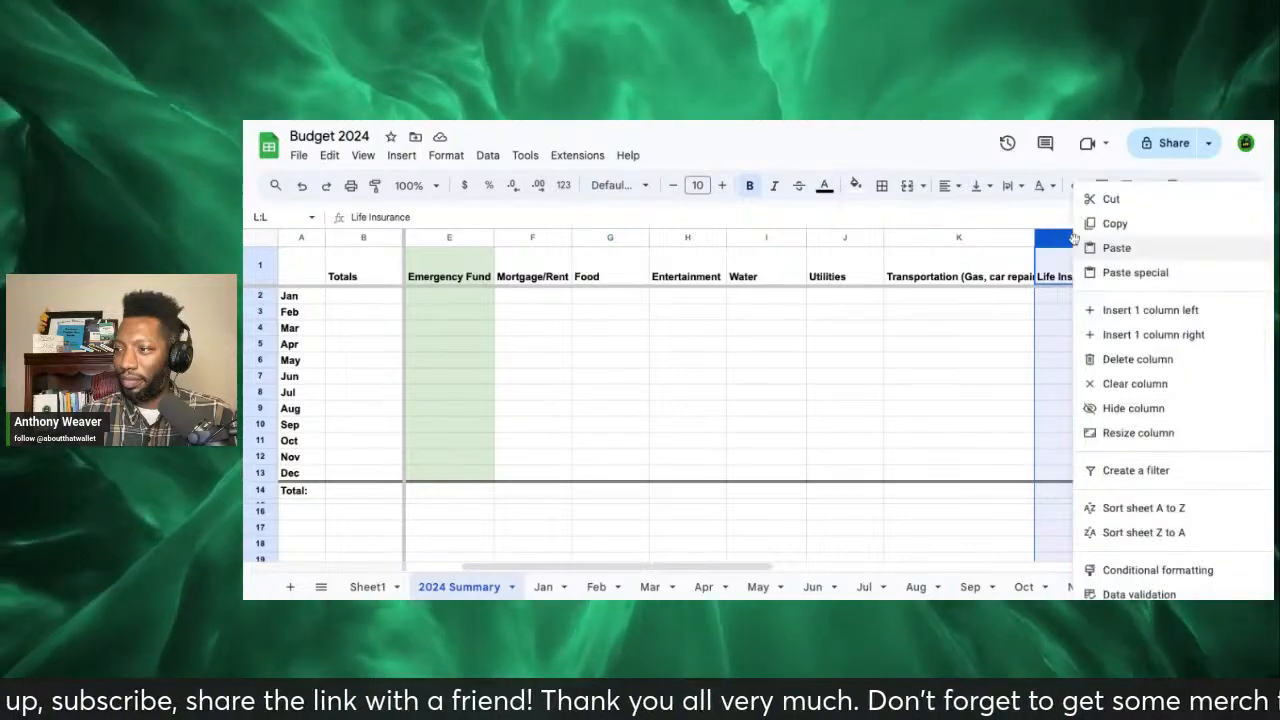
left_click(1115, 312)
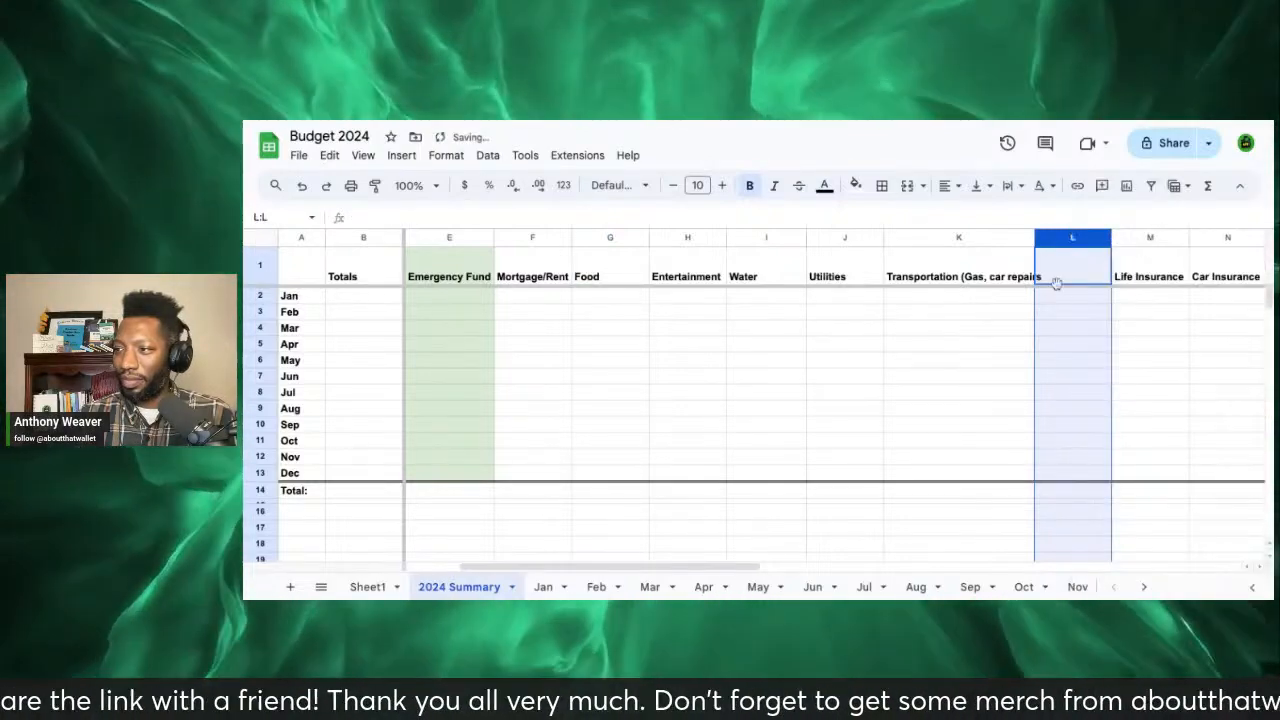
double_click(1059, 274)
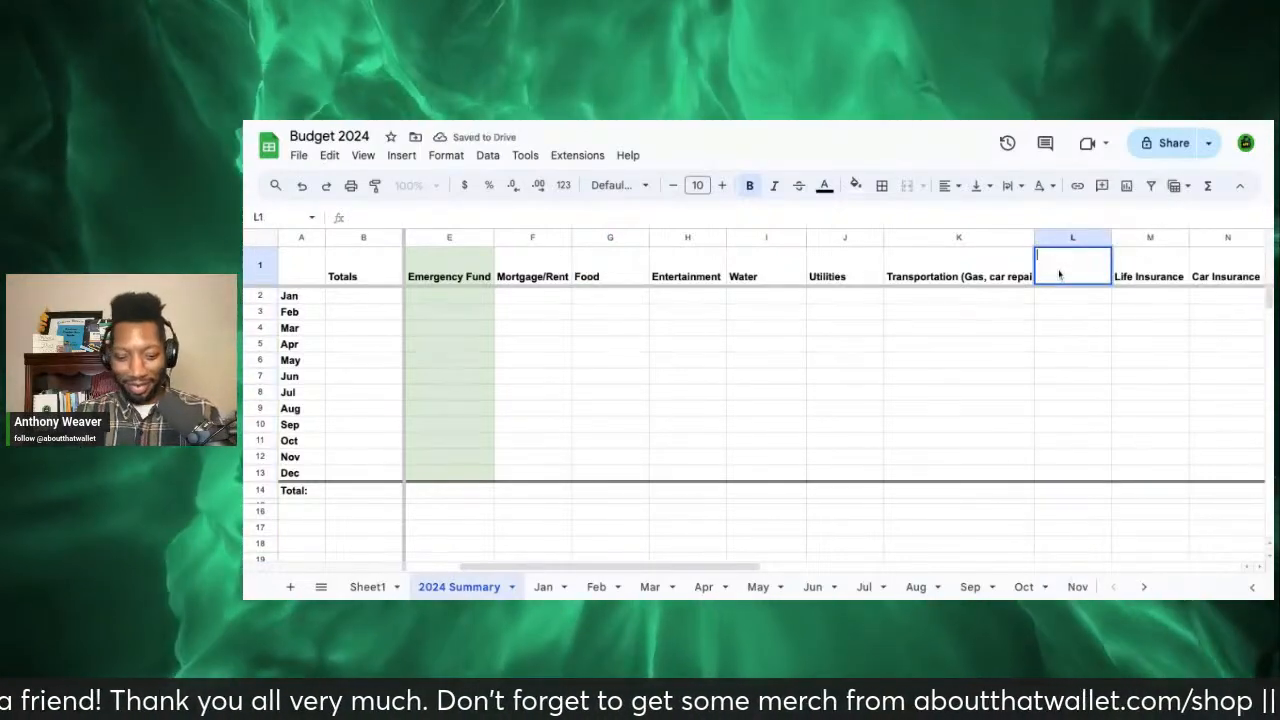
type("Food")
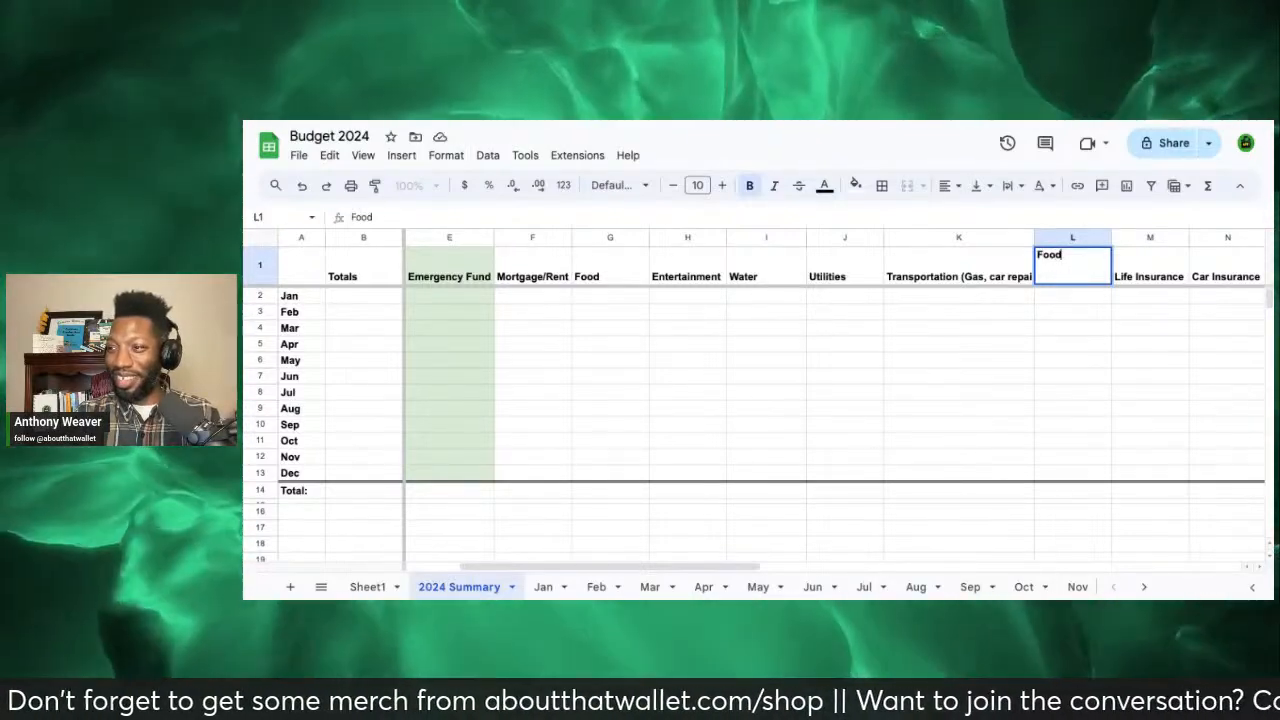
key("Return")
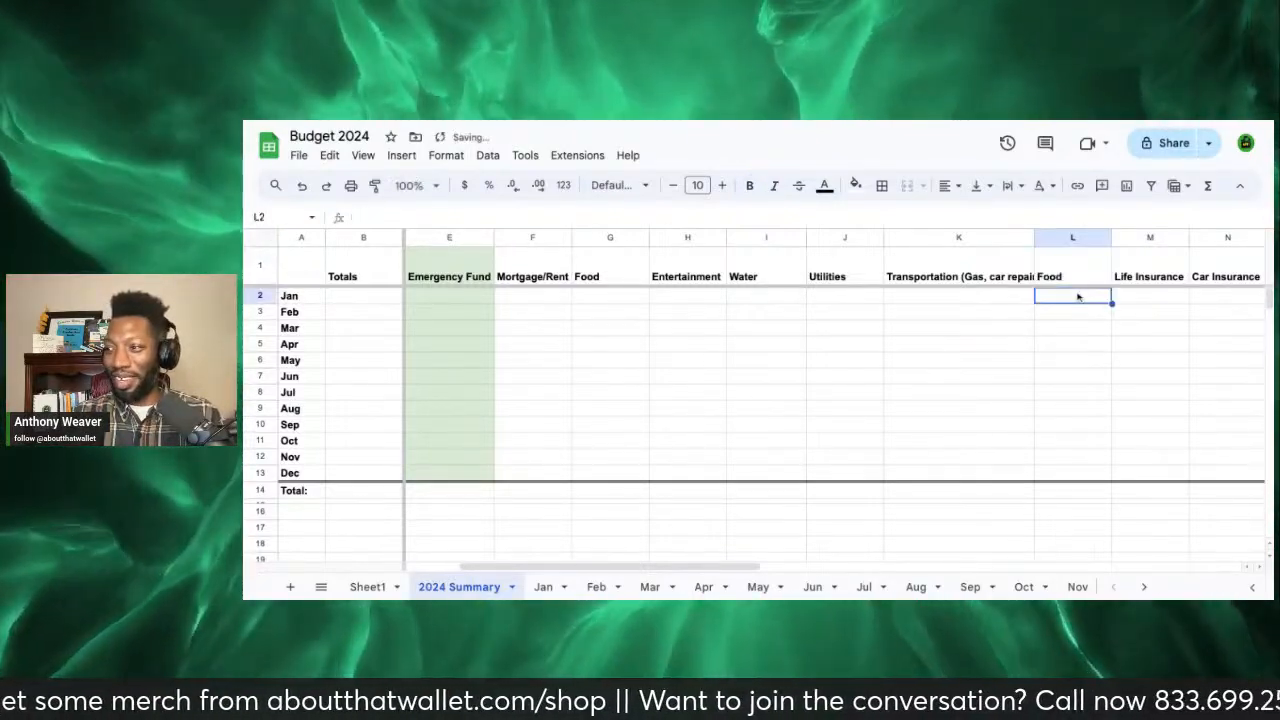
Step: Delete the original Food column next to Mortgage/Rent
left_click(620, 276)
double_click(620, 276)
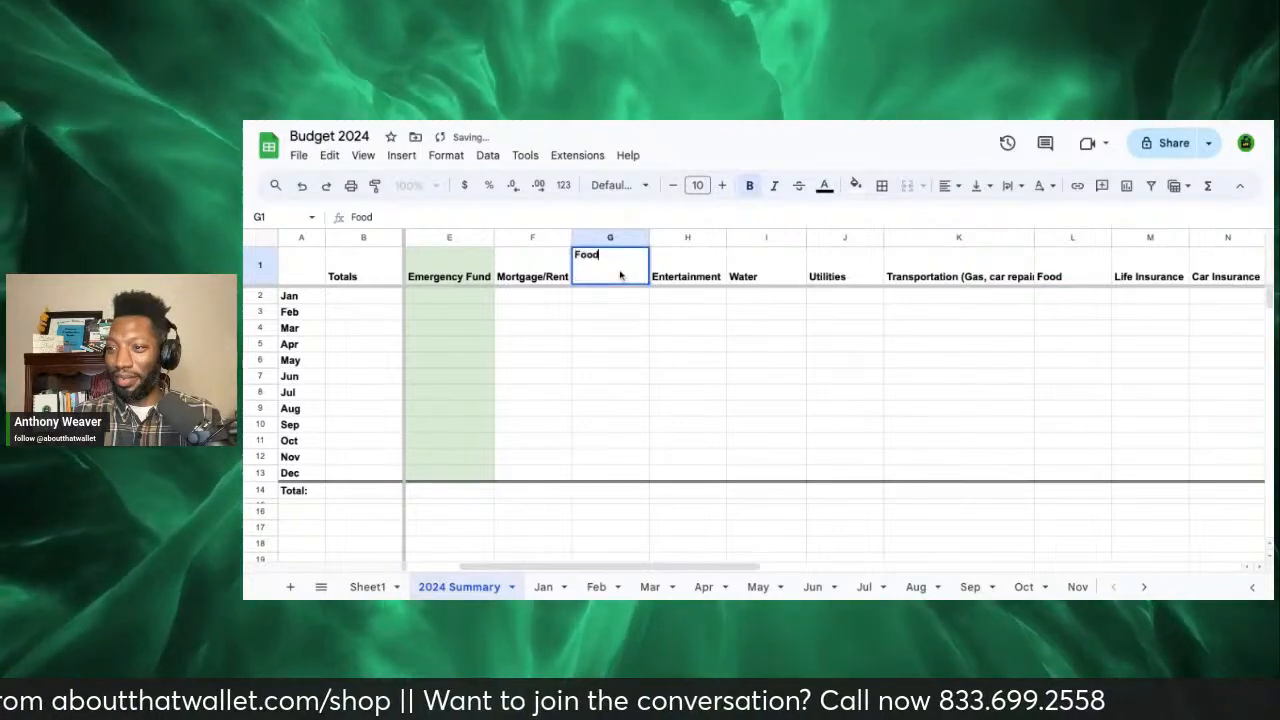
left_click(627, 240)
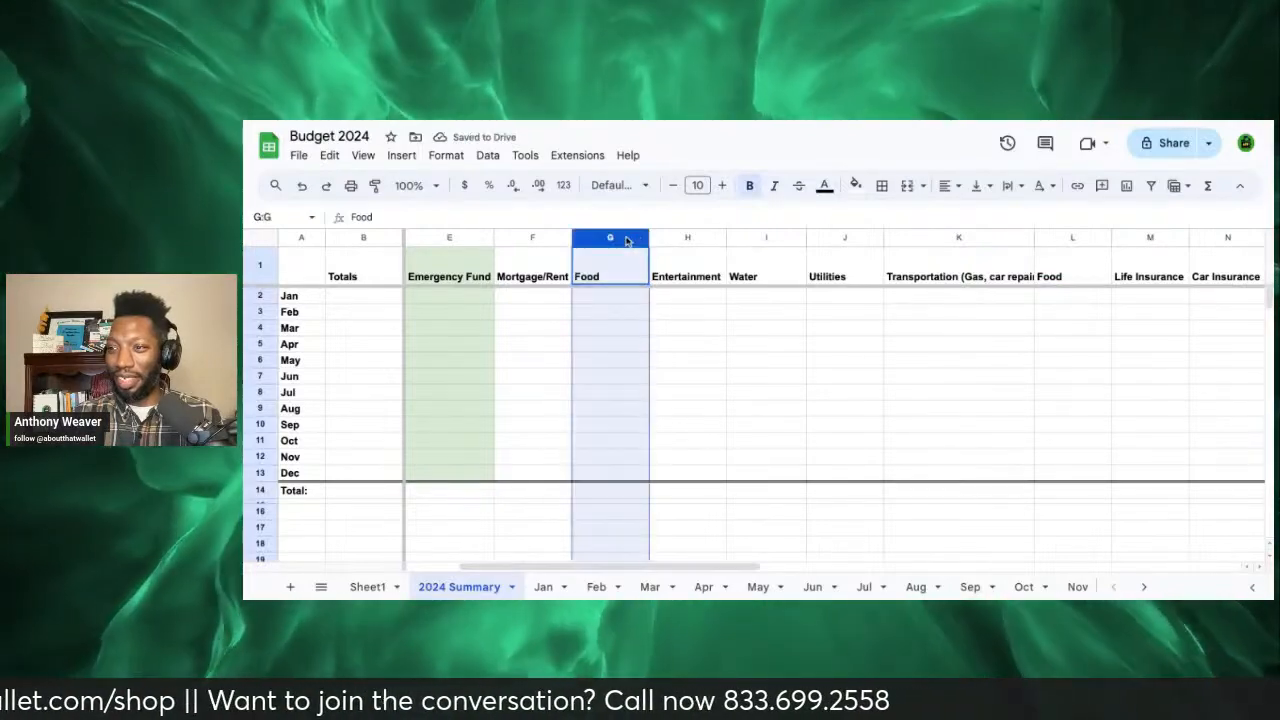
right_click(617, 240)
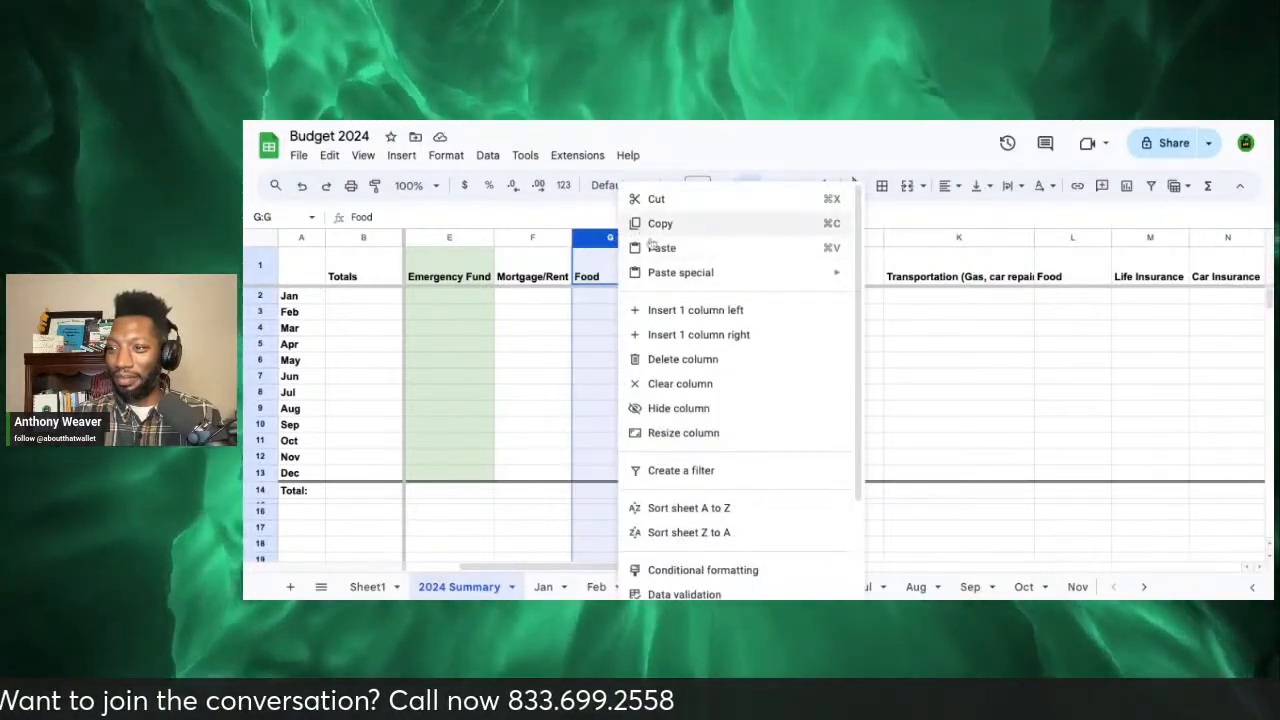
left_click(688, 359)
left_click(685, 300)
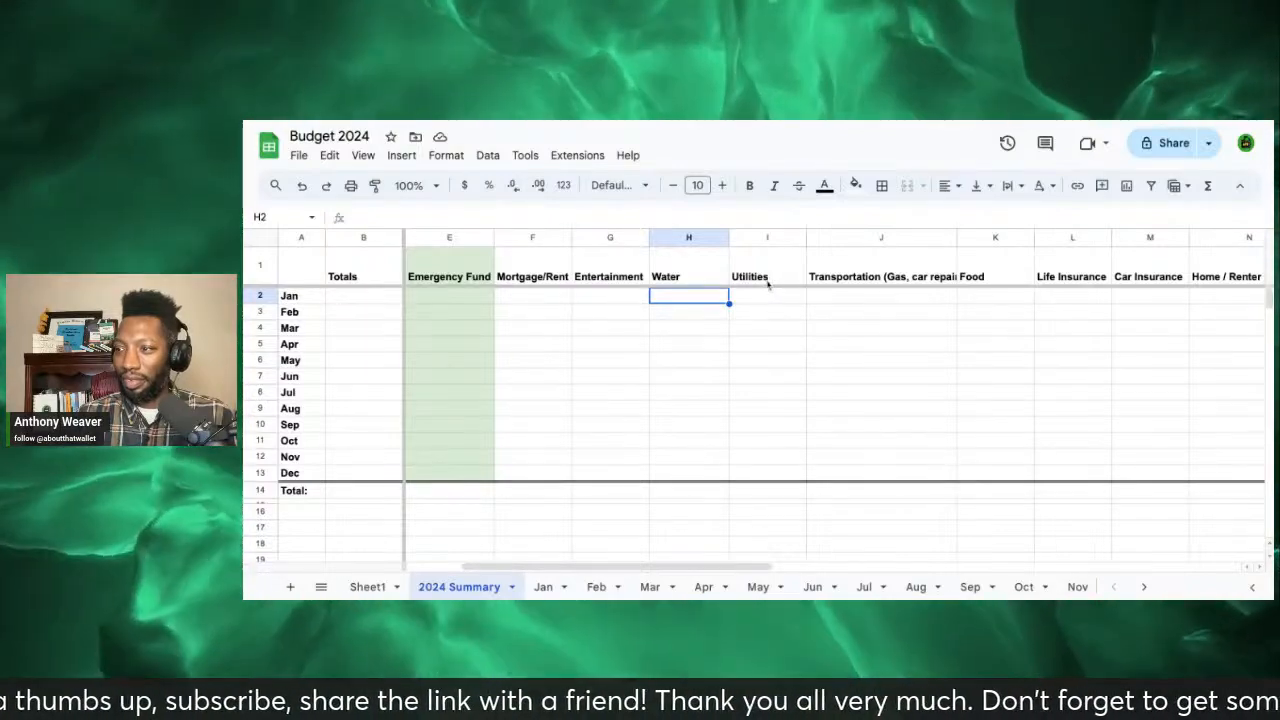
left_click(767, 282)
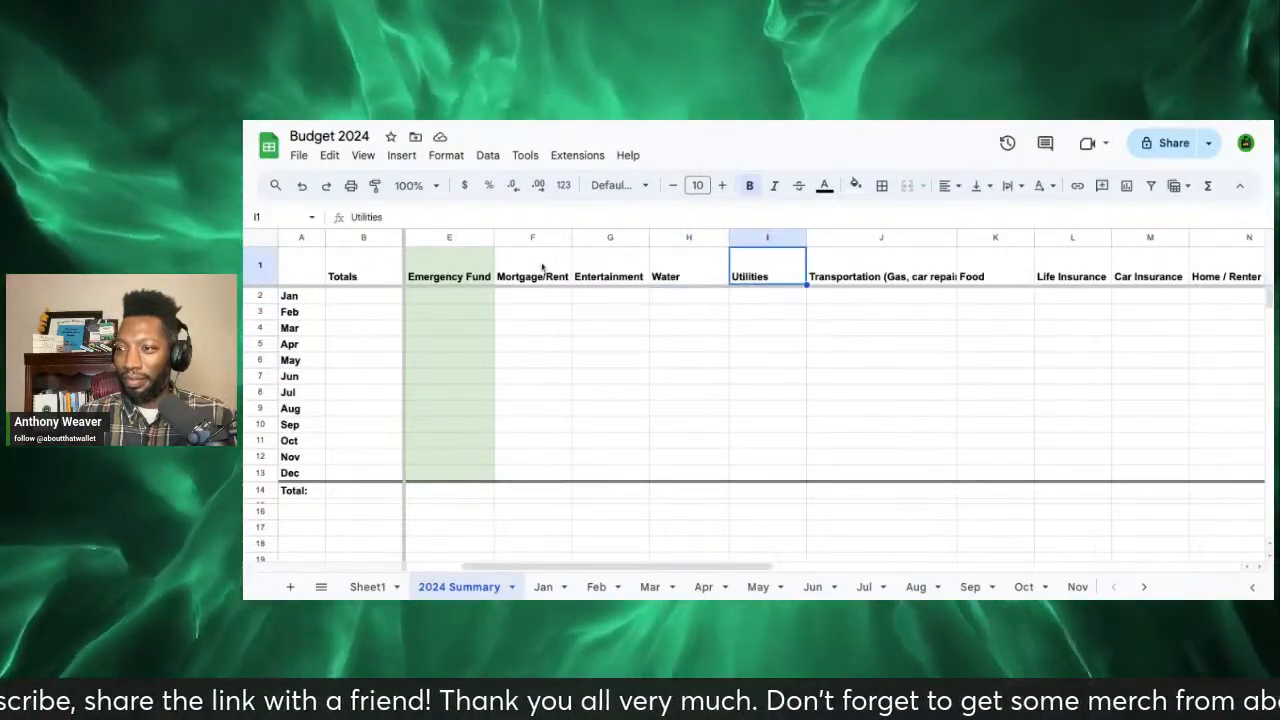
left_click(542, 266)
left_click(614, 268)
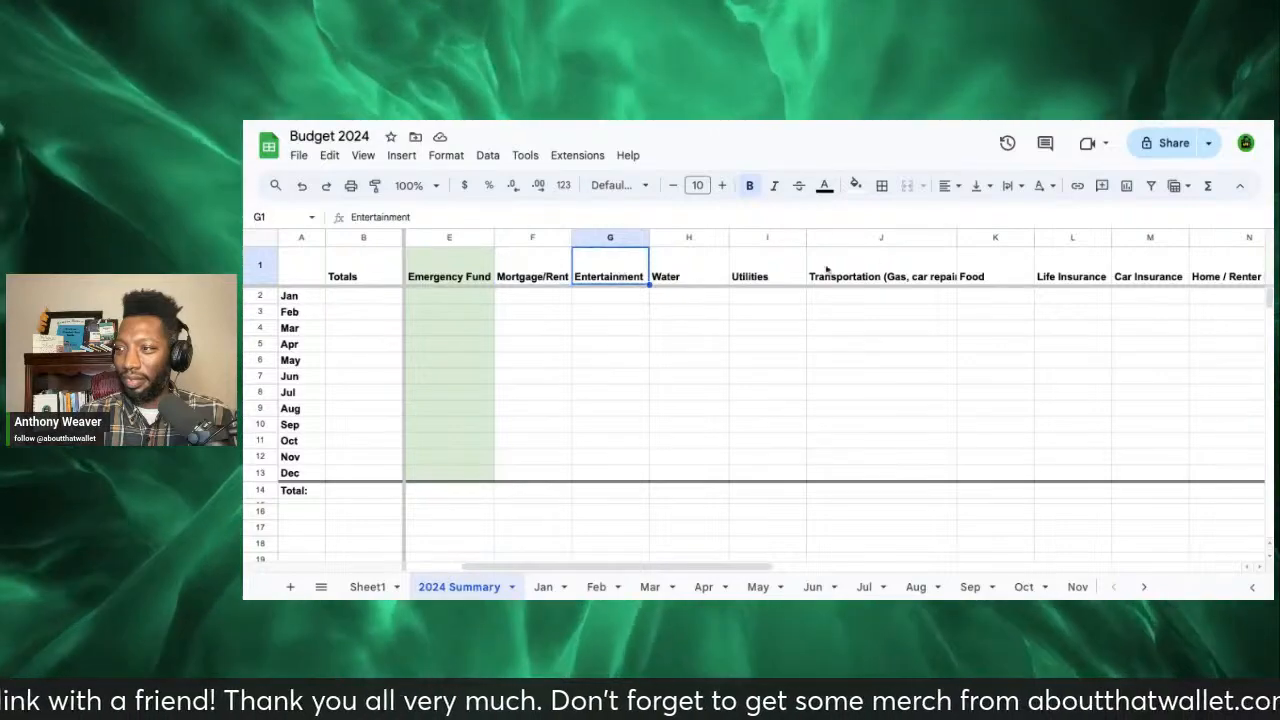
Step: Insert a column between Food and Life Insurance and give it the heading Entertainment
left_click(1000, 240)
left_click(1072, 240)
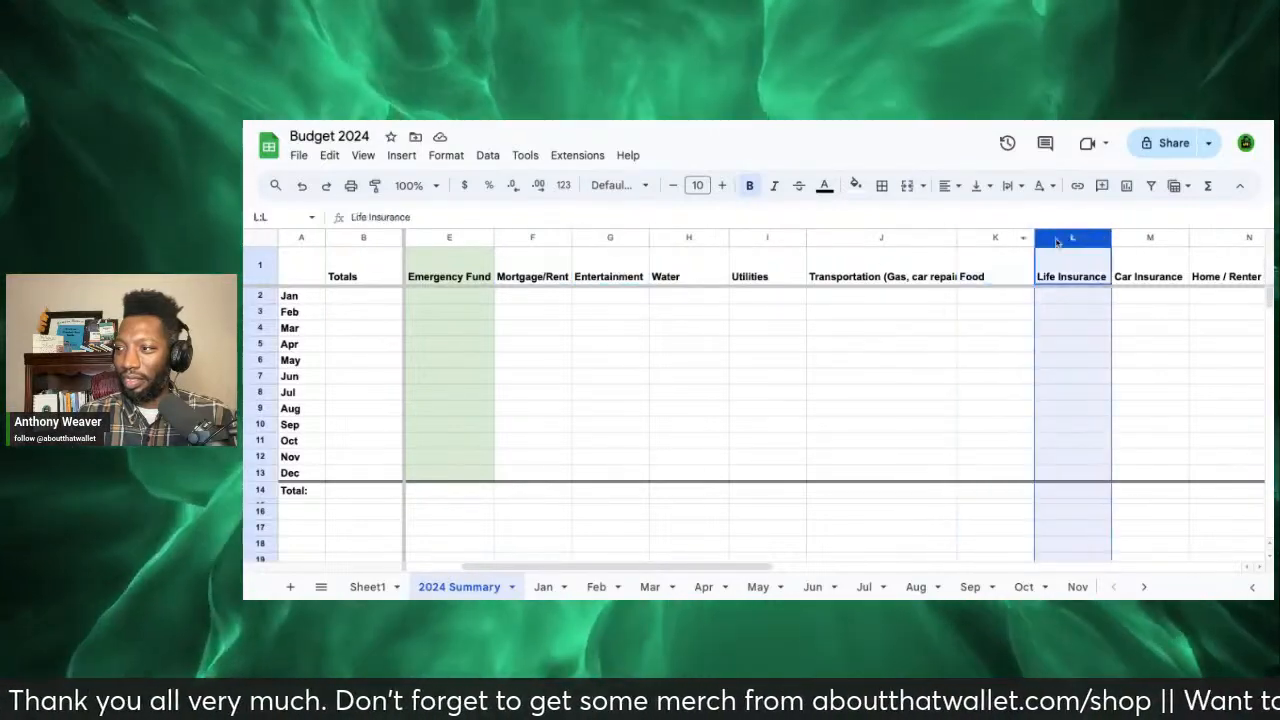
right_click(1080, 240)
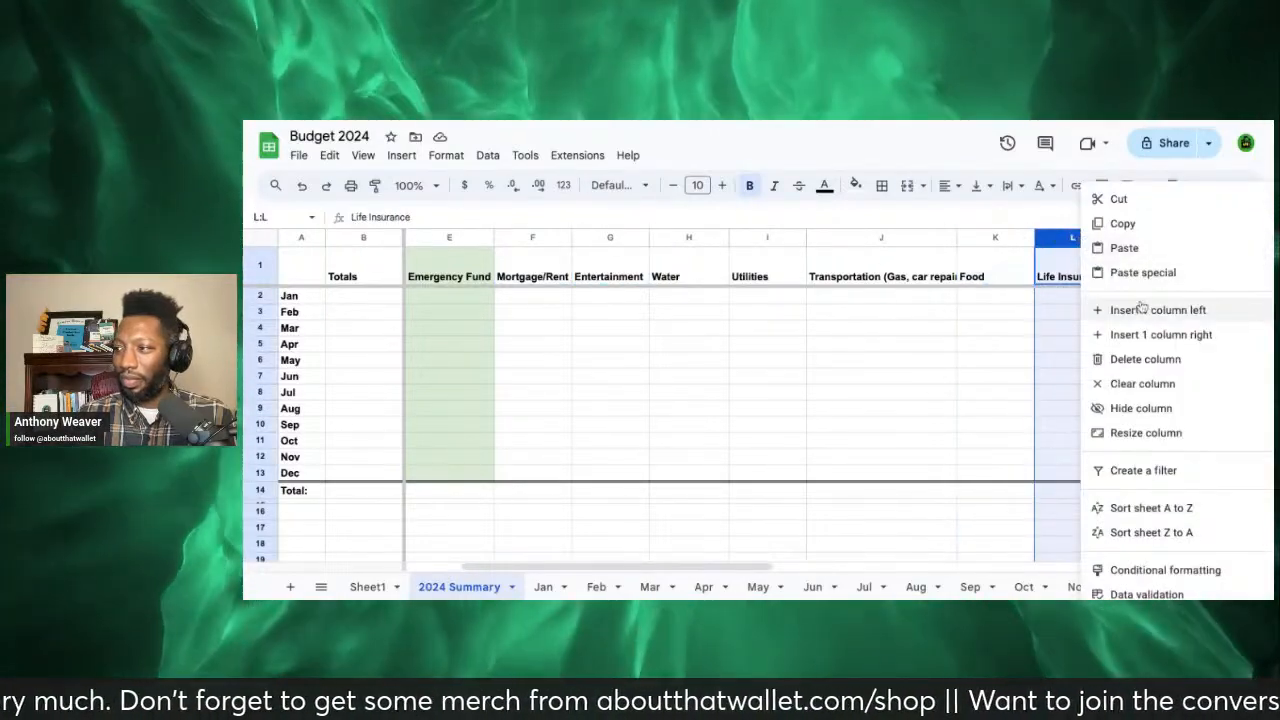
left_click(1141, 313)
left_click(1070, 276)
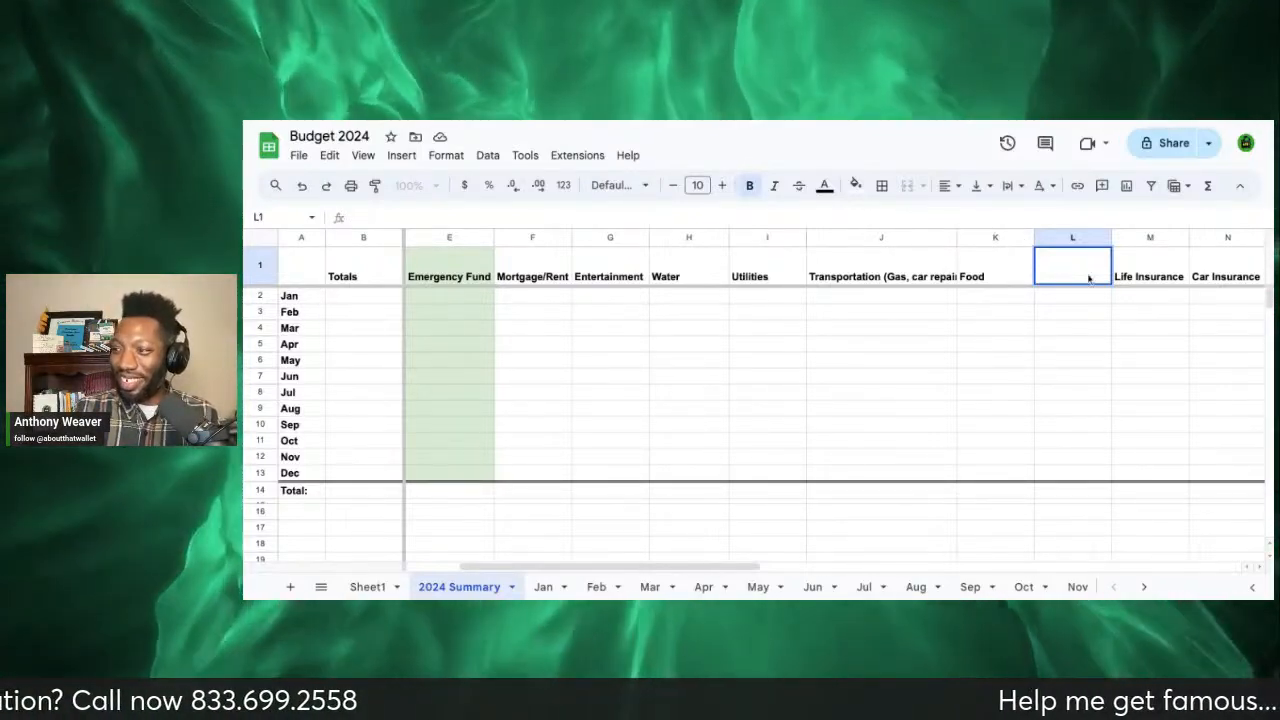
left_click(1140, 280)
left_click(1086, 278)
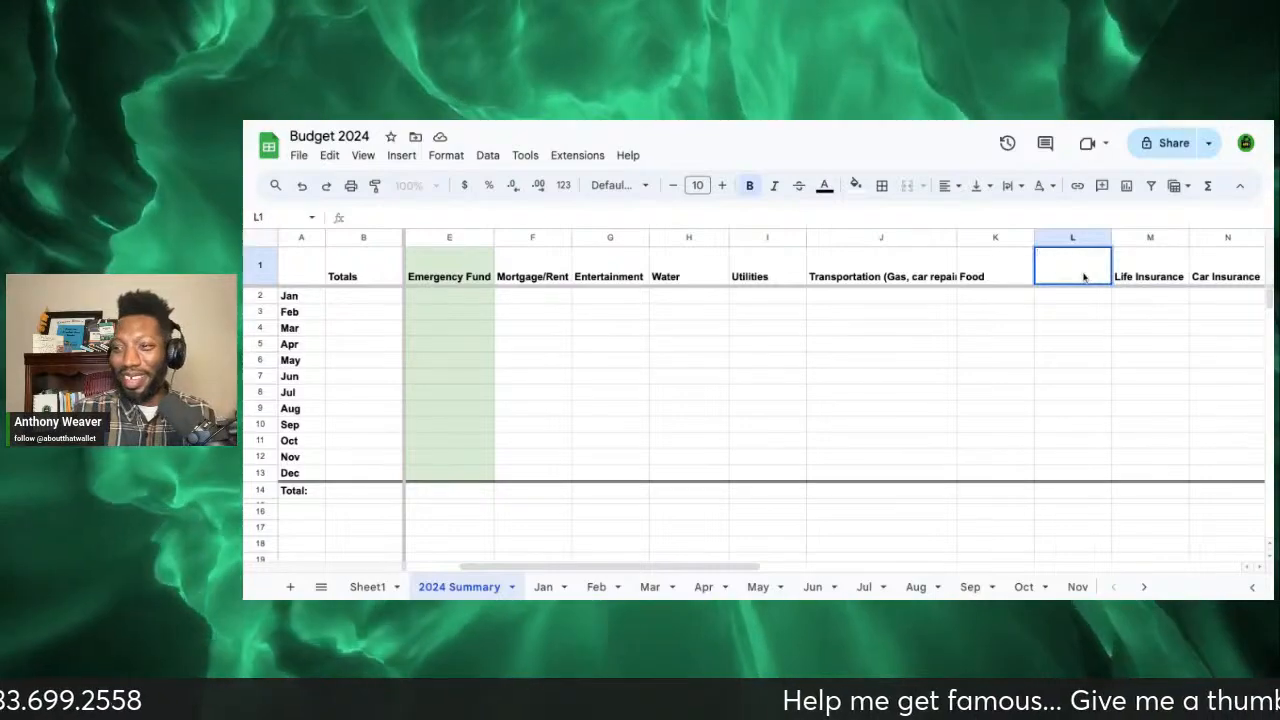
type("Ent")
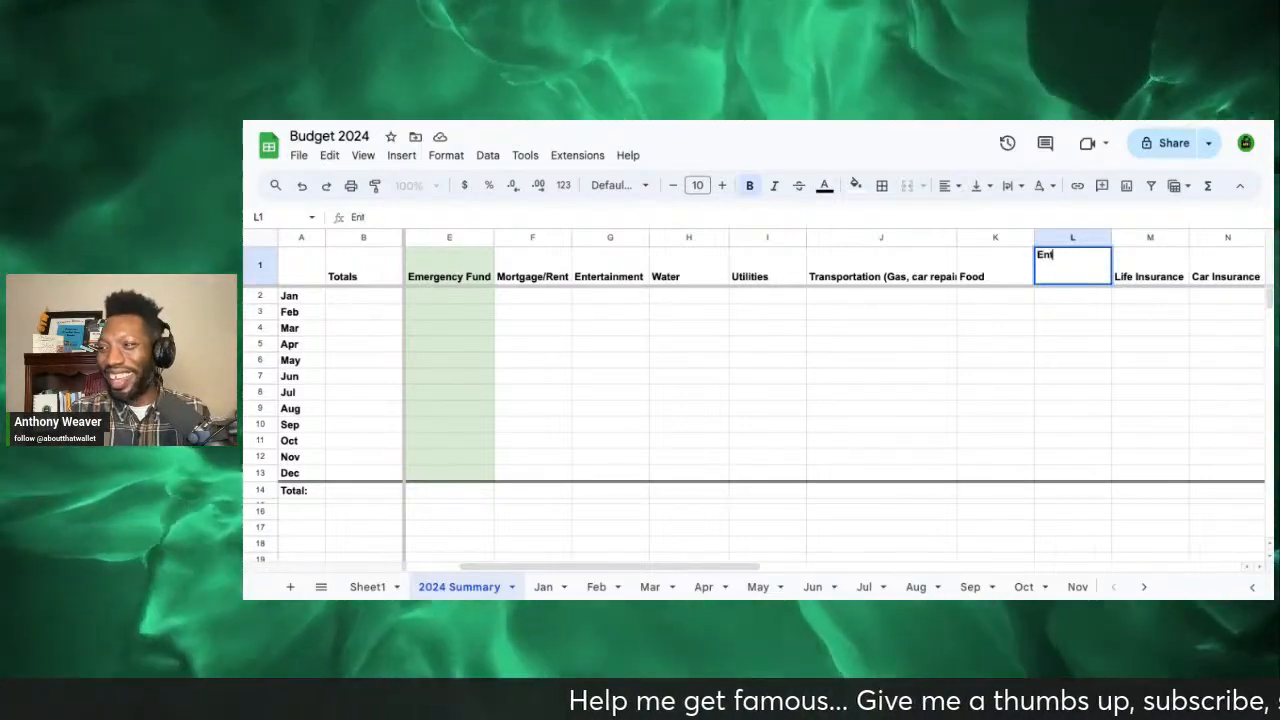
type("ertai")
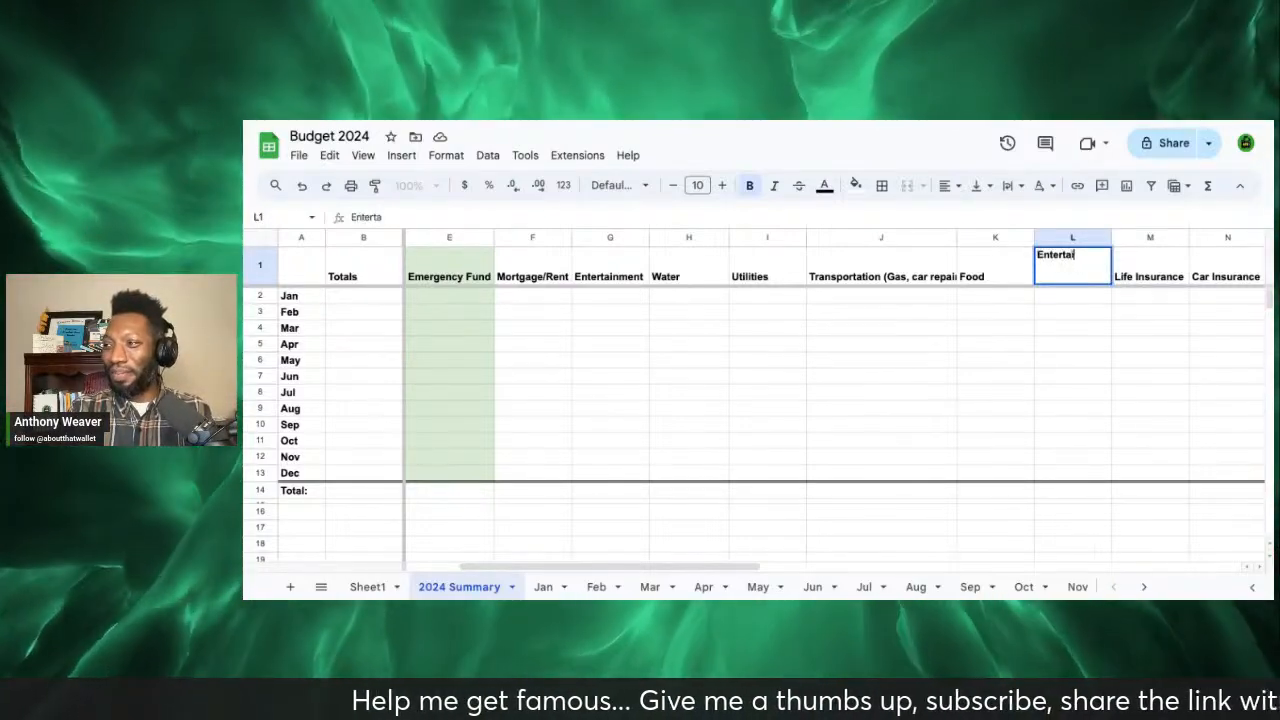
type("nment")
key("Return")
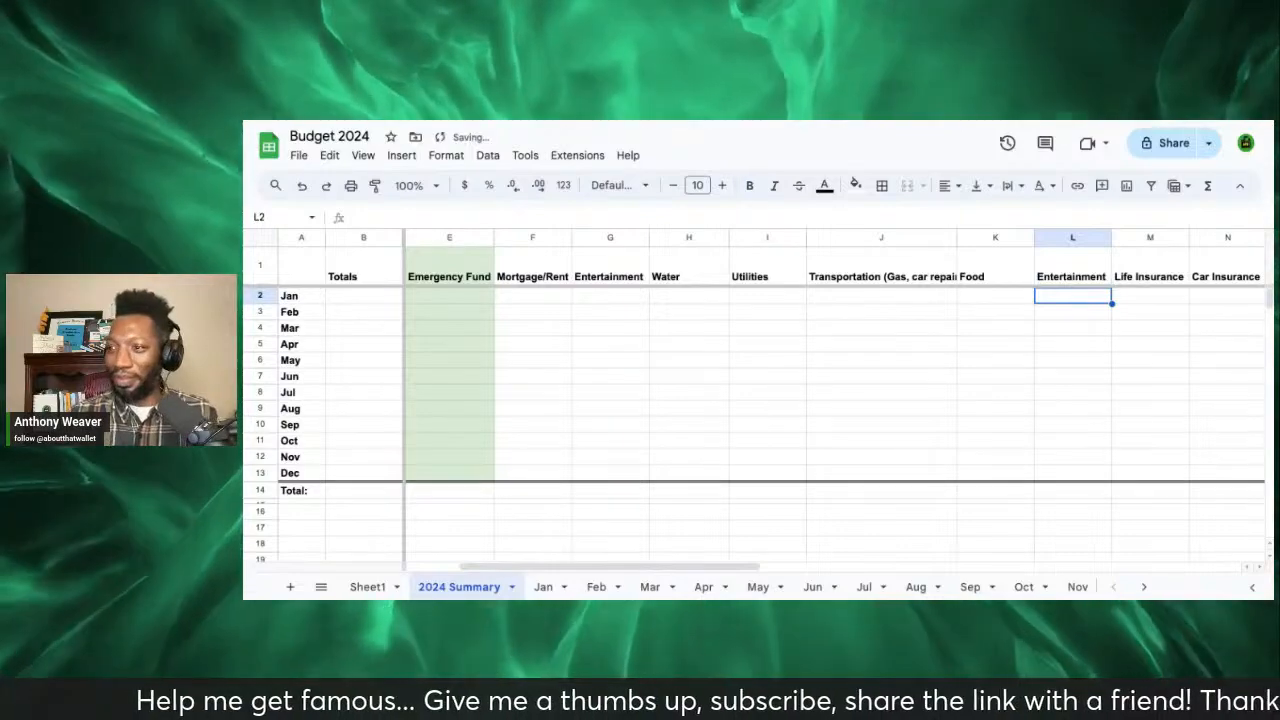
Step: Delete the original Entertainment column between Mortgage/Rent and Water
left_click(611, 241)
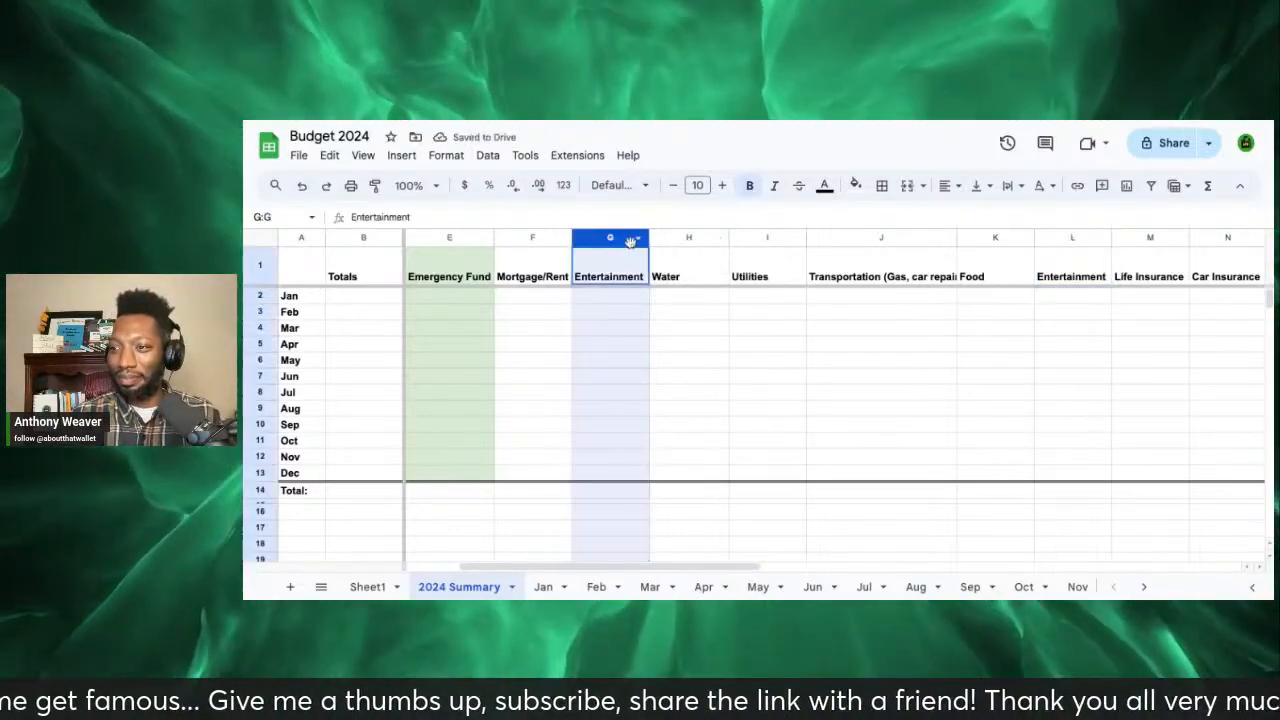
left_click(636, 242)
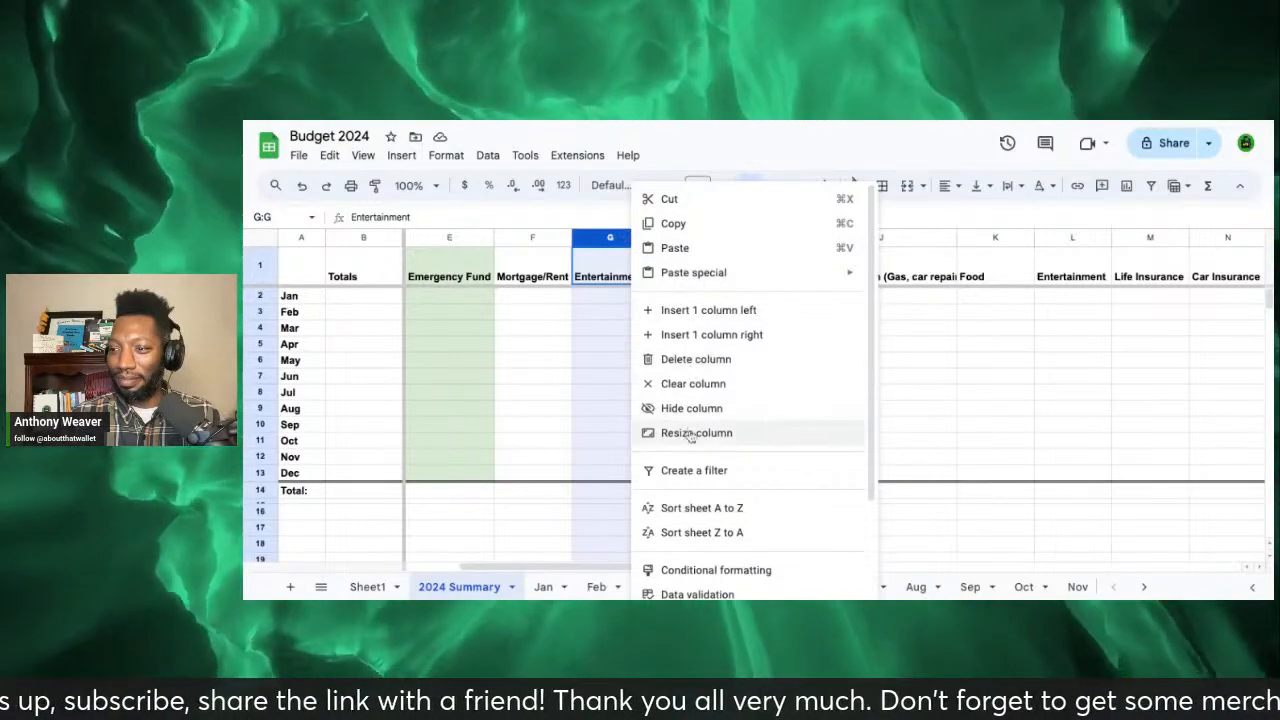
mouse_move(716, 274)
scroll(716, 274, "down", 3)
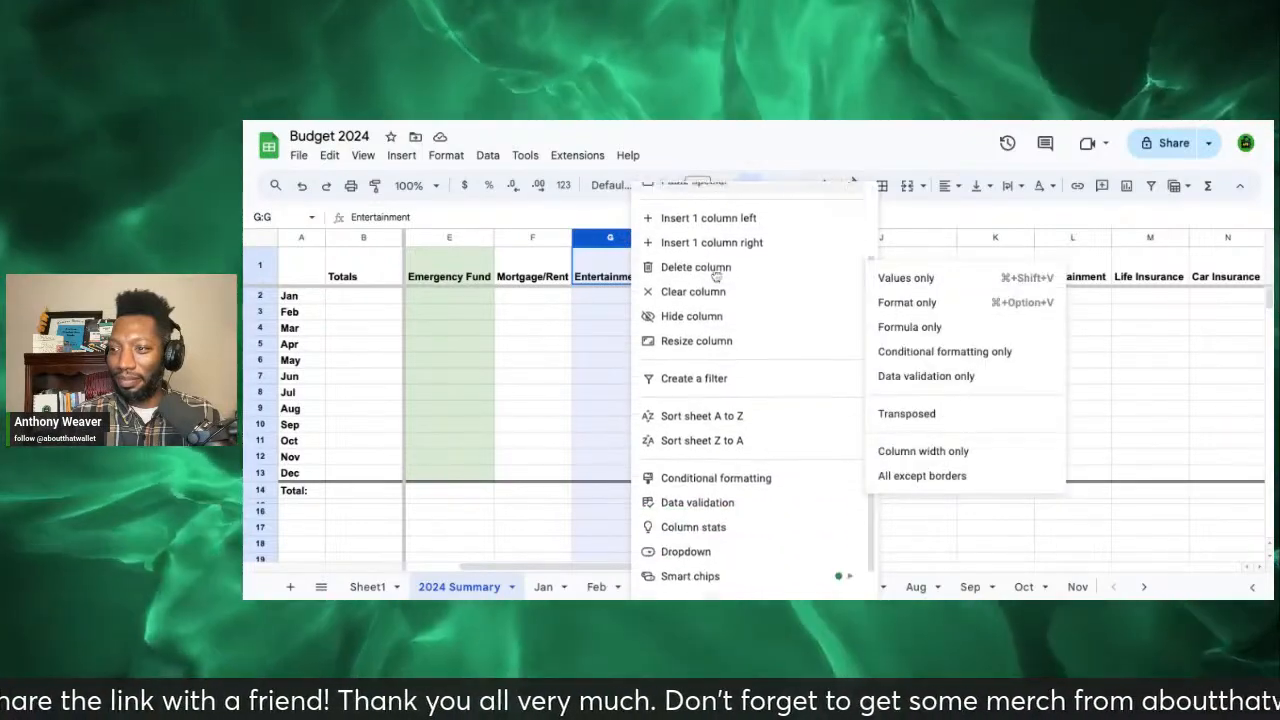
left_click(704, 270)
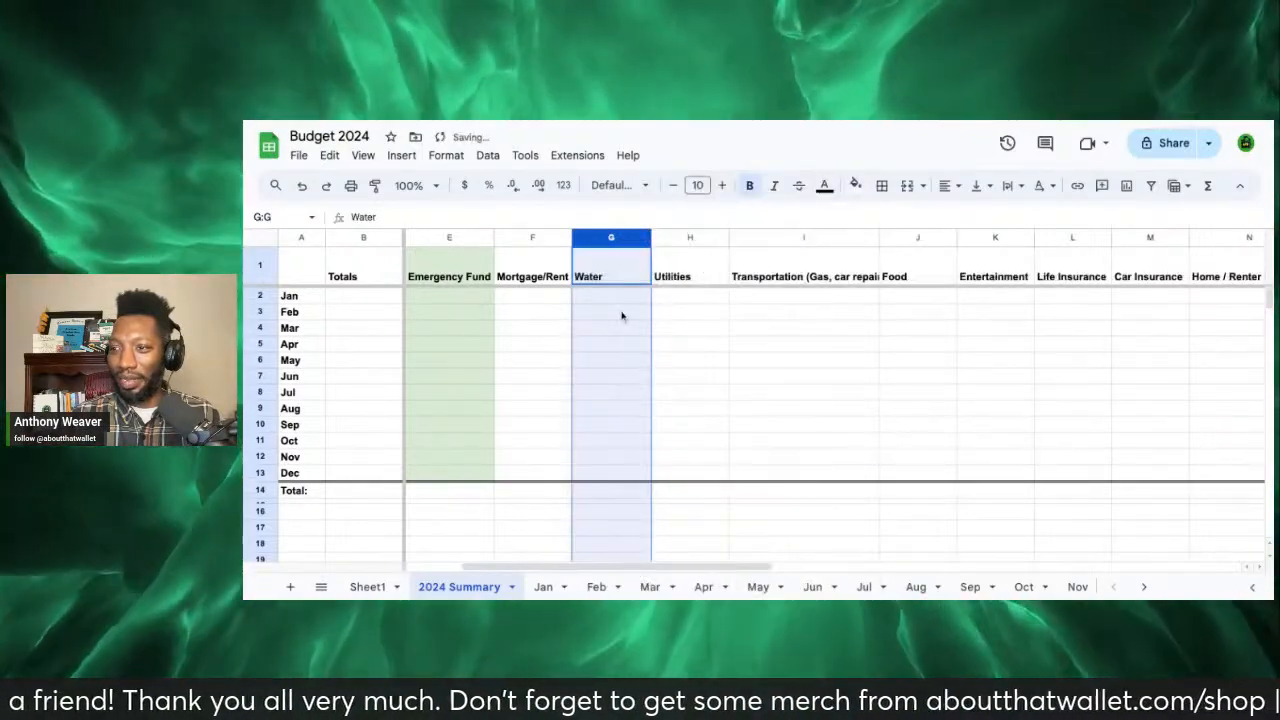
left_click(621, 316)
Step: Fill the Mortgage/Rent through Transportation columns with light orange from the header down to the Total row (F1:I14)
left_click(524, 265)
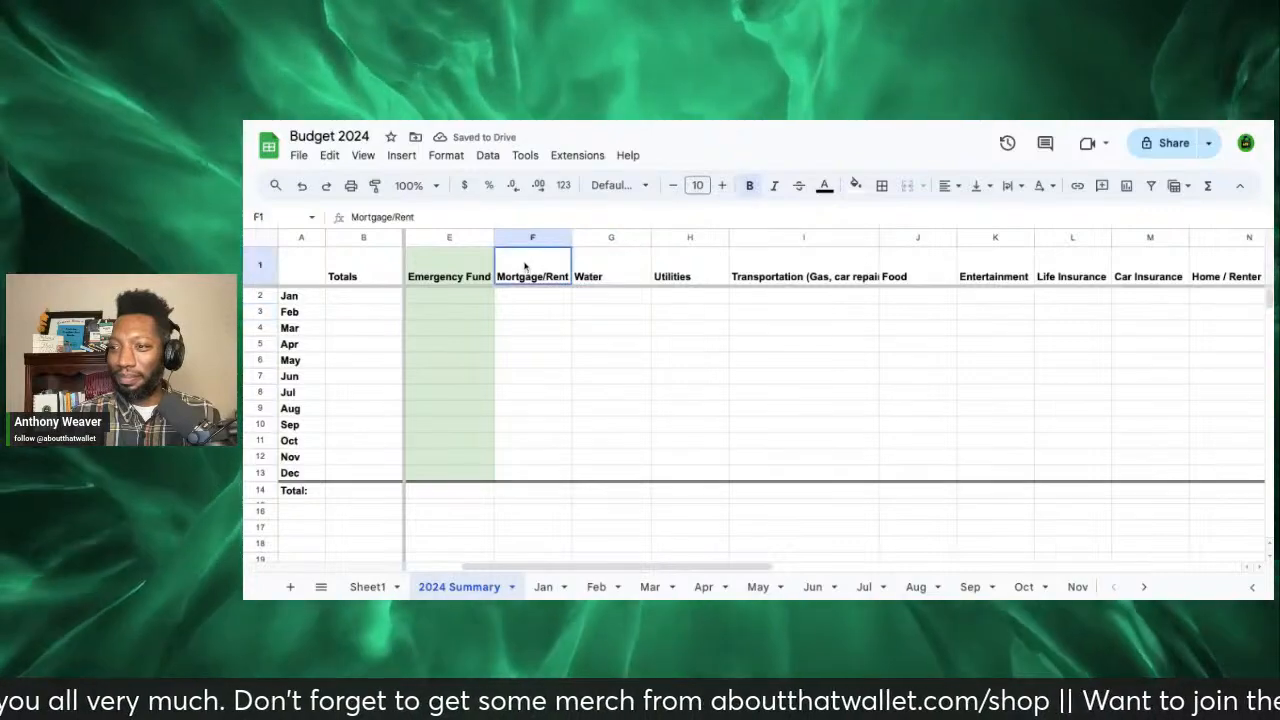
key("shift+Right")
key("shift+Right")
key("shift+Right")
key("shift+Down")
key("shift+Down")
key("shift+Down")
key("shift+Down")
key("shift+Down")
key("shift+Down")
key("shift+Down")
key("shift+Down")
key("shift+Down")
key("shift+Down")
key("shift+Down")
key("shift+Down")
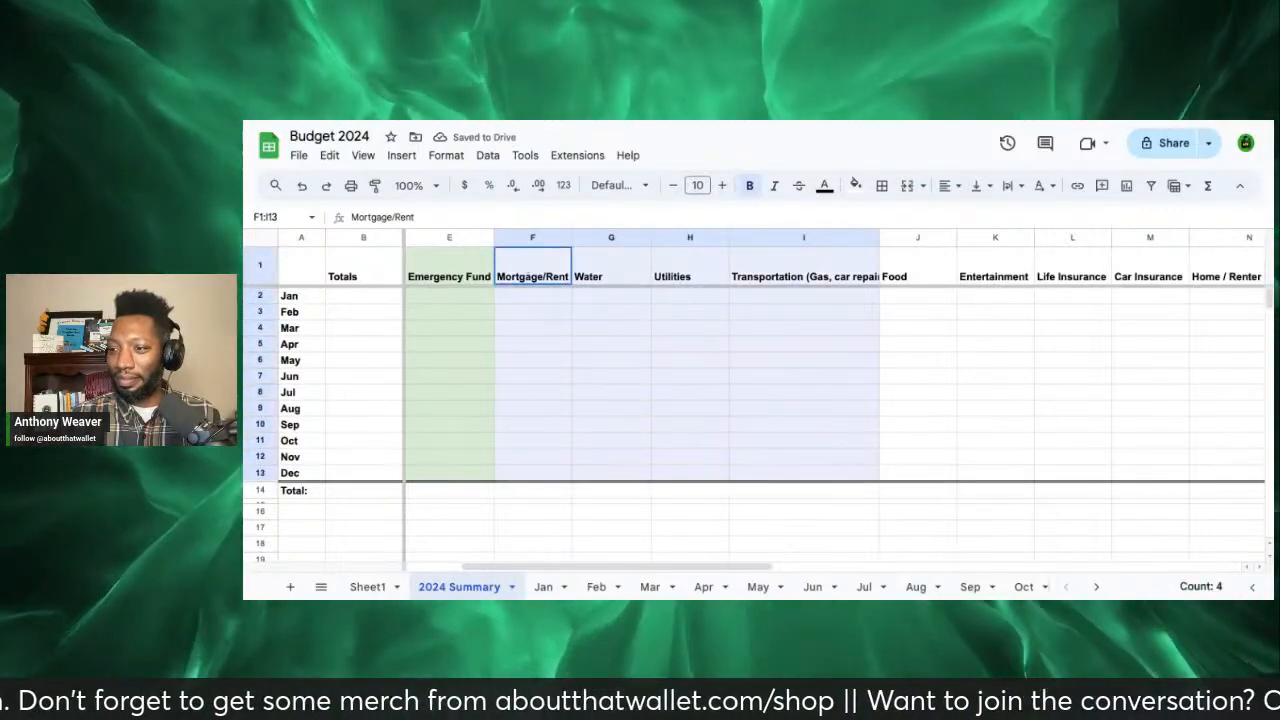
key("shift+Down")
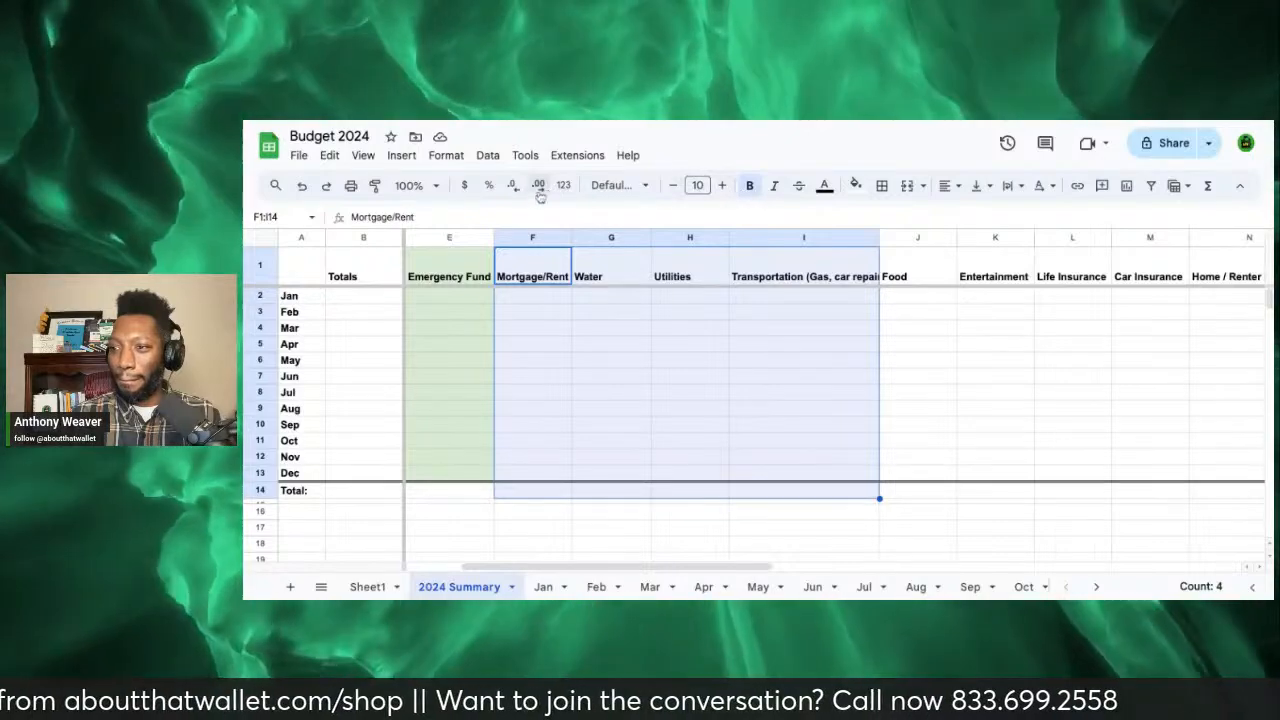
left_click(855, 185)
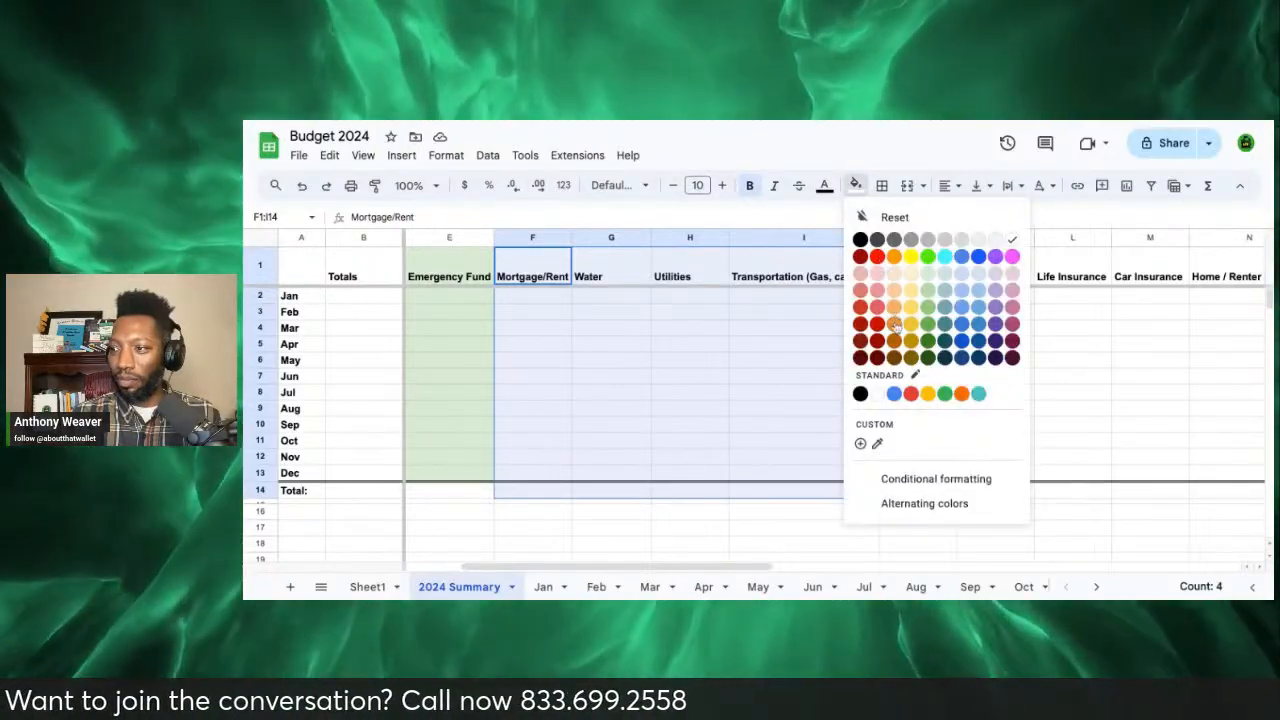
left_click(894, 324)
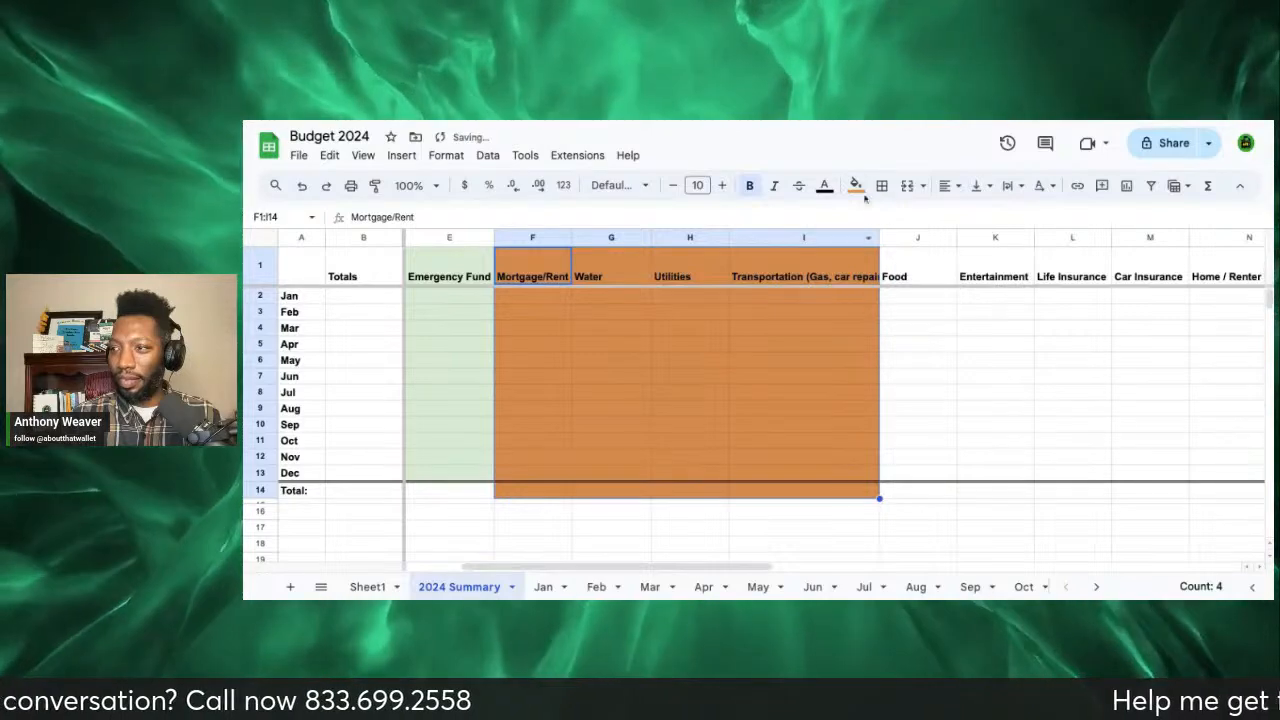
left_click(856, 185)
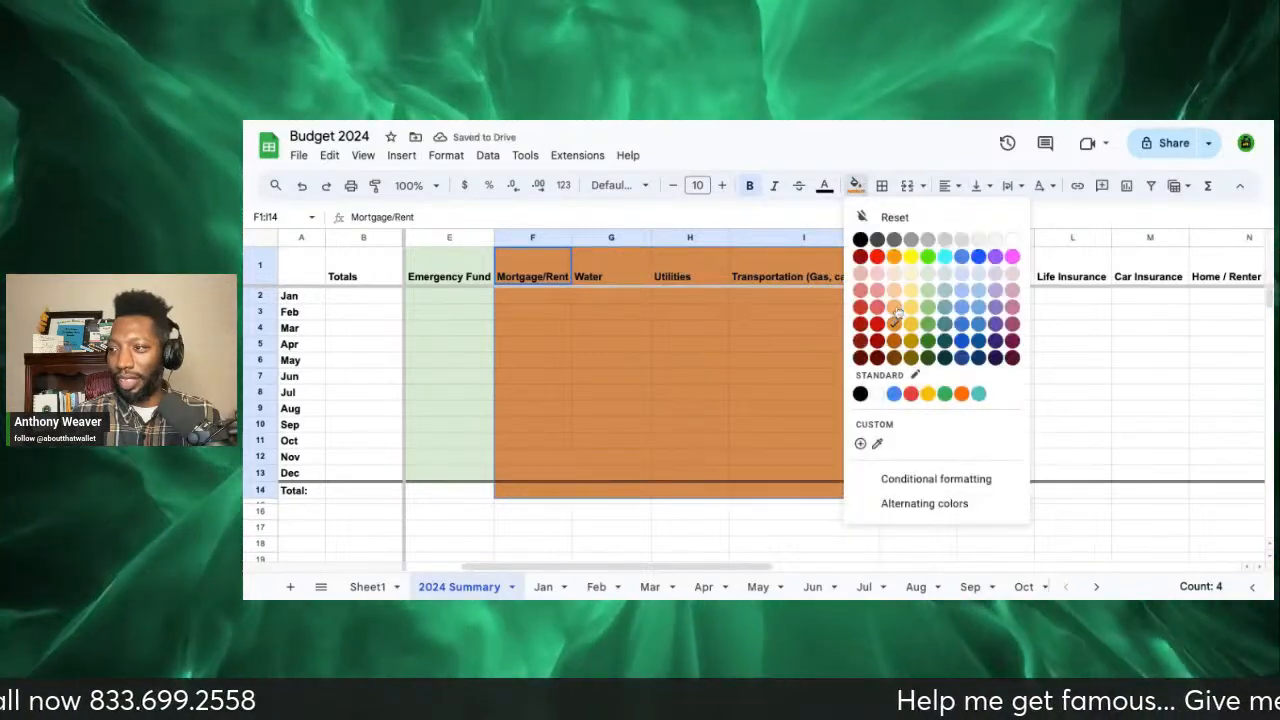
left_click(896, 310)
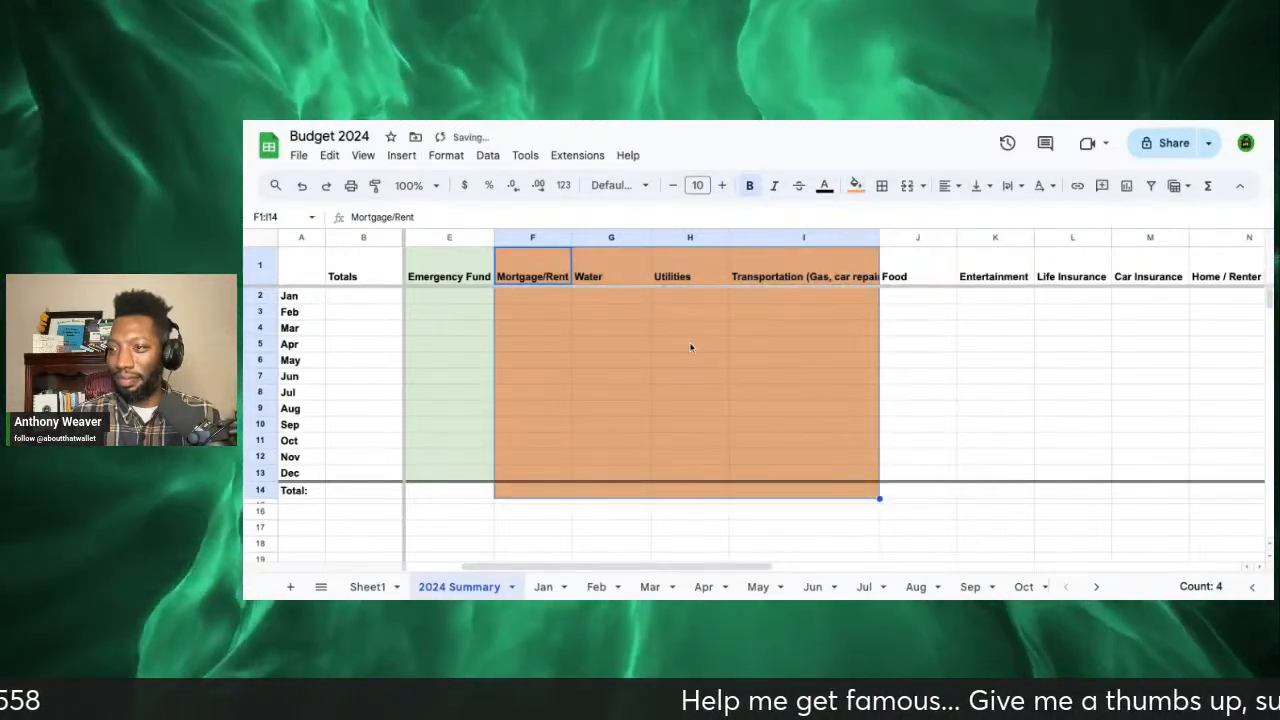
scroll(690, 347, "left", 3)
left_click(582, 348)
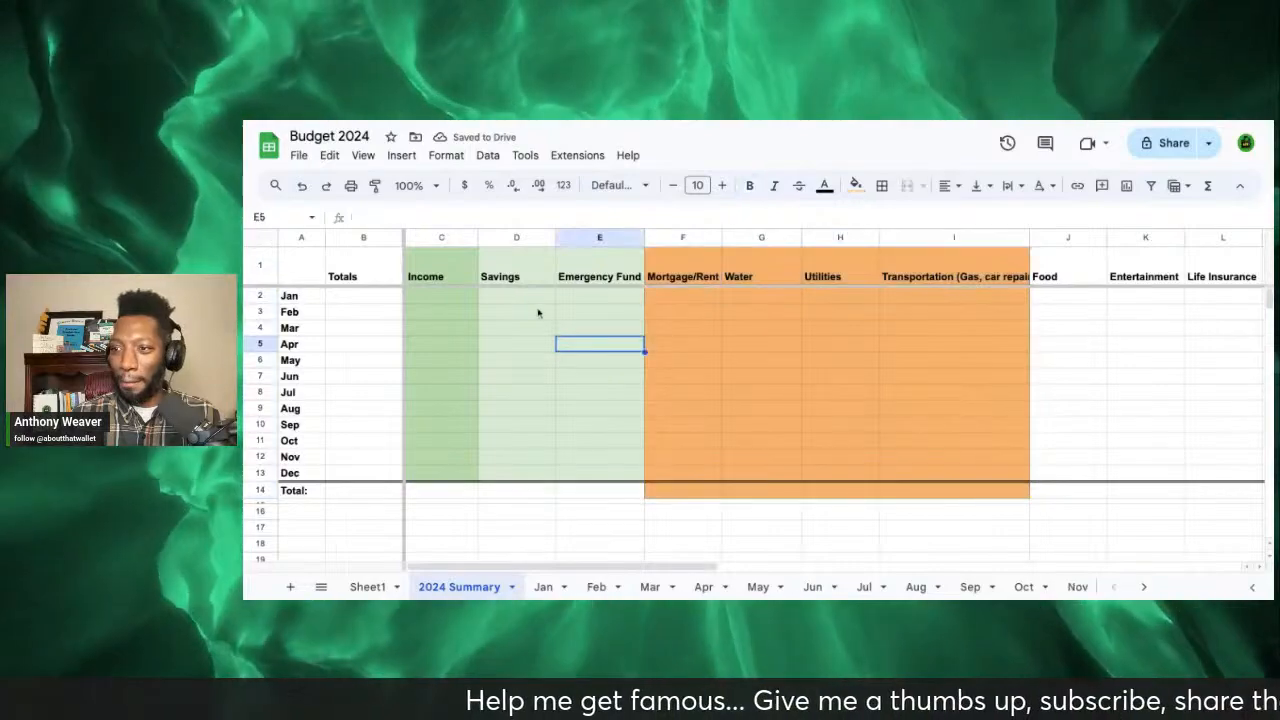
Step: Fill the Savings and Emergency Fund columns with the palest green from the header down to the Total row (D1:E14)
left_click(511, 275)
key("shift+Right")
key("shift+Down")
key("shift+Down")
key("shift+Down")
key("shift+Down")
key("shift+Down")
key("shift+Down")
key("shift+Down")
key("shift+Down")
key("shift+Down")
key("shift+Down")
key("shift+Down")
key("shift+Down")
key("shift+Down")
key("shift+Down")
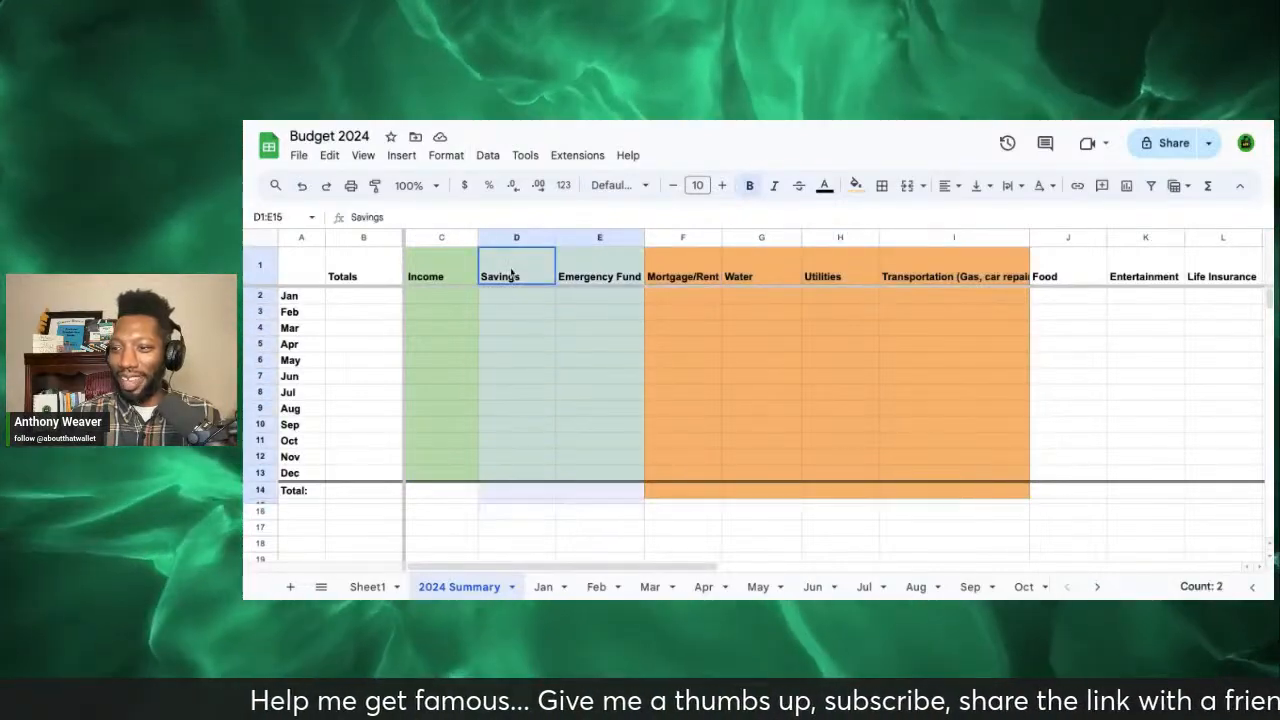
key("shift+Up")
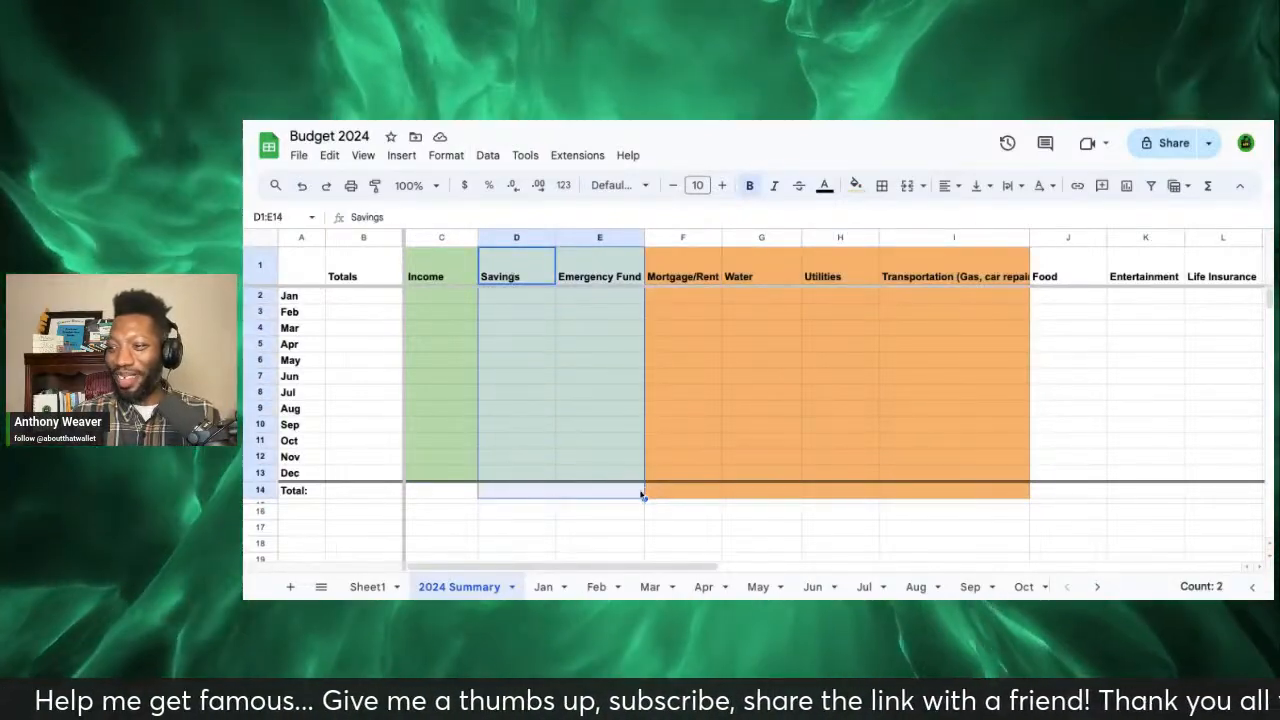
left_click(855, 187)
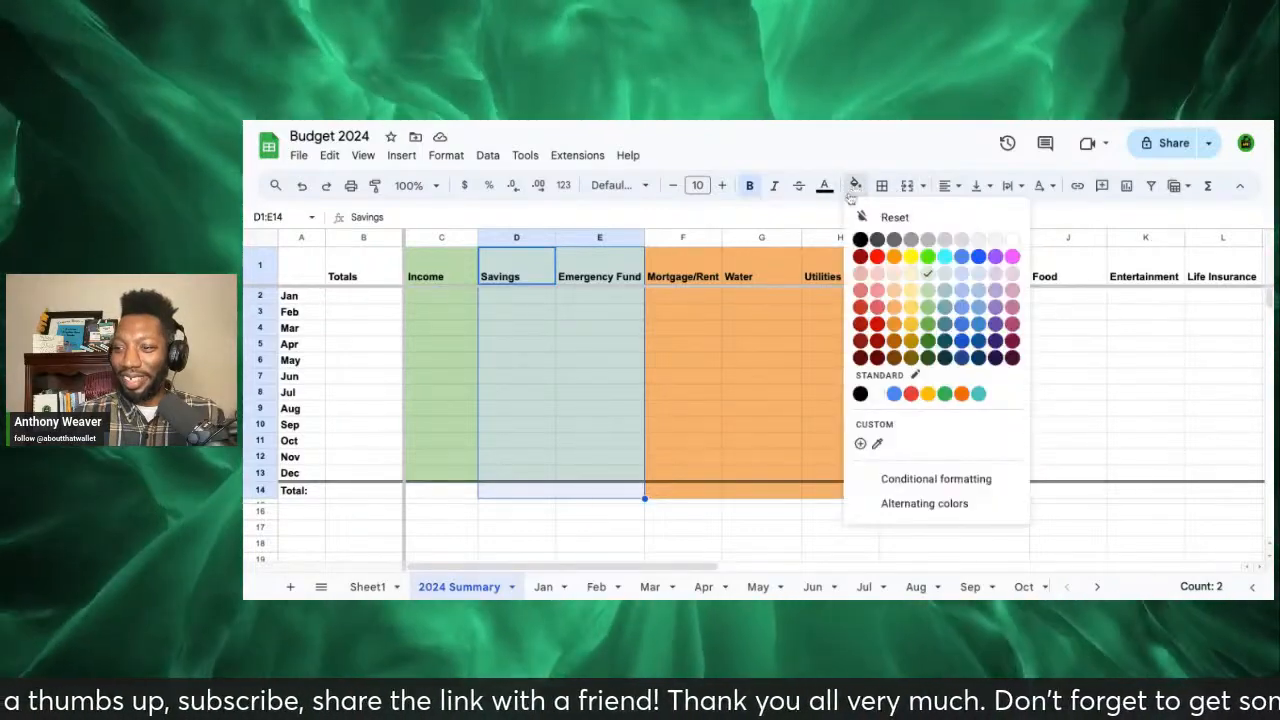
left_click(929, 282)
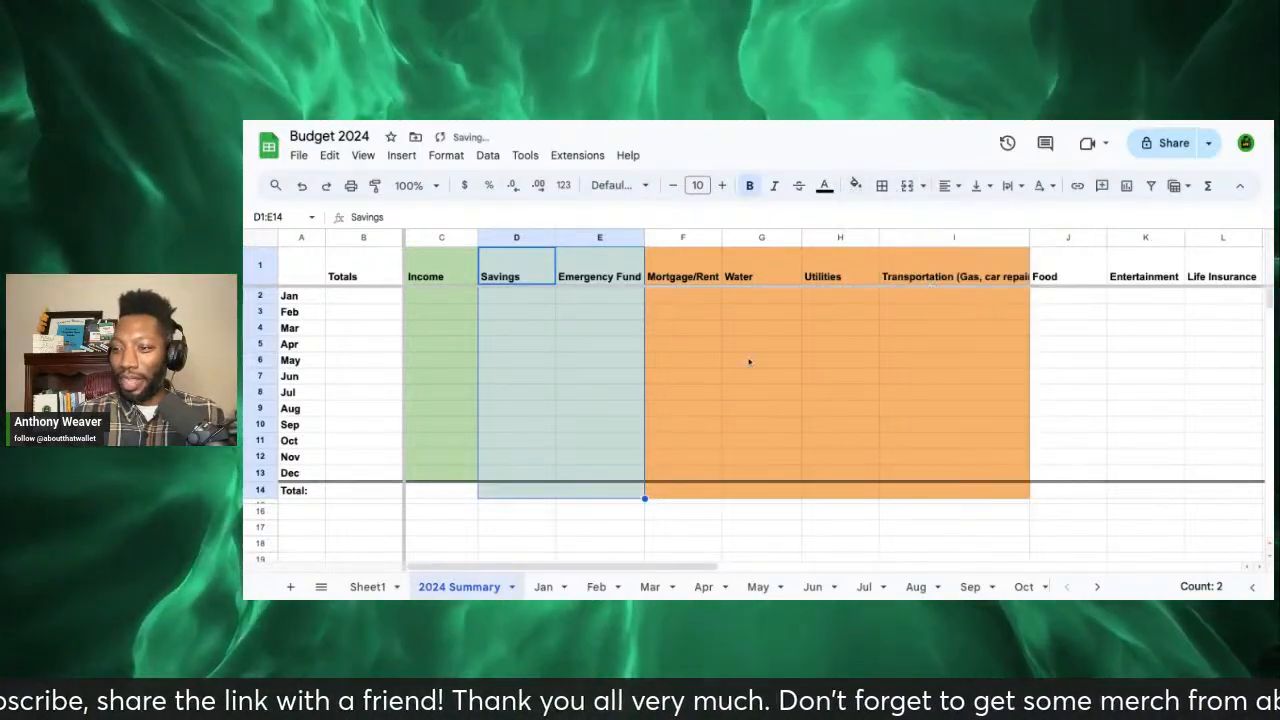
left_click(490, 458)
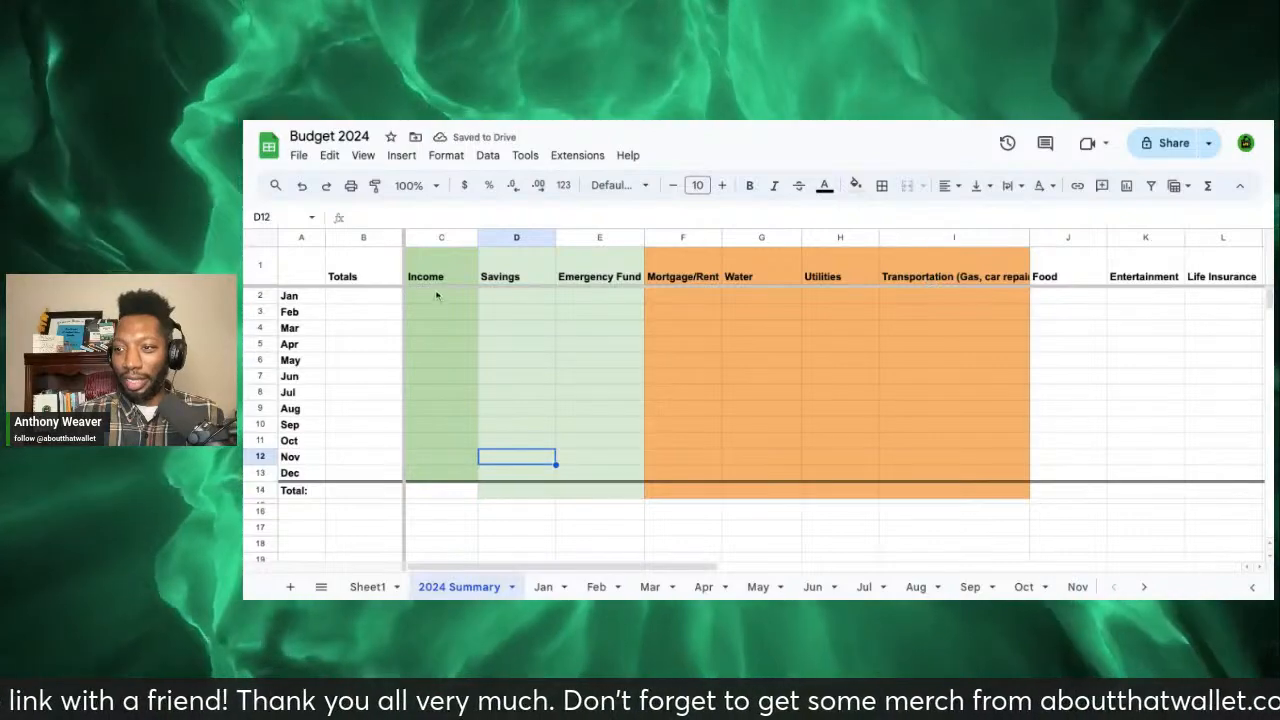
Step: Fill the Income column with its existing medium-light green from the header down to the Total row (C1:C14)
left_click(427, 272)
key("shift+Down")
key("shift+Down")
key("shift+Down")
key("shift+Down")
key("shift+Down")
key("shift+Down")
key("shift+Down")
key("shift+Down")
key("shift+Down")
key("shift+Down")
key("shift+Down")
key("shift+Down")
key("shift+Down")
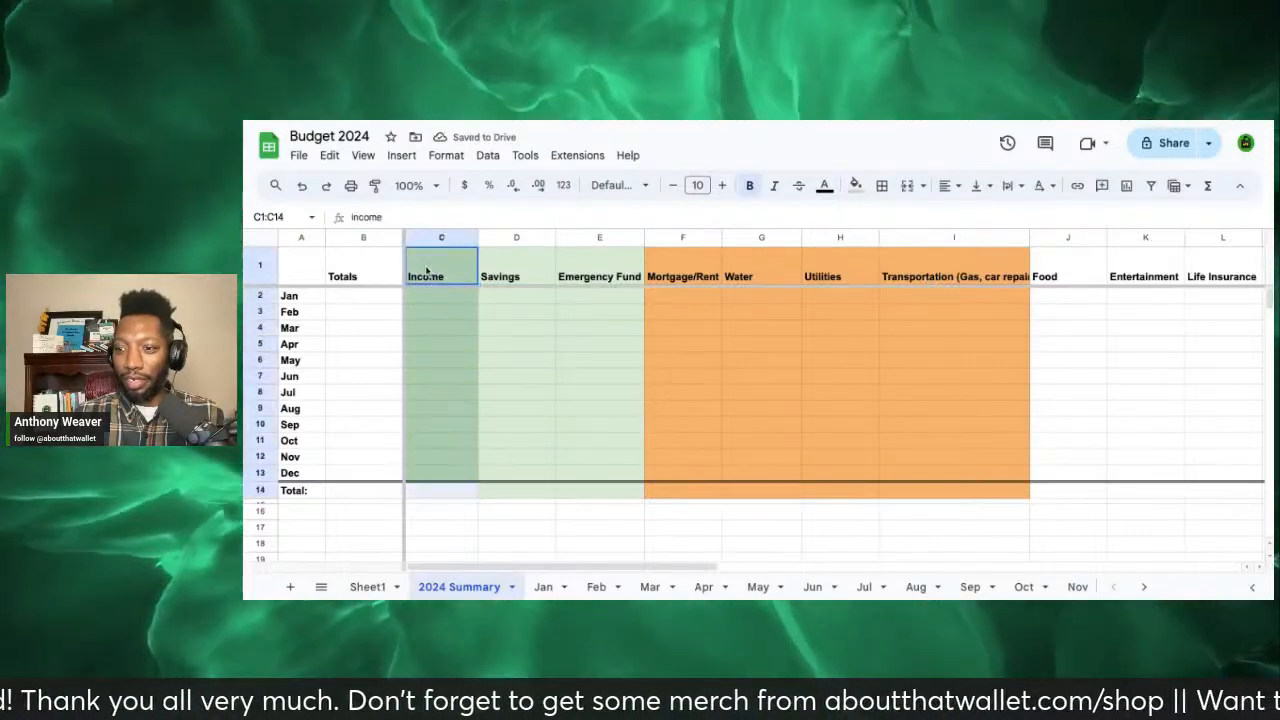
left_click(857, 186)
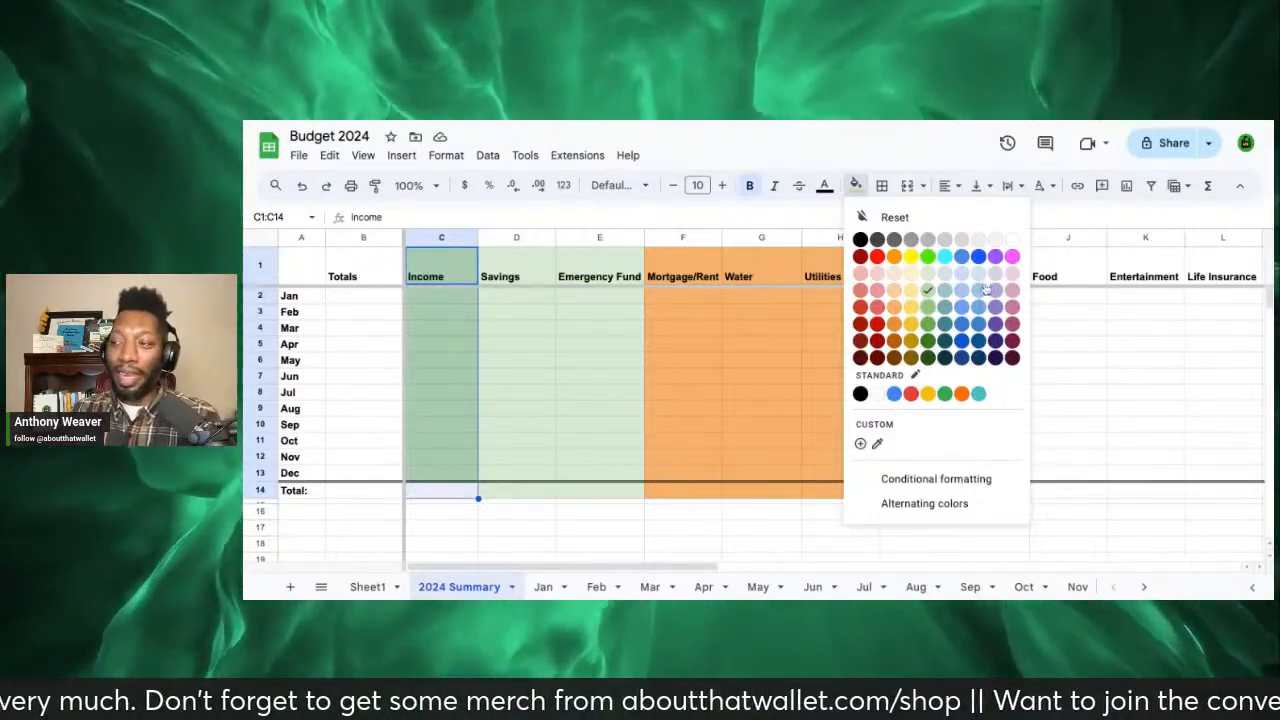
left_click(928, 292)
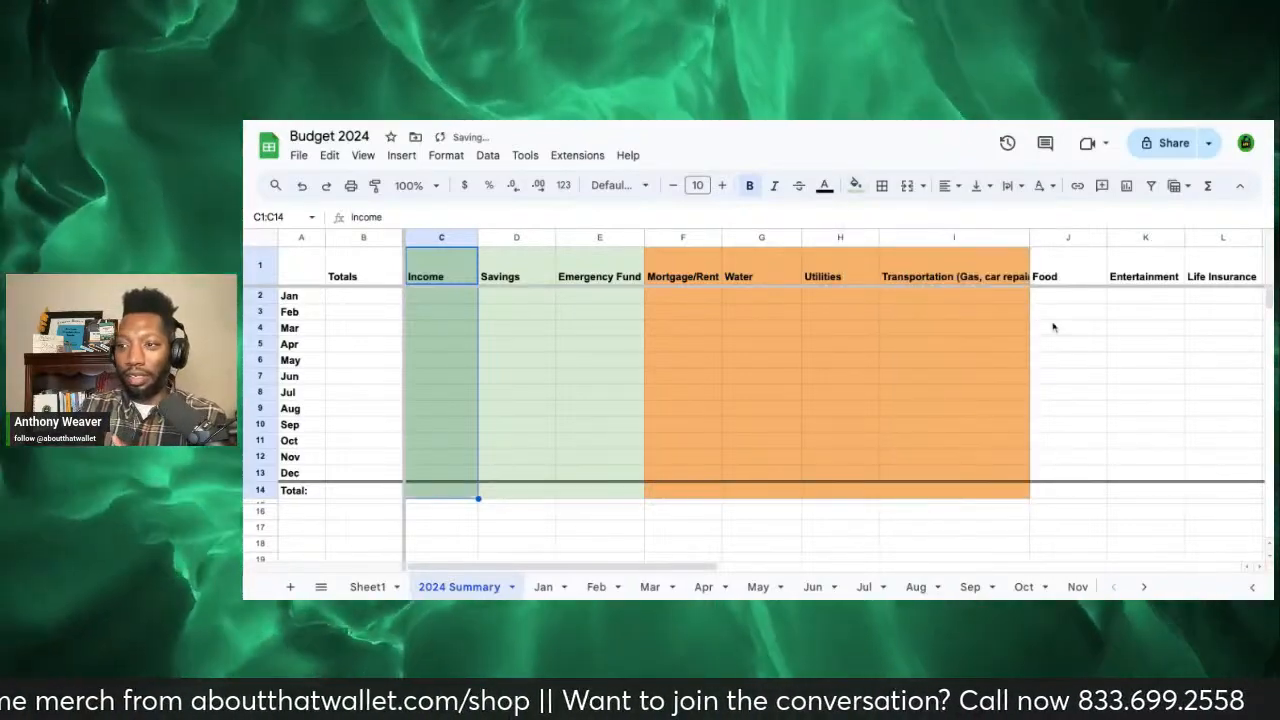
left_click(1053, 327)
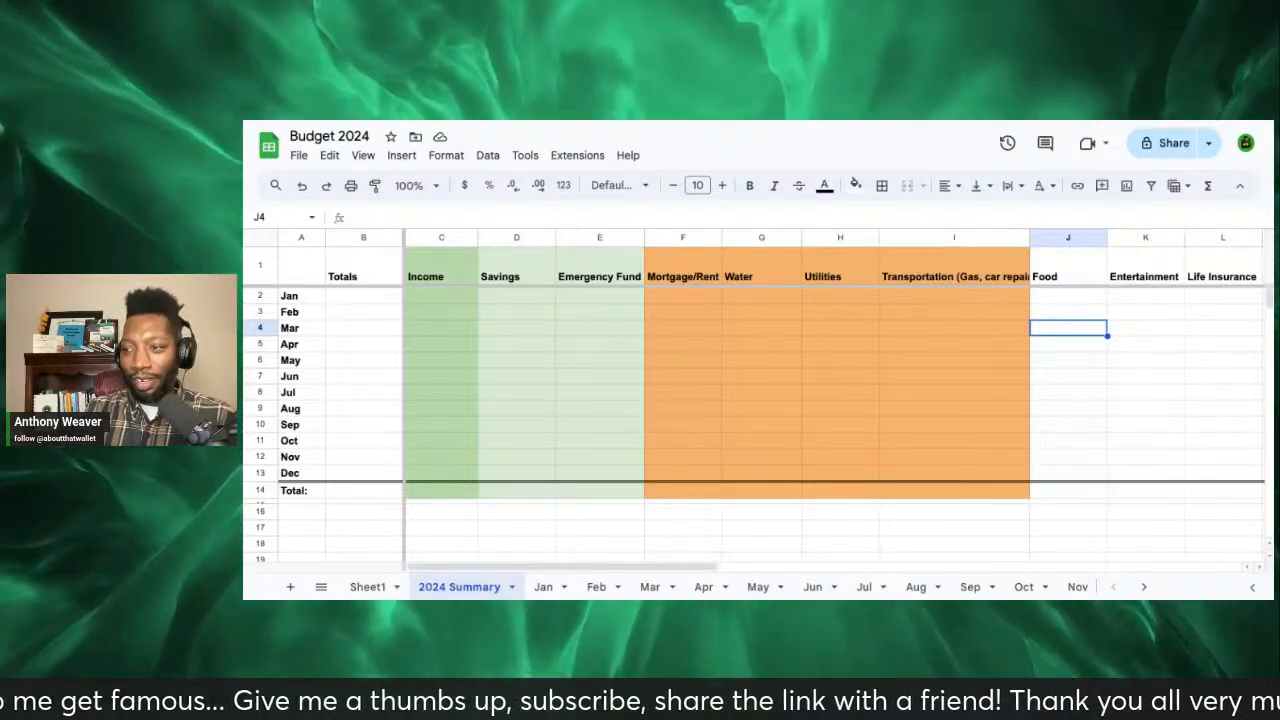
Step: Fill the Food column from the header to the Total row (J1:J14) with a paler orange than the Transportation column
scroll(835, 400, "right", 3)
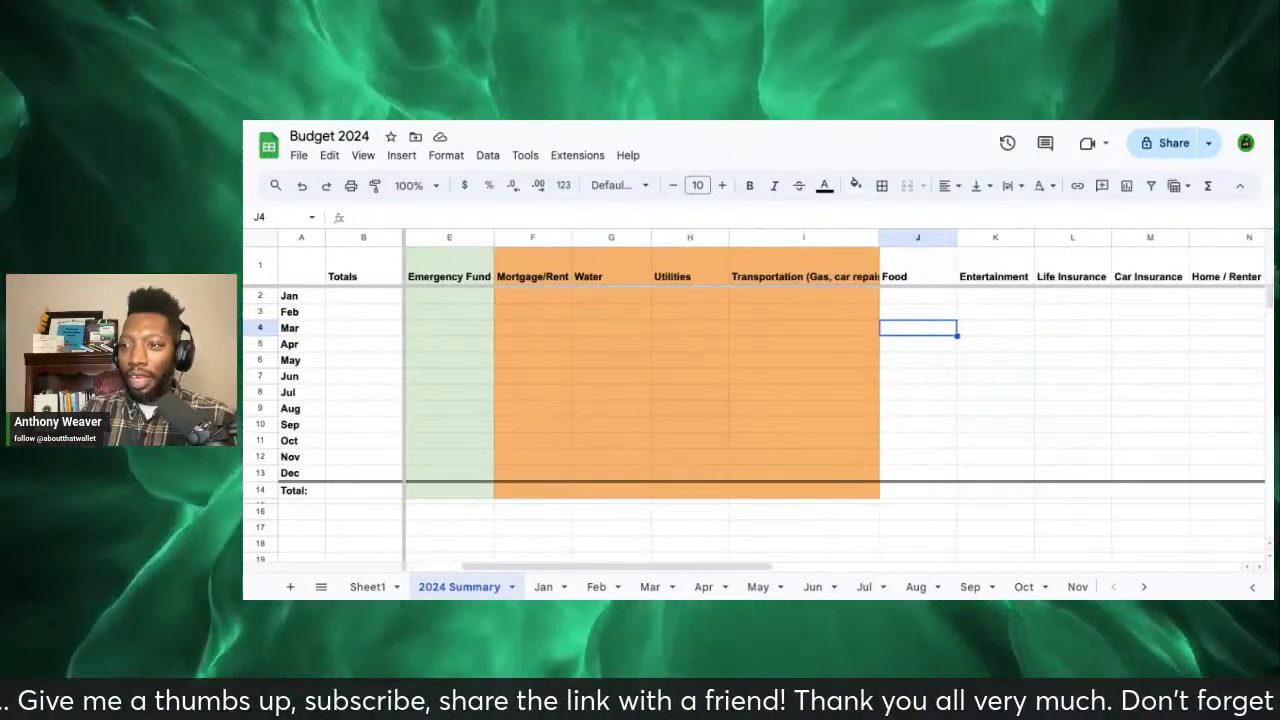
scroll(835, 400, "left", 1)
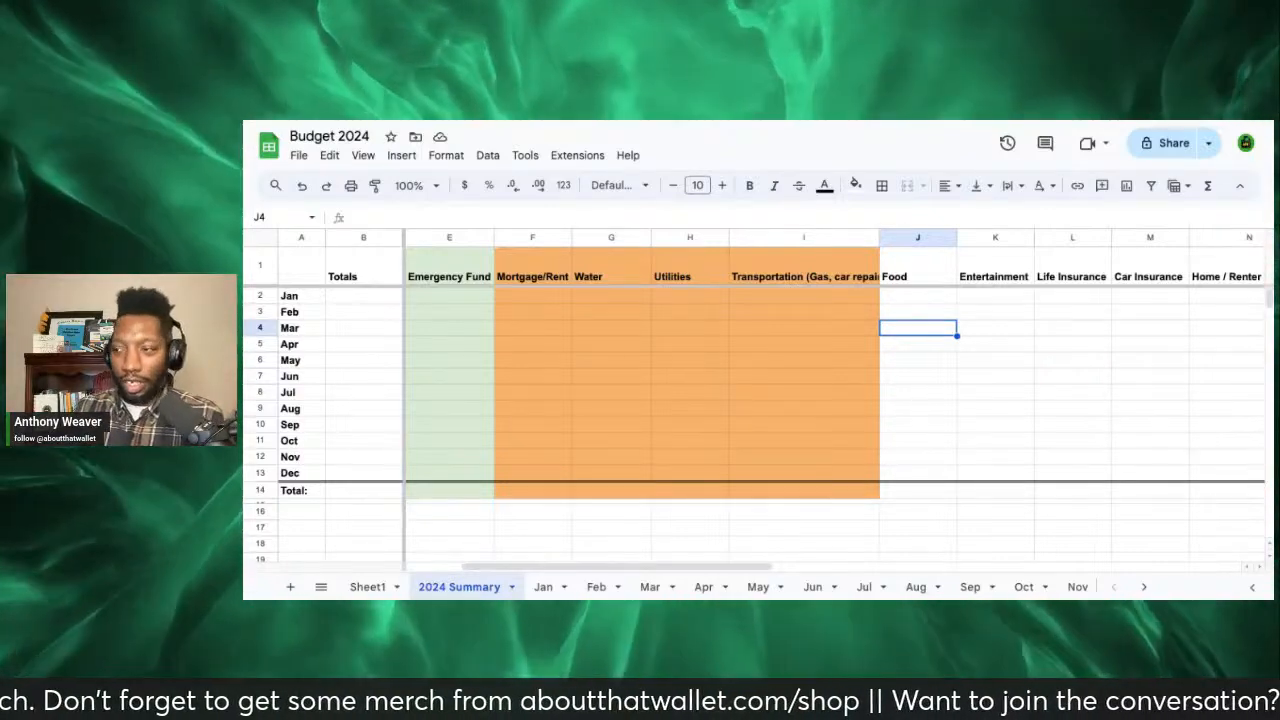
scroll(830, 390, "right", 2)
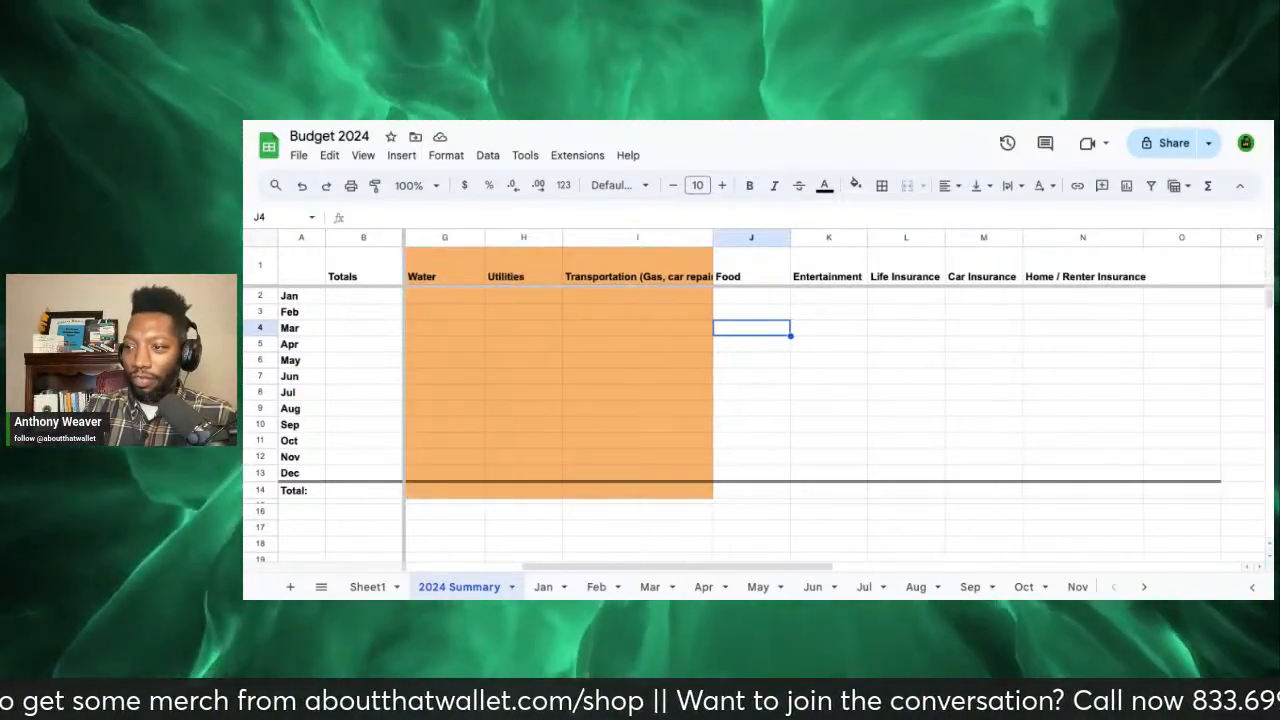
scroll(830, 390, "left", 1)
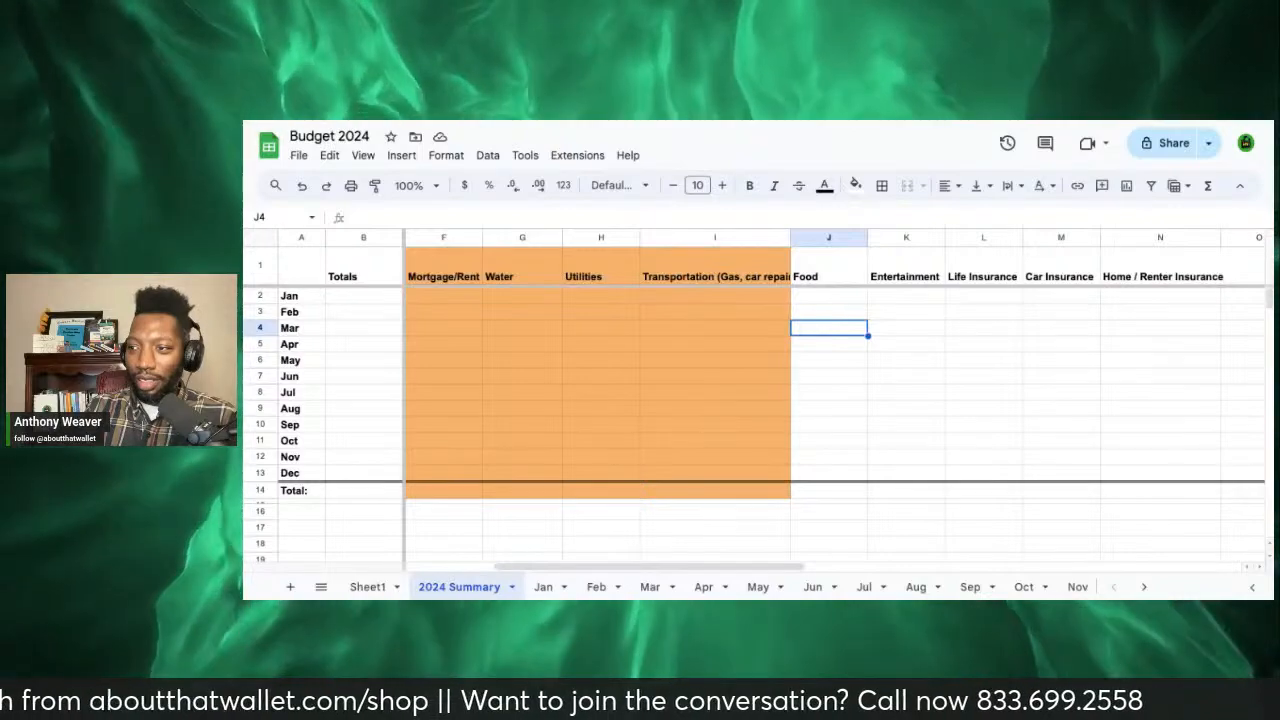
left_click(814, 264)
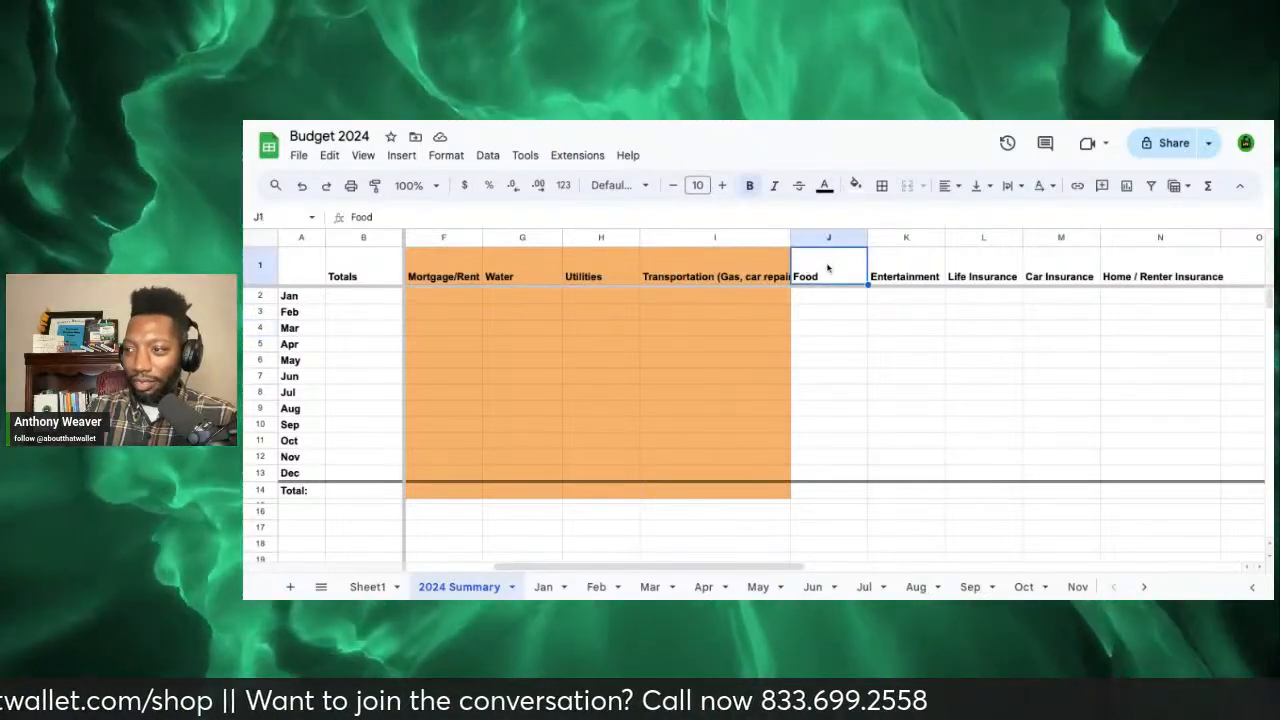
key("shift+Down")
key("shift+Down")
key("shift+Down")
key("shift+Down")
key("shift+Down")
key("shift+Down")
key("shift+Down")
key("shift+Down")
key("shift+Down")
key("shift+Down")
key("shift+Down")
key("shift+Down")
key("shift+Down")
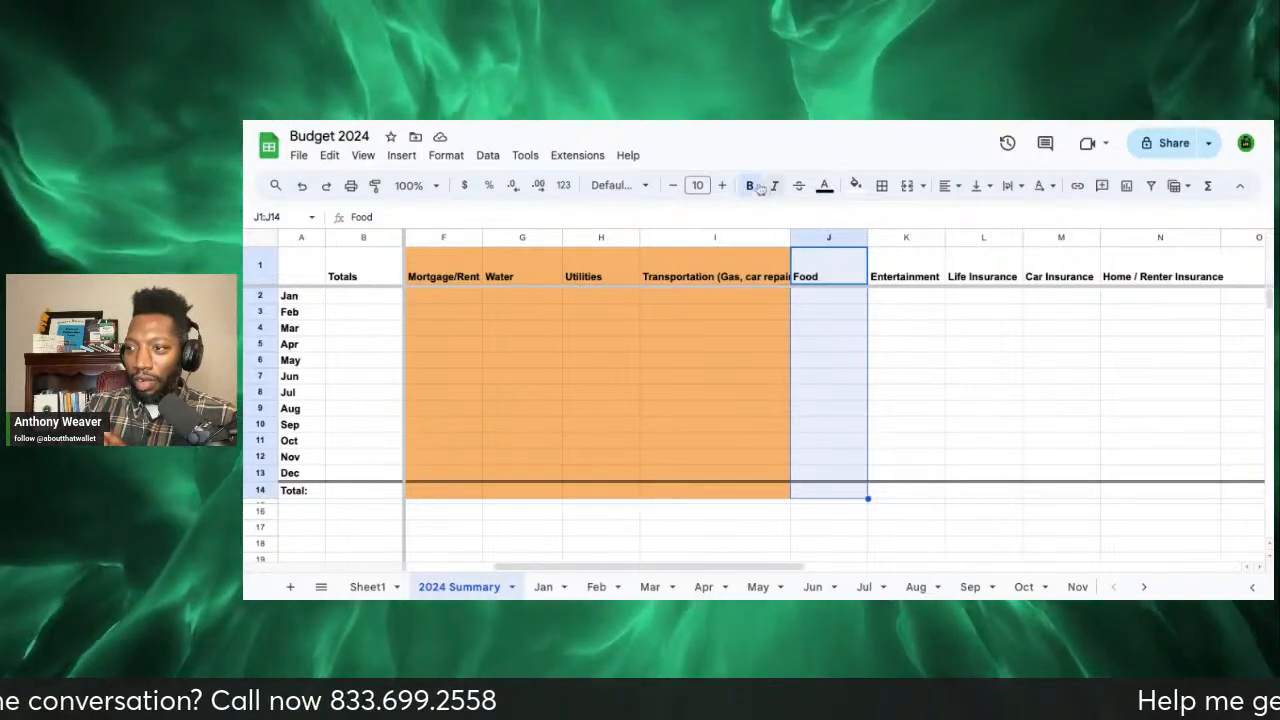
left_click(855, 185)
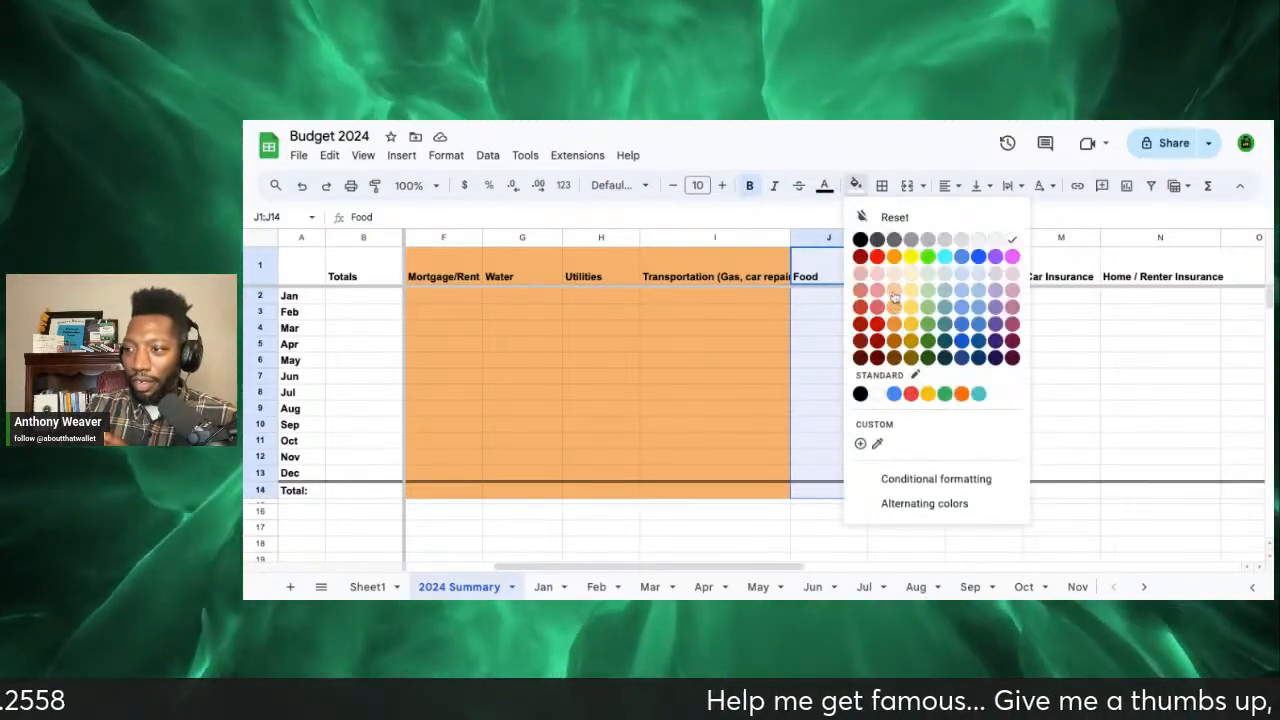
left_click(891, 309)
left_click(884, 350)
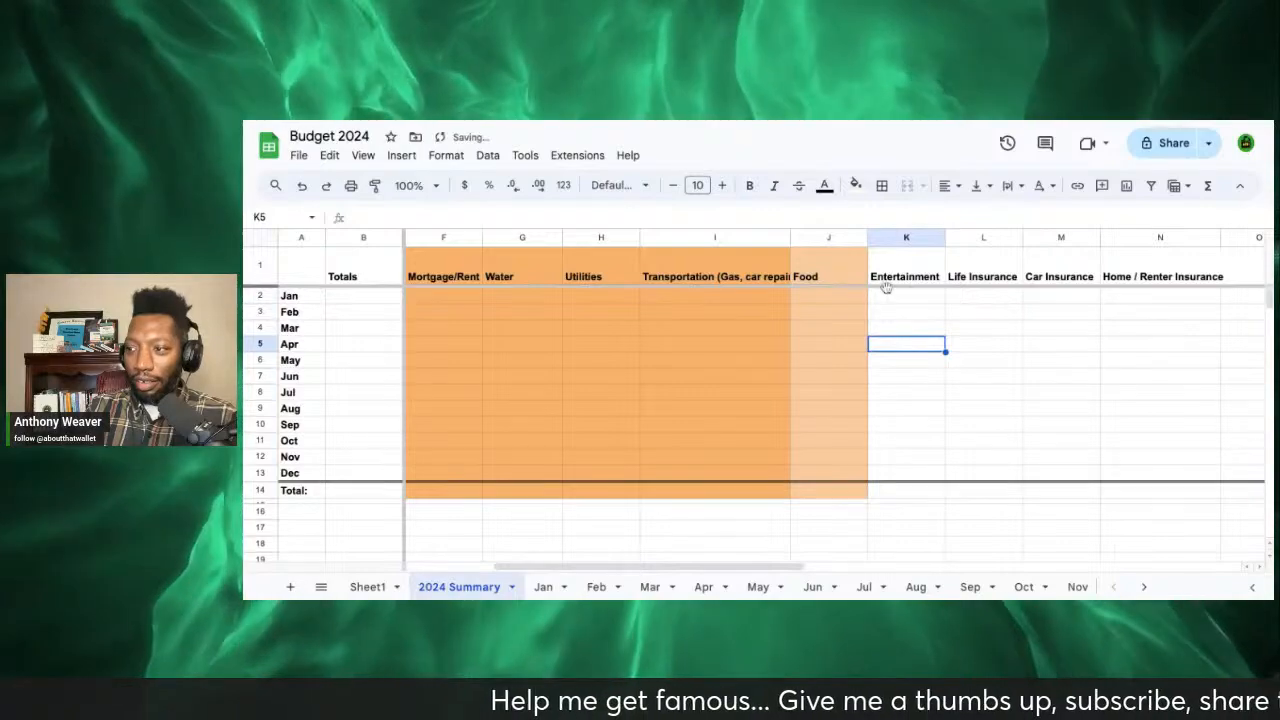
Step: Fill the Entertainment column with light red from the header down to the Total row (K1:K14)
left_click(887, 297)
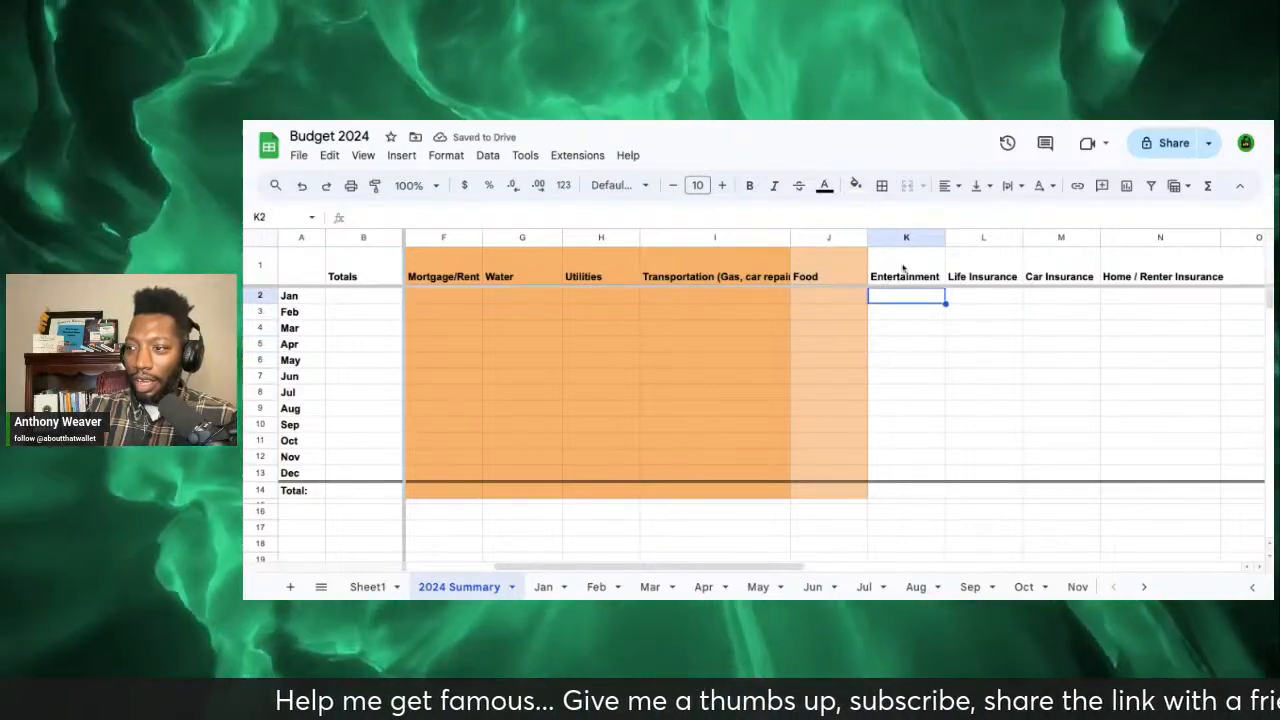
left_click_drag(903, 267, 905, 490)
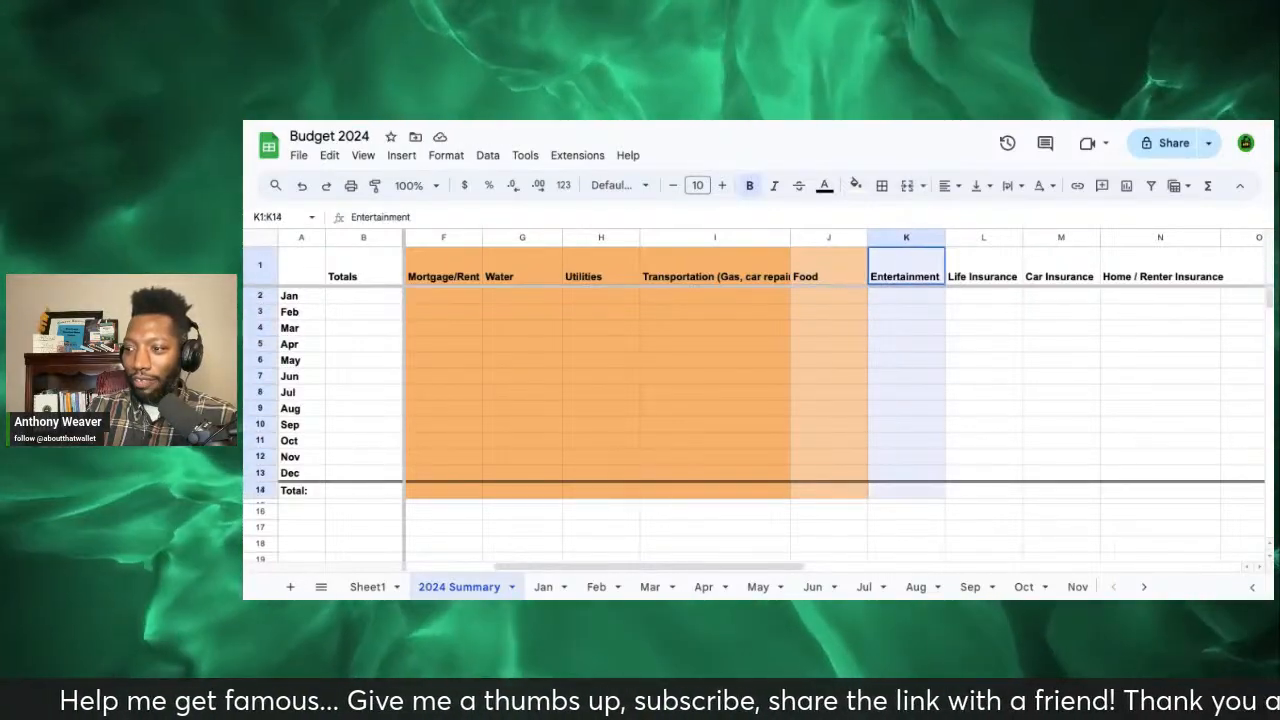
left_click(855, 186)
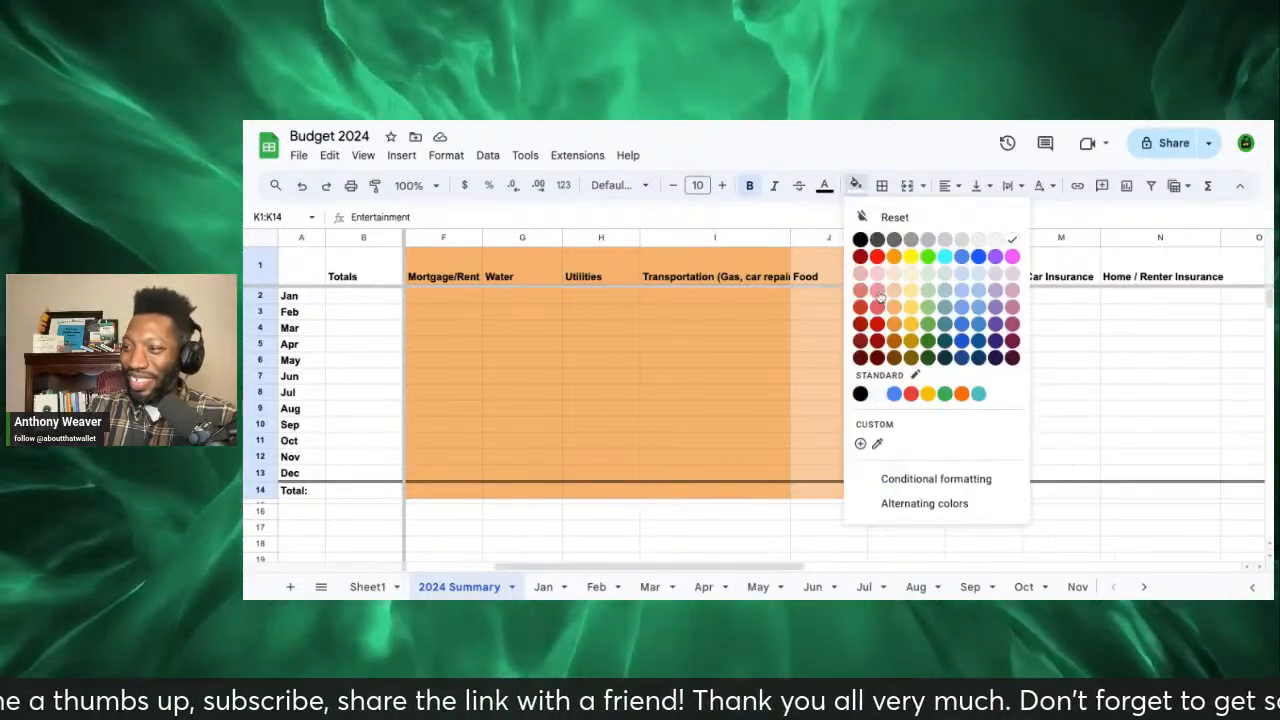
left_click(879, 296)
left_click(943, 320)
left_click(965, 322)
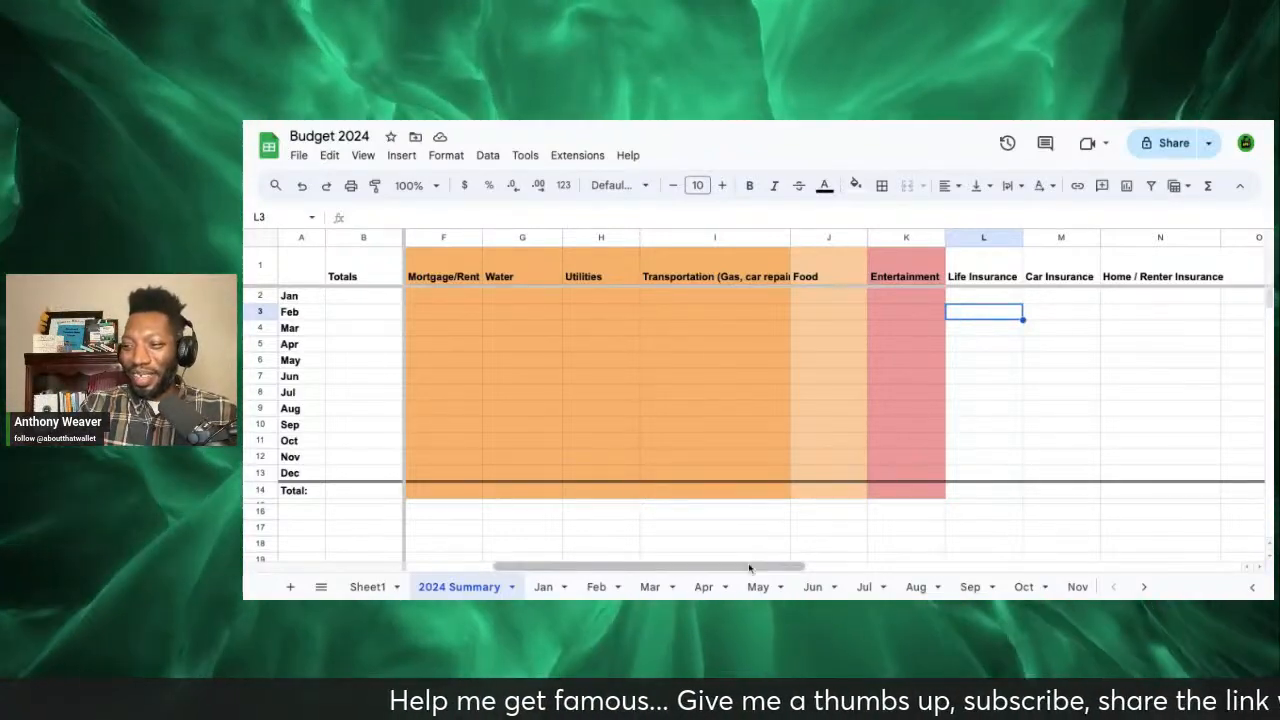
Step: Fill the Life, Car and Home / Renter Insurance columns with light magenta from the header down to the Total row (L1:N14)
scroll(750, 566, "right", 2)
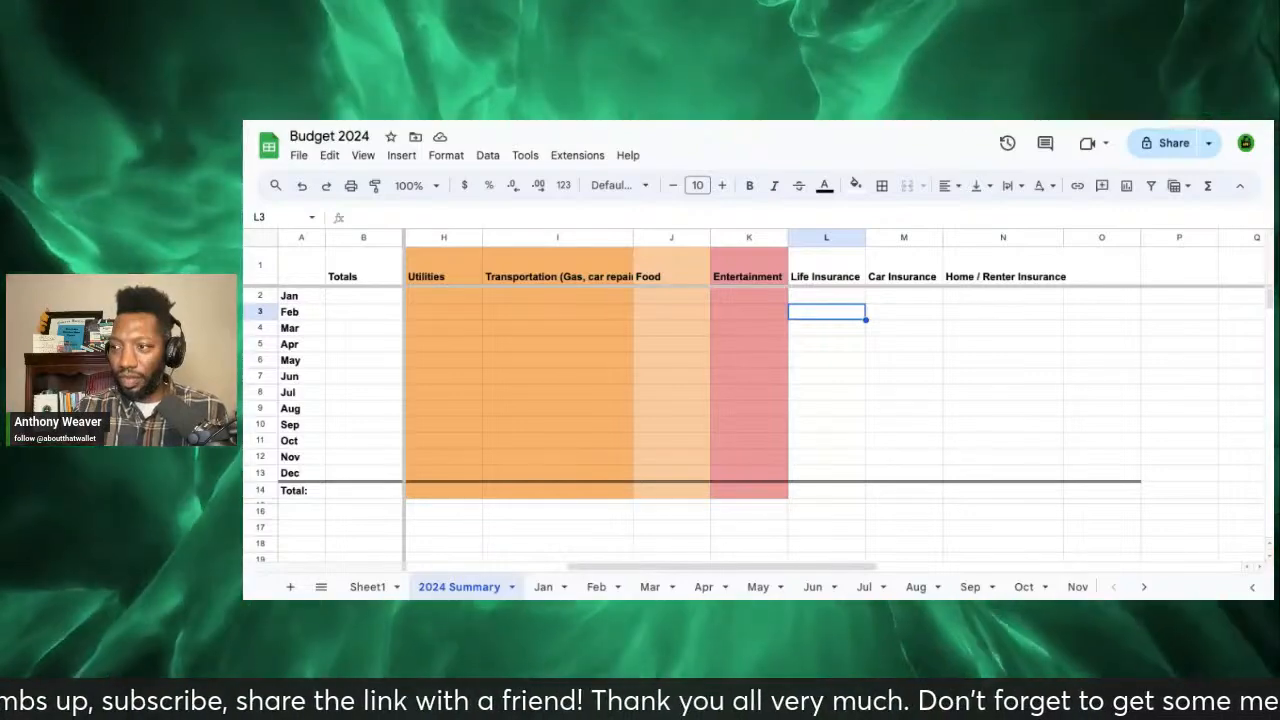
left_click(838, 270)
key("shift+Right")
key("shift+Right")
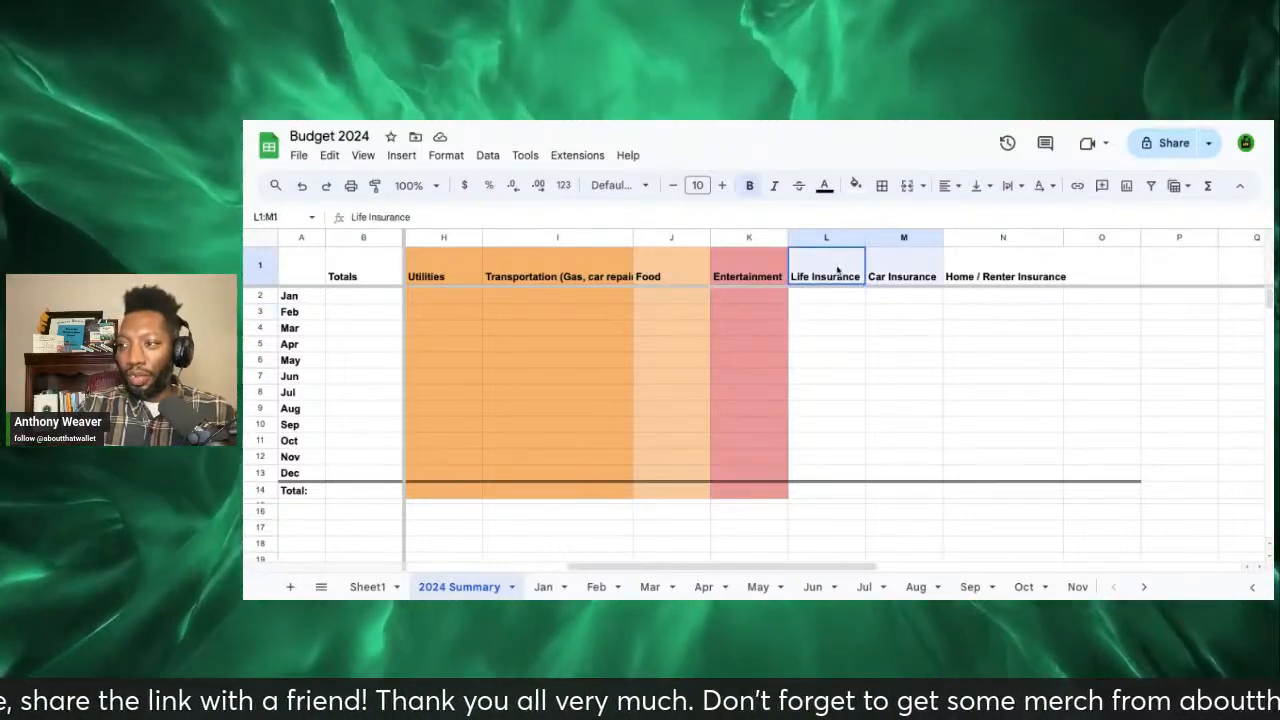
key("shift+Down")
key("shift+Down")
key("shift+Down")
key("shift+Down")
key("shift+Down")
key("shift+Down")
key("shift+Down")
key("shift+Down")
key("shift+Down")
key("shift+Down")
key("shift+Down")
key("shift+Down")
key("shift+Down")
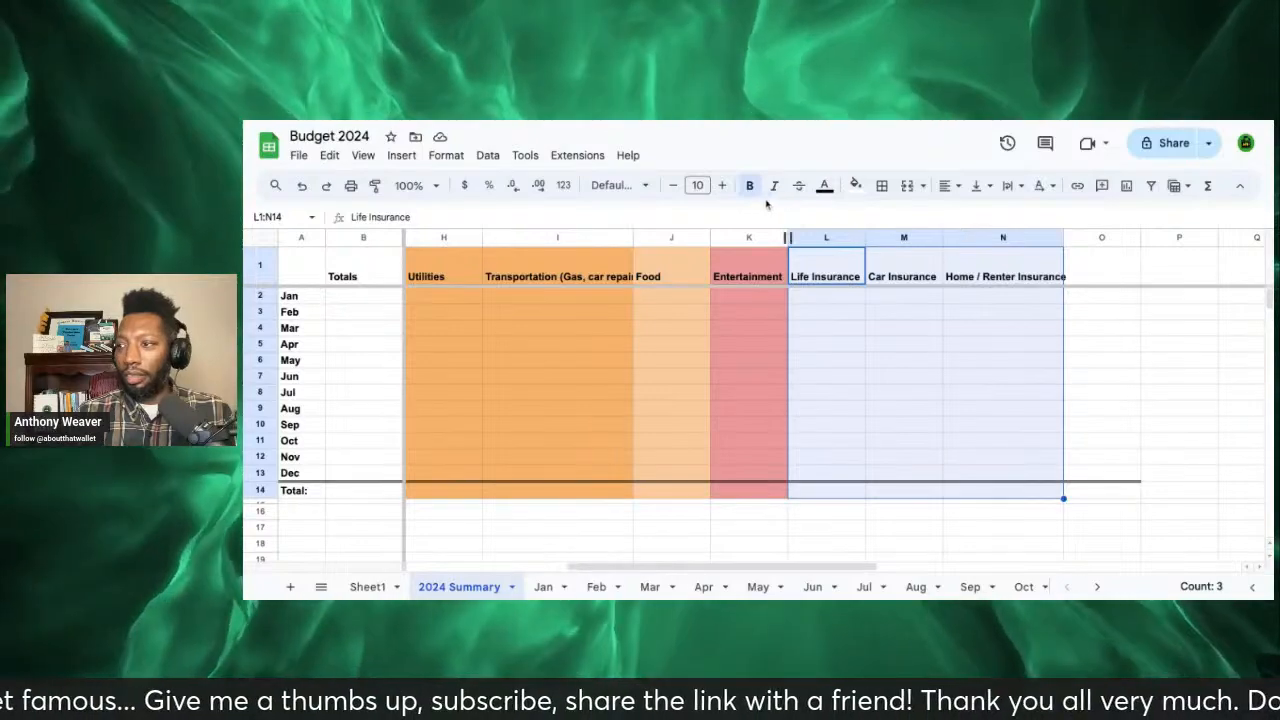
left_click(855, 185)
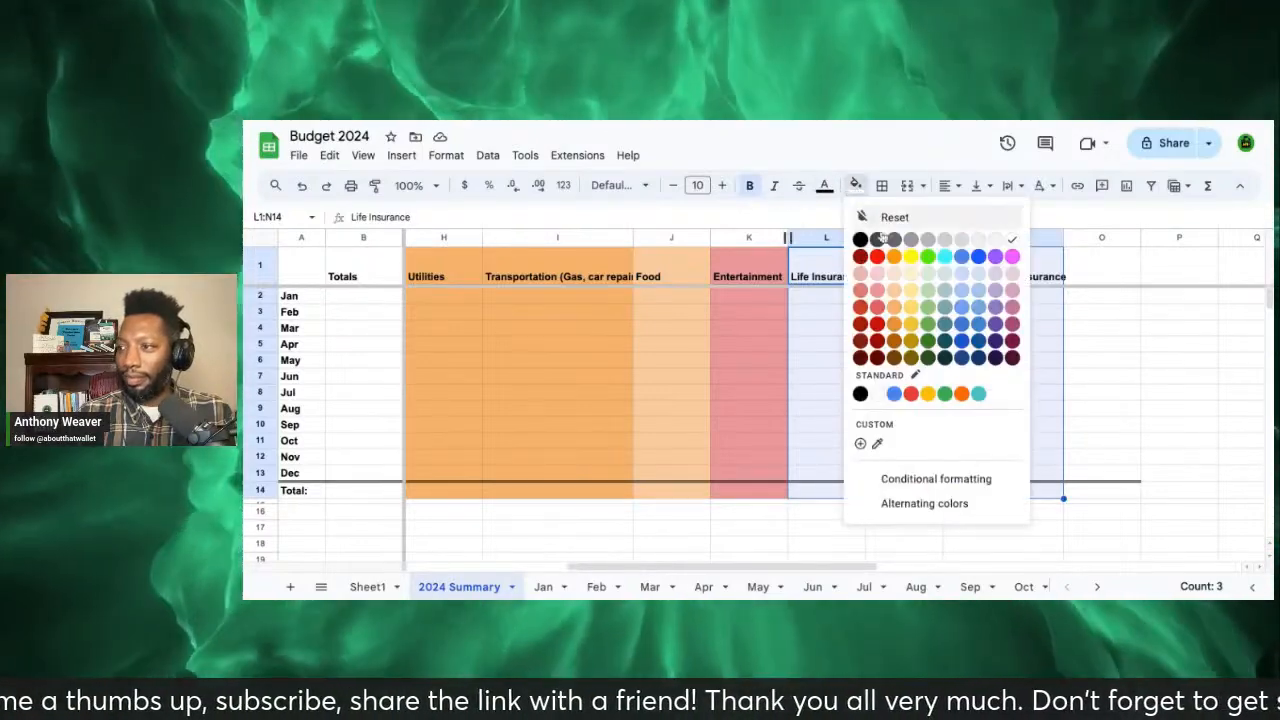
left_click(1012, 307)
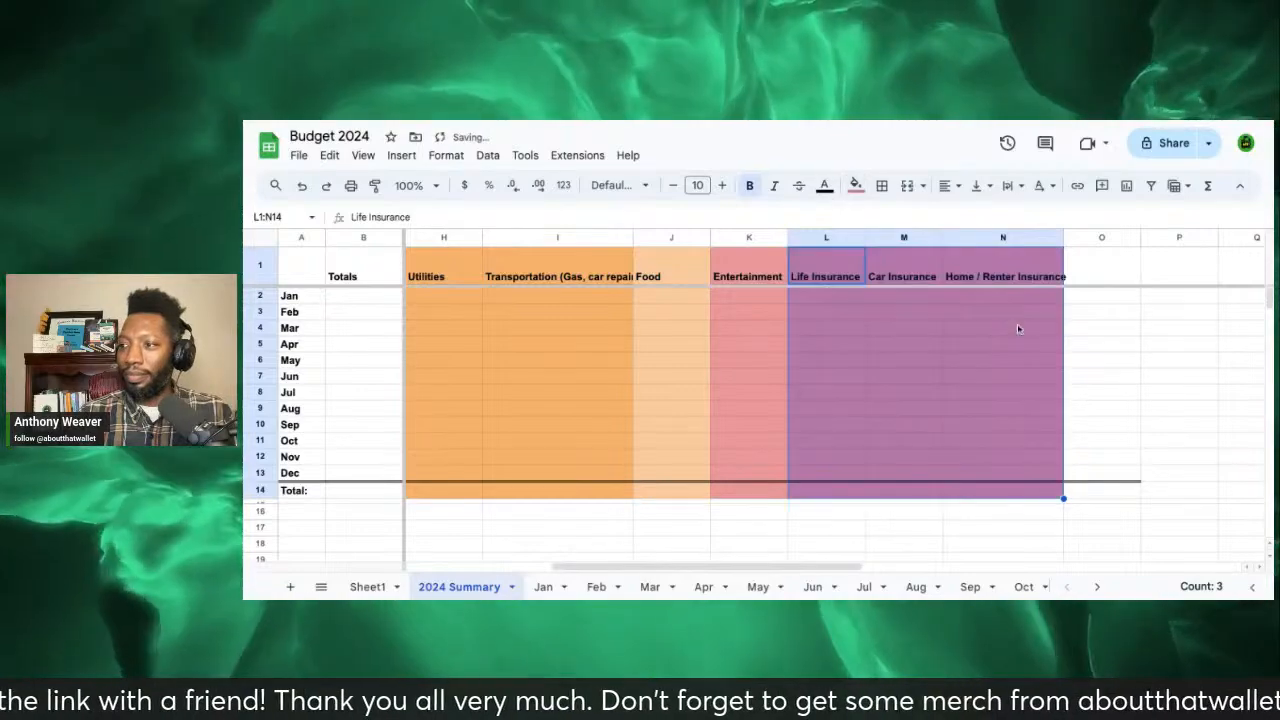
left_click(1020, 351)
Step: Refill the three insurance columns (L1:N14) with a paler magenta and fit the Home / Renter Insurance column width to its header
left_click_drag(817, 262, 1002, 499)
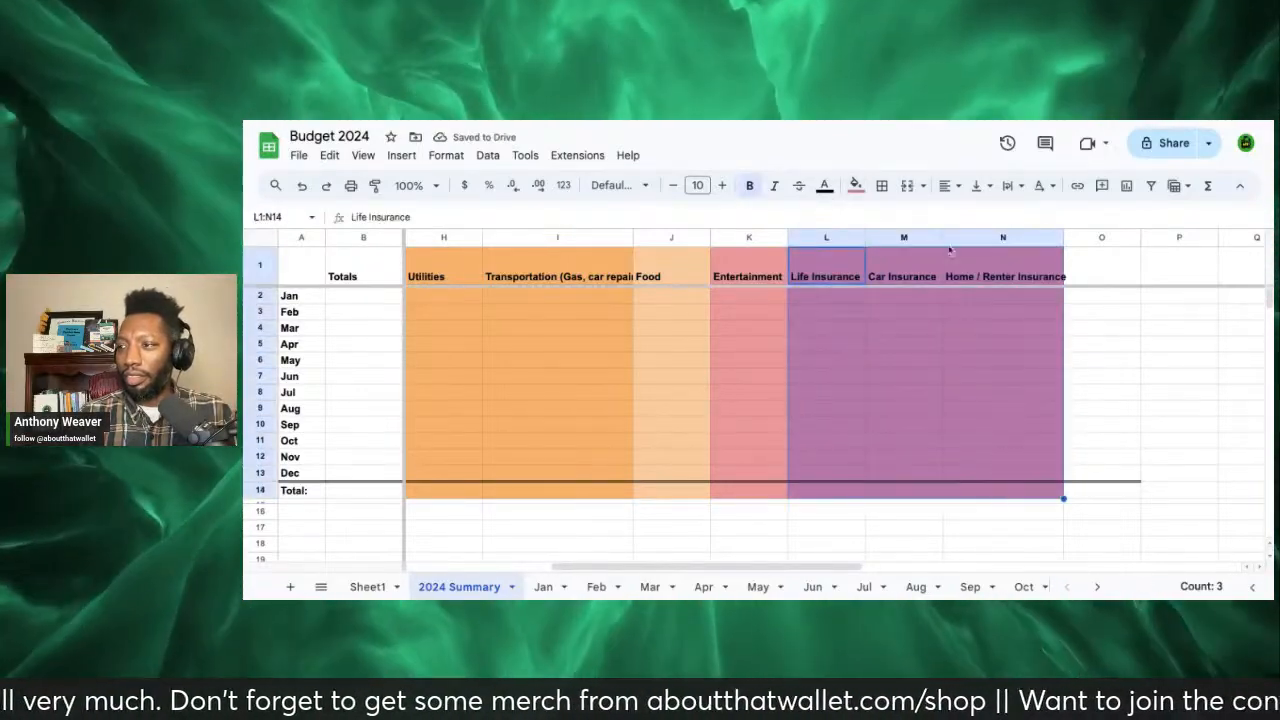
left_click(856, 185)
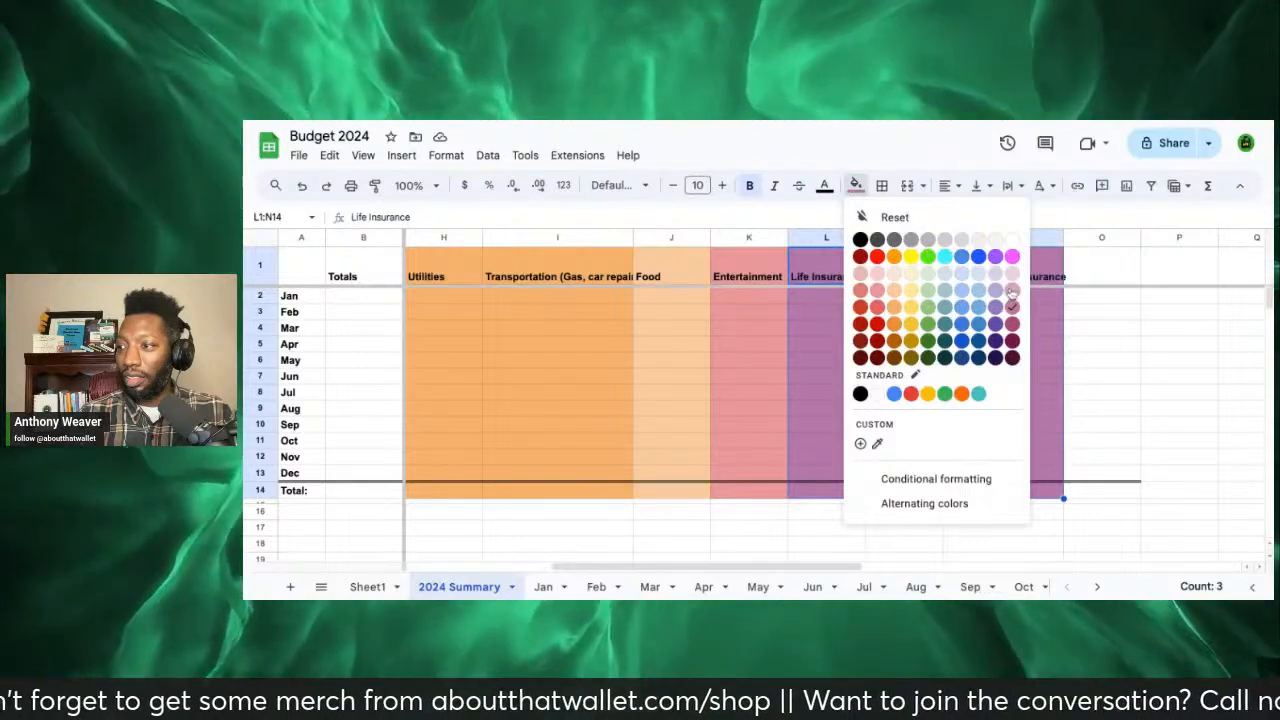
left_click(1013, 290)
left_click(1055, 352)
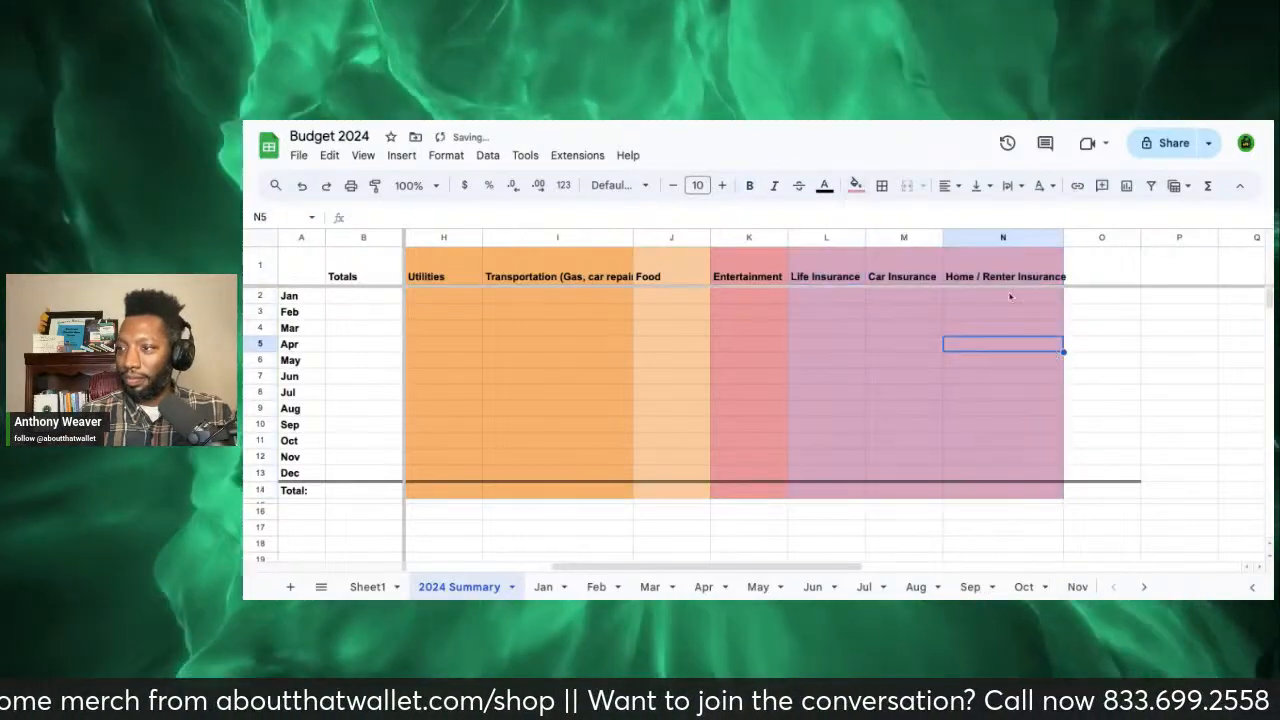
double_click(1062, 237)
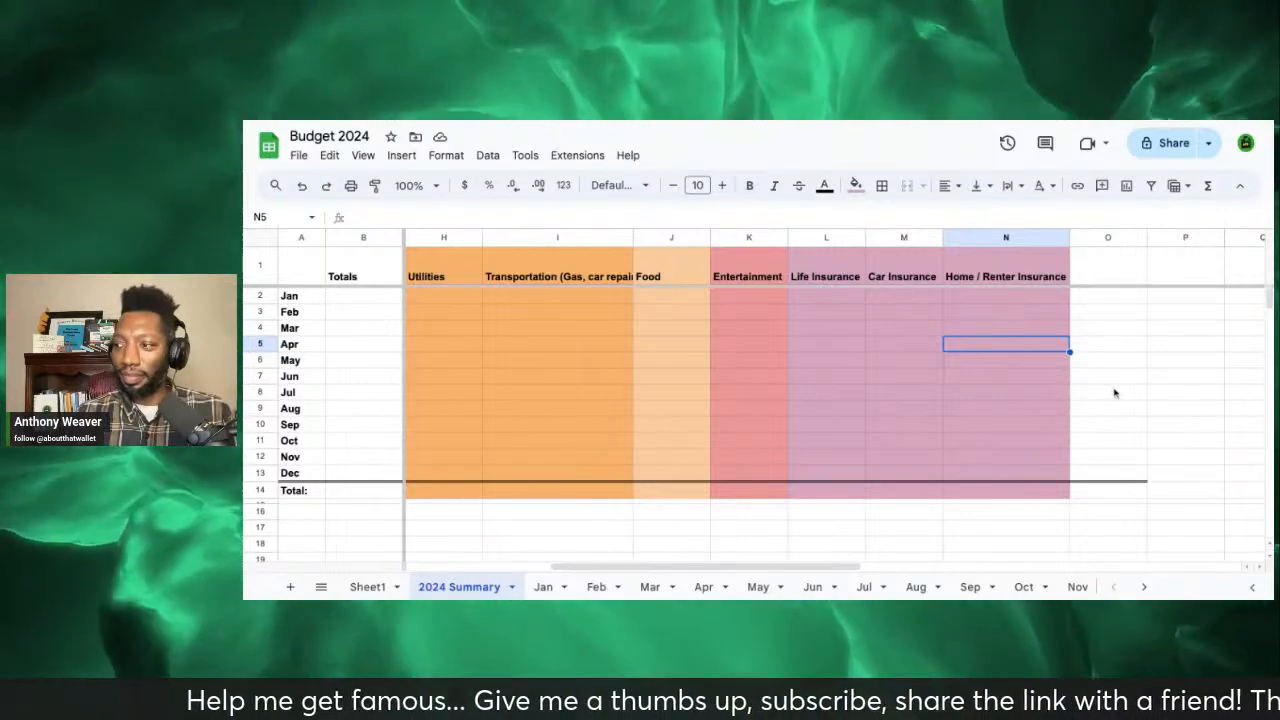
left_click(1100, 380)
left_click(1096, 284)
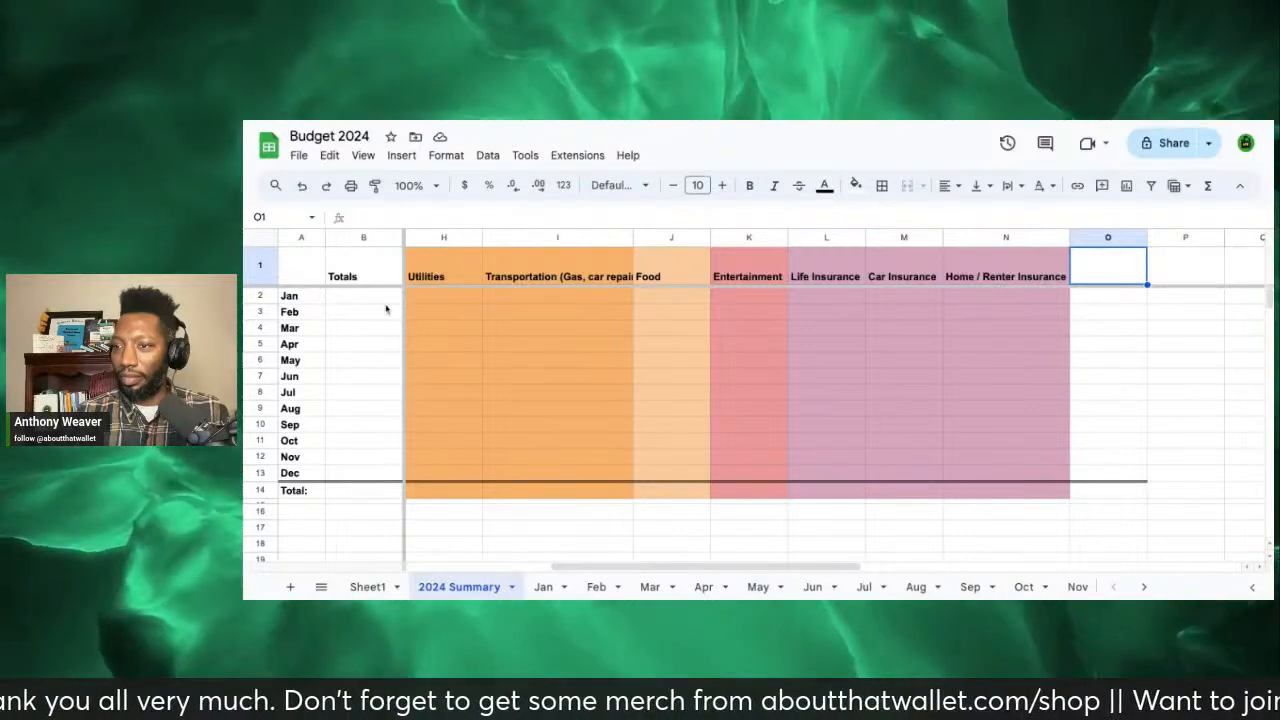
Step: Fill the Totals column with gray from the header down to the Total row (B1:B14)
left_click(385, 297)
left_click(375, 277)
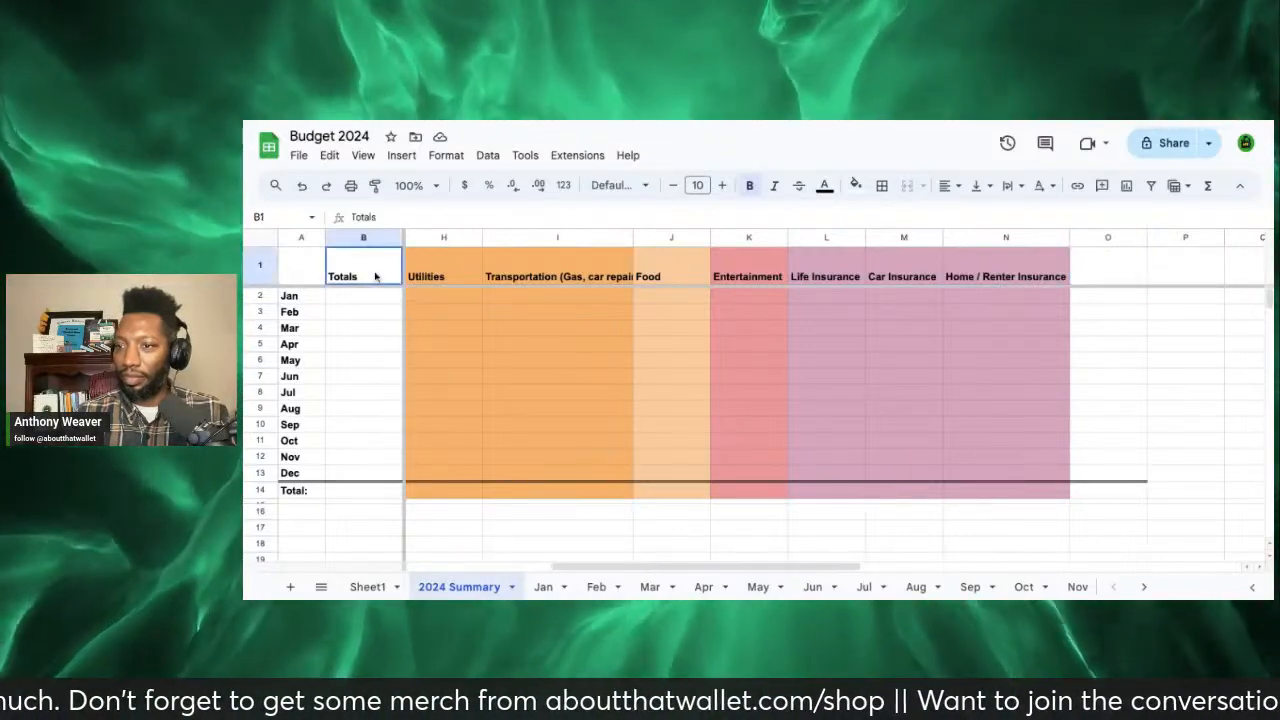
key("shift+Down")
key("shift+Down")
key("shift+Down")
key("shift+Down")
key("shift+Down")
key("shift+Down")
key("shift+Down")
key("shift+Down")
key("shift+Down")
key("shift+Down")
key("shift+Down")
key("shift+Down")
key("shift+Down")
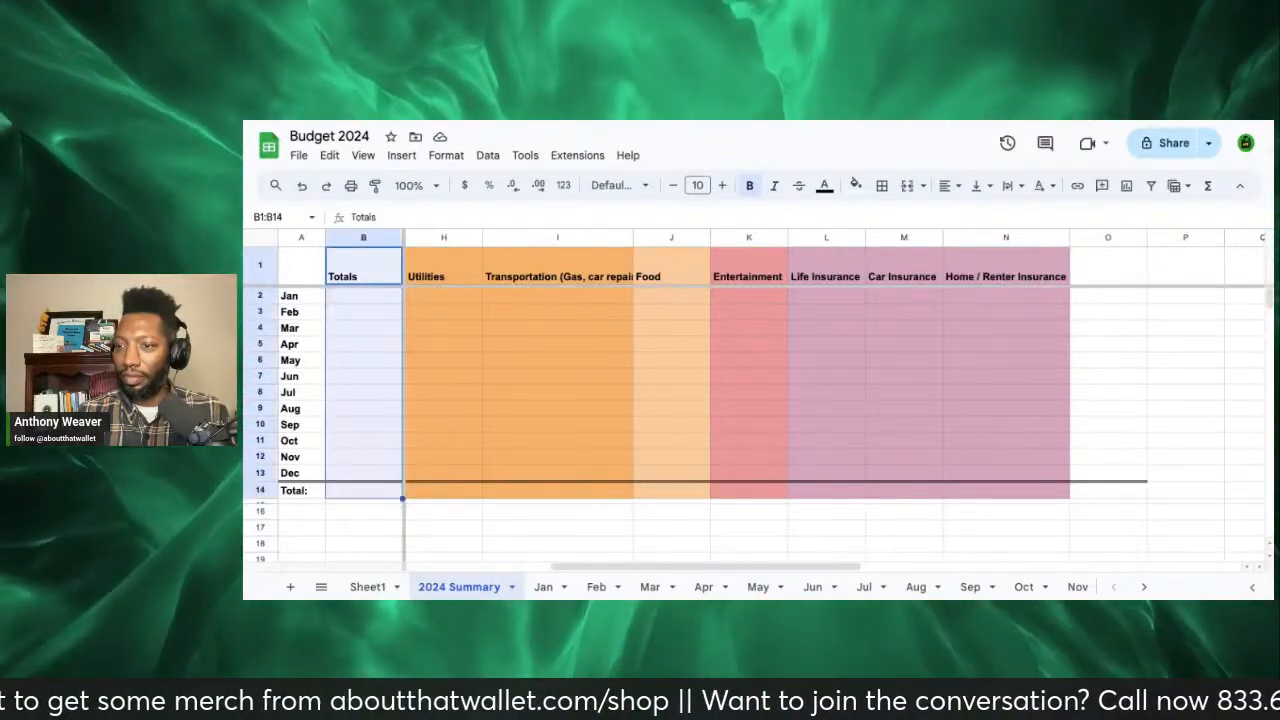
left_click(855, 185)
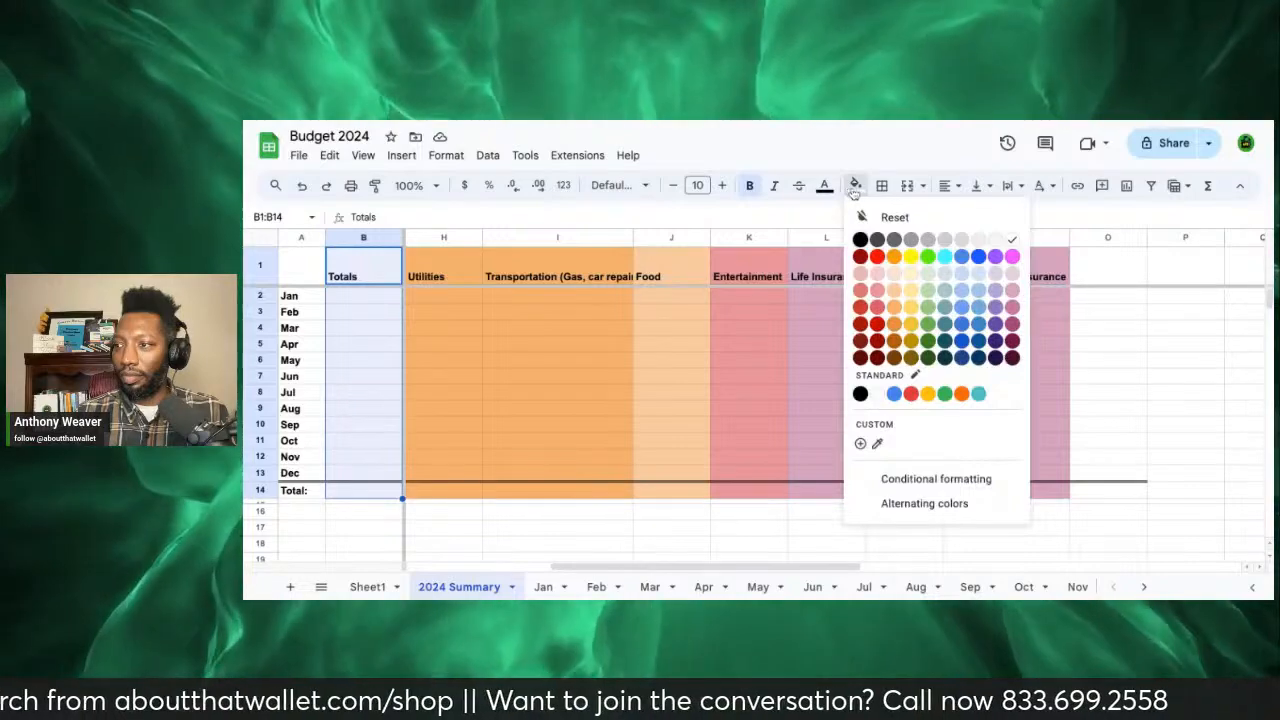
left_click(929, 242)
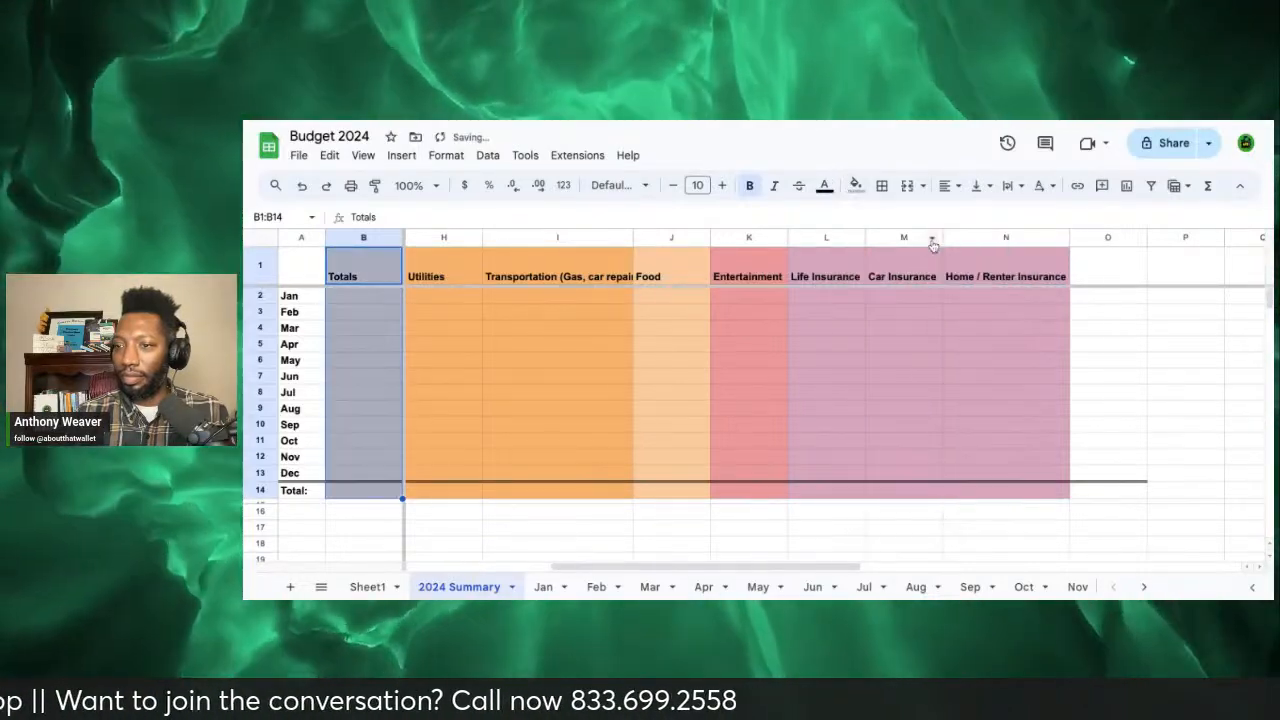
left_click(646, 344)
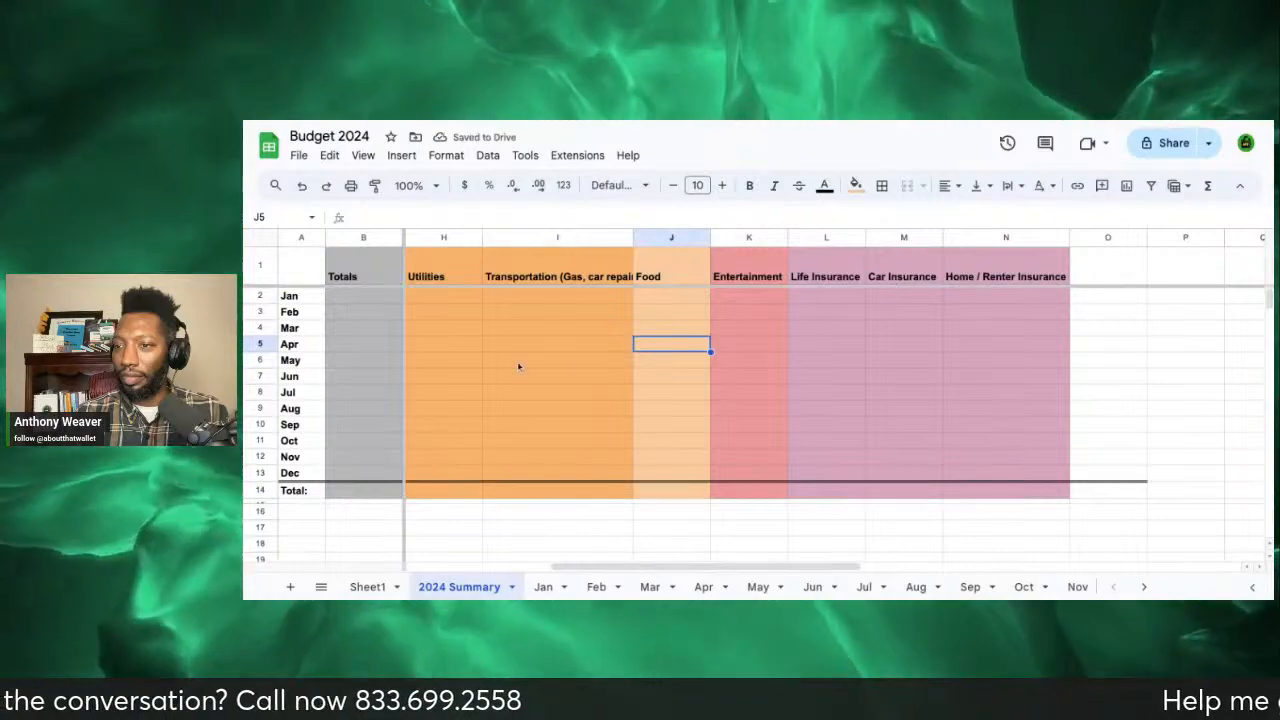
Step: Widen the Home / Renter Insurance and Car Insurance columns slightly beyond their header text
scroll(518, 366, "left", 5)
scroll(518, 367, "right", 15)
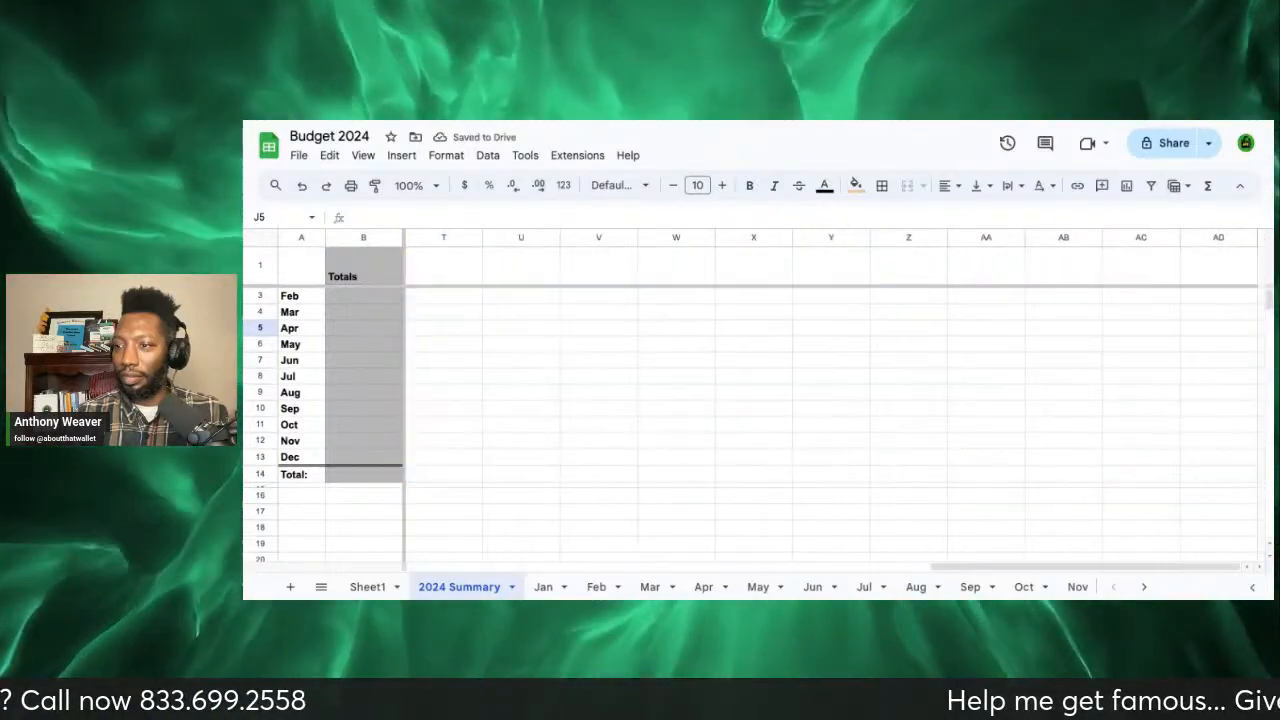
scroll(518, 367, "left", 15)
scroll(518, 367, "right", 3)
scroll(518, 367, "left", 3)
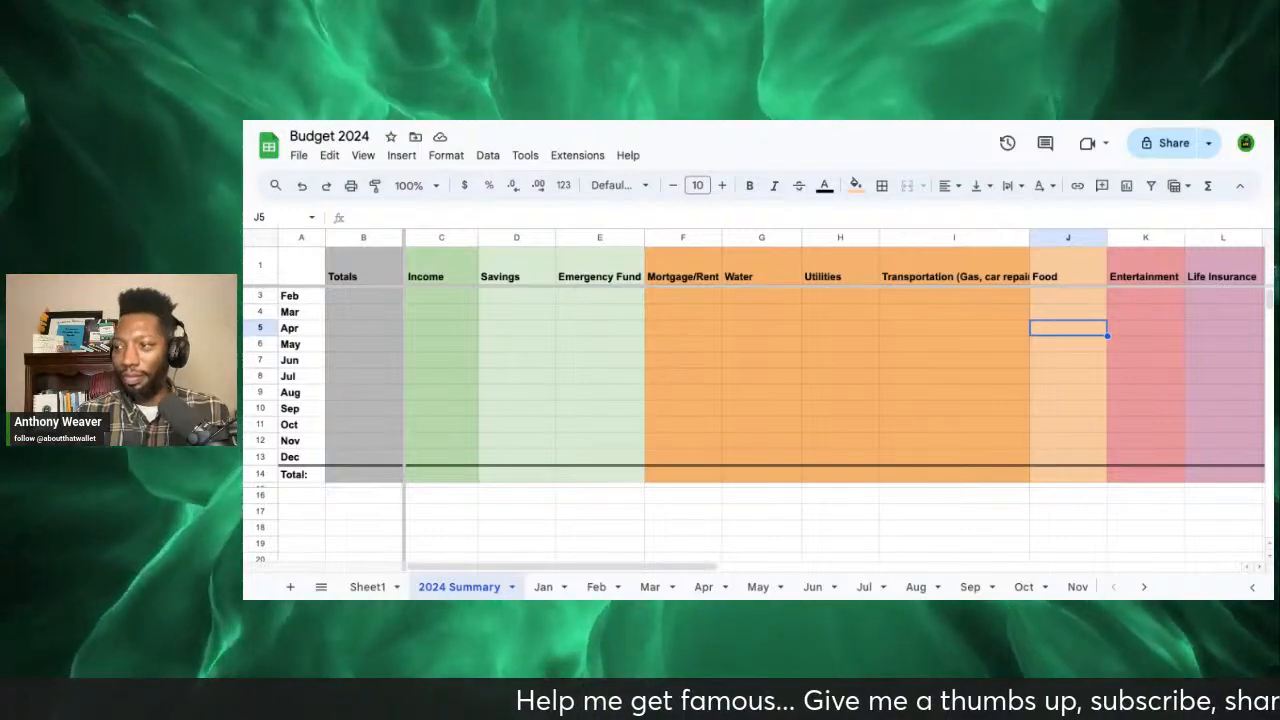
scroll(830, 380, "right", 7)
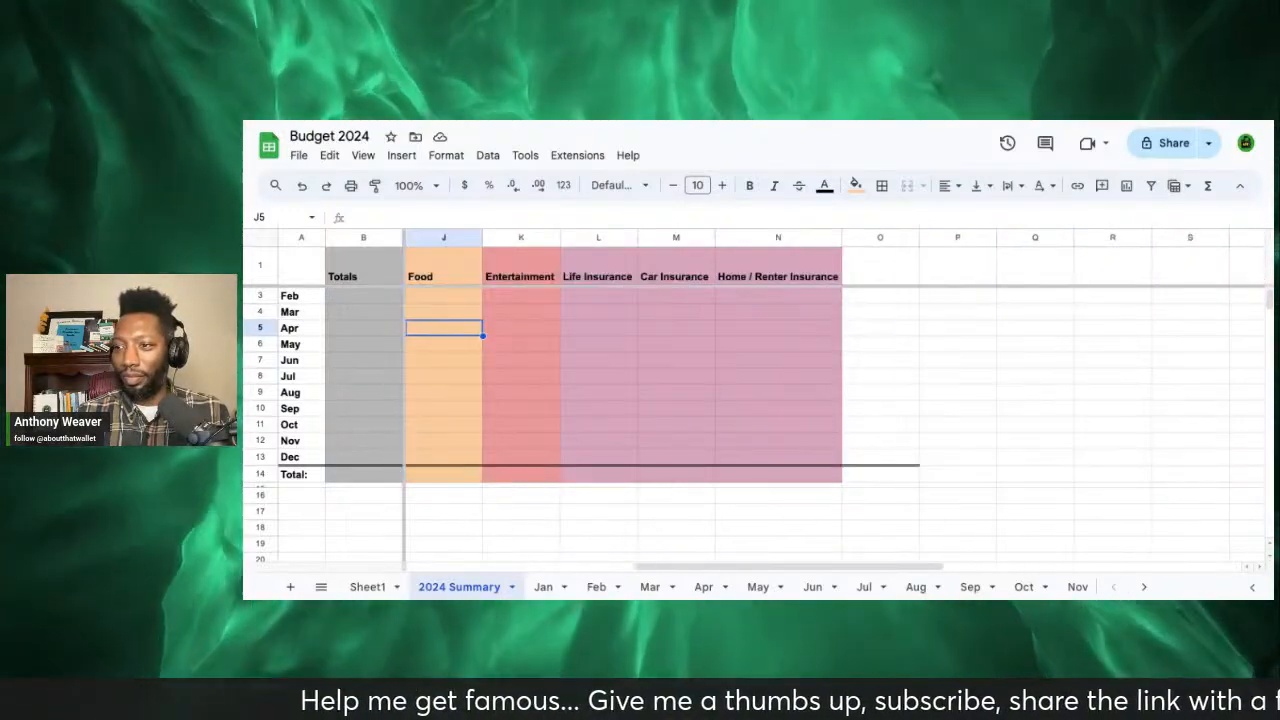
left_click(874, 270)
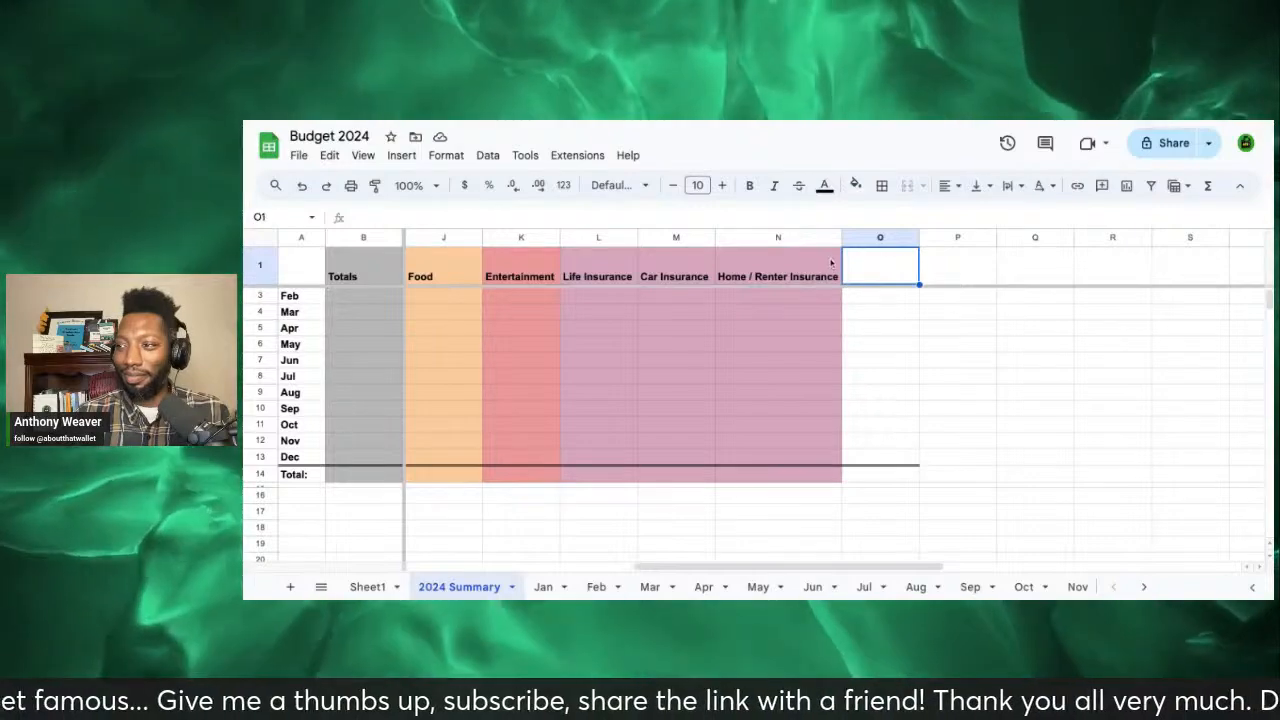
left_click_drag(842, 237, 857, 237)
left_click_drag(716, 237, 730, 237)
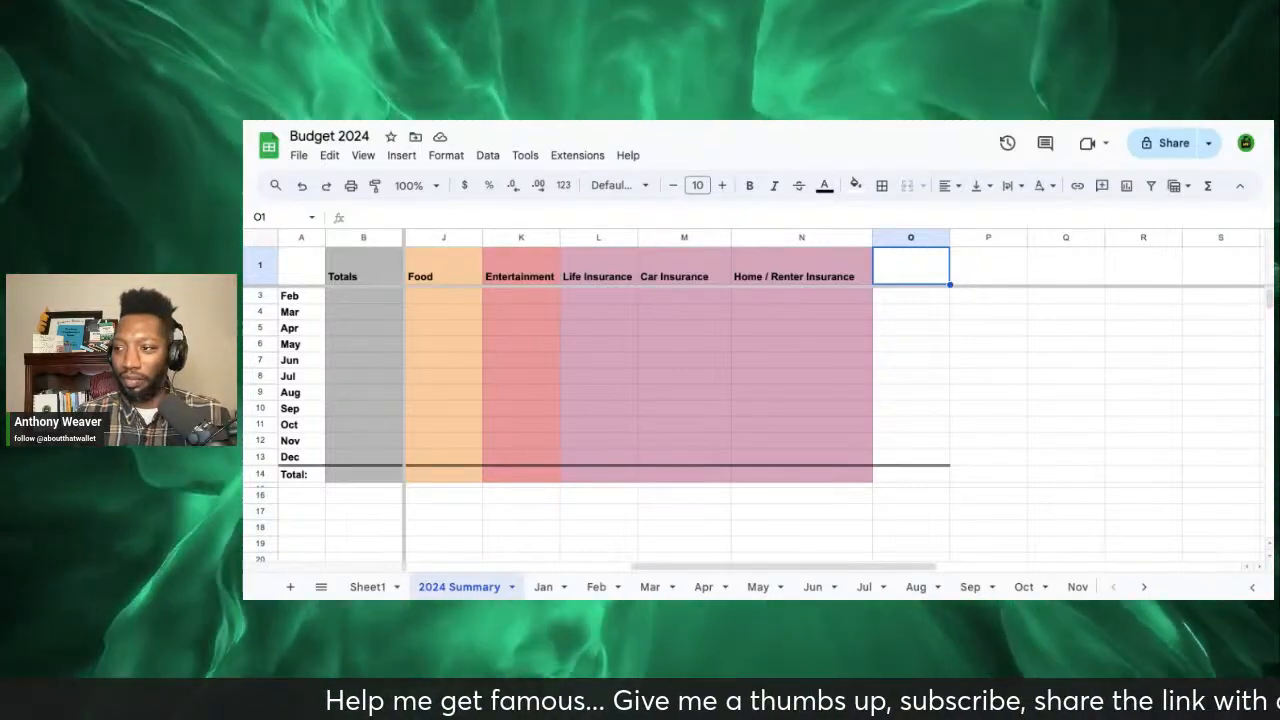
Step: Look over the color-coded columns from Totals through Home / Renter Insurance and the empty column after them
scroll(824, 497, "left", 10)
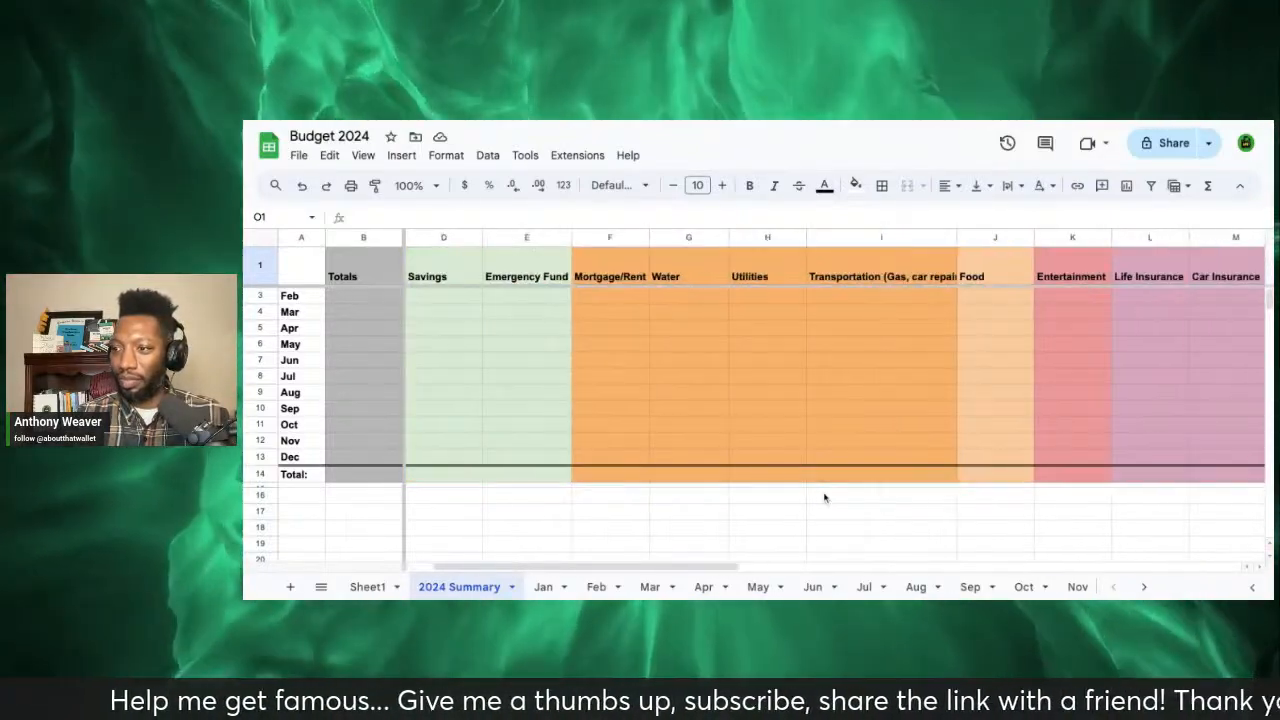
scroll(700, 397, "up", 1)
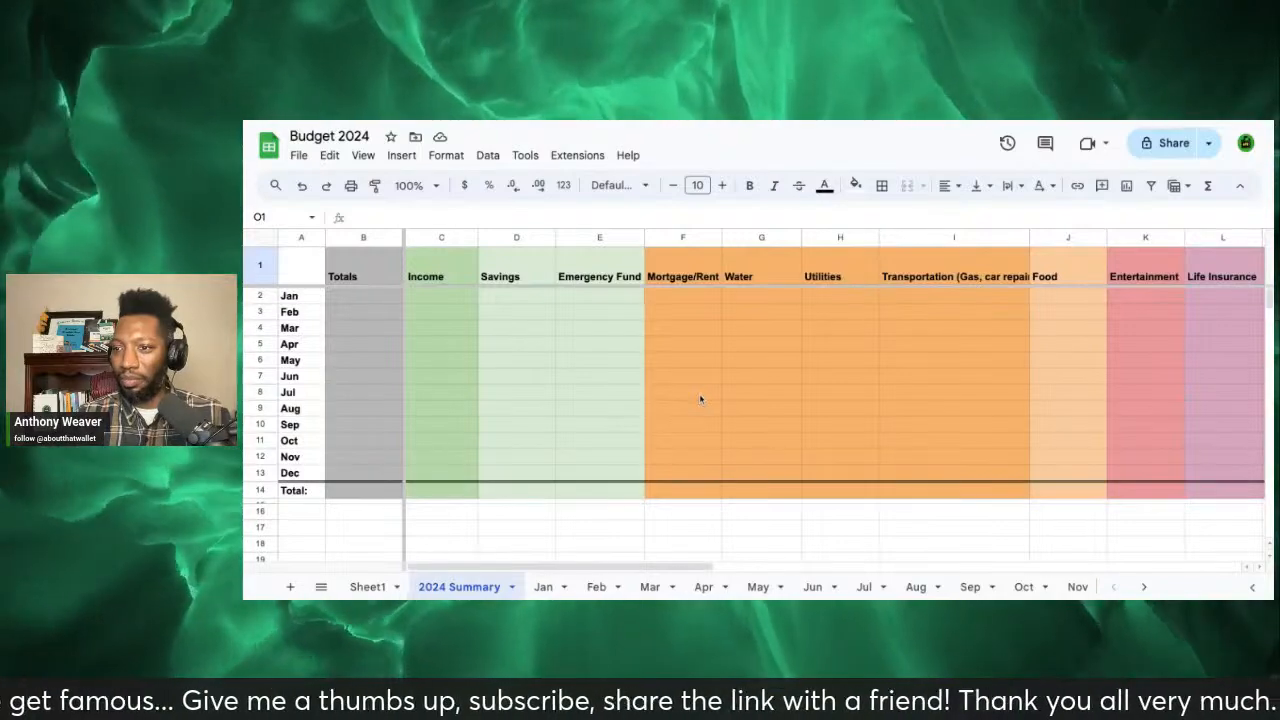
left_click(361, 298)
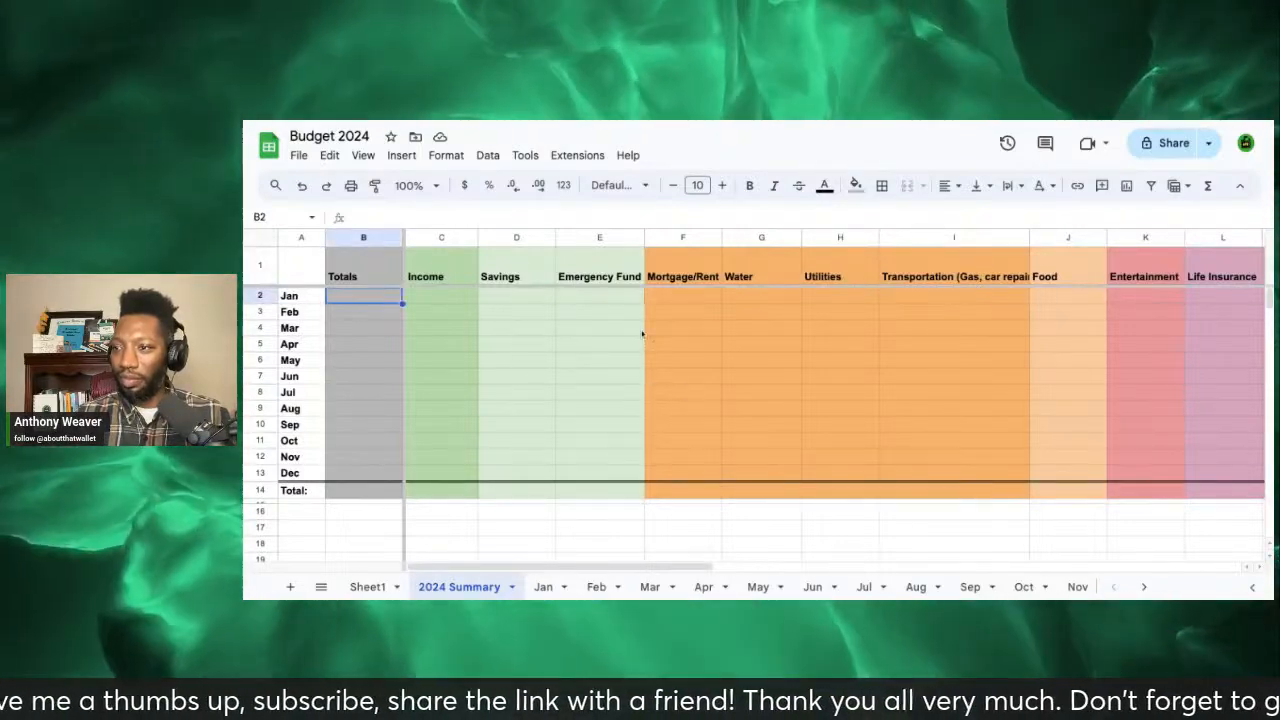
scroll(642, 334, "right", 3)
scroll(642, 334, "right", 2)
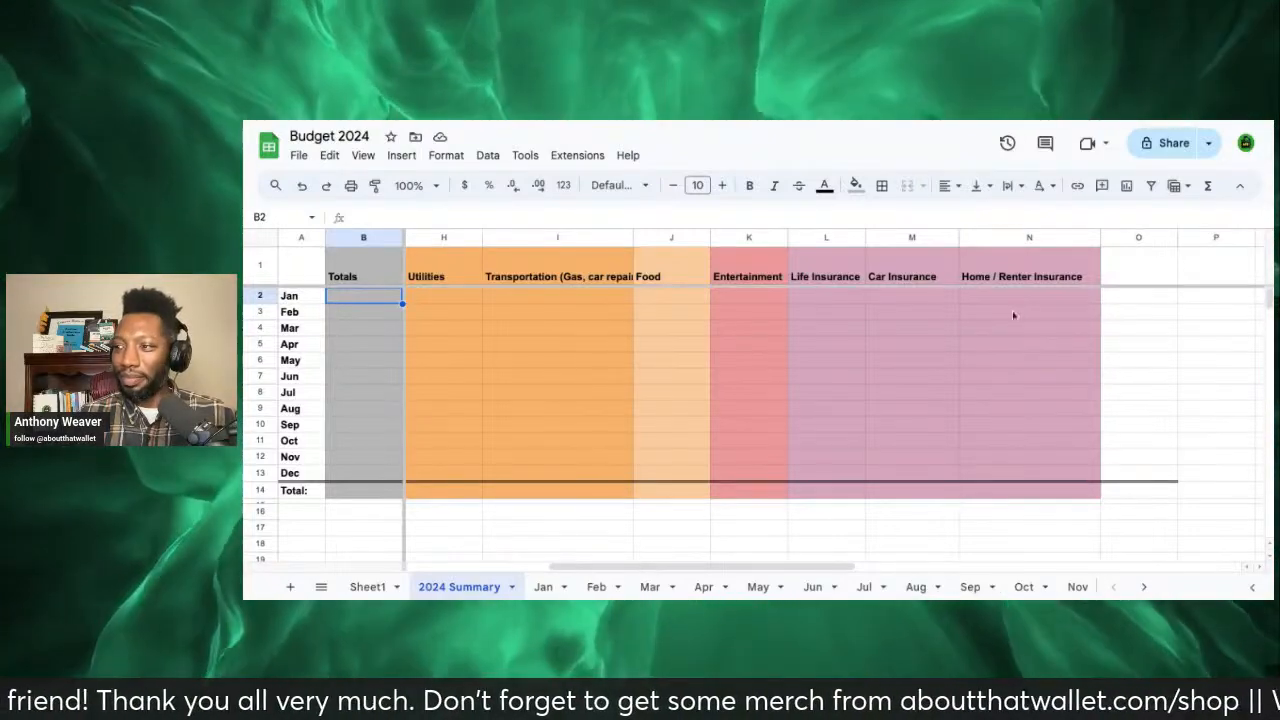
left_click(1011, 313)
left_click(1121, 273)
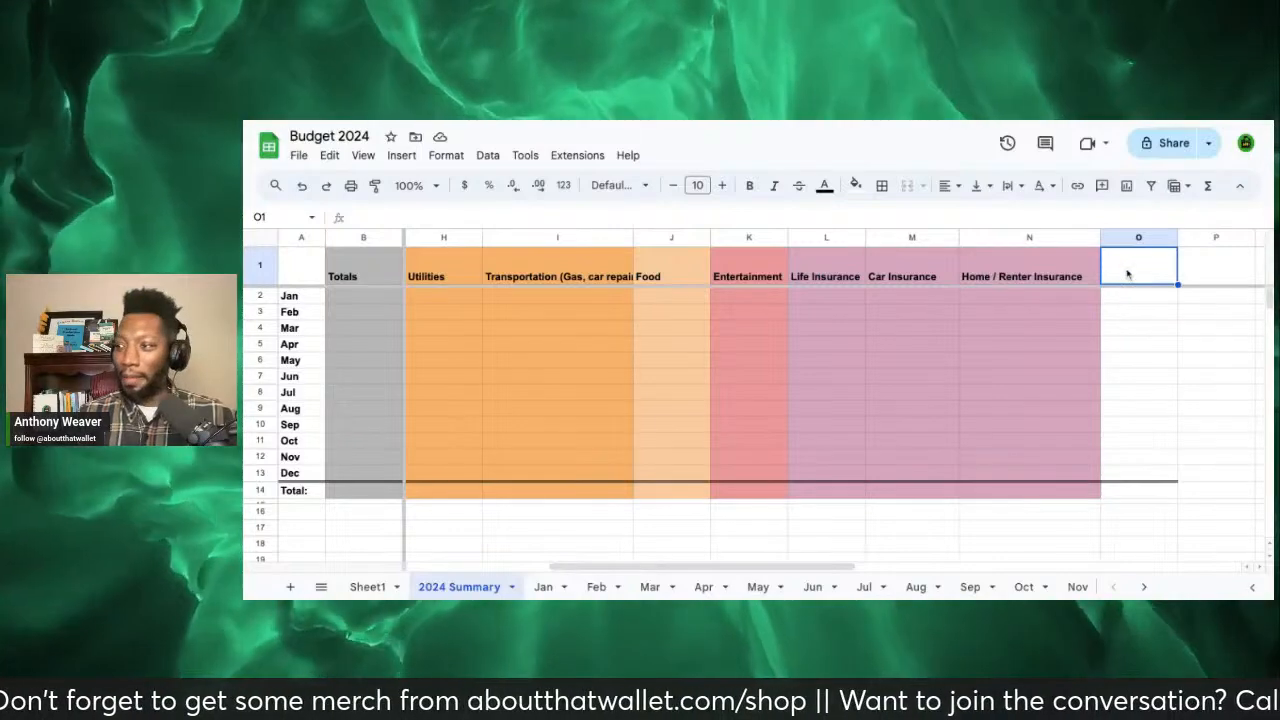
double_click(1127, 273)
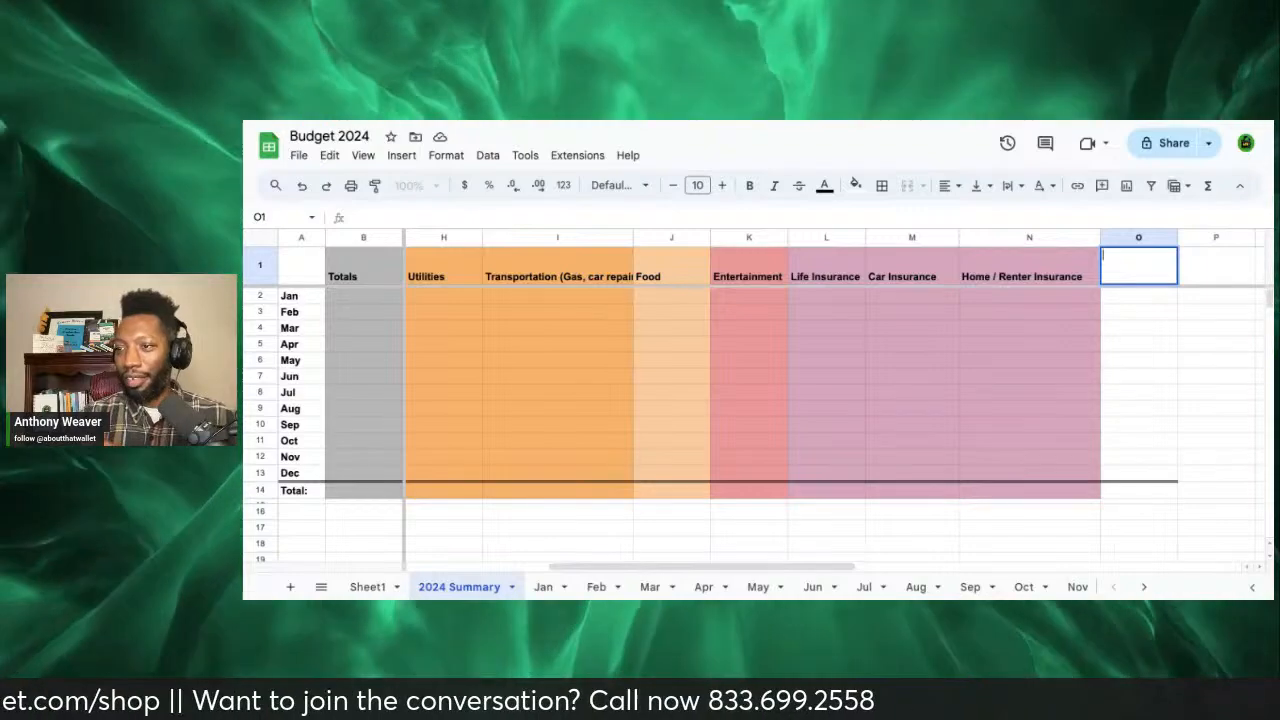
Step: Widen the Transportation column slightly and add the missing closing parenthesis to its header, giving "Transportation (Gas, car repairs)"
left_click(643, 237)
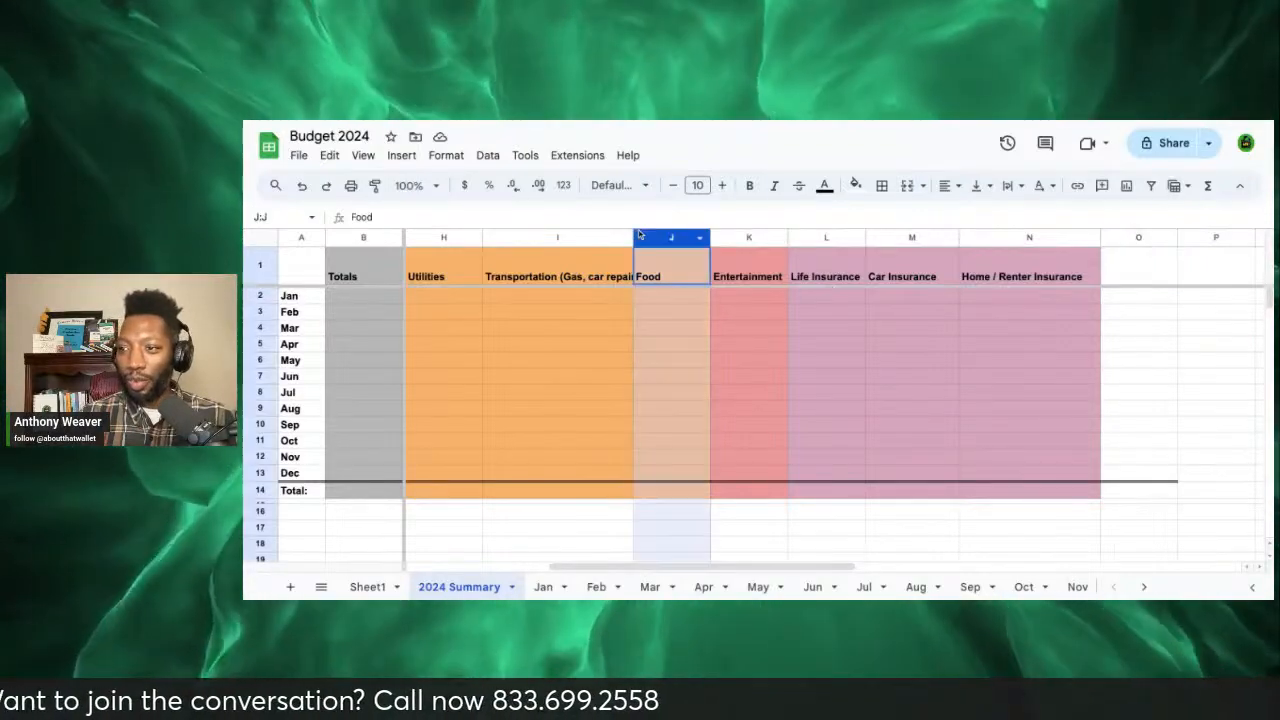
left_click_drag(633, 237, 643, 237)
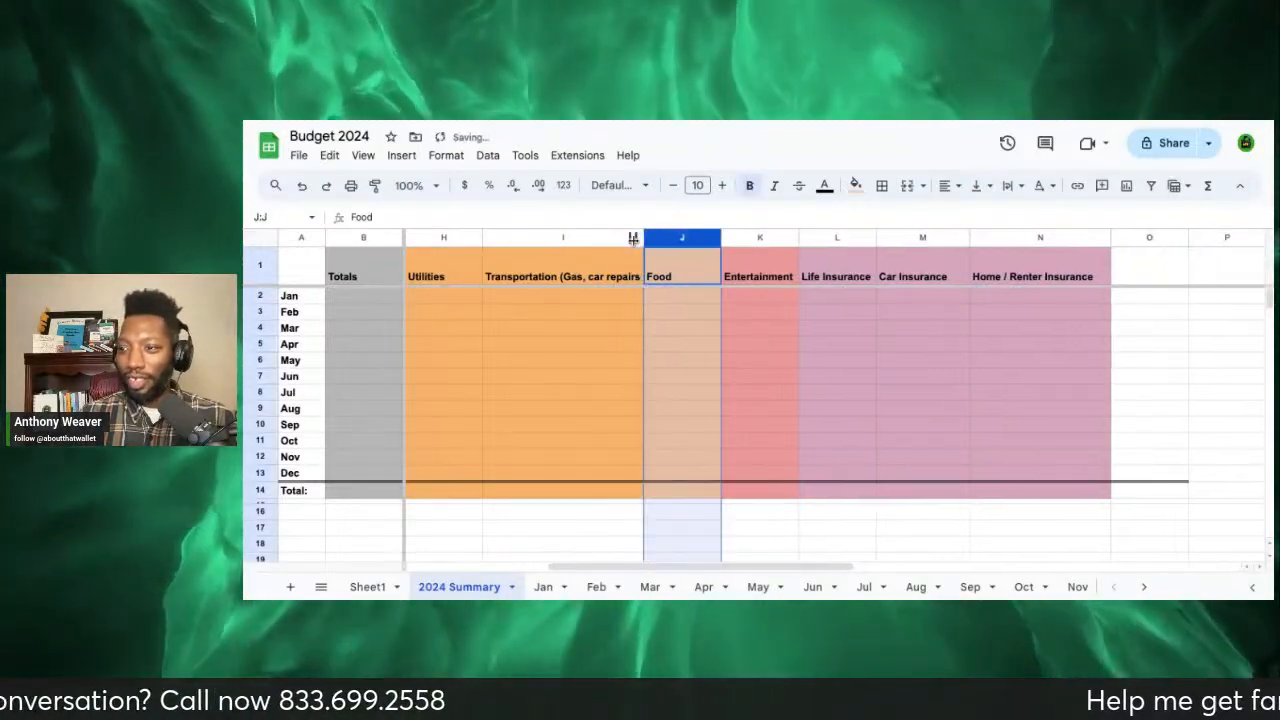
left_click(590, 265)
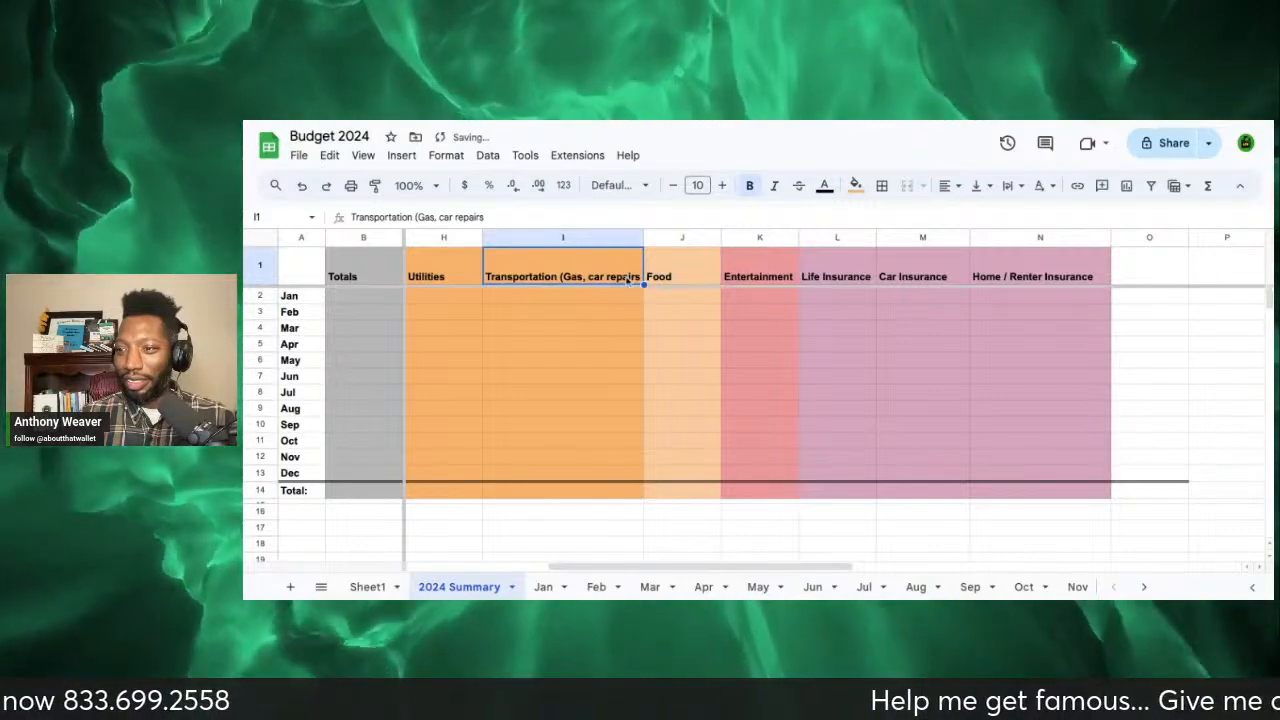
left_click(525, 217)
type(")")
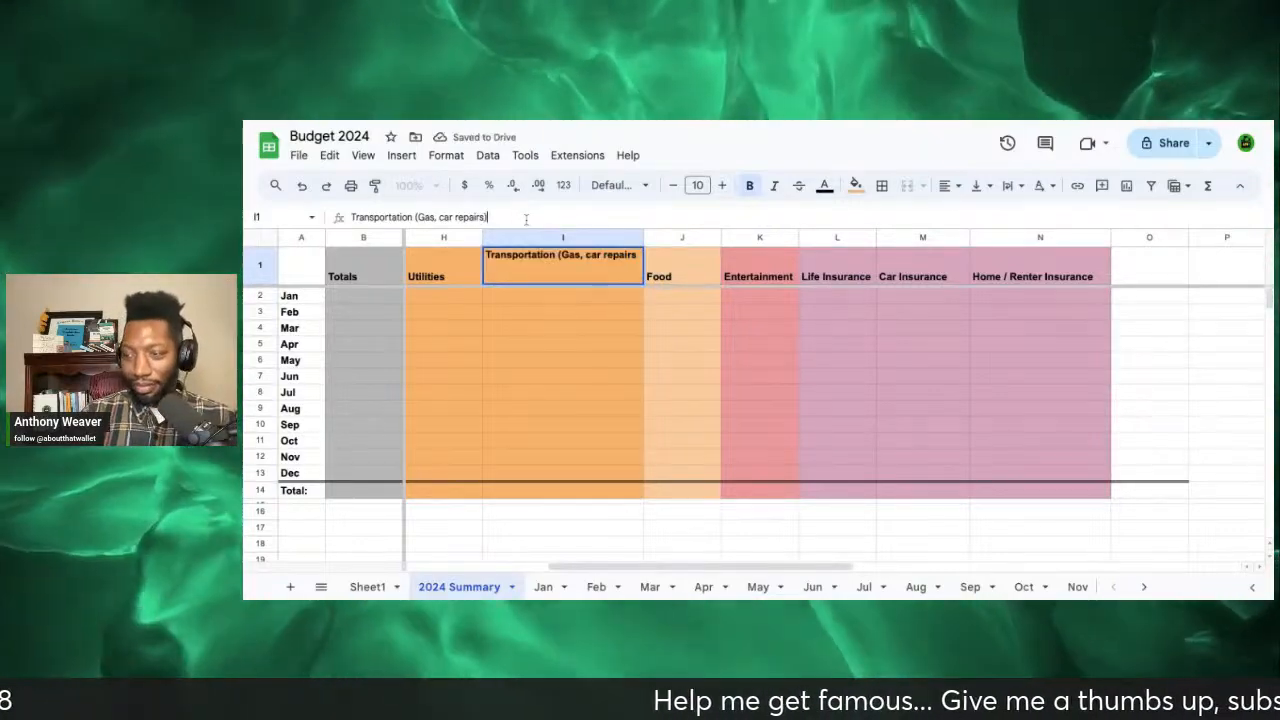
left_click(614, 316)
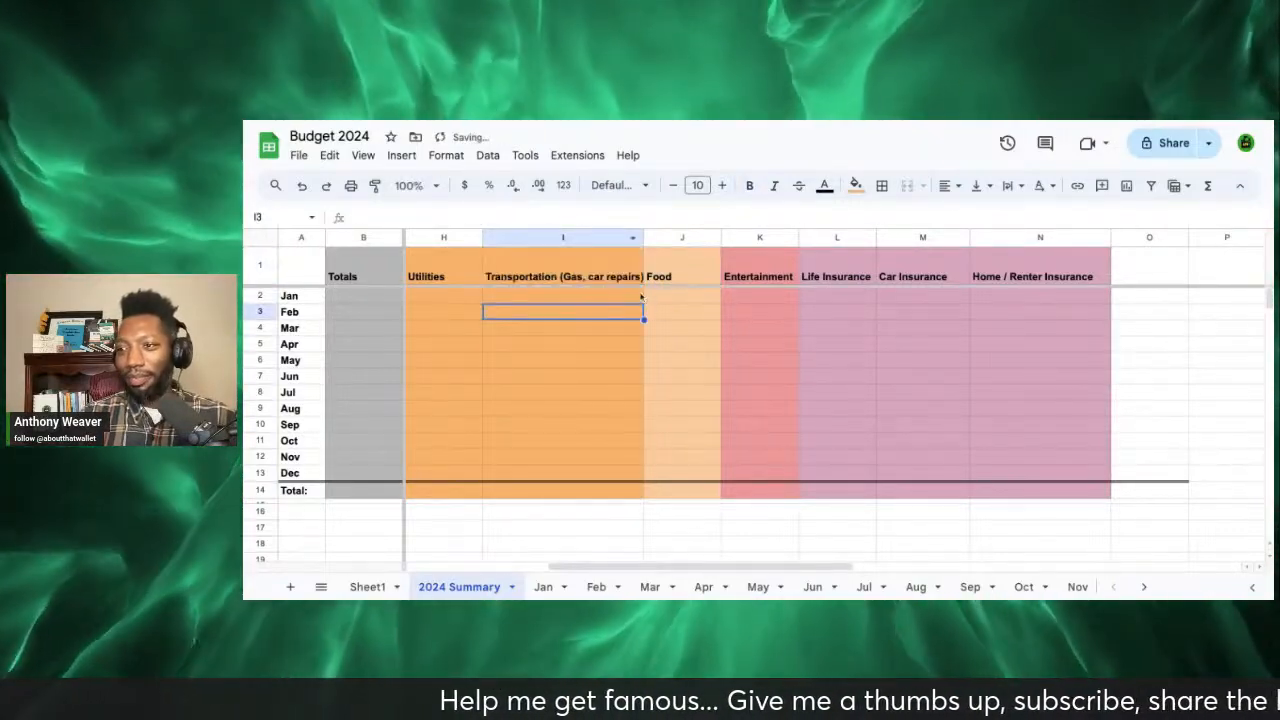
Step: Capitalize the words in the Transportation header's parentheses so it reads "Transportation (Gas, Car Repairs)"
left_click(600, 279)
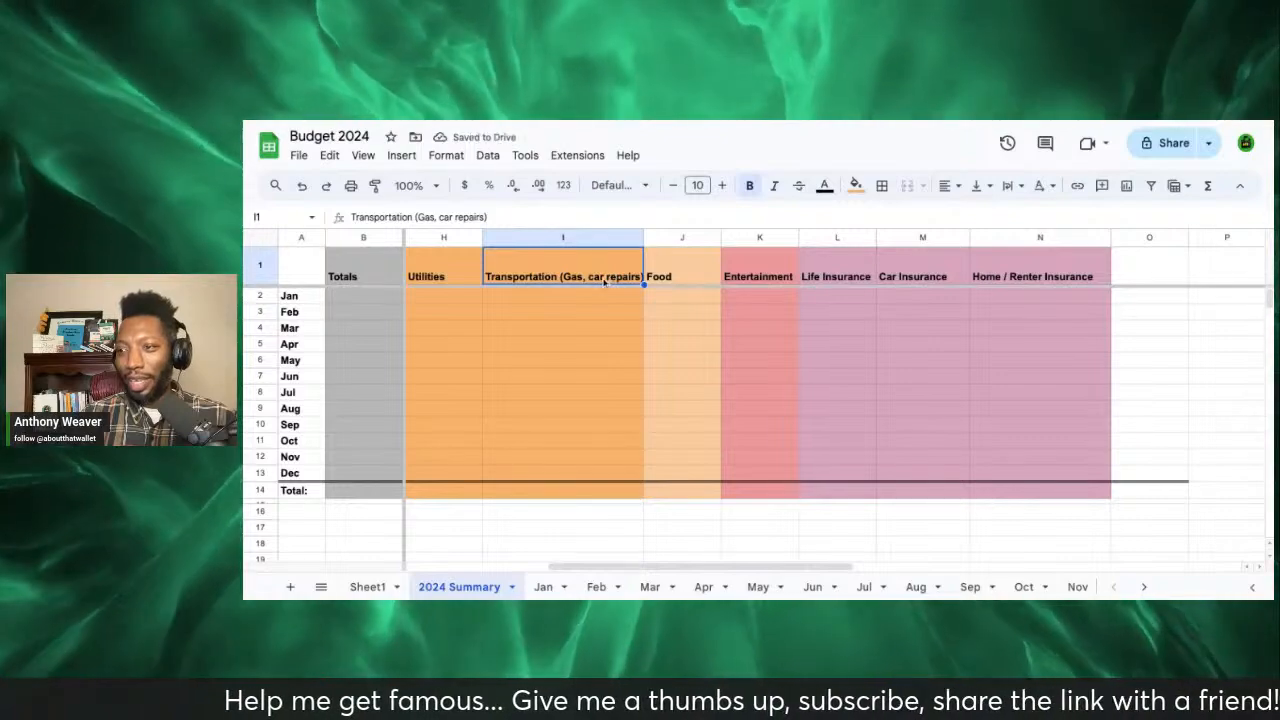
double_click(601, 280)
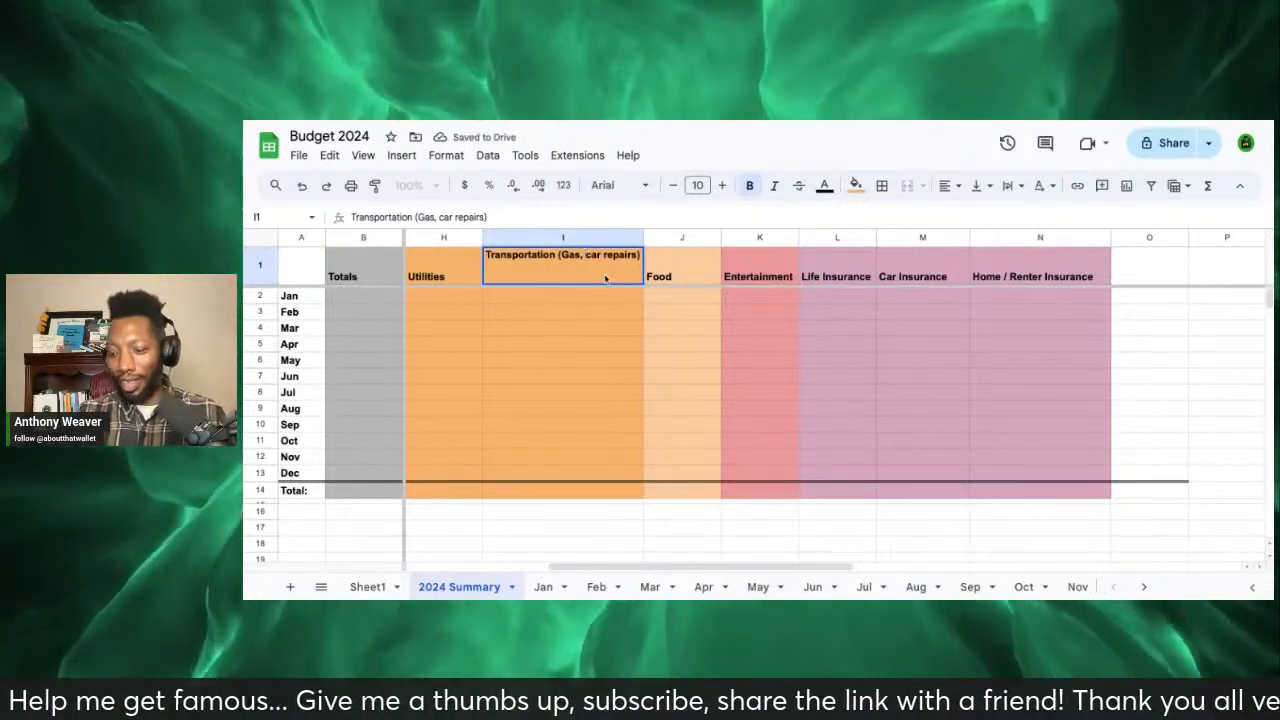
key("BackSpace")
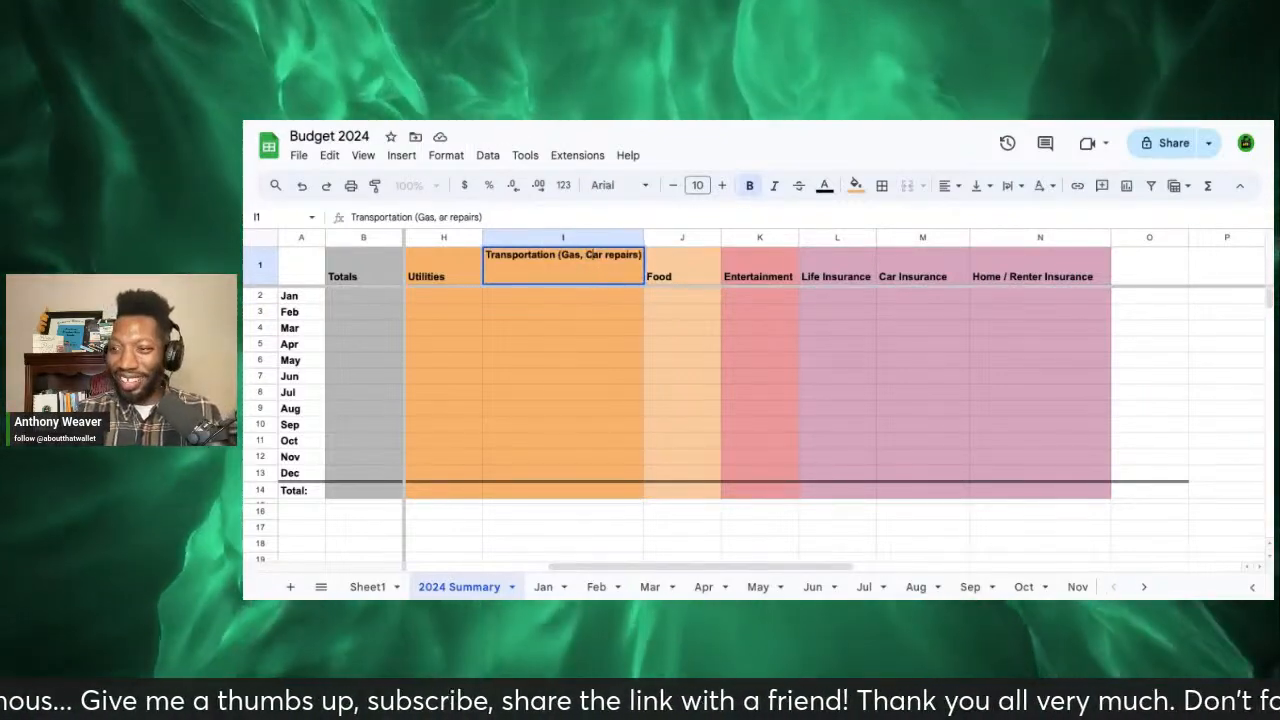
type("C")
key("BackSpace")
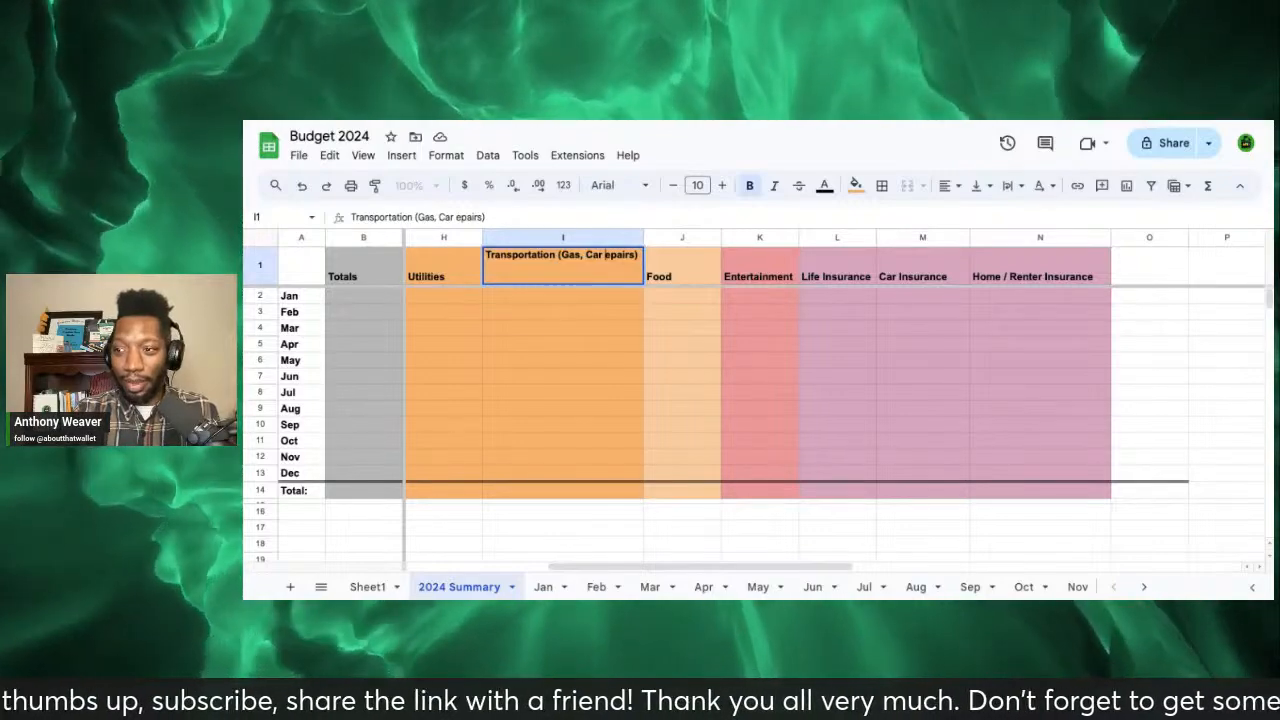
type("R")
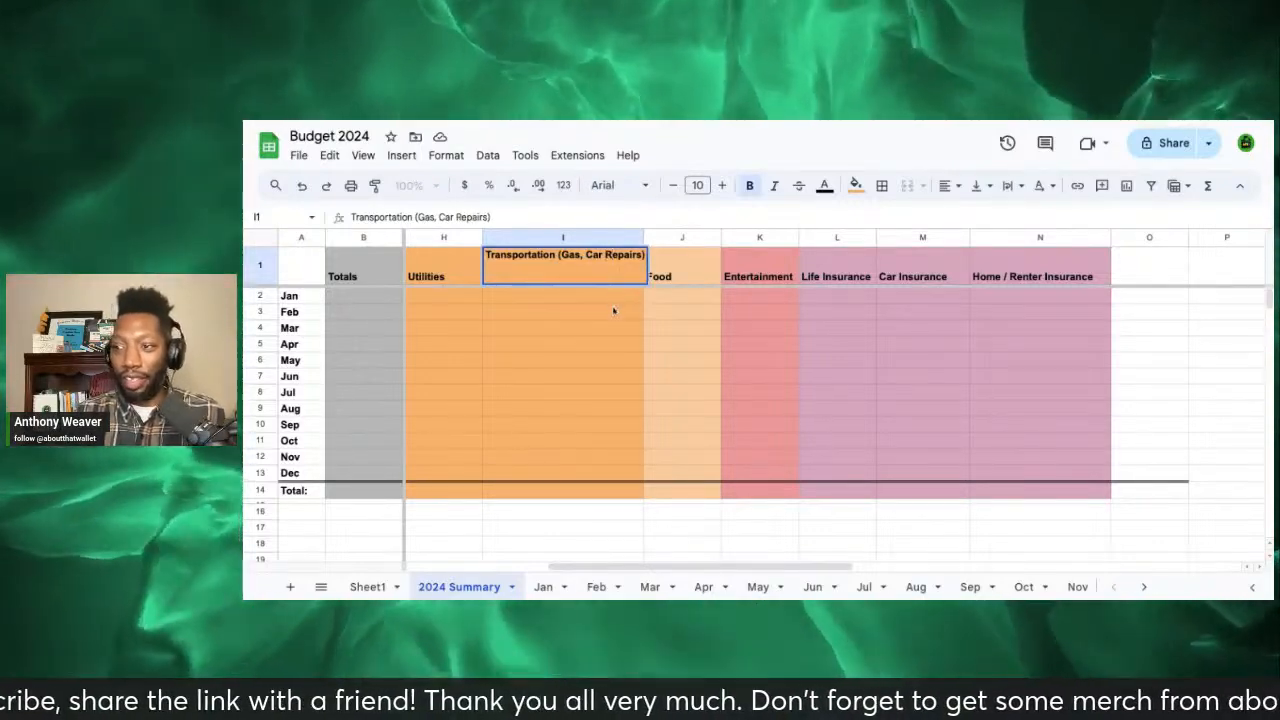
left_click(613, 311)
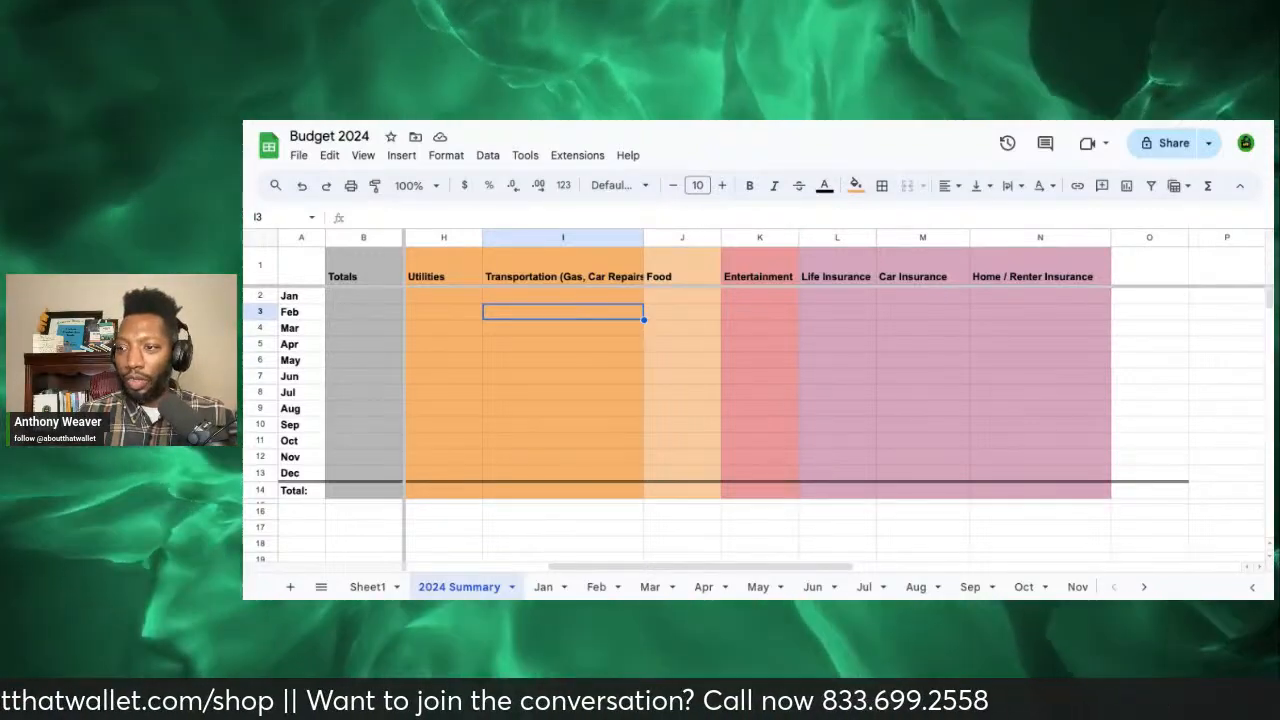
scroll(760, 420, "left", 3)
scroll(760, 420, "down", 5)
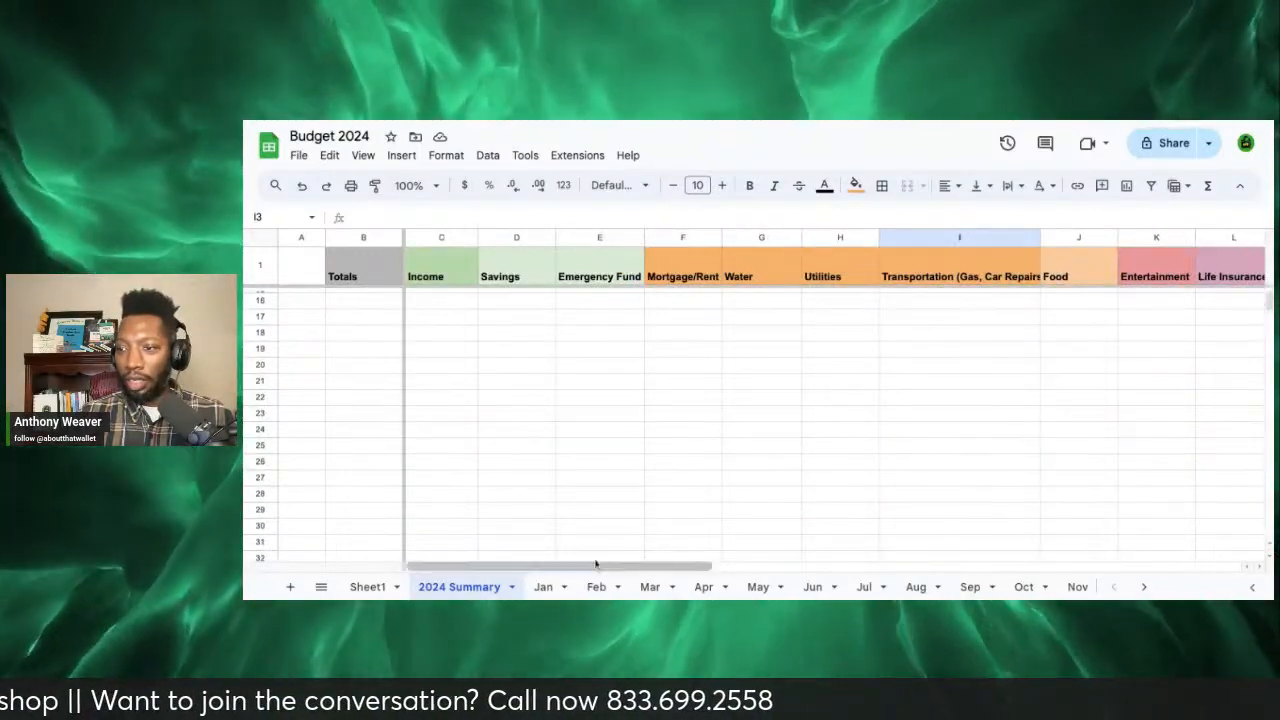
scroll(577, 478, "up", 5)
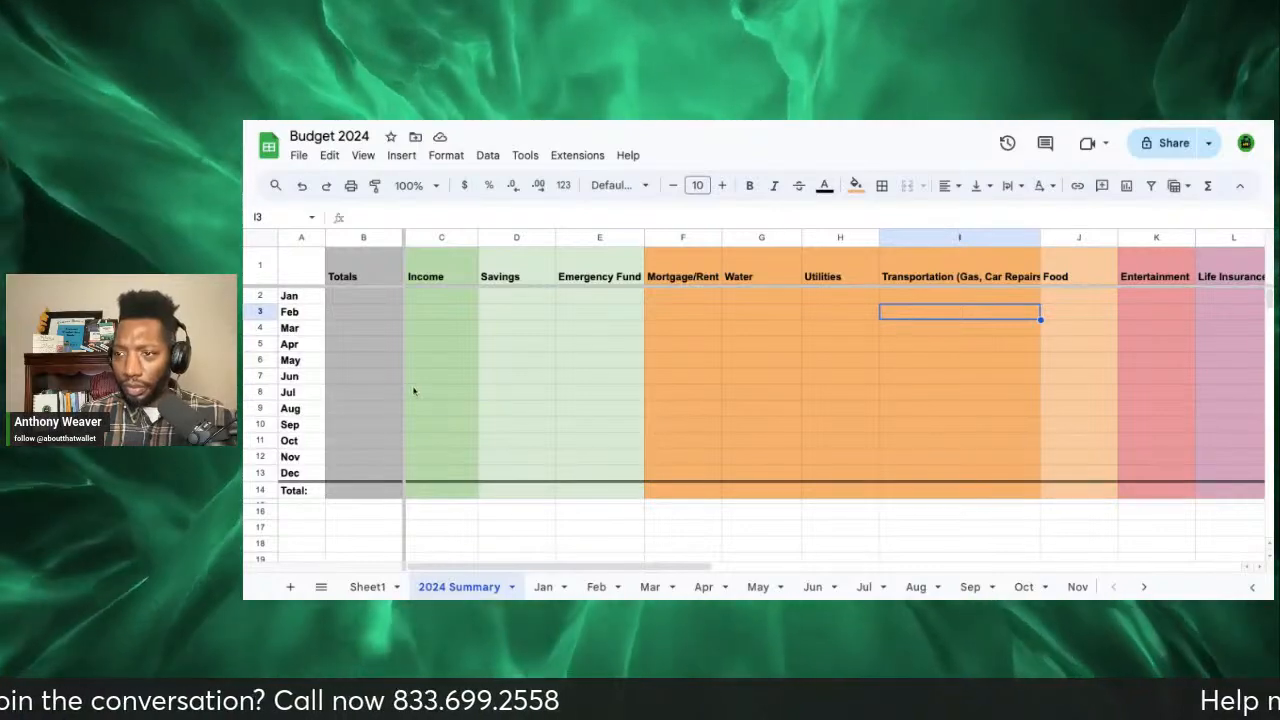
left_click(414, 391)
left_click(432, 296)
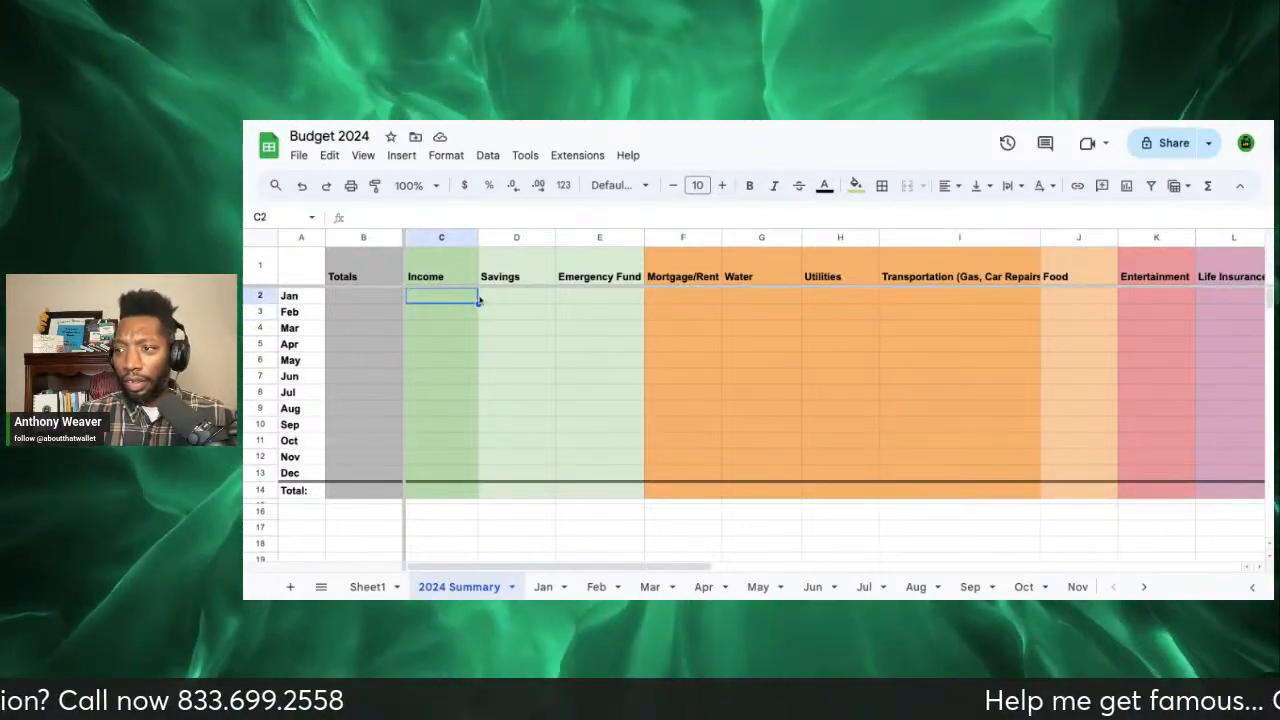
left_click(629, 279)
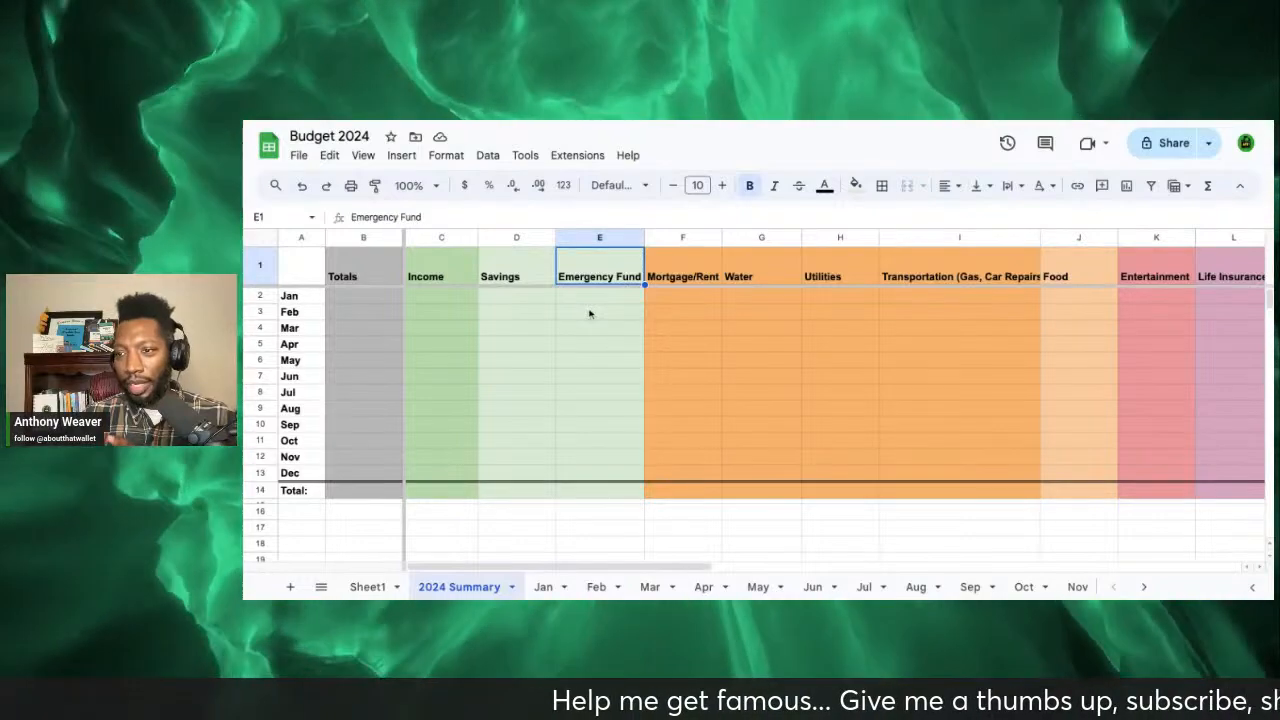
Step: Fit the Transportation column's width to its full header, "Transportation (Gas, Car Repairs)"
scroll(589, 313, "right", 3)
scroll(645, 283, "right", 1)
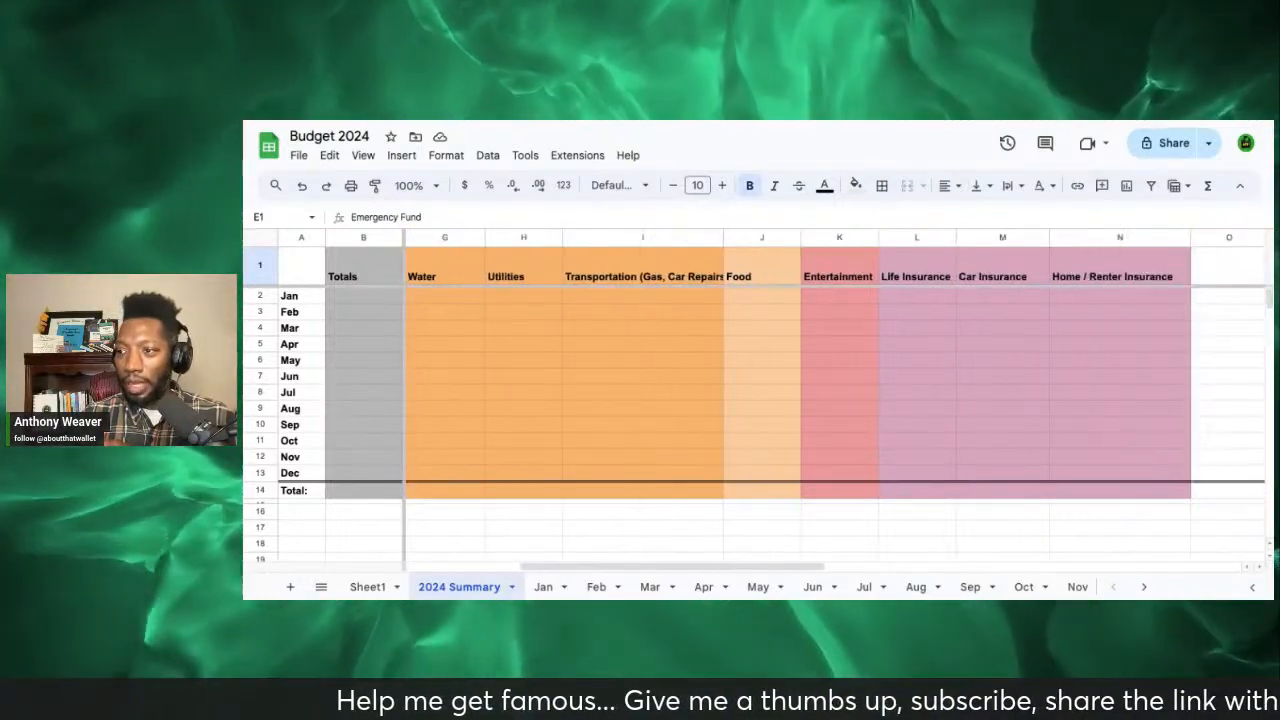
left_click(651, 266)
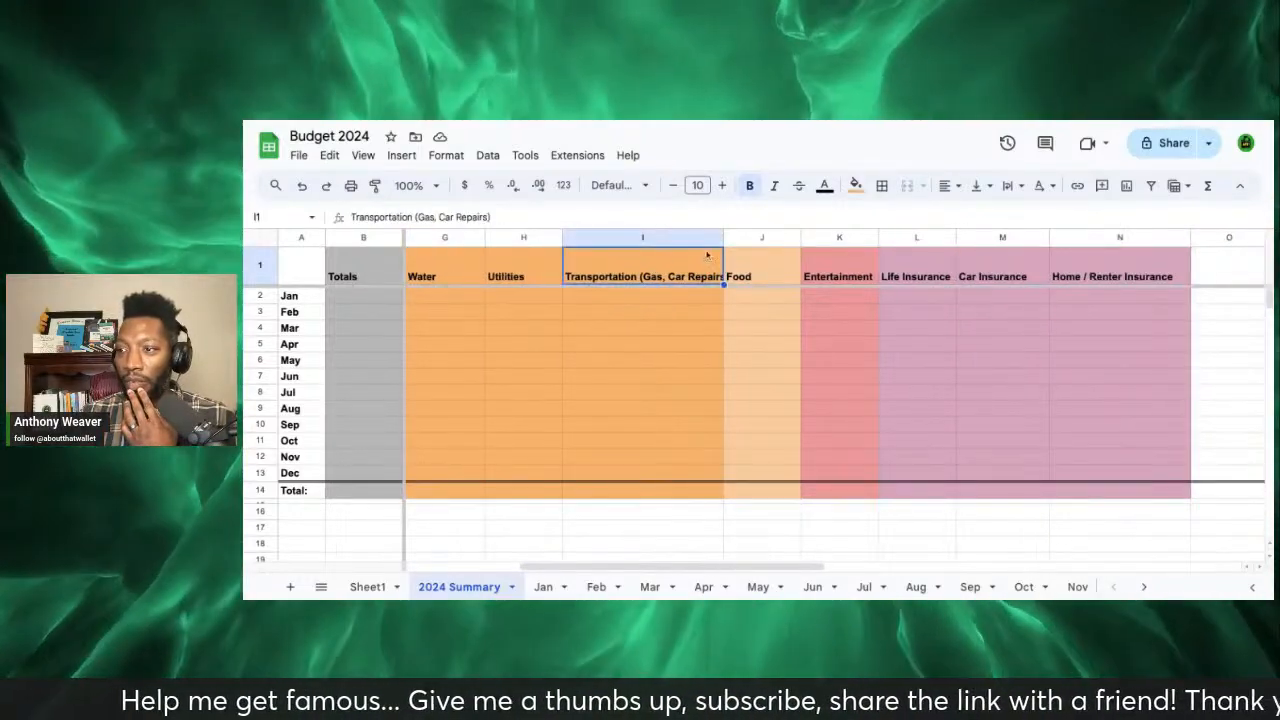
double_click(724, 237)
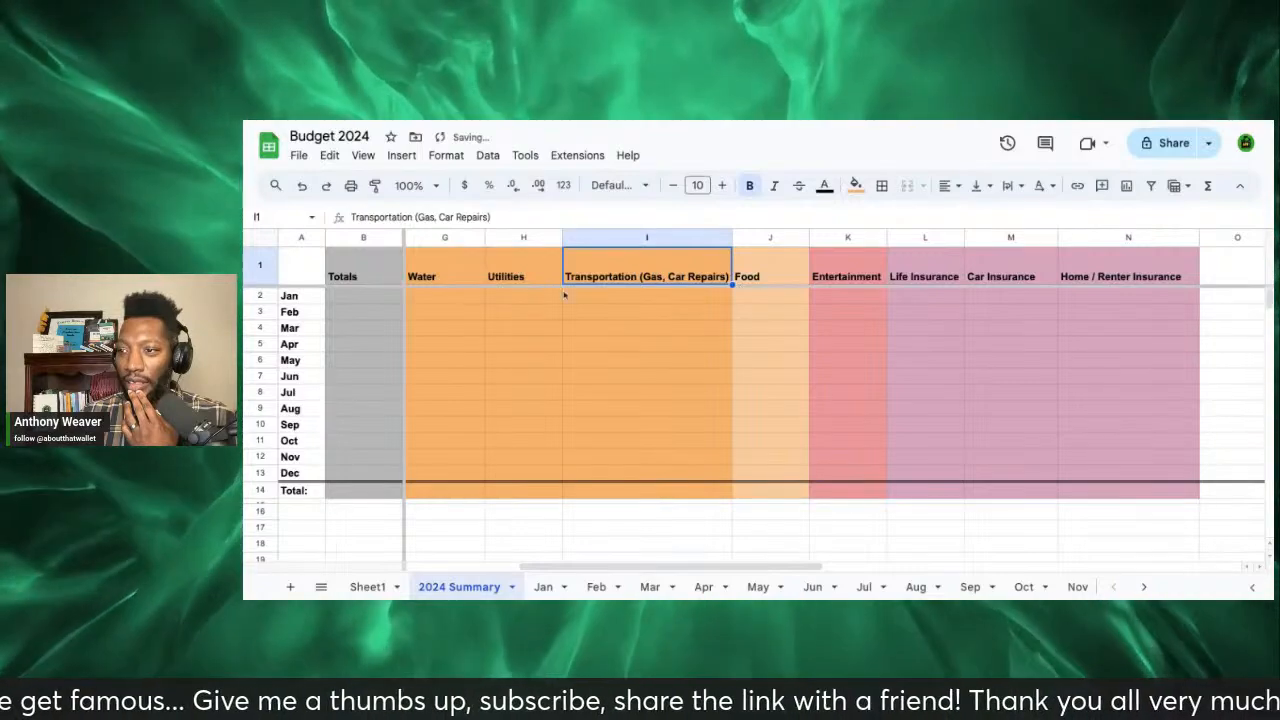
scroll(514, 284, "left", 3)
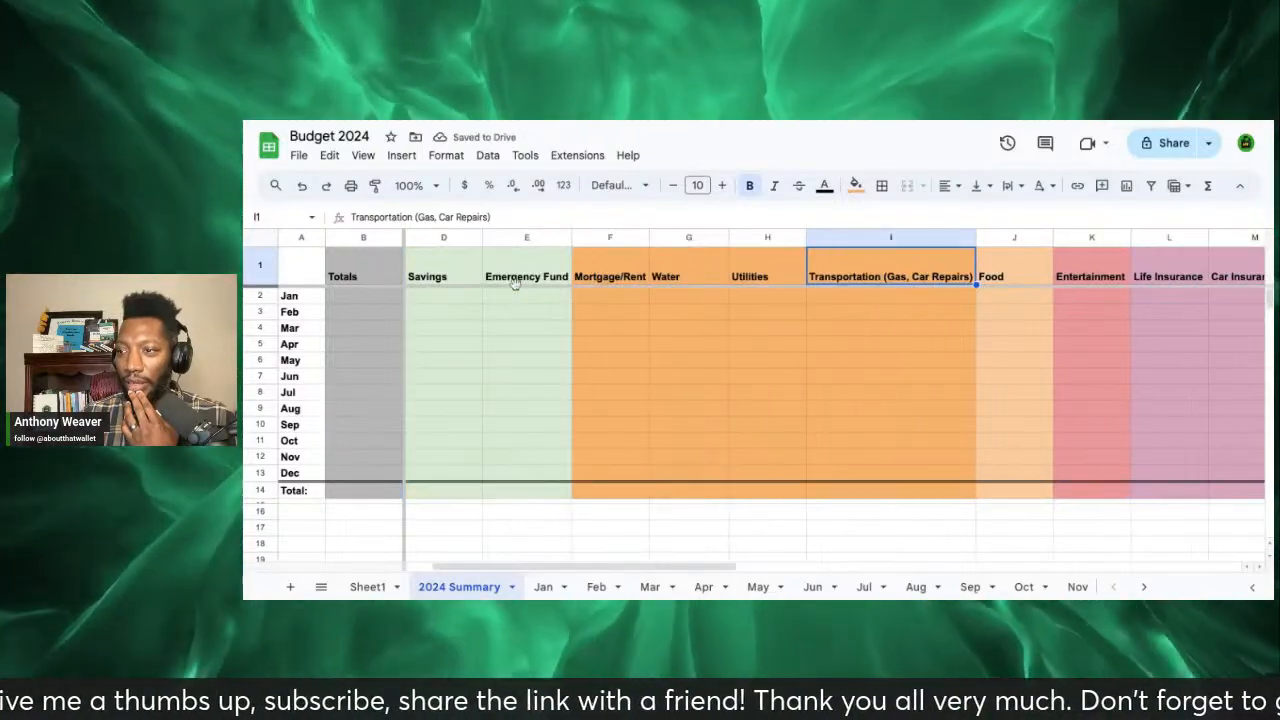
scroll(514, 284, "right", 2)
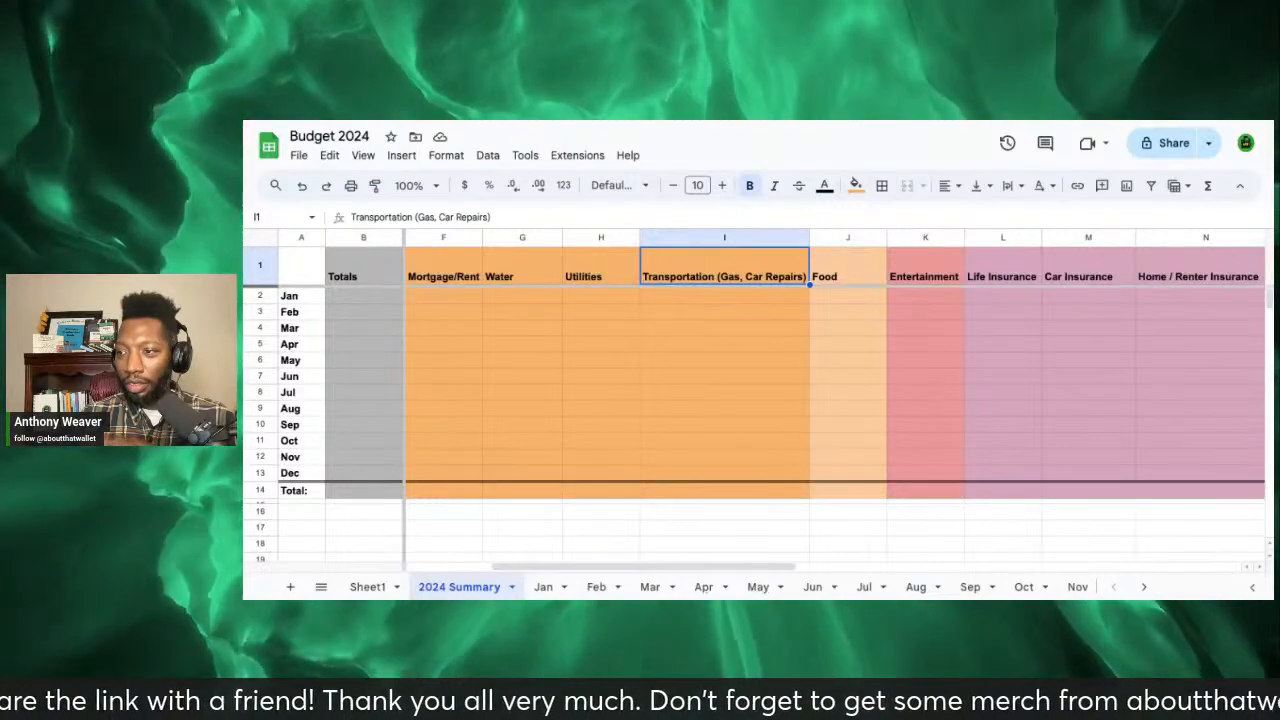
scroll(755, 390, "right", 1)
scroll(755, 390, "right", 2)
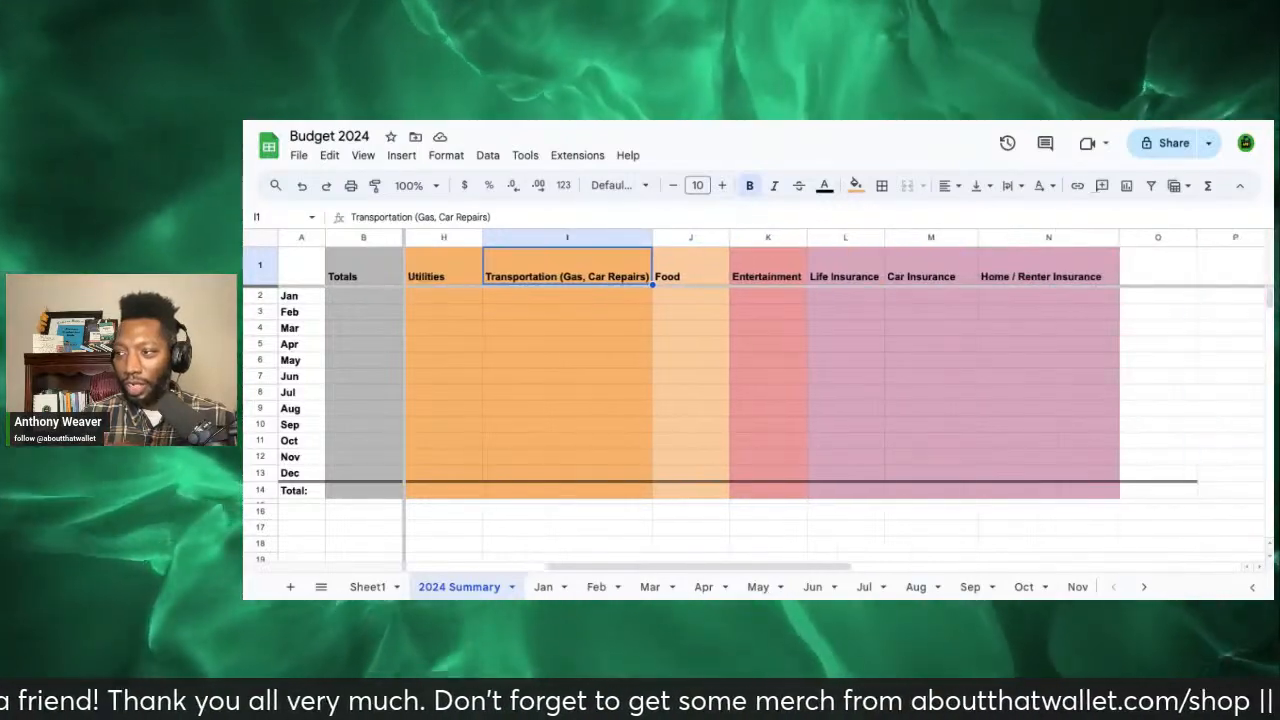
left_click(676, 268)
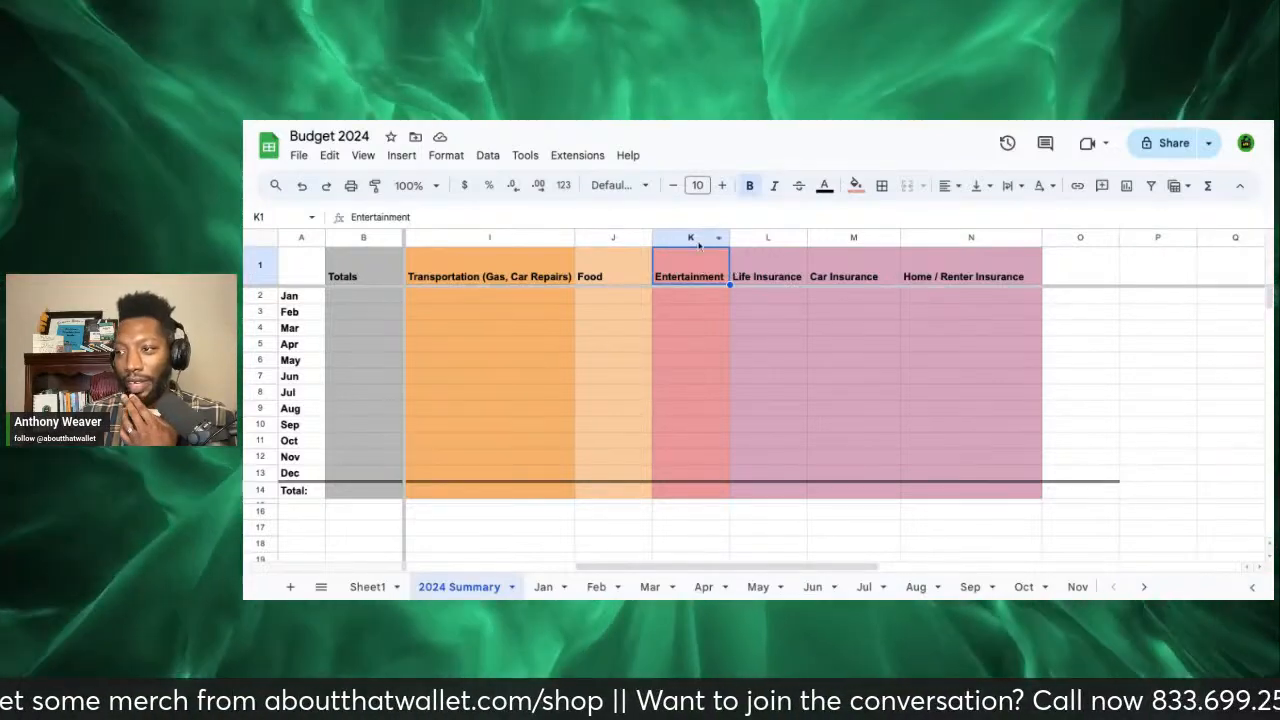
left_click(758, 238)
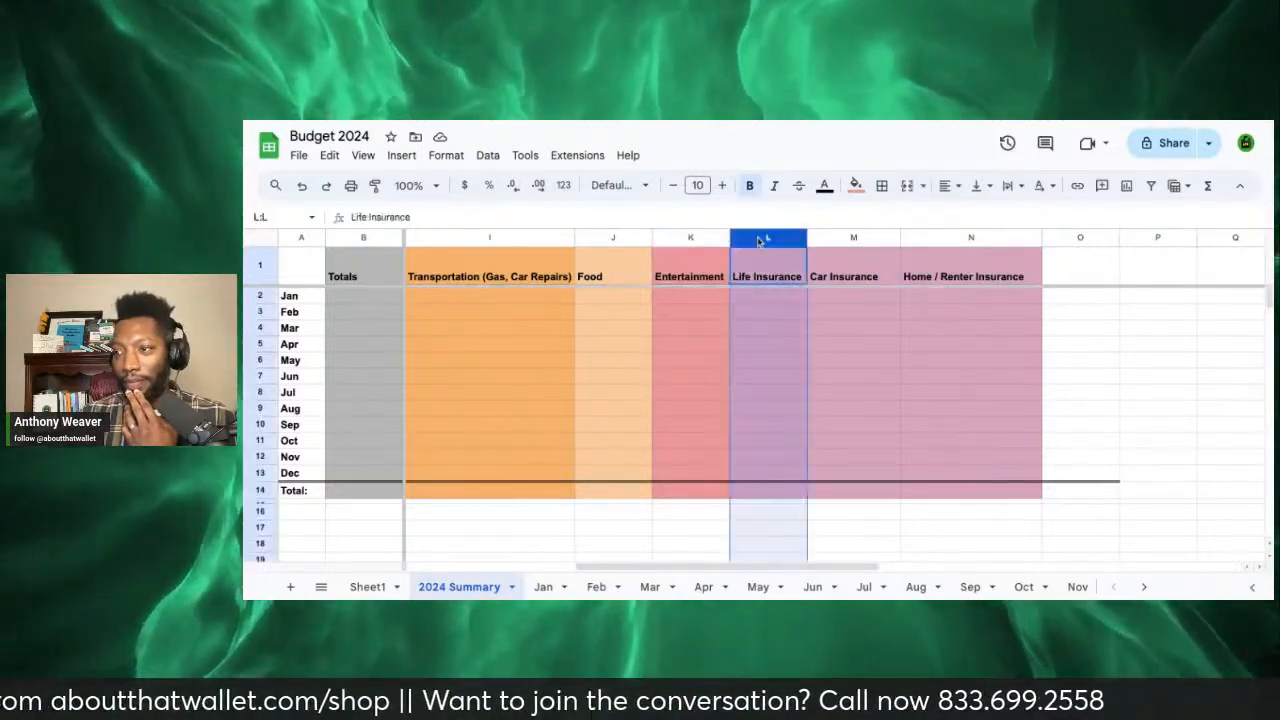
right_click(758, 238)
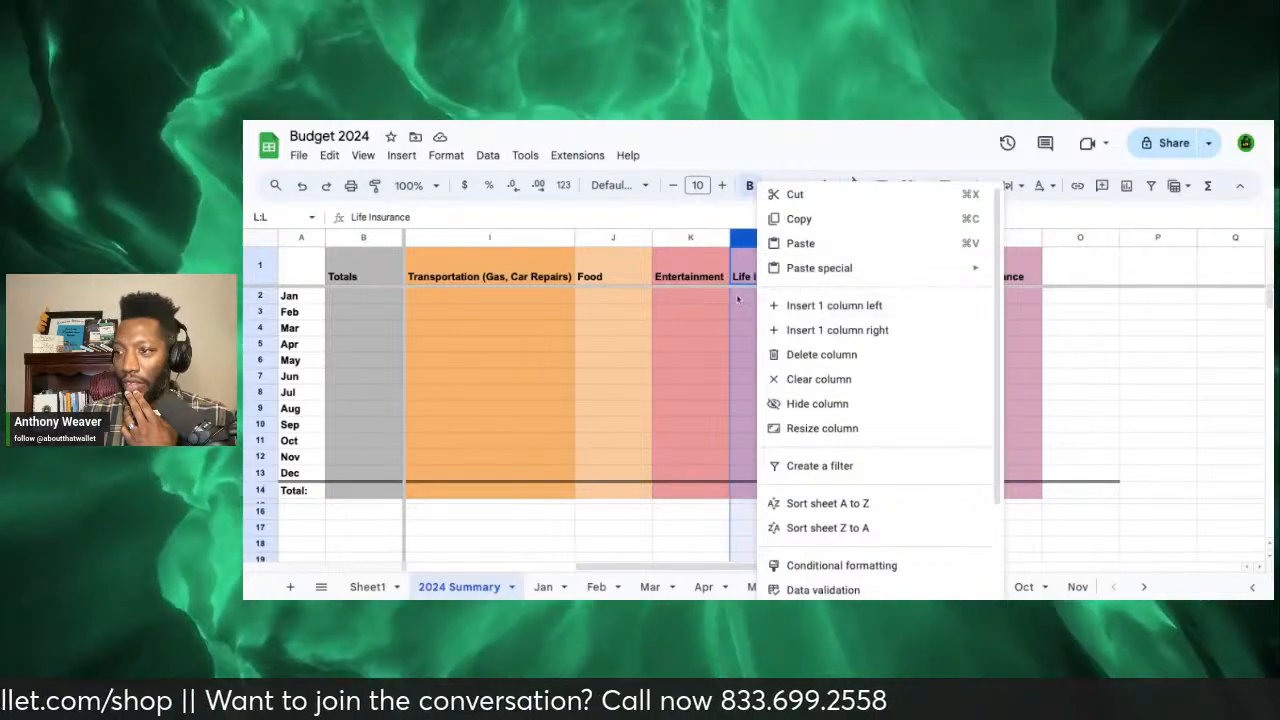
left_click(690, 272)
right_click(690, 272)
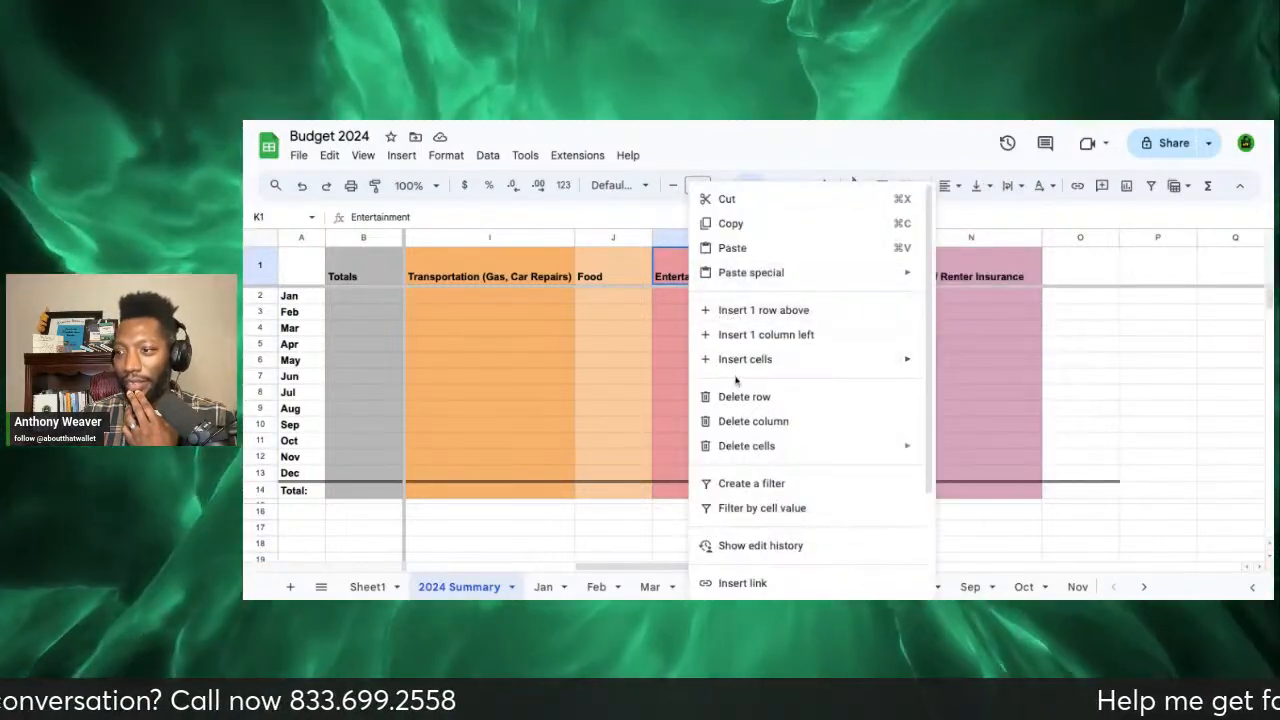
left_click(671, 355)
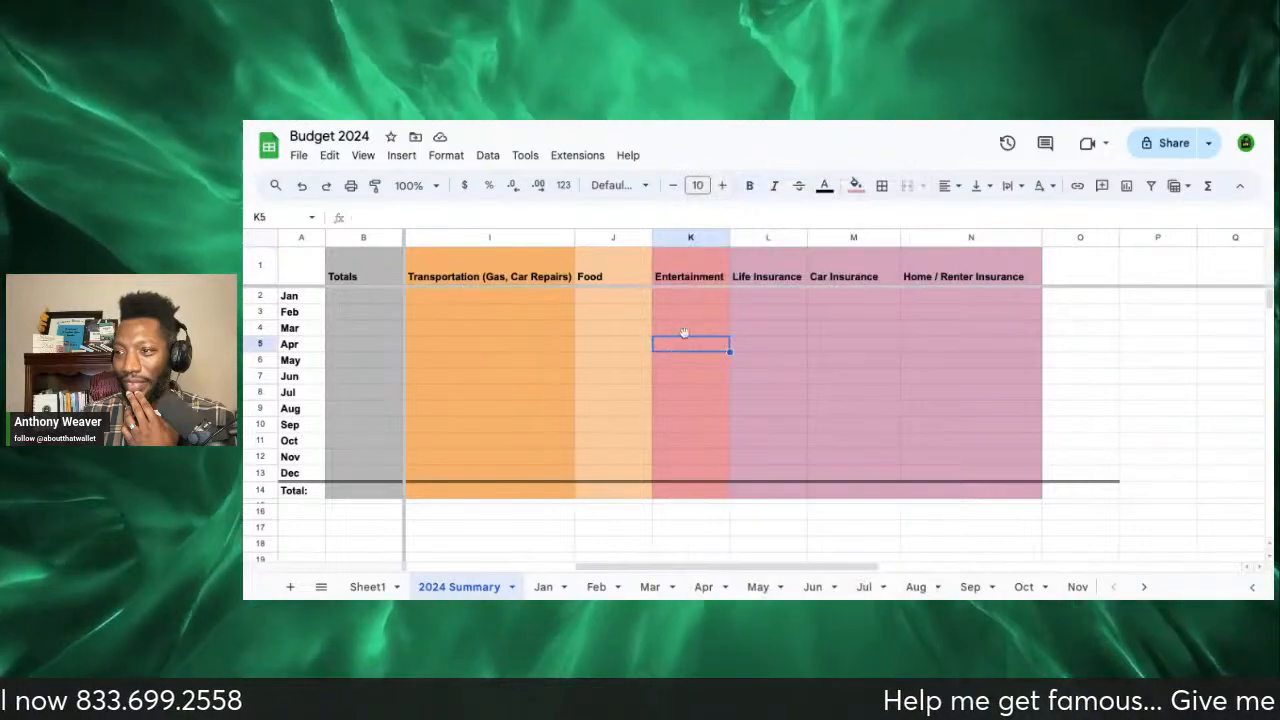
Step: Insert a column between Food and Entertainment and give it the header "Internet"
right_click(683, 240)
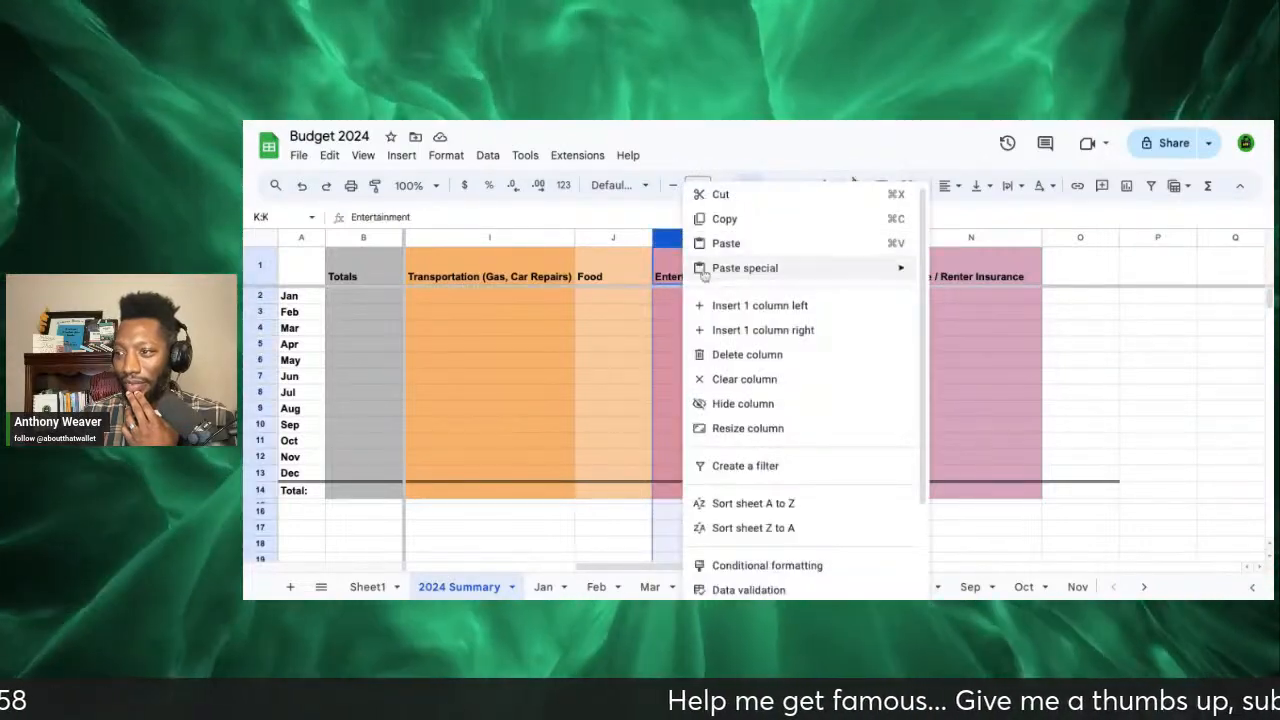
left_click(734, 306)
left_click(689, 272)
double_click(689, 272)
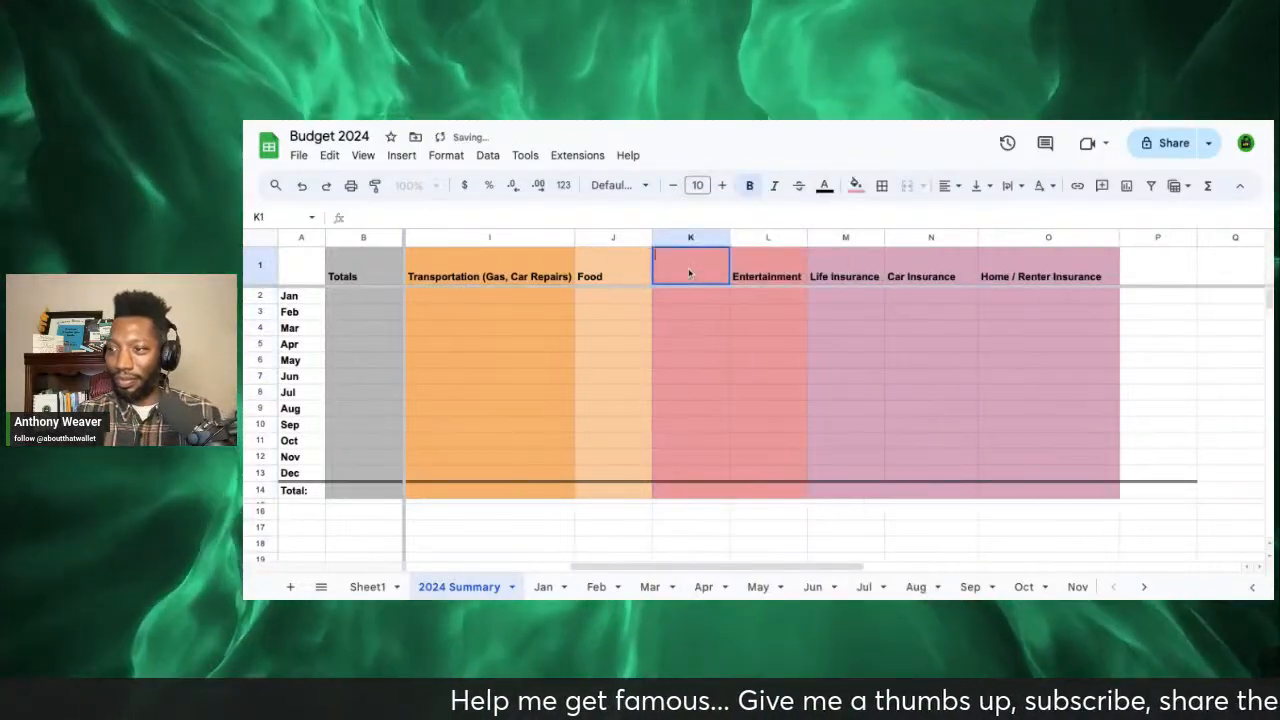
type("Internet")
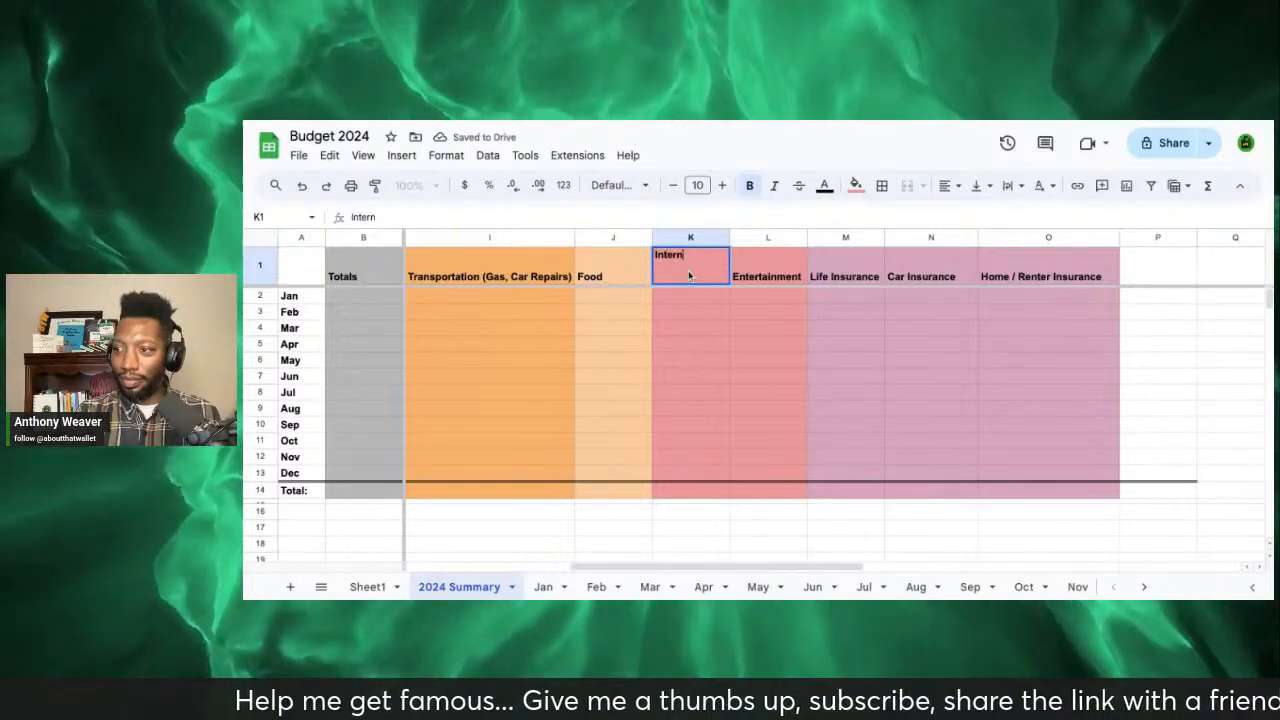
left_click(762, 310)
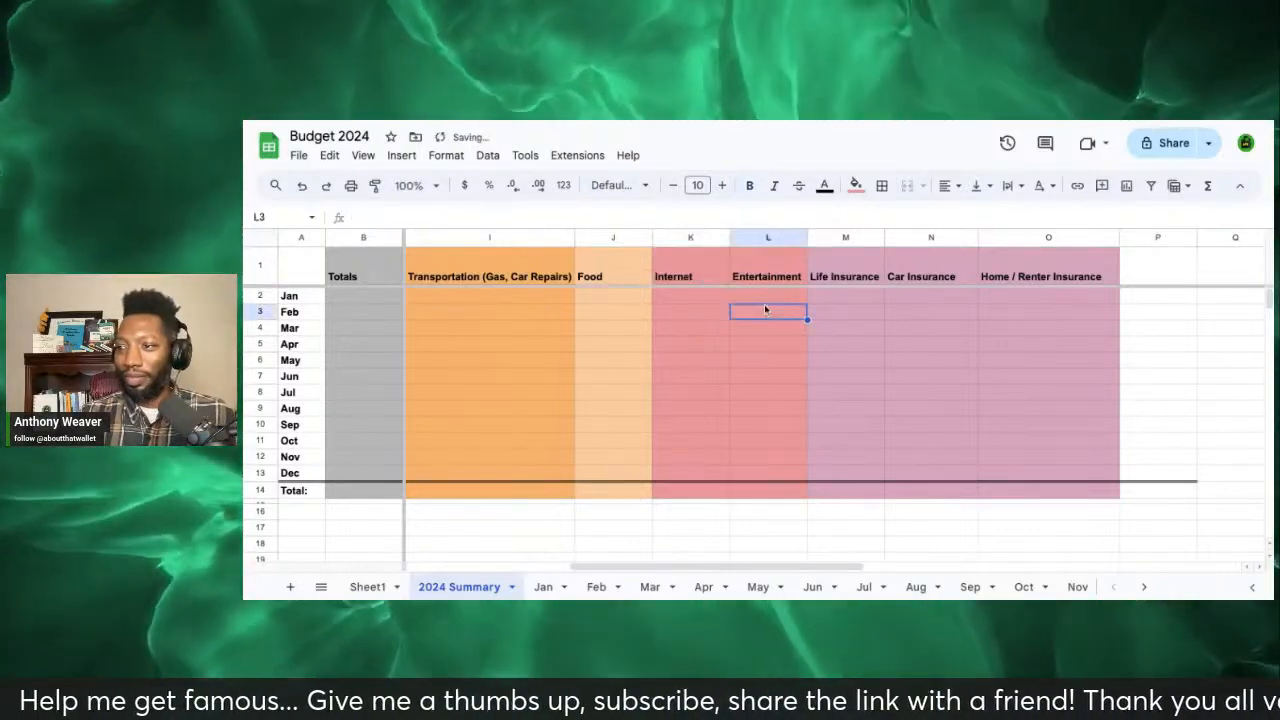
Step: Look over the category columns from Income through Home / Renter Insurance for missing categories, including the empty column after them
left_click(777, 285)
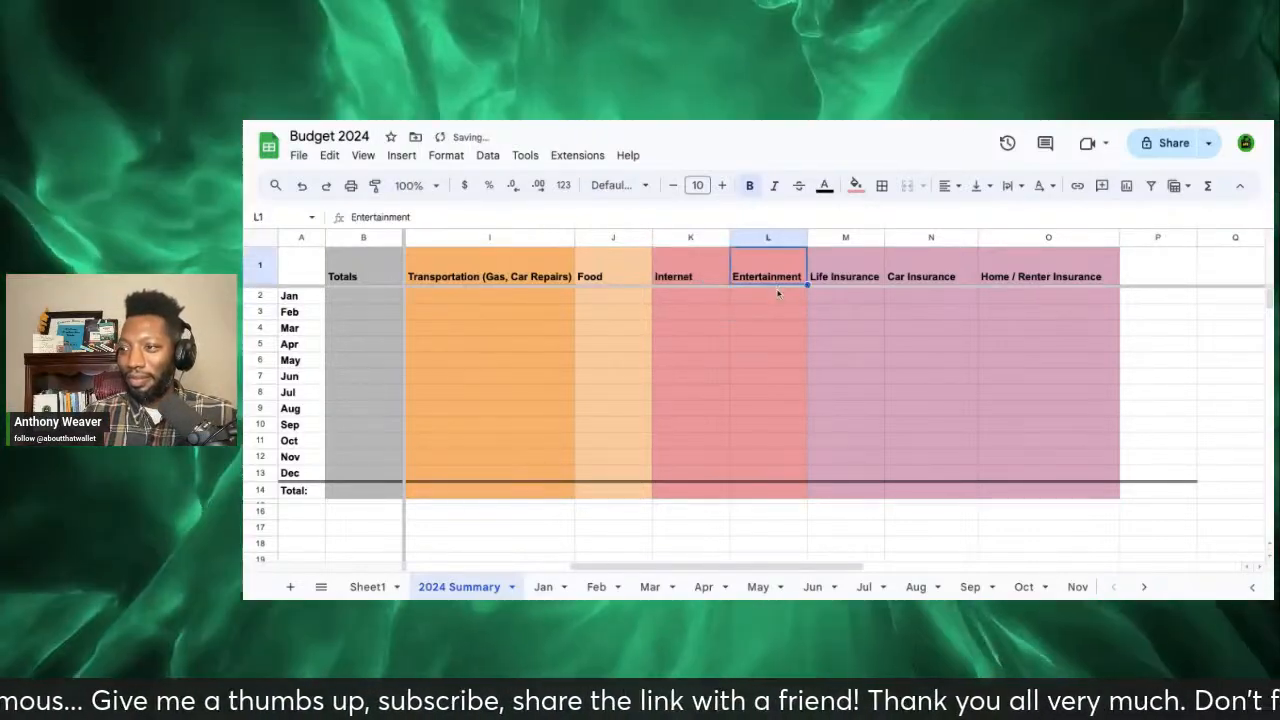
left_click(777, 294)
left_click(794, 272)
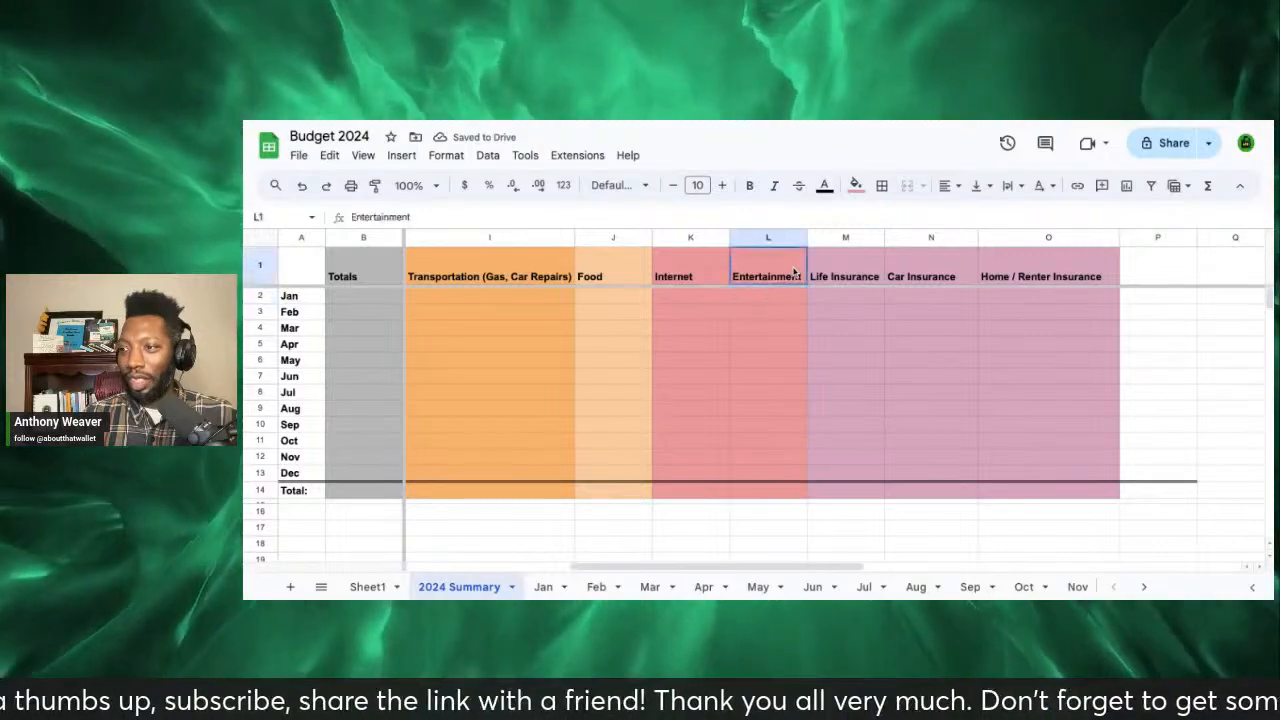
scroll(771, 281, "left", 5)
scroll(771, 281, "left", 2)
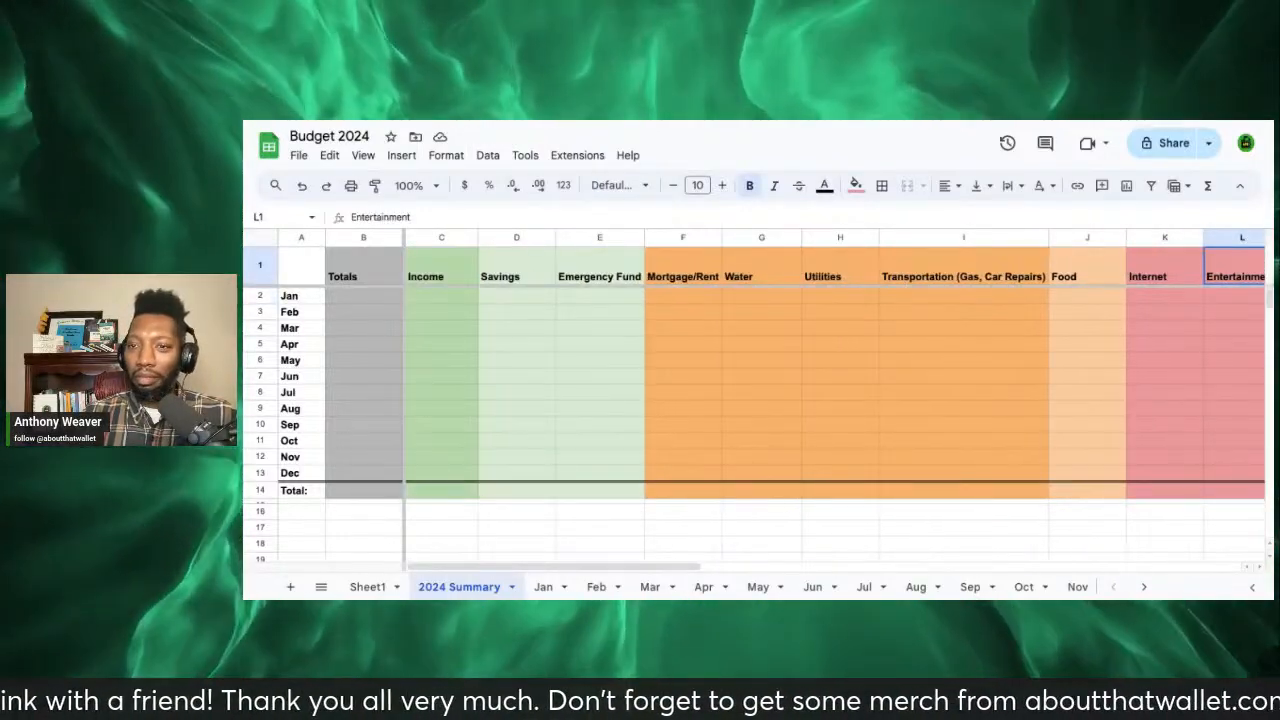
scroll(835, 390, "right", 15)
scroll(835, 390, "left", 10)
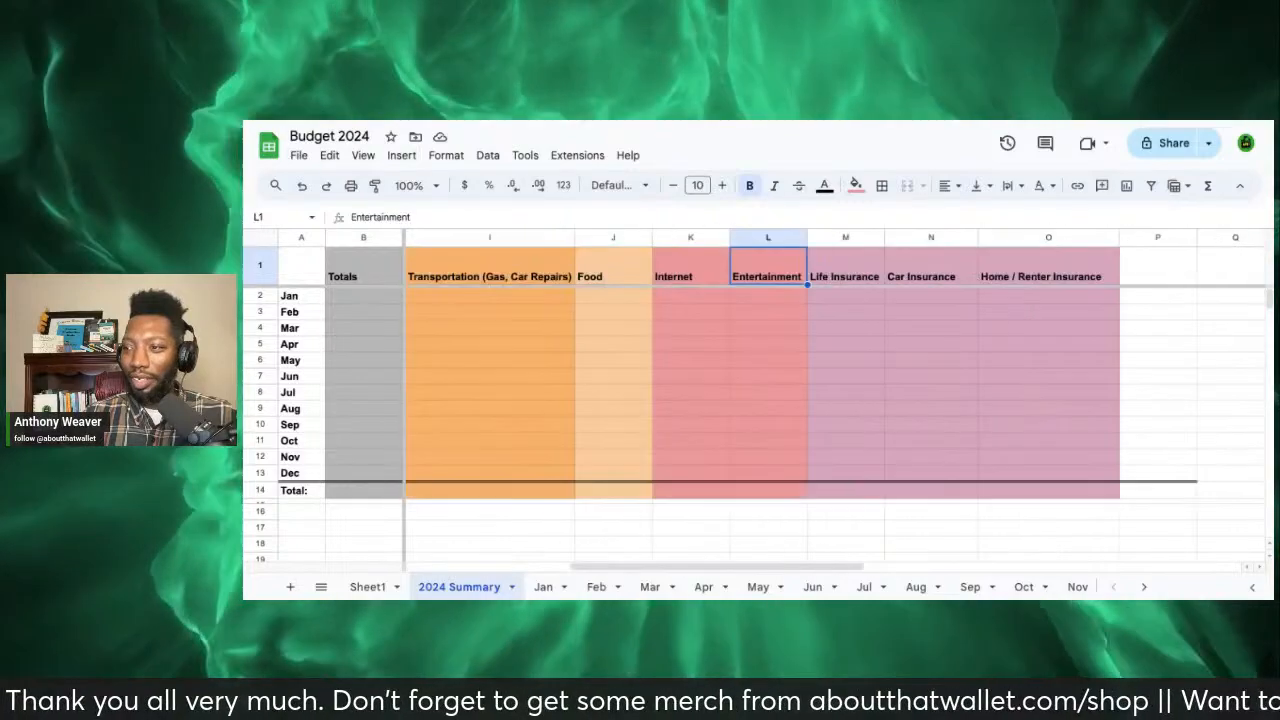
scroll(800, 390, "right", 2)
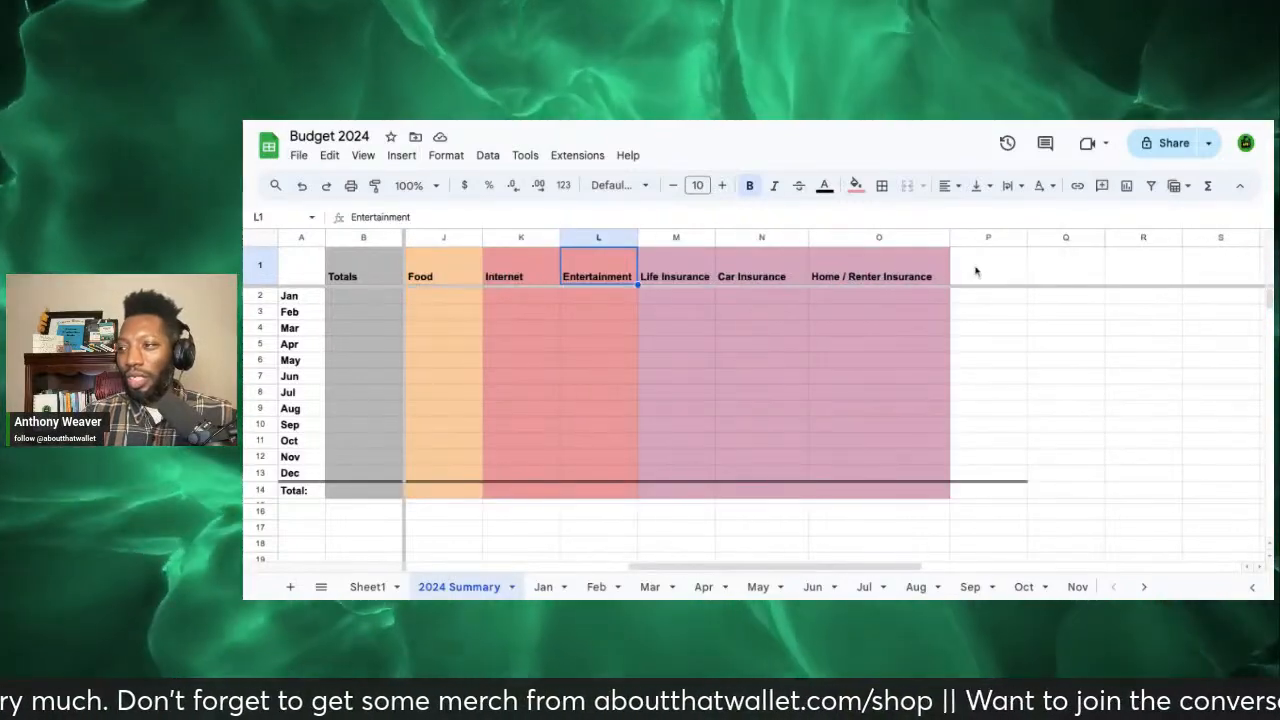
left_click(976, 270)
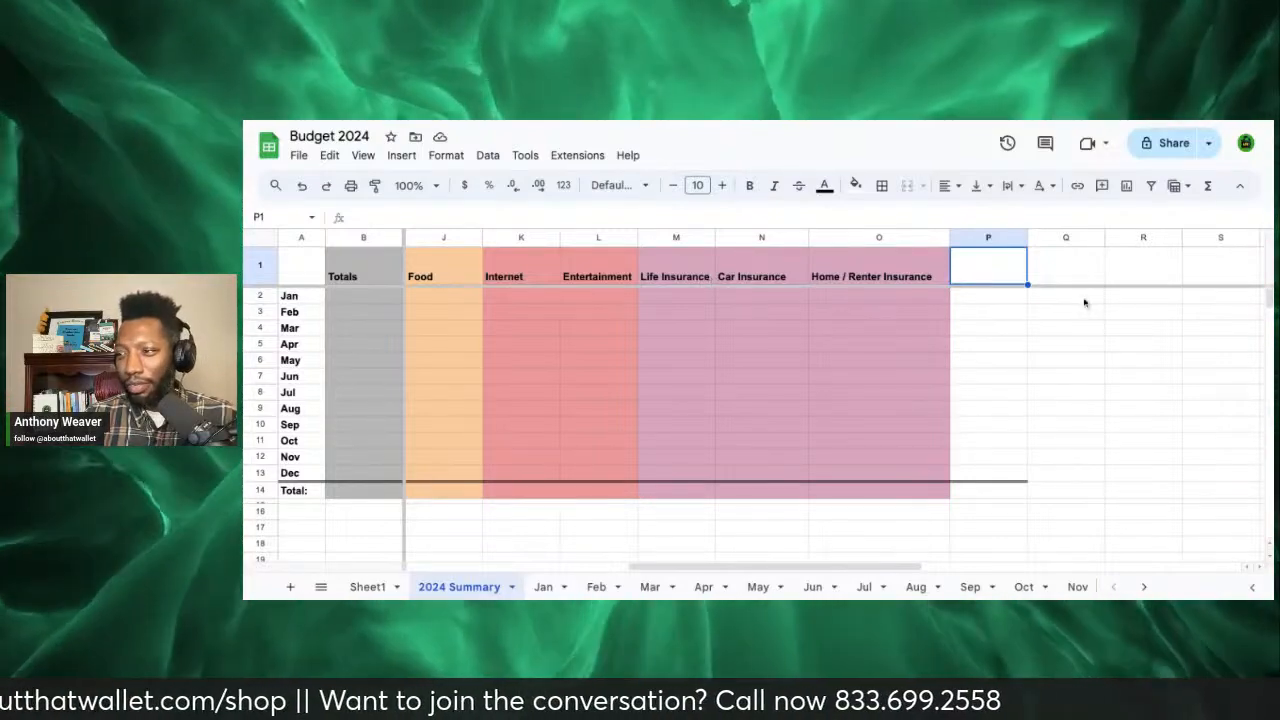
double_click(992, 278)
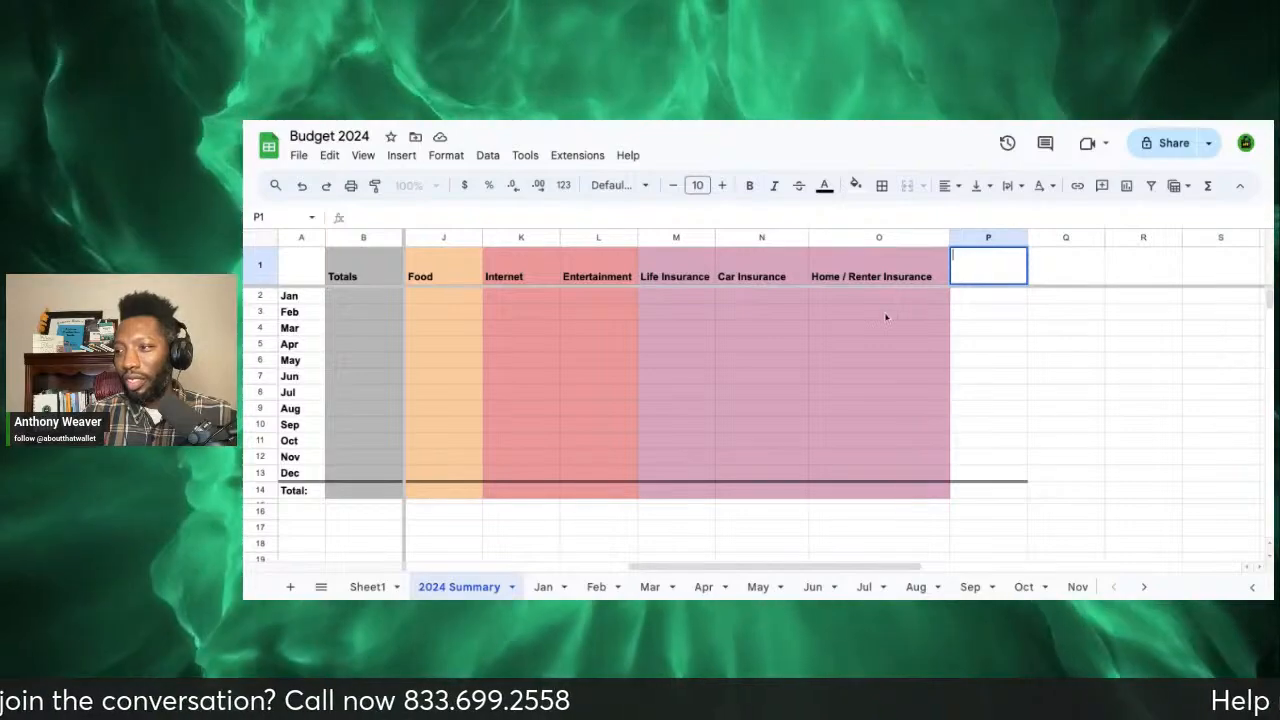
scroll(886, 317, "left", 7)
scroll(886, 317, "right", 3)
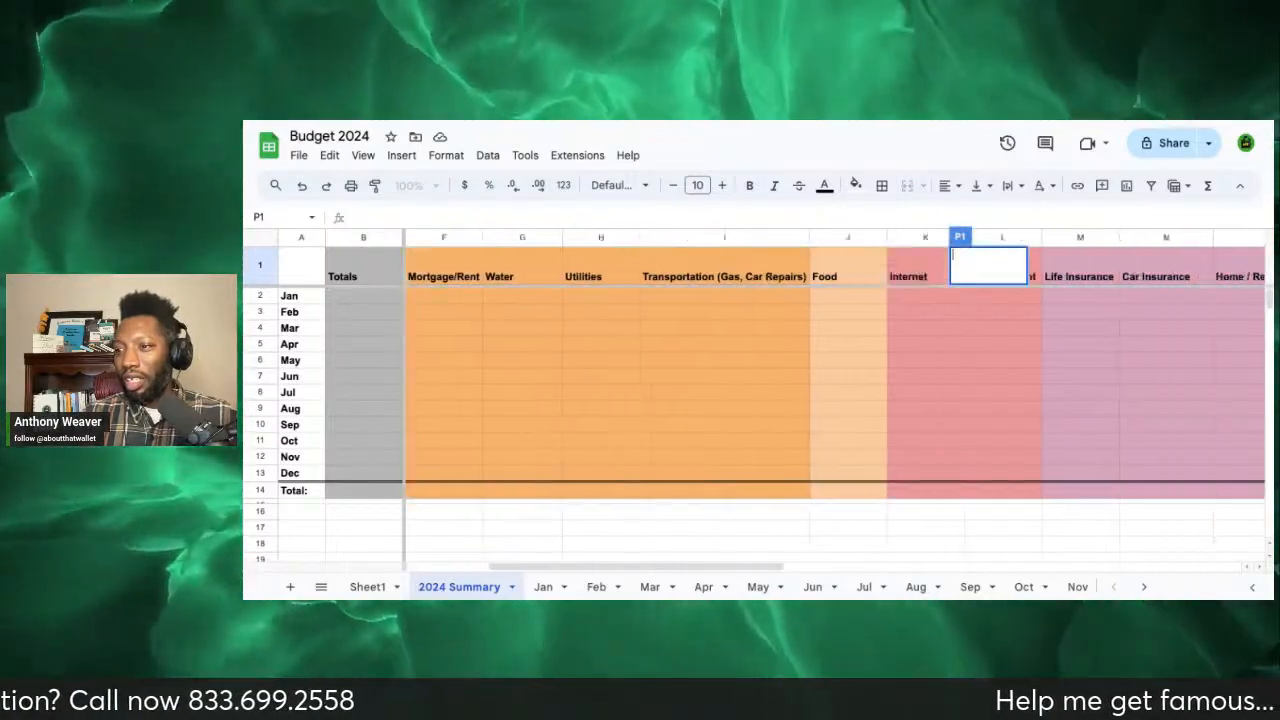
scroll(884, 312, "right", 5)
Step: Enter "Household" as the header of the first empty column after Home / Renter Insurance, in cell P1
left_click(786, 277)
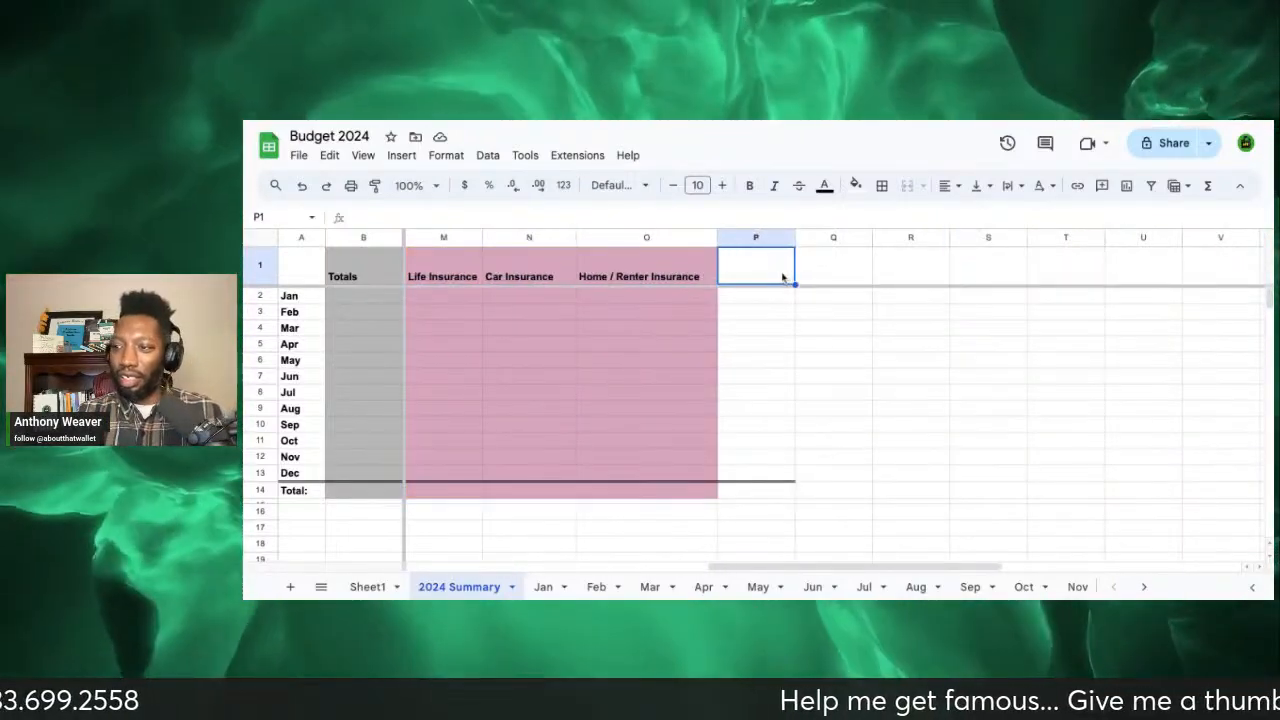
double_click(759, 278)
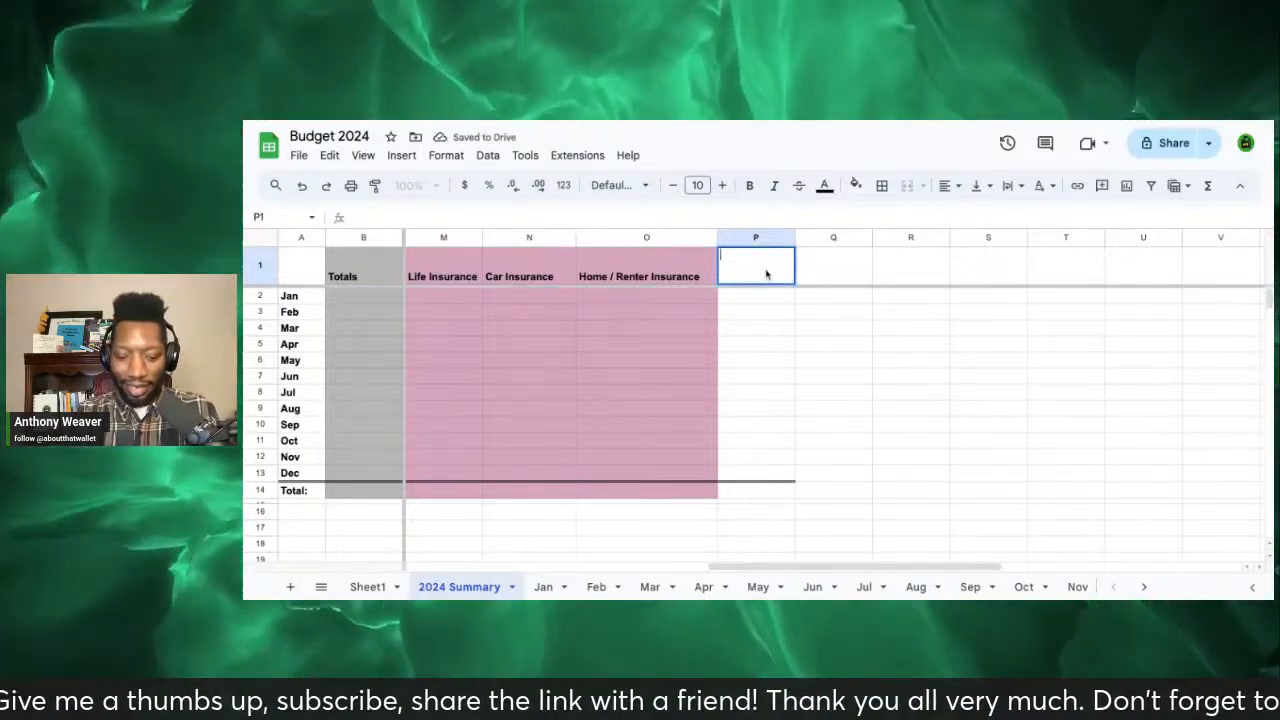
type("H")
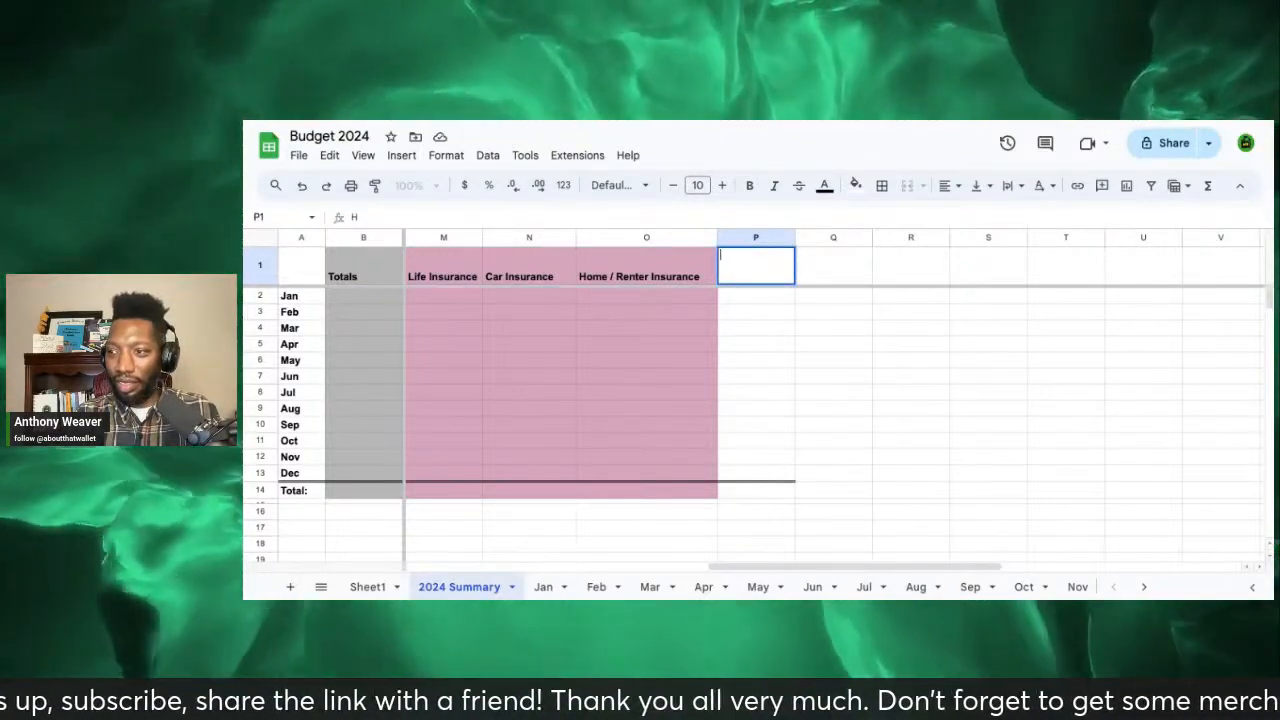
type("ouse ")
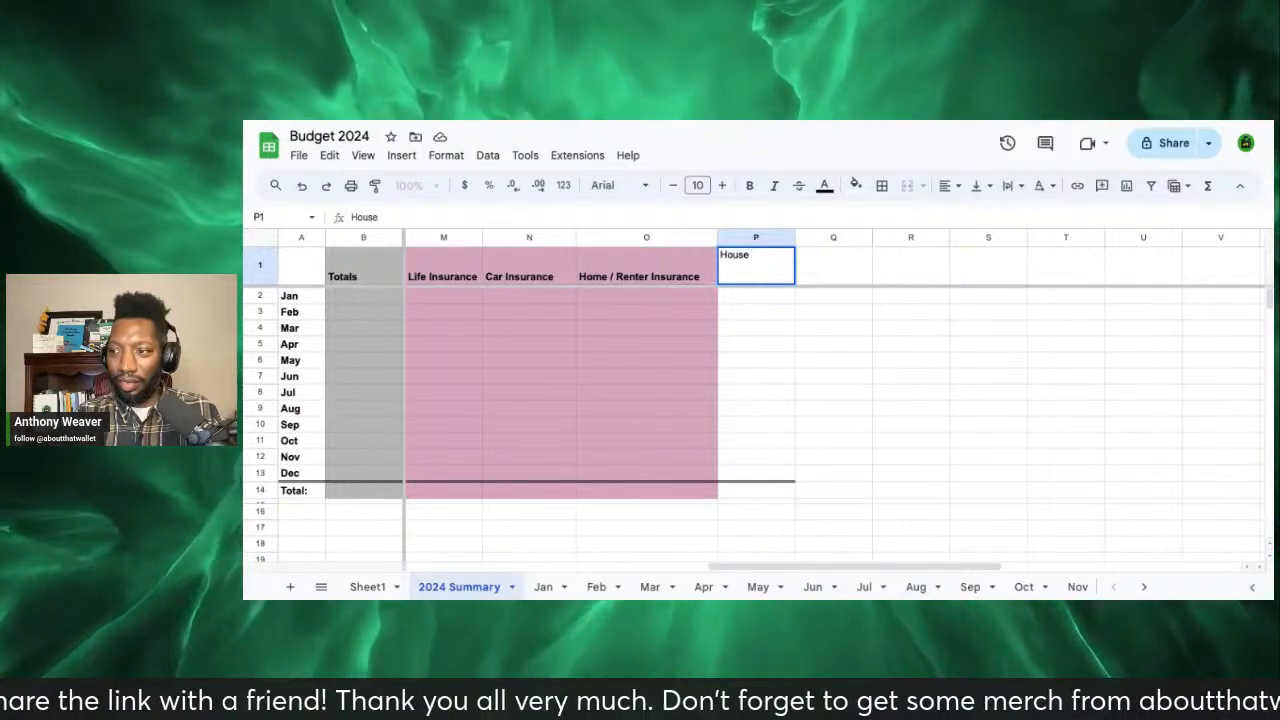
type("H")
key("BackSpace")
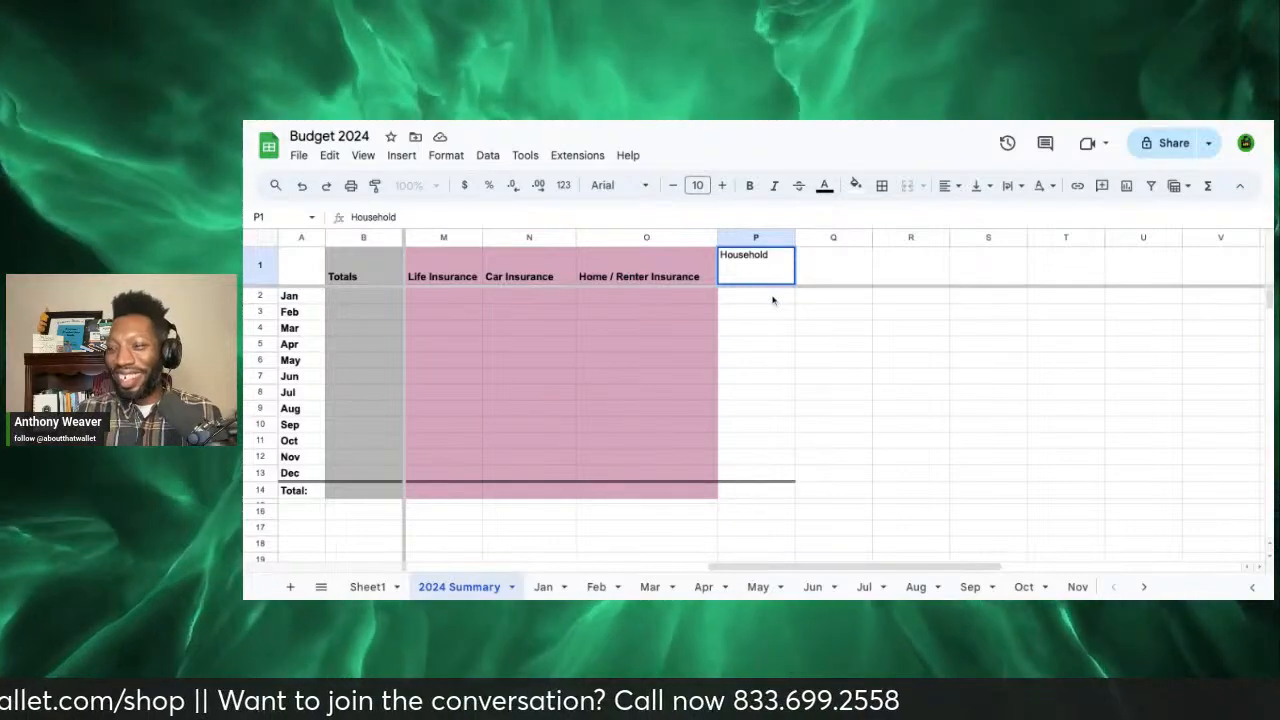
left_click(772, 299)
Step: Fill the Household header cell with a light purple background
left_click(755, 267)
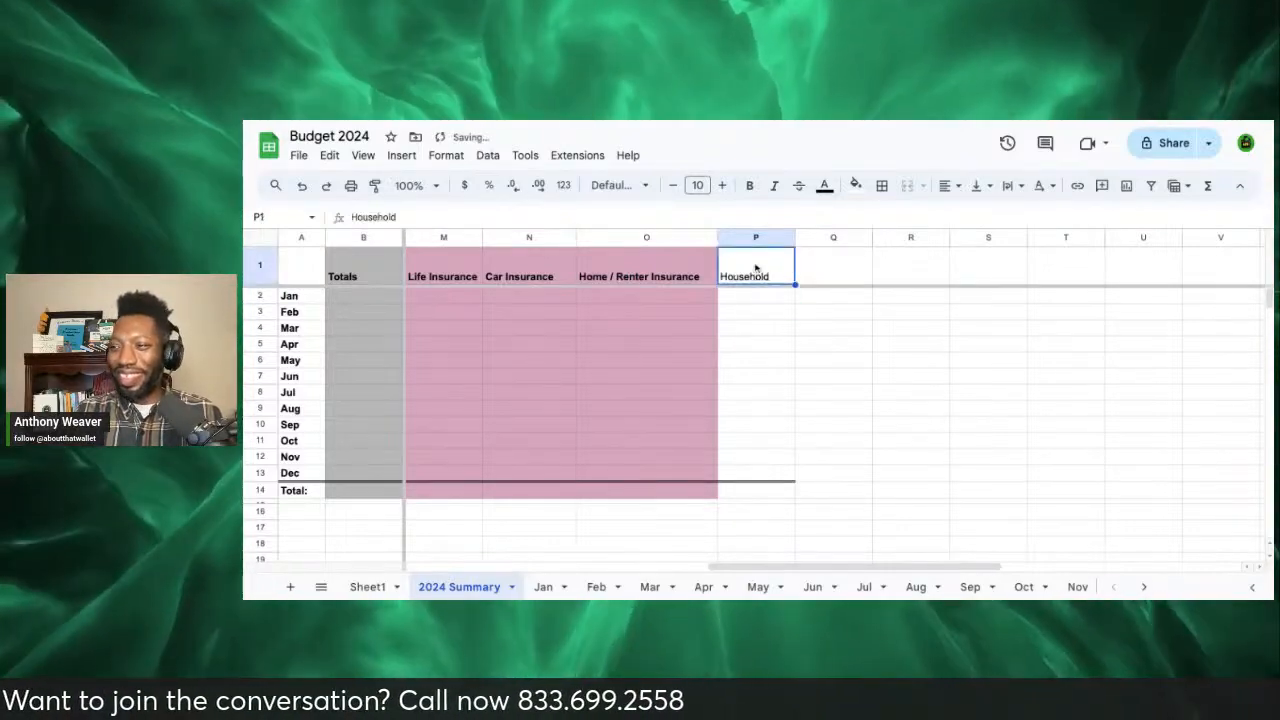
left_click(855, 185)
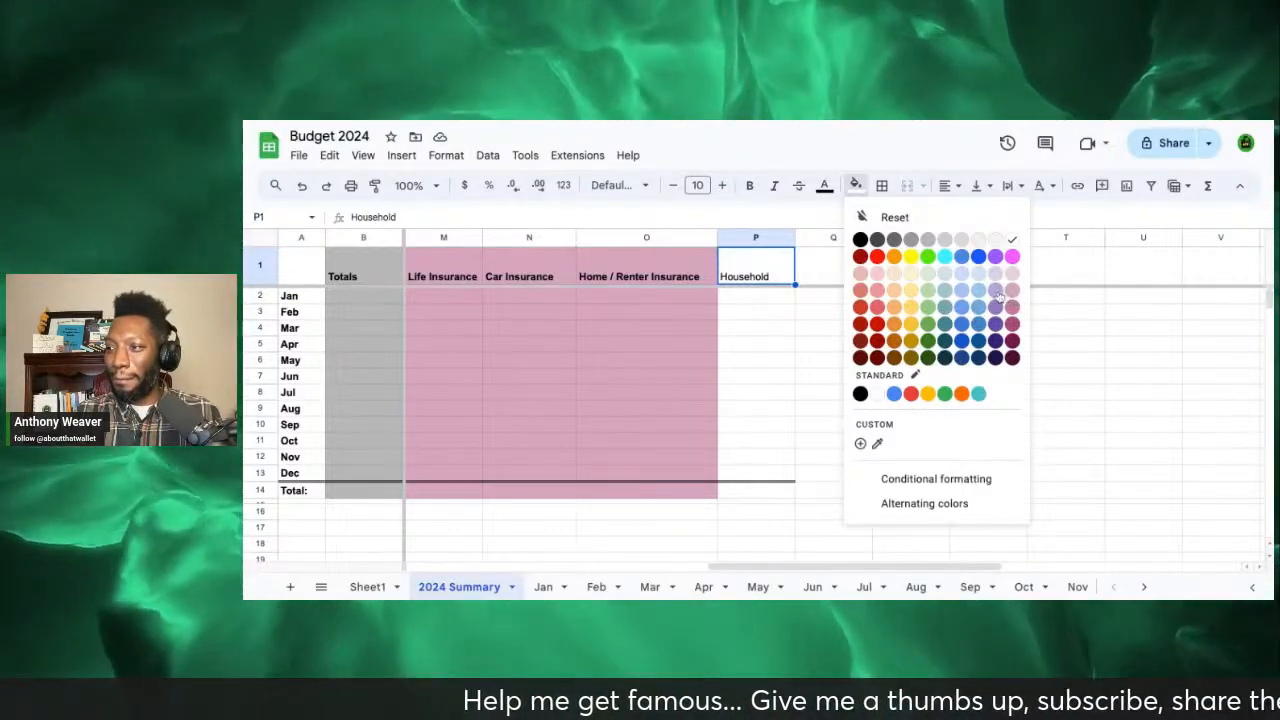
left_click(995, 291)
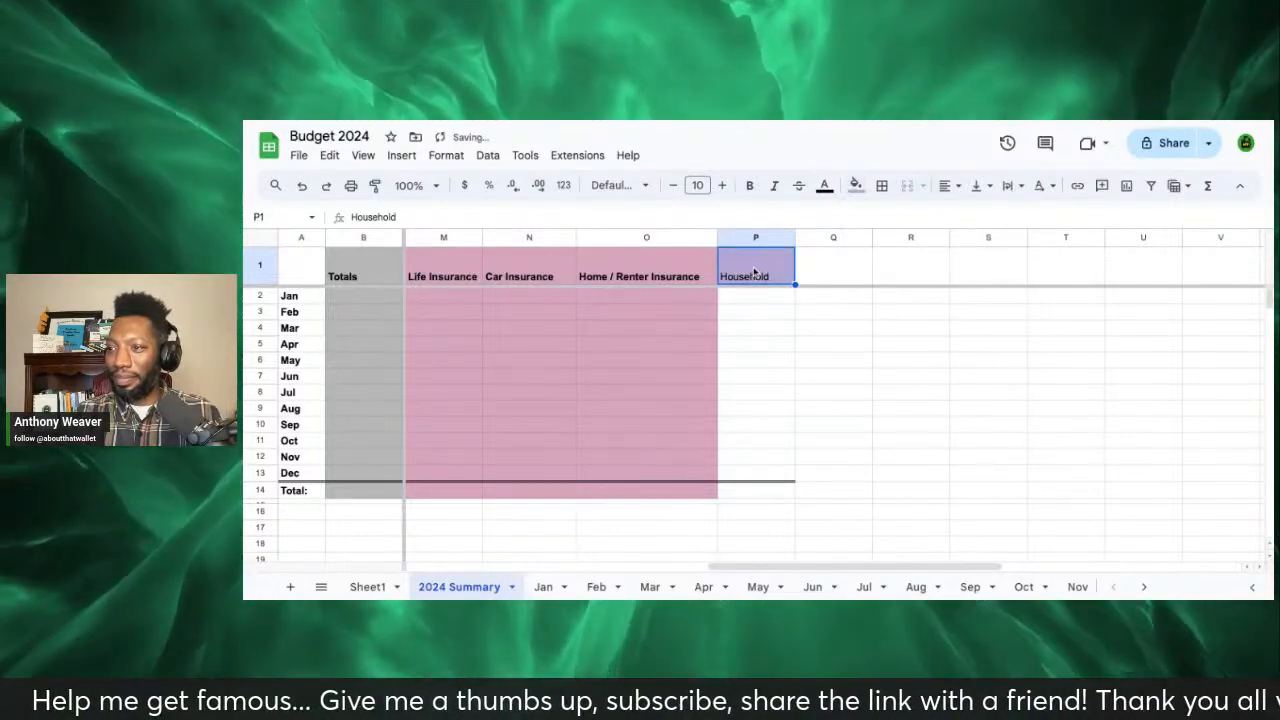
Step: Fill the whole Household column from the header through the Total row, P1:P14, with light purple
left_click_drag(747, 281, 751, 491)
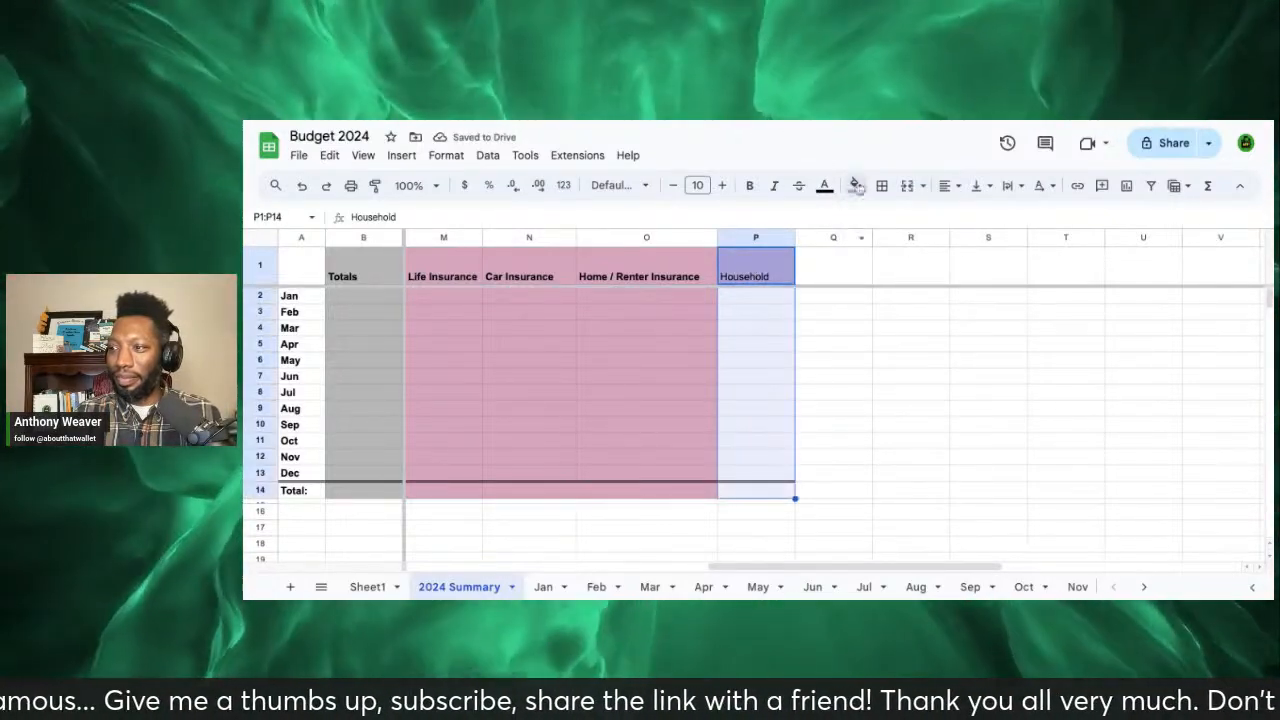
left_click(856, 185)
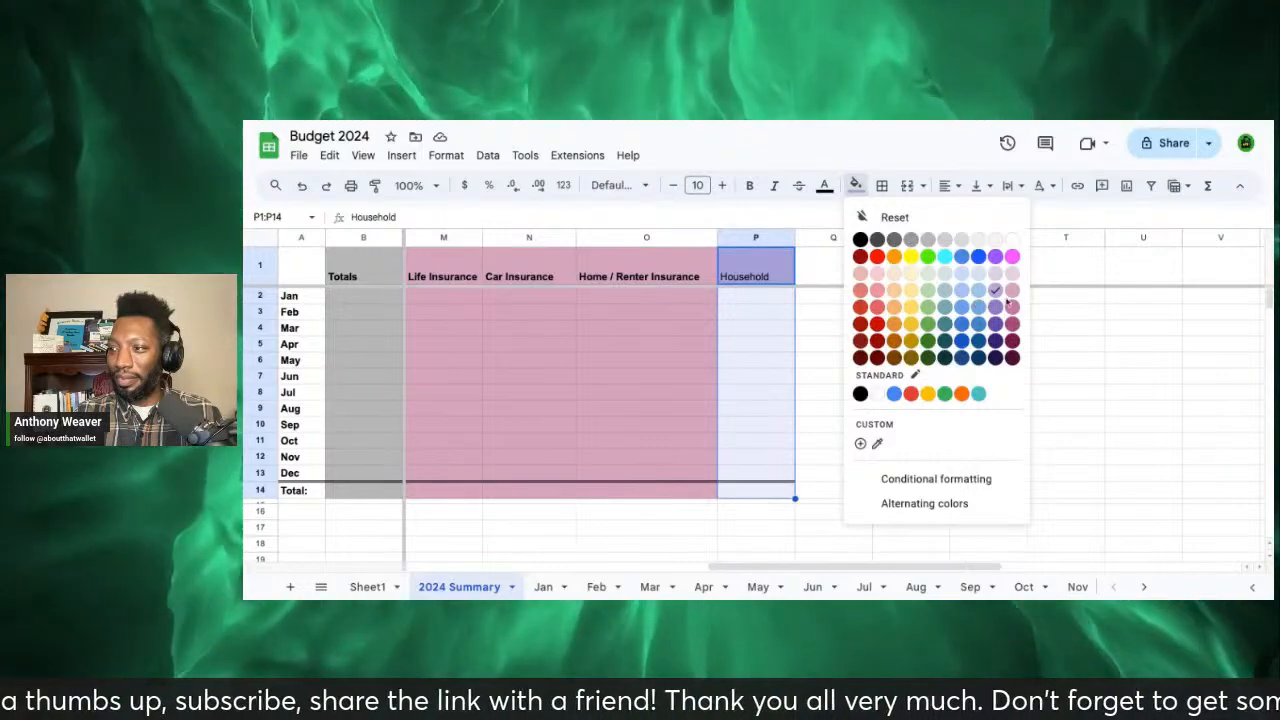
left_click(997, 291)
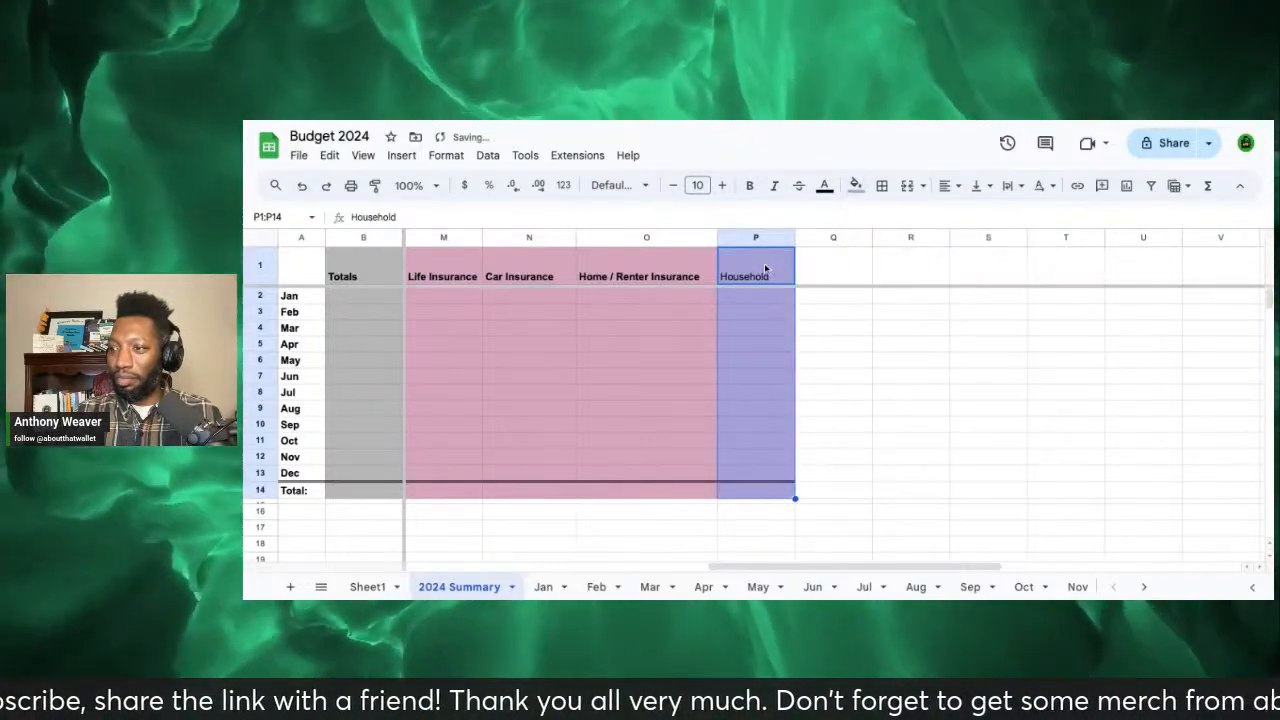
left_click(777, 270)
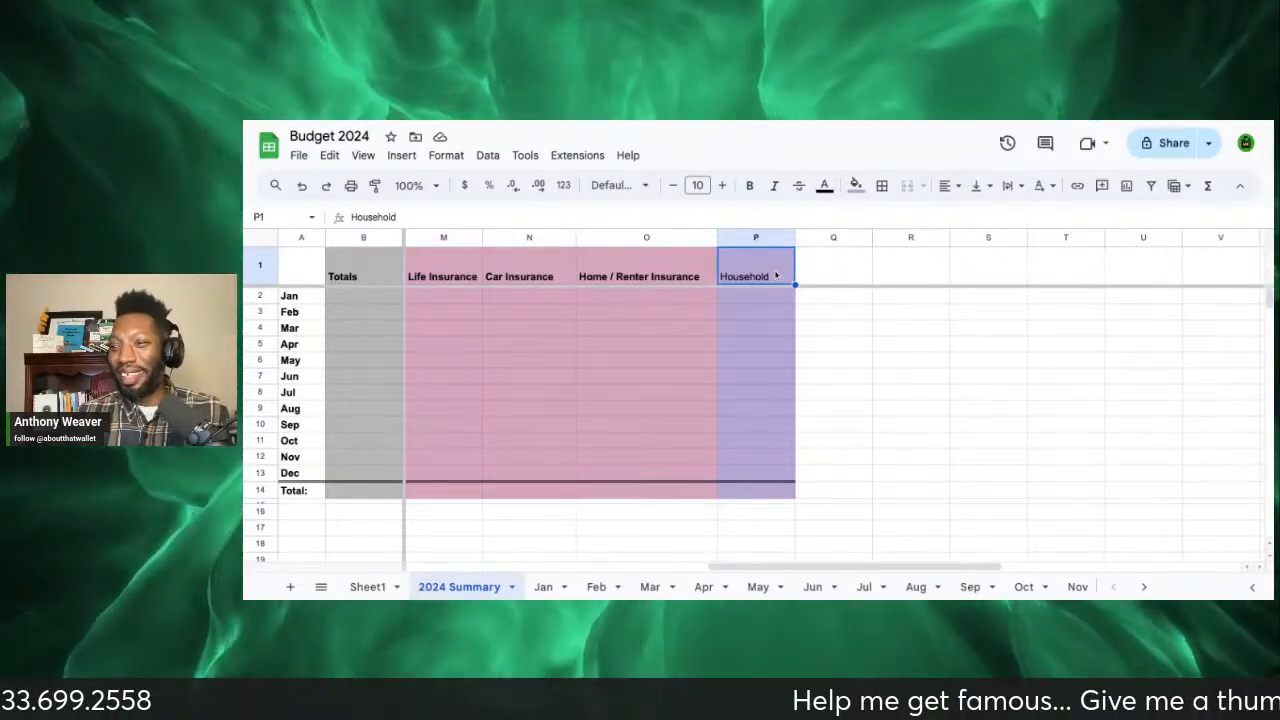
left_click(602, 217)
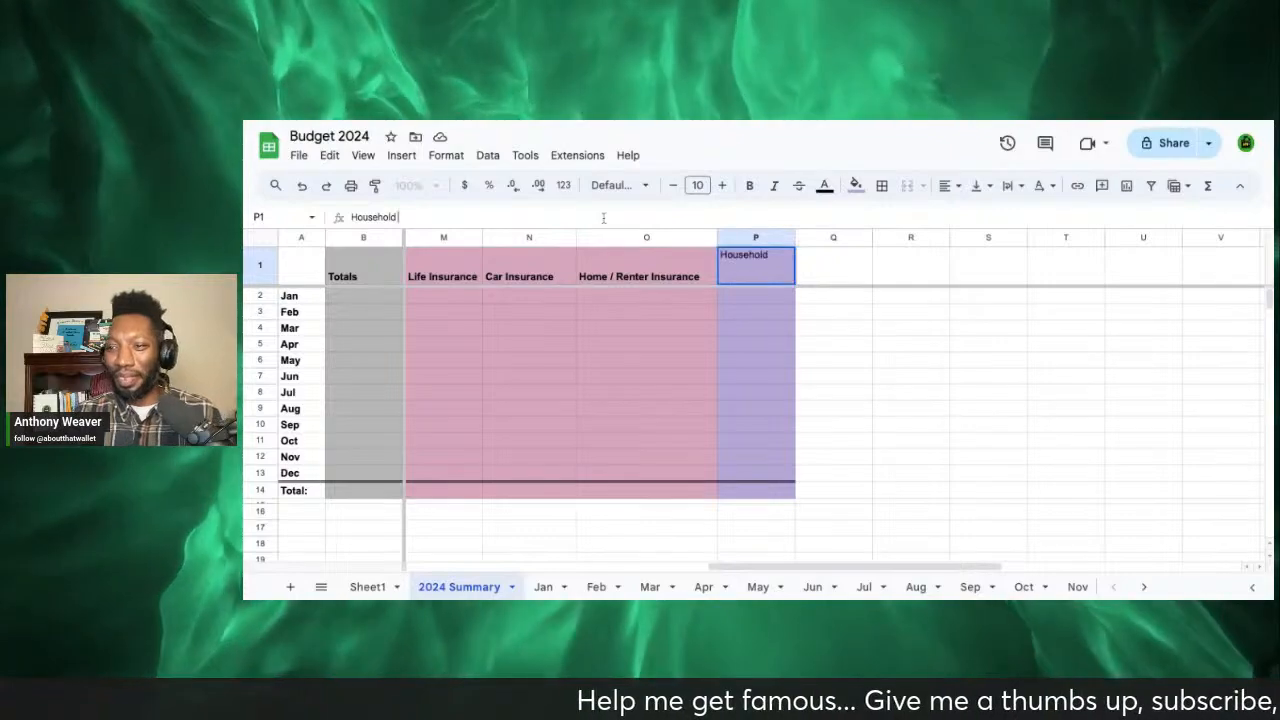
type("(")
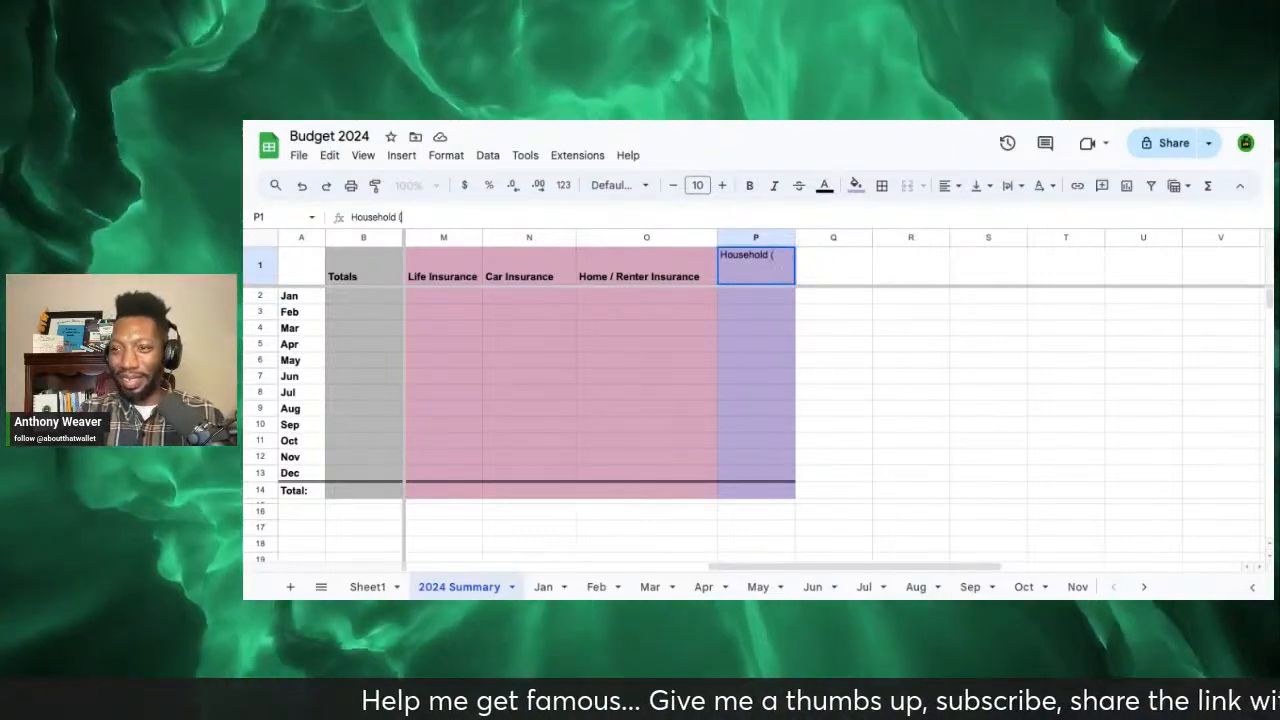
type("paper te")
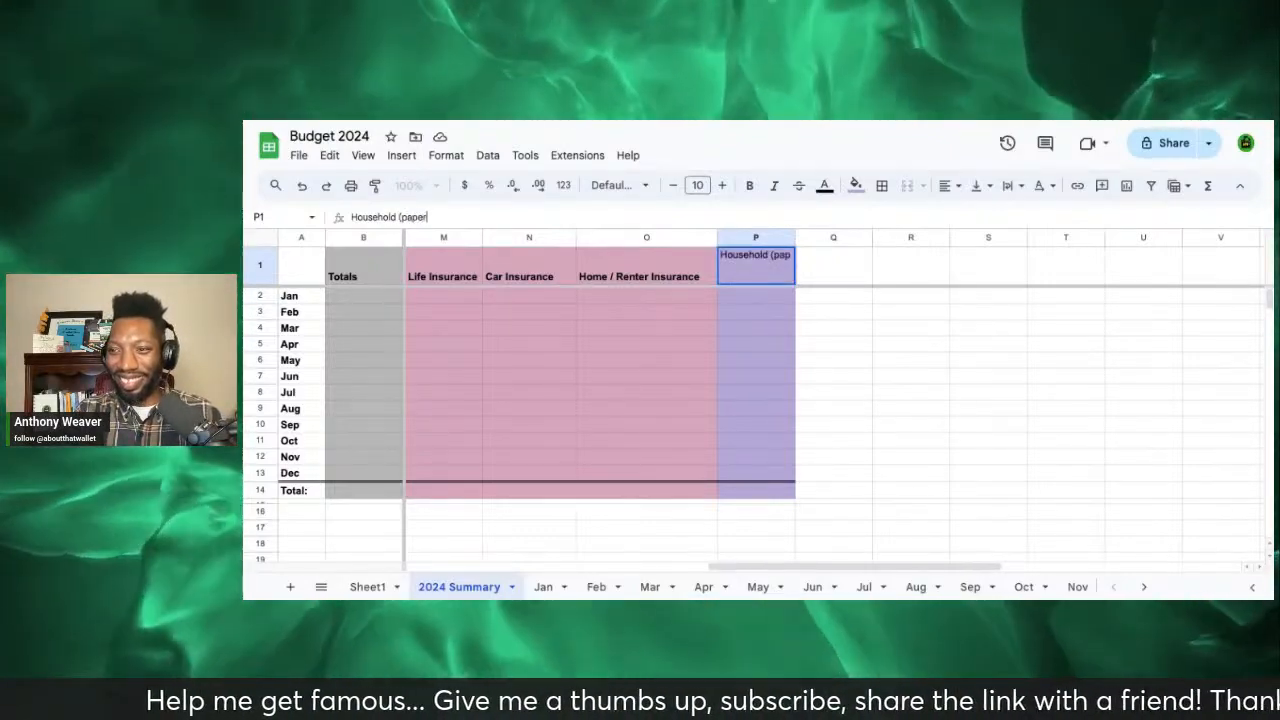
key("BackSpace")
key("BackSpace")
key("BackSpace")
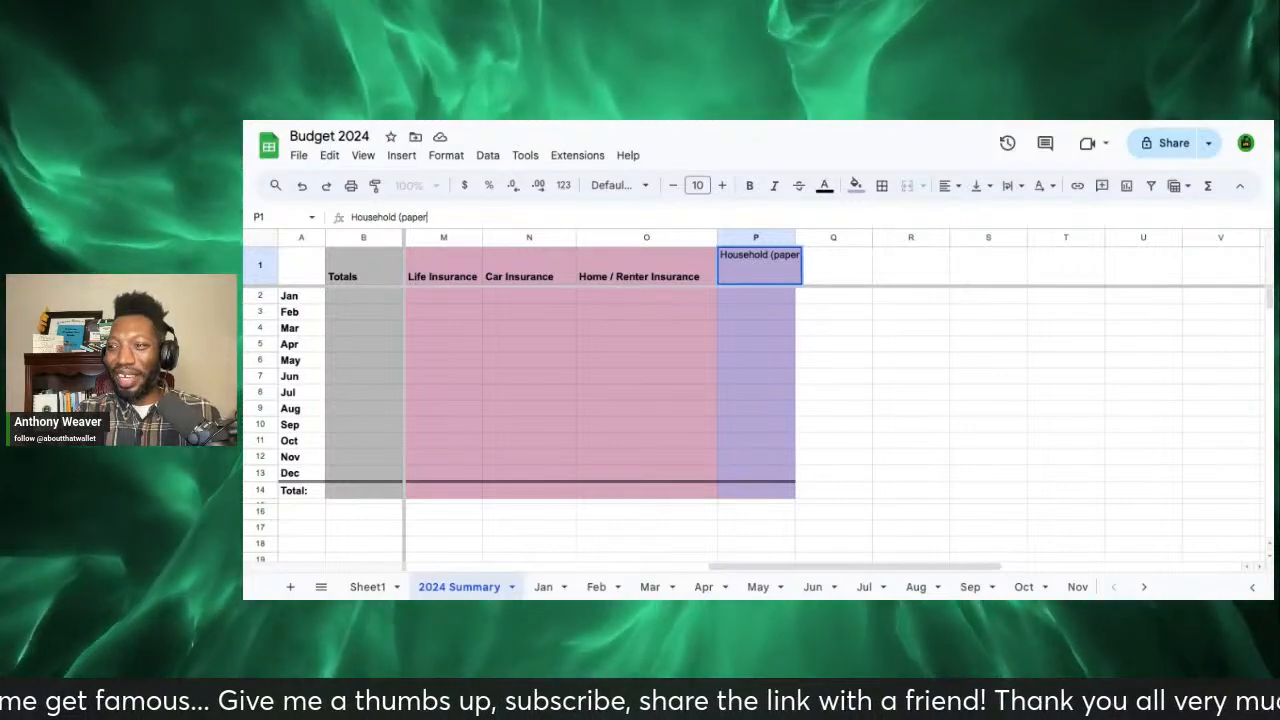
key("BackSpace")
key("BackSpace")
key("BackSpace")
key("BackSpace")
key("BackSpace")
key("BackSpace")
key("BackSpace")
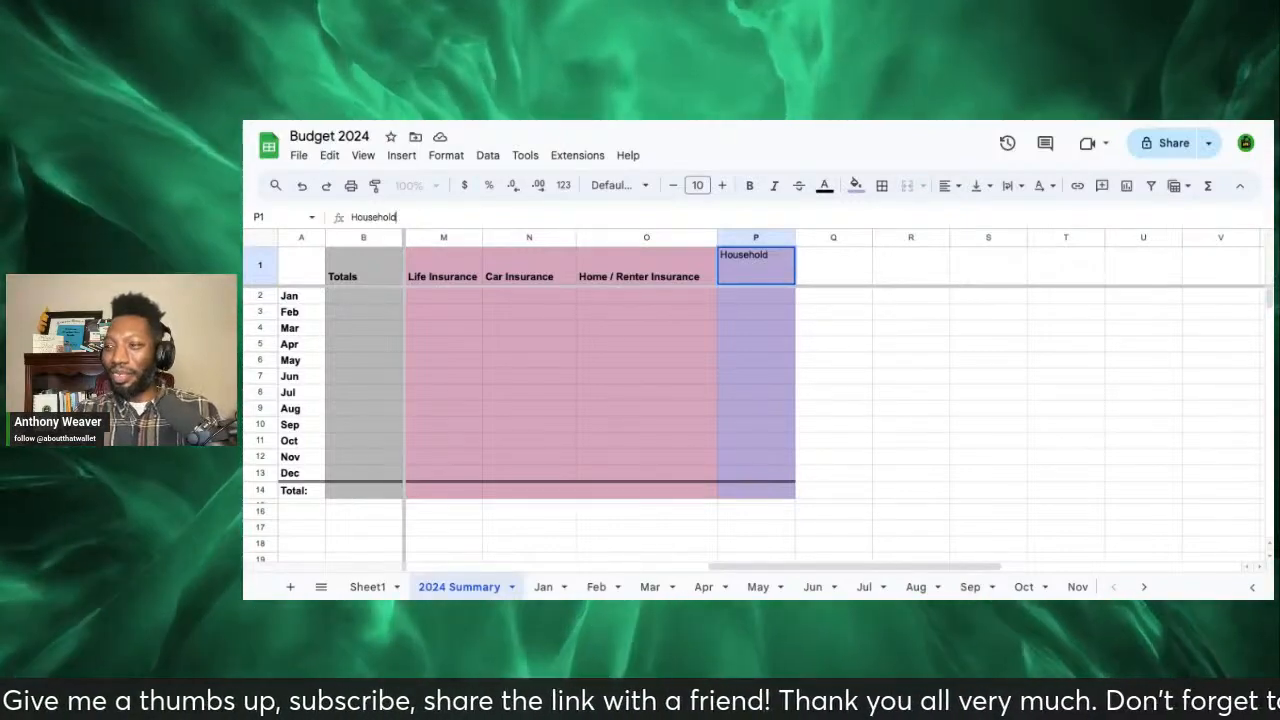
left_click(834, 343)
Step: Replace the Food header in cell J1 with "Snacks"
scroll(810, 315, "left", 10)
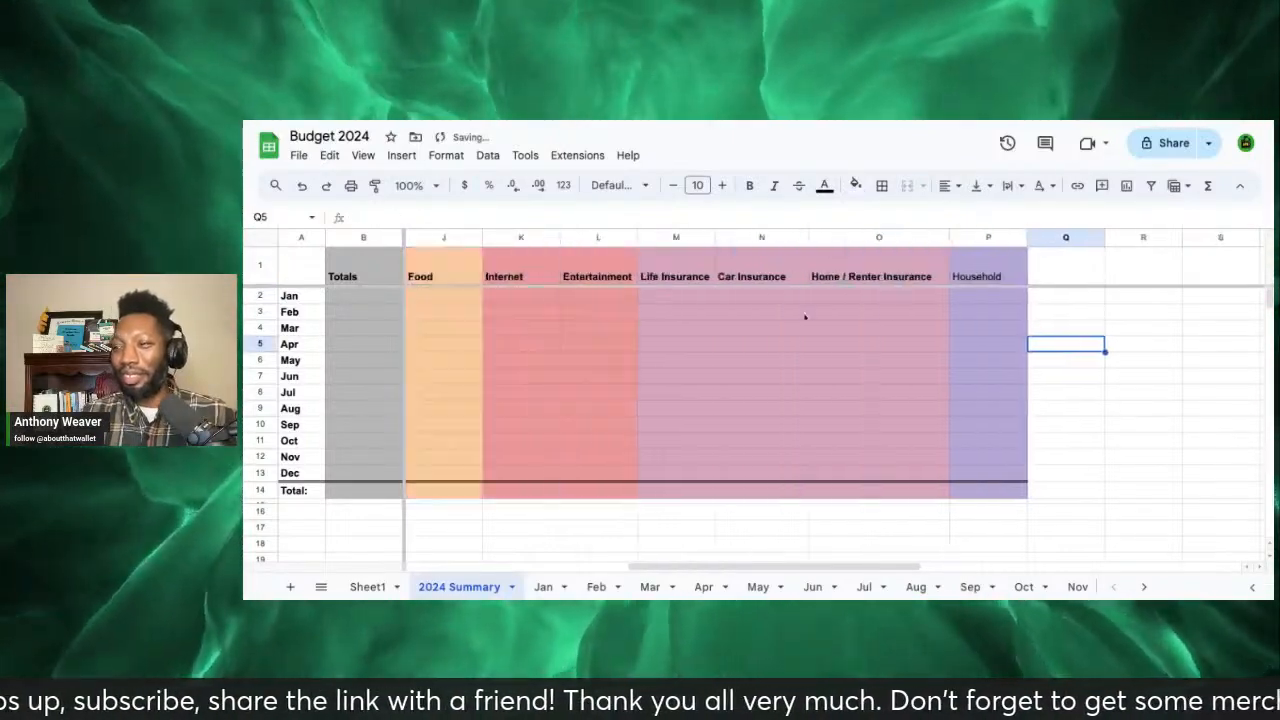
scroll(804, 318, "right", 2)
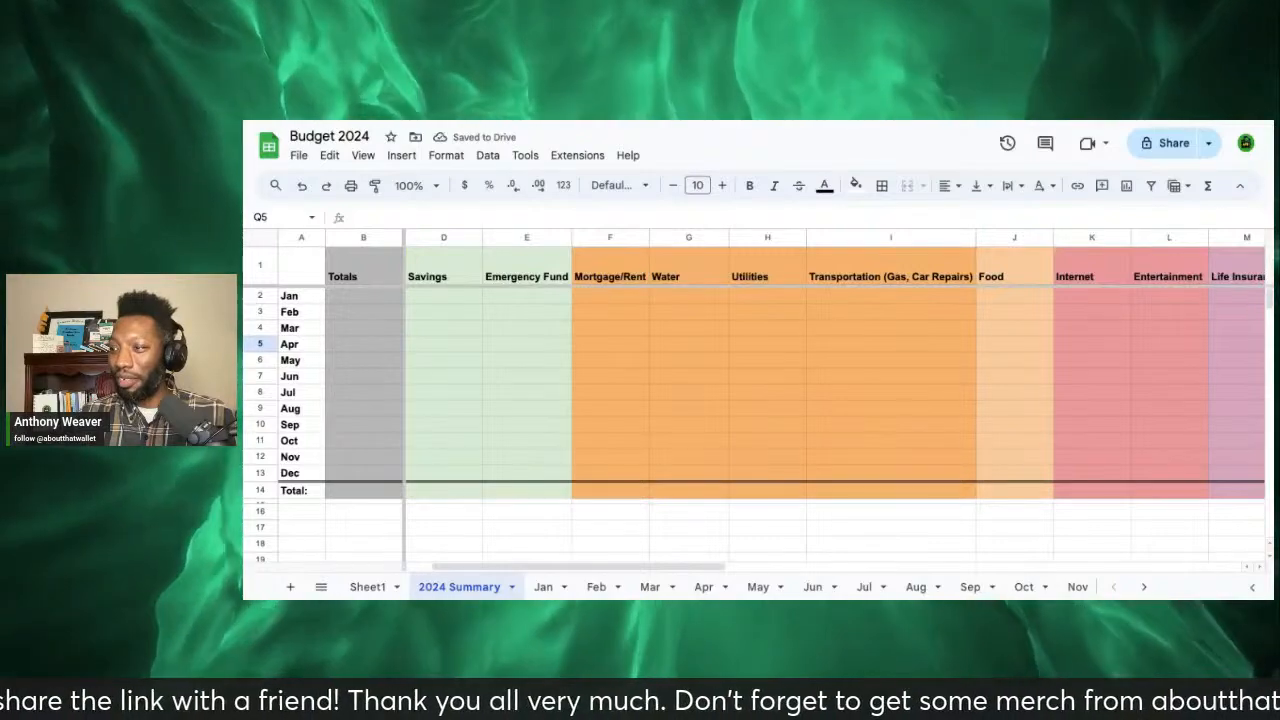
scroll(804, 318, "right", 2)
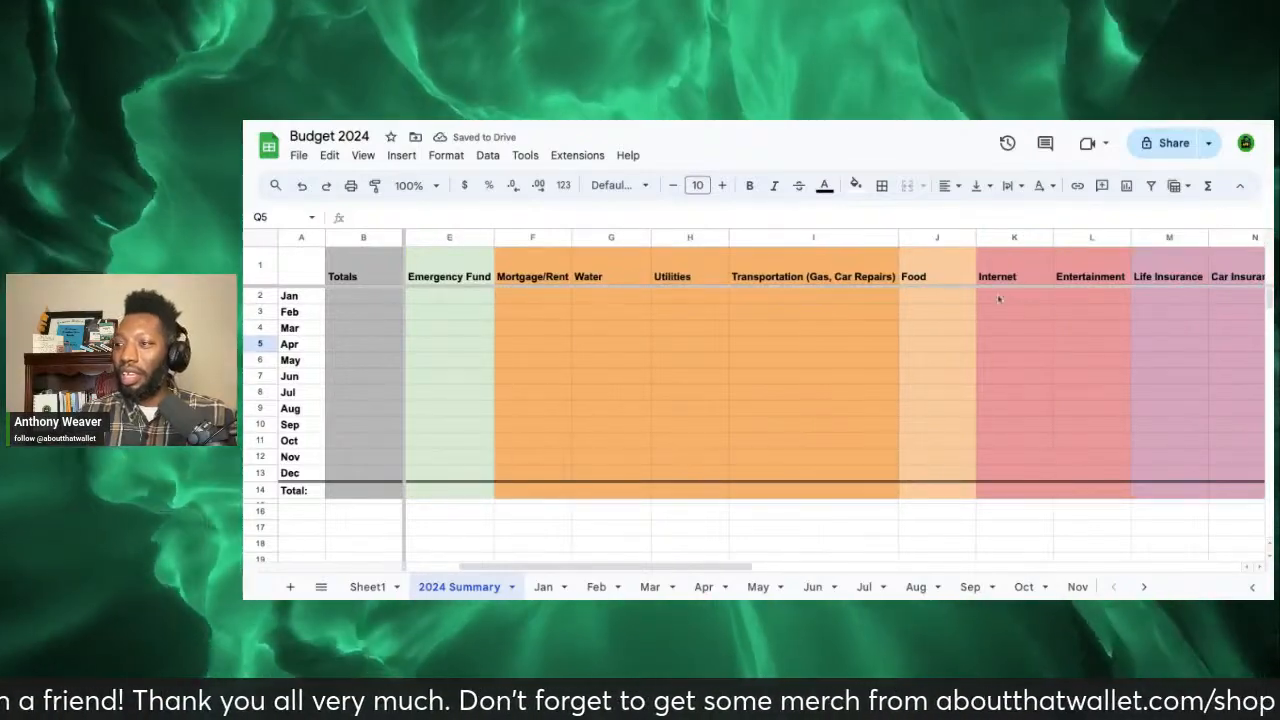
left_click(949, 266)
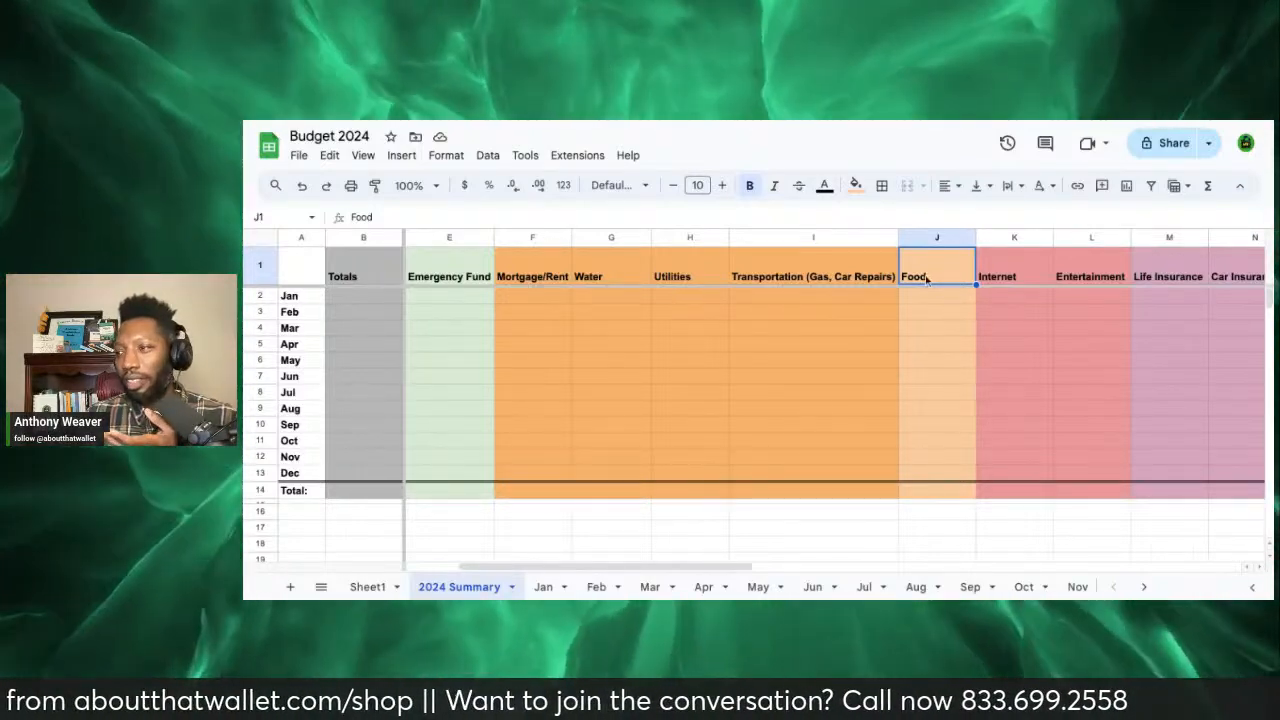
double_click(926, 280)
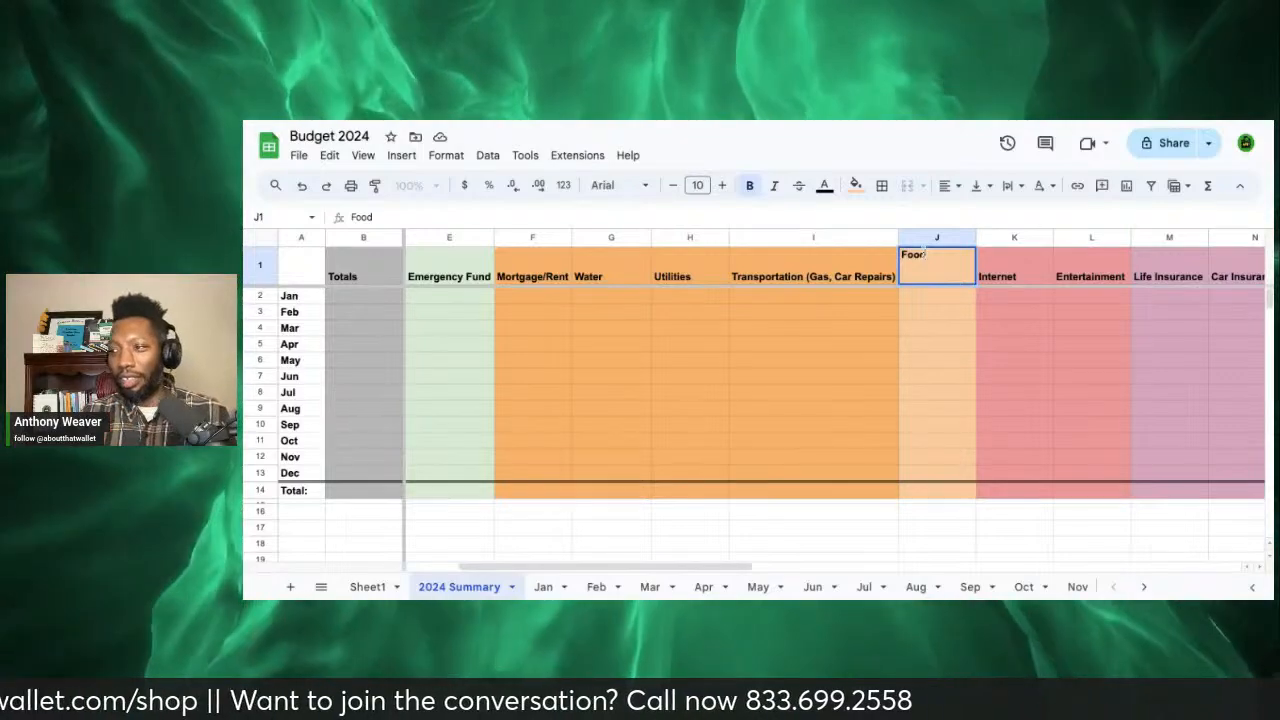
key("BackSpace")
key("BackSpace")
key("BackSpace")
key("BackSpace")
type("Snacks")
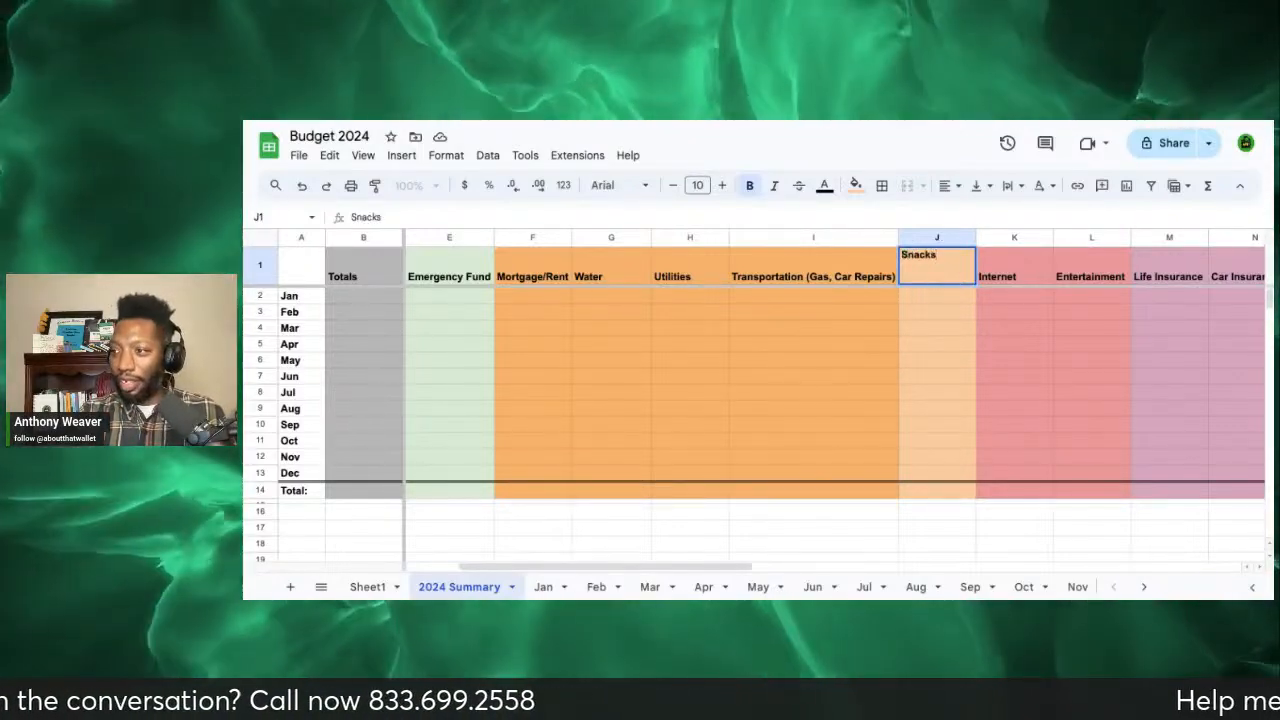
key("Return")
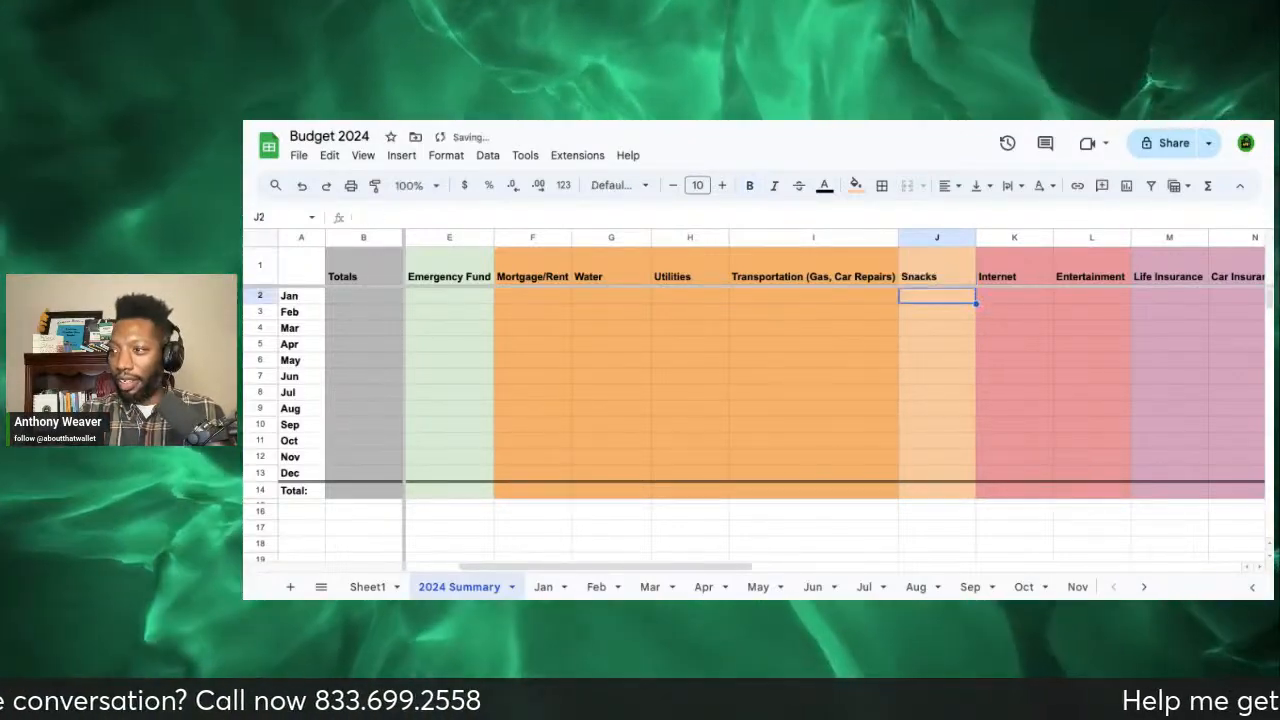
Step: Insert a column between Transportation (Gas, Car Repairs) and Snacks and give it the header "Groceries"
left_click(937, 268)
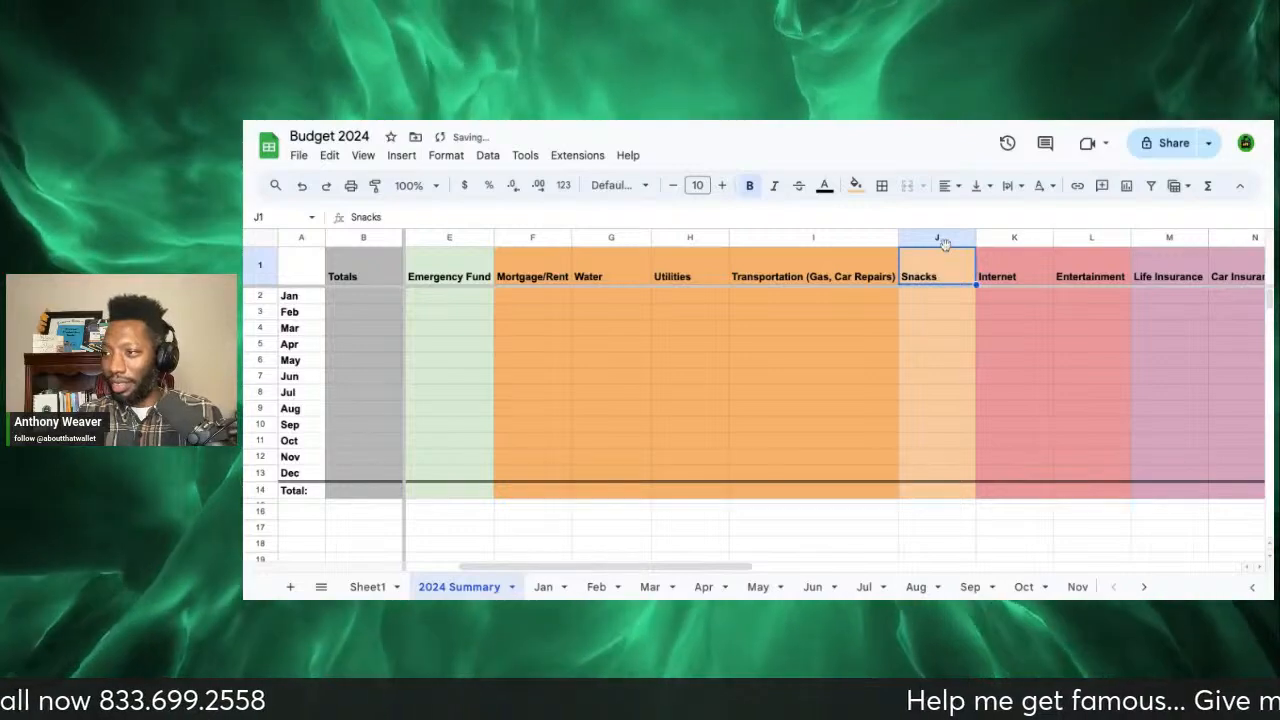
left_click(942, 244)
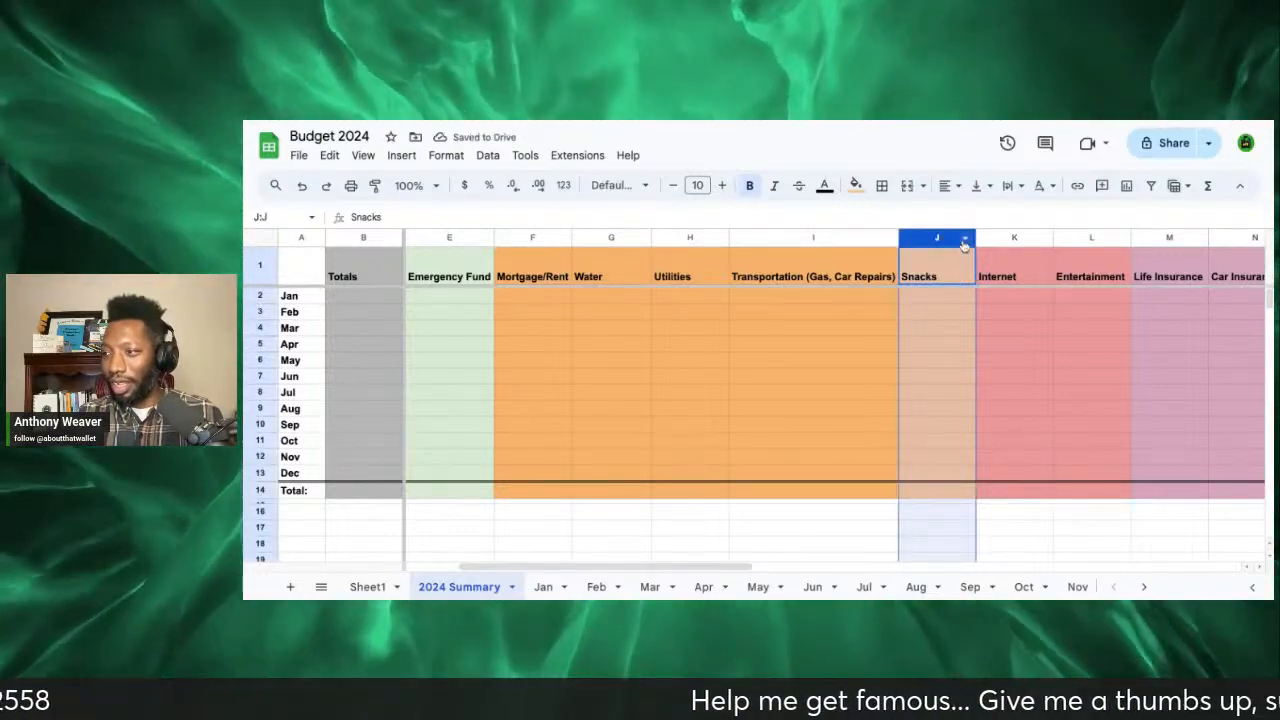
left_click(965, 241)
left_click(935, 240)
left_click_drag(935, 240, 934, 240)
right_click(934, 240)
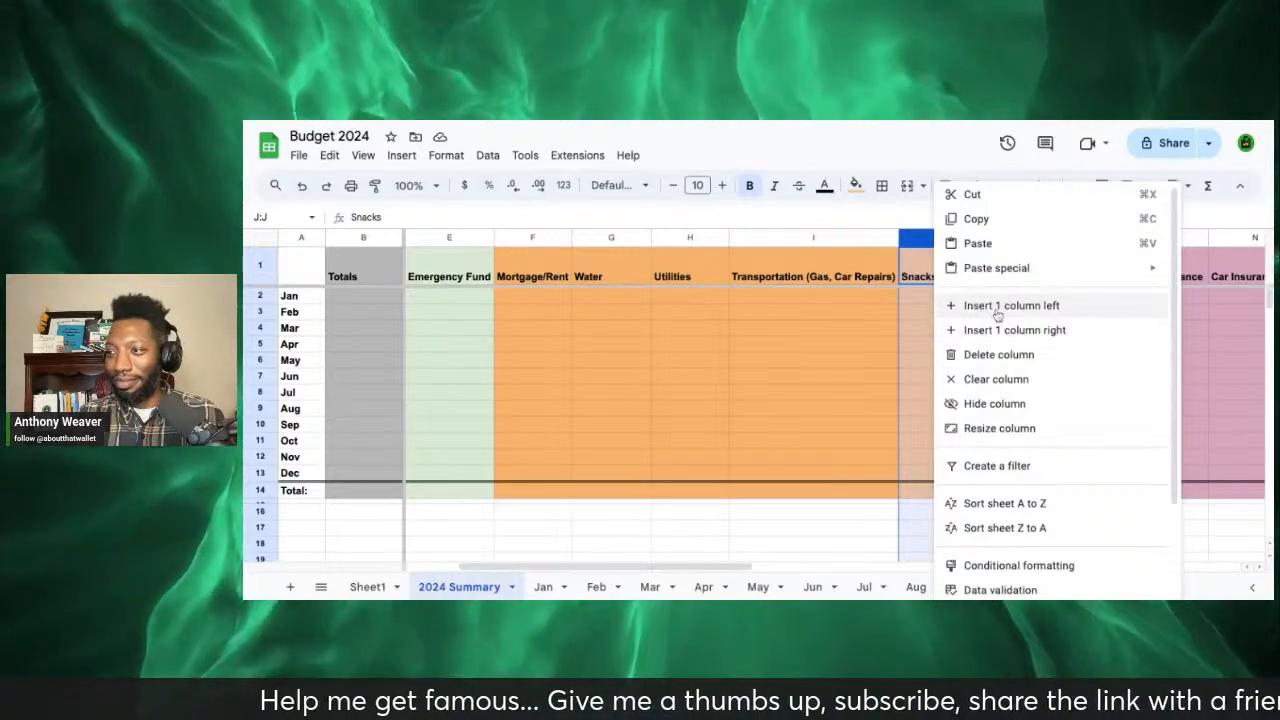
left_click(995, 306)
double_click(945, 280)
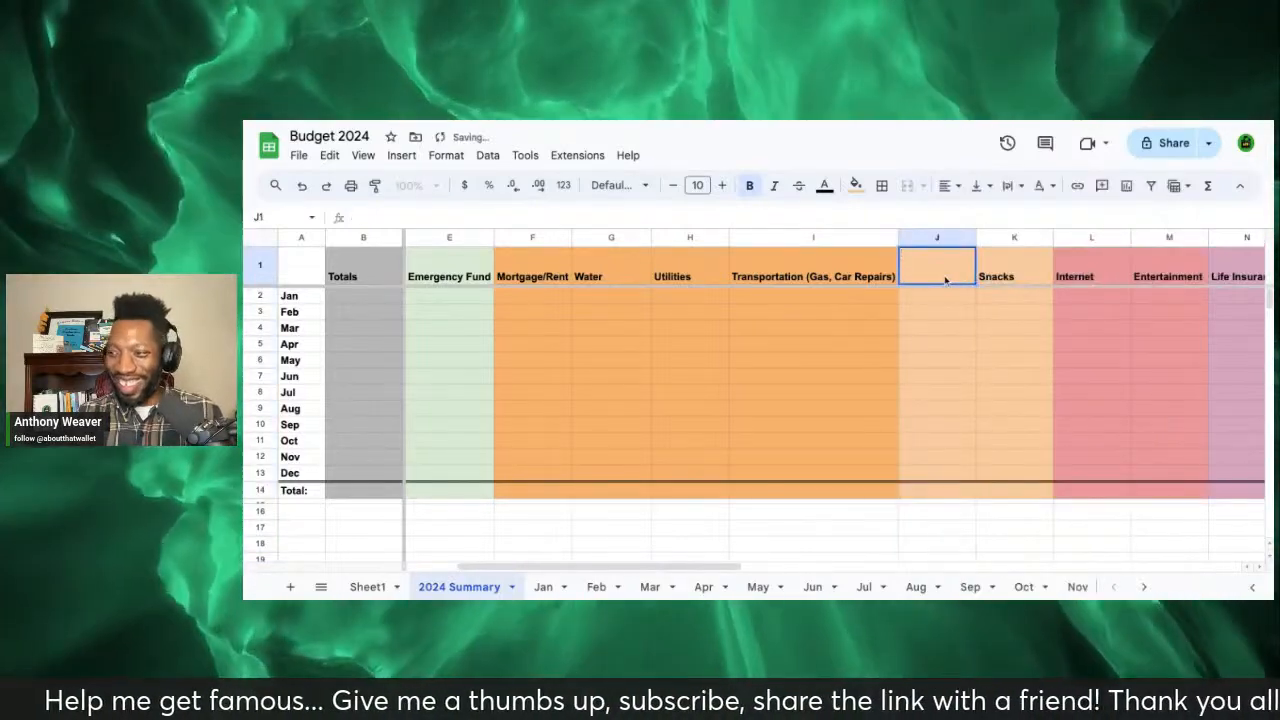
type("G")
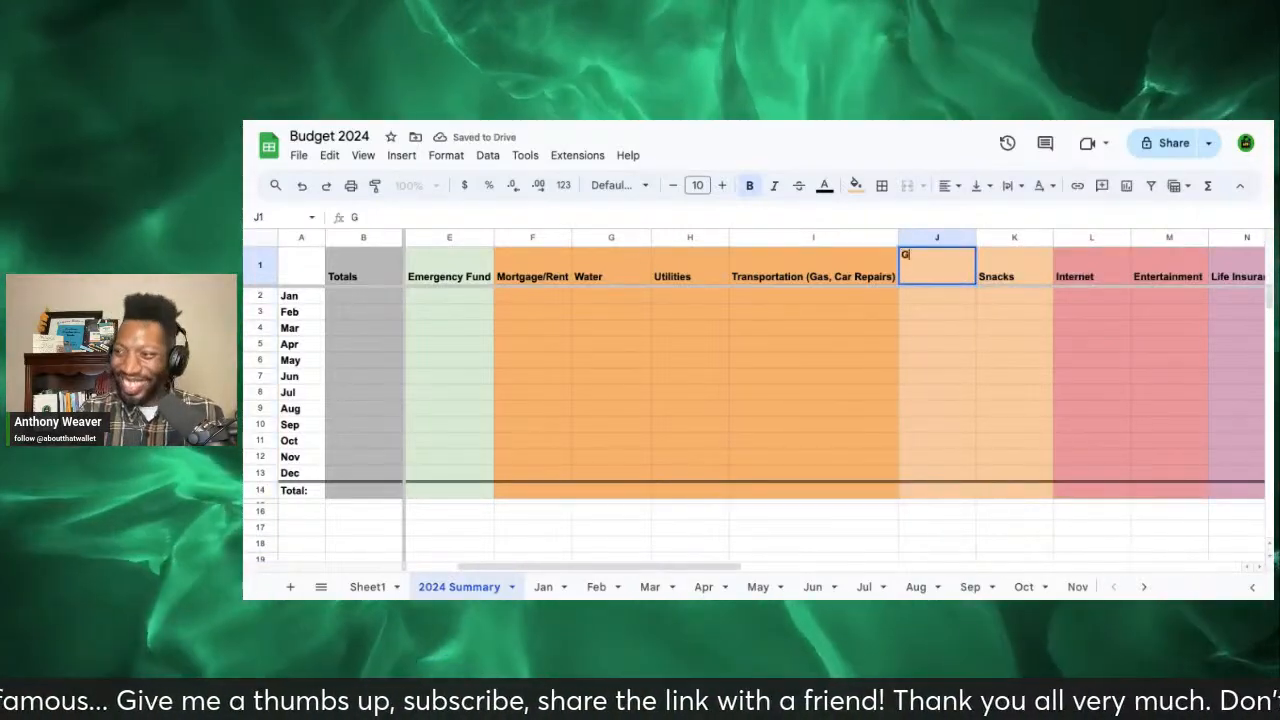
type("roceries")
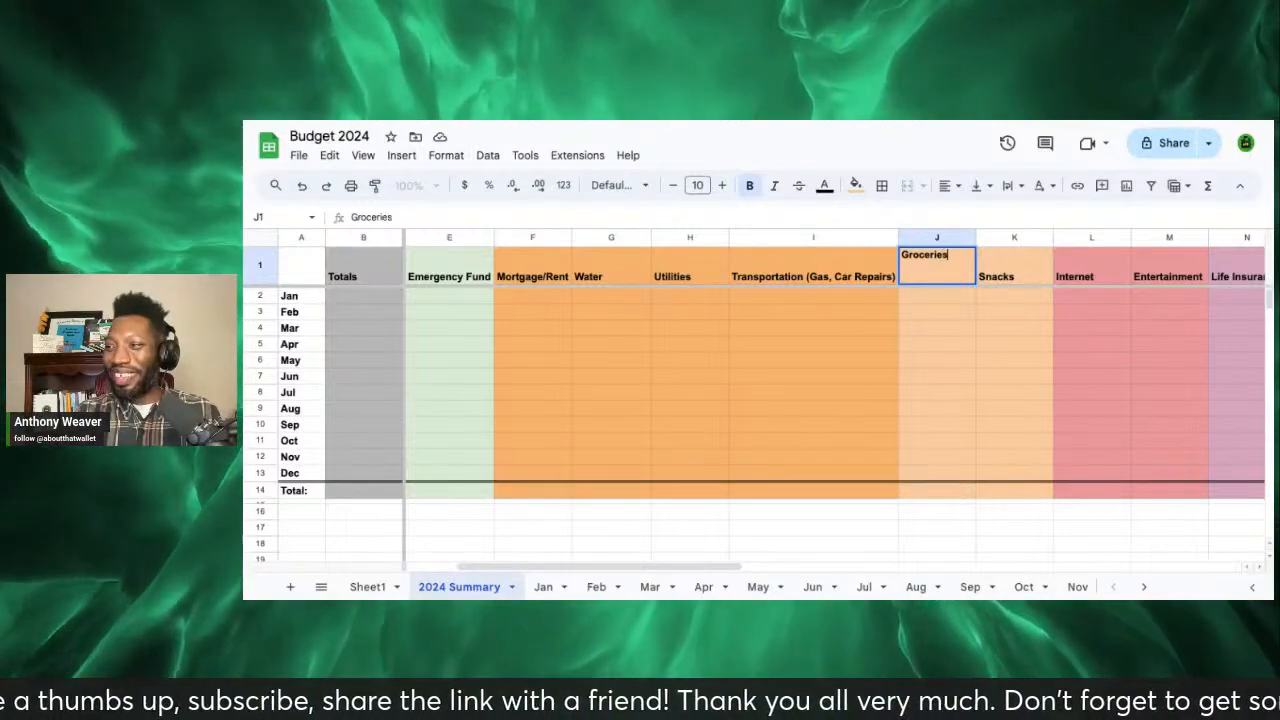
key("Return")
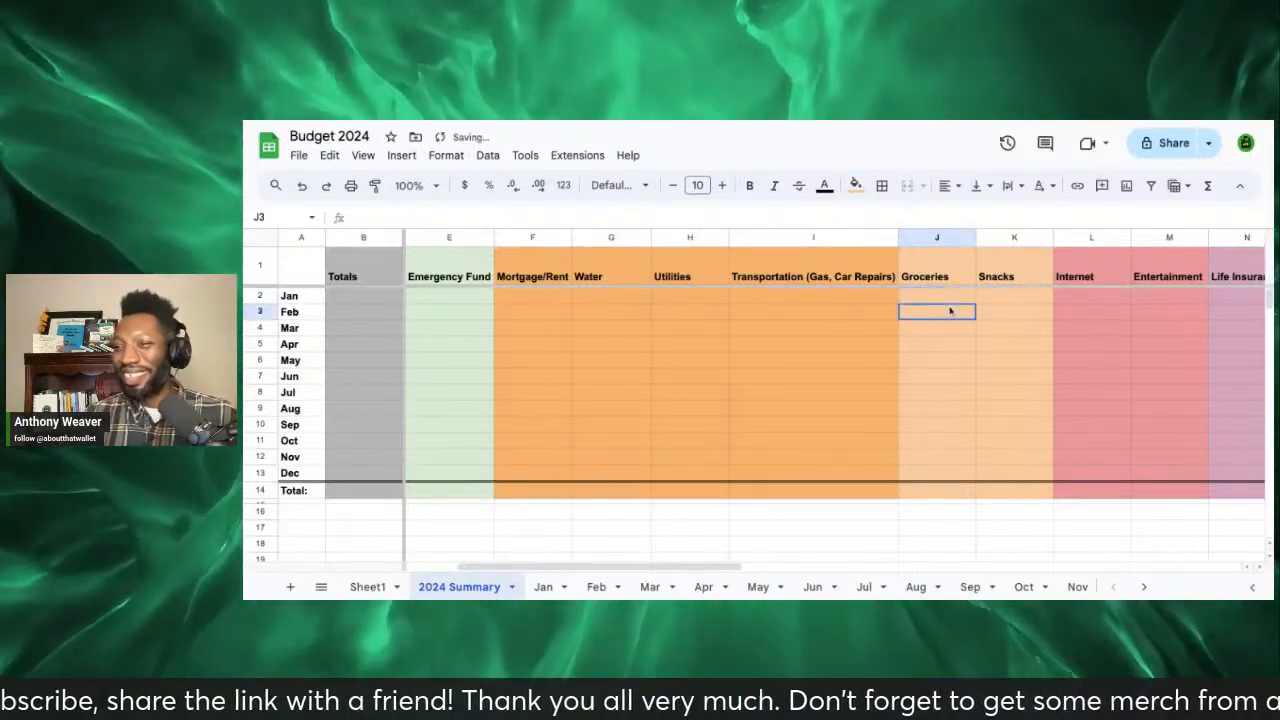
Step: Fill the Snacks column from the header through the Total row, K1:K14, with the light red used for Internet
left_click(947, 281)
scroll(940, 360, "right", 1)
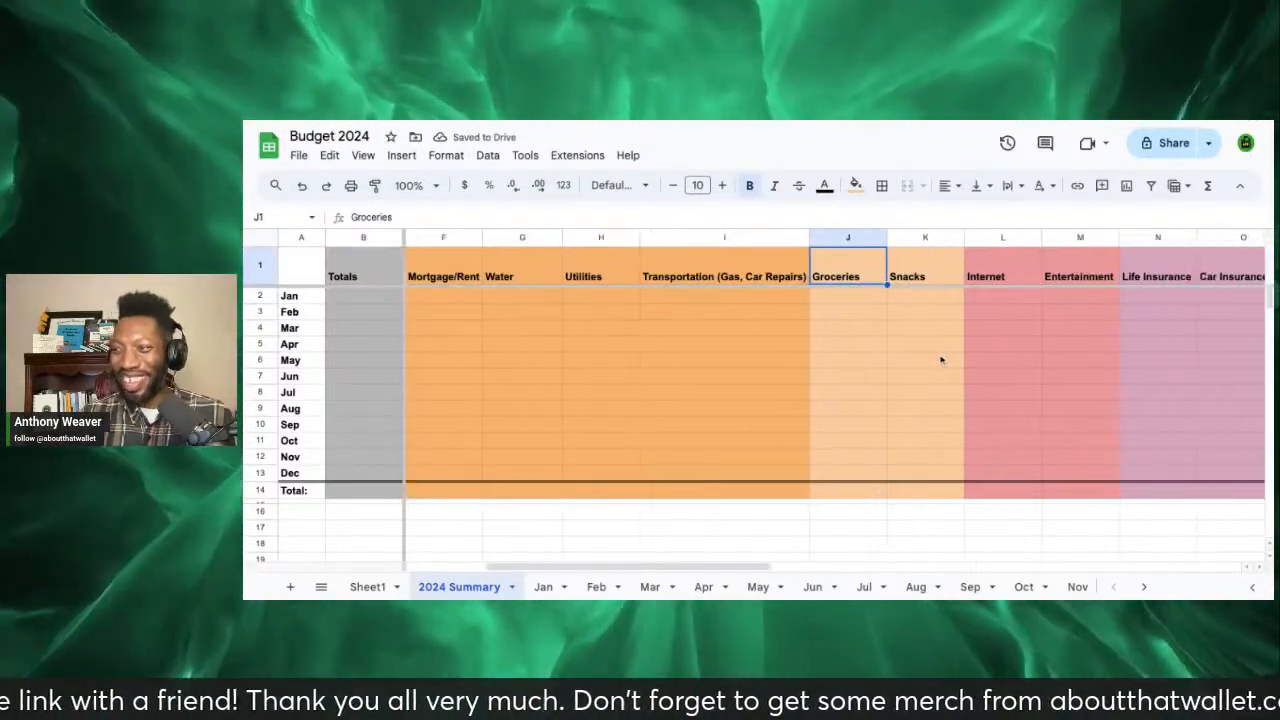
left_click(938, 275)
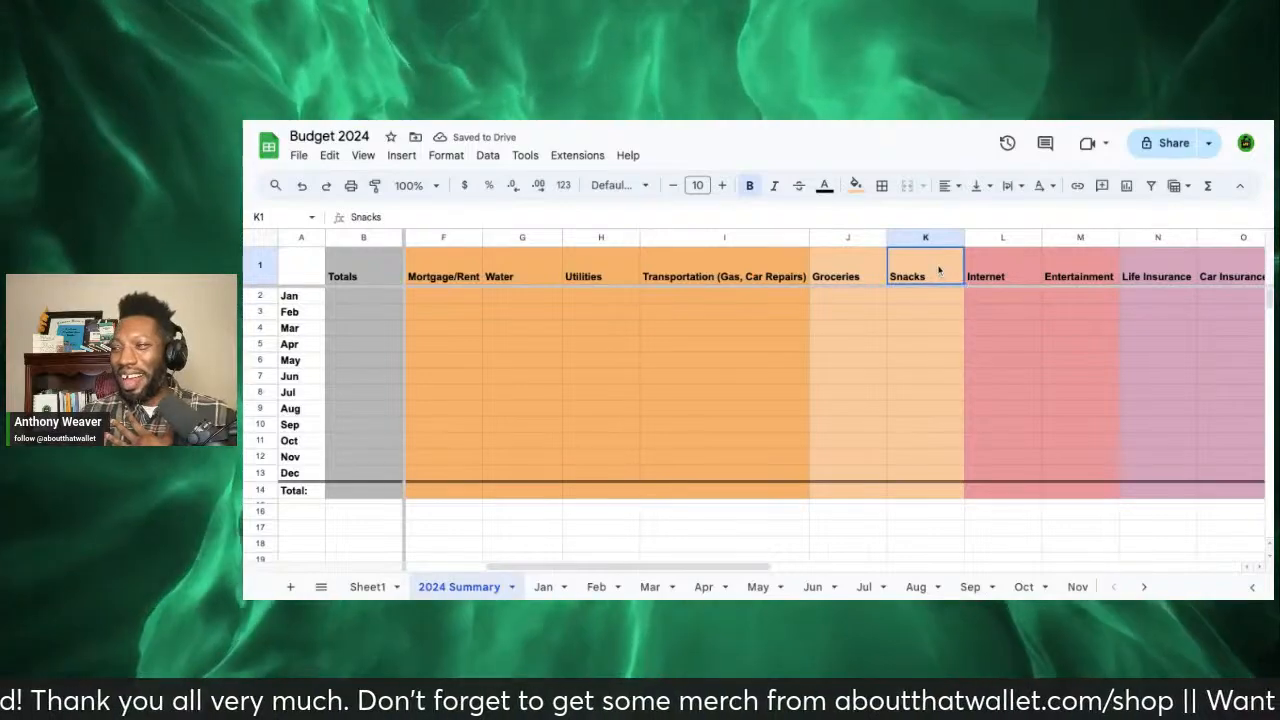
left_click_drag(938, 270, 940, 490)
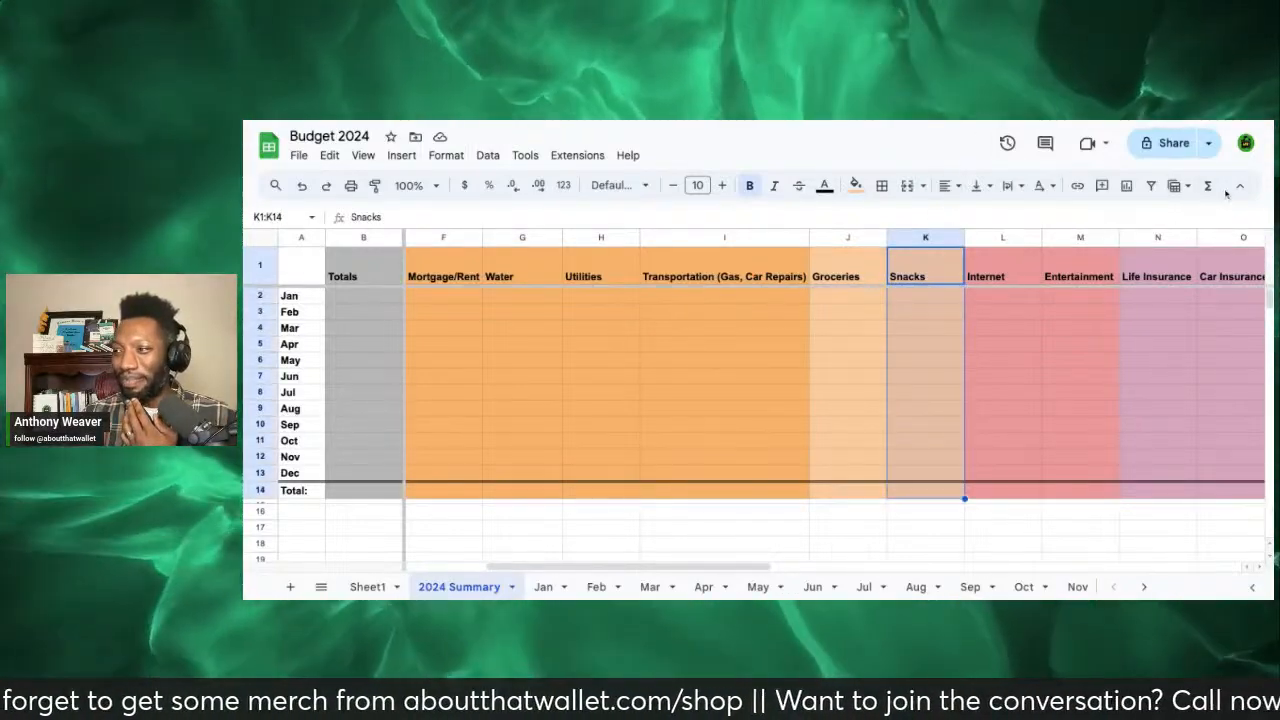
left_click(855, 185)
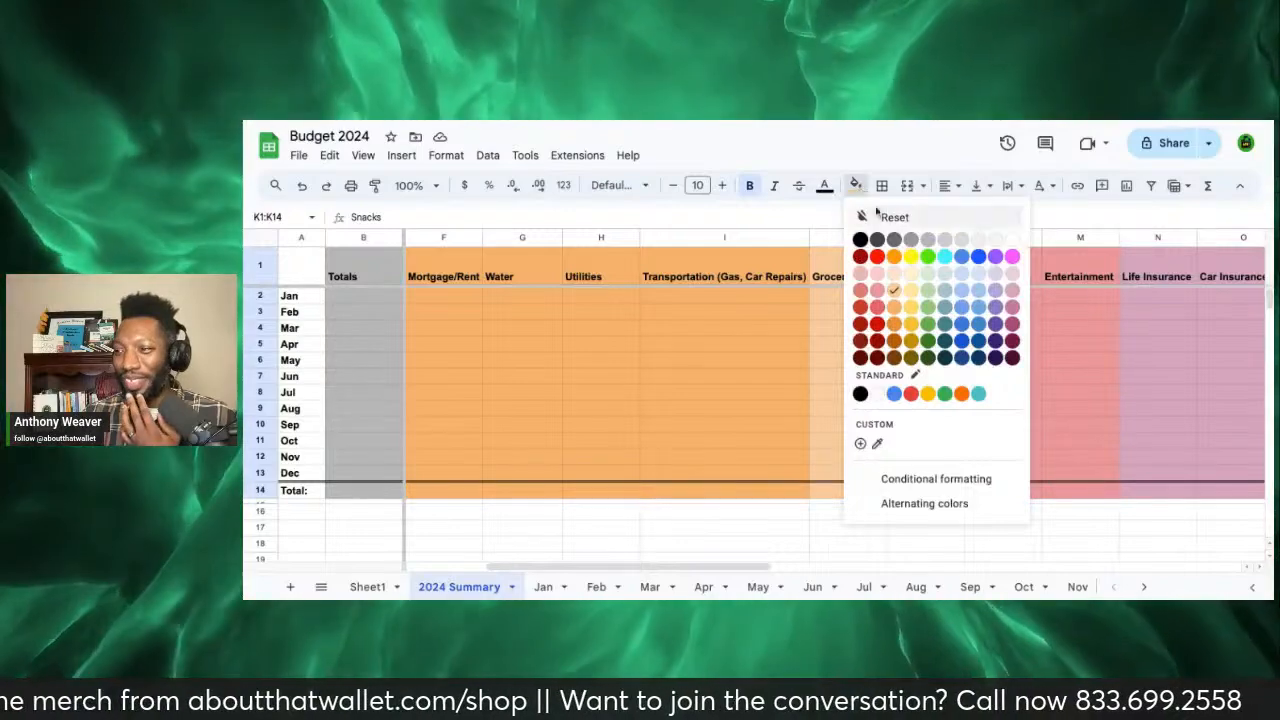
left_click(877, 293)
left_click(950, 348)
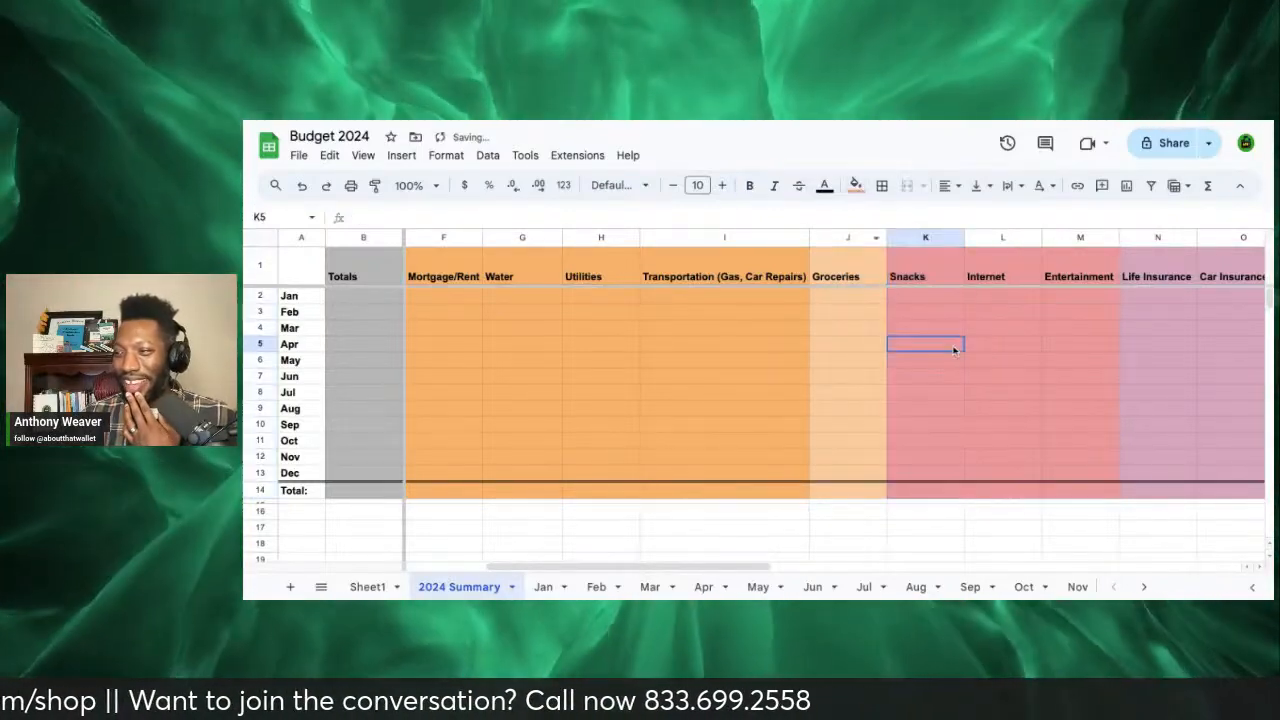
Step: Fill the Snacks column from the header through the Total row, K1:K14, with light yellow
left_click(1030, 348)
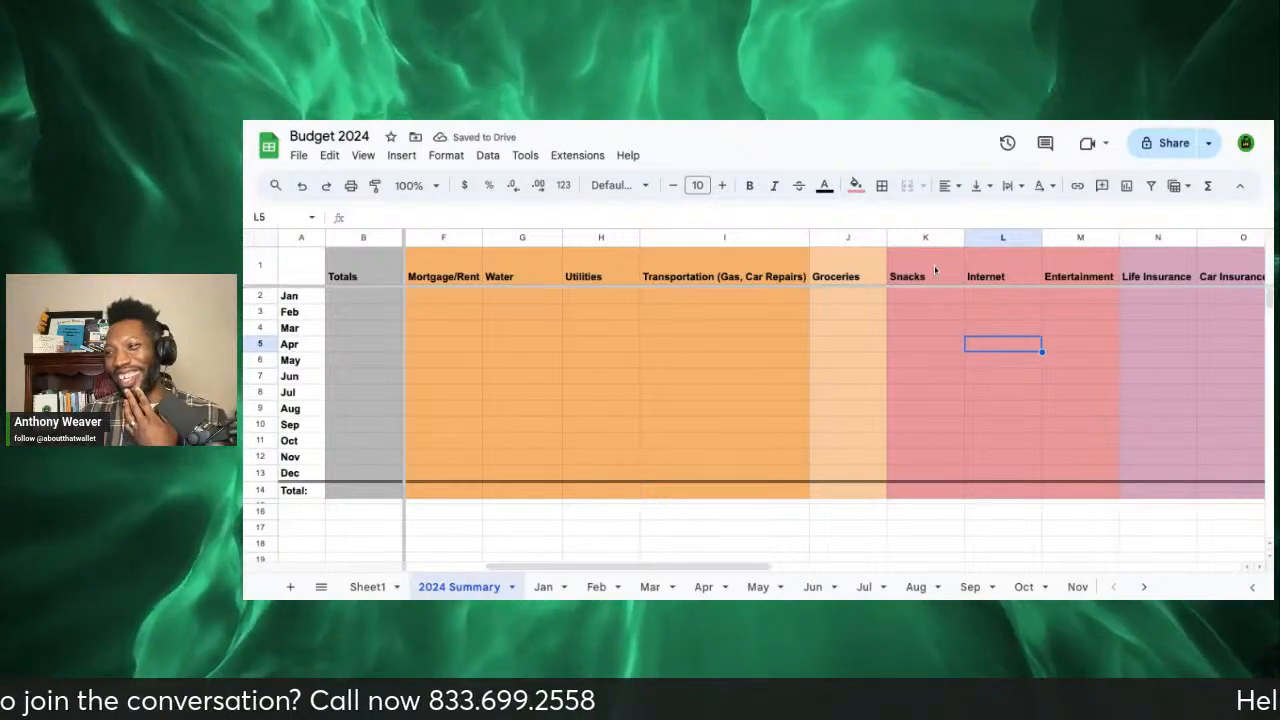
left_click_drag(935, 270, 940, 490)
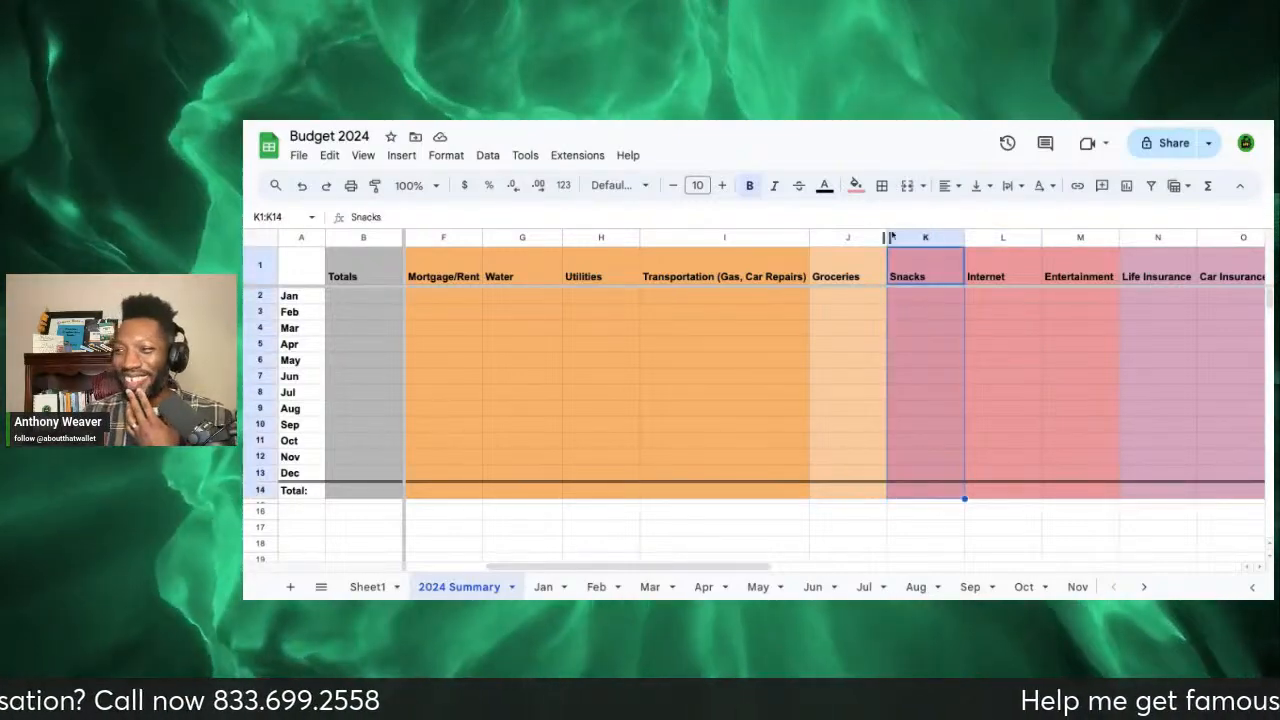
left_click(855, 185)
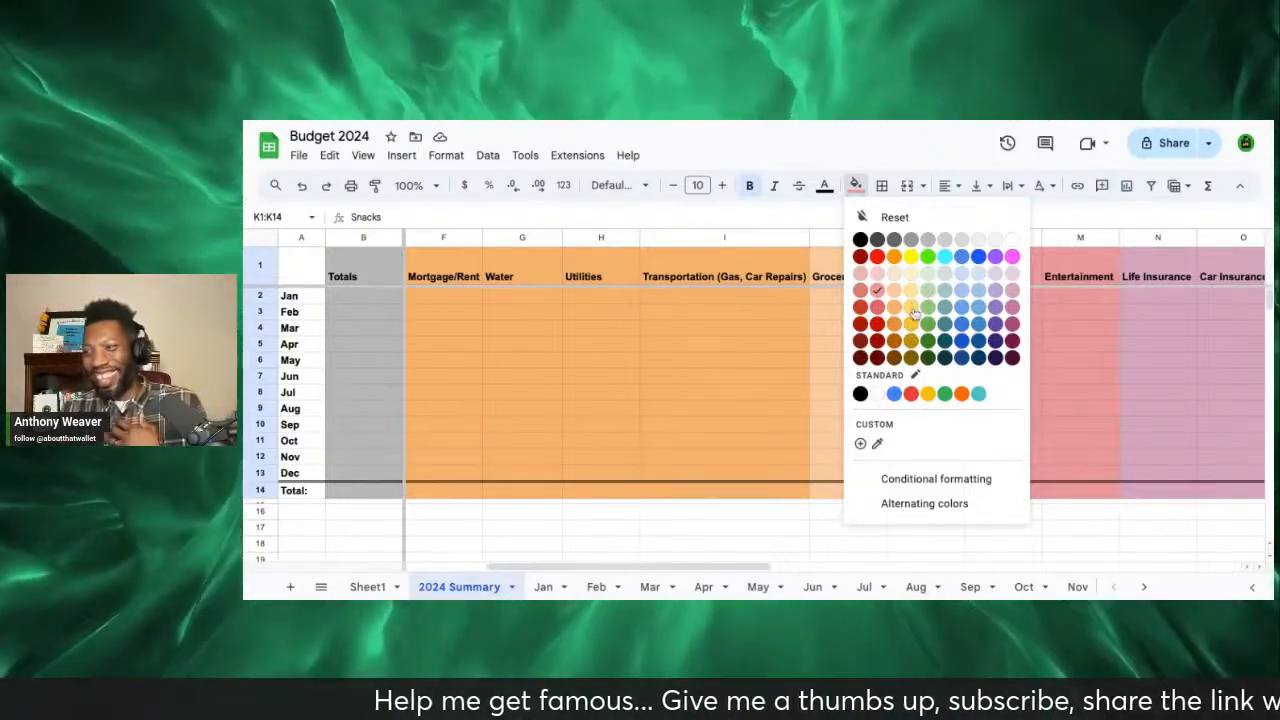
left_click(911, 298)
left_click(972, 375)
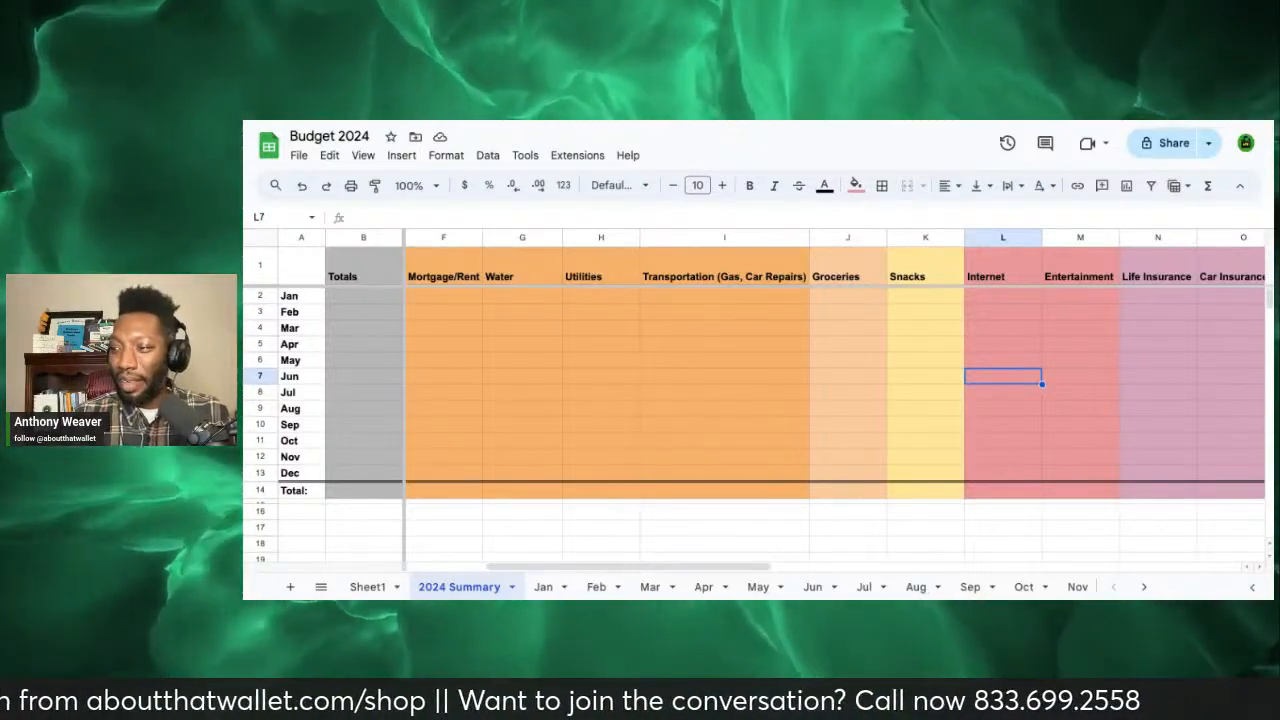
scroll(683, 390, "right", 5)
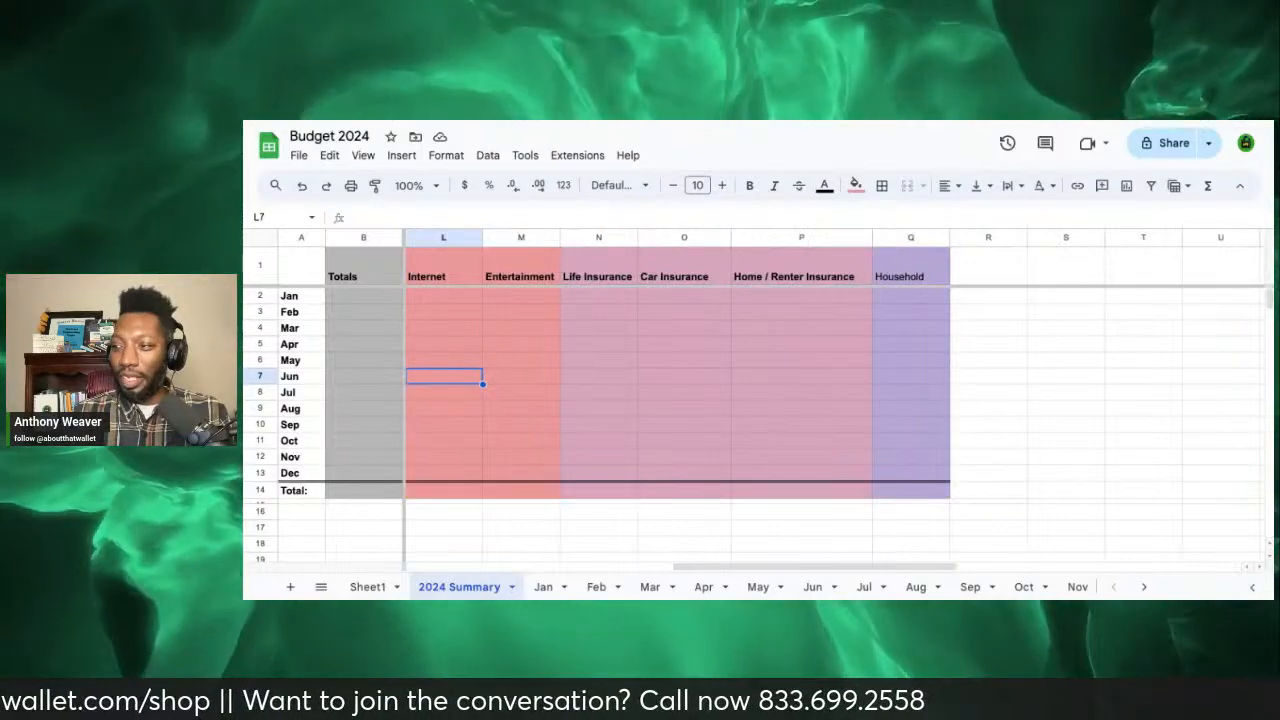
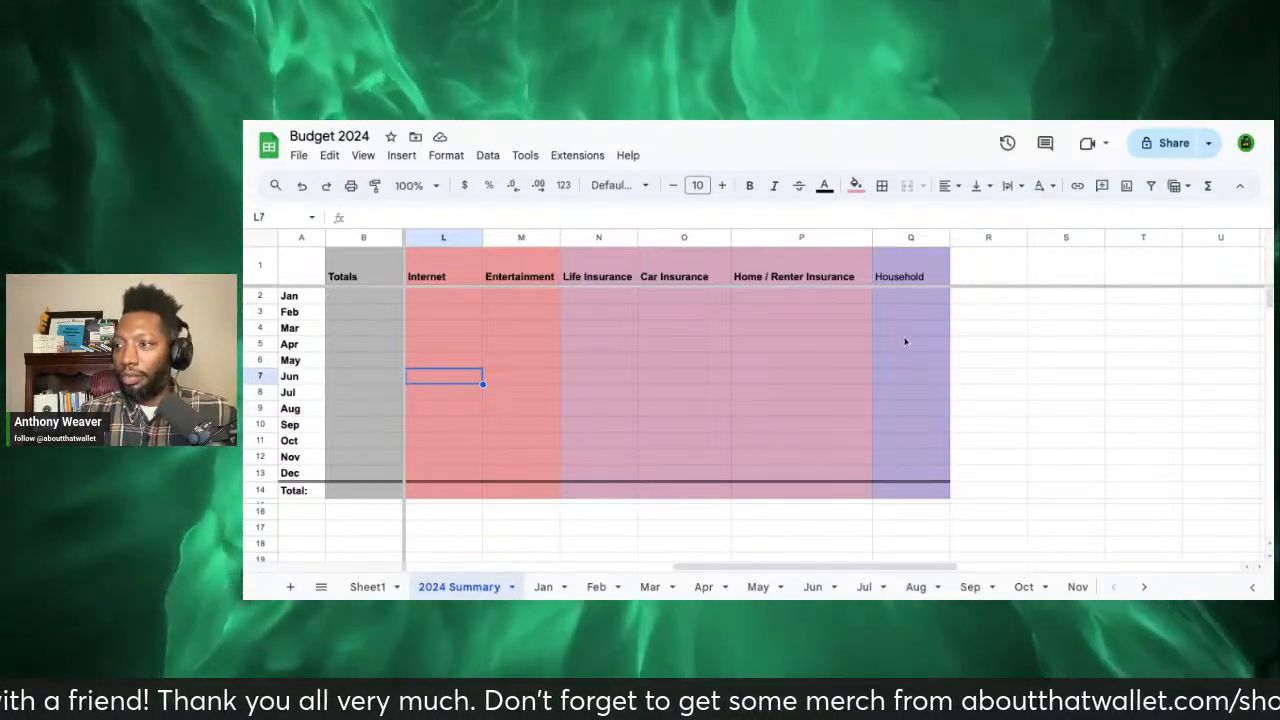
left_click(907, 326)
scroll(515, 317, "left", 5)
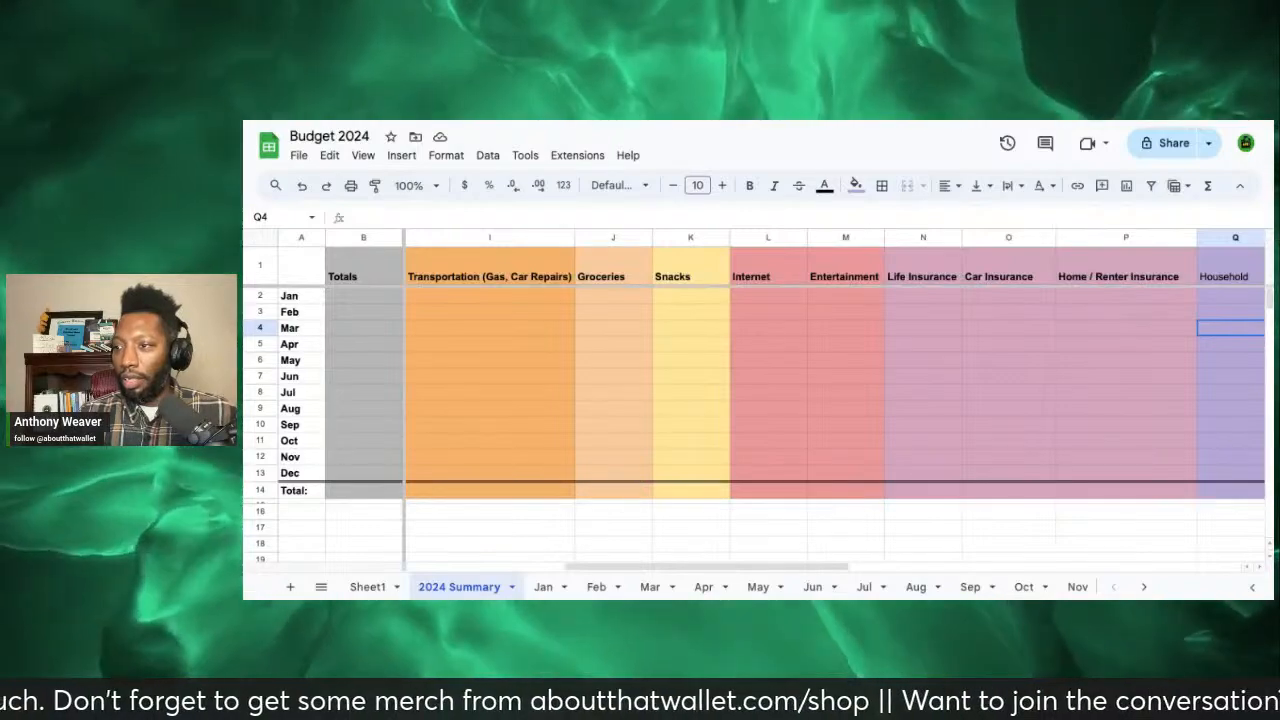
Step: Insert a column between Entertainment and Life Insurance
scroll(515, 311, "right", 2)
scroll(760, 380, "right", 2)
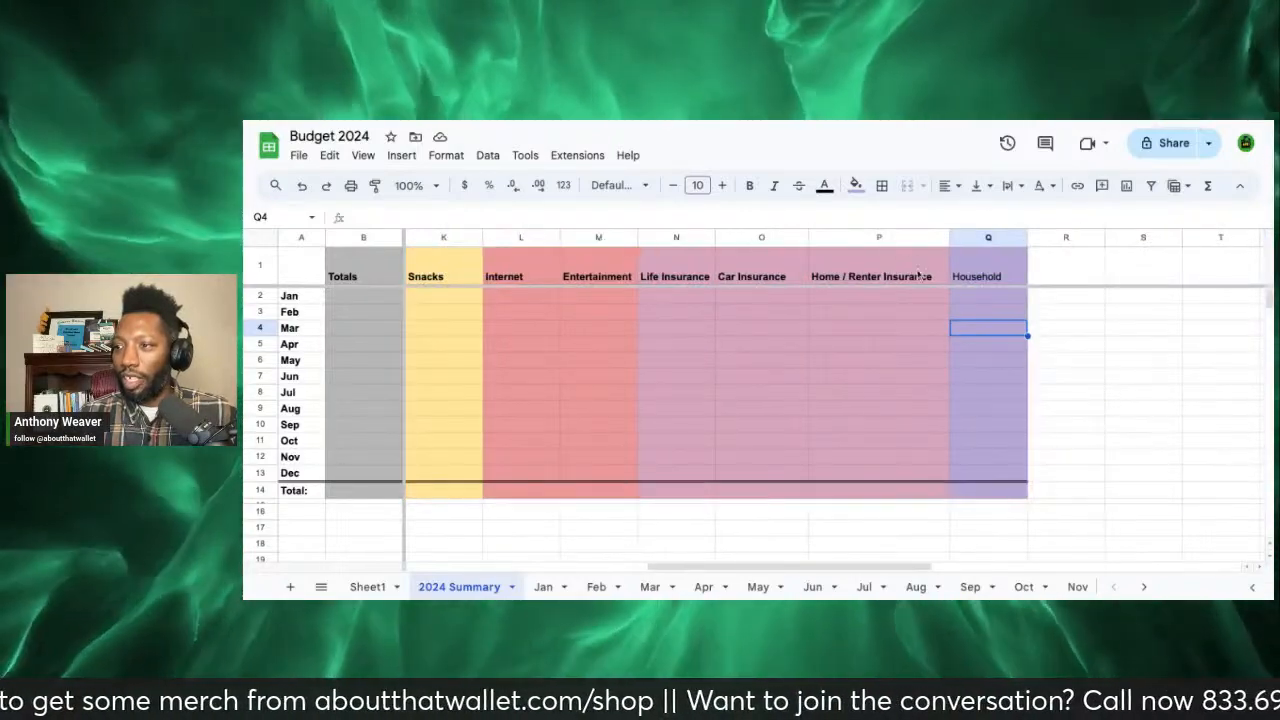
left_click(989, 238)
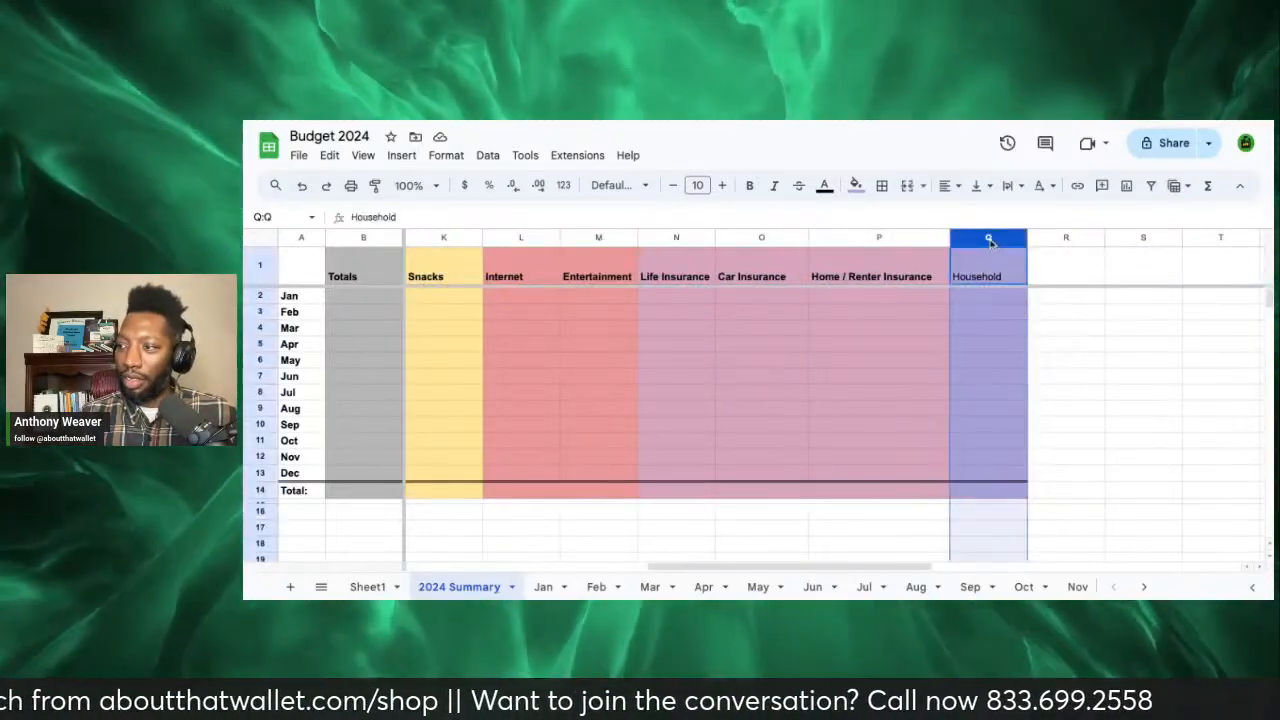
left_click(680, 239)
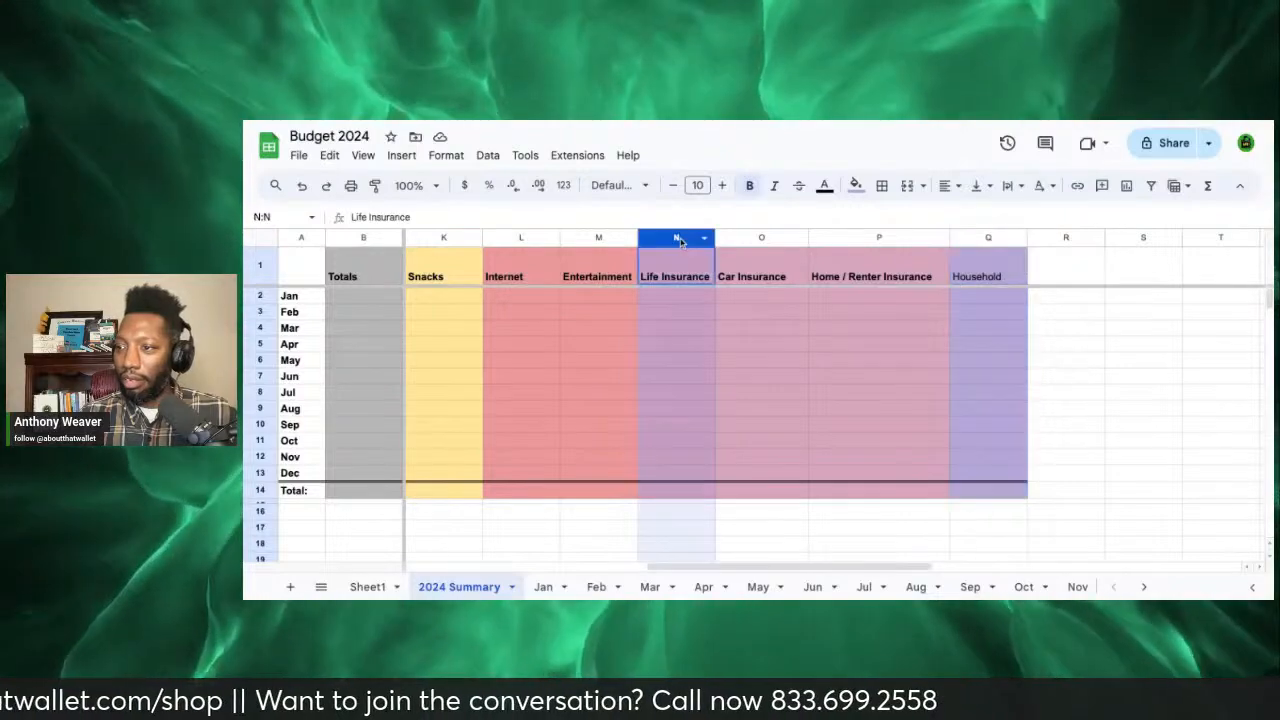
right_click(680, 241)
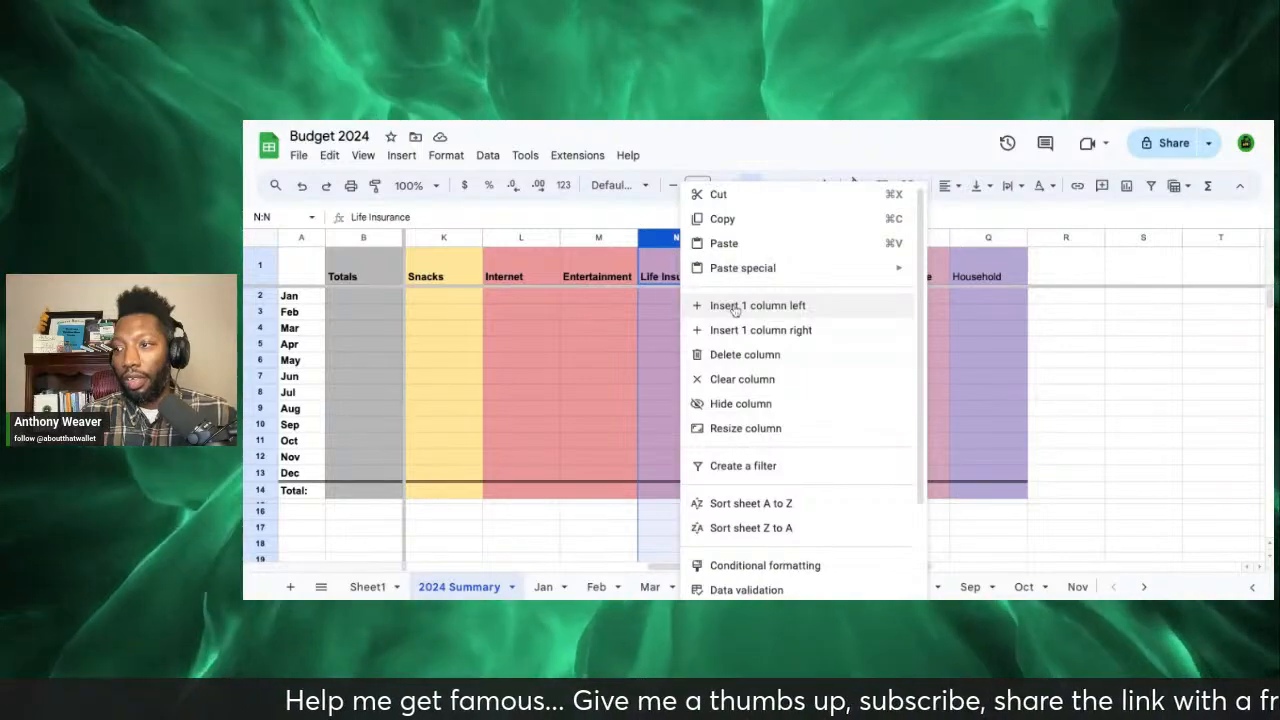
left_click(731, 306)
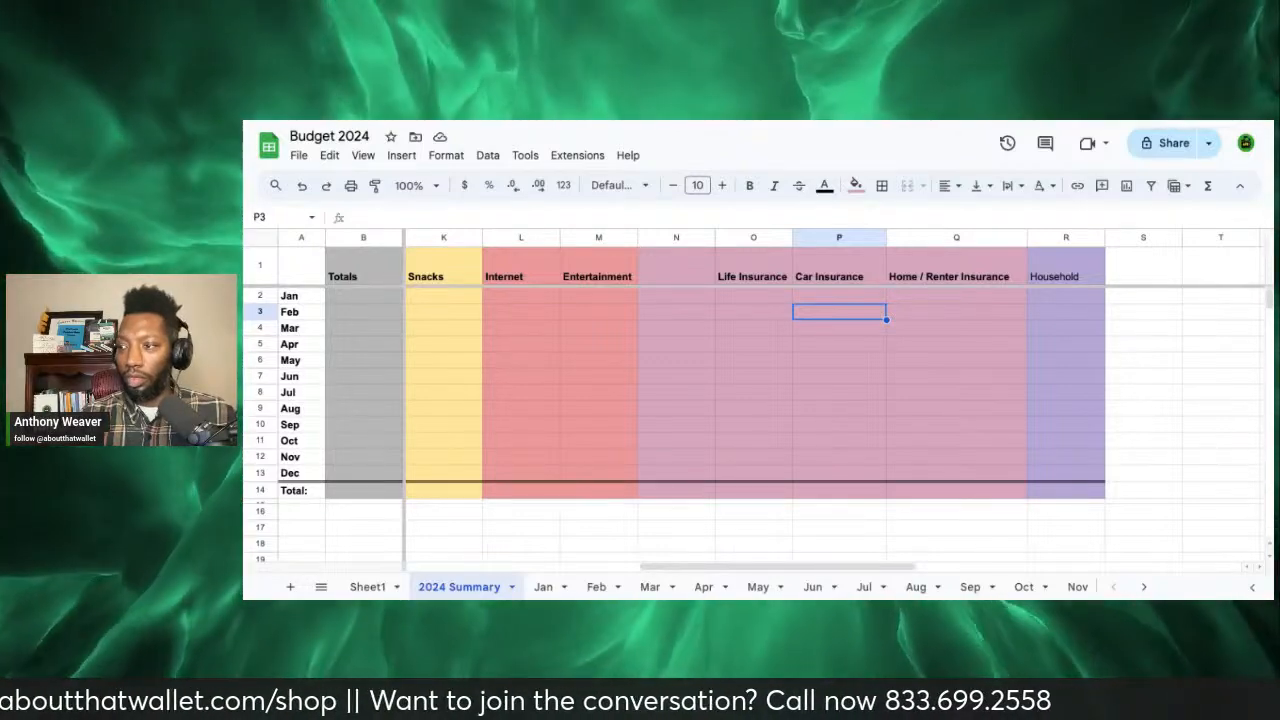
left_click(749, 299)
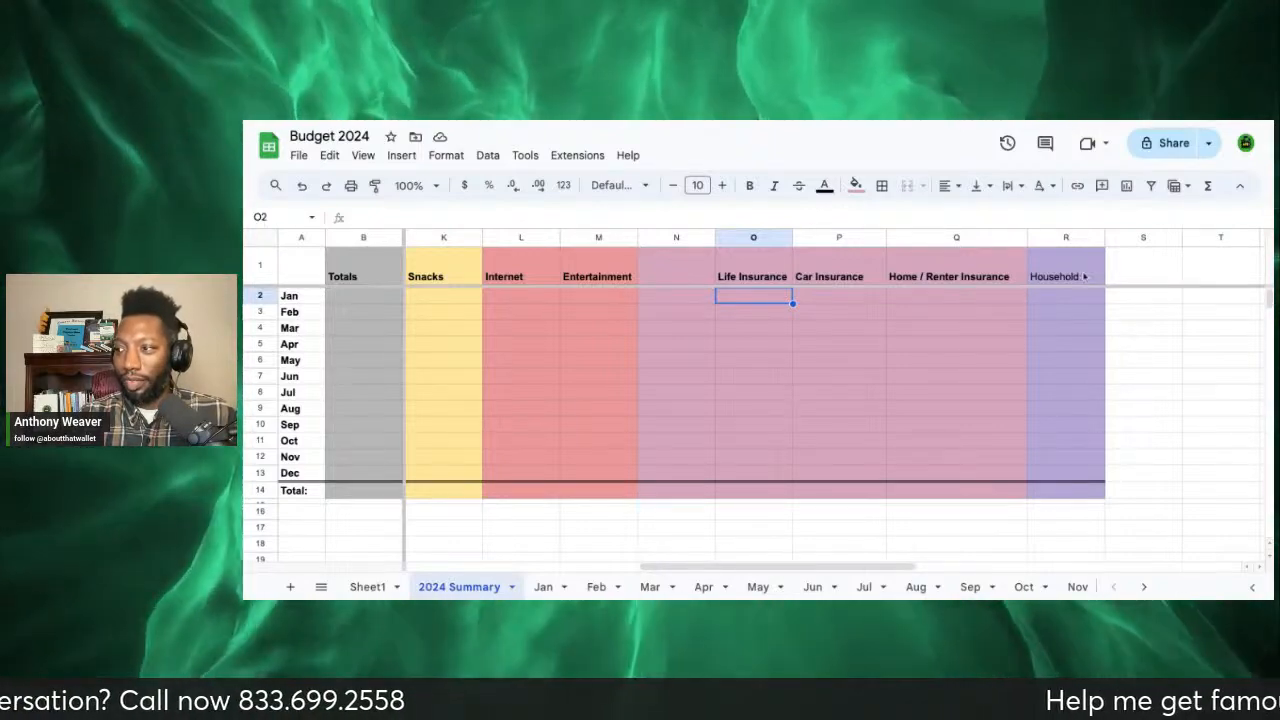
Step: Give the new column between Entertainment and Life Insurance the header "Household" in cell N1
double_click(695, 269)
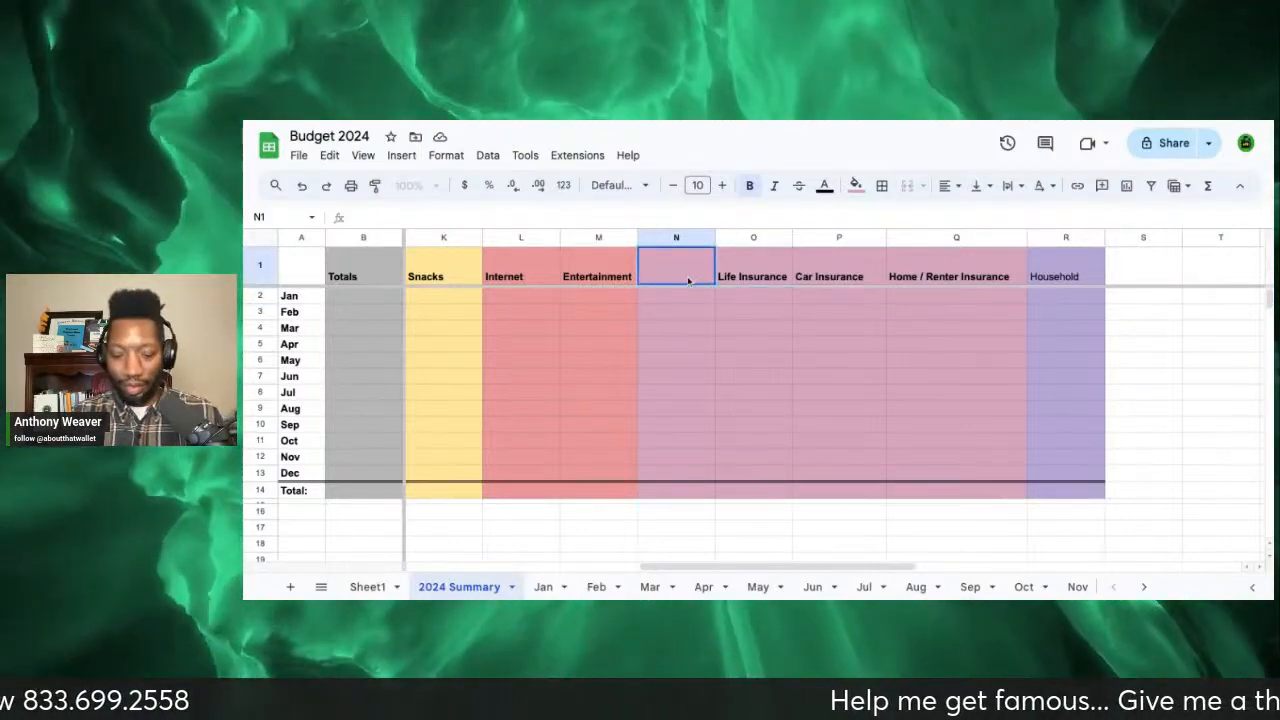
type("Household")
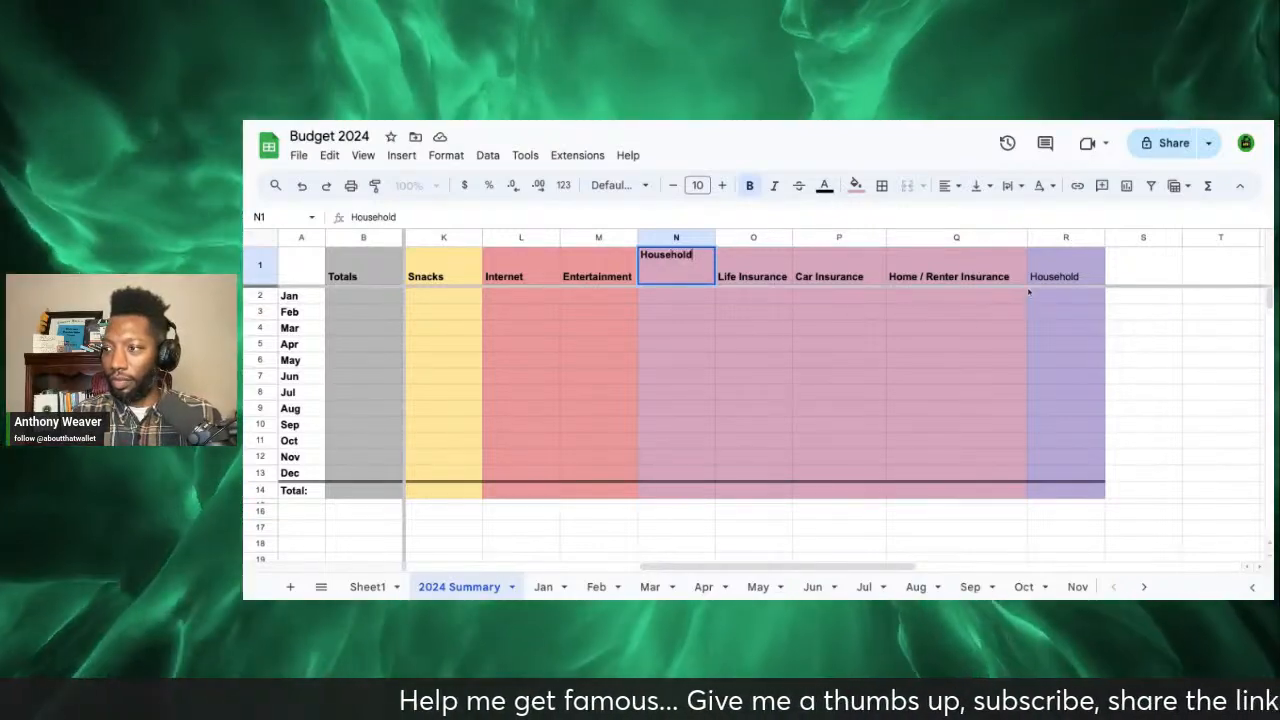
left_click(1062, 280)
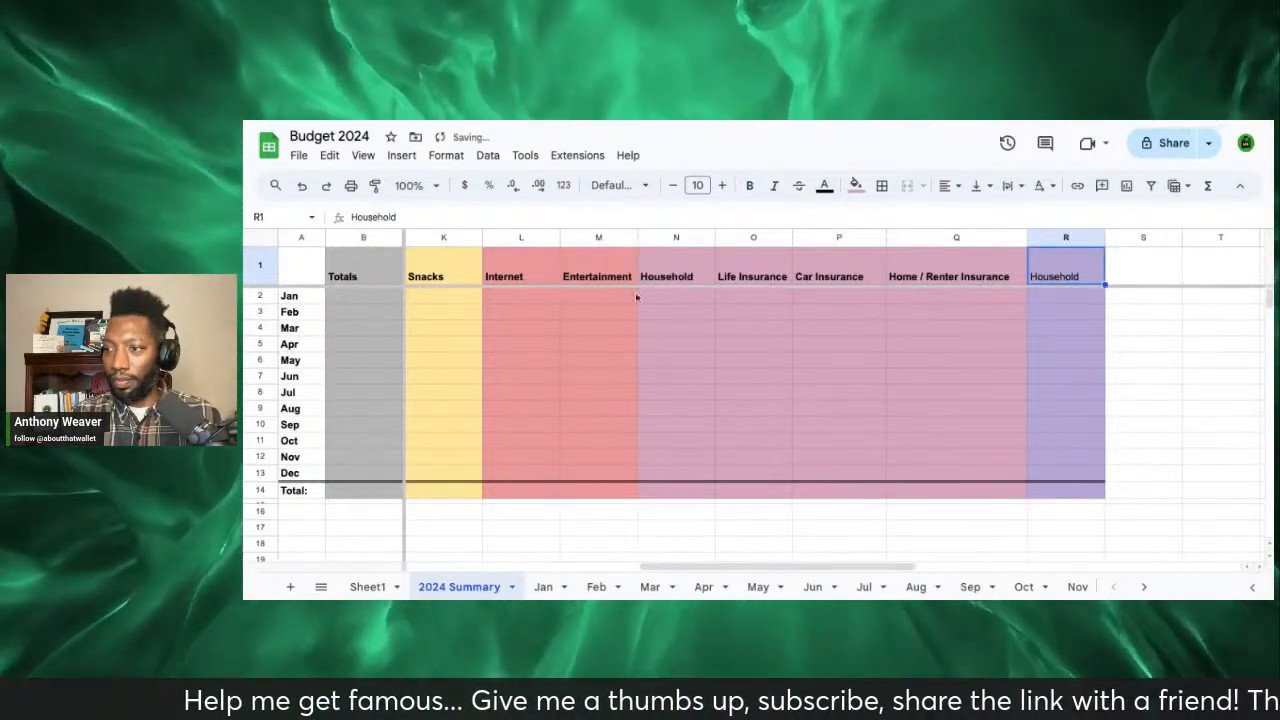
Step: Extend the header in cell N1 to read "Household (linenings, furniture, etc.)"
left_click(640, 258)
left_click(529, 217)
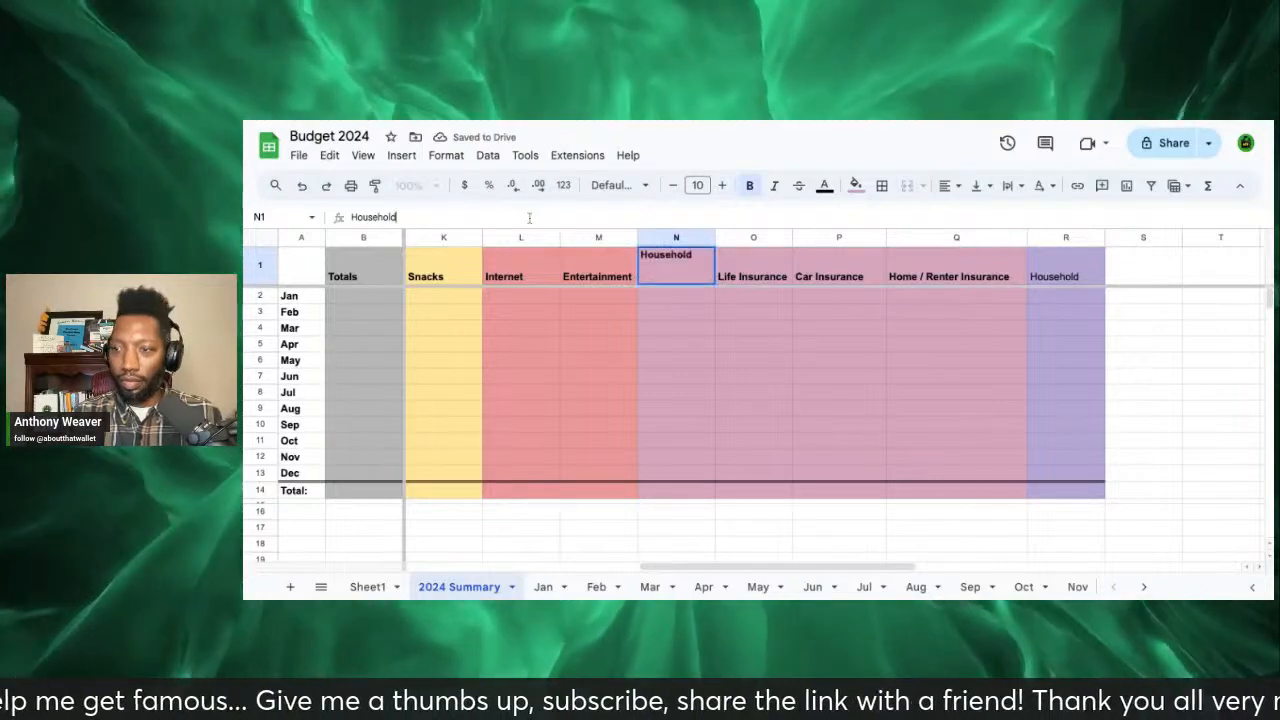
type("(")
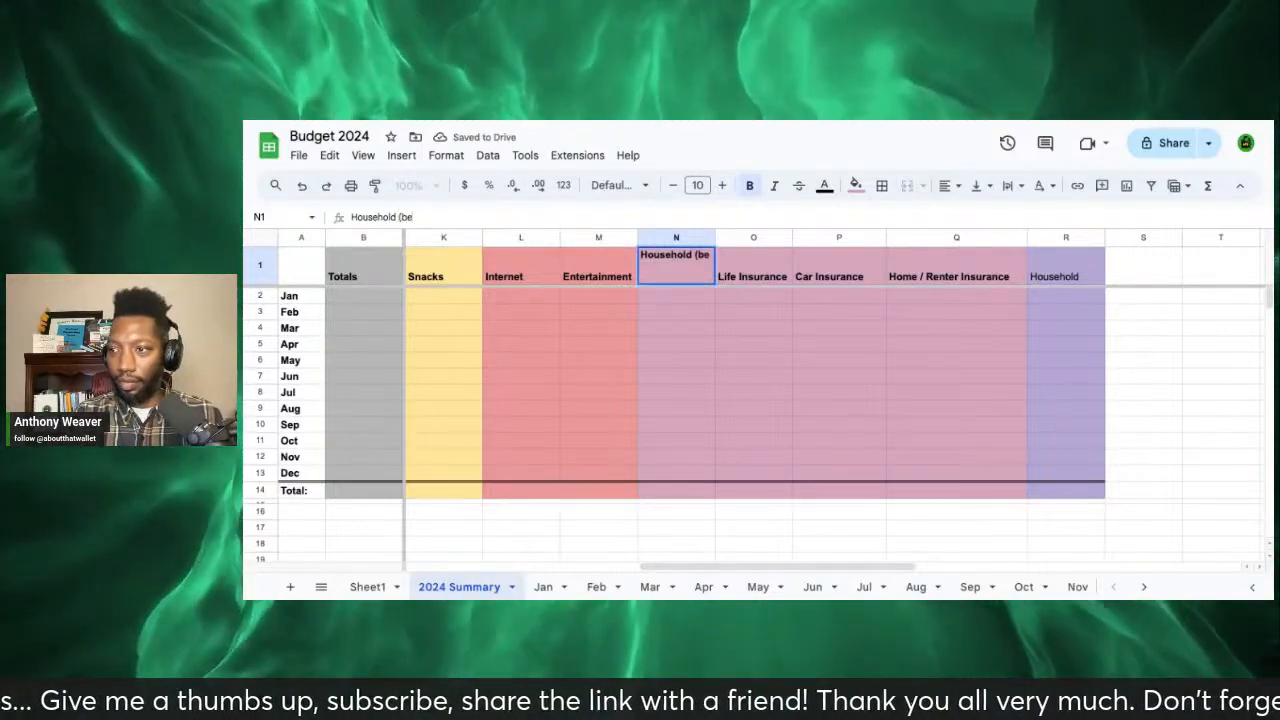
type("linens")
key("BackSpace")
key("BackSpace")
key("BackSpace")
key("BackSpace")
key("BackSpace")
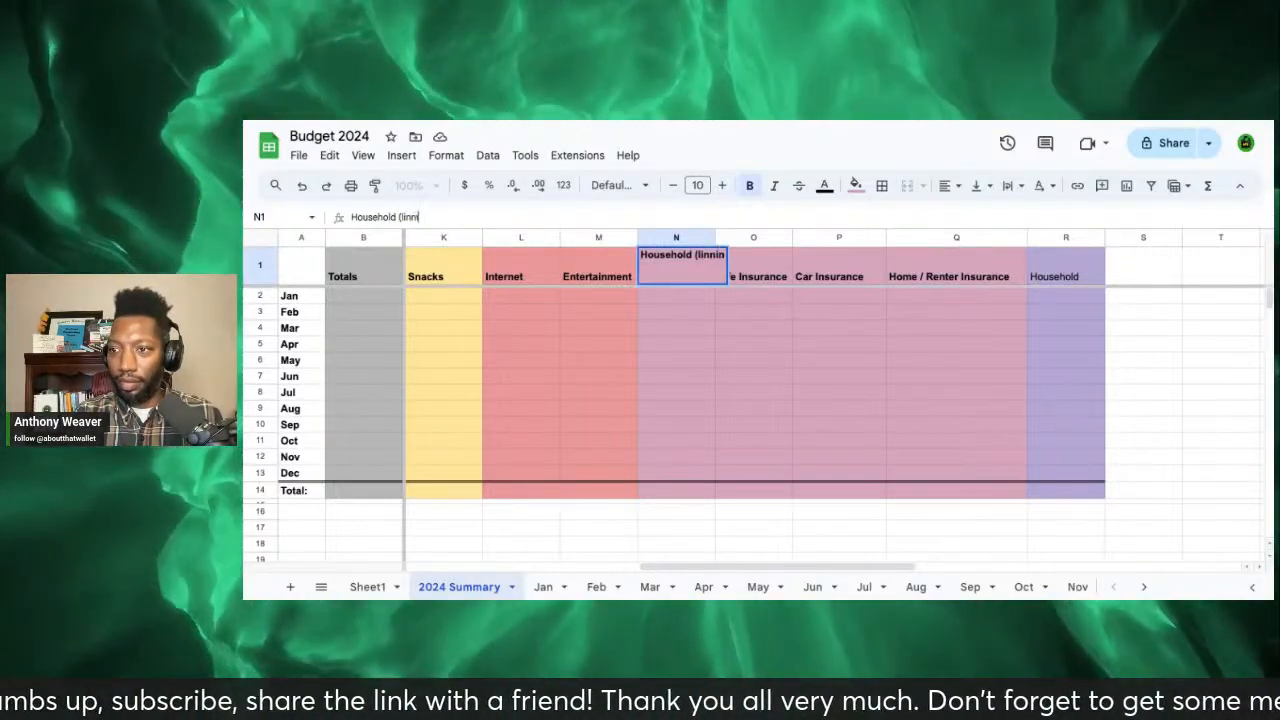
type("ine")
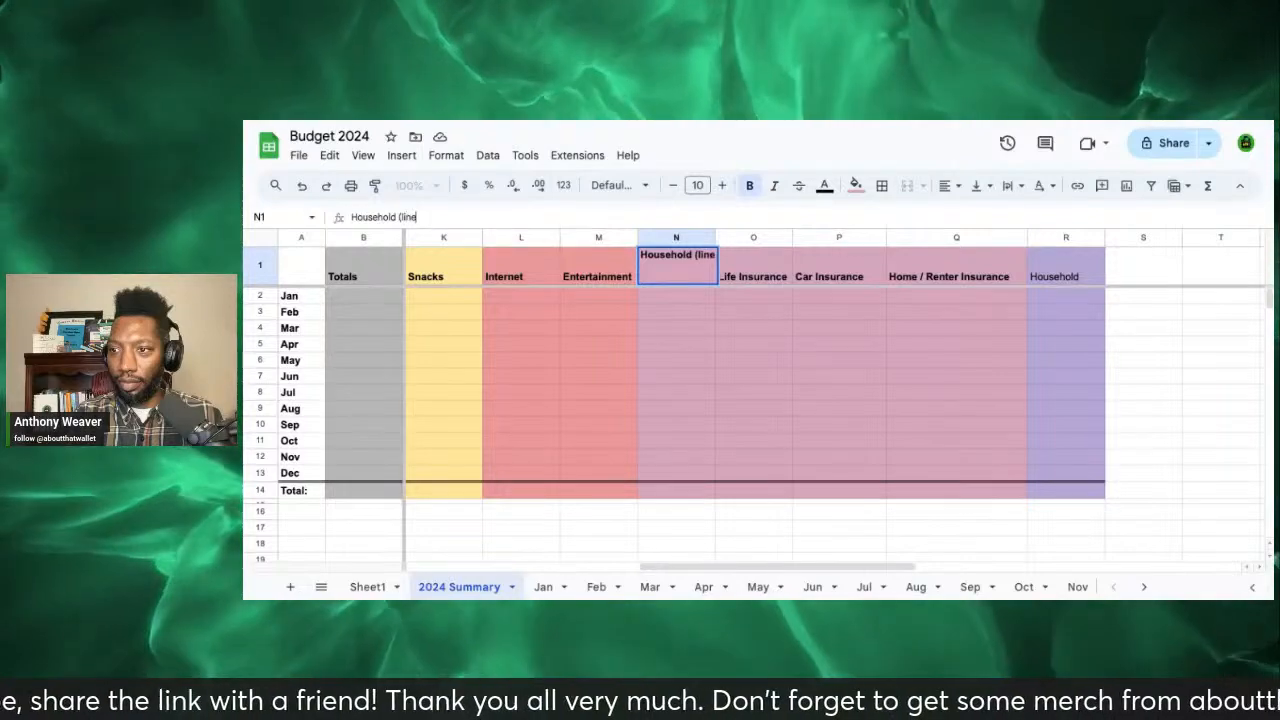
type("nings")
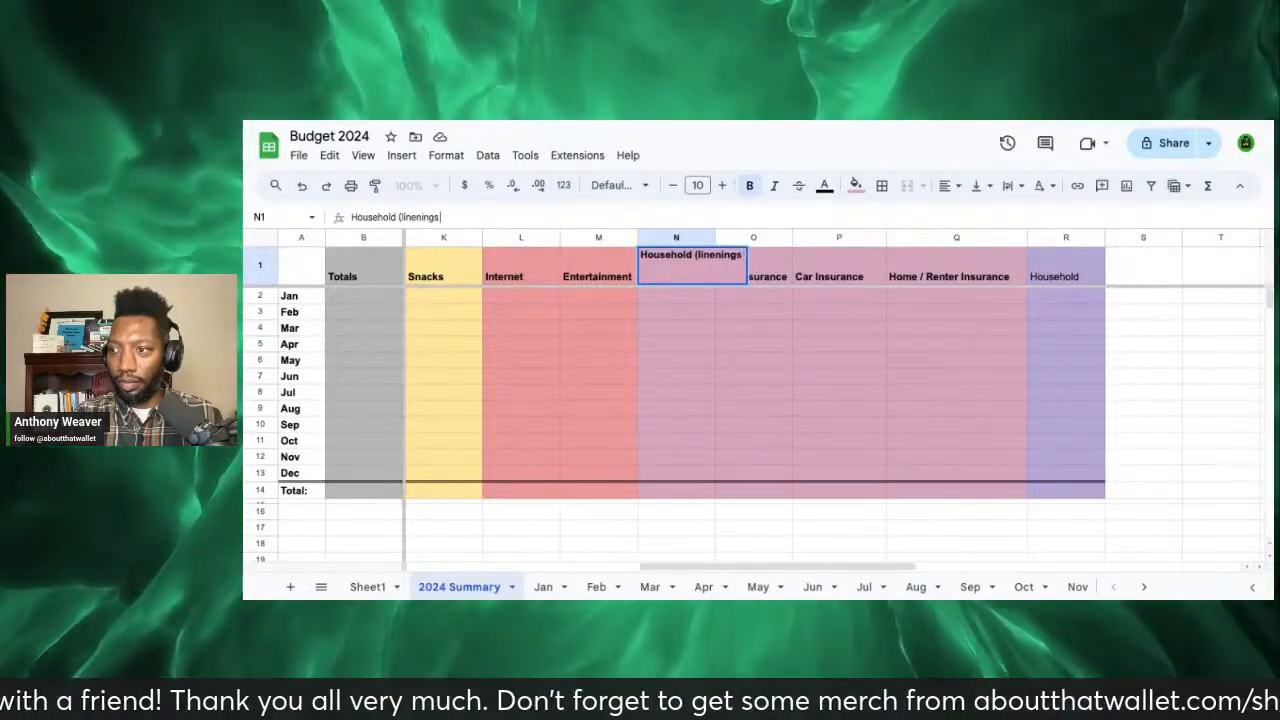
type(", ")
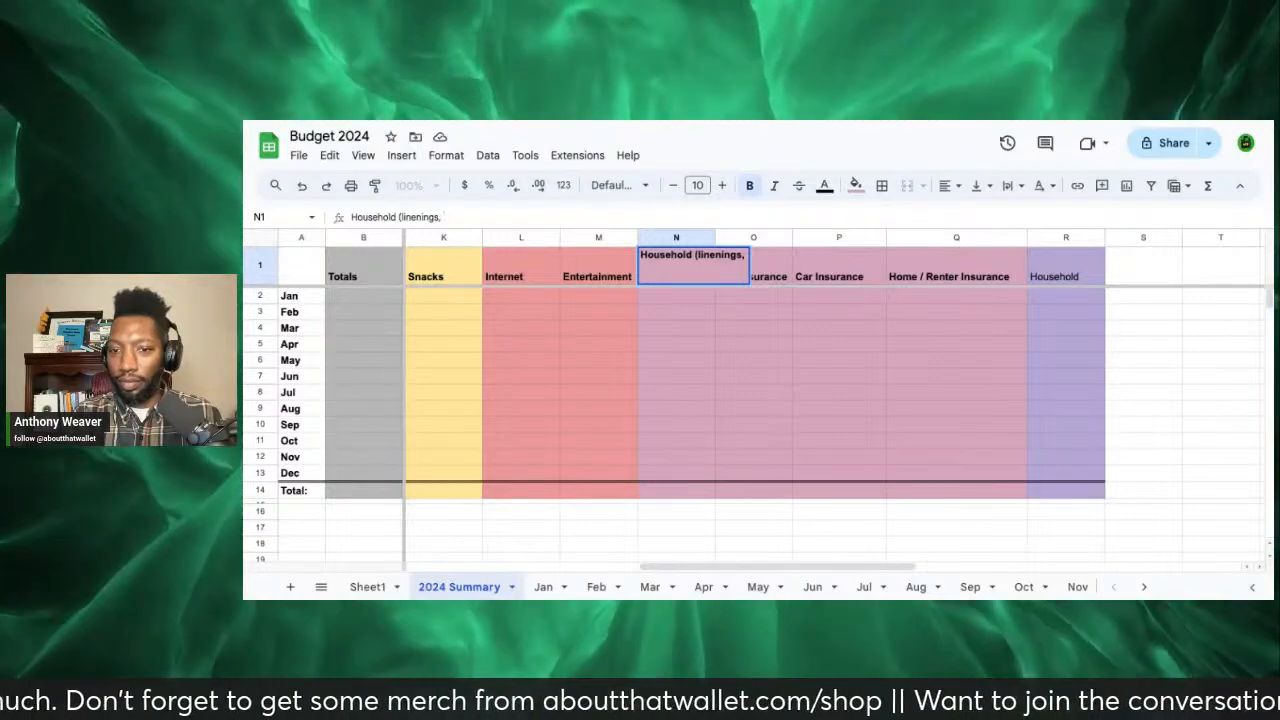
type("fur")
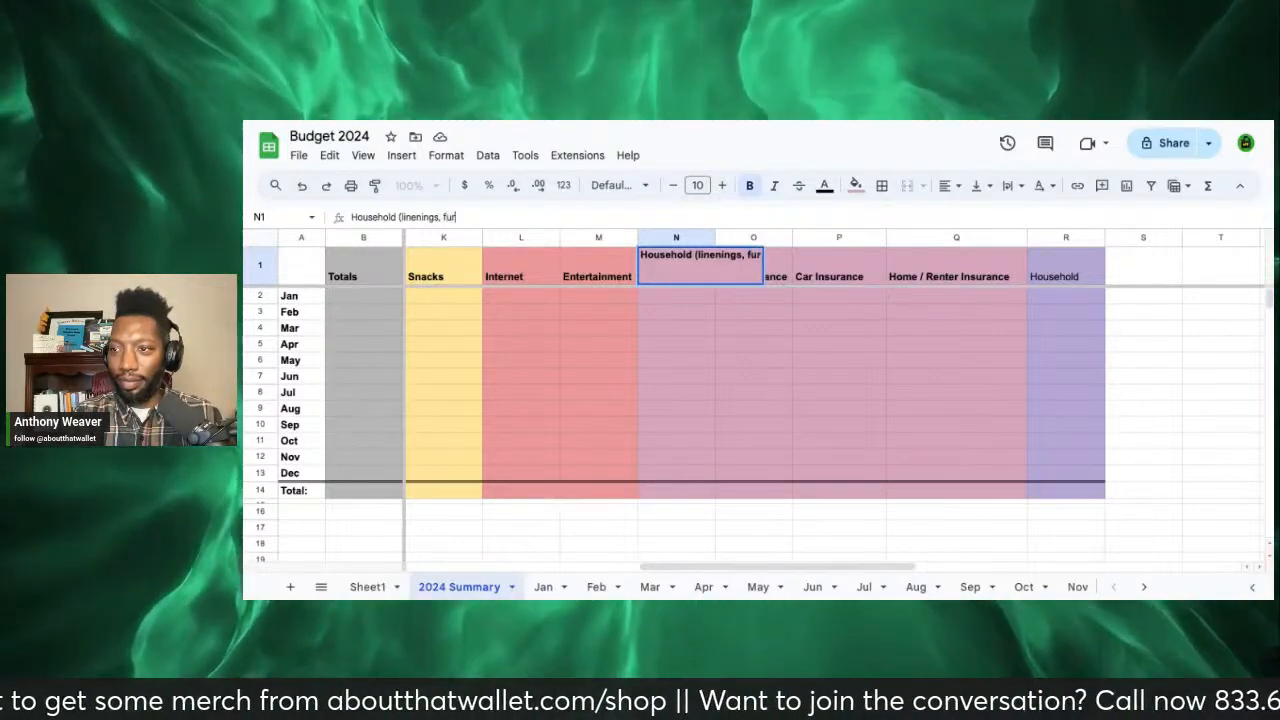
type("niture")
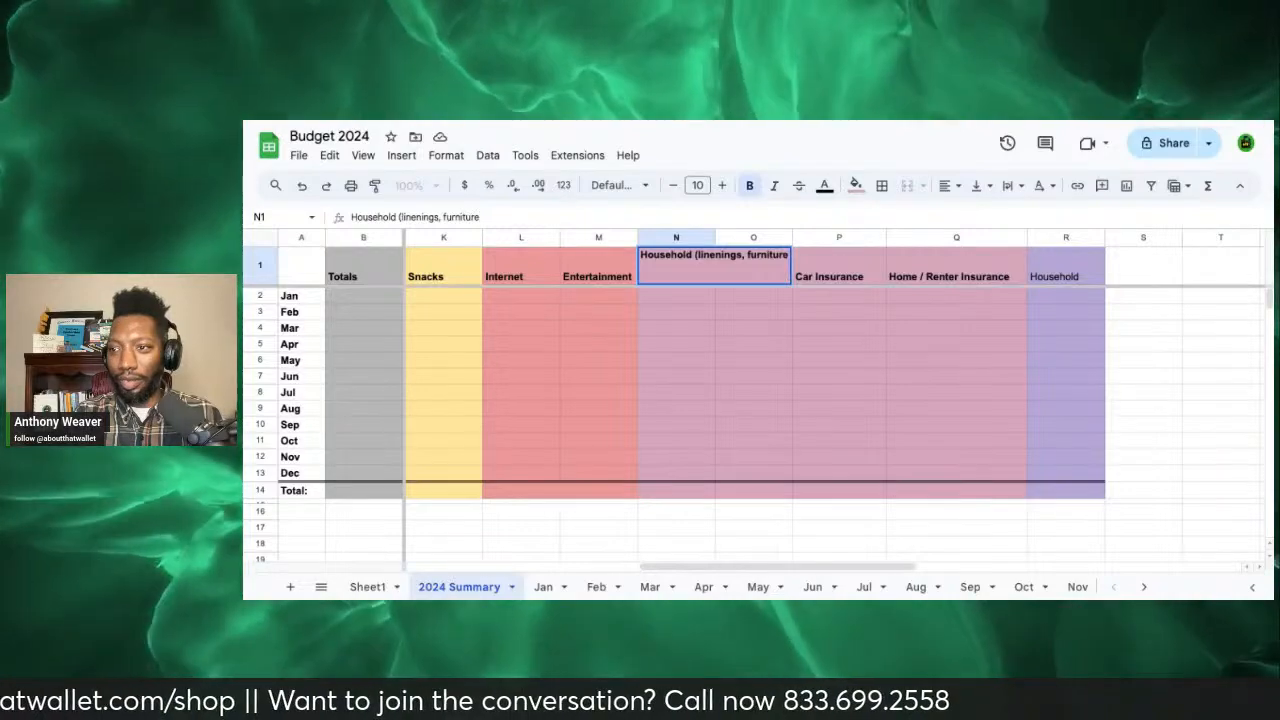
type(",")
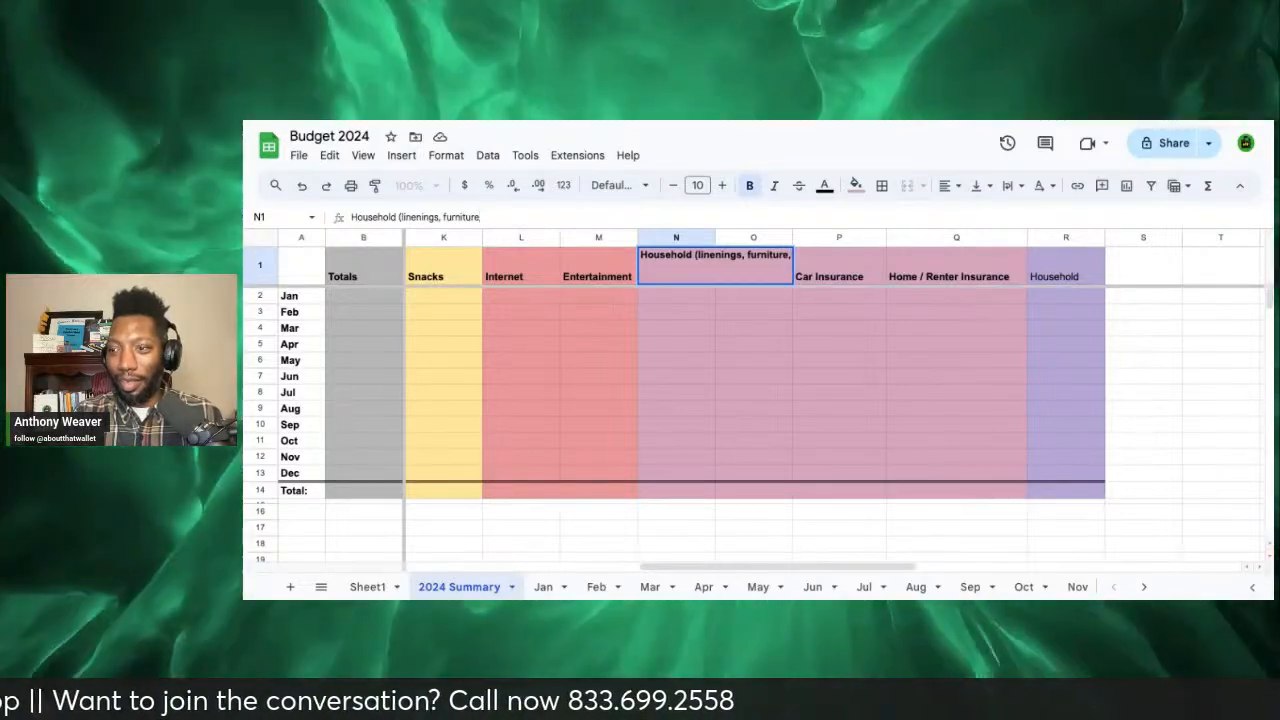
type(")")
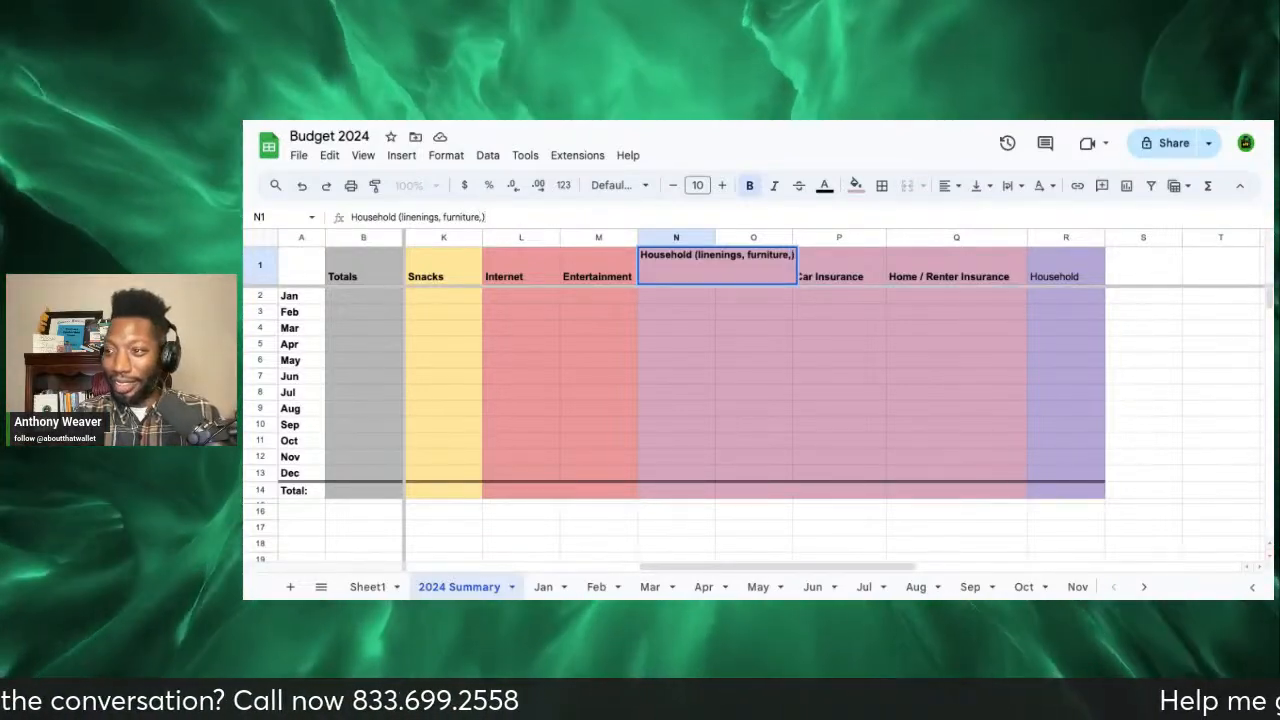
key("BackSpace")
type("et")
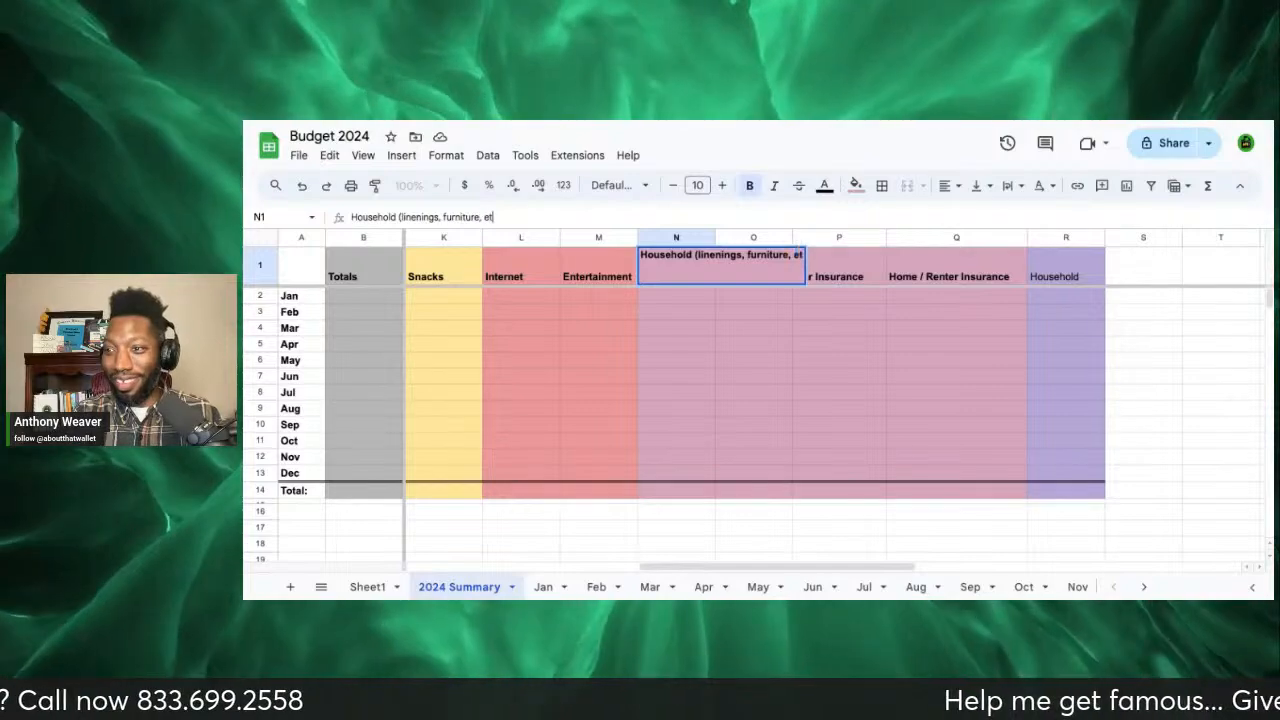
type("c.")
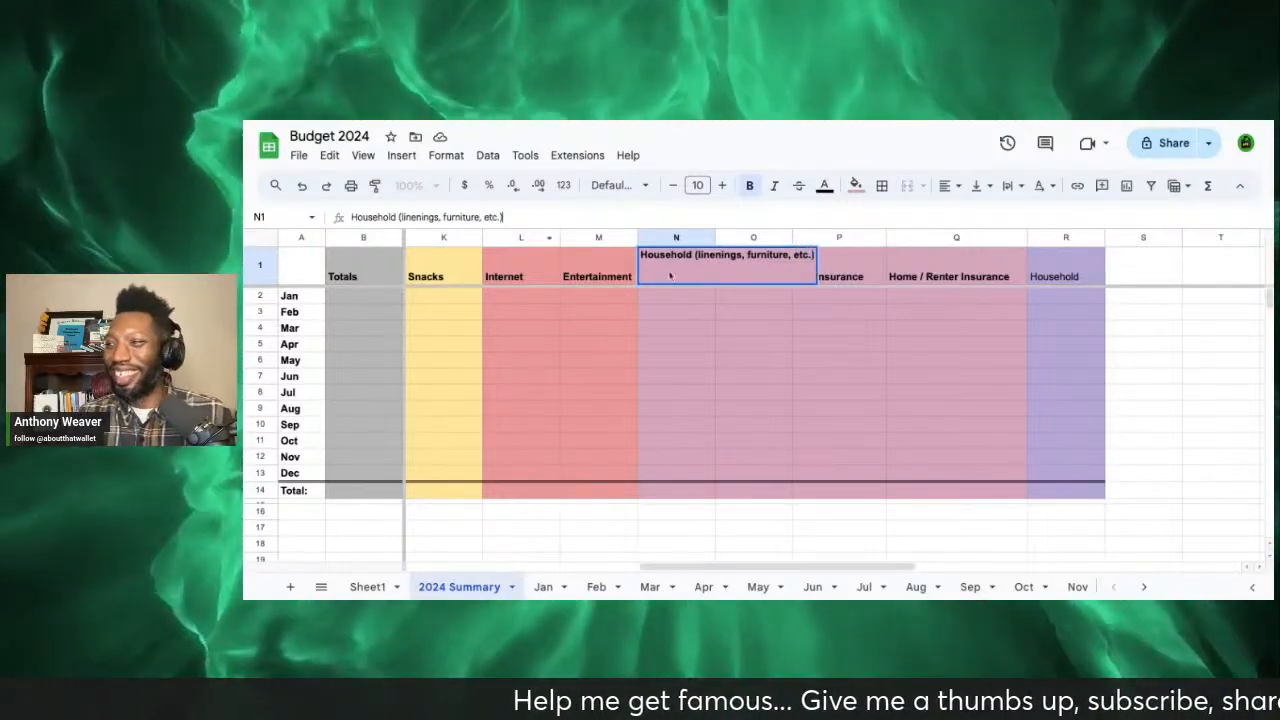
left_click(838, 269)
Step: Wrap the text of the Household header in cell N1
left_click(688, 267)
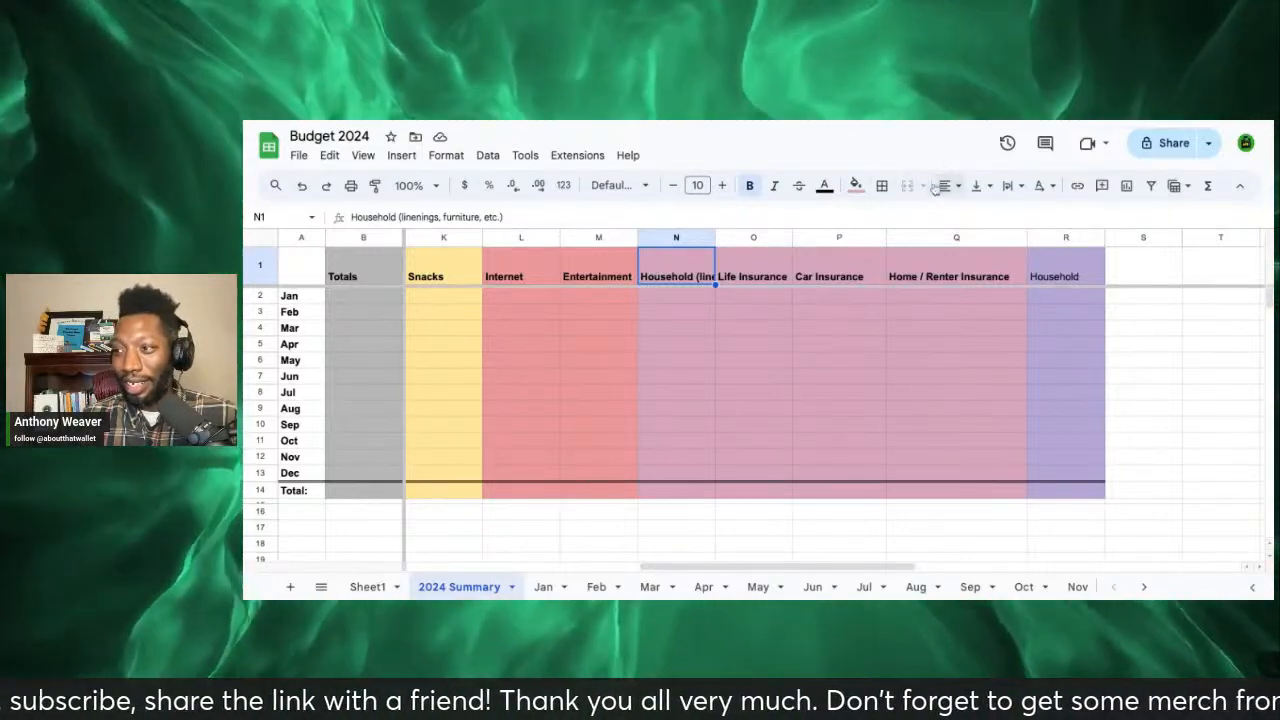
left_click(1010, 186)
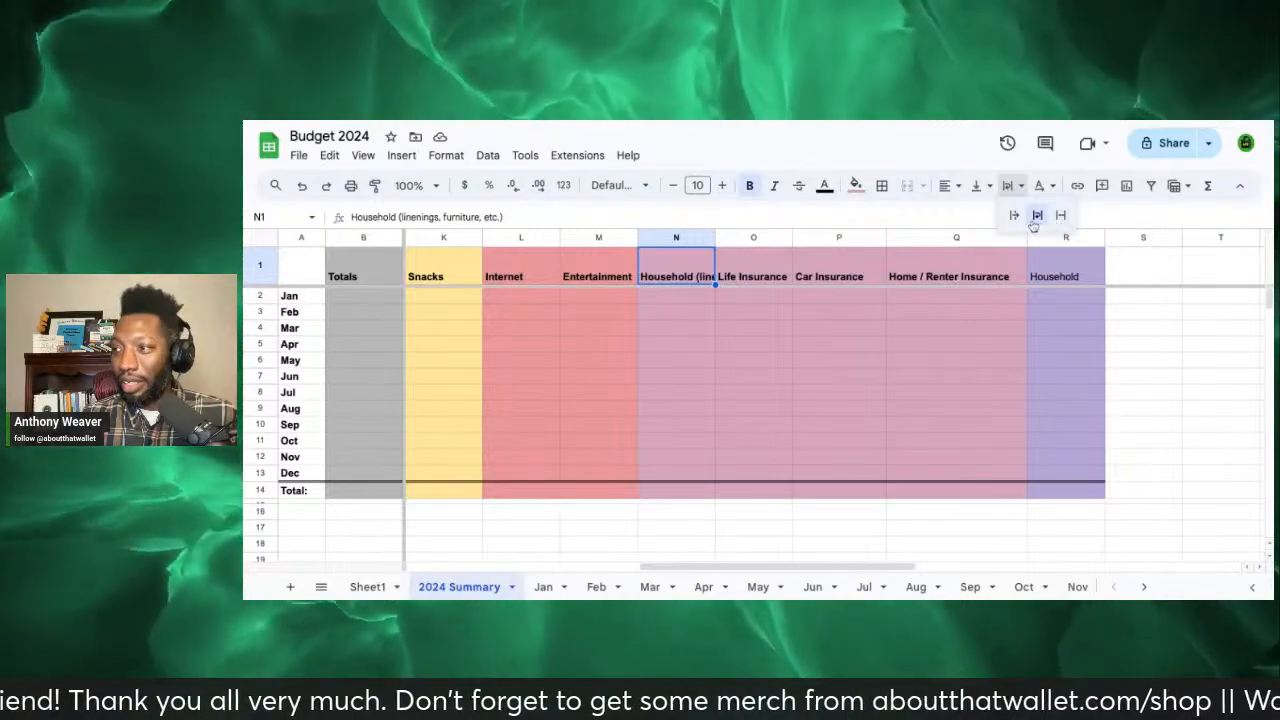
left_click(1037, 215)
left_click(780, 275)
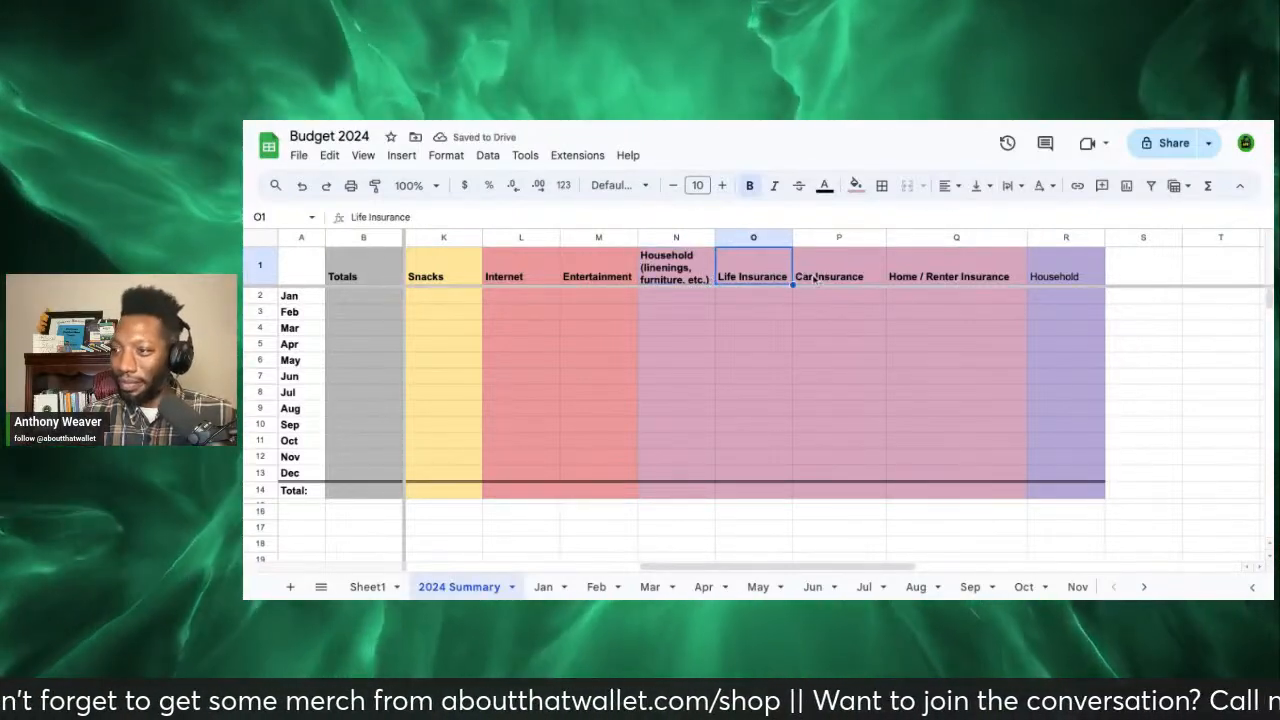
Step: Clear the duplicate Household header in cell R1 above the purple column
left_click(815, 279)
left_click(948, 277)
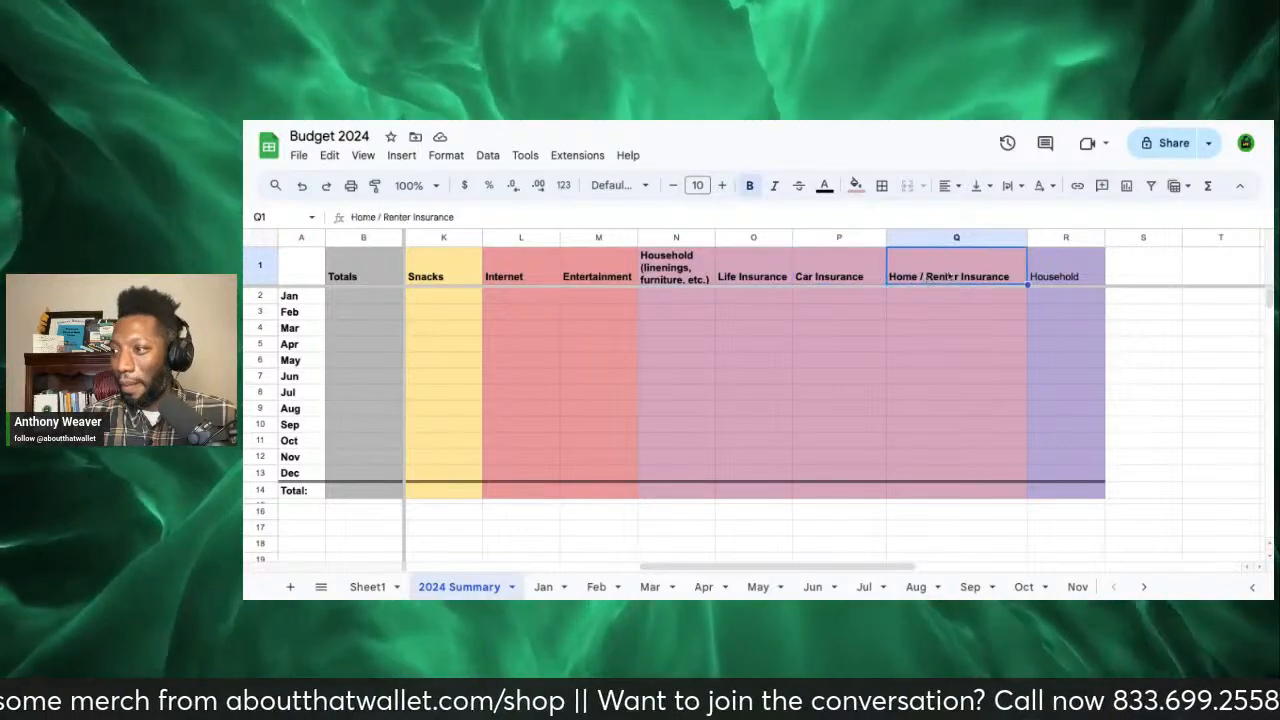
left_click(1071, 272)
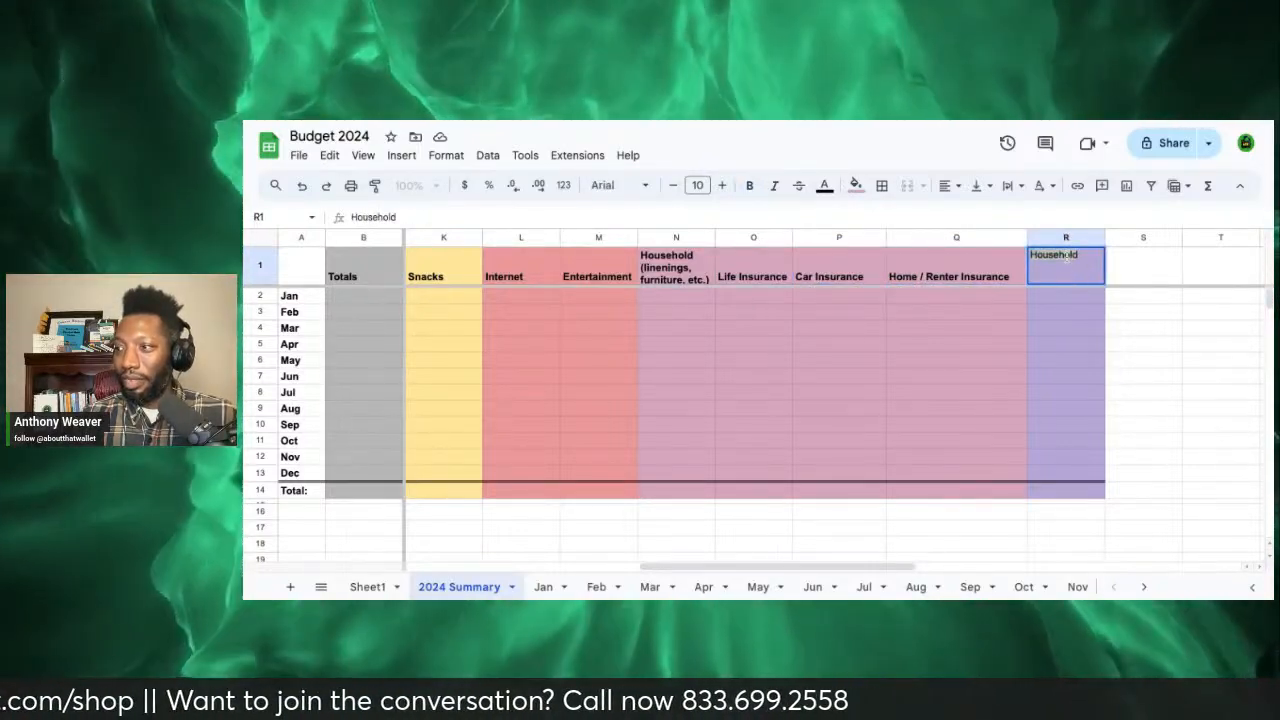
key("Delete")
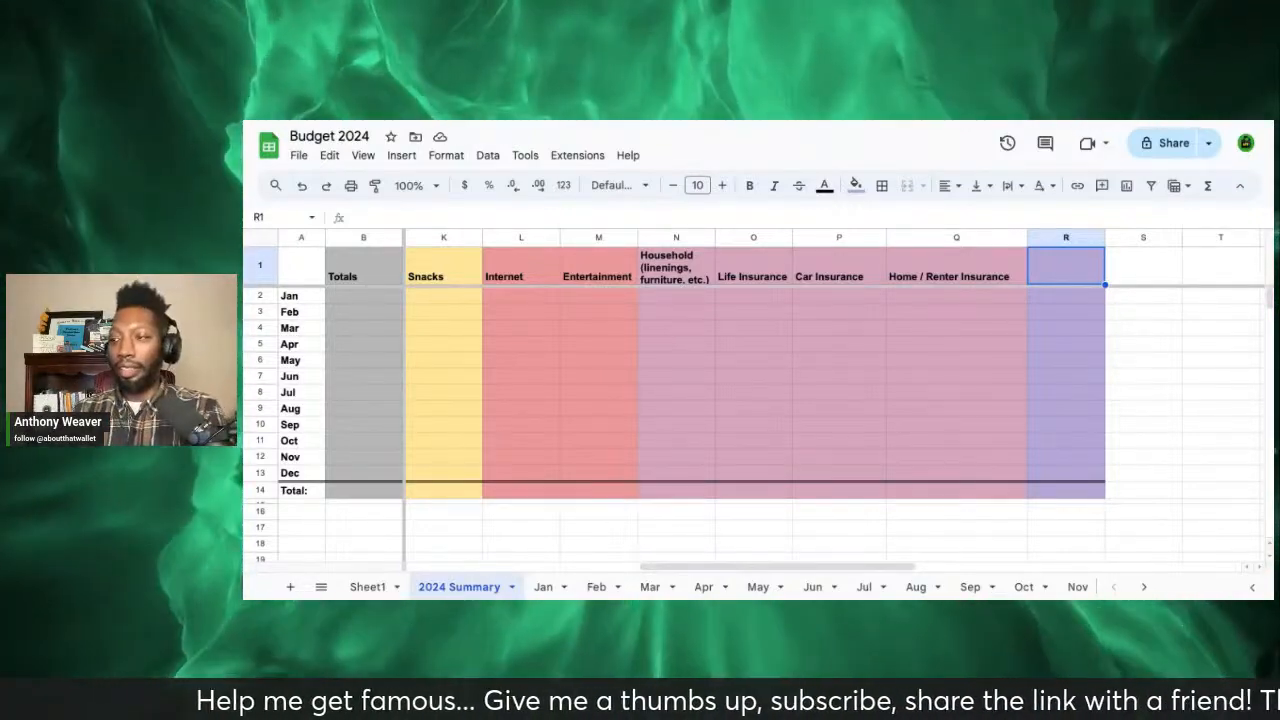
left_click(1076, 314)
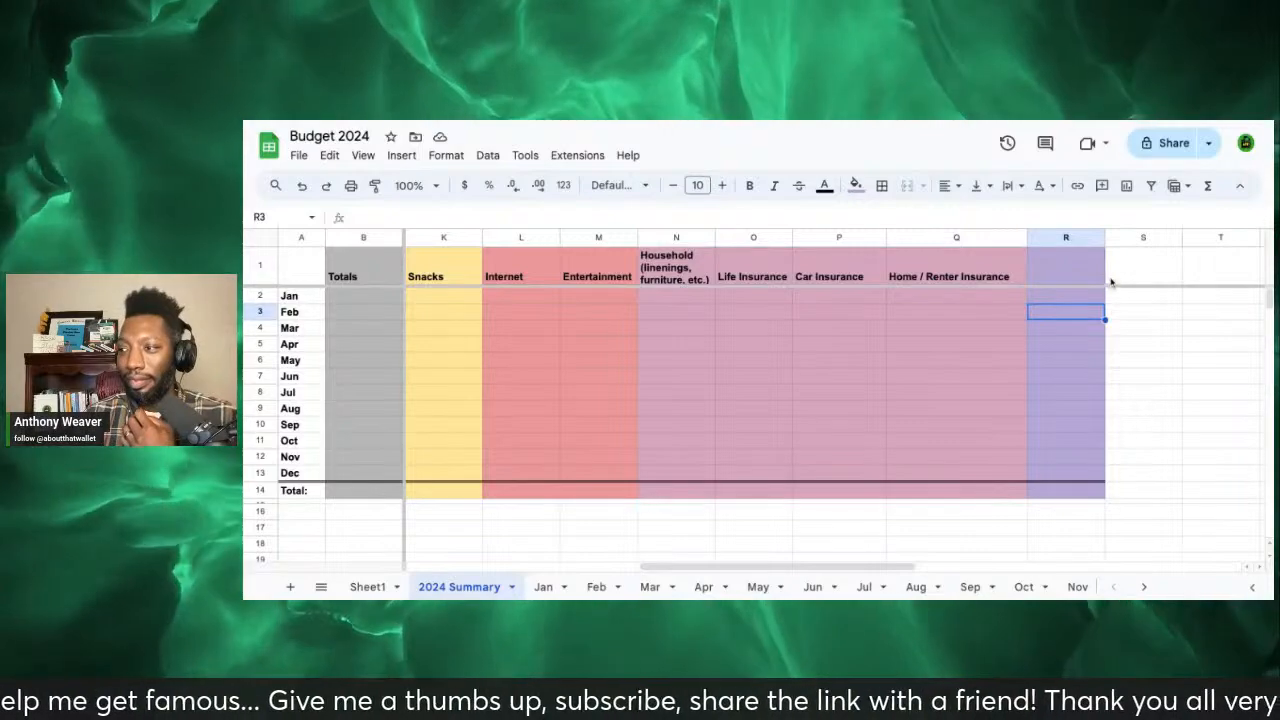
left_click(1102, 277)
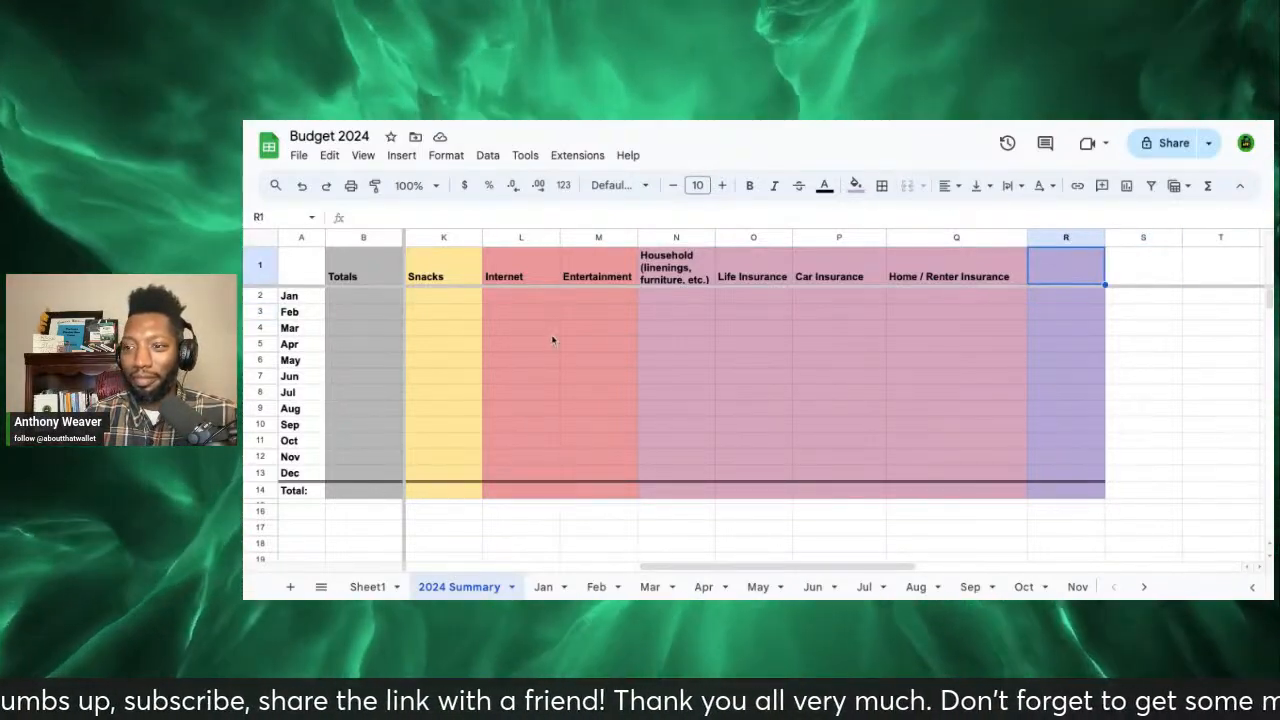
Step: Review the category headers and column colors across the summary sheet, from Income to the purple column after Home / Renter Insurance
scroll(420, 310, "left", 10)
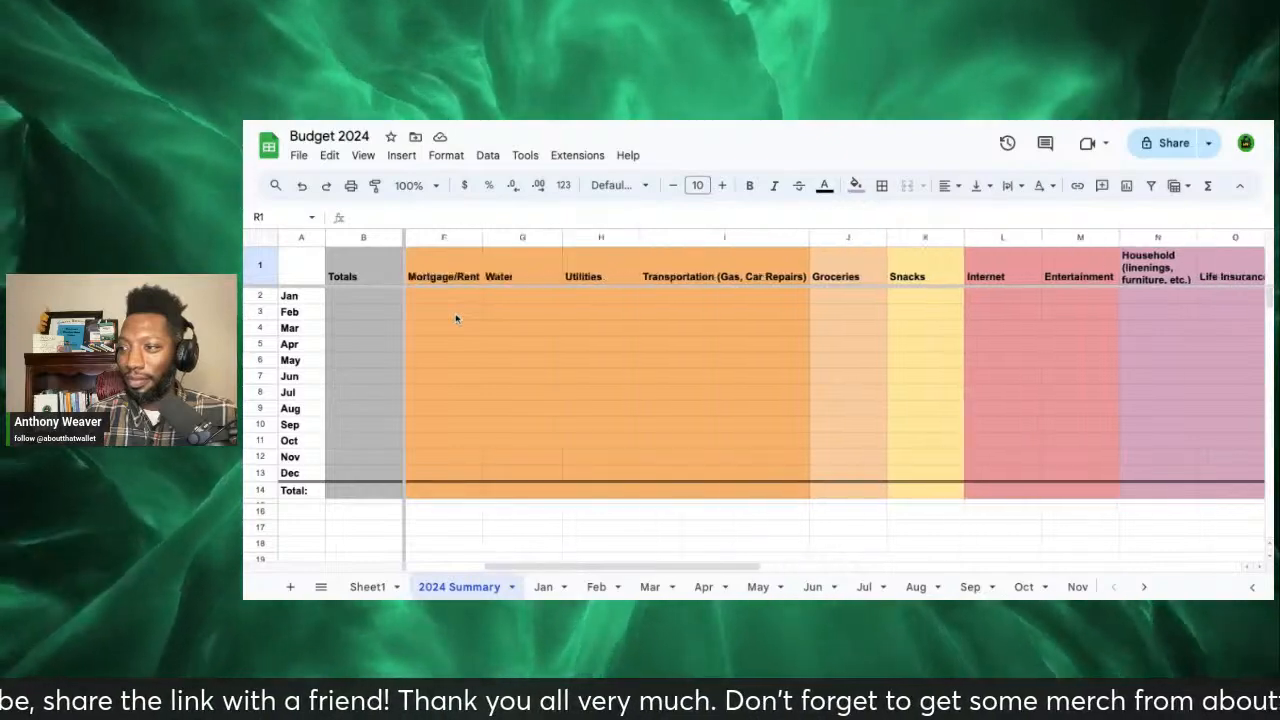
scroll(455, 318, "down", 1)
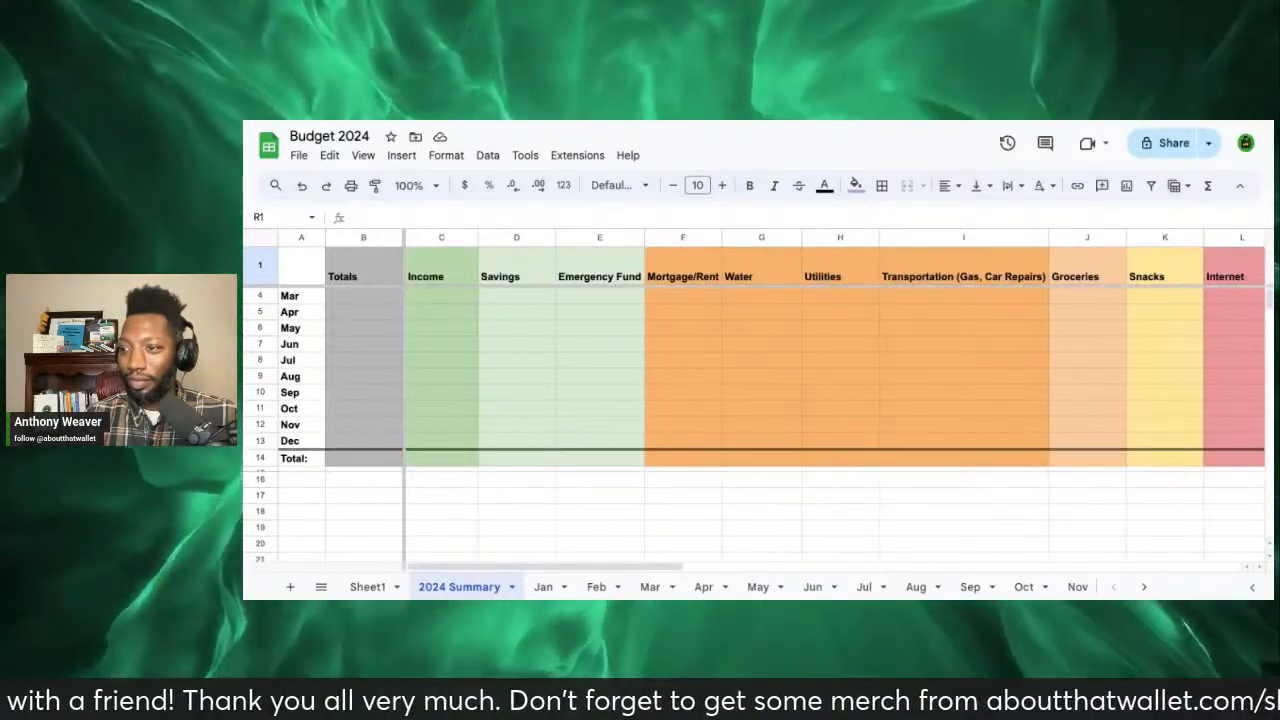
scroll(754, 420, "up", 1)
scroll(835, 390, "right", 10)
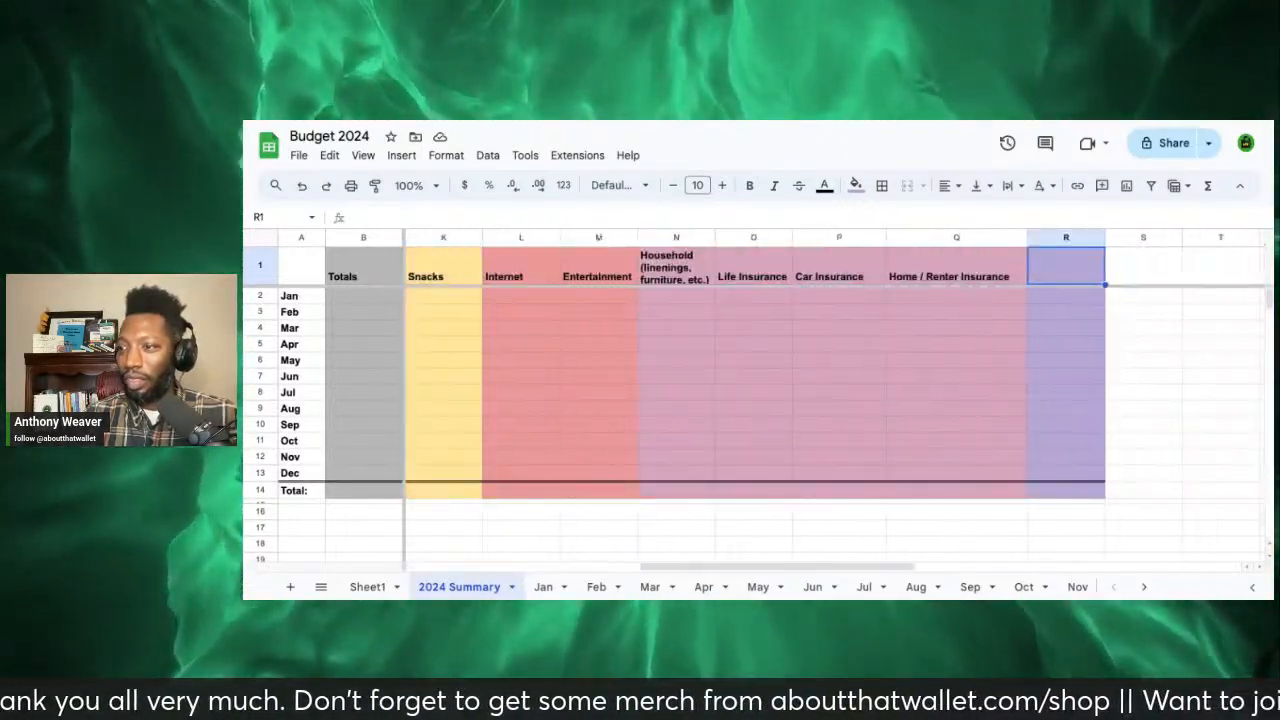
scroll(835, 390, "left", 1)
scroll(835, 390, "left", 1)
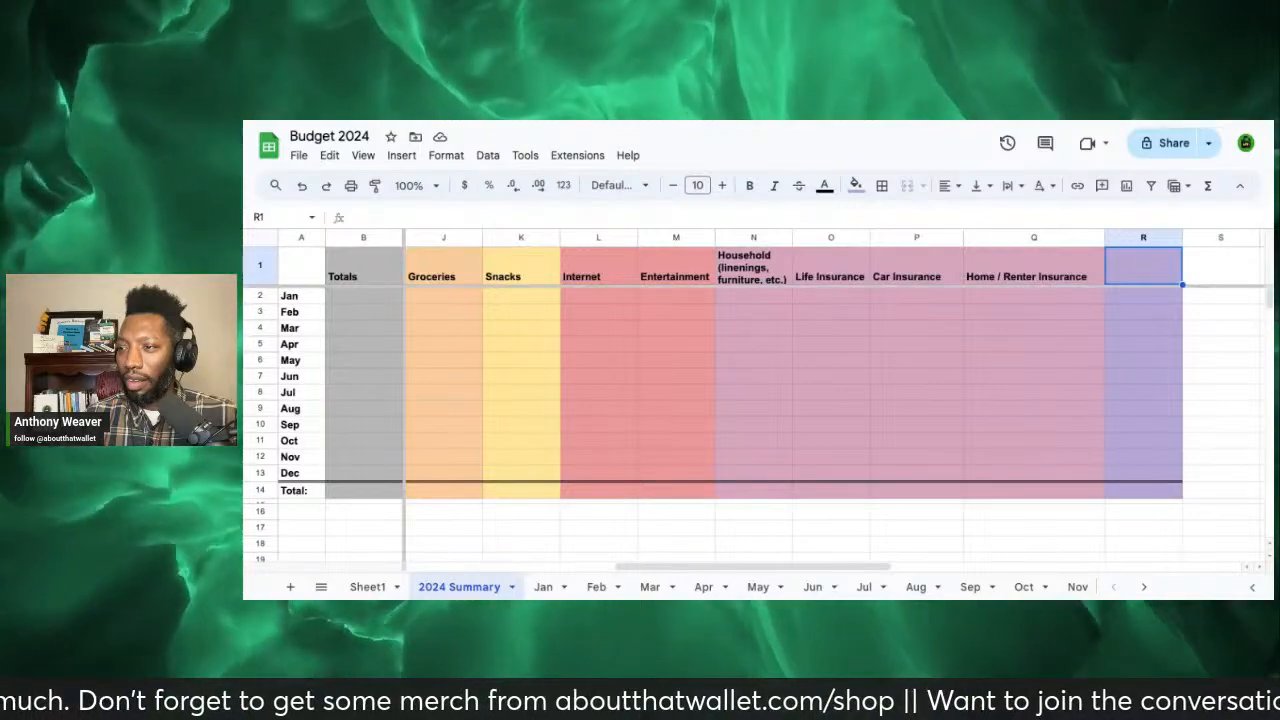
scroll(835, 390, "left", 8)
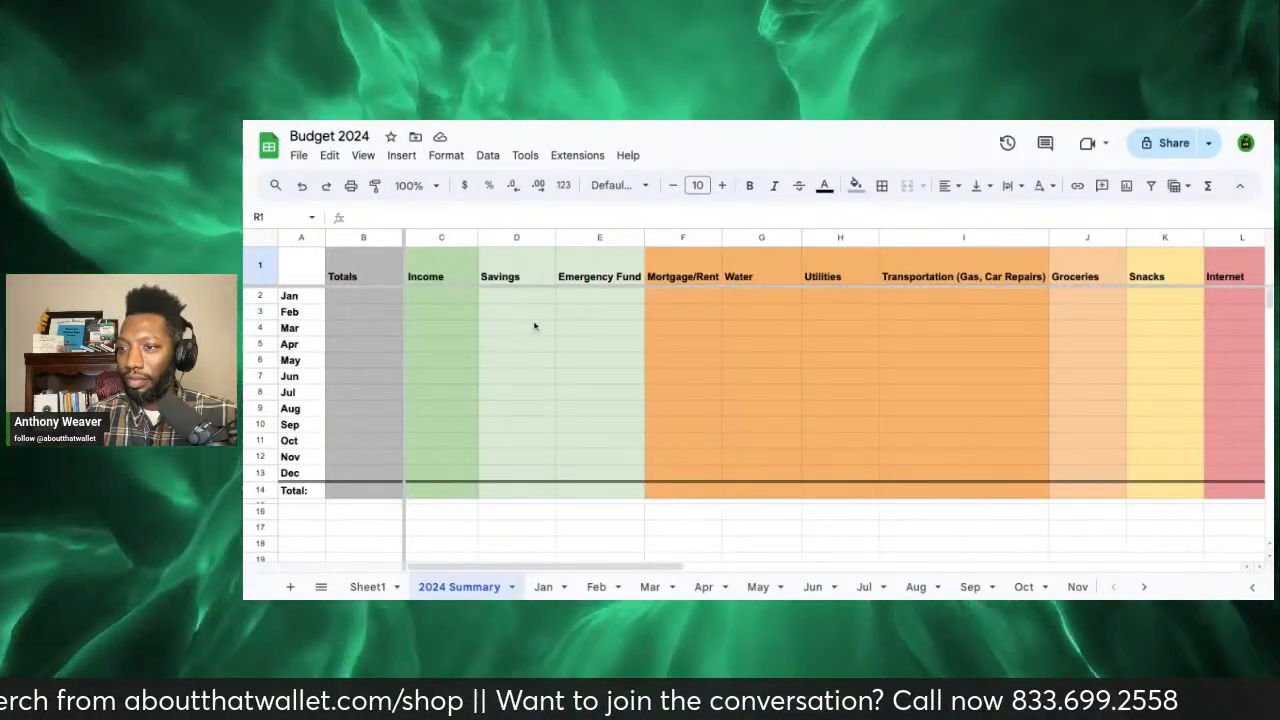
scroll(835, 390, "right", 4)
scroll(835, 390, "left", 3)
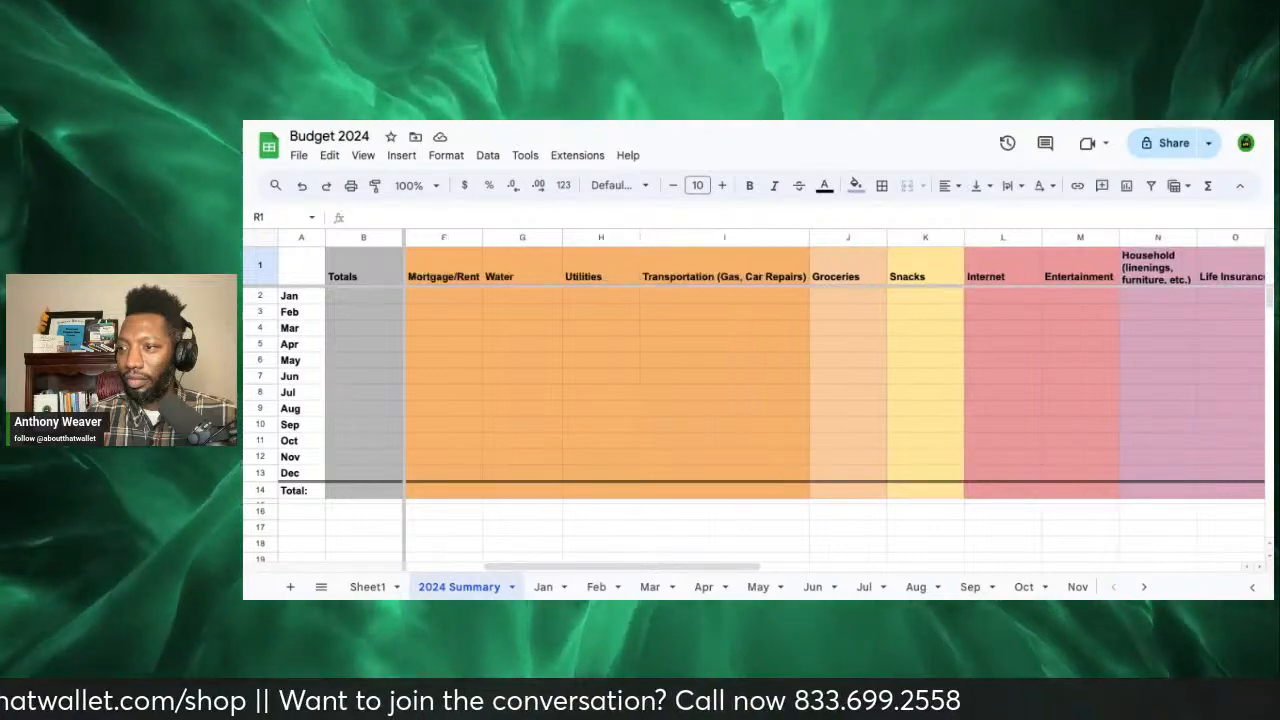
Step: Check the order of the category columns between Mortgage/Rent and the insurance columns
scroll(835, 390, "left", 1)
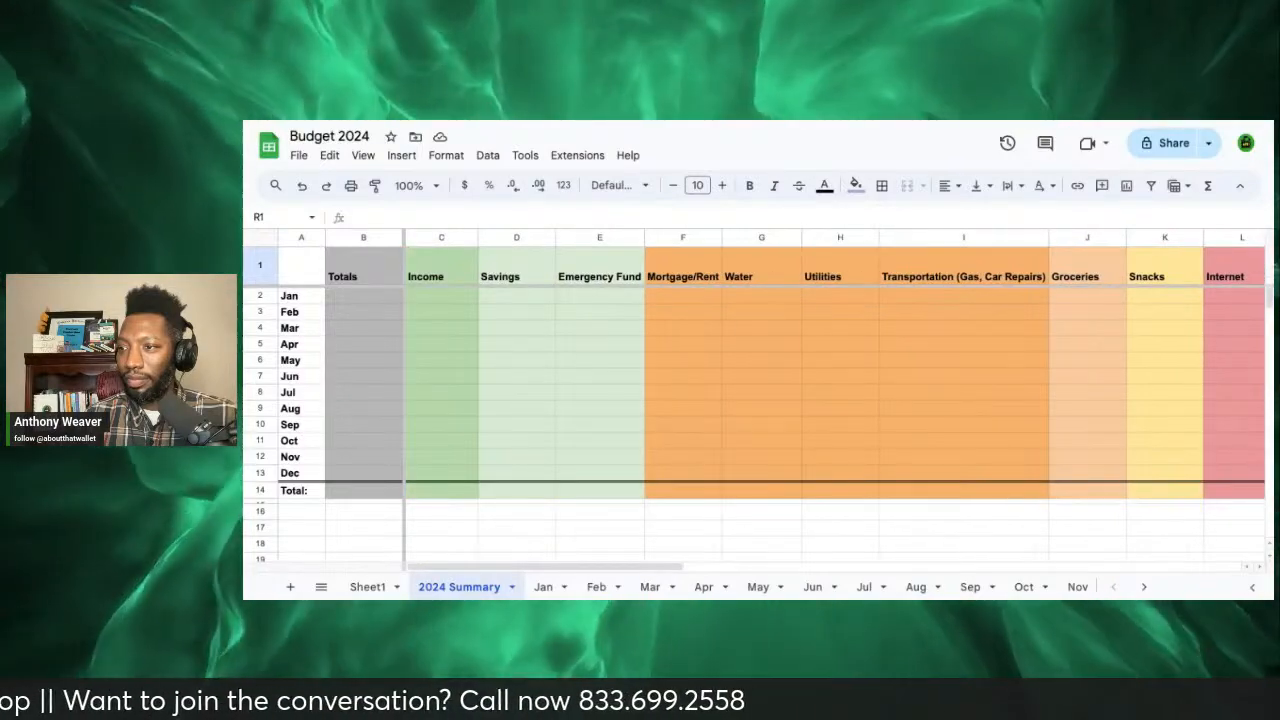
scroll(835, 390, "right", 1)
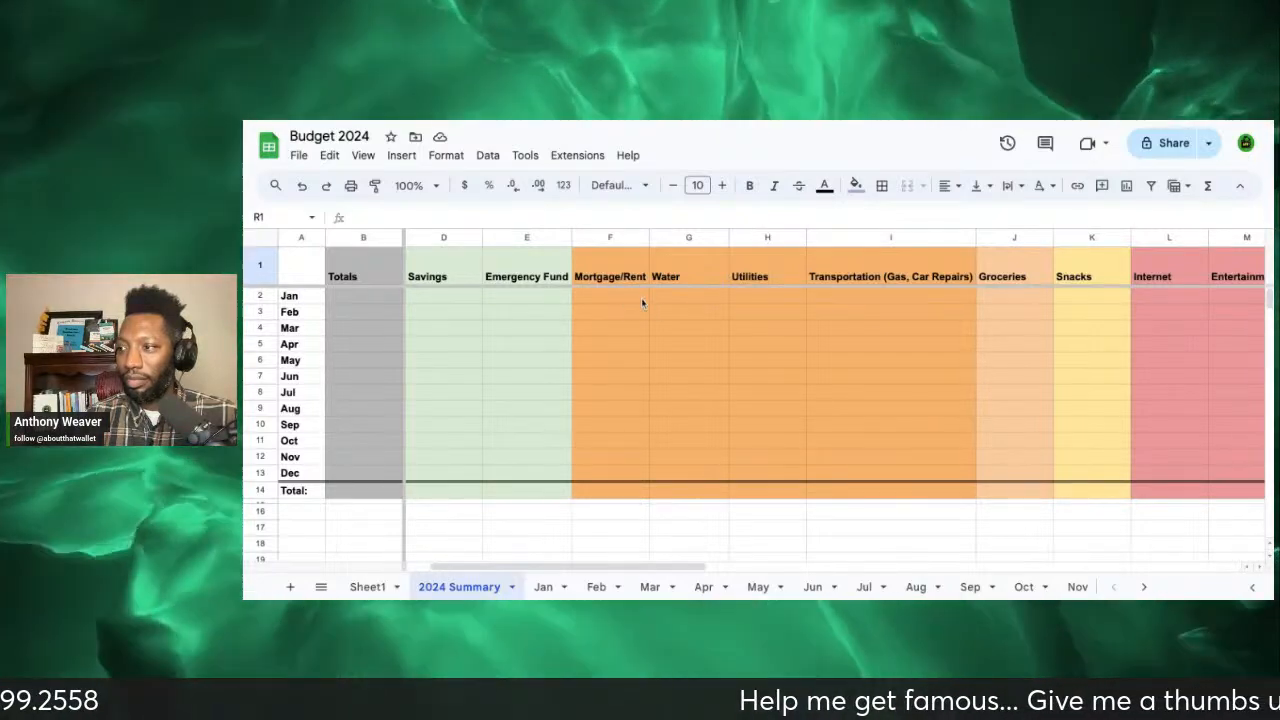
scroll(642, 303, "right", 2)
scroll(641, 297, "right", 4)
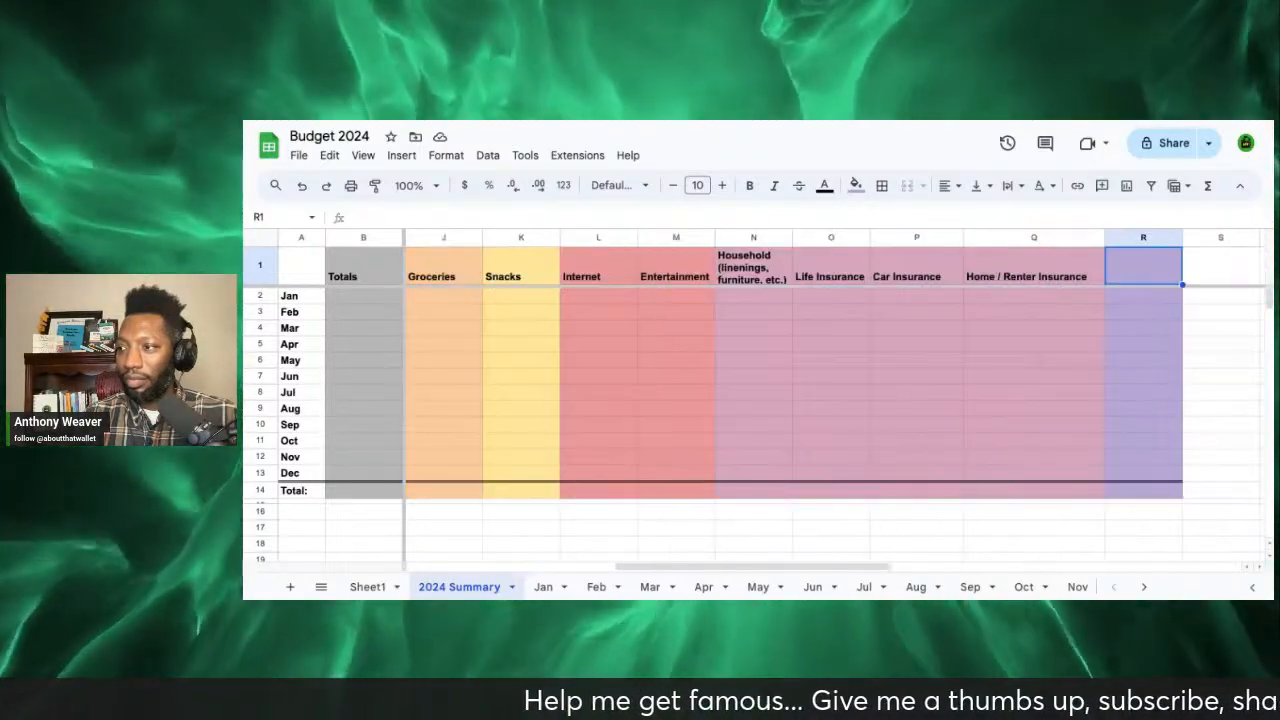
left_click(828, 255)
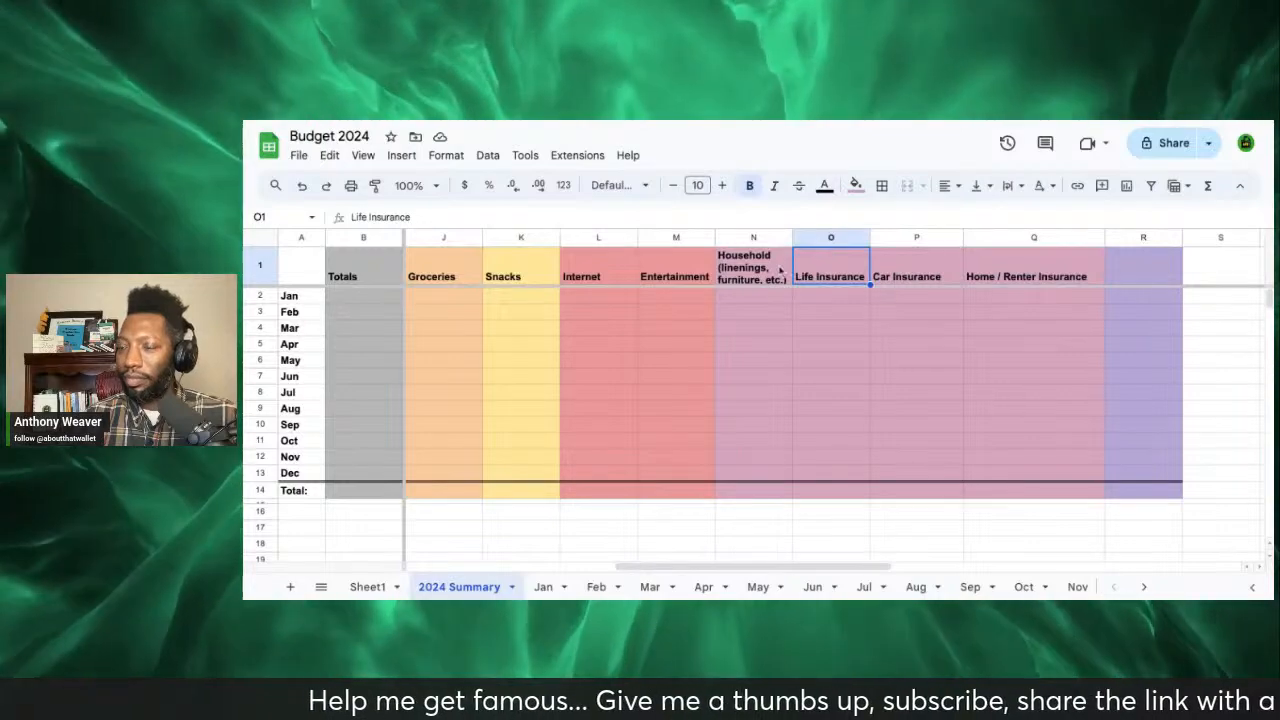
scroll(780, 270, "left", 6)
left_click(684, 261)
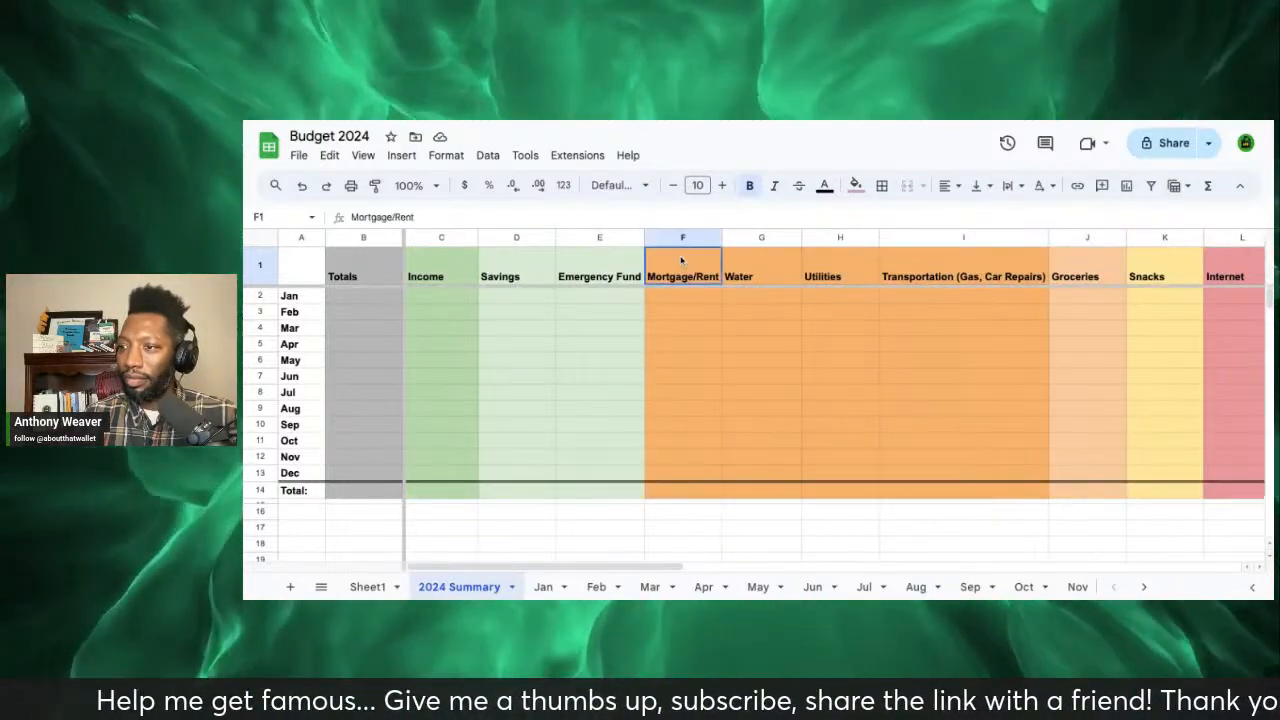
scroll(739, 263, "right", 4)
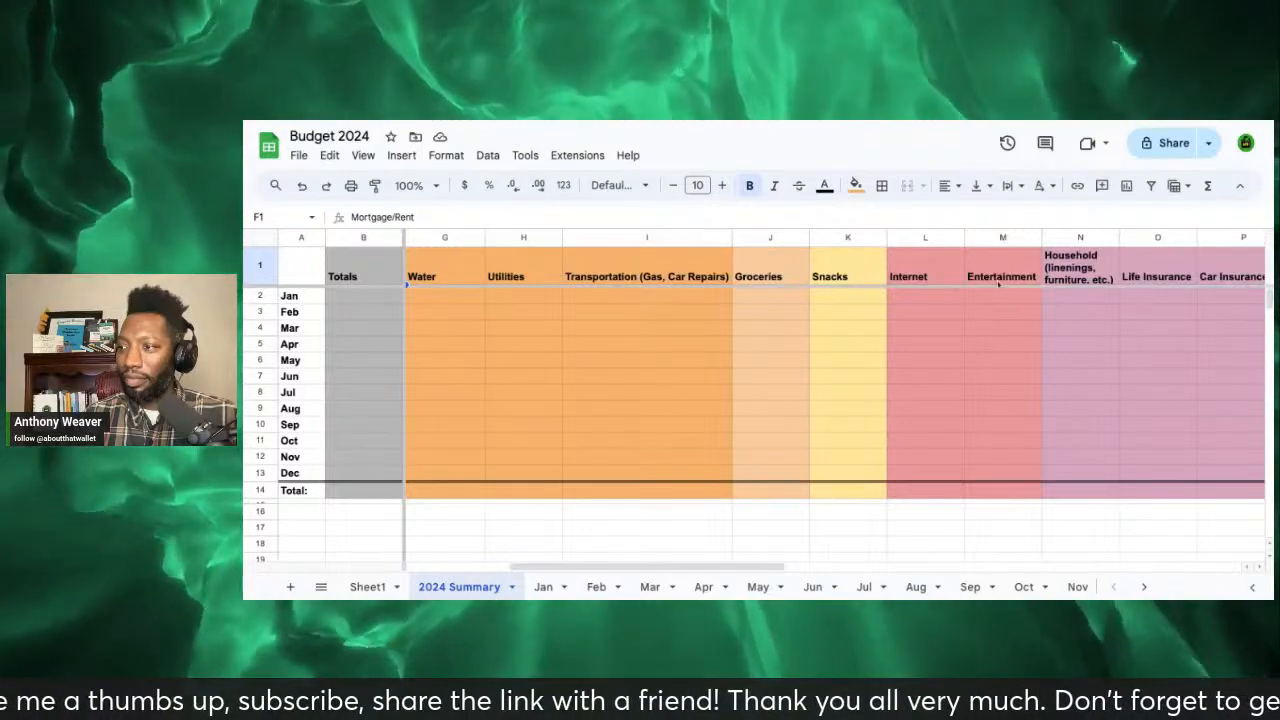
scroll(1010, 282, "right", 2)
Step: Insert three blank columns directly before the Household column
left_click(924, 238)
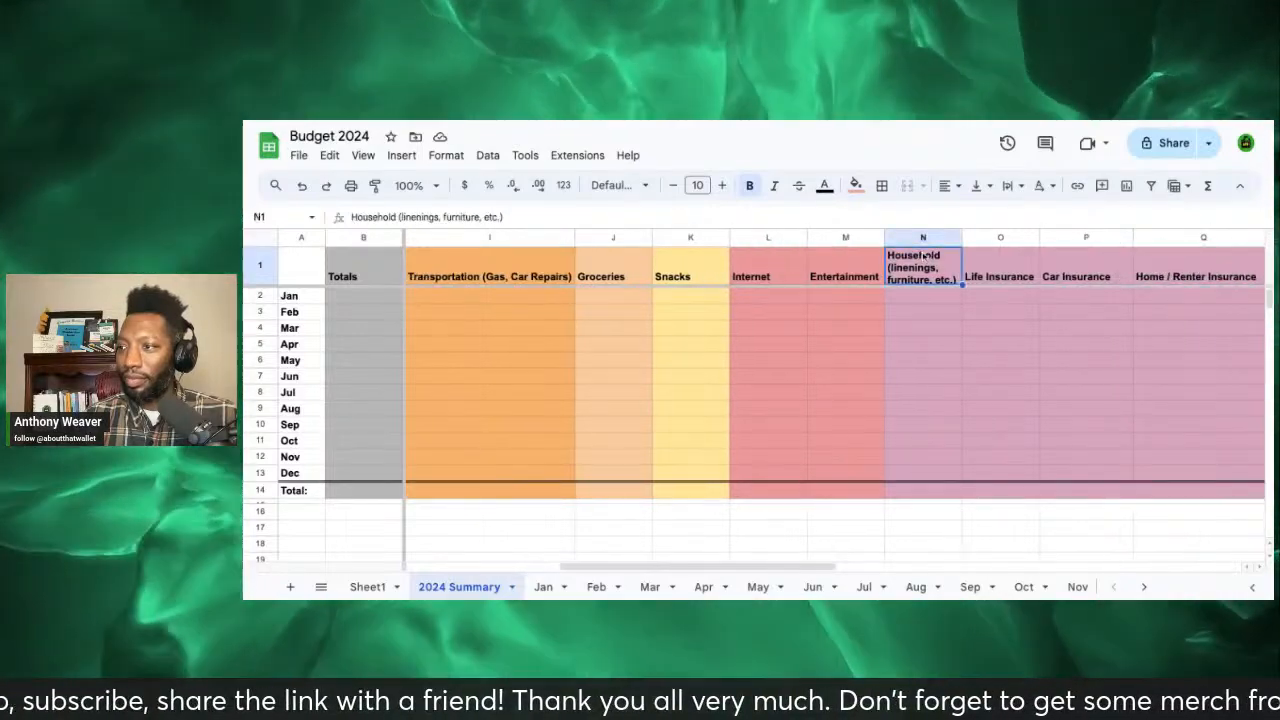
right_click(930, 240)
left_click(920, 239)
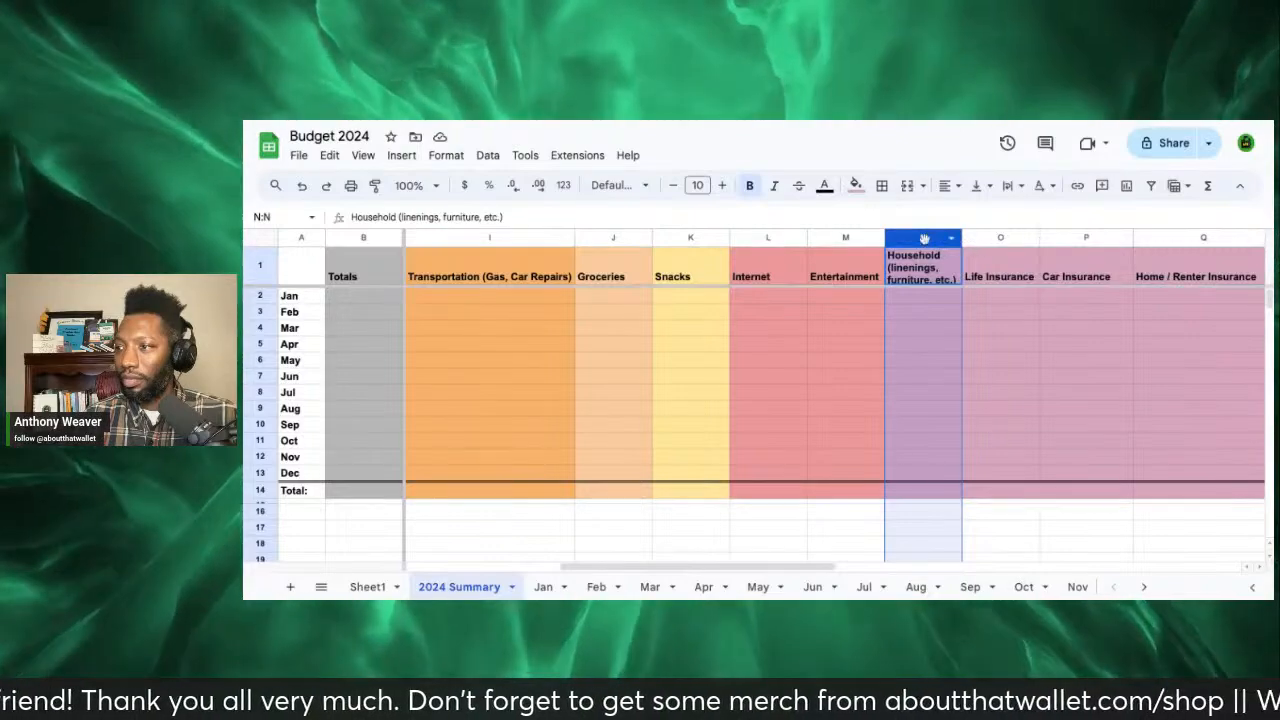
left_click(975, 325)
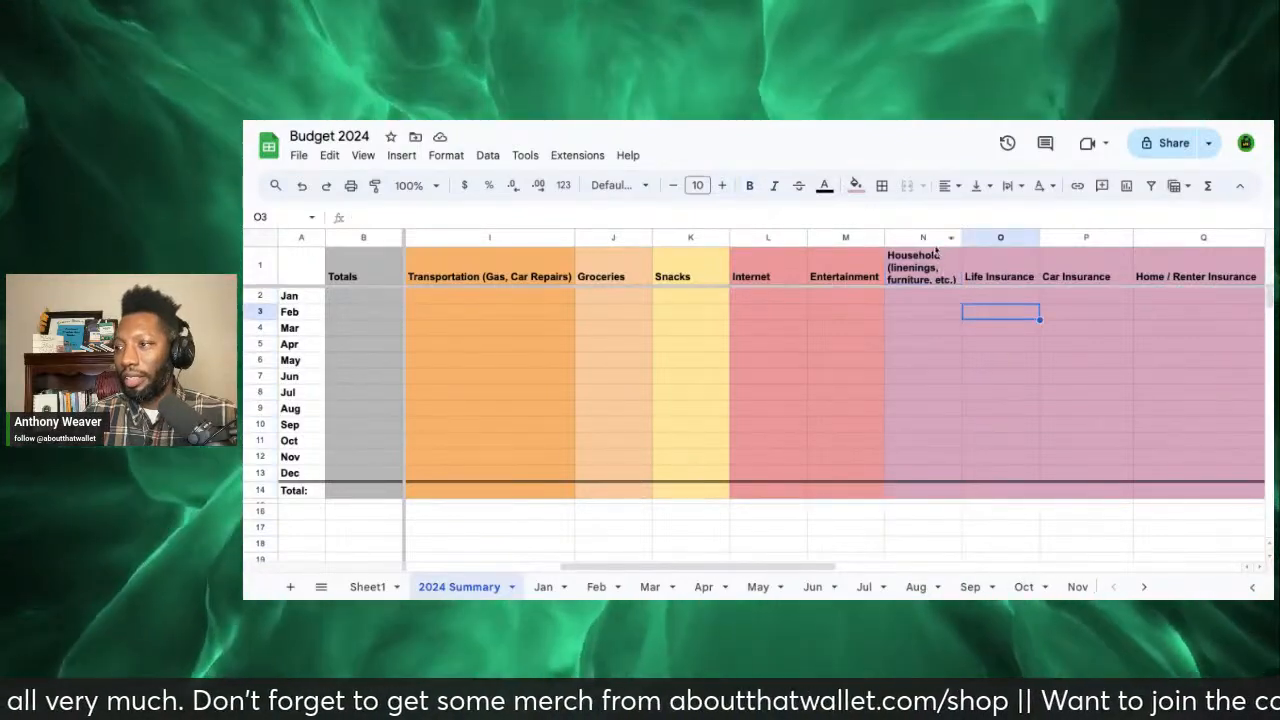
left_click(922, 240)
key("shift+Right")
key("shift+Right")
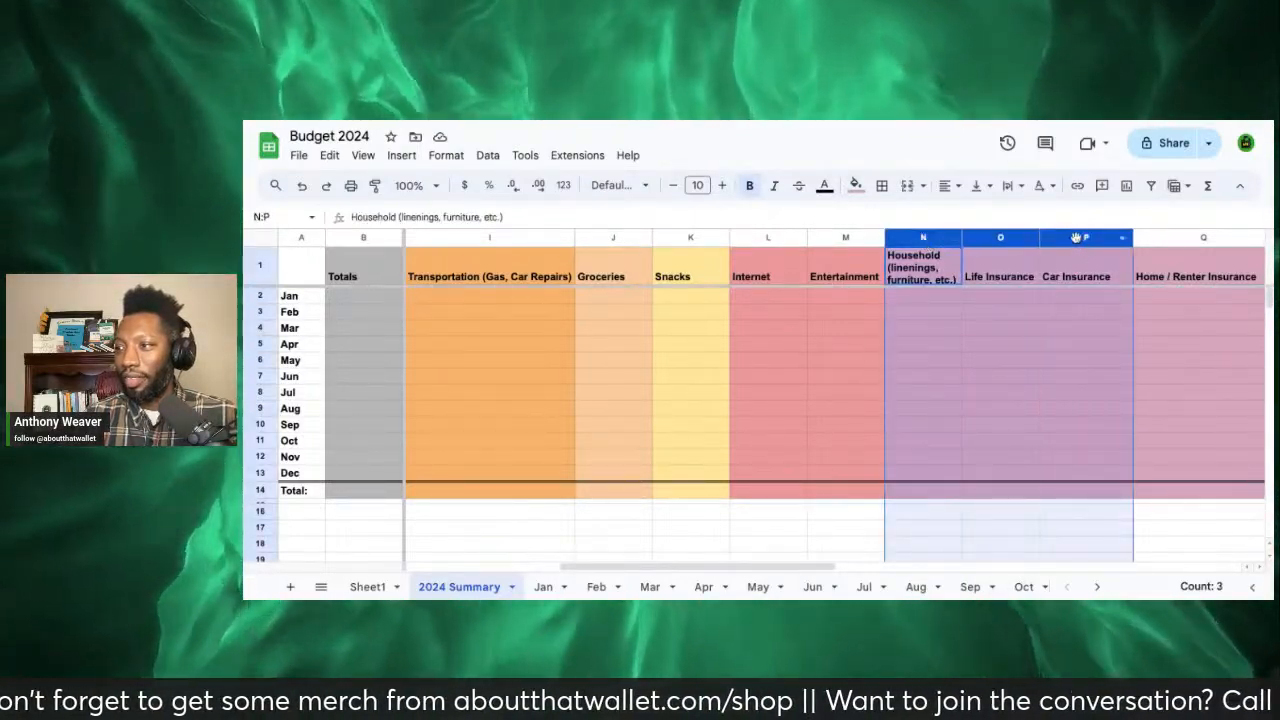
right_click(1076, 238)
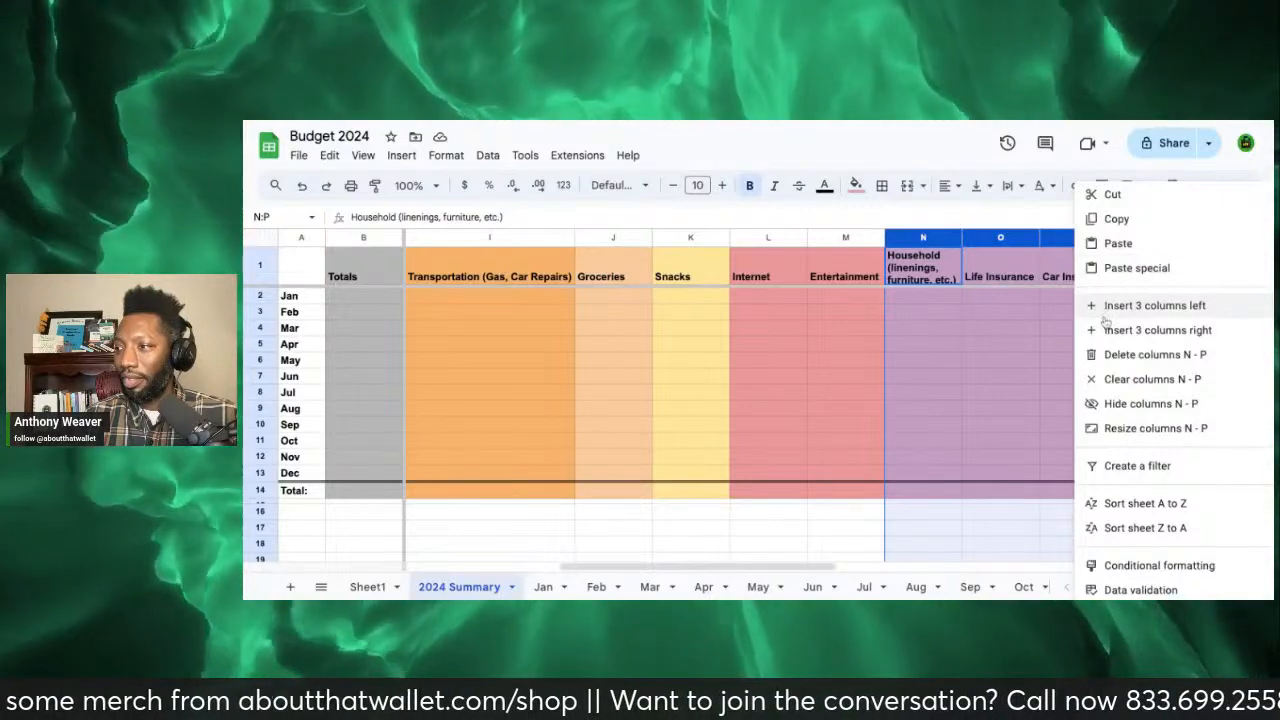
left_click(1110, 312)
Step: Enter the header "Credit Card" in cell N1, the first of the new columns
left_click(930, 274)
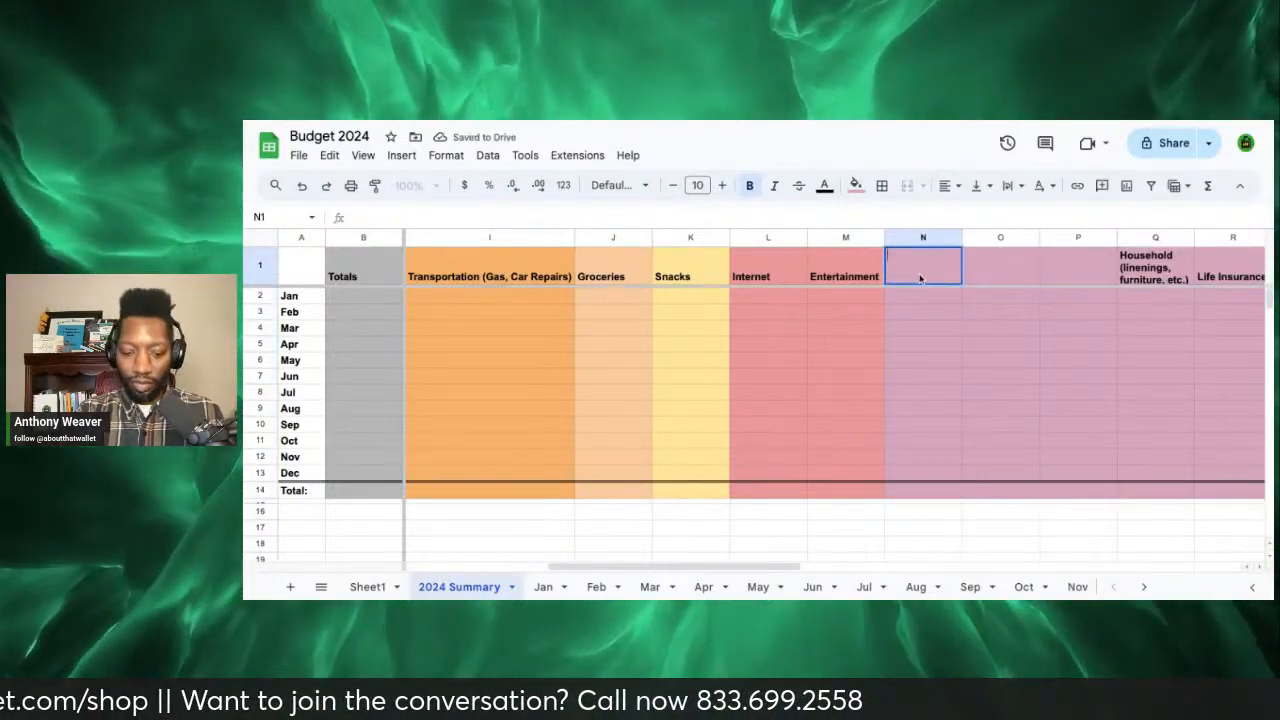
type("Credit ")
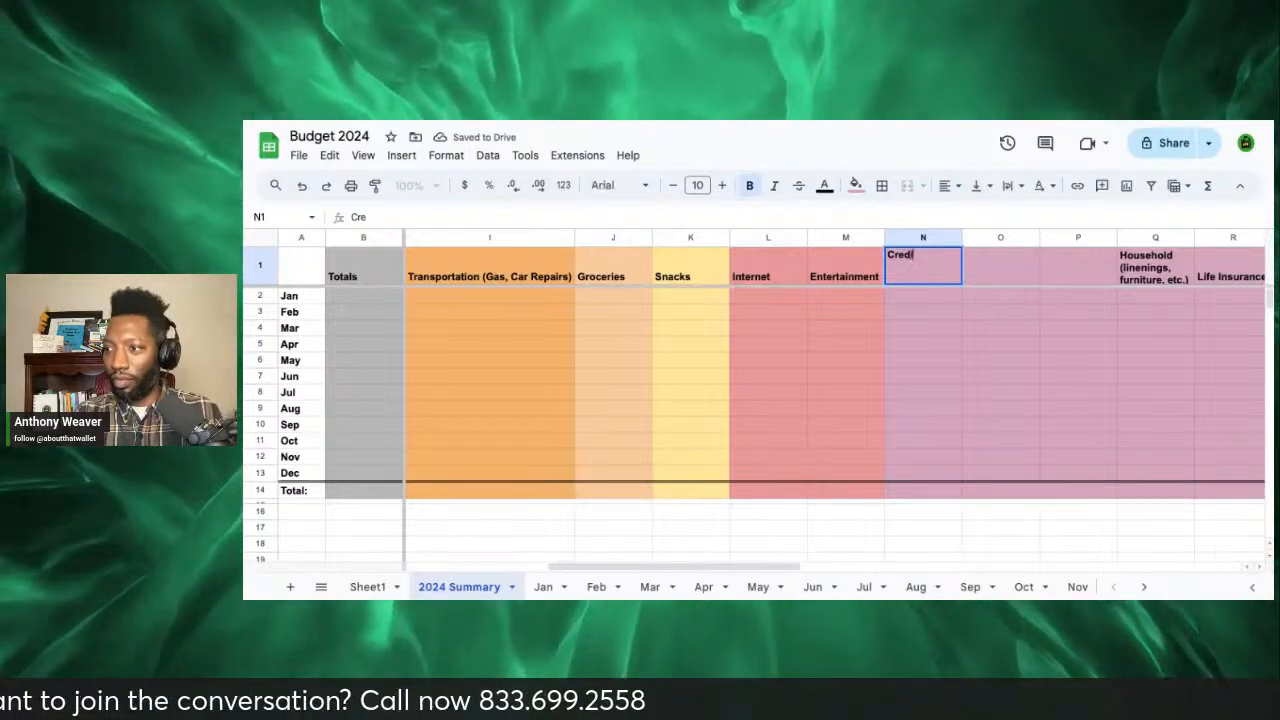
type("Card")
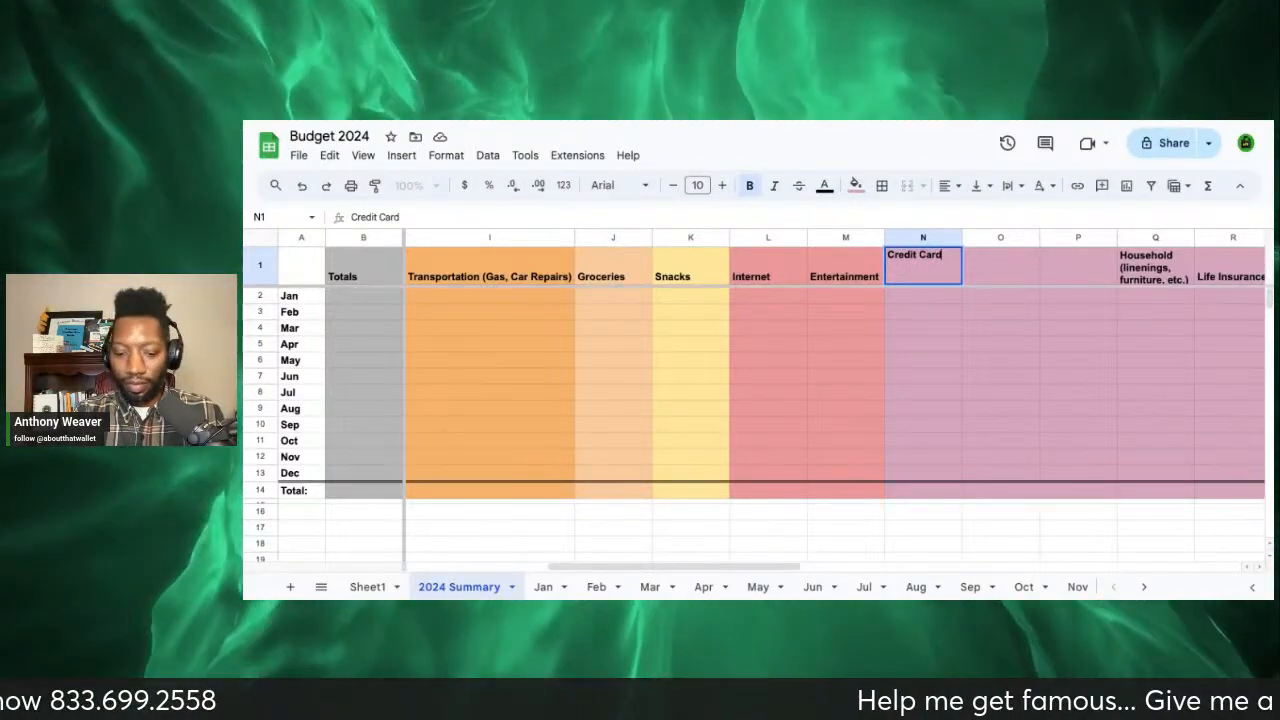
key("BackSpace")
key("BackSpace")
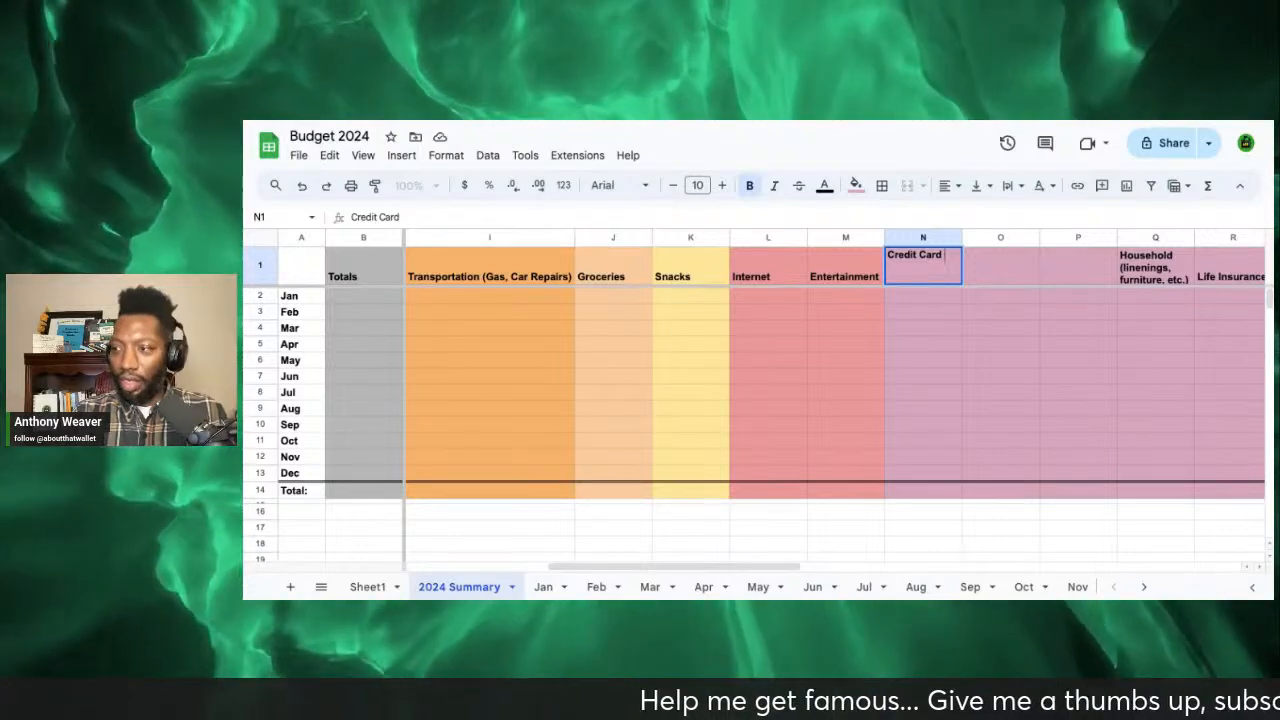
Step: Enter the header "Car Loans" in cell O1, next to Credit Card
left_click(996, 258)
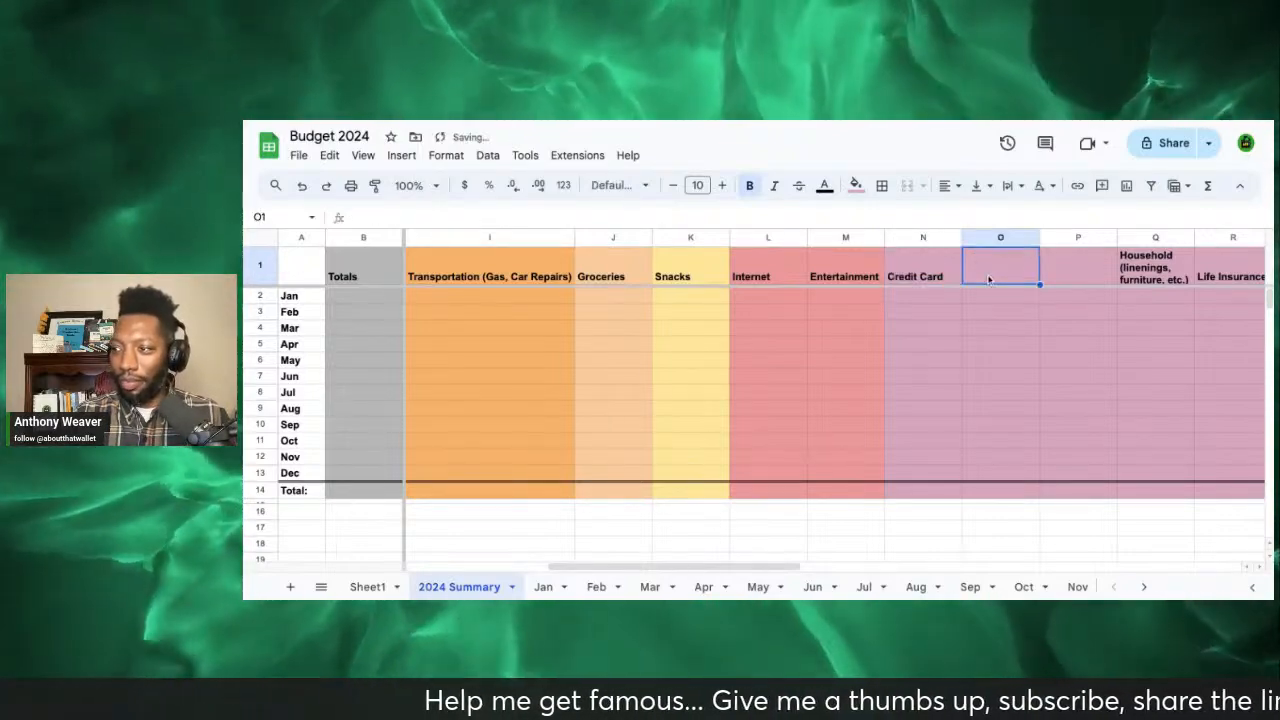
double_click(989, 280)
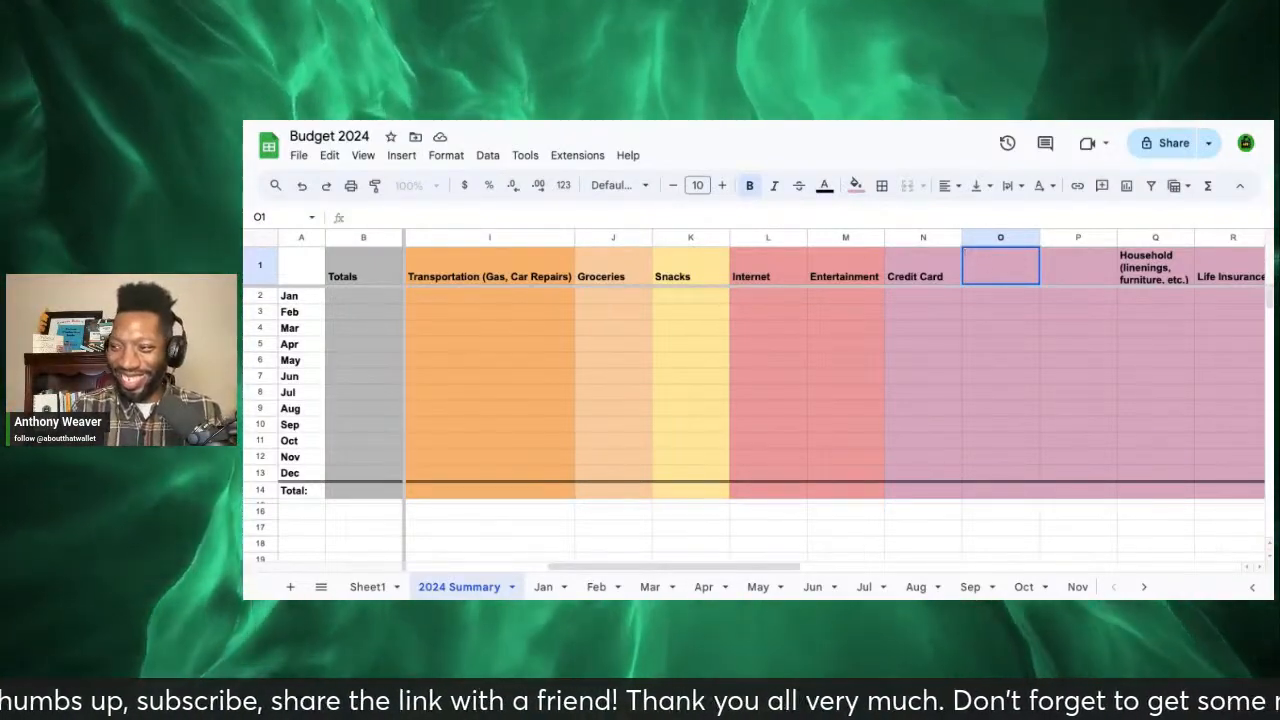
key("BackSpace")
key("BackSpace")
key("BackSpace")
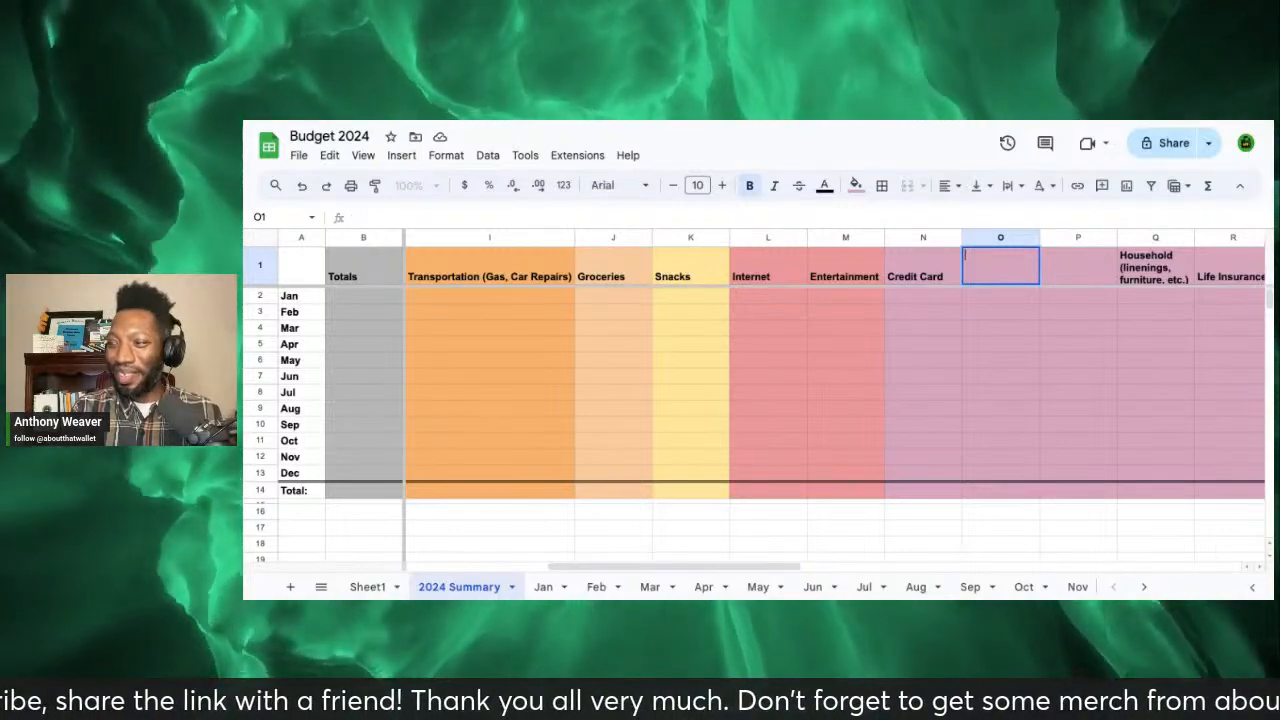
type("Car L")
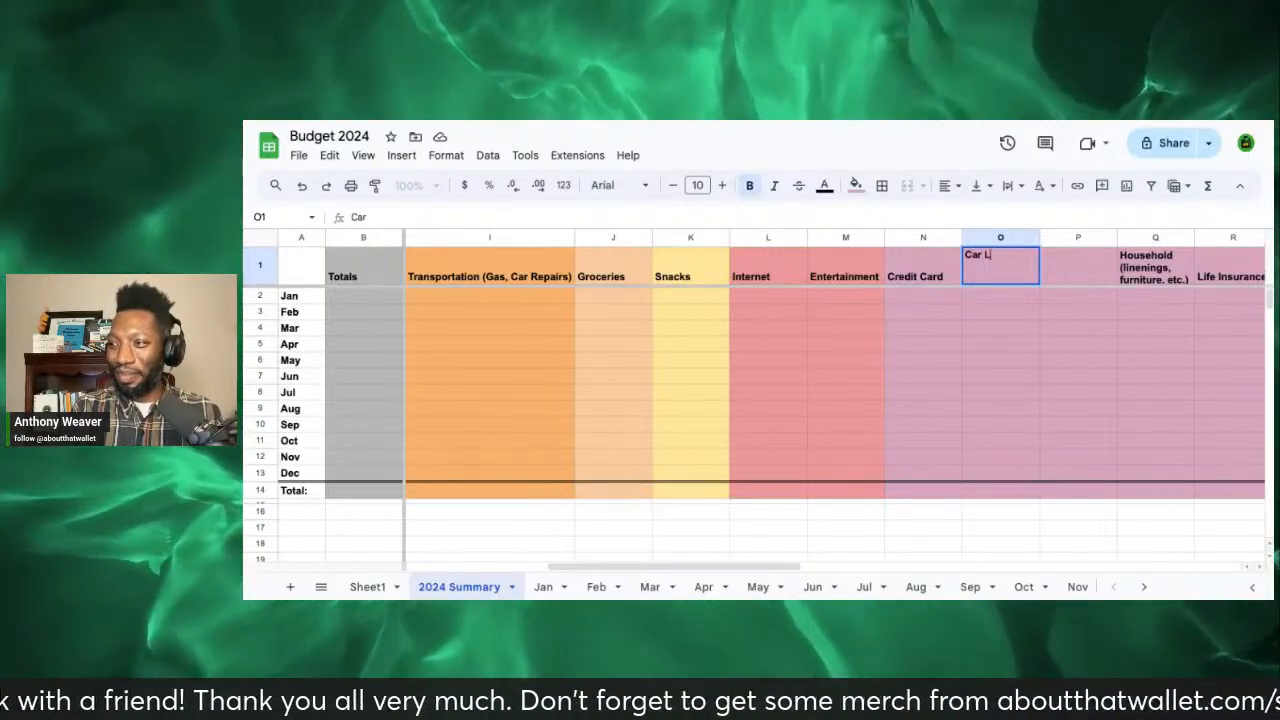
type("on")
key("BackSpace")
type("a")
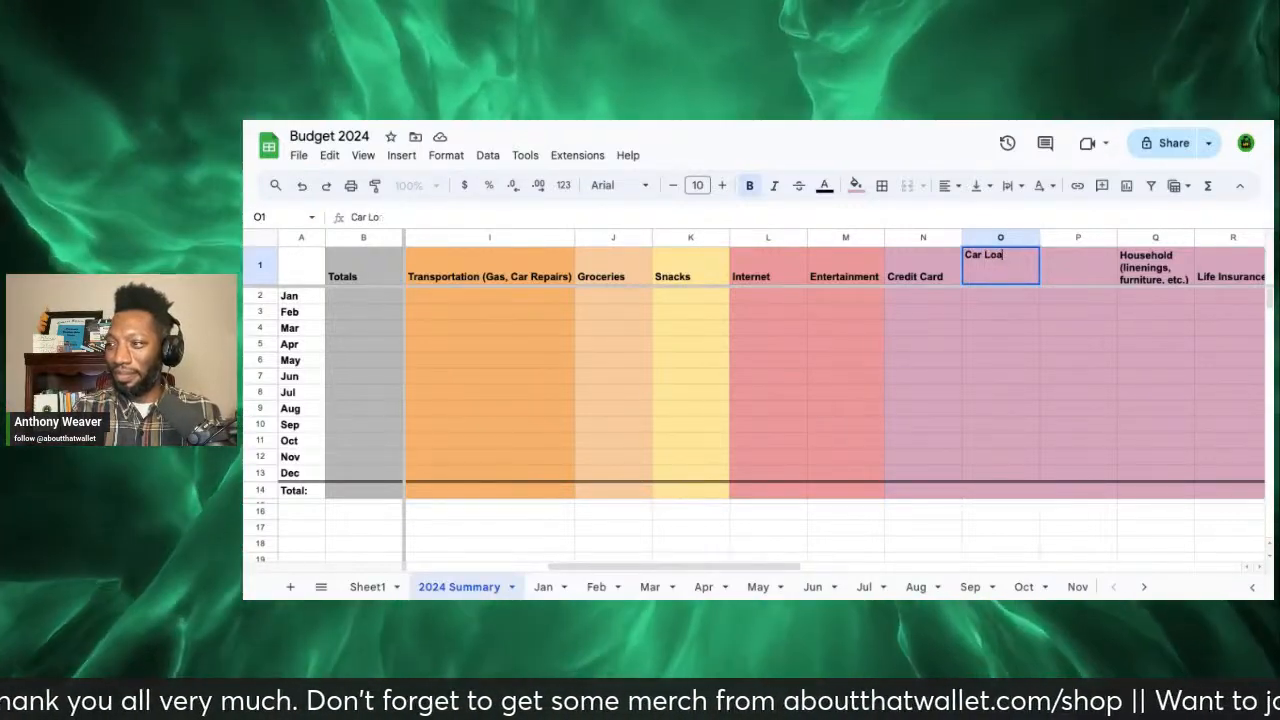
type("ns")
Step: Enter the header "Personal Loans" in cell P1, next to Car Loans
left_click(1070, 272)
double_click(1066, 277)
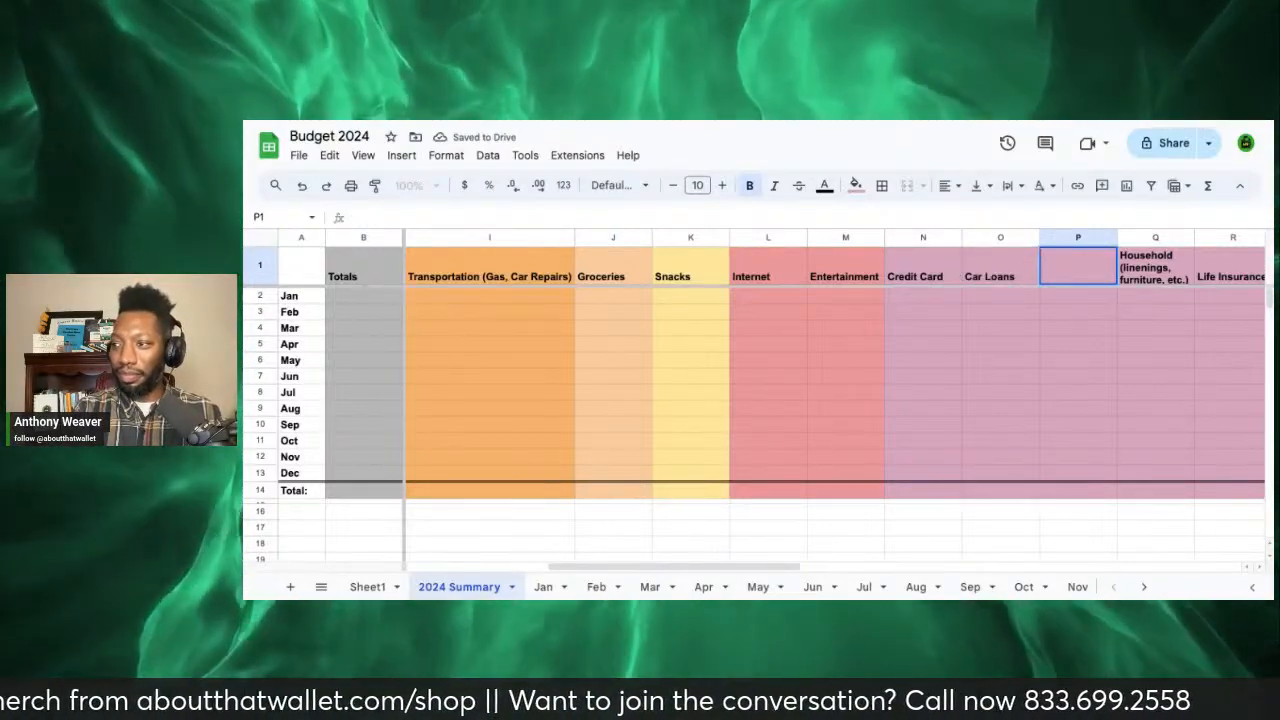
type("Da")
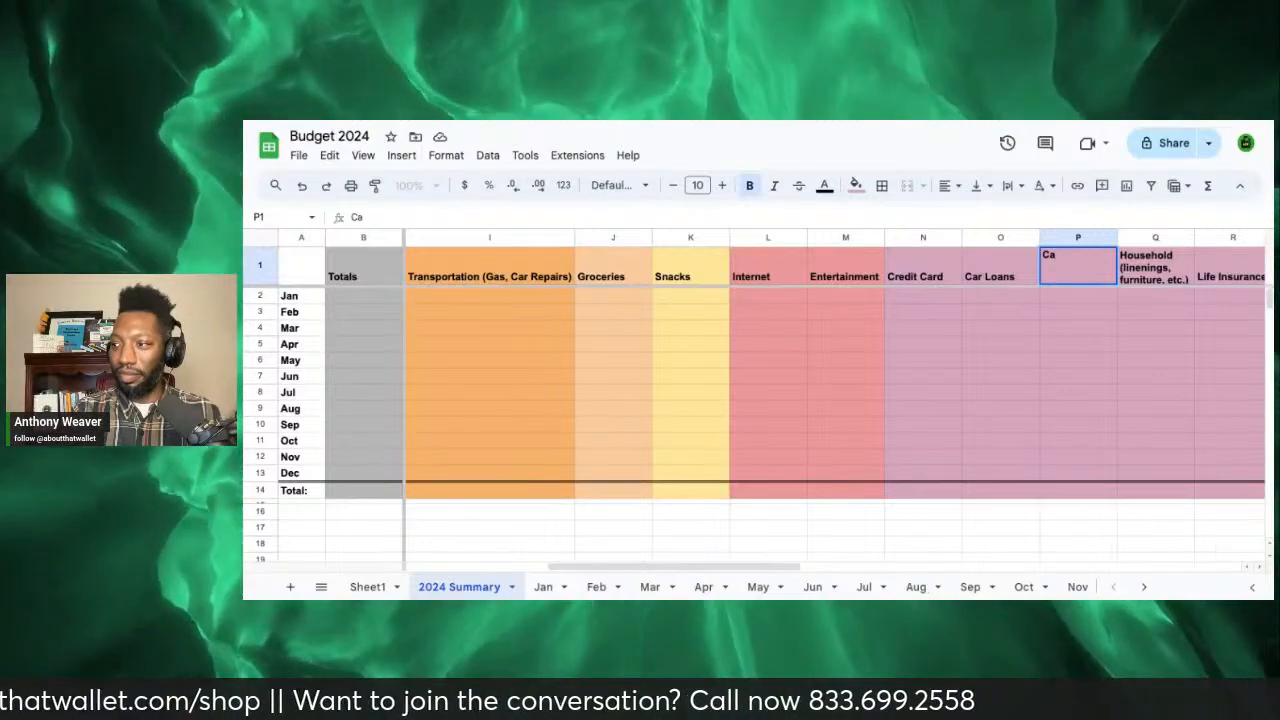
key("BackSpace")
key("BackSpace")
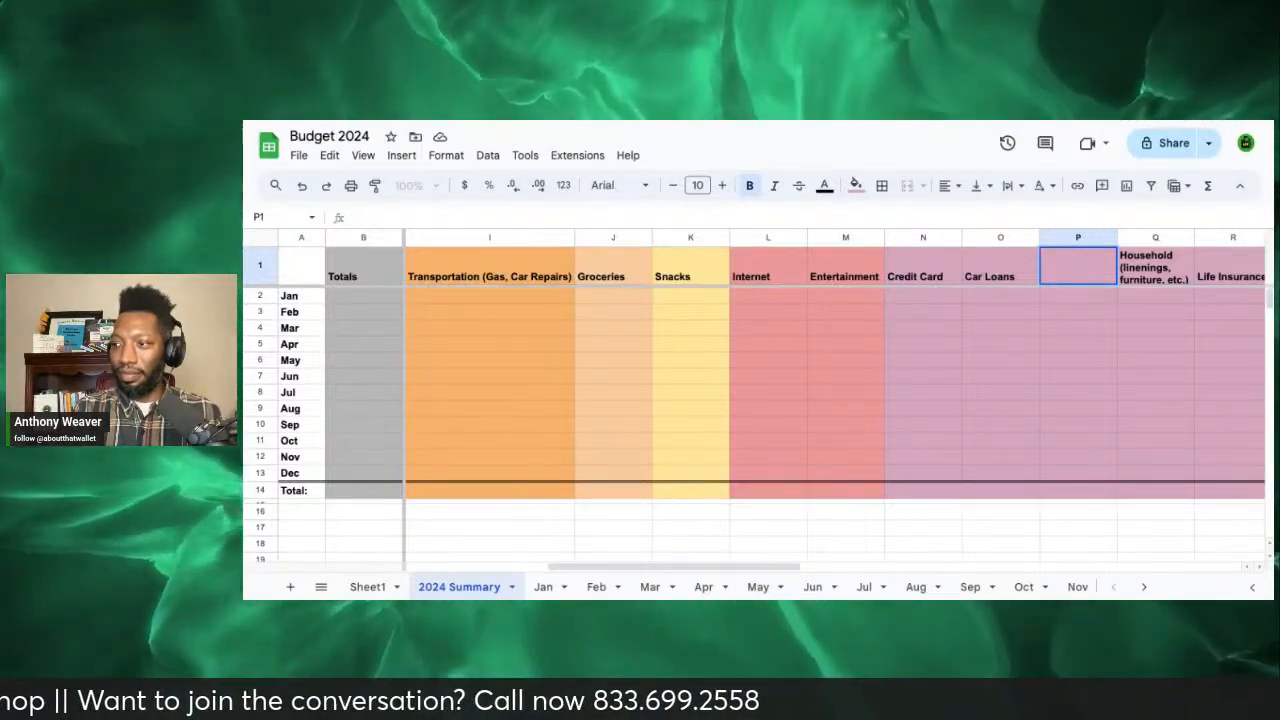
type("Persona")
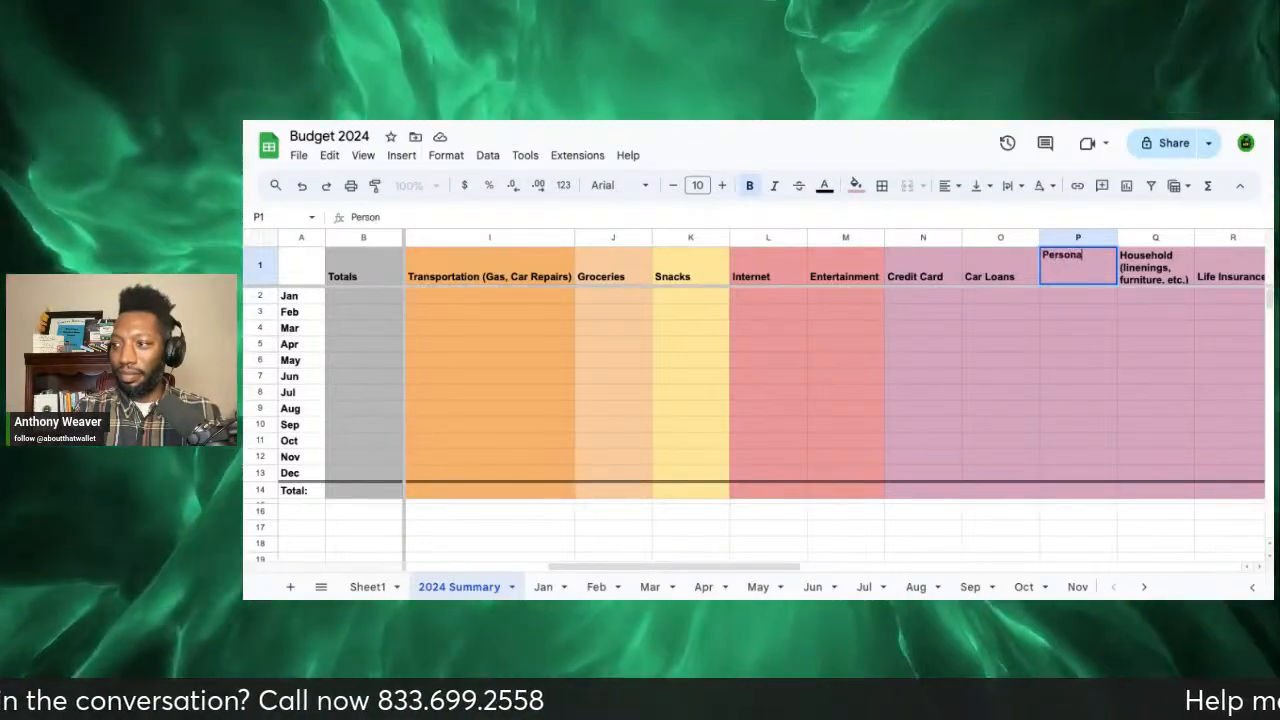
type("l Loans")
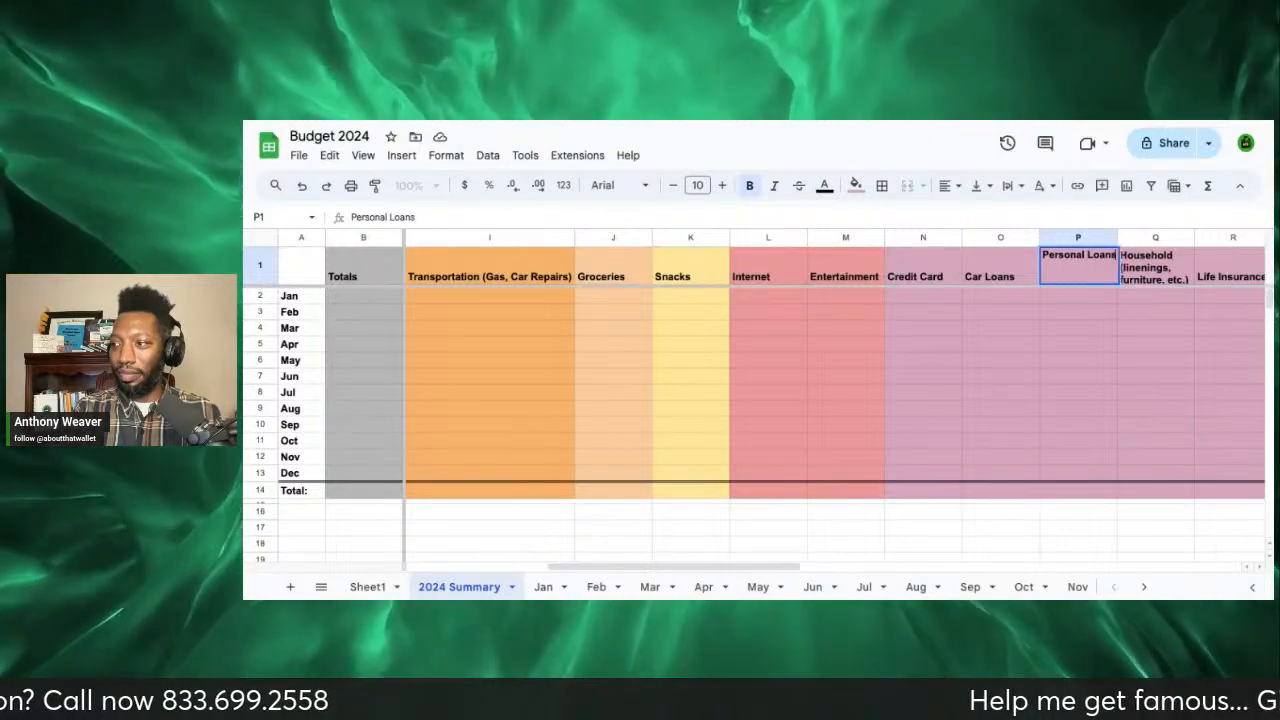
key("Return")
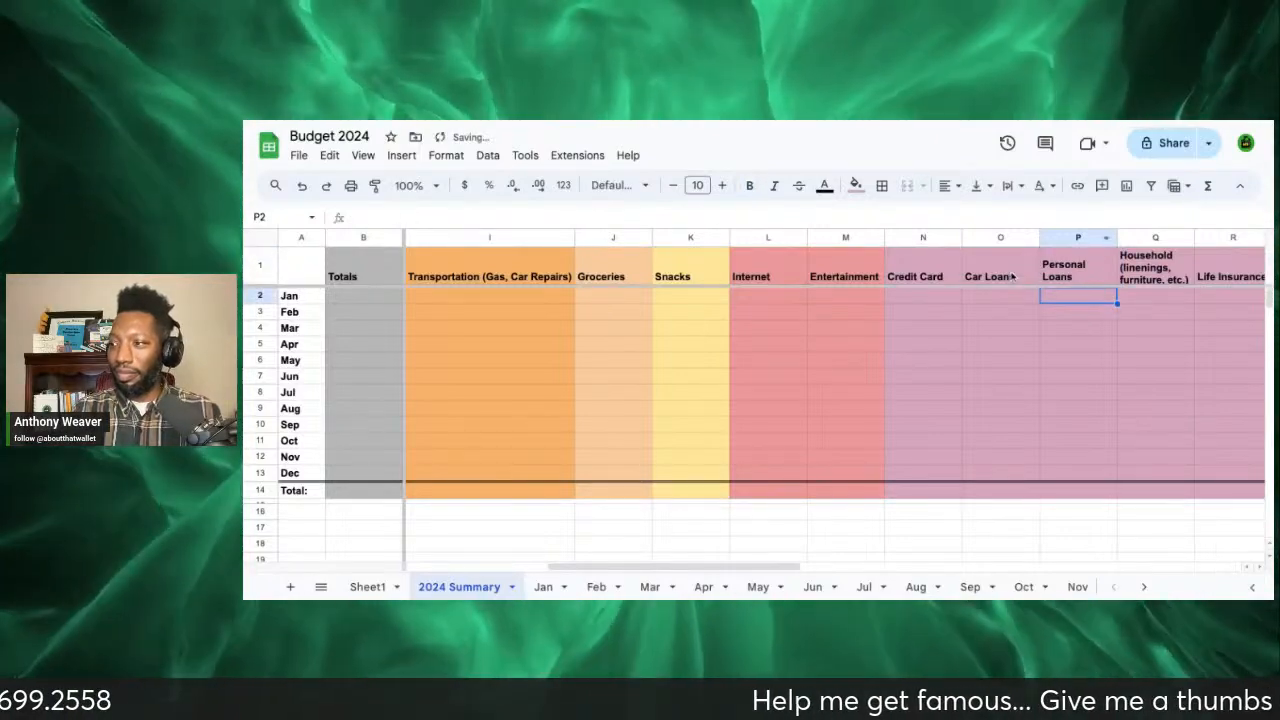
Step: Fill the Credit Card, Car Loans and Personal Loans columns (N1:P14) with bright cyan
left_click(1000, 268)
left_click(932, 270)
left_click_drag(932, 270, 1090, 490)
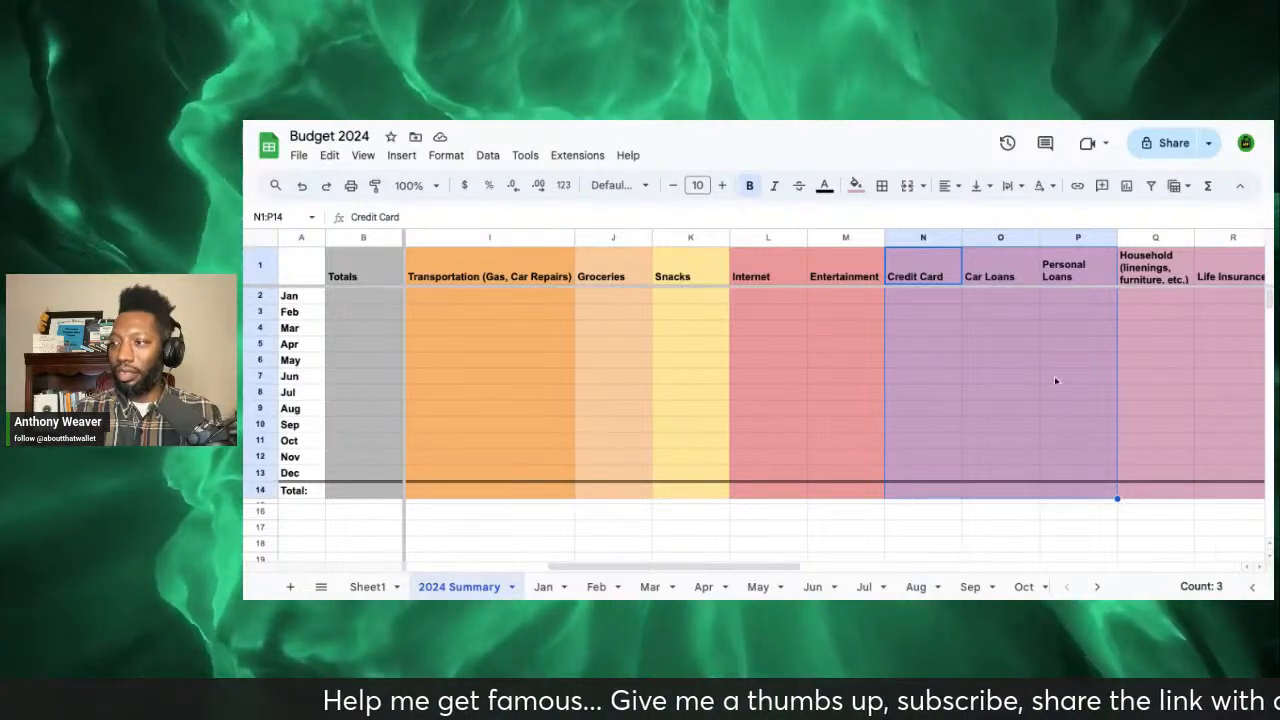
left_click(858, 184)
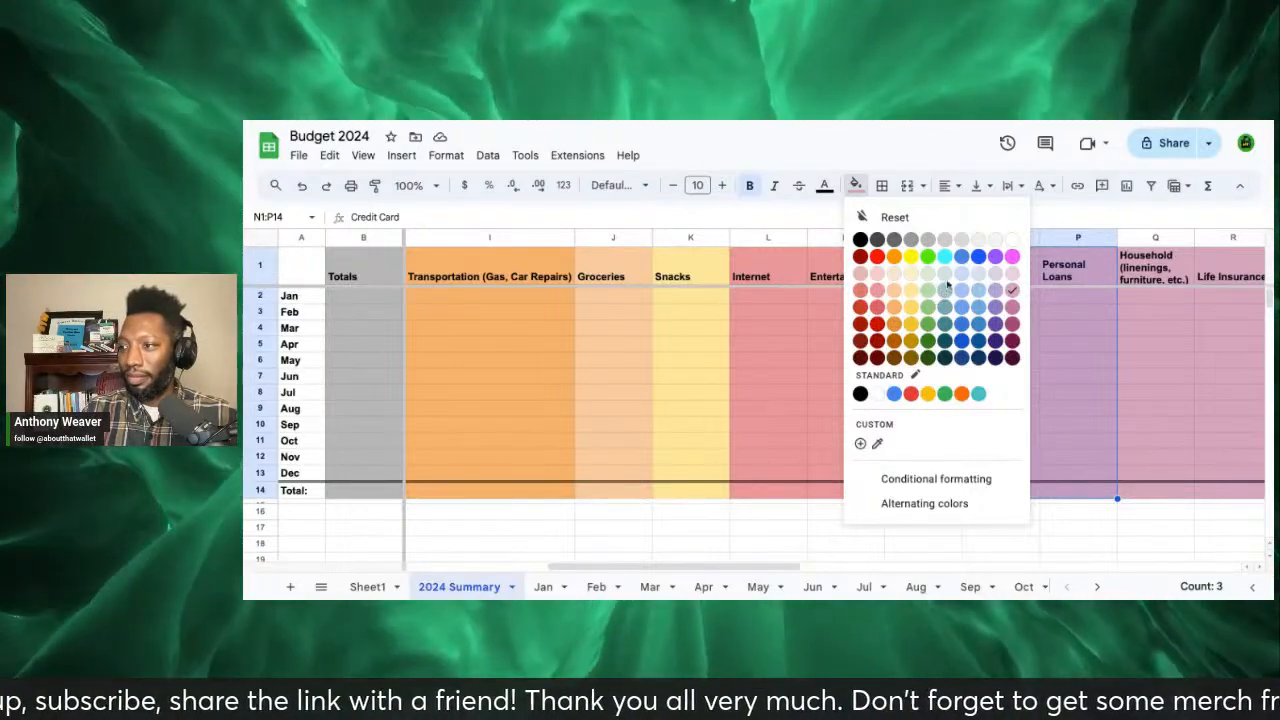
left_click(945, 257)
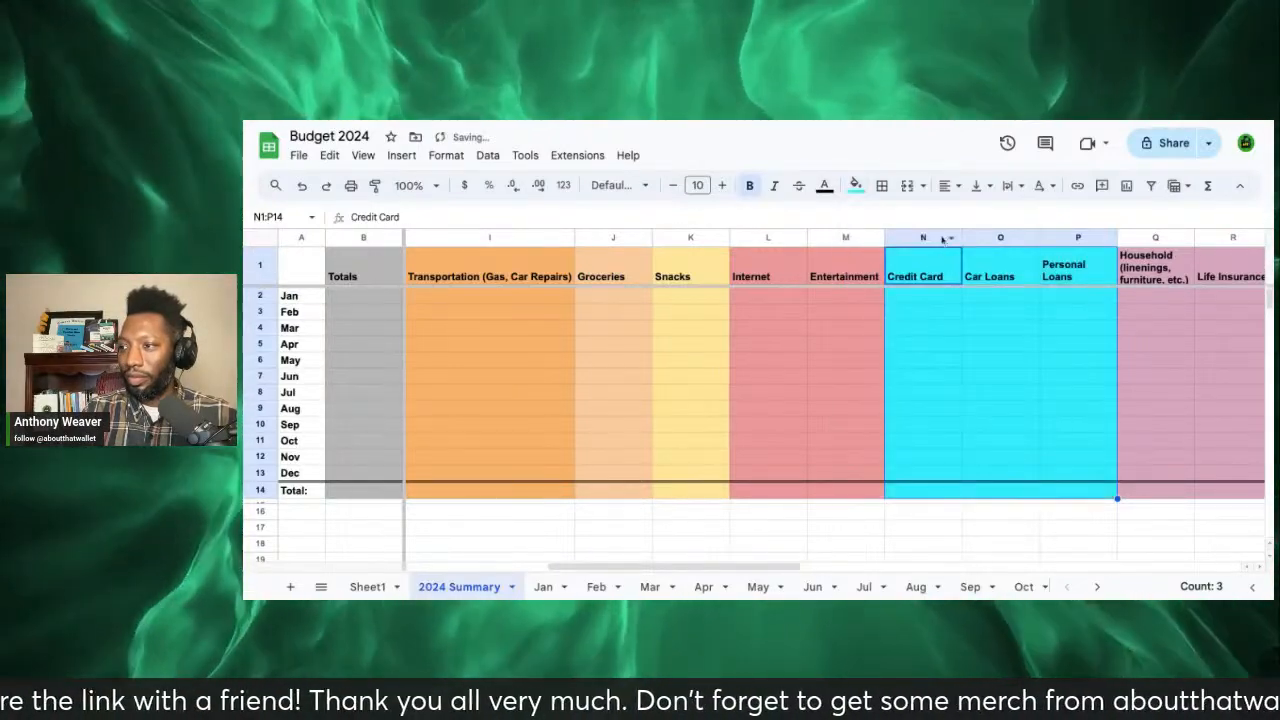
left_click(953, 345)
Step: Delete the empty purple column U after Home / Renter Insurance
scroll(956, 345, "right", 5)
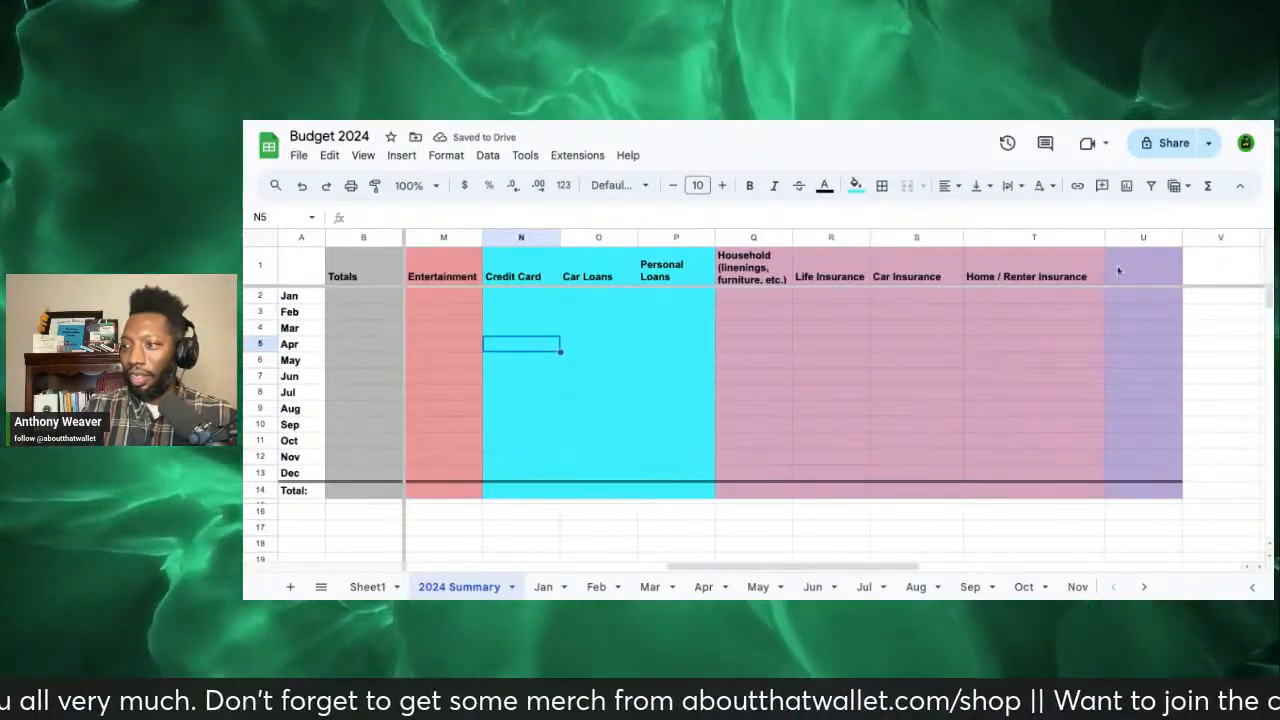
left_click(1131, 238)
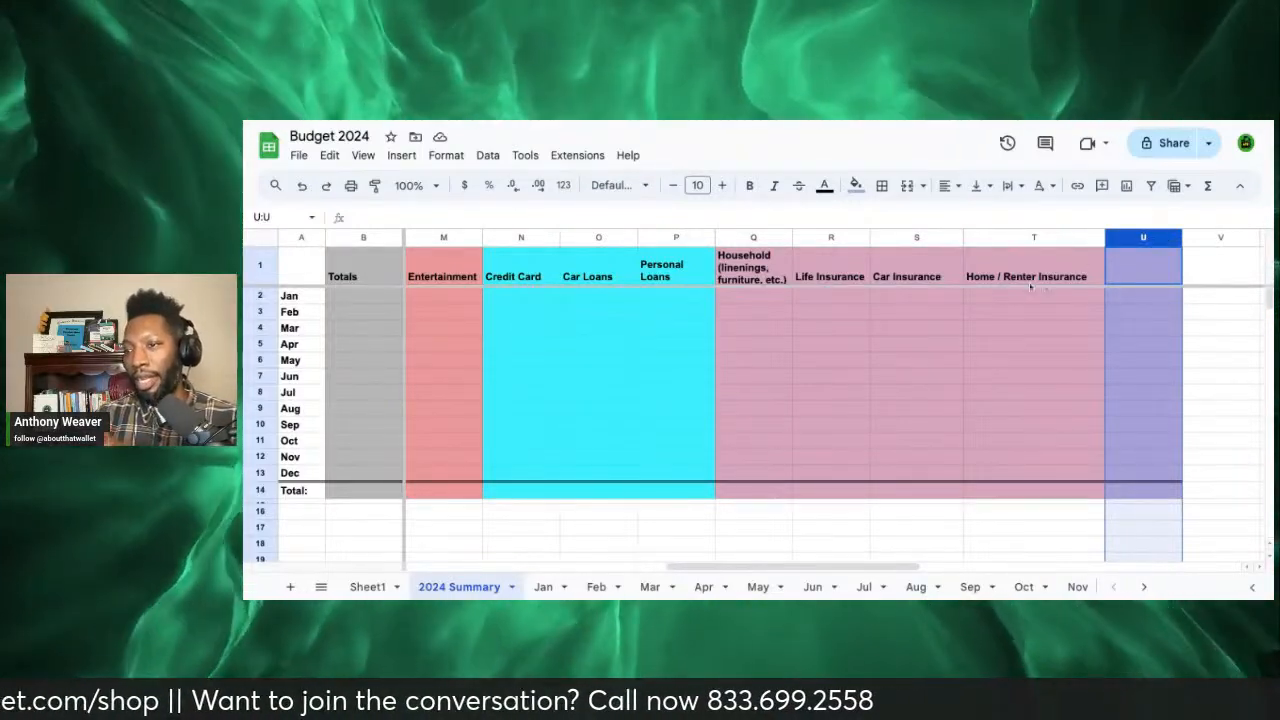
right_click(1157, 240)
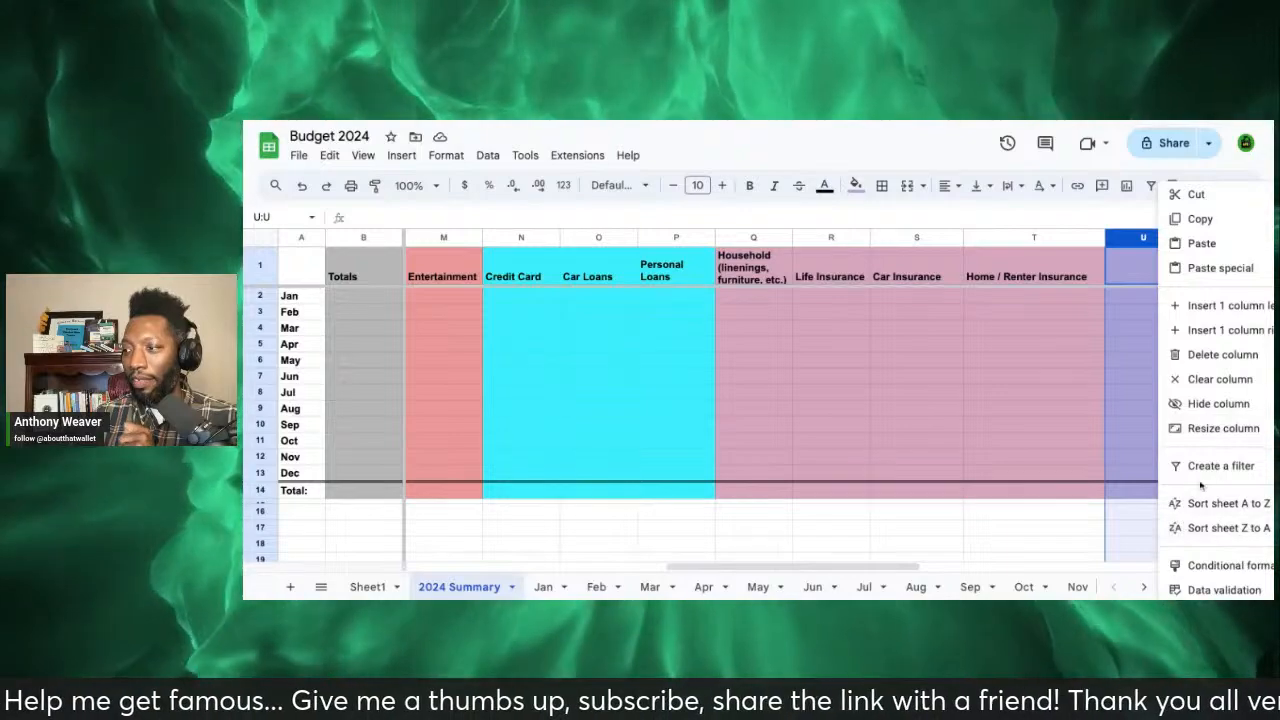
scroll(1200, 485, "down", 2)
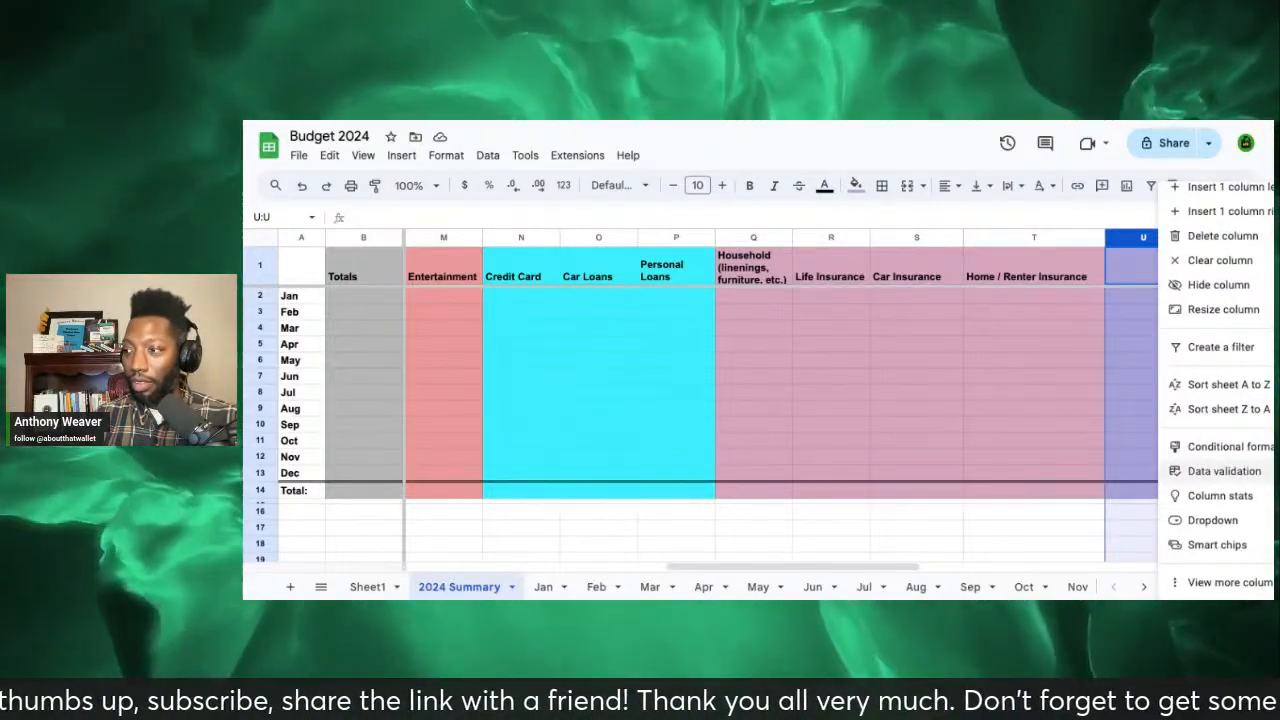
left_click(1182, 236)
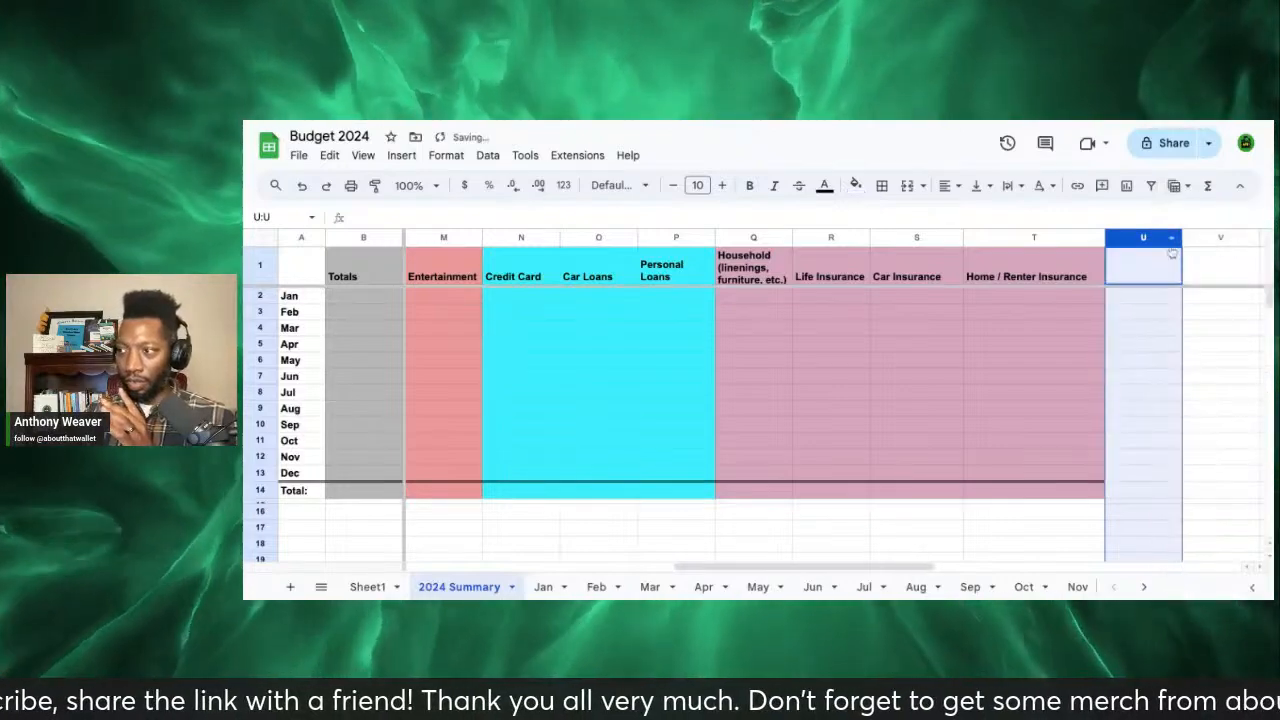
left_click(1150, 266)
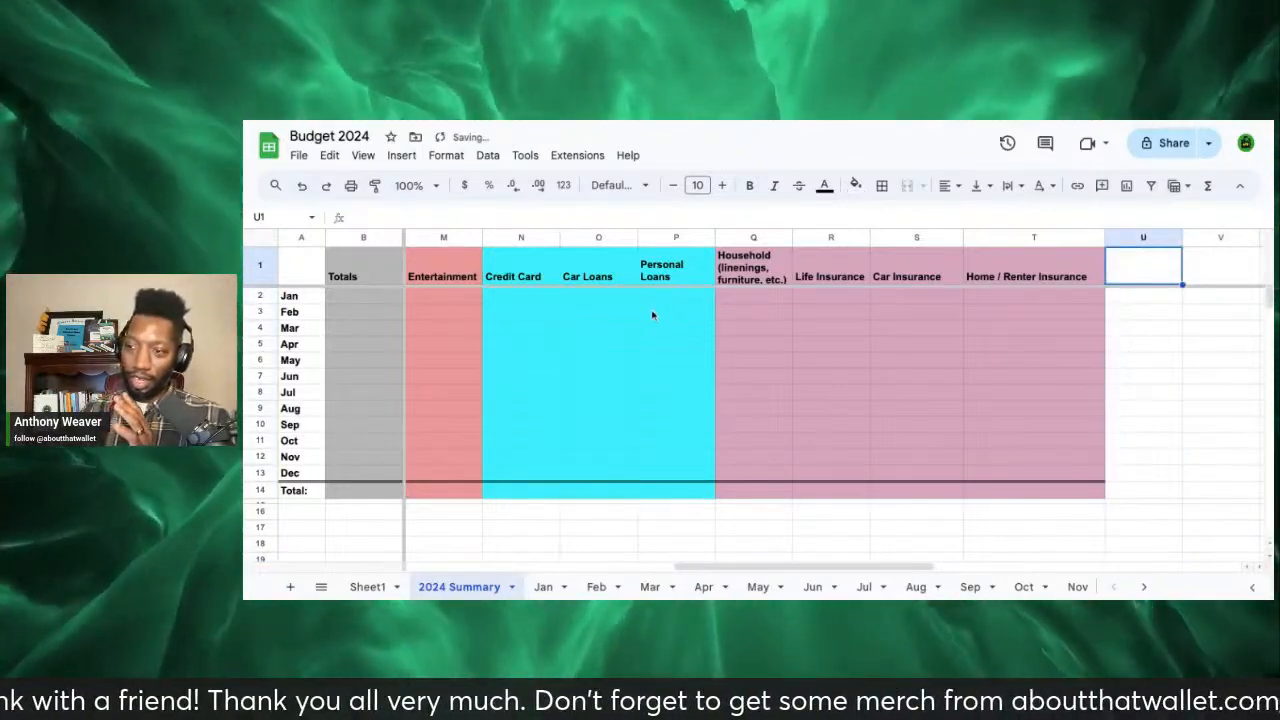
Step: Delete the Sheet1 sheet from the Budget 2024 spreadsheet and confirm the deletion
scroll(652, 315, "left", 5)
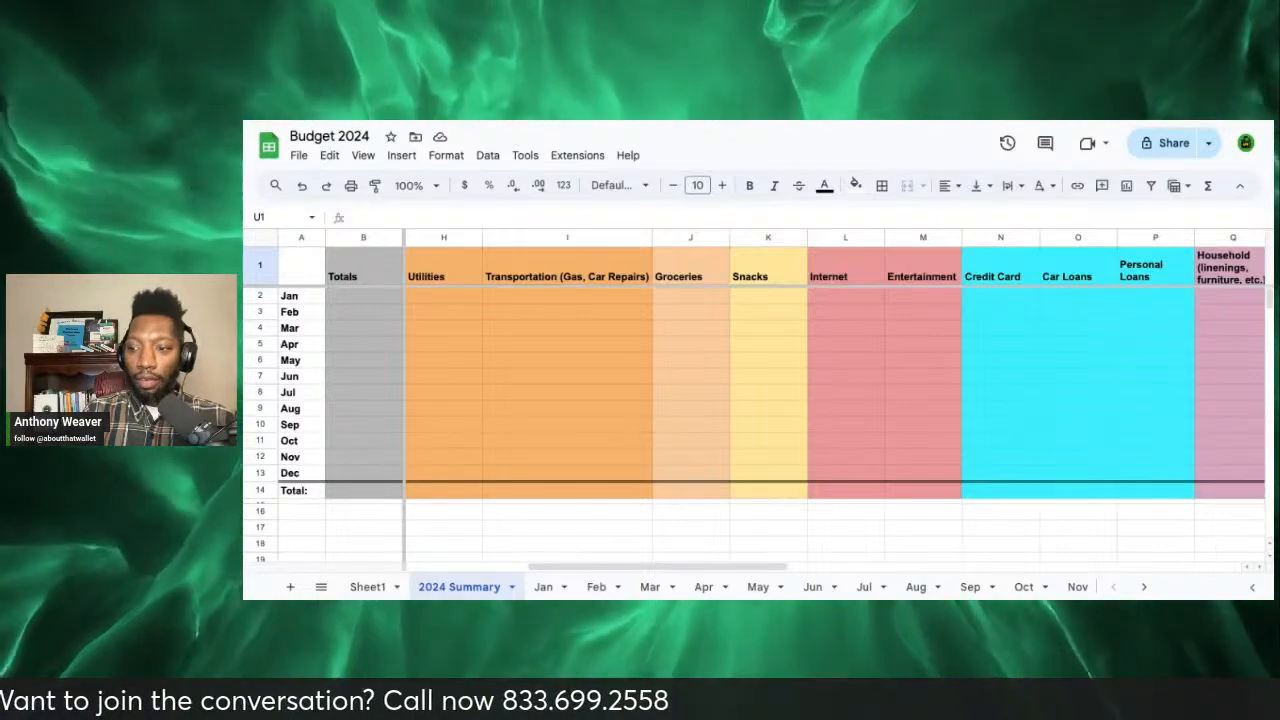
left_click(367, 587)
right_click(367, 587)
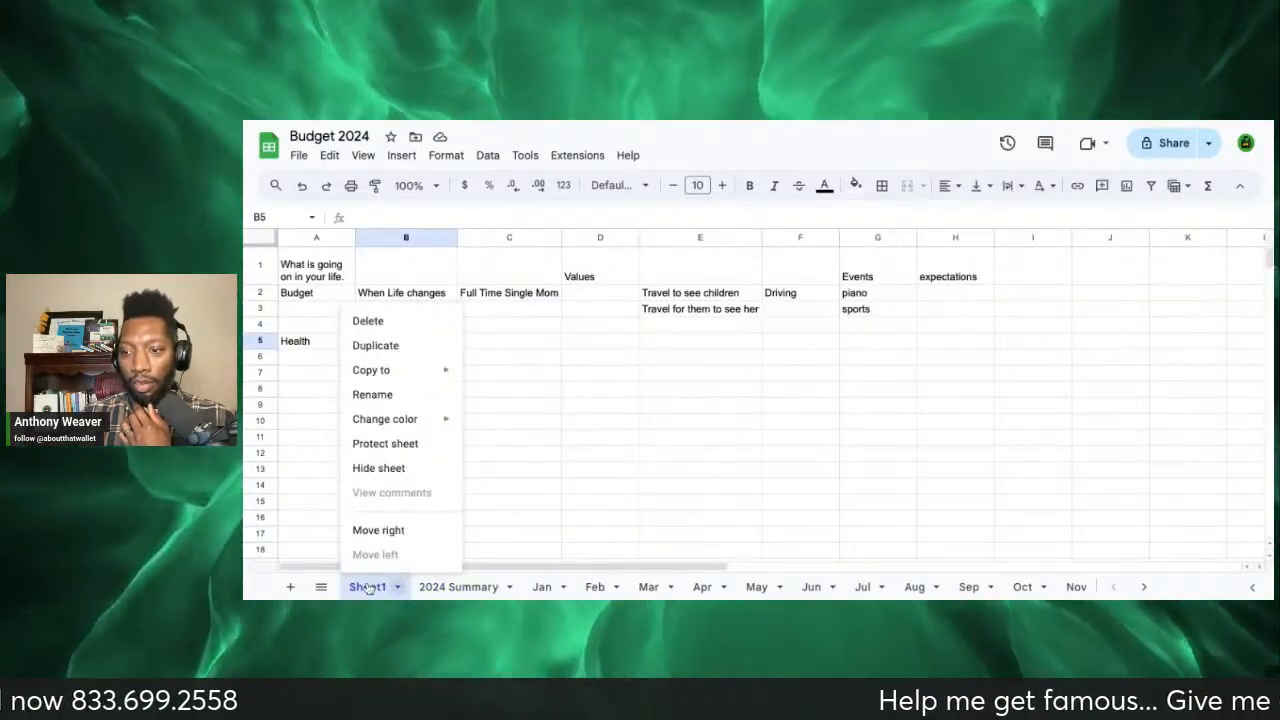
mouse_move(373, 372)
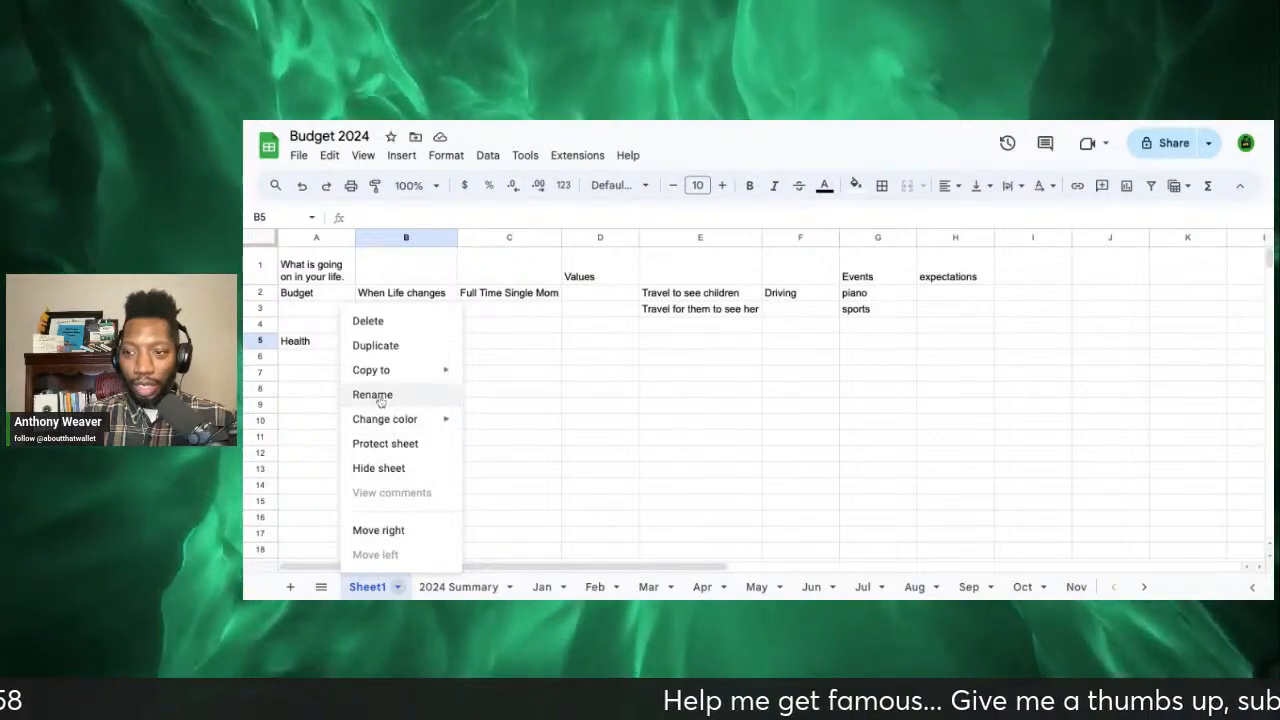
left_click(369, 322)
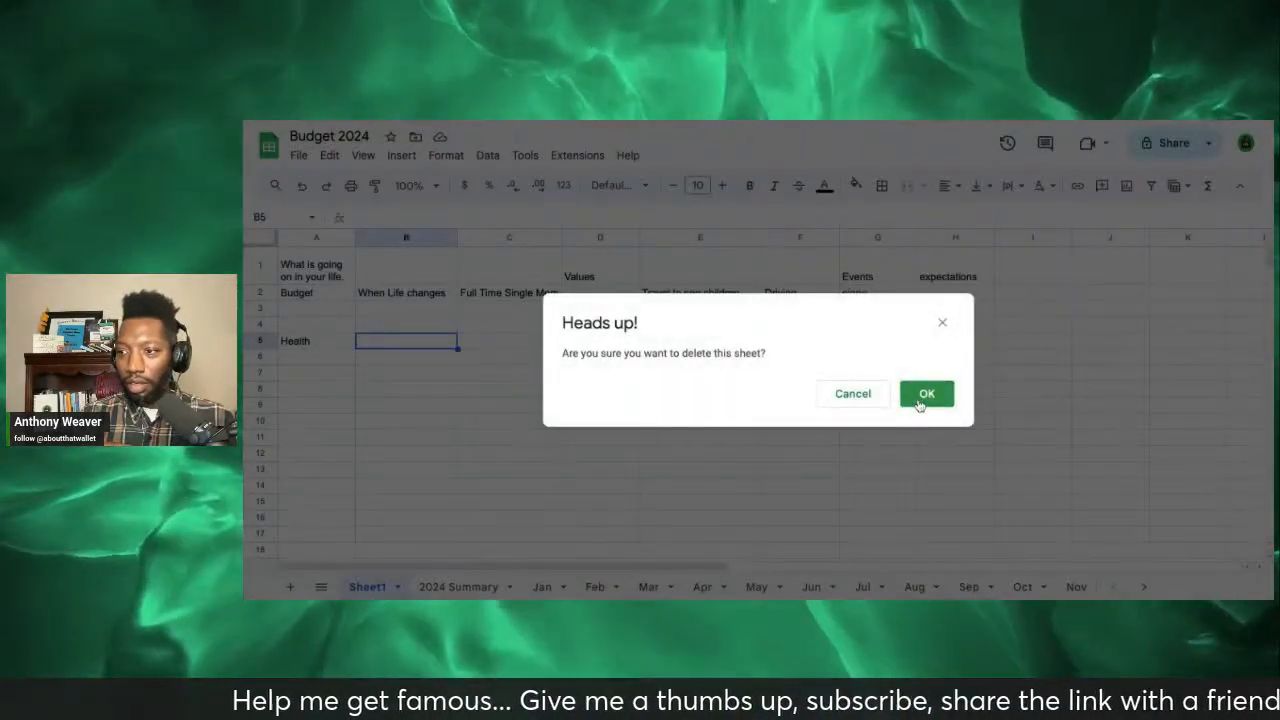
left_click(924, 396)
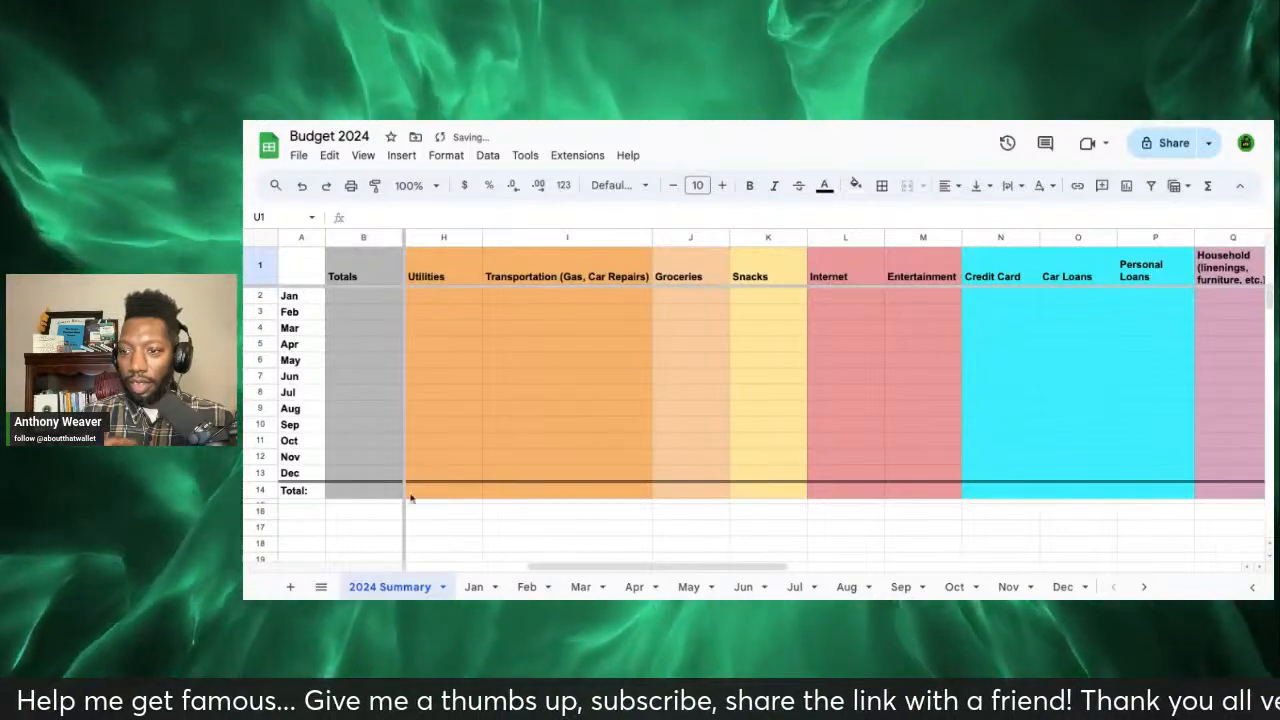
scroll(407, 516, "right", 6)
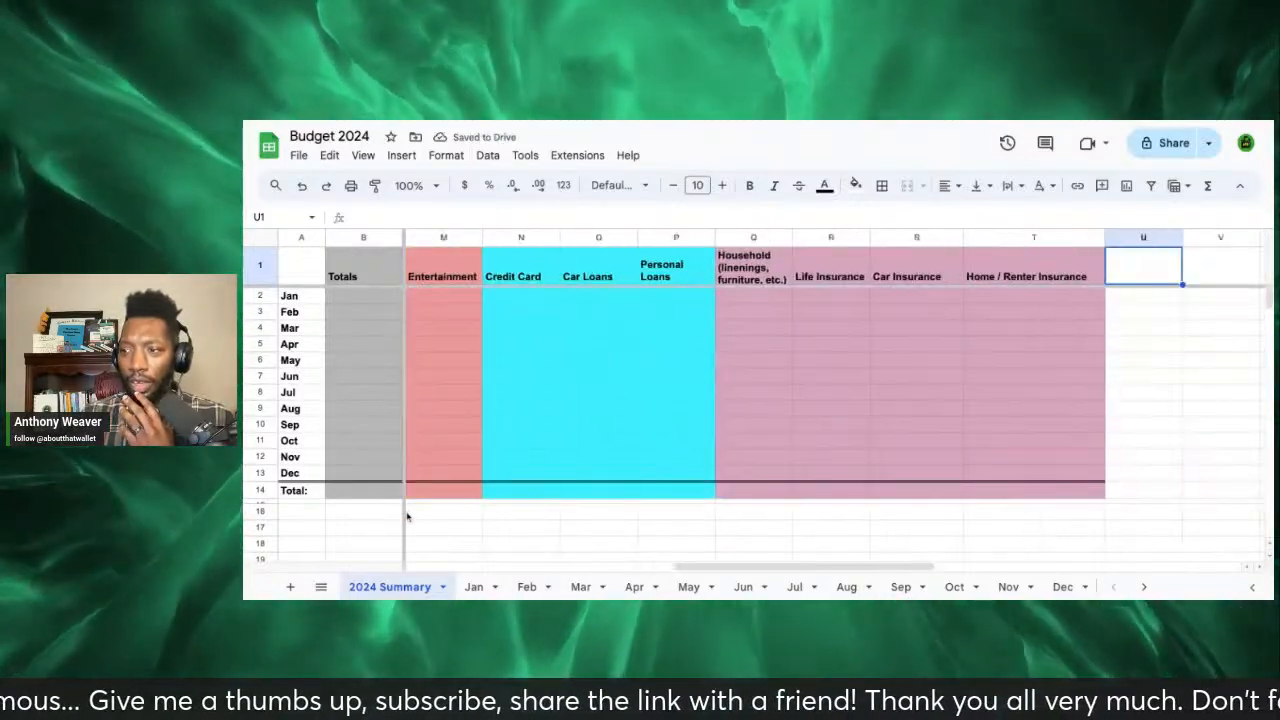
scroll(395, 515, "left", 6)
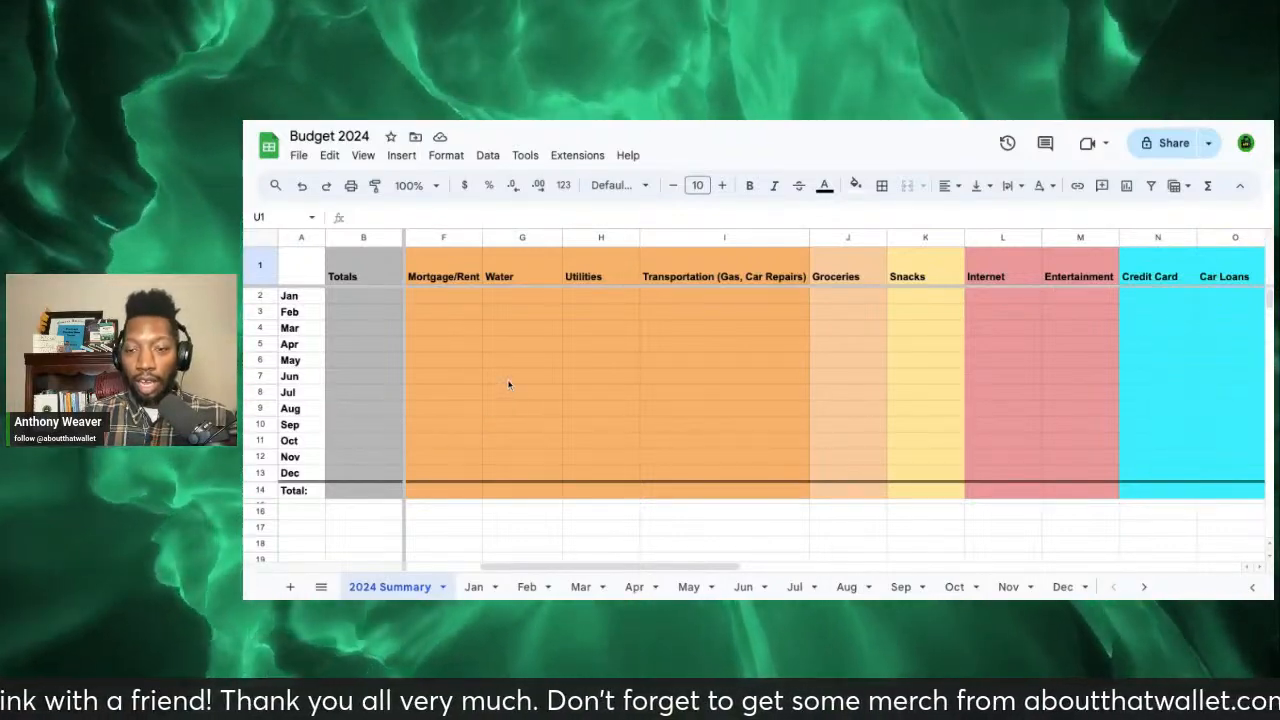
scroll(528, 401, "right", 4)
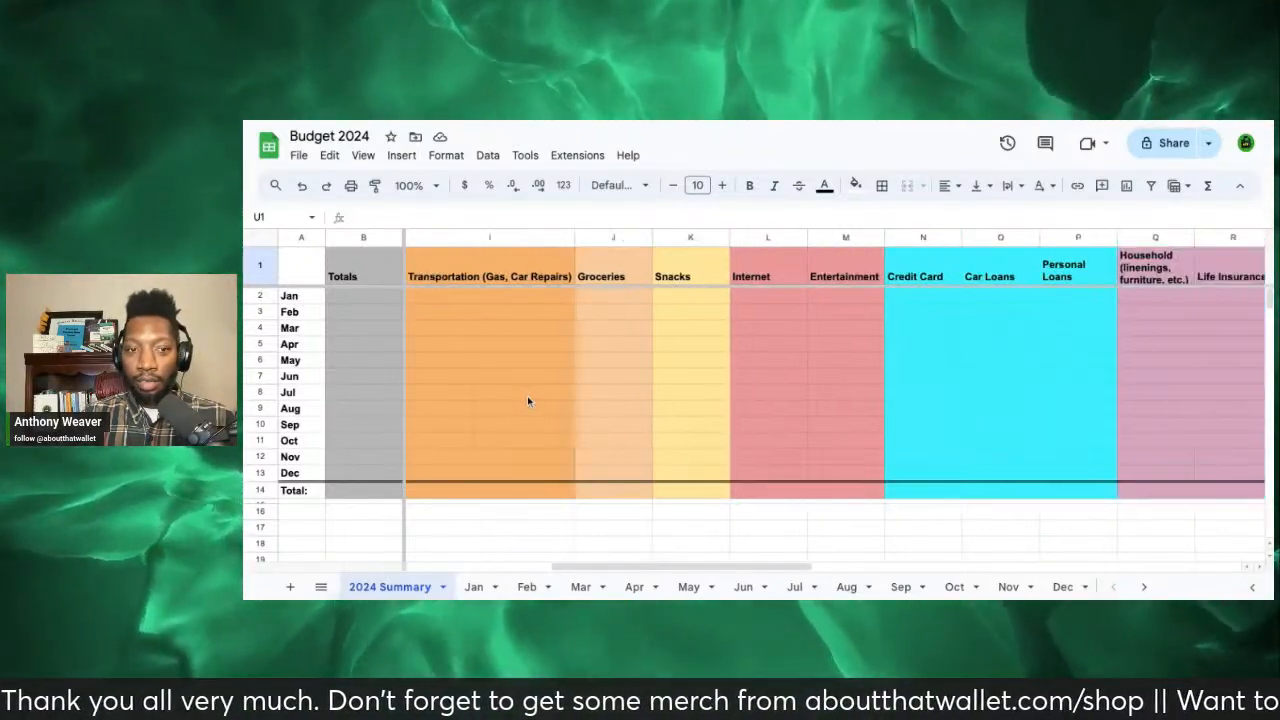
scroll(528, 401, "right", 5)
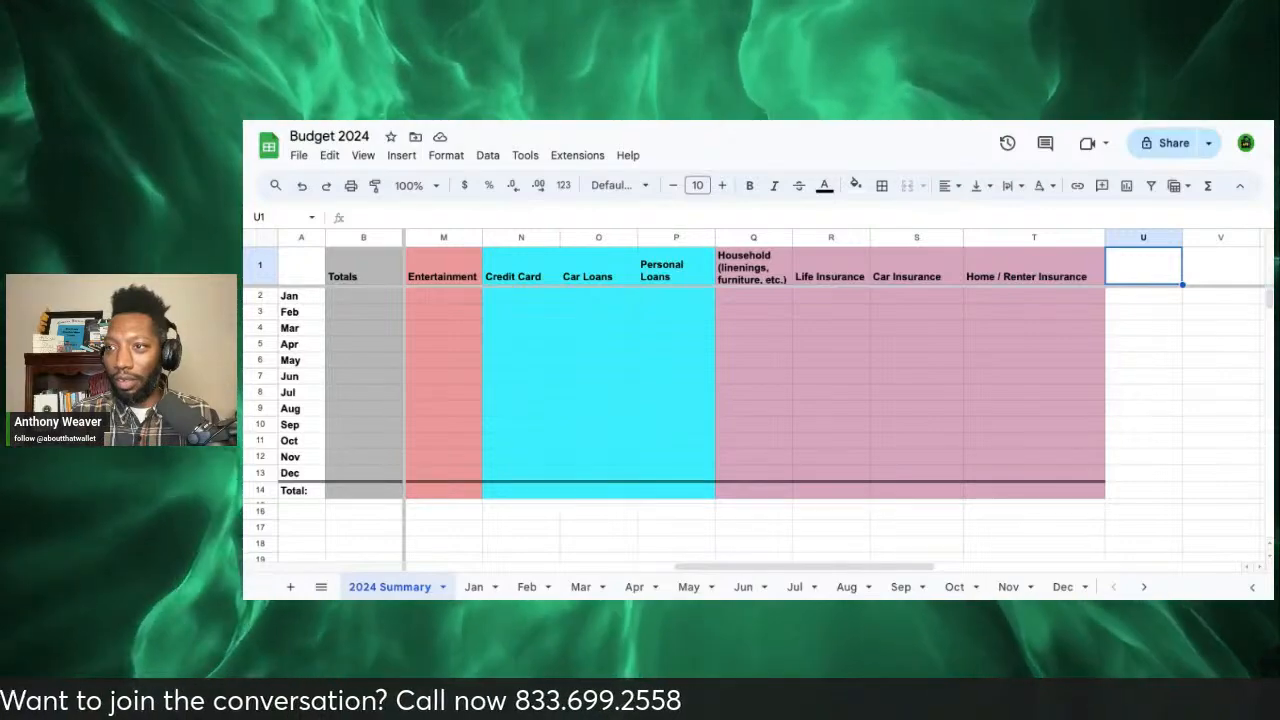
Step: Switch to Google Drive and copy the share link of the Budget folder
key("ctrl+shift+Tab")
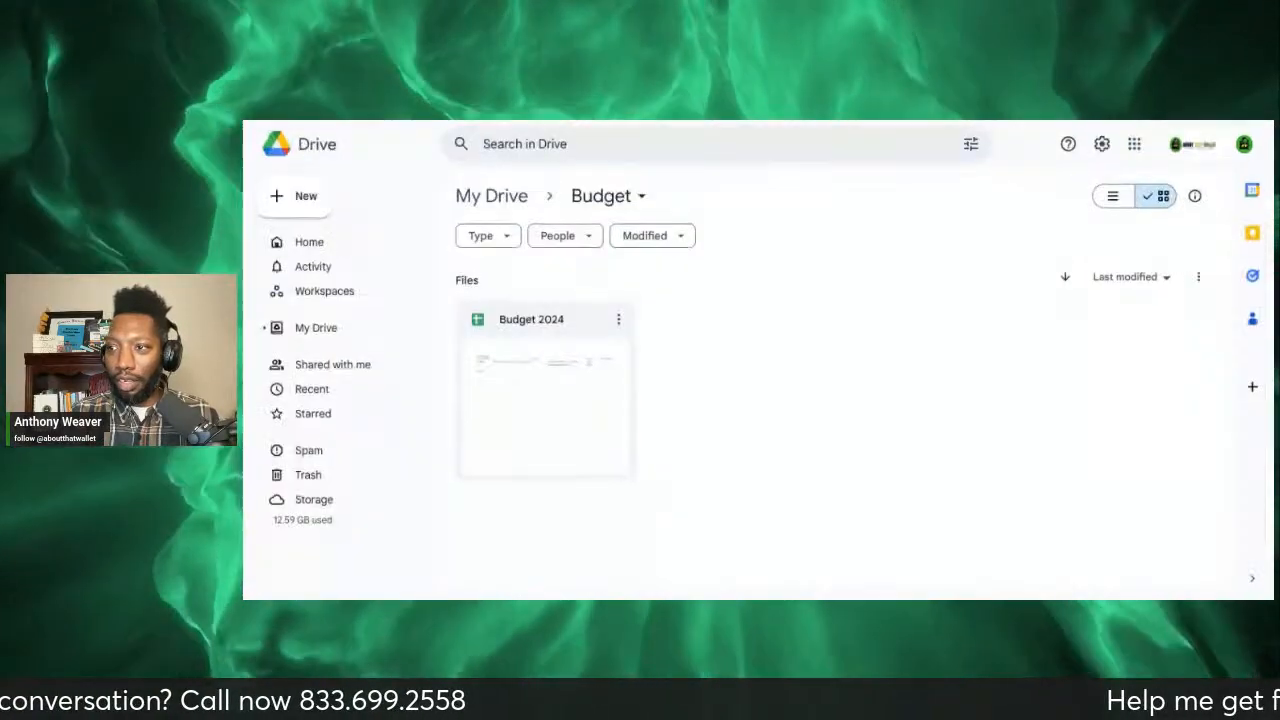
left_click(641, 197)
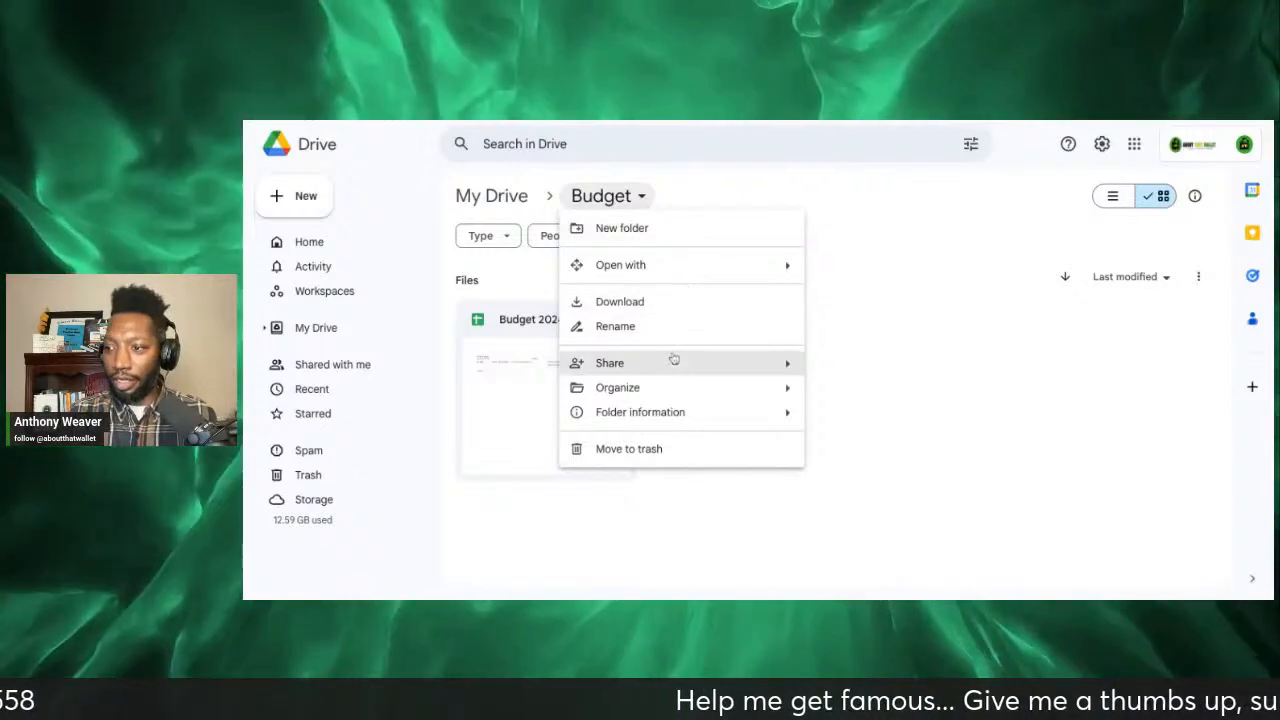
mouse_move(690, 373)
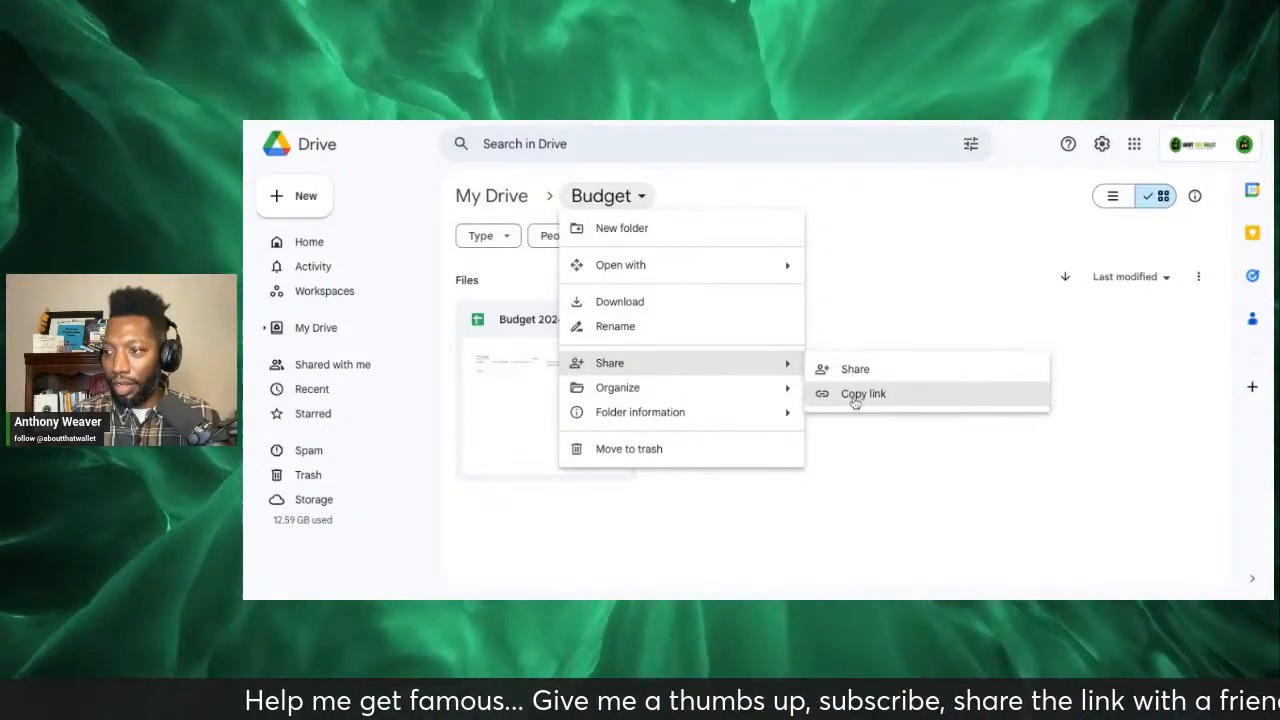
left_click(855, 396)
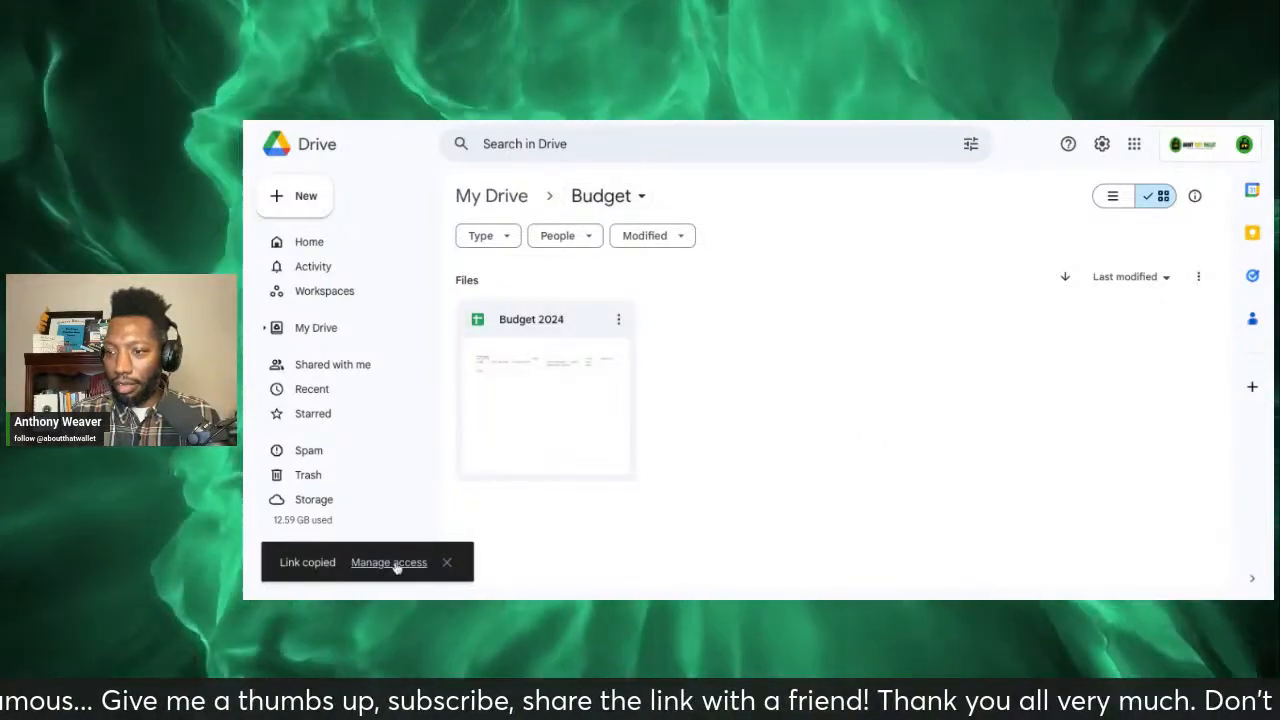
Step: Review the Budget folder's general access options and editor permission settings, then copy its link from the sharing dialog
left_click(392, 563)
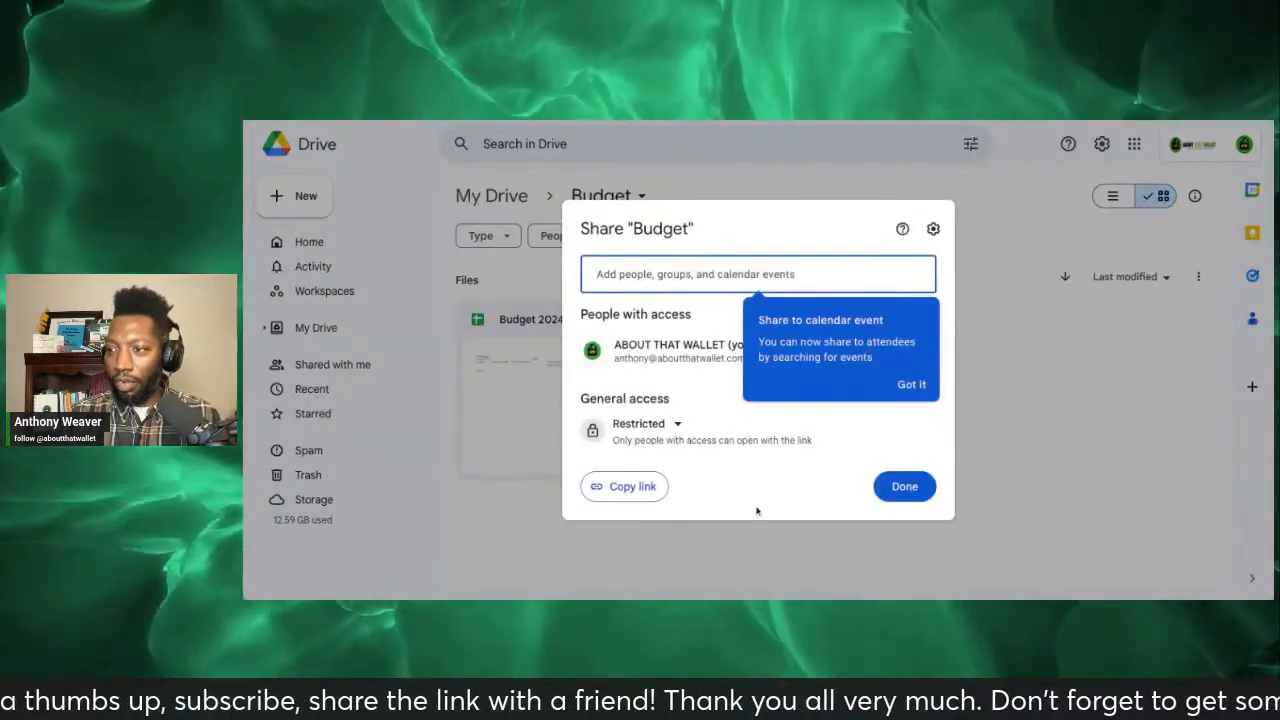
left_click(740, 492)
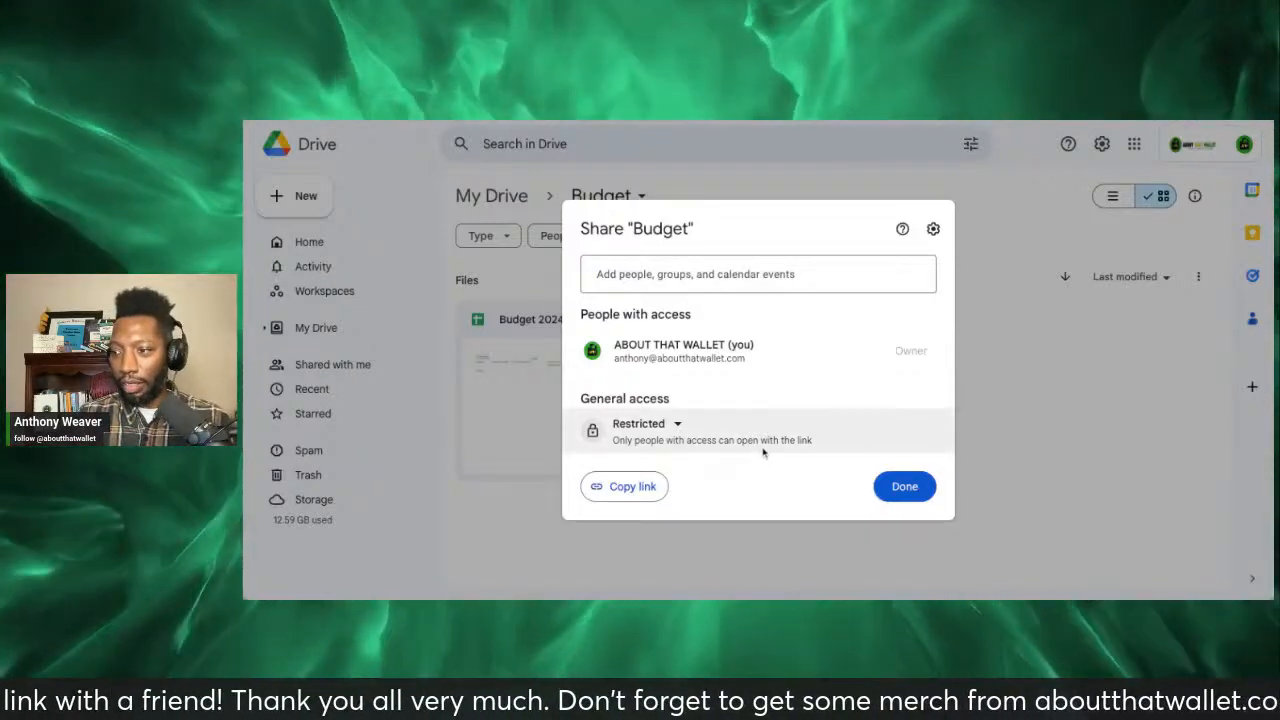
left_click(675, 424)
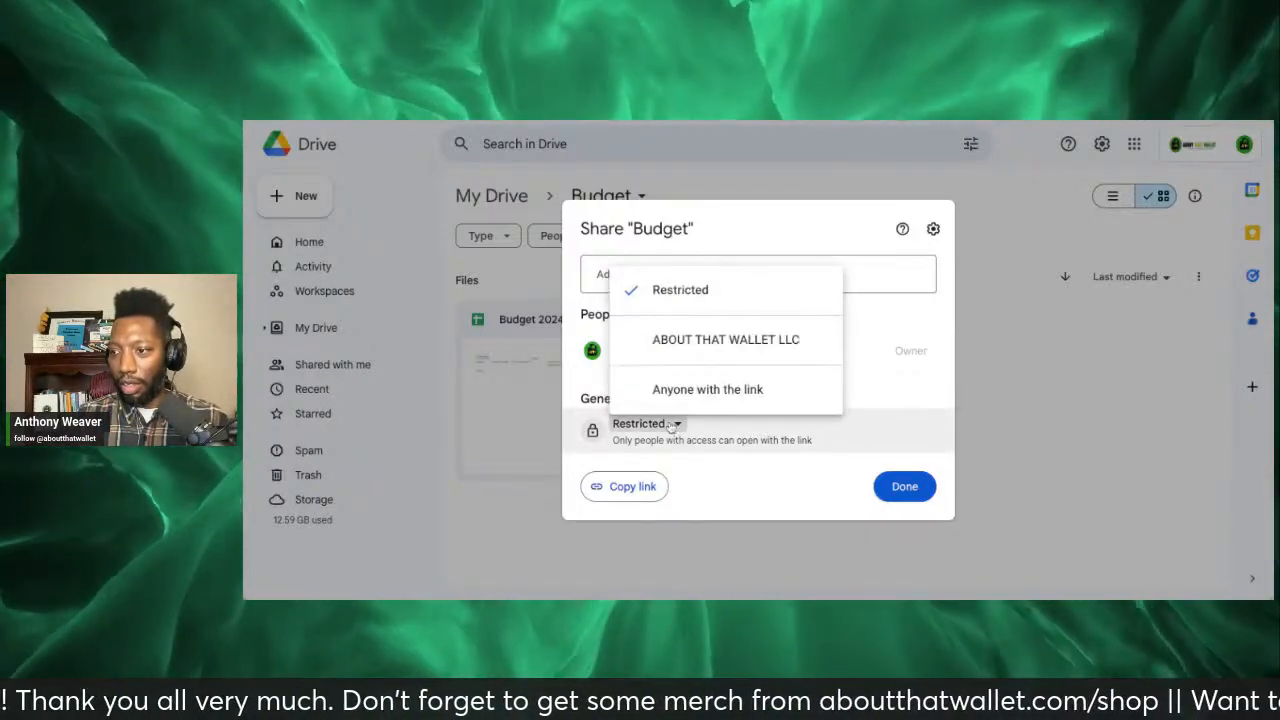
left_click(718, 474)
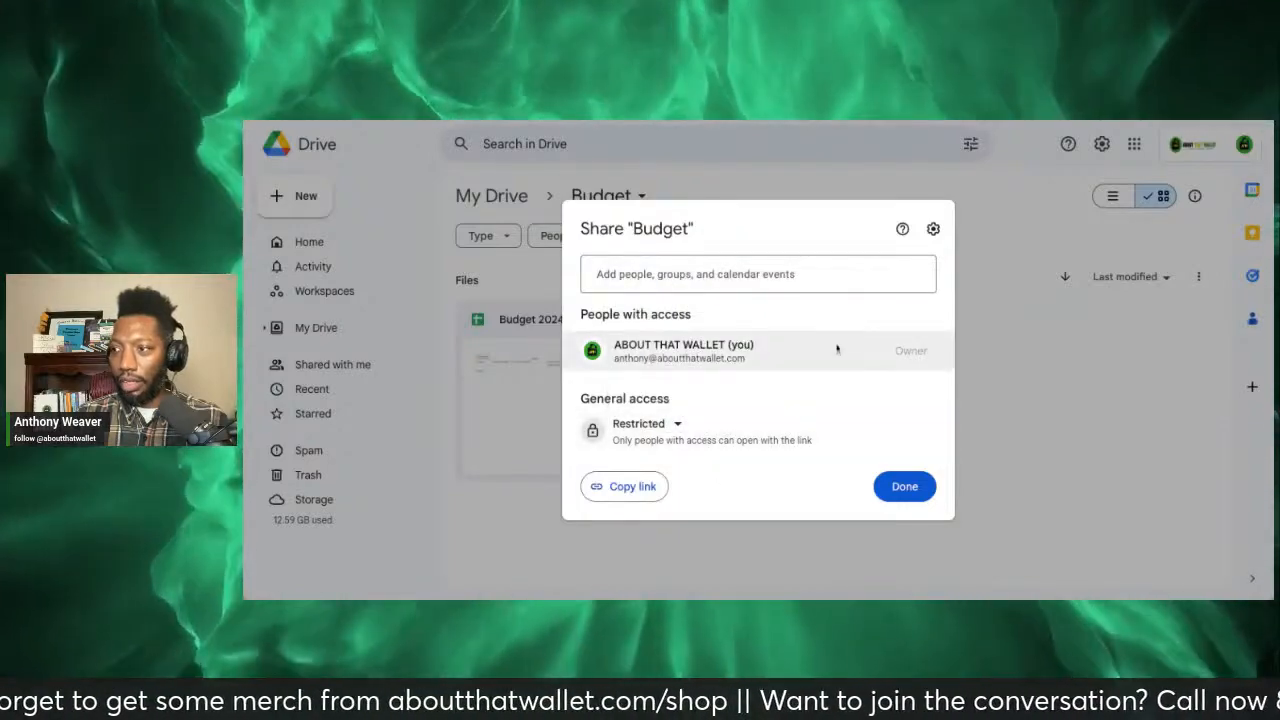
left_click(932, 228)
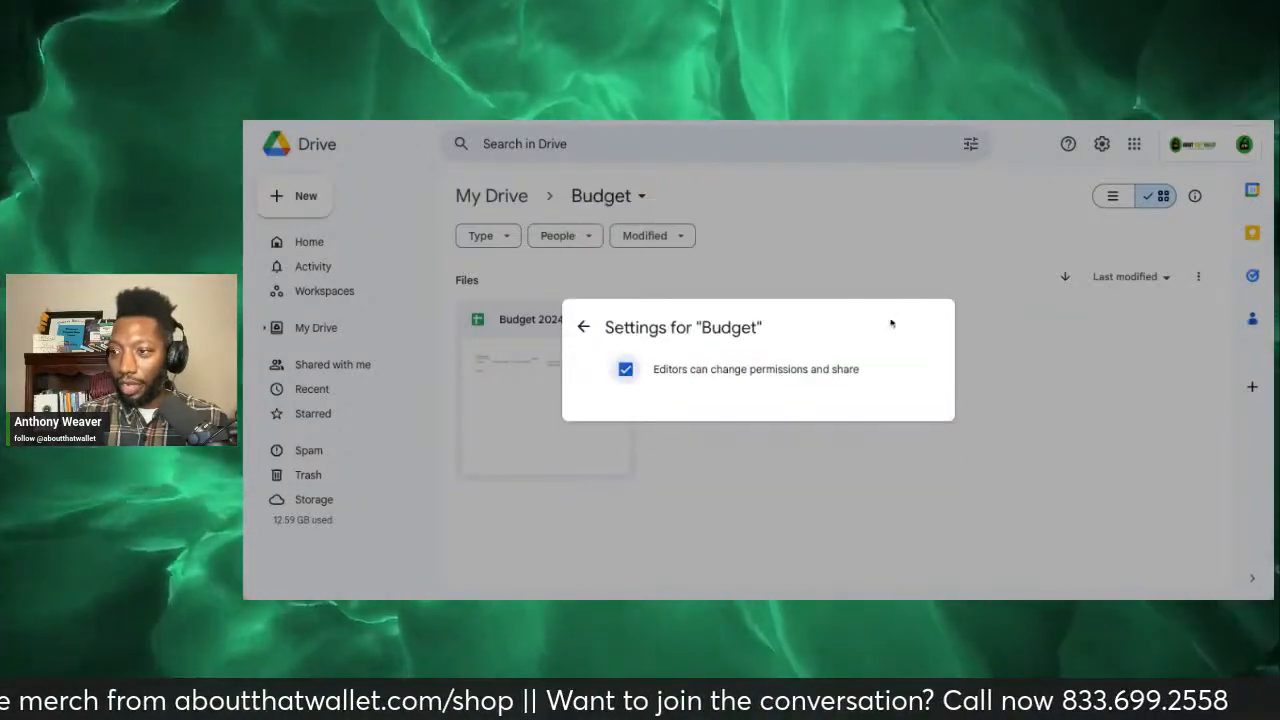
left_click(583, 325)
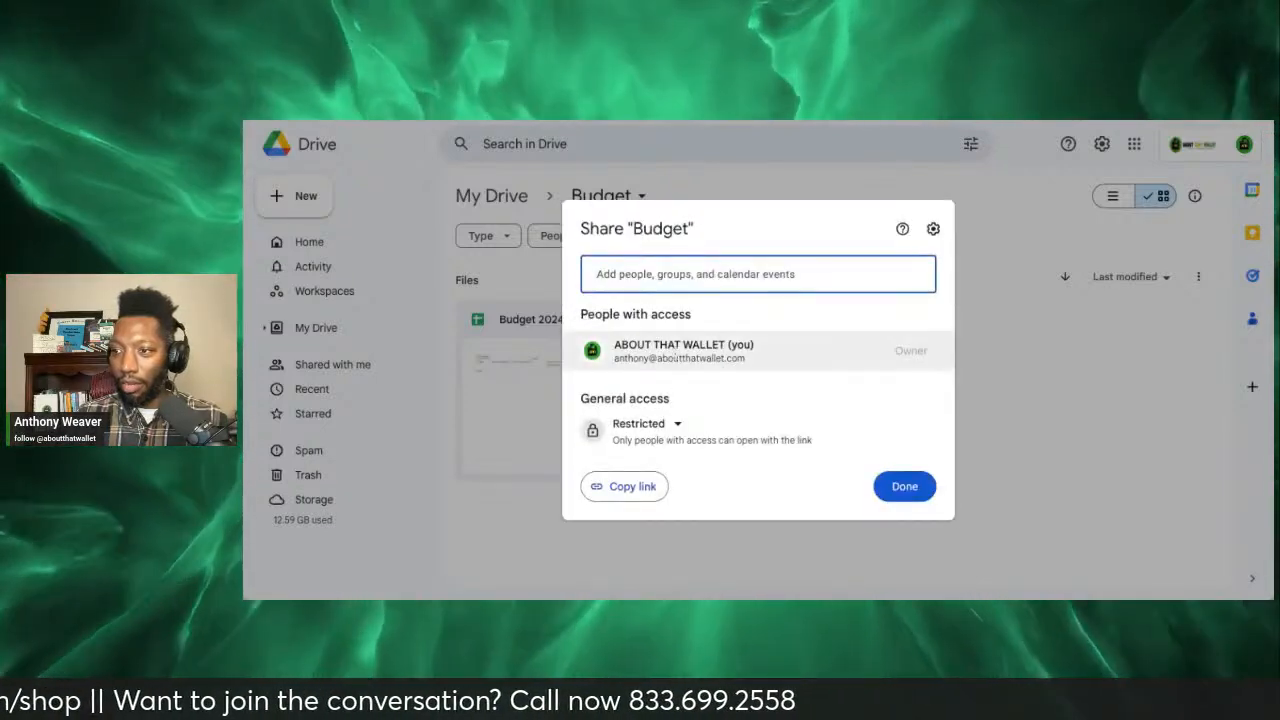
left_click(640, 498)
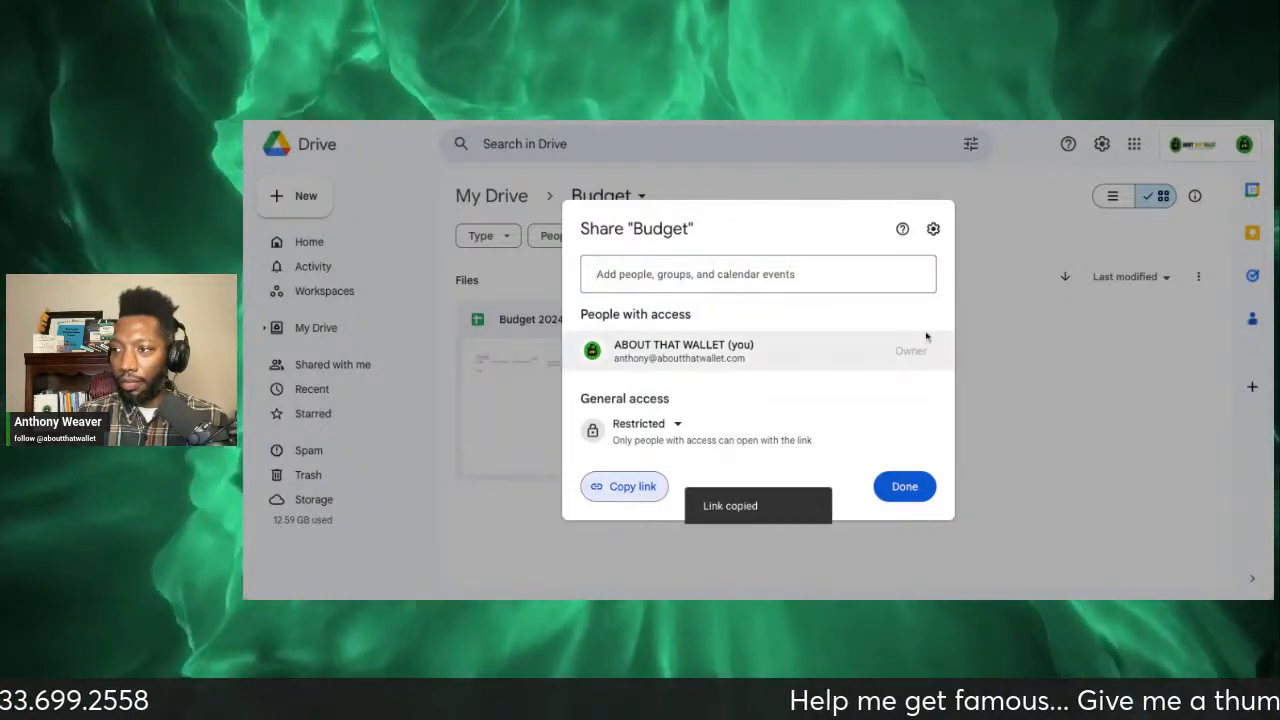
left_click(903, 486)
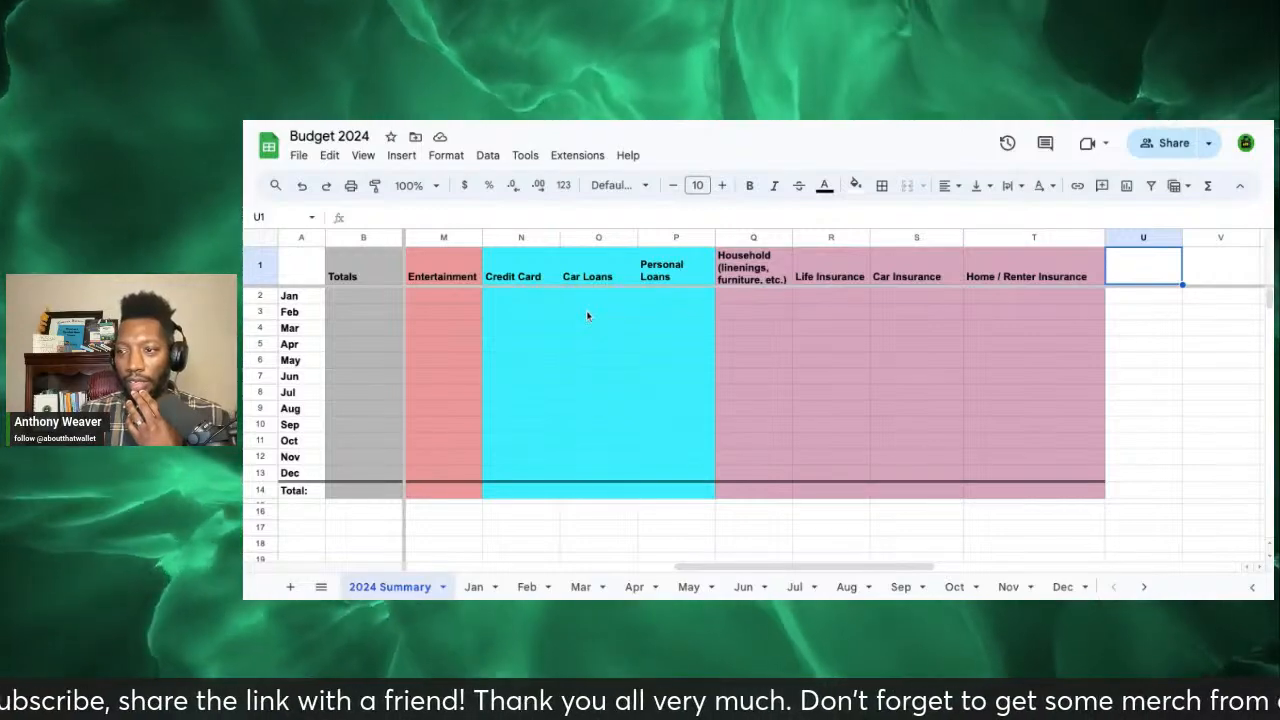
Step: Look over the 2024 Summary category columns from Income through Home / Renter Insurance, checking the Credit Card, Car Loans and Personal Loans headers
left_click(525, 280)
left_click(580, 277)
left_click(670, 278)
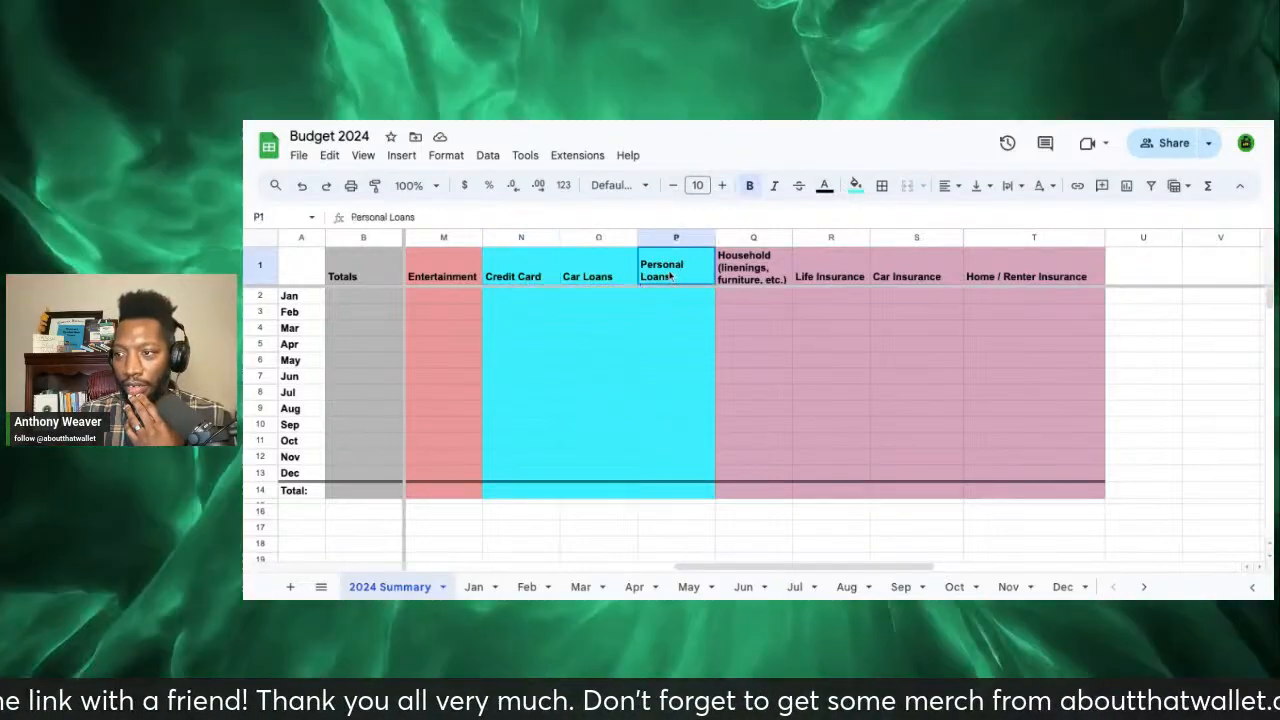
left_click(565, 300)
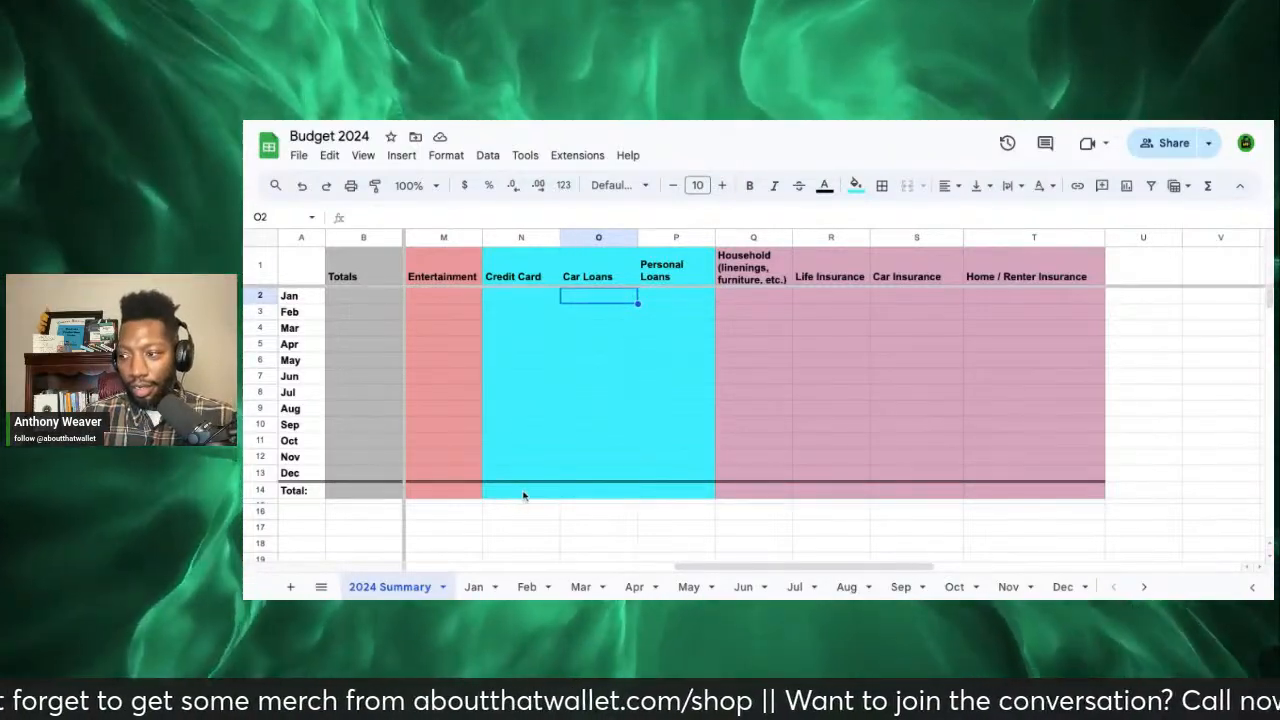
scroll(640, 390, "left", 10)
scroll(640, 390, "down", 1)
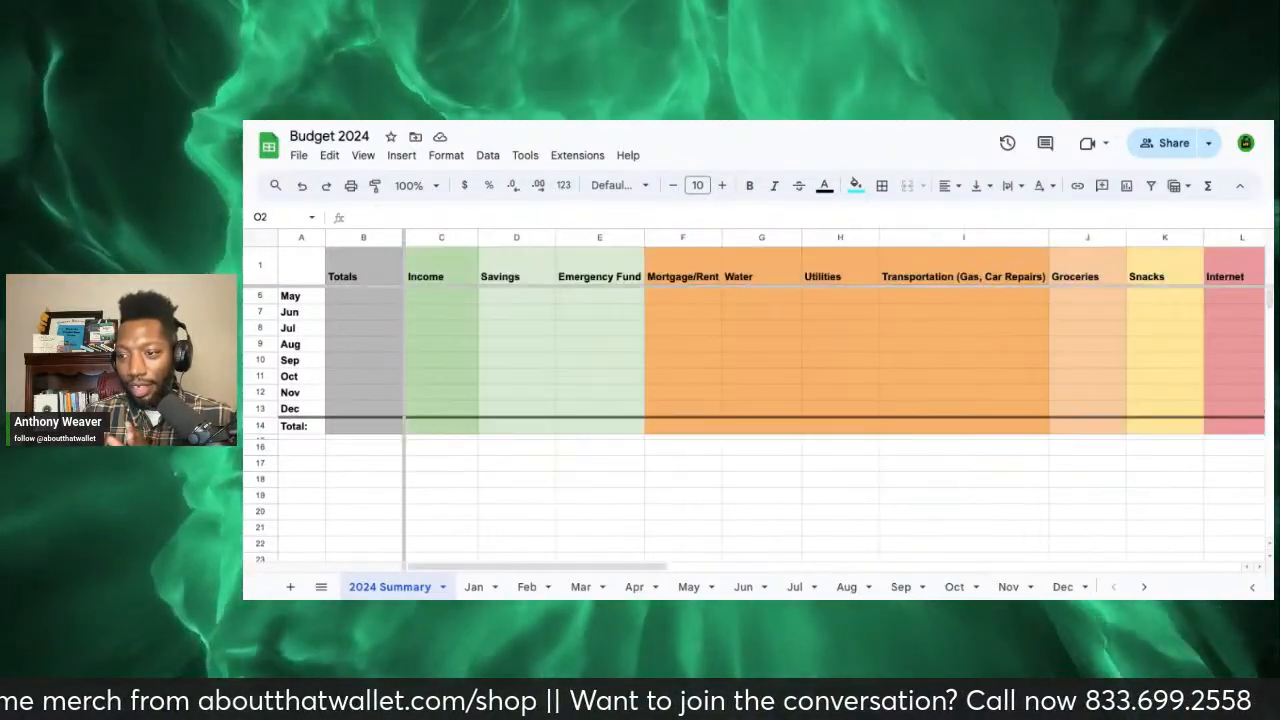
scroll(640, 390, "up", 2)
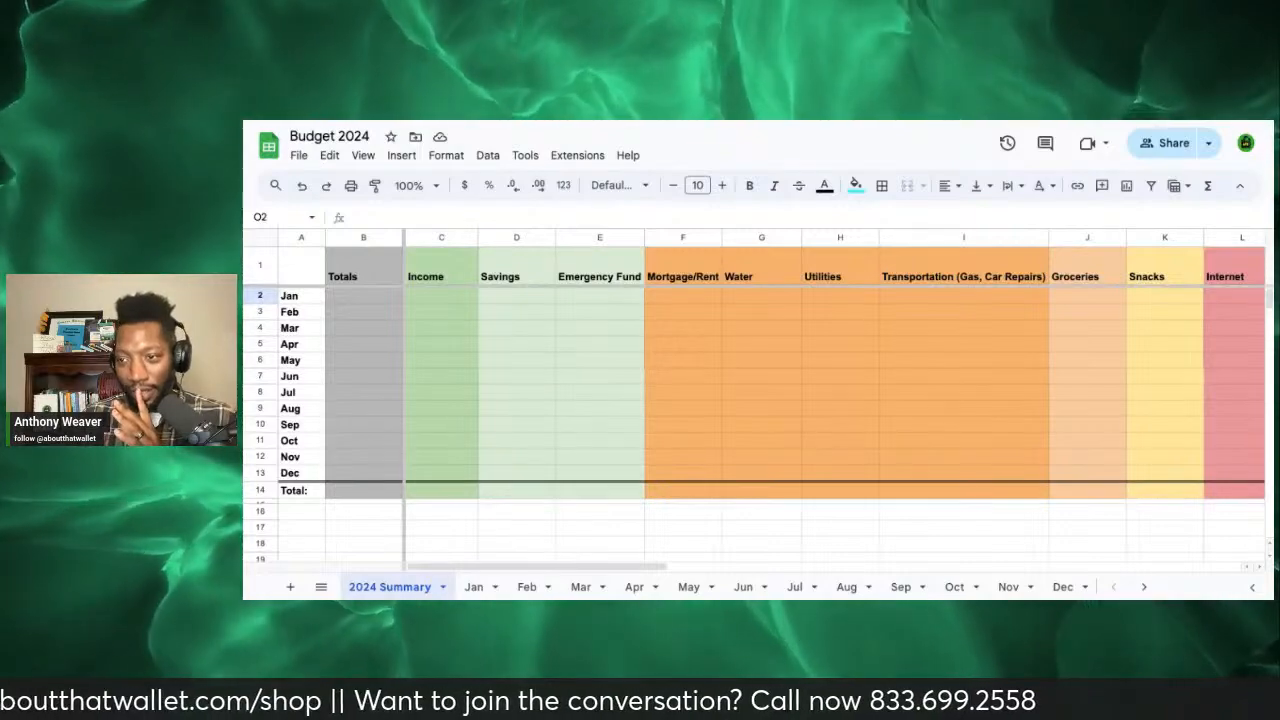
scroll(835, 390, "right", 10)
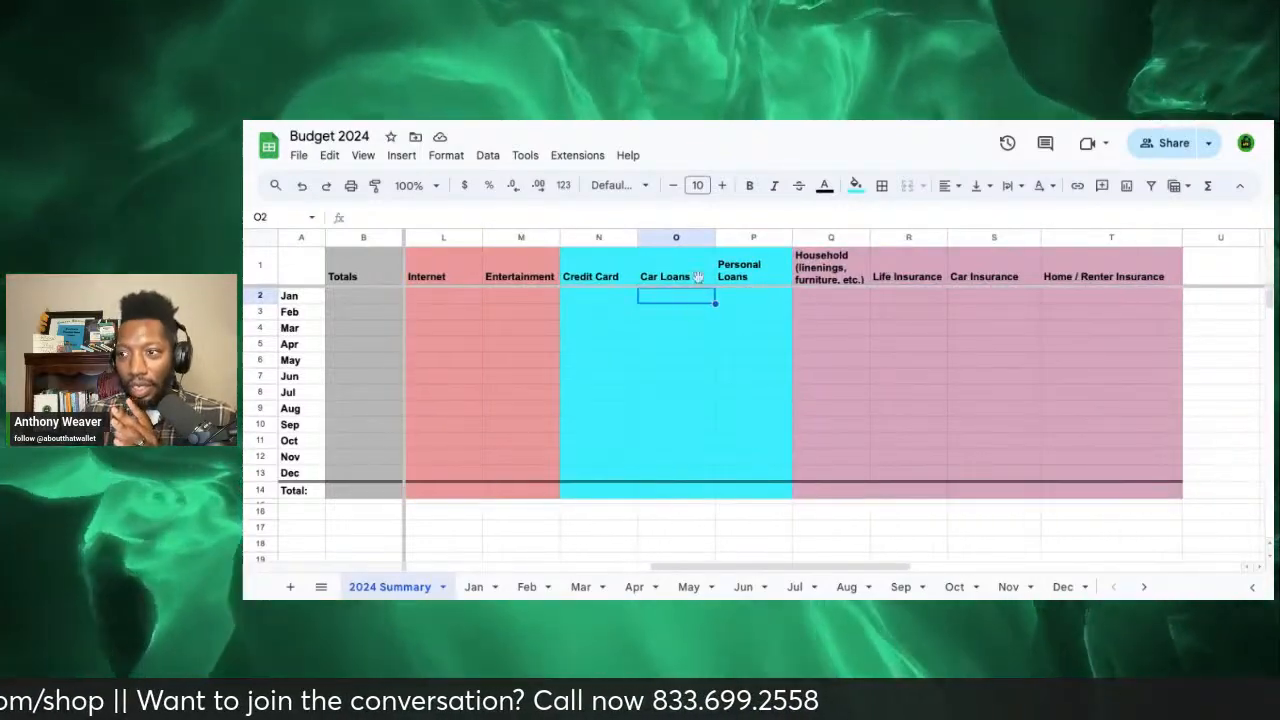
left_click(628, 272)
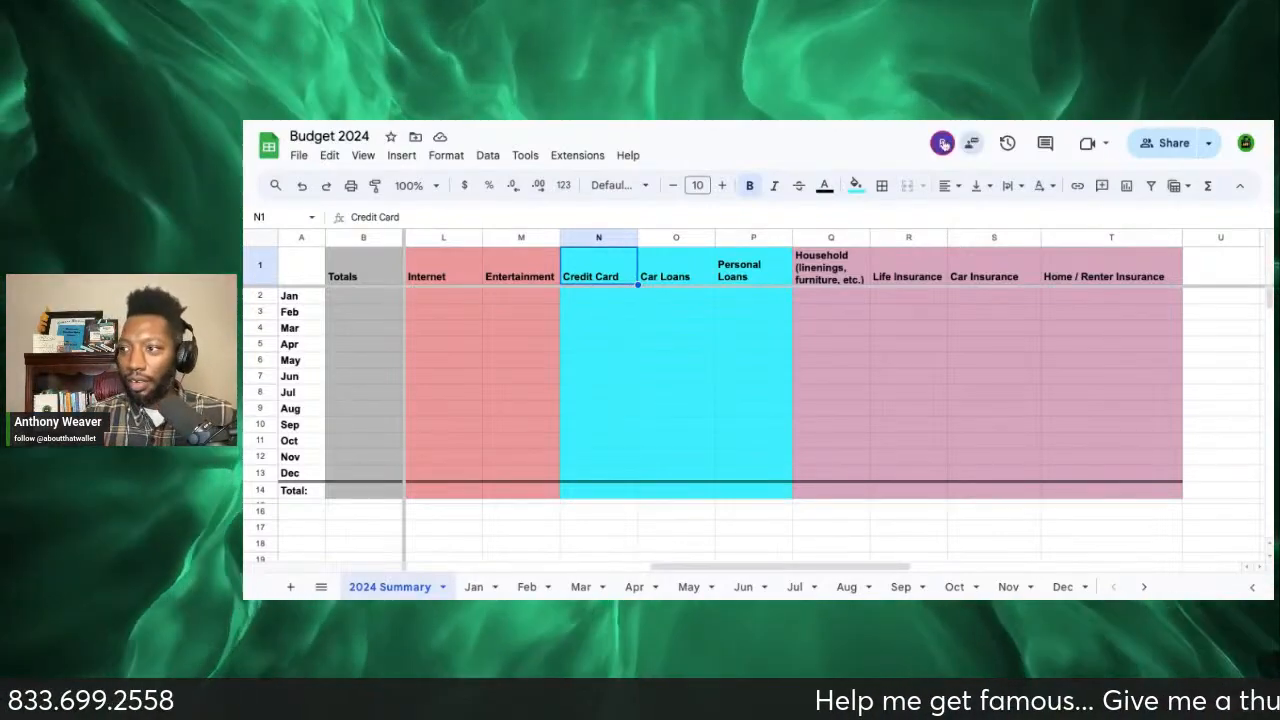
mouse_move(944, 147)
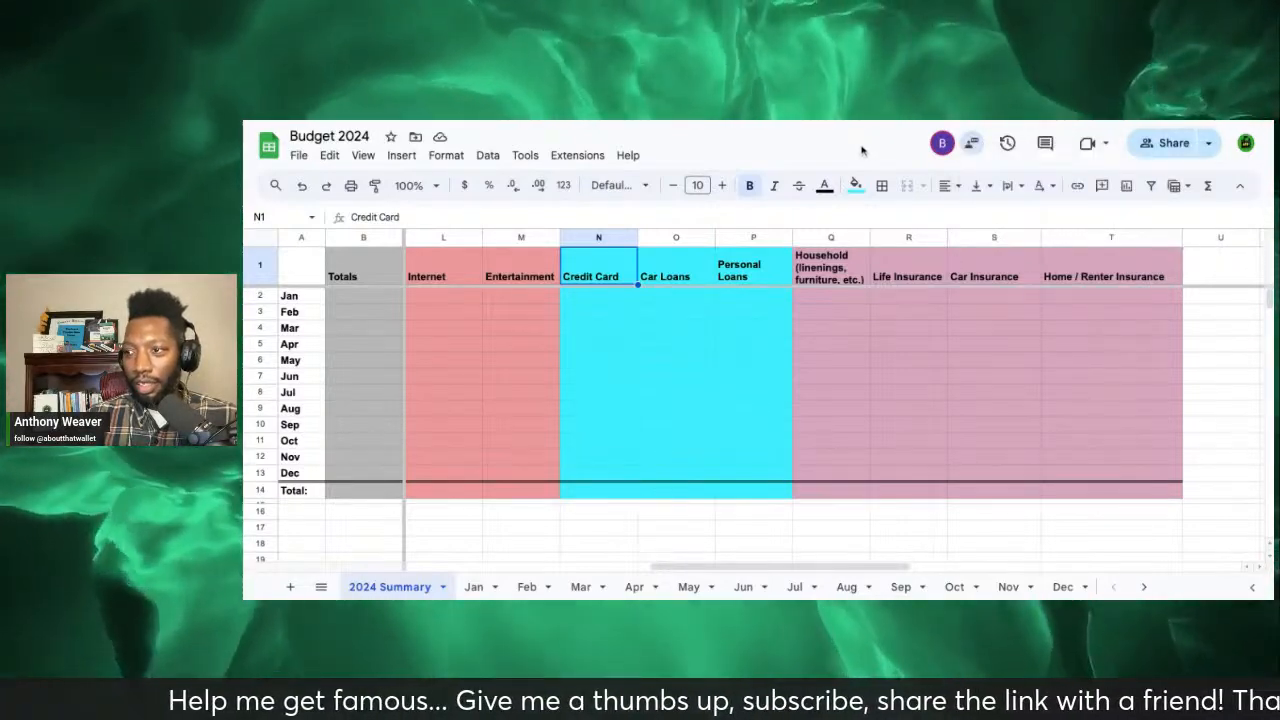
scroll(783, 423, "left", 1)
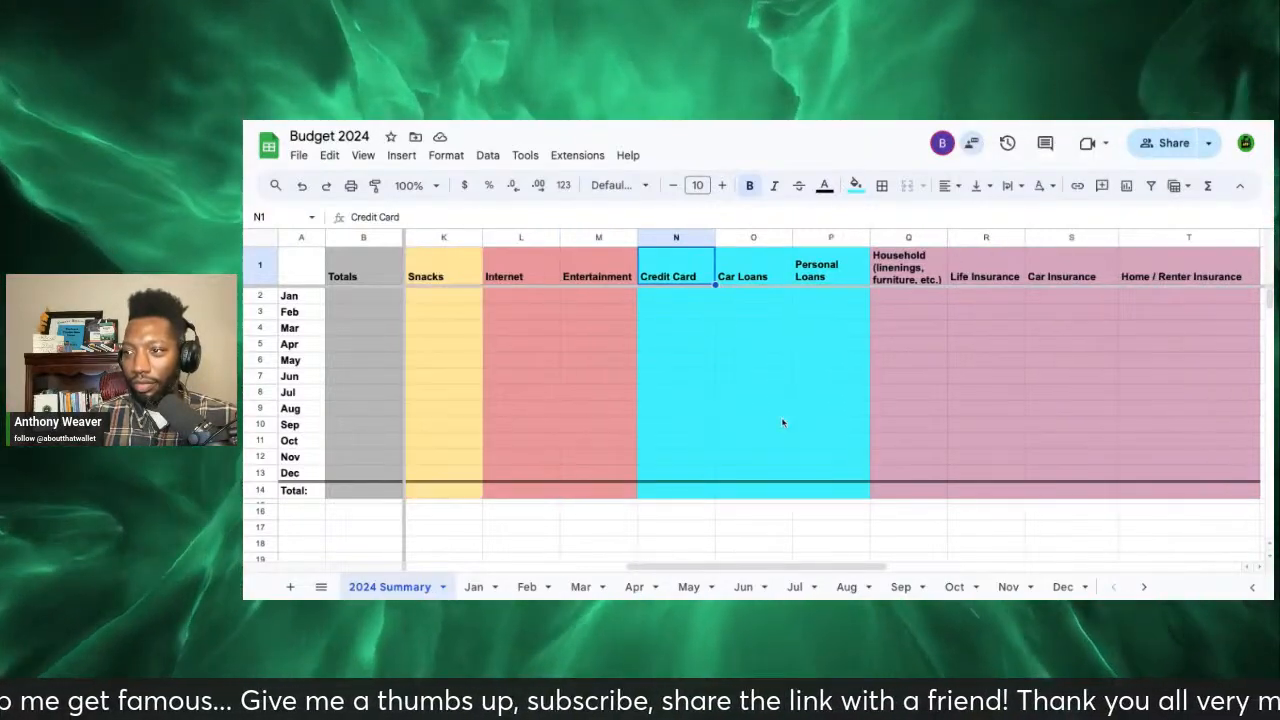
scroll(783, 423, "right", 6)
left_click(830, 275)
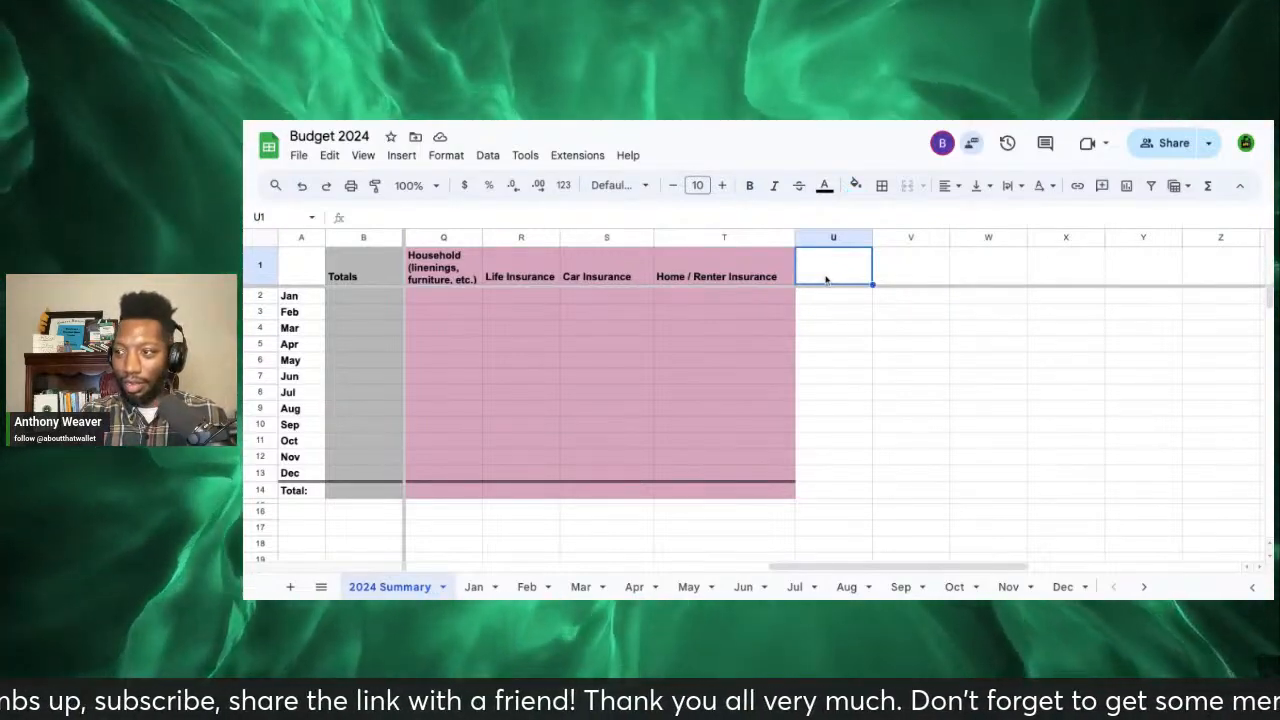
scroll(841, 341, "left", 6)
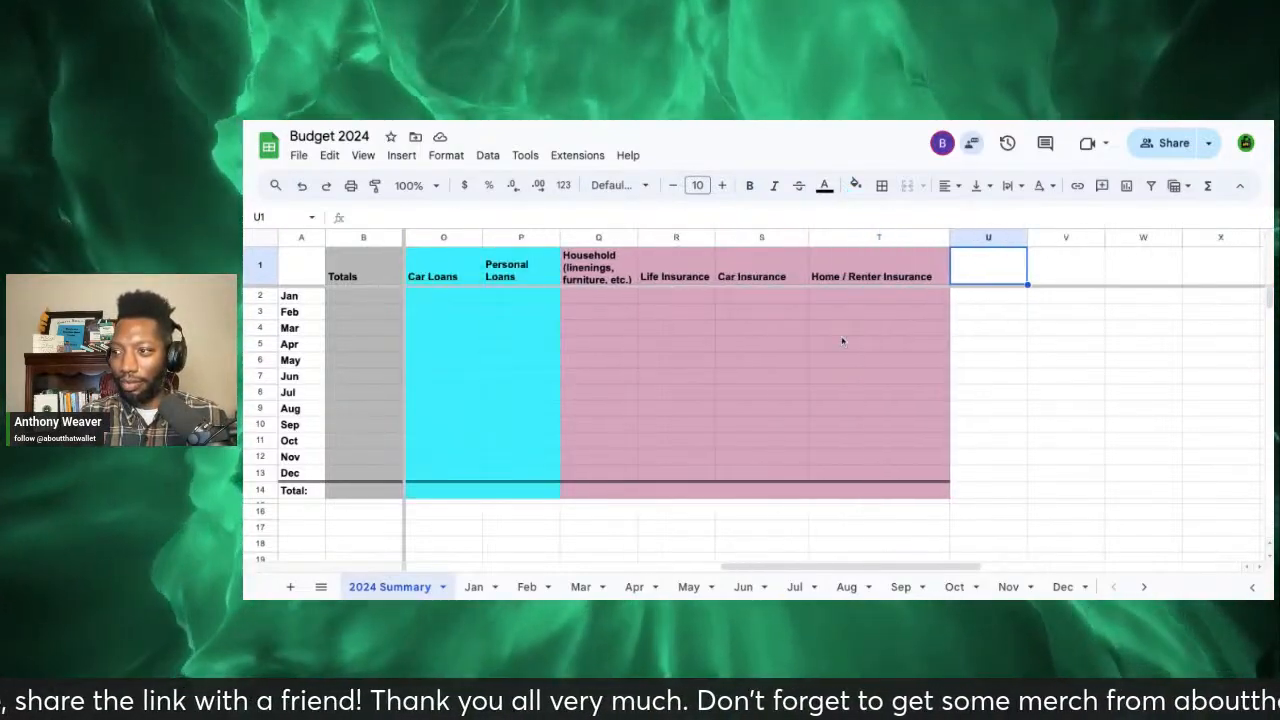
scroll(841, 341, "right", 1)
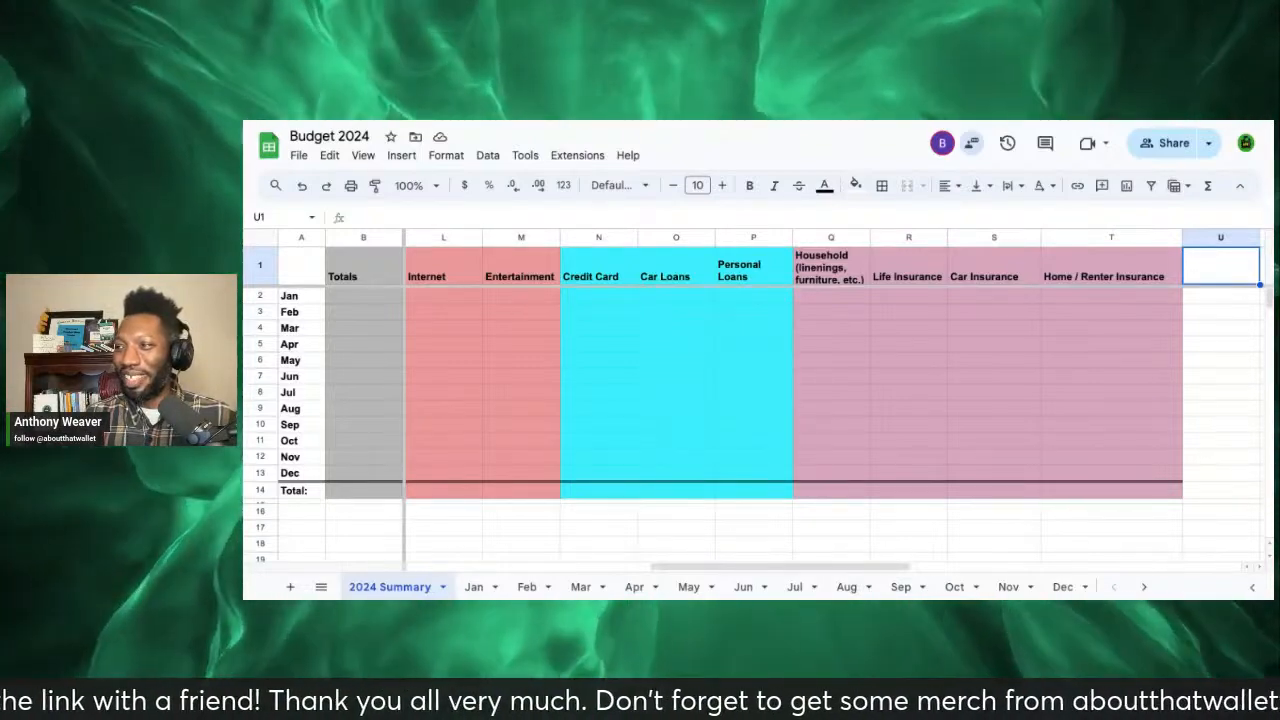
Step: Send the message "hey there" to the collaborator in the spreadsheet's document chat
left_click(972, 146)
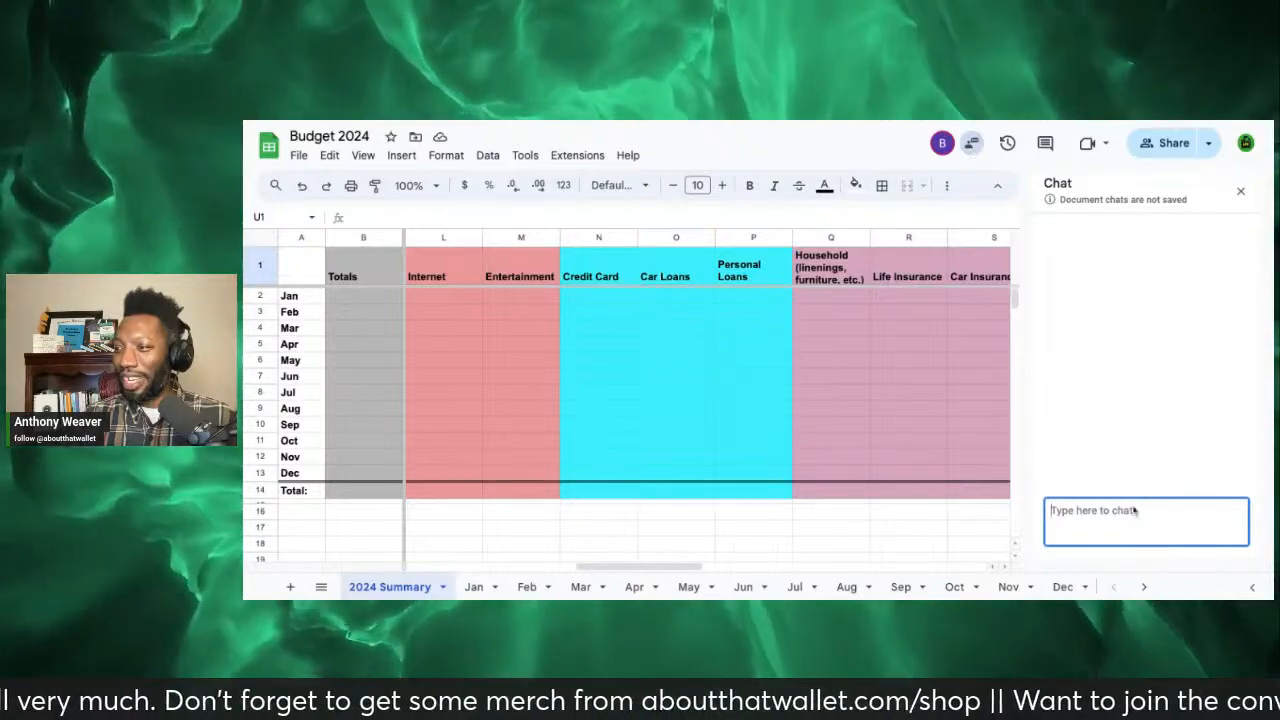
type("h")
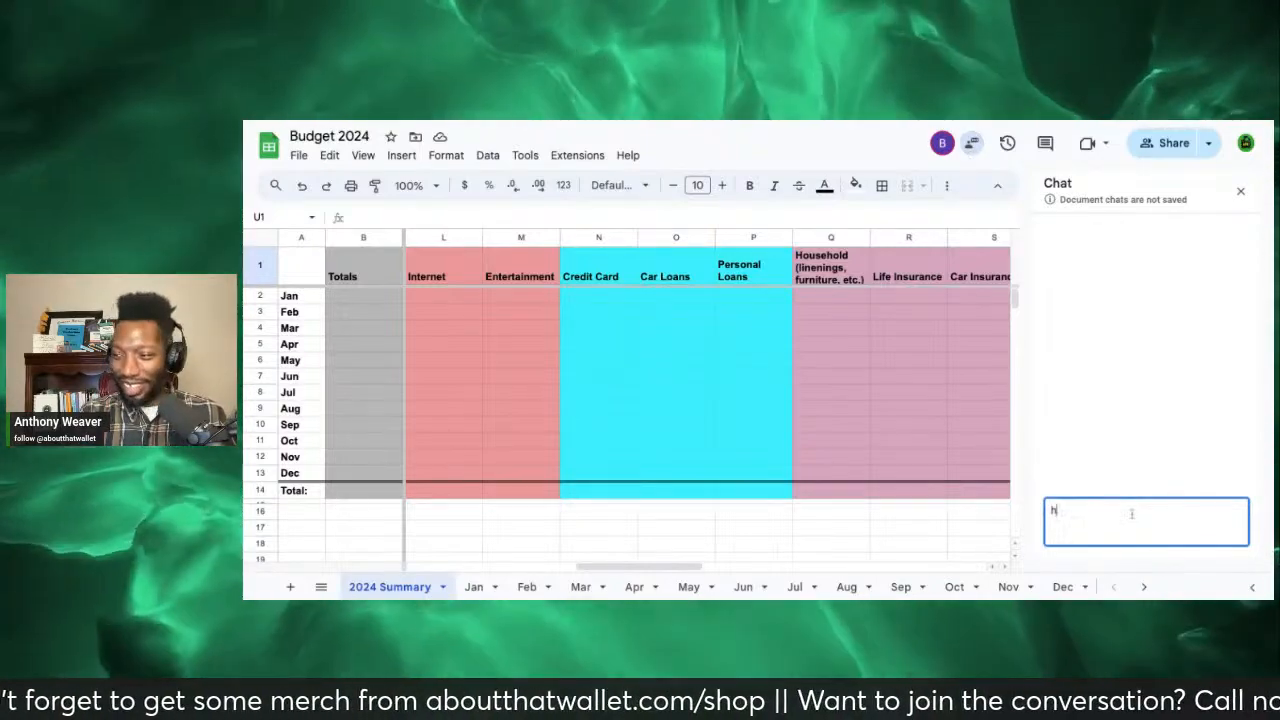
type("ey there")
key("Return")
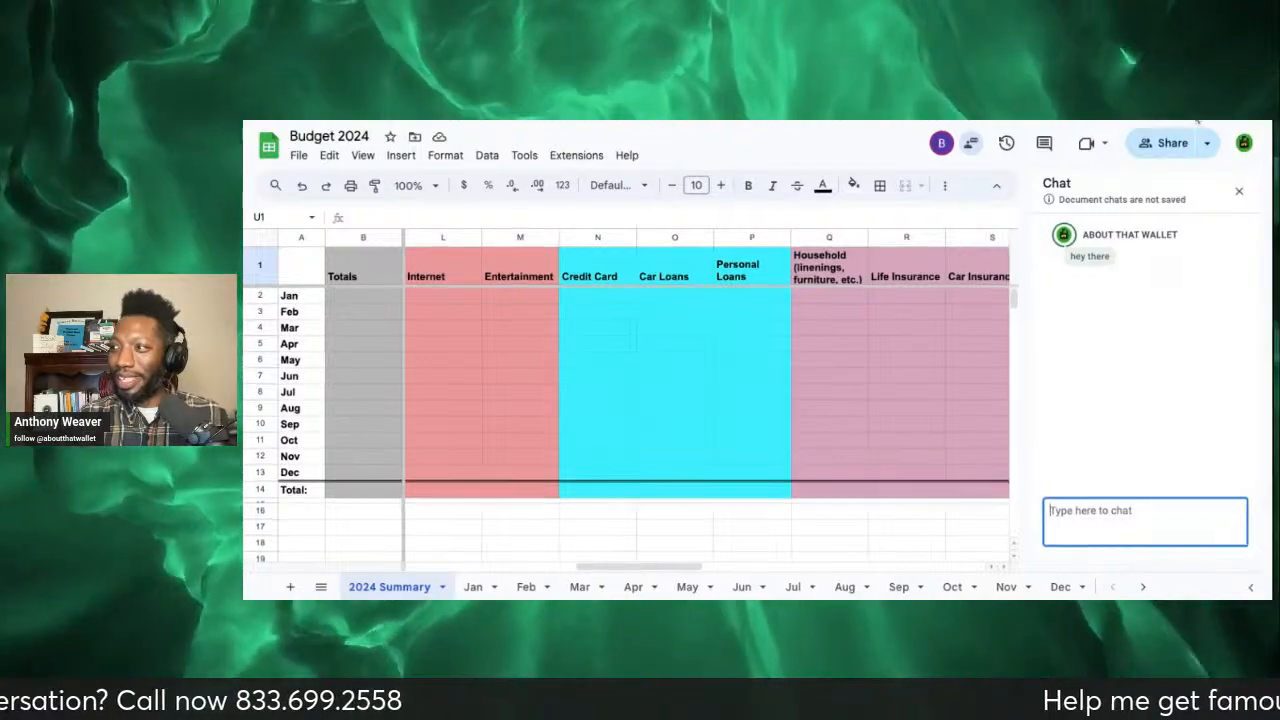
Step: Review the 2024 Summary columns from Home / Renter Insurance back to Totals, and compare its January row with the Jan sheet
key("ctrl+minus")
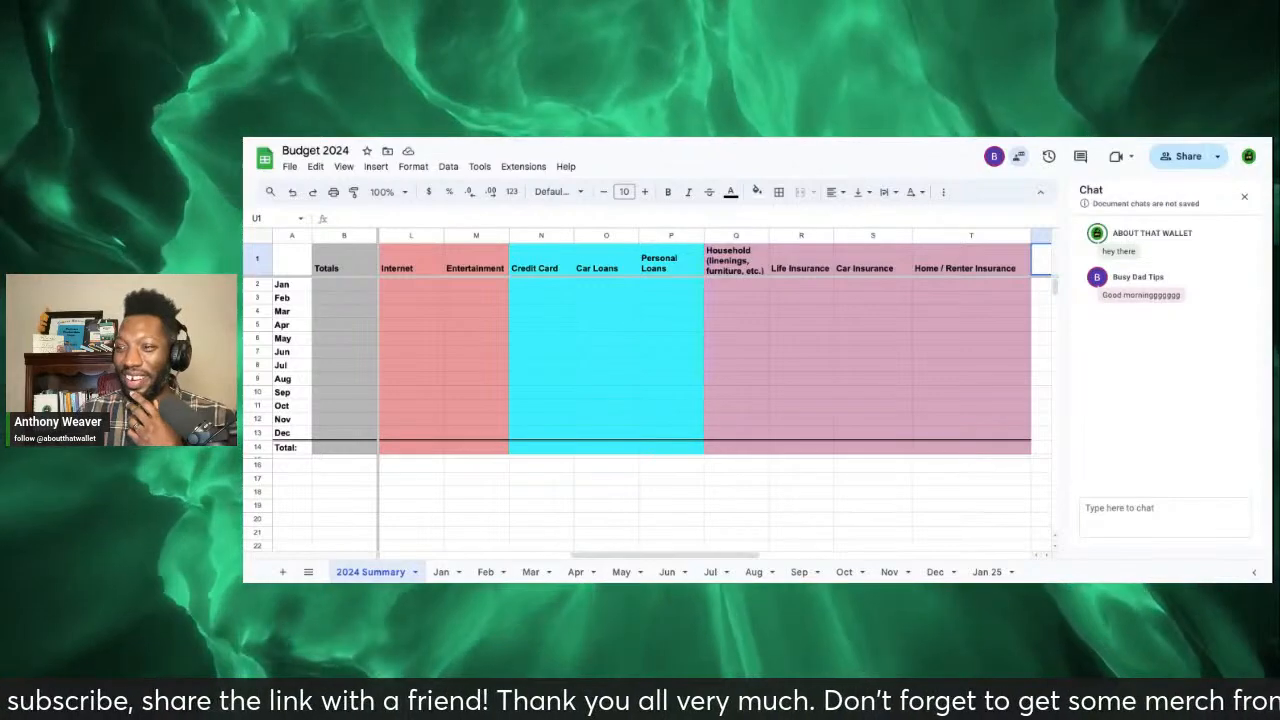
scroll(715, 395, "right", 2)
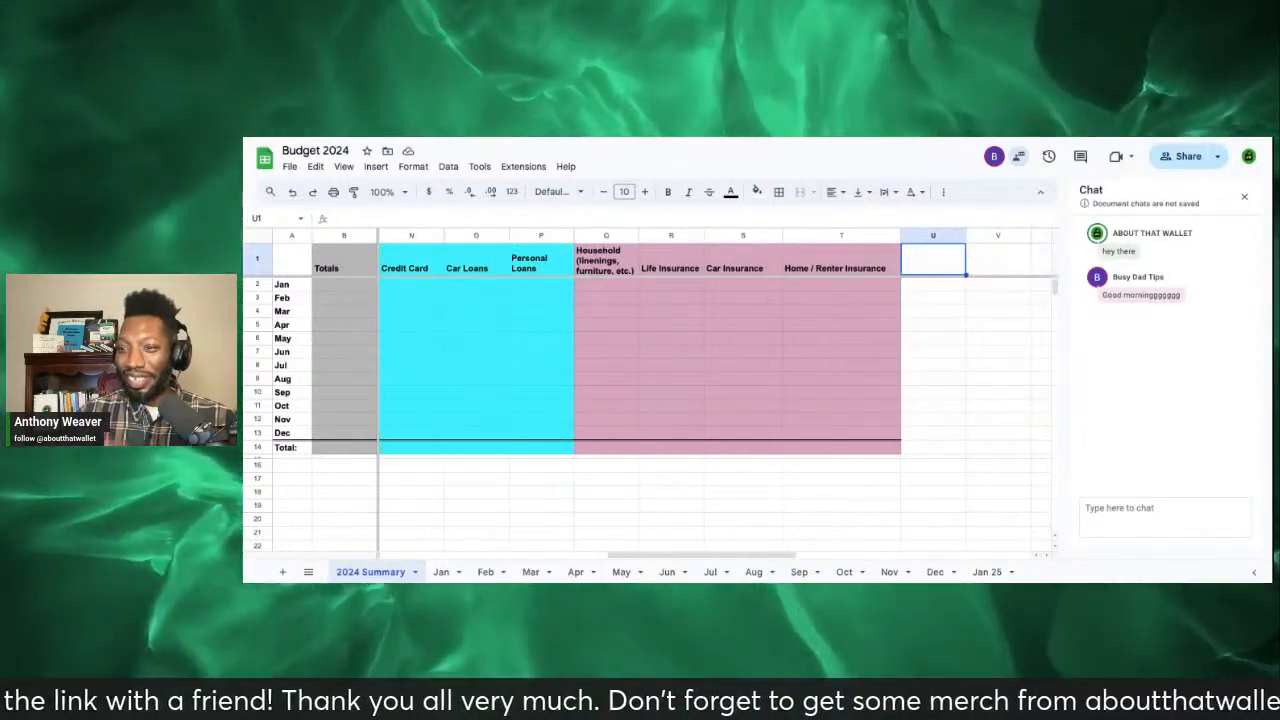
scroll(715, 345, "left", 6)
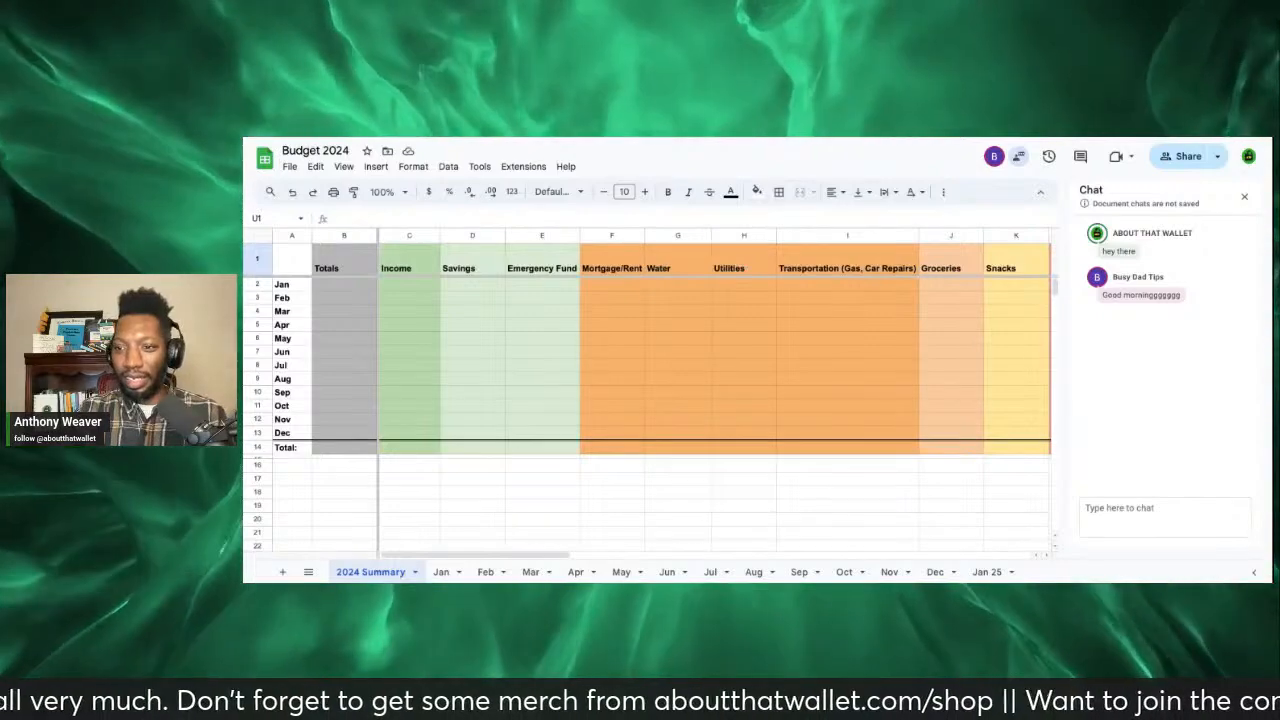
left_click(344, 260)
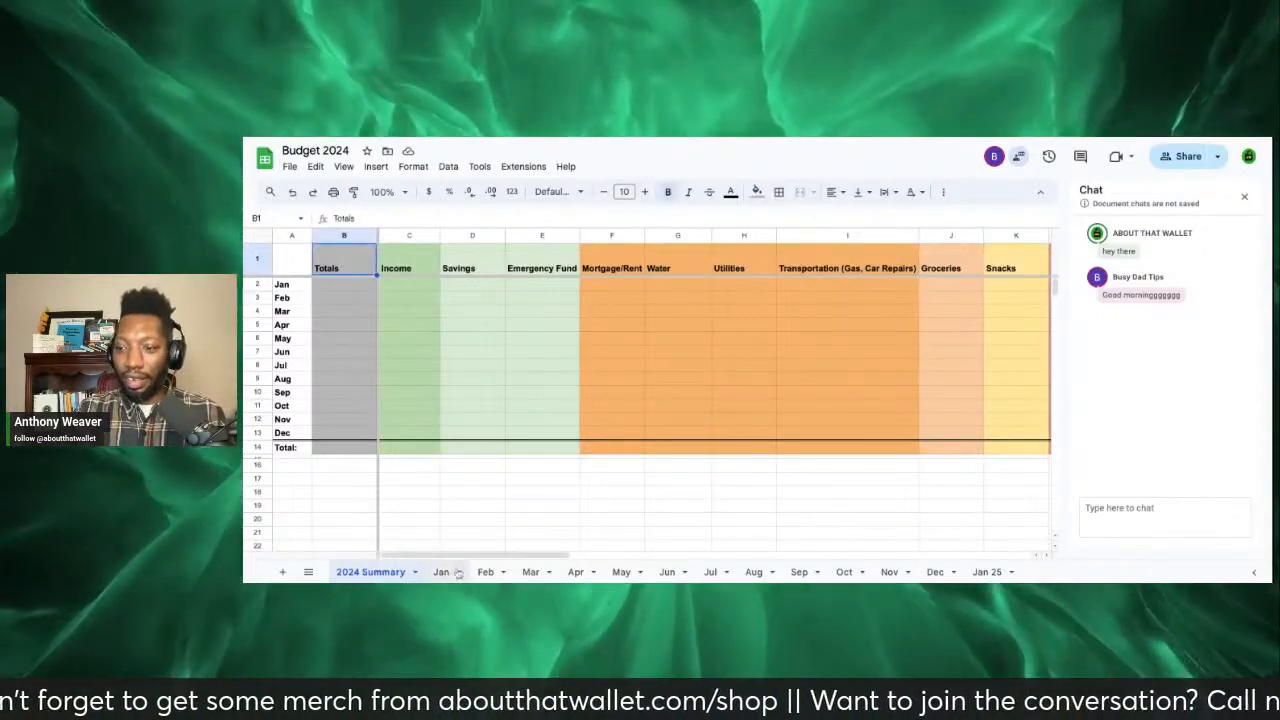
left_click(441, 572)
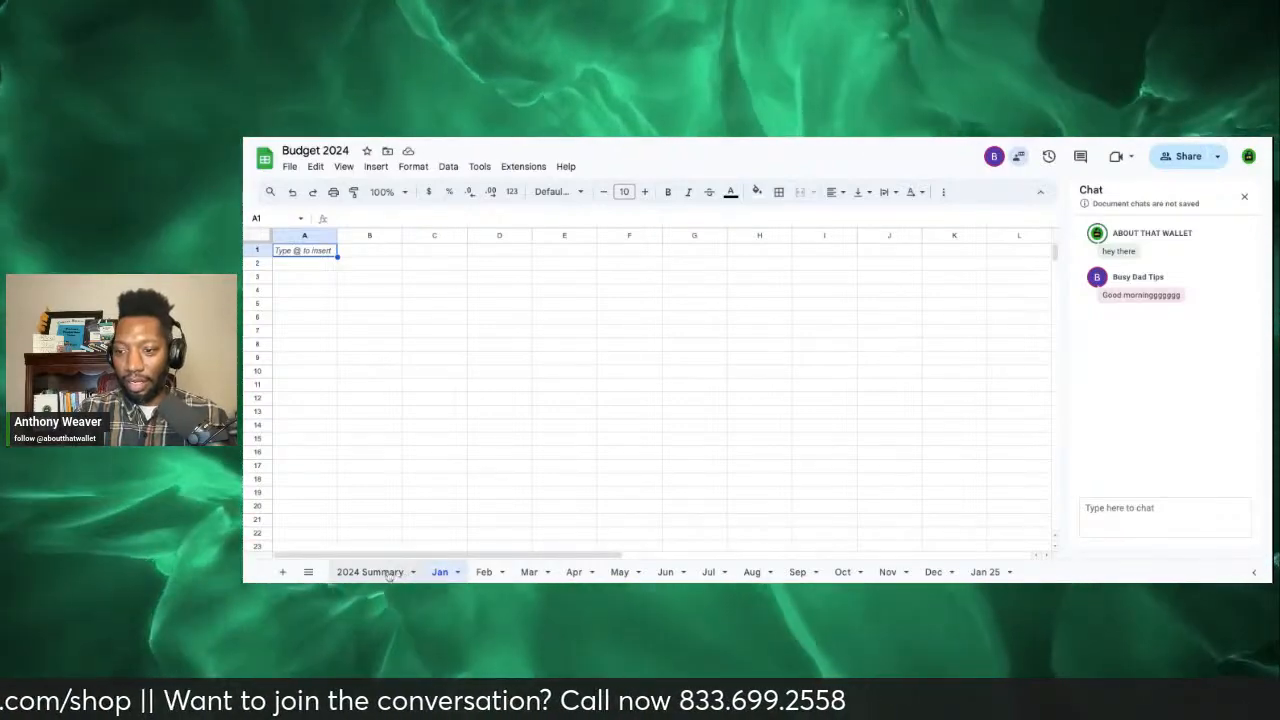
left_click(390, 573)
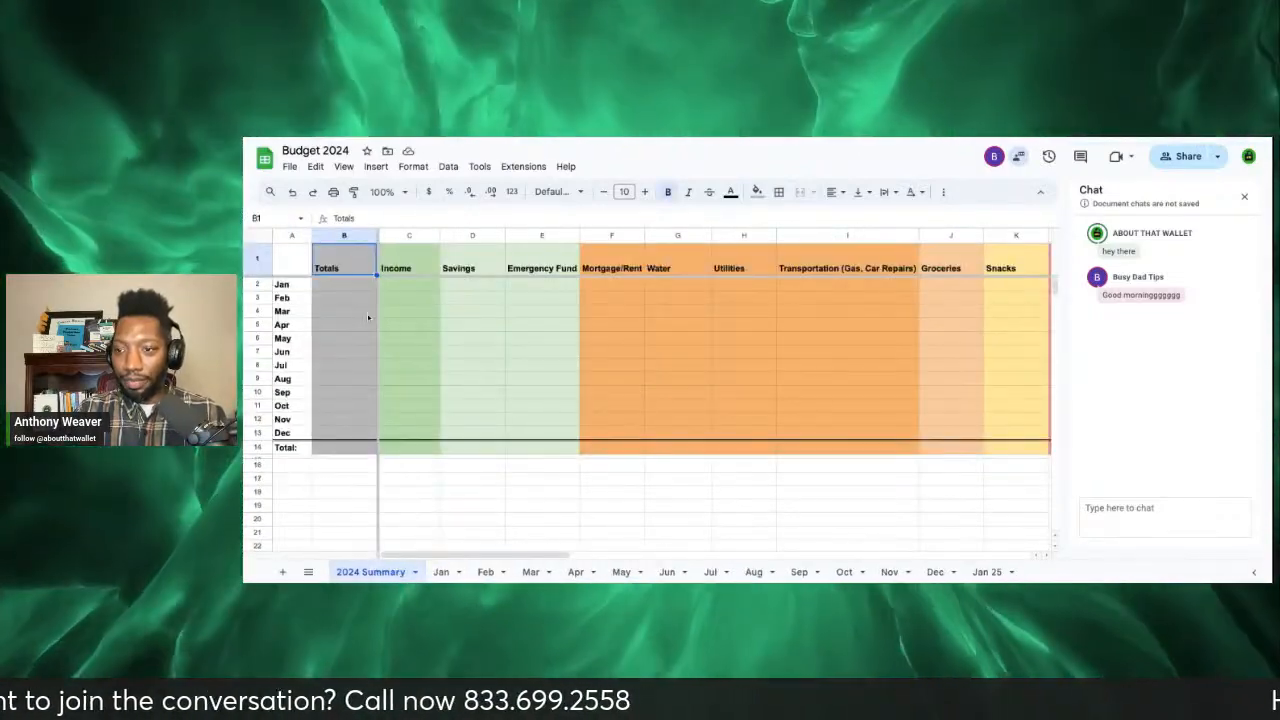
left_click(293, 287)
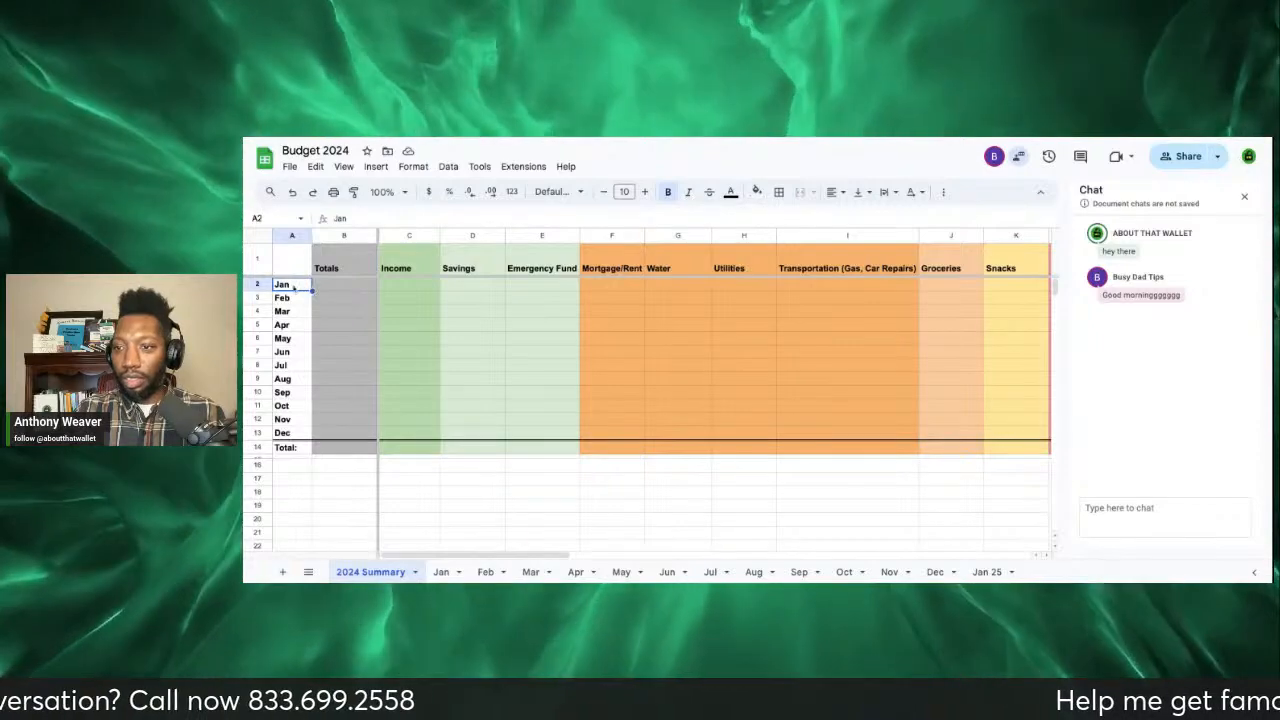
left_click(392, 289)
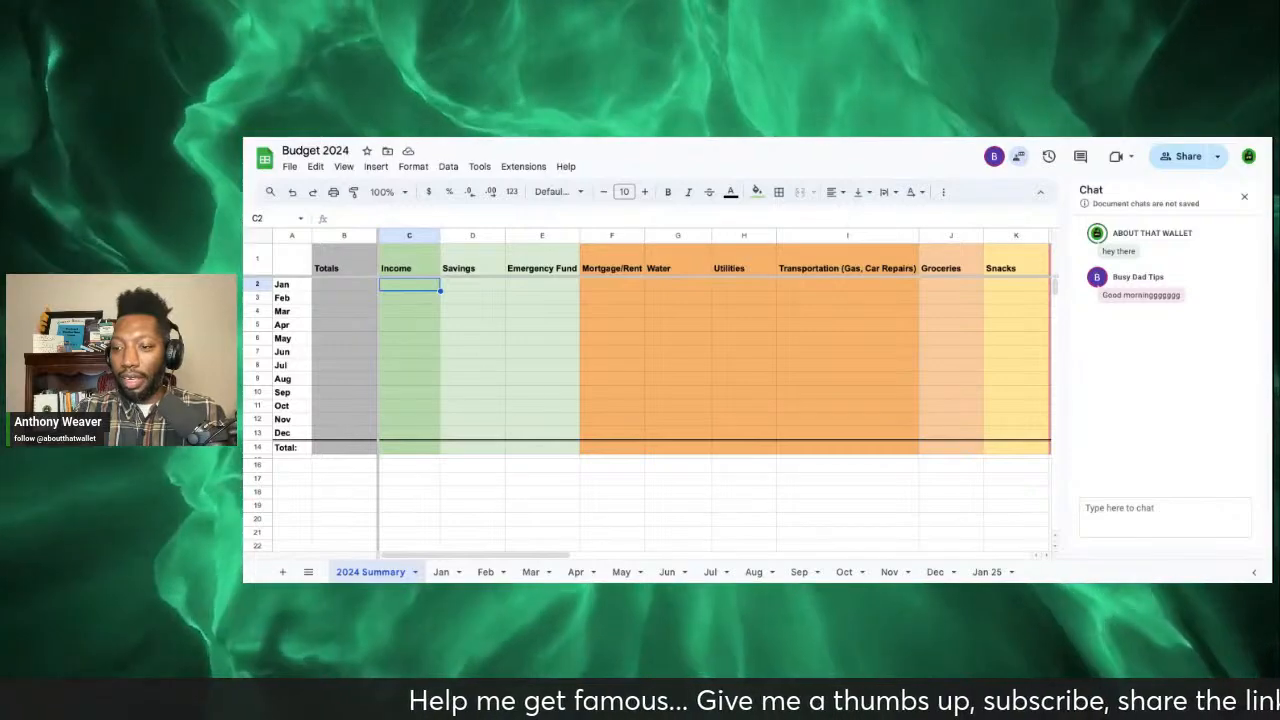
Step: Open the Jan sheet and check the spreadsheet's quick sharing options
left_click(441, 572)
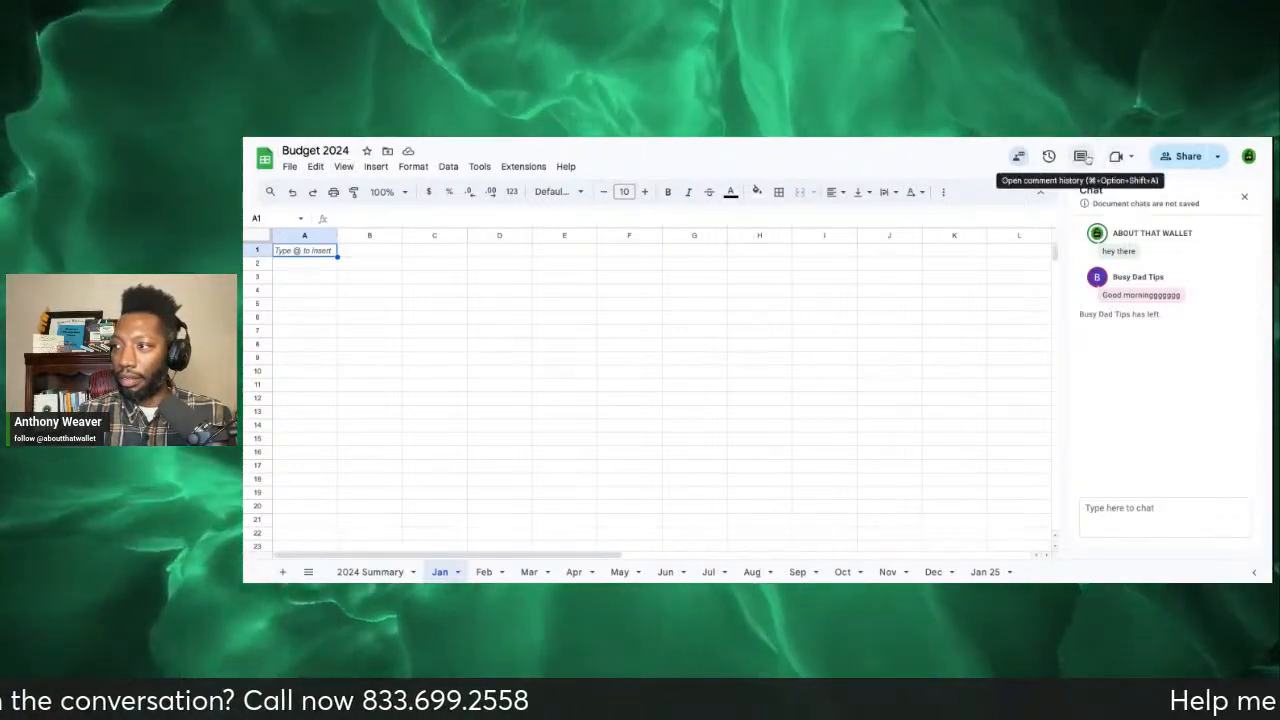
left_click(1218, 157)
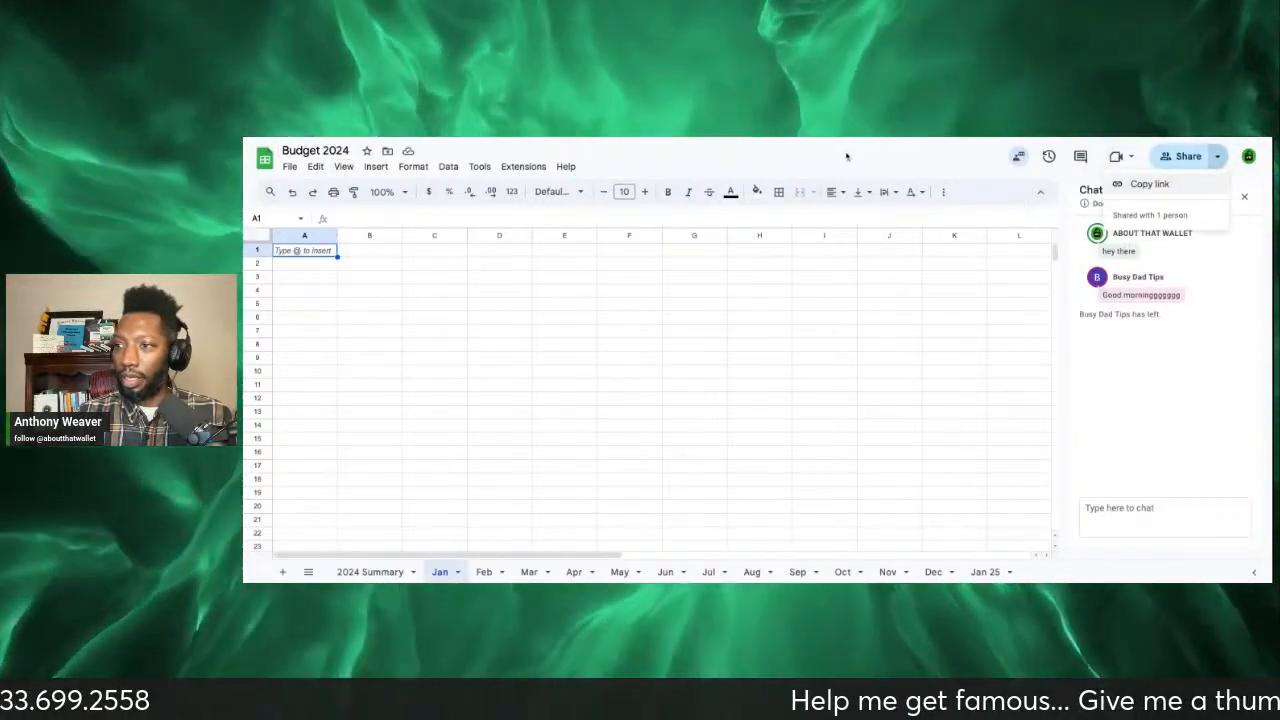
left_click(846, 157)
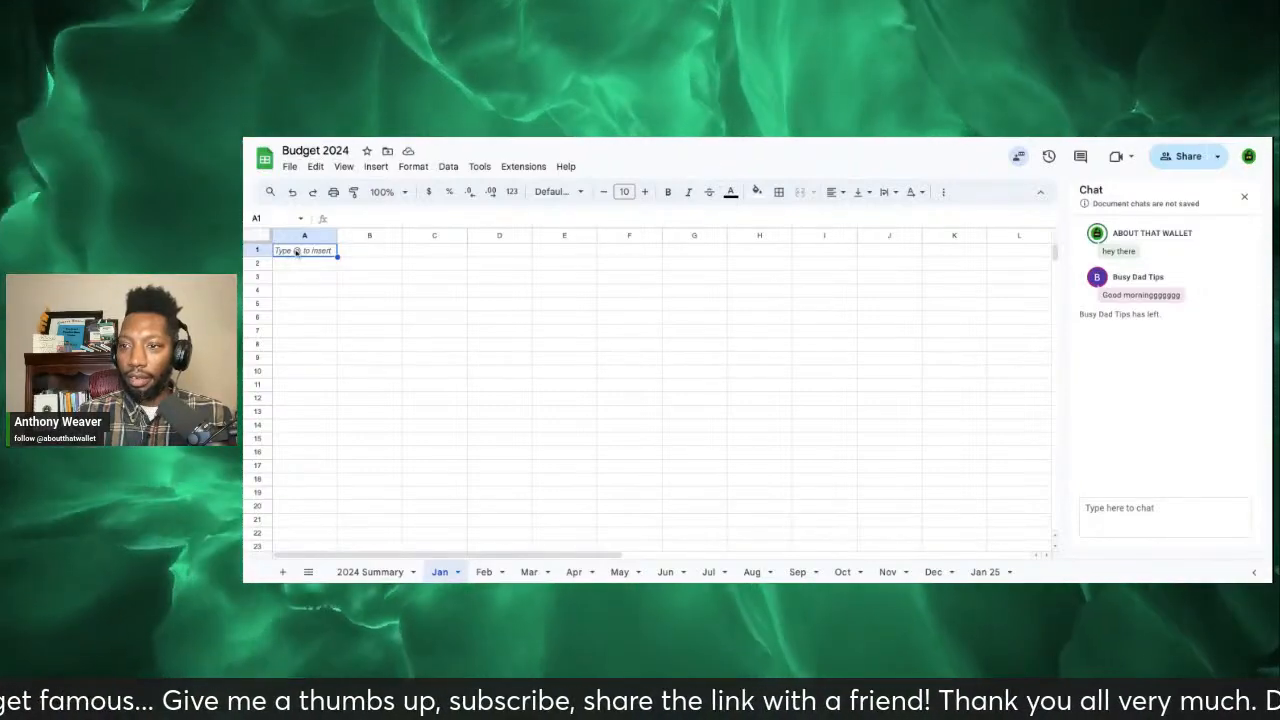
double_click(296, 252)
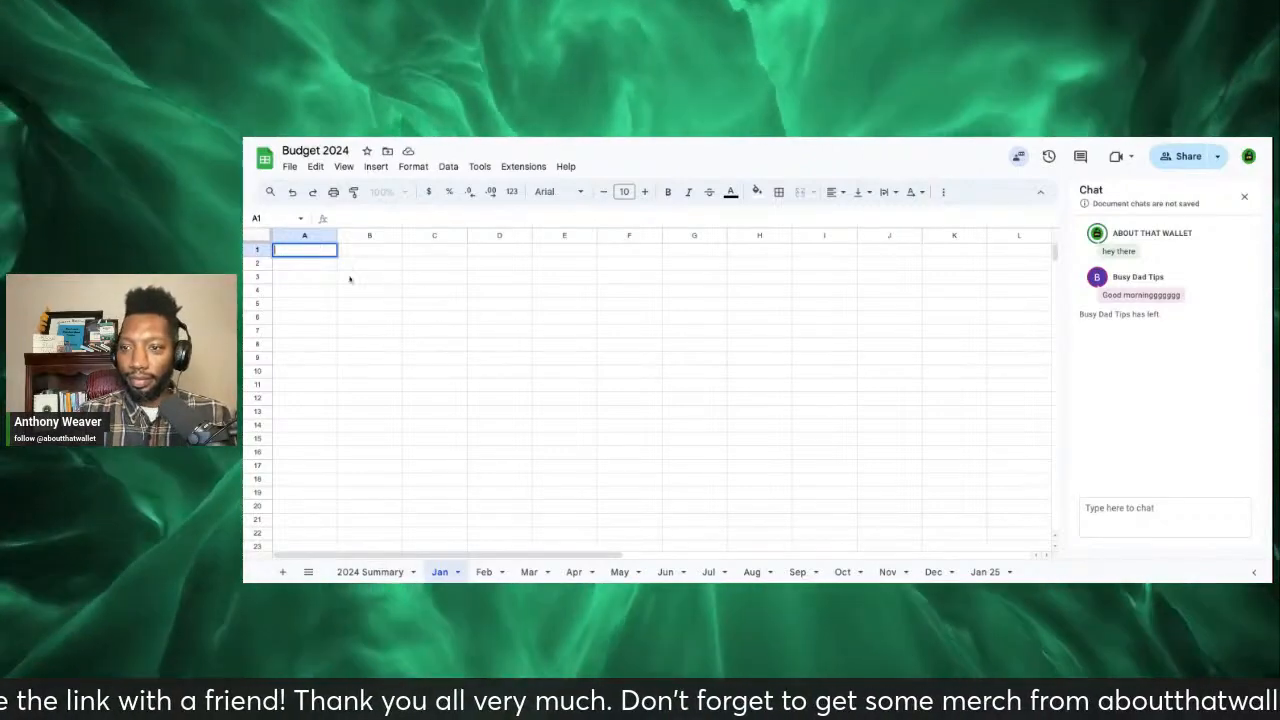
left_click(353, 256)
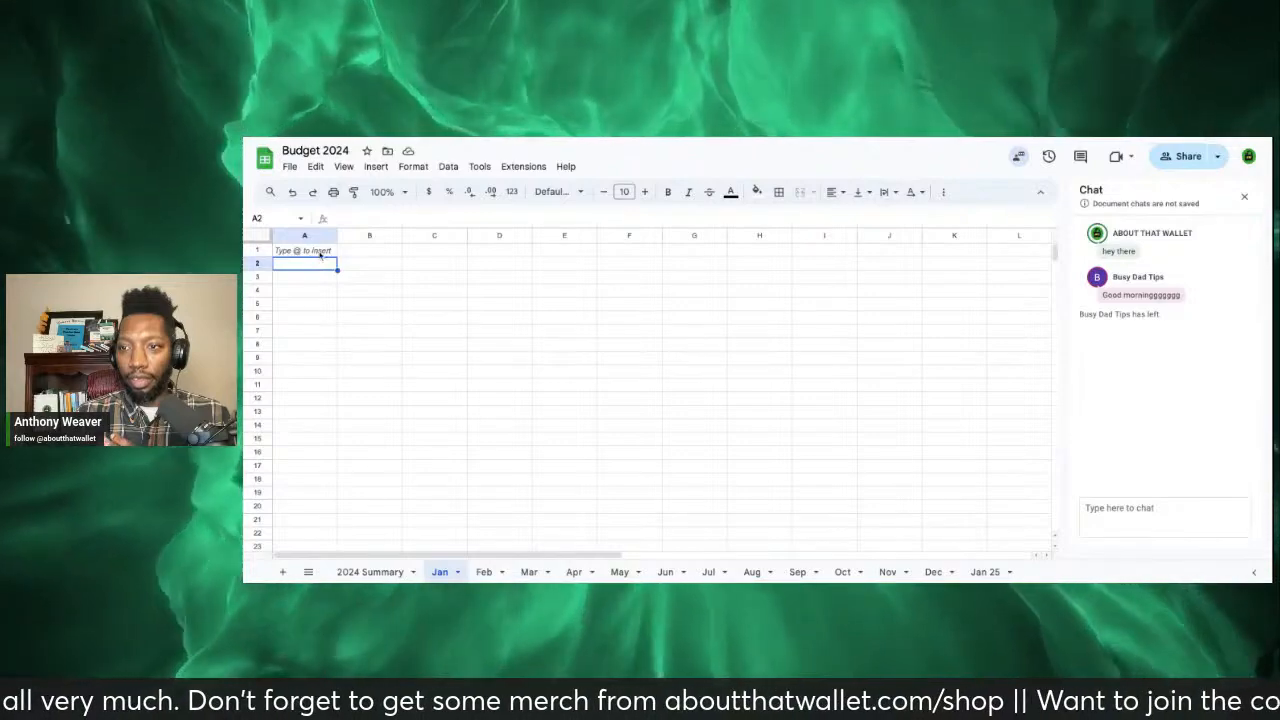
left_click(320, 255)
left_click(322, 264)
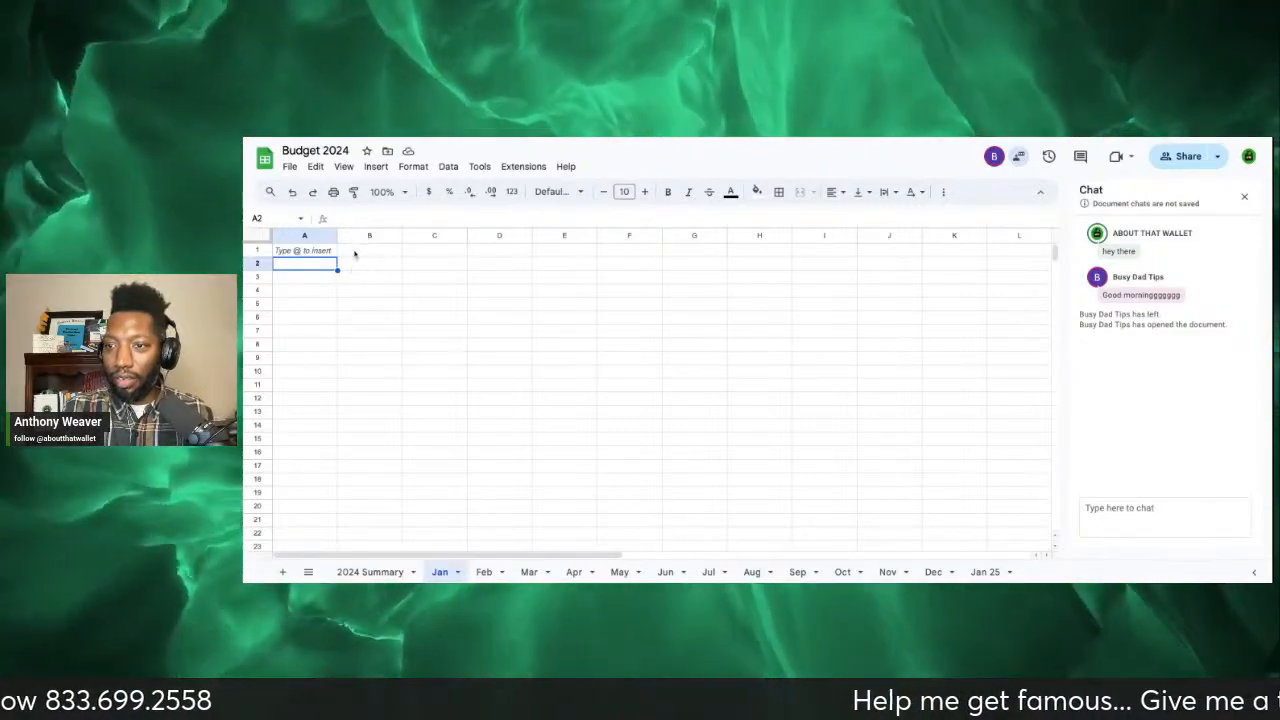
Step: Copy the category table B1:T14 from the 2024 Summary sheet and paste it into the Jan sheet starting at B1
left_click(356, 251)
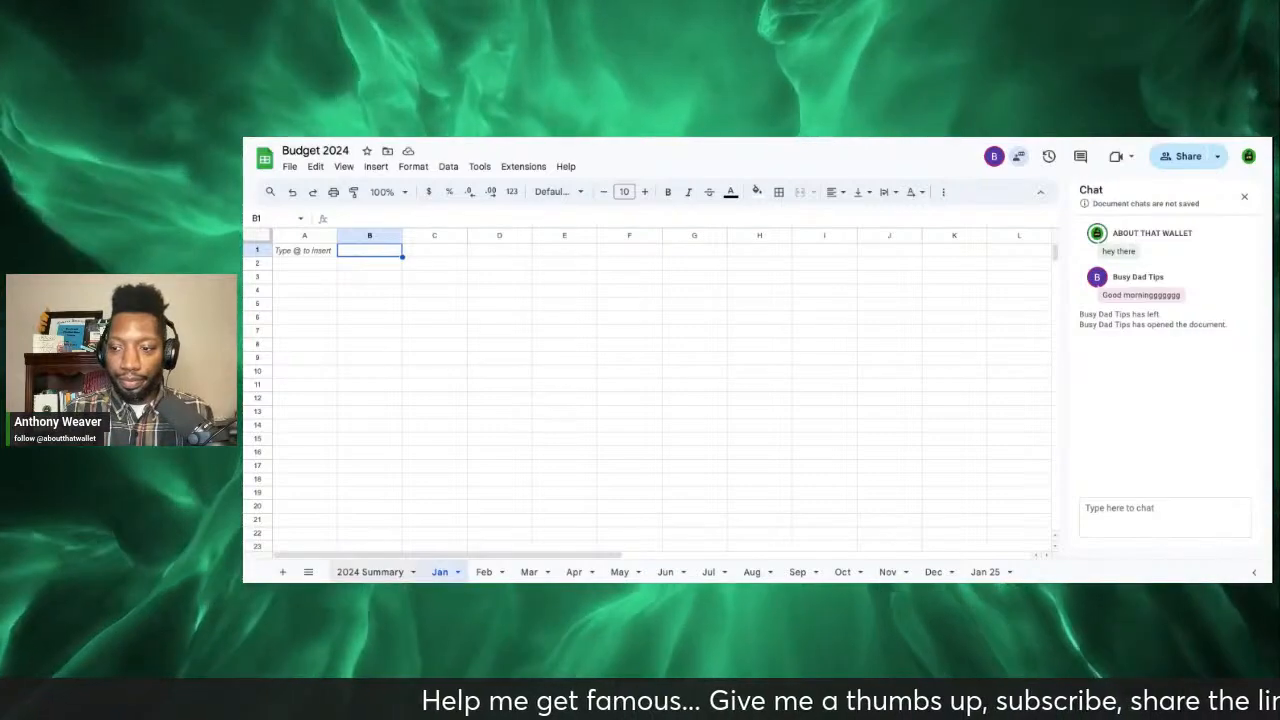
left_click(370, 572)
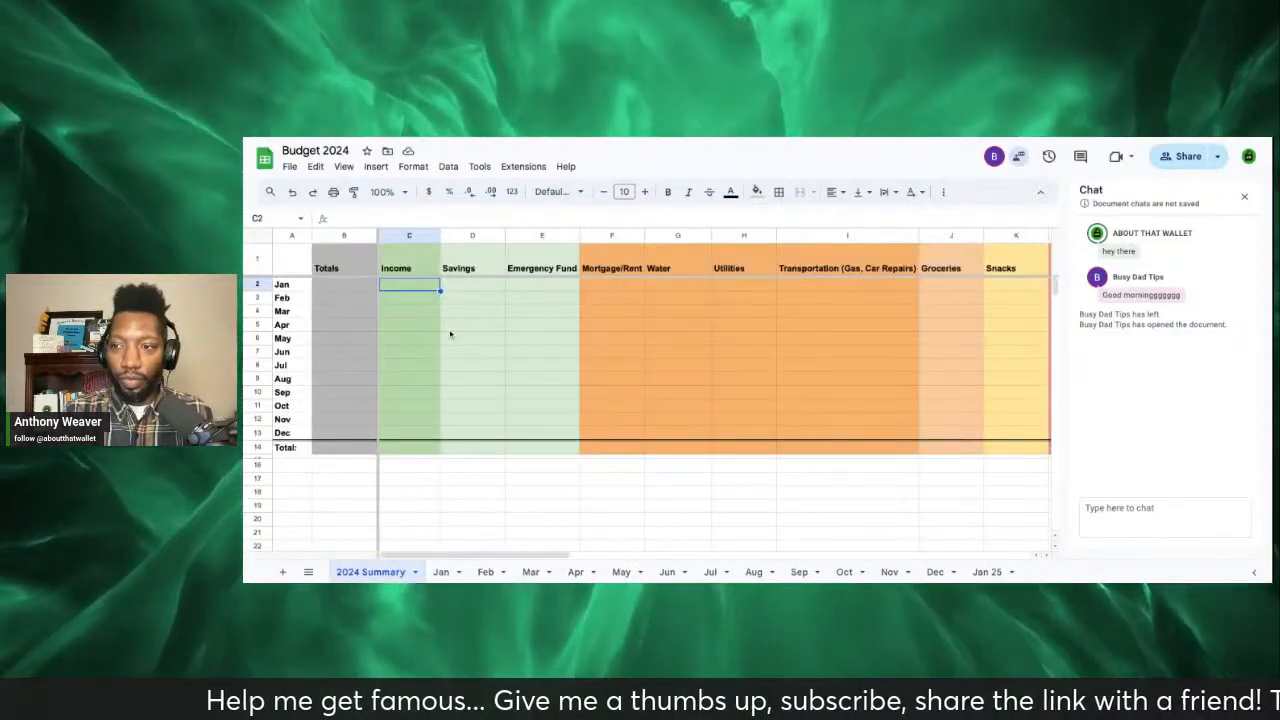
left_click(351, 264)
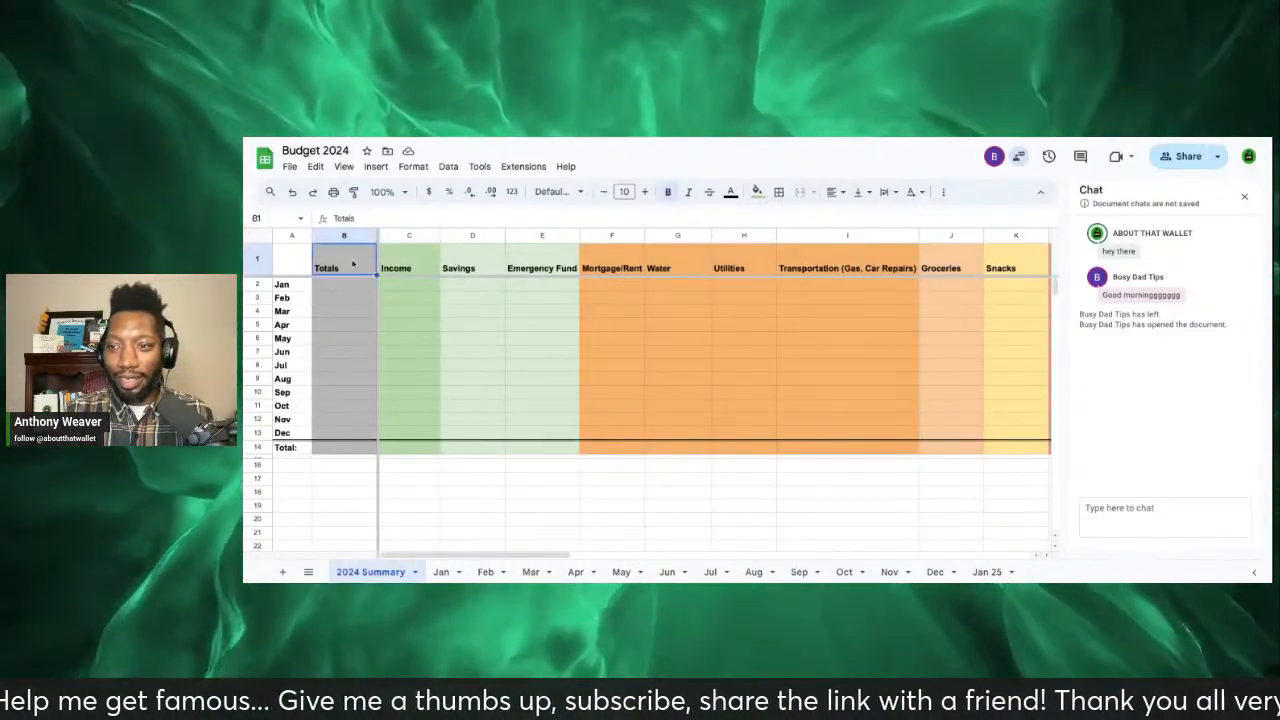
left_click(395, 258)
left_click_drag(346, 258, 650, 447)
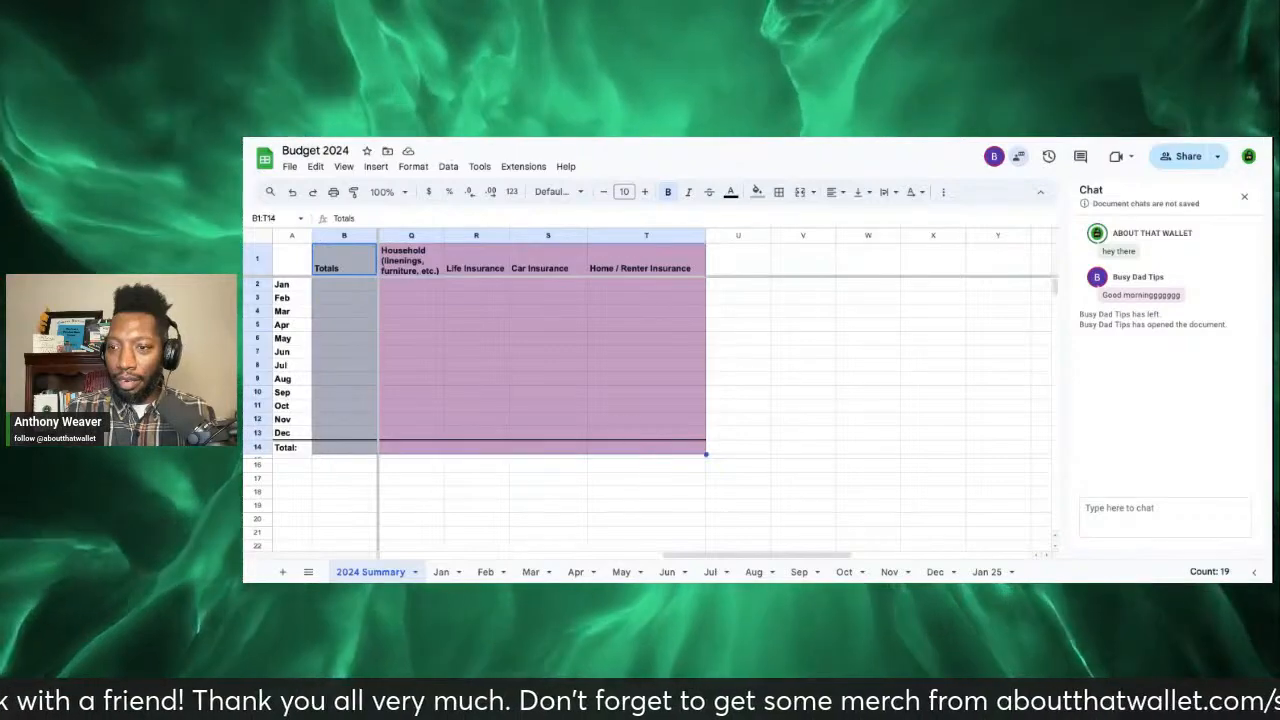
right_click(484, 270)
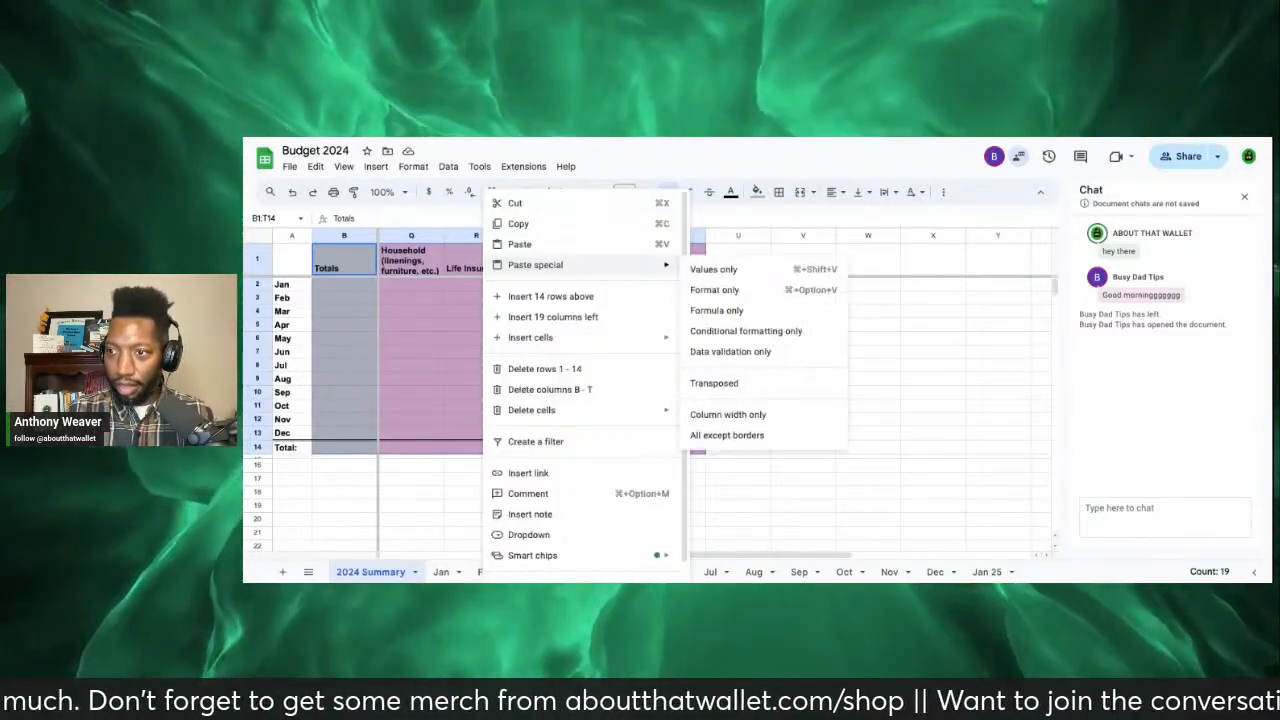
left_click(518, 225)
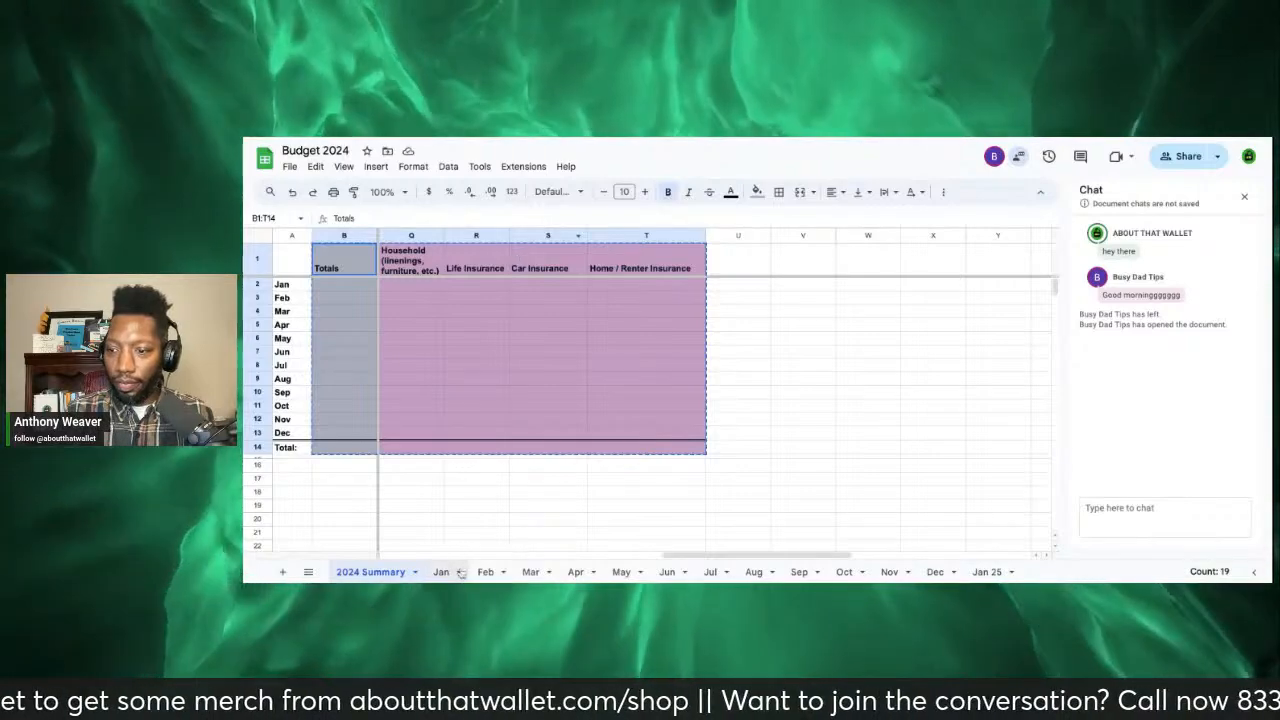
left_click(441, 572)
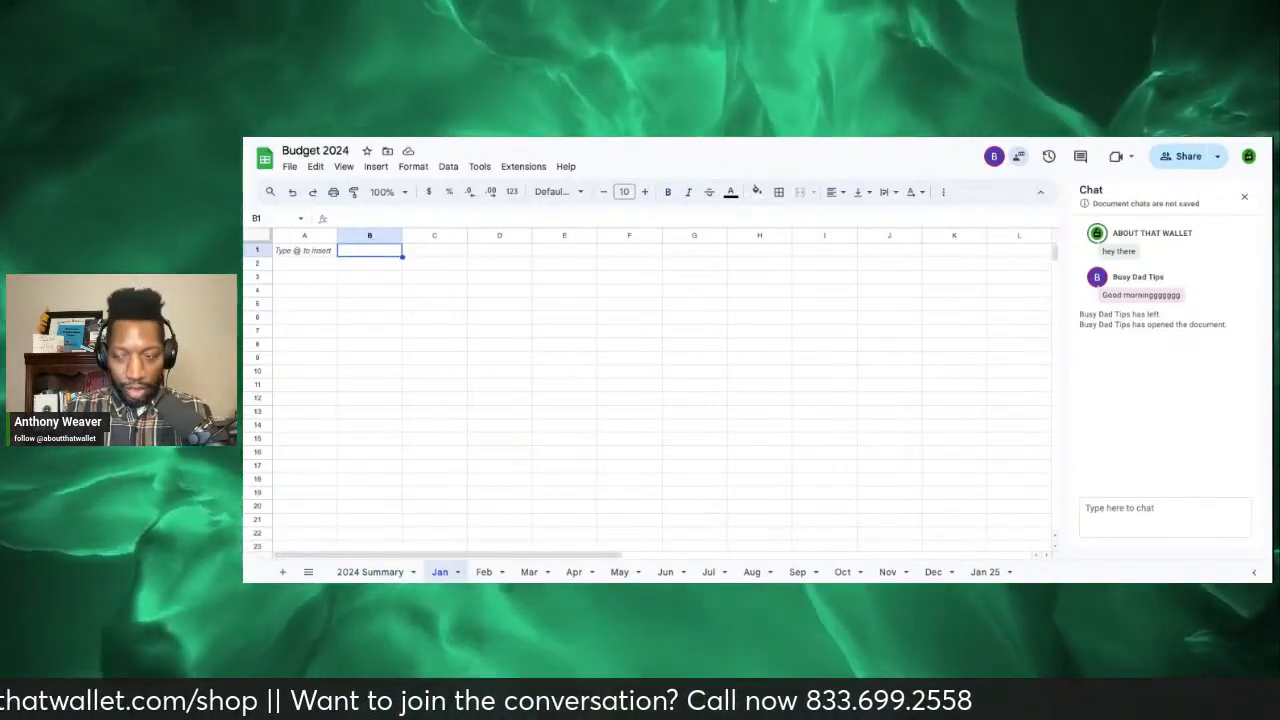
key("ctrl+v")
Step: Enter January 2024 as the heading in cell A1 of the Jan sheet
left_click(303, 272)
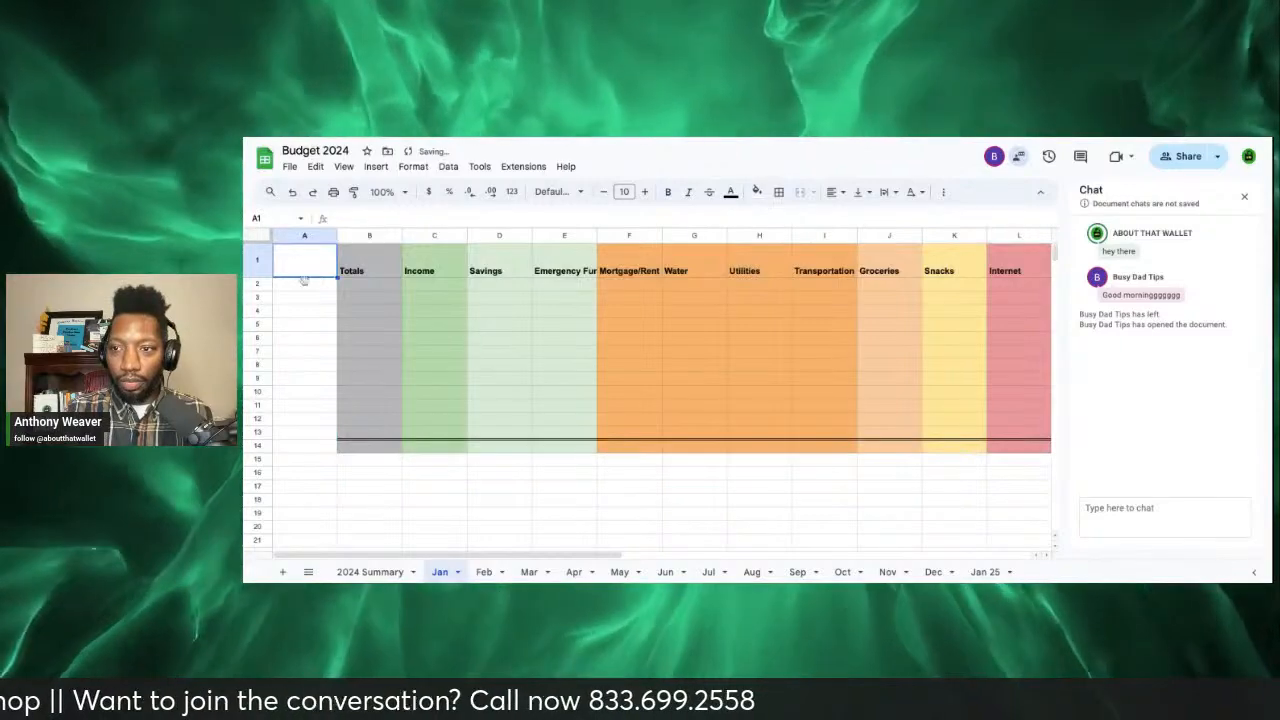
double_click(298, 263)
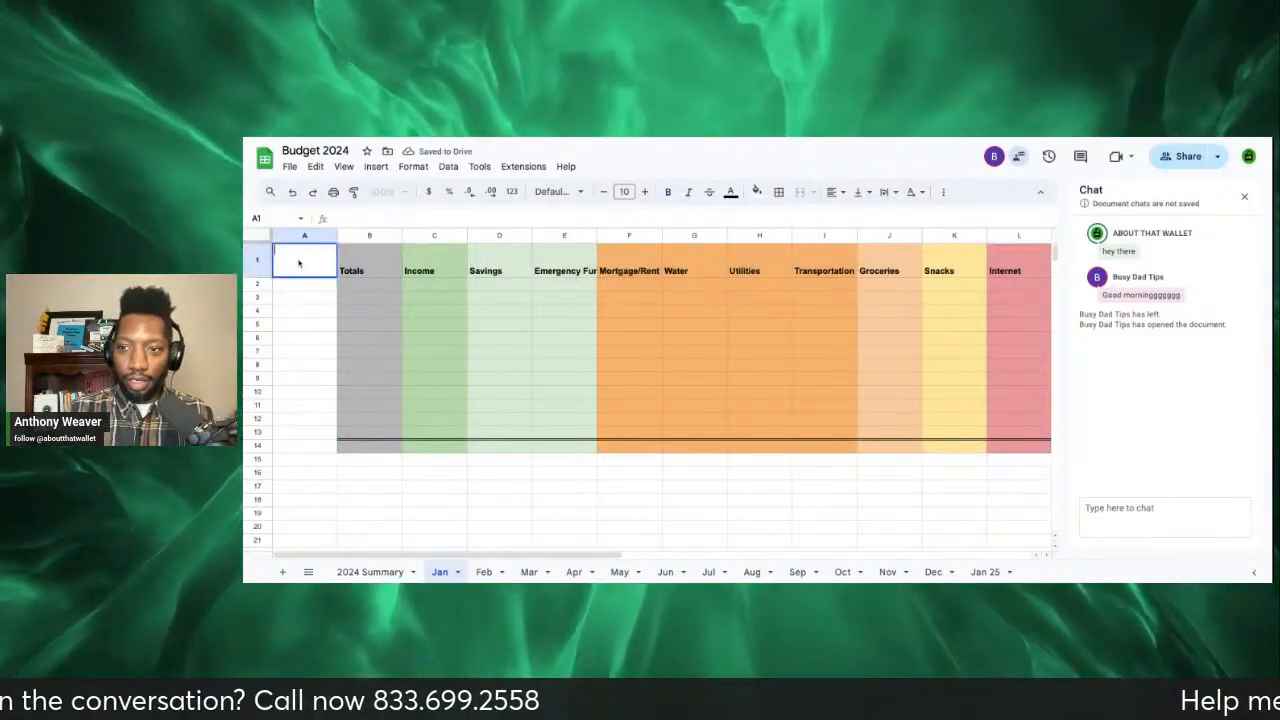
type("Day")
key("BackSpace")
key("BackSpace")
key("BackSpace")
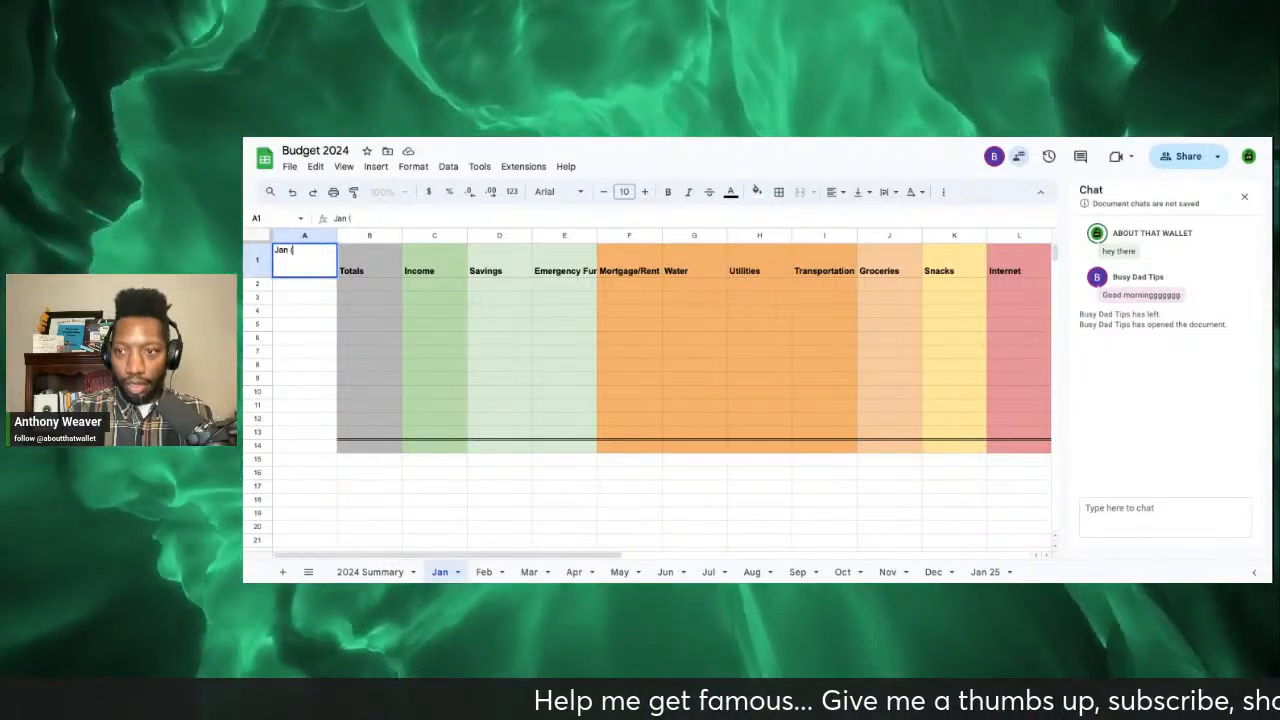
key("BackSpace")
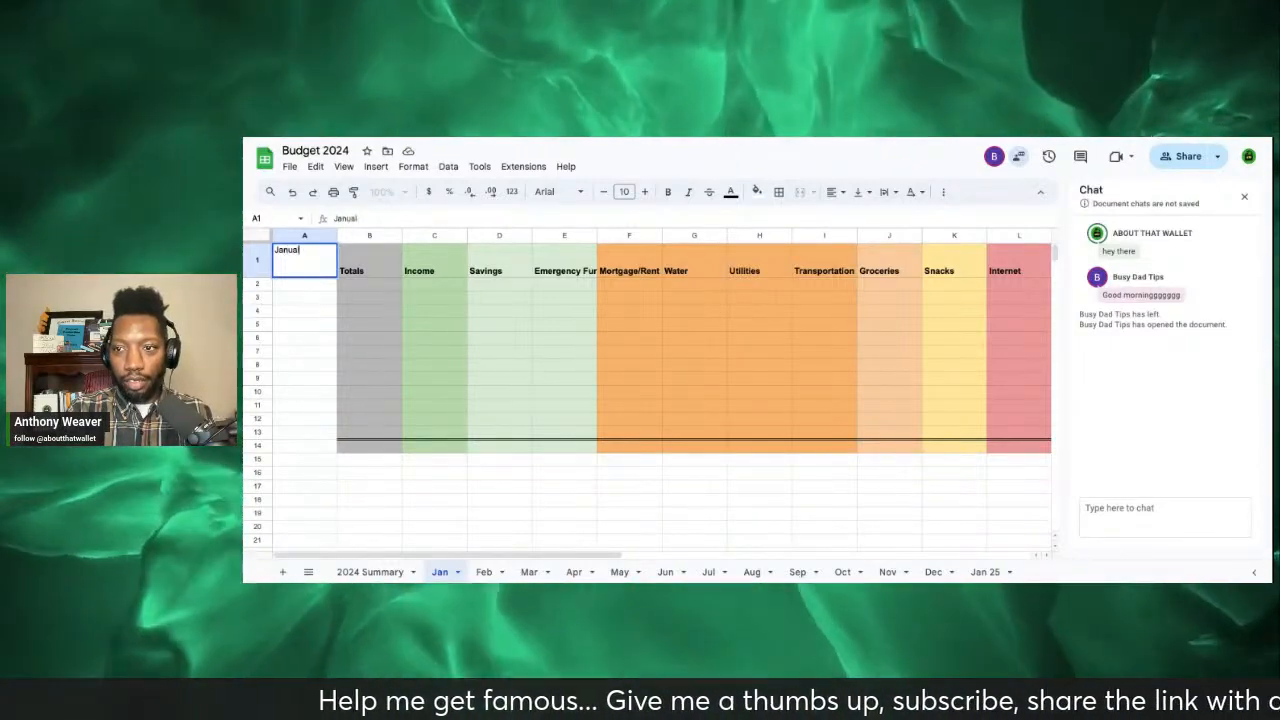
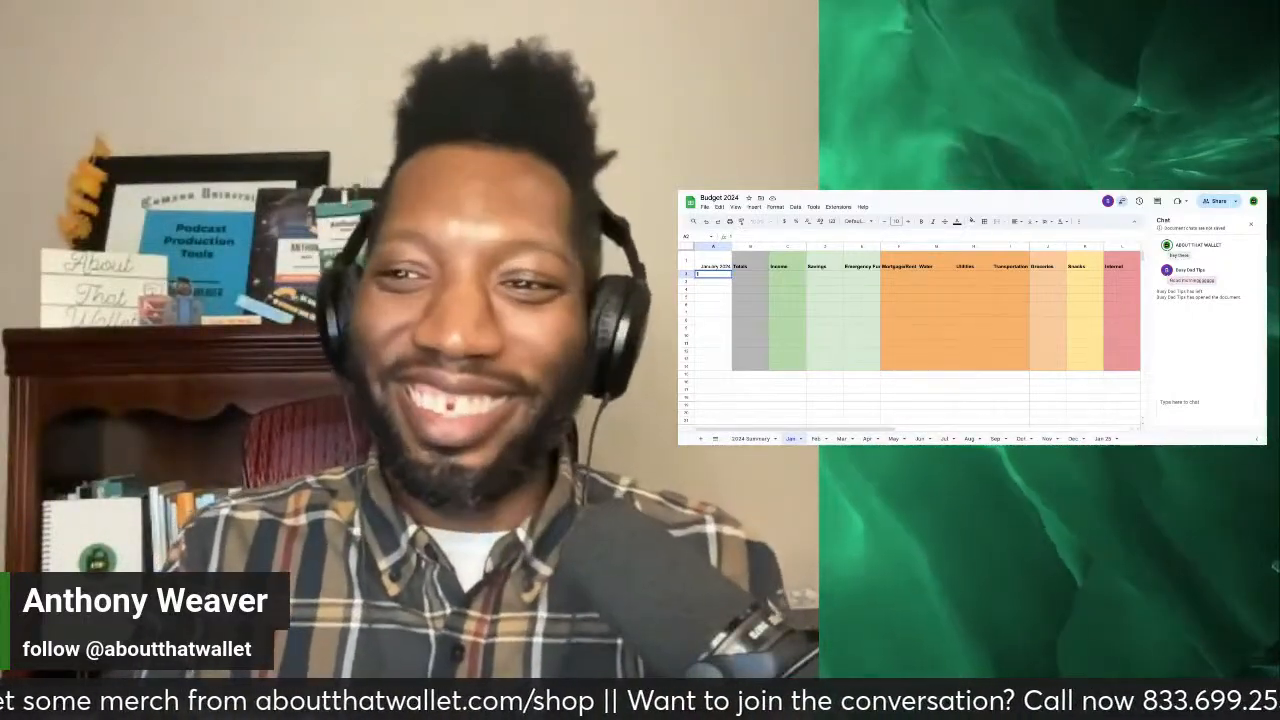
Step: Enter the day numbers 2 through 7 down column A in cells A3 to A8
left_click(708, 284)
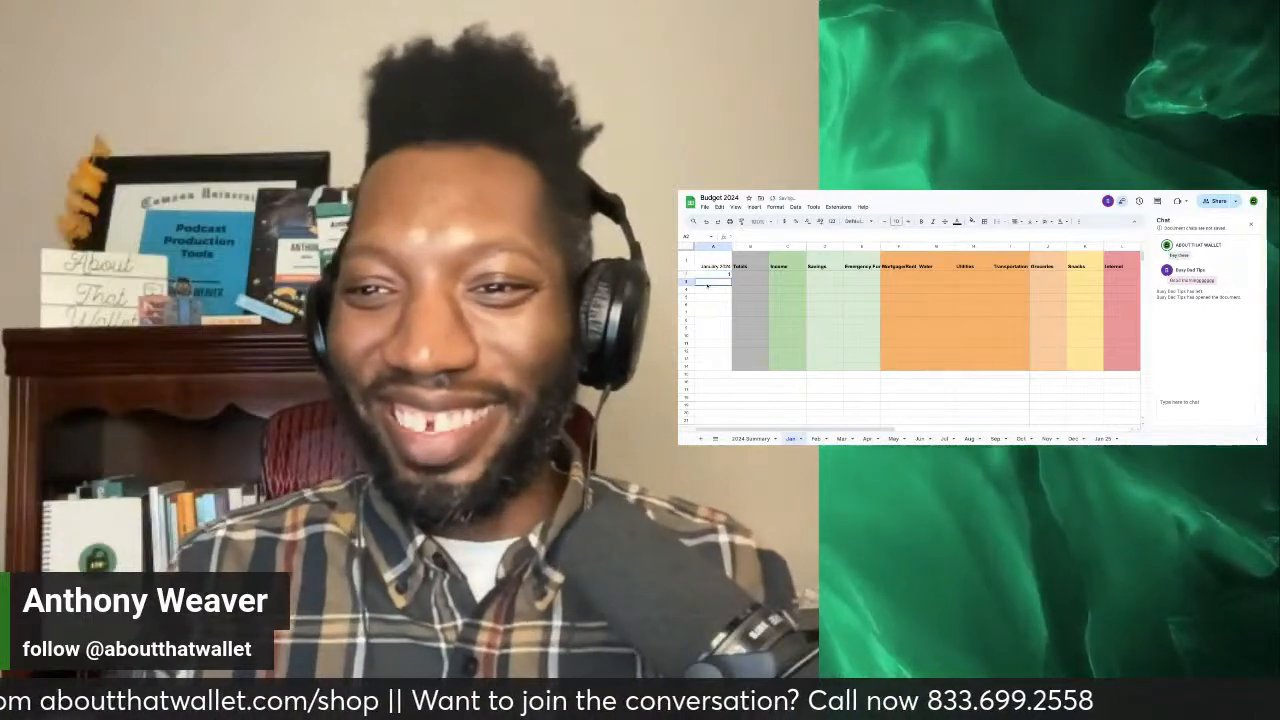
type("2")
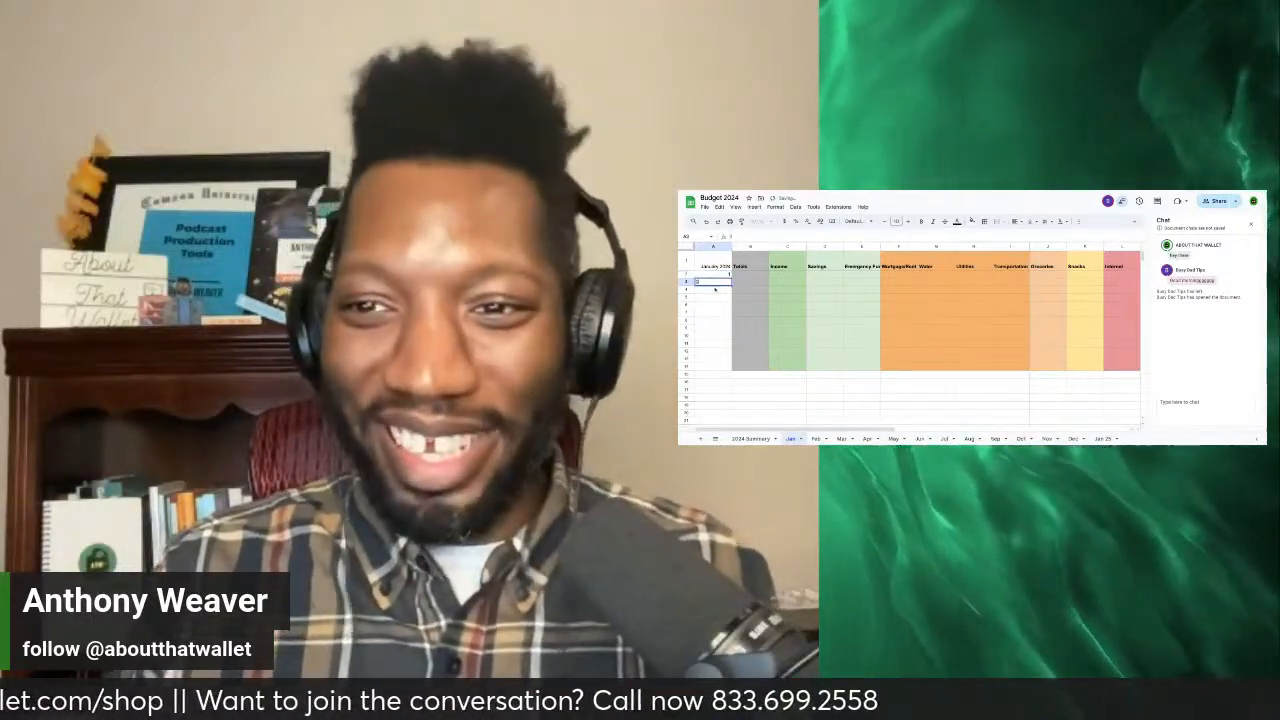
key("Return")
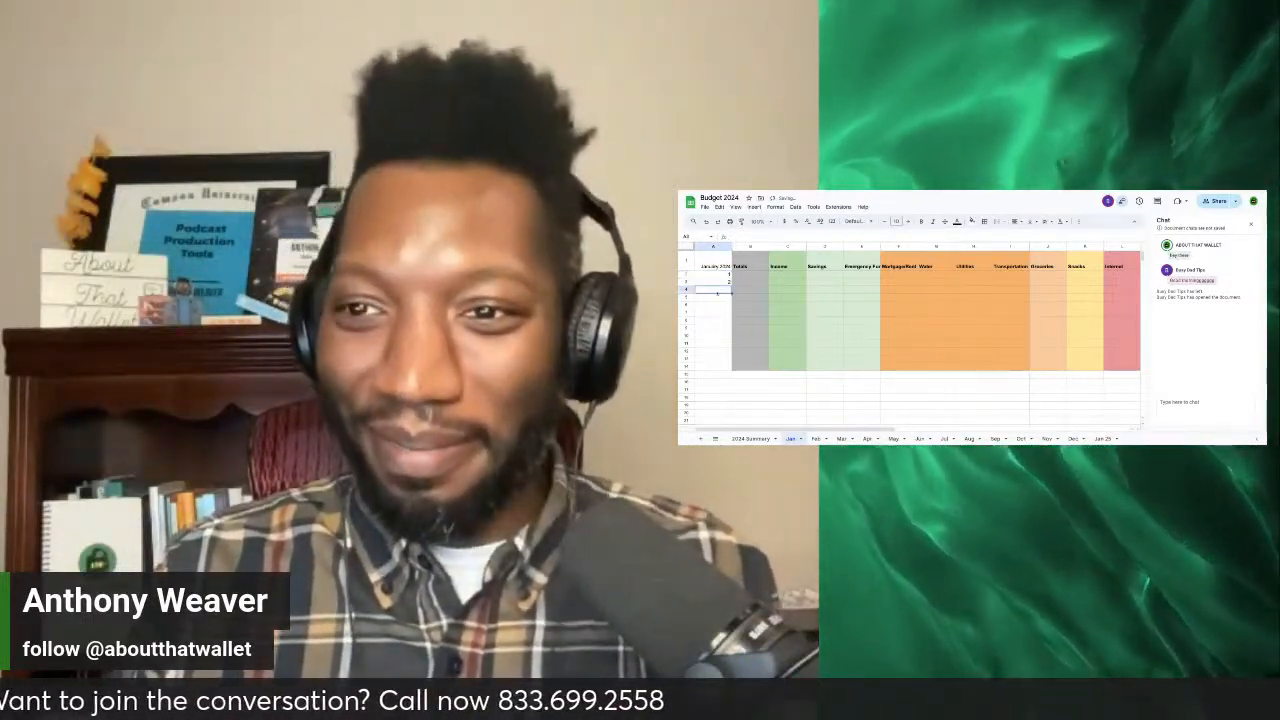
type("3")
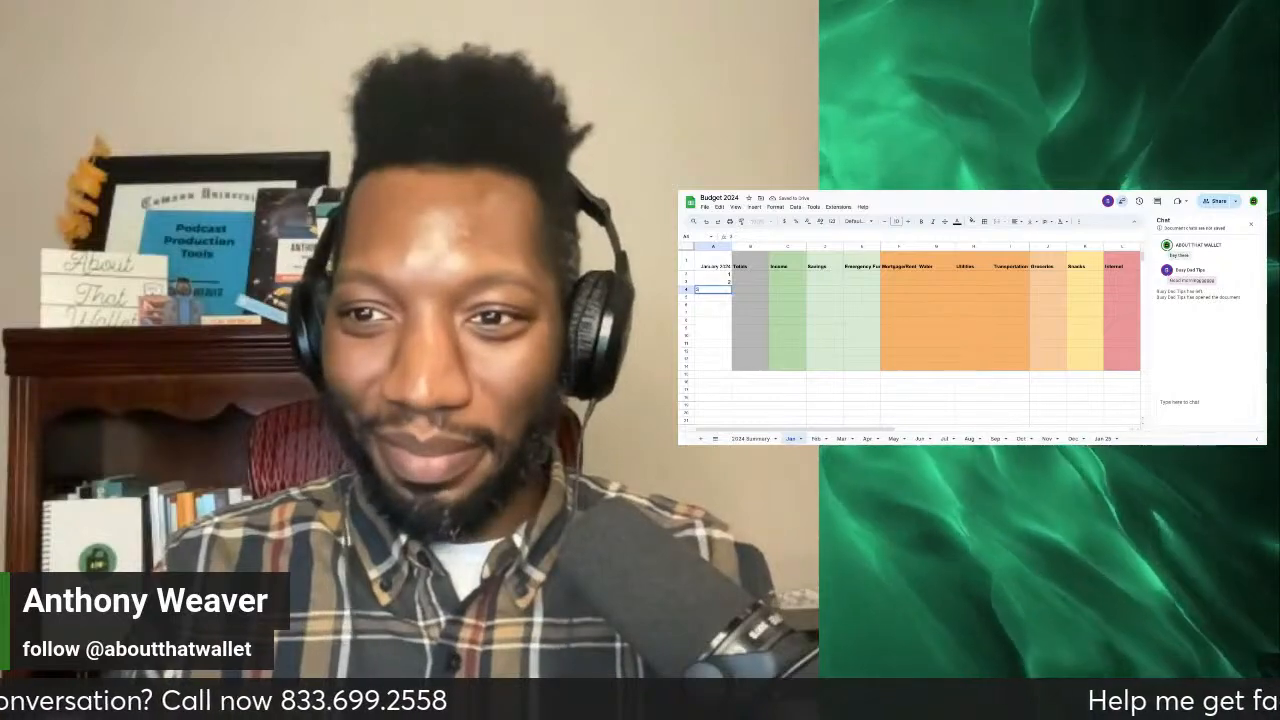
key("Return")
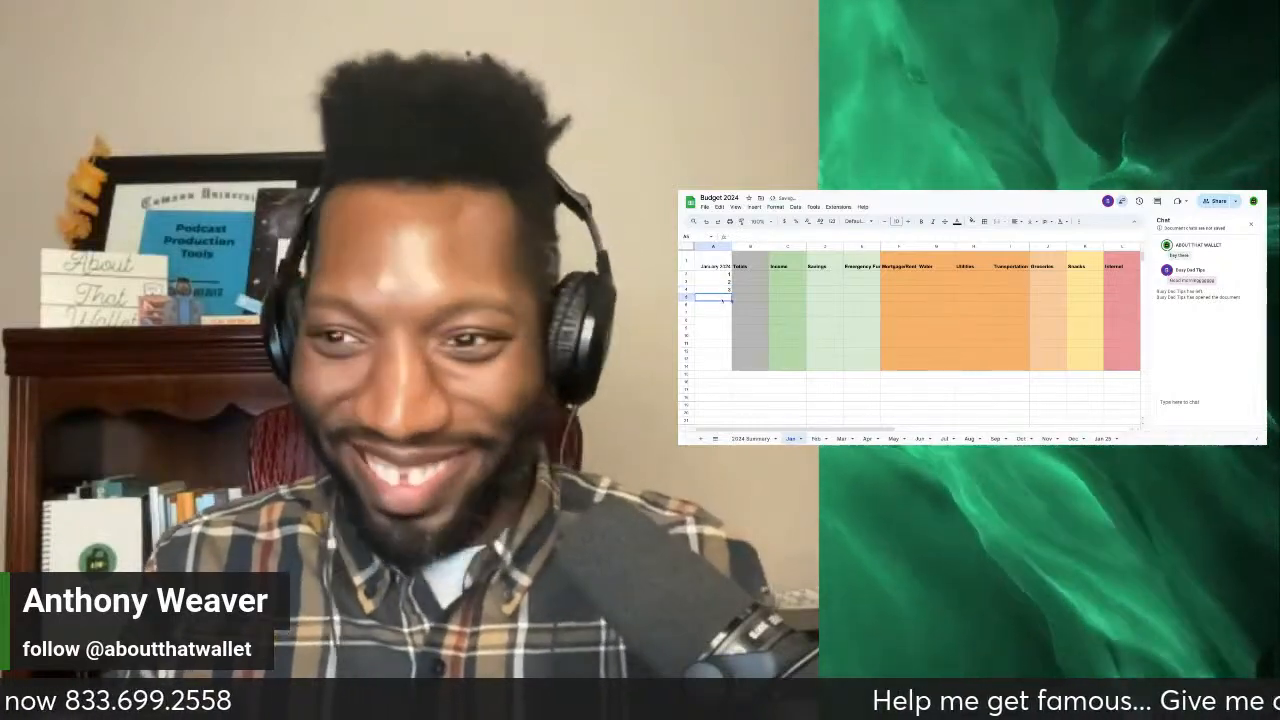
type("4")
key("Return")
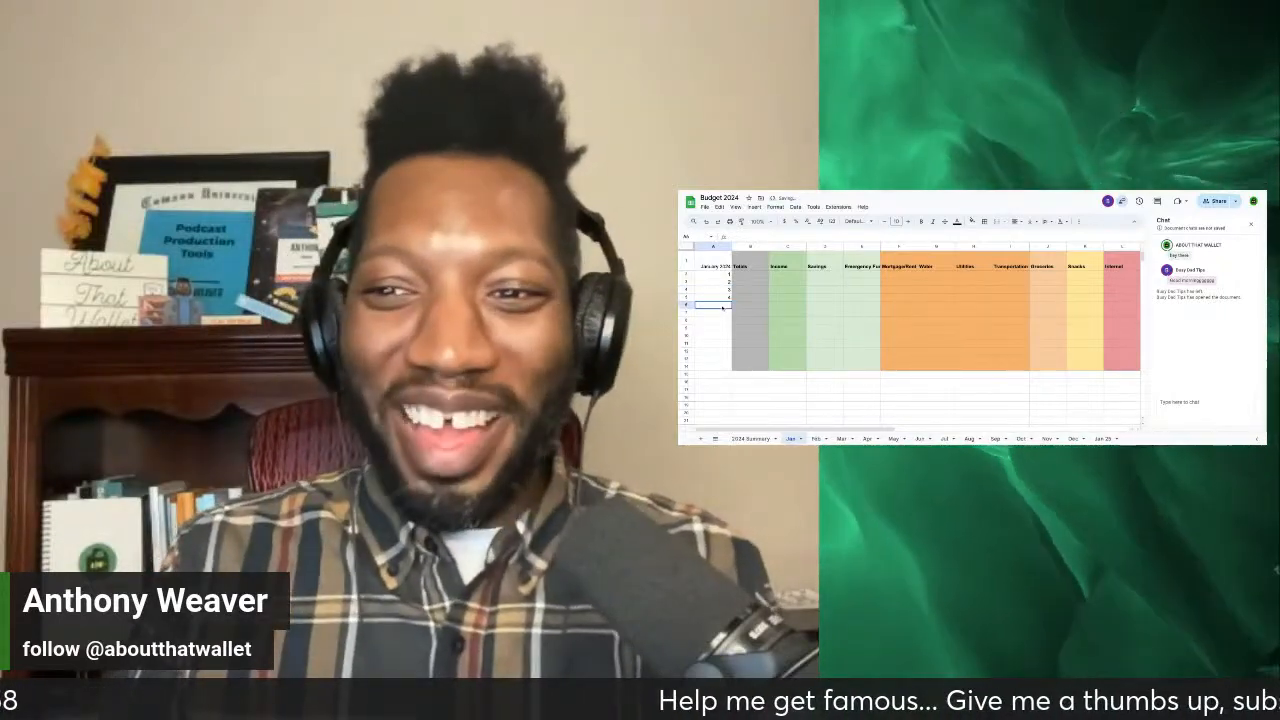
type("5")
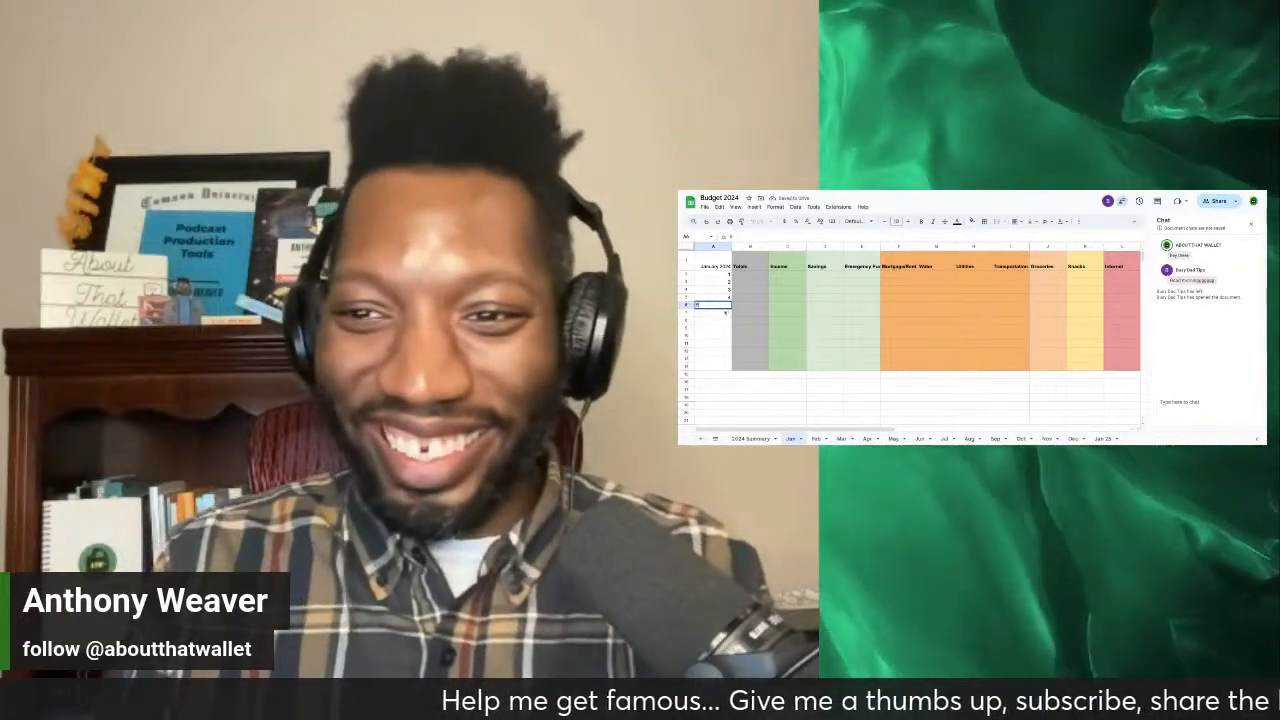
key("Return")
type("6")
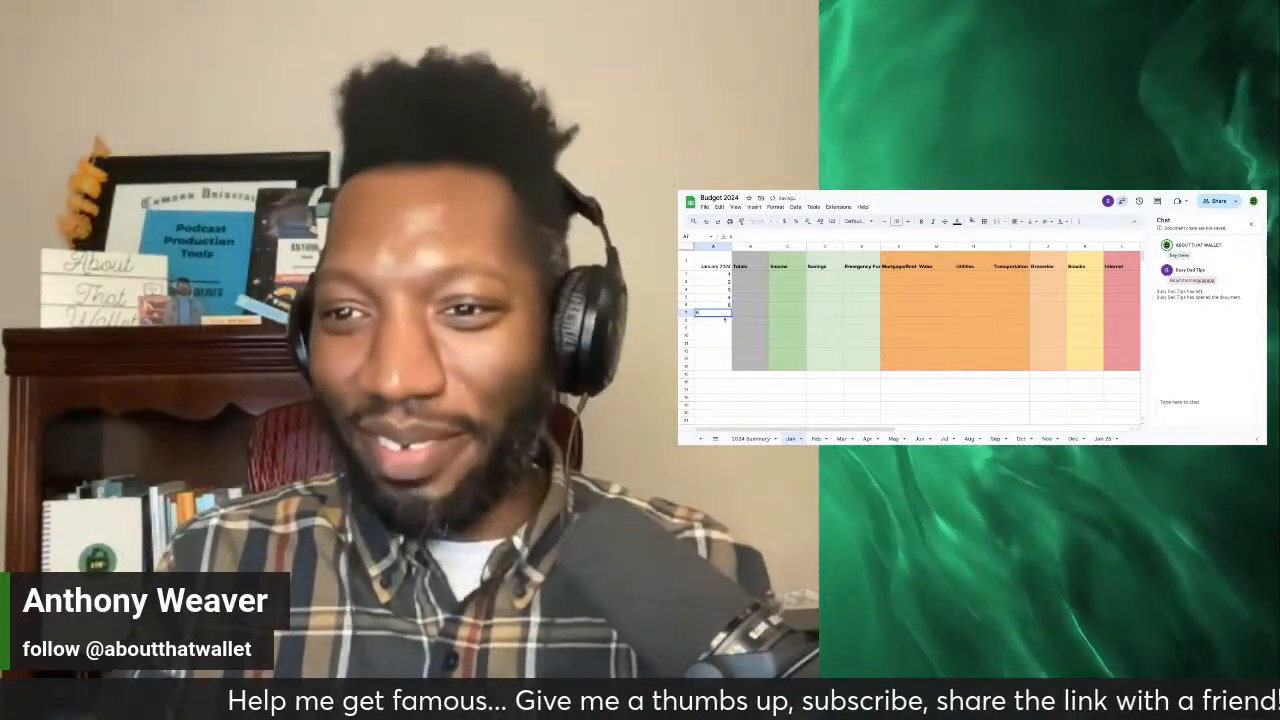
key("Return")
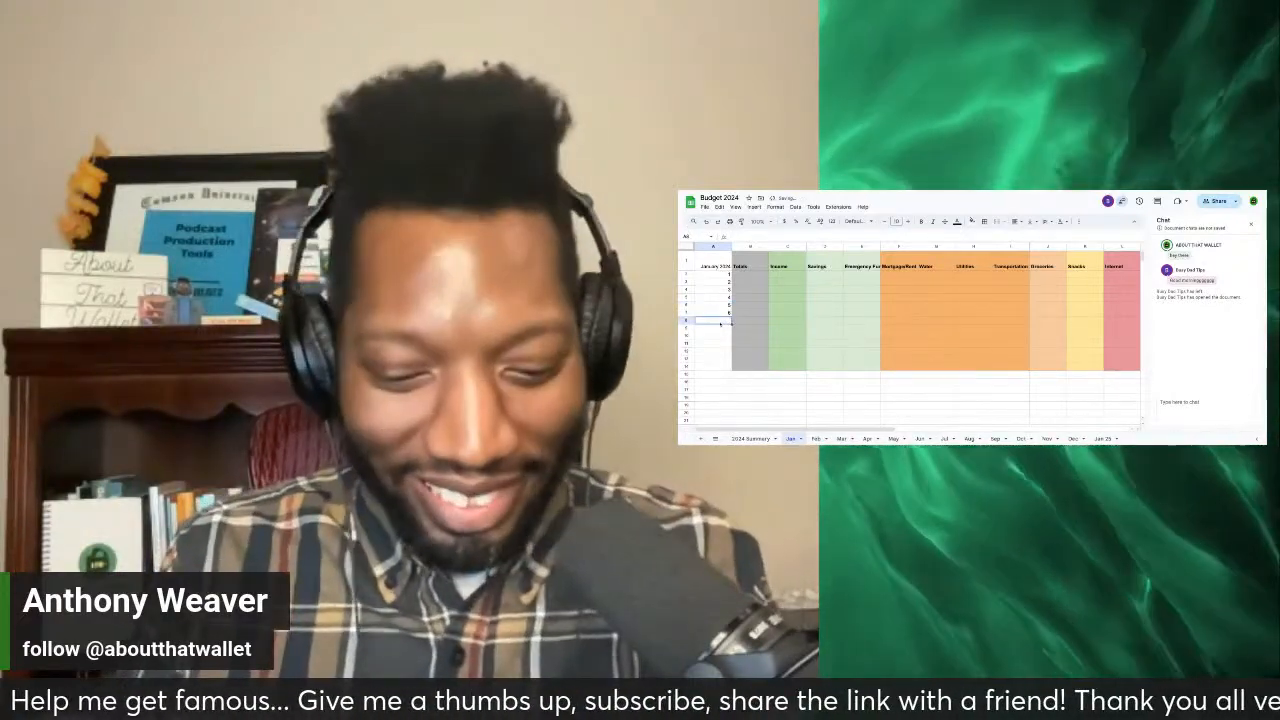
type("7")
key("Return")
Step: Extend the day number series in column A from A2:A8 down to day 31 in A32
left_click_drag(720, 275, 720, 328)
left_click(720, 276)
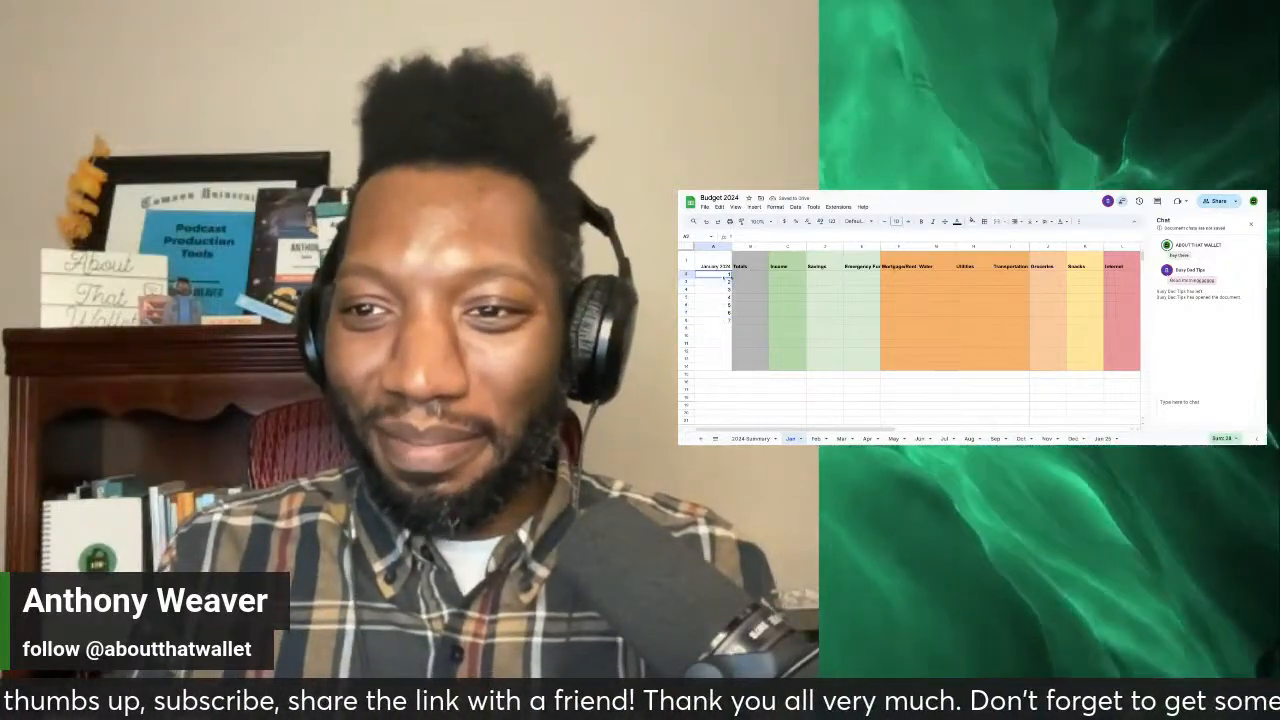
left_click_drag(723, 276, 725, 324)
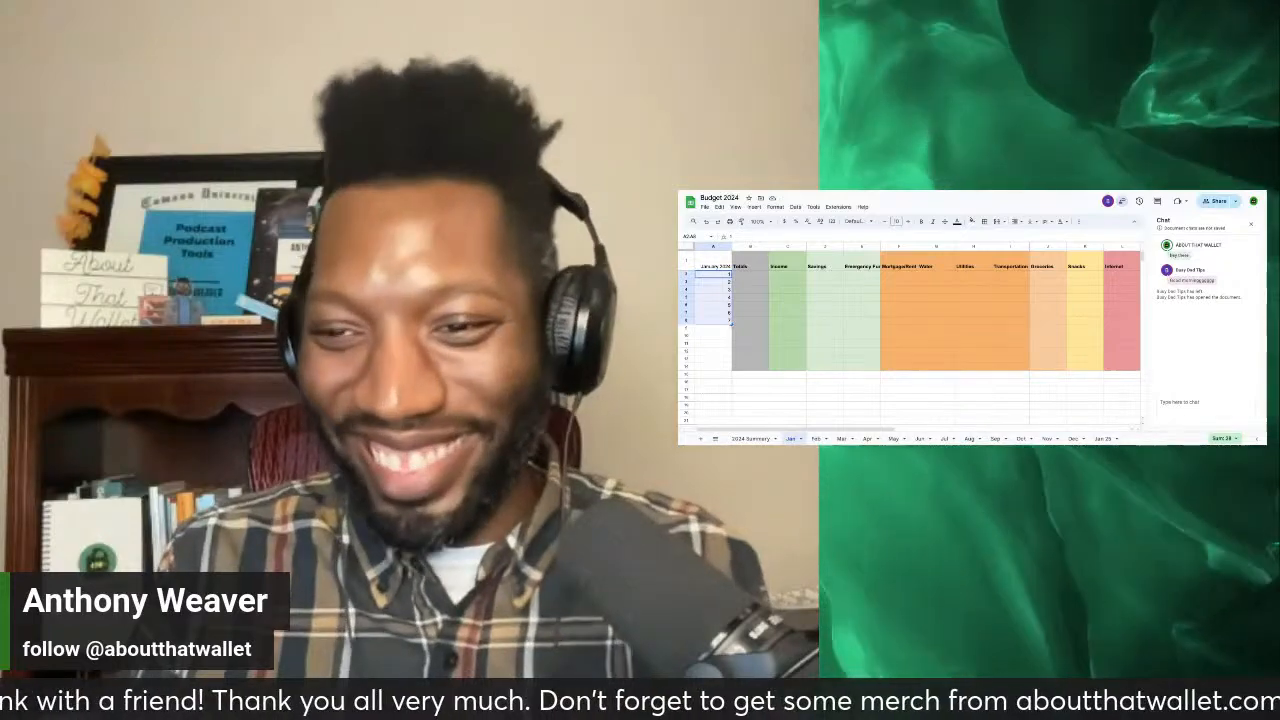
scroll(910, 340, "down", 3)
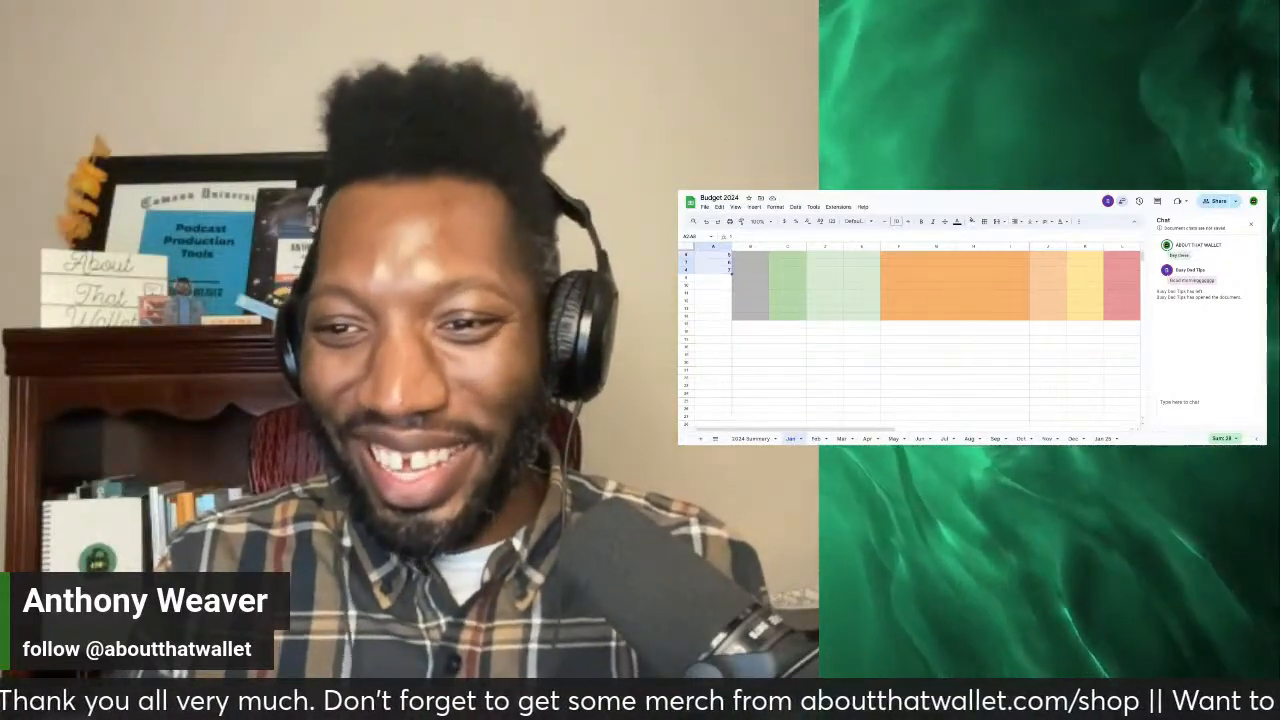
scroll(910, 340, "down", 3)
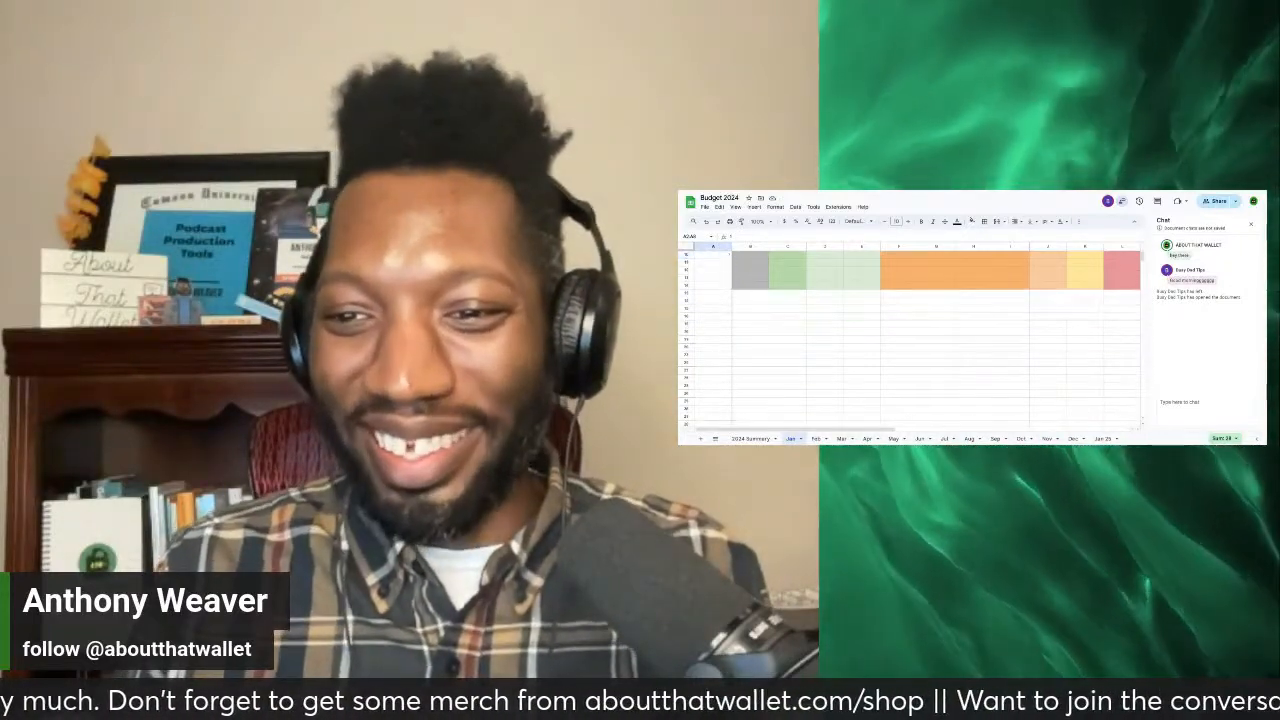
left_click_drag(731, 420, 731, 410)
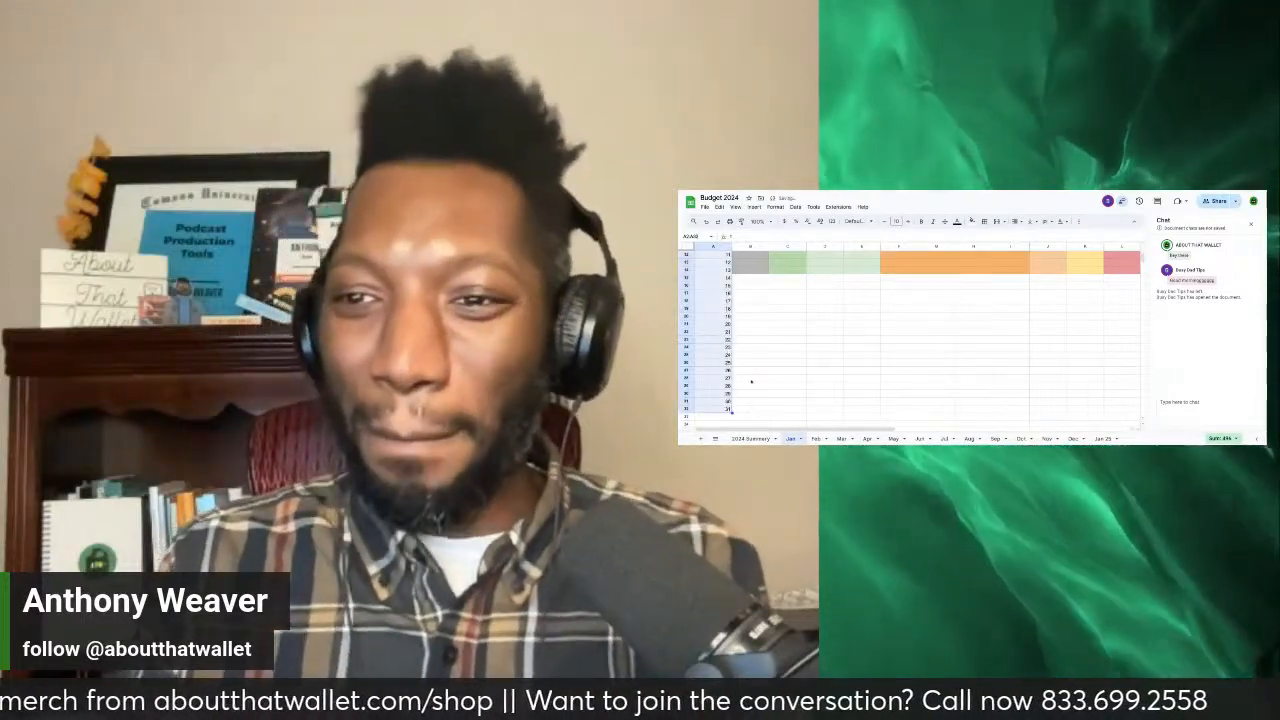
left_click(751, 379)
scroll(910, 340, "up", 4)
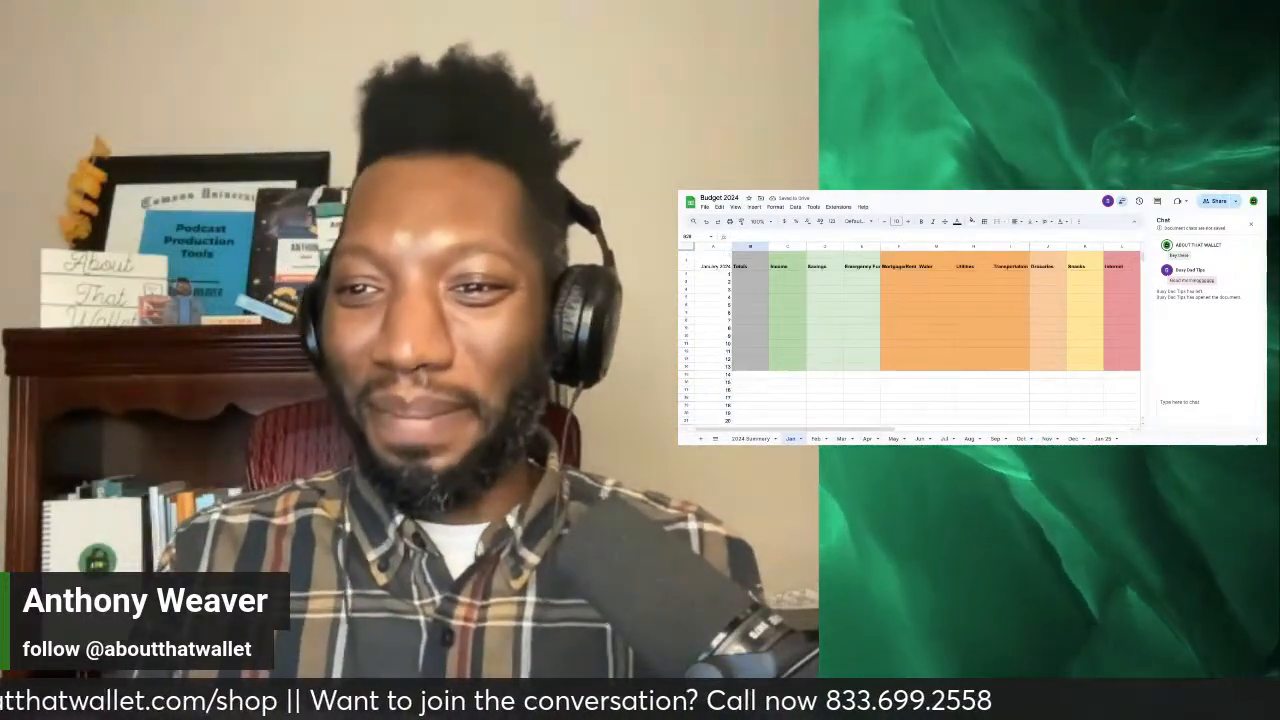
Step: Freeze the first two columns and the first row of the Jan sheet
left_click(743, 277)
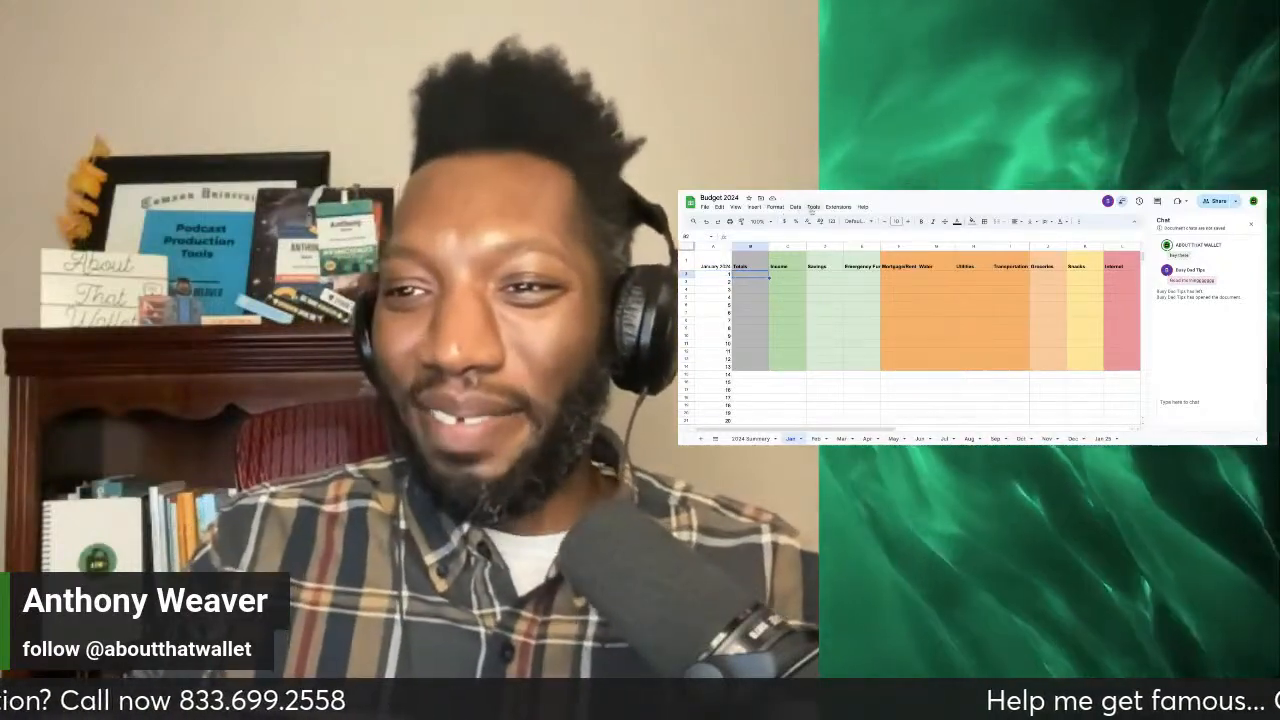
left_click(737, 207)
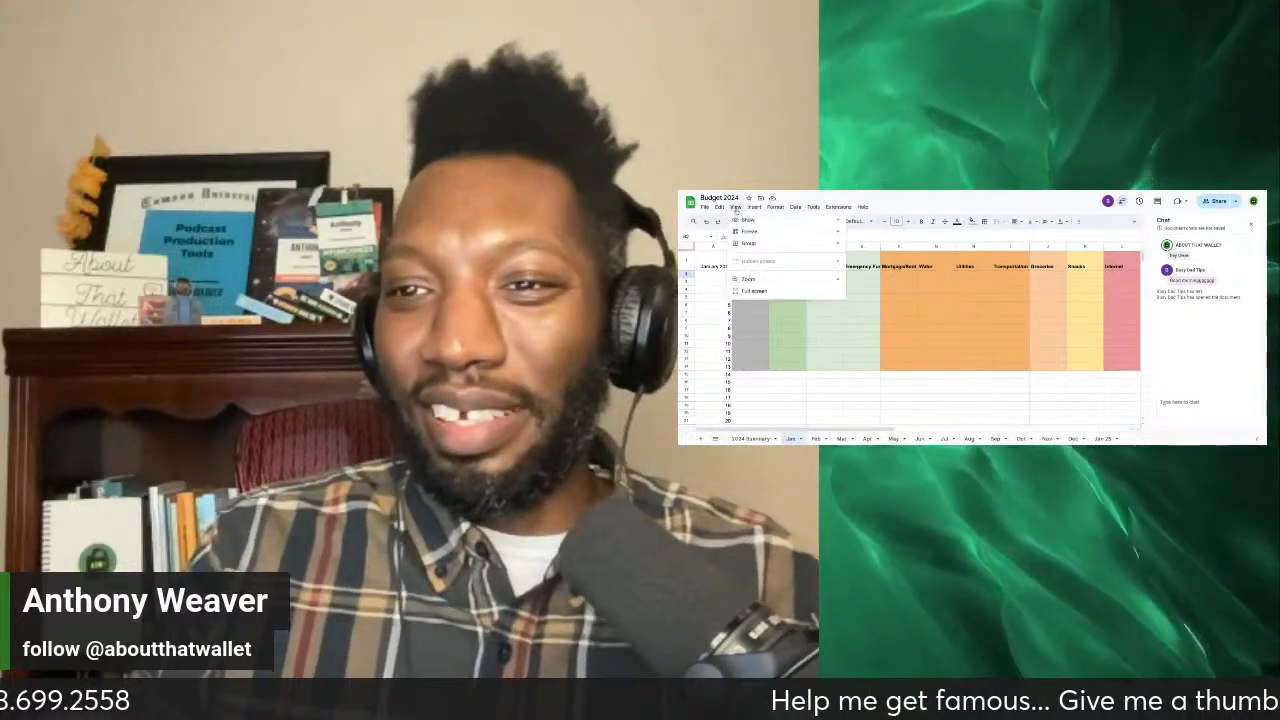
mouse_move(761, 233)
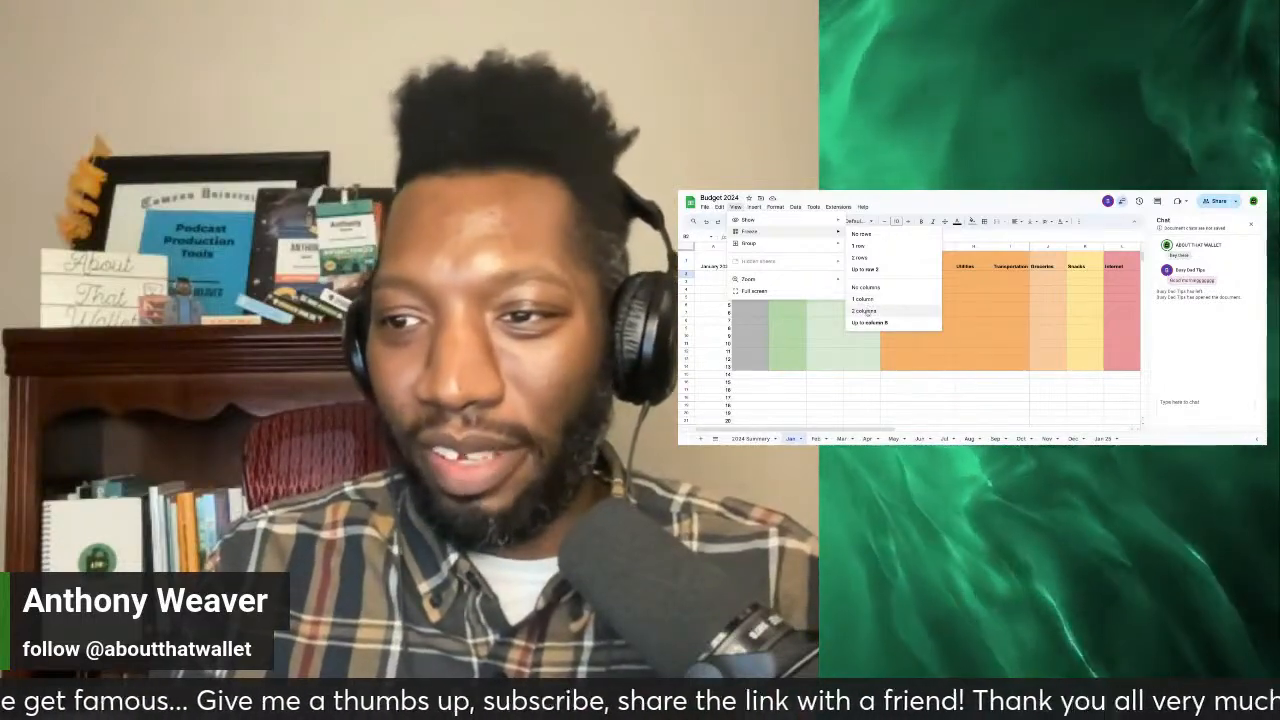
left_click(866, 311)
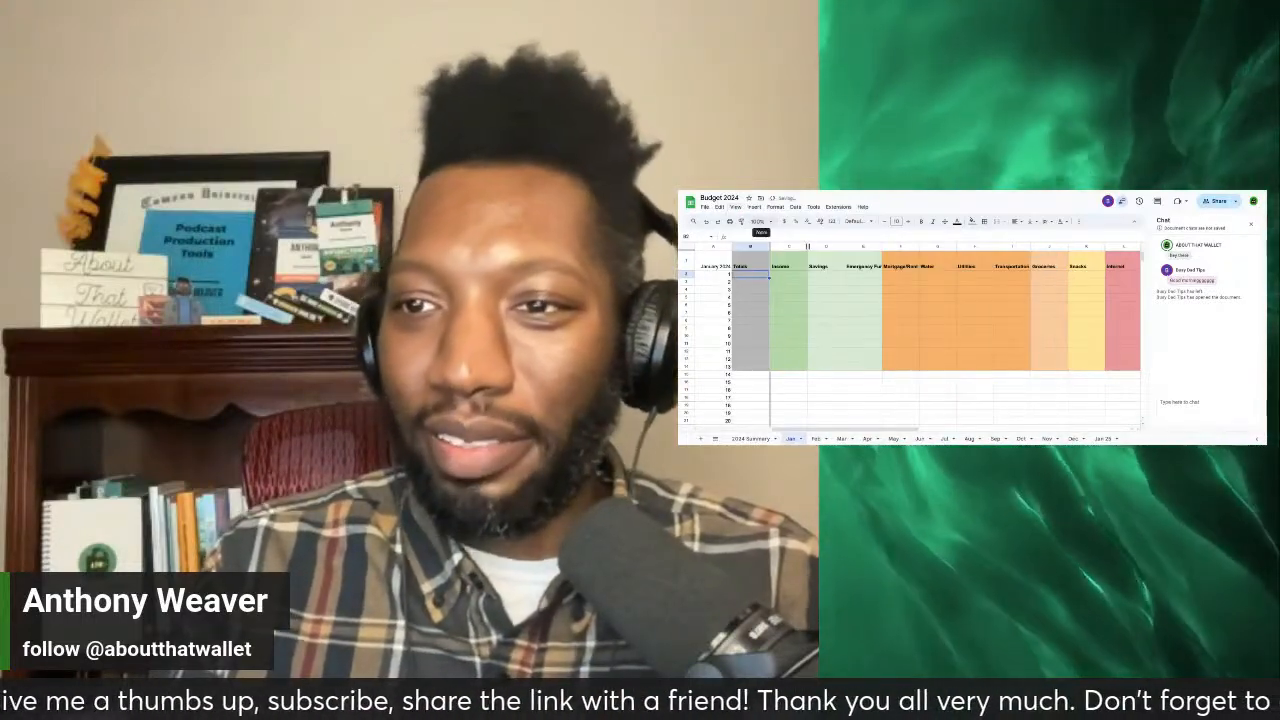
left_click(736, 207)
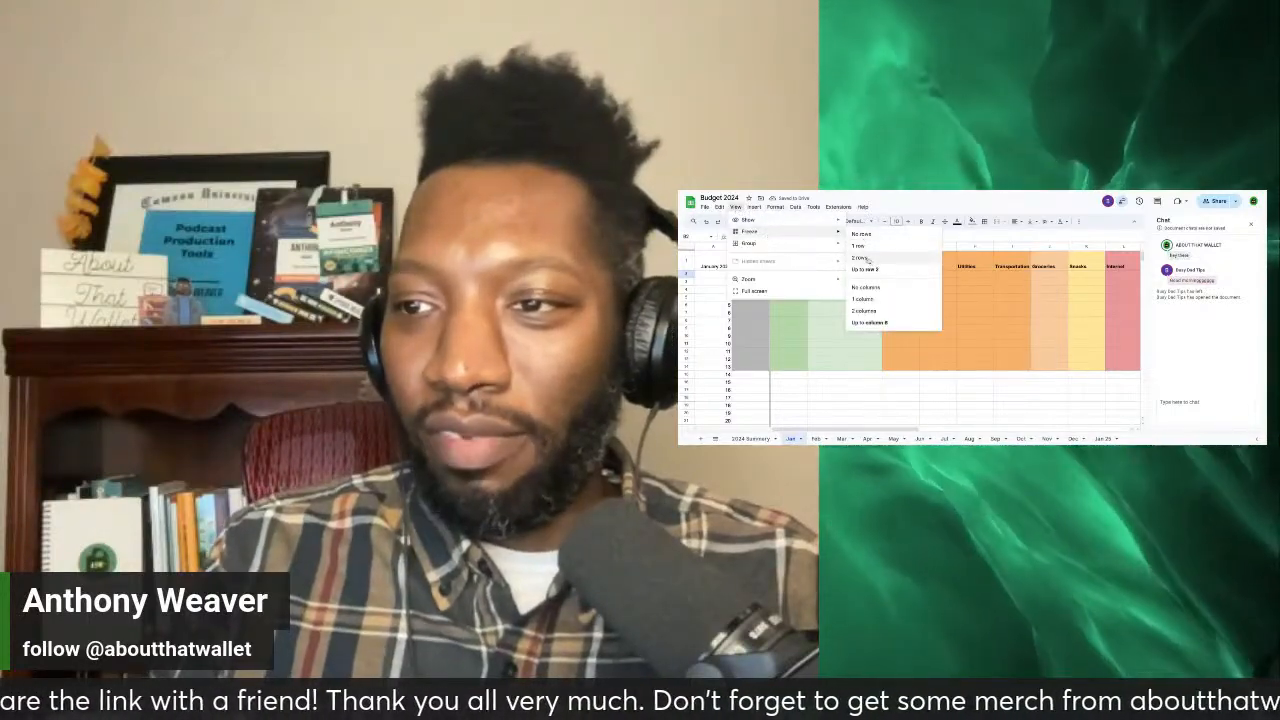
left_click(862, 246)
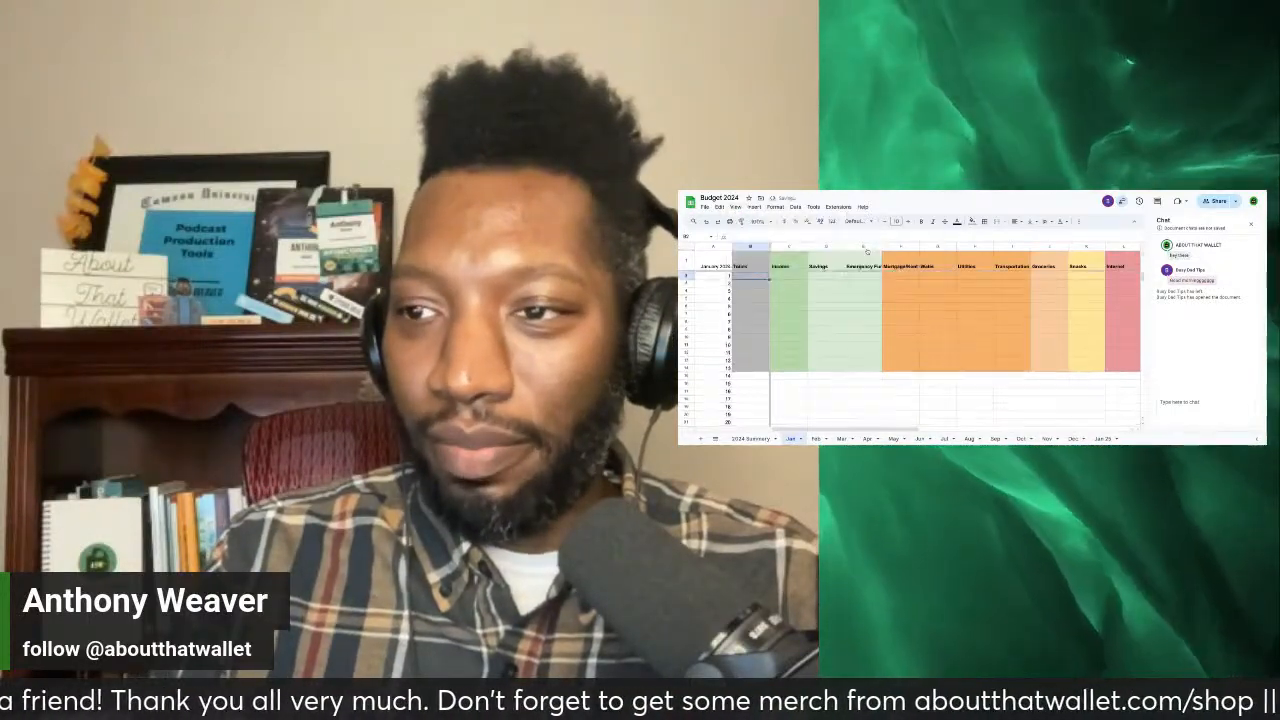
Step: Extend the grey fill of the Totals column from B2:B14 down to the day 31 row in B32
left_click(778, 290)
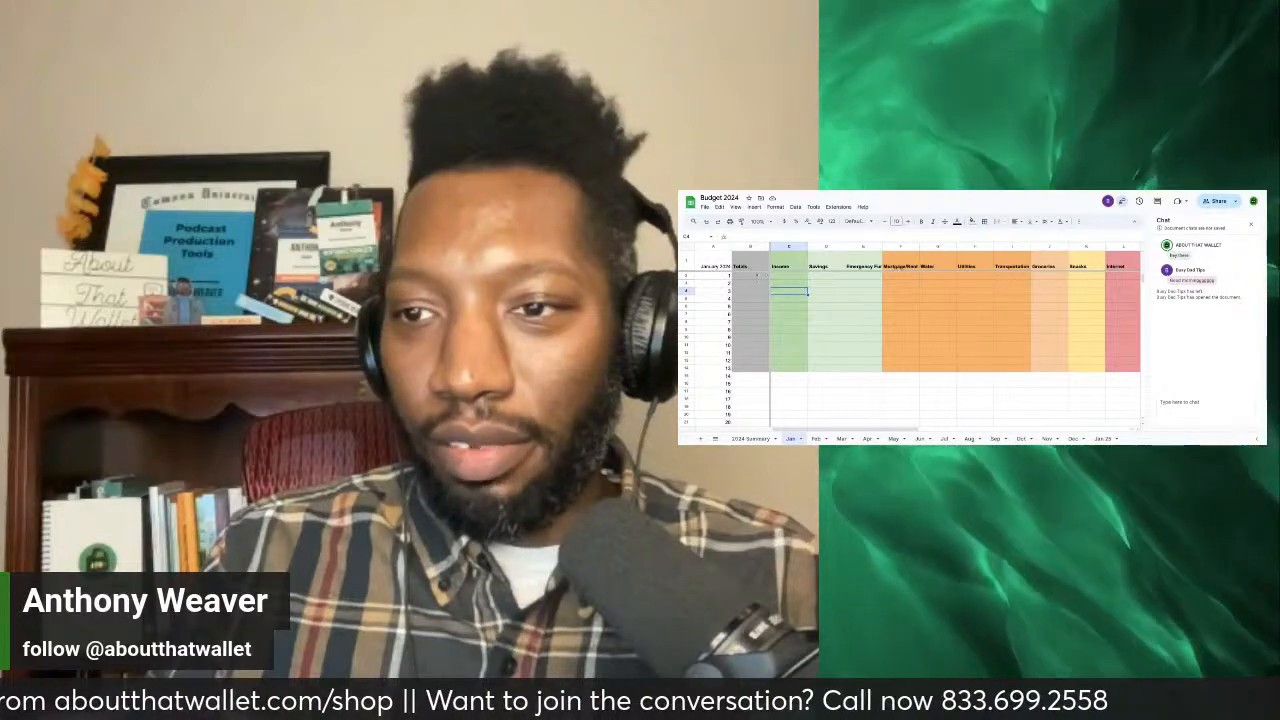
left_click(748, 270)
left_click(758, 277)
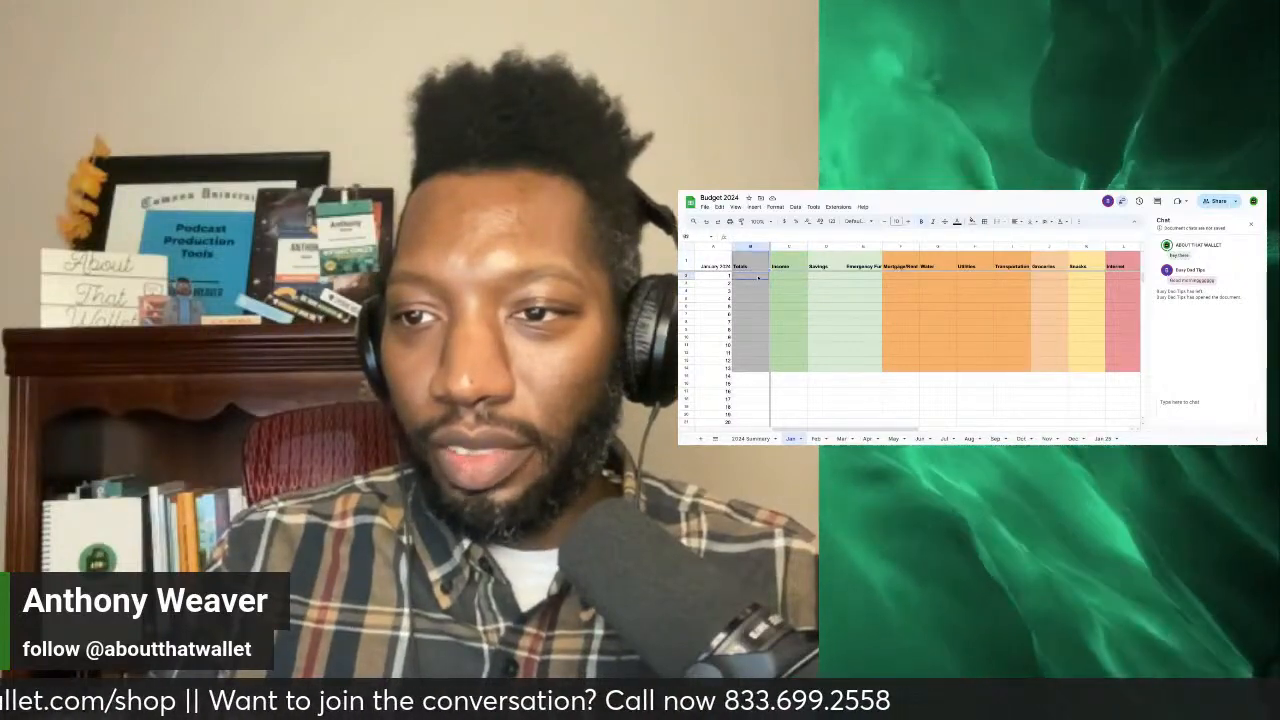
key("shift+Down")
key("shift+Down")
key("shift+Down")
key("shift+Down")
key("shift+Down")
key("shift+Down")
key("shift+Down")
key("shift+Down")
key("shift+Down")
key("shift+Down")
key("shift+Down")
key("shift+Down")
key("shift+Down")
key("shift+Up")
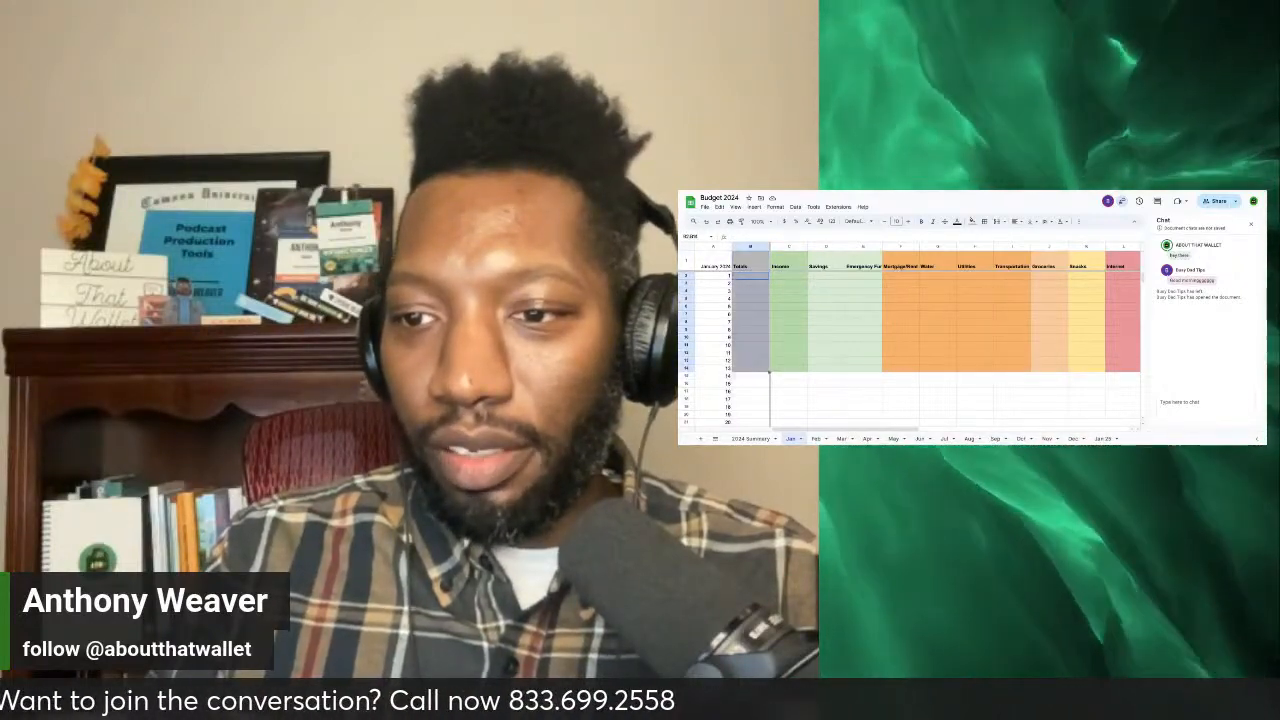
scroll(758, 278, "down", 2)
scroll(758, 278, "down", 1)
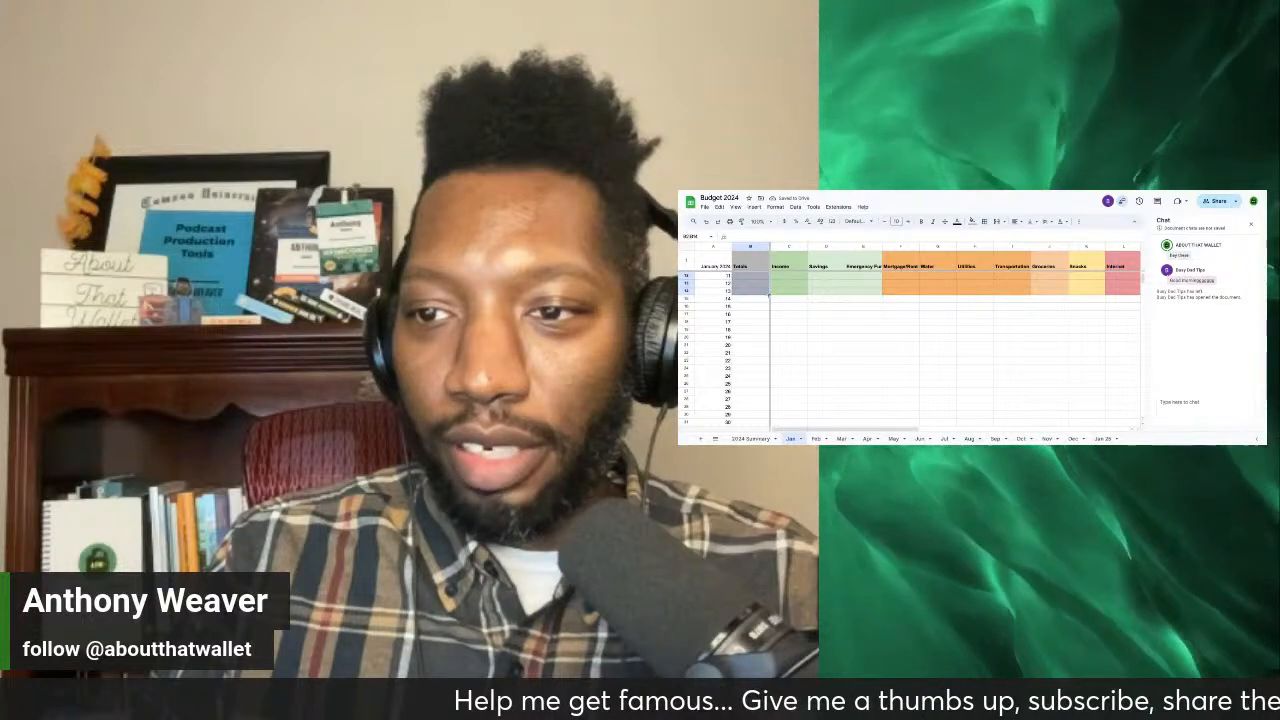
scroll(770, 296, "down", 2)
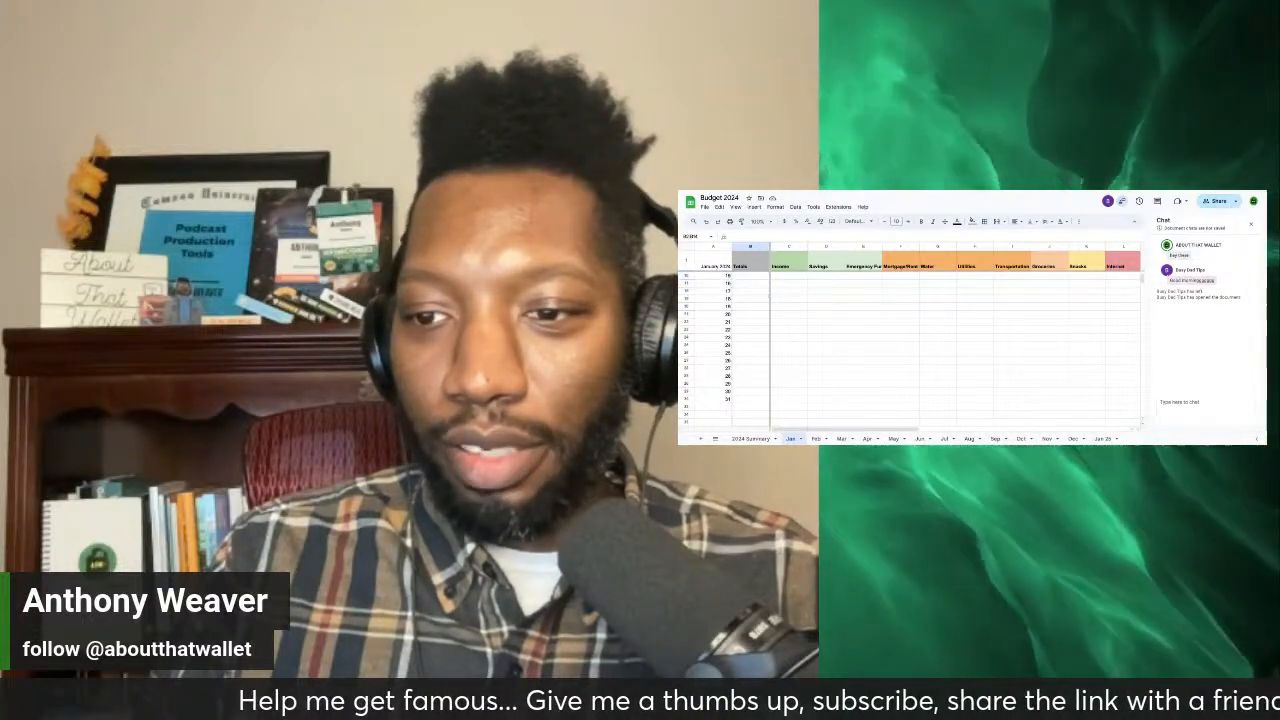
left_click(807, 379)
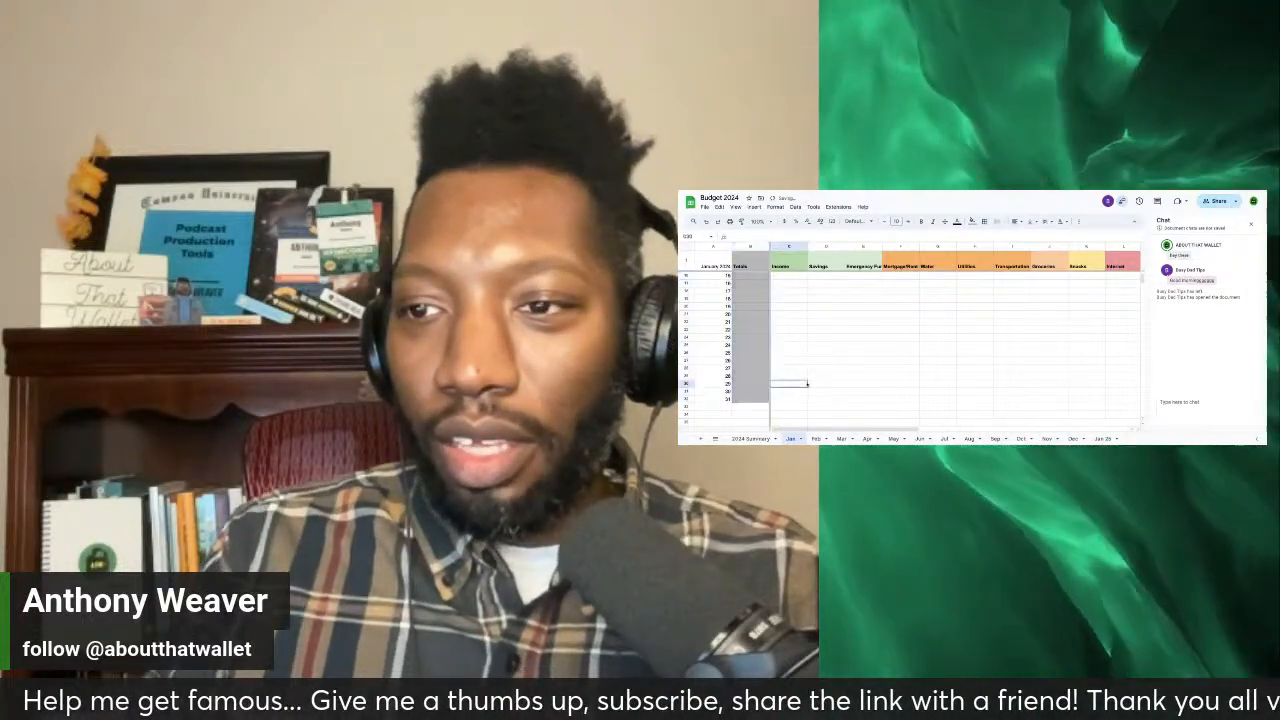
Step: Extend the category column colours from rows 13 and 14, columns C to T, down to row 32
scroll(806, 384, "up", 2)
scroll(783, 313, "up", 1)
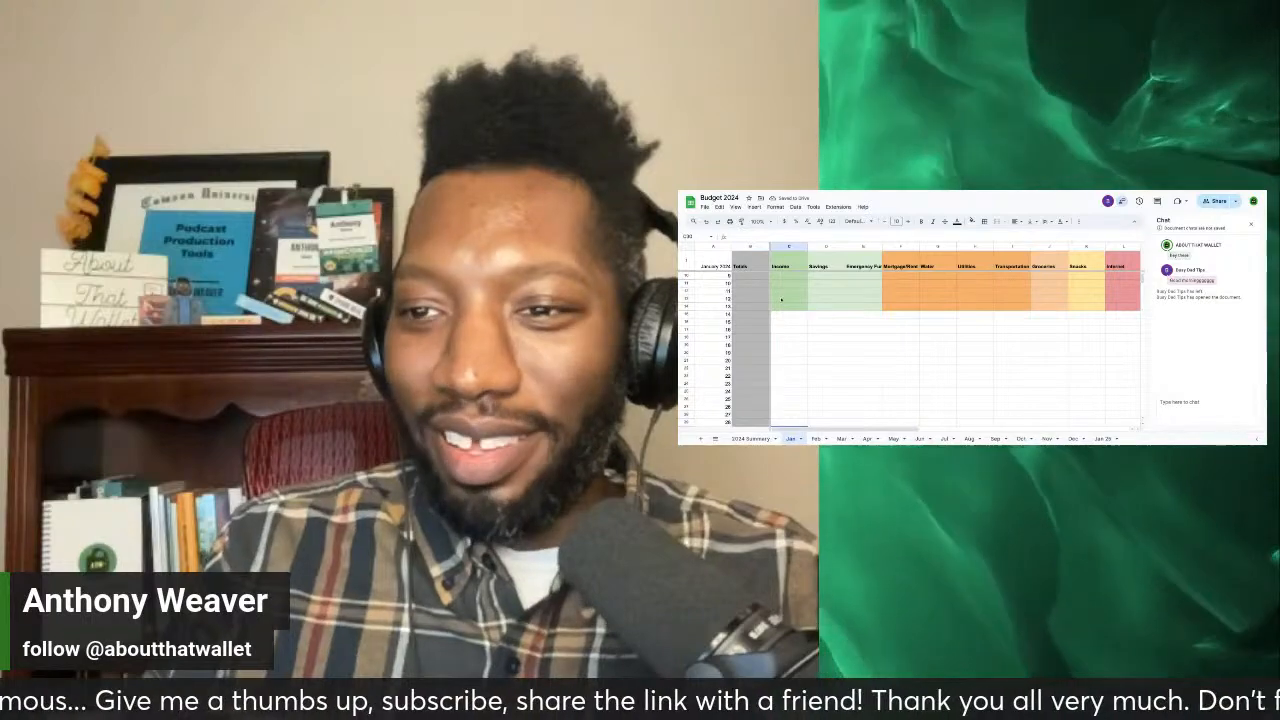
left_click_drag(781, 300, 1020, 306)
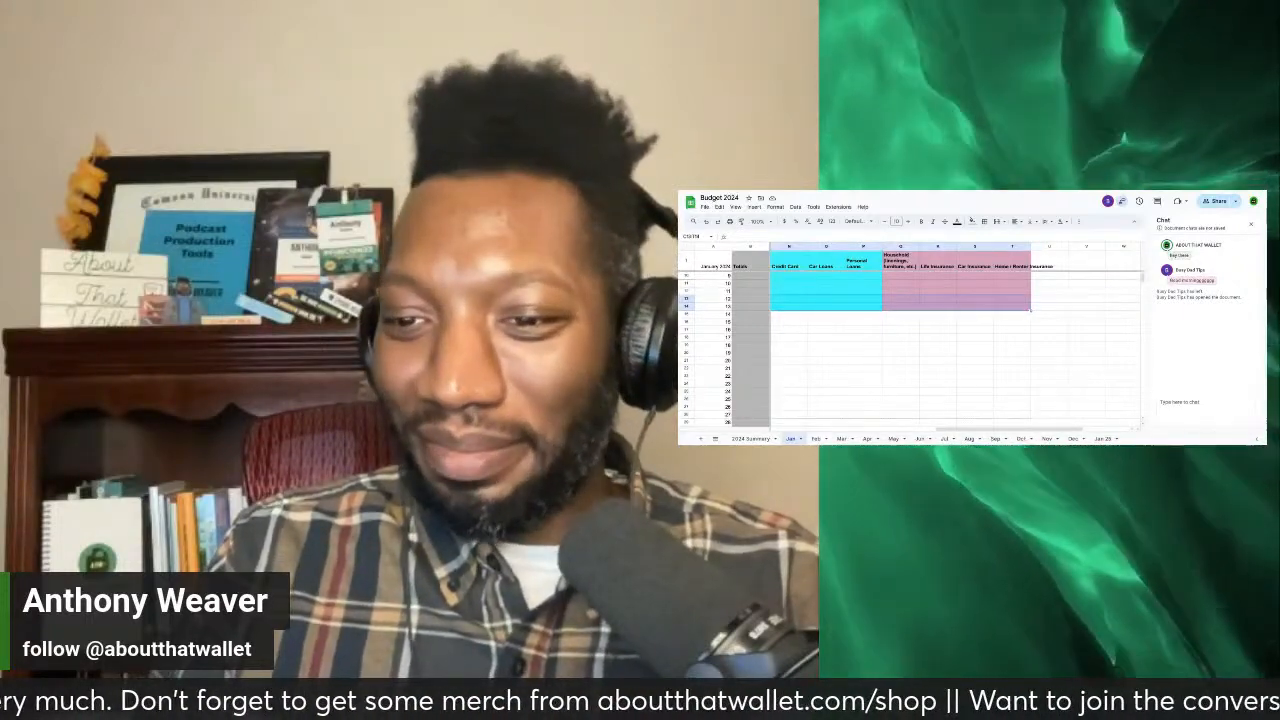
scroll(1030, 310, "down", 5)
left_click_drag(1029, 338, 1029, 338)
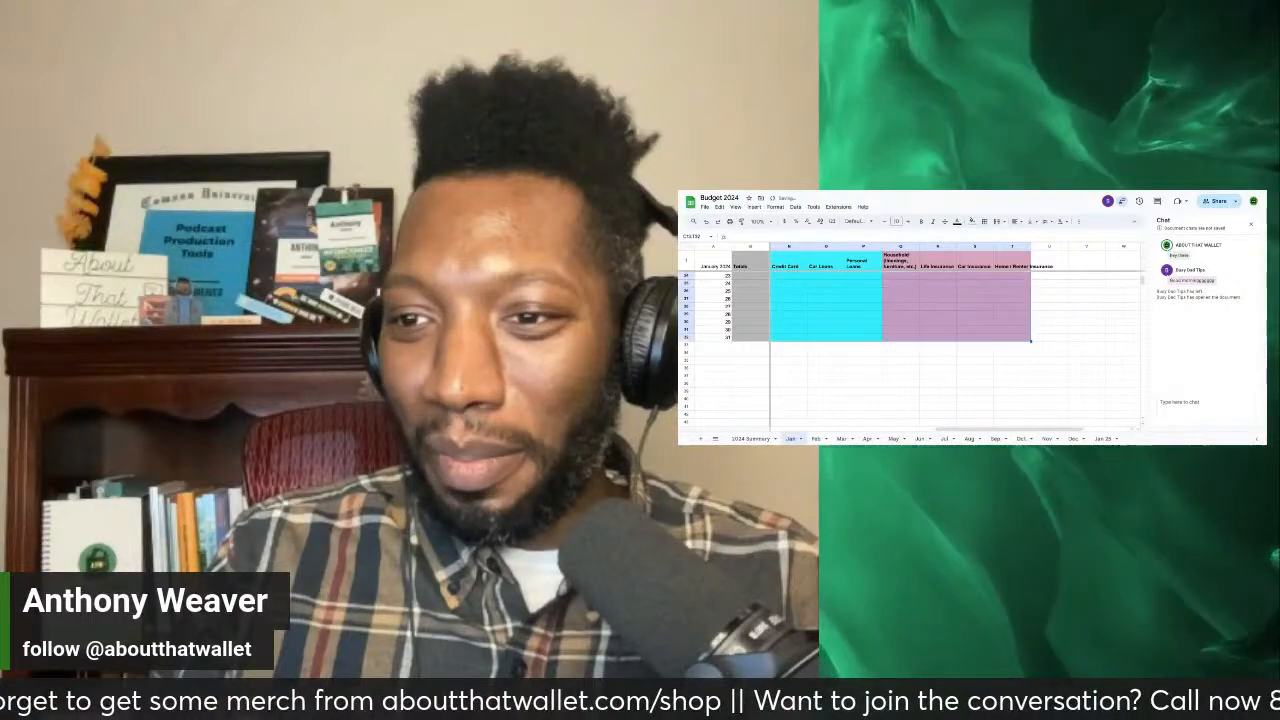
scroll(960, 337, "up", 8)
scroll(960, 337, "left", 5)
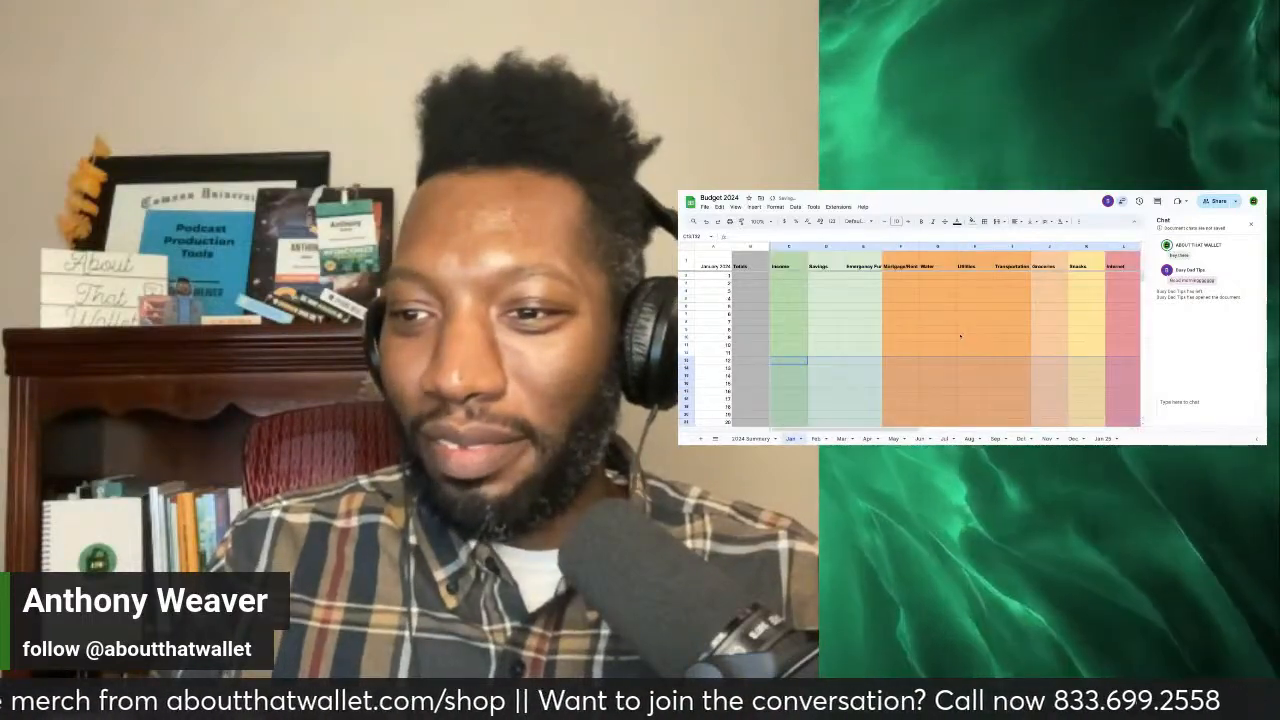
left_click(752, 298)
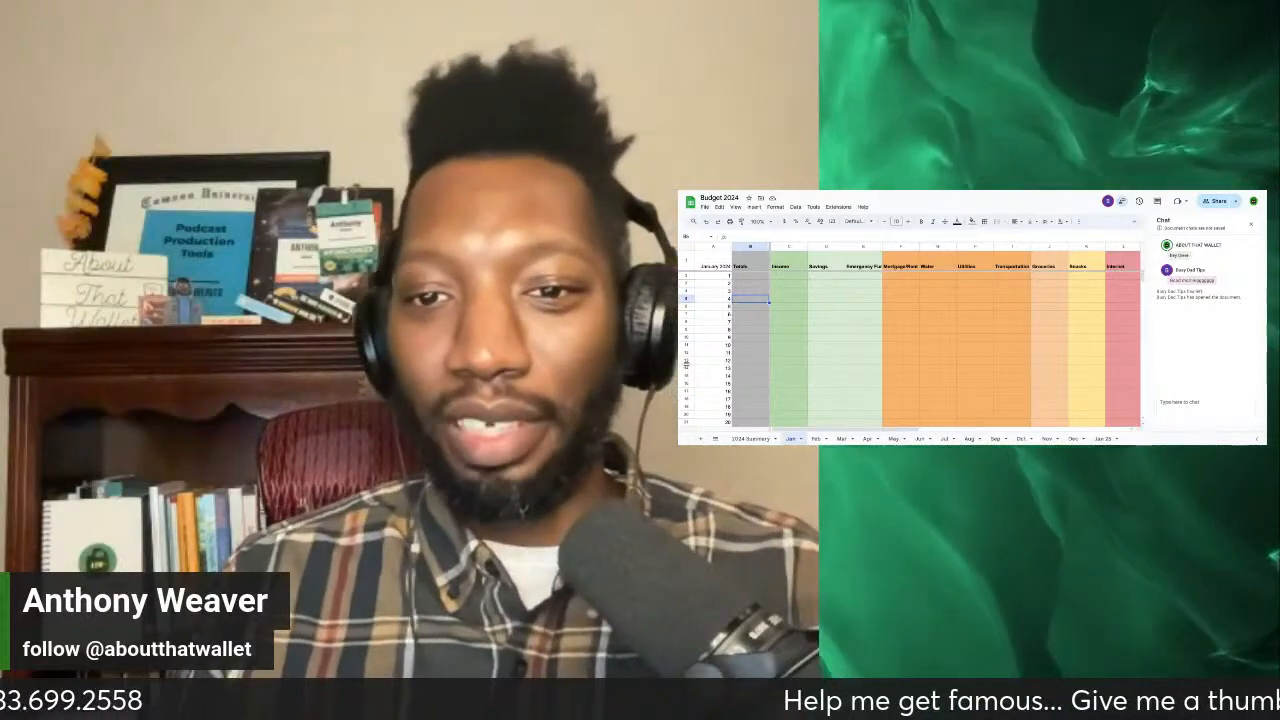
Step: Copy the whole January table A1:T32 and paste it into the Feb sheet starting at A1
scroll(876, 333, "down", 2)
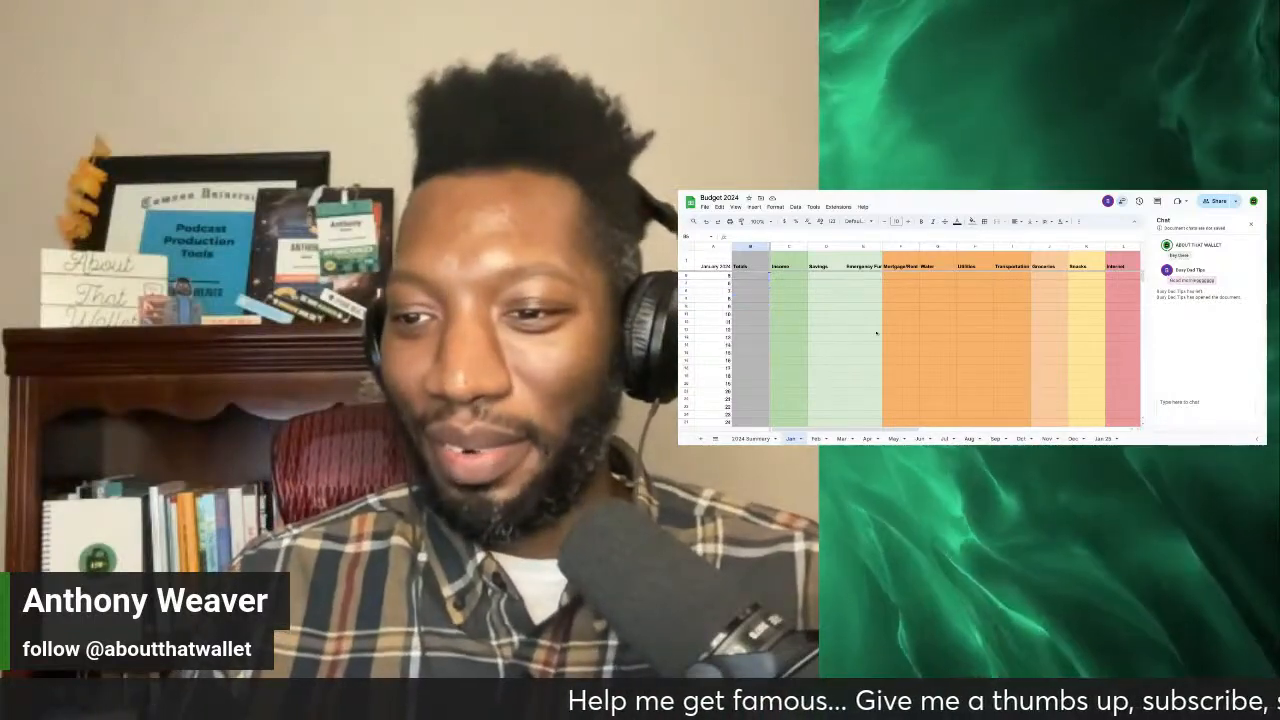
scroll(876, 333, "down", 2)
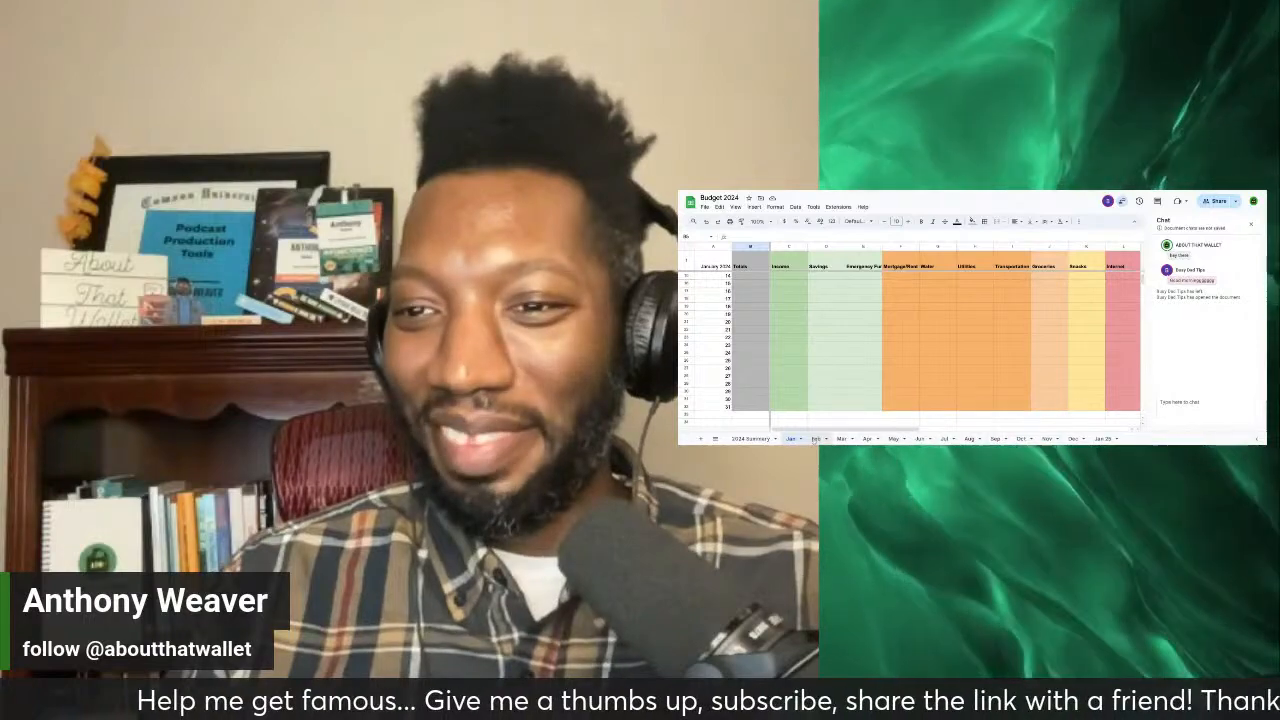
left_click(816, 439)
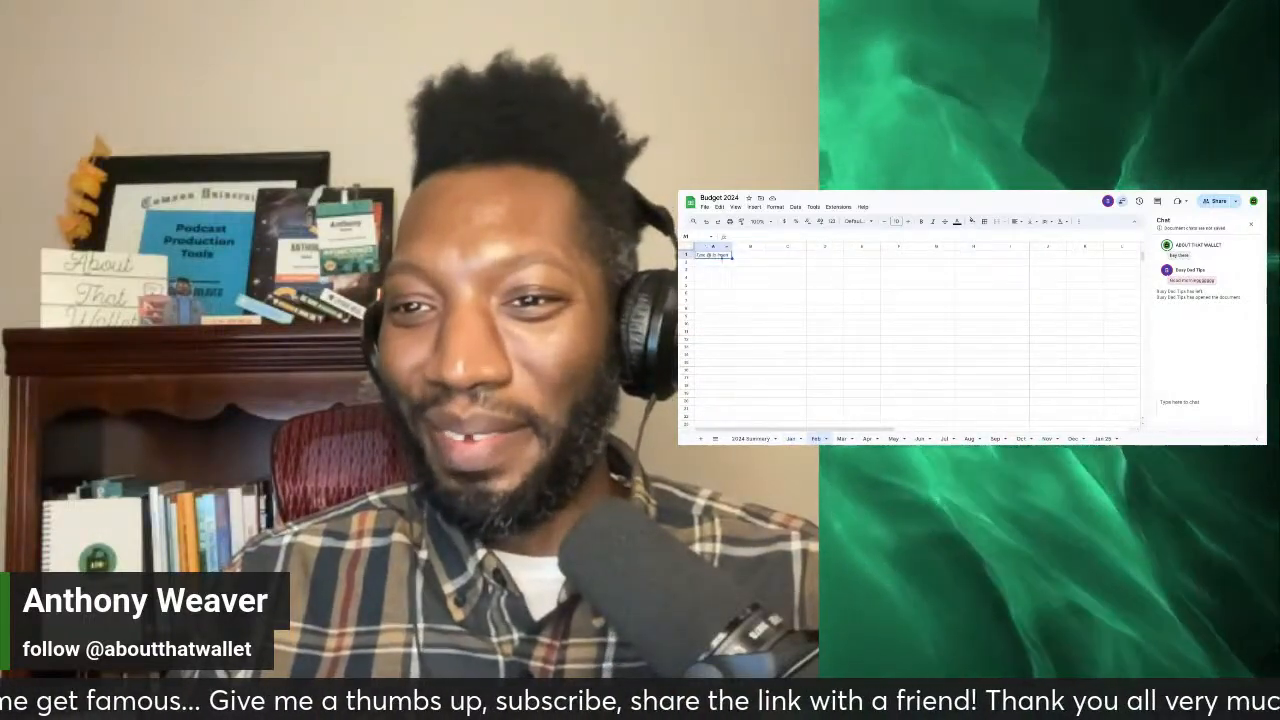
left_click(791, 439)
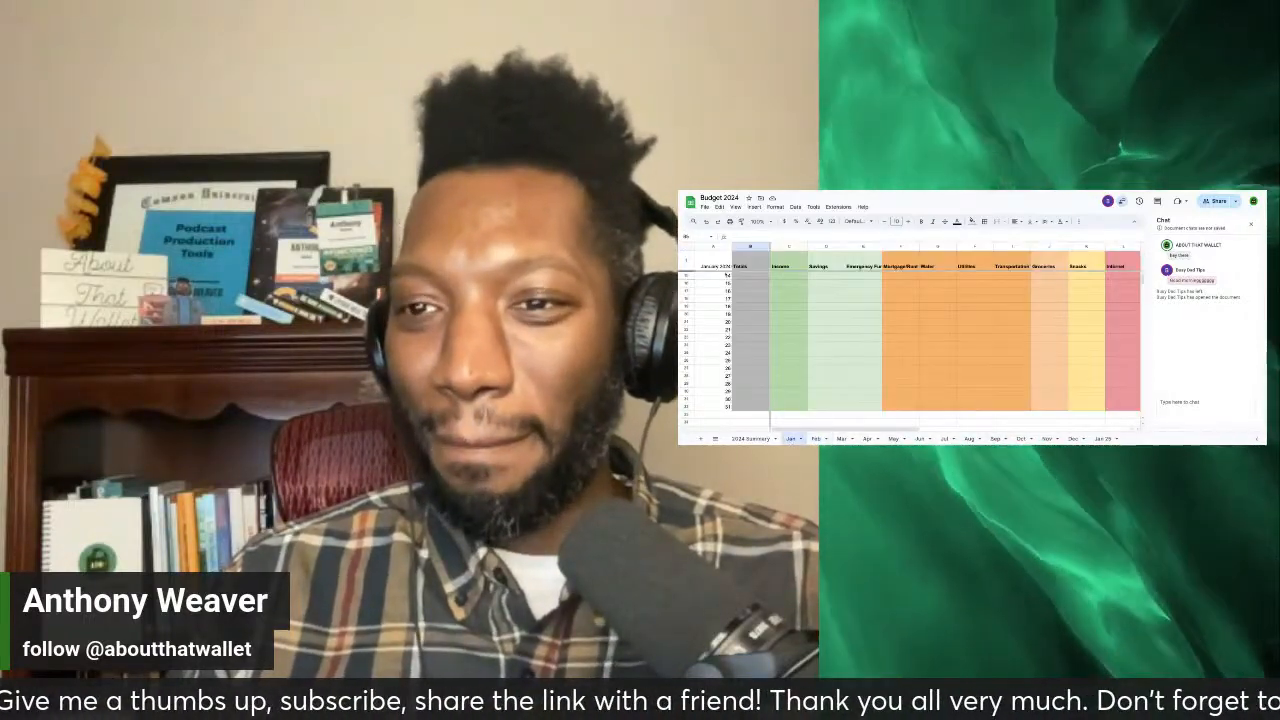
left_click(724, 267)
left_click_drag(711, 261, 1056, 322)
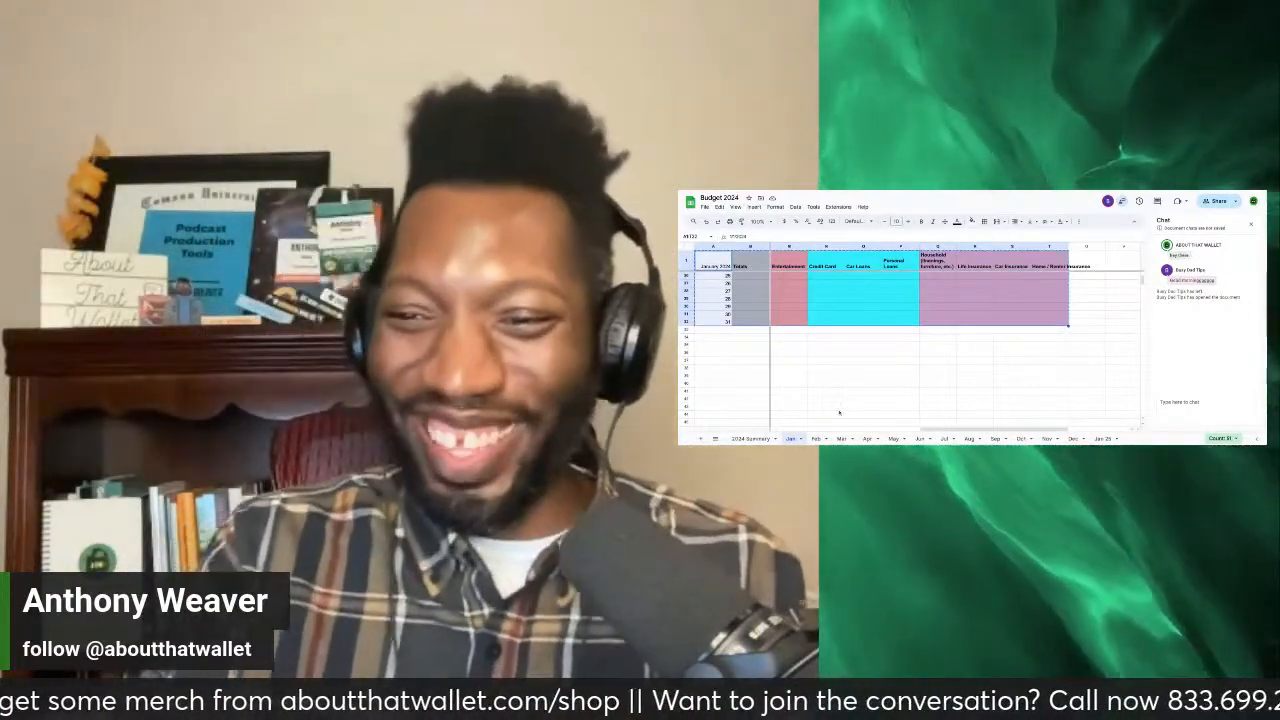
left_click(816, 438)
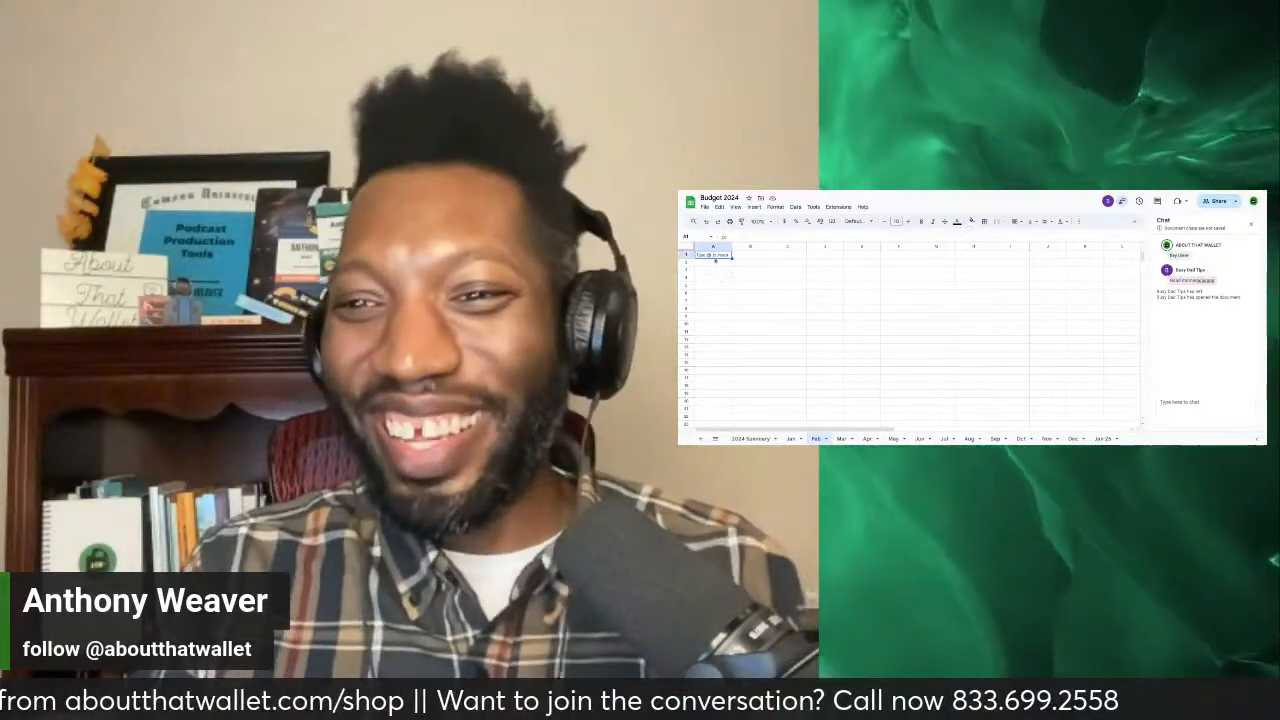
key("ctrl+v")
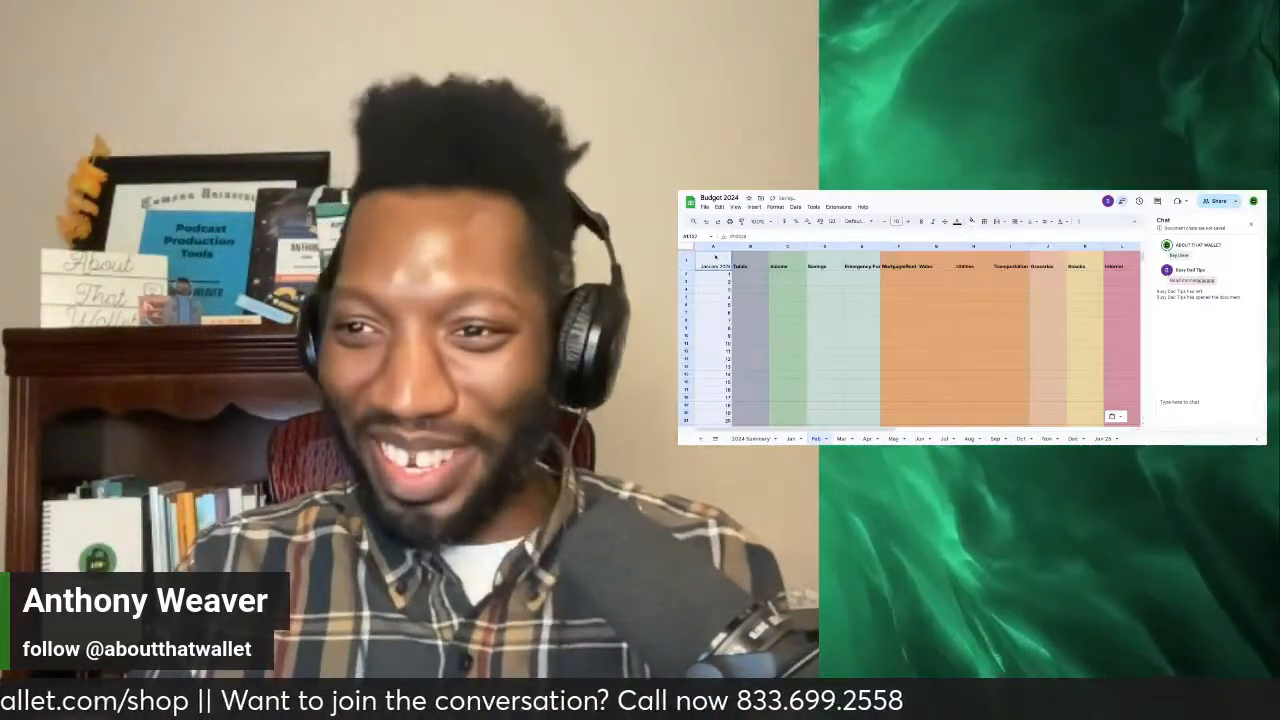
Step: Change the date heading in cell A1 of the Feb sheet to February 2024
double_click(715, 264)
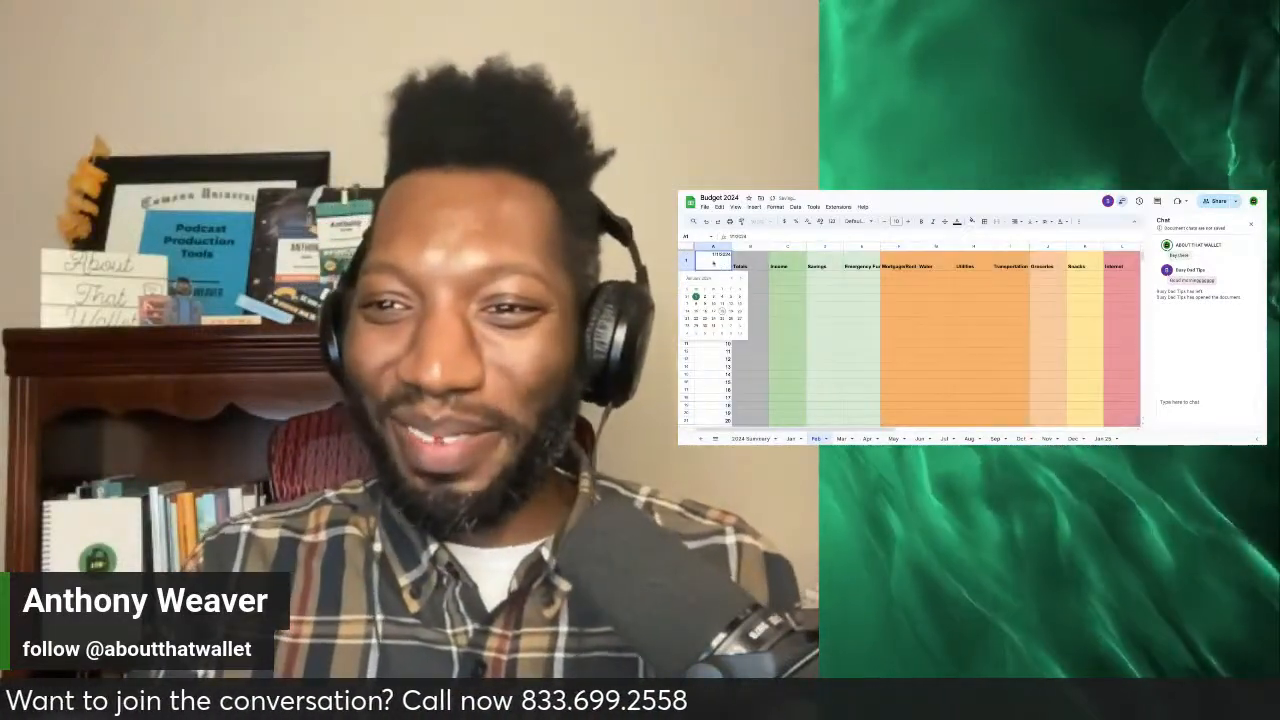
left_click(770, 307)
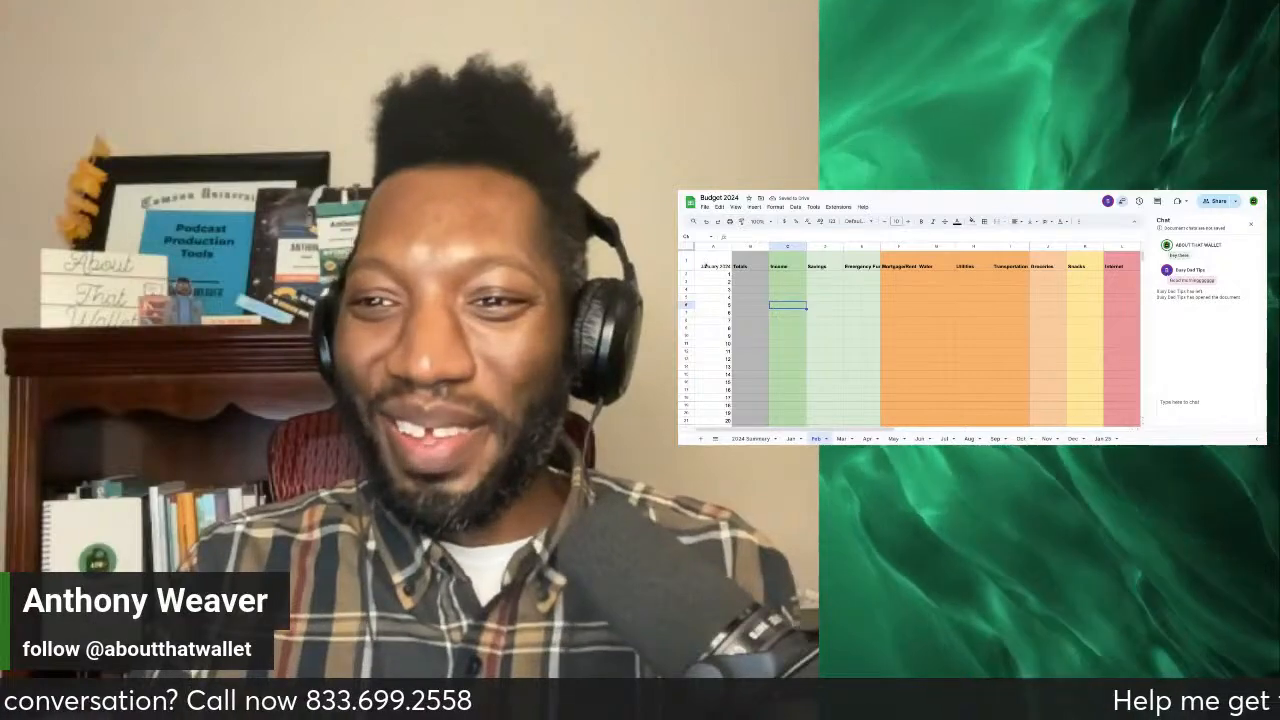
left_click(716, 262)
double_click(717, 262)
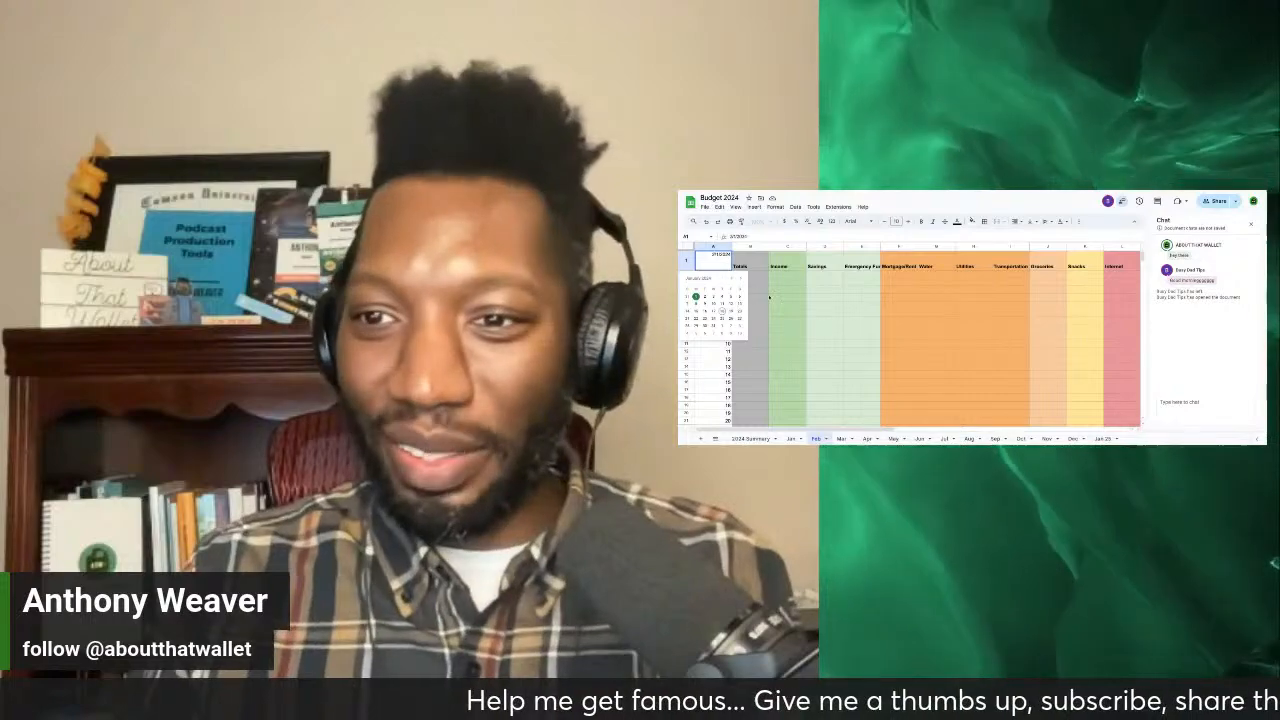
left_click(768, 297)
Step: Delete rows 31 and 32, holding days 30 and 31, from the Feb sheet
left_click(704, 275)
scroll(709, 289, "down", 3)
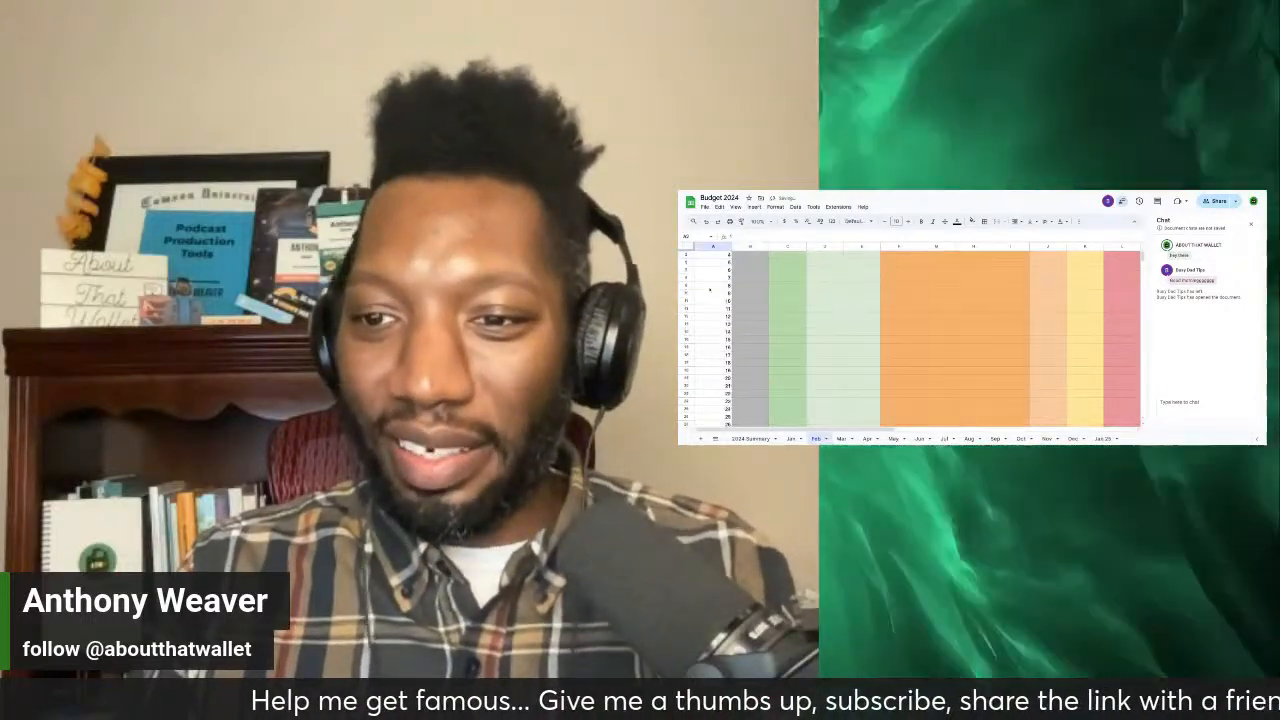
scroll(709, 289, "down", 1)
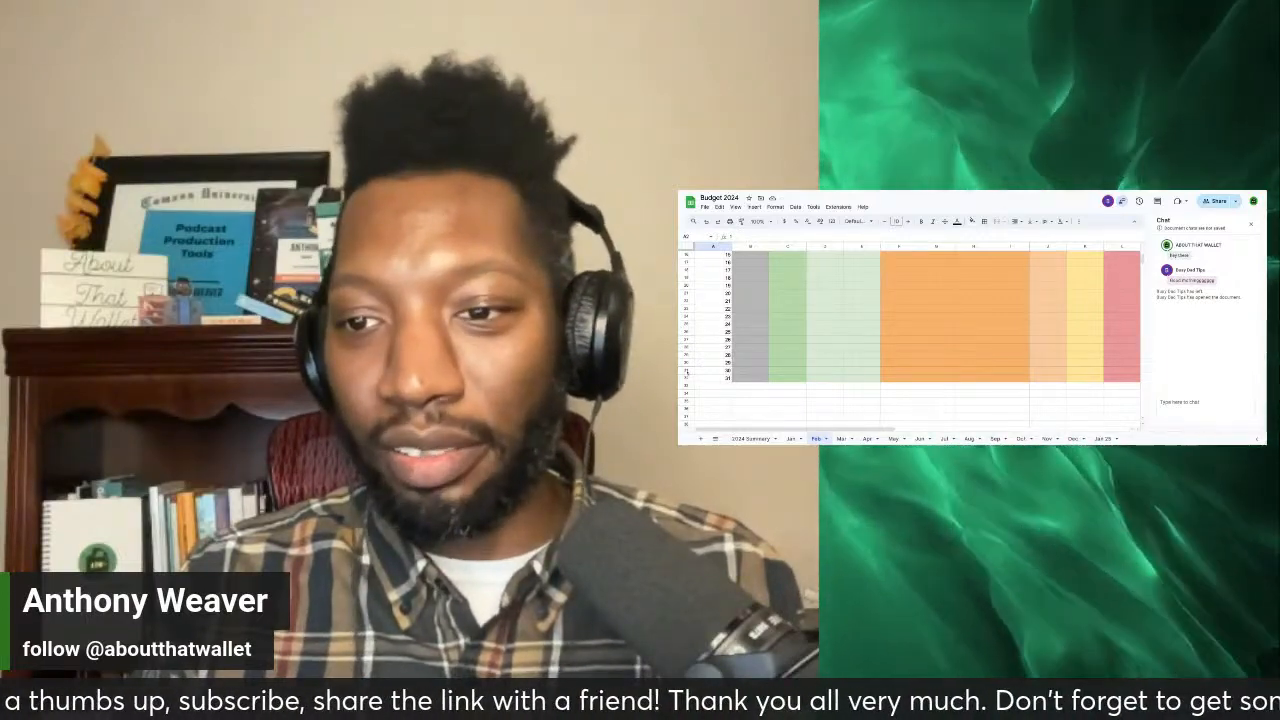
left_click_drag(686, 371, 686, 378)
right_click(687, 372)
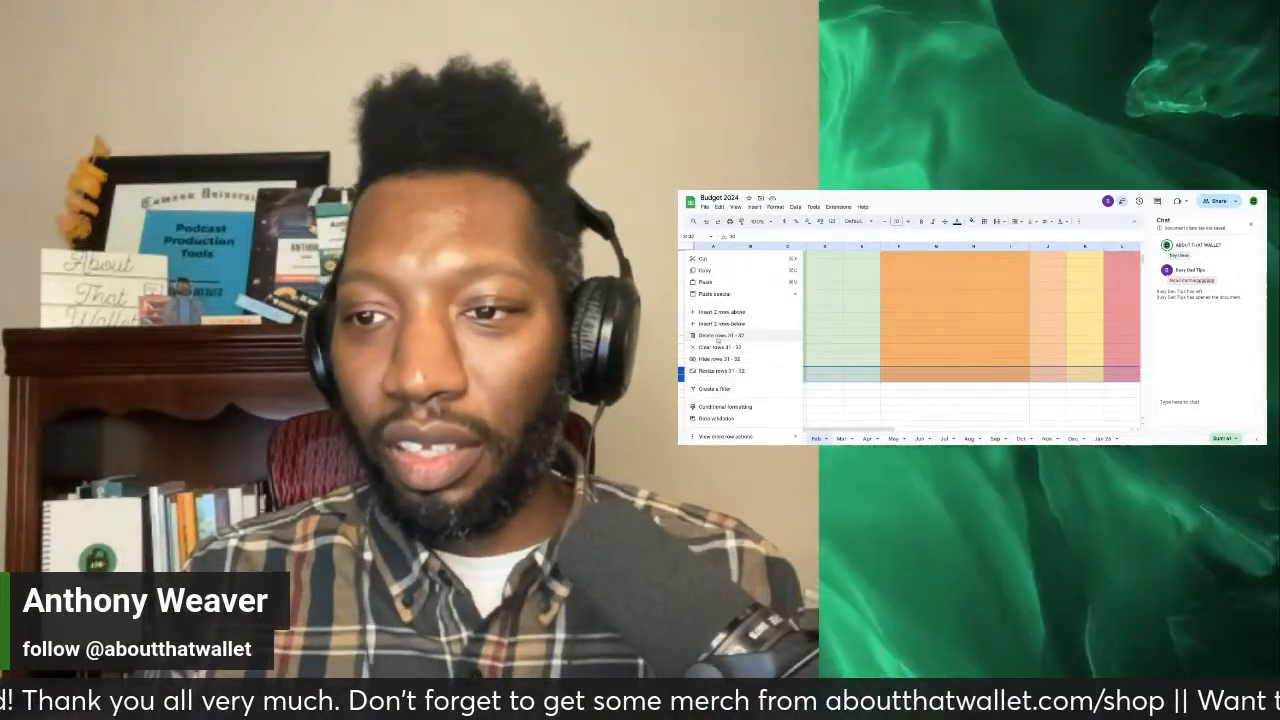
left_click(718, 336)
scroll(770, 367, "up", 5)
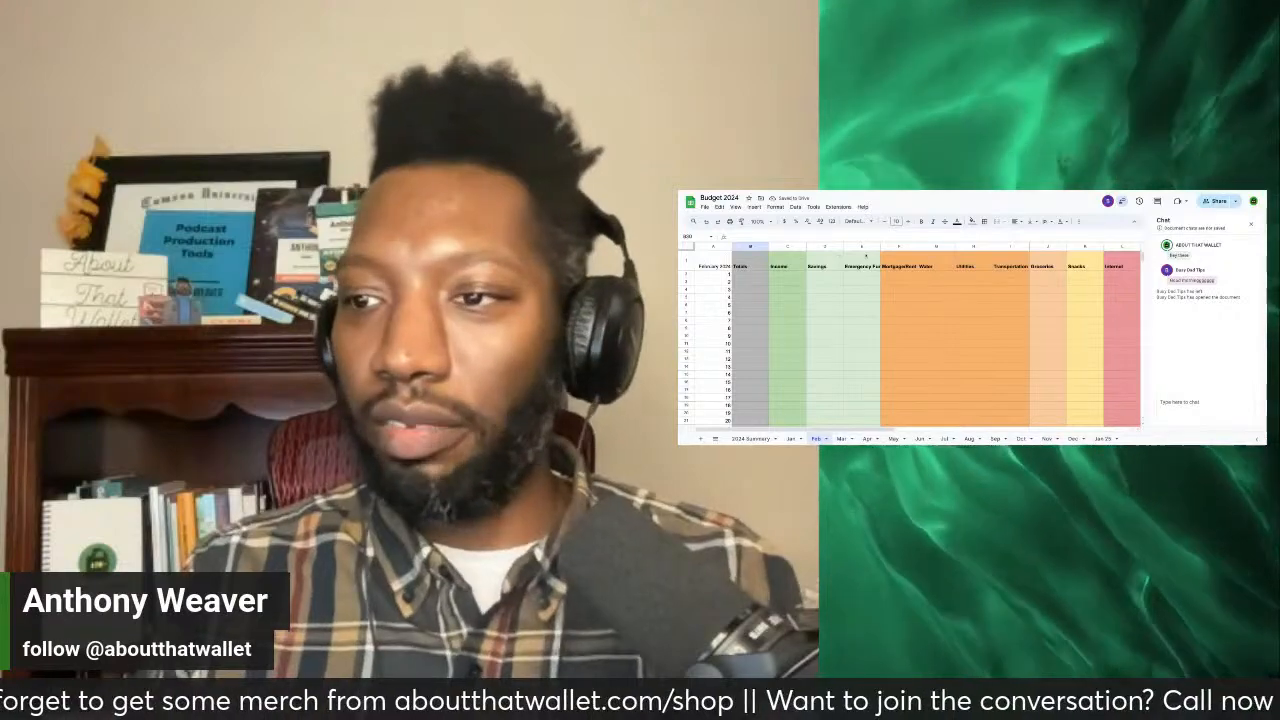
Step: Wrap the text of the heading cells A1:T1 on the Feb sheet
left_click(862, 258)
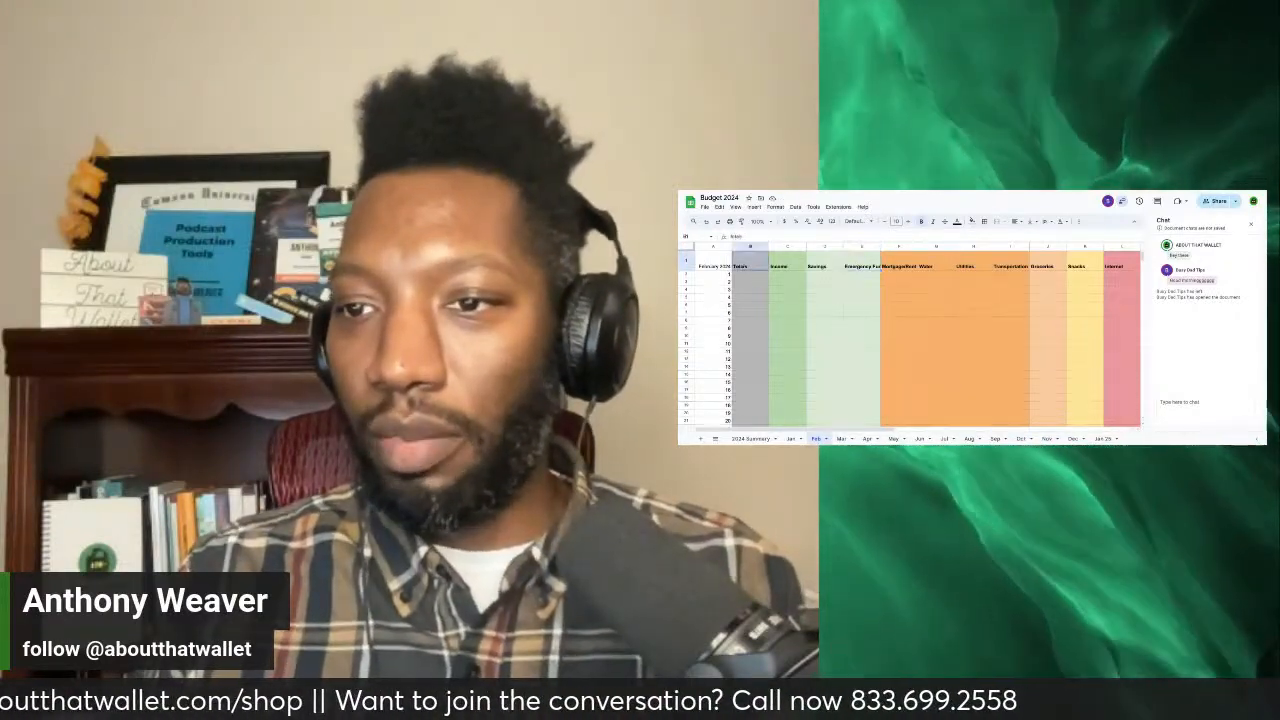
left_click(748, 267)
left_click(718, 263)
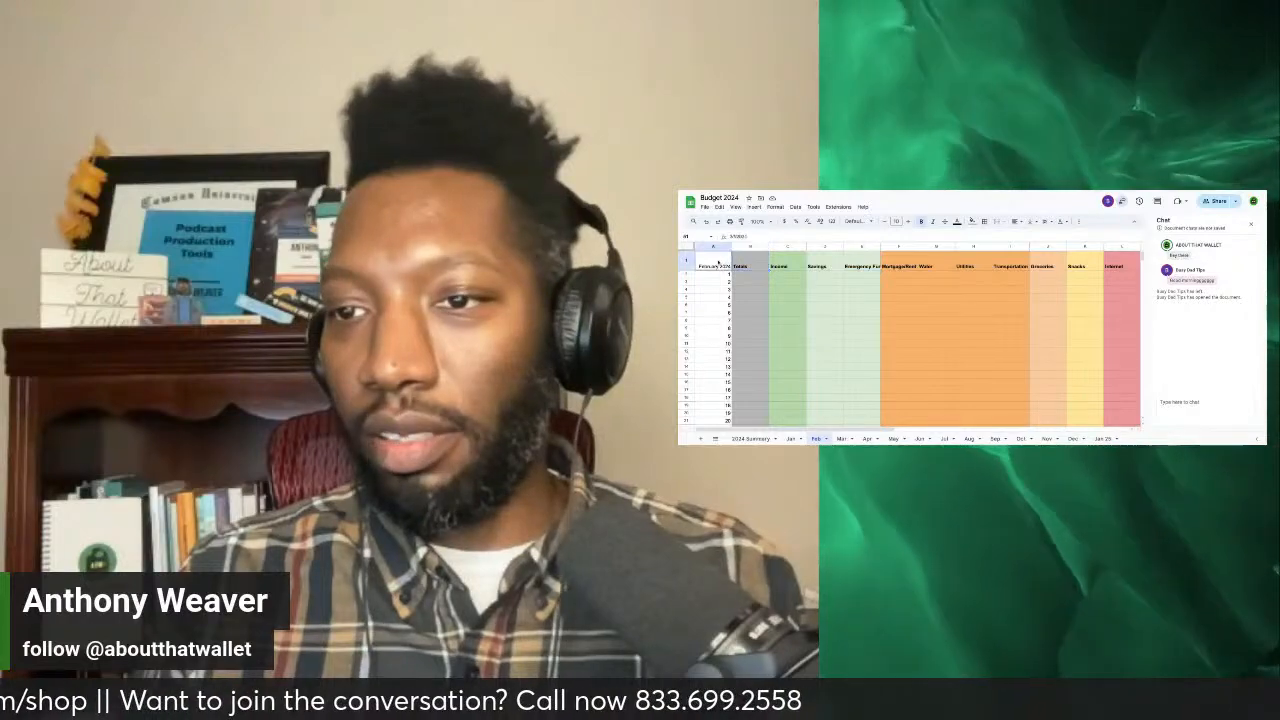
key("shift+Right")
key("shift+Right")
key("shift+Right")
key("shift+Right")
key("shift+Right")
key("shift+Right")
key("shift+Right")
key("shift+Right")
key("shift+Right")
key("shift+Right")
key("shift+Right")
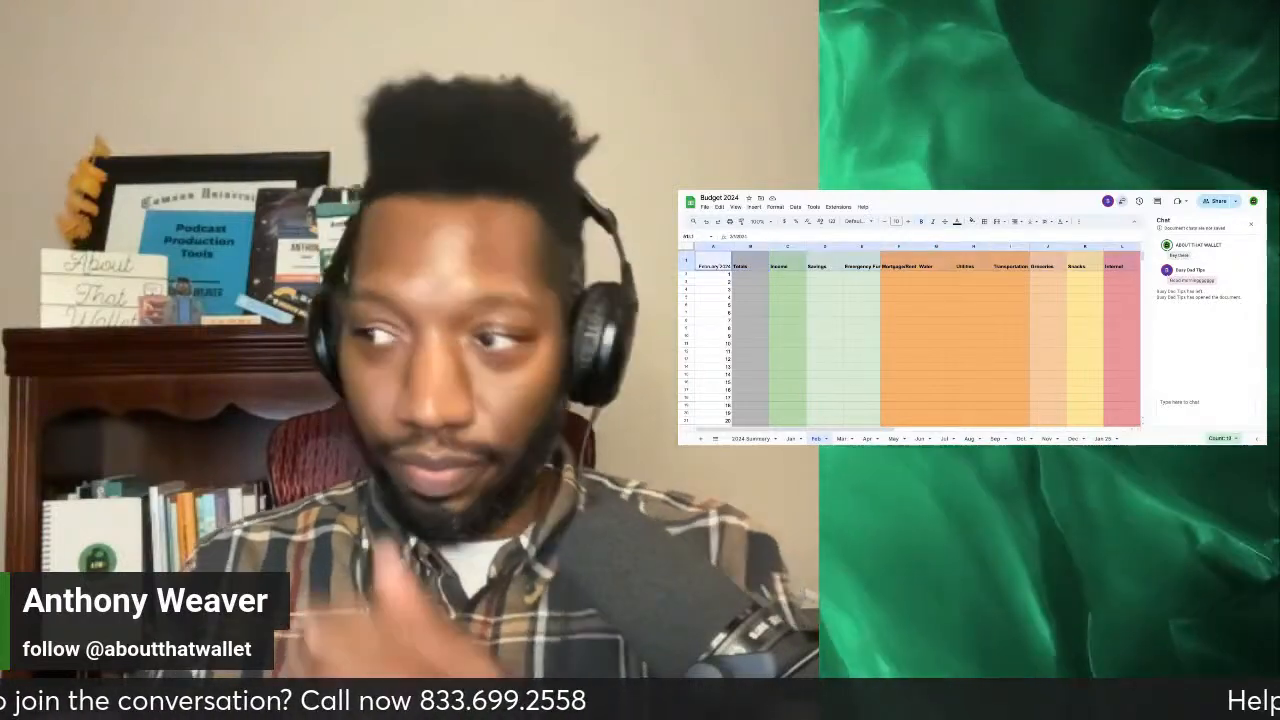
key("shift+Right")
key("shift+Right")
key("shift+Right")
key("shift+Right")
key("shift+Right")
key("shift+Right")
key("shift+Right")
key("shift+Right")
key("shift+Right")
key("shift+Right")
key("shift+Right")
key("shift+Right")
key("shift+Right")
key("shift+Right")
key("shift+Left")
key("shift+Left")
key("shift+Left")
key("shift+Left")
key("shift+Left")
key("shift+Left")
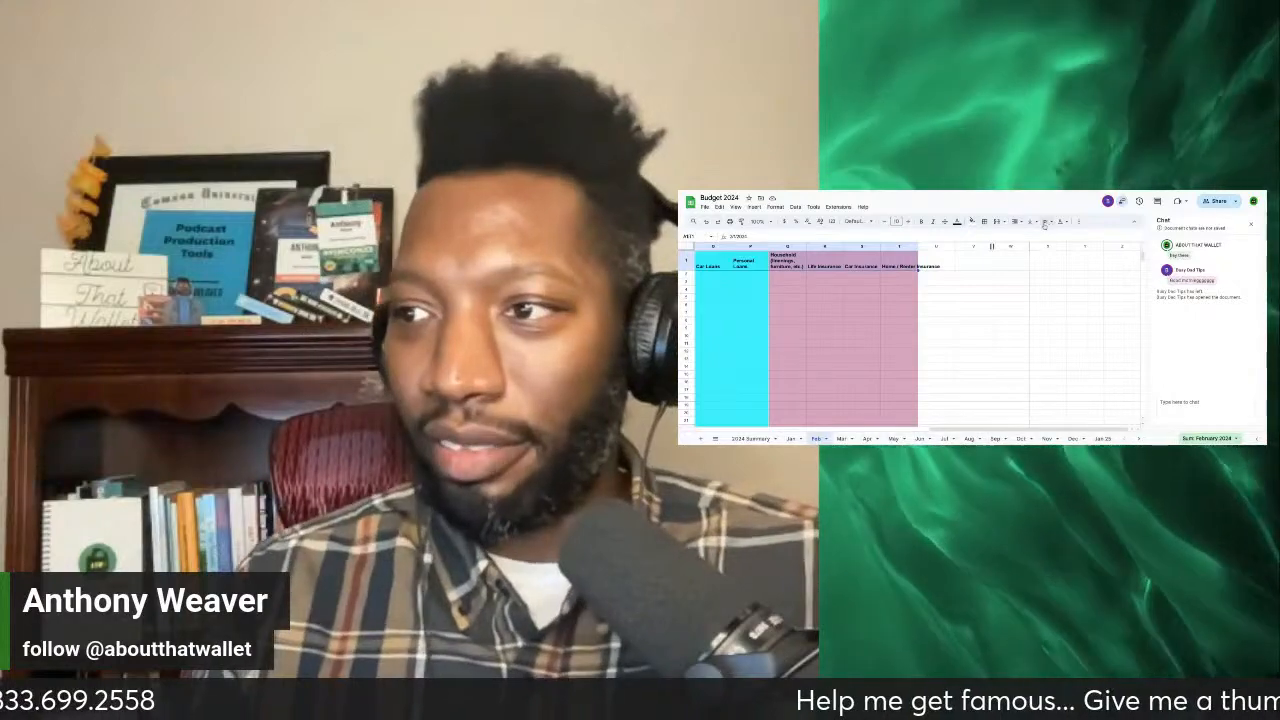
left_click(1046, 222)
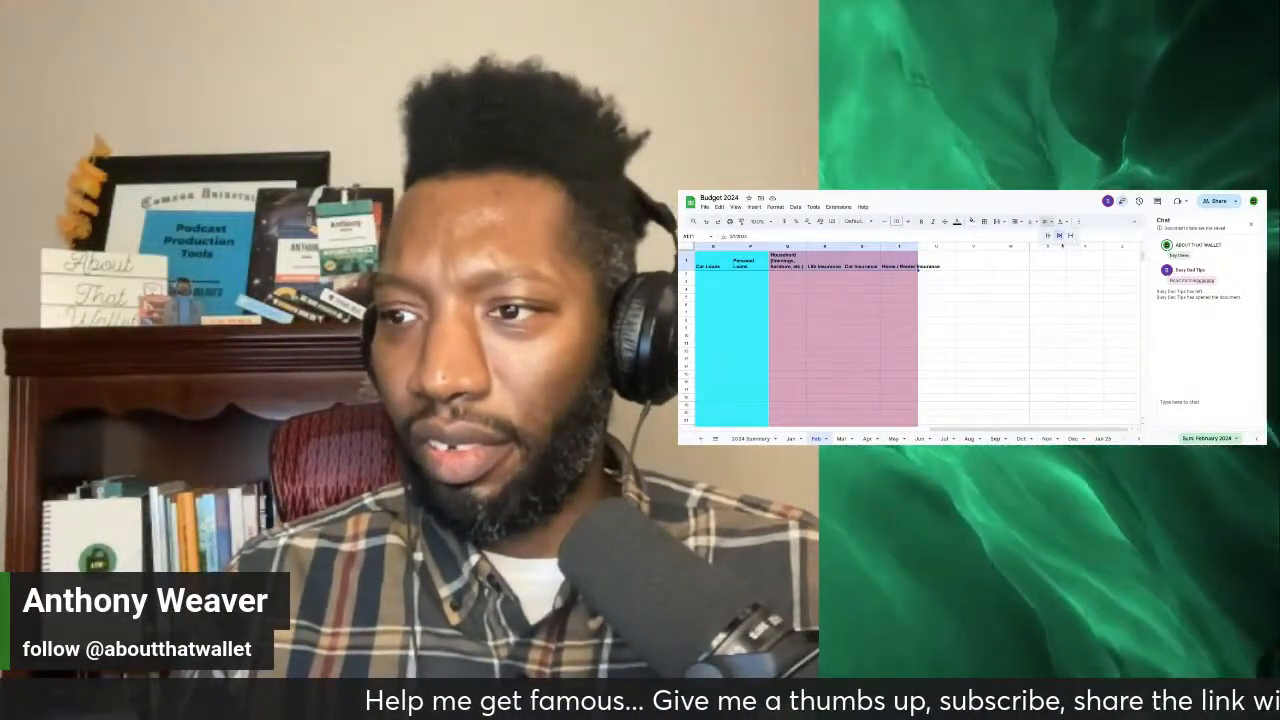
left_click(1059, 236)
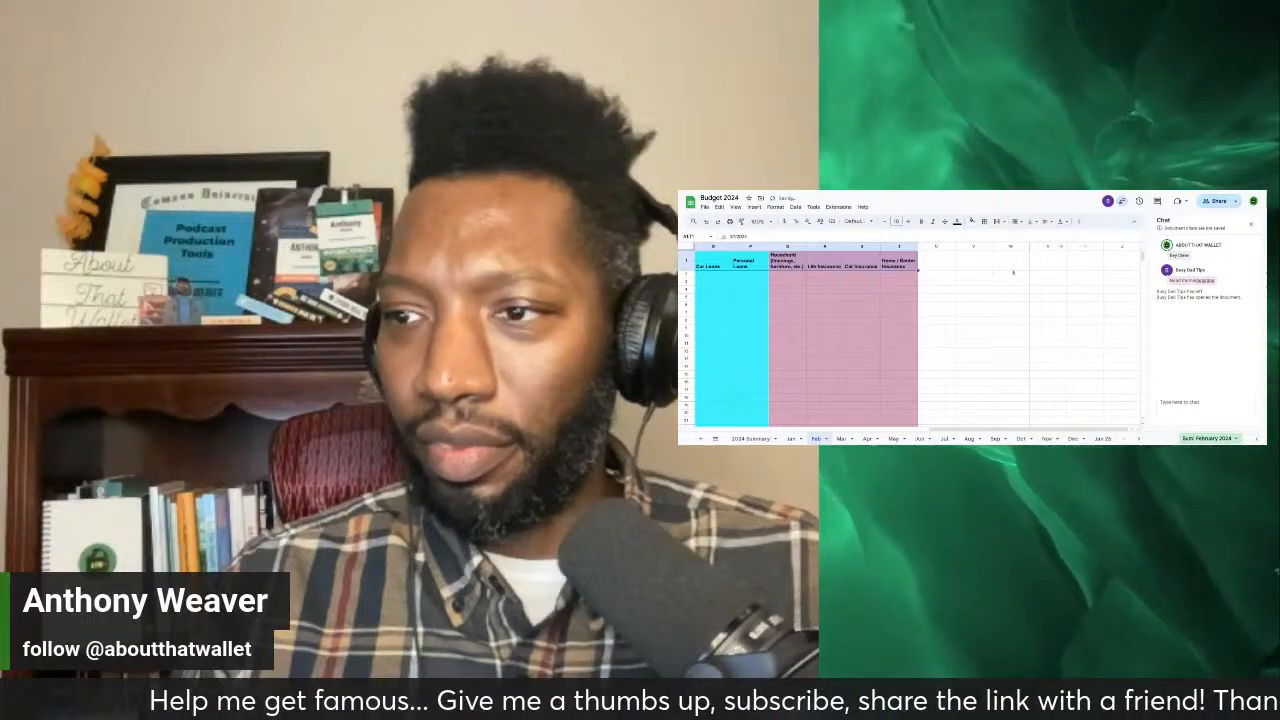
scroll(893, 285, "left", 10)
left_click(740, 268)
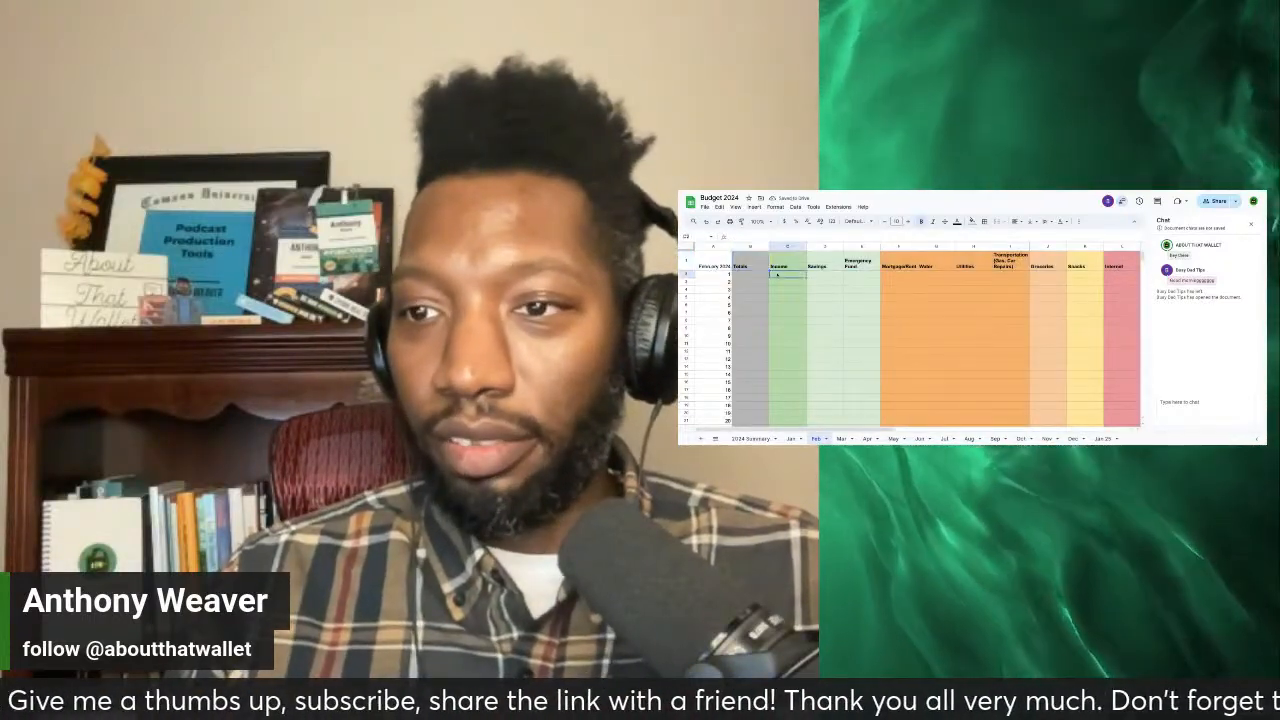
Step: Freeze the first two columns of the Feb sheet so the dates and totals stay in view
left_click(778, 274)
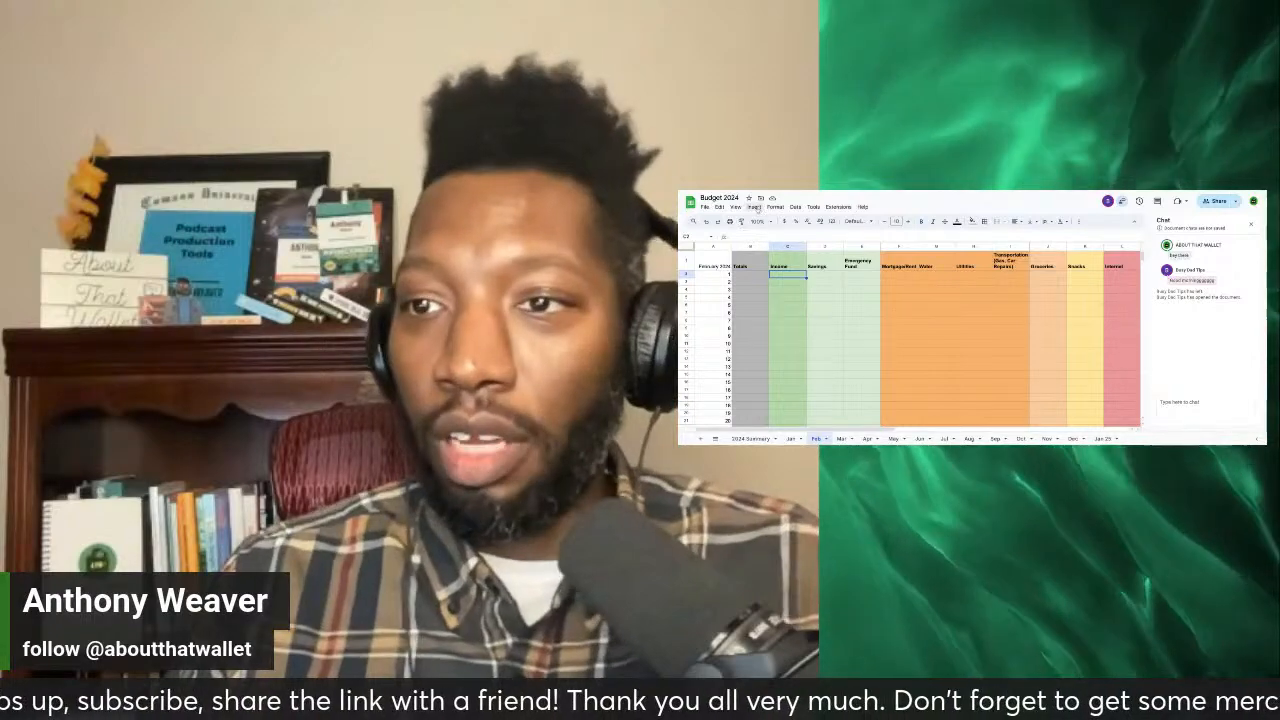
left_click(754, 207)
mouse_move(736, 207)
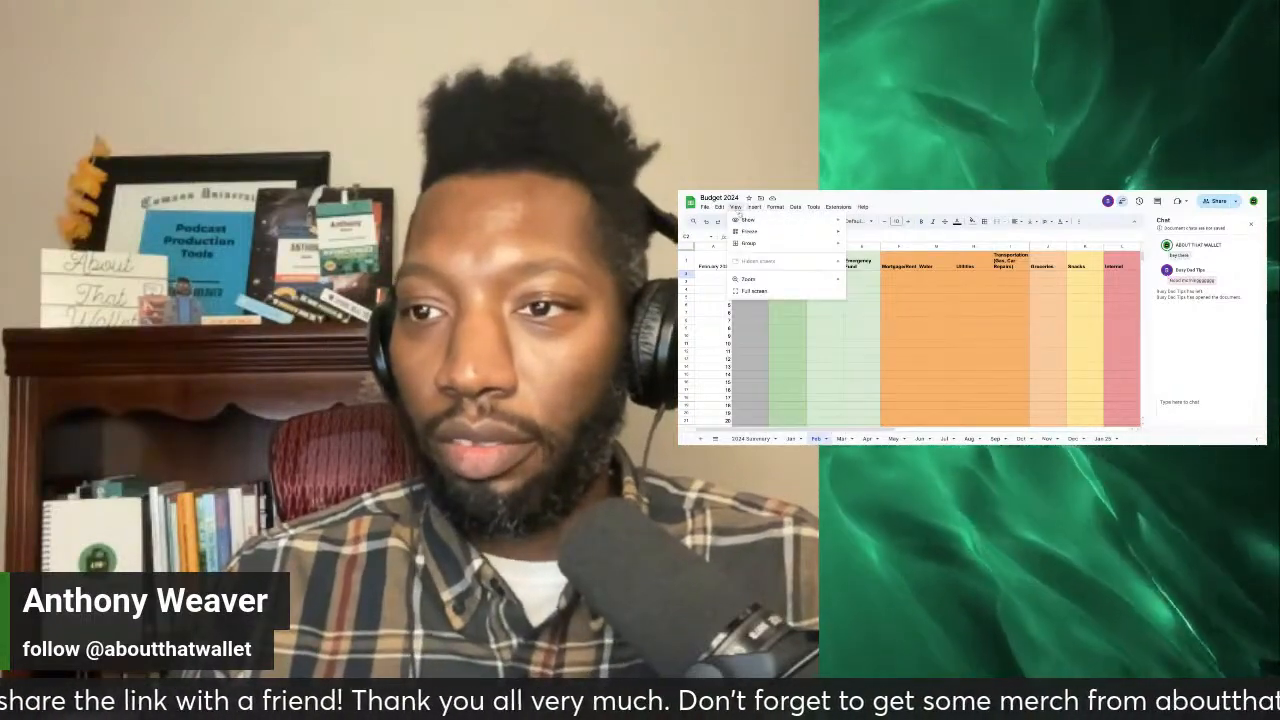
mouse_move(788, 232)
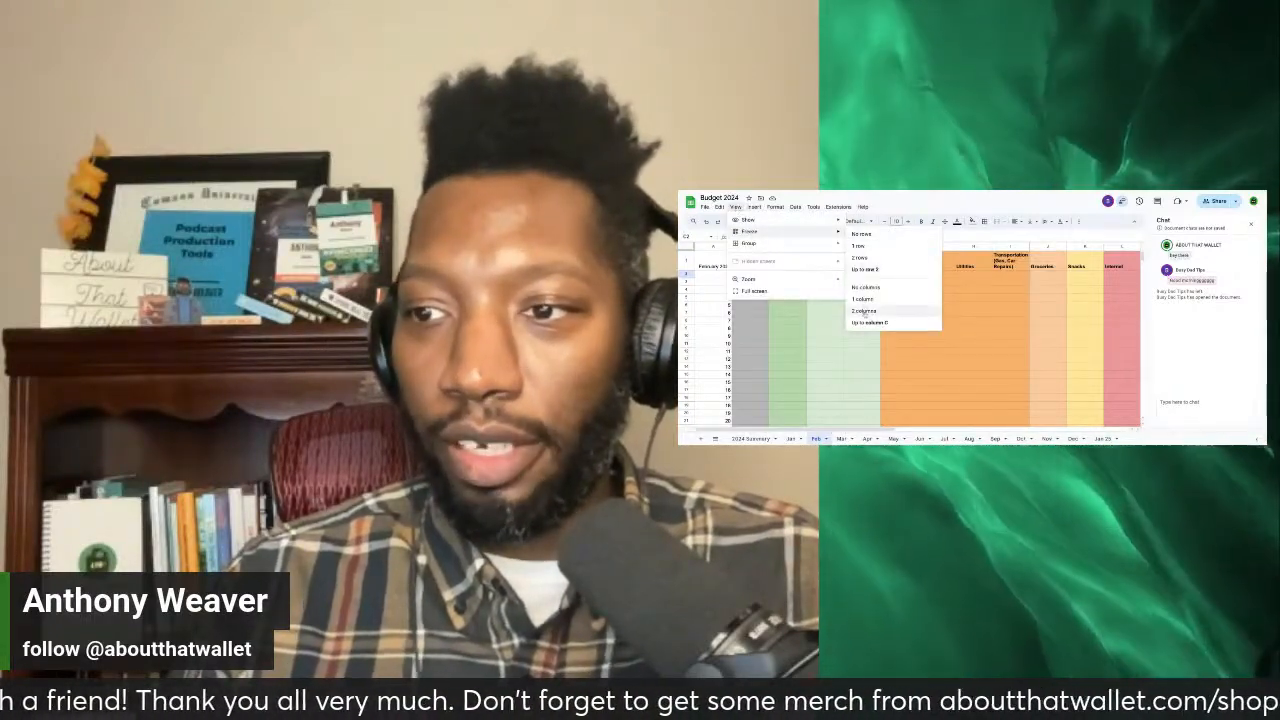
left_click(872, 312)
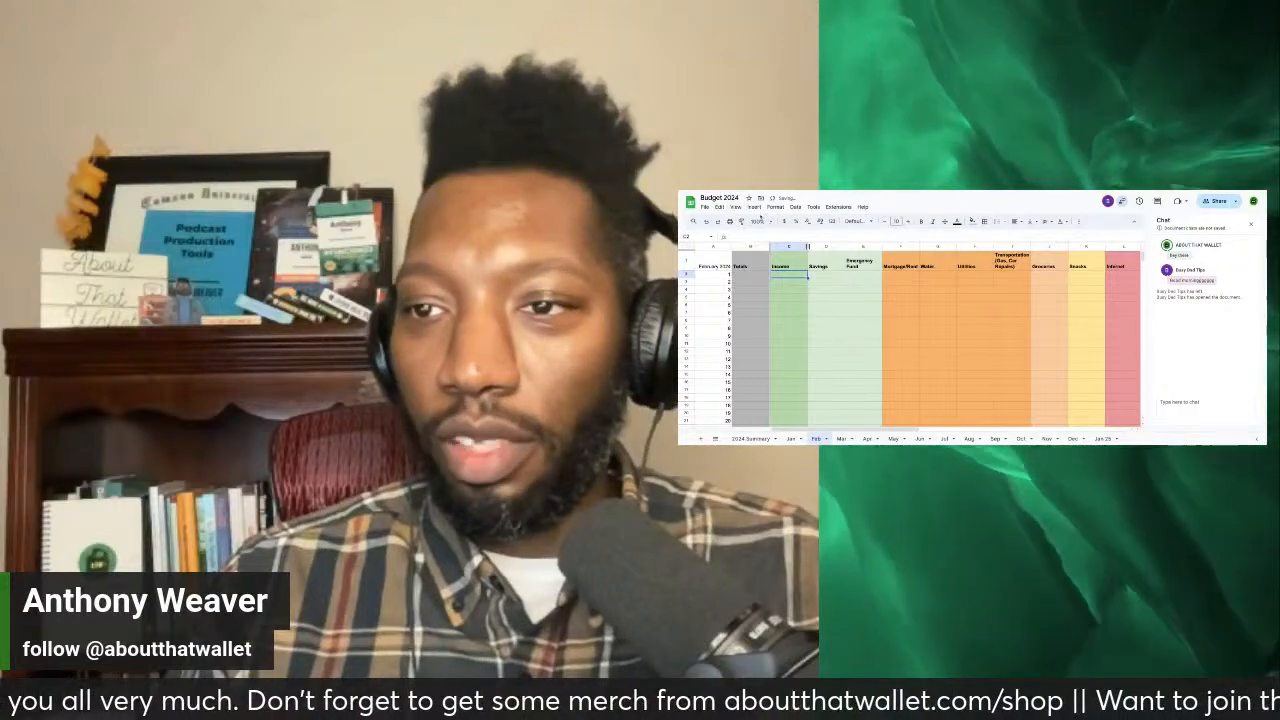
Step: Freeze the first row of the Feb sheet so the category headings stay in view
left_click(755, 207)
mouse_move(776, 207)
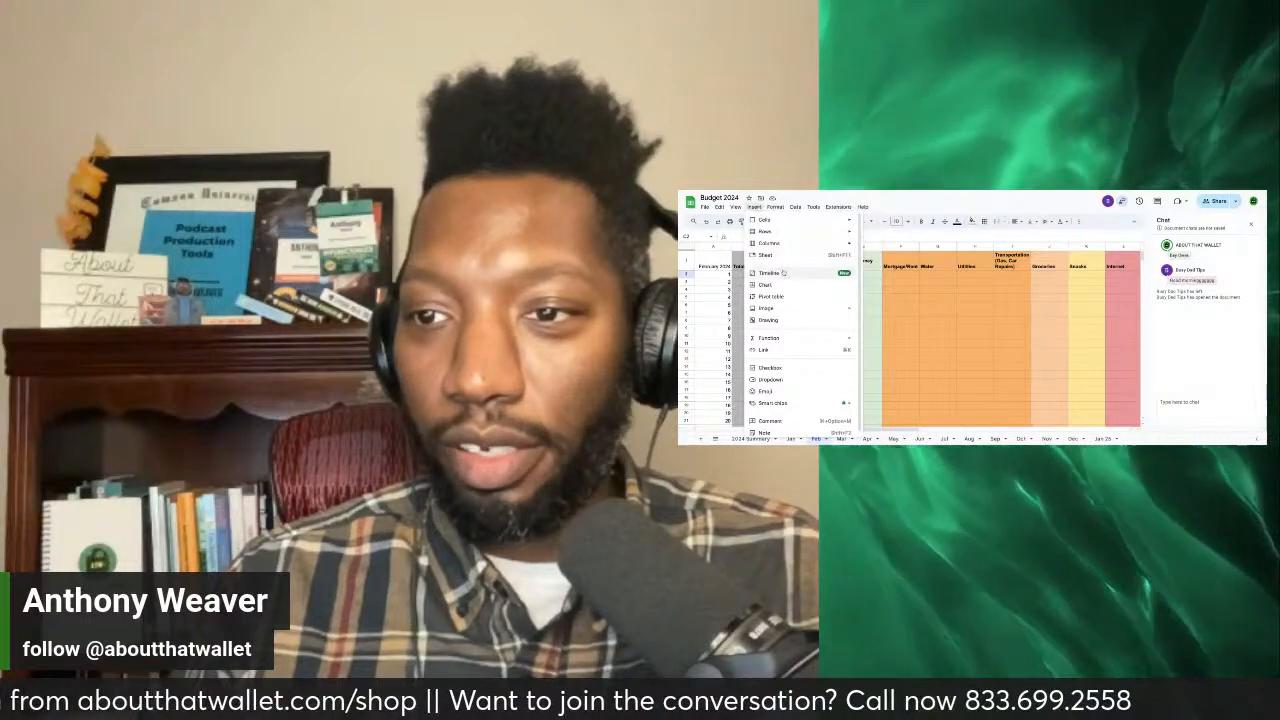
left_click(738, 208)
left_click(738, 208)
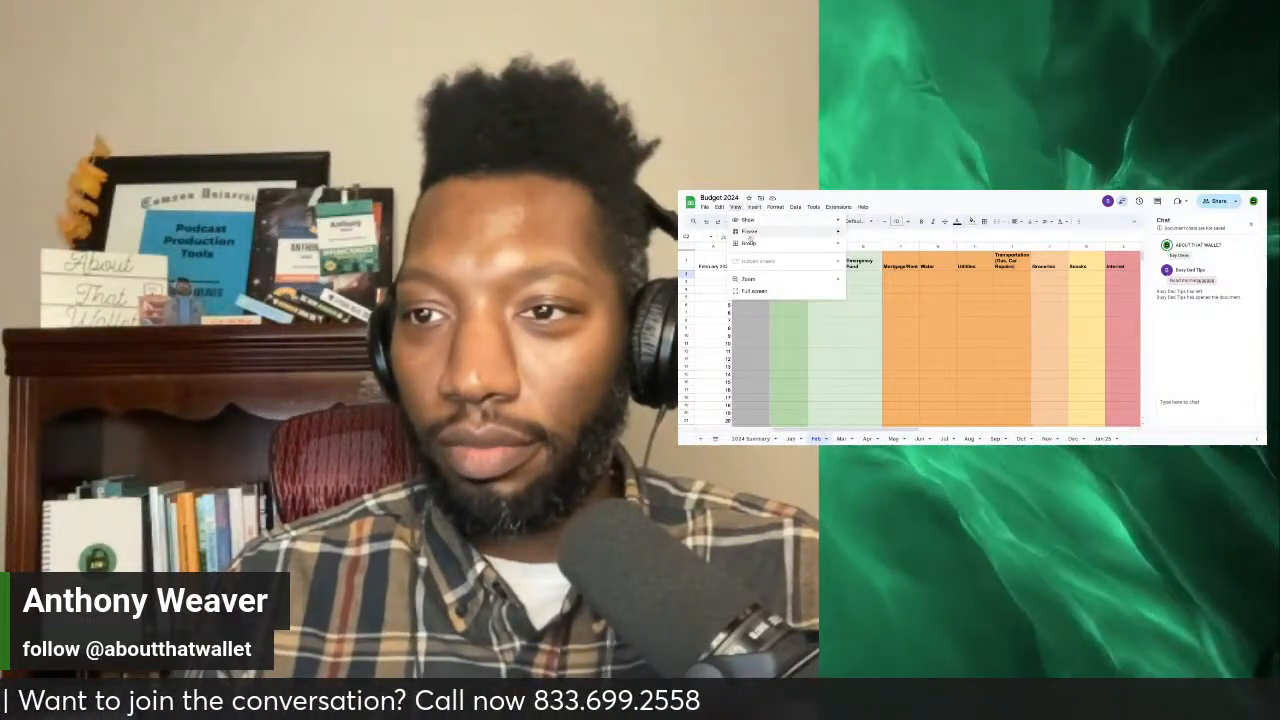
mouse_move(750, 232)
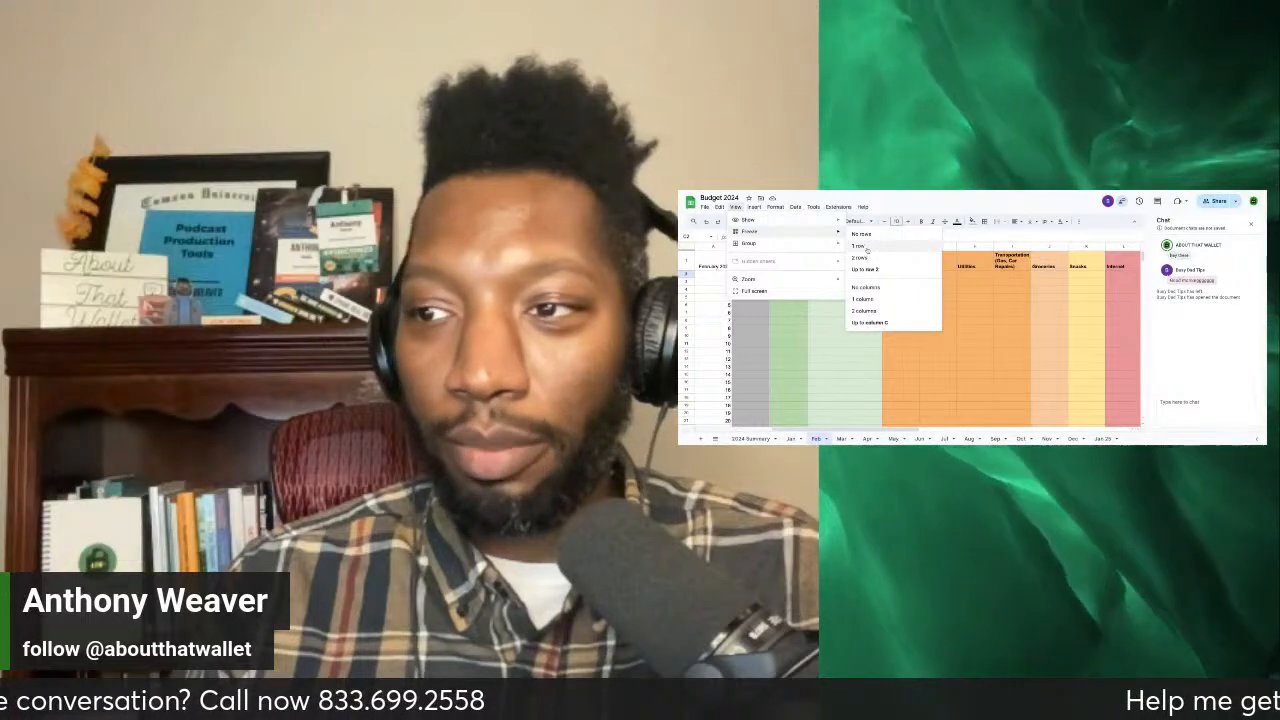
left_click(865, 247)
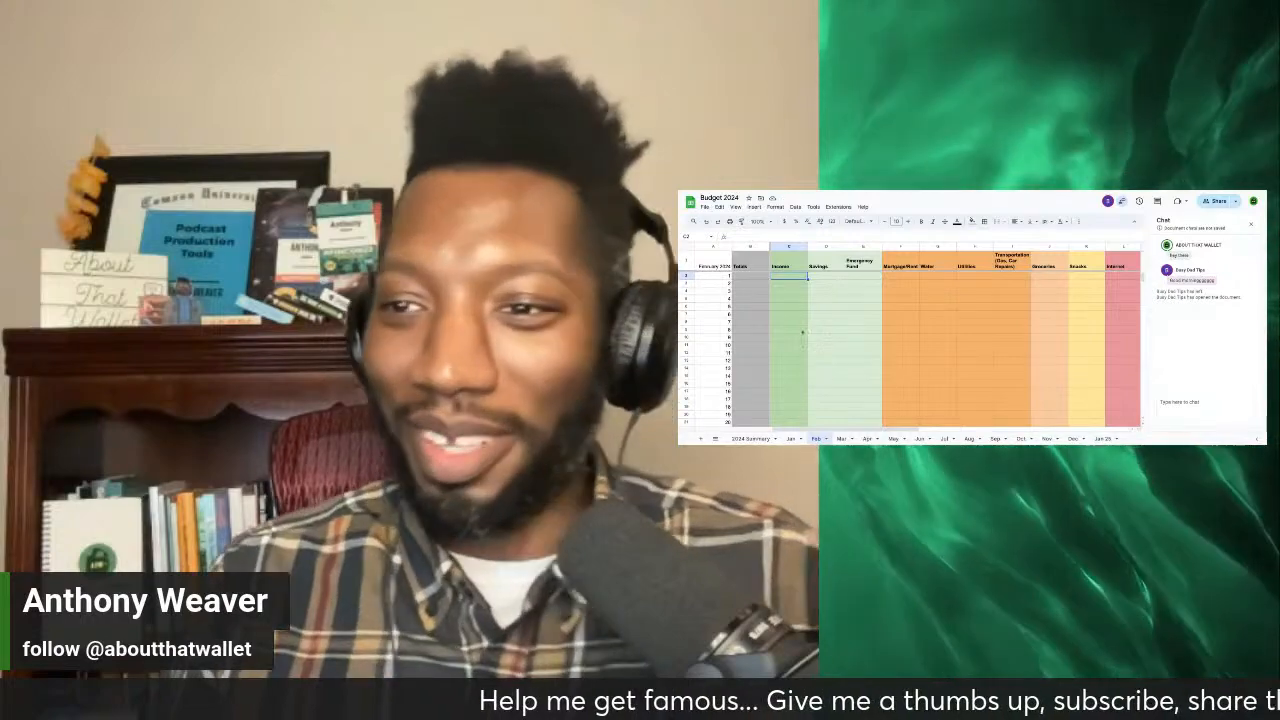
Step: Check how the frozen heading row and first two columns of the Feb sheet behave across the whole table
scroll(806, 325, "right", 10)
scroll(806, 325, "left", 5)
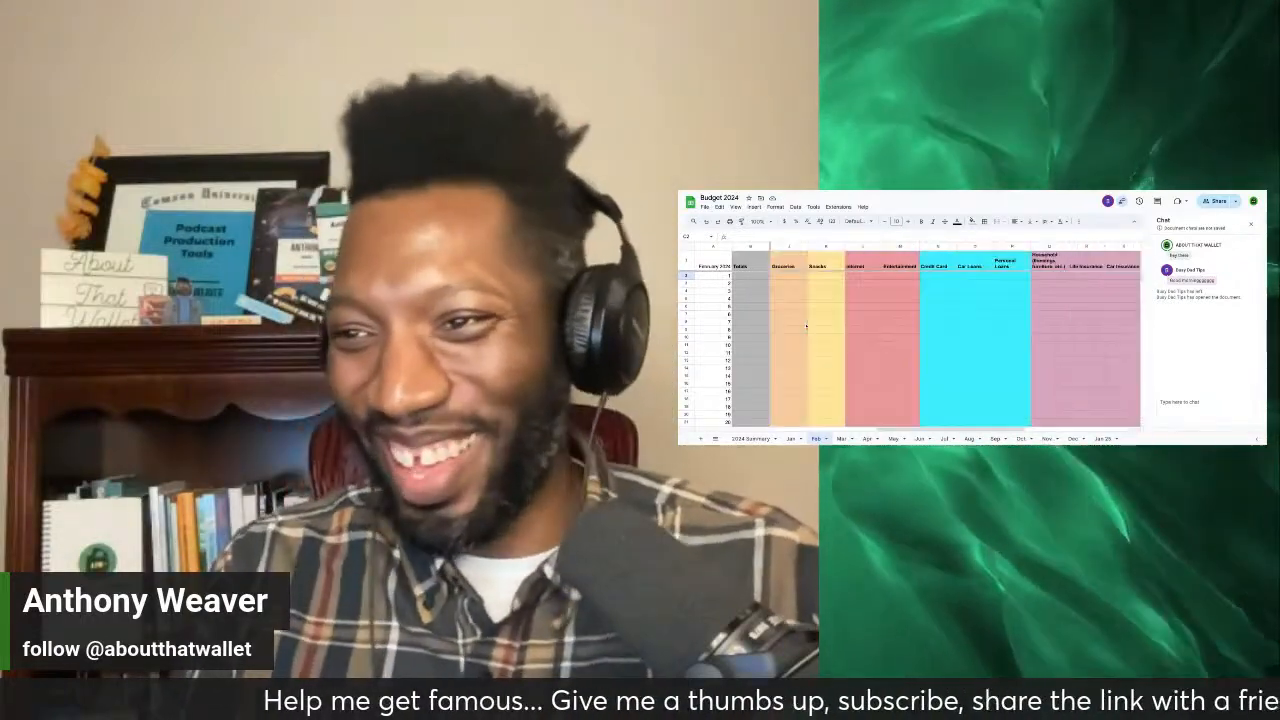
scroll(806, 325, "right", 6)
scroll(806, 325, "left", 6)
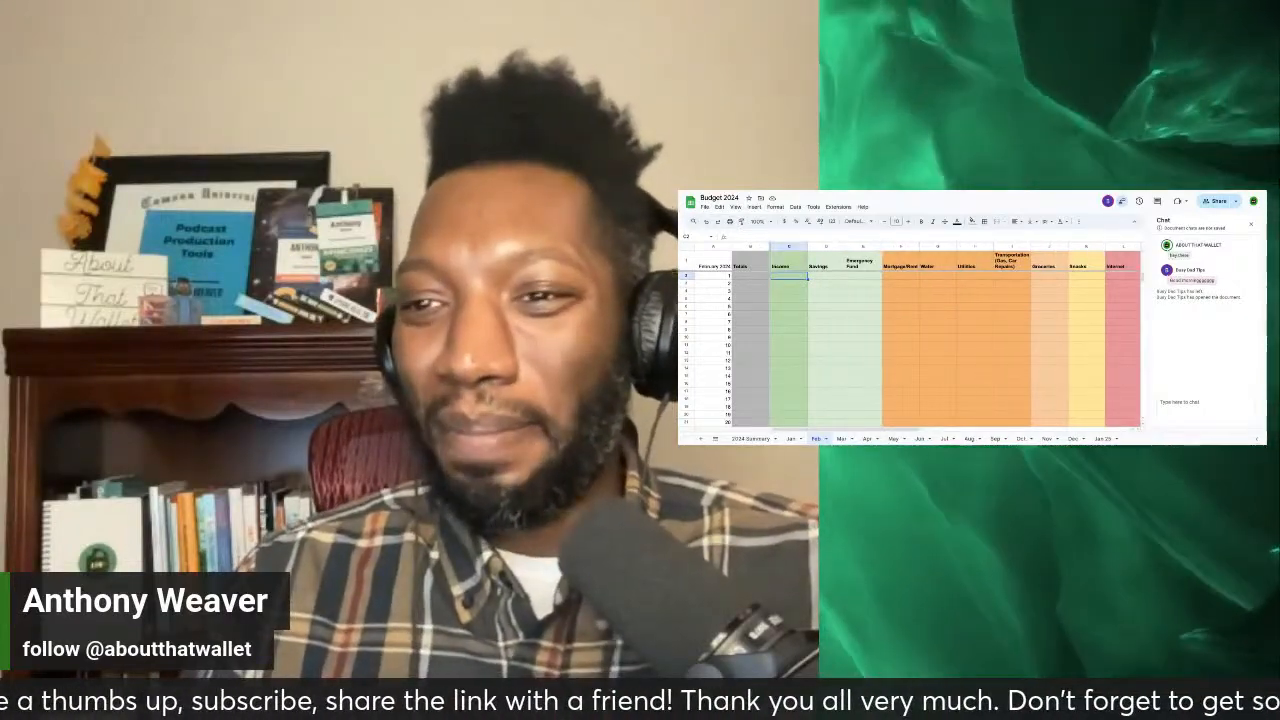
left_click(798, 322)
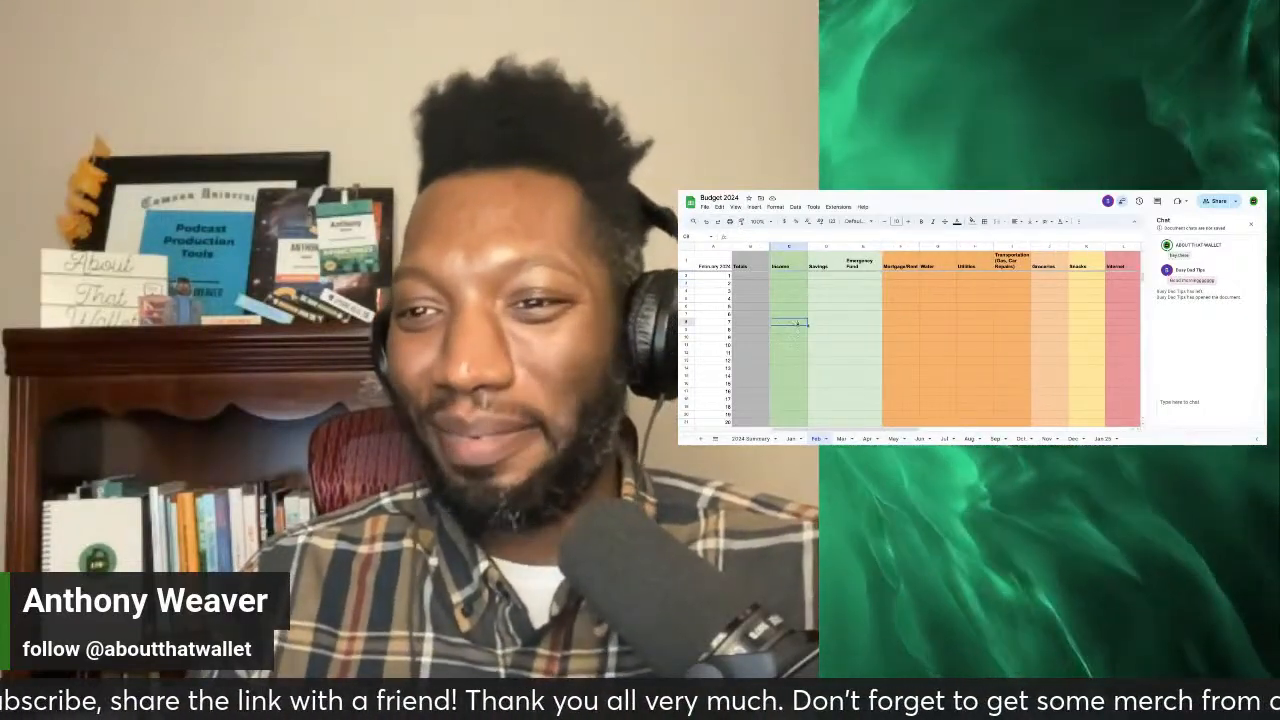
left_click(797, 354)
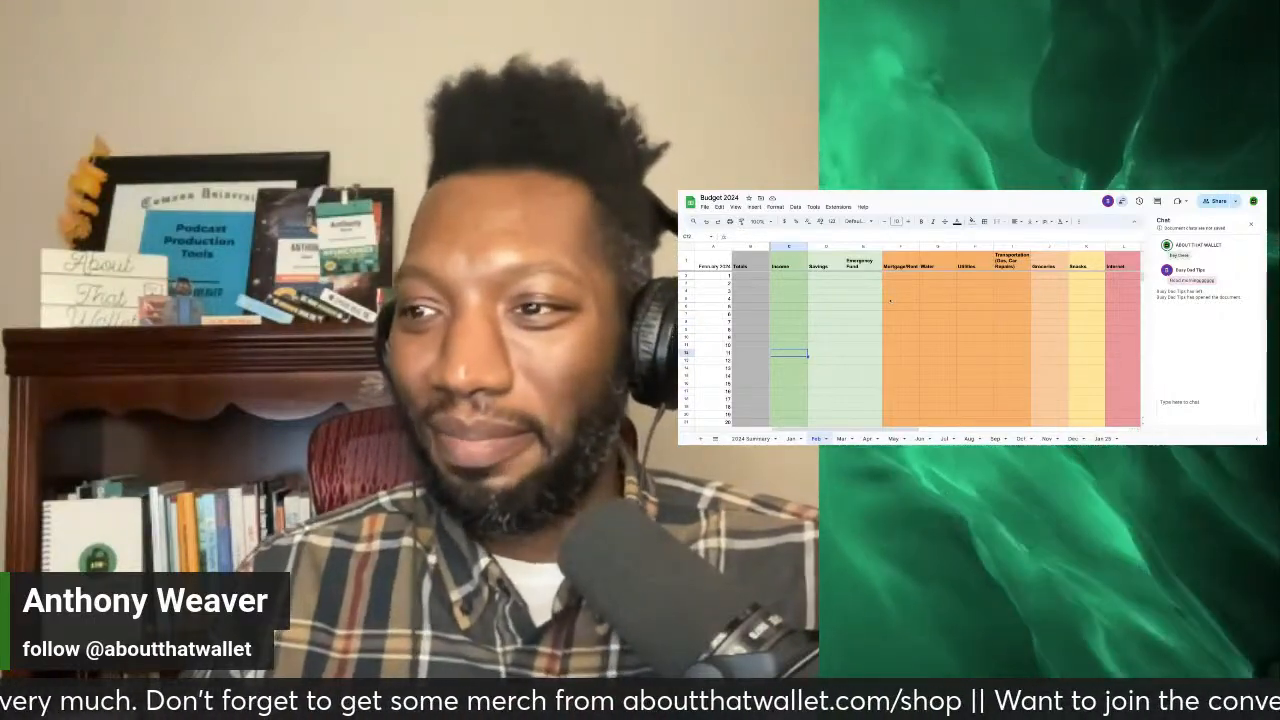
scroll(890, 301, "right", 10)
scroll(890, 301, "left", 8)
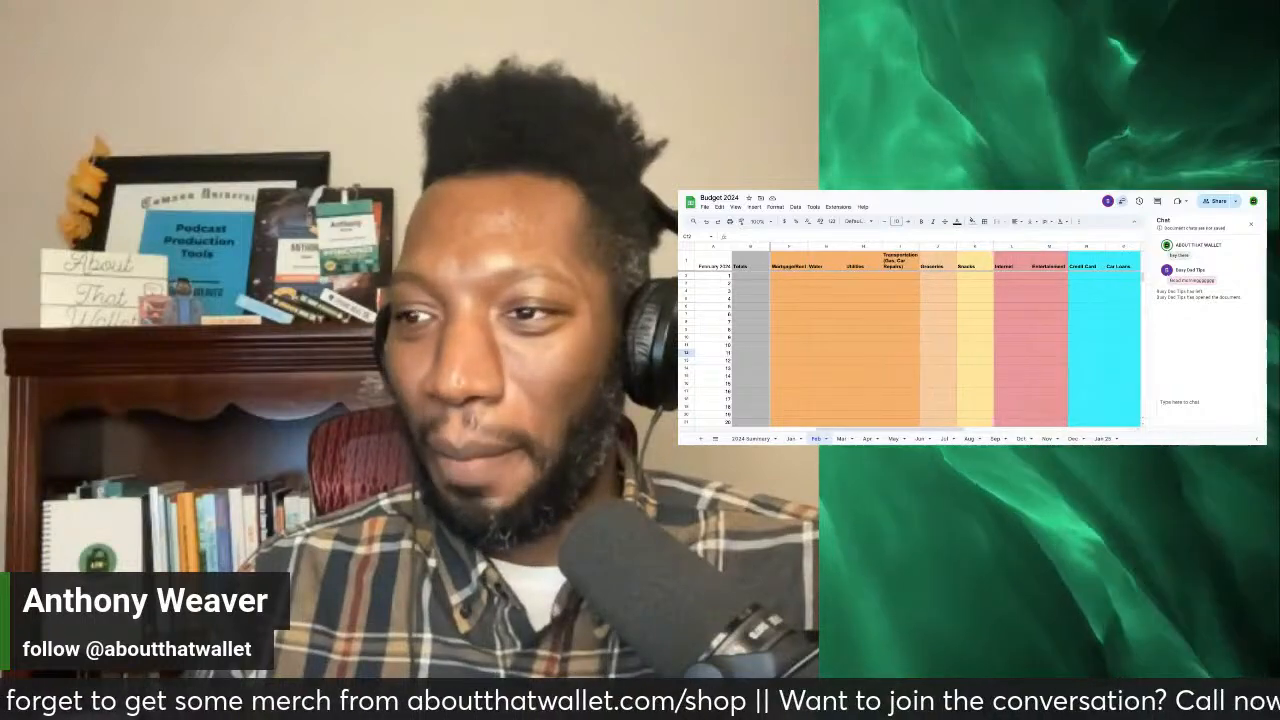
scroll(935, 335, "down", 3)
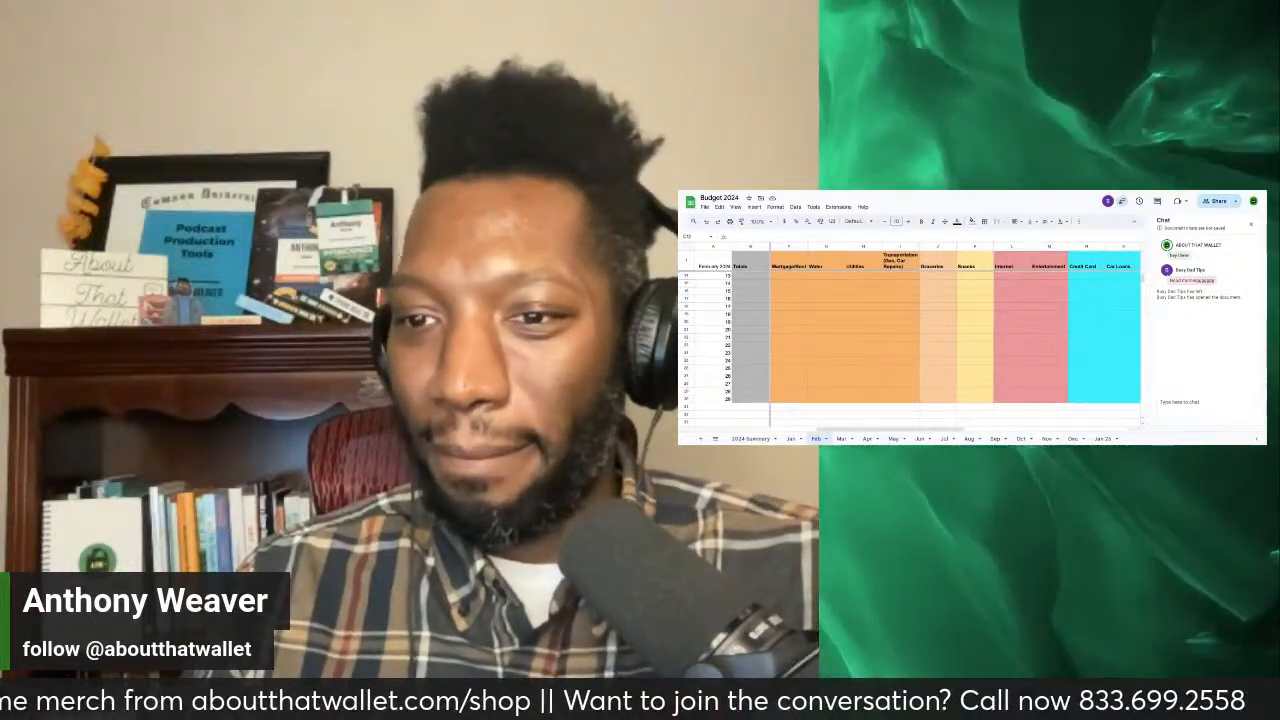
scroll(910, 340, "up", 4)
Step: Copy the whole February table A1:T30 and paste it into the Mar sheet starting at A1
left_click(714, 260)
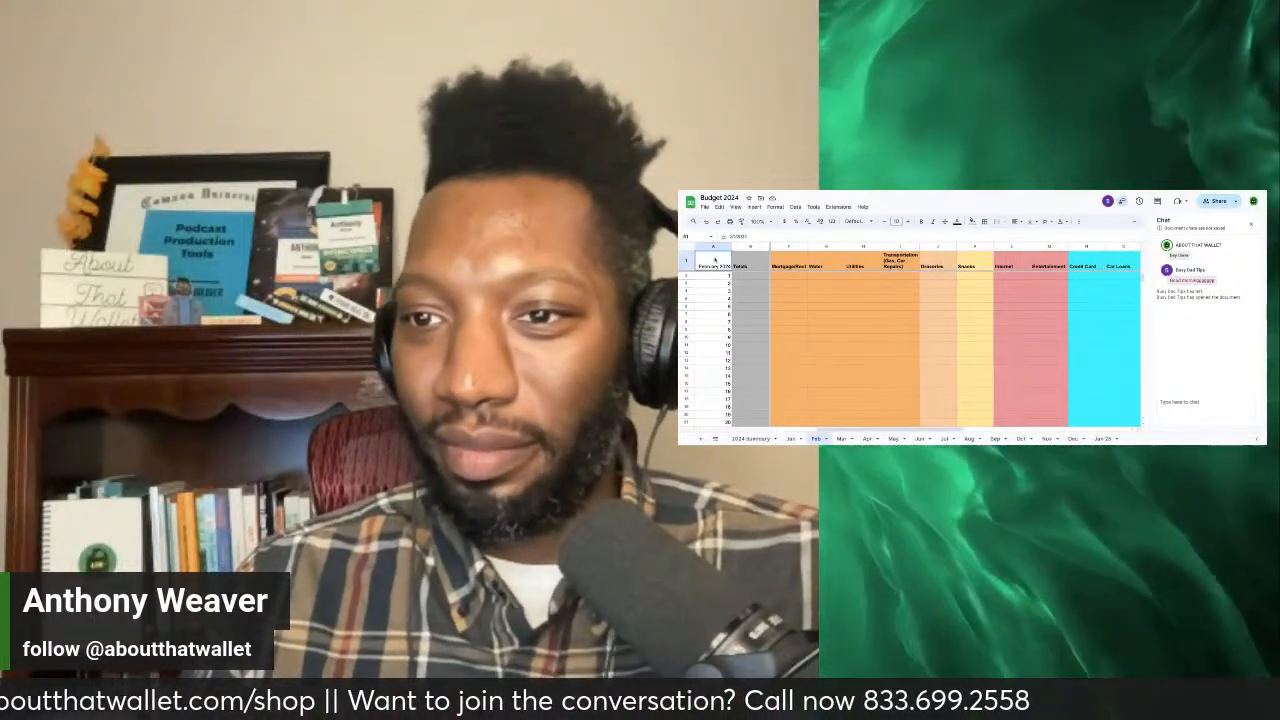
mouse_move(719, 259)
left_mouse_down()
mouse_move(790, 262)
mouse_move(1122, 345)
mouse_move(1134, 360)
mouse_move(1090, 353)
mouse_move(865, 383)
mouse_move(865, 424)
mouse_move(865, 306)
left_mouse_up()
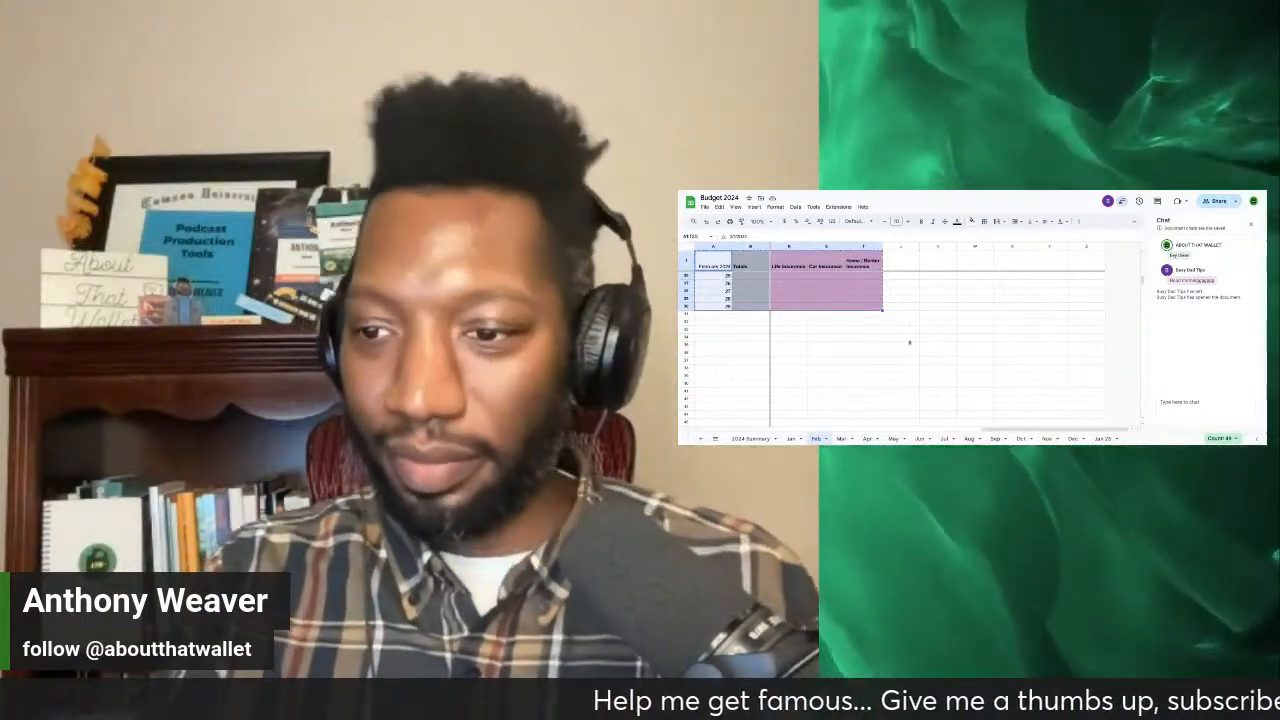
left_click(840, 439)
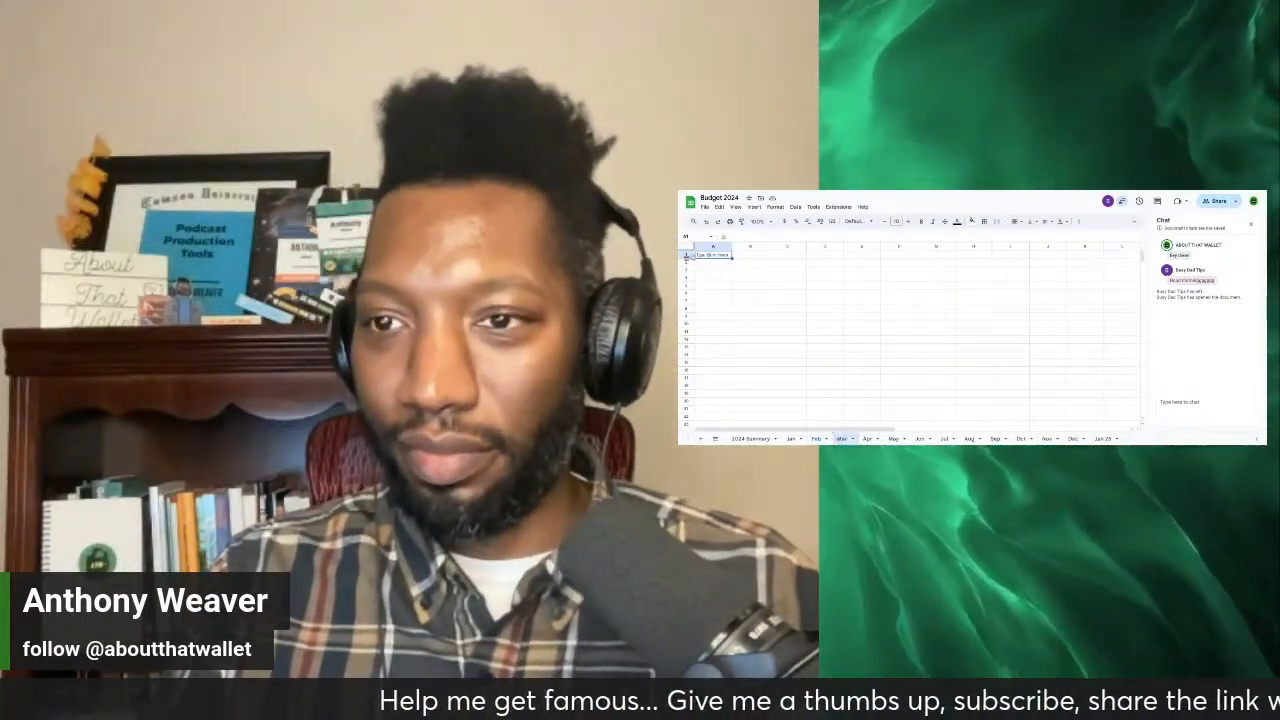
key("ctrl+v")
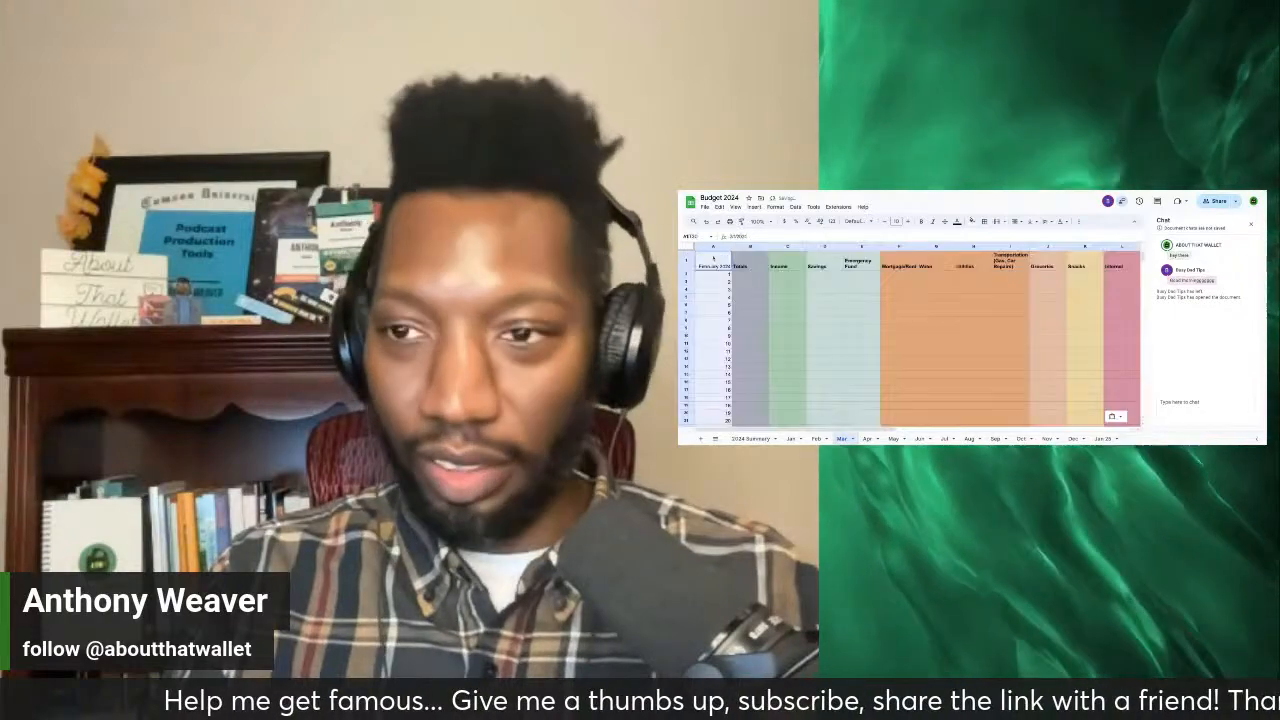
Step: Change the date heading in cell A1 of the Mar sheet to March 2024
left_click(741, 277)
left_click(717, 267)
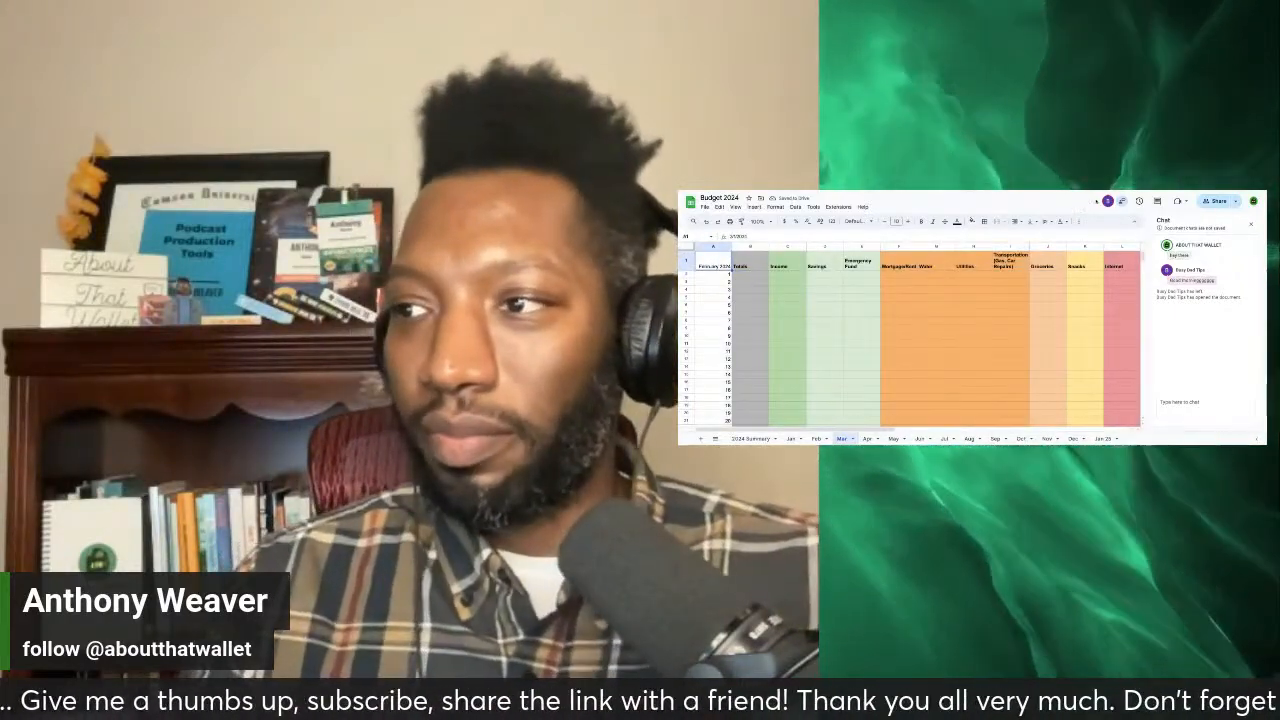
double_click(717, 267)
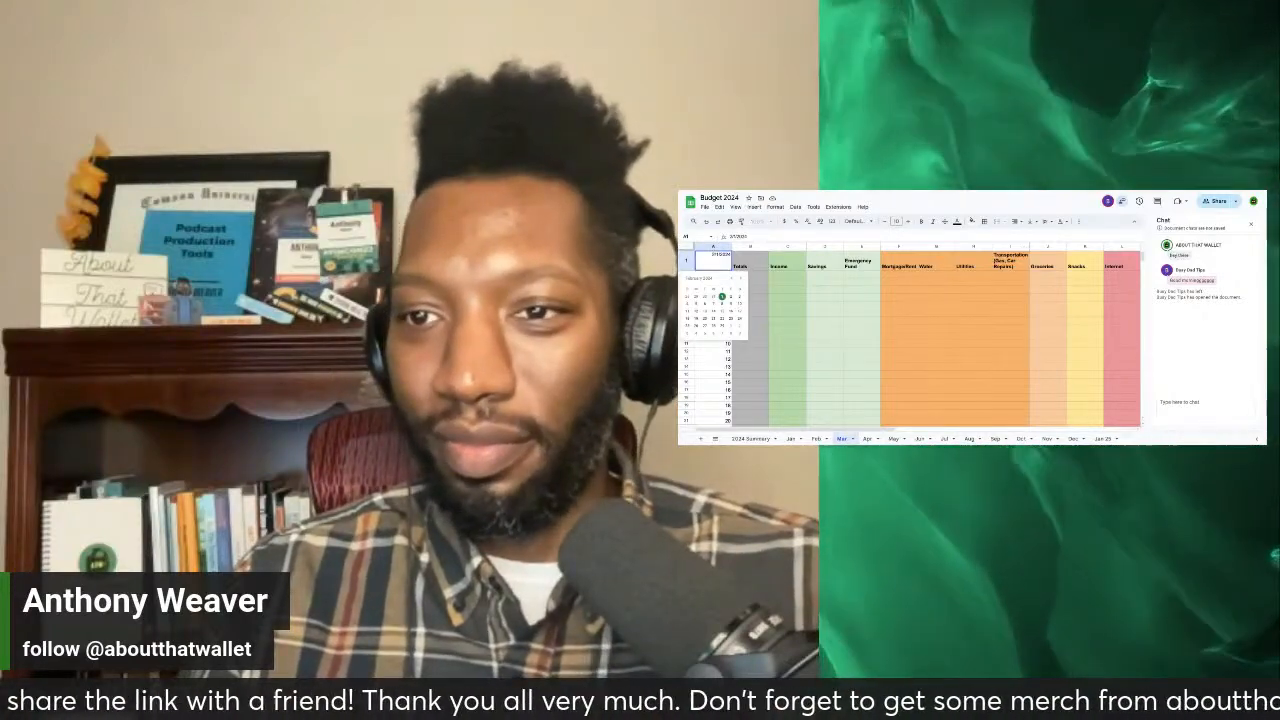
key("BackSpace")
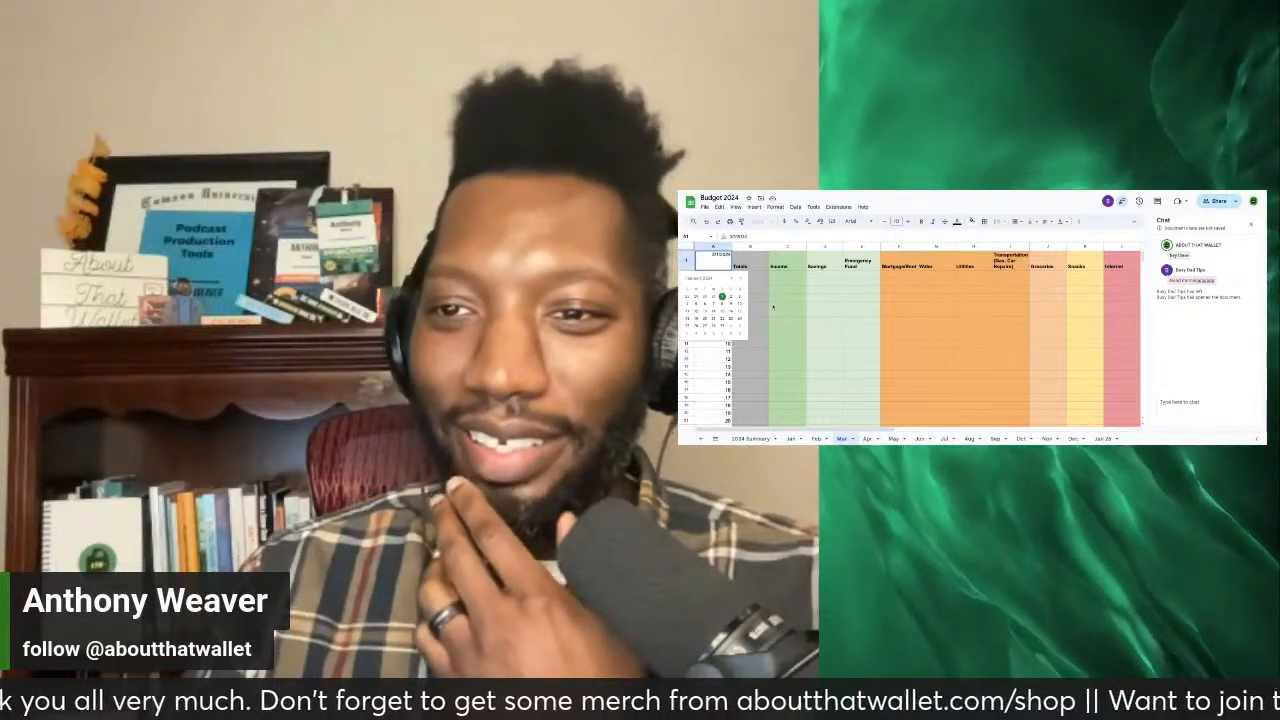
type("3")
key("Return")
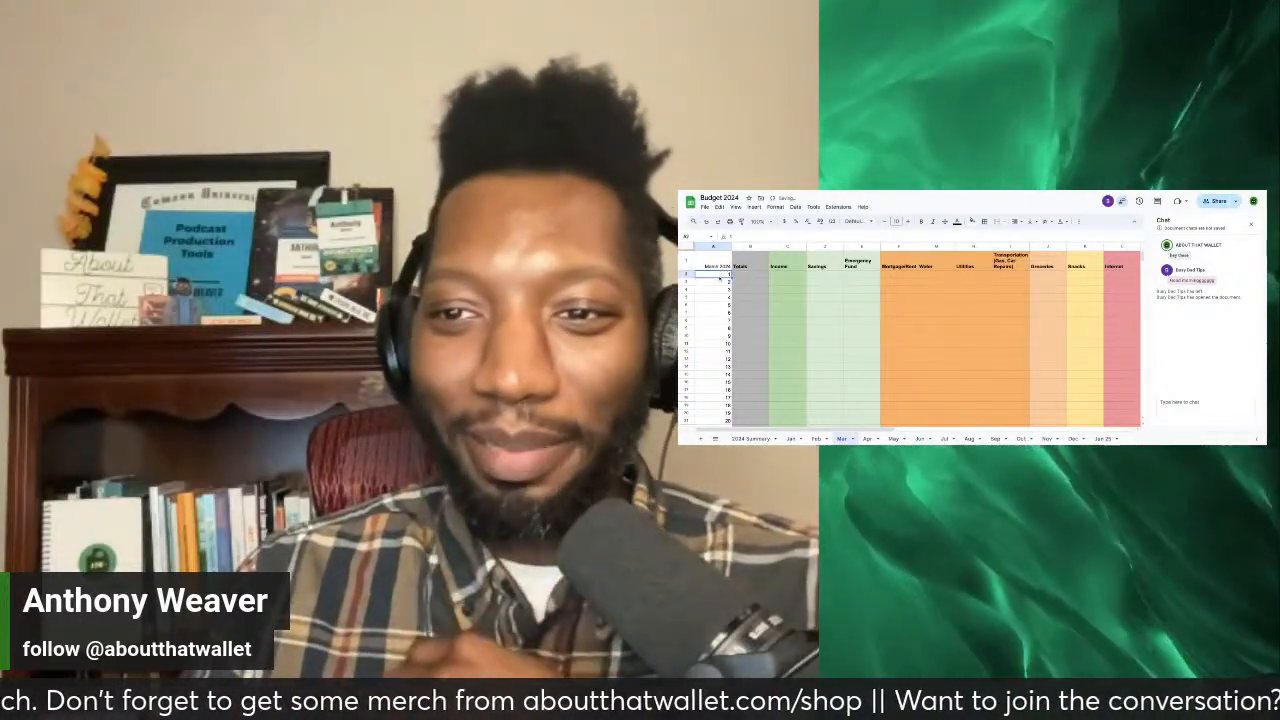
Step: Add days 30 and 31 below day 29 in cells A31 and A32 of the Mar sheet
scroll(728, 310, "down", 4)
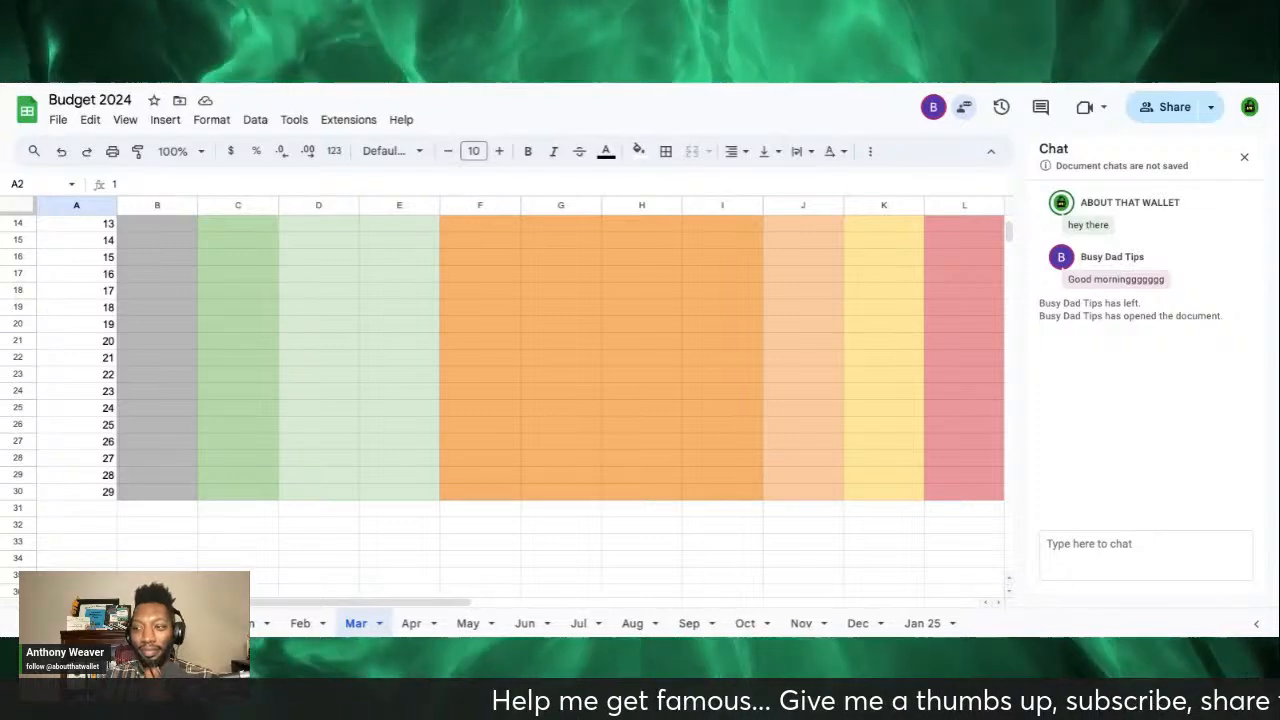
scroll(520, 400, "up", 5)
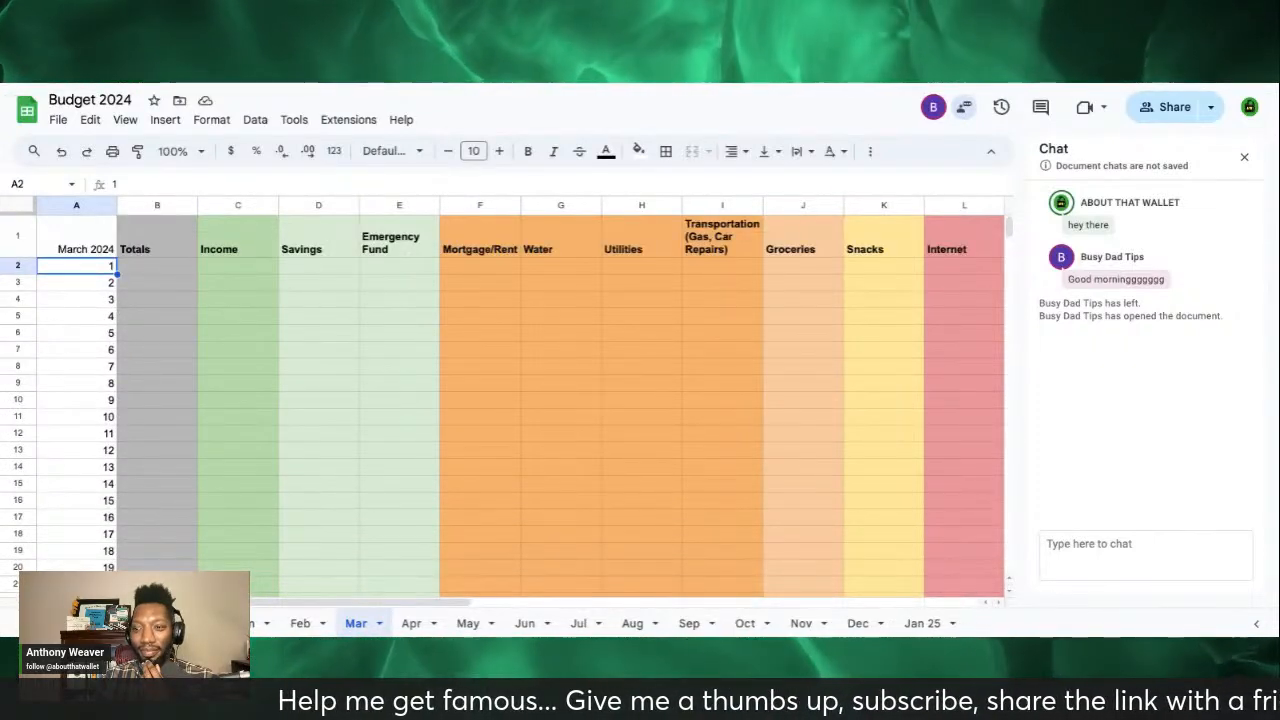
scroll(520, 400, "down", 5)
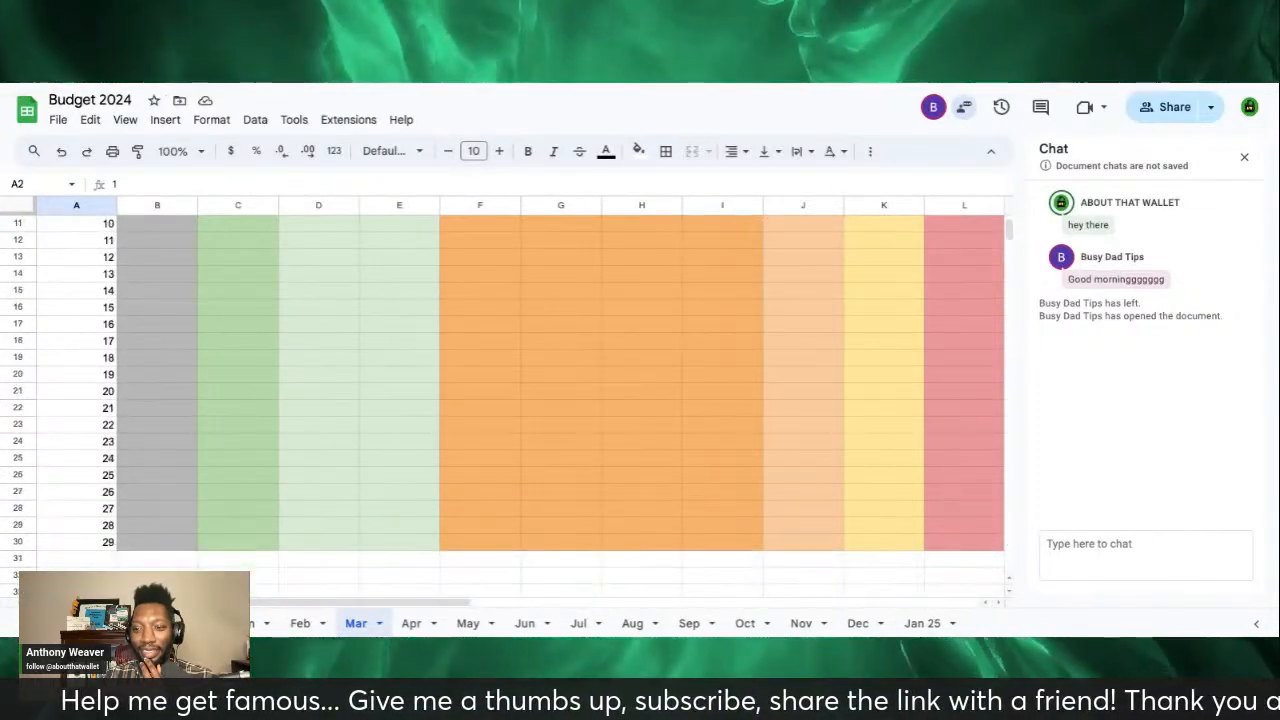
left_click(77, 559)
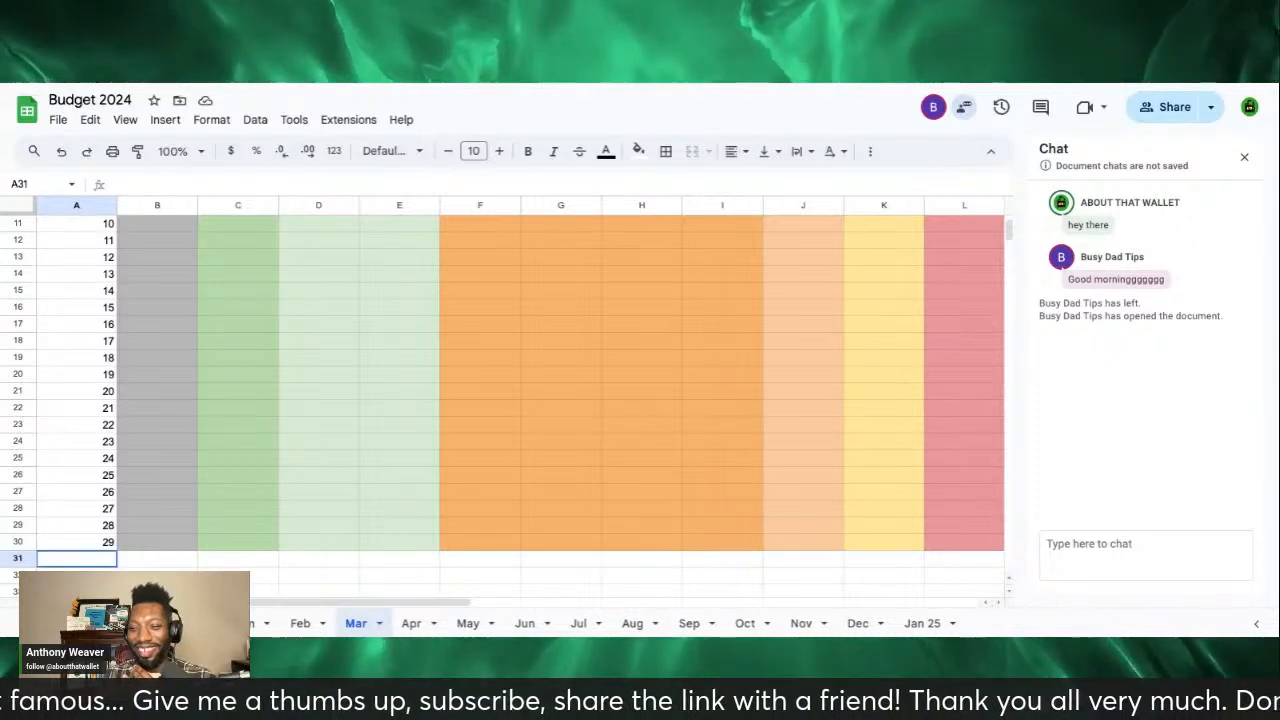
double_click(77, 559)
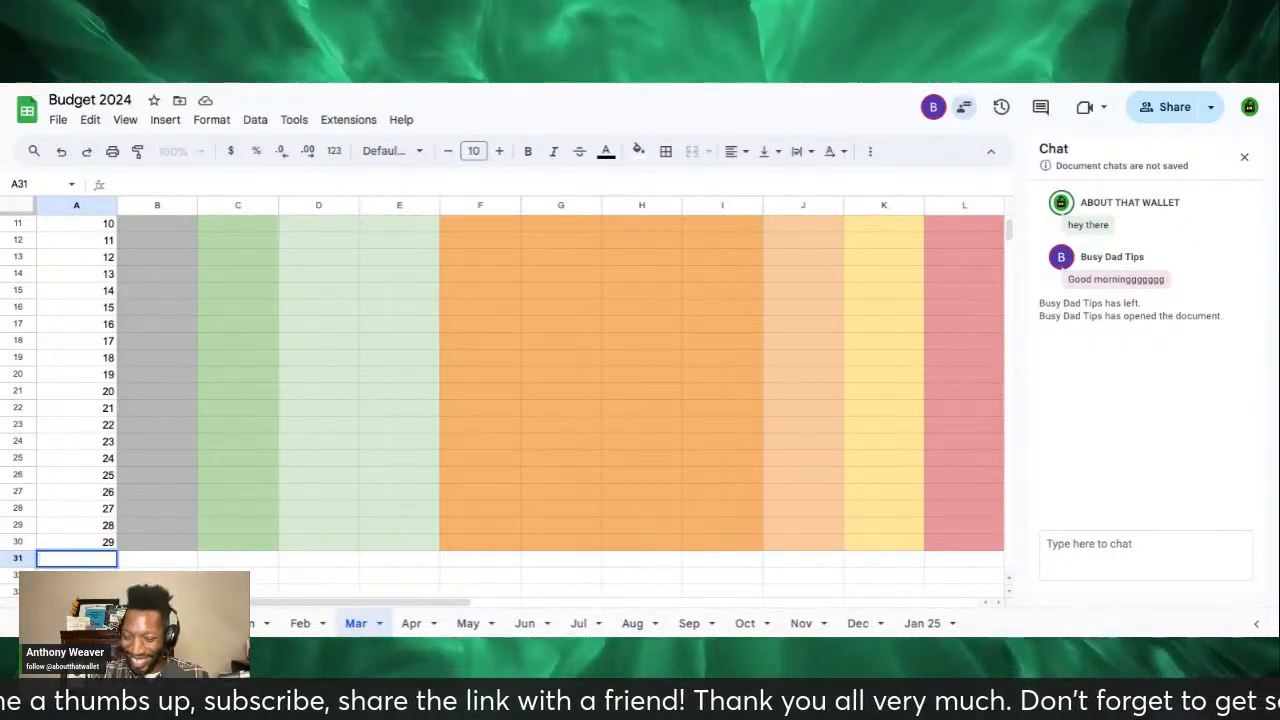
type("30")
key("Return")
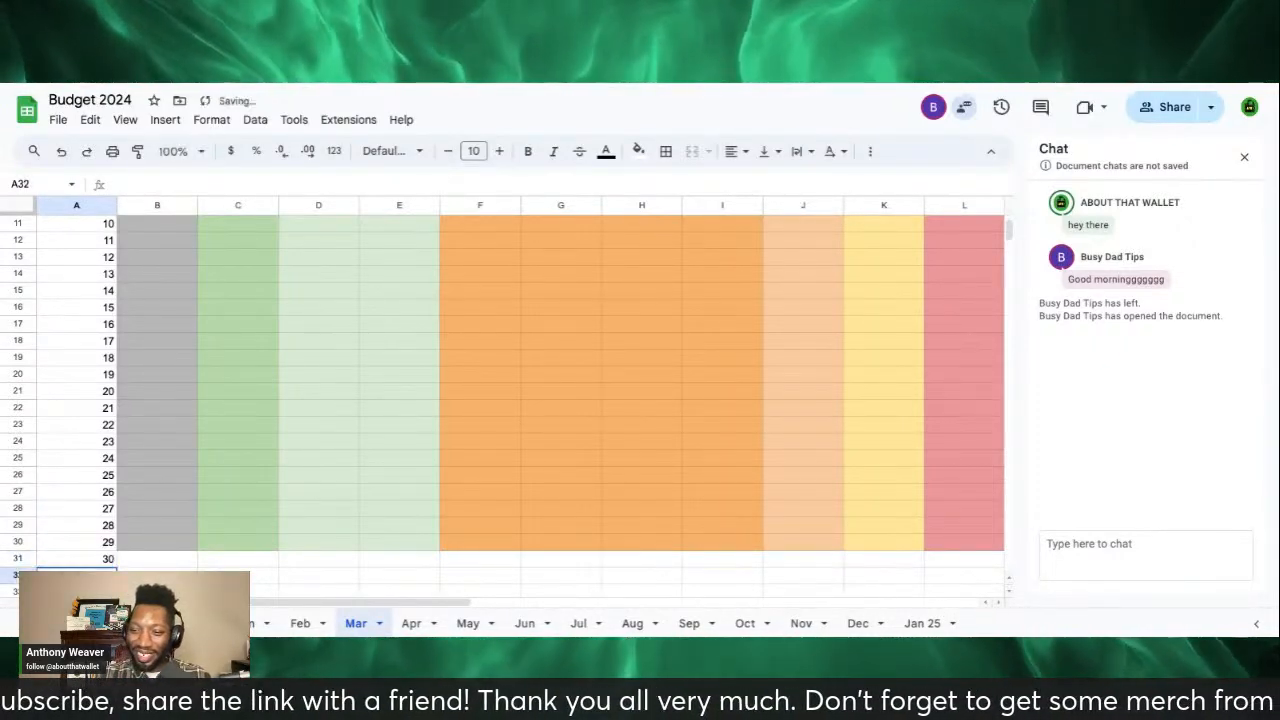
key("Return")
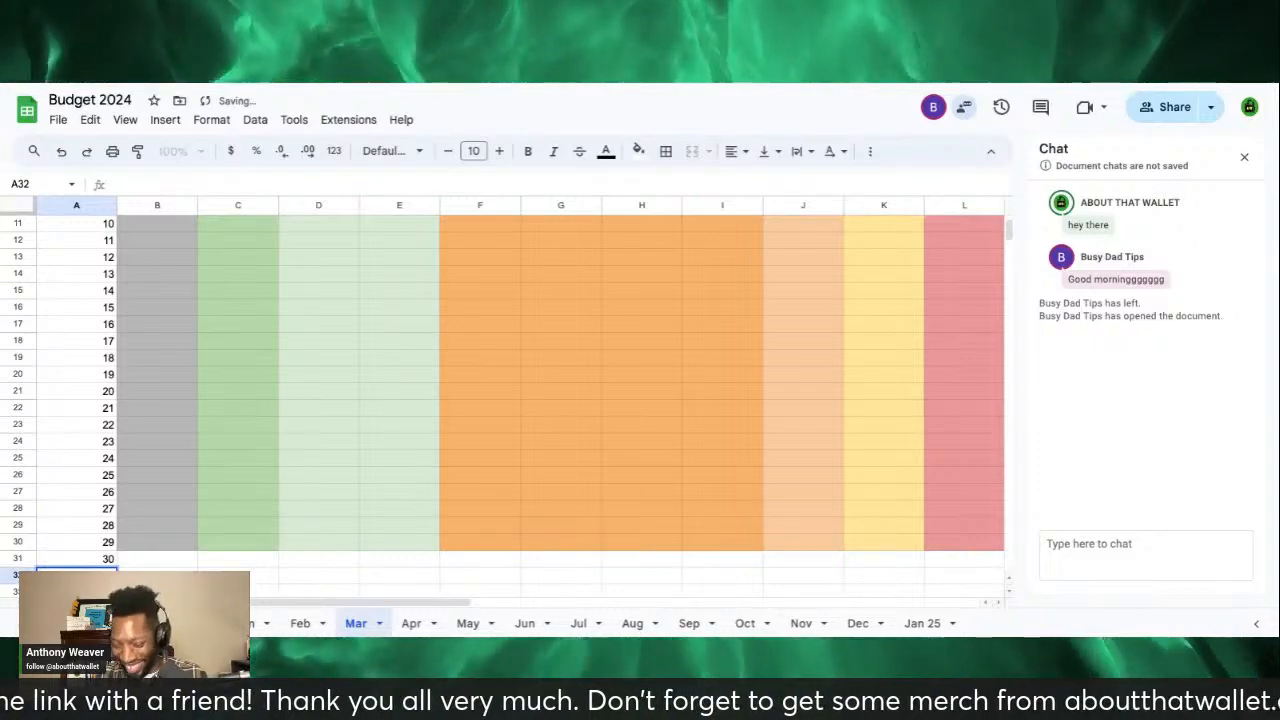
type("31")
Step: Extend the column colours of B30:T30 down through row 32 on the Mar sheet to cover days 30 and 31
left_click(147, 562)
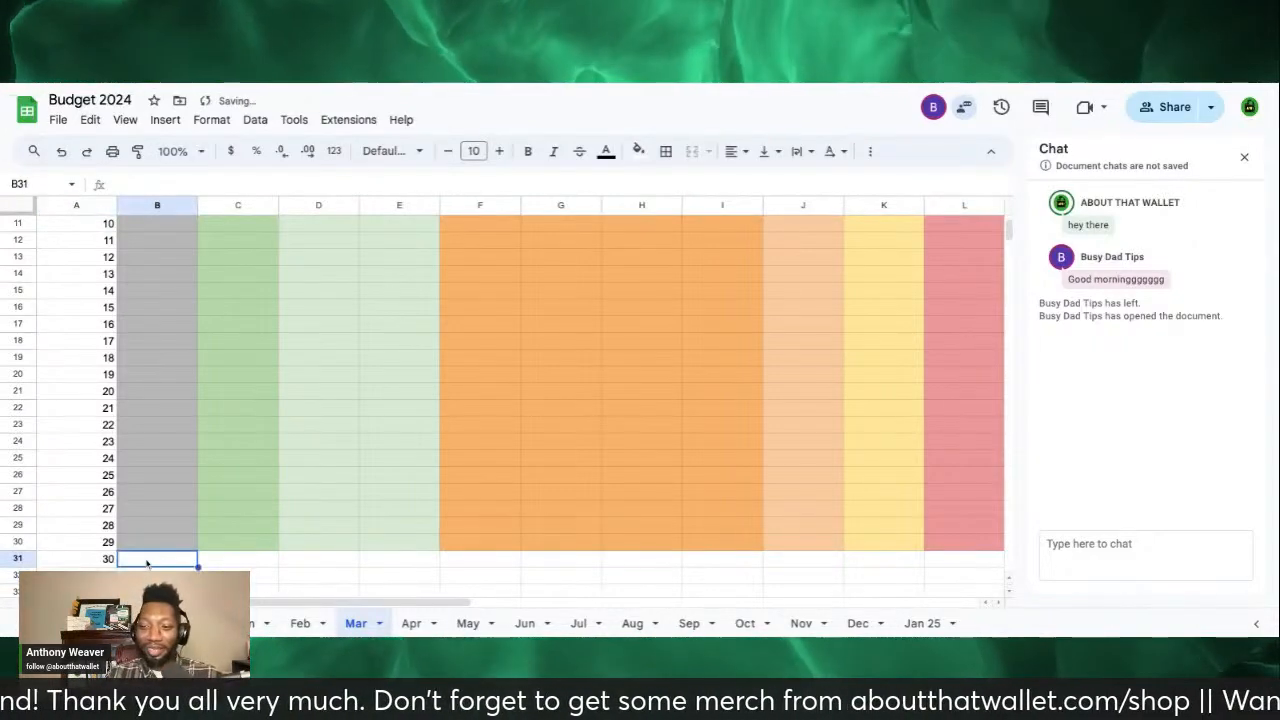
left_click(133, 540)
key("shift+Right")
key("shift+Right")
key("shift+Right")
key("shift+Right")
key("shift+Right")
key("shift+Right")
key("shift+Right")
key("shift+Right")
key("shift+Right")
key("shift+Right")
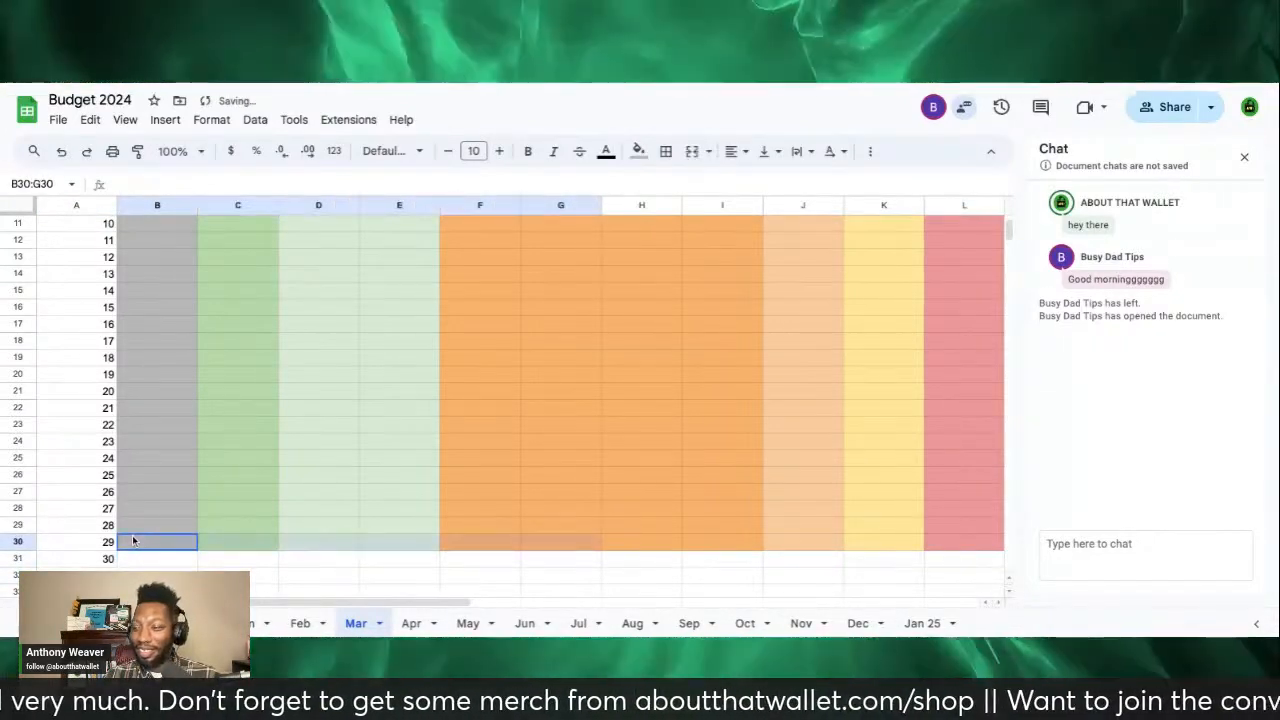
key("shift+Right")
key("shift+Right")
key("shift+Right")
key("shift+Right")
key("shift+Right")
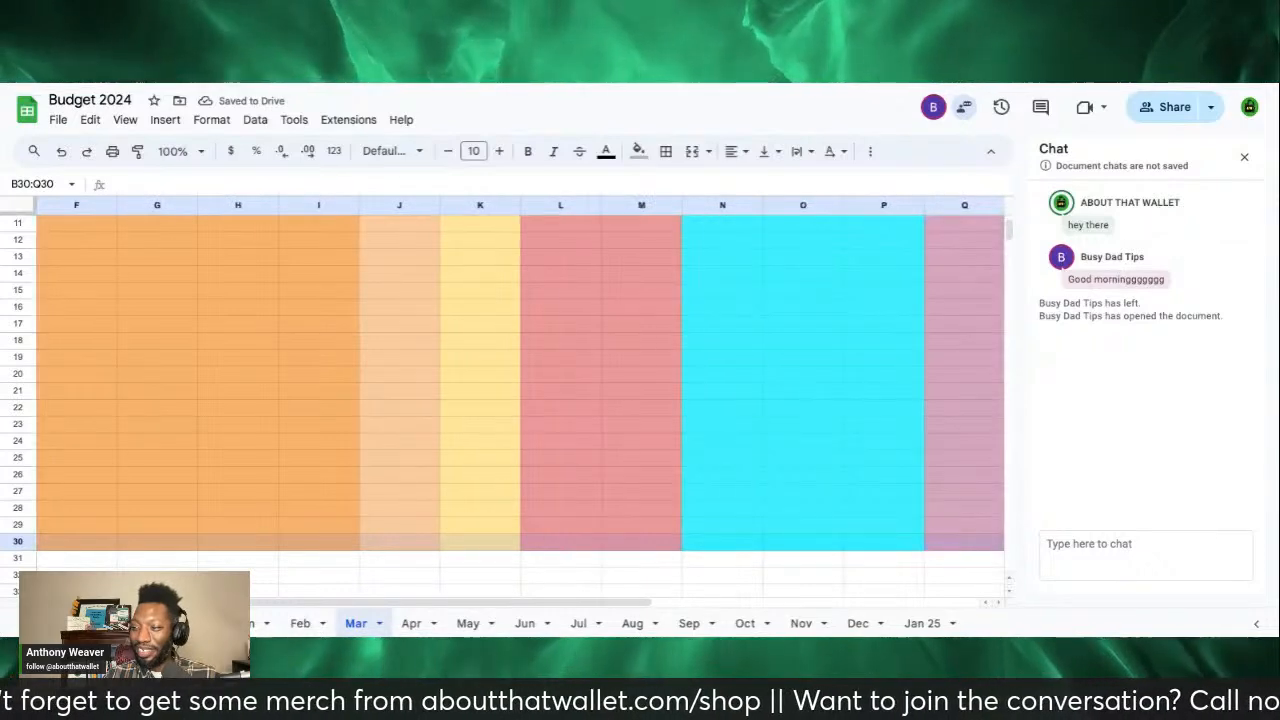
left_click_drag(990, 541, 600, 572)
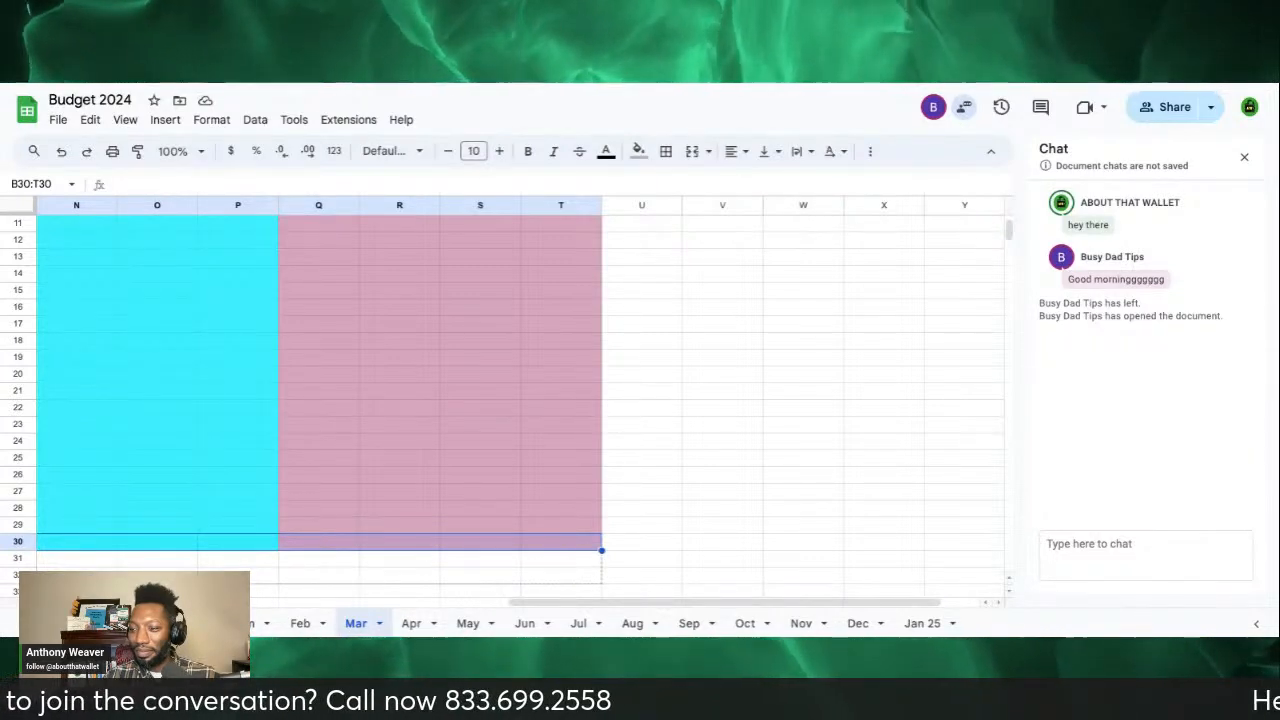
scroll(548, 563, "left", 8)
scroll(545, 565, "up", 3)
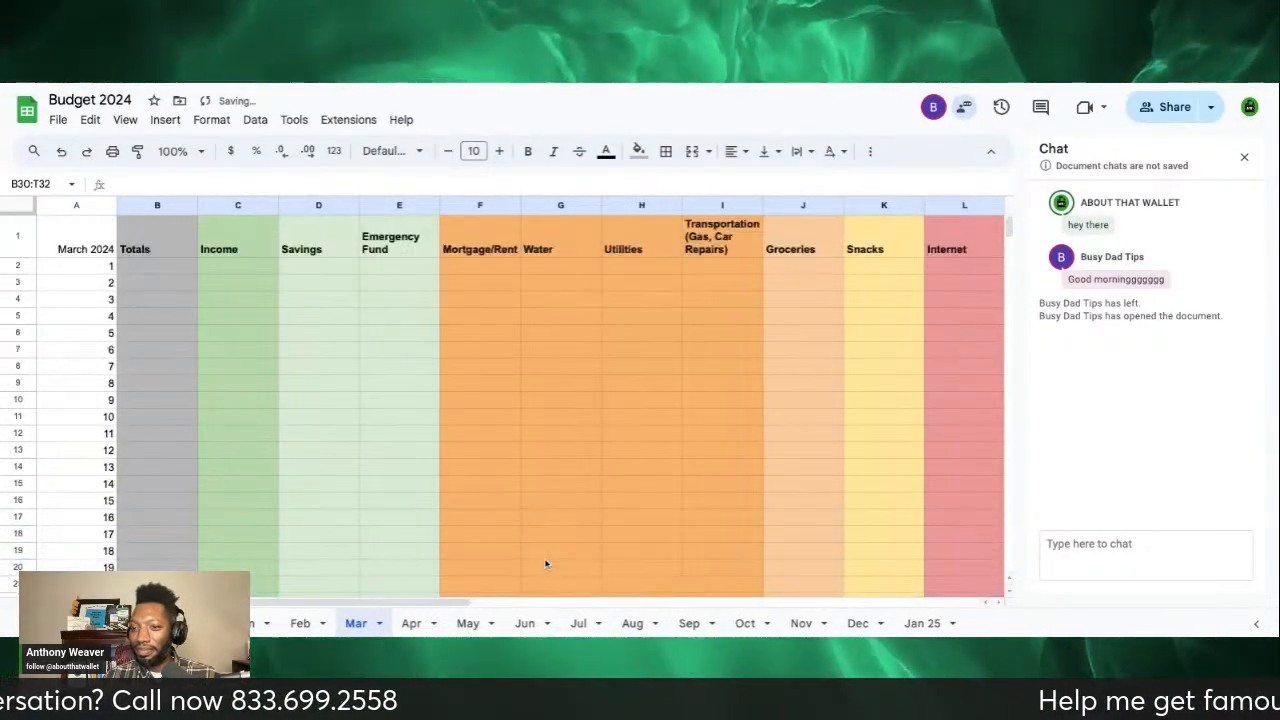
left_click(128, 270)
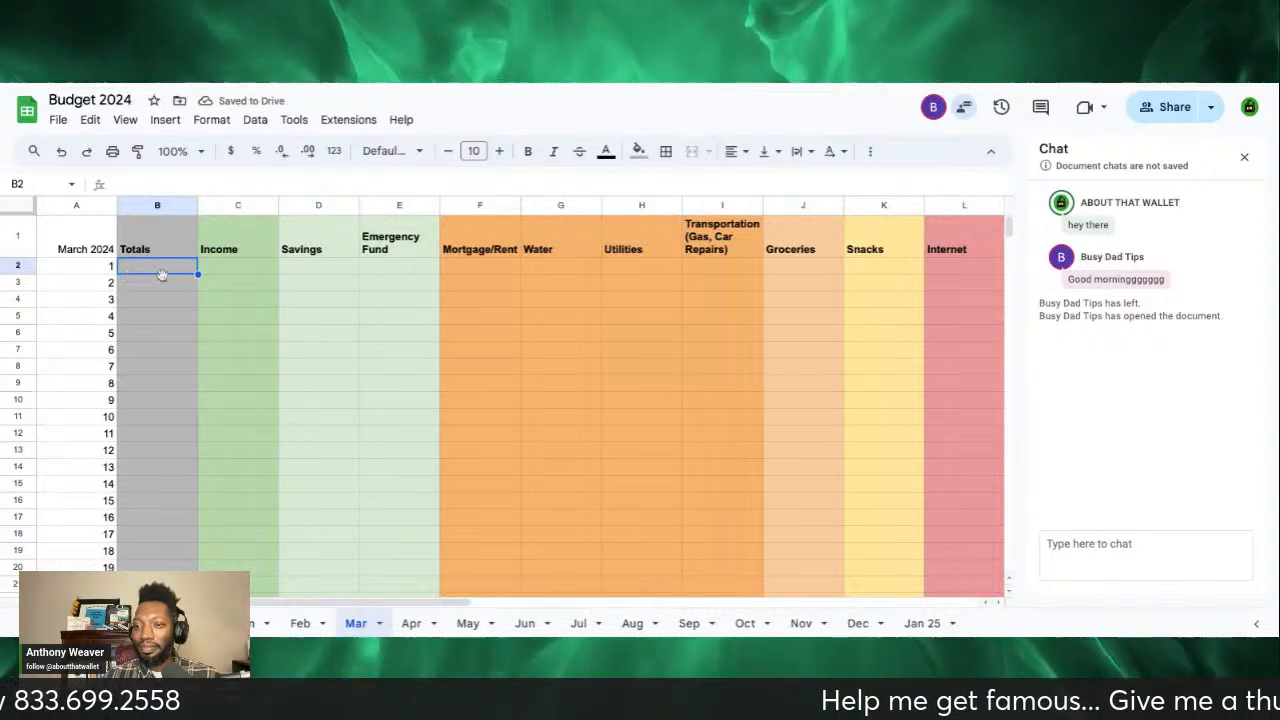
Step: Freeze the first two columns of the Mar sheet, the dates and Totals
left_click(220, 269)
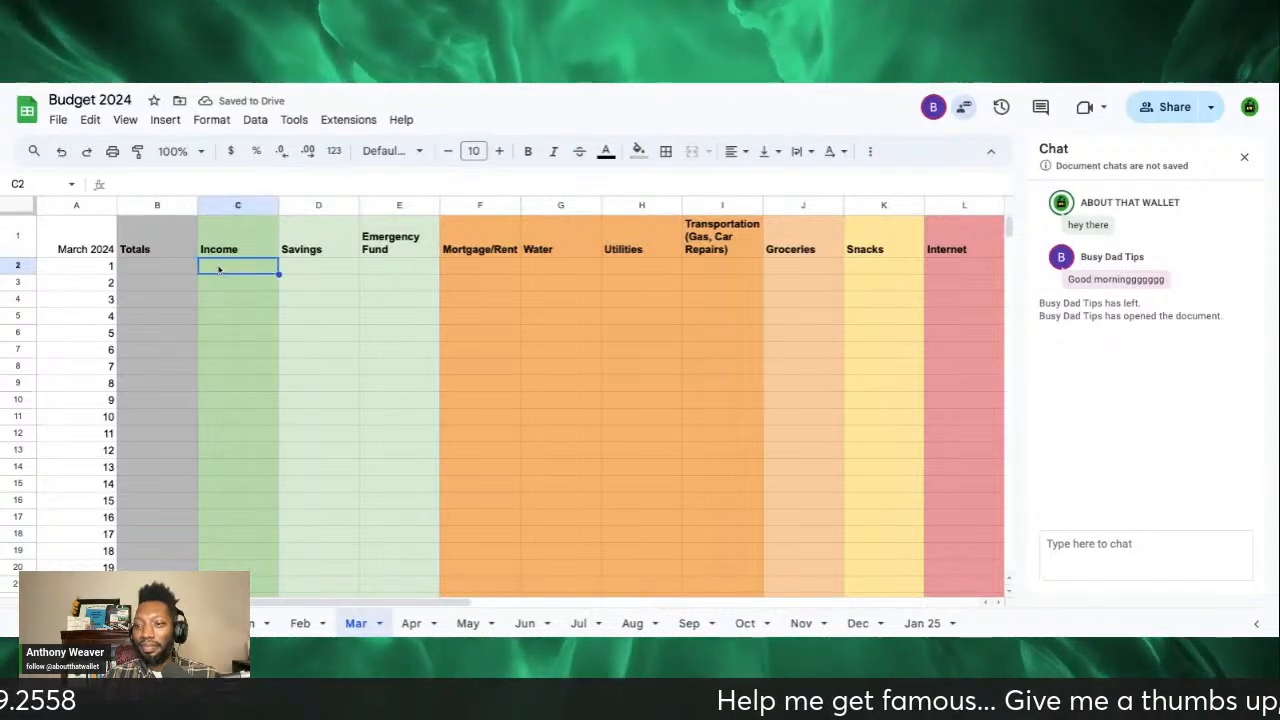
left_click(166, 120)
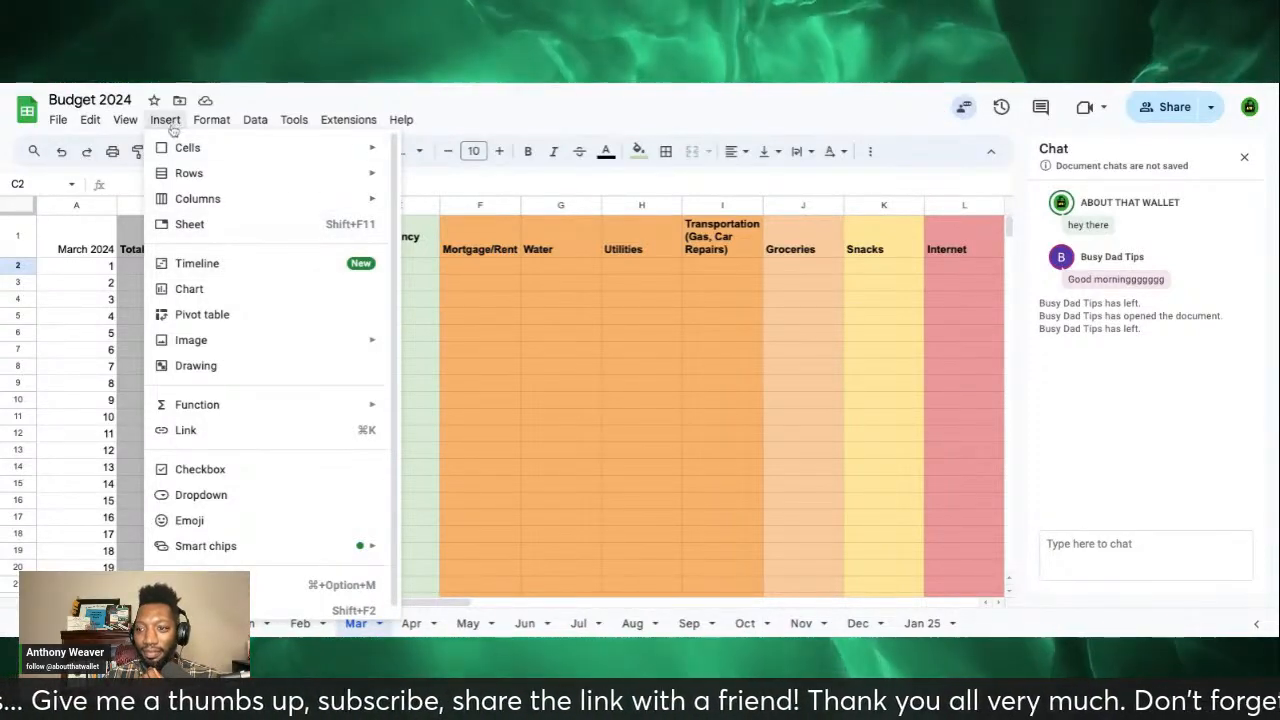
mouse_move(196, 345)
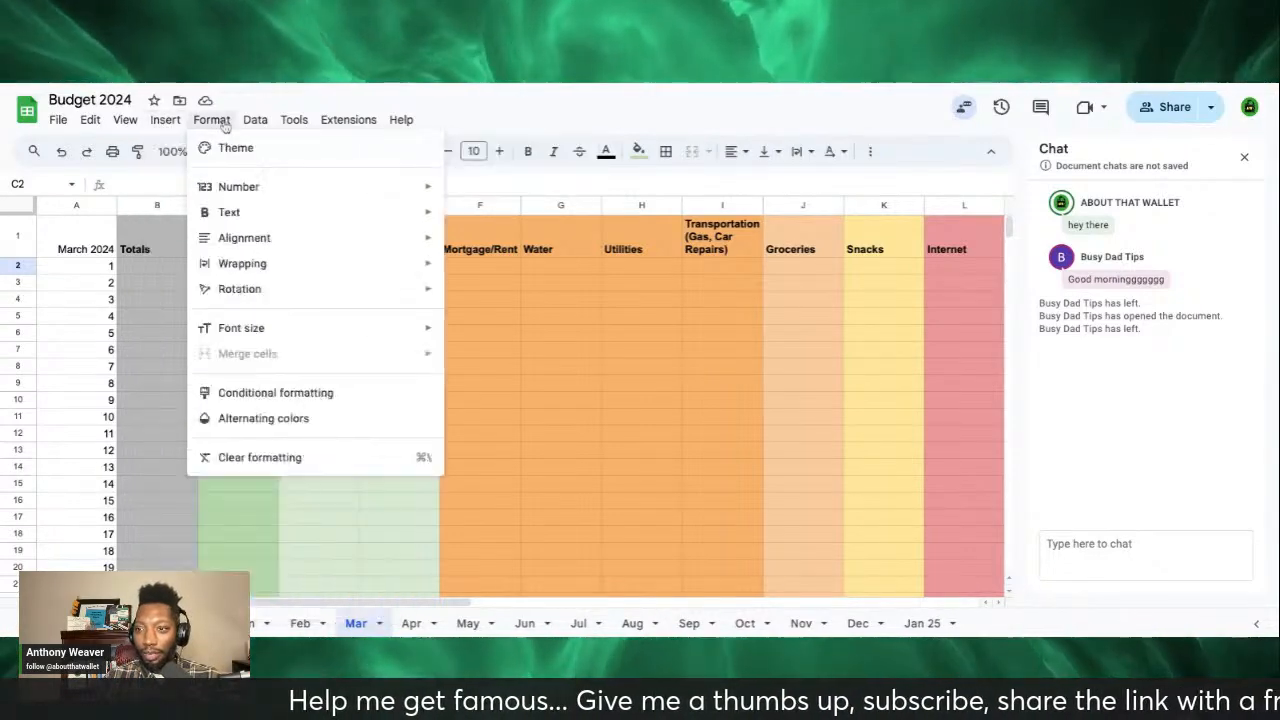
mouse_move(125, 119)
mouse_move(158, 174)
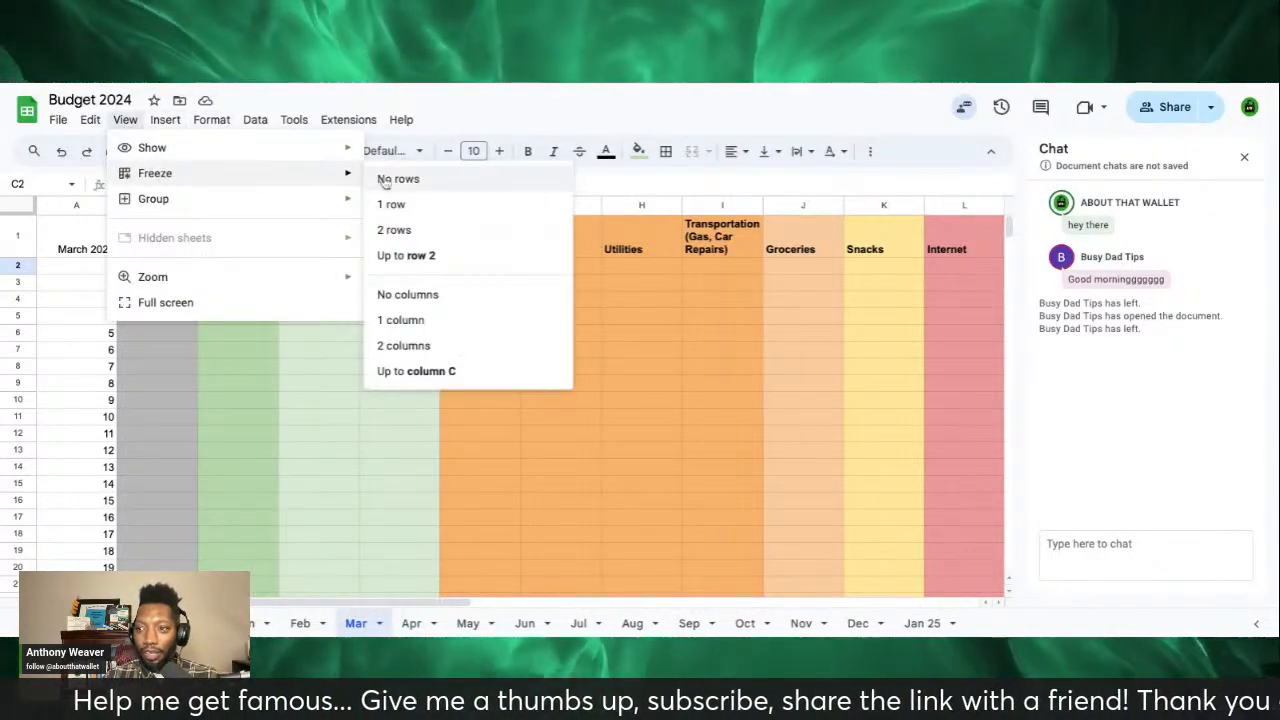
left_click(420, 347)
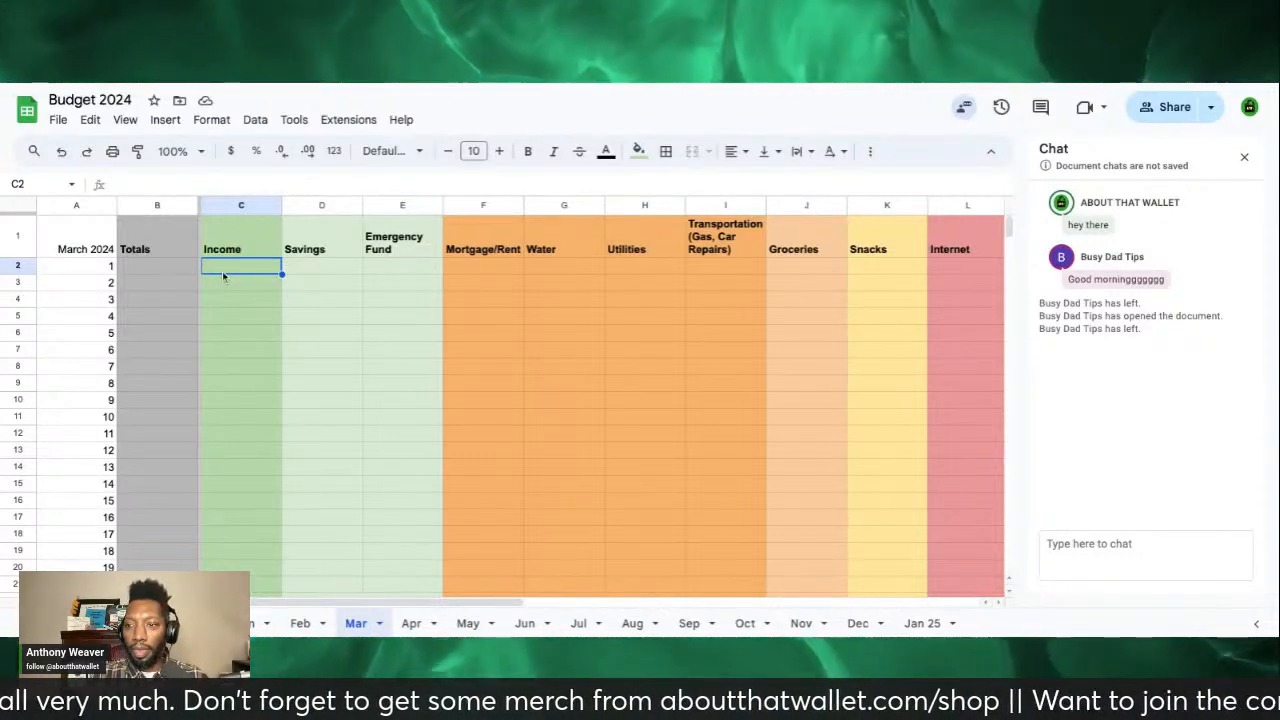
Step: Freeze the heading row of the Mar sheet and check that it holds over the daily rows
left_click(125, 119)
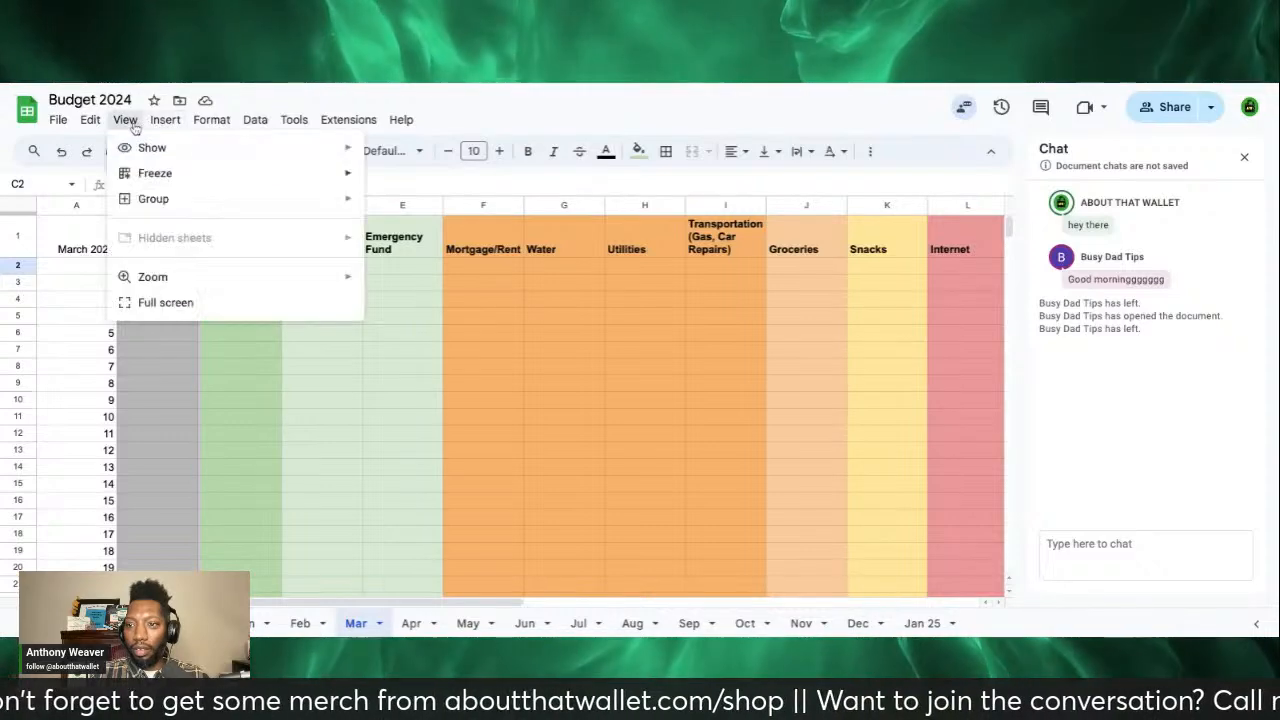
mouse_move(170, 172)
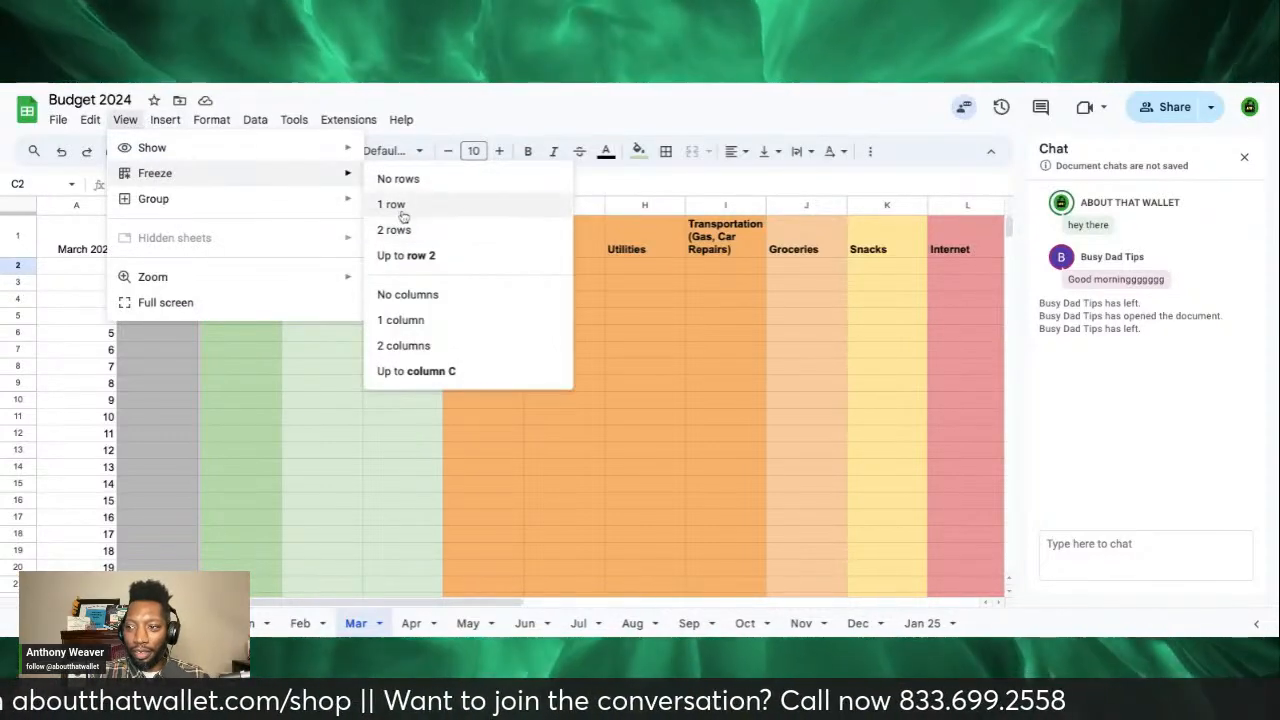
left_click(400, 206)
left_click(367, 286)
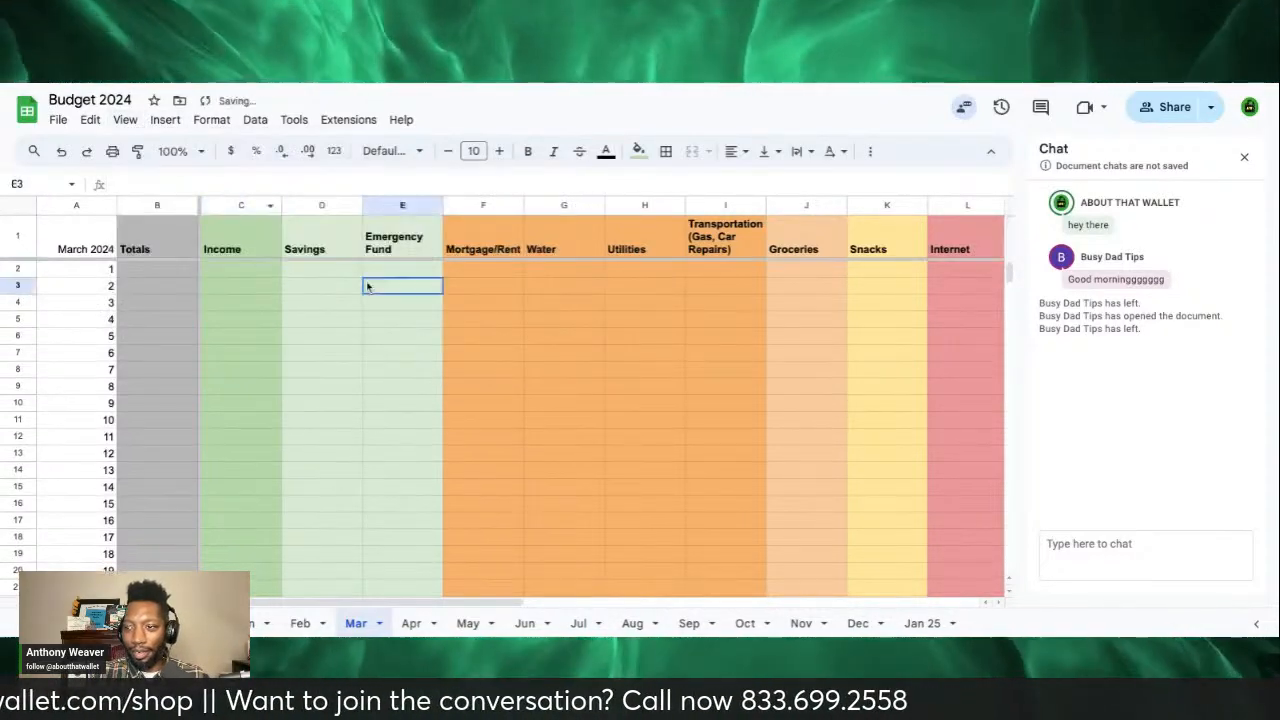
left_click(243, 268)
scroll(244, 274, "down", 2)
scroll(244, 274, "down", 4)
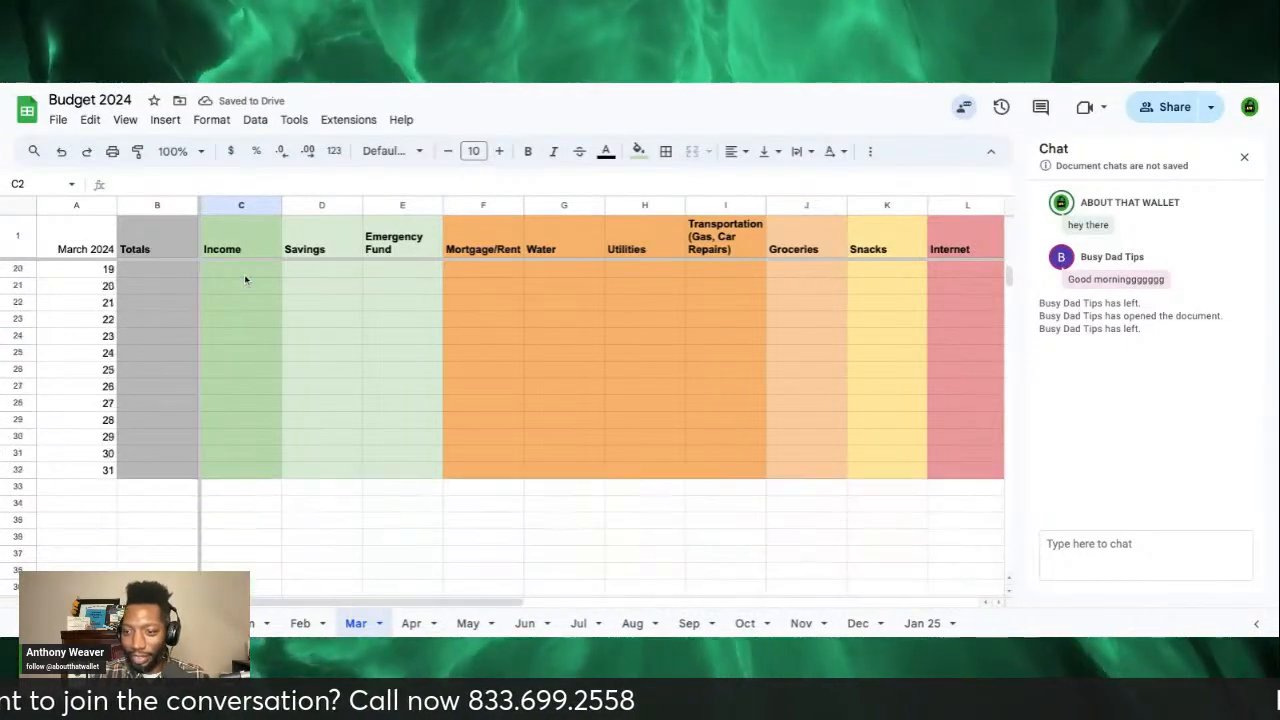
scroll(244, 274, "up", 6)
Step: Enter the formula =sum(B$2:T$2) in Totals cell B2 for day 1 on the Mar sheet
left_click(163, 272)
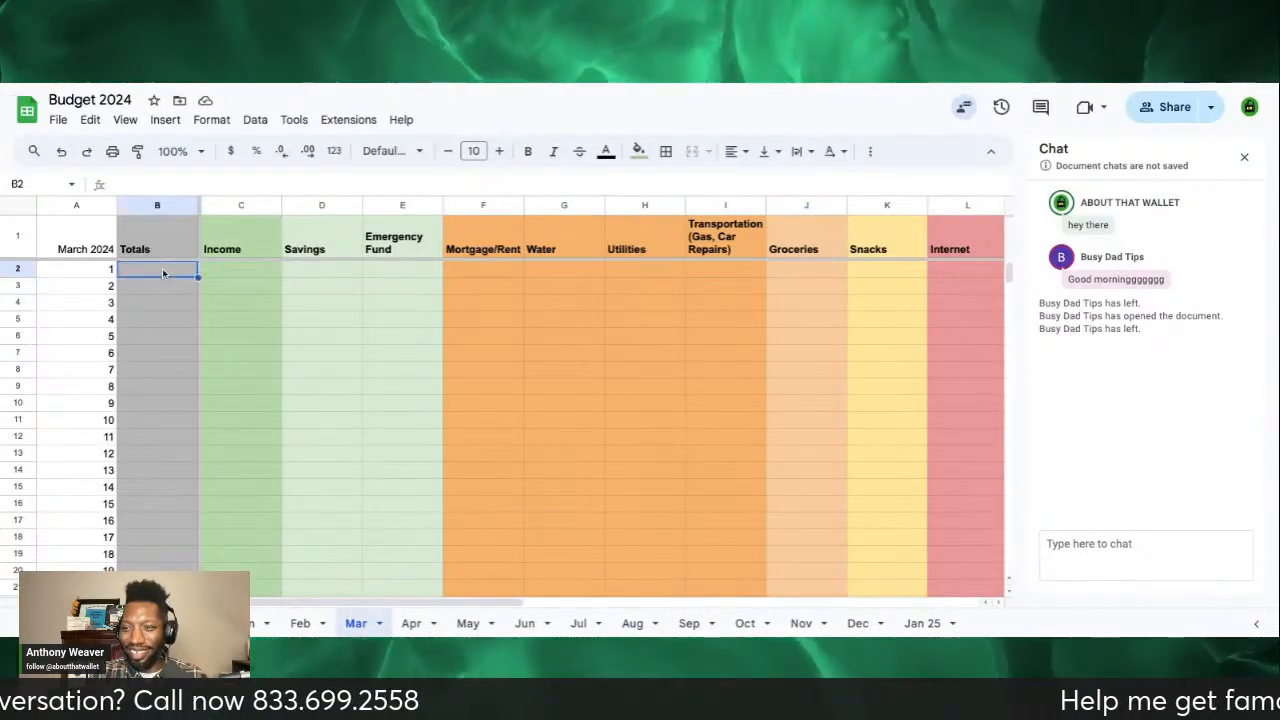
double_click(160, 269)
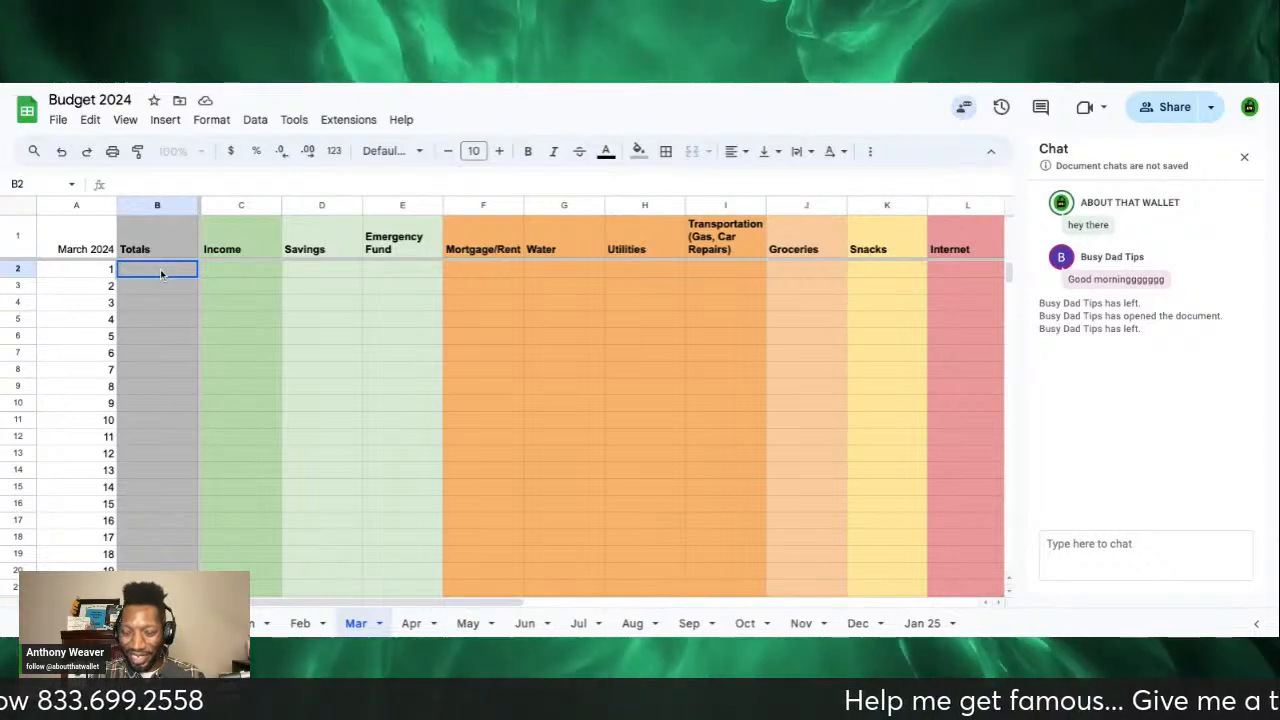
type("=sum")
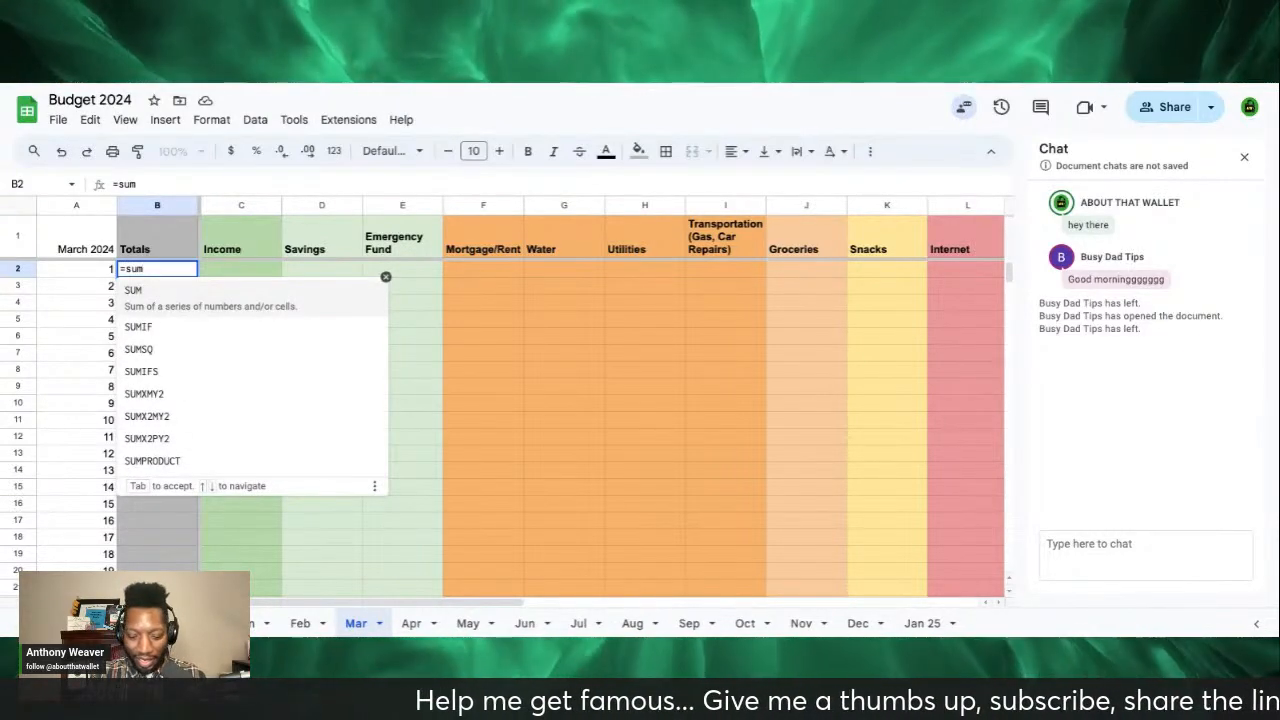
type("(")
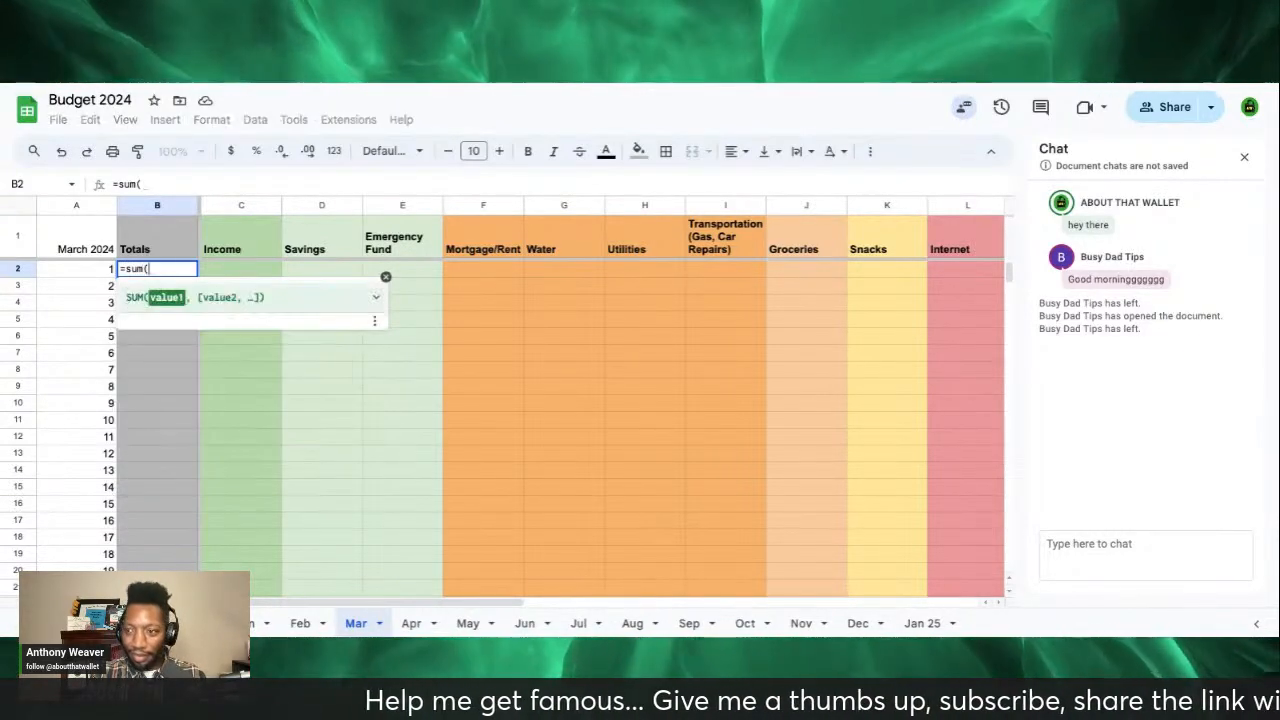
left_click(224, 269)
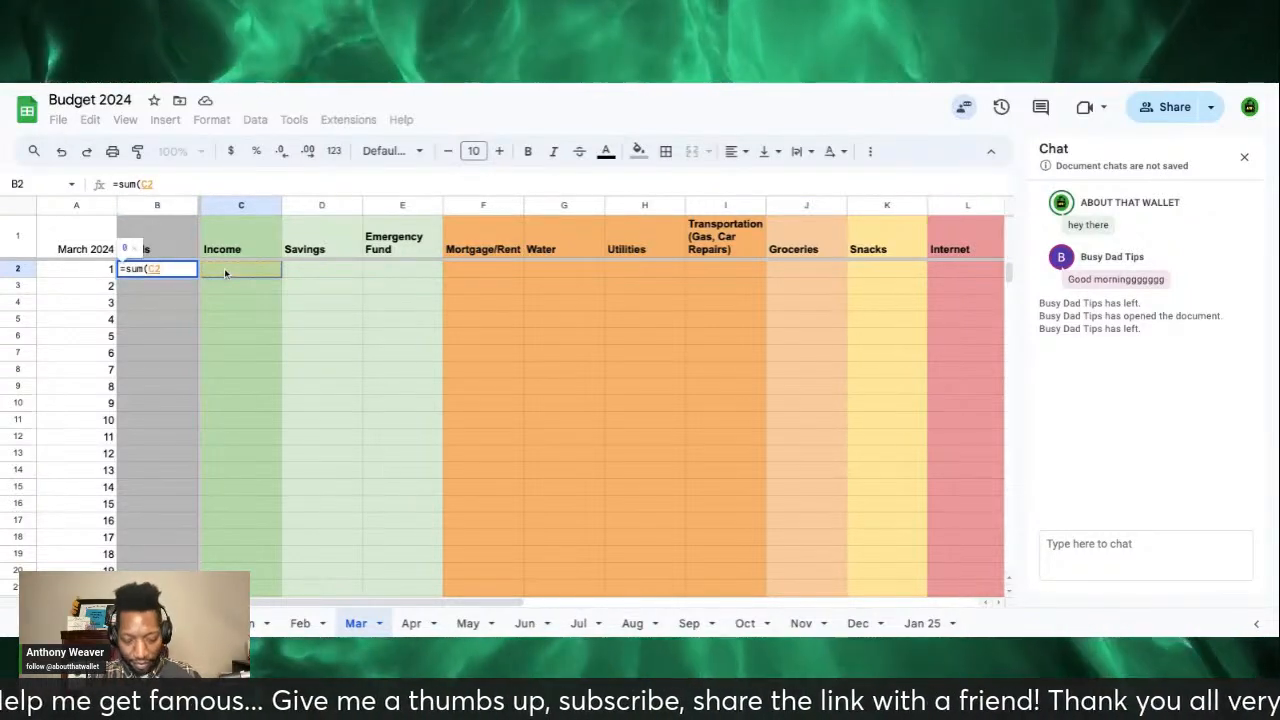
key("ctrl+shift+Right")
key("ctrl+shift+Left")
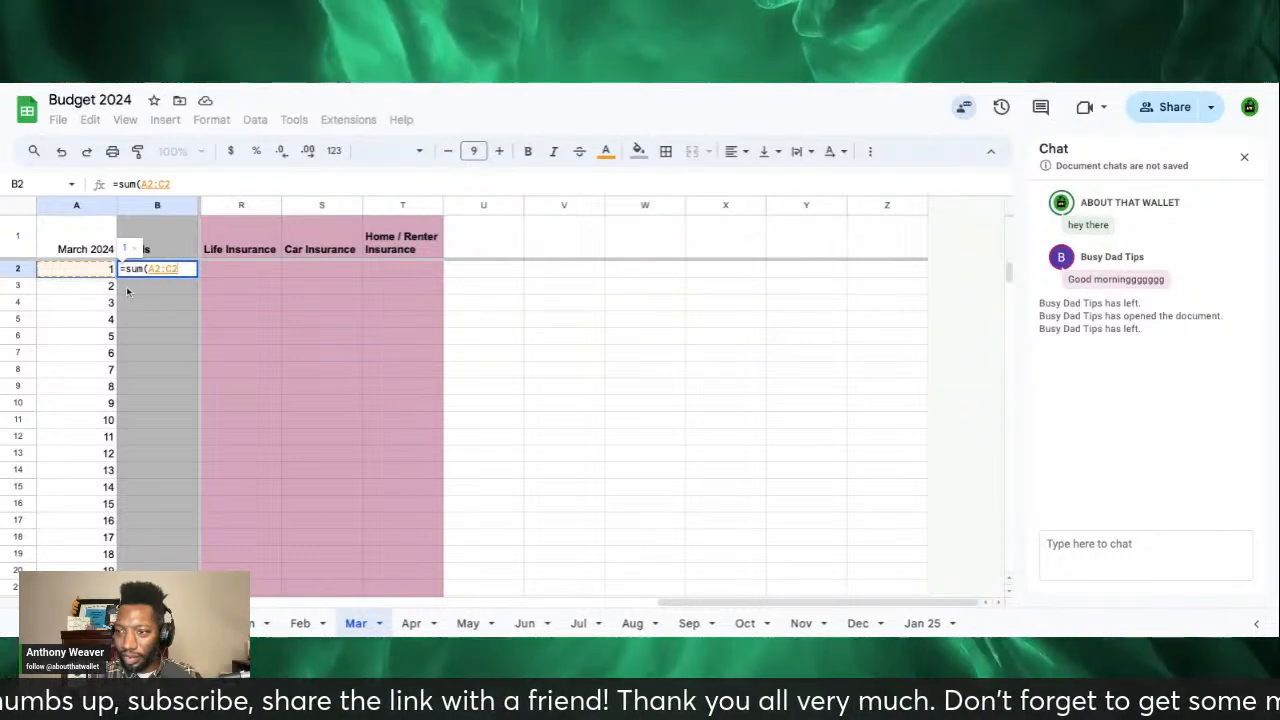
left_click(181, 269)
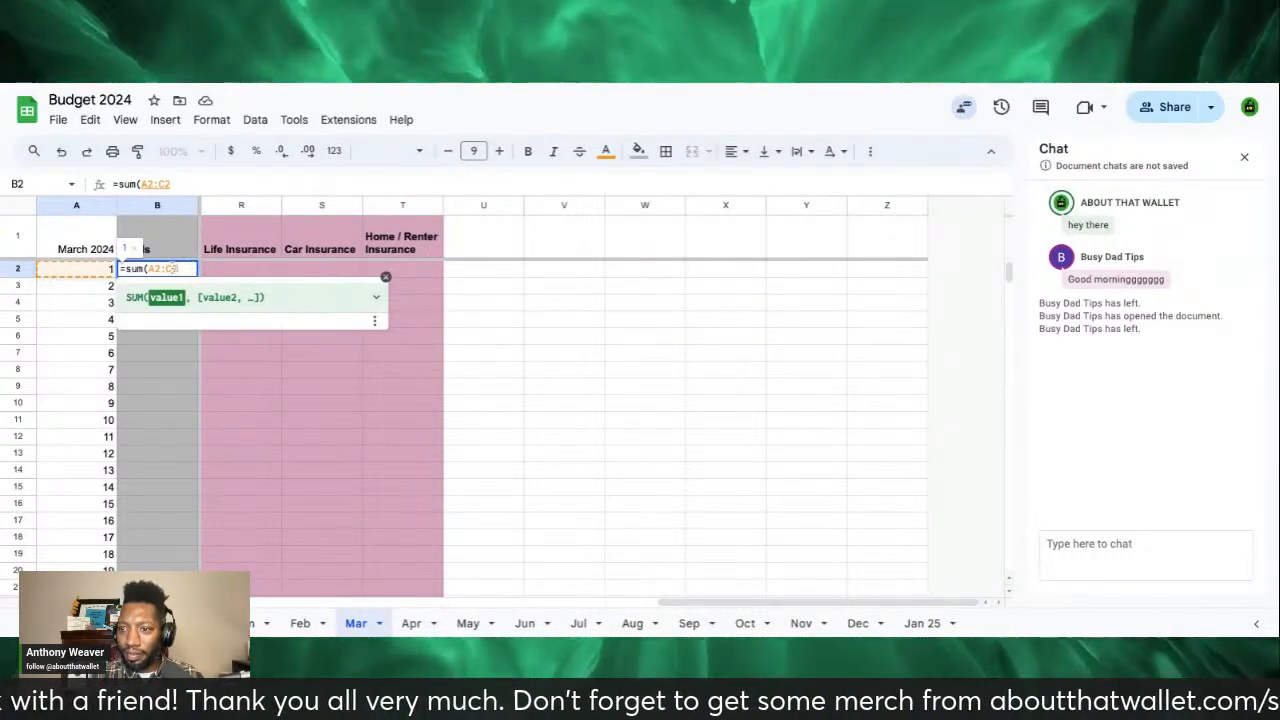
left_click(156, 269)
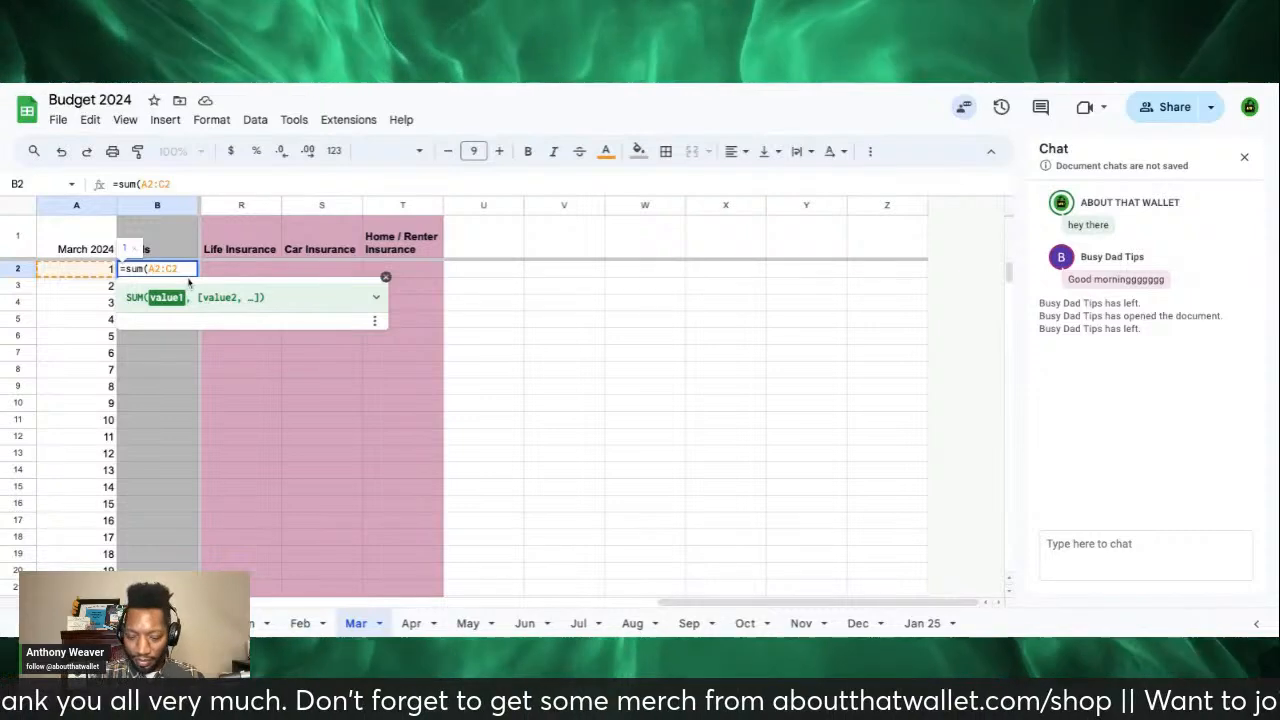
key("BackSpace")
type("B")
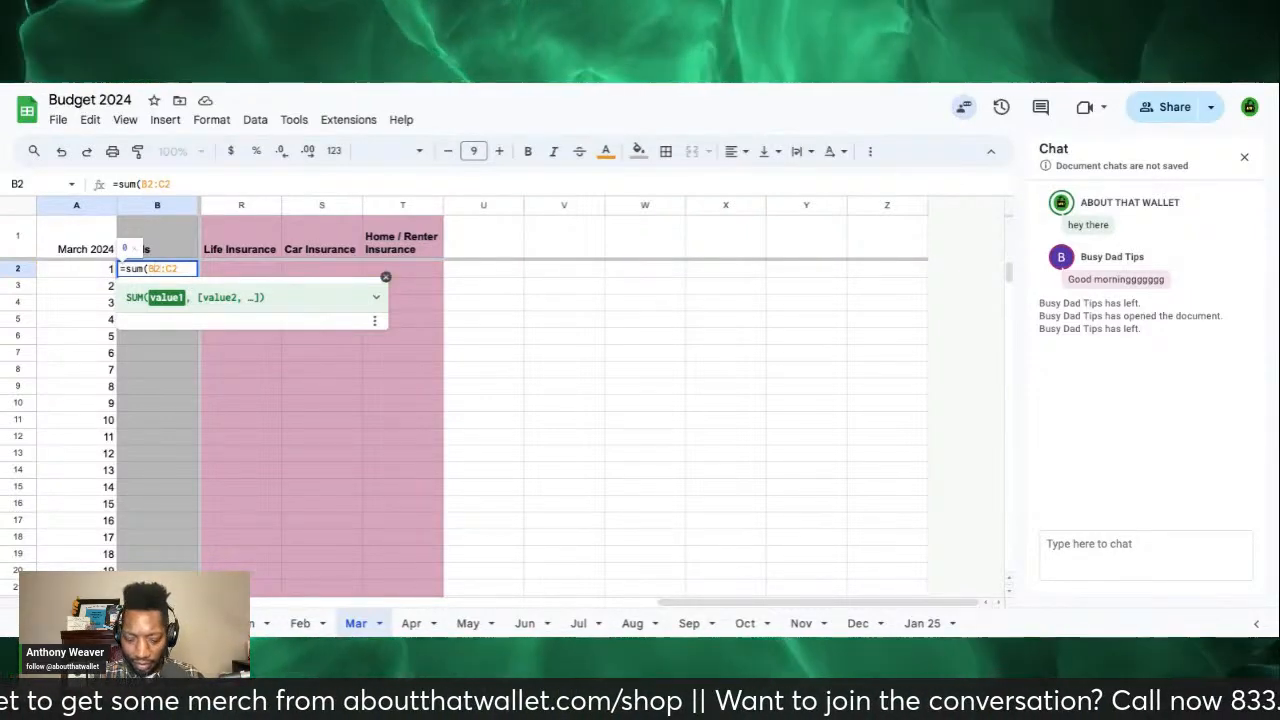
type("$")
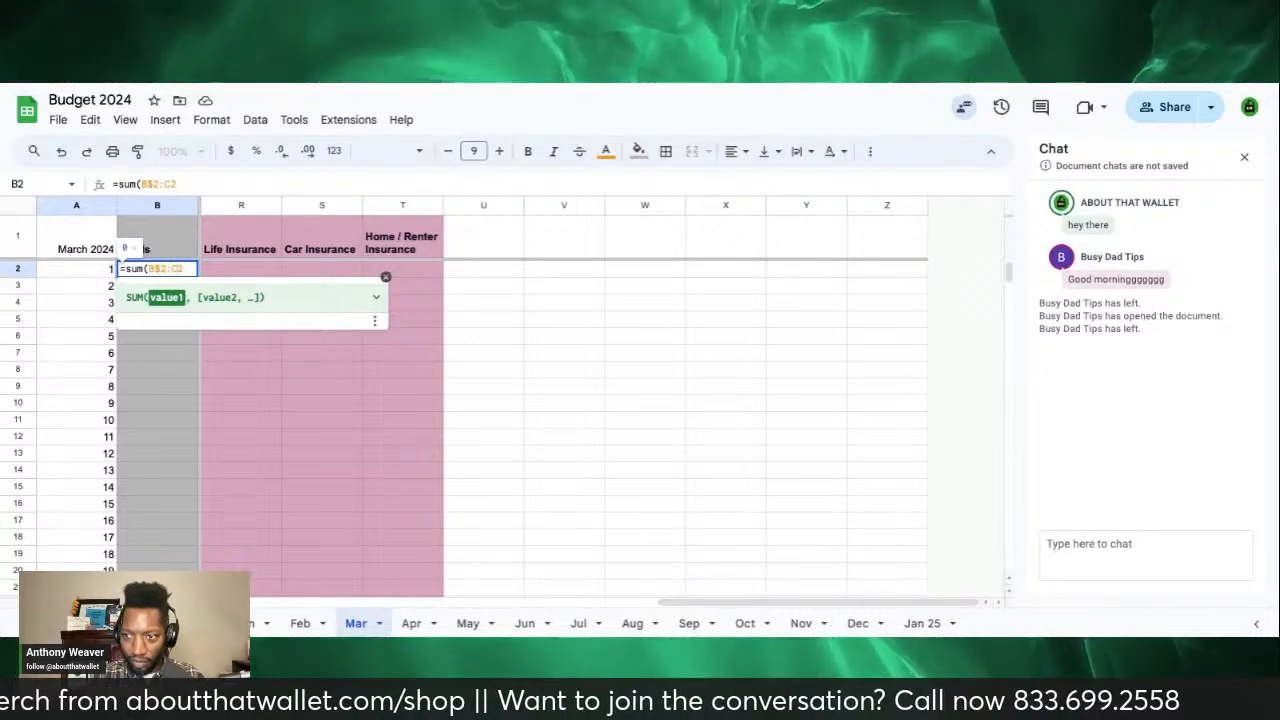
key("BackSpace")
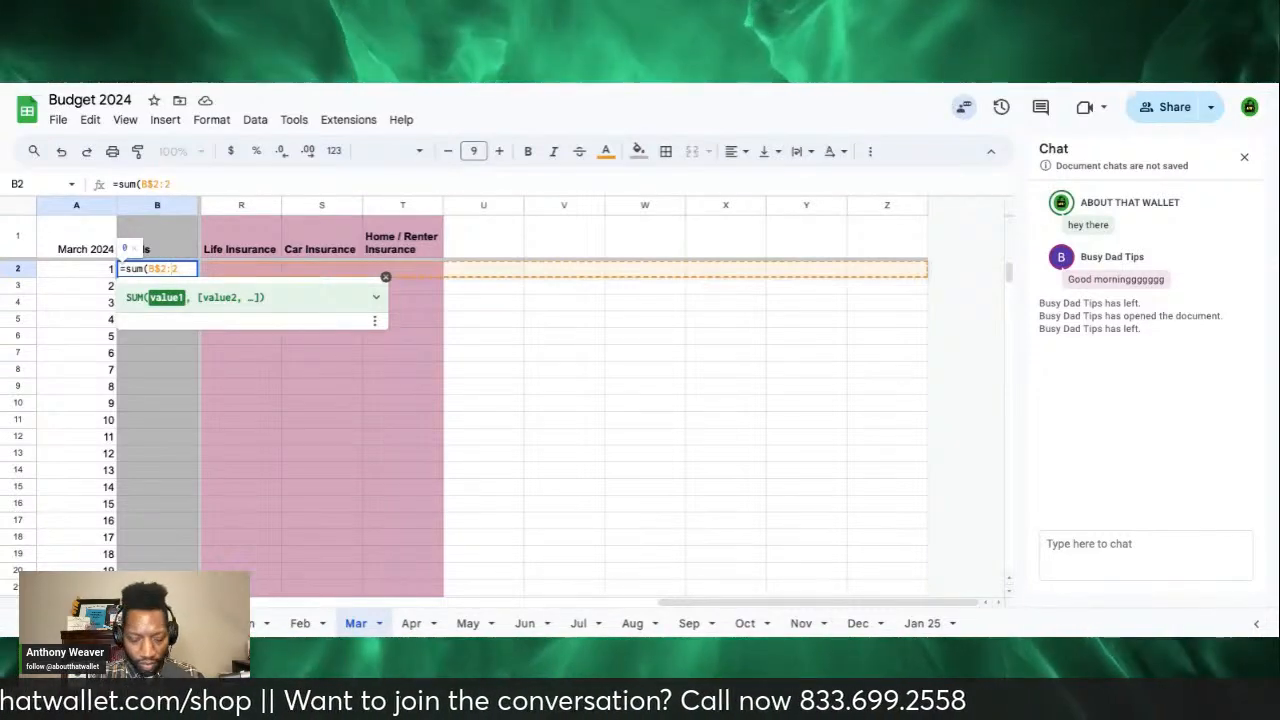
type("T$2")
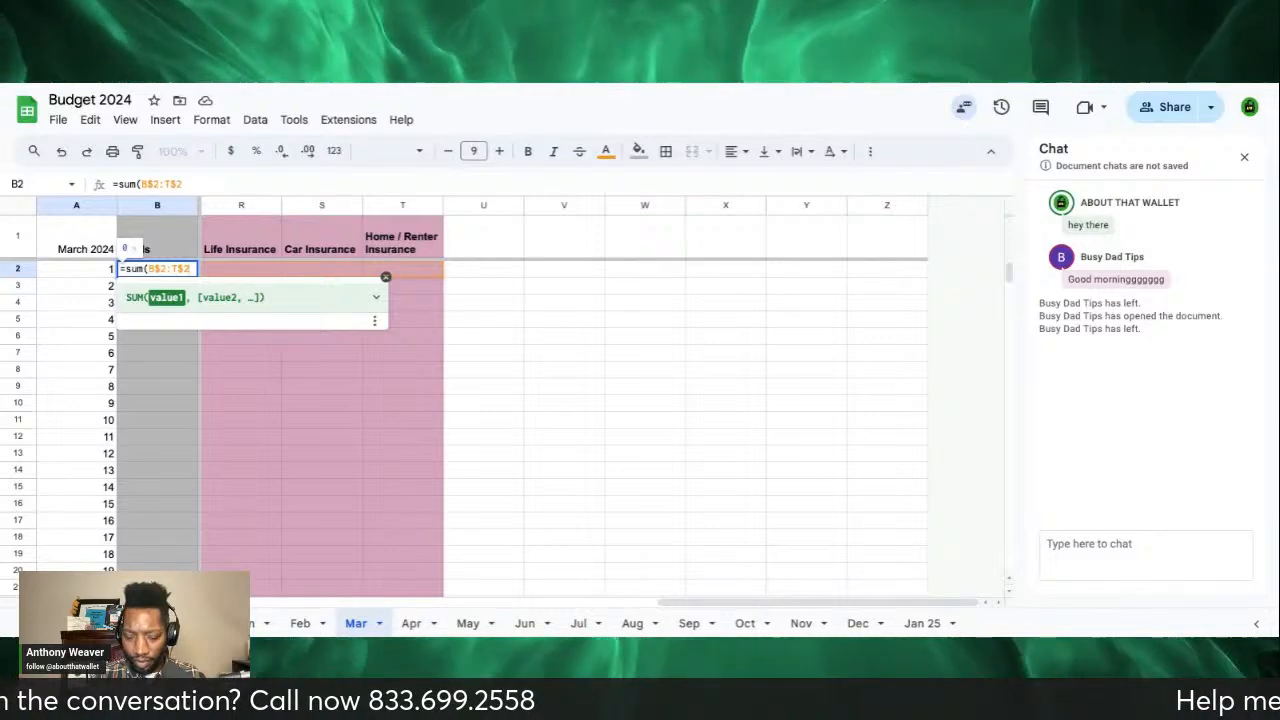
type(")")
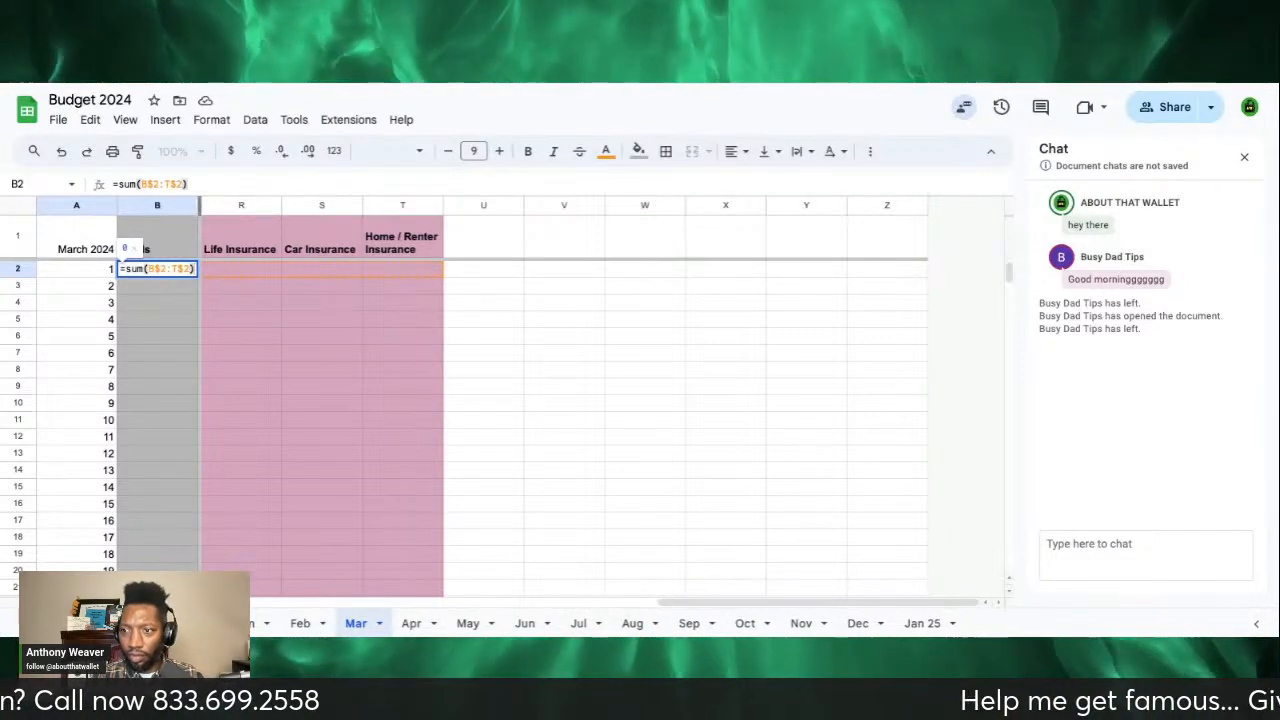
left_click(240, 292)
Step: Inspect the error on Totals cell B2 and review the range its sum formula covers
left_click(158, 269)
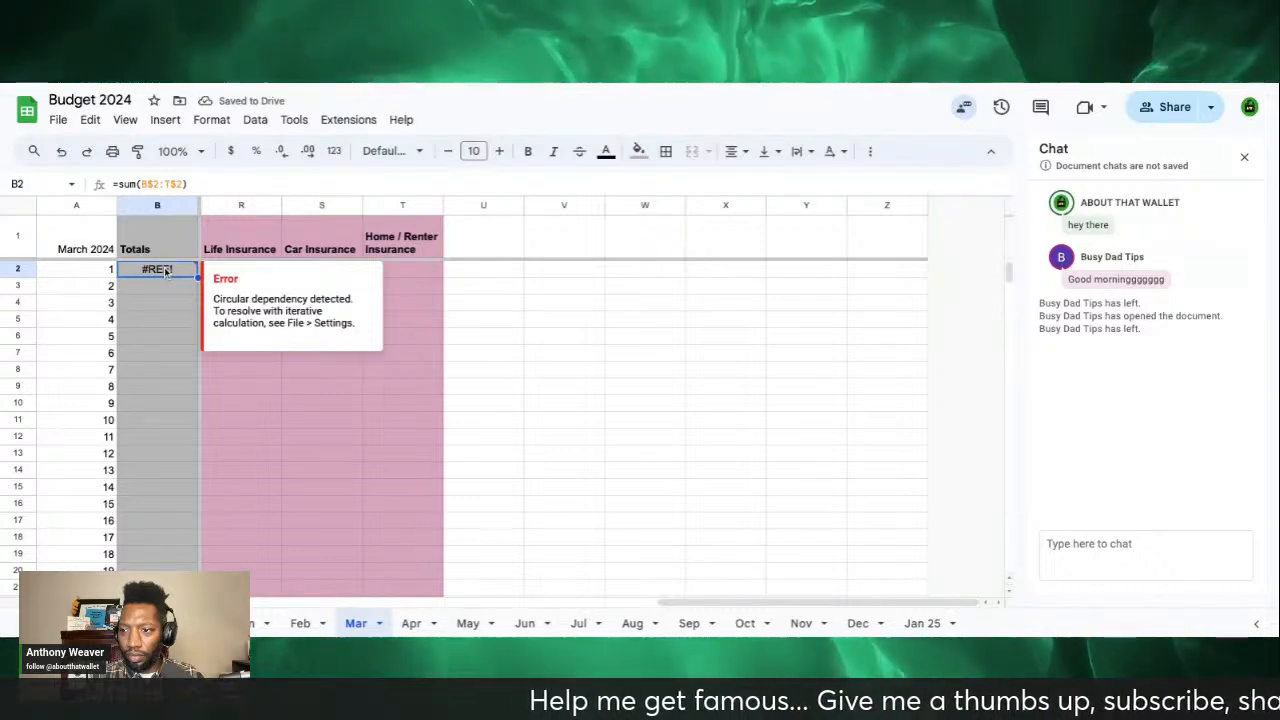
double_click(166, 271)
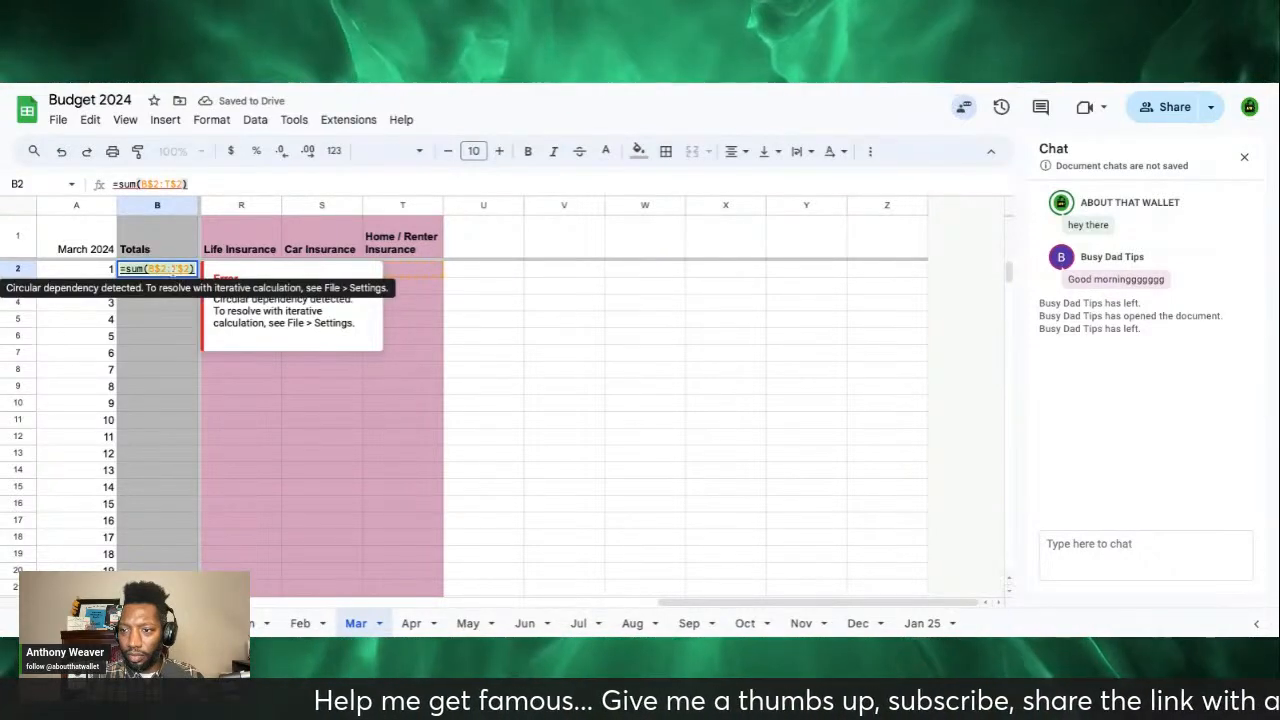
left_click(173, 269)
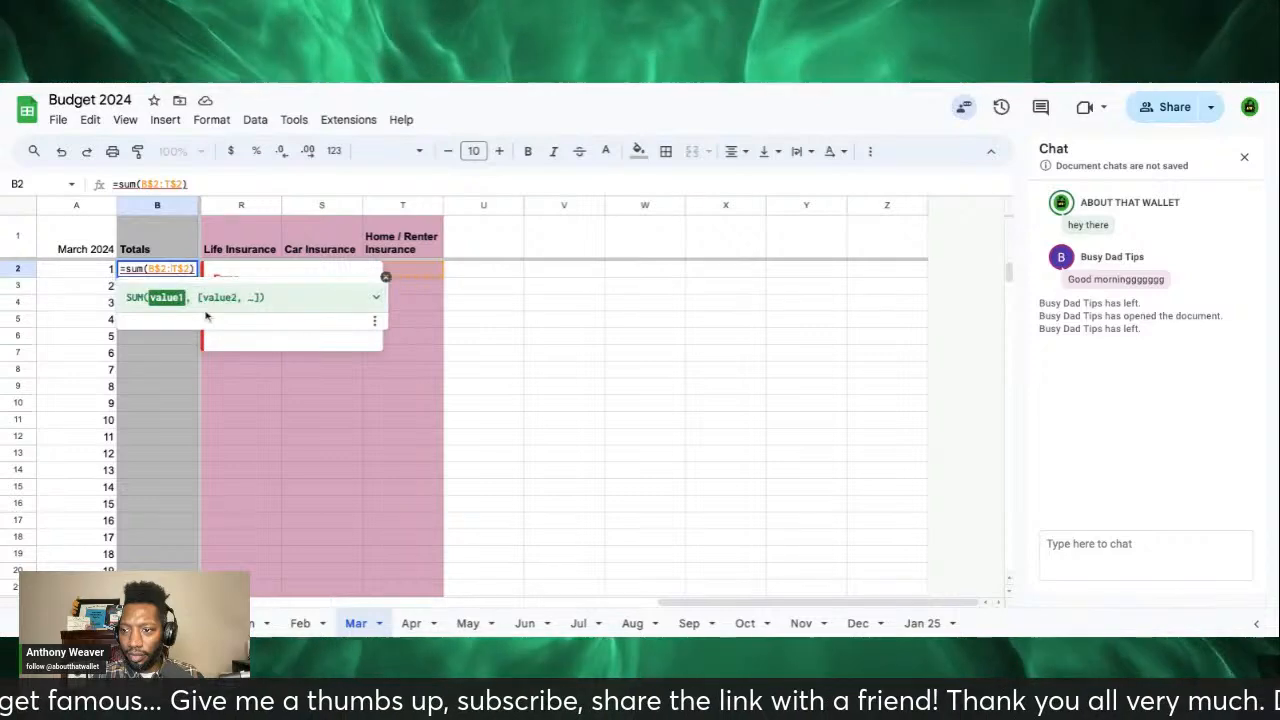
left_click(191, 270)
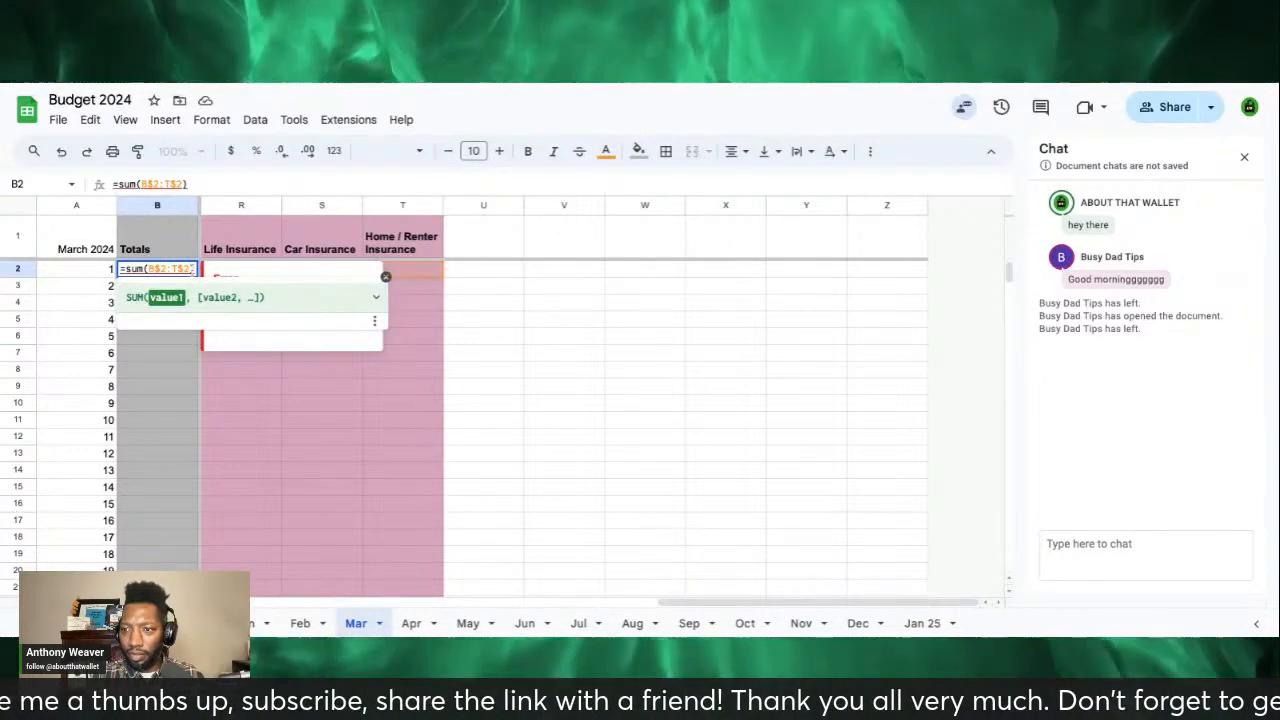
left_click(195, 271)
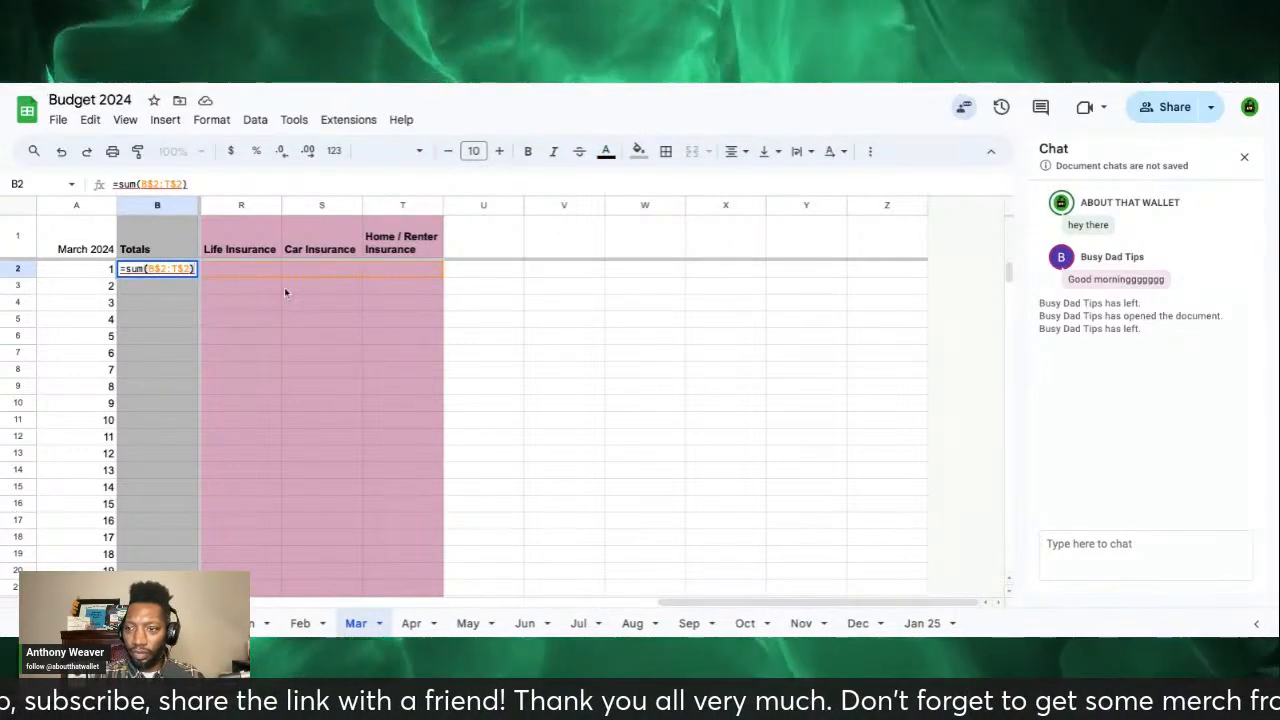
left_click(386, 272)
Step: Enter 0 as the day 1 Income in cell C2 of the Mar sheet
scroll(388, 276, "left", 5)
scroll(388, 276, "left", 2)
left_click(233, 270)
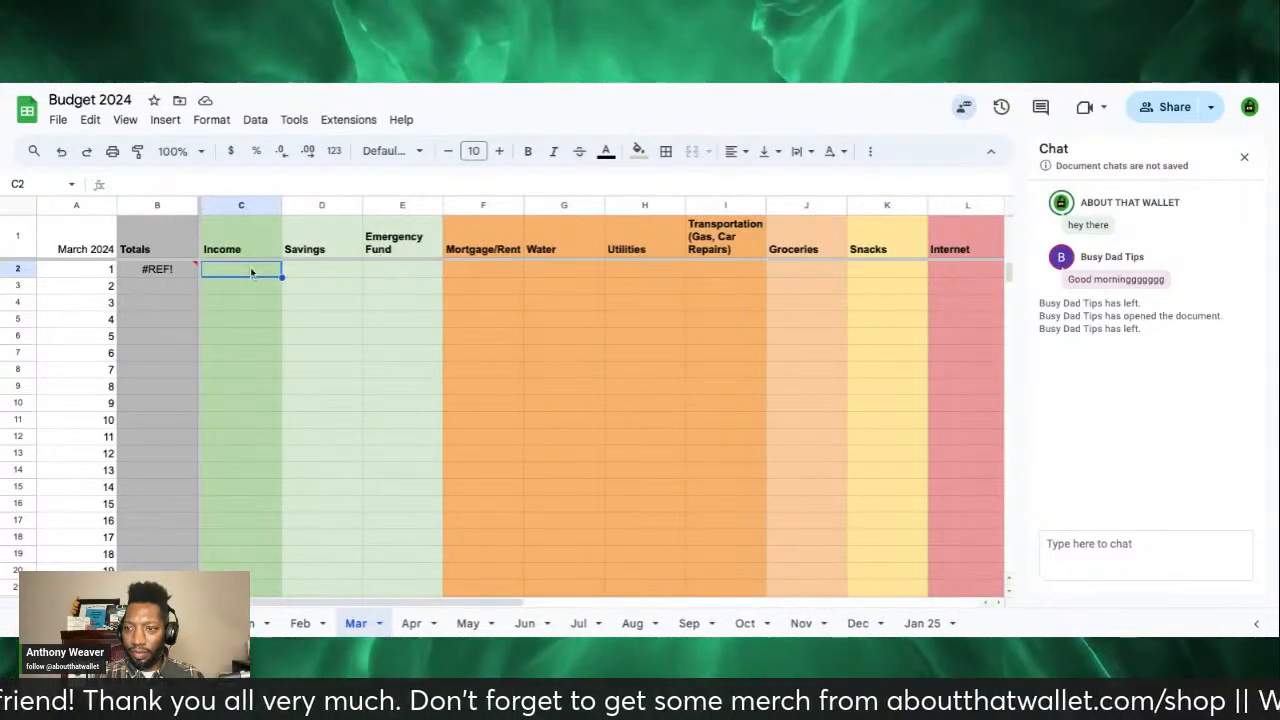
double_click(250, 267)
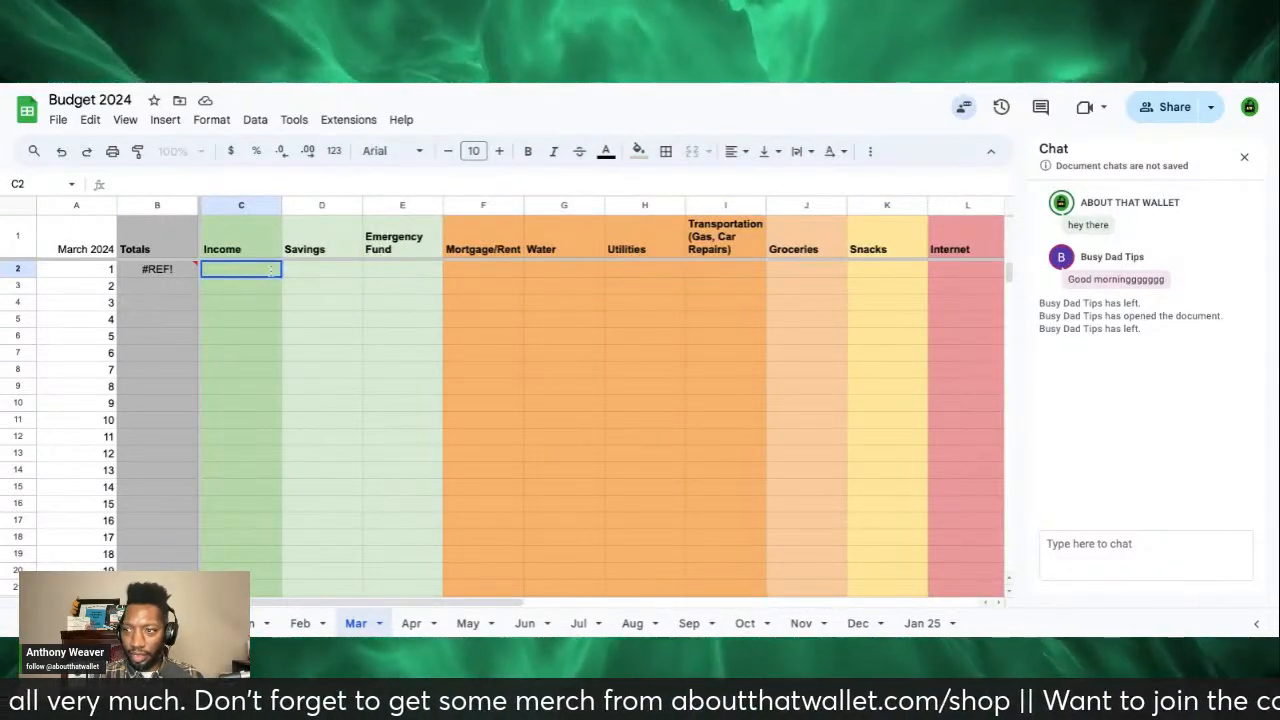
type("0")
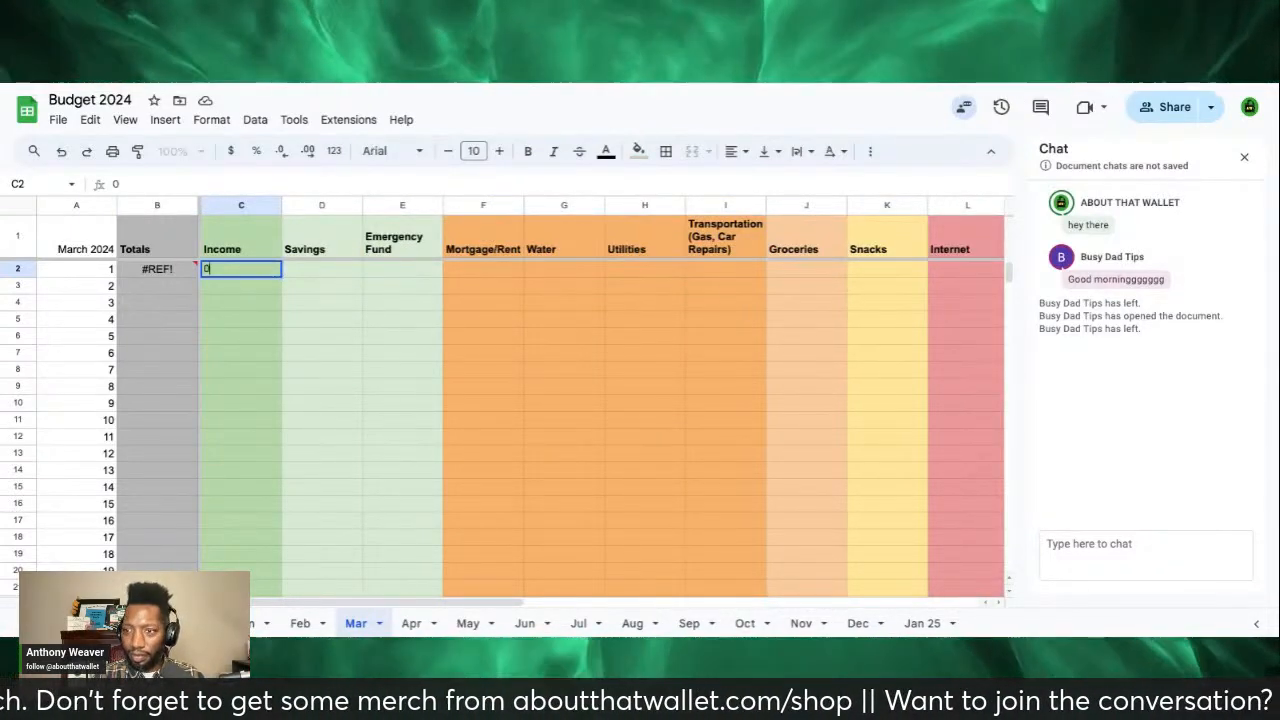
left_click(316, 274)
left_click(273, 274)
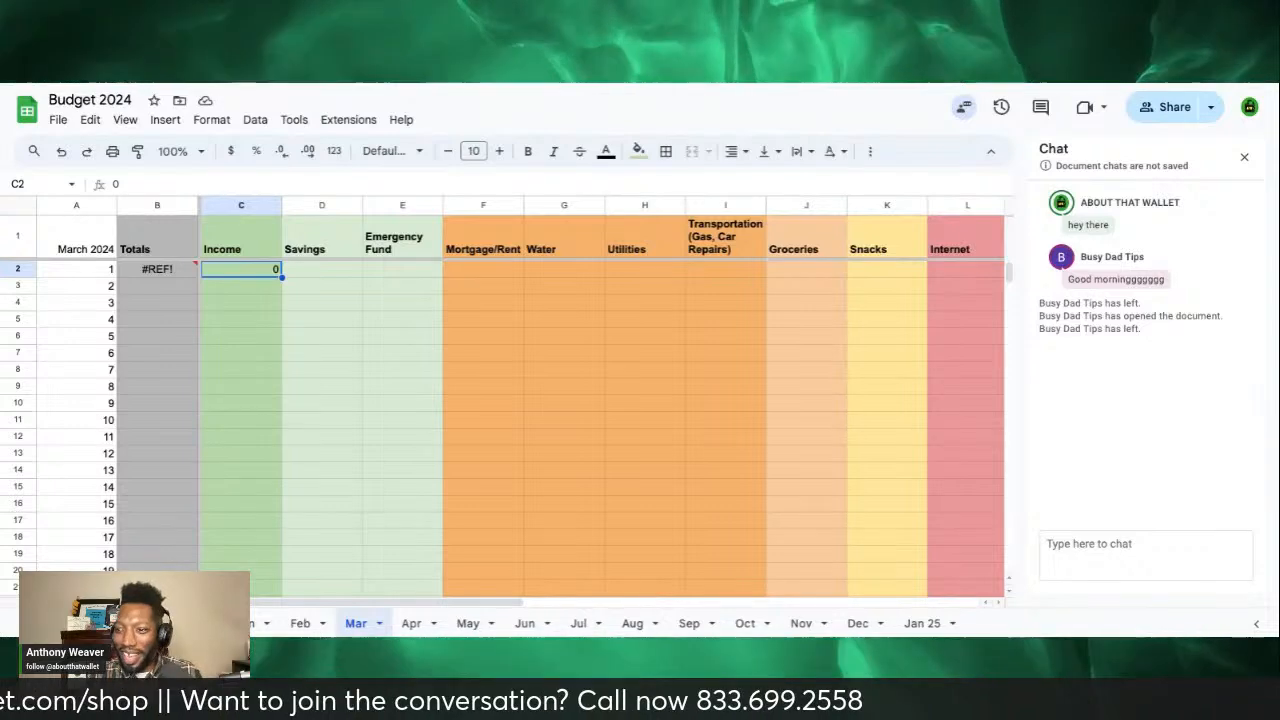
Step: Format the whole entry range C2:T32 on the Mar sheet as currency
left_click(251, 306)
left_click(242, 271)
left_click_drag(242, 271, 408, 521)
scroll(382, 470, "left", 10)
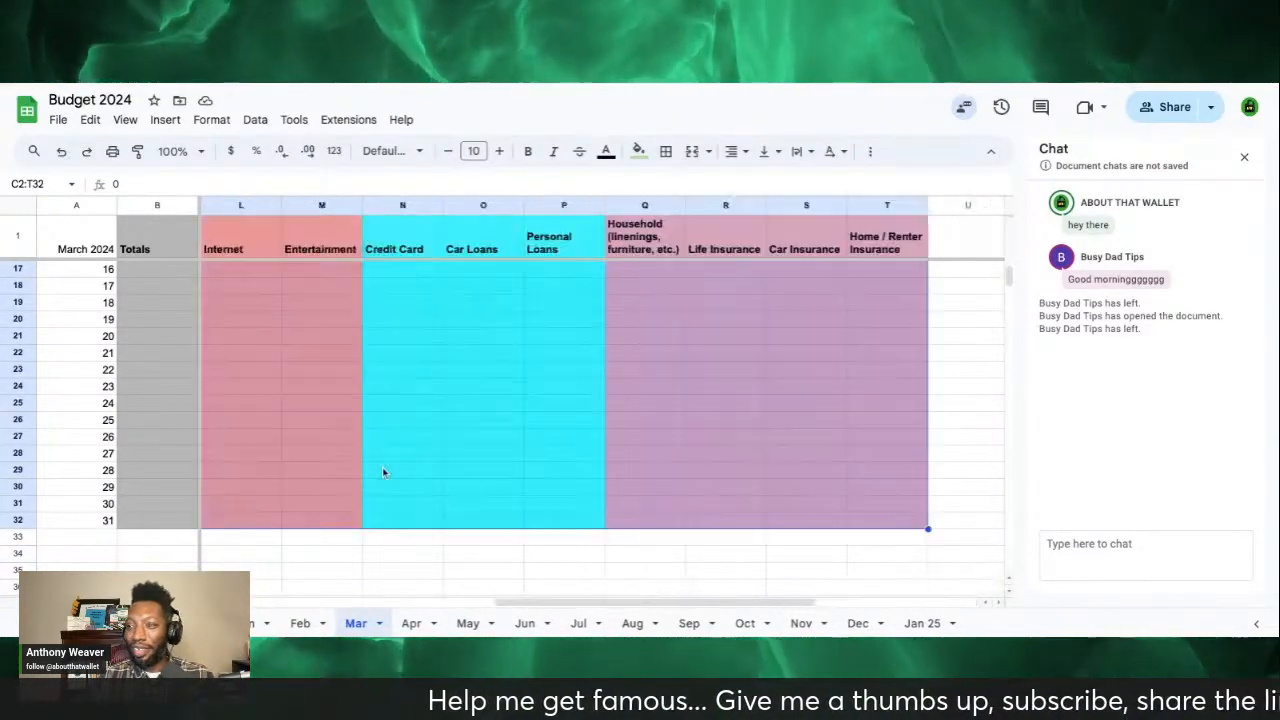
scroll(382, 467, "up", 5)
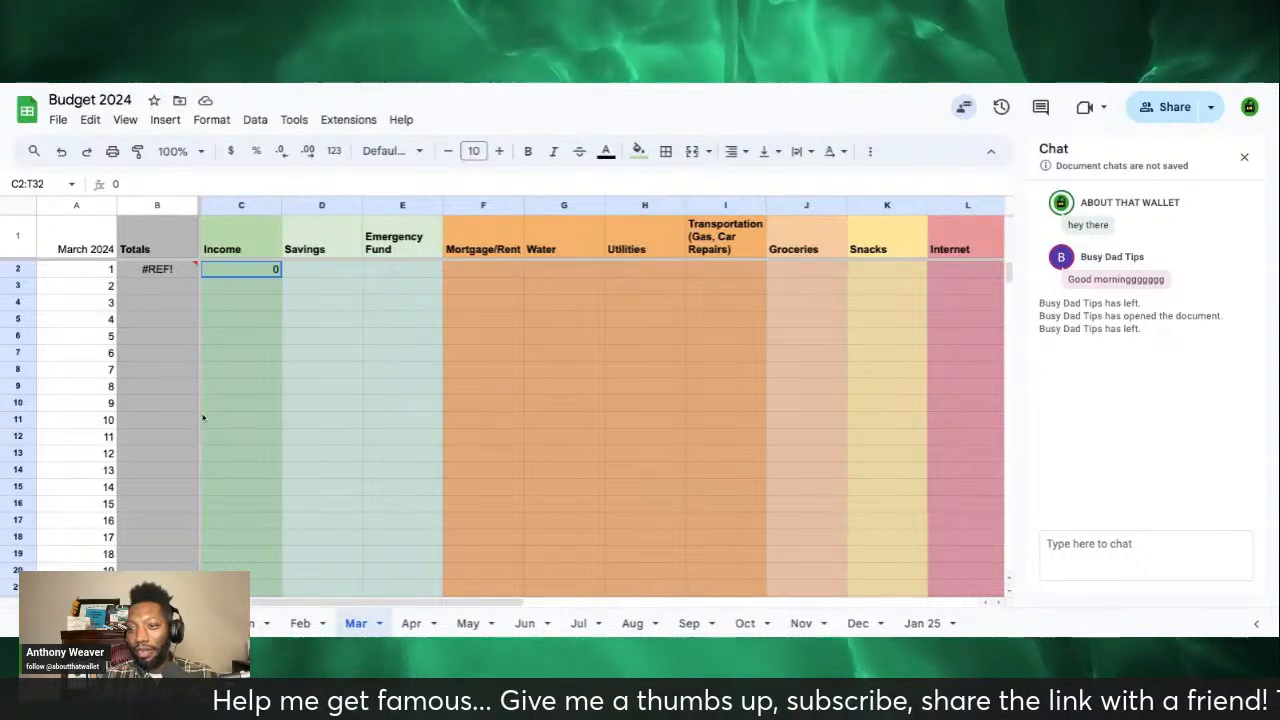
left_click(230, 151)
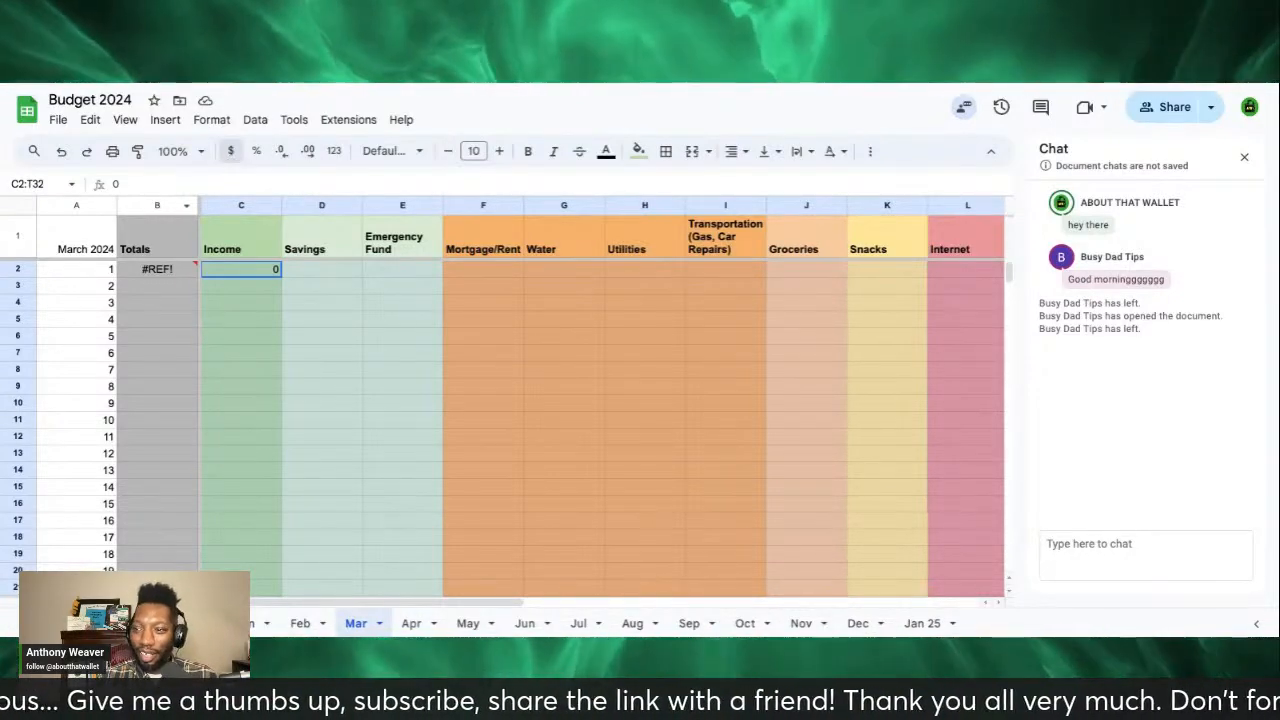
left_click(256, 285)
left_click(255, 272)
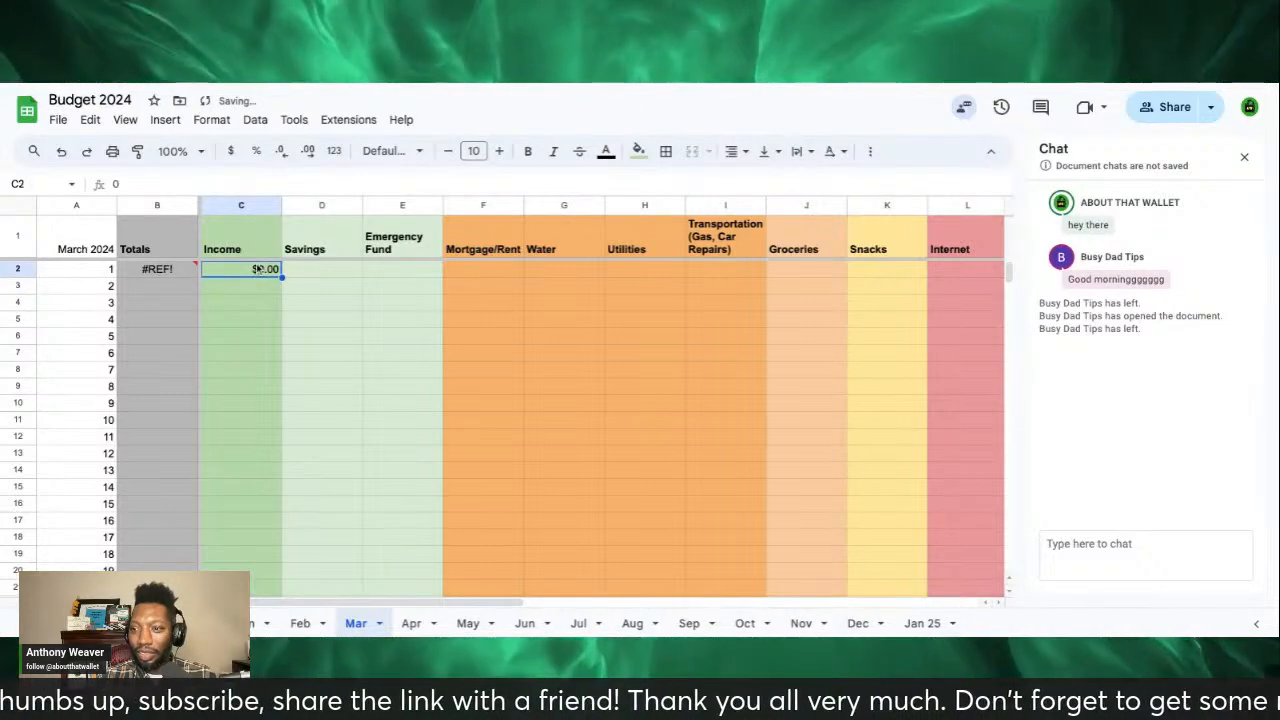
Step: Fill the day 1 Income zero down the Income column through day 31, covering C2:C32
left_click_drag(281, 277, 282, 327)
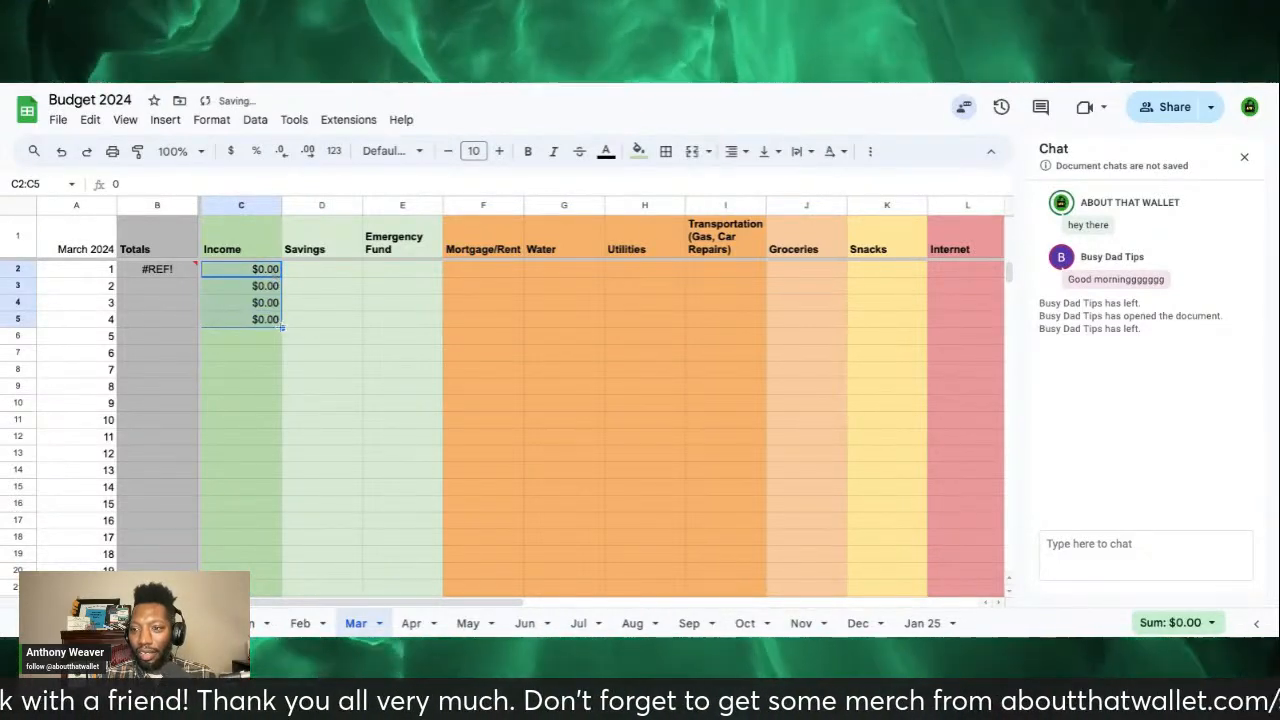
left_click_drag(282, 327, 650, 377)
scroll(650, 377, "down", 5)
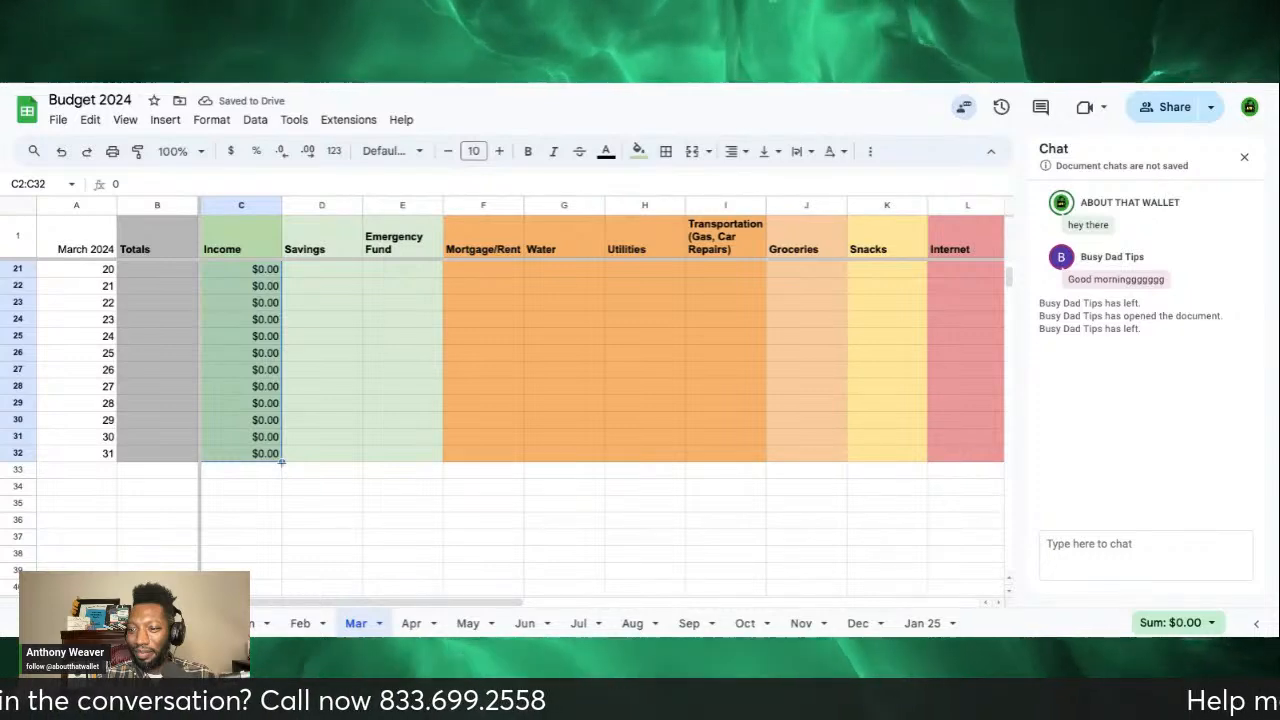
Step: Try to extend the Income column's zeros across C2:T32 and undo that fill
scroll(282, 463, "right", 7)
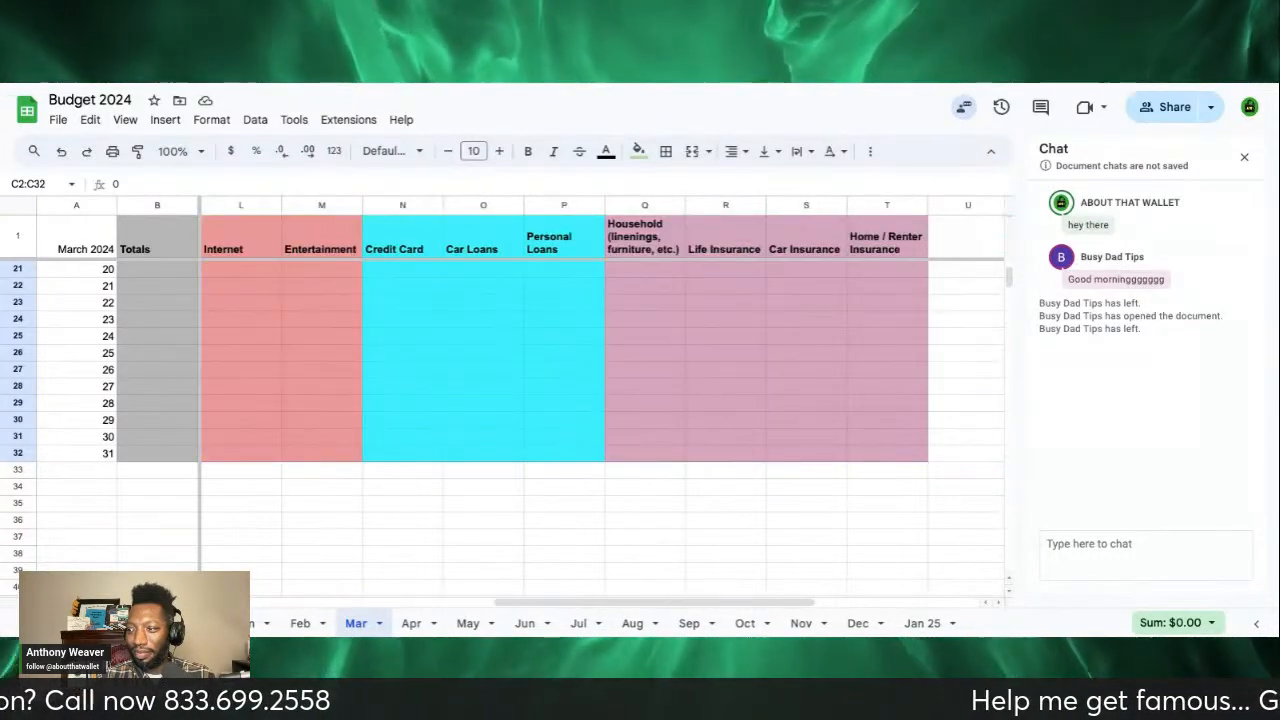
left_click_drag(926, 462, 926, 462)
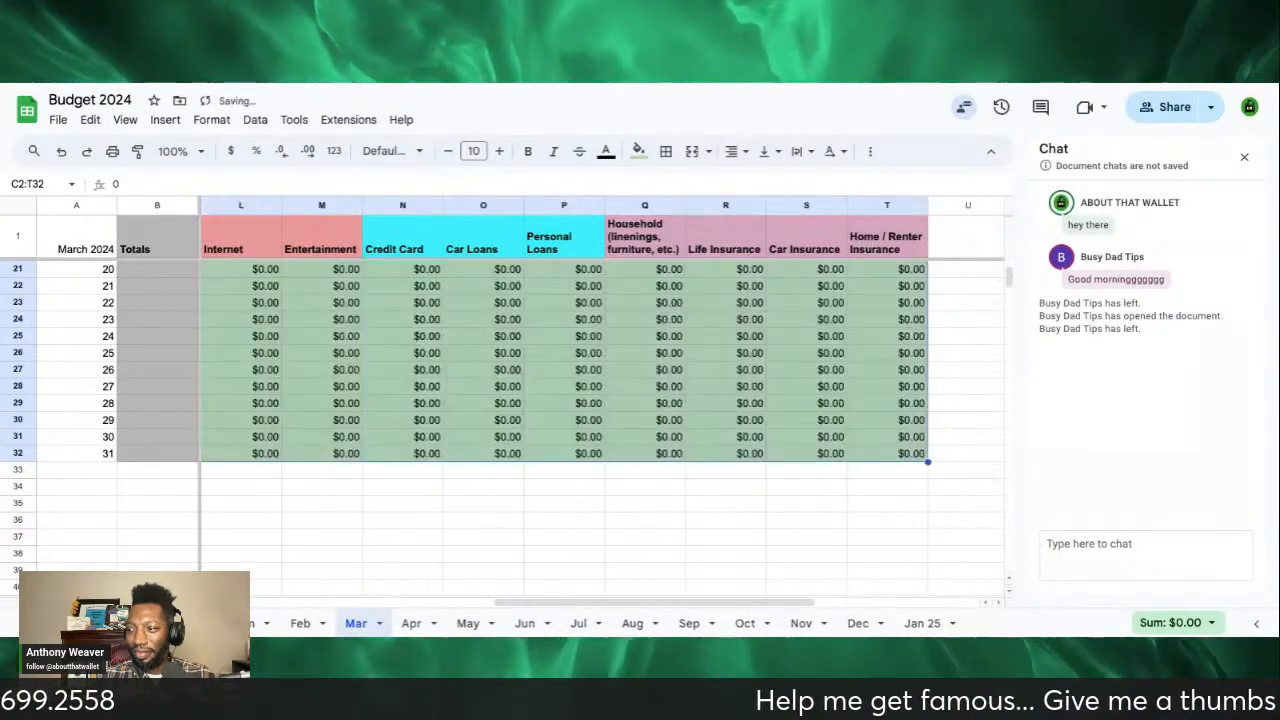
scroll(903, 462, "up", 6)
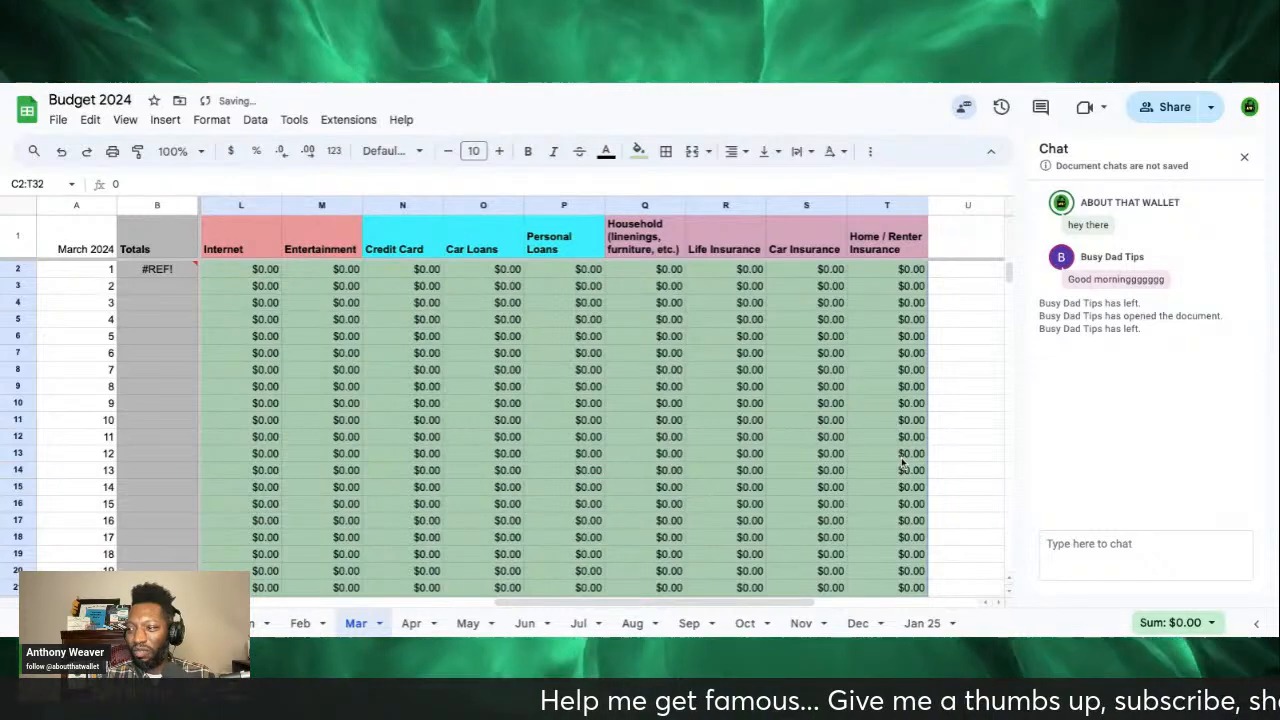
key("ctrl+z")
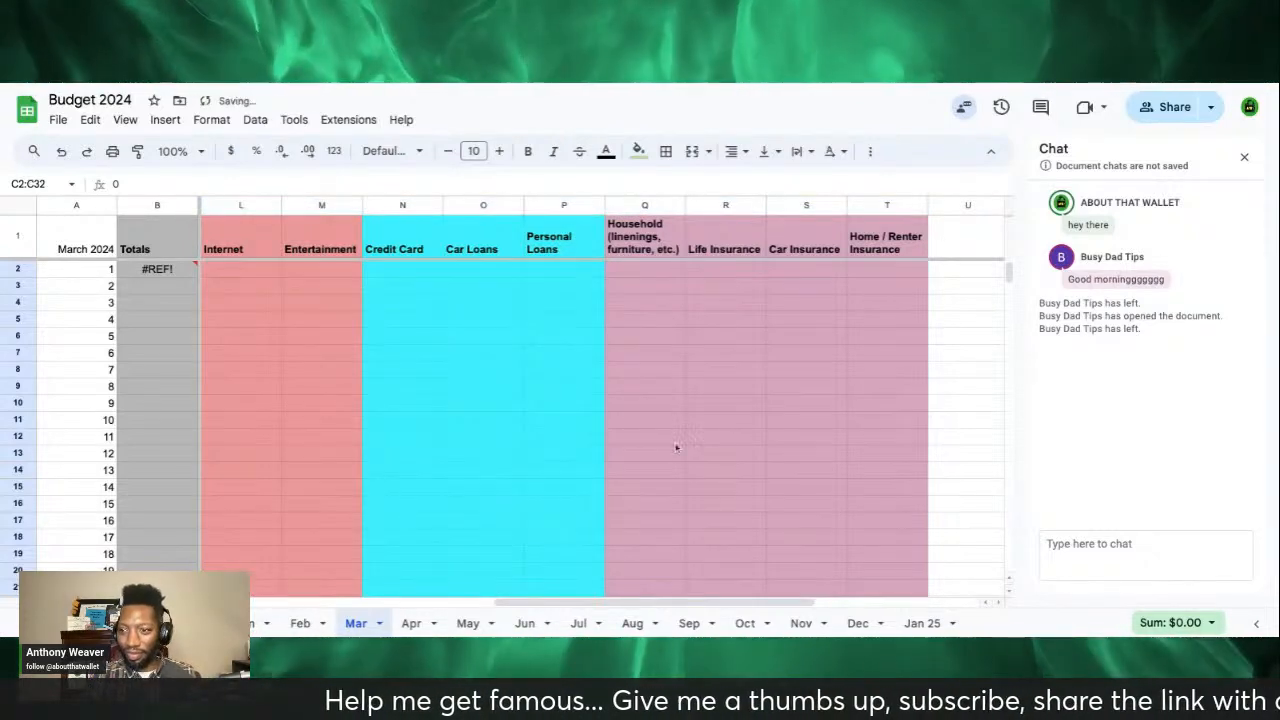
Step: Enter 0 for day 1 in Savings D2 and Emergency Fund E2 and fill both columns down through row 32
scroll(675, 447, "left", 10)
left_click(311, 271)
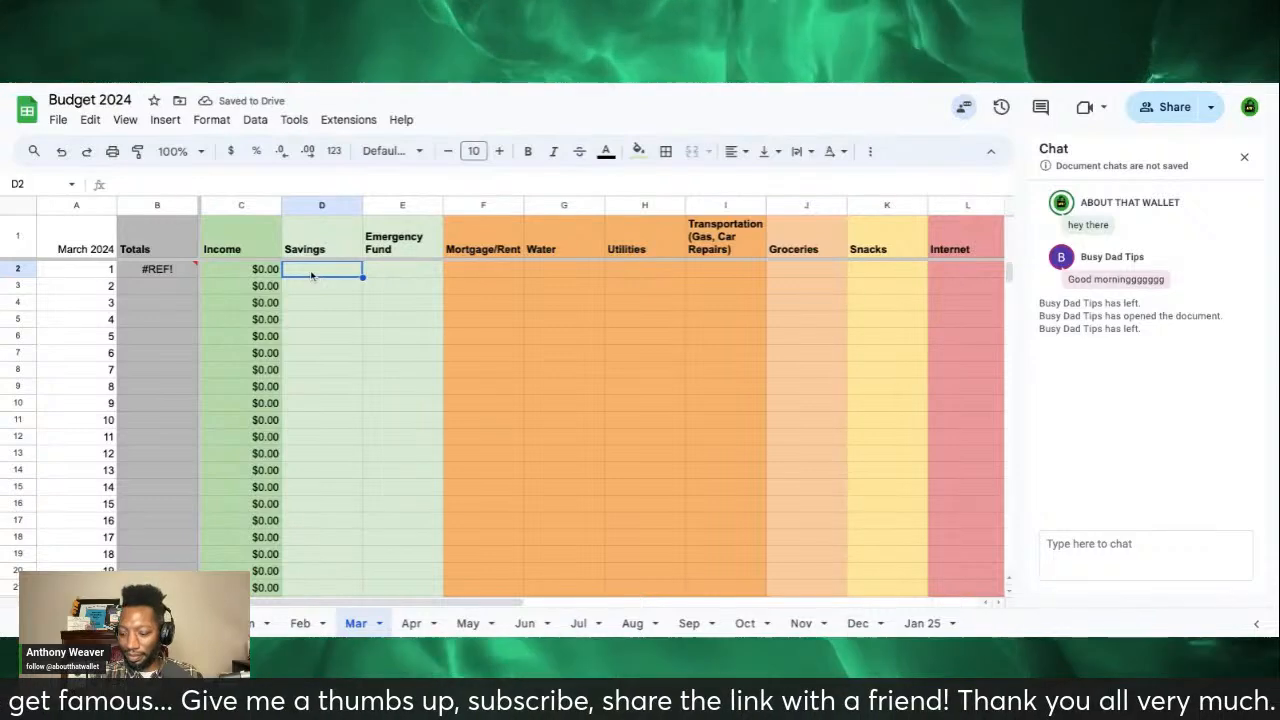
double_click(311, 276)
type("0")
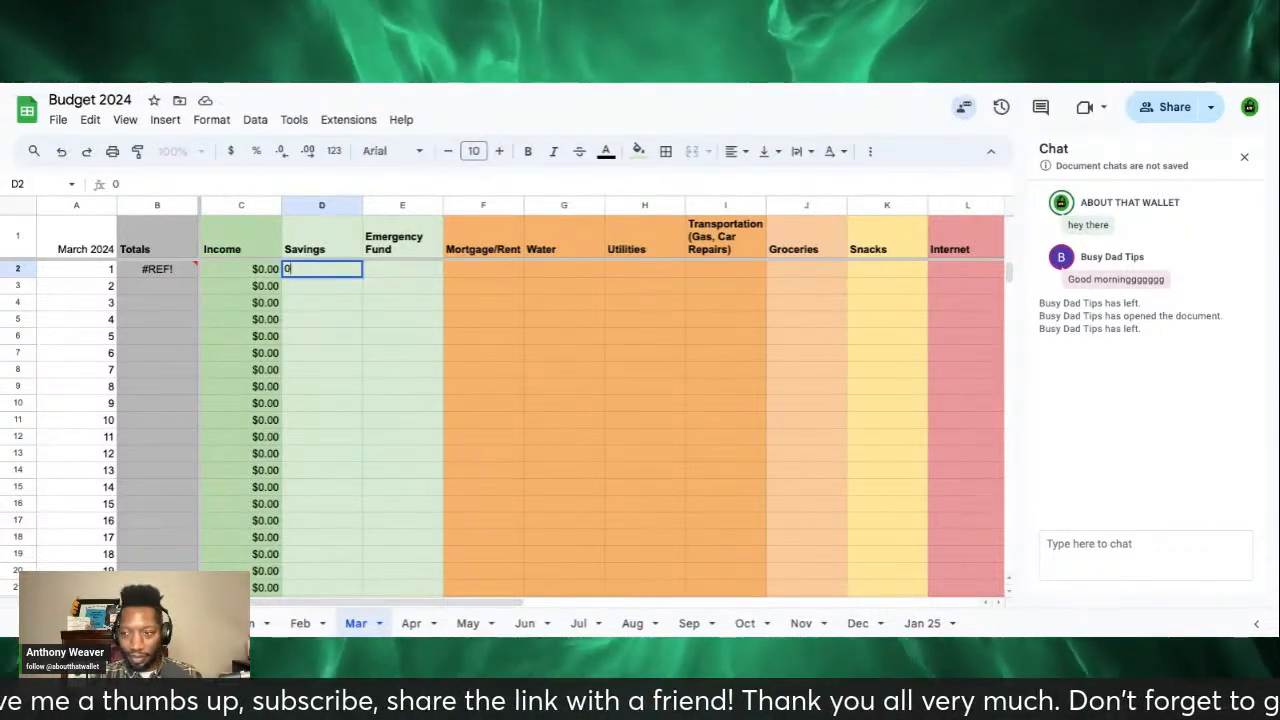
key("Tab")
type("0")
key("Tab")
left_click(349, 258)
left_click_drag(343, 269, 442, 424)
scroll(457, 427, "up", 5)
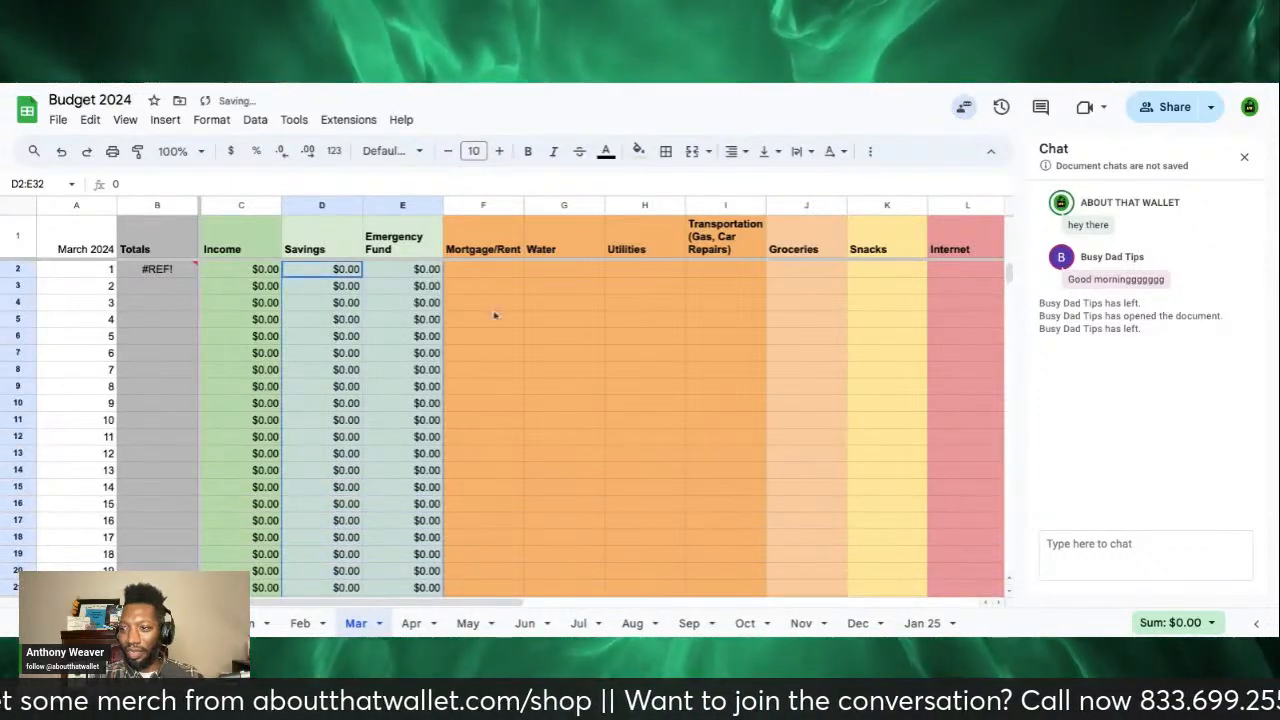
Step: Enter 0 in Mortgage/Rent cell F2 and fill it across to Transportation and down through row 32, covering F2:I32
left_click(490, 276)
type("0")
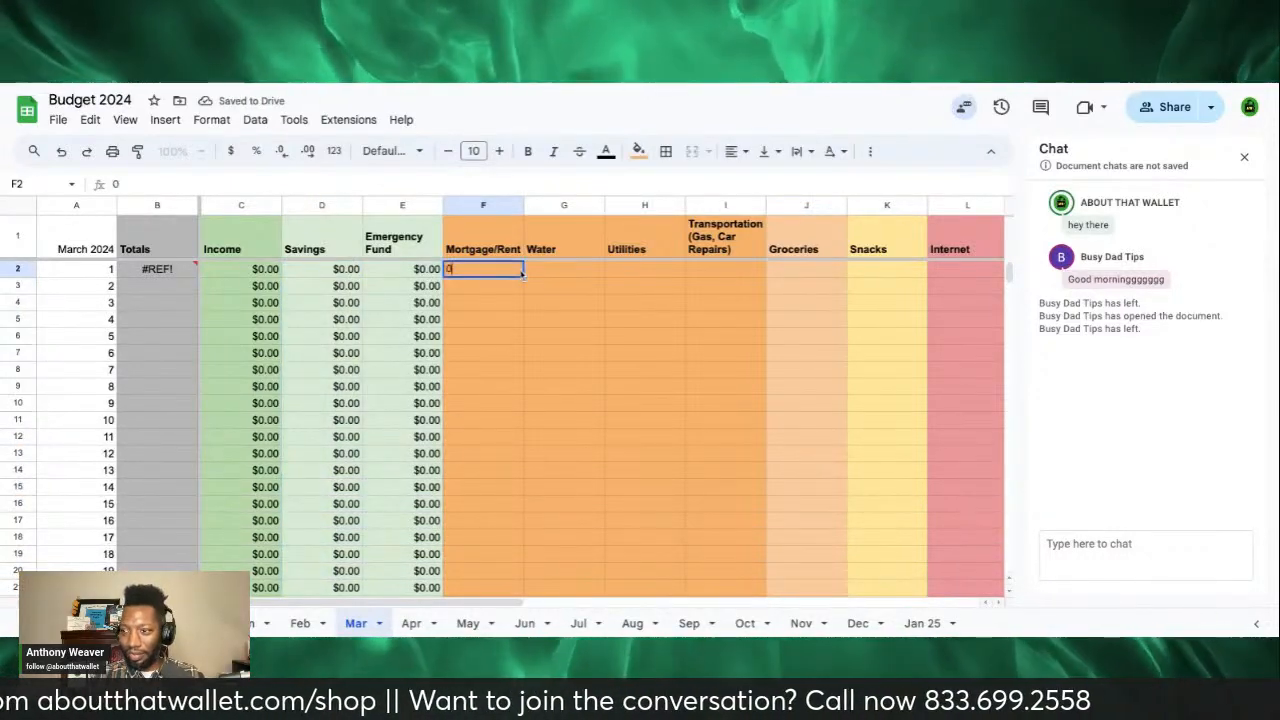
left_click(571, 274)
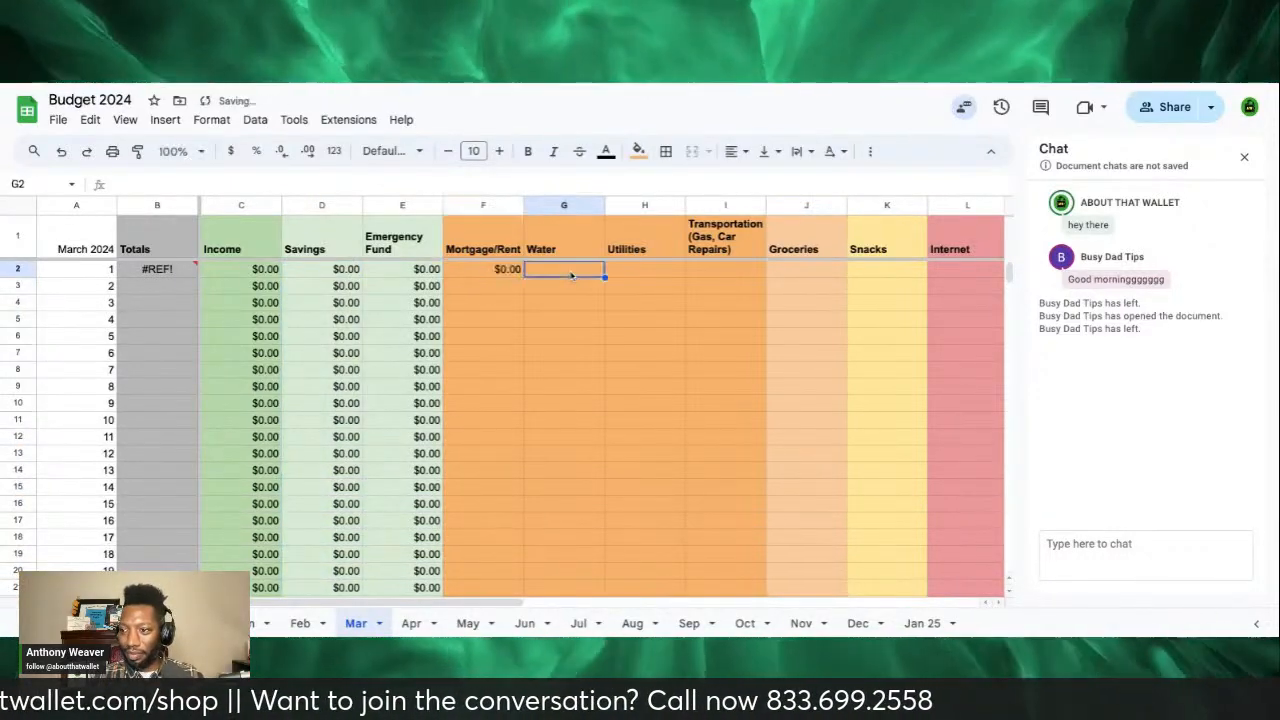
left_click(516, 275)
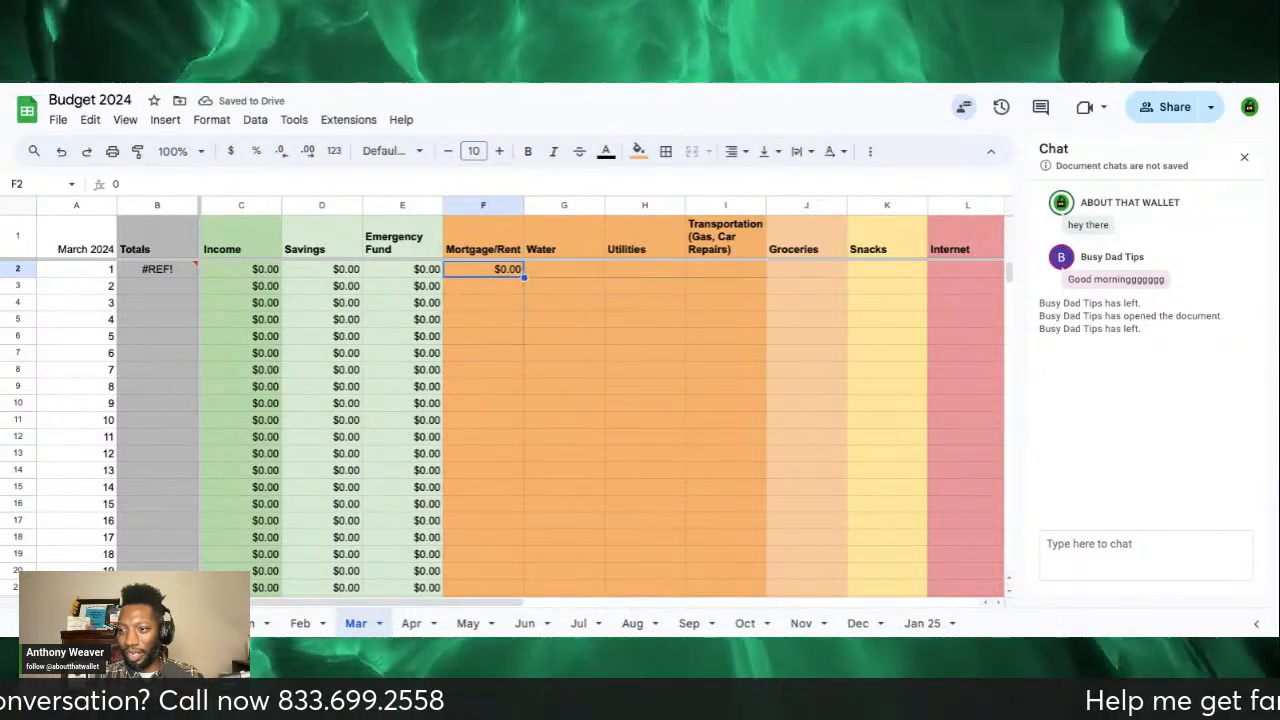
left_click_drag(523, 276, 766, 277)
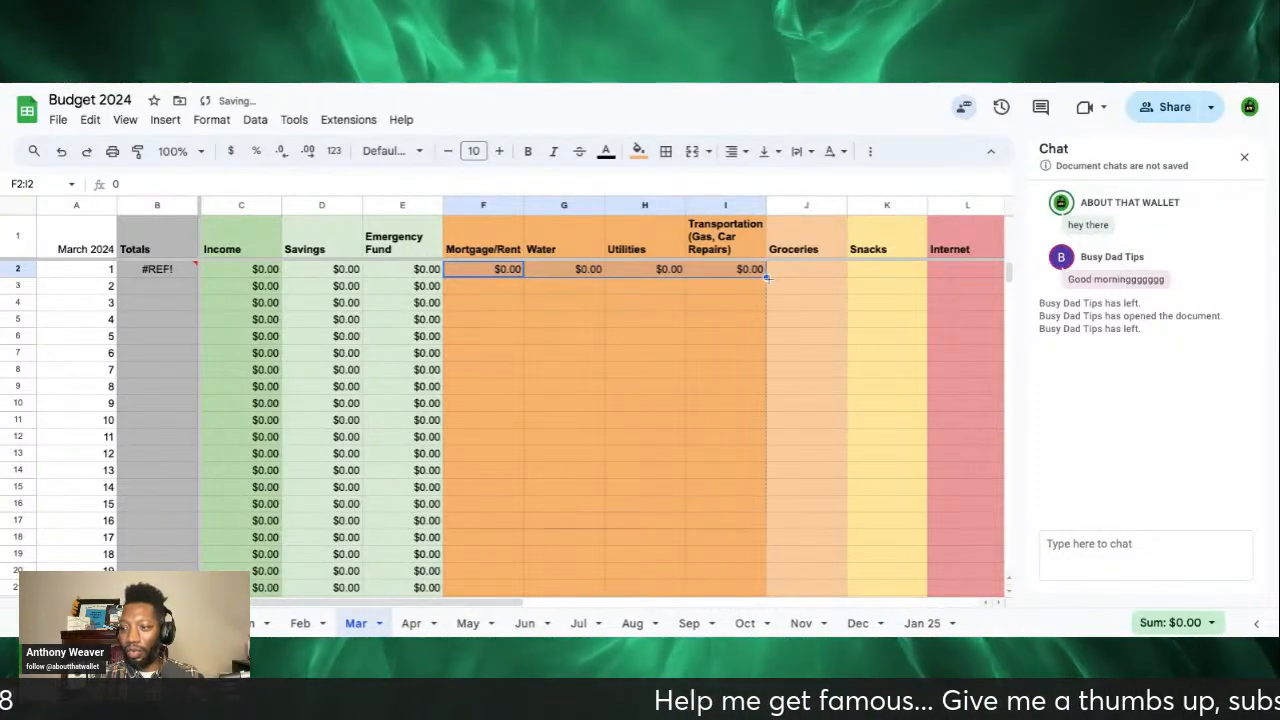
scroll(766, 278, "down", 5)
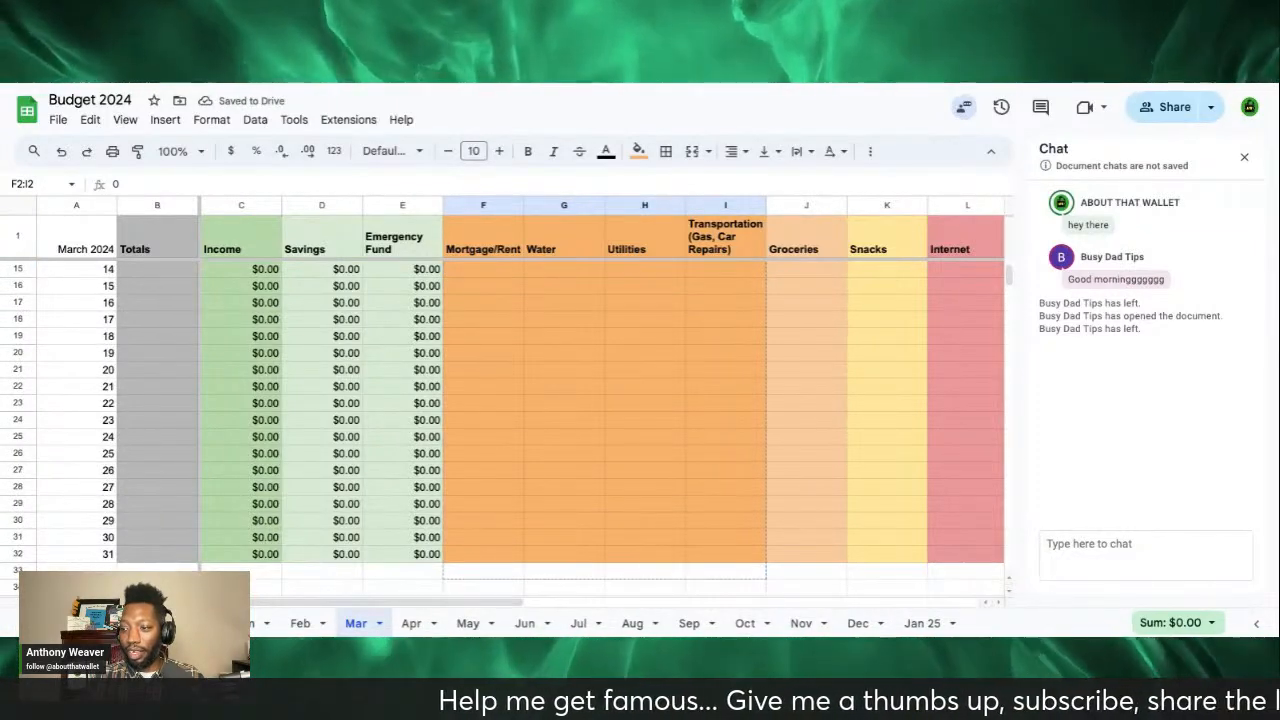
left_click_drag(766, 572, 766, 556)
scroll(721, 505, "up", 5)
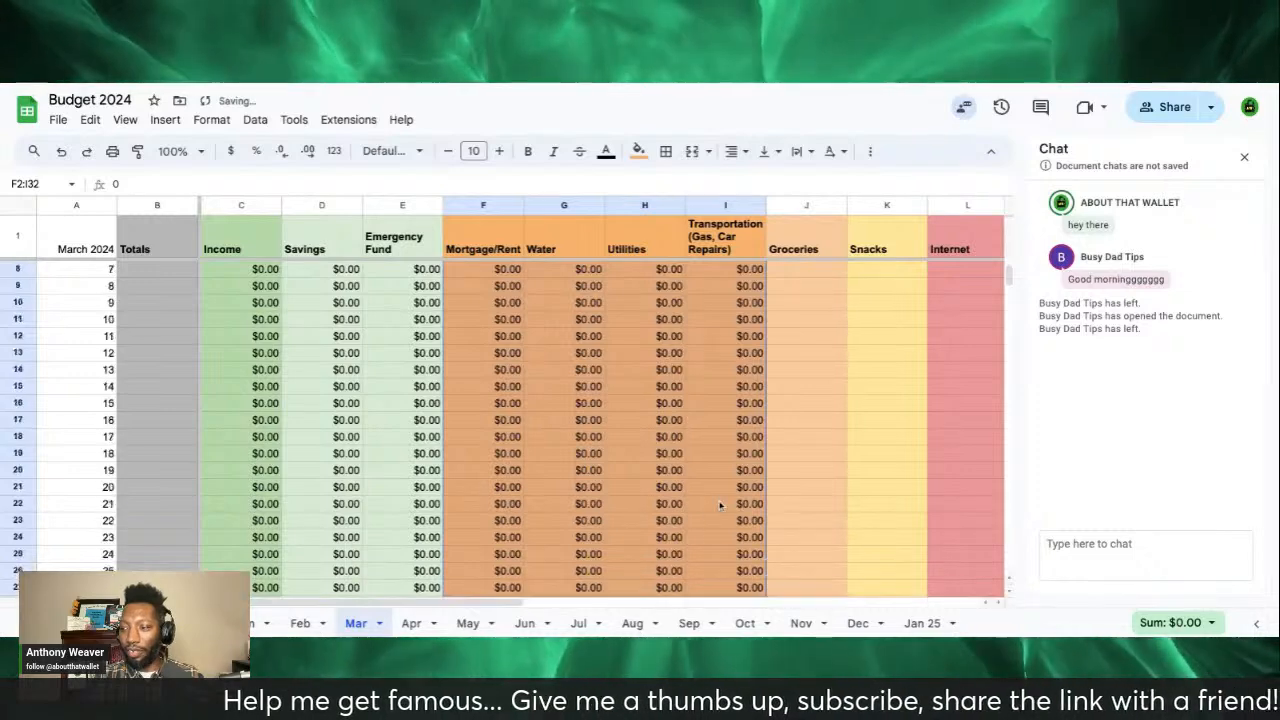
Step: Enter 0 in Groceries cell J2 and fill it down the column through J32
left_click(802, 274)
type("0")
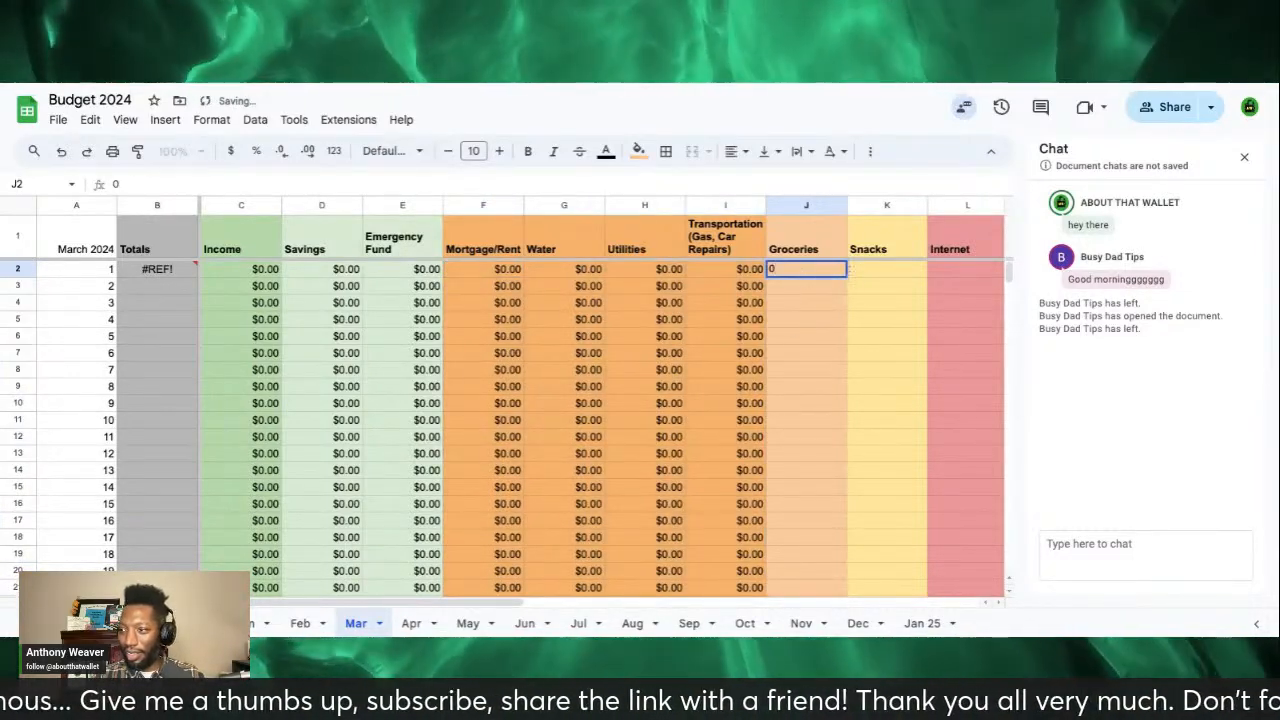
left_click(877, 279)
left_click(832, 279)
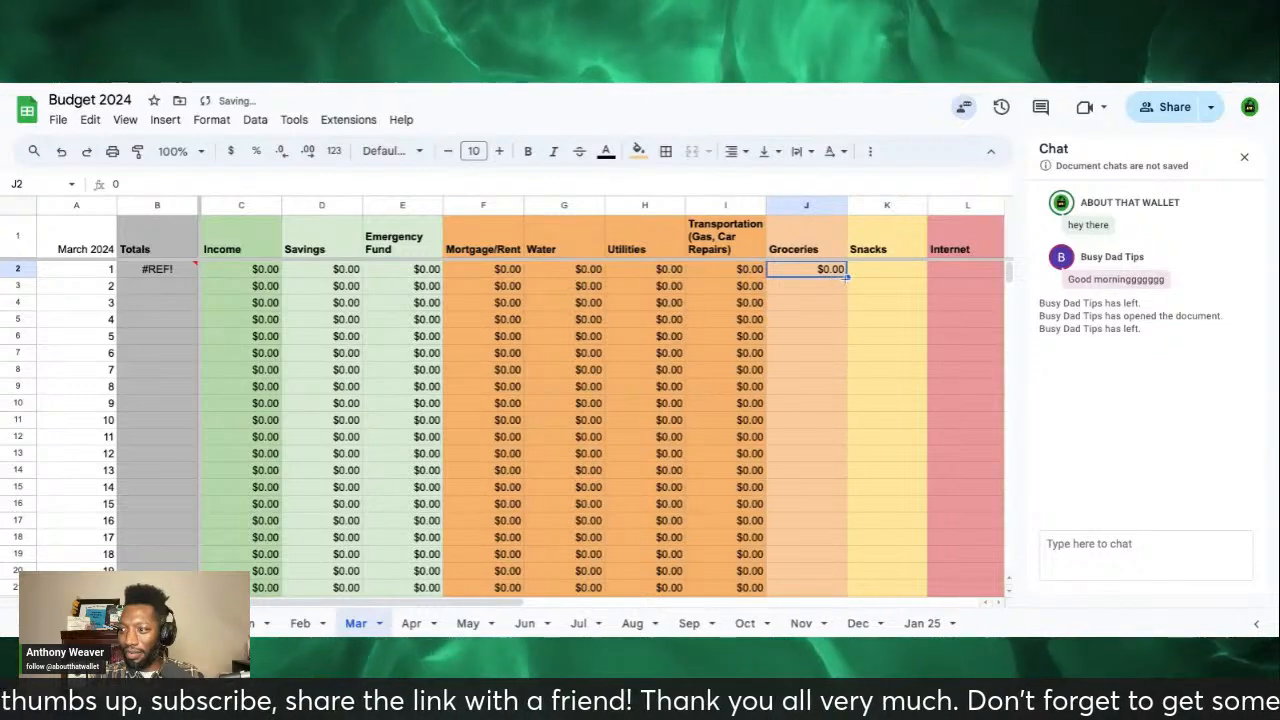
left_click_drag(848, 279, 830, 571)
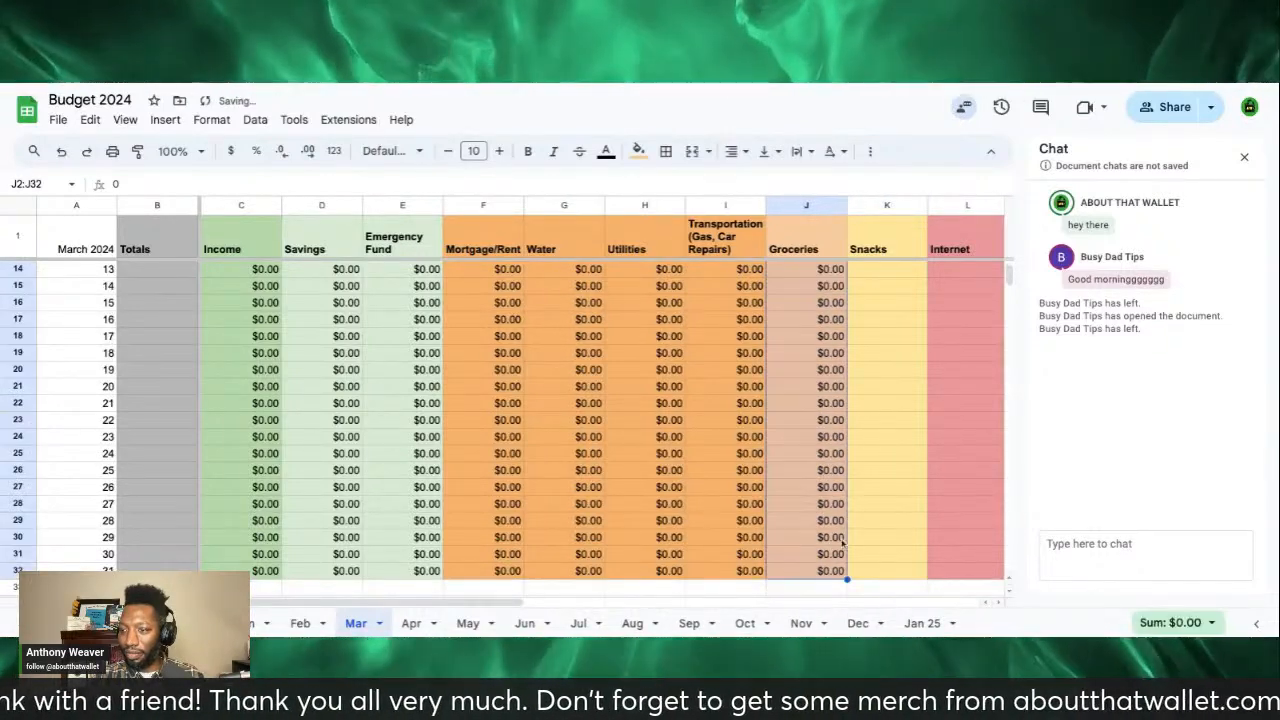
scroll(846, 530, "up", 4)
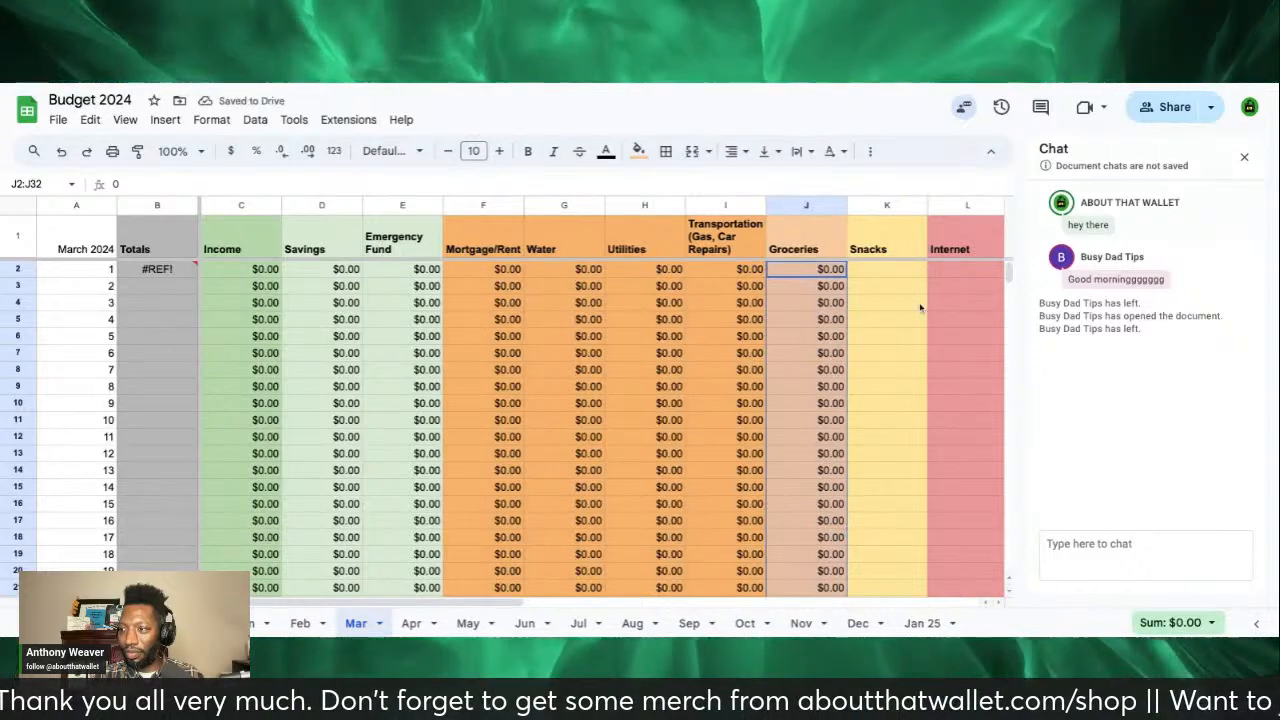
Step: Enter 0 in Snacks cell K2 and fill it down the column through K33
left_click(905, 268)
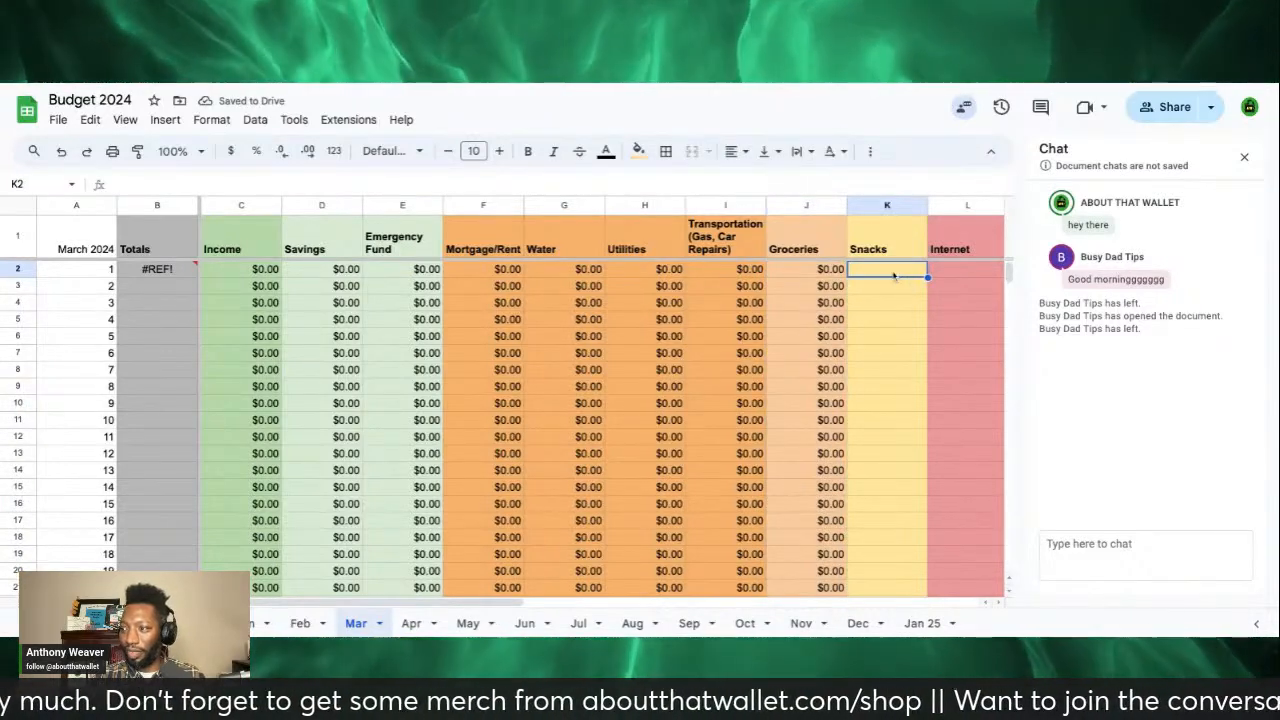
type("0")
key("Tab")
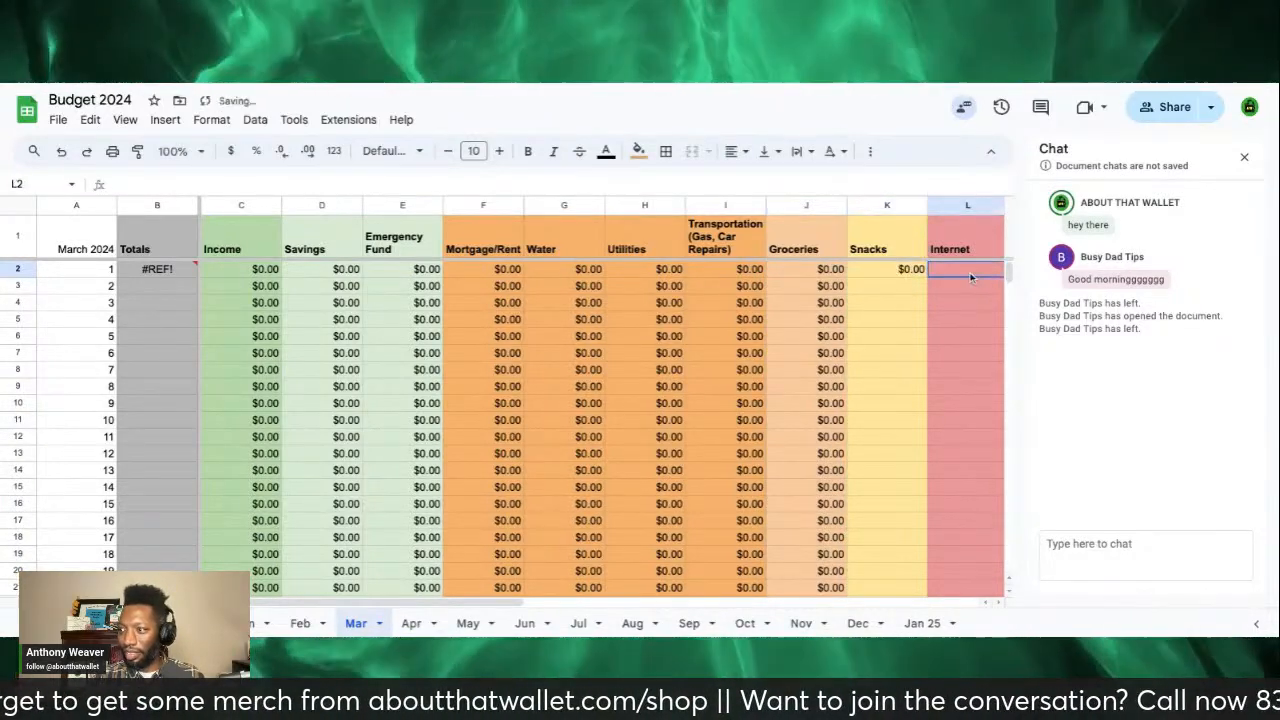
left_click(917, 275)
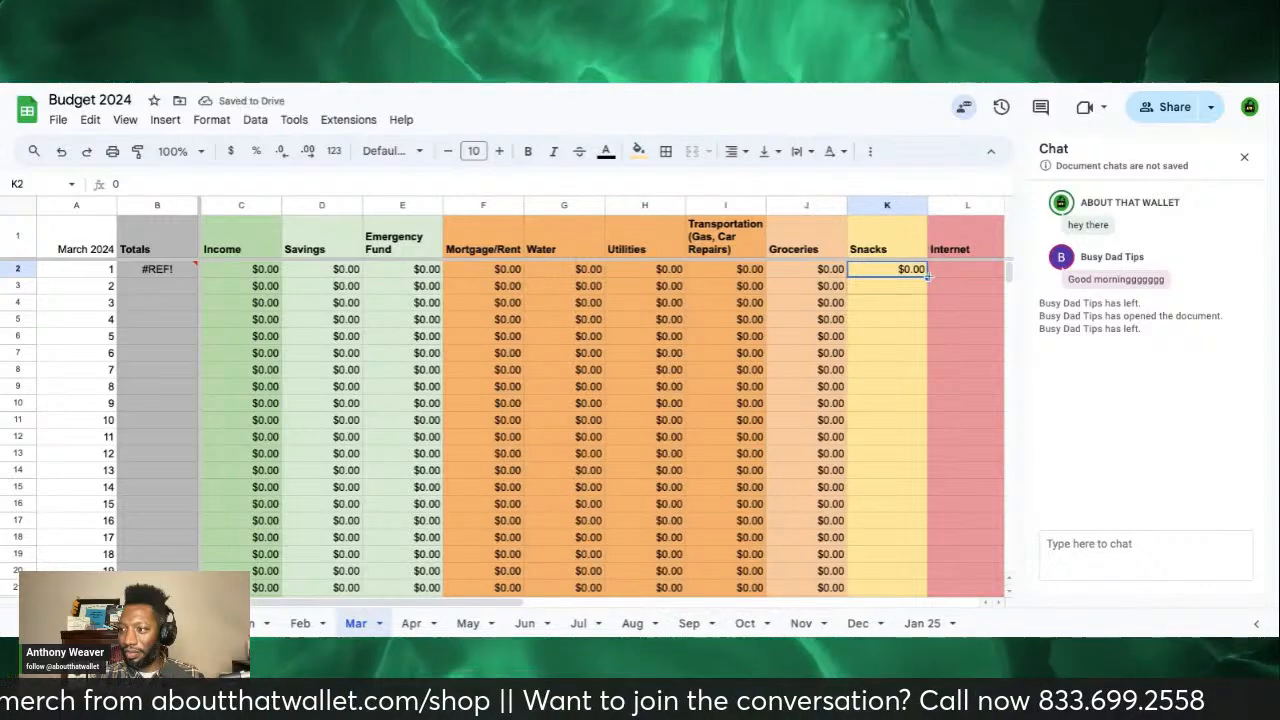
scroll(928, 279, "down", 3)
left_click_drag(908, 598, 908, 600)
scroll(908, 520, "down", 2)
scroll(908, 520, "down", 1)
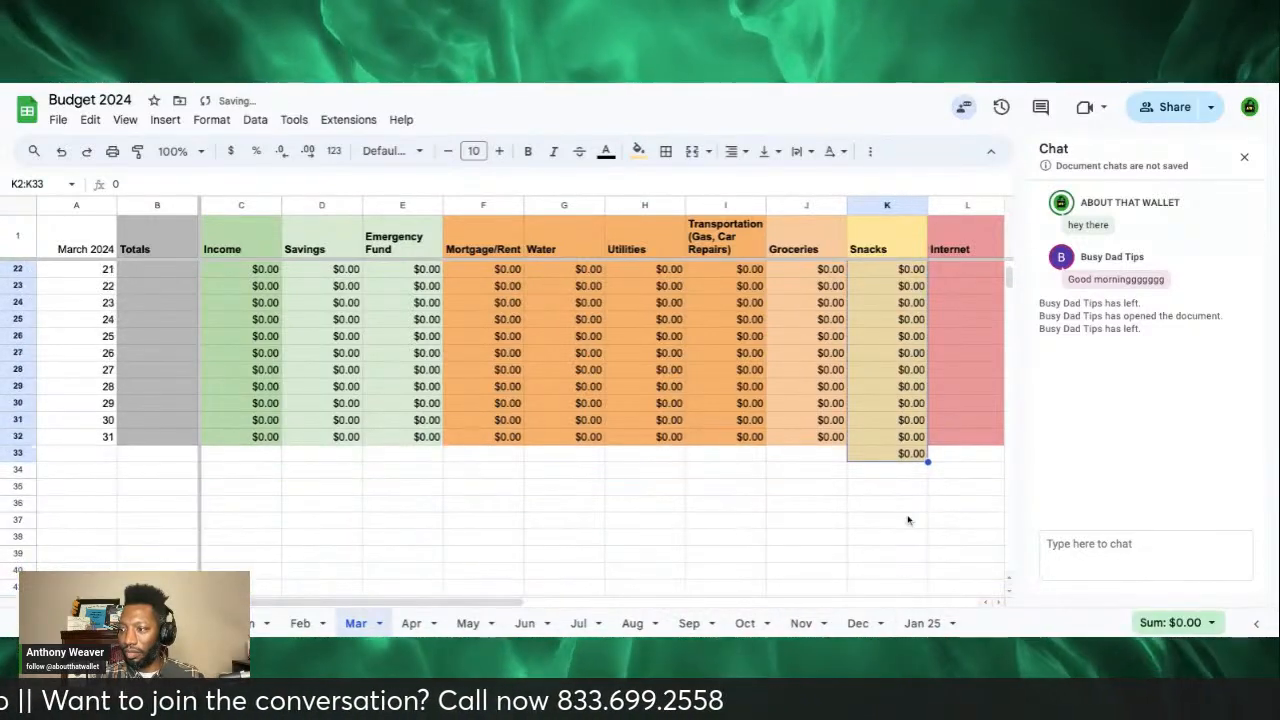
Step: Remove the surplus Snacks entry below day 31 by clearing cell K33 and deleting row 33
left_click(903, 436)
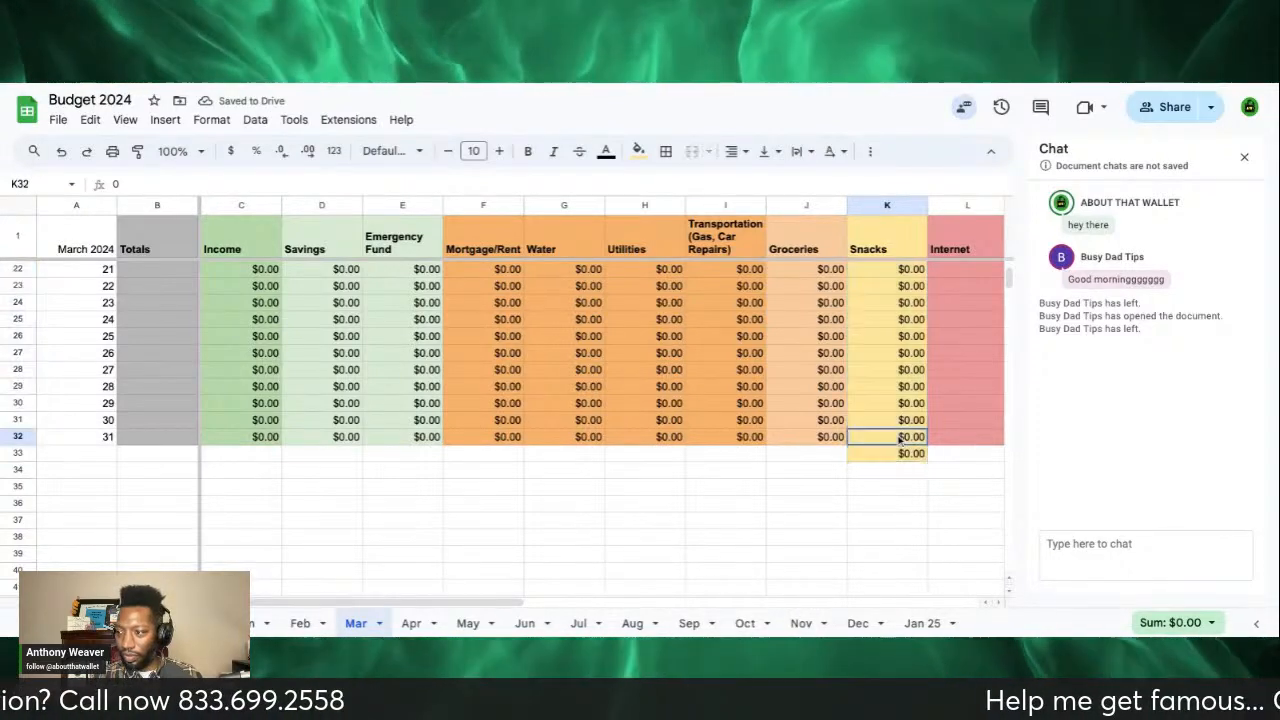
left_click(910, 459)
key("Delete")
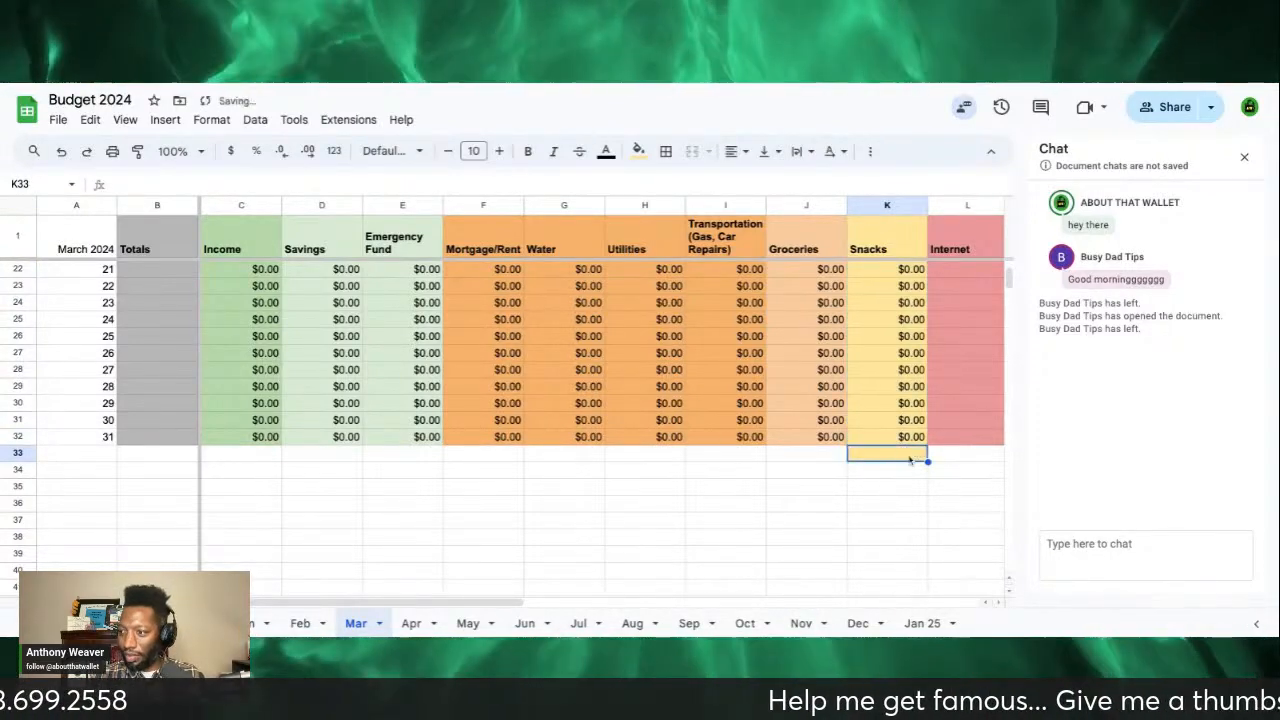
right_click(892, 458)
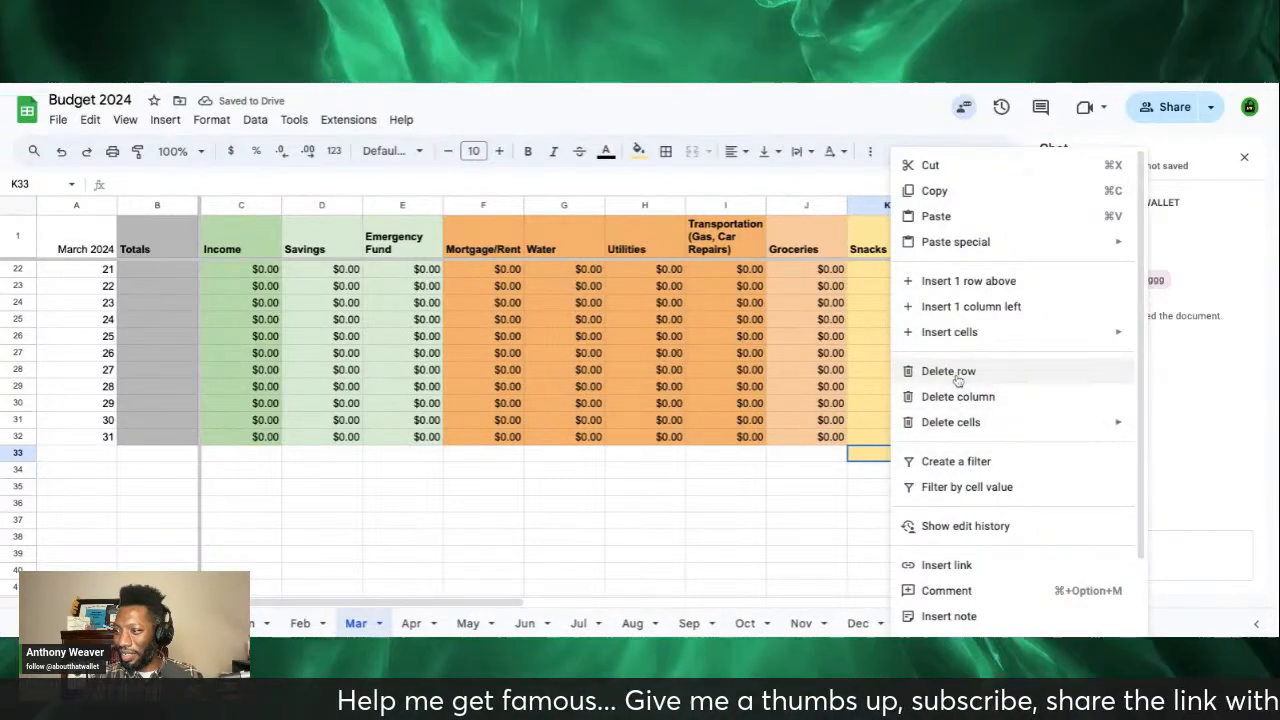
mouse_move(950, 425)
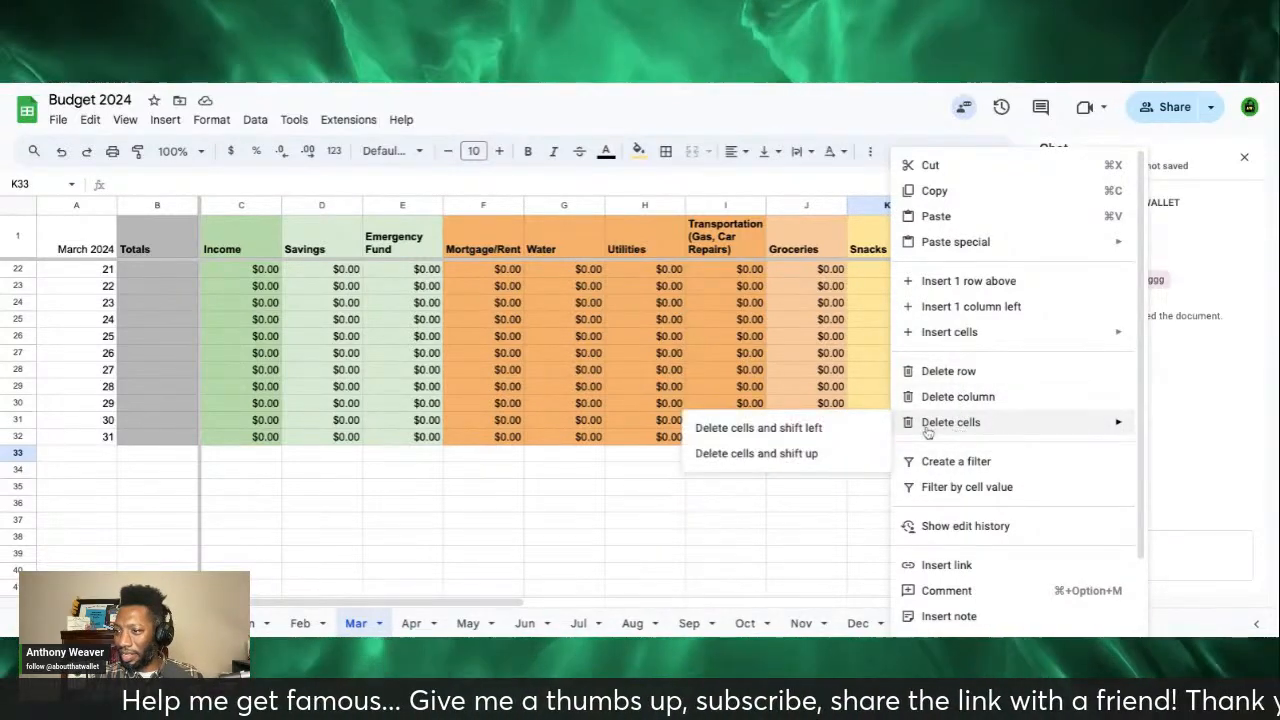
left_click(759, 504)
left_click(910, 453)
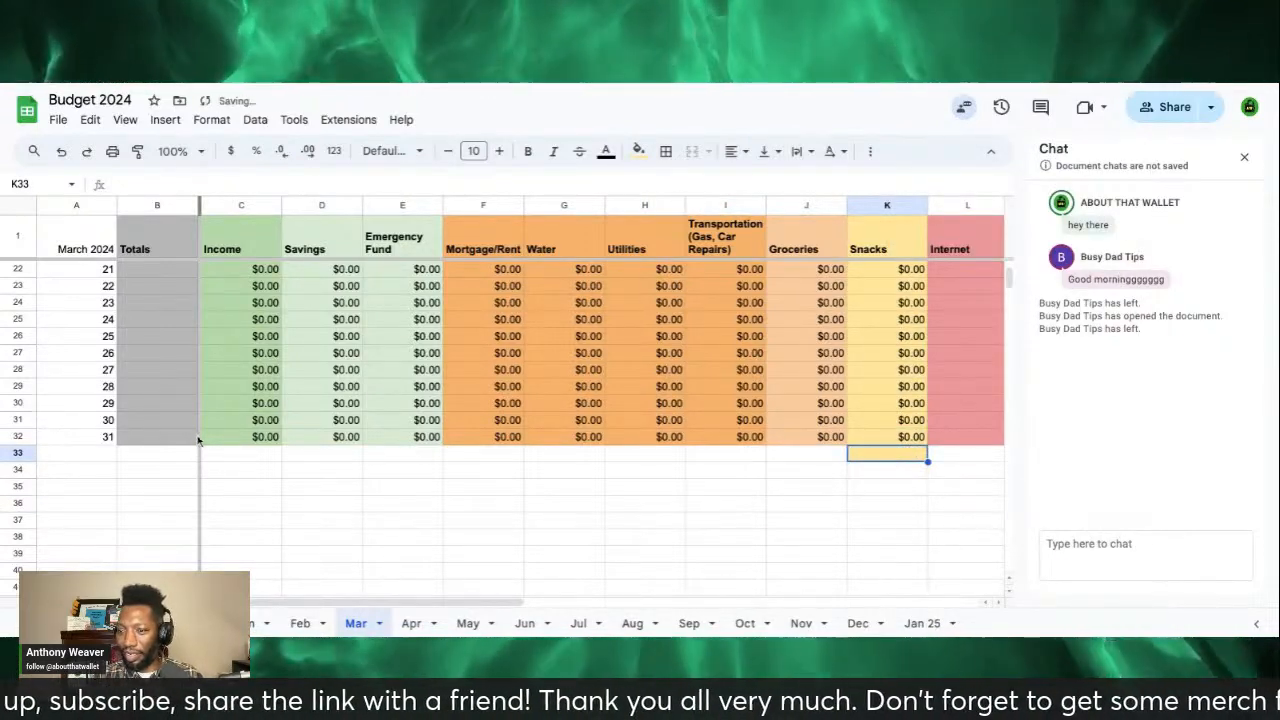
left_click(19, 455)
right_click(19, 455)
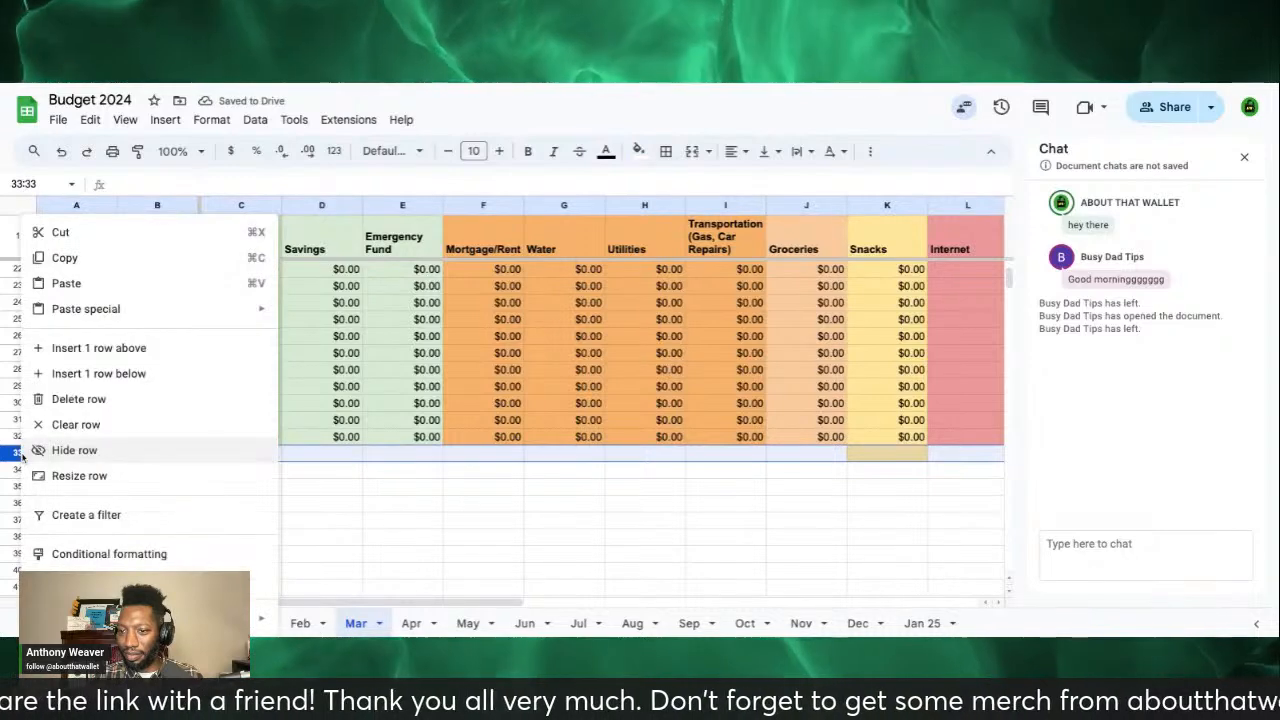
left_click(57, 411)
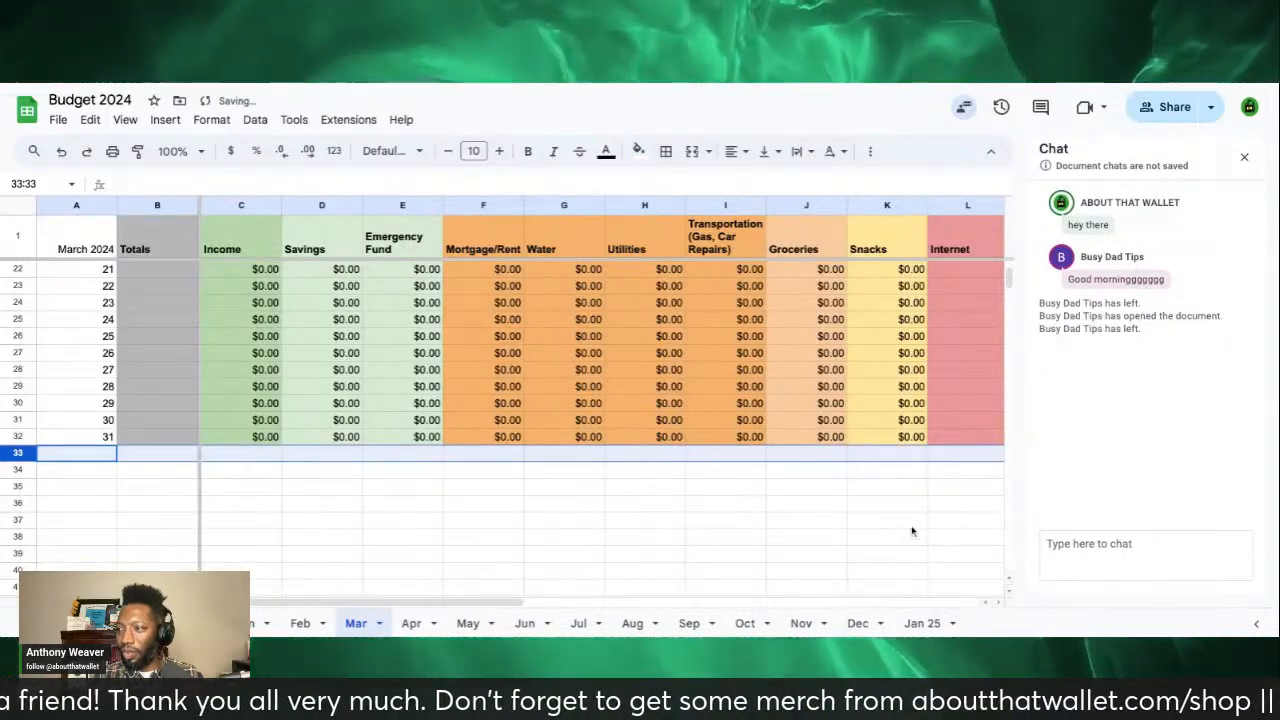
left_click(896, 458)
Step: Enter 0 in Internet cell L2 and Entertainment cell M2 for March day 1
scroll(908, 437, "up", 7)
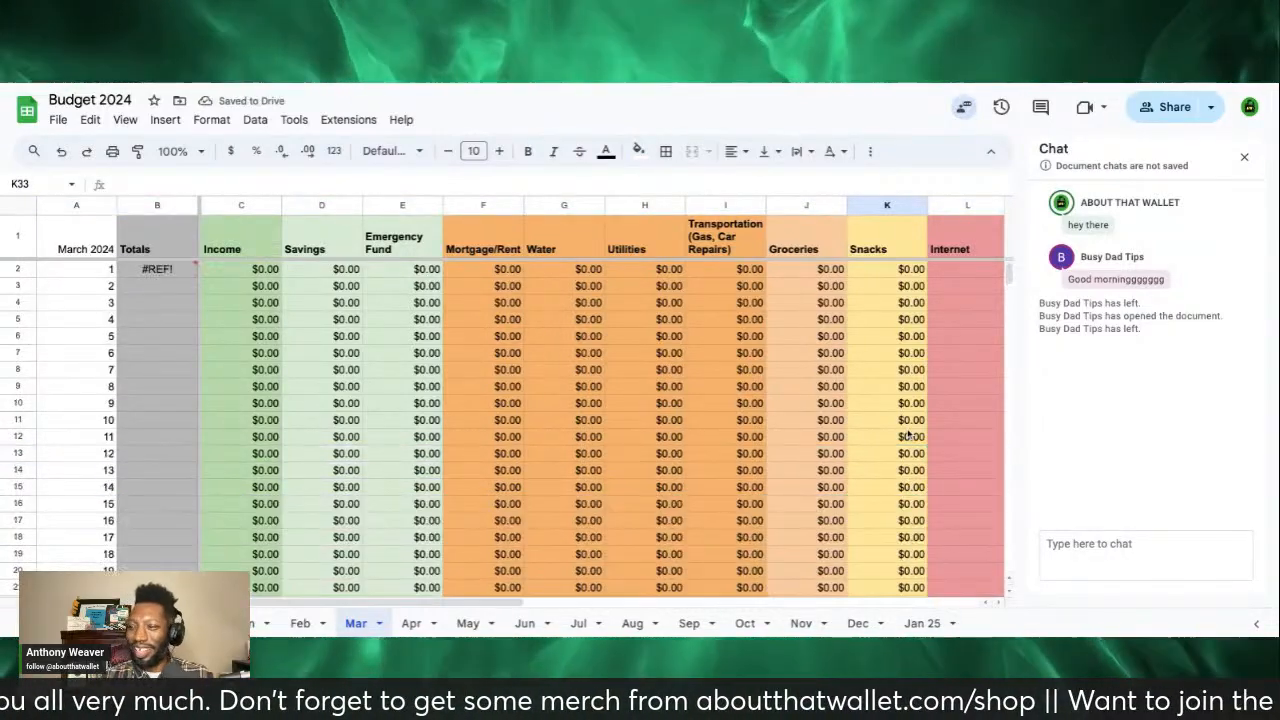
scroll(908, 437, "right", 5)
scroll(908, 437, "left", 6)
scroll(908, 437, "right", 2)
left_click(645, 270)
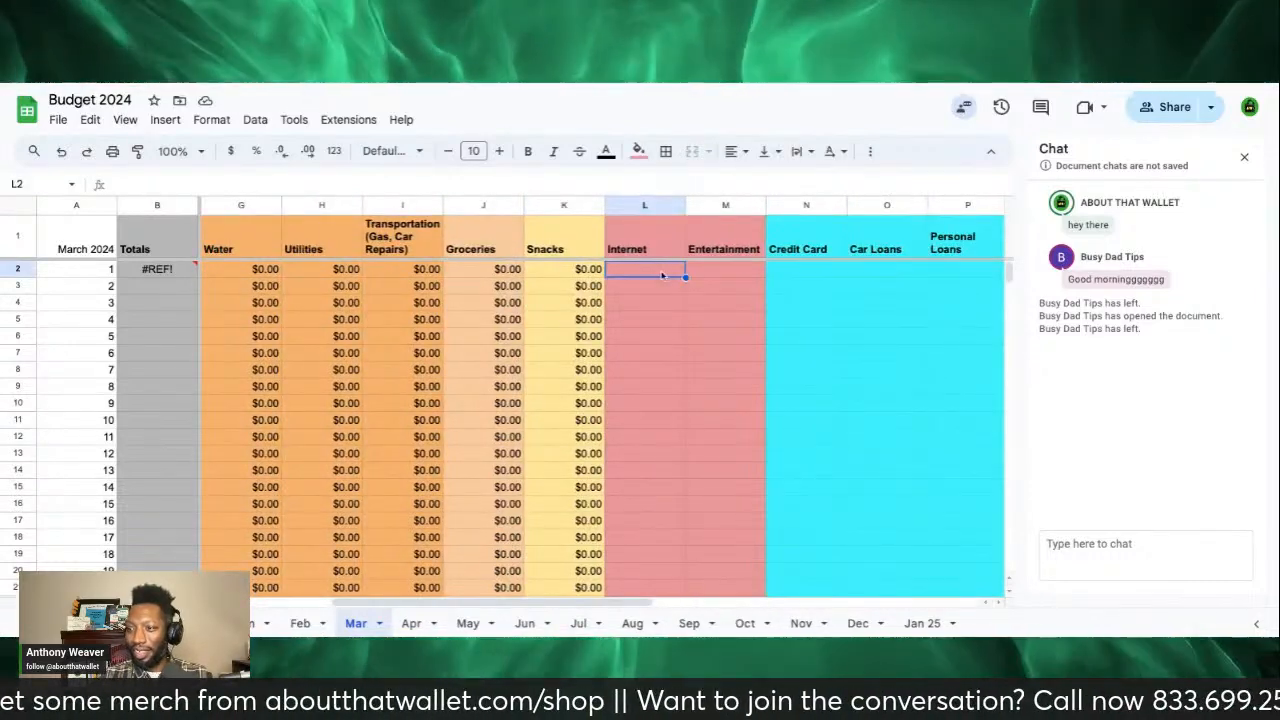
type("0")
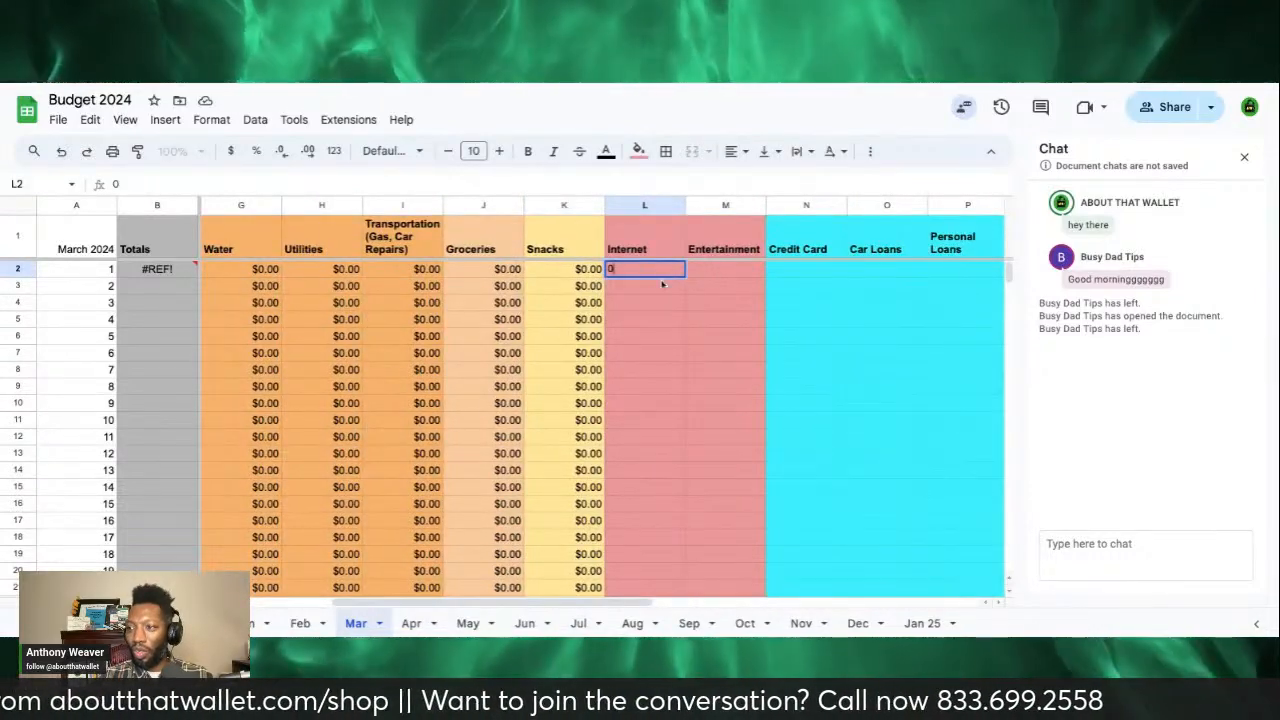
left_click(721, 271)
type("0")
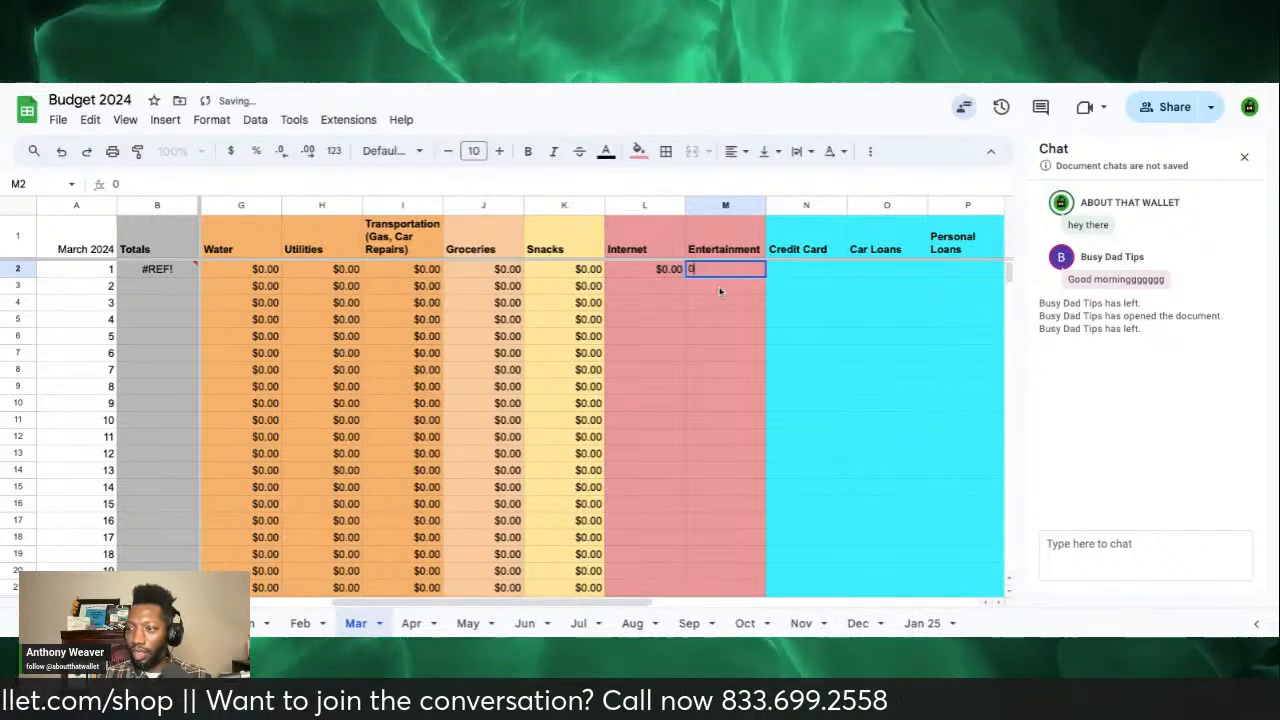
left_click(719, 305)
Step: Fill the Internet and Entertainment zeros in L2:M2 down through row 32
left_click(668, 274)
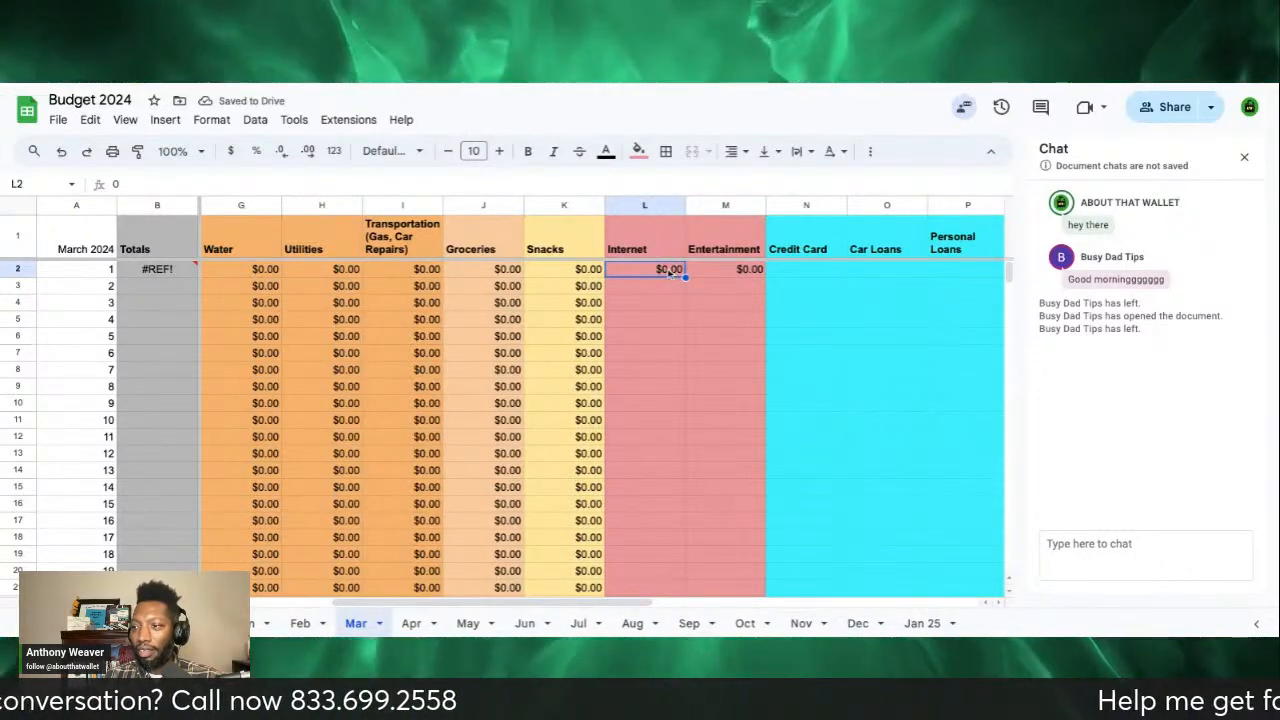
left_click(705, 278)
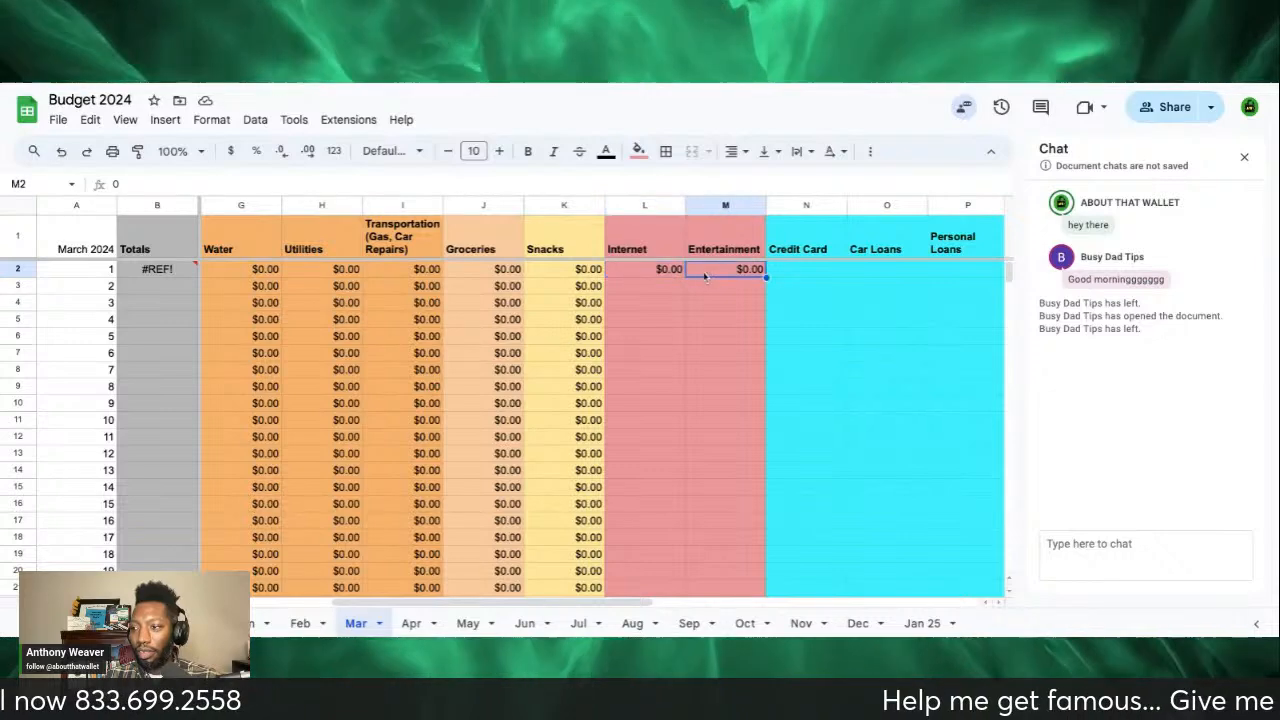
left_click(650, 275)
left_click_drag(650, 275, 730, 276)
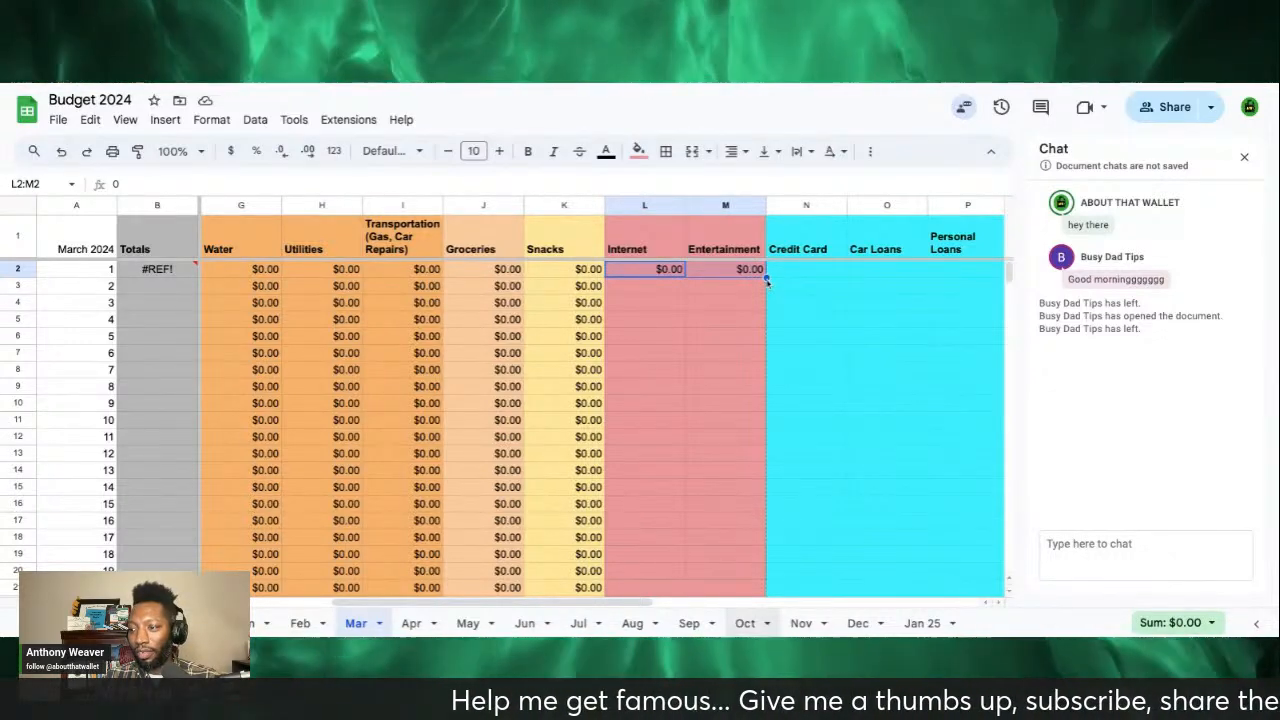
scroll(766, 280, "down", 5)
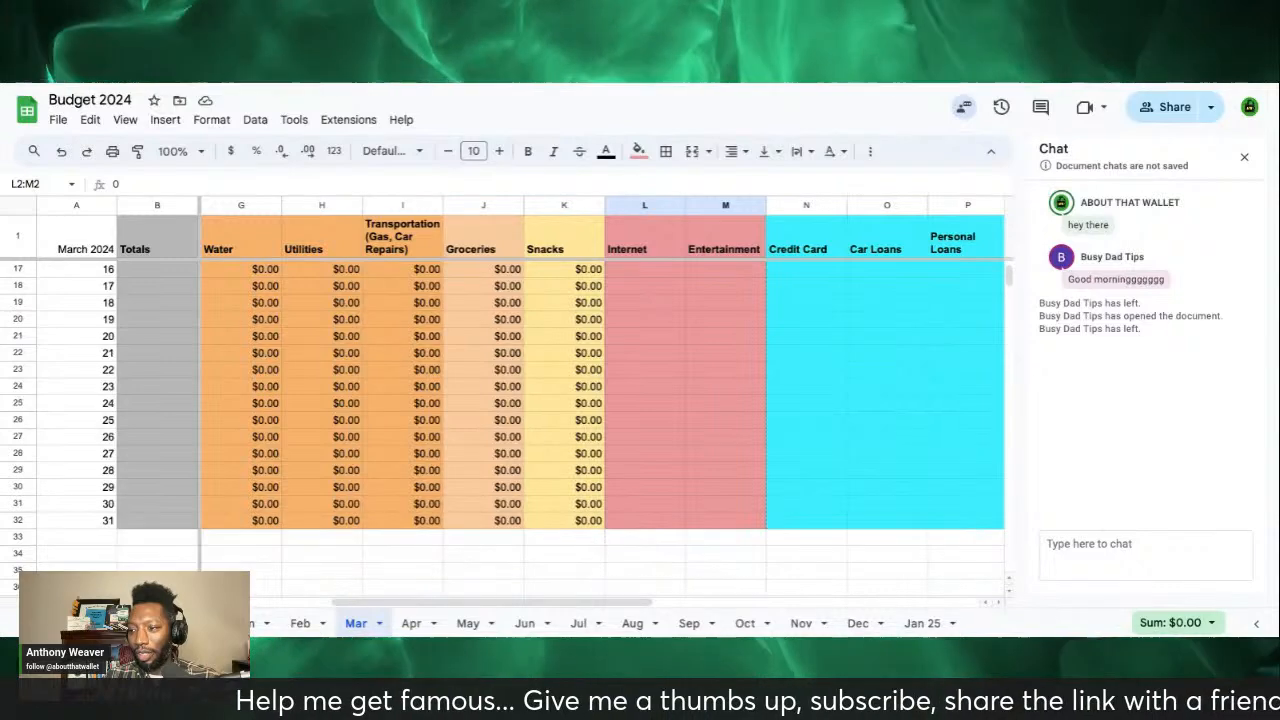
left_click_drag(764, 520, 764, 523)
scroll(764, 500, "up", 5)
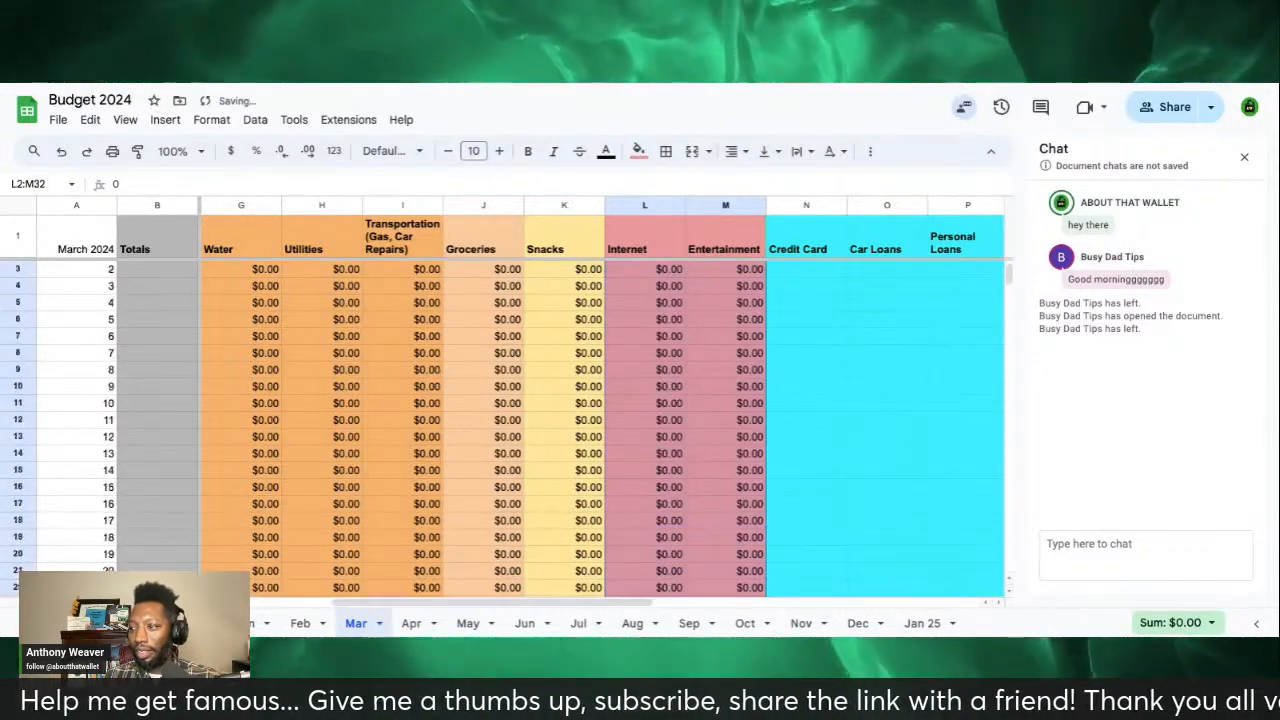
Step: Enter 0 in Credit Card cell N2 for March day 1
scroll(764, 500, "right", 9)
scroll(600, 400, "left", 15)
scroll(600, 400, "right", 5)
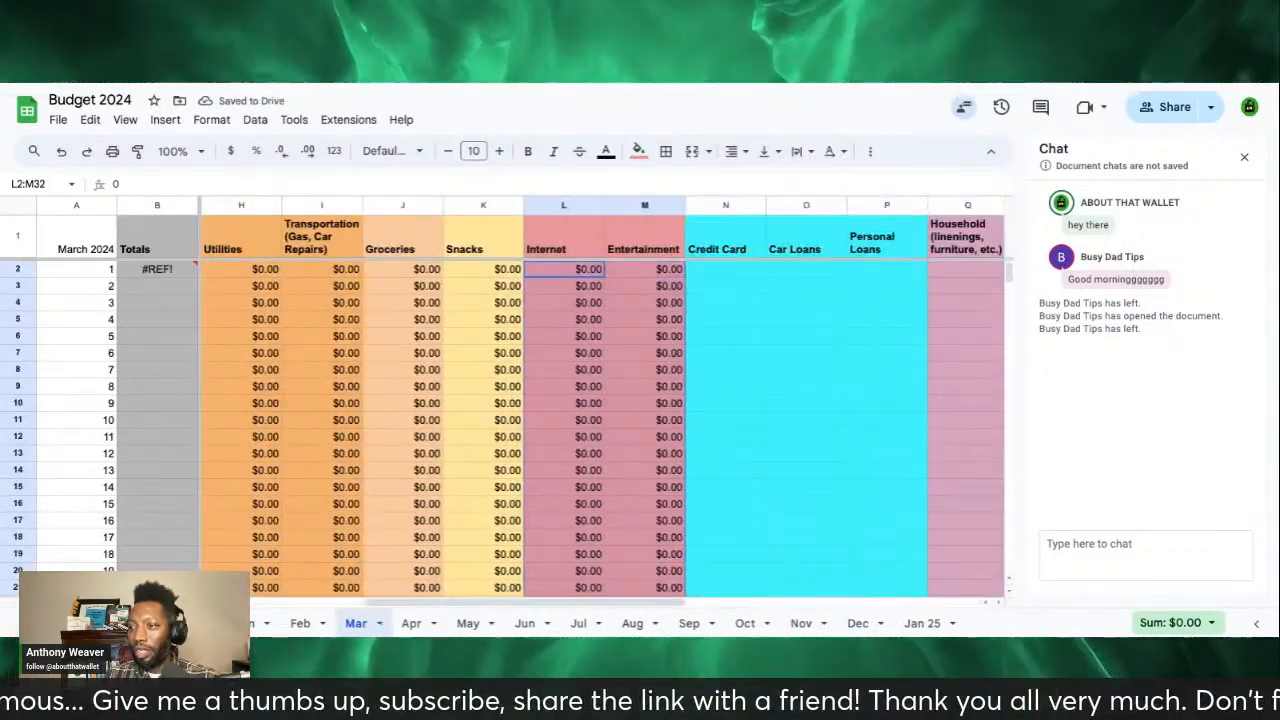
left_click(745, 270)
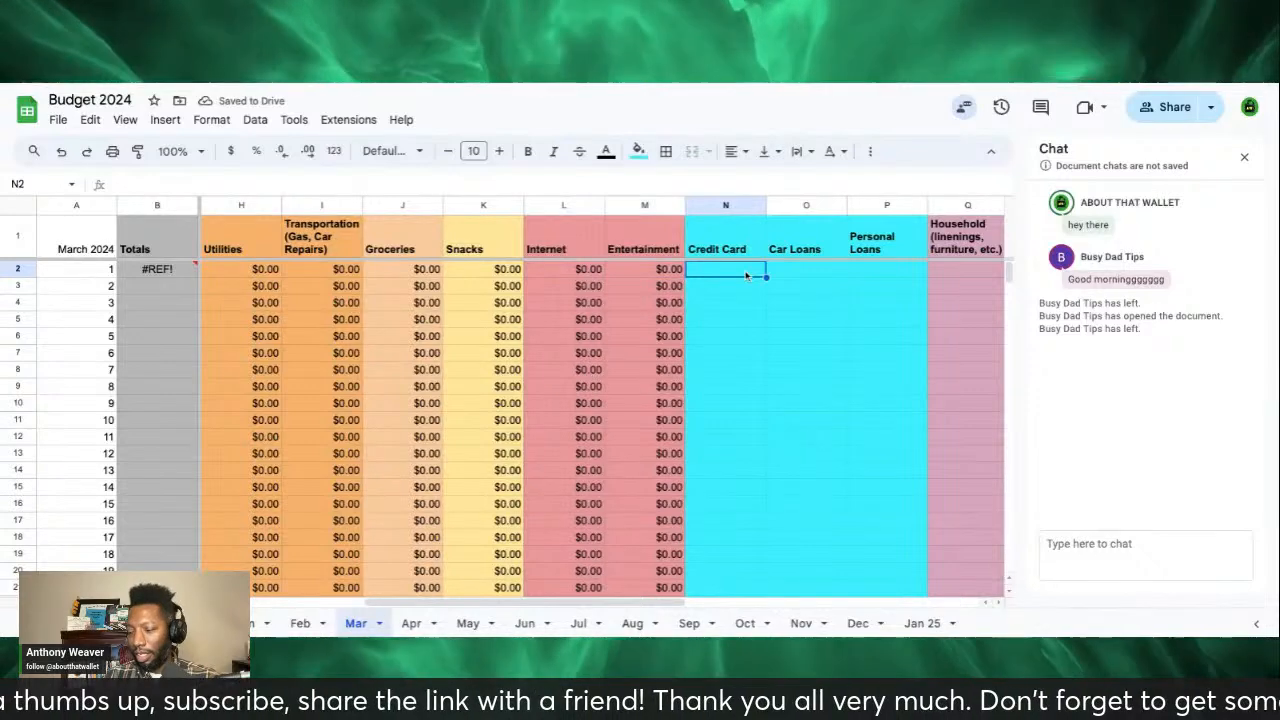
type("0")
key("Tab")
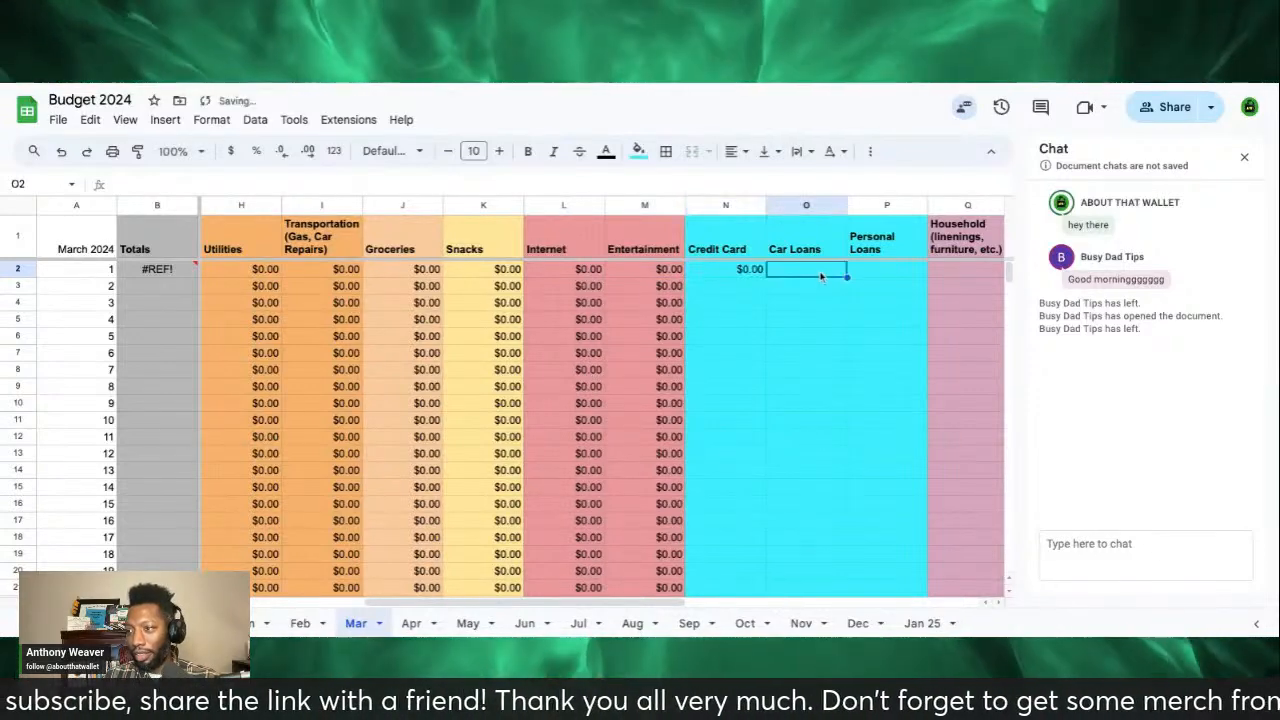
left_click(758, 272)
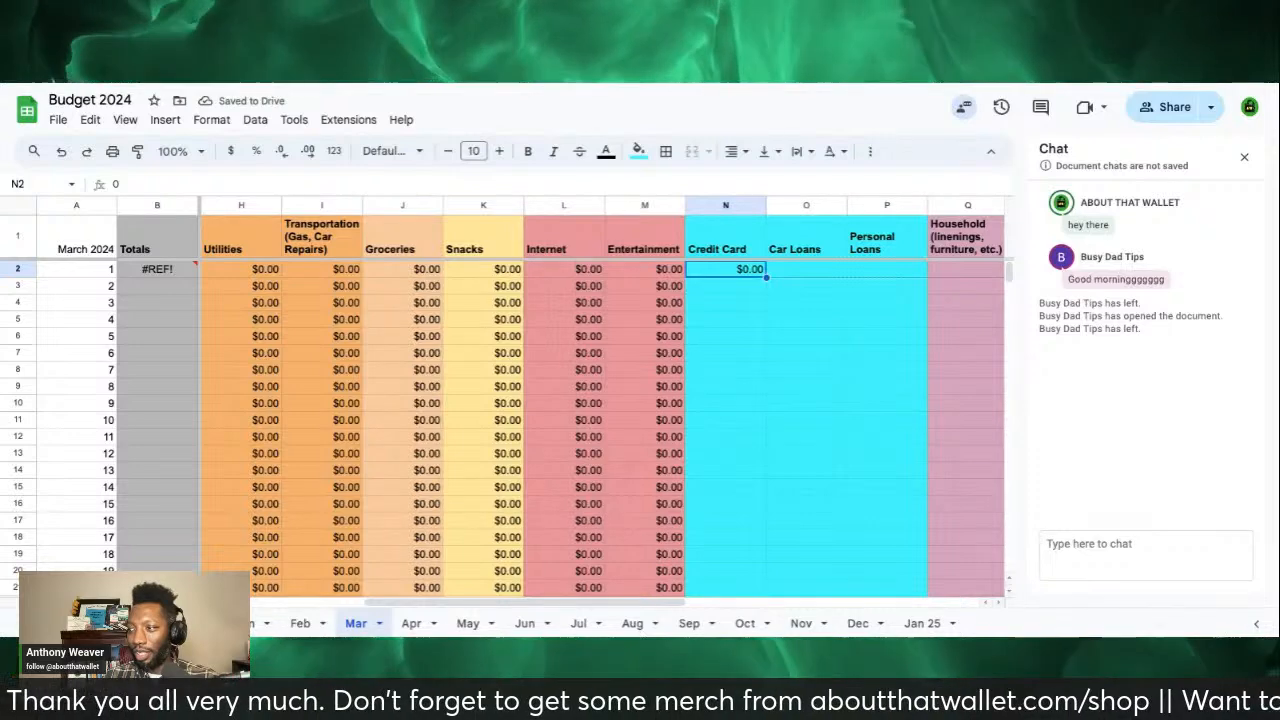
left_click_drag(766, 276, 990, 272)
scroll(937, 318, "right", 4)
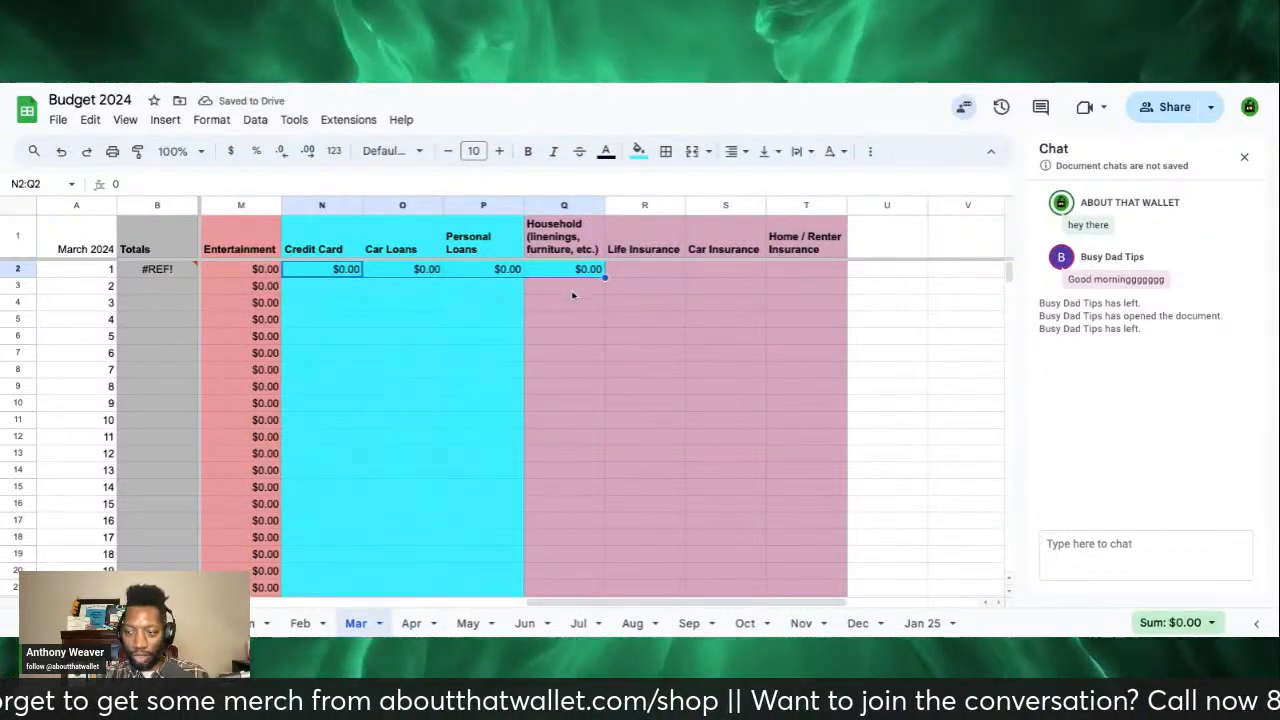
key("ctrl+z")
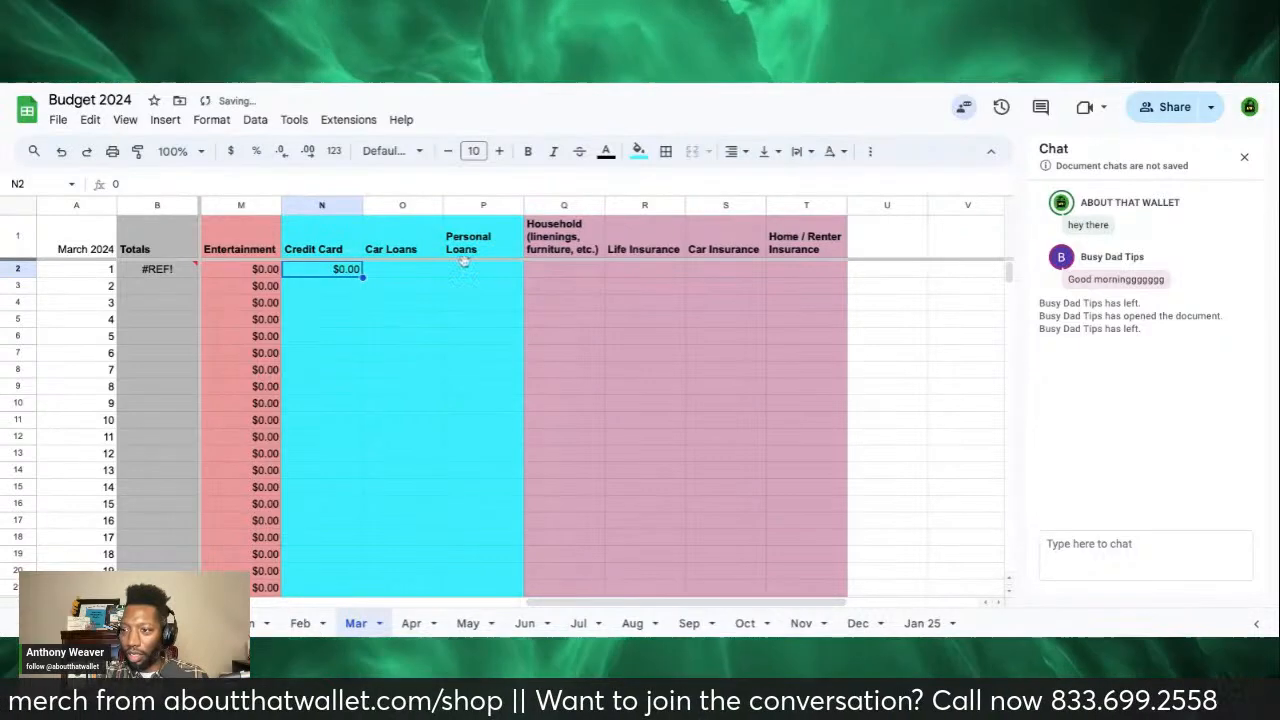
Step: Fill Credit Card cell N2 across to Personal Loans and down through row 32, covering N2:P32
left_click(424, 272)
left_click(357, 272)
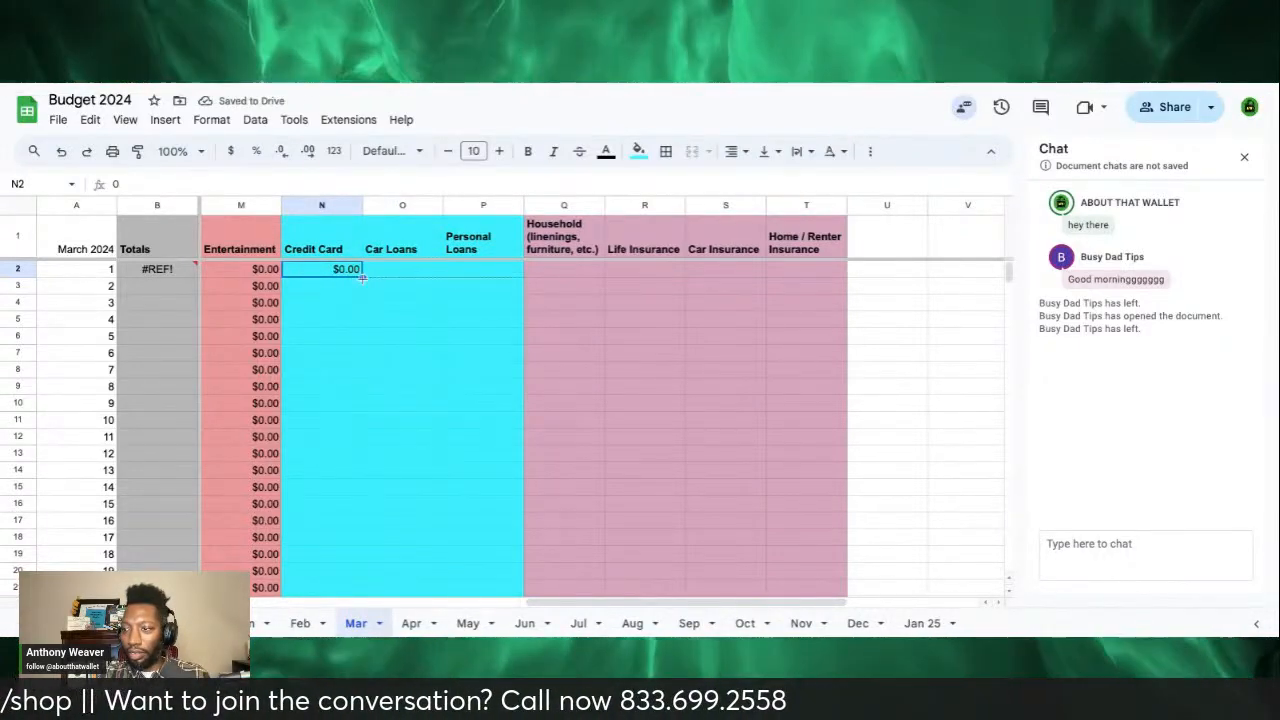
left_click_drag(362, 279, 524, 278)
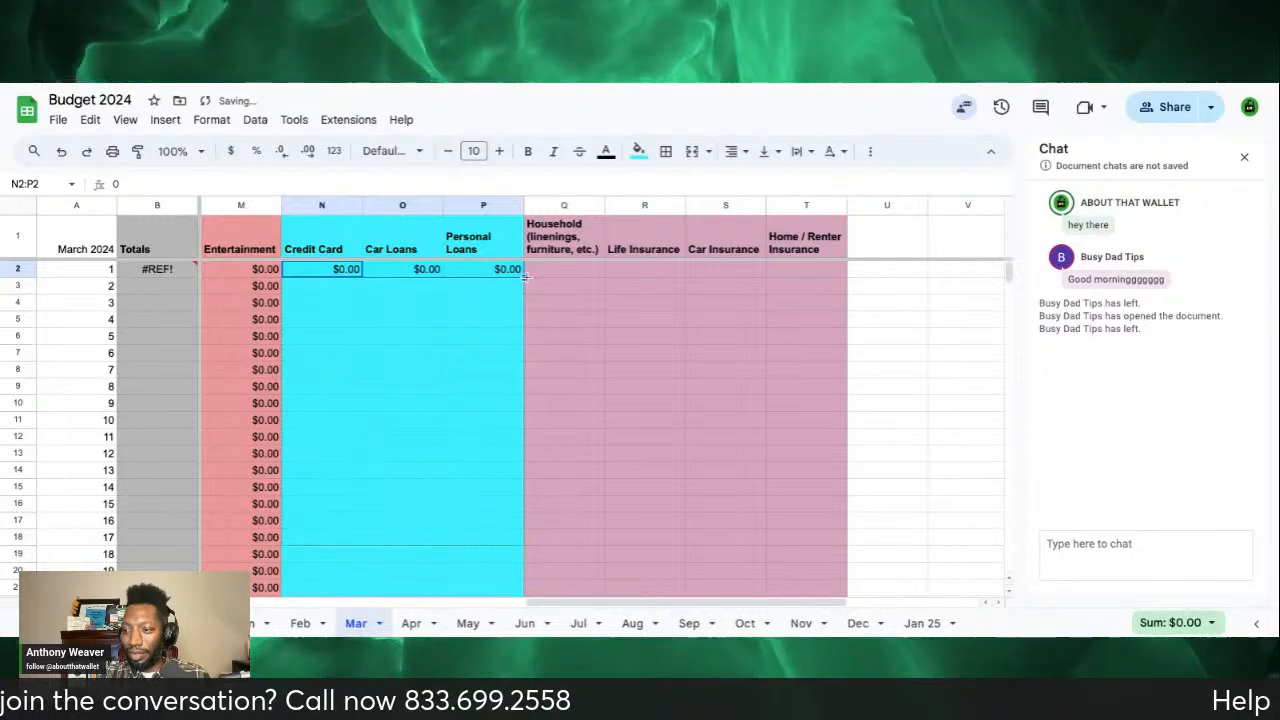
scroll(524, 278, "down", 5)
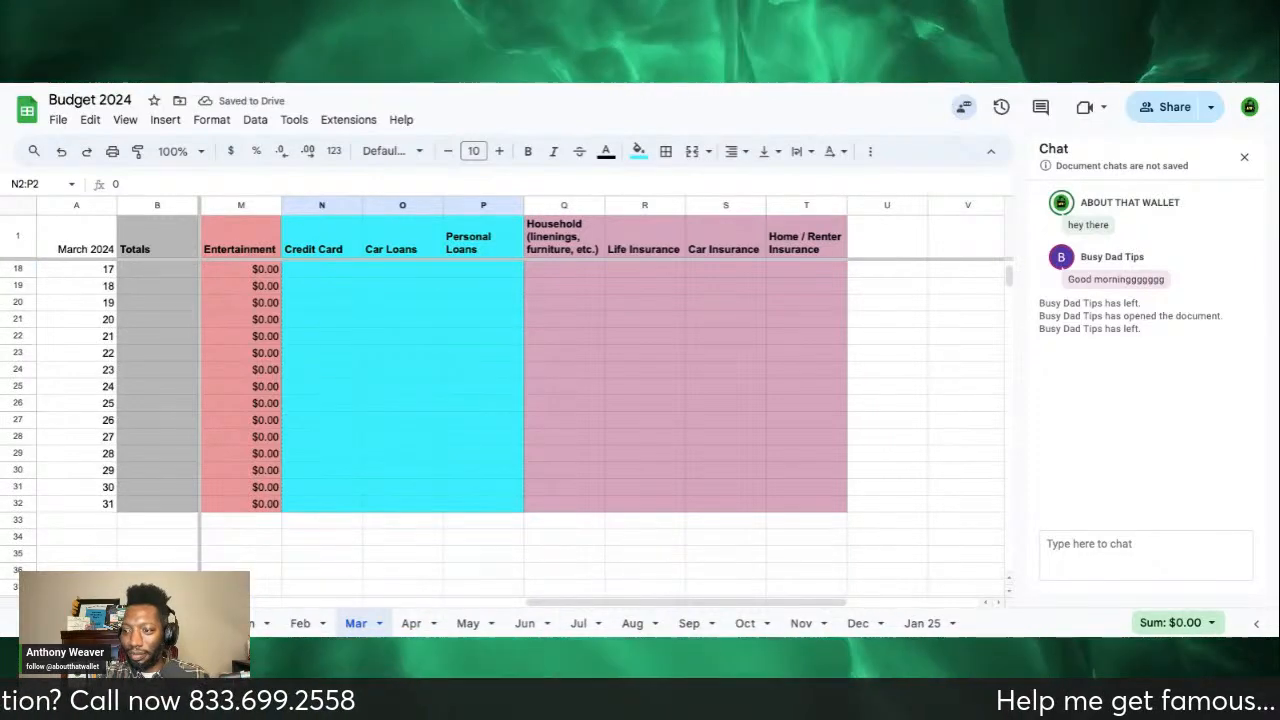
left_click_drag(524, 278, 512, 503)
scroll(512, 489, "up", 5)
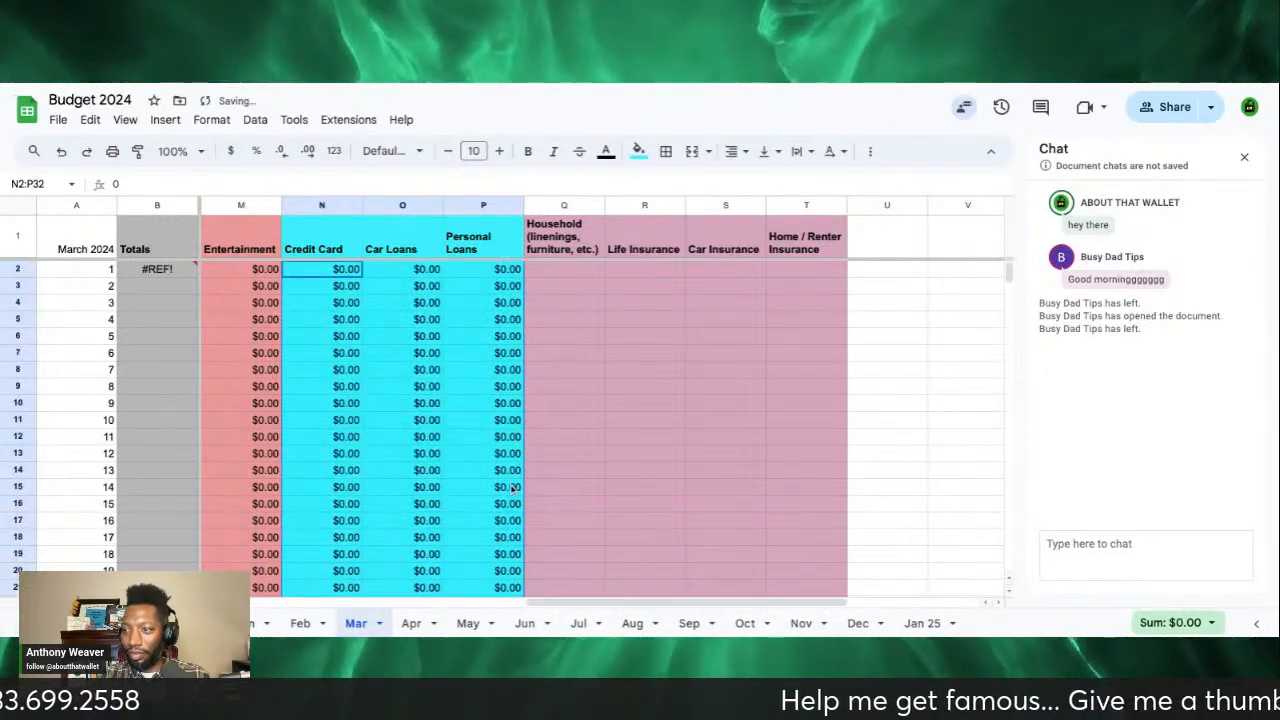
Step: Enter 0 in Household cell Q2 and fill it down to row 13 and across to Home / Renter Insurance, covering Q2:T13
left_click(571, 270)
type("0")
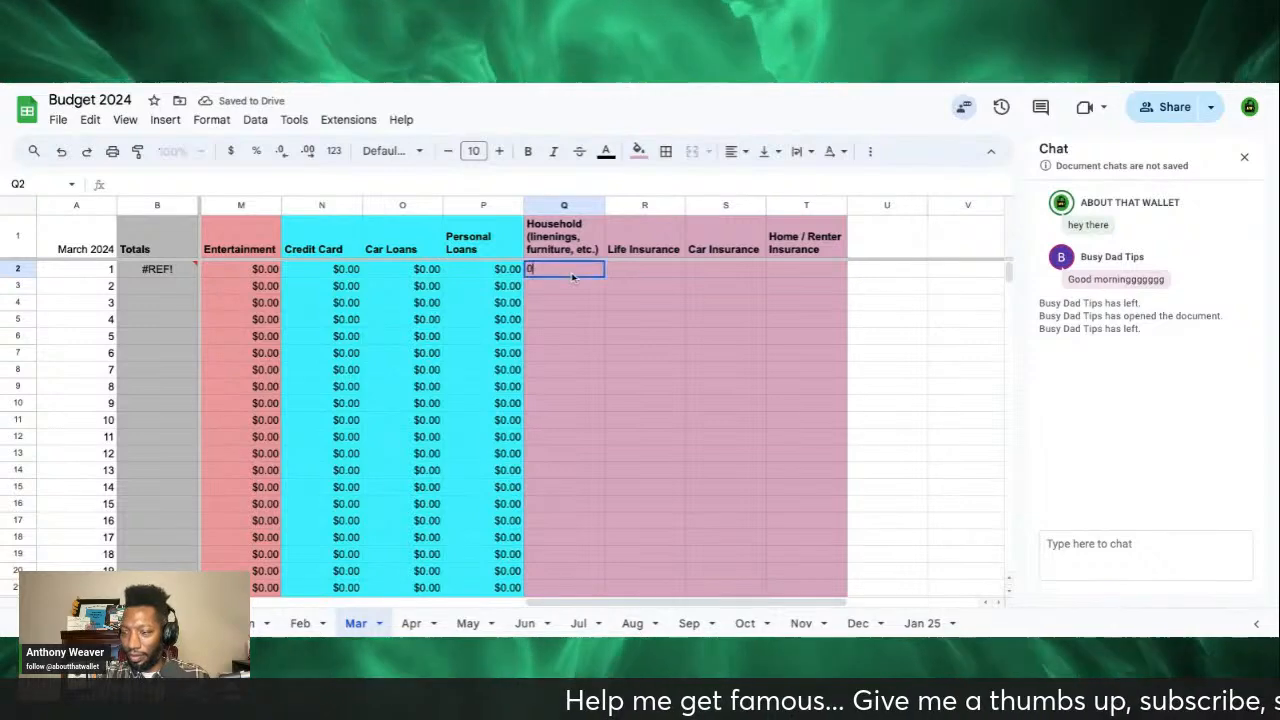
left_click(636, 276)
left_click(600, 272)
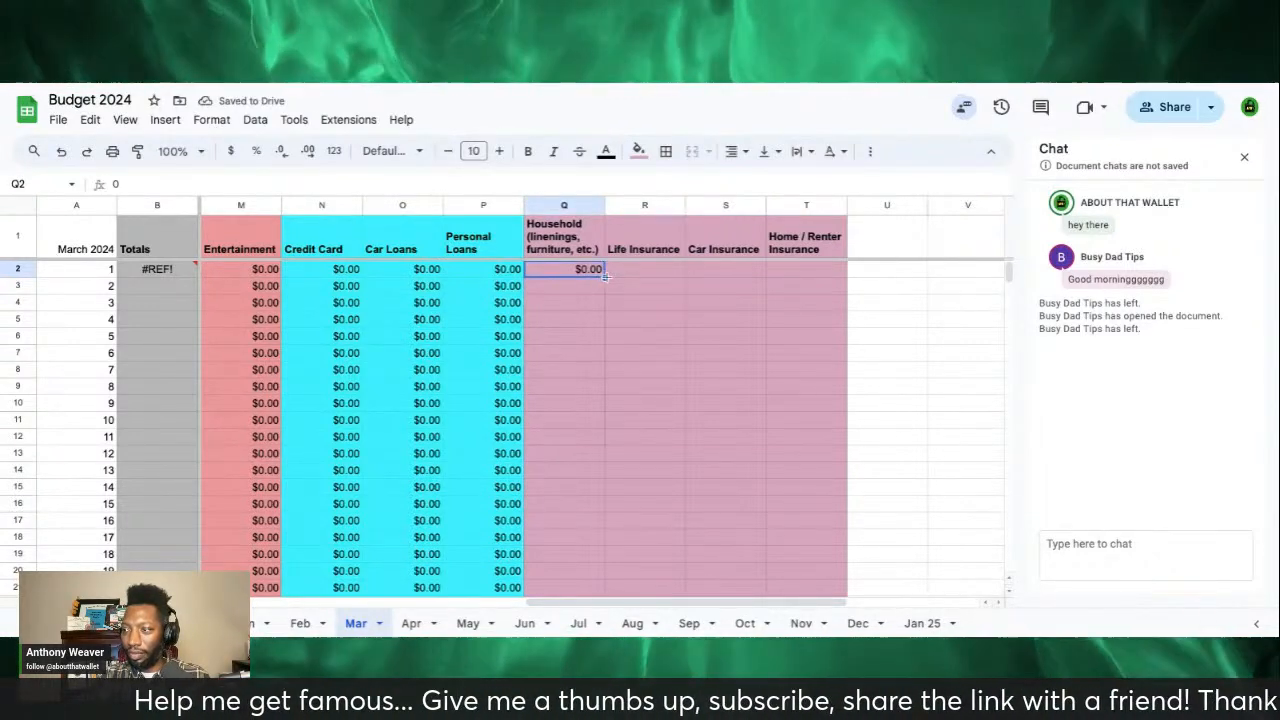
left_click_drag(605, 277, 605, 458)
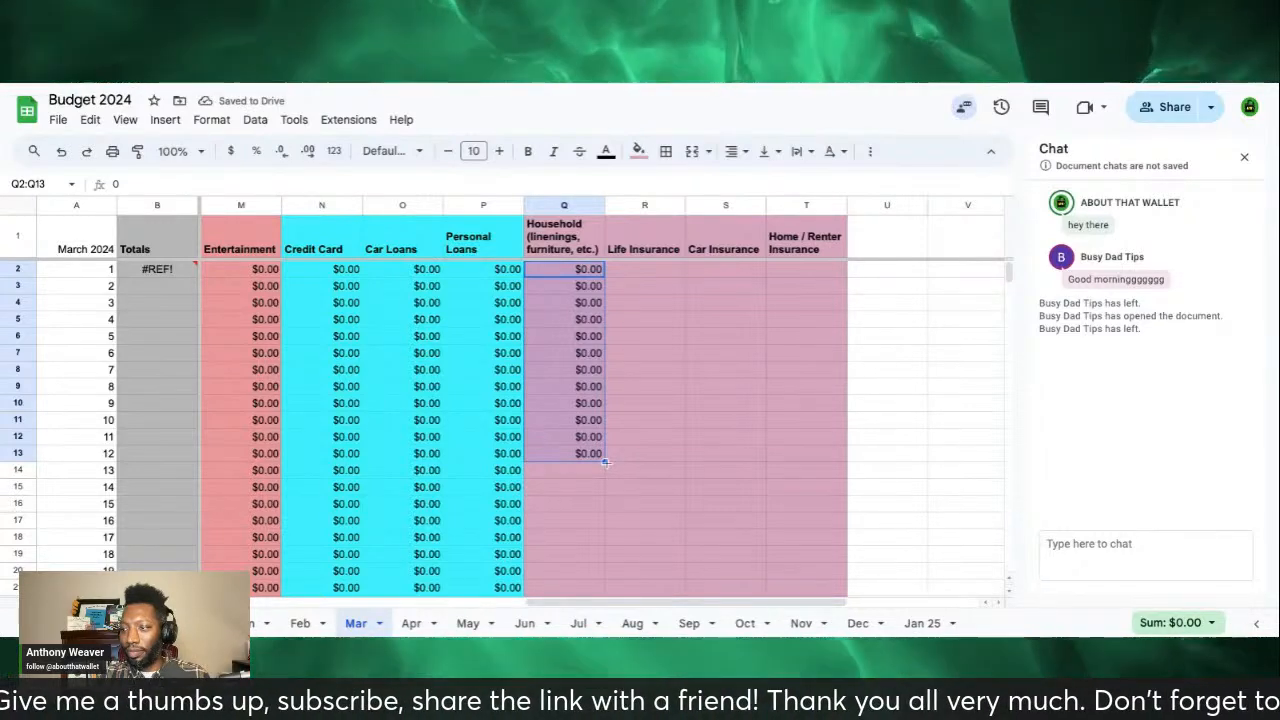
left_click_drag(605, 461, 847, 462)
Step: Extend the zeros in the Household and insurance columns down through day 31, covering Q2:T32
scroll(852, 455, "down", 3)
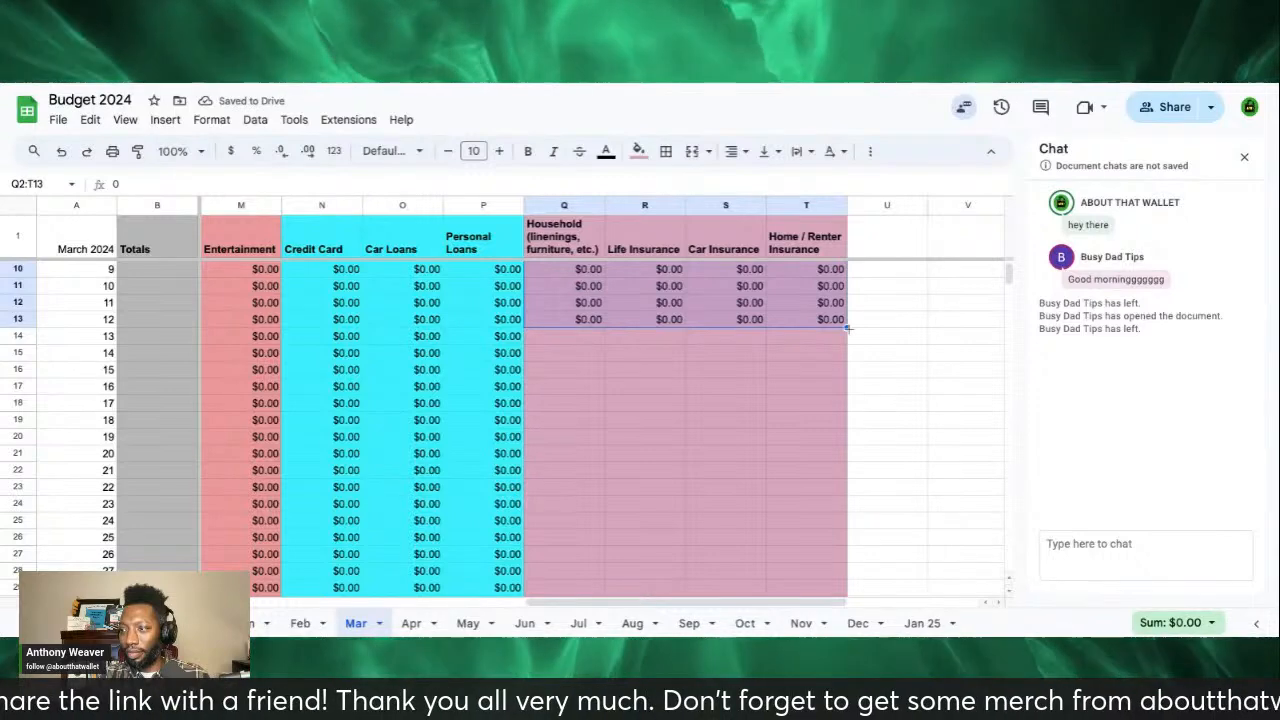
left_click_drag(848, 328, 850, 440)
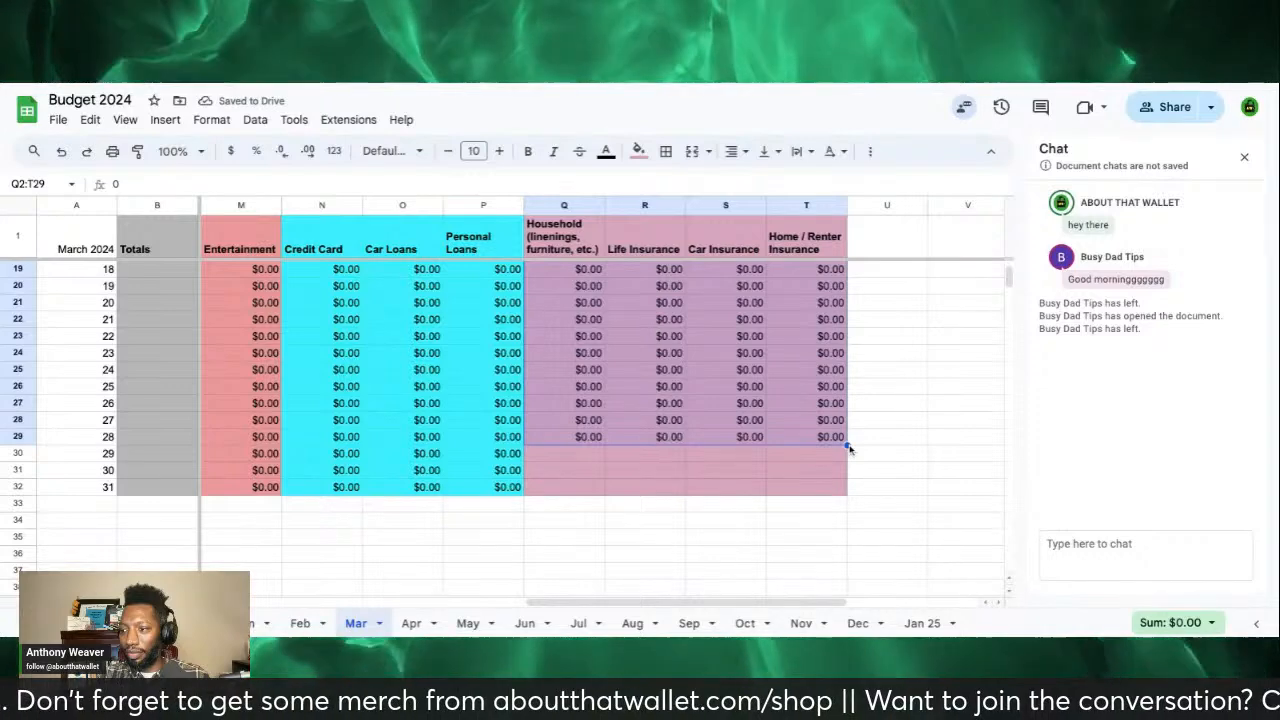
left_click_drag(849, 448, 846, 489)
left_click(806, 463)
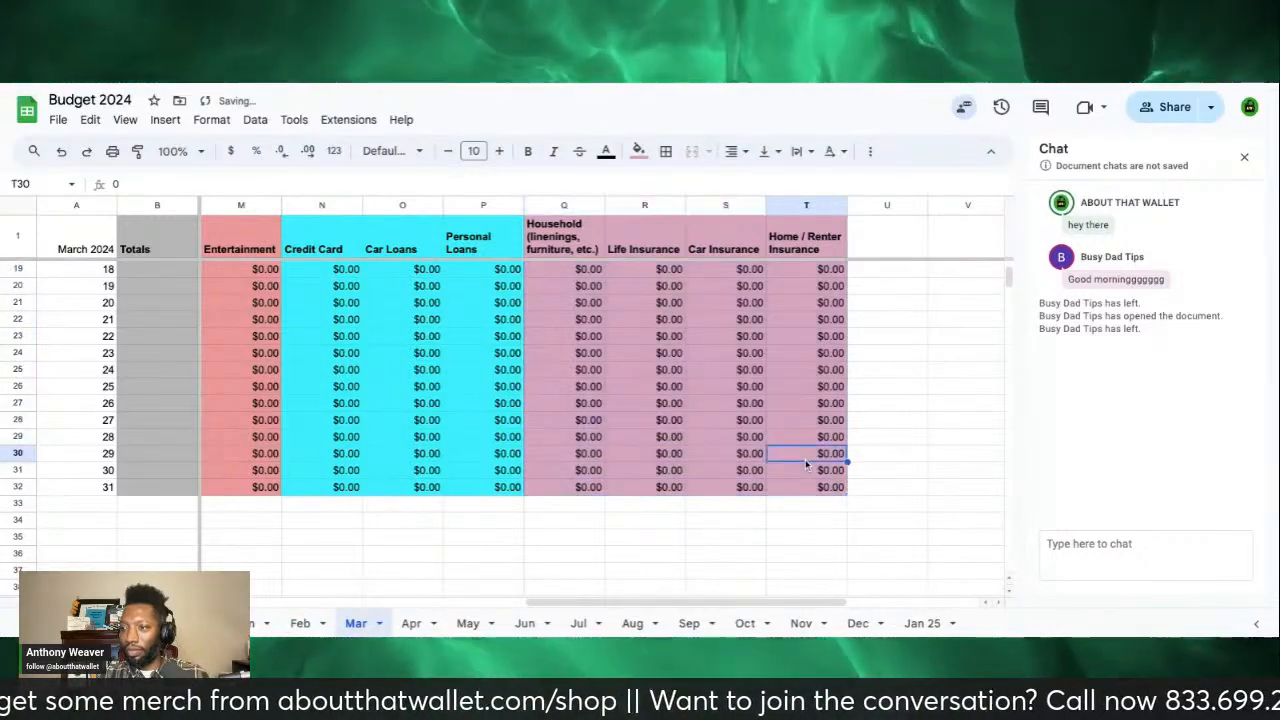
Step: Review the March sheet's filled category columns, checking the Mortgage/Rent column and its daily cells
scroll(806, 463, "up", 3)
scroll(806, 463, "left", 5)
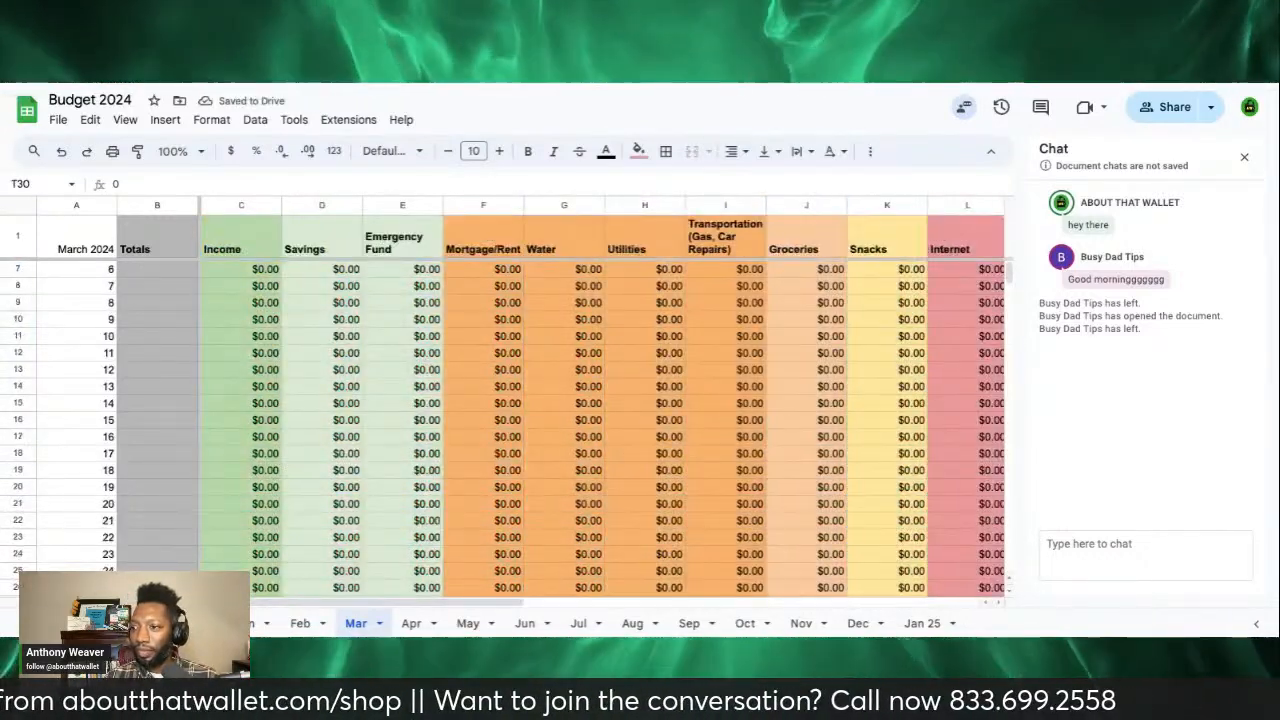
scroll(806, 463, "down", 3)
scroll(500, 400, "up", 3)
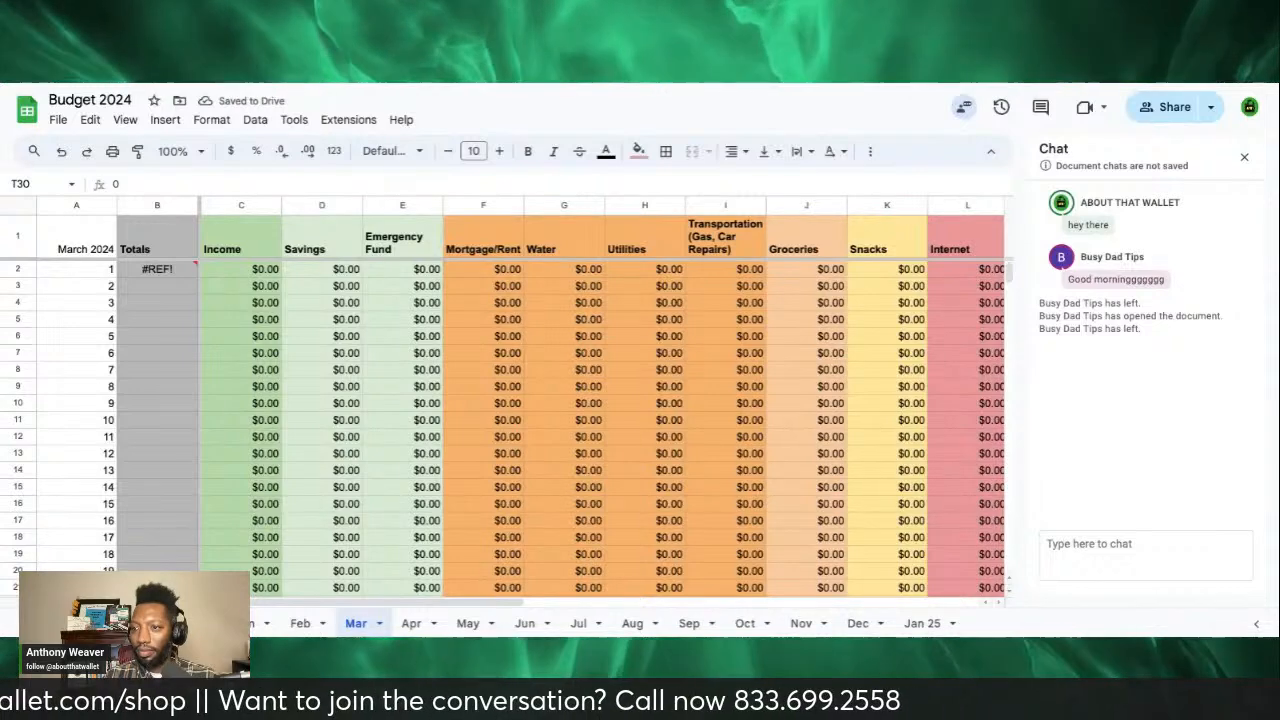
left_click(462, 338)
left_click(474, 240)
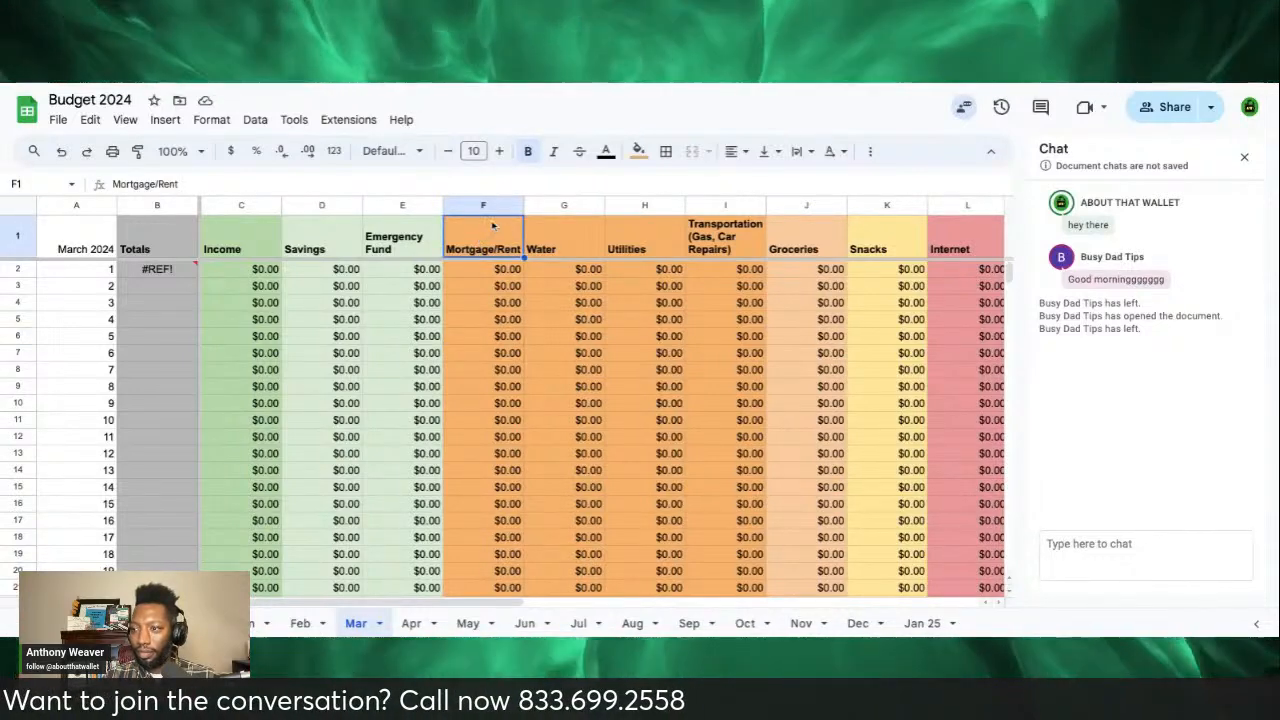
left_click(477, 209)
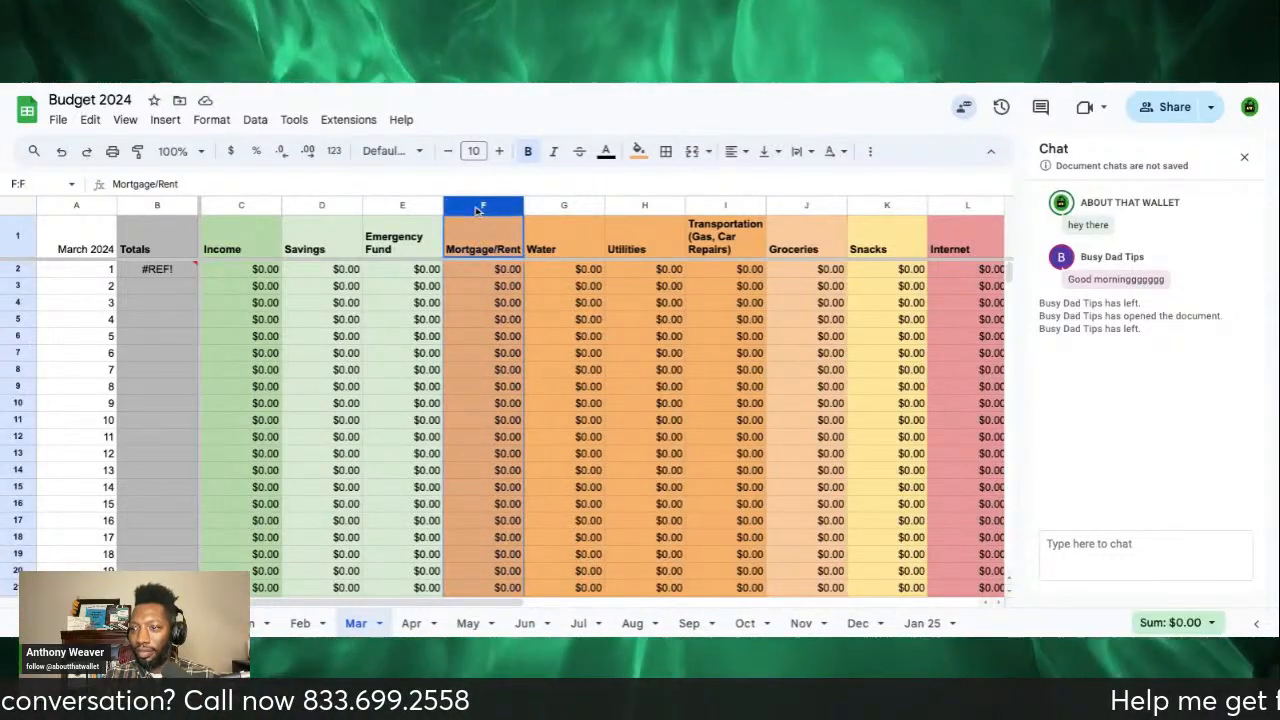
left_click(500, 289)
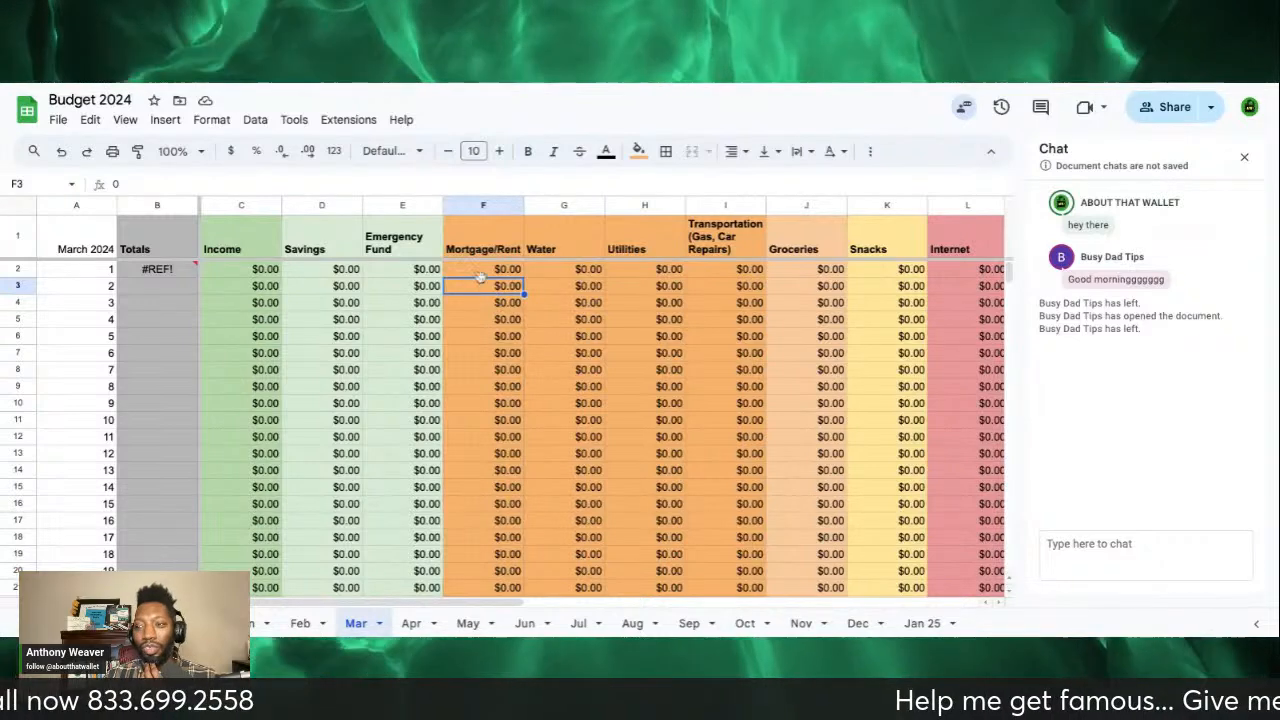
key("Up")
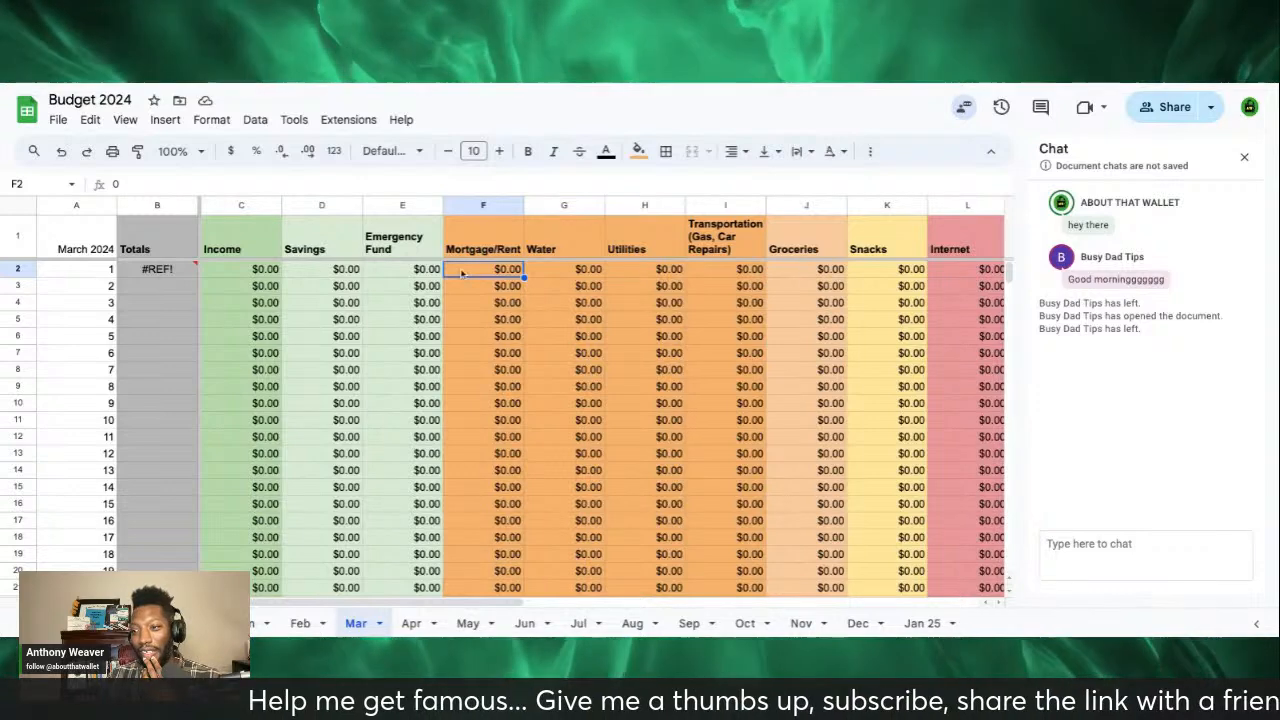
left_click(492, 236)
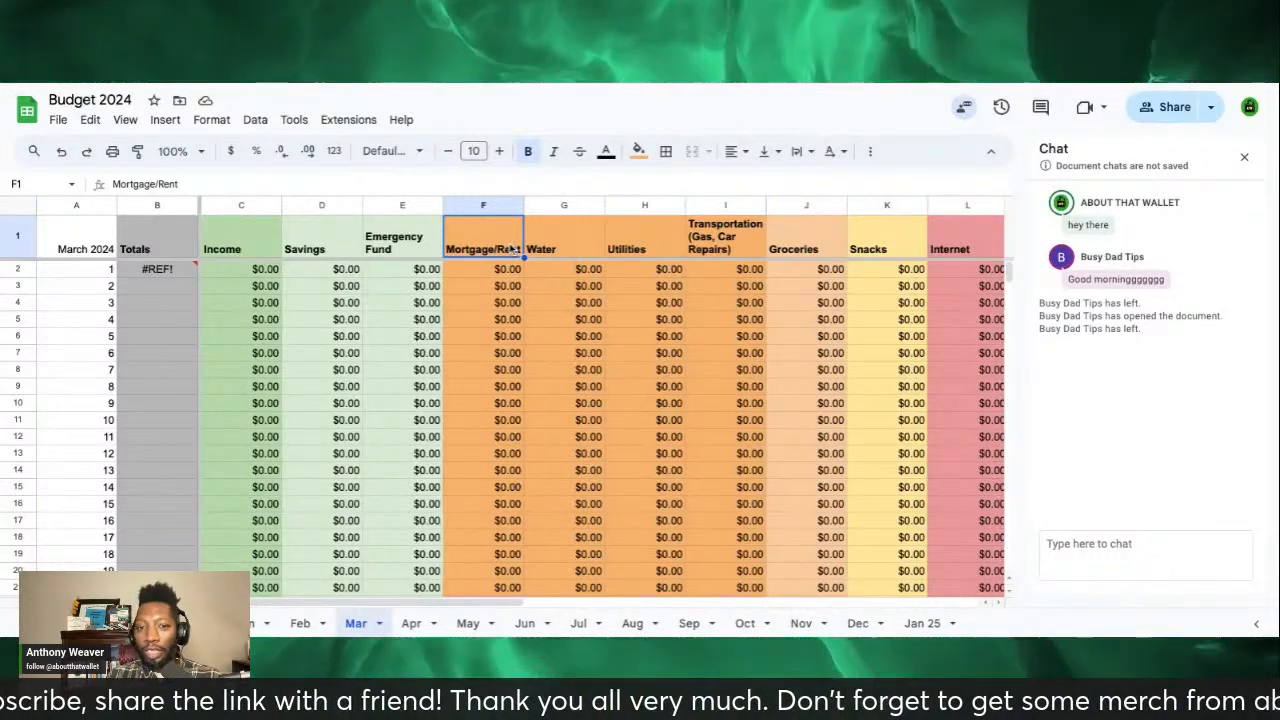
left_click(513, 392)
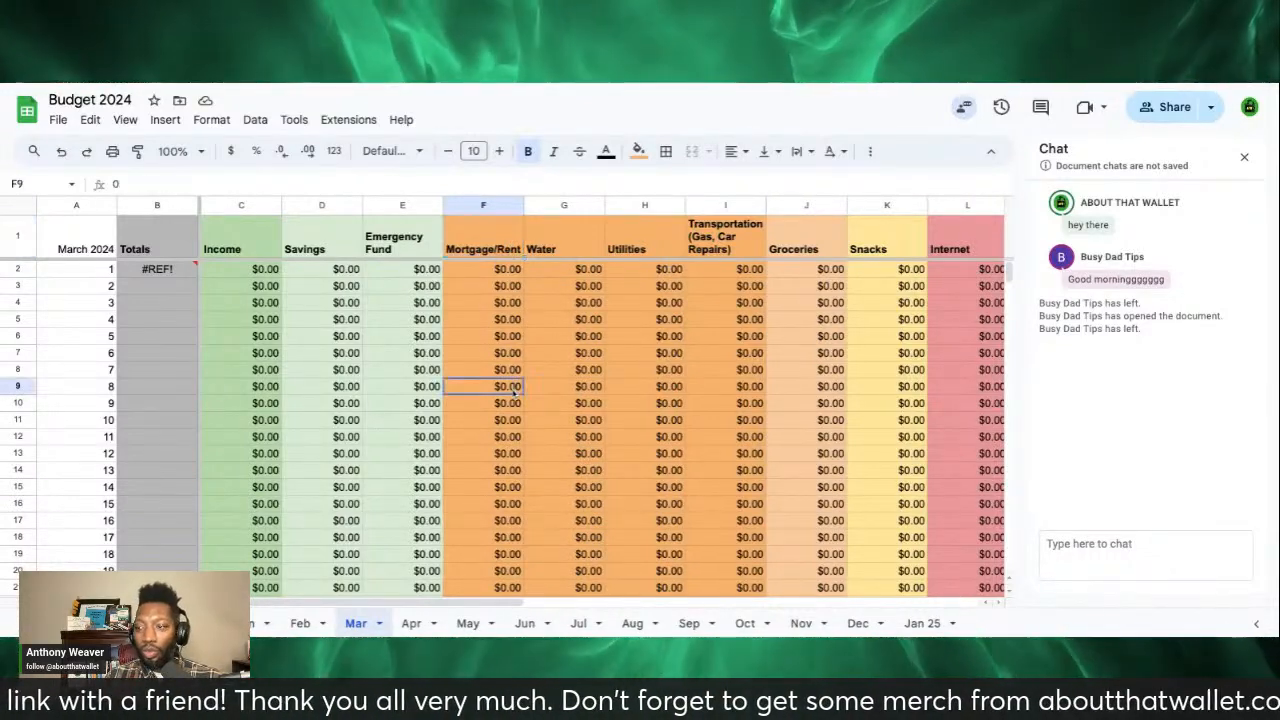
Step: Inspect the March Totals formula in B2 and its error details
left_click(150, 275)
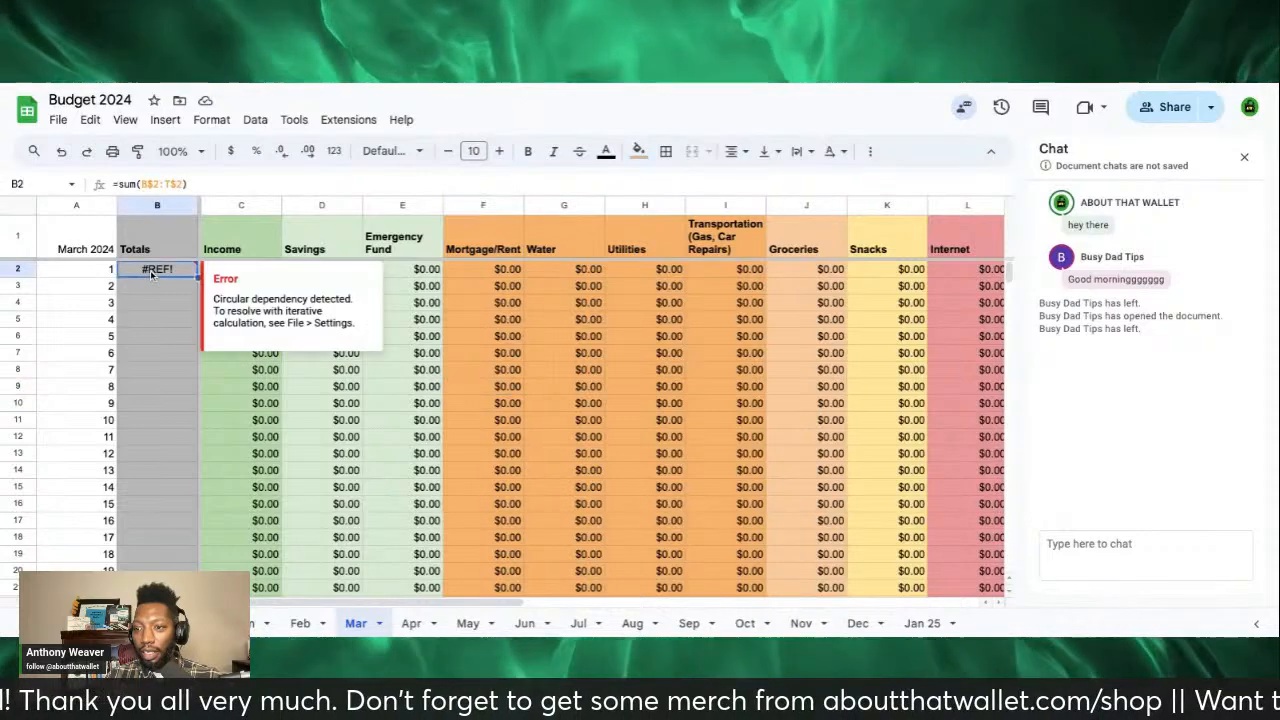
double_click(165, 277)
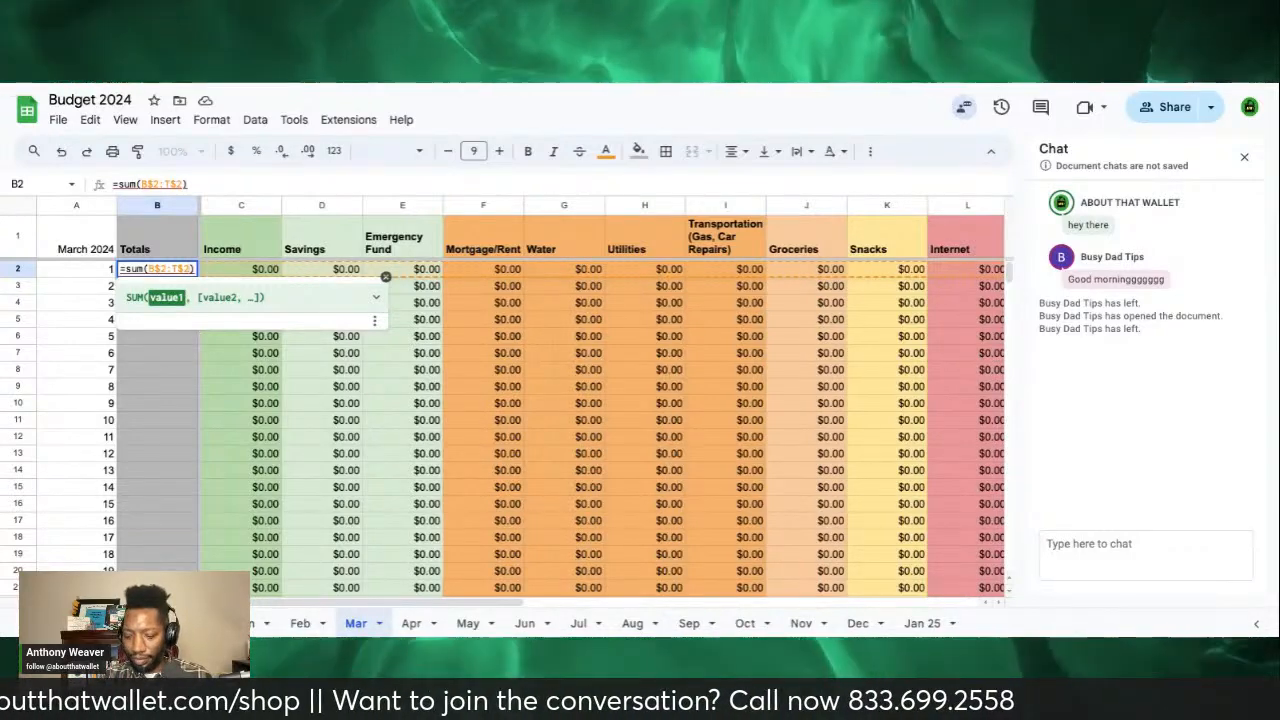
key("Return")
left_click(160, 272)
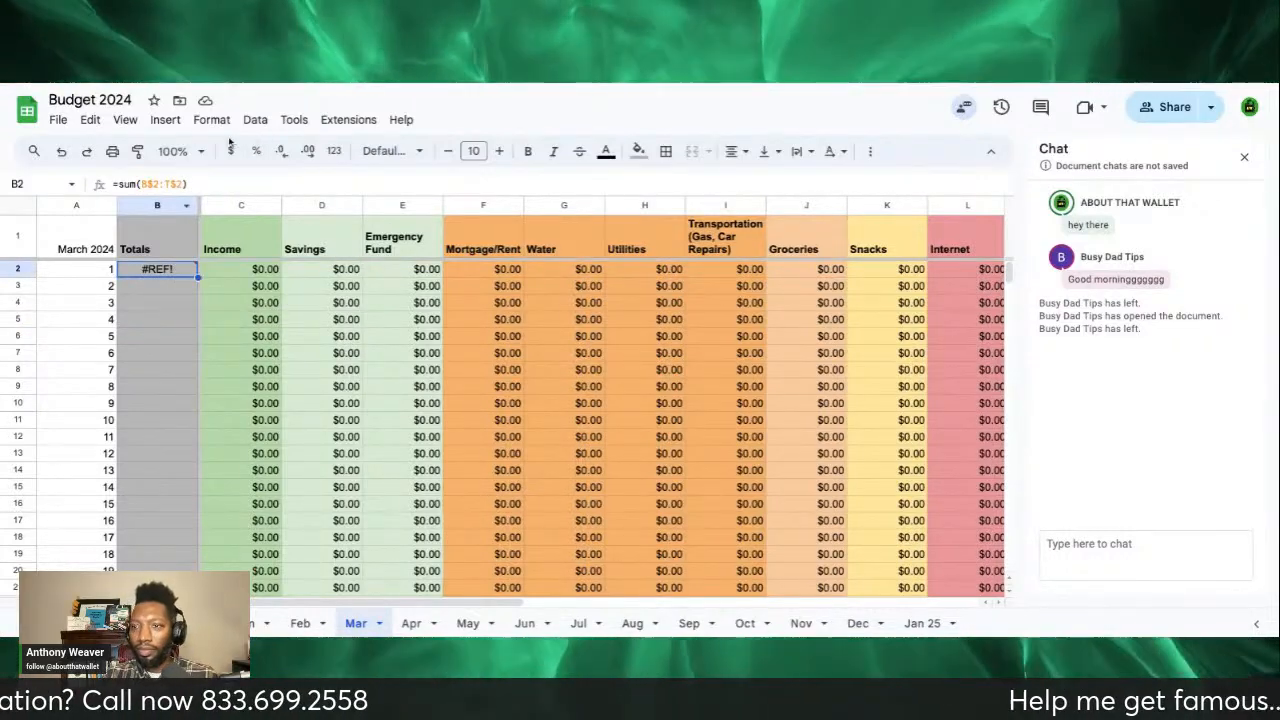
left_click(172, 338)
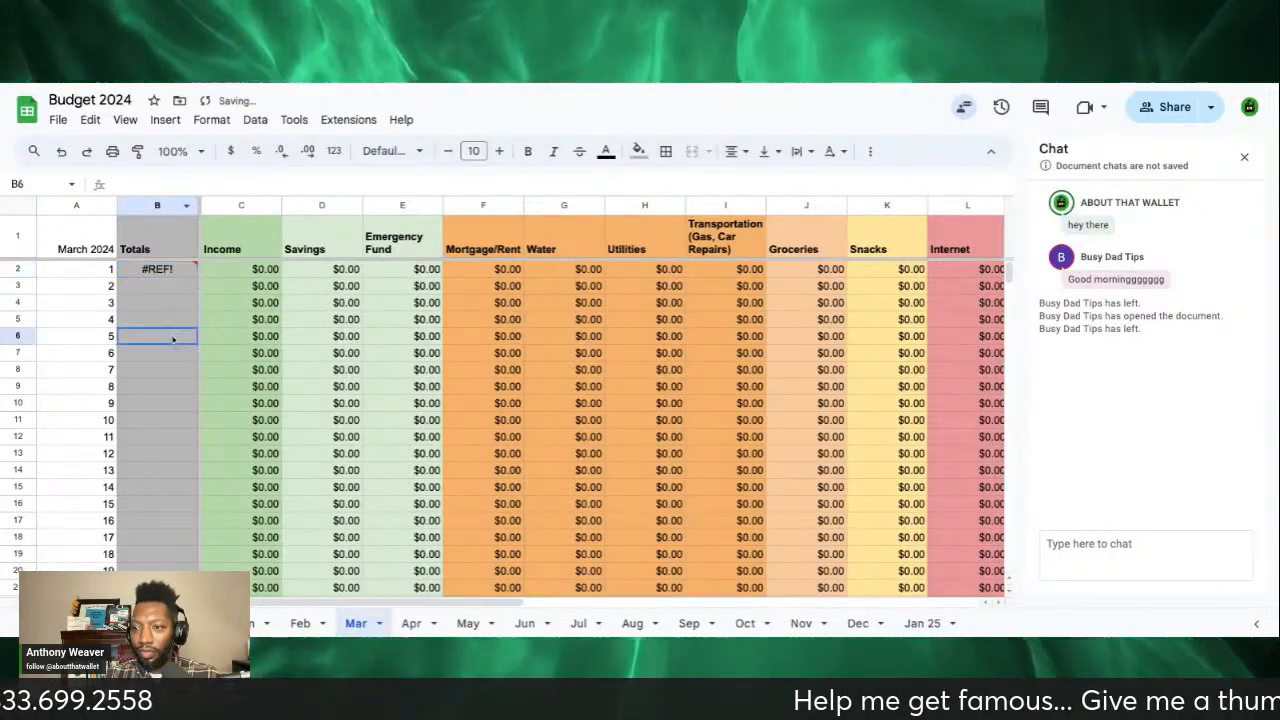
left_click(175, 270)
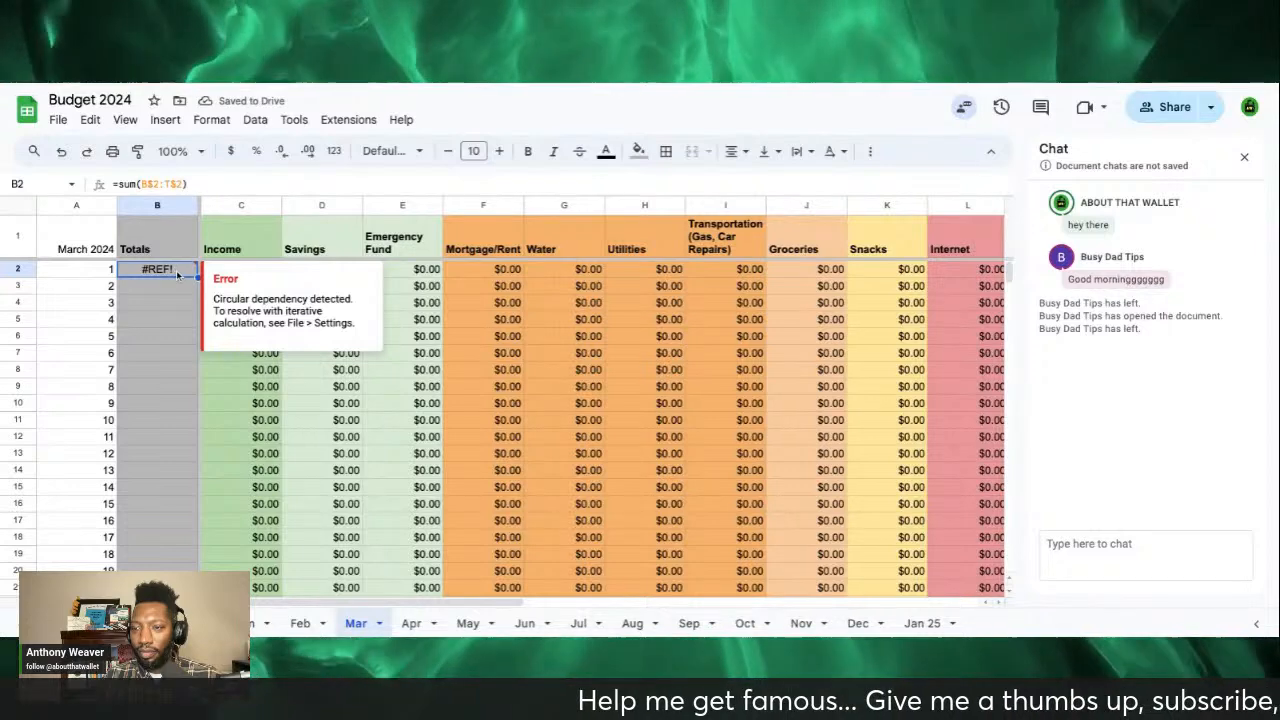
Step: Rewrite the Totals formula in B2 as =sum(C$2:T2) so the range starts at the Income column
double_click(180, 275)
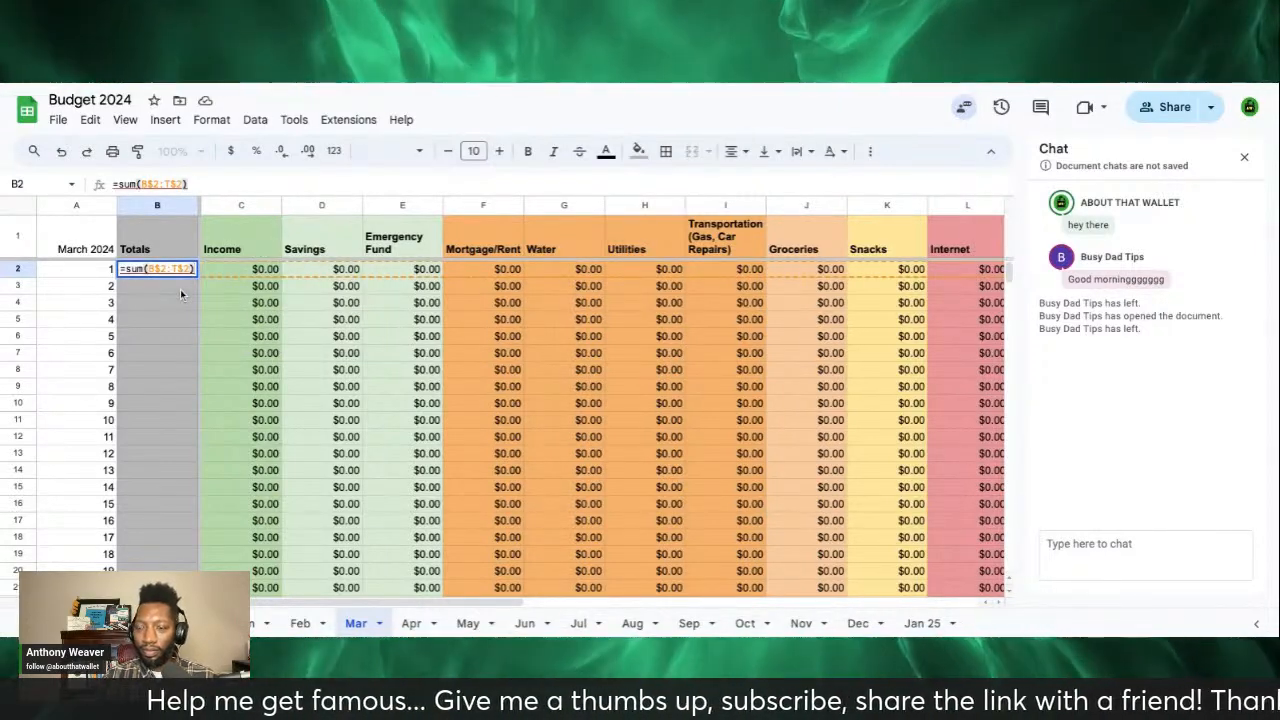
key("BackSpace")
key("BackSpace")
key("BackSpace")
key("BackSpace")
key("BackSpace")
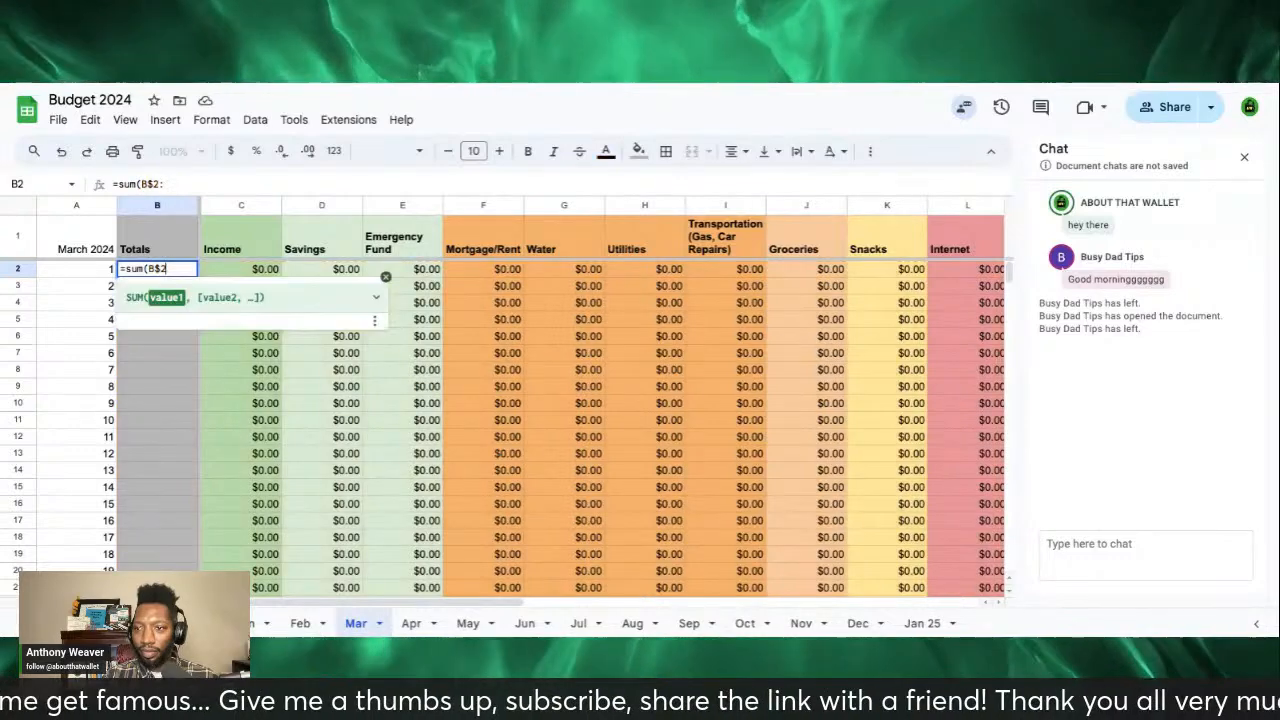
key("BackSpace")
key("BackSpace")
key("BackSpace")
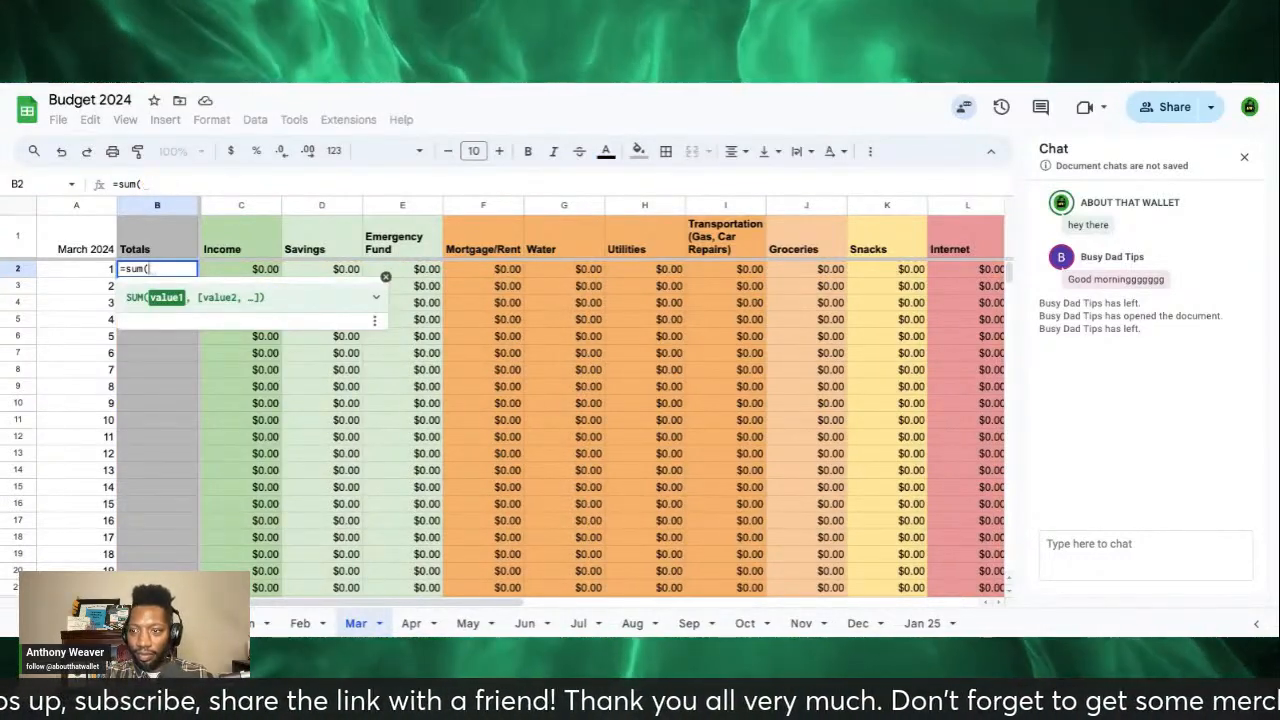
type("C")
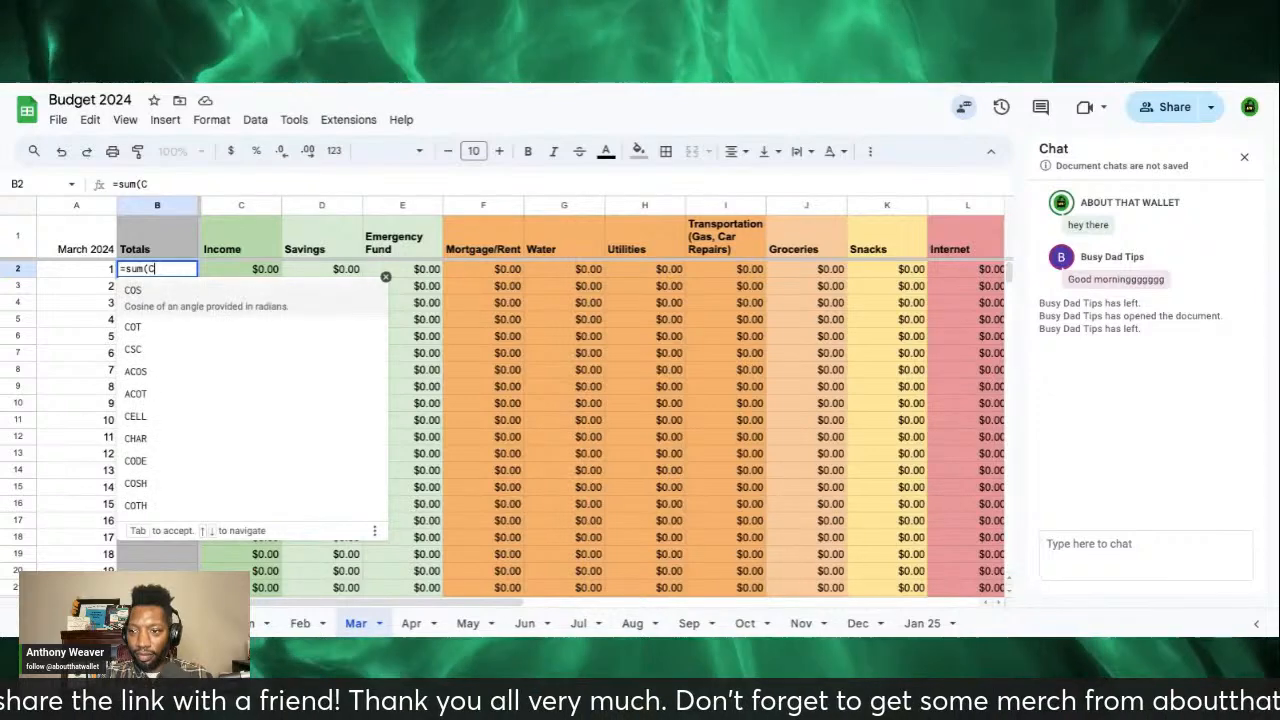
type("$2")
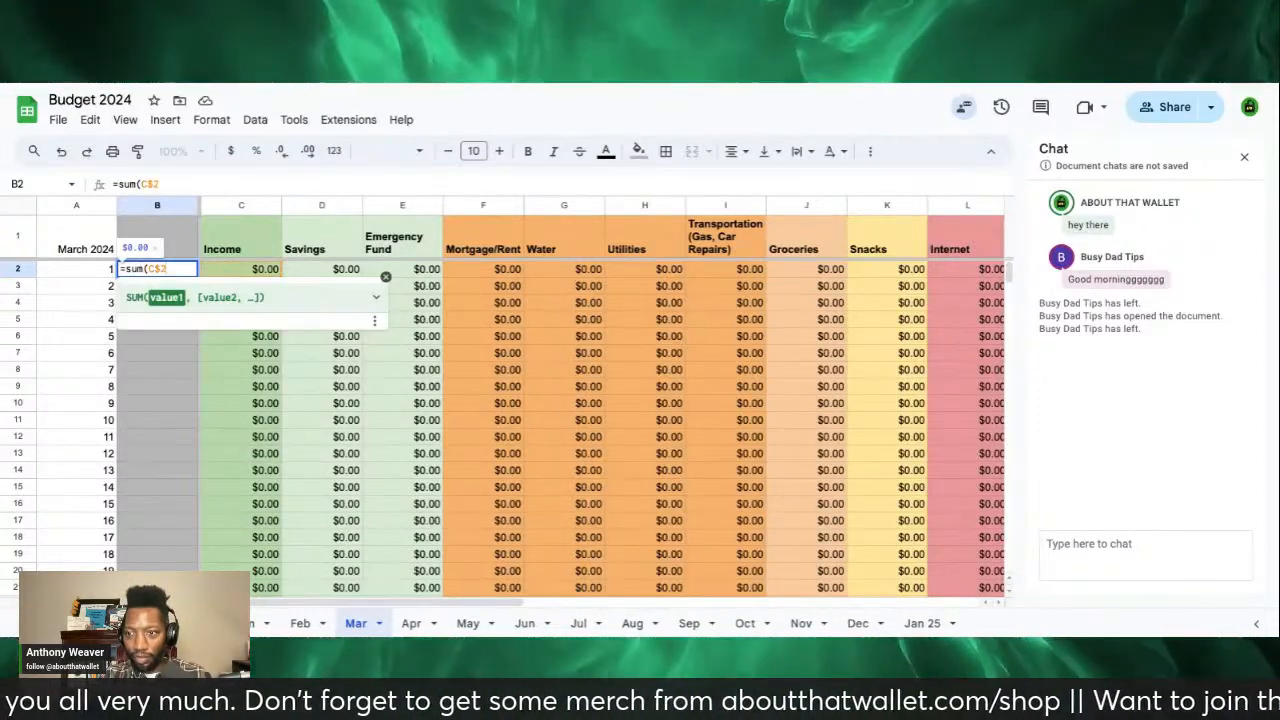
type(":")
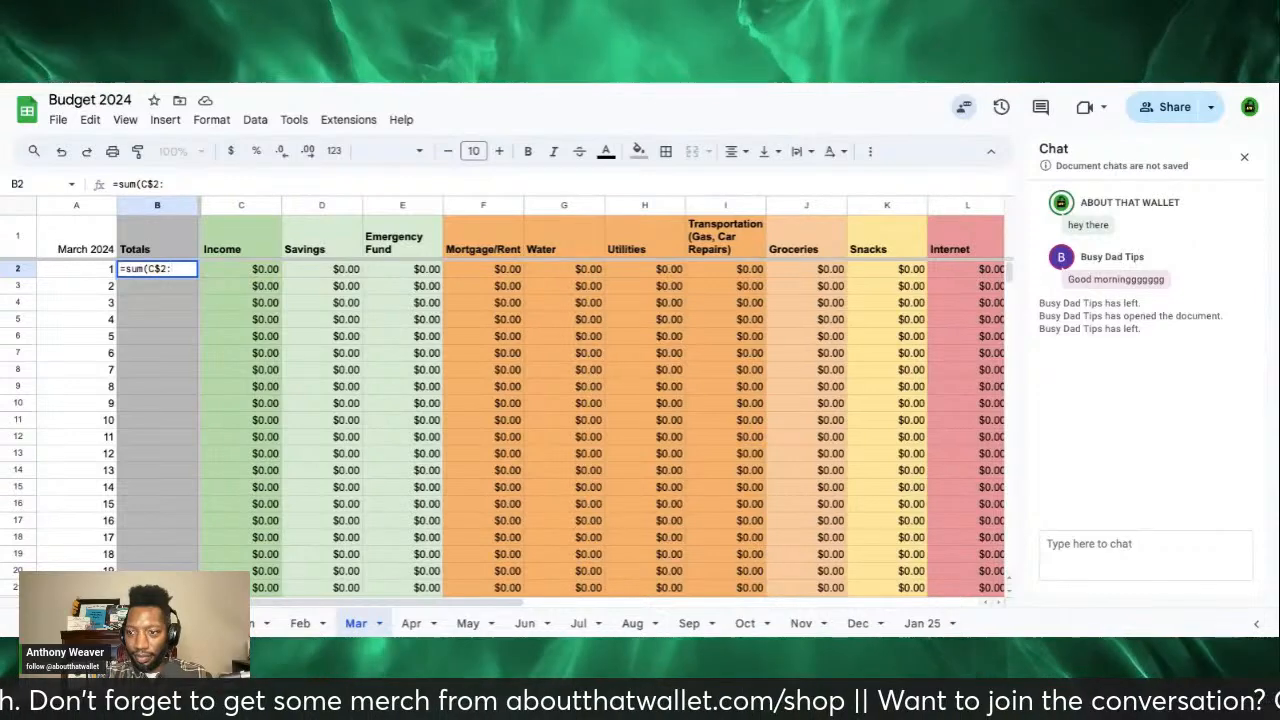
type("T")
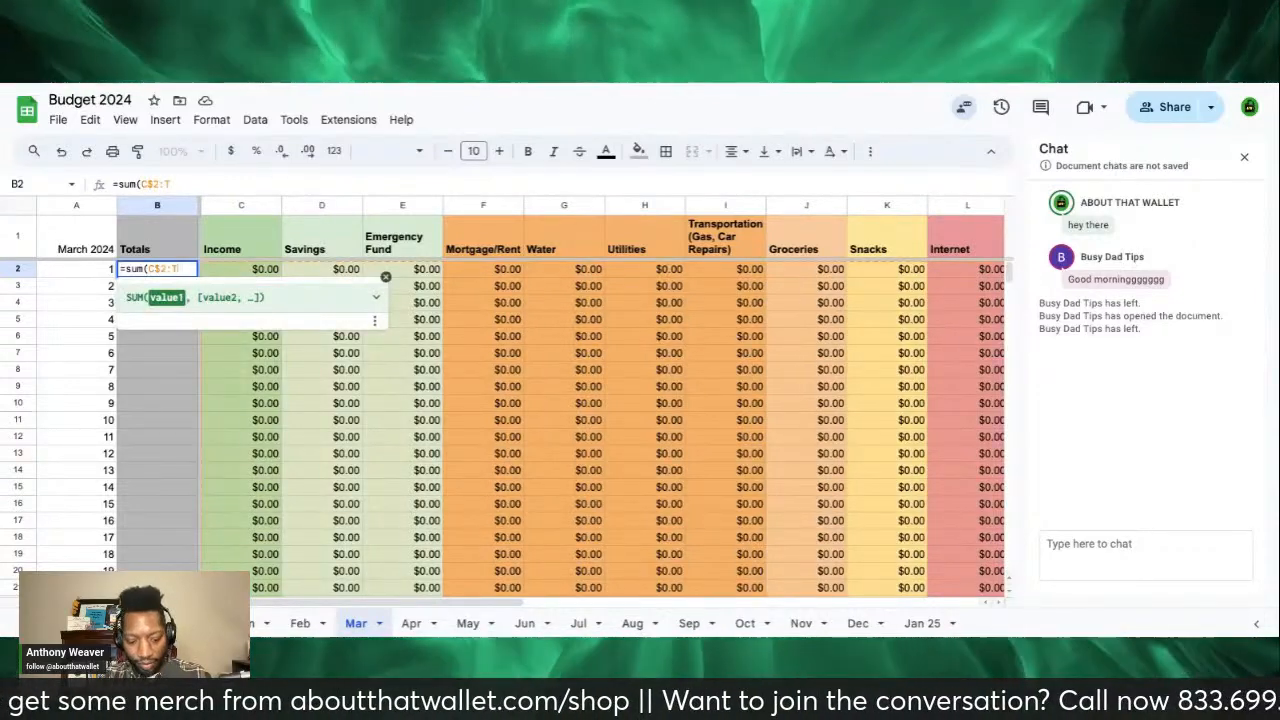
type("3")
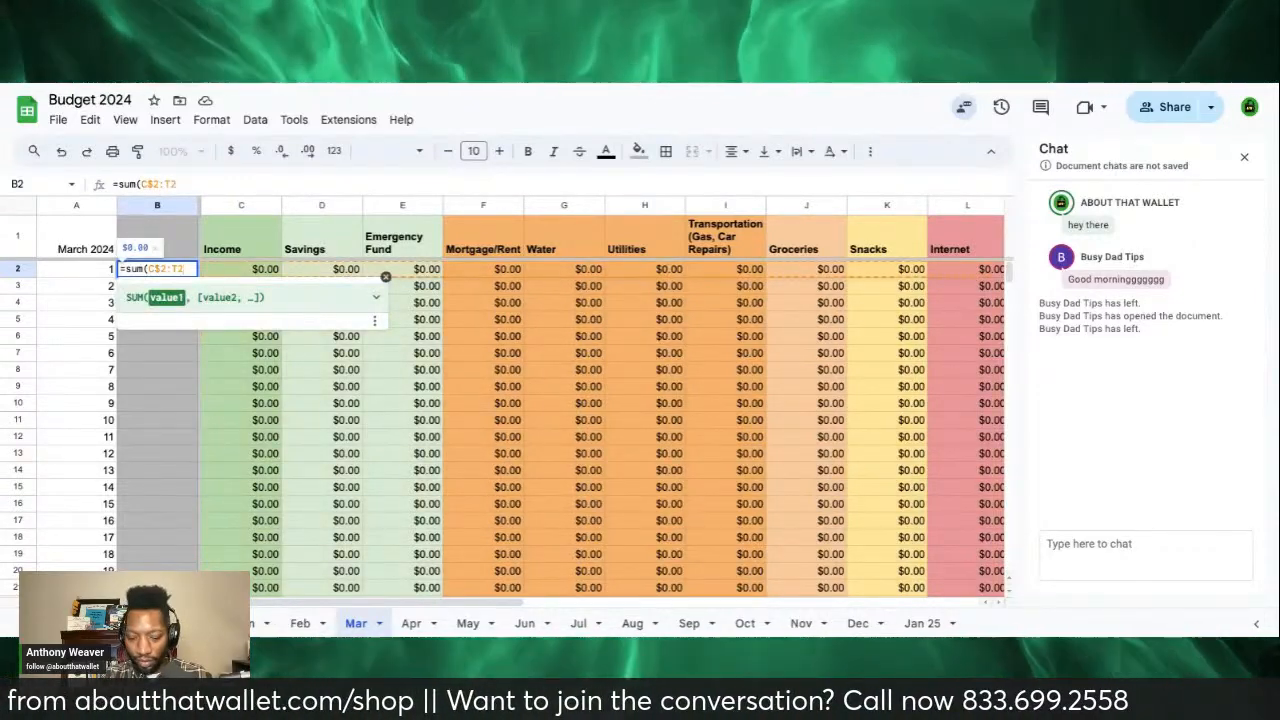
type(")")
key("Return")
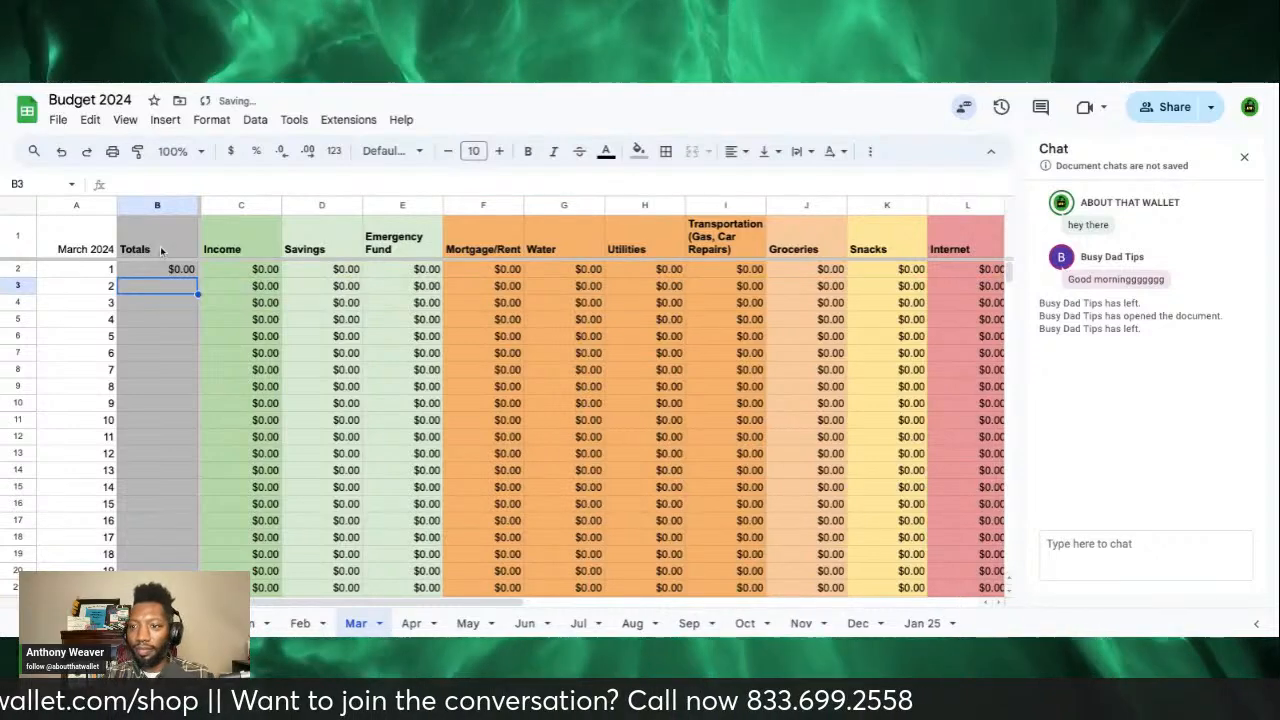
Step: Try filling the Totals formula from B2 down through day 31, covering B2:B32
left_click(164, 270)
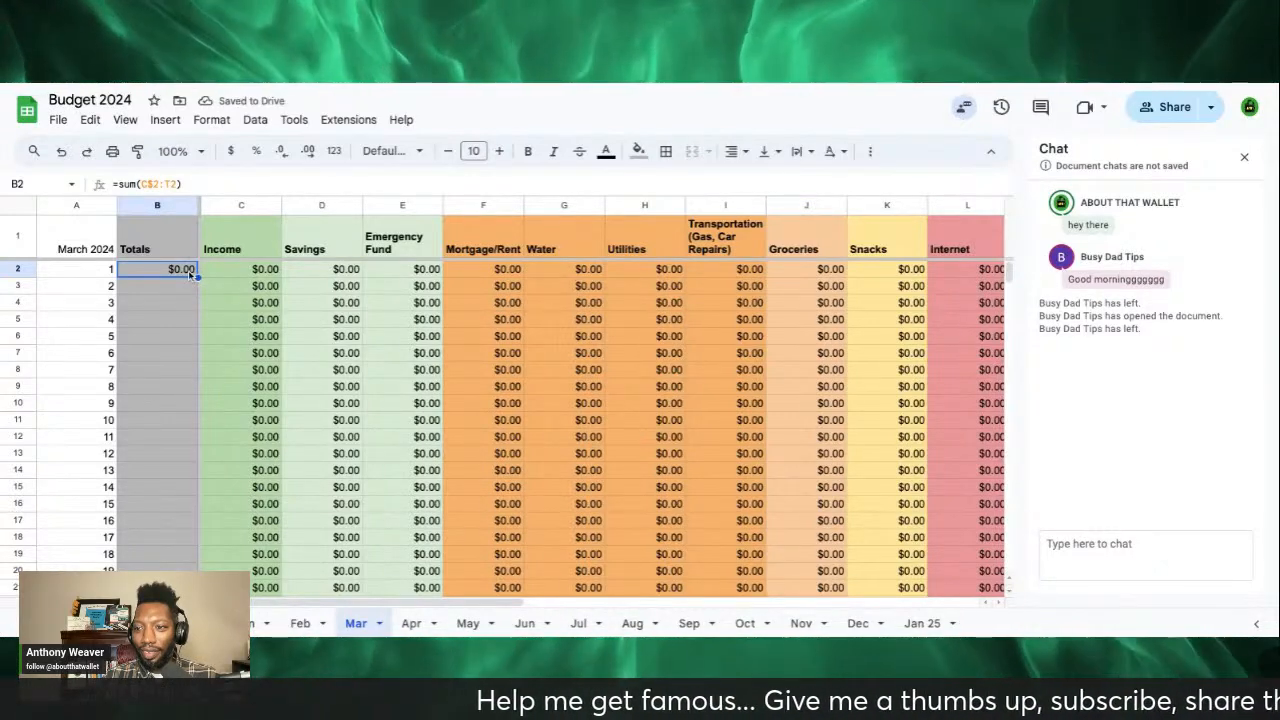
left_click(190, 287)
left_click(196, 274)
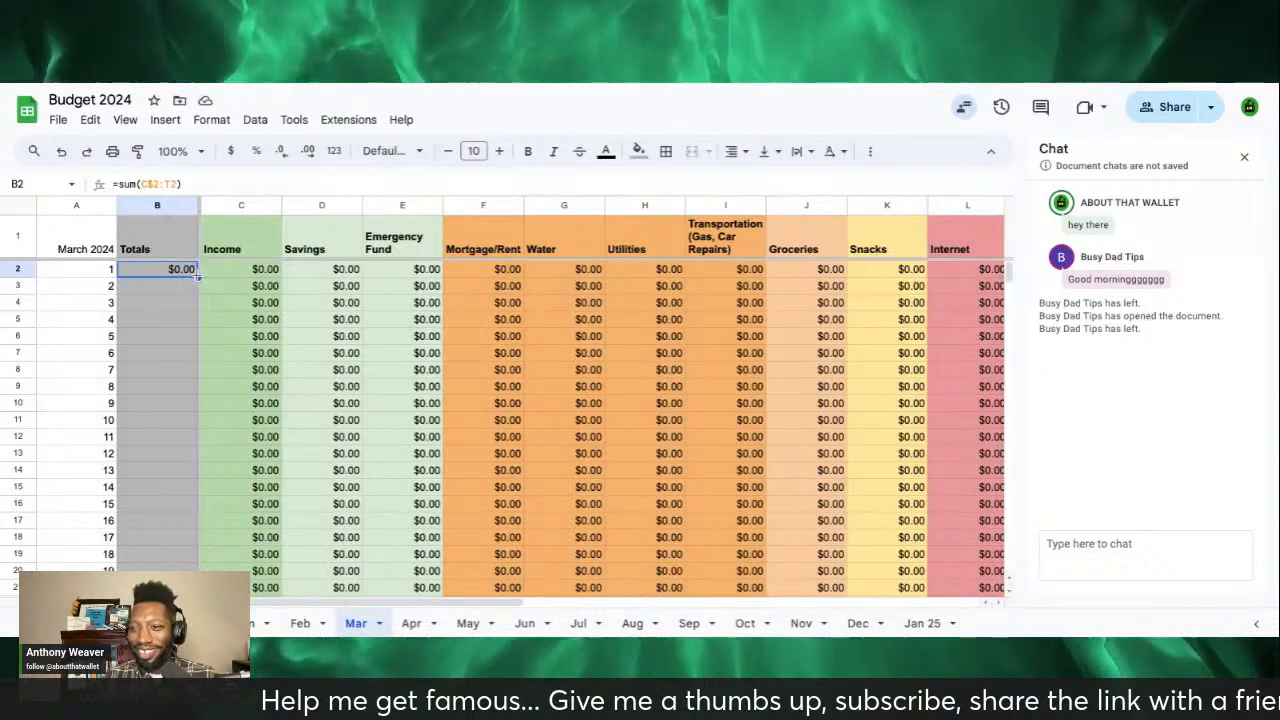
left_click_drag(197, 278, 194, 524)
scroll(190, 504, "up", 4)
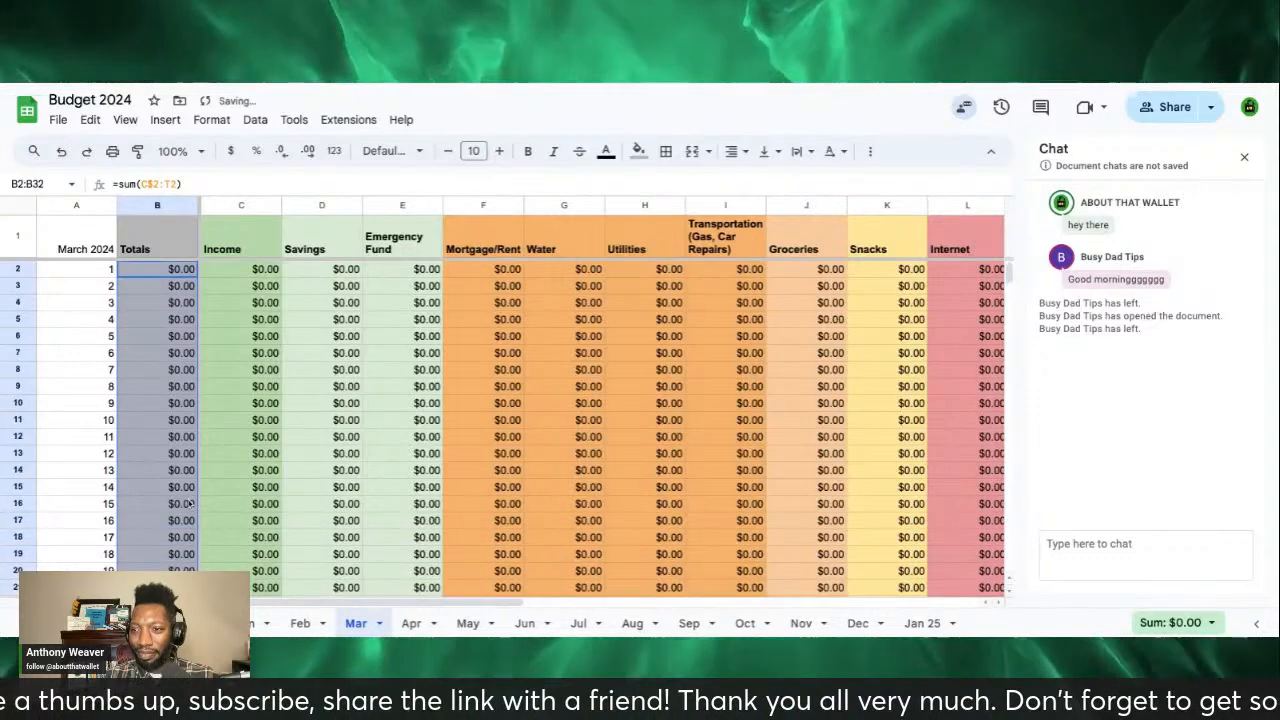
Step: Check the copied formulas in the first few Totals rows and undo the fill down column B
left_click(168, 292)
left_click(167, 320)
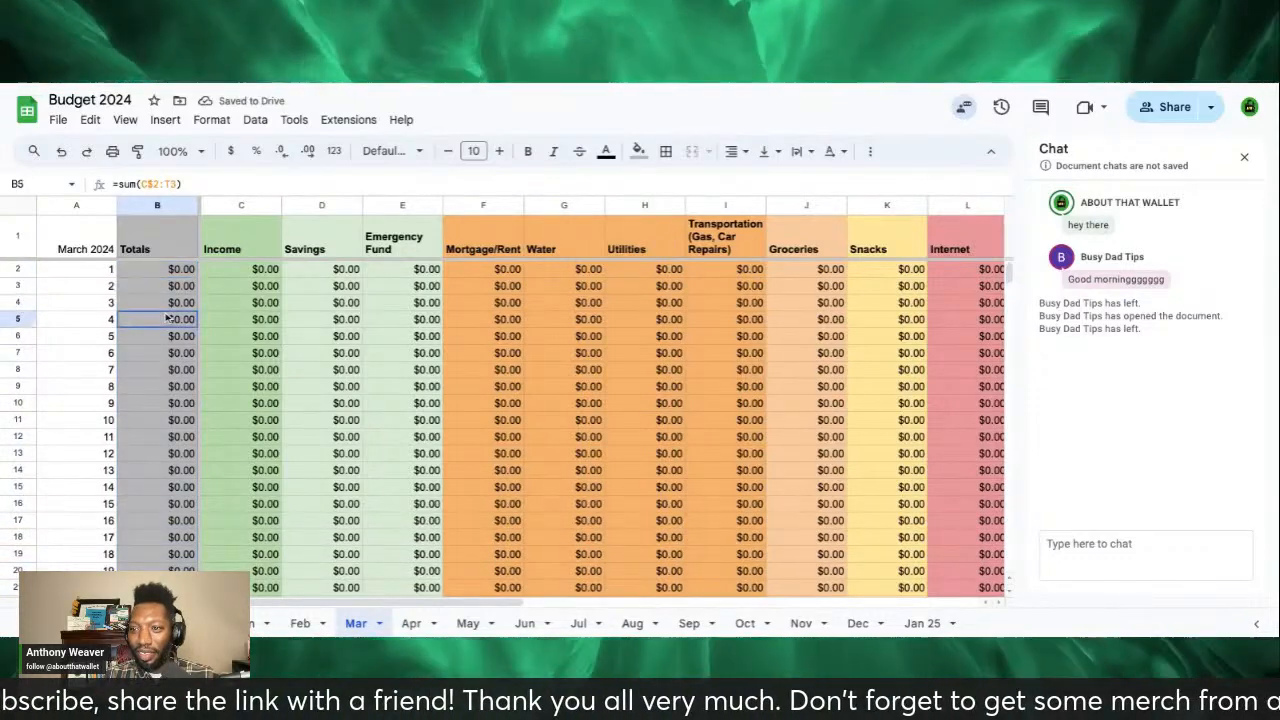
left_click(168, 357)
left_click(168, 302)
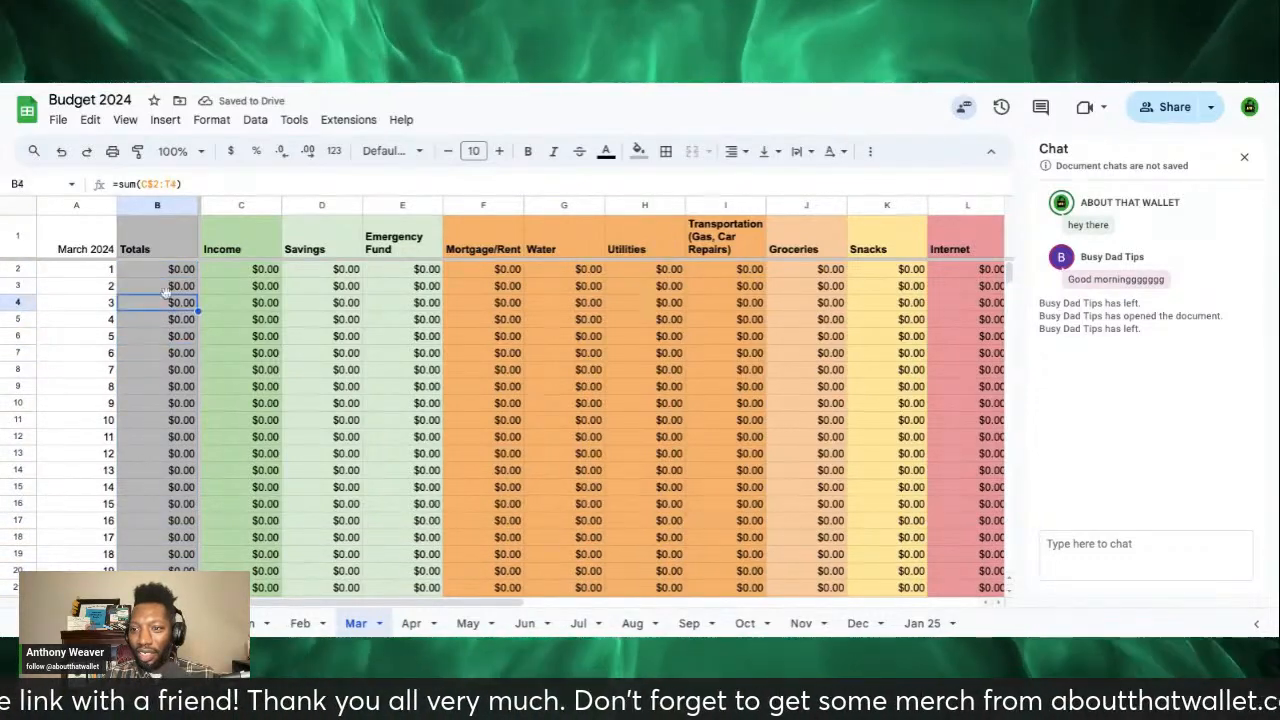
left_click(167, 288)
left_click(167, 278)
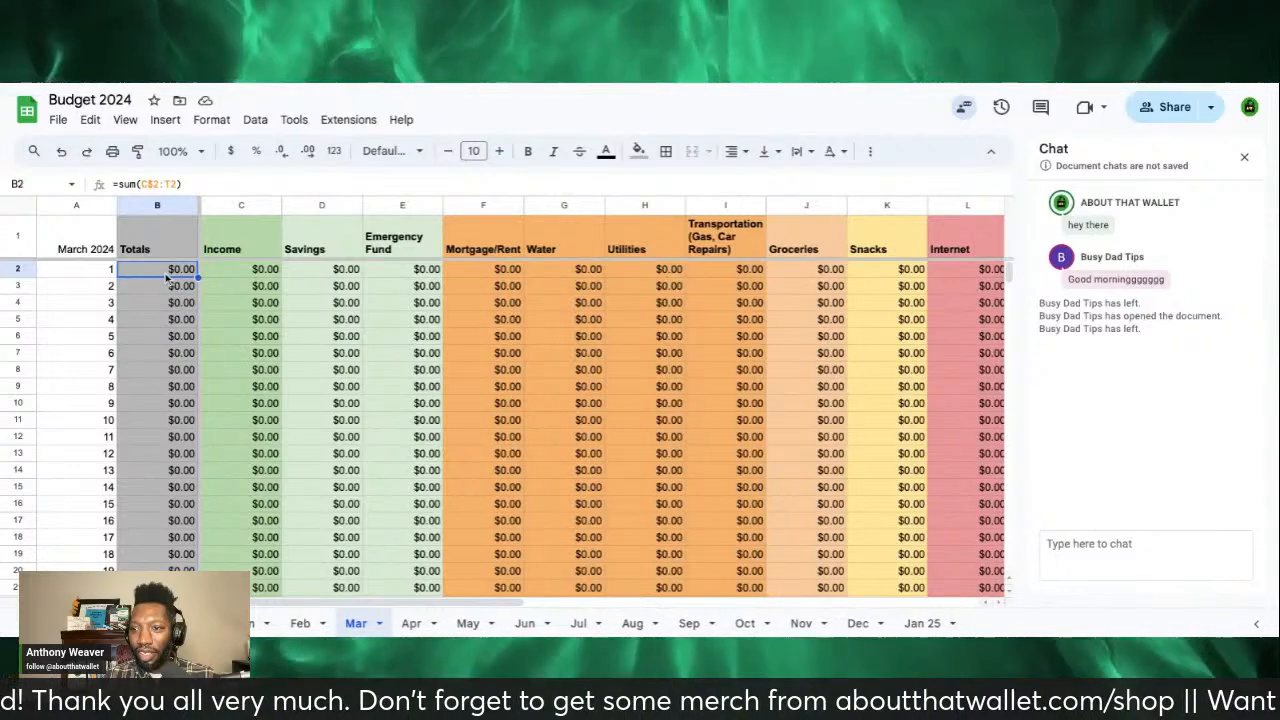
left_click(170, 288)
left_click(171, 305)
left_click(166, 271)
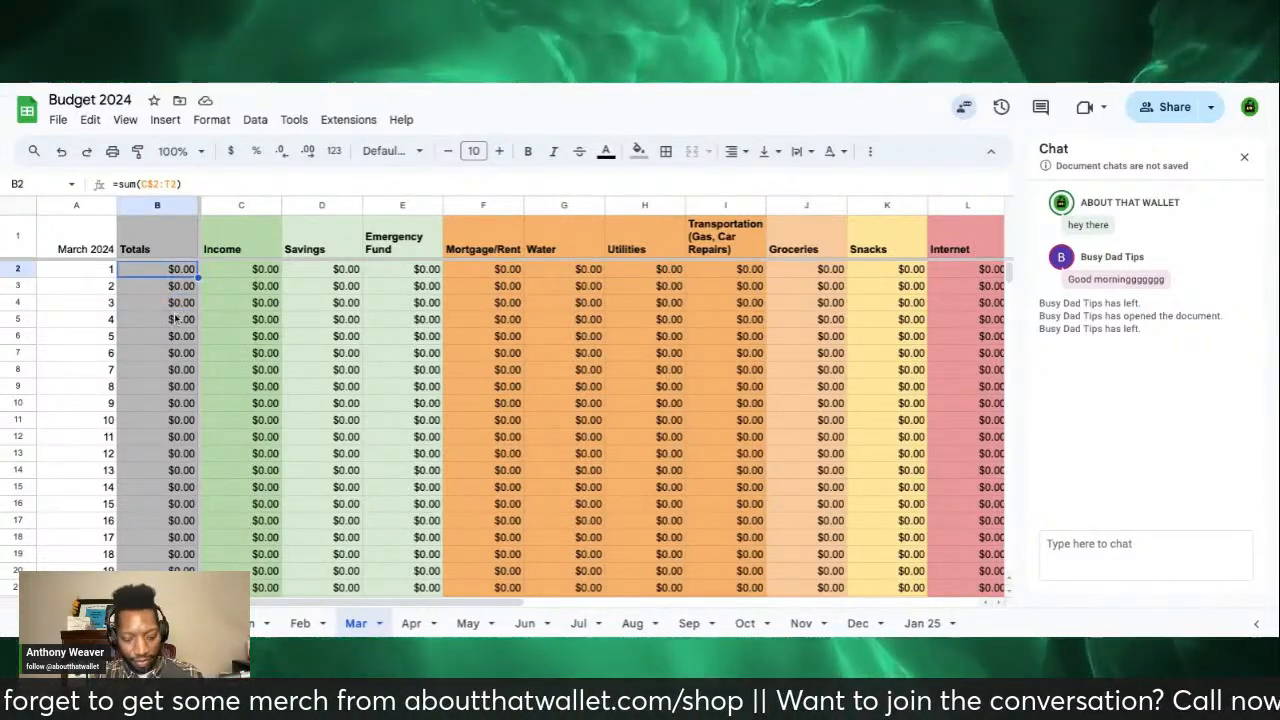
key("ctrl+z")
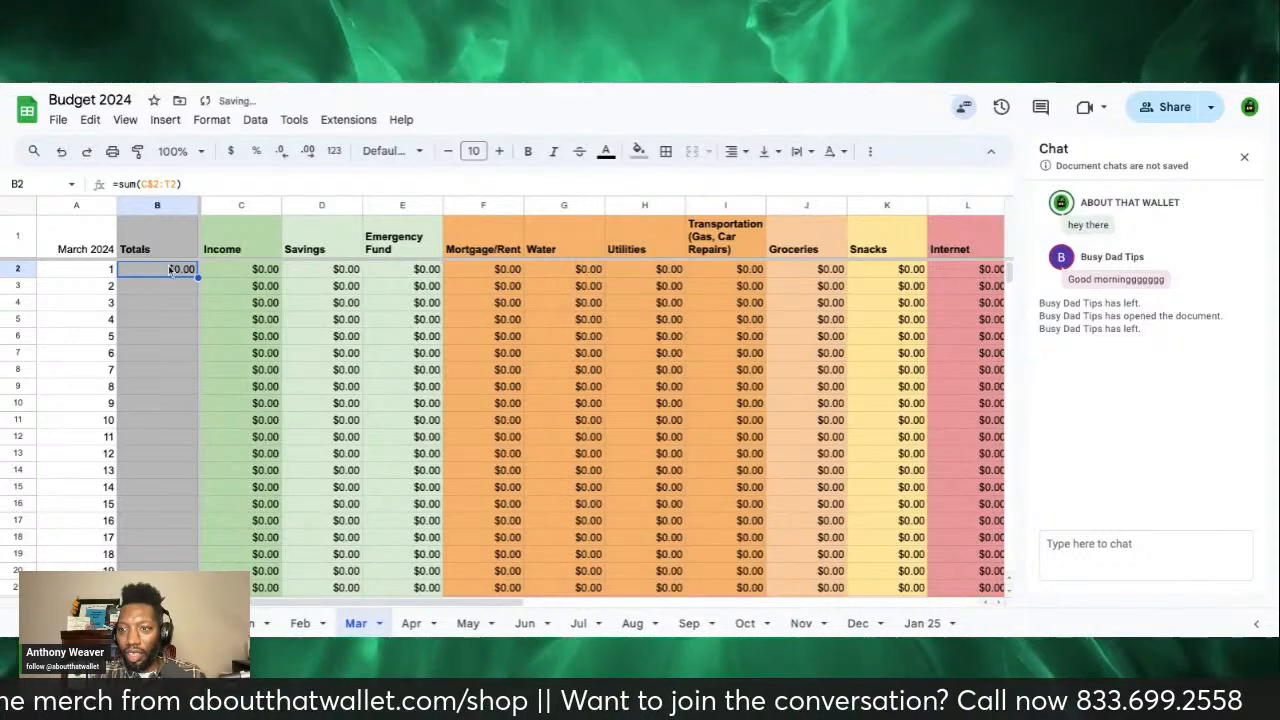
Step: Make the row reference relative in B2's Totals formula so it reads =sum(C2:T2)
double_click(168, 266)
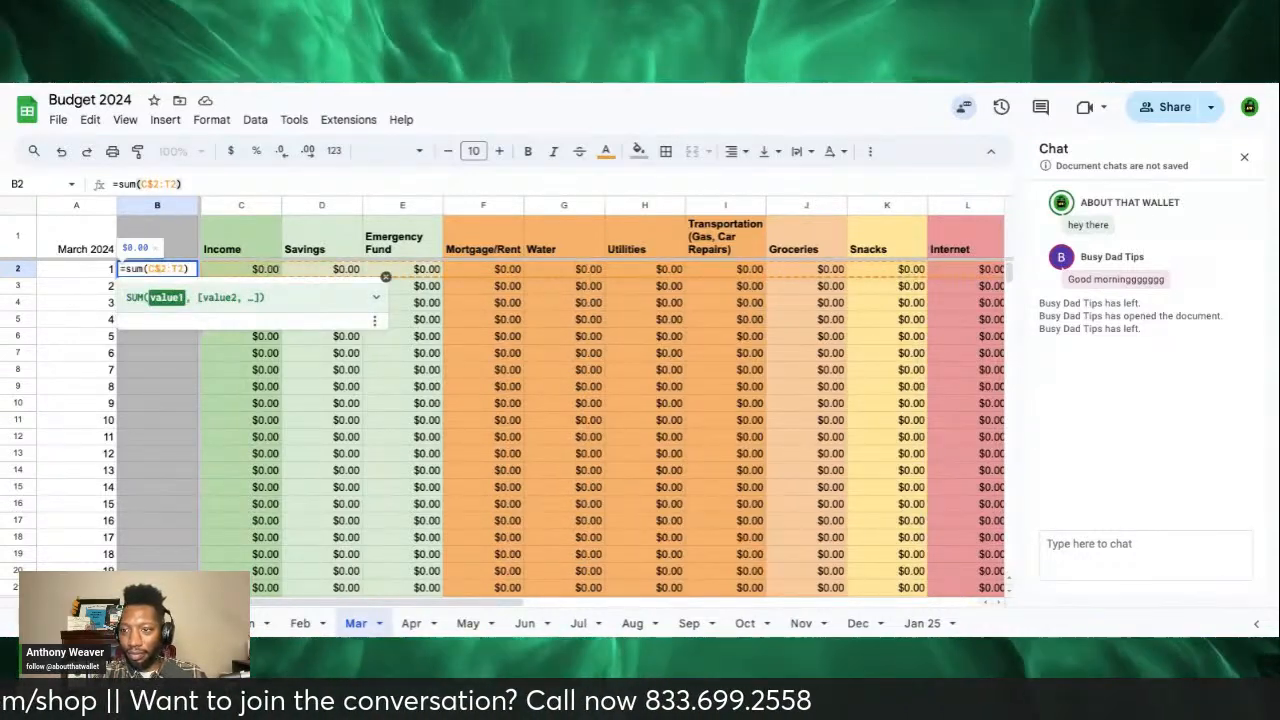
key("BackSpace")
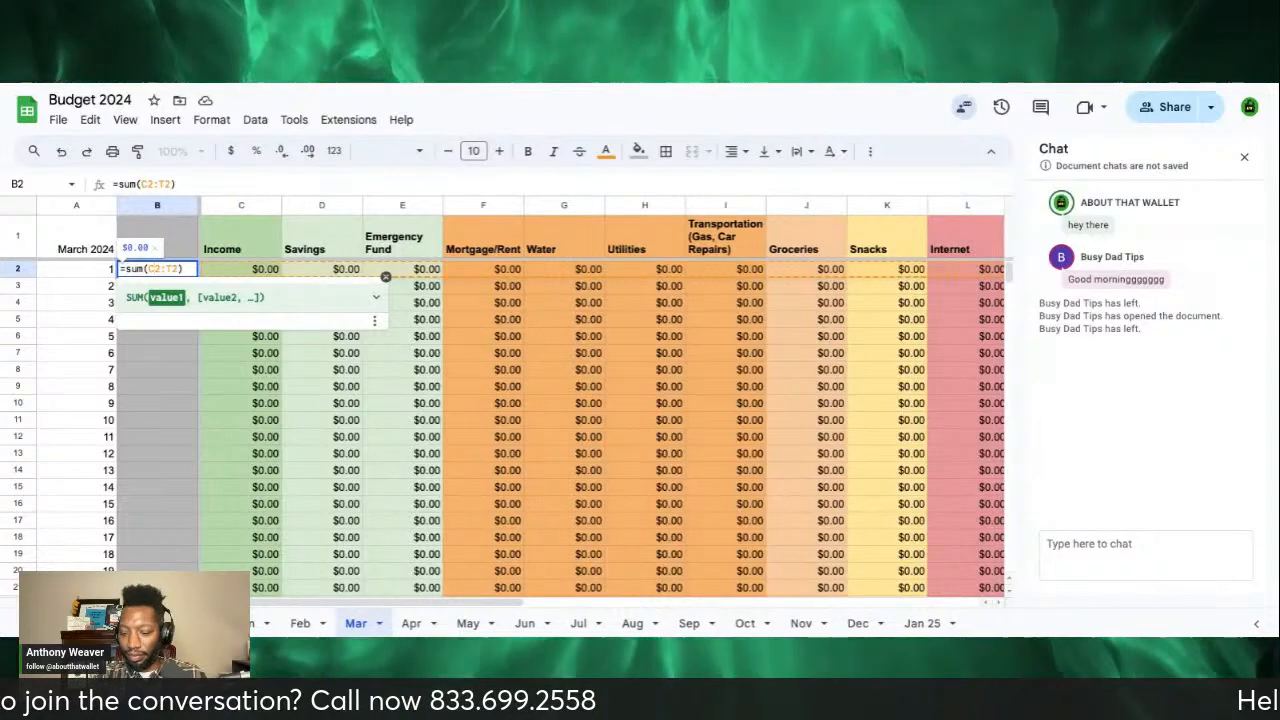
left_click(187, 386)
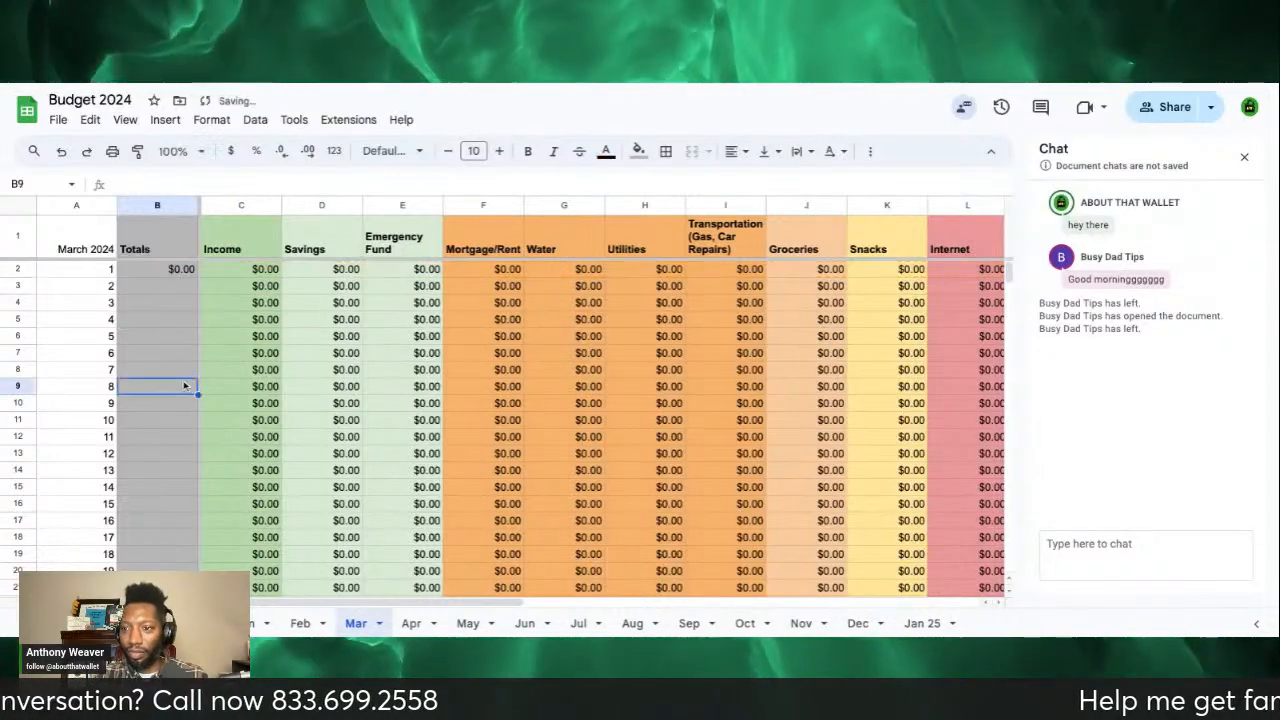
Step: Fill the corrected Totals formula from B2 down through day 31, covering B2:B32
left_click(175, 272)
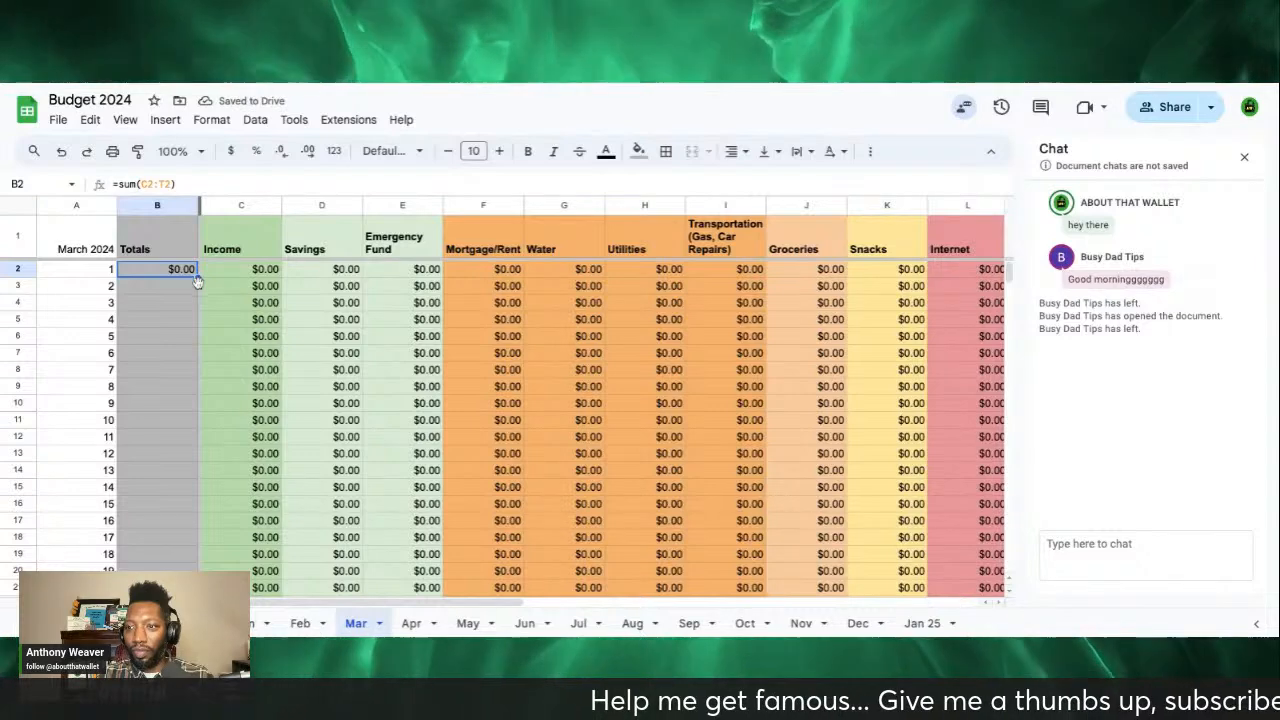
left_click(197, 290)
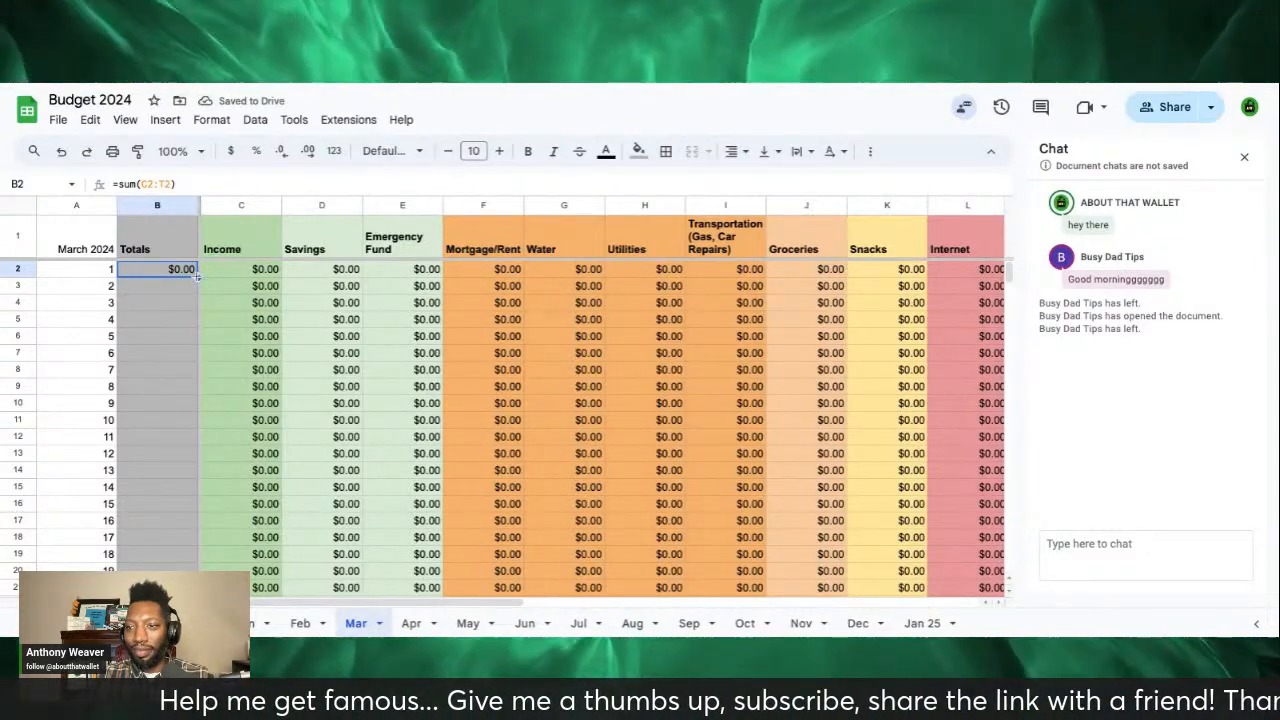
scroll(197, 279, "down", 4)
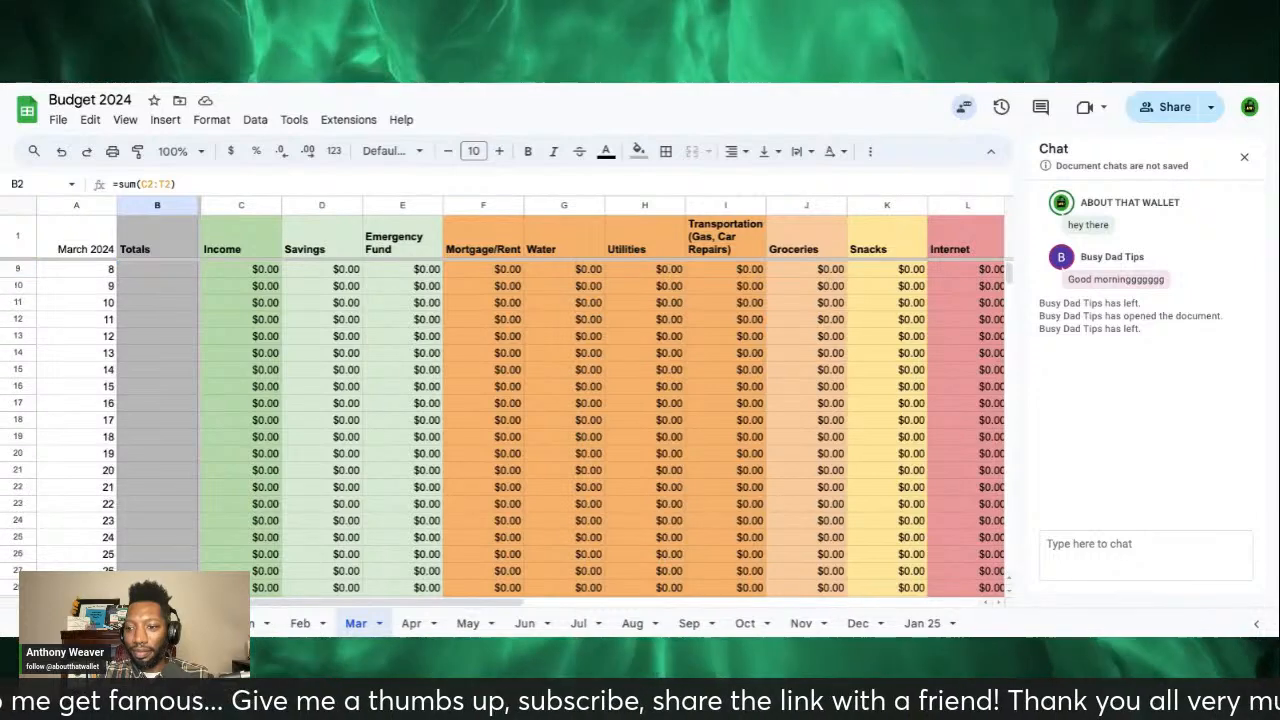
left_click_drag(192, 570, 188, 500)
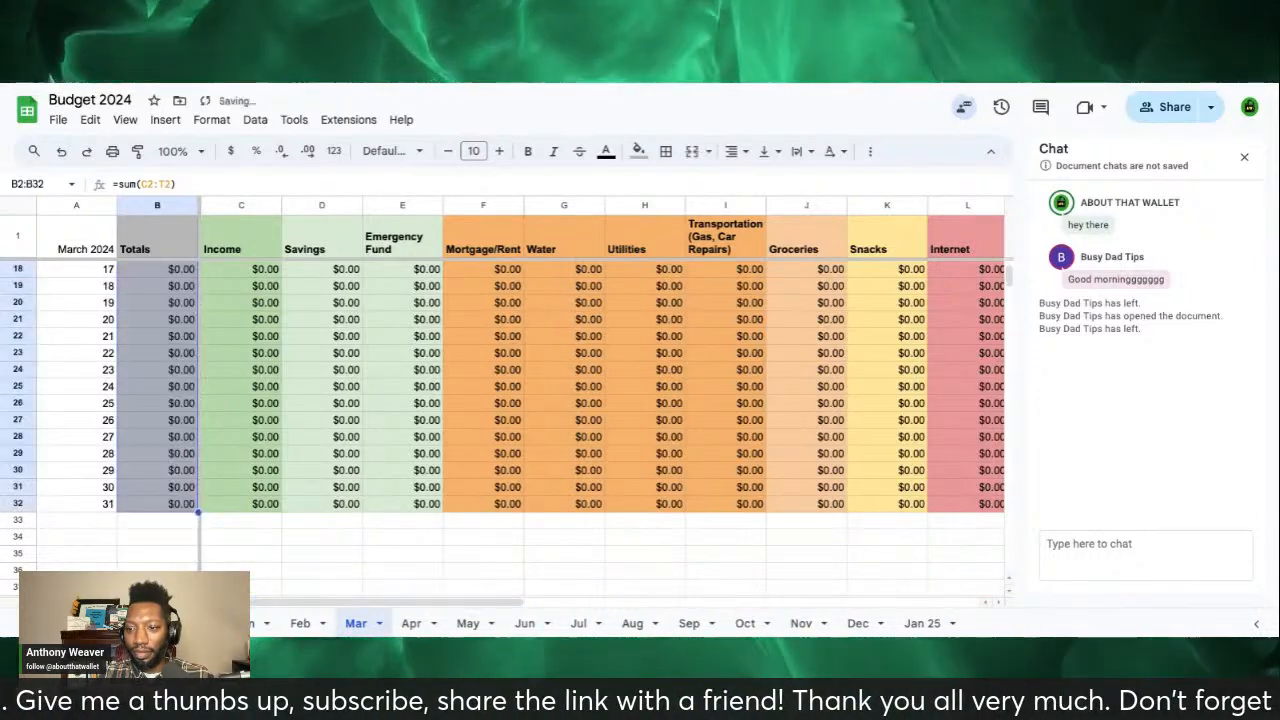
Step: Check the row references of the filled Totals formulas cell by cell, from the last days of March up to B21
left_click(186, 503)
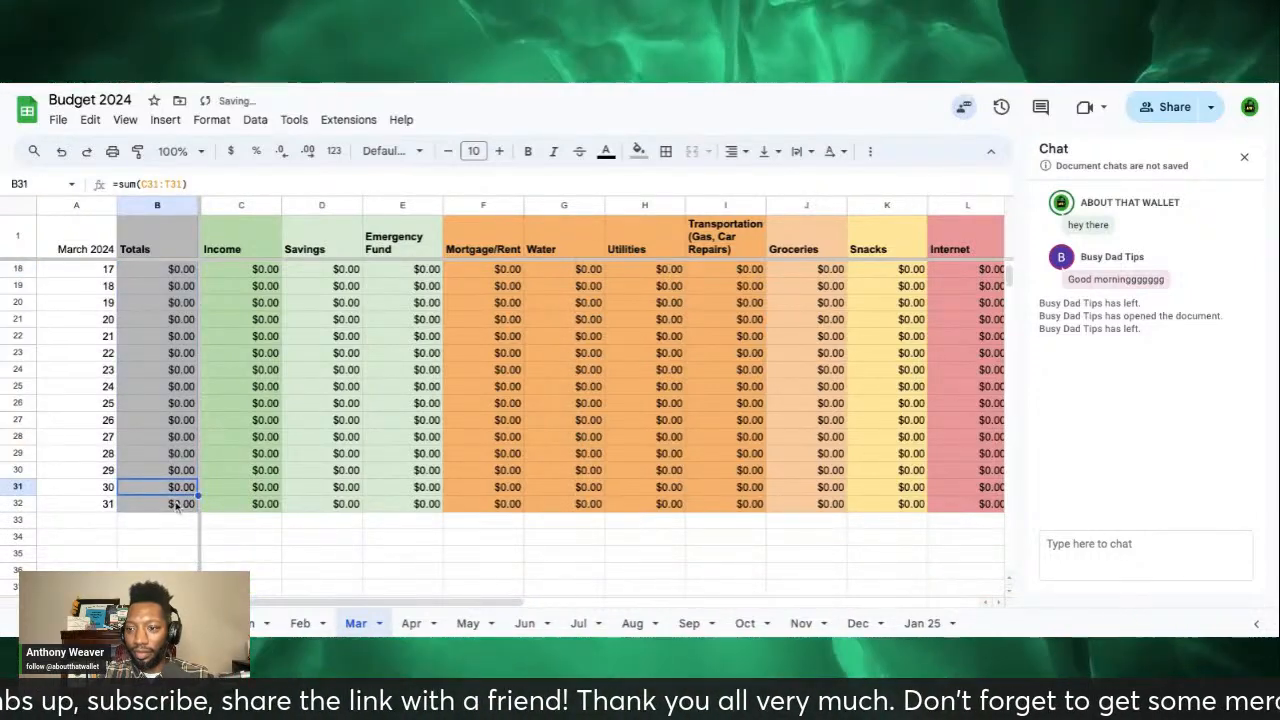
key("Up")
key("Up")
key("Up")
key("Up")
key("Up")
key("Up")
key("Up")
key("Up")
key("Up")
key("Up")
key("Up")
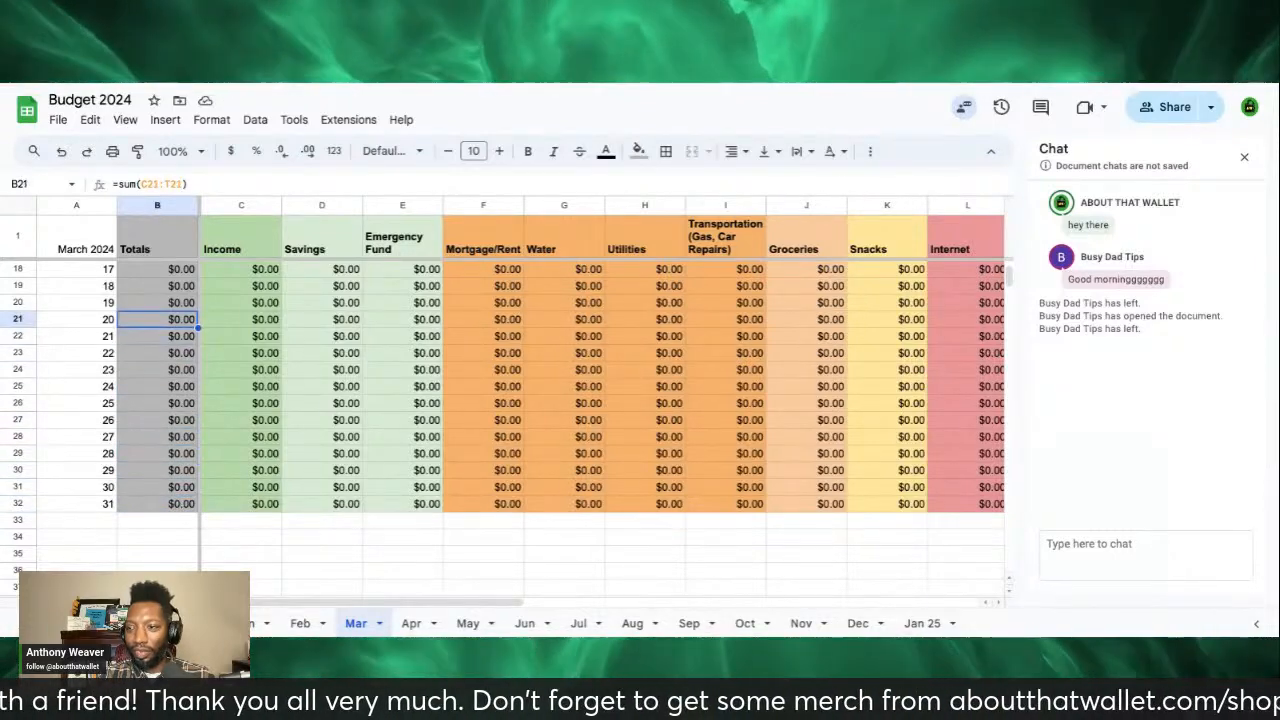
Step: Review the March category columns from Utilities across to Home / Renter Insurance
scroll(245, 488, "up", 5)
scroll(255, 486, "right", 6)
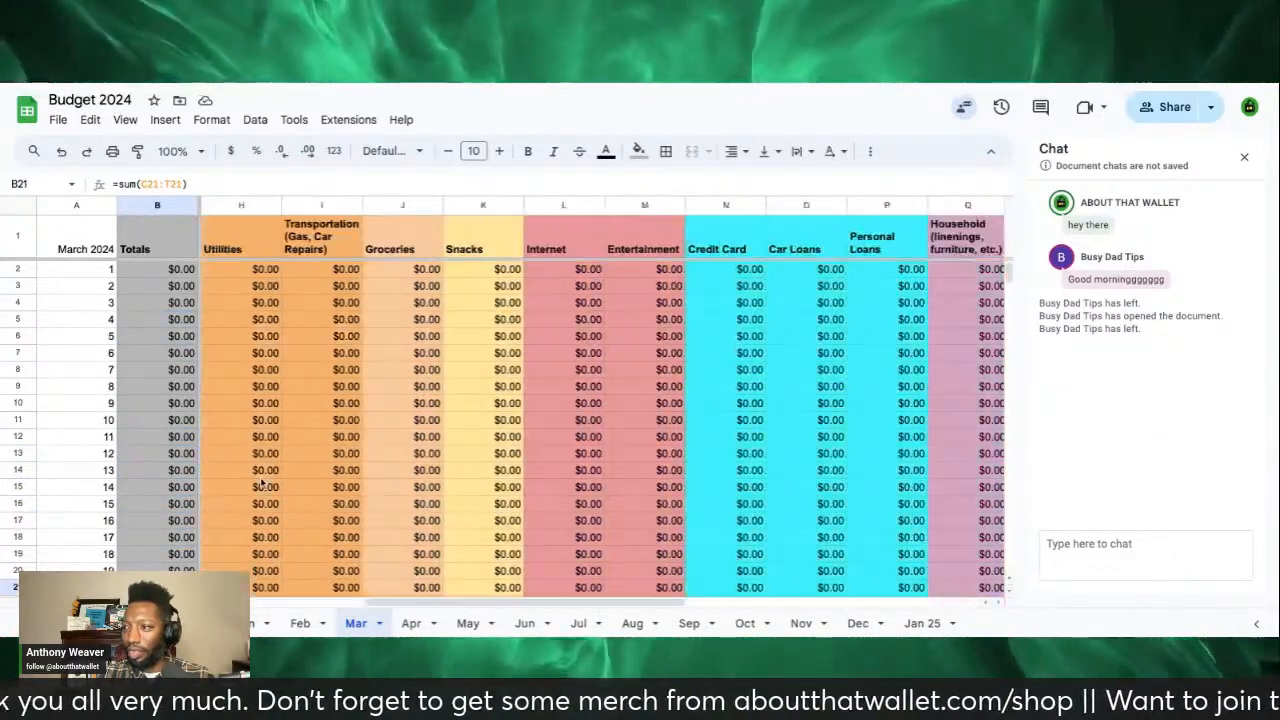
scroll(260, 484, "left", 2)
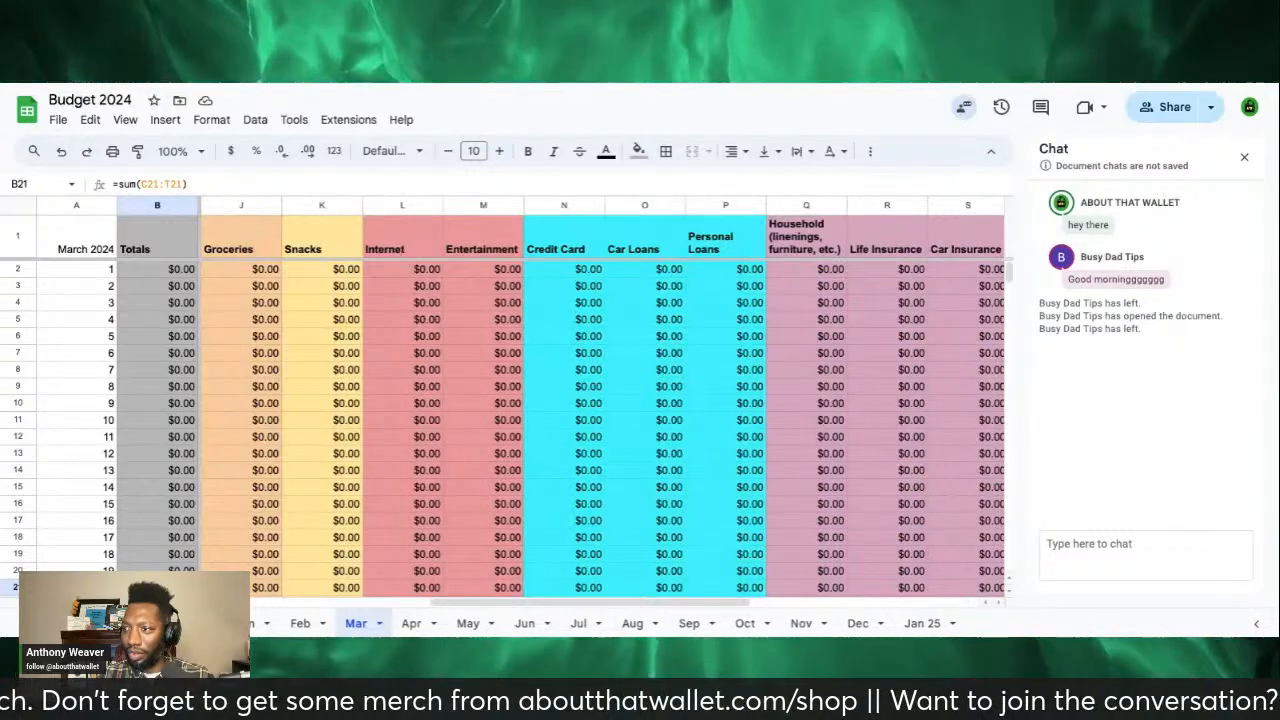
scroll(314, 449, "right", 1)
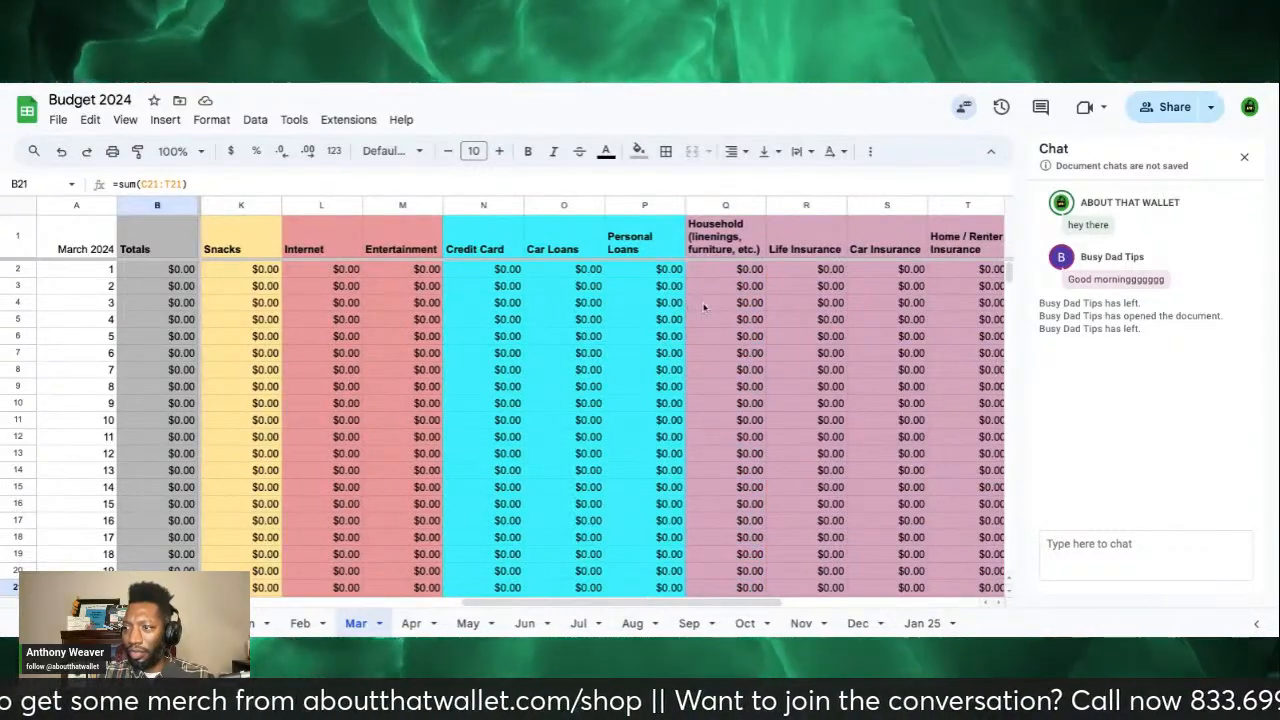
scroll(703, 307, "right", 1)
scroll(703, 307, "left", 4)
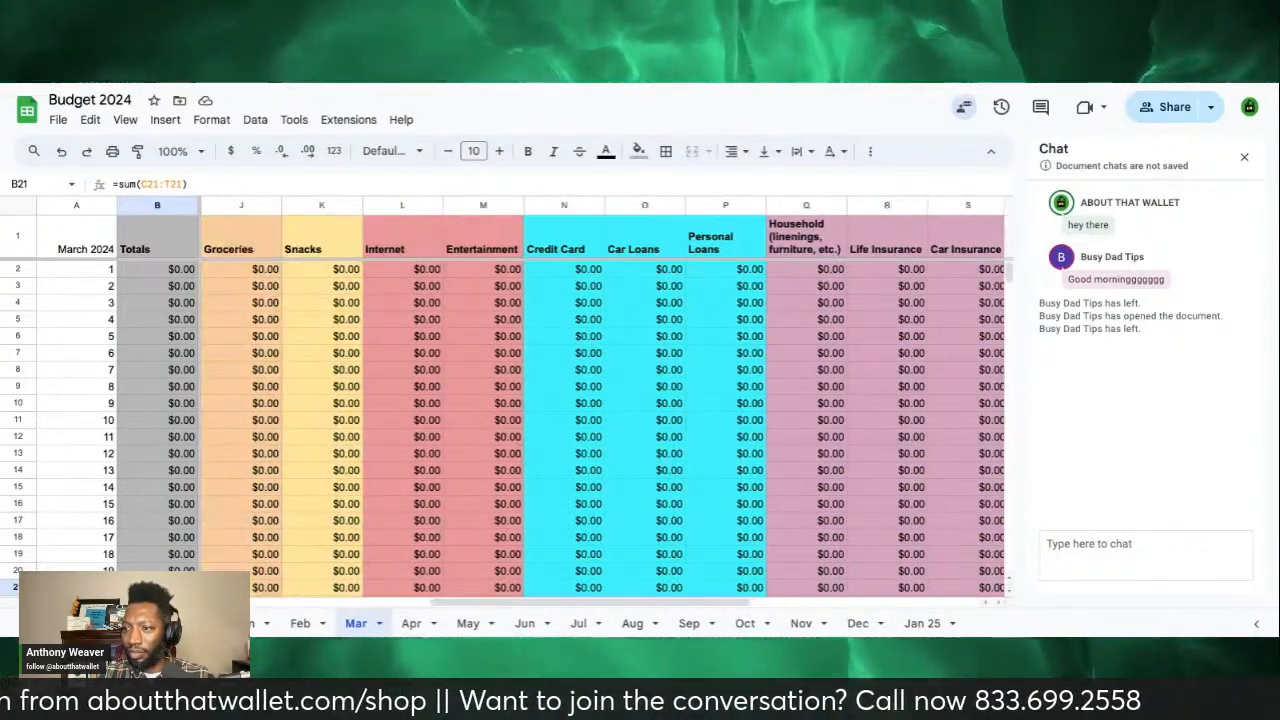
Step: Insert one blank column in the March sheet directly before the Household (linenings, furniture, etc.) column
scroll(600, 400, "left", 5)
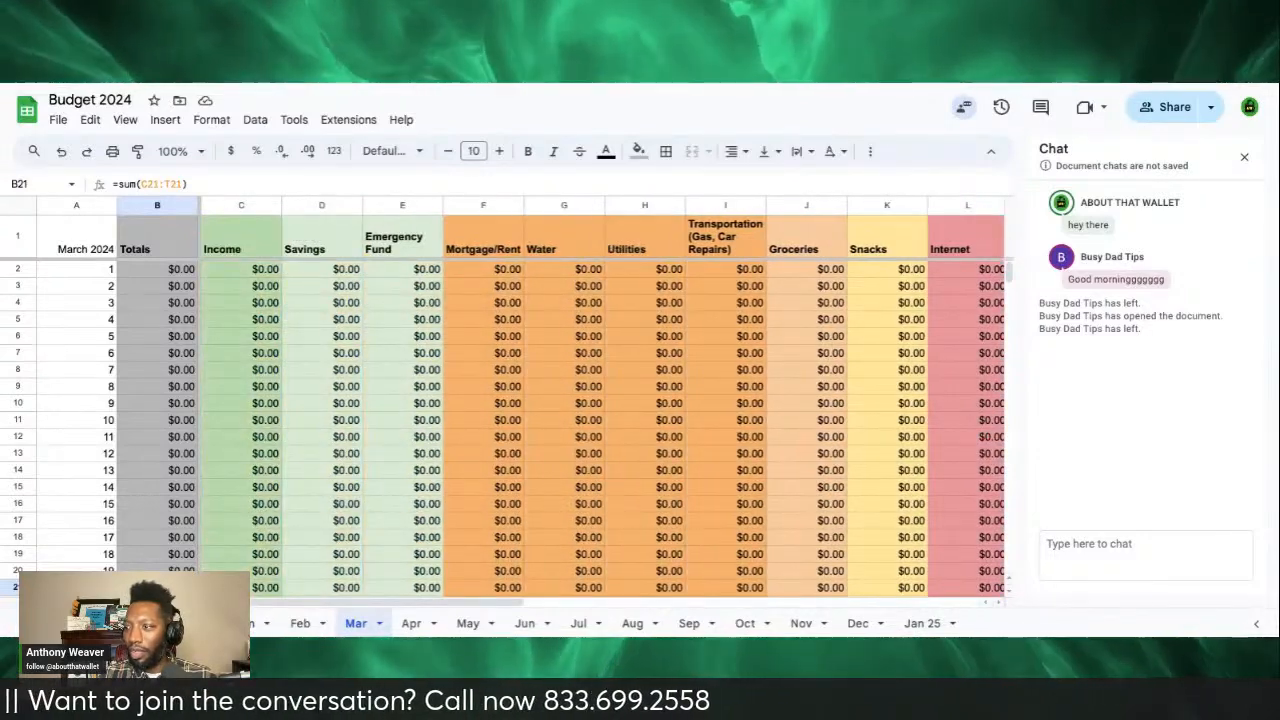
scroll(600, 400, "right", 4)
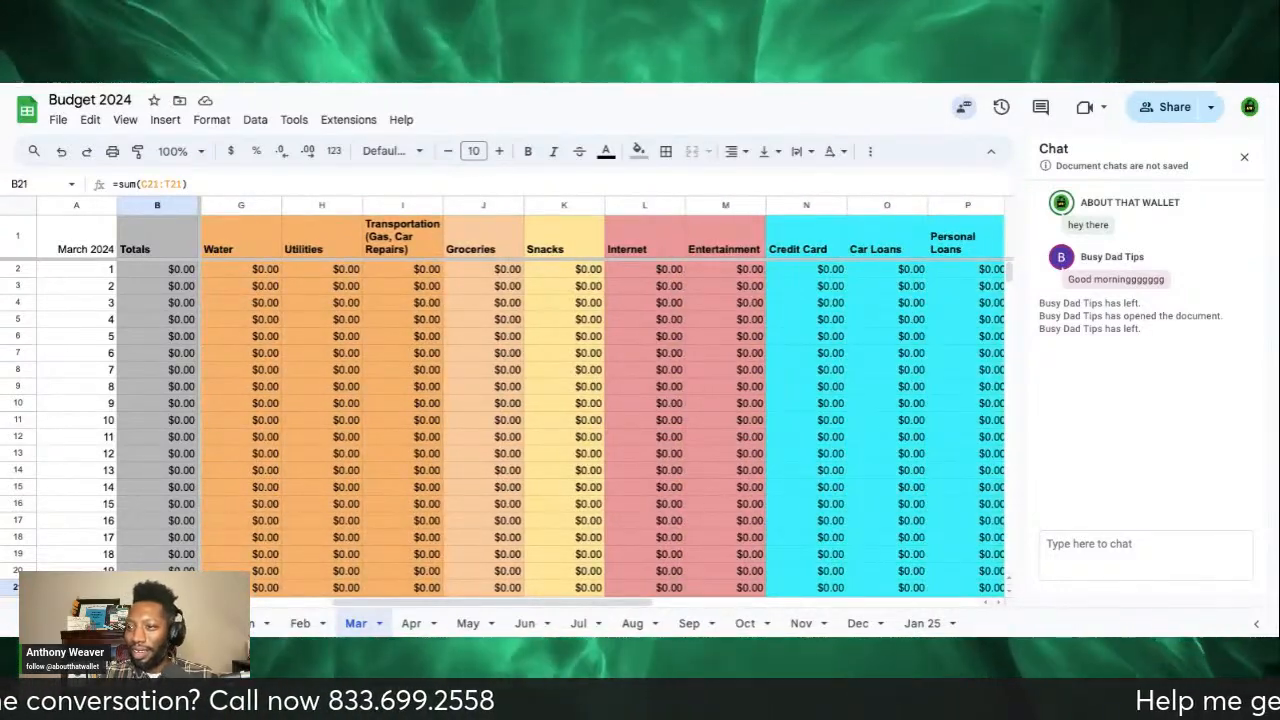
scroll(600, 400, "right", 2)
scroll(600, 400, "right", 2)
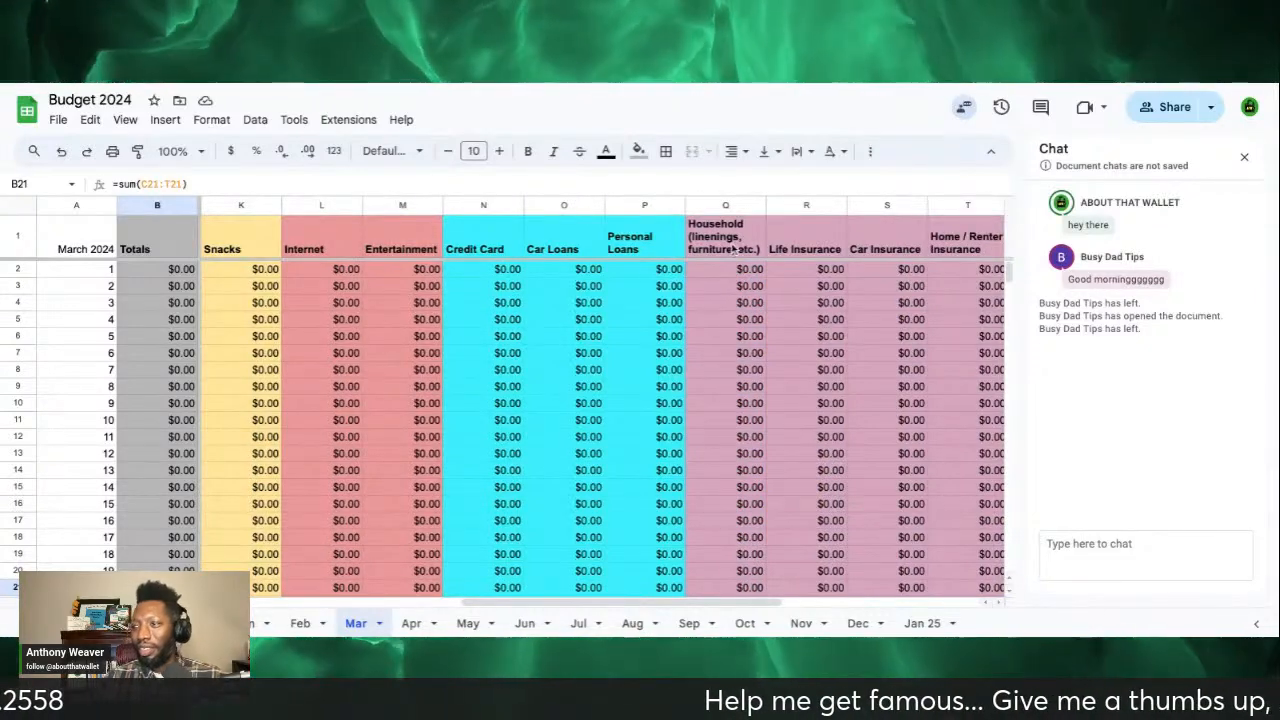
scroll(733, 252, "right", 1)
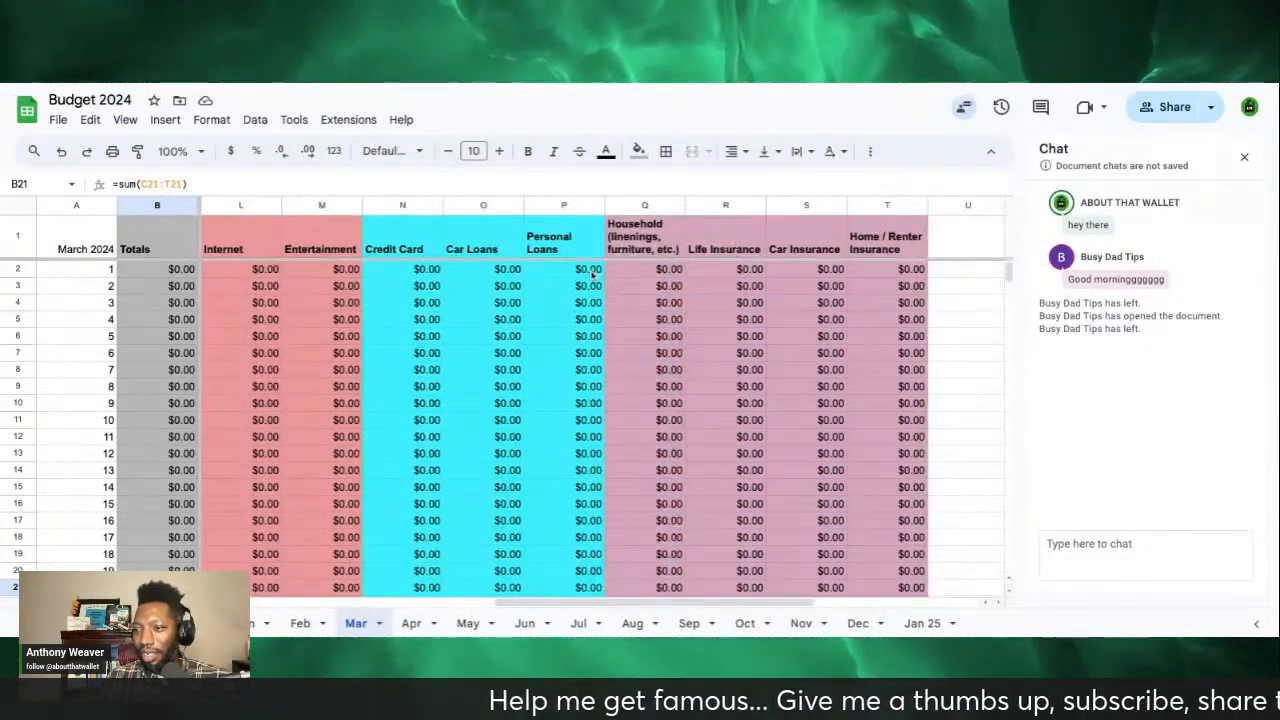
left_click(638, 253)
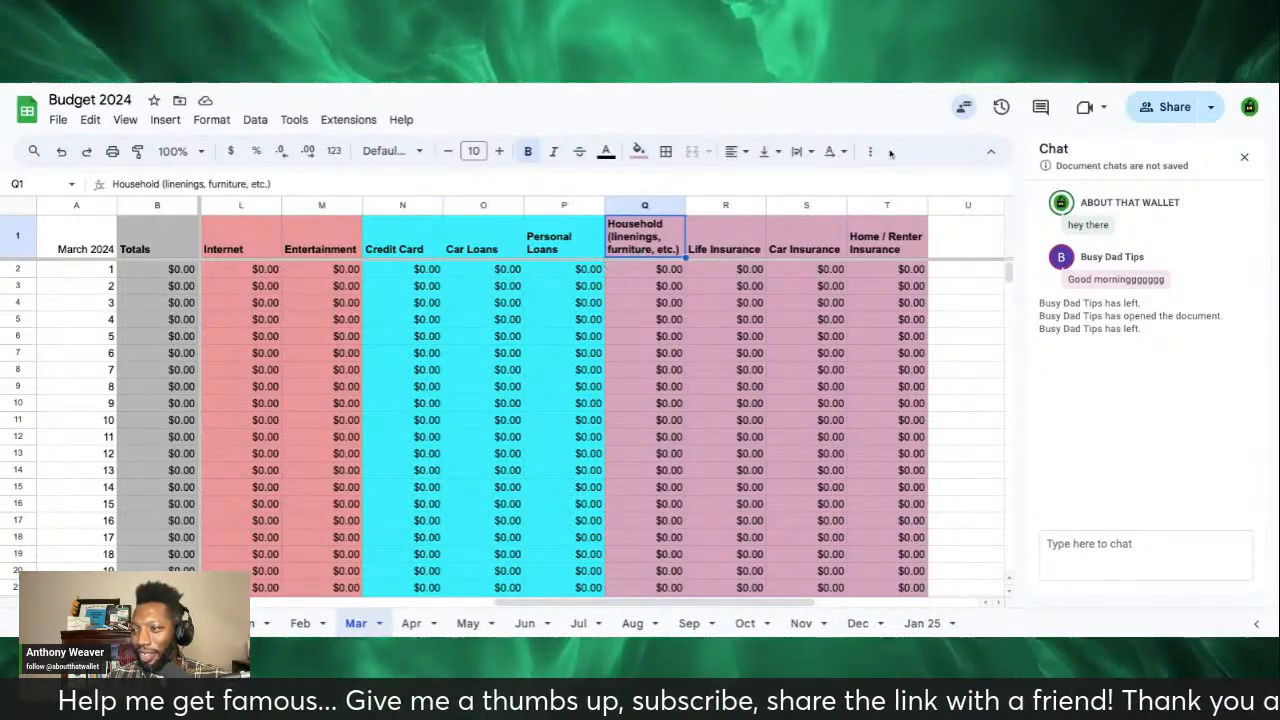
right_click(652, 208)
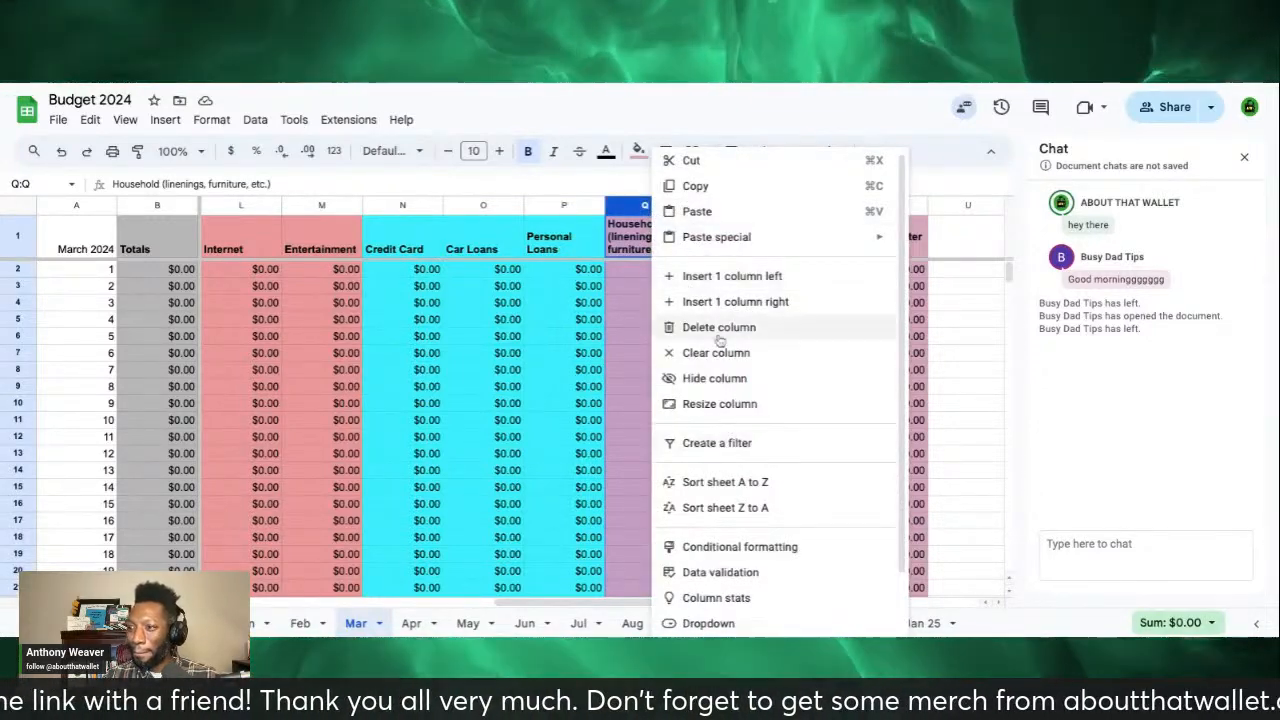
left_click(759, 277)
Step: Enter "Self Care" as the header of the new column in Q1
left_click(650, 243)
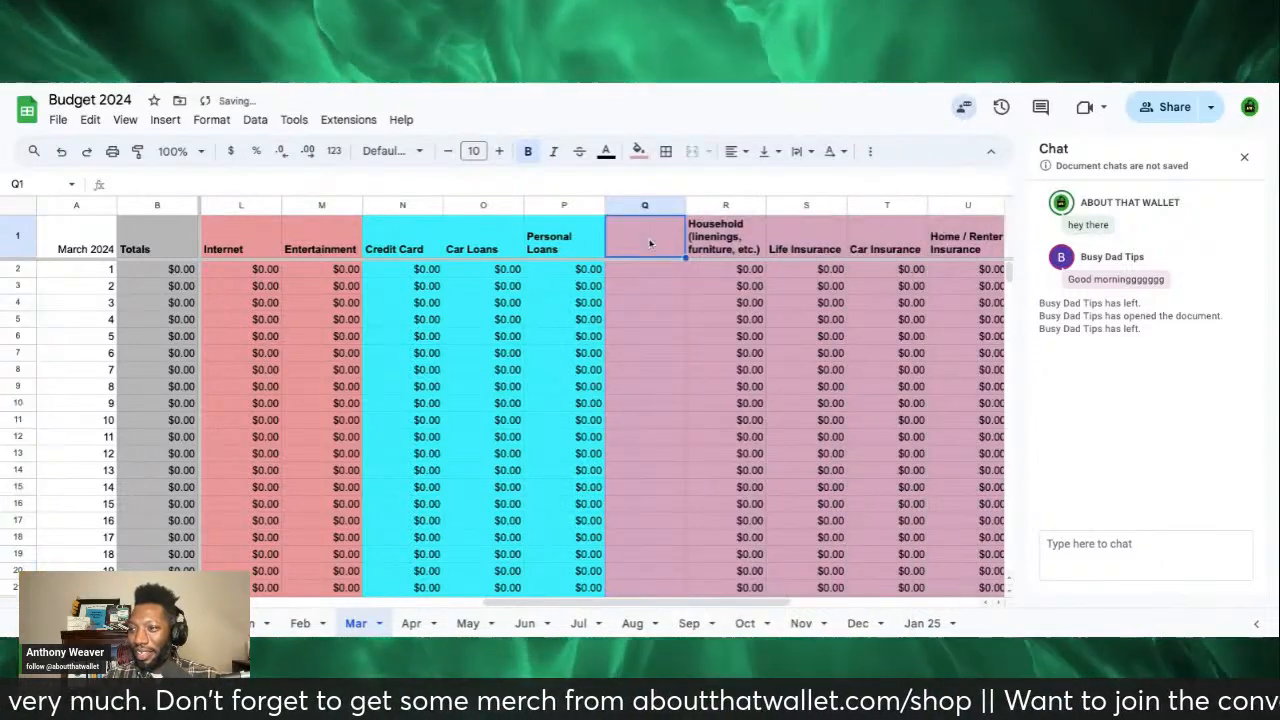
double_click(648, 244)
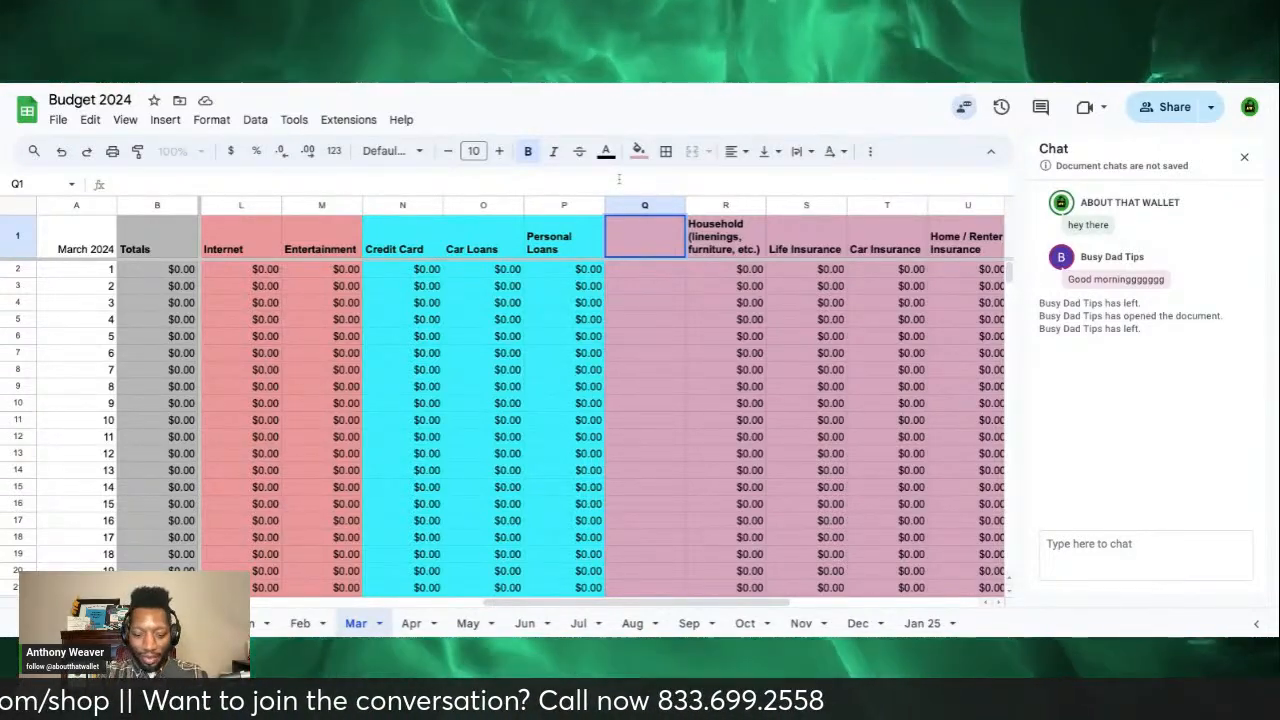
type("Self Ca")
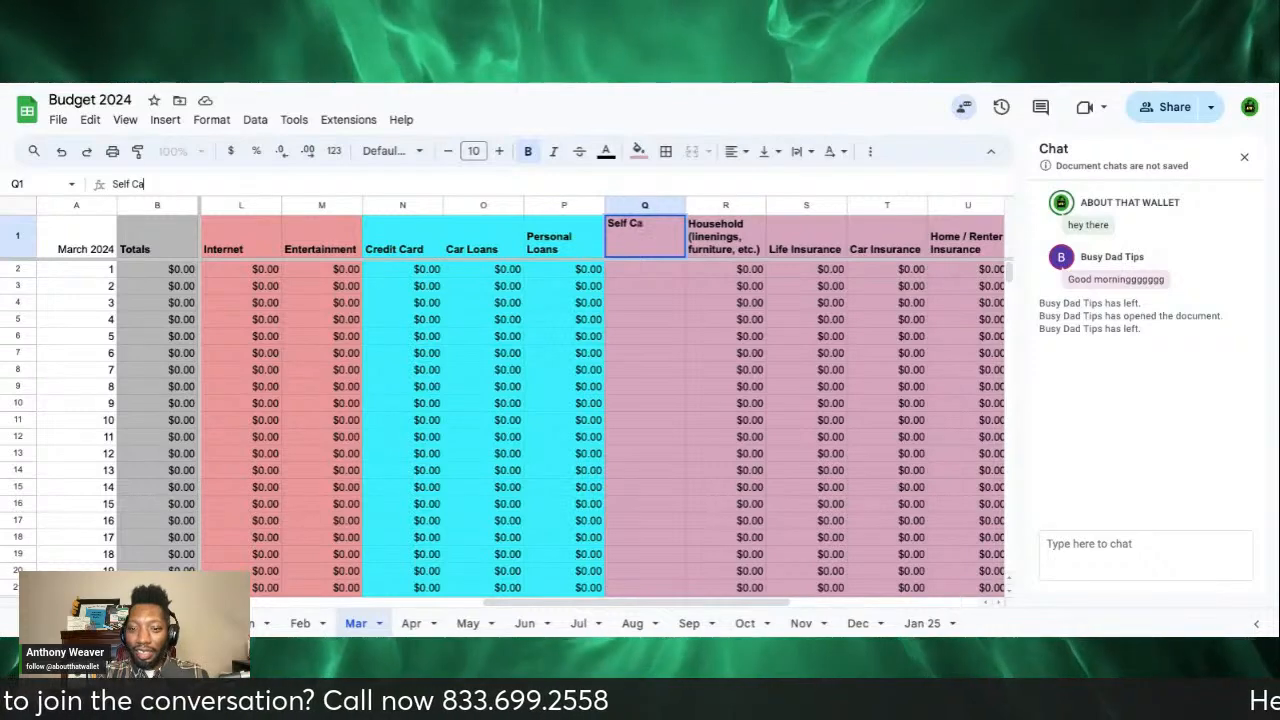
type("re")
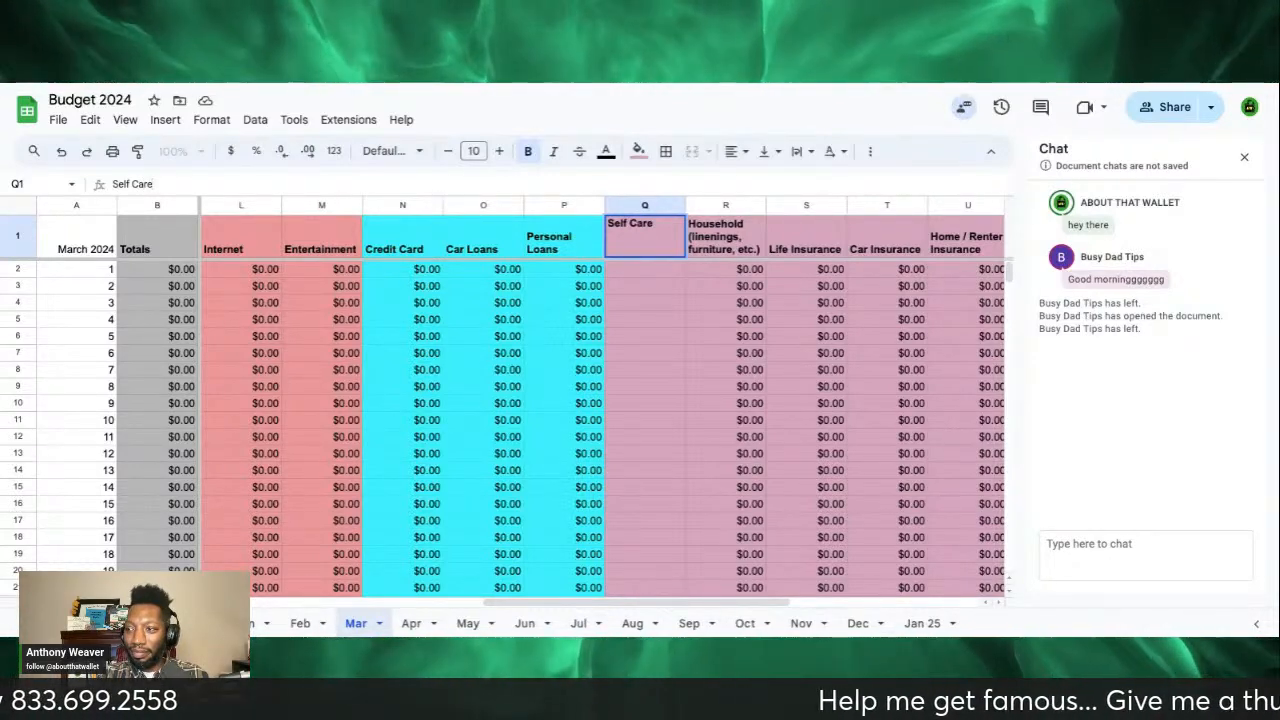
key("Return")
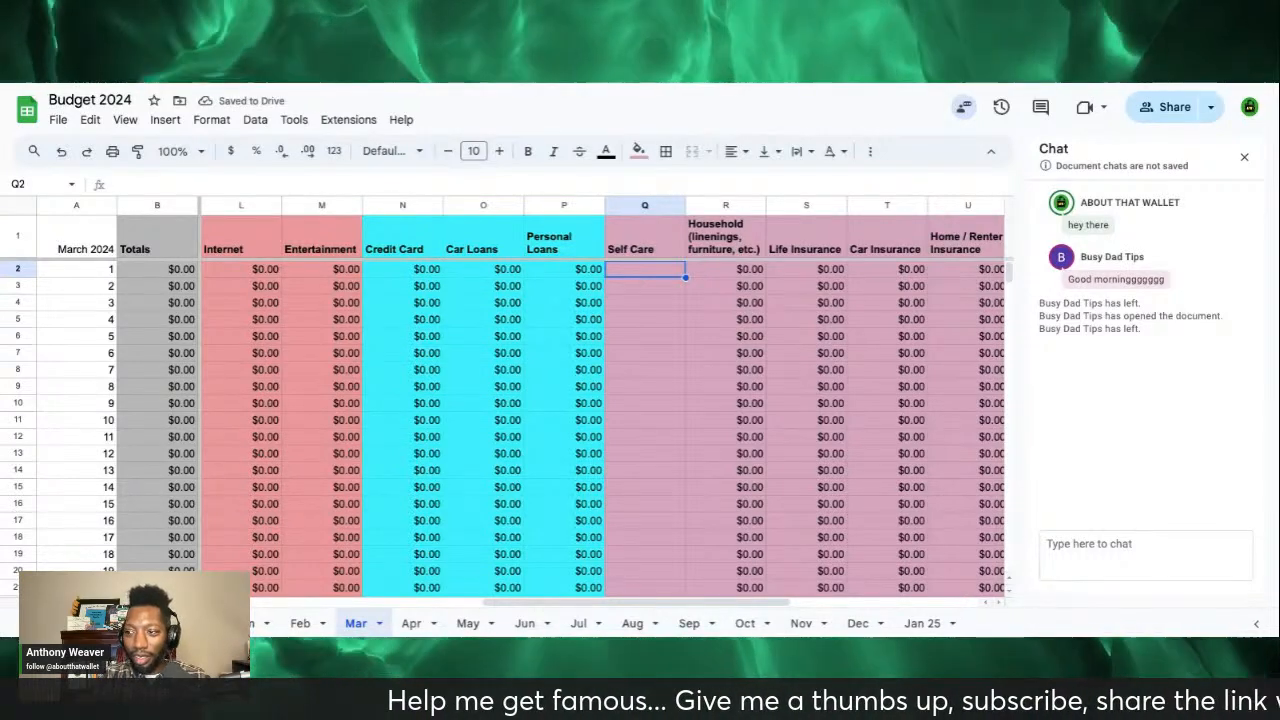
left_click(665, 242)
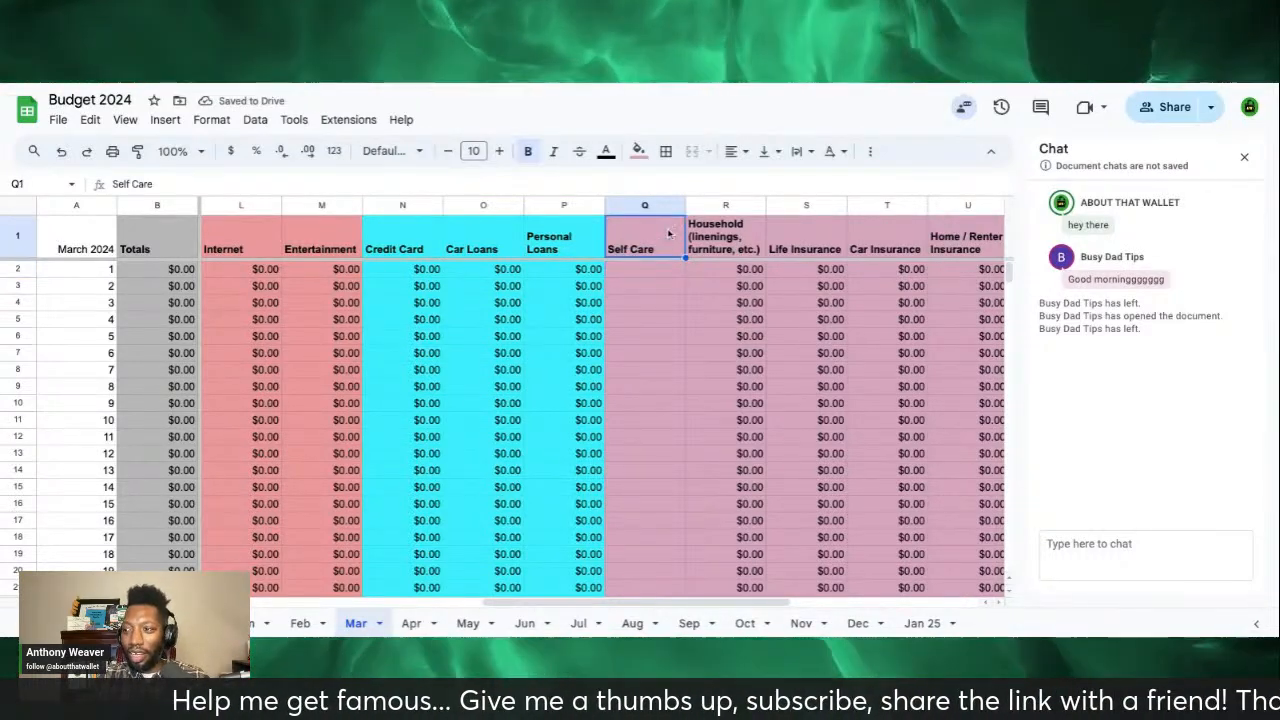
double_click(669, 234)
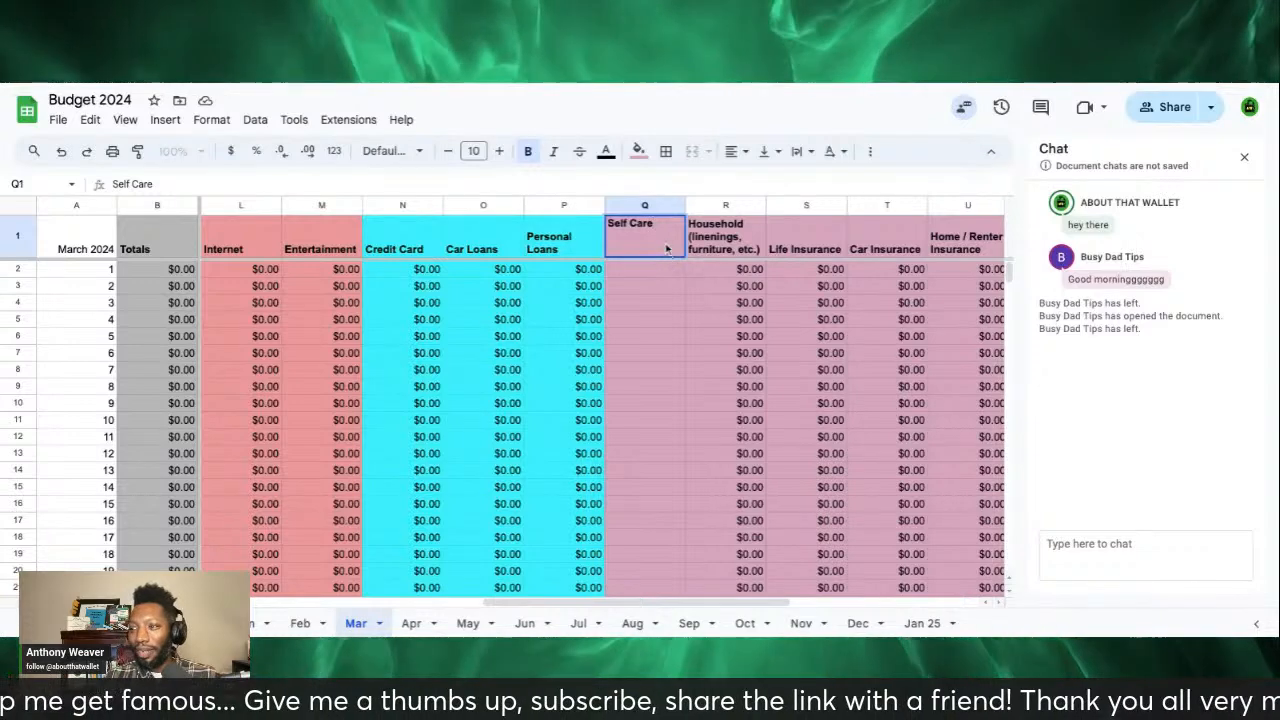
left_click(668, 287)
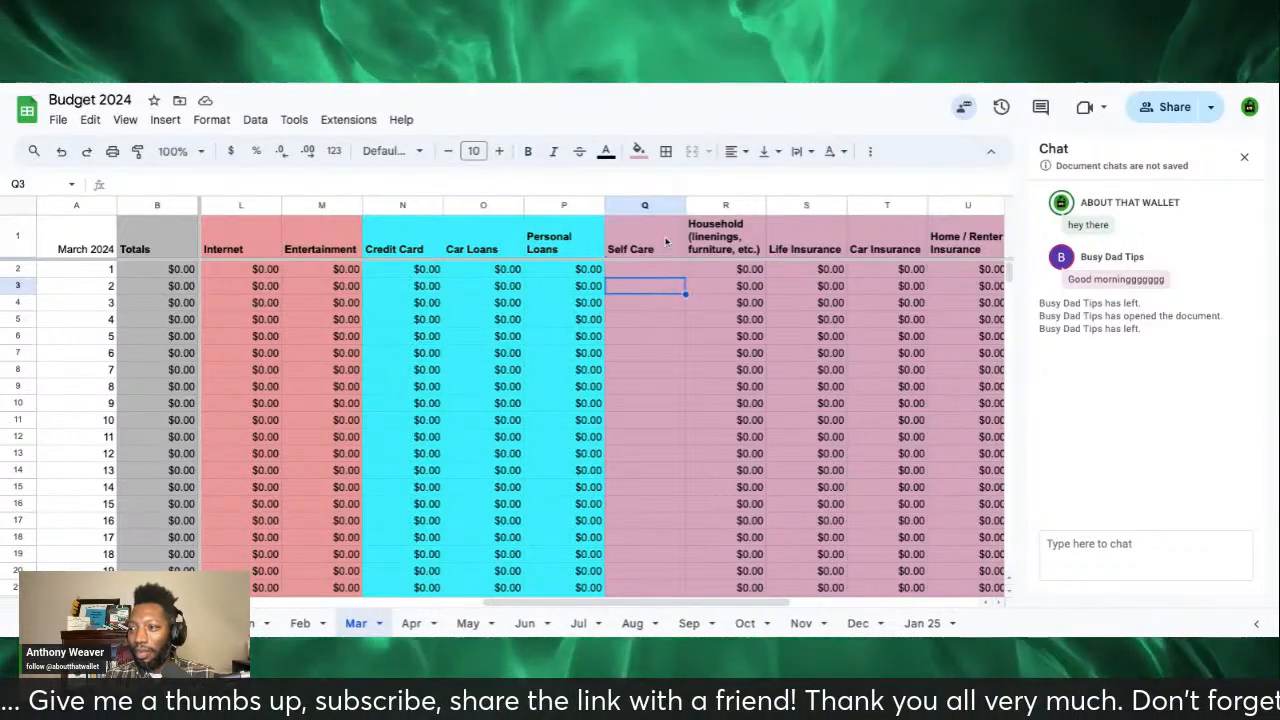
left_click(666, 241)
Step: Zero-fill the Self Care column for all 31 days, Q2:Q32, starting from the neighbouring Household zero in R2
left_click(710, 275)
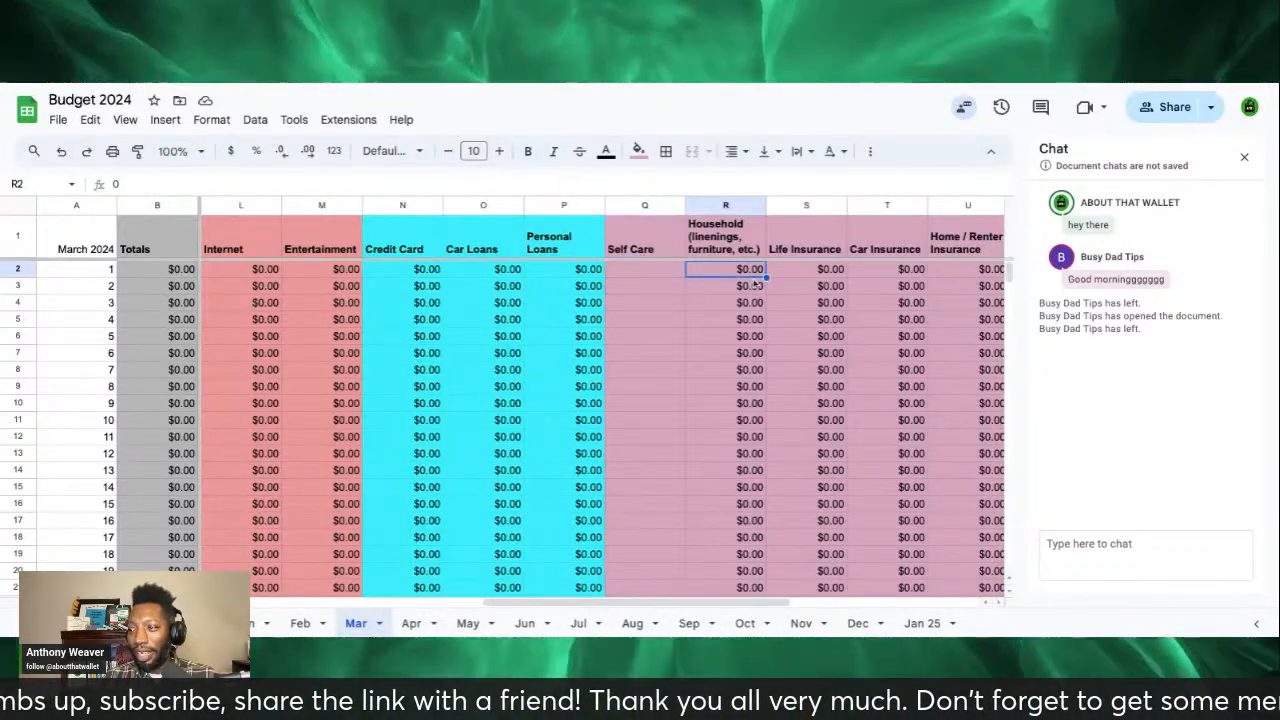
left_click_drag(766, 278, 650, 274)
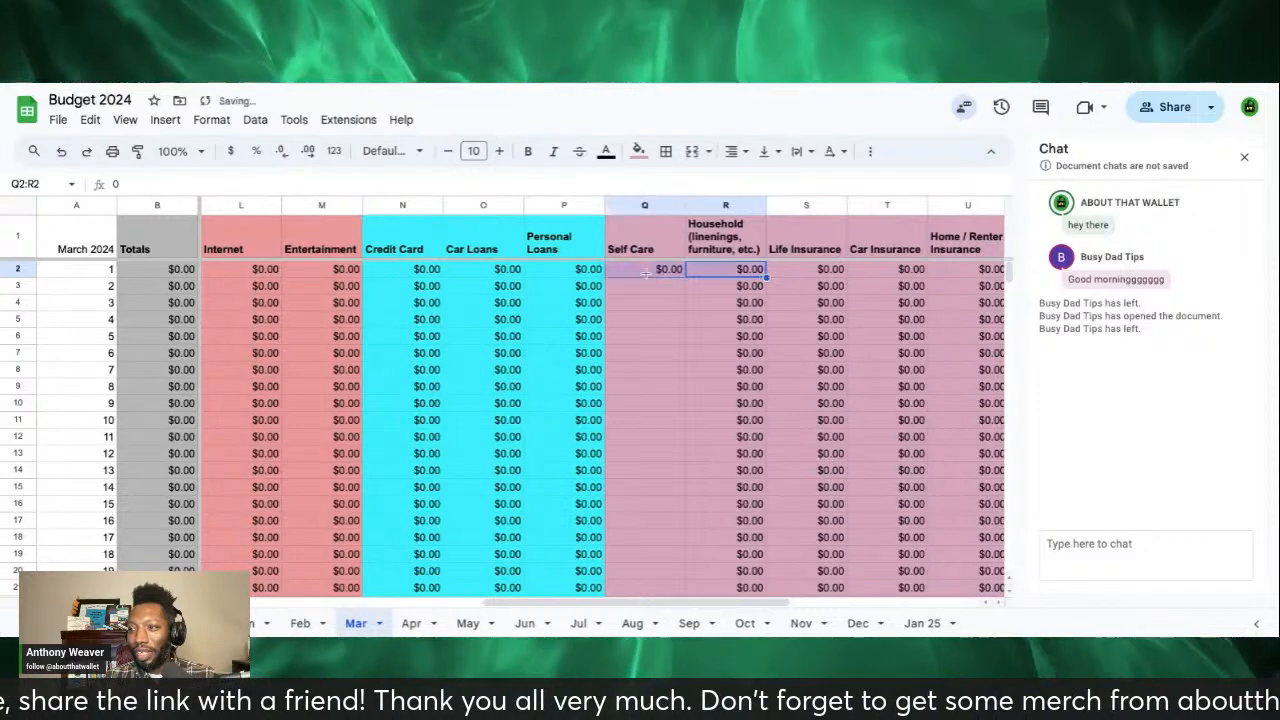
left_click(668, 272)
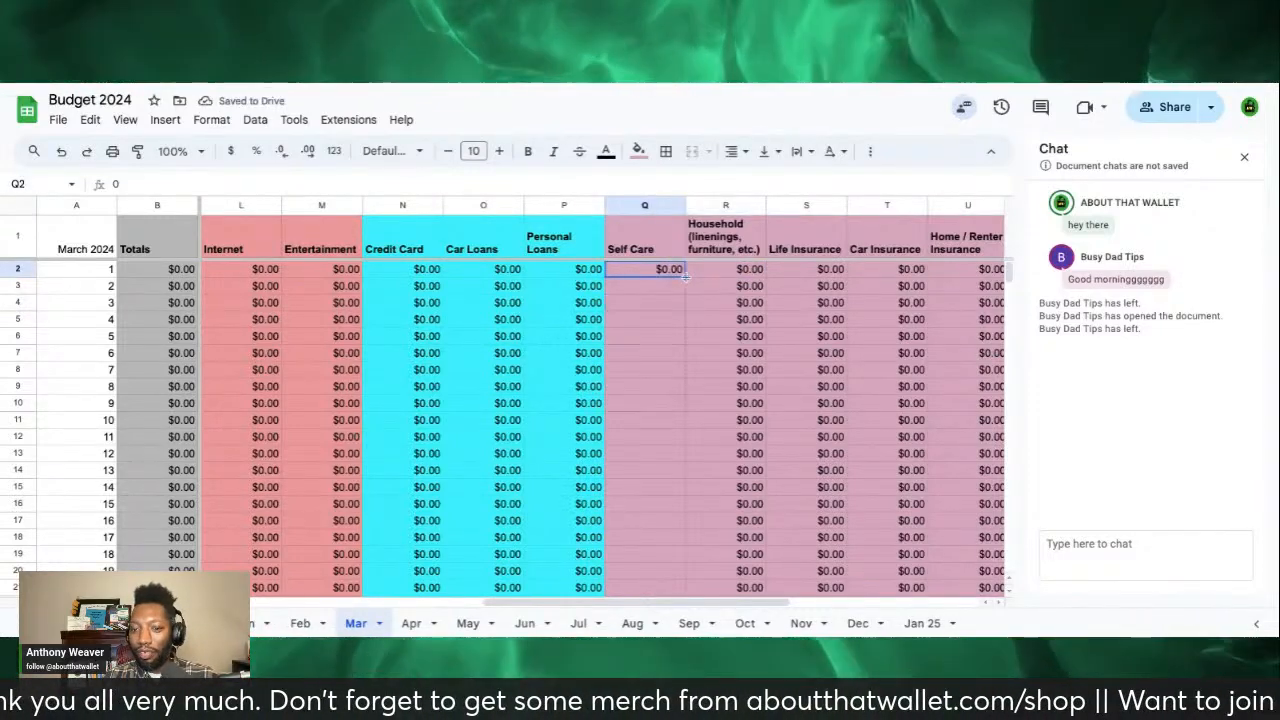
left_click_drag(686, 277, 647, 568)
scroll(647, 568, "down", 3)
scroll(647, 568, "left", 2)
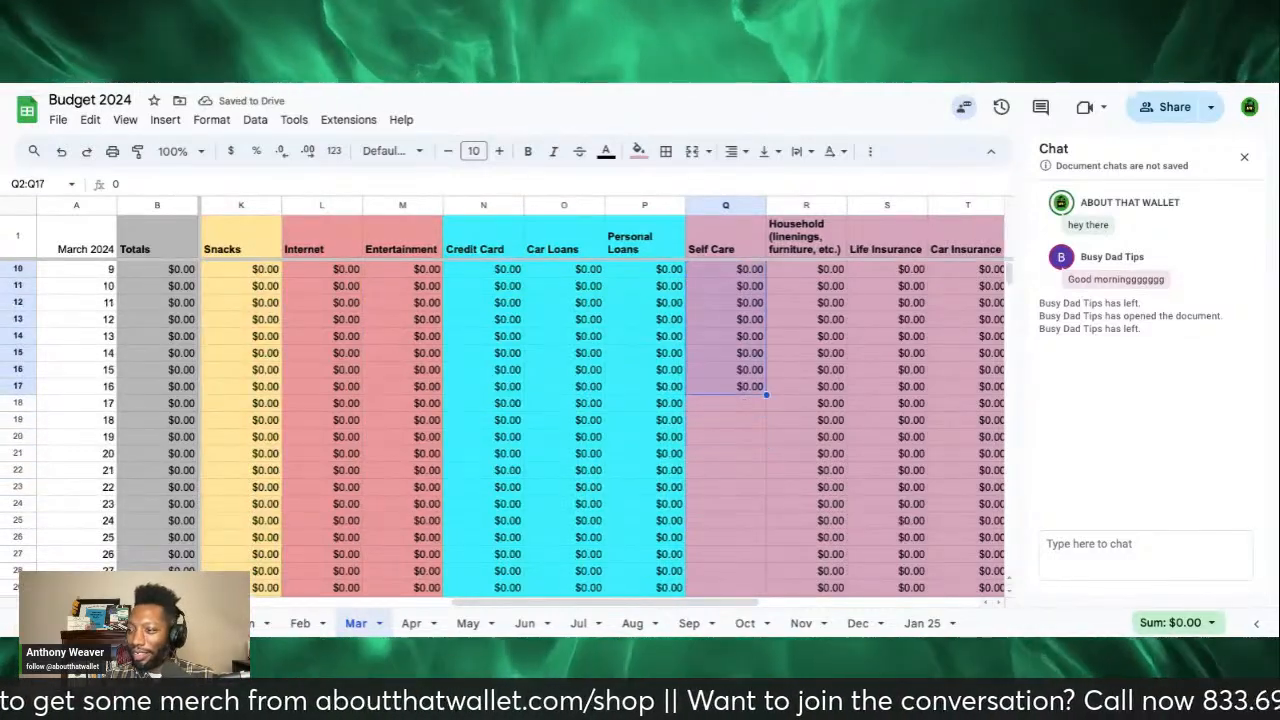
scroll(642, 427, "right", 3)
scroll(642, 427, "down", 1)
scroll(642, 427, "down", 1)
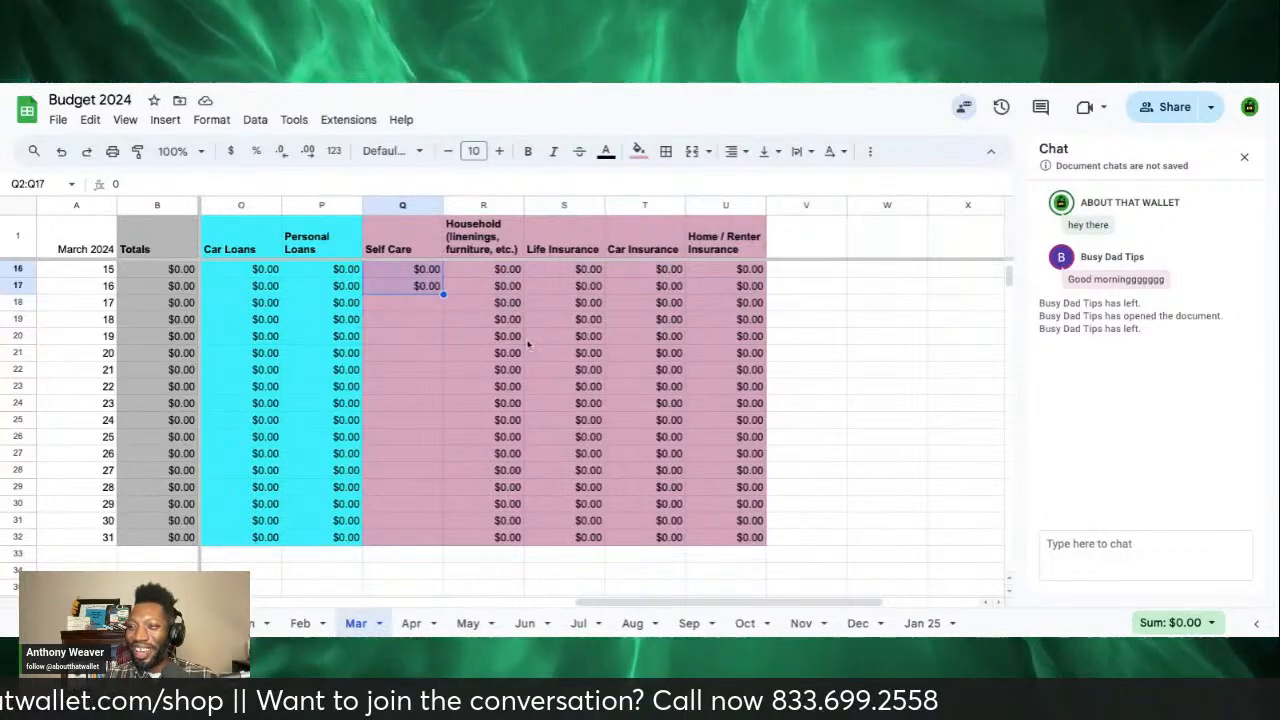
left_click(440, 290)
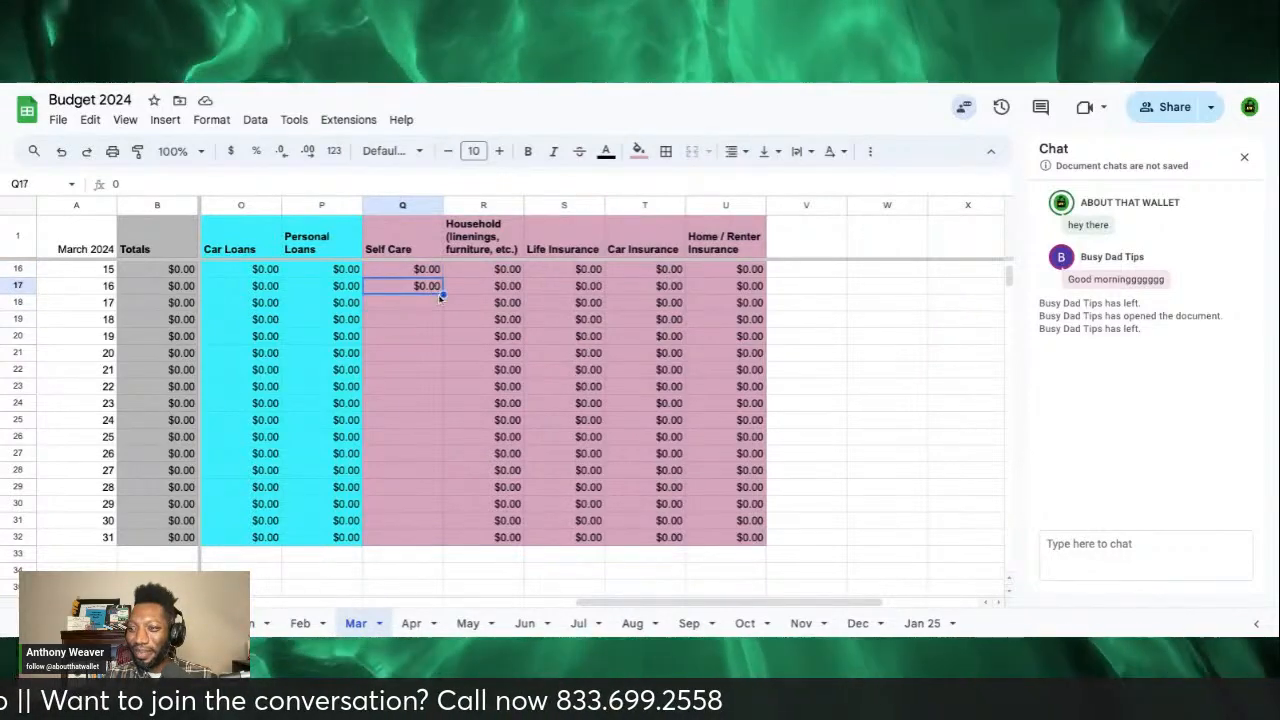
left_click_drag(443, 292, 442, 537)
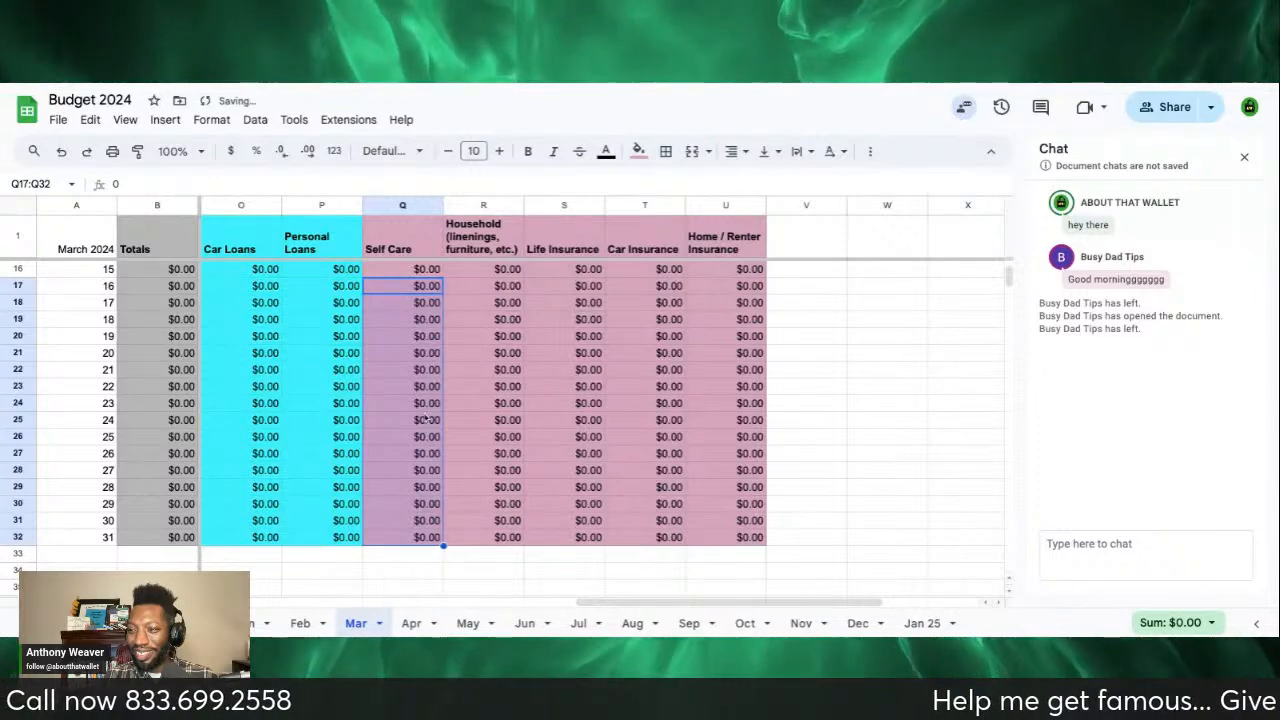
Step: Give the whole Self Care column, header through day 31 (Q1:Q32), a light blue fill colour
left_click(425, 420)
scroll(425, 420, "up", 5)
left_click(409, 237)
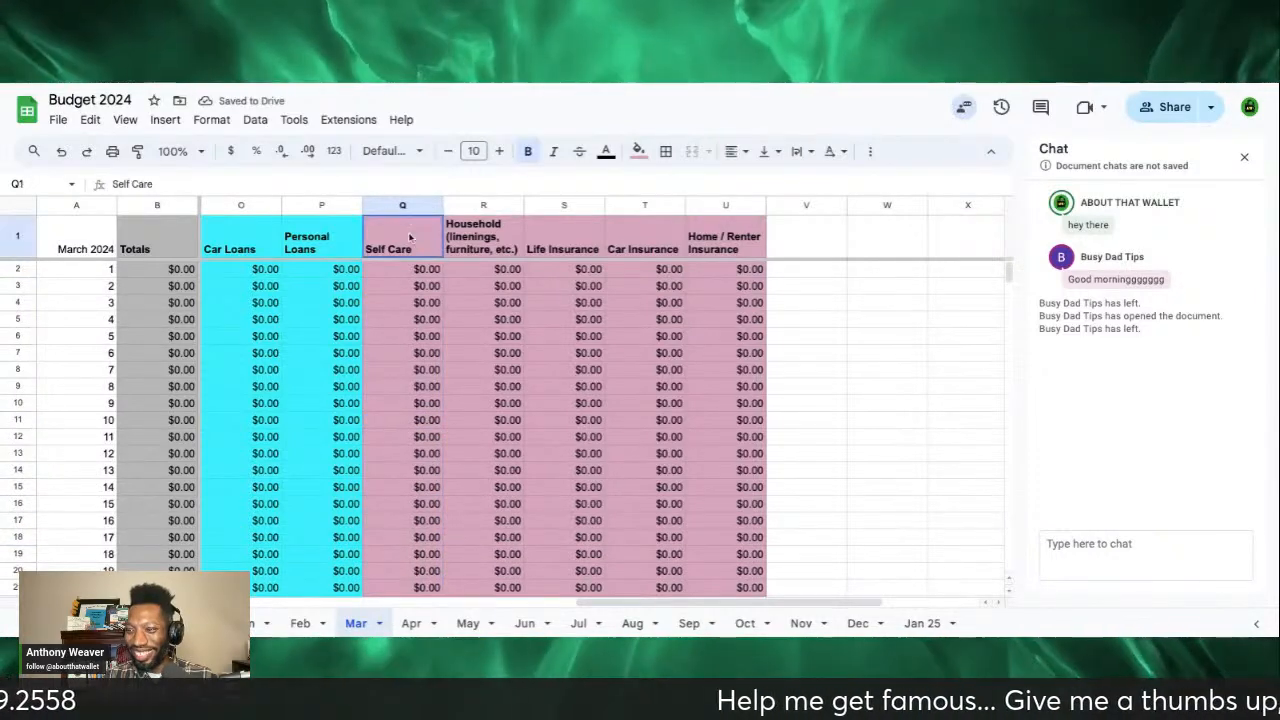
key("shift+Down")
key("shift+Down")
key("shift+Down")
key("shift+Down")
key("shift+Down")
key("shift+Down")
key("shift+Down")
key("shift+Down")
key("shift+Down")
key("shift+Down")
key("shift+Down")
key("shift+Down")
key("shift+Down")
key("shift+Down")
key("shift+Down")
key("shift+Down")
key("shift+Down")
key("shift+Down")
key("shift+Down")
key("shift+Down")
left_click_drag(411, 239, 408, 545)
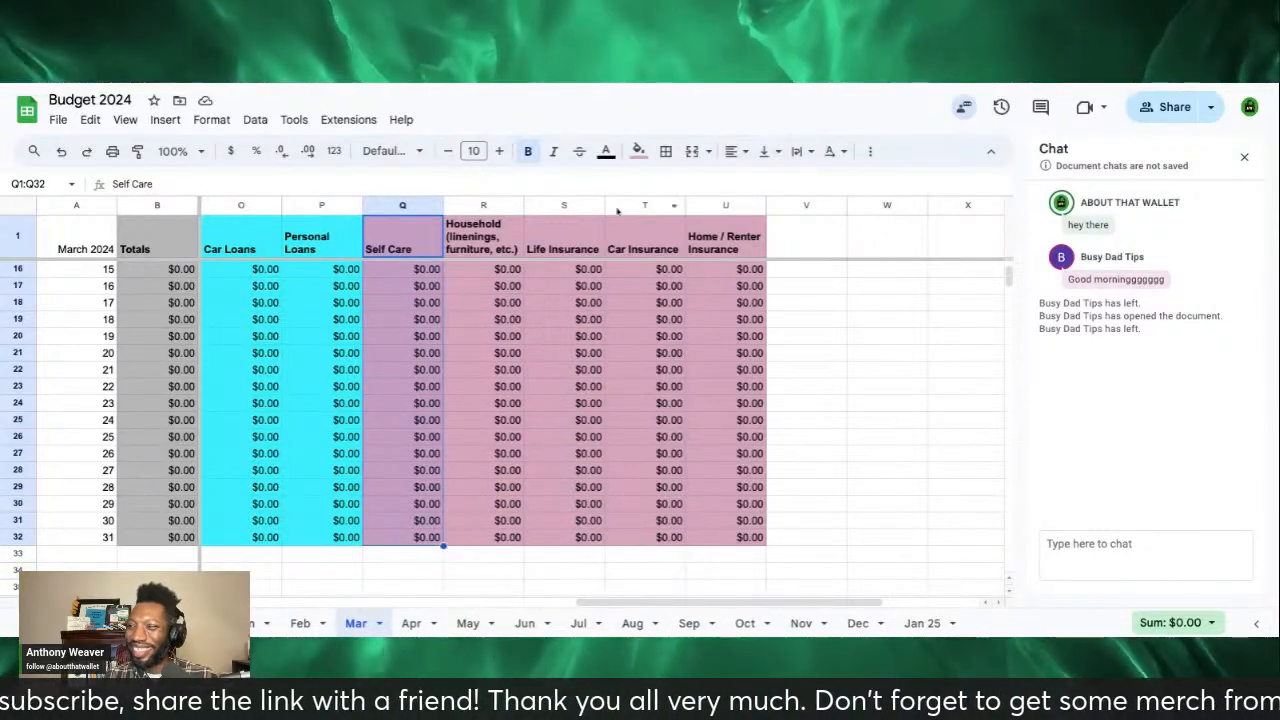
left_click(639, 151)
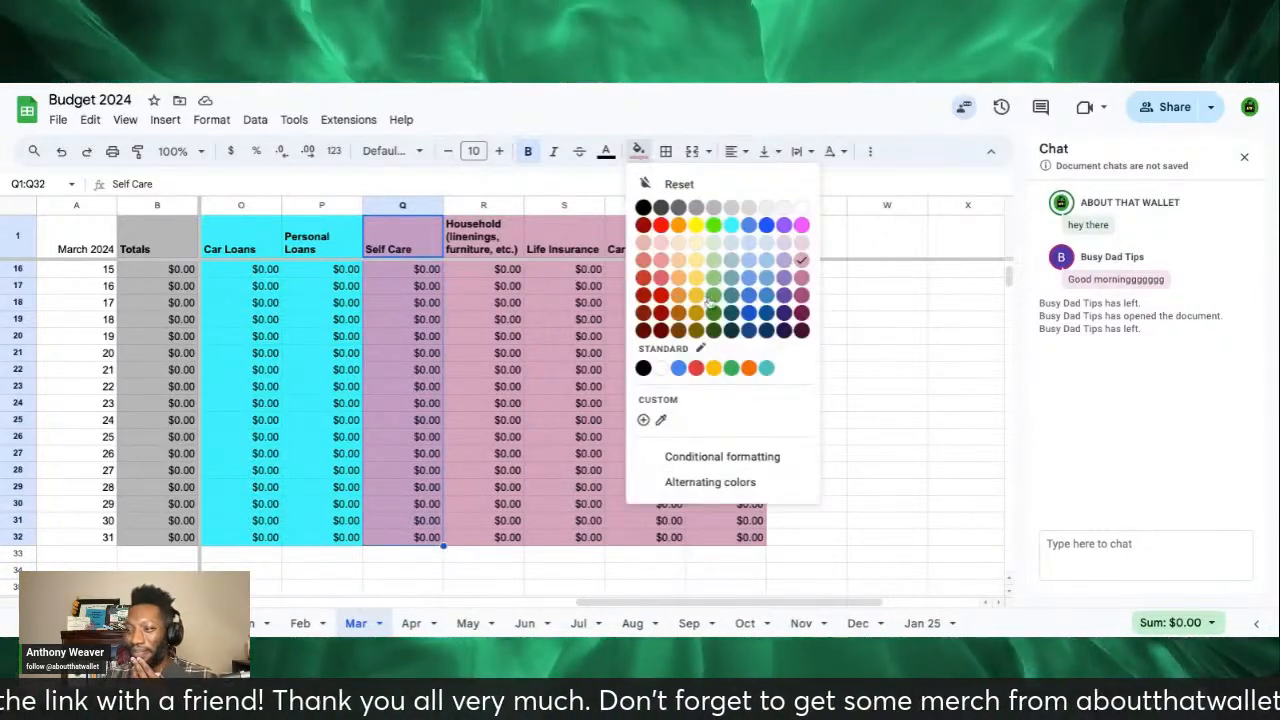
left_click(753, 247)
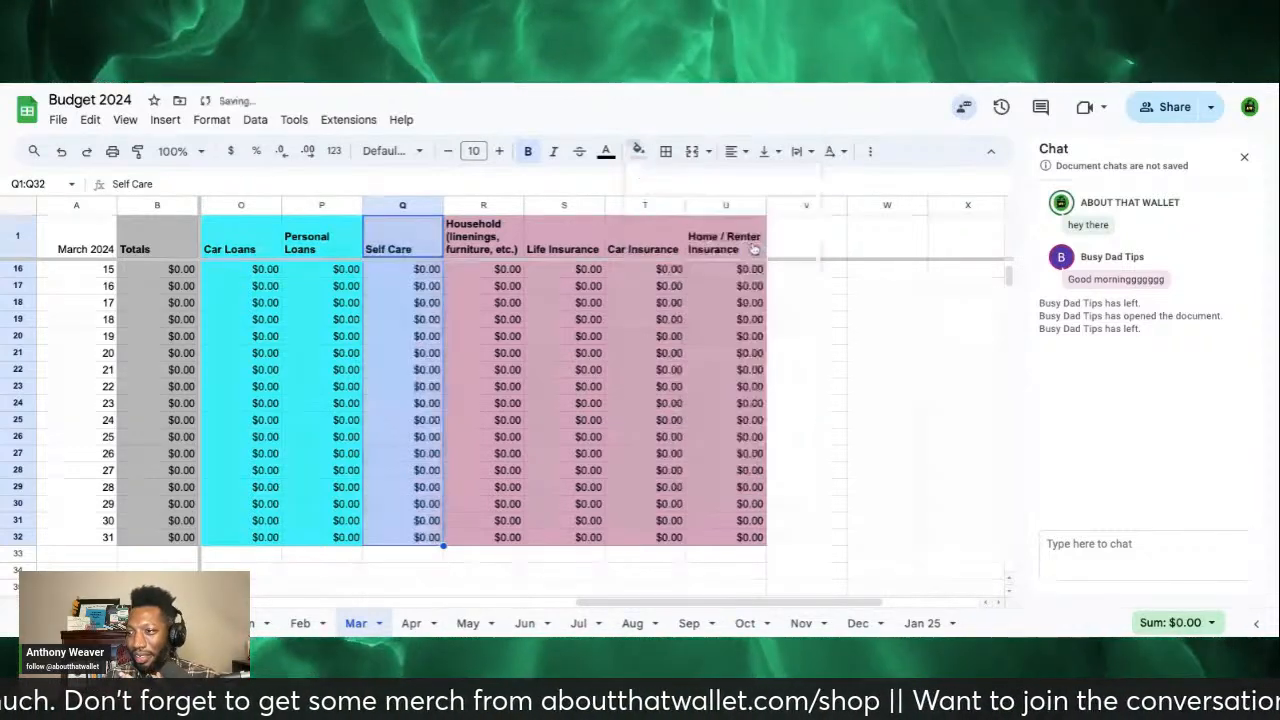
left_click(379, 303)
scroll(410, 305, "up", 5)
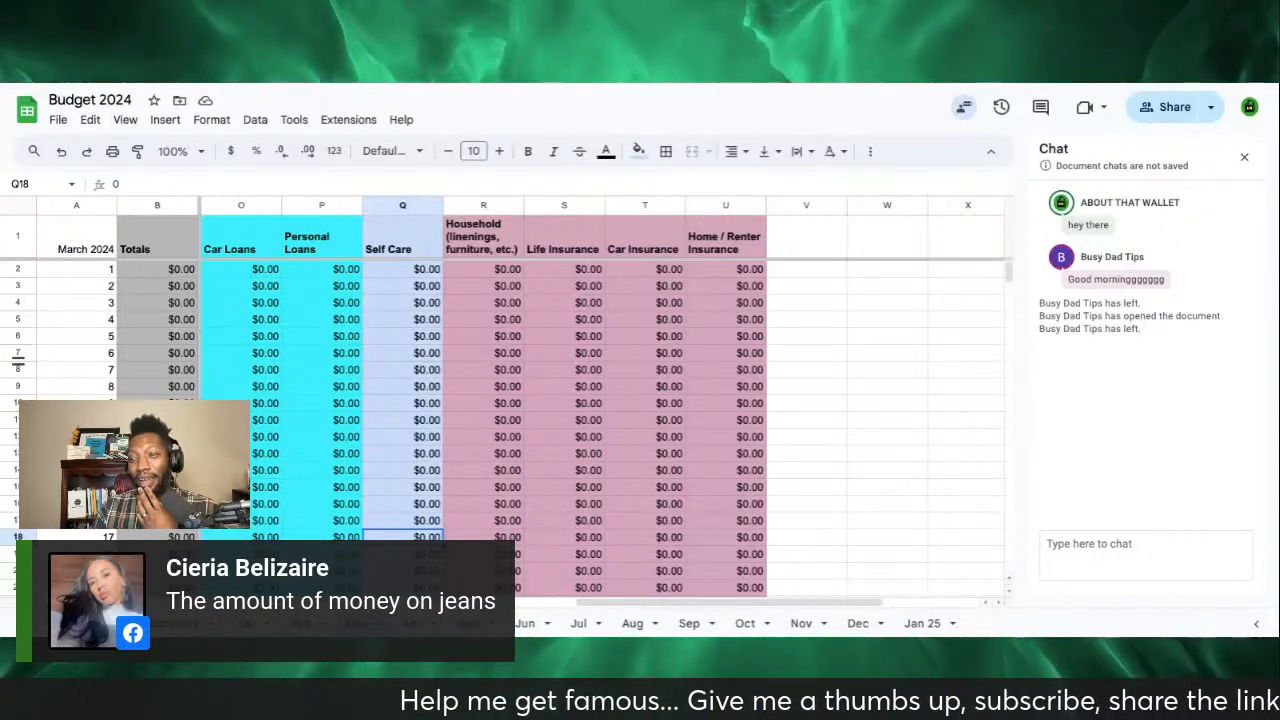
Step: Review the March sheet's day rows and category columns from Income across to Home / Renter Insurance
left_click(460, 287)
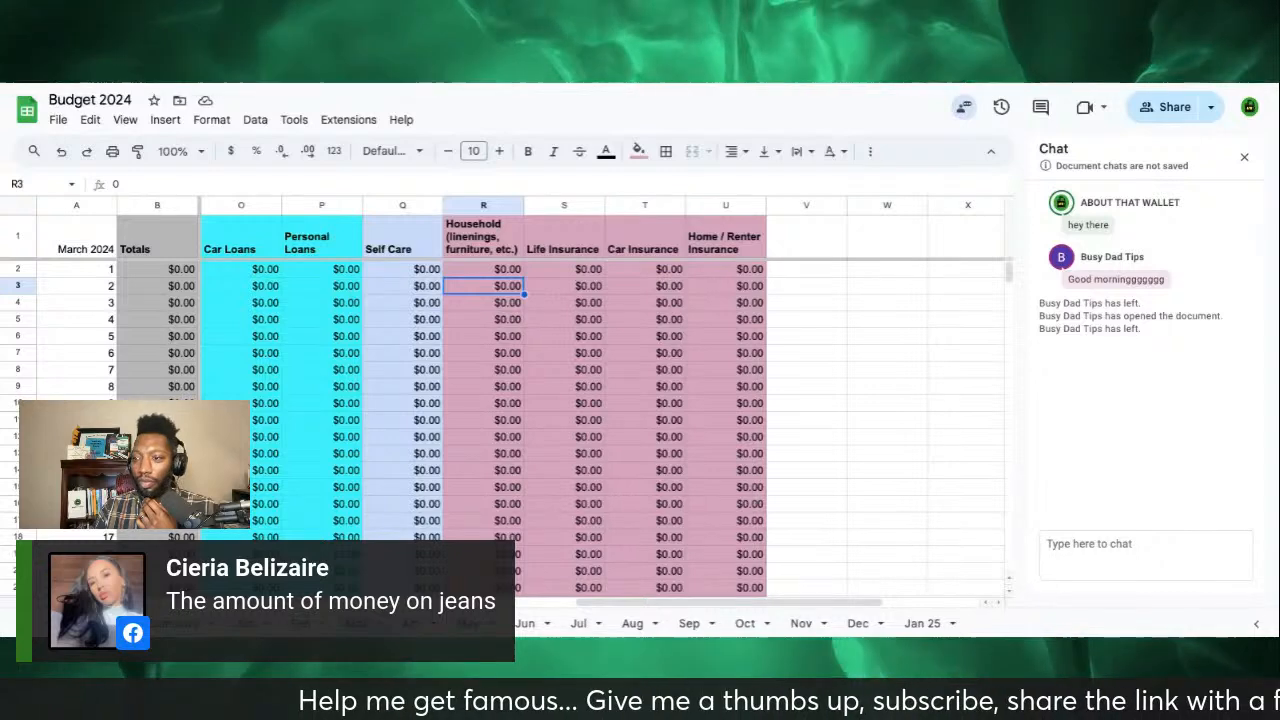
scroll(350, 294, "left", 6)
scroll(350, 294, "down", 6)
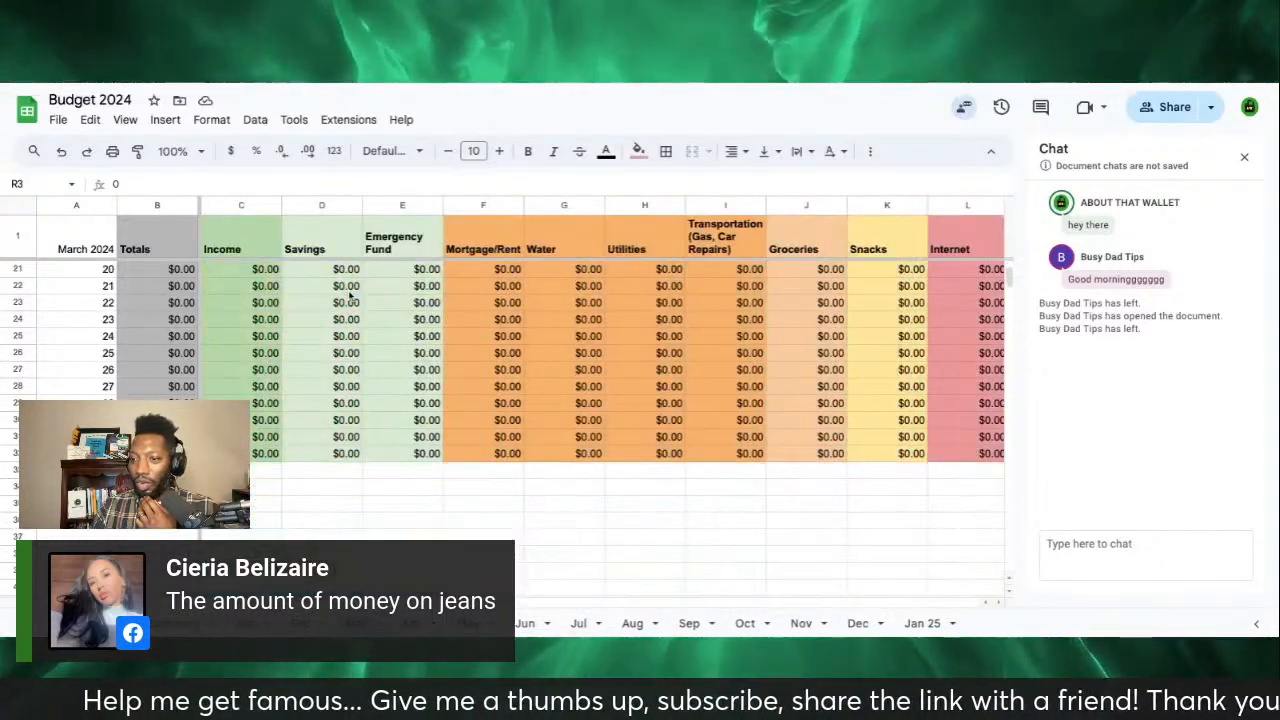
scroll(350, 294, "up", 3)
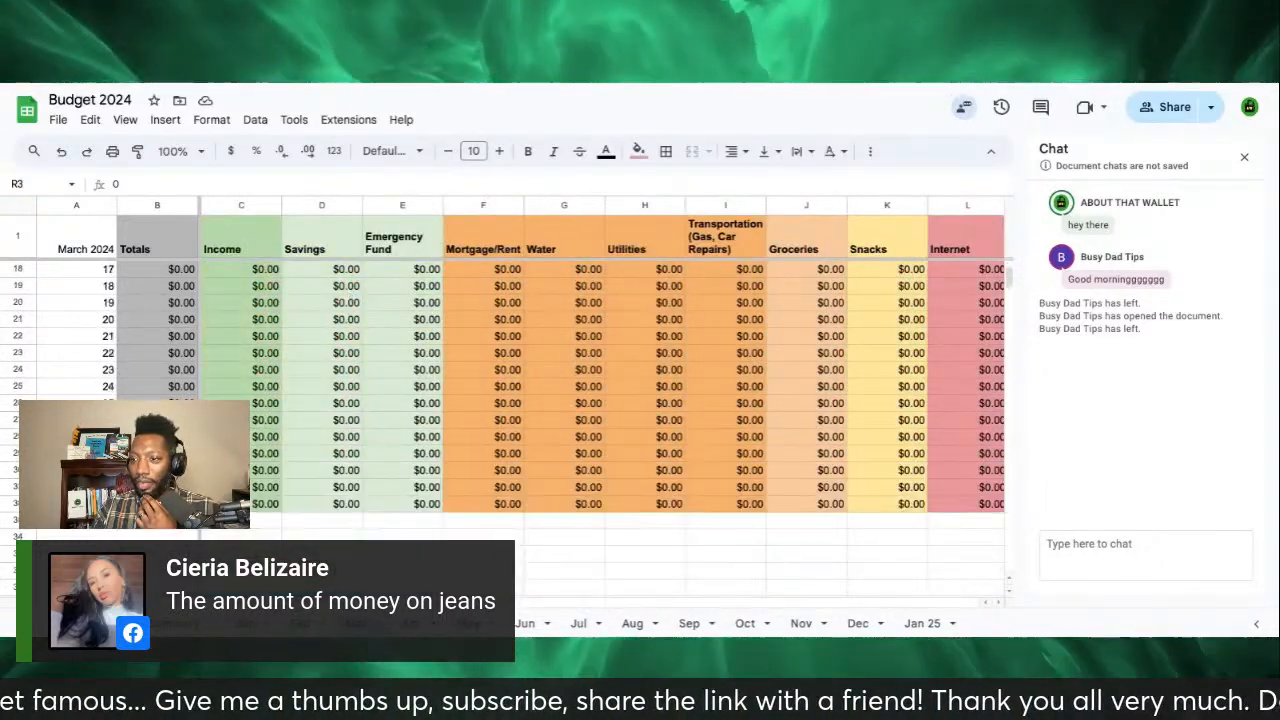
scroll(600, 400, "up", 5)
left_click(148, 248)
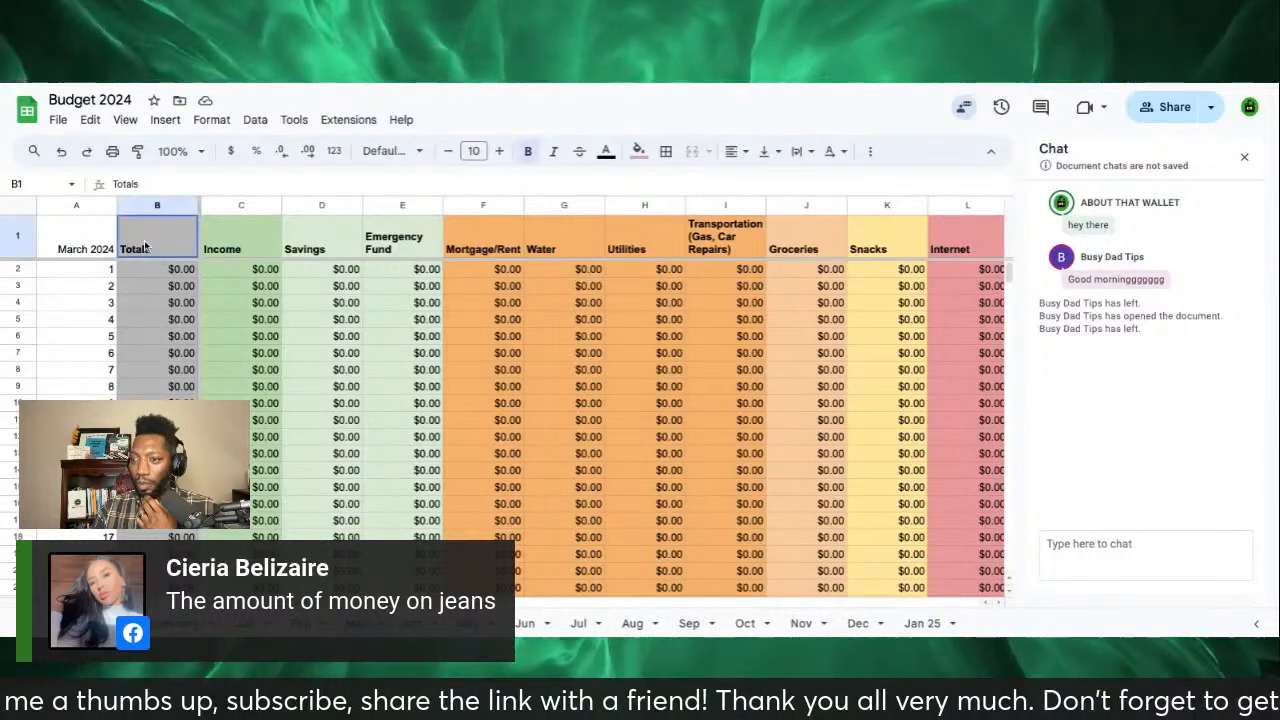
scroll(437, 284, "right", 5)
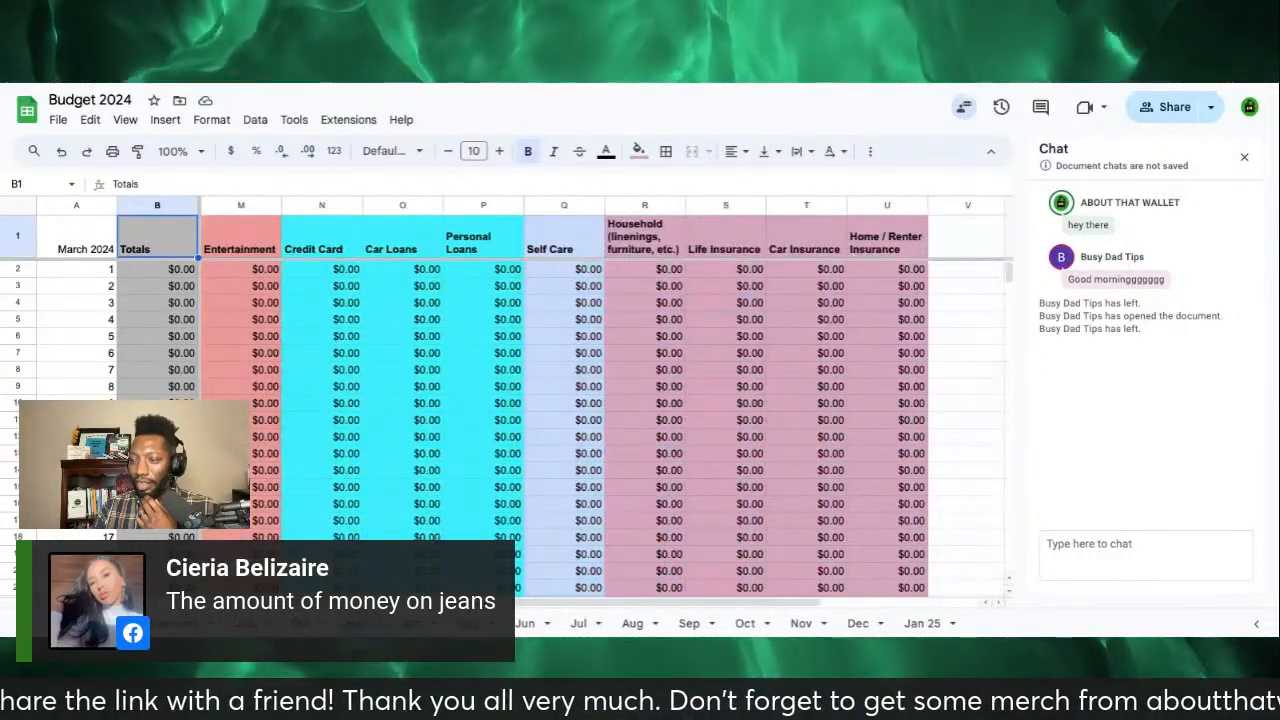
Step: Extend the Self Care header in Q1 to read "Self Care (Clothes, Haircare, etc.)"
left_click(583, 251)
double_click(583, 251)
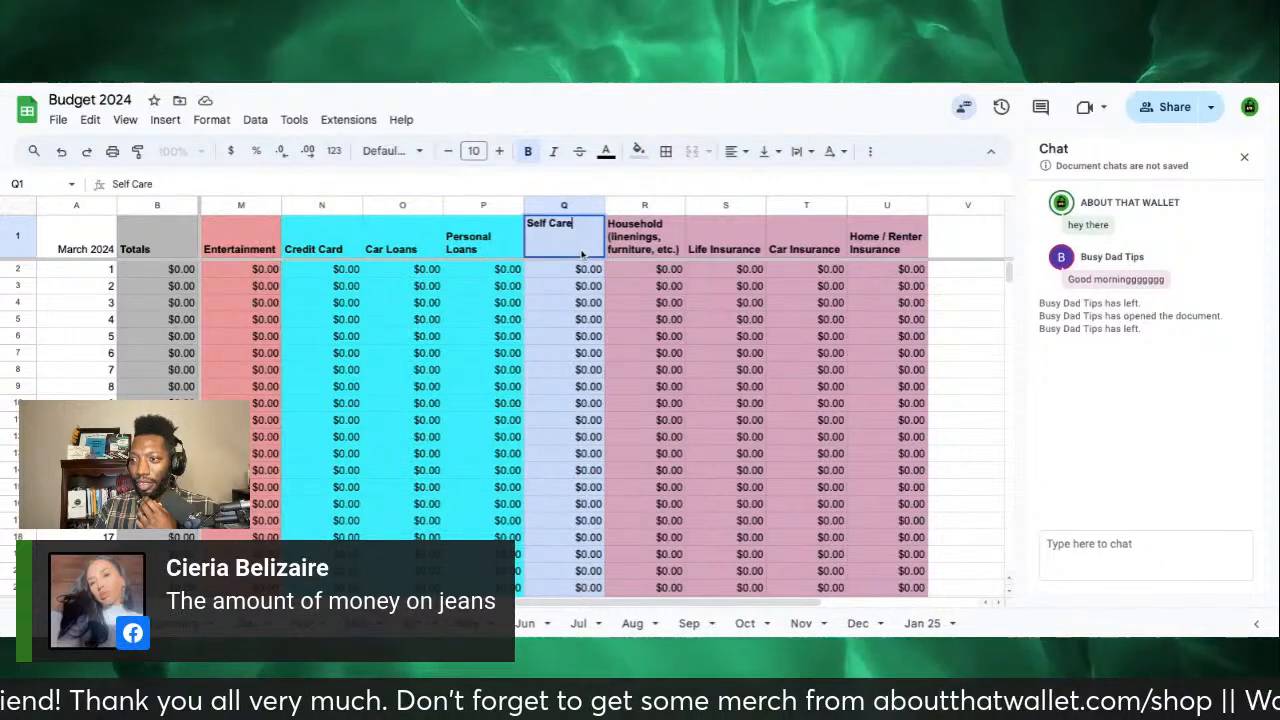
type("(")
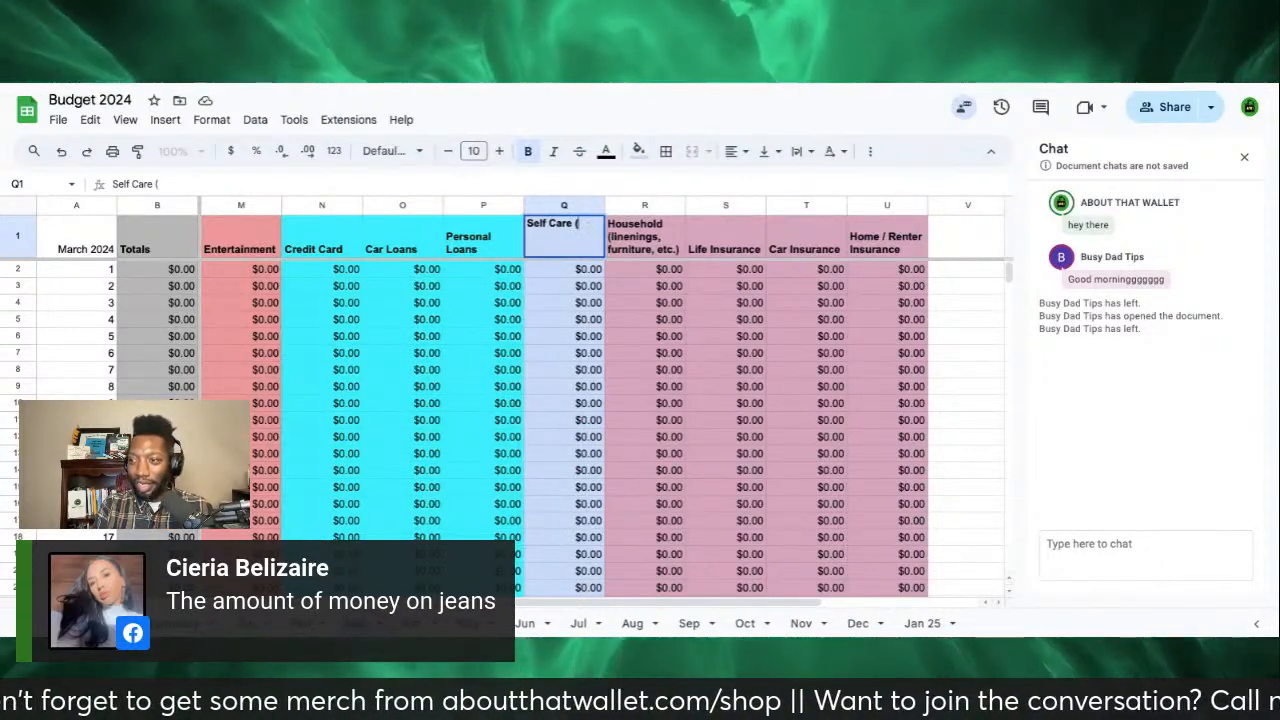
type("Clo")
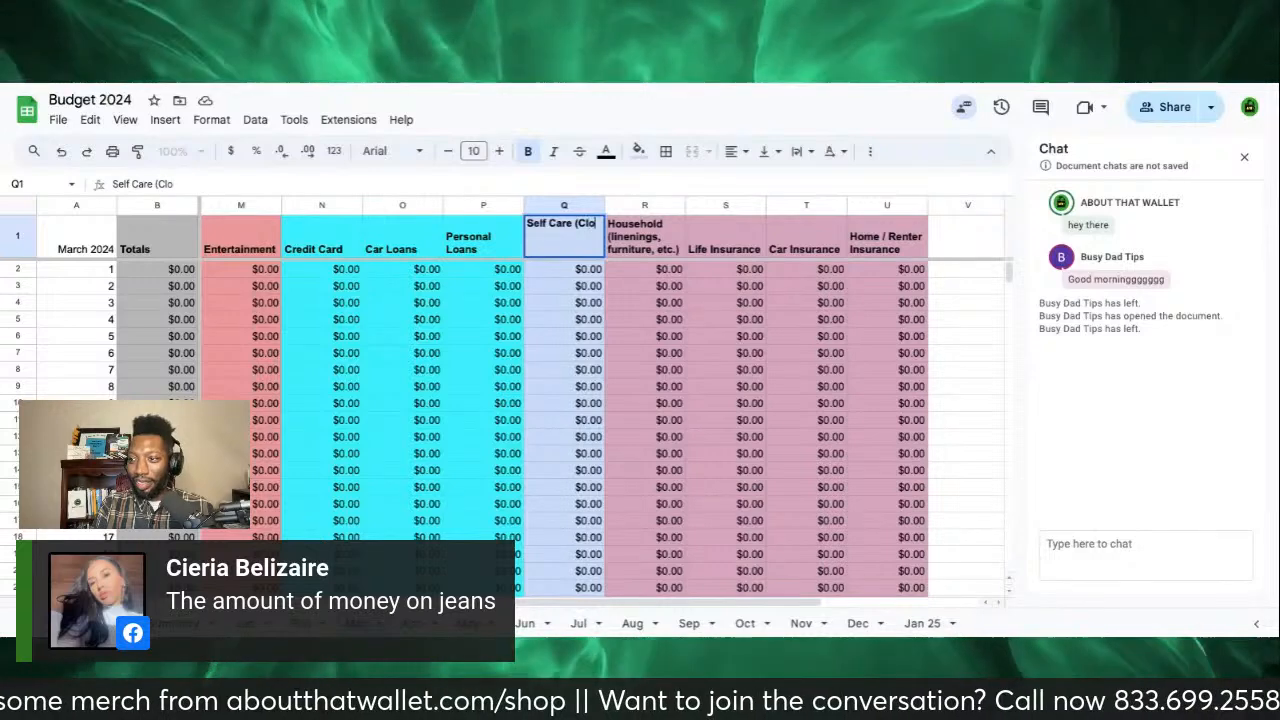
type("thes,")
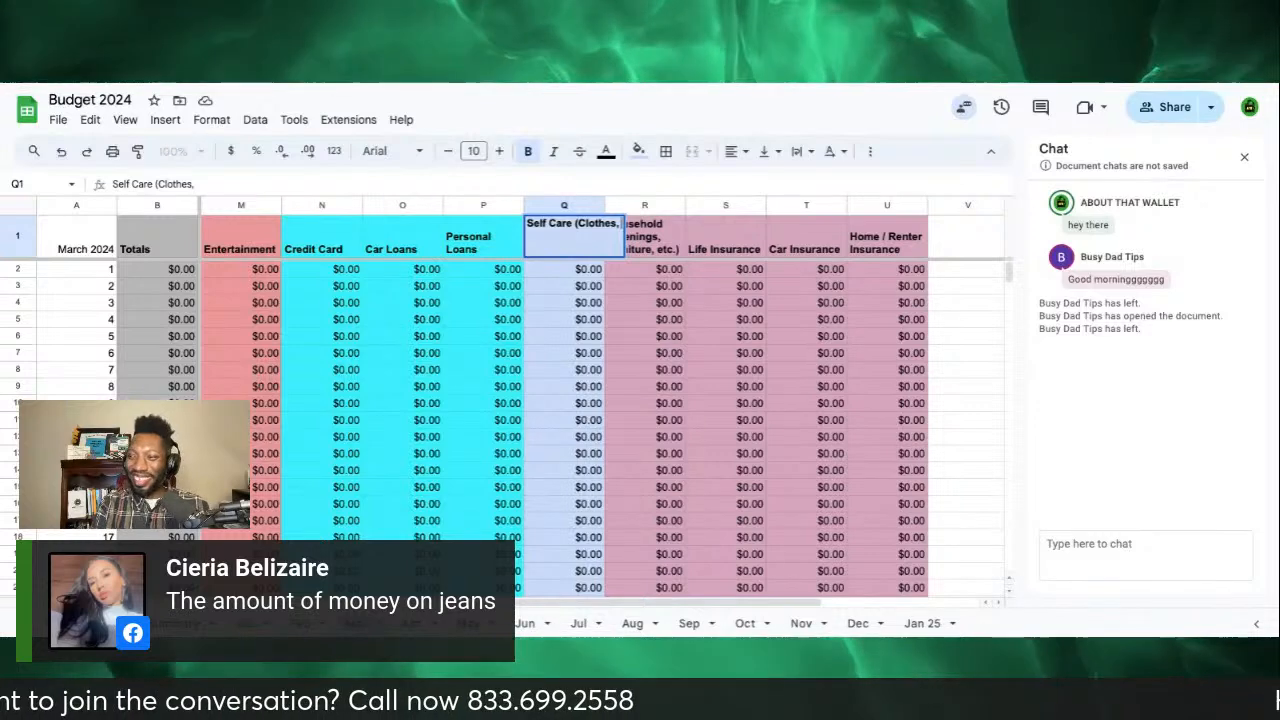
type("Hair")
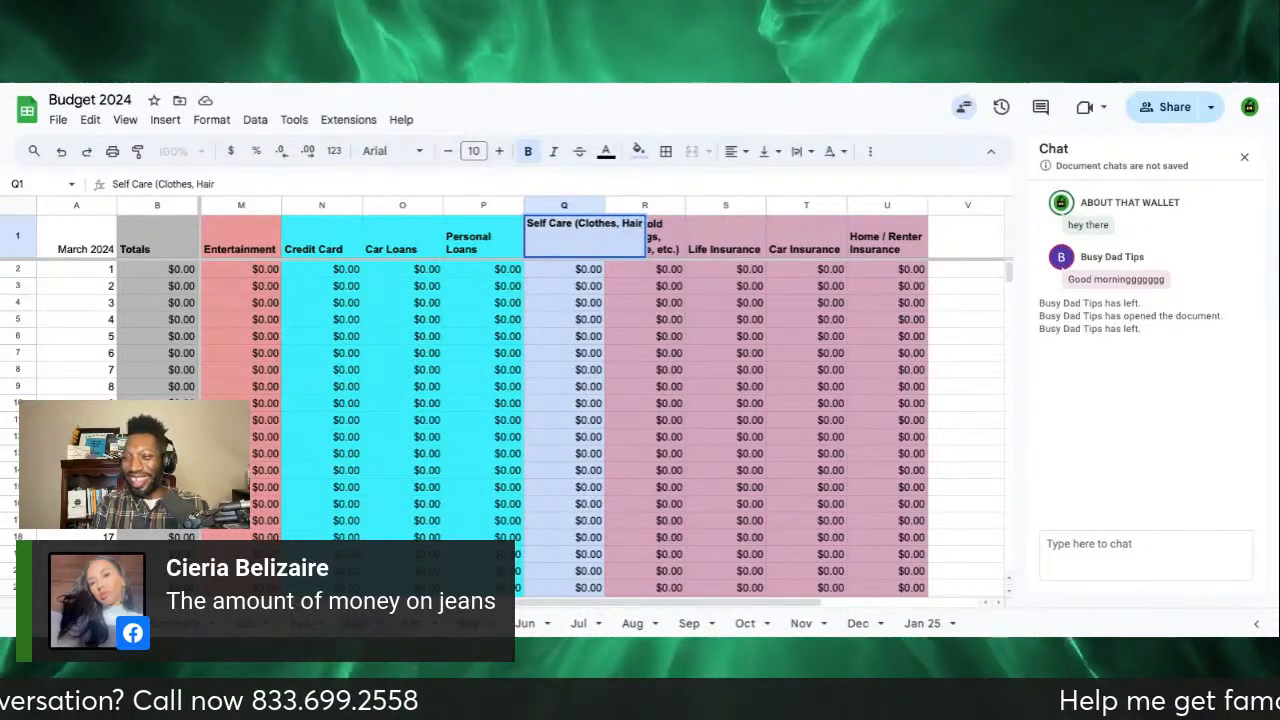
type("care")
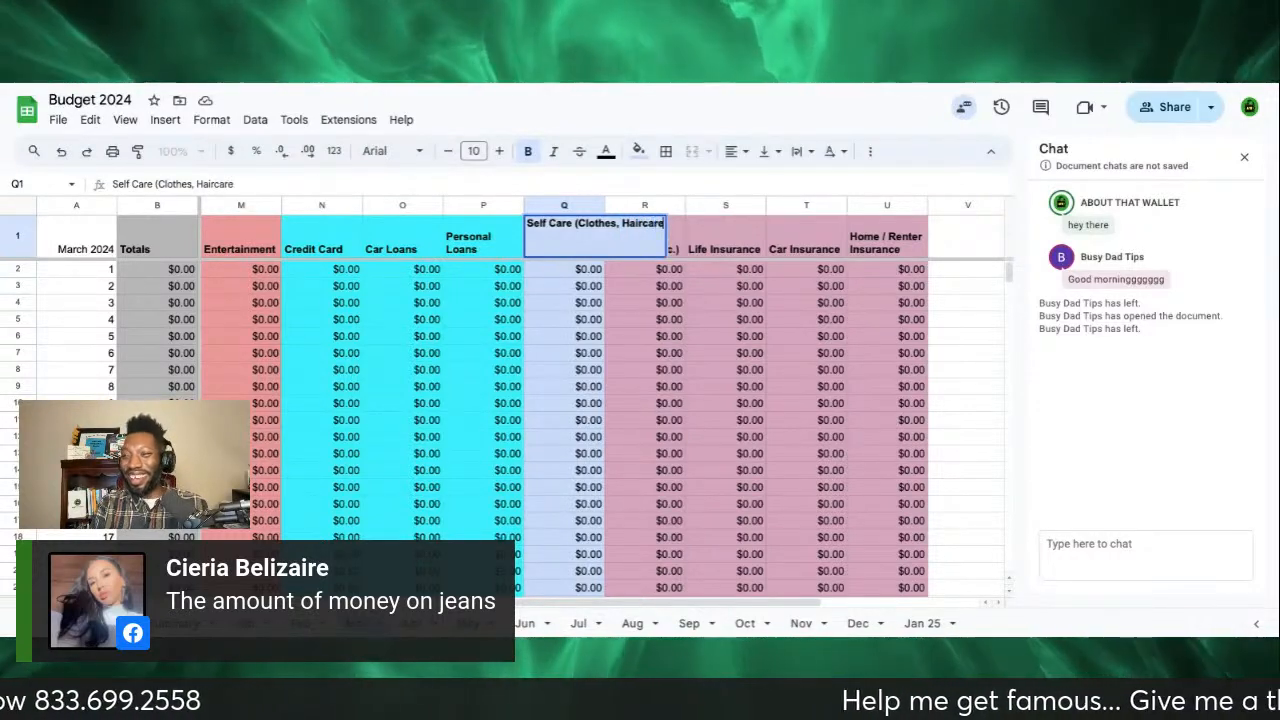
type(",")
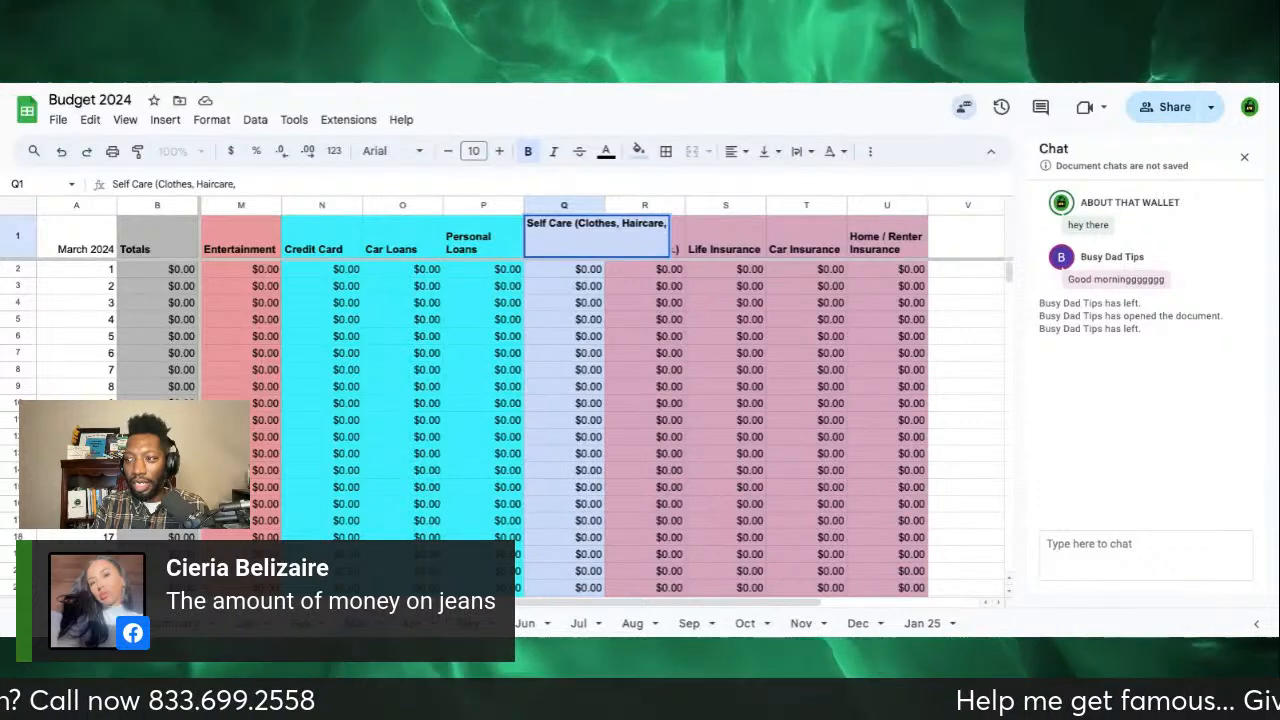
key("BackSpace")
type(")")
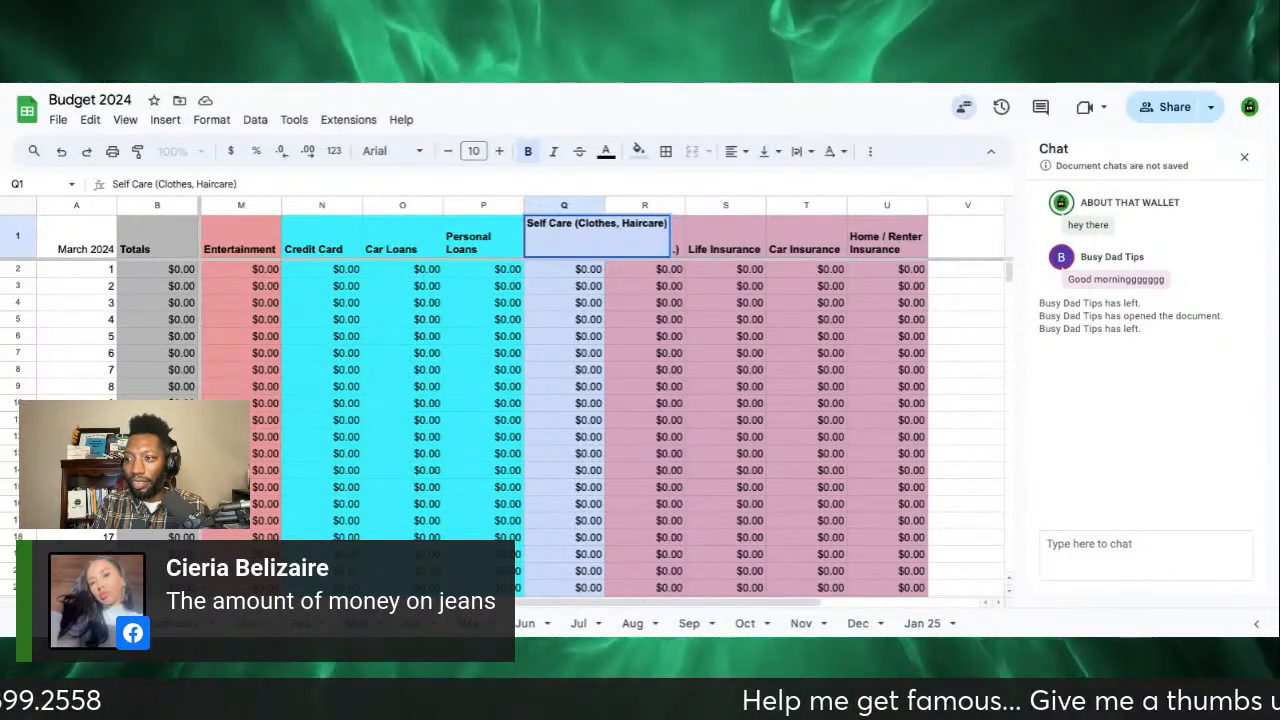
key("BackSpace")
type(", etc")
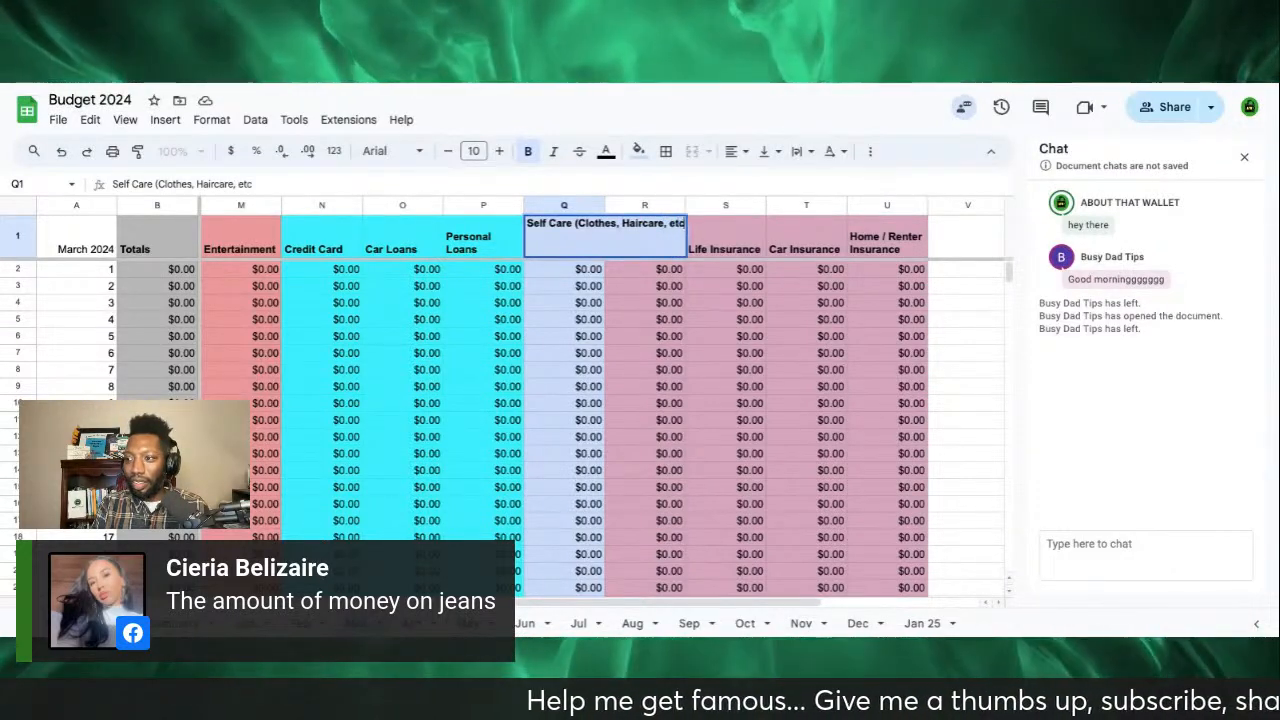
type(".)")
key("Return")
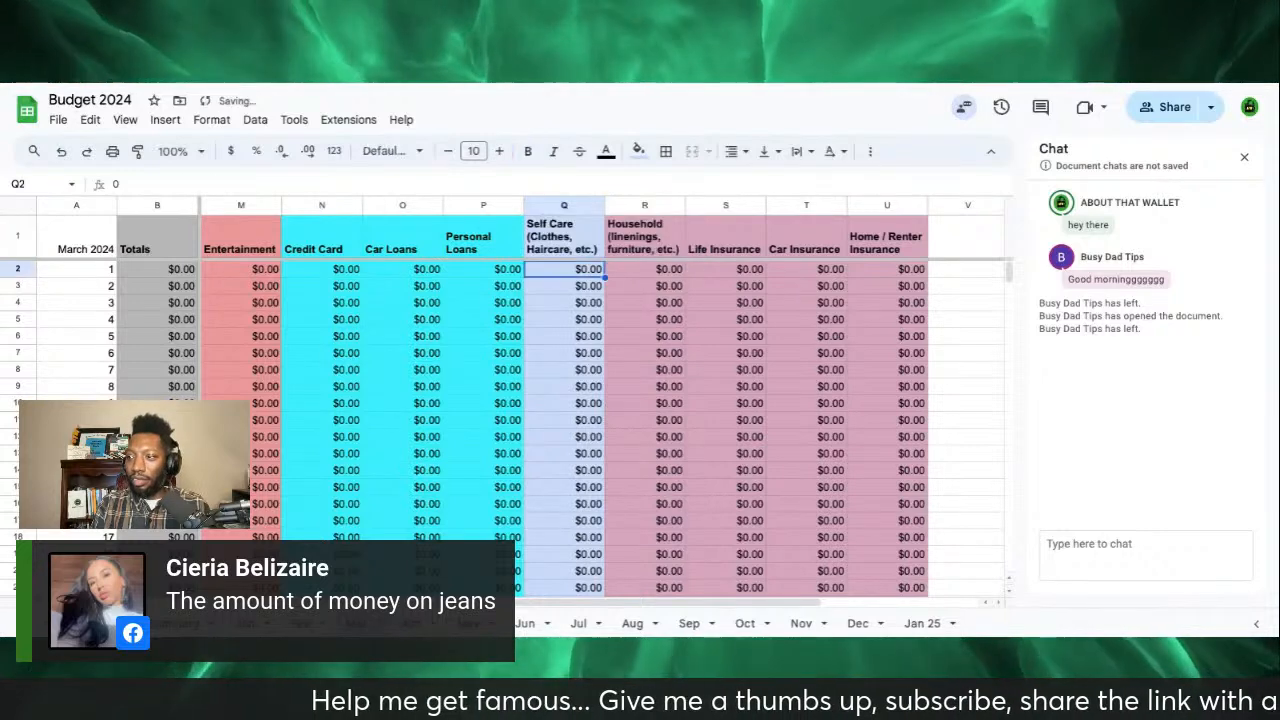
Step: Look over the March category headers, including Transportation, Internet, Entertainment and the insurance columns, for missing spending categories
left_click(539, 324)
scroll(539, 327, "left", 5)
scroll(538, 323, "left", 2)
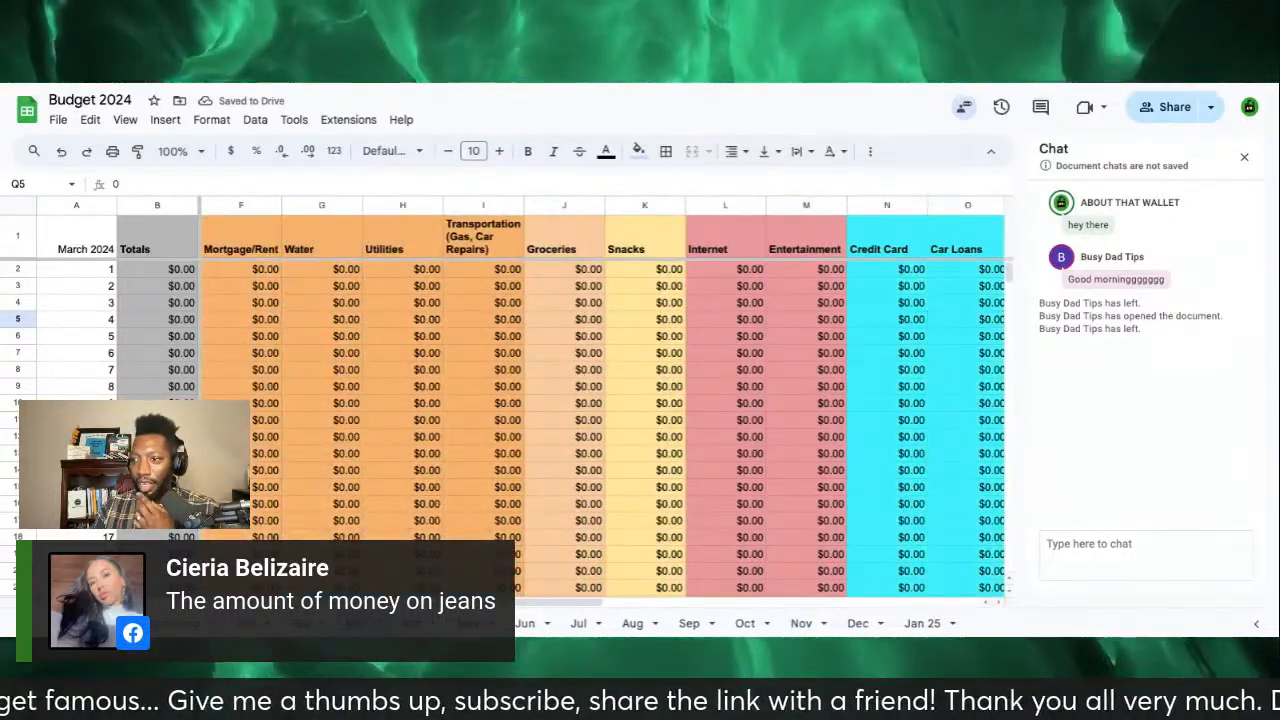
scroll(480, 232, "left", 1)
scroll(478, 231, "right", 2)
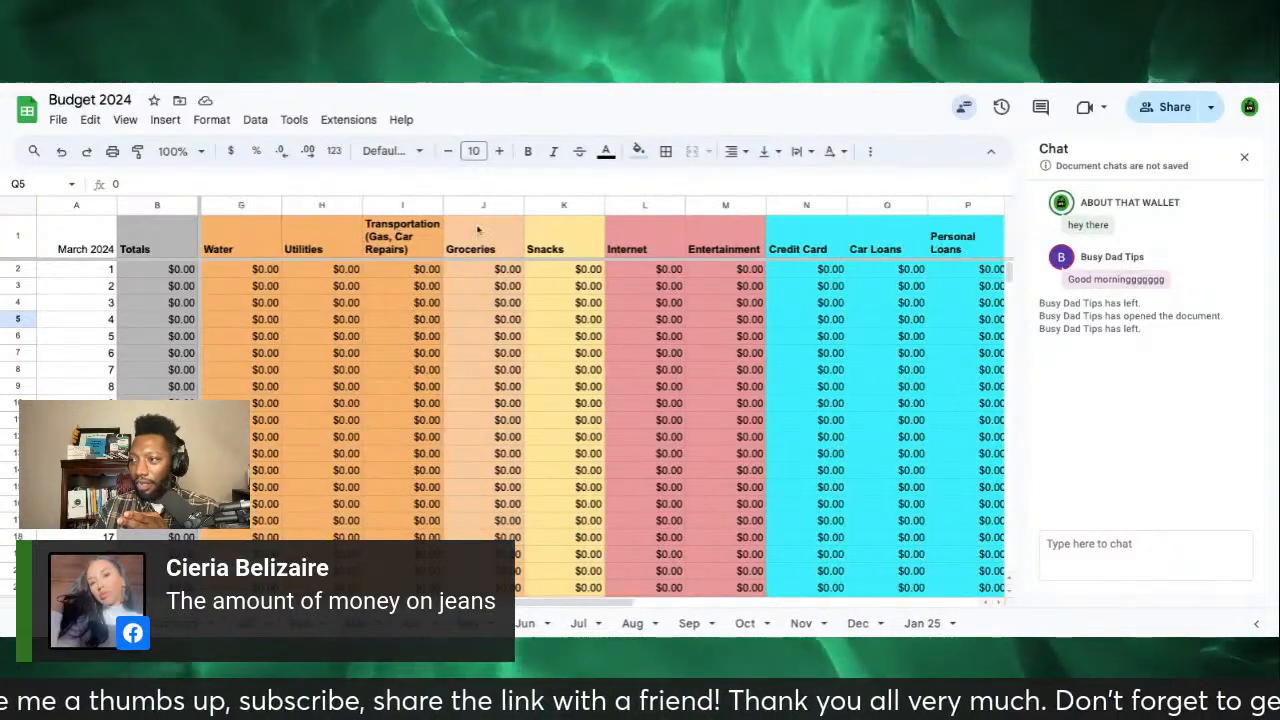
left_click(755, 249)
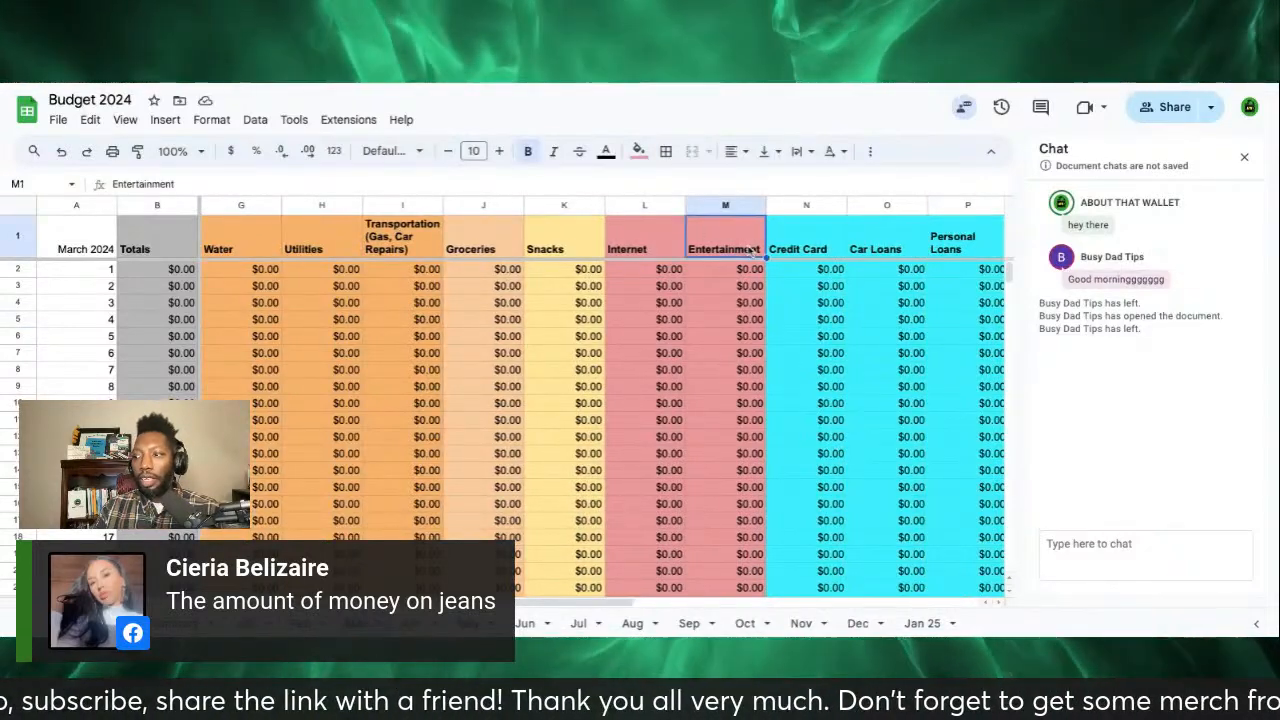
scroll(752, 252, "right", 1)
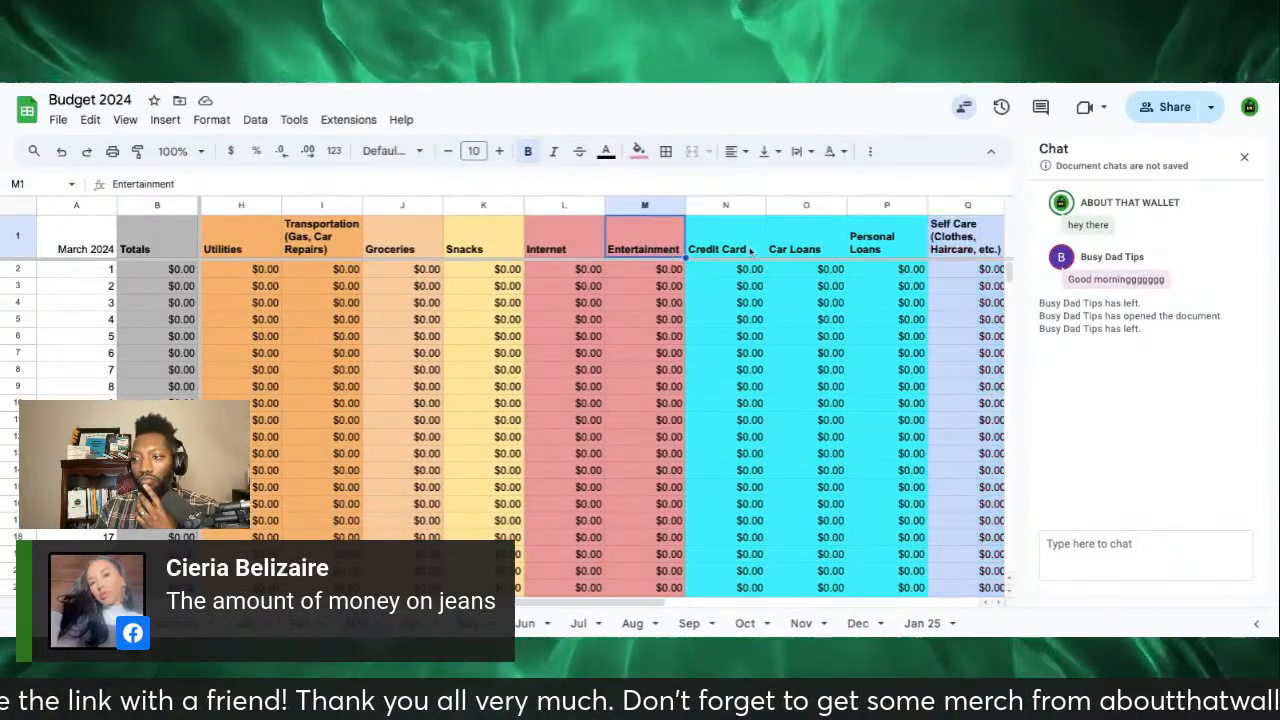
scroll(689, 256, "right", 1)
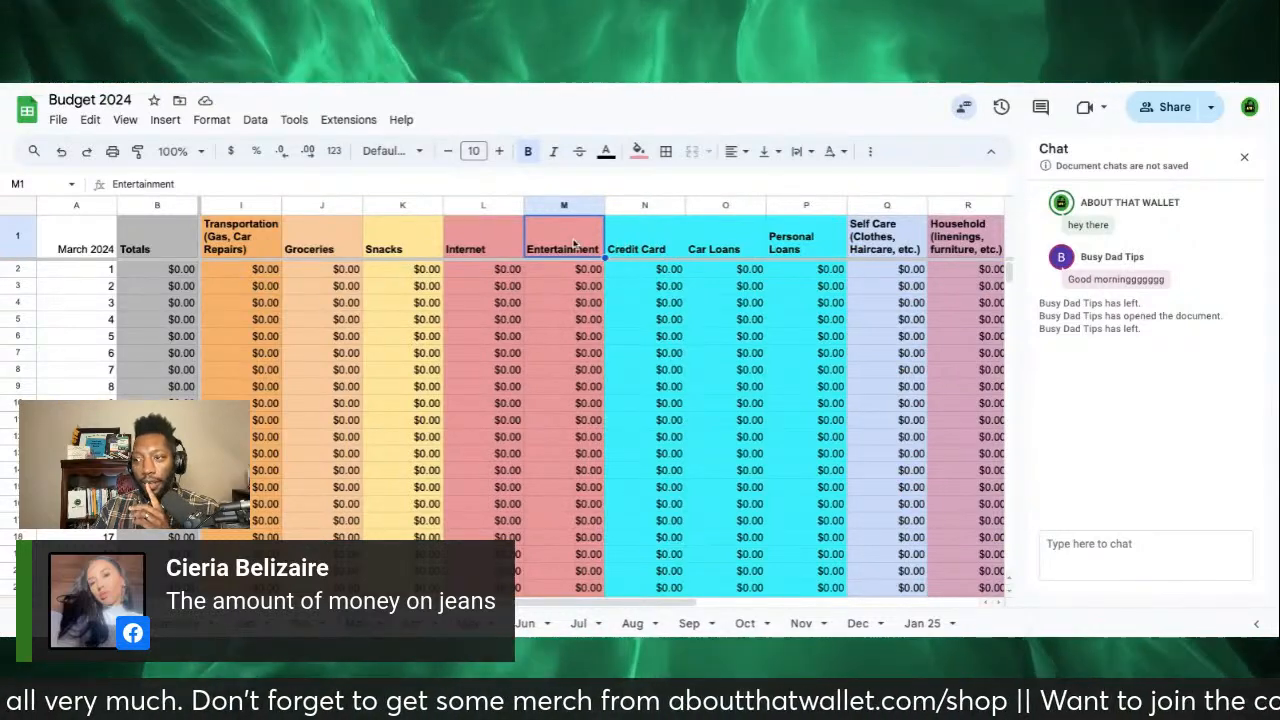
left_click(484, 249)
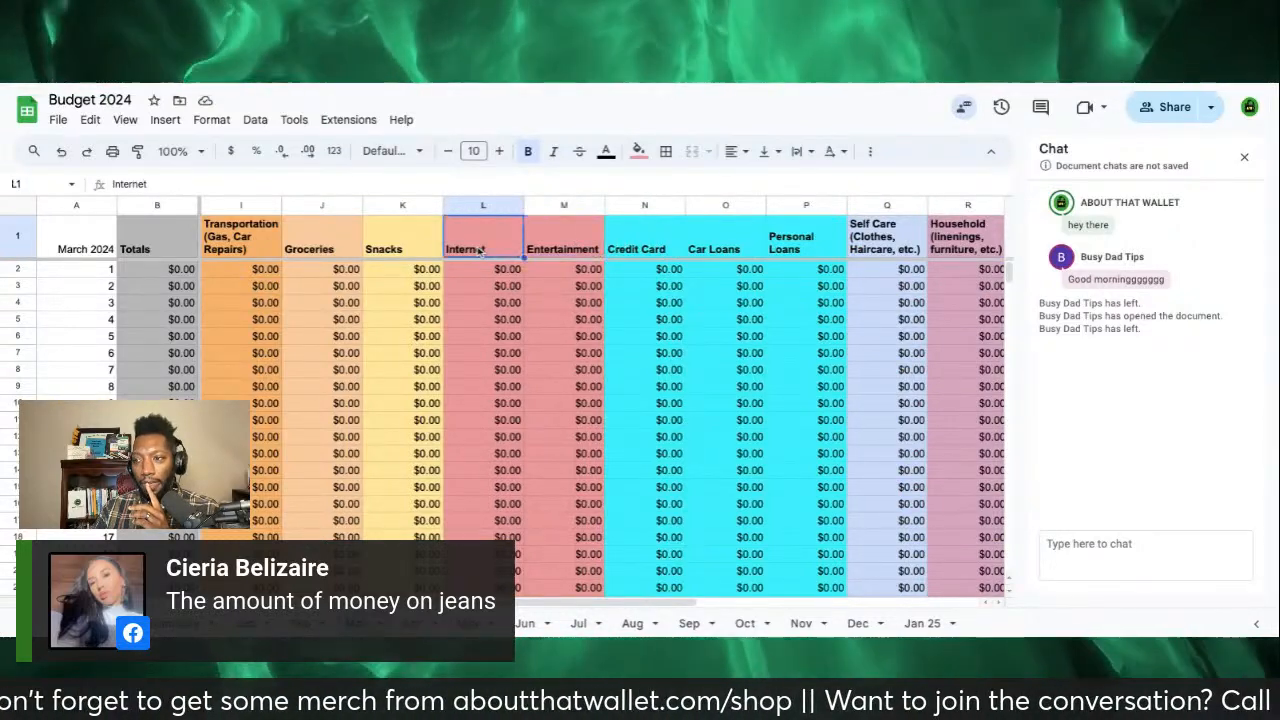
scroll(640, 240, "right", 4)
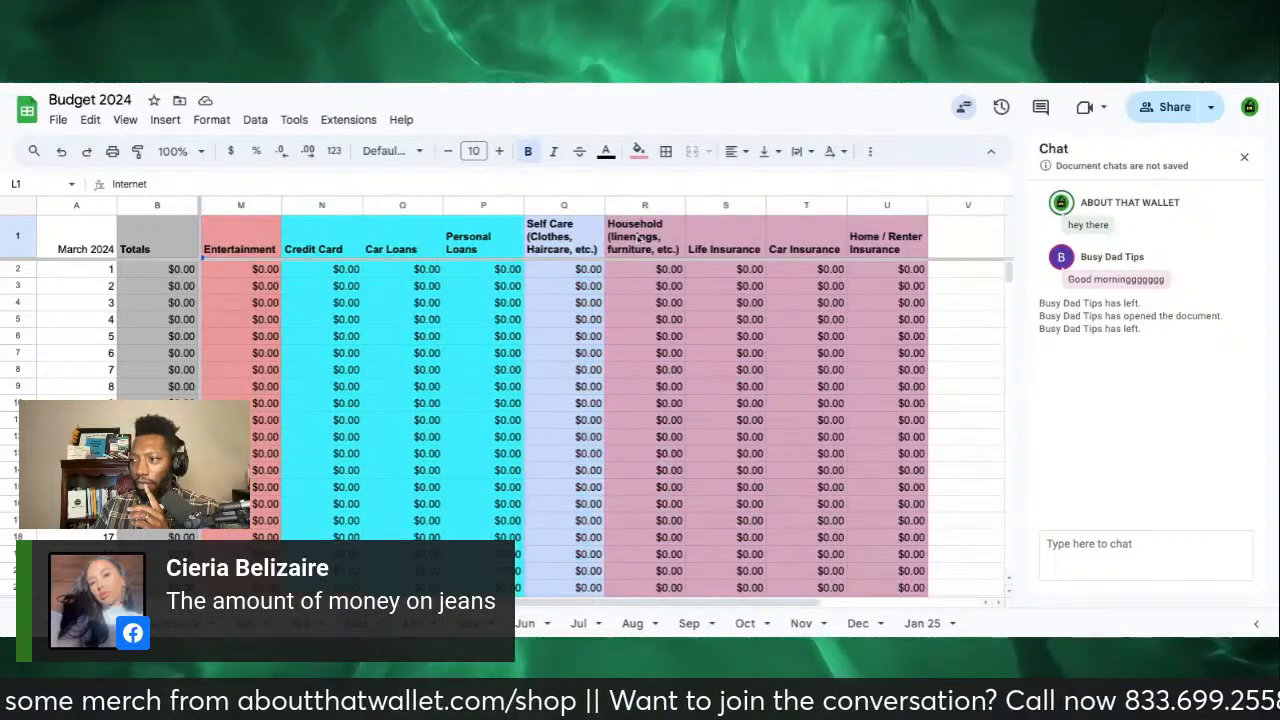
scroll(640, 236, "left", 1)
scroll(639, 236, "left", 9)
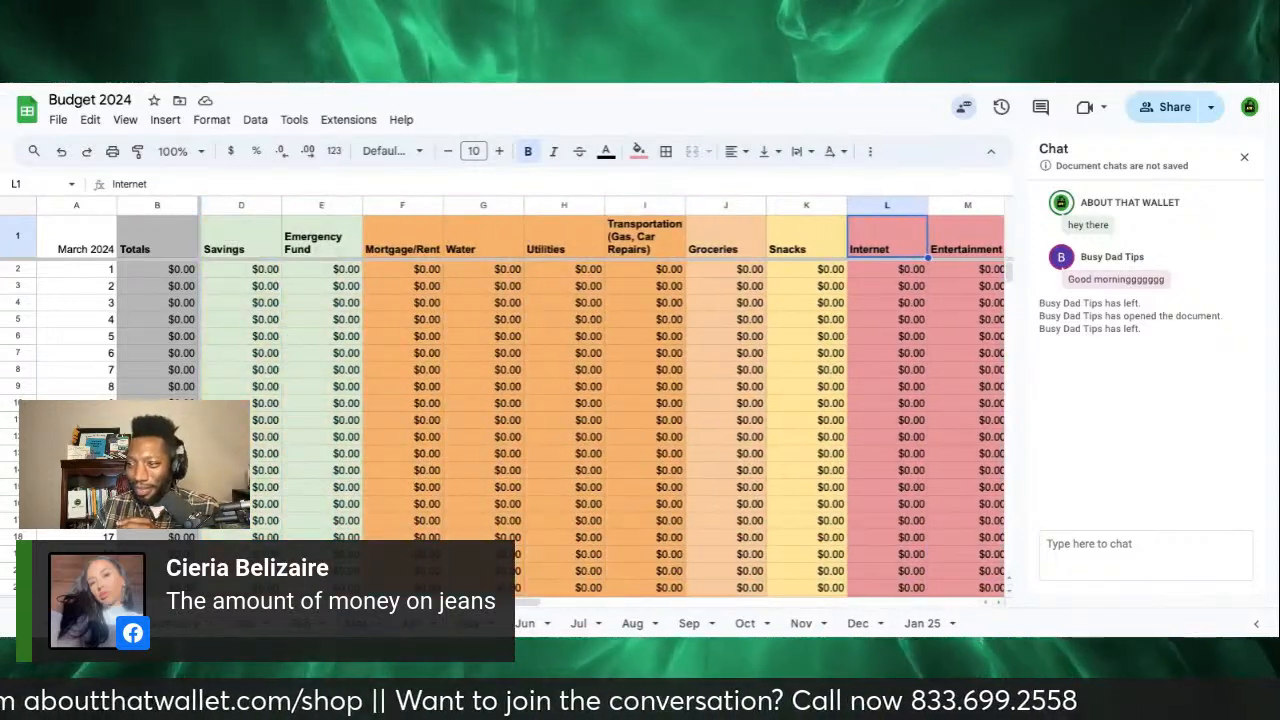
scroll(640, 400, "right", 4)
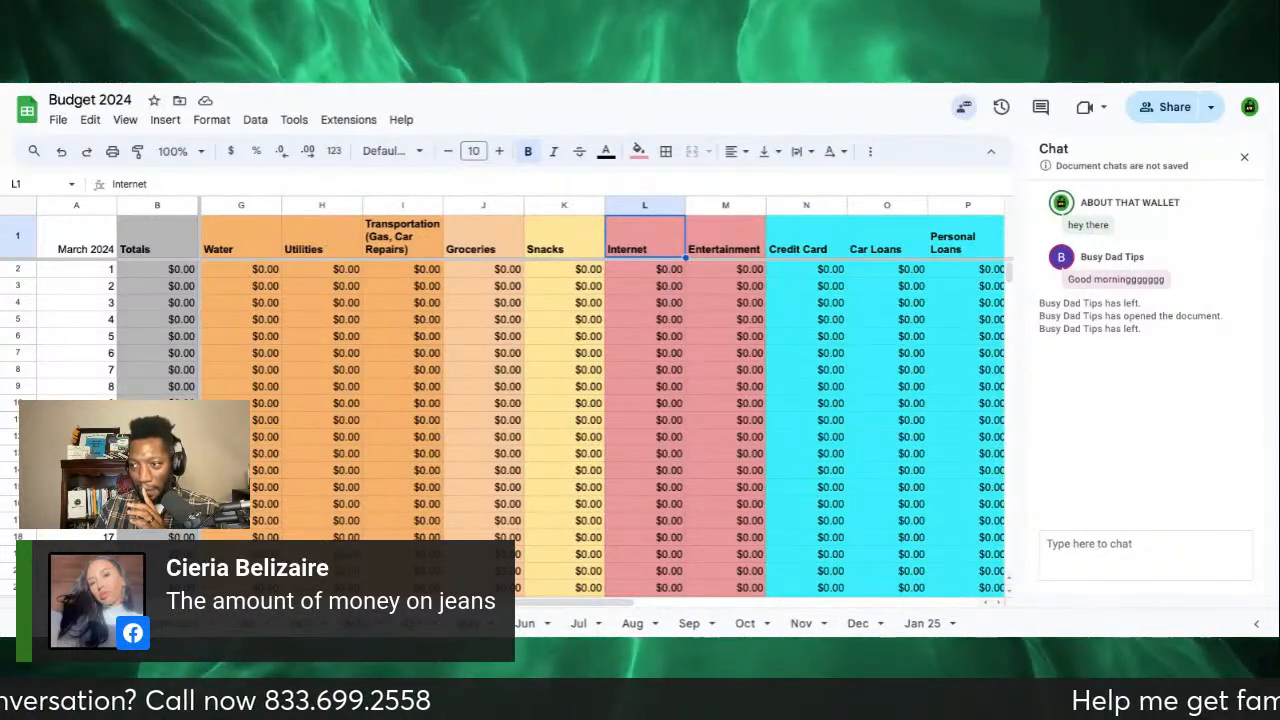
scroll(640, 400, "right", 1)
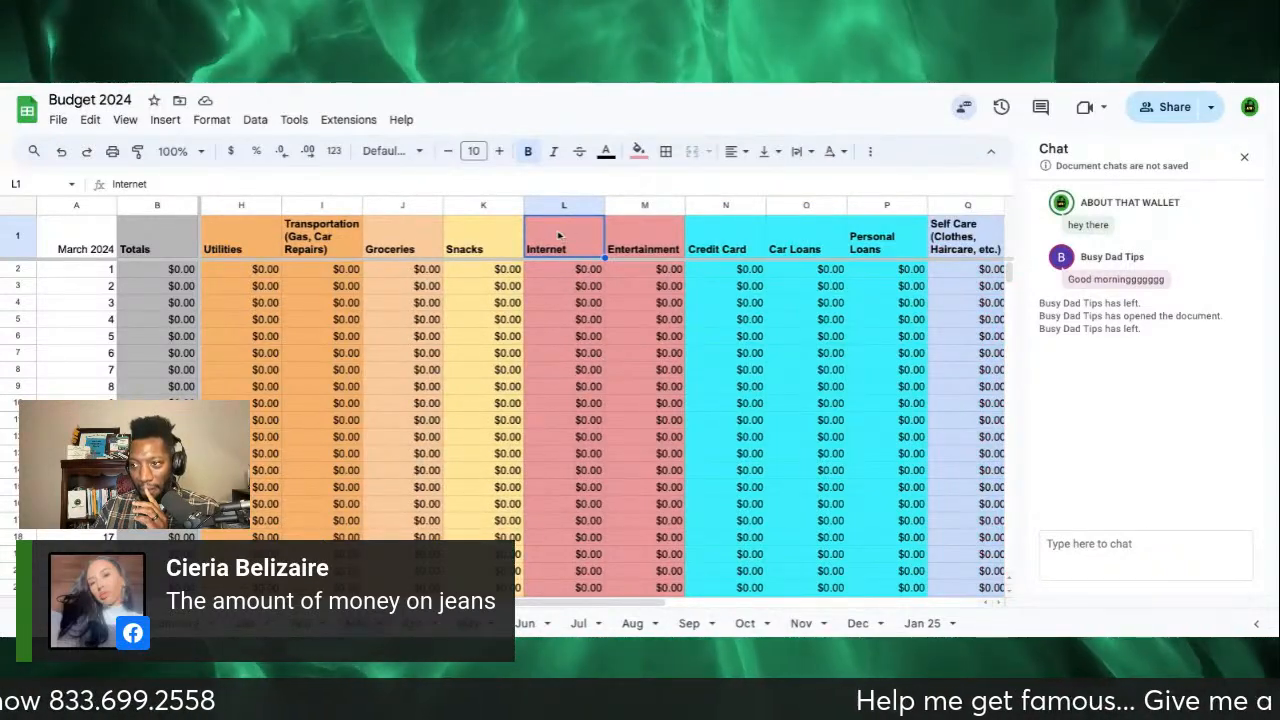
scroll(559, 235, "left", 4)
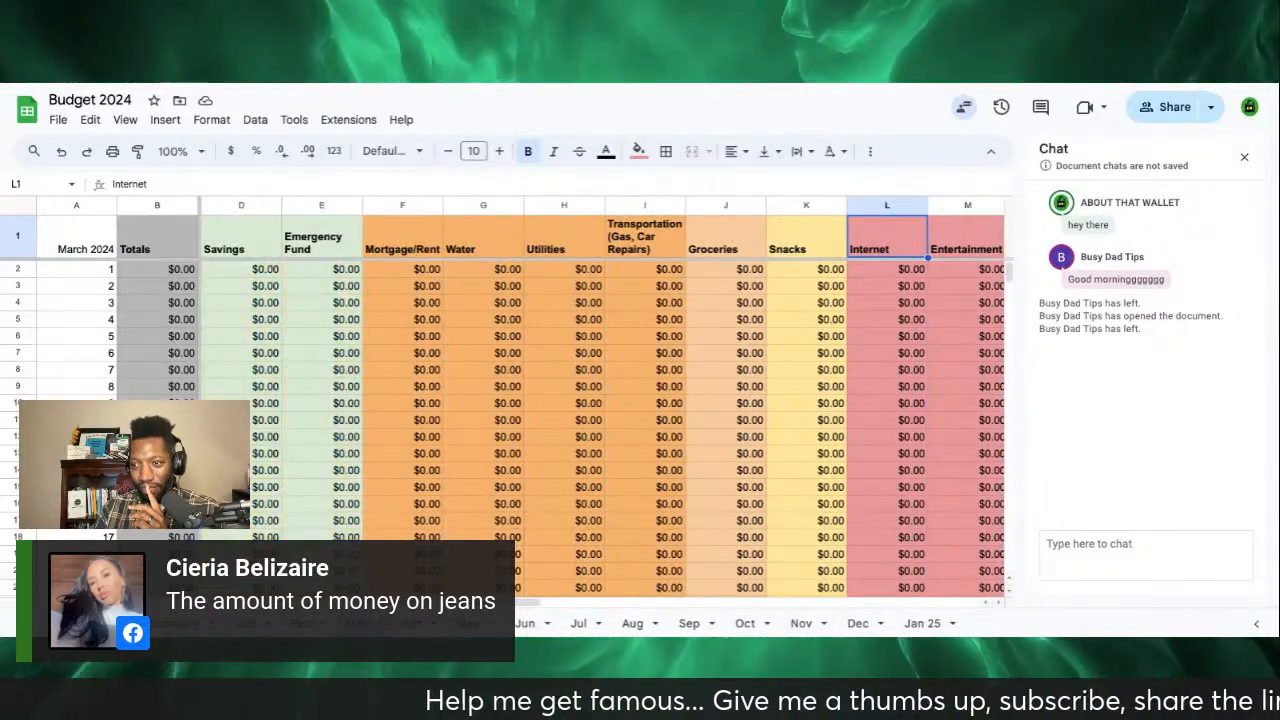
scroll(600, 400, "right", 3)
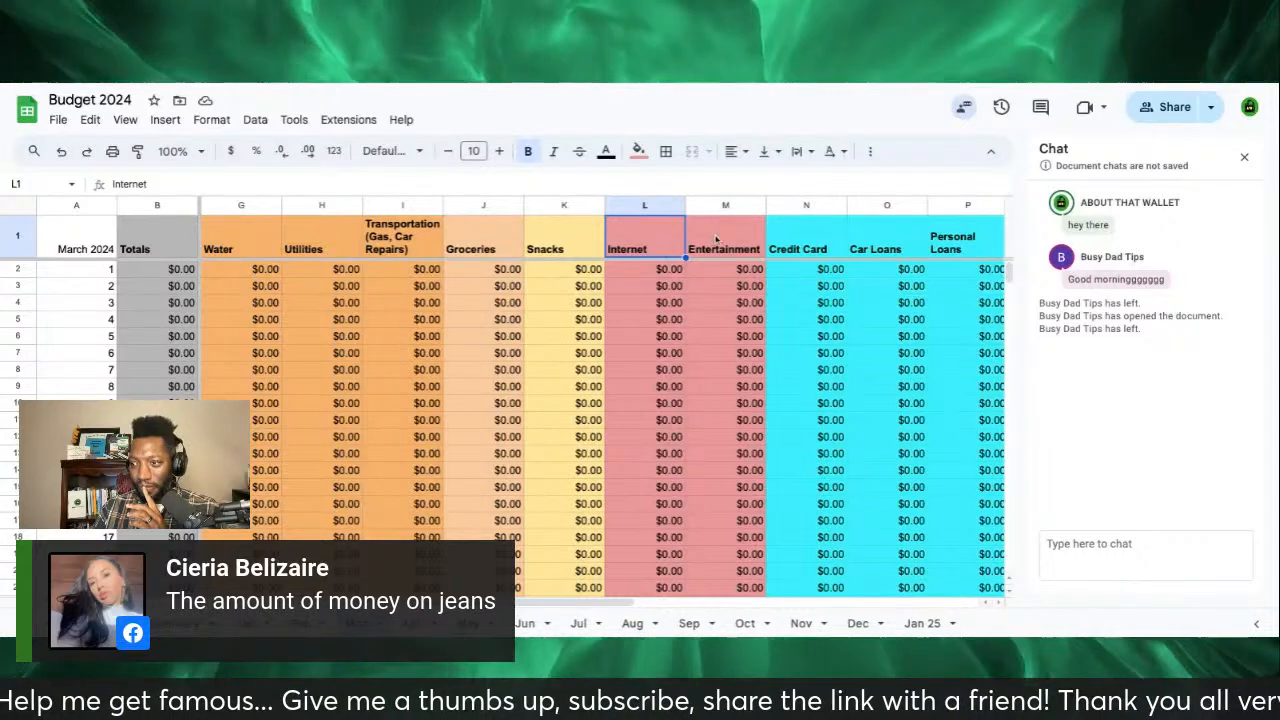
left_click(406, 245)
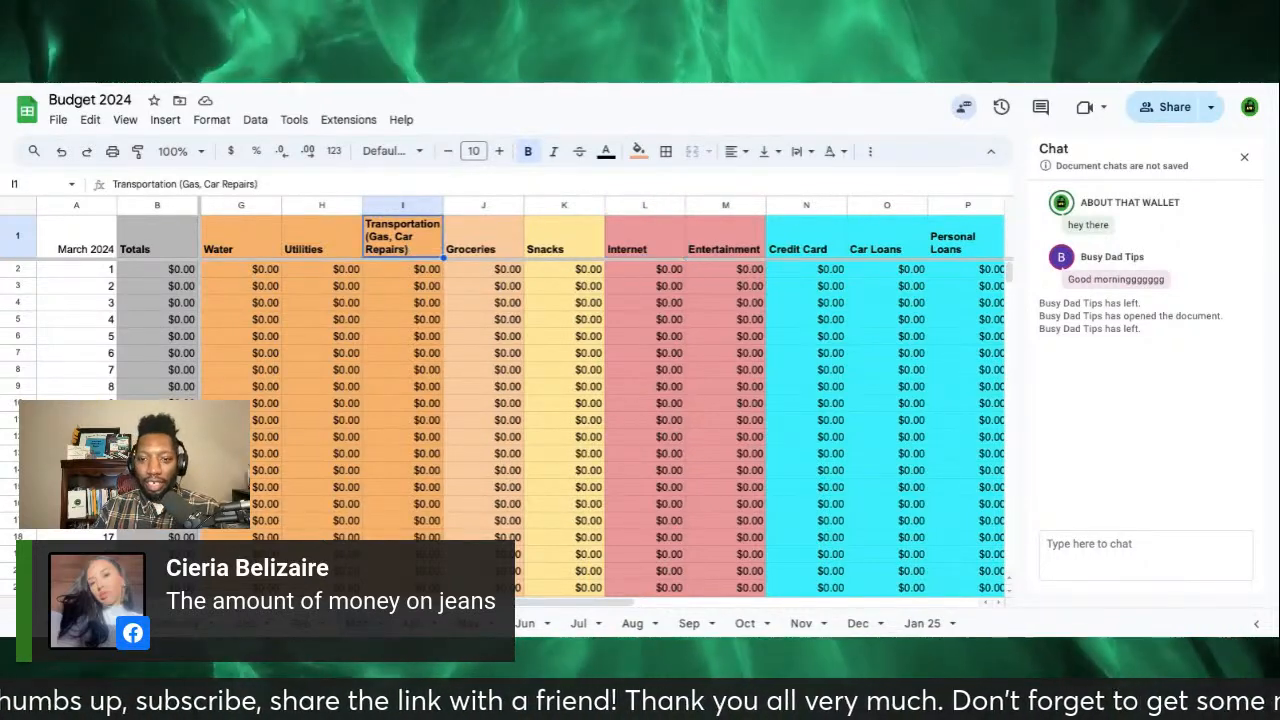
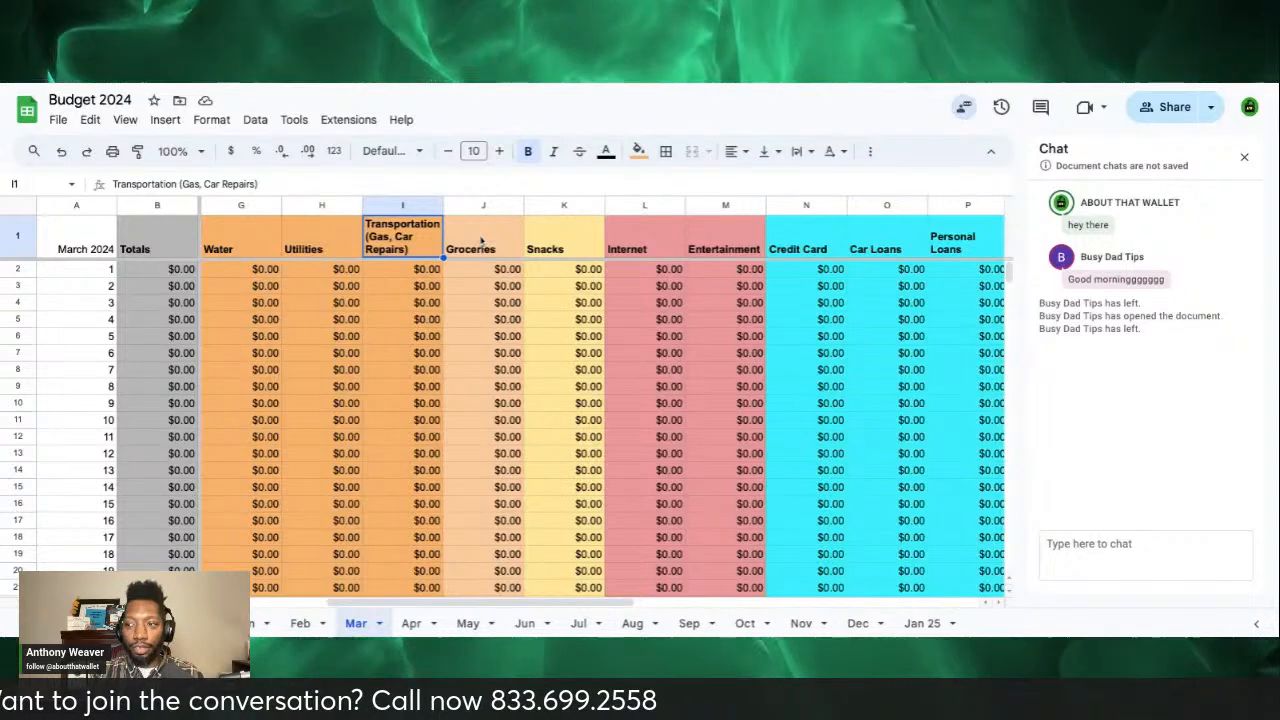
Step: Insert one blank column between the Self Care and Household (linenings, furniture, etc.) columns in the March sheet
scroll(480, 240, "right", 3)
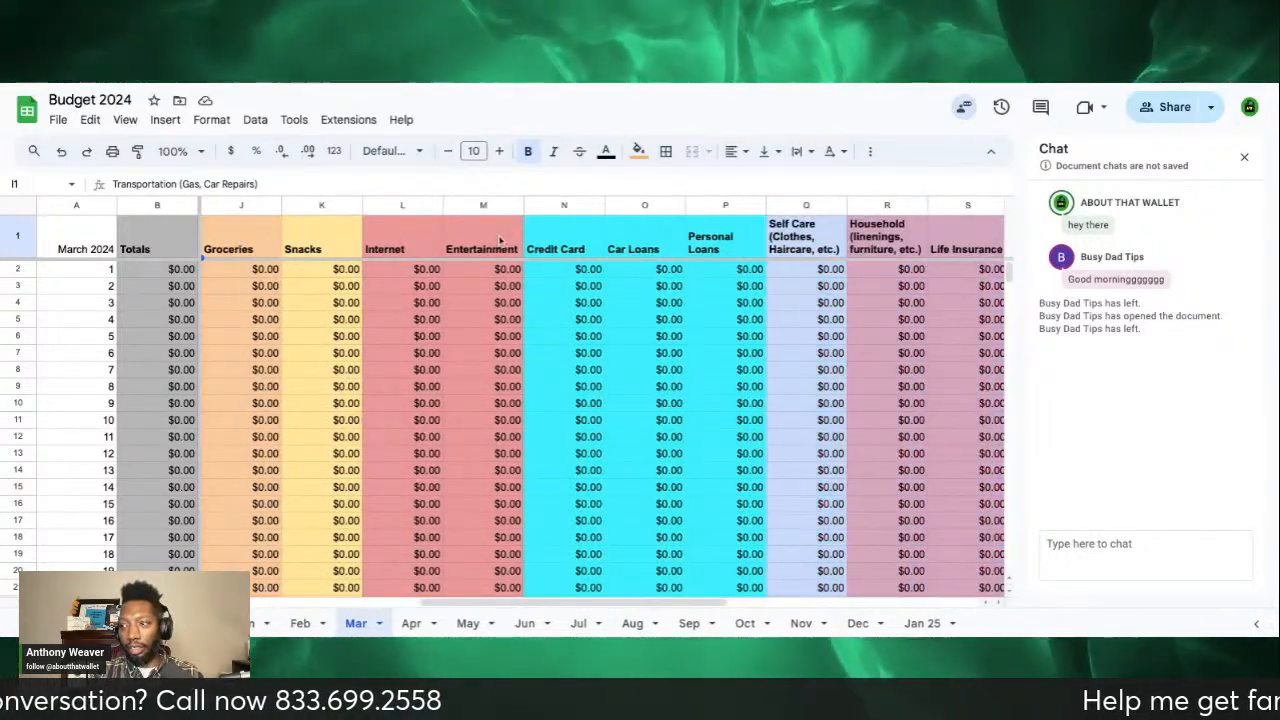
scroll(668, 256, "right", 1)
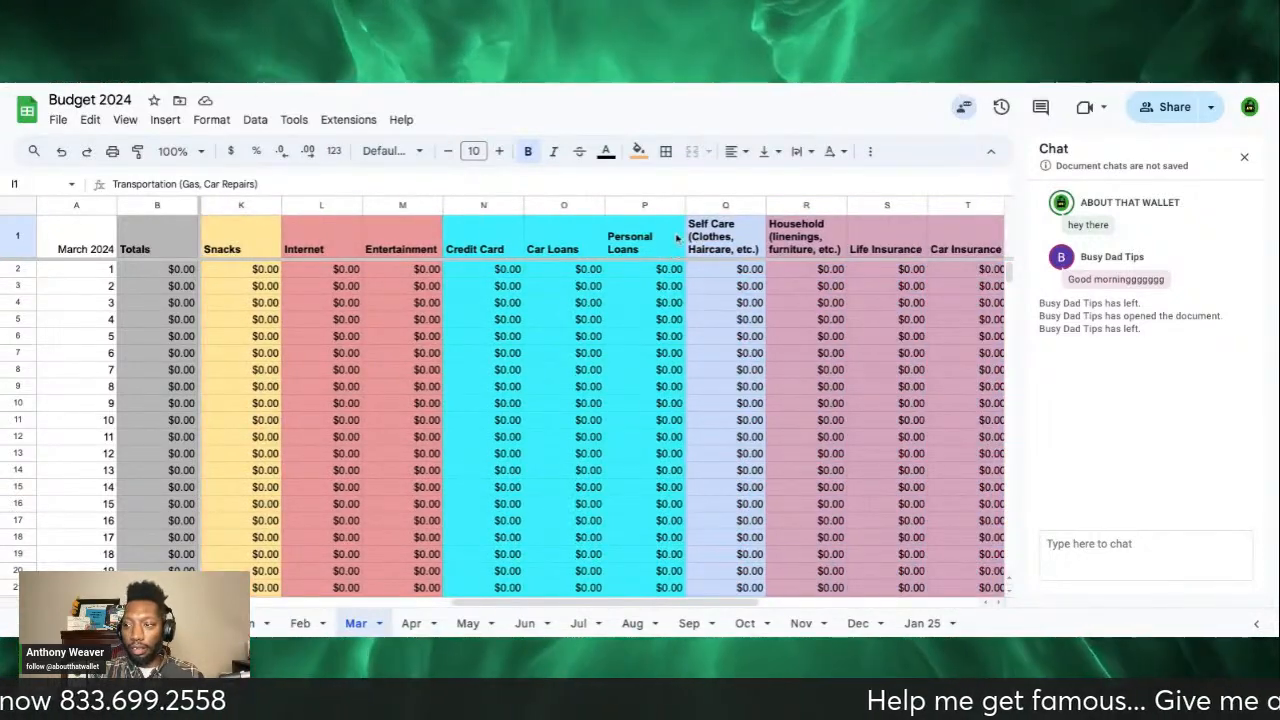
left_click(666, 244)
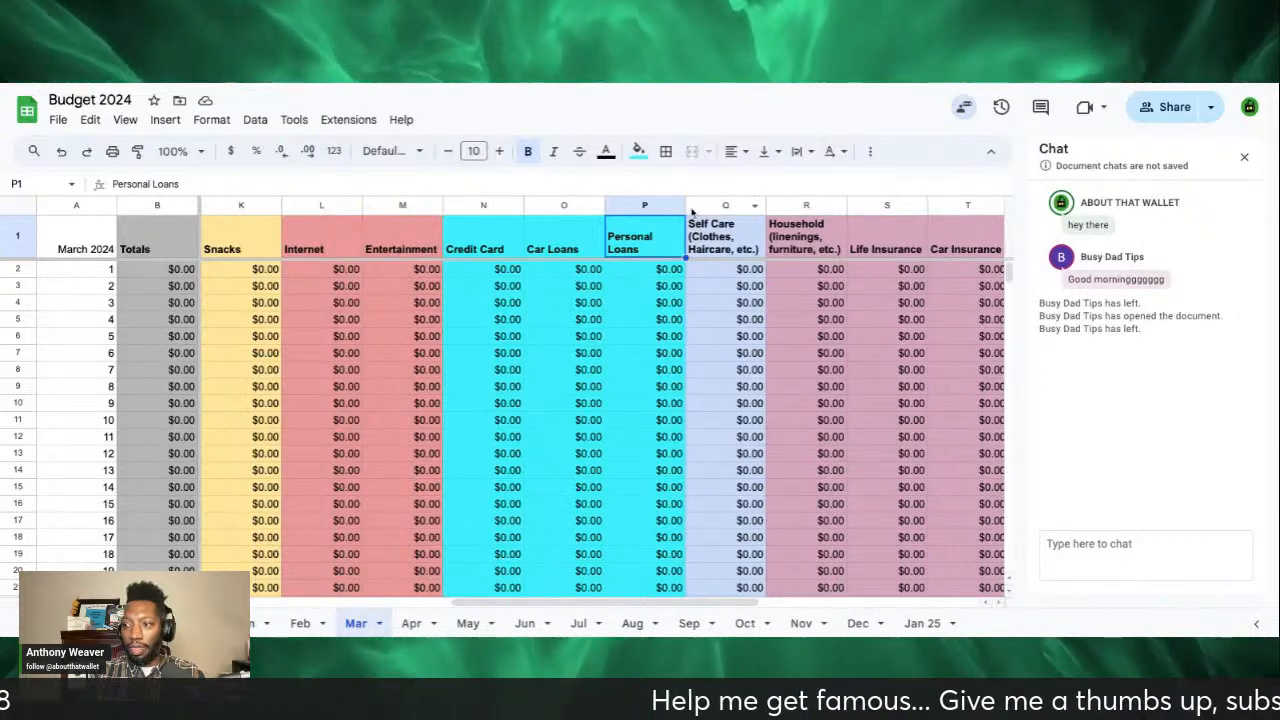
left_click(786, 209)
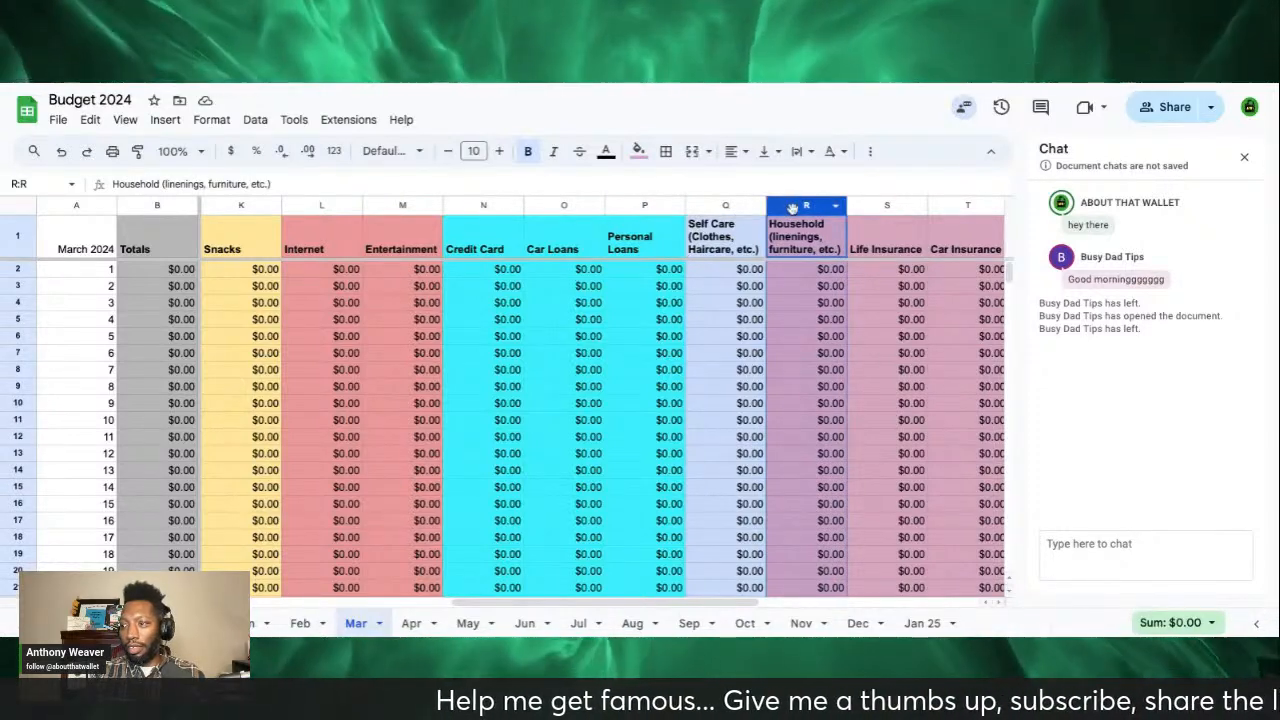
right_click(793, 208)
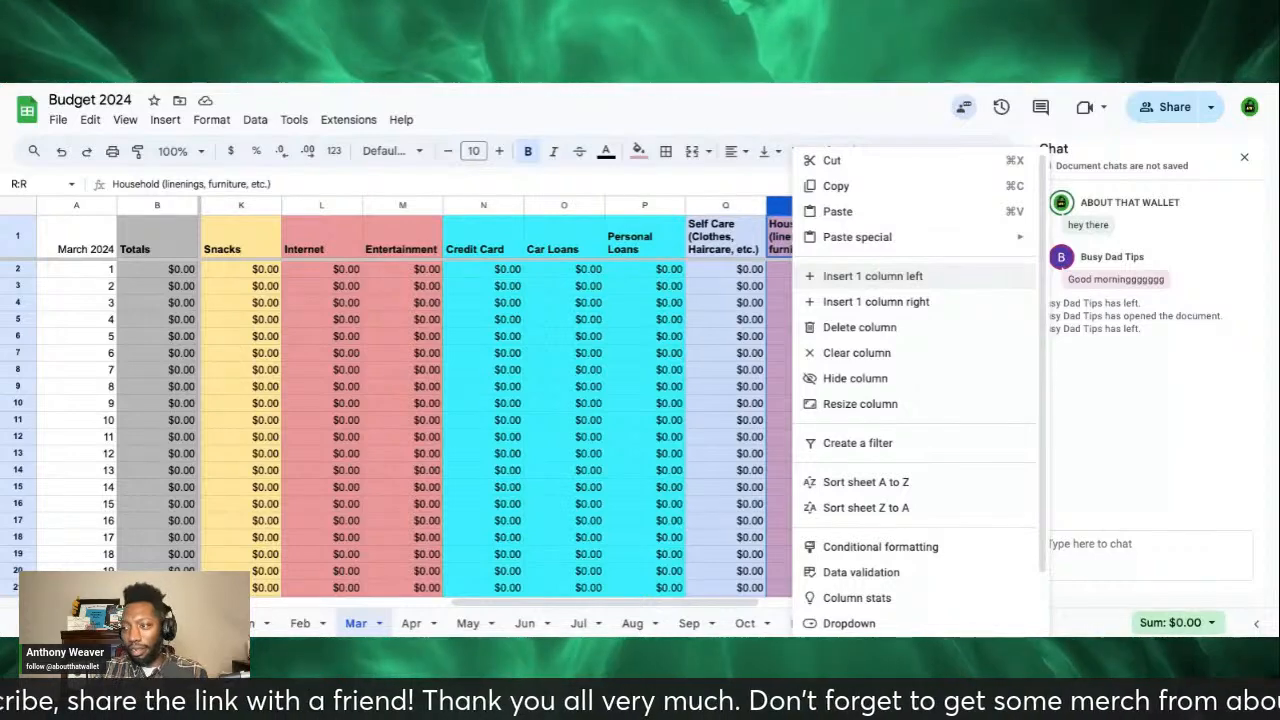
left_click(872, 276)
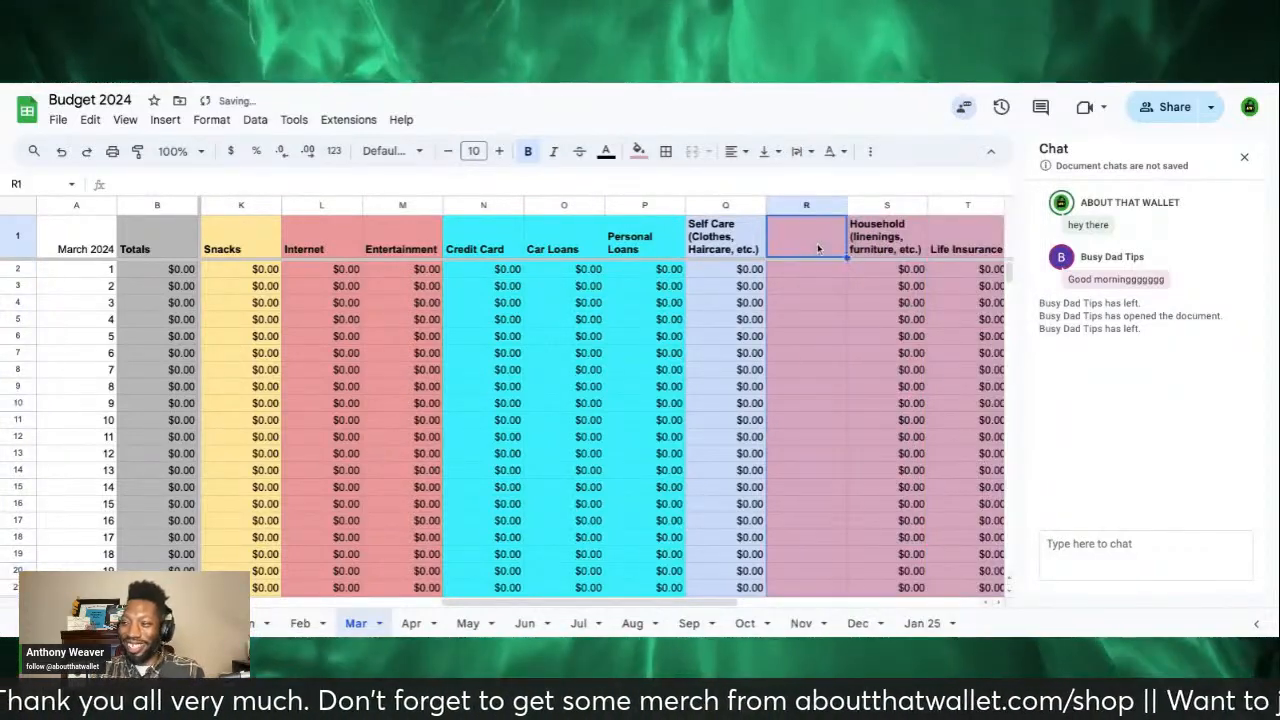
Step: Enter "Vacation" as the header of the blank column beside Self Care, in cell R1 of the March sheet
left_click(817, 243)
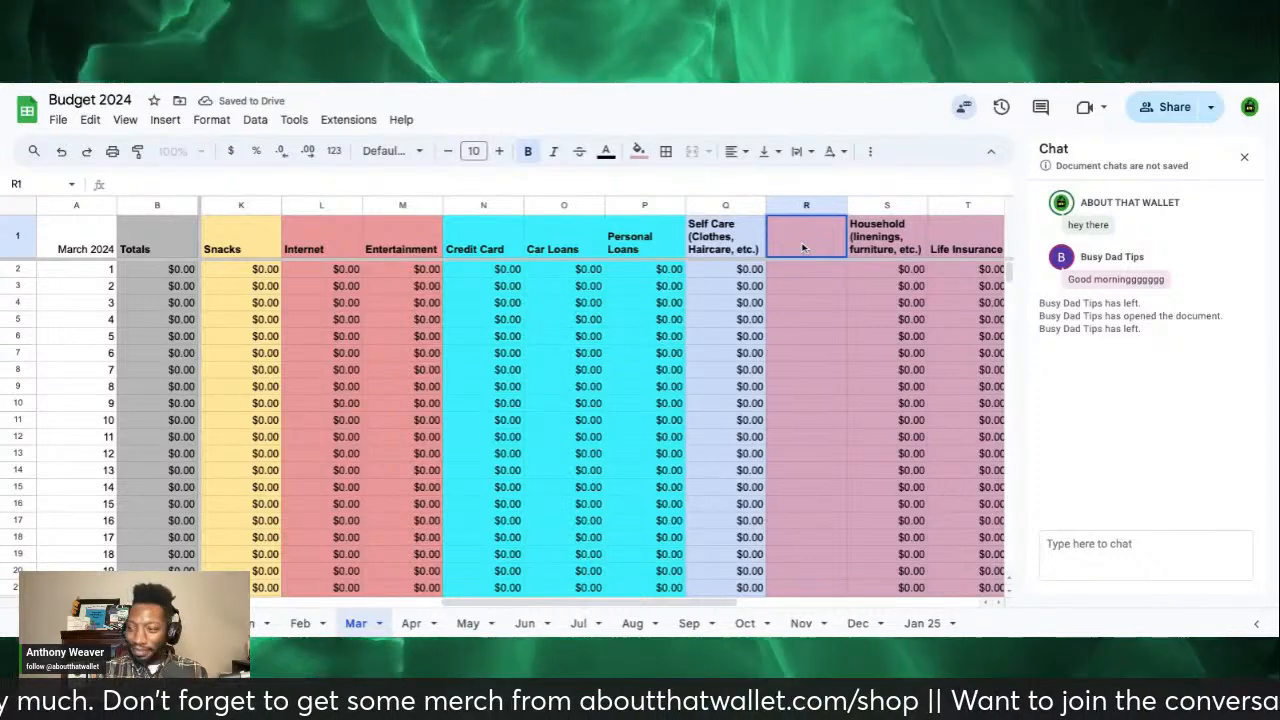
type("Vacation")
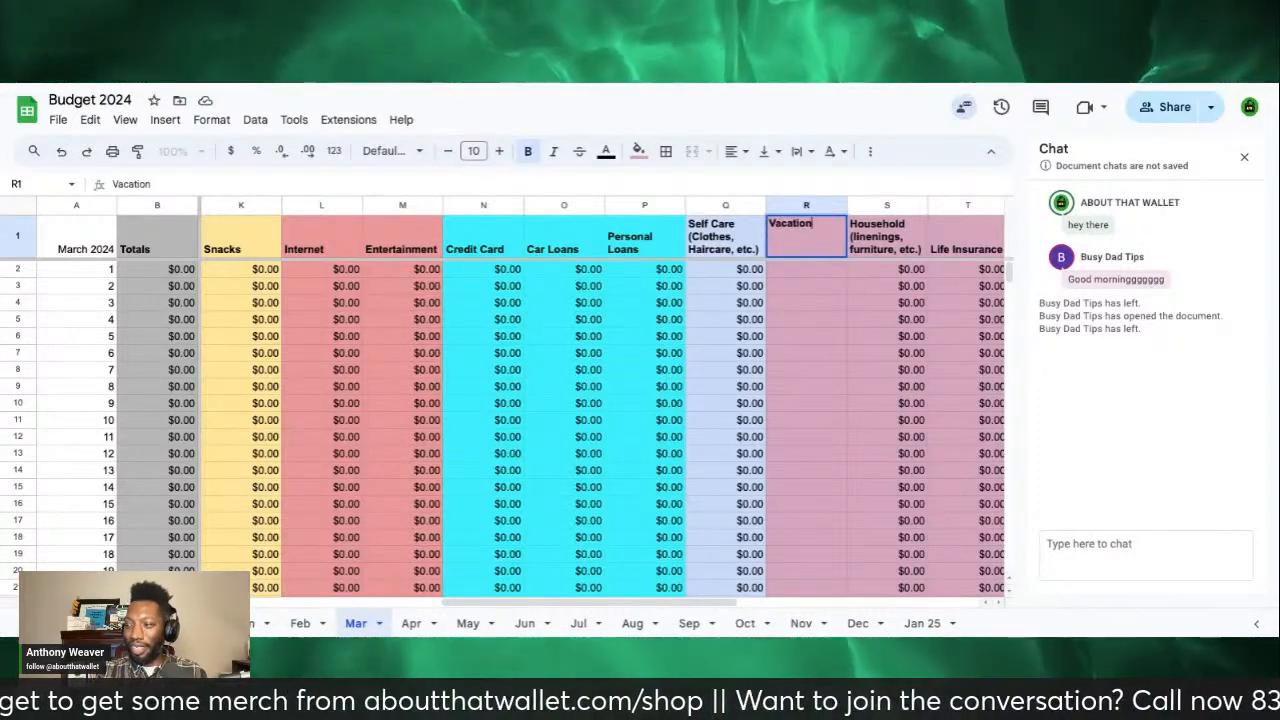
left_click(889, 236)
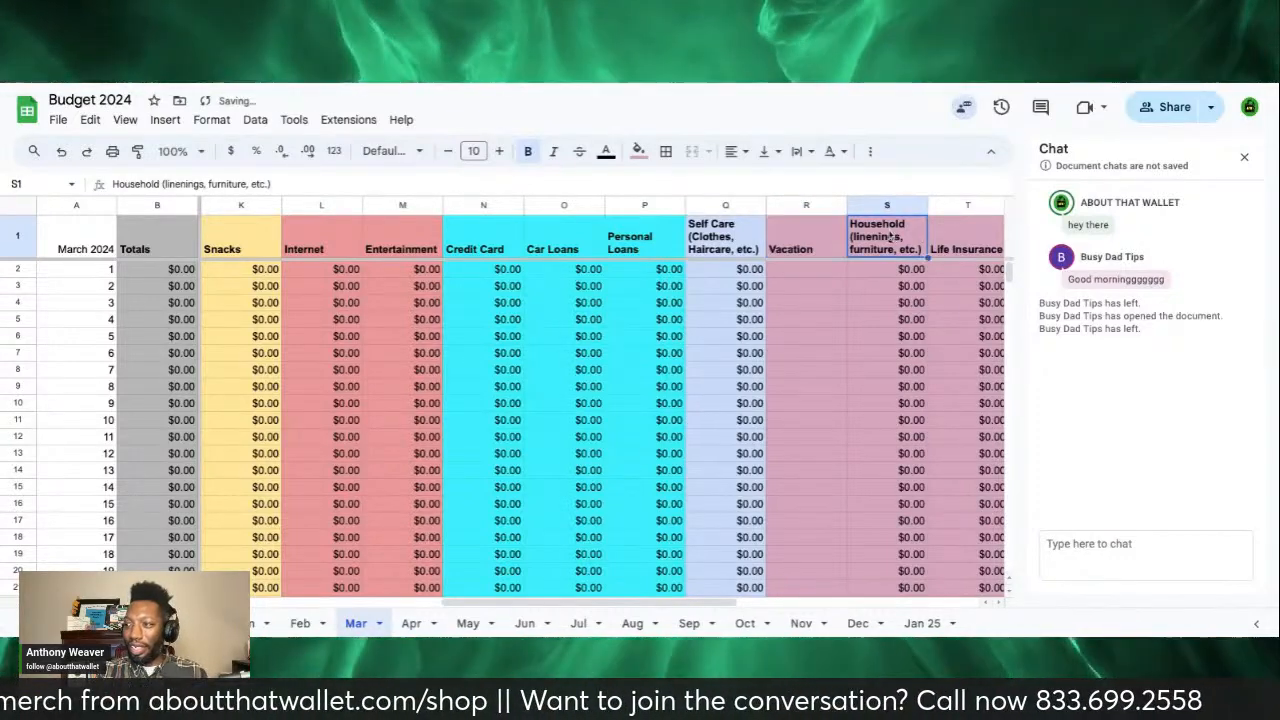
Step: Insert one blank column between the Vacation and Household (linenings, furniture, etc.) columns
right_click(889, 236)
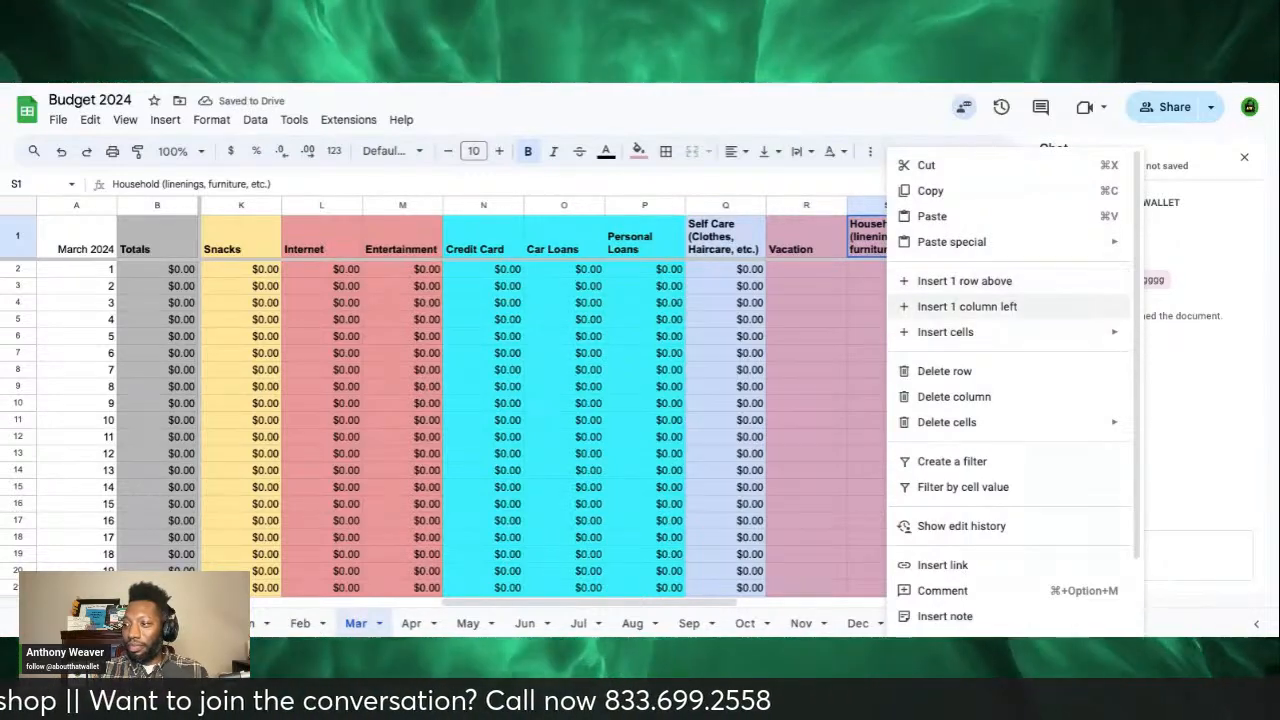
key("Escape")
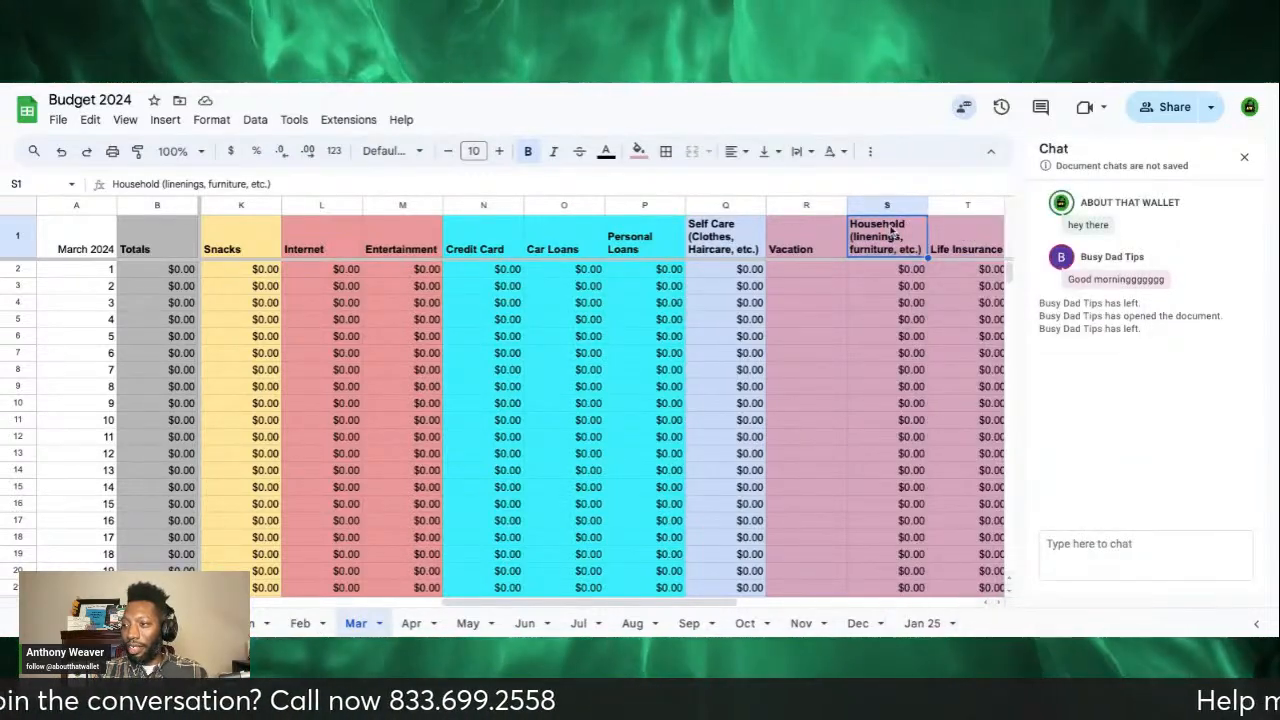
left_click(886, 184)
left_click(866, 307)
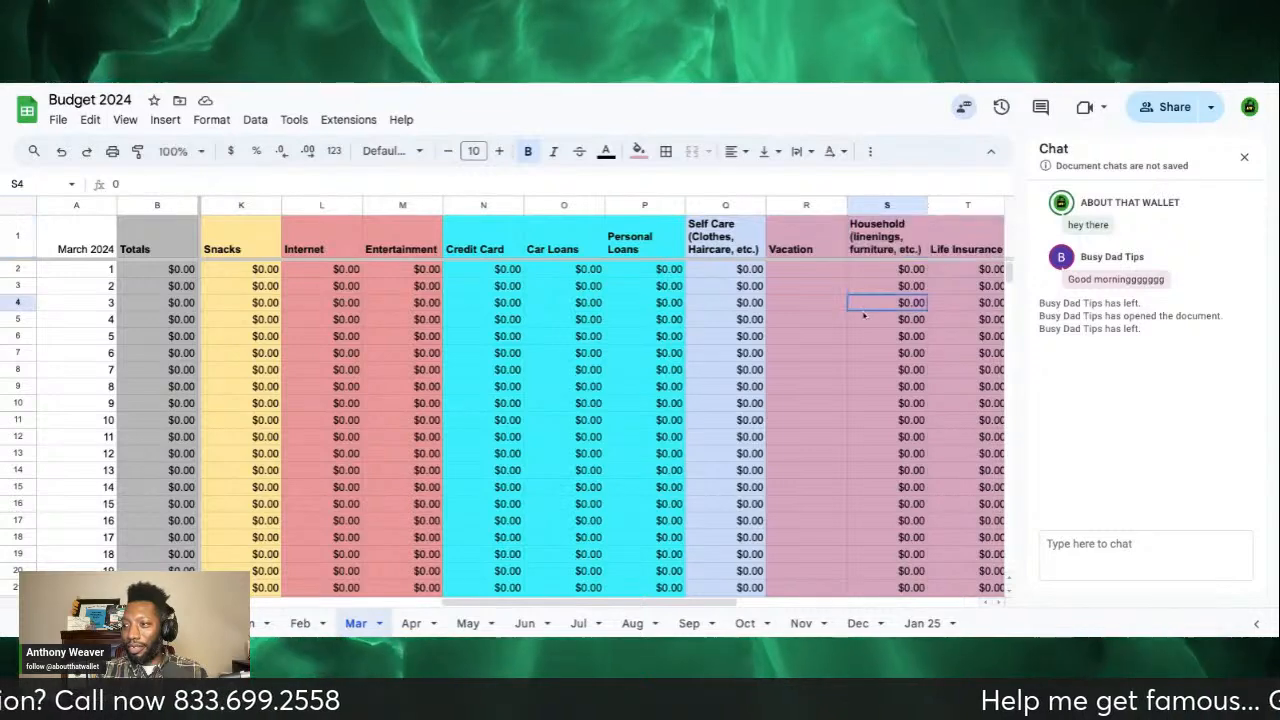
left_click(878, 230)
left_click(872, 210)
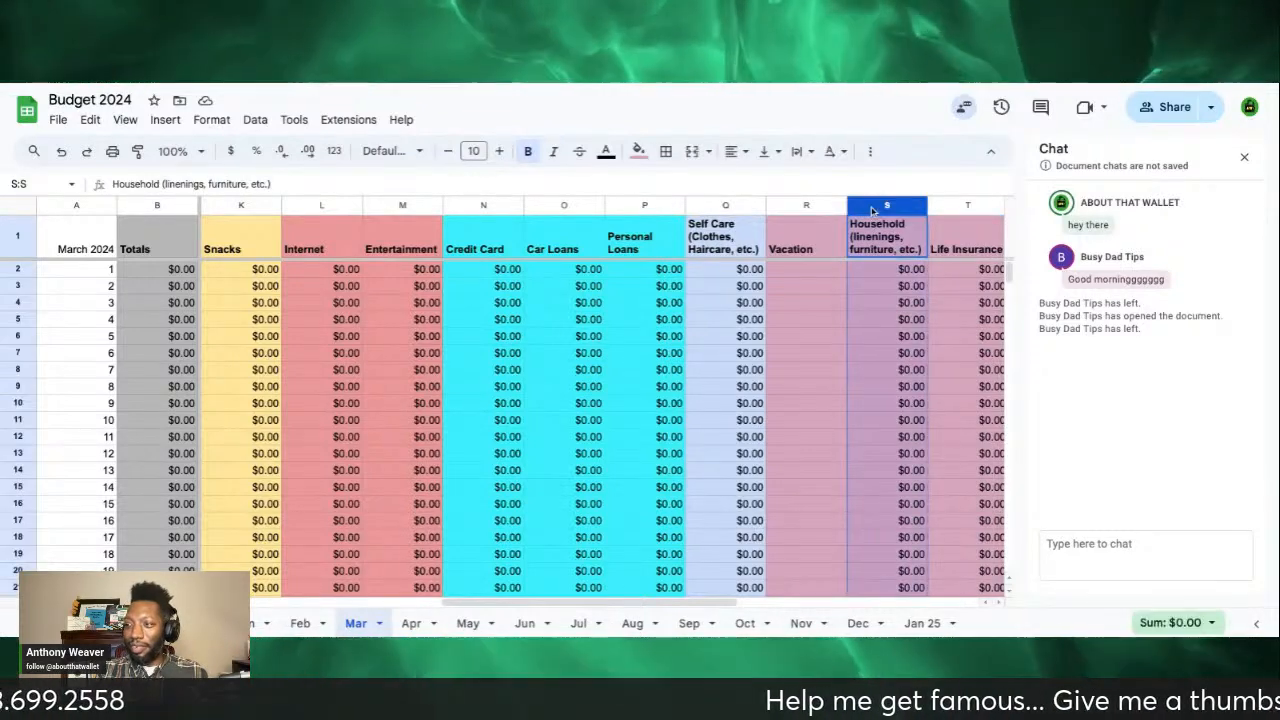
right_click(872, 210)
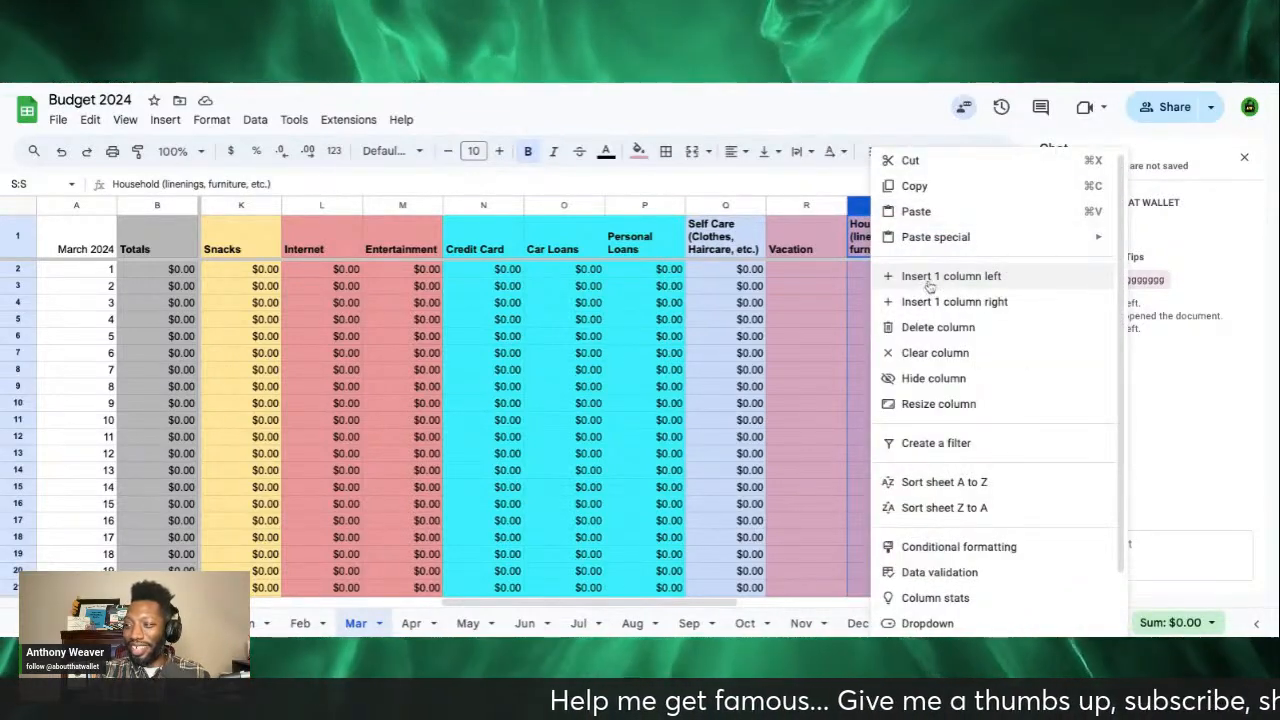
left_click(926, 288)
Step: Enter "Travel" as the header of the blank column between Vacation and Household, in cell S1
left_click(882, 248)
double_click(882, 251)
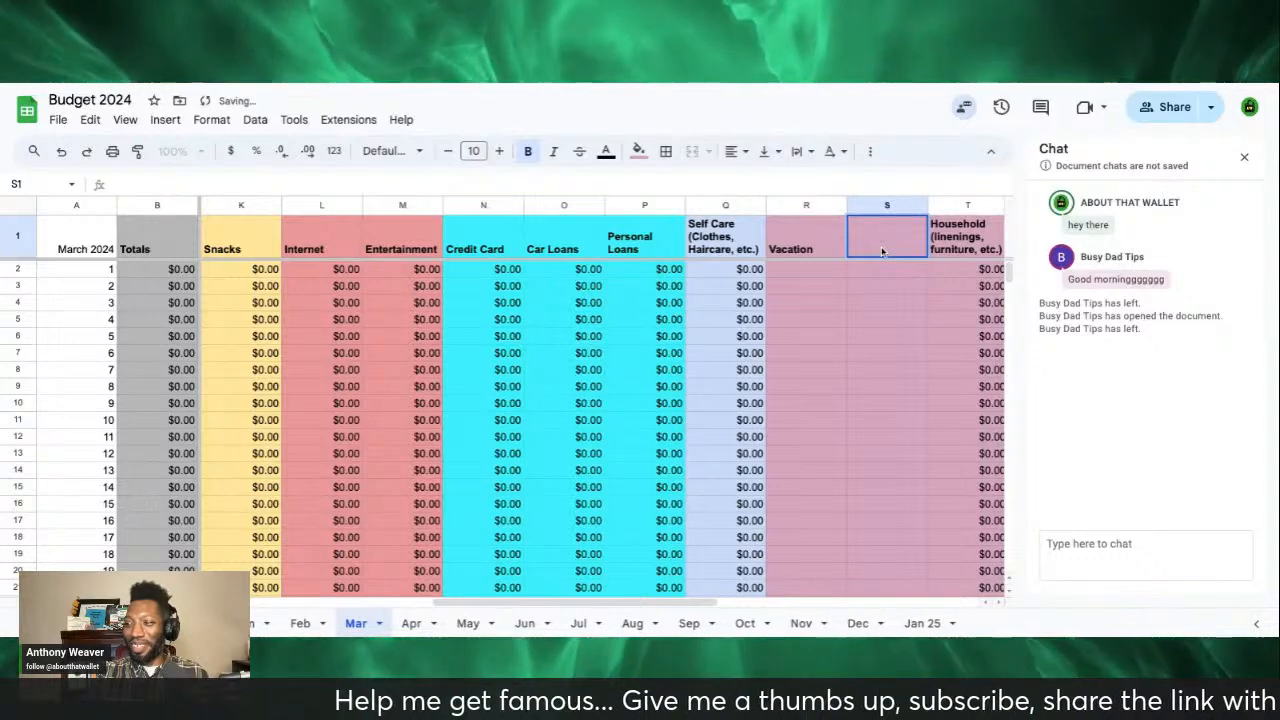
type("Travel")
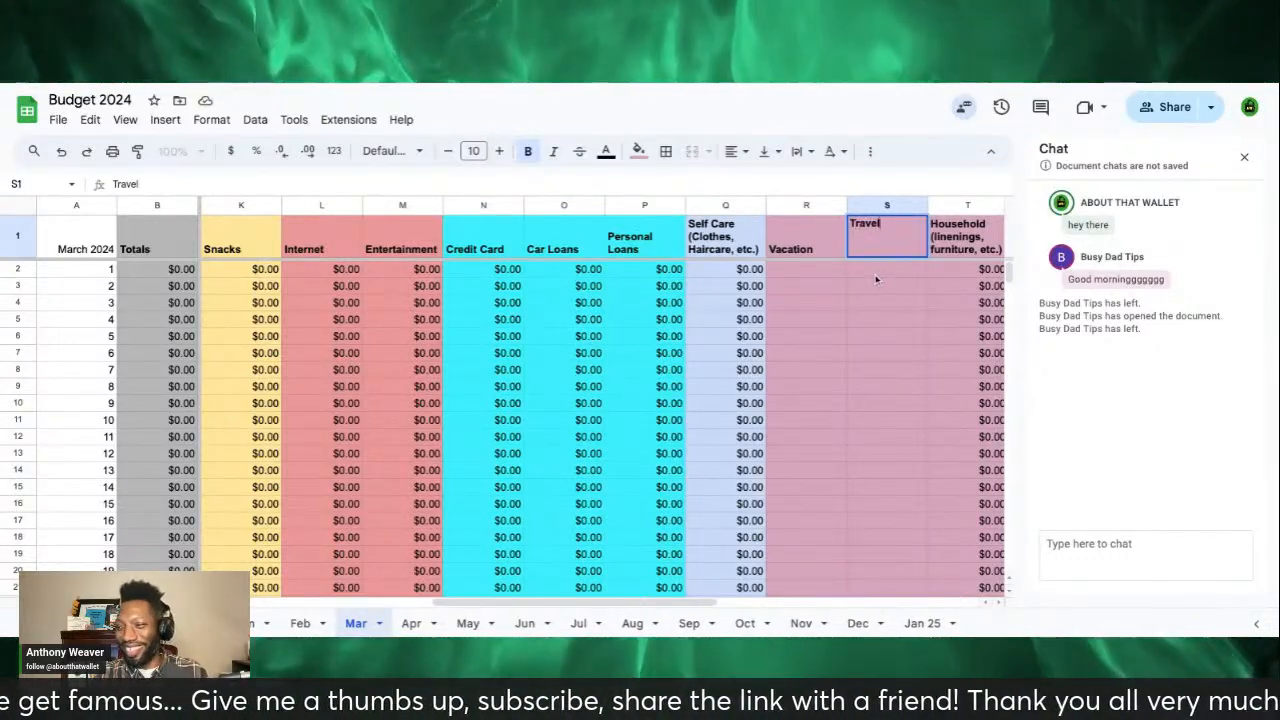
left_click(876, 285)
Step: Copy the $0.00 value from Household cell T2 into Vacation and Travel, filling R2:S32 for all days of March
left_click(821, 249)
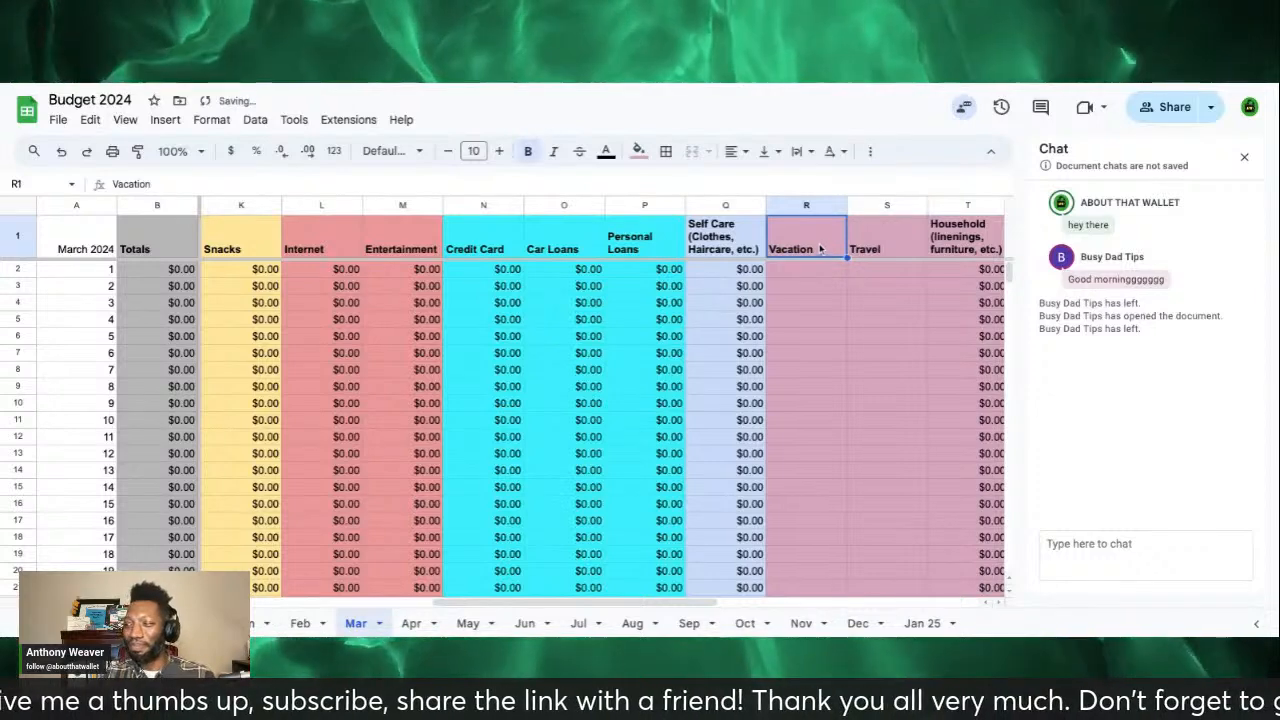
left_click_drag(818, 243, 880, 454)
left_click_drag(870, 320, 860, 268)
left_click(826, 235)
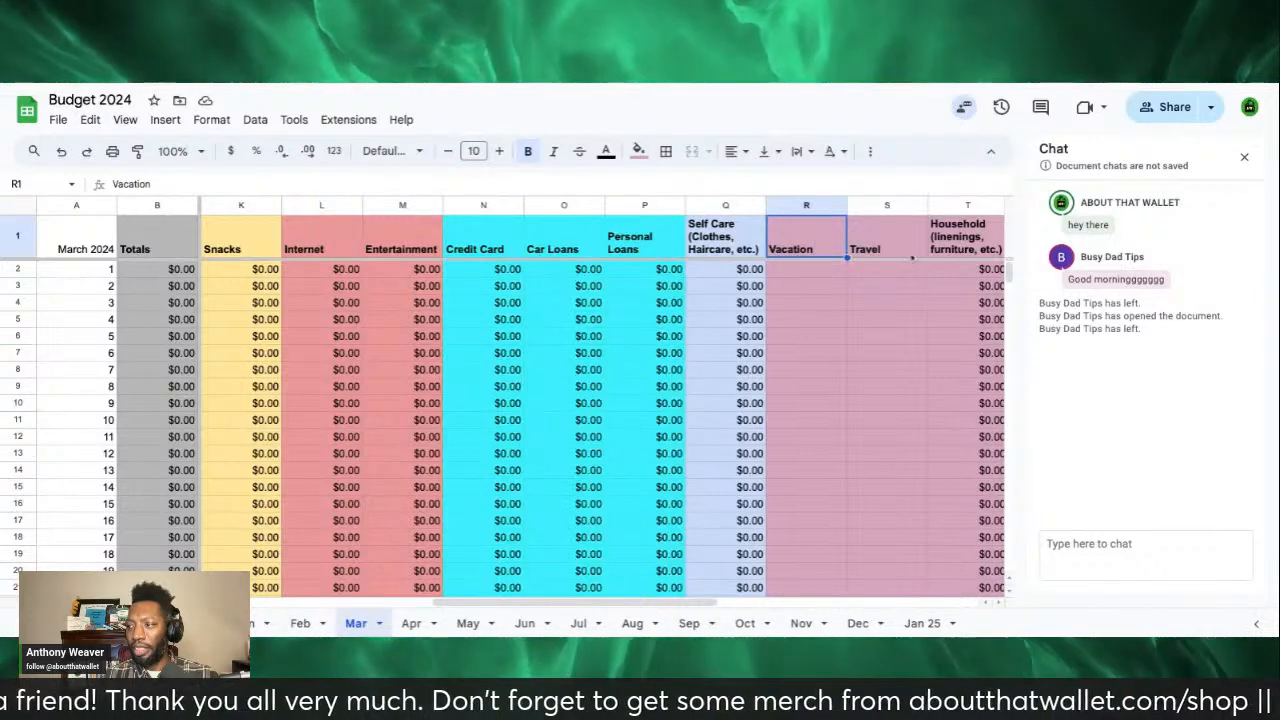
scroll(950, 277, "right", 3)
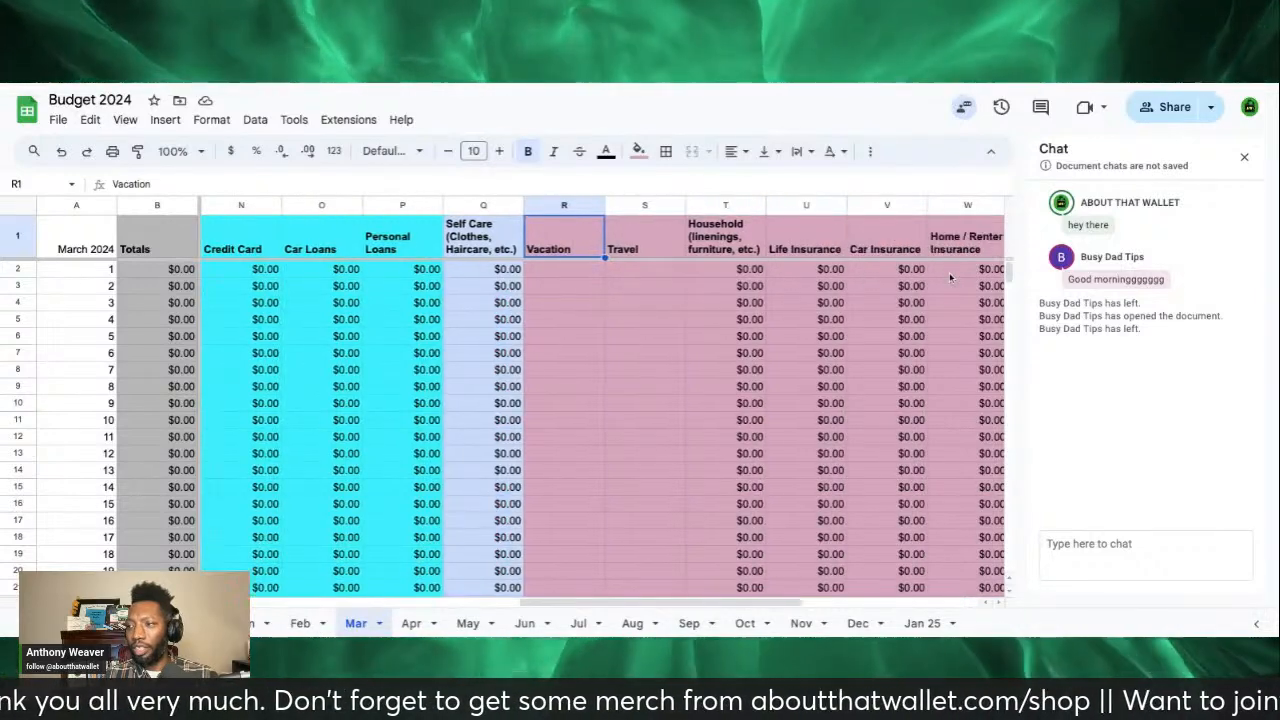
left_click(727, 270)
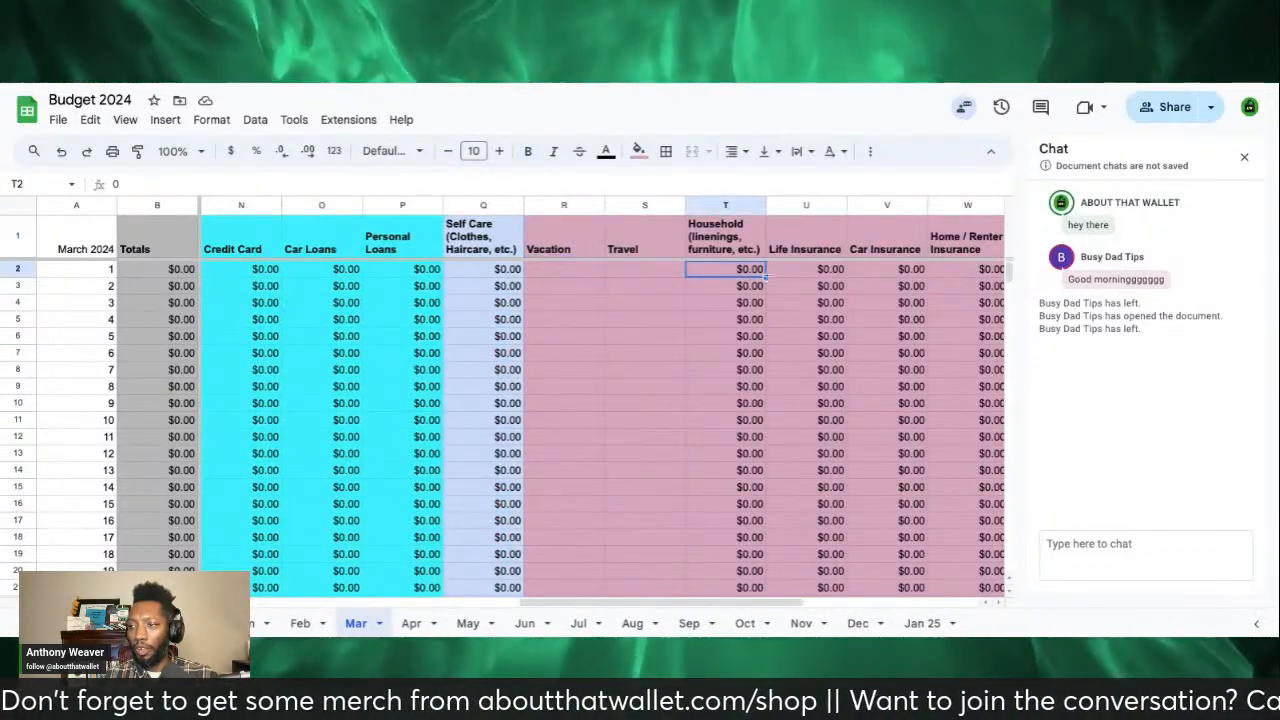
left_click_drag(765, 279, 650, 271)
left_click(658, 277)
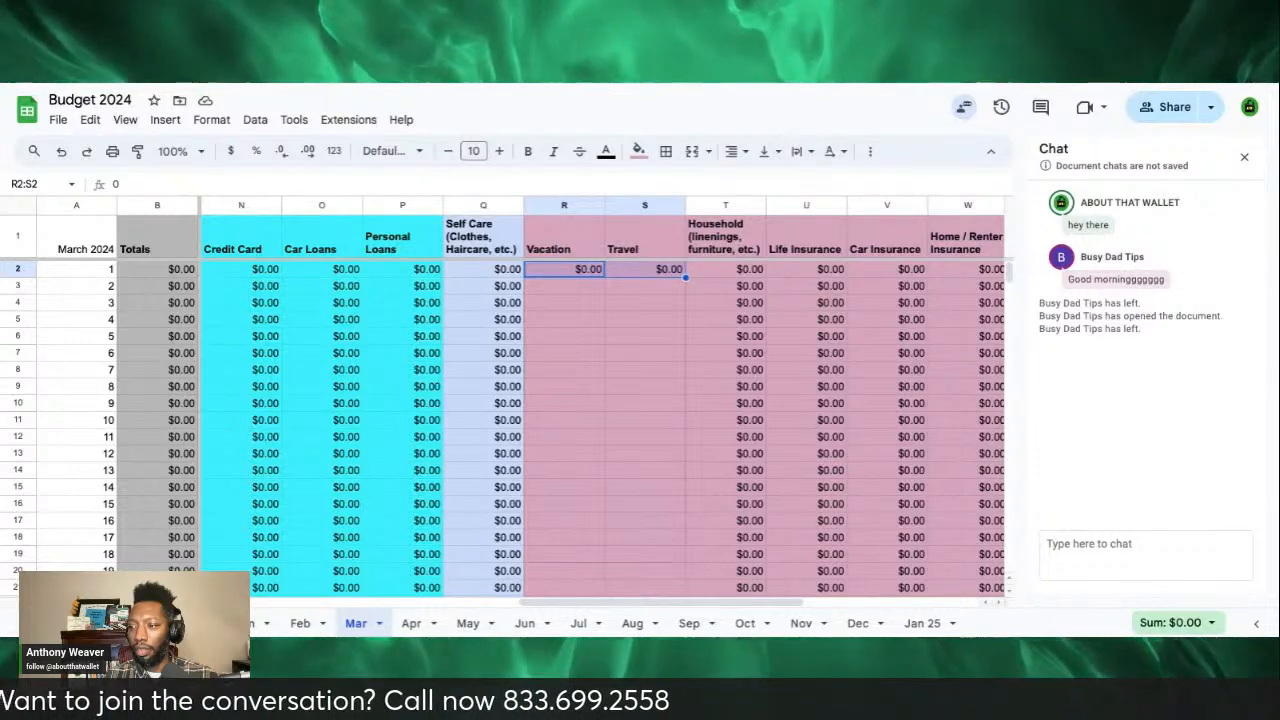
scroll(685, 277, "down", 3)
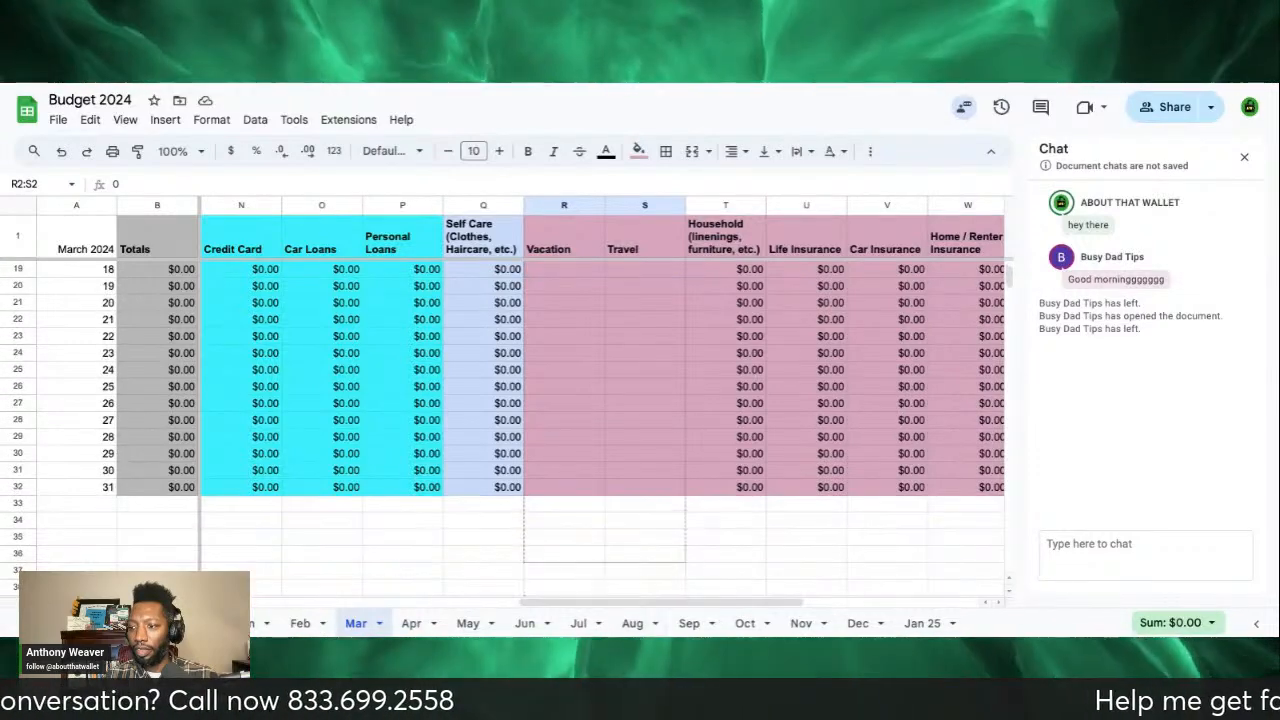
left_click_drag(685, 277, 685, 488)
scroll(670, 480, "up", 3)
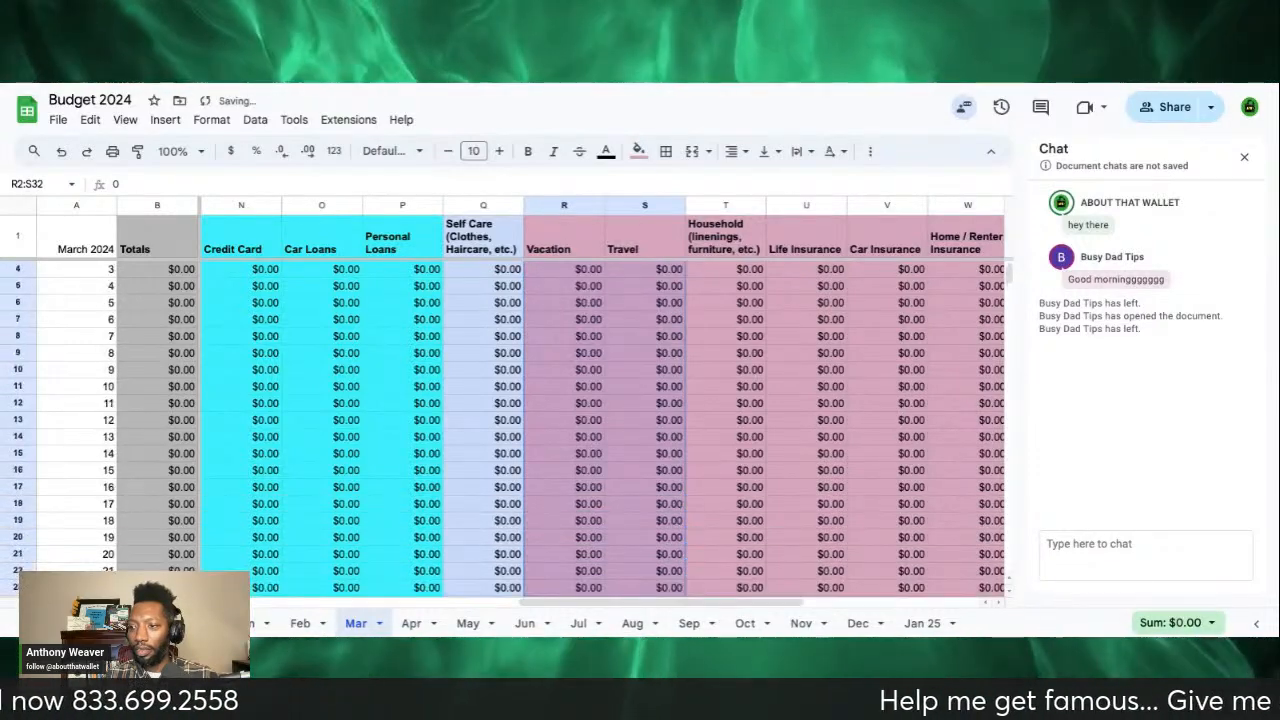
Step: Fill the Vacation and Travel columns, headers included (R1:S32), with a muted green background color
left_click(588, 240)
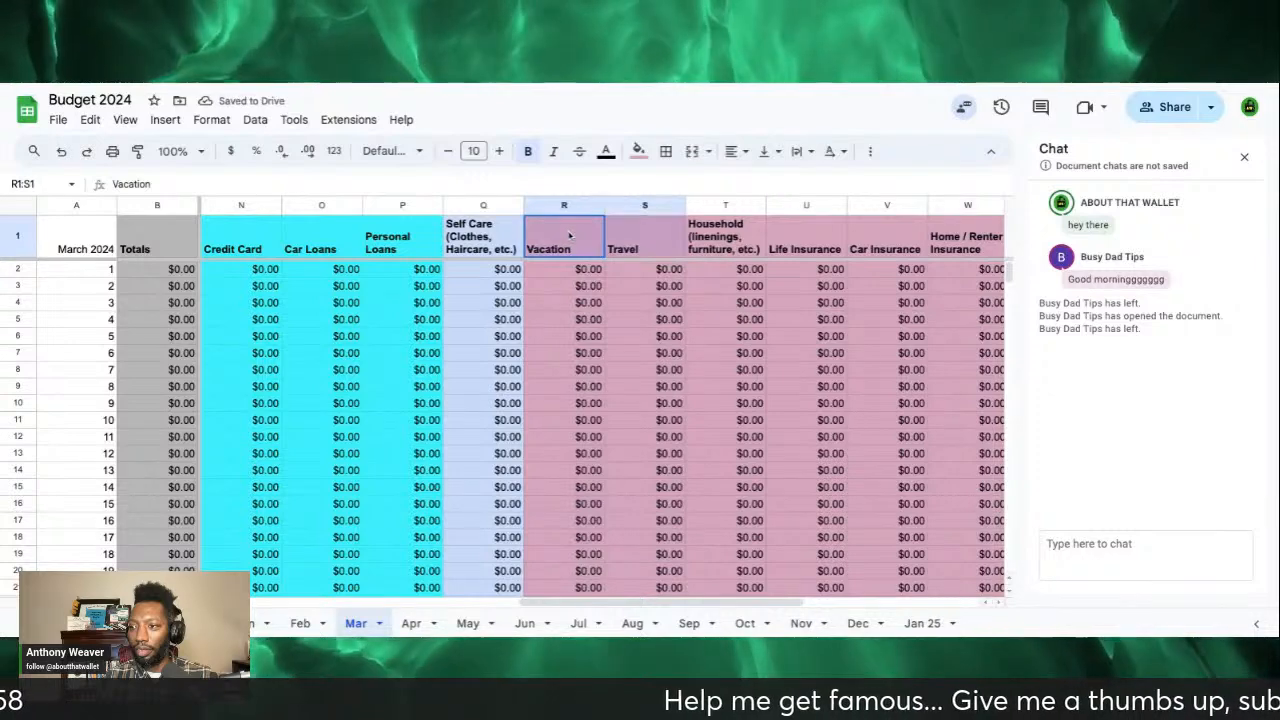
key("shift+Right")
key("shift+Down")
key("shift+Down")
key("shift+Down")
key("shift+Down")
key("shift+Down")
key("shift+Down")
key("shift+Down")
key("shift+Down")
key("shift+Down")
key("shift+Down")
key("shift+Down")
key("shift+Down")
key("shift+Down")
key("shift+Down")
key("shift+Down")
key("shift+Down")
key("shift+Down")
key("shift+Down")
key("shift+Down")
key("shift+Down")
key("shift+Down")
key("shift+Down")
key("shift+Down")
key("shift+Down")
key("shift+Down")
key("shift+Down")
key("shift+Down")
key("shift+Down")
key("shift+Down")
key("shift+Down")
key("shift+Down")
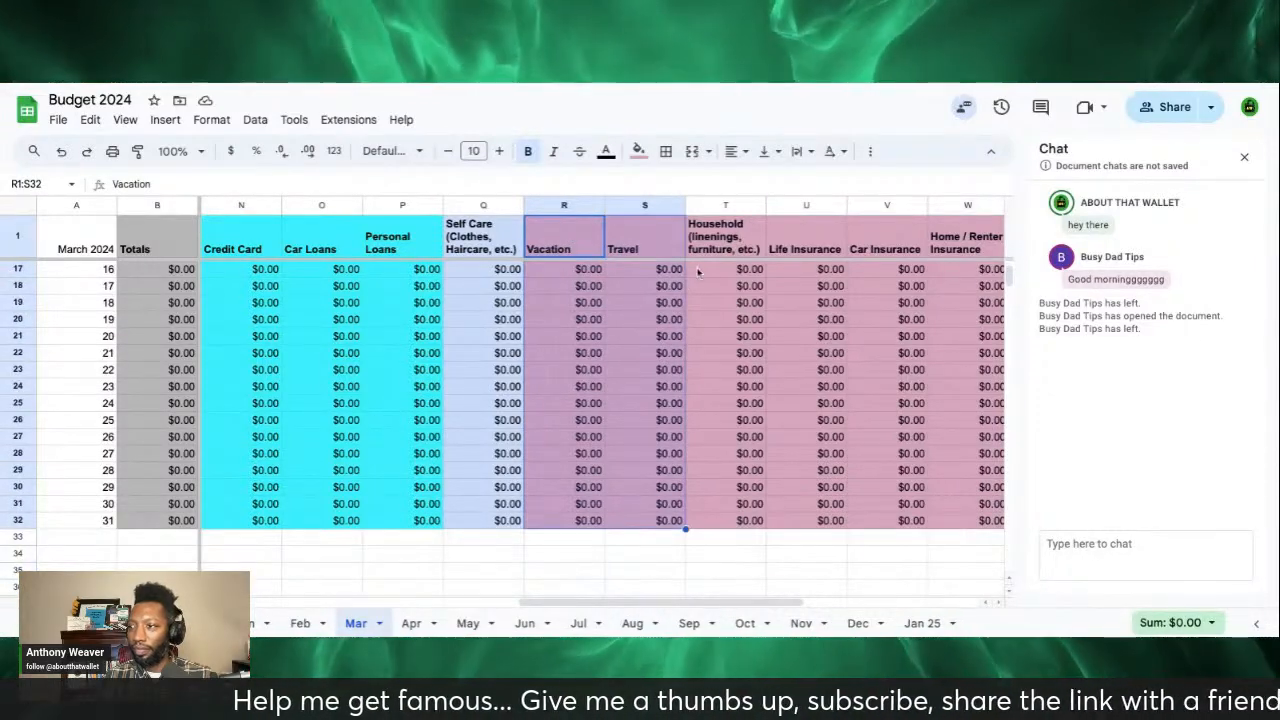
left_click(640, 152)
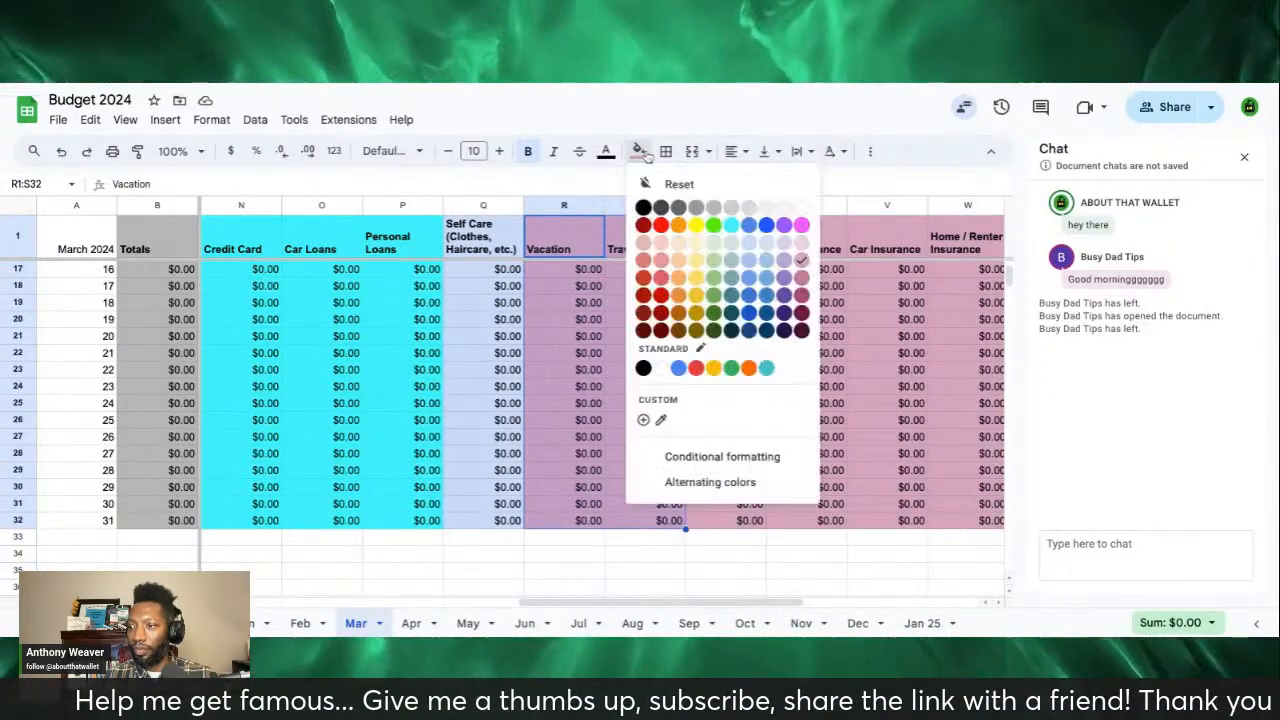
left_click(717, 281)
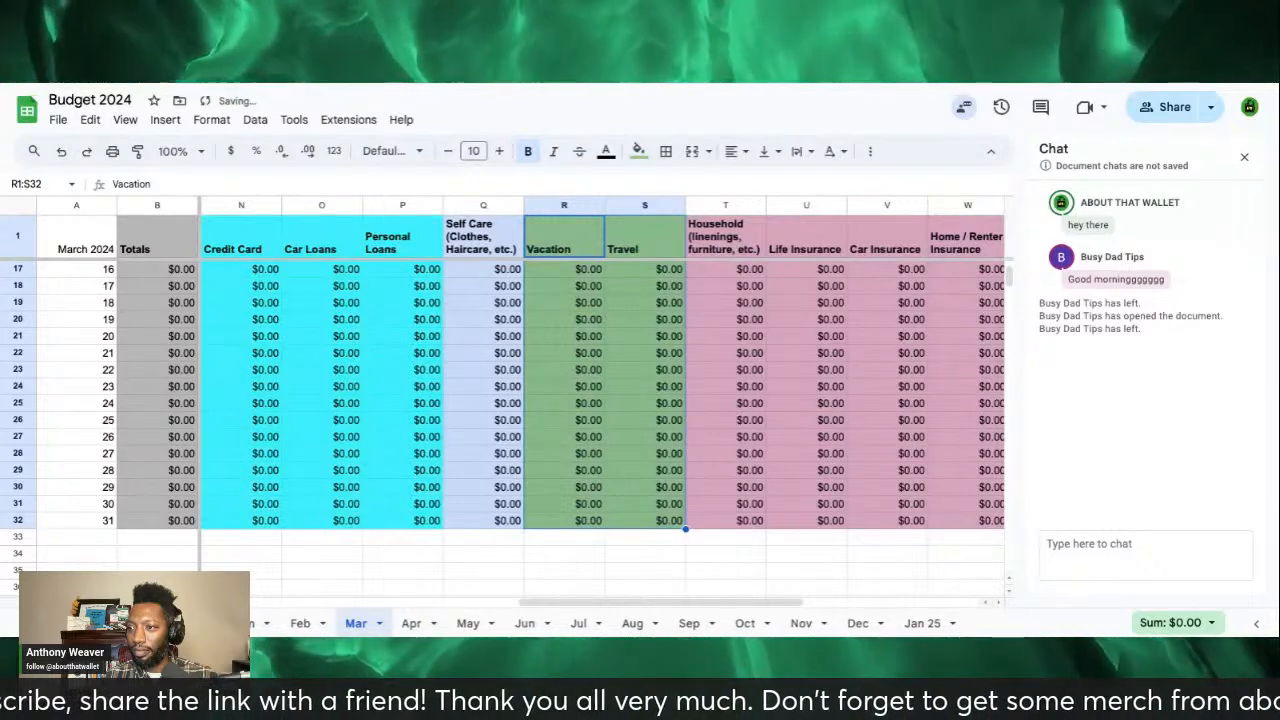
Step: Try pale red, bright red and bright green background fills on the Vacation and Travel columns
left_click(638, 151)
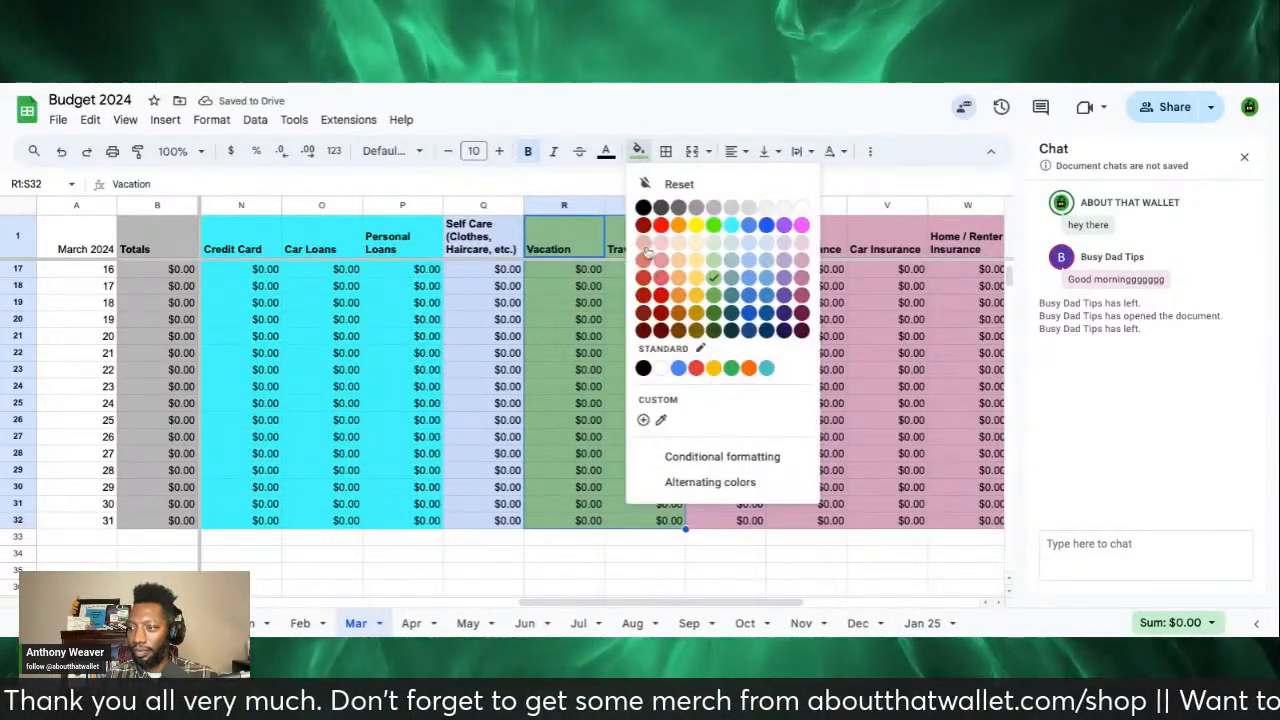
left_click(645, 245)
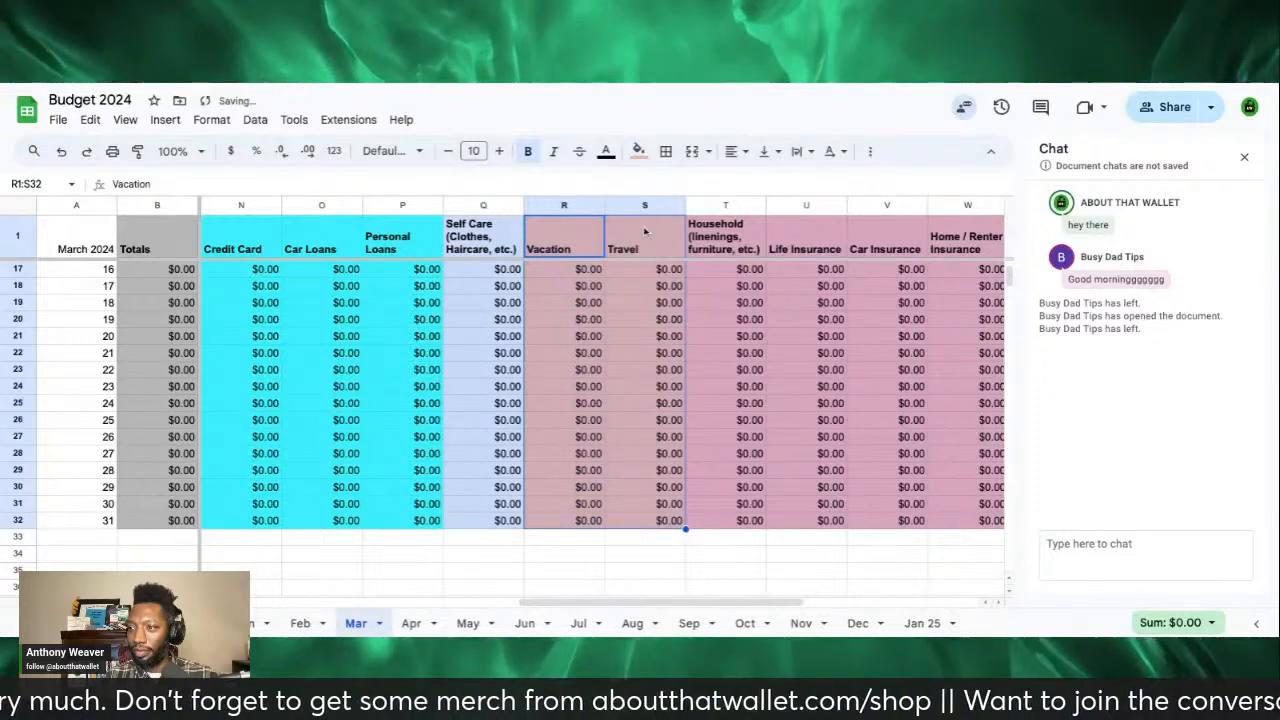
left_click(640, 154)
left_click(660, 225)
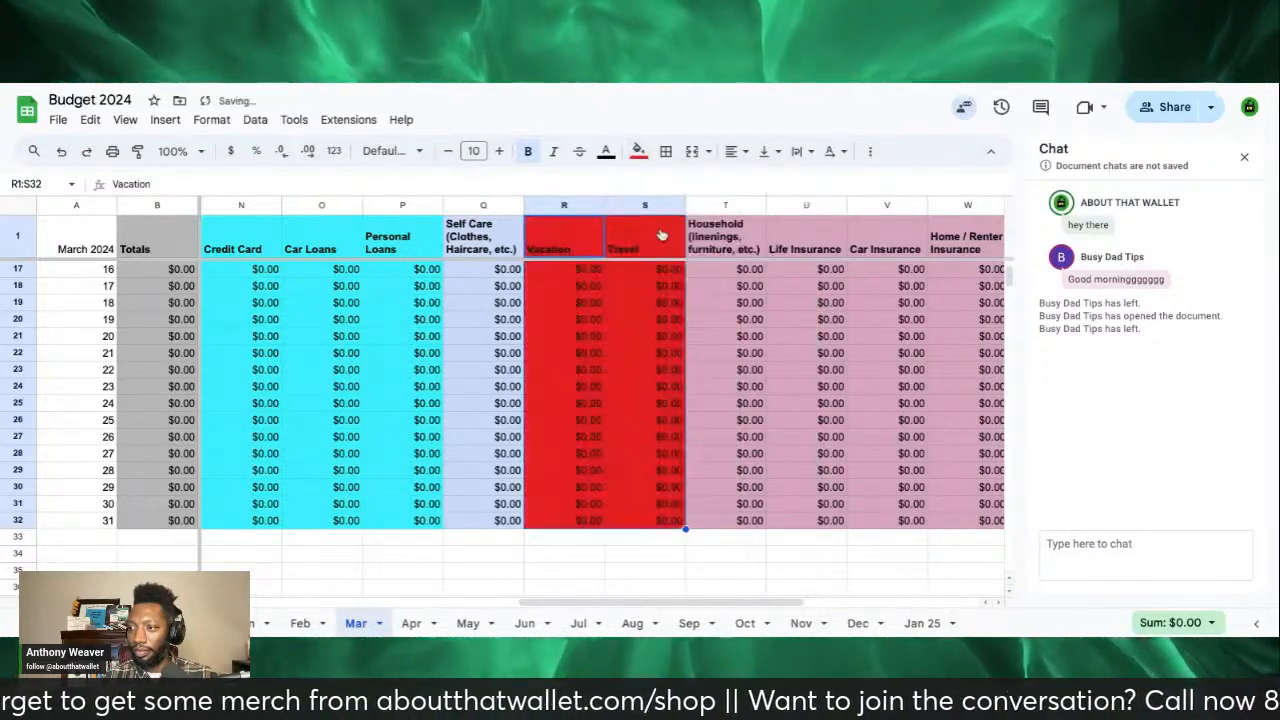
left_click(640, 152)
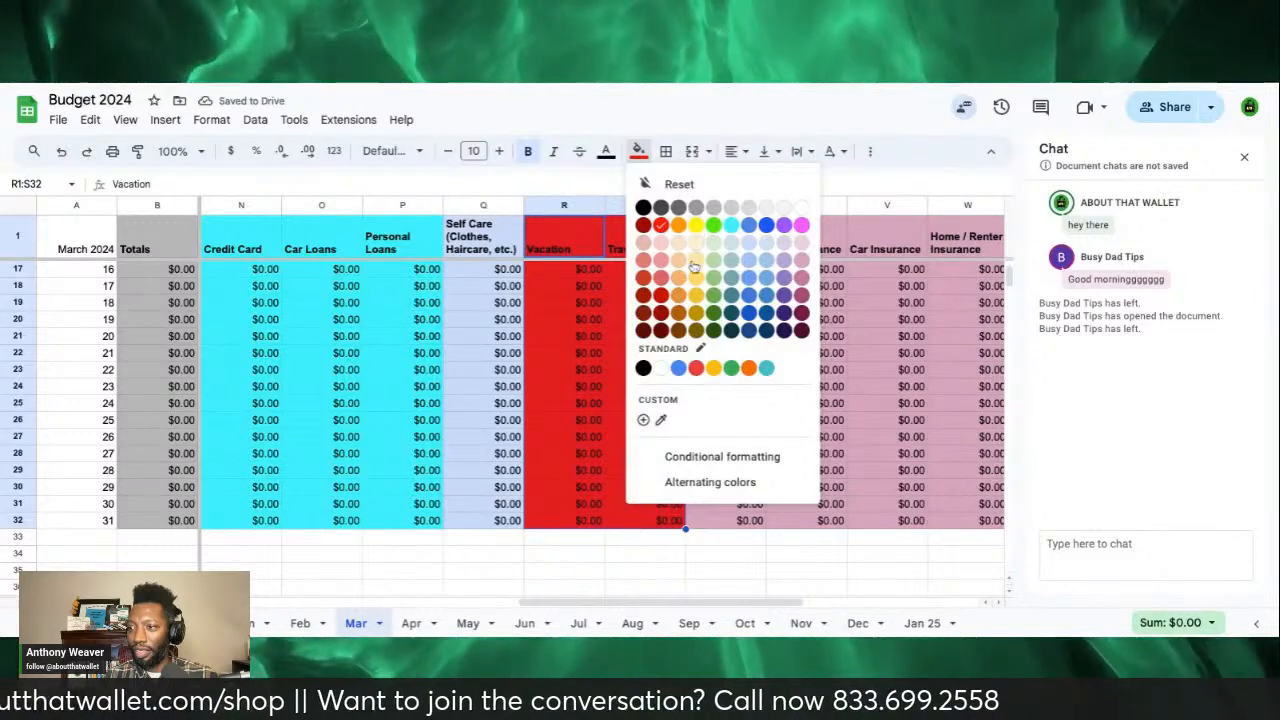
left_click(714, 228)
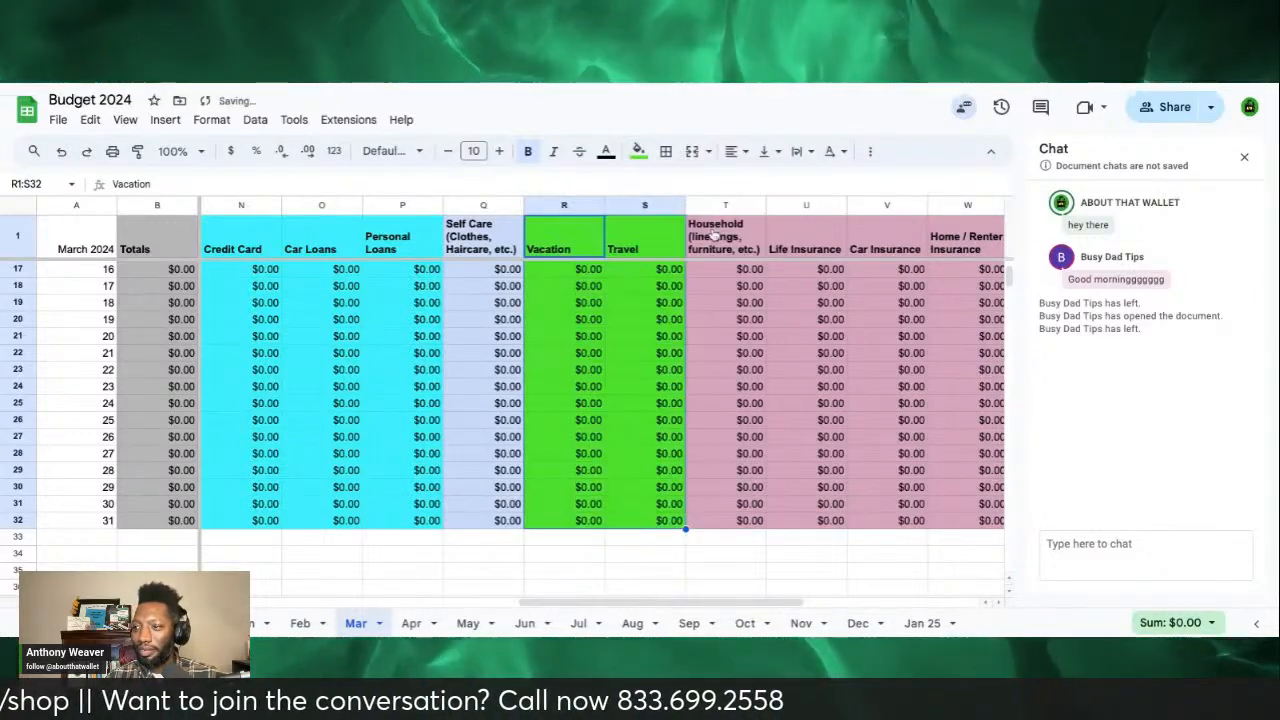
Step: Fill the Vacation and Travel columns with dark purple, and reopen the fill color choices for the same cells
left_click(638, 151)
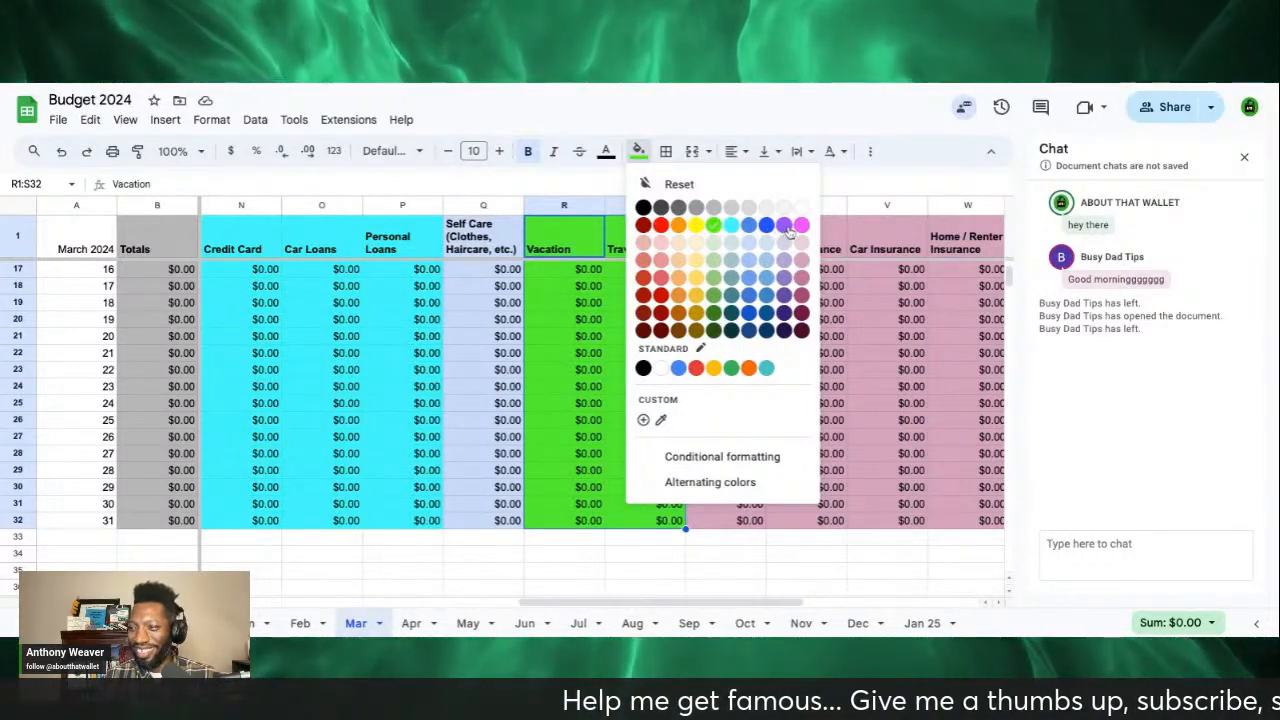
left_click(785, 298)
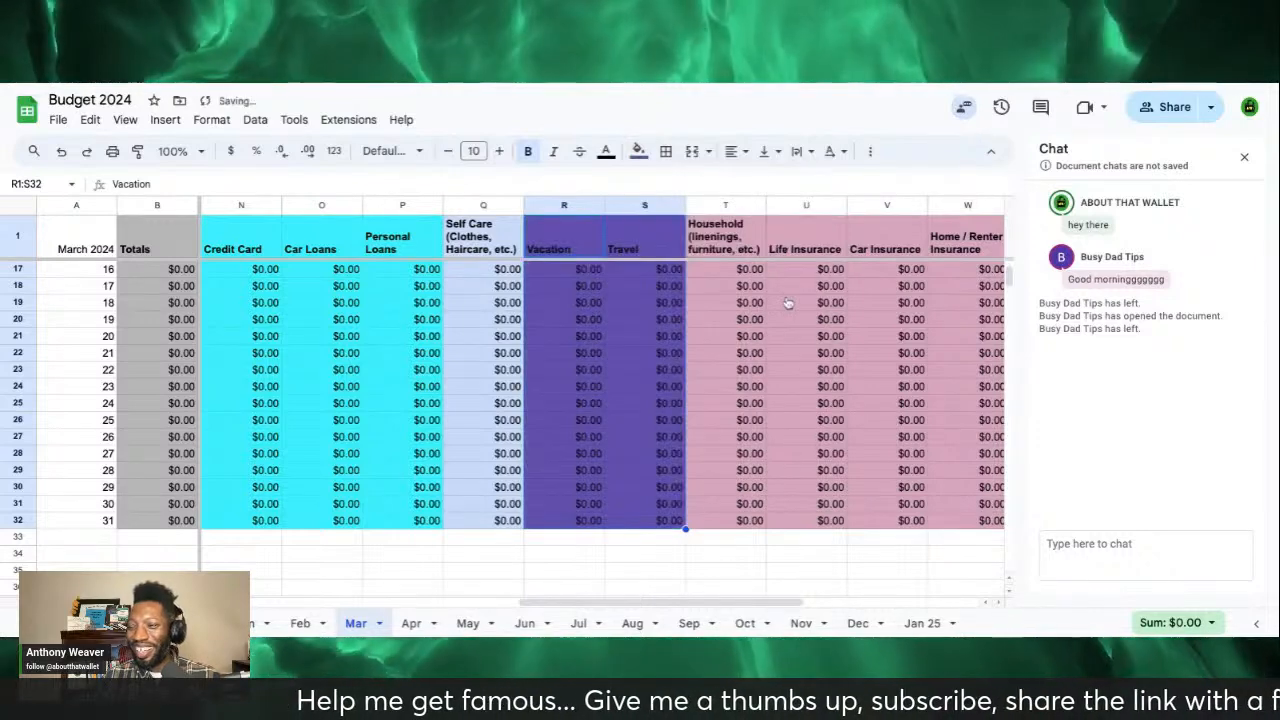
left_click(640, 156)
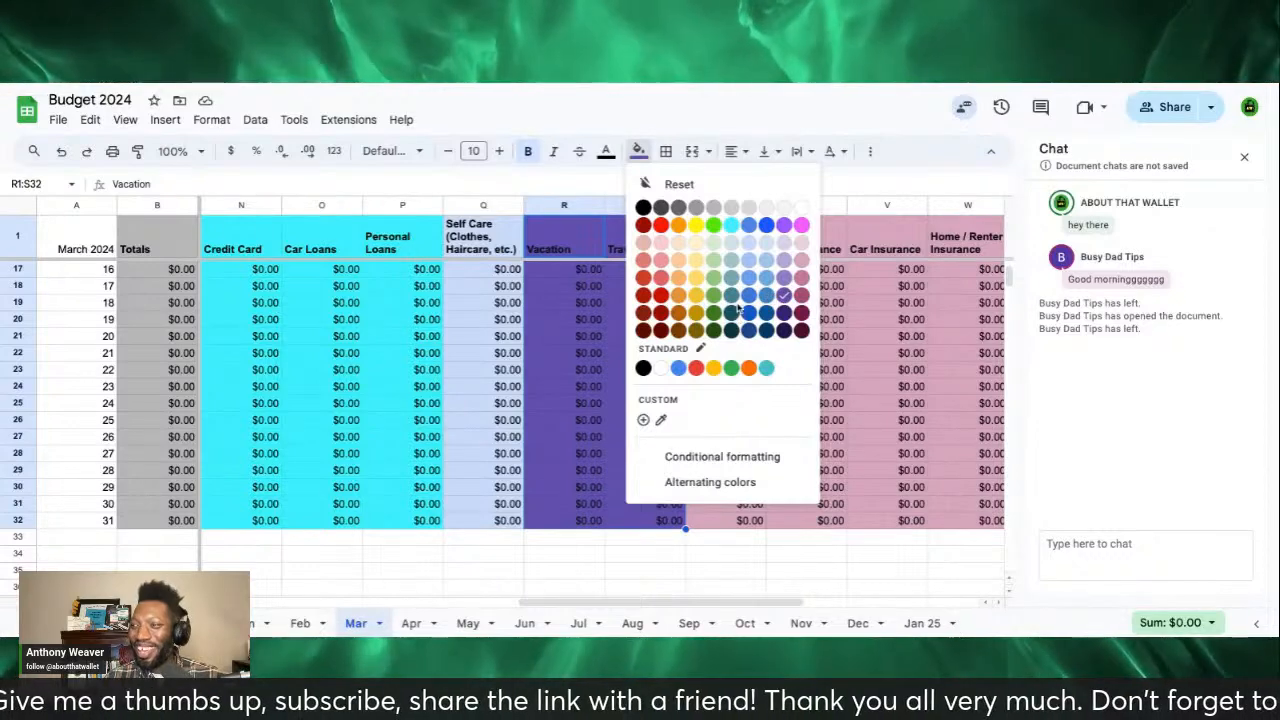
Step: Fill the Vacation and Travel columns (R1:S32) with light cyan 1
left_click(731, 278)
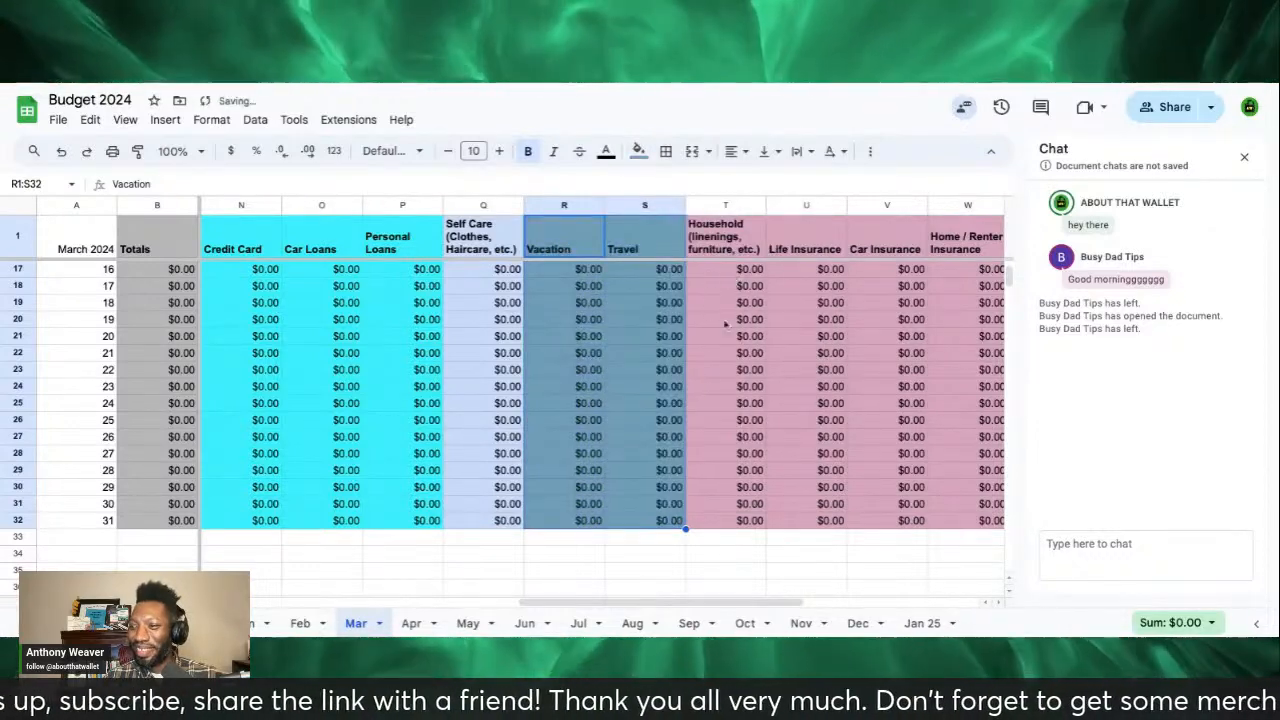
left_click(701, 377)
left_click(571, 250)
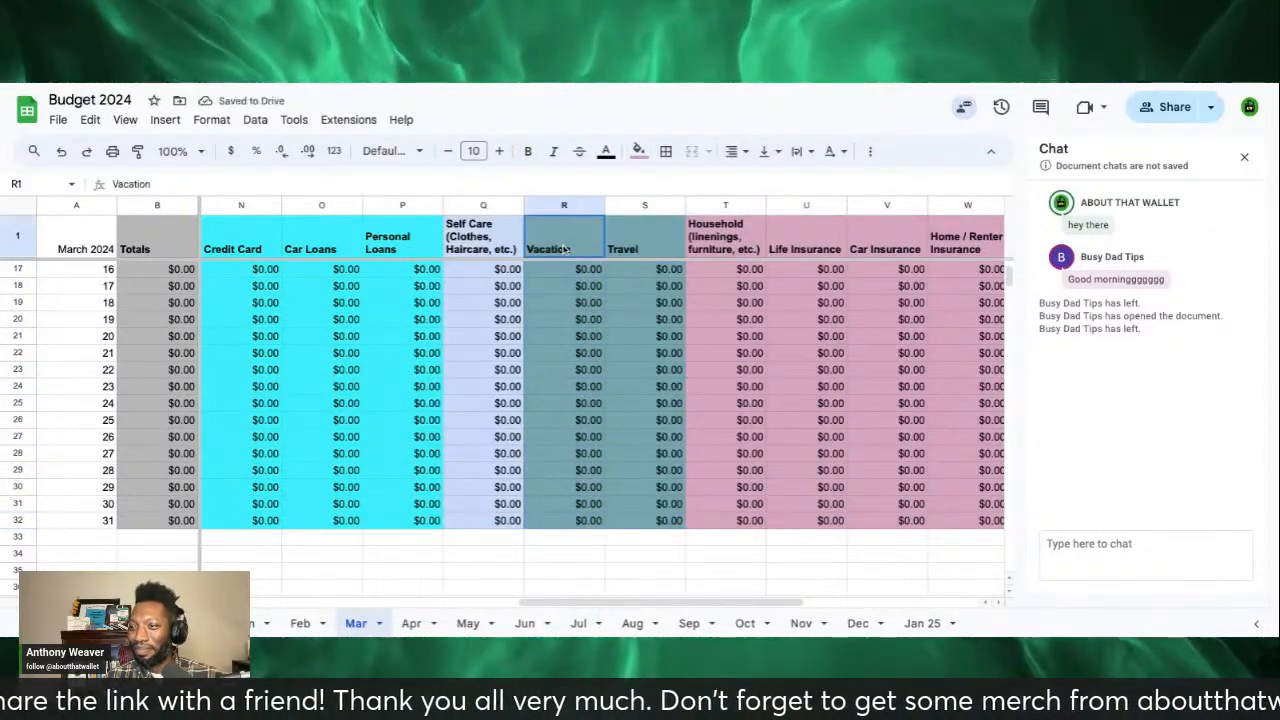
key("shift+Right")
key("shift+Down")
key("shift+Down")
key("shift+Down")
key("shift+Down")
key("shift+Down")
key("shift+Down")
key("shift+Down")
key("shift+Down")
key("shift+Down")
key("shift+Down")
key("shift+Down")
key("shift+Down")
key("shift+Down")
key("shift+Down")
key("shift+Down")
key("shift+Down")
key("shift+Down")
key("shift+Down")
key("shift+Down")
key("shift+Down")
key("shift+Down")
key("shift+Down")
key("shift+Down")
key("shift+Down")
key("shift+Down")
key("shift+Down")
key("shift+Down")
key("shift+Down")
key("shift+Down")
key("shift+Down")
key("shift+Down")
key("shift+Down")
key("shift+Down")
key("shift+Down")
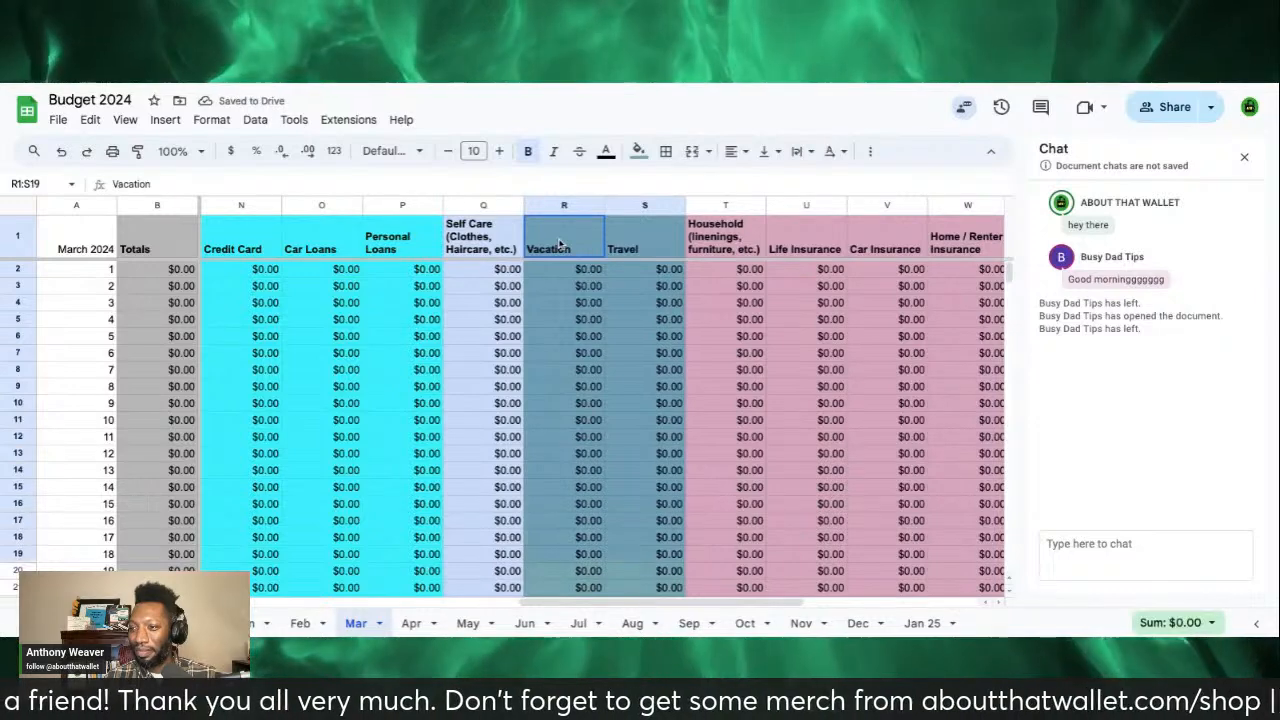
left_click_drag(645, 571, 645, 337)
left_click(645, 337)
scroll(645, 337, "up", 2)
scroll(500, 420, "up", 3)
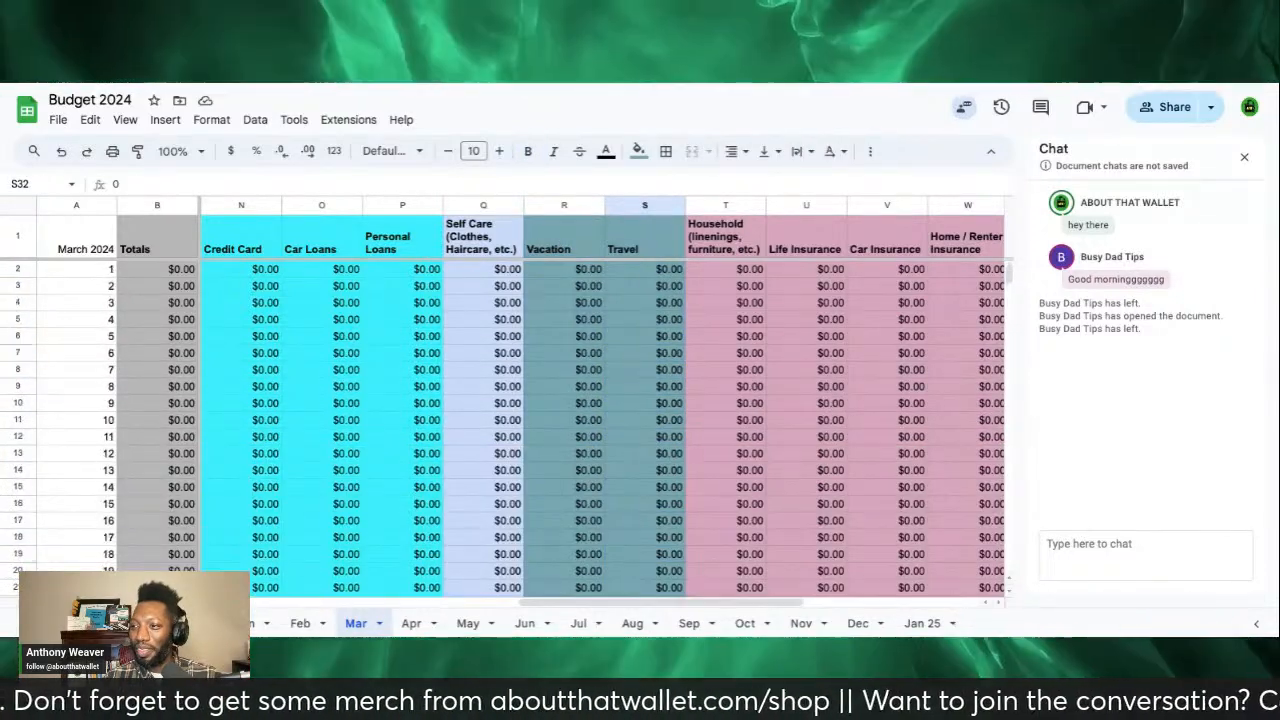
Step: Recolour the Vacation and Travel columns (R1:S32), trying light green 1 before settling on light green 3
left_click(574, 234)
left_click_drag(561, 237, 640, 503)
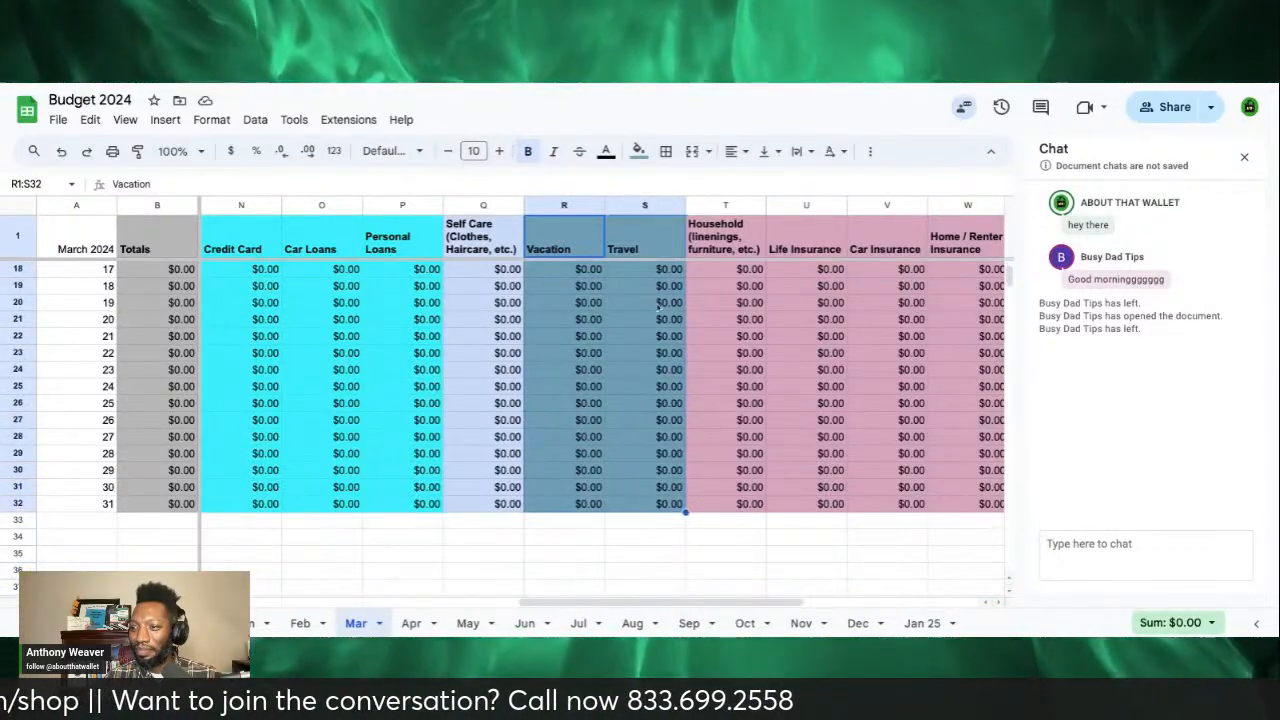
left_click(638, 151)
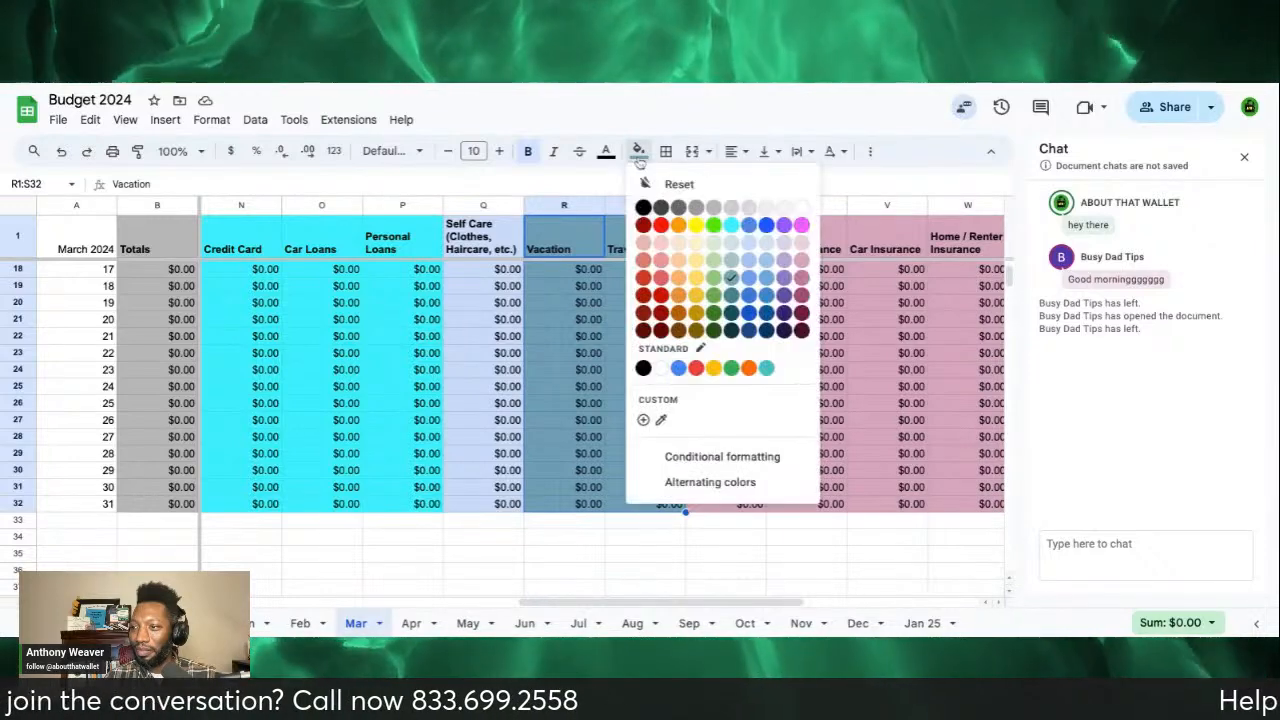
left_click(714, 296)
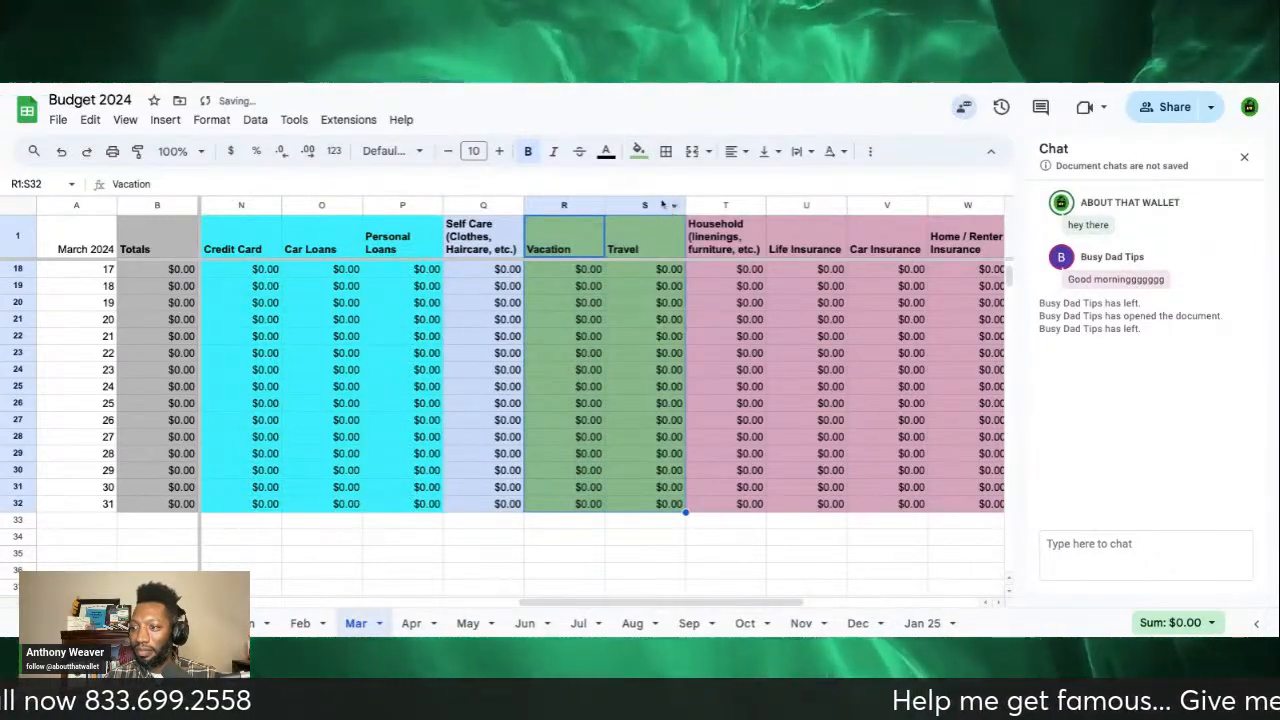
left_click(639, 151)
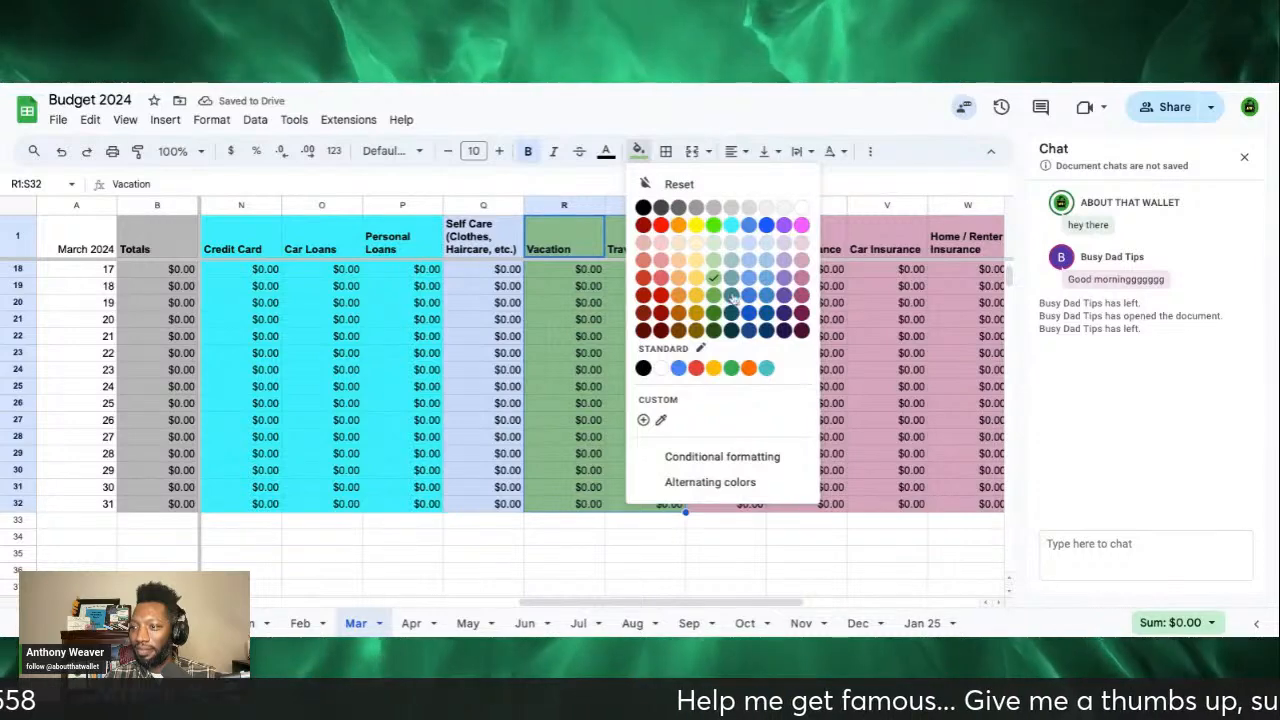
left_click(714, 243)
left_click(600, 323)
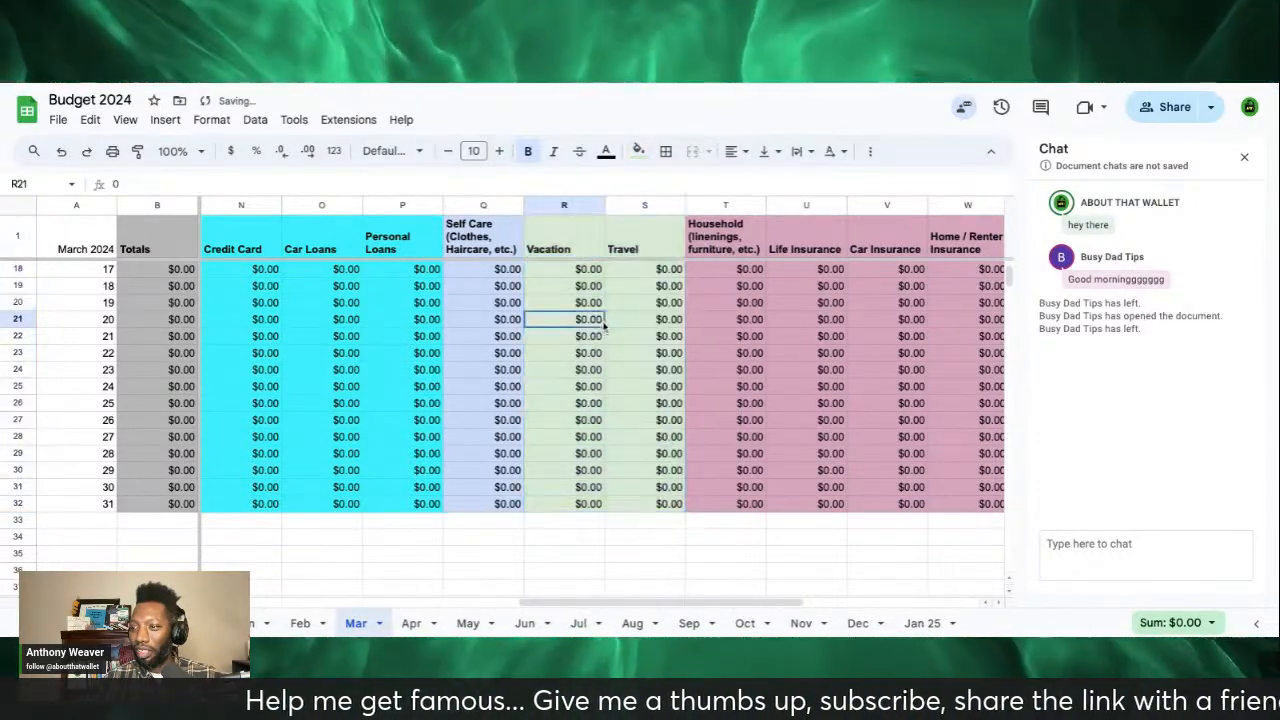
Step: Review the fill colours of the category columns across the March sheet
scroll(647, 316, "up", 5)
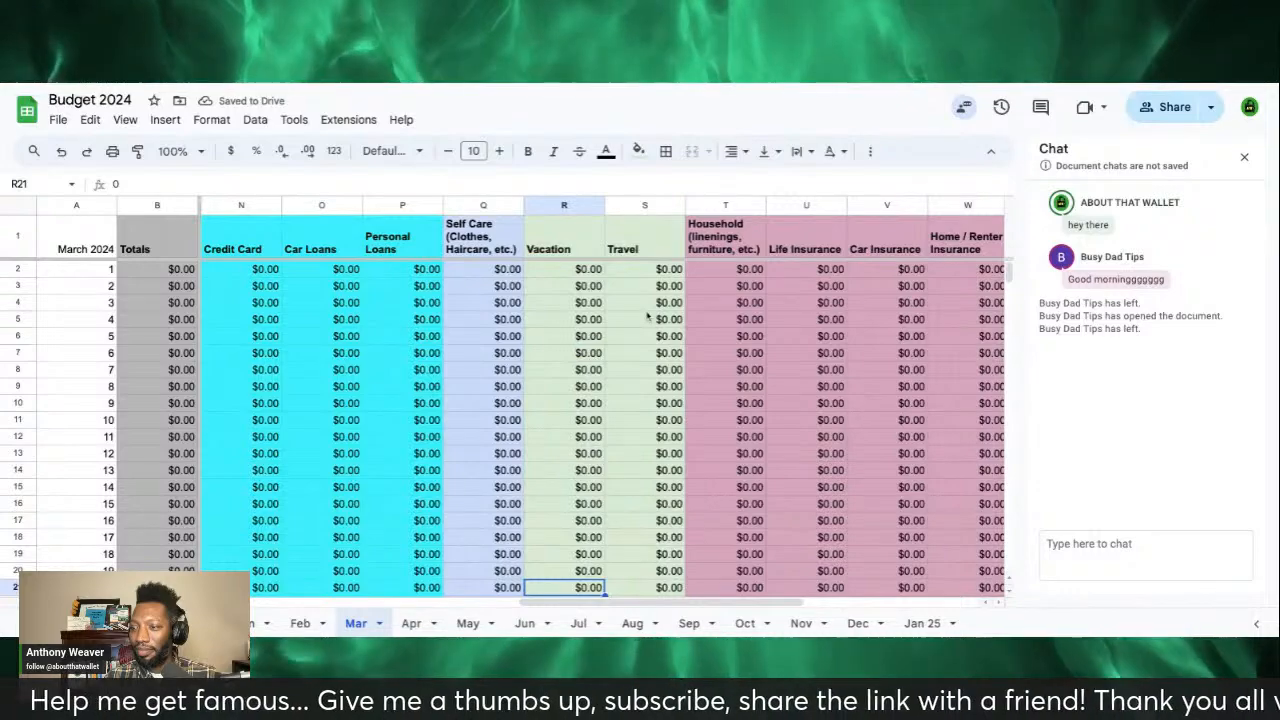
scroll(647, 316, "left", 6)
scroll(647, 316, "right", 5)
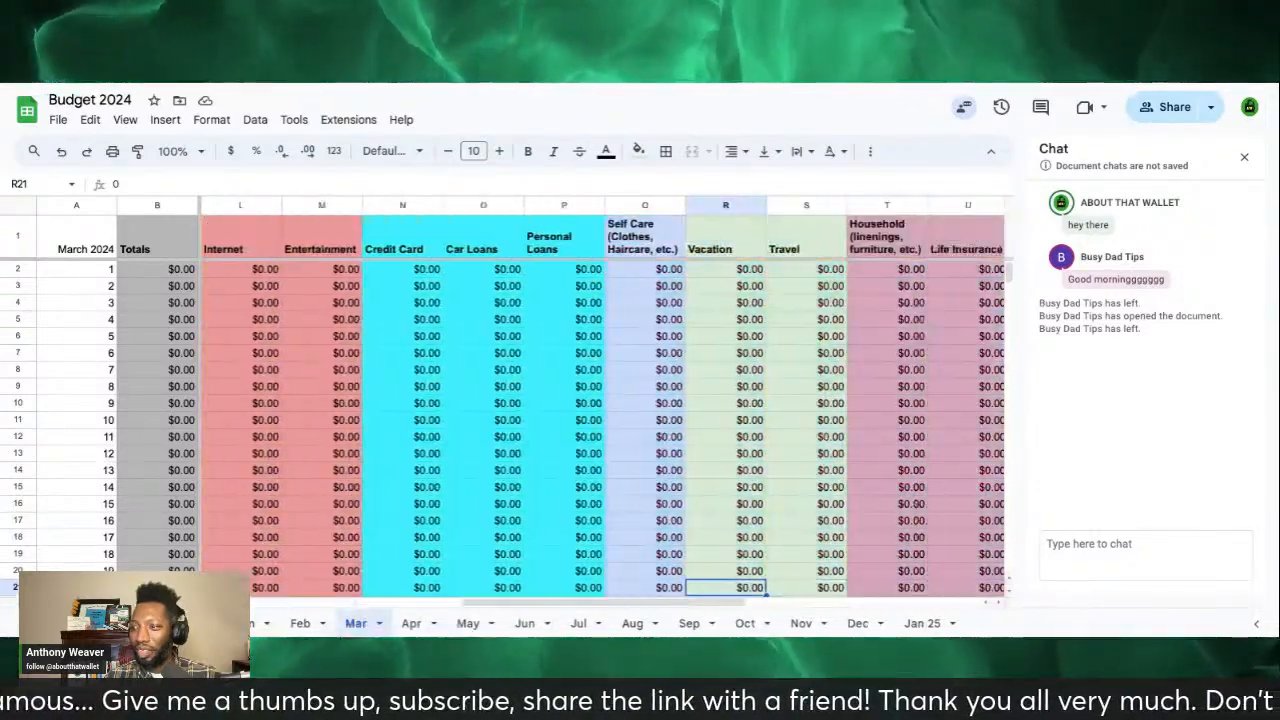
scroll(647, 316, "right", 4)
scroll(647, 316, "left", 5)
scroll(647, 316, "right", 3)
scroll(647, 316, "right", 2)
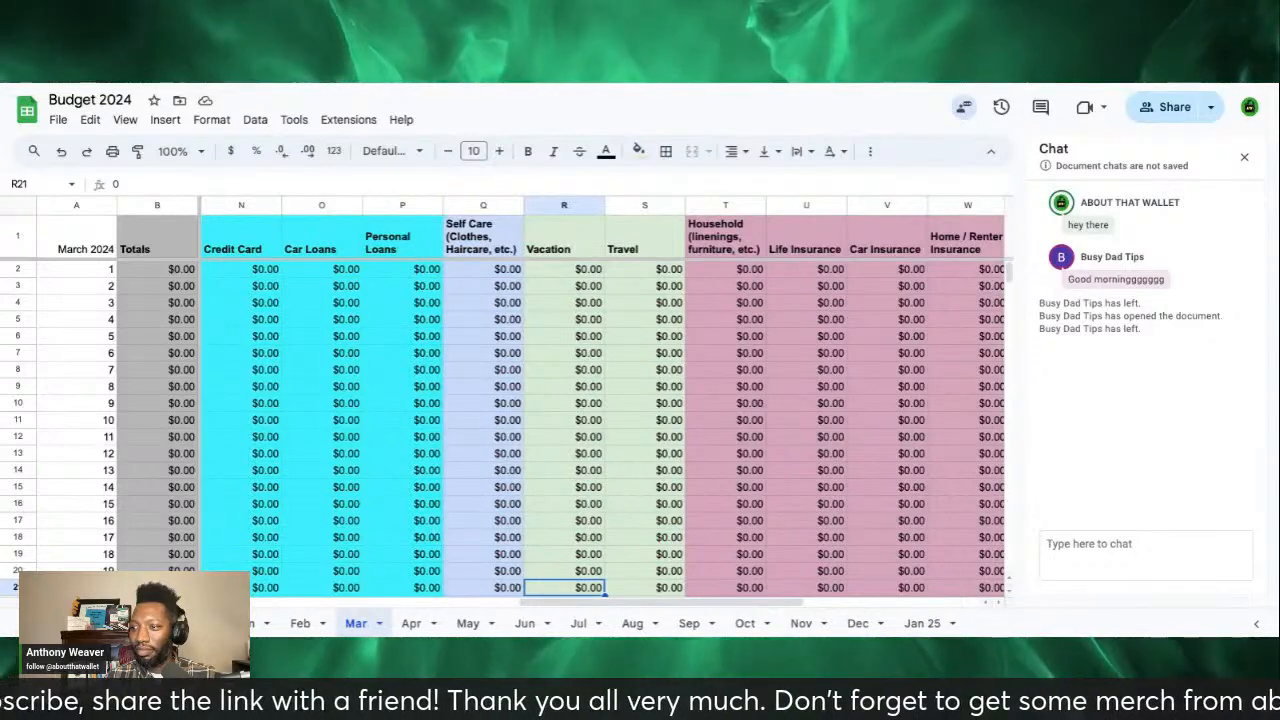
Step: Centre the header labels horizontally from Totals through Home / Renter Insurance (B1:W1)
left_click(885, 238)
left_click(992, 237)
scroll(978, 240, "right", 4)
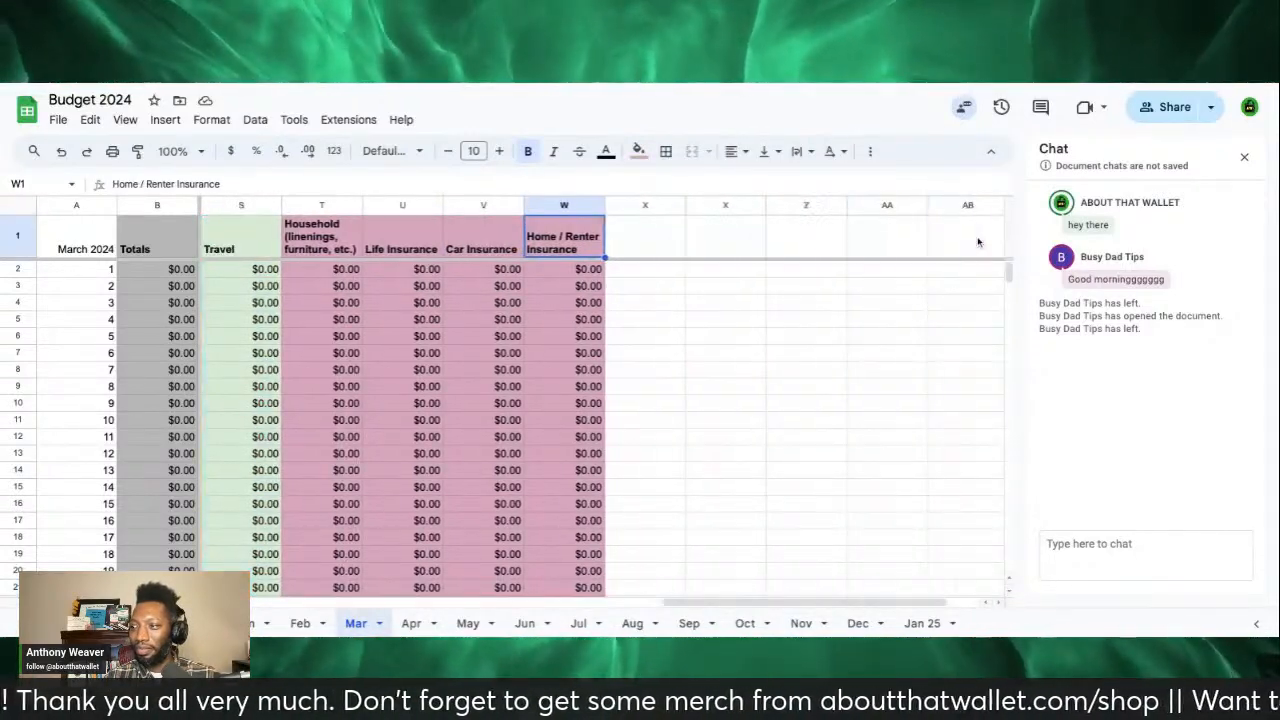
left_click_drag(617, 236, 157, 236)
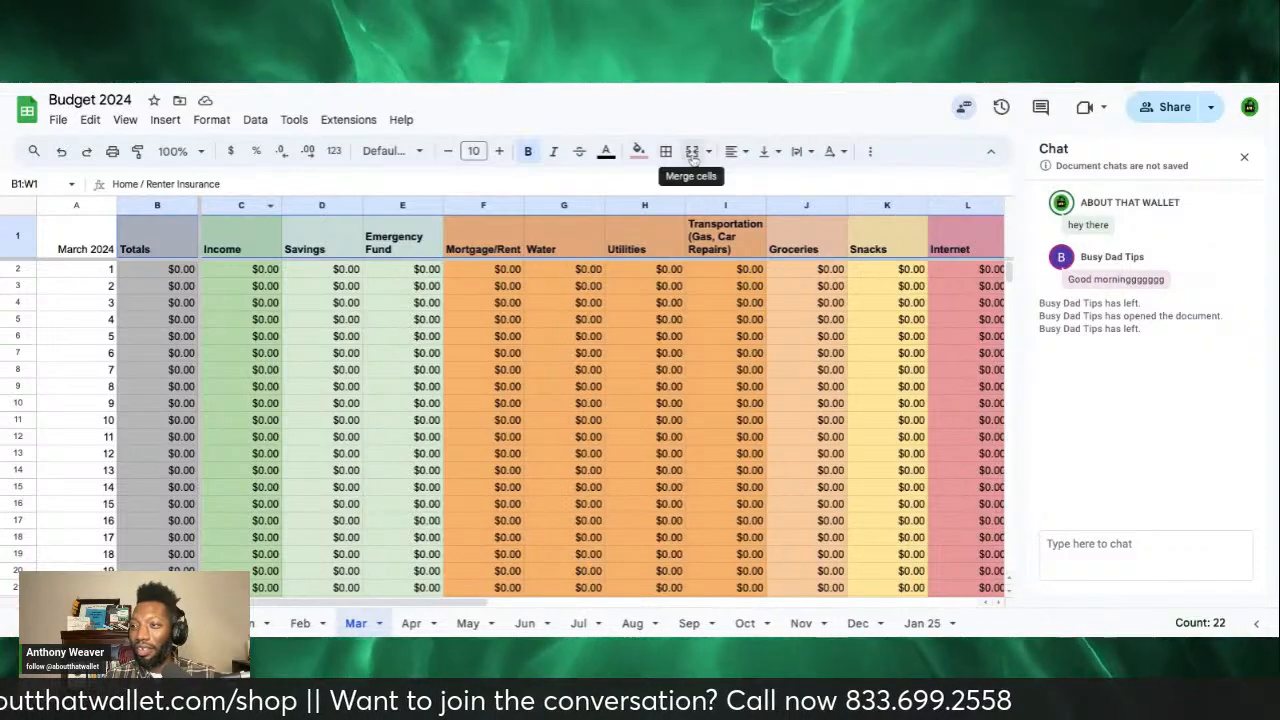
left_click(734, 153)
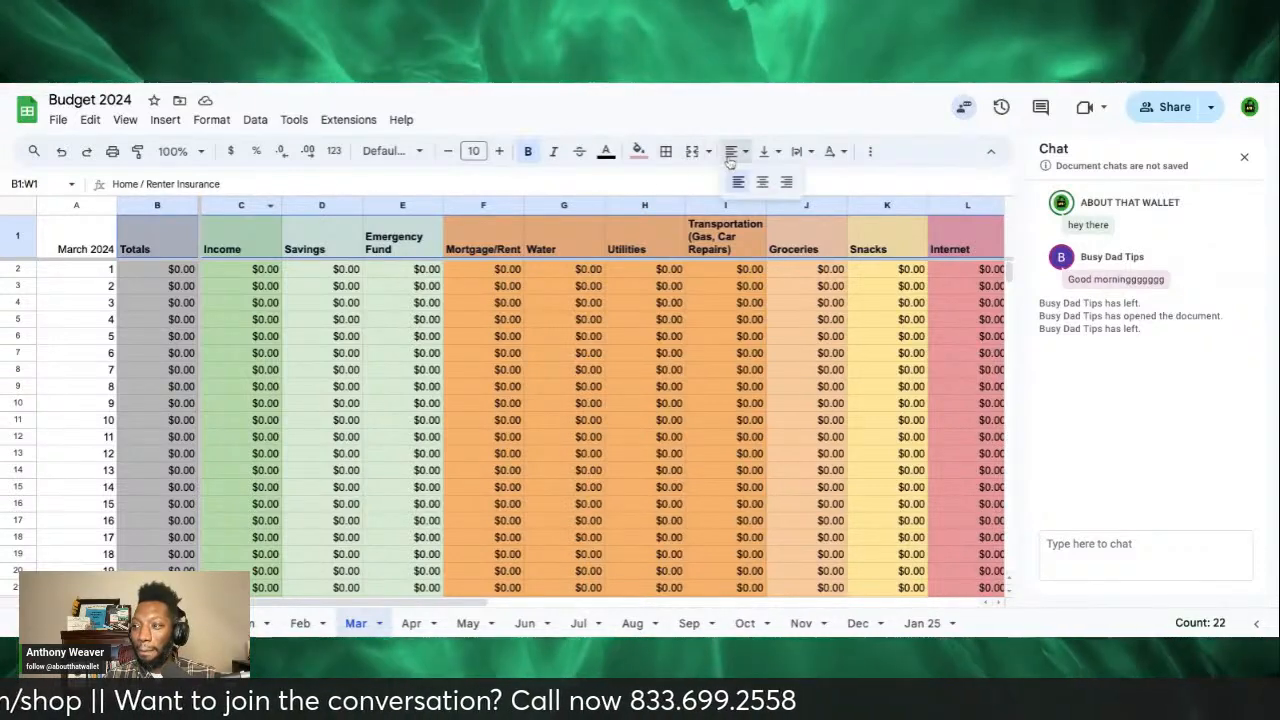
left_click(762, 183)
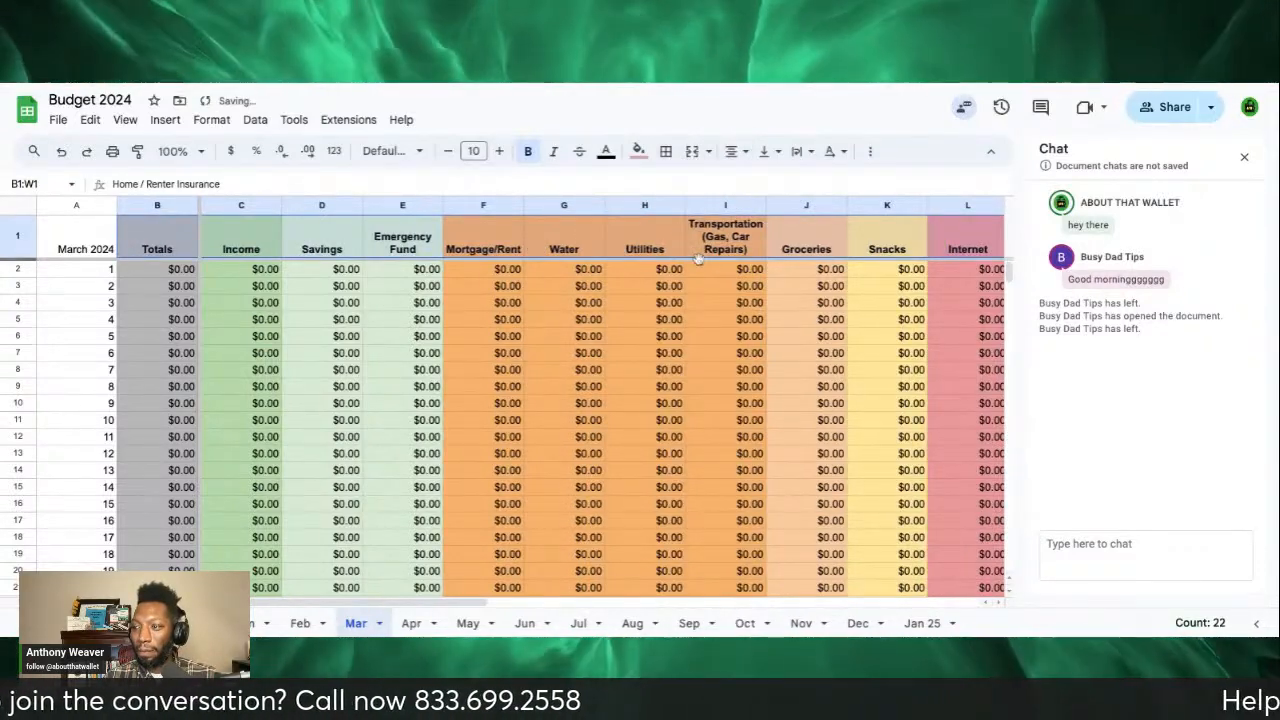
left_click(698, 362)
Step: Check the header alignment and column colours across the categories and down through the daily rows
scroll(700, 360, "right", 5)
scroll(700, 360, "left", 3)
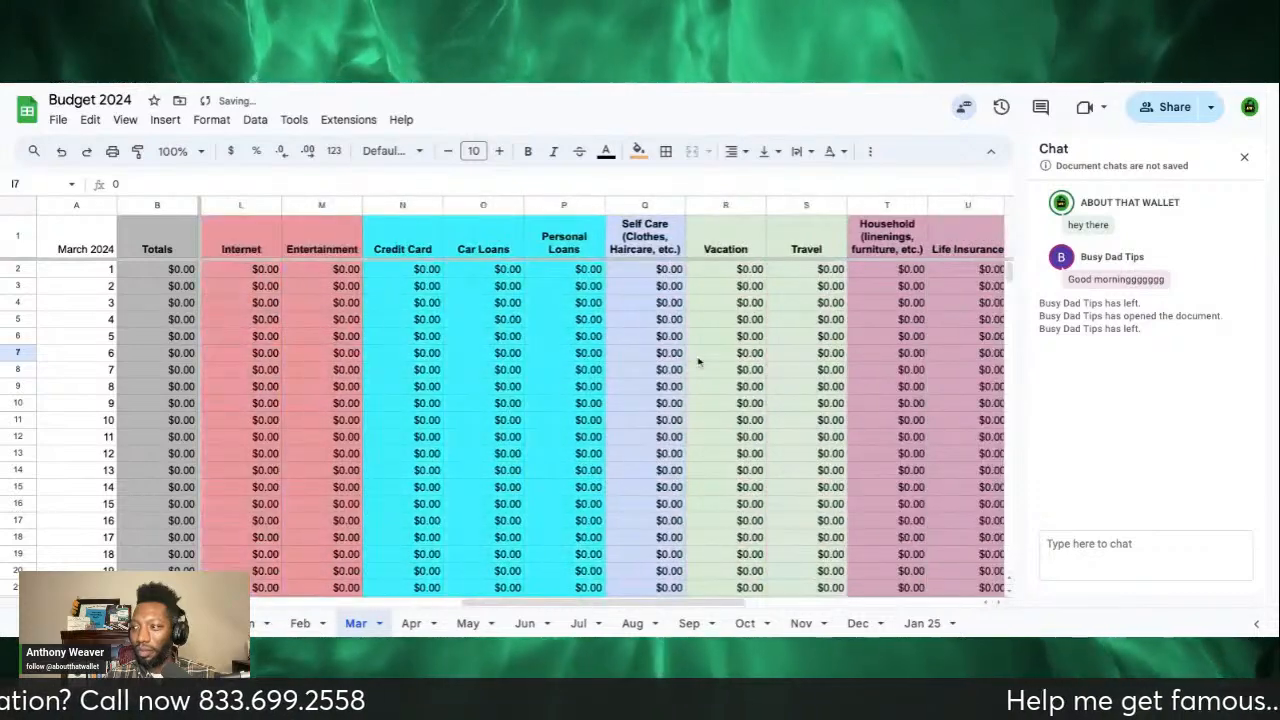
scroll(700, 360, "right", 2)
scroll(600, 425, "right", 1)
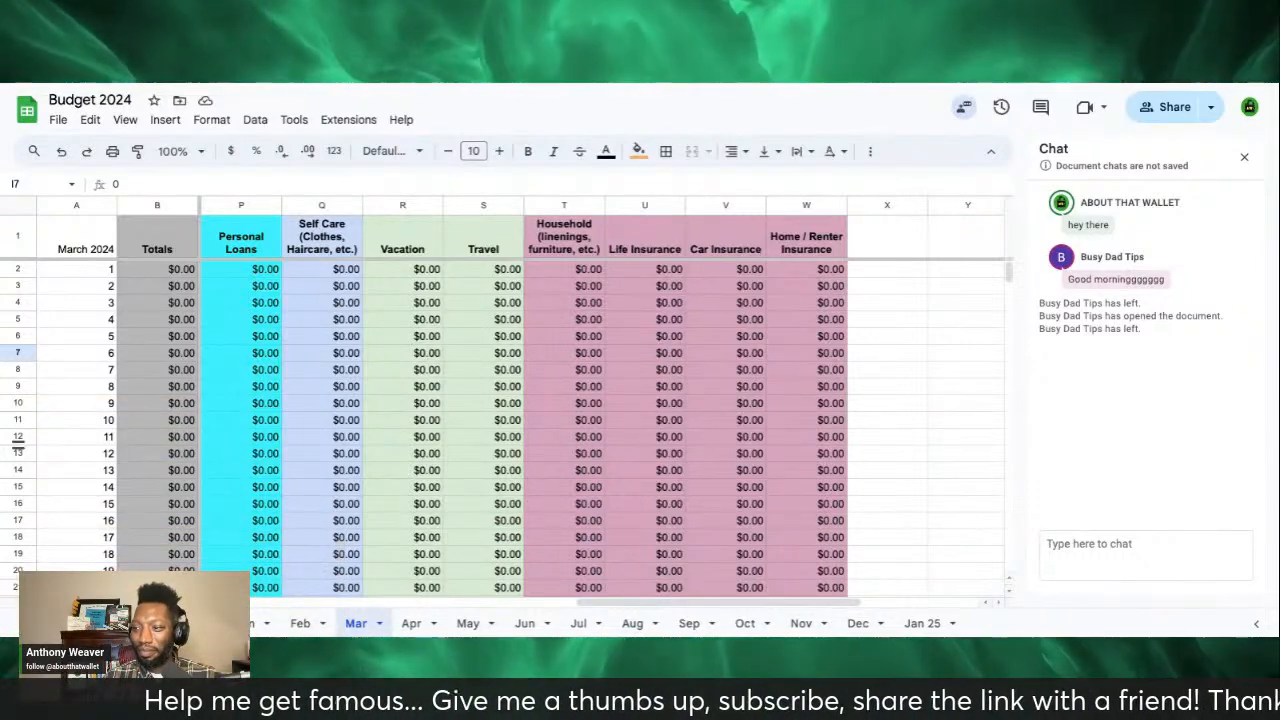
scroll(18, 445, "left", 10)
scroll(18, 445, "down", 5)
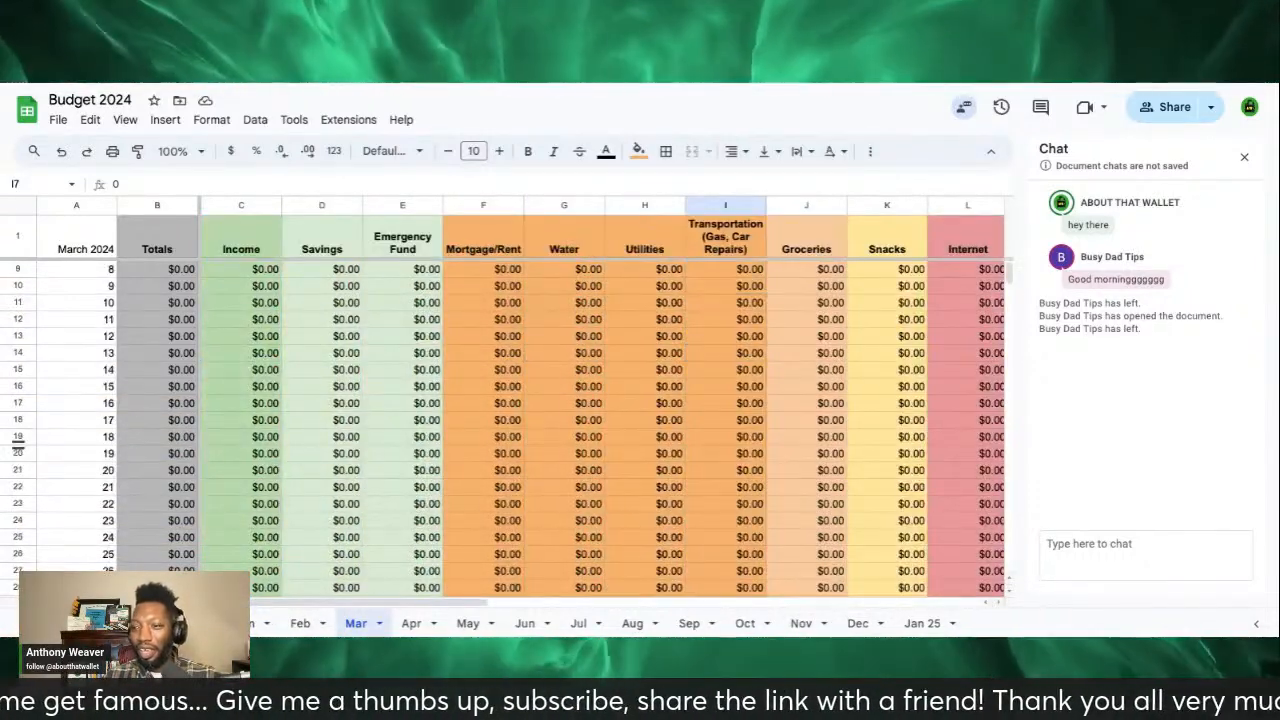
scroll(520, 420, "up", 5)
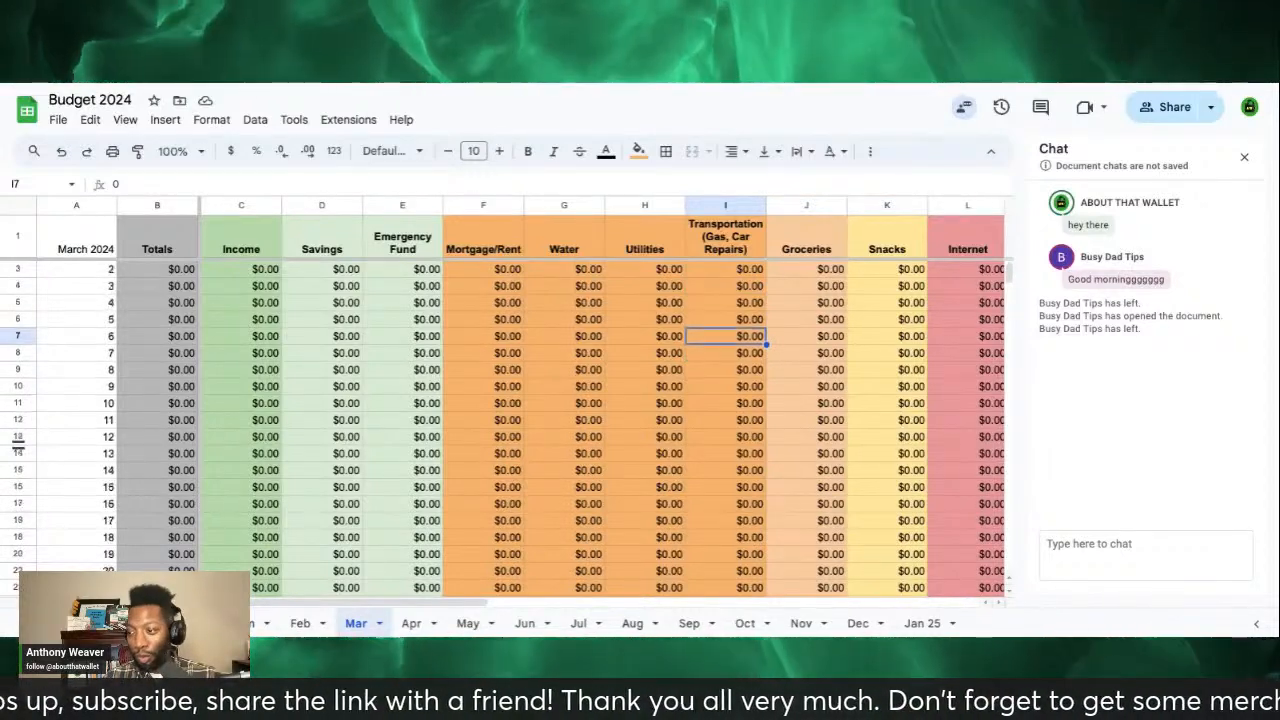
Step: Enter the label "Total:" in cell A33, directly below day 31
scroll(18, 445, "down", 7)
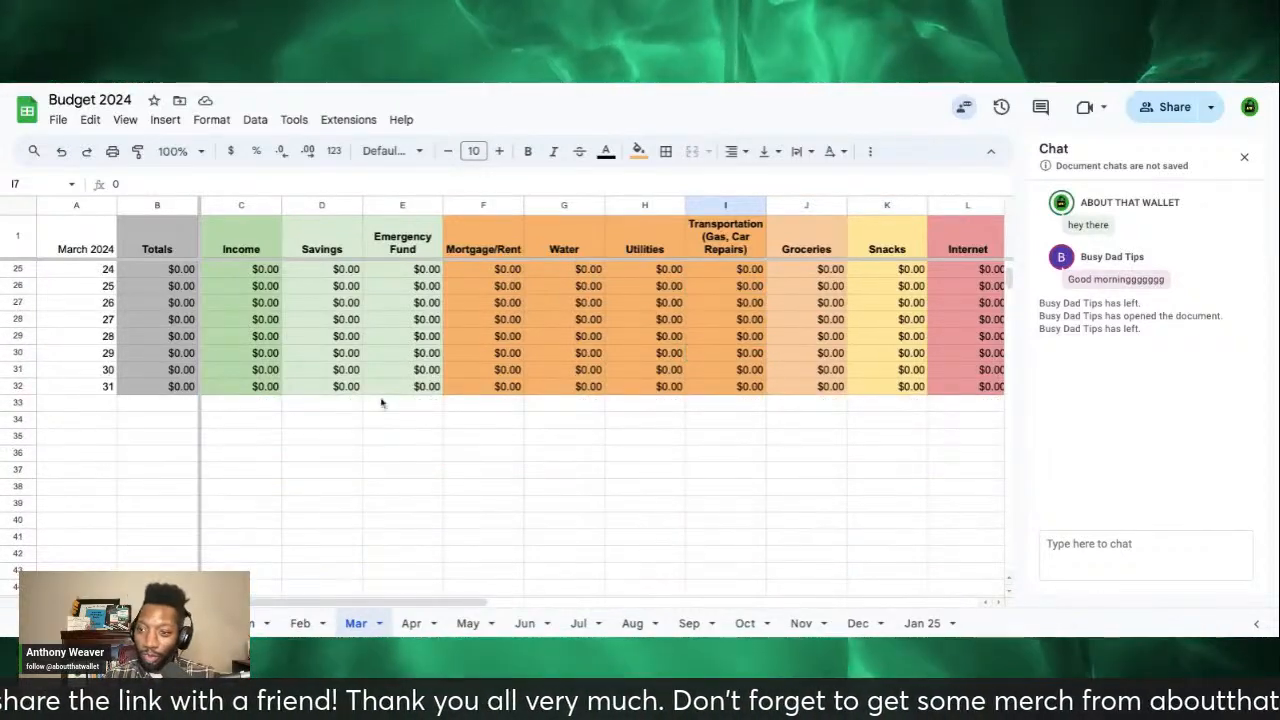
left_click(70, 410)
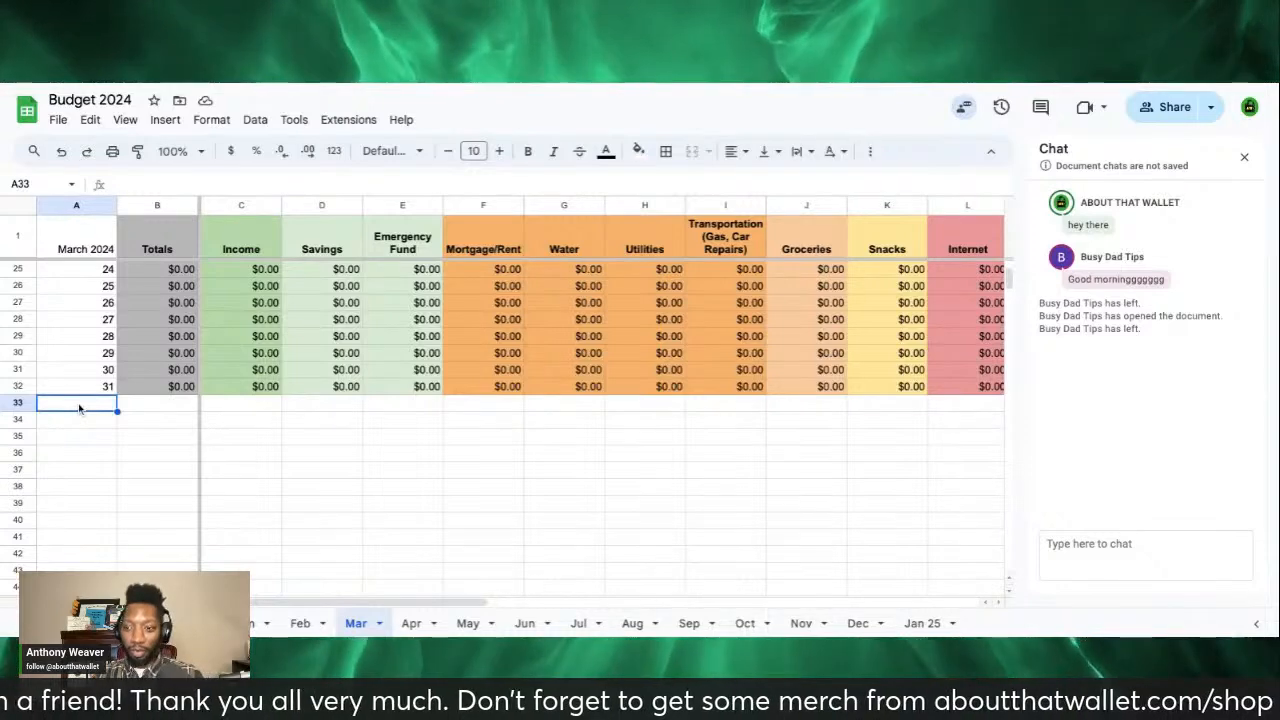
key("Return")
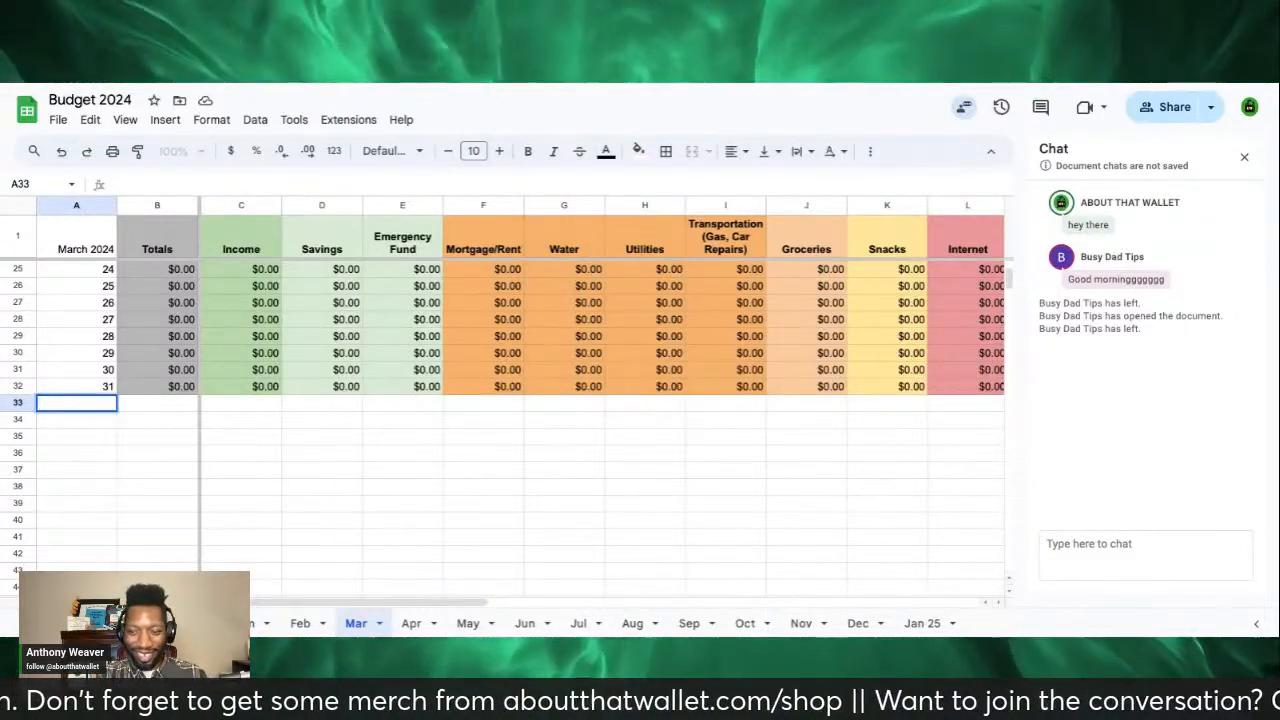
type("Totla")
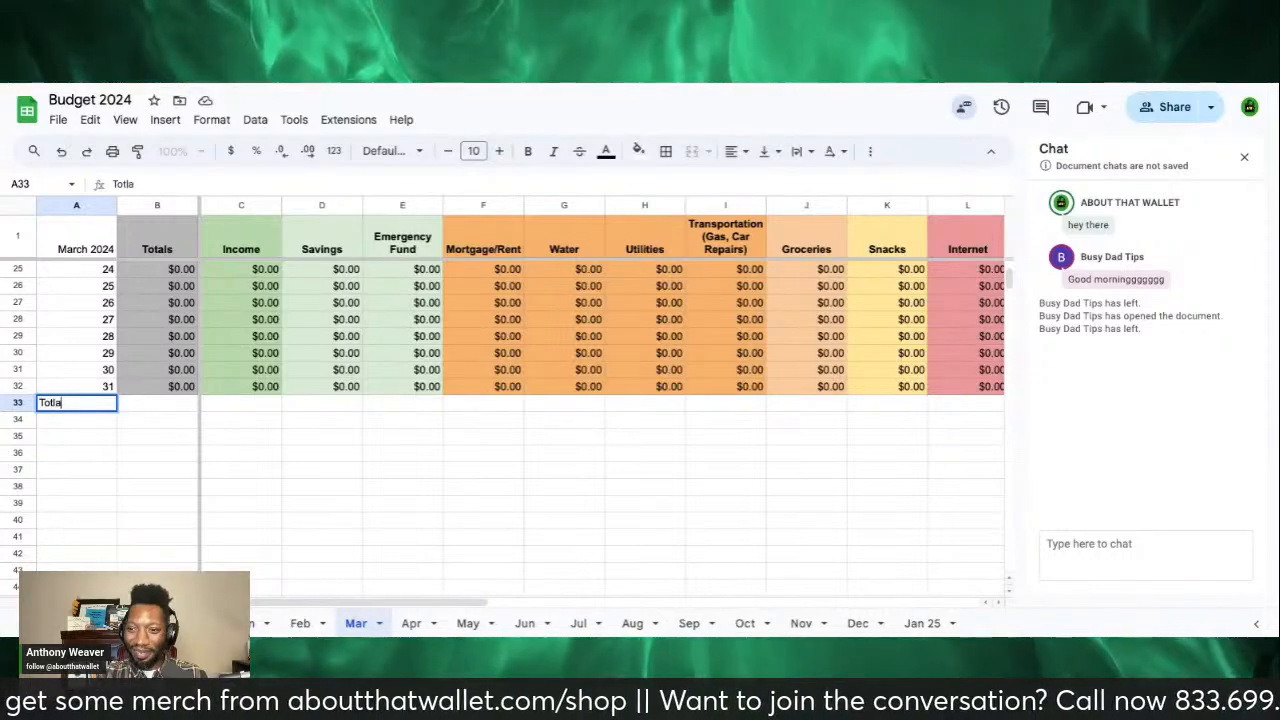
key("BackSpace")
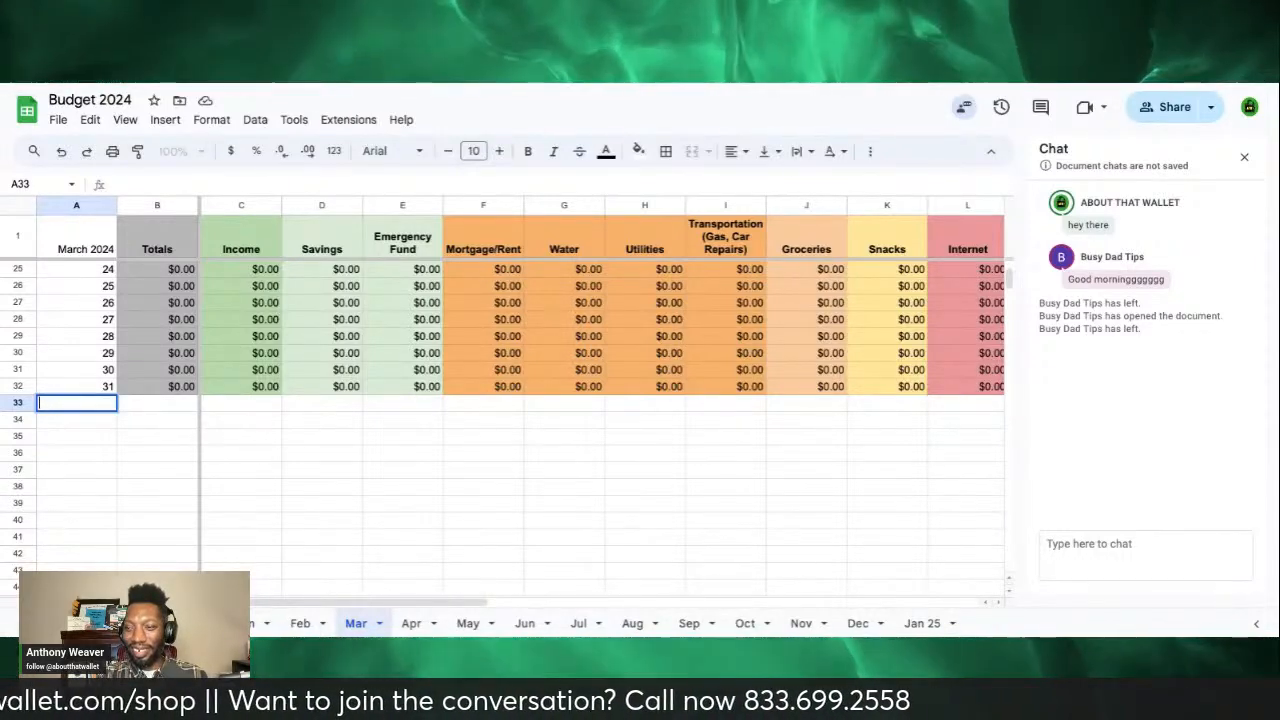
type("Ta")
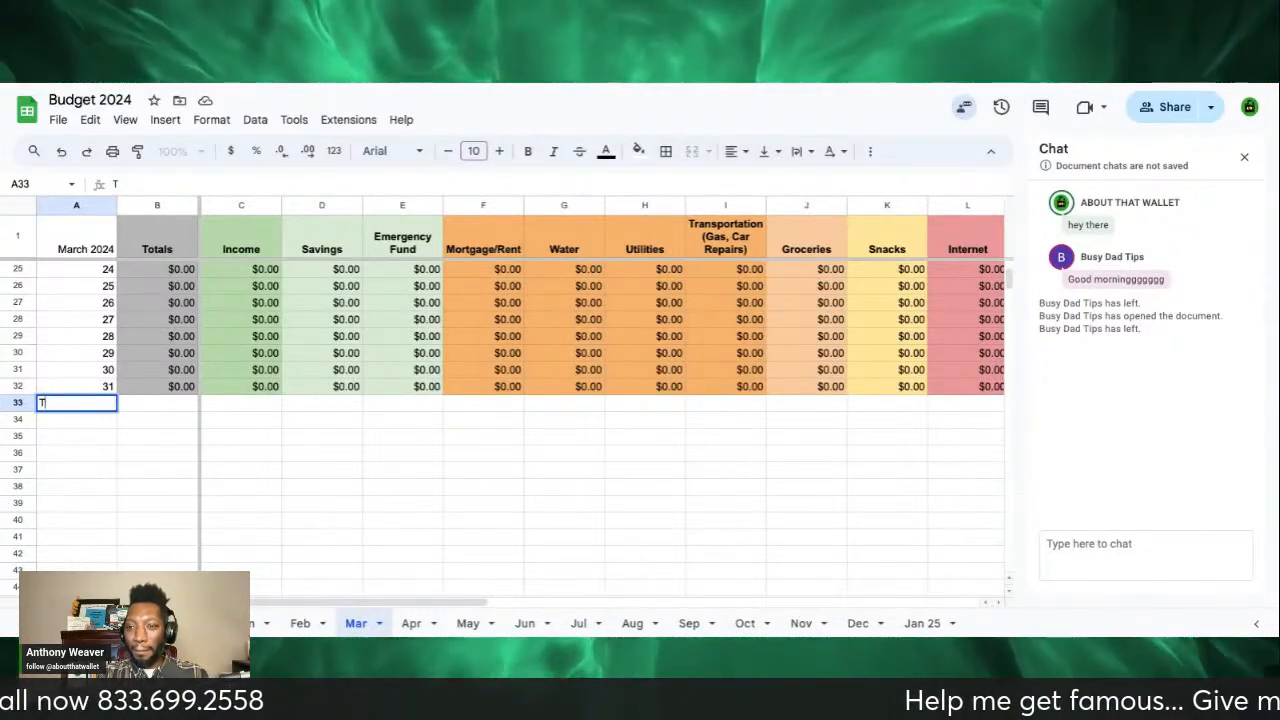
type("otal:")
Step: Enter the suggested formula =SUM(B2:B32) in cell B33 to add up the Totals column
left_click(166, 410)
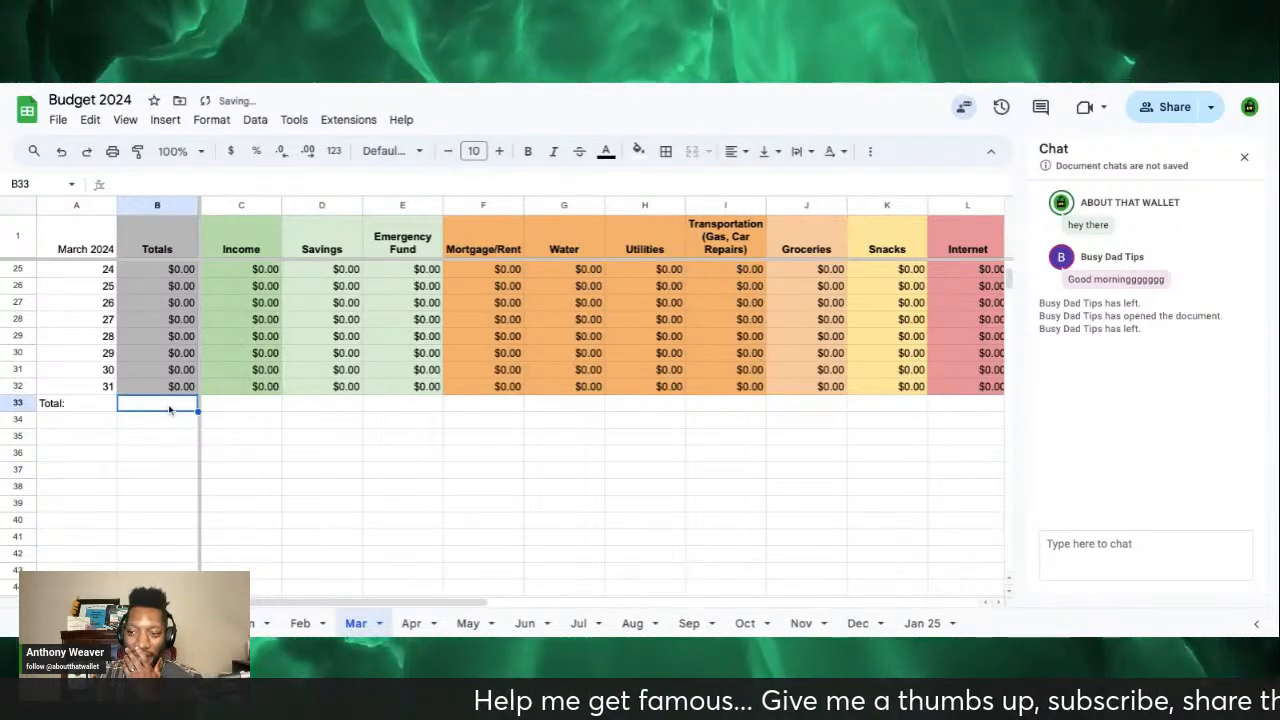
double_click(169, 409)
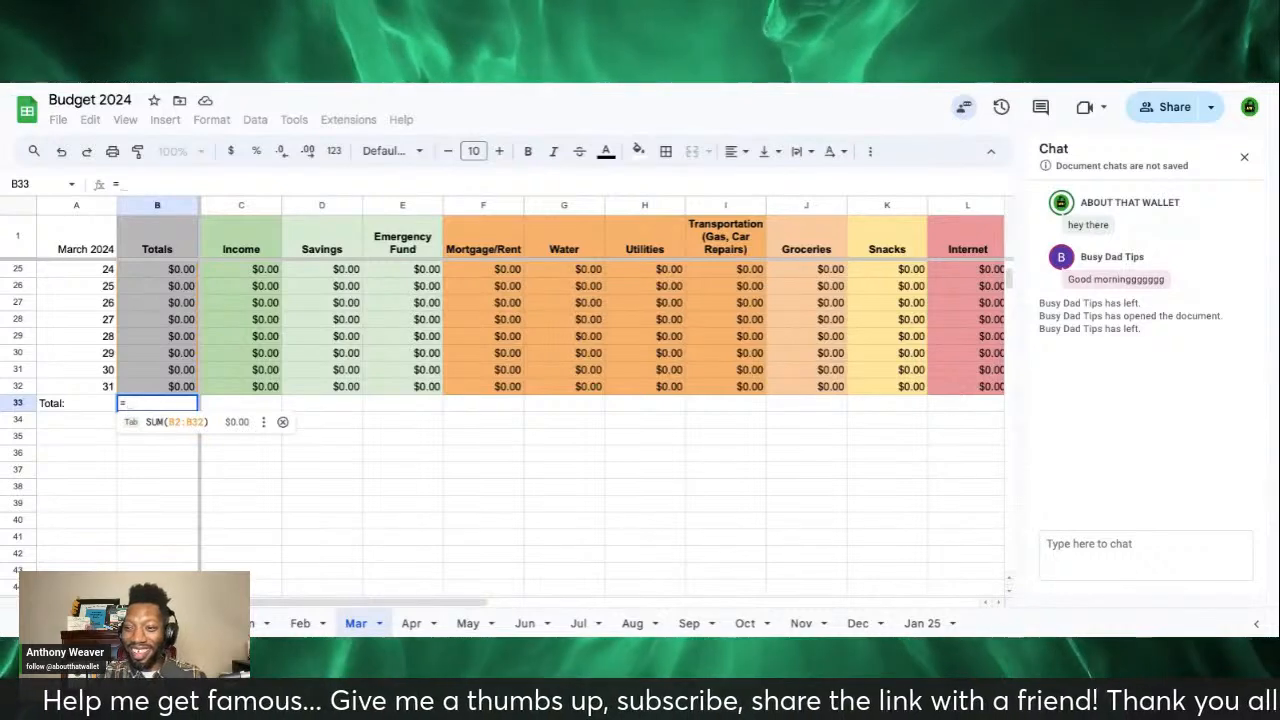
left_click(171, 428)
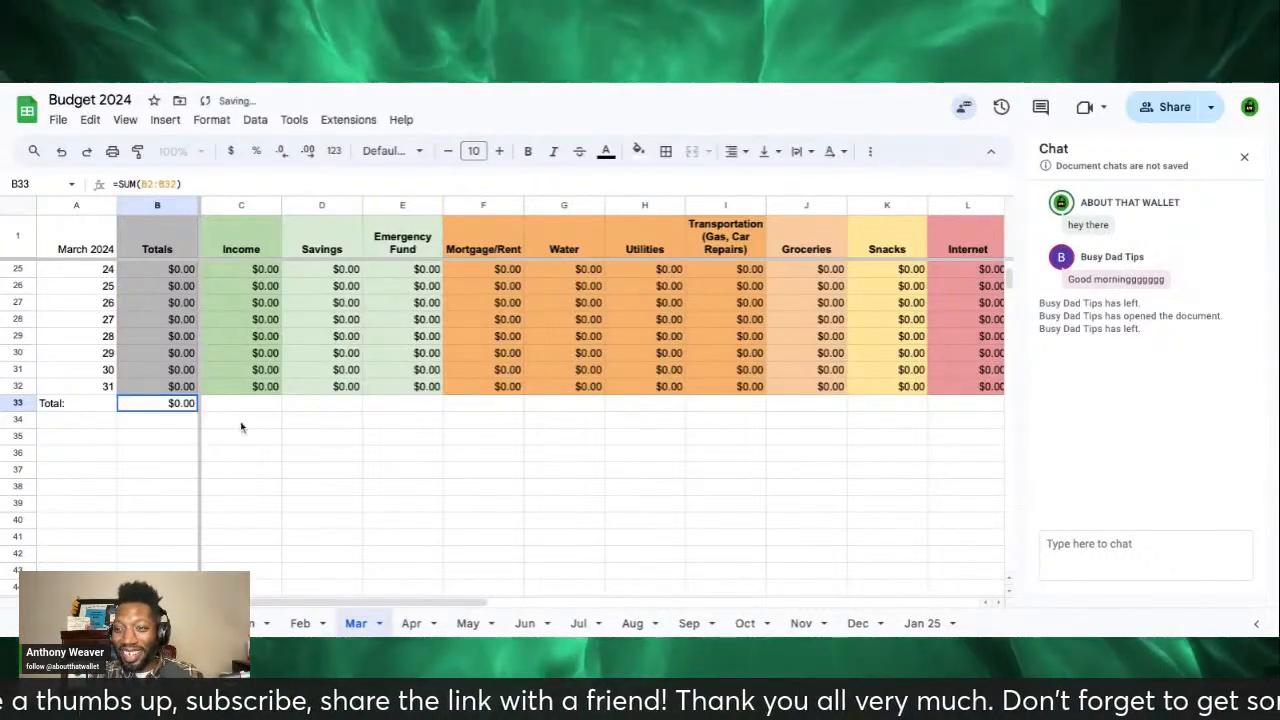
left_click(216, 402)
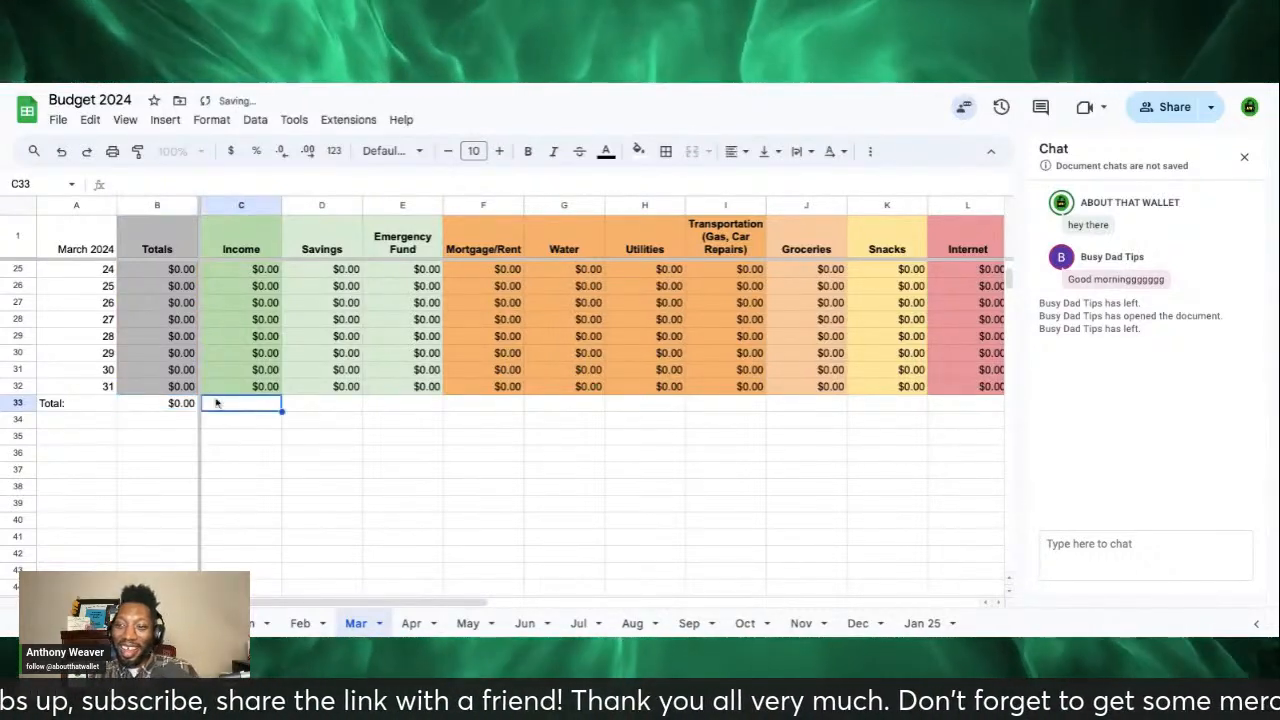
Step: Fill the Total label and its sum (A33:B33) with dark green 1
left_click(152, 403)
key("shift+Left")
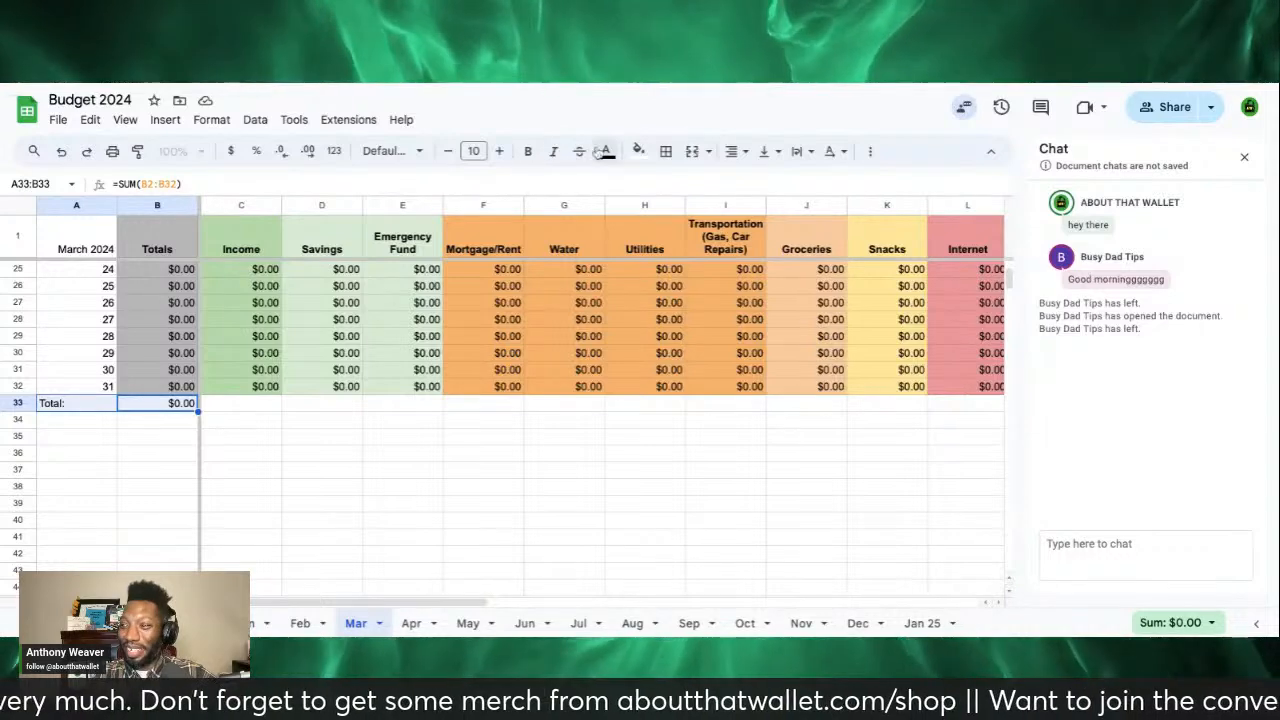
left_click(639, 152)
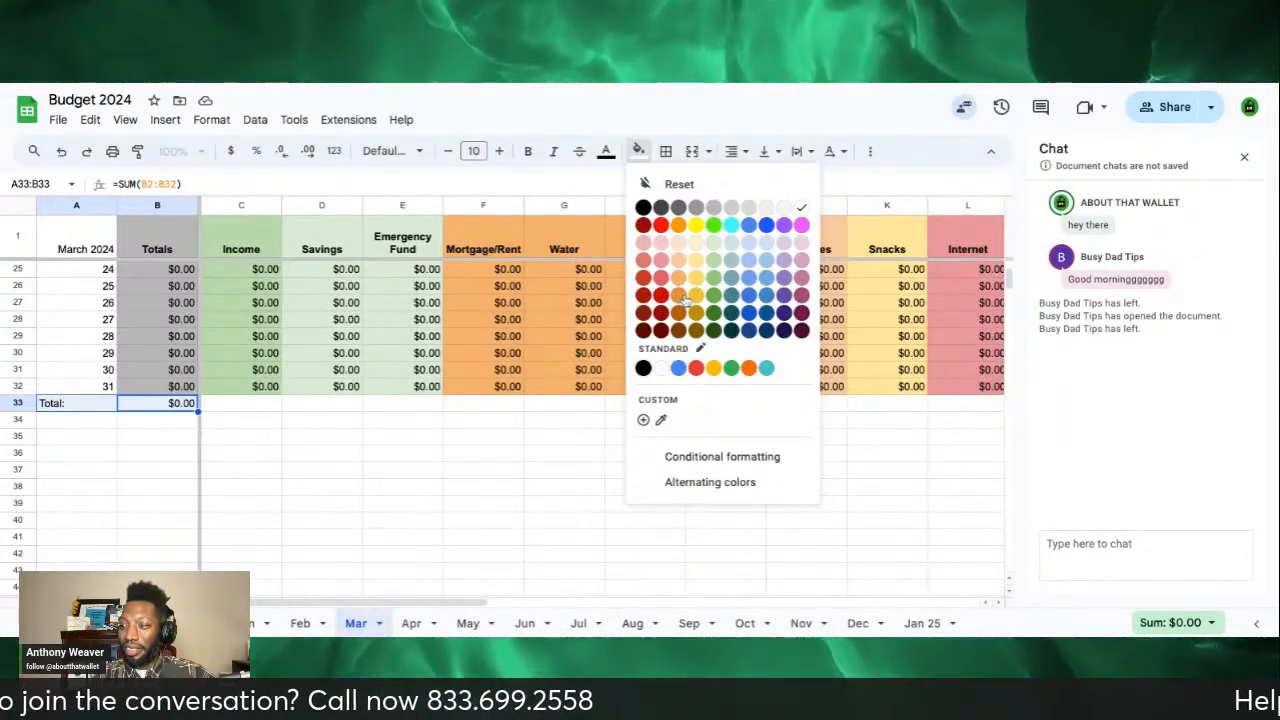
left_click(713, 299)
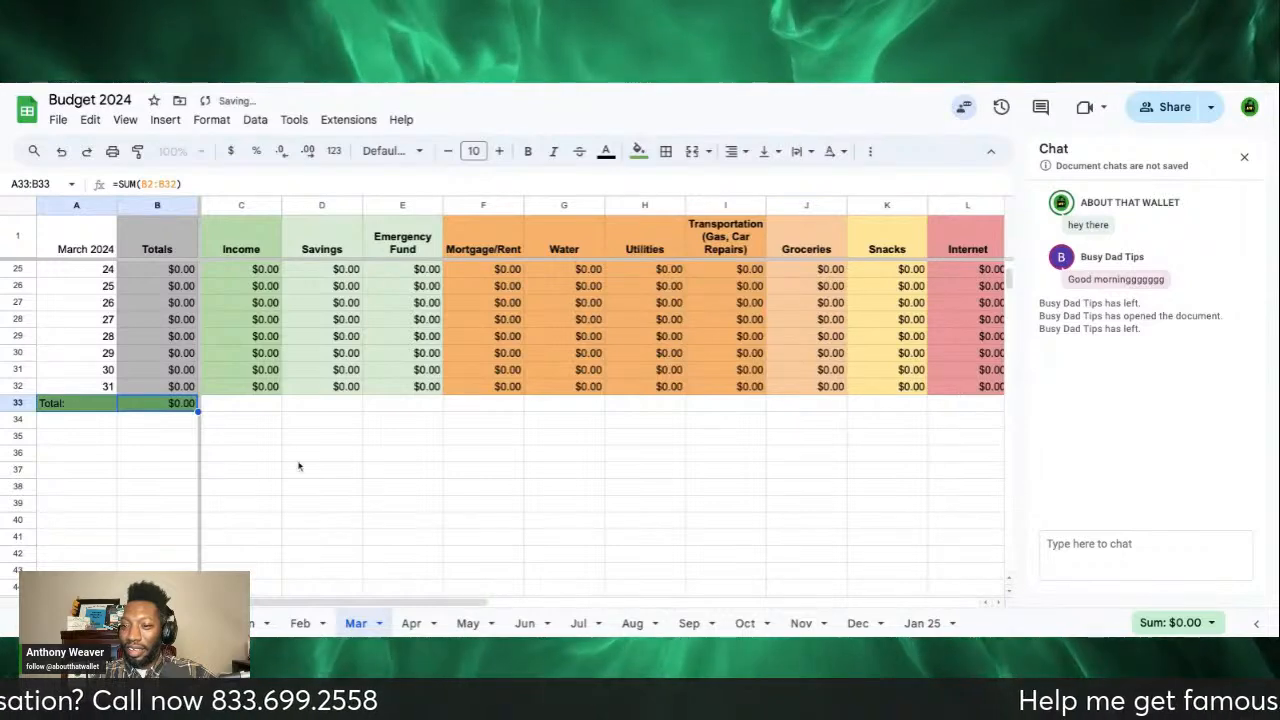
left_click(267, 410)
left_click(241, 437)
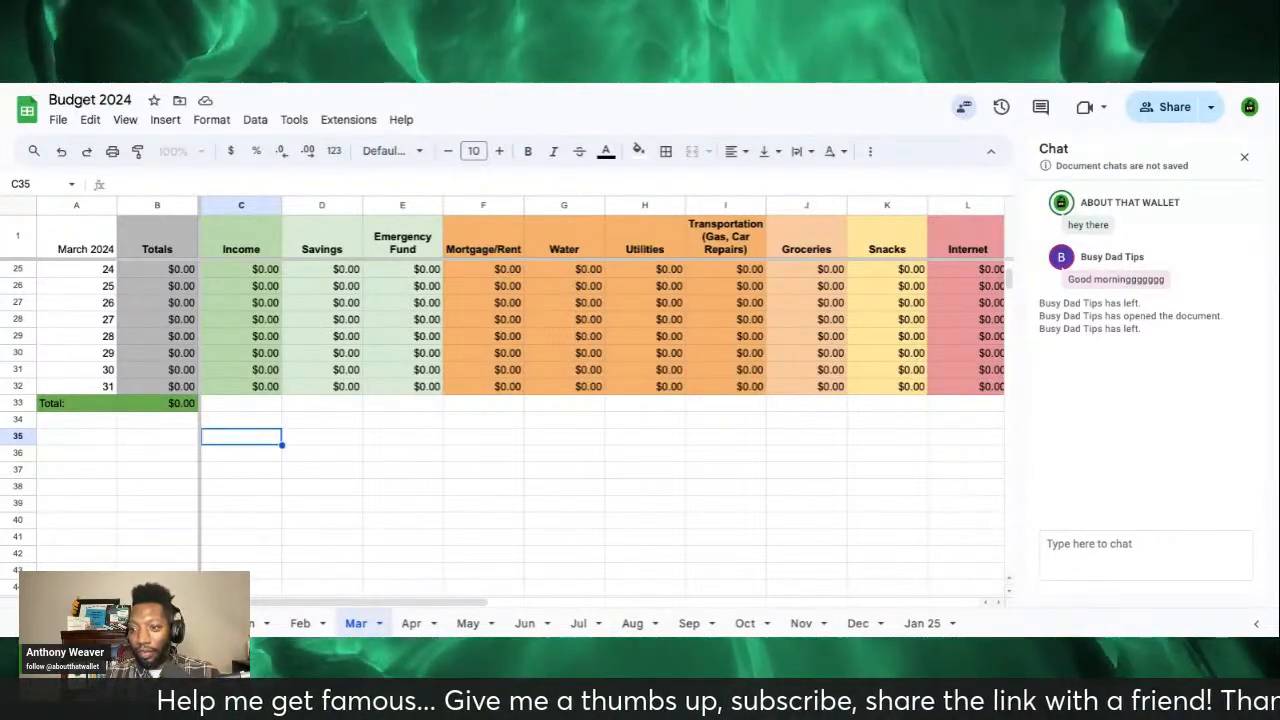
scroll(500, 400, "up", 3)
scroll(500, 400, "up", 1)
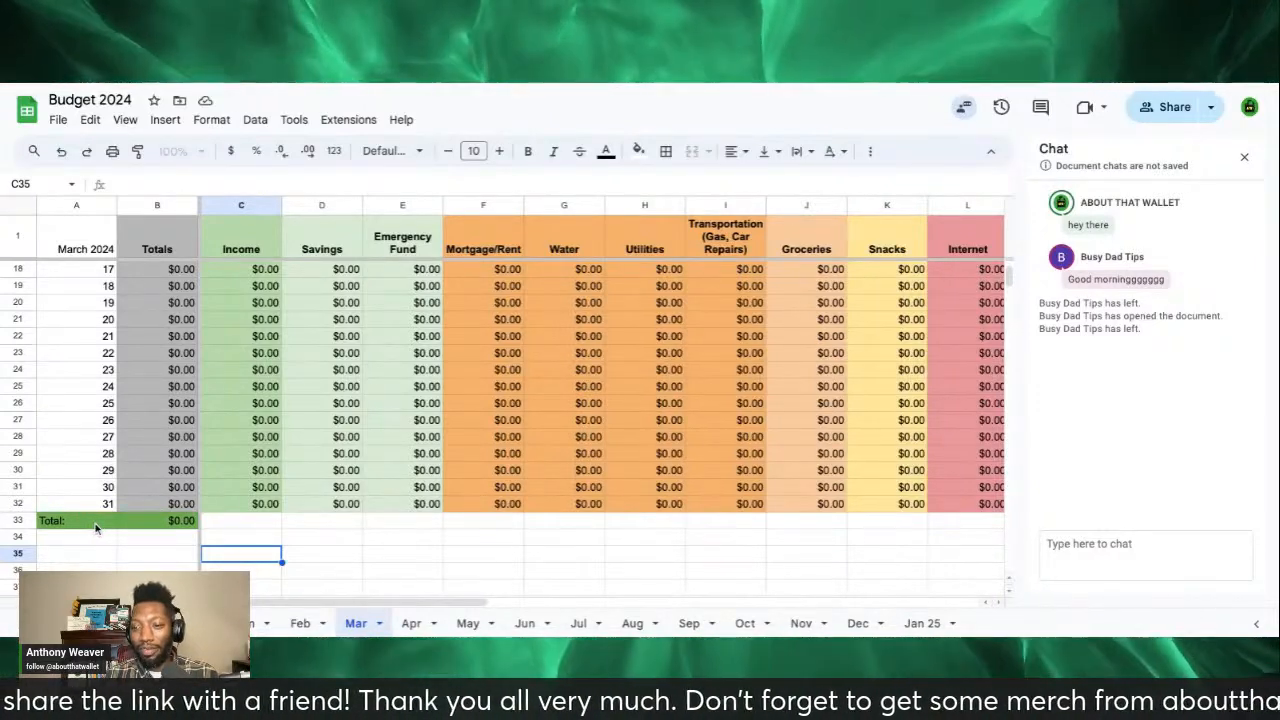
Step: Right-align the Total label in cell A33
left_click(96, 526)
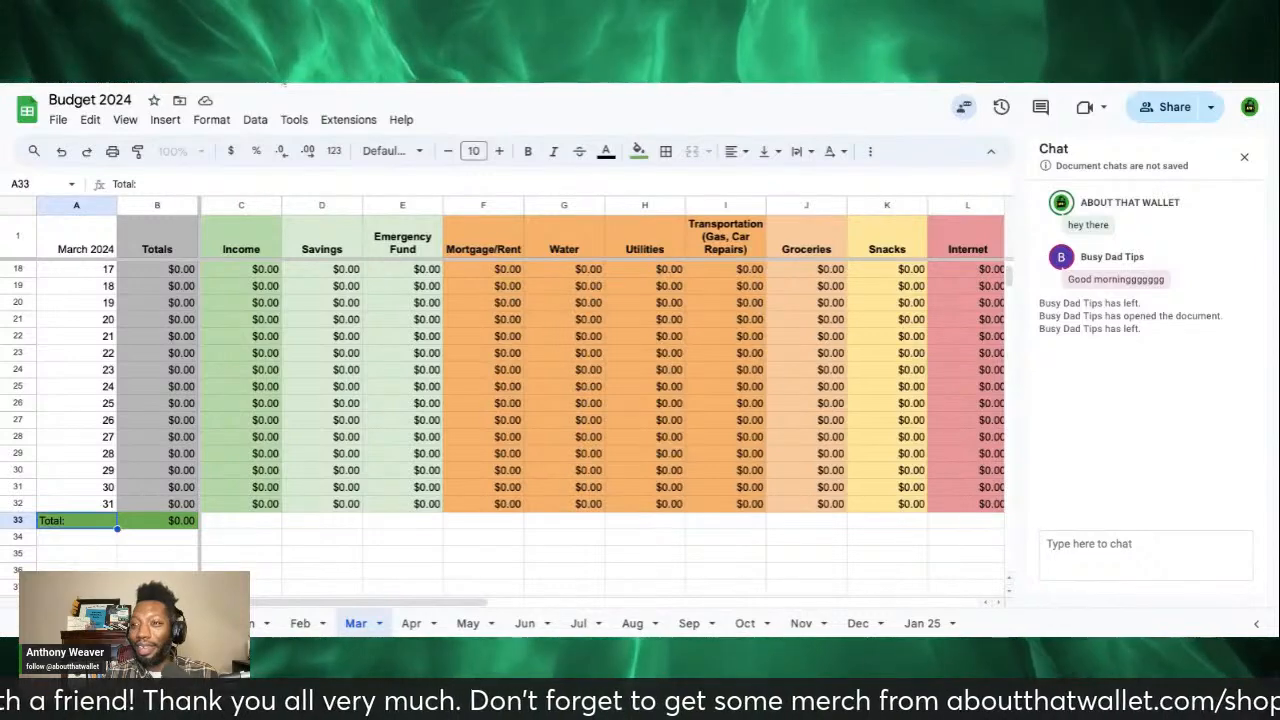
left_click(731, 153)
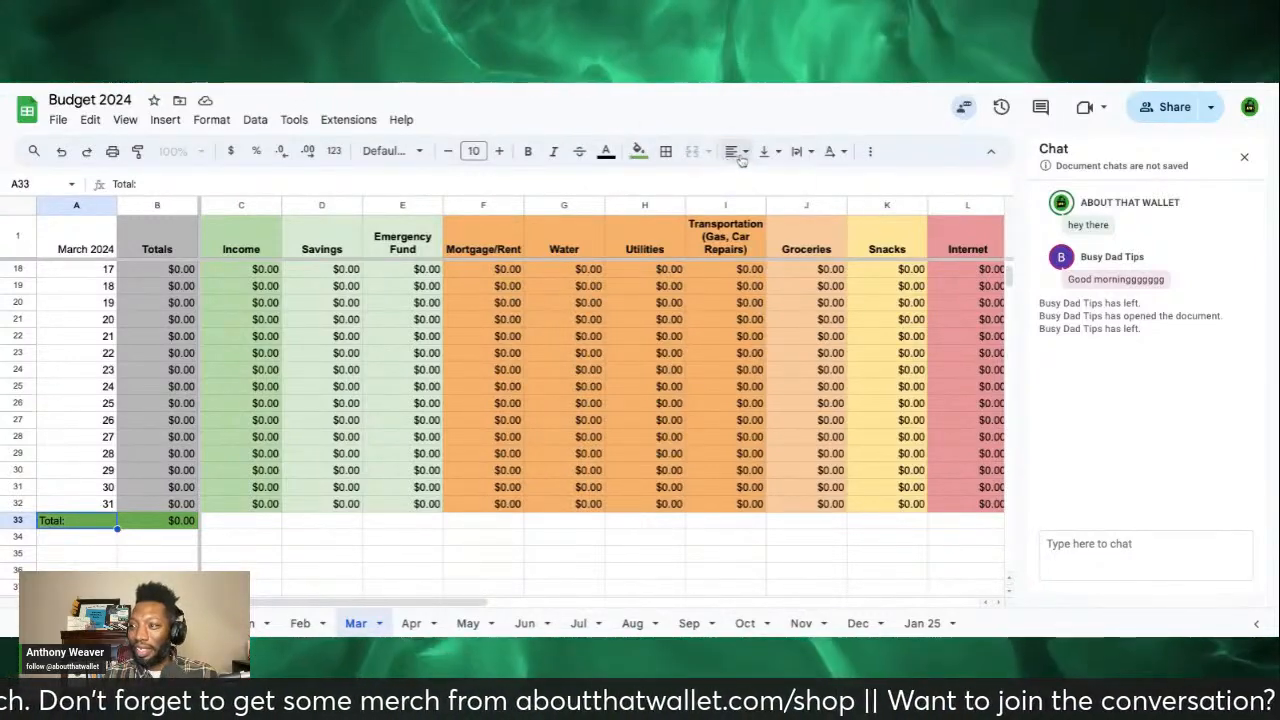
left_click(786, 182)
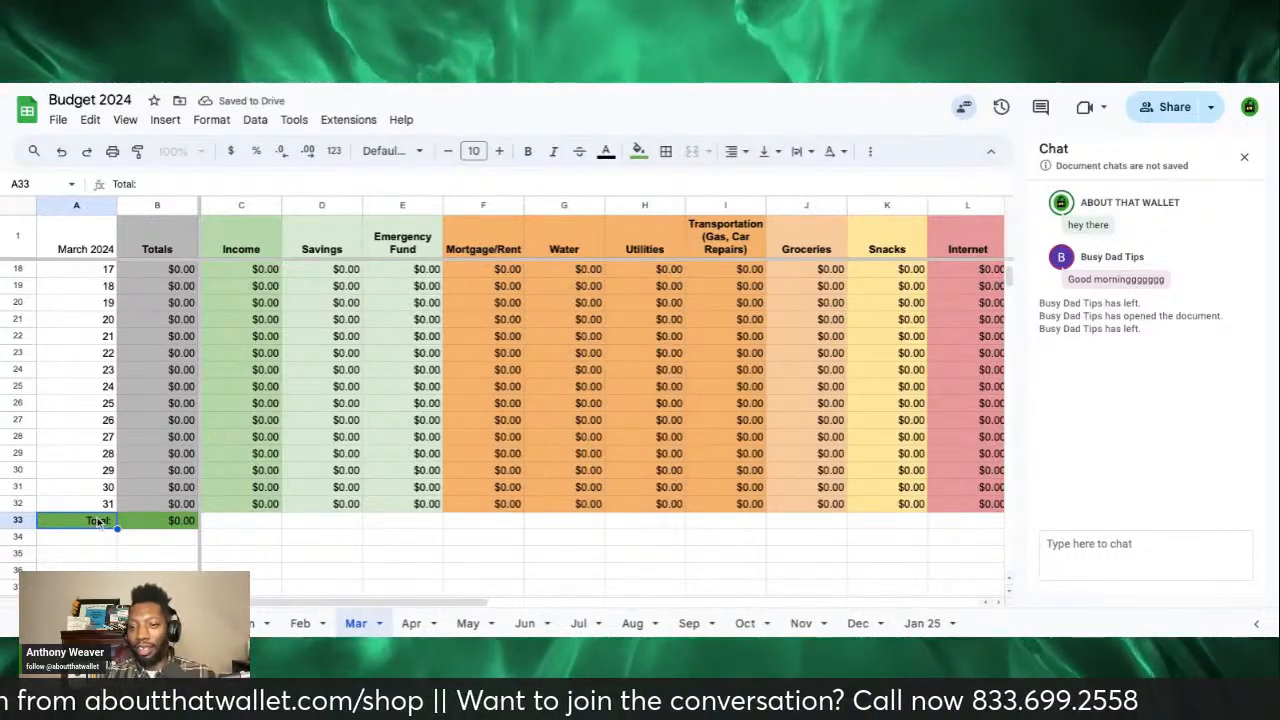
Step: Make the month heading, day numbers and Total label in A1:A33 bold
left_click_drag(98, 521, 140, 240)
left_click_drag(87, 151, 87, 238)
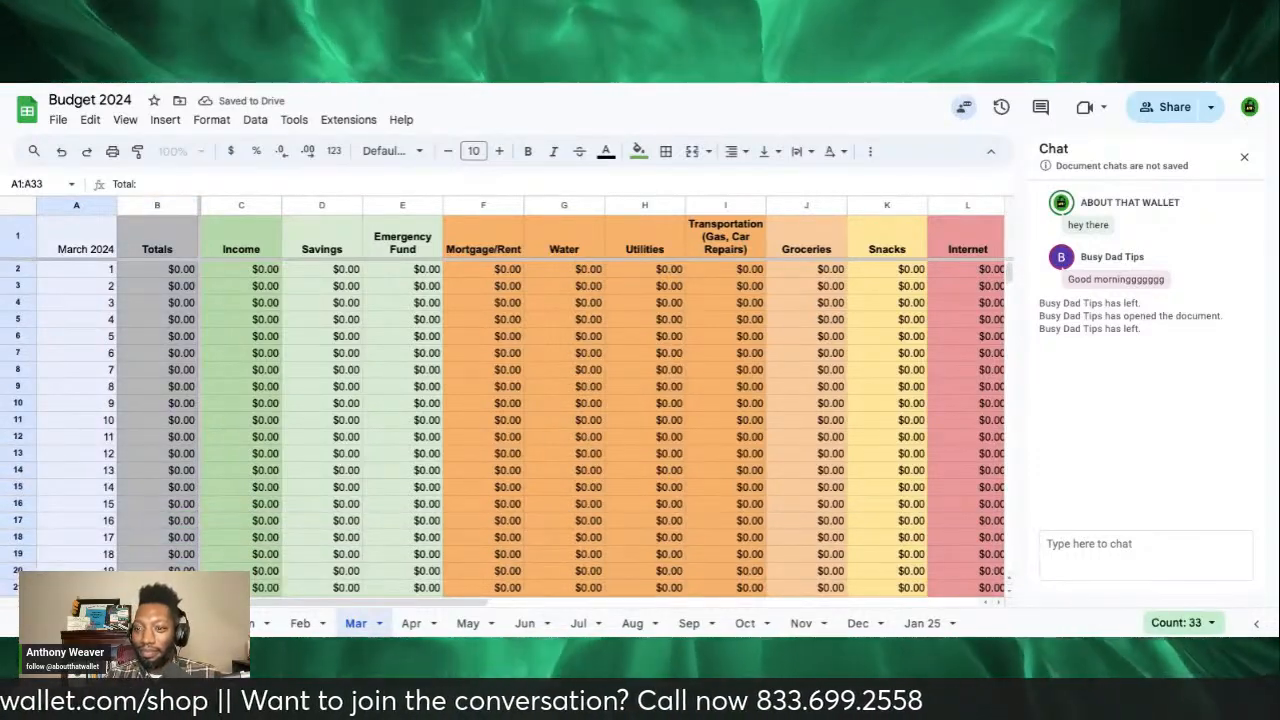
left_click(528, 151)
scroll(458, 336, "down", 1)
scroll(458, 336, "down", 5)
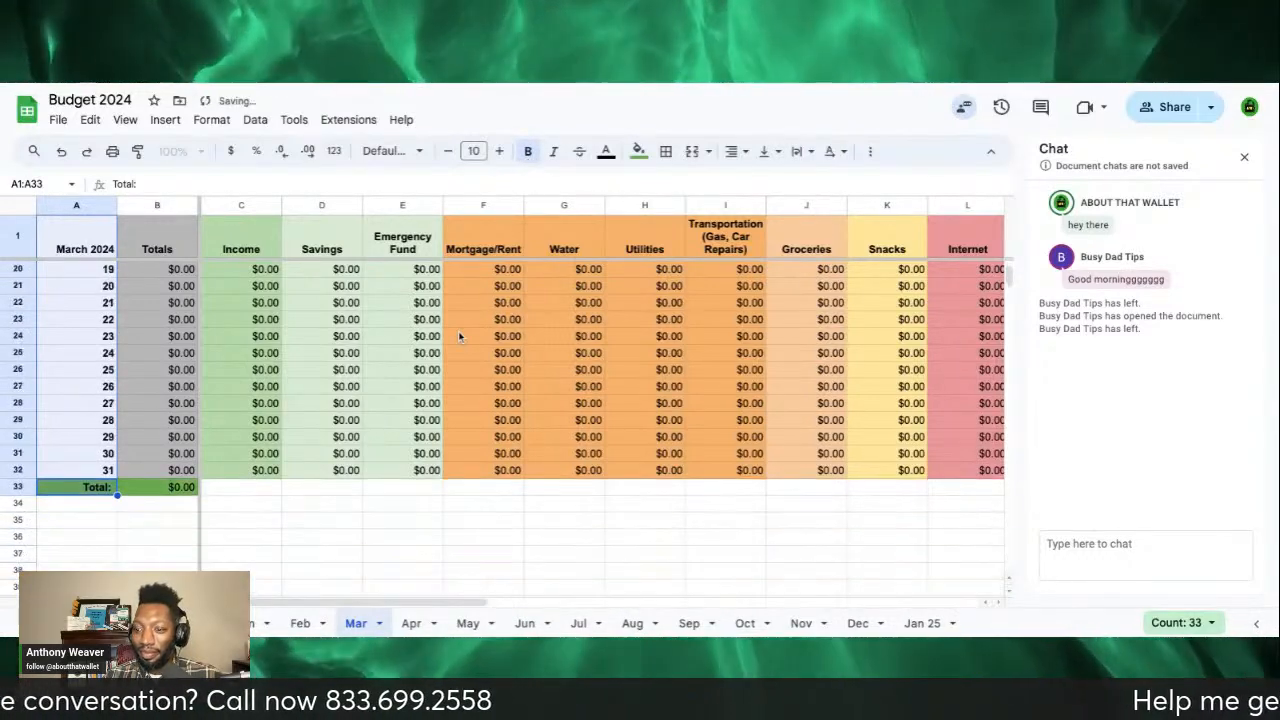
Step: Extend the sum formula from B33 across row 33 through the Home / Renter Insurance column (W33)
left_click(179, 459)
left_click(169, 491)
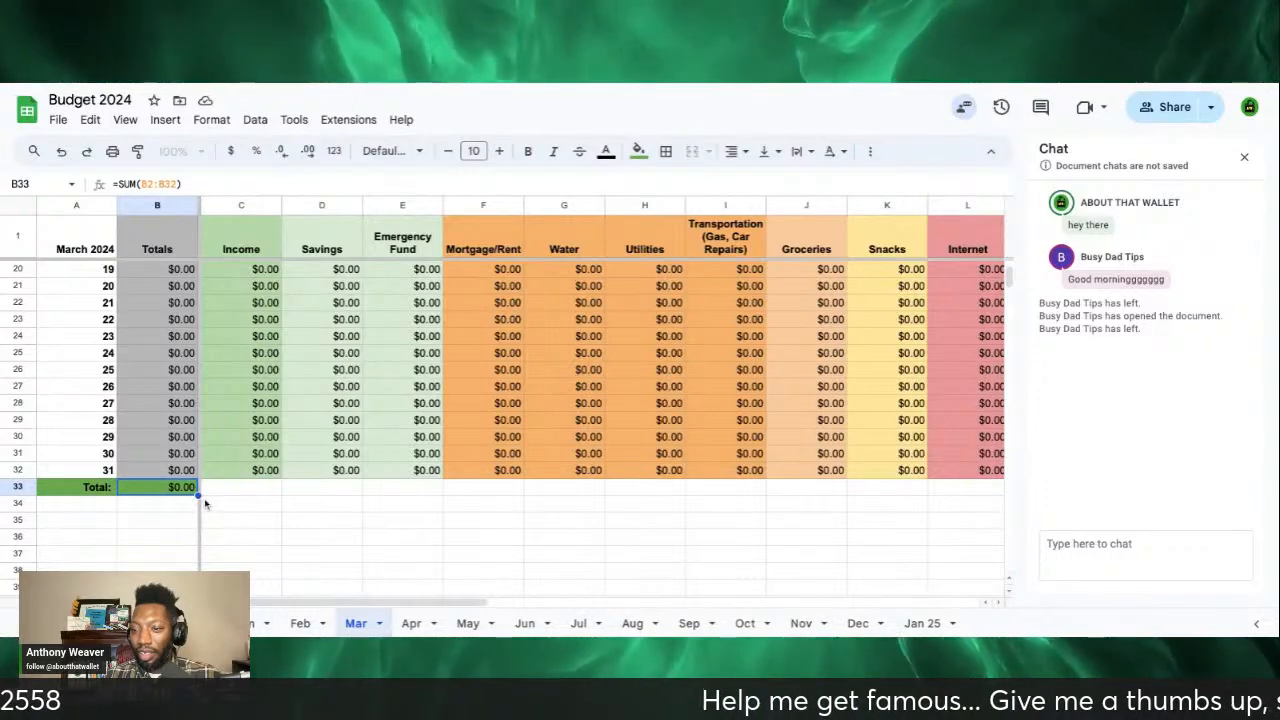
mouse_move(198, 499)
left_mouse_down()
mouse_move(225, 499)
mouse_move(201, 499)
left_mouse_up()
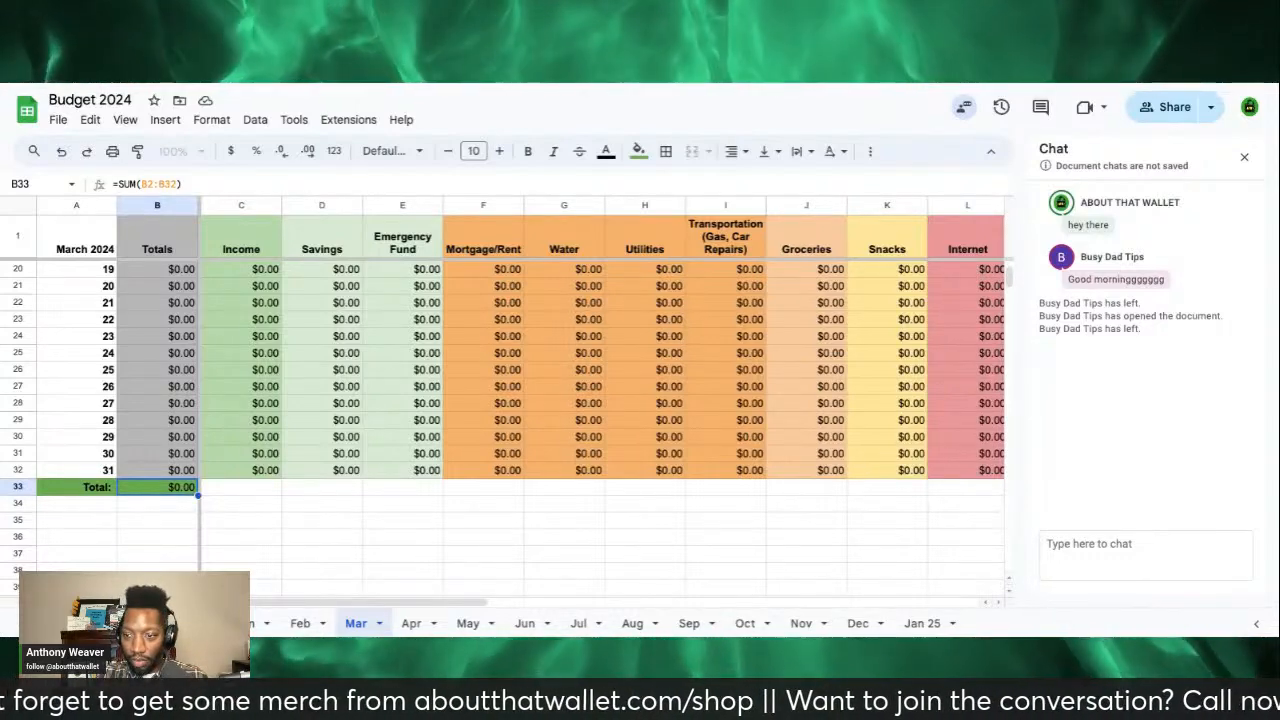
left_click_drag(199, 494, 692, 498)
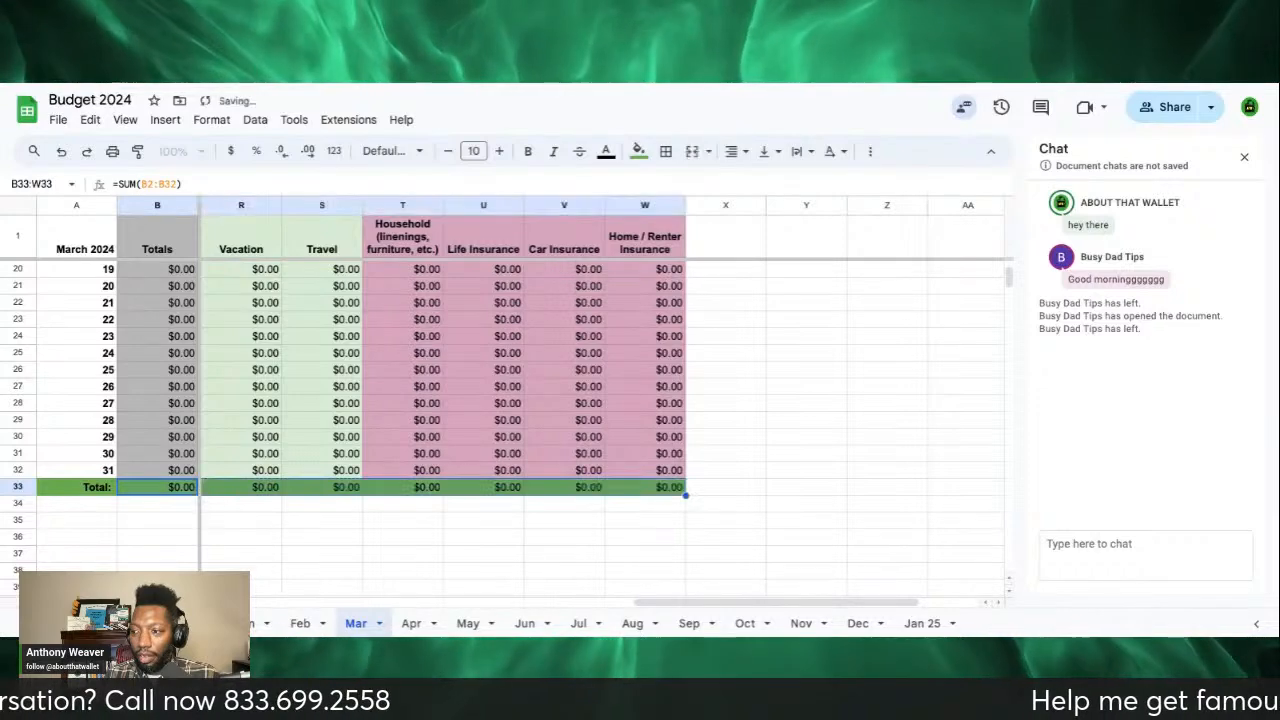
Step: Check the sum formulas along total row 33 from column W back to the Income column
left_click(669, 492)
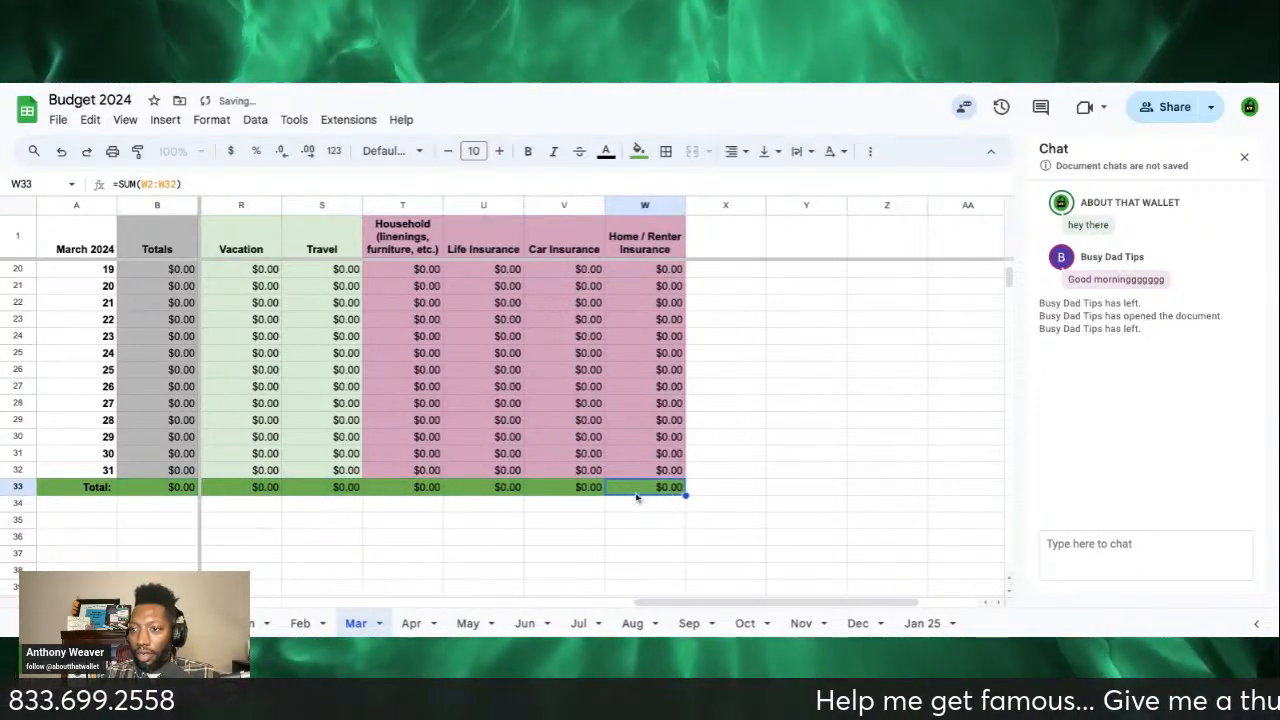
left_click(588, 492)
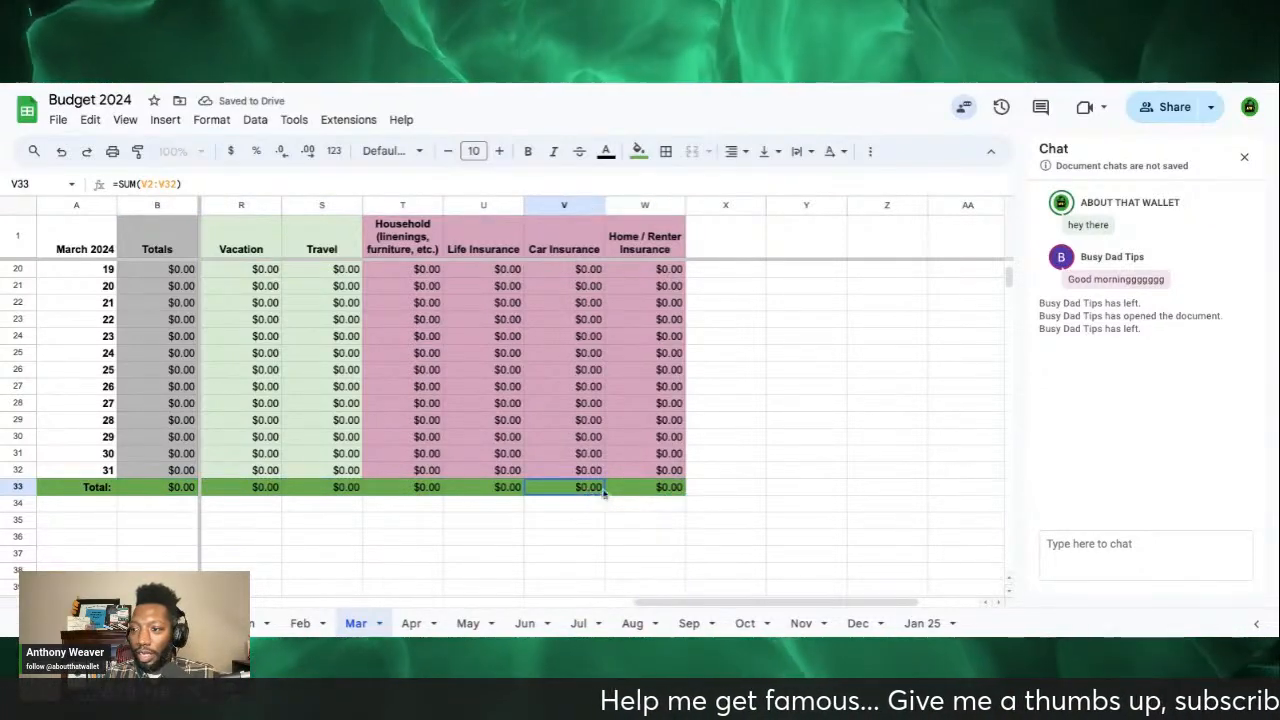
left_click(668, 490)
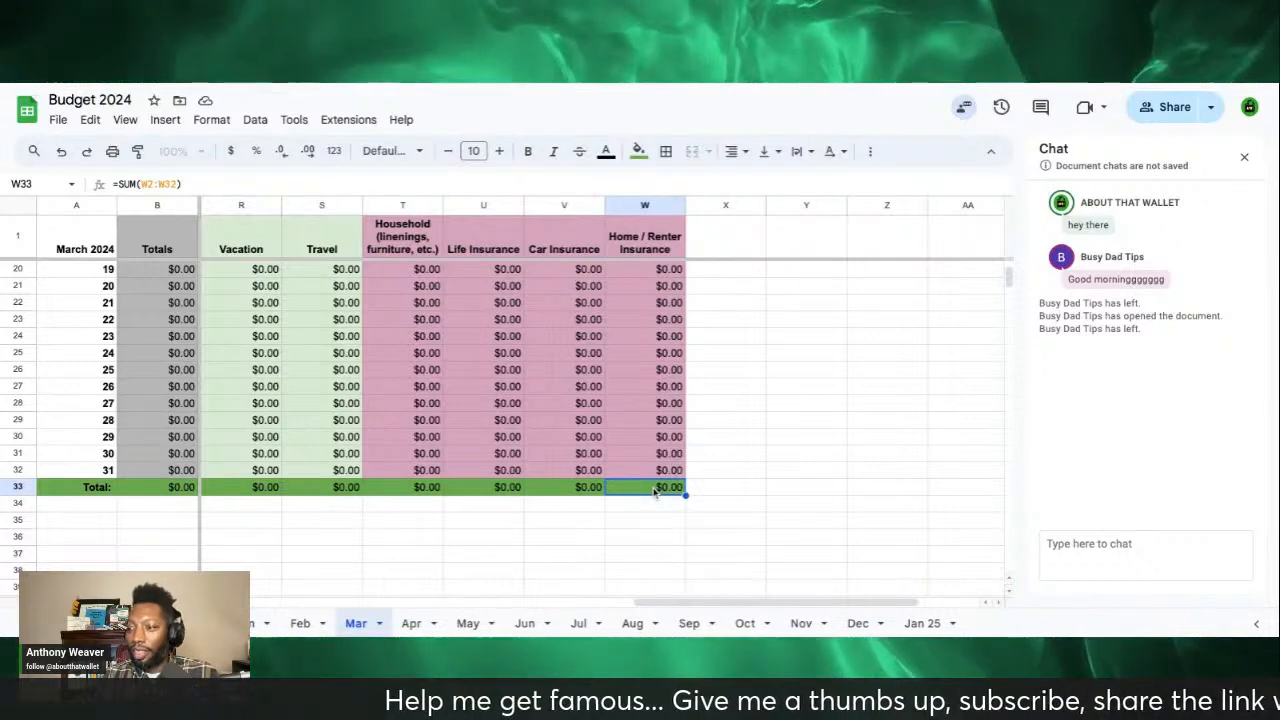
key("Left")
key("Left")
key("Left")
key("Left")
key("Left")
key("Left")
key("Left")
key("Left")
key("Left")
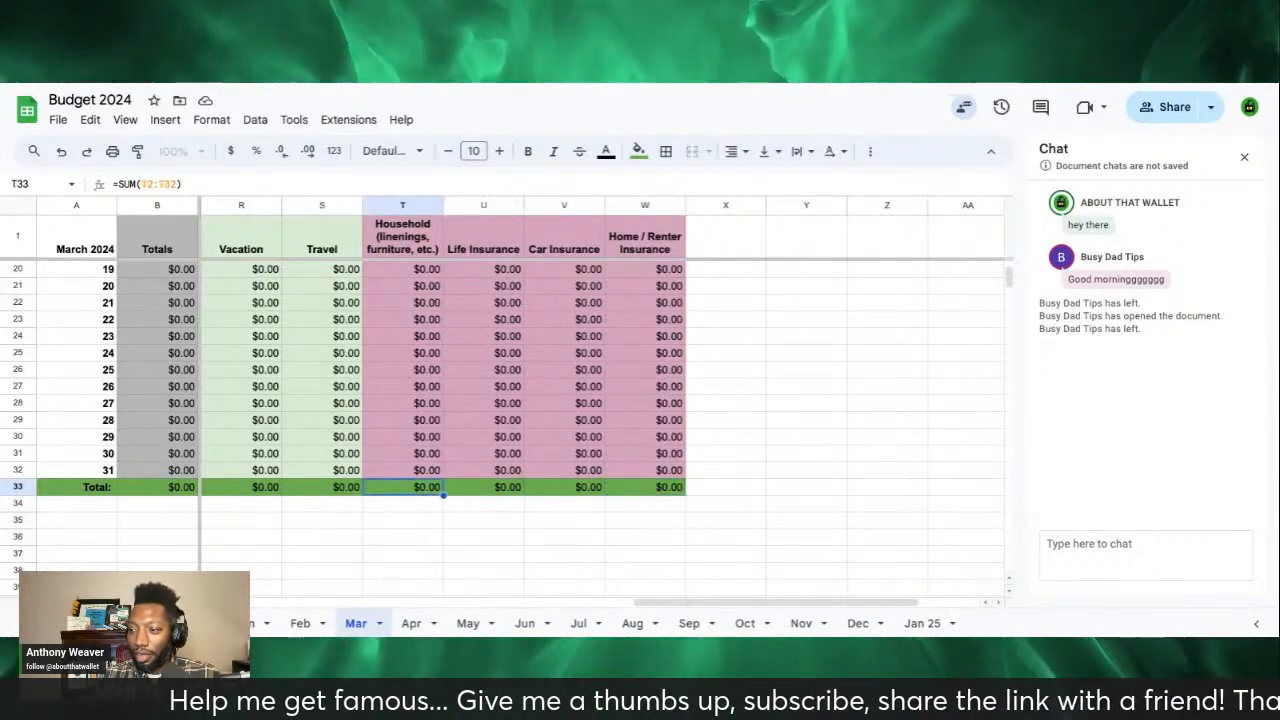
key("Left")
key("Left")
key("Left")
key("Left")
key("Left")
key("Left")
key("Left")
key("Left")
key("Left")
key("Left")
key("Left")
key("Left")
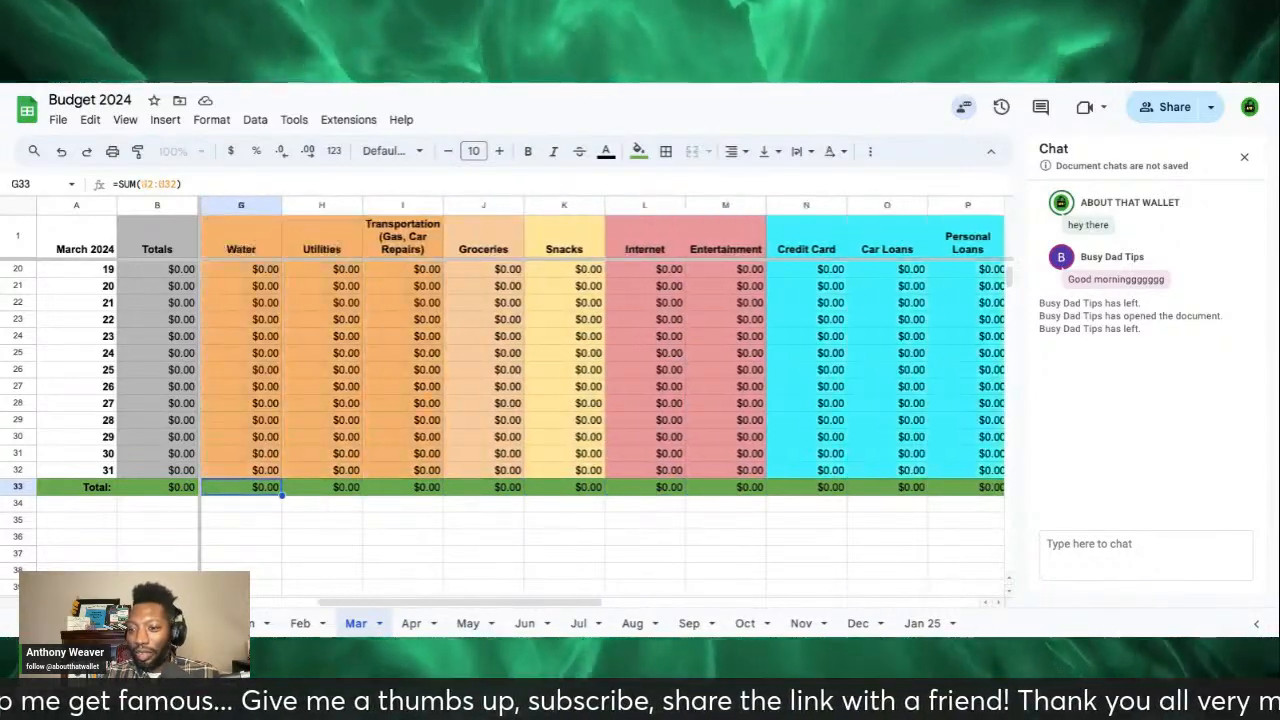
key("Left")
key("Right")
key("Right")
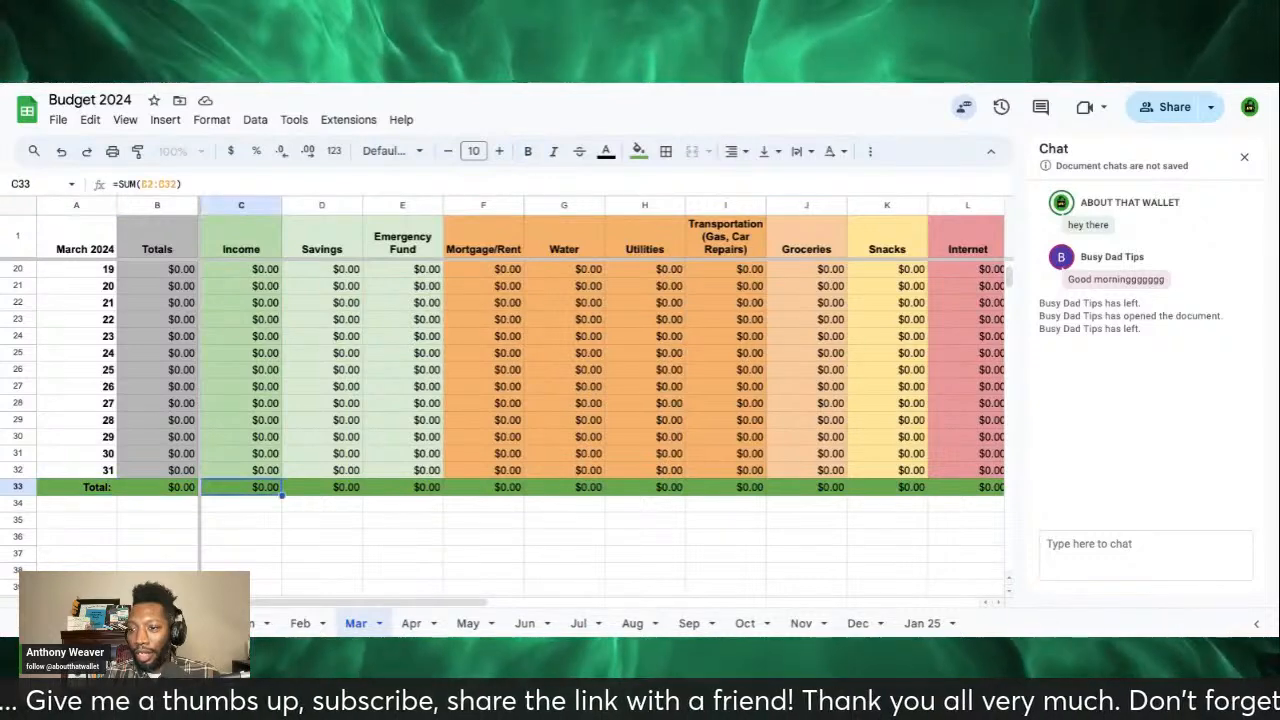
key("Up")
key("Up")
key("Up")
key("Up")
key("Down")
key("Down")
key("Down")
key("Down")
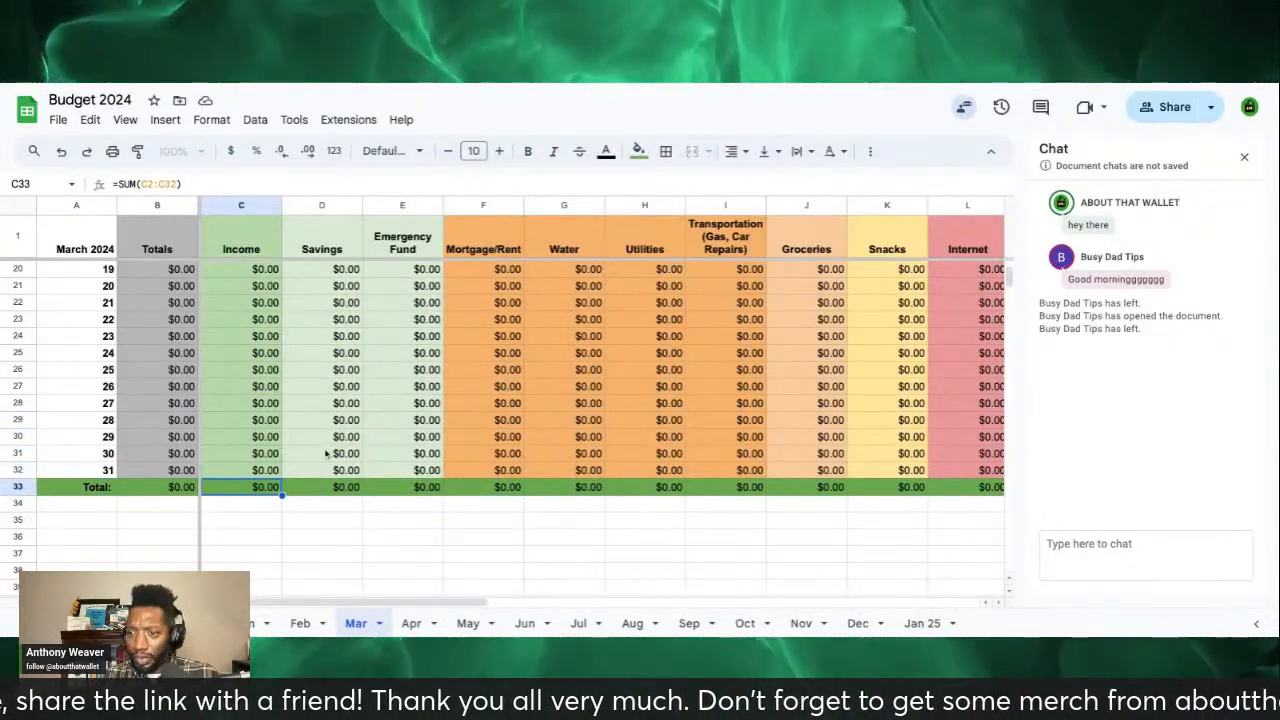
Step: Copy the whole March table, A1:W33, including its headers and total row
scroll(330, 452, "up", 6)
key("ctrl+alt+0")
scroll(332, 442, "left", 1)
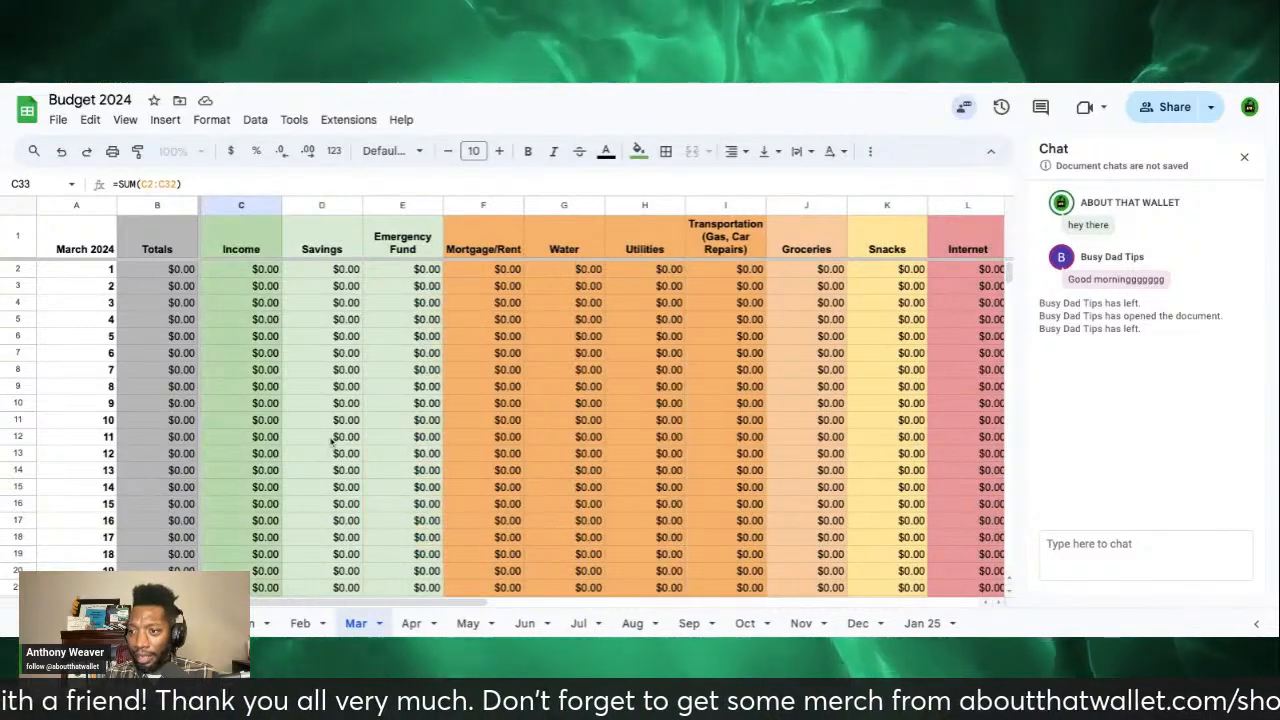
left_click(86, 245)
left_click_drag(64, 239, 394, 518)
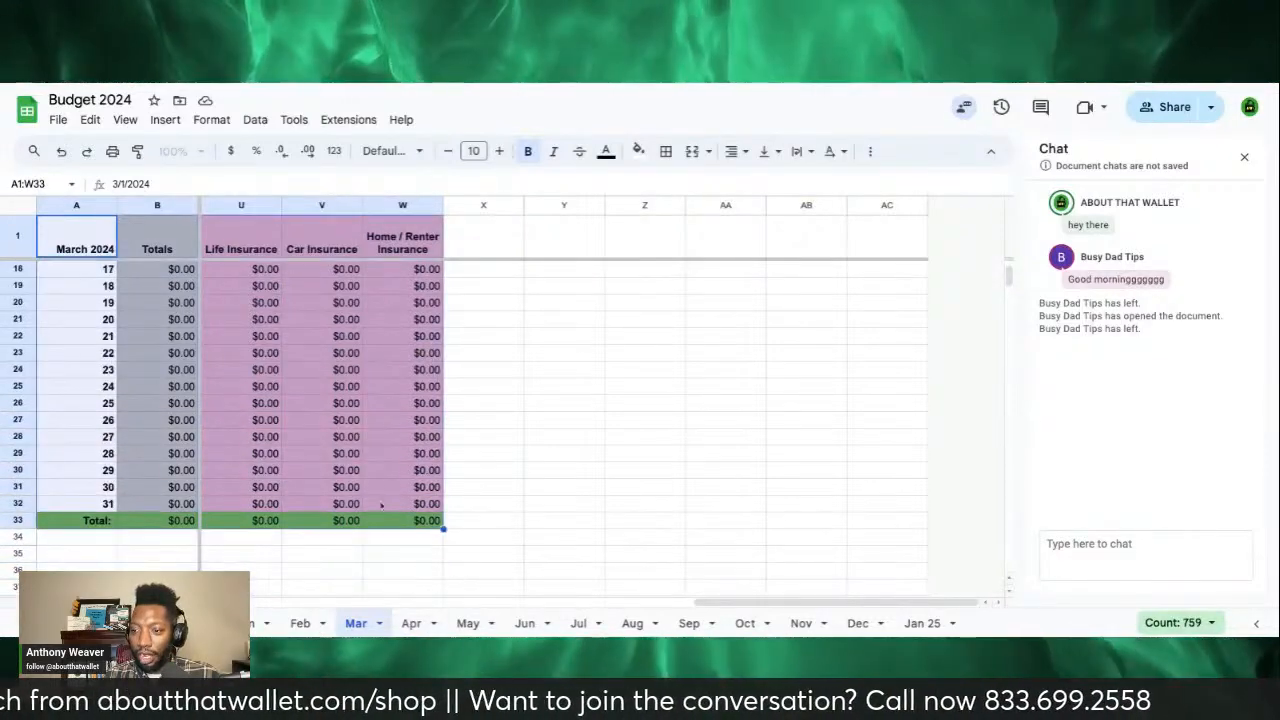
right_click(353, 470)
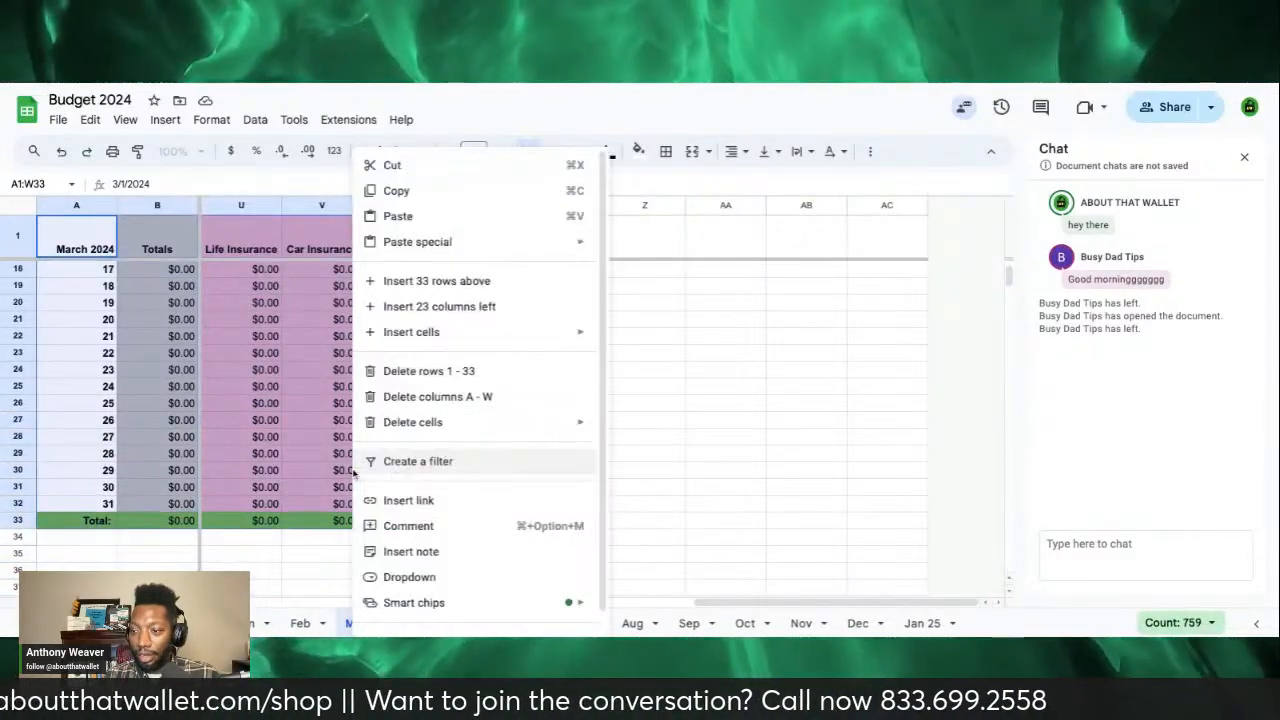
left_click(398, 191)
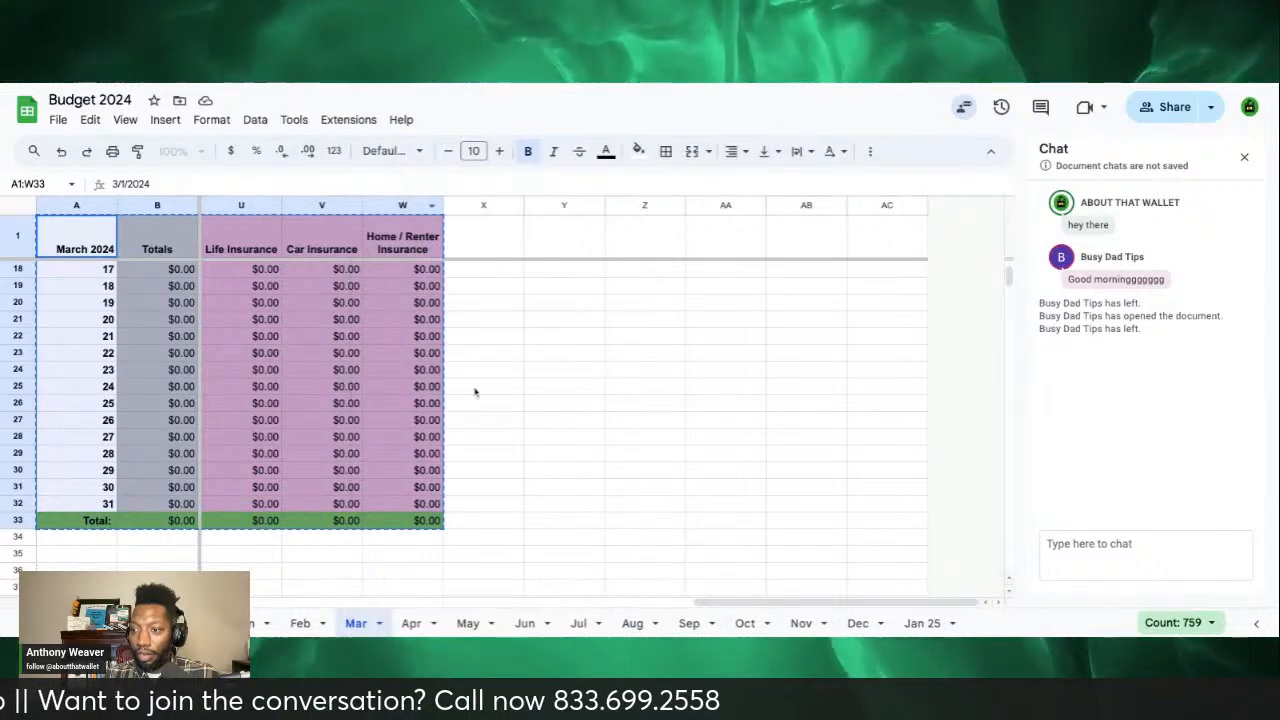
Step: Clear the contents of the old table in A1:T32 on the January sheet
left_click(254, 625)
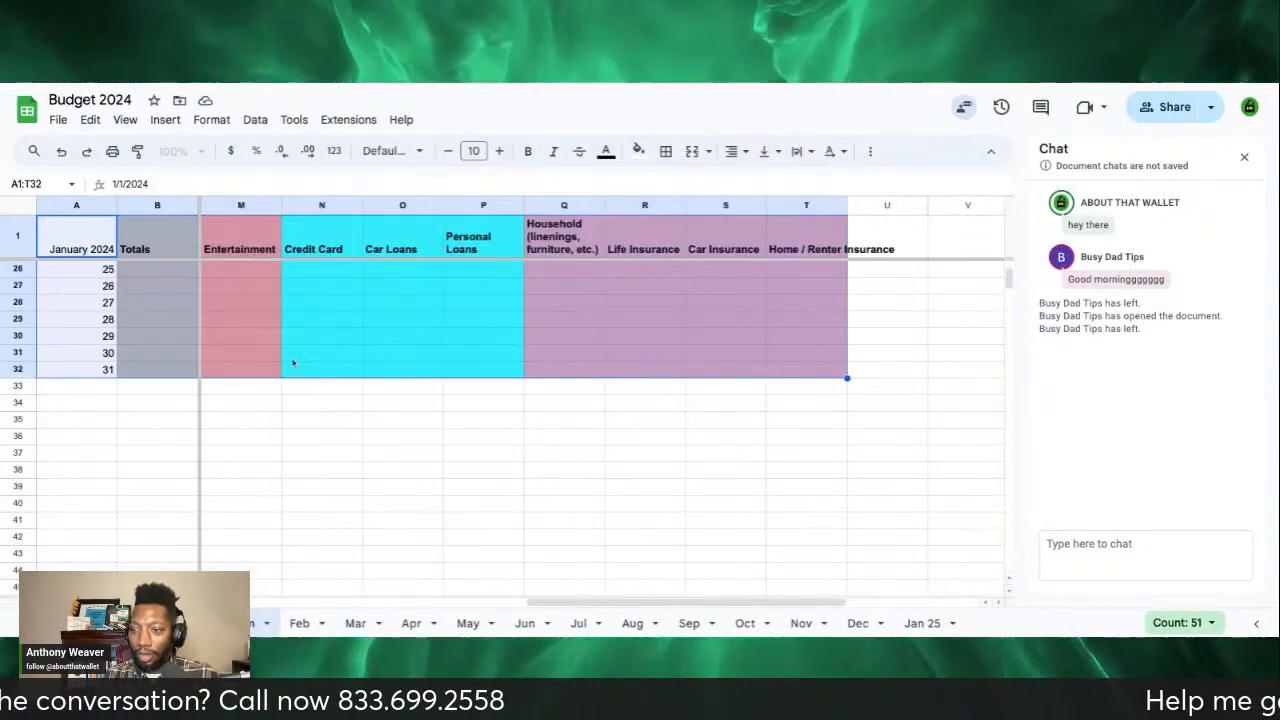
scroll(110, 286, "up", 5)
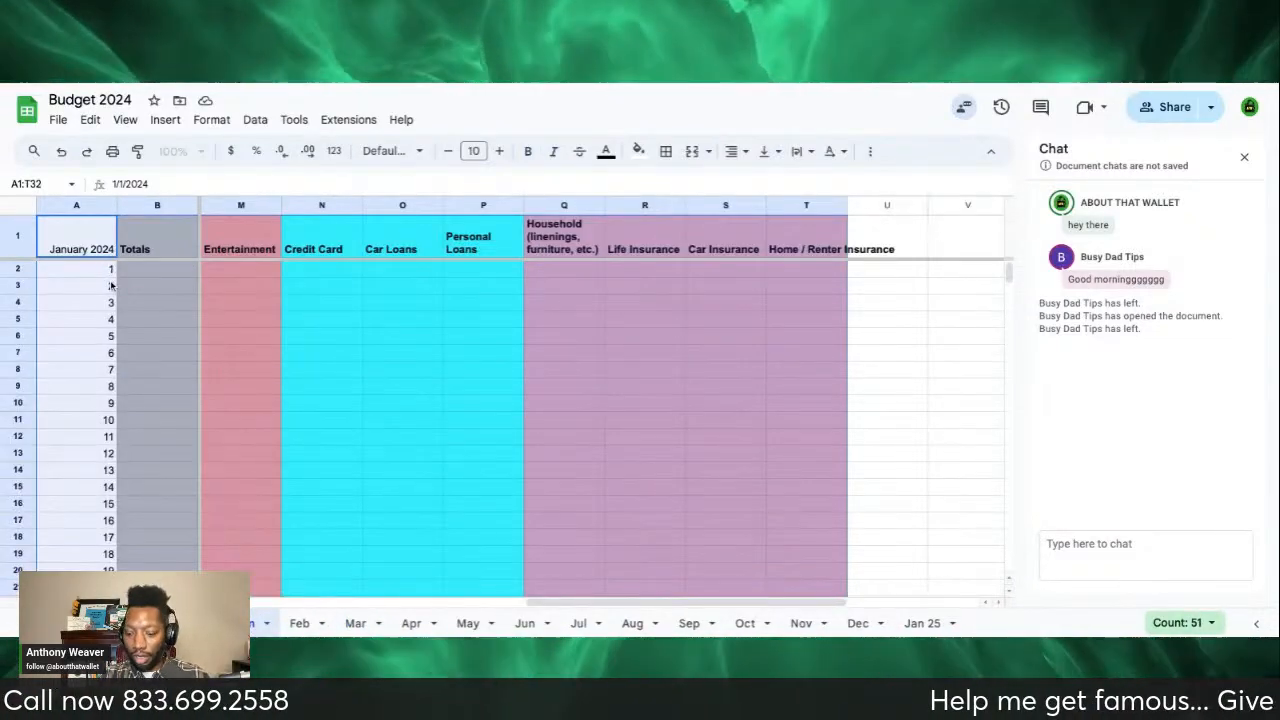
key("Delete")
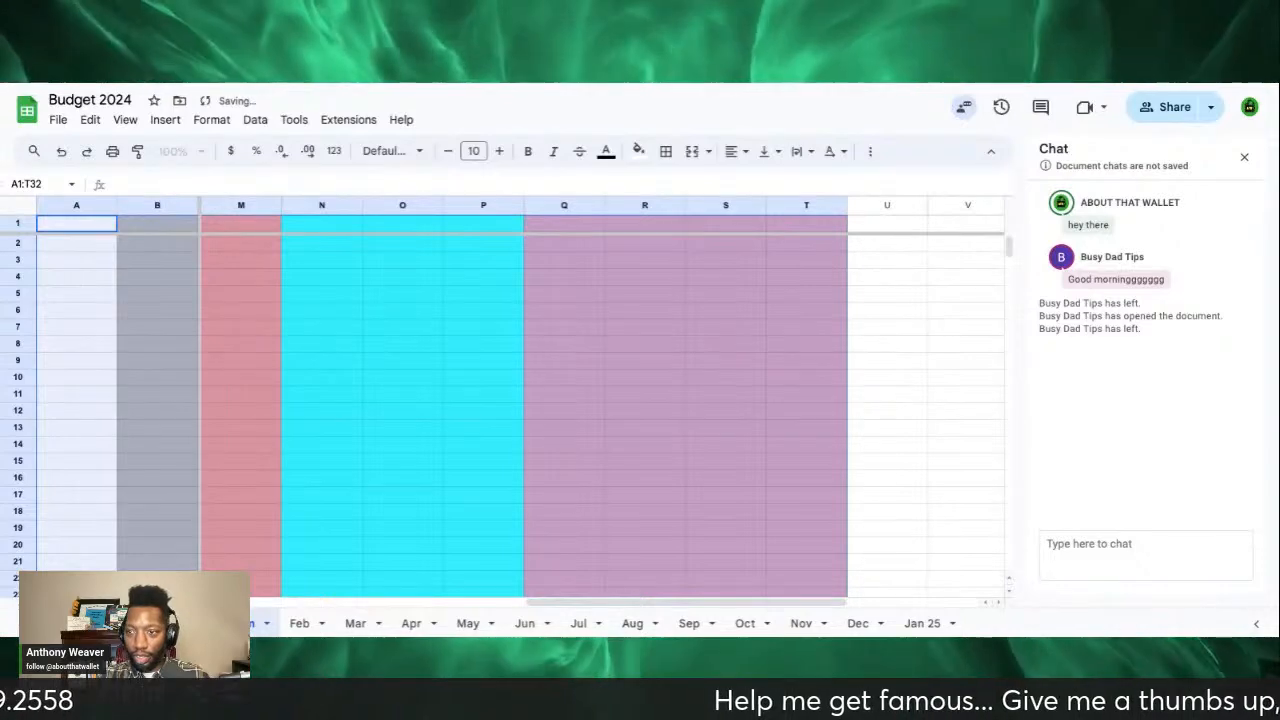
Step: Paste the copied March table at A1 of the January sheet and review its columns and total row
left_click(64, 230)
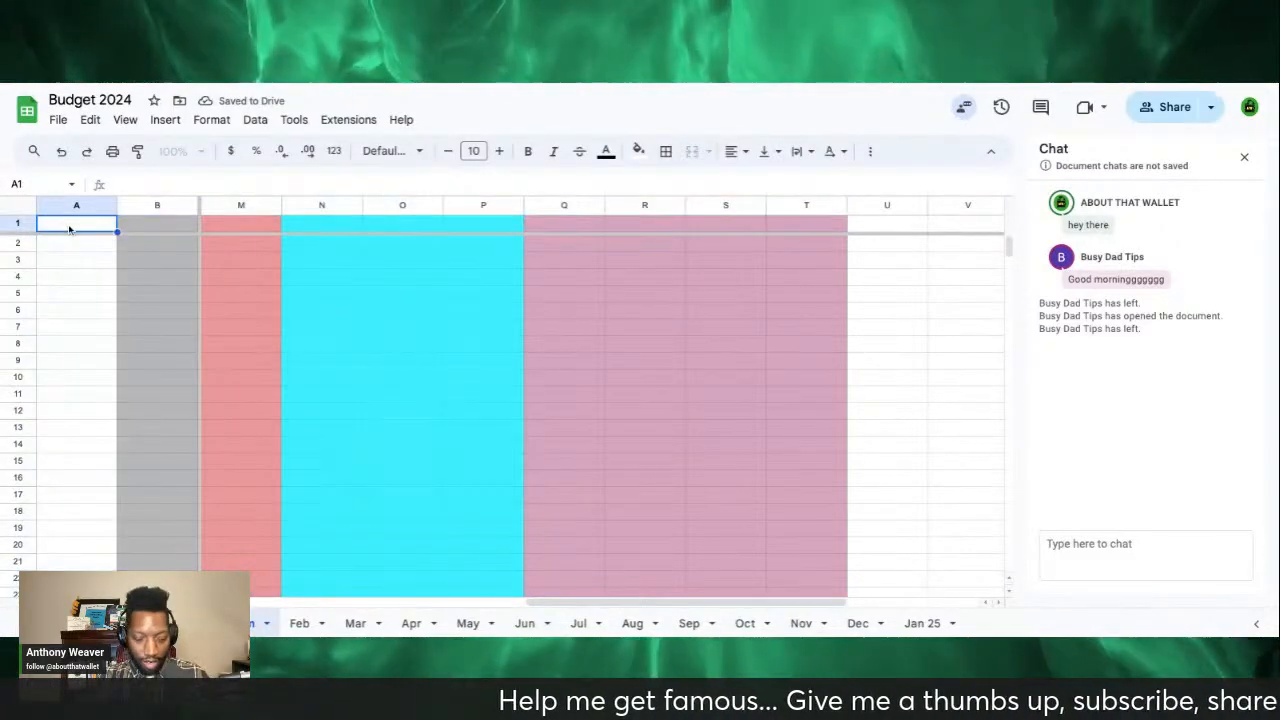
key("ctrl+v")
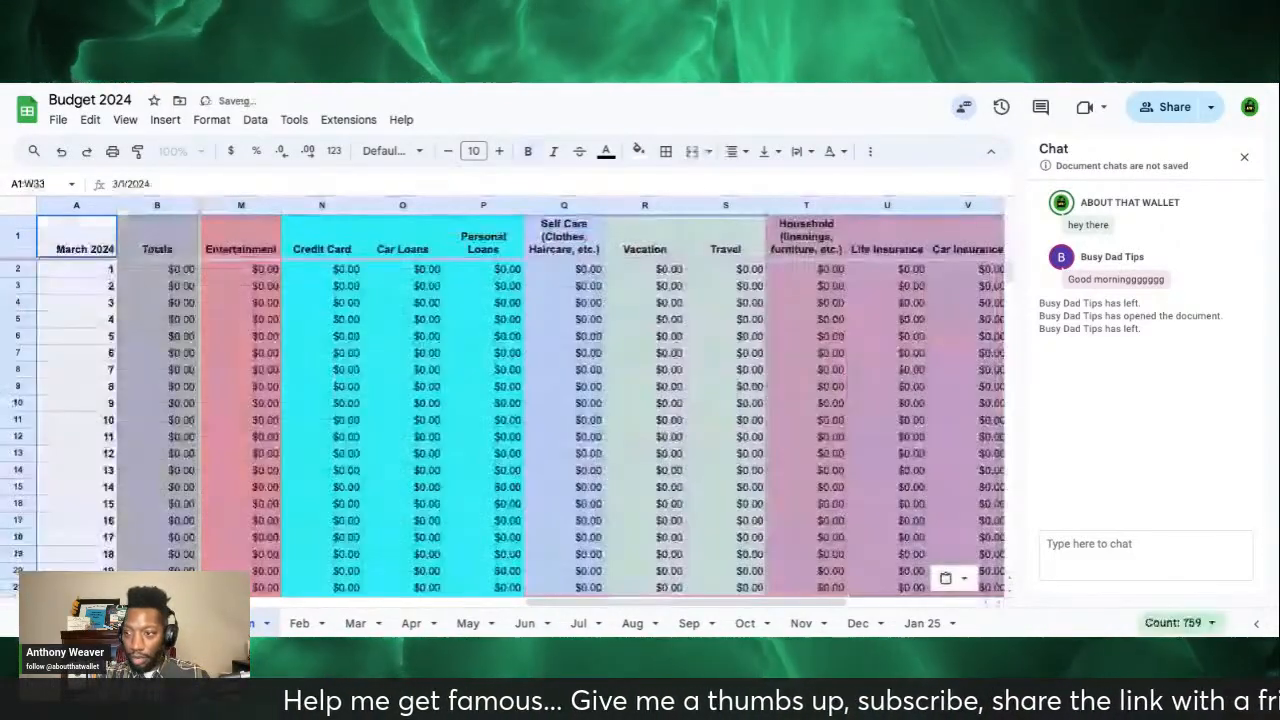
scroll(512, 393, "right", 5)
scroll(512, 393, "down", 8)
scroll(512, 393, "left", 6)
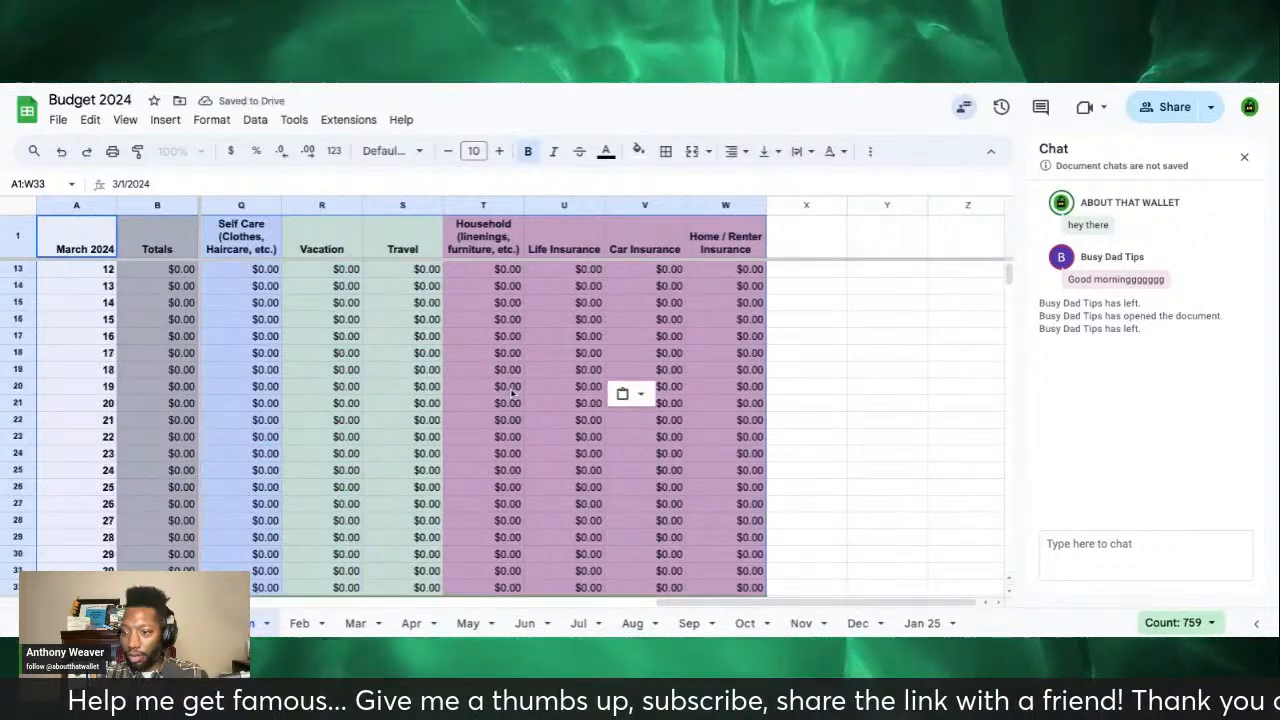
scroll(512, 393, "up", 4)
scroll(512, 393, "up", 5)
scroll(512, 393, "left", 2)
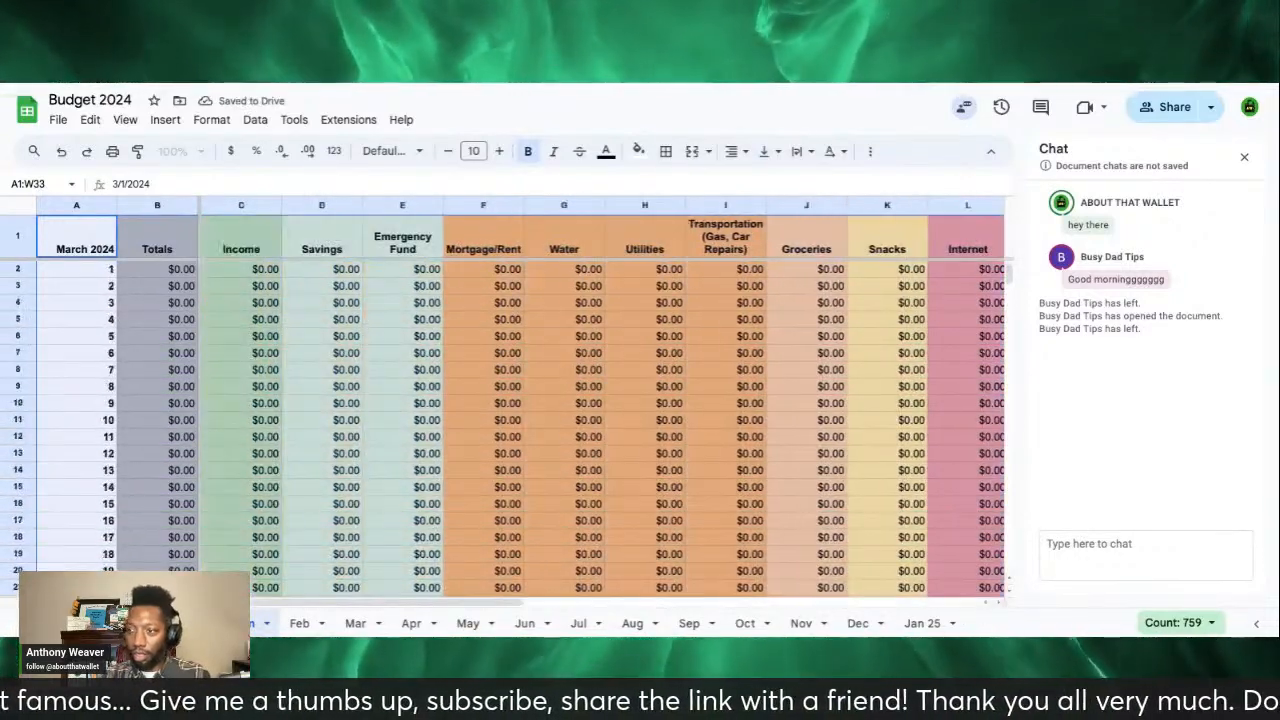
scroll(383, 544, "down", 7)
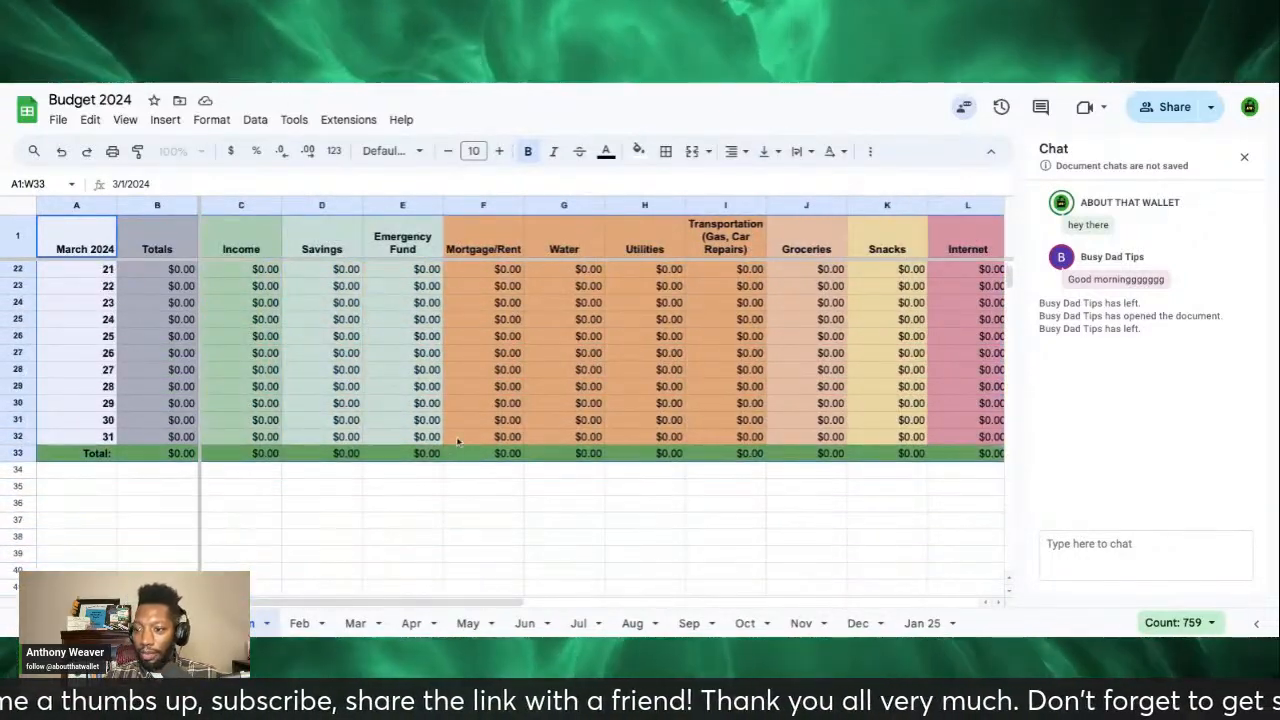
Step: Paste the copied March table at A1 of the empty May sheet
left_click(356, 626)
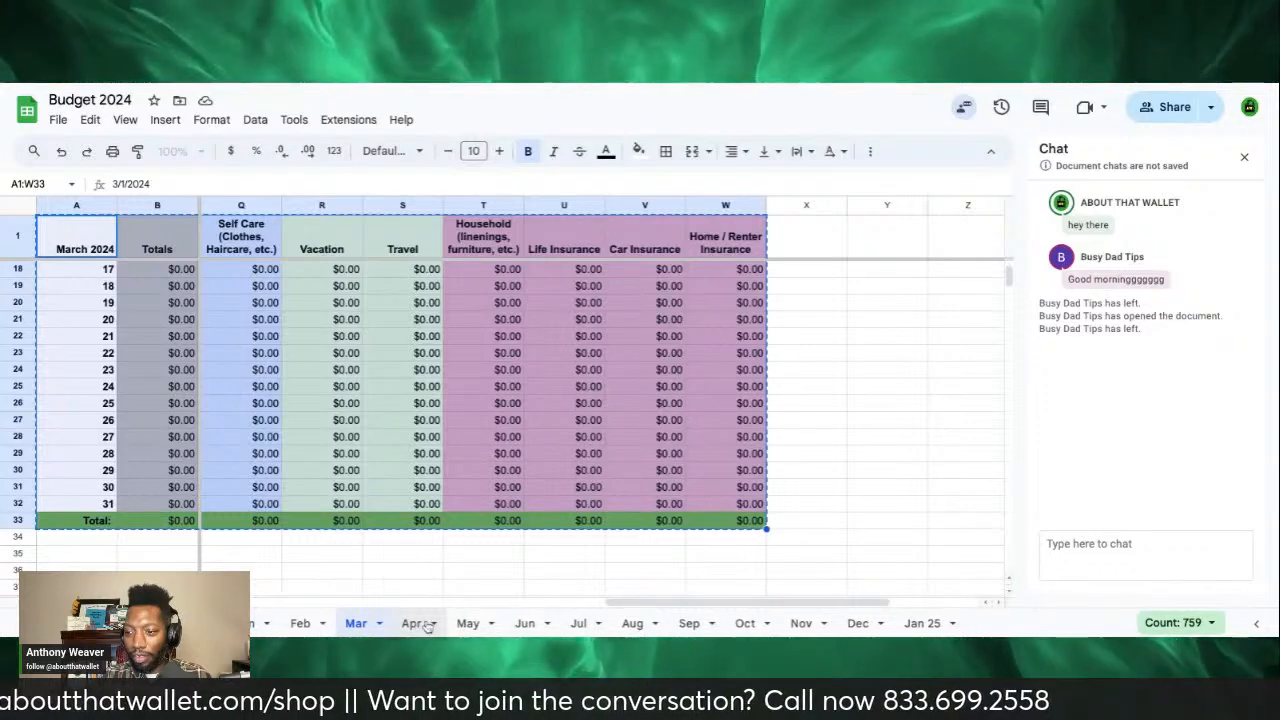
left_click(468, 623)
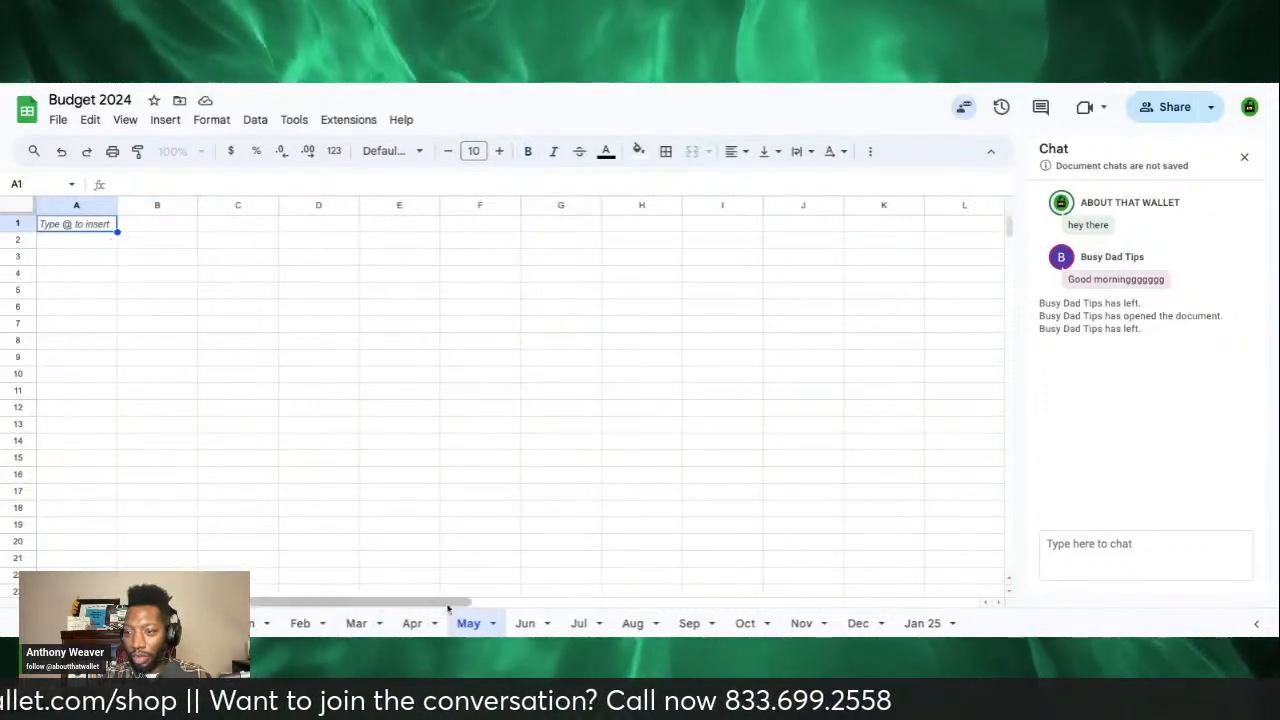
left_click(59, 230)
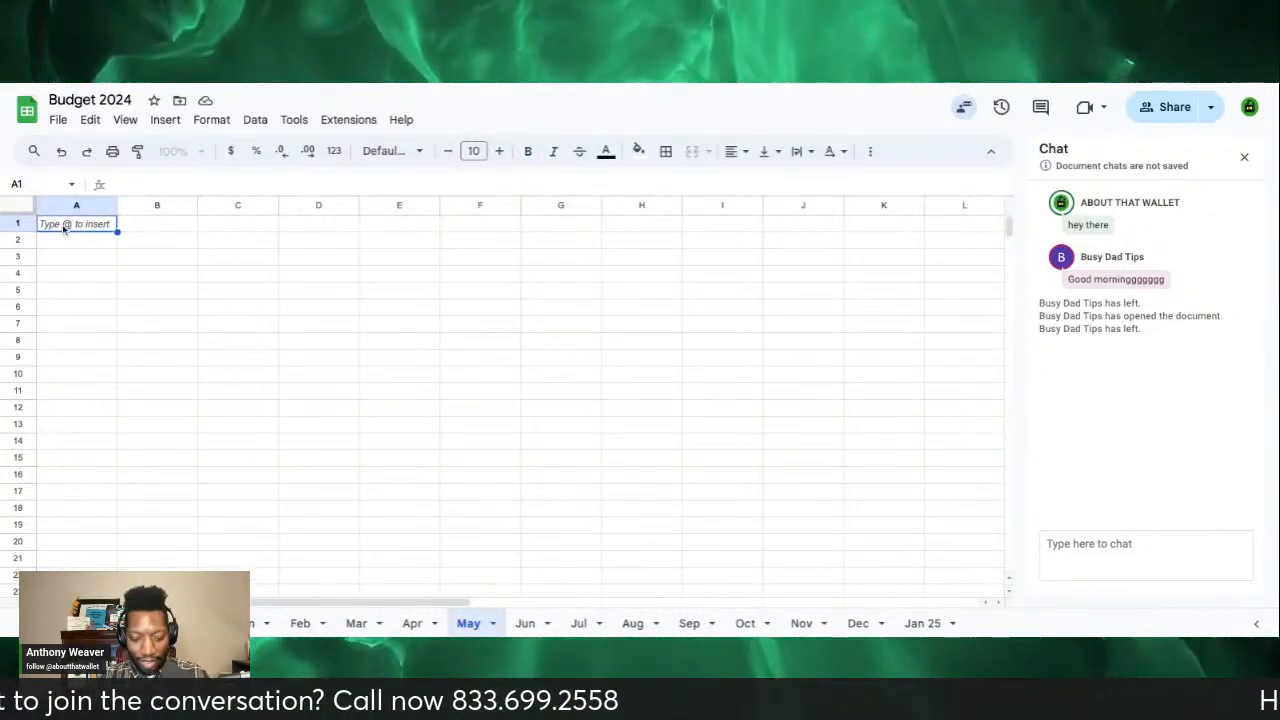
key("ctrl+v")
scroll(483, 430, "down", 3)
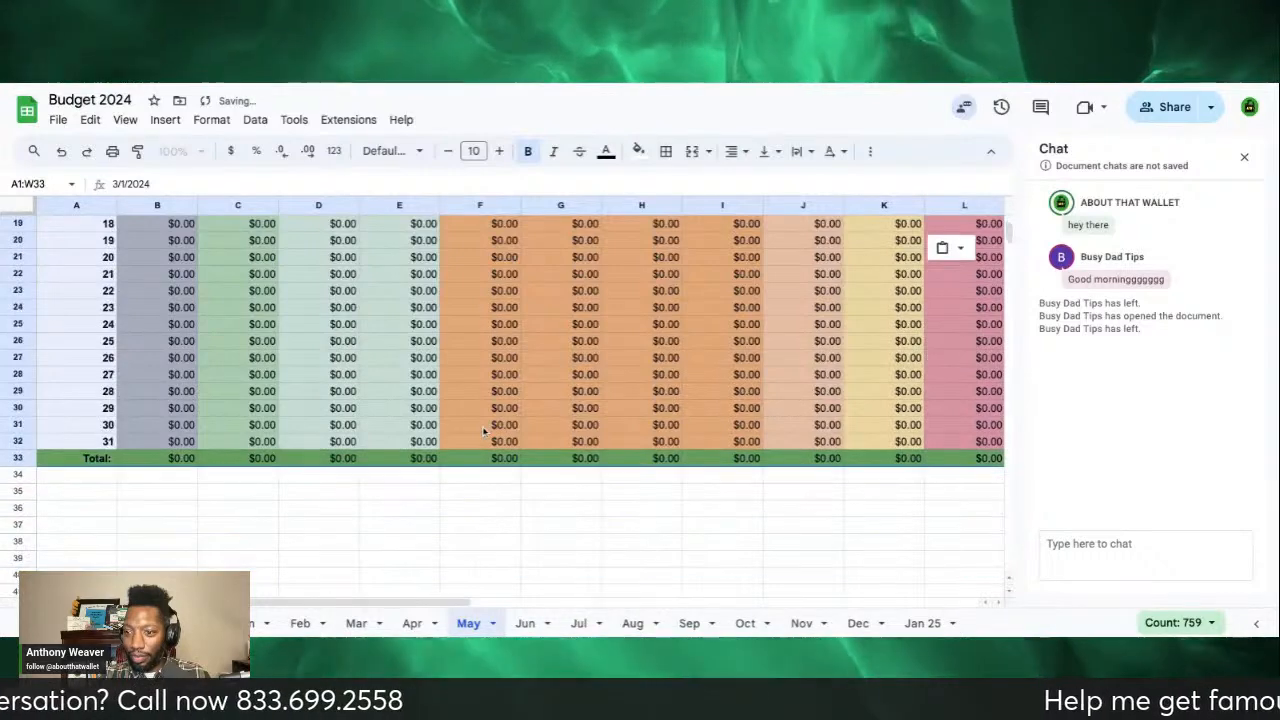
Step: Paste the copied March table at A1 of both the Jul and Aug sheets
left_click(590, 630)
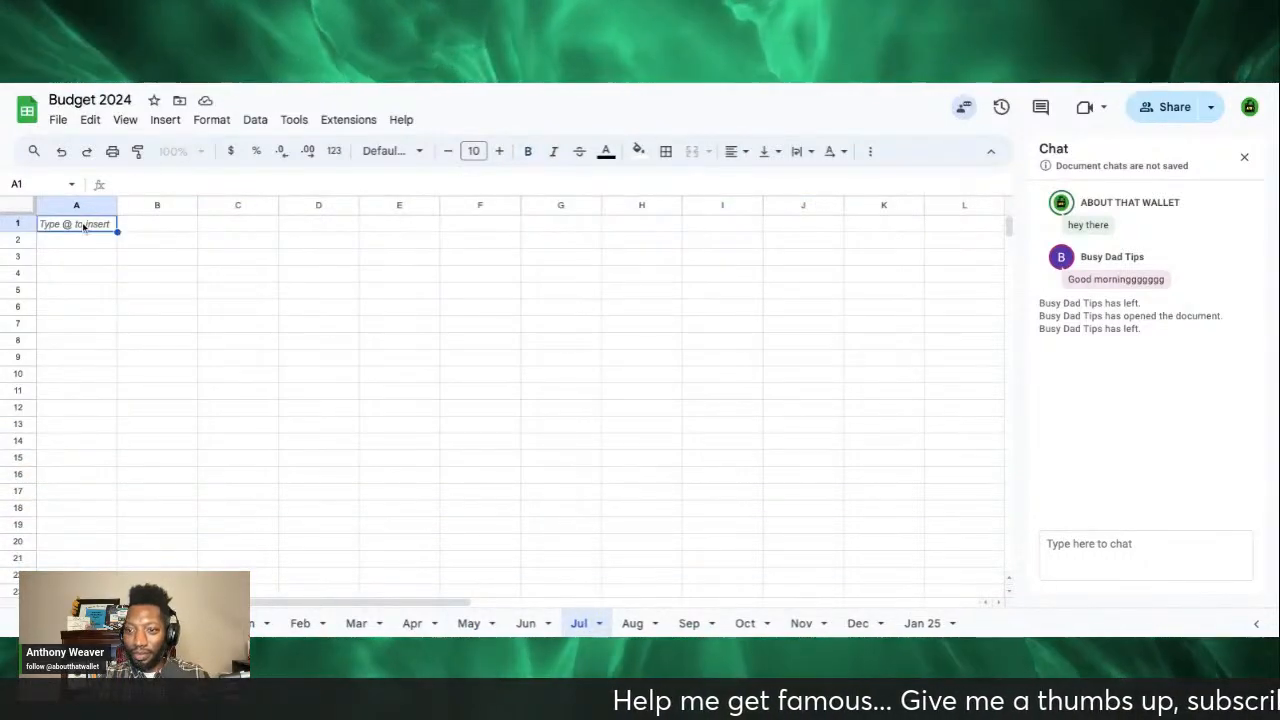
key("ctrl+v")
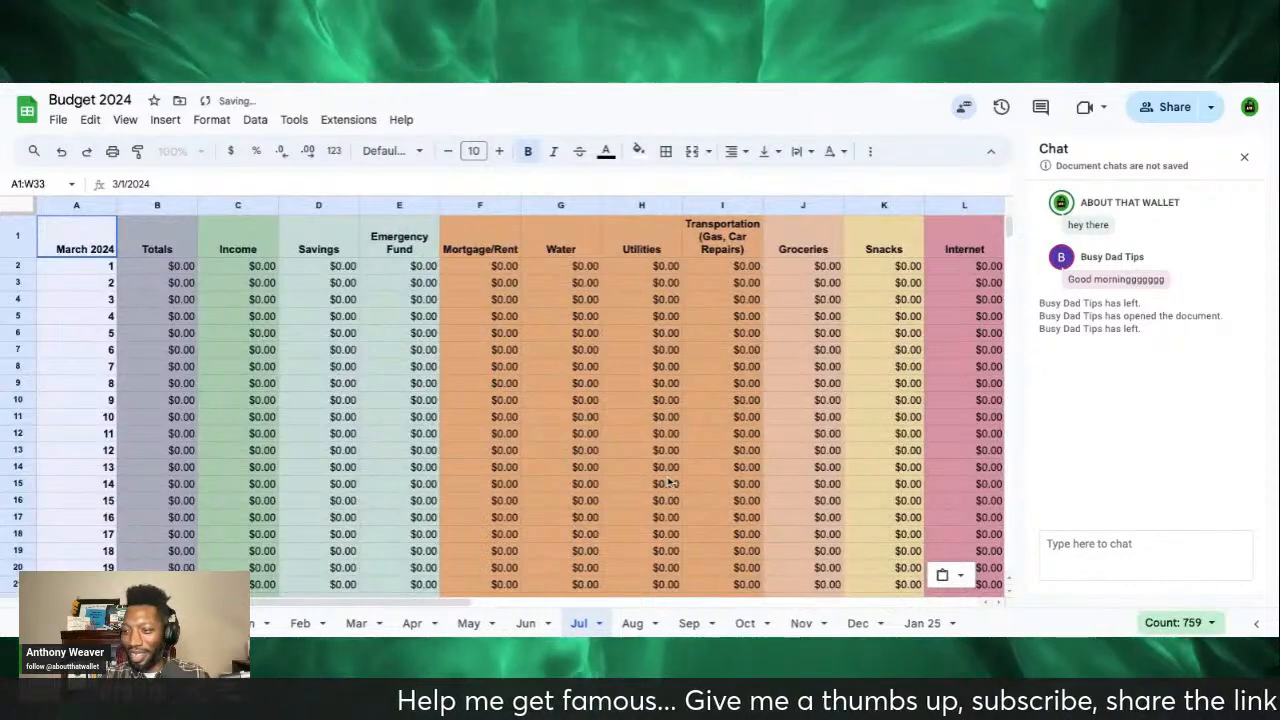
left_click(633, 624)
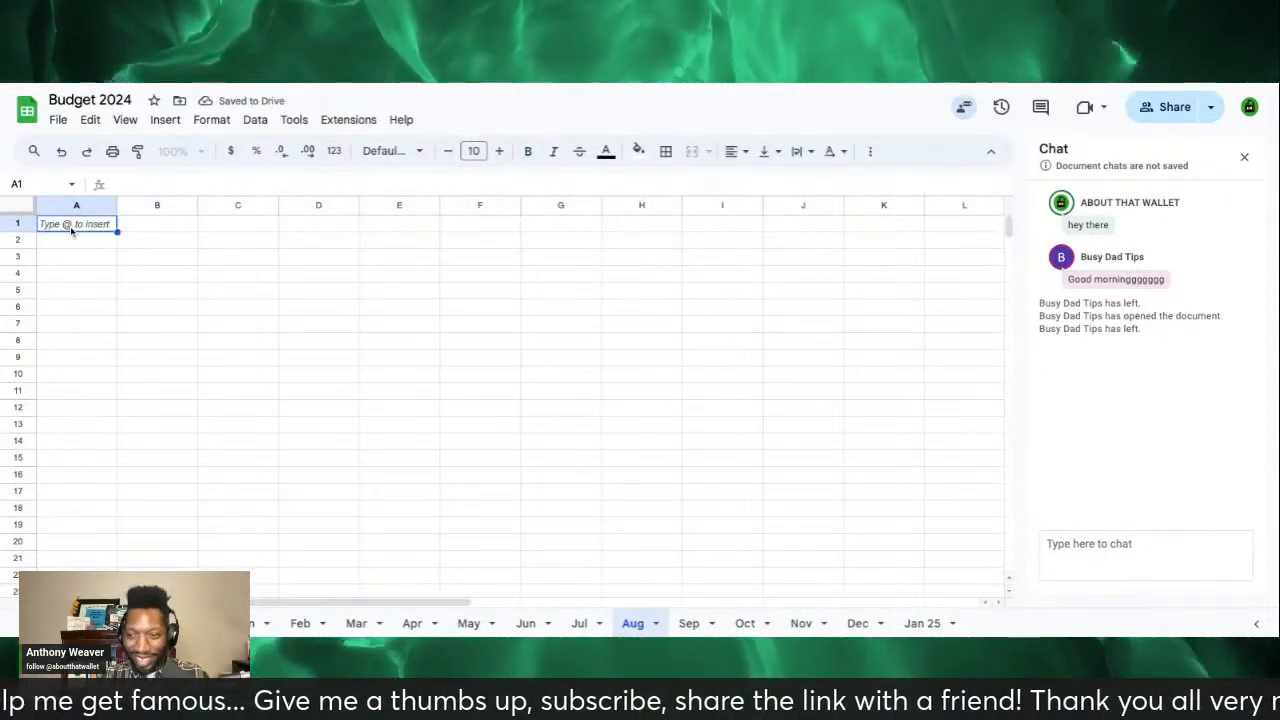
key("ctrl+v")
scroll(357, 369, "down", 5)
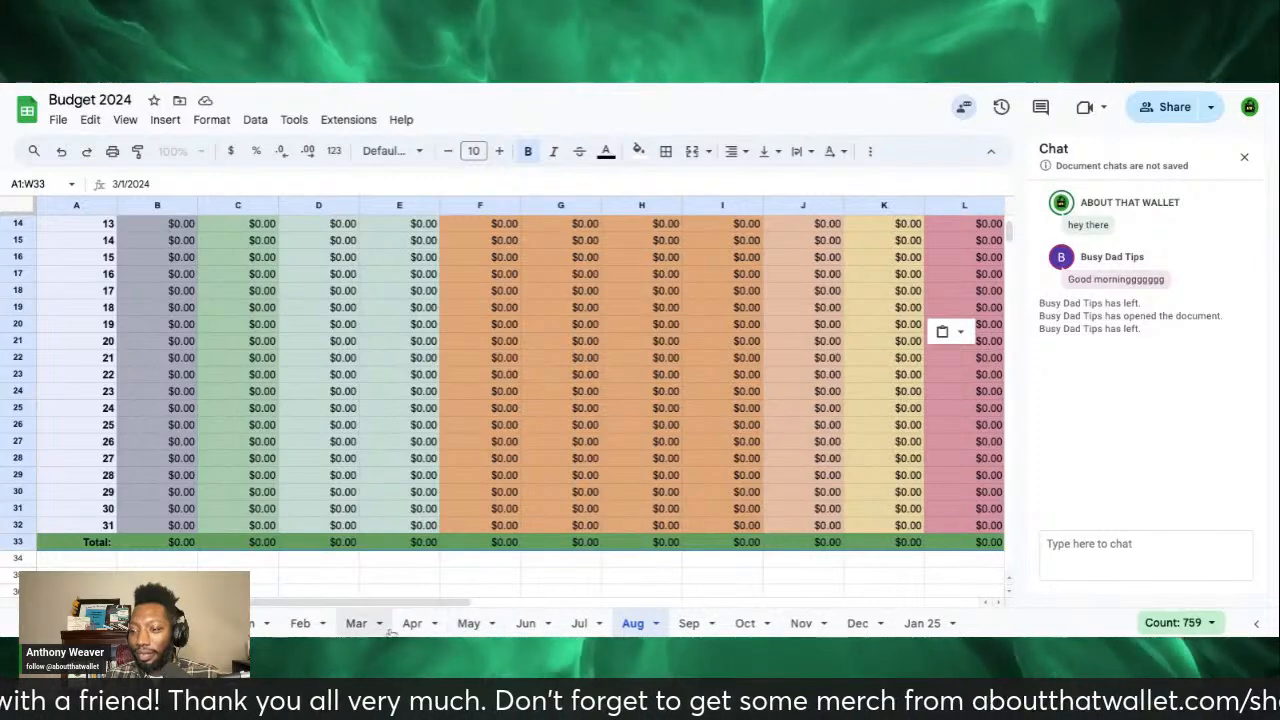
Step: Look through the month sheets from Feb to Aug to see which ones already hold the new table
left_click(349, 628)
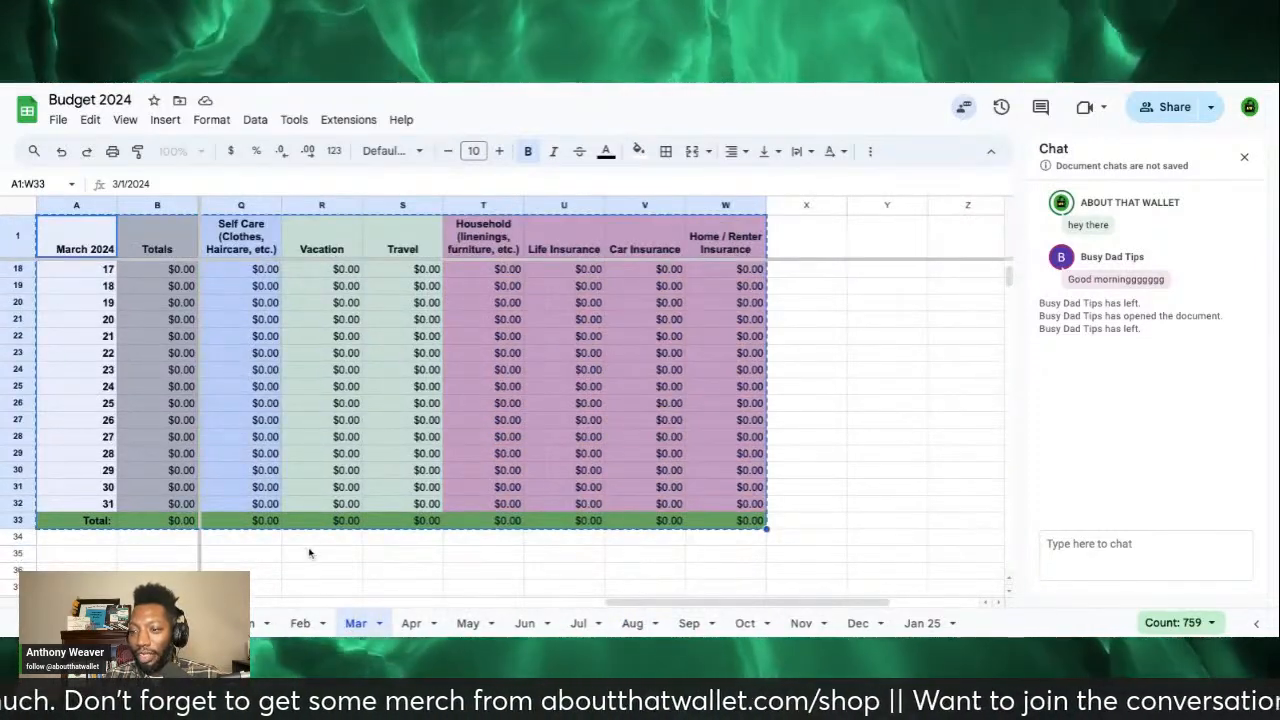
scroll(309, 551, "left", 8)
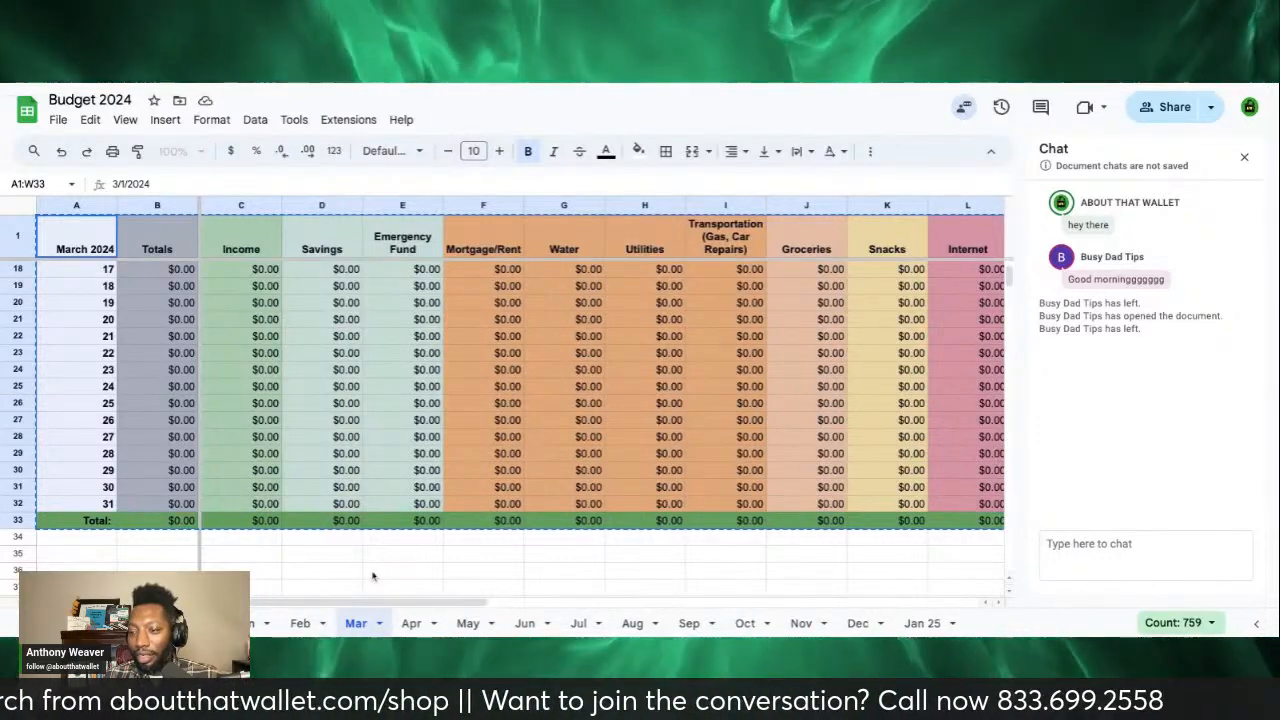
left_click(300, 623)
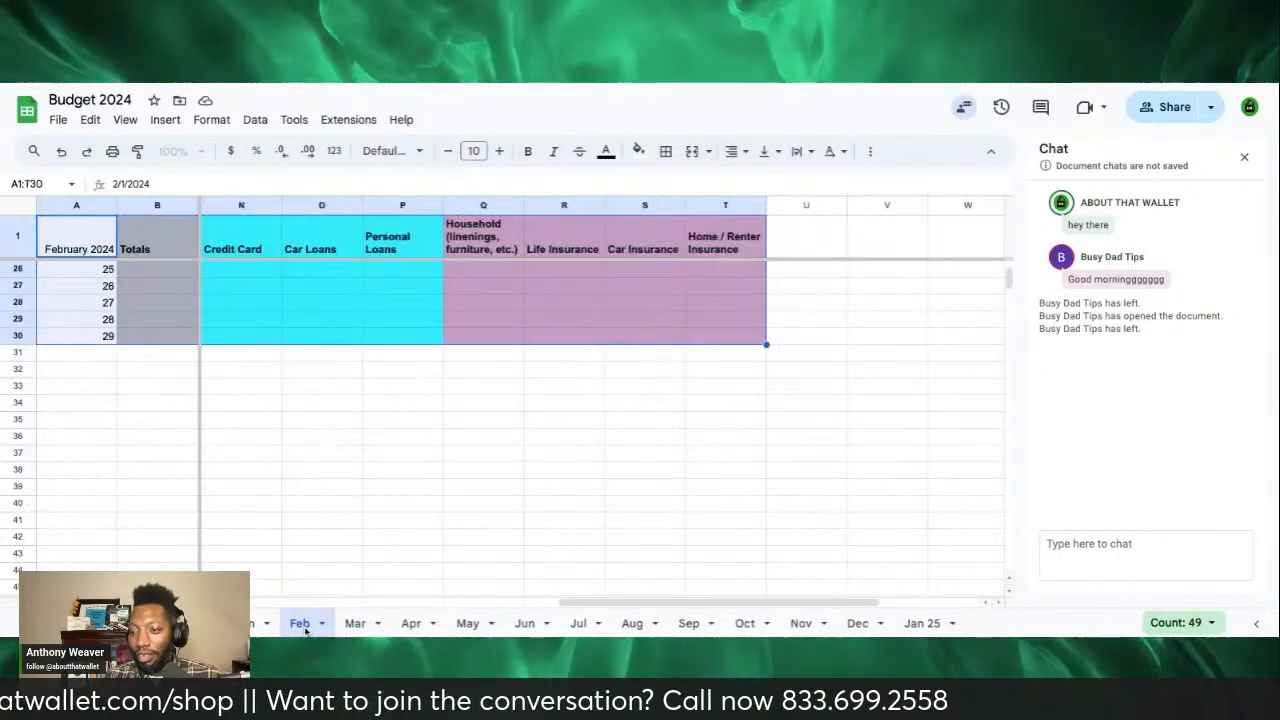
left_click(355, 623)
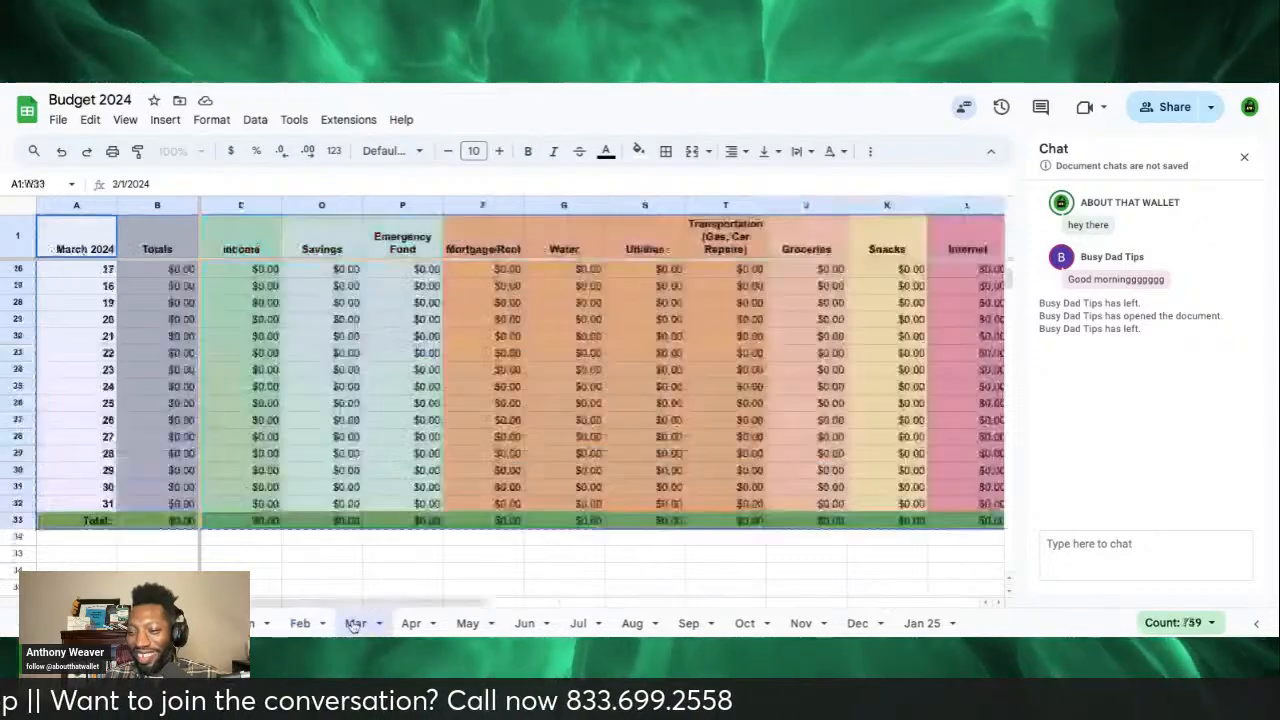
left_click(421, 625)
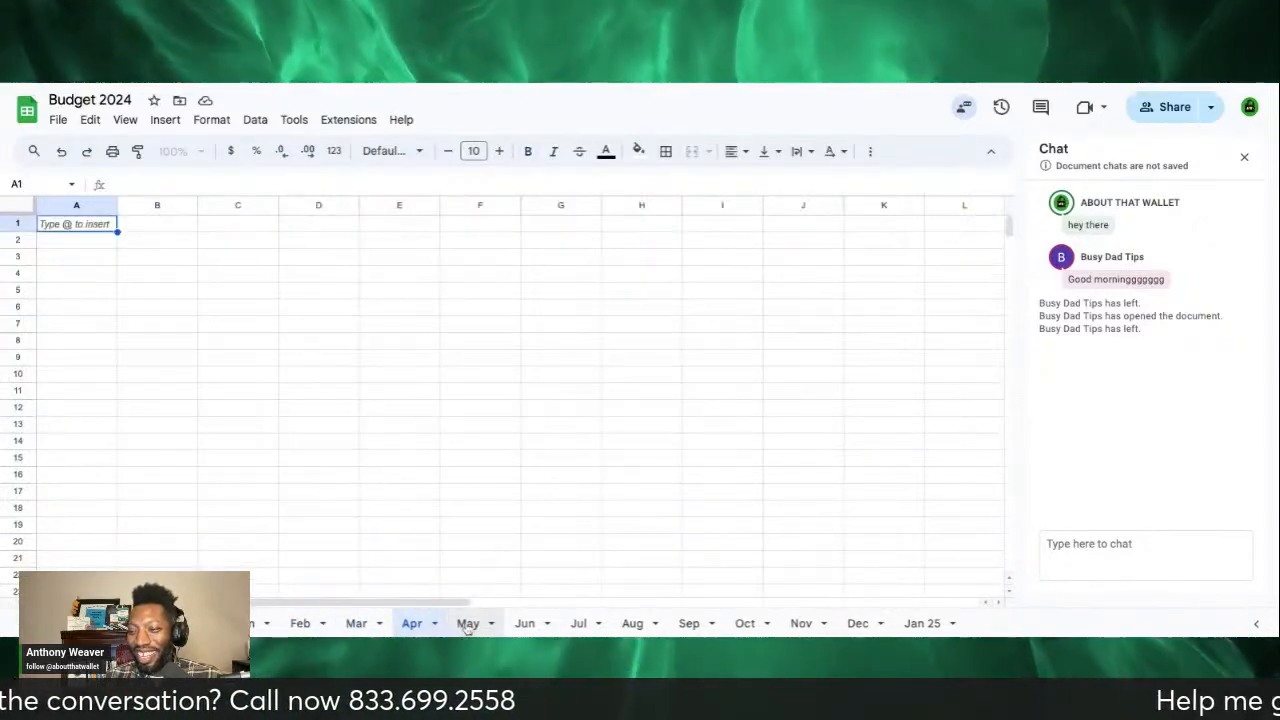
left_click(467, 623)
left_click(528, 623)
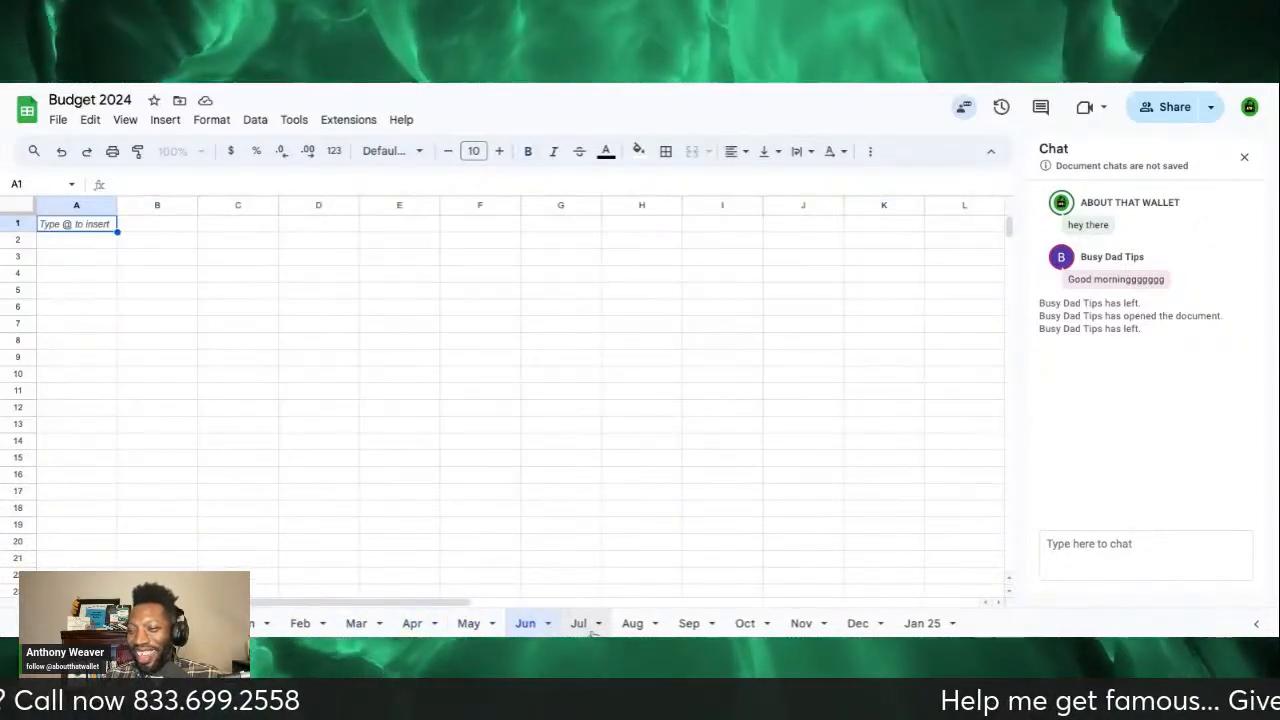
left_click(582, 623)
left_click(632, 623)
Step: Paste the copied March table at A1 of both the Oct and Dec sheets
left_click(690, 623)
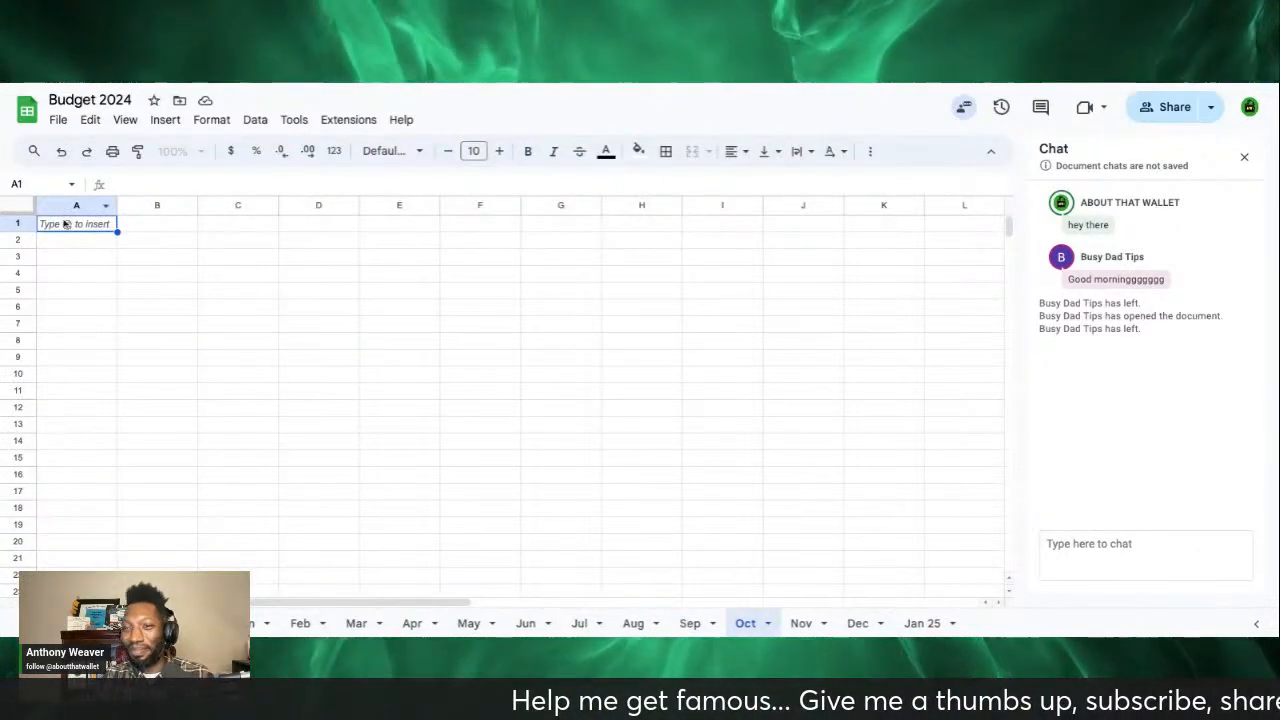
key("ctrl+v")
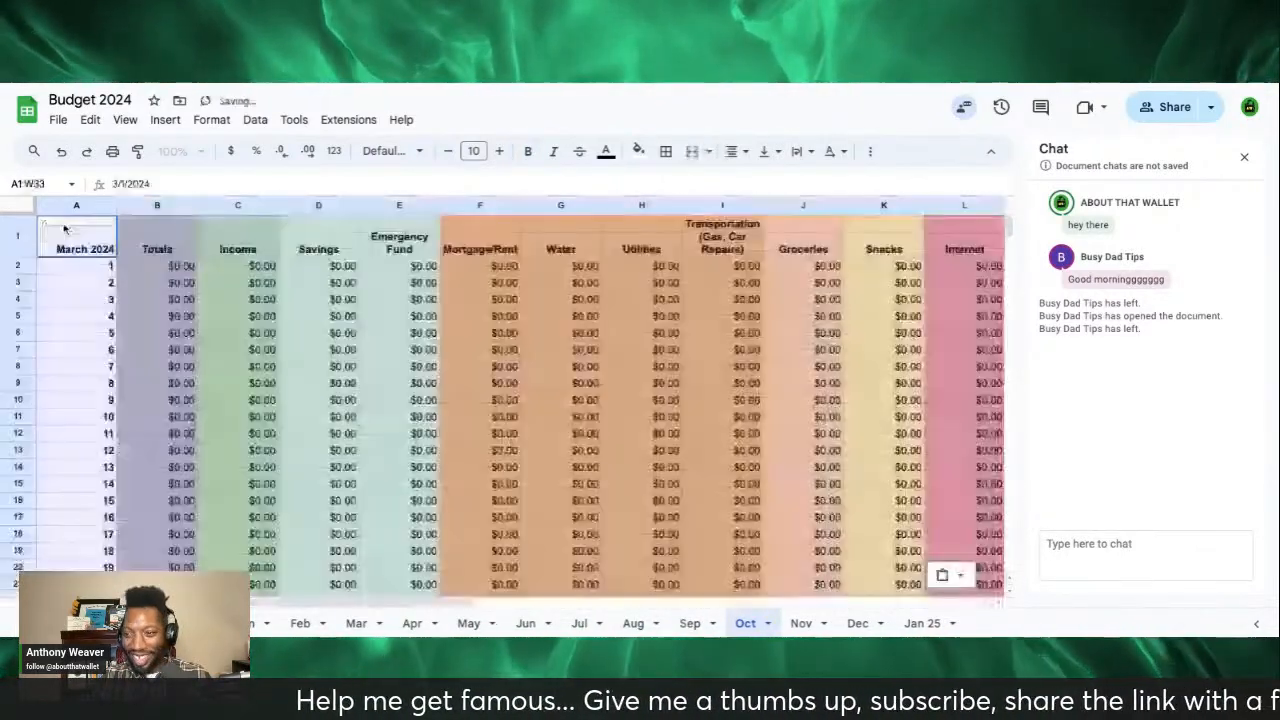
left_click(803, 623)
left_click(852, 624)
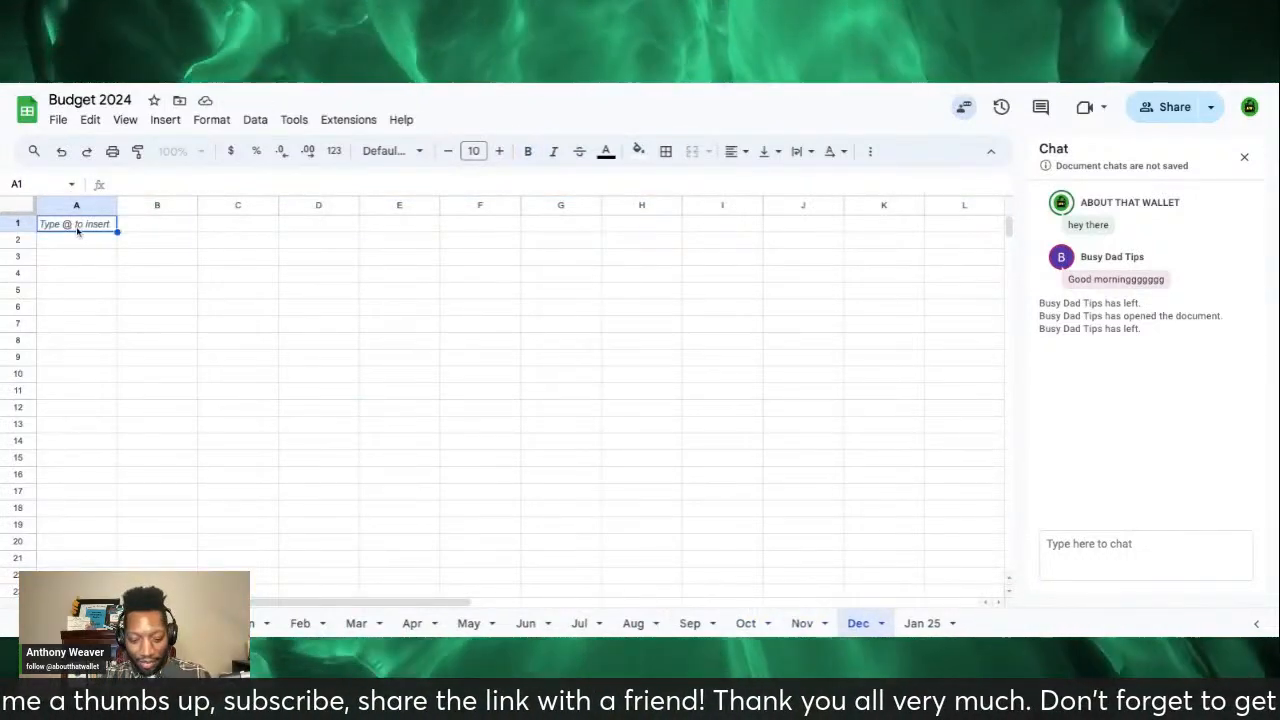
key("ctrl+v")
scroll(352, 337, "down", 5)
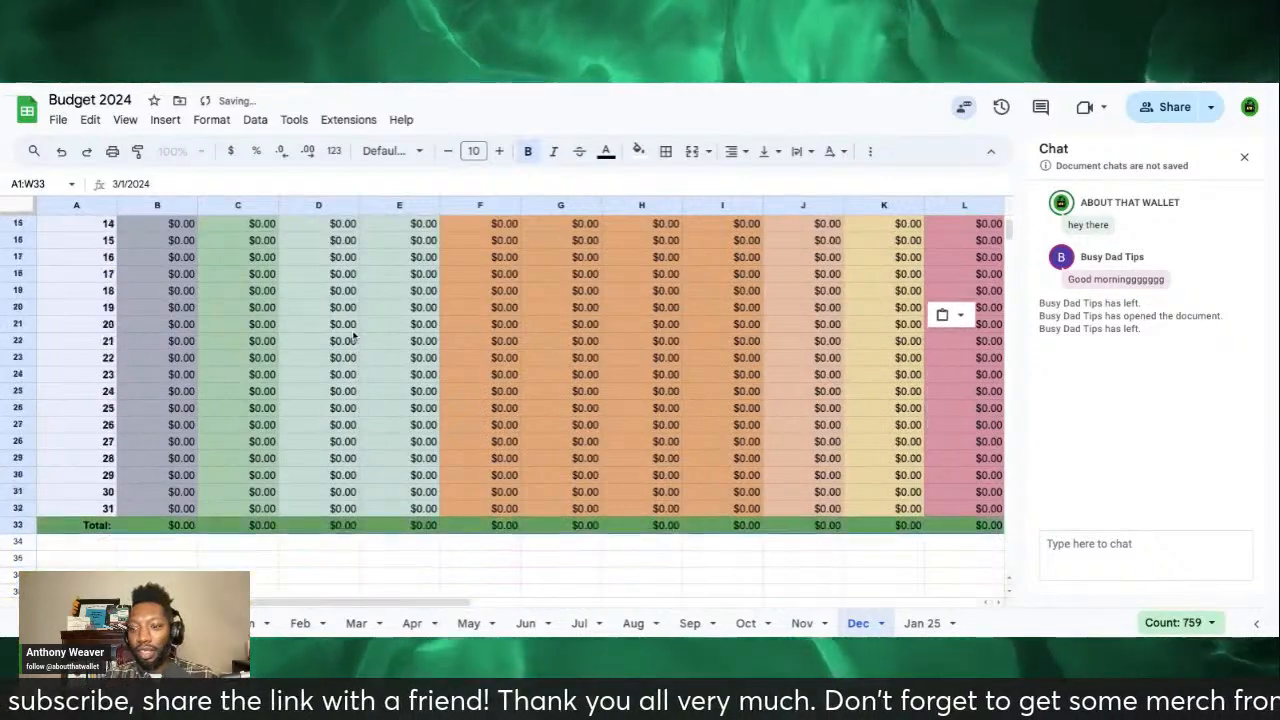
scroll(352, 337, "down", 3)
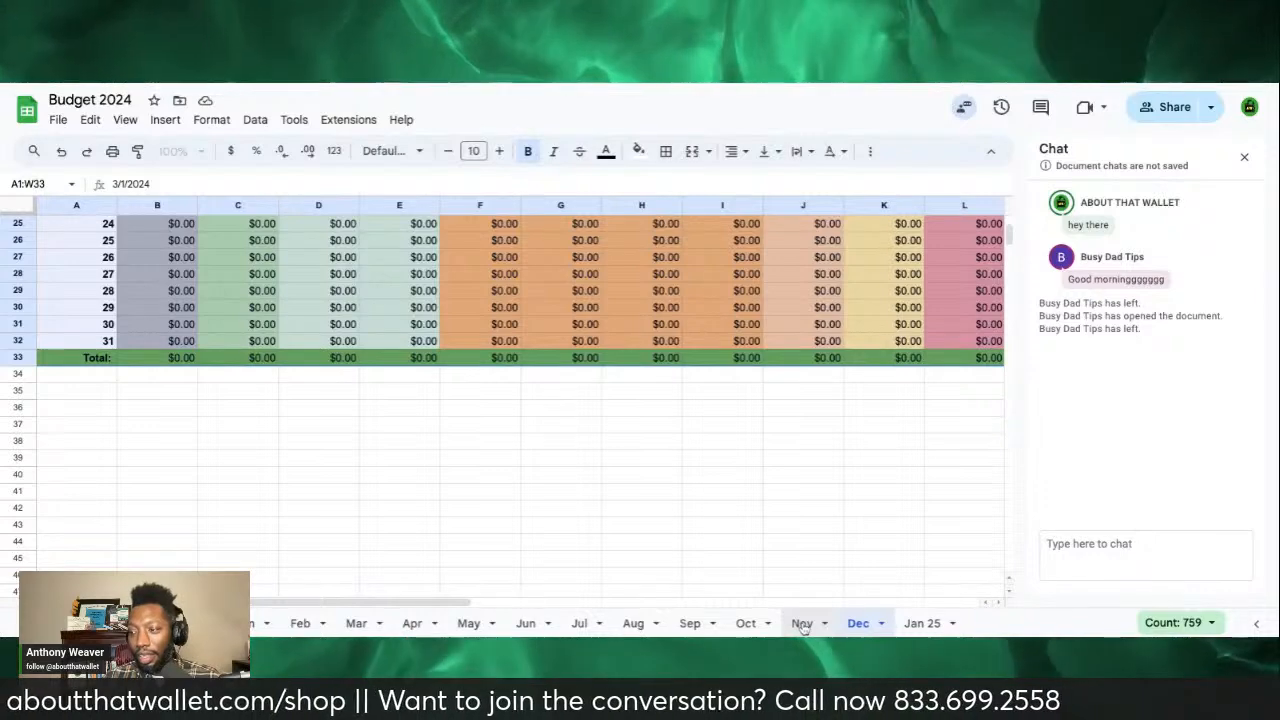
Step: Paste the copied March table at A1 of the empty Apr sheet
left_click(360, 624)
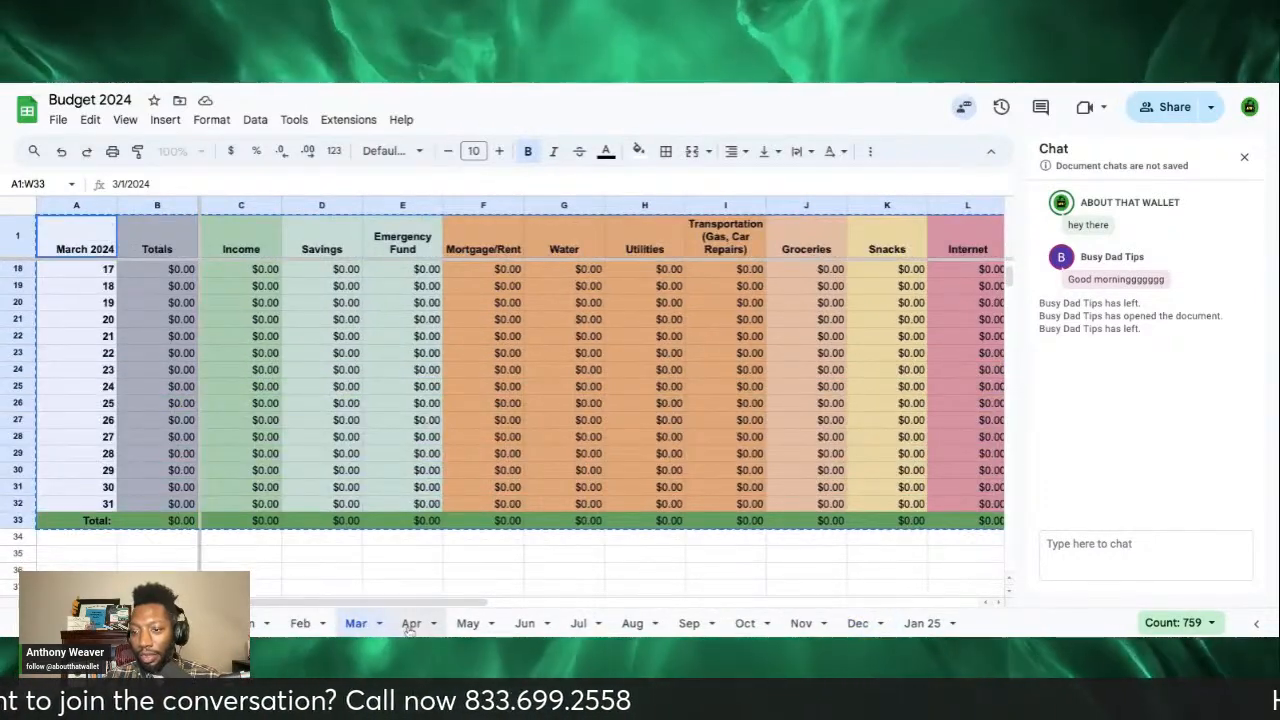
left_click(409, 627)
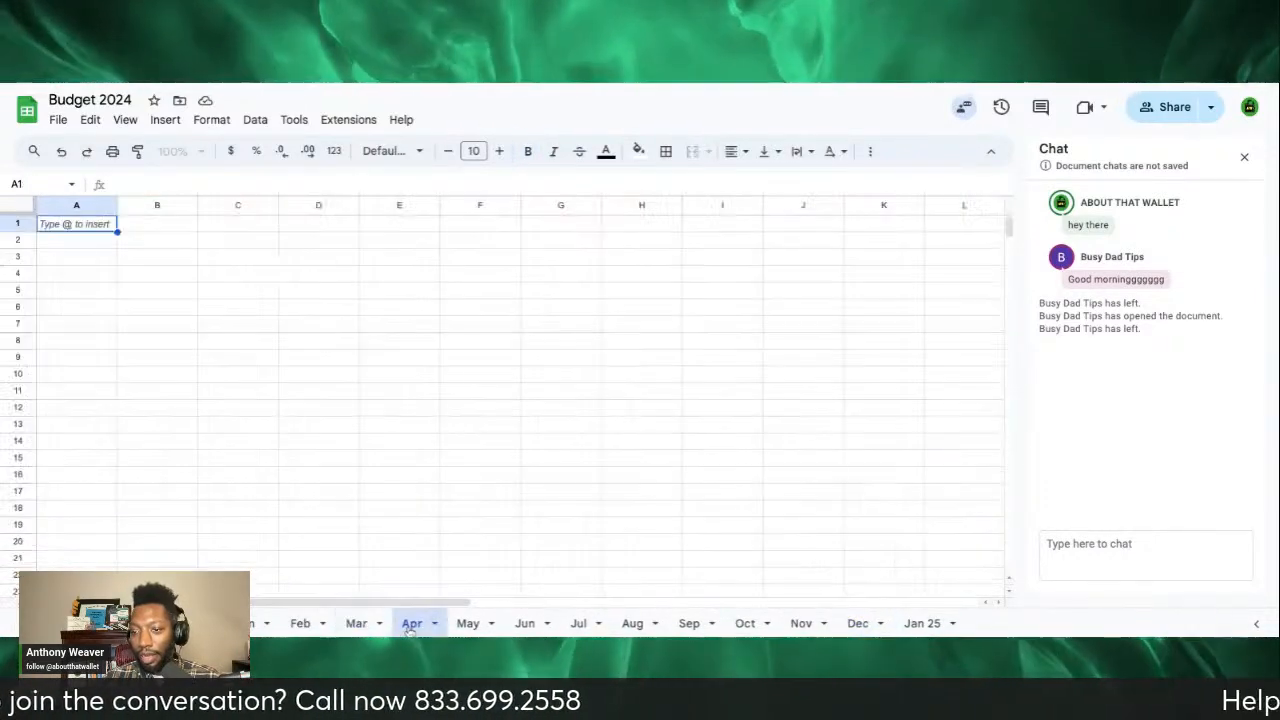
left_click(72, 227)
key("ctrl+v")
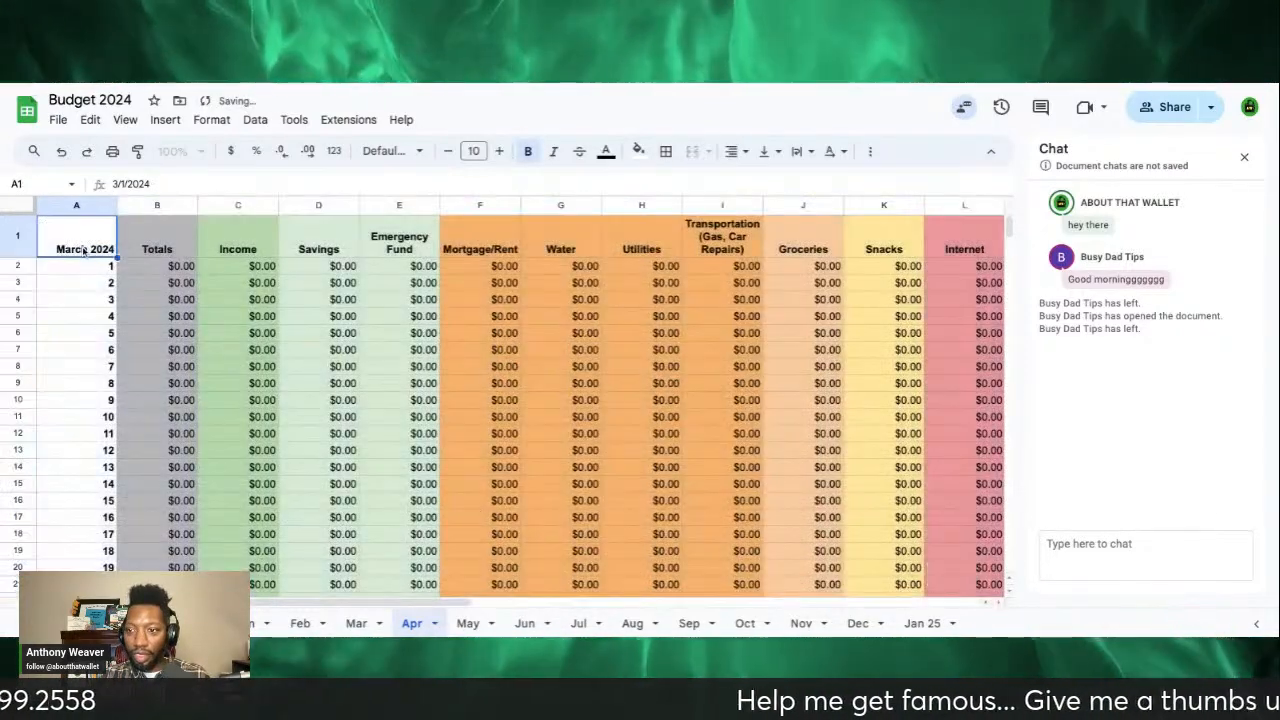
Step: Set the header date in A1 of the Apr sheet to 4/1/2024
double_click(85, 250)
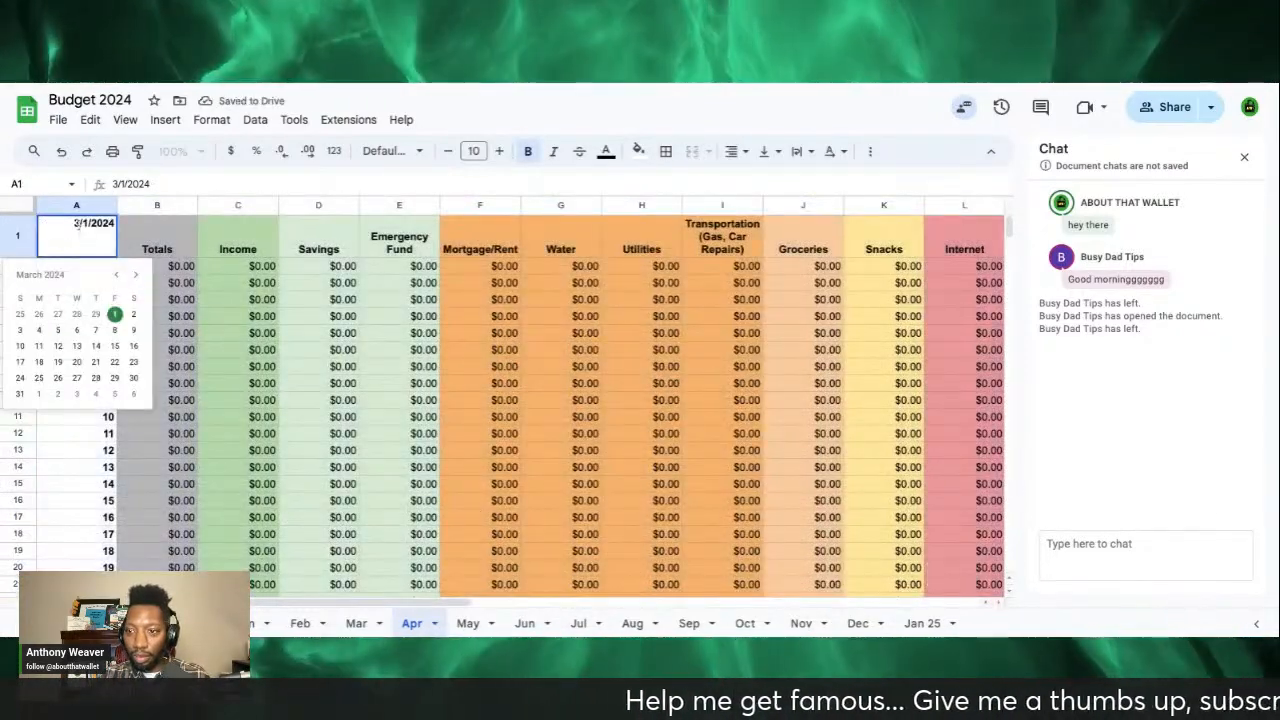
key("Home")
key("Delete")
type("4")
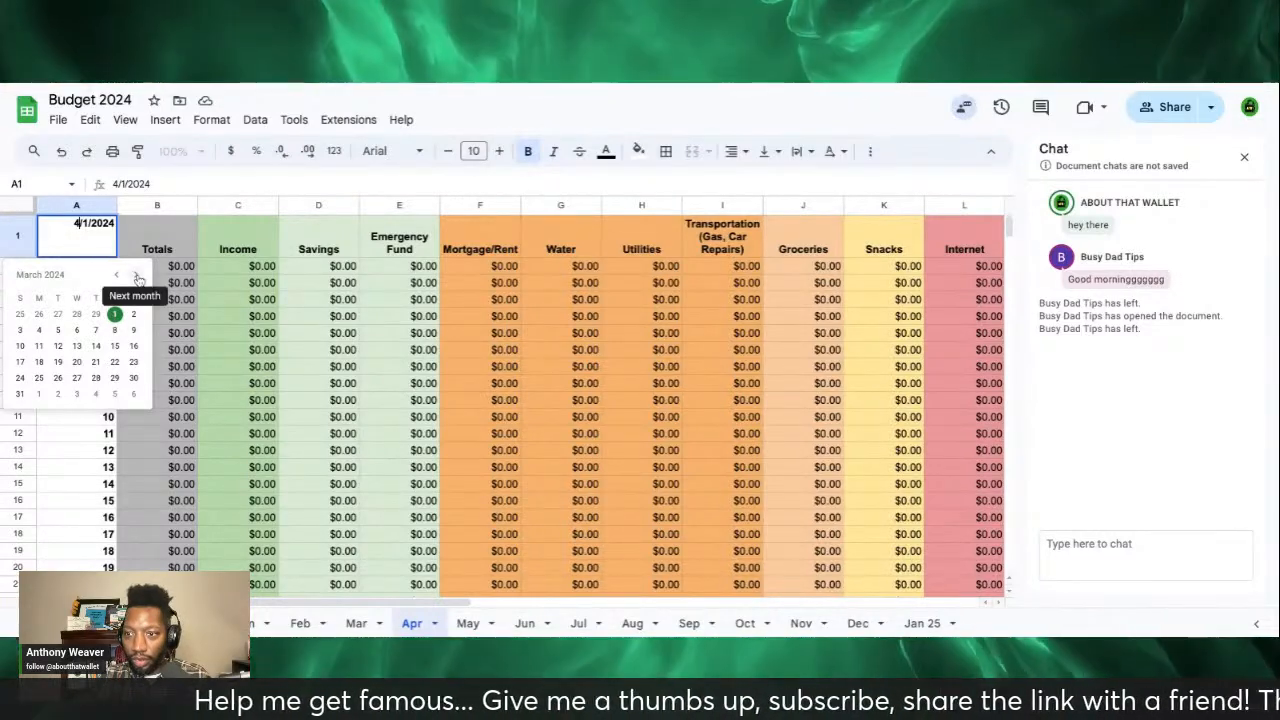
left_click(137, 276)
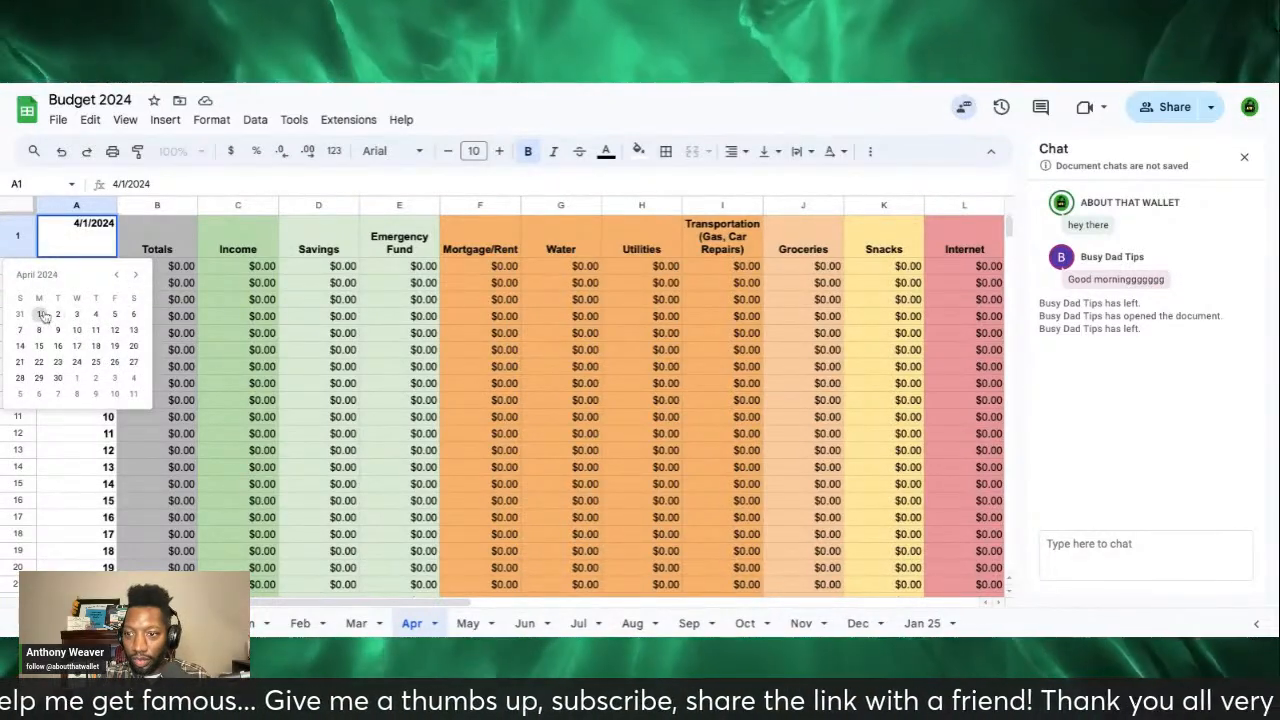
left_click(42, 315)
double_click(95, 252)
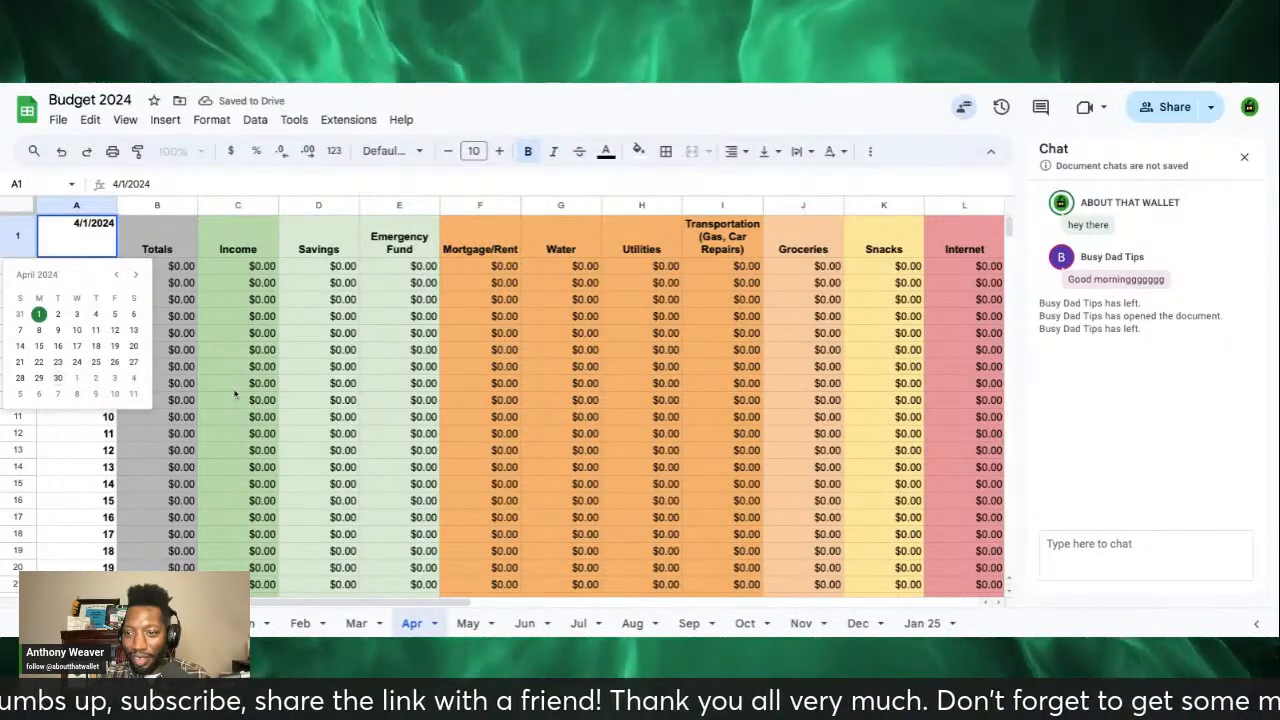
left_click(235, 391)
Step: Delete the row for day 31 on the Apr sheet
scroll(235, 393, "down", 5)
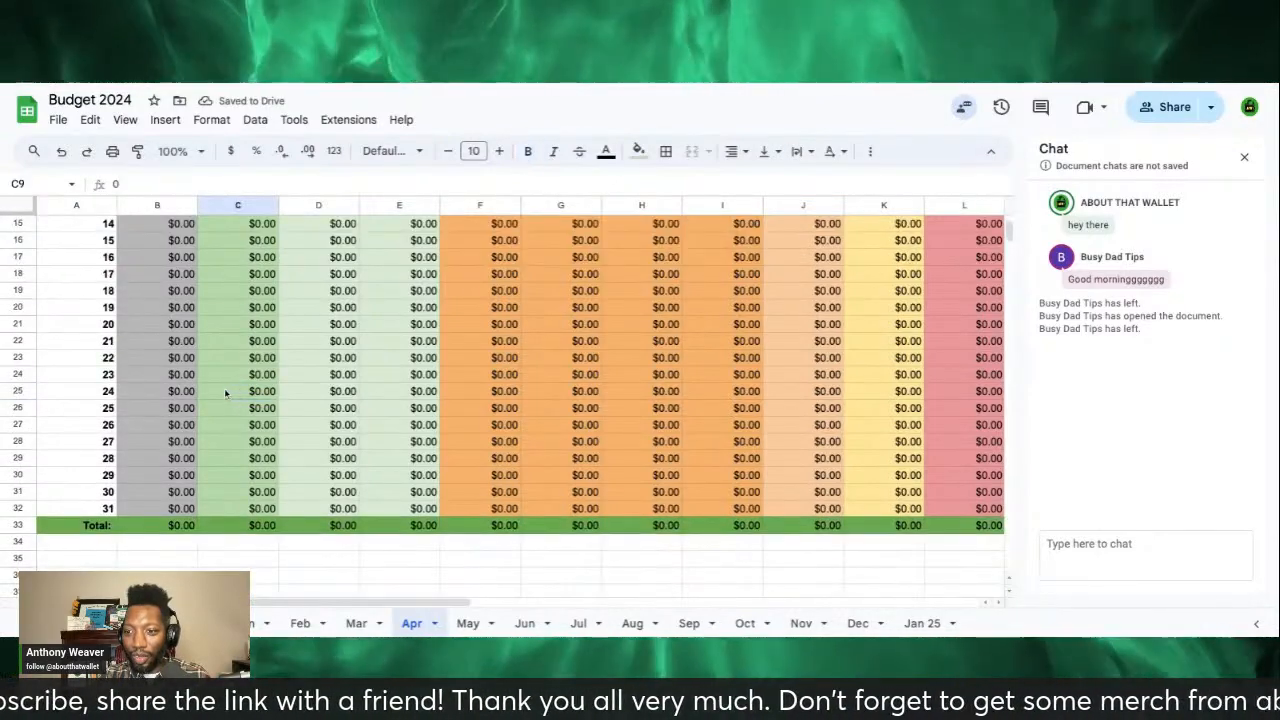
left_click(17, 508)
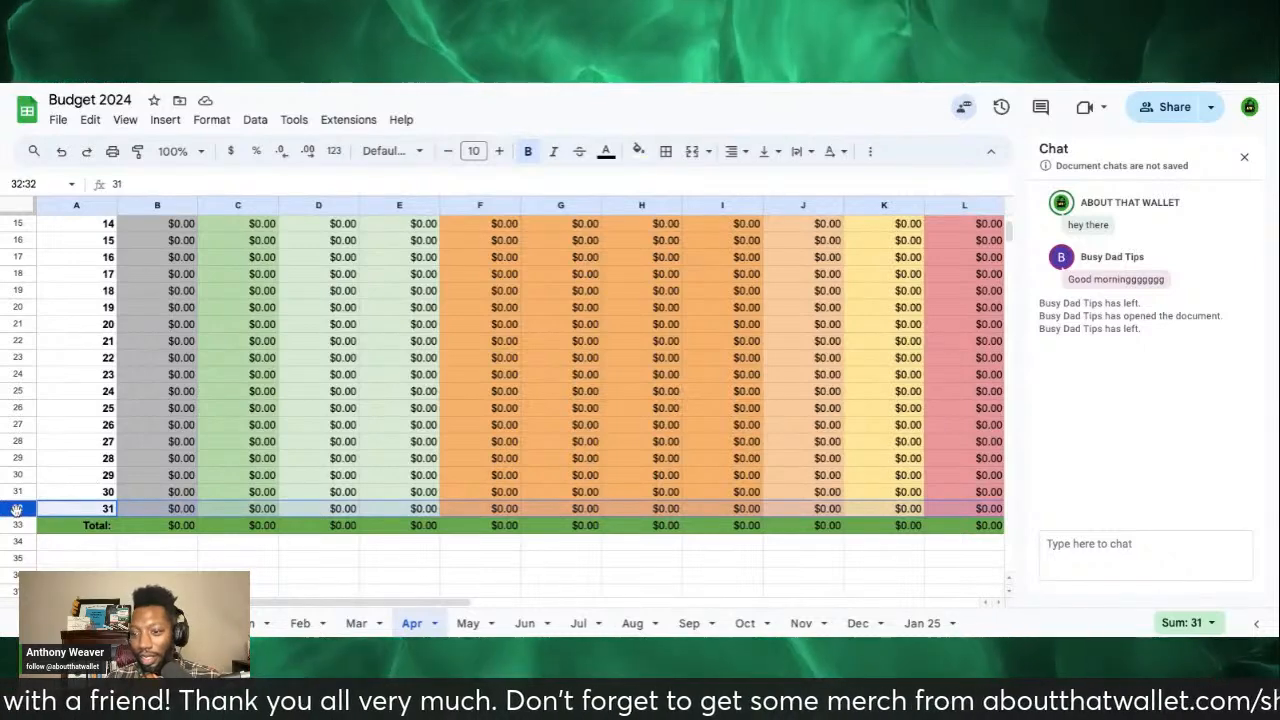
right_click(16, 510)
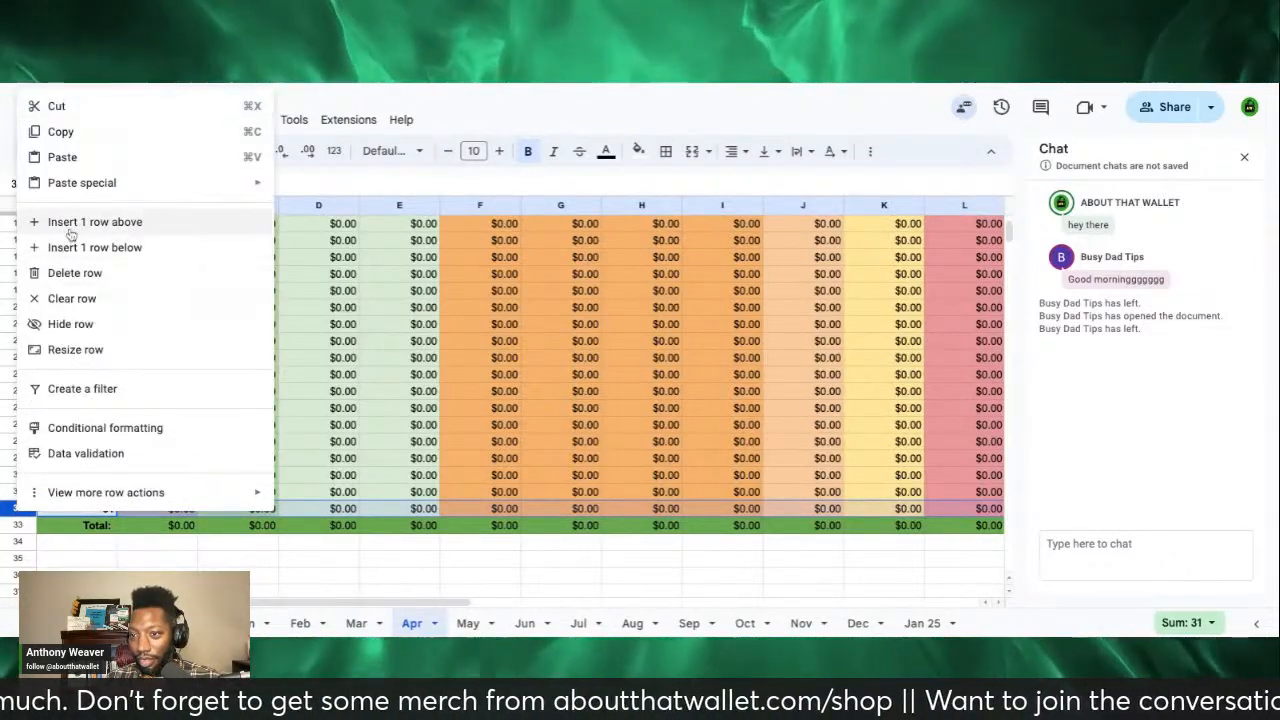
left_click(70, 274)
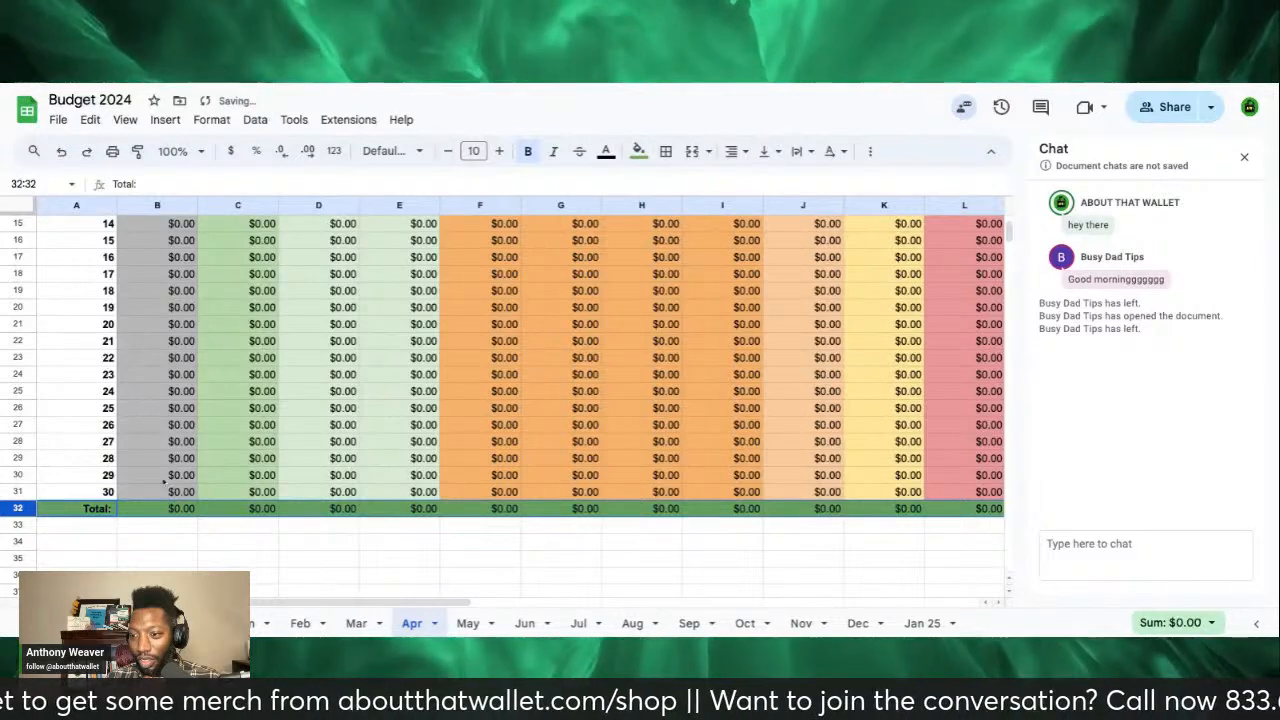
Step: Check the SUM formulas in the Apr sheet's total row and Totals column, and review the remaining columns
left_click(158, 509)
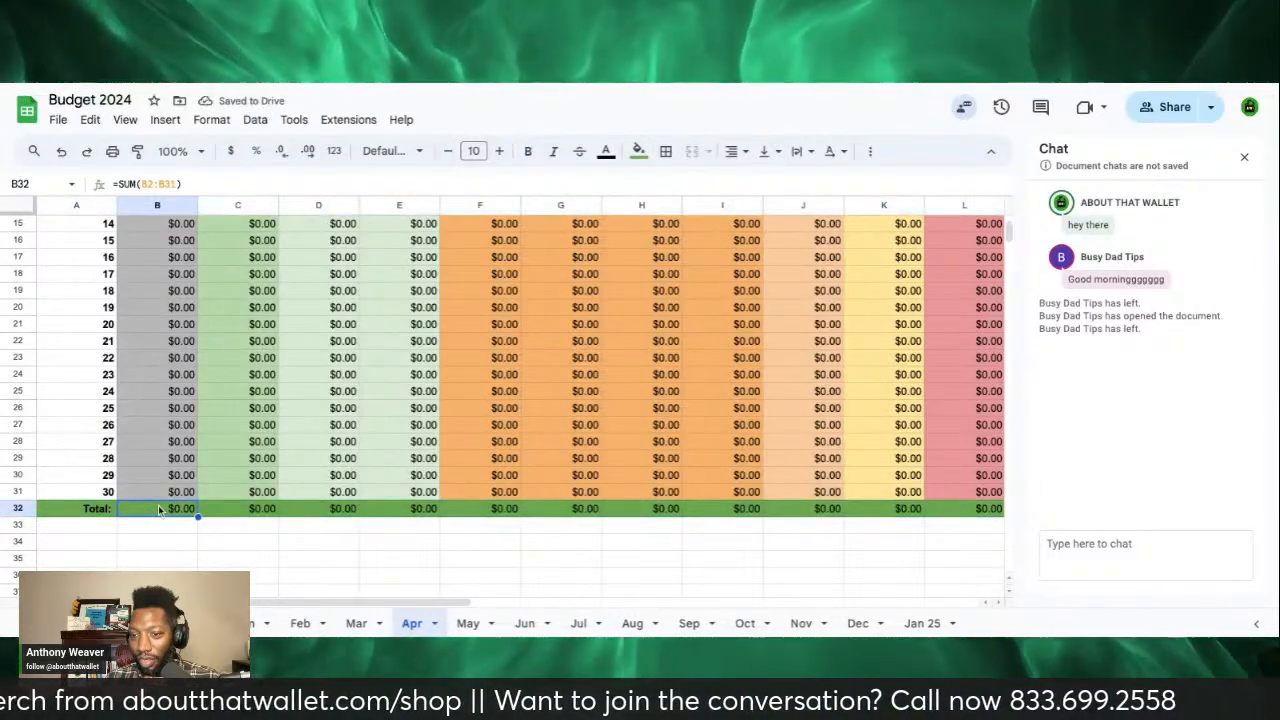
left_click(222, 511)
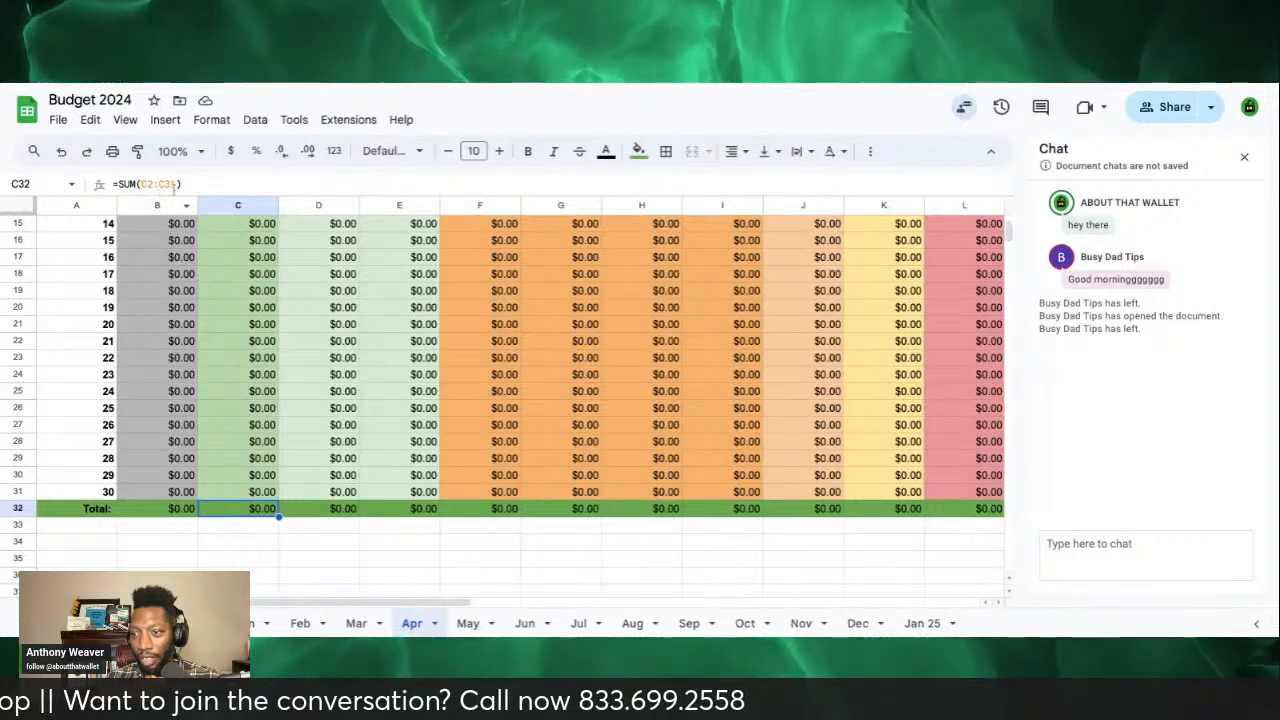
left_click(155, 309)
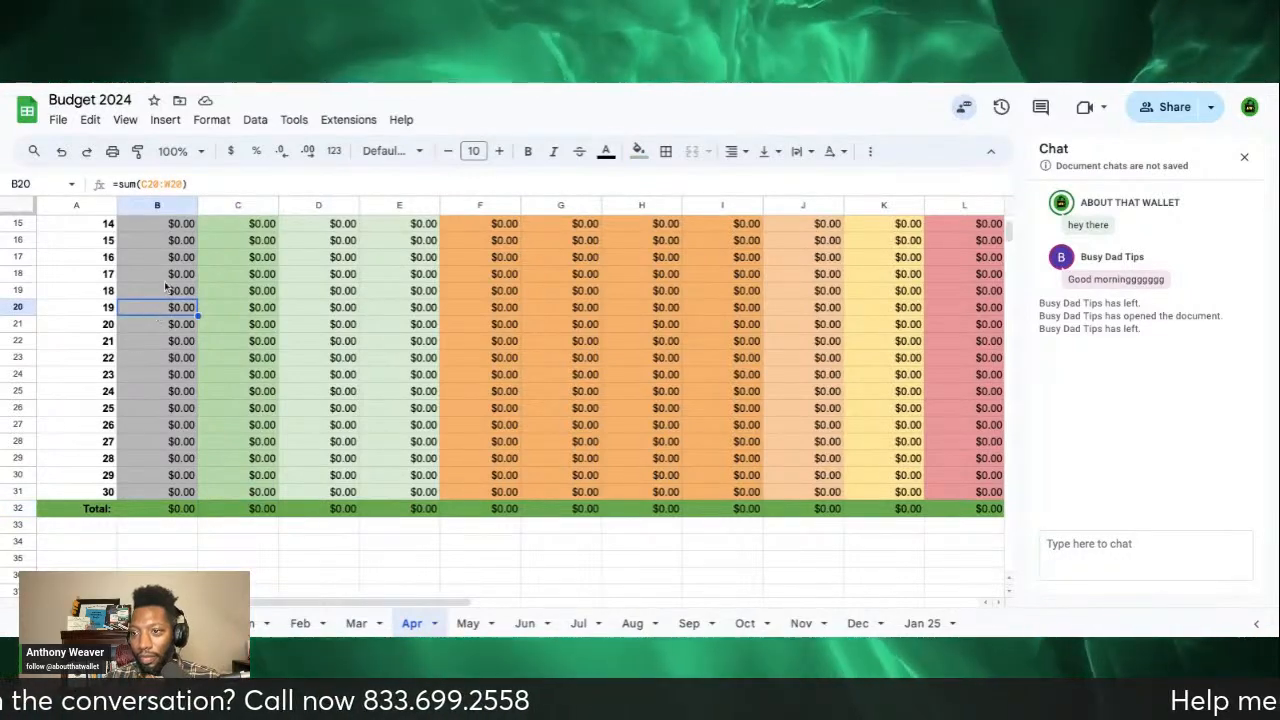
left_click(162, 476)
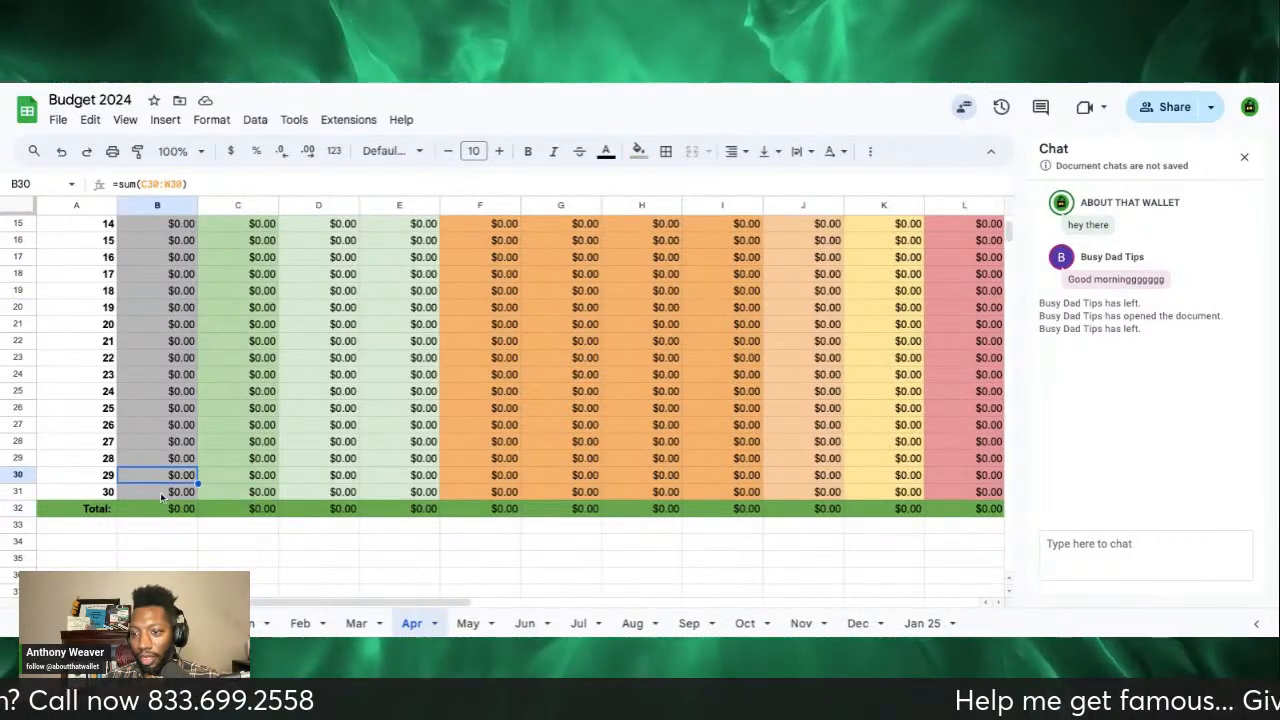
left_click(168, 493)
scroll(306, 491, "right", 10)
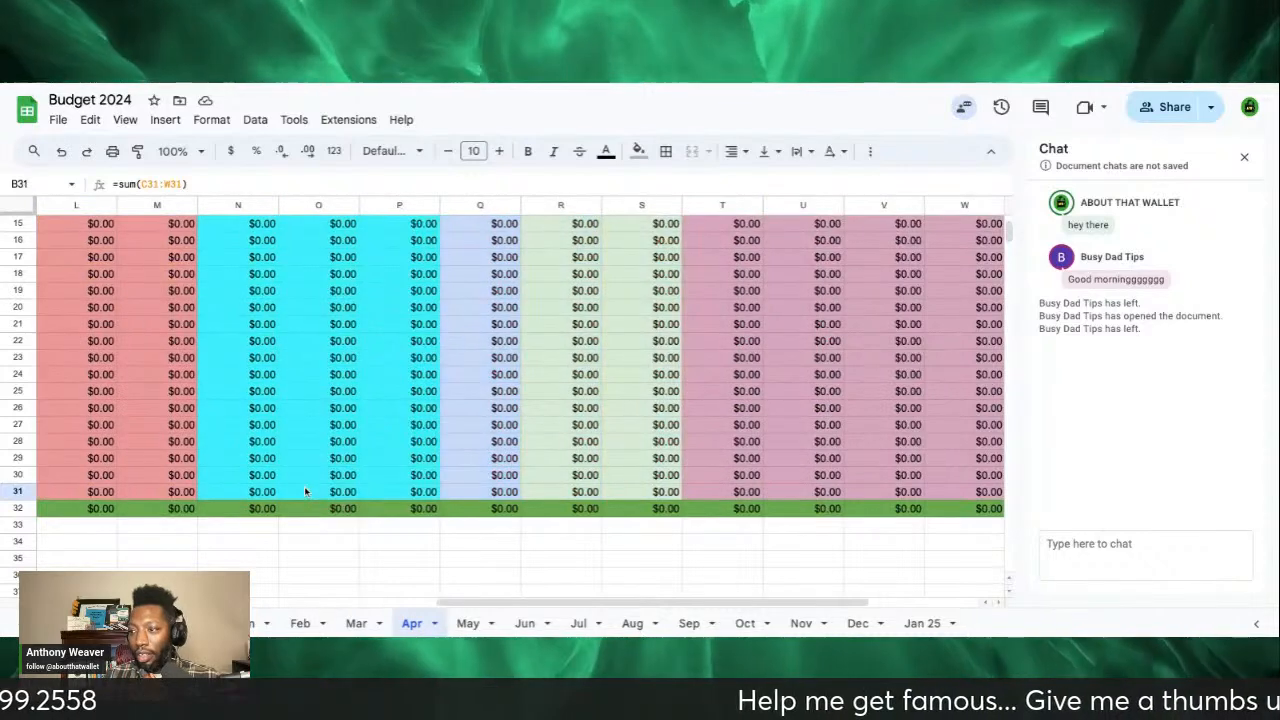
scroll(300, 500, "left", 10)
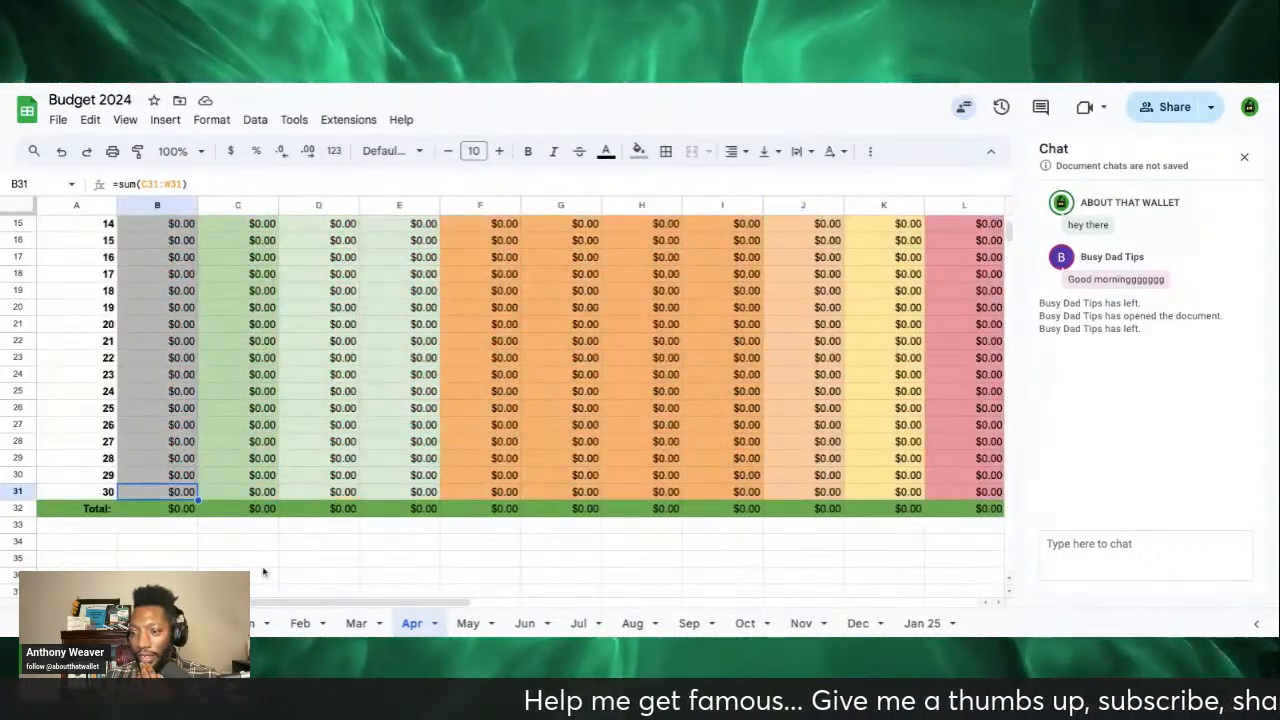
Step: Deselect the table on the Mar sheet and open the header date in A1 of the May sheet for editing
left_click(352, 626)
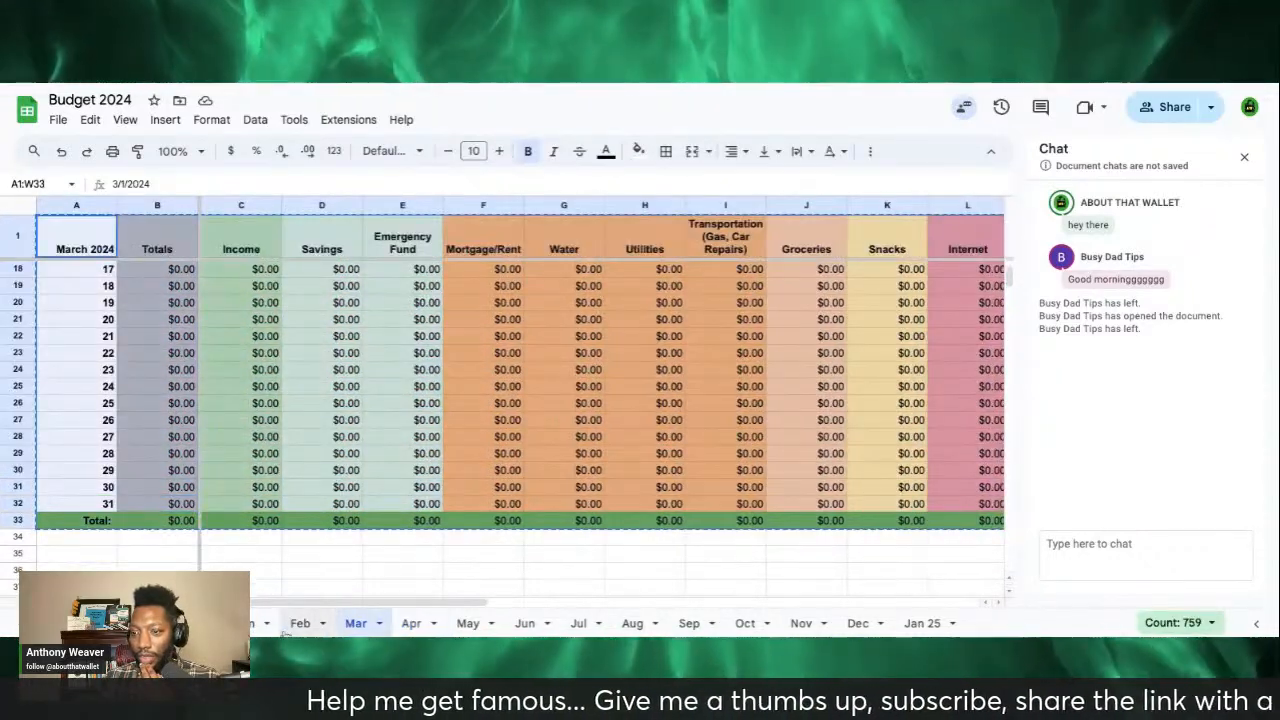
left_click(416, 575)
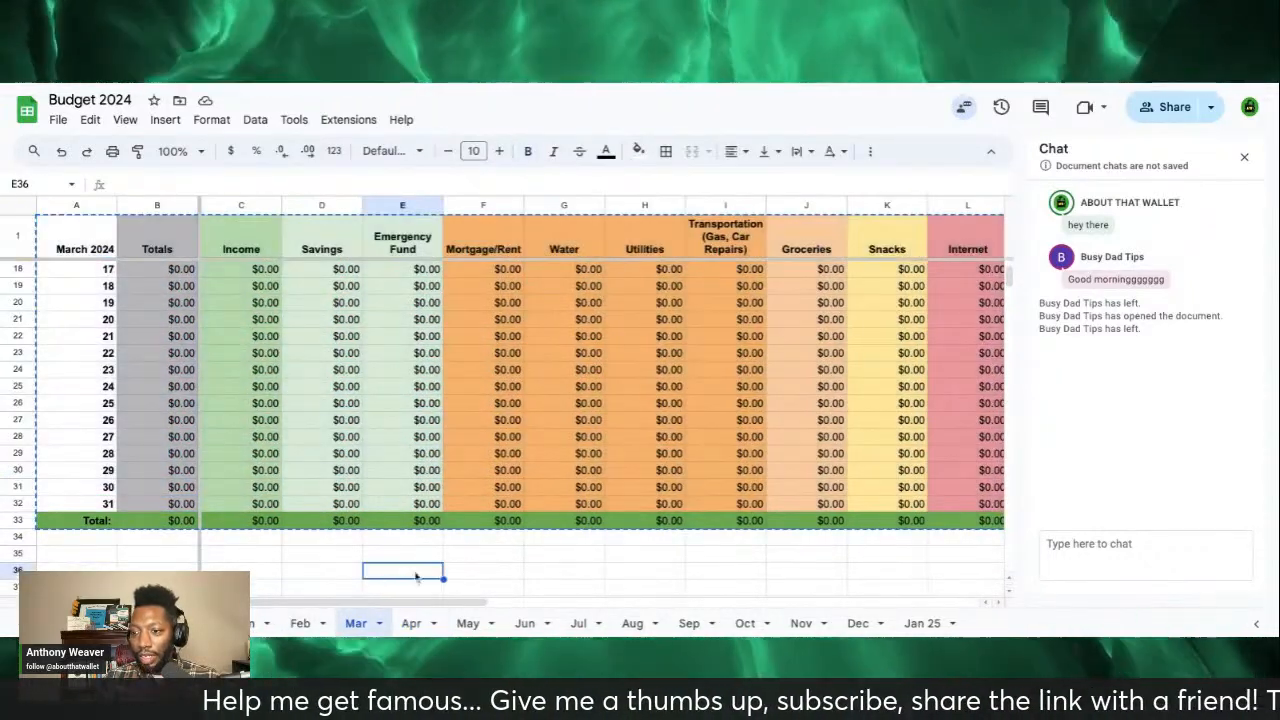
left_click(470, 624)
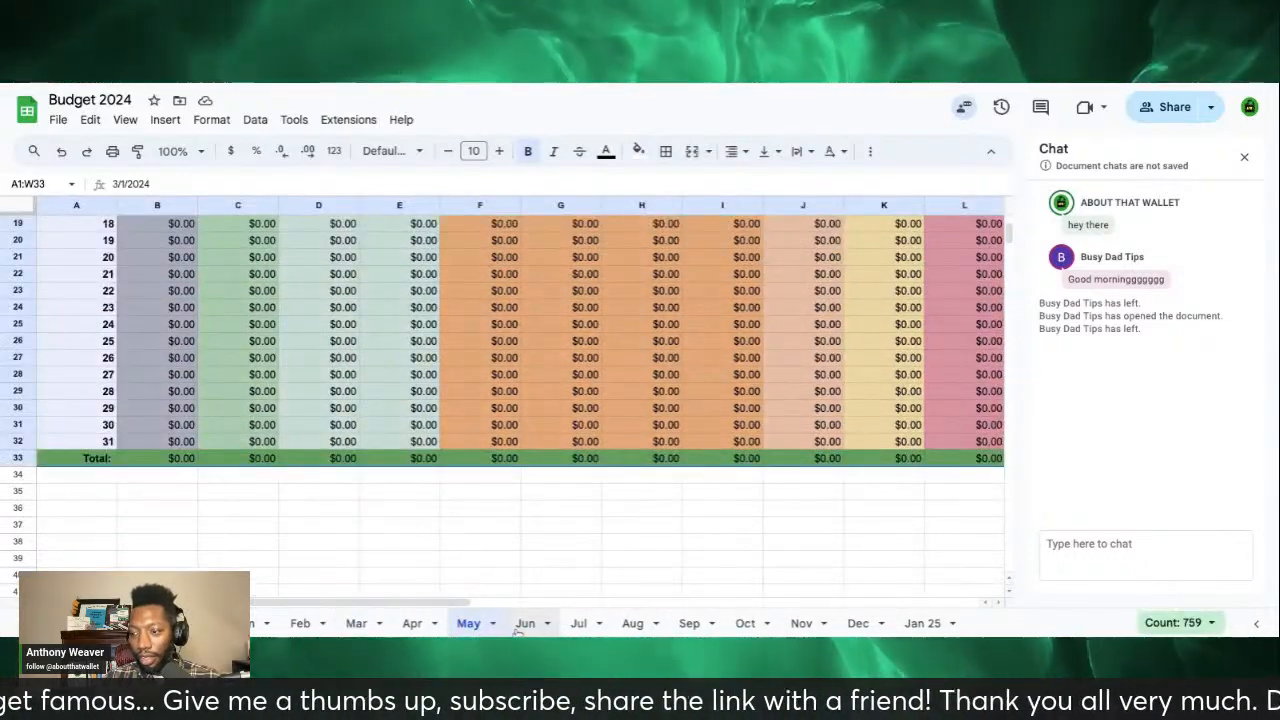
left_click(522, 624)
left_click(468, 624)
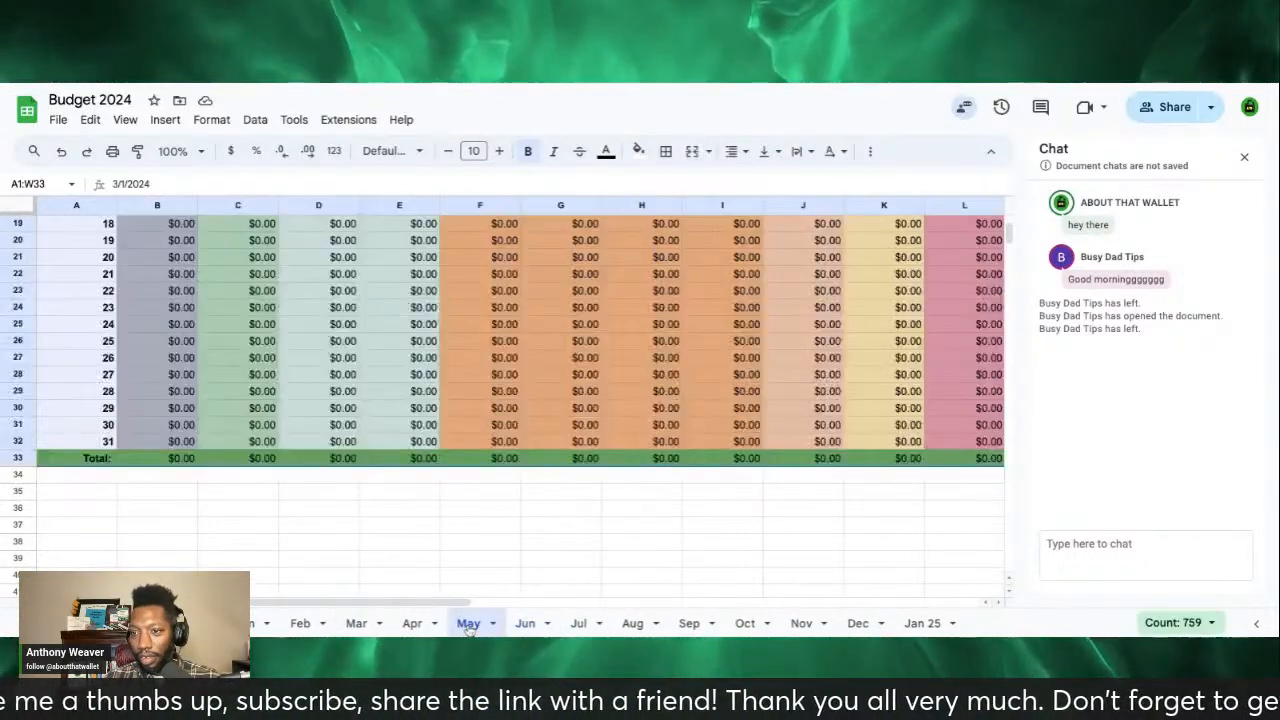
scroll(212, 377, "up", 5)
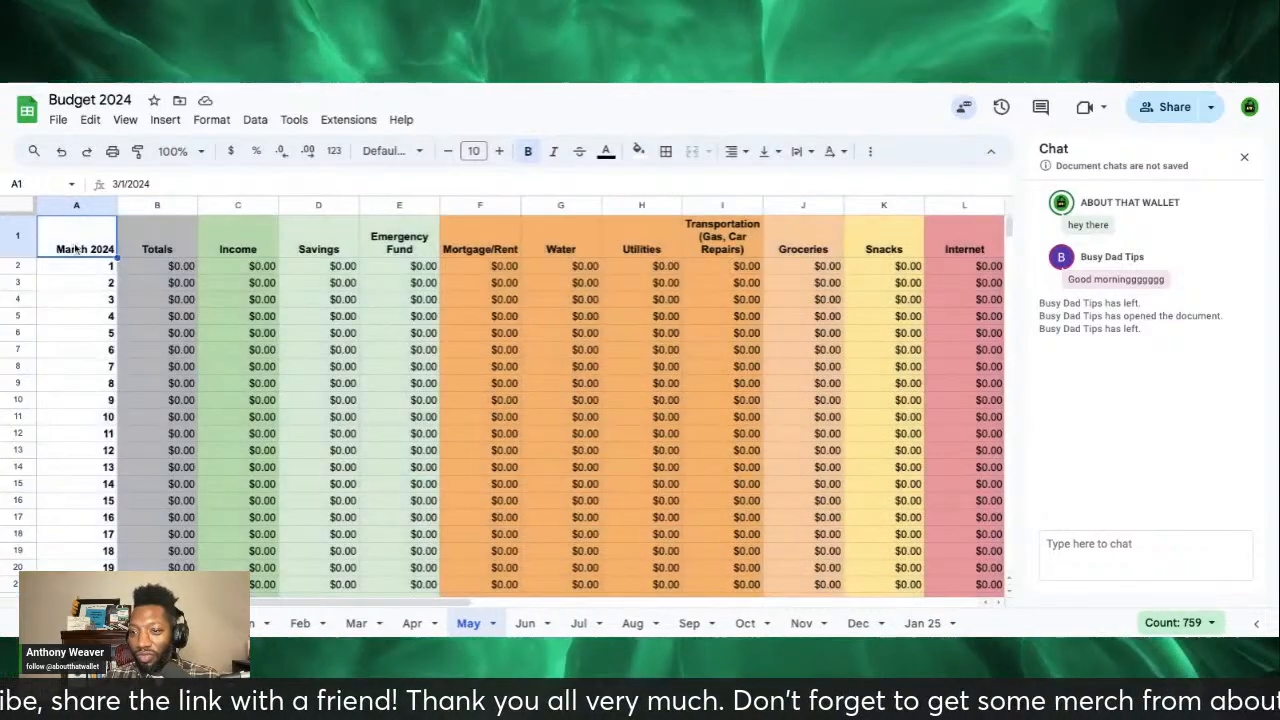
double_click(75, 248)
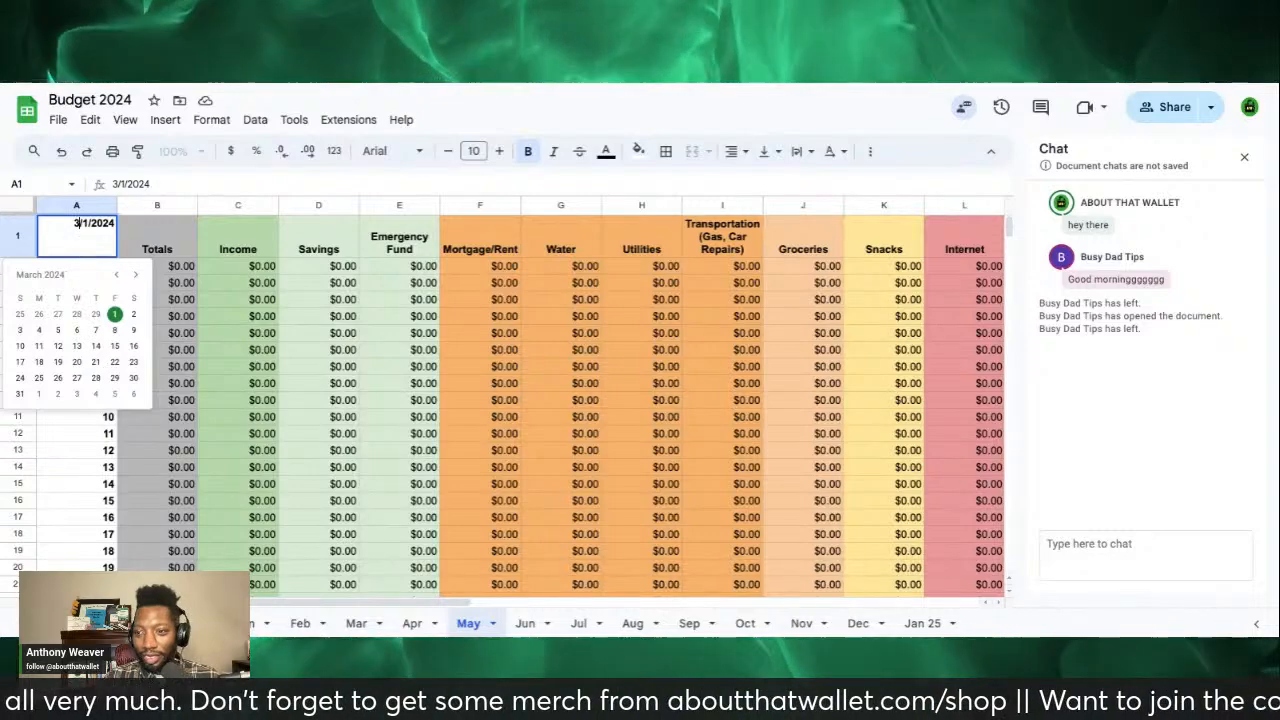
left_click(299, 624)
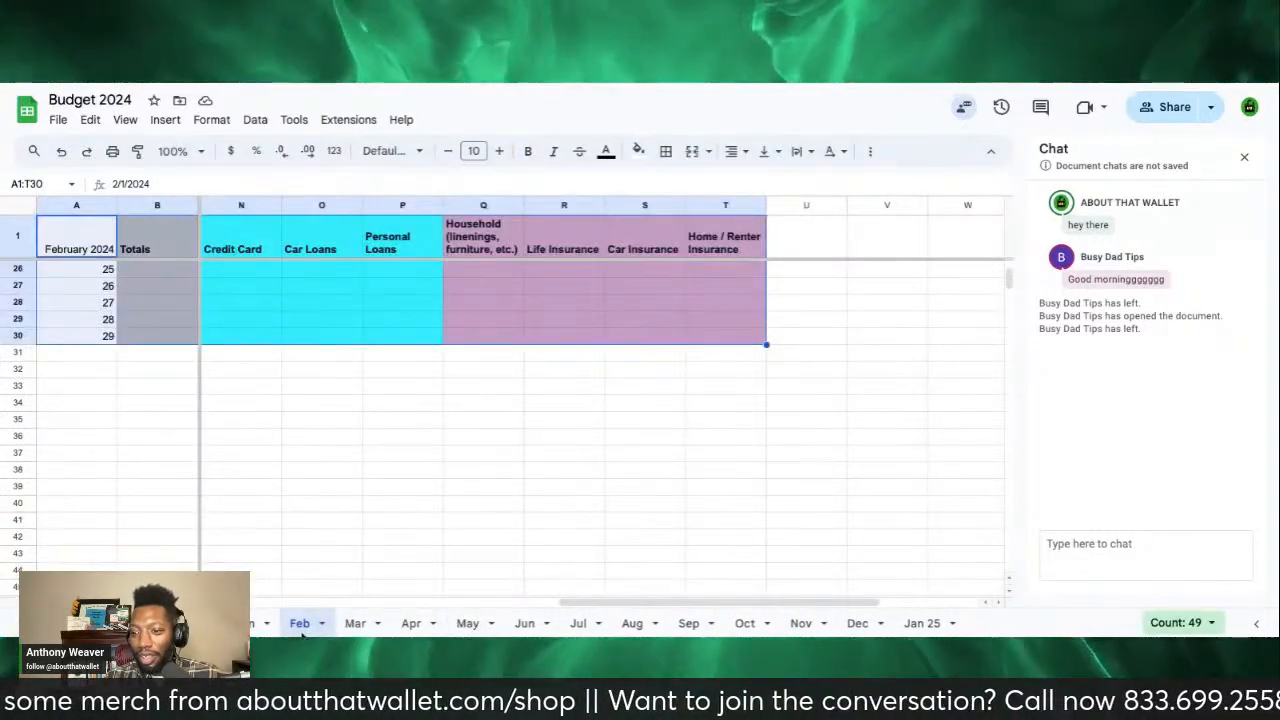
left_click(356, 623)
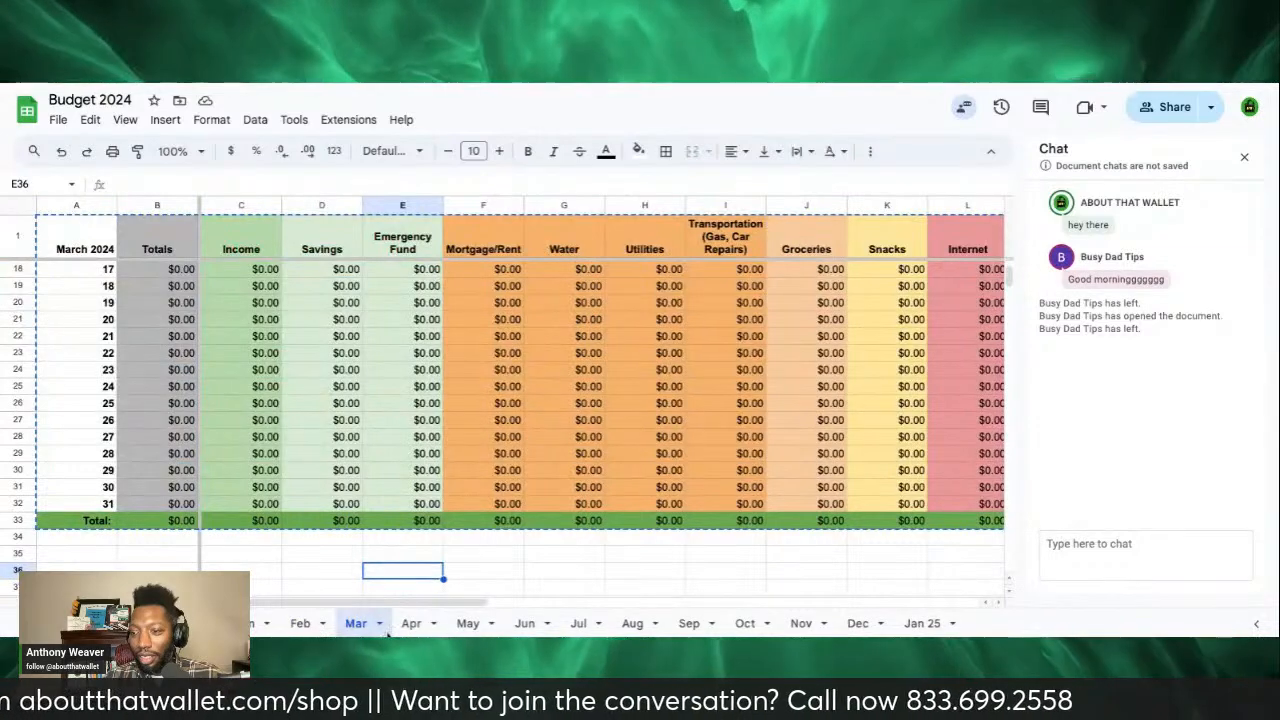
left_click(269, 560)
left_click(410, 625)
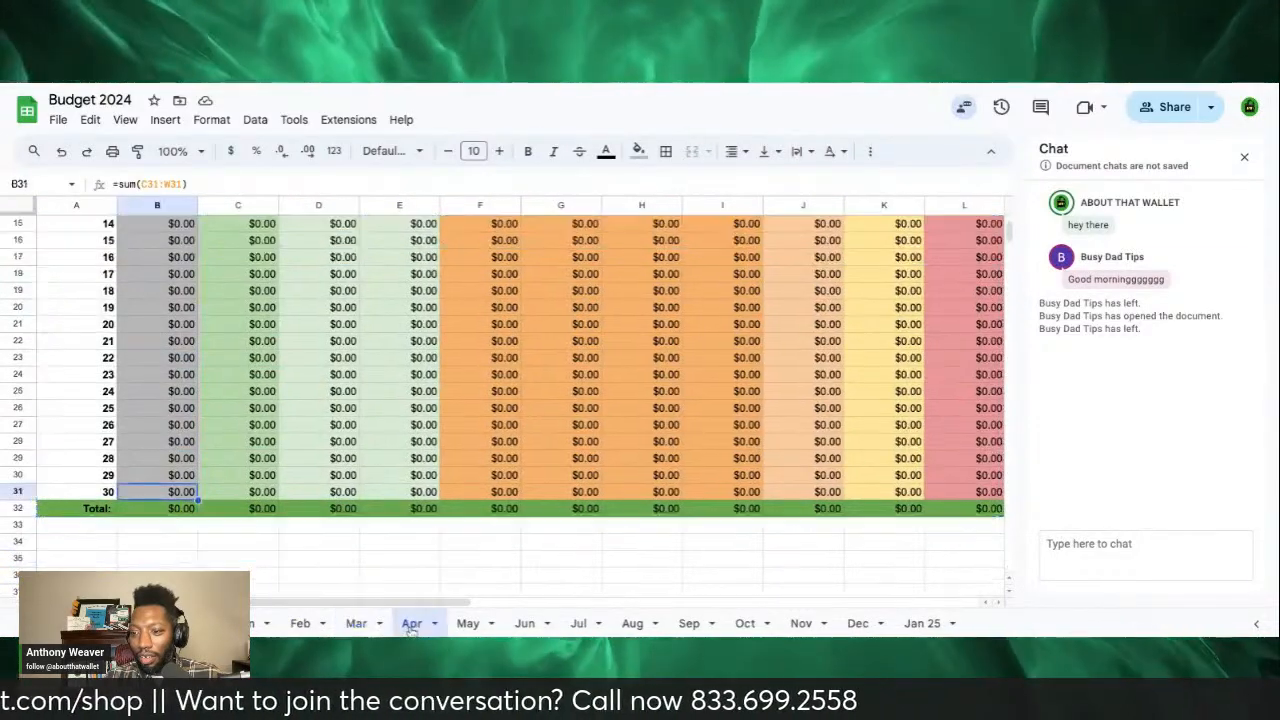
Step: Delete the empty Jun sheet from the workbook
left_click(526, 624)
right_click(538, 625)
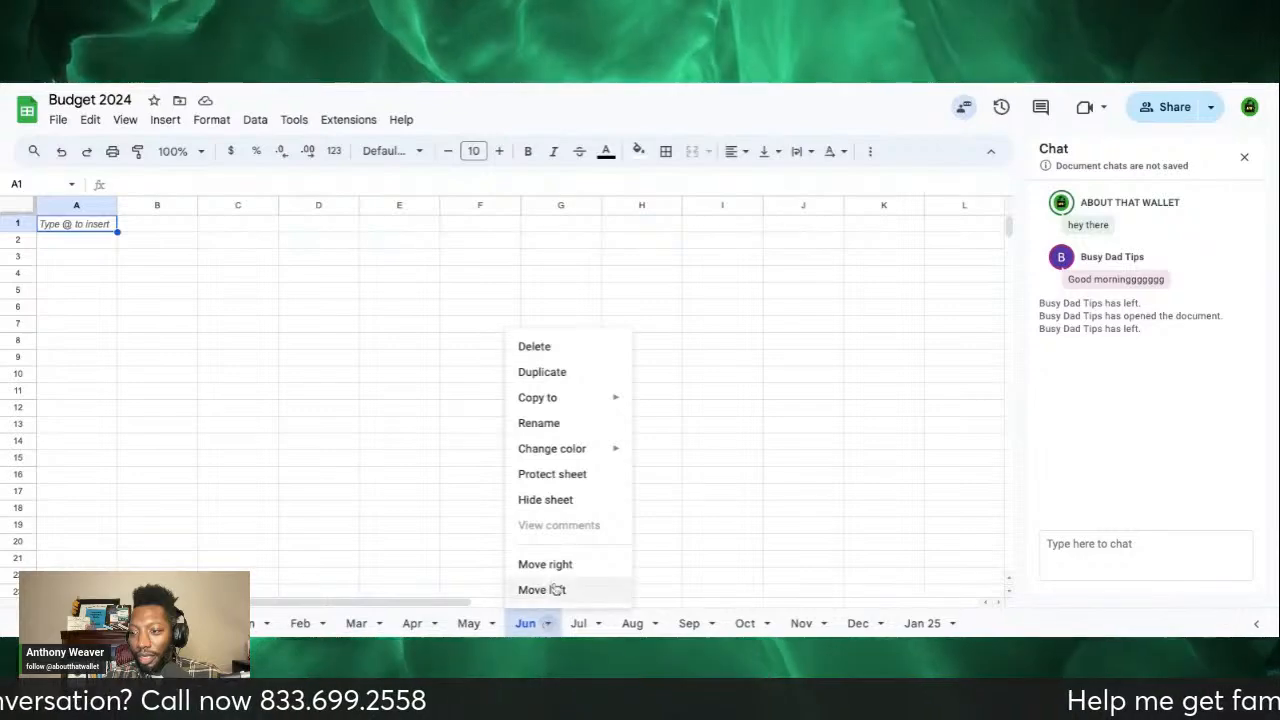
left_click(550, 349)
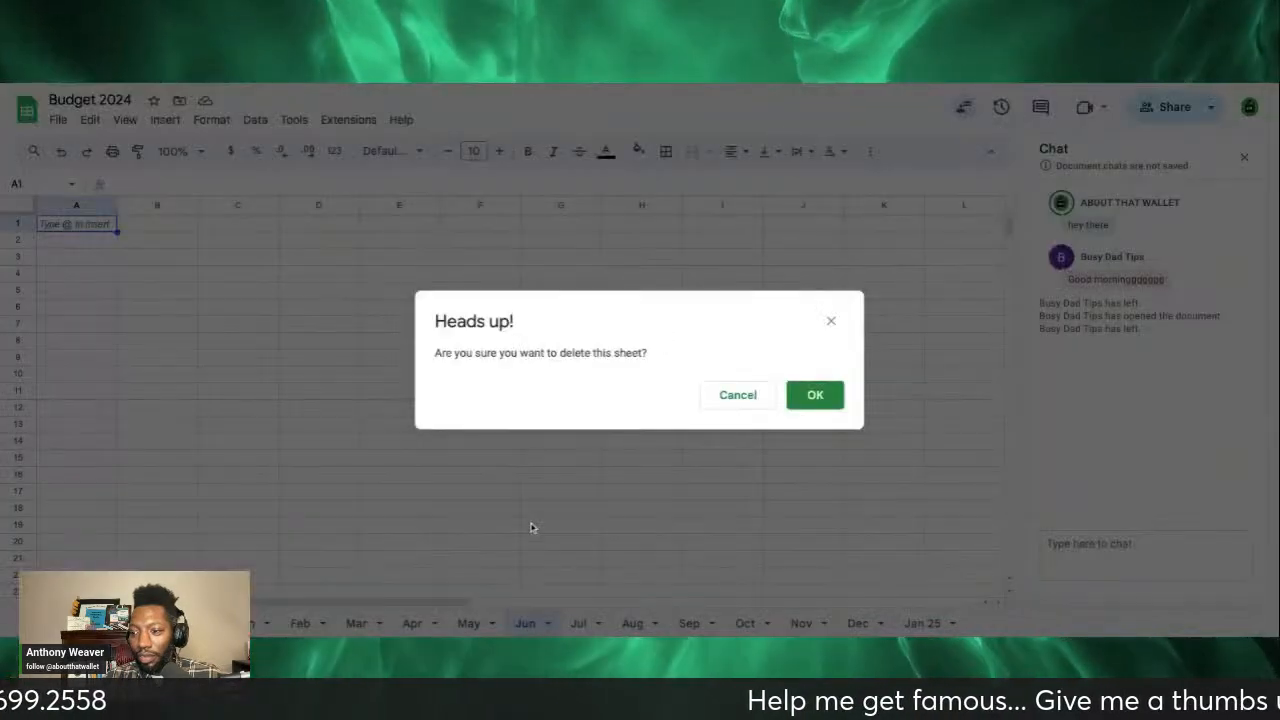
left_click(822, 393)
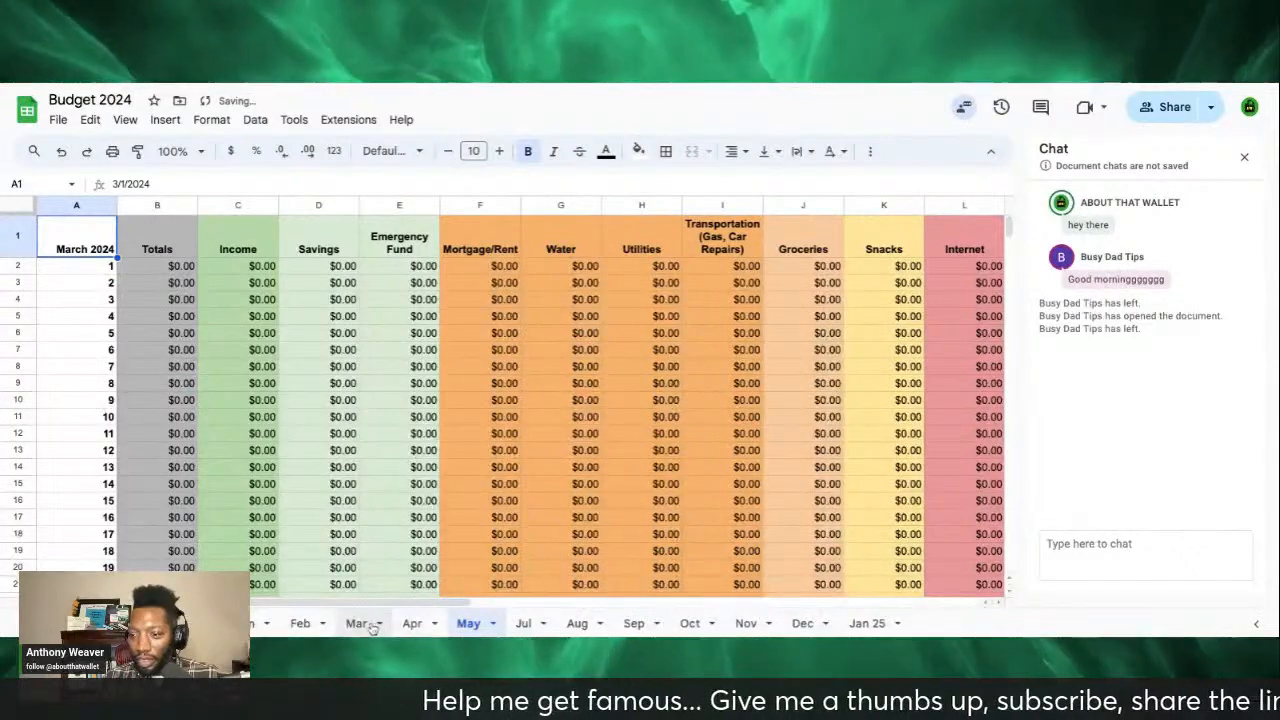
Step: Duplicate the Apr sheet as the basis for another 30-day month
left_click(360, 623)
left_click(410, 623)
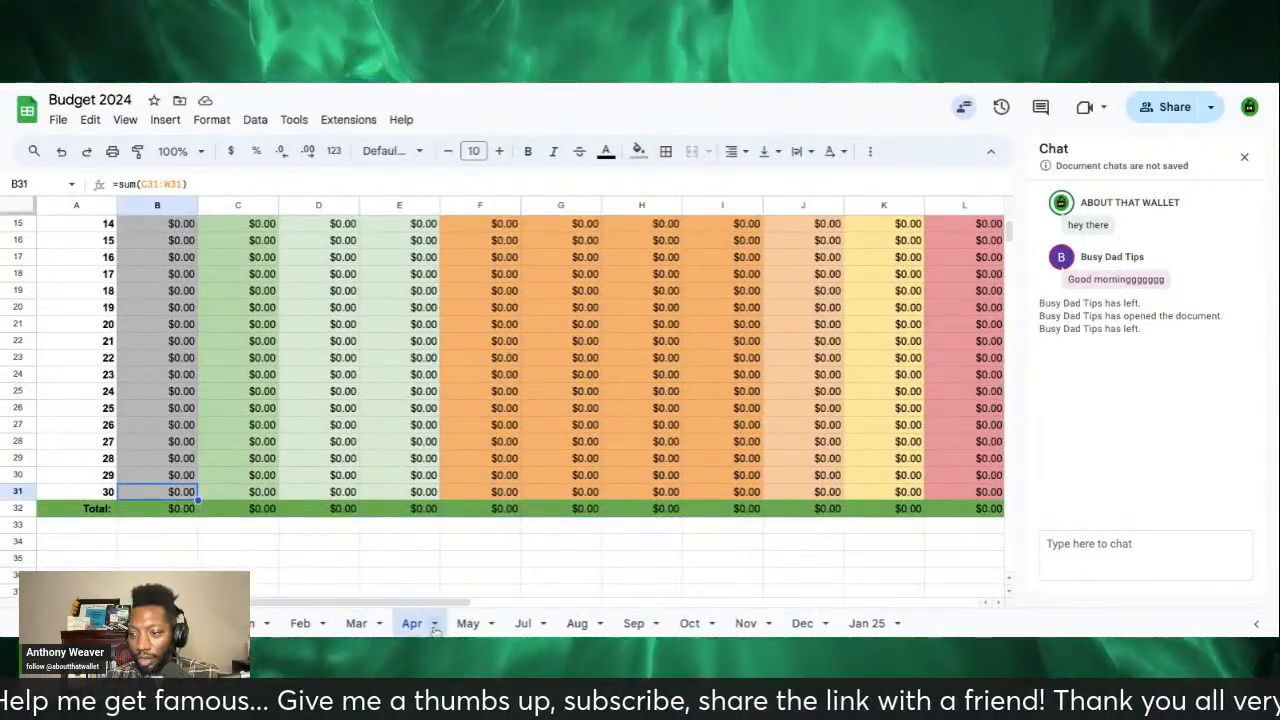
left_click(434, 624)
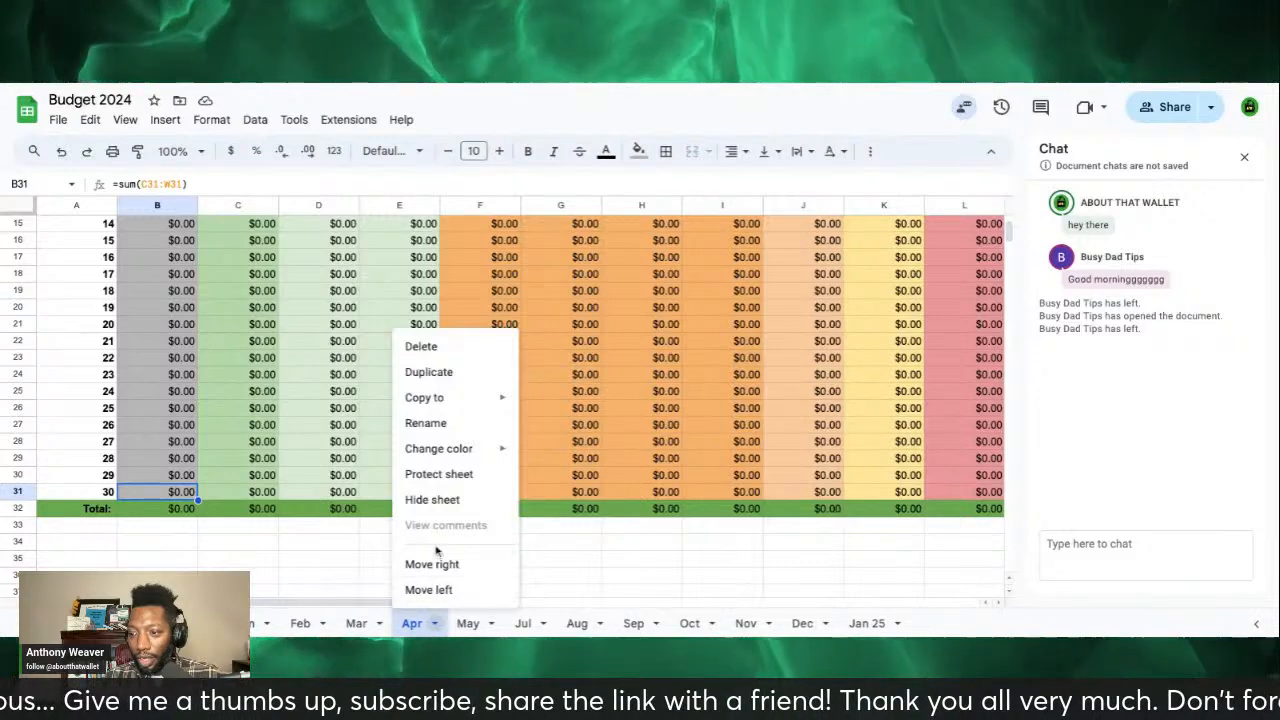
left_click(430, 372)
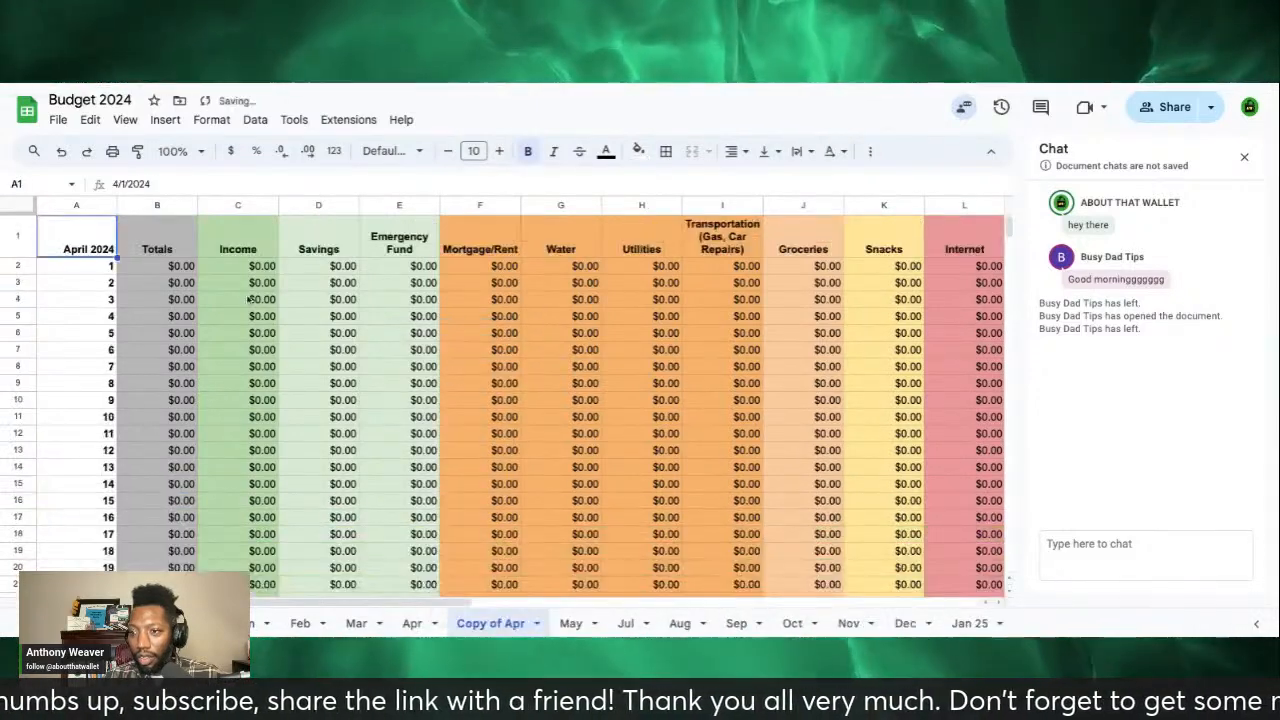
Step: Set the header date in A1 of the Apr sheet's copy to 6/1/2024 and check its day rows
double_click(86, 250)
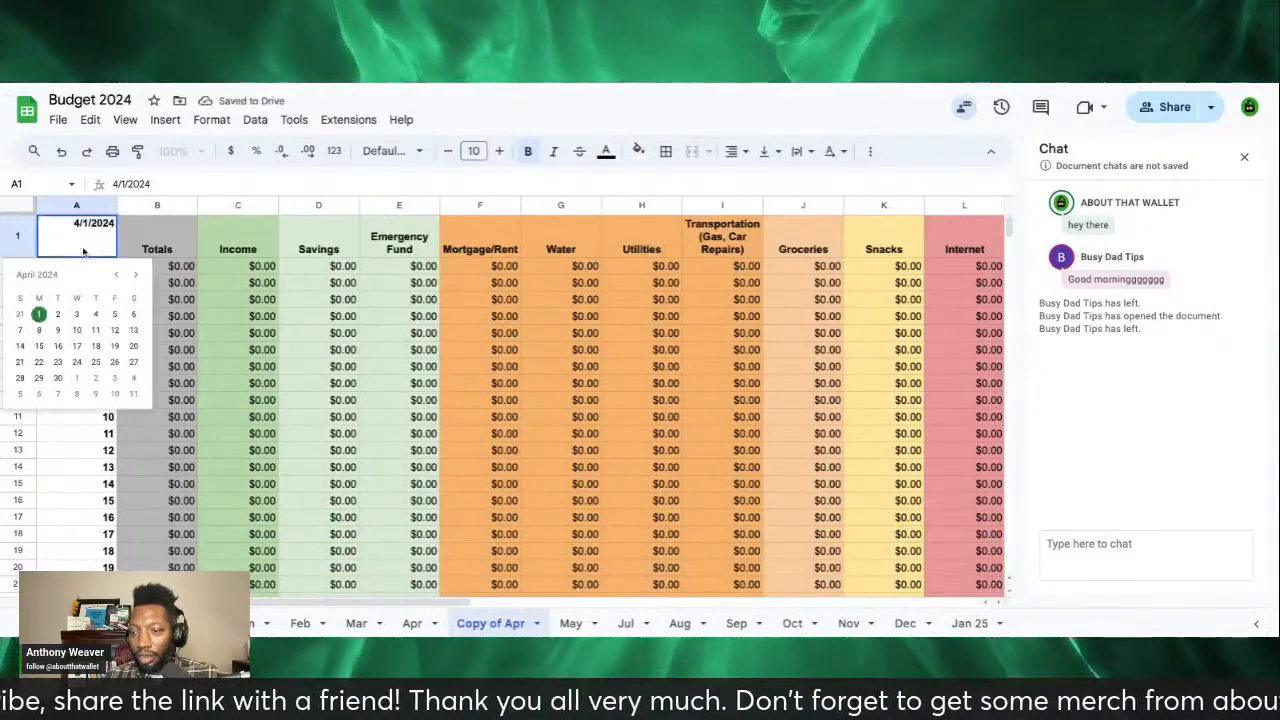
left_click(137, 275)
left_click(137, 275)
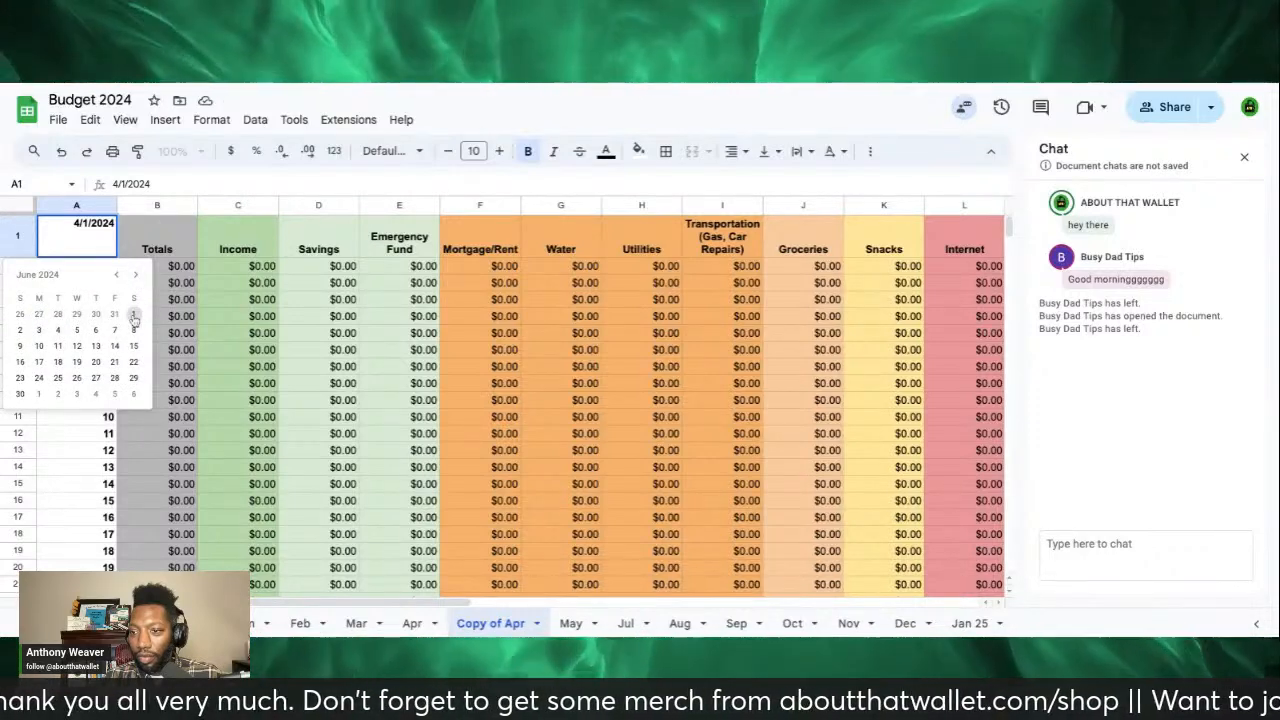
left_click(134, 316)
scroll(128, 420, "down", 3)
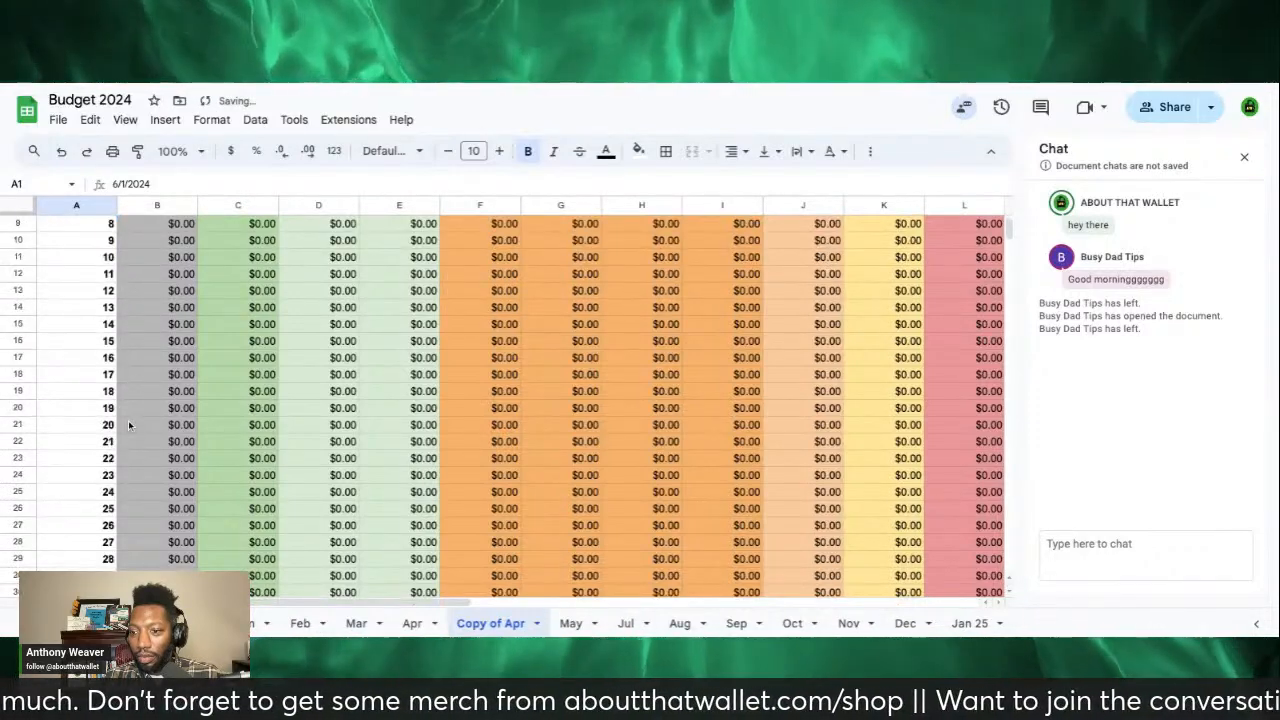
scroll(120, 448, "down", 2)
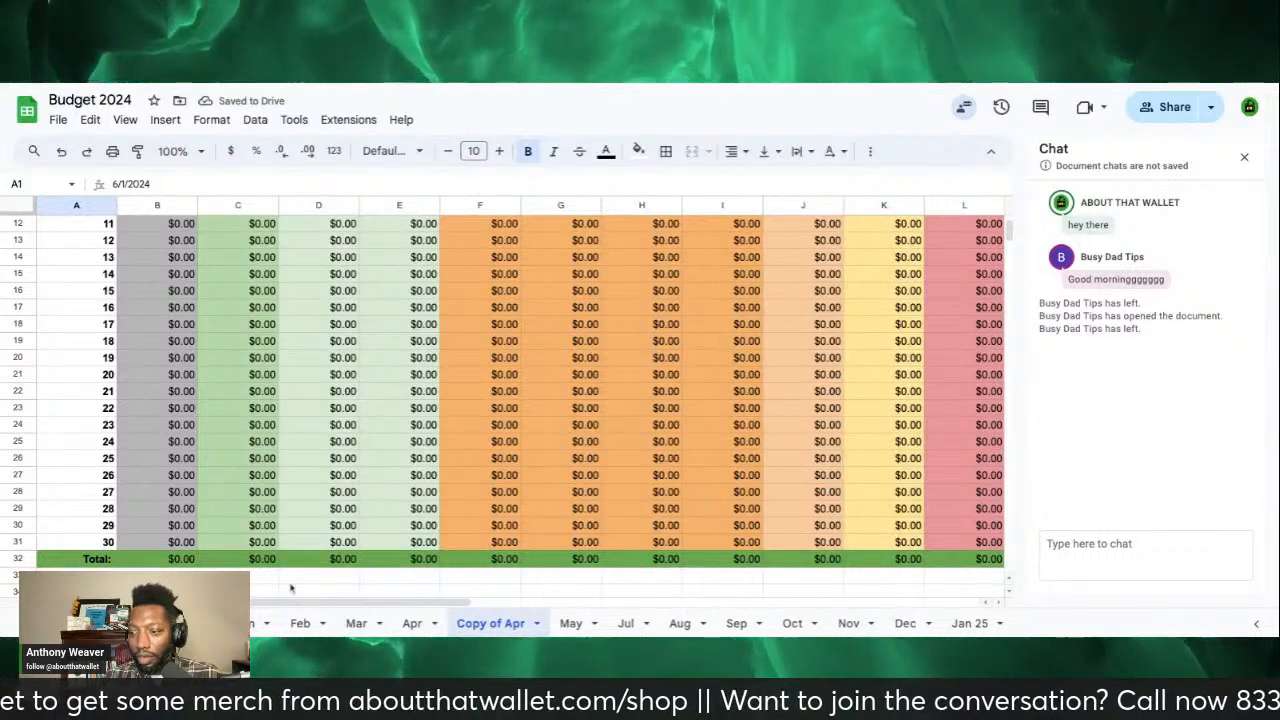
Step: Rename the copy of the Apr sheet as Jun and move it between the May and Jul sheets
right_click(501, 633)
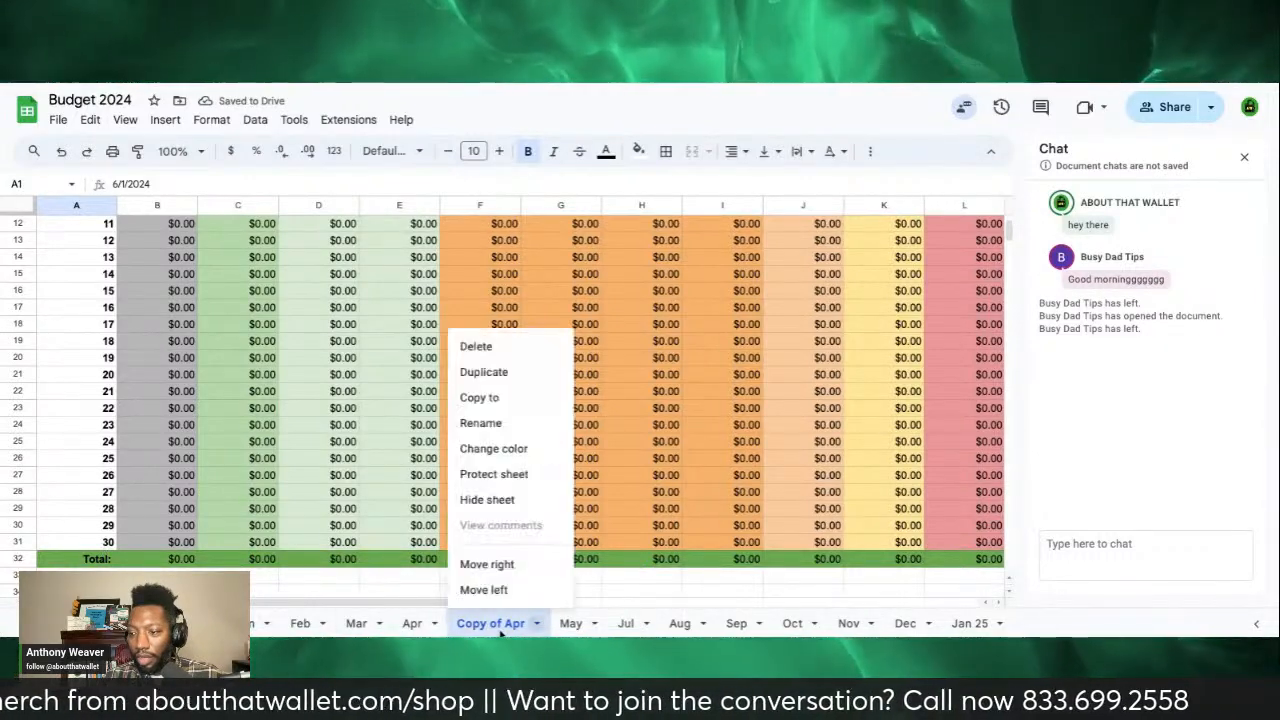
left_click(488, 425)
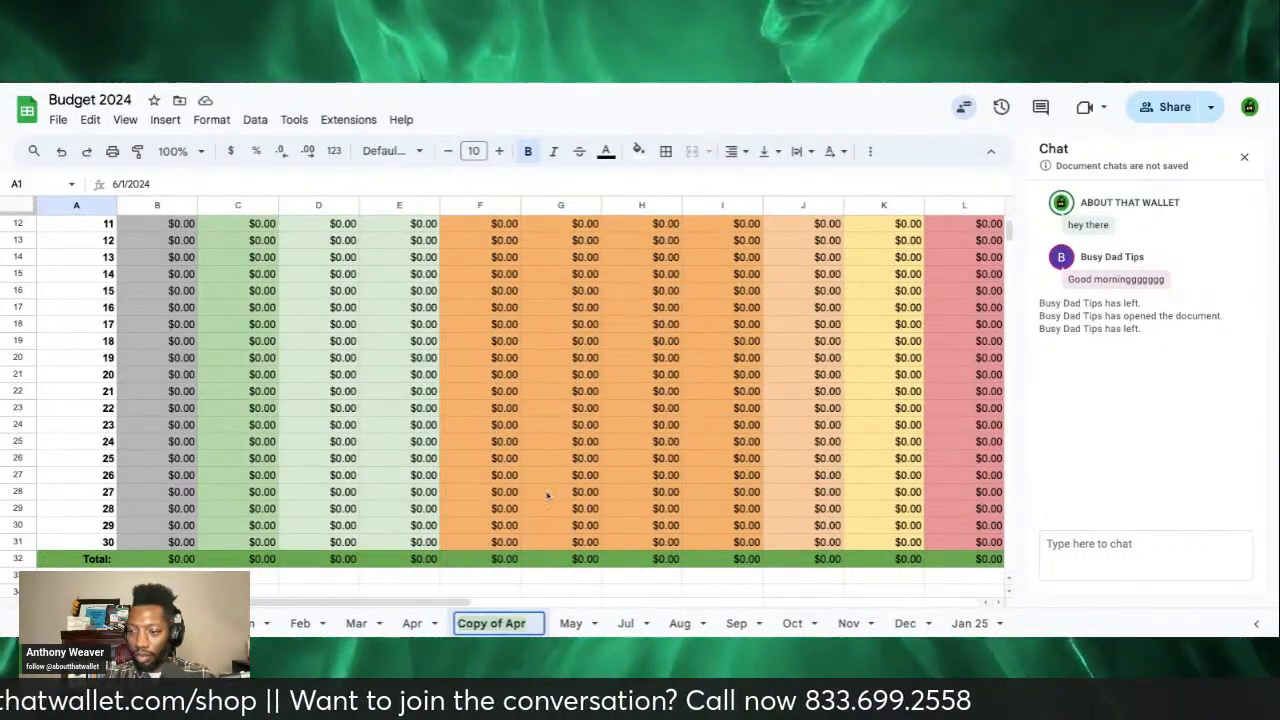
type("June")
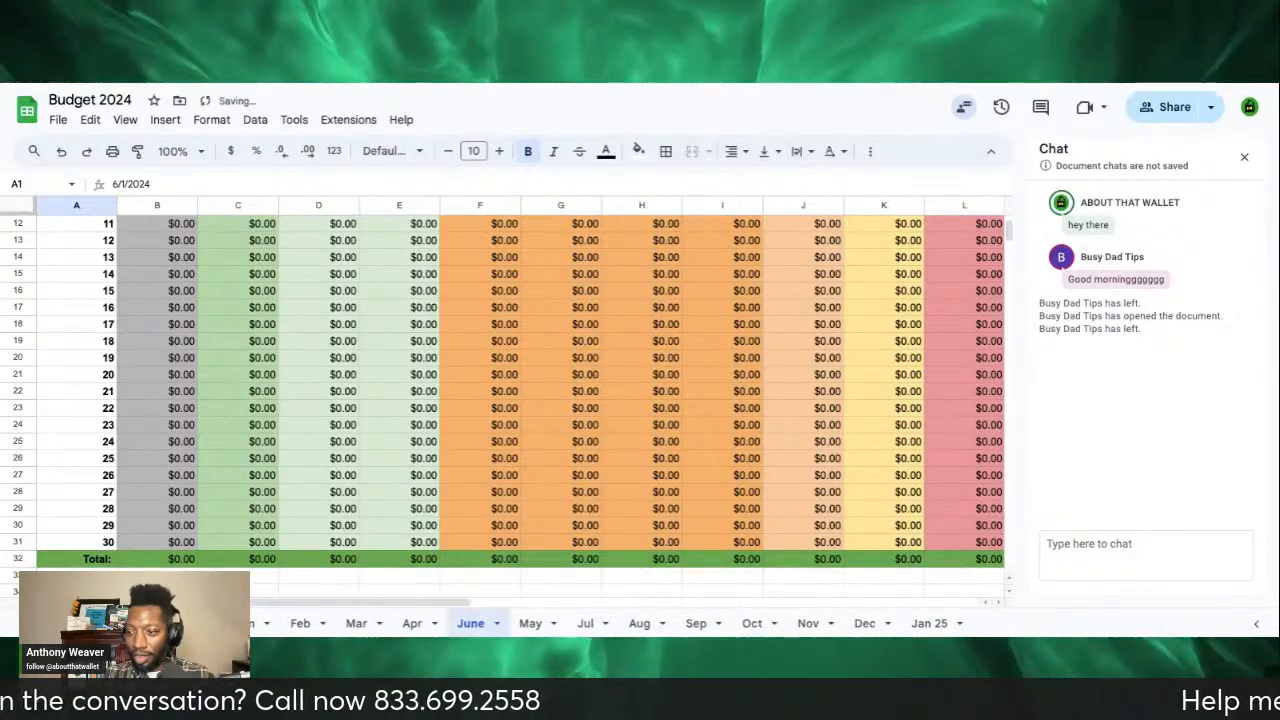
left_click(494, 624)
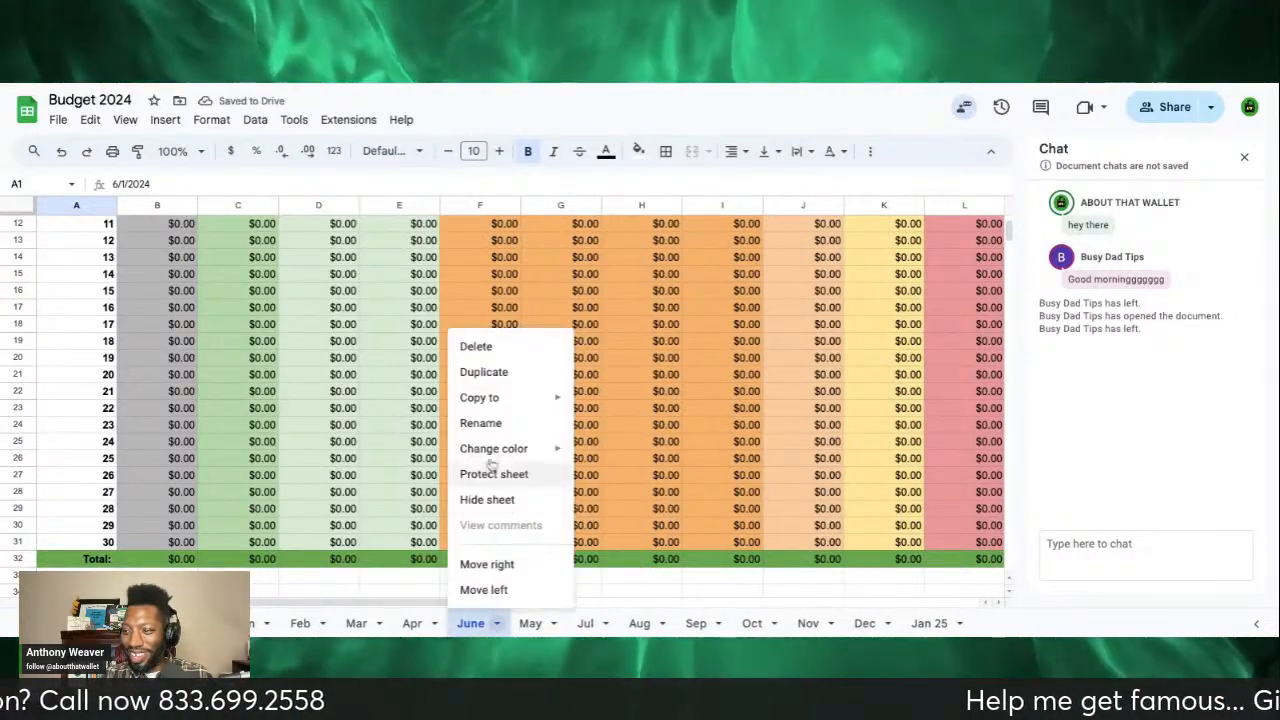
left_click(481, 424)
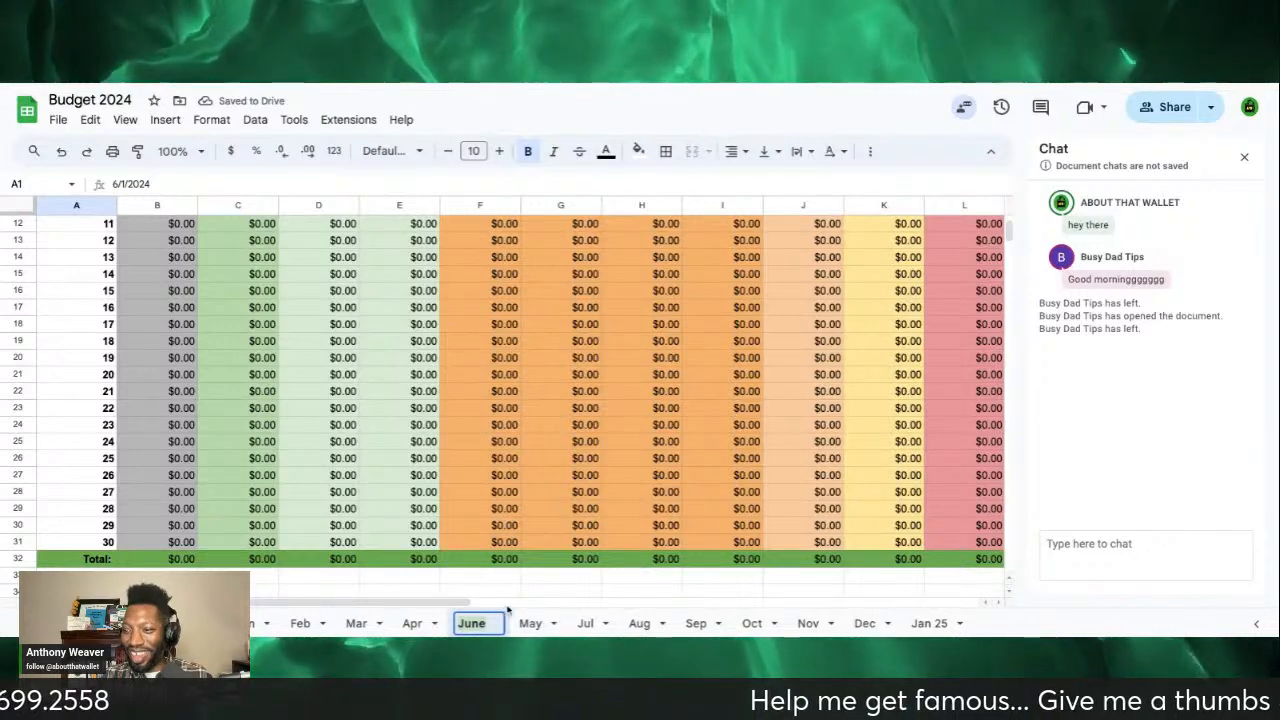
key("BackSpace")
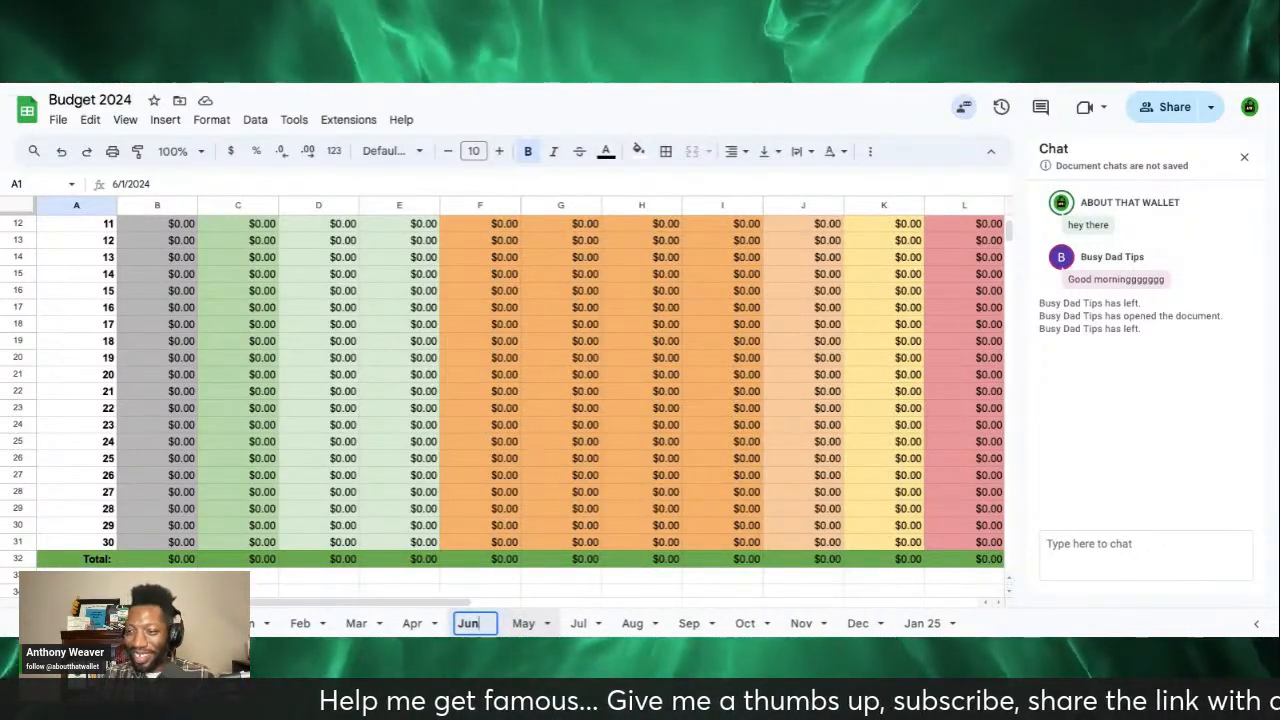
left_click(500, 577)
left_click_drag(483, 625, 525, 623)
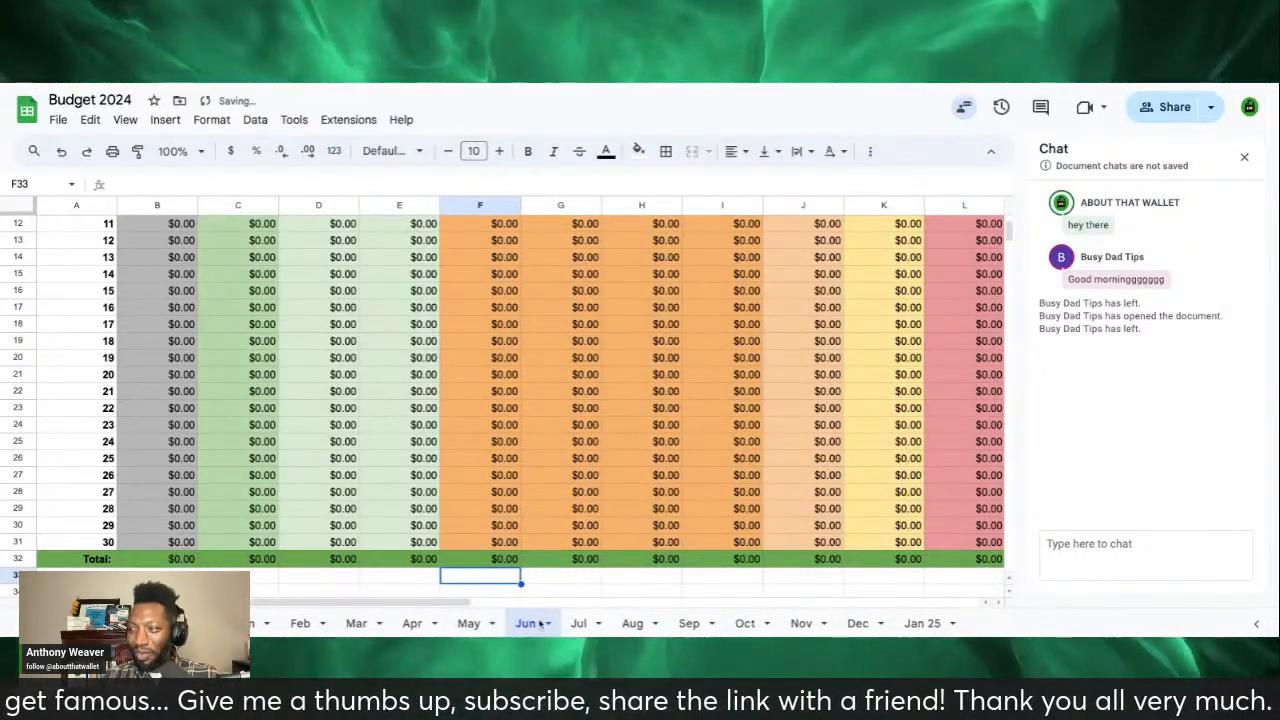
Step: Duplicate the Jun sheet as the basis for another 30-day month
left_click(580, 623)
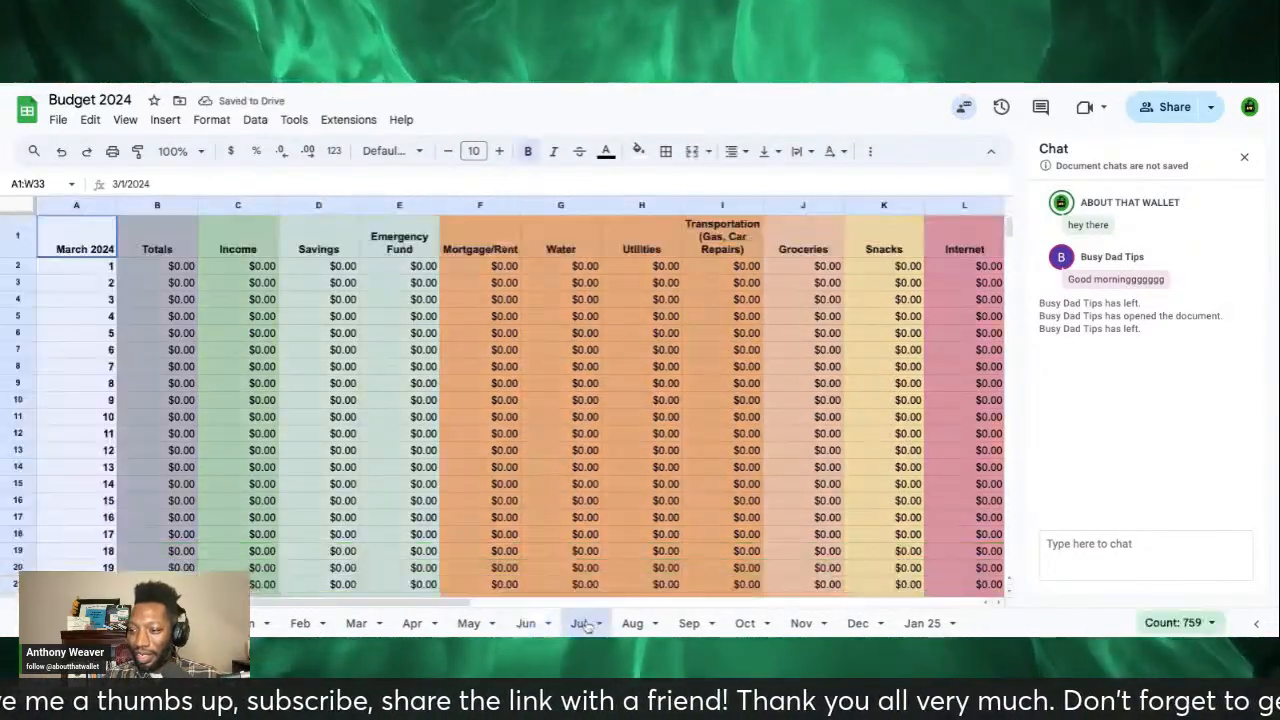
left_click(538, 625)
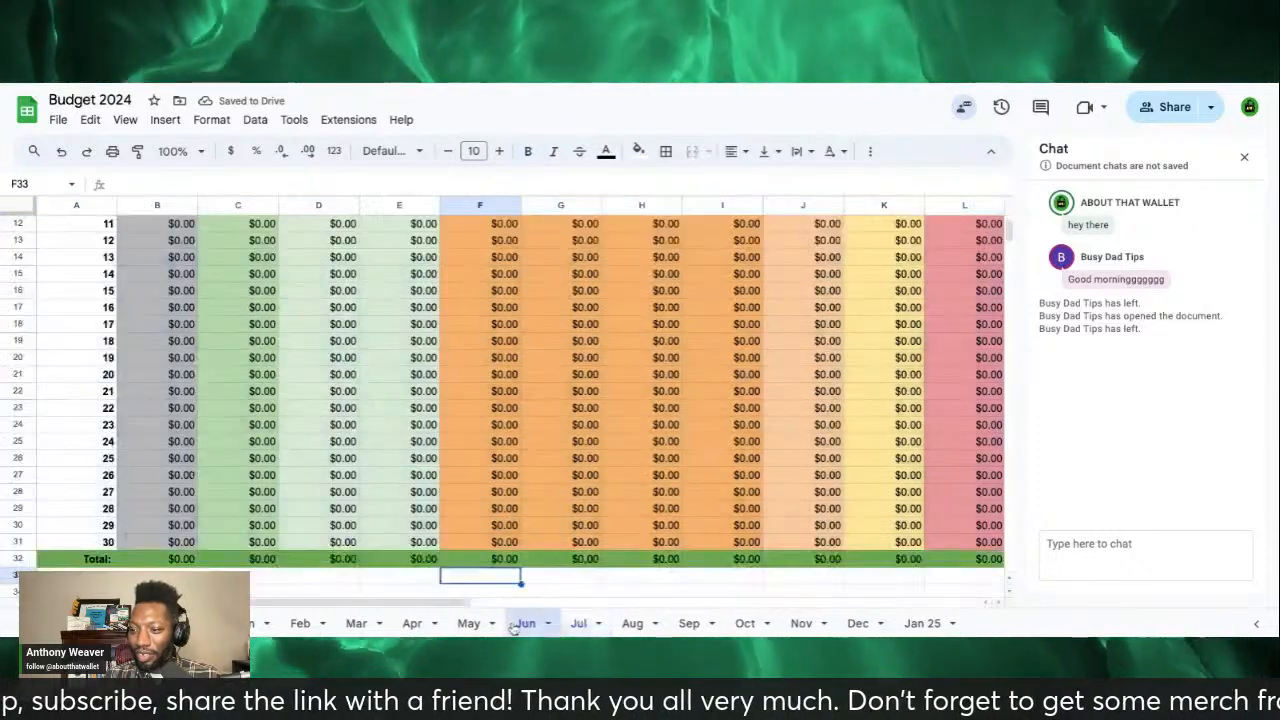
left_click(548, 623)
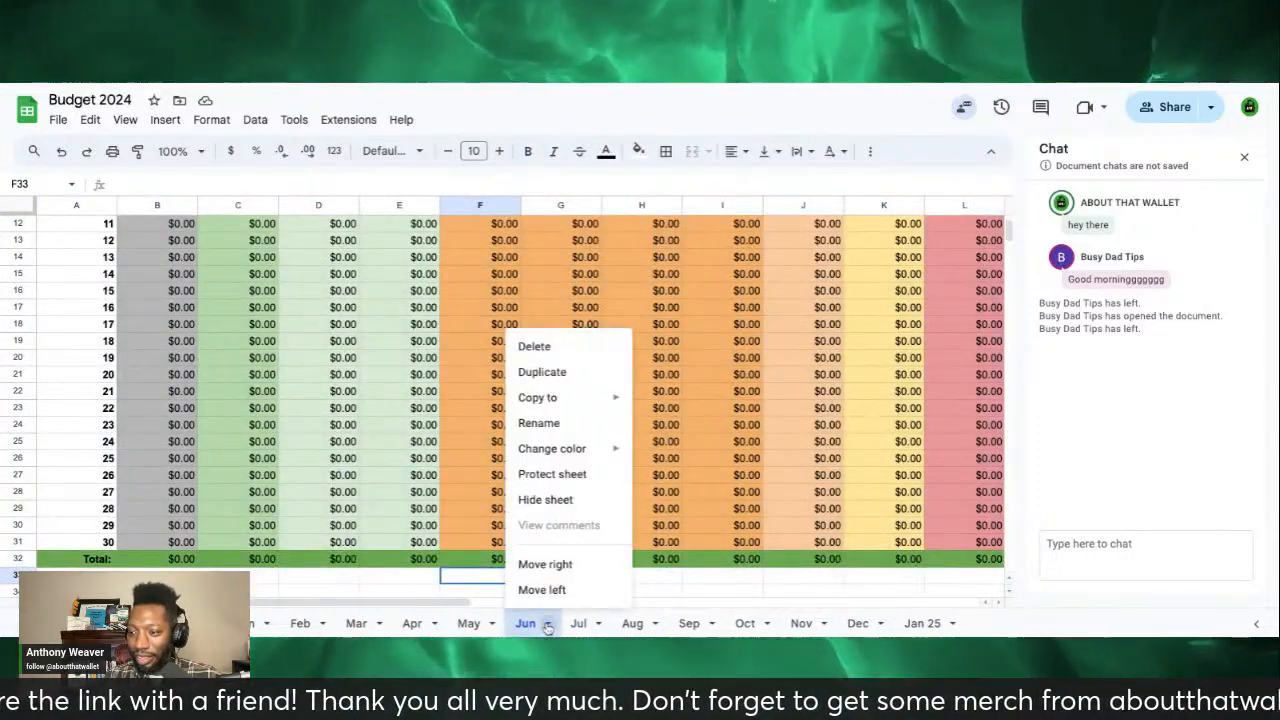
left_click(548, 373)
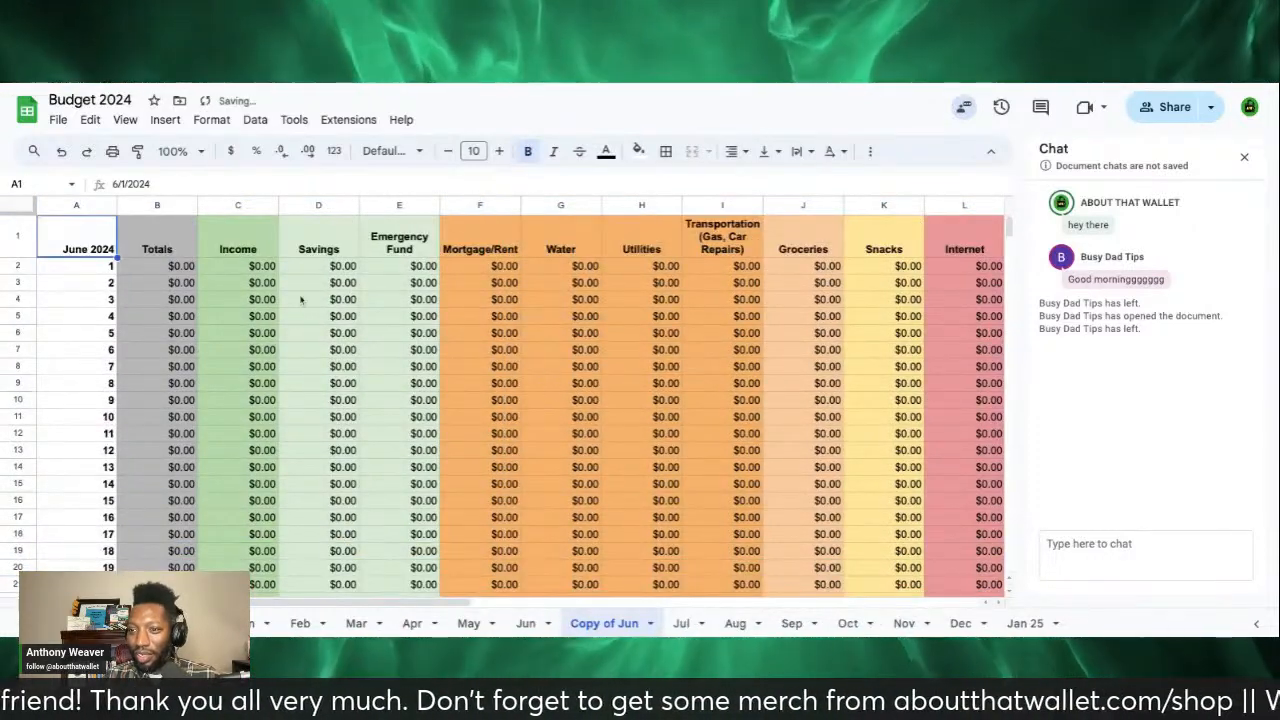
Step: Set the header date in A1 of the Jun sheet's copy to 9/1/2024
left_click(90, 250)
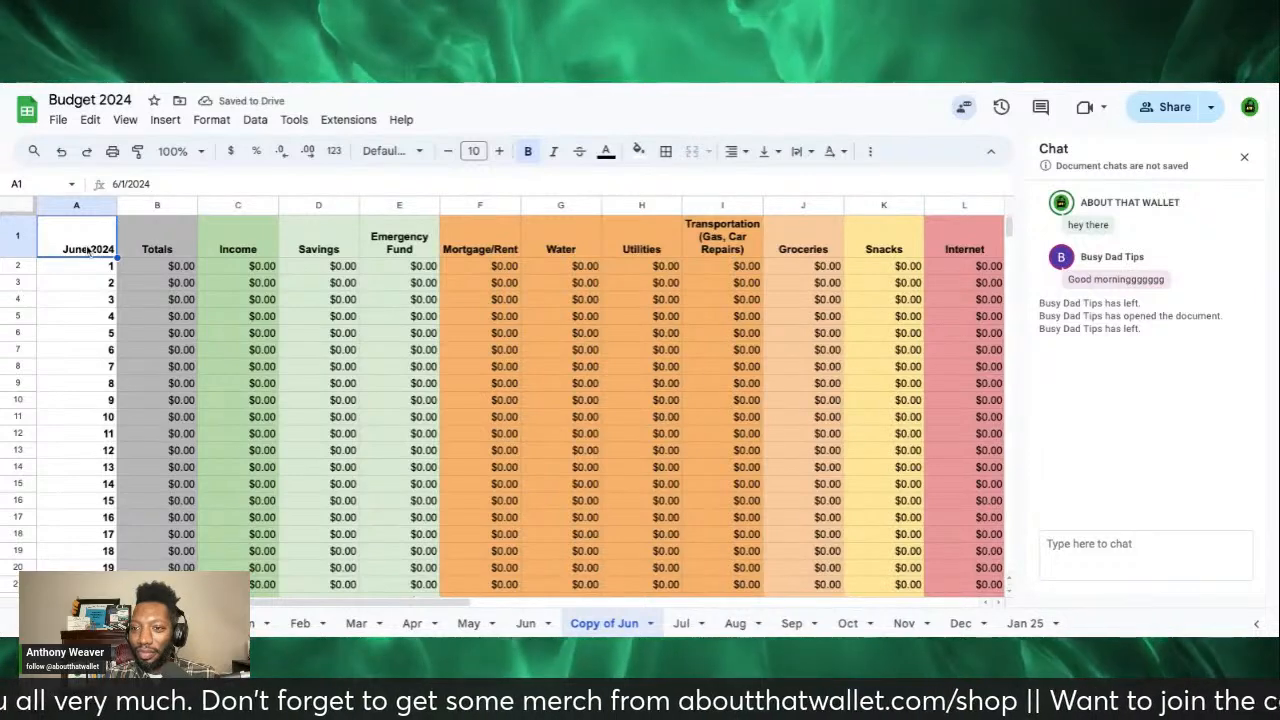
double_click(90, 250)
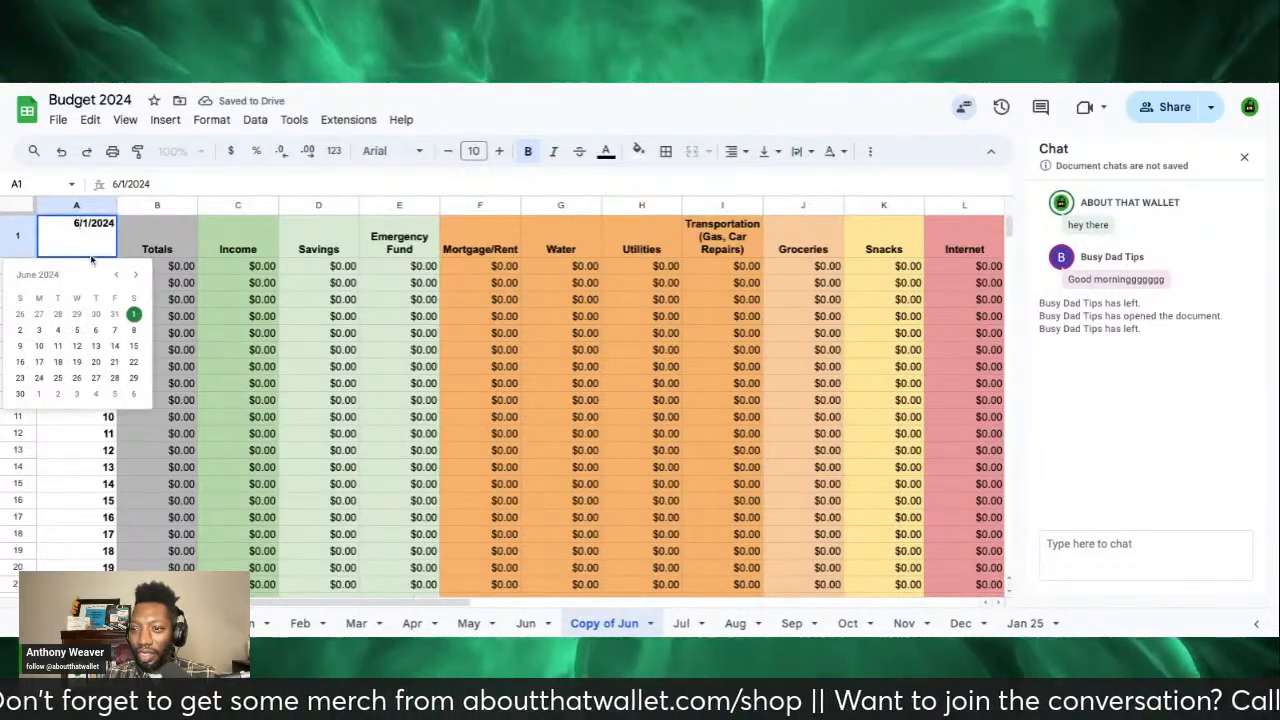
left_click(138, 277)
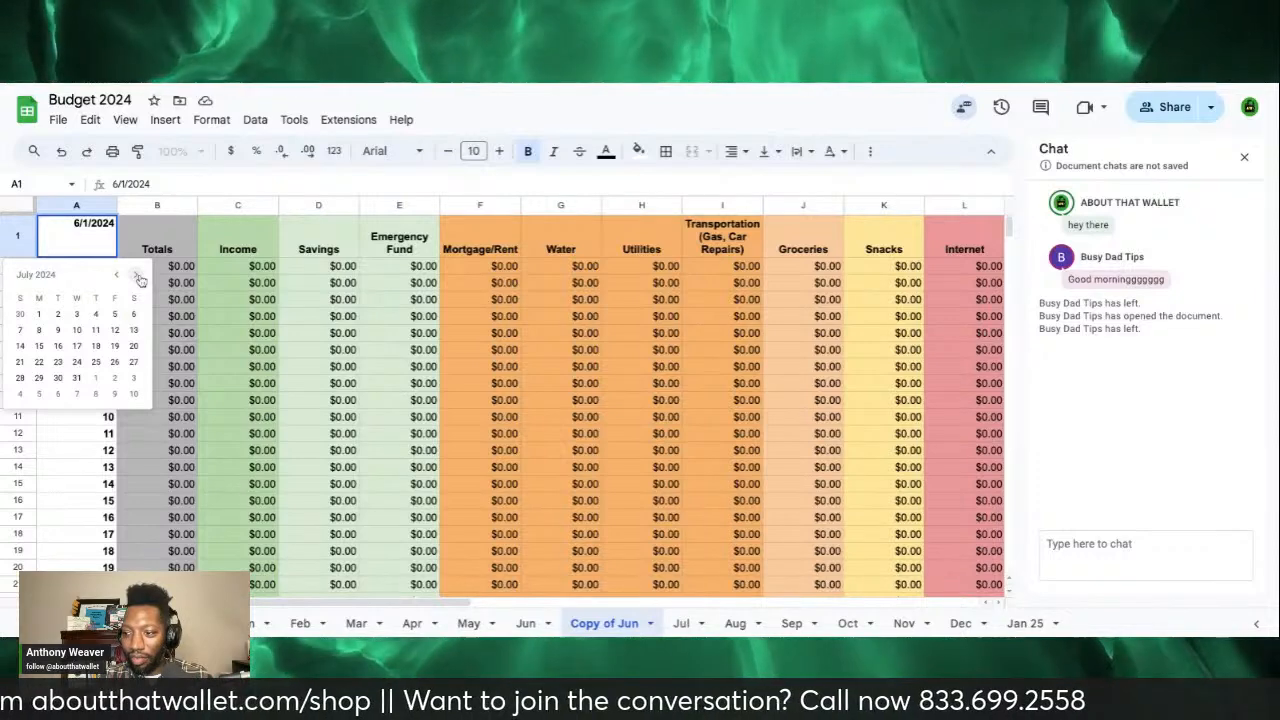
left_click(138, 277)
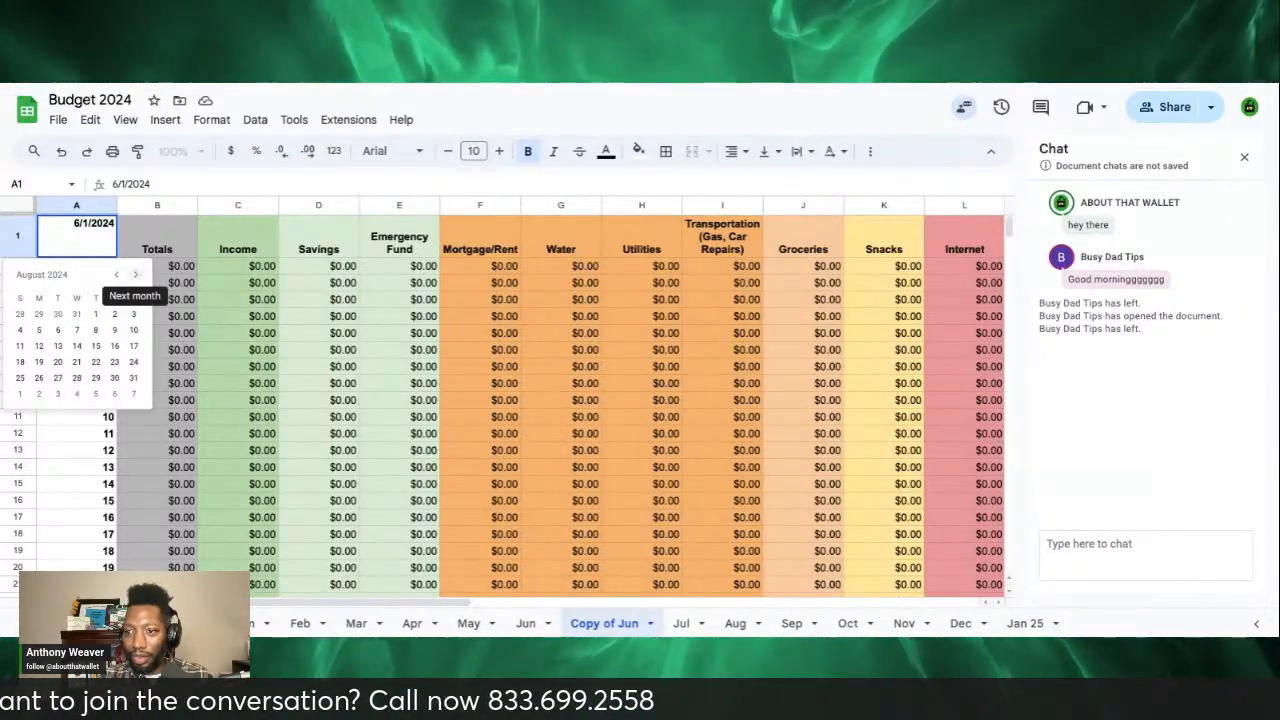
left_click(137, 276)
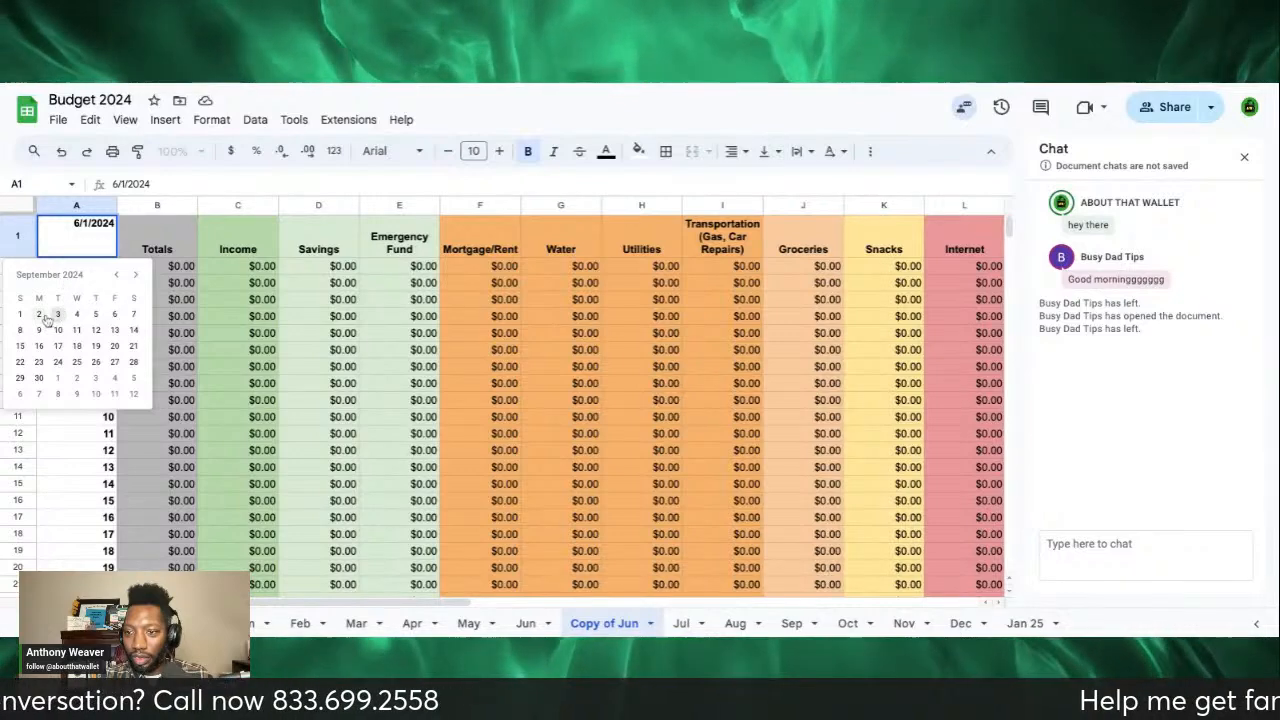
left_click(20, 315)
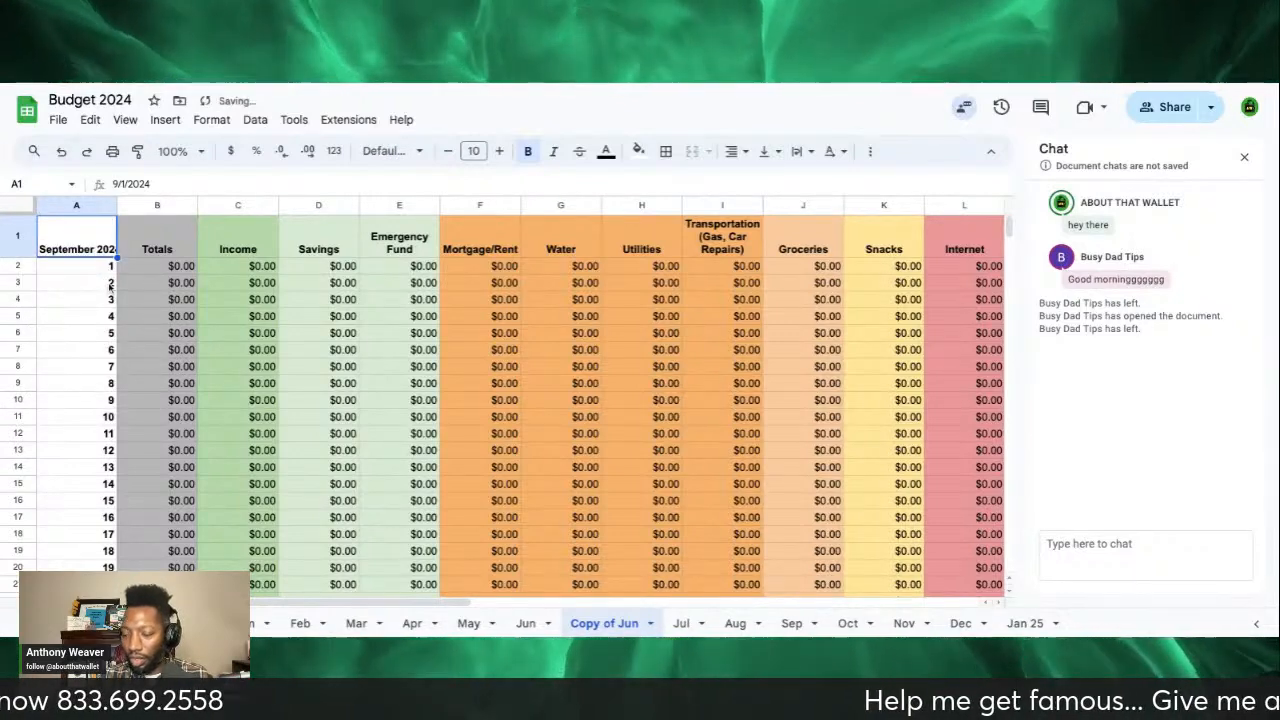
left_click(145, 340)
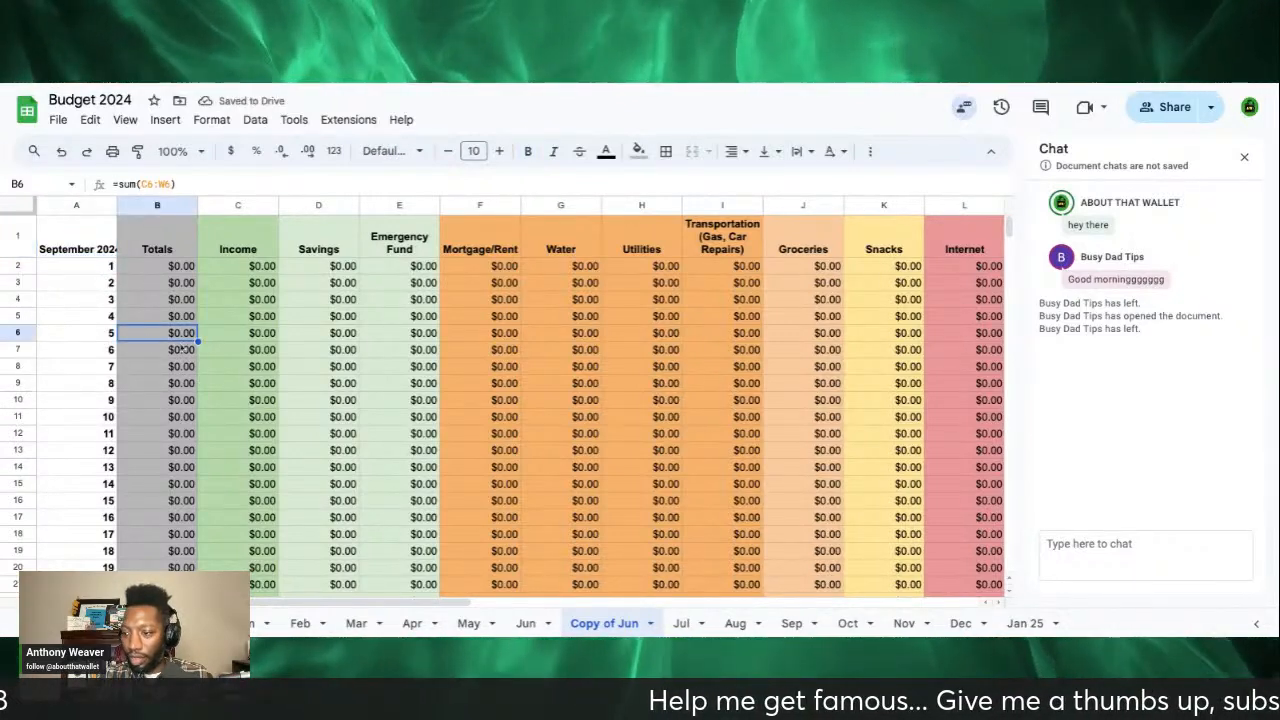
Step: Rename the copy of the Jun sheet as Sept
left_click(650, 623)
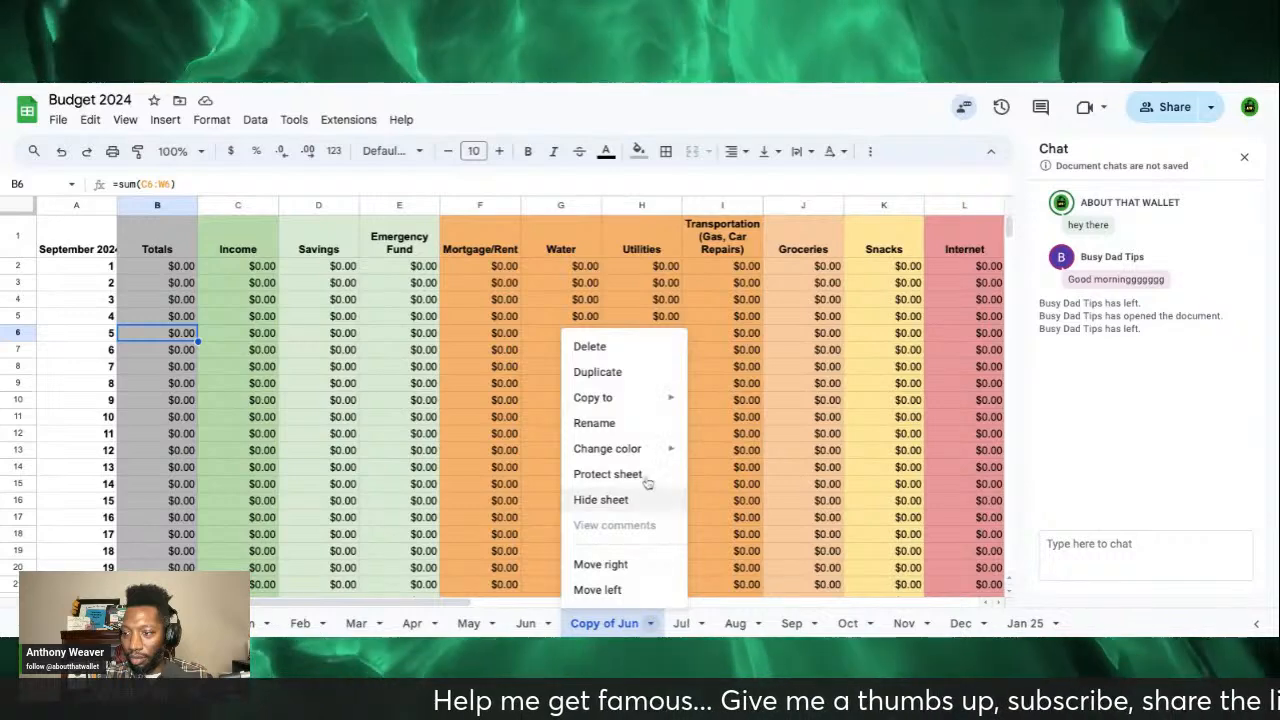
left_click(620, 427)
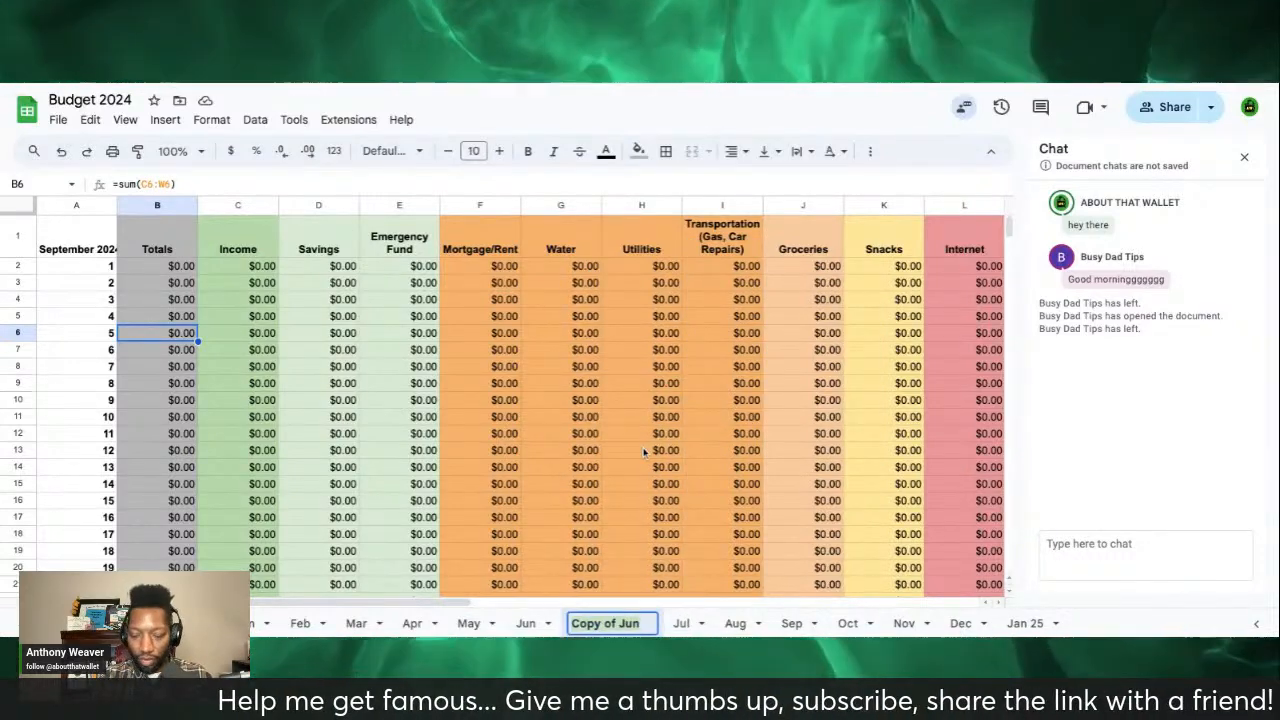
type("Sept")
key("Return")
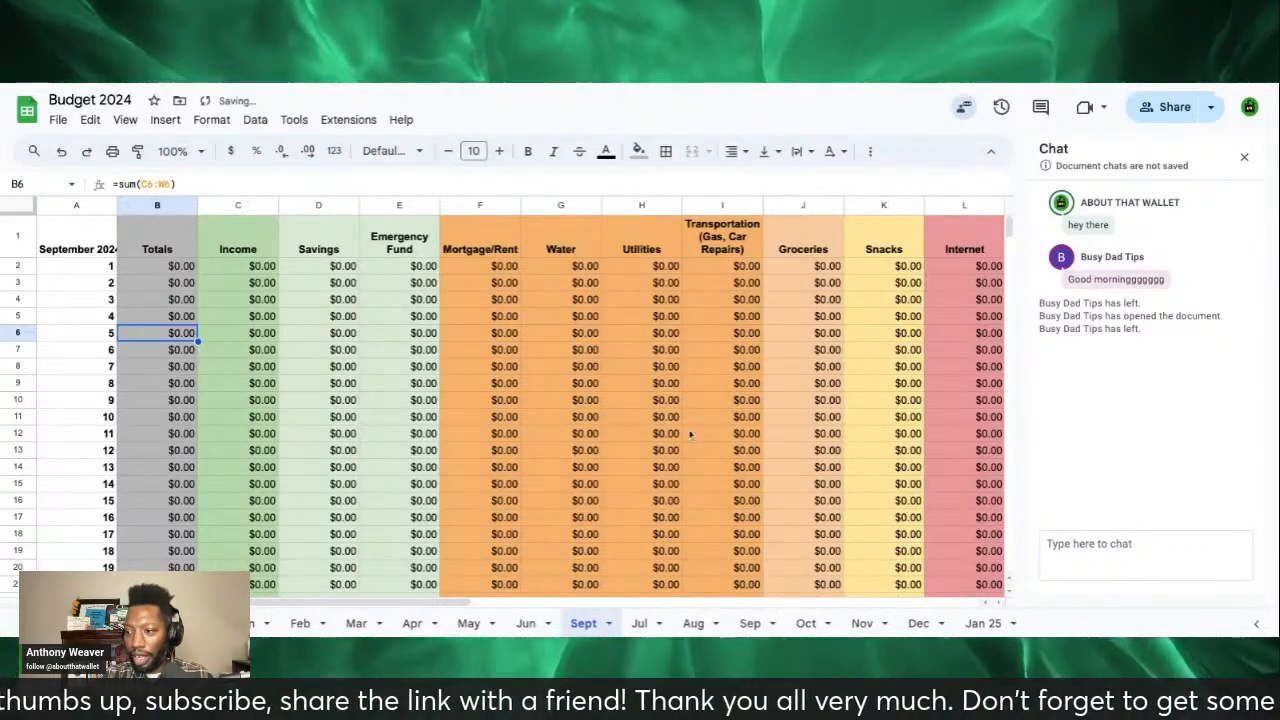
Step: Delete the blank Sep sheet located between the Aug and Oct sheets
left_click(777, 627)
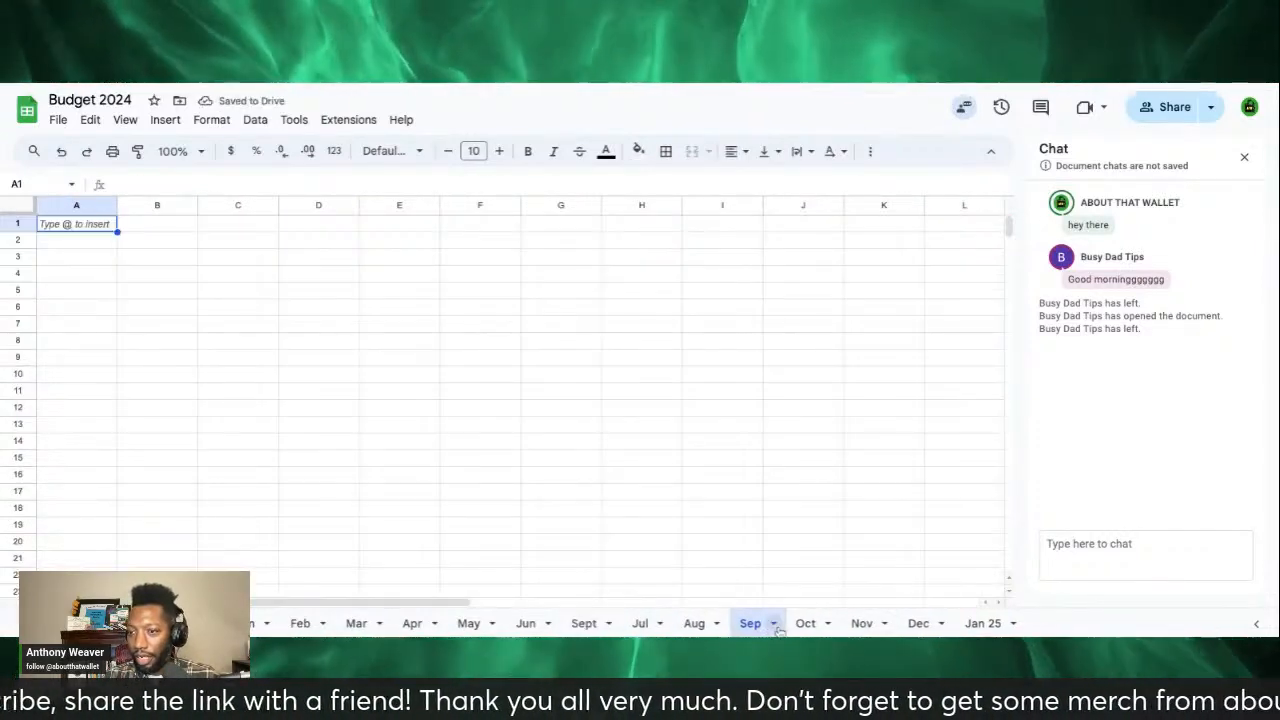
left_click(774, 624)
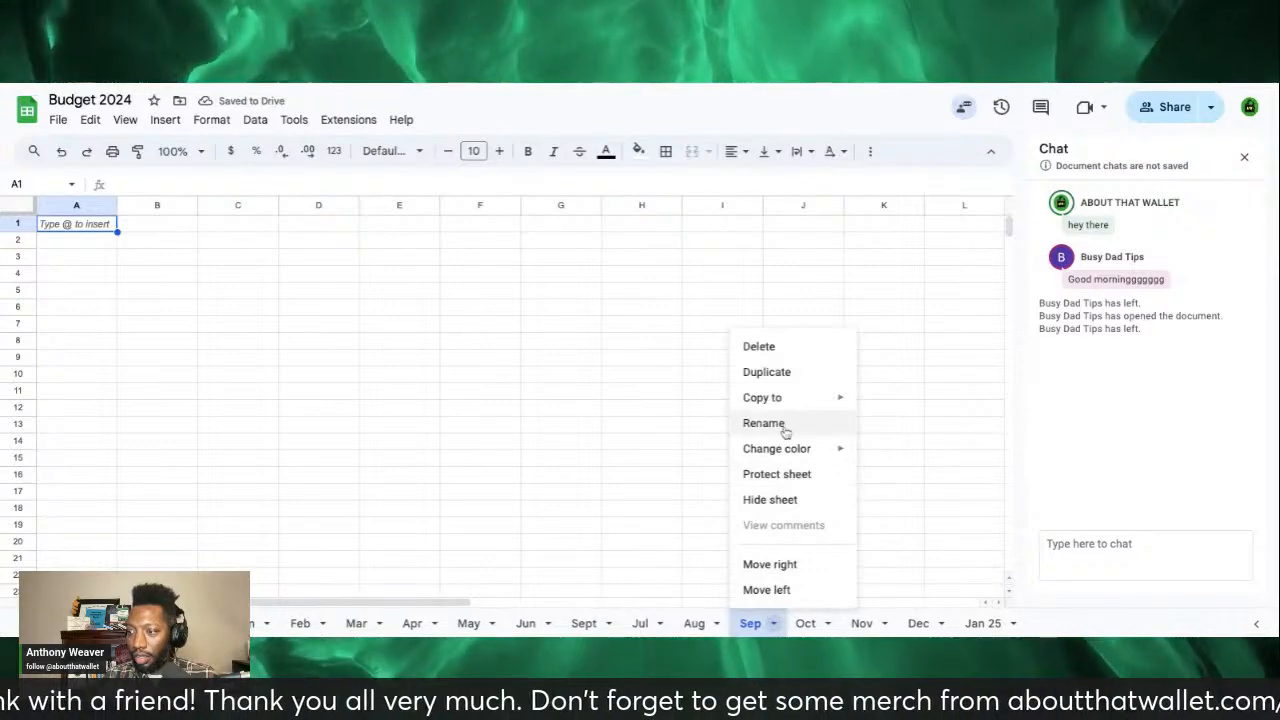
left_click(766, 352)
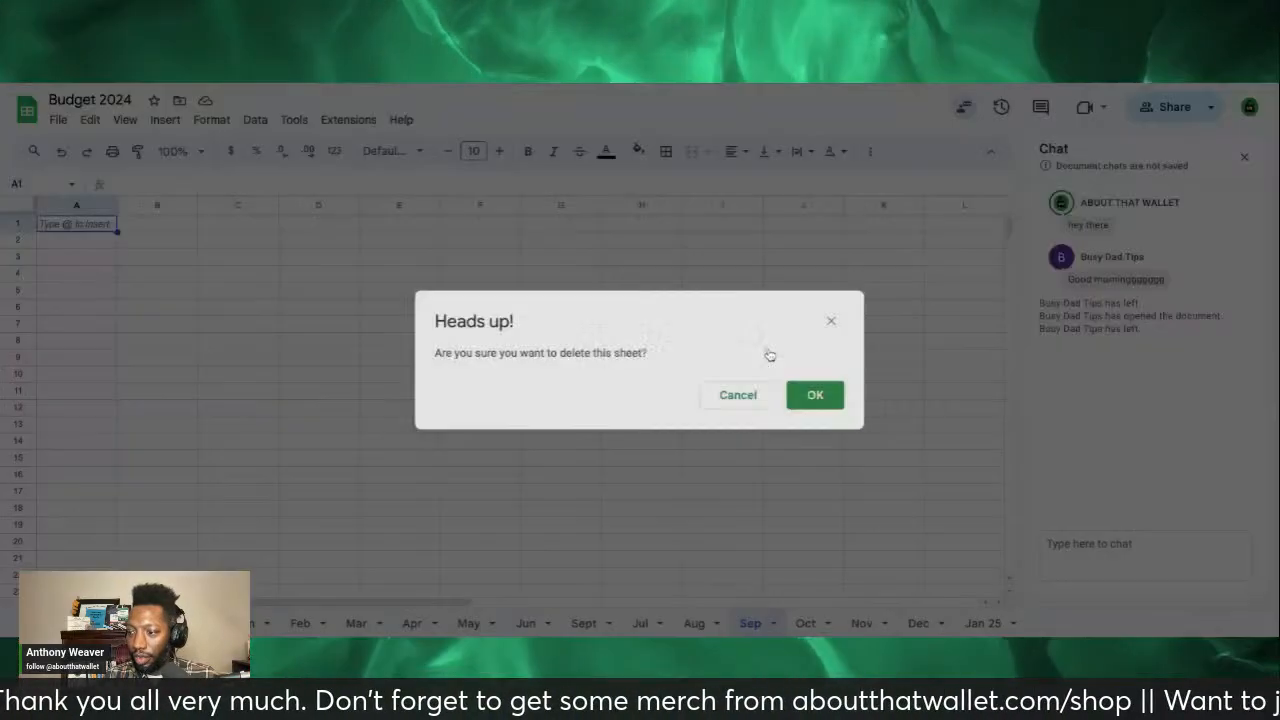
left_click(806, 400)
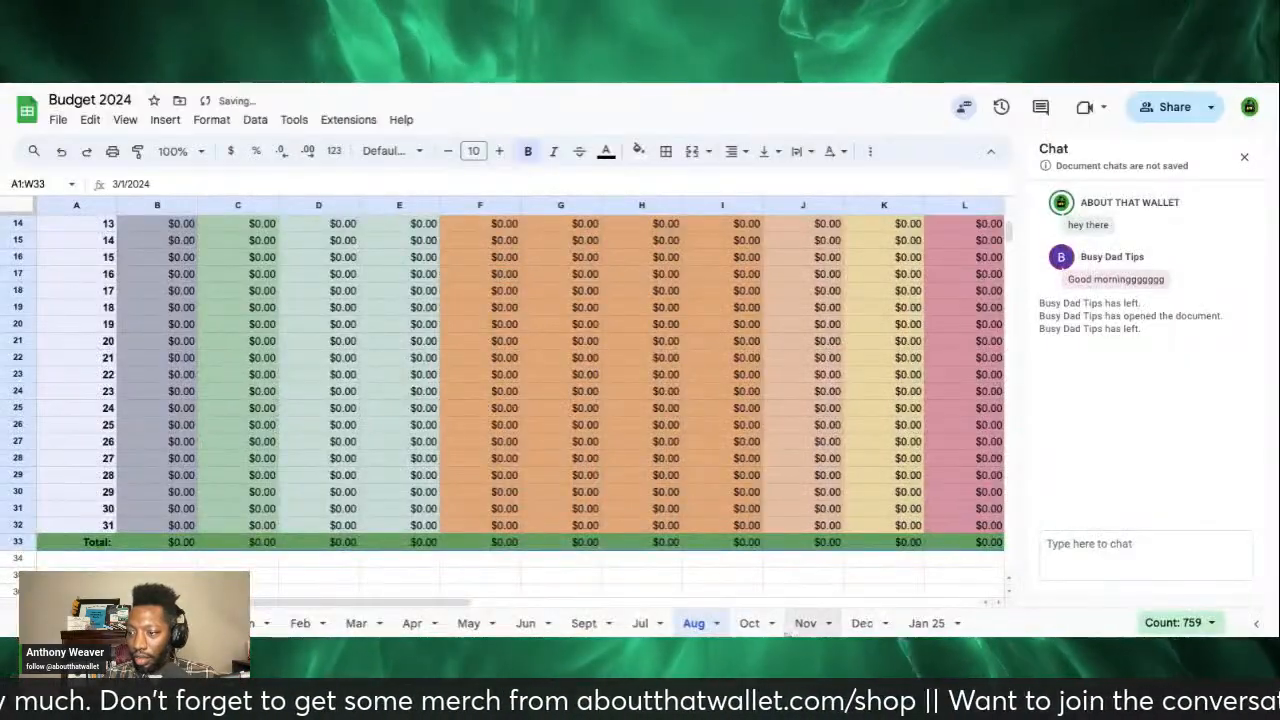
Step: Delete the blank Nov sheet located between the Oct and Dec sheets
left_click(815, 627)
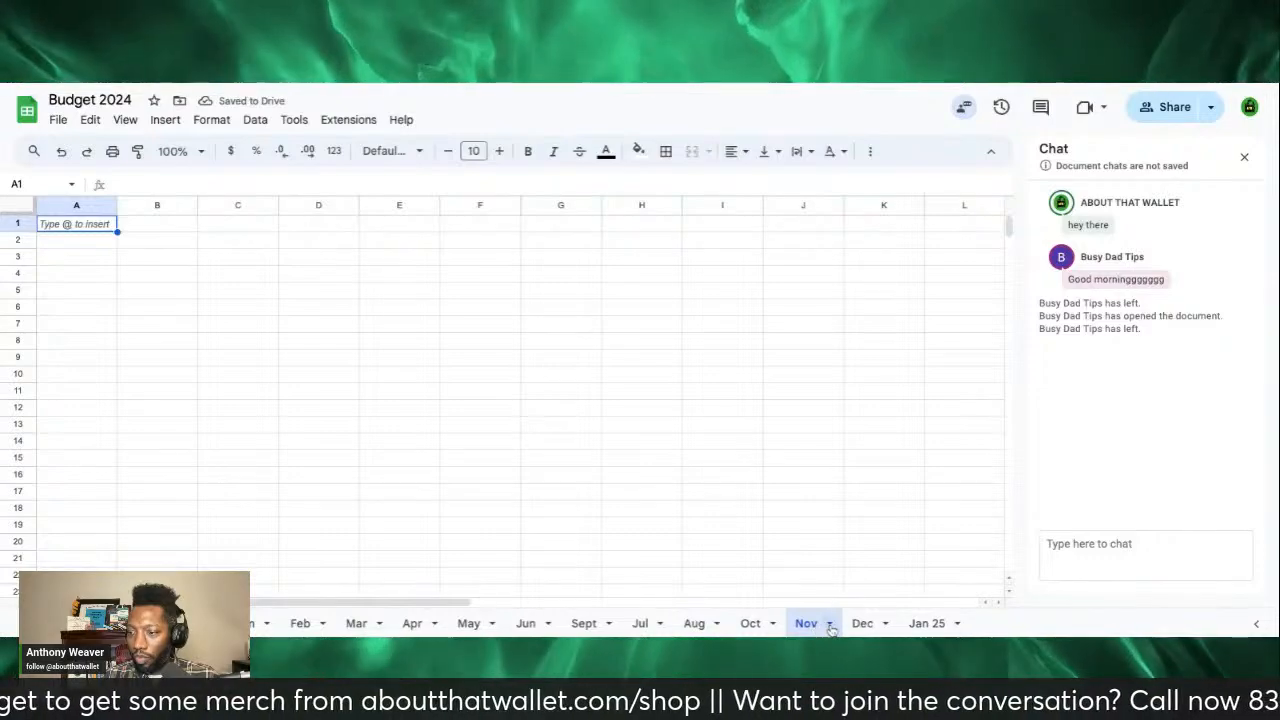
left_click(830, 624)
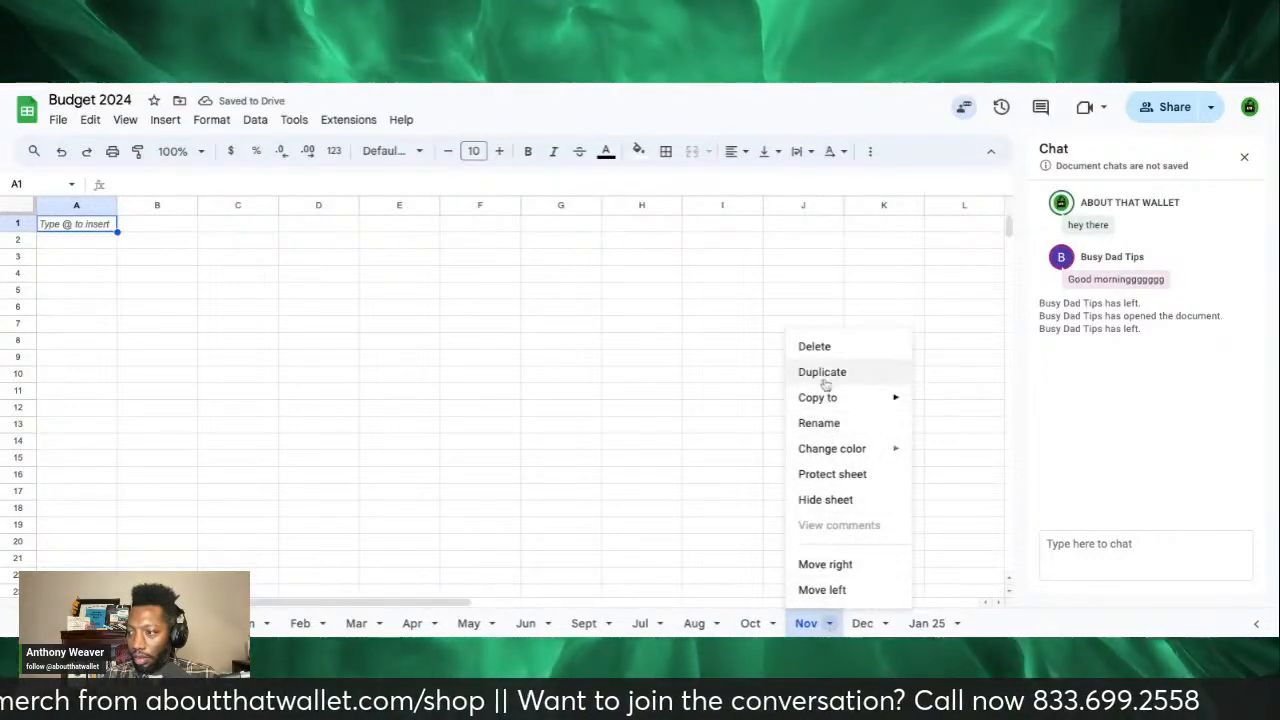
left_click(812, 346)
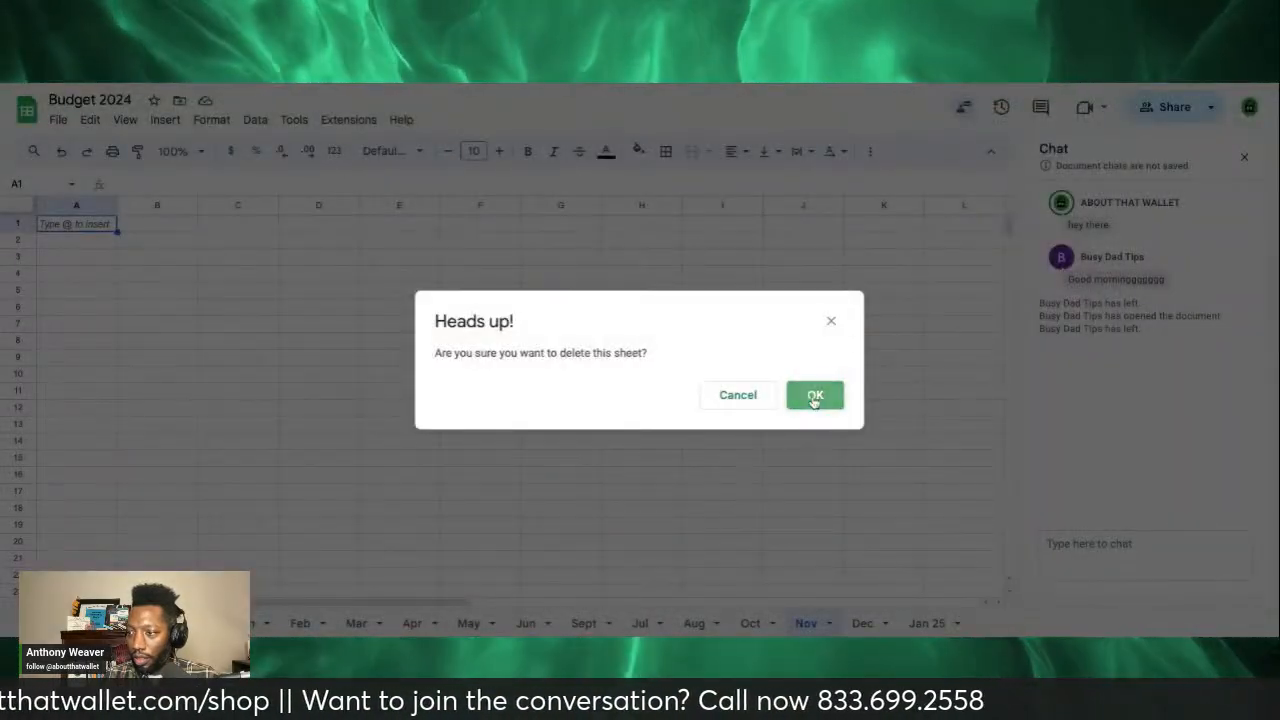
left_click(815, 396)
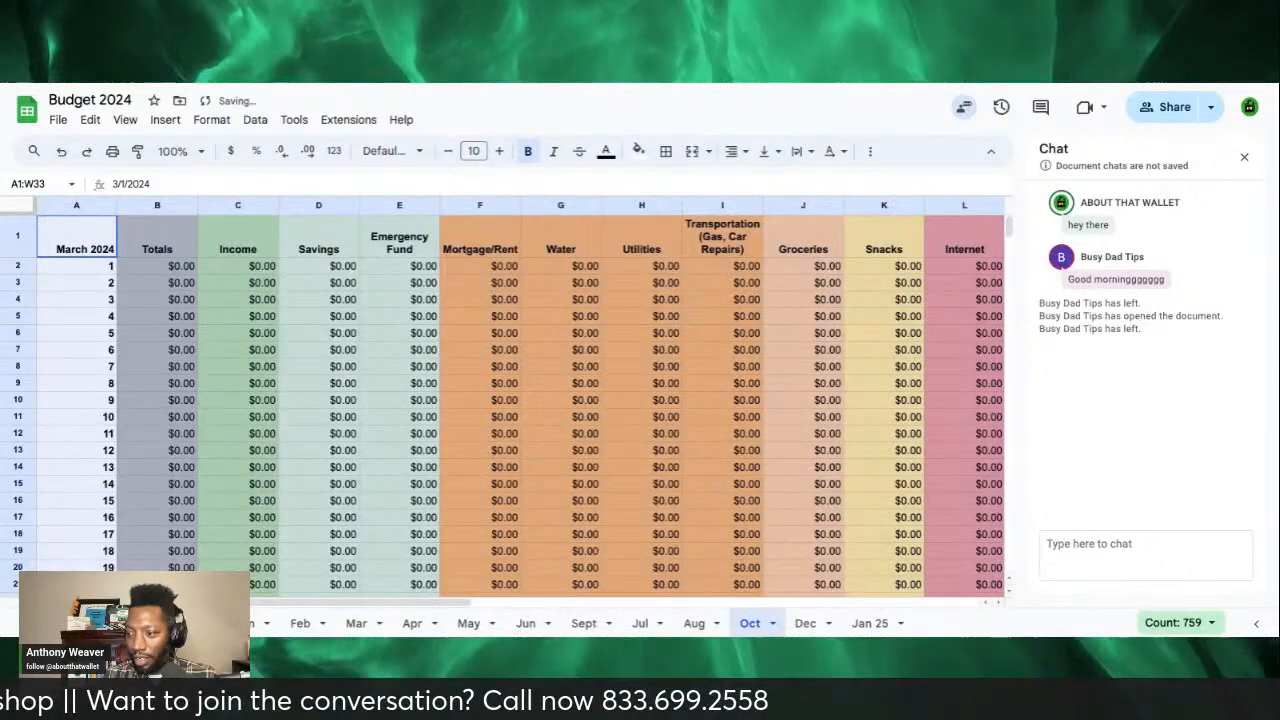
Step: Review the Aug, Jul and Sept sheets, checking their header dates and day rows
left_click(690, 624)
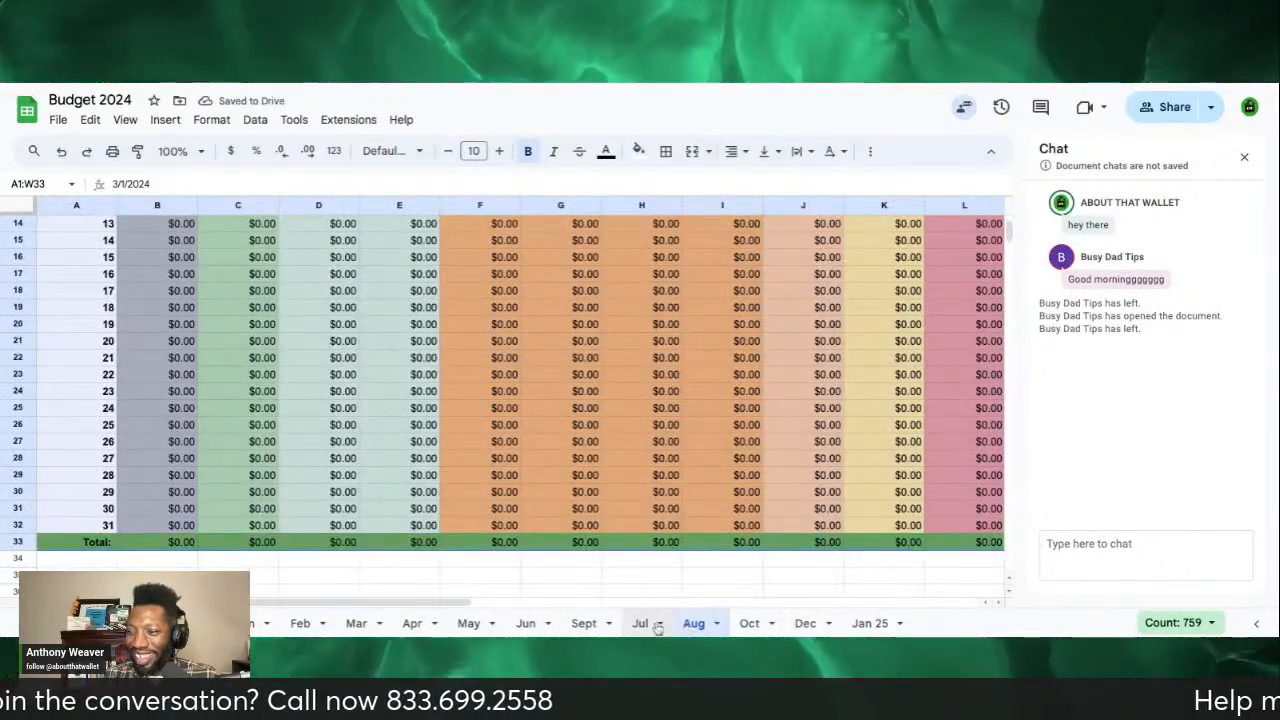
left_click(650, 625)
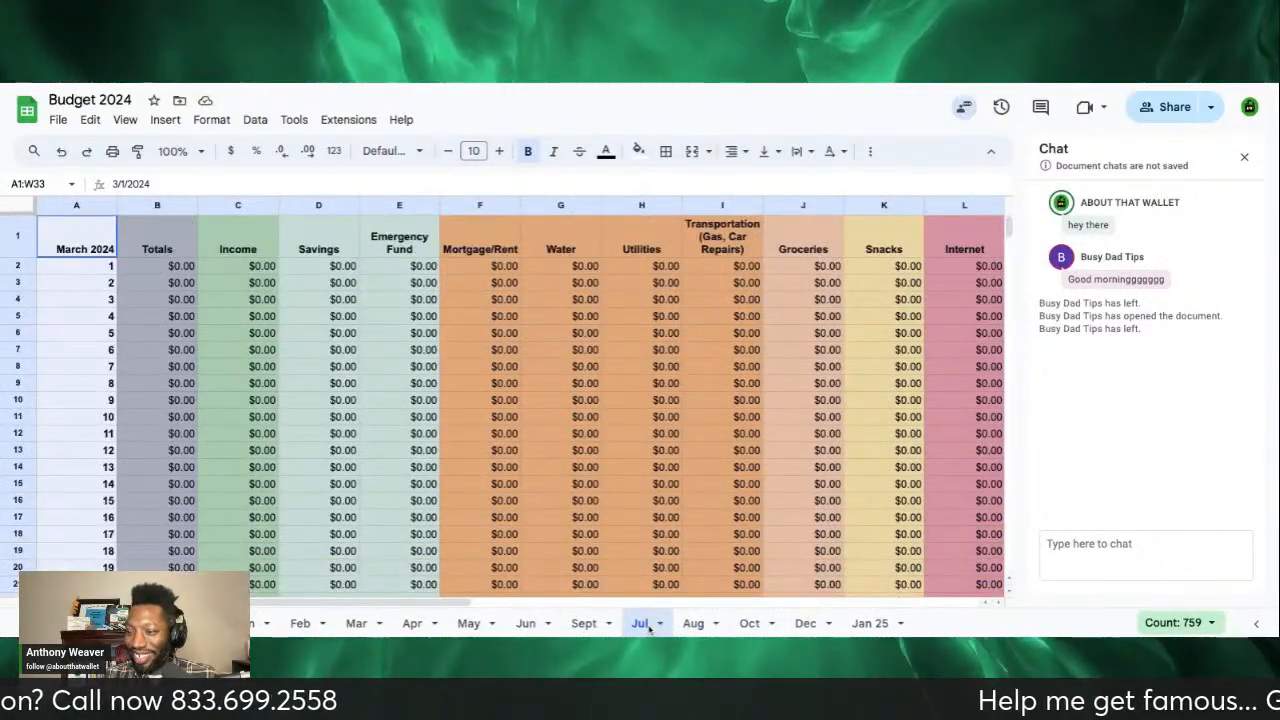
left_click(590, 624)
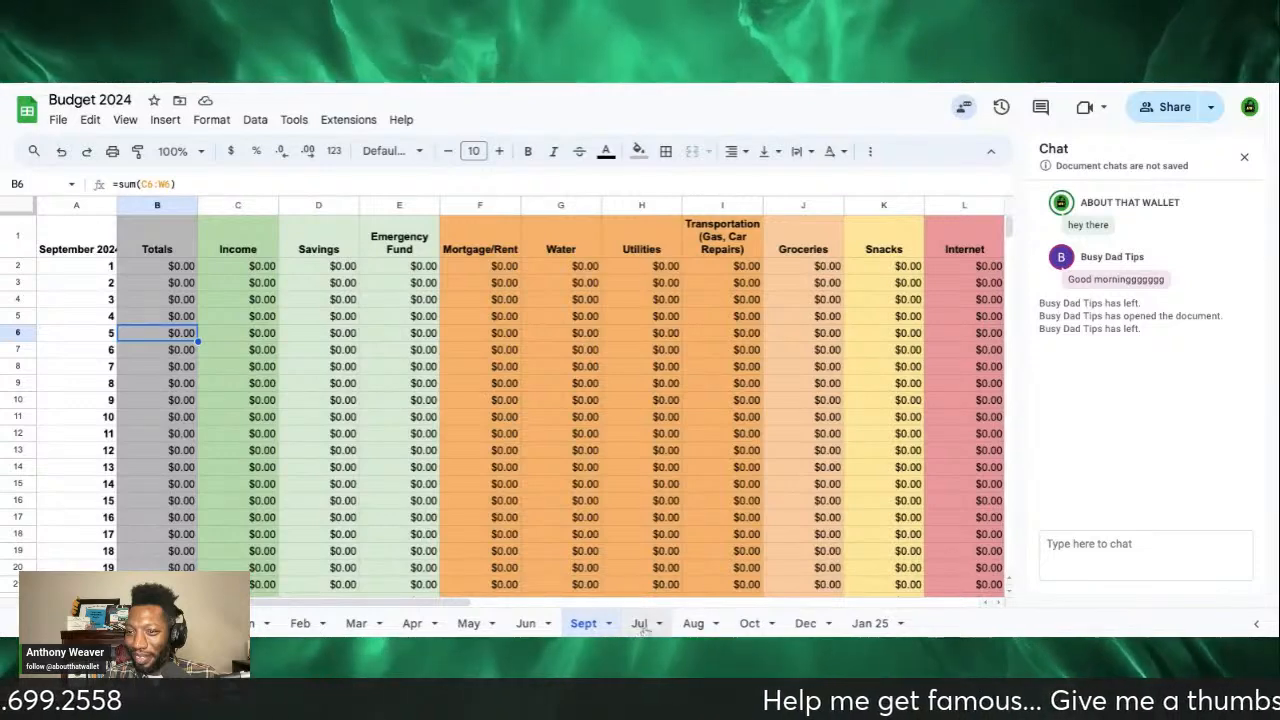
scroll(600, 522, "down", 3)
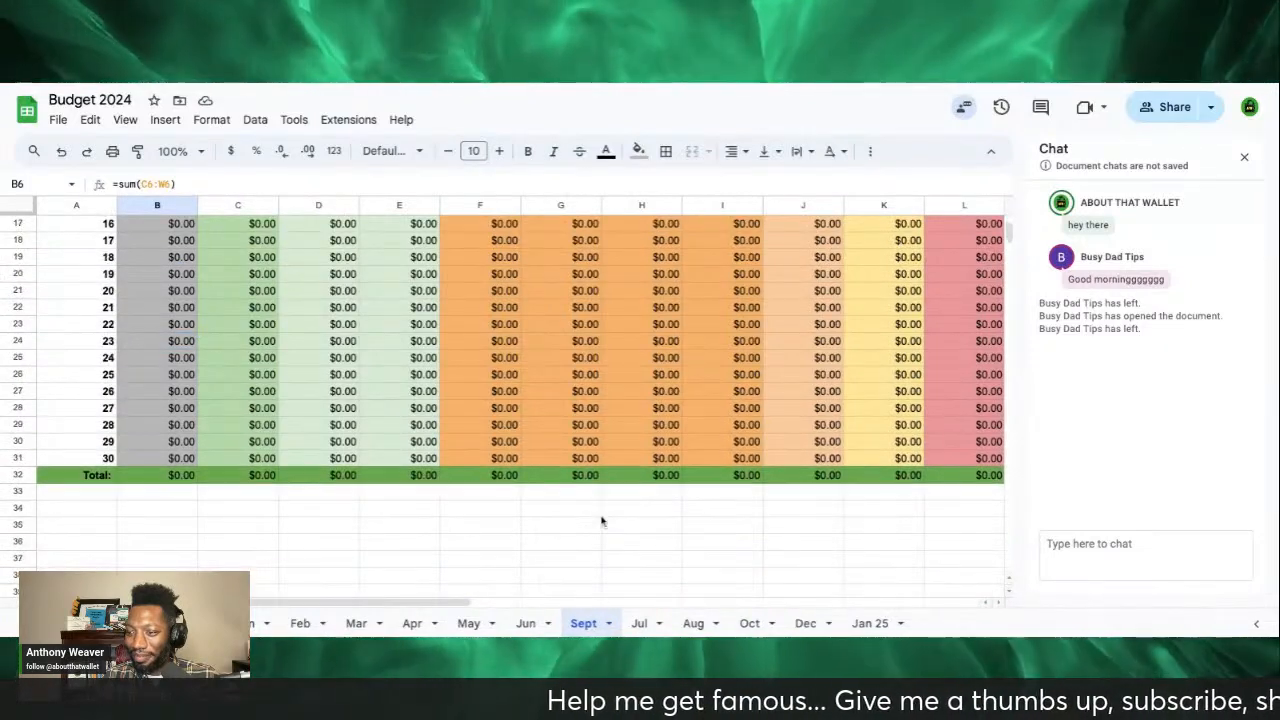
scroll(601, 521, "up", 3)
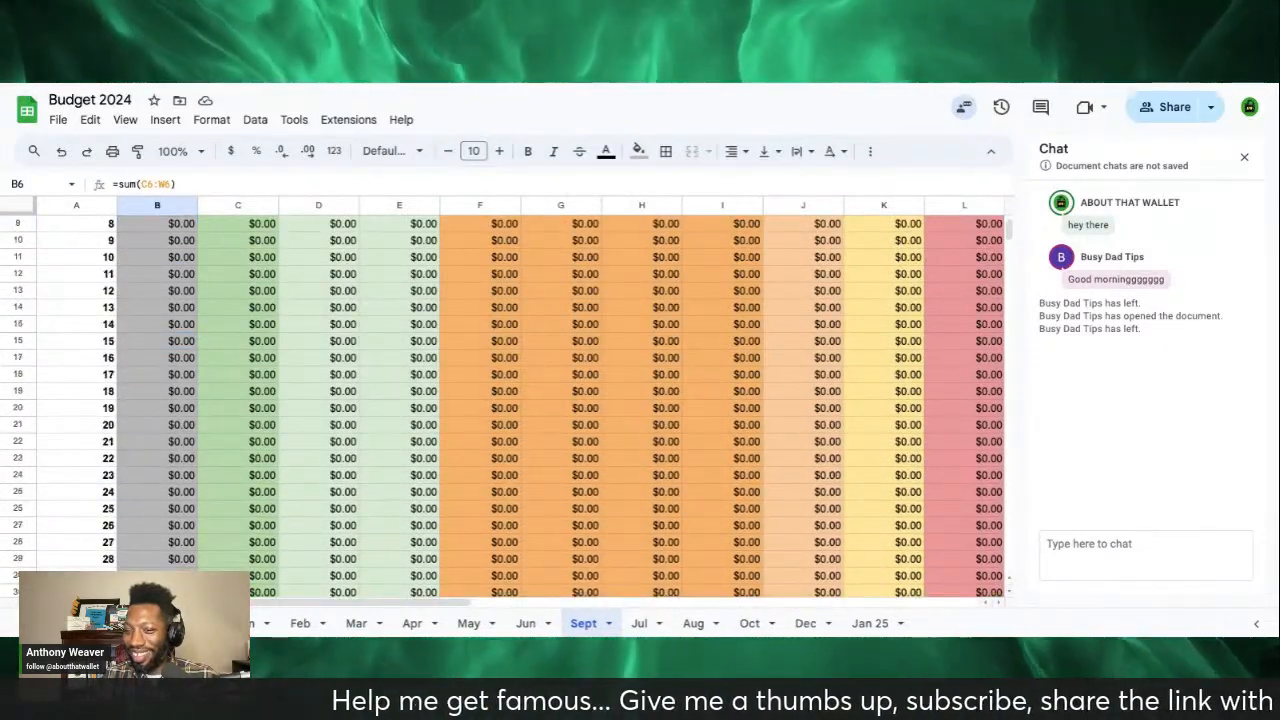
scroll(563, 511, "up", 3)
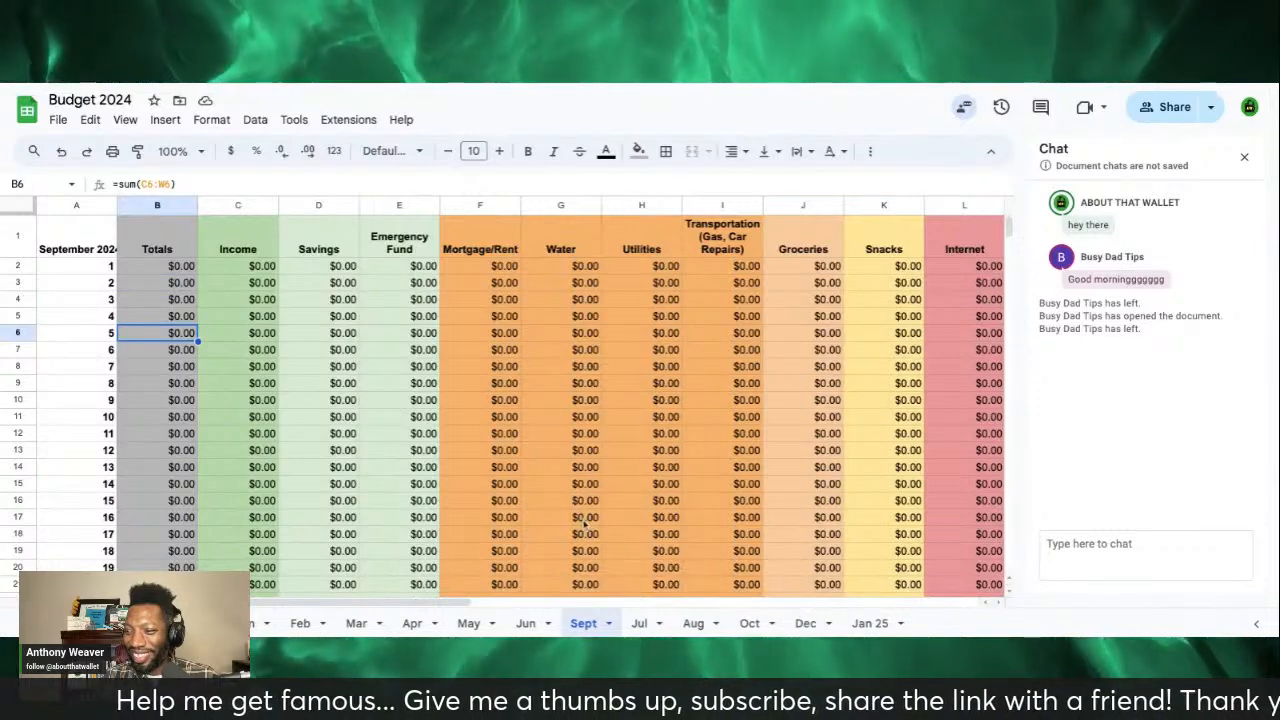
left_click(639, 623)
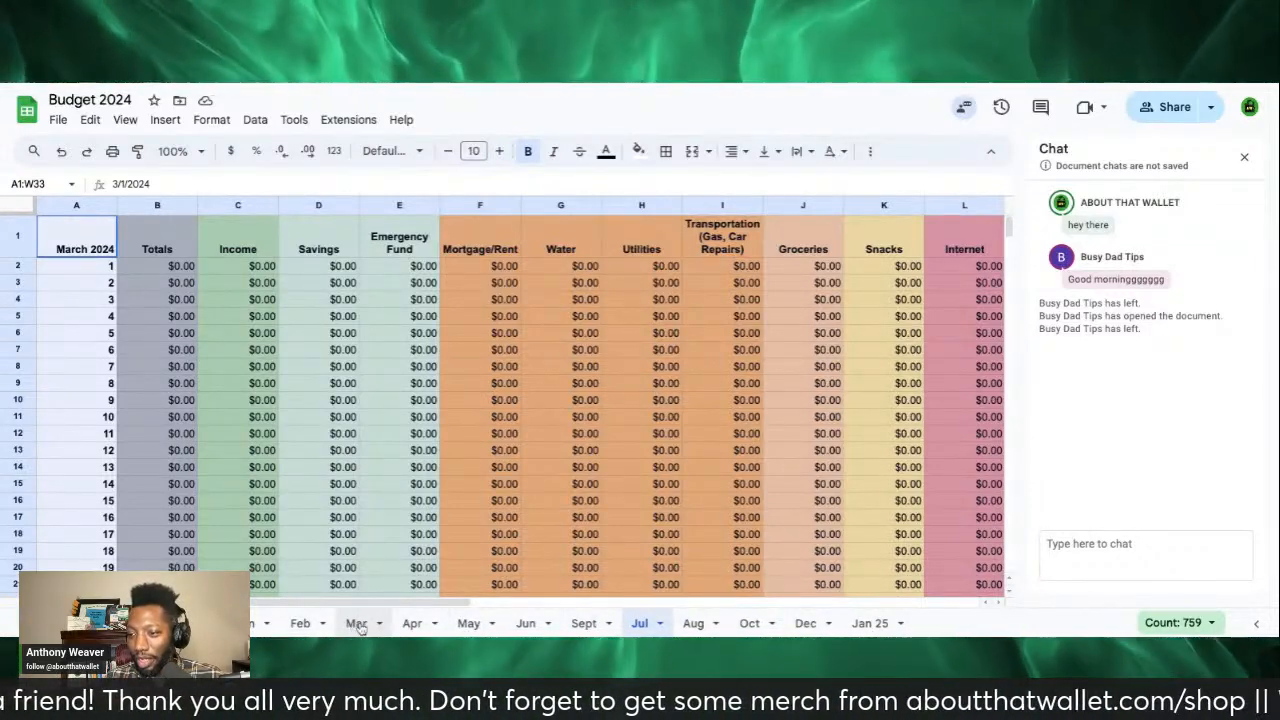
left_click(583, 623)
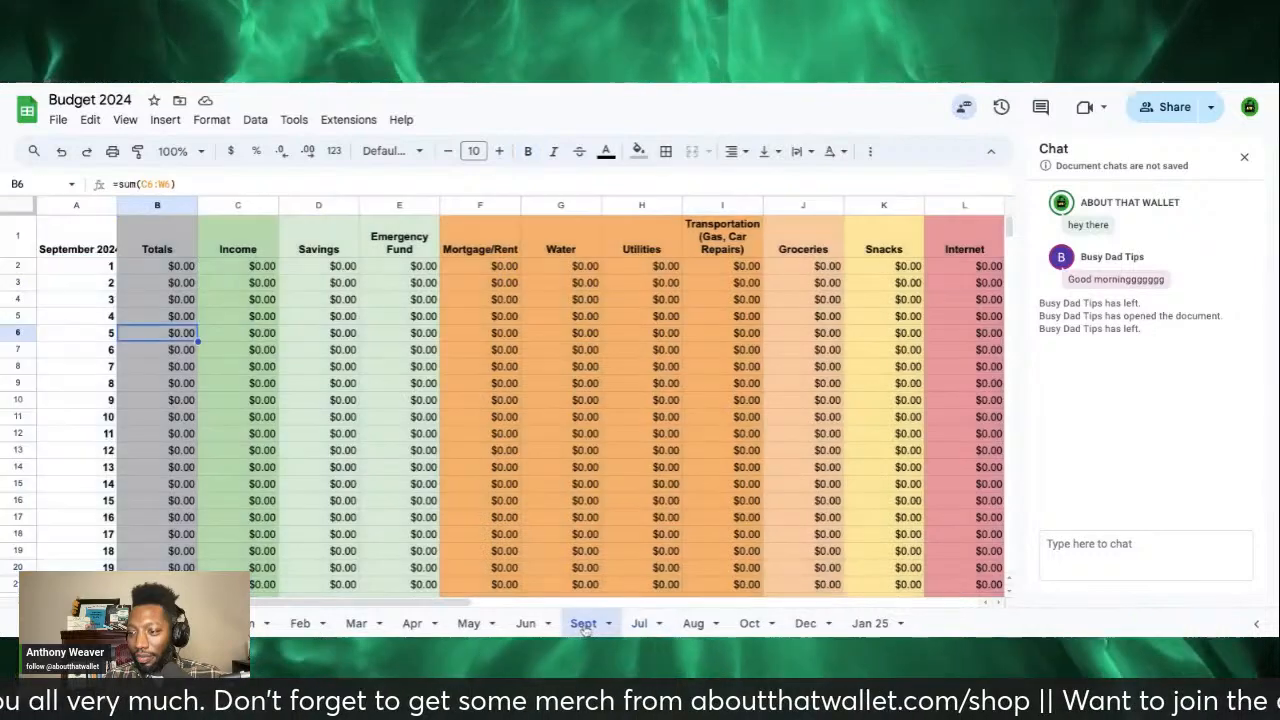
Step: Duplicate the Sept sheet and rename the copy as Nov
left_click(607, 624)
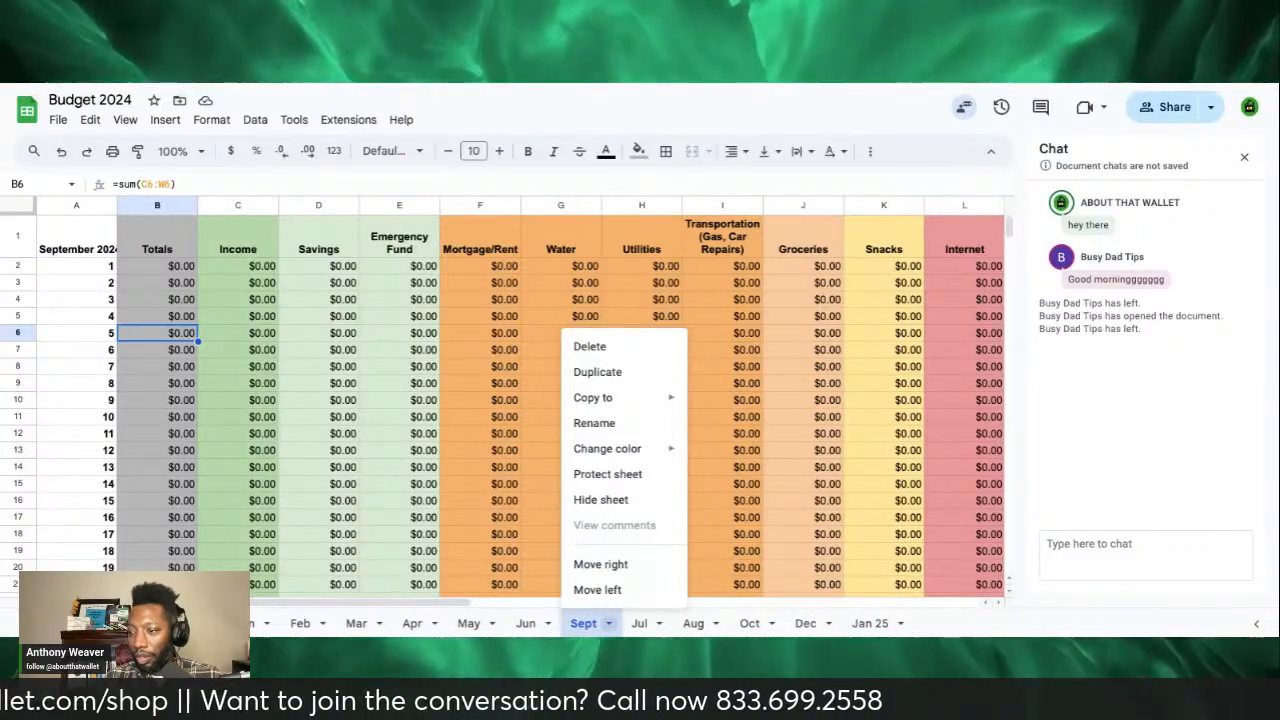
left_click(597, 372)
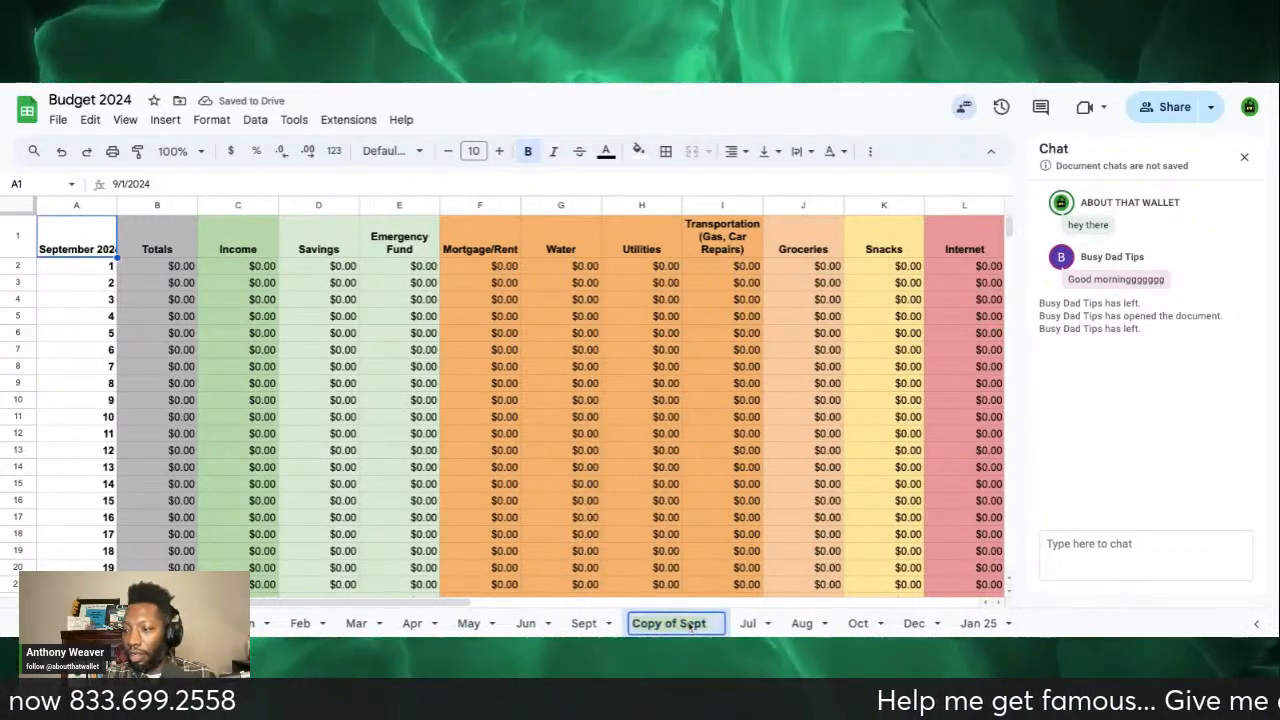
type("Nov")
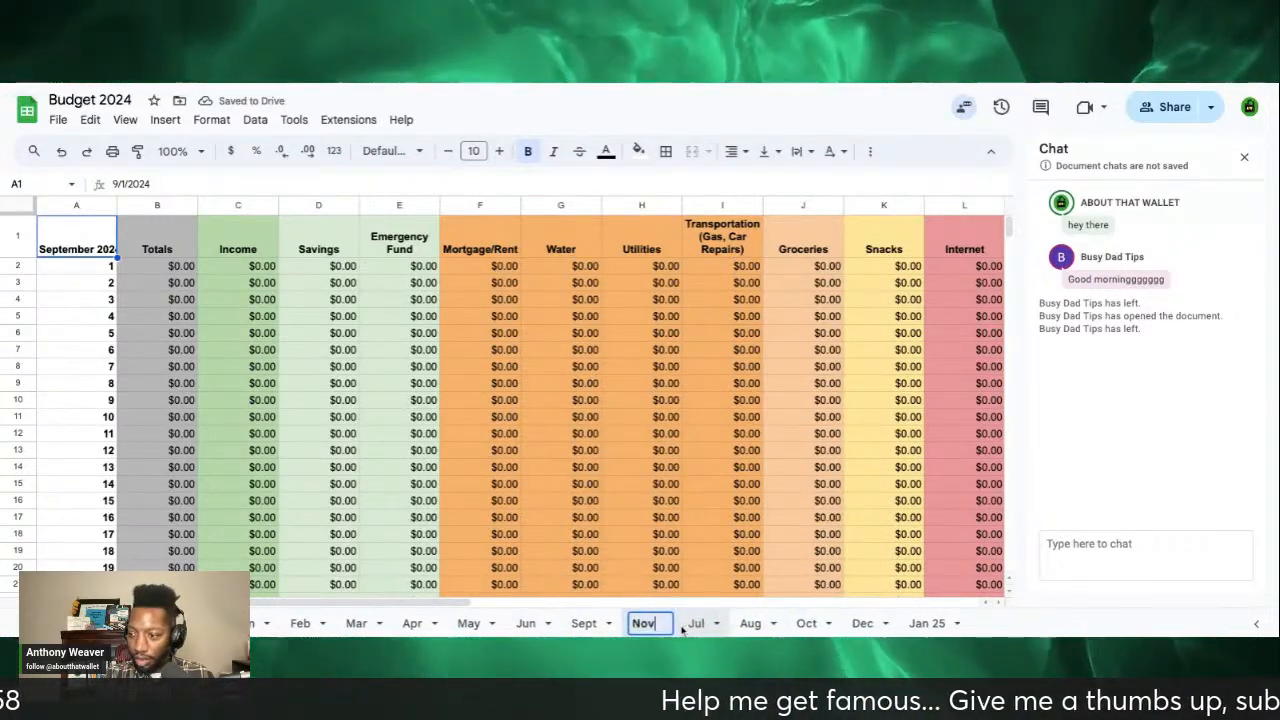
Step: Set the header date in A1 of the Nov sheet to 11/1/2024
left_click(87, 244)
double_click(87, 244)
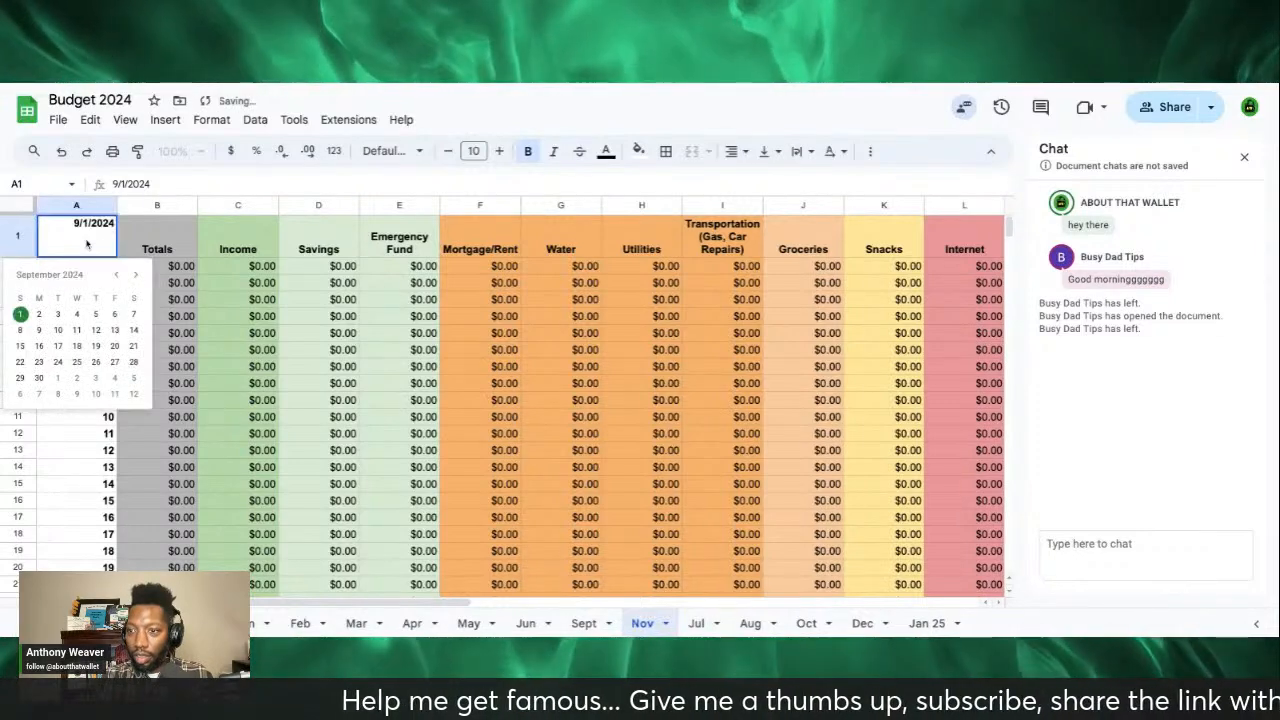
left_click(137, 275)
left_click(137, 275)
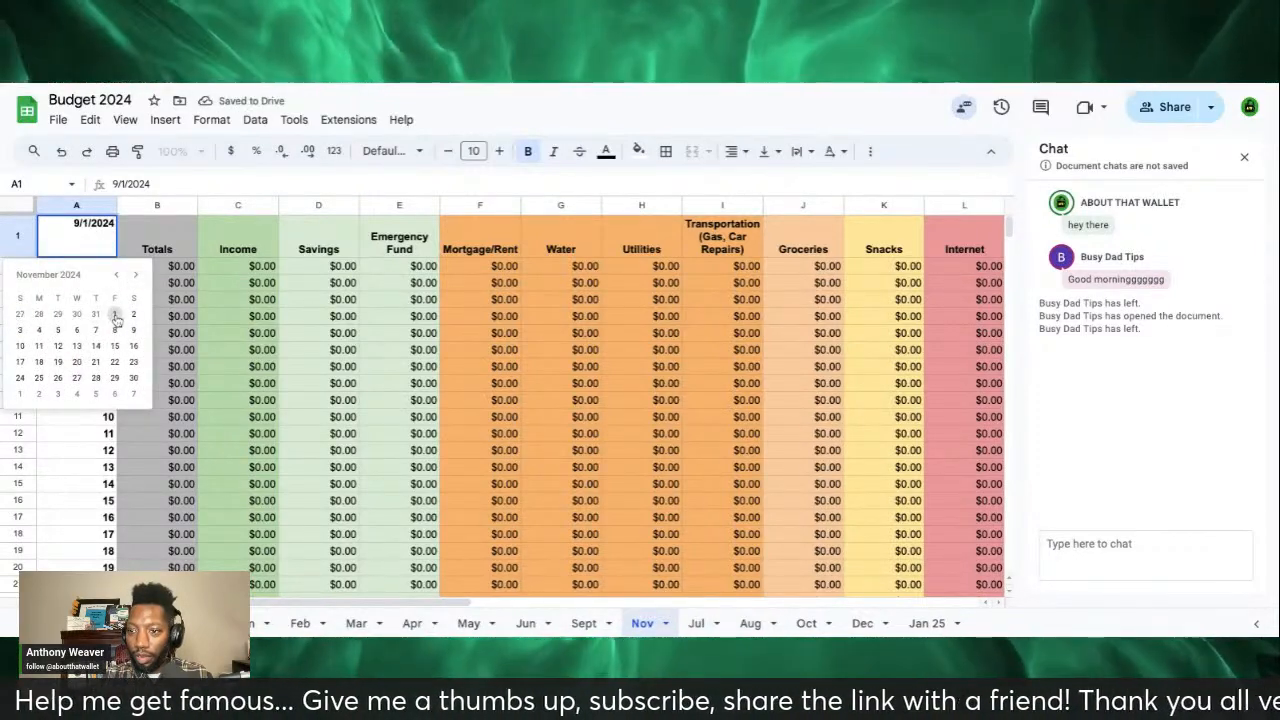
left_click(114, 314)
scroll(142, 356, "down", 3)
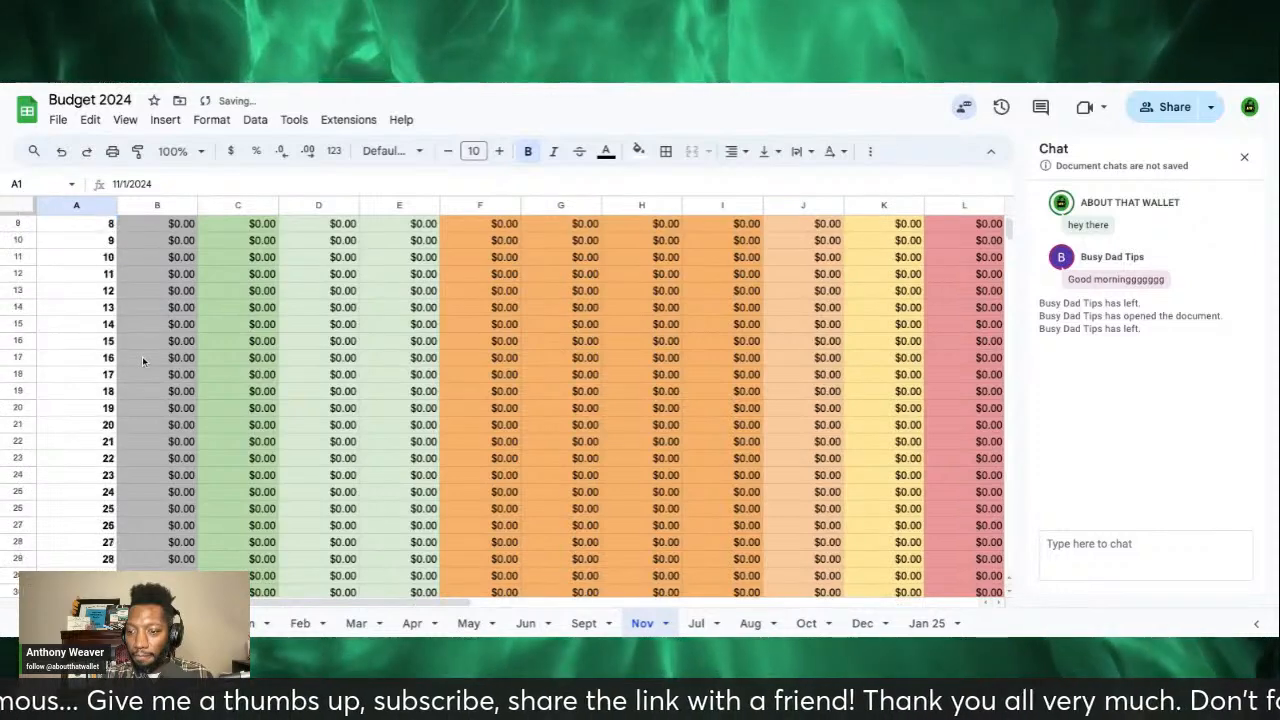
scroll(142, 356, "up", 3)
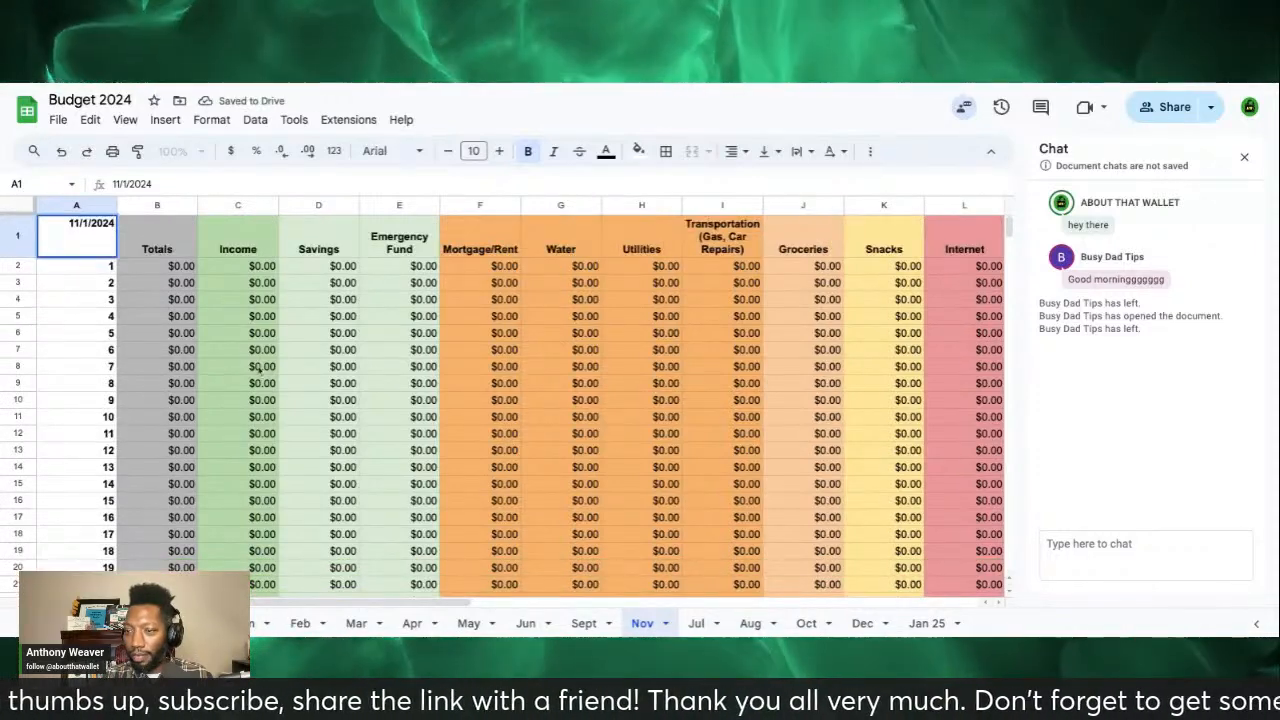
left_click(450, 395)
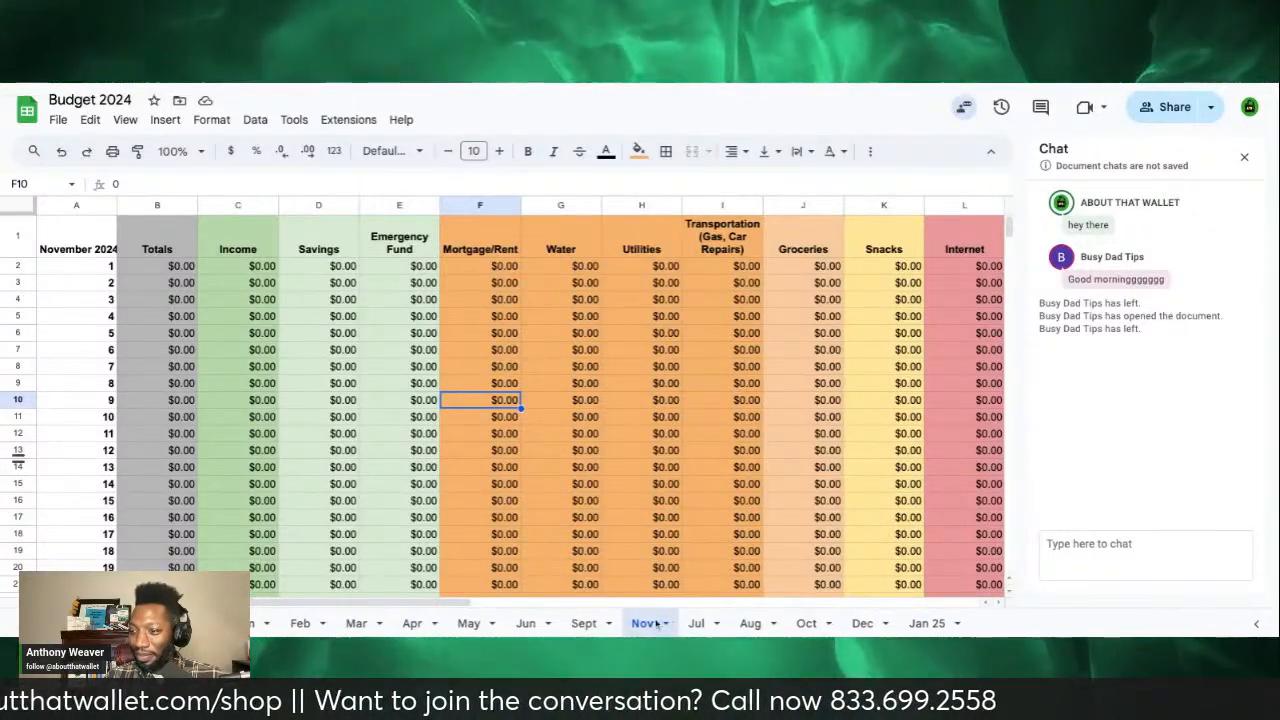
Step: Move the Nov sheet between the Oct and Dec sheets
left_click_drag(645, 631, 703, 631)
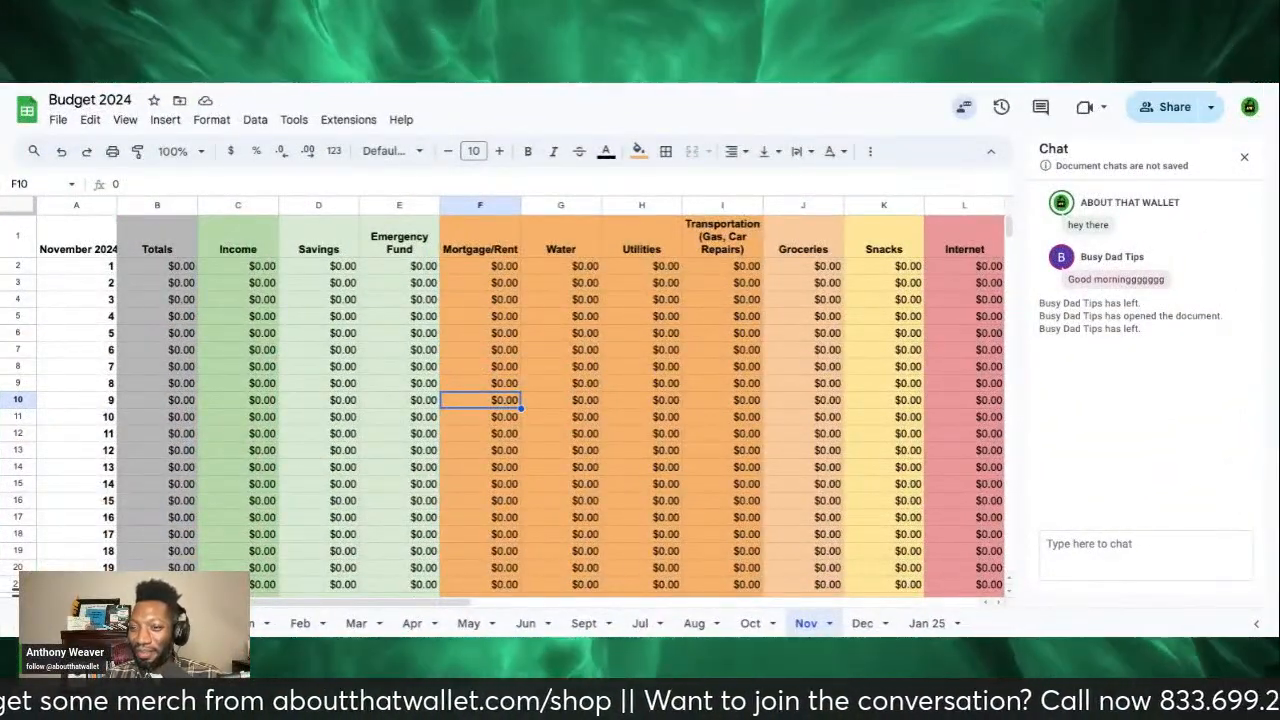
scroll(520, 400, "down", 4)
scroll(520, 400, "up", 4)
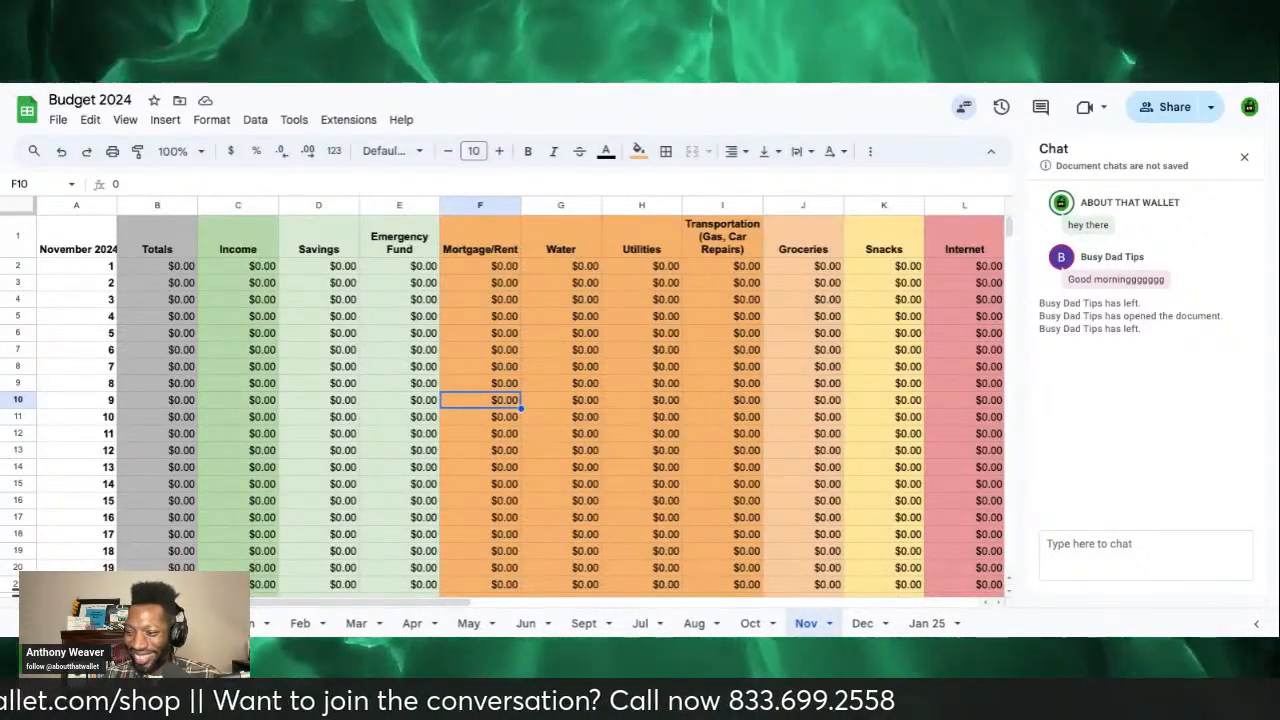
Step: Set the header date in A1 of the Oct sheet to 10/1/2024
left_click(750, 623)
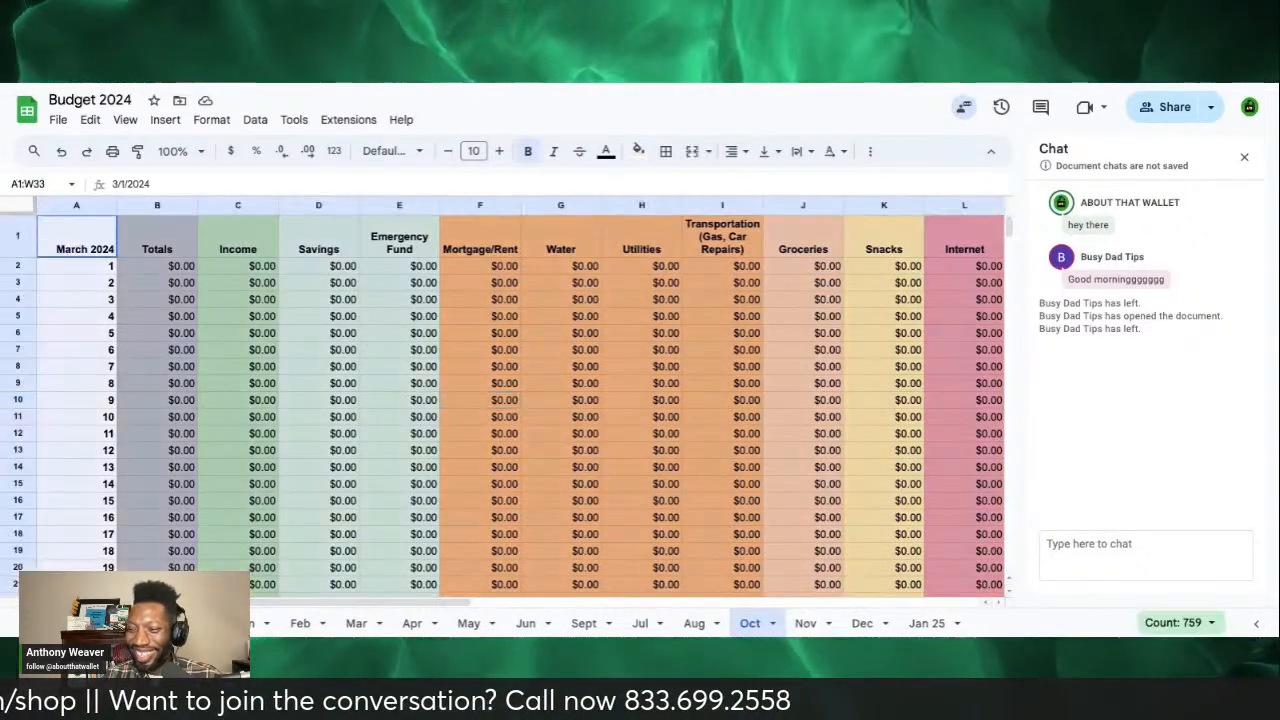
left_click(693, 458)
left_click(73, 248)
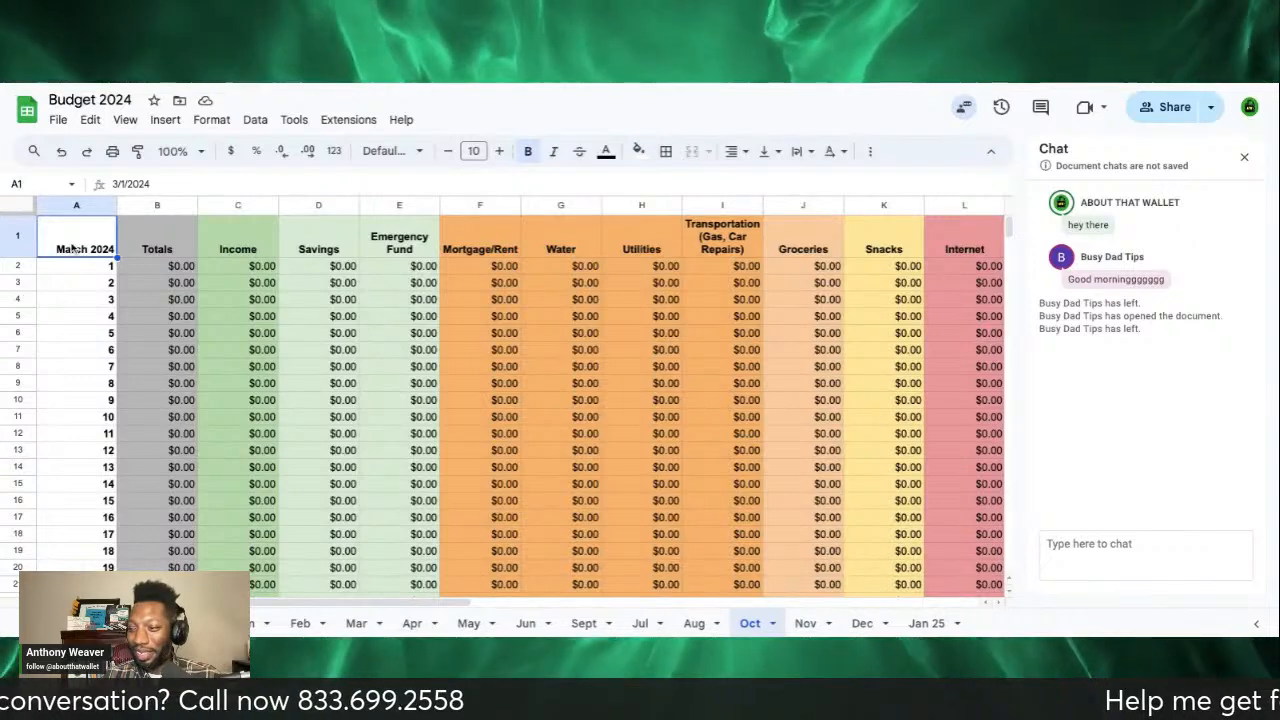
double_click(73, 248)
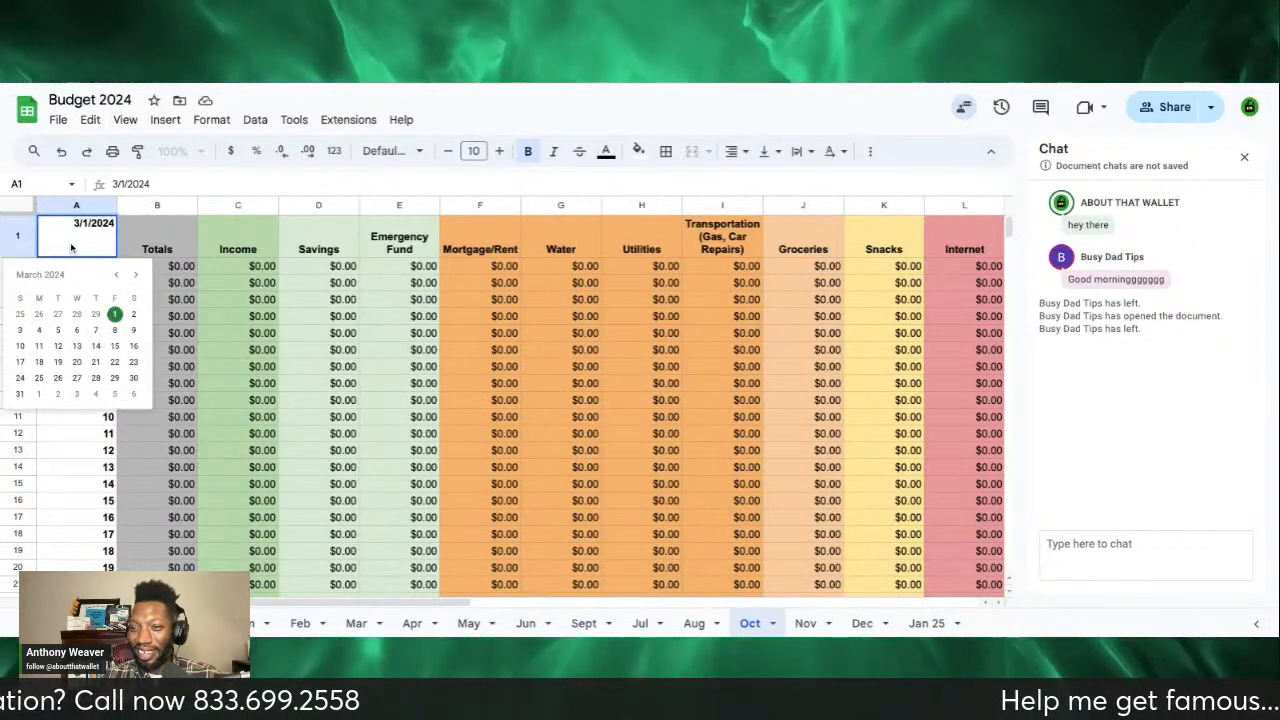
left_click(138, 277)
left_click(138, 277)
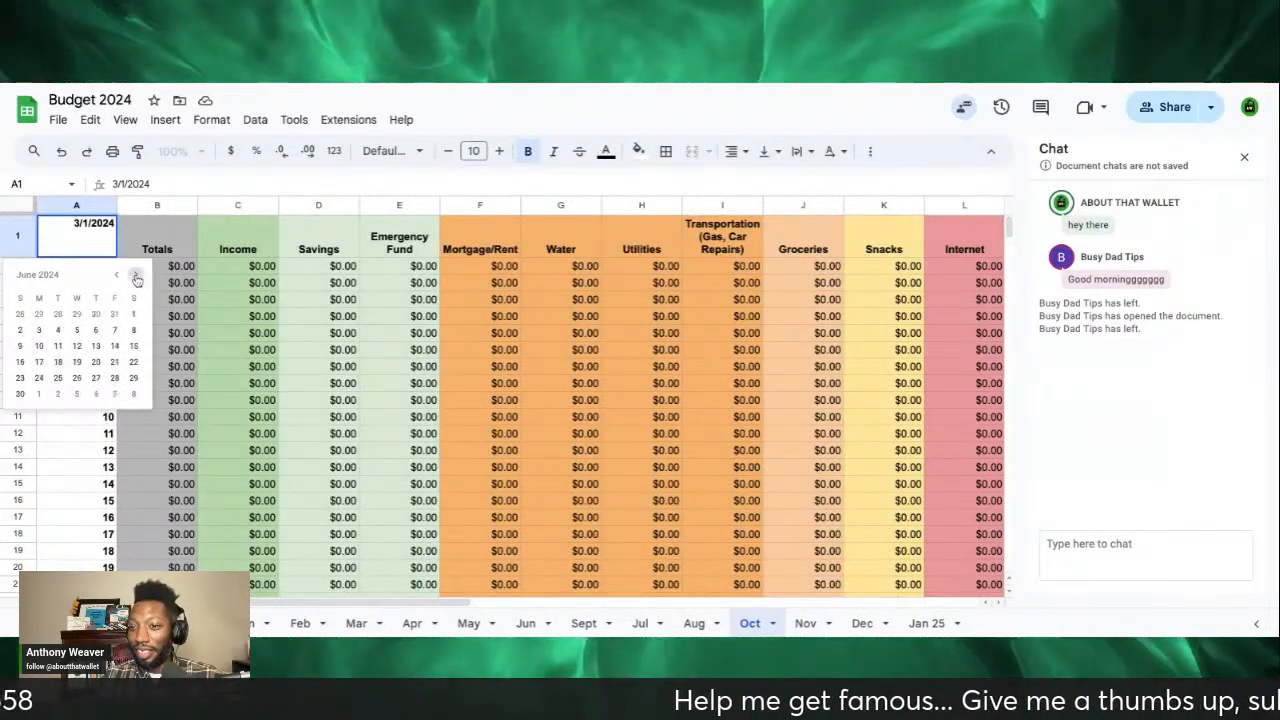
left_click(138, 277)
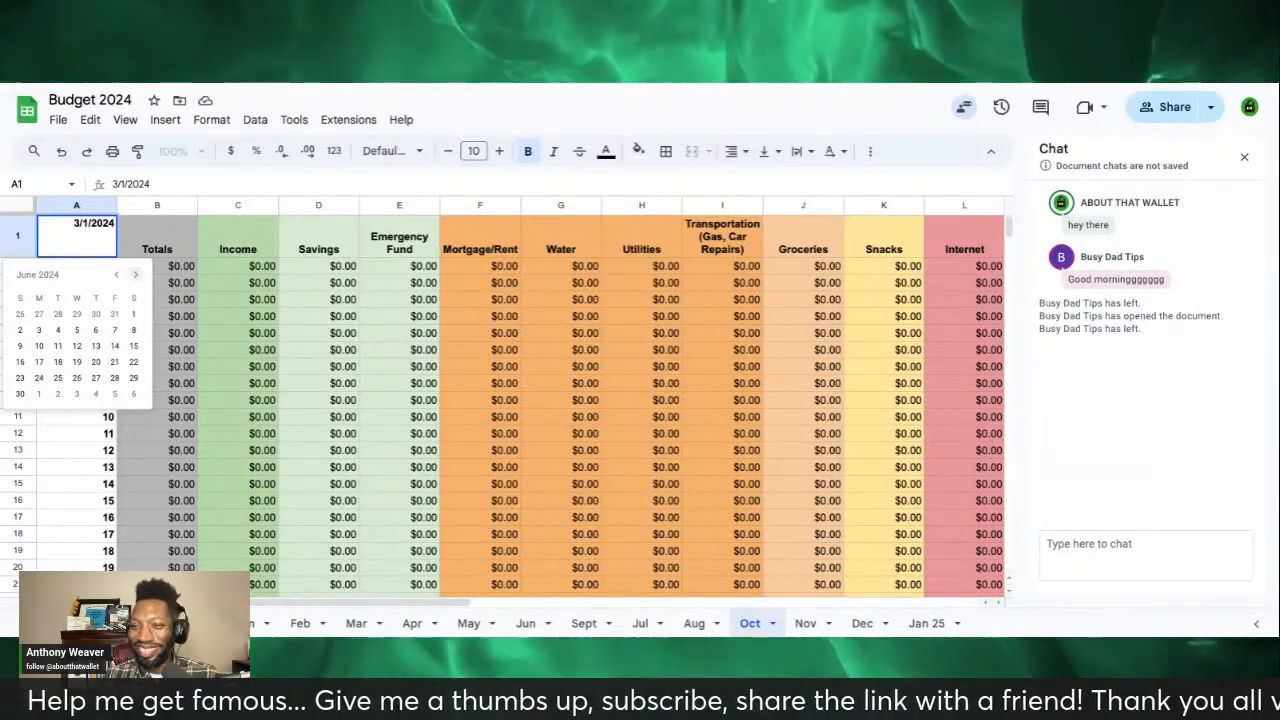
left_click(136, 275)
left_click(136, 275)
left_click(136, 275)
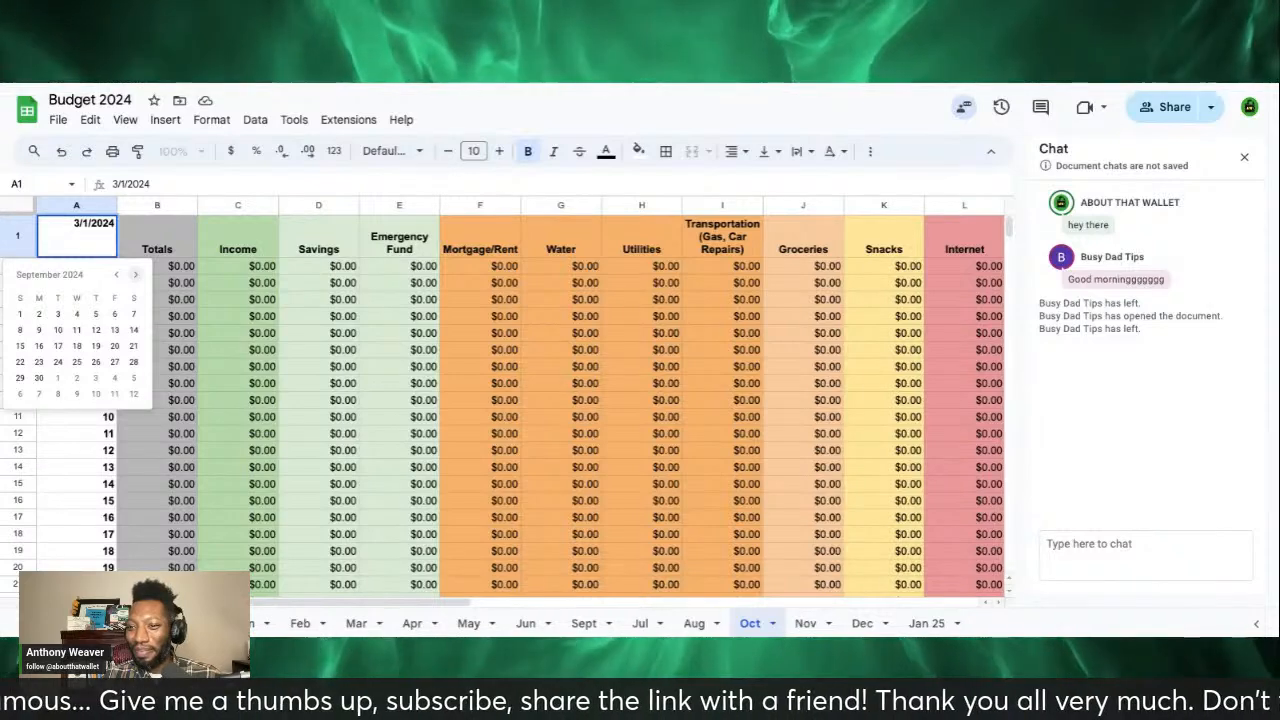
left_click(136, 275)
left_click(57, 316)
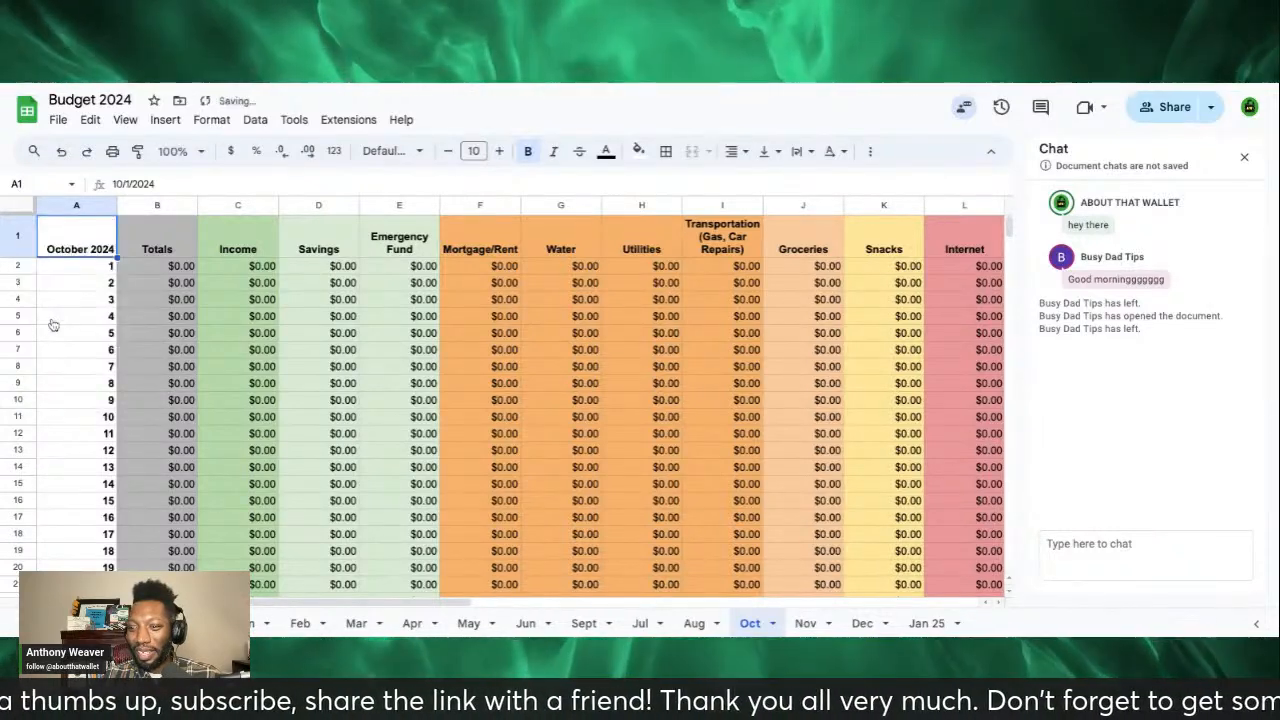
left_click(256, 472)
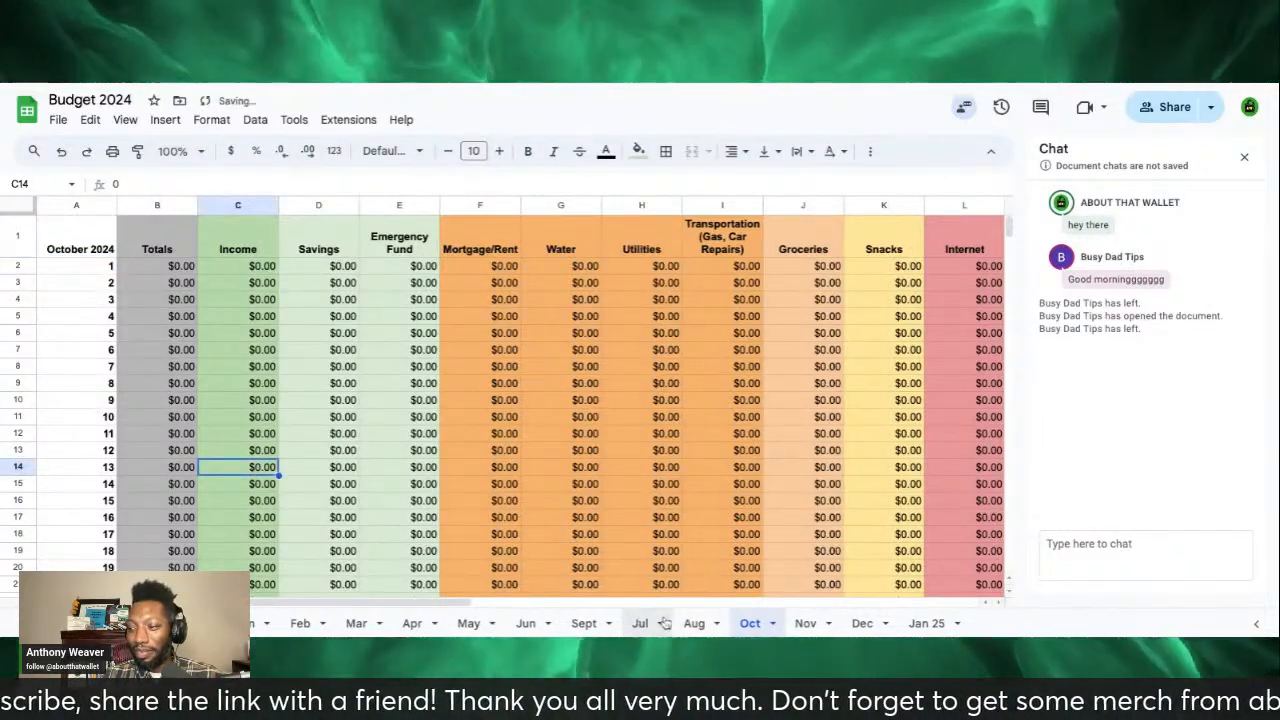
Step: Set the header date in A1 of the Aug sheet to 8/1/2024
left_click(697, 623)
scroll(112, 360, "up", 5)
left_click(93, 252)
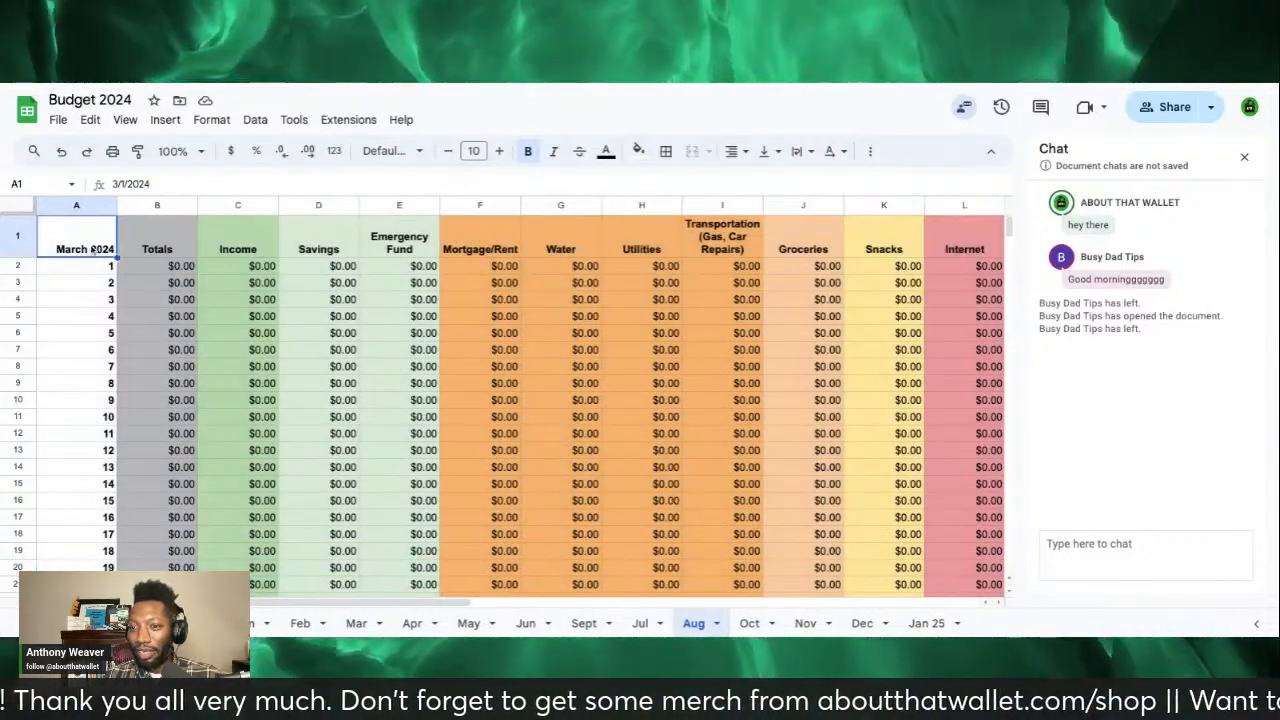
double_click(93, 252)
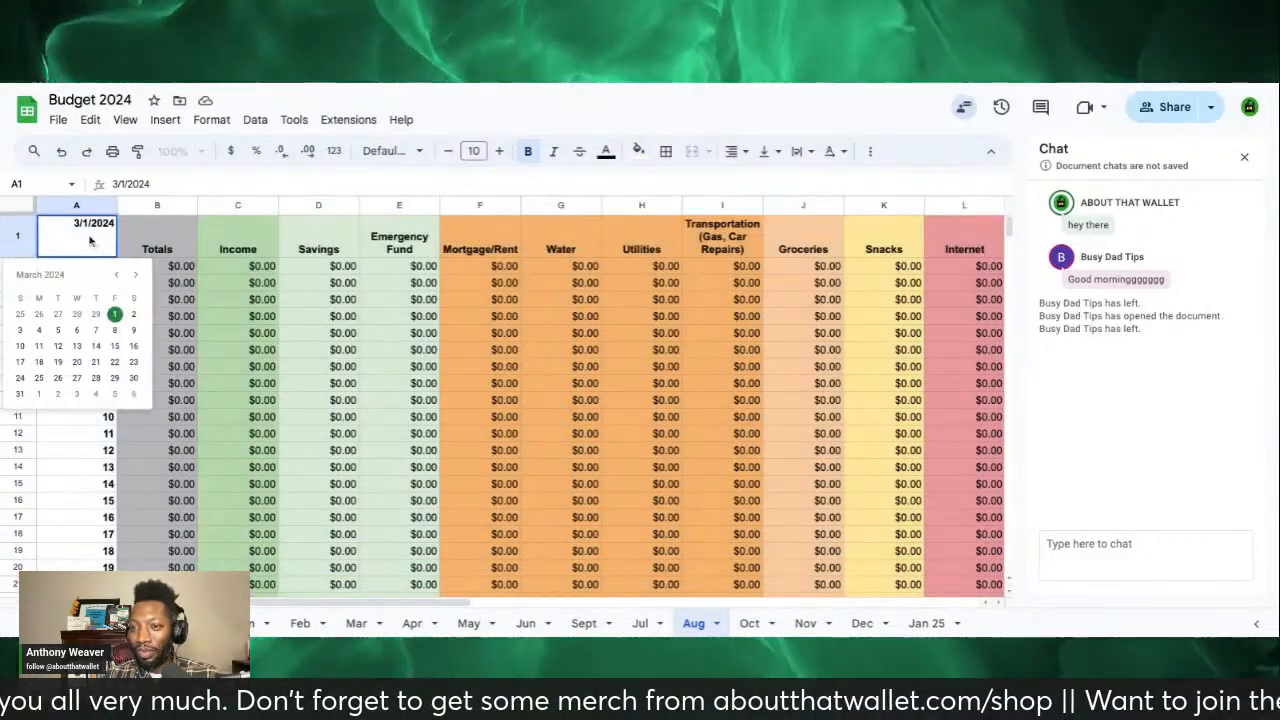
left_click(137, 276)
left_click(137, 276)
left_click(137, 276)
left_click(137, 276)
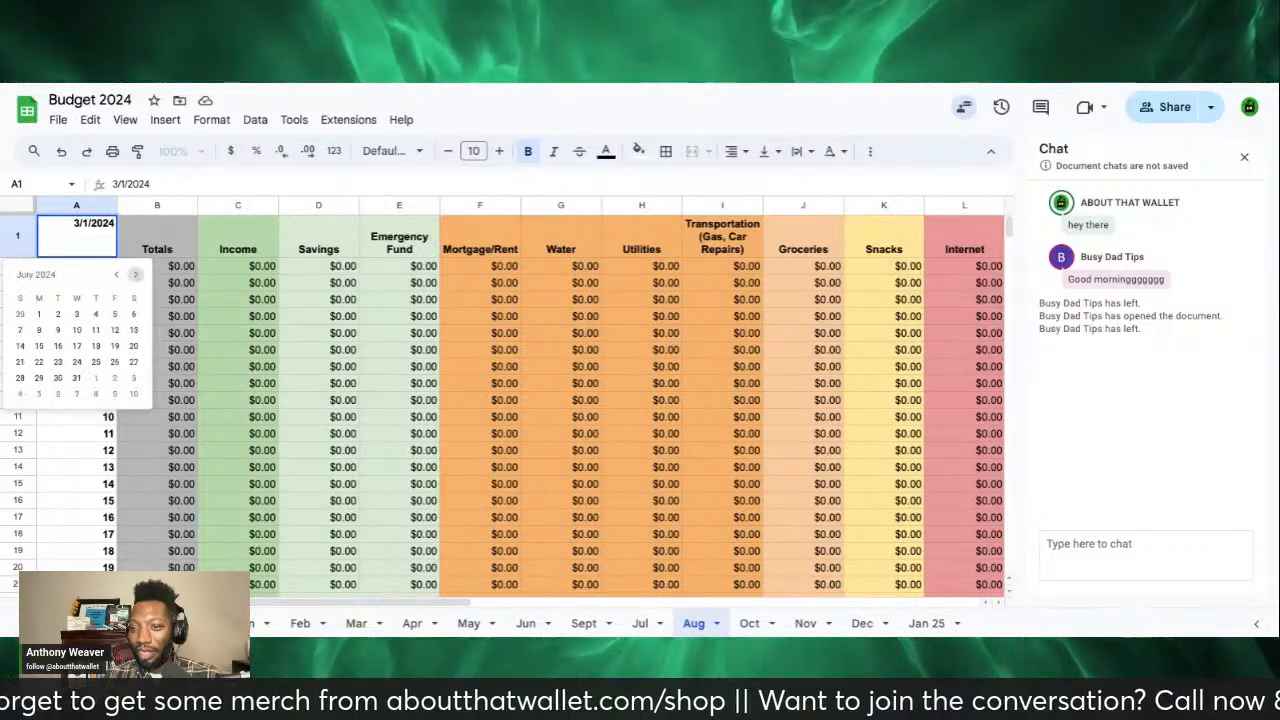
left_click(136, 274)
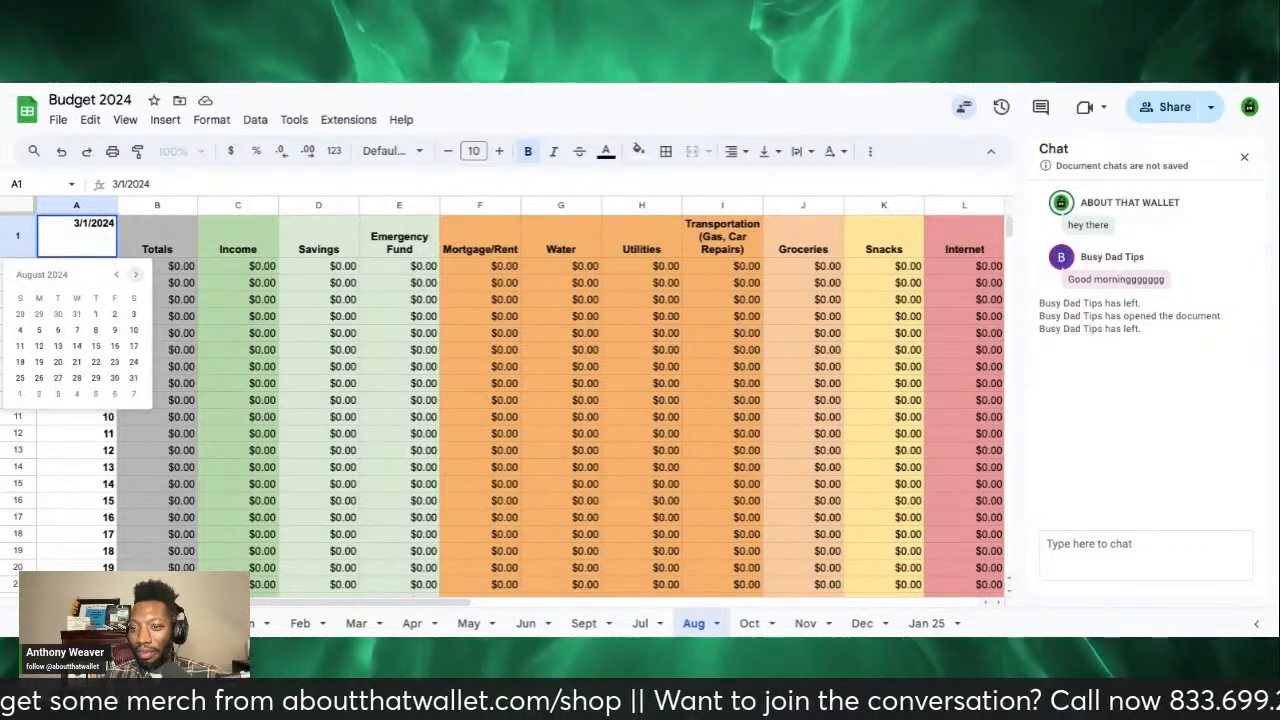
left_click(98, 316)
left_click(150, 268)
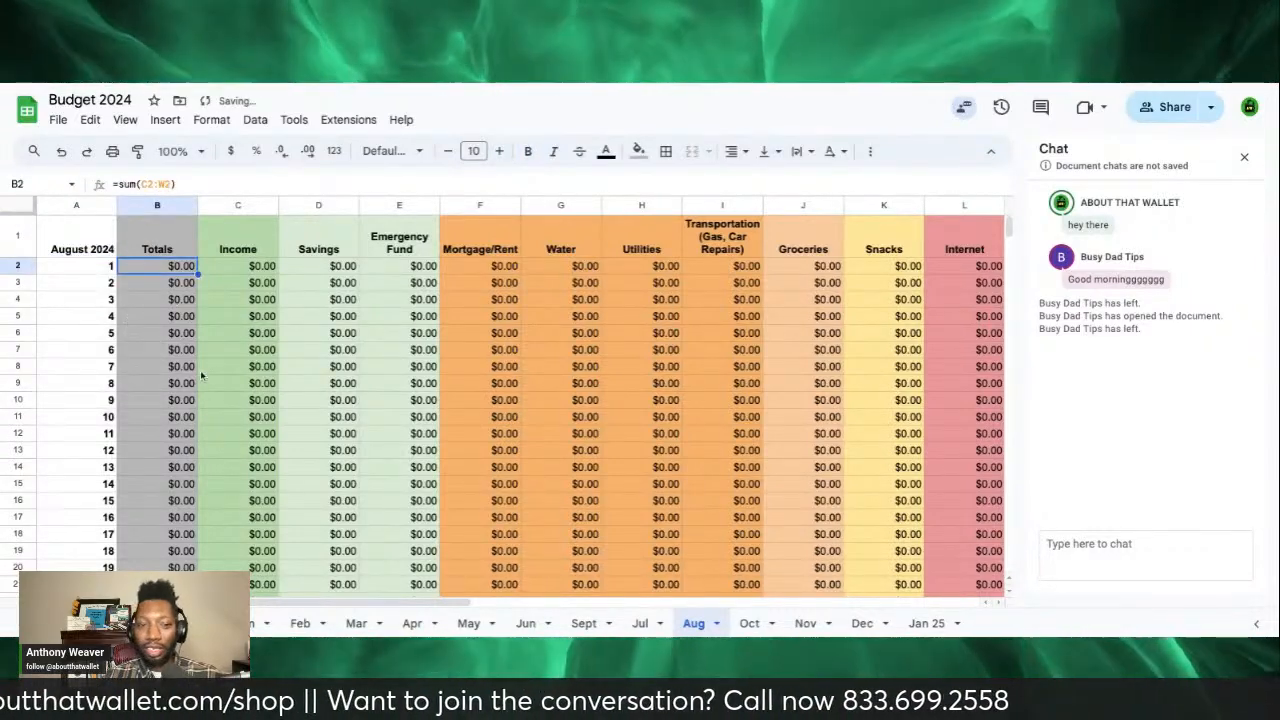
Step: Move the Sept sheet between the Aug and Oct sheets
left_click(640, 624)
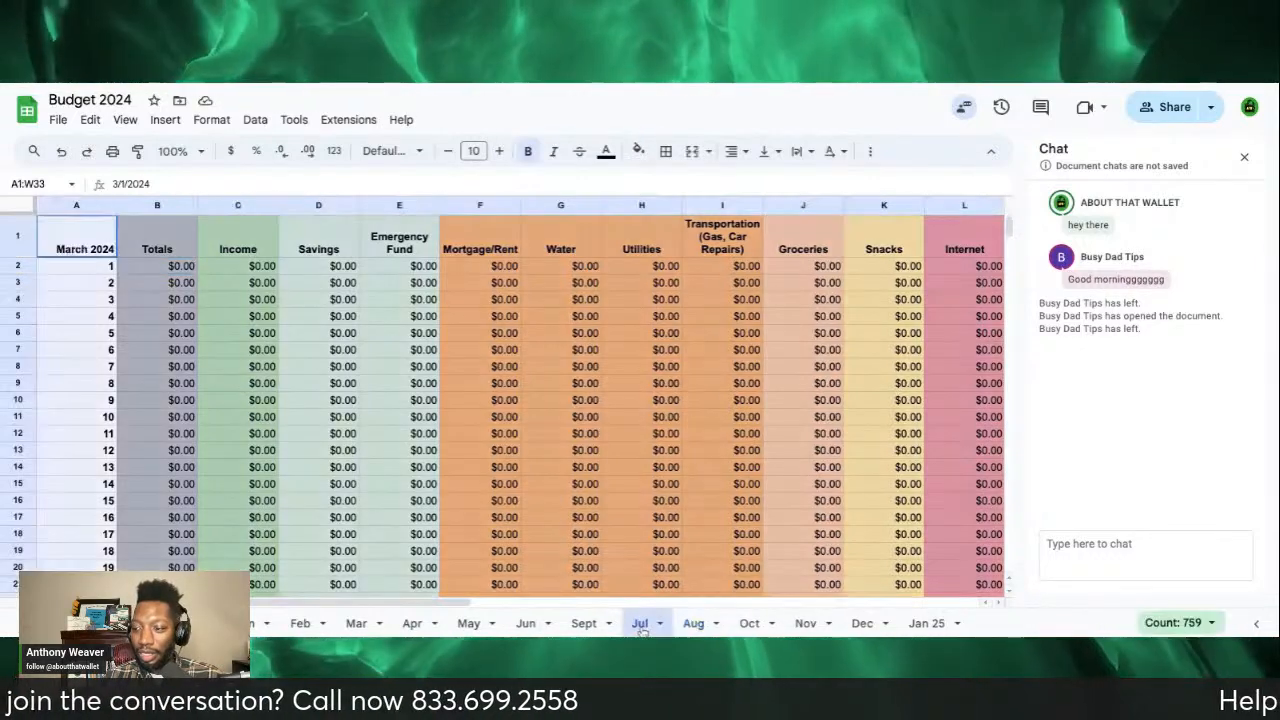
left_click(584, 624)
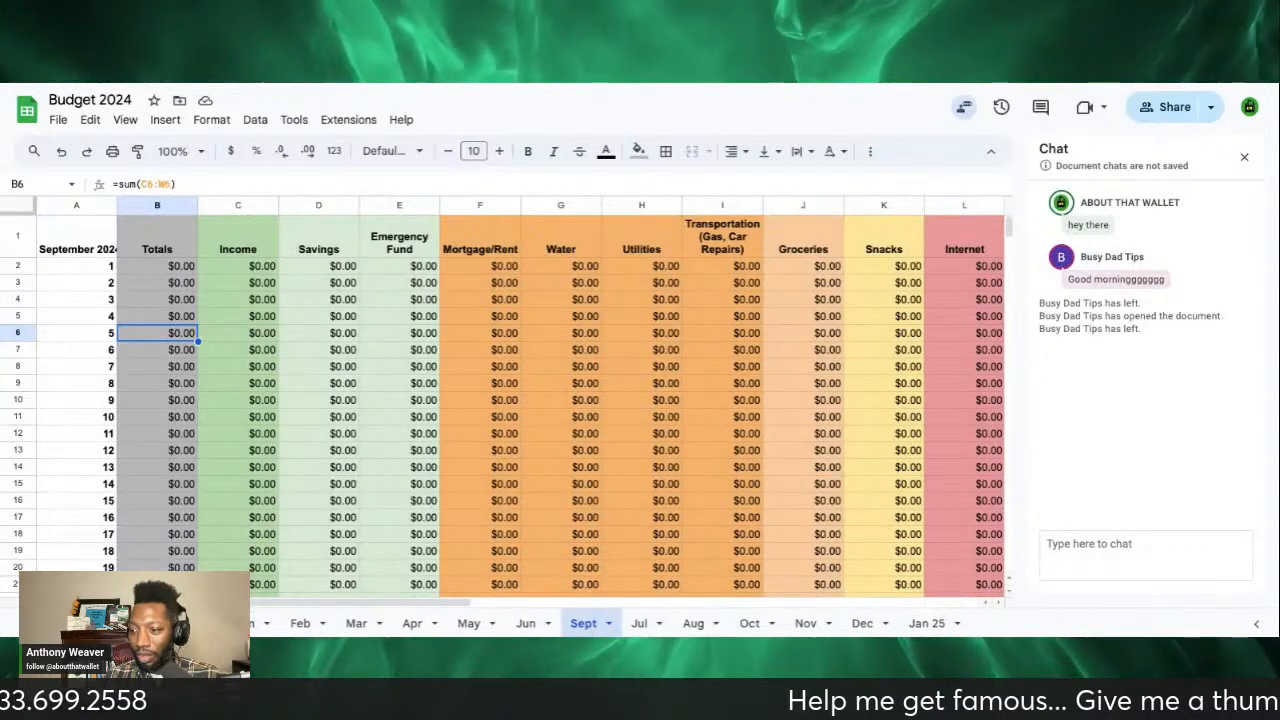
left_click_drag(640, 623, 689, 623)
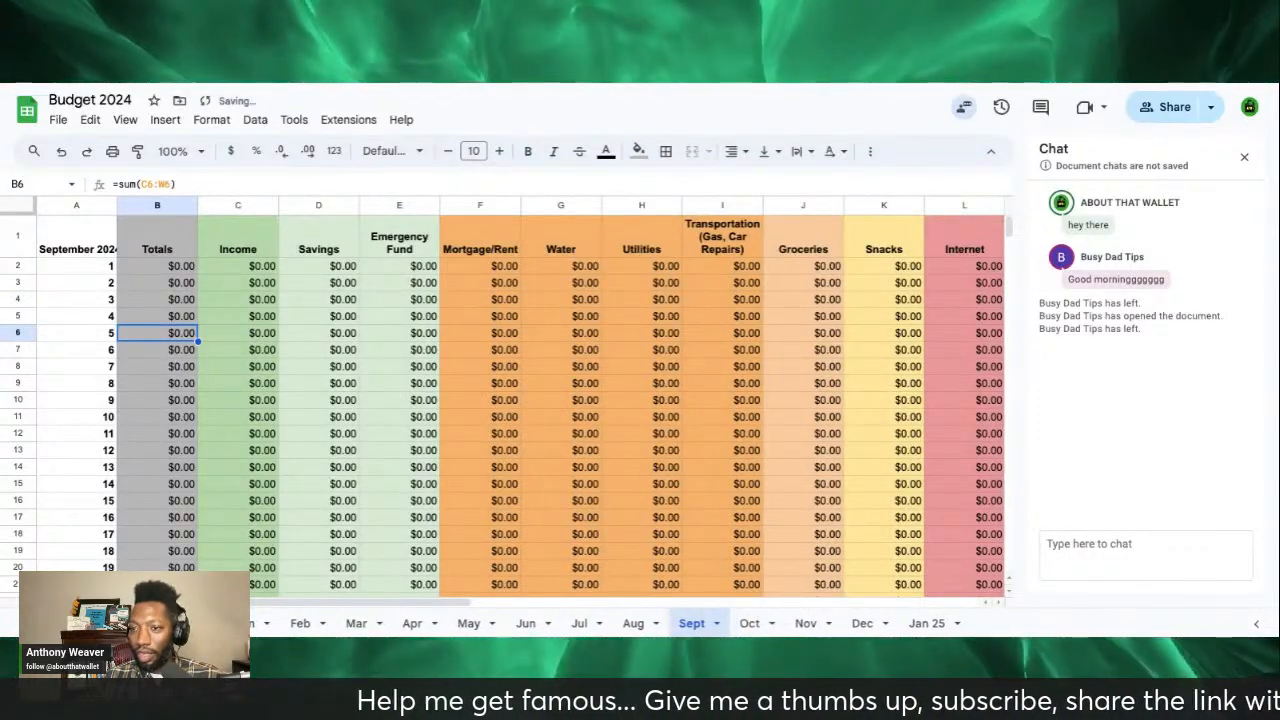
Step: Widen column A of the Sept sheet slightly so the full month header fits in A1
left_click(634, 623)
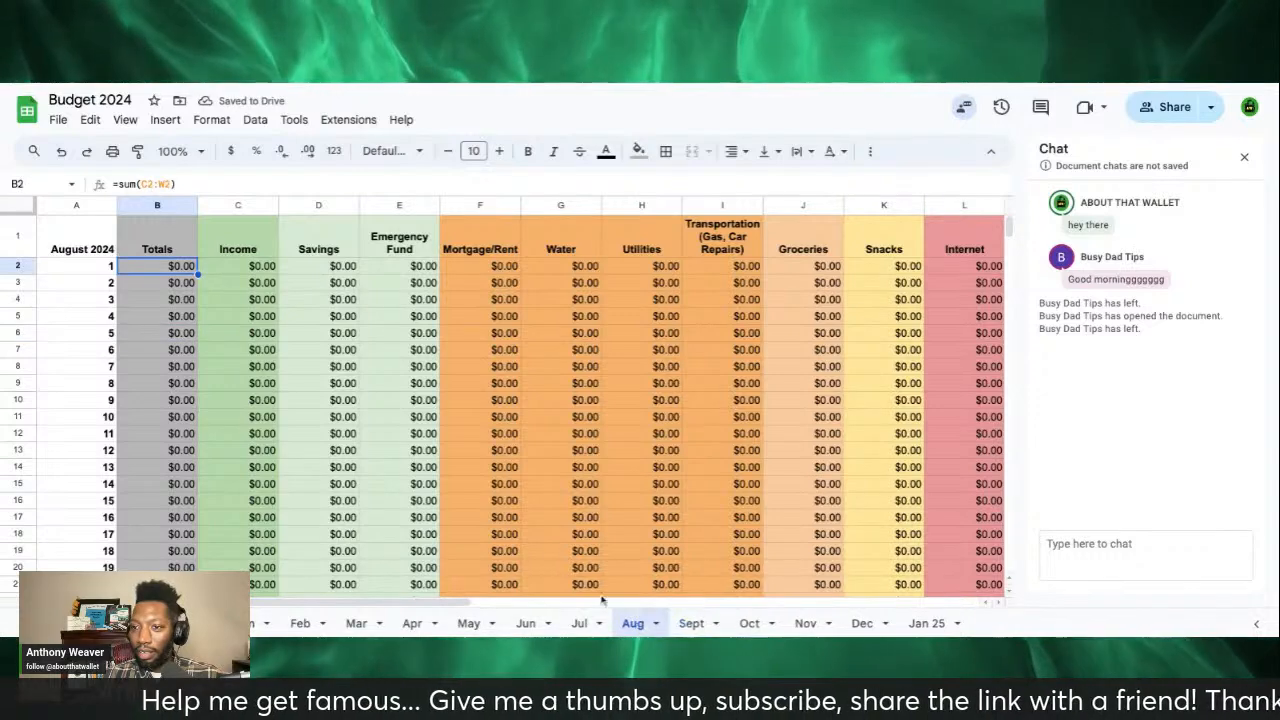
left_click(693, 623)
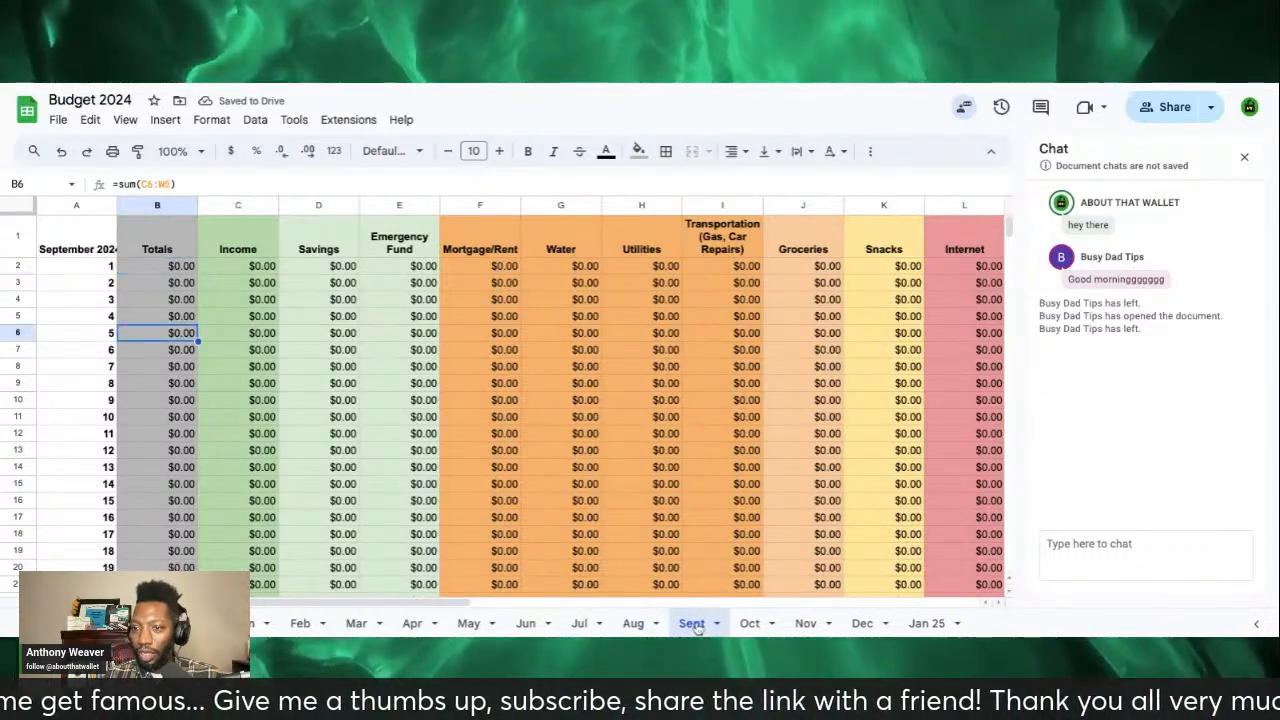
left_click_drag(116, 205, 124, 205)
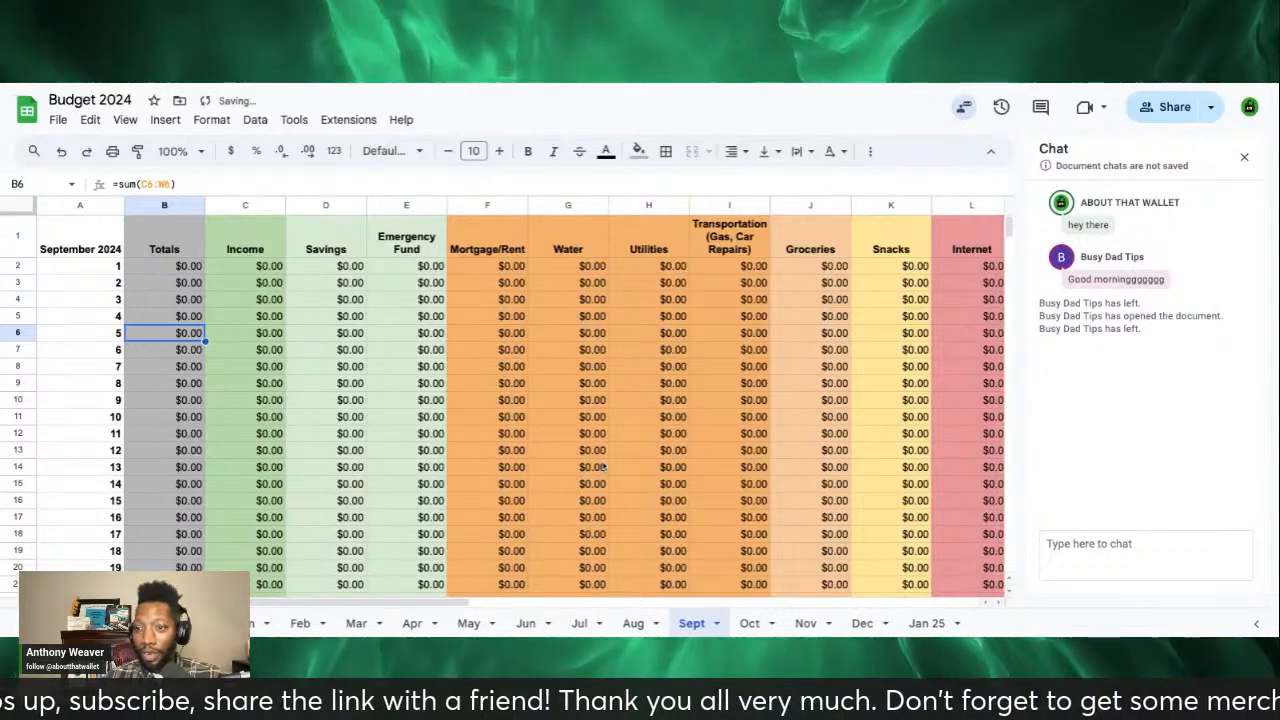
scroll(603, 467, "down", 5)
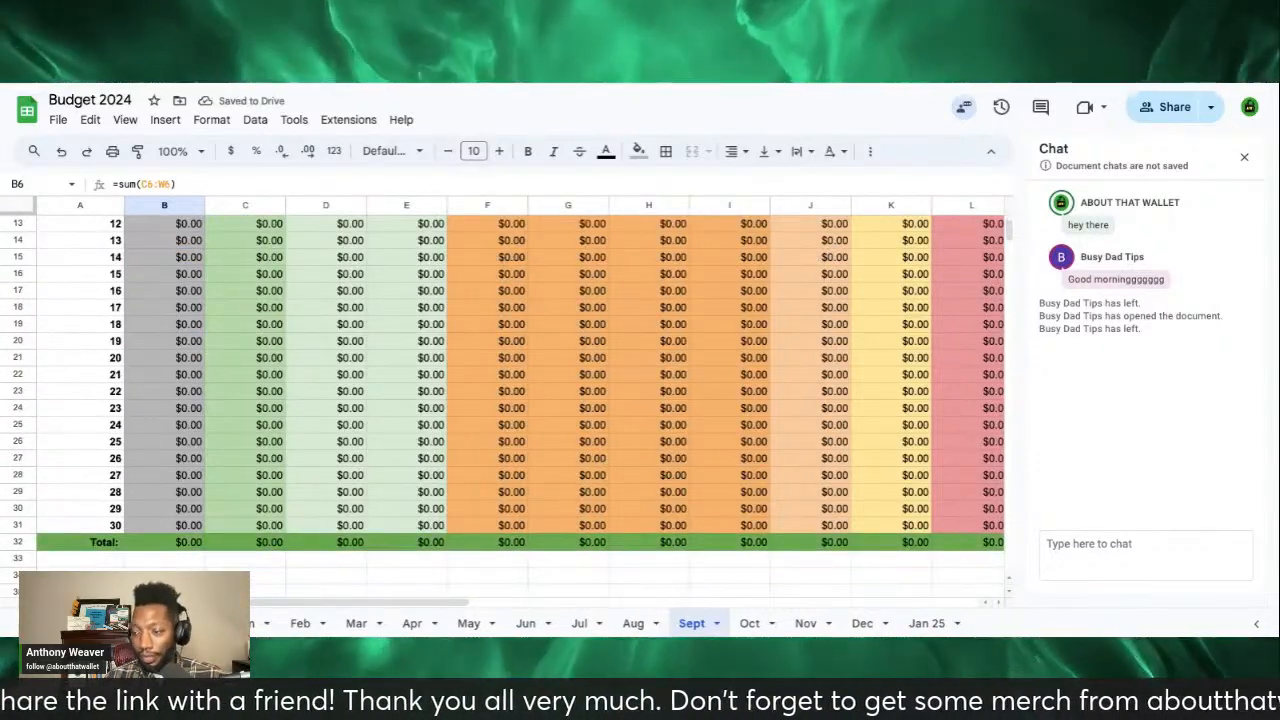
Step: Set the header date in A1 of the Jul sheet to 7/1/2024 and check its day rows down to the total
left_click(636, 626)
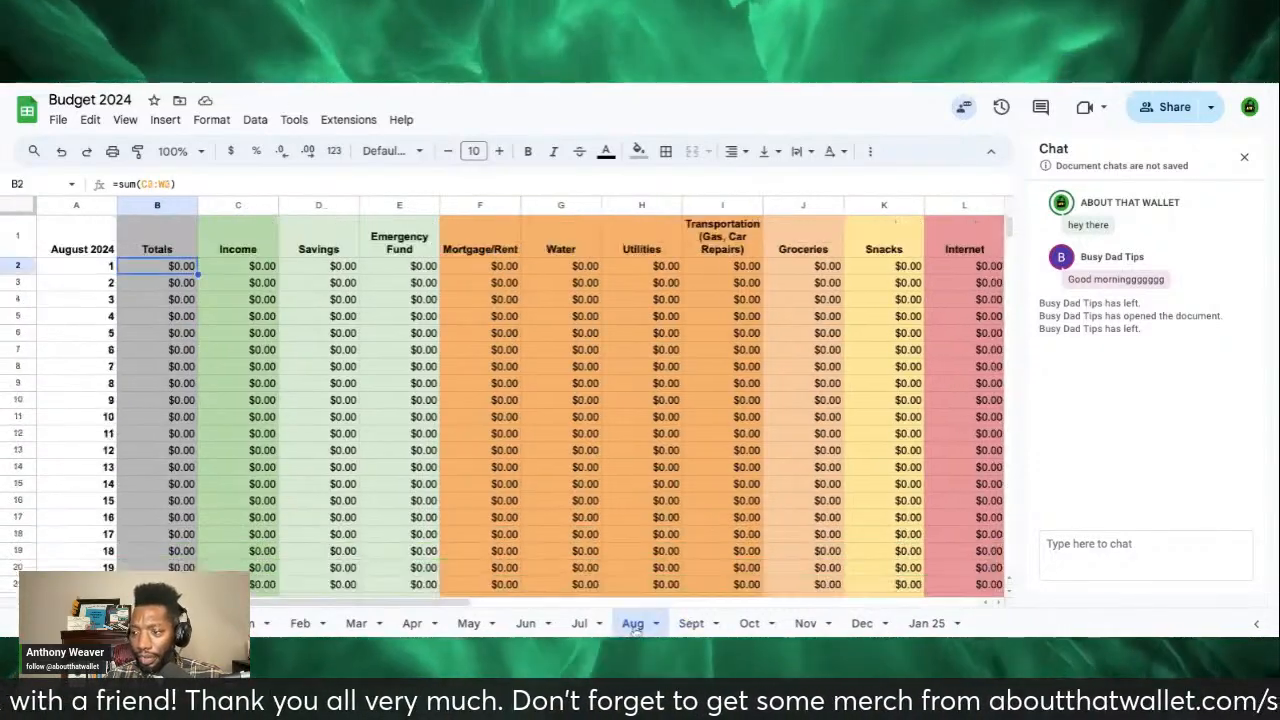
left_click(578, 625)
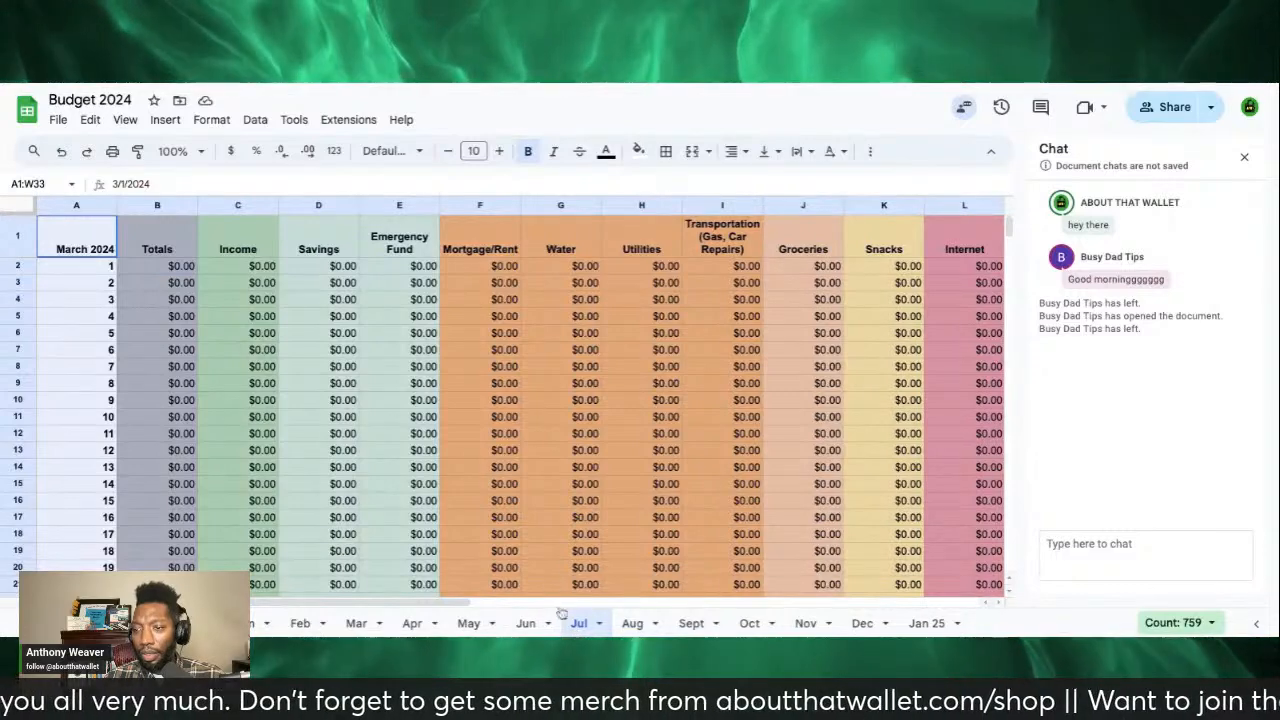
left_click(526, 521)
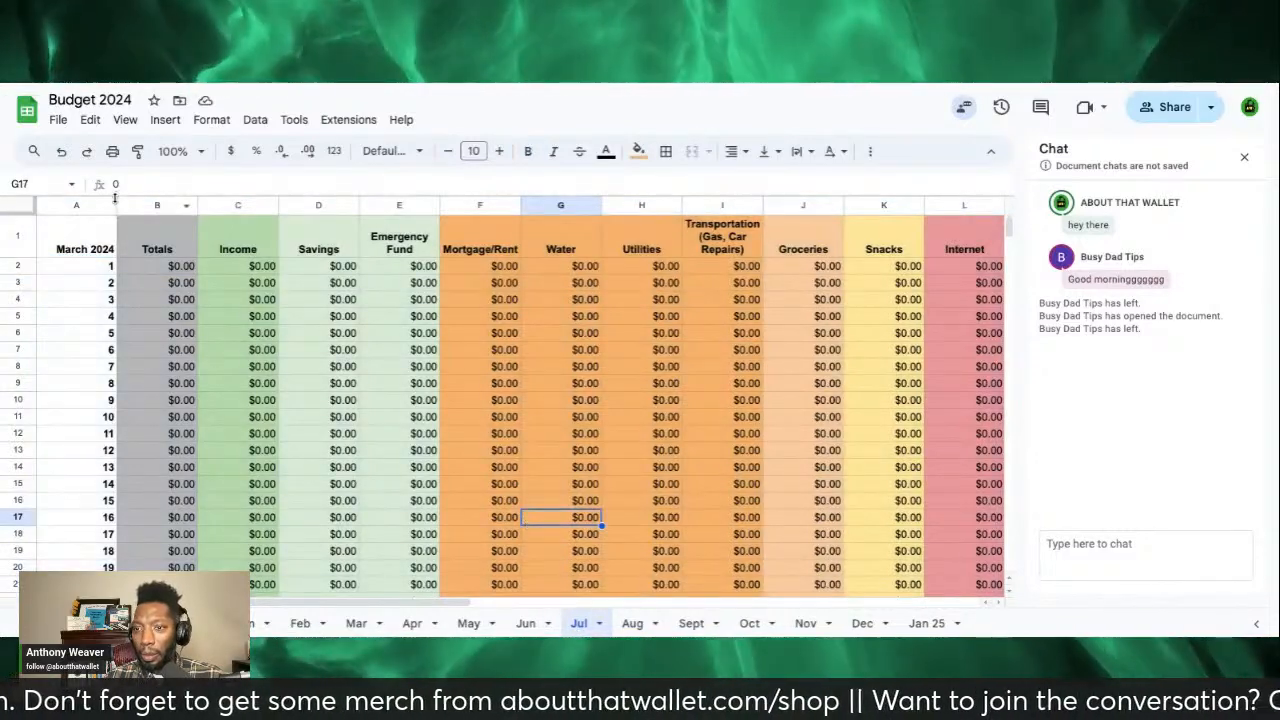
left_click(93, 256)
double_click(93, 256)
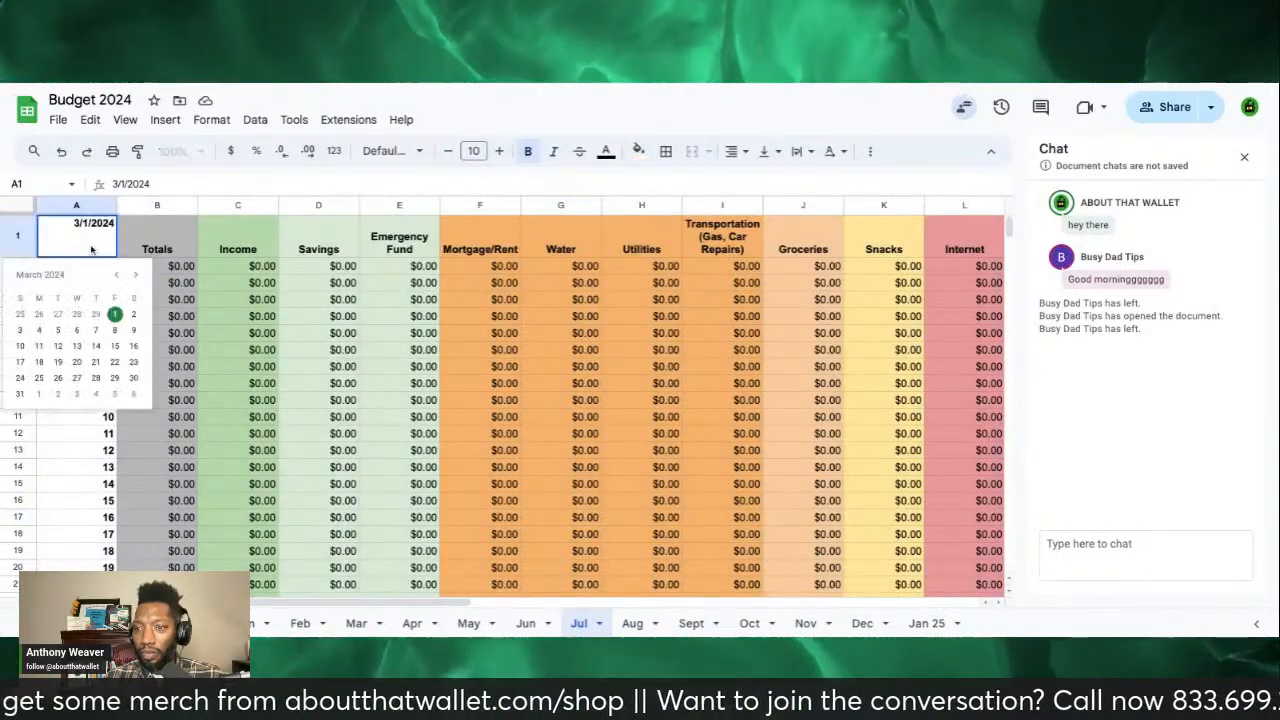
left_click(135, 275)
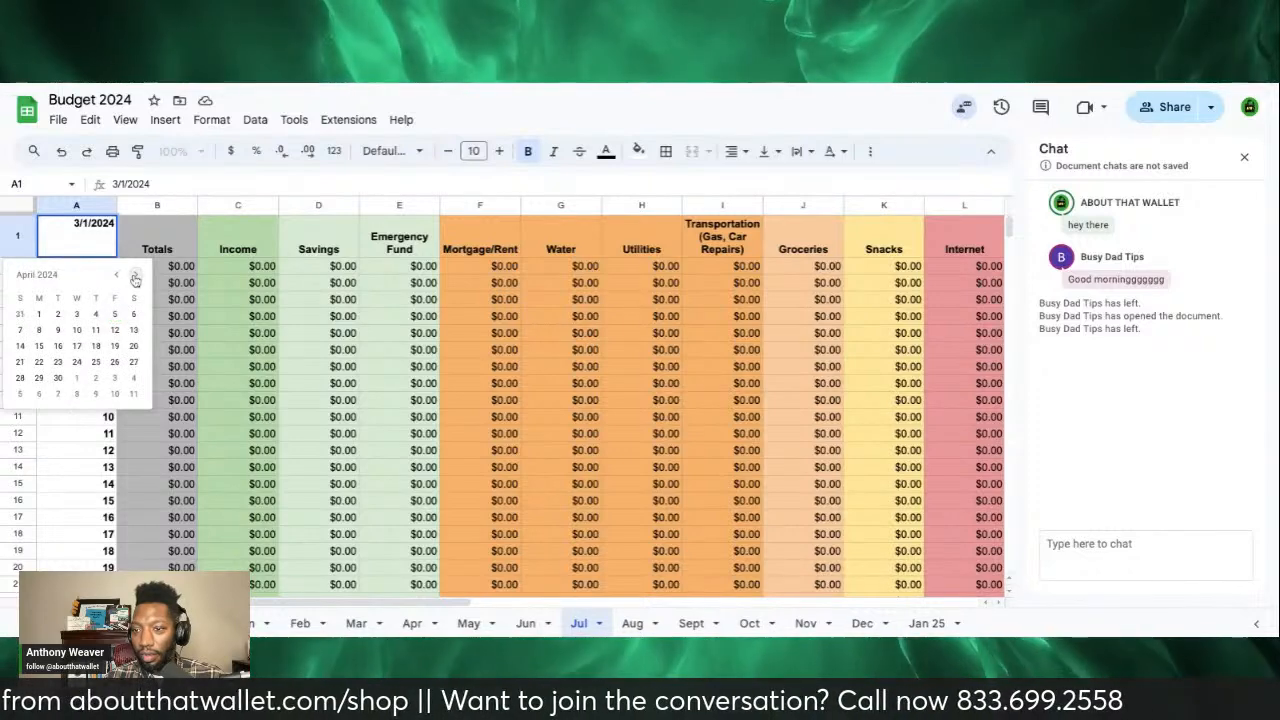
left_click(135, 275)
left_click(135, 275)
left_click(135, 275)
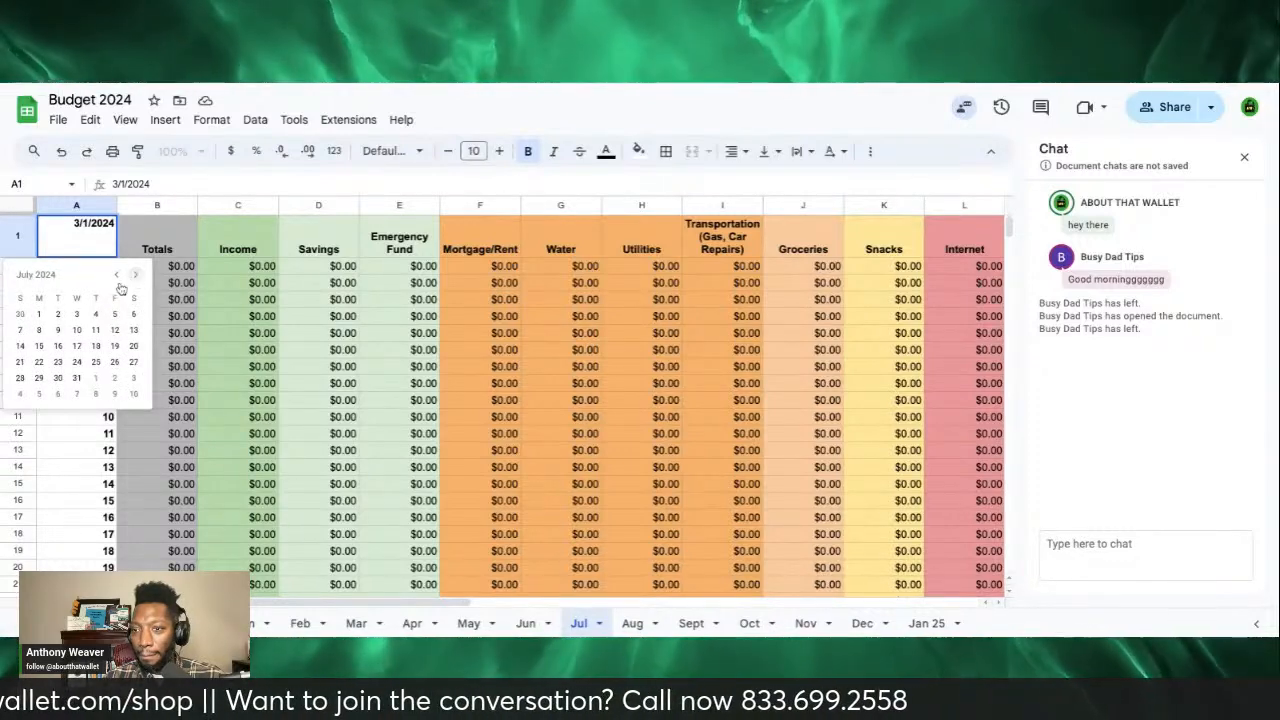
left_click(36, 315)
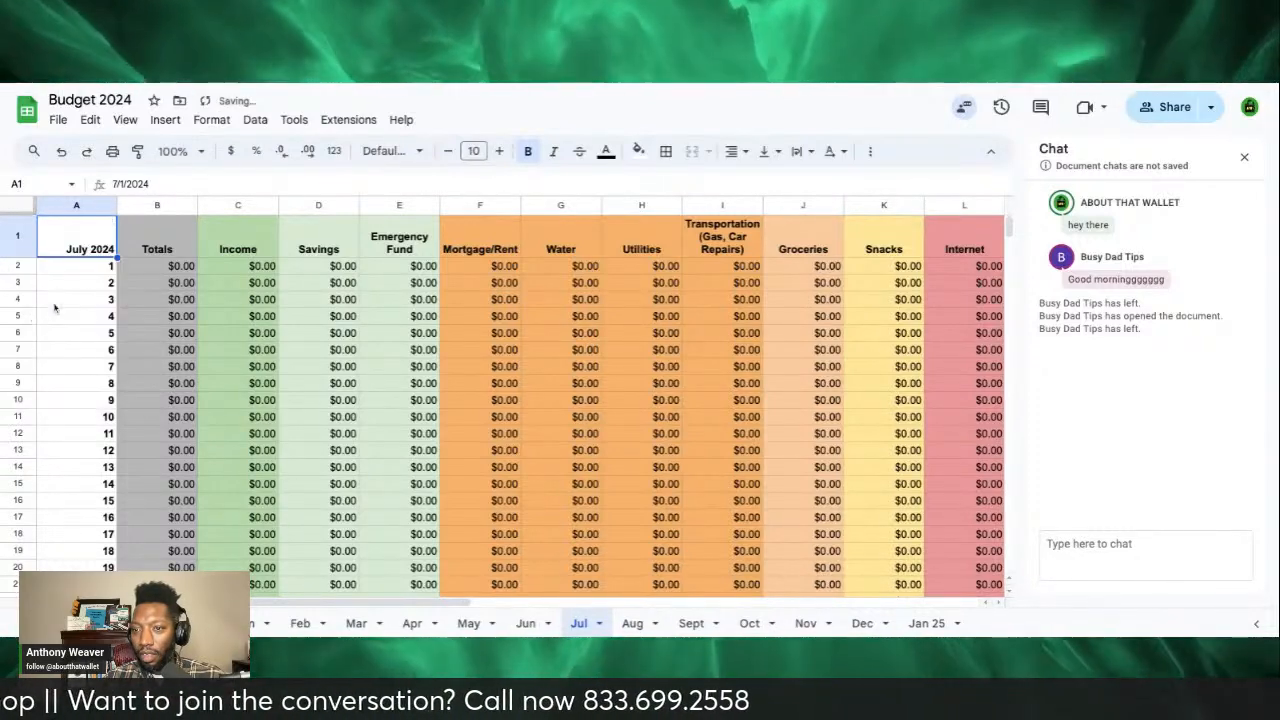
left_click(157, 316)
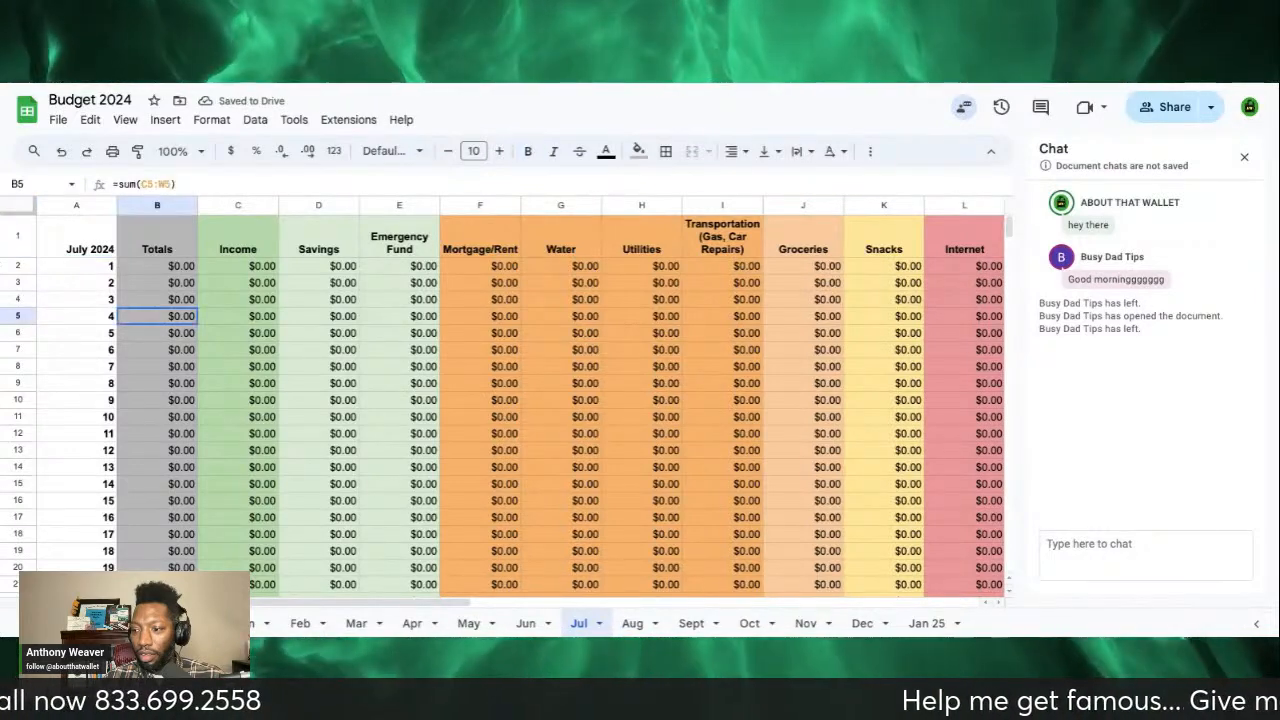
scroll(500, 420, "down", 5)
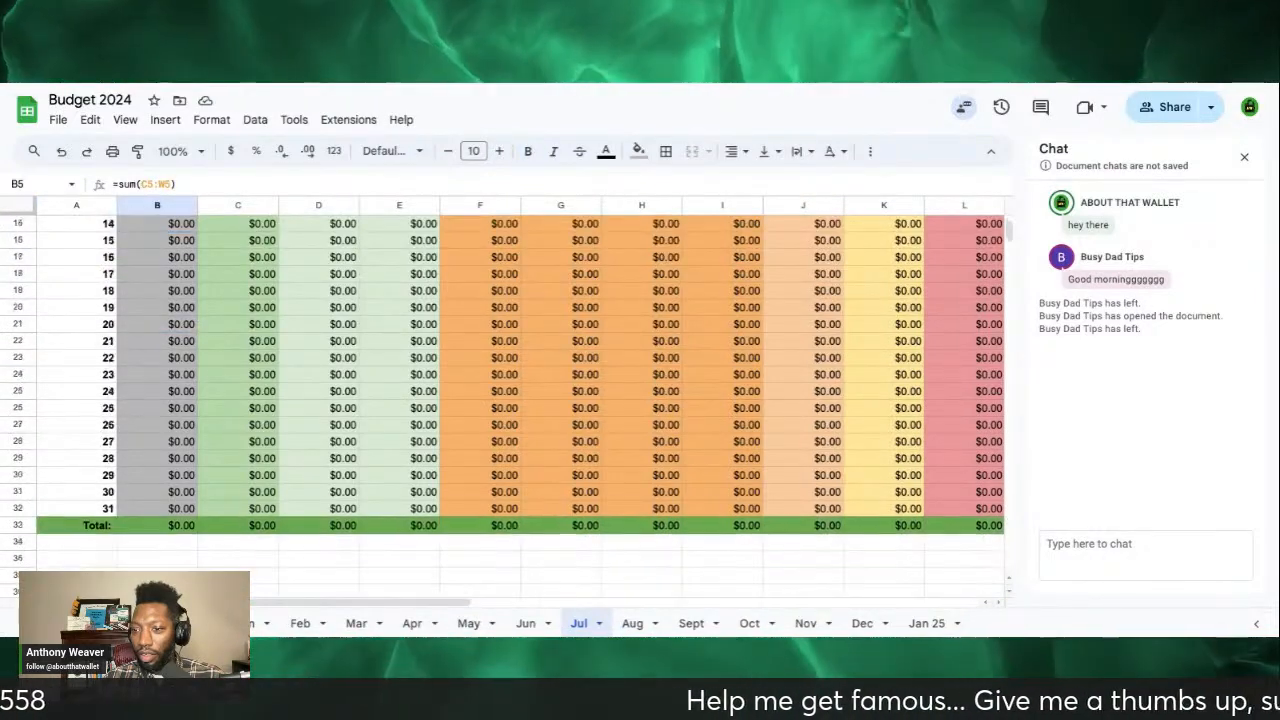
scroll(500, 420, "up", 5)
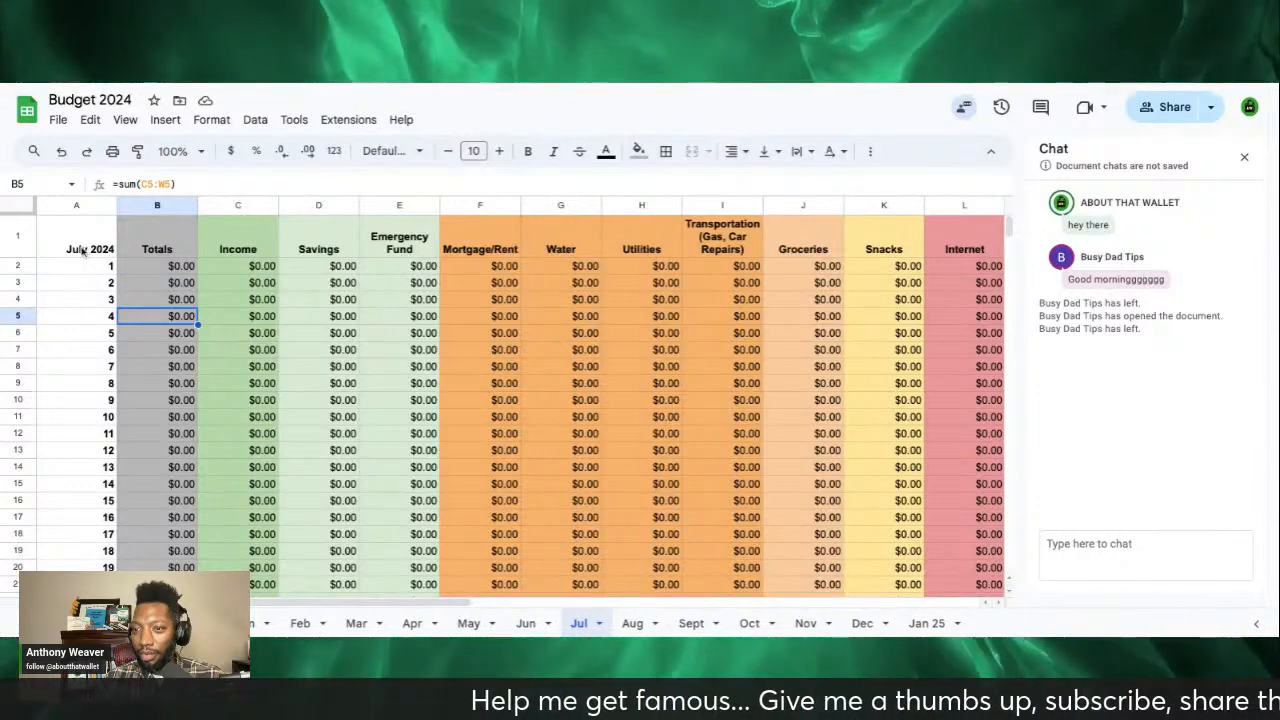
left_click(84, 252)
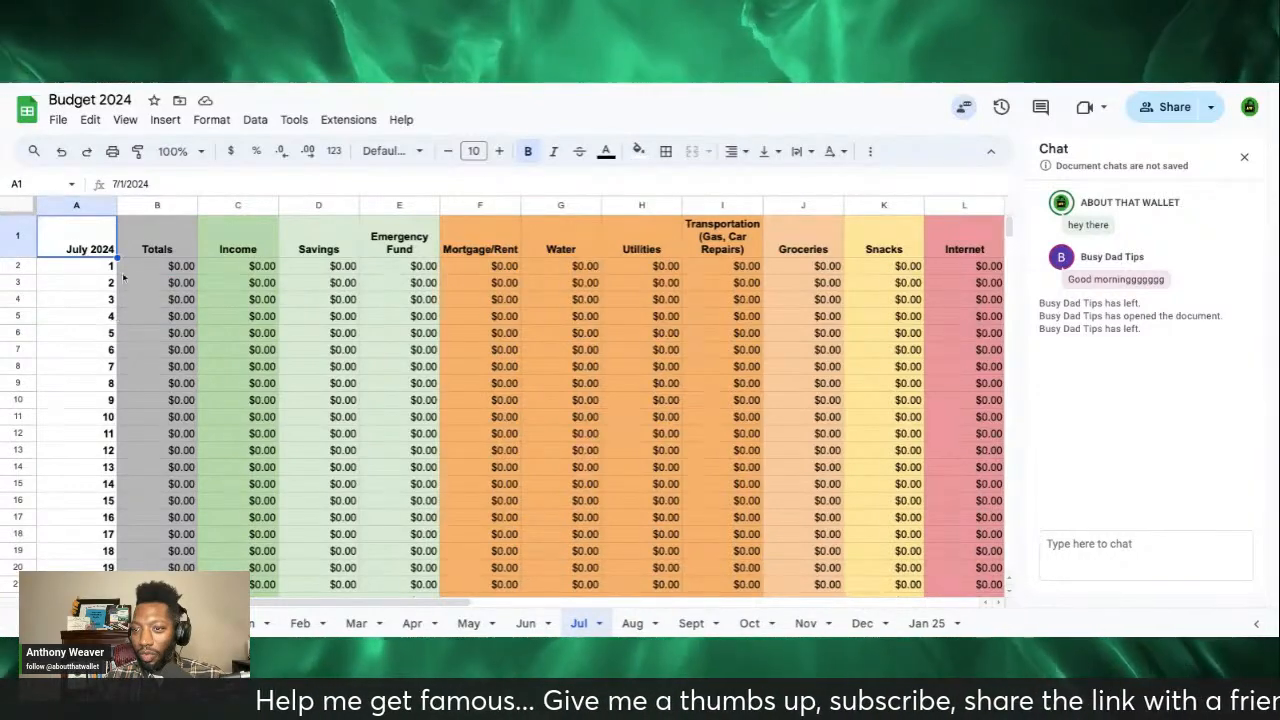
Step: Check the Jun sheet's header and set the header date in A1 of the May sheet to 5/1/2024
left_click(527, 624)
scroll(310, 340, "up", 5)
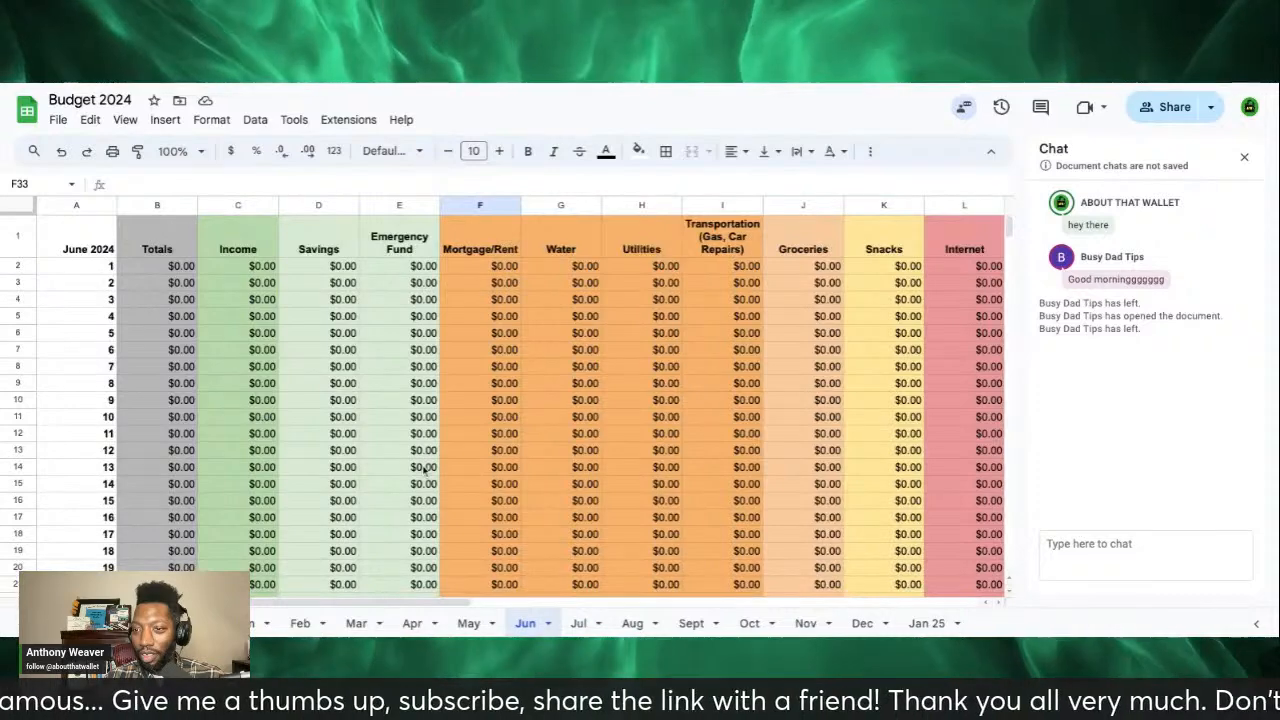
left_click(470, 624)
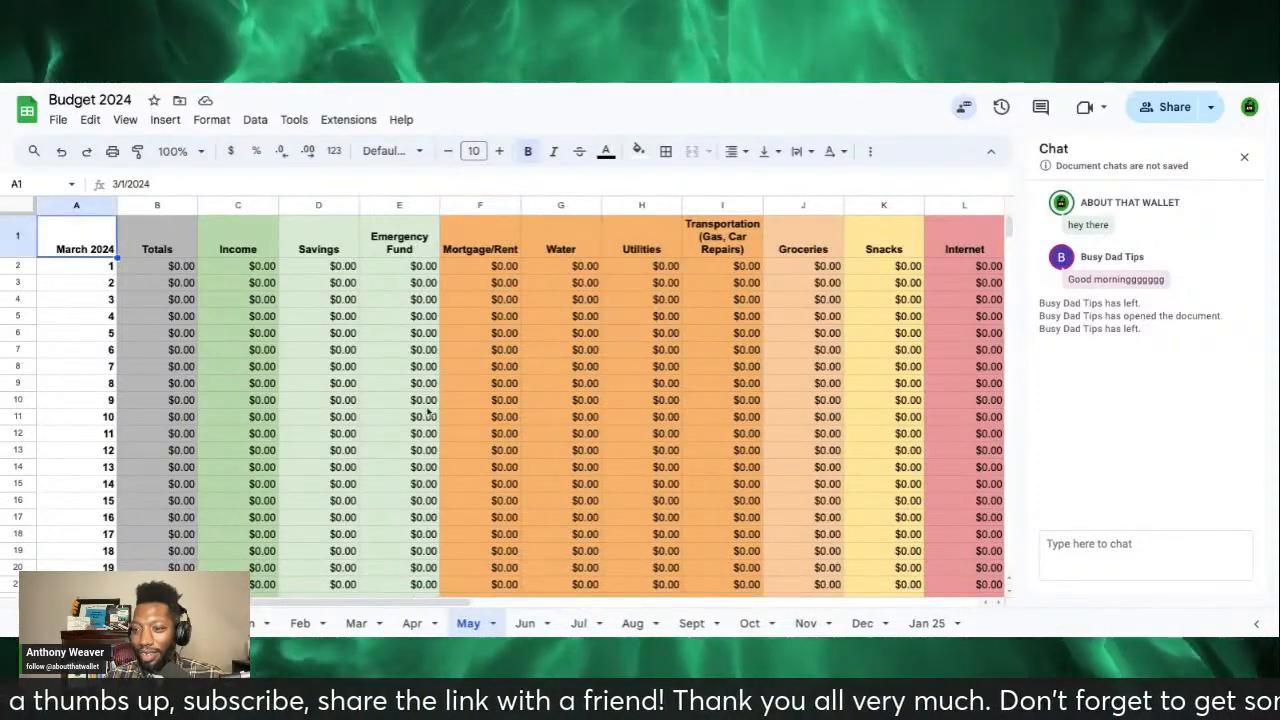
double_click(95, 241)
left_click(135, 274)
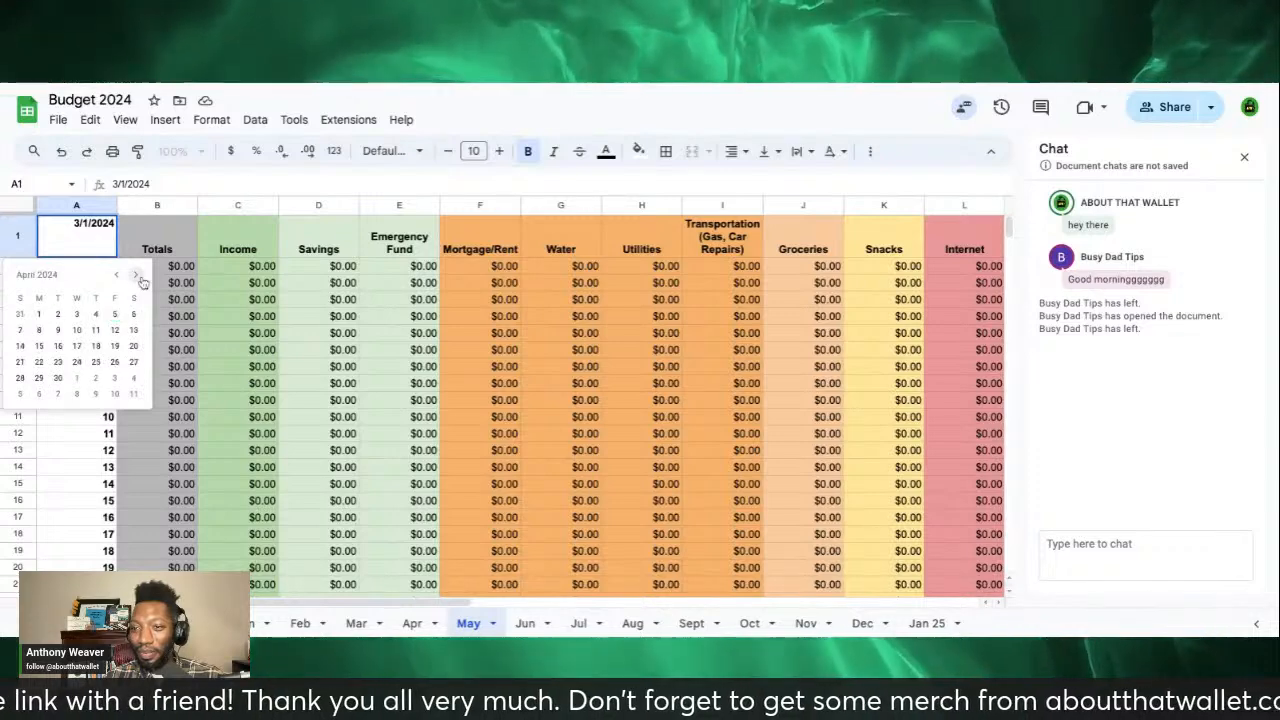
left_click(135, 274)
left_click(76, 314)
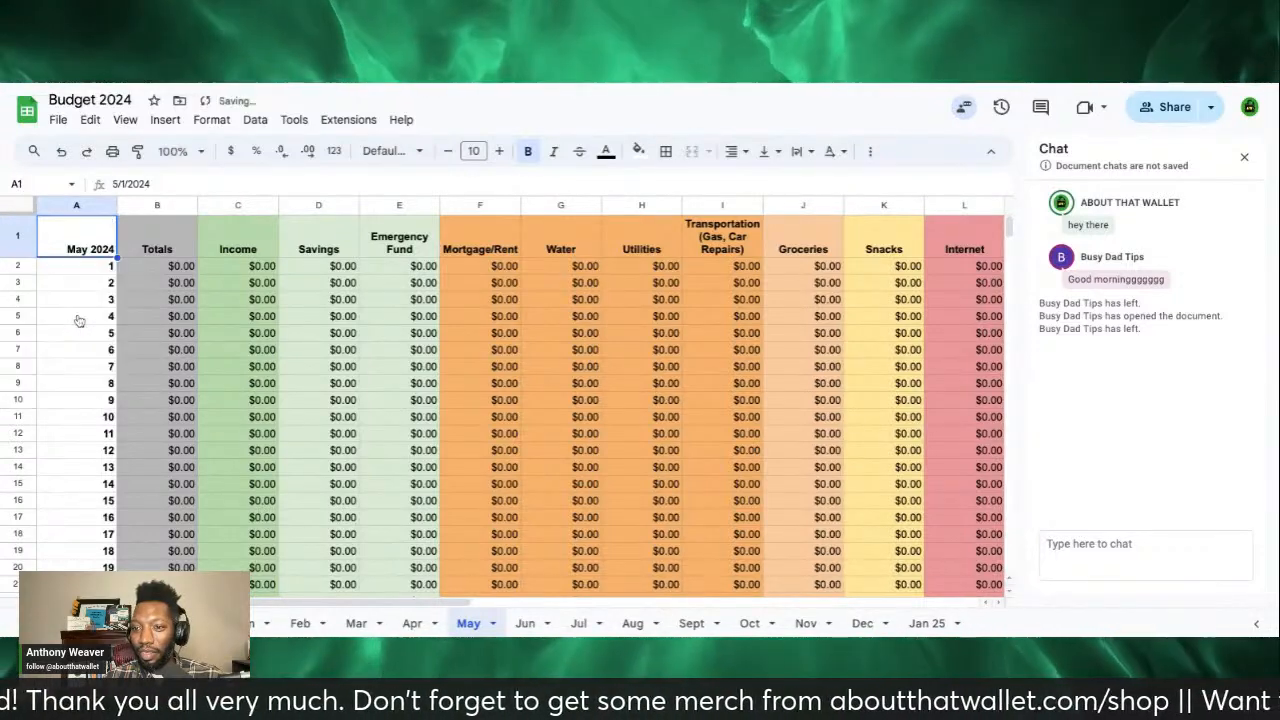
left_click(254, 250)
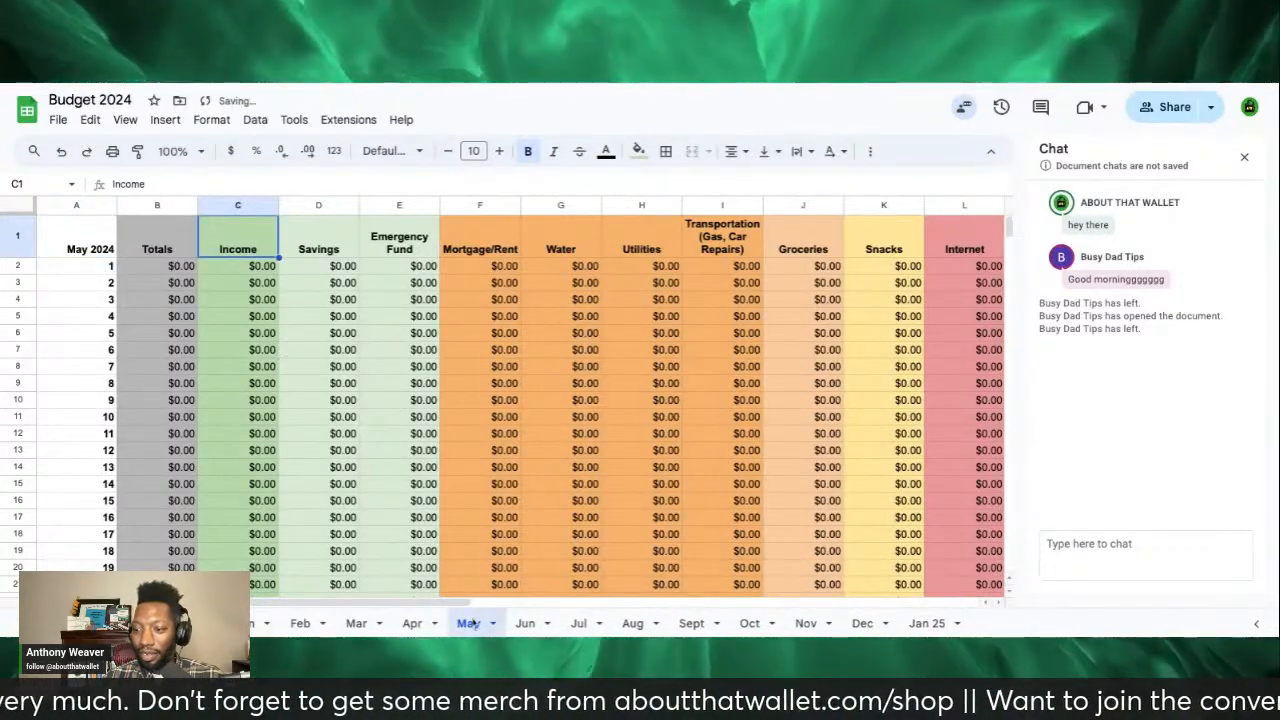
Step: Review the header dates and day rows of the Apr, Mar, Feb and Jan sheets, clearing the leftover copy selection on Mar
left_click(413, 624)
scroll(248, 273, "up", 5)
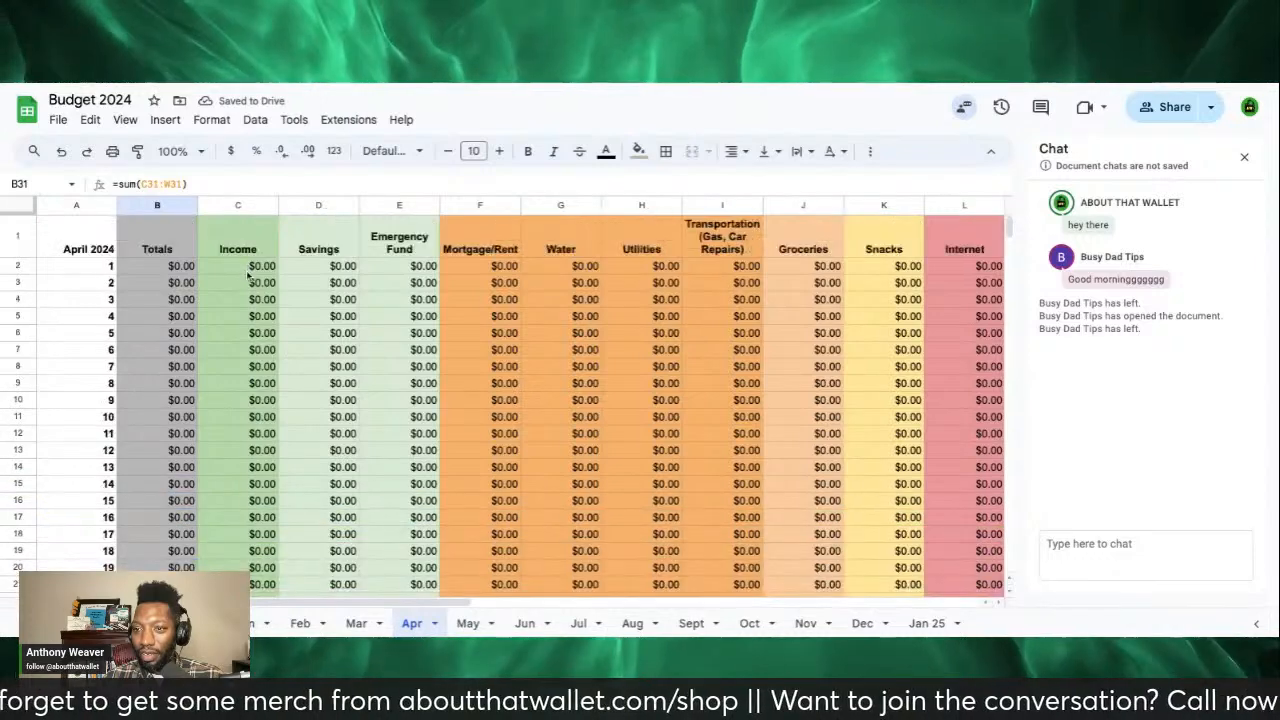
left_click(360, 628)
scroll(215, 430, "up", 5)
left_click(140, 335)
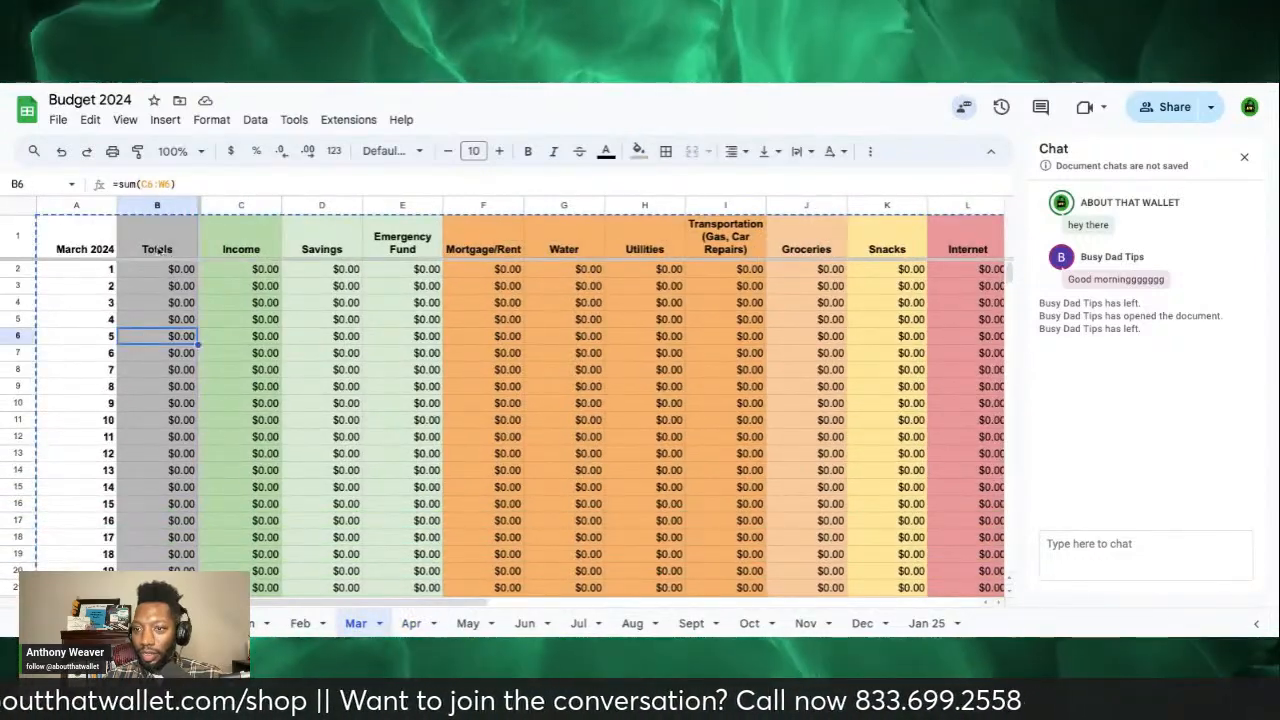
key("Escape")
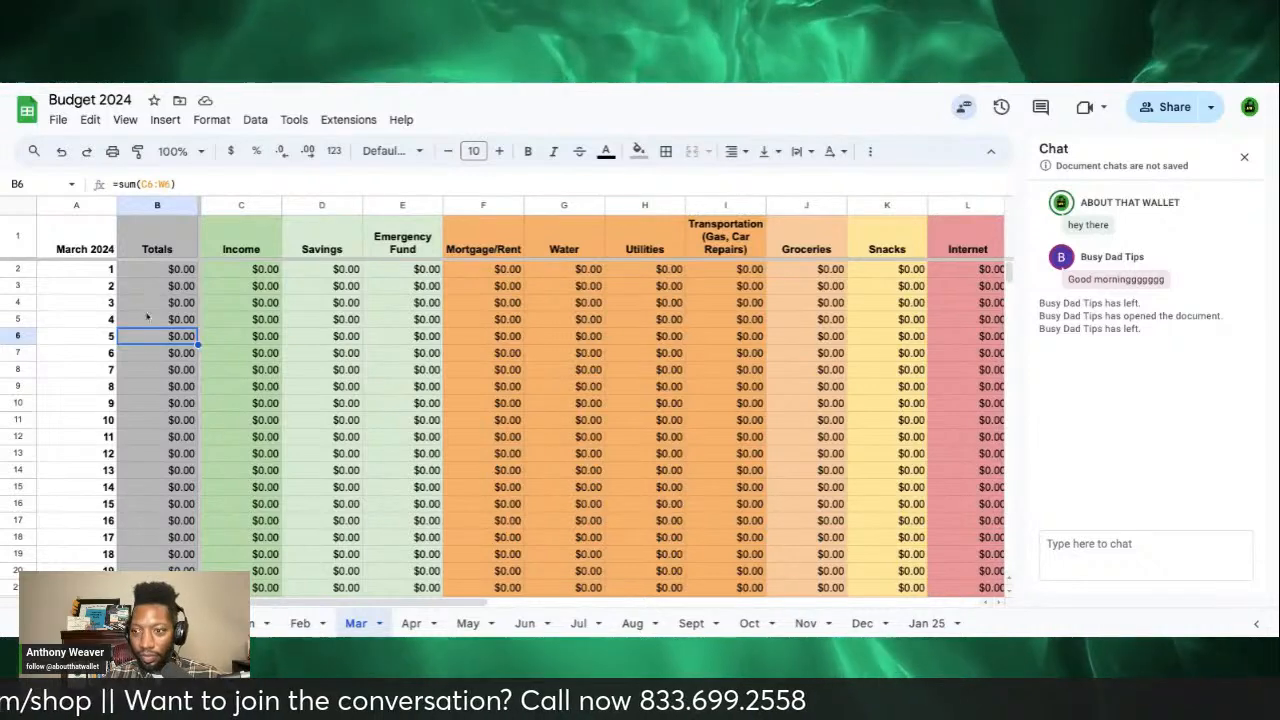
left_click(316, 618)
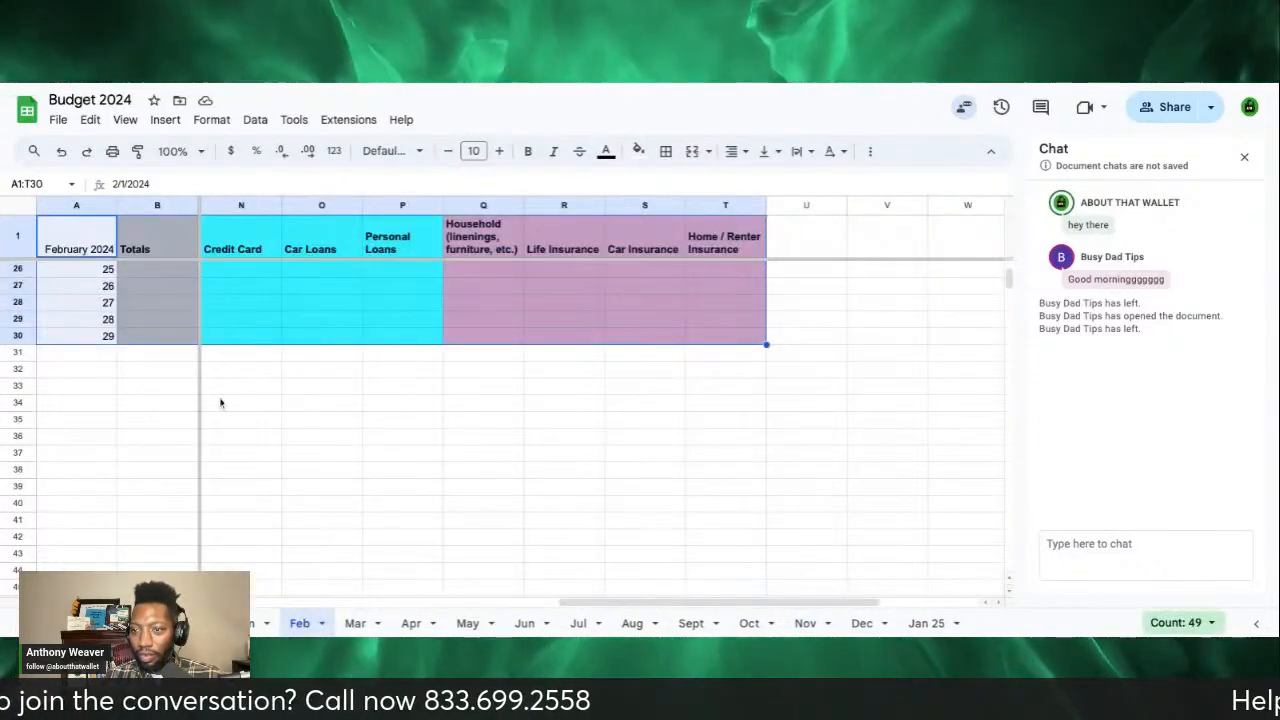
left_click(354, 626)
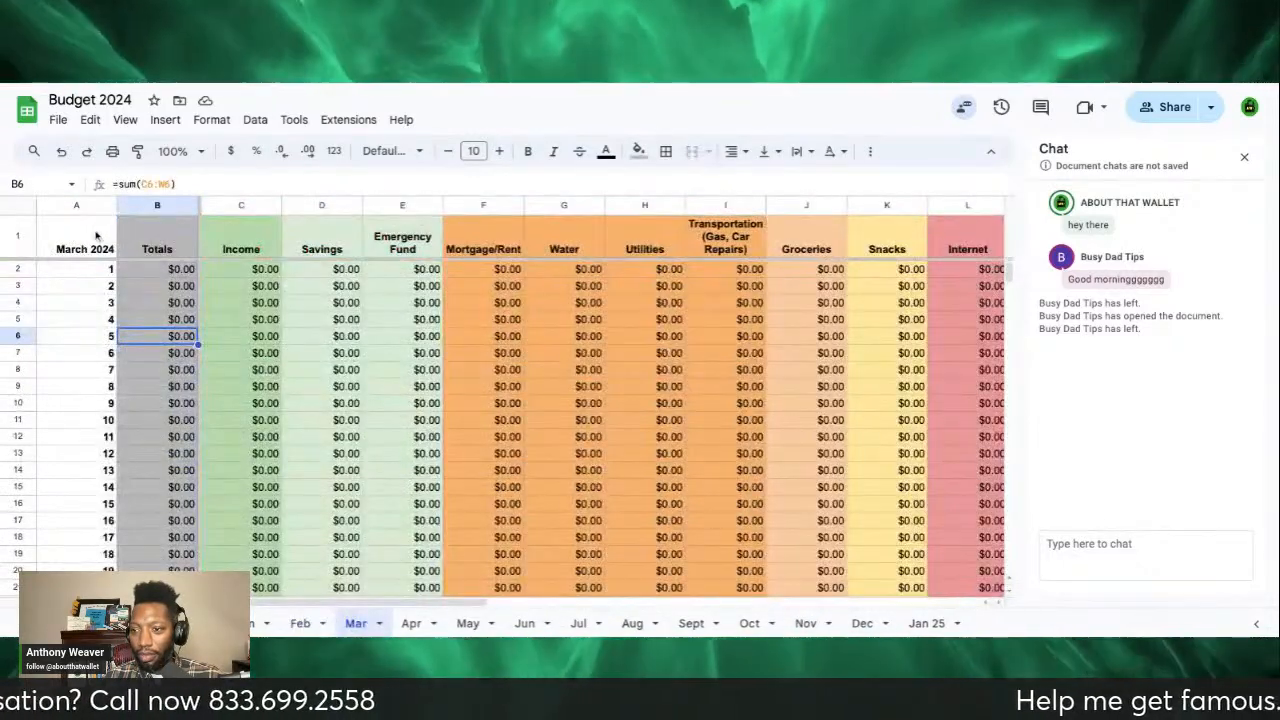
left_click(256, 622)
scroll(211, 334, "up", 5)
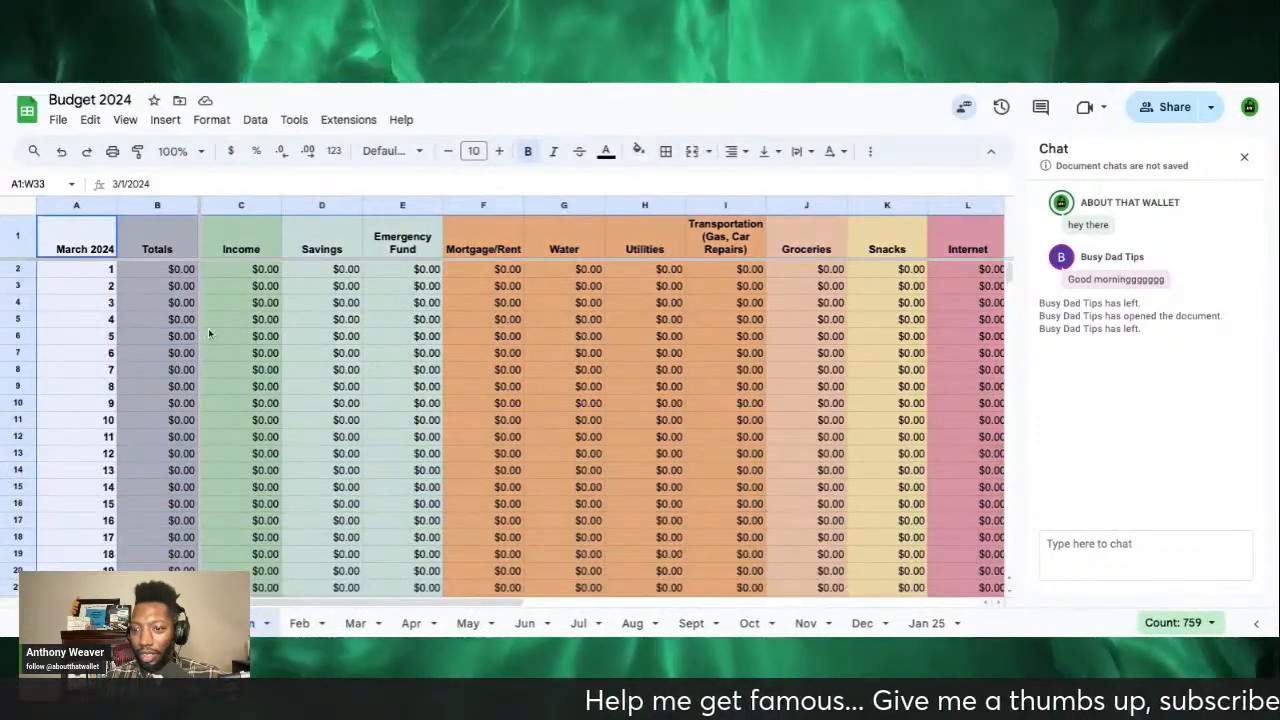
scroll(208, 334, "down", 4)
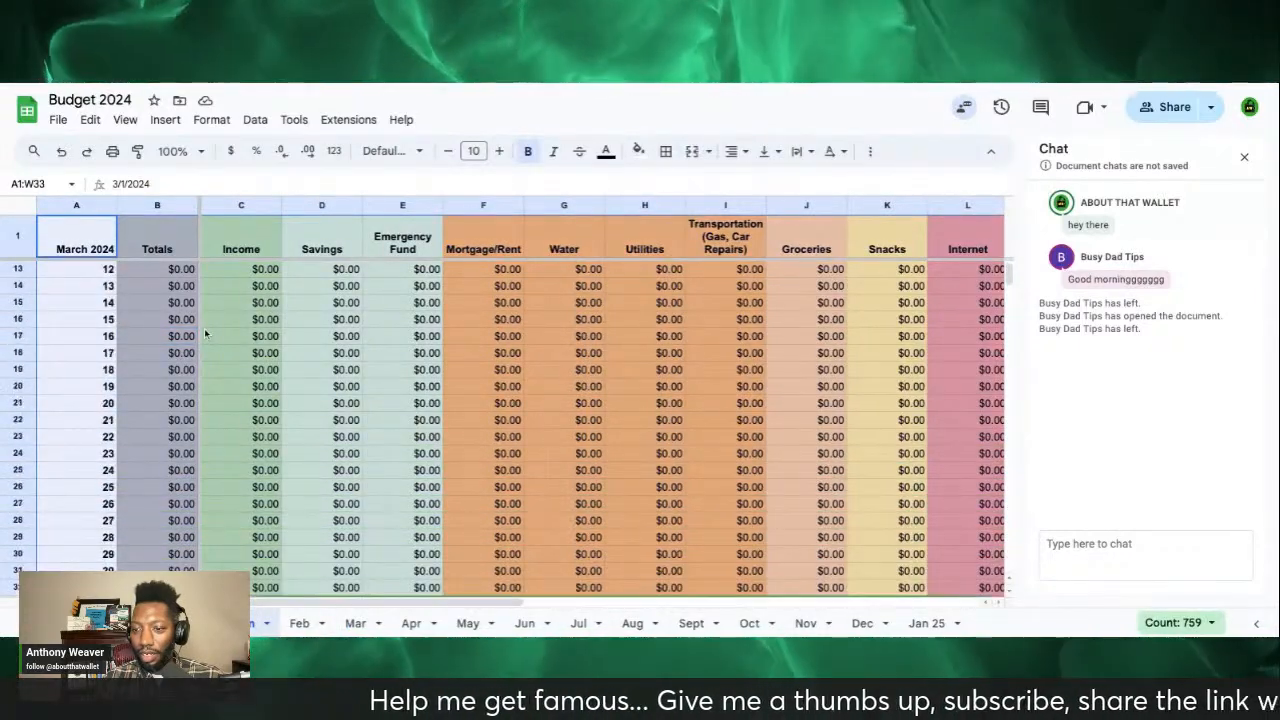
Step: Set the header date in A1 of the Jan sheet to 1/1/2024
scroll(205, 334, "up", 4)
left_click(67, 230)
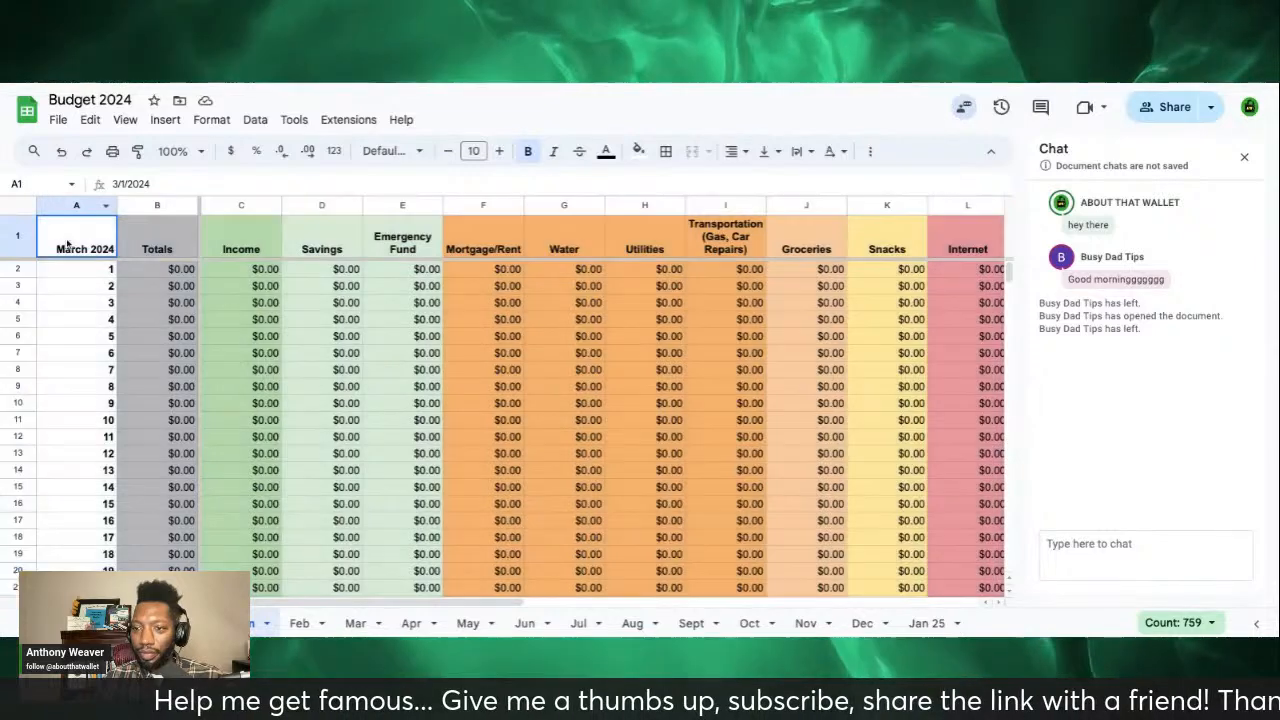
double_click(88, 252)
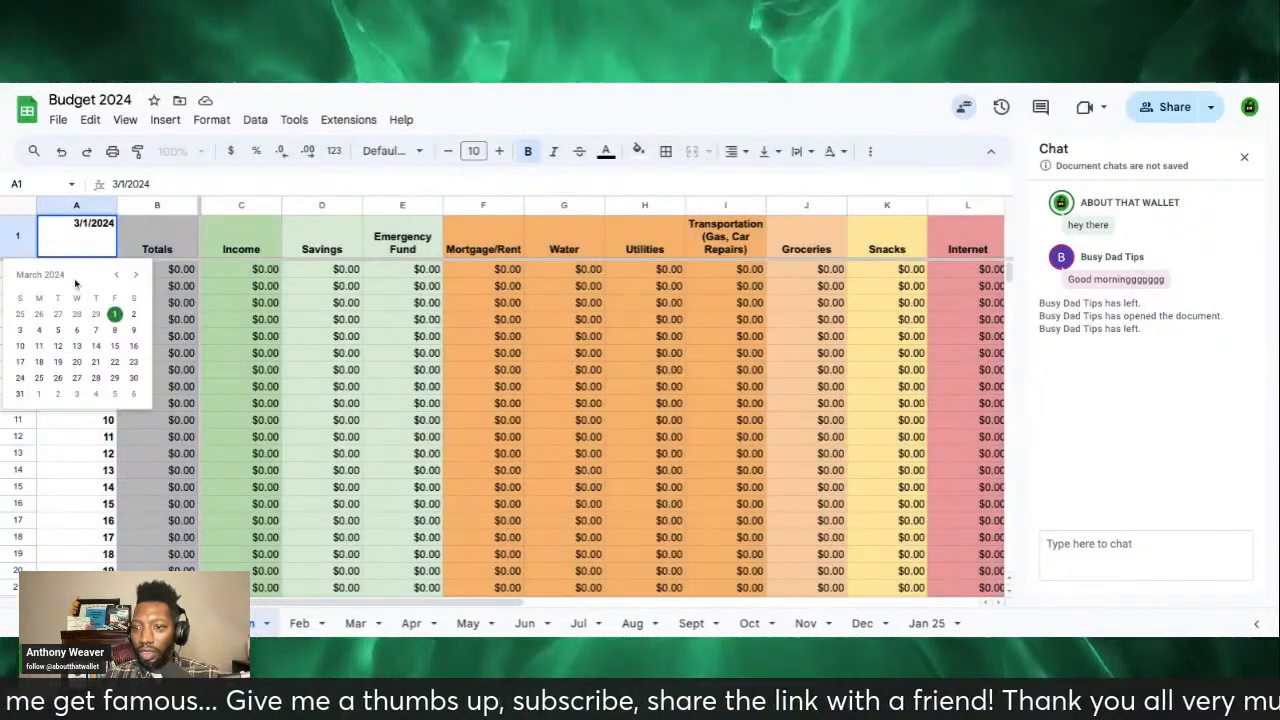
left_click(116, 274)
left_click(116, 274)
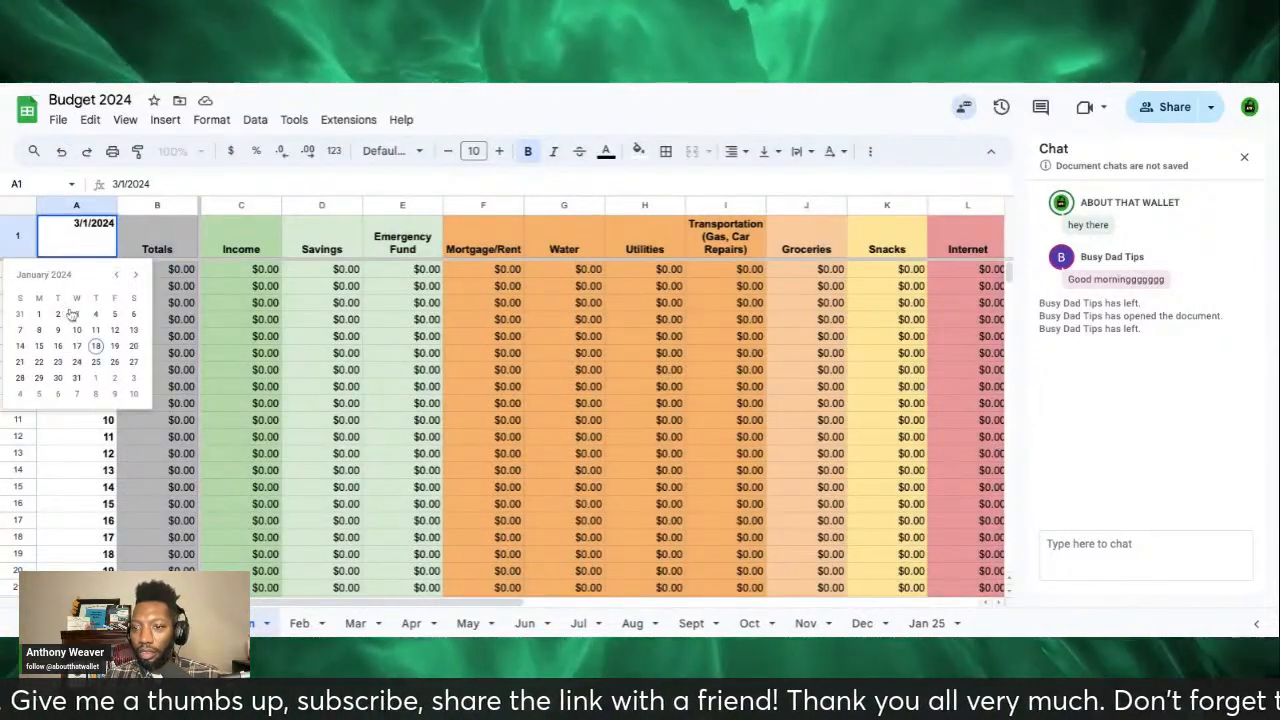
left_click(39, 314)
left_click(222, 320)
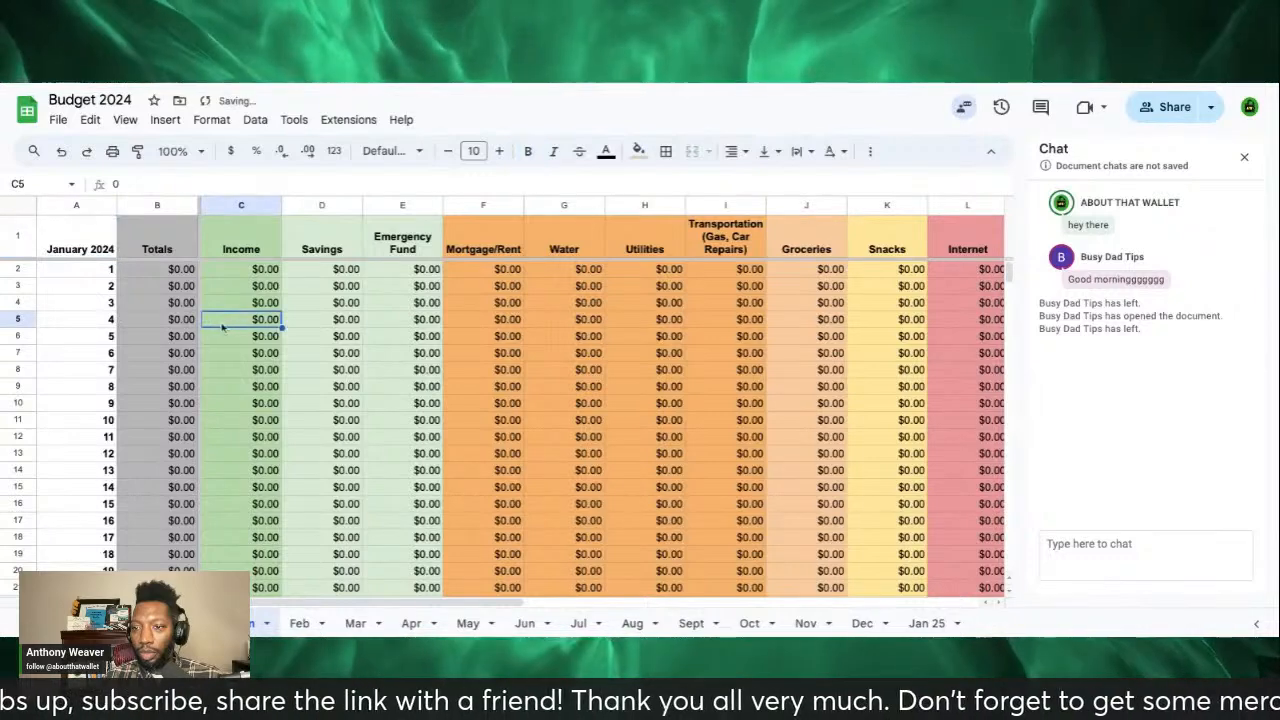
Step: Check the Feb sheet's layout and duplicate the Jan sheet
left_click(295, 628)
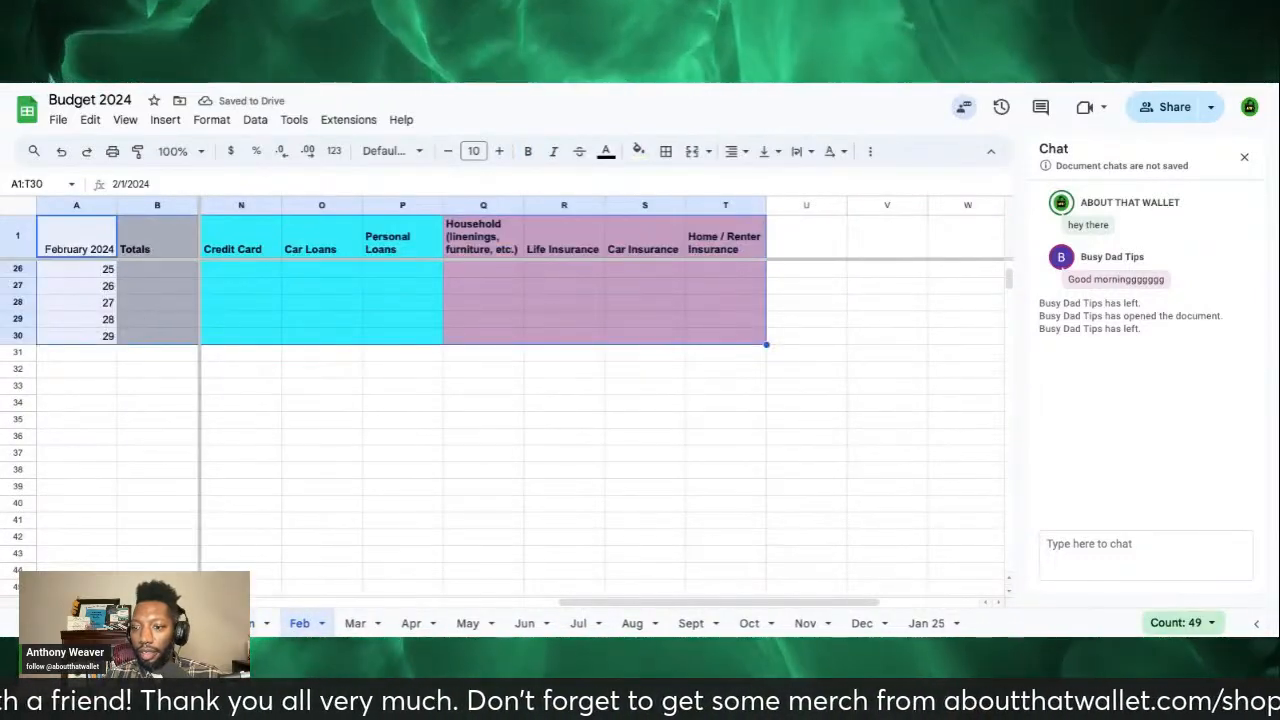
left_click(243, 625)
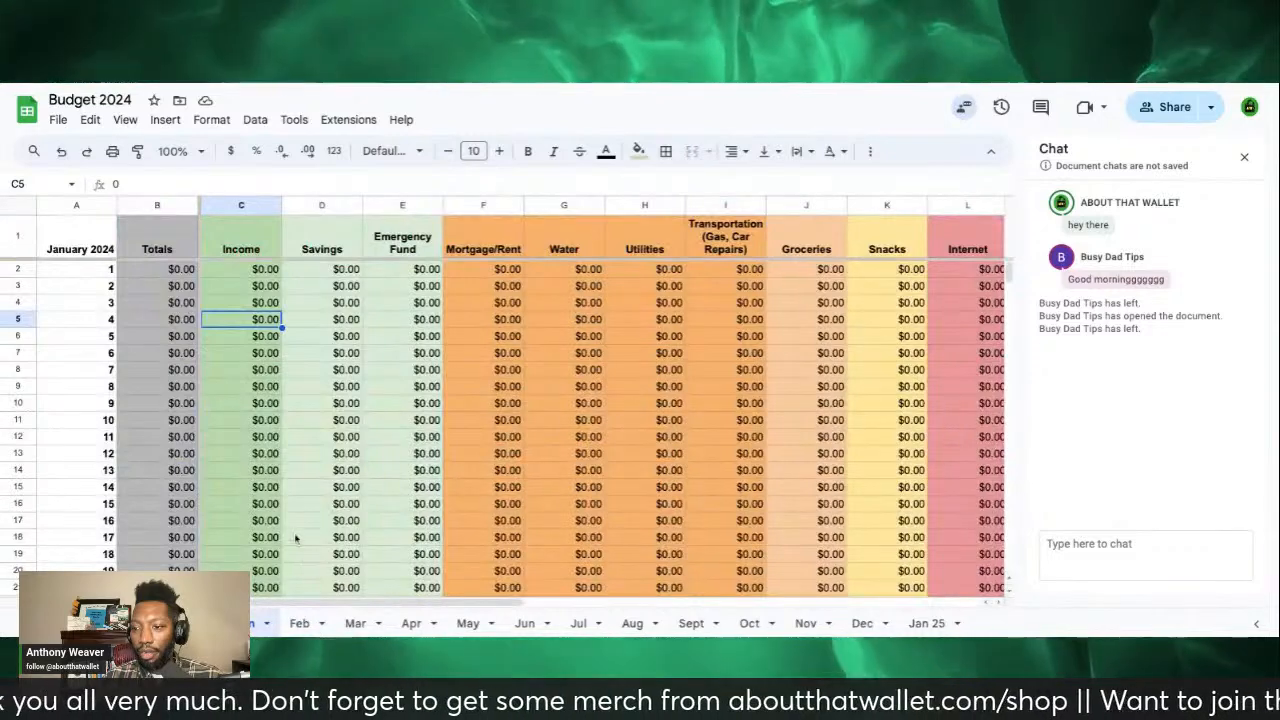
left_click(268, 625)
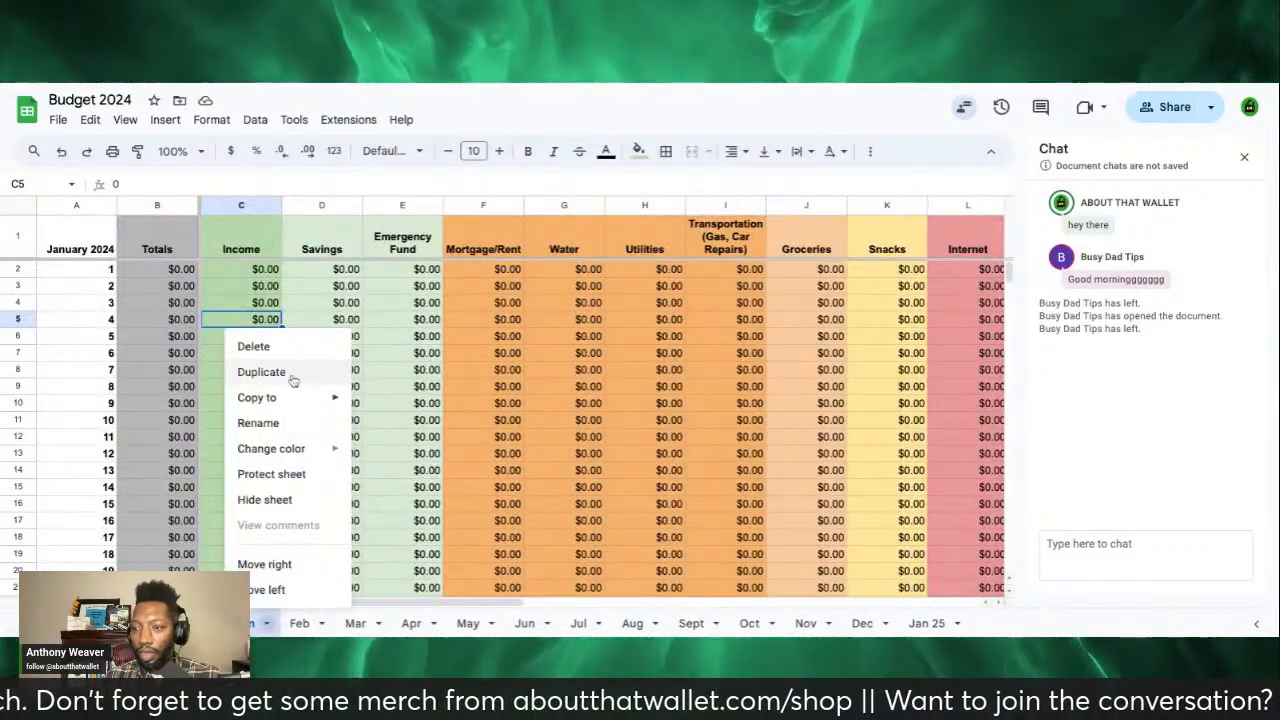
left_click(262, 372)
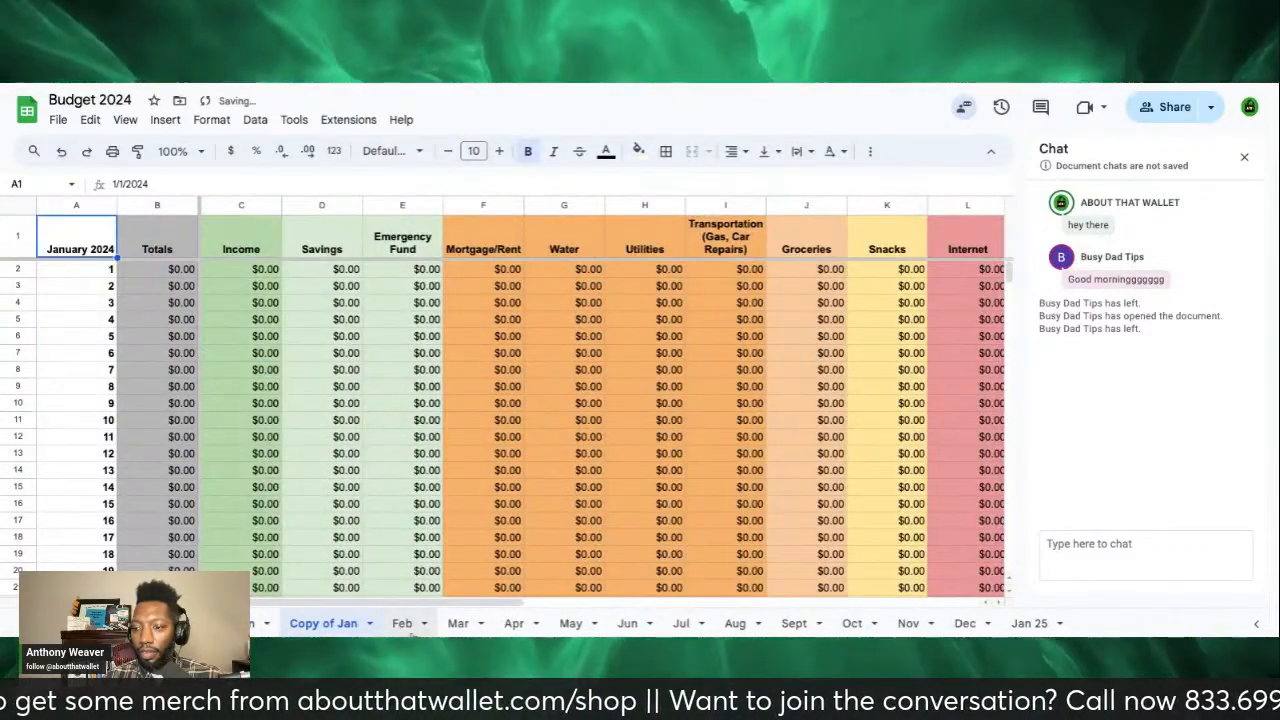
Step: Delete the old, incomplete Feb sheet
left_click(418, 626)
left_click(422, 624)
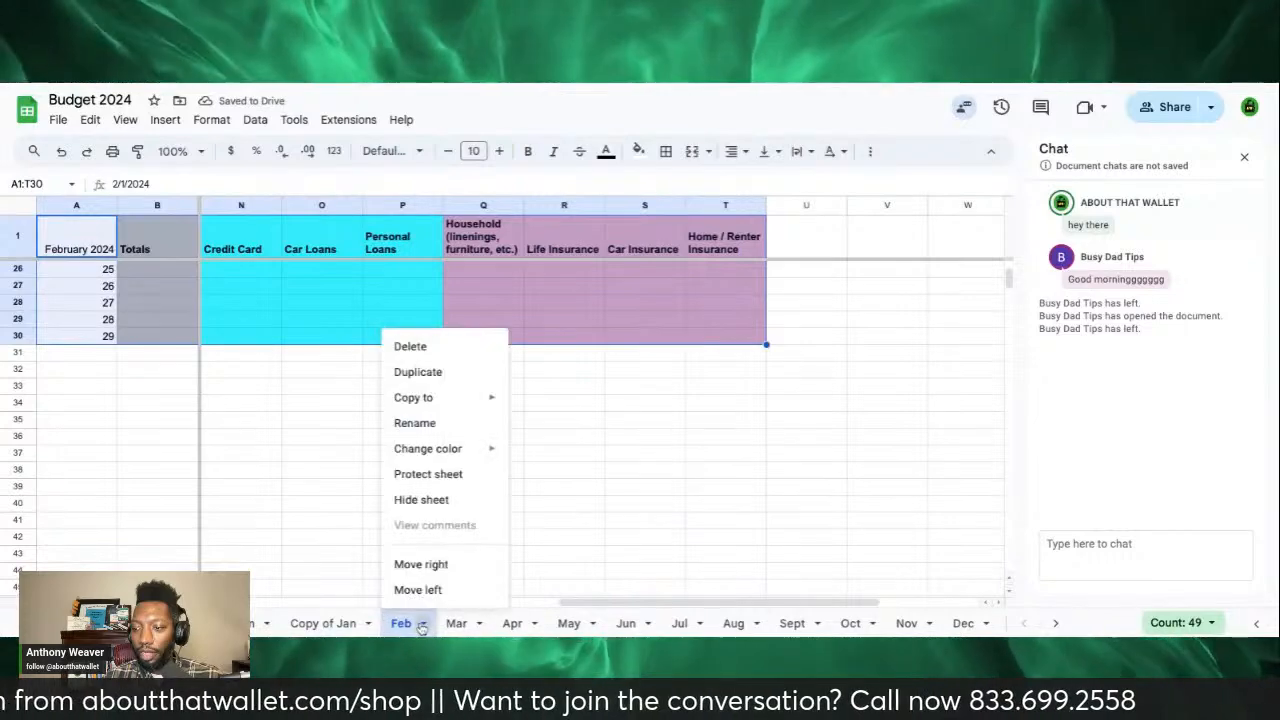
left_click(410, 346)
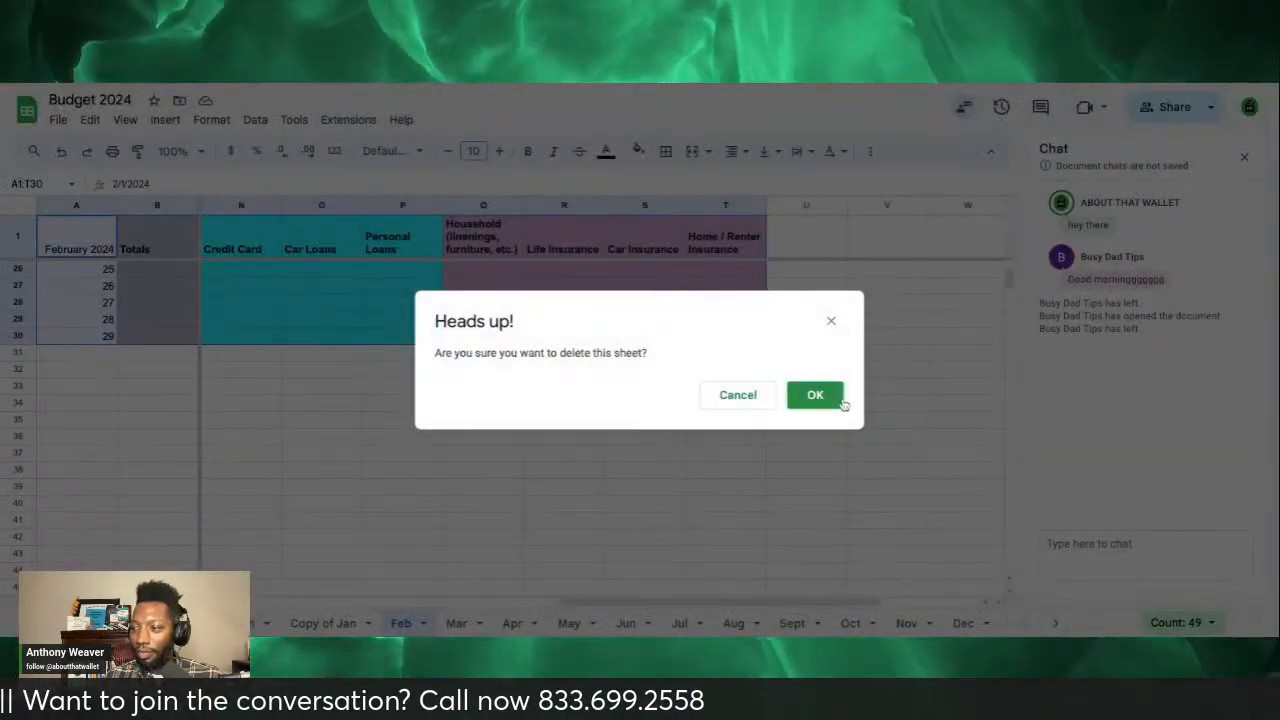
left_click(834, 392)
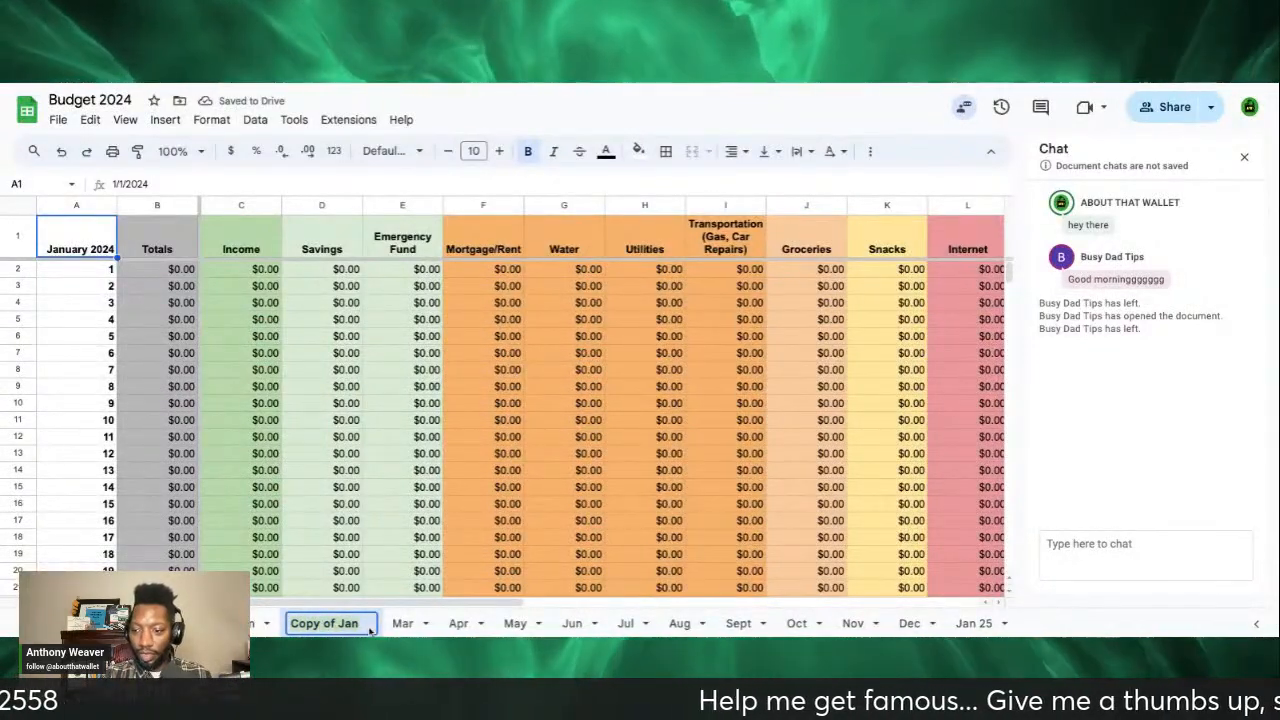
Step: Rename the copy of the Jan sheet as Feb and set its header date in A1 to 2/1/2024
double_click(369, 627)
type("Feb")
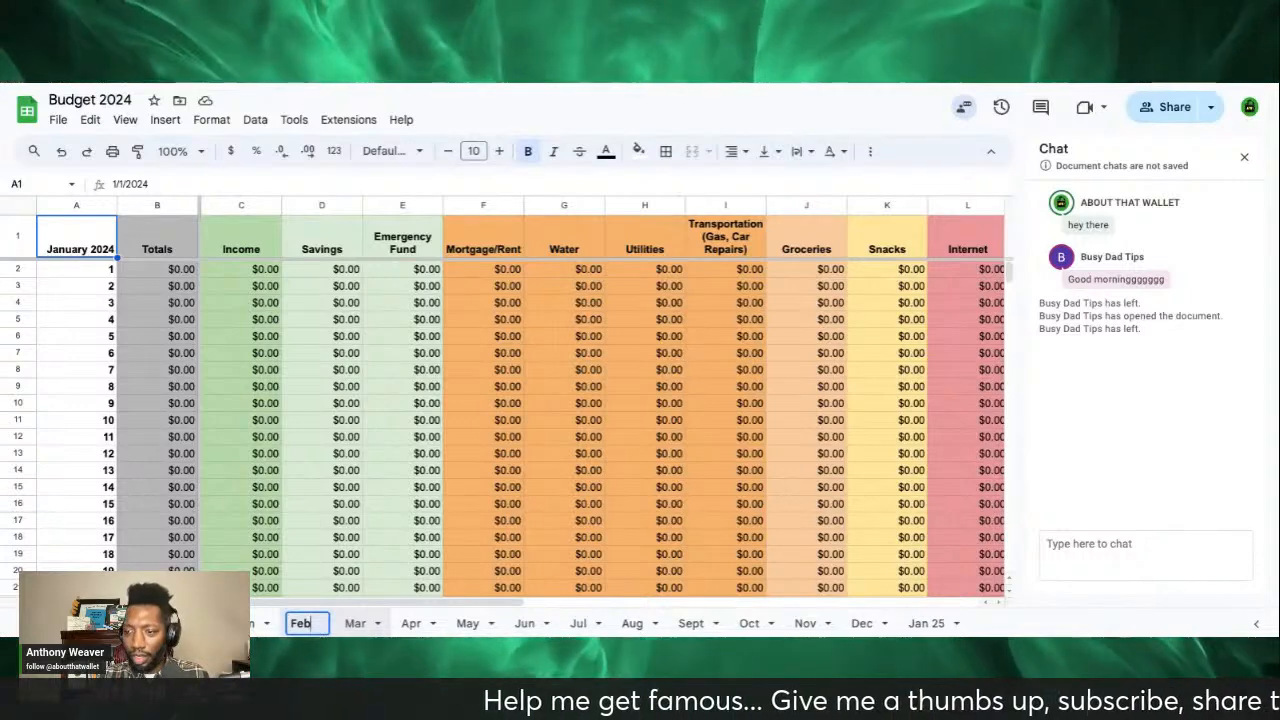
left_click(78, 252)
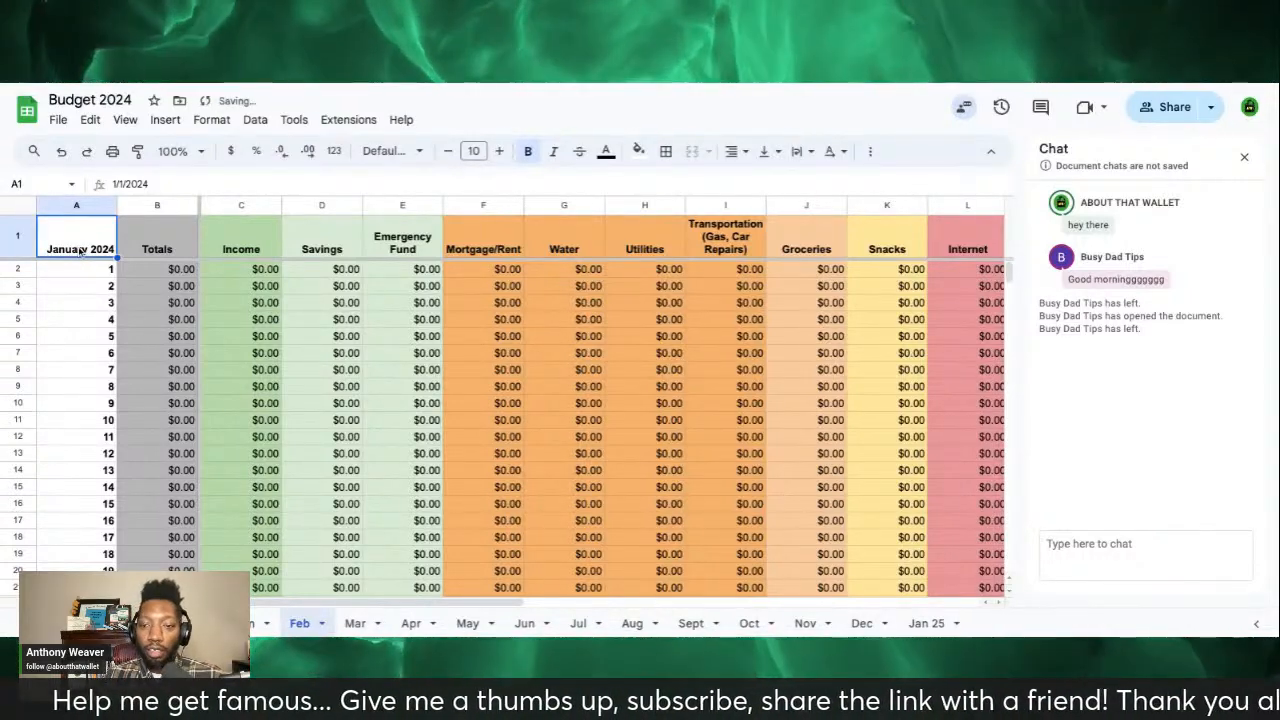
double_click(78, 250)
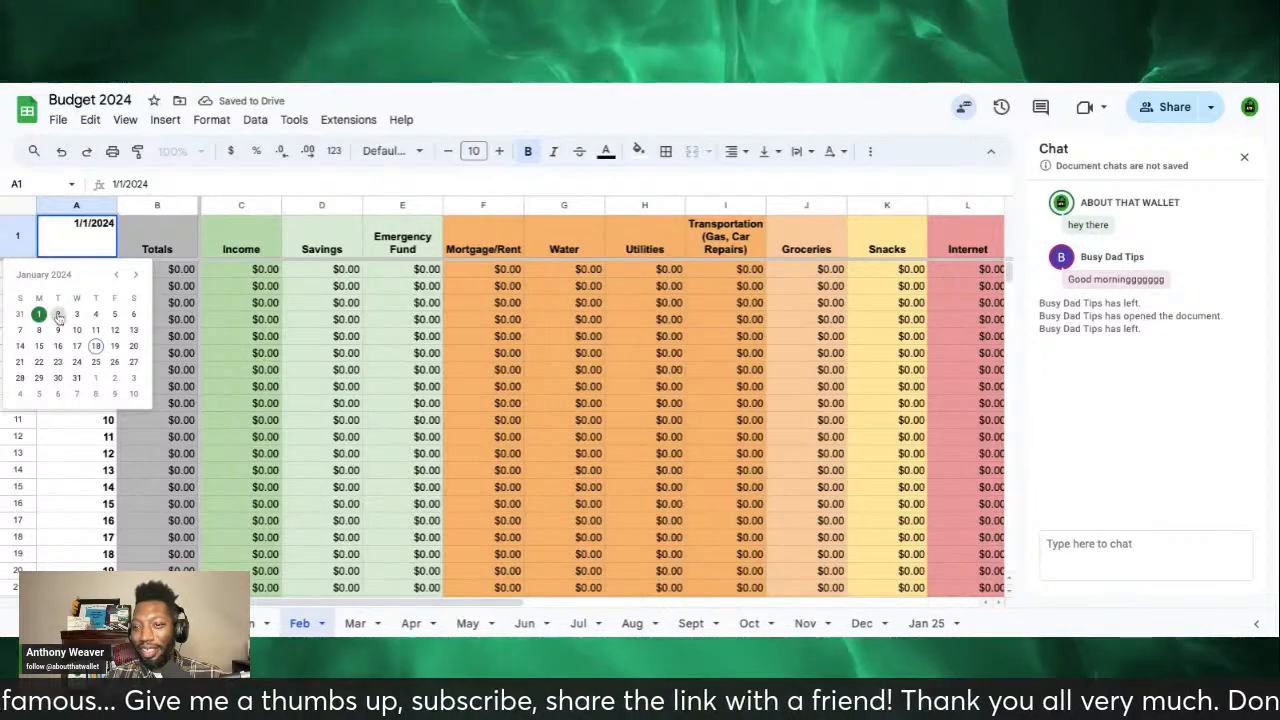
left_click(136, 274)
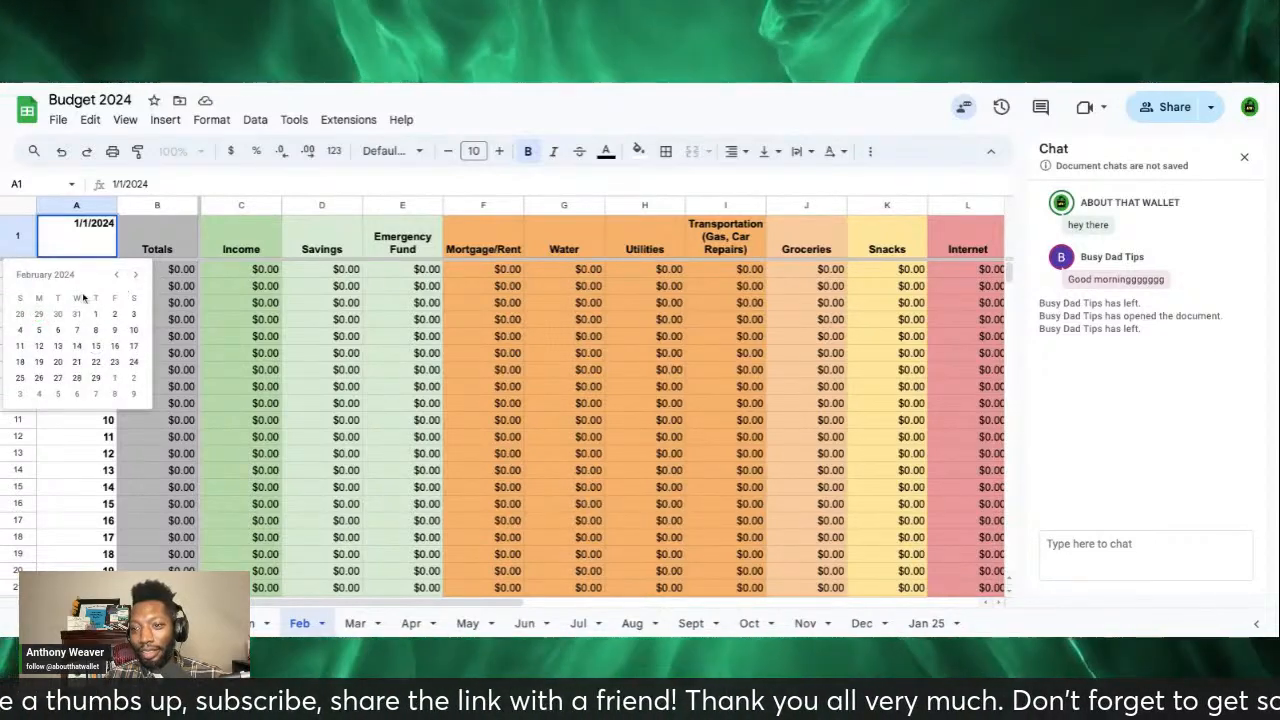
left_click(96, 316)
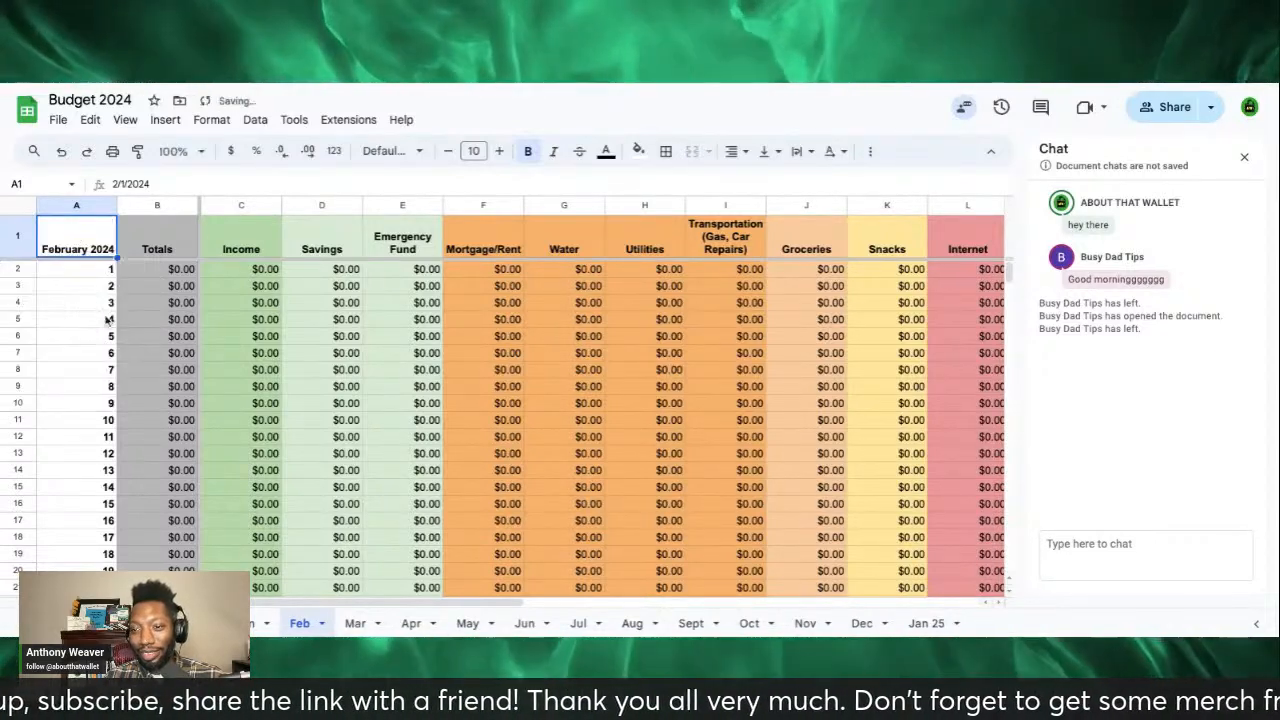
Step: Check the Totals formula for day 3 and the day rows of the Feb sheet, and look at the Jan sheet again
left_click(183, 313)
double_click(183, 310)
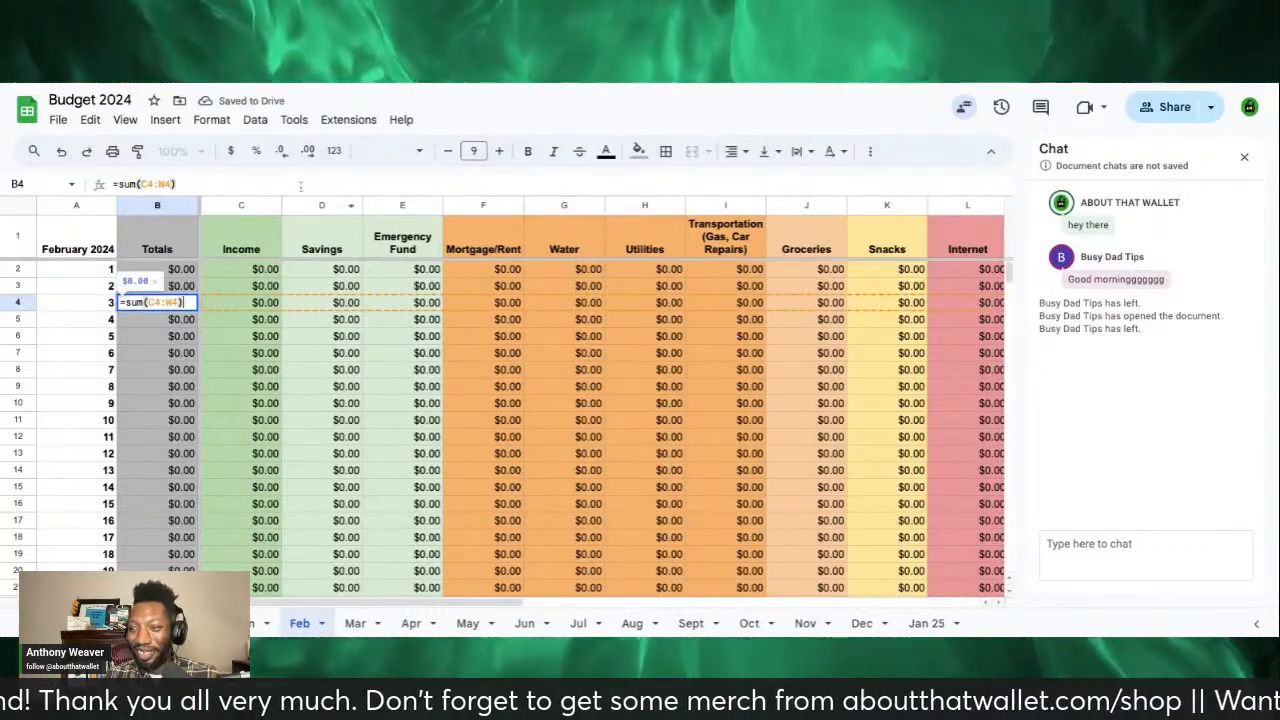
key("Tab")
scroll(219, 381, "down", 6)
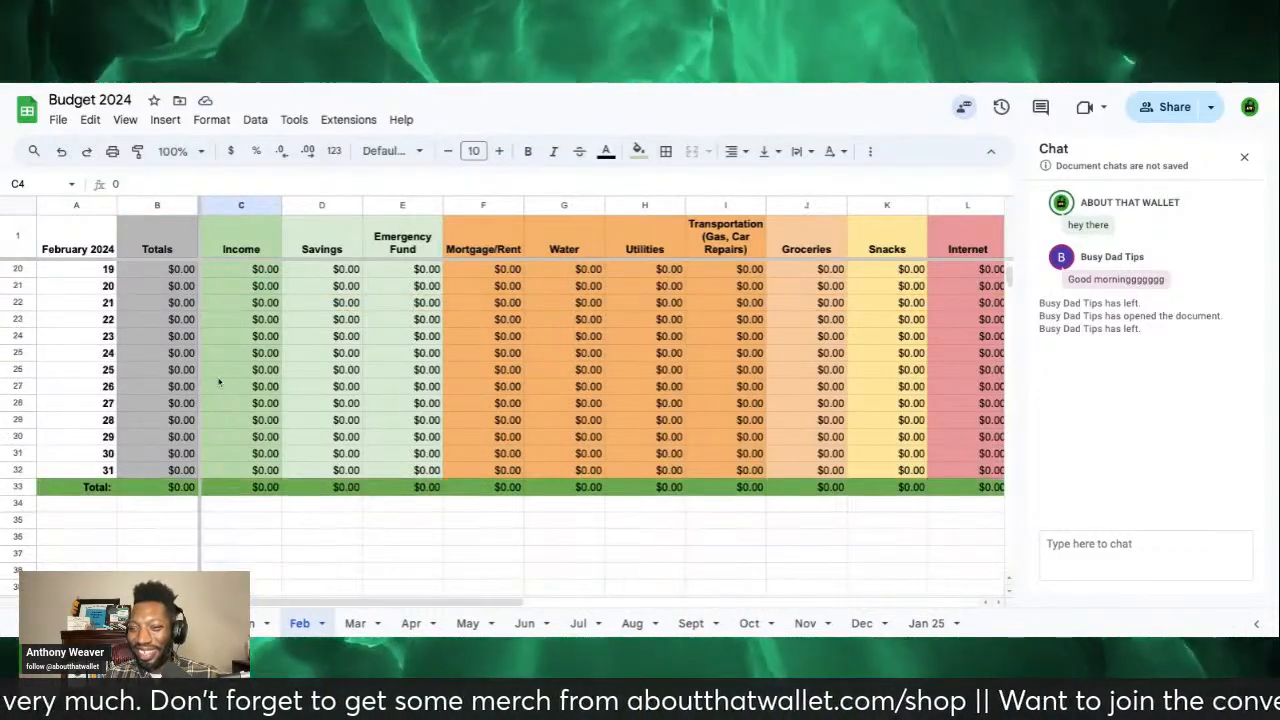
scroll(219, 381, "up", 6)
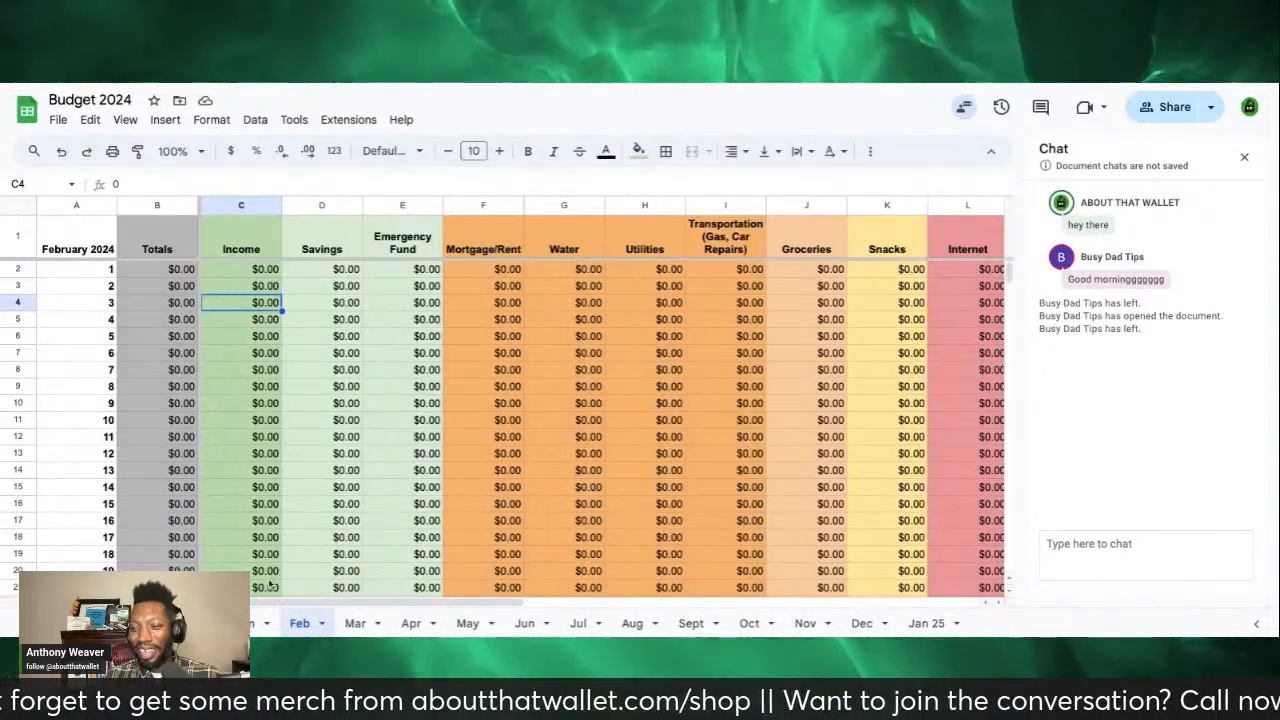
left_click(251, 625)
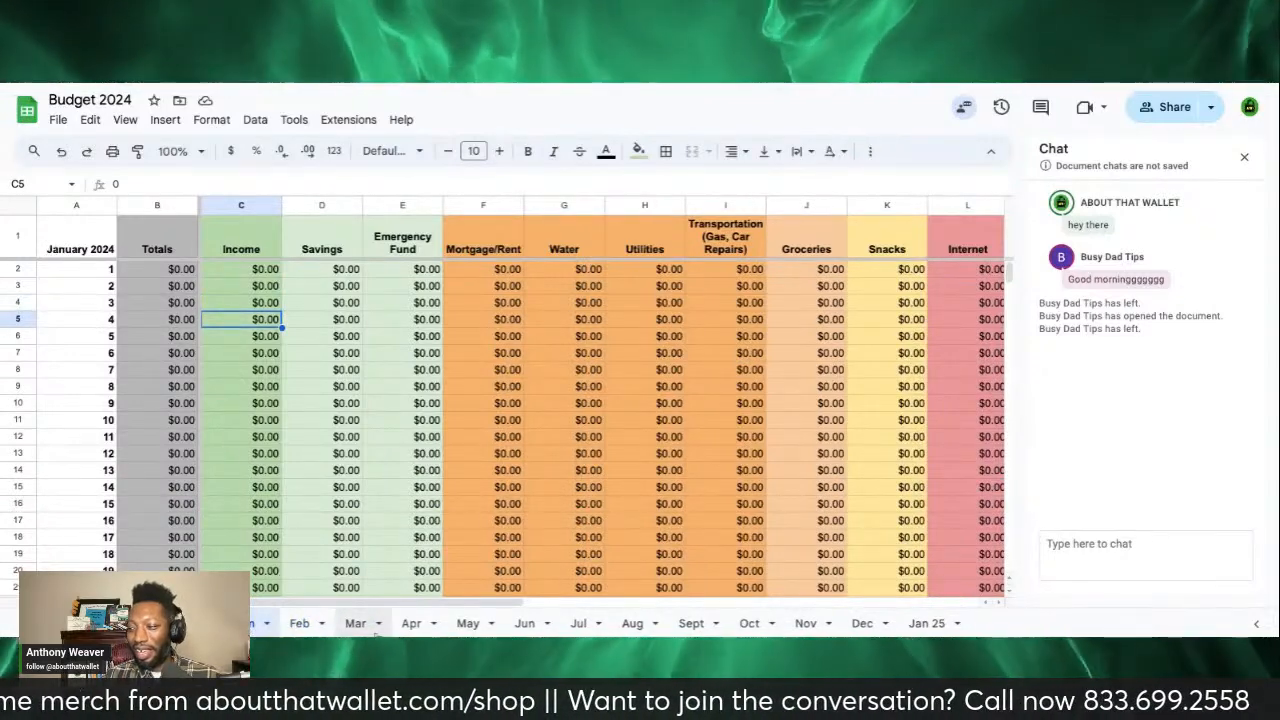
Step: Delete the empty Jan 25 sheet
left_click(927, 623)
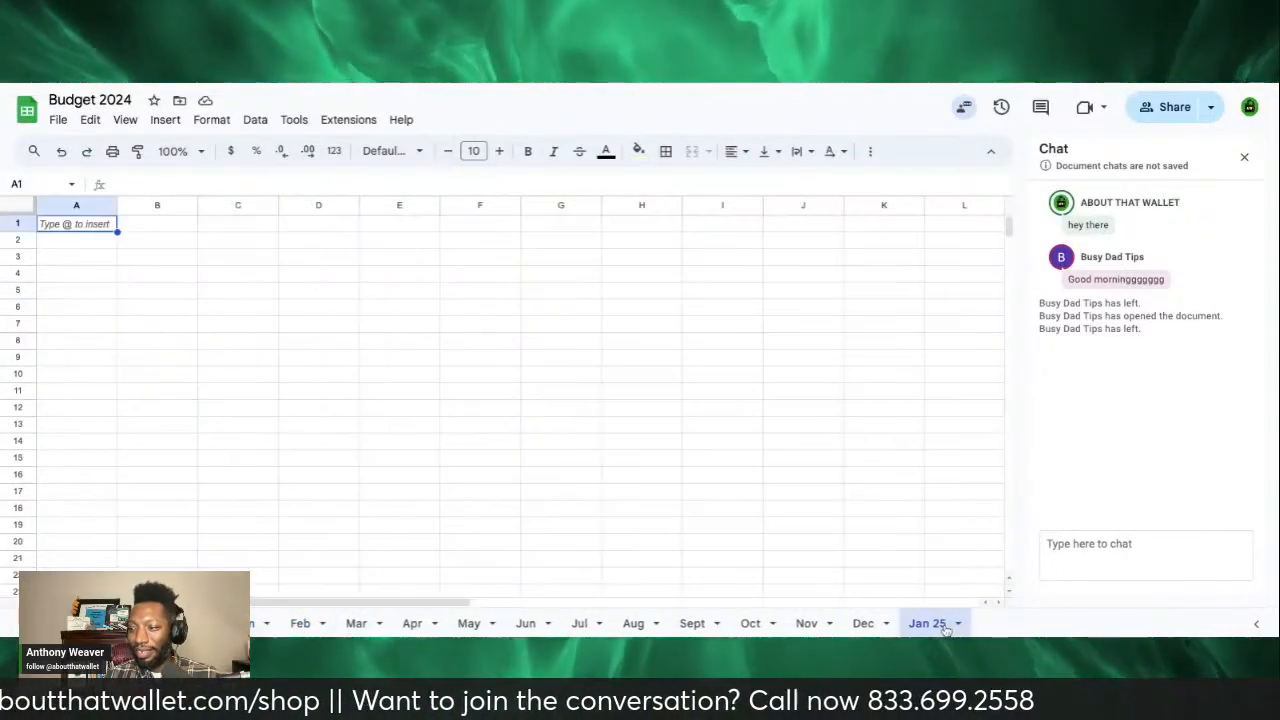
left_click(956, 624)
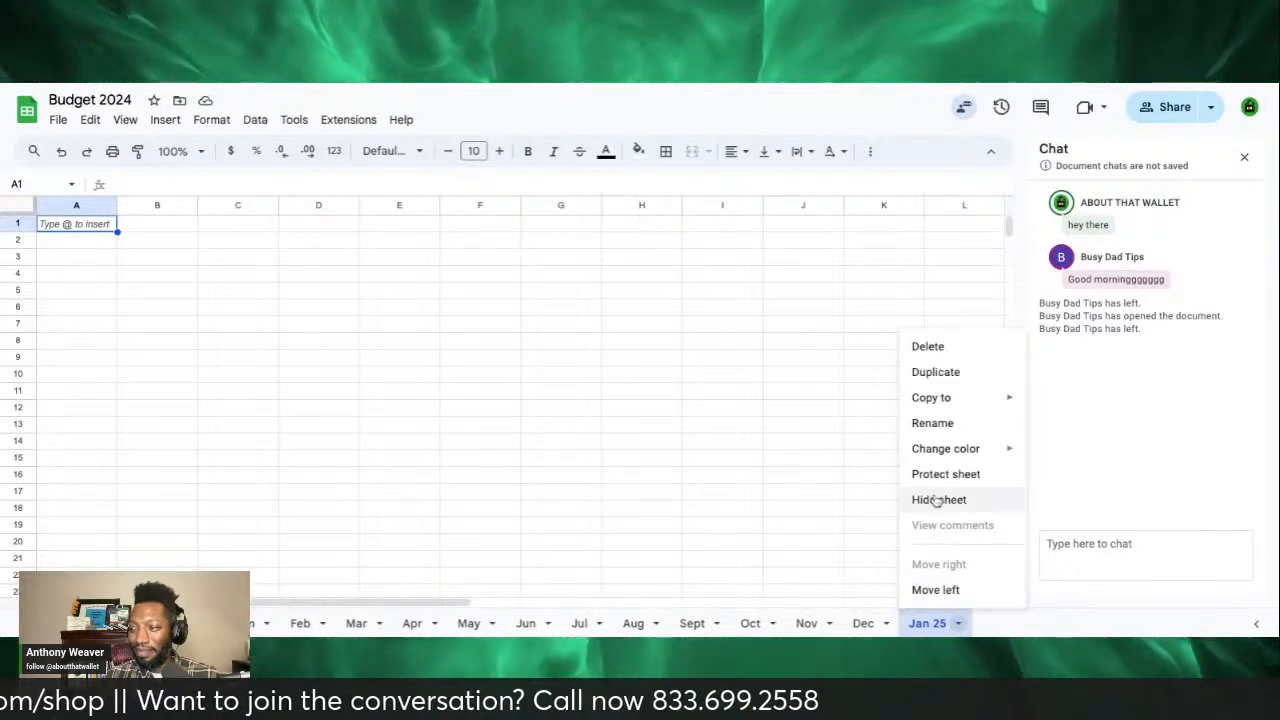
left_click(928, 347)
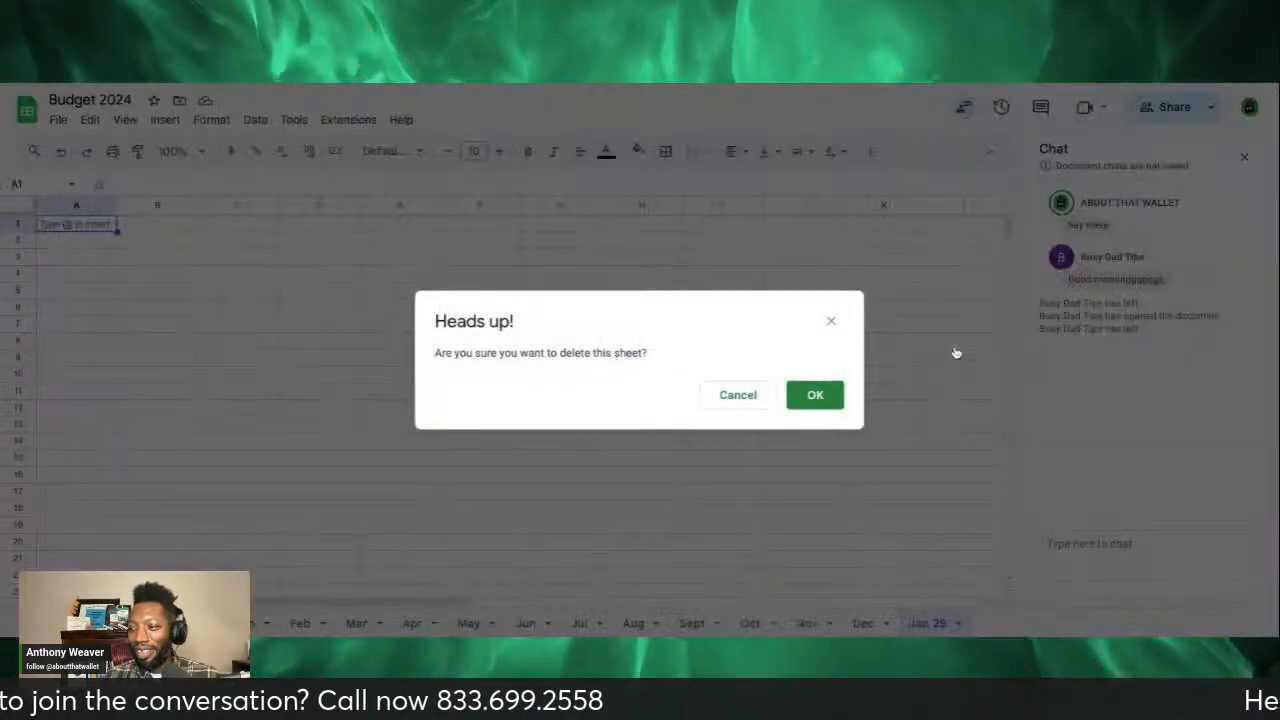
left_click(816, 398)
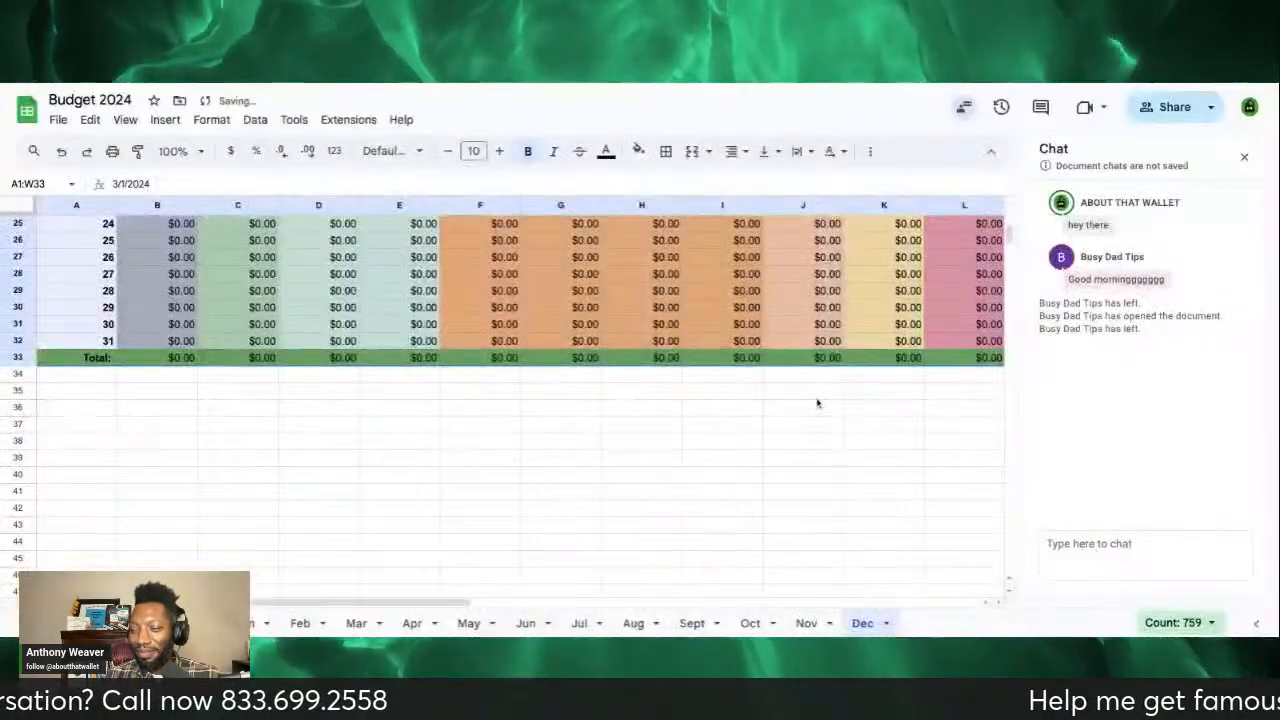
Step: Set the header date in A1 of the Dec sheet to 12/1/2024
scroll(850, 560, "up", 5)
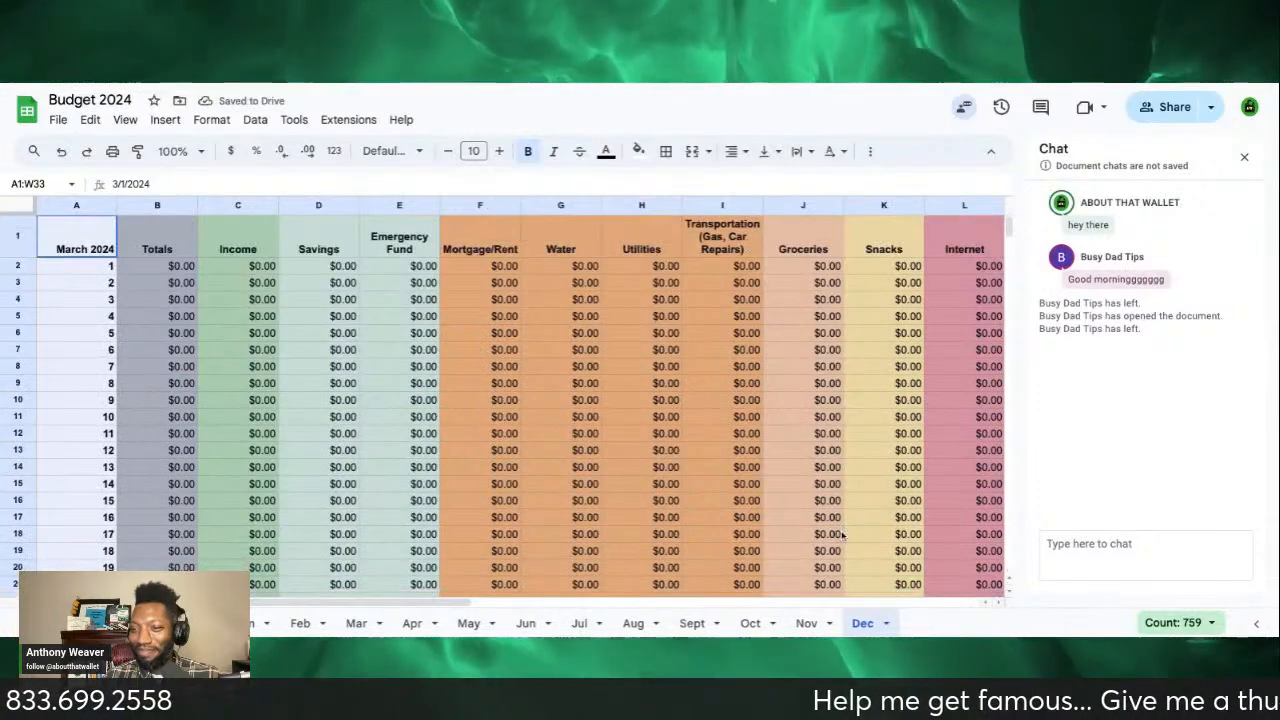
left_click(71, 256)
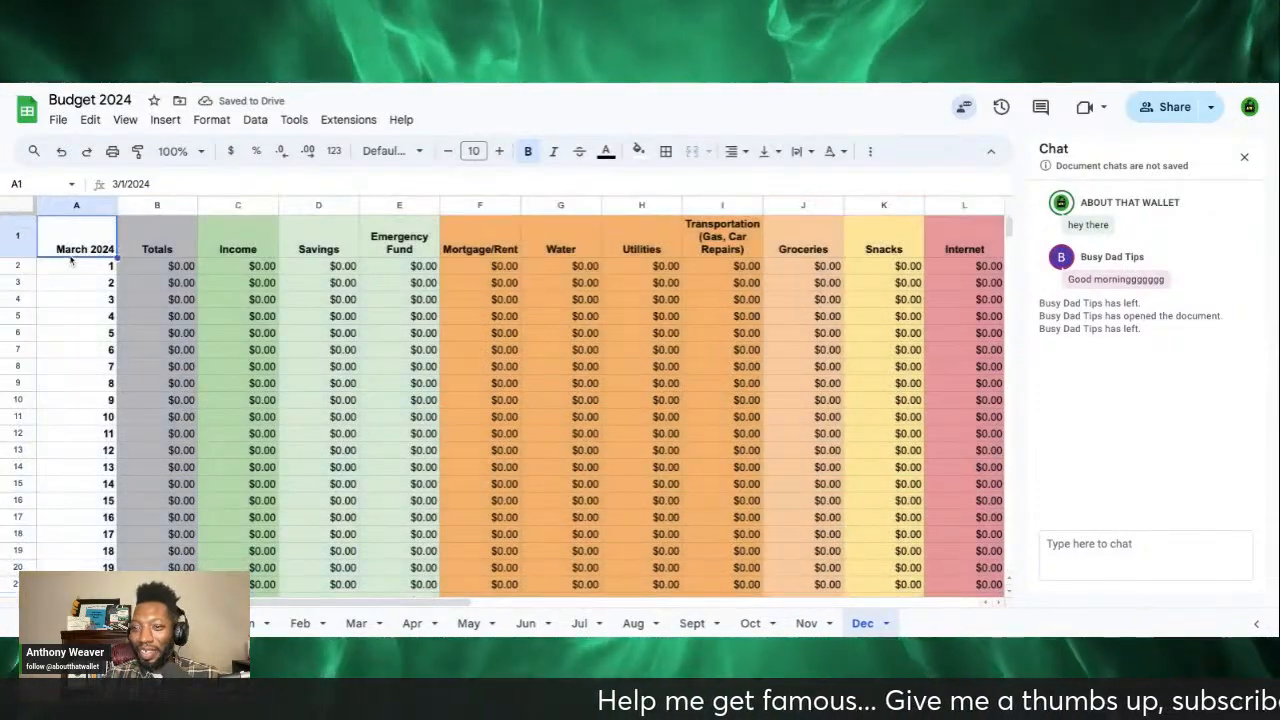
double_click(73, 256)
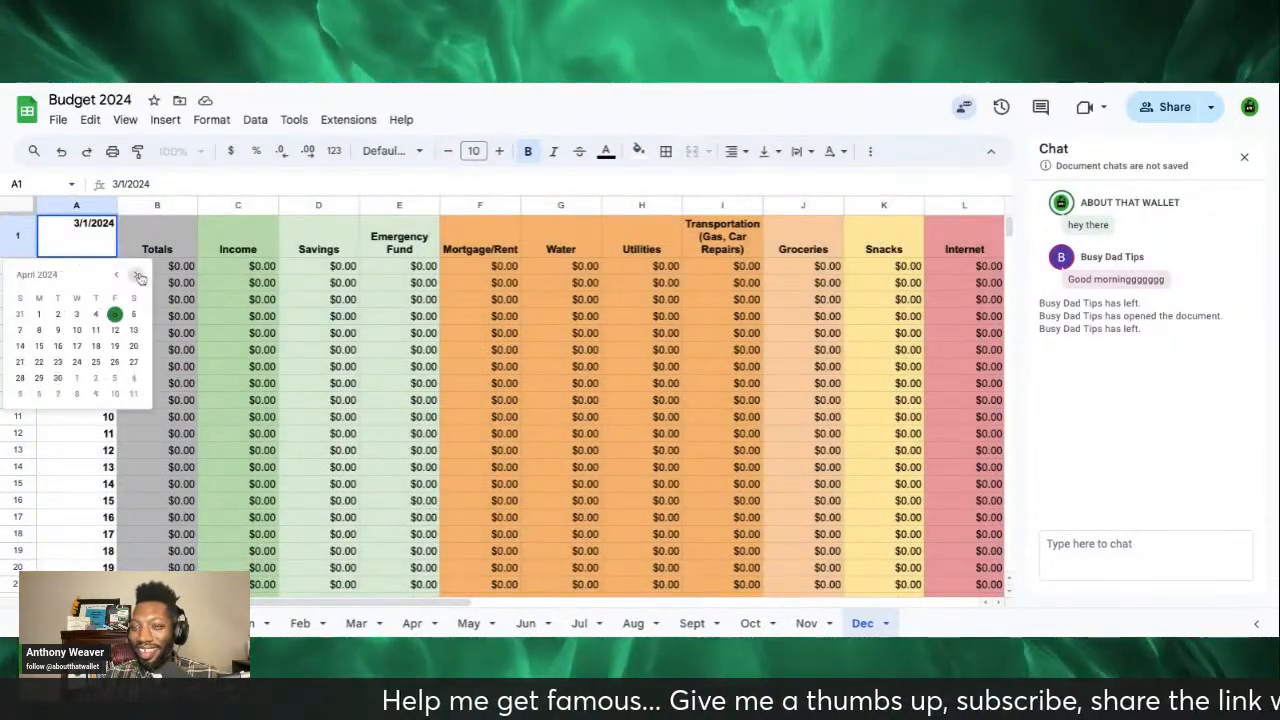
left_click(138, 276)
left_click(138, 276)
left_click(138, 276)
left_click(137, 275)
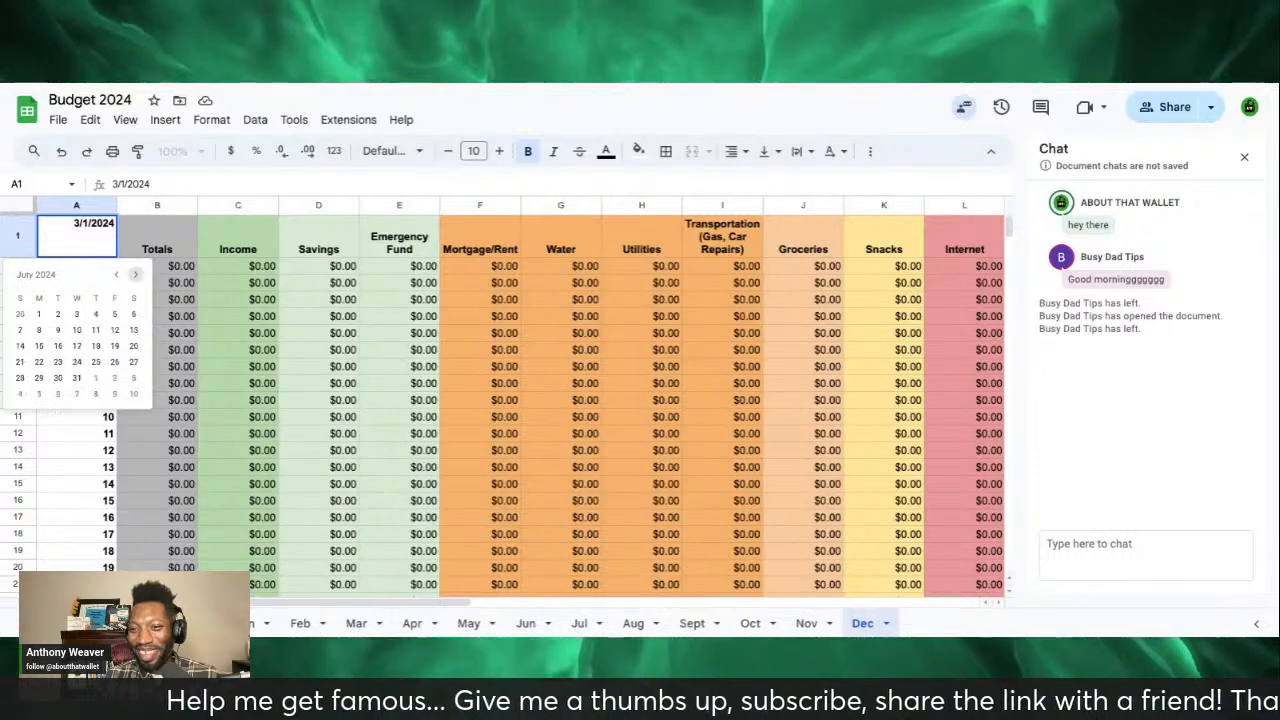
left_click(137, 275)
left_click(137, 275)
left_click(137, 275)
left_click(137, 275)
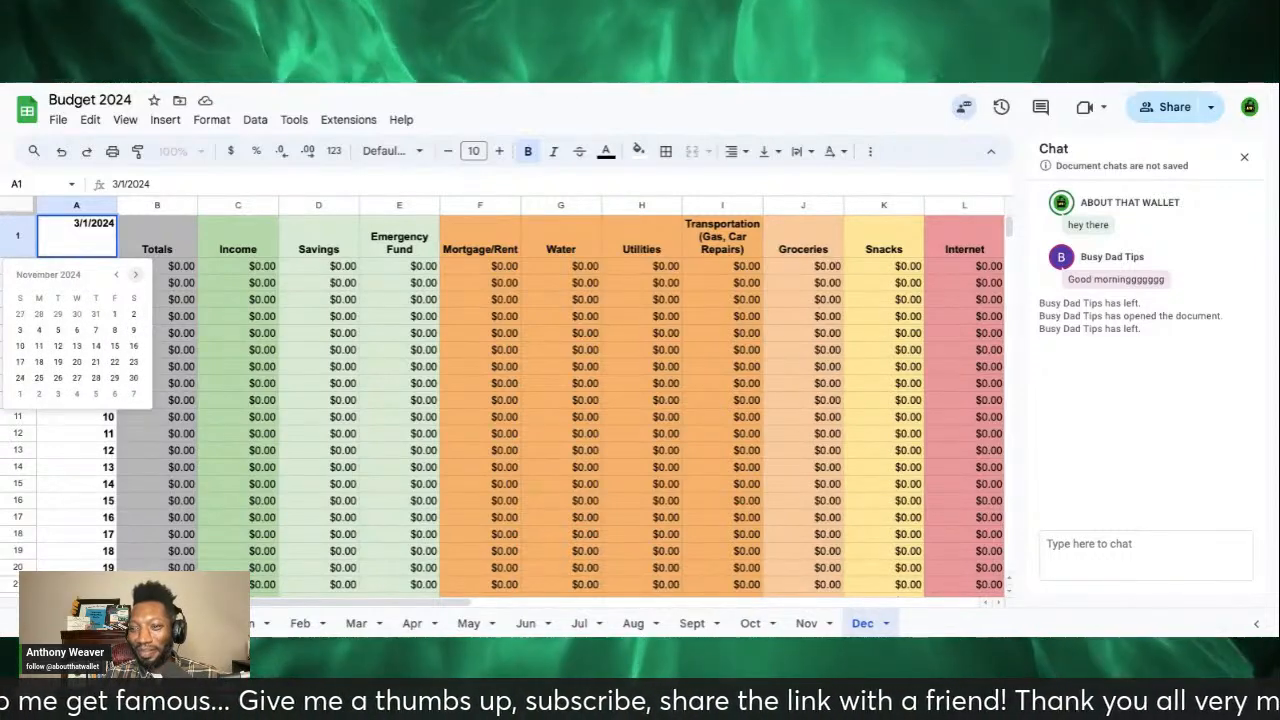
left_click(137, 275)
left_click(19, 315)
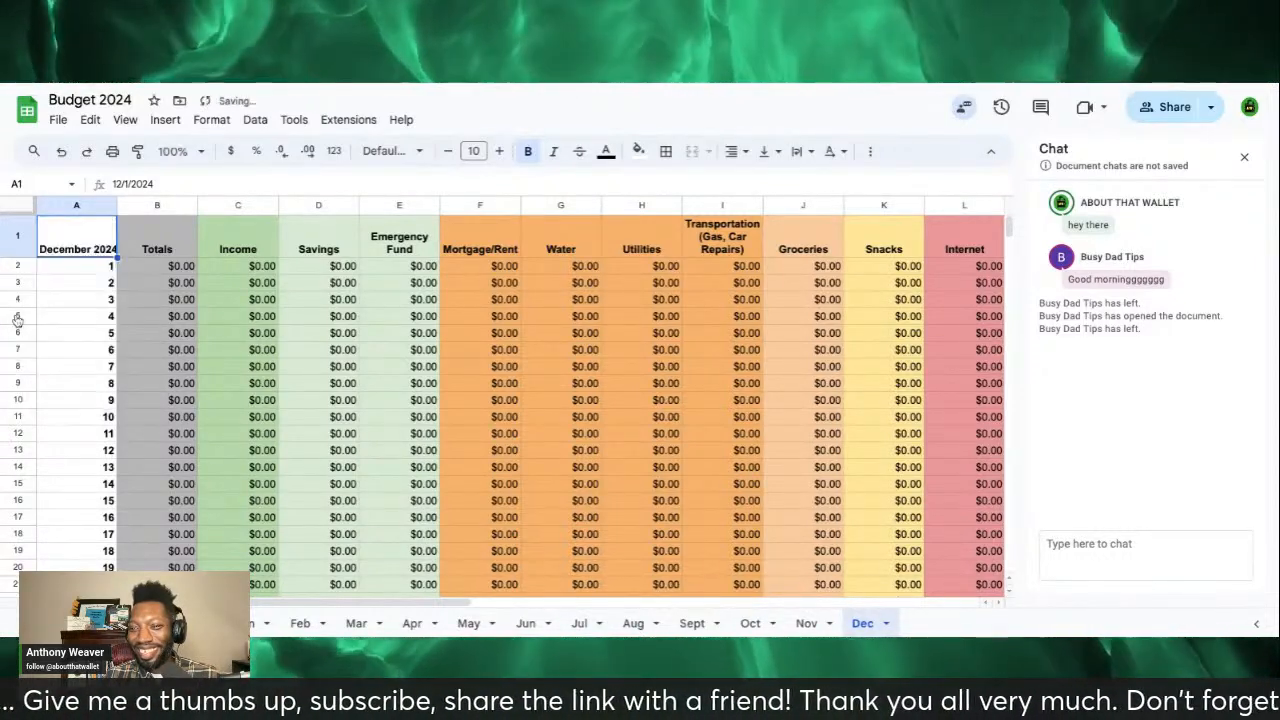
Step: Review the day rows of the Dec sheet and the headers of the Nov, Oct and Sept sheets
left_click(160, 368)
scroll(171, 383, "down", 5)
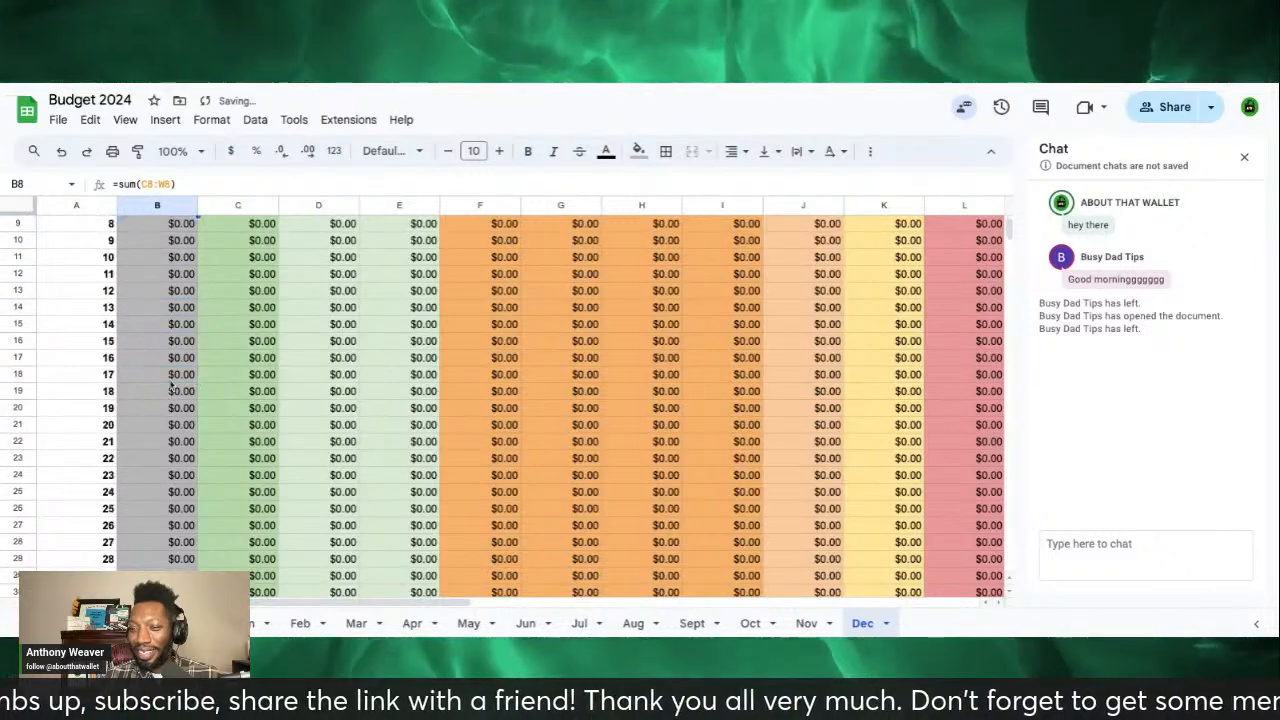
scroll(171, 383, "up", 5)
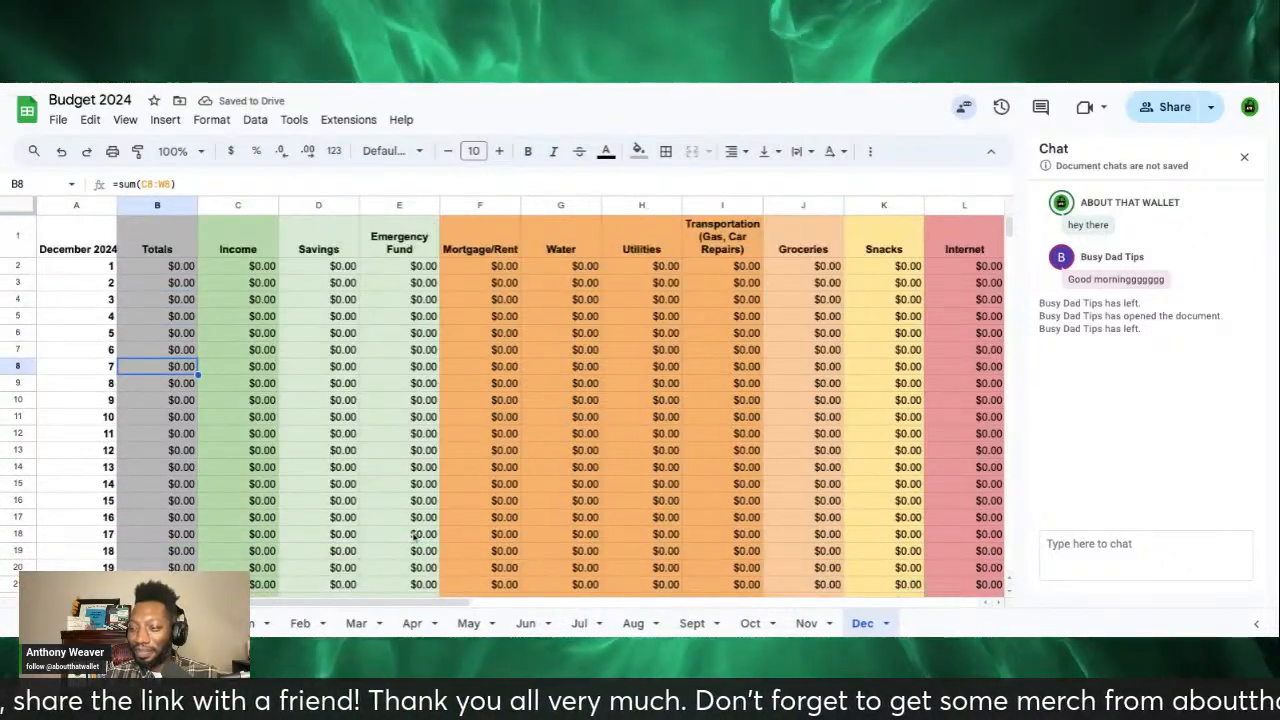
left_click(806, 624)
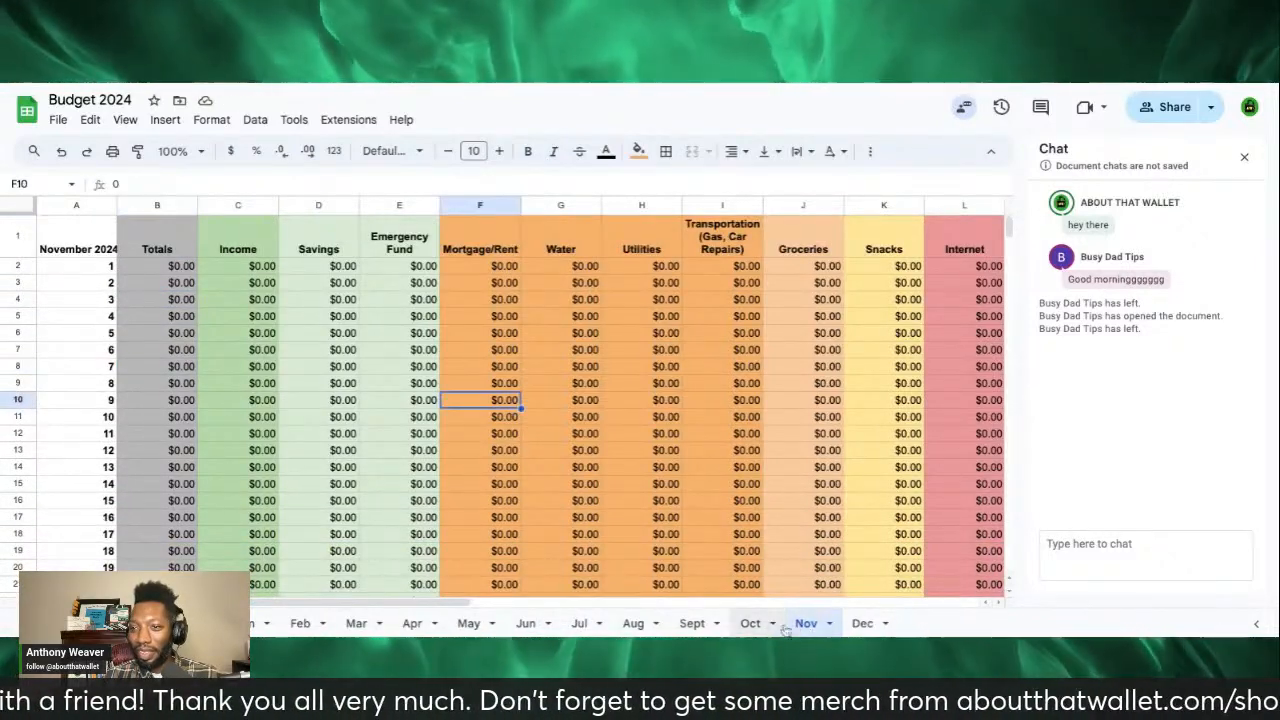
left_click(752, 623)
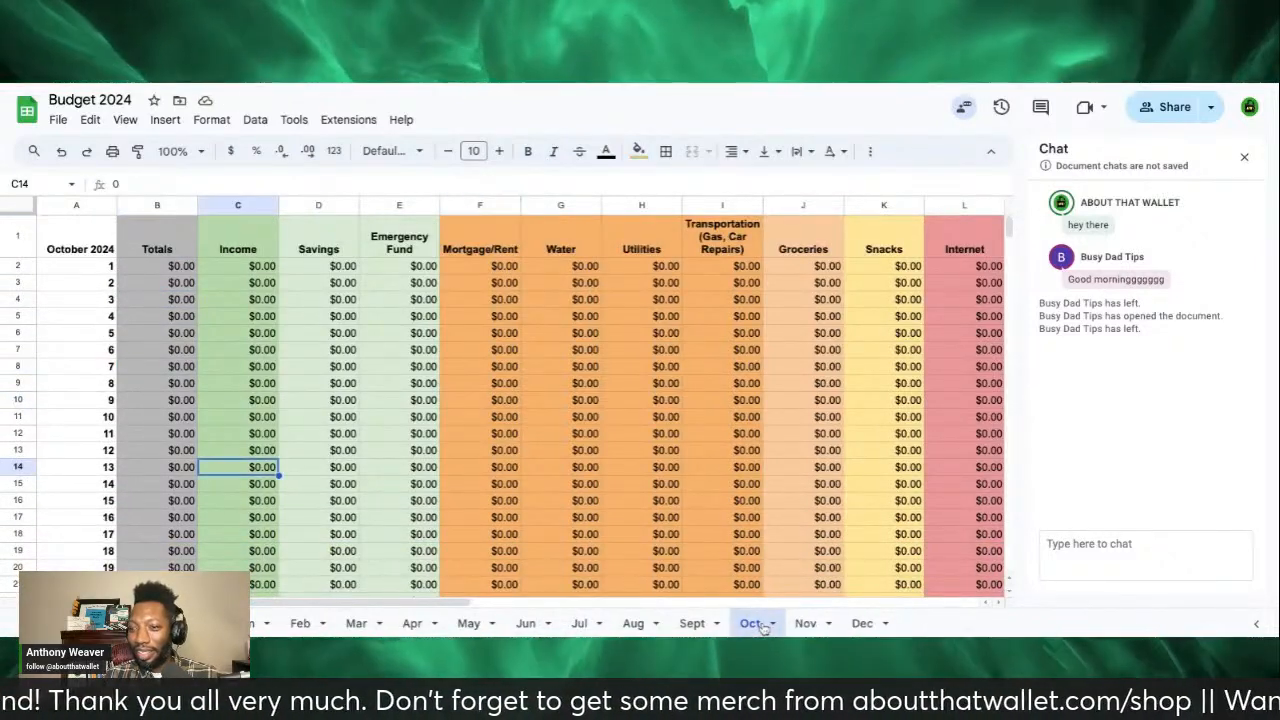
left_click(681, 624)
scroll(706, 506, "up", 3)
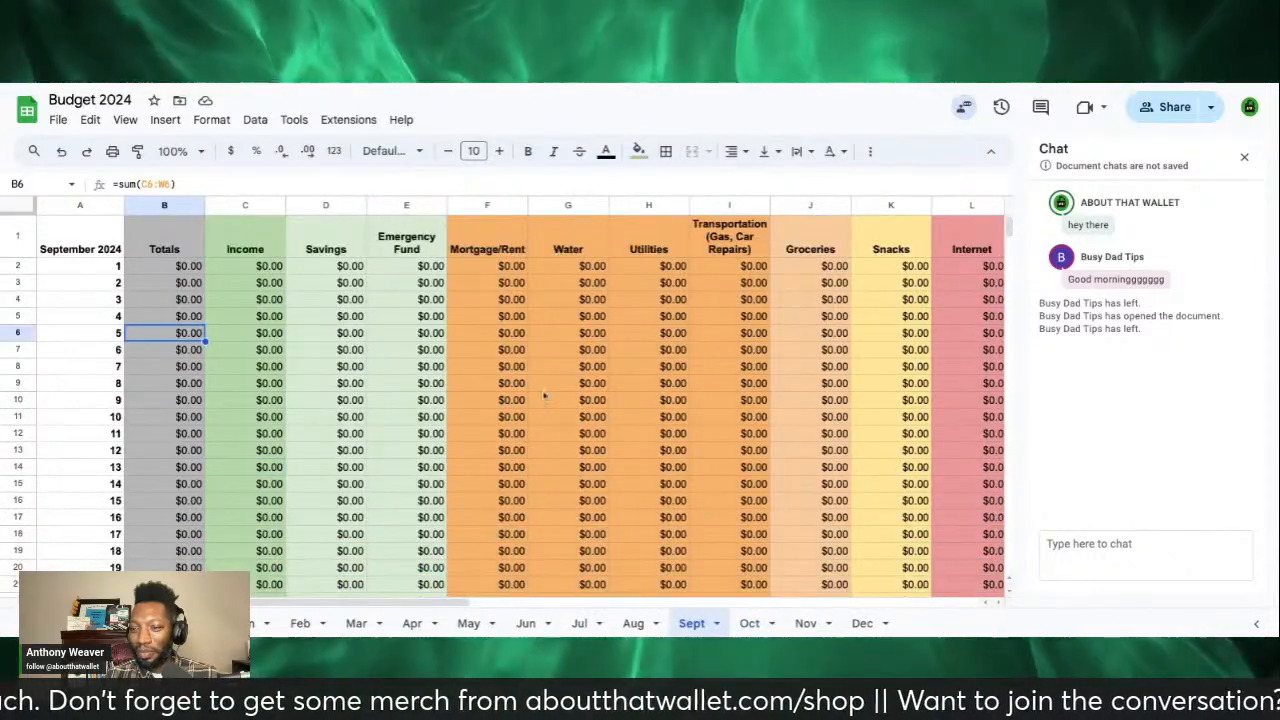
Step: Review the header dates and category columns of the Aug, Jul, Jun, May and Apr sheets
left_click(632, 624)
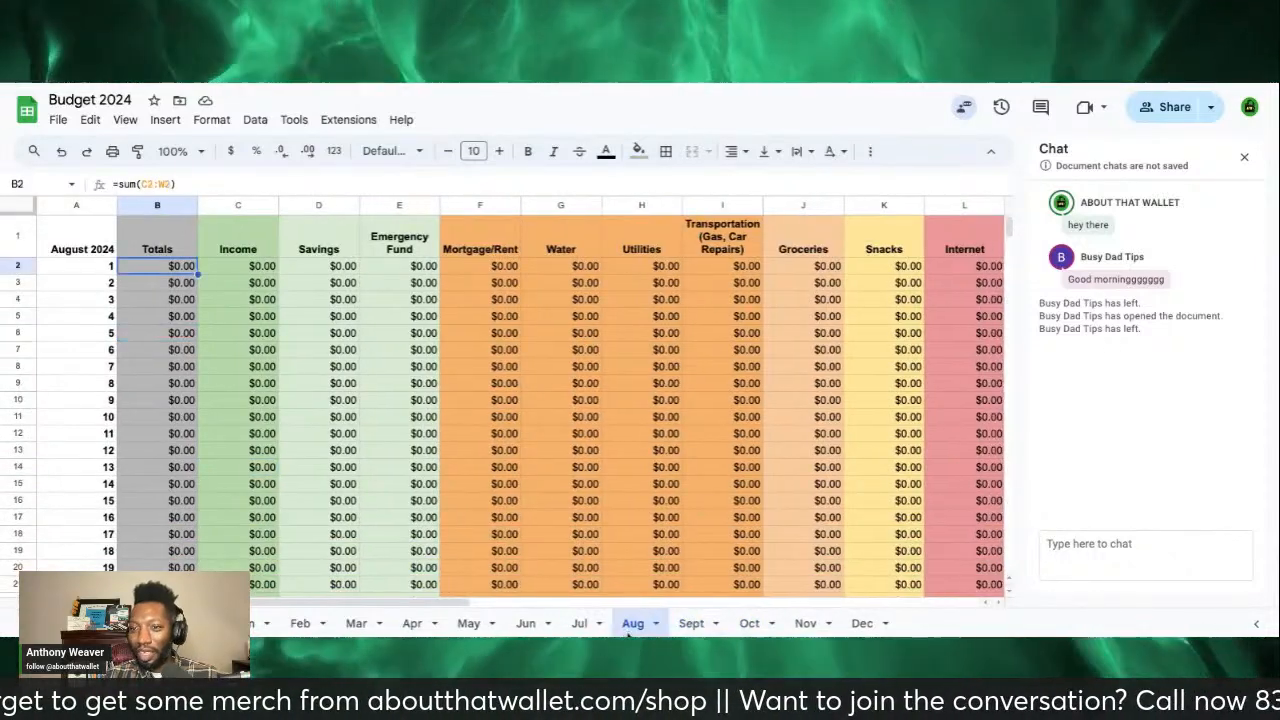
left_click(577, 624)
left_click(527, 624)
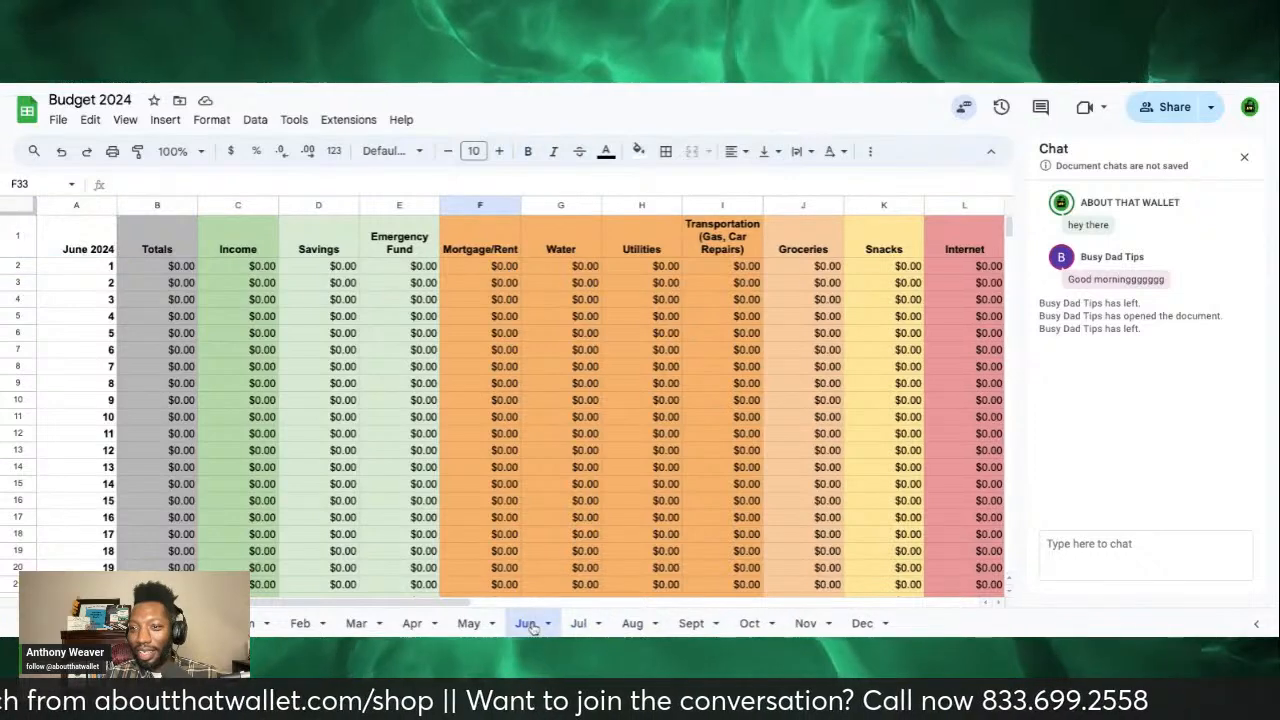
left_click(580, 624)
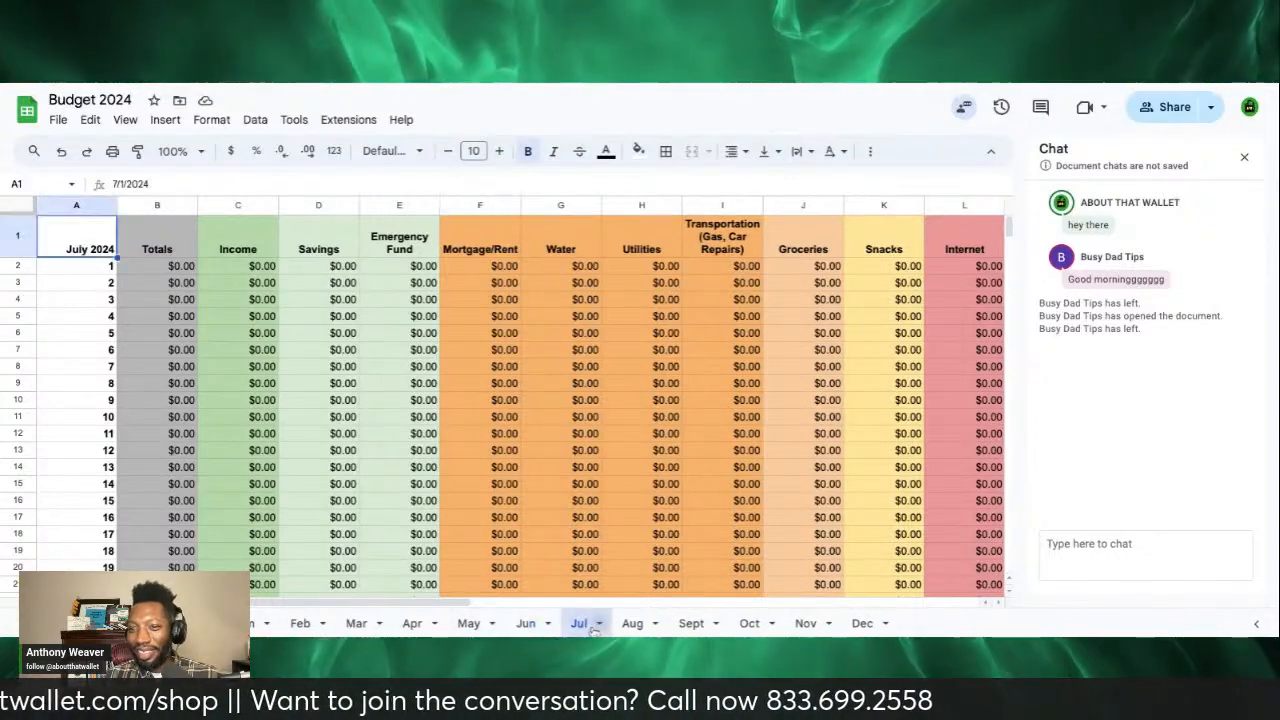
left_click(530, 626)
left_click(470, 624)
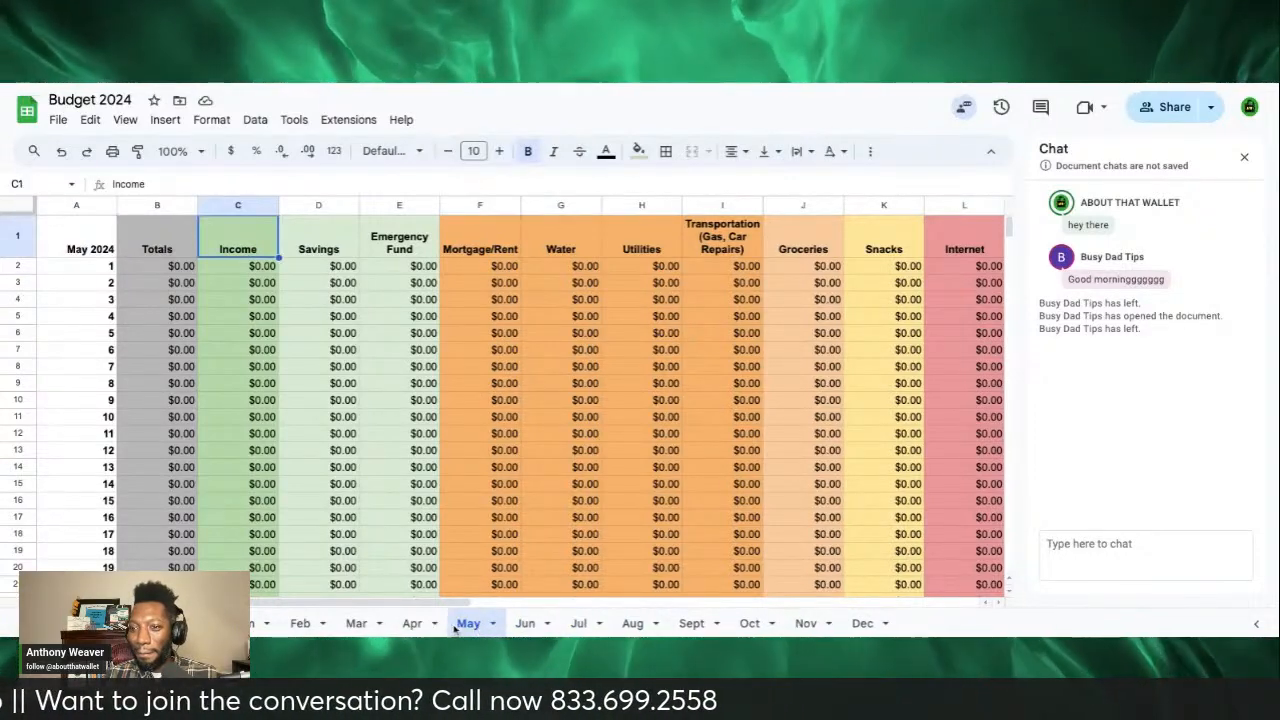
left_click(413, 624)
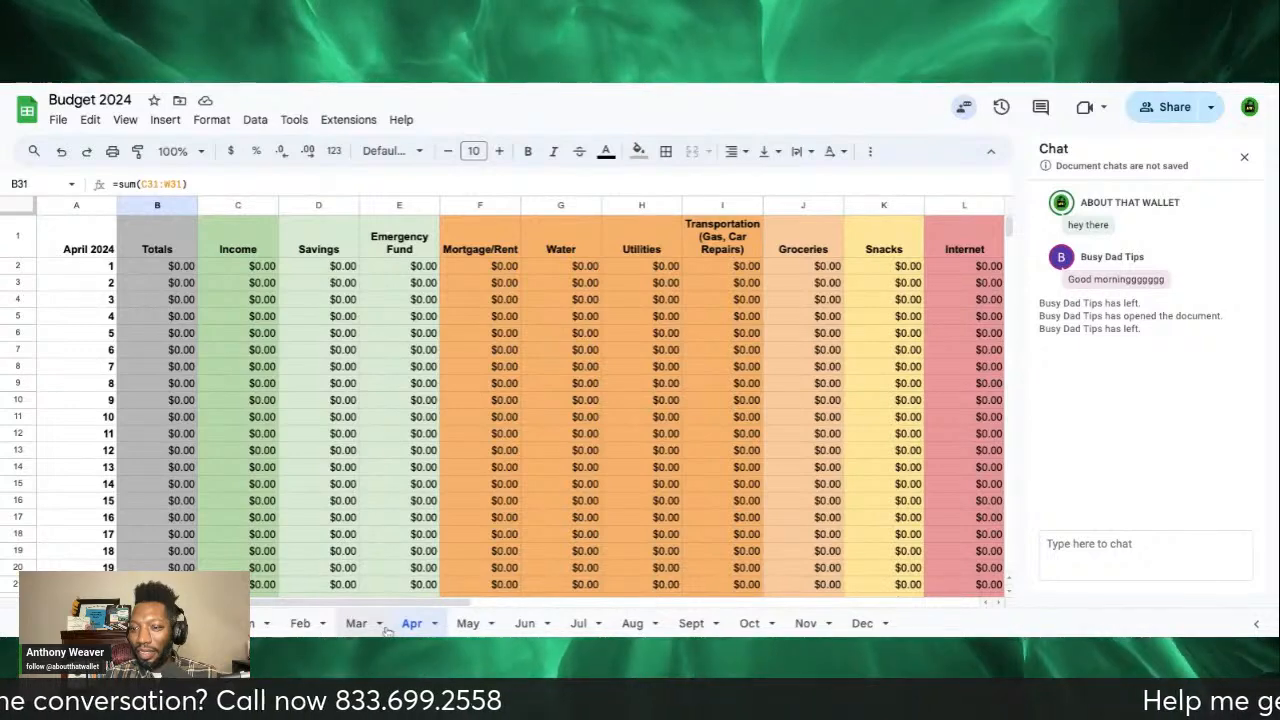
Step: Examine the category columns, the Totals column and the Jan and Total rows of the yearly summary sheet
left_click(185, 624)
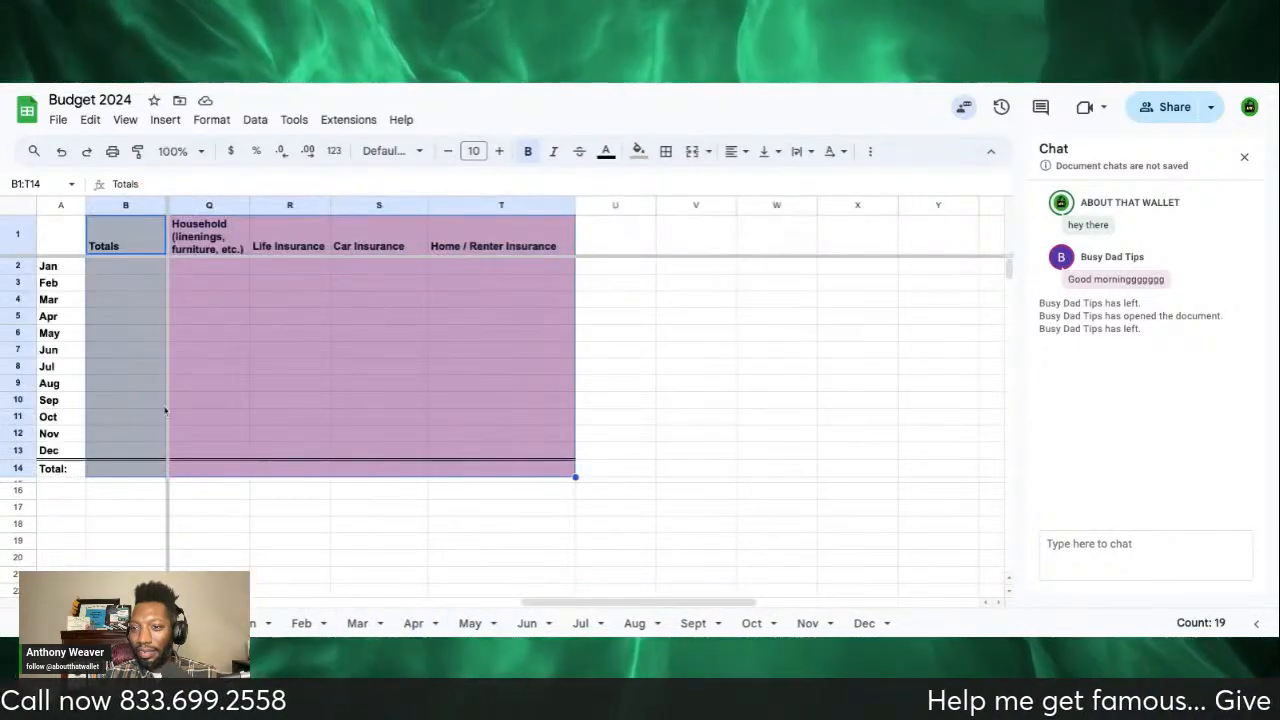
scroll(164, 408, "left", 5)
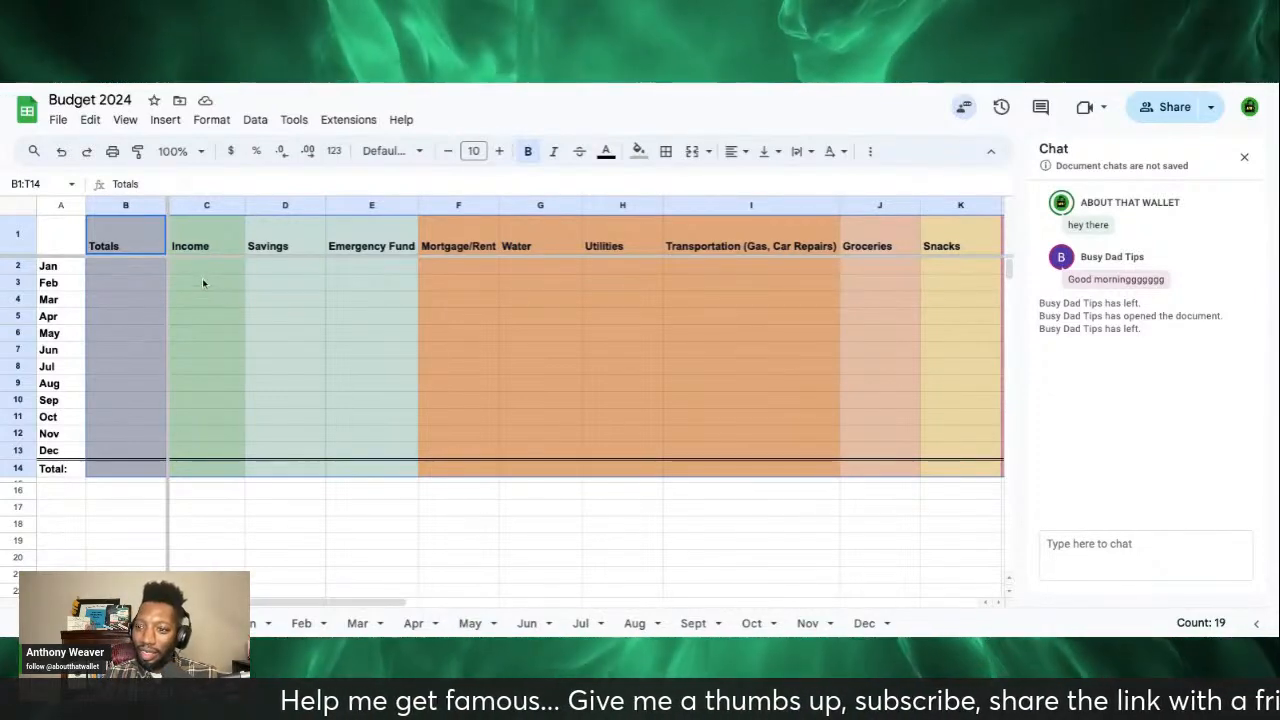
left_click(204, 284)
left_click(197, 268)
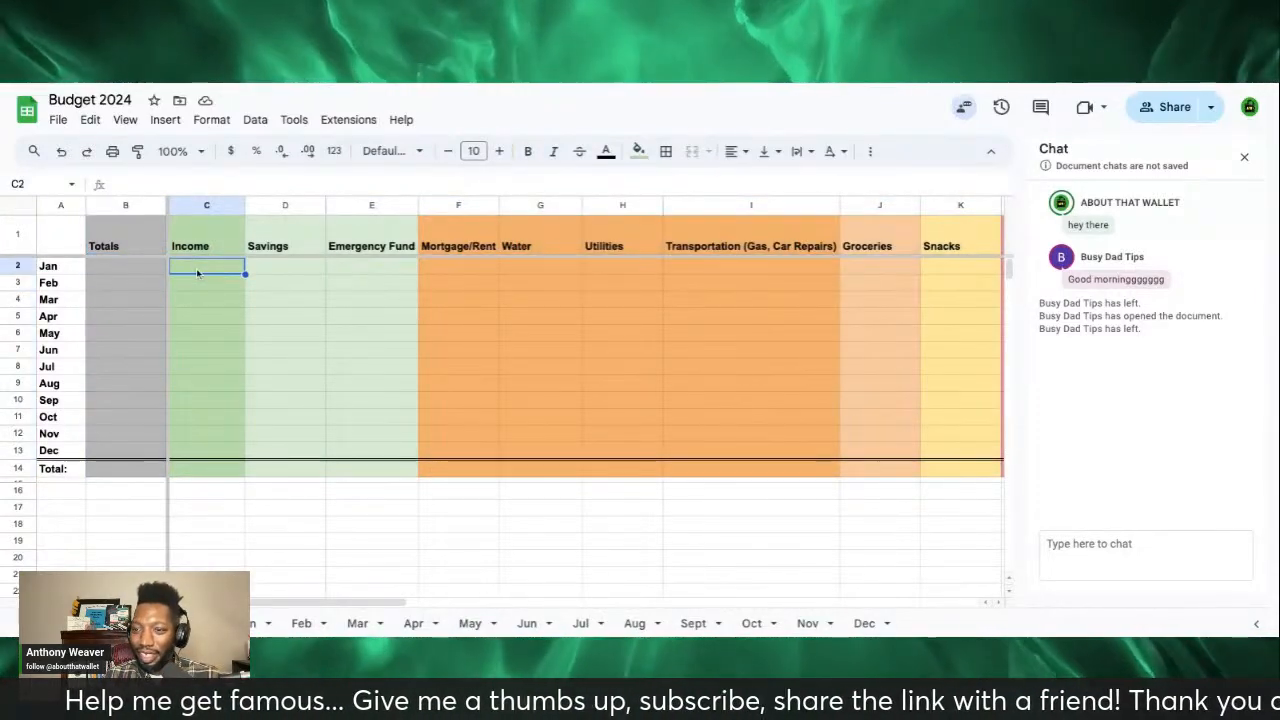
left_click(136, 263)
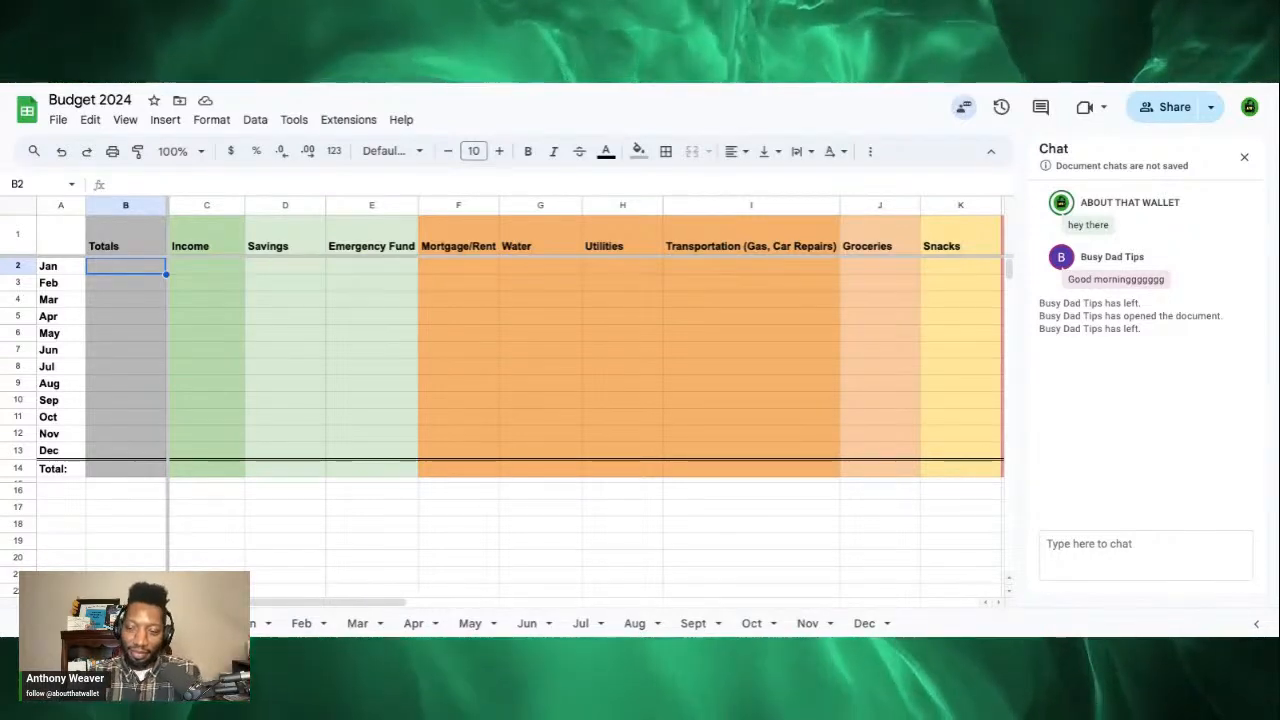
left_click(128, 468)
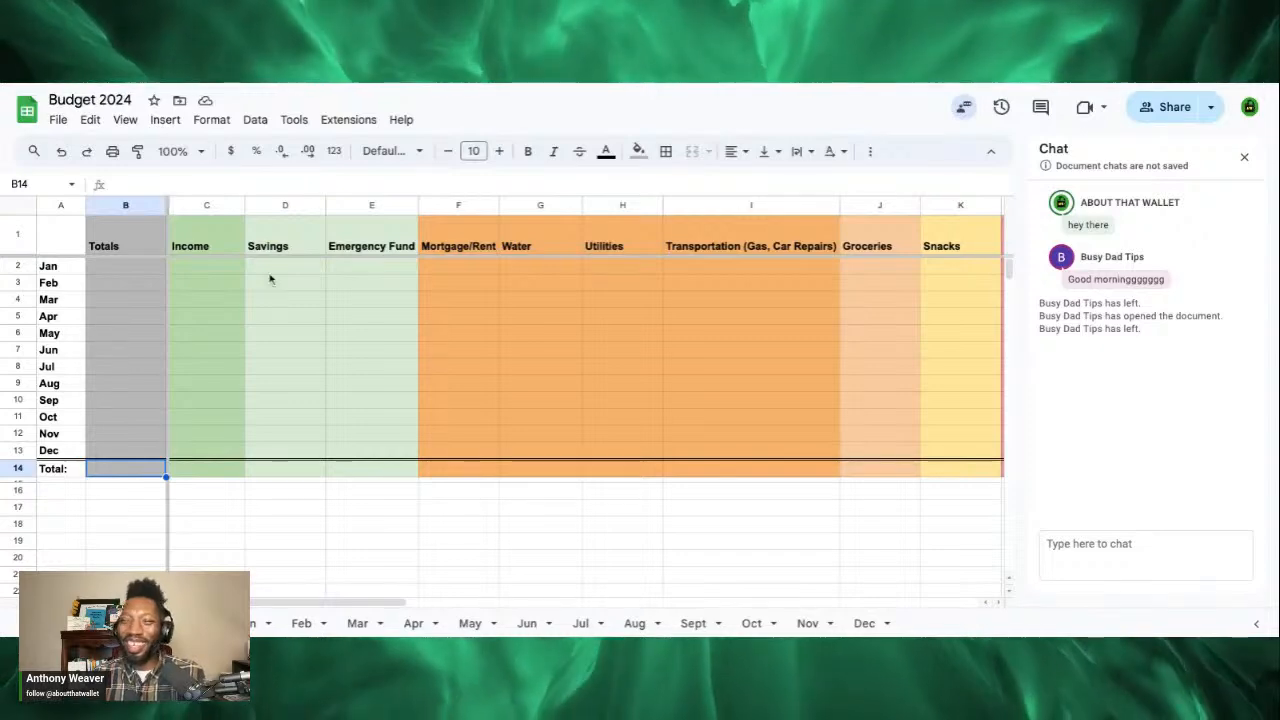
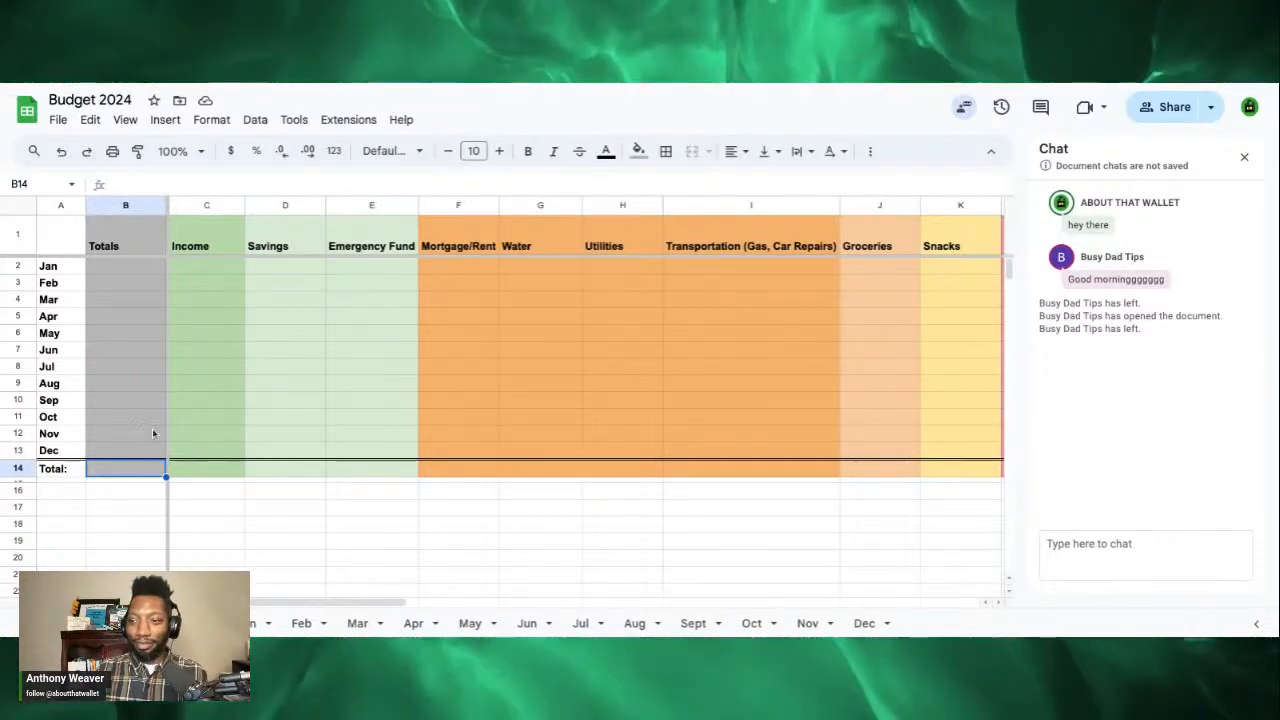
left_click(120, 266)
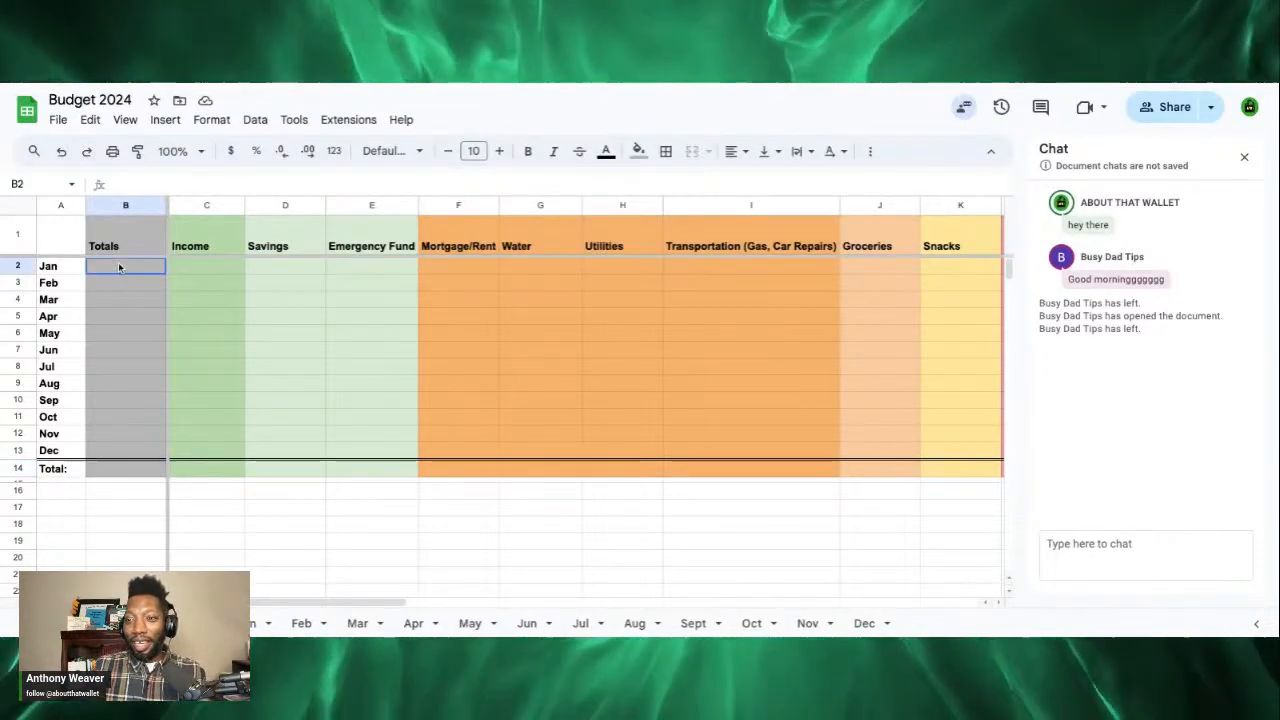
scroll(481, 334, "right", 15)
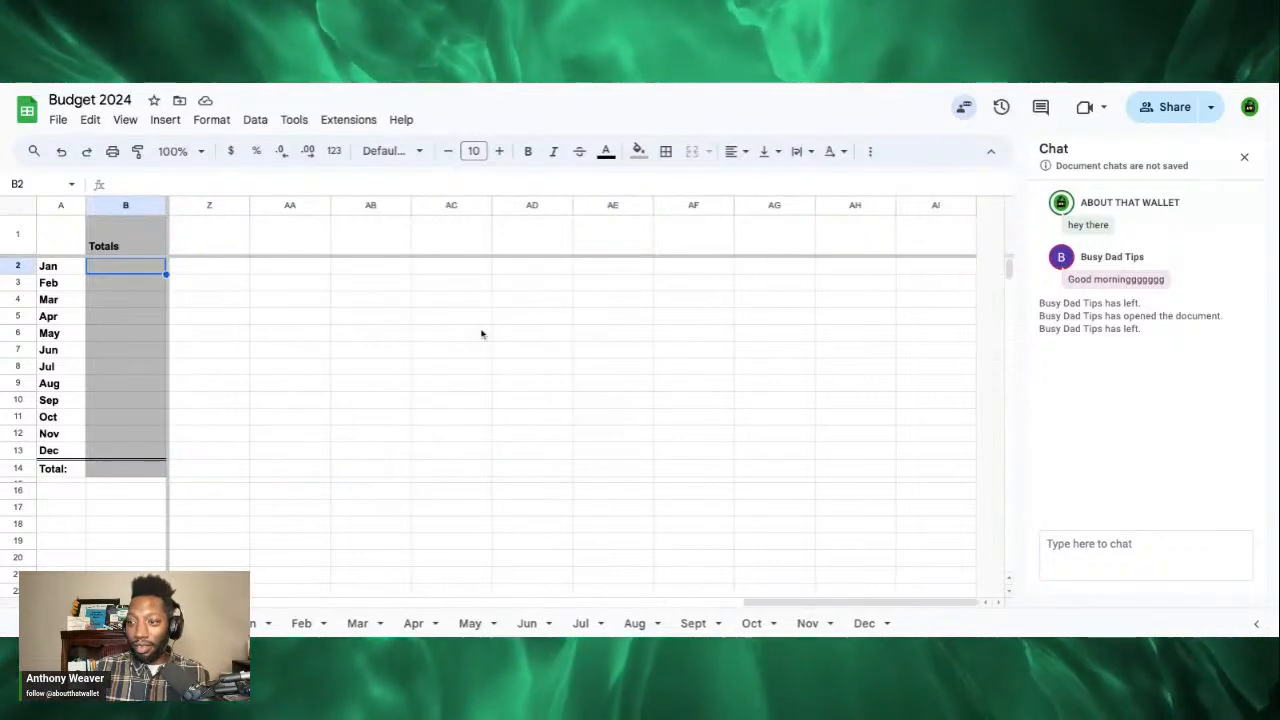
scroll(481, 334, "left", 15)
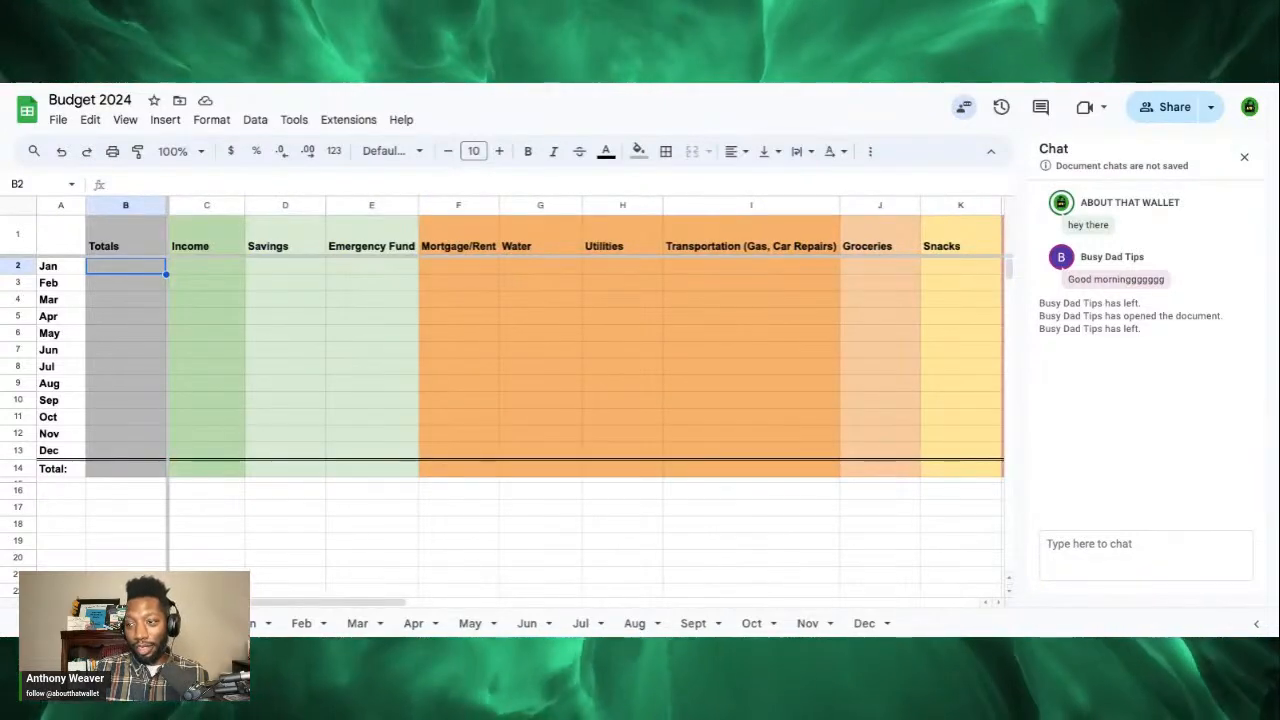
scroll(587, 337, "right", 4)
scroll(587, 337, "right", 3)
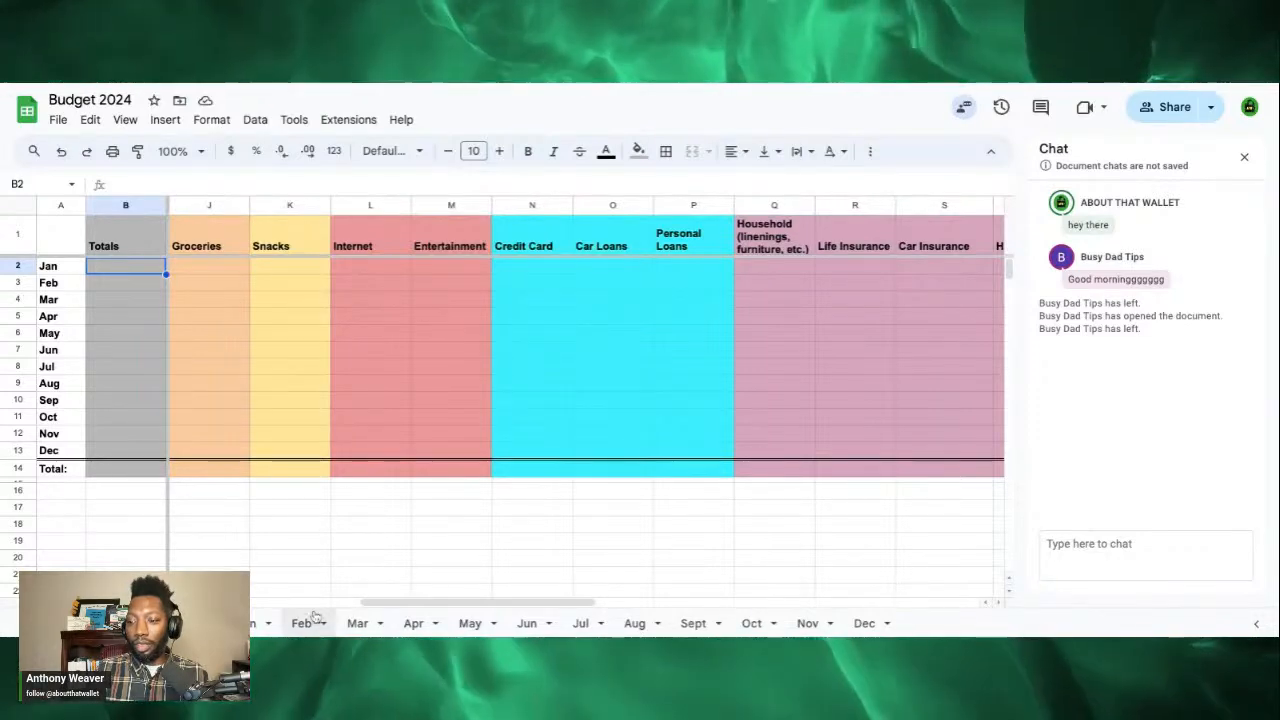
Step: Copy the header cells B1:W1, Totals through Home / Renter Insurance, from the Jan sheet
left_click(264, 625)
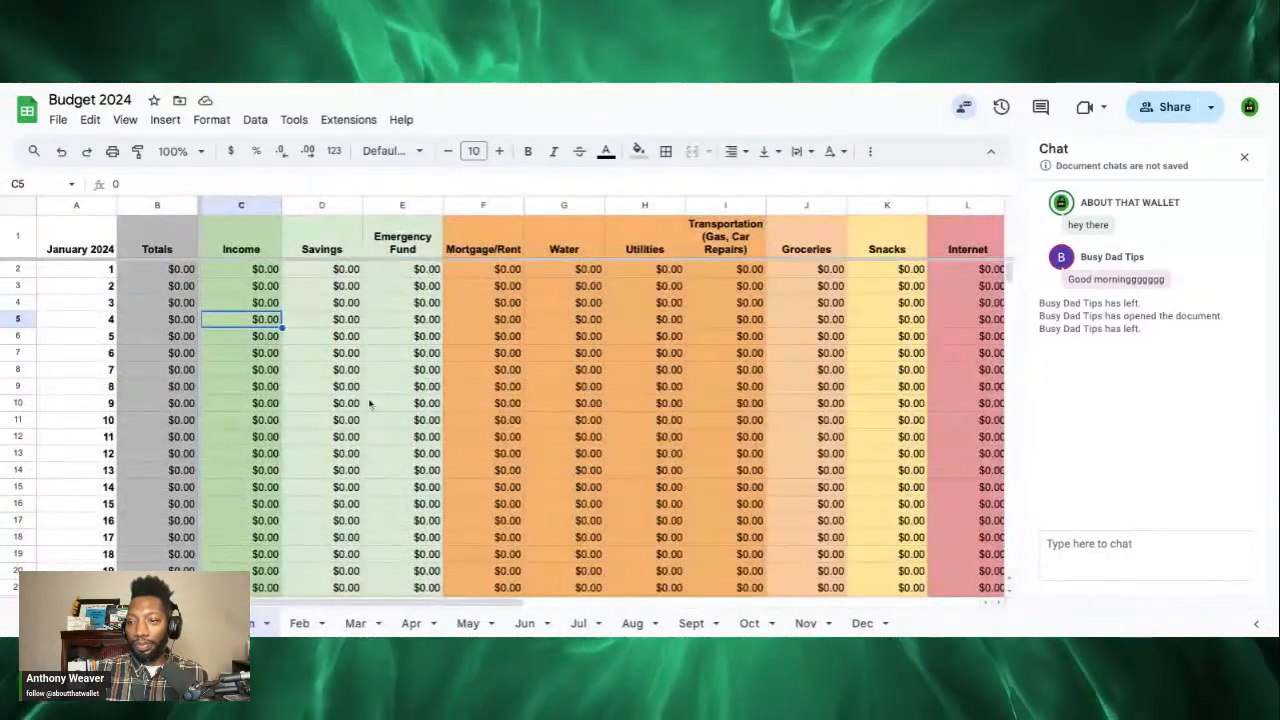
left_click(178, 238)
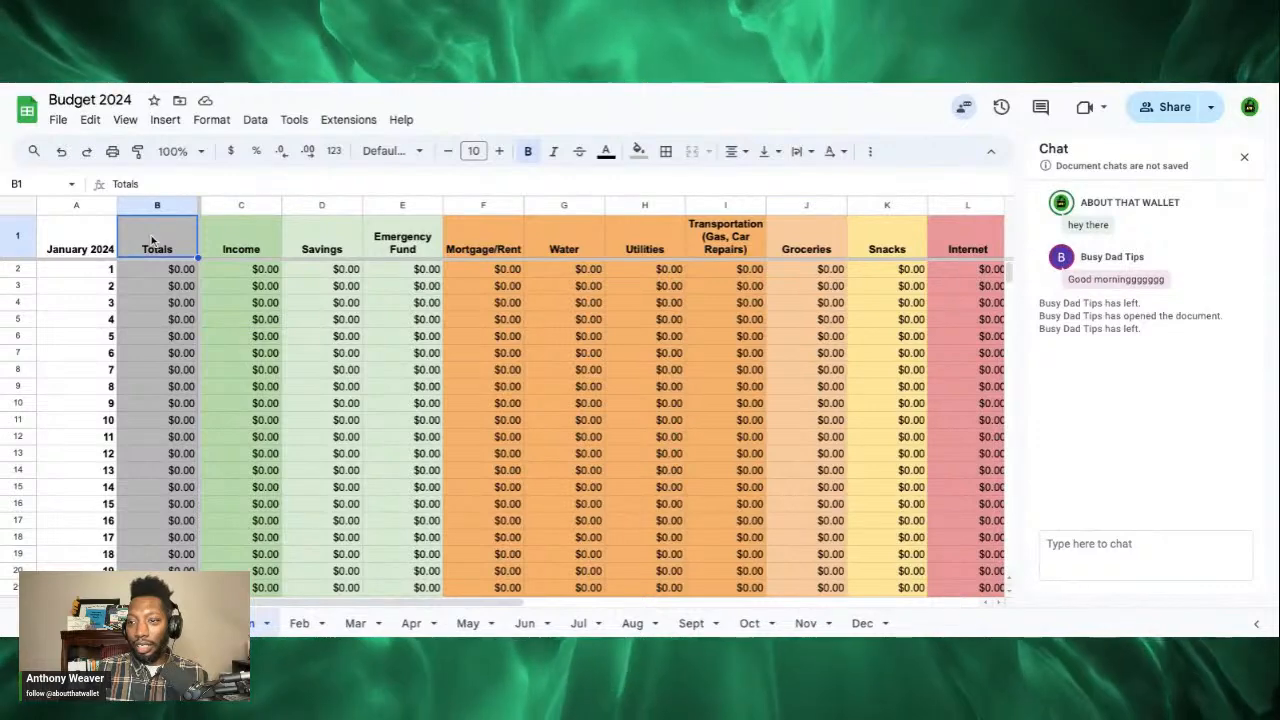
key("shift+Right")
key("shift+Right")
key("shift+Right")
key("shift+Right")
key("shift+Right")
key("shift+Right")
key("shift+Right")
key("shift+Right")
key("shift+Right")
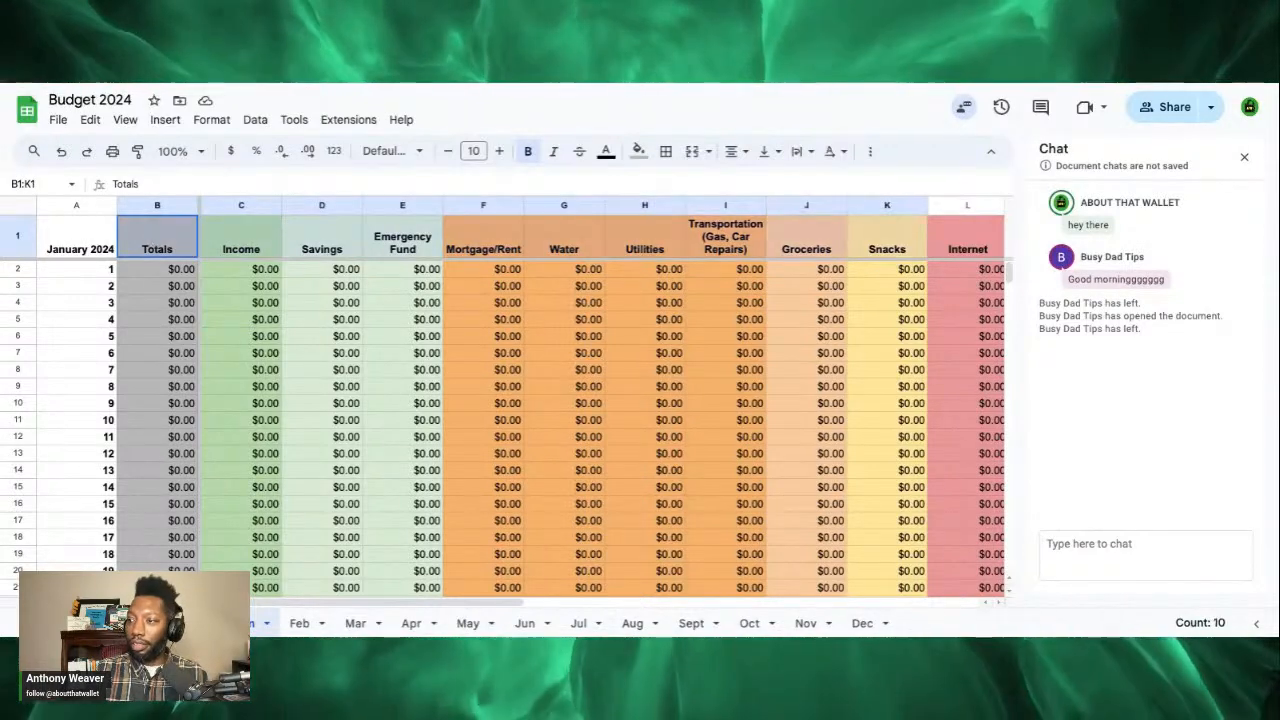
key("shift+Right")
key("shift+Right")
key("shift+Right")
key("shift+Right")
key("shift+Right")
key("shift+Right")
key("shift+Right")
key("shift+Right")
key("shift+Right")
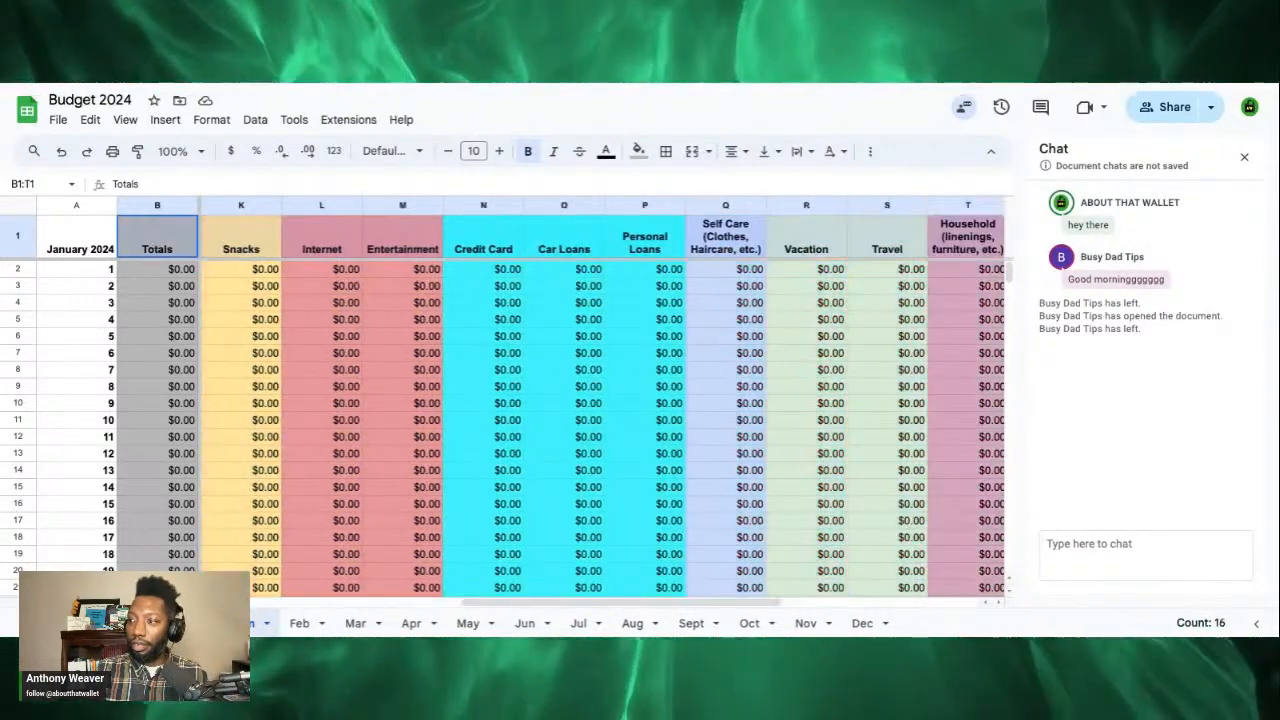
key("shift+Right")
key("shift+Right")
key("shift+Right")
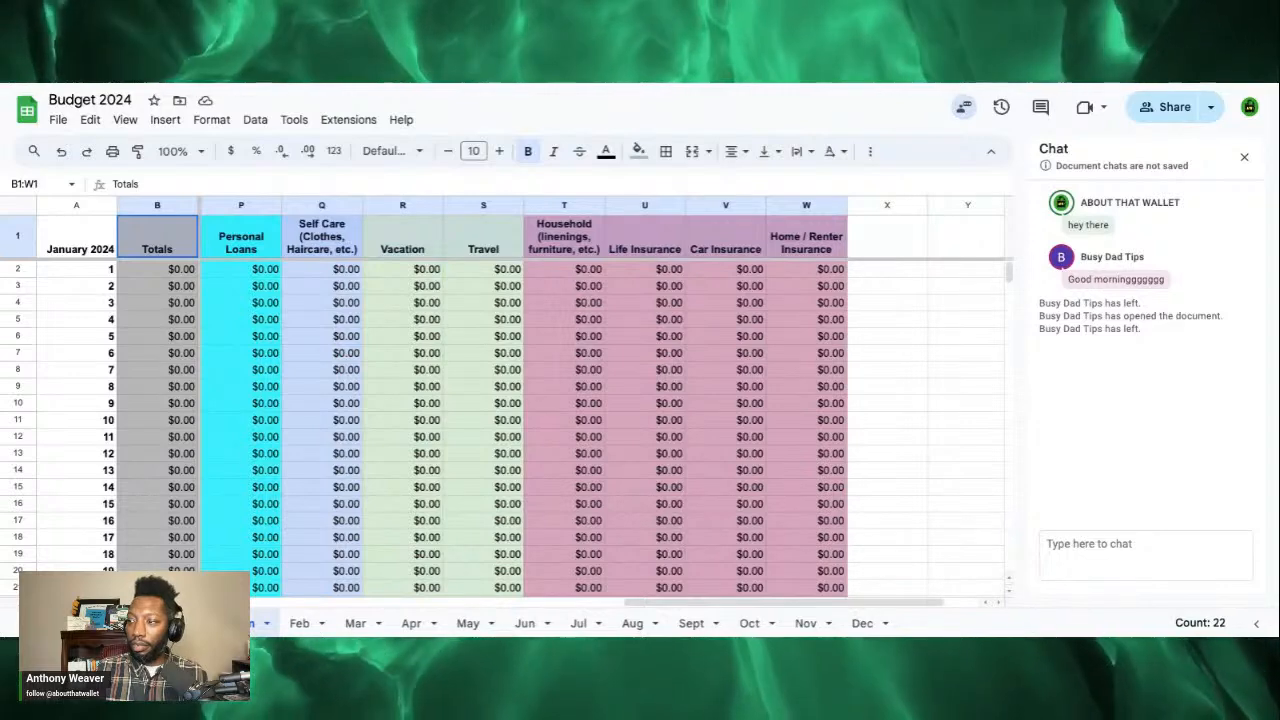
key("ctrl+c")
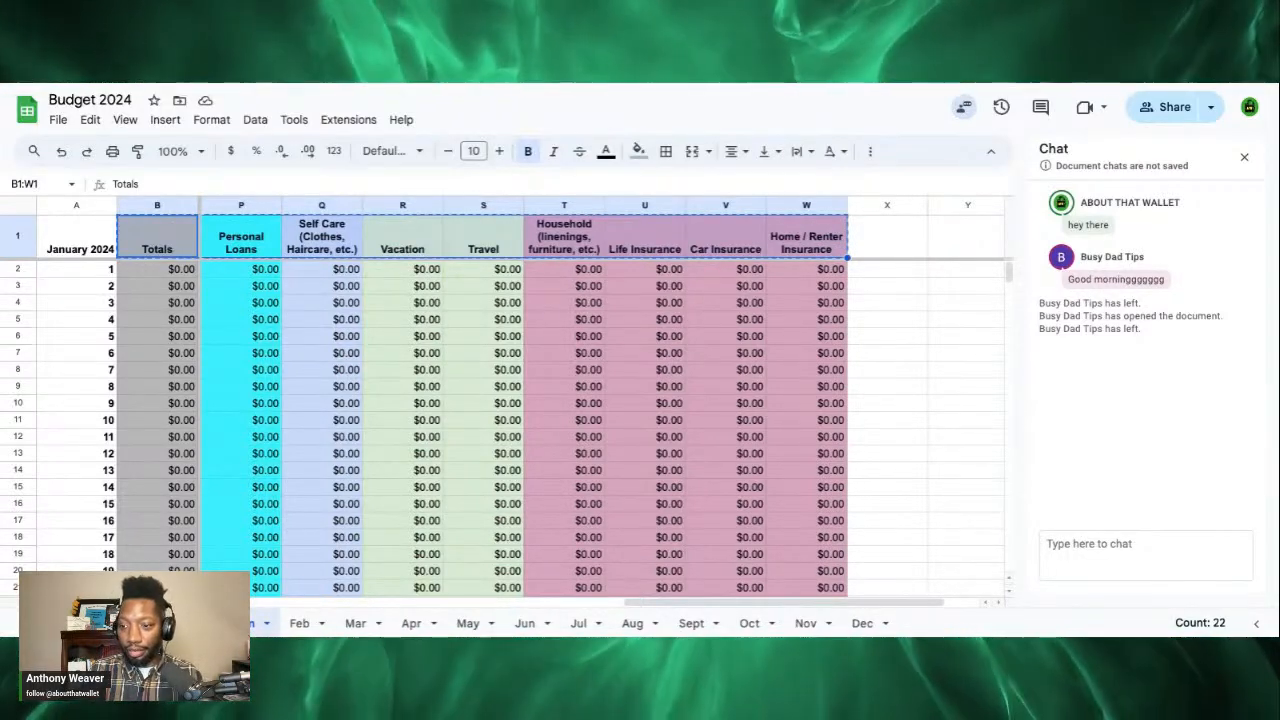
Step: Select the header cells J1:R1, Groceries through Life Insurance, on the yearly summary sheet
left_click(186, 623)
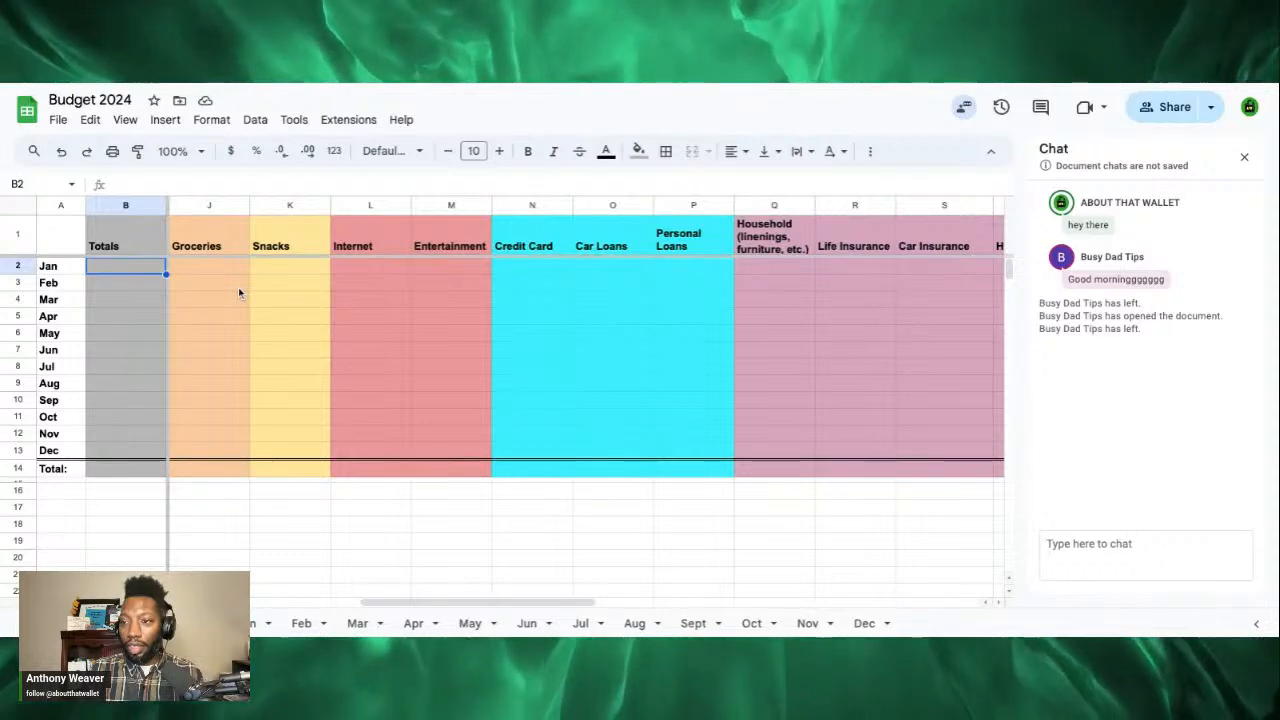
left_click(203, 238)
key("shift+Right")
key("shift+Right")
key("shift+Right")
key("shift+Right")
key("shift+Right")
key("shift+Right")
key("shift+Right")
key("shift+Right")
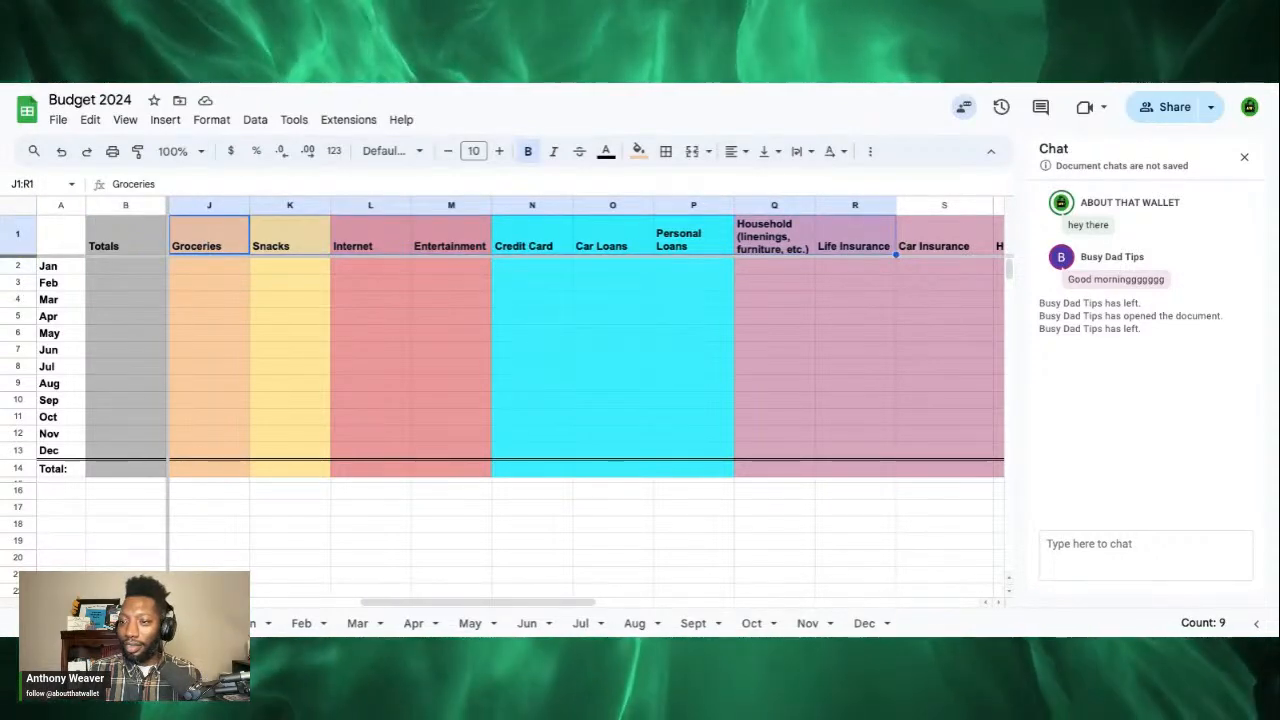
left_click(413, 530)
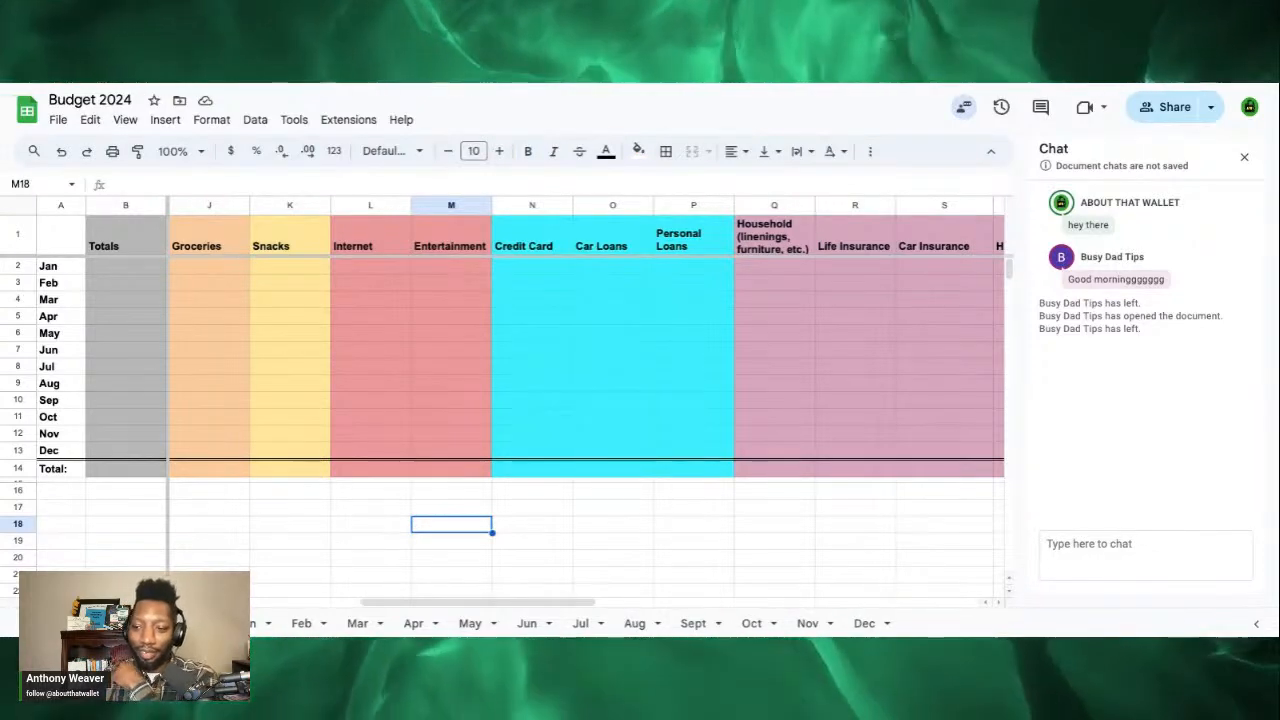
Step: Duplicate the Jan sheet and place the copy between the yearly summary sheet and Jan
left_click(254, 623)
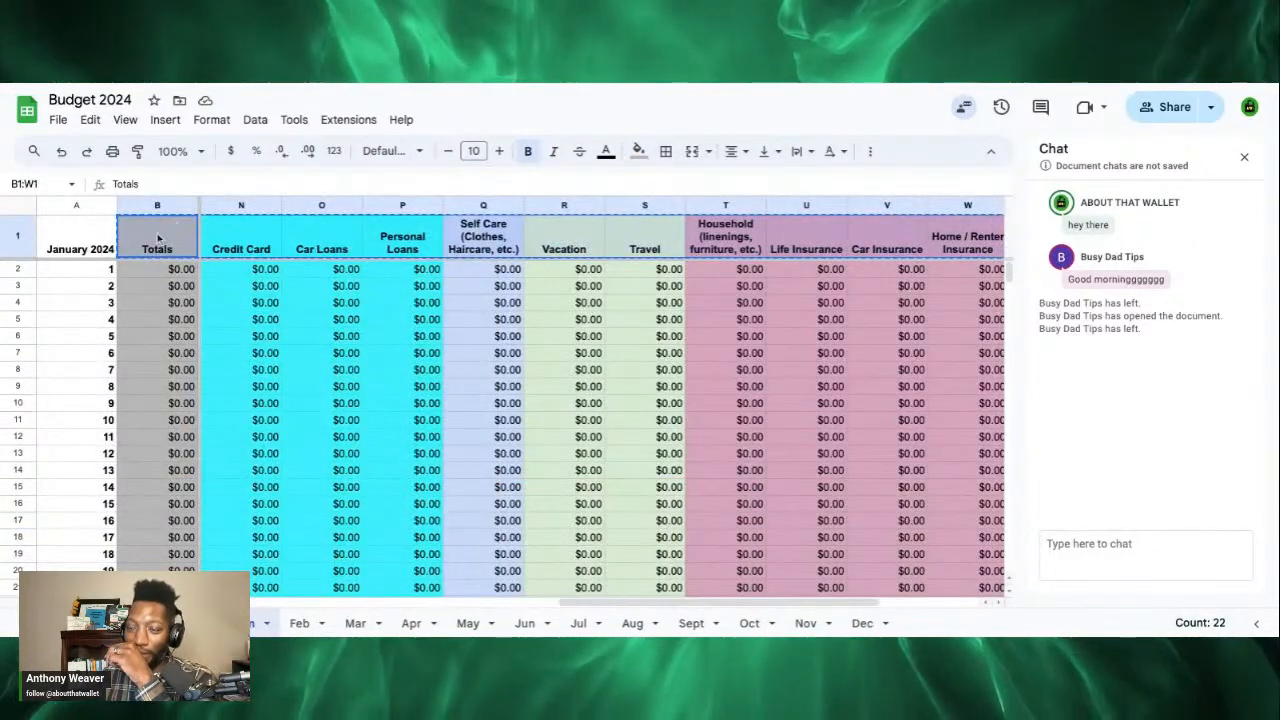
left_click(155, 371)
left_click(301, 572)
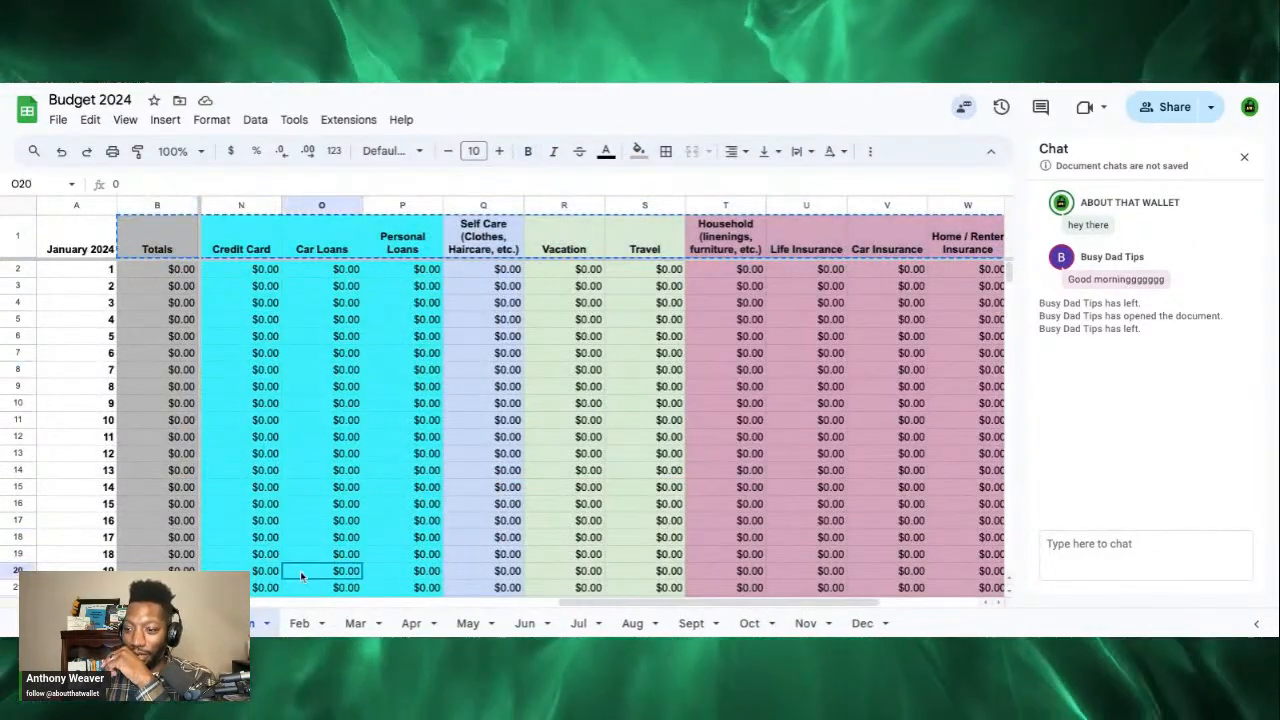
right_click(252, 623)
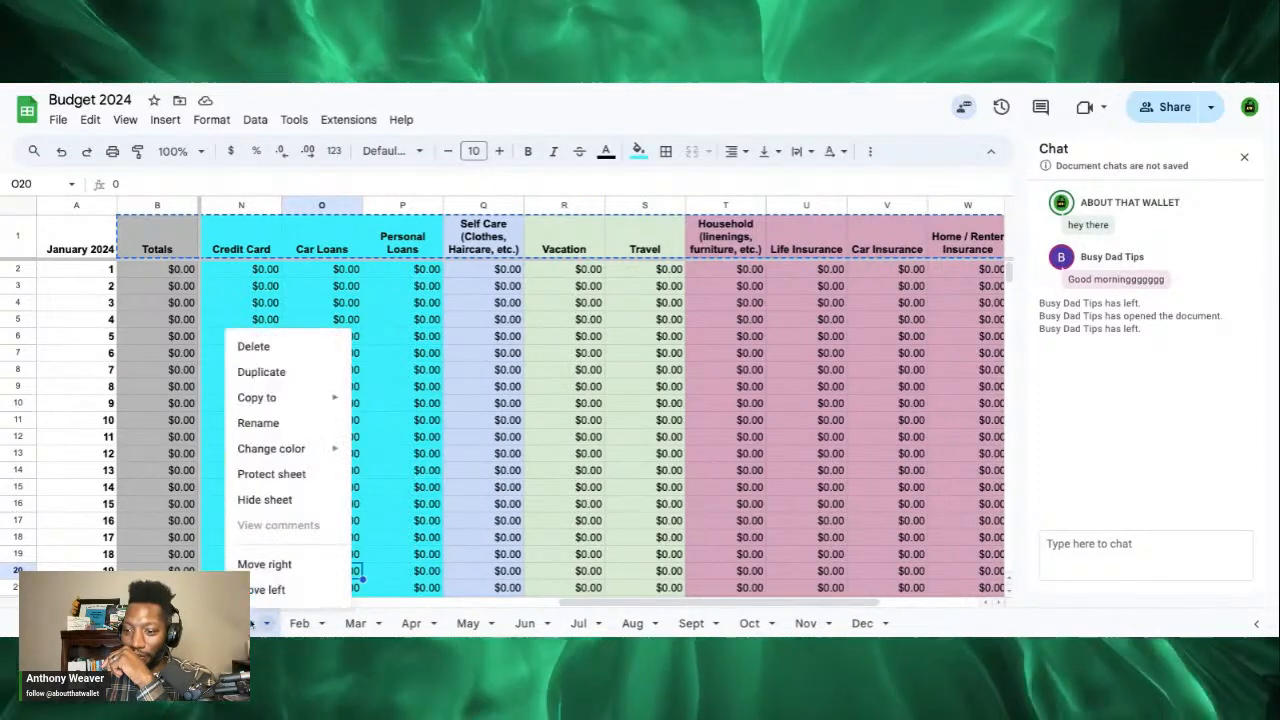
left_click(262, 372)
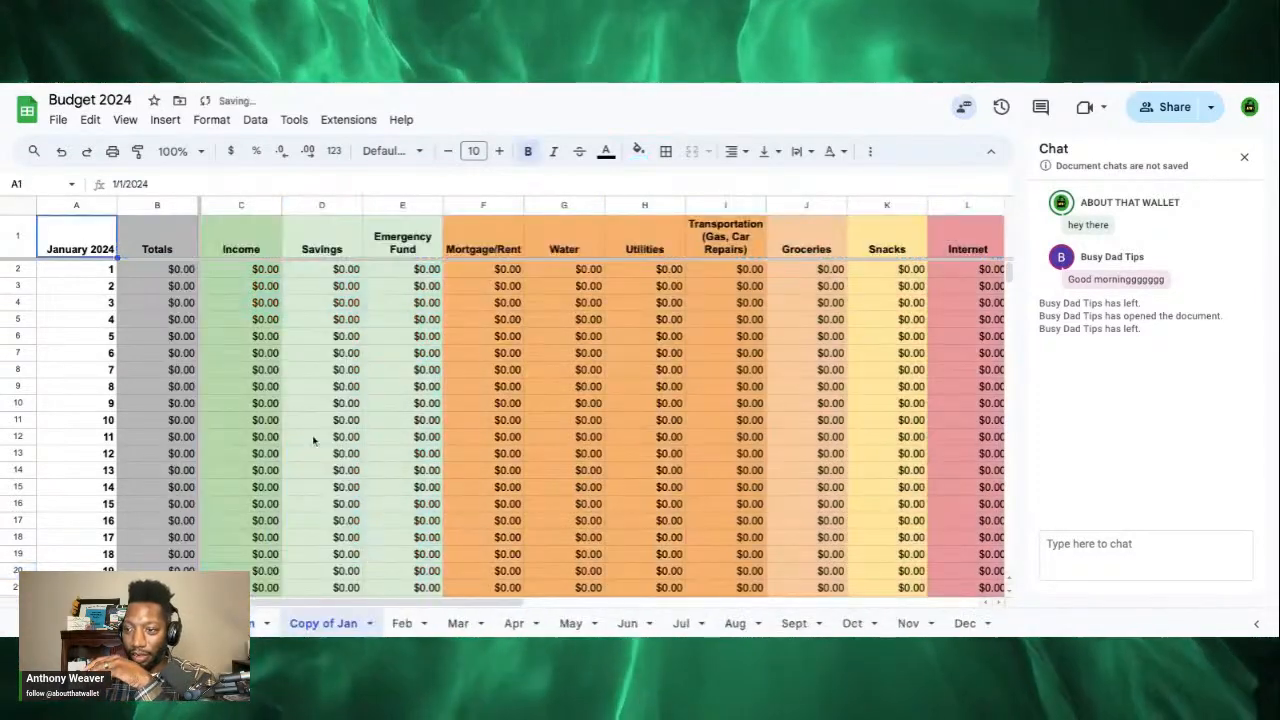
left_click_drag(320, 628, 258, 631)
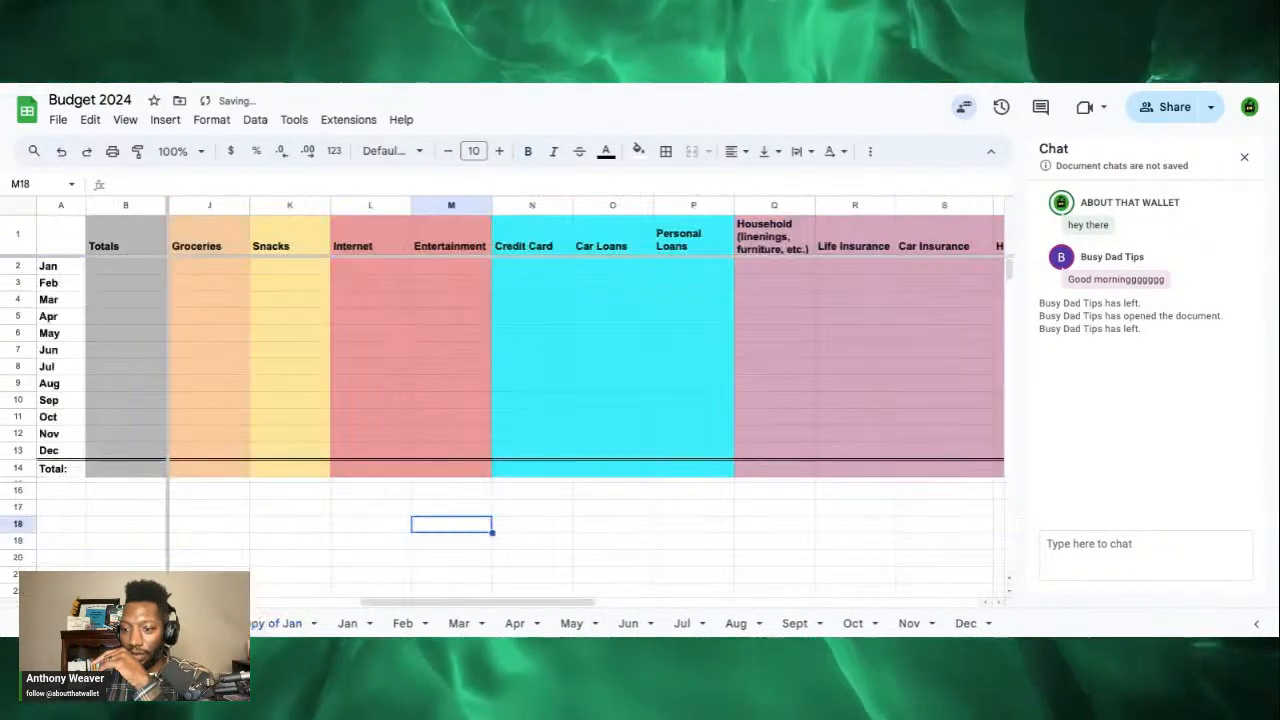
Step: Rename the yearly summary sheet by adding an "s" to its name
left_click(190, 624)
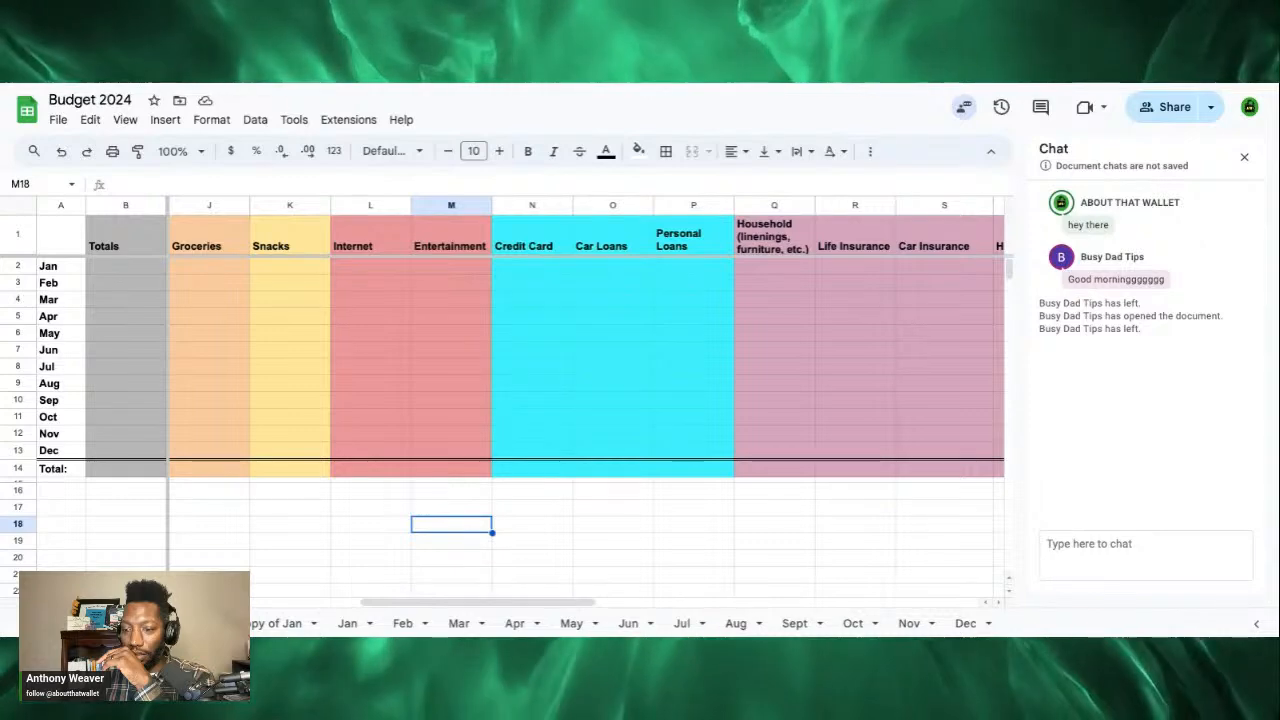
right_click(160, 624)
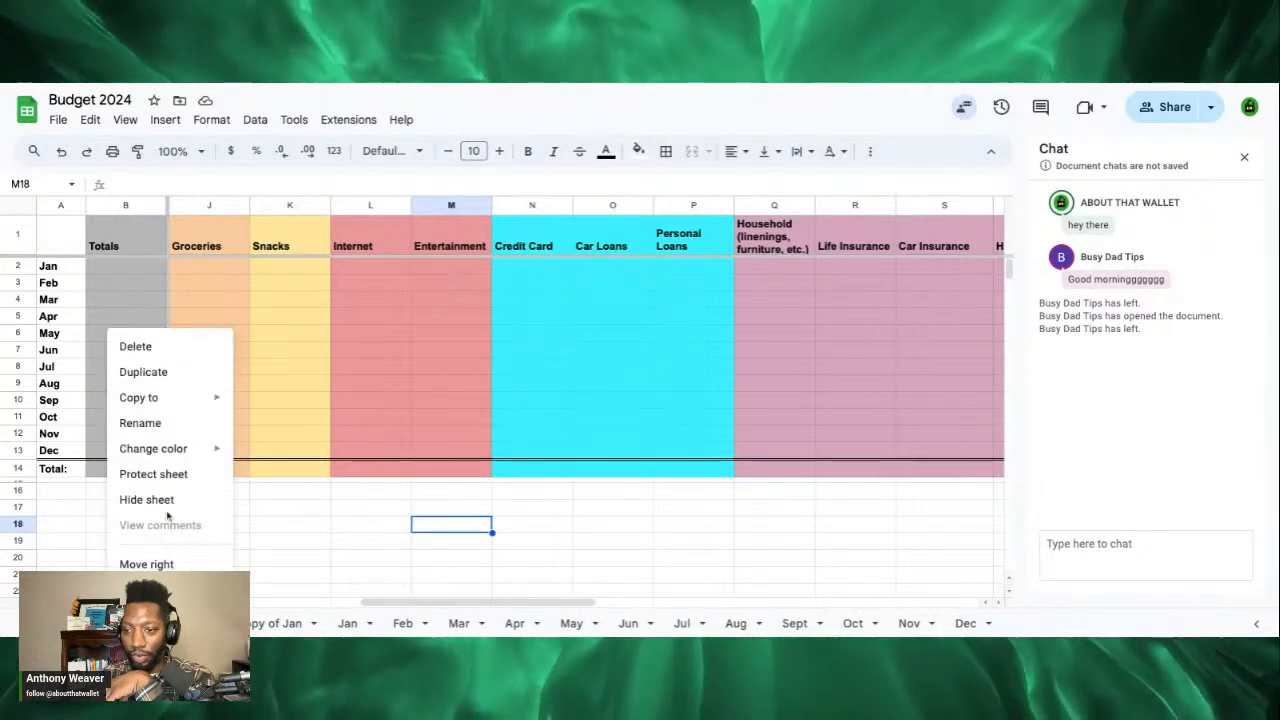
left_click(157, 423)
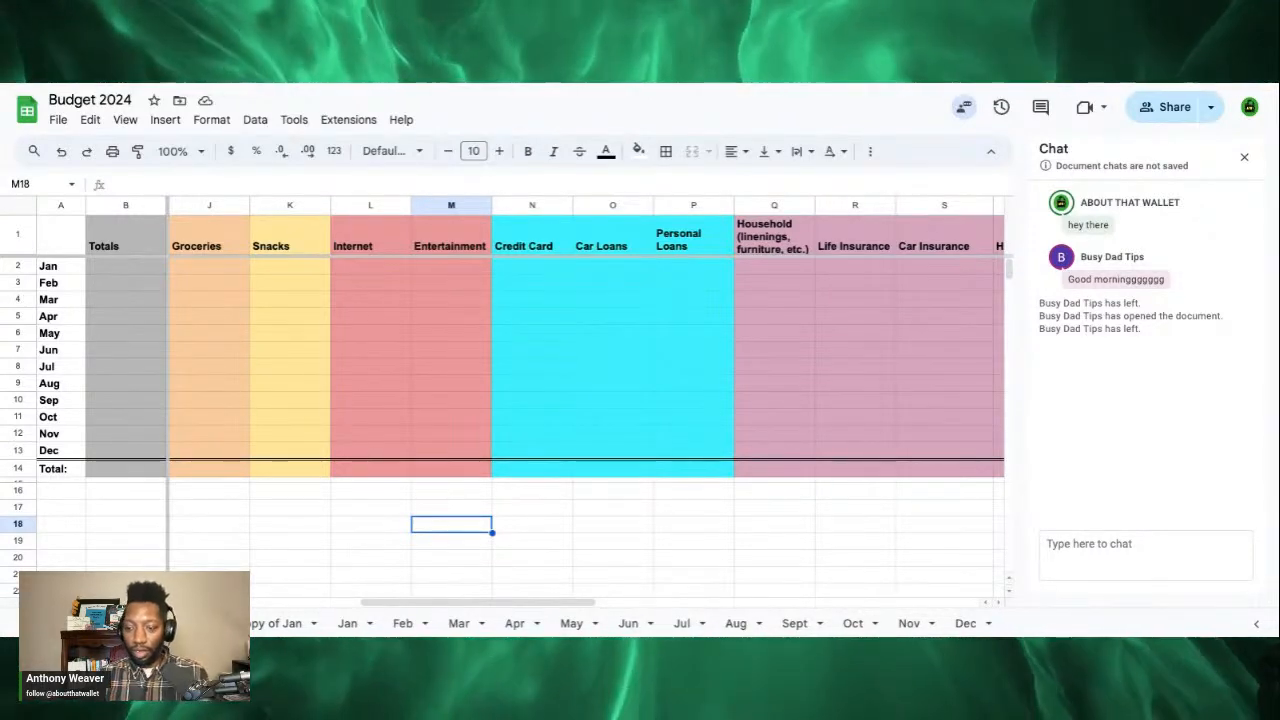
type("s")
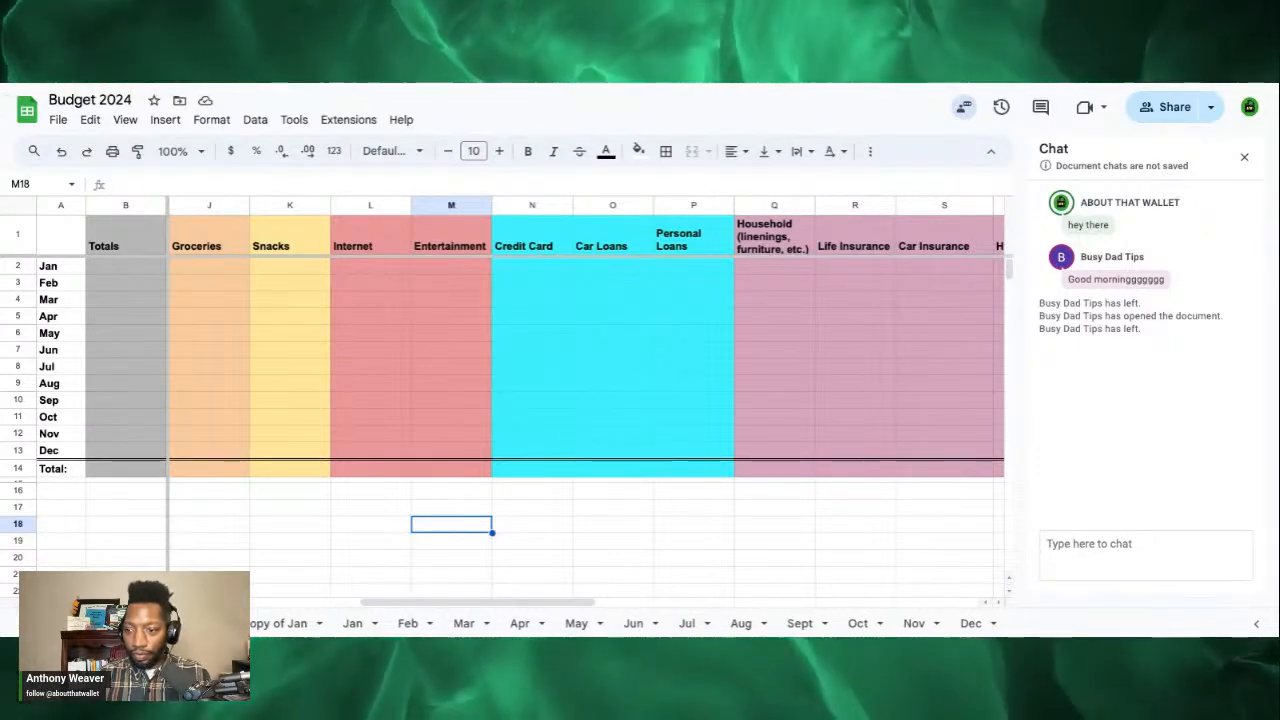
Step: Rename the Copy of Jan sheet as 2024 Summary
left_click(329, 625)
left_click(320, 624)
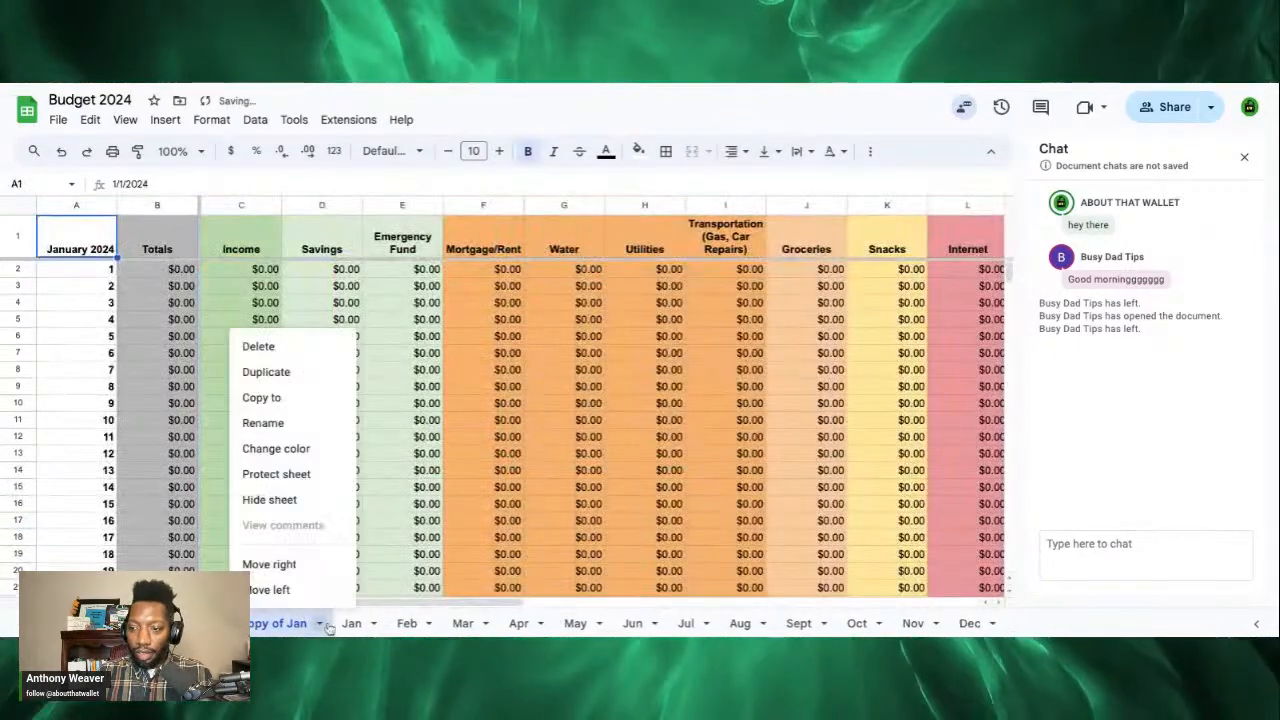
left_click(263, 423)
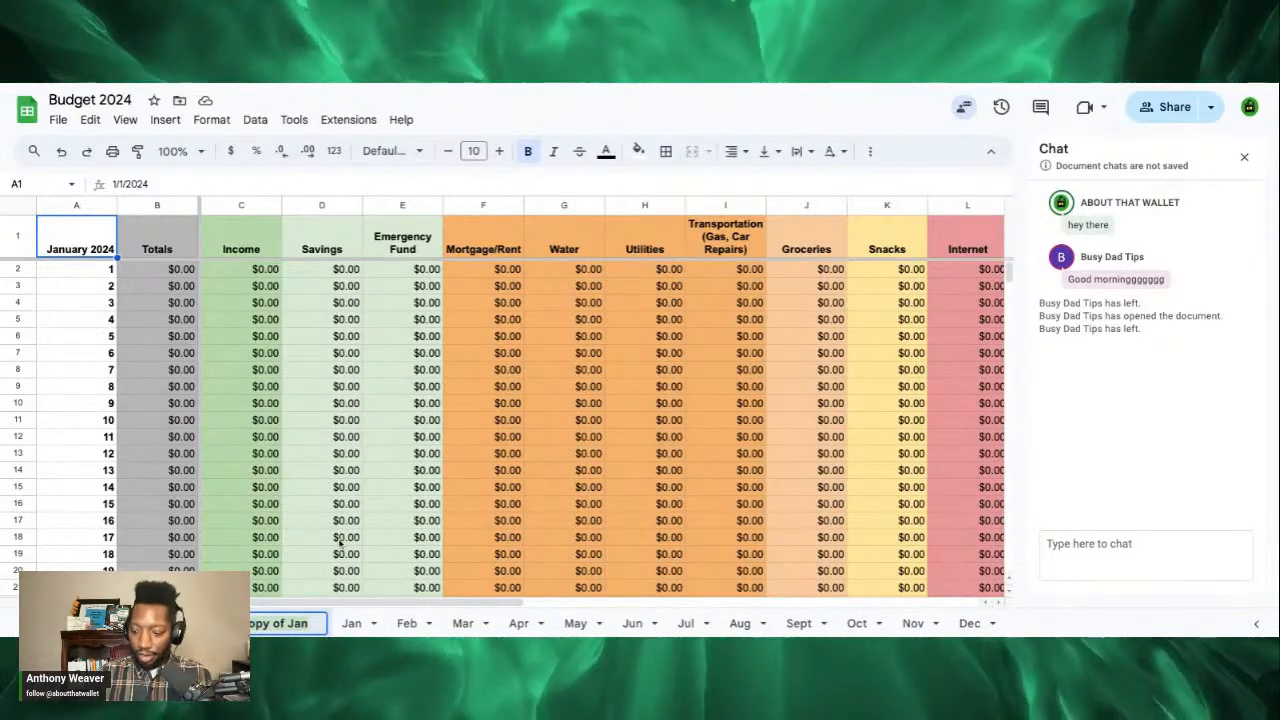
type("202")
type("4 ")
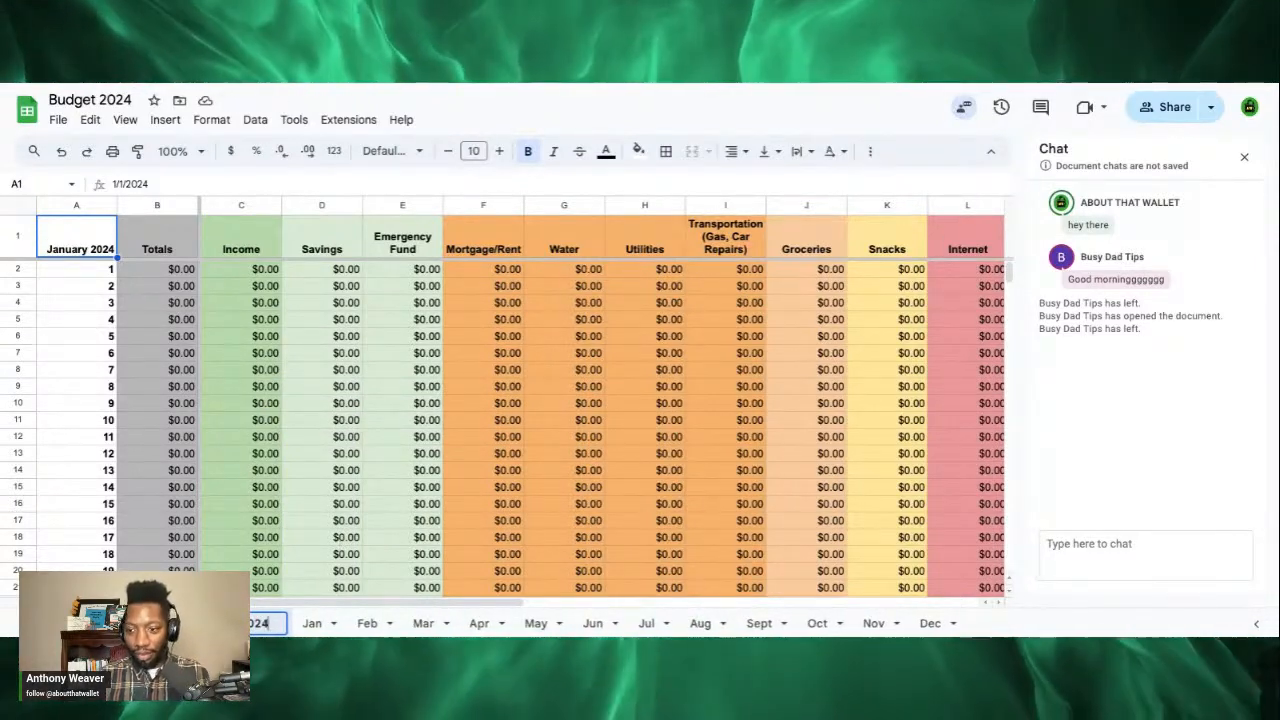
type("Summary")
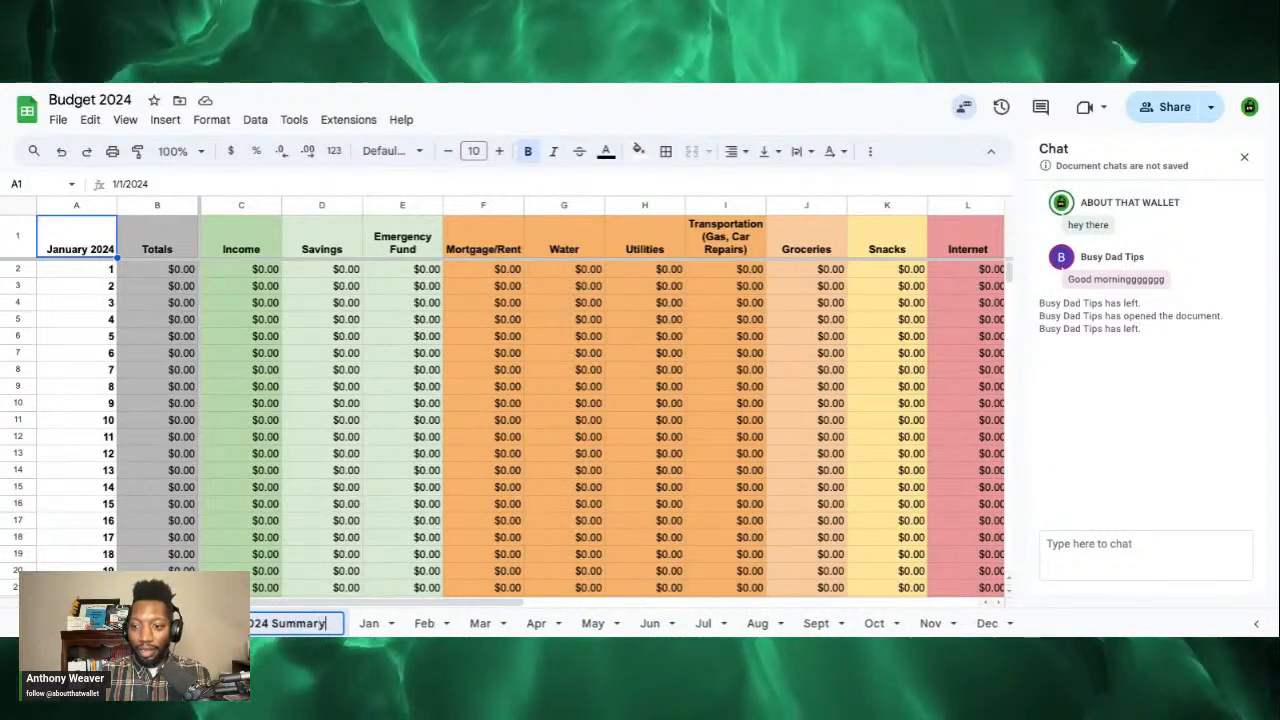
key("Return")
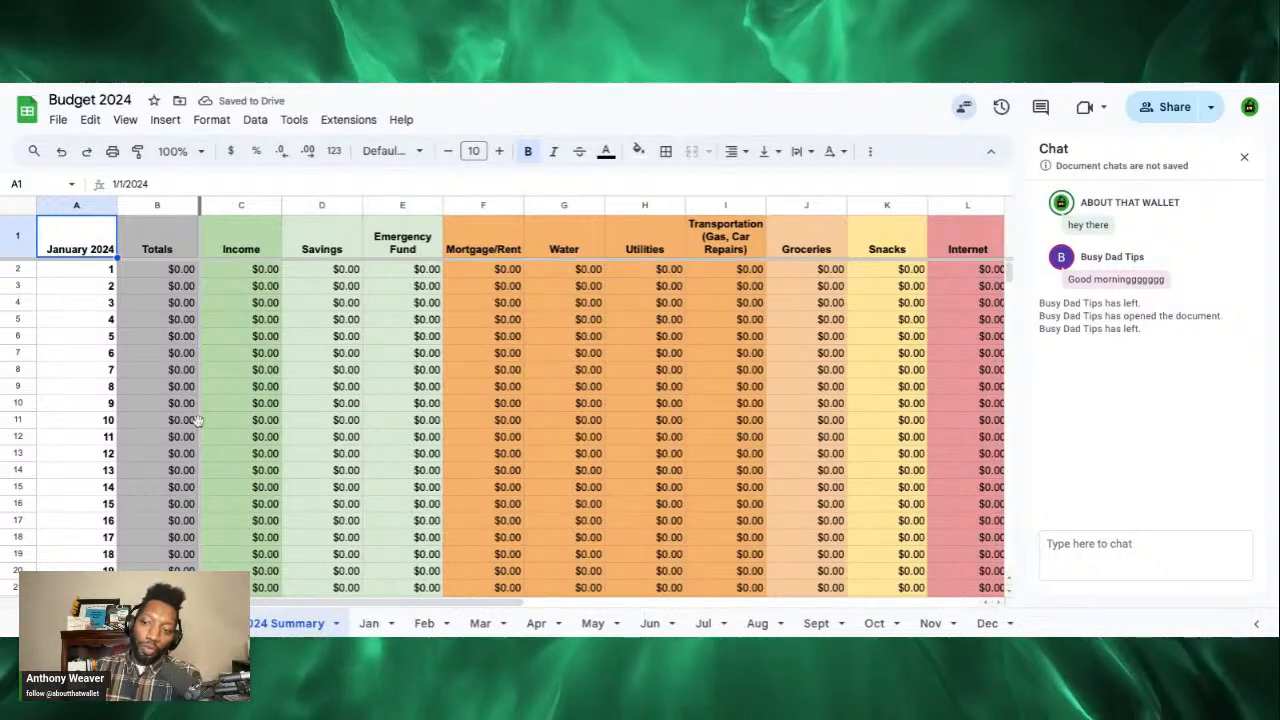
Step: Enter January in A2 of the 2024 Summary sheet and clear the date from A1
left_click(66, 268)
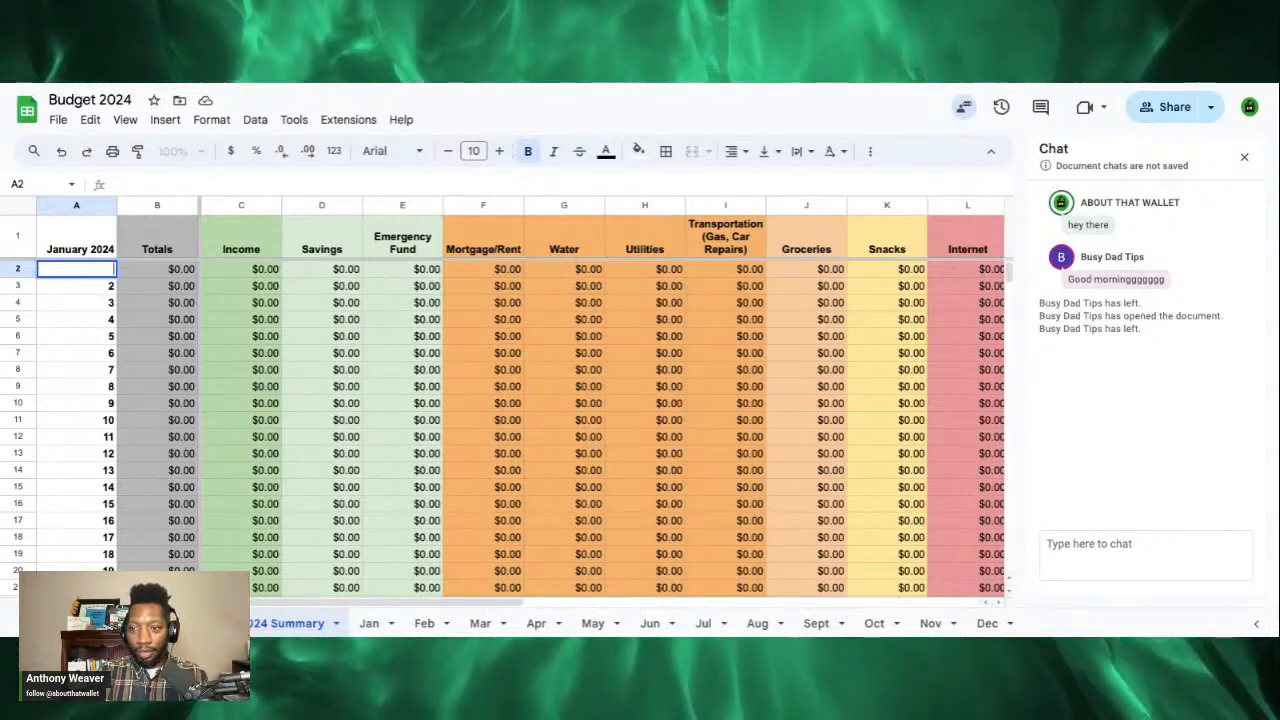
type("Ja")
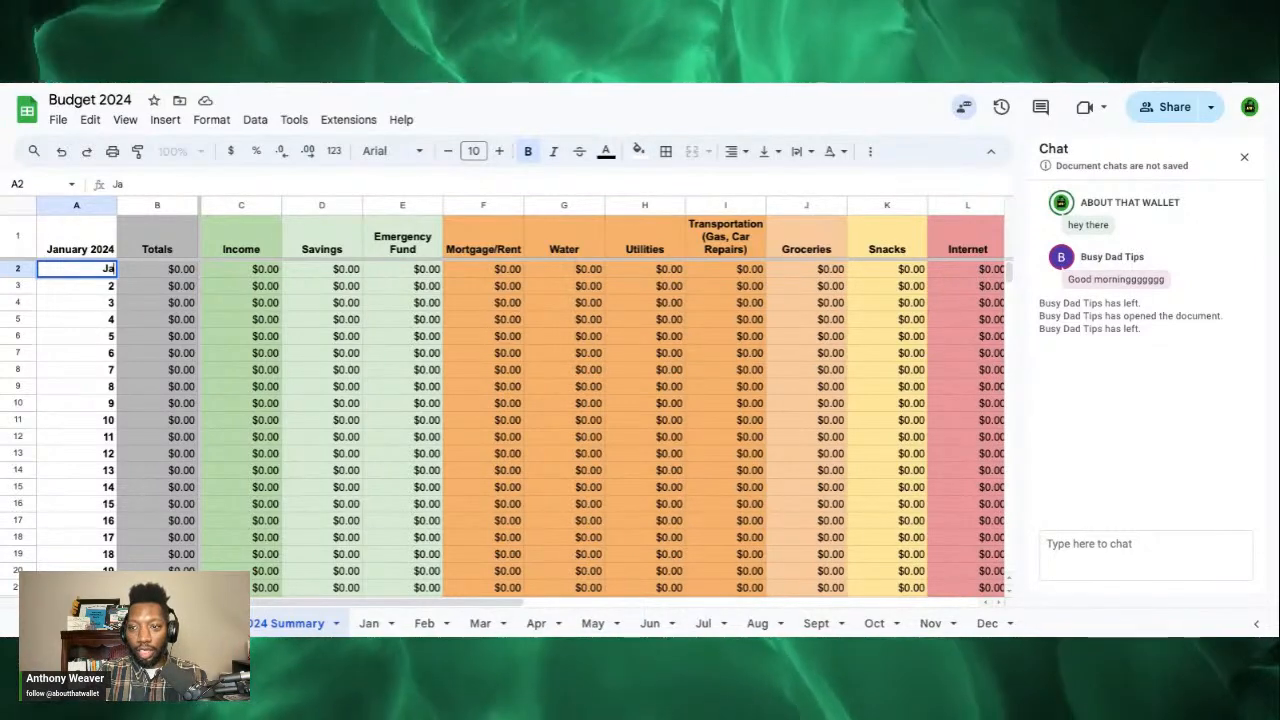
type("nuary")
left_click(59, 236)
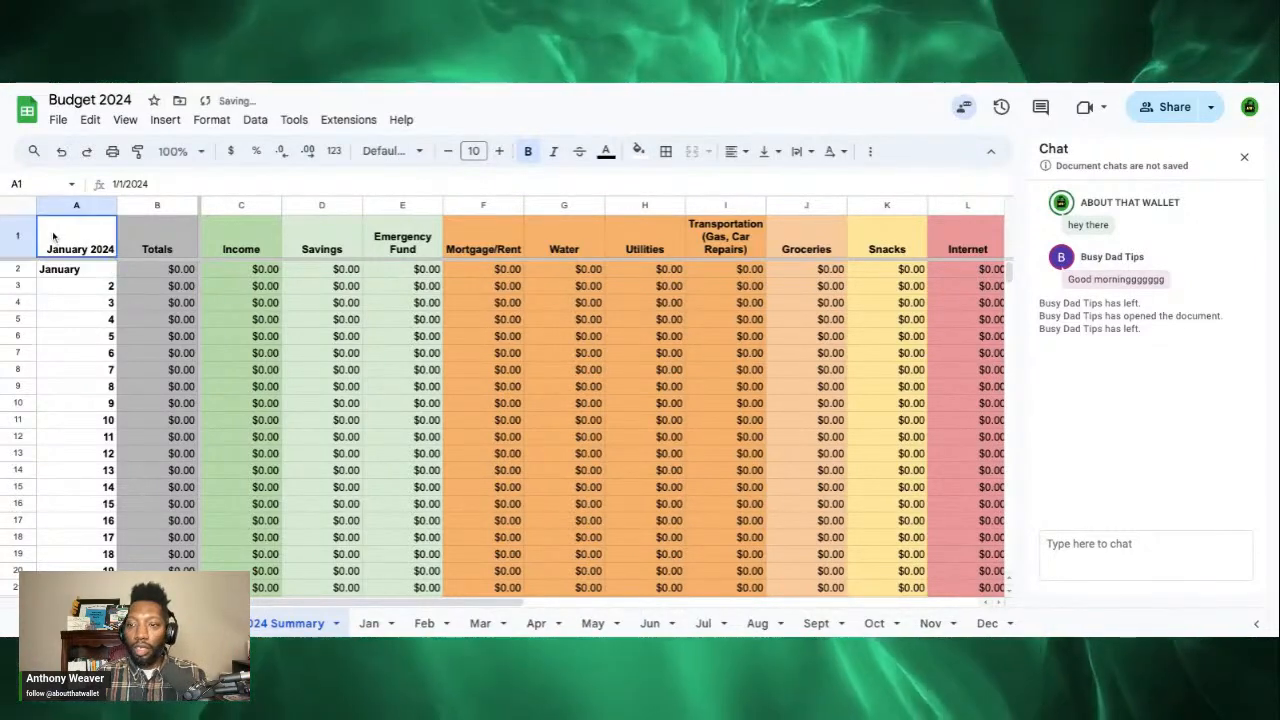
key("Delete")
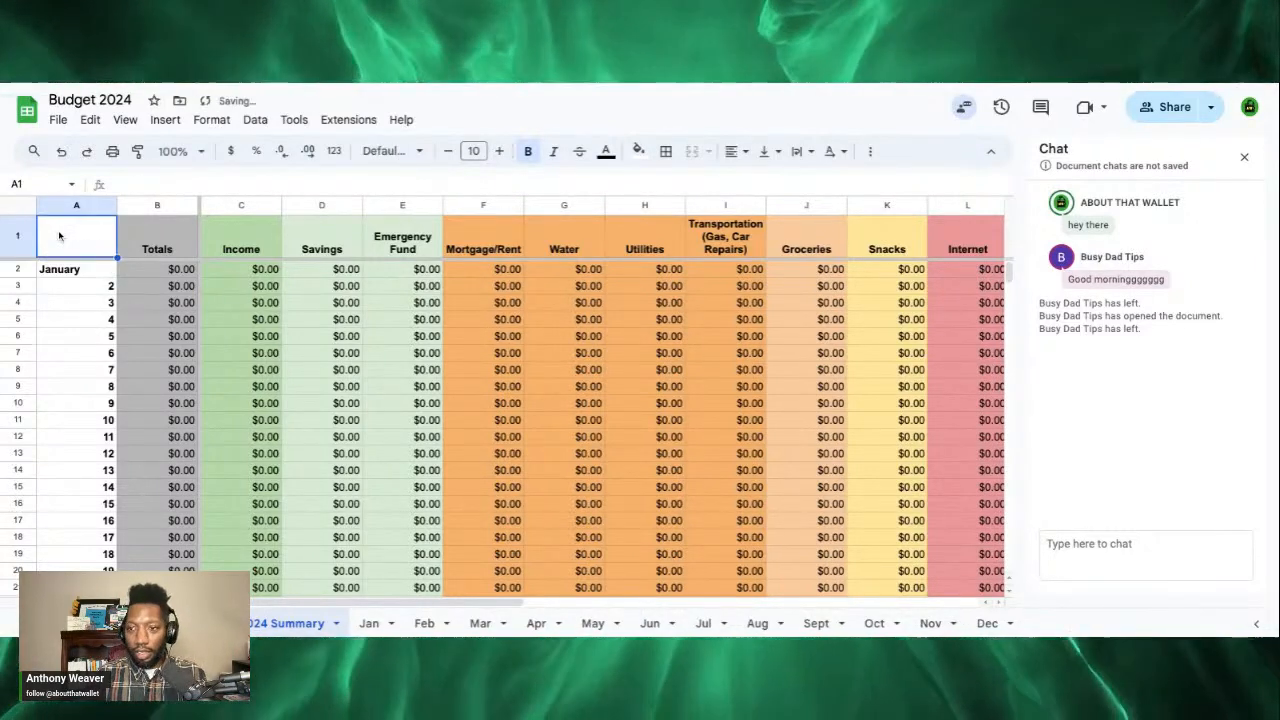
Step: Replace the day number in A3, below January, with February
left_click(89, 291)
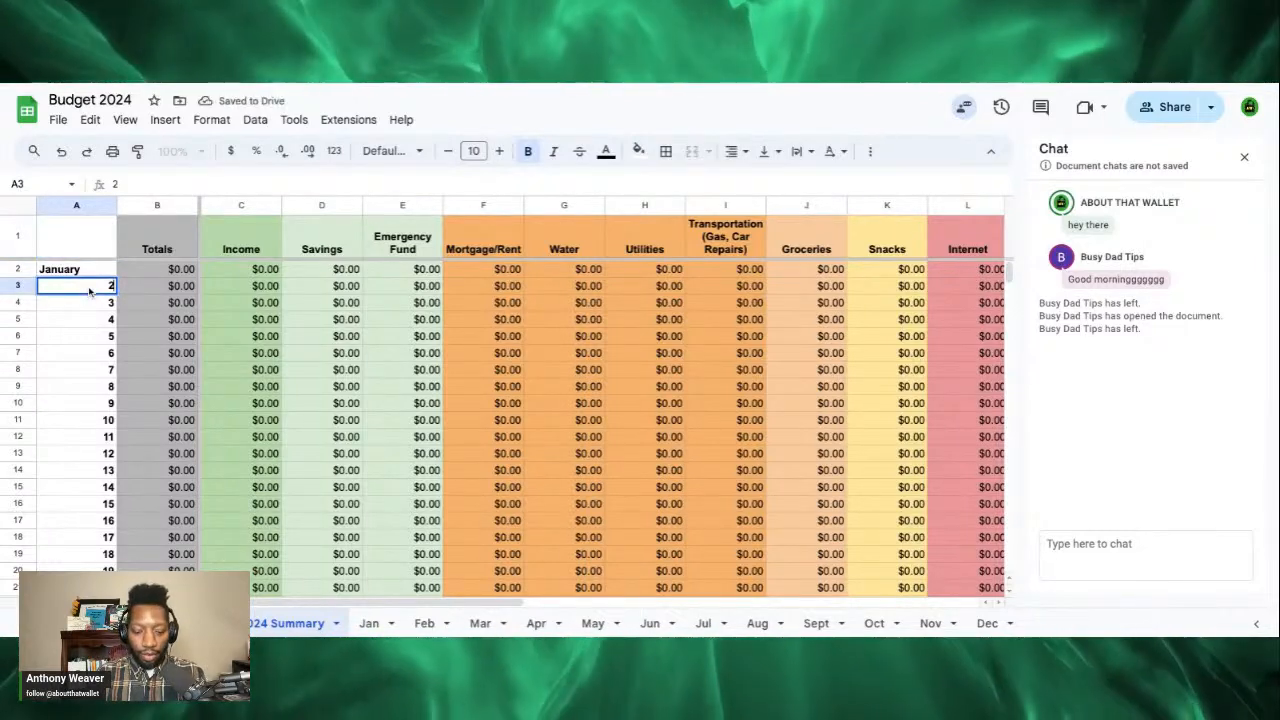
key("BackSpace")
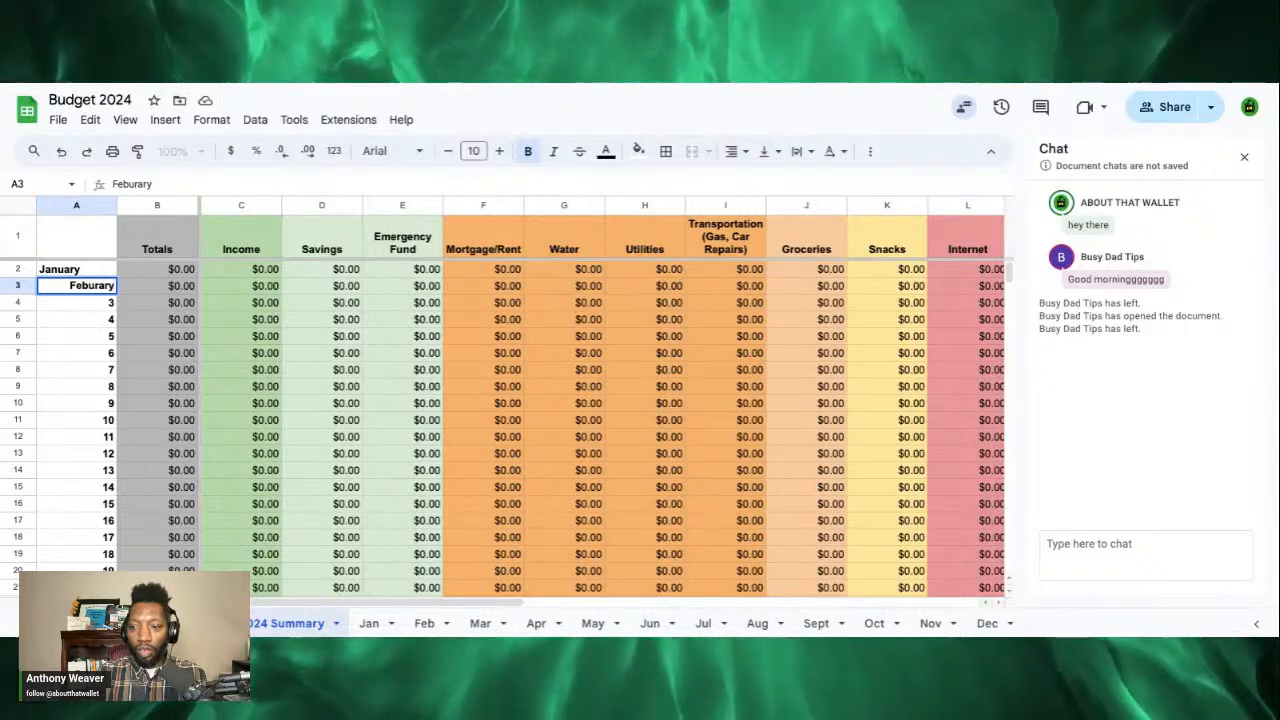
type("Feburary")
key("BackSpace")
key("BackSpace")
key("BackSpace")
key("BackSpace")
key("BackSpace")
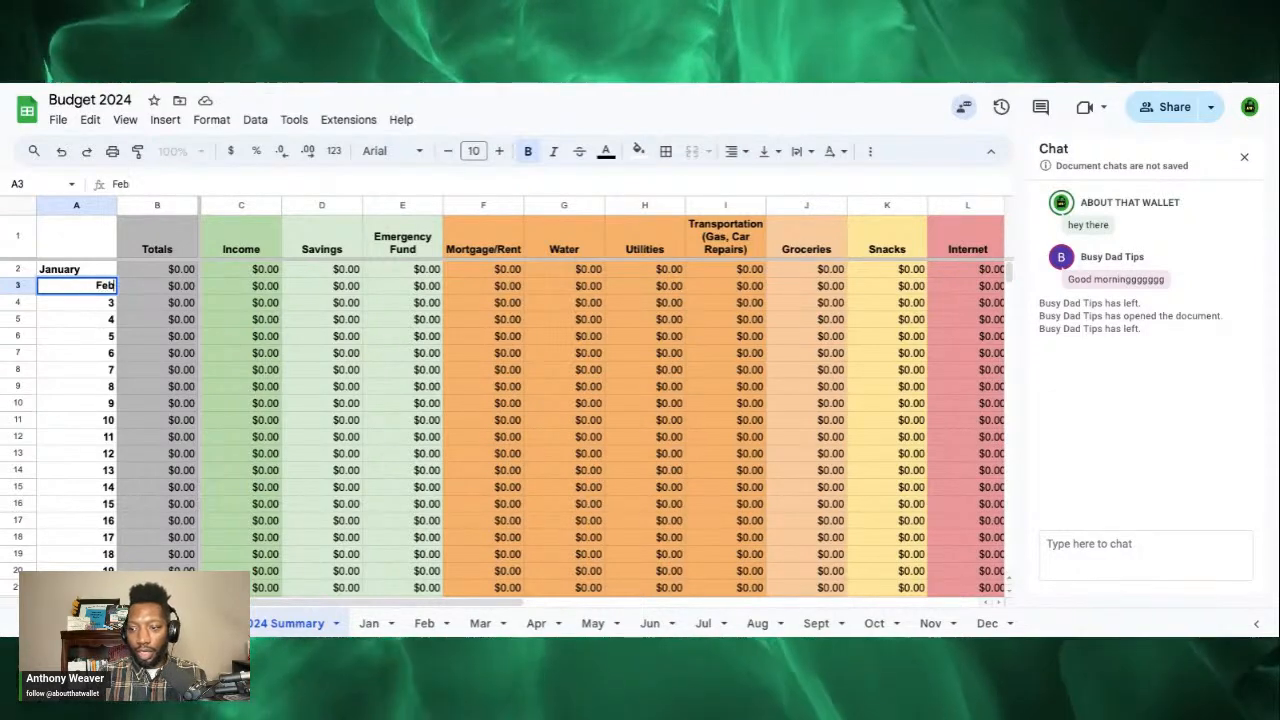
key("Up")
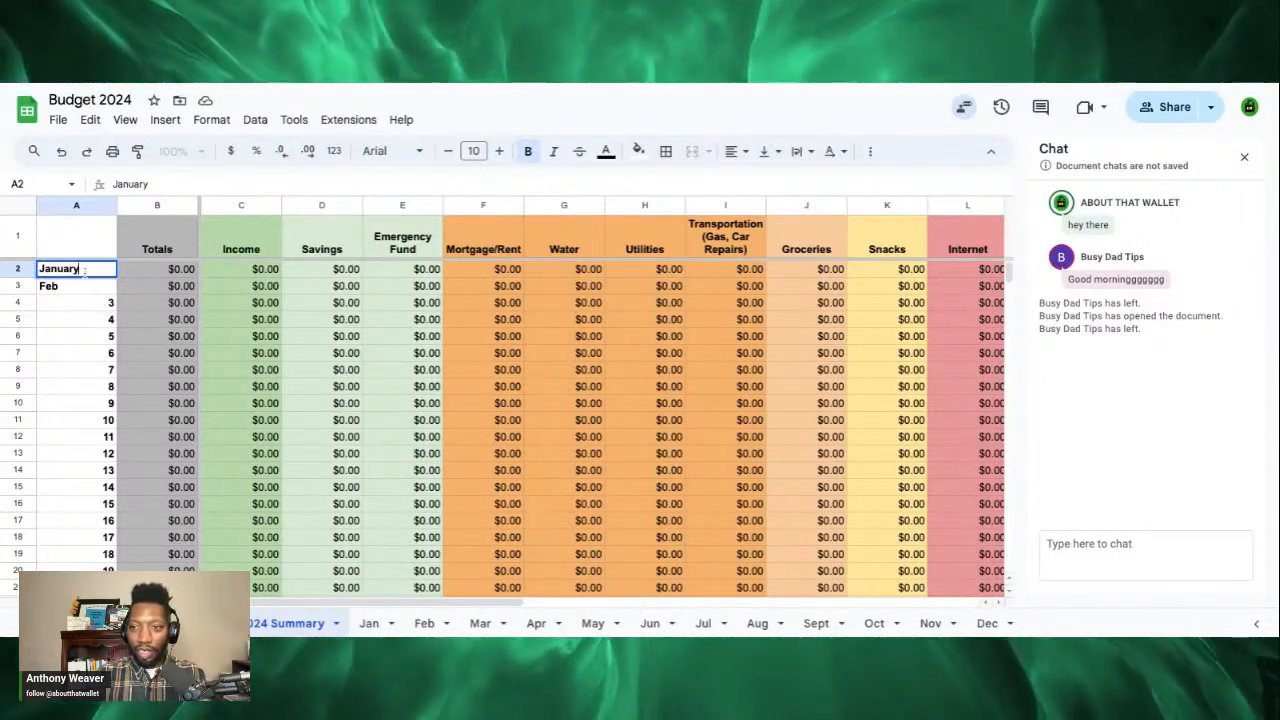
left_click(77, 290)
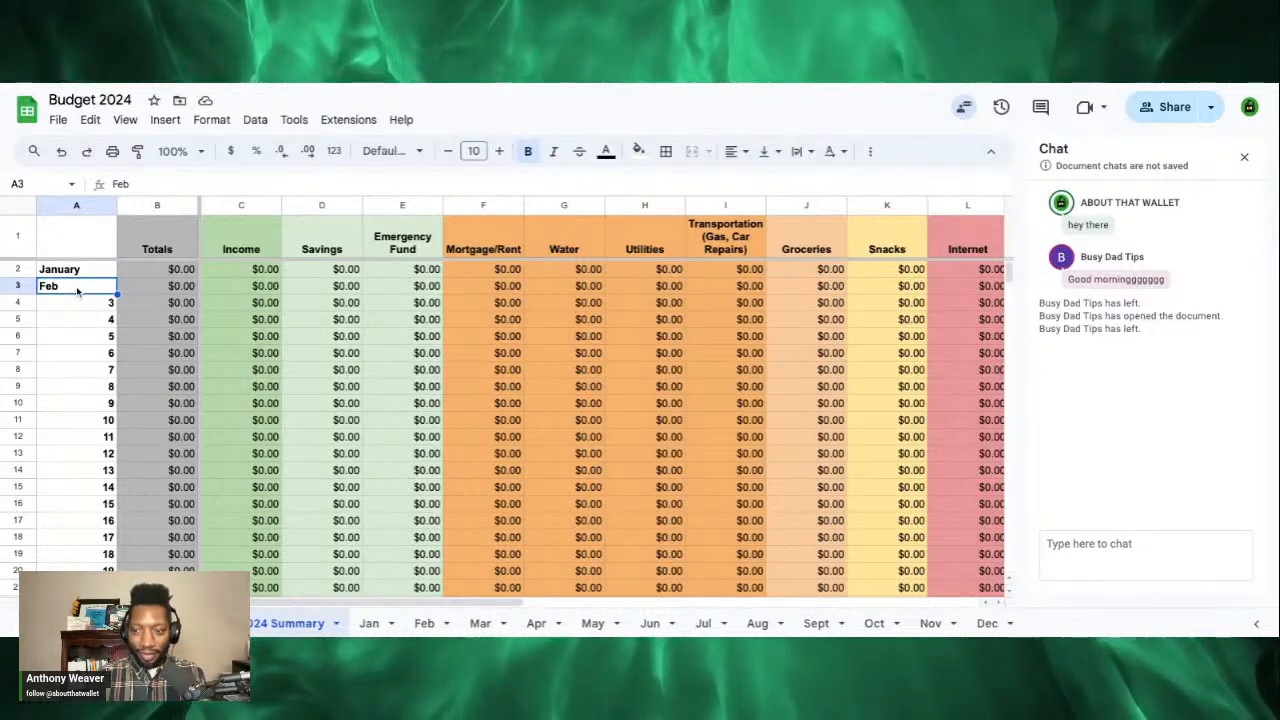
double_click(78, 291)
key("BackSpace")
key("BackSpace")
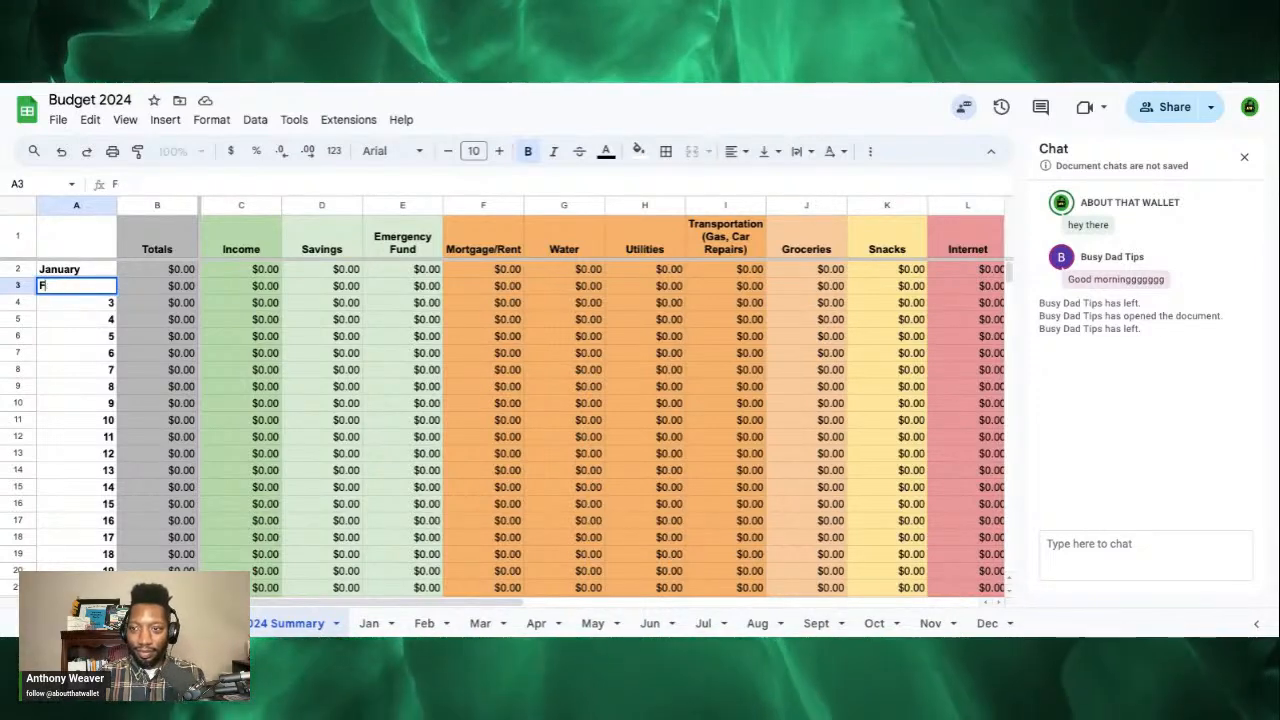
type("eburar")
key("BackSpace")
key("BackSpace")
key("BackSpace")
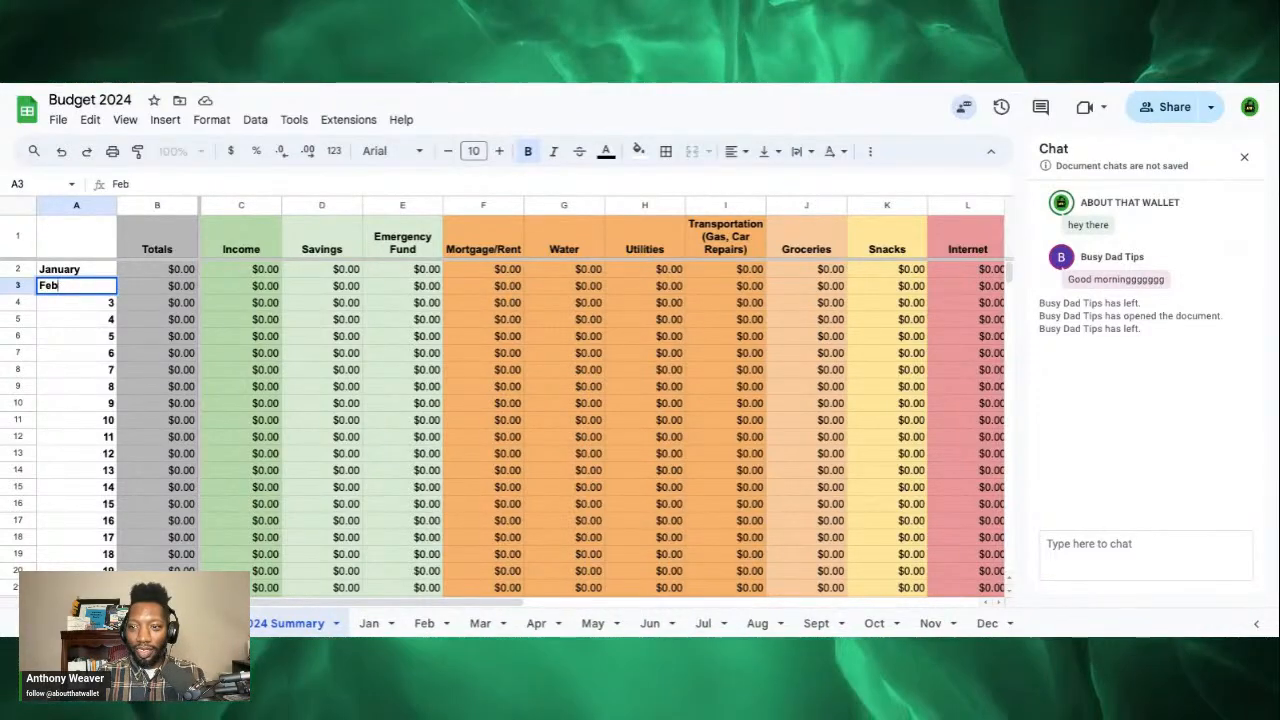
type("uary")
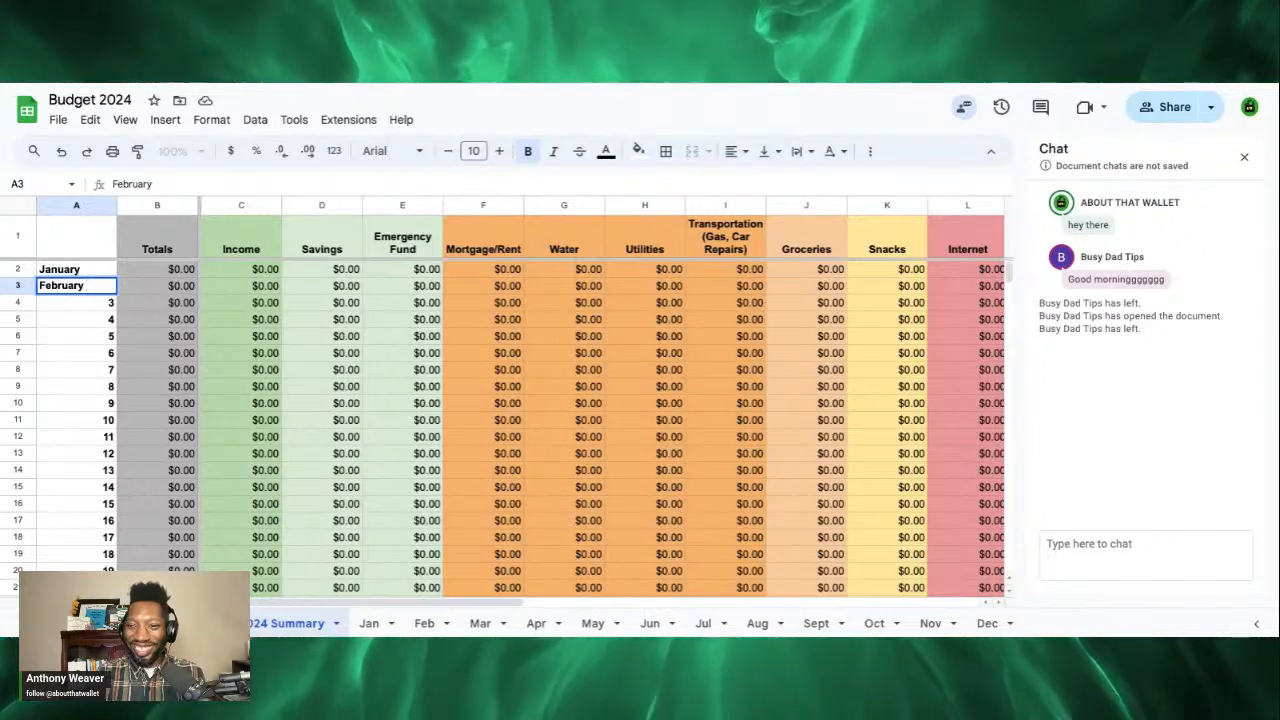
key("Return")
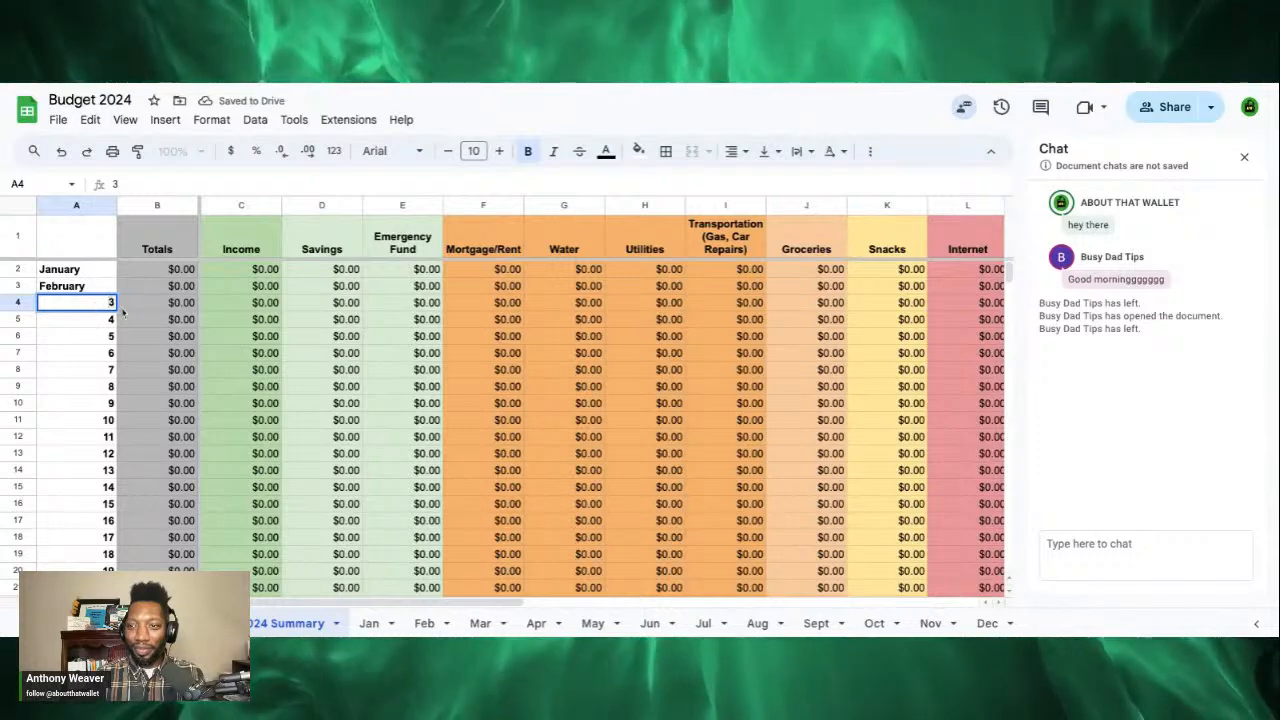
Step: Extend the month names from A2:A3 down column A through A14 as an automatic series
left_click(100, 272)
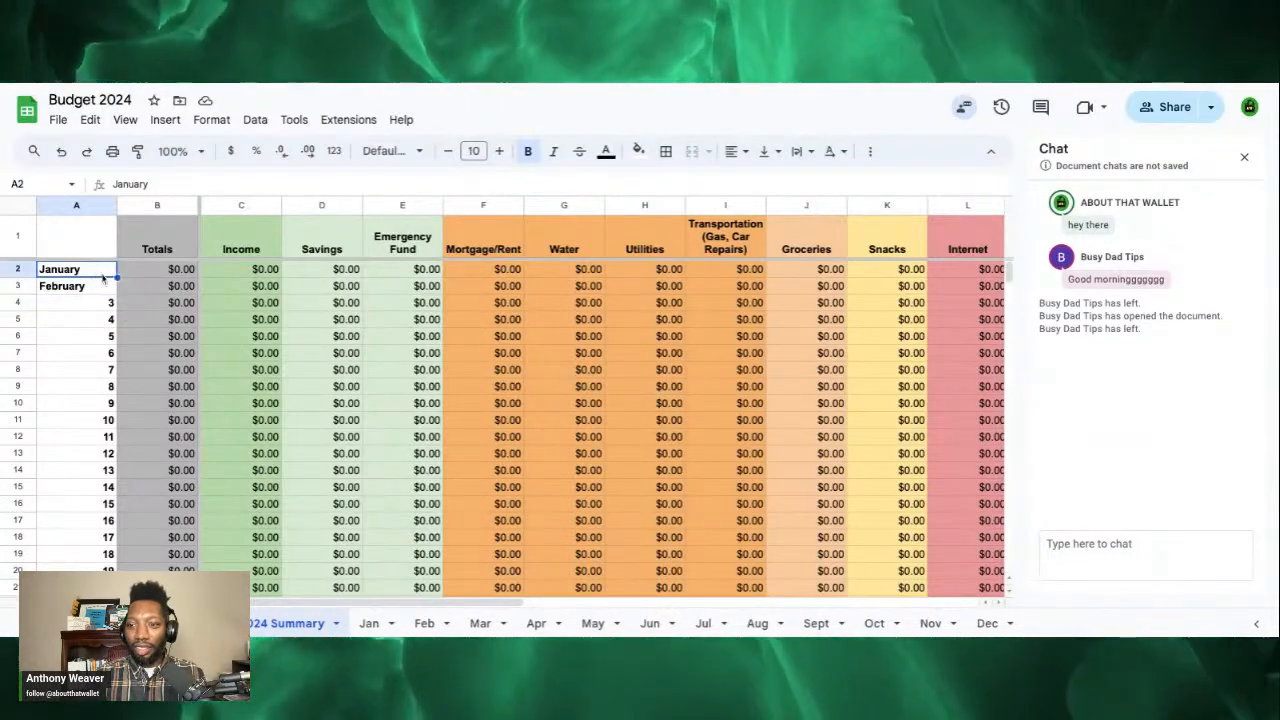
key("shift+Down")
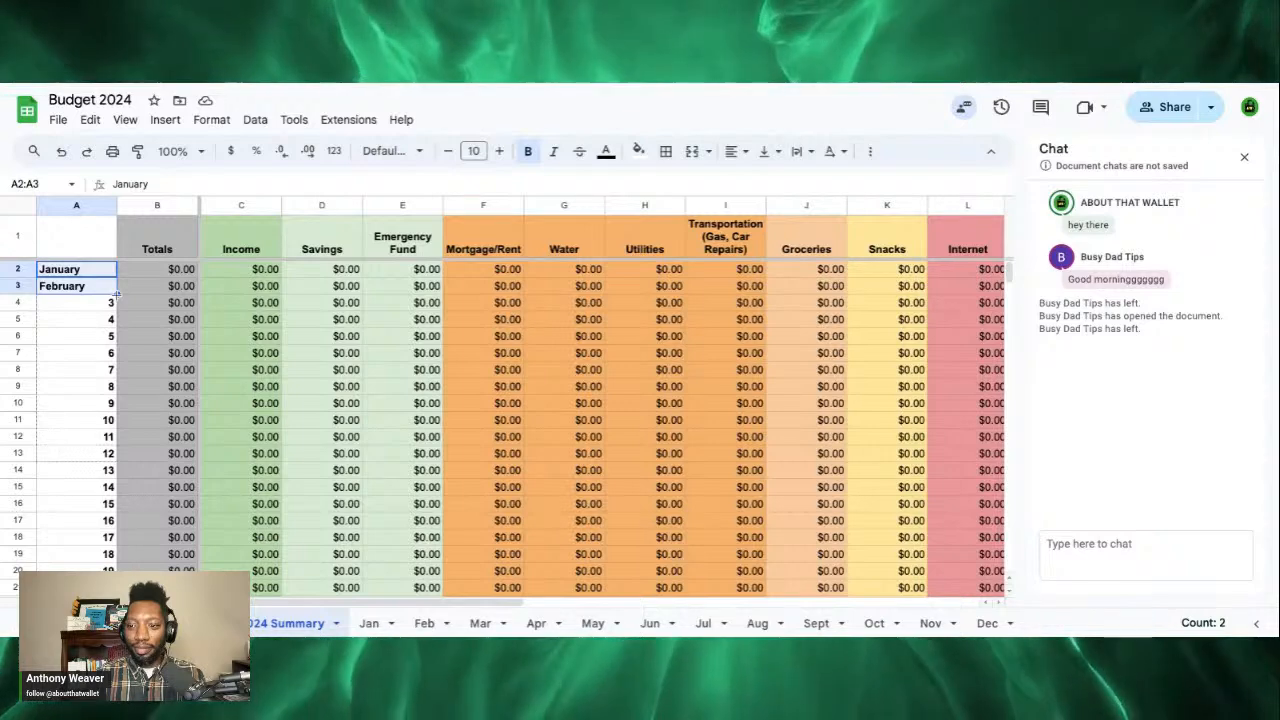
left_click_drag(117, 294, 117, 478)
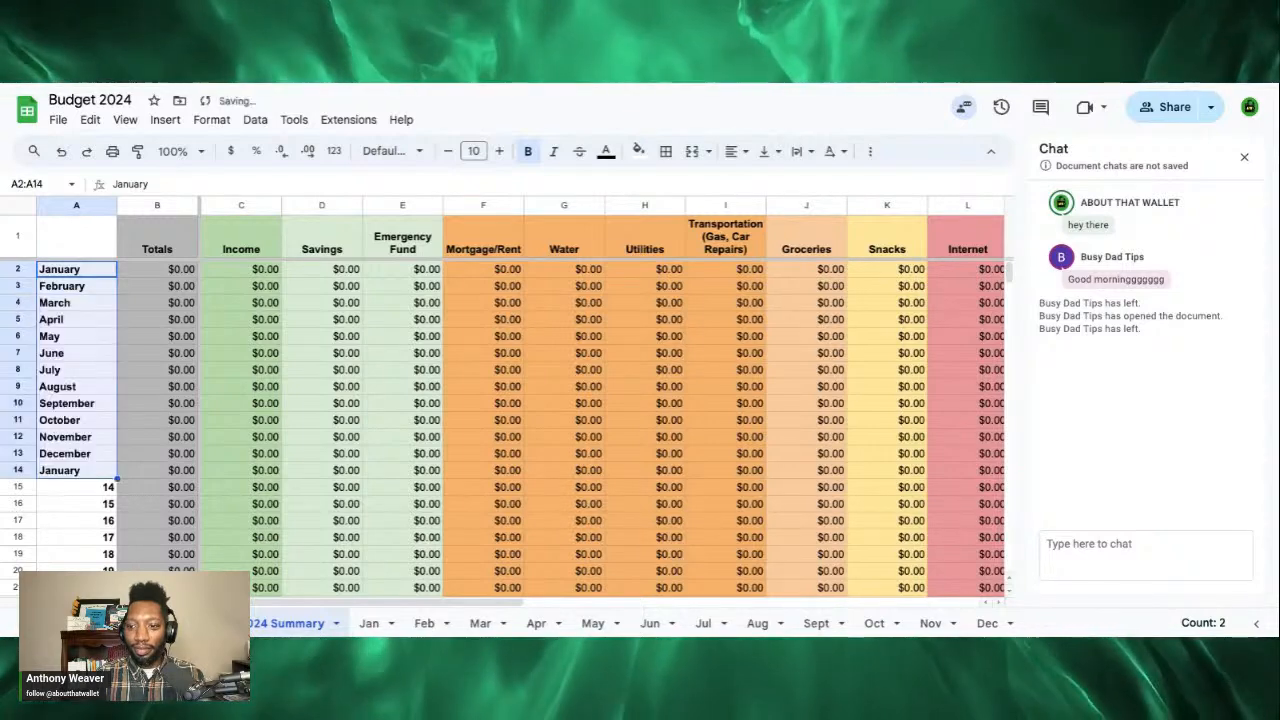
Step: Clear the surplus second January from A14, below December
left_click(68, 474)
double_click(65, 474)
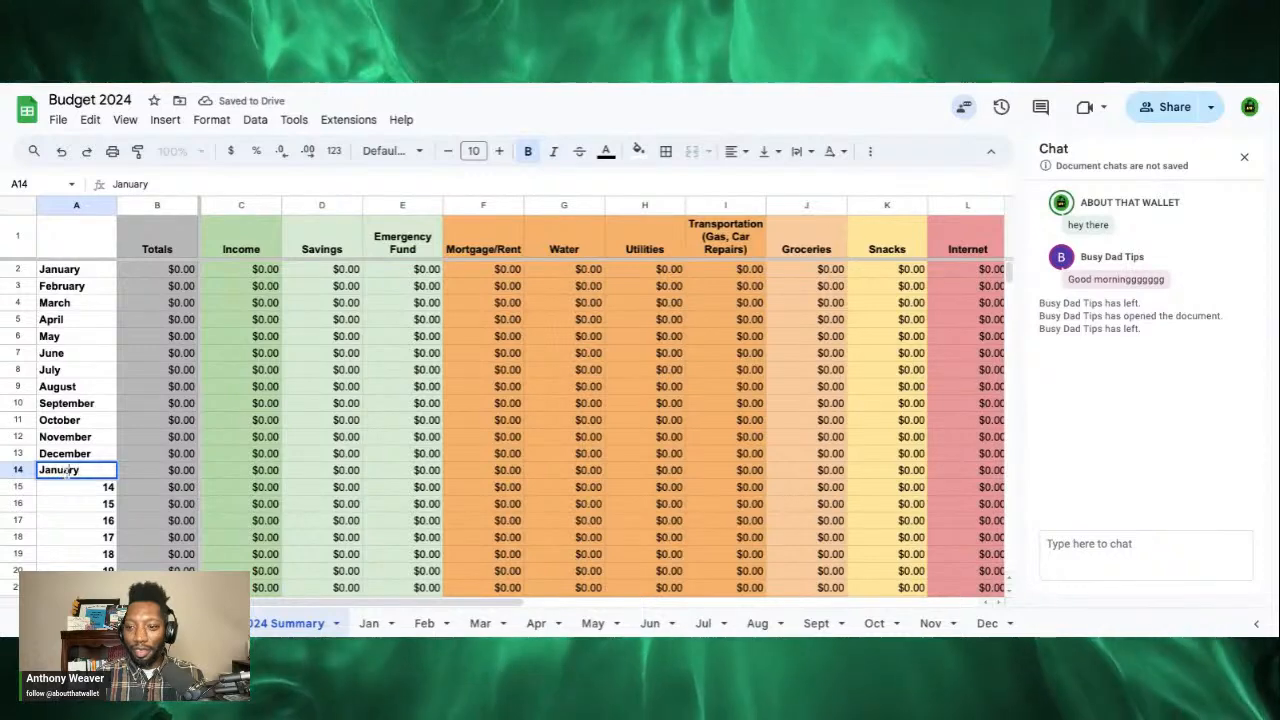
double_click(67, 473)
key("BackSpace")
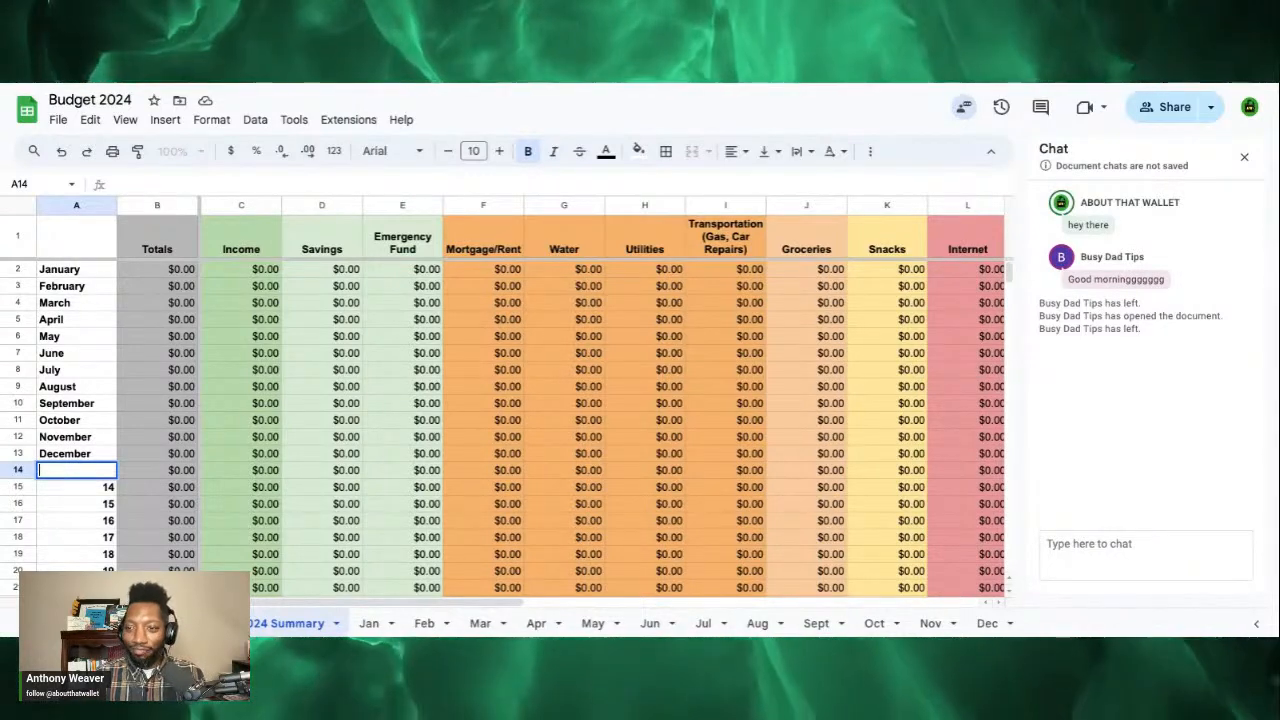
key("Return")
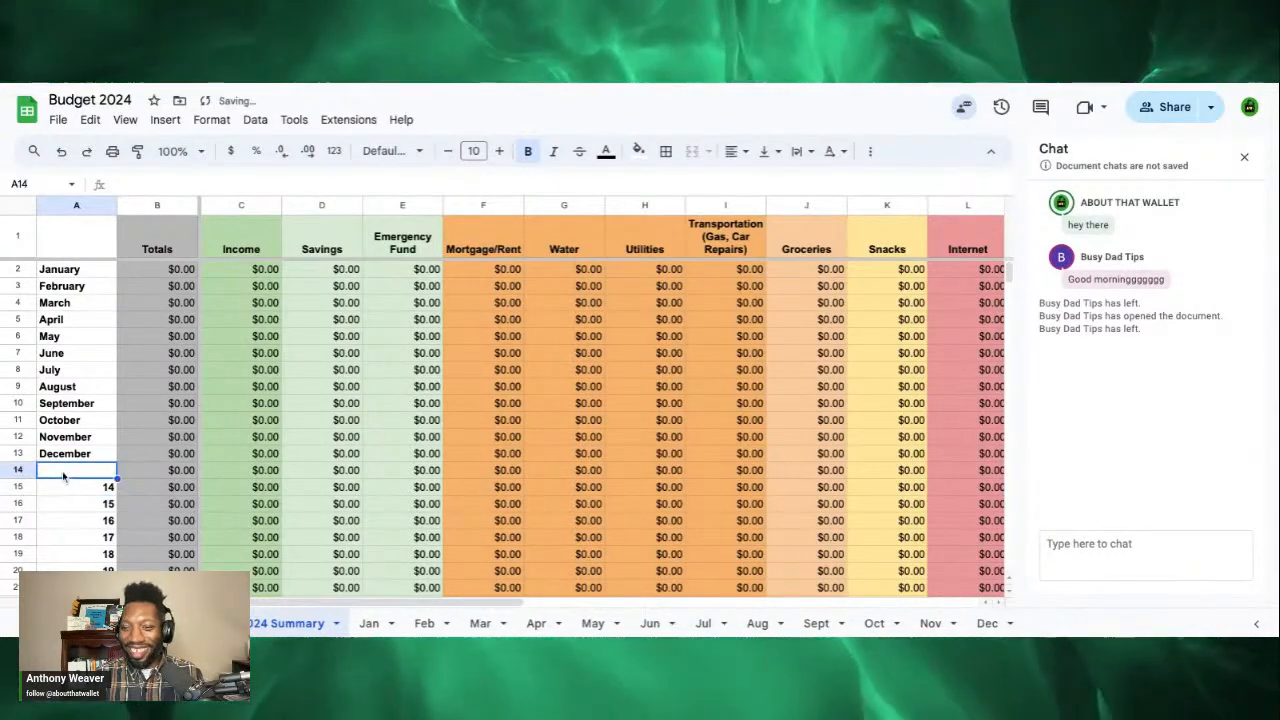
left_click(20, 470)
left_click_drag(20, 470, 25, 538)
scroll(25, 538, "down", 5)
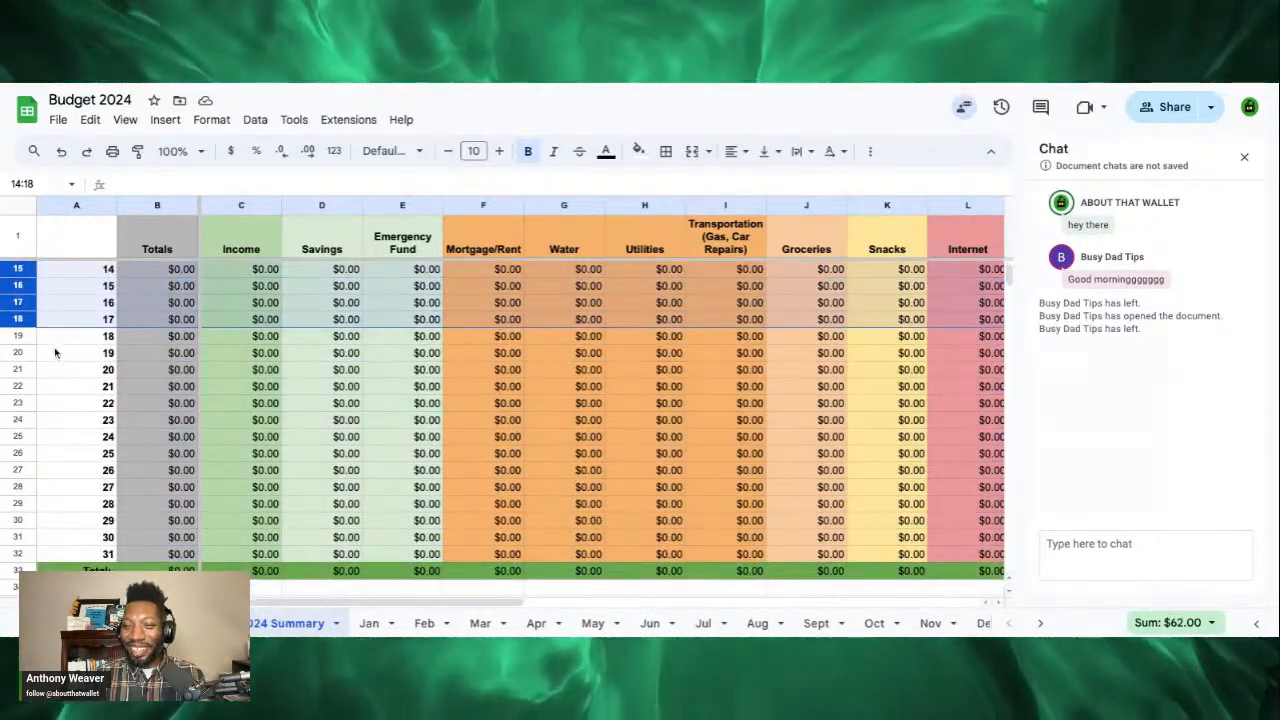
scroll(55, 350, "up", 1)
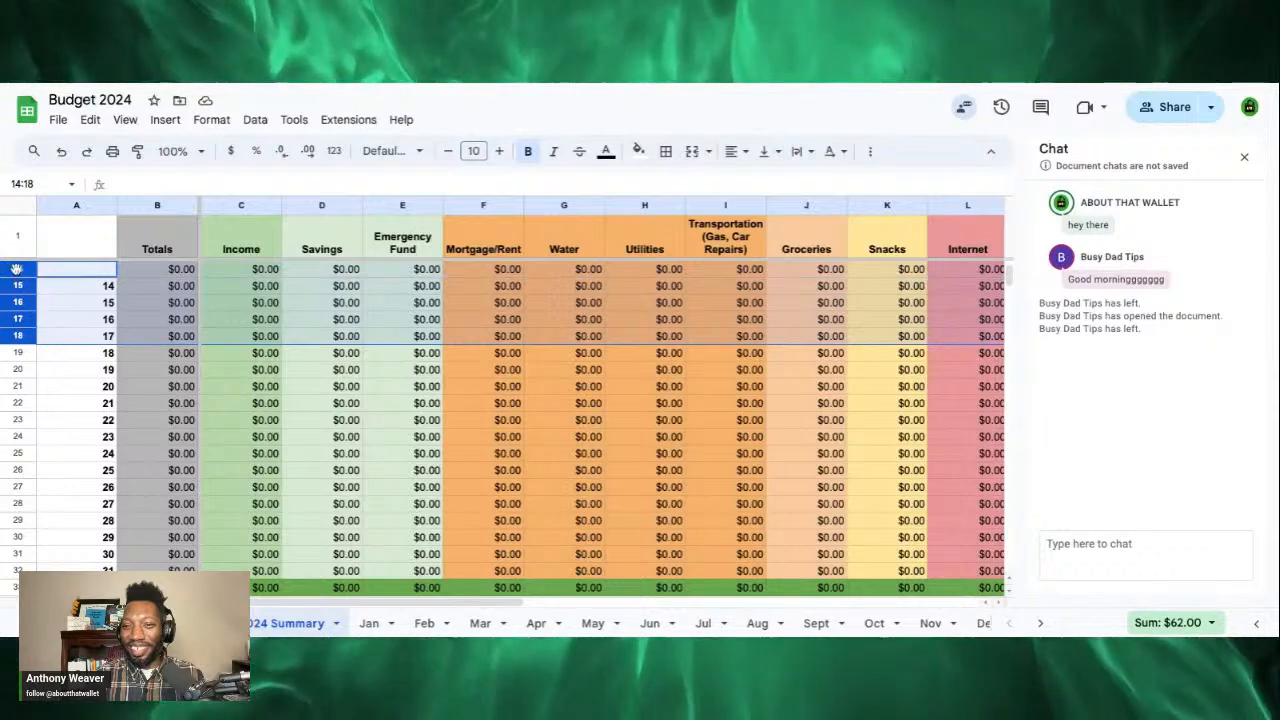
left_click(88, 322)
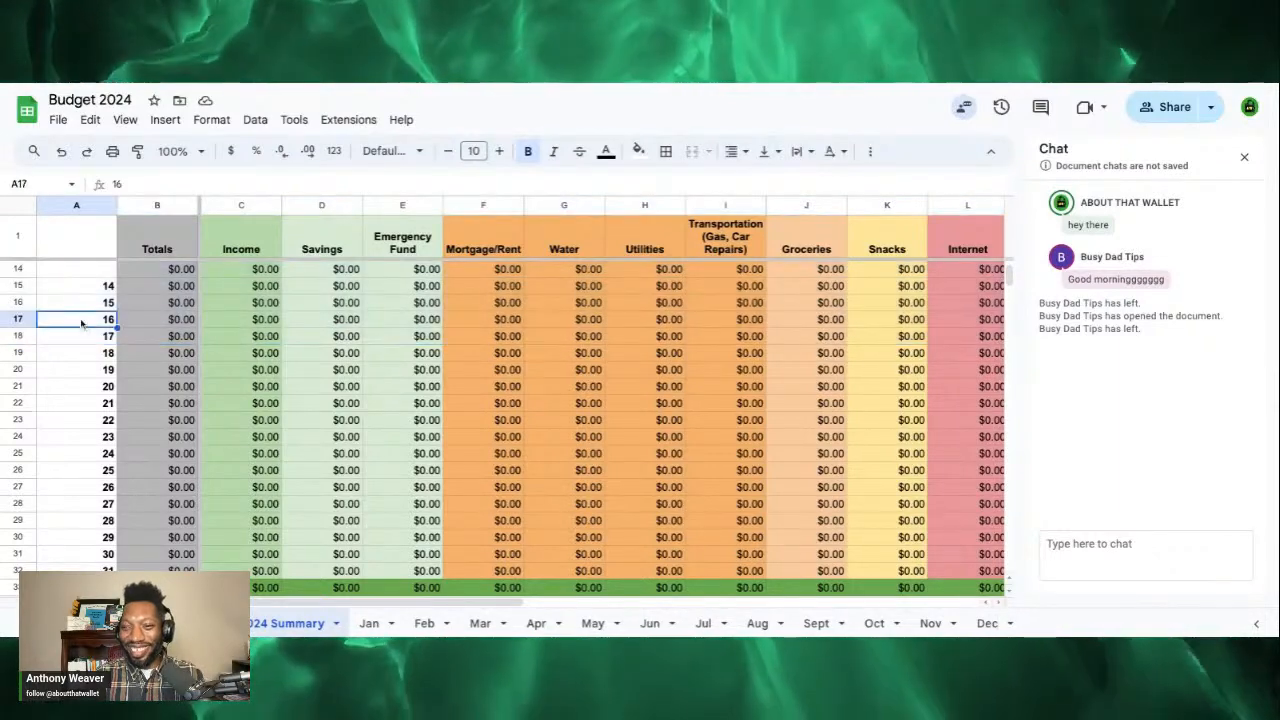
Step: Delete the leftover daily rows 14 to 32 between December and the Total row
left_click(30, 270)
key("shift+Down")
key("shift+Down")
key("shift+Down")
key("shift+Down")
key("shift+Down")
key("shift+Down")
key("shift+Down")
key("shift+Down")
key("shift+Down")
key("shift+Down")
key("shift+Down")
key("shift+Down")
key("shift+Down")
key("shift+Down")
key("shift+Down")
key("shift+Down")
key("shift+Down")
key("shift+Down")
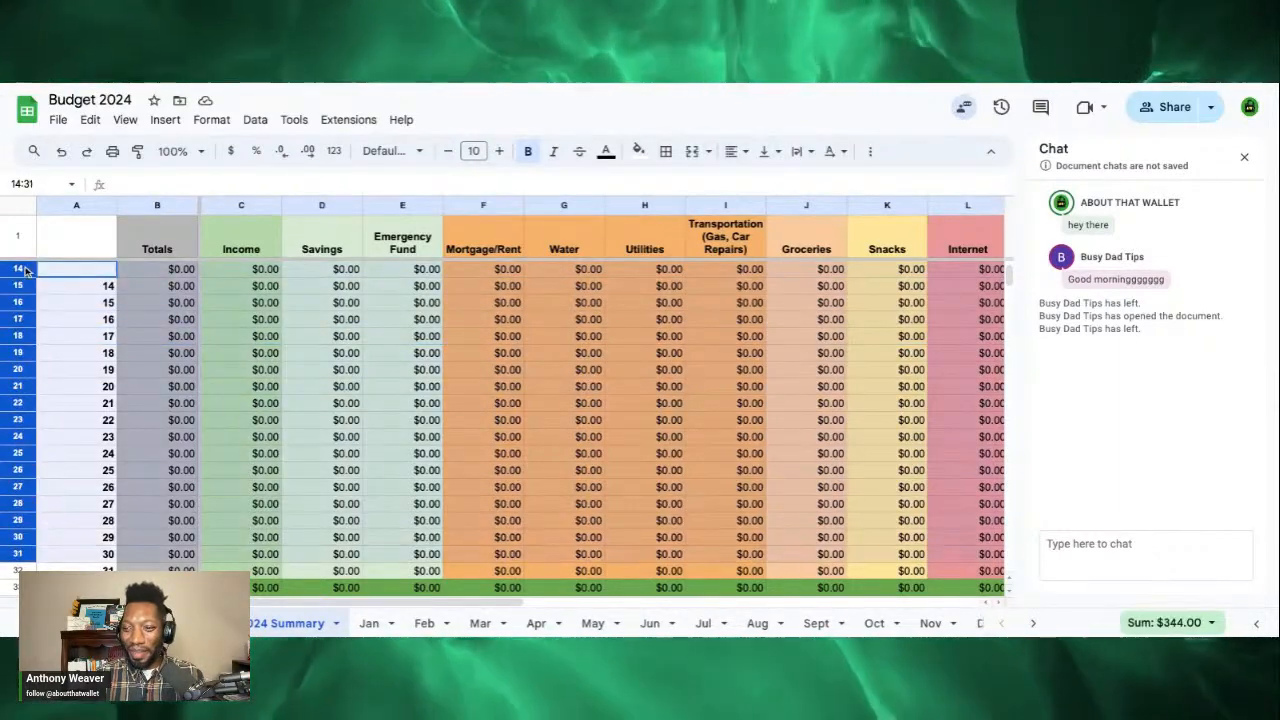
right_click(15, 568)
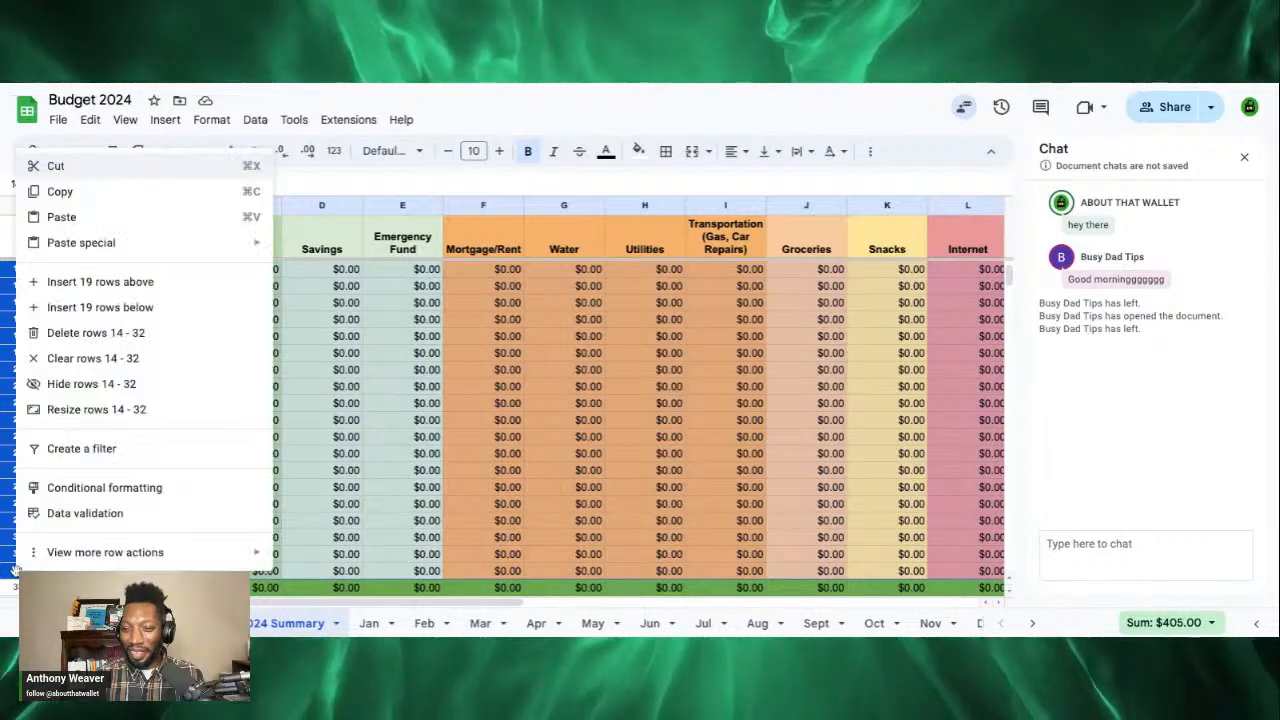
left_click(62, 333)
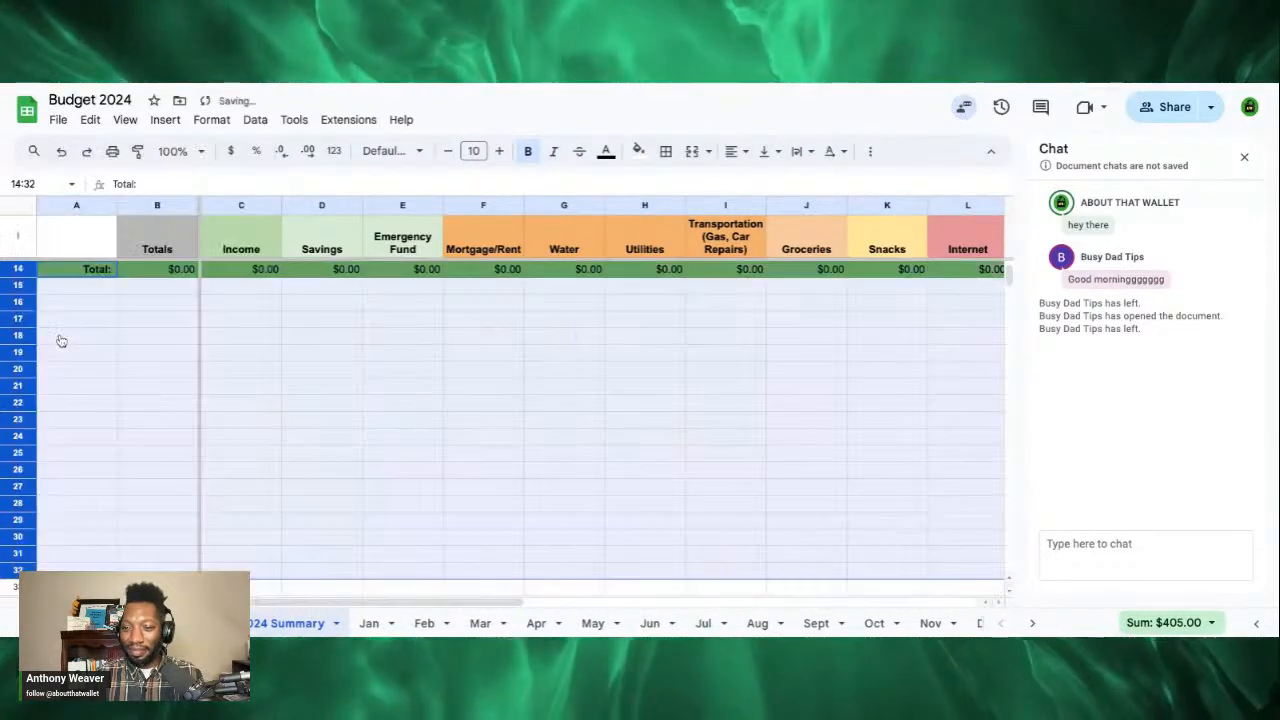
scroll(82, 388, "up", 3)
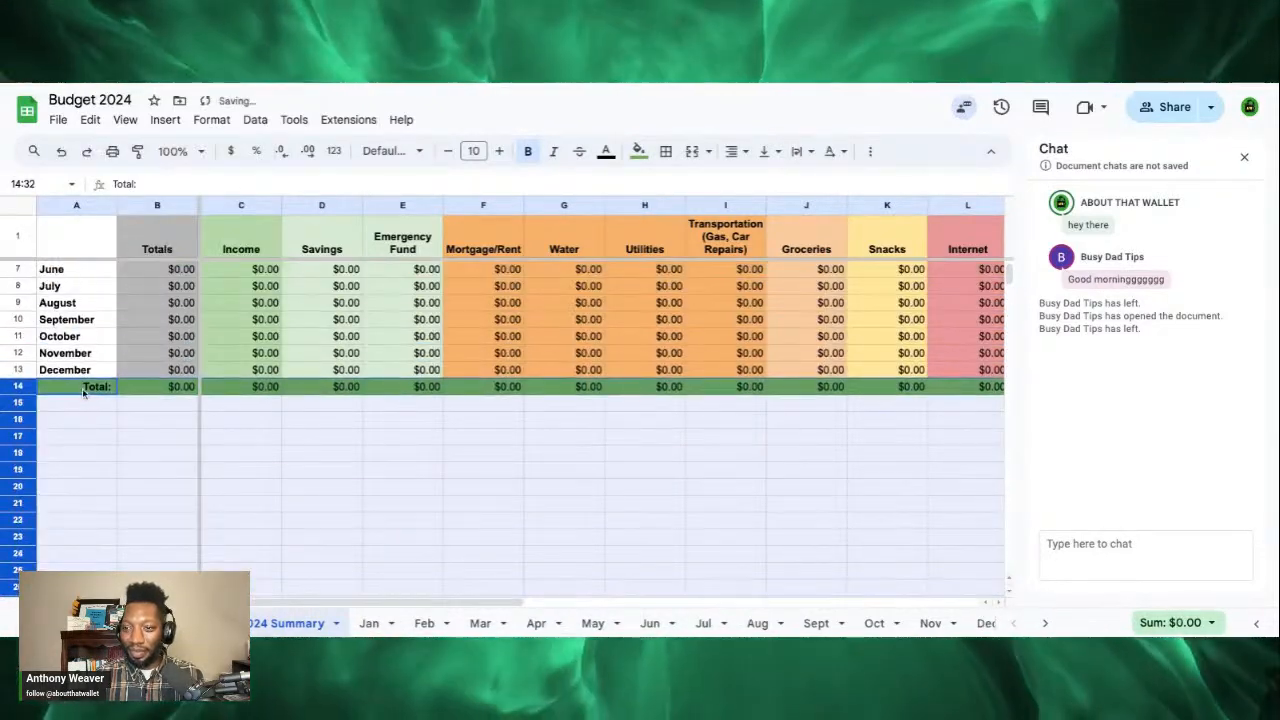
left_click(68, 354)
scroll(69, 353, "up", 2)
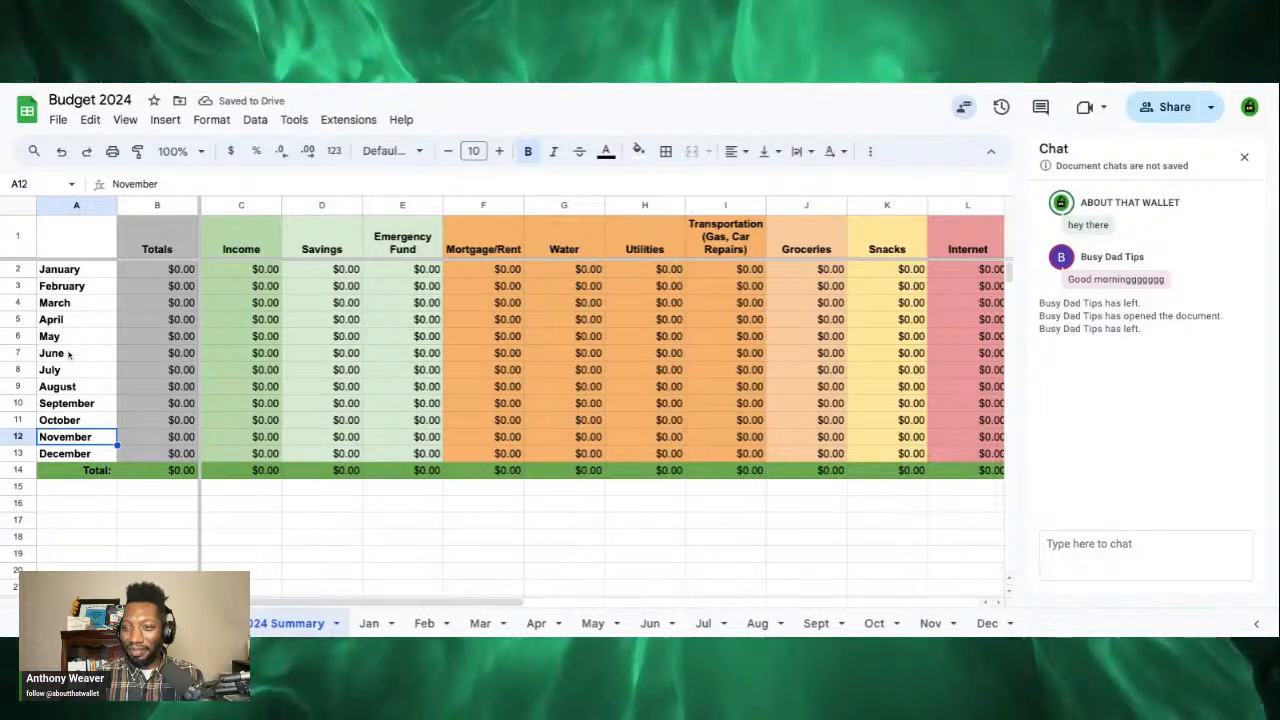
Step: Check the cell contents of several months in the Totals column and of January and December in the Income column
left_click(133, 267)
left_click(148, 306)
left_click(156, 373)
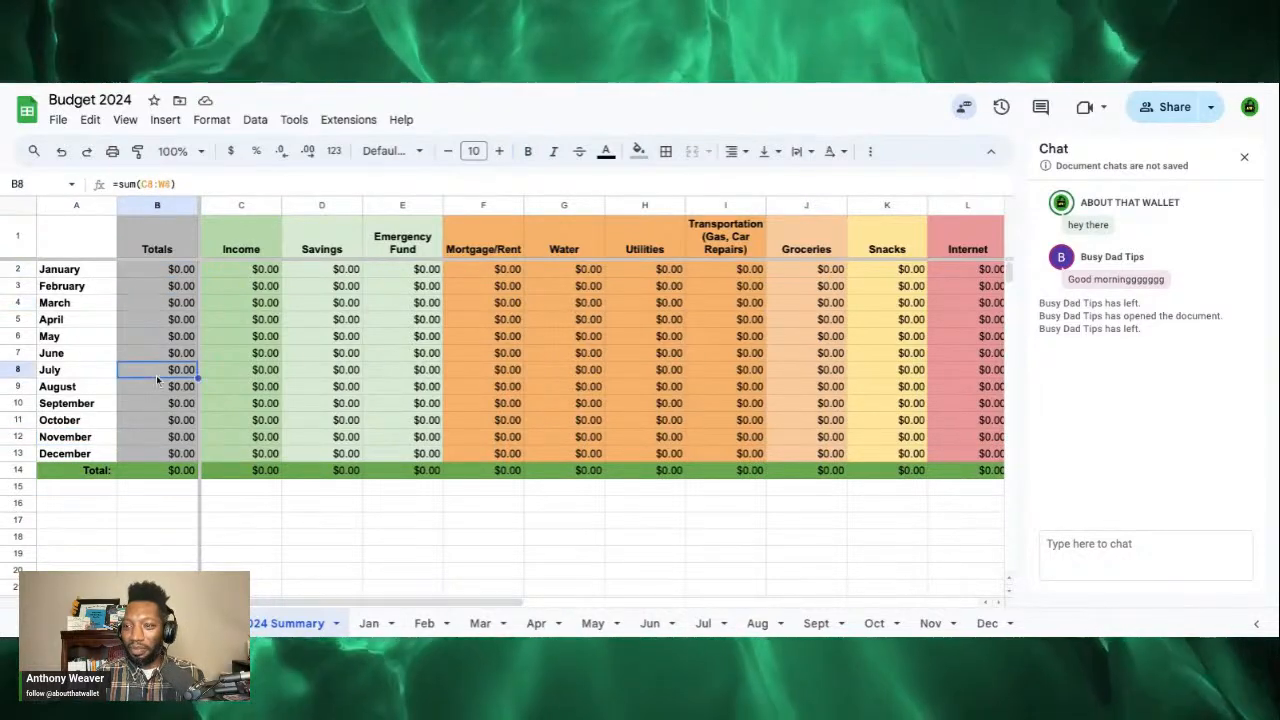
left_click(155, 388)
left_click(205, 456)
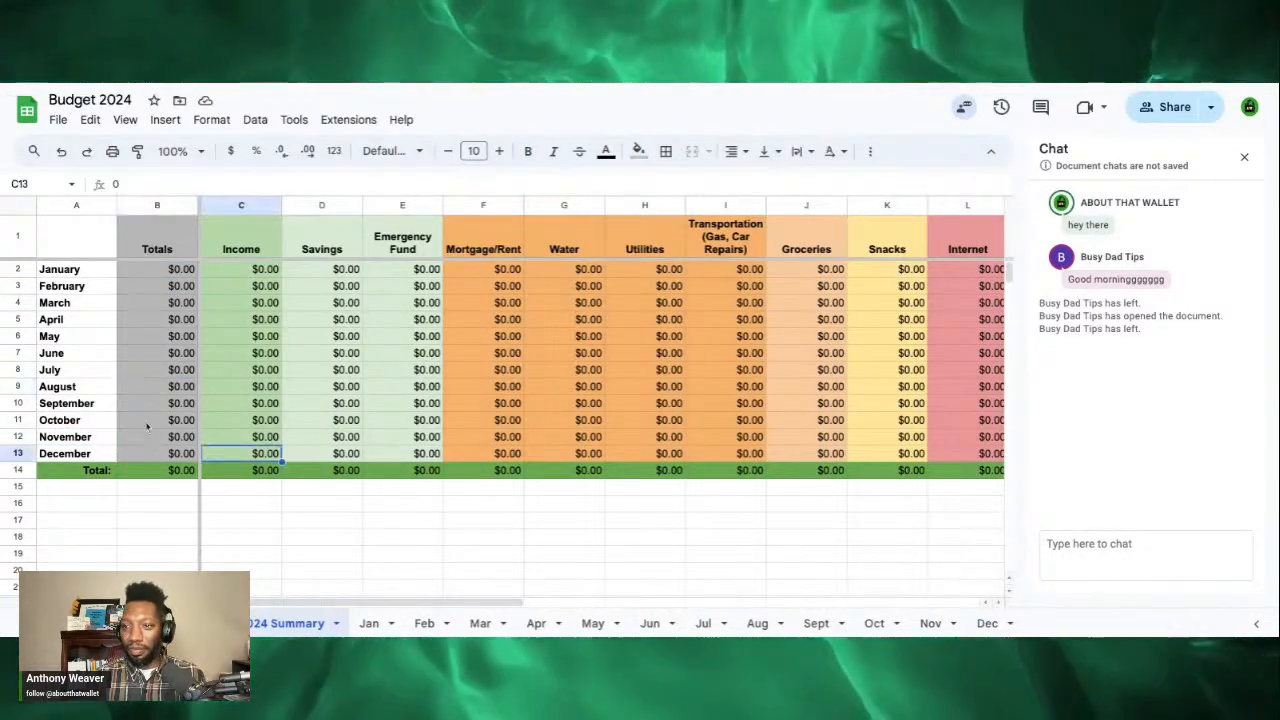
left_click(180, 336)
left_click(175, 269)
left_click(231, 270)
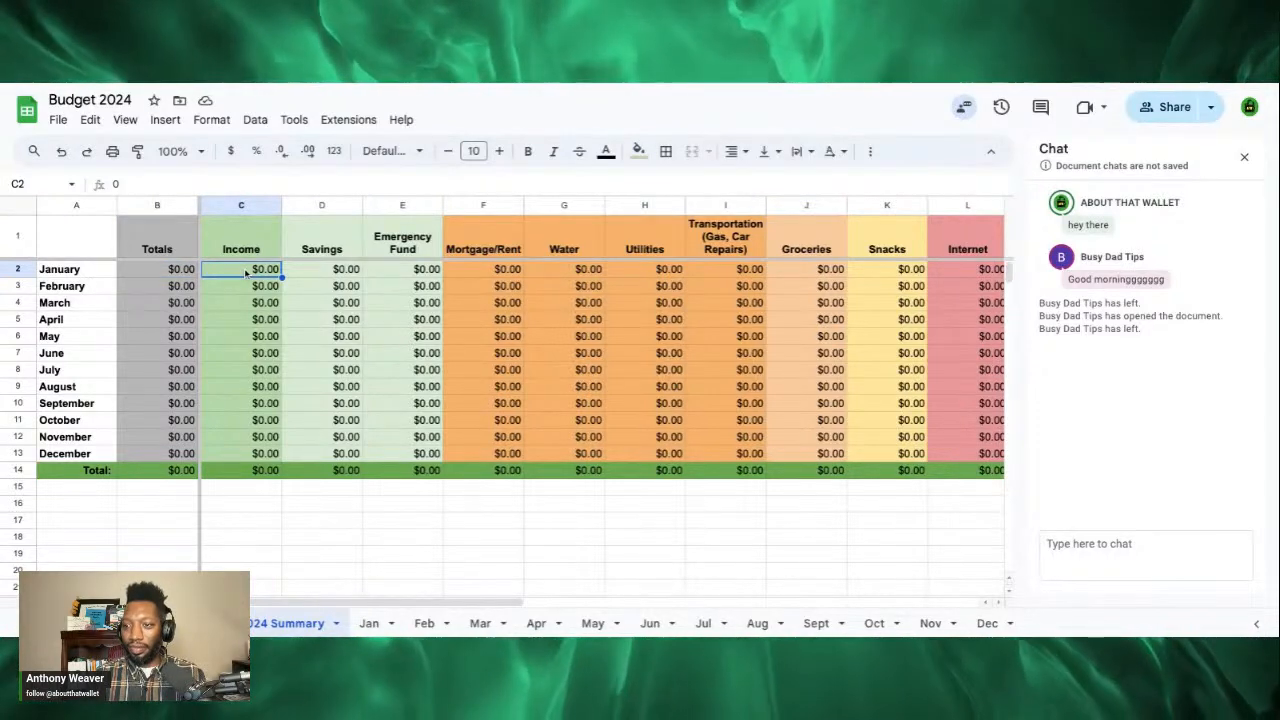
Step: Replace January's Income value in C2 with a reference to the Totals cell B33 in the Total row of the Jan sheet
double_click(247, 270)
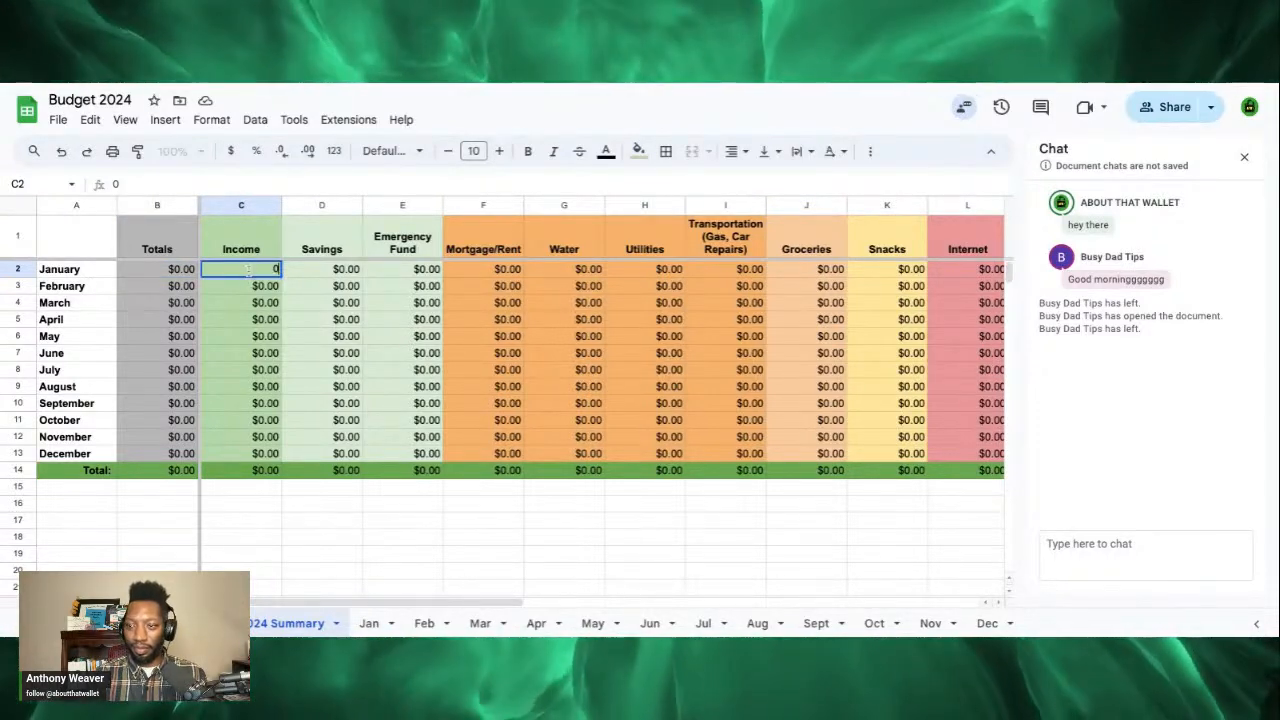
key("BackSpace")
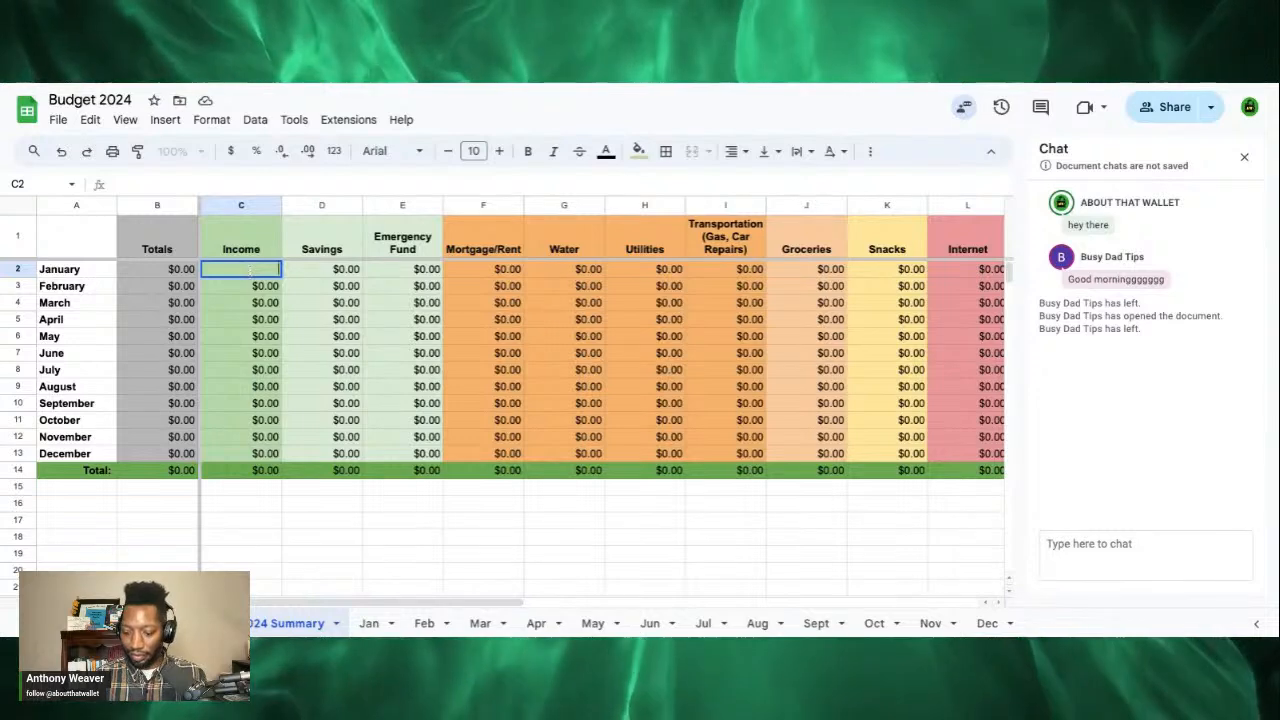
type("=")
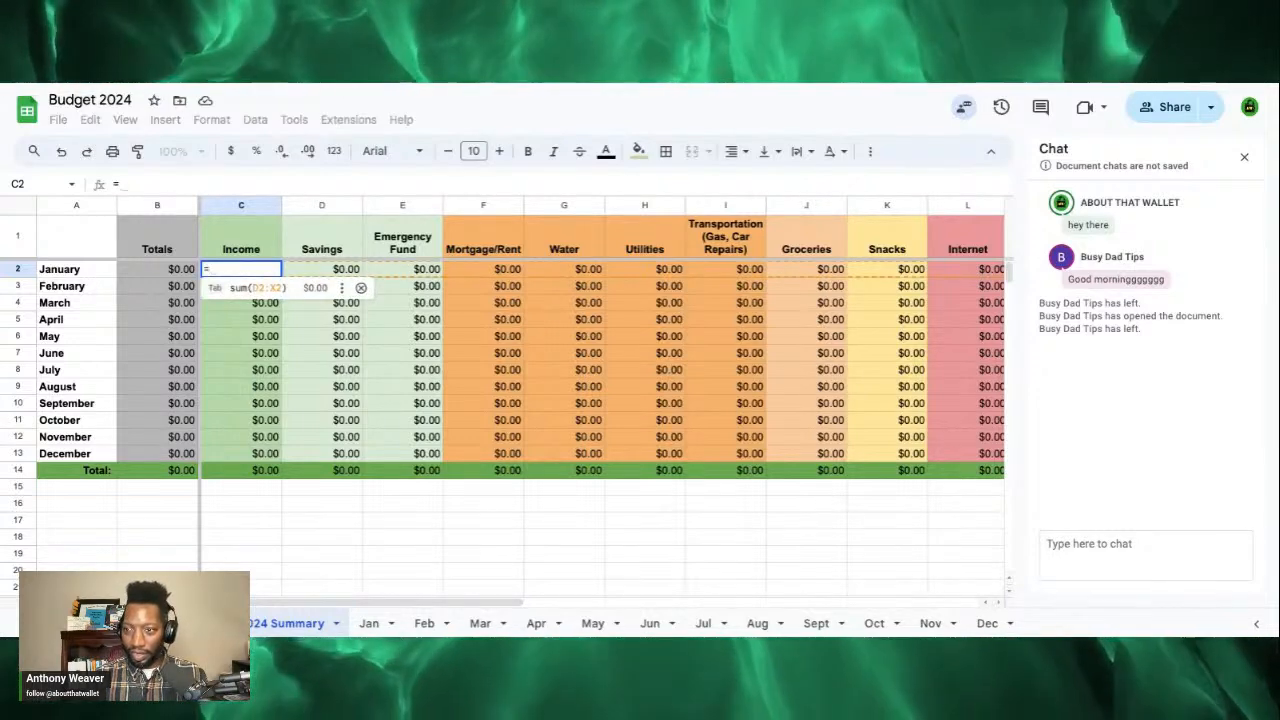
left_click(367, 623)
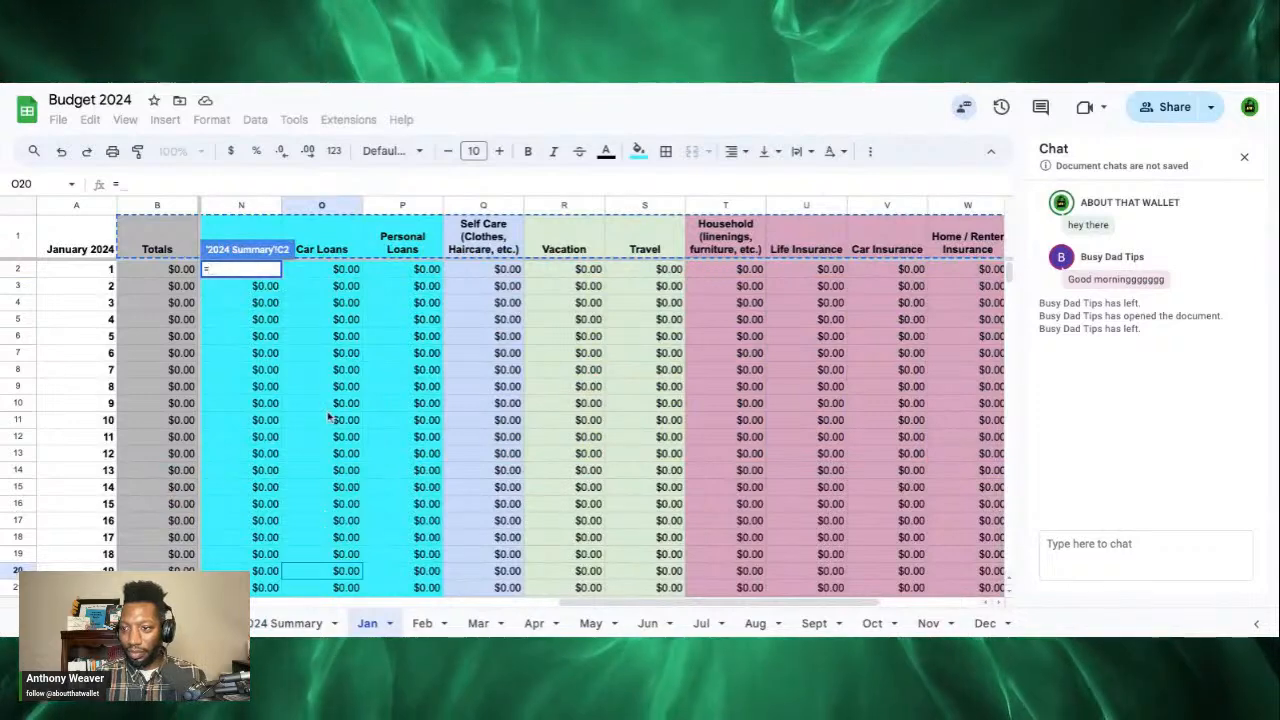
scroll(330, 418, "down", 6)
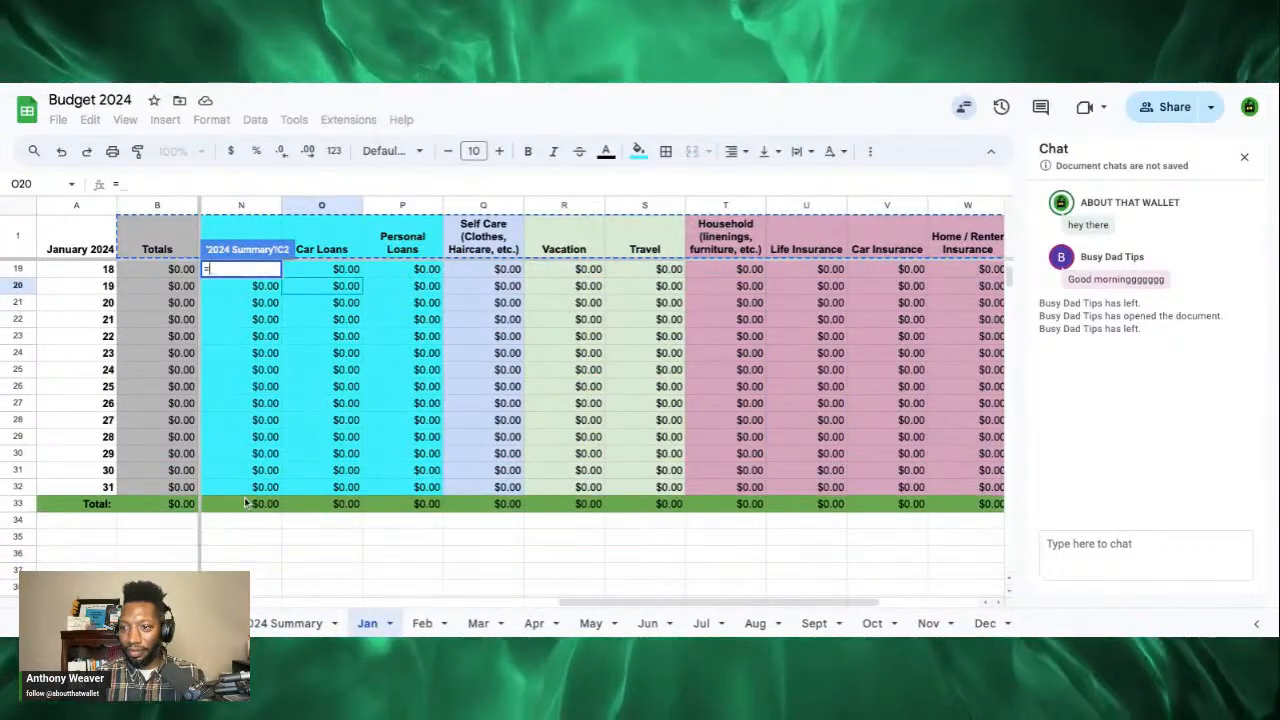
left_click(175, 503)
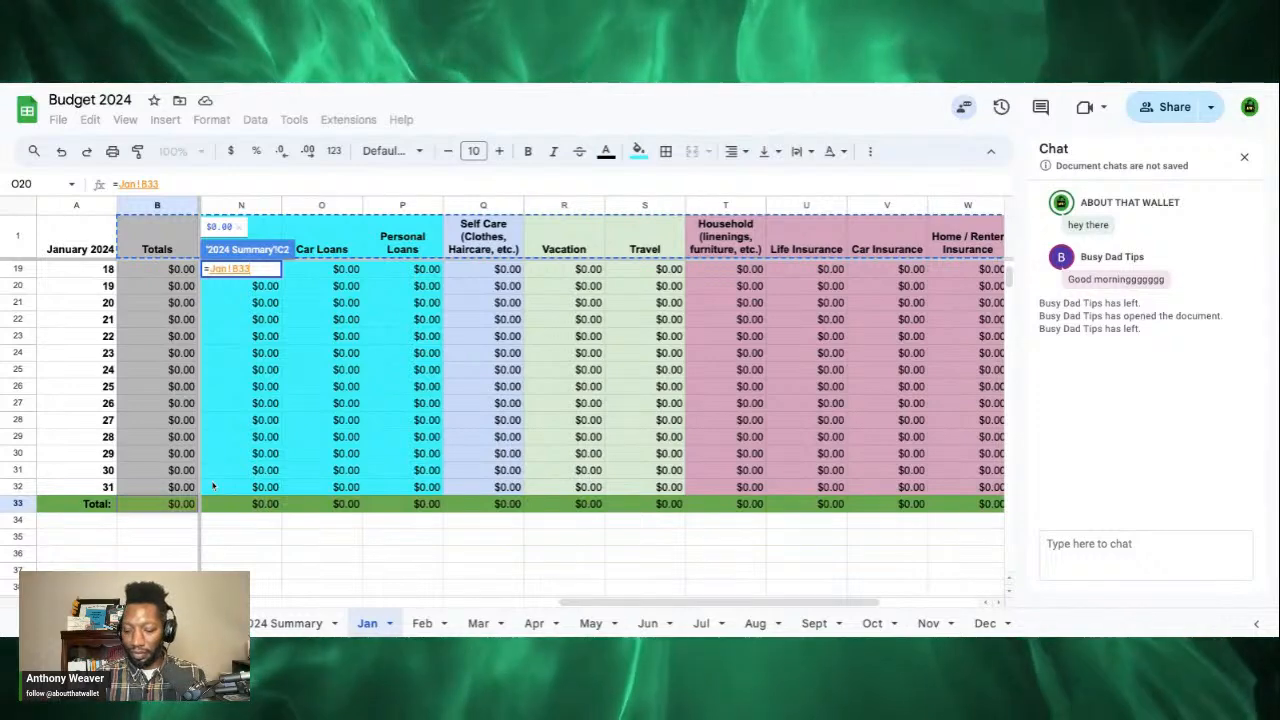
key("Return")
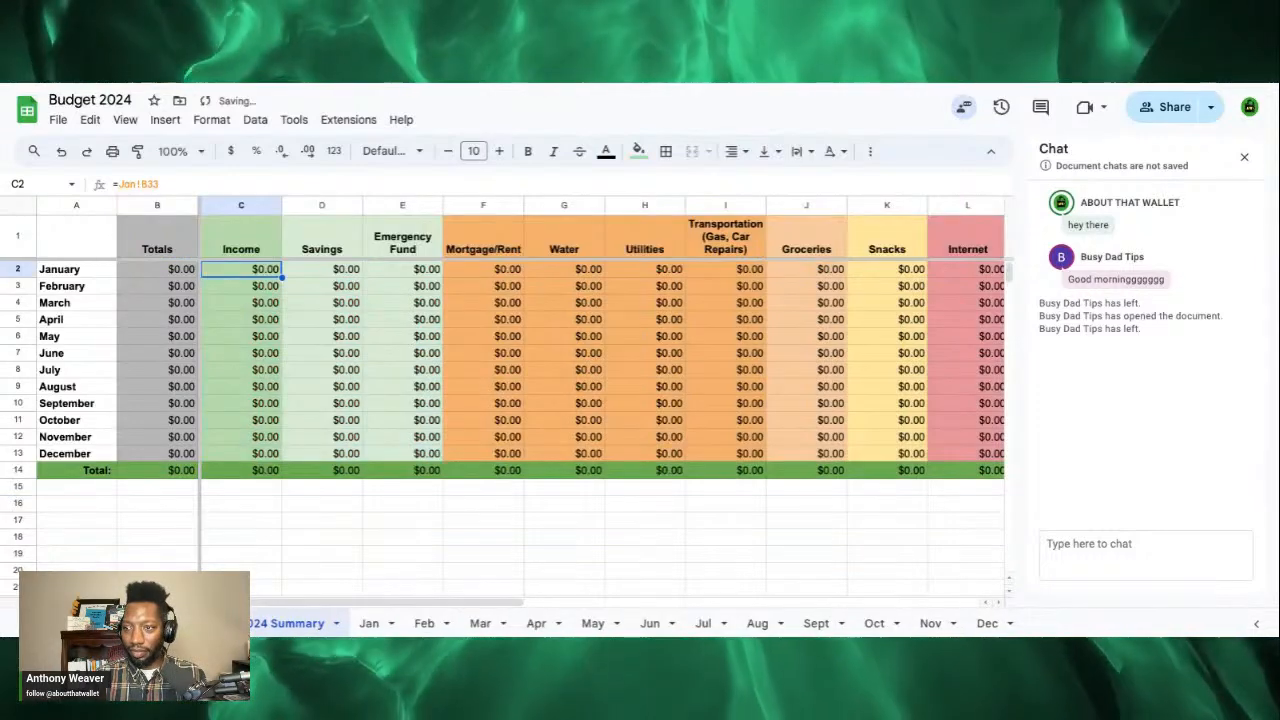
Step: Try to fill January's Income reference from C2 down through December in C13, check the resulting February and April formulas, and undo the fill
key("Down")
key("Down")
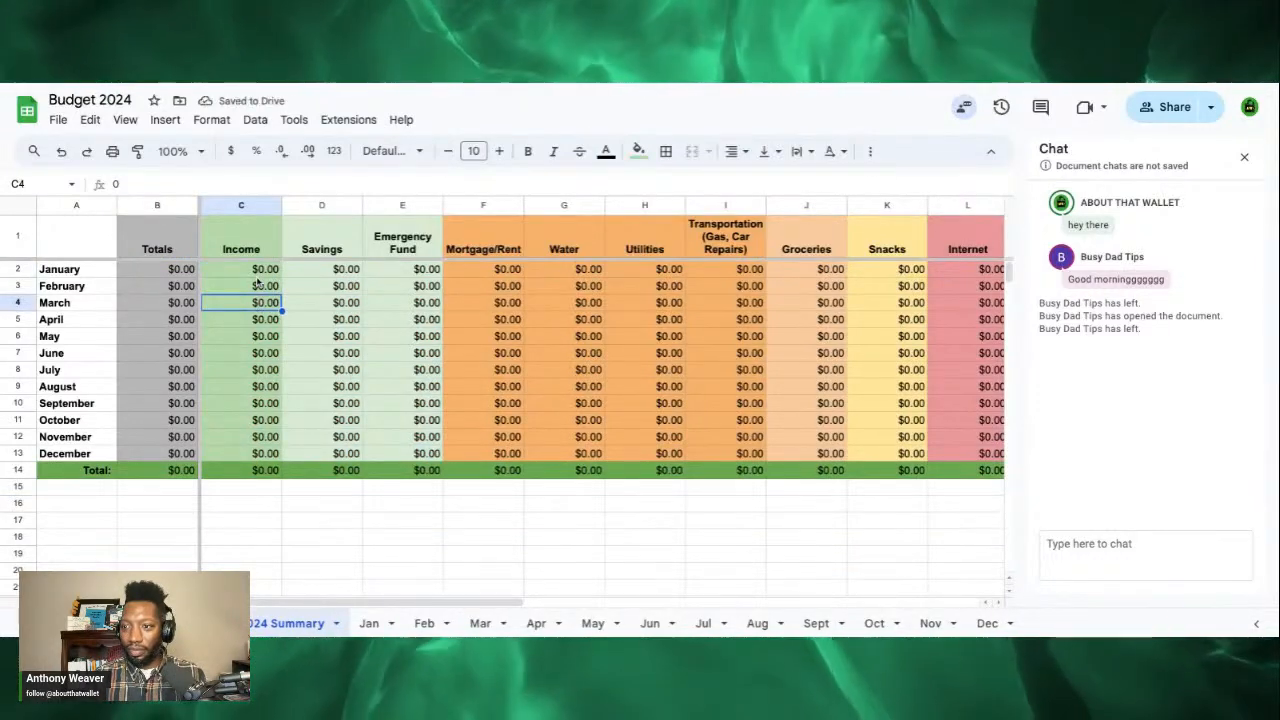
key("Up")
key("Up")
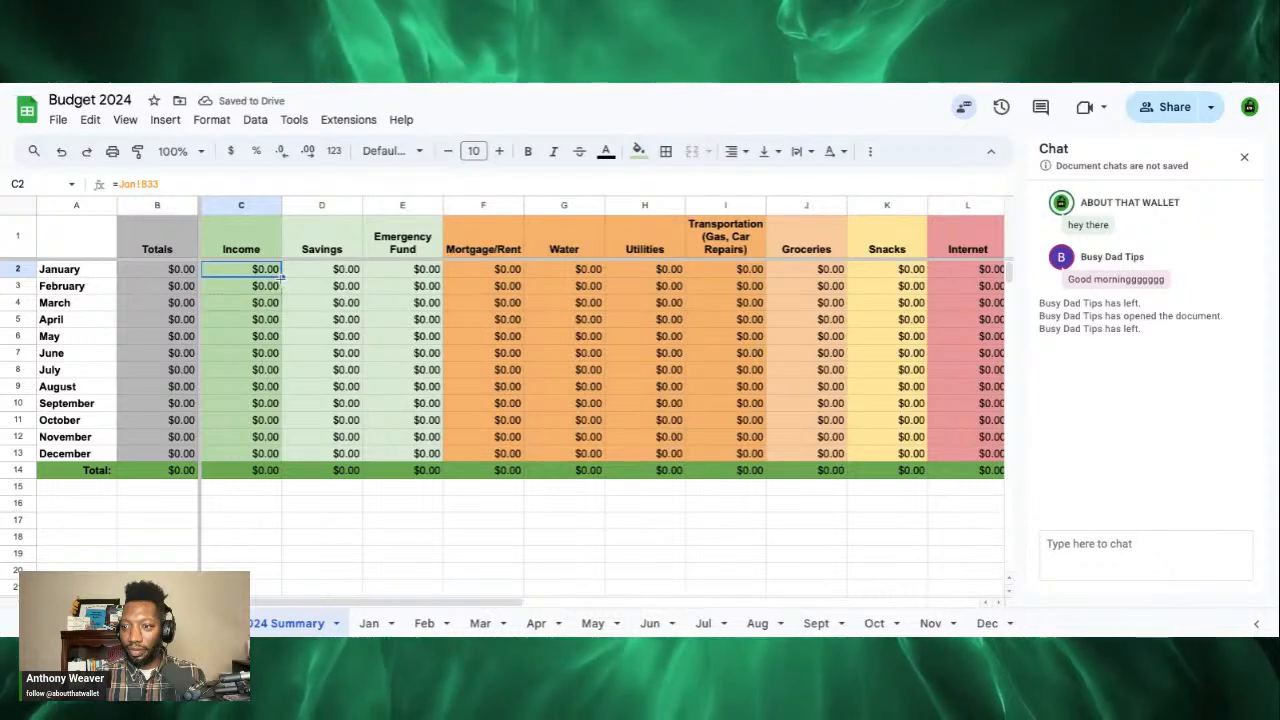
left_click_drag(283, 277, 281, 459)
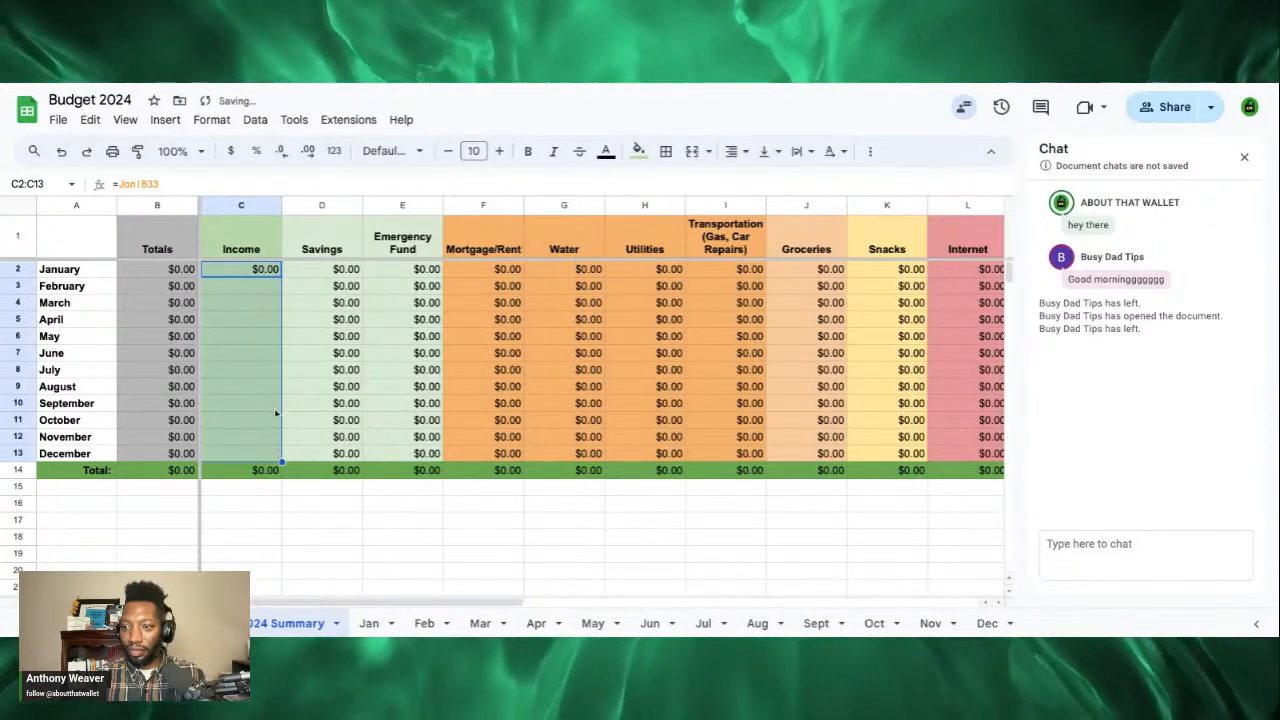
left_click(267, 287)
left_click(260, 320)
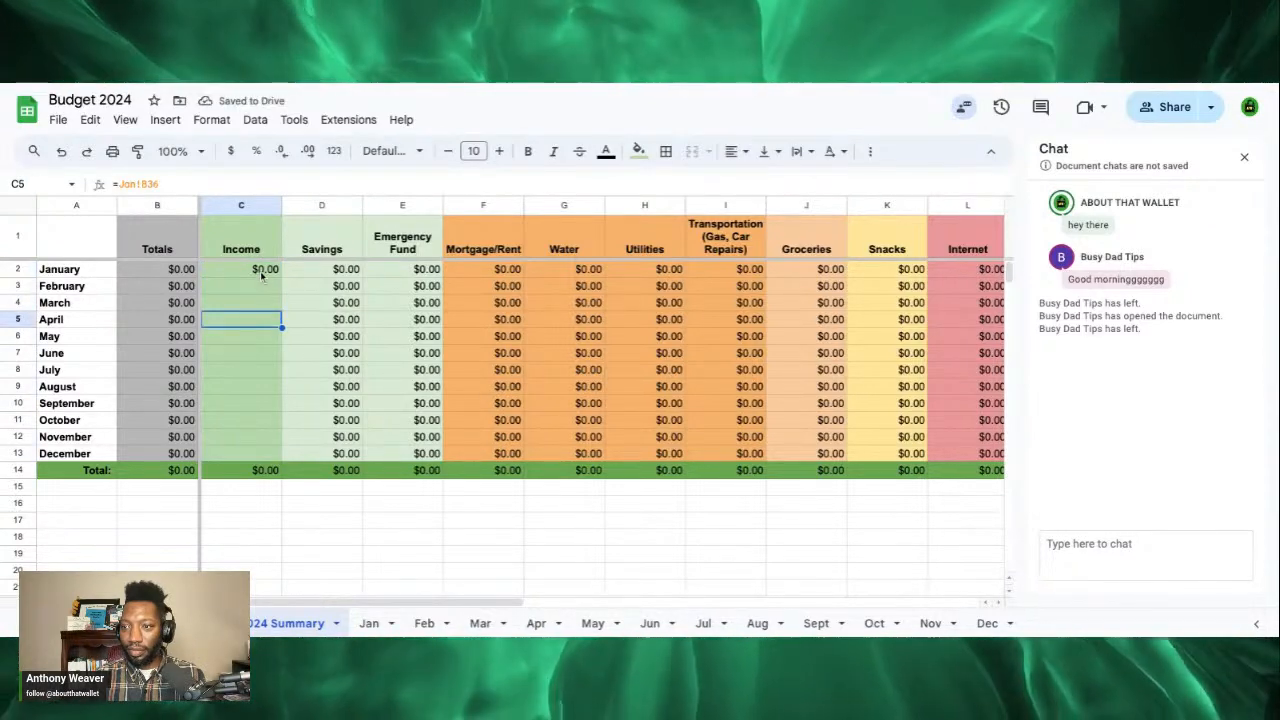
left_click(260, 292)
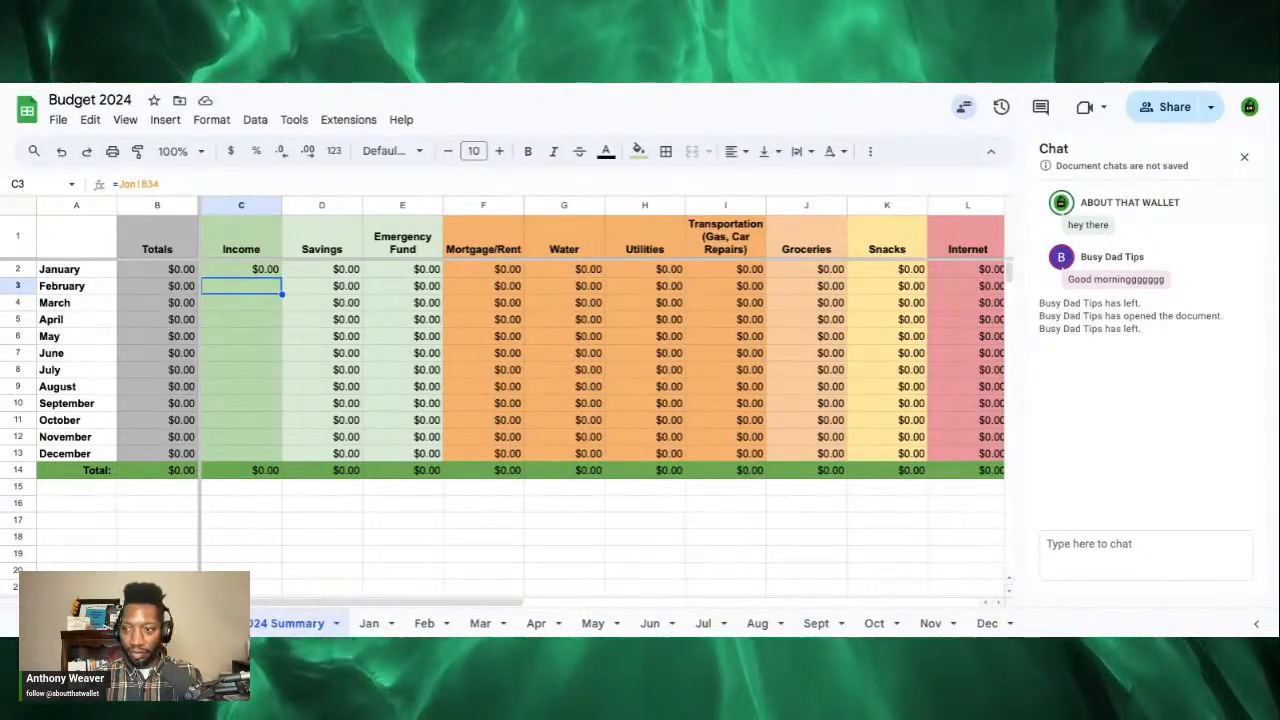
key("ctrl+z")
left_click(257, 290)
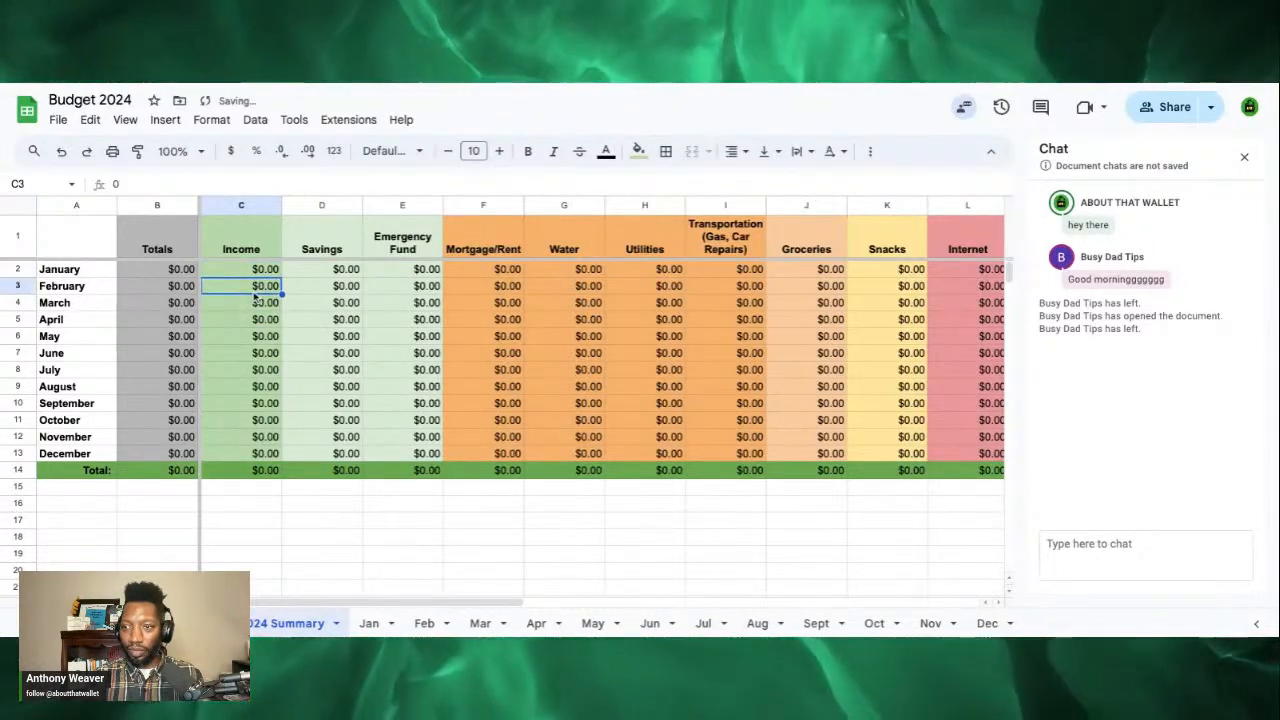
Step: Link February's Income cell on the 2024 Summary sheet to the Feb sheet's overall total with =Feb!B33
key("Up")
left_click(257, 290)
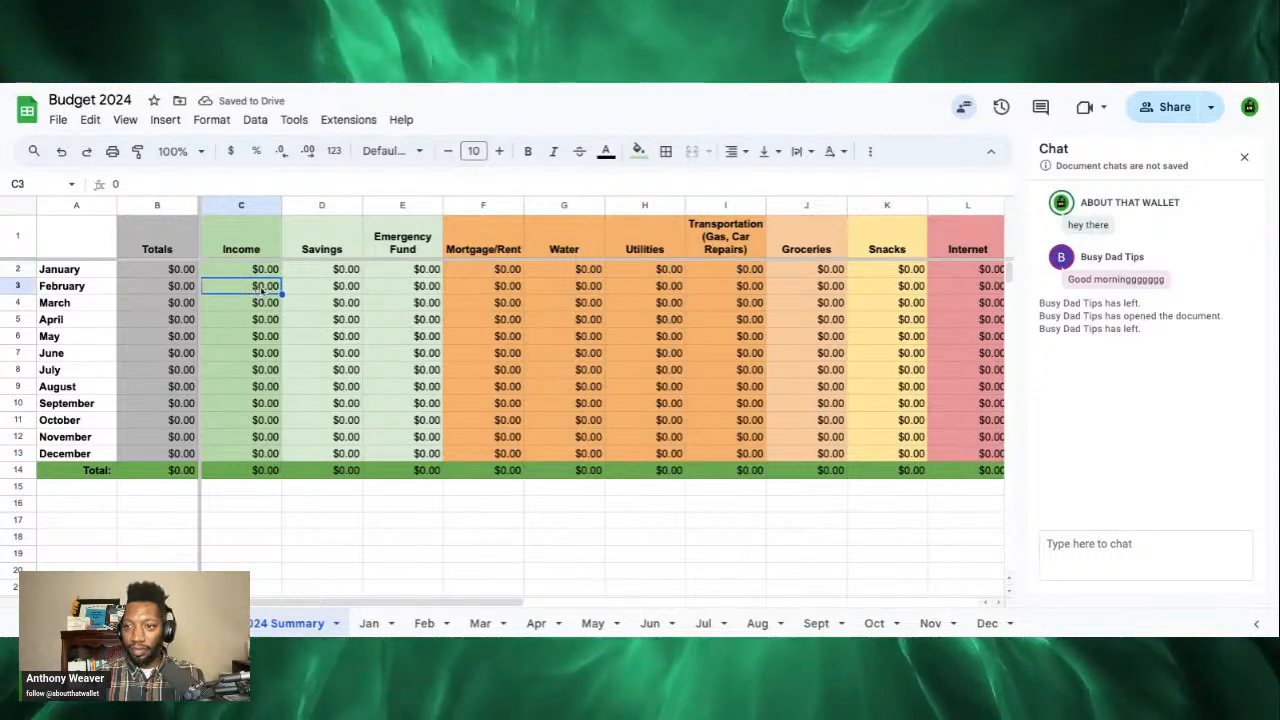
type("=")
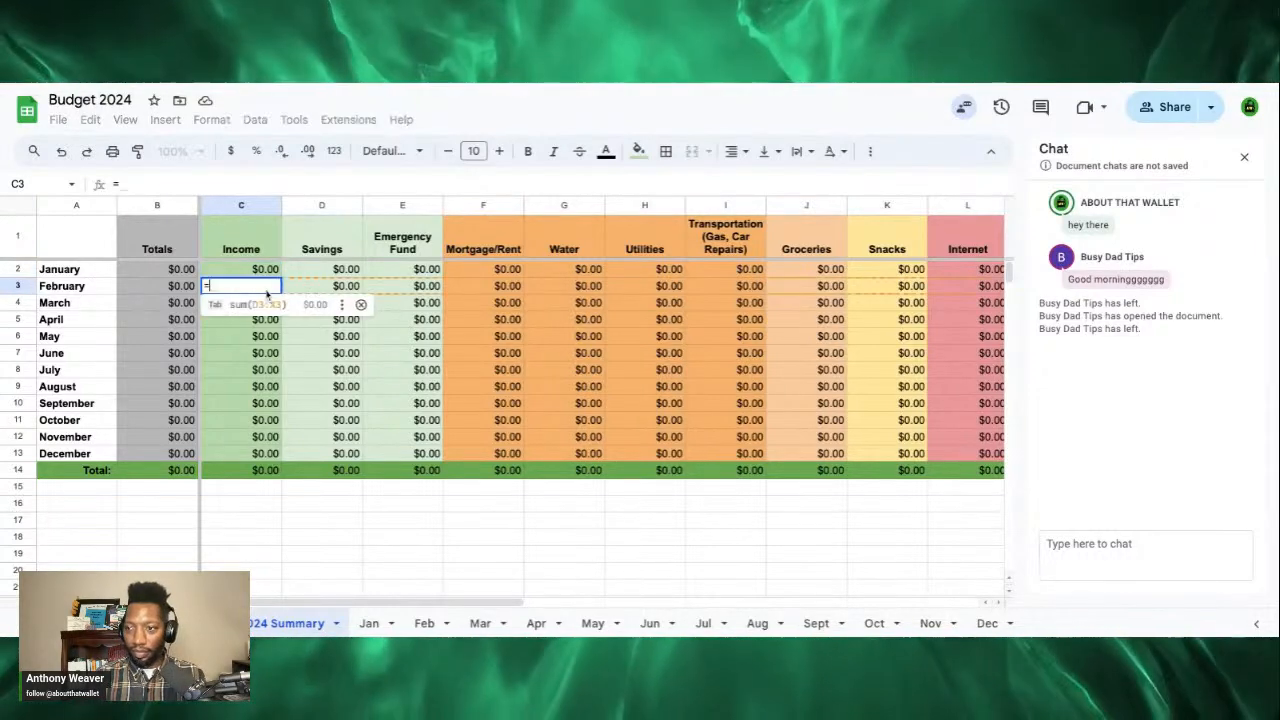
left_click(418, 623)
scroll(248, 477, "down", 7)
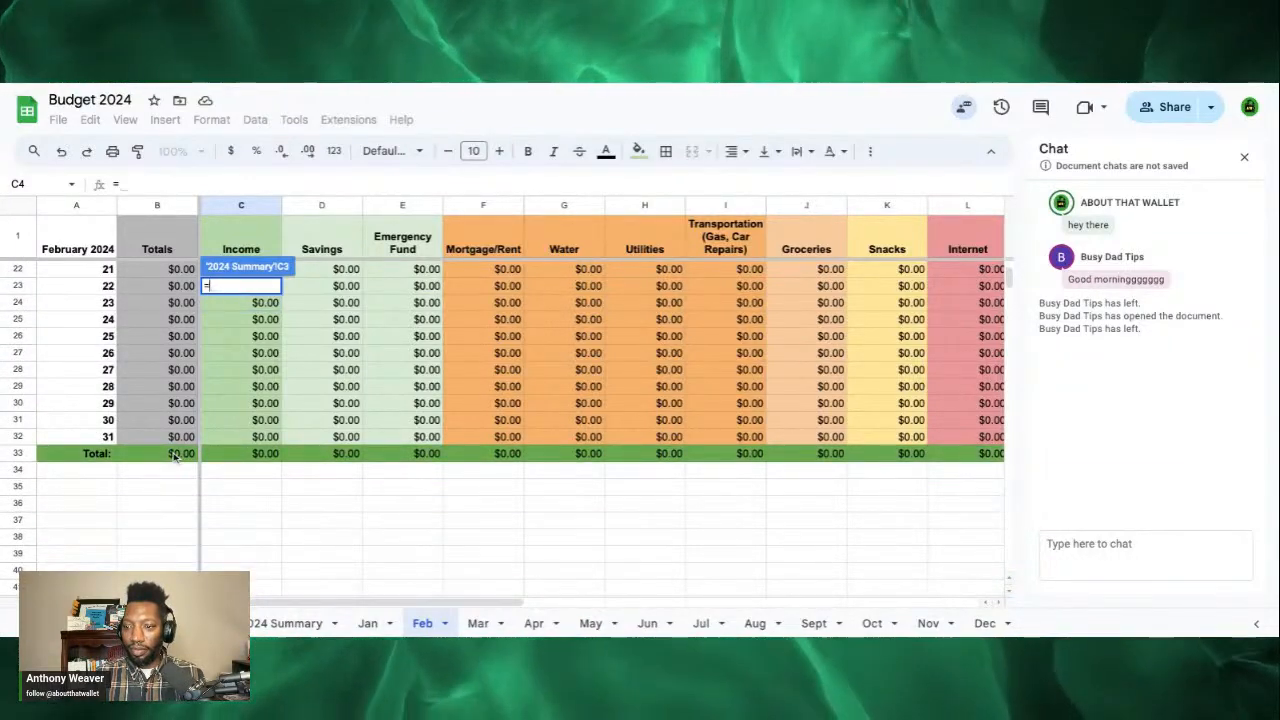
left_click(176, 456)
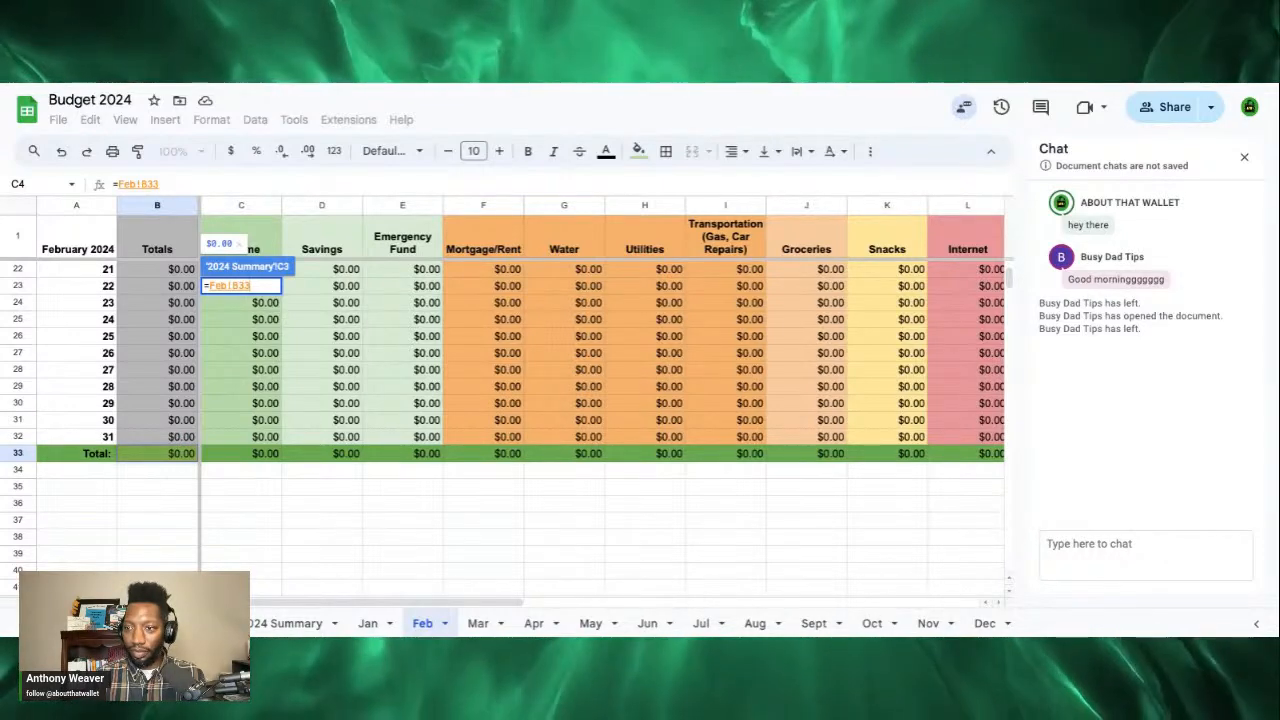
key("Return")
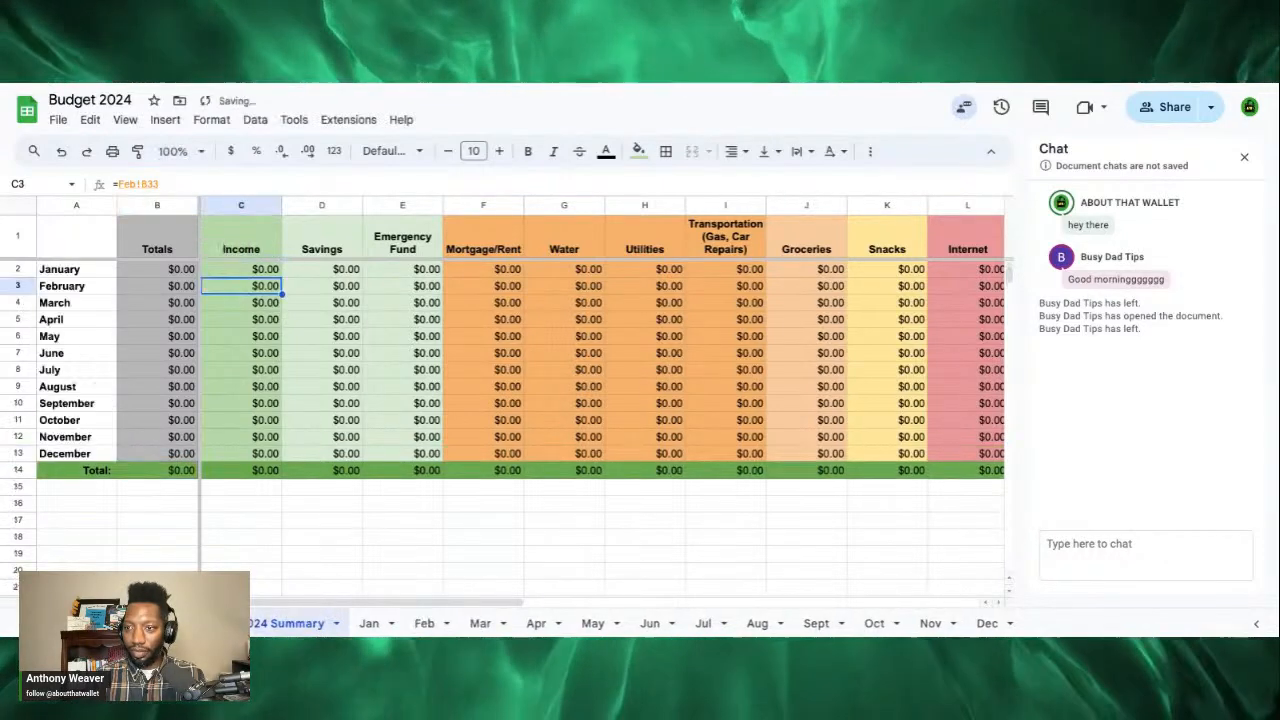
left_click(258, 303)
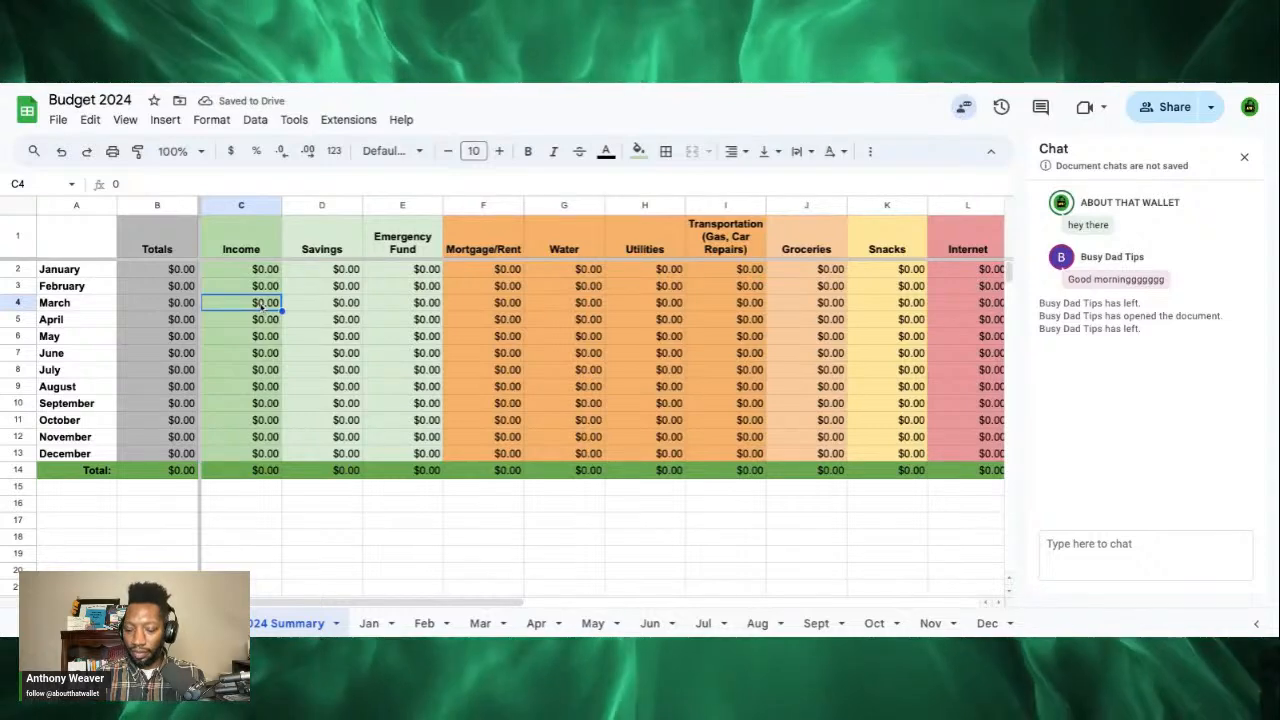
type("=")
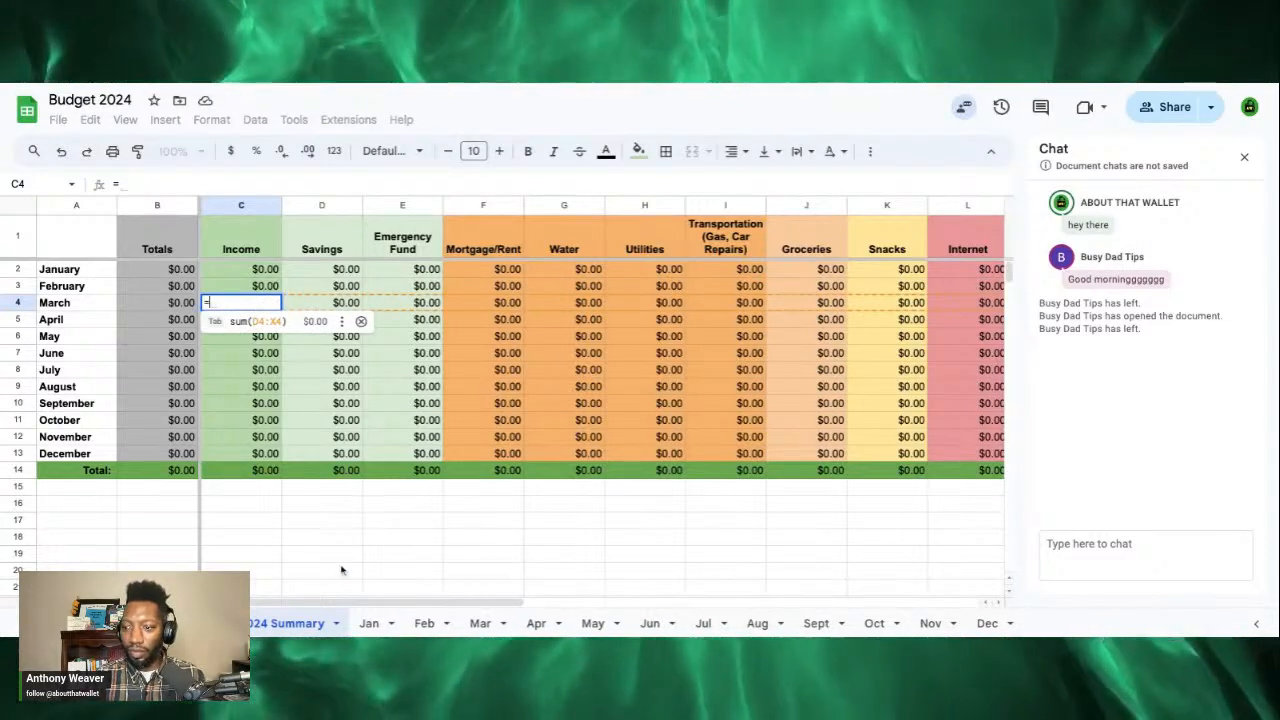
left_click(484, 624)
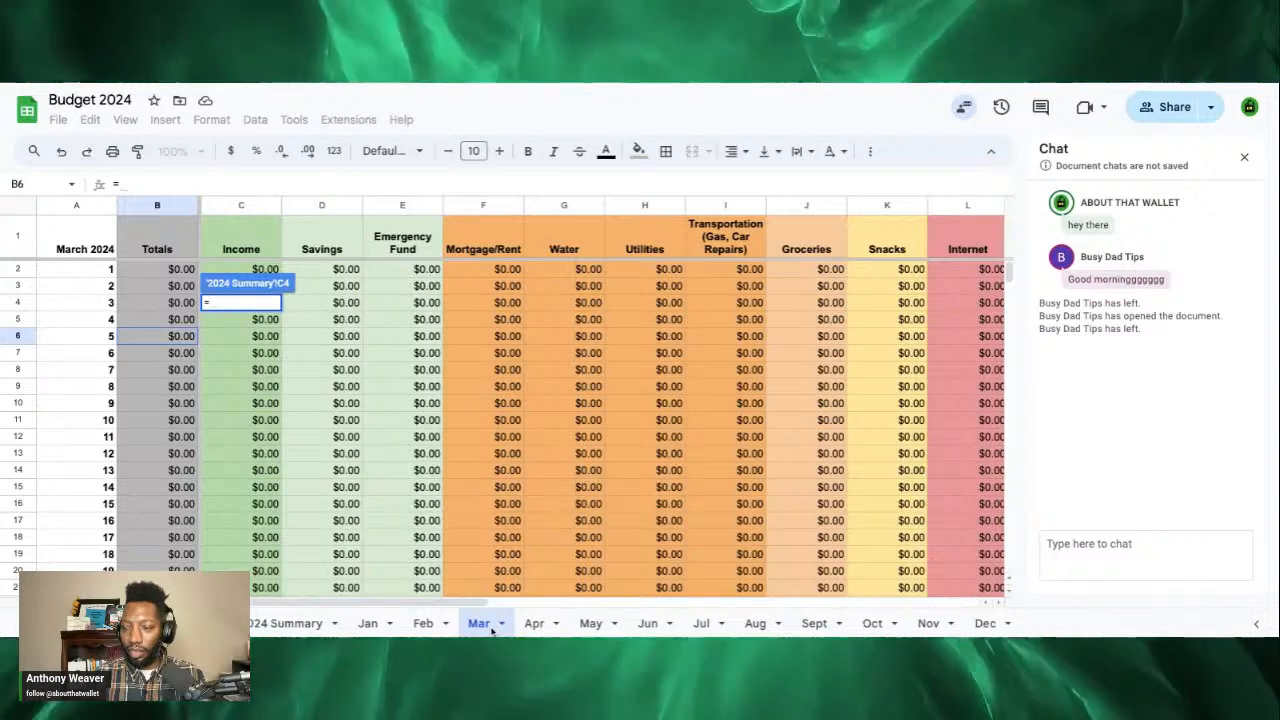
key("BackSpace")
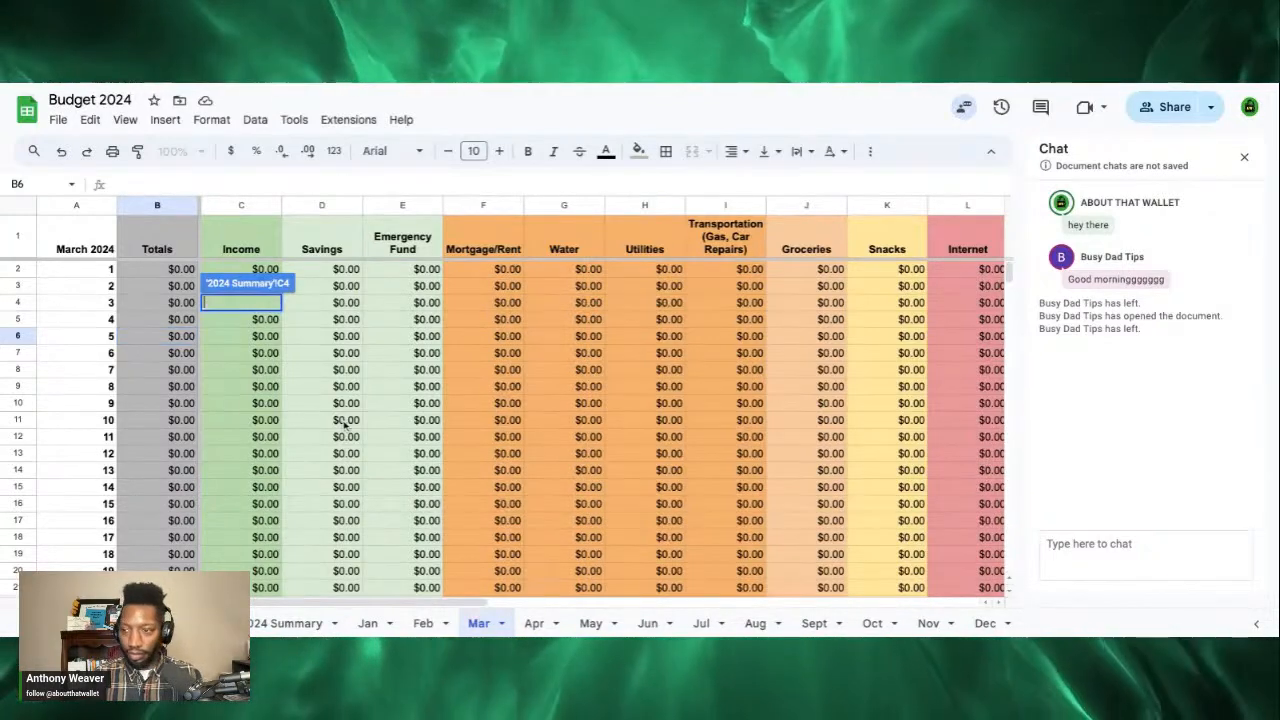
key("Escape")
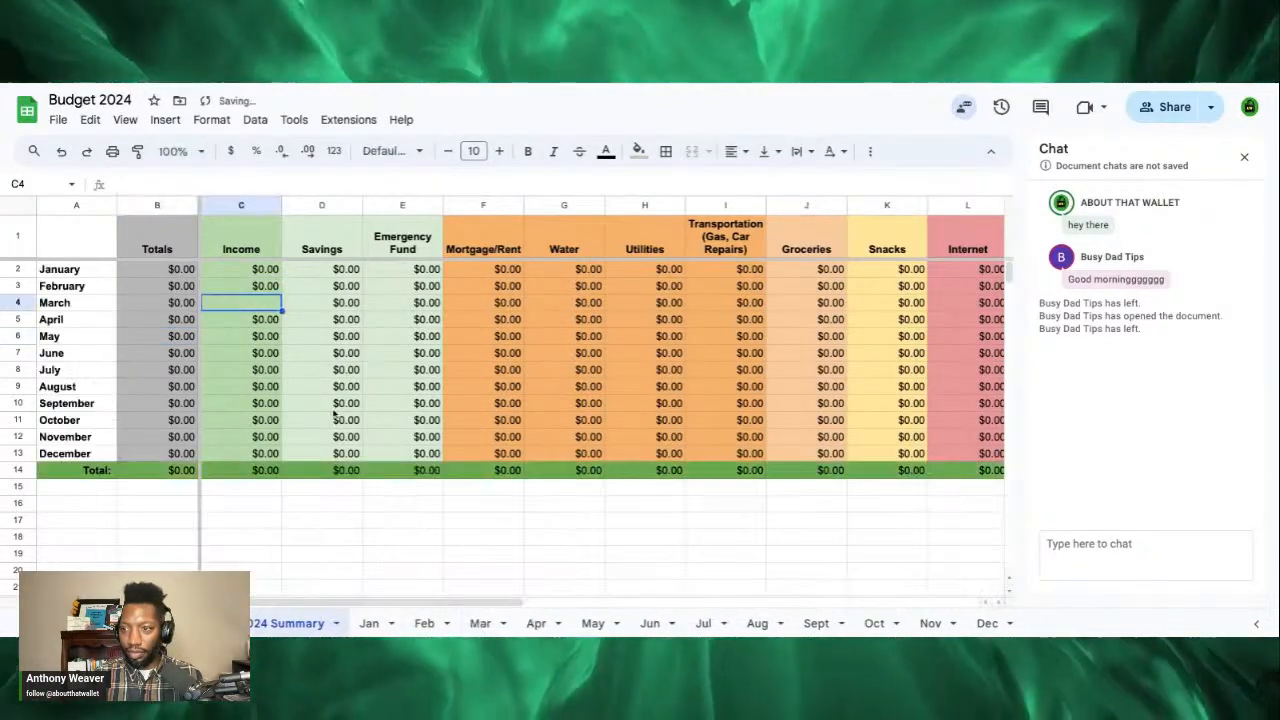
left_click(273, 325)
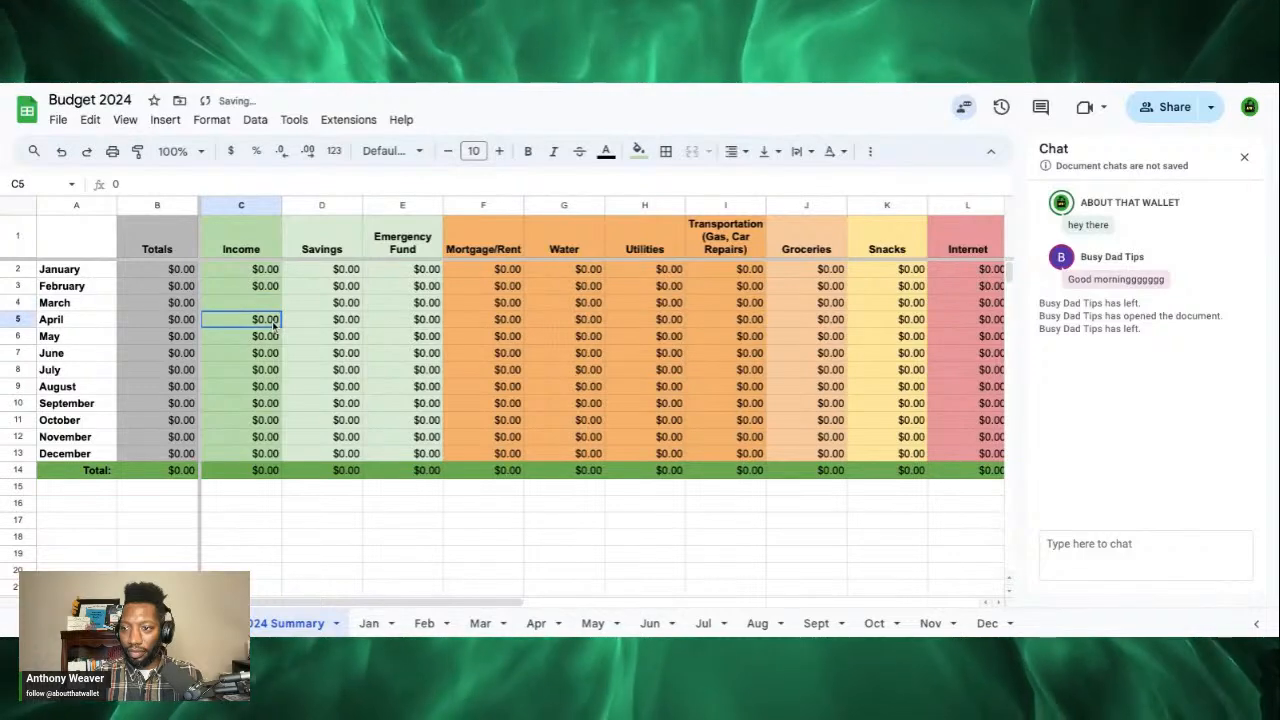
Step: Undo the recent edits to the March, February and January Income cells
key("ctrl+z")
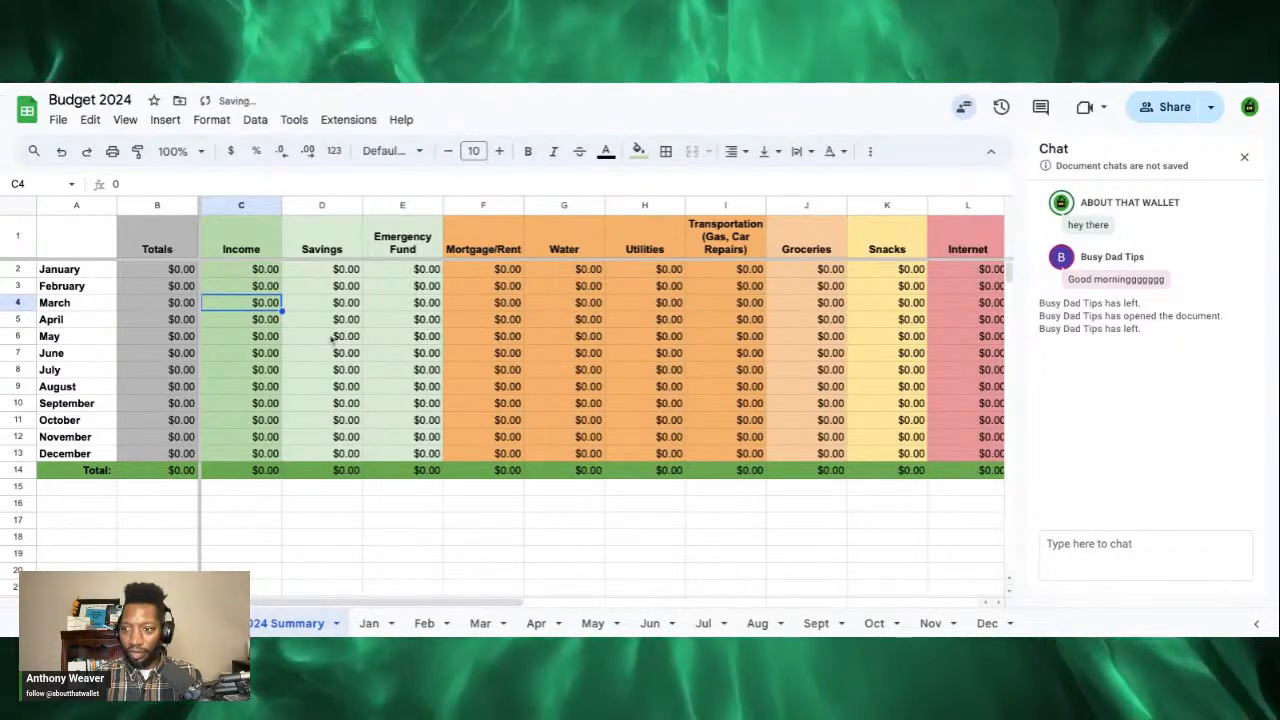
key("ctrl+z")
key("ctrl+z")
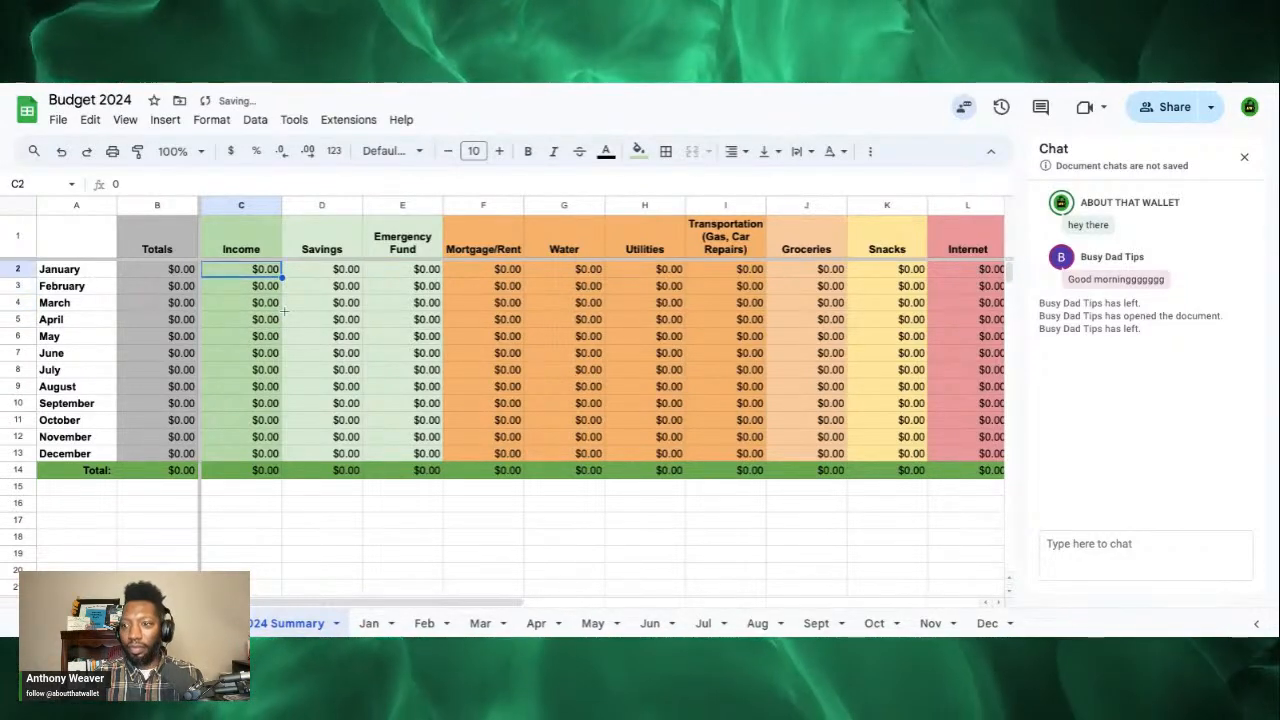
Step: Replace January's Totals formula on the 2024 Summary sheet with a link to the Jan sheet's overall total, =Jan!B33
left_click(159, 271)
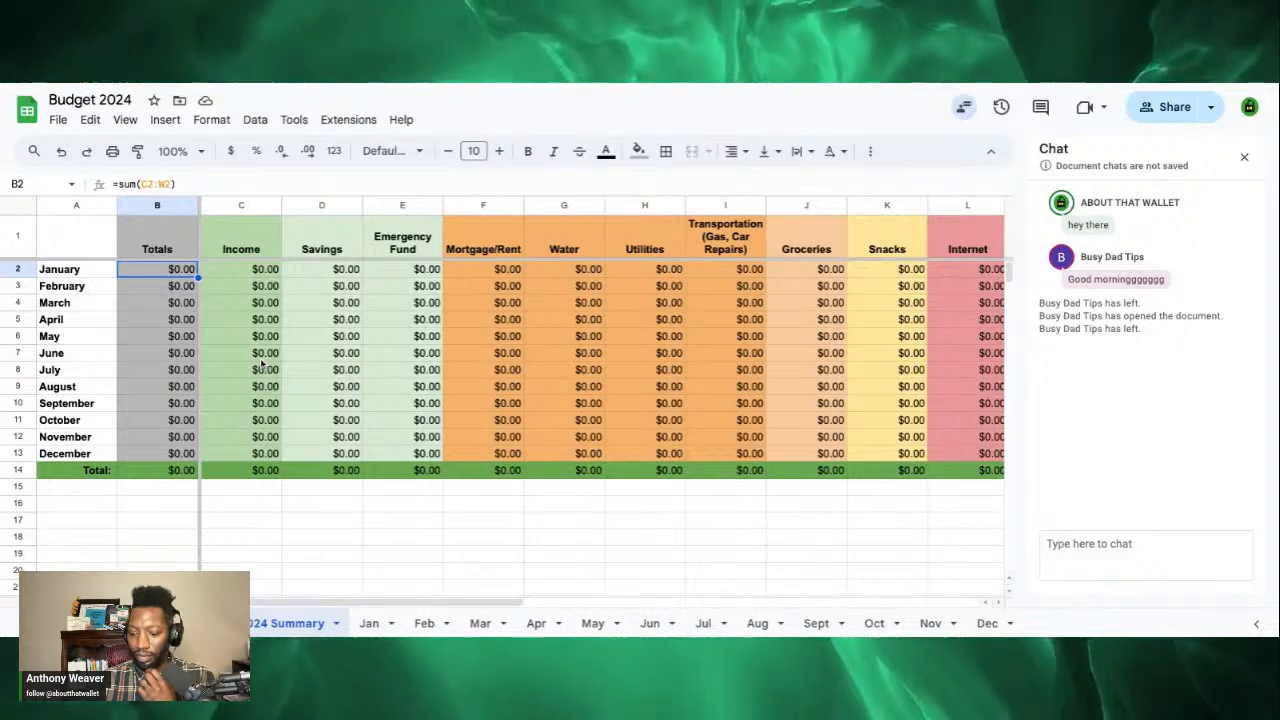
type("=")
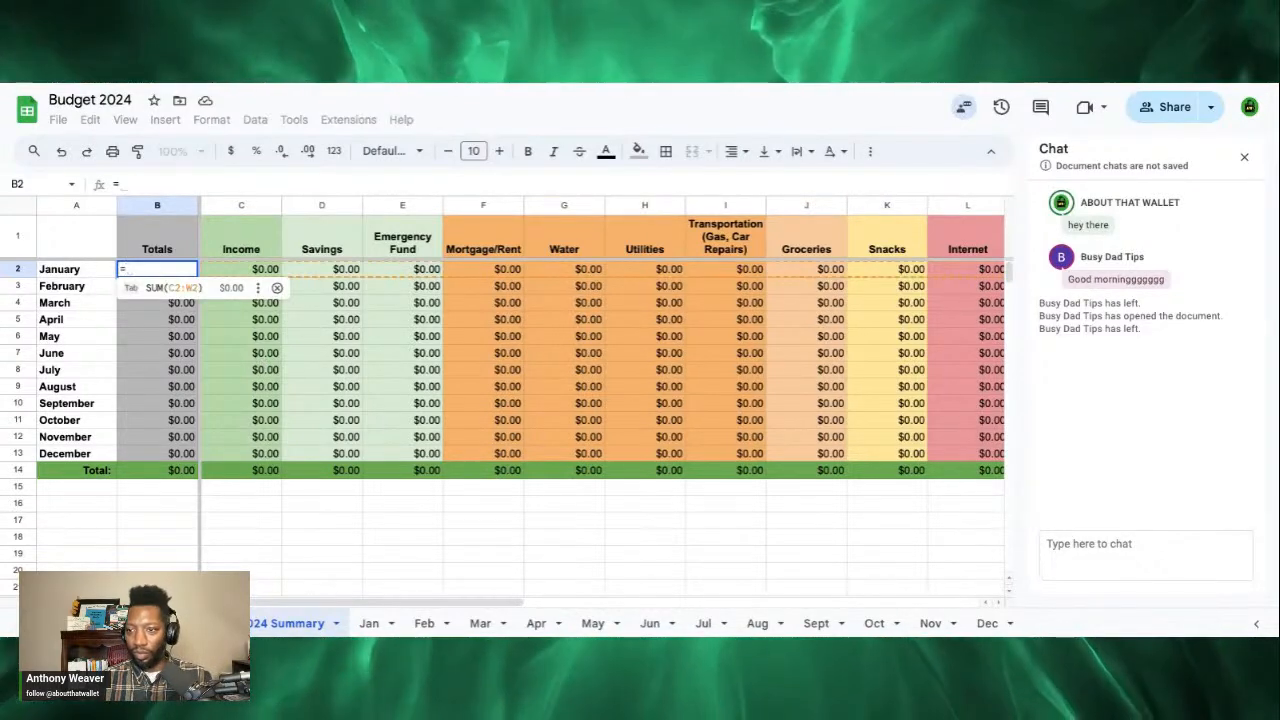
left_click(369, 624)
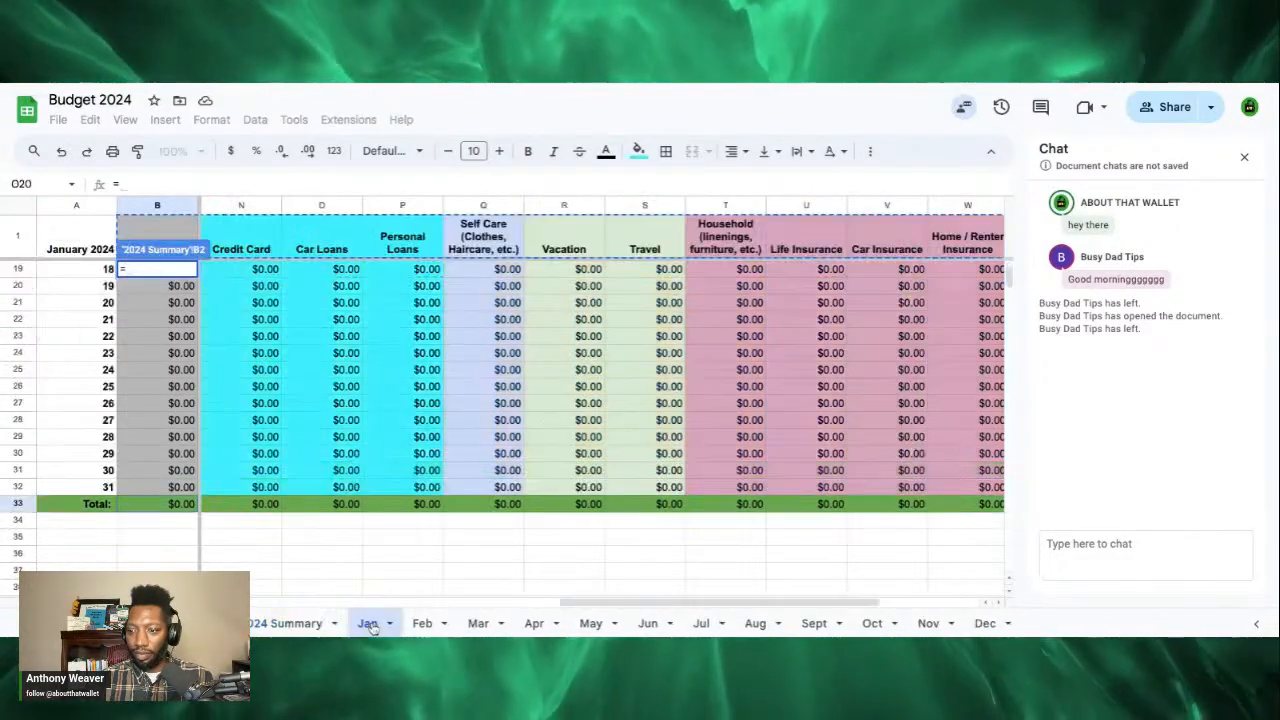
left_click(165, 505)
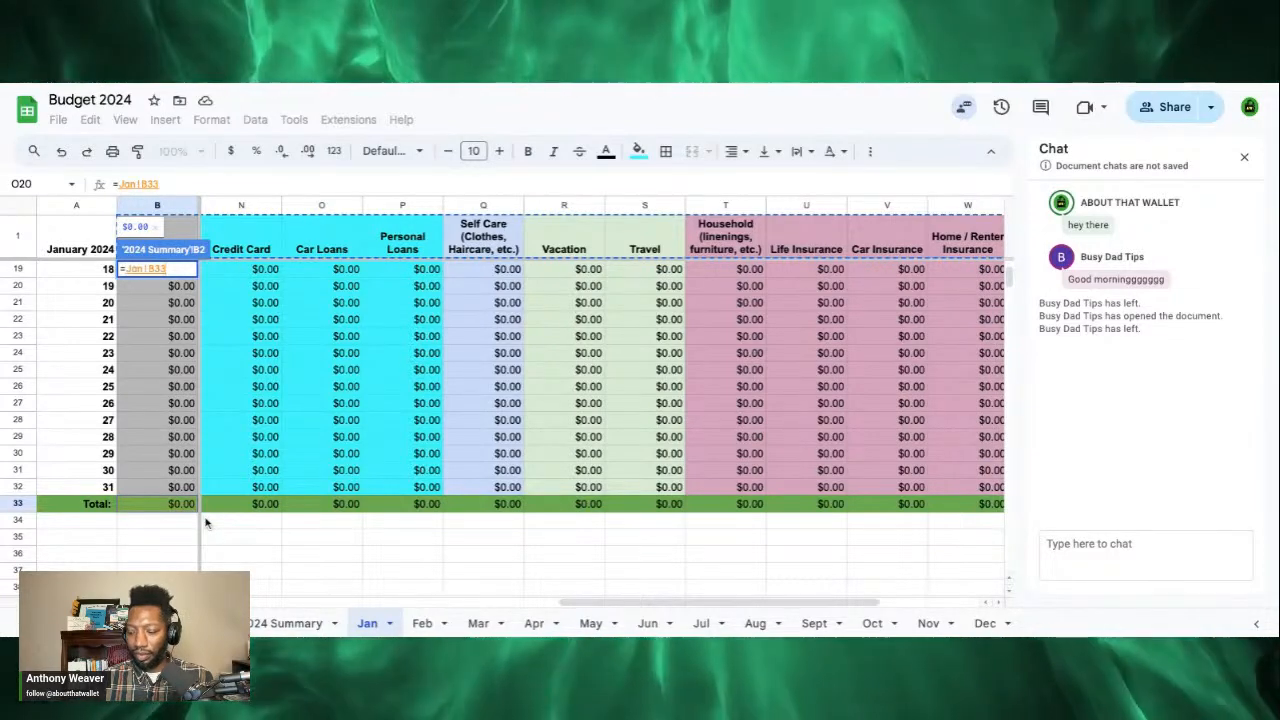
key("Return")
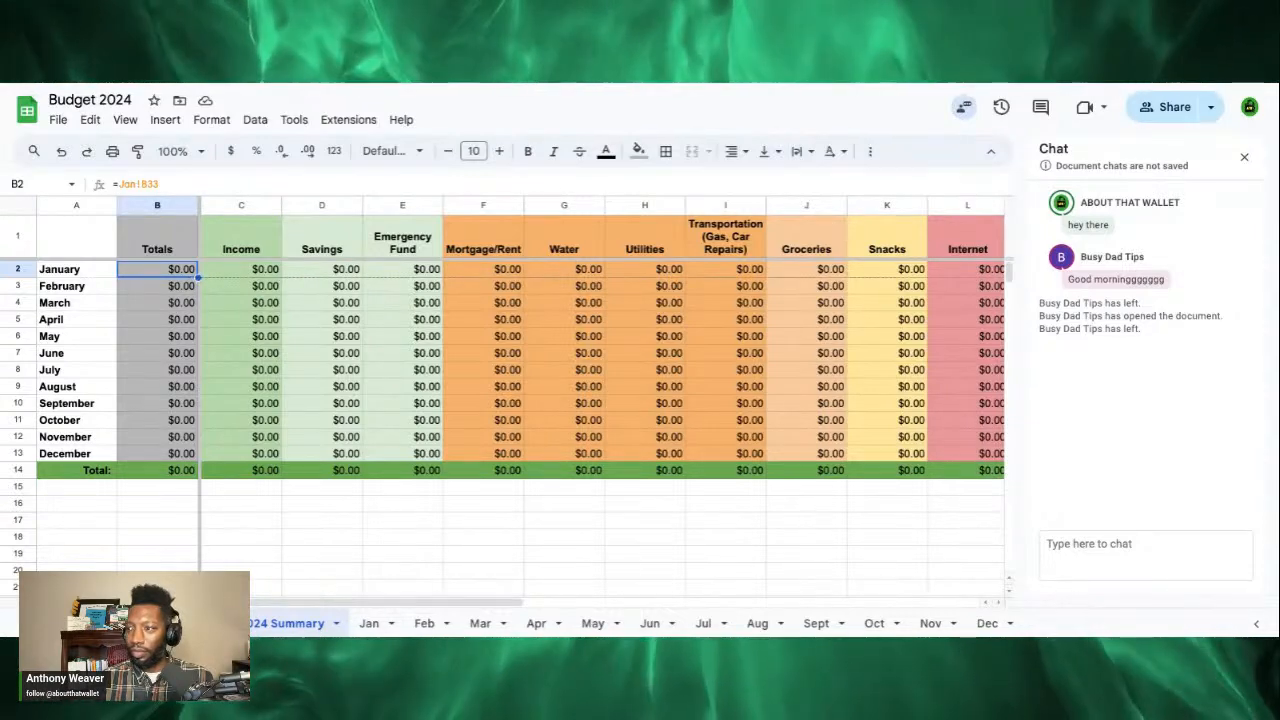
Step: Fill January's Totals formula across the row through Home / Renter Insurance in W2 and check the resulting references
scroll(600, 340, "right", 10)
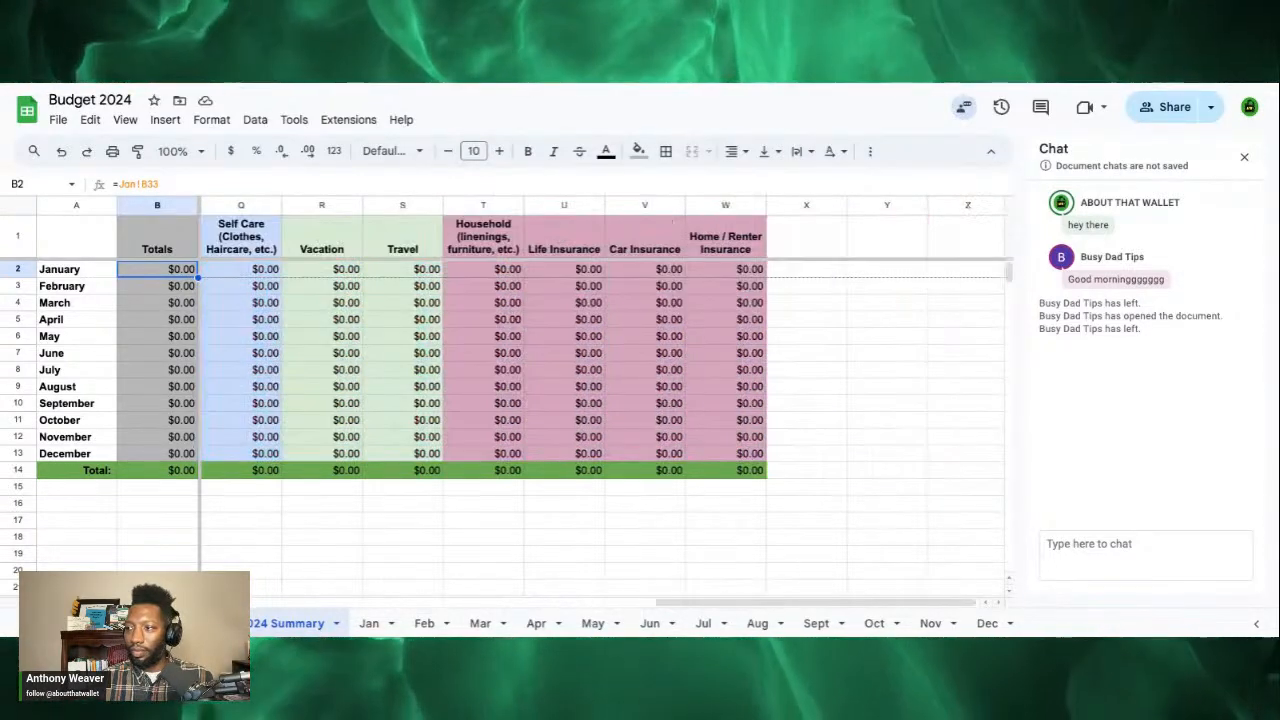
key("ctrl+shift+Right")
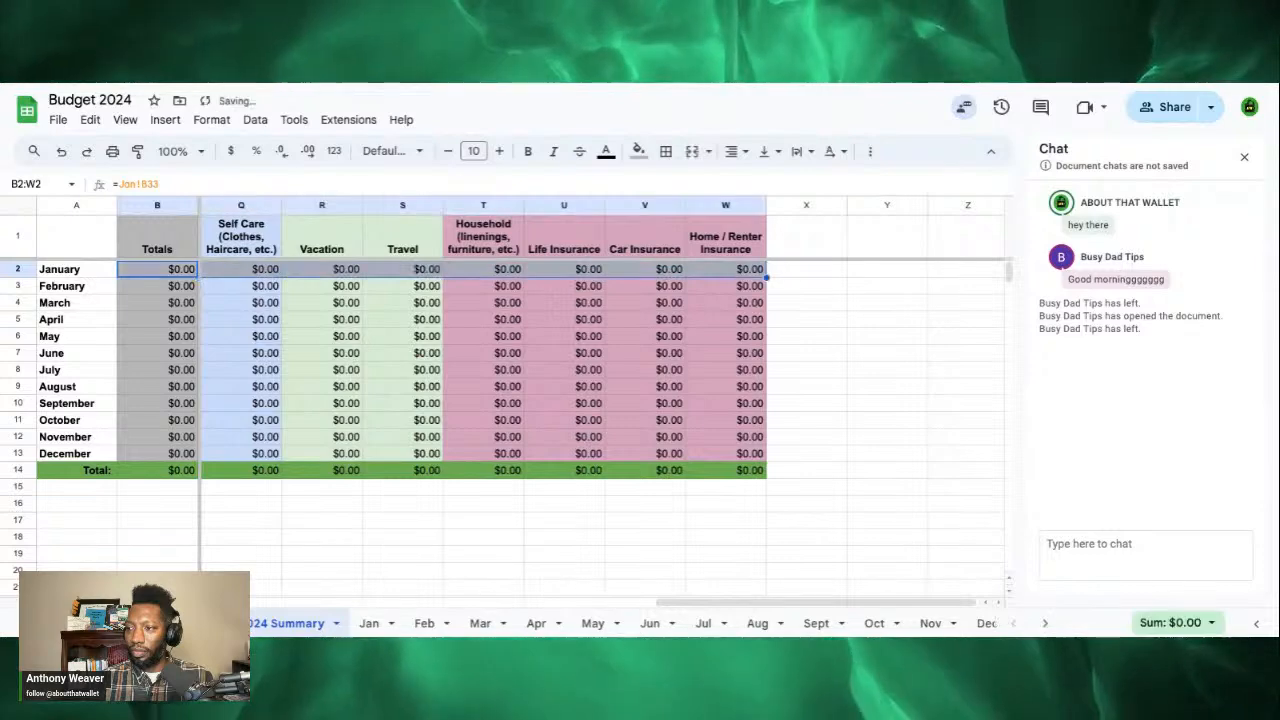
left_click(748, 271)
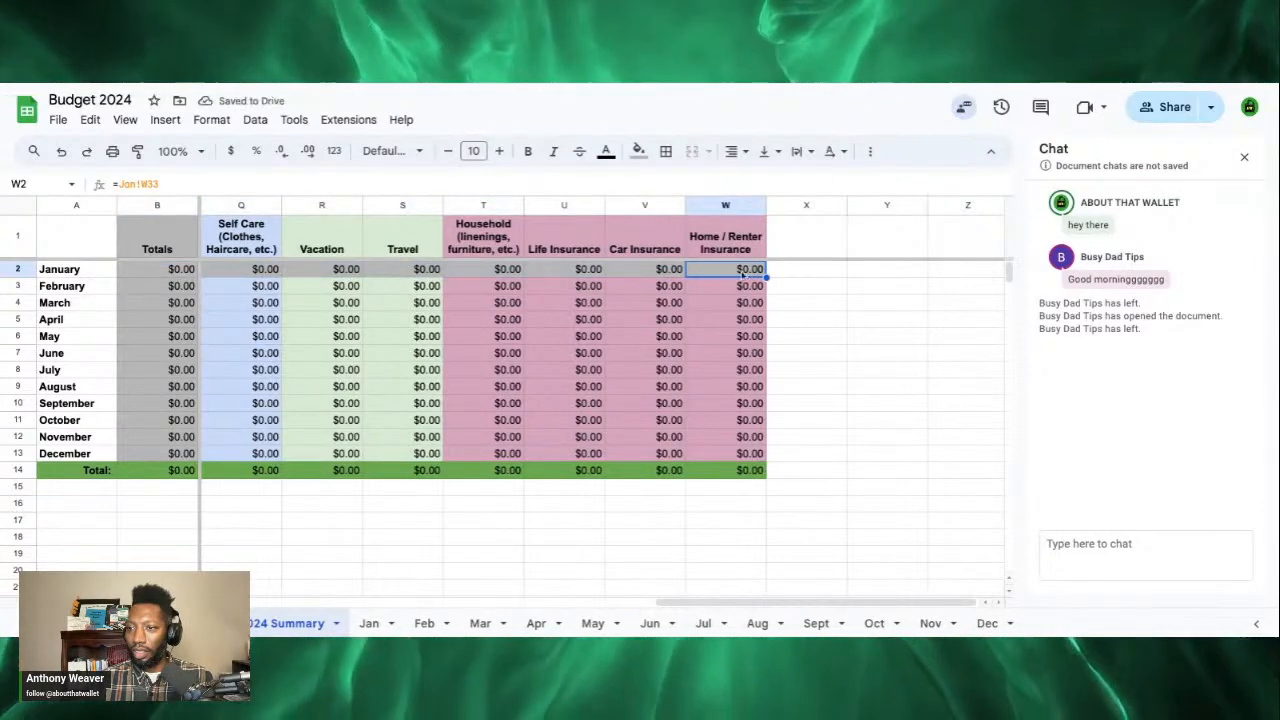
left_click(651, 268)
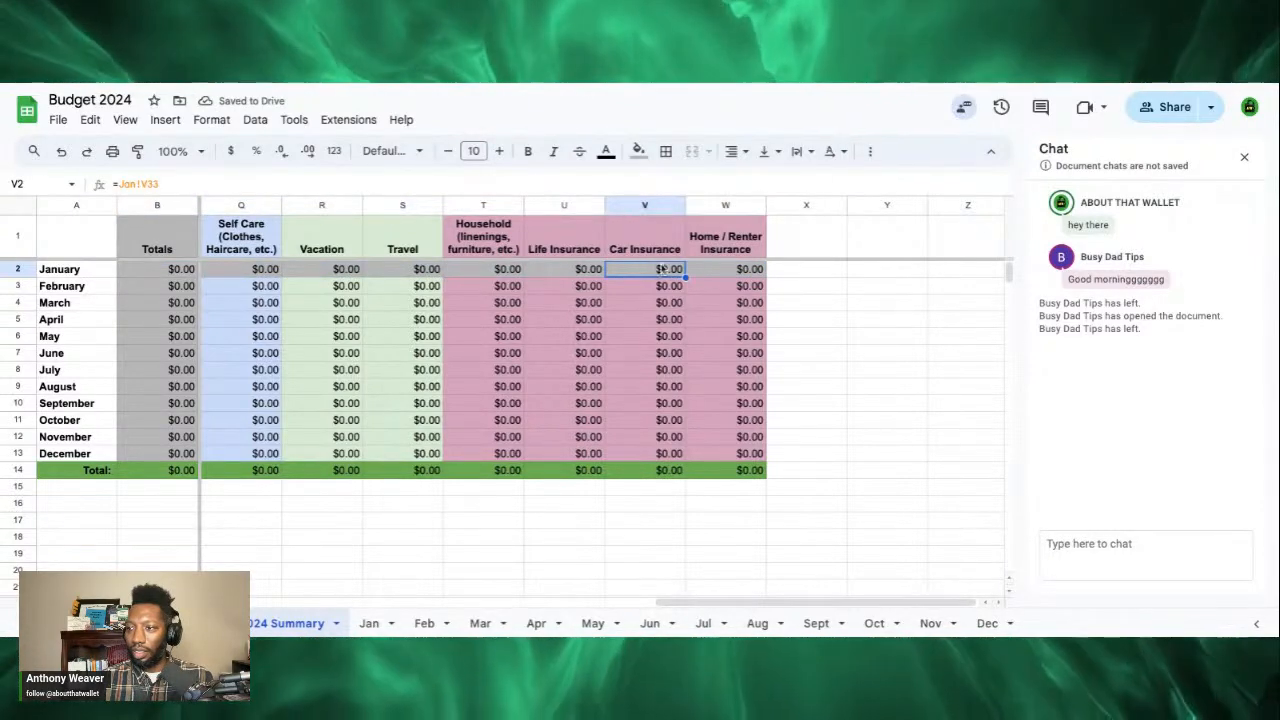
Step: Copy the pink formatting of February's Car Insurance cell onto January's Car Insurance cell
left_click(676, 248)
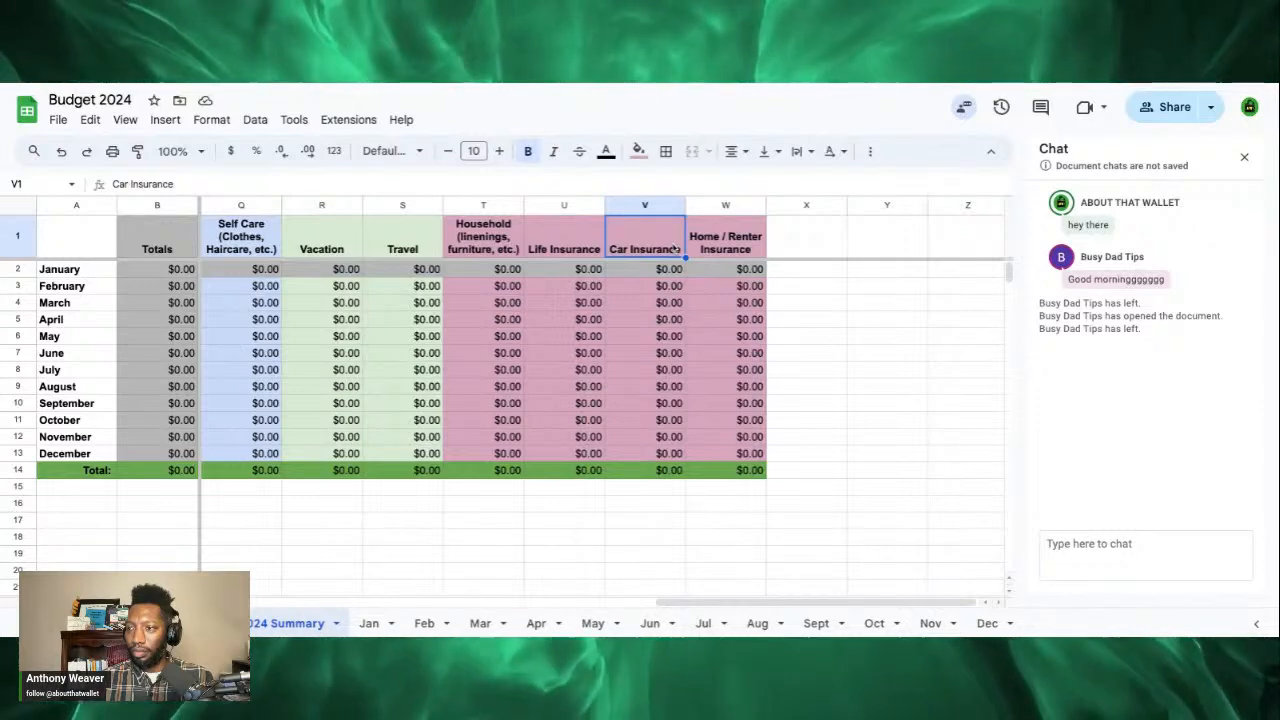
left_click(664, 269)
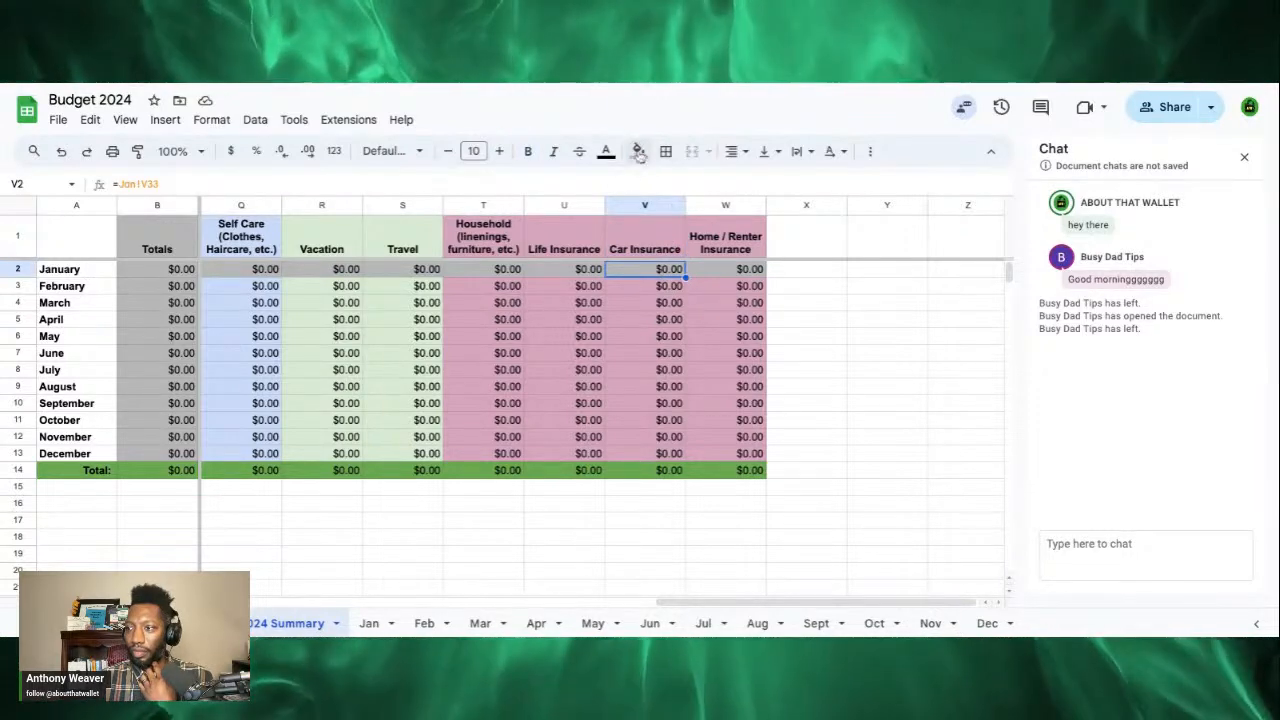
key("Up")
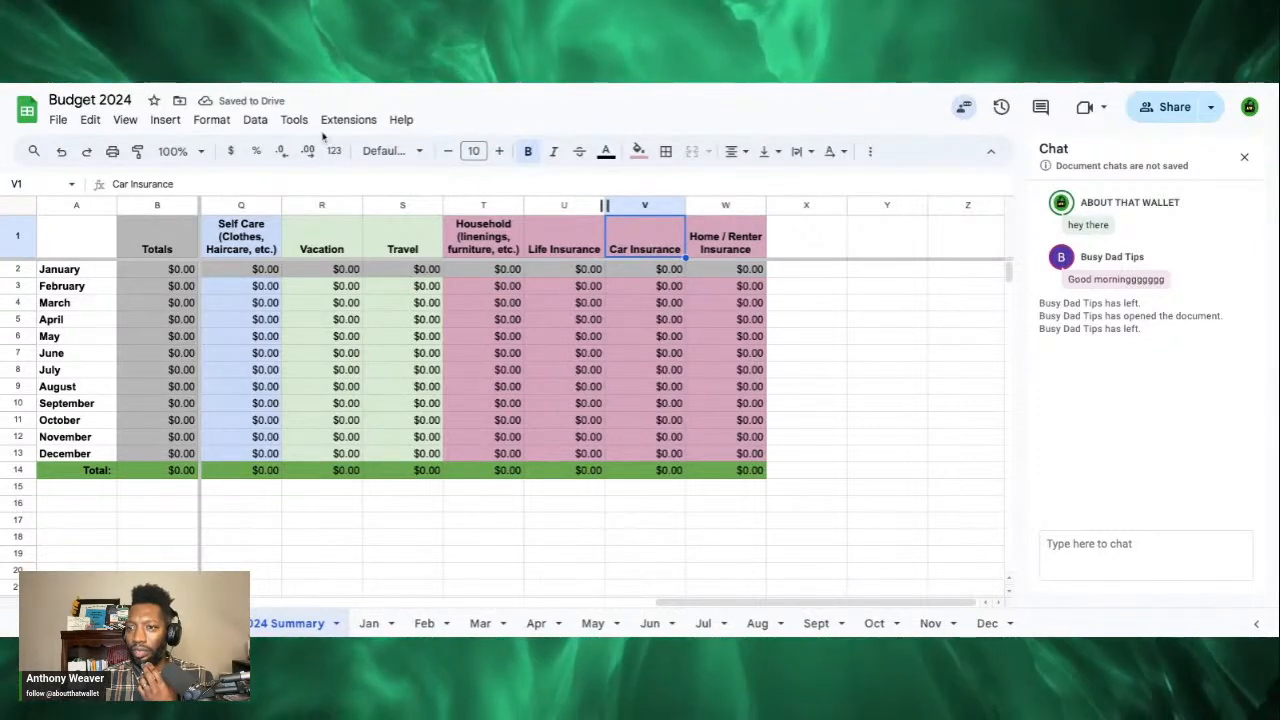
left_click(647, 288)
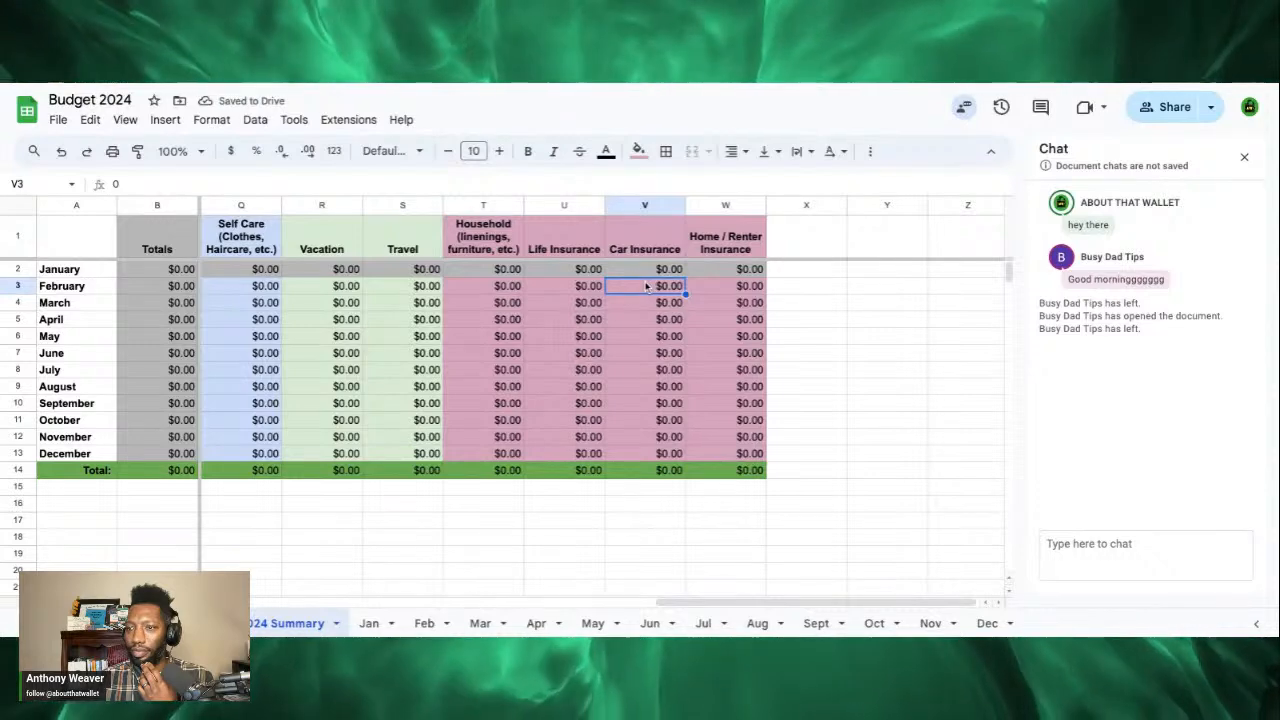
left_click(137, 151)
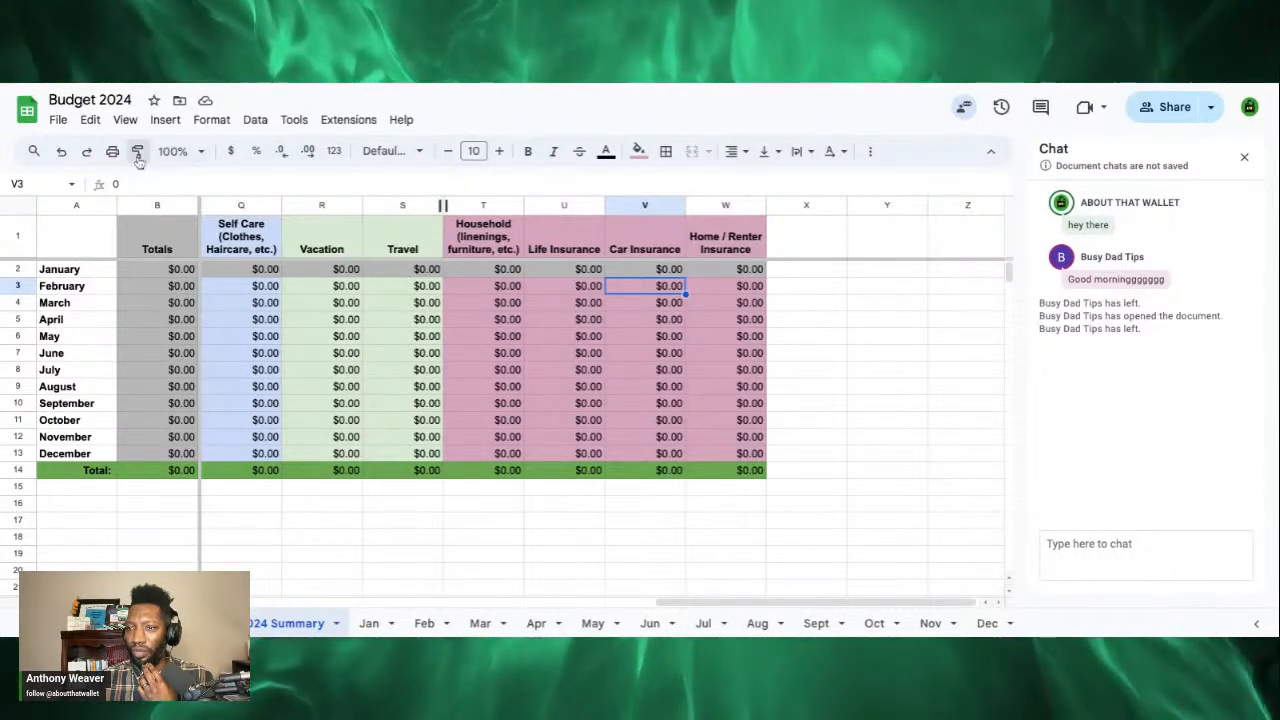
left_click(638, 270)
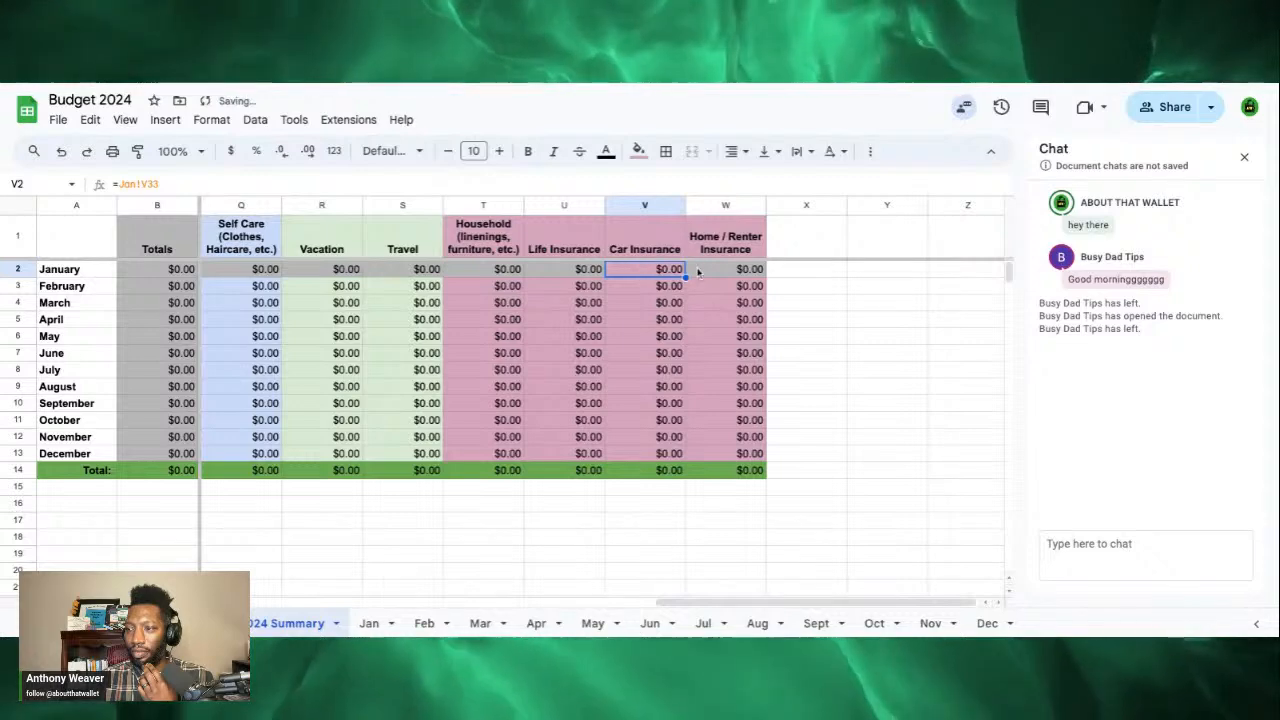
Step: Copy the format of January's Car Insurance cell onto January's Household, Life Insurance and Home / Renter Insurance cells
key("Right")
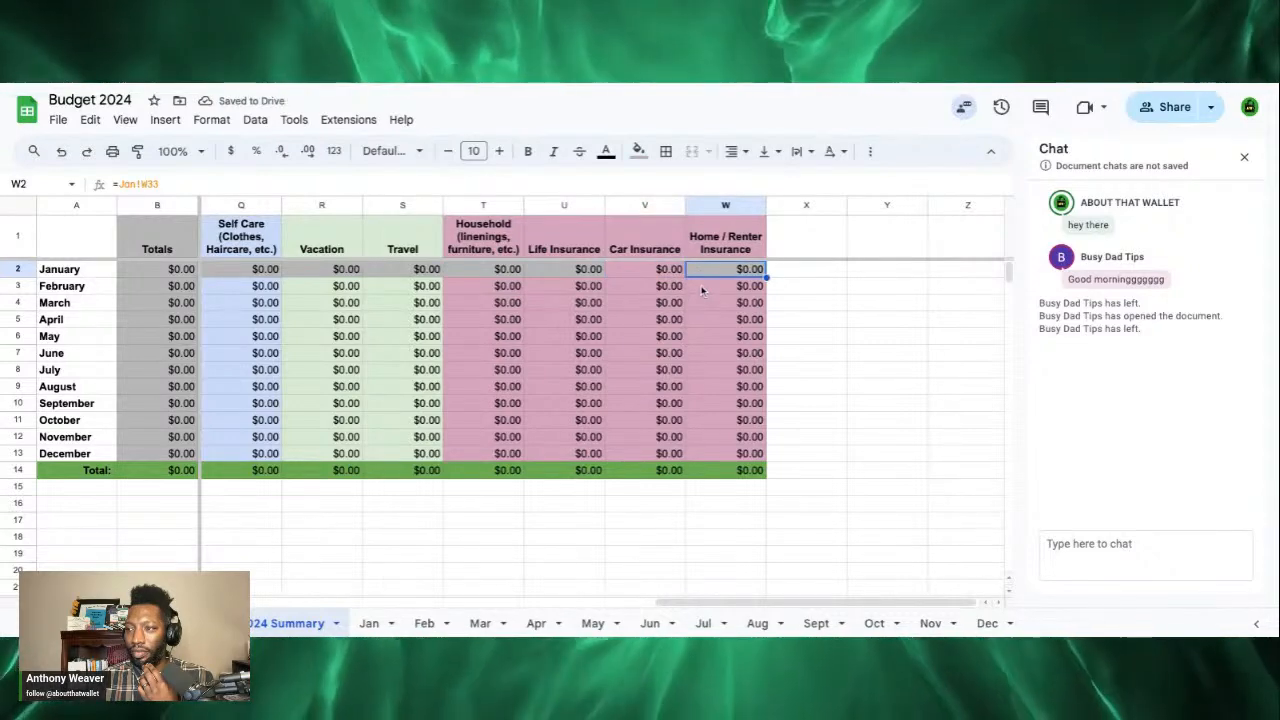
left_click(706, 288)
left_click(648, 270)
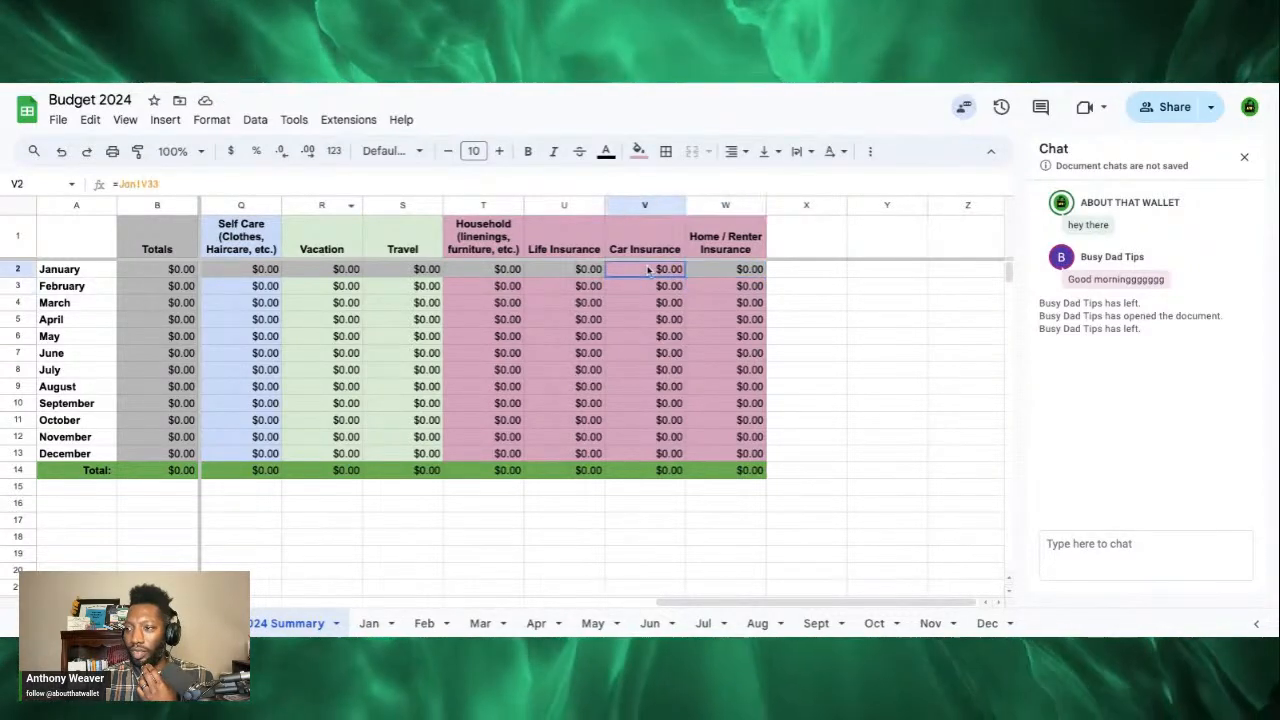
left_click(138, 151)
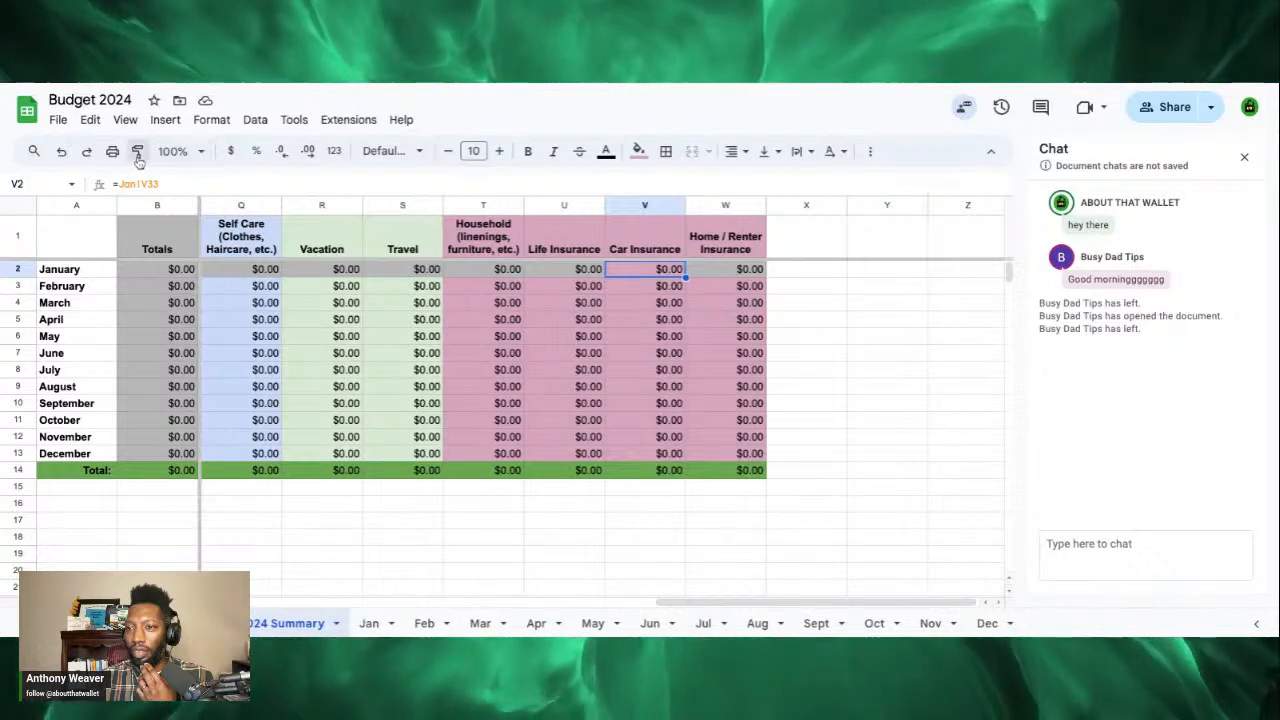
left_click_drag(460, 272, 535, 271)
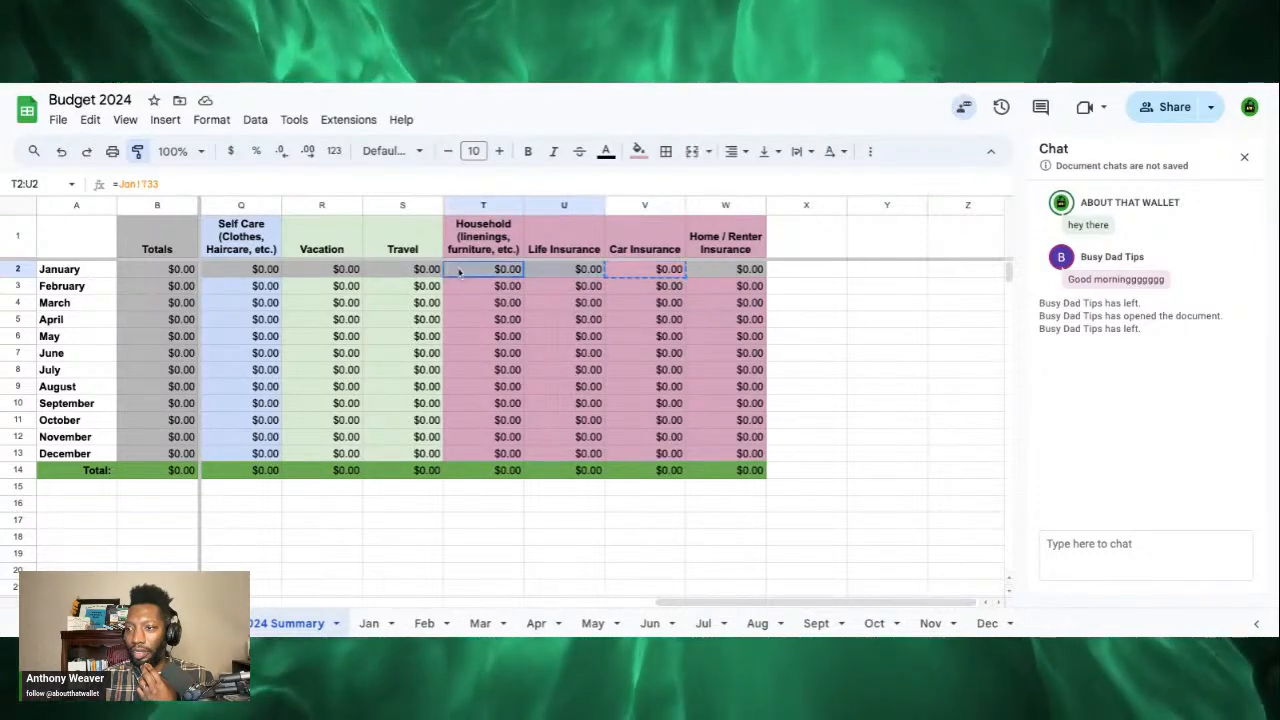
left_click(638, 270)
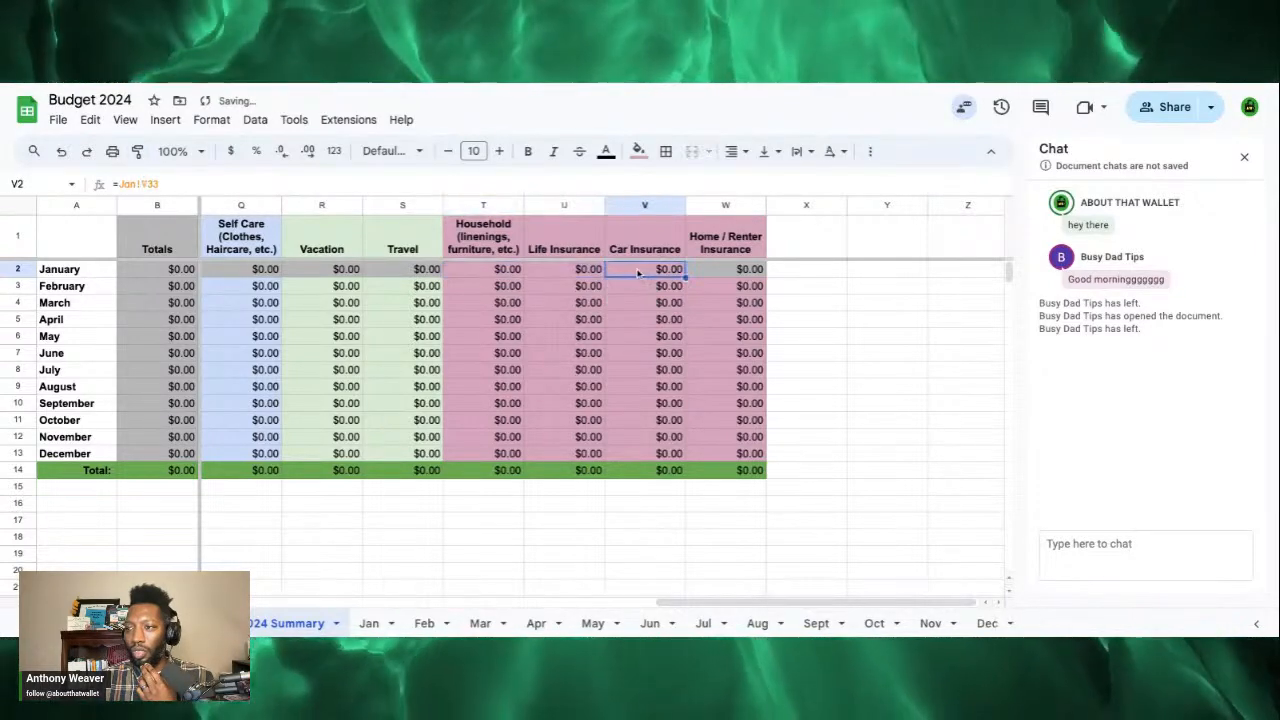
left_click(138, 151)
left_click(731, 272)
left_click(695, 292)
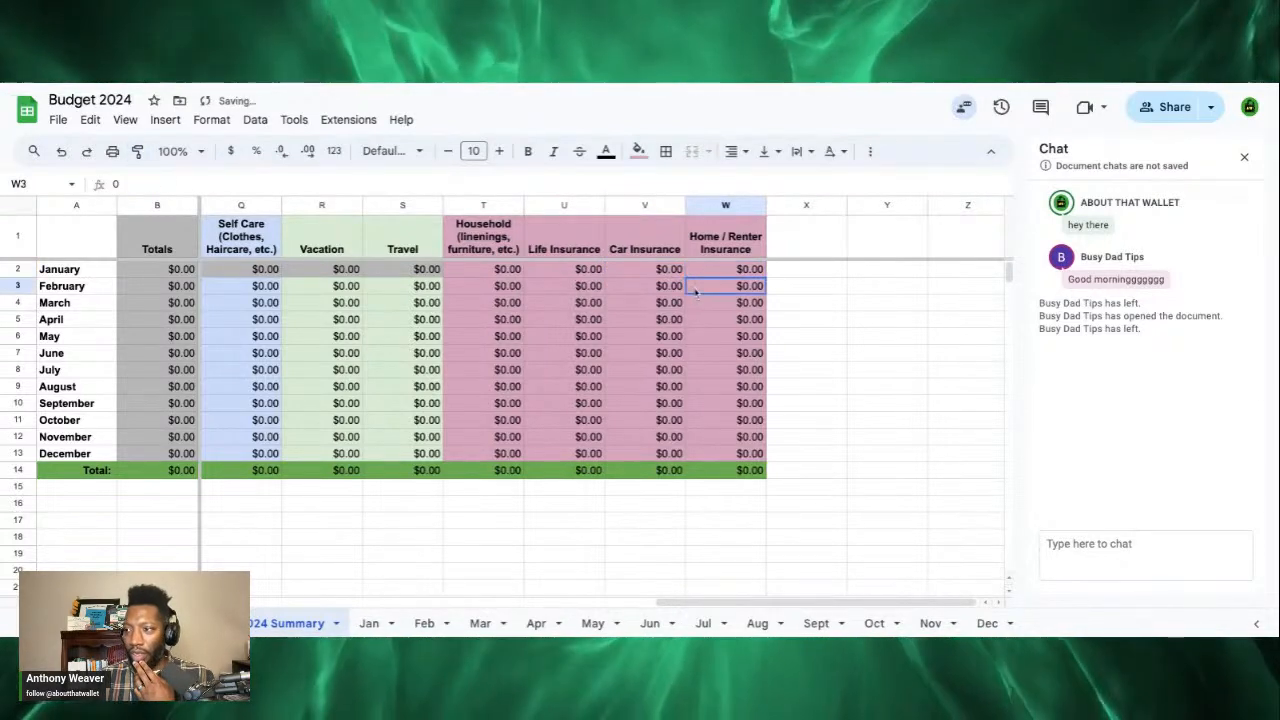
left_click(478, 271)
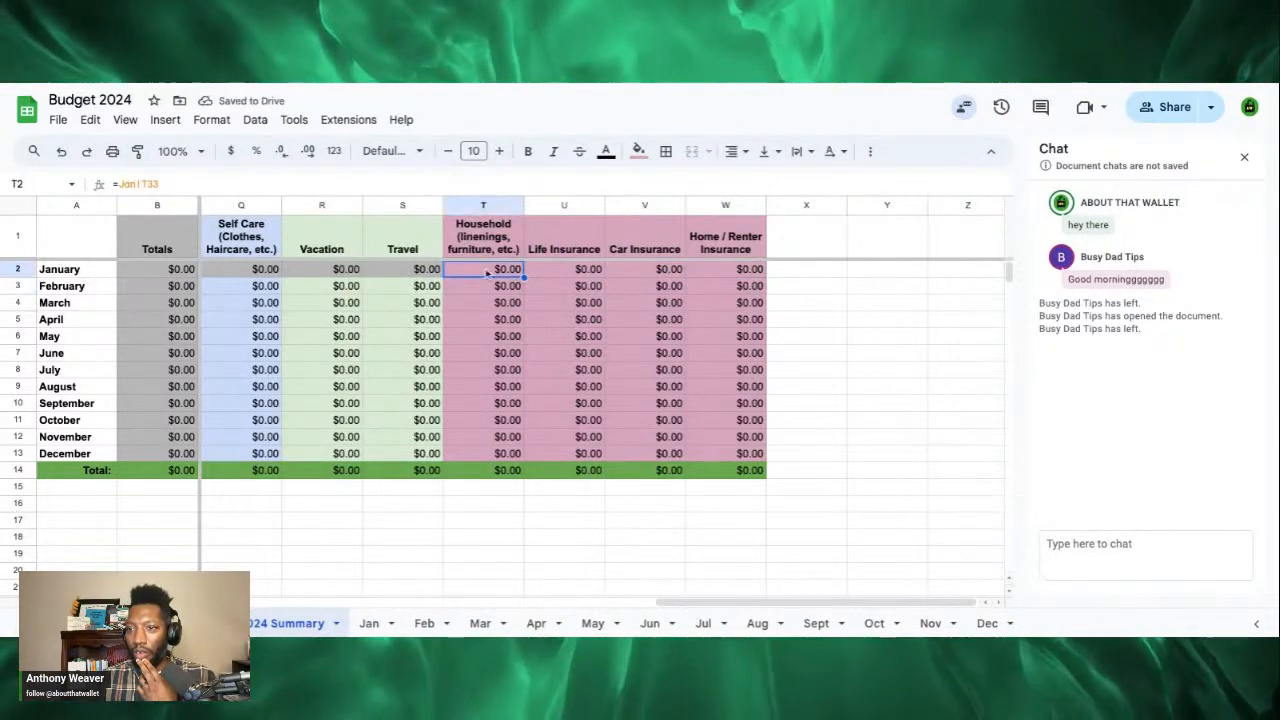
Step: Check the Jan sheet references cell by cell along January's row, between the Home / Renter Insurance and credit or loan columns
key("Right")
key("Right")
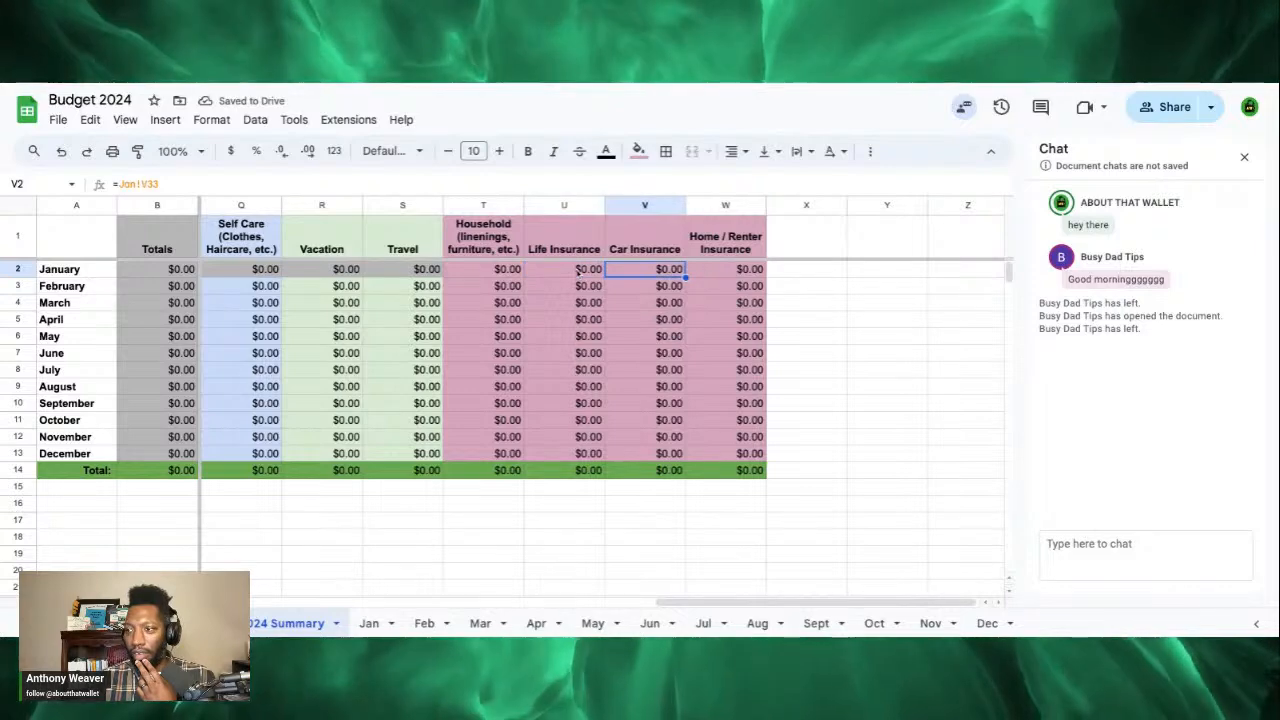
key("Right")
key("Left")
key("Left")
key("Left")
key("Left")
key("Left")
key("Left")
key("Left")
key("Left")
key("Left")
key("Left")
key("Left")
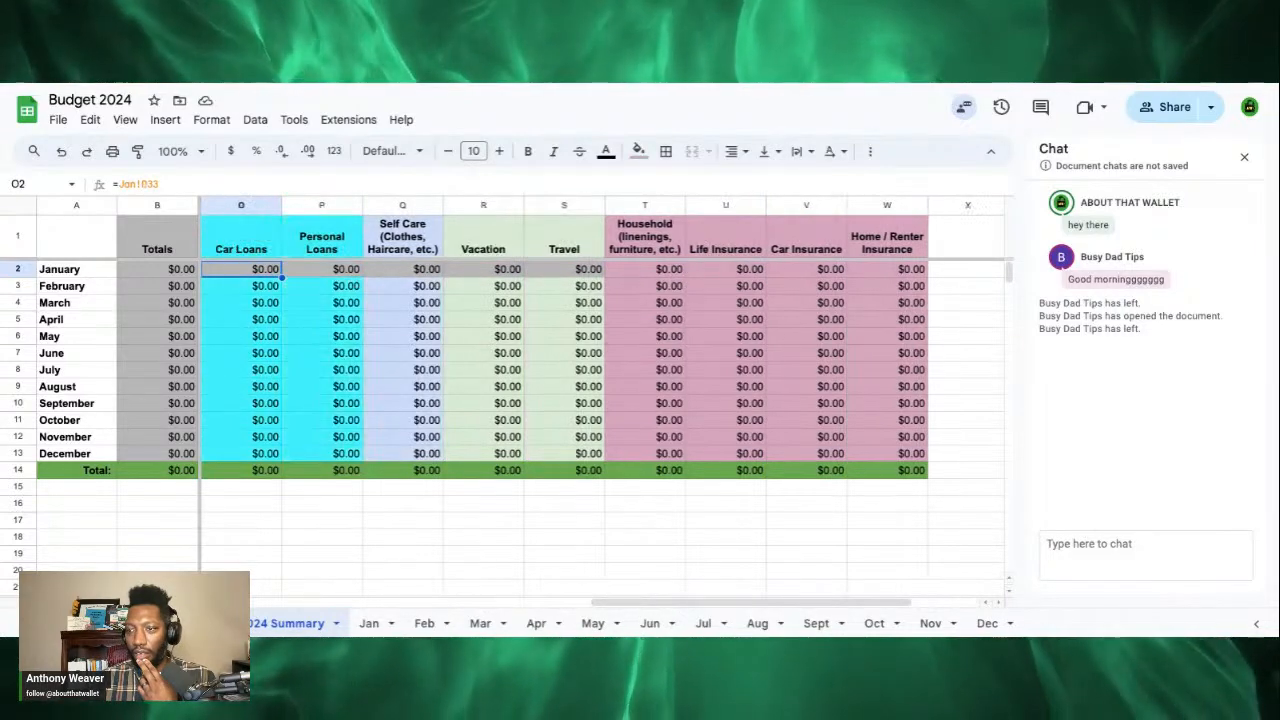
key("Right")
key("Right")
key("Right")
key("Right")
key("Right")
key("Right")
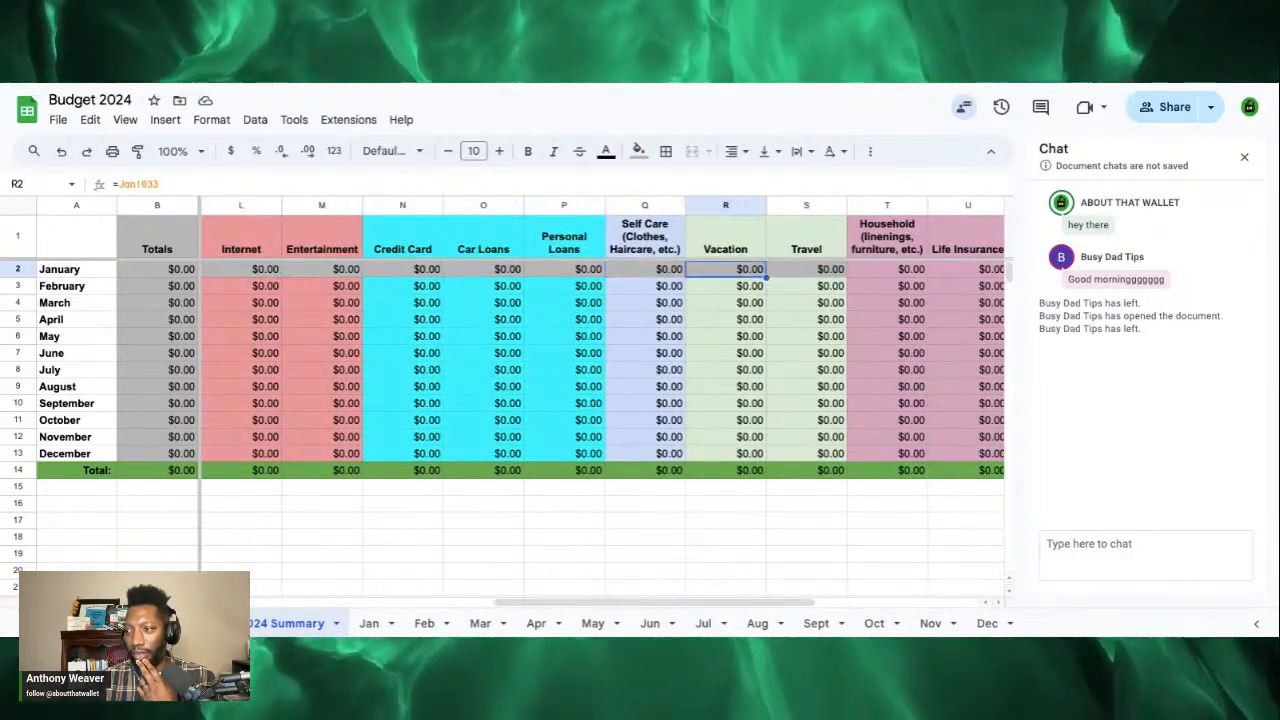
Step: Copy February's Vacation format onto January's Vacation and Travel cells, and February's Self Care format onto January's Self Care cell
left_click(743, 287)
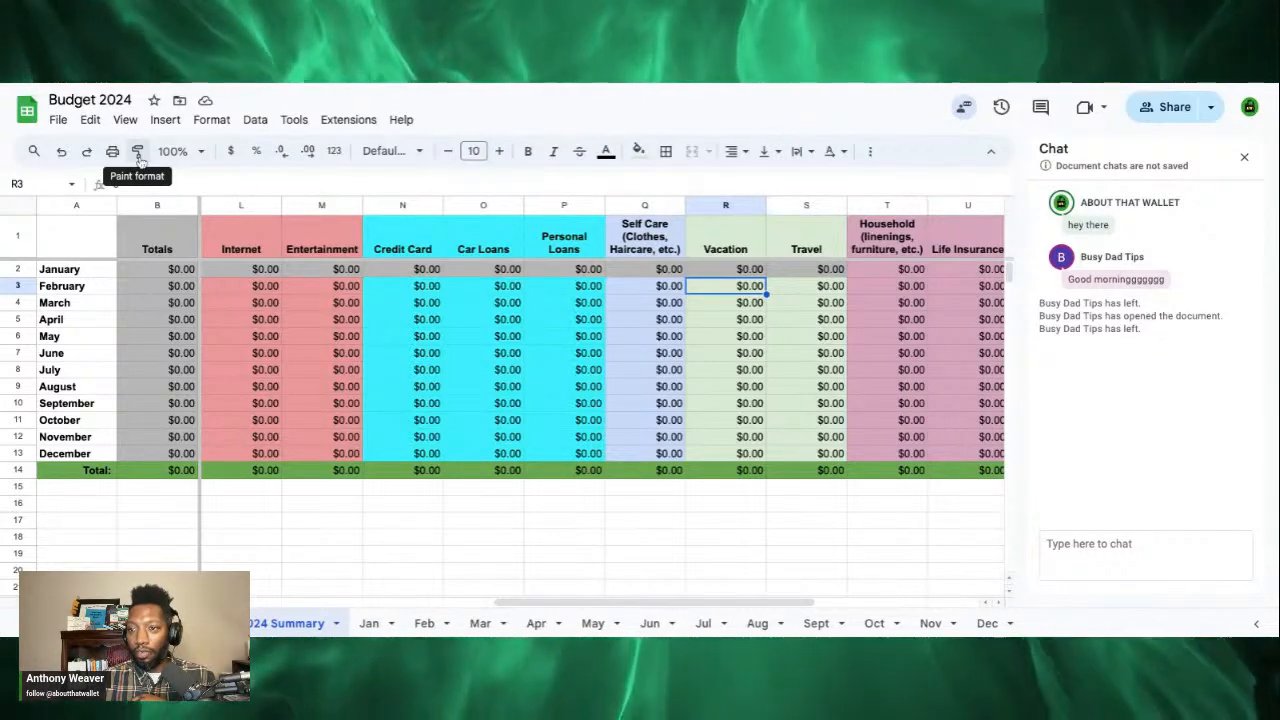
left_click(139, 152)
mouse_move(728, 275)
left_mouse_down()
mouse_move(790, 273)
mouse_move(738, 271)
left_mouse_up()
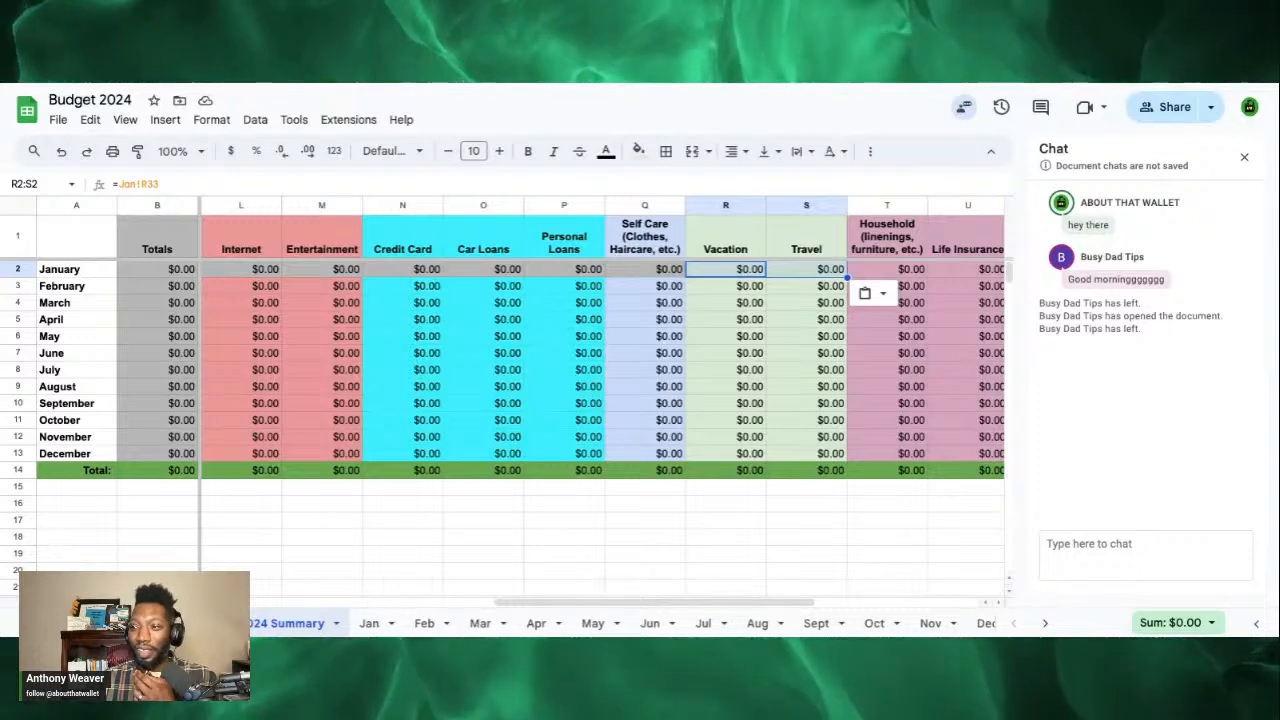
left_click(645, 286)
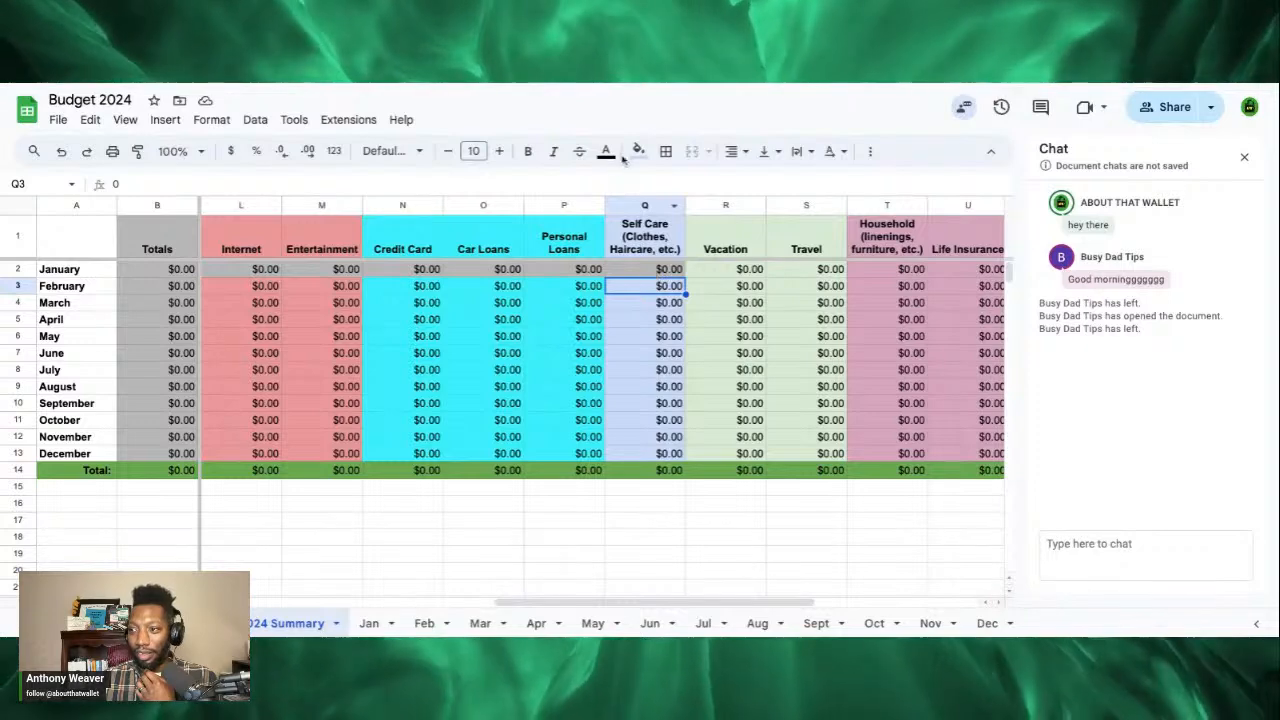
left_click(138, 151)
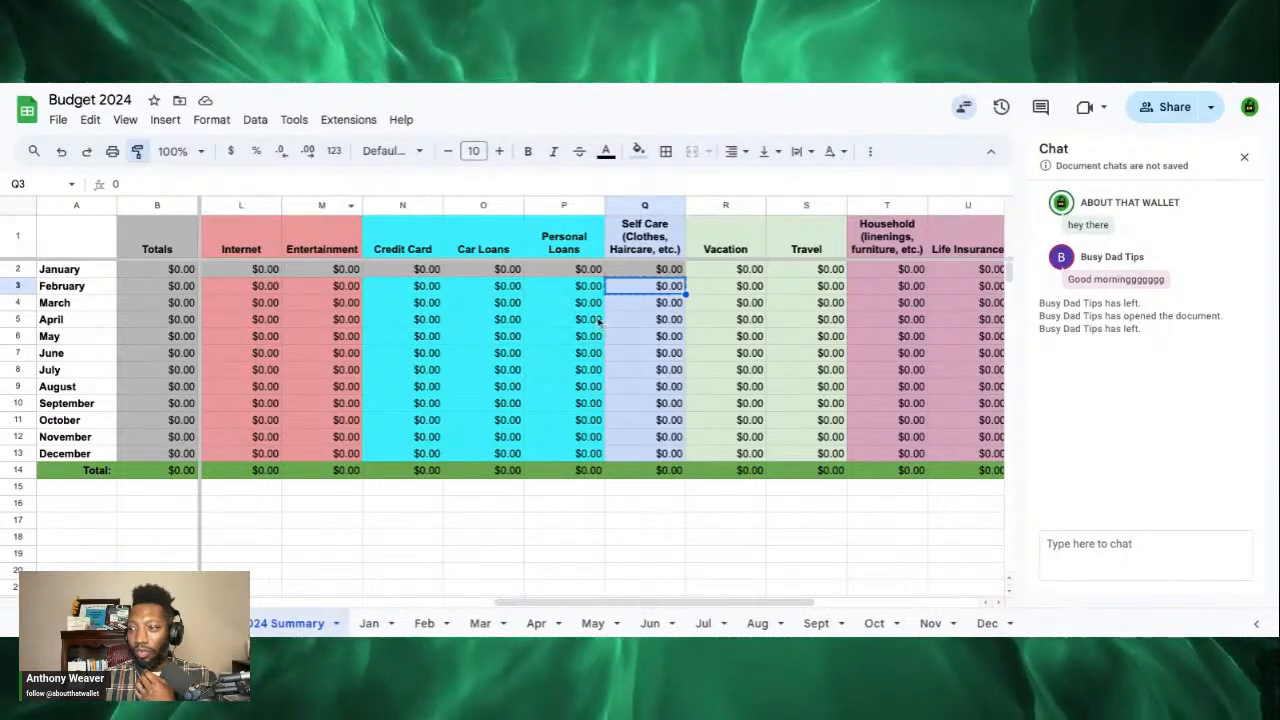
left_click(625, 270)
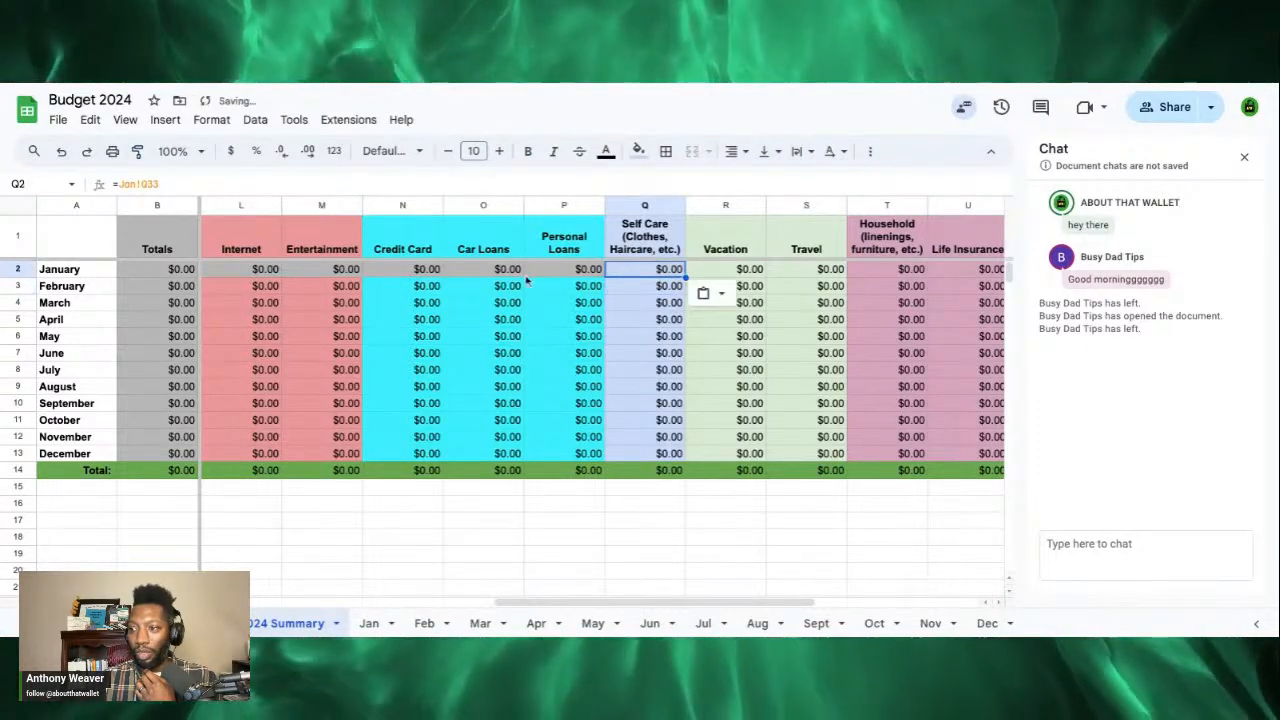
Step: Copy the cyan format of February's Personal Loans cell onto January's Personal Loans, Car Loans and Credit Card cells
left_click(553, 290)
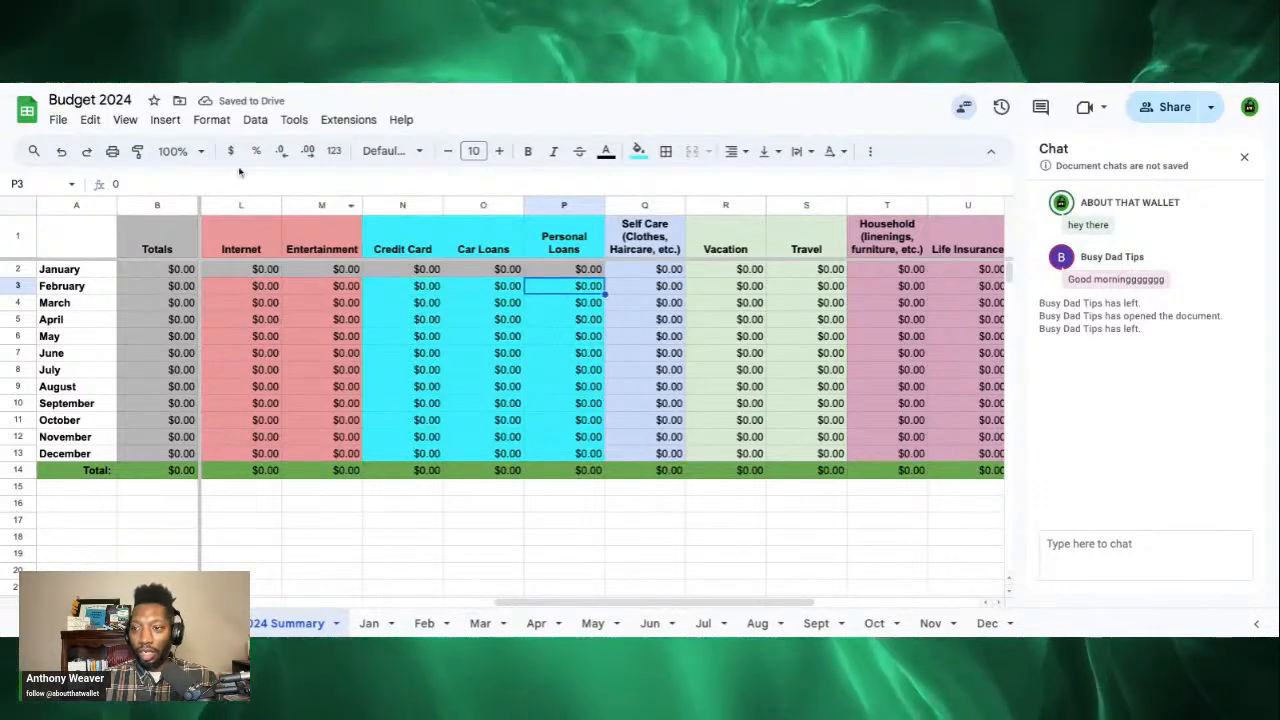
left_click(138, 151)
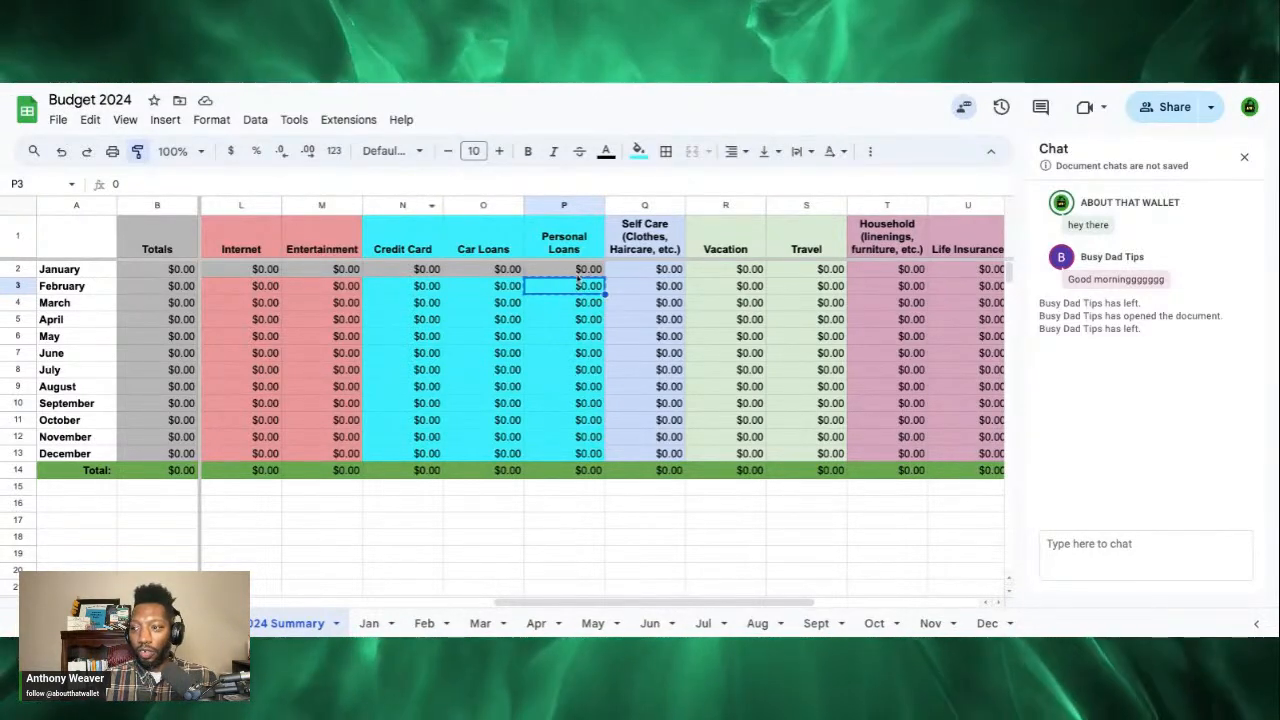
left_click_drag(578, 272, 405, 272)
left_click(466, 289)
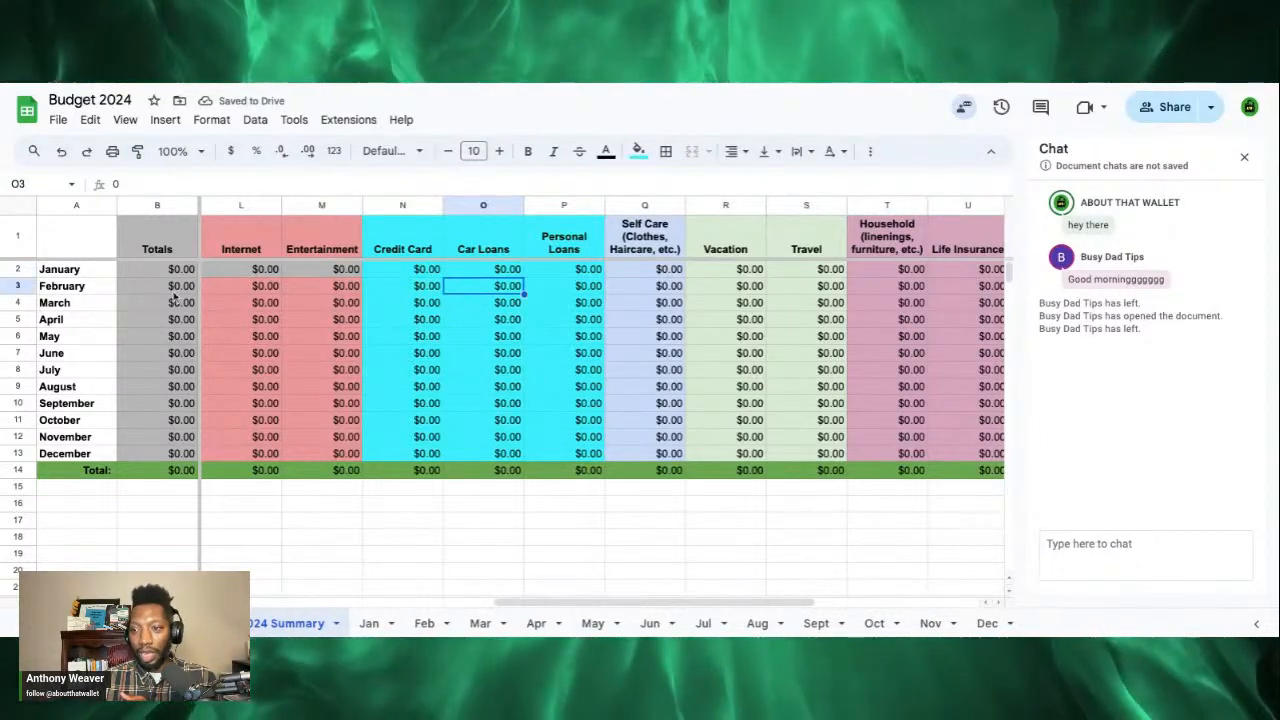
Step: Compare January's Entertainment link formula with the Jan sheet's Total row, and review the category columns on the 2024 Summary sheet
left_click(342, 272)
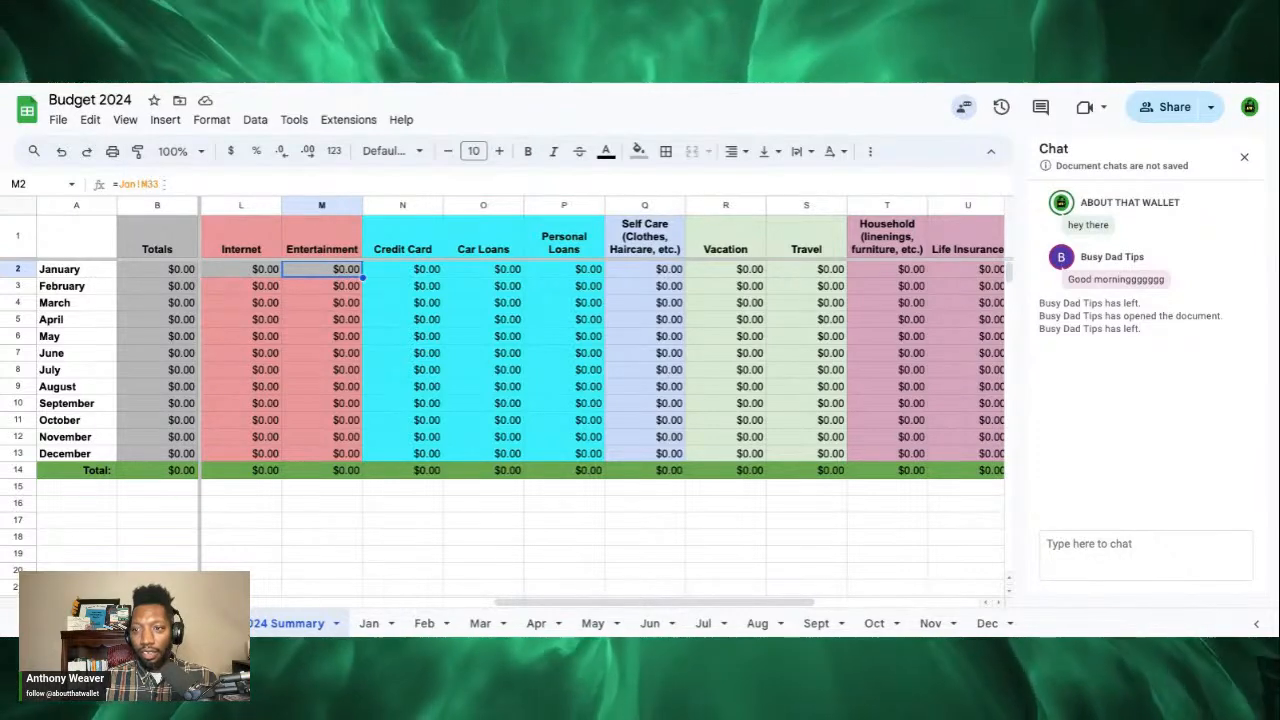
left_click(163, 184)
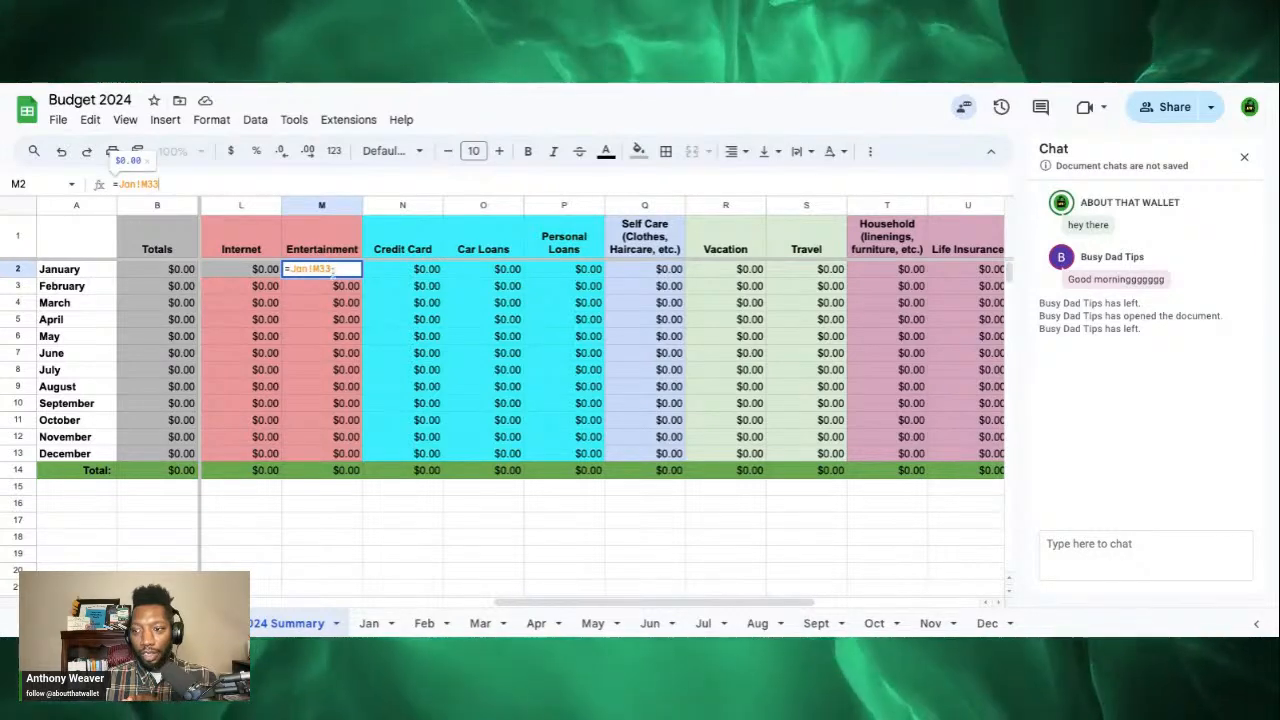
left_click(422, 356)
left_click(369, 623)
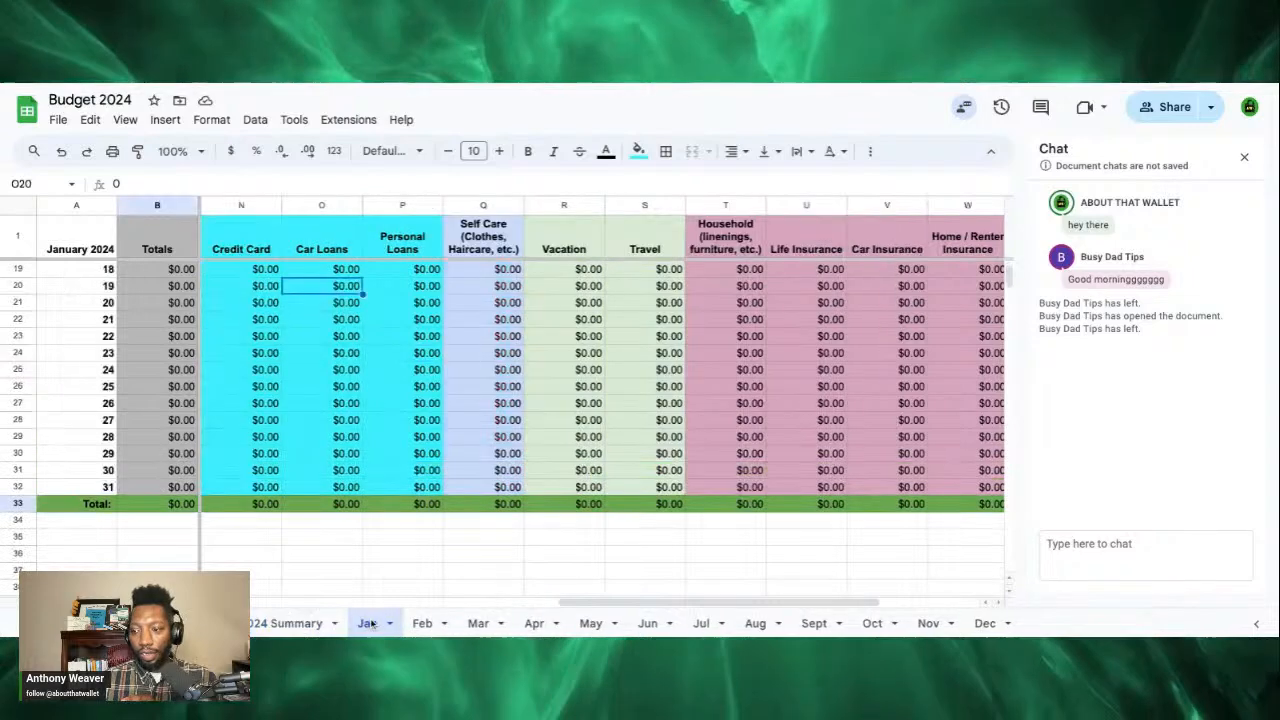
scroll(640, 410, "left", 3)
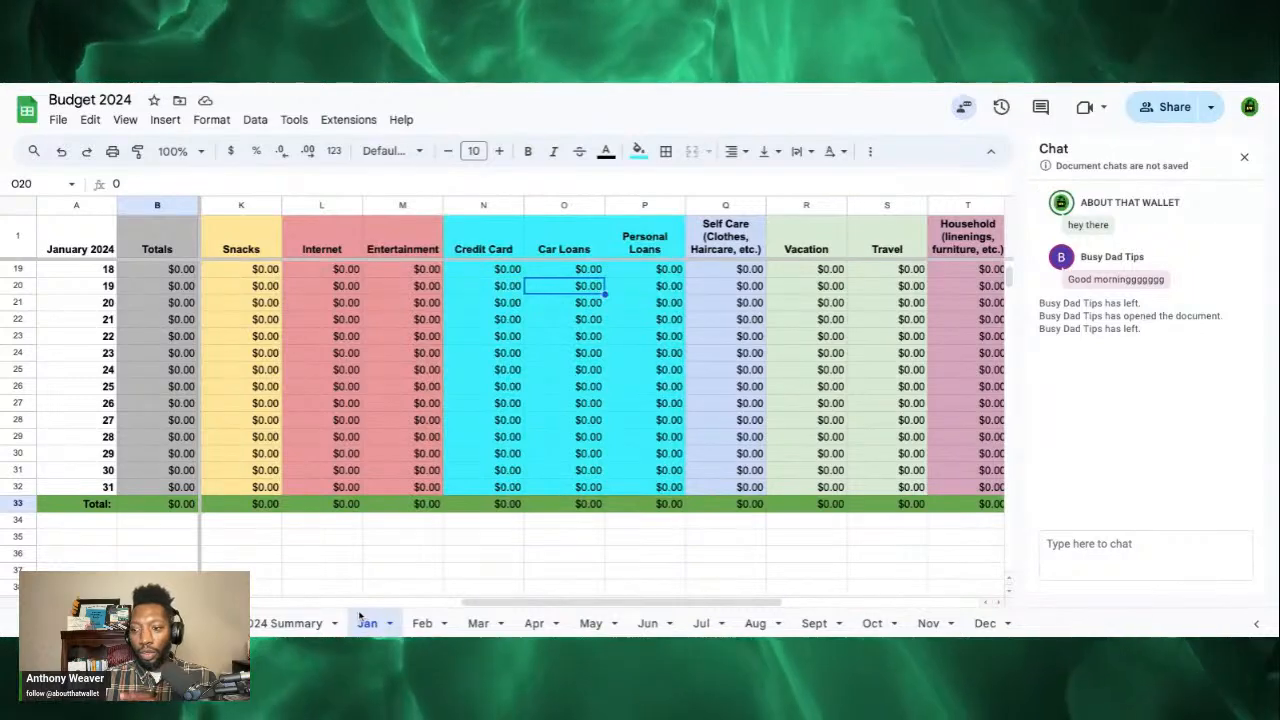
left_click(296, 626)
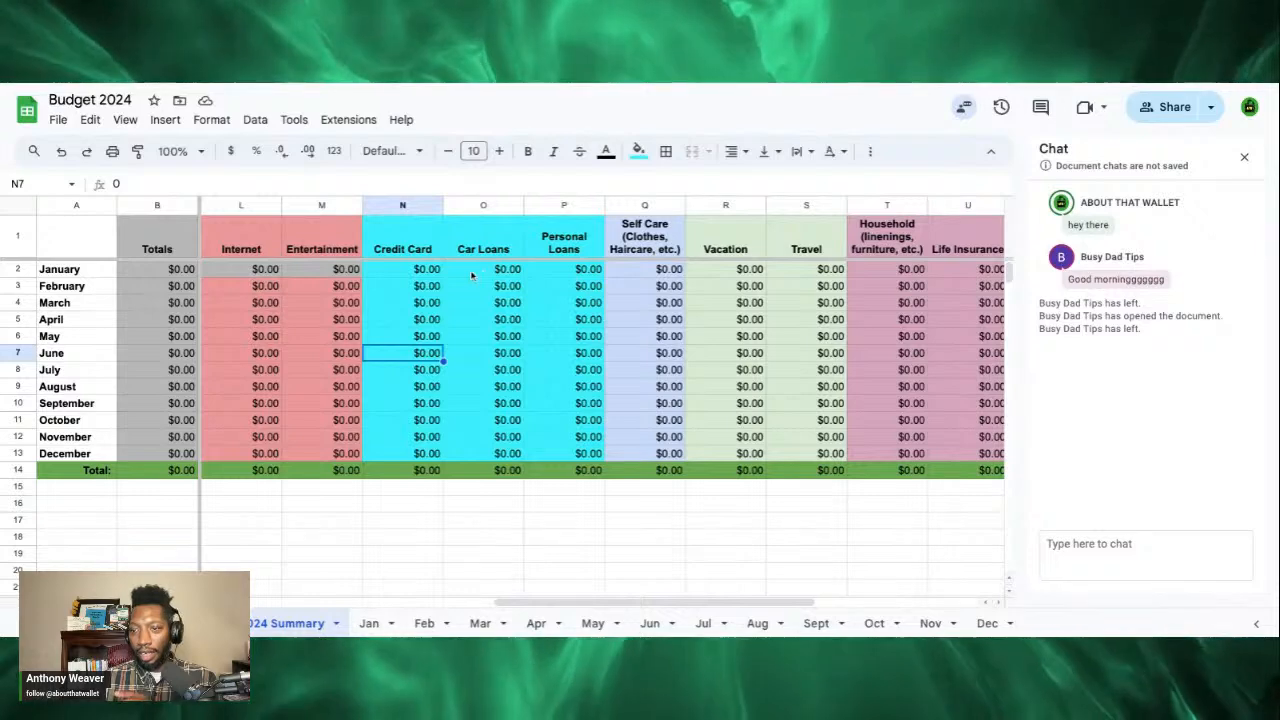
scroll(472, 276, "left", 6)
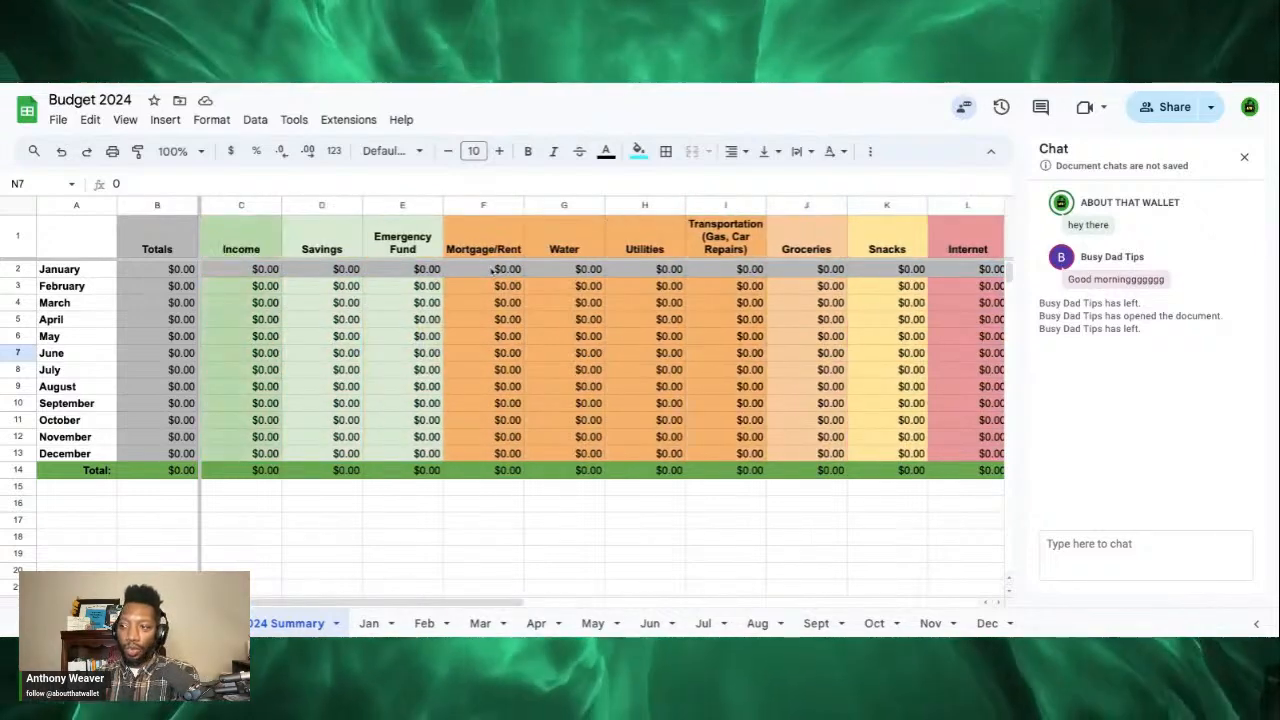
scroll(492, 269, "right", 4)
scroll(492, 269, "right", 3)
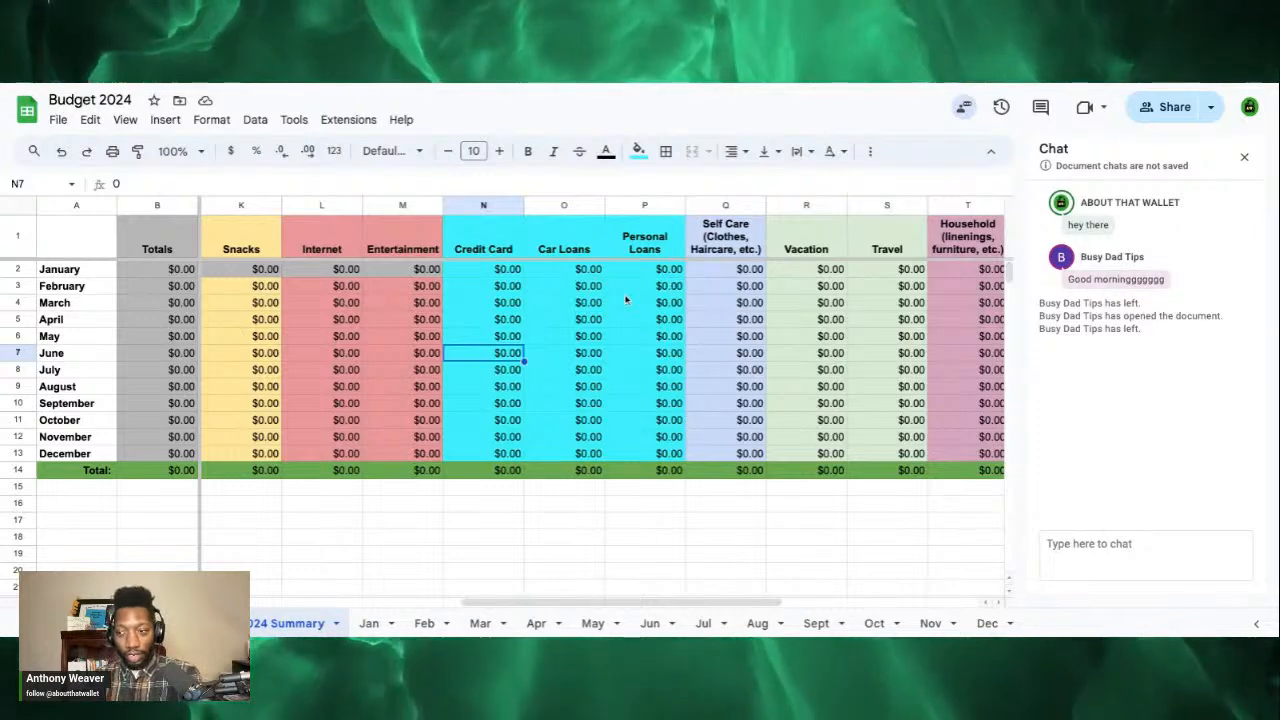
left_click(416, 270)
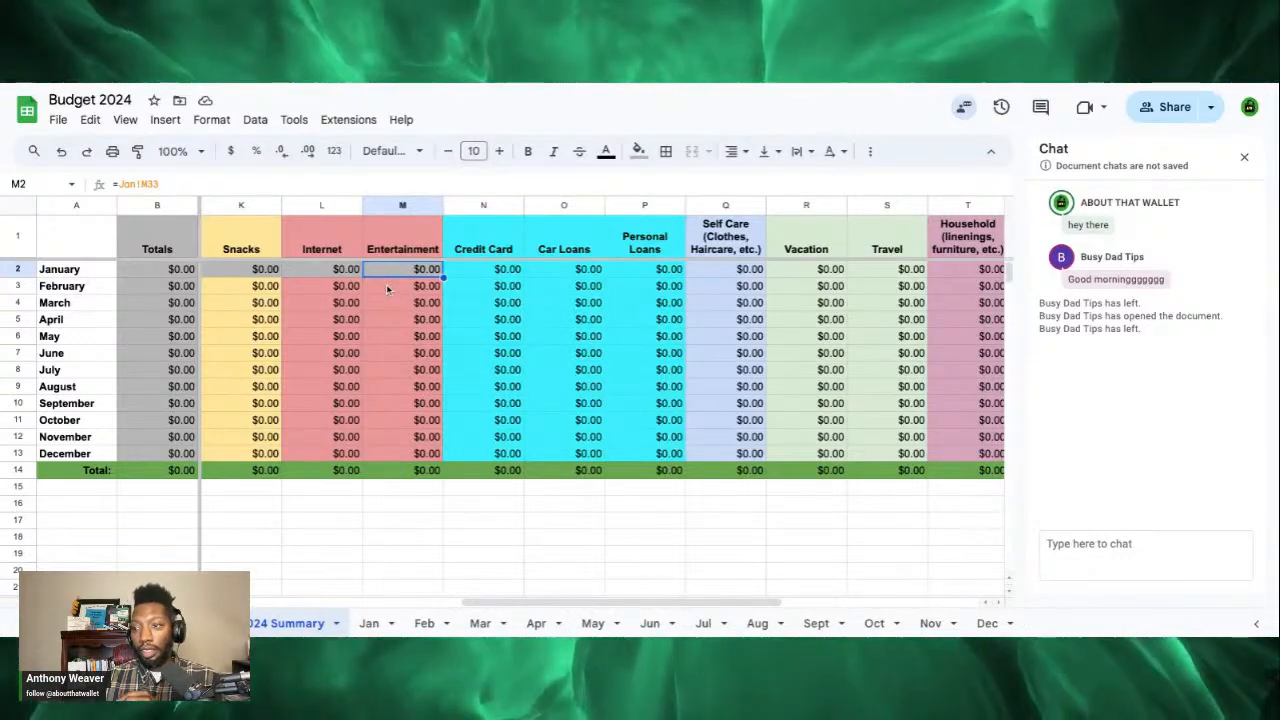
left_click(388, 288)
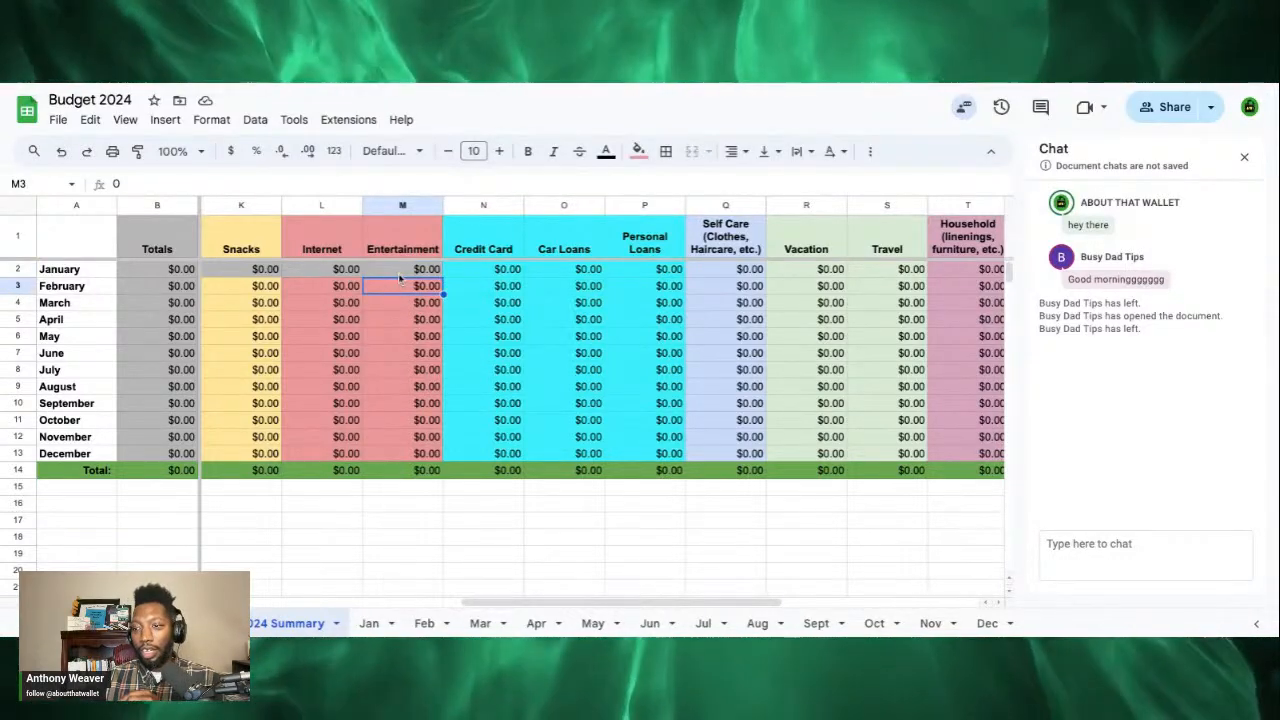
Step: Delete the old, unfilled summary sheet with abbreviated month names that precedes the 2024 Summary sheet
scroll(260, 540, "down", 3)
scroll(260, 540, "left", 5)
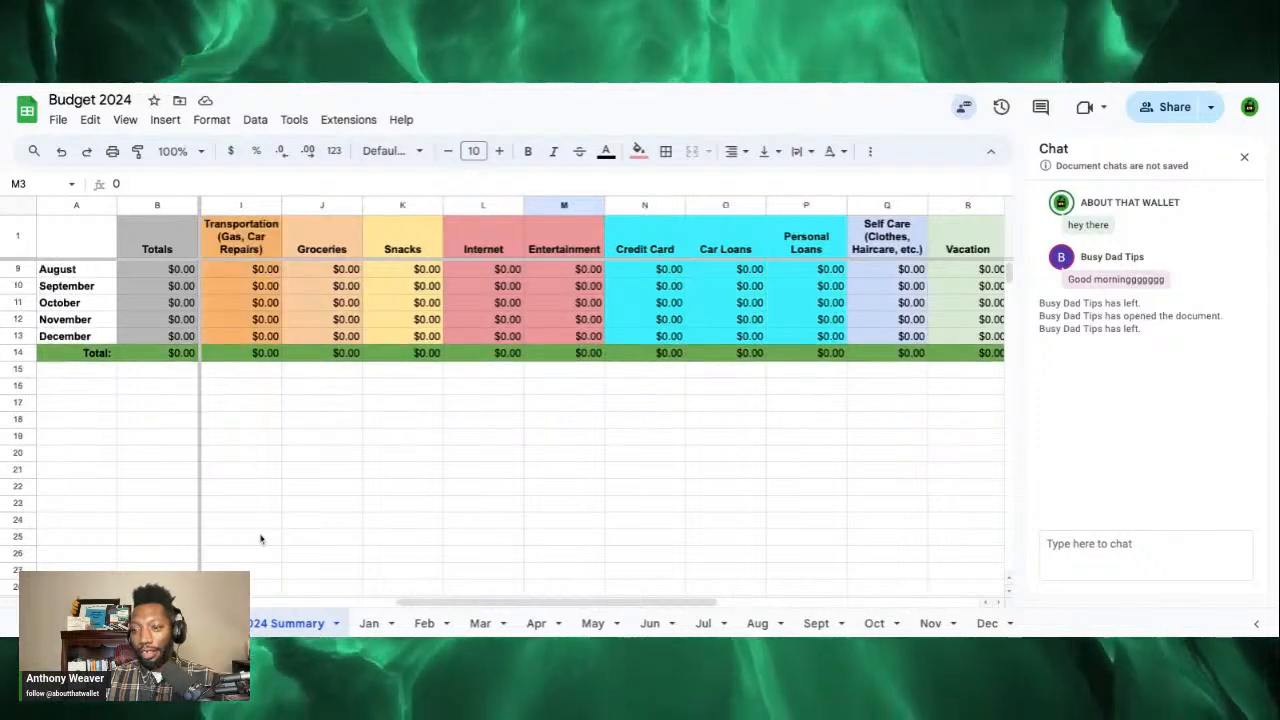
scroll(520, 400, "up", 3)
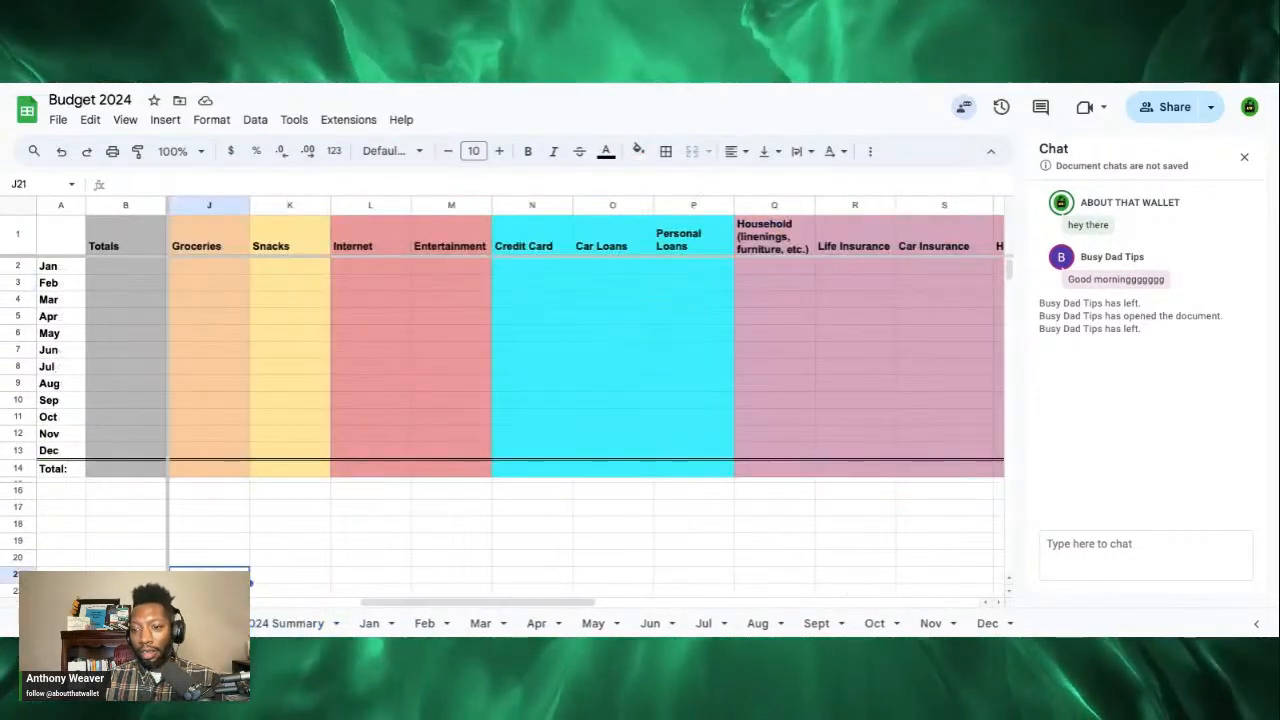
right_click(168, 623)
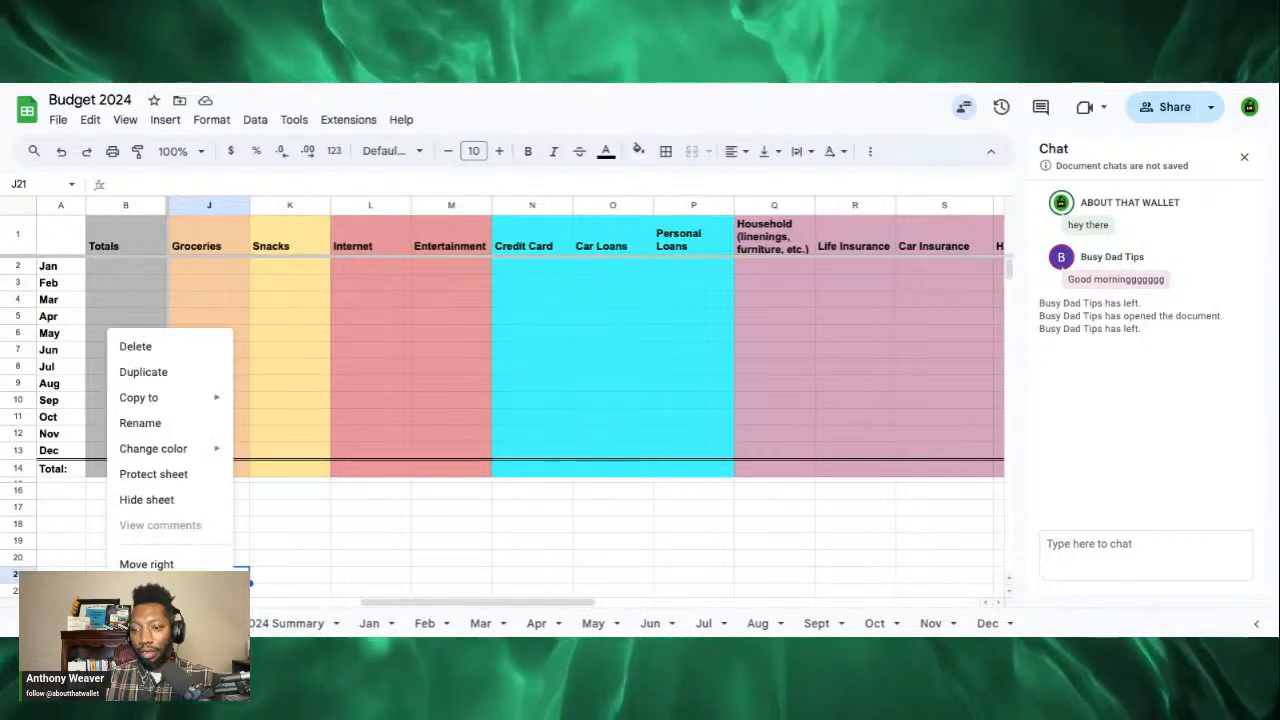
left_click(140, 347)
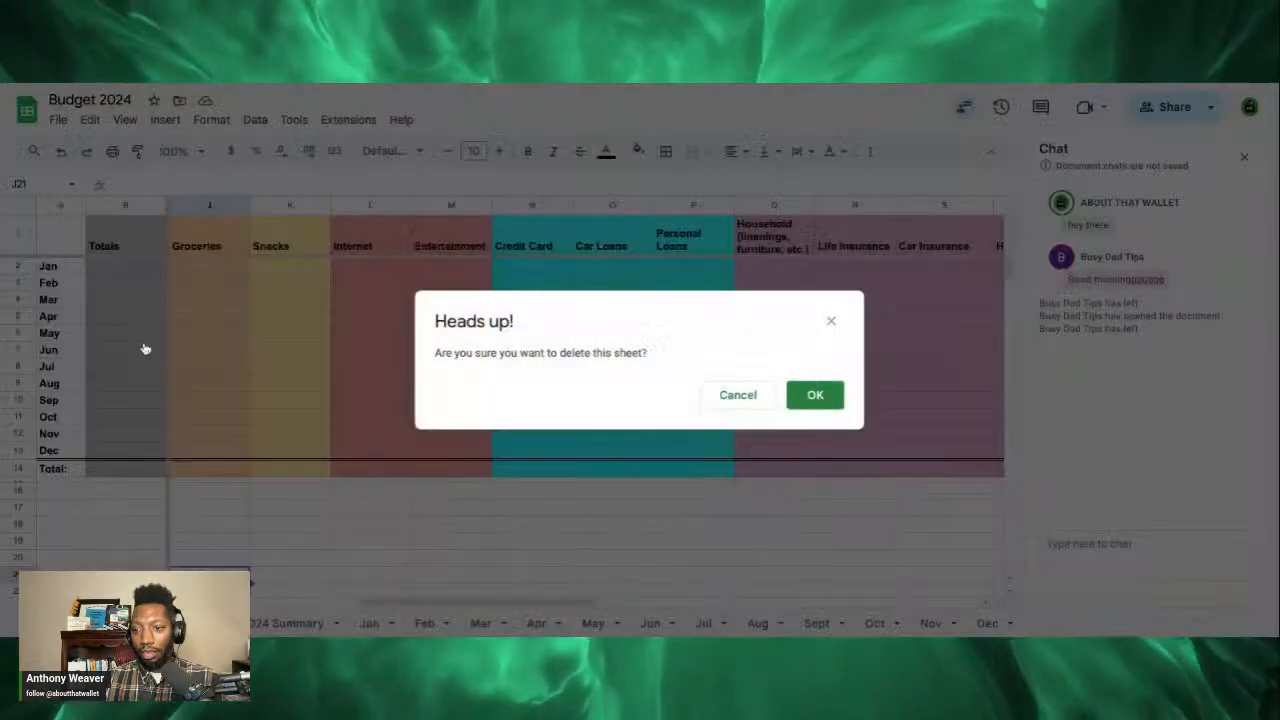
left_click(827, 407)
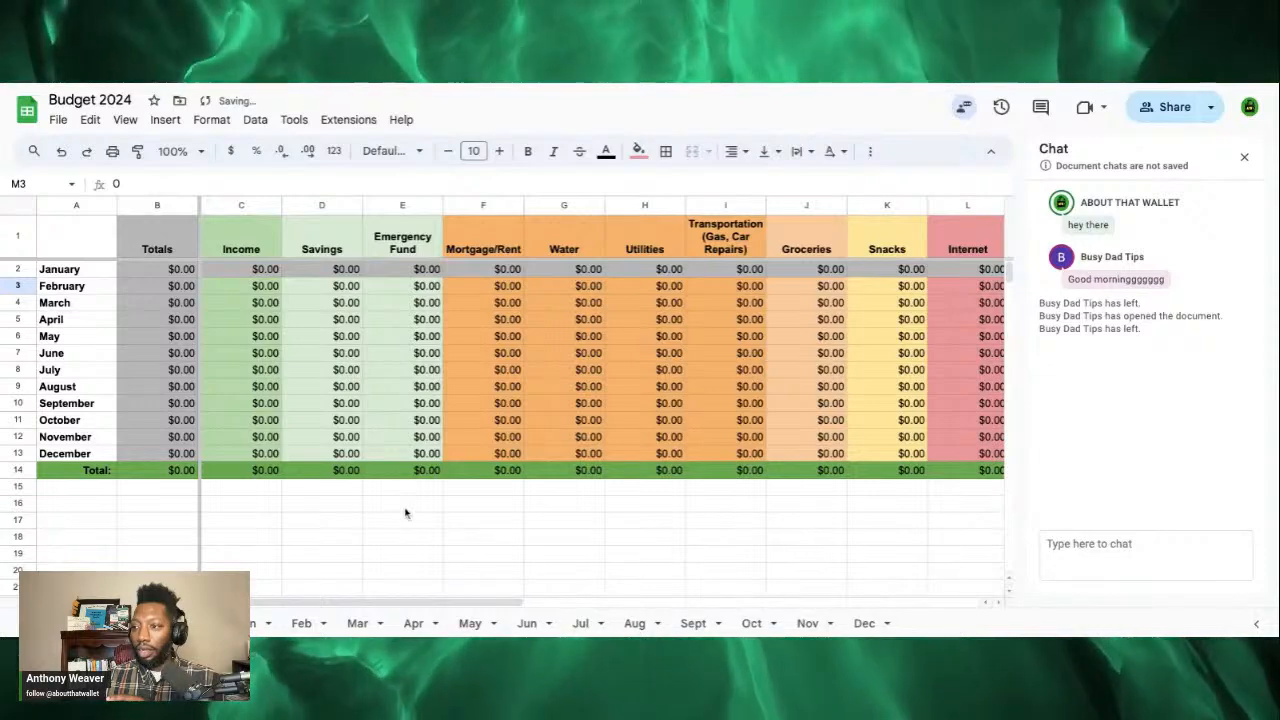
Step: Copy the red format of February's Entertainment cell onto January's Internet and Entertainment cells on the 2024 Summary sheet
scroll(830, 295, "right", 5)
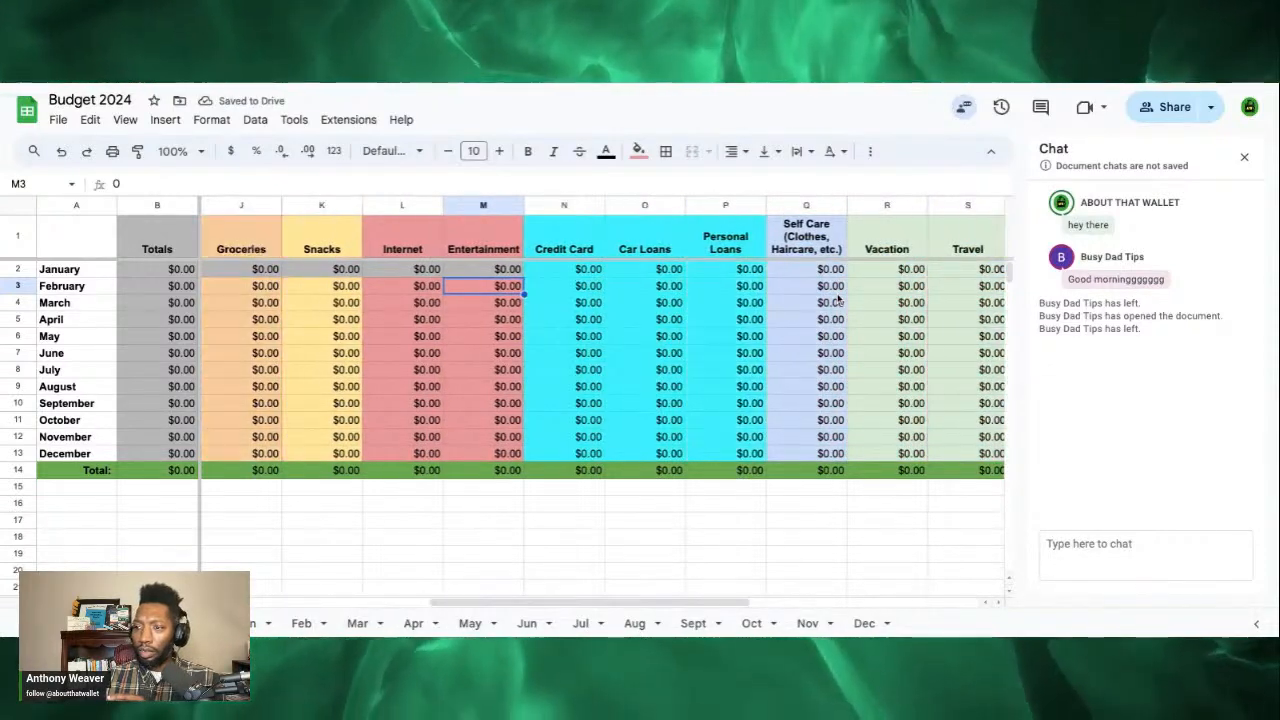
scroll(838, 300, "left", 1)
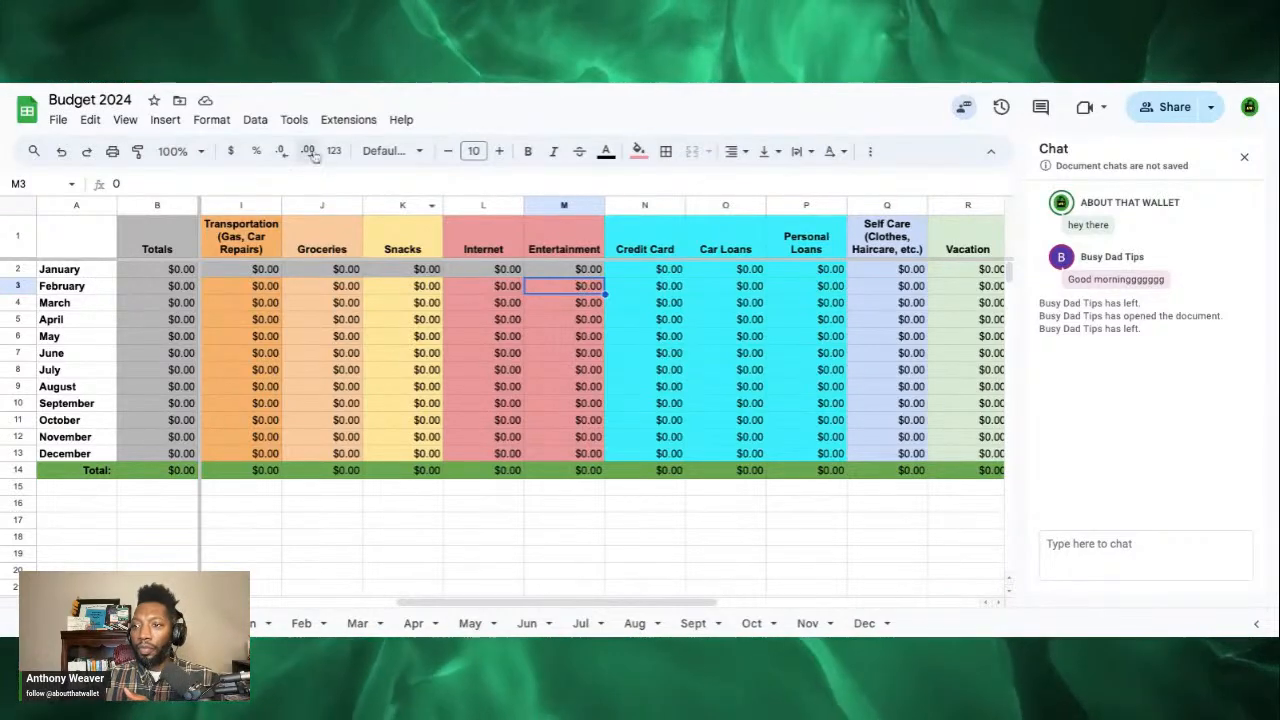
left_click(137, 157)
left_click_drag(578, 272, 500, 272)
left_click_drag(578, 272, 578, 272)
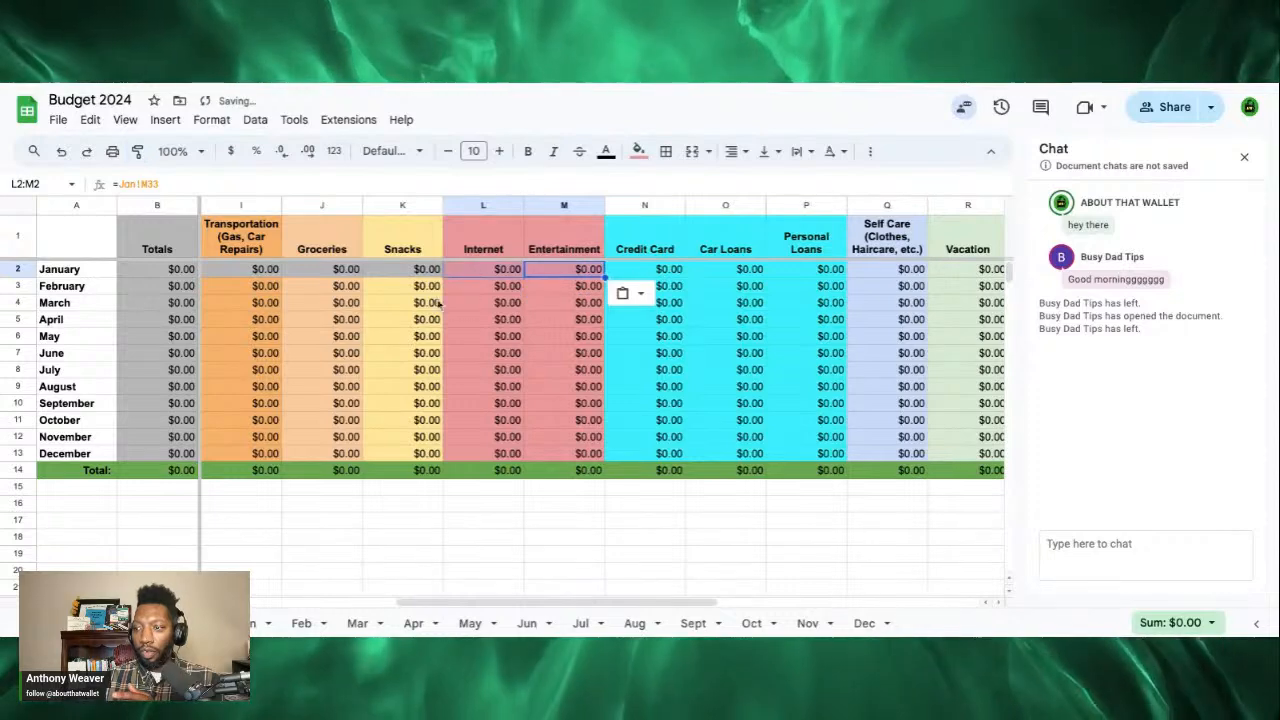
Step: Copy the formats of February's Snacks and Groceries cells onto the January cells of the same two categories
left_click(405, 290)
left_click(137, 151)
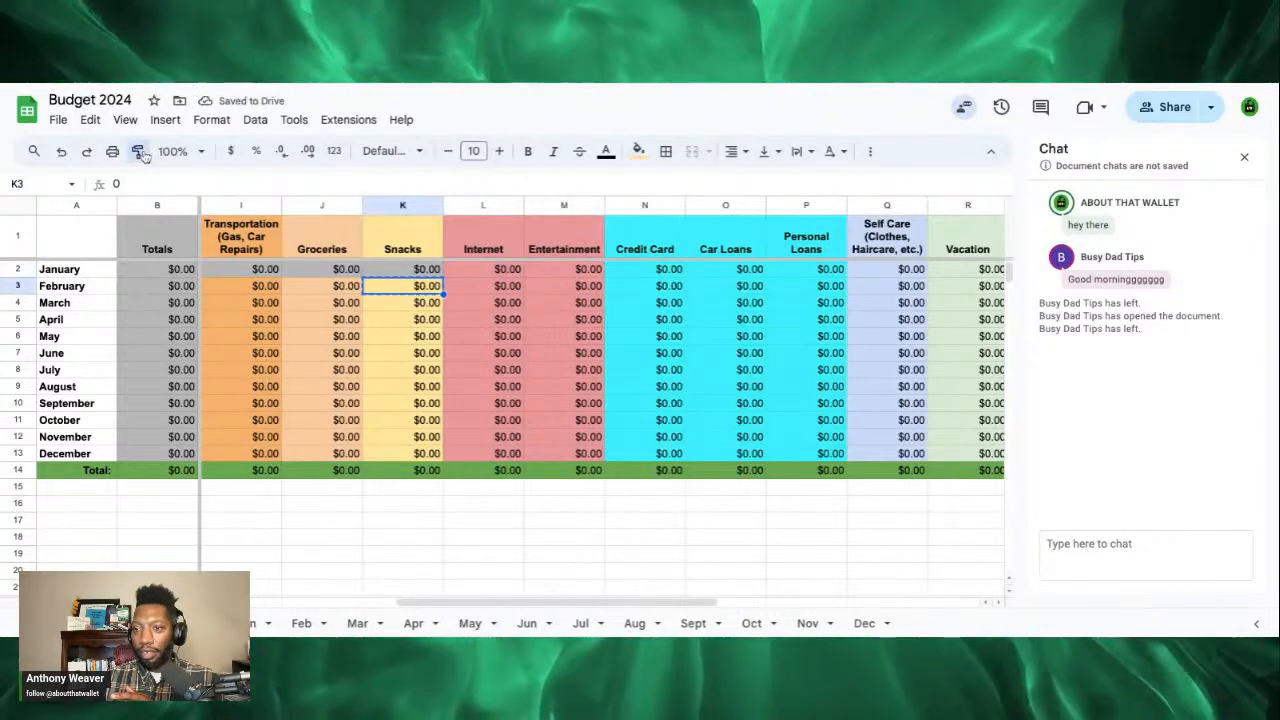
left_click(408, 276)
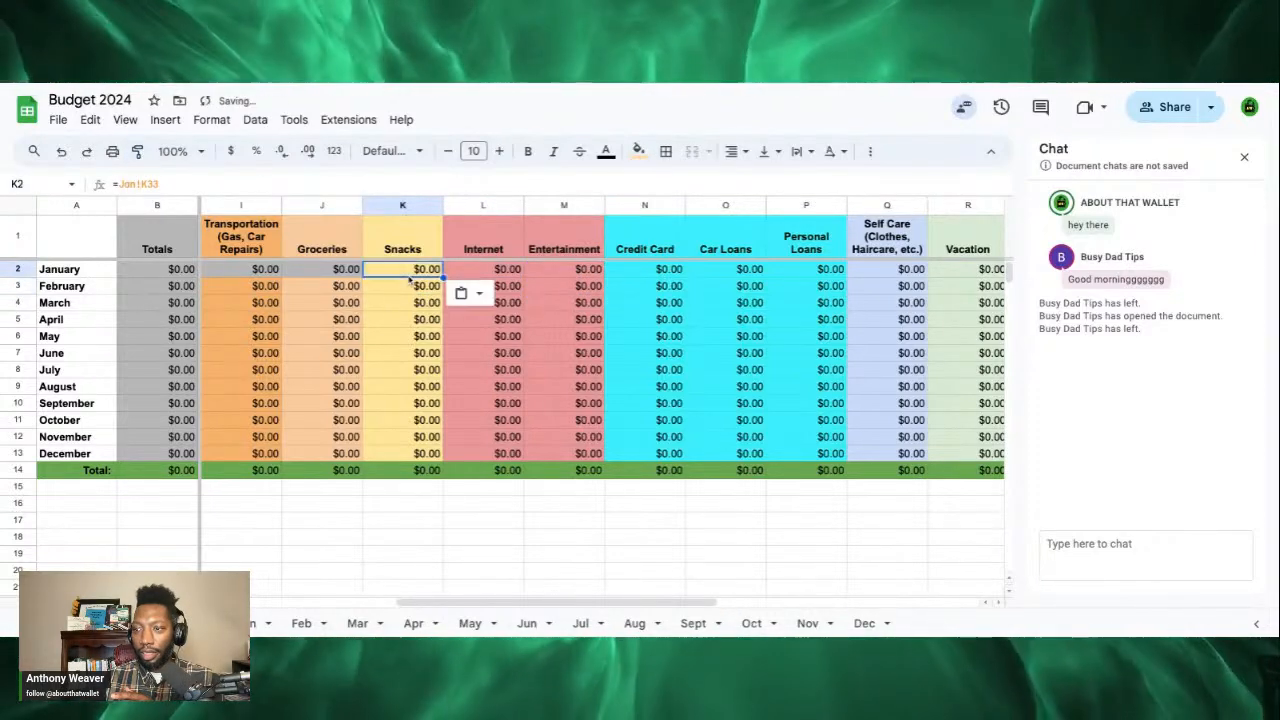
left_click(334, 290)
left_click(137, 151)
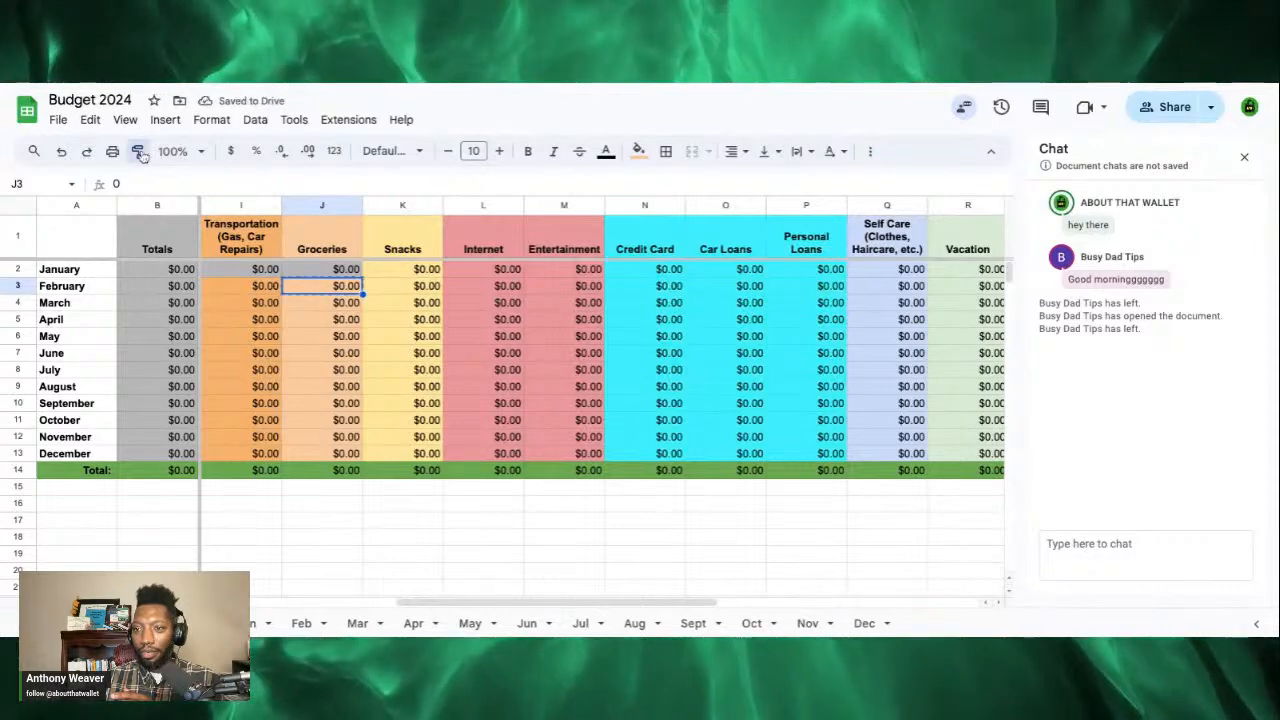
left_click(333, 272)
Step: Copy the orange format of February's Transportation cell onto January's Mortgage/Rent, Water, Utilities and Transportation cells
scroll(314, 322, "left", 5)
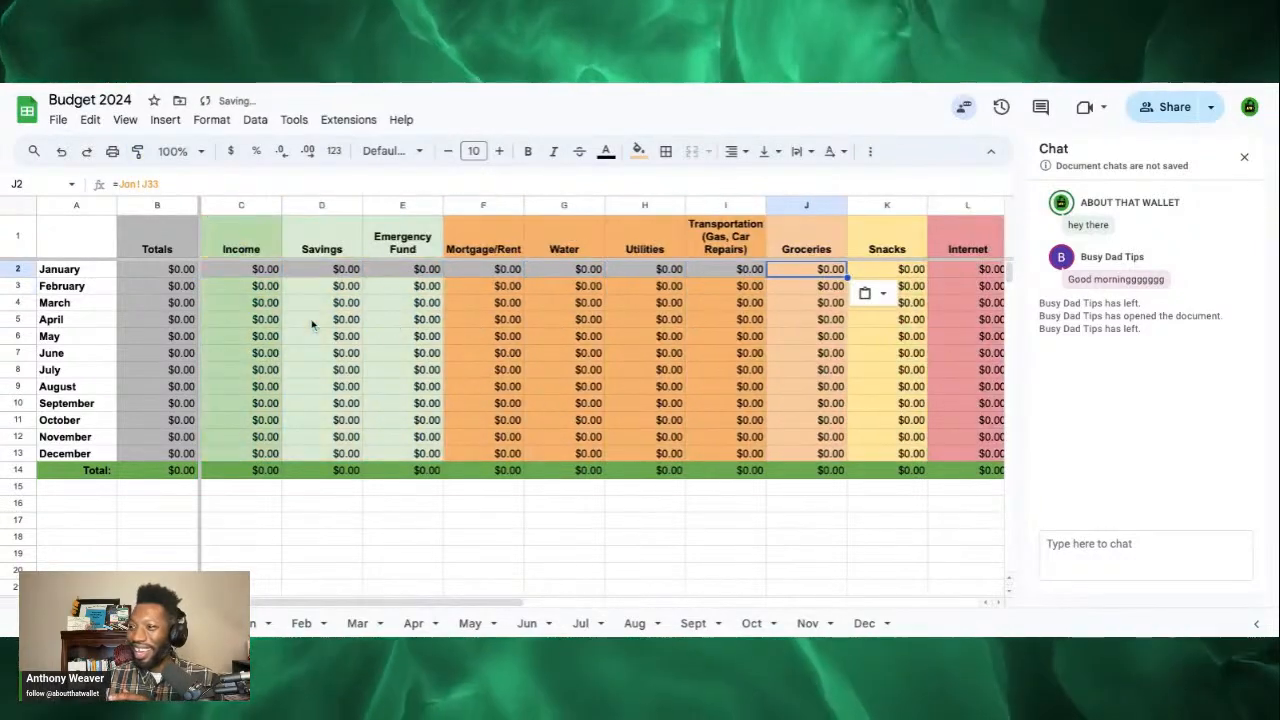
left_click(750, 295)
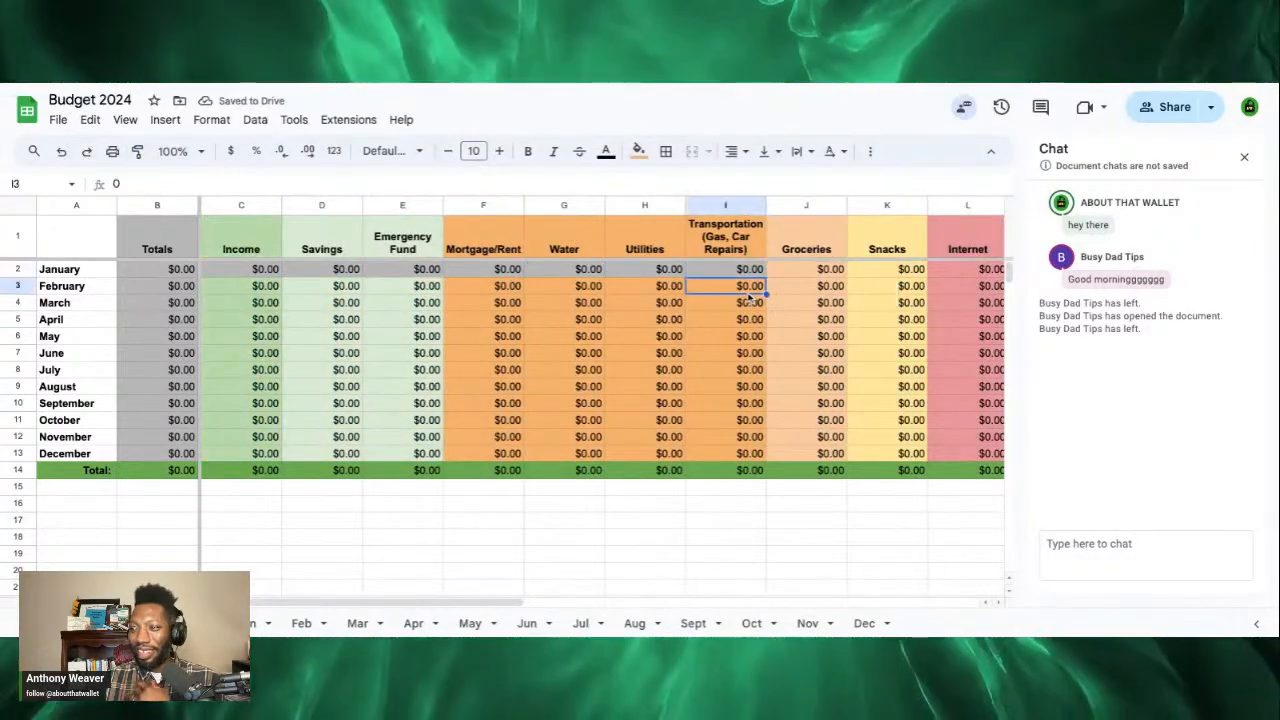
left_click(137, 151)
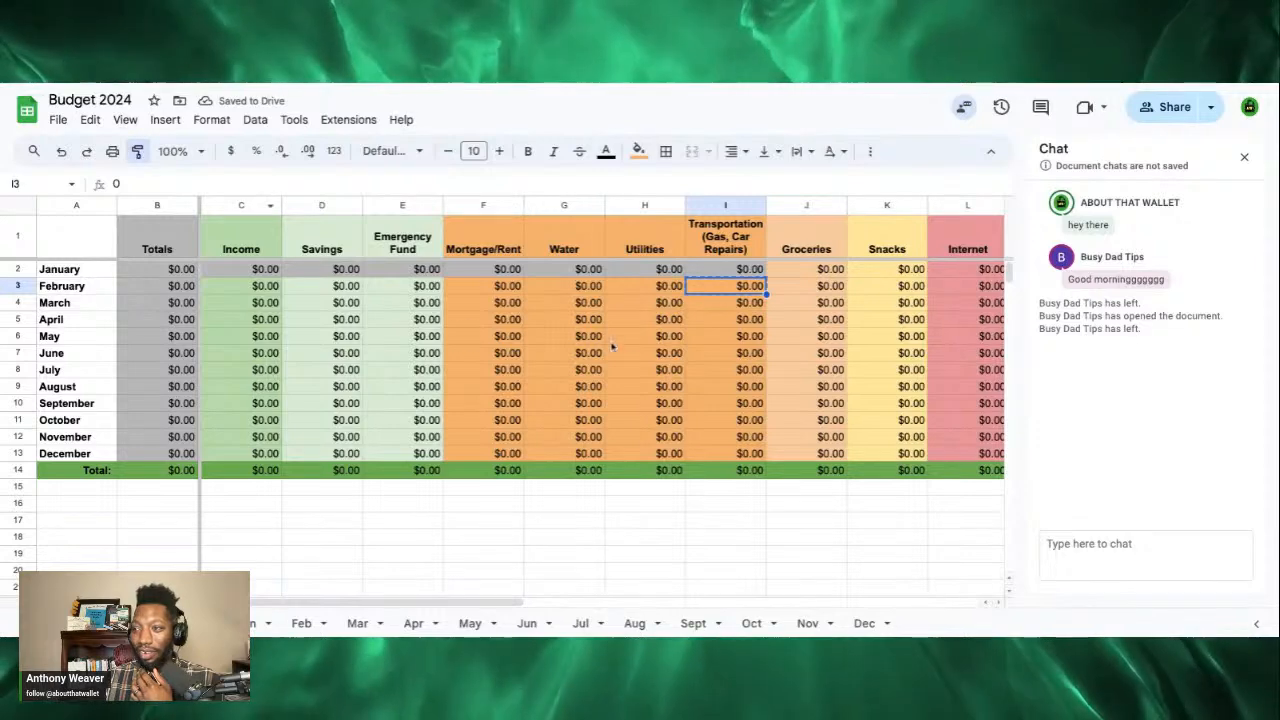
left_click_drag(702, 271, 484, 270)
left_click_drag(702, 271, 484, 270)
left_click(414, 304)
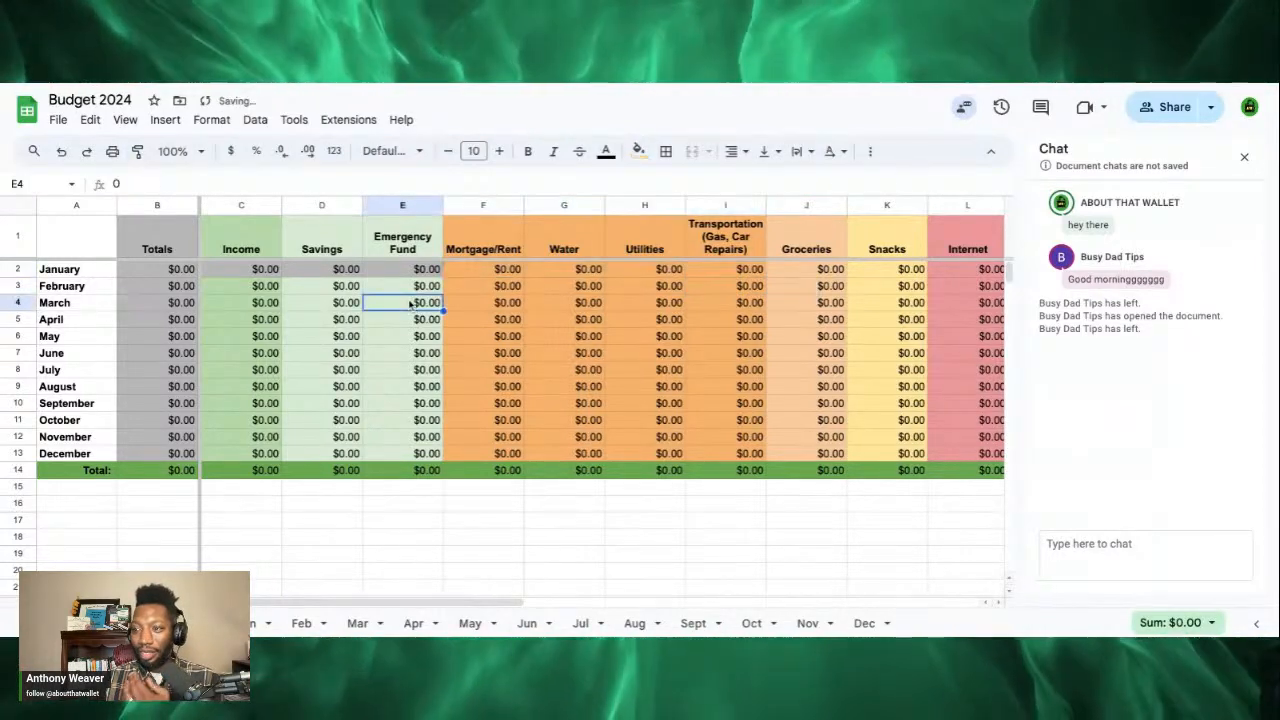
Step: Copy the light green format of February's Emergency Fund cell onto January's Savings and Emergency Fund cells
left_click(418, 289)
left_click(138, 151)
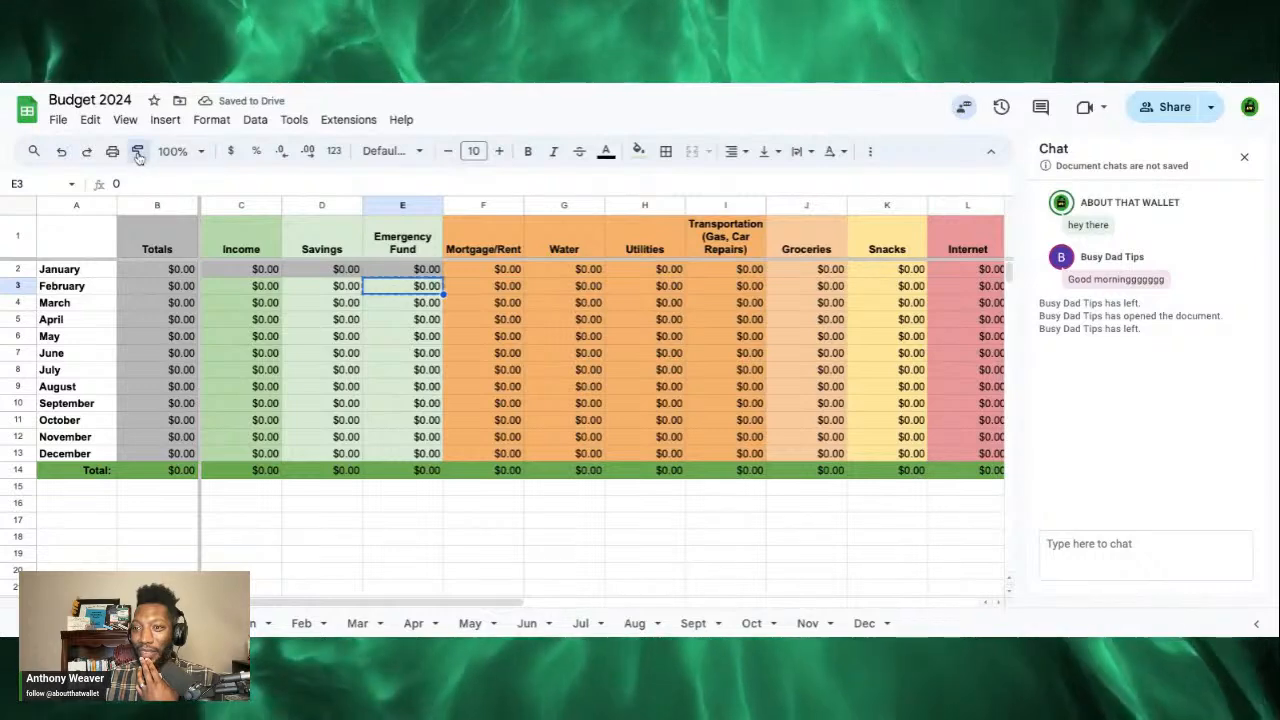
left_click(420, 271)
key("shift+Left")
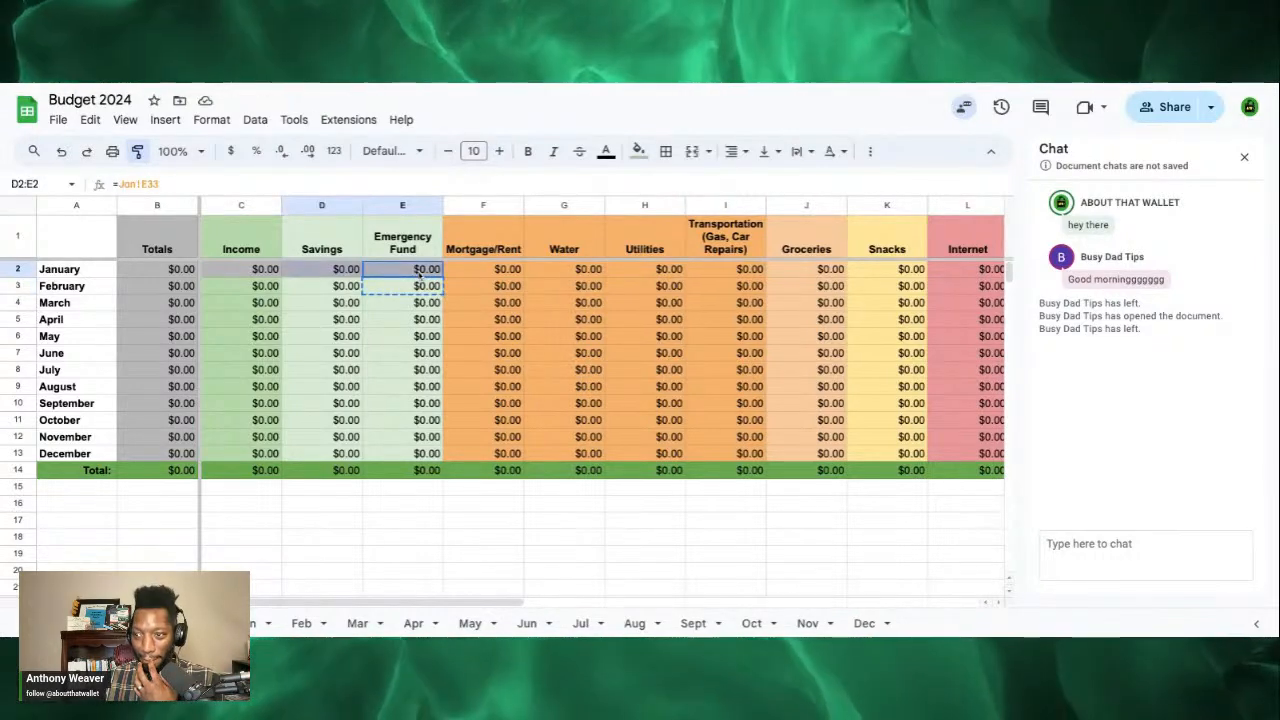
key("ctrl+v")
left_click(357, 308)
Step: Copy the green format of February's Income cell onto January's Income cell
left_click(274, 287)
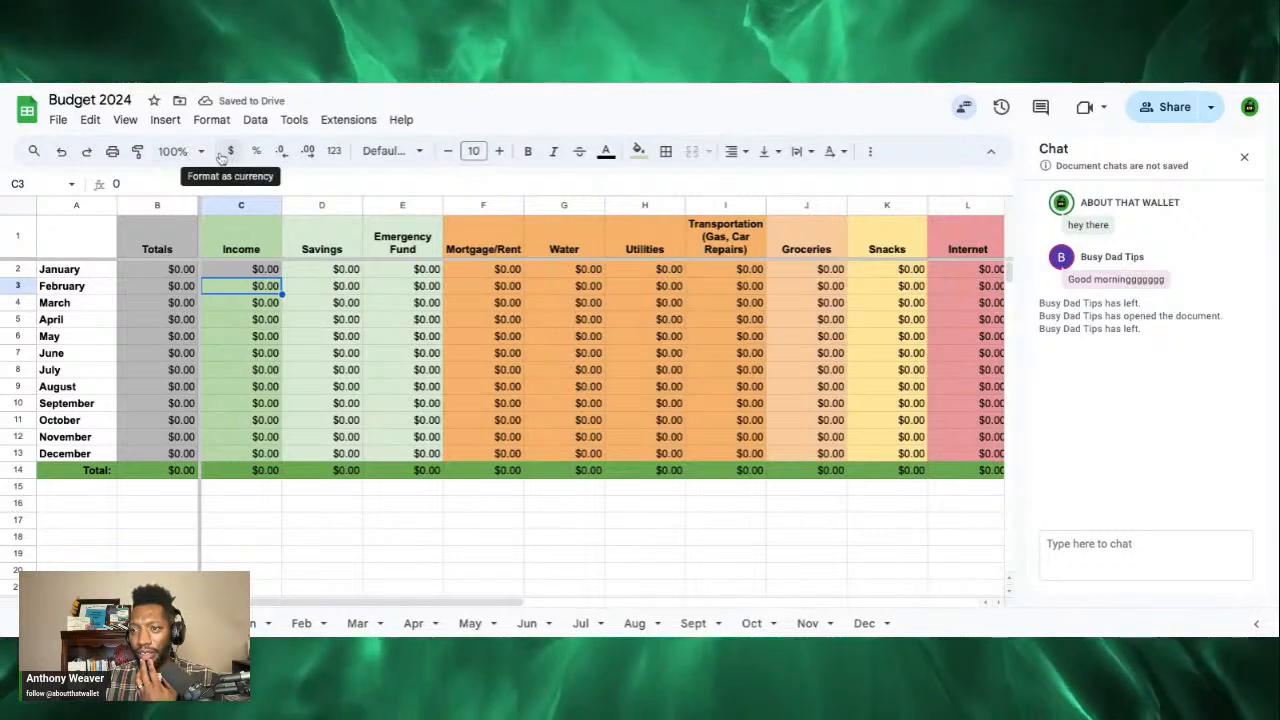
left_click(137, 151)
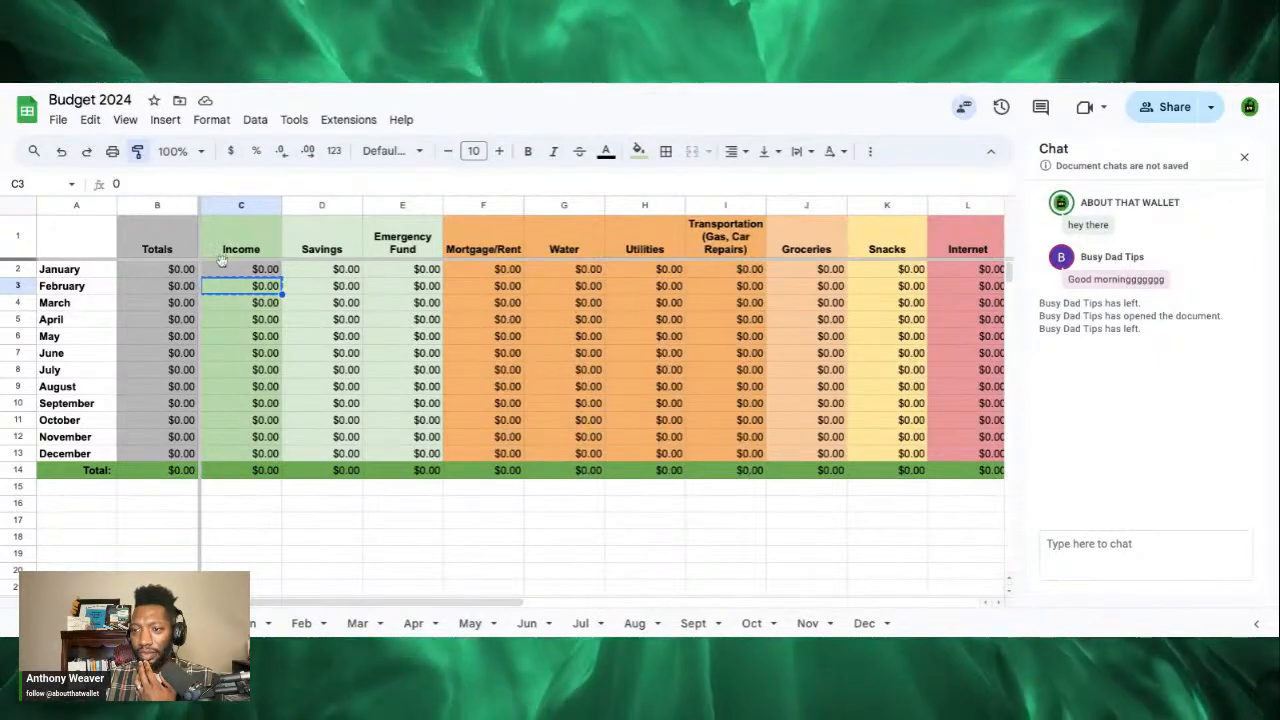
left_click(228, 267)
left_click(240, 292)
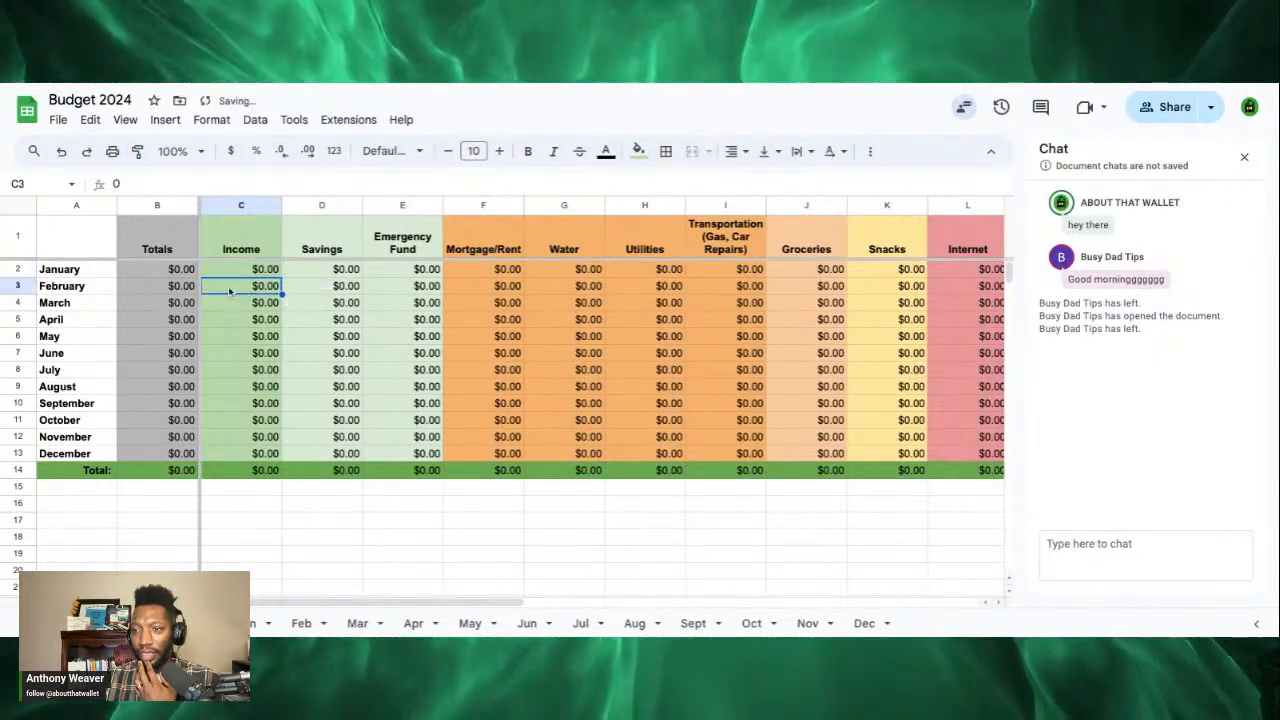
Step: Replace January's Totals formula with the row sum =sum(C2:W2), matching the formula pattern in February's Totals cell
left_click(177, 290)
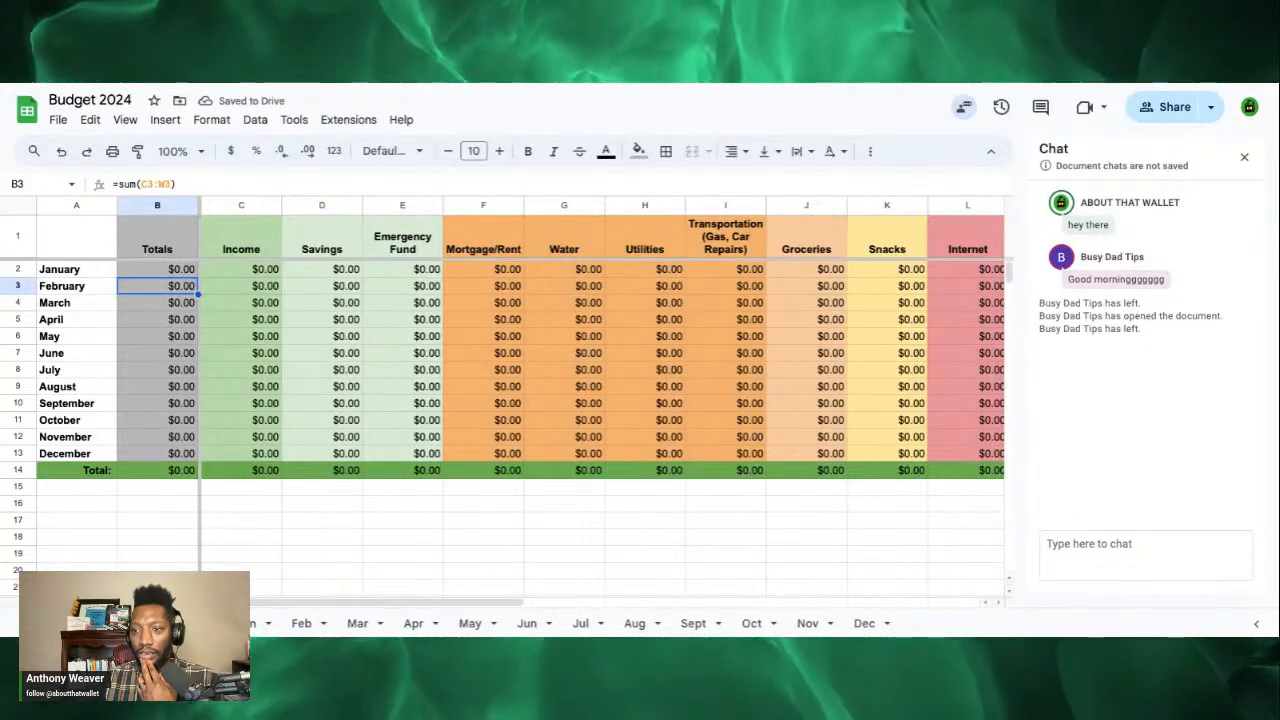
left_click(174, 272)
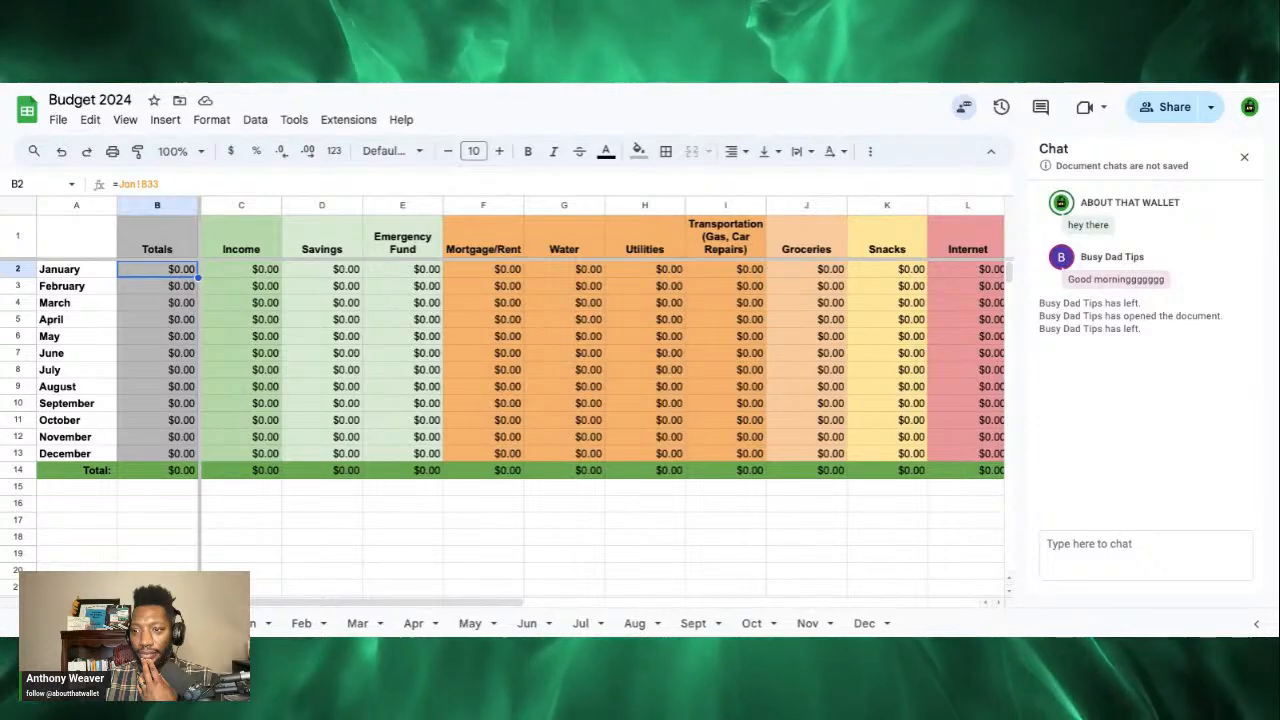
left_click(227, 290)
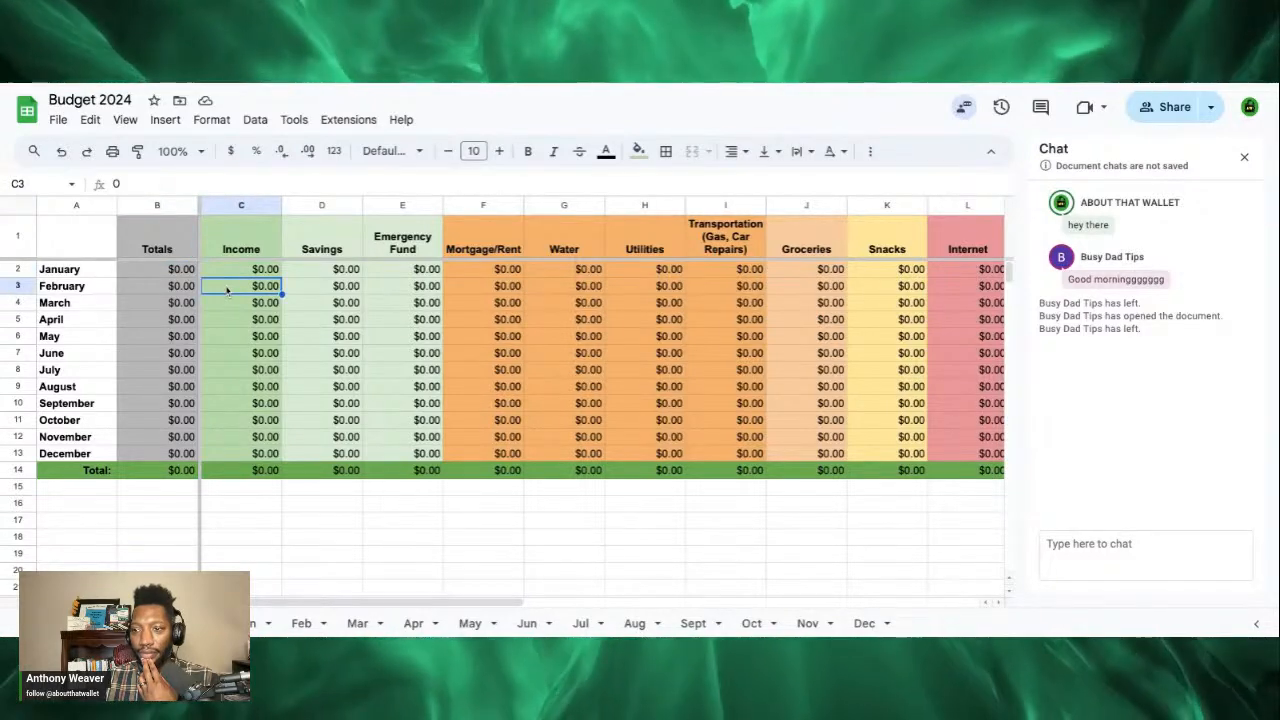
left_click(157, 272)
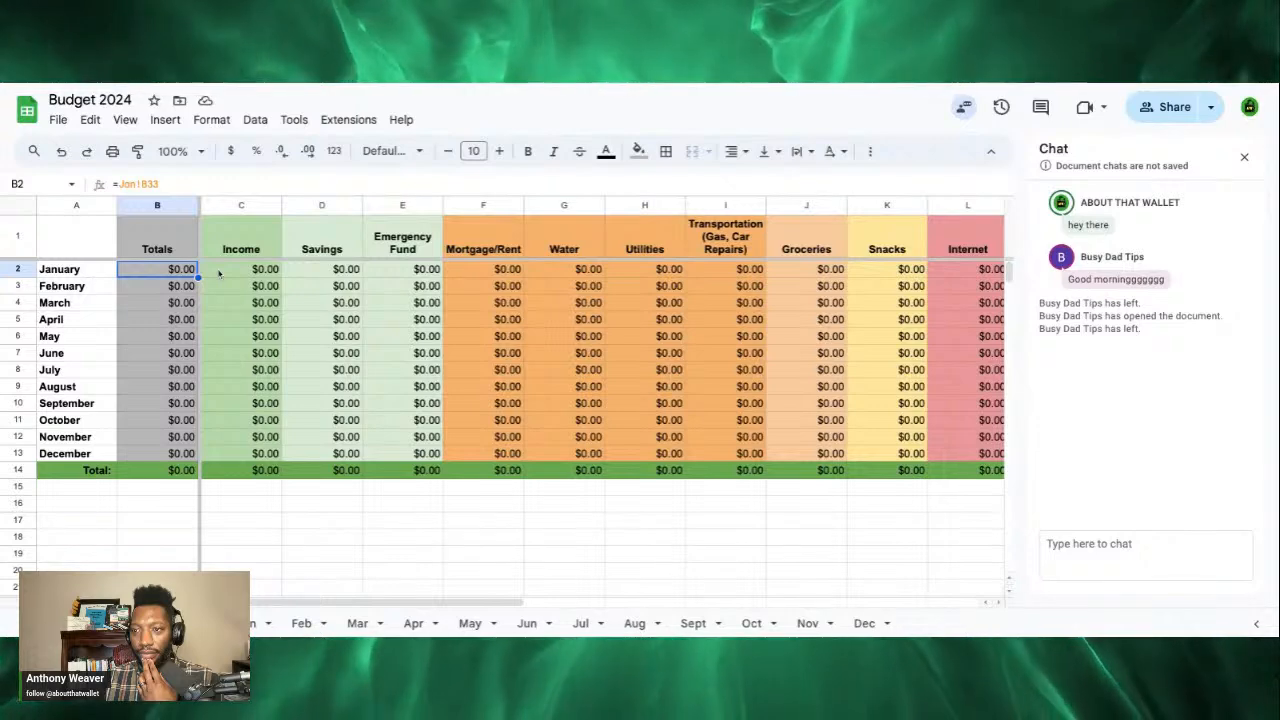
left_click(174, 286)
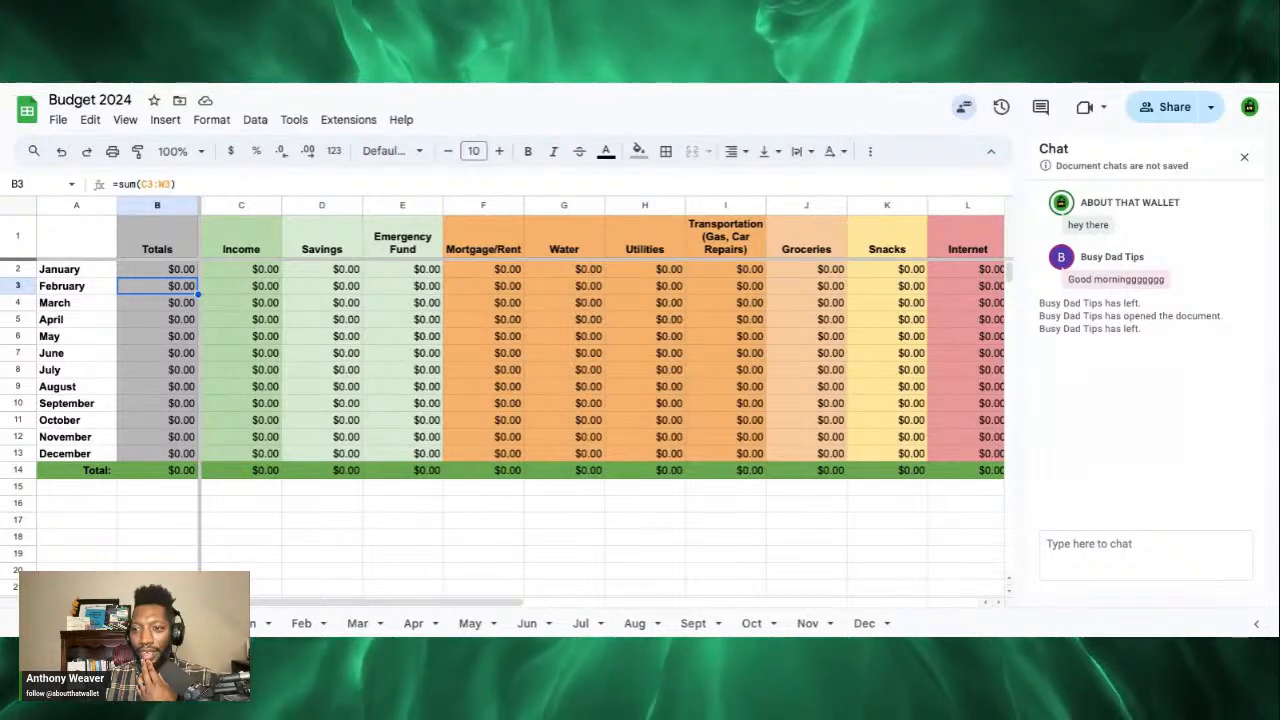
key("shift+Up")
left_click(185, 287)
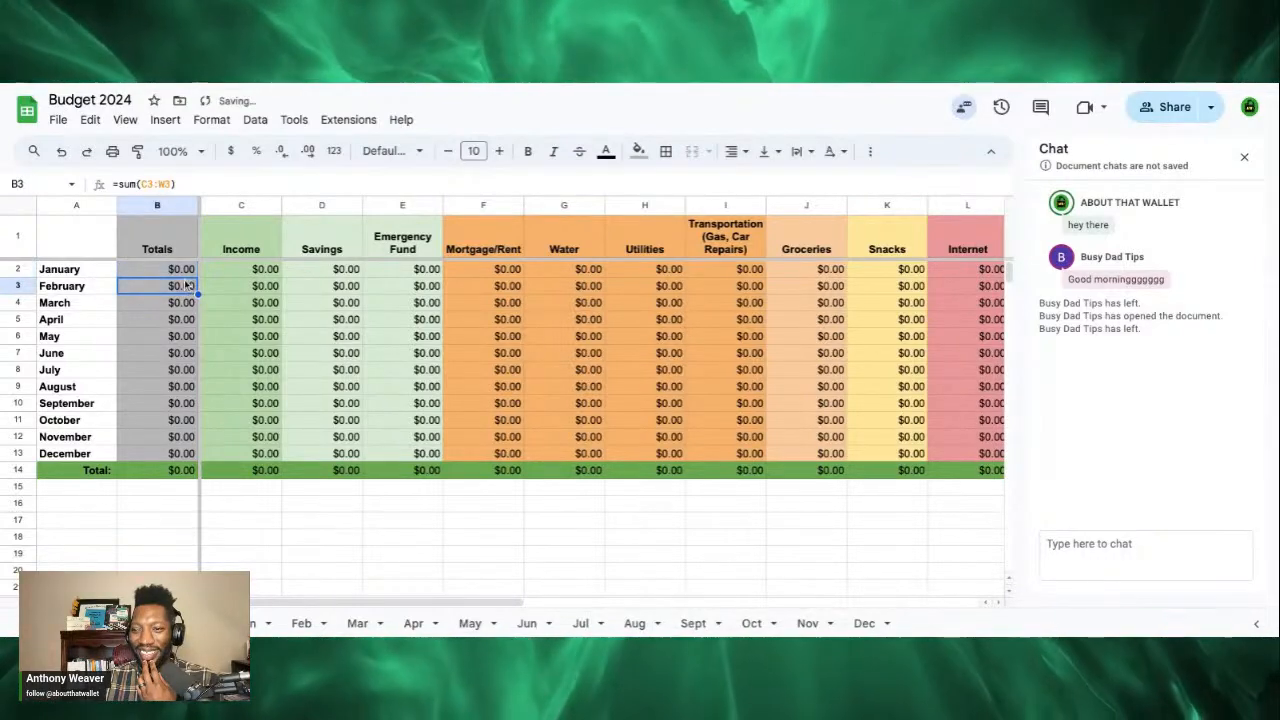
left_click(185, 273)
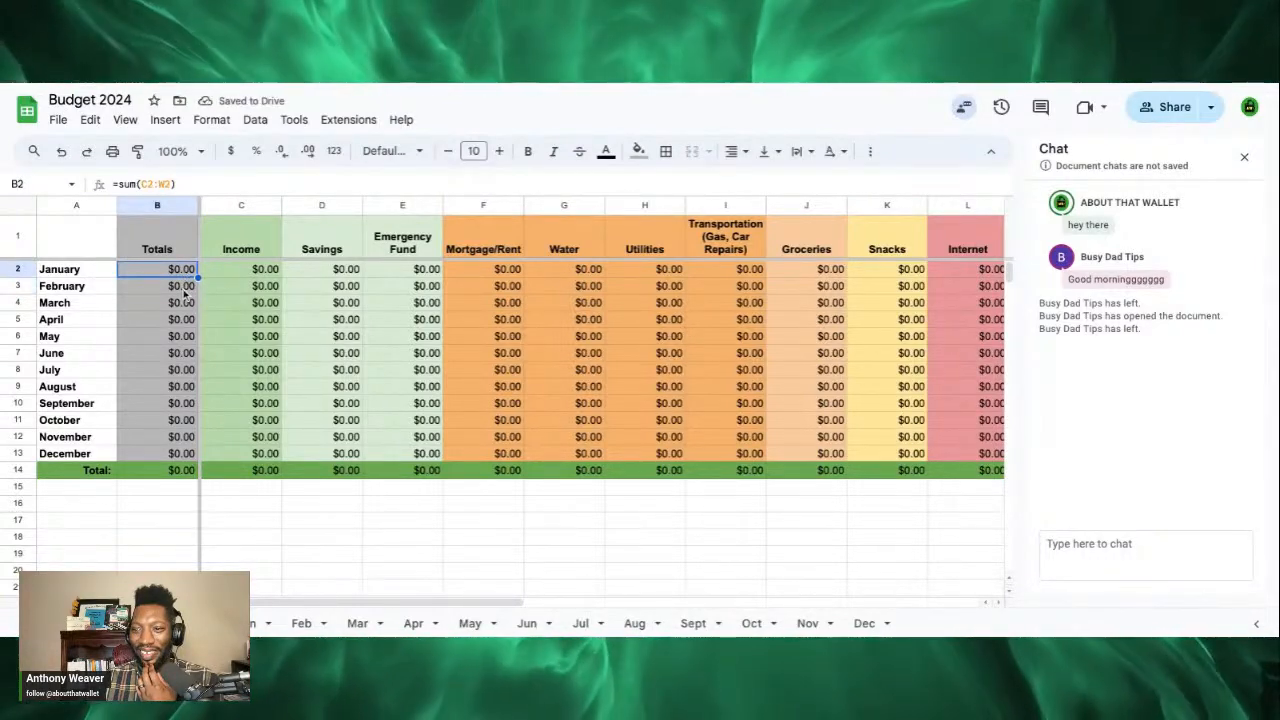
left_click(184, 290)
Step: Link February's Income cell on the 2024 Summary sheet to the Feb sheet's Income total with =Feb!C33
left_click(213, 289)
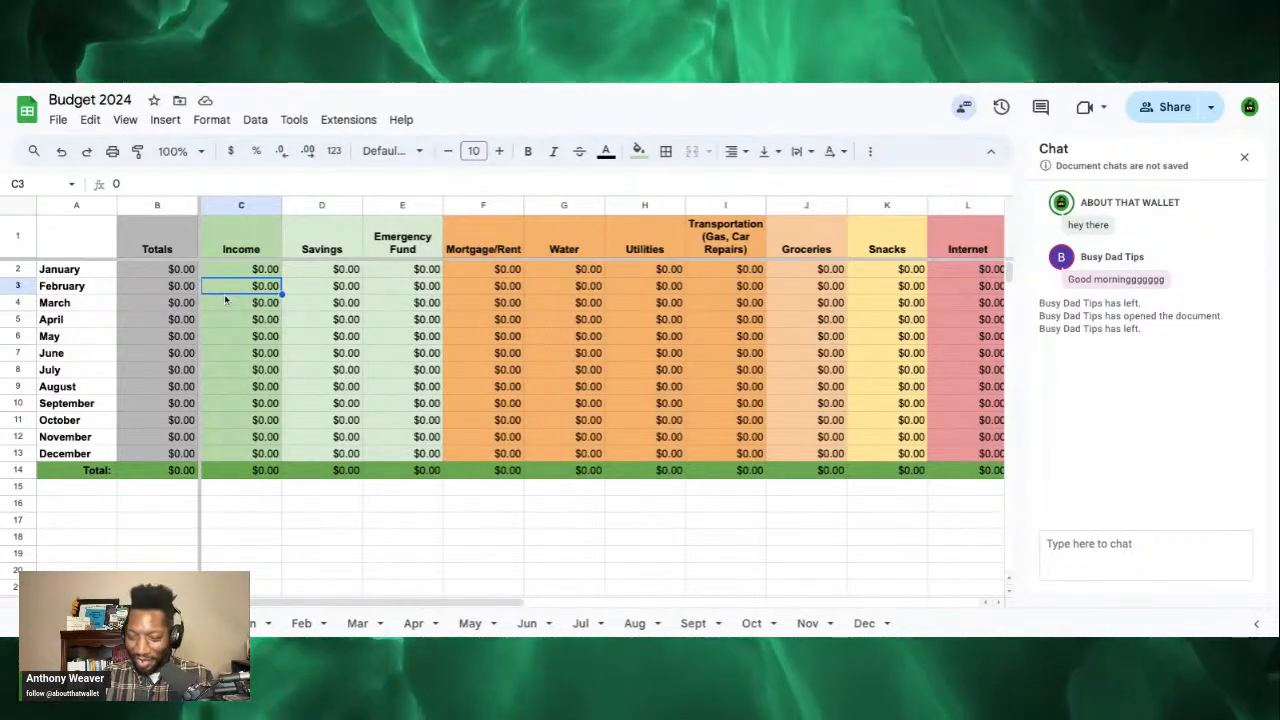
type("=")
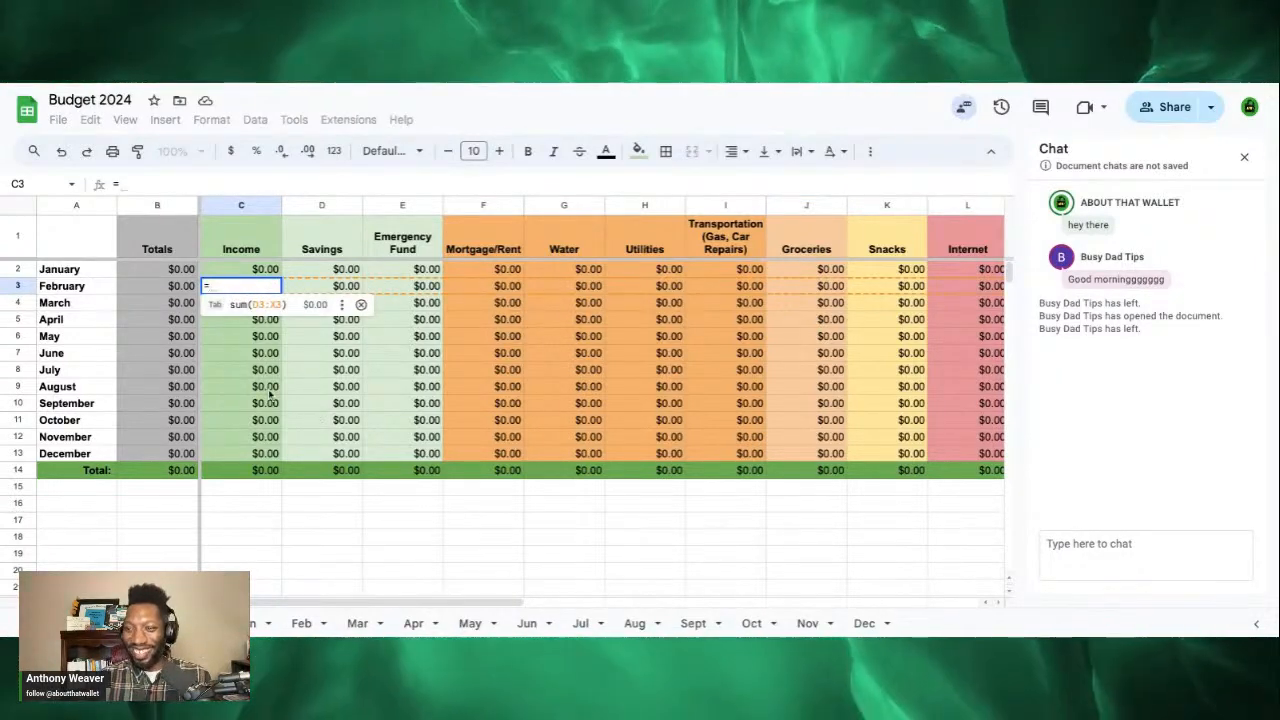
left_click(303, 624)
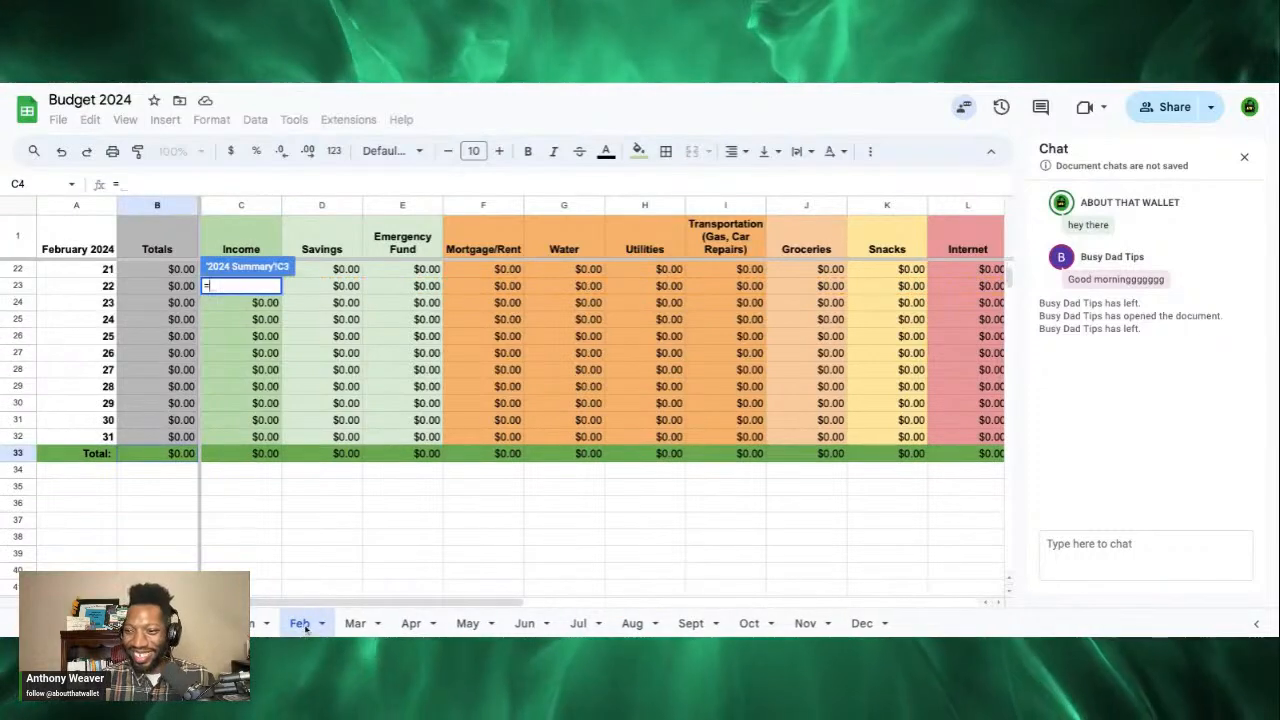
left_click(257, 456)
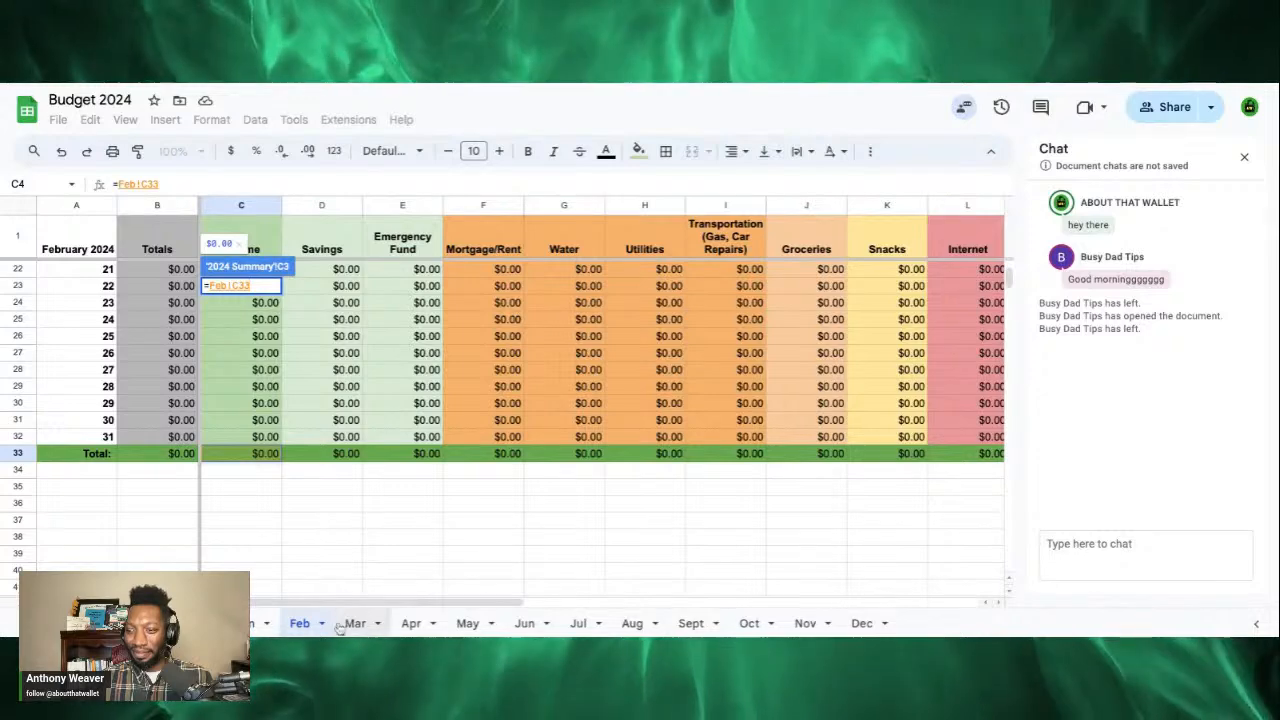
key("Return")
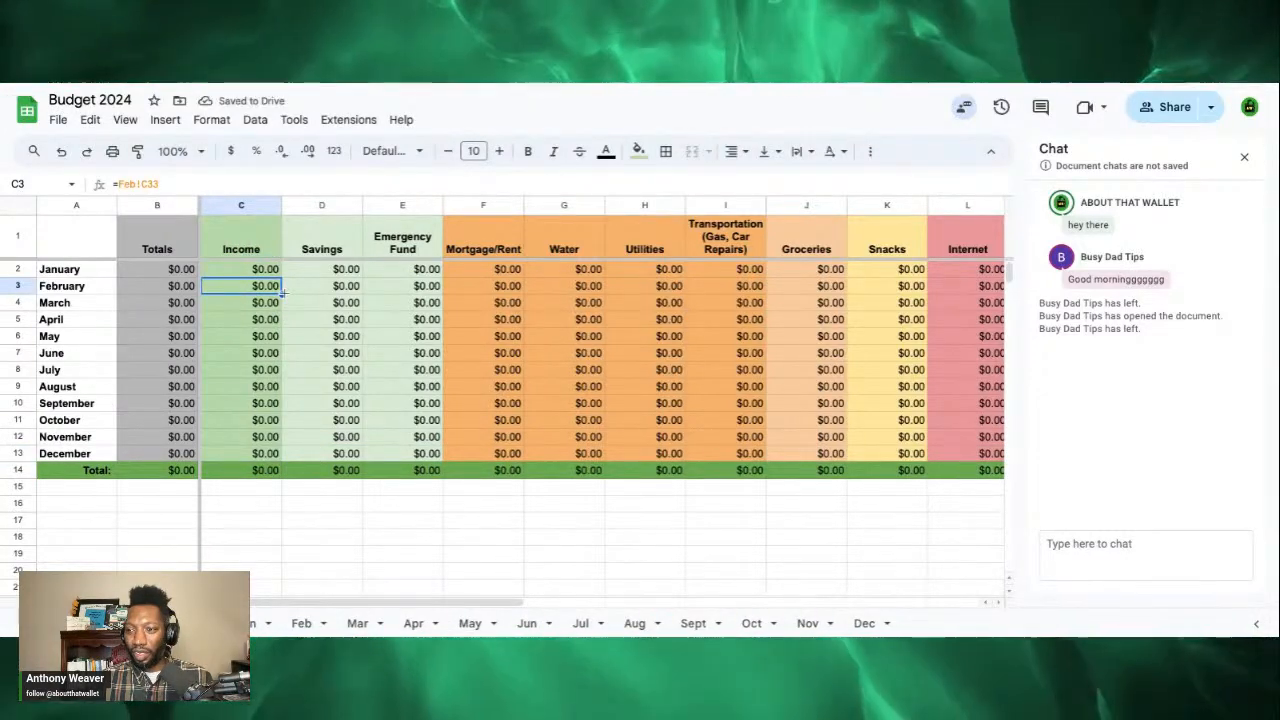
Step: Fill February's Income formula across the row through the Home / Renter Insurance column
left_click_drag(283, 294, 405, 289)
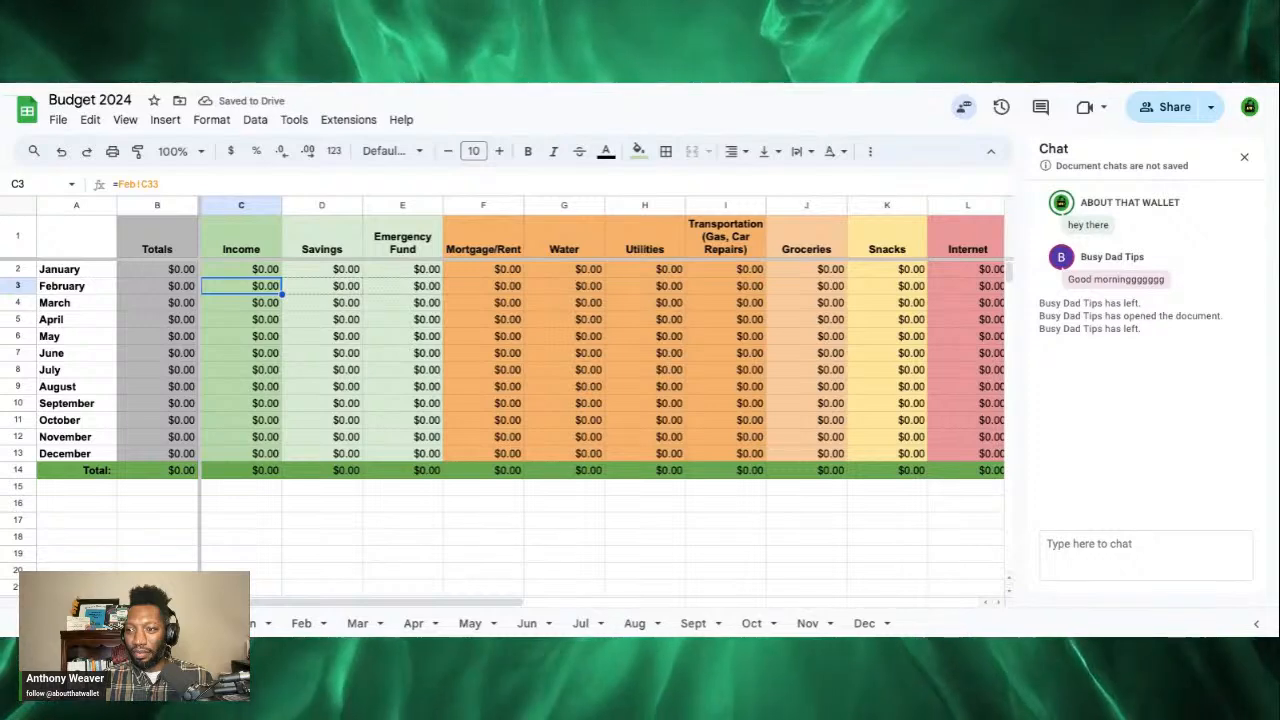
left_click_drag(985, 288, 815, 288)
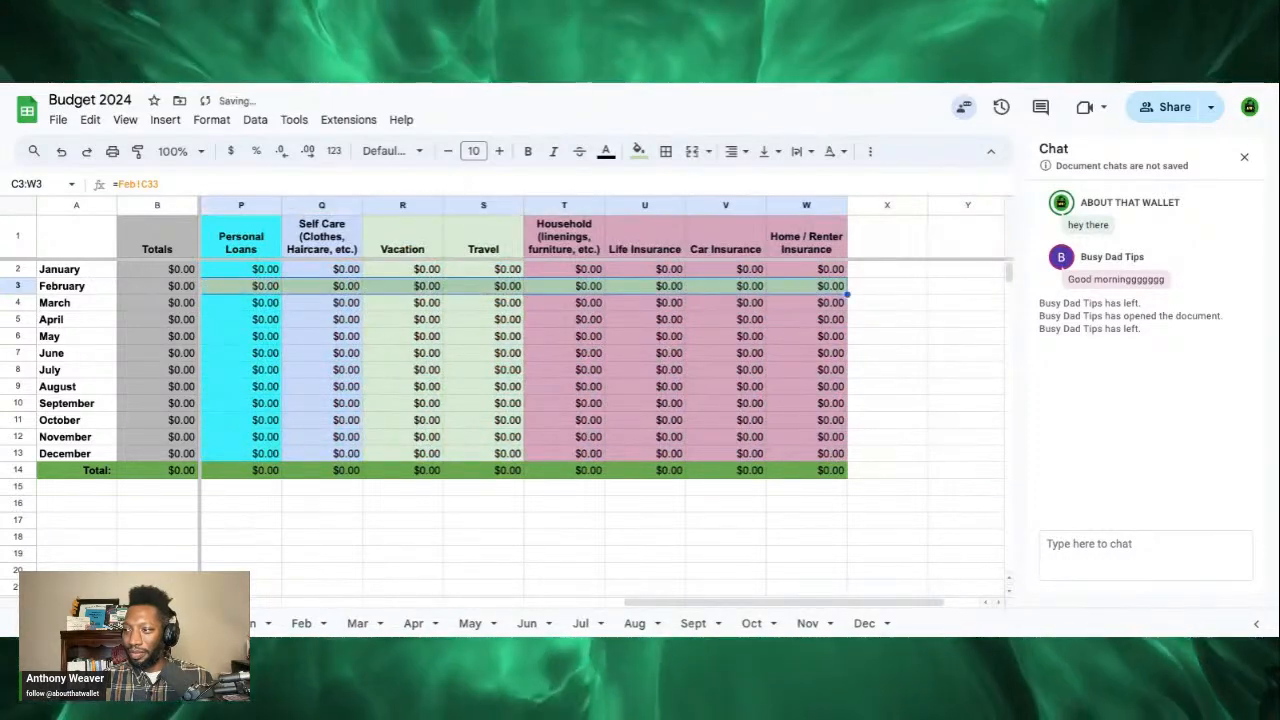
scroll(684, 319, "left", 10)
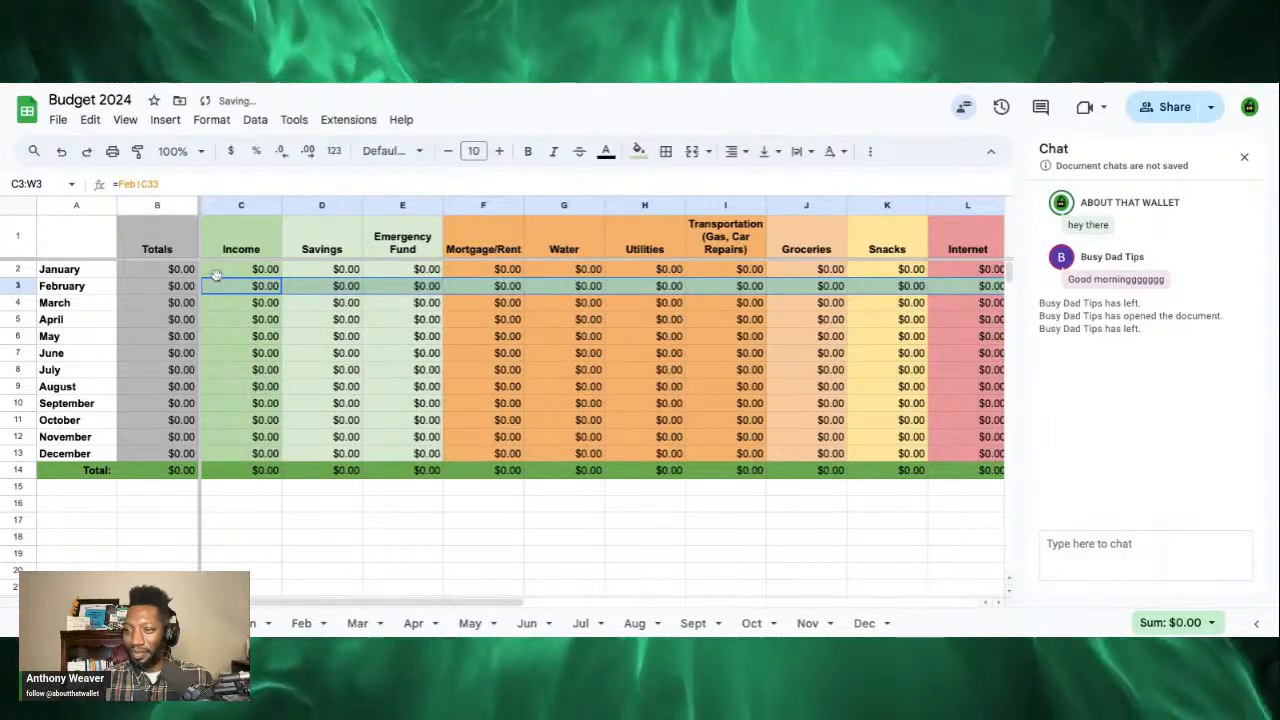
Step: Copy the light green format of March's Savings cell onto February's Savings and Emergency Fund cells
left_click(298, 302)
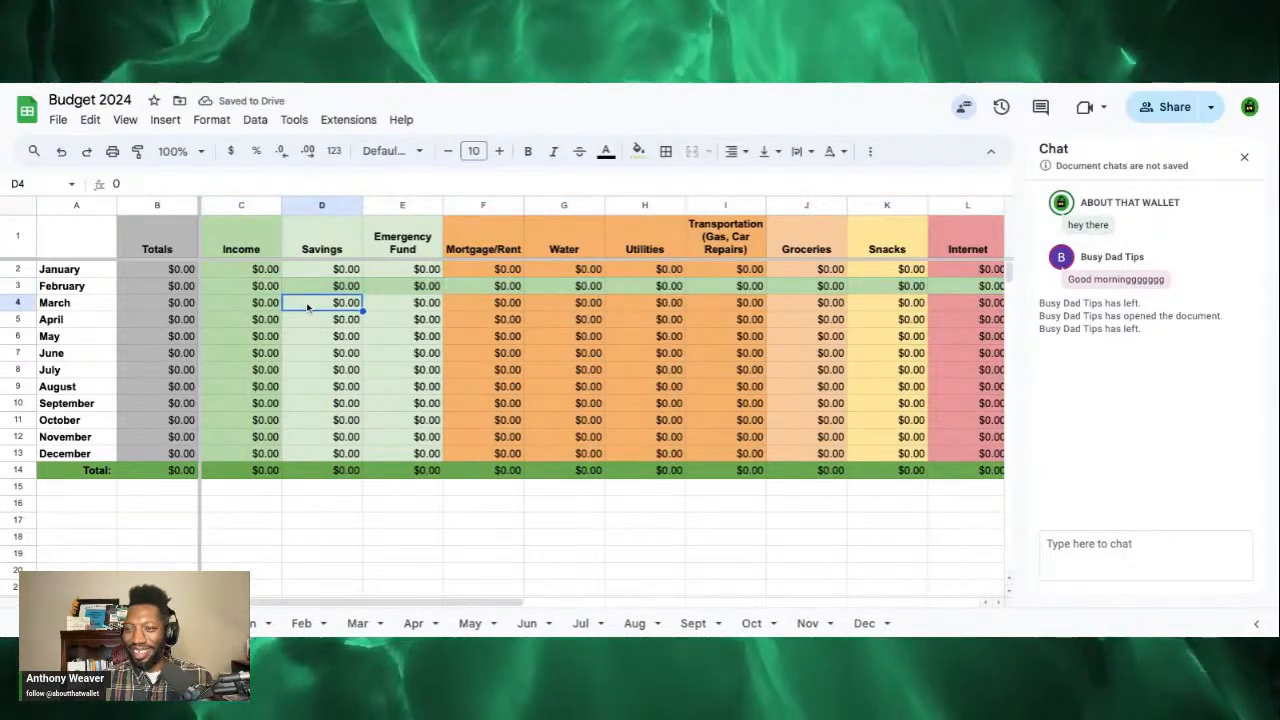
left_click_drag(315, 288, 390, 290)
key("ctrl+v")
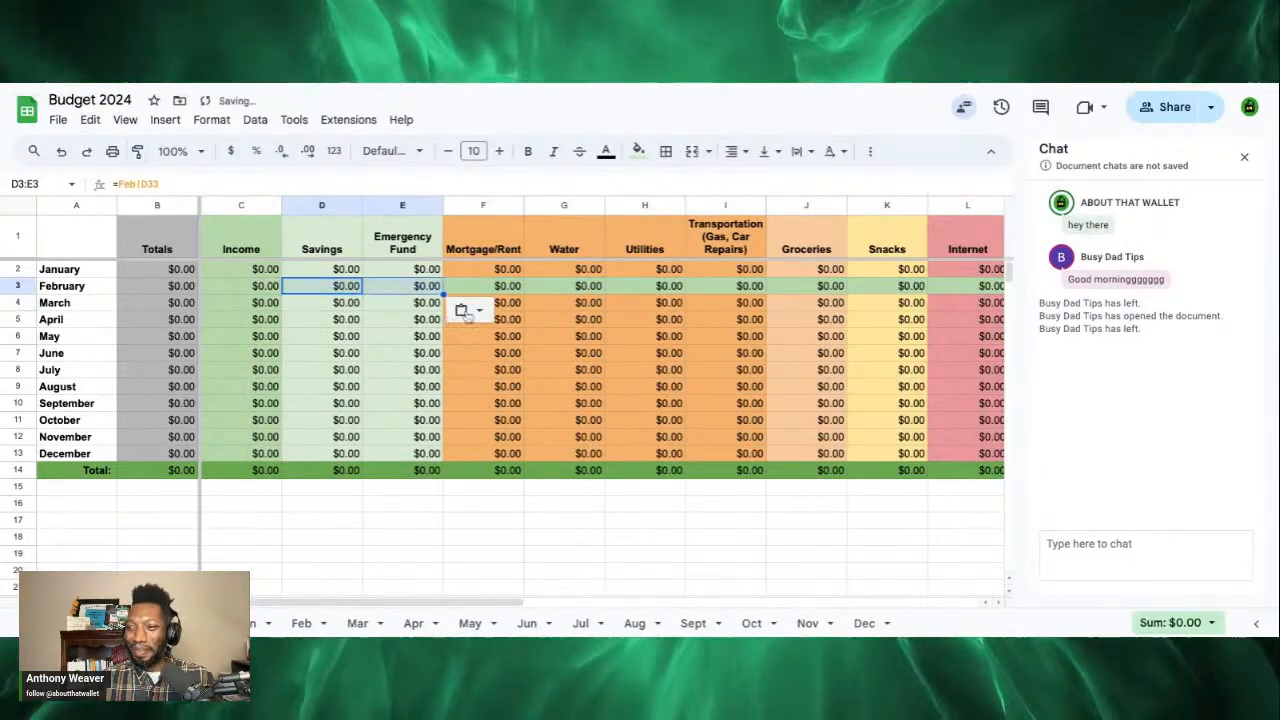
Step: Copy the orange format of March's Mortgage/Rent cell onto February's Mortgage/Rent, Water, Utilities and Transportation cells
left_click(519, 306)
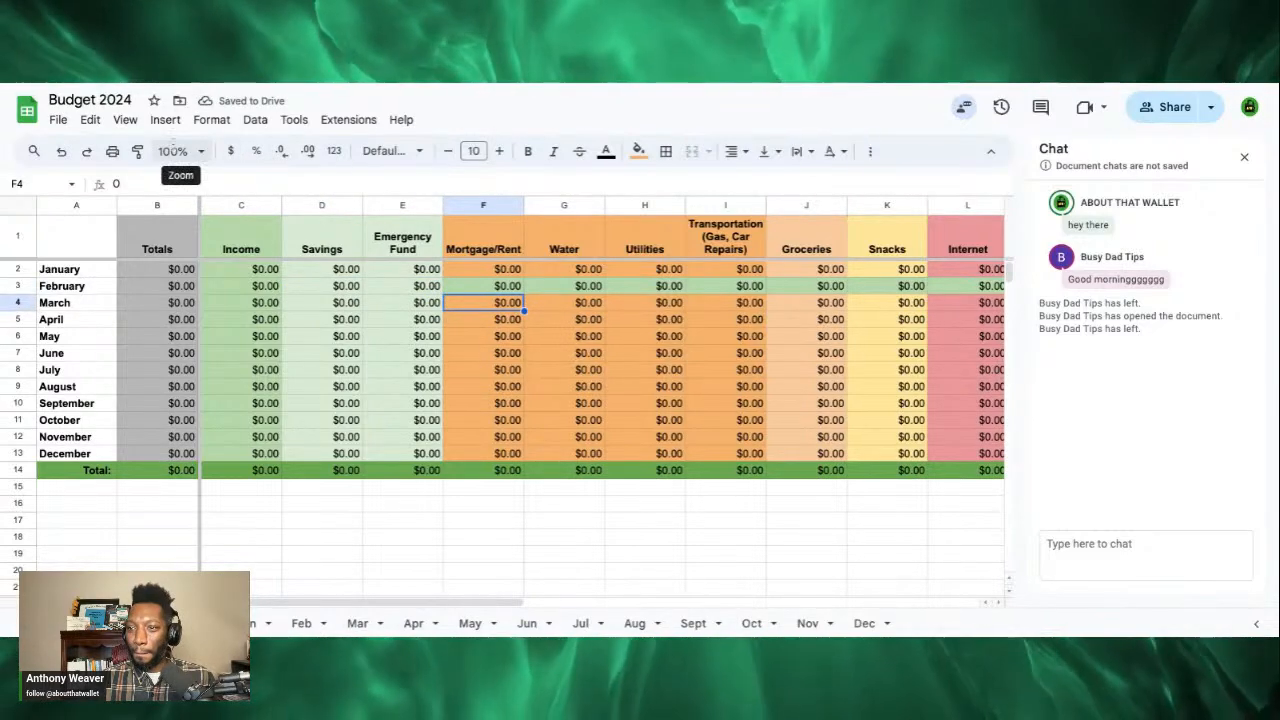
left_click(138, 151)
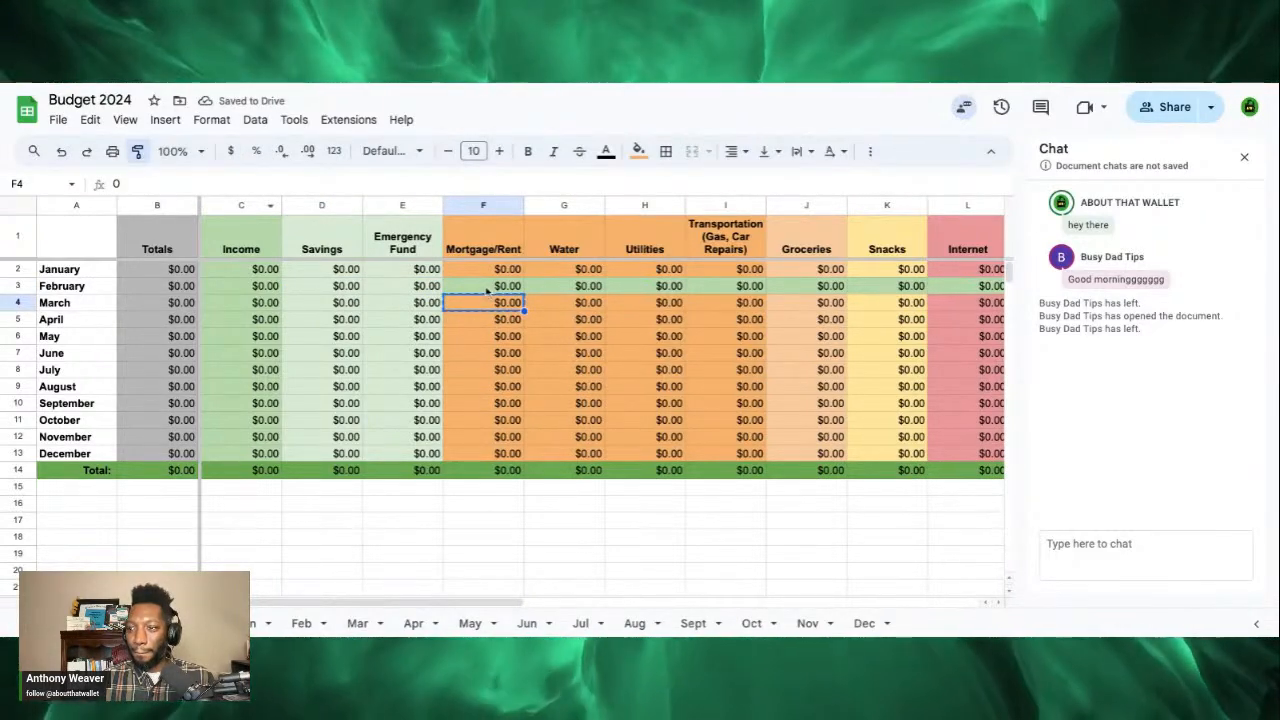
left_click(484, 289)
key("shift+Right")
key("shift+Right")
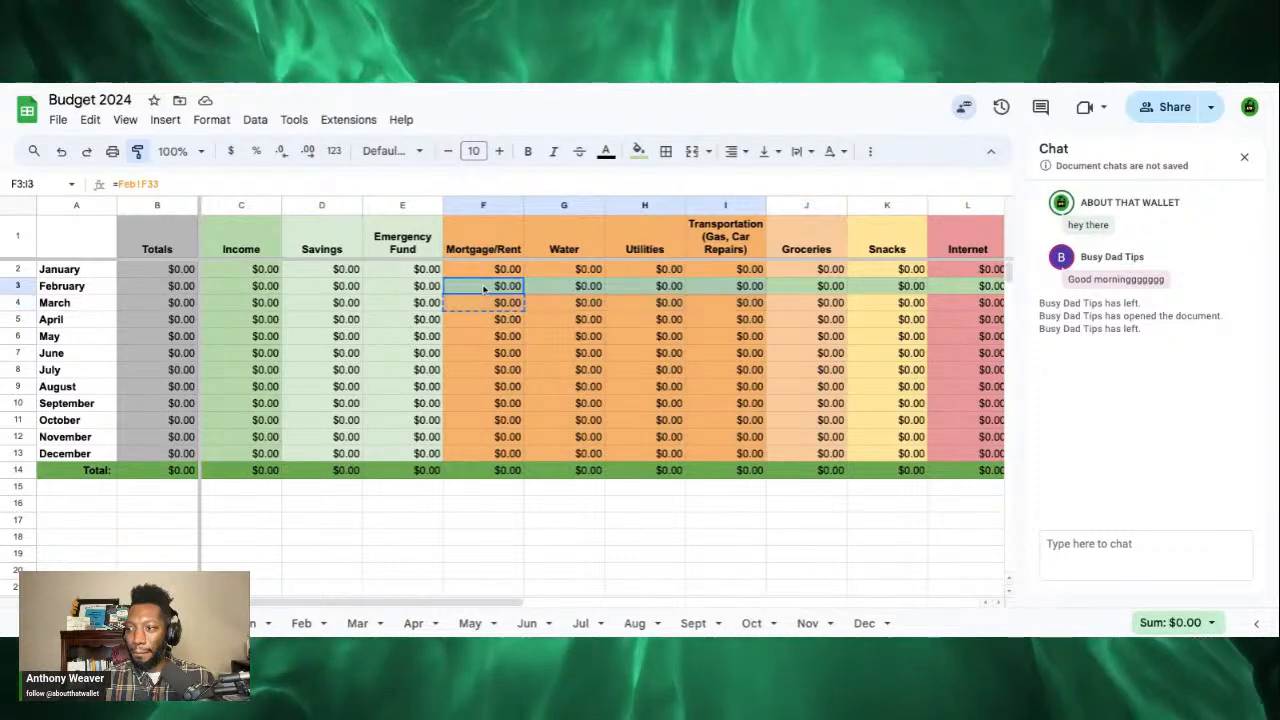
key("ctrl+v")
Step: Copy the formats of March's Groceries and Snacks cells onto the February cells of the same two categories
scroll(616, 351, "right", 7)
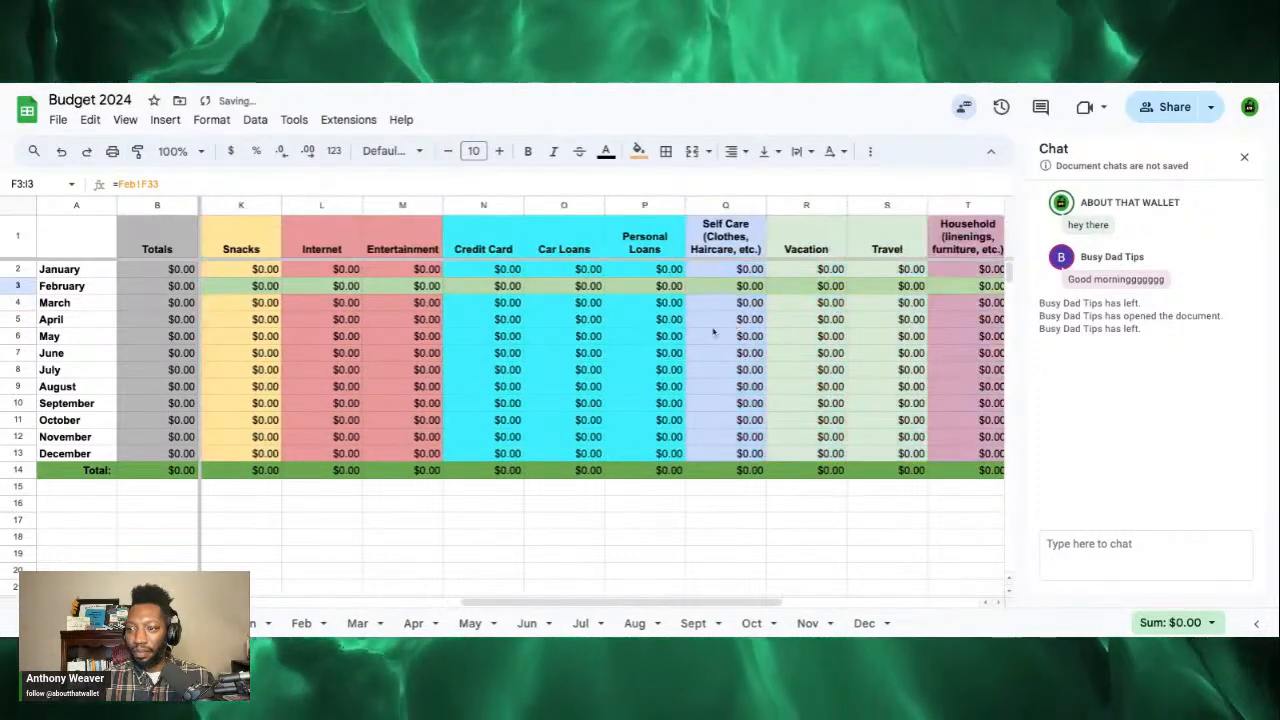
scroll(616, 351, "left", 7)
scroll(616, 351, "right", 4)
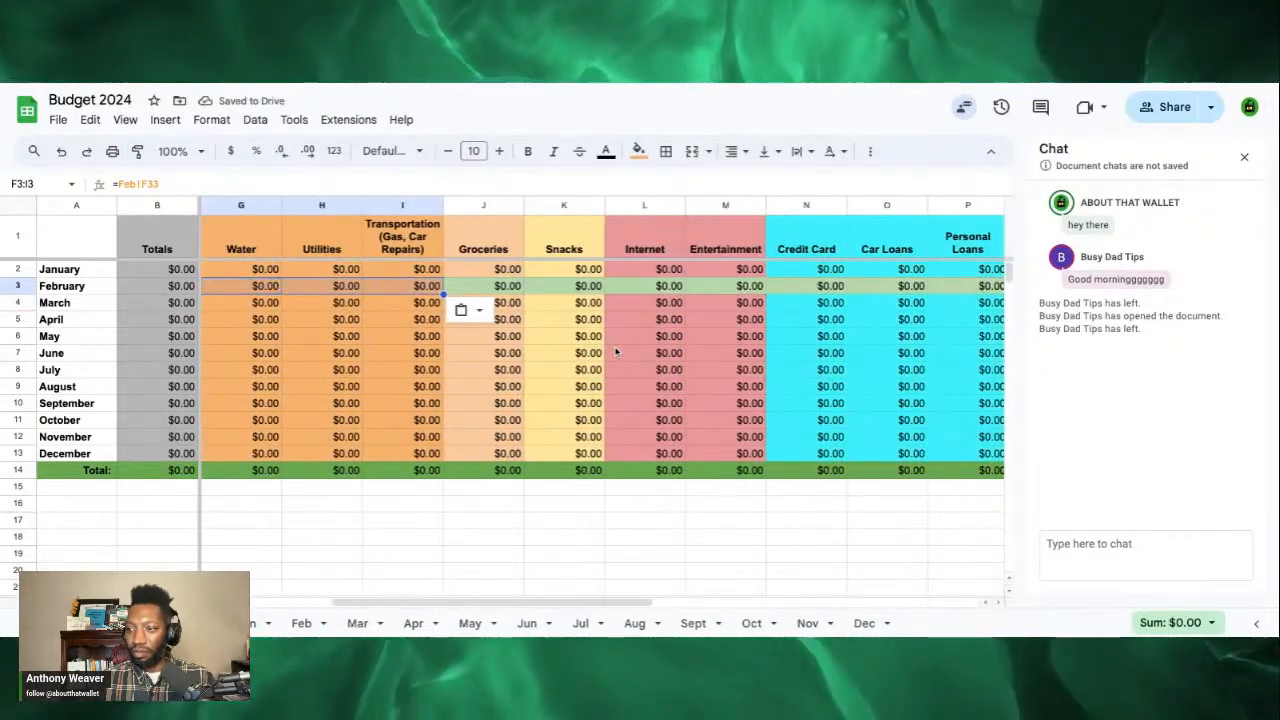
left_click(519, 302)
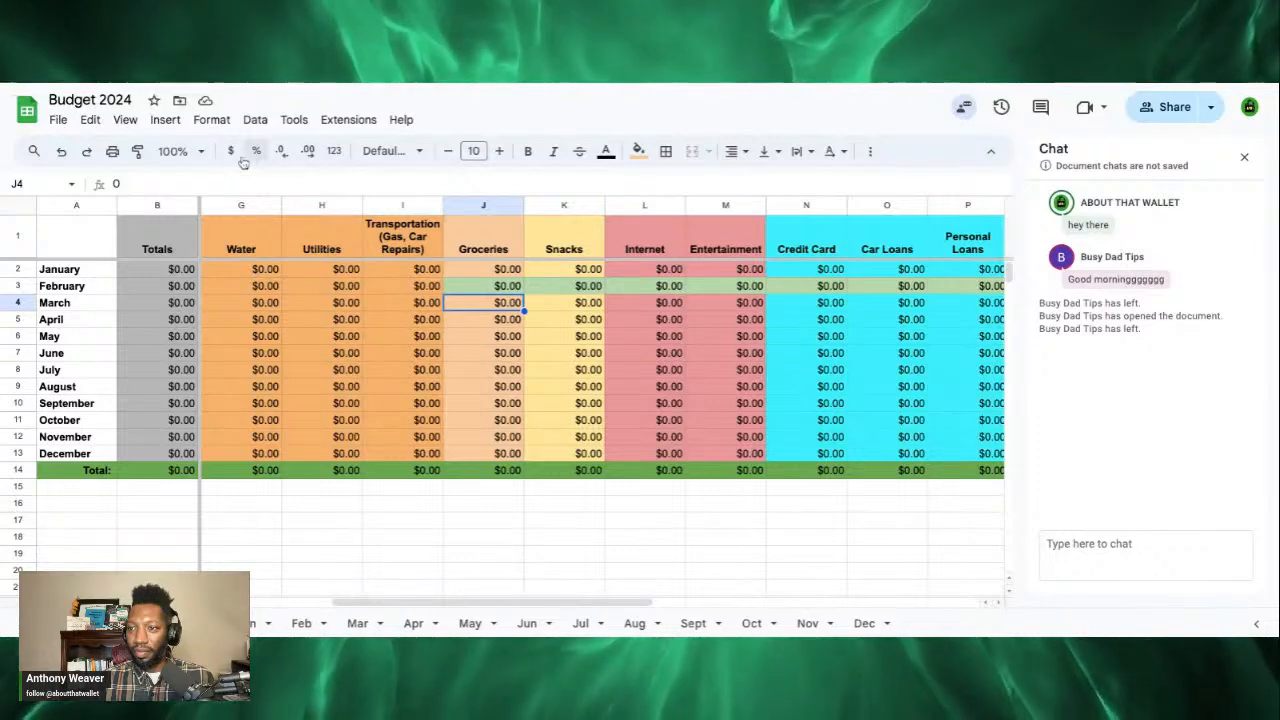
left_click(466, 286)
left_click(598, 307)
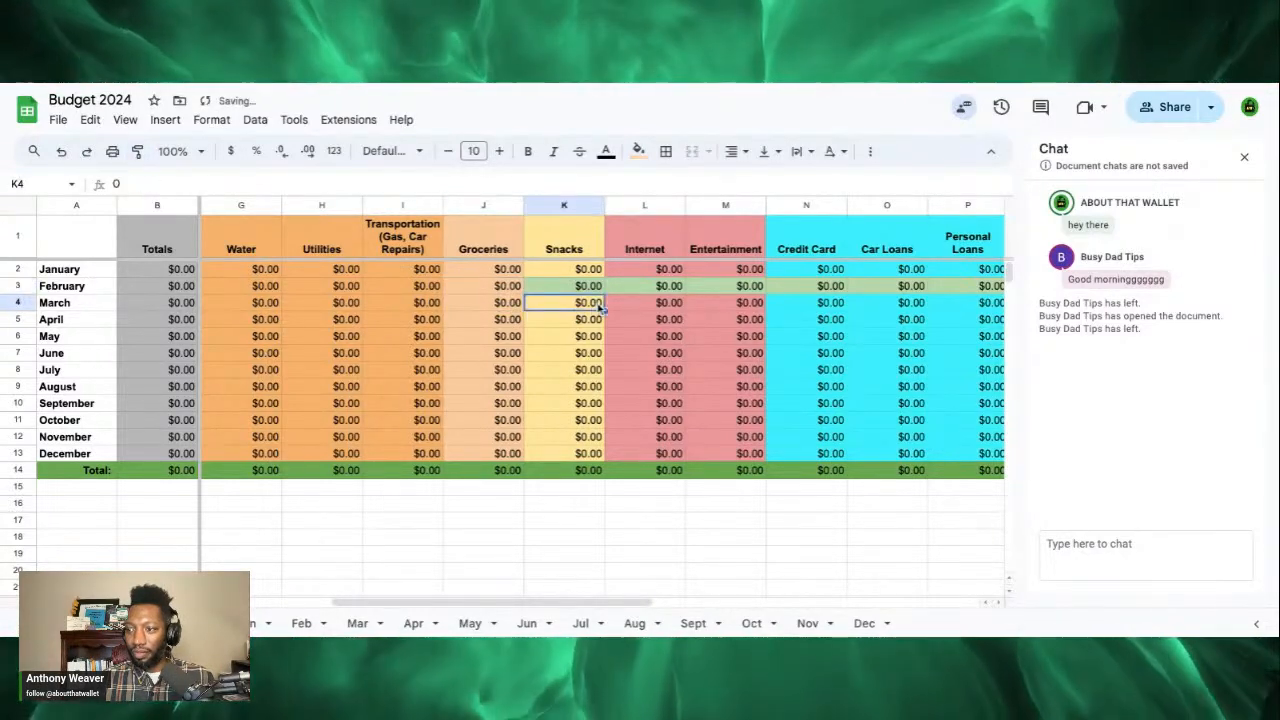
left_click(140, 152)
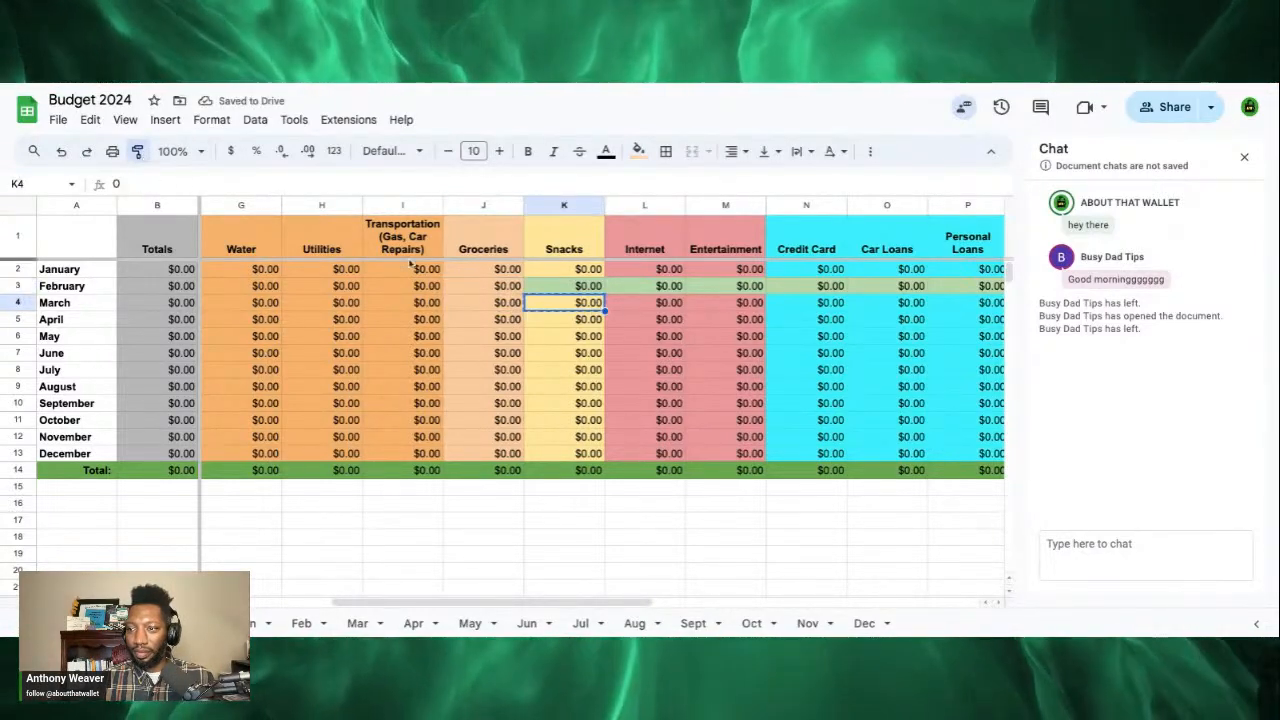
left_click(573, 287)
Step: Copy the red format of March's Internet cell onto February's Internet and Entertainment cells
left_click(680, 305)
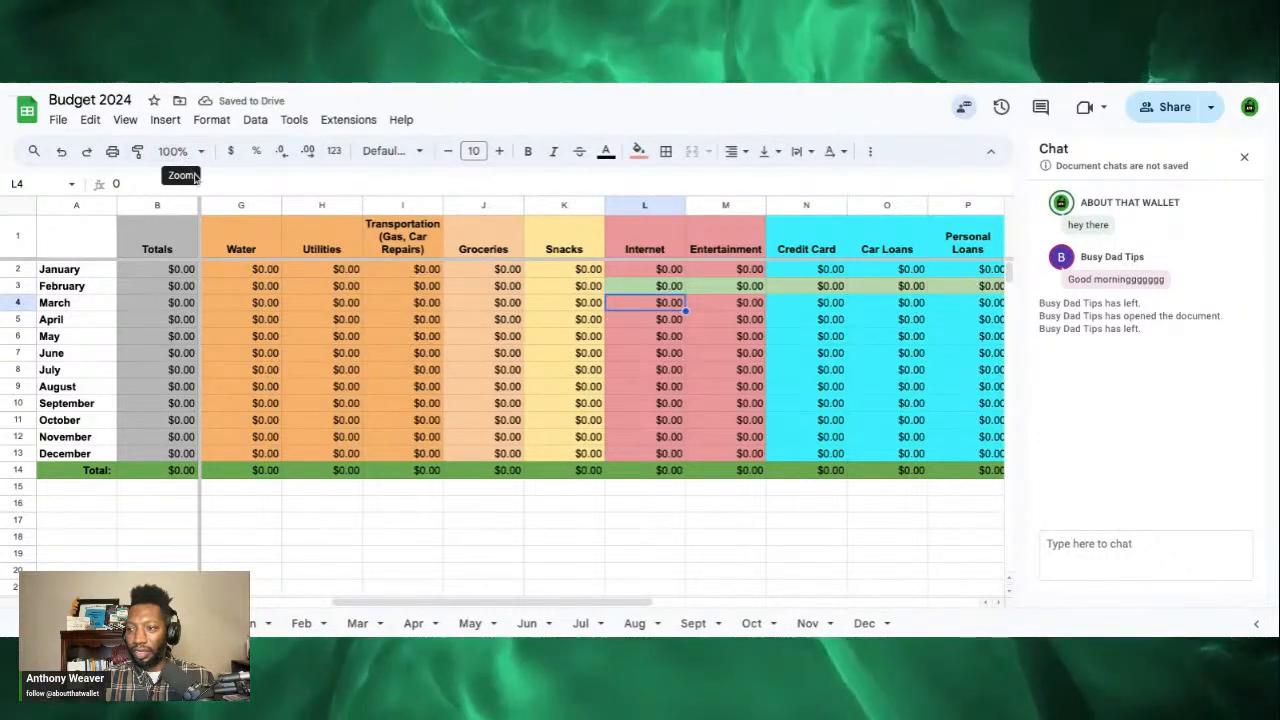
left_click(138, 153)
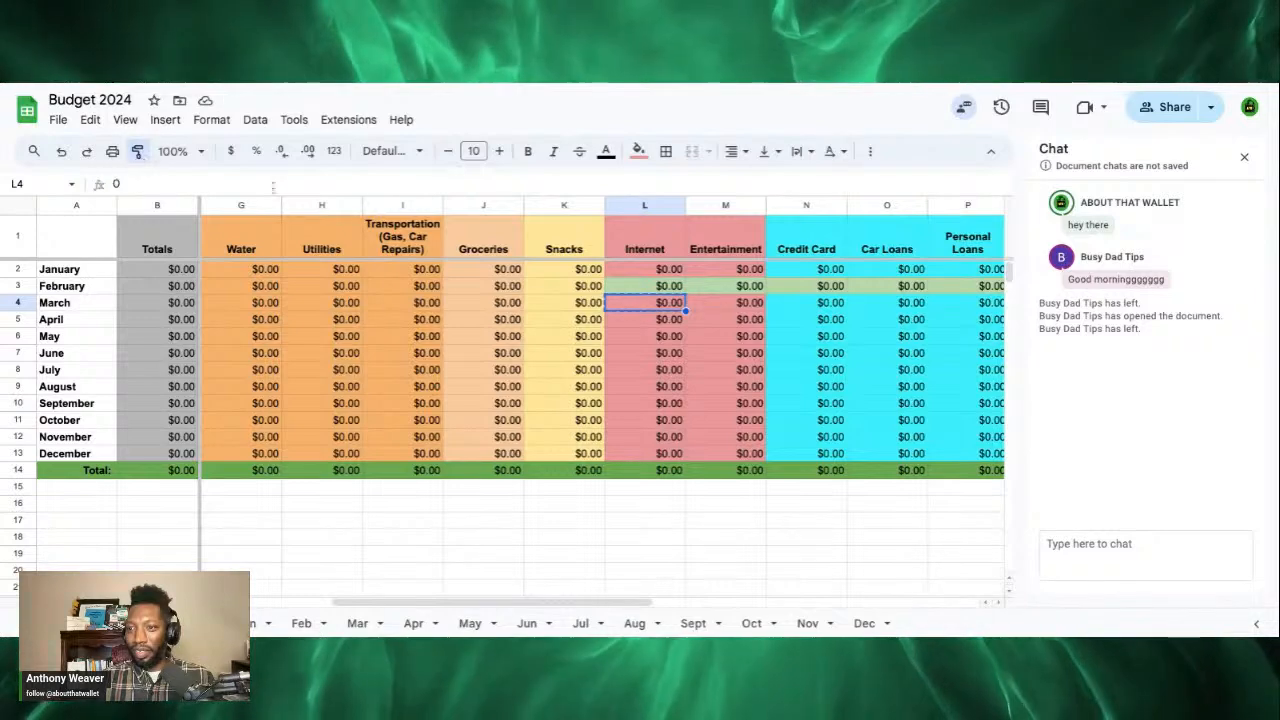
left_click_drag(650, 288, 757, 289)
Step: Copy the cyan format of March's Credit Card cell onto February's Credit Card, Car Loans and Personal Loans cells
scroll(714, 310, "right", 3)
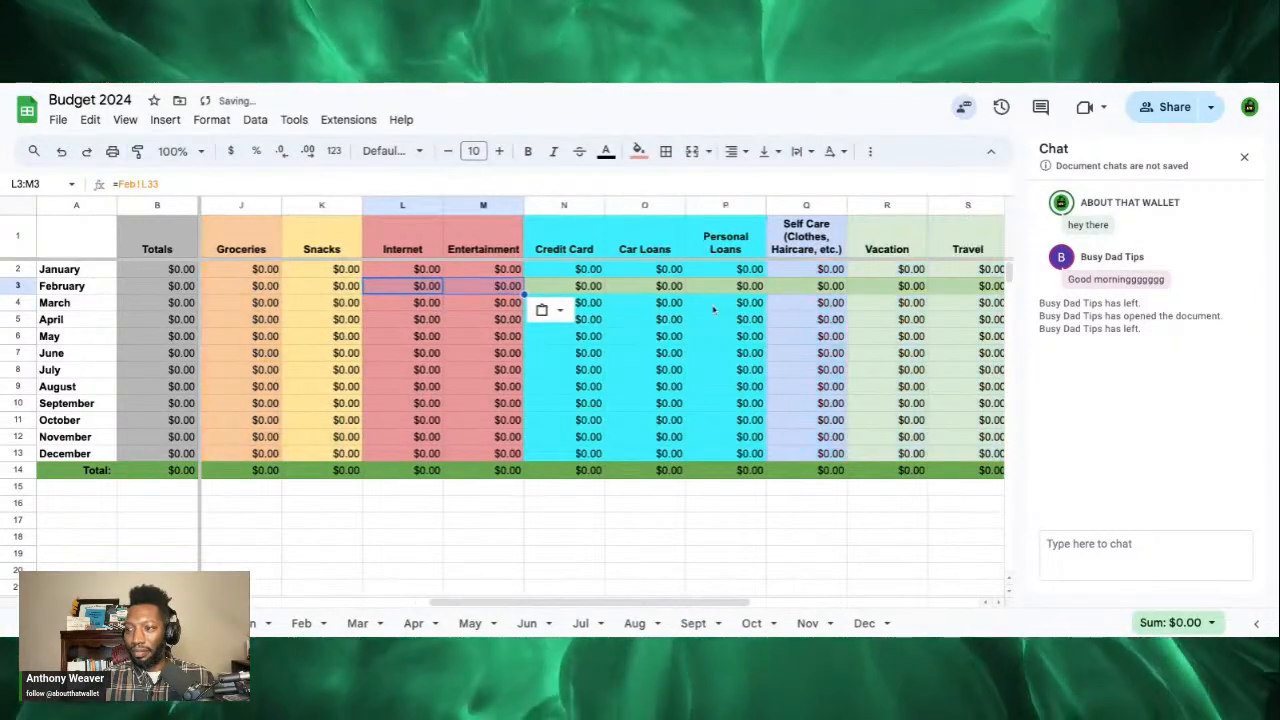
left_click(612, 303)
left_click(556, 310)
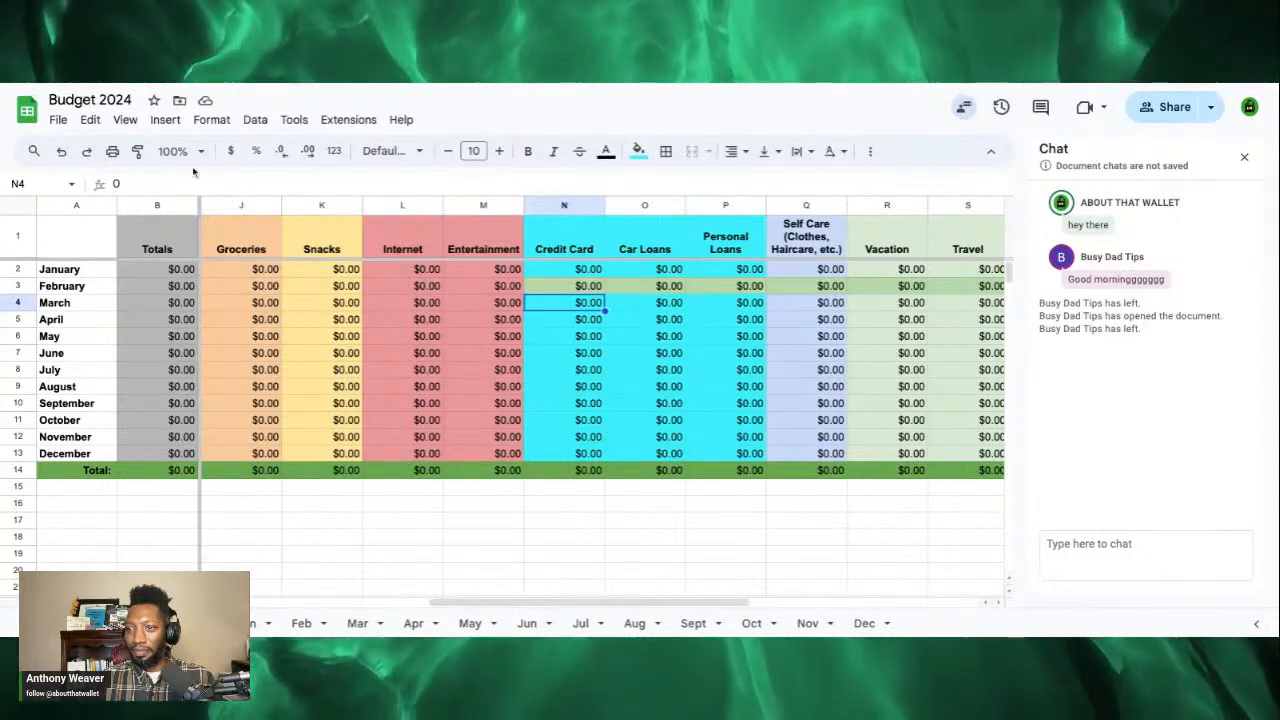
left_click(139, 151)
left_click(557, 289)
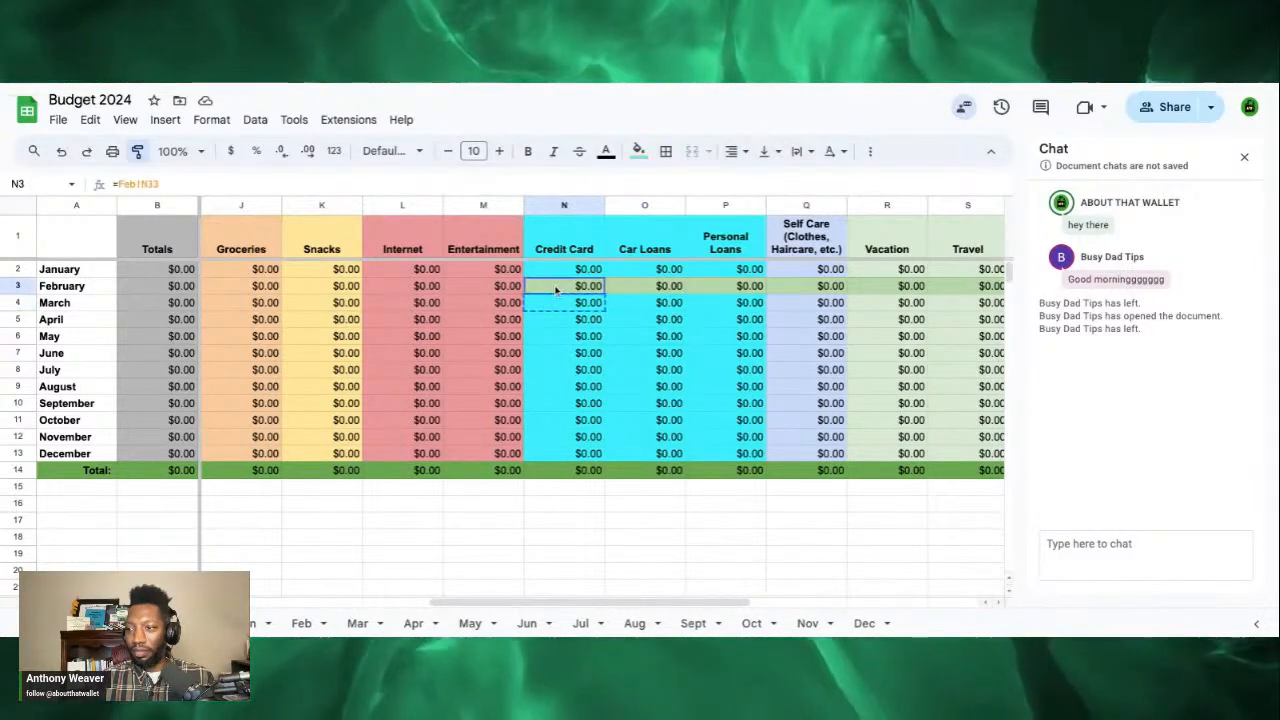
left_click_drag(557, 289, 728, 290)
Step: Copy the light blue format of March's Self Care cell onto February's Self Care cell
scroll(705, 308, "right", 4)
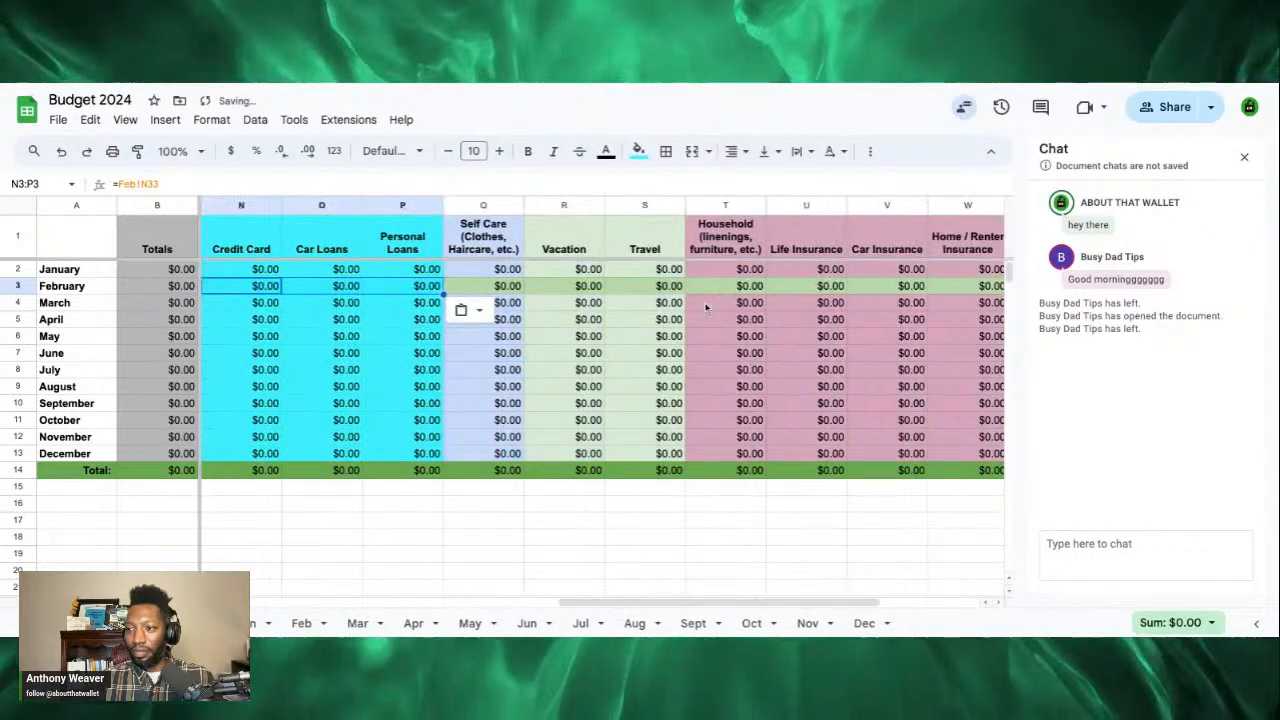
left_click(500, 302)
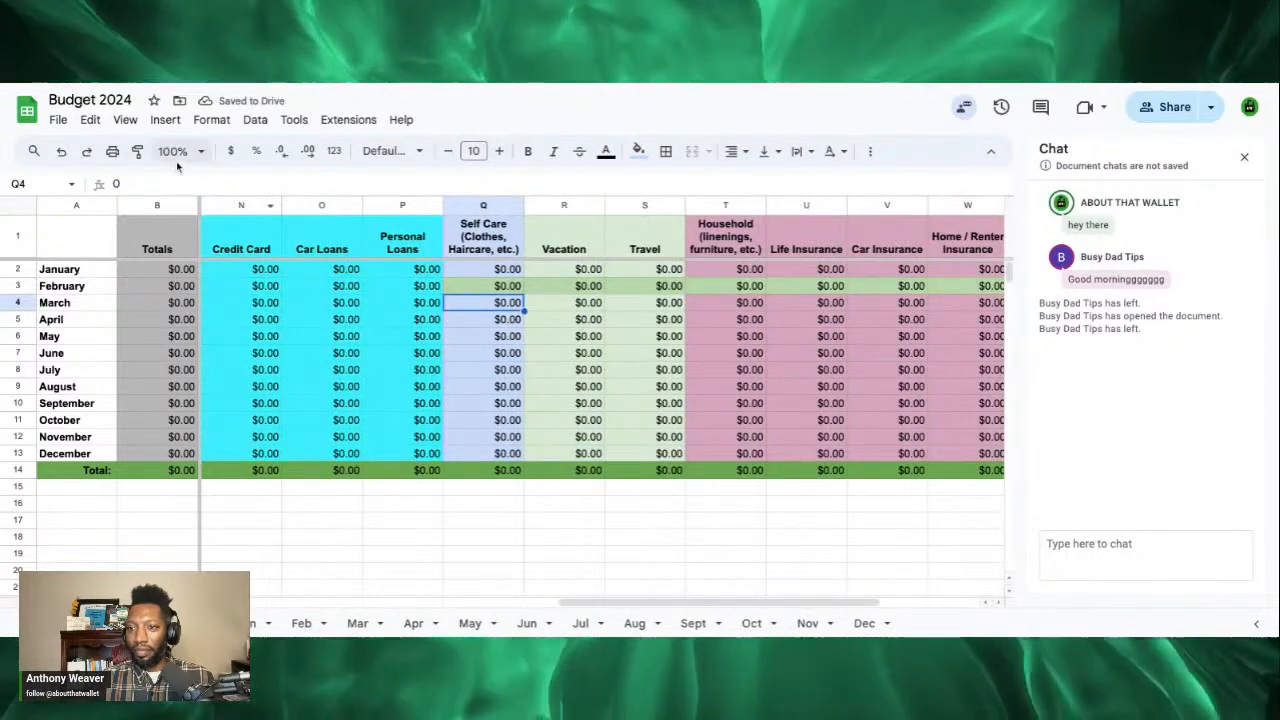
left_click(138, 151)
left_click(467, 288)
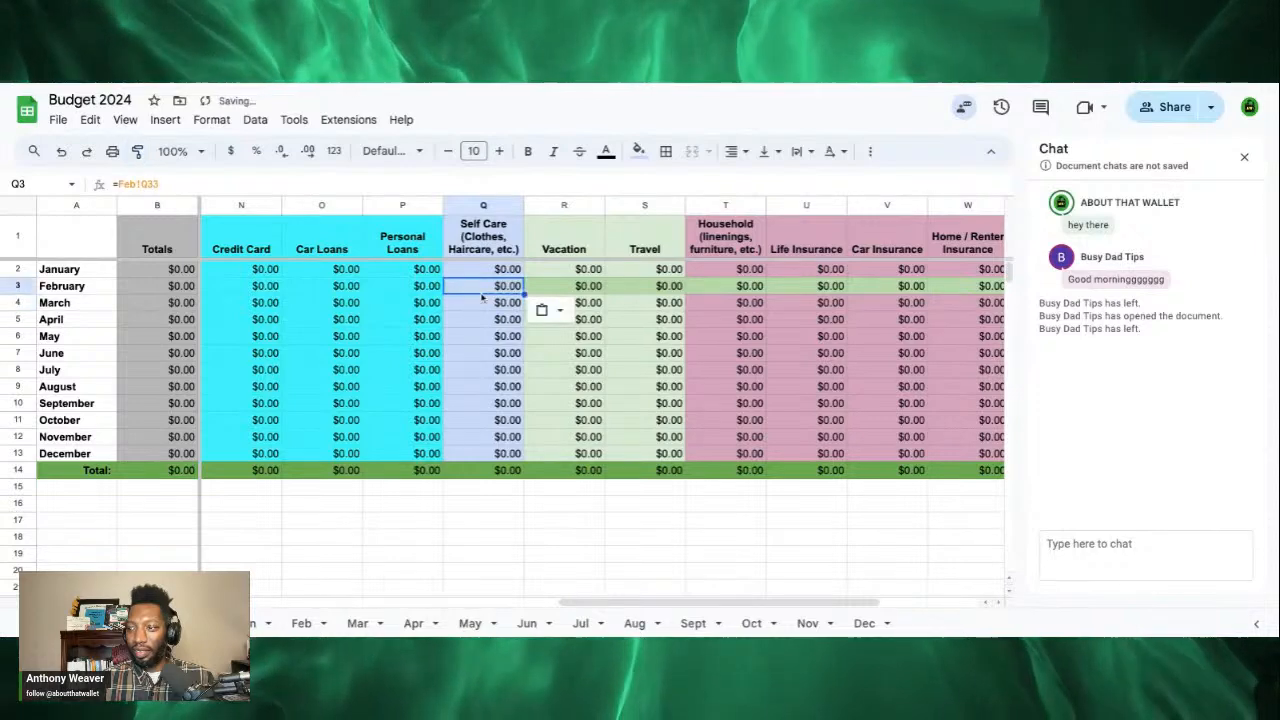
Step: Copy the light green format of March's Vacation cell onto February's Vacation and Travel cells
left_click(612, 304)
left_click(571, 303)
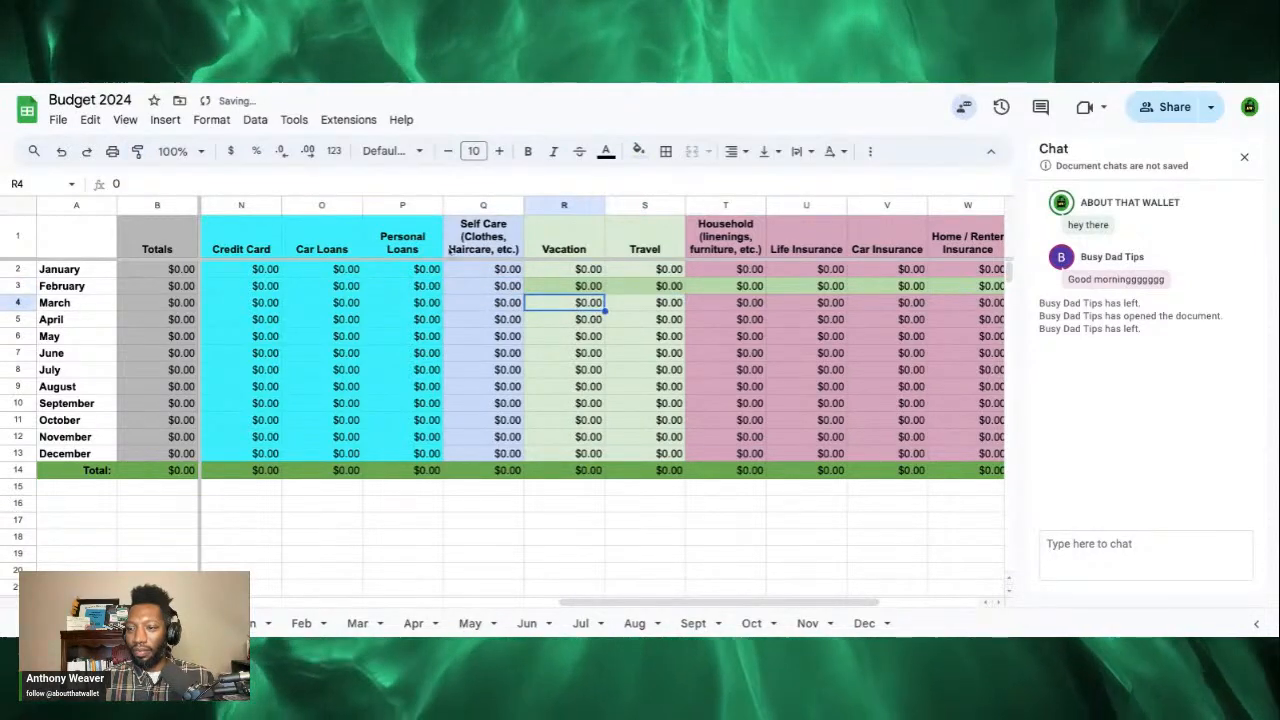
left_click(137, 151)
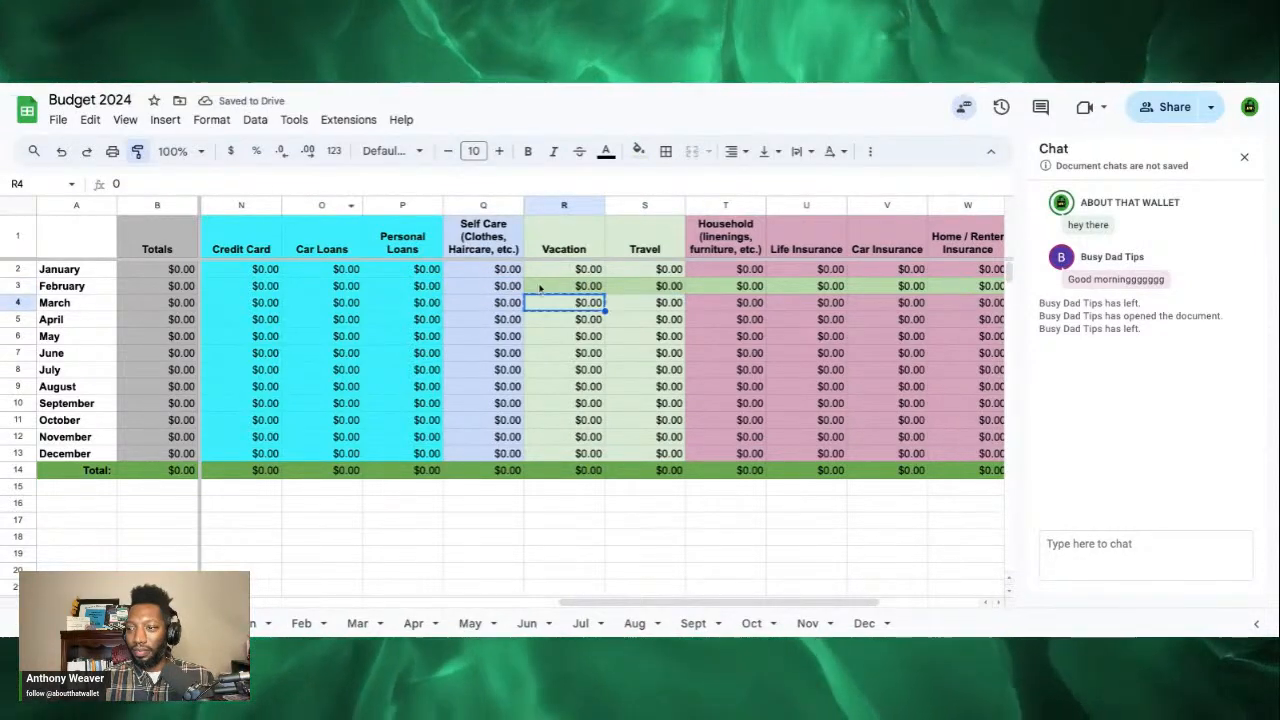
left_click(549, 289)
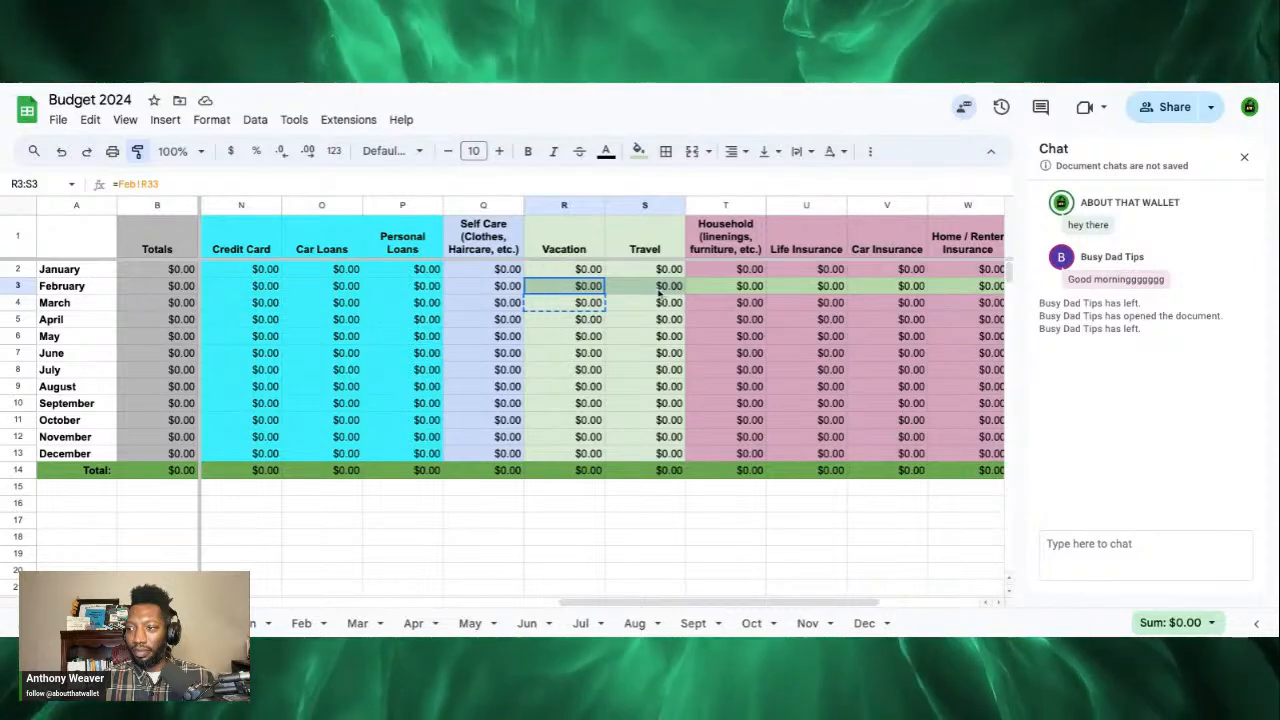
left_click_drag(549, 289, 640, 290)
Step: Copy the pink format of March's Home / Renter Insurance cell onto February's Household, Life Insurance, Car Insurance and Home / Renter Insurance cells
scroll(612, 323, "right", 3)
left_click(665, 302)
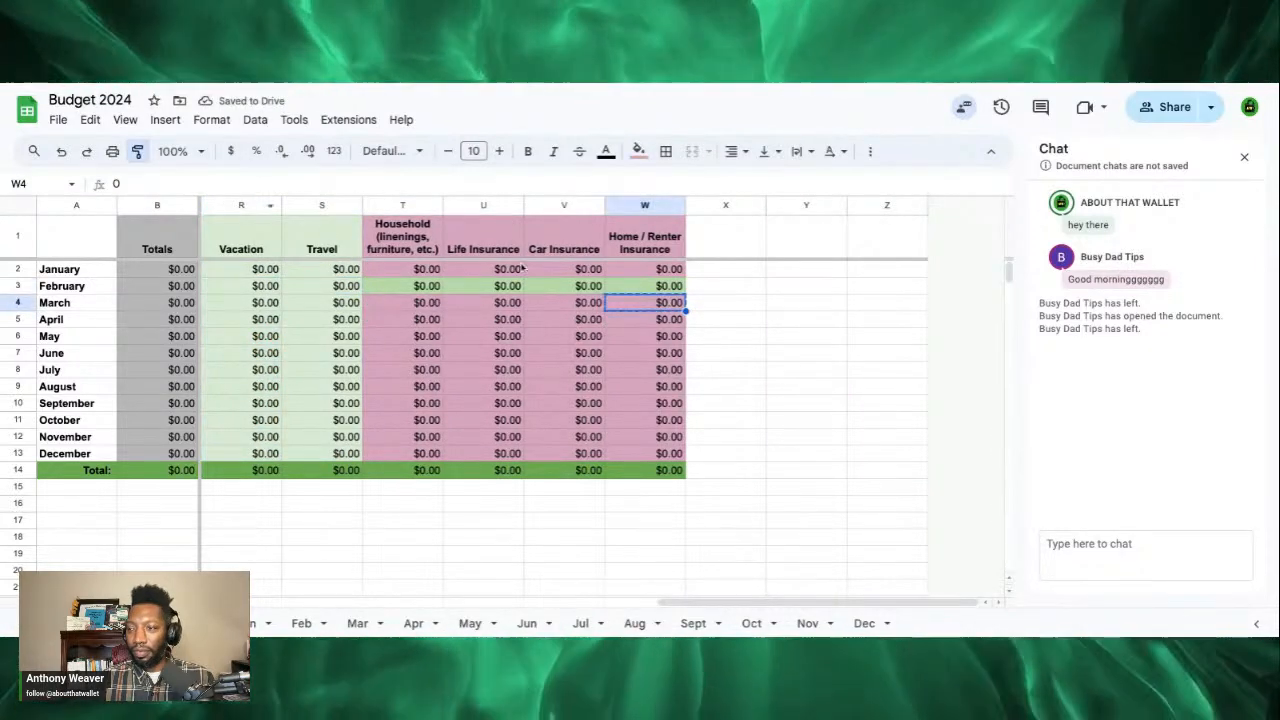
left_click(626, 289)
key("shift+Left")
key("shift+Left")
key("shift+Left")
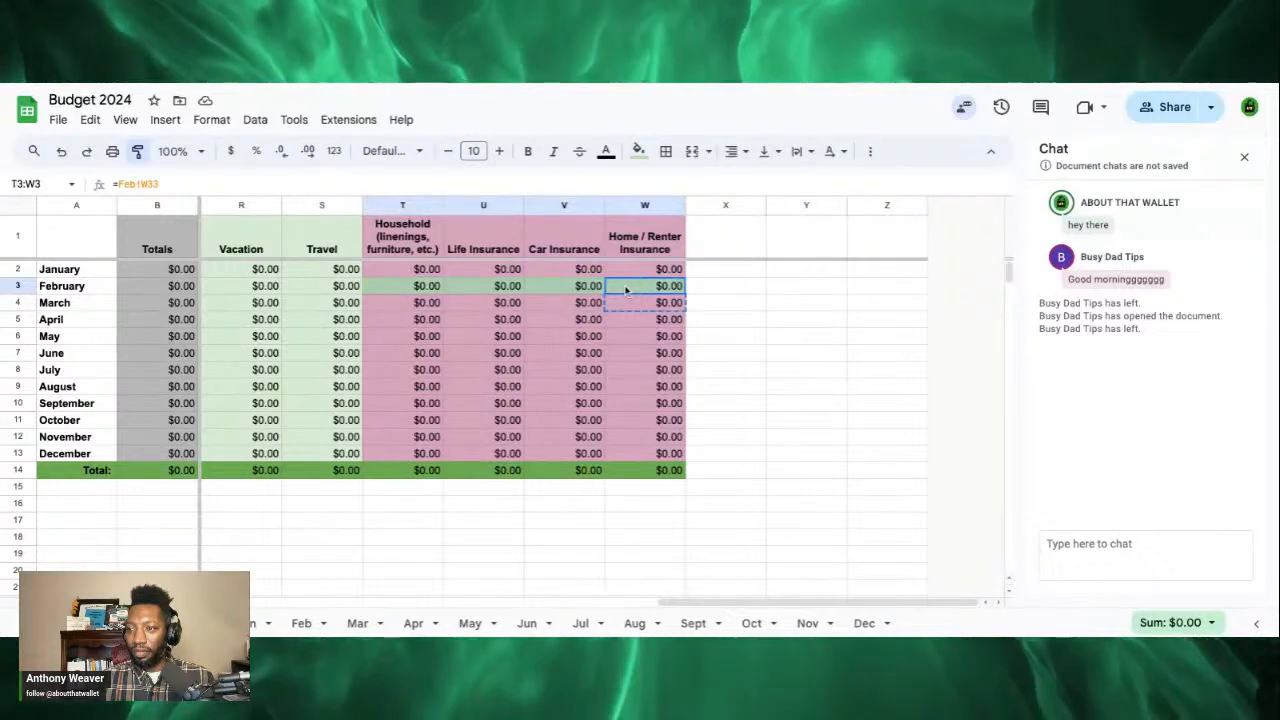
left_click(468, 325)
Step: Compare the January and February link formulas in the summary's first category columns, and check the last day rows on the January sheet
scroll(411, 316, "left", 10)
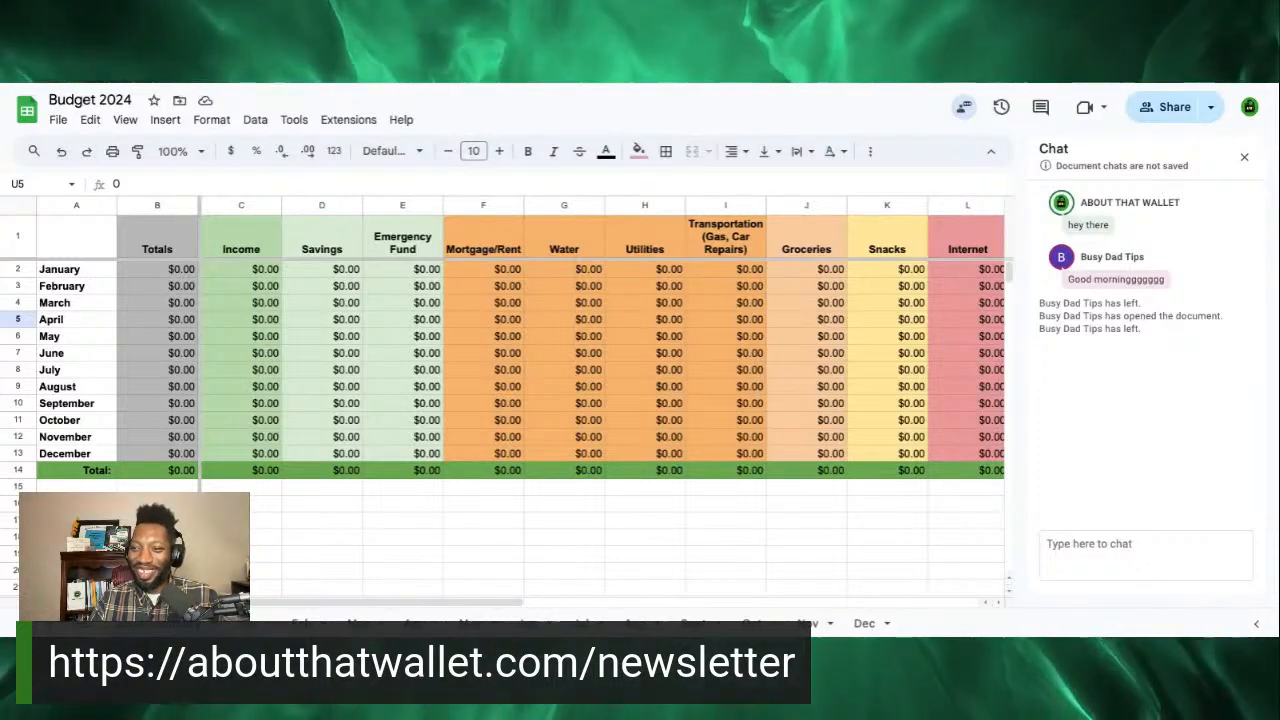
left_click(248, 302)
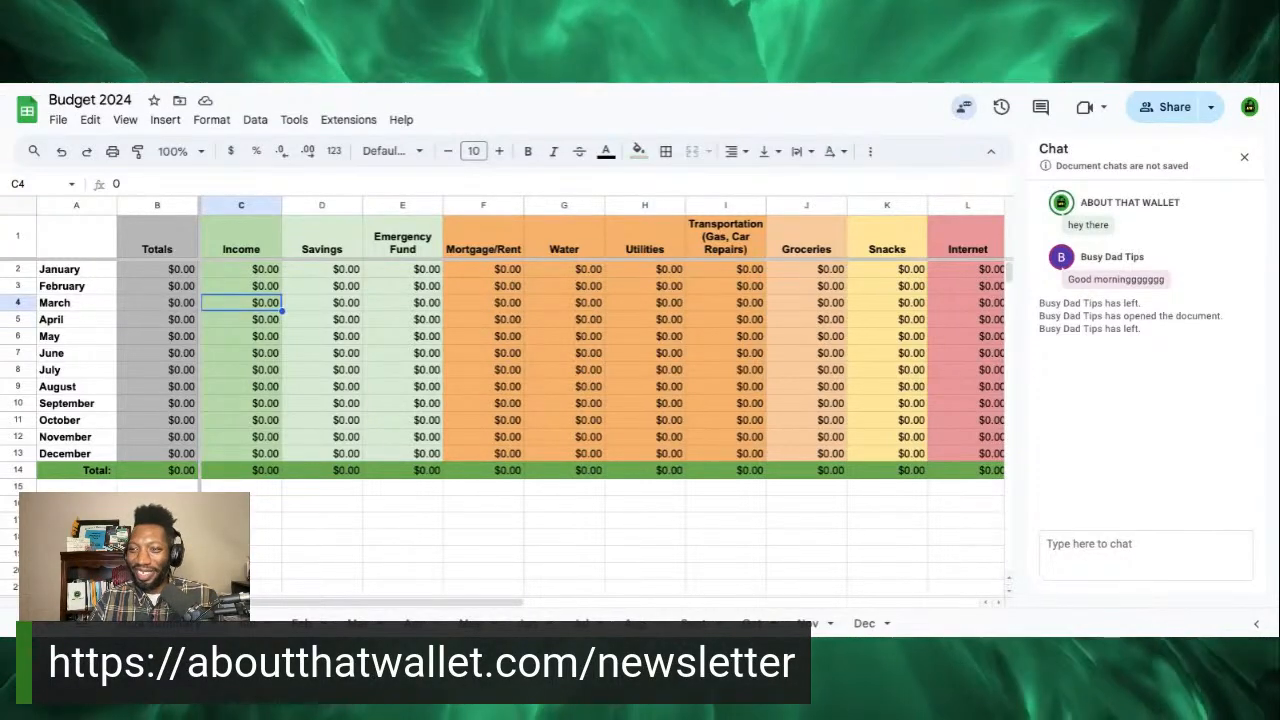
left_click(248, 286)
left_click(248, 270)
left_click(247, 287)
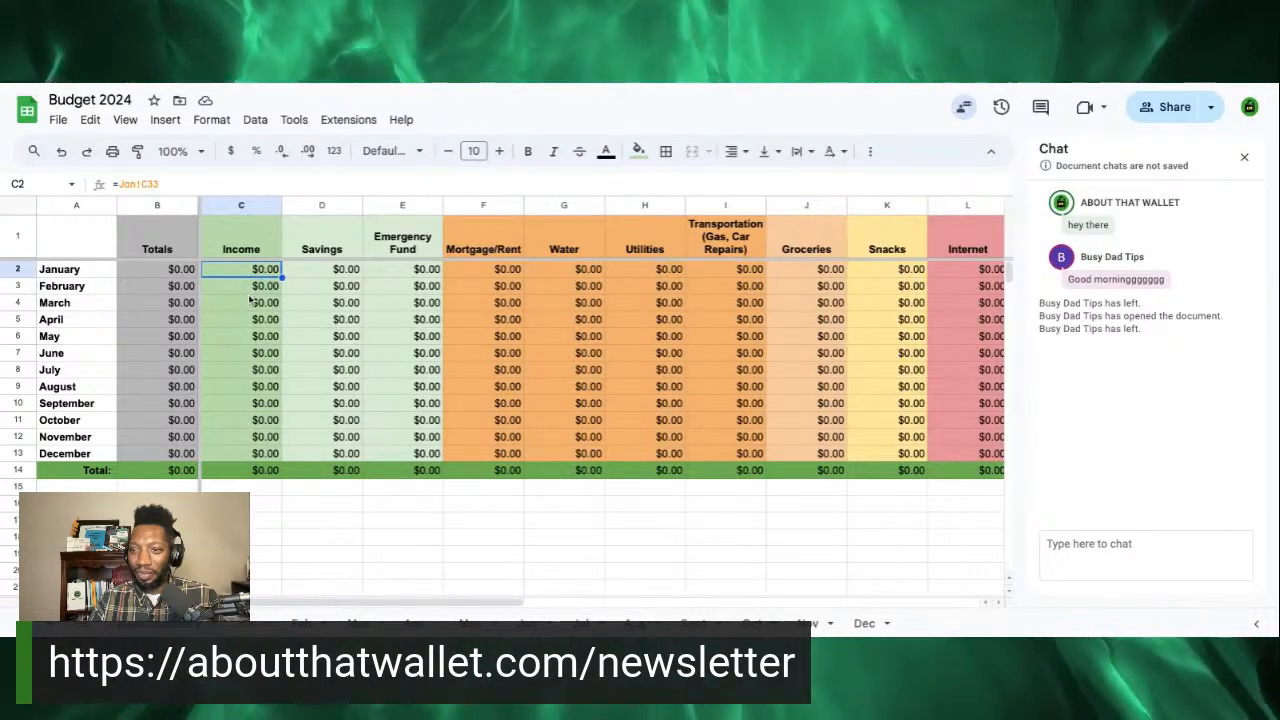
key("Down")
left_click(253, 288)
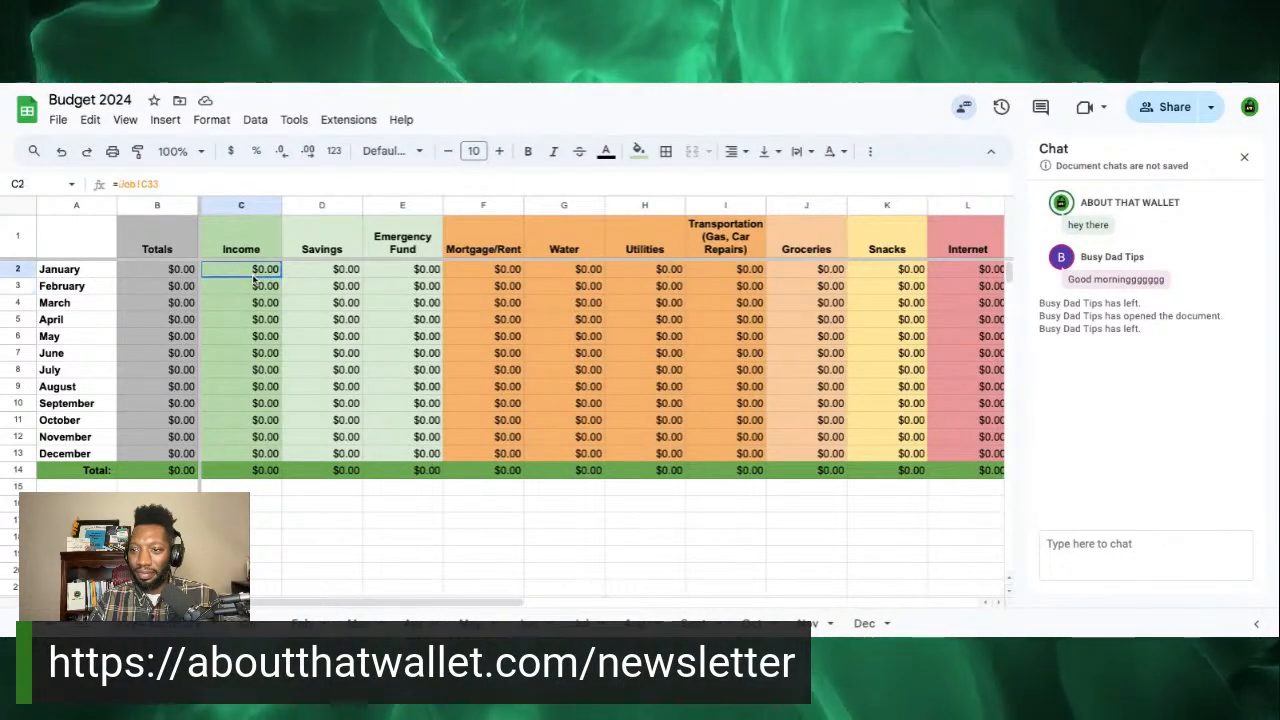
left_click(315, 288)
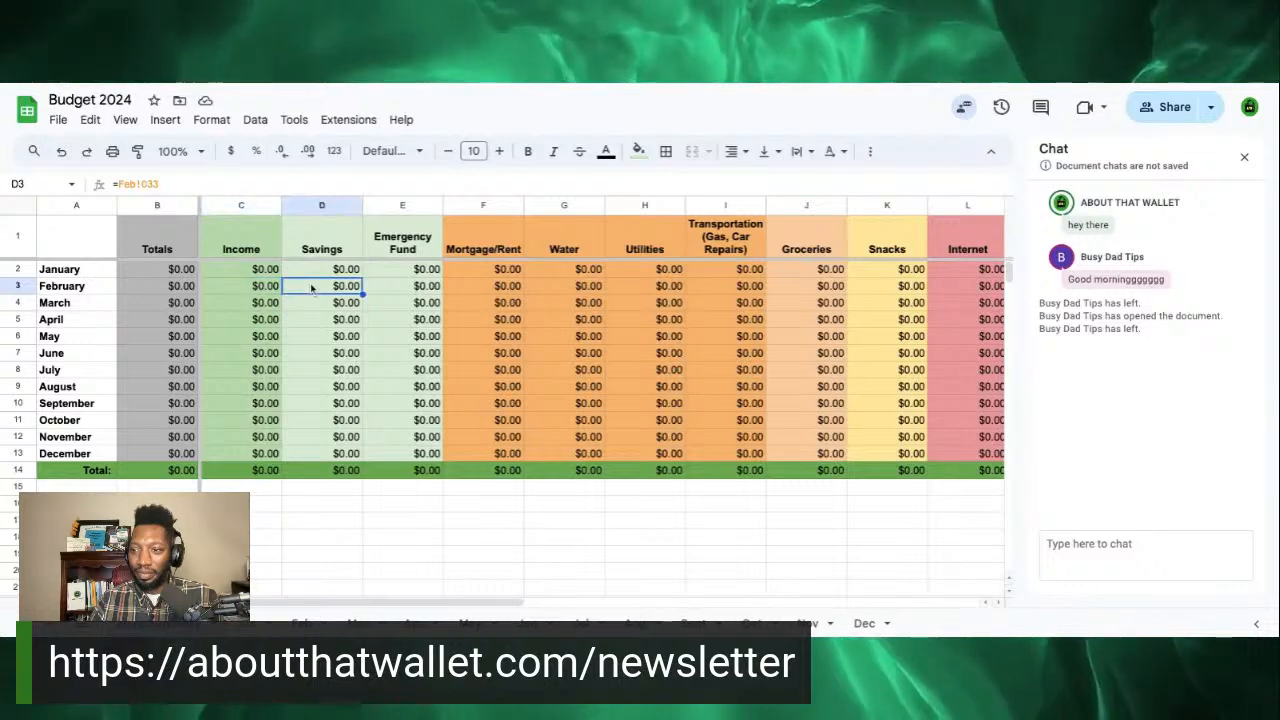
left_click(397, 286)
left_click(268, 288)
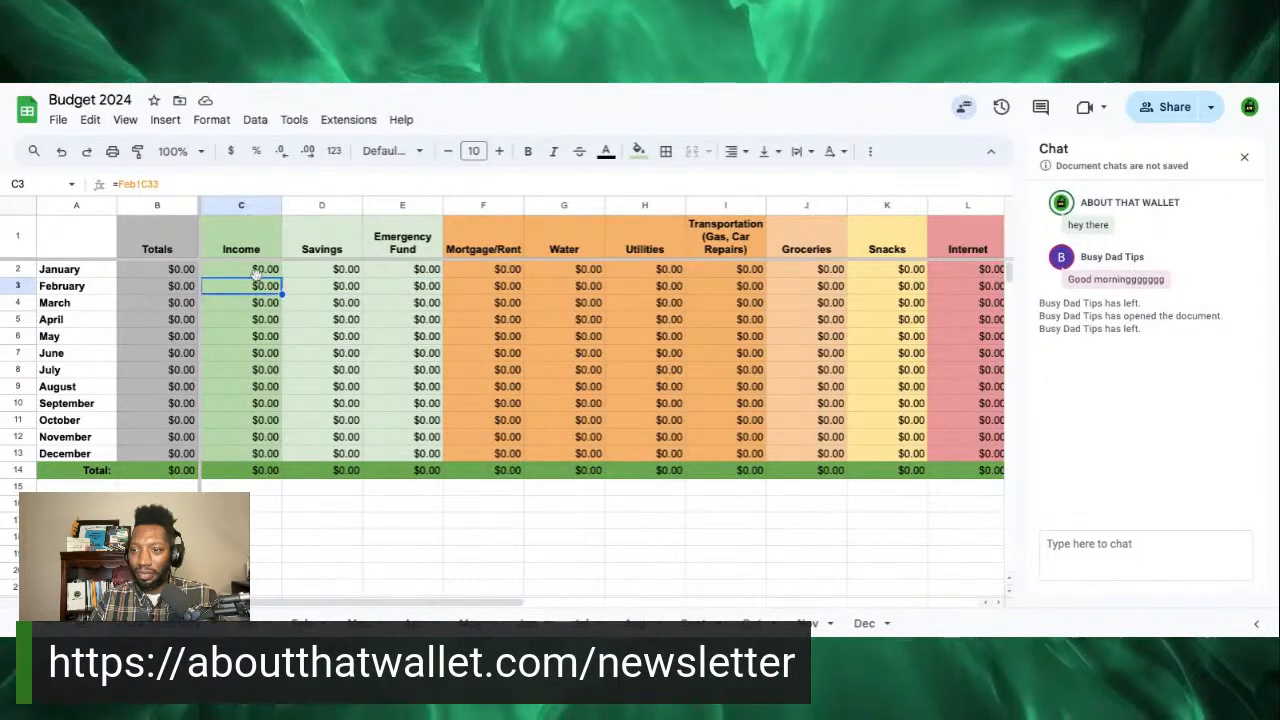
left_click(257, 271)
left_click(261, 288)
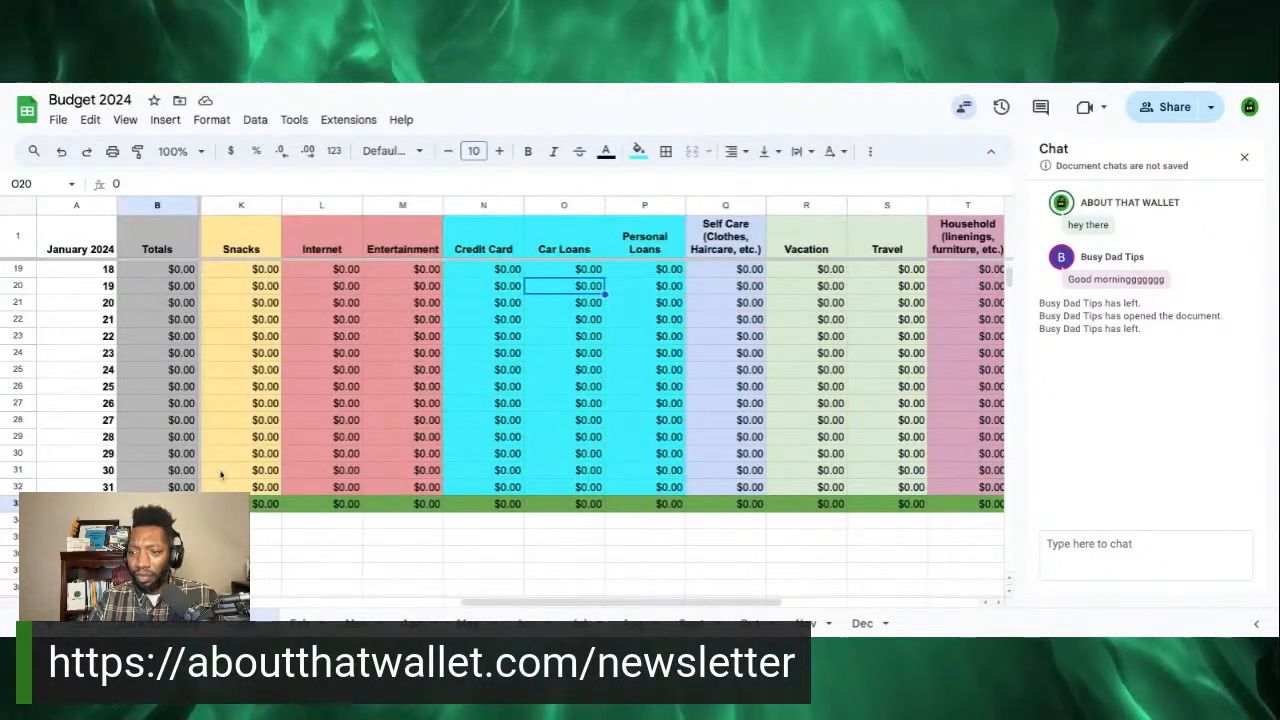
left_click(245, 487)
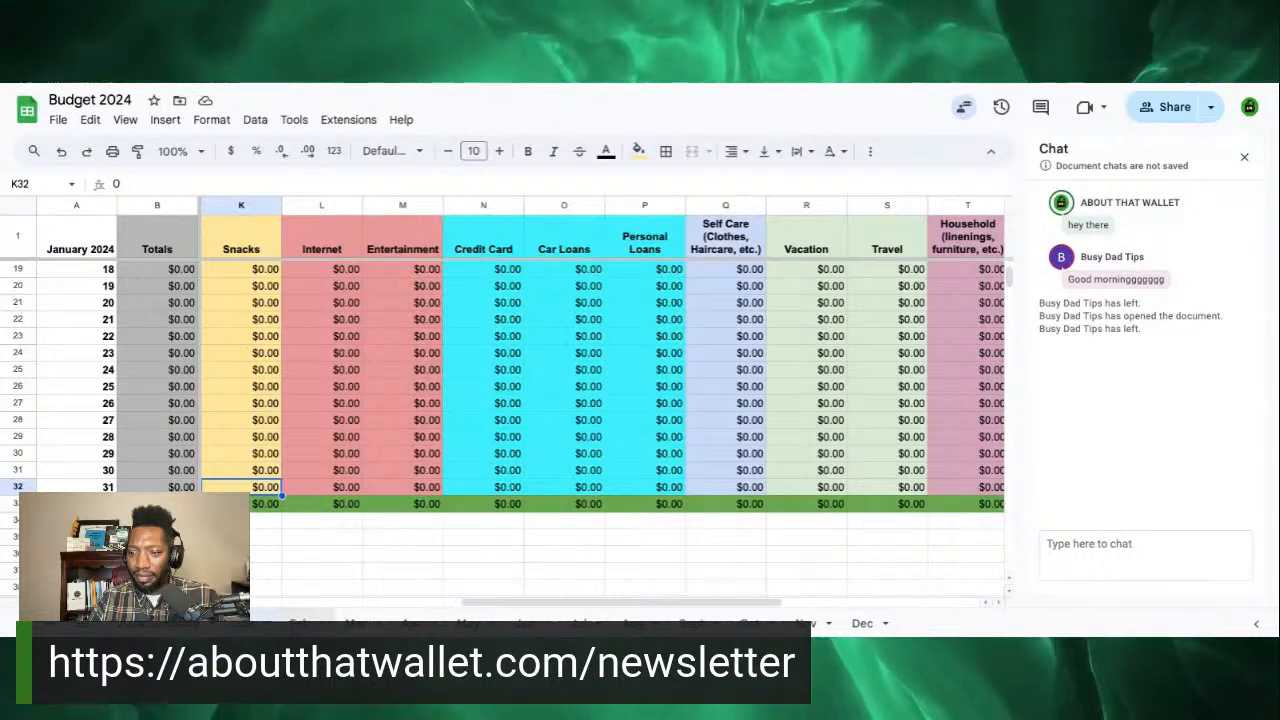
Step: Delete the rows for days 30 and 31 from the February sheet and check the Income total's formula
left_click(305, 617)
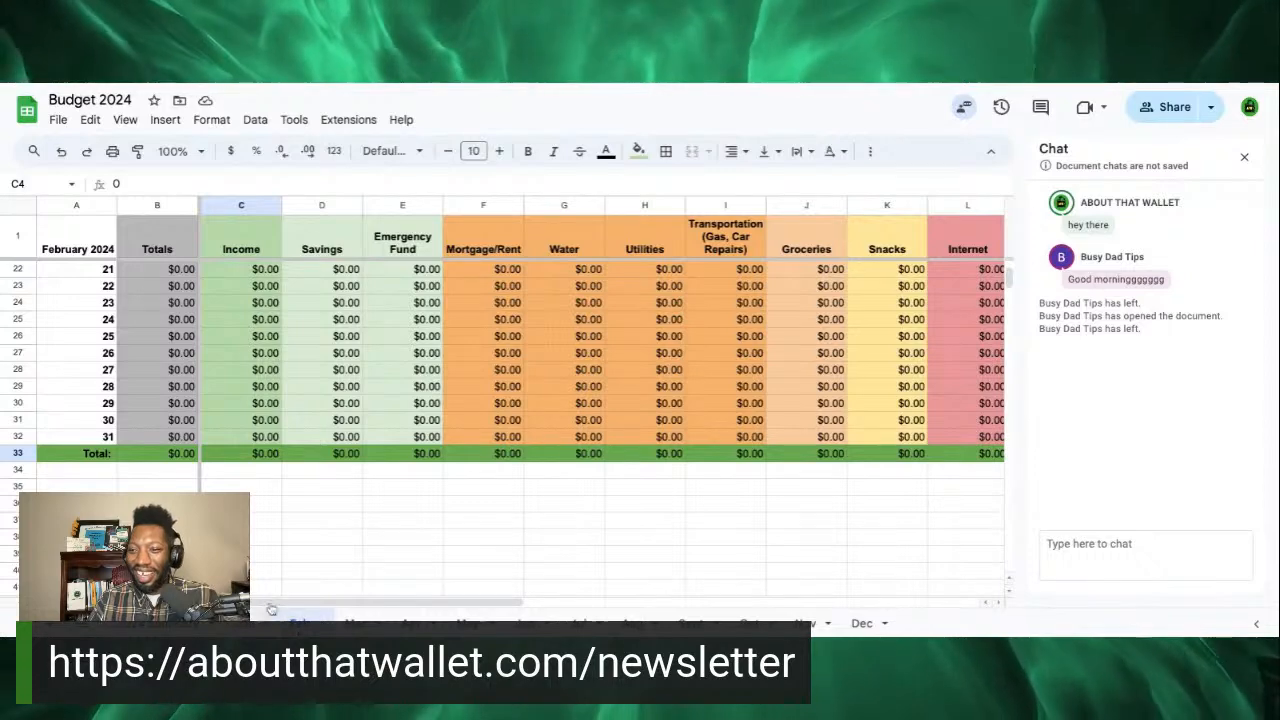
left_click(12, 436)
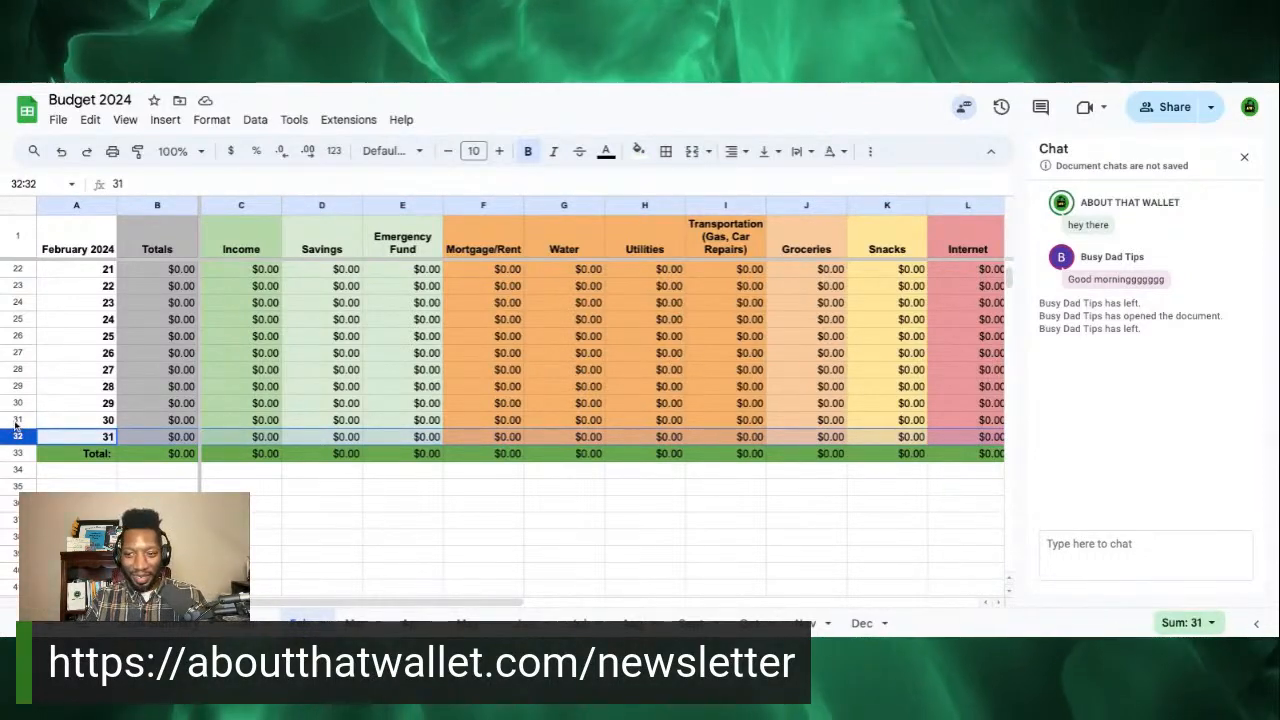
left_click(15, 420, "shift")
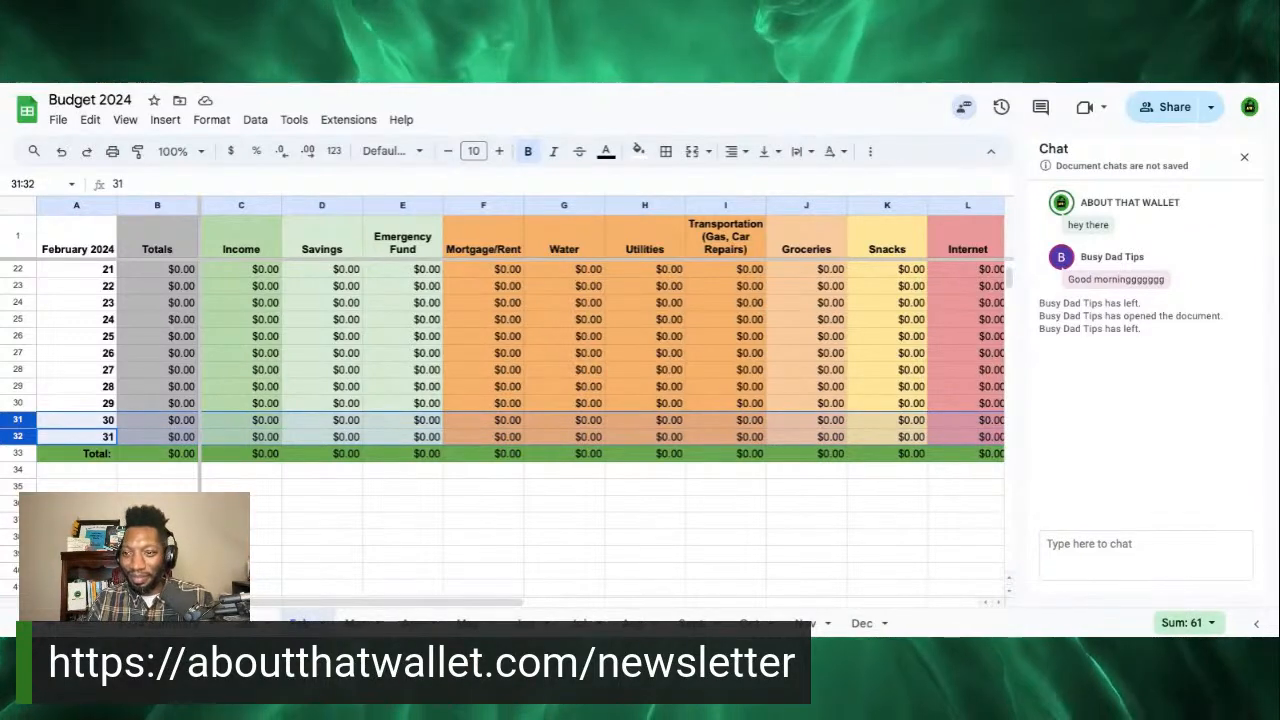
right_click(17, 424)
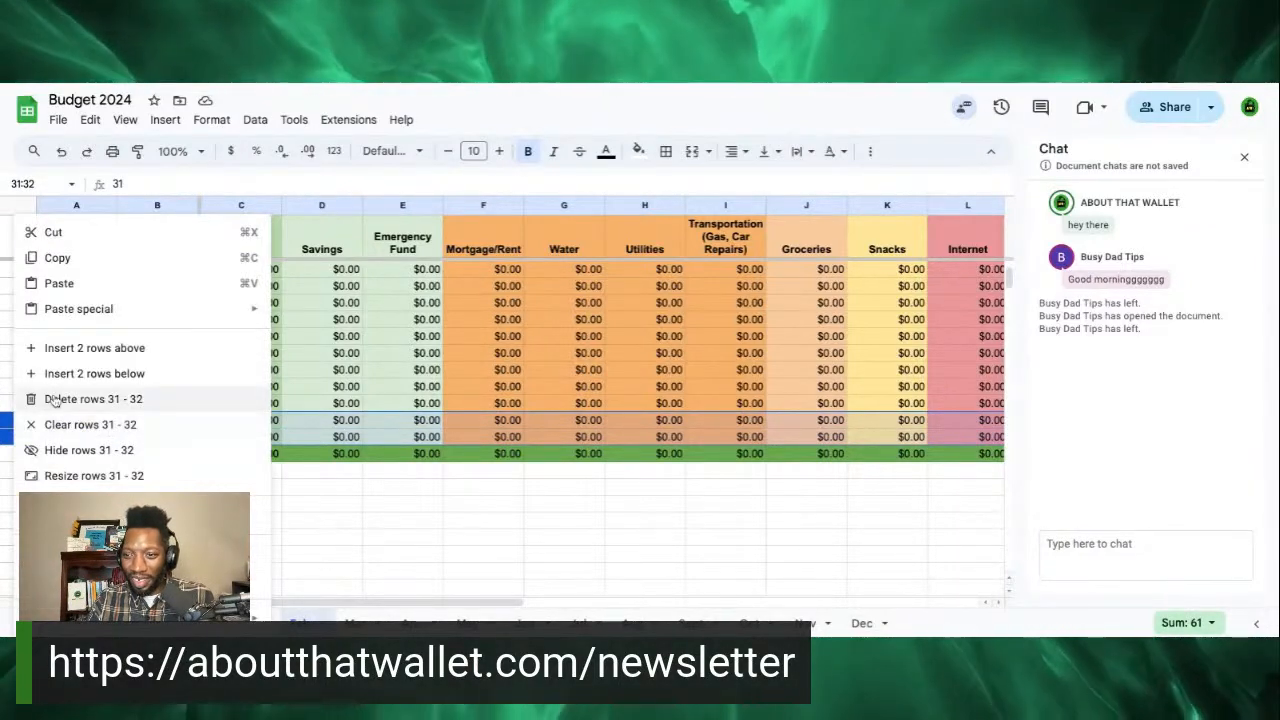
left_click(55, 399)
left_click(253, 424)
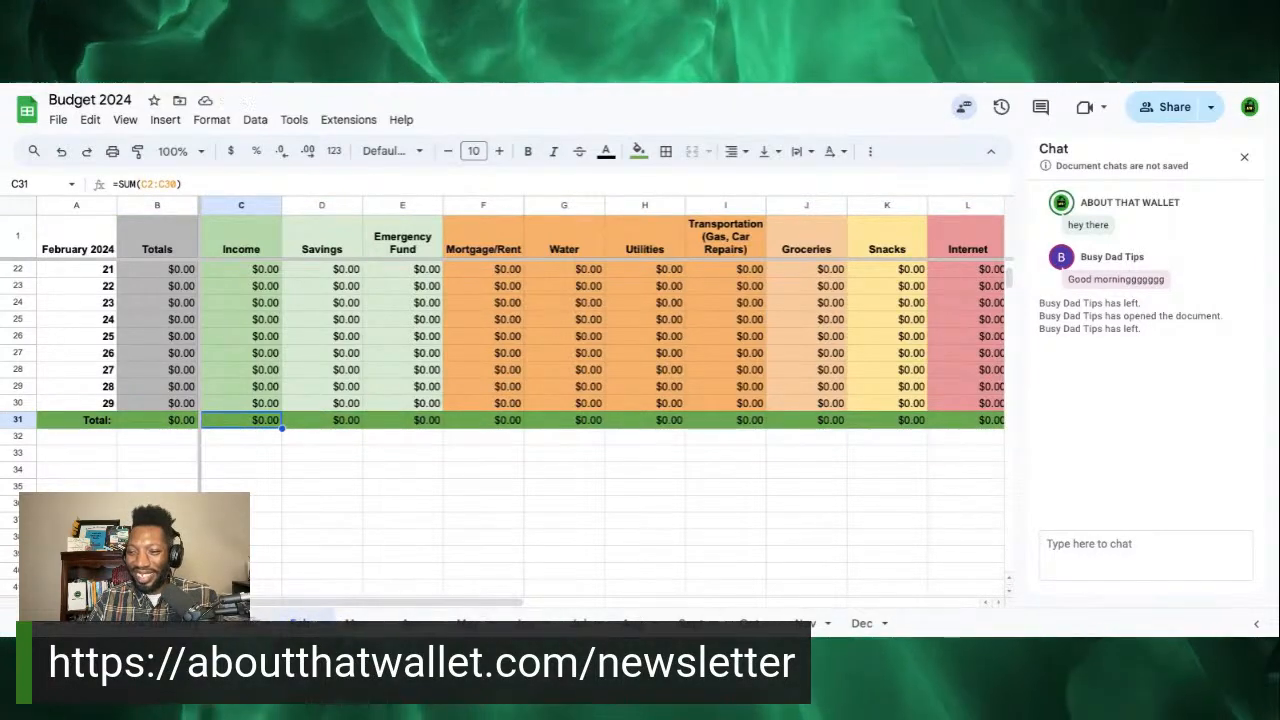
Step: Check the January, February and March references on the summary sheet, and look at the March sheet's layout
left_click(150, 624)
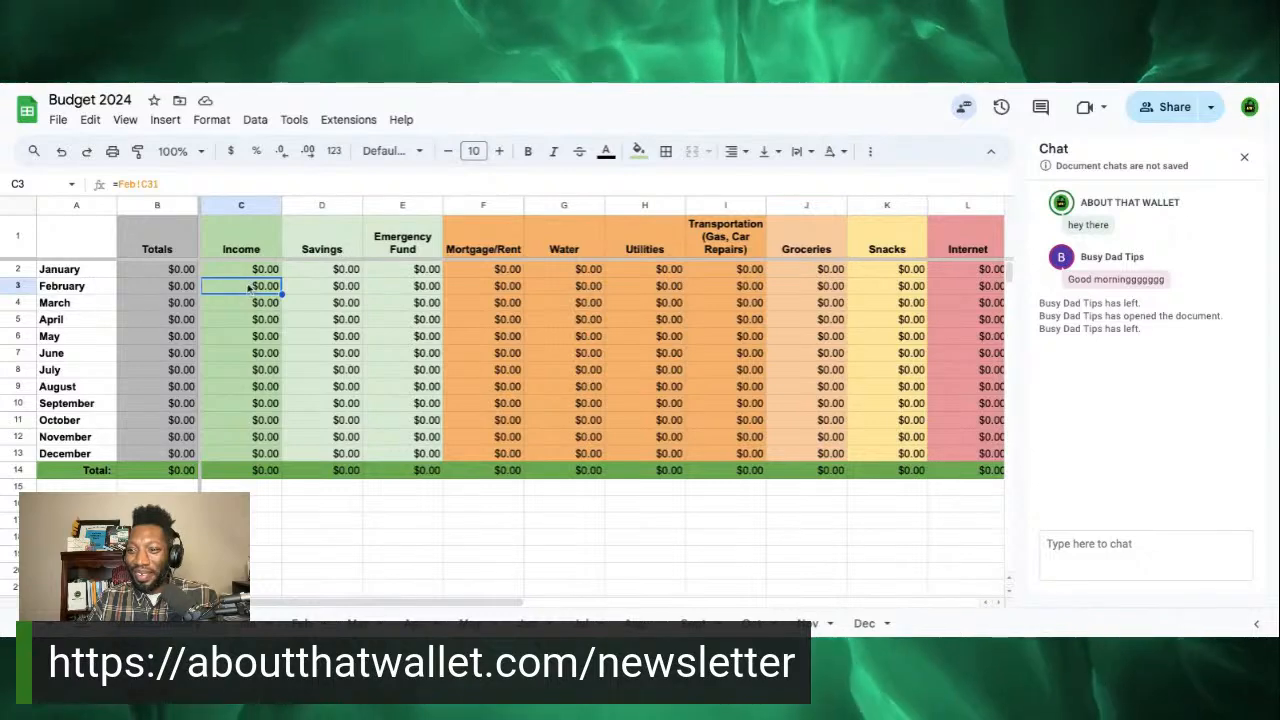
key("Right")
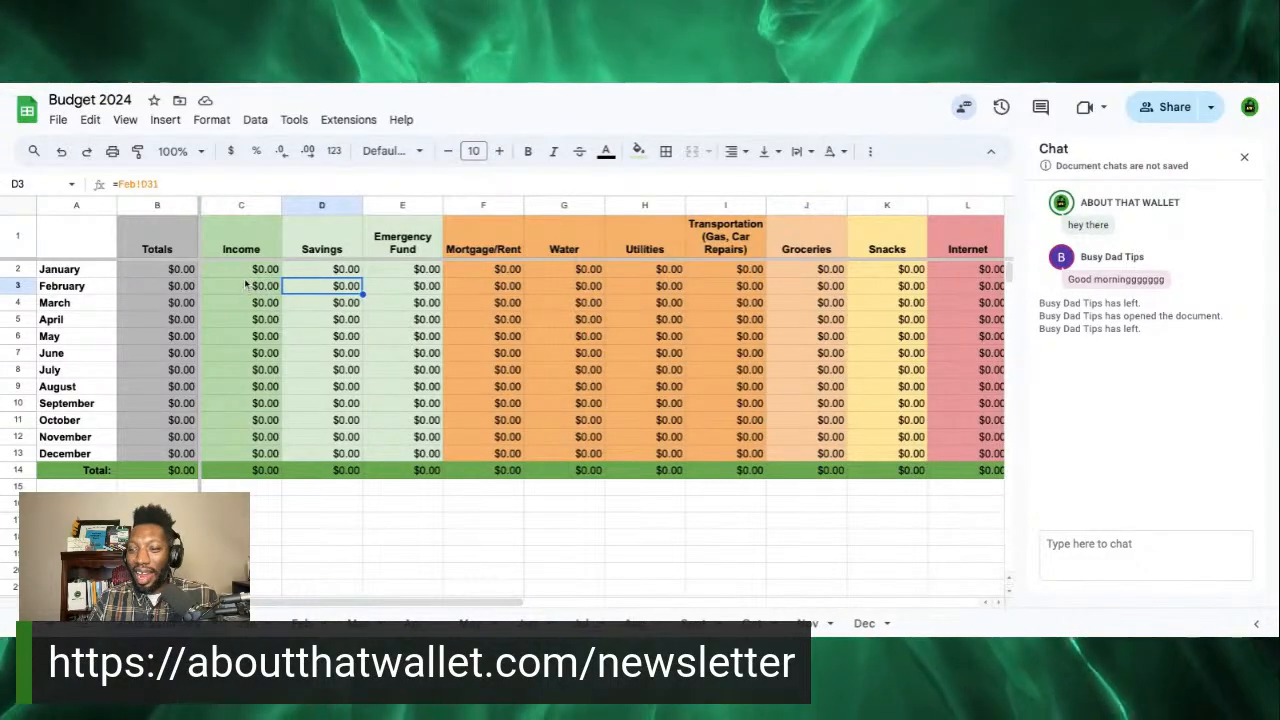
left_click(248, 275)
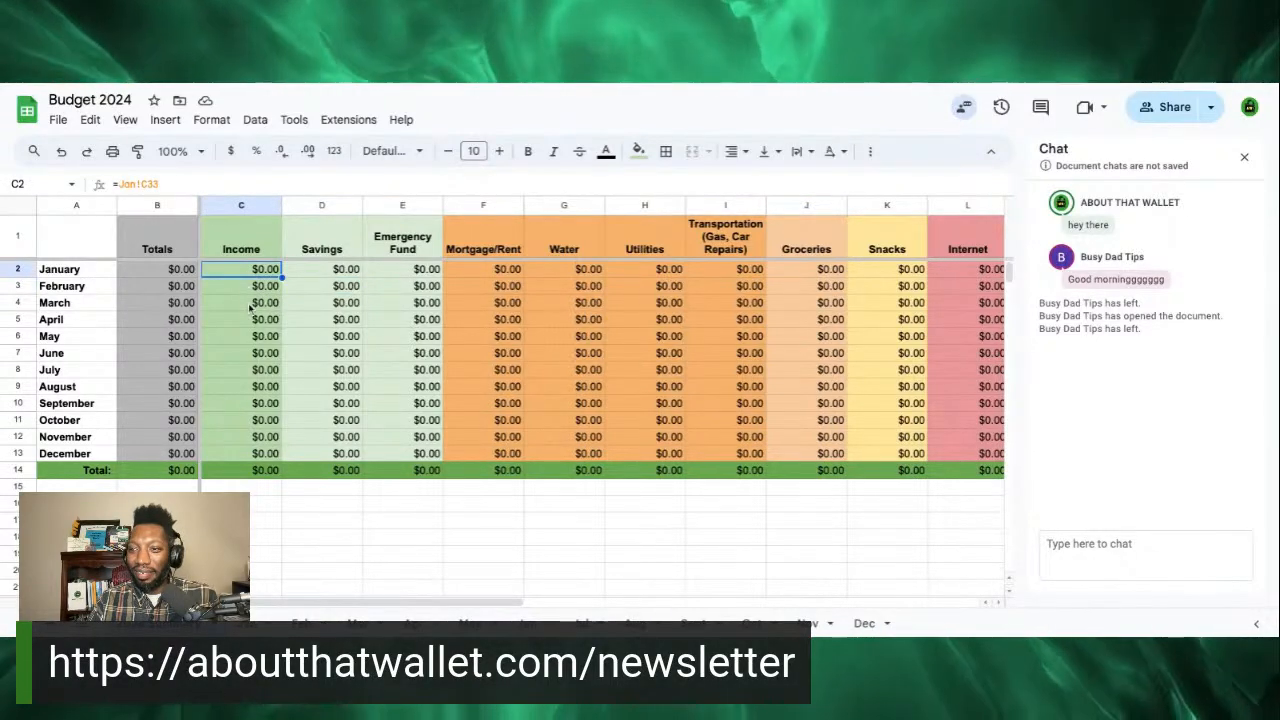
left_click(250, 304)
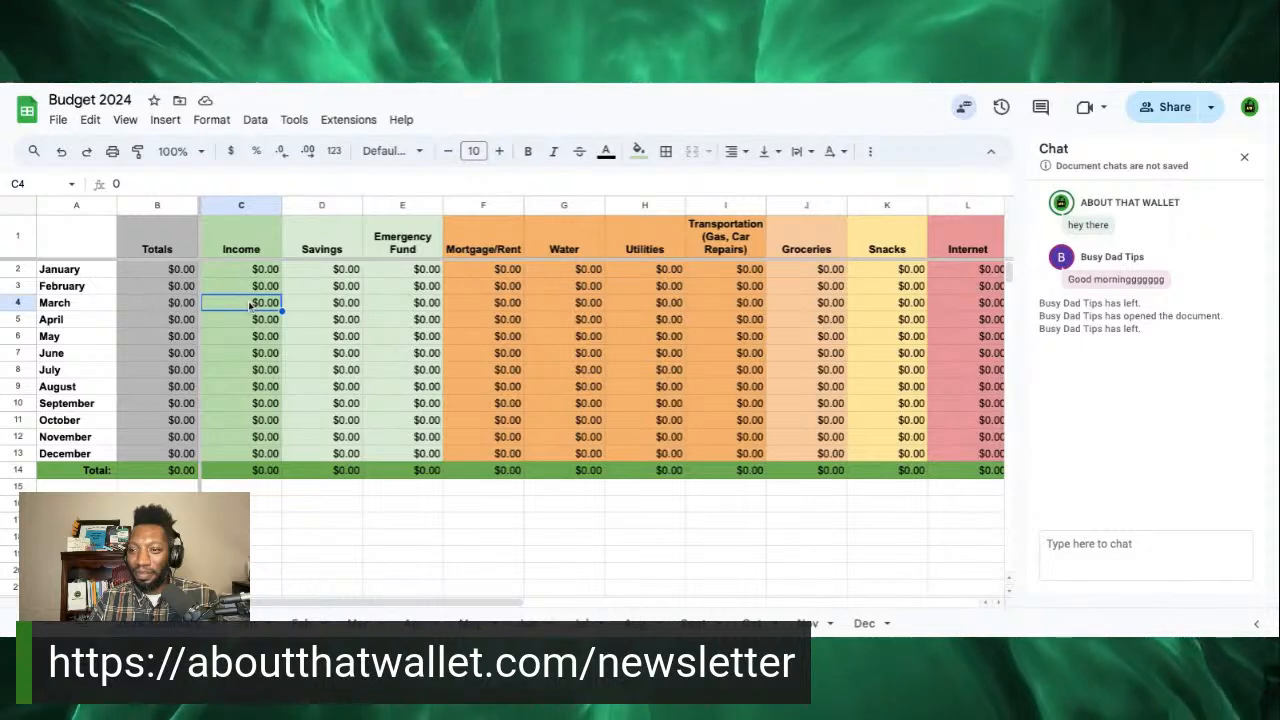
left_click(362, 622)
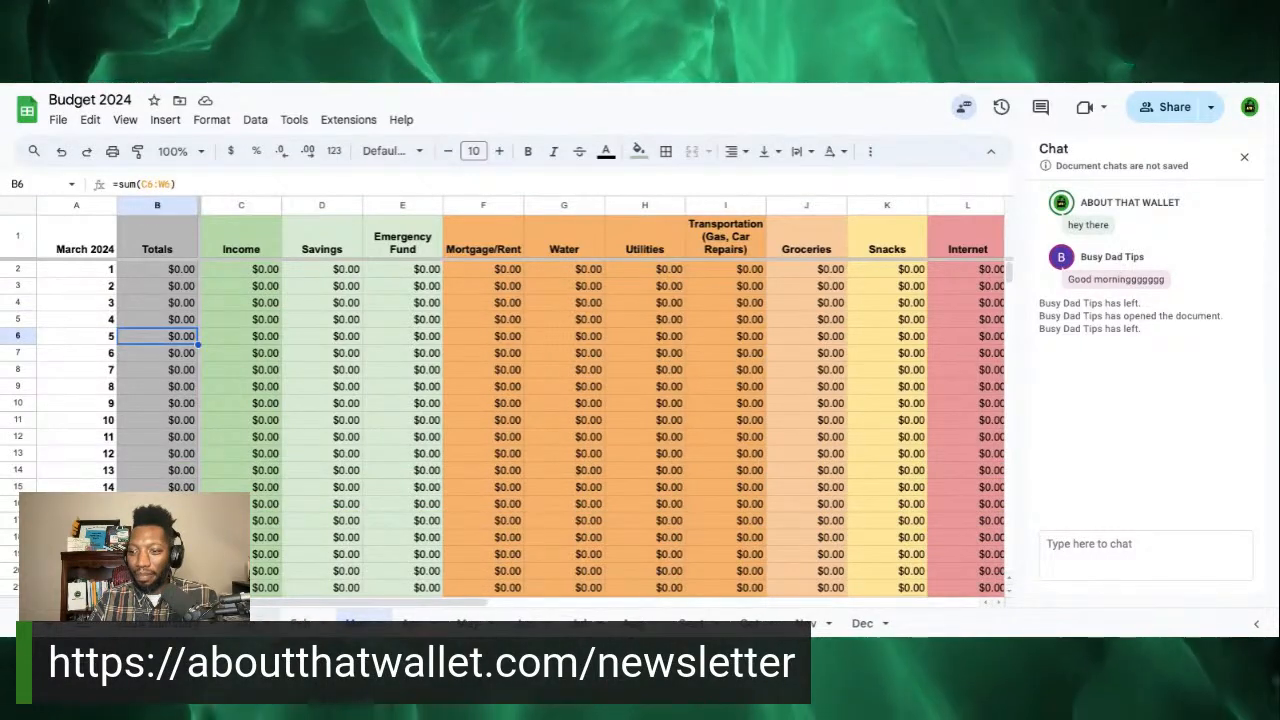
left_click(248, 622)
left_click(165, 622)
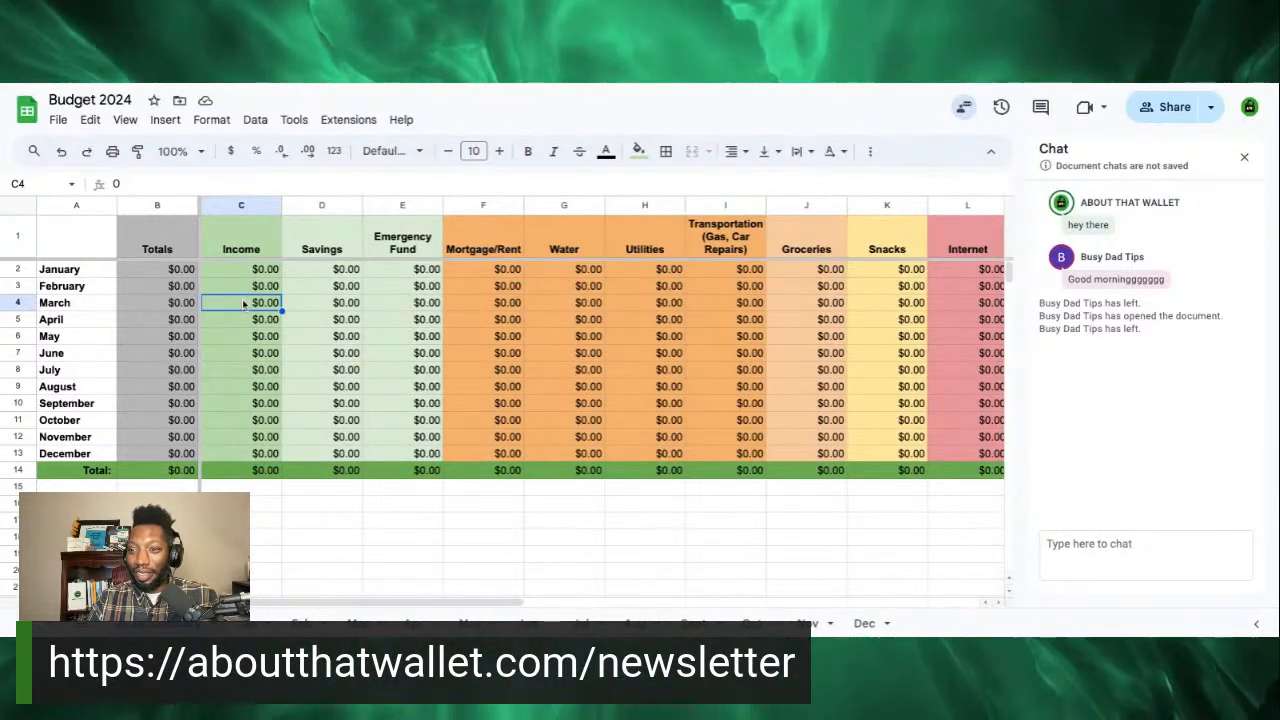
double_click(242, 299)
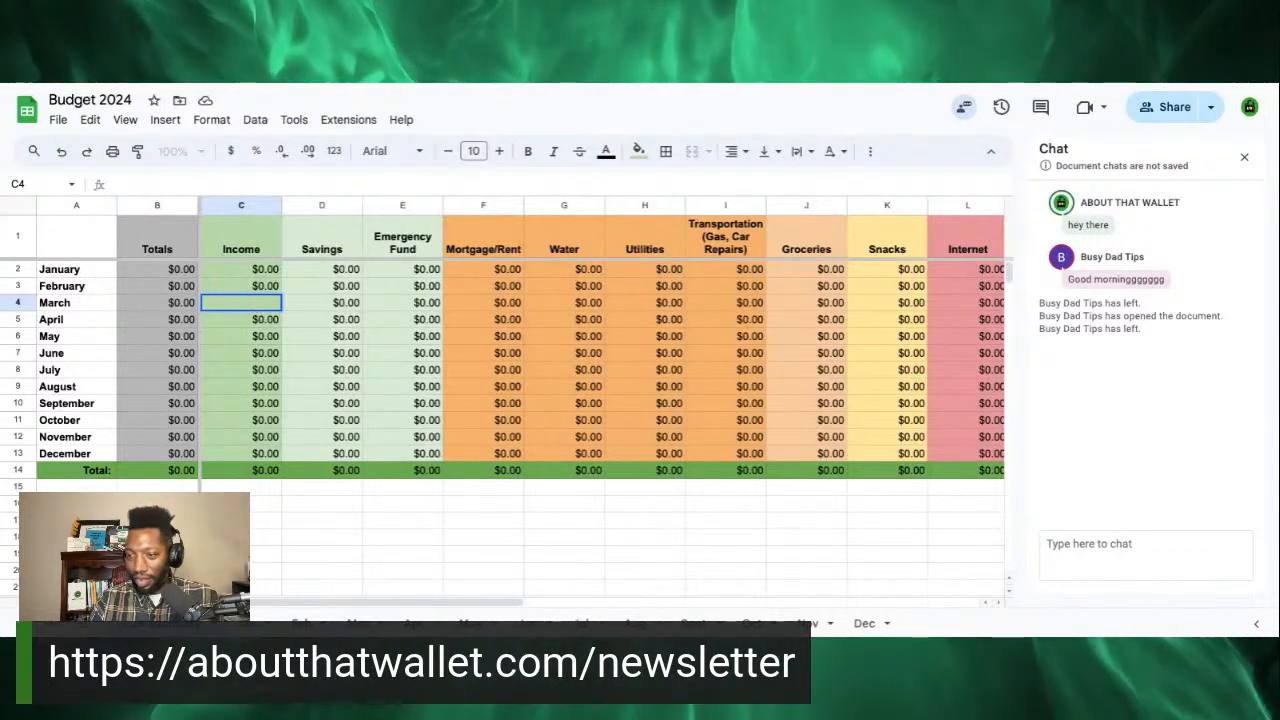
key("Return")
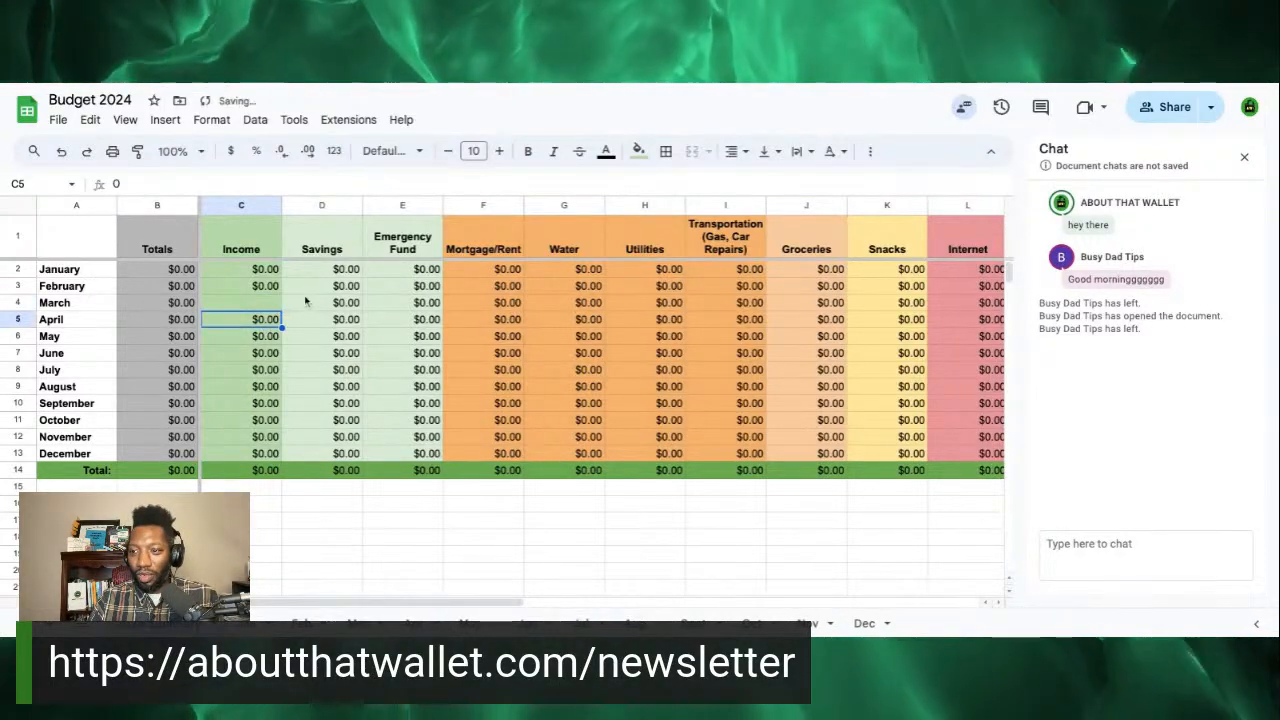
key("ctrl+z")
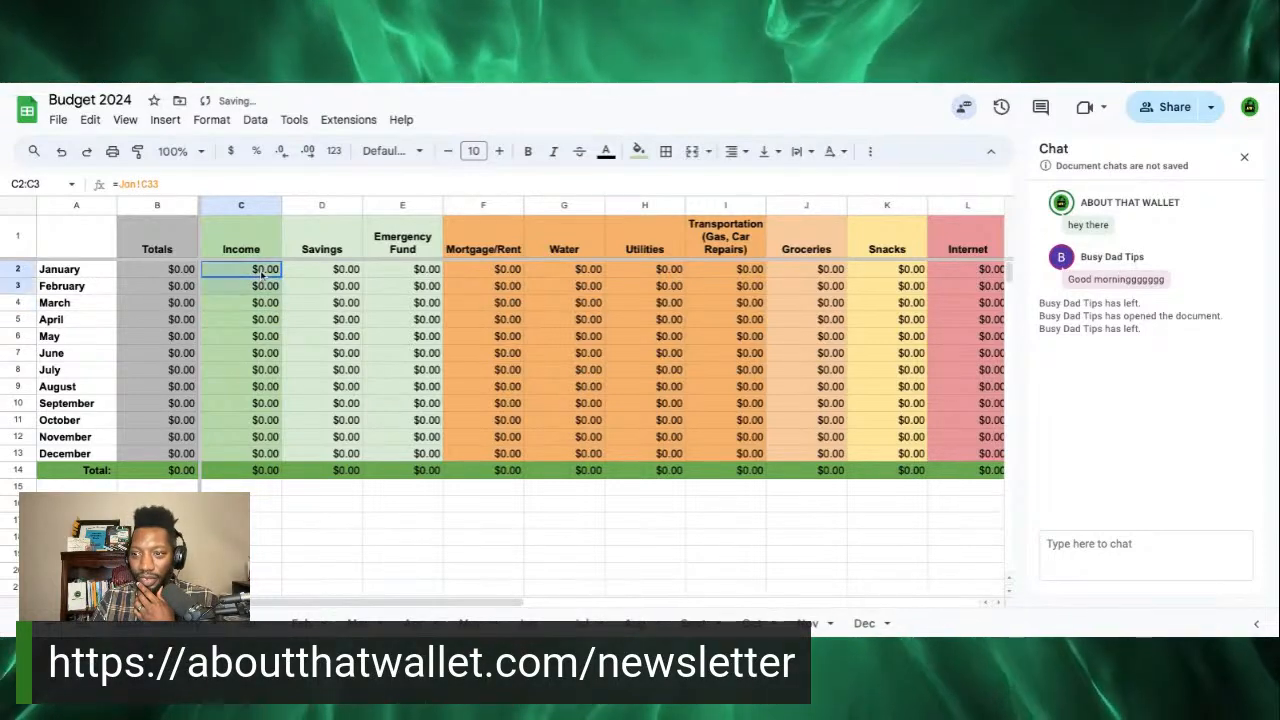
Step: Fill the January and February Income links down into March's Income cell on the summary sheet
left_click_drag(258, 270, 258, 292)
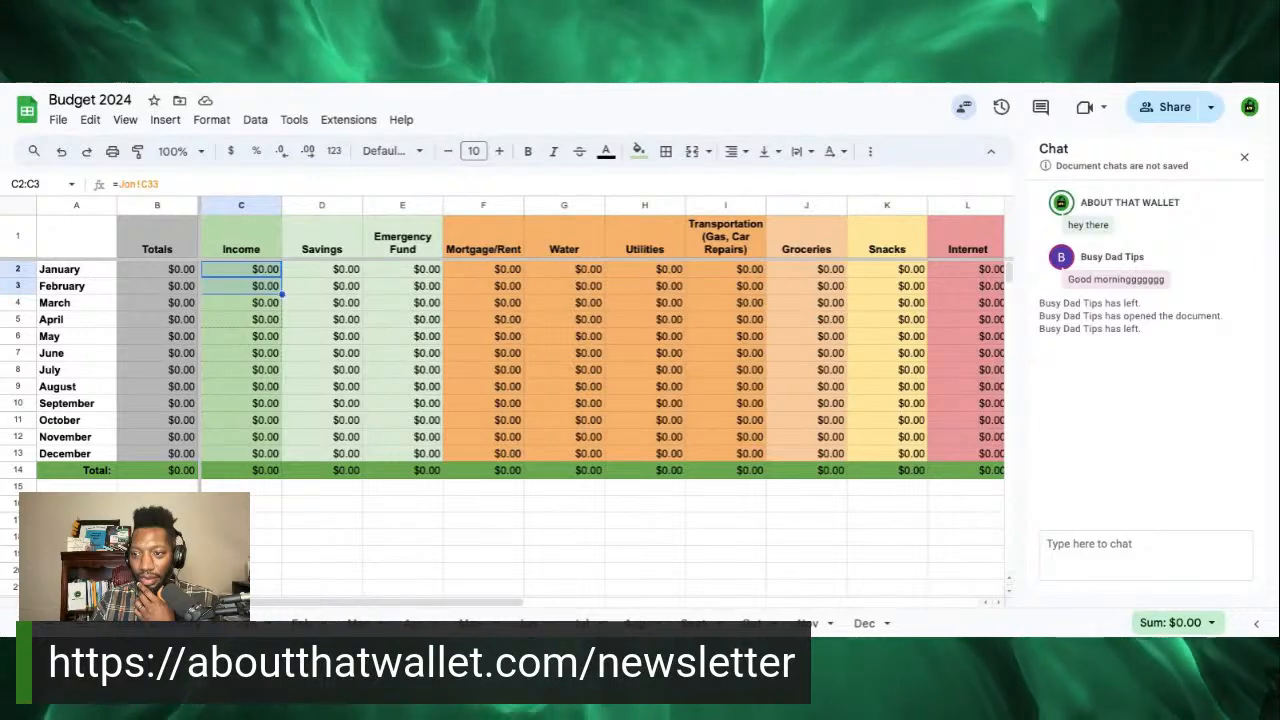
left_click_drag(282, 294, 265, 306)
left_click(265, 308)
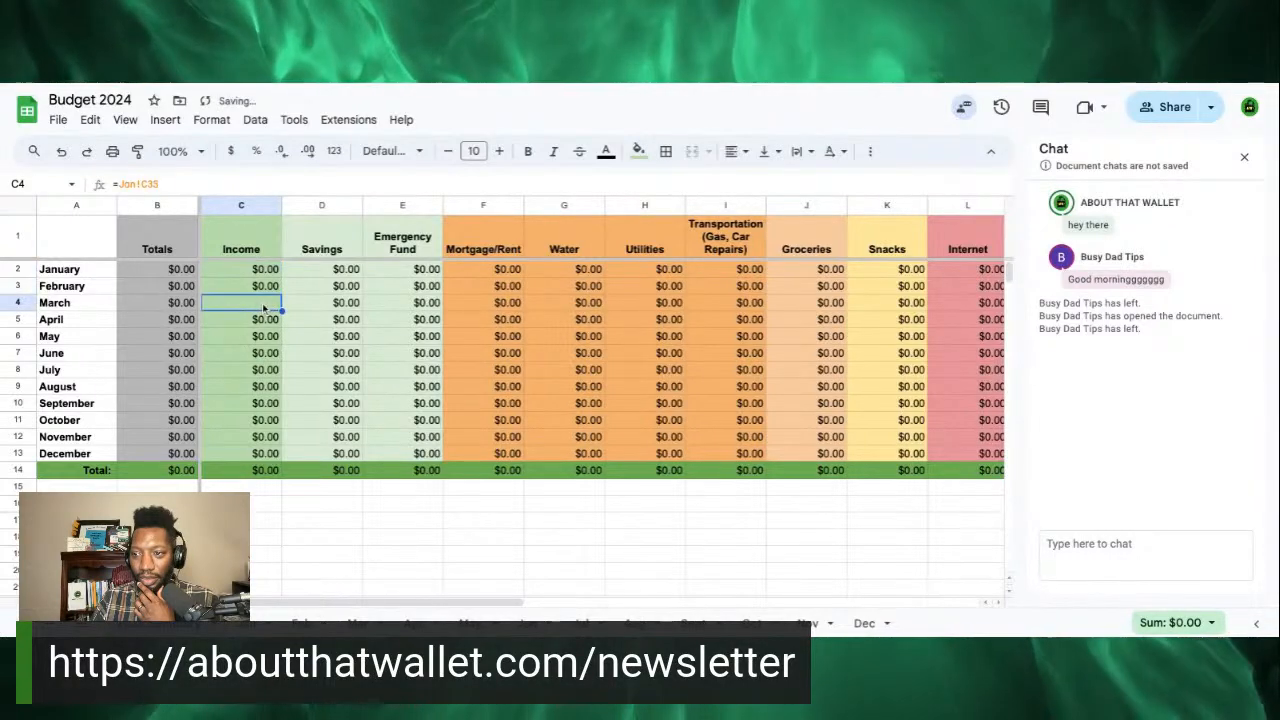
Step: Check the January, February and March Income references on the summary sheet
left_click(246, 287)
left_click(247, 270)
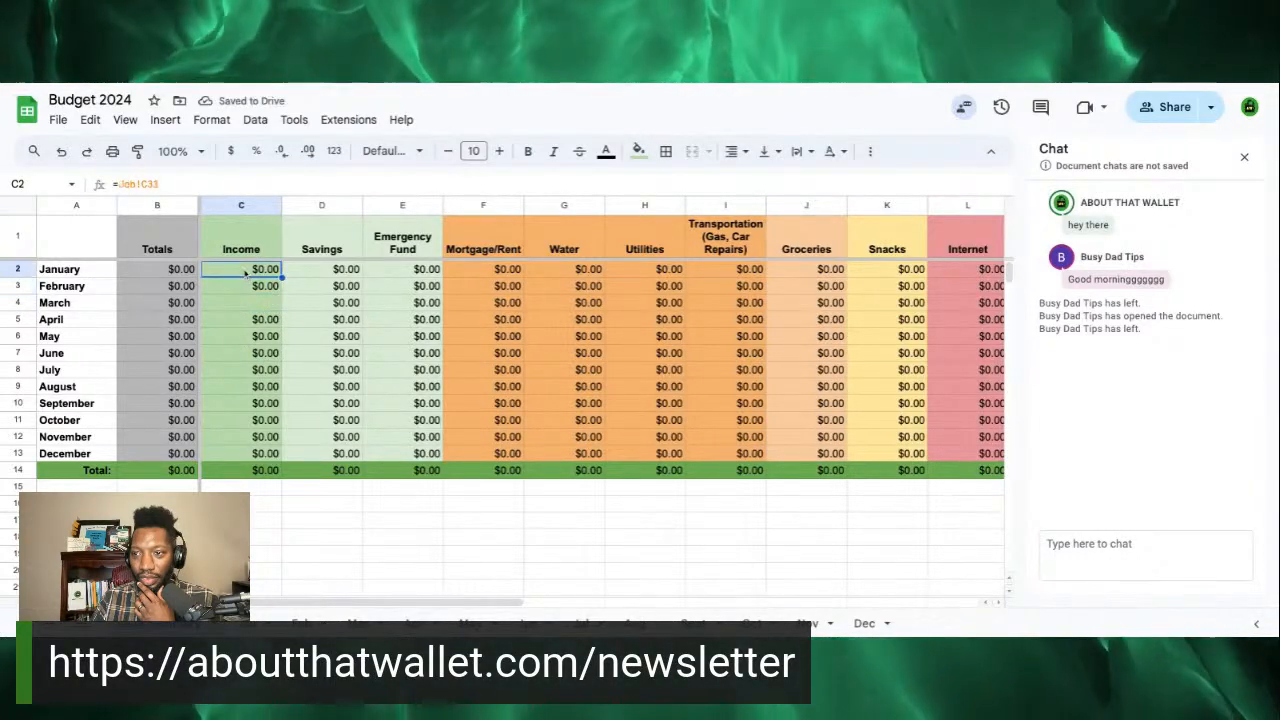
left_click(246, 288)
left_click(243, 305)
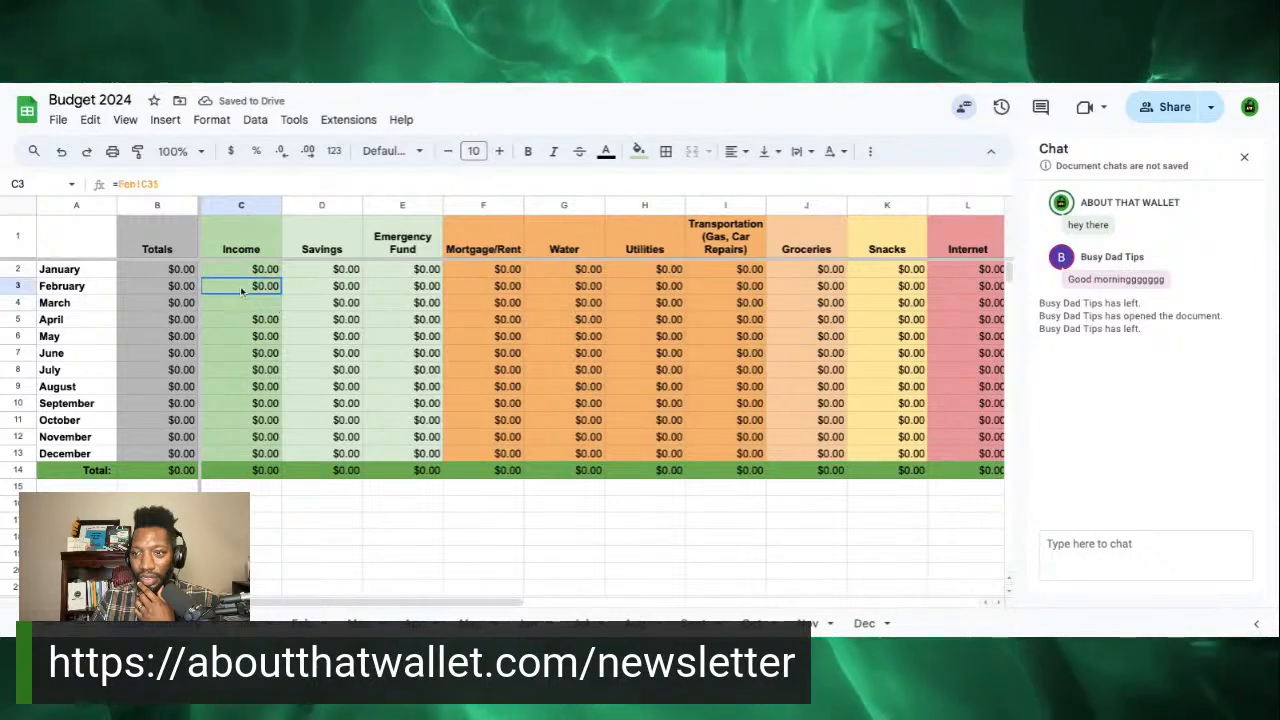
left_click(241, 286)
left_click(240, 257)
left_click(241, 270)
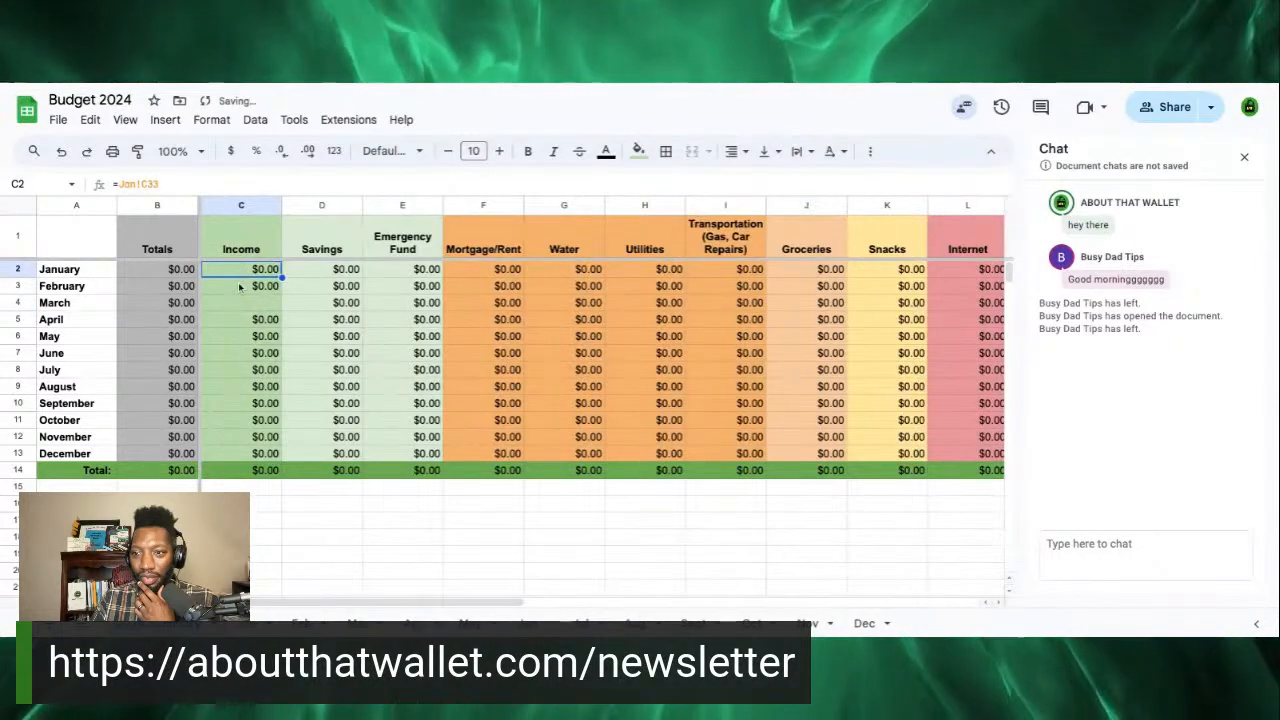
left_click(240, 287)
Step: Change March's Income formula on the summary sheet to =Mar!C33
left_click(238, 305)
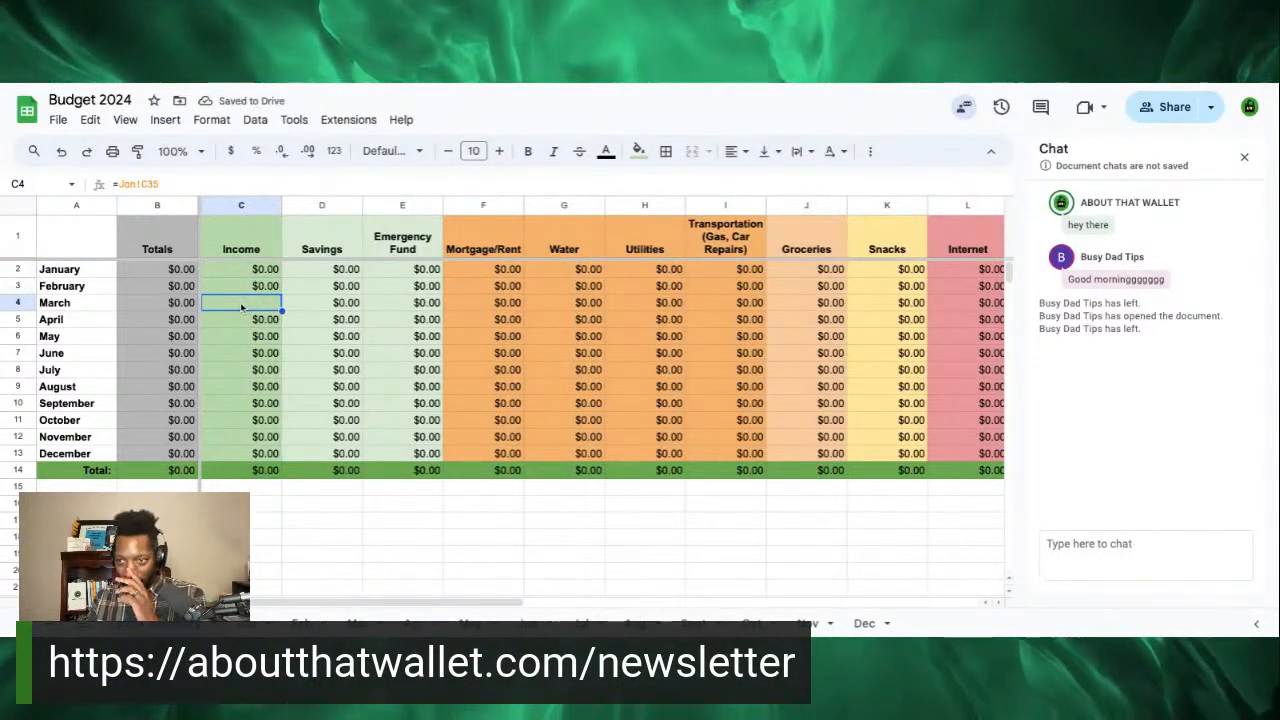
key("Return")
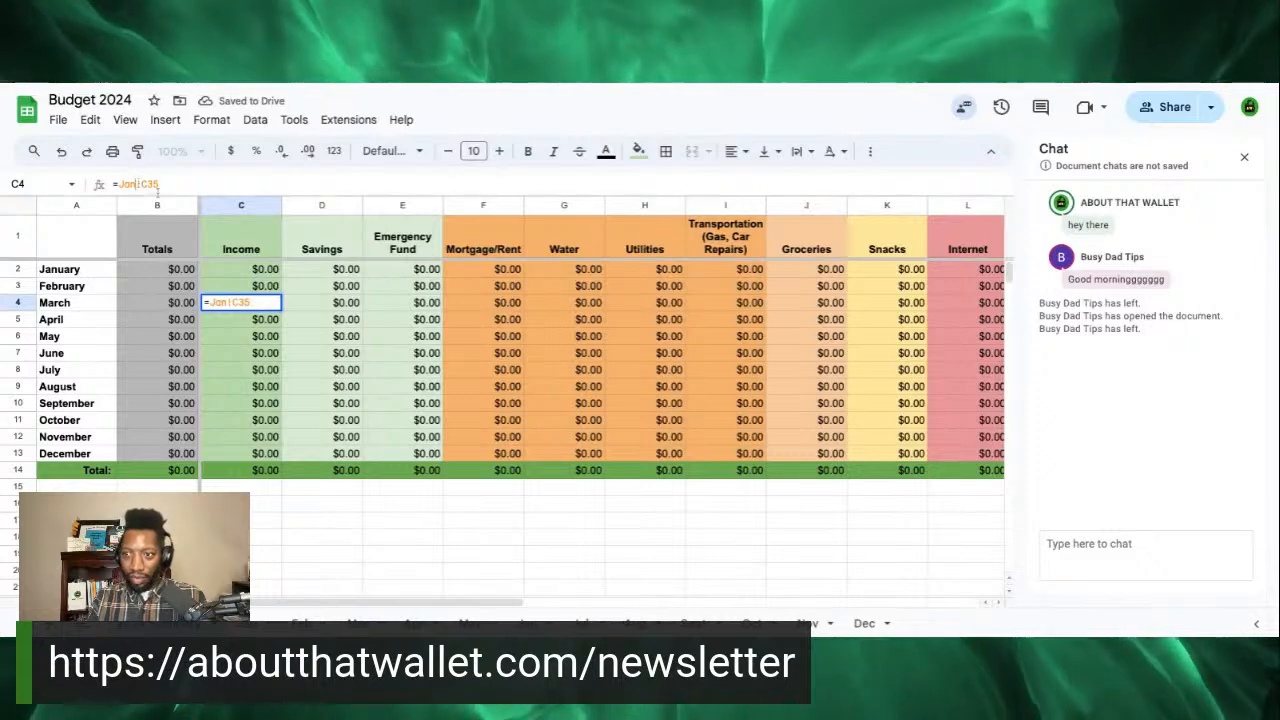
key("BackSpace")
key("BackSpace")
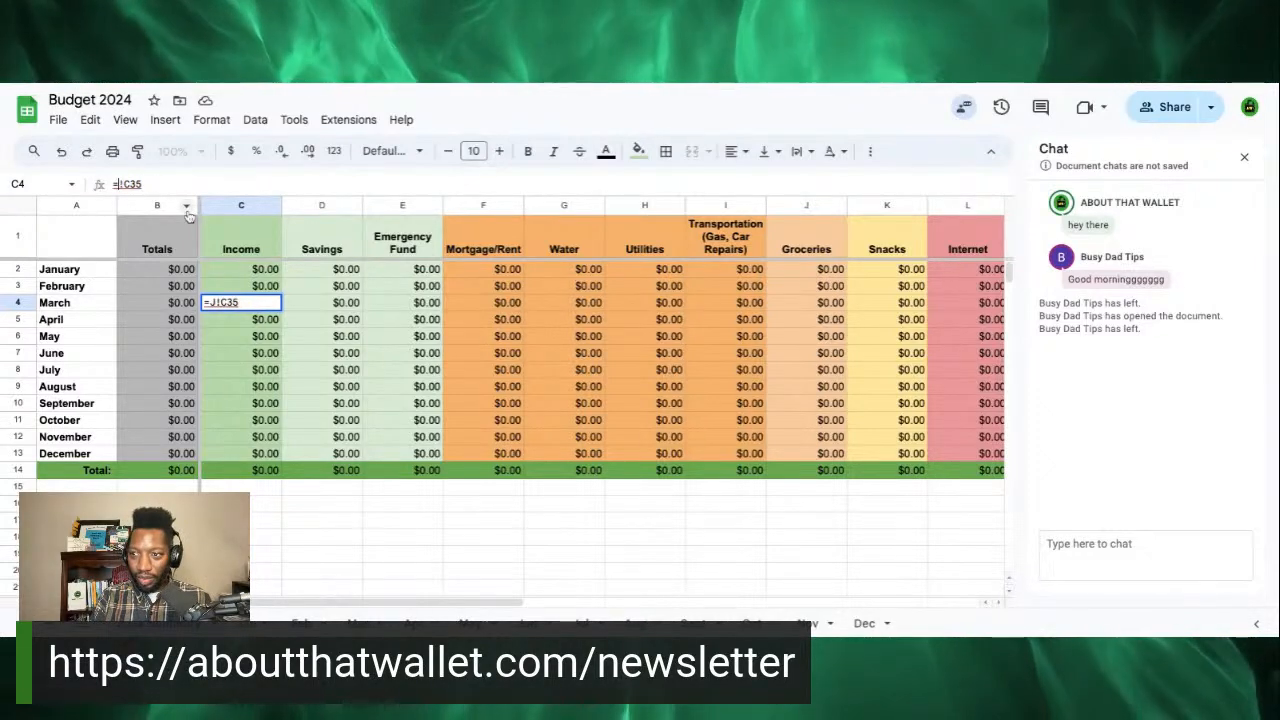
type("Mar")
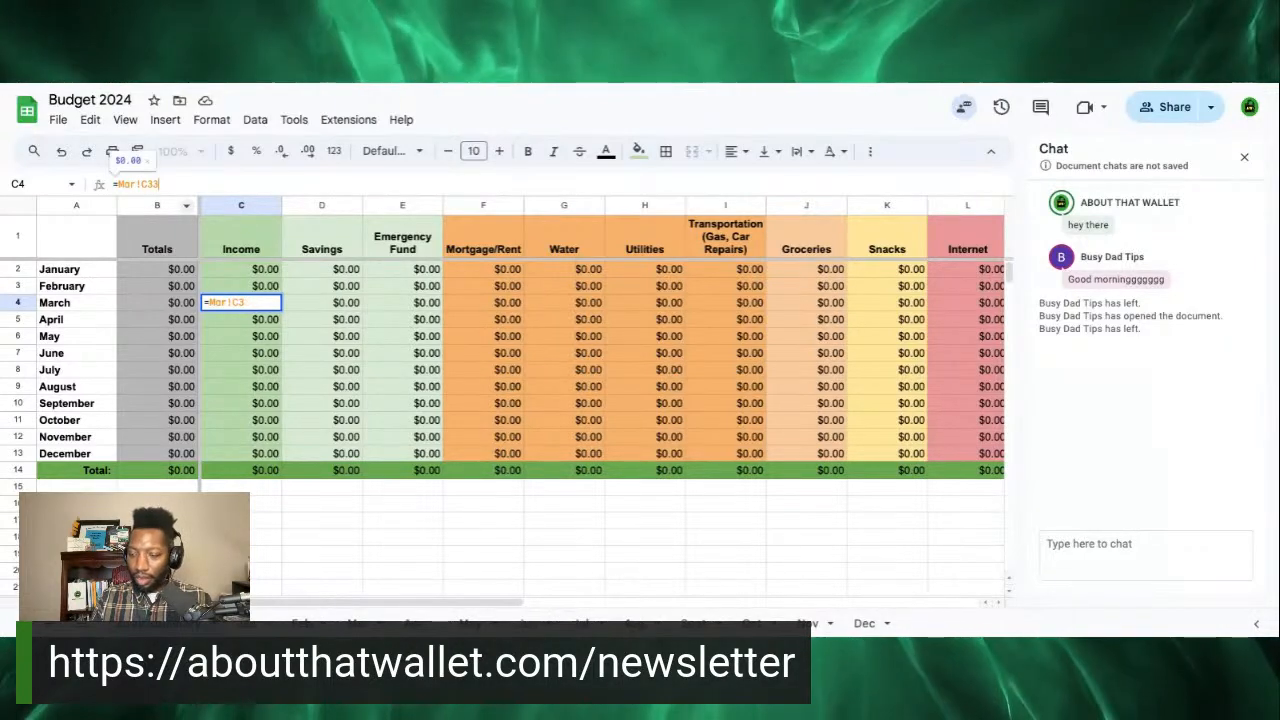
key("Return")
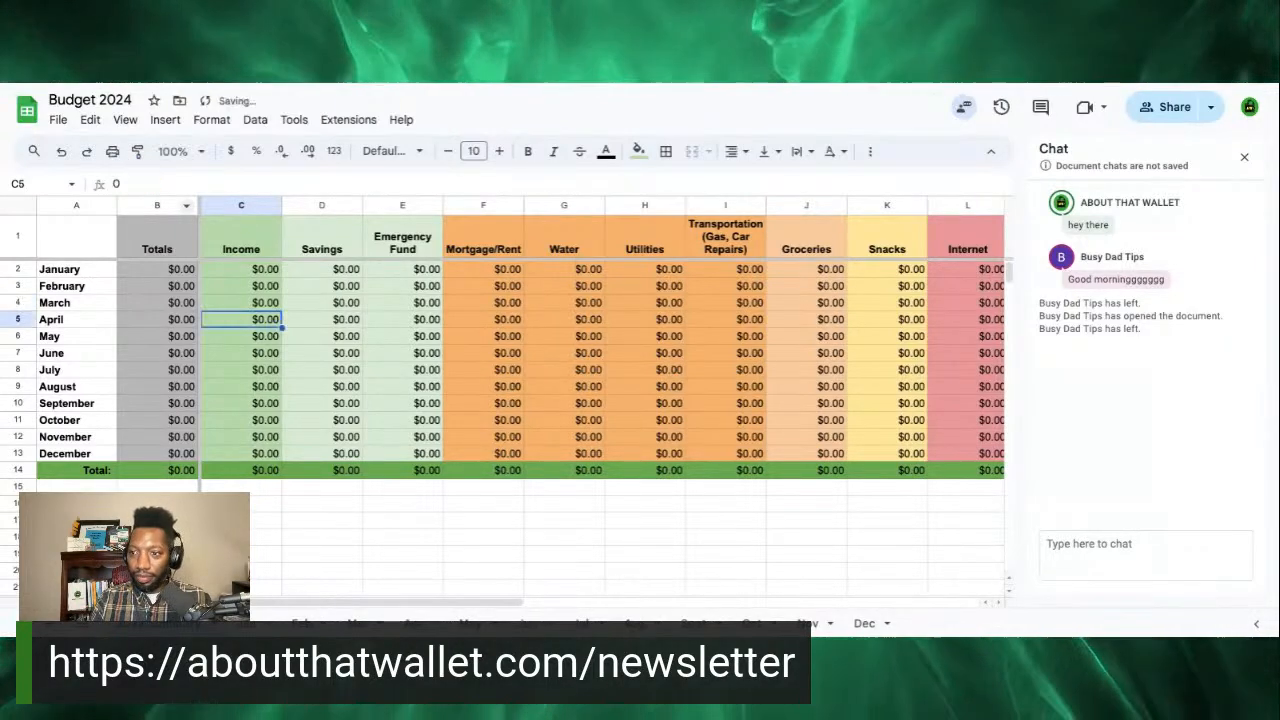
Step: Compare the Income links for January, February and March with April's Income cell on the summary sheet
left_click(256, 302)
left_click(255, 271)
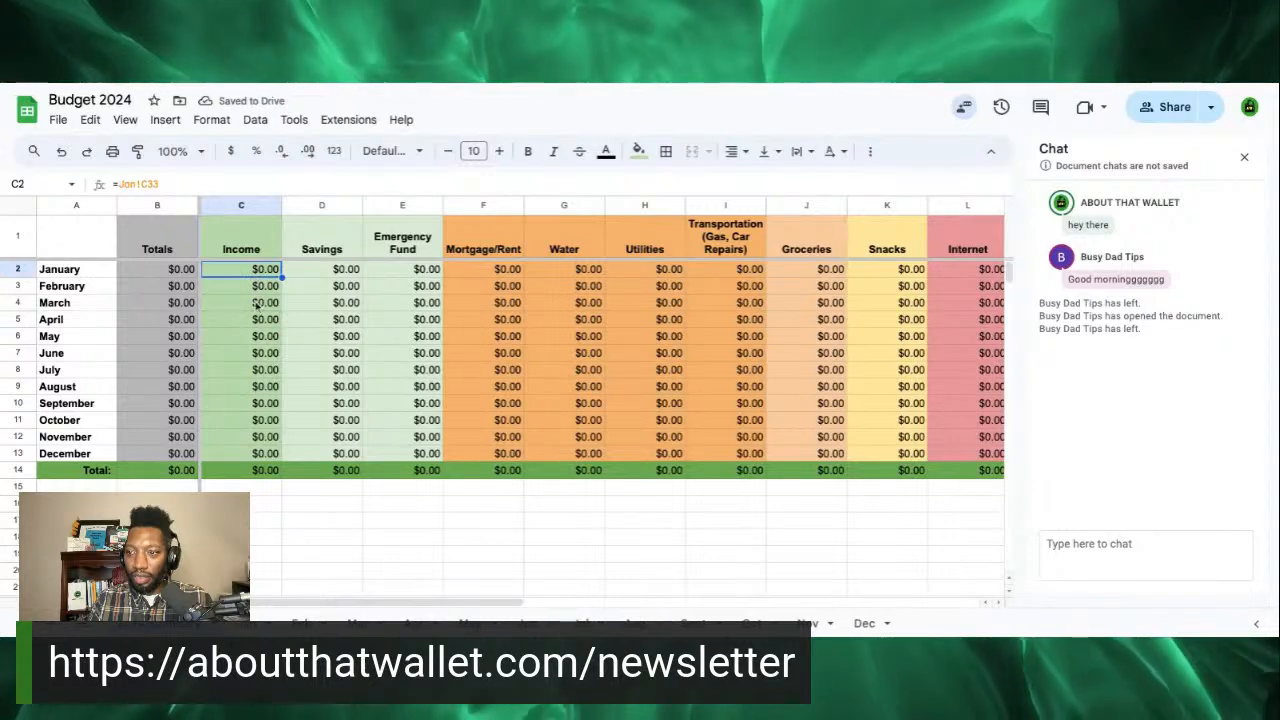
left_click(255, 307)
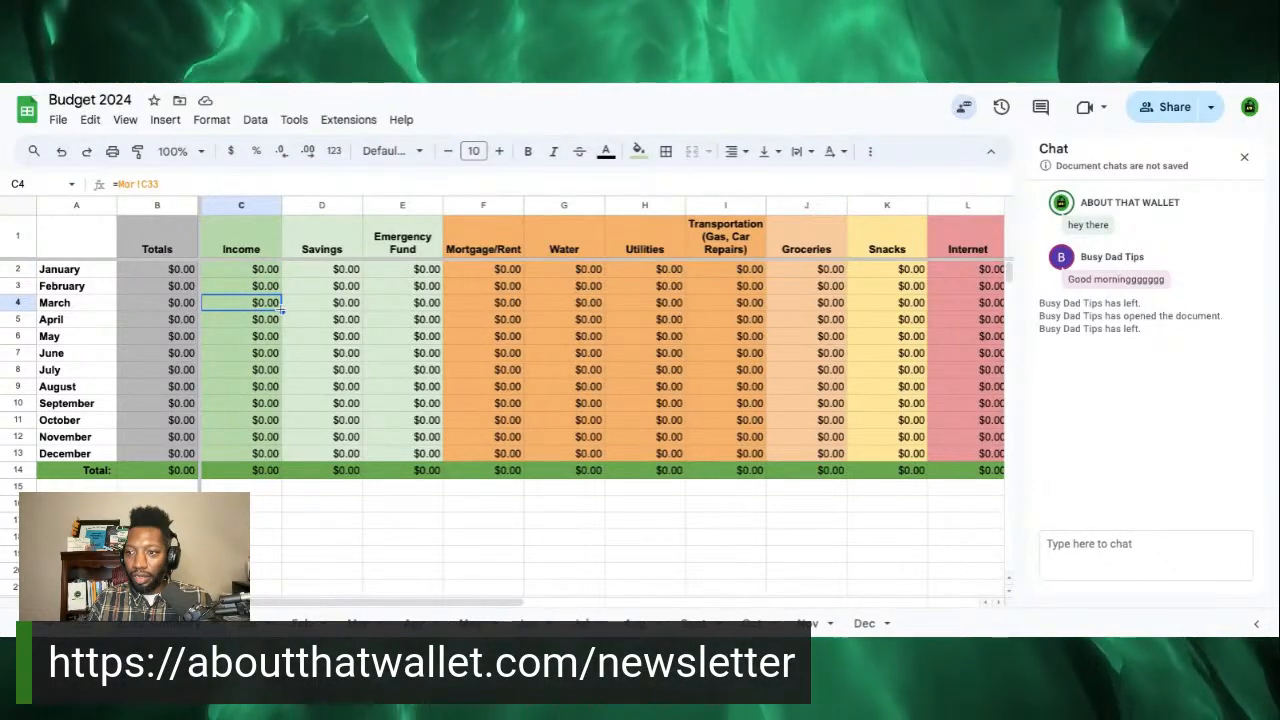
left_click(262, 322)
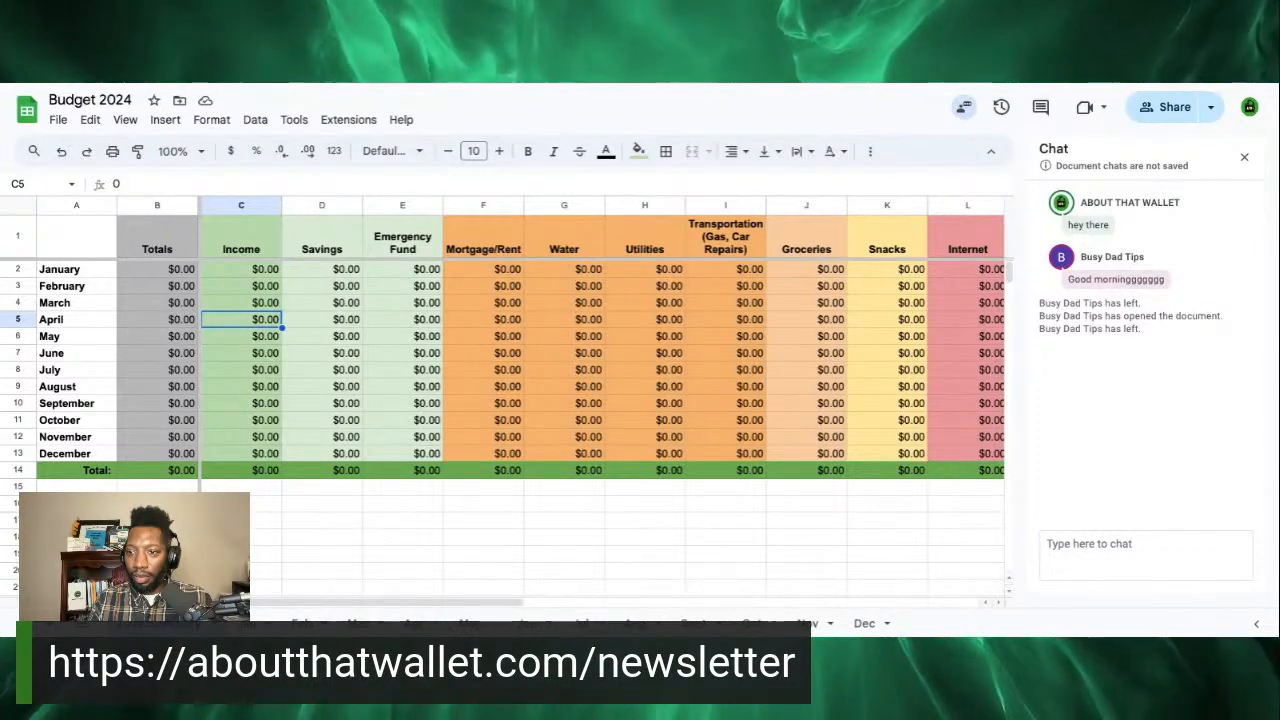
left_click(264, 308)
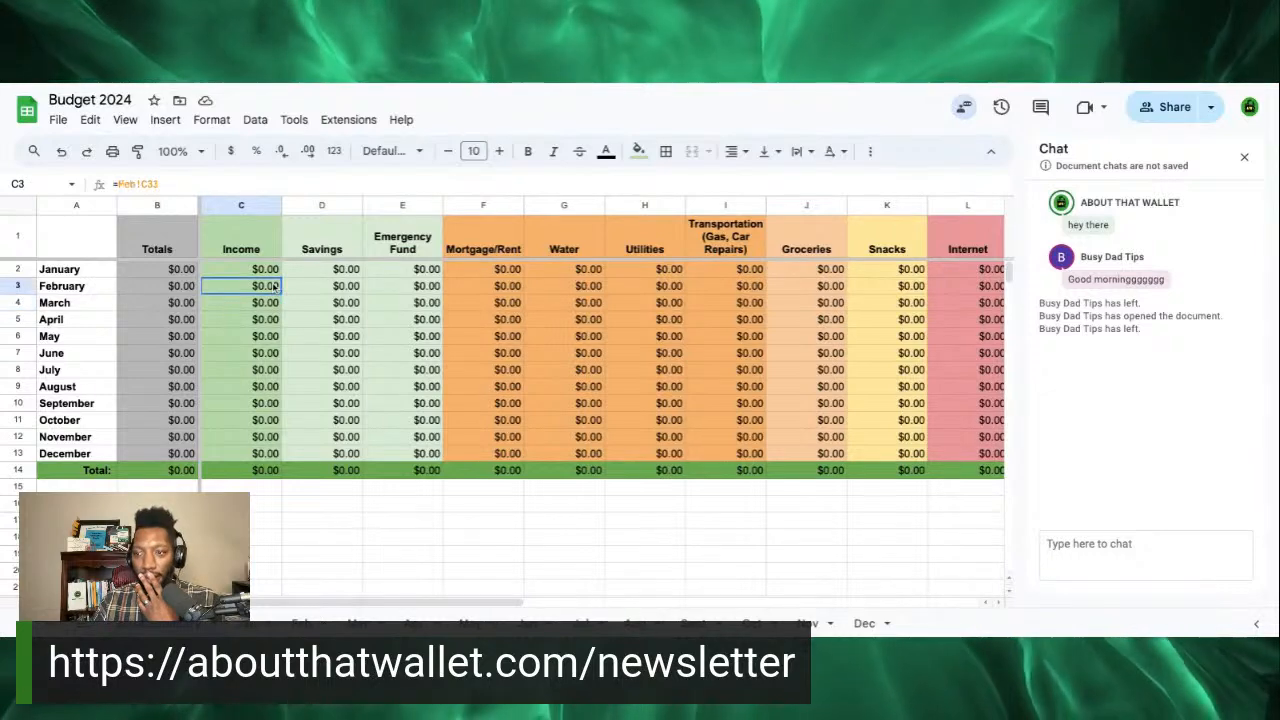
left_click(274, 288)
left_click(282, 272)
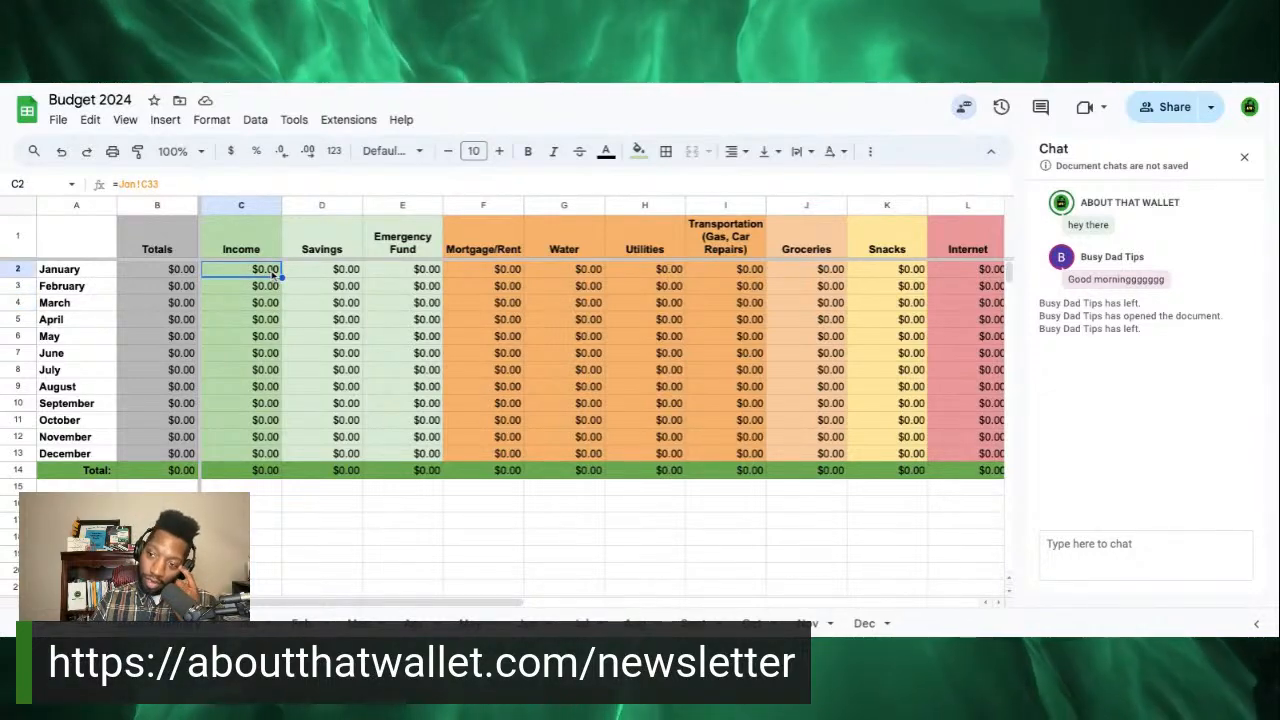
left_click(271, 288)
left_click(276, 302)
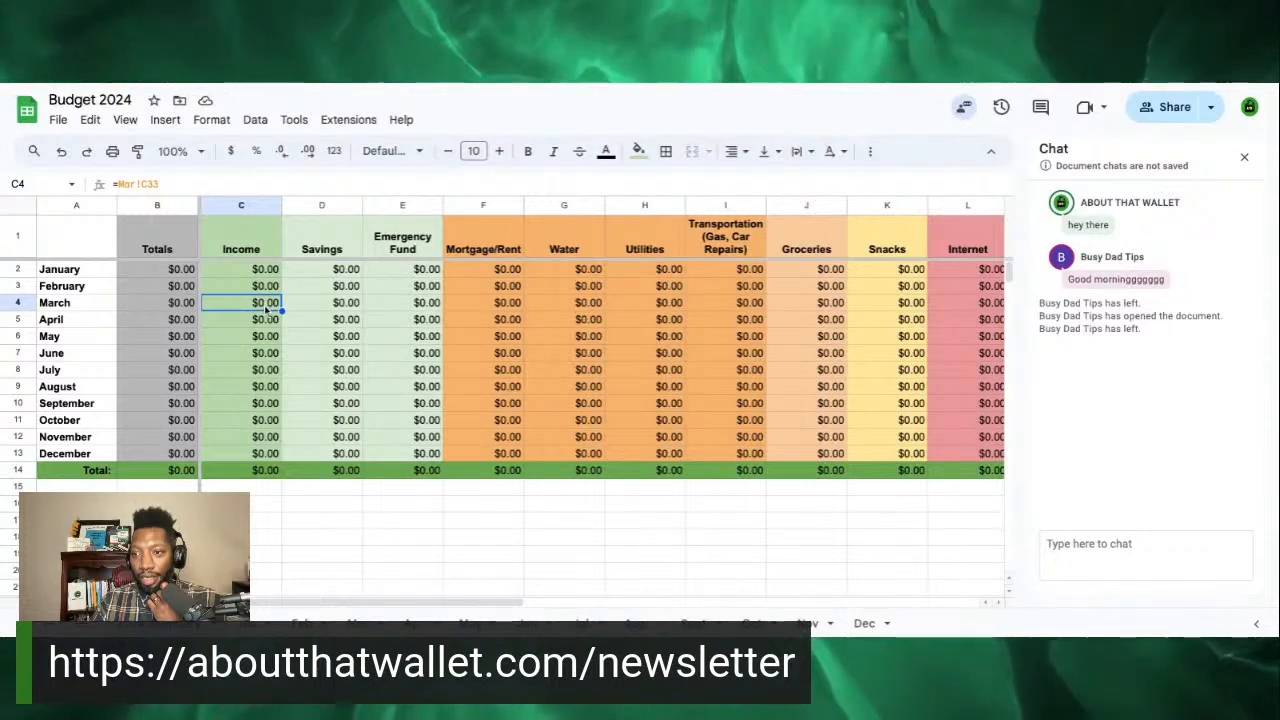
left_click(265, 318)
left_click(266, 304)
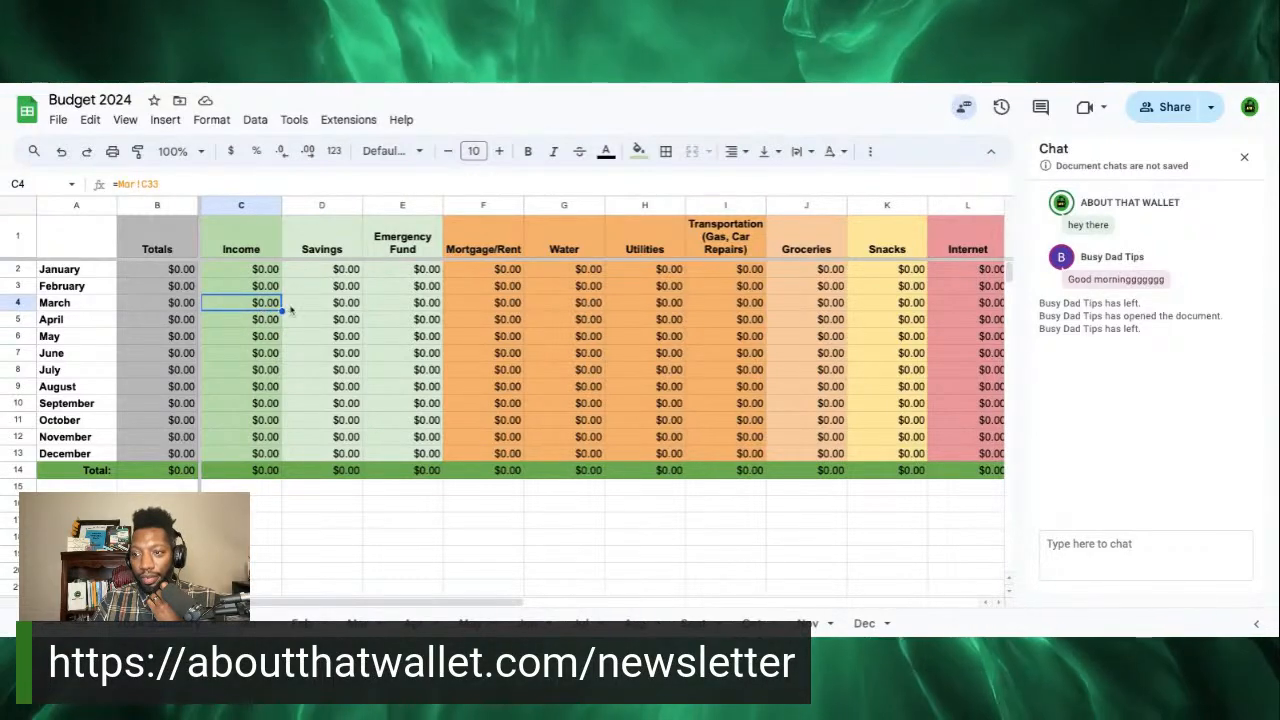
Step: Fill March's Income link across the remaining category columns of the March row, through column W
left_click(296, 305)
left_click(269, 308)
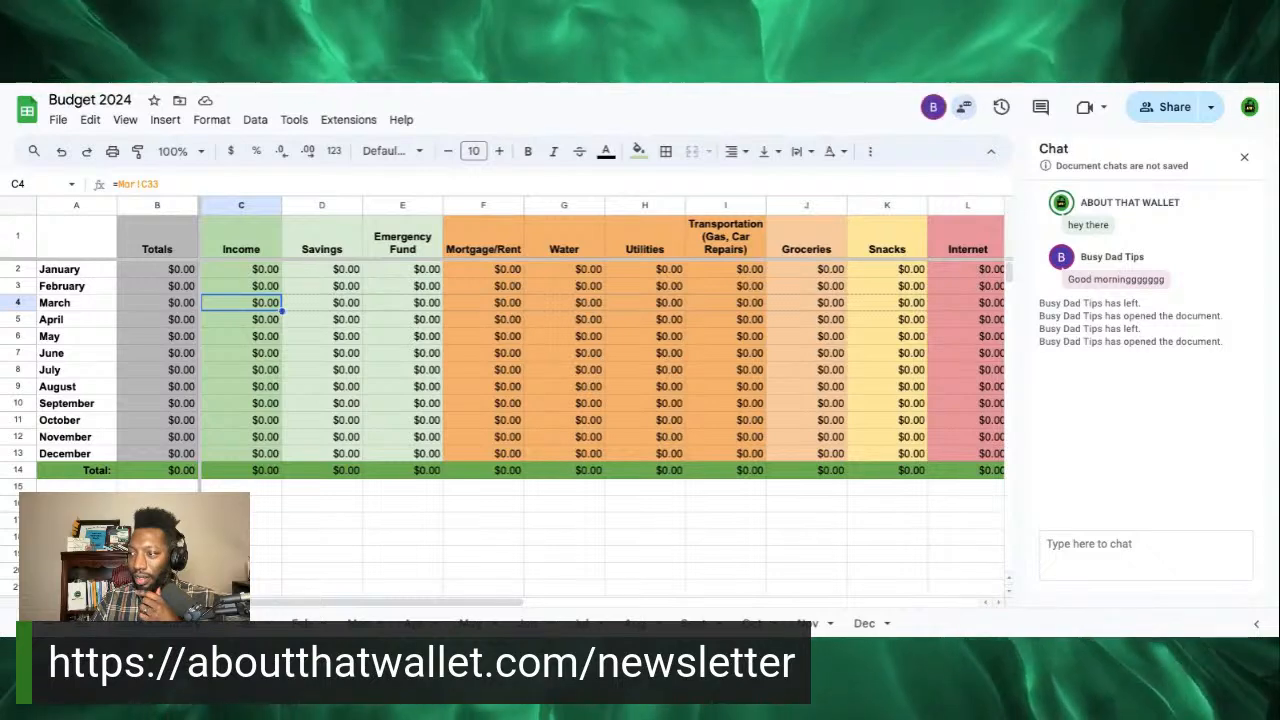
scroll(600, 360, "right", 7)
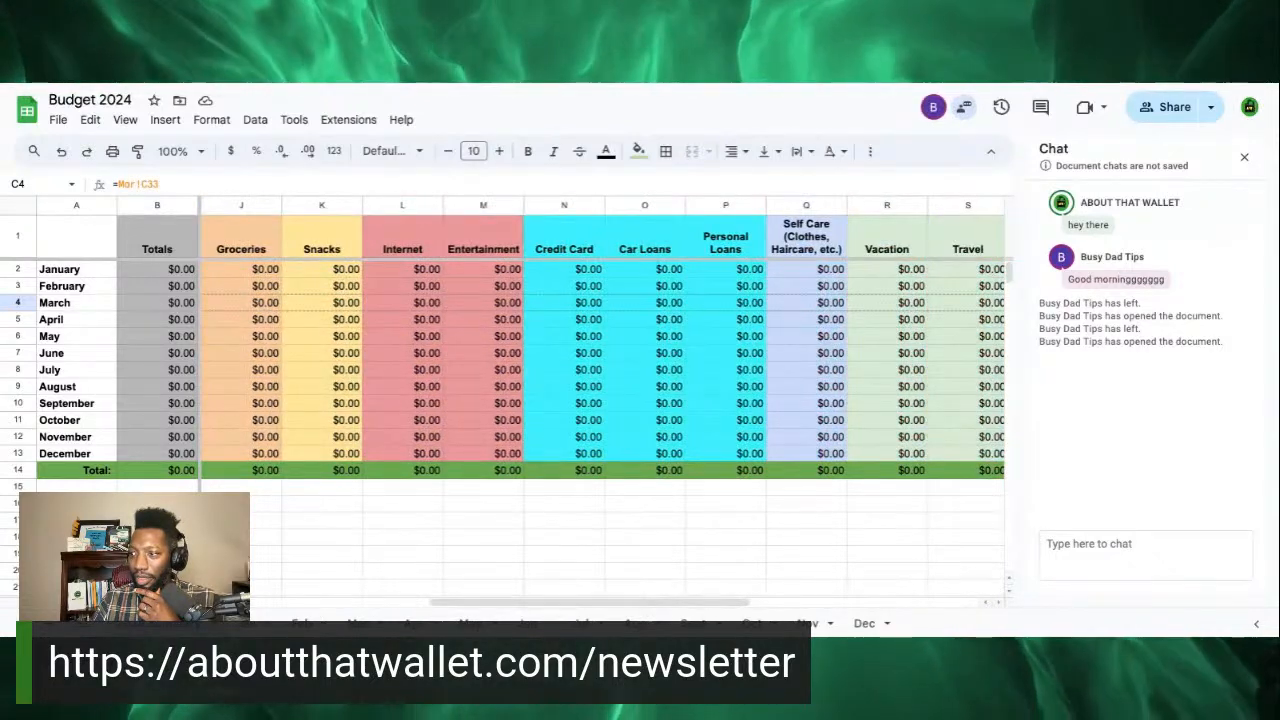
scroll(600, 360, "right", 8)
left_click_drag(640, 305, 640, 305)
scroll(593, 311, "left", 7)
scroll(593, 311, "left", 6)
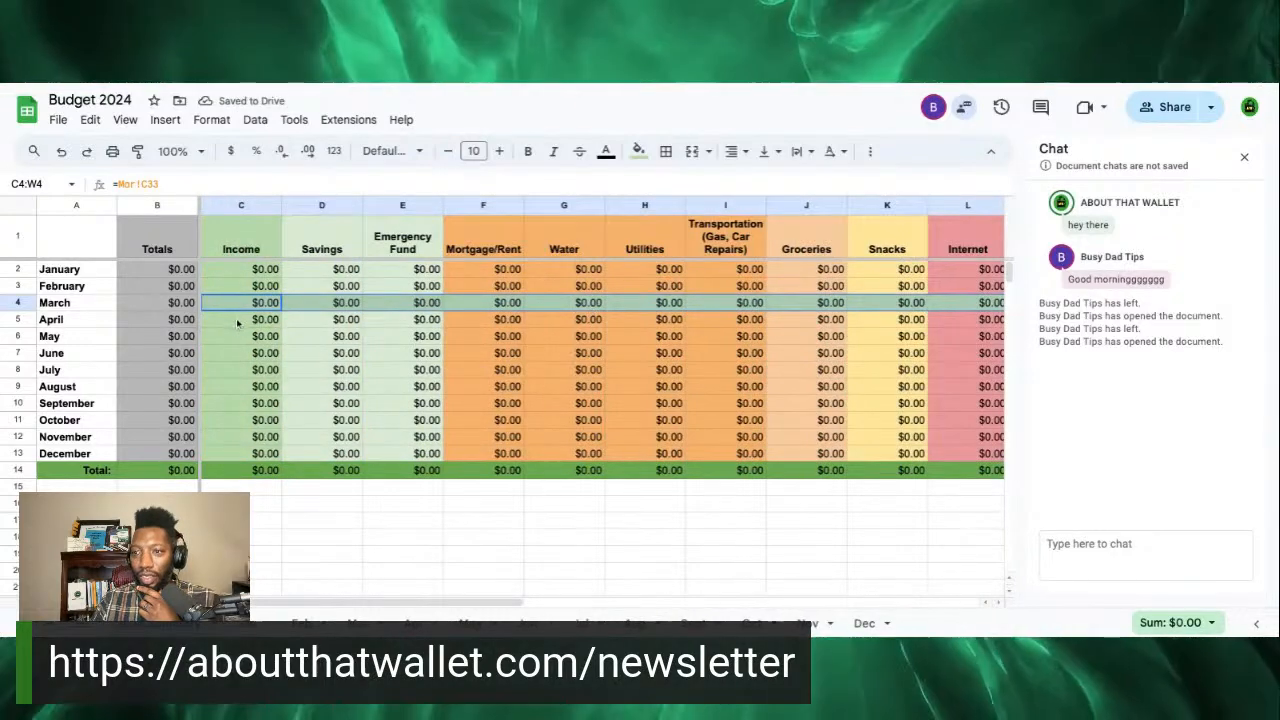
left_click(239, 320)
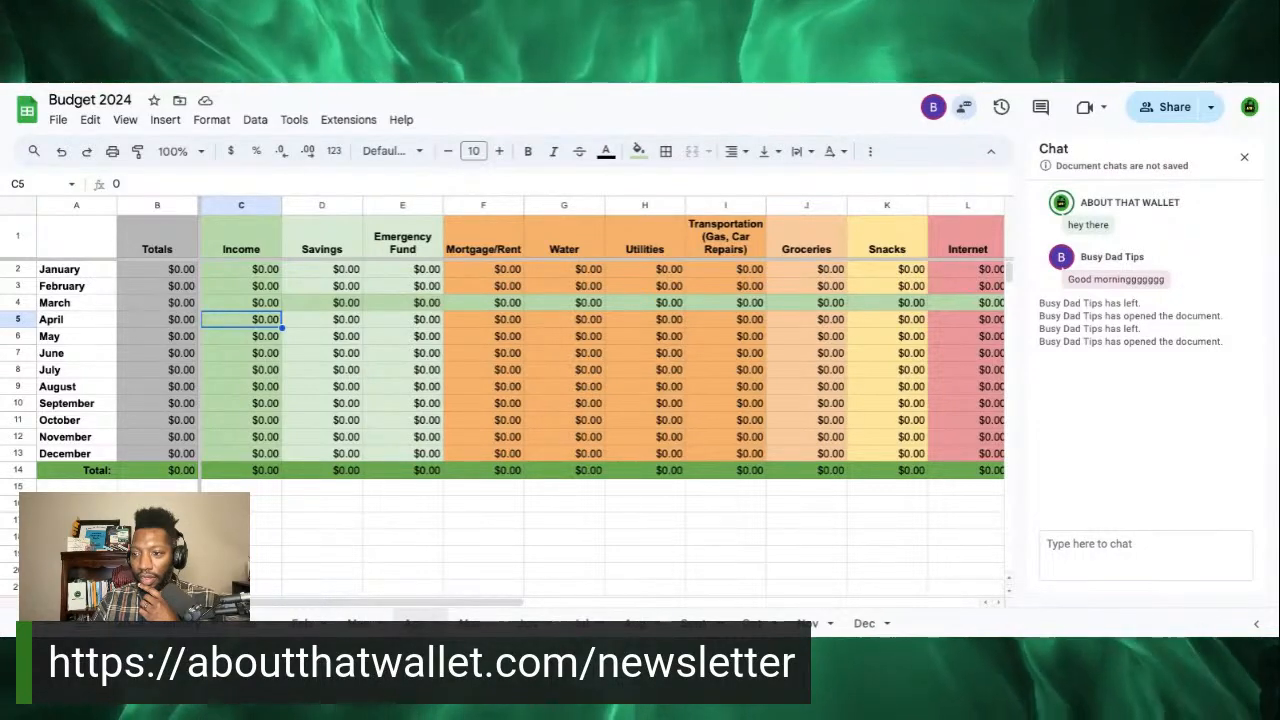
left_click(418, 624)
left_click(180, 624)
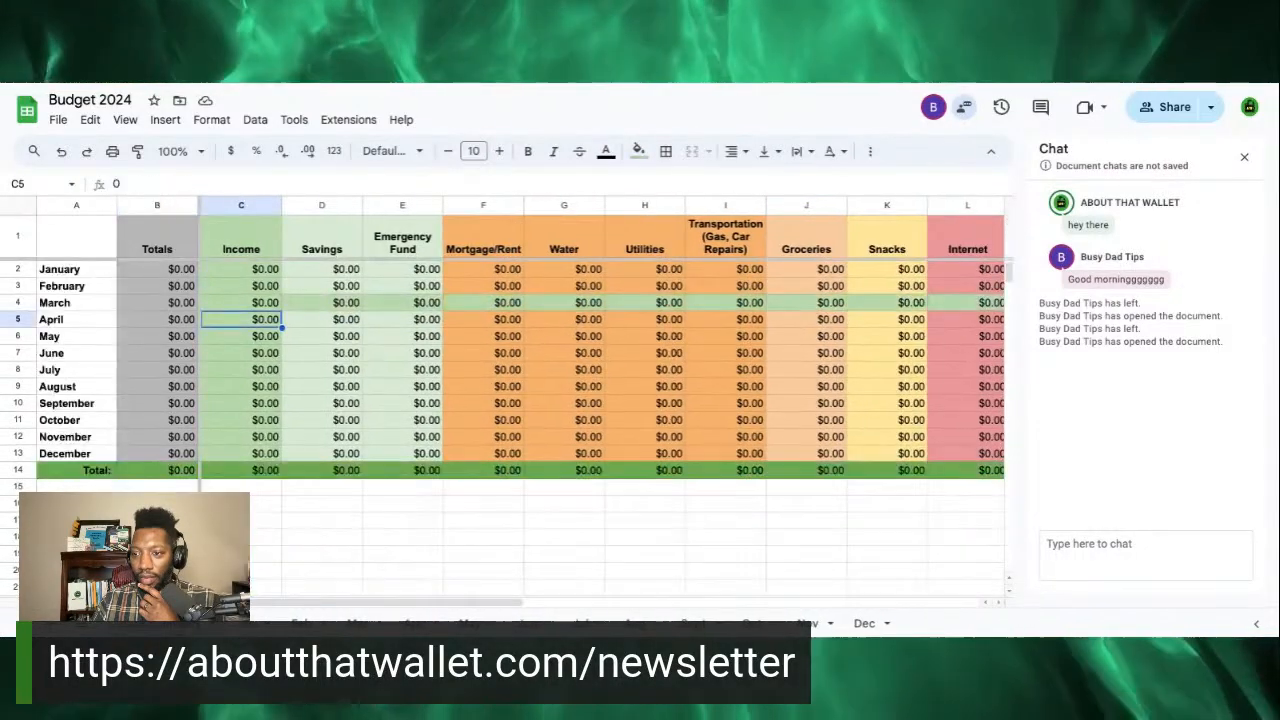
double_click(257, 321)
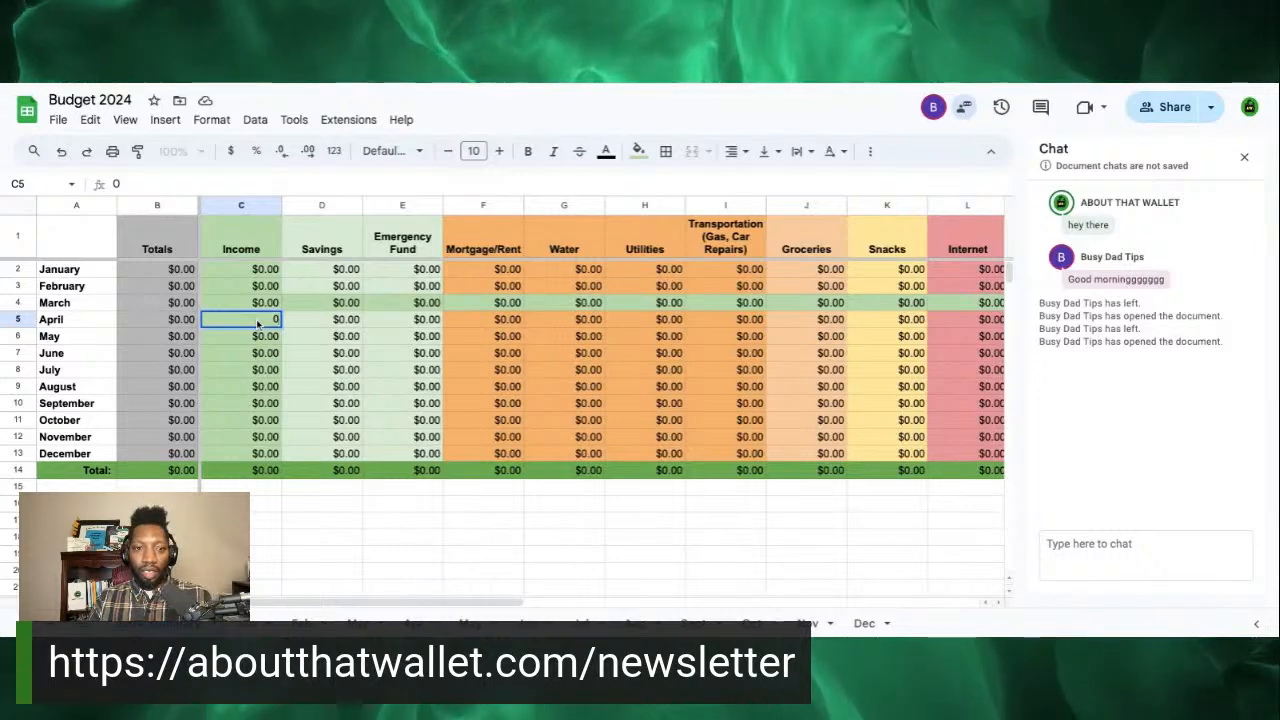
key("BackSpace")
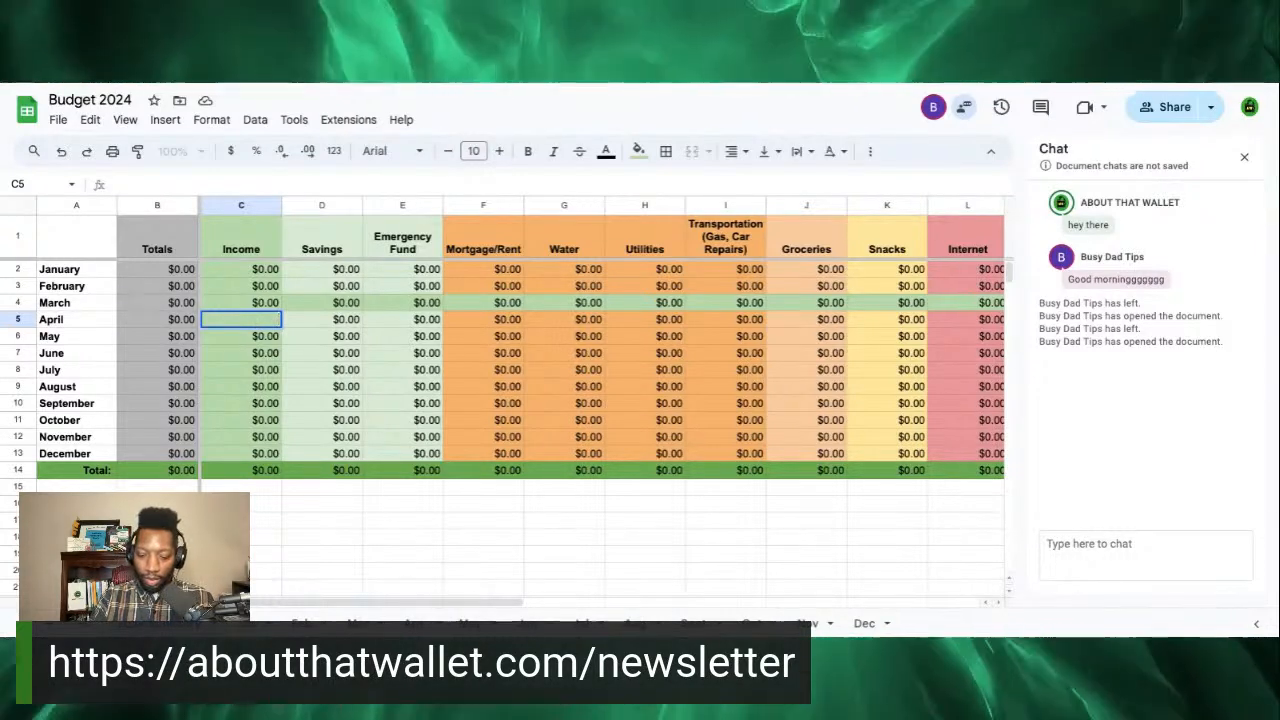
type("=")
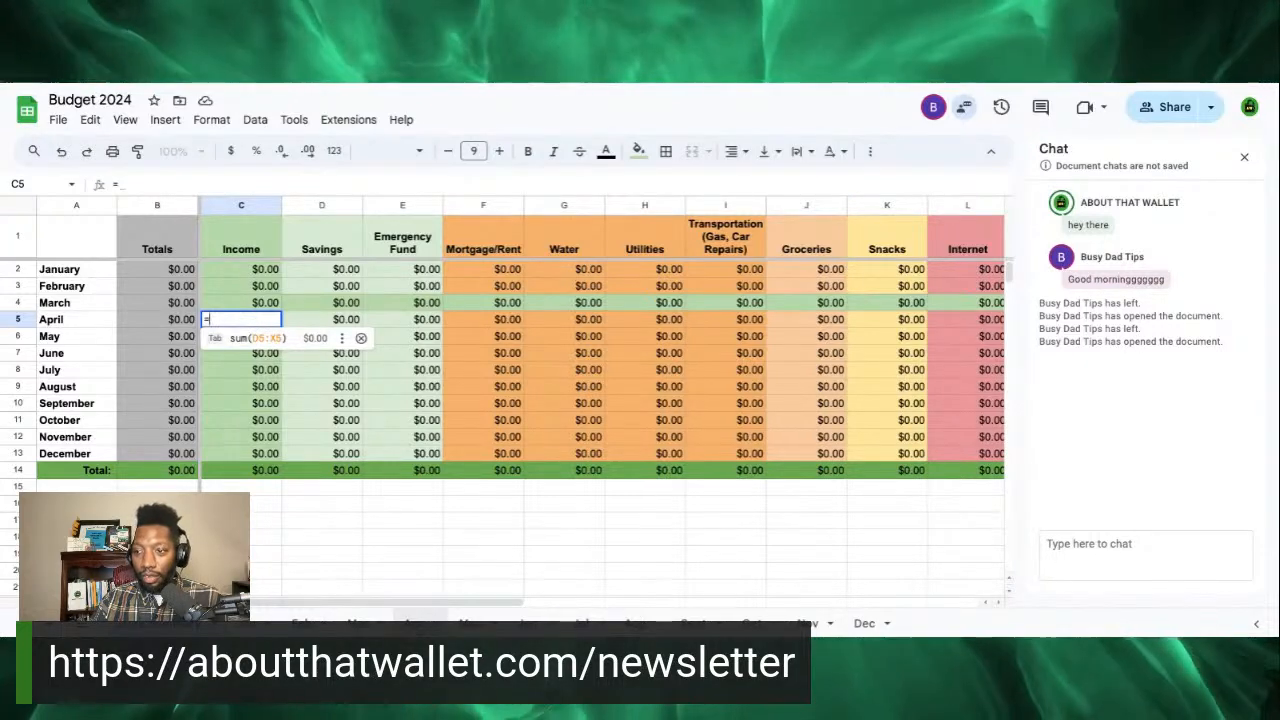
left_click(418, 623)
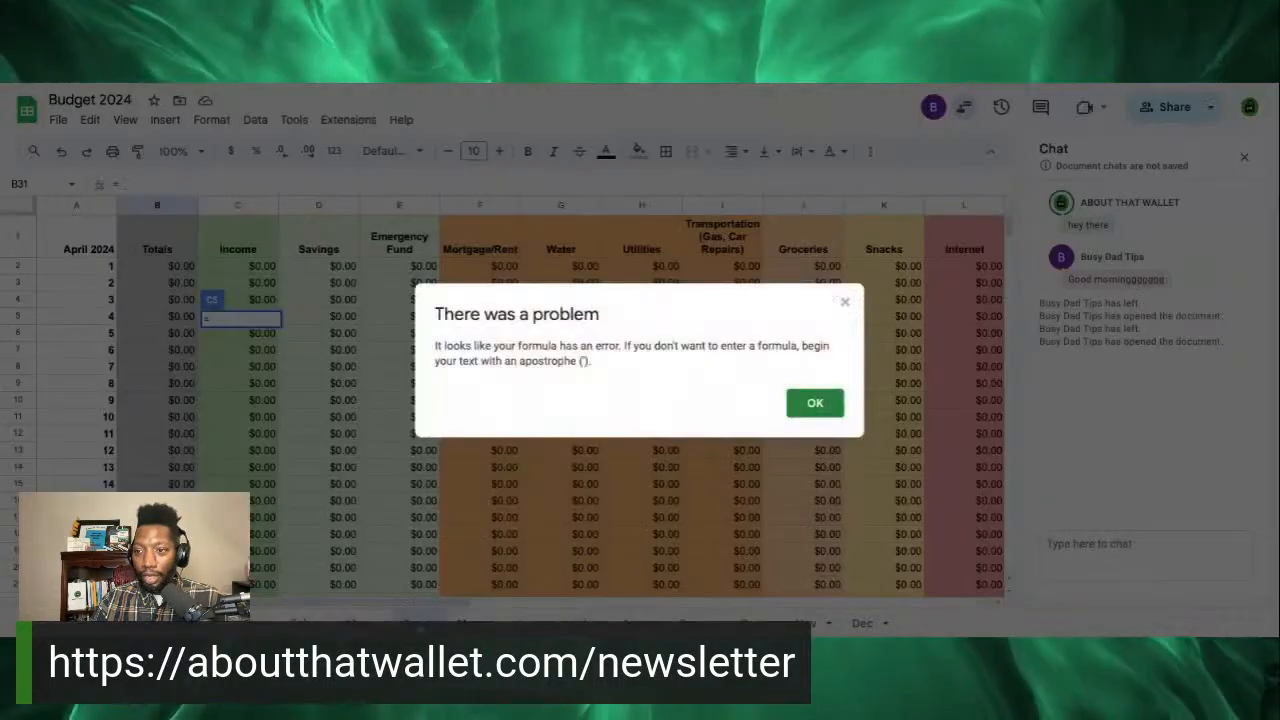
left_click(815, 402)
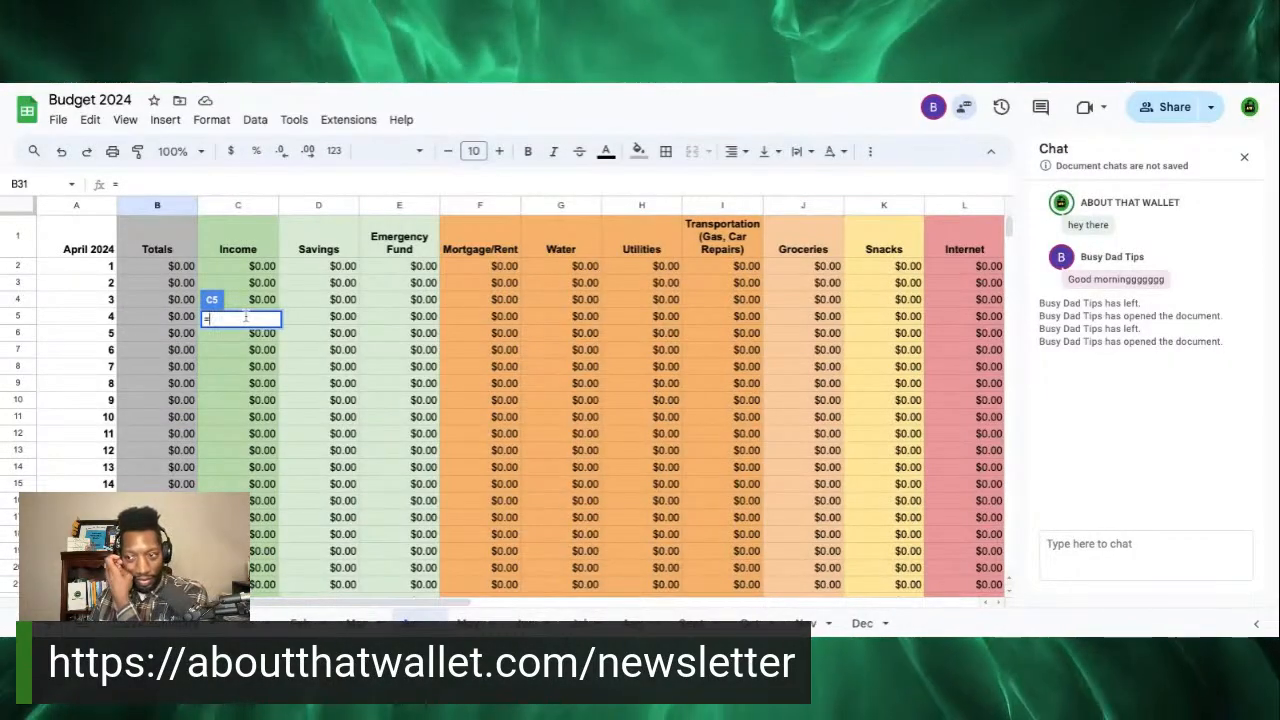
left_click(315, 320)
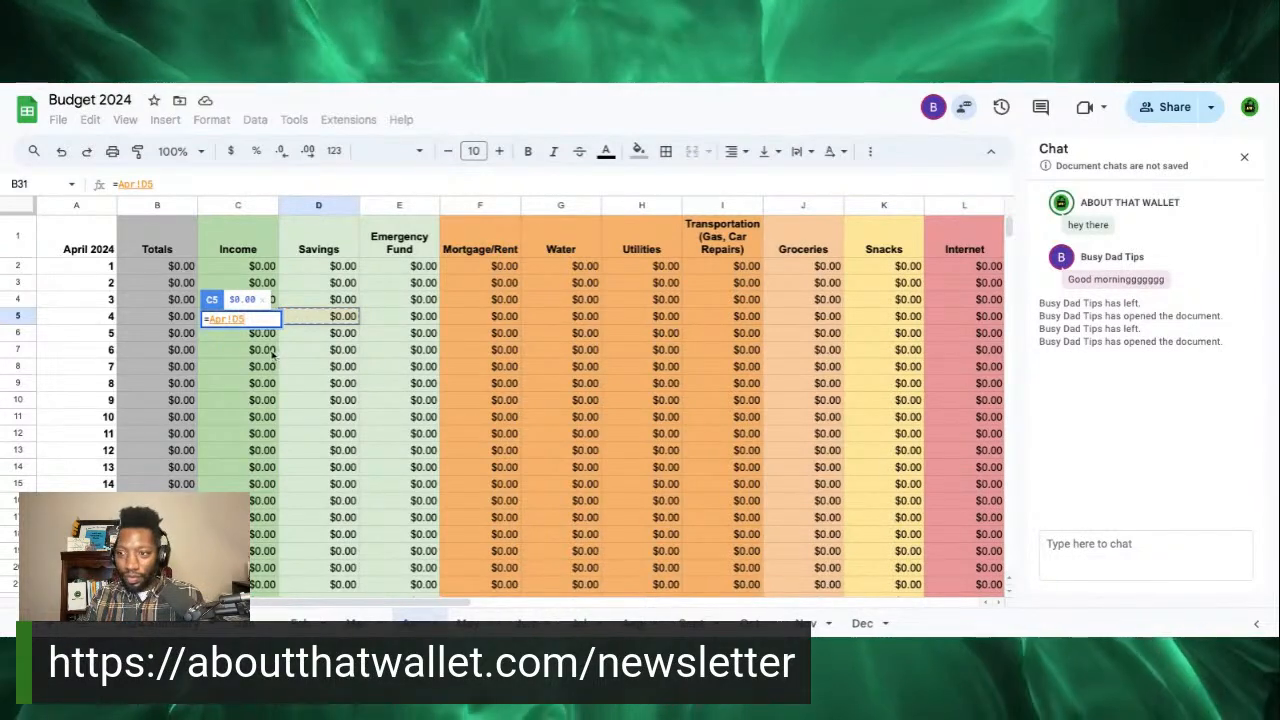
key("BackSpace")
key("BackSpace")
key("BackSpace")
key("BackSpace")
key("BackSpace")
key("BackSpace")
key("BackSpace")
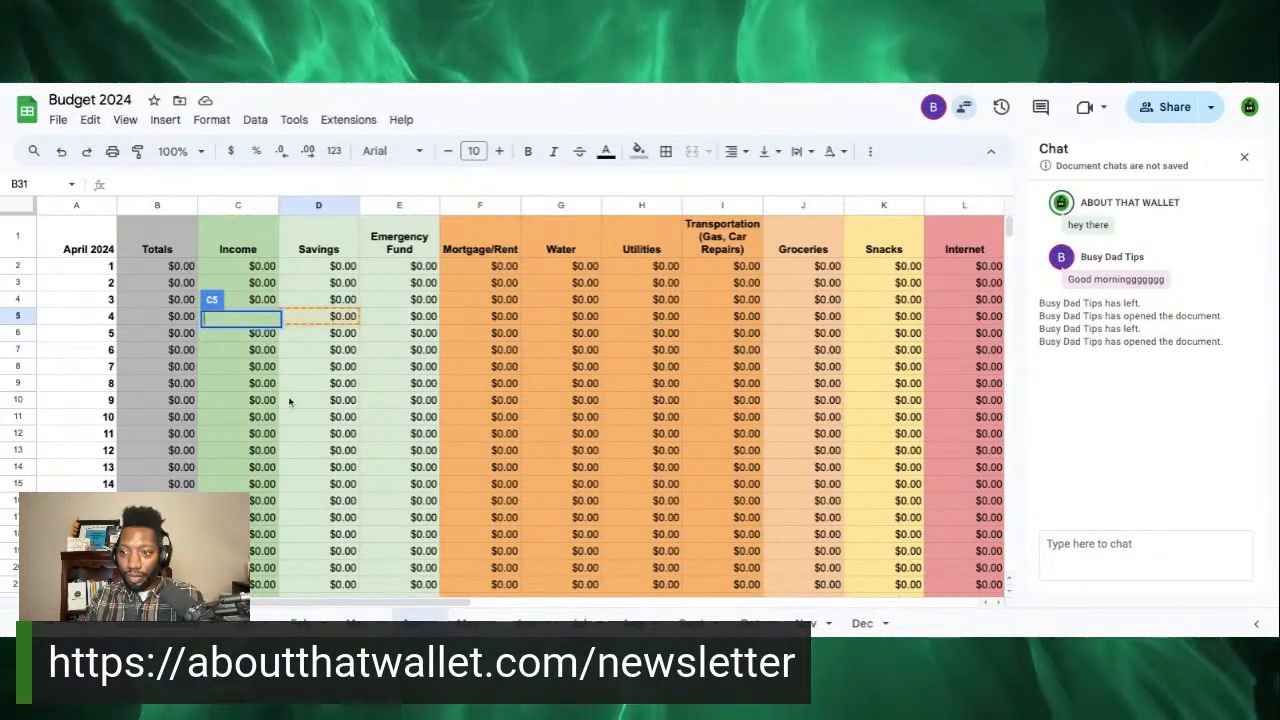
key("Return")
left_click(216, 354)
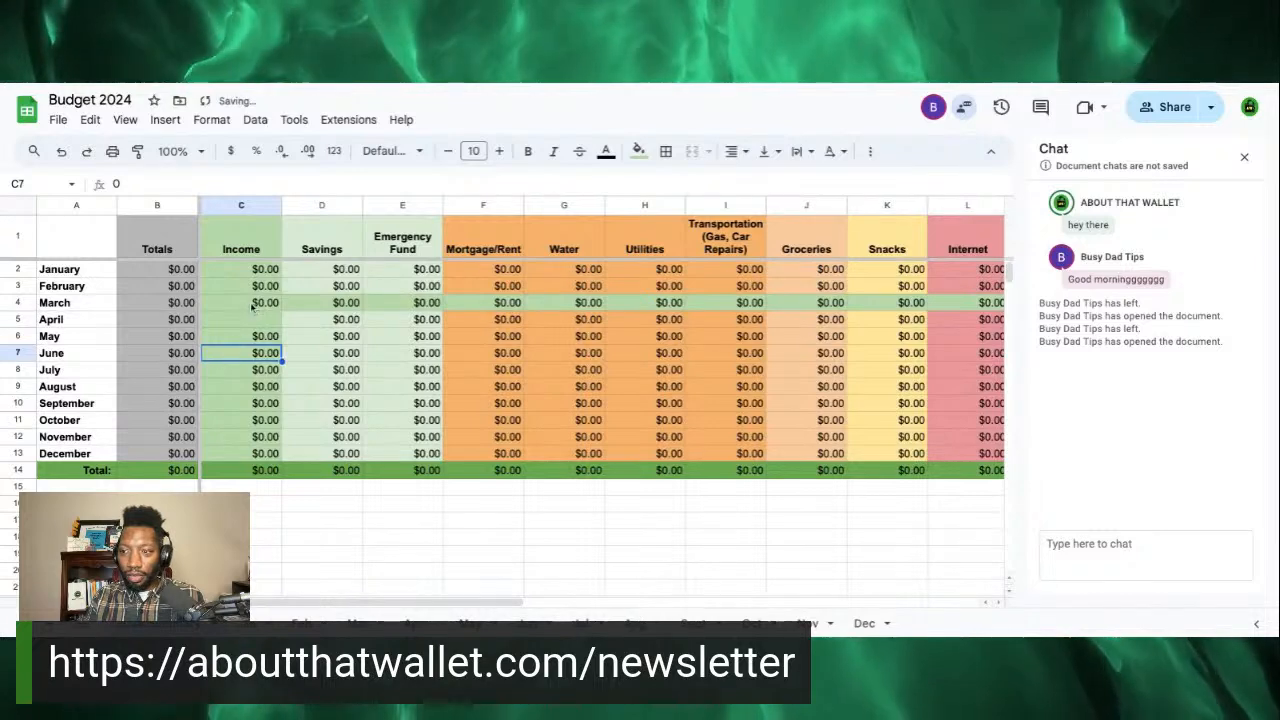
left_click(244, 319)
key("ctrl+z")
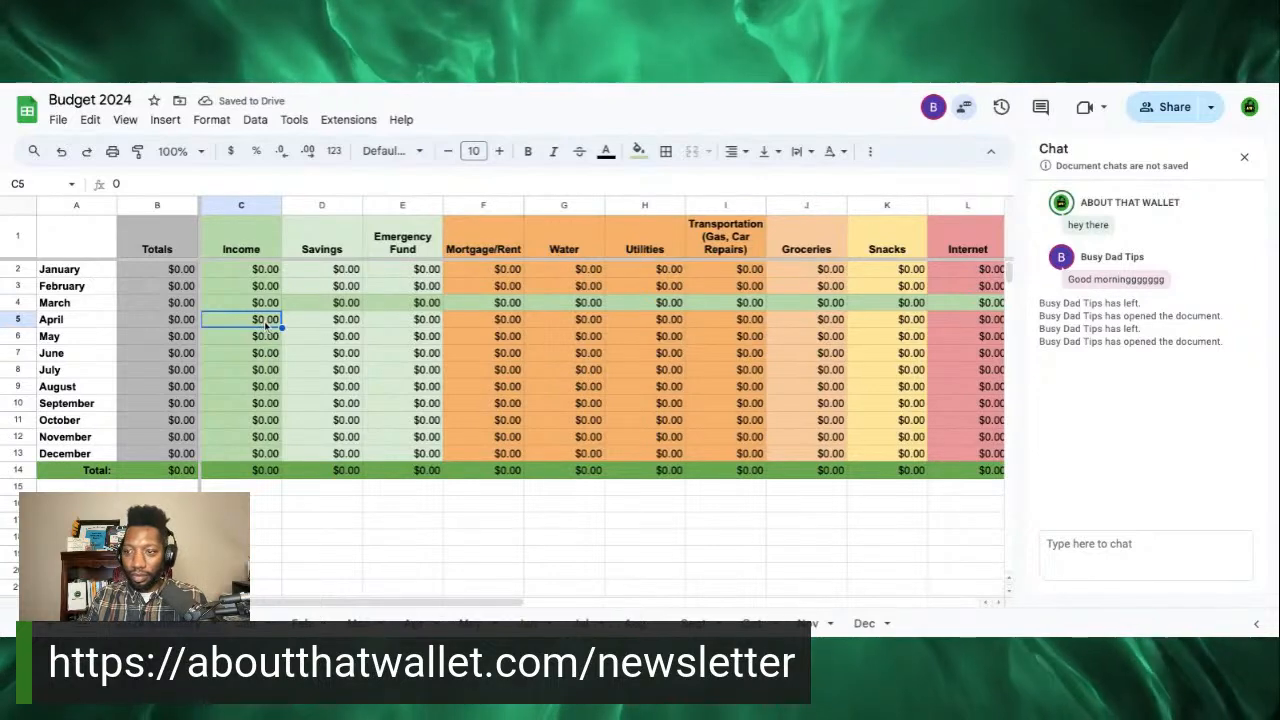
Step: Link April's Income cell on the summary sheet to the April sheet's Income total with =Apr!C32
double_click(266, 324)
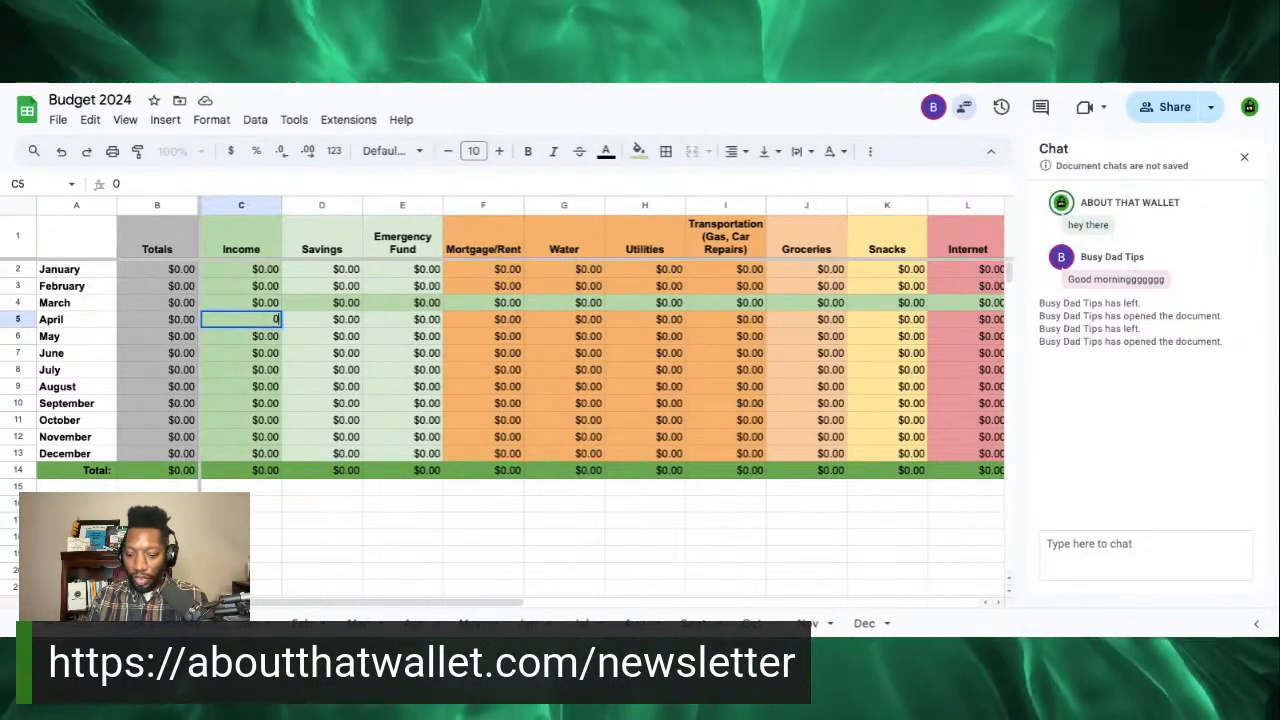
key("BackSpace")
type("=")
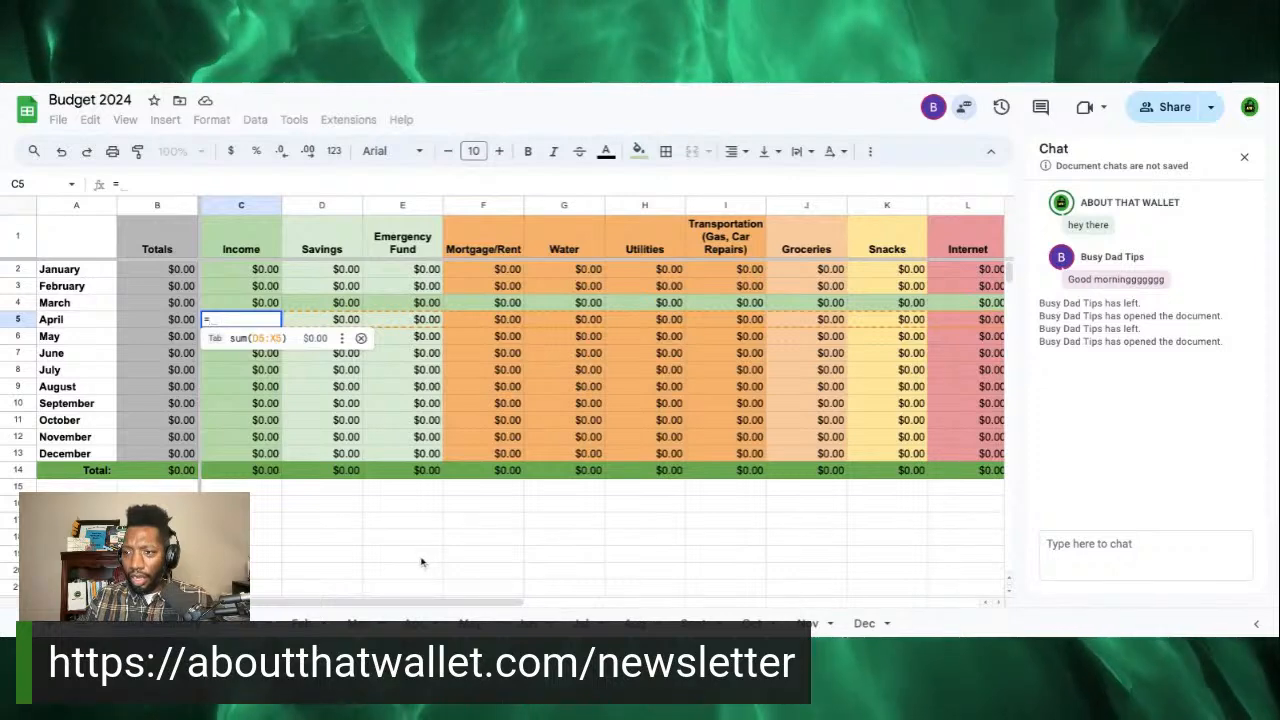
left_click(413, 622)
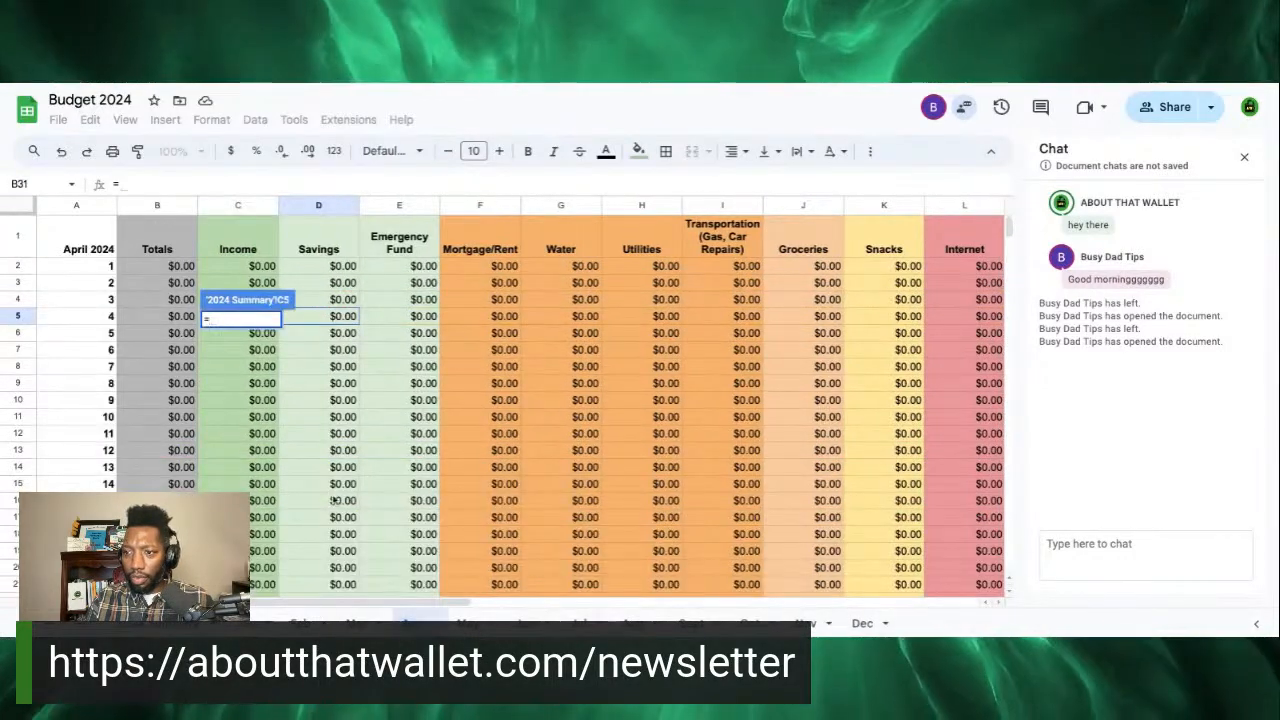
scroll(243, 377, "down", 1)
scroll(243, 377, "down", 5)
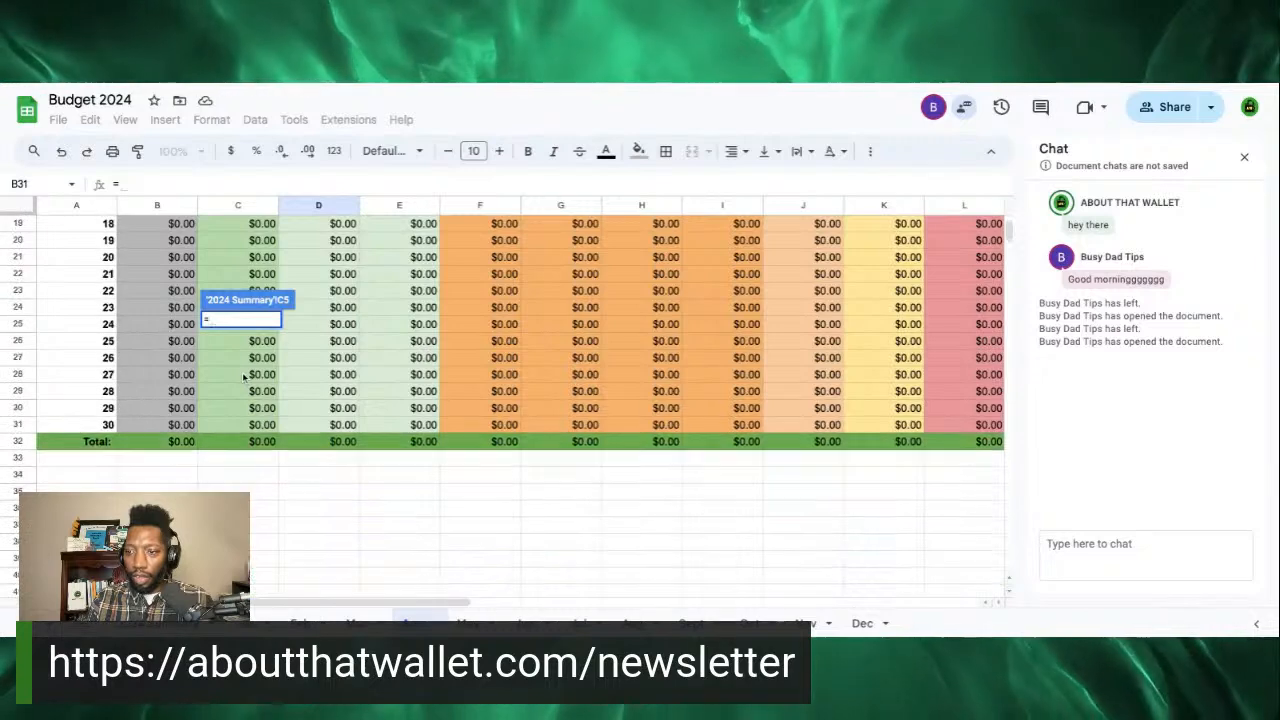
left_click(258, 445)
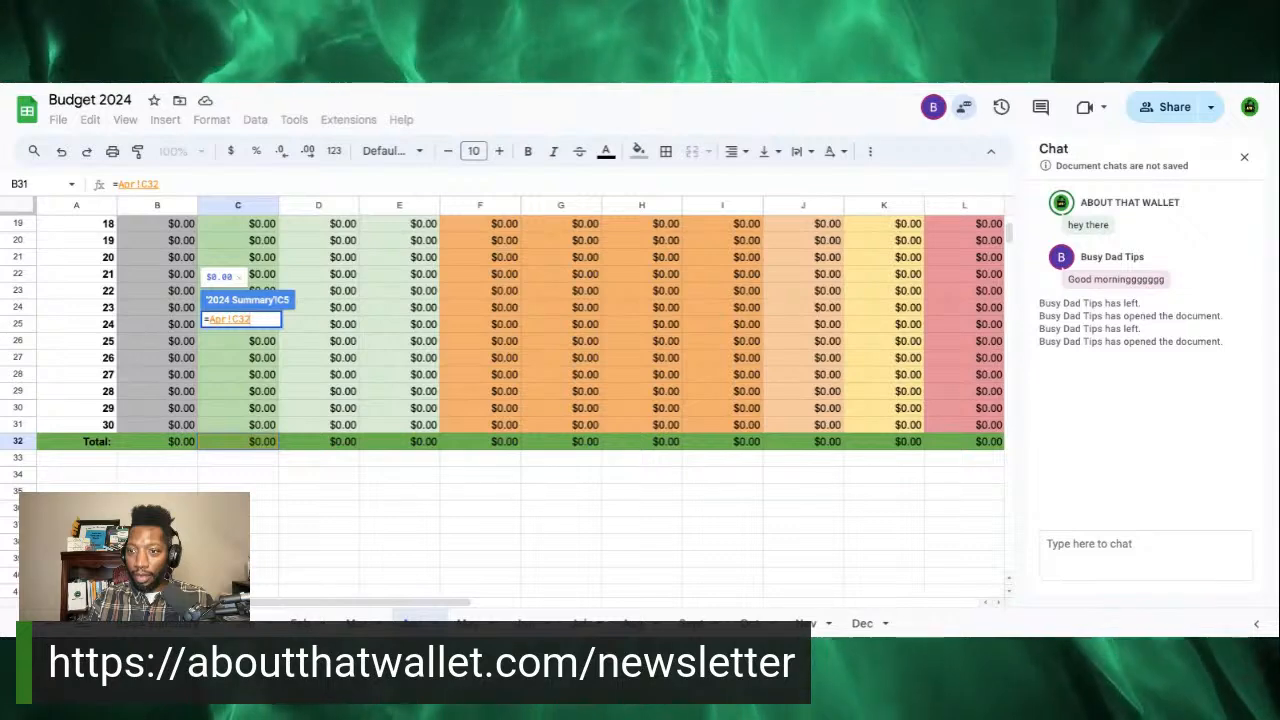
scroll(500, 400, "up", 6)
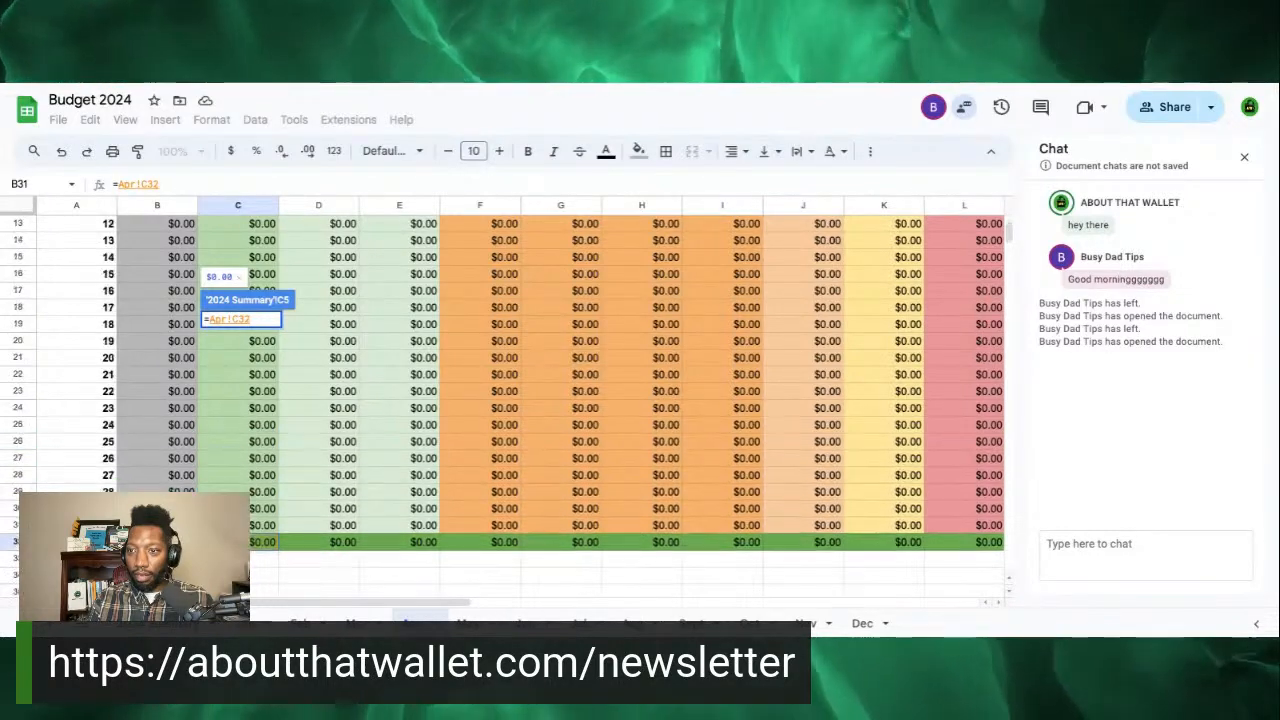
scroll(500, 400, "down", 5)
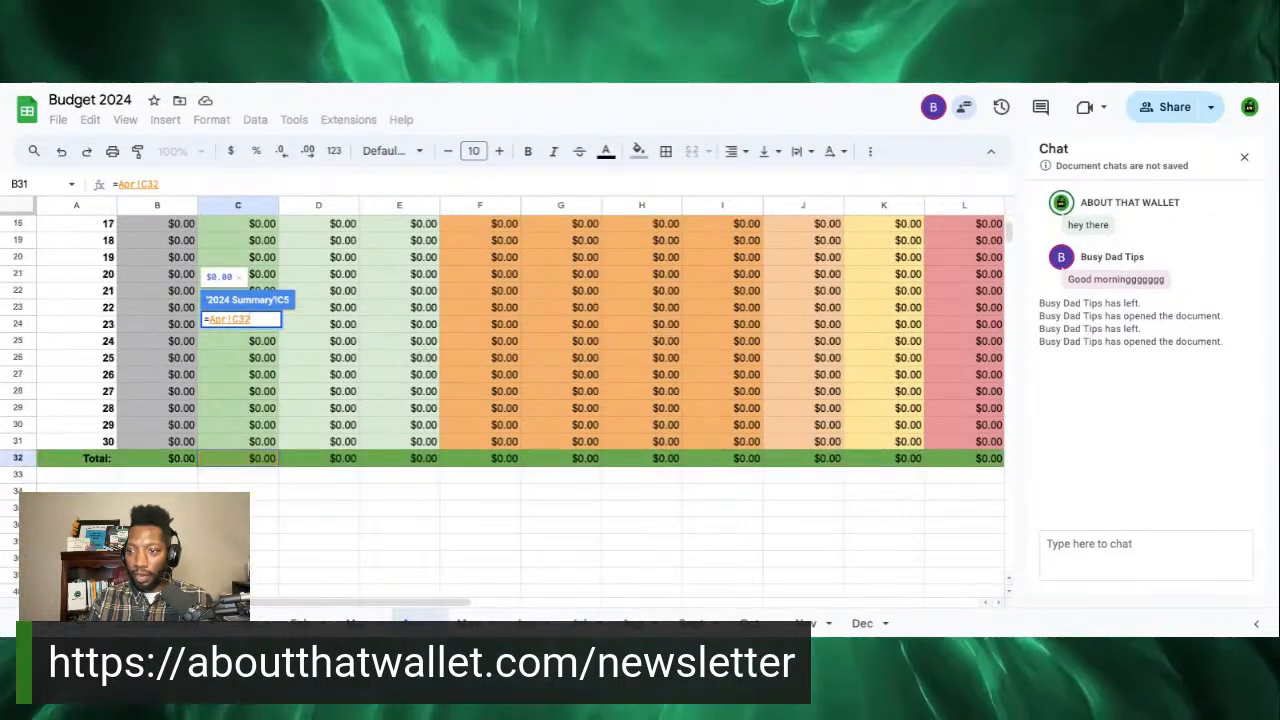
key("Return")
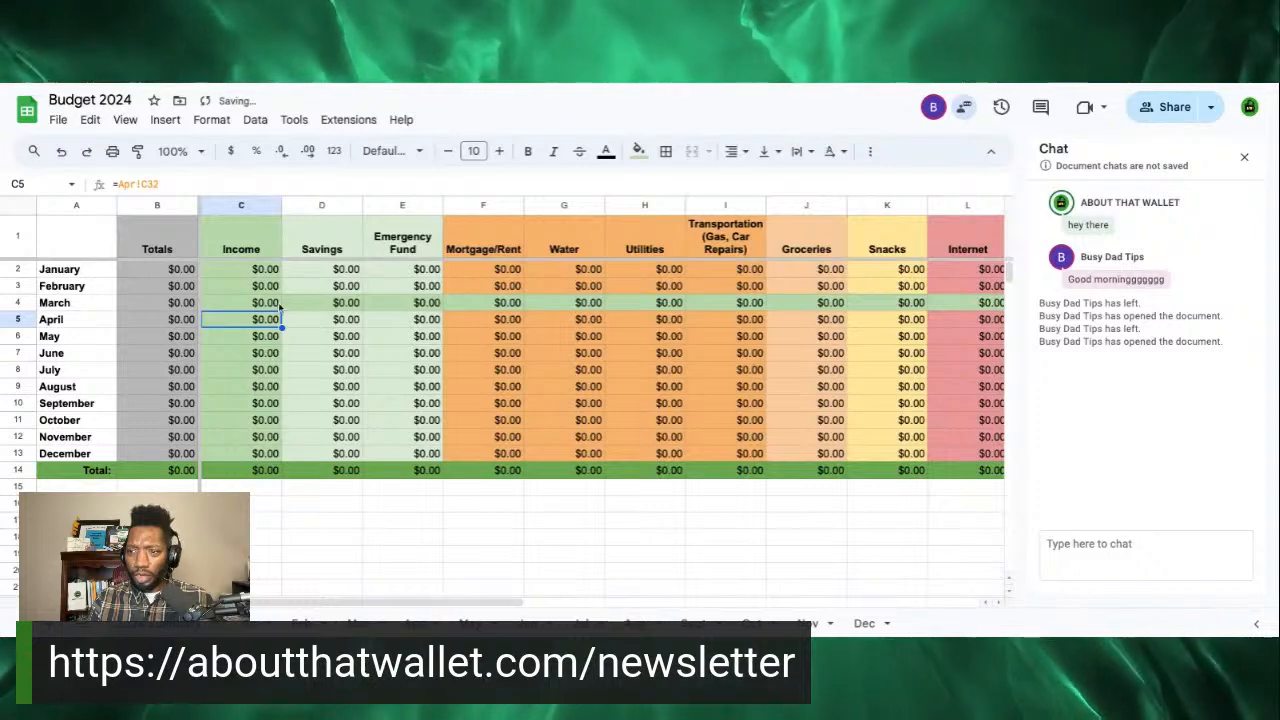
Step: Link May's Income cell on the summary sheet to the May sheet's Income total with =May!C33
left_click(265, 336)
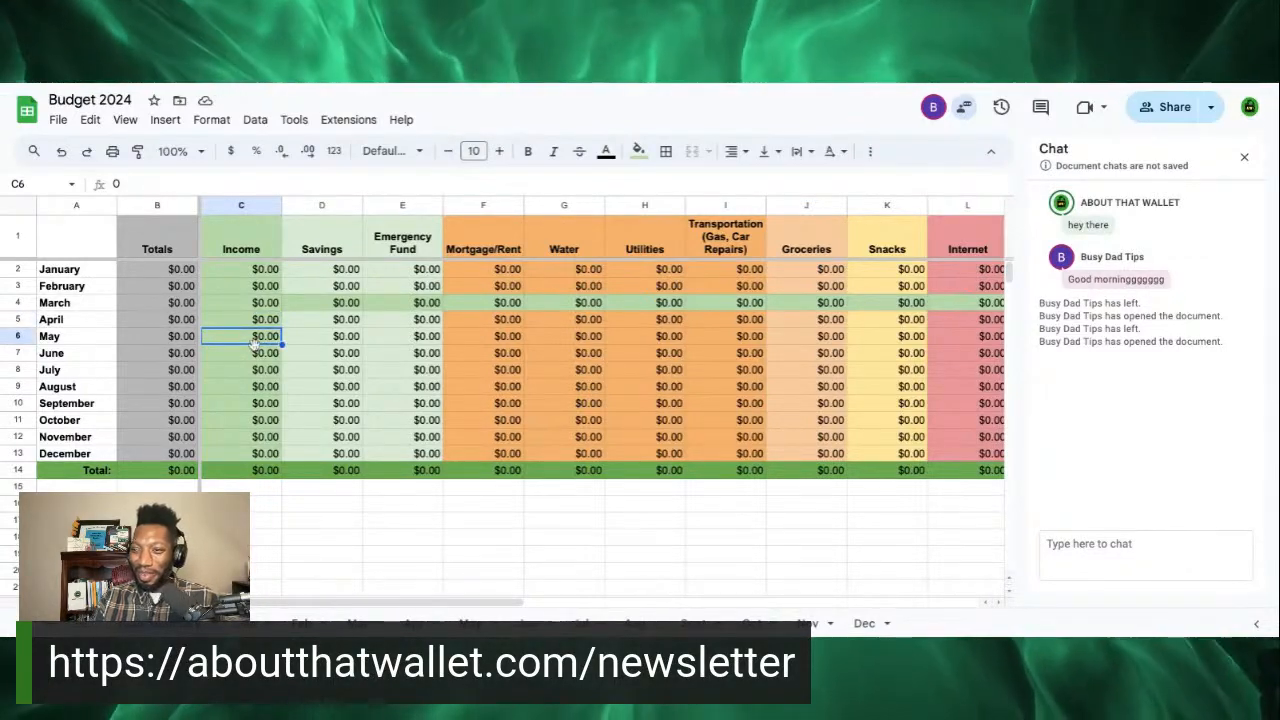
type("=")
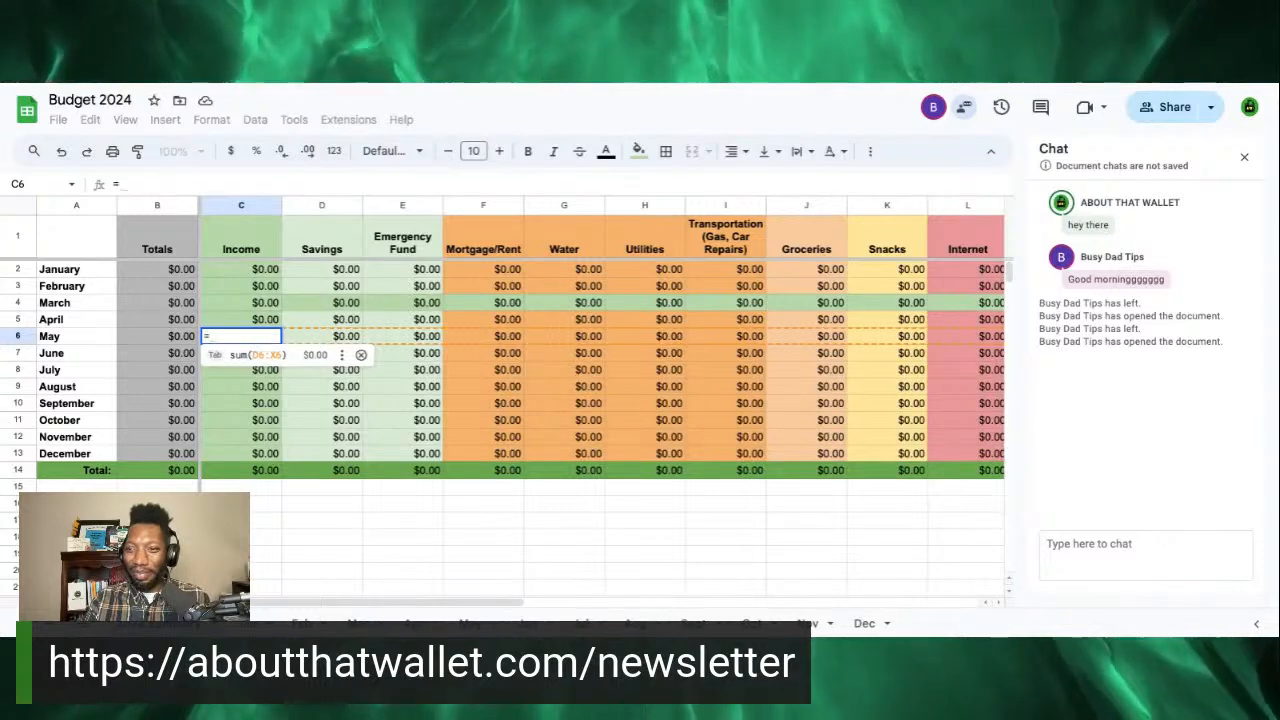
left_click(466, 623)
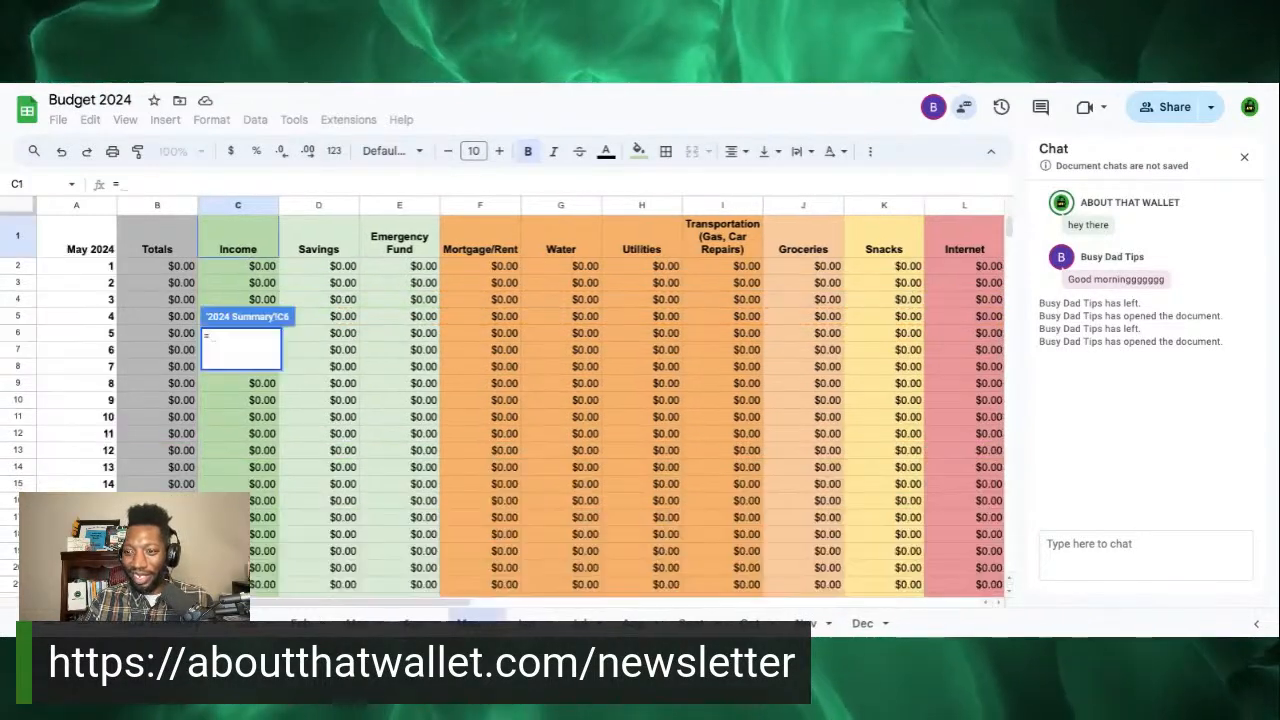
scroll(317, 572, "down", 2)
scroll(317, 572, "down", 5)
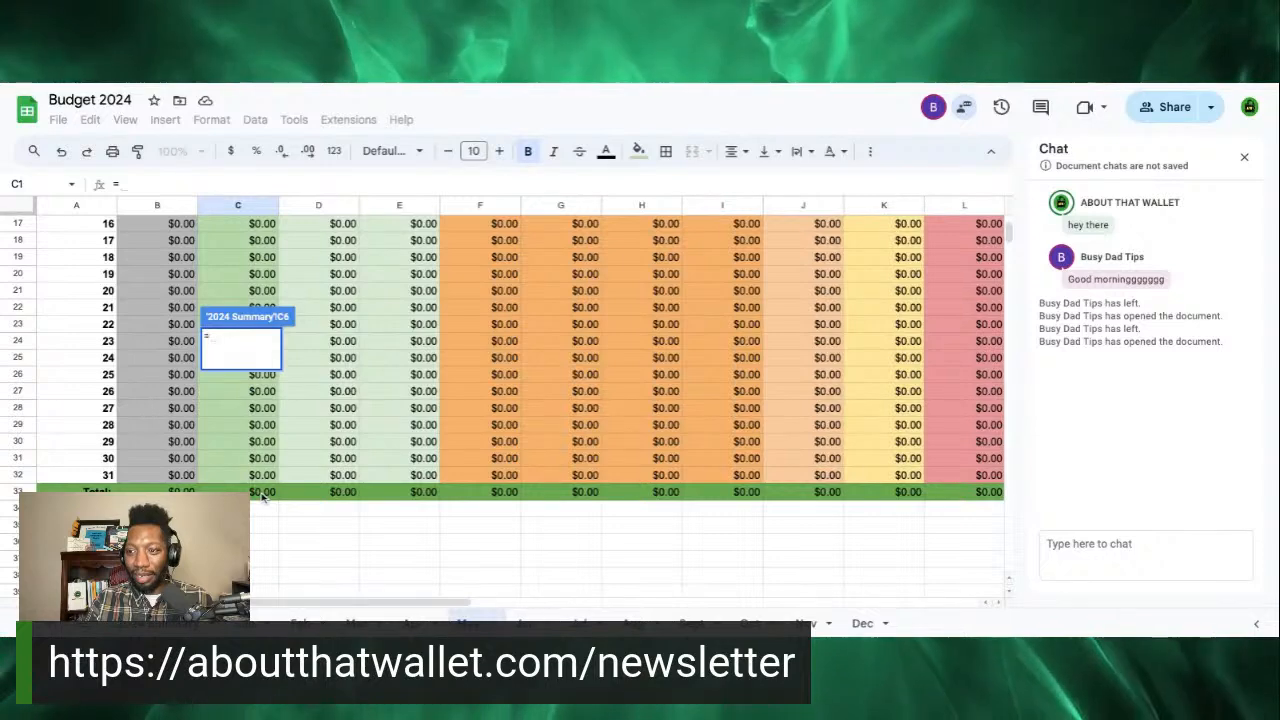
left_click(262, 492)
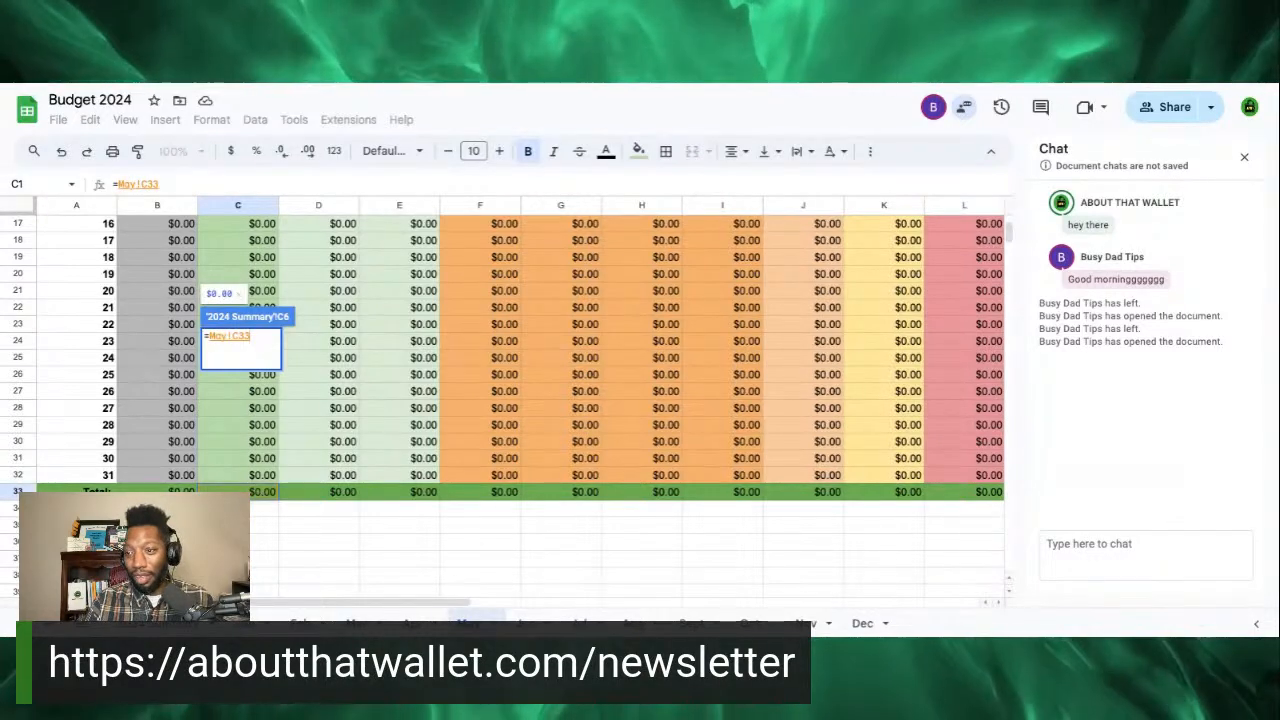
key("Return")
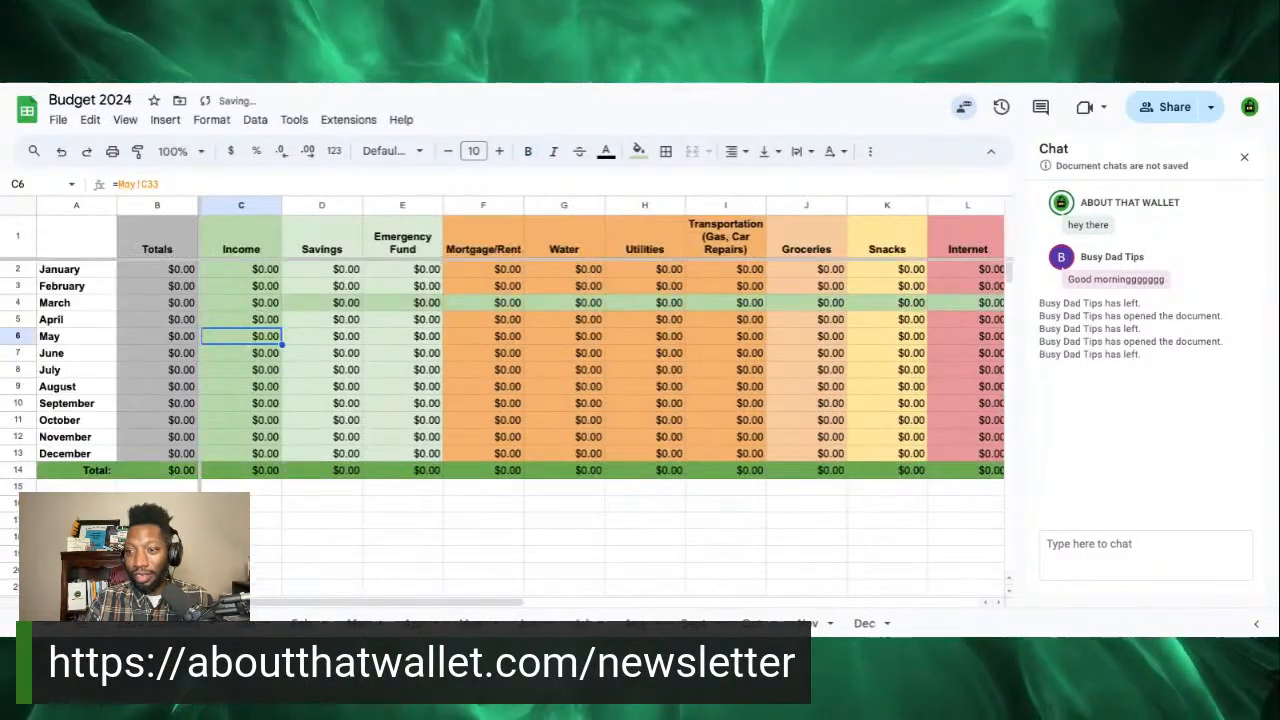
Step: Link June's Income cell on the summary sheet to the June sheet's Income total with =Jun!C32
left_click(257, 352)
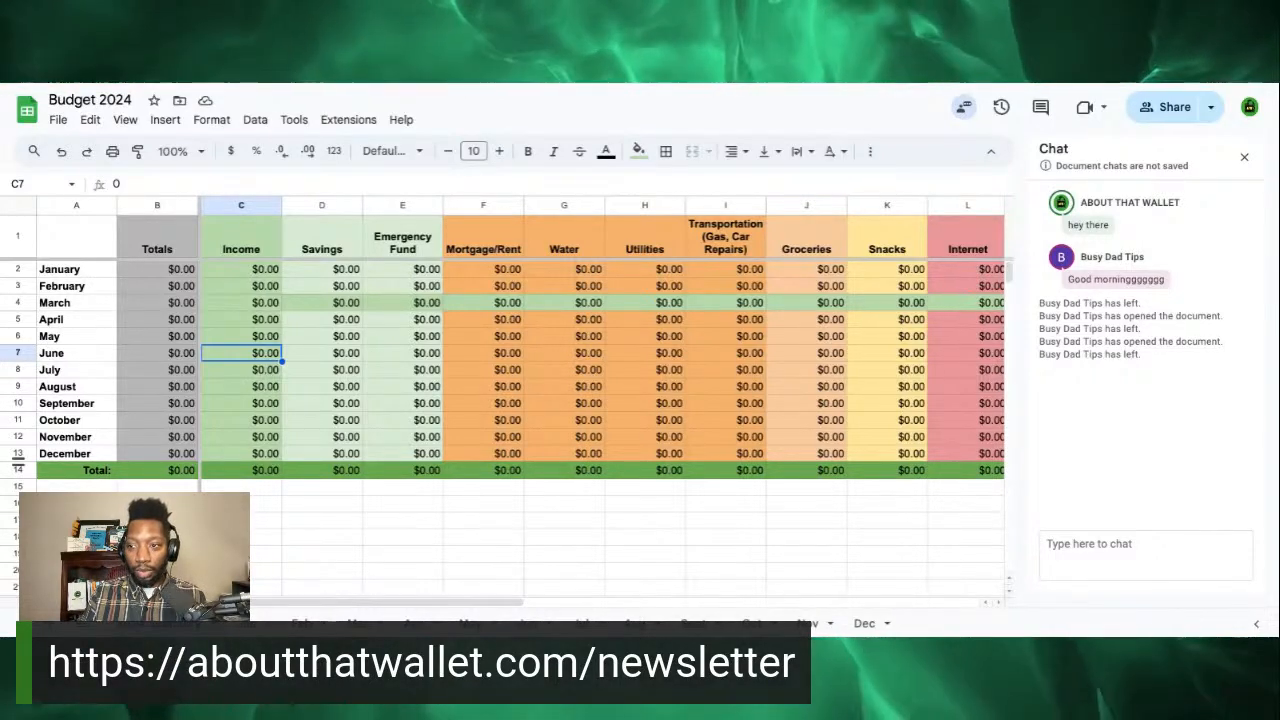
key("Up")
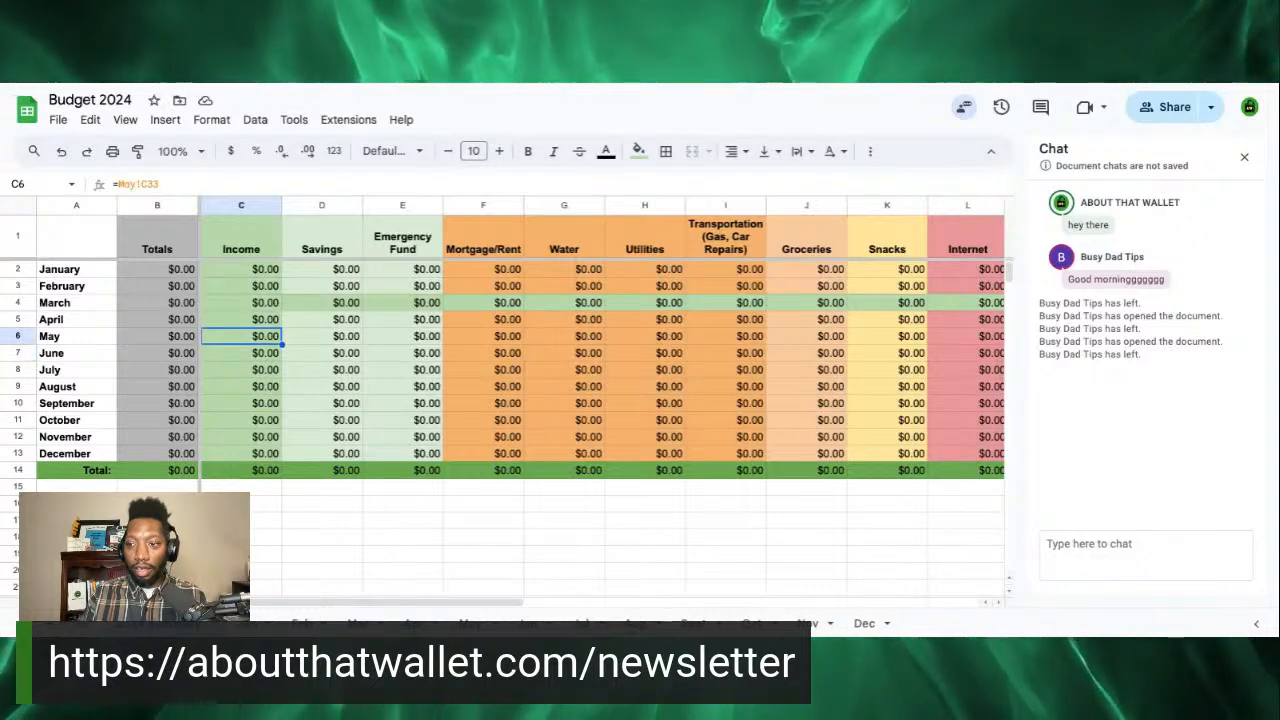
left_click(265, 357)
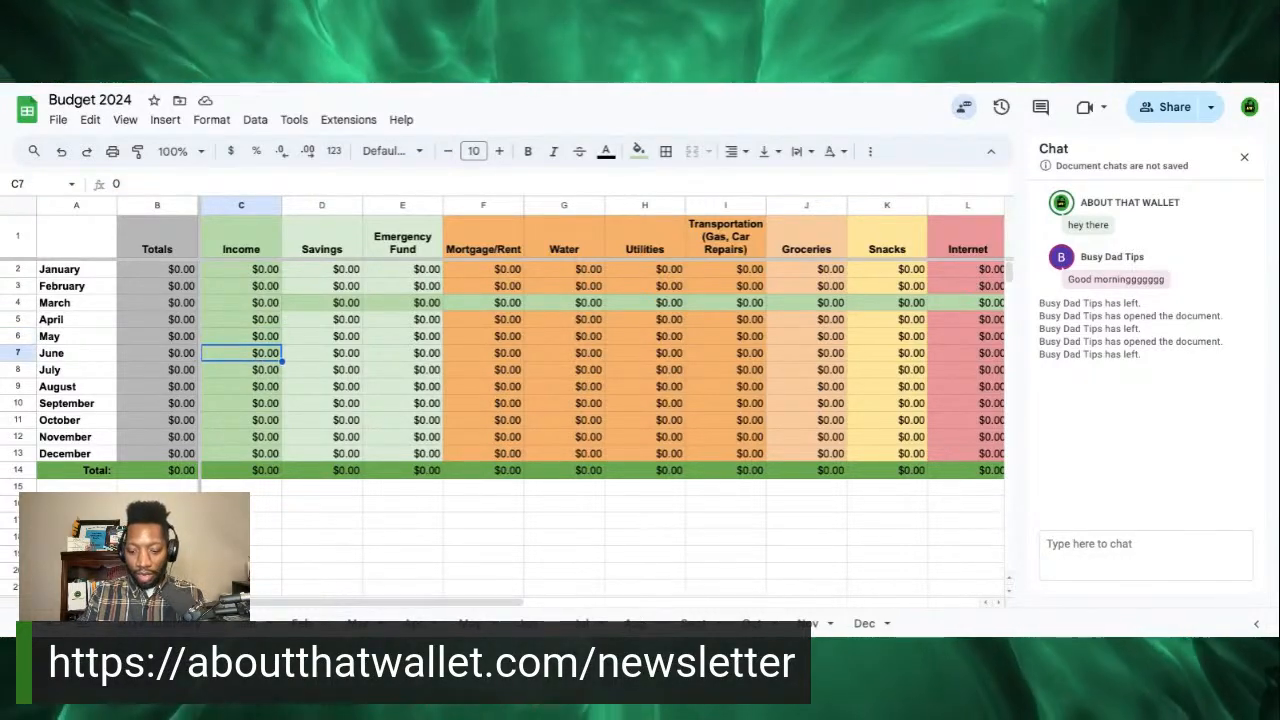
type("=")
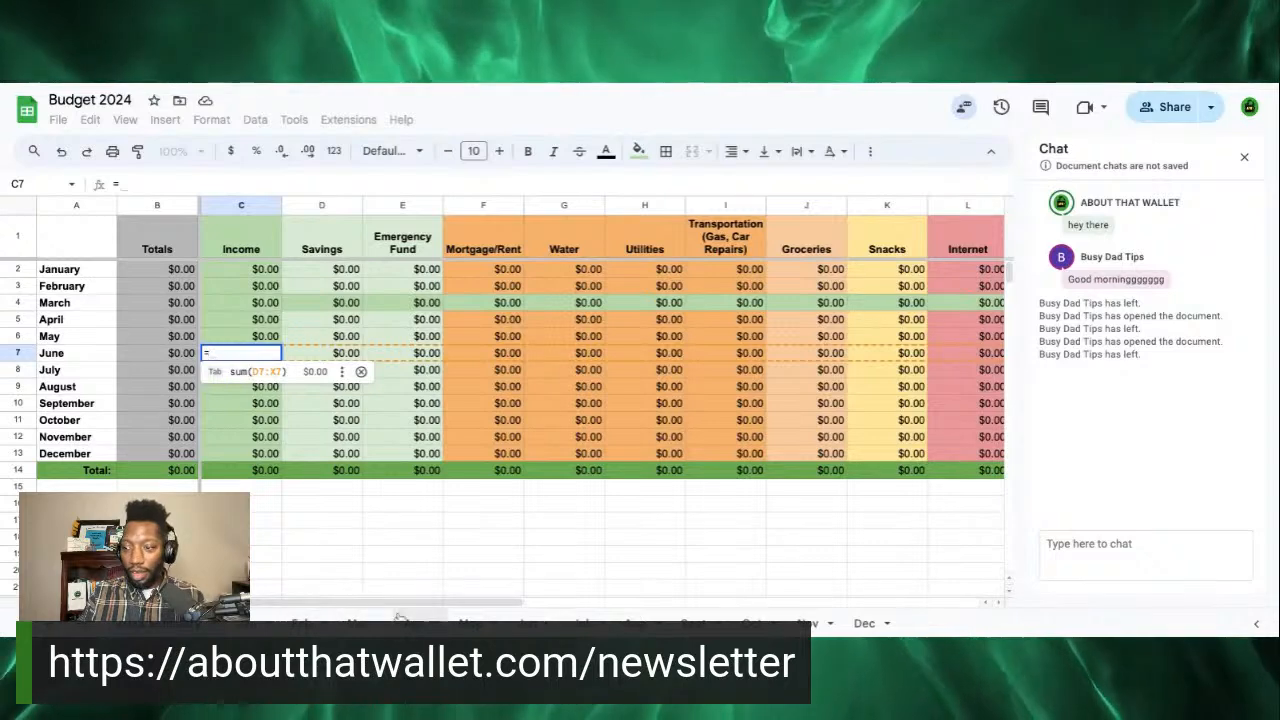
left_click(533, 624)
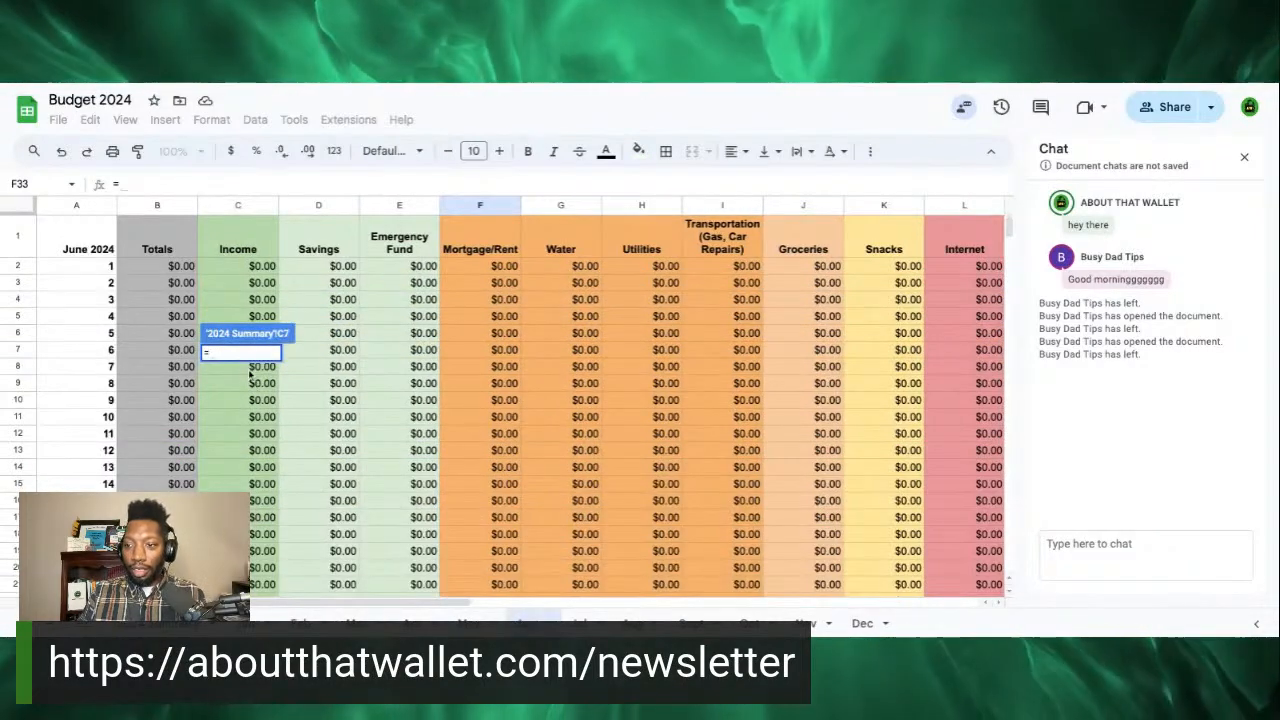
scroll(241, 445, "down", 4)
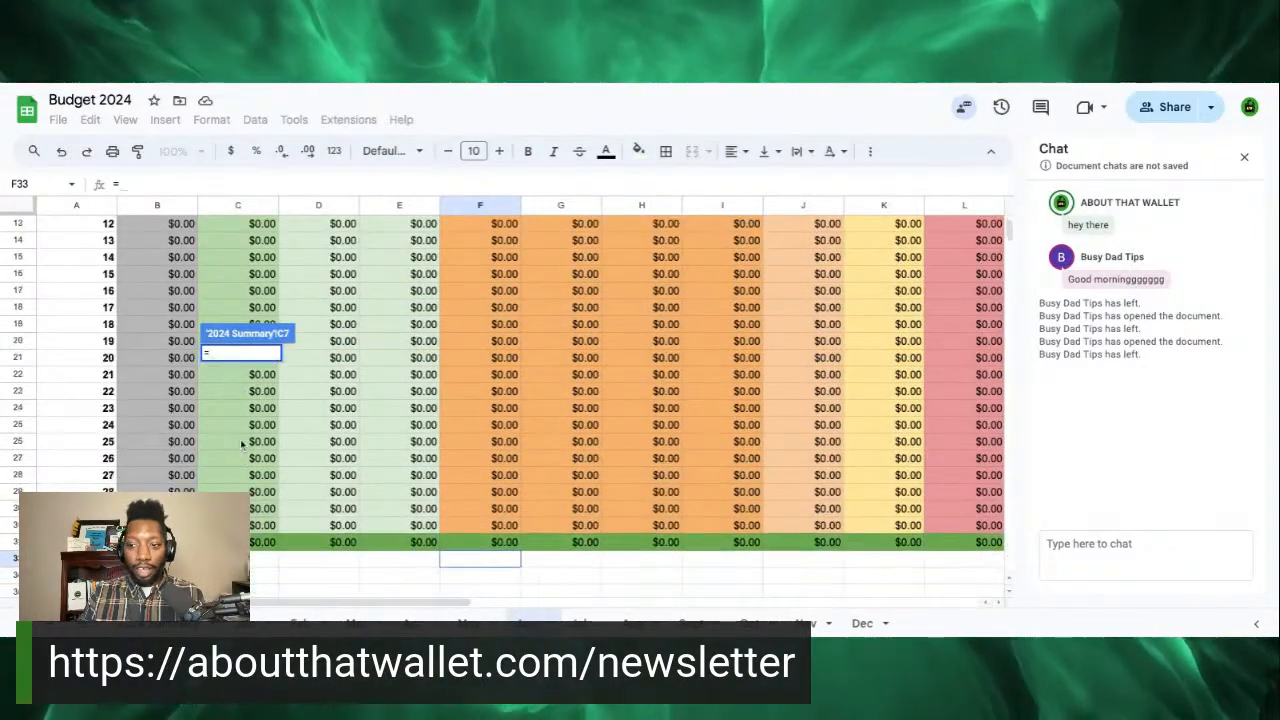
left_click(262, 543)
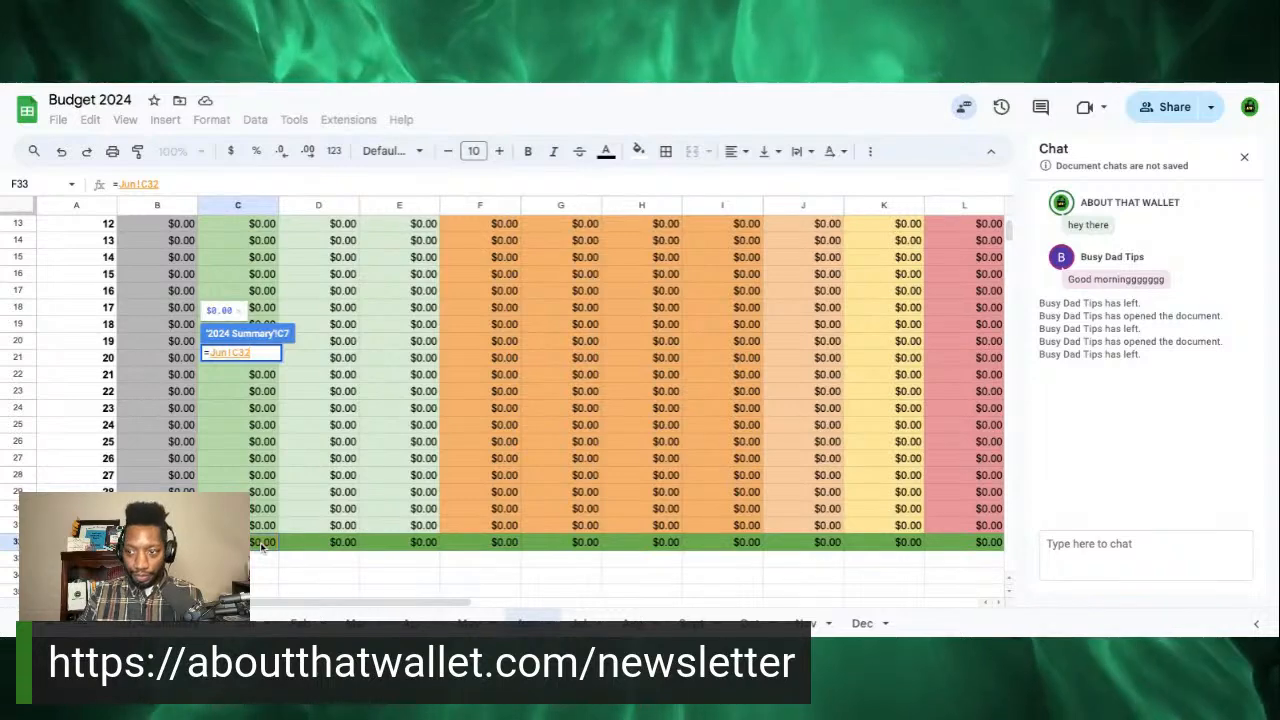
key("Return")
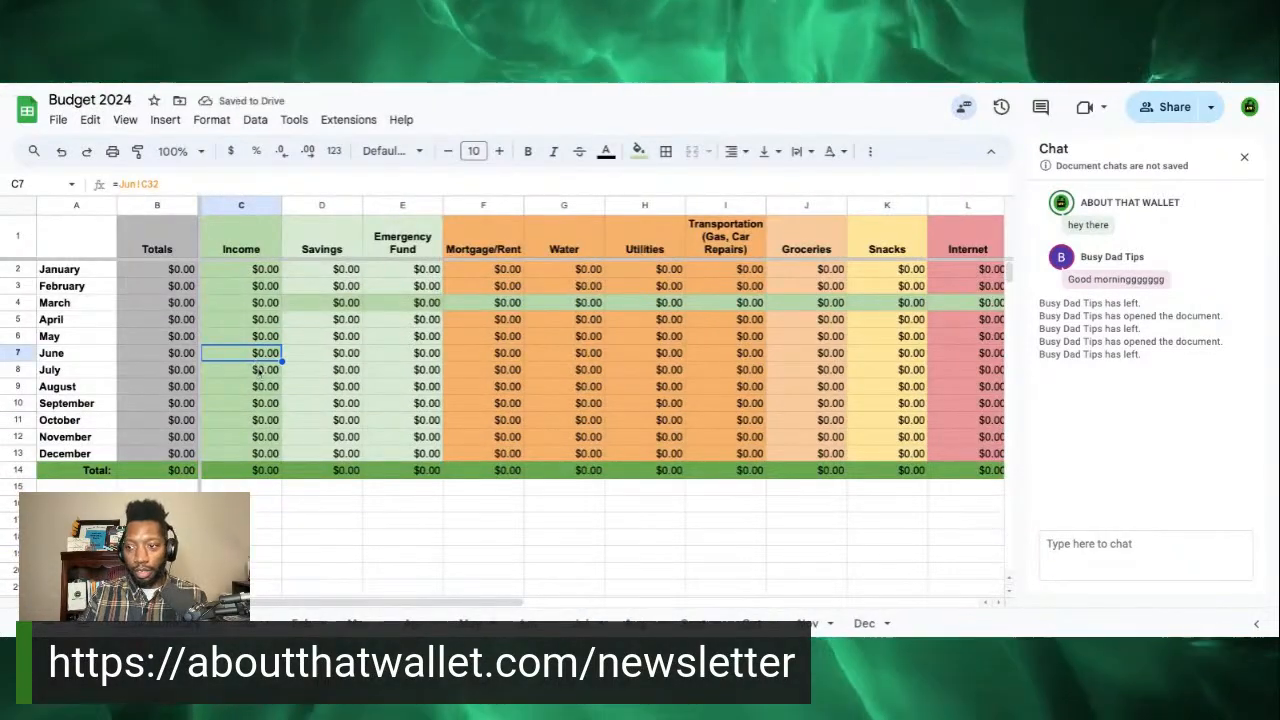
Step: Begin a formula in July's Income cell on the summary sheet
left_click(258, 375)
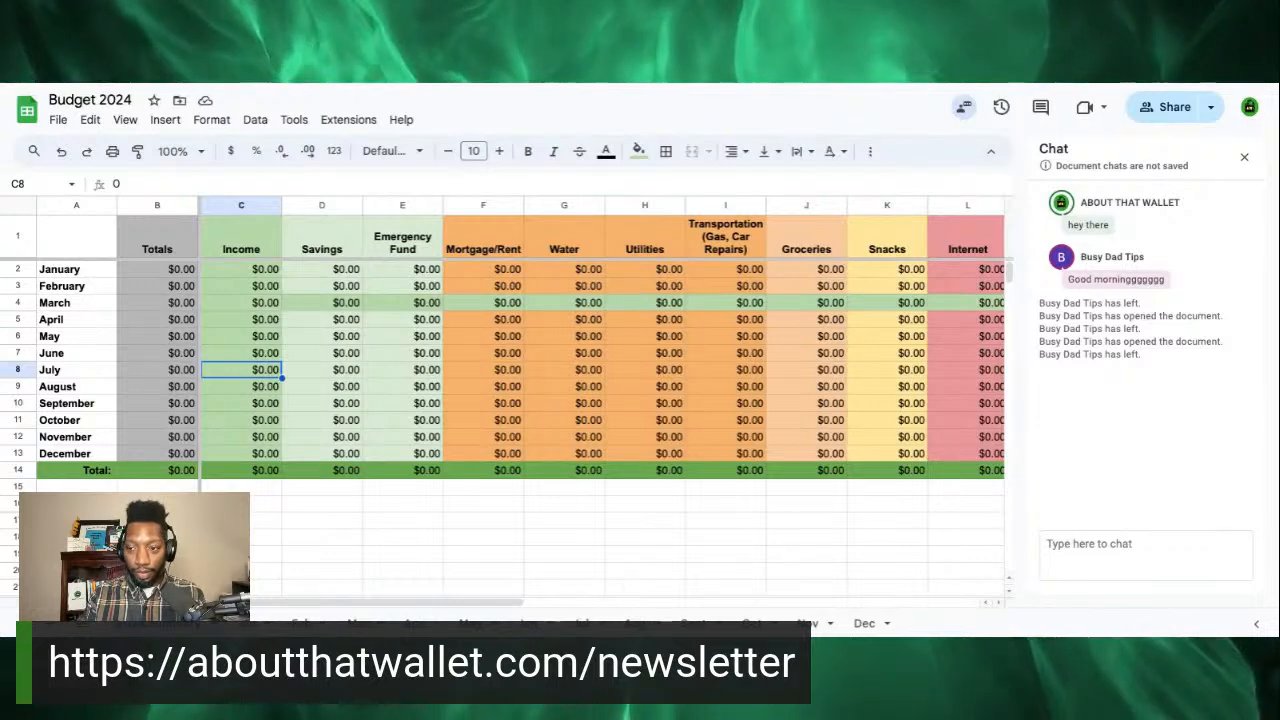
type("=")
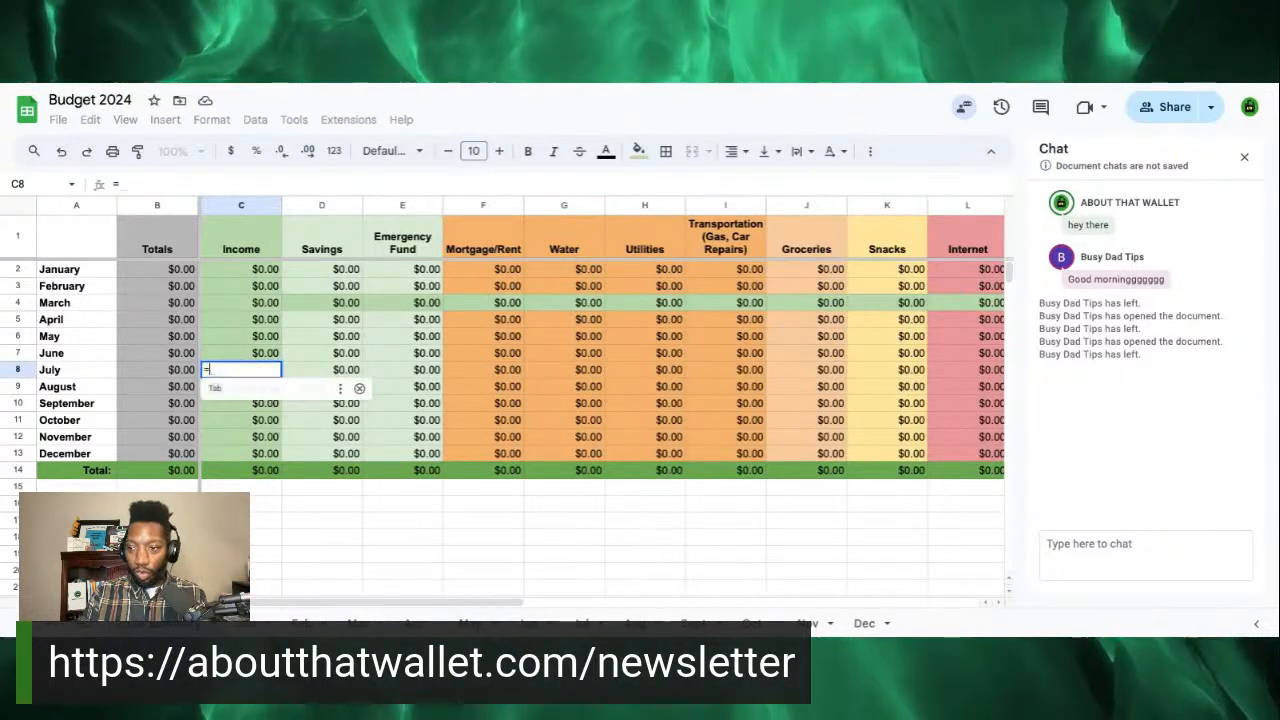
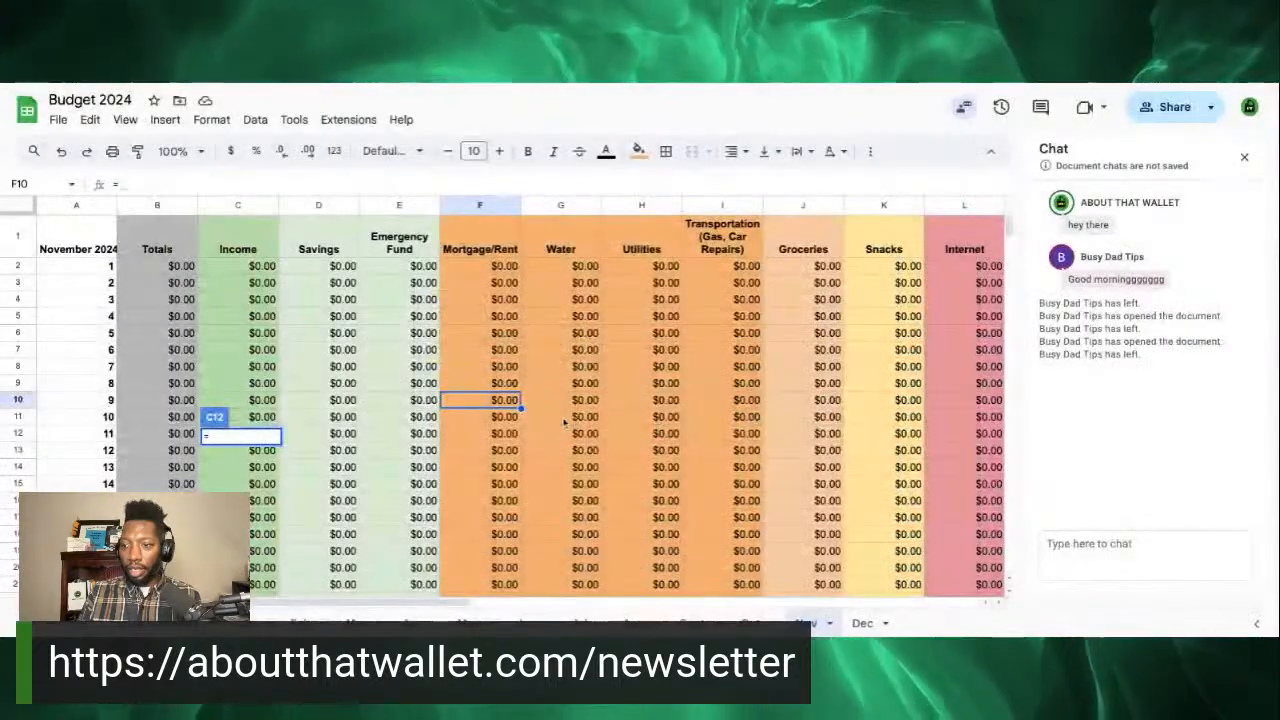
Step: Complete November's Income formula on the summary sheet with the November sheet's Income total, as =Nov!C32
scroll(564, 423, "down", 3)
scroll(564, 423, "down", 4)
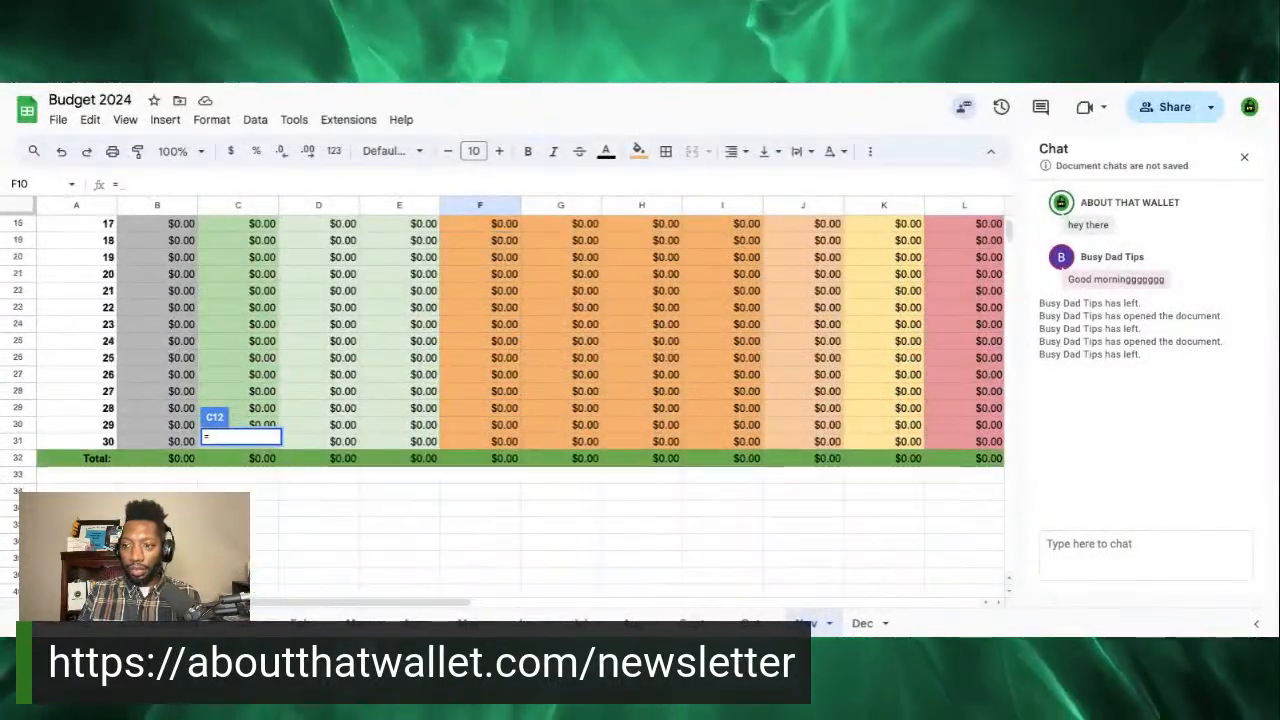
scroll(247, 342, "down", 1)
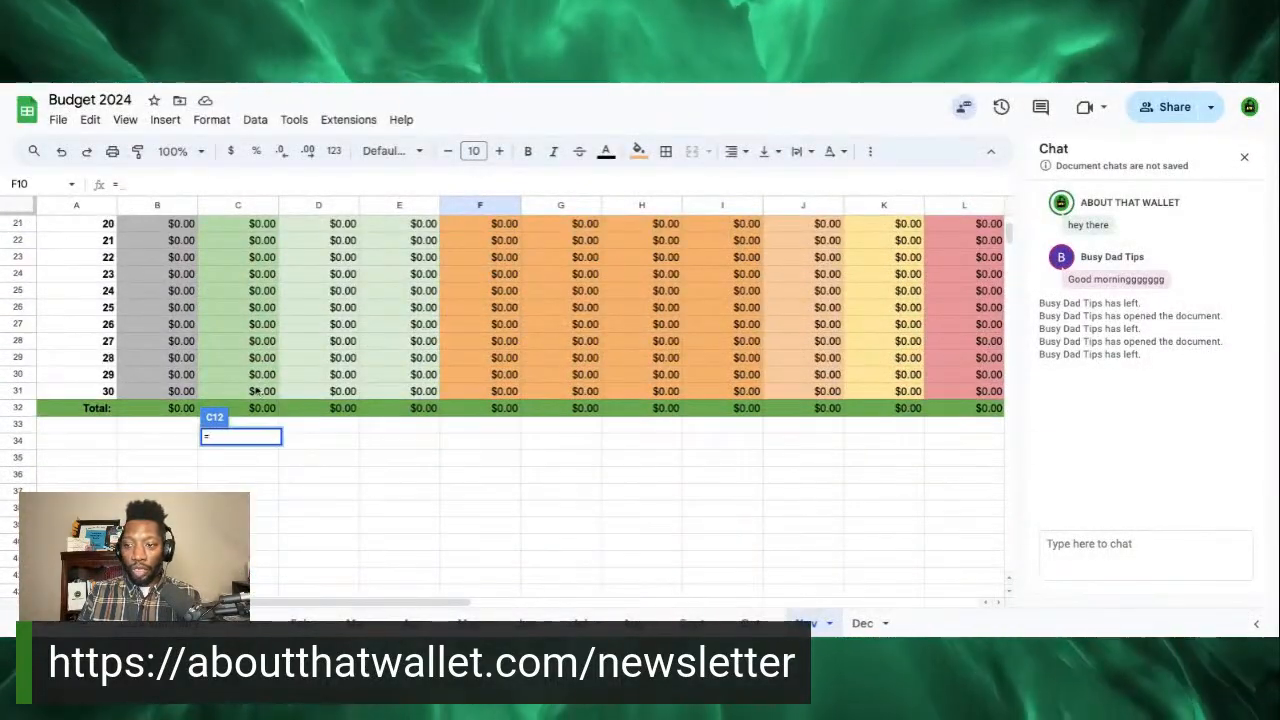
left_click(243, 408)
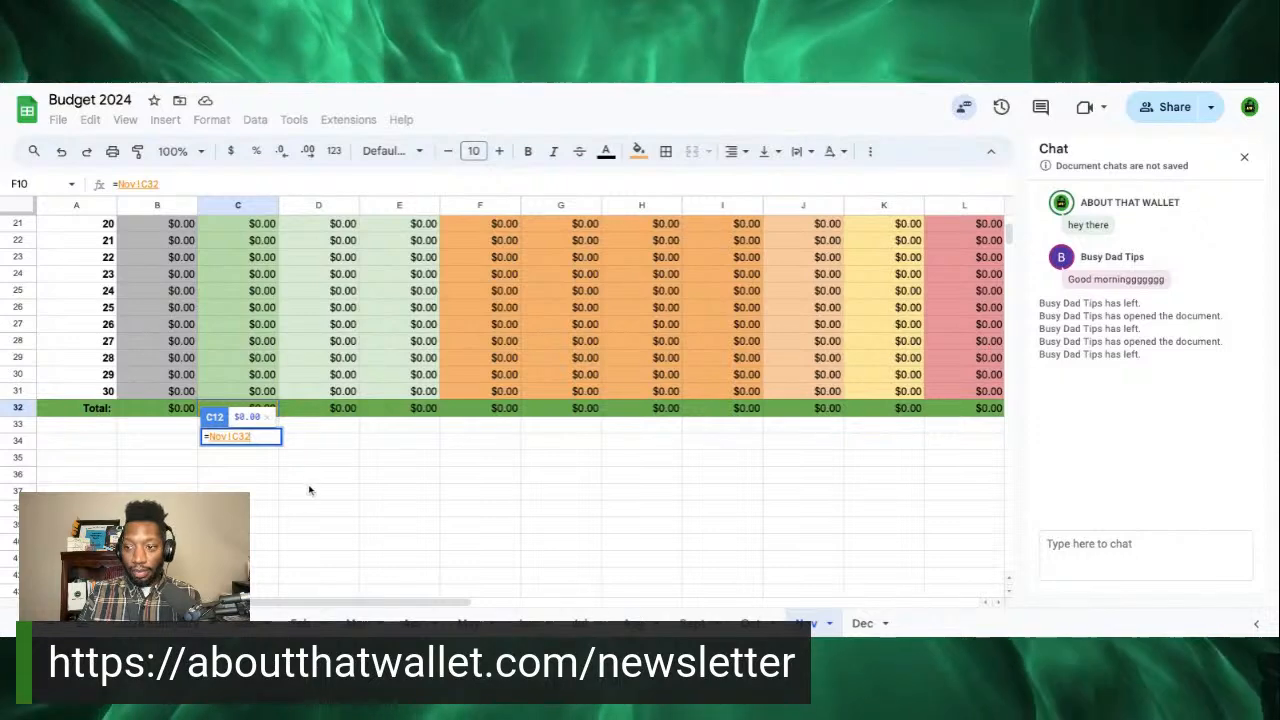
key("Return")
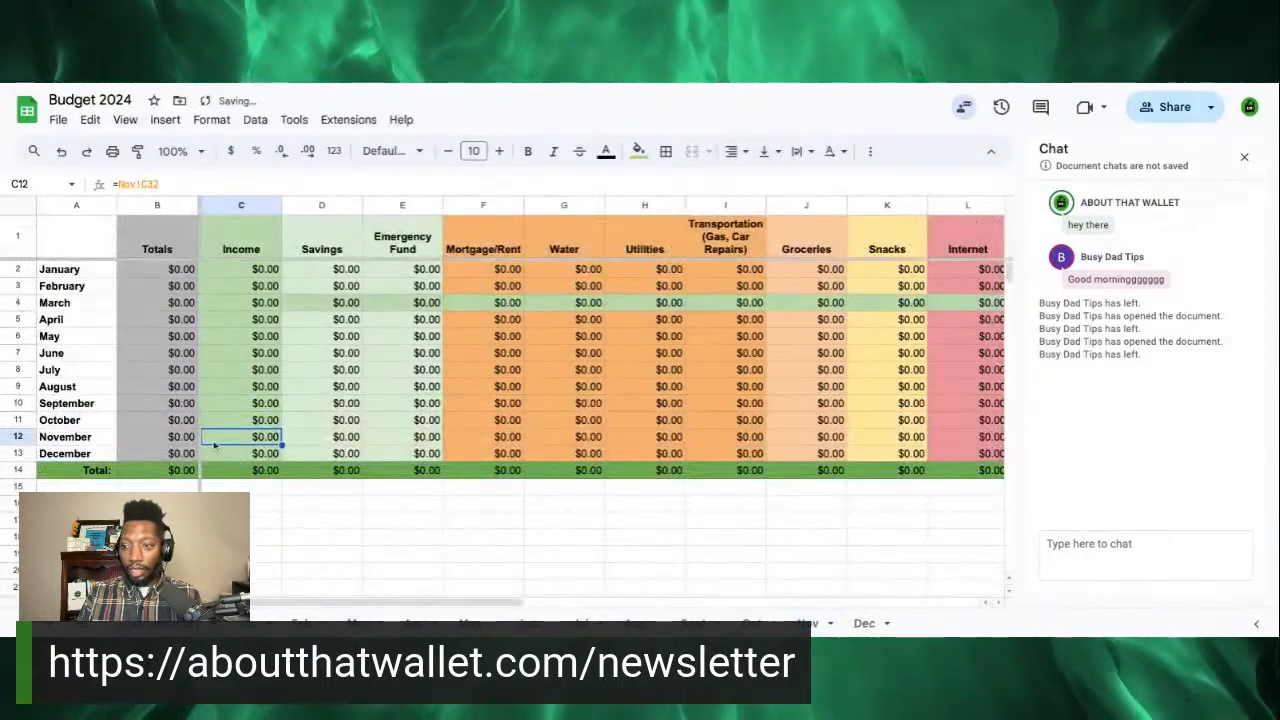
Step: Link December's Income cell on the summary sheet to the December sheet's Income total with =Dec!C33
left_click(270, 455)
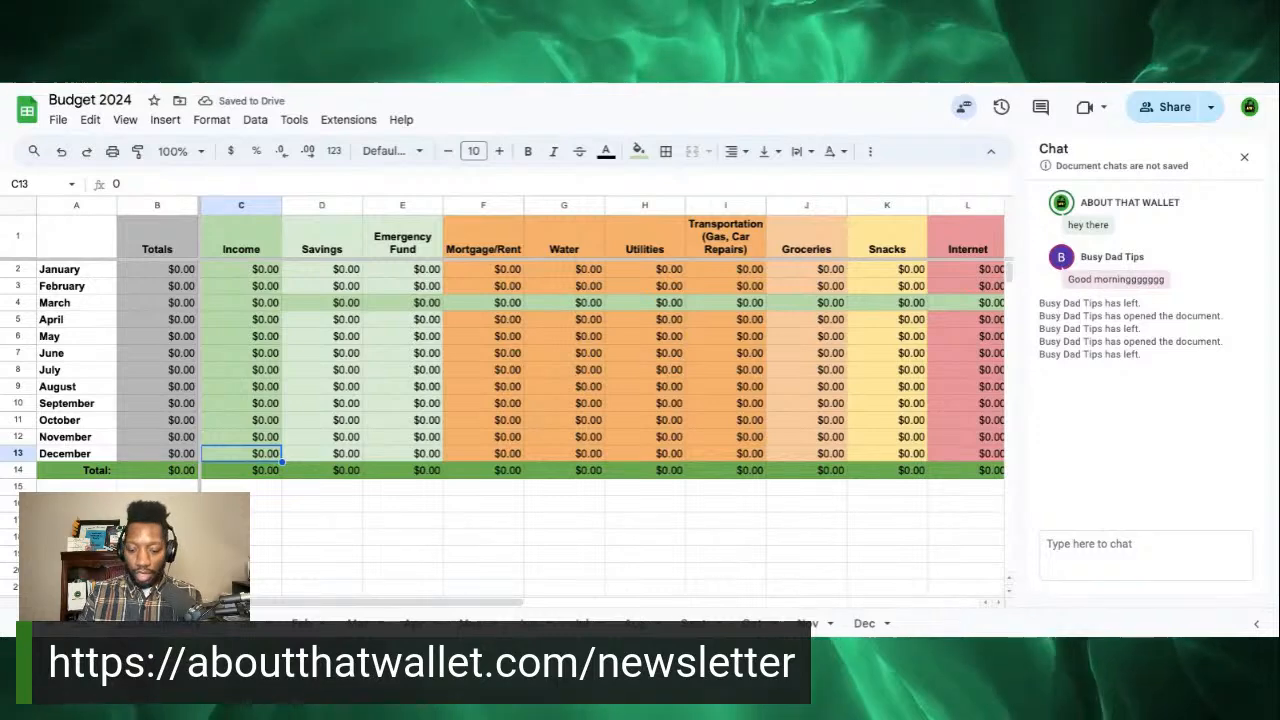
type("=")
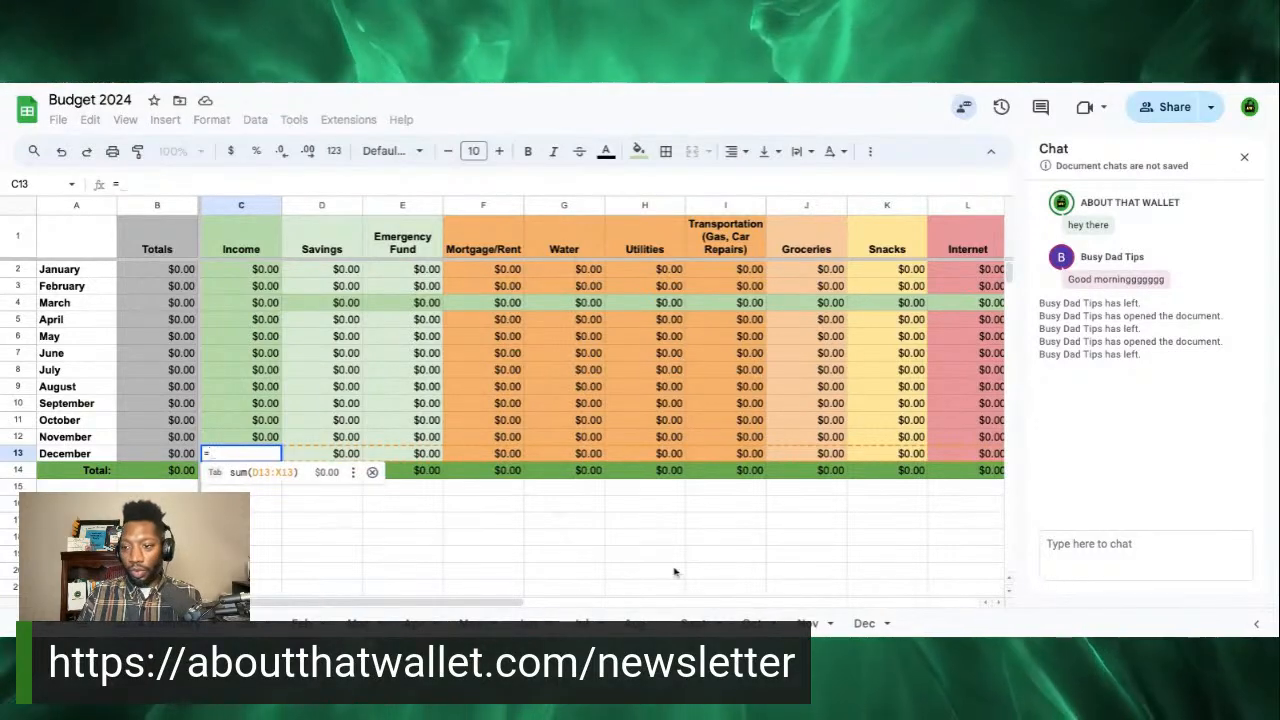
left_click(866, 623)
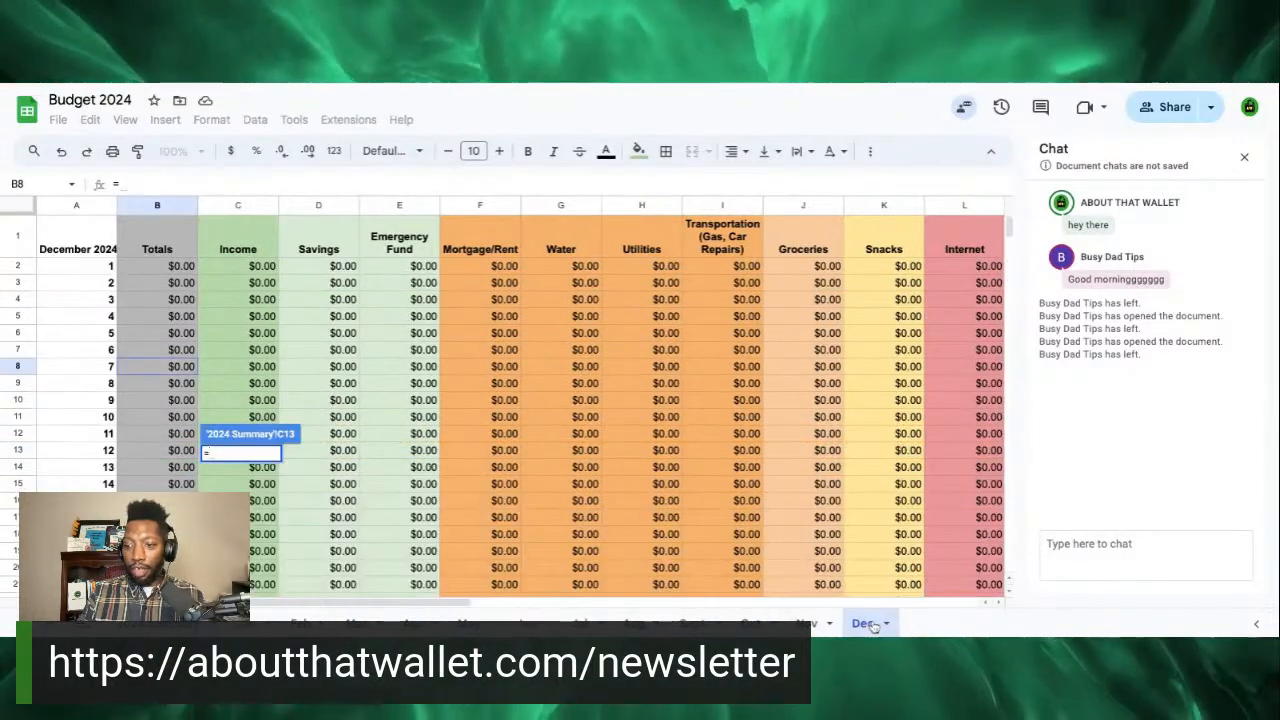
scroll(352, 506, "down", 5)
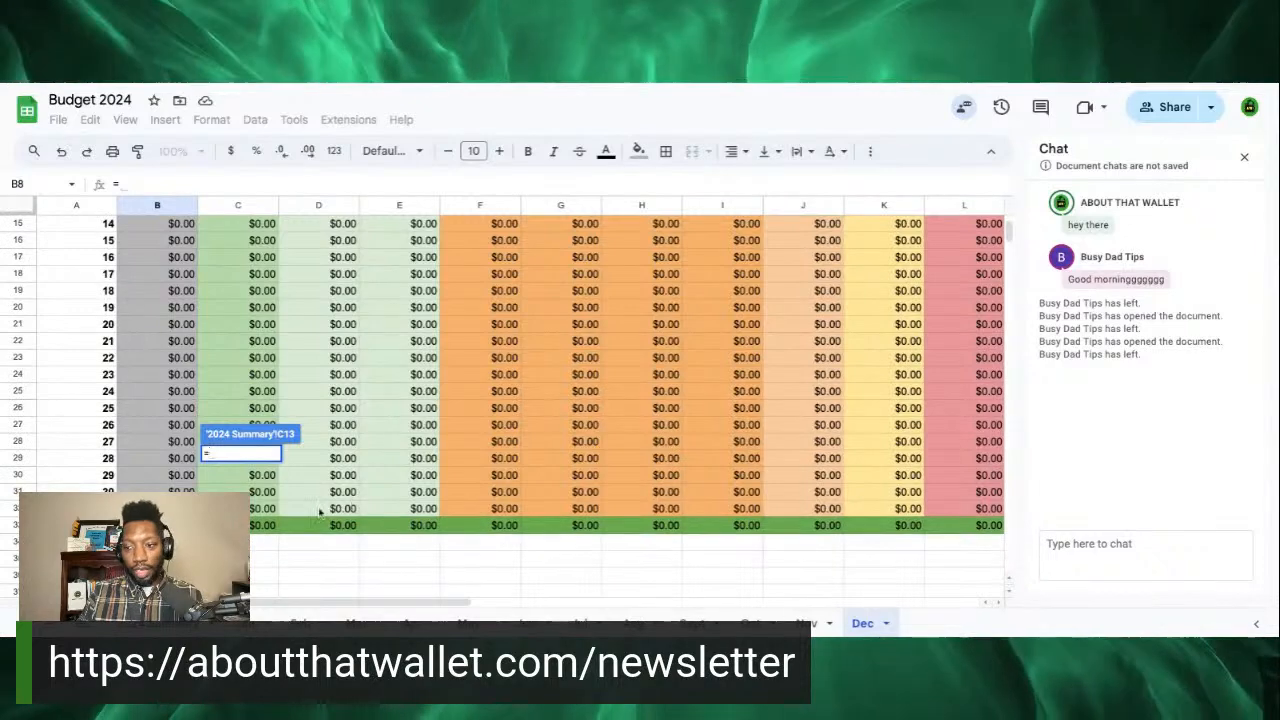
left_click(265, 512)
left_click(256, 526)
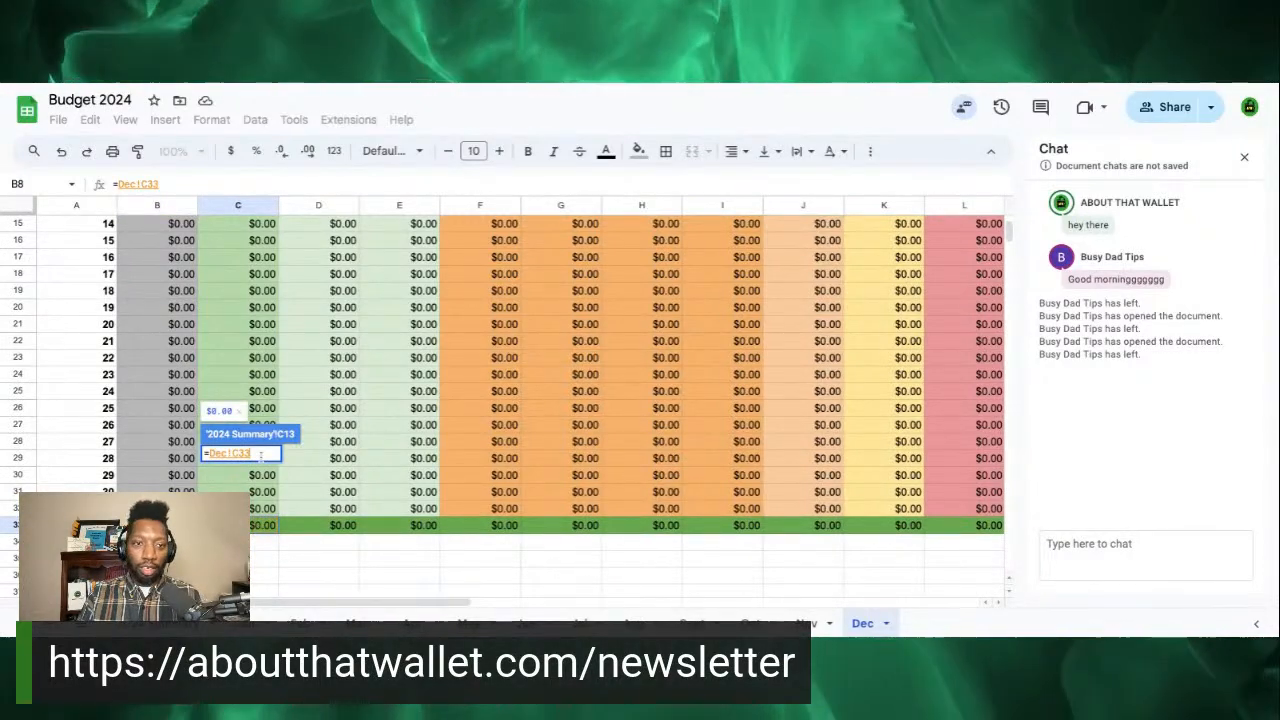
key("Return")
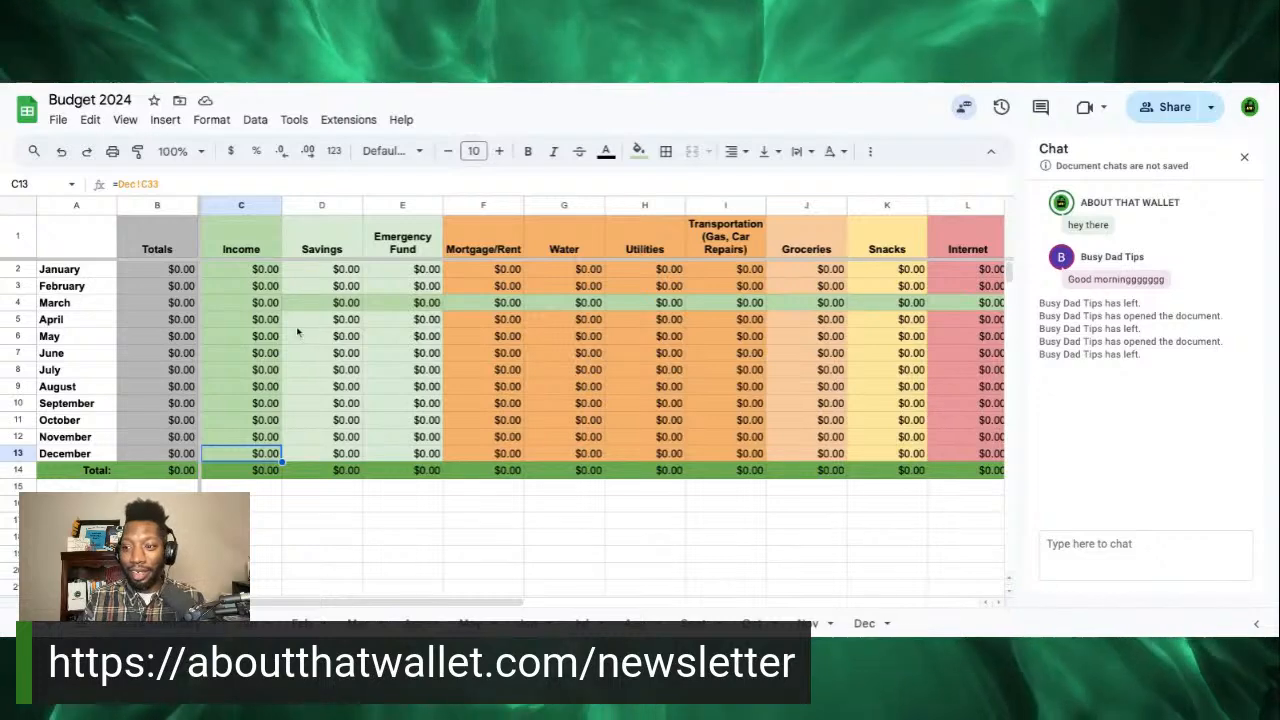
Step: Fill April's Income formula on the summary sheet across its row through Home / Renter Insurance, covering C5:W5
left_click(266, 321)
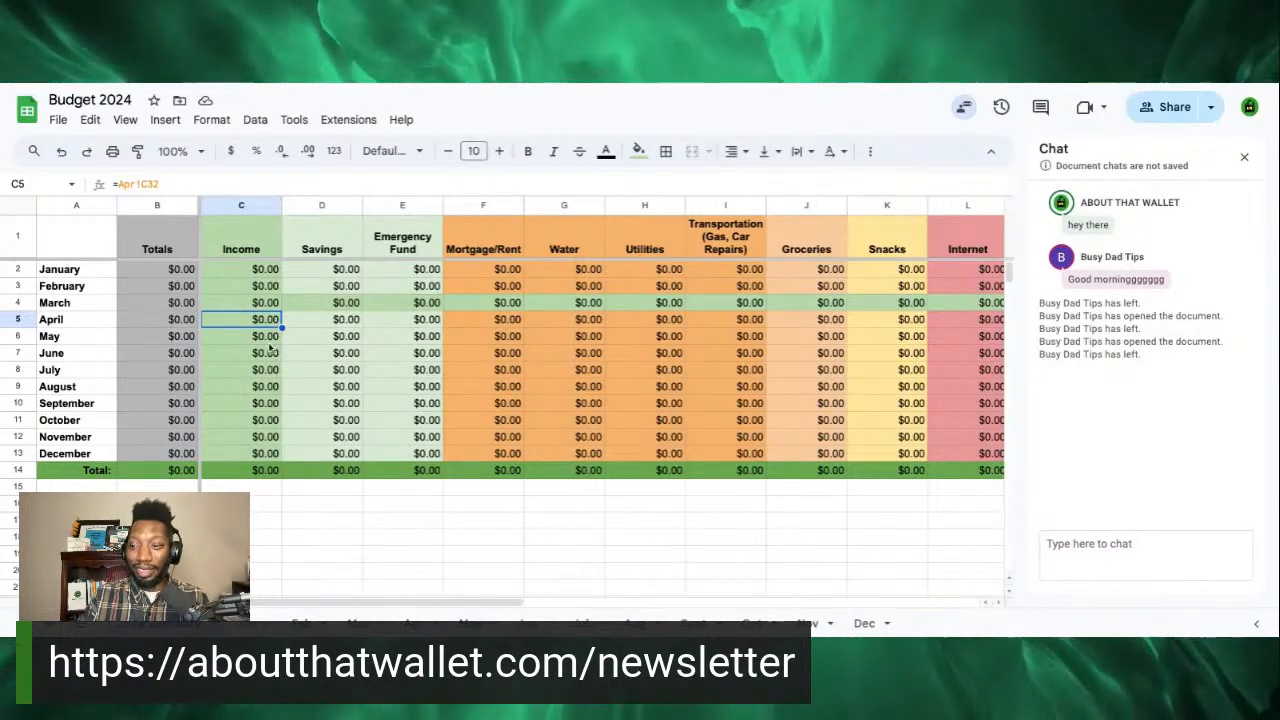
left_click(264, 466)
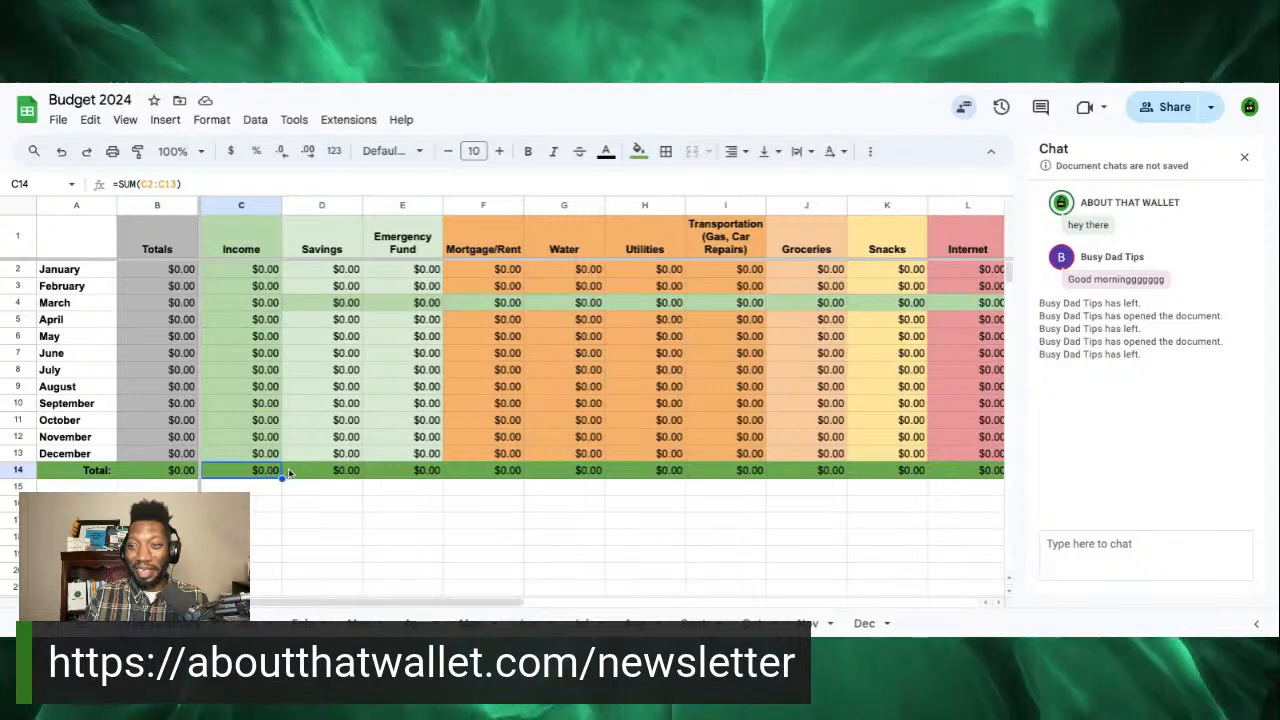
left_click(309, 473)
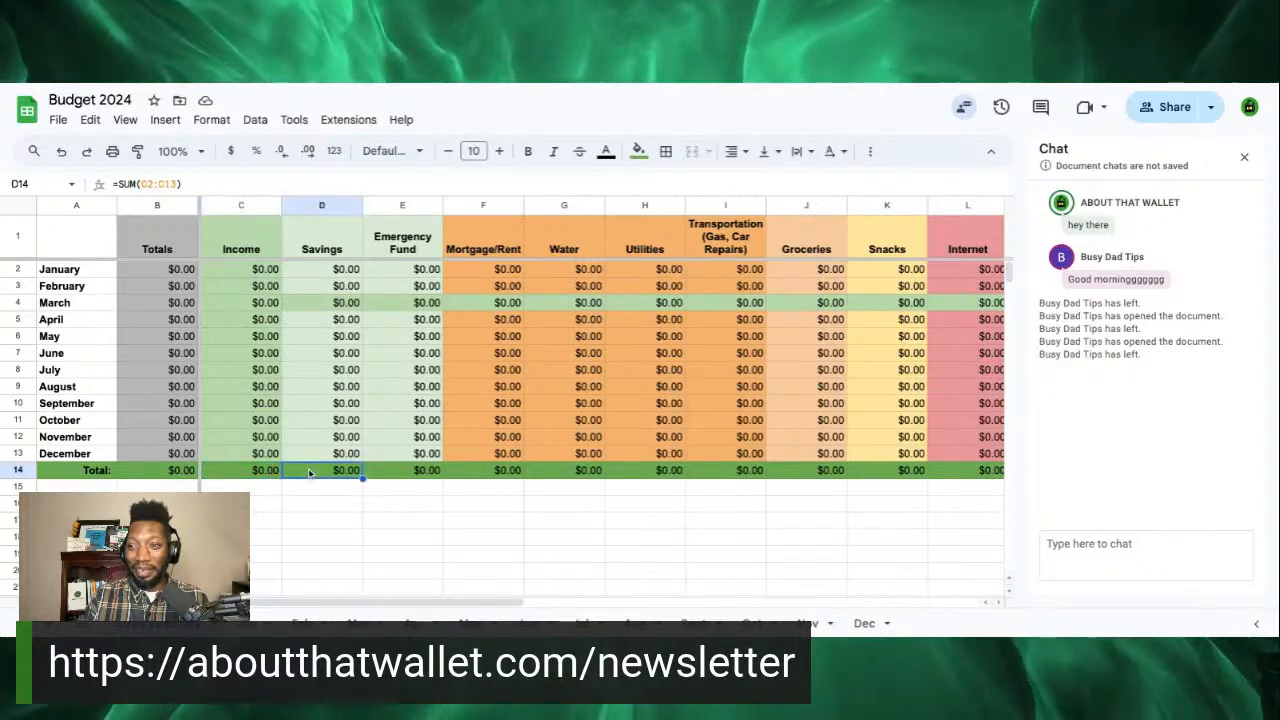
left_click(253, 316)
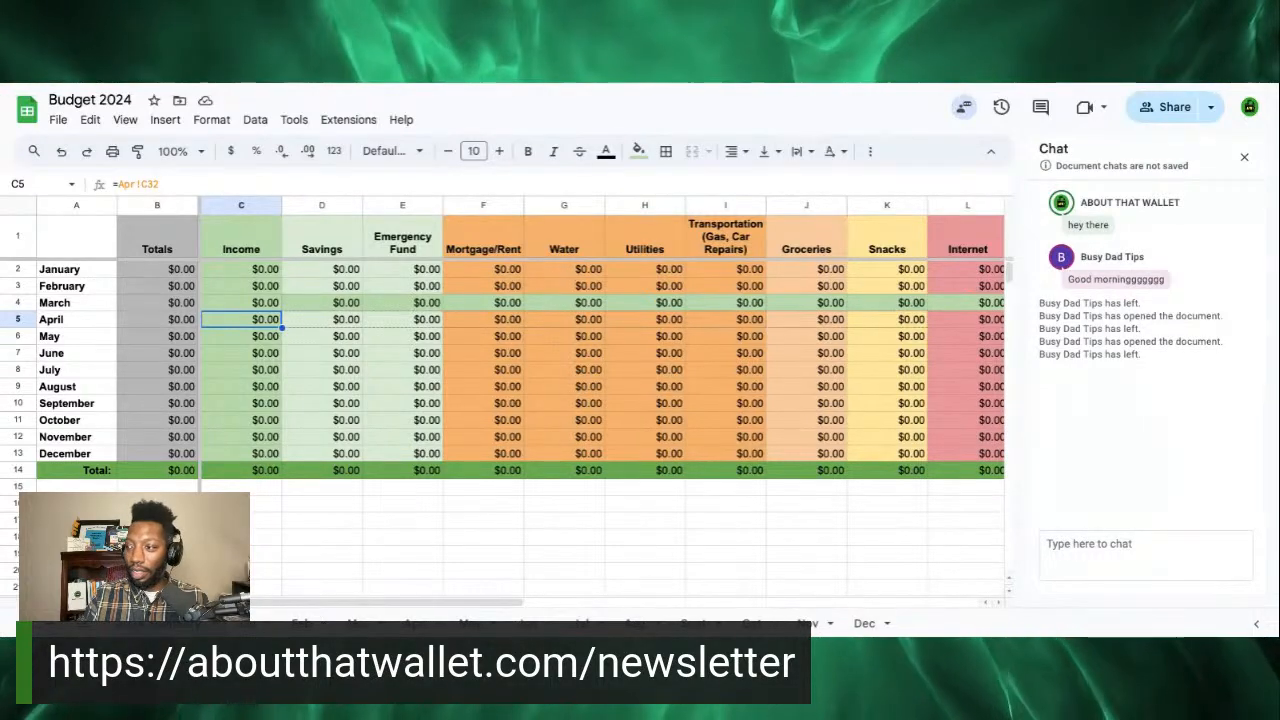
scroll(600, 360, "right", 4)
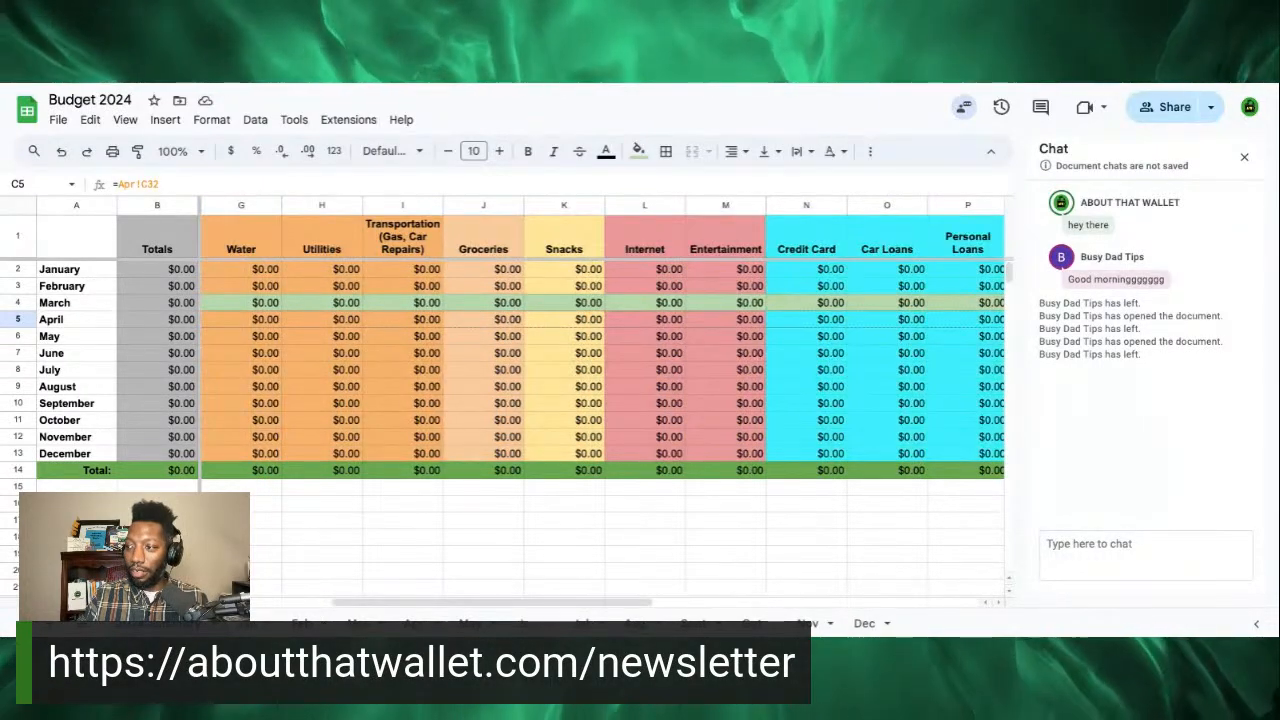
scroll(600, 360, "right", 10)
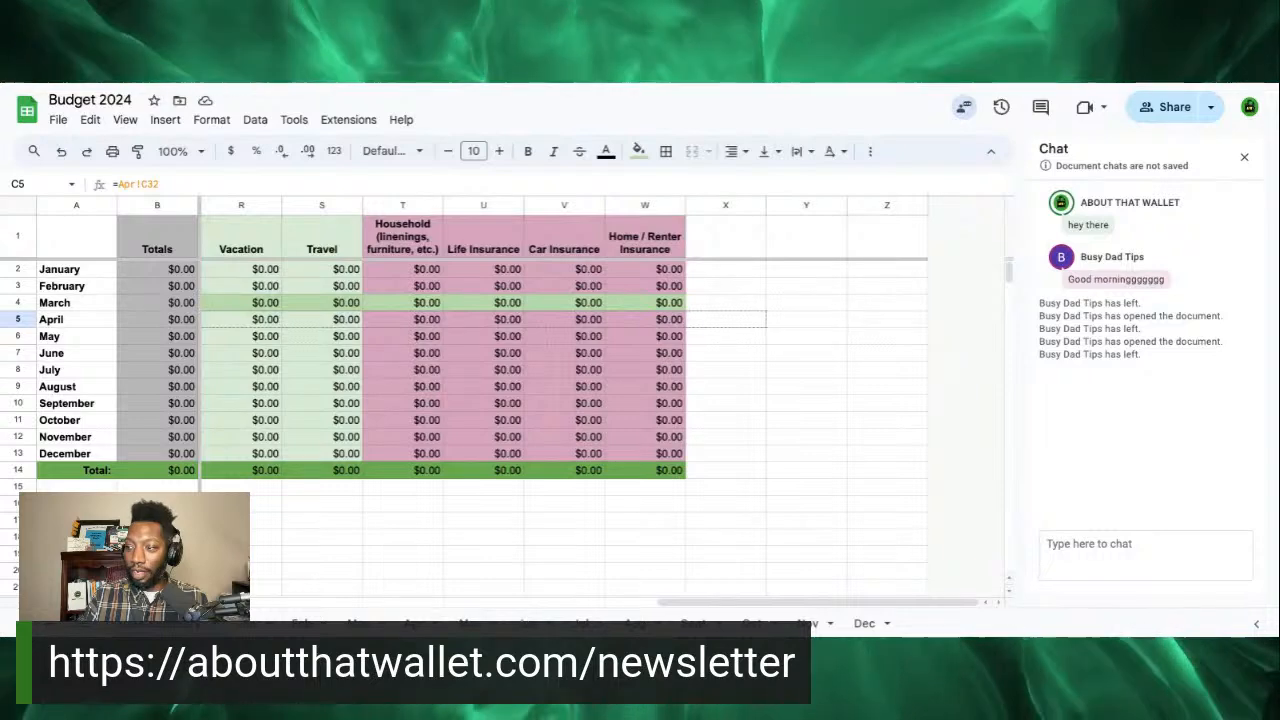
key("ctrl+shift+Right")
scroll(594, 357, "left", 14)
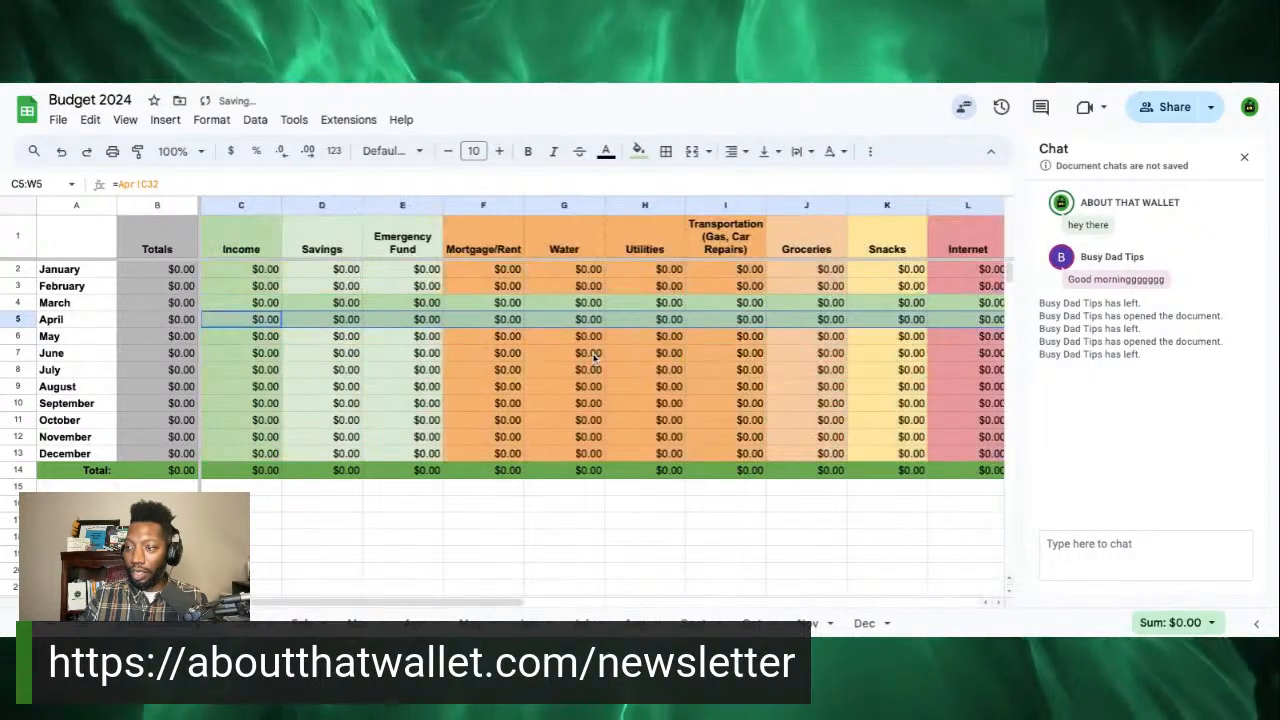
Step: Fill May's Income formula across C6:W6 and check the copied formulas under Savings and Emergency Fund
left_click(268, 336)
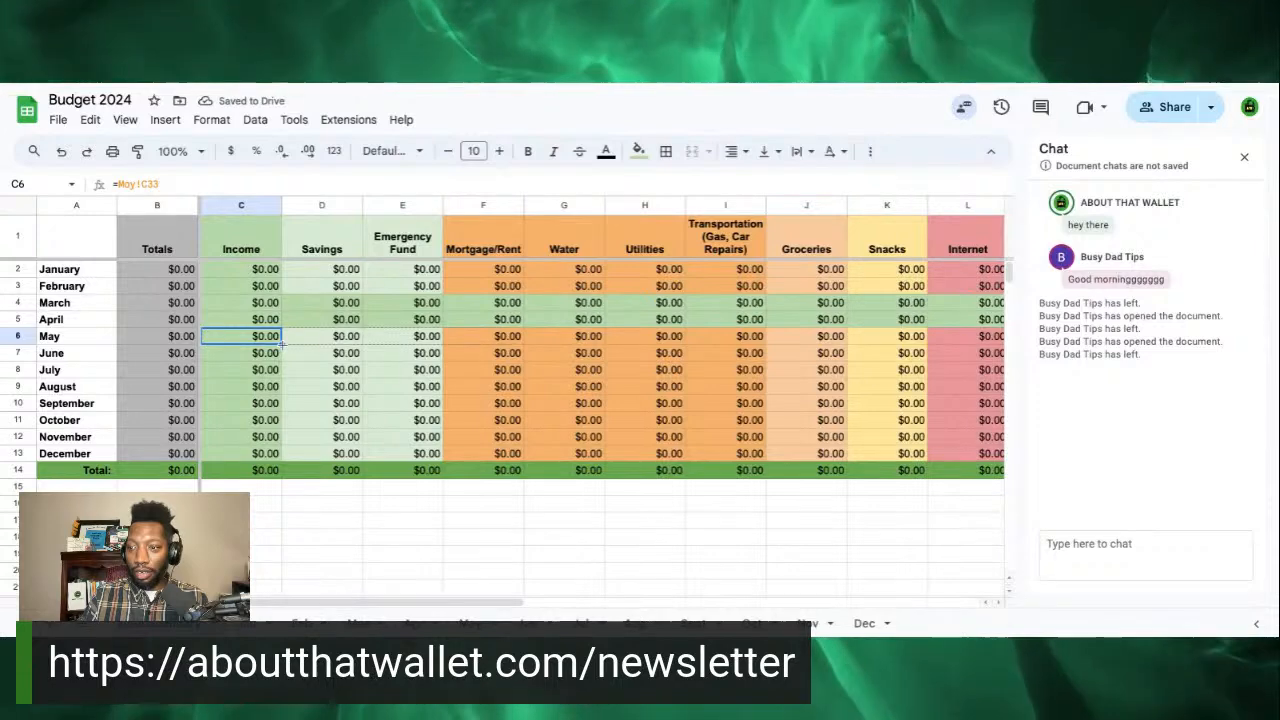
scroll(600, 370, "right", 10)
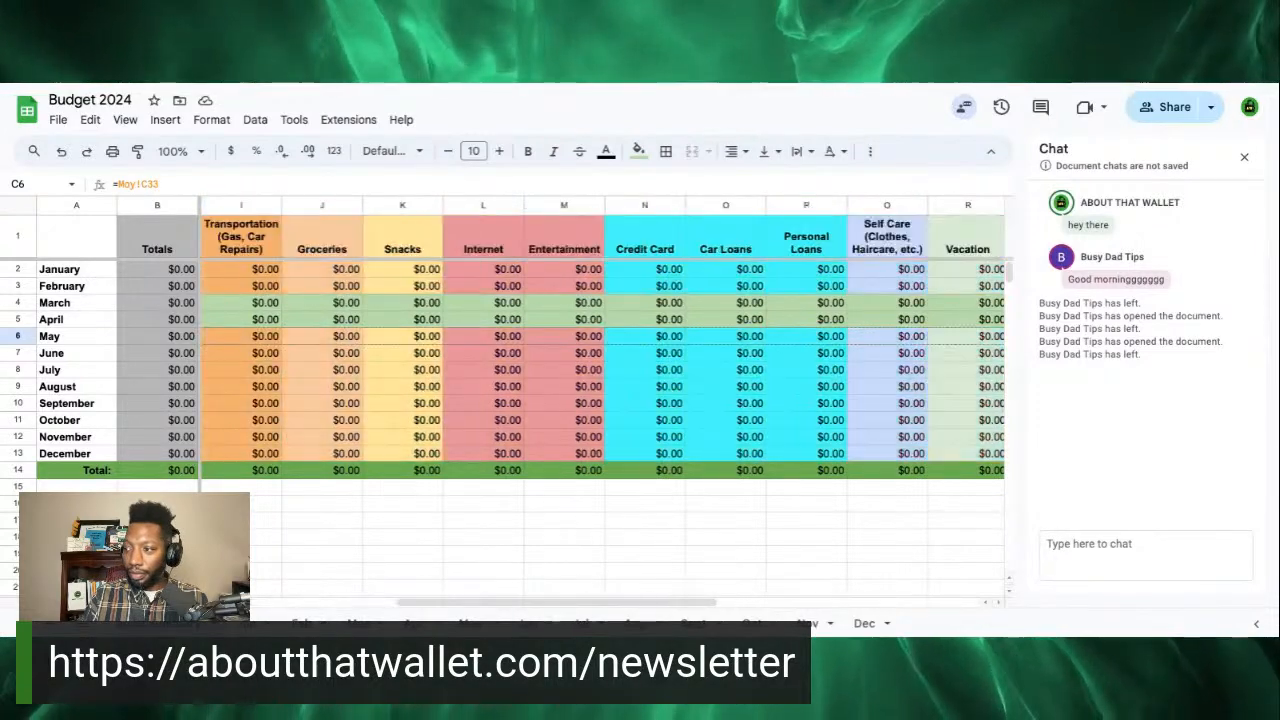
scroll(600, 370, "right", 5)
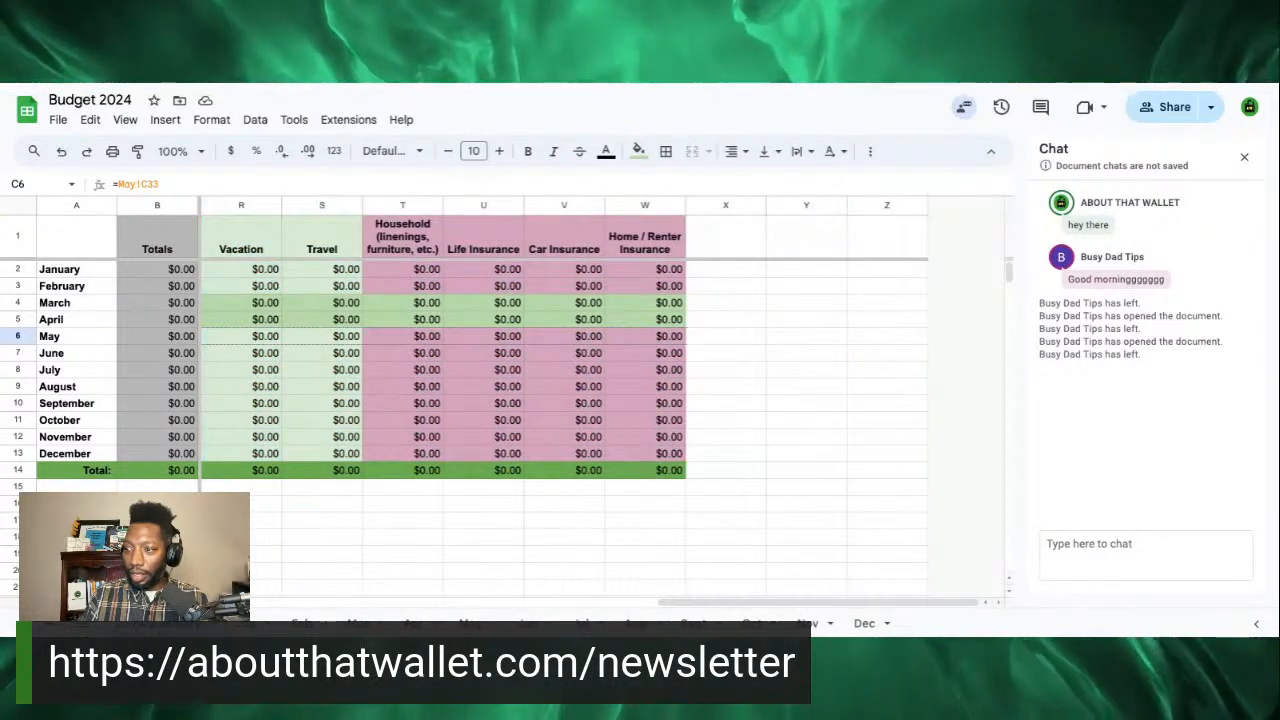
left_click(645, 340, "shift")
scroll(624, 356, "left", 15)
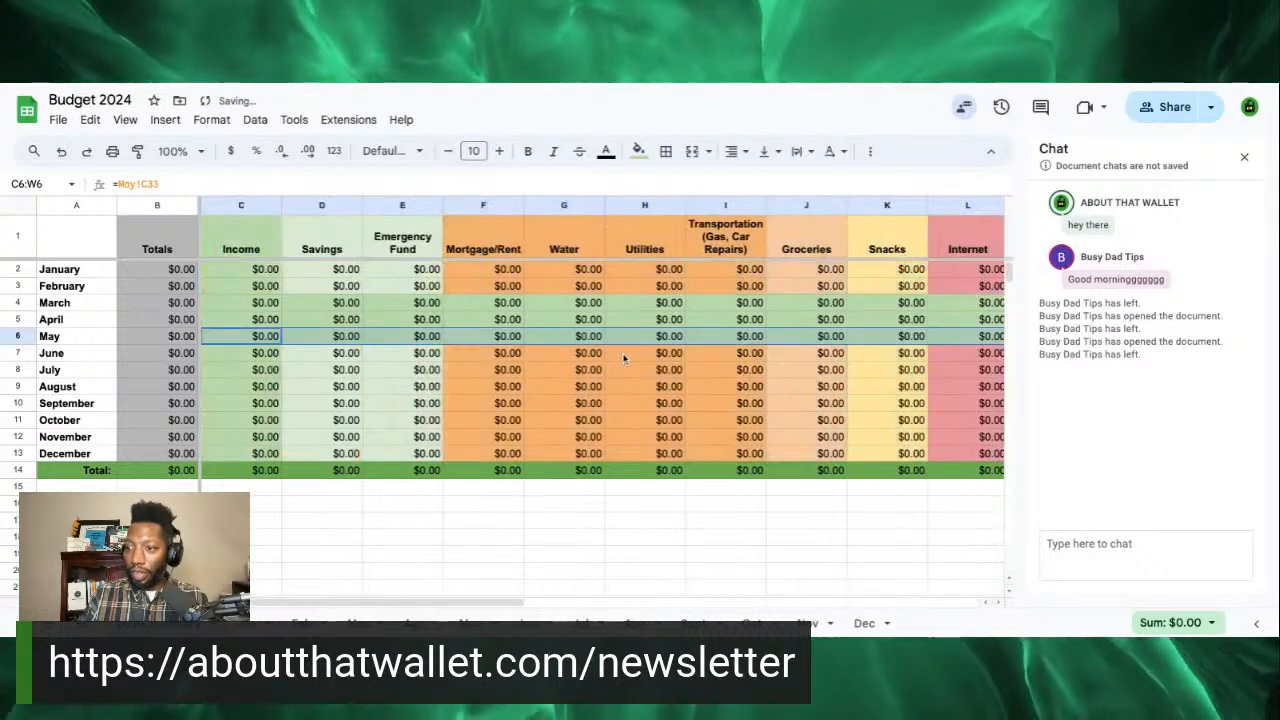
left_click(312, 339)
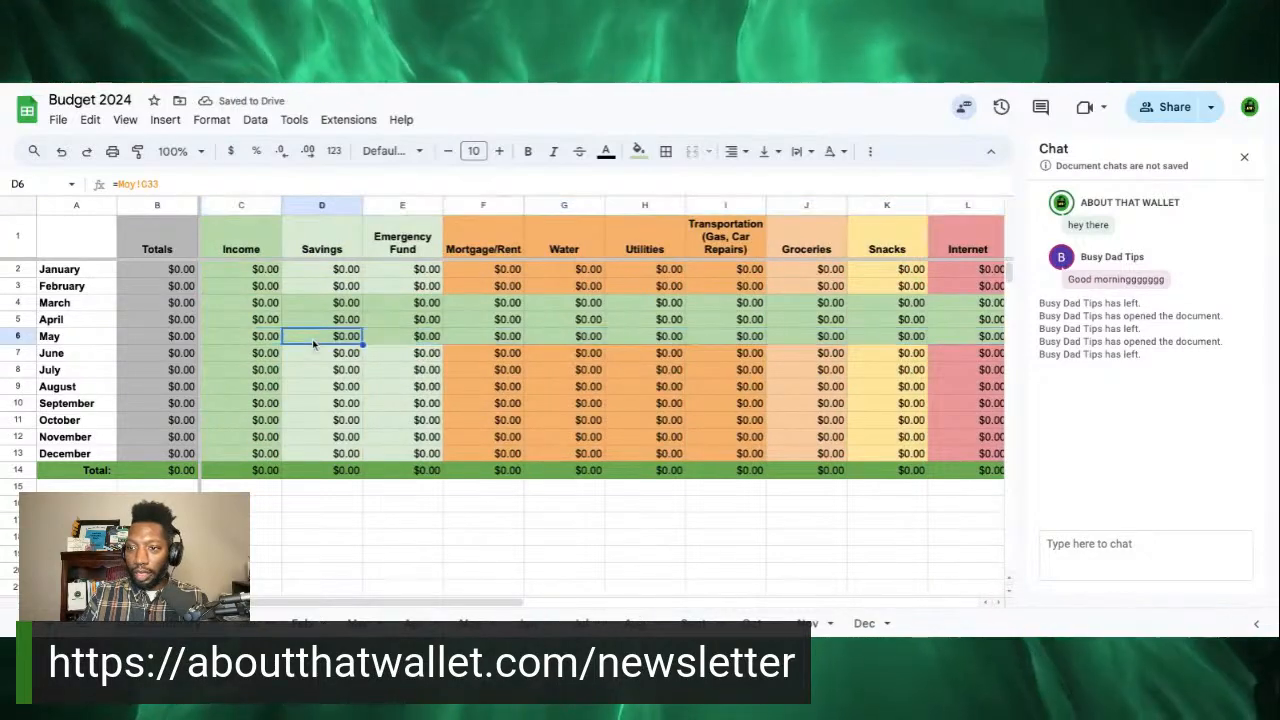
left_click(396, 343)
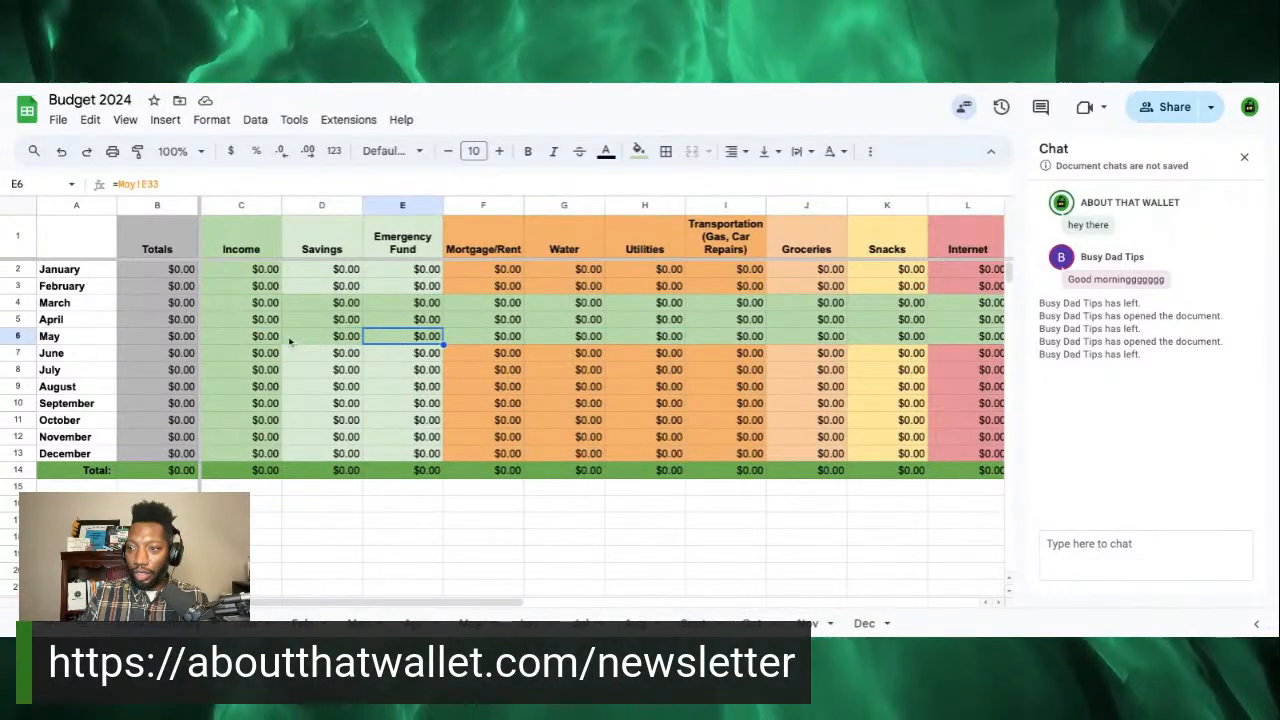
Step: Fill the June and July Income formulas across their rows through the Home / Renter Insurance column, C7:W7 and C8:W8
left_click(256, 356)
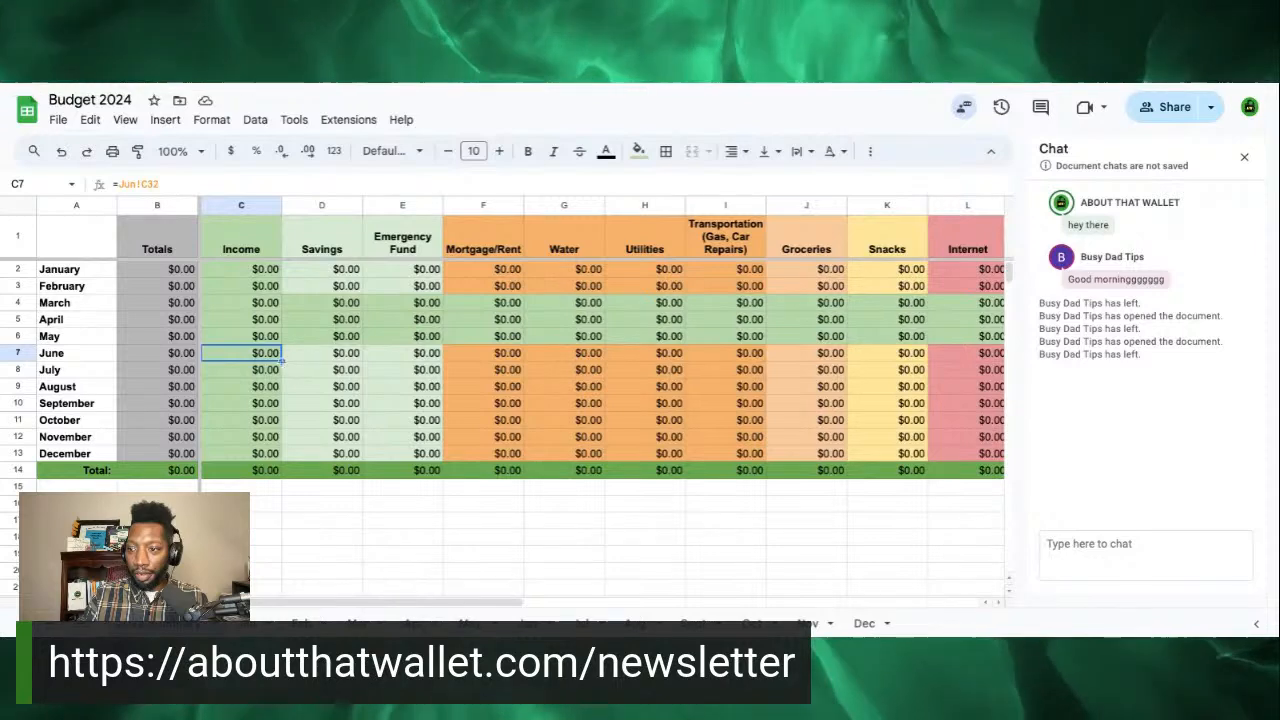
left_click_drag(282, 362, 740, 355)
scroll(674, 379, "left", 11)
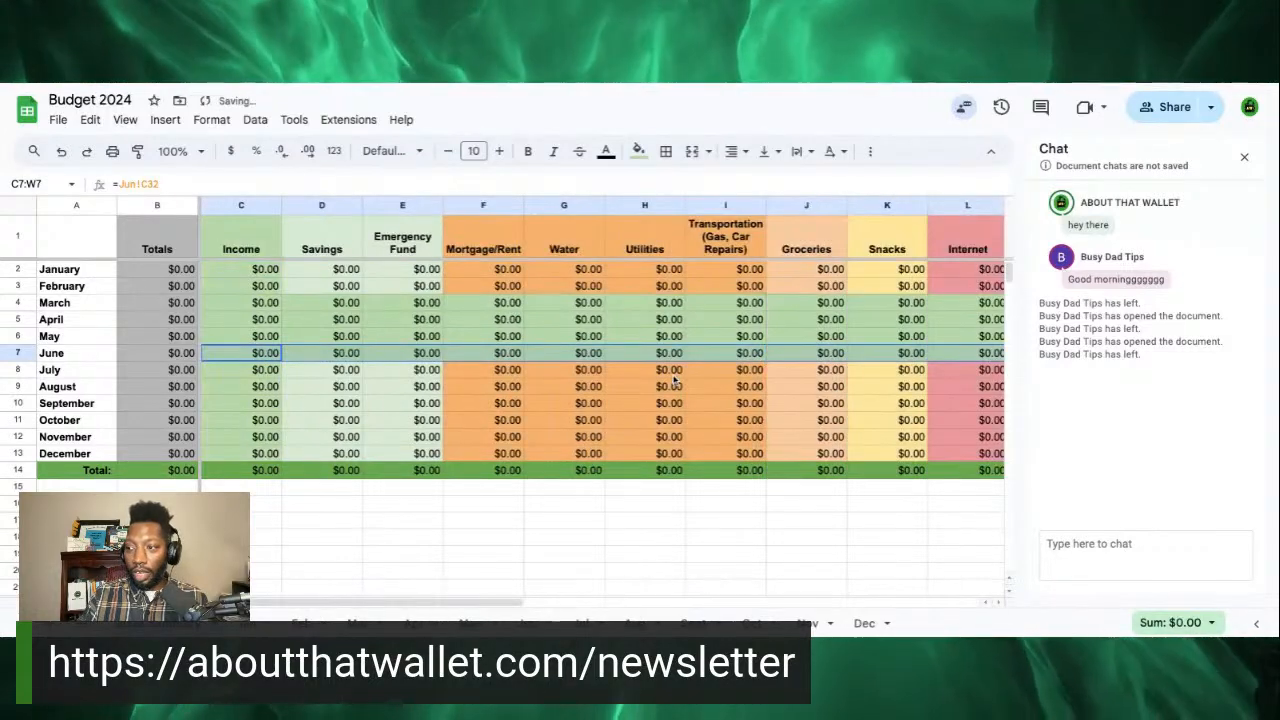
left_click(250, 369)
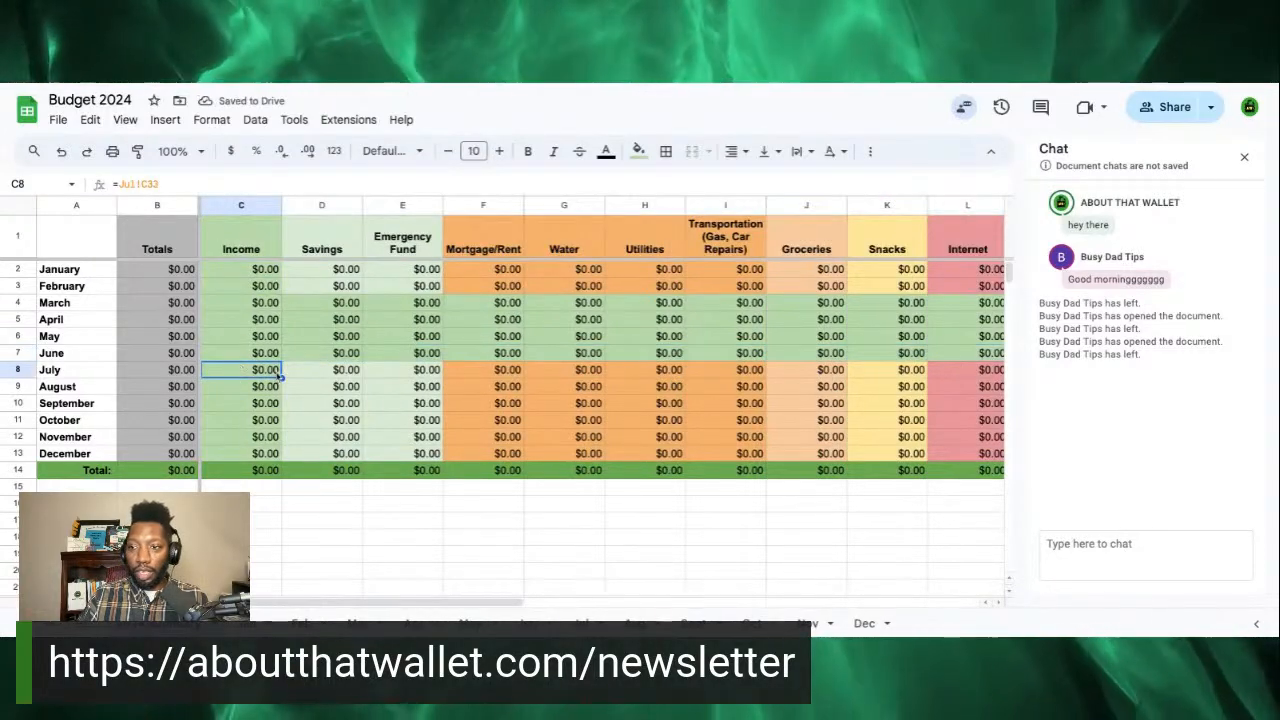
left_click_drag(281, 378, 740, 372)
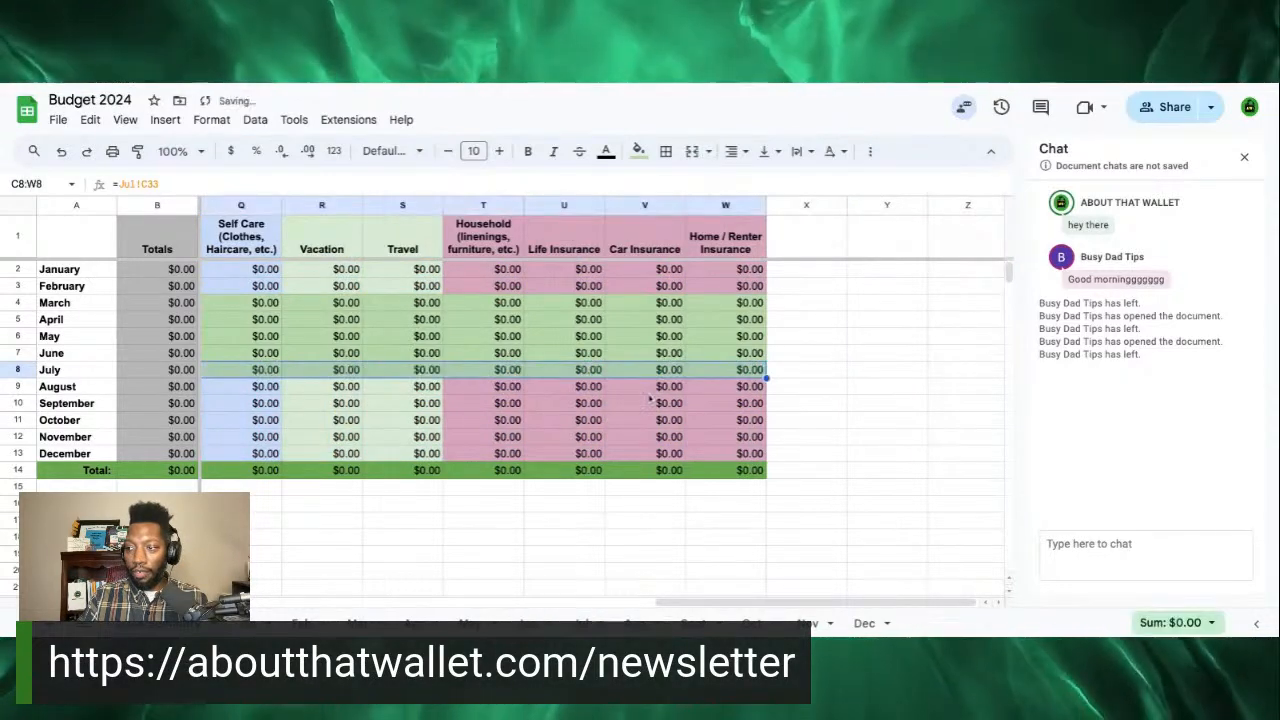
Step: Fill August's Income formula across its row through the Home / Renter Insurance column, covering C9:W9
left_click(230, 393)
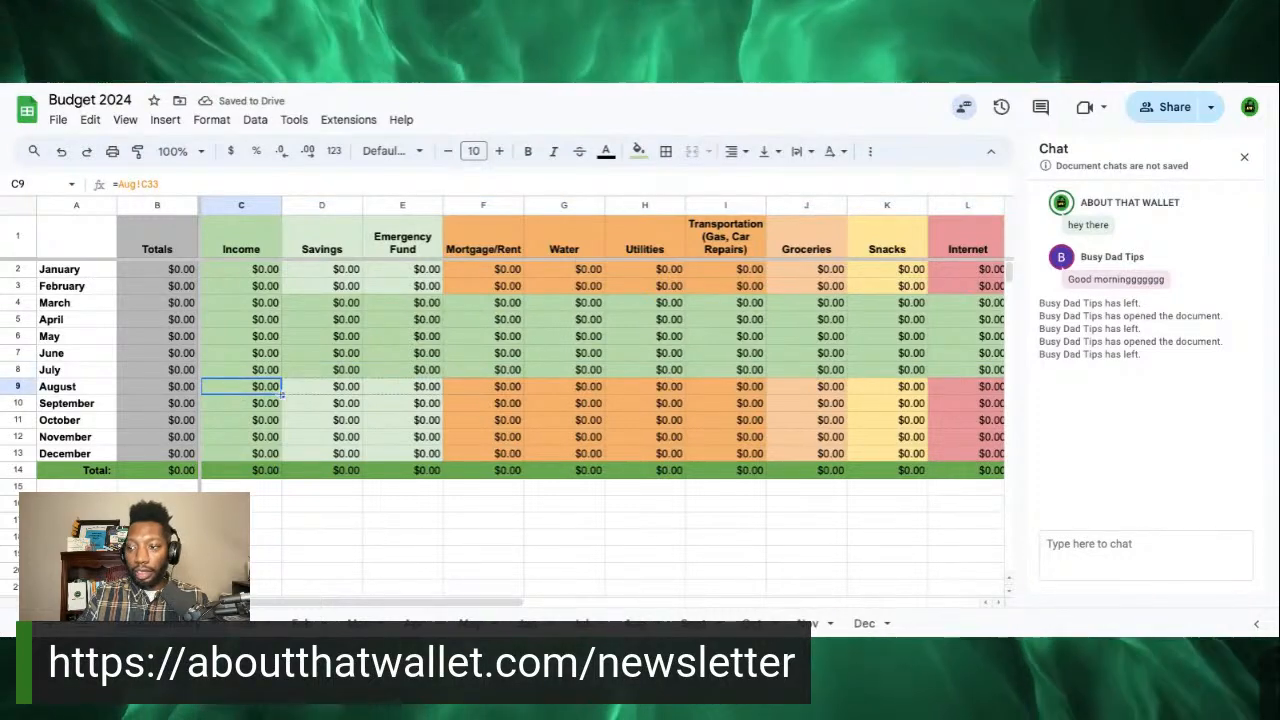
scroll(600, 370, "right", 10)
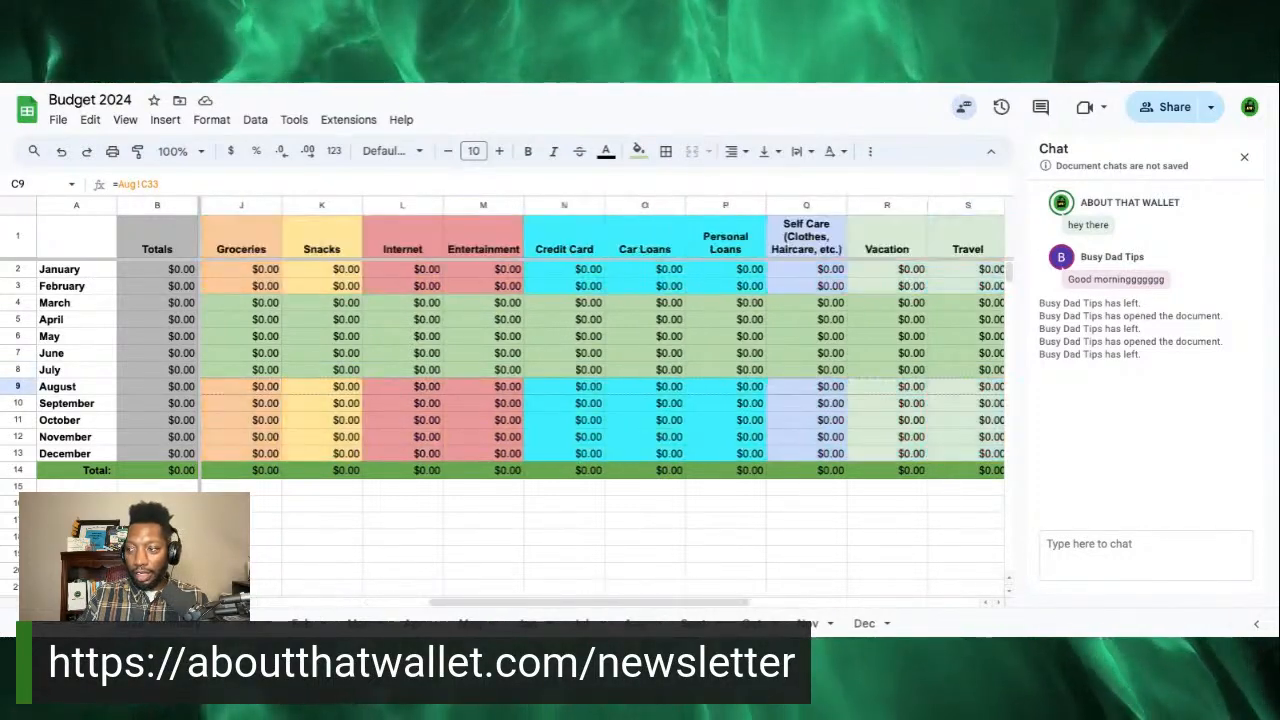
scroll(600, 370, "right", 2)
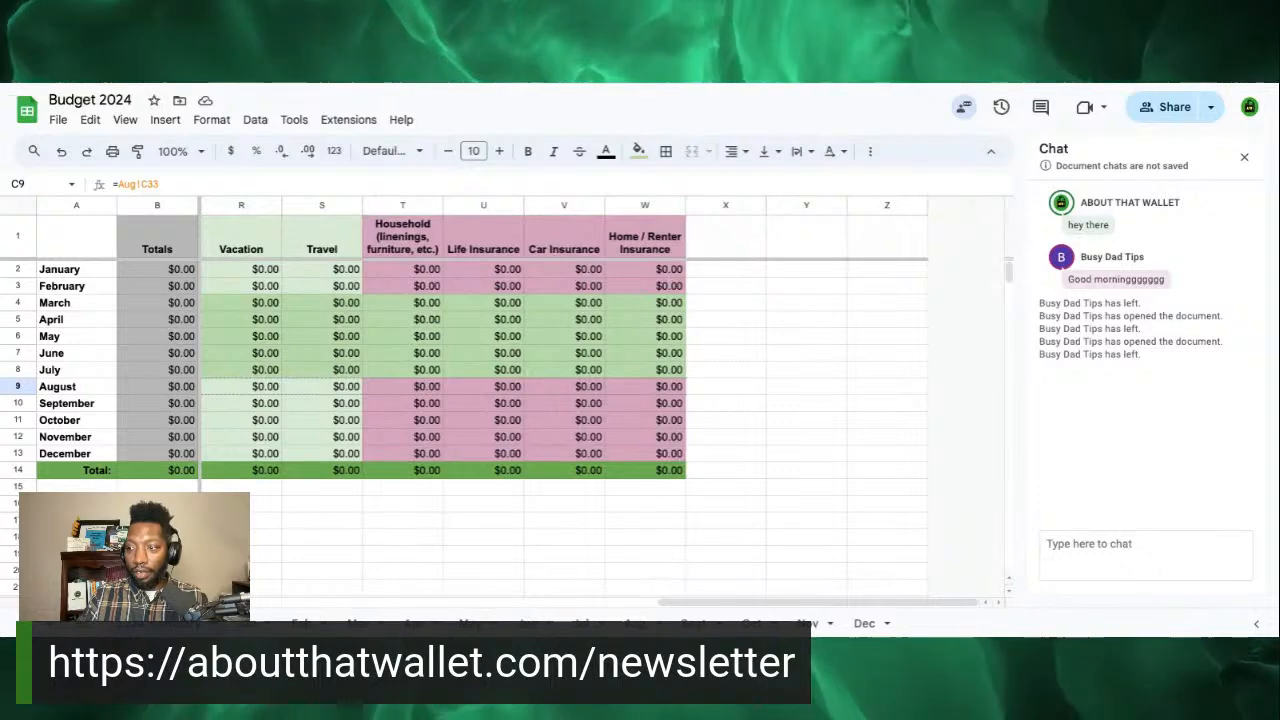
key("ctrl+shift+Right")
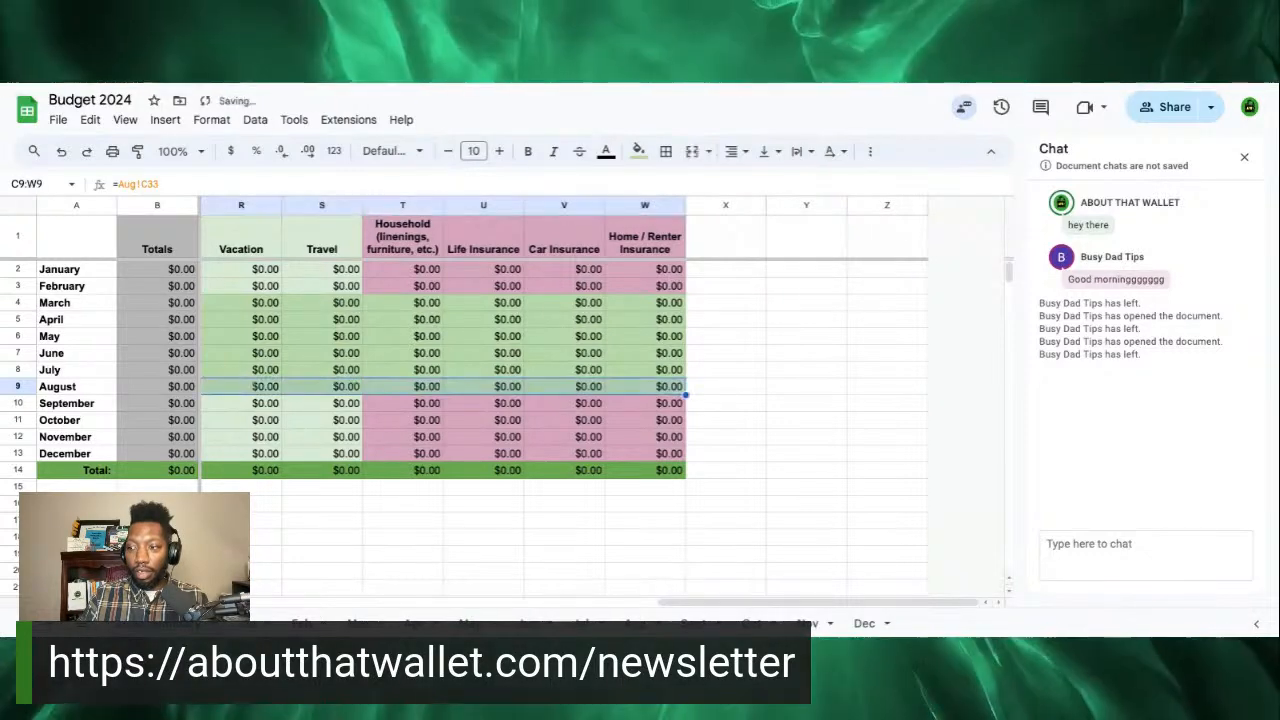
scroll(637, 425, "left", 10)
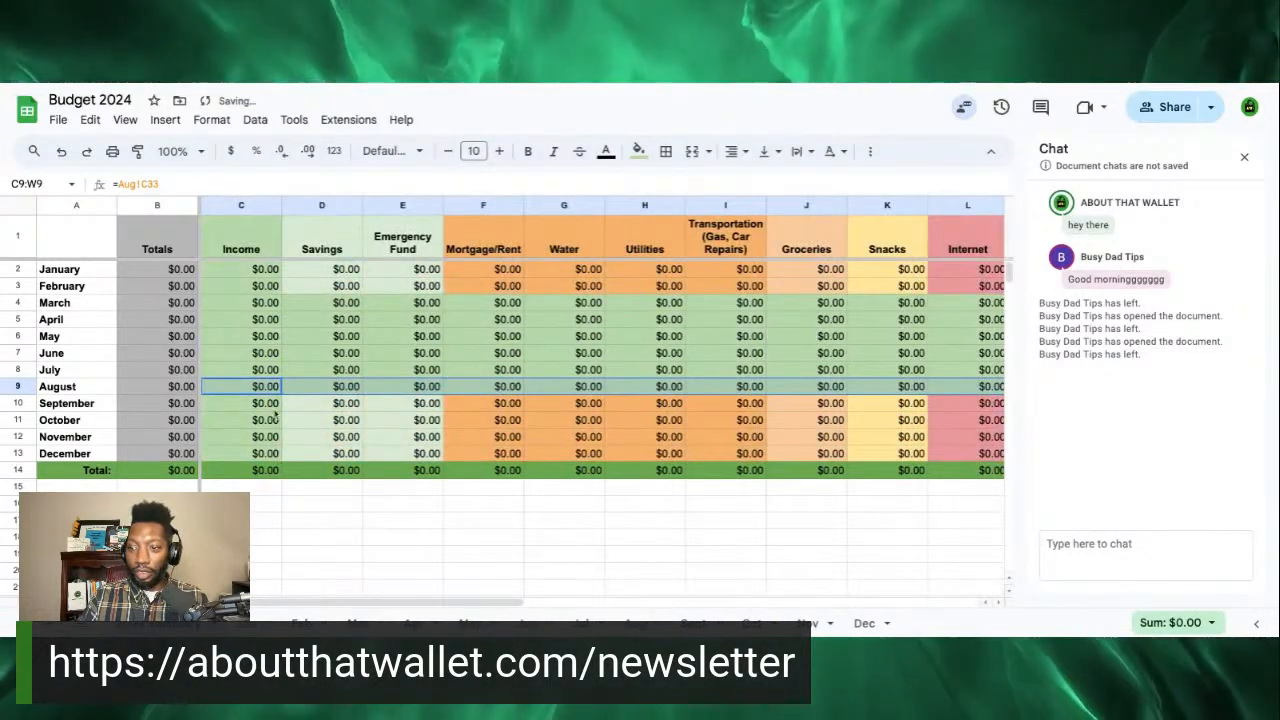
Step: Fill September's Income formula across C10:W10 and review the row out to Home / Renter Insurance
left_click(270, 410)
left_click_drag(281, 411, 766, 410)
scroll(766, 410, "left", 11)
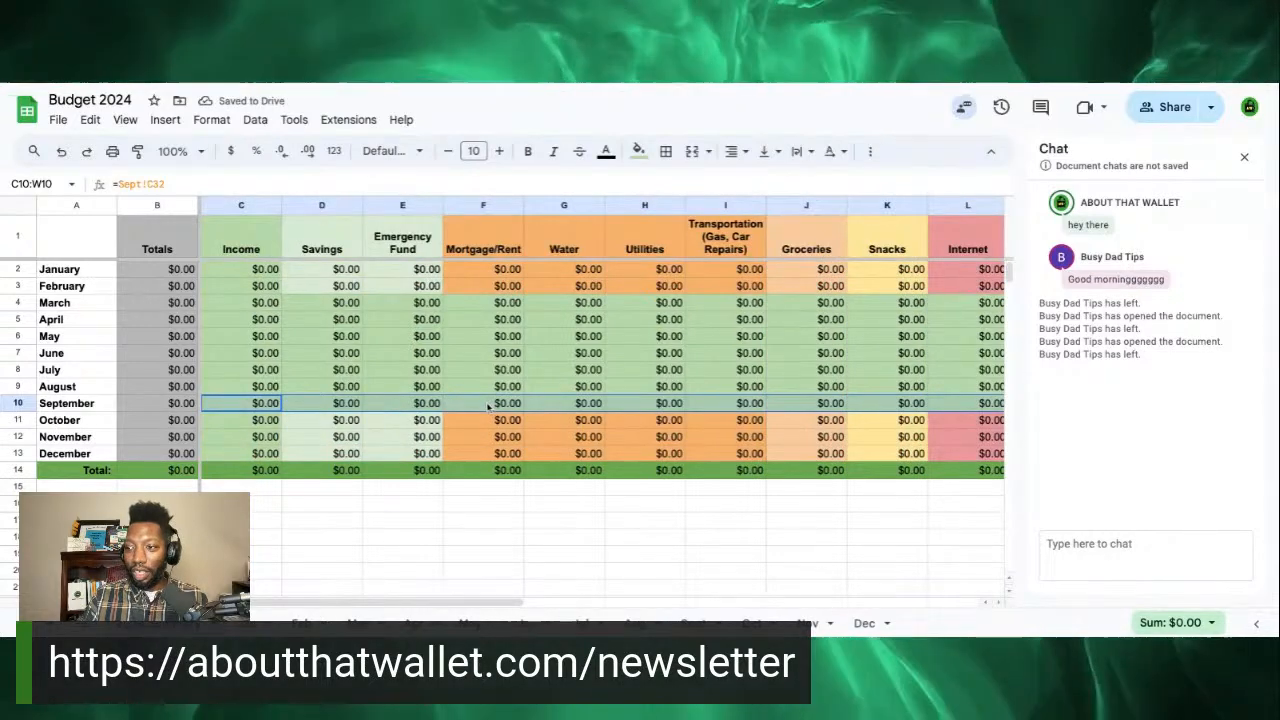
scroll(487, 408, "right", 10)
scroll(487, 408, "left", 1)
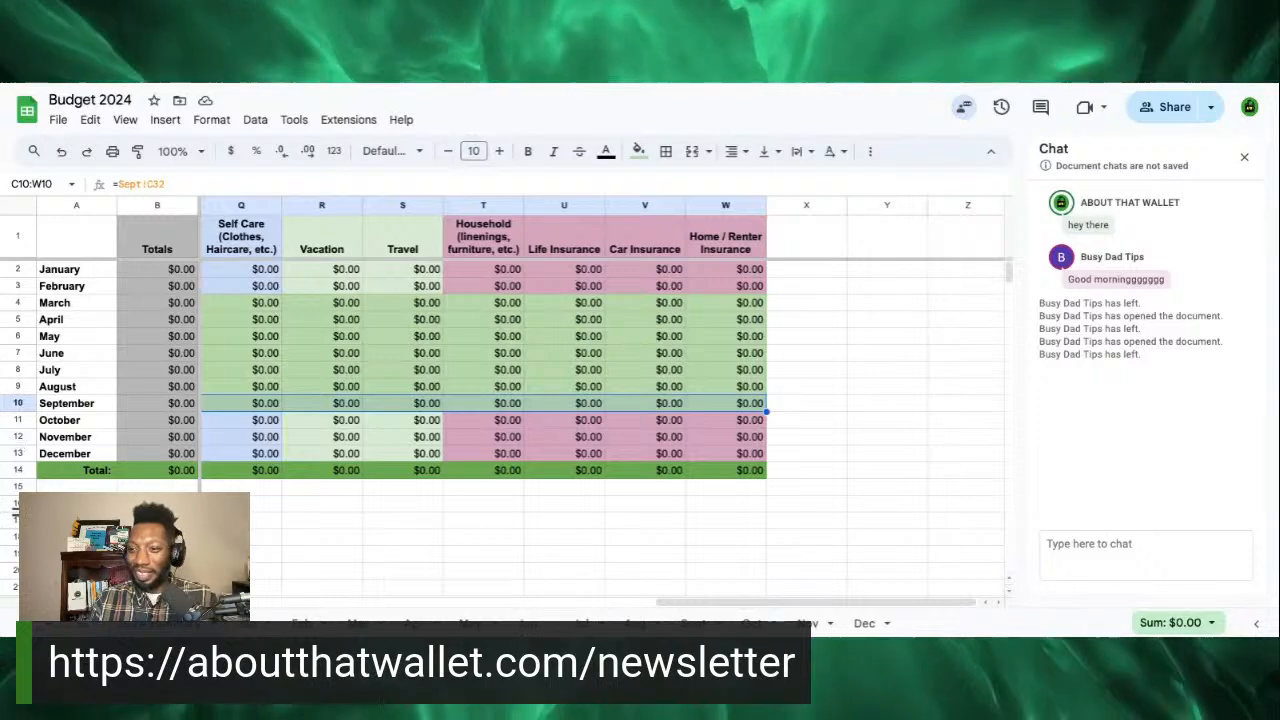
scroll(603, 390, "left", 10)
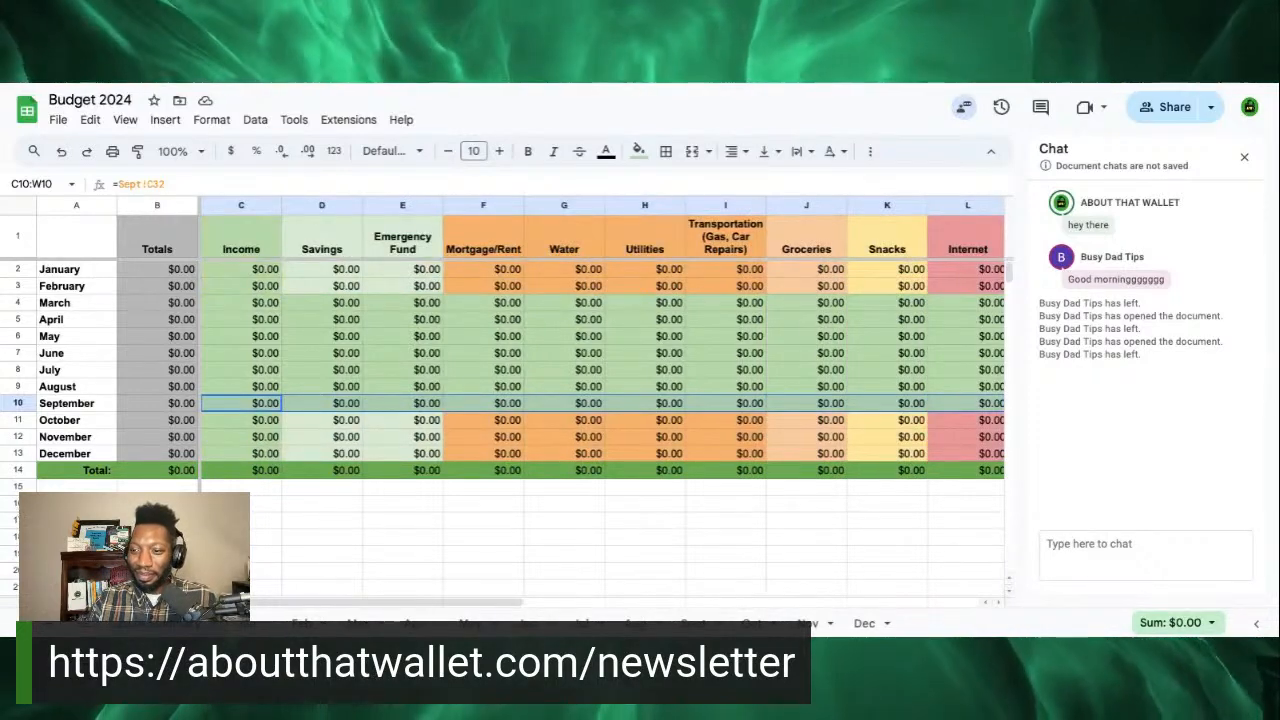
Step: Fill October's Income formula across its row through the Home / Renter Insurance column, covering C11:W11
left_click(268, 421)
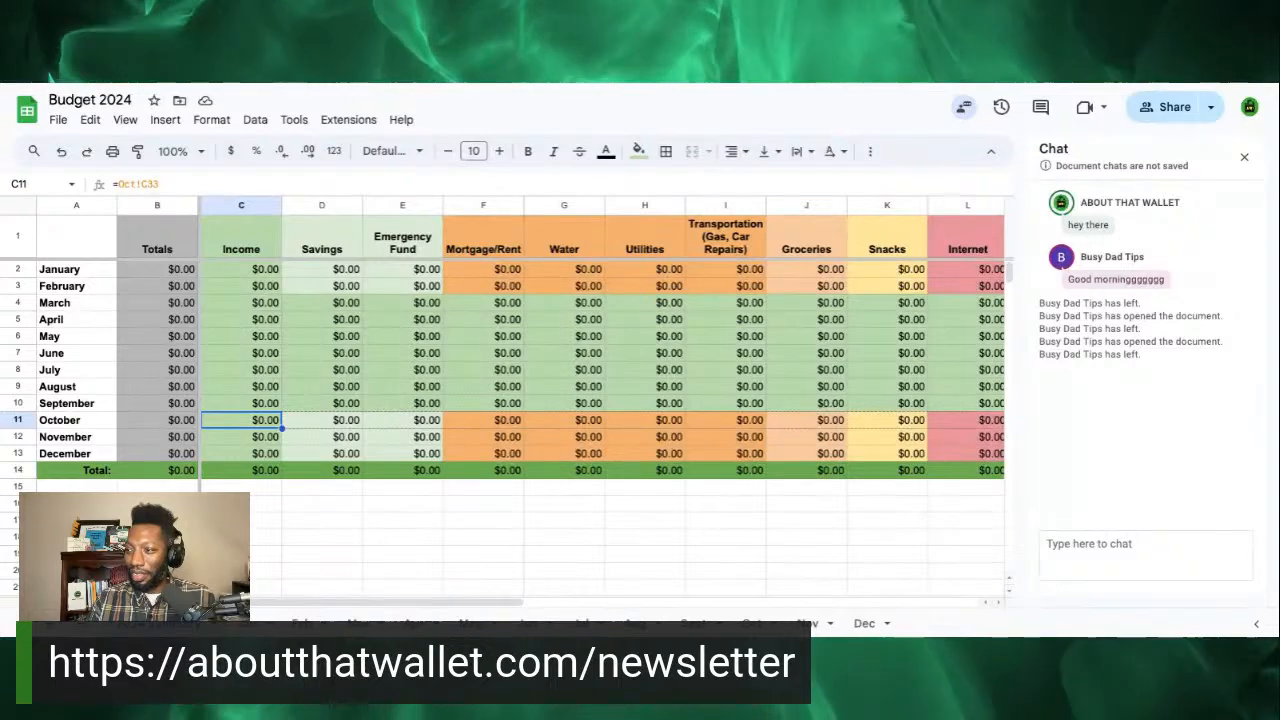
scroll(603, 390, "right", 12)
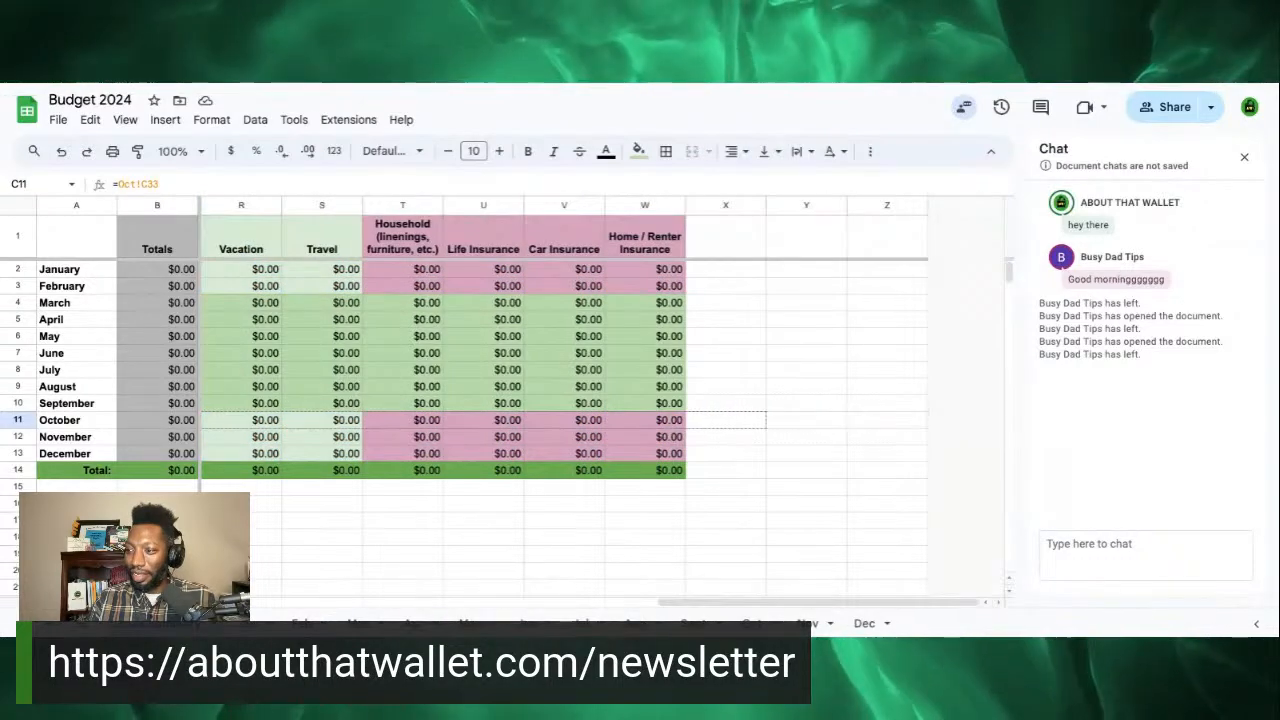
key("ctrl+shift+Right")
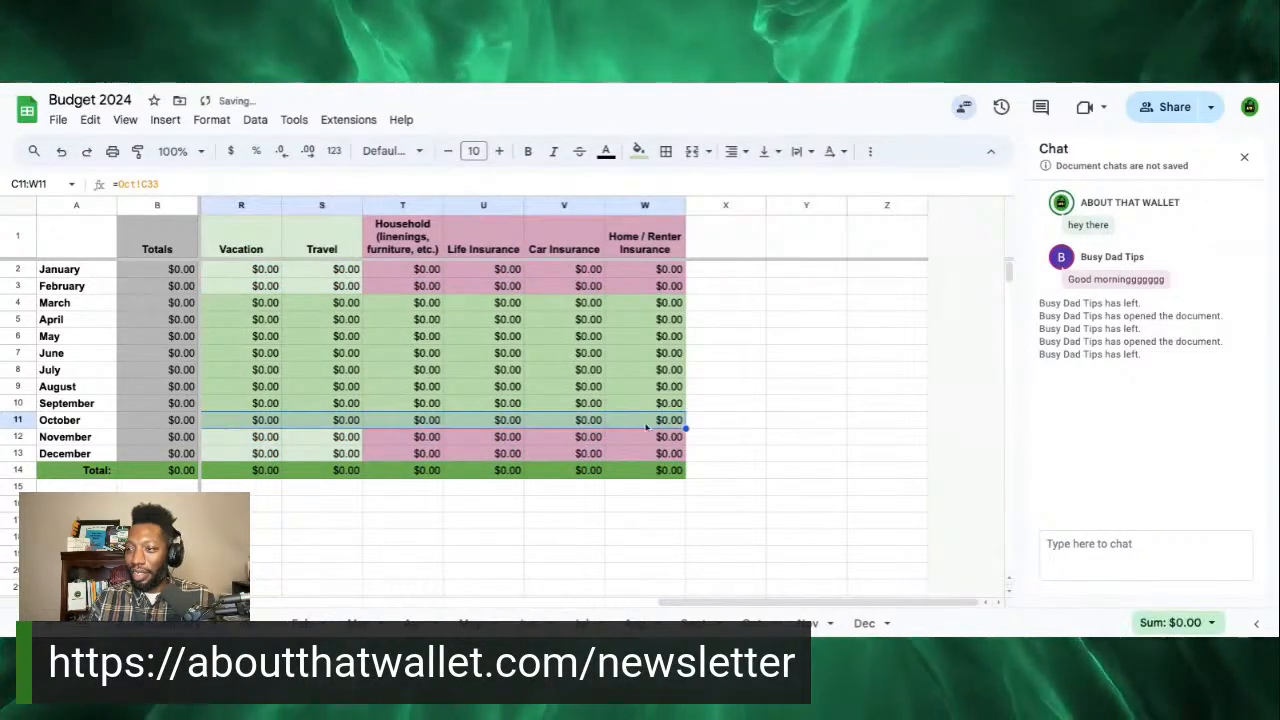
scroll(646, 427, "left", 12)
Step: Fill the November and December Income formulas across their rows through Home / Renter Insurance, C12:W12 and C13:W13
left_click(246, 437)
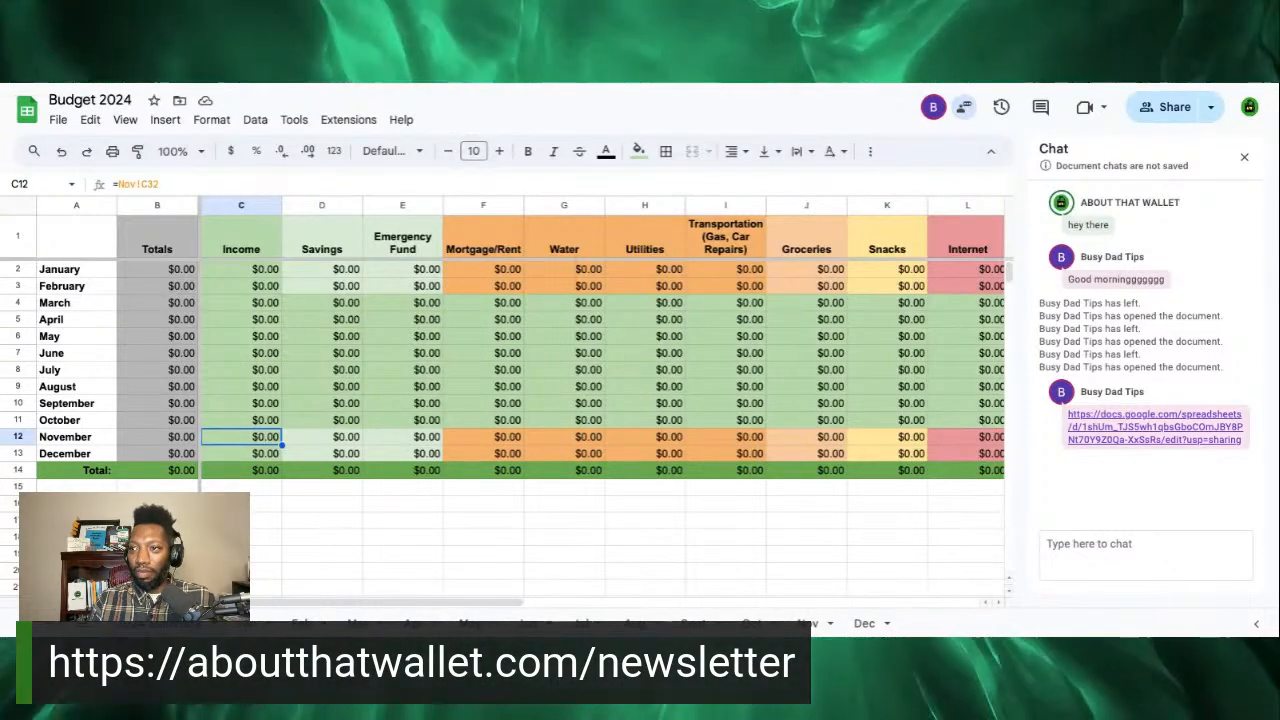
left_click(321, 432)
left_click(278, 440)
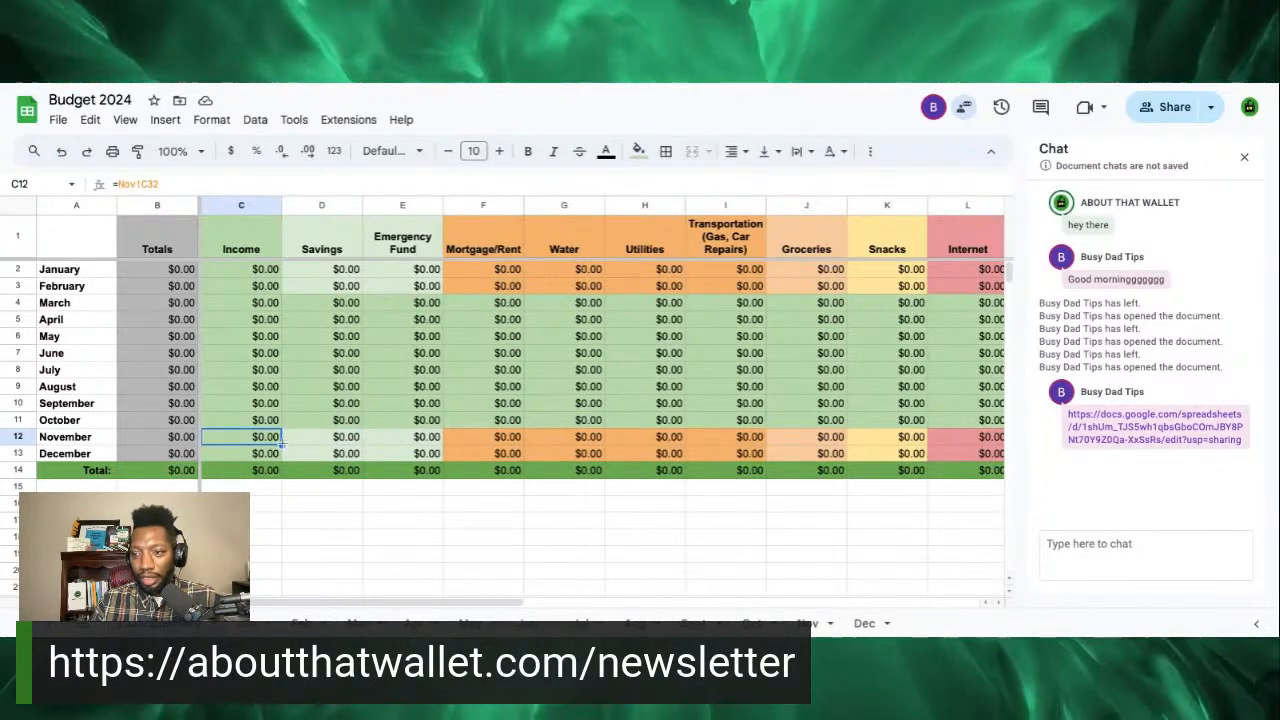
scroll(282, 445, "right", 5)
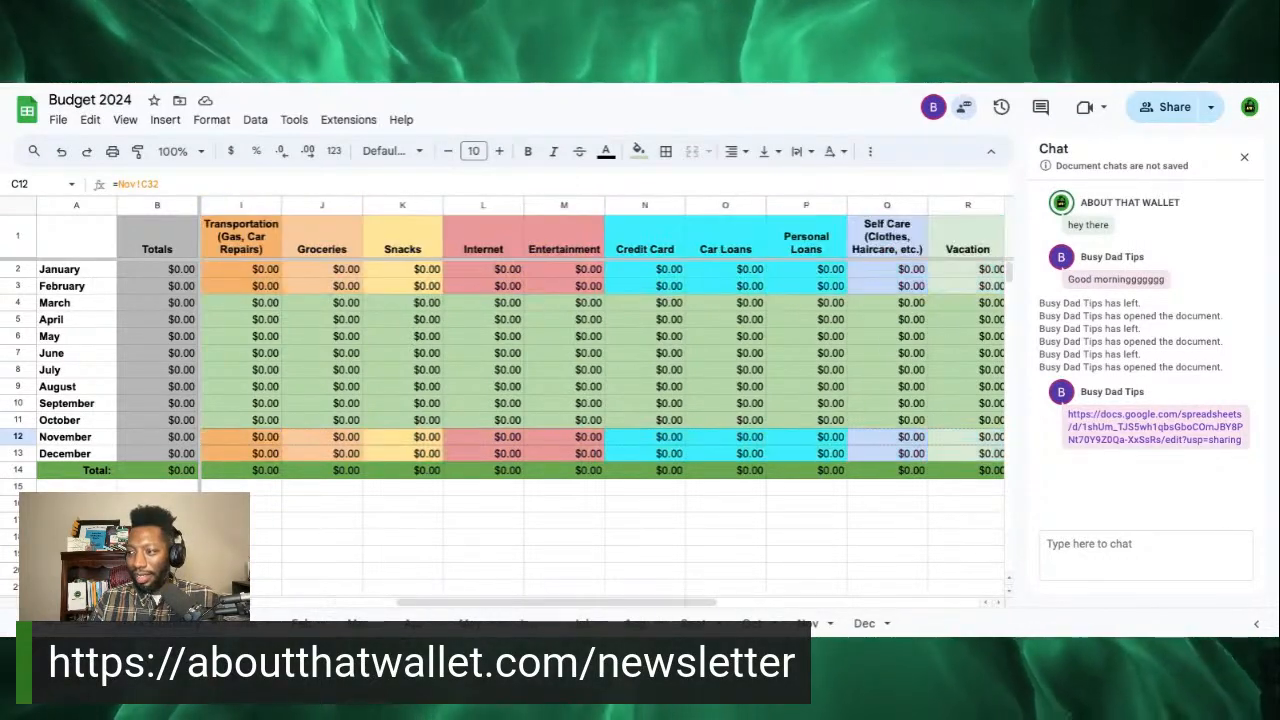
scroll(600, 370, "right", 5)
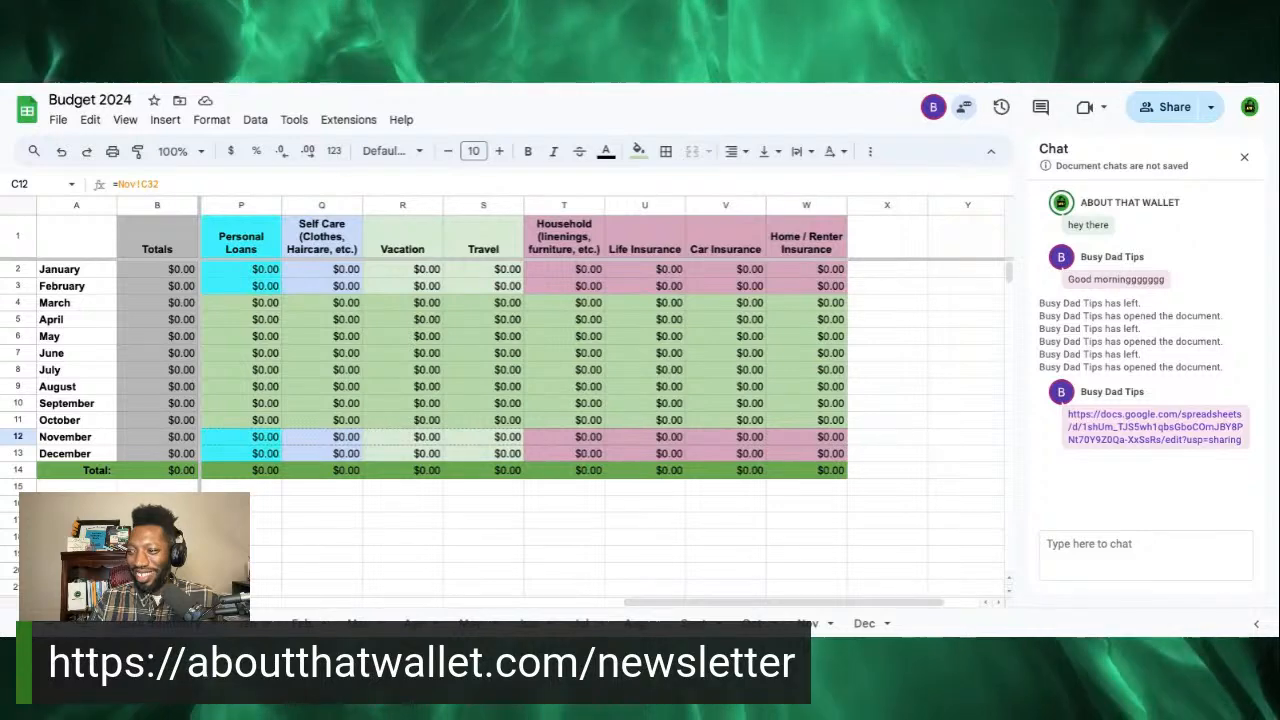
left_click_drag(282, 445, 783, 440)
scroll(783, 440, "left", 10)
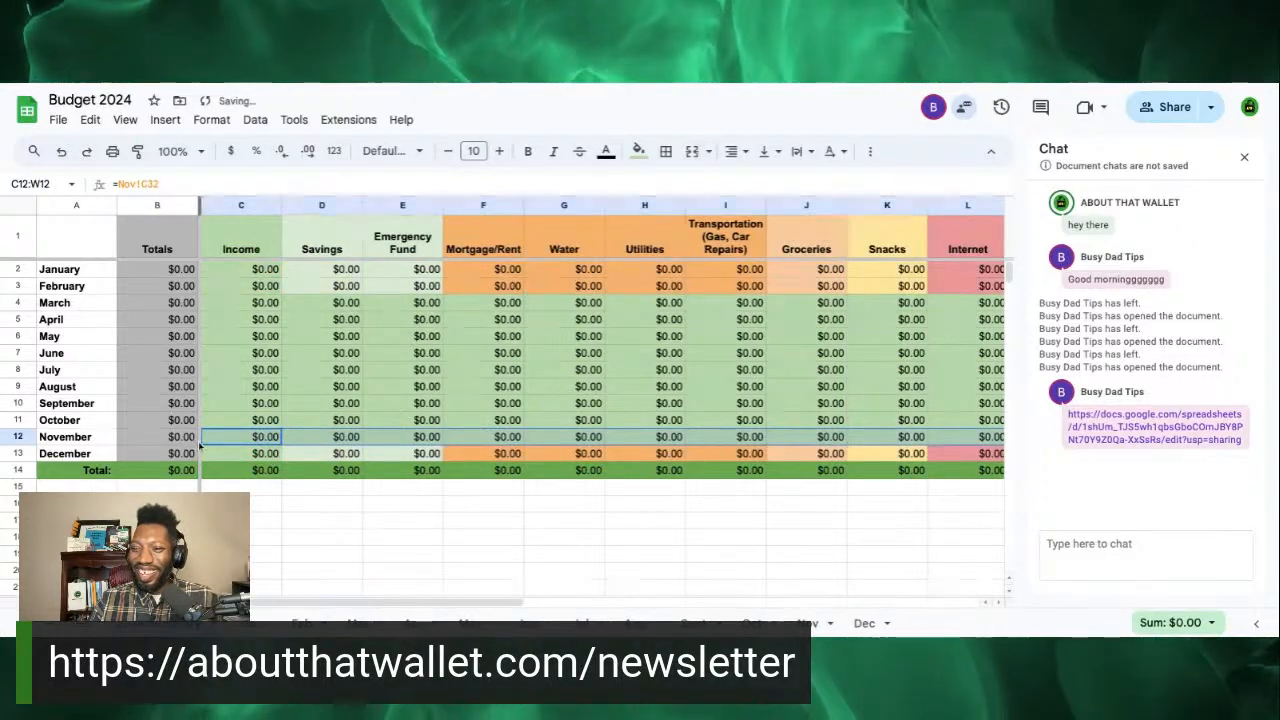
left_click(276, 455)
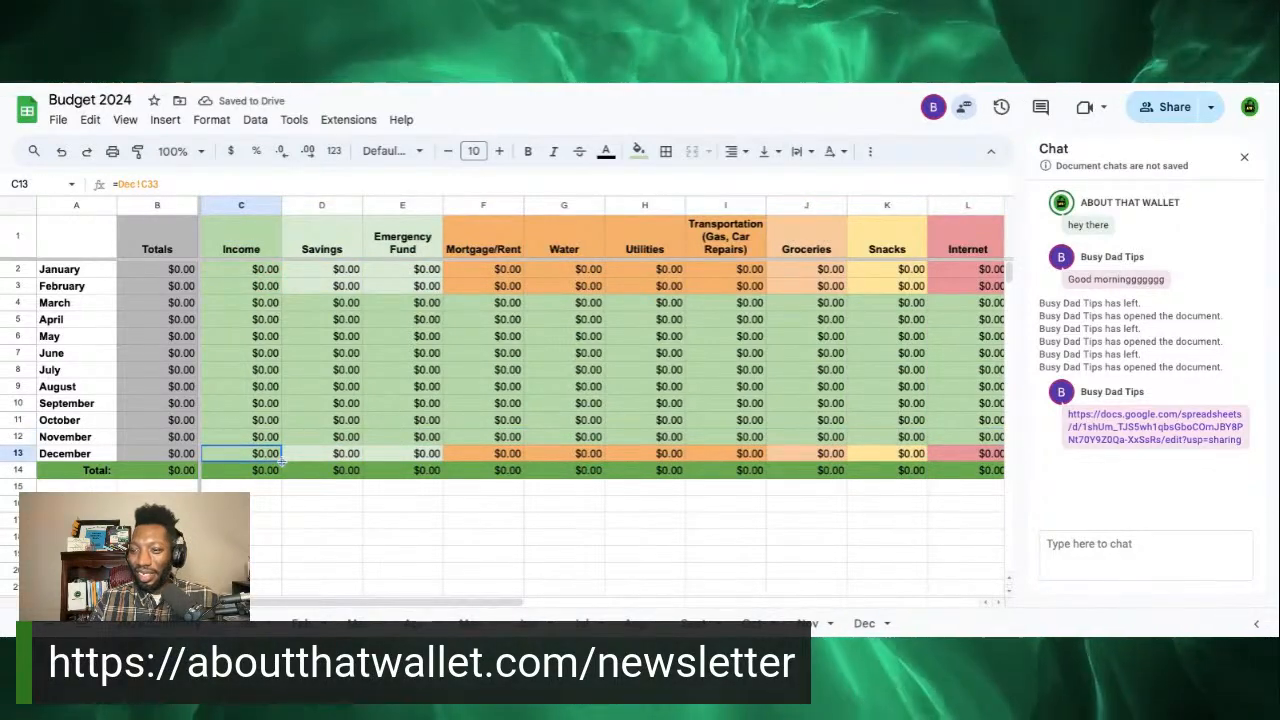
left_click_drag(283, 460, 650, 455)
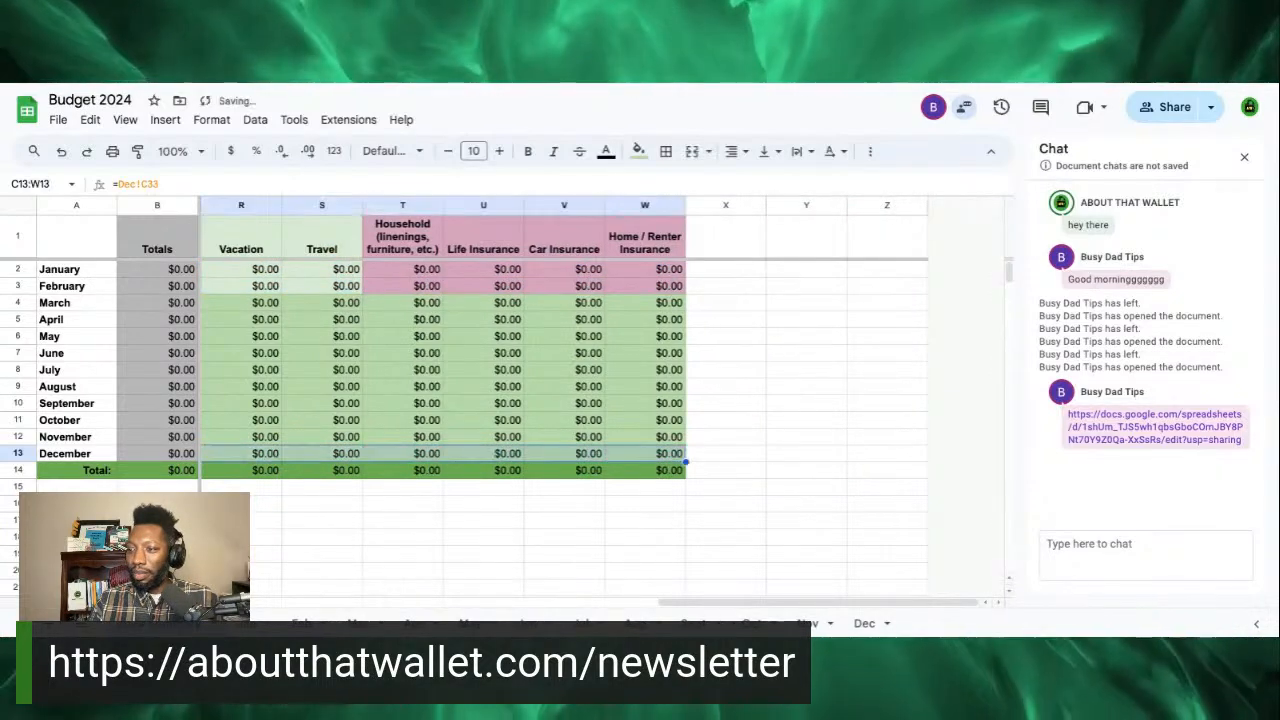
left_click(648, 454)
scroll(648, 374, "left", 5)
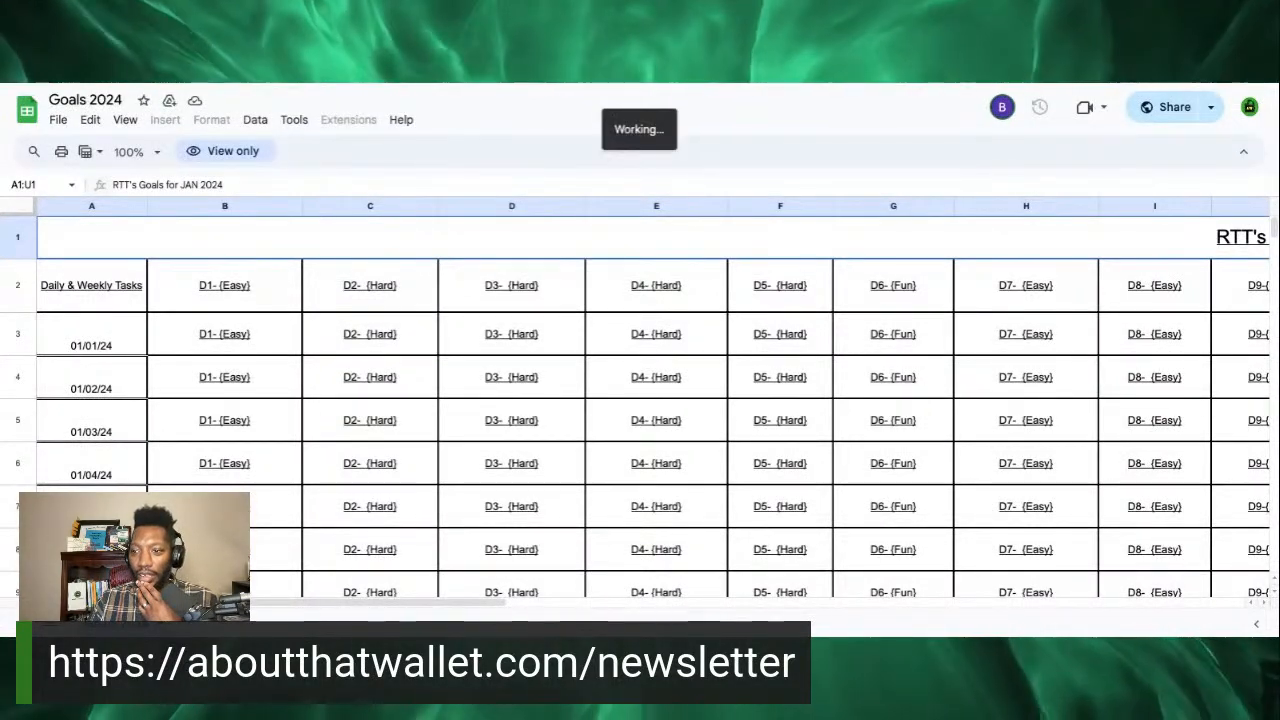
Step: Examine the Goals 2024 spreadsheet at 75% zoom, from the daily and weekly tasks across to the monthly and yearly goals
scroll(640, 400, "down", 10)
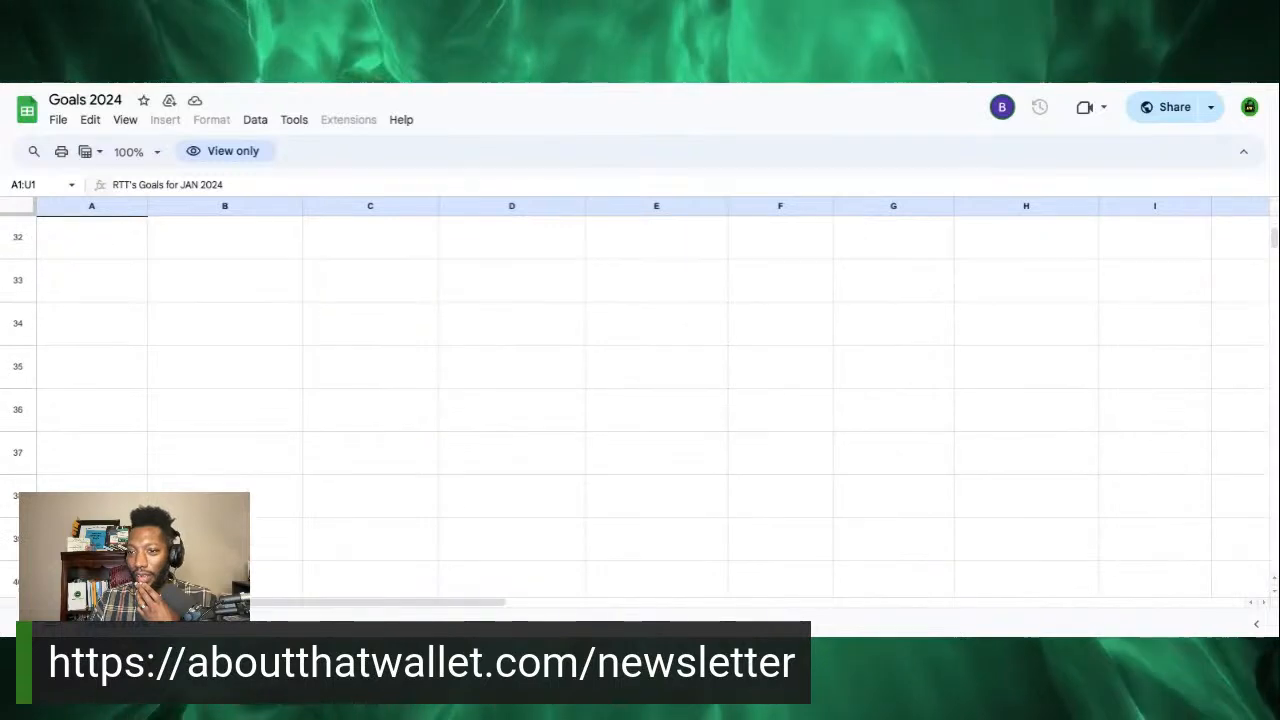
scroll(640, 400, "up", 10)
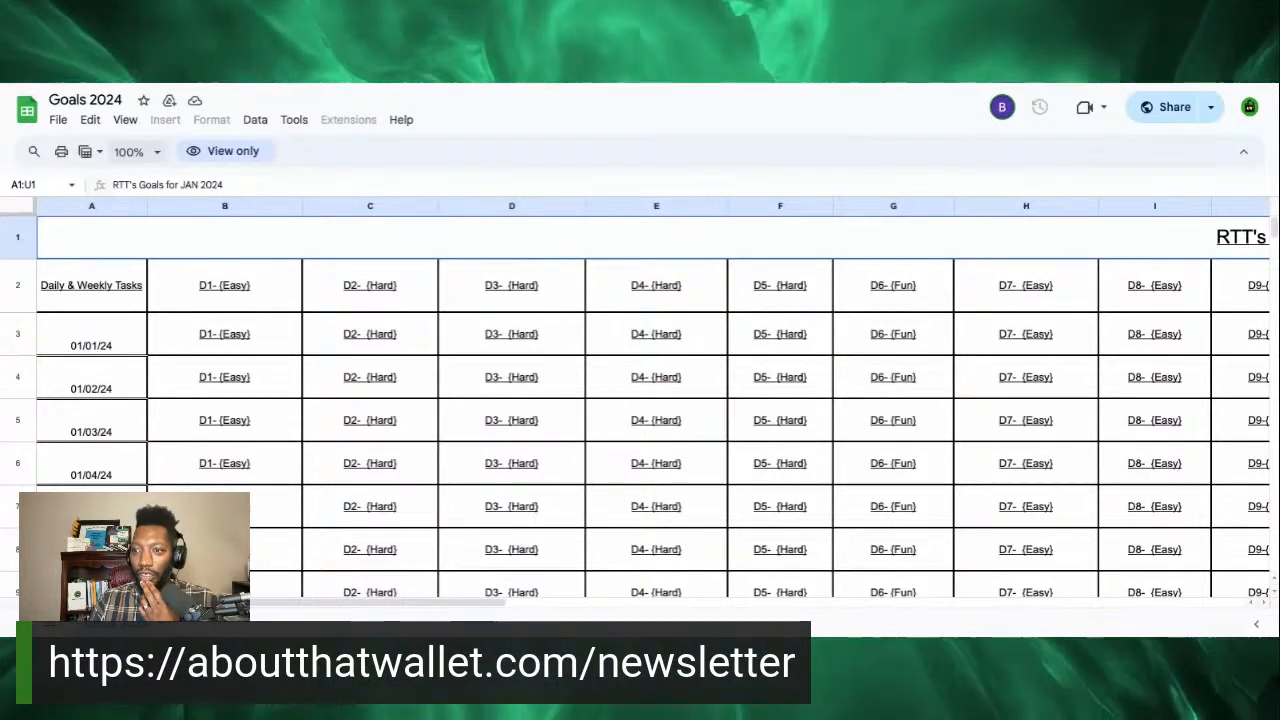
left_click(135, 151)
left_click(130, 207)
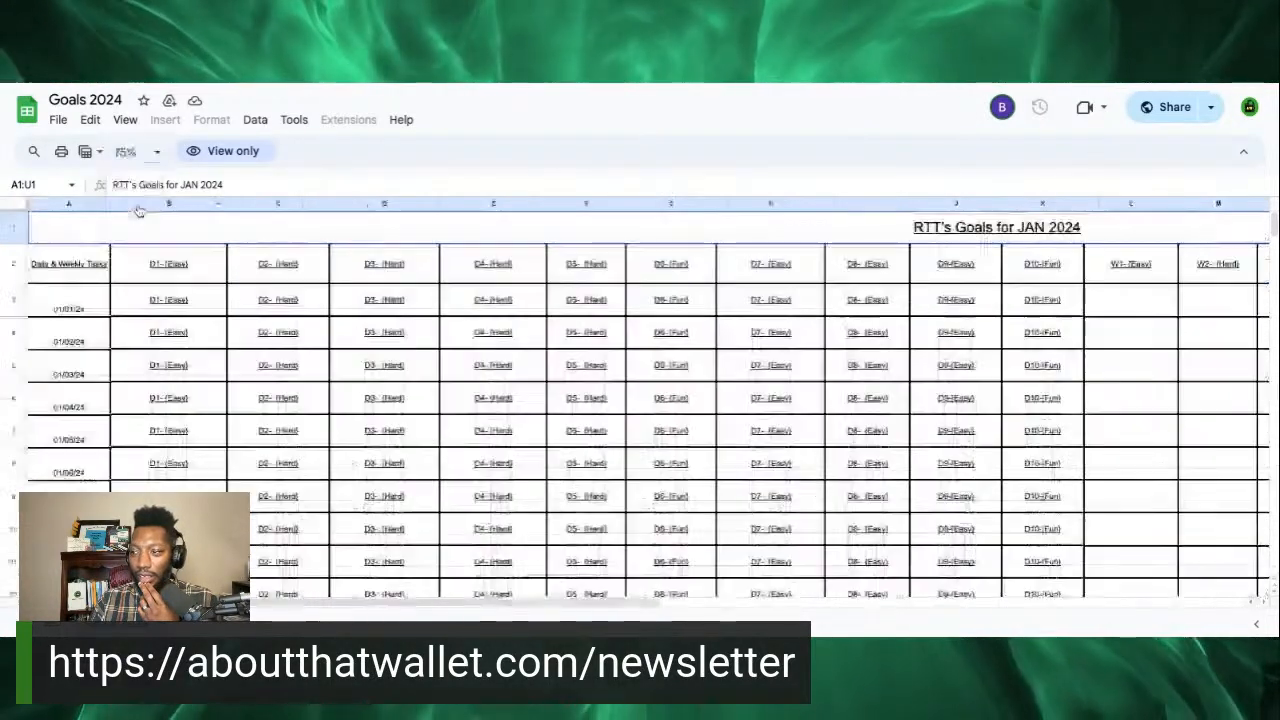
scroll(1175, 533, "right", 10)
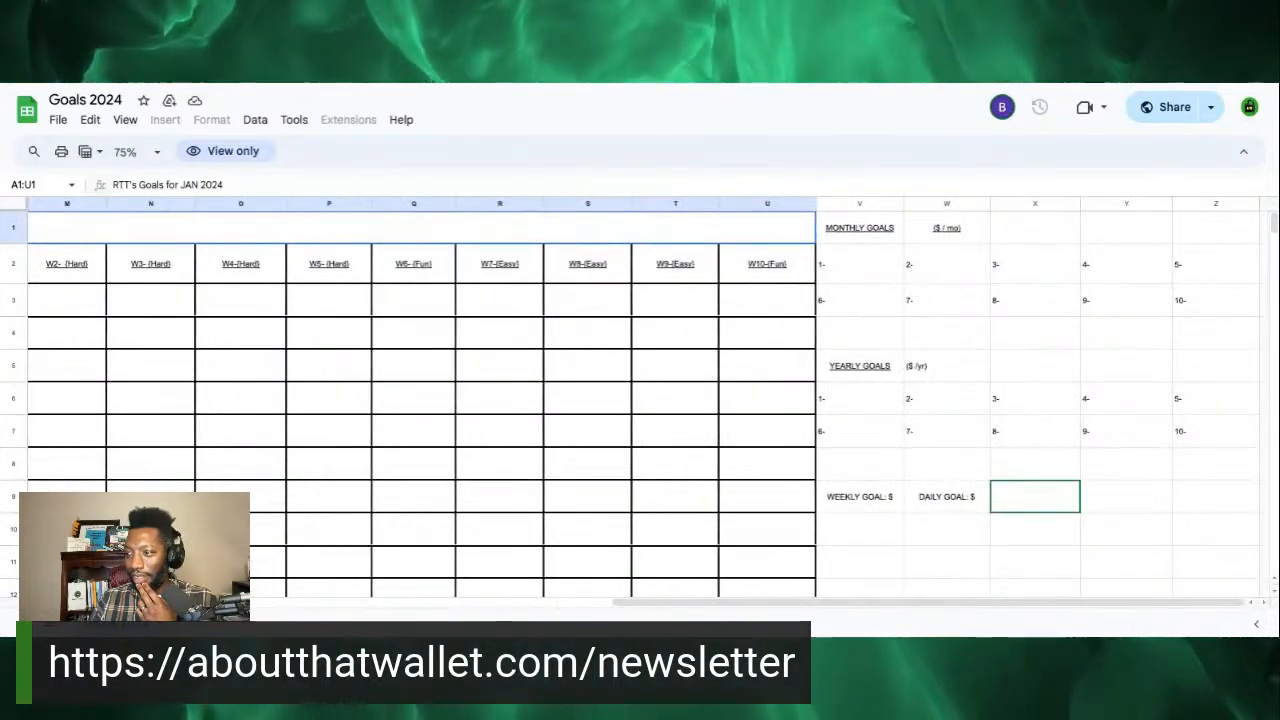
scroll(648, 402, "left", 10)
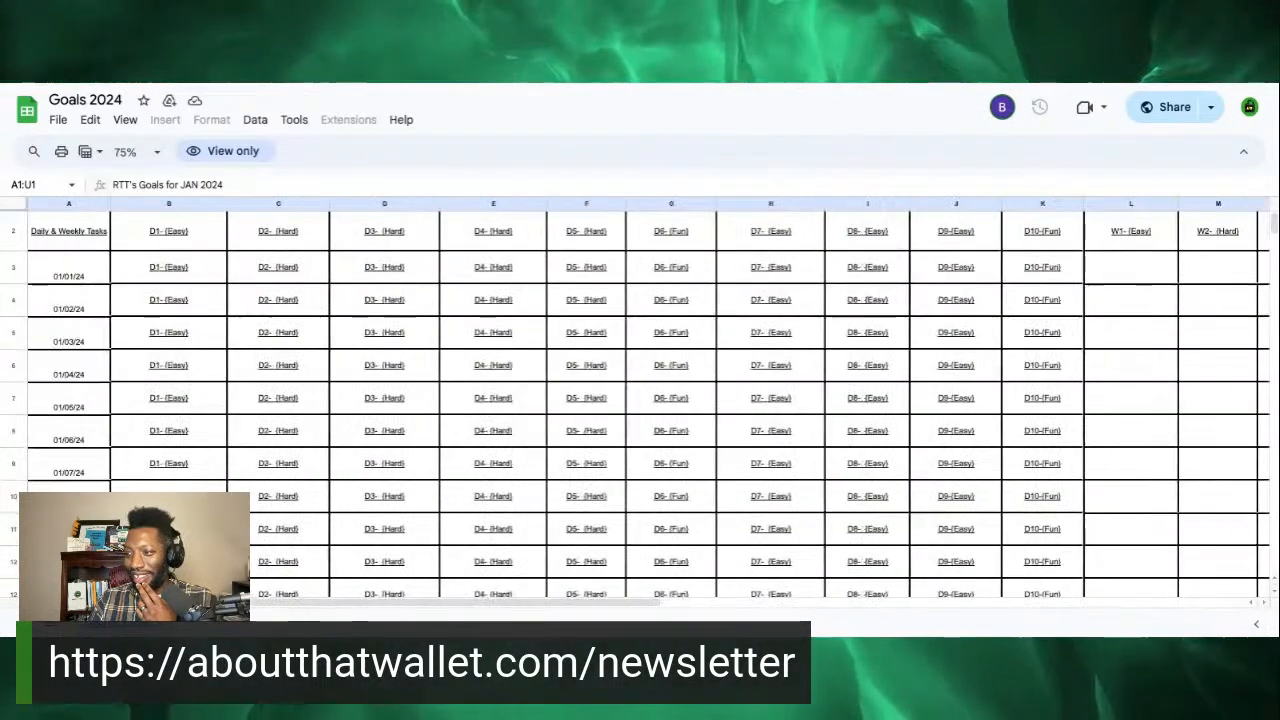
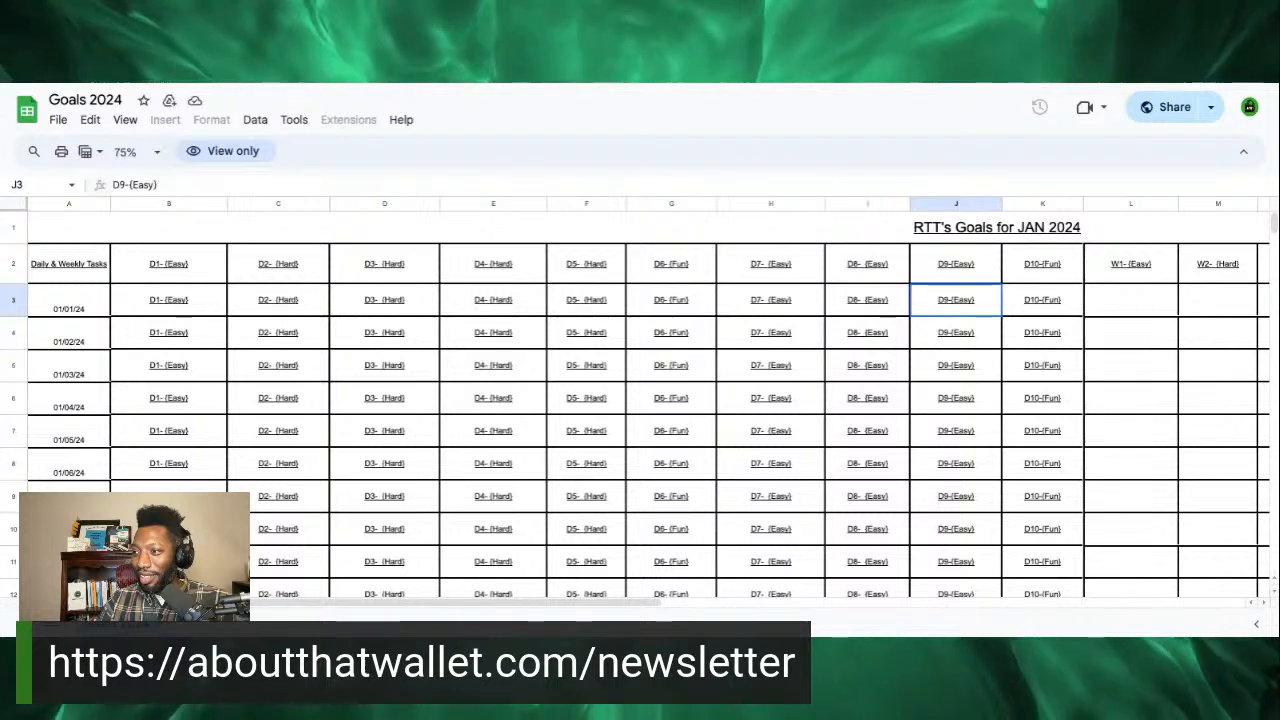
Step: Go through the daily task cells of the 01/01/24 row, between D1 and D10
key("Right")
key("Left")
key("Left")
key("Left")
key("Left")
key("Left")
key("Left")
key("Left")
key("Left")
key("Left")
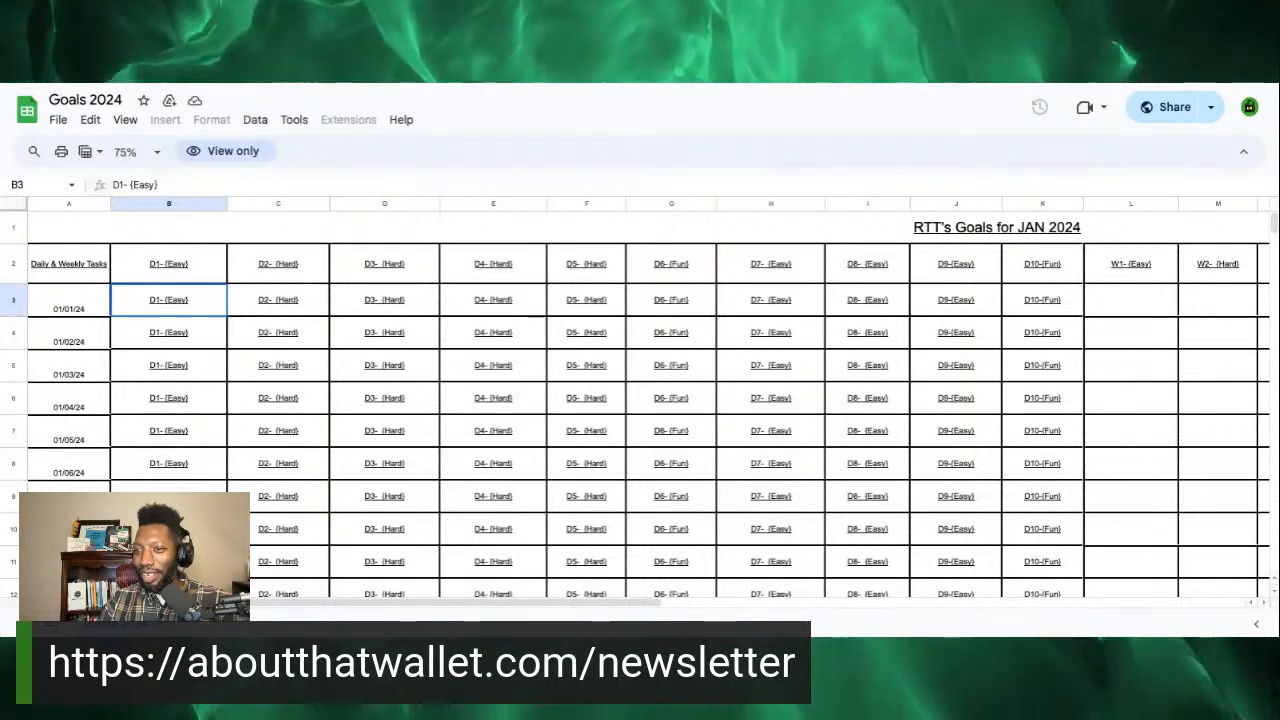
key("Right")
key("Right")
key("Right")
key("Right")
key("Right")
key("Right")
key("Right")
key("Right")
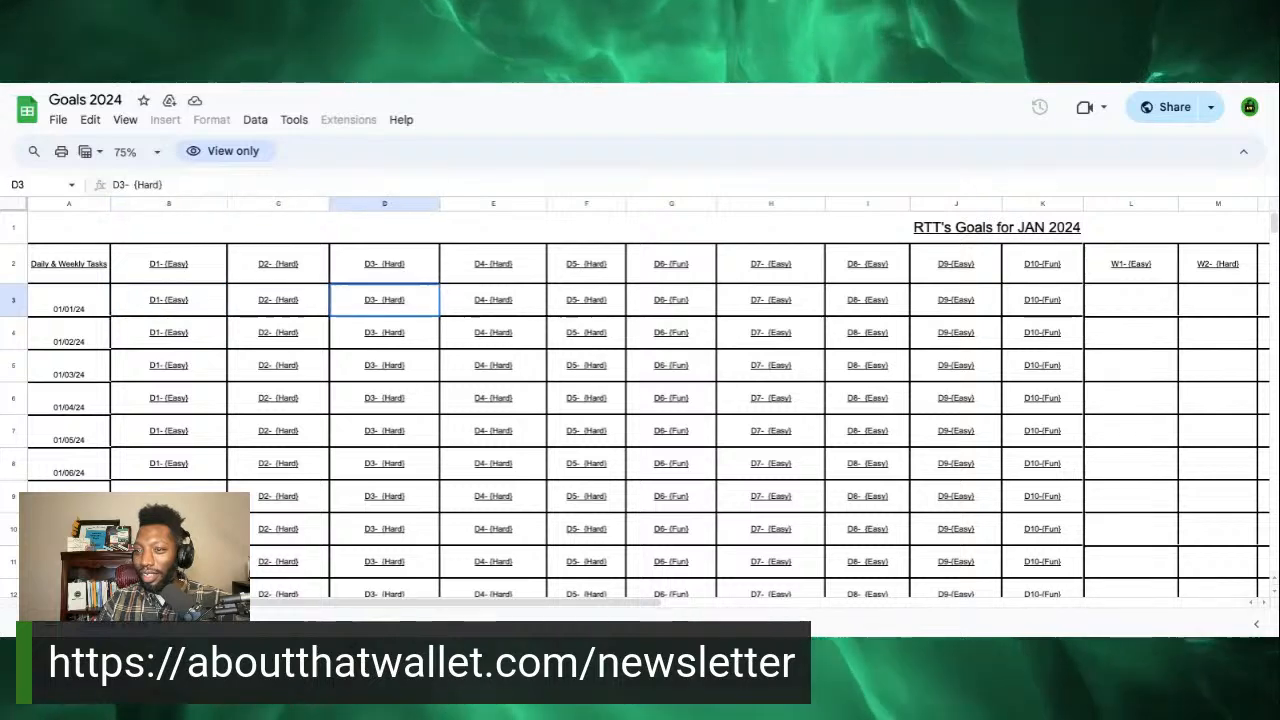
key("Left")
key("Left")
key("Left")
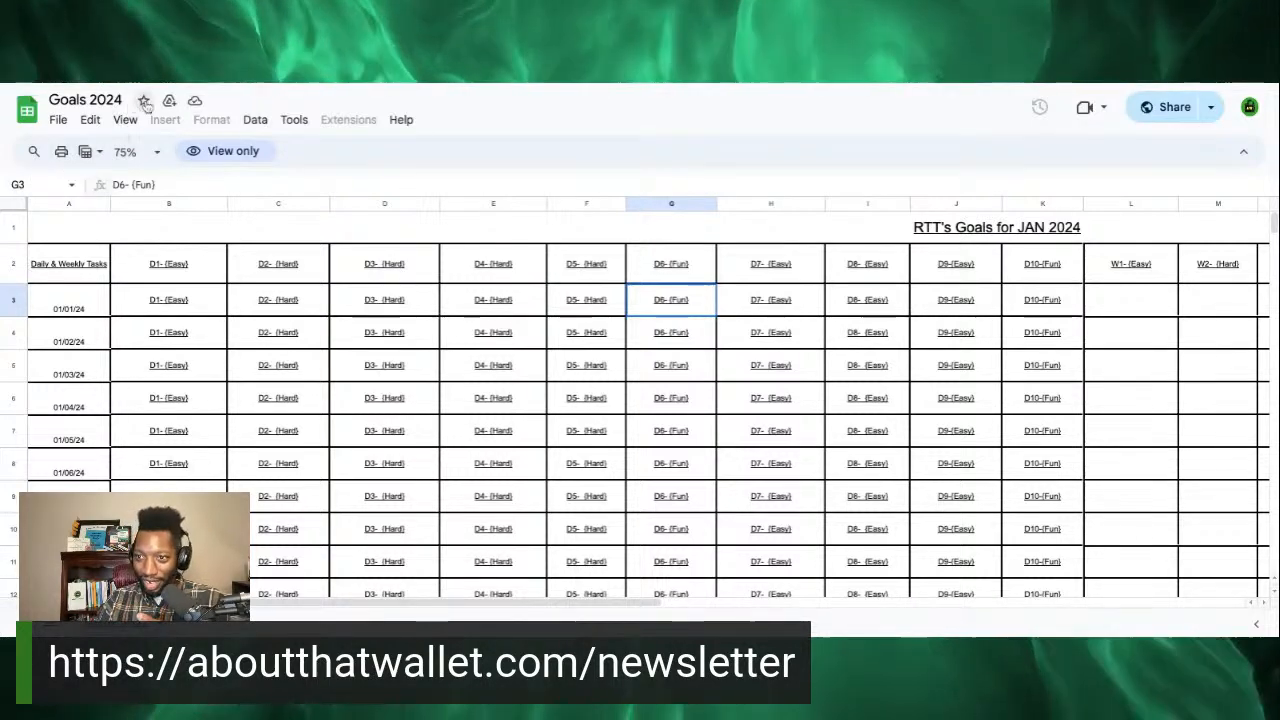
Step: Make a copy of the Goals 2024 spreadsheet in My Drive, replacing "Copy of" in its name with the owner's first name
left_click(60, 121)
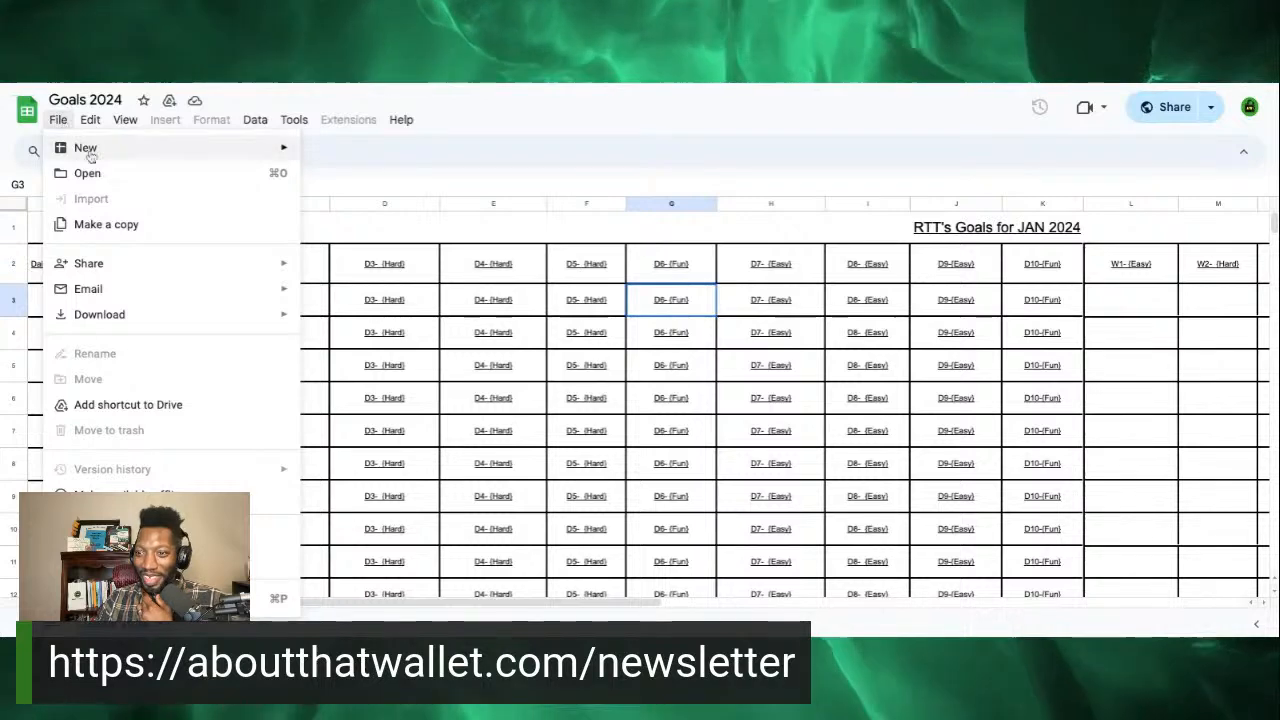
left_click(108, 225)
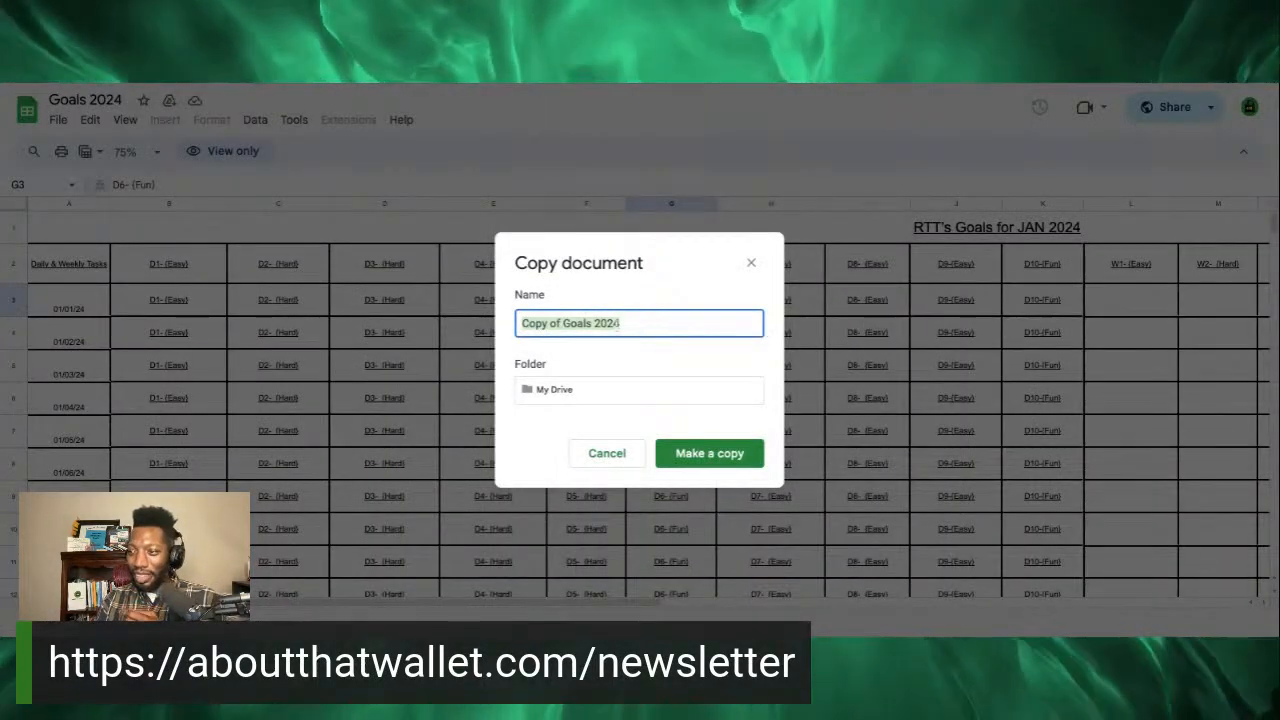
left_click(608, 323)
left_click_drag(563, 325, 476, 329)
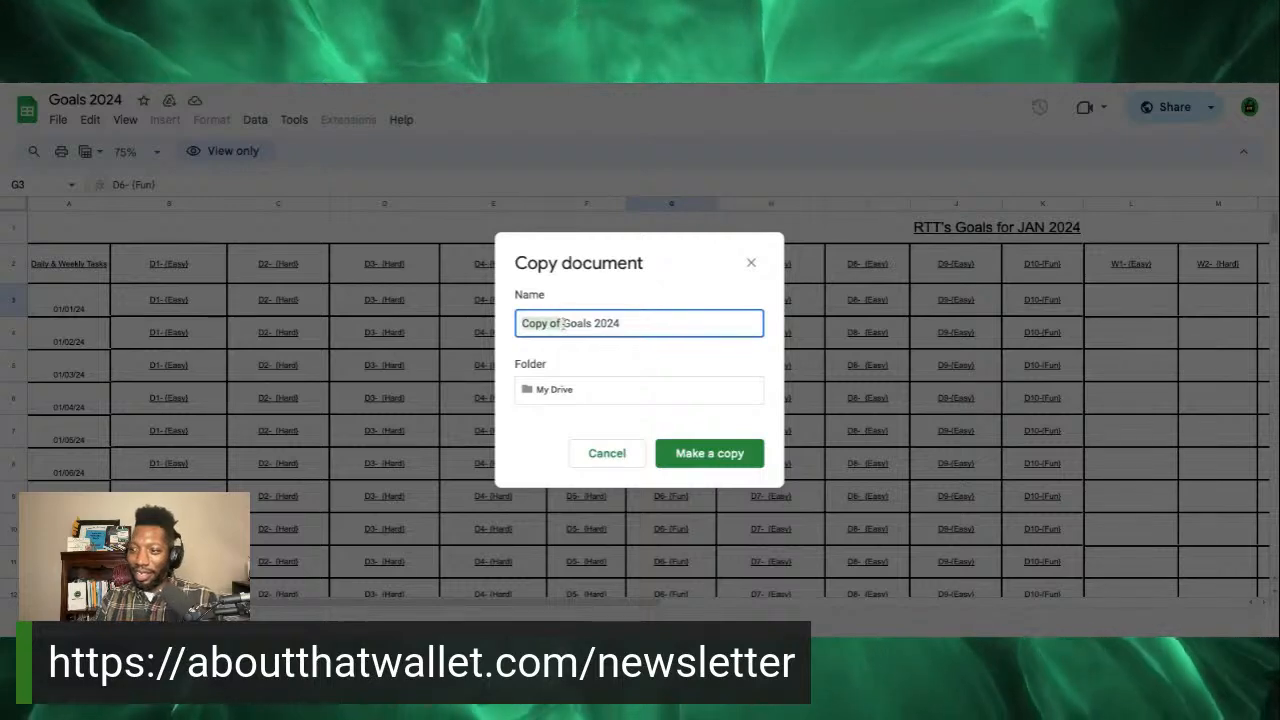
type("Ant")
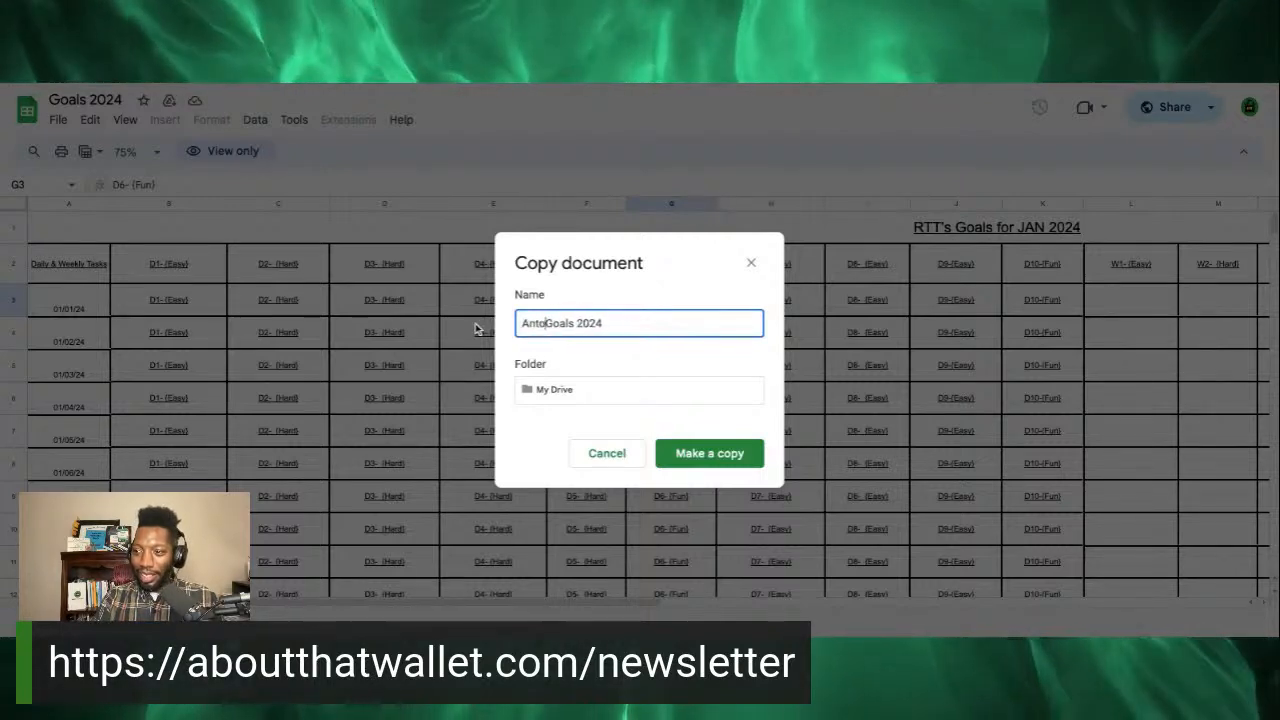
type("hony")
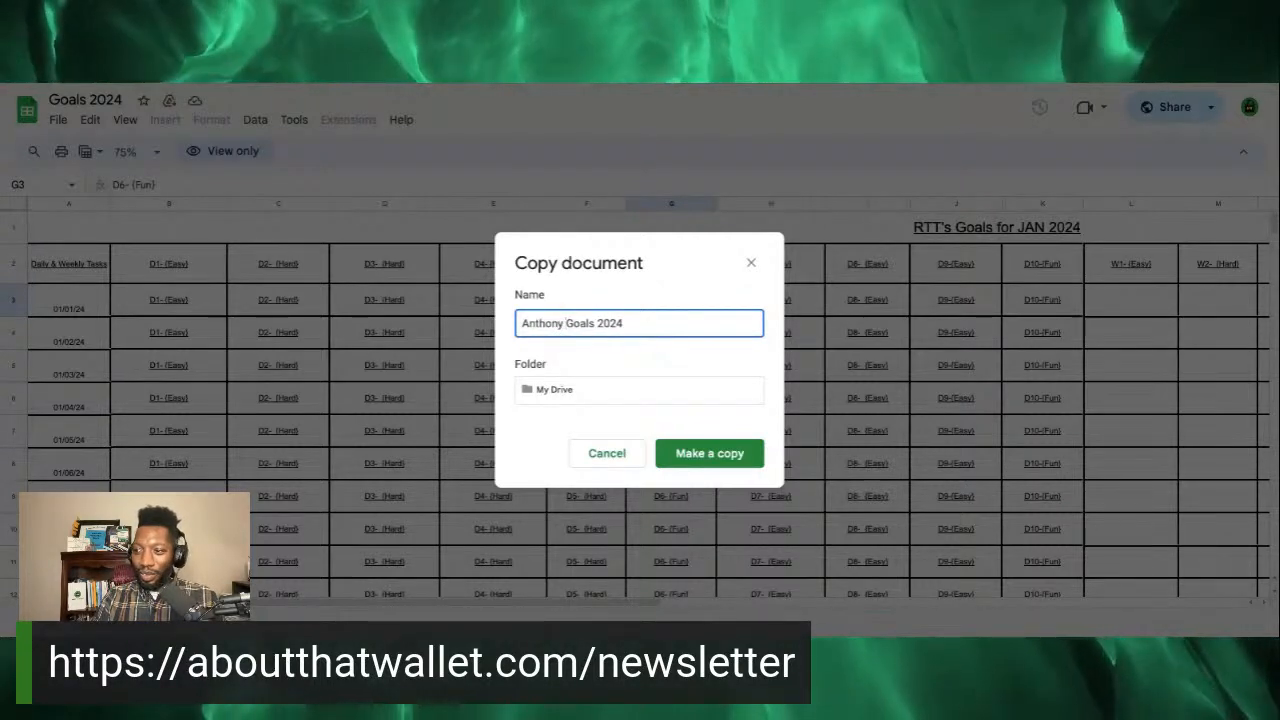
left_click(712, 459)
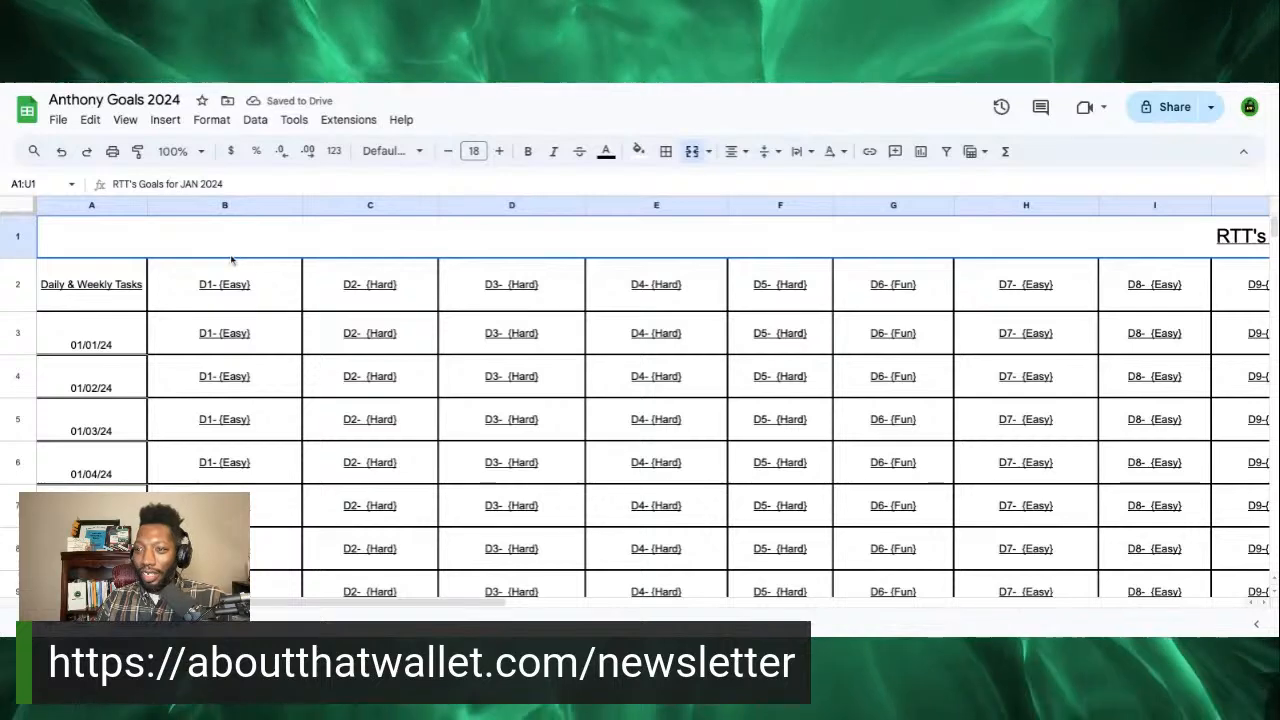
Step: Set the copied goals sheet's zoom to 75%
left_click(245, 298)
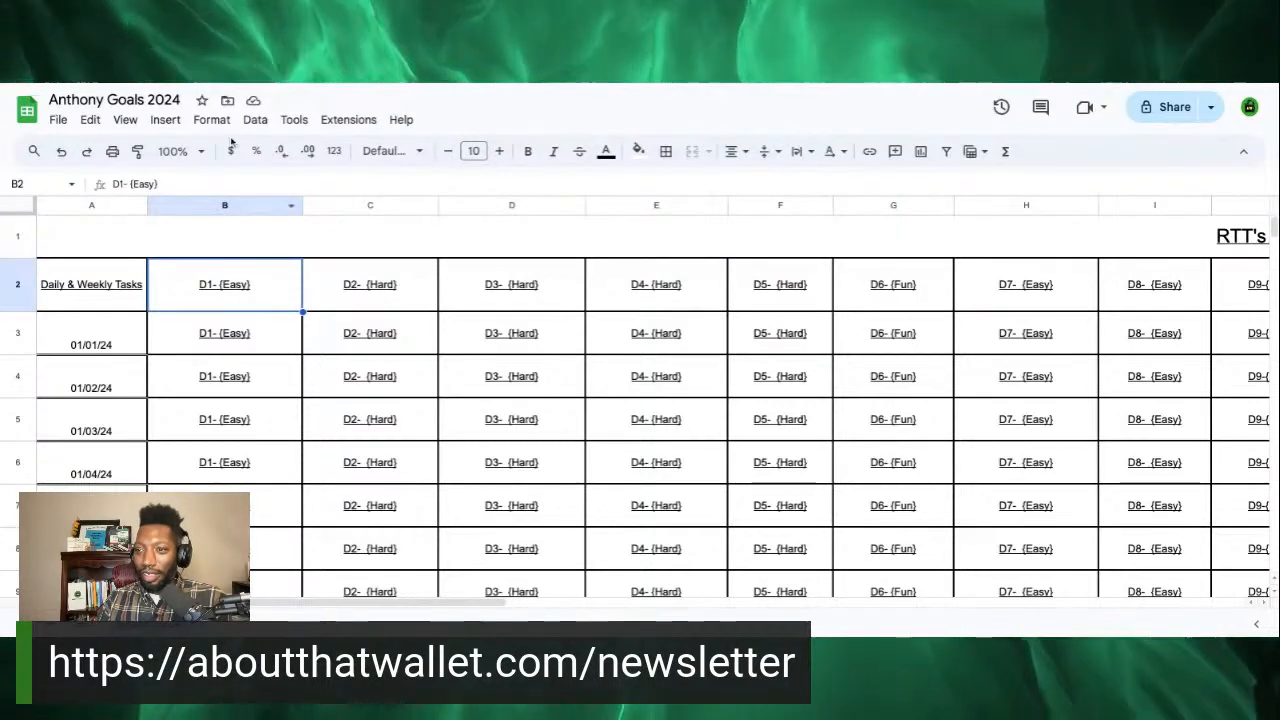
left_click(180, 151)
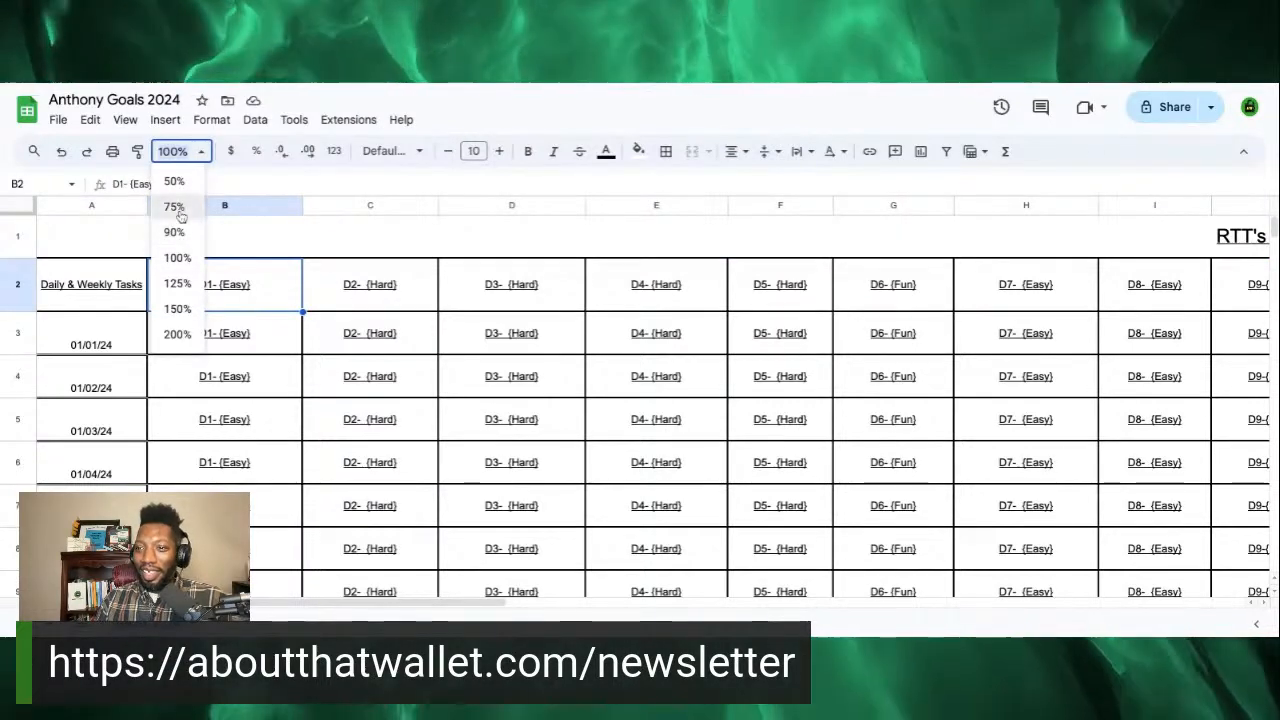
left_click(176, 206)
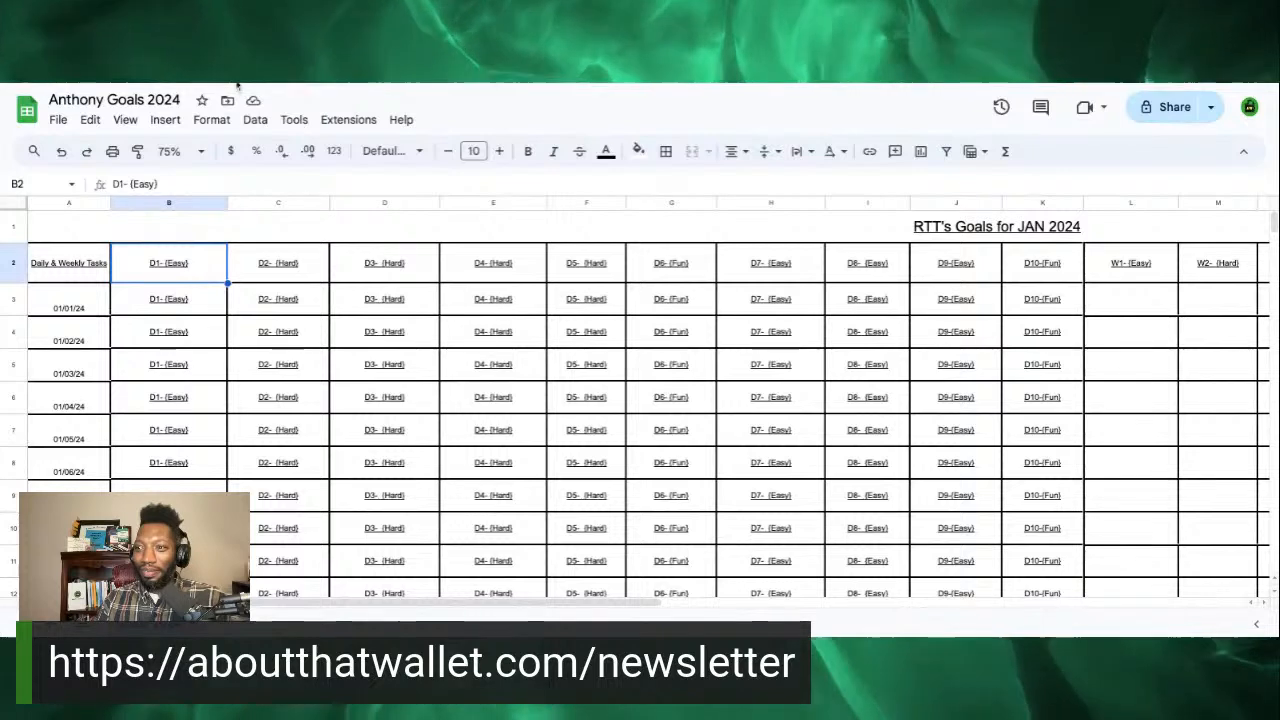
Step: Examine the row 2 headers, from the D1 and D10 daily tasks to the Daily & Weekly Tasks label
double_click(199, 269)
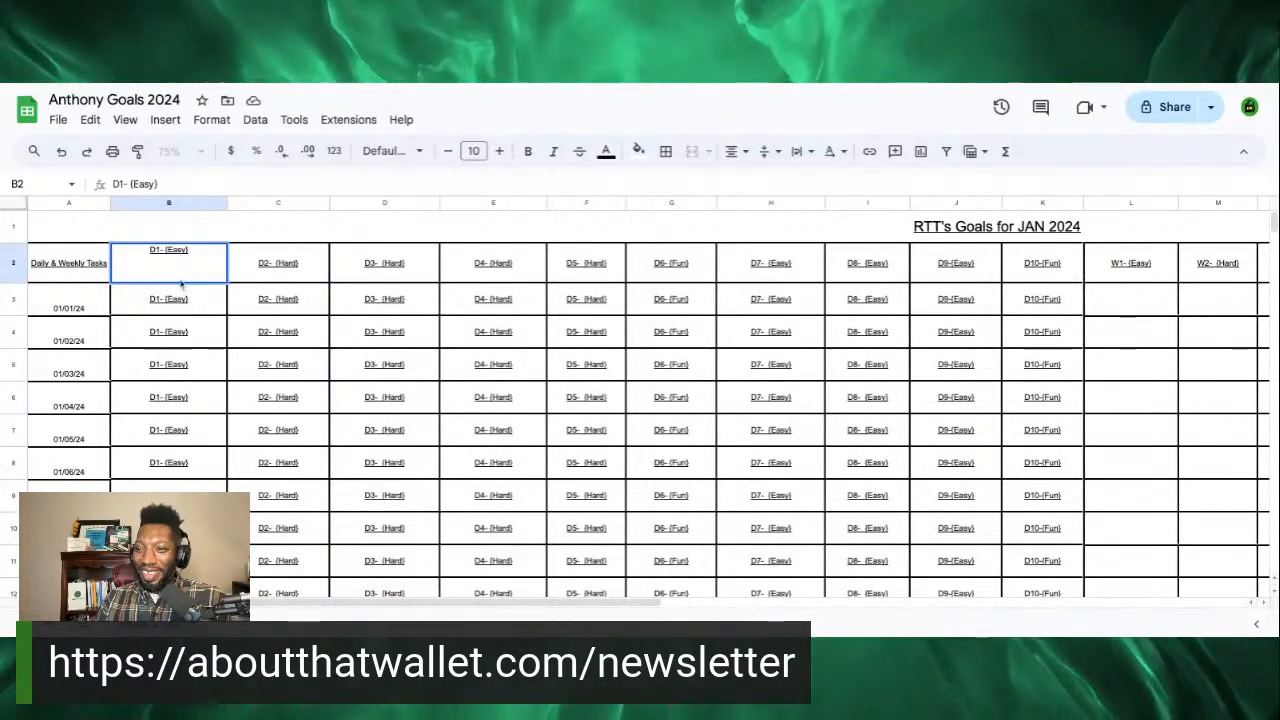
key("Return")
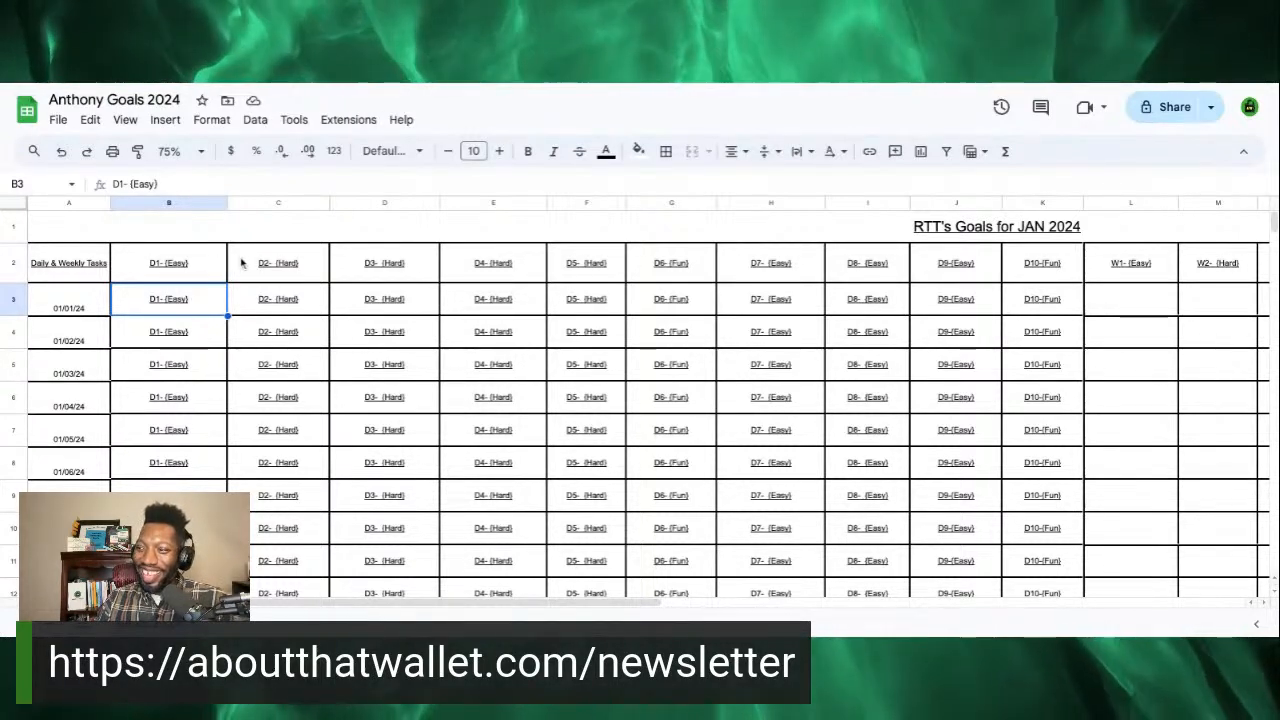
left_click(148, 273)
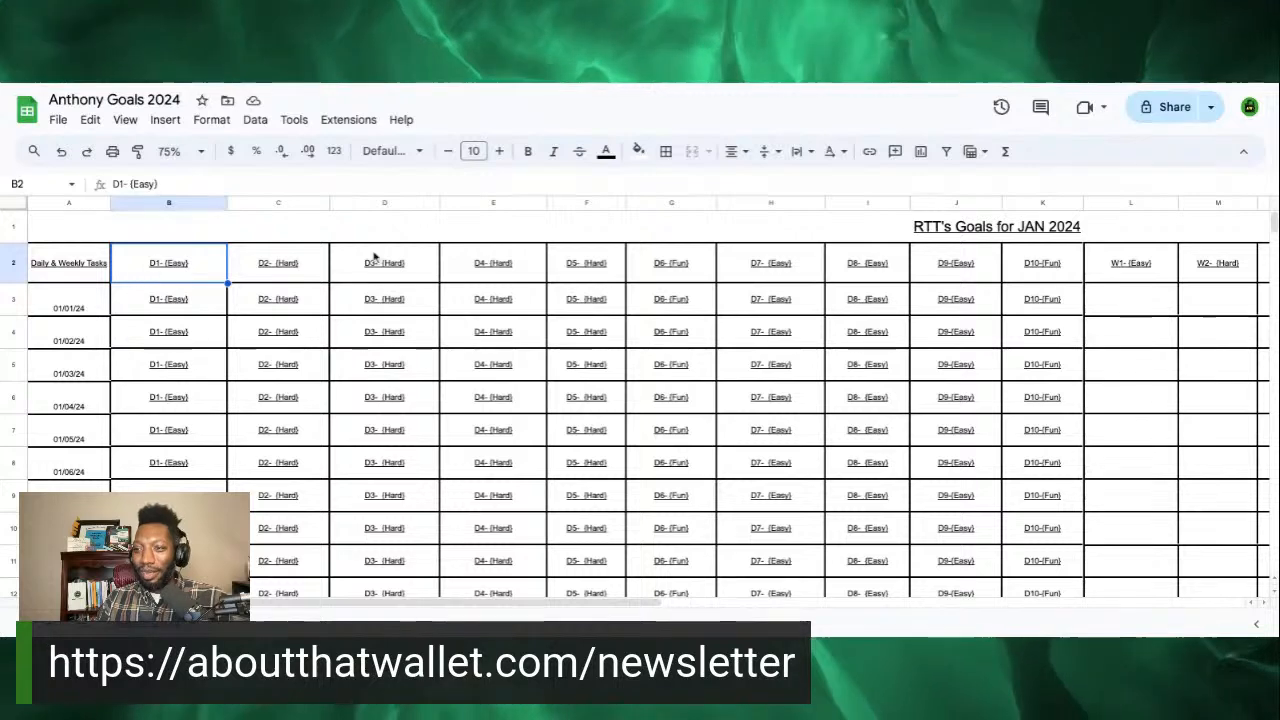
left_click(1052, 278)
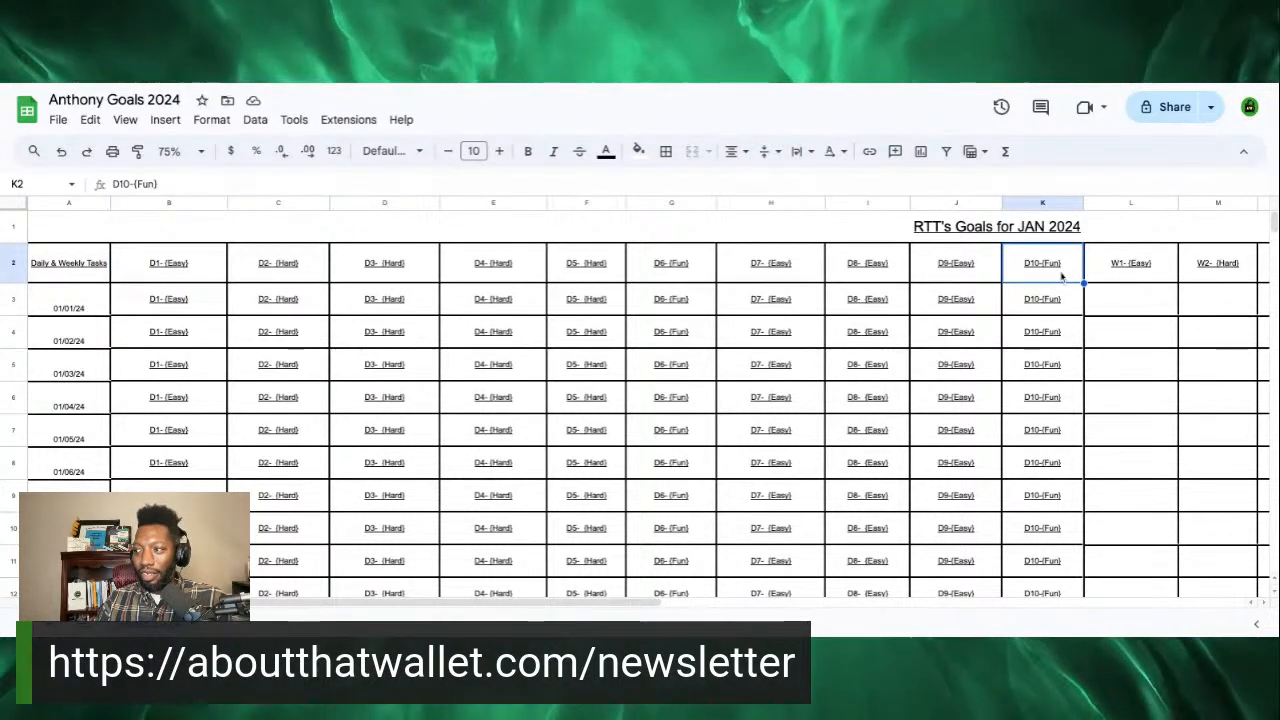
left_click(55, 273)
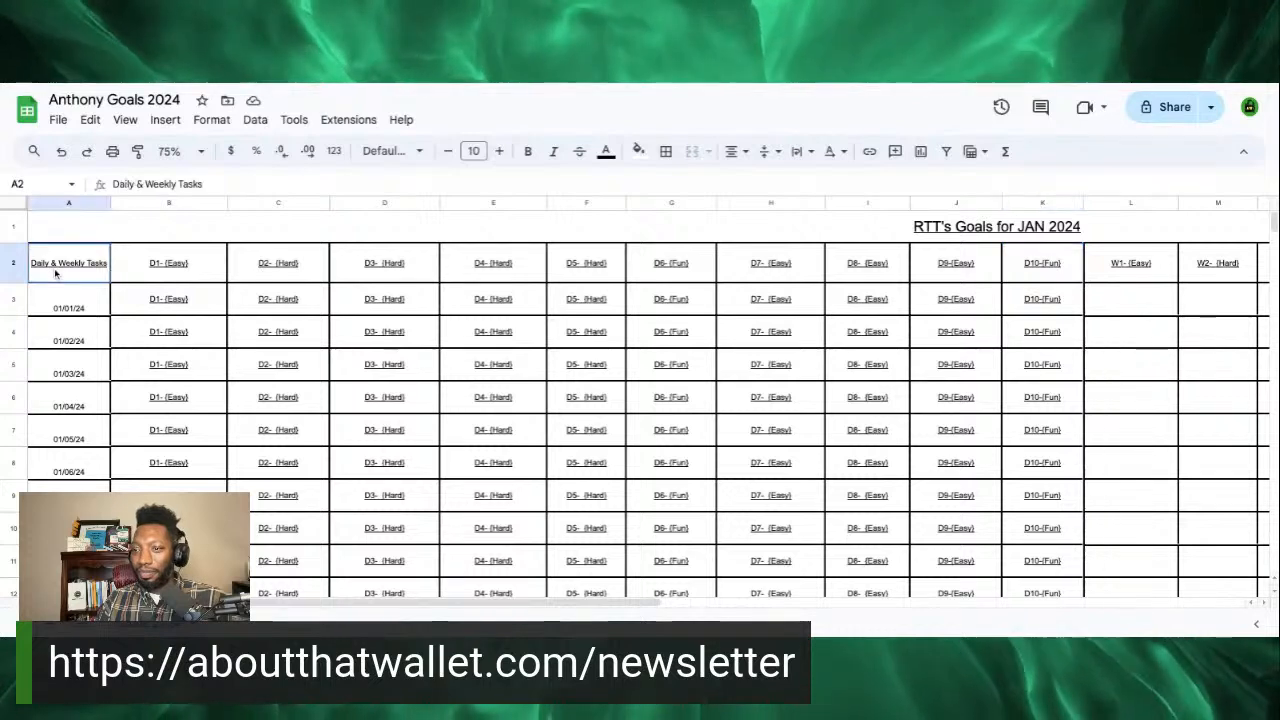
Step: Try to freeze the first column of the copied goals sheet
left_click(138, 305)
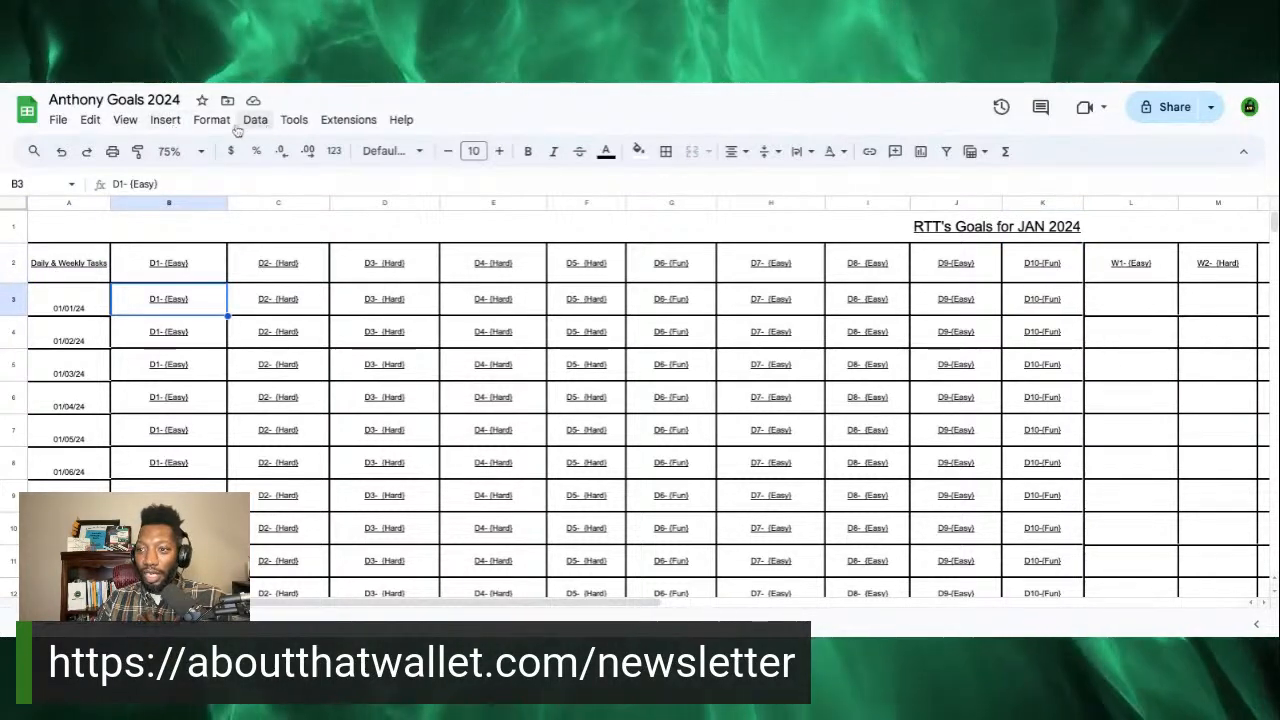
left_click(126, 120)
mouse_move(160, 173)
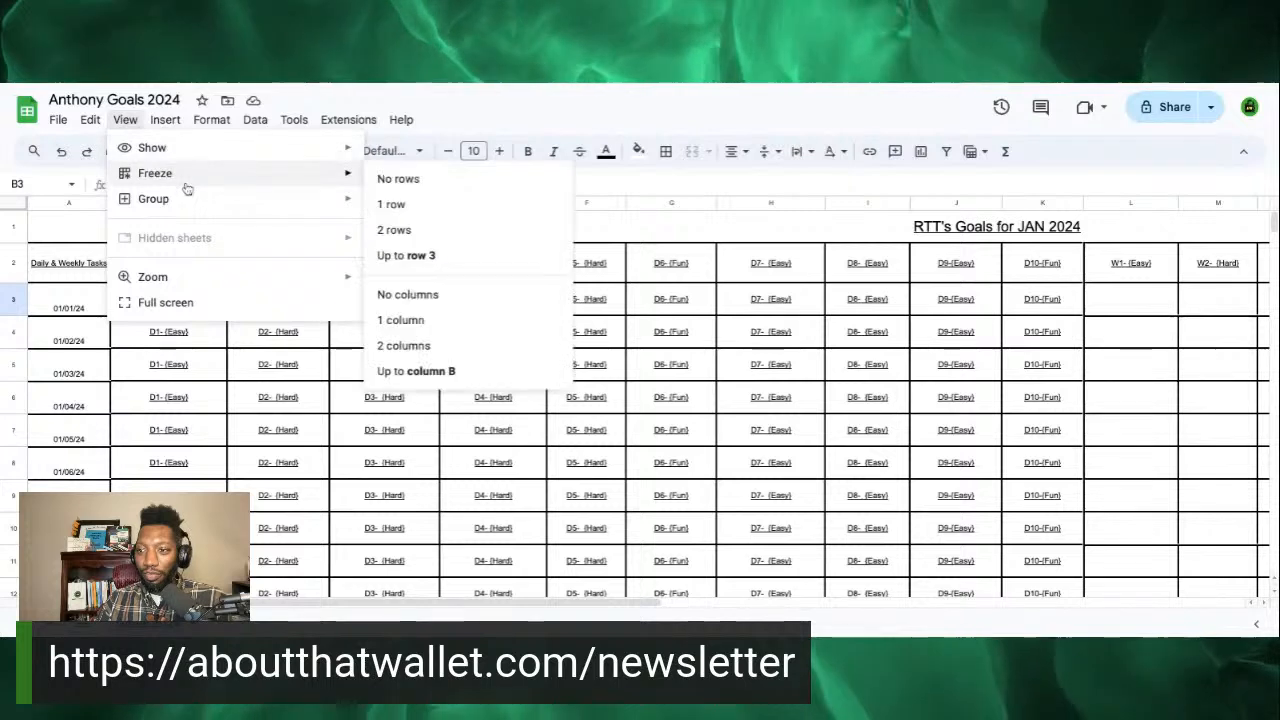
left_click(410, 320)
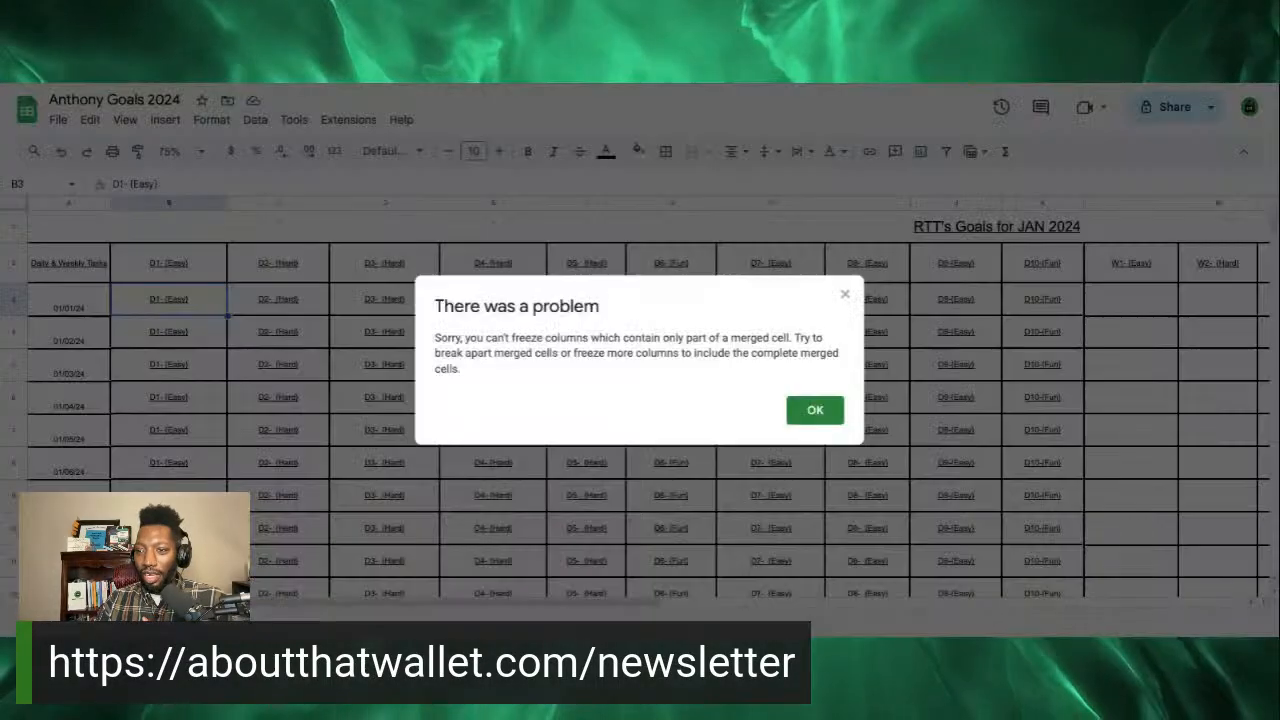
left_click(813, 412)
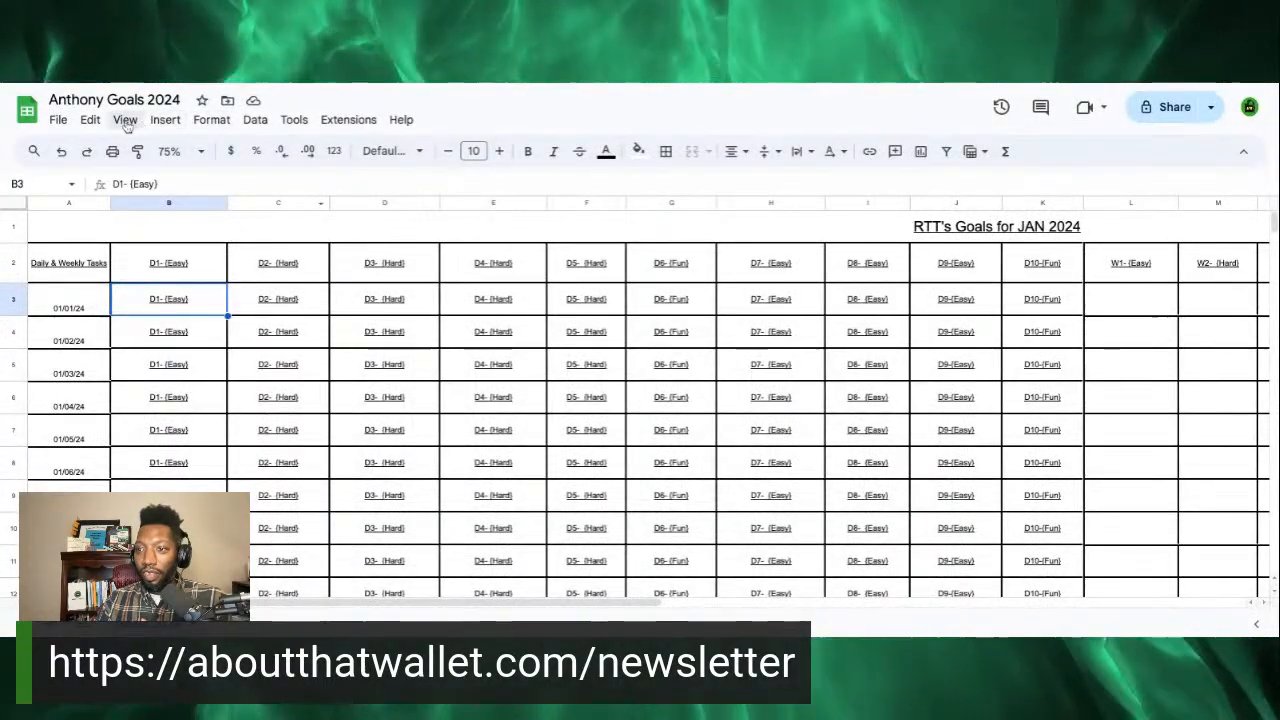
Step: Freeze the first 2 rows of the goals sheet and check the headers against the dates down to the end of January
left_click(125, 119)
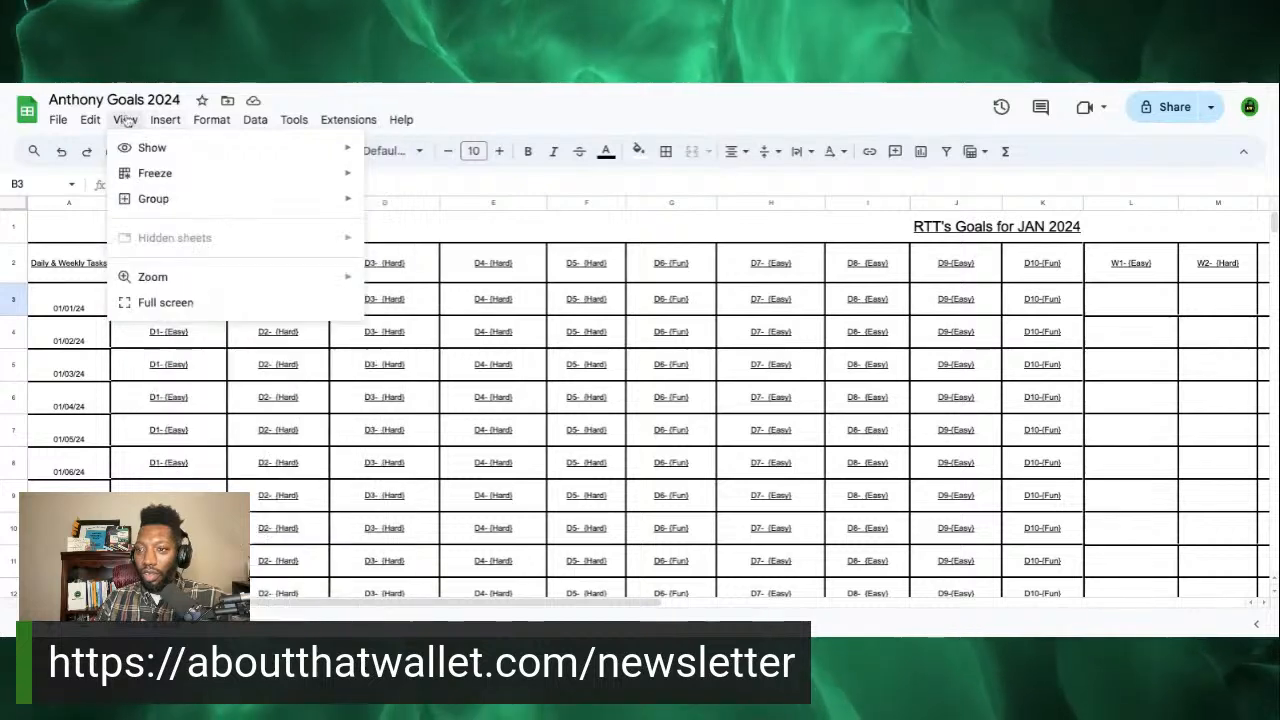
mouse_move(346, 173)
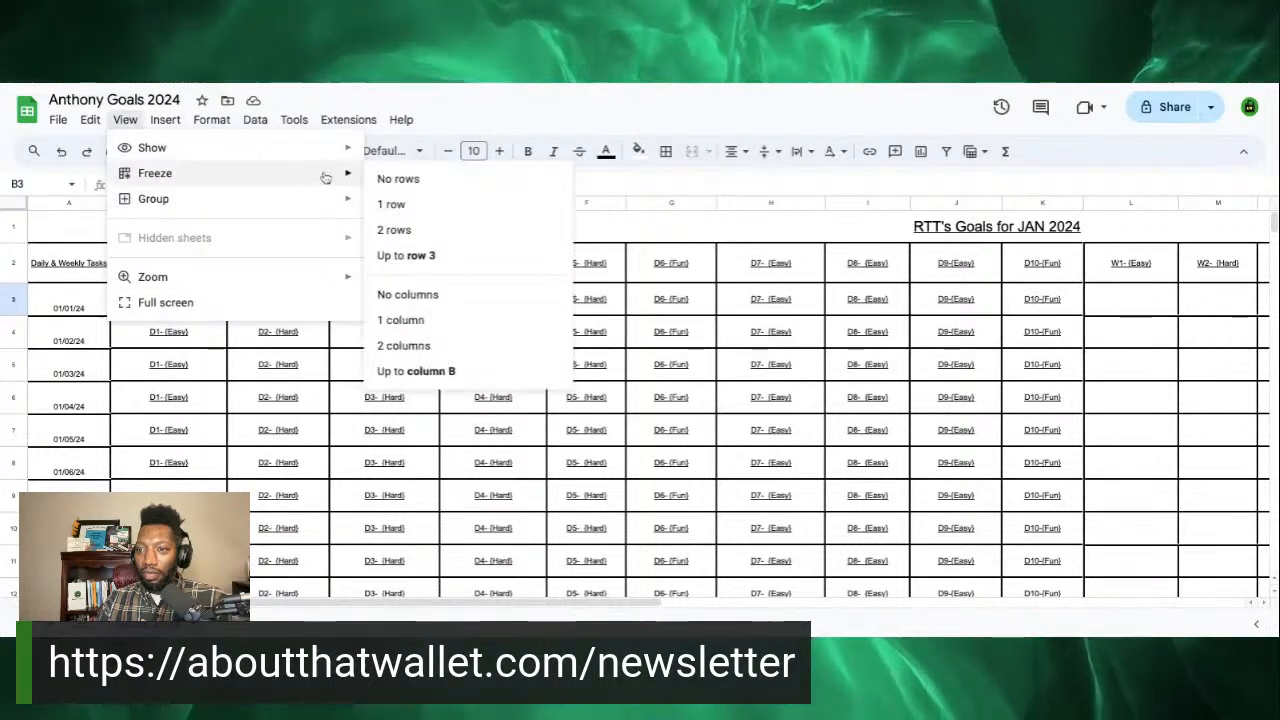
left_click(418, 231)
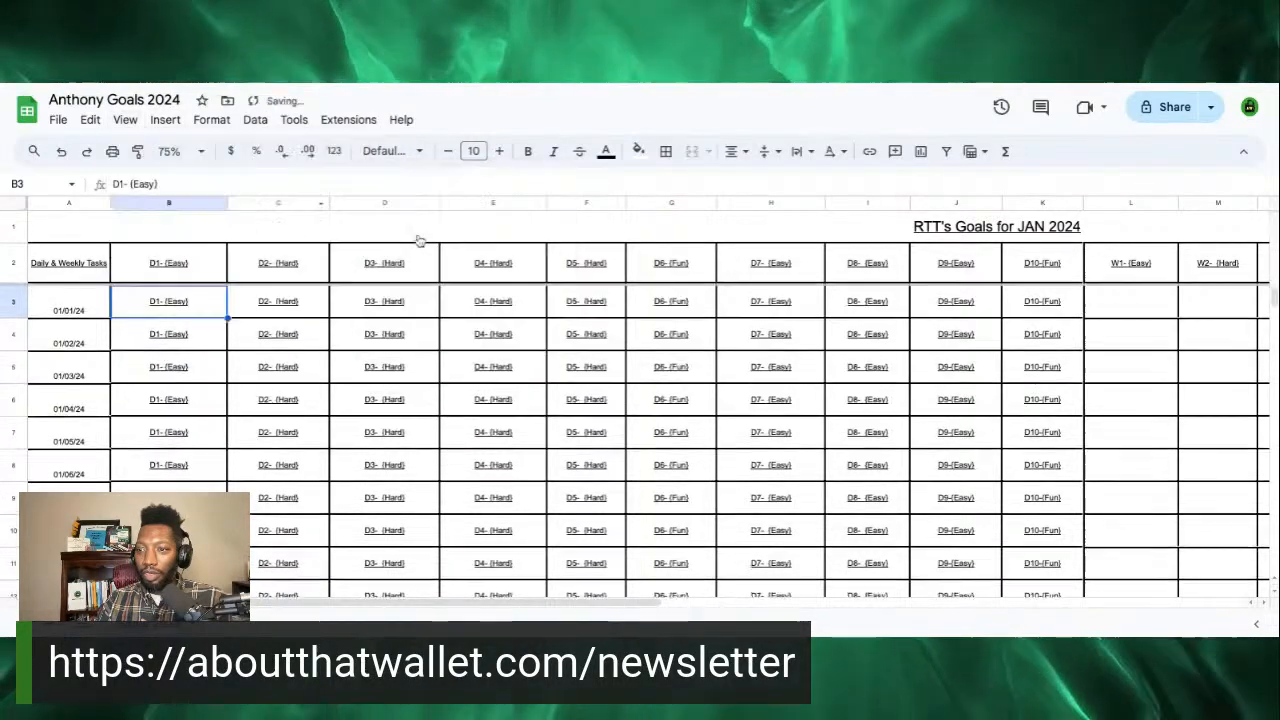
scroll(170, 320, "down", 3)
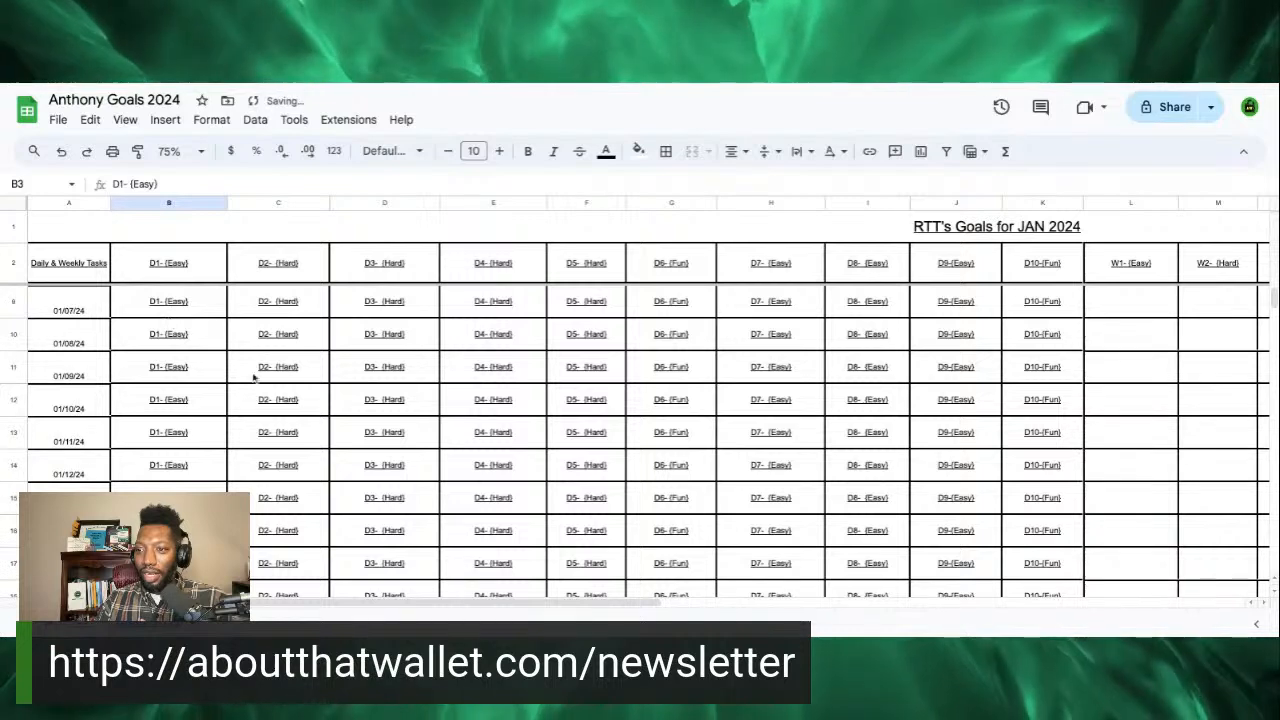
scroll(280, 410, "up", 3)
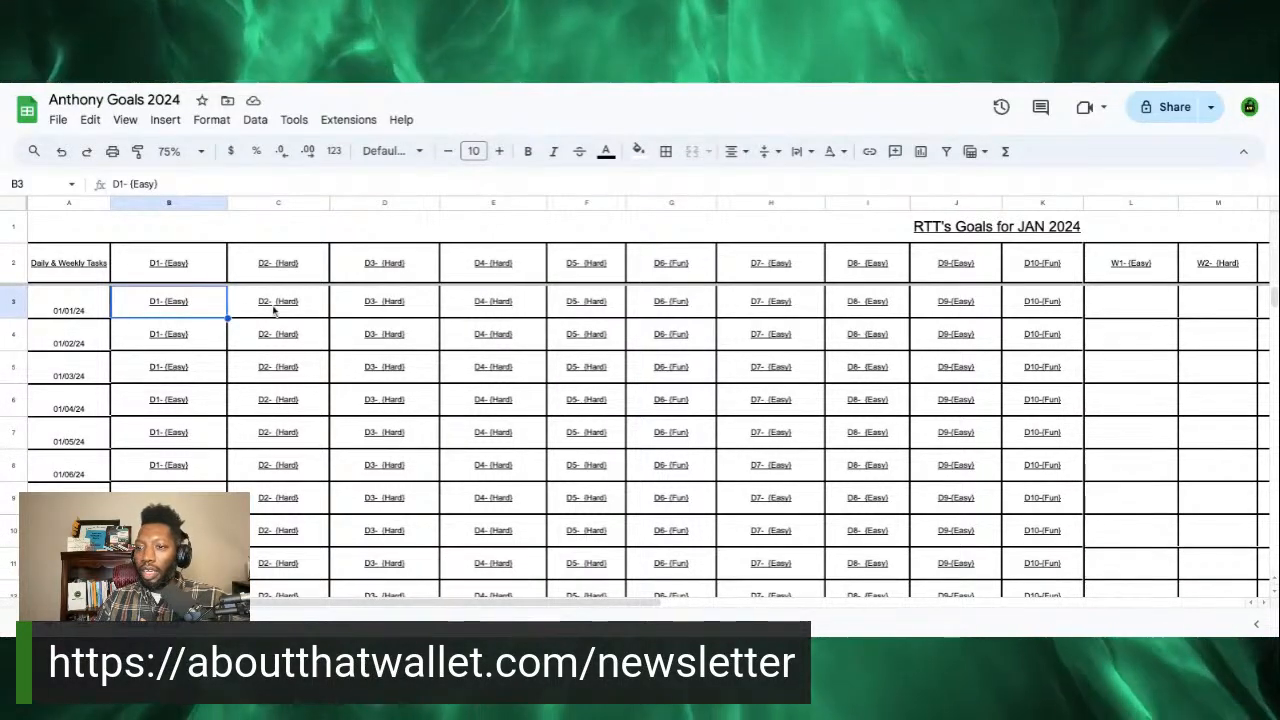
scroll(203, 314, "down", 4)
scroll(203, 314, "down", 5)
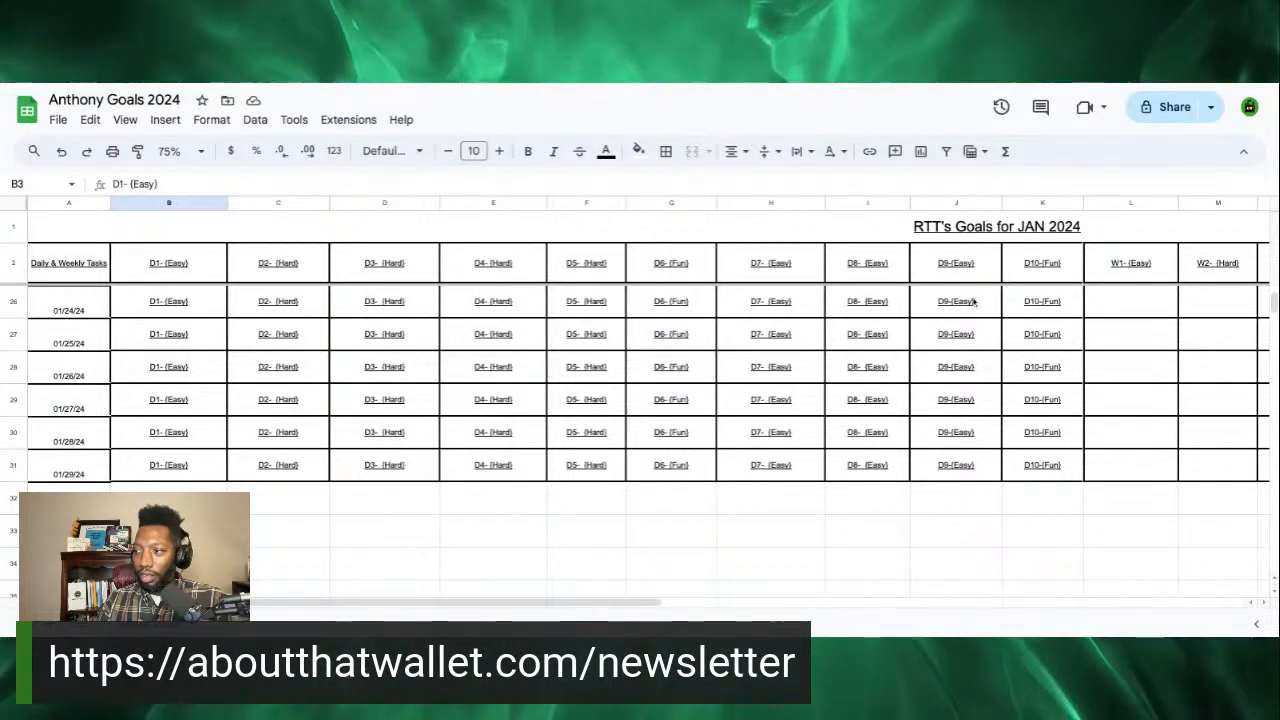
scroll(390, 403, "down", 1)
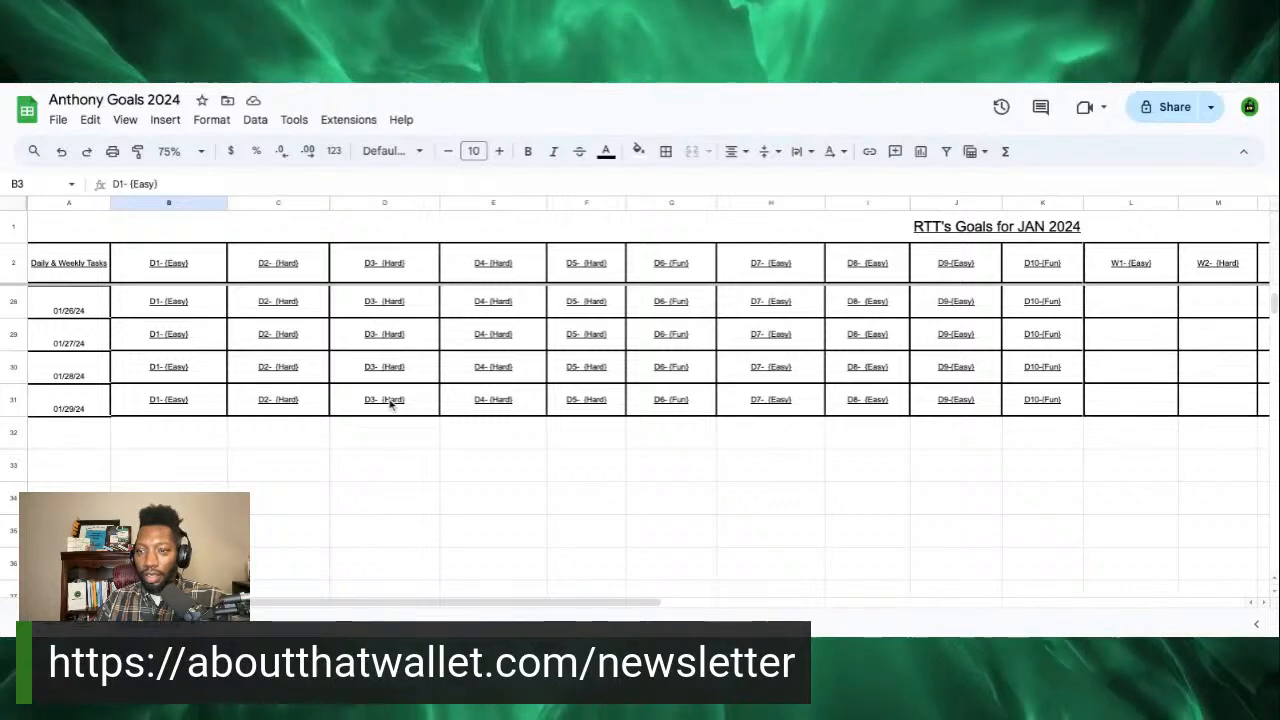
Step: Replace the 01/01/24 D1 task in cell B3 with "Make my bed"
scroll(390, 403, "down", 1)
scroll(390, 403, "up", 12)
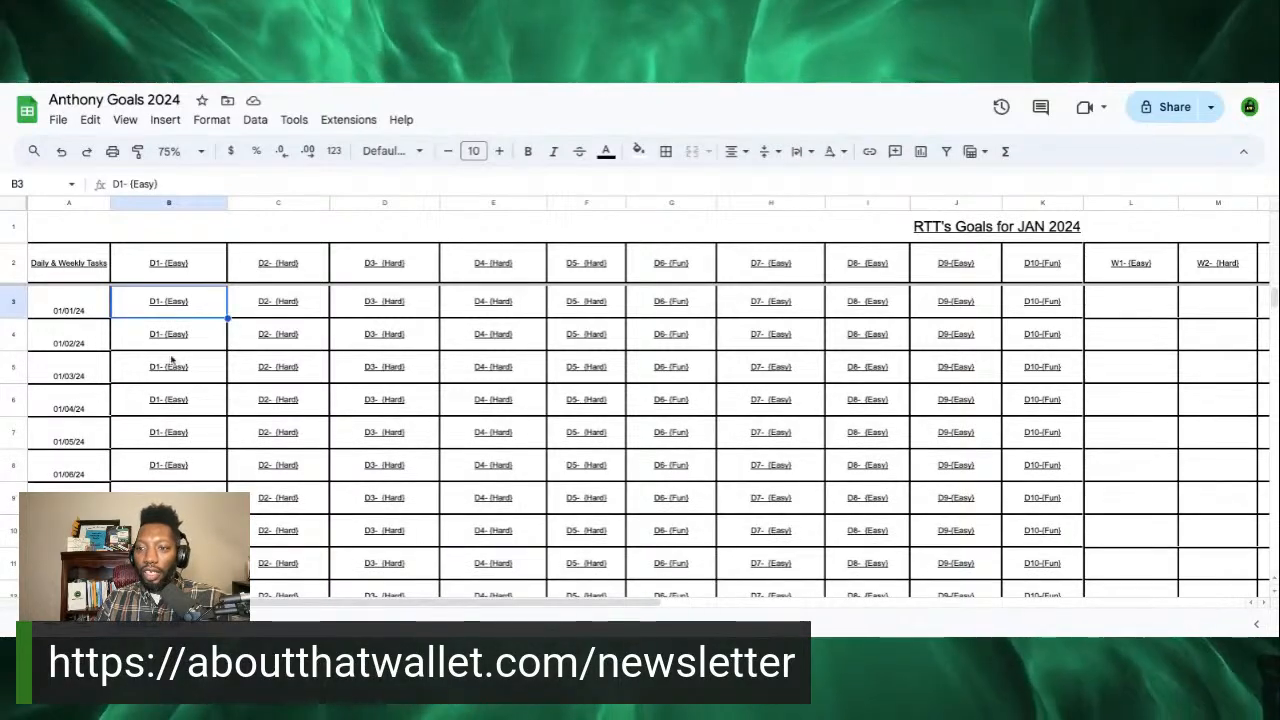
double_click(200, 311)
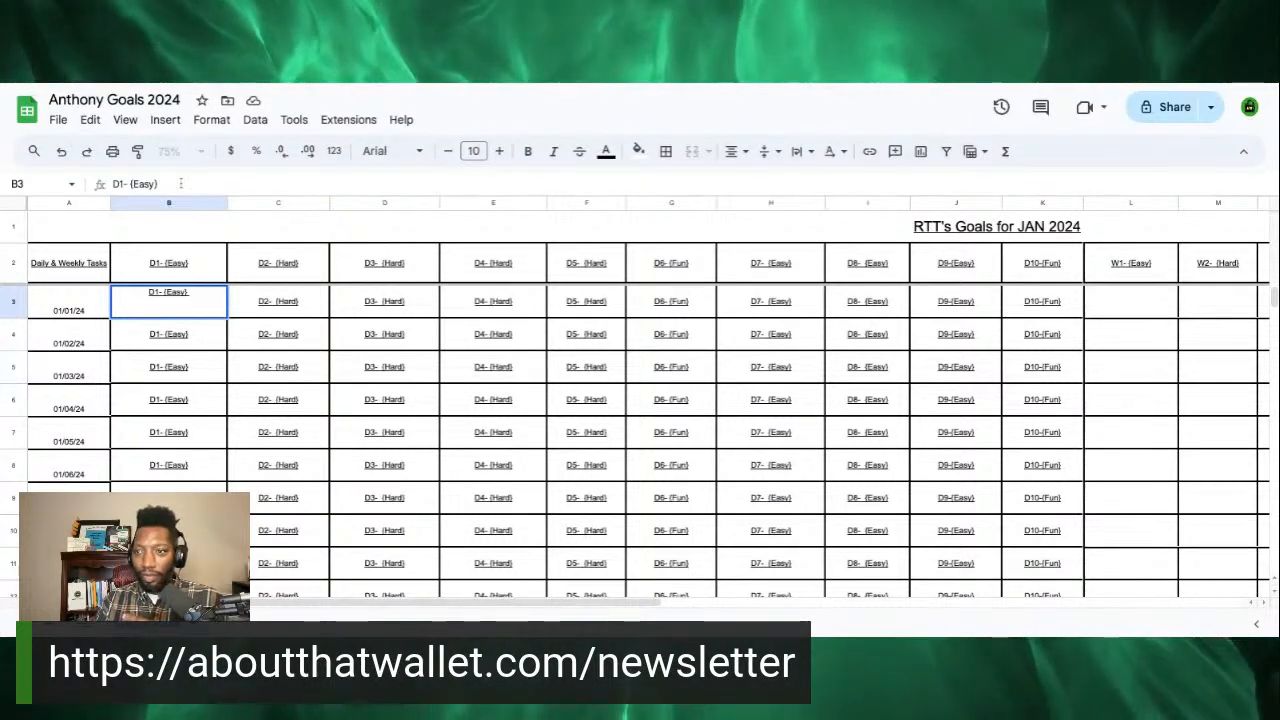
type("Make")
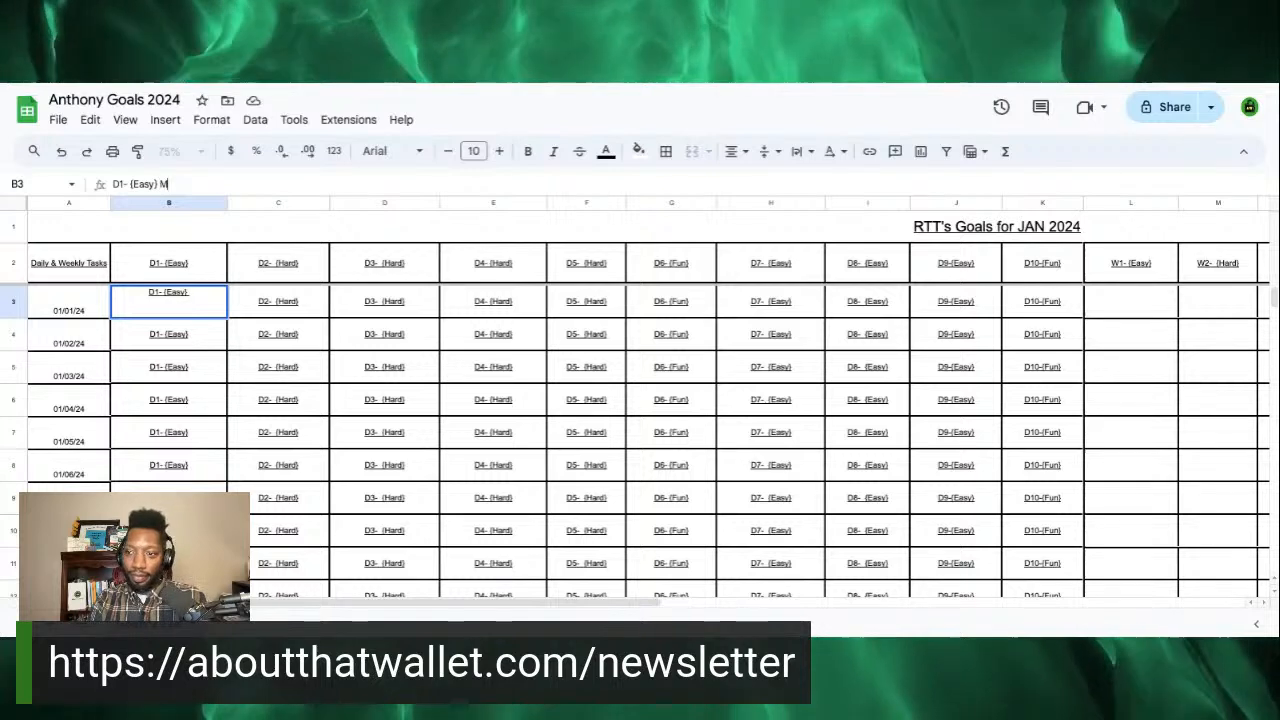
key("BackSpace")
key("BackSpace")
key("BackSpace")
key("BackSpace")
key("BackSpace")
key("BackSpace")
key("BackSpace")
key("BackSpace")
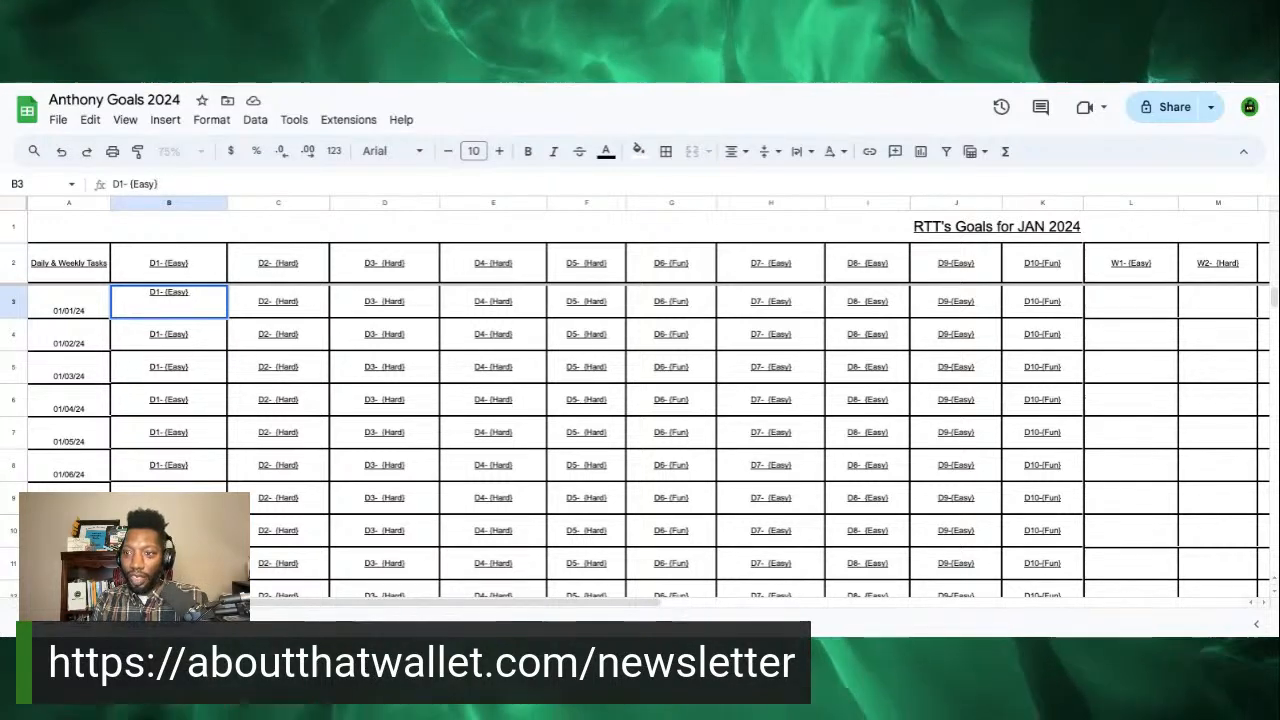
key("BackSpace")
key("BackSpace")
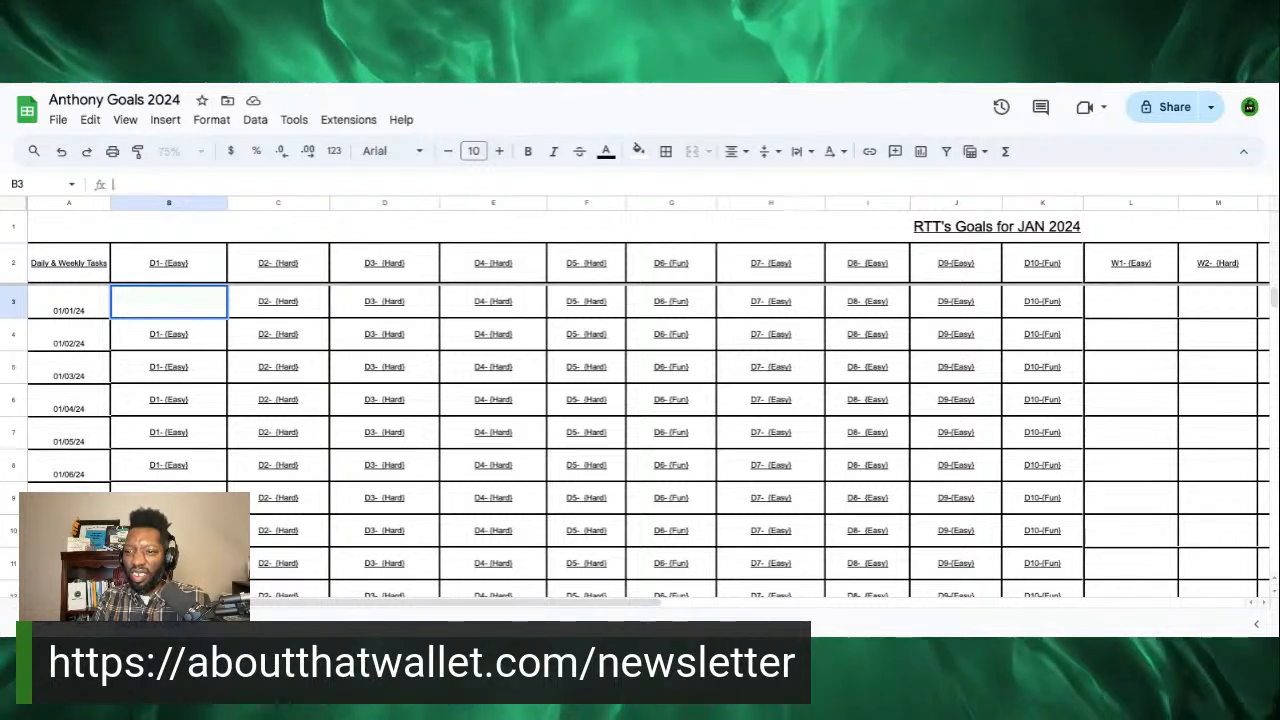
type("Make my bed")
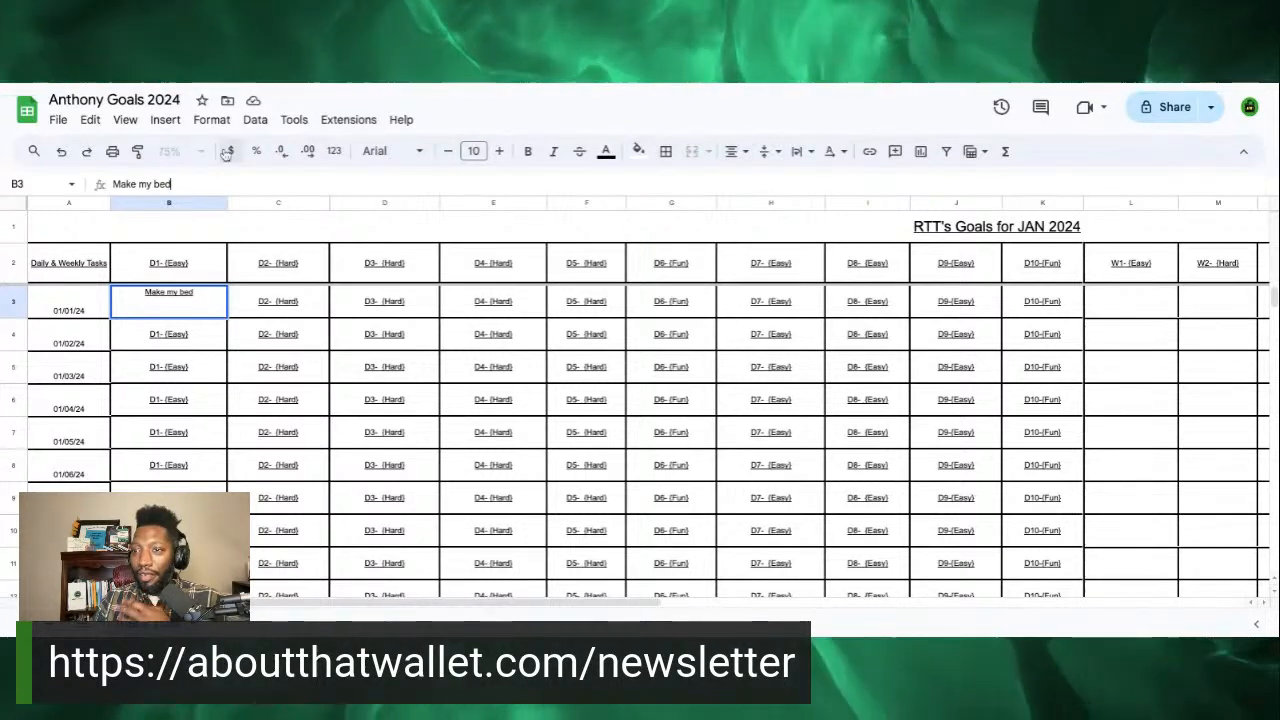
left_click(238, 302)
left_click(170, 304)
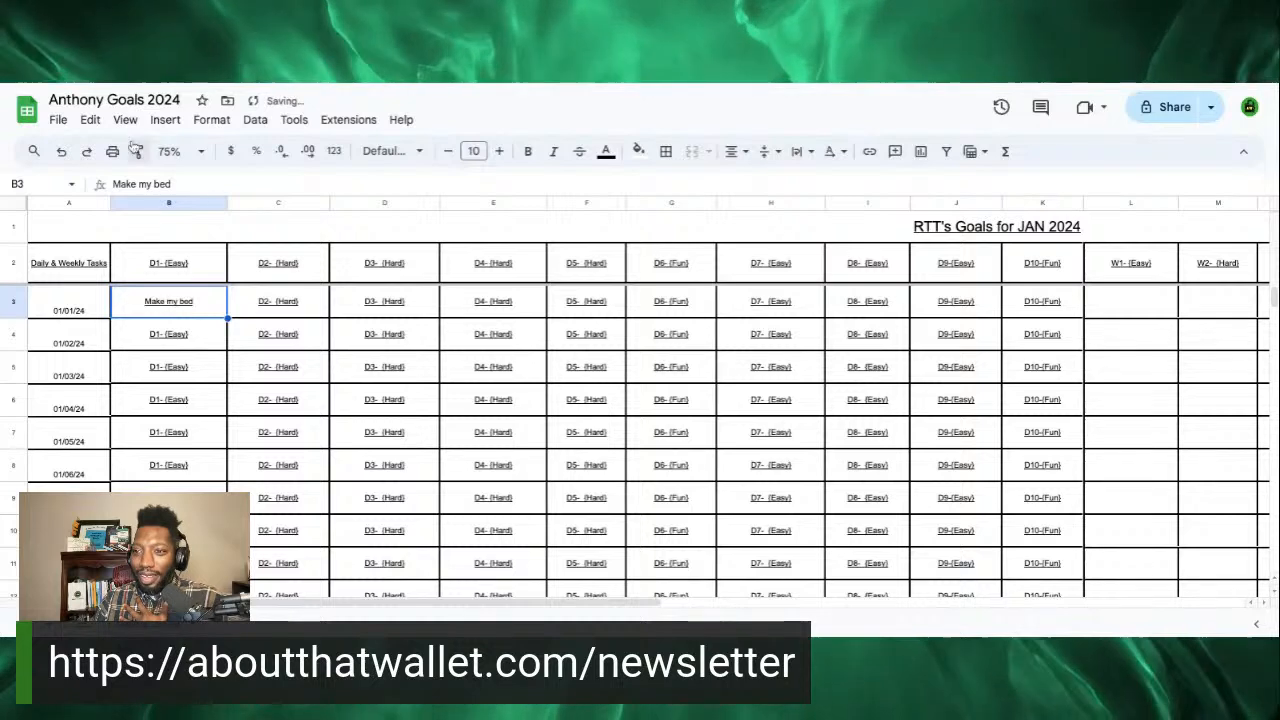
Step: Remove the underline from all the daily task cells in B3:K31, leaving the row 2 headers underlined
left_click(210, 120)
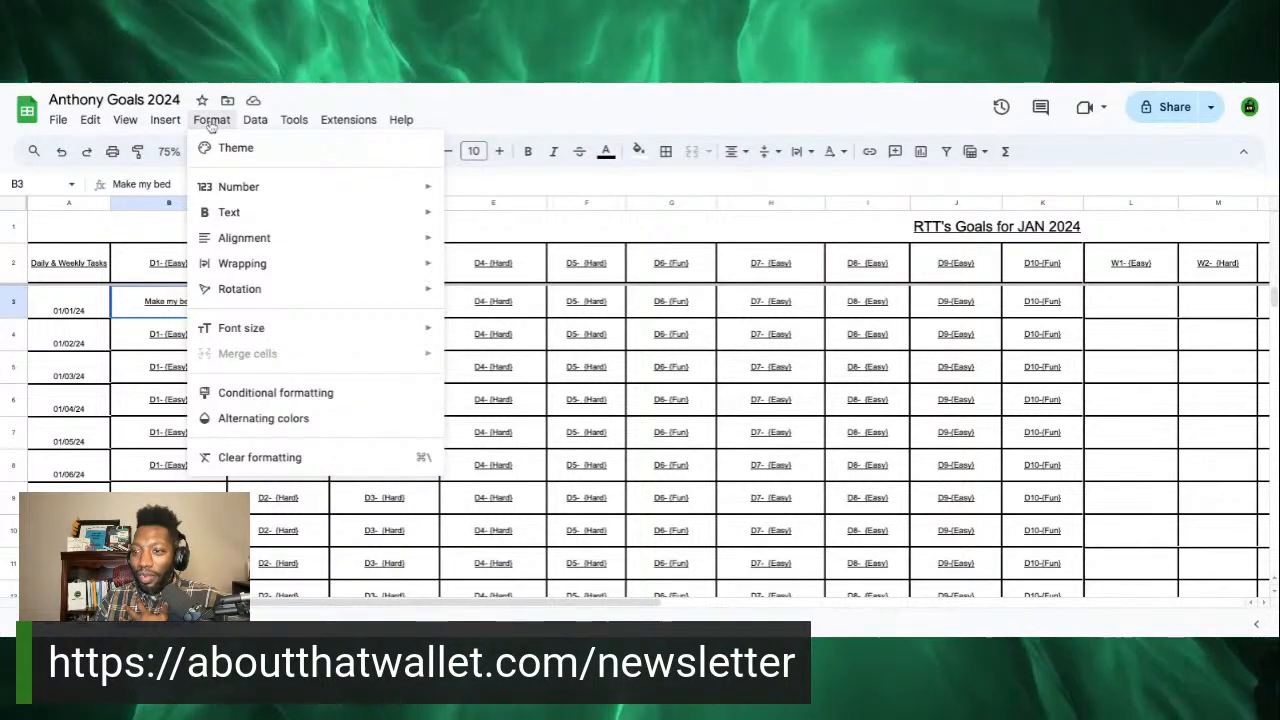
left_click(790, 135)
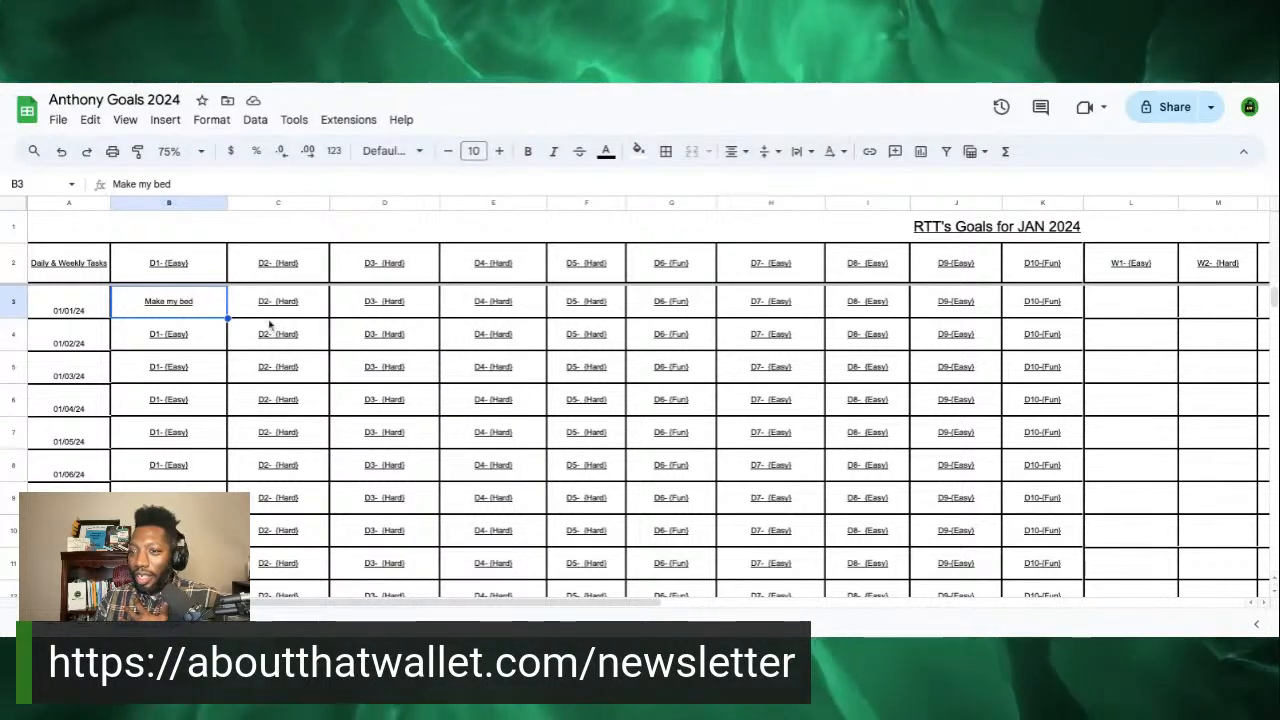
double_click(206, 303)
key("Escape")
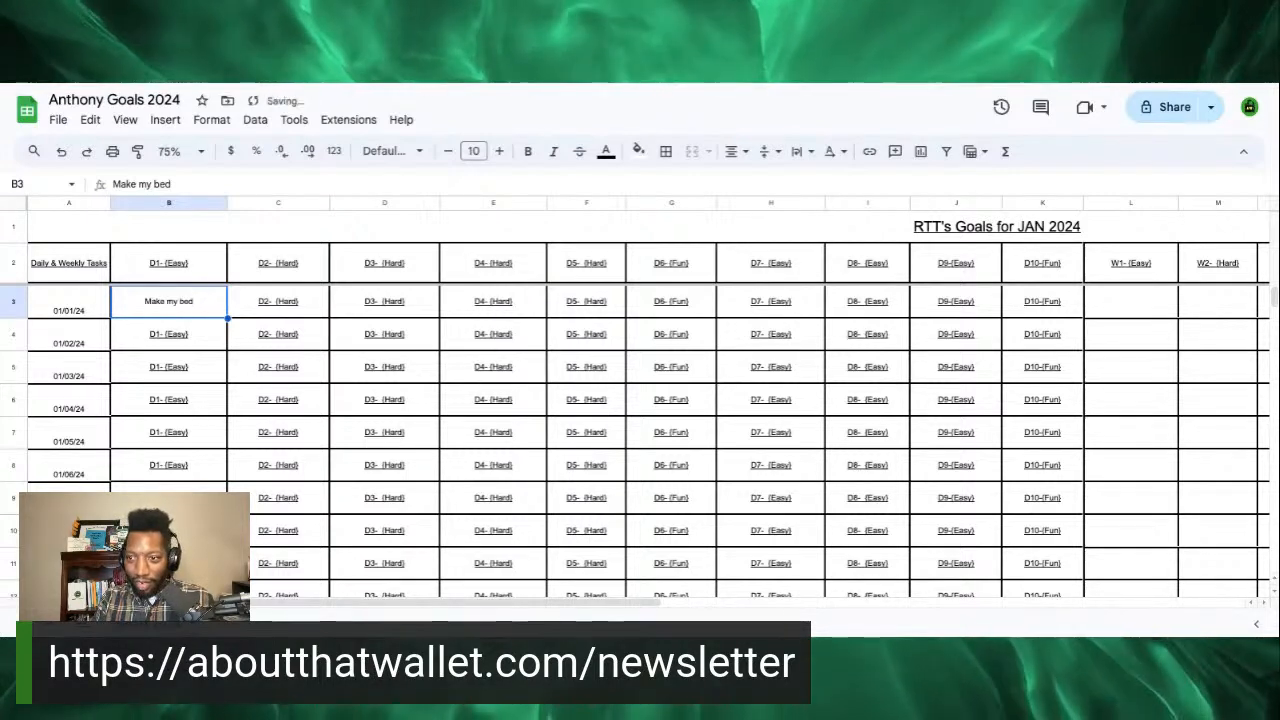
left_click_drag(190, 303, 1042, 440)
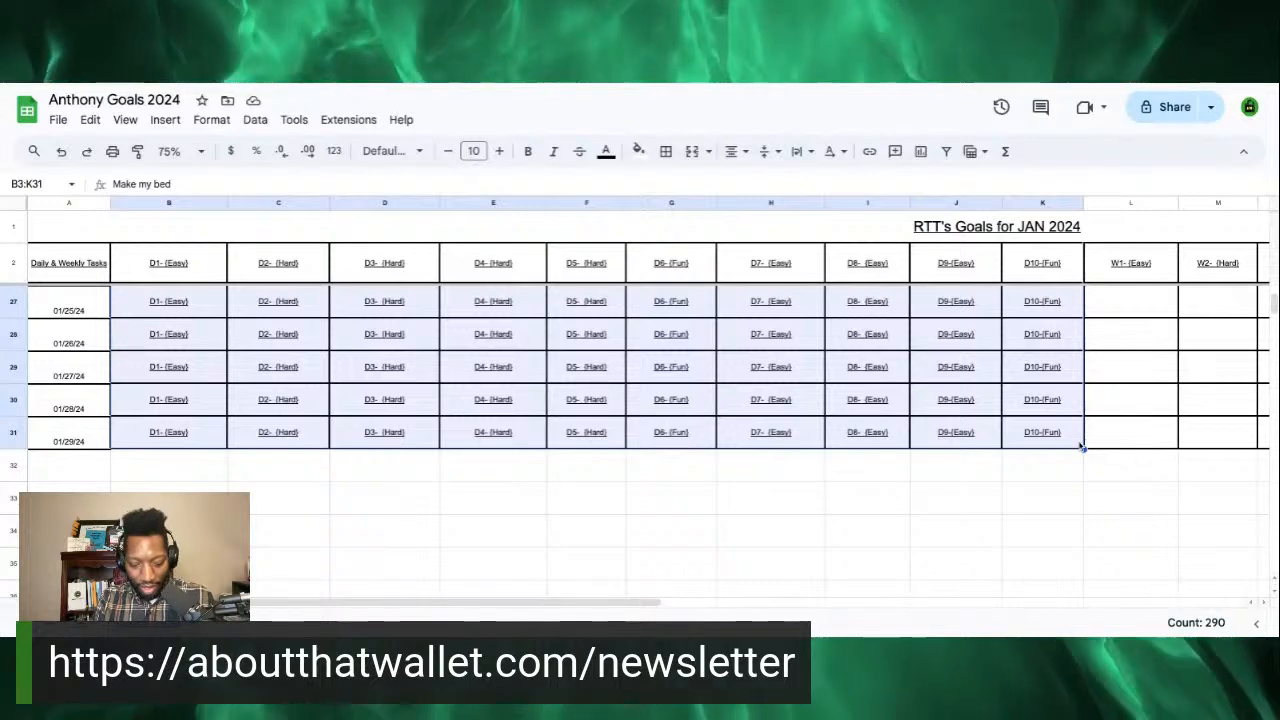
key("super+v")
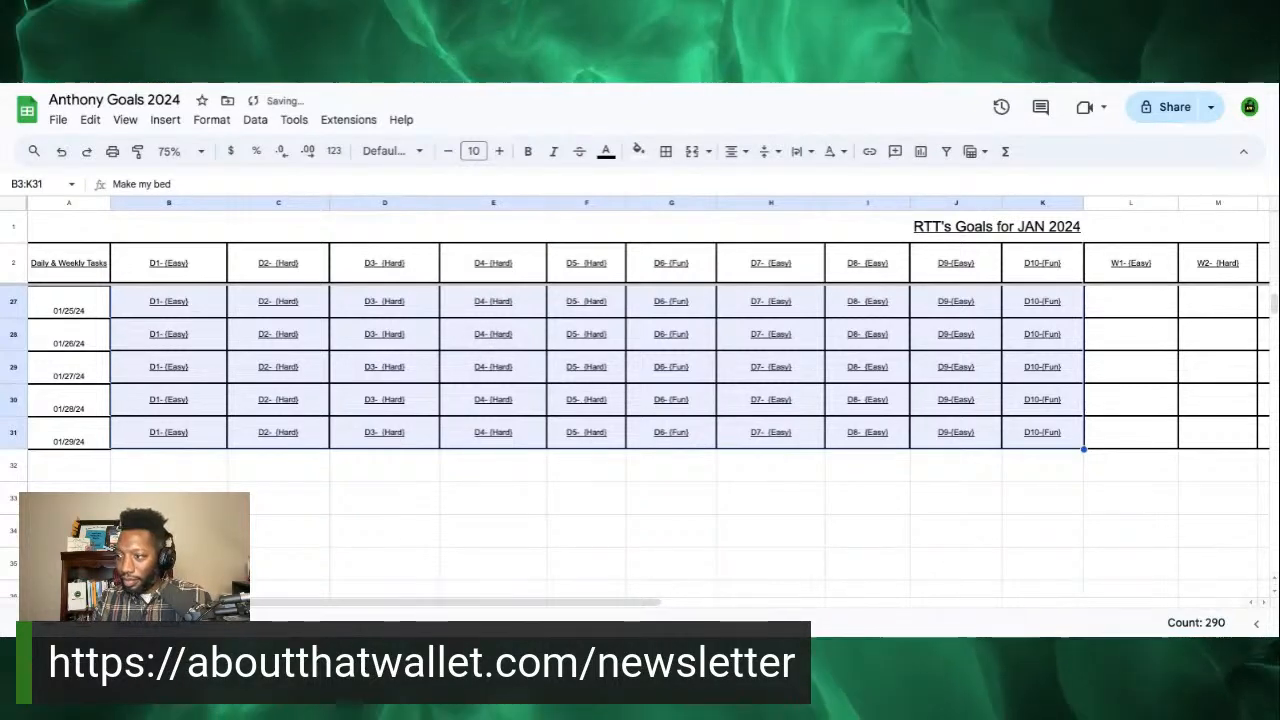
key("super+u")
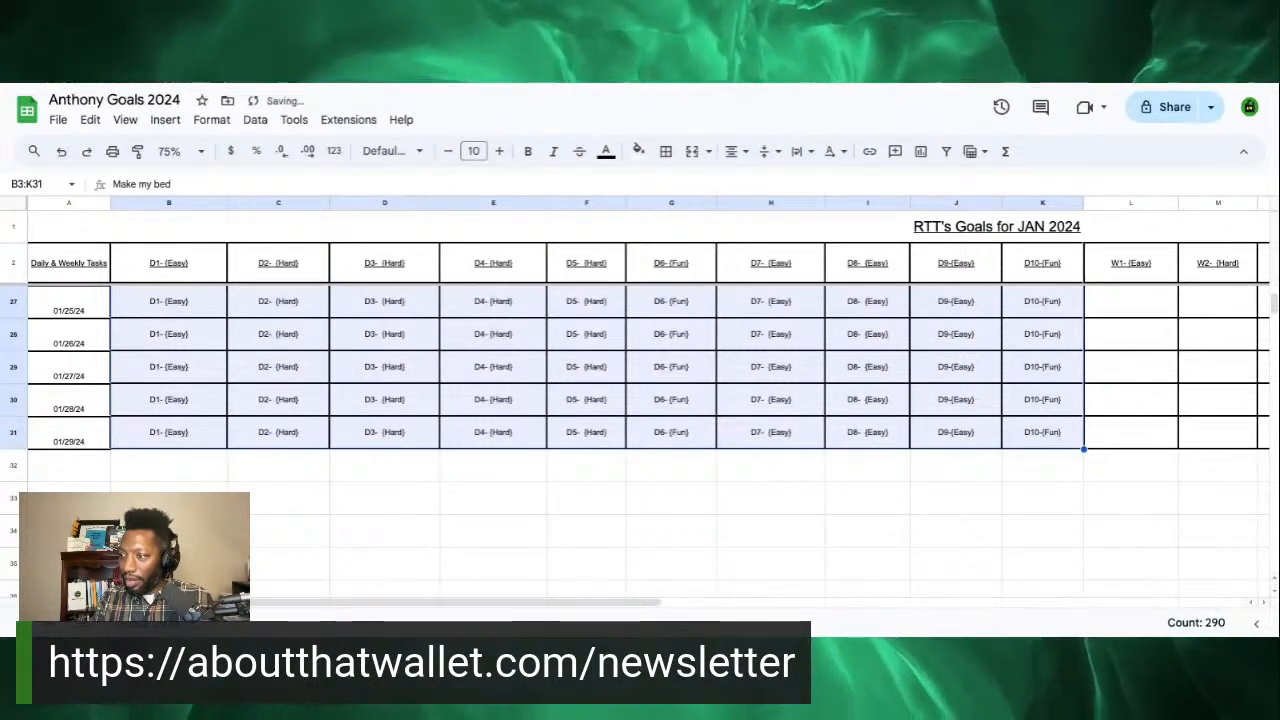
left_click(741, 381)
scroll(741, 385, "up", 10)
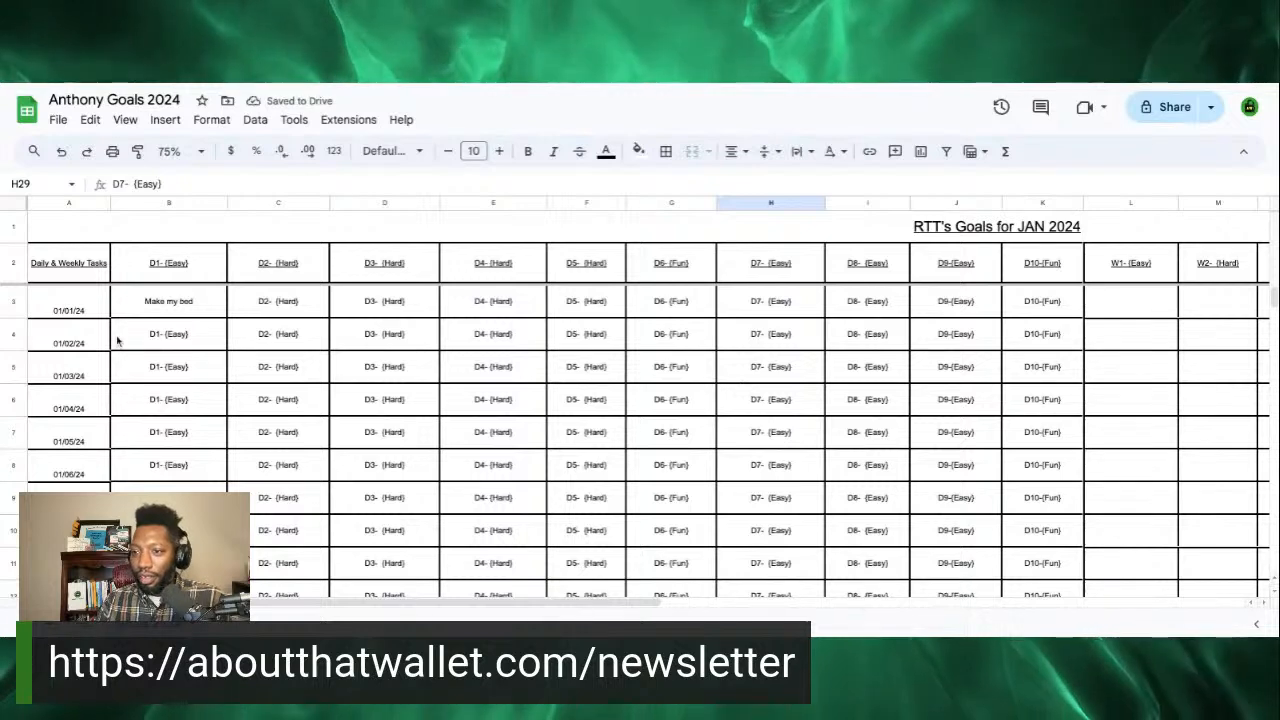
Step: Change cell B3 back to the placeholder text "D1 - (Easy)"
left_click(176, 305)
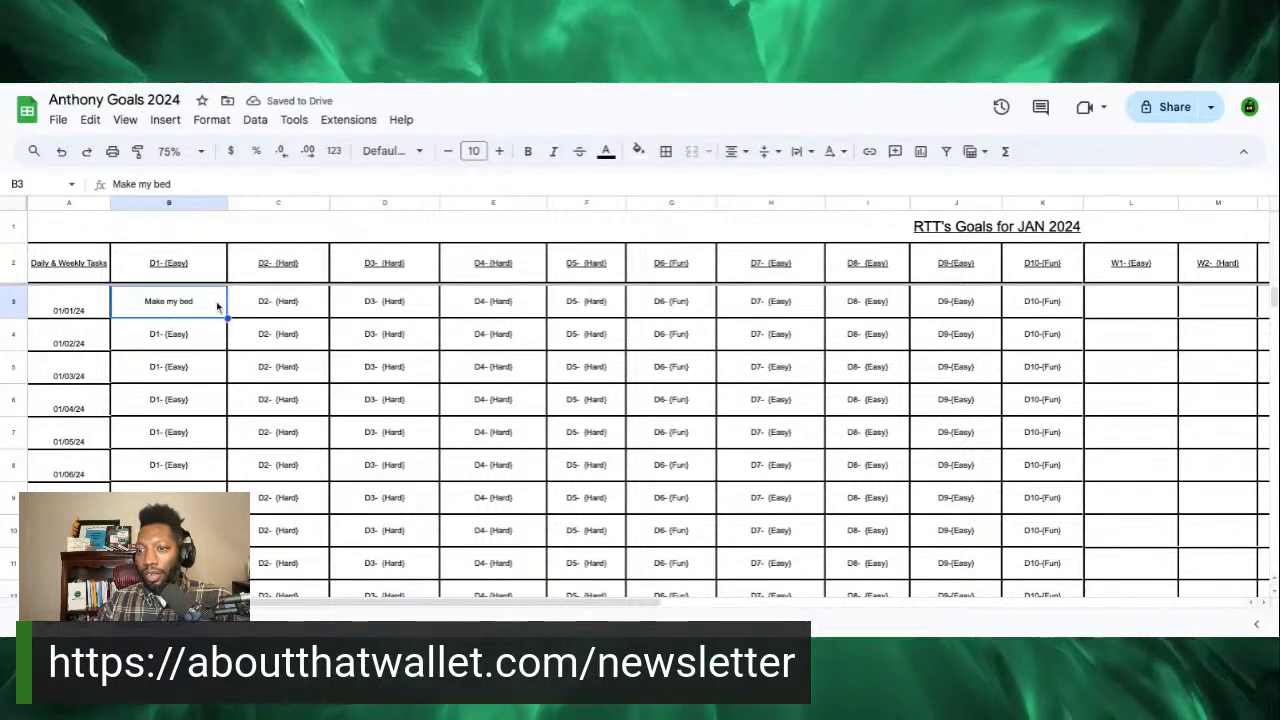
double_click(190, 307)
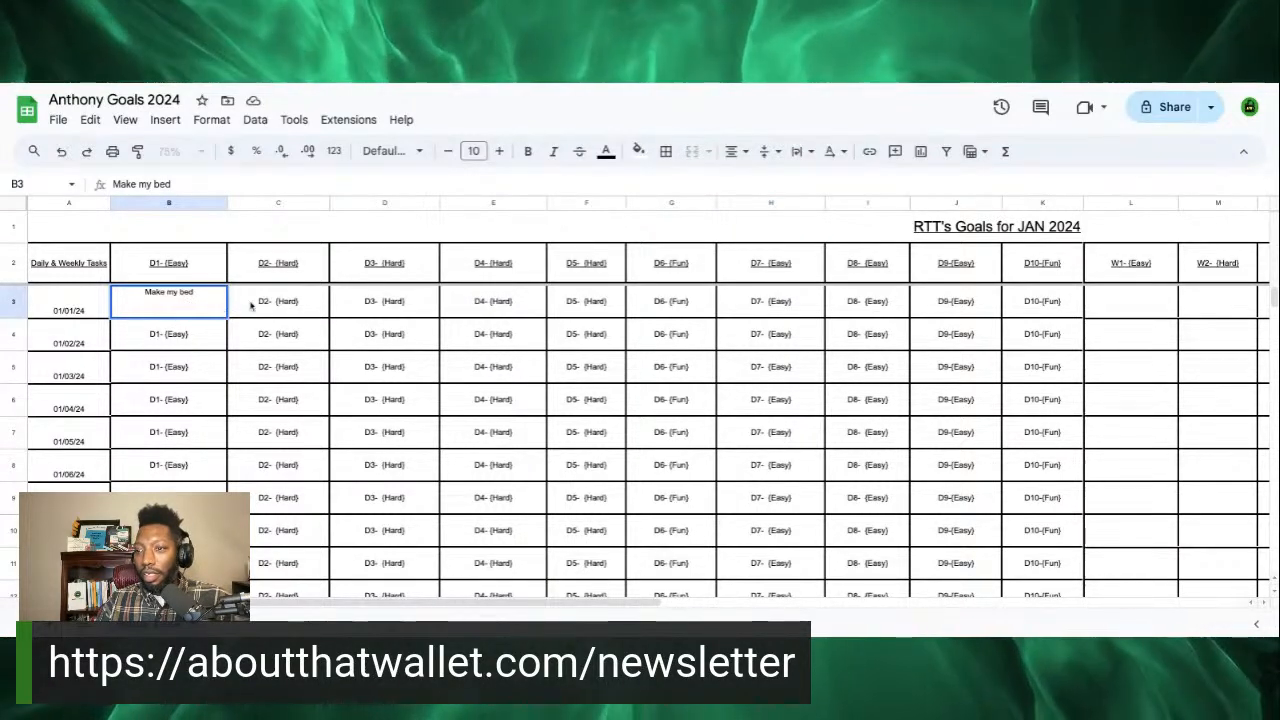
left_click(251, 306)
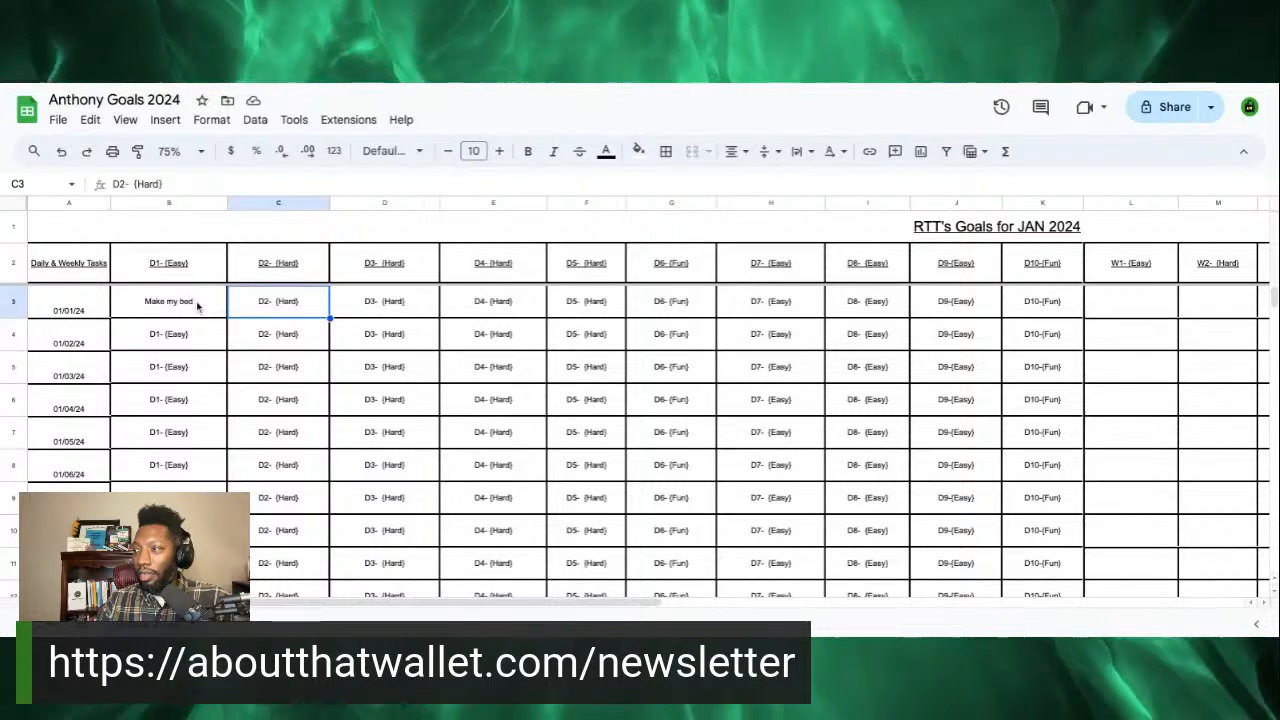
left_click(197, 307)
left_click(91, 311)
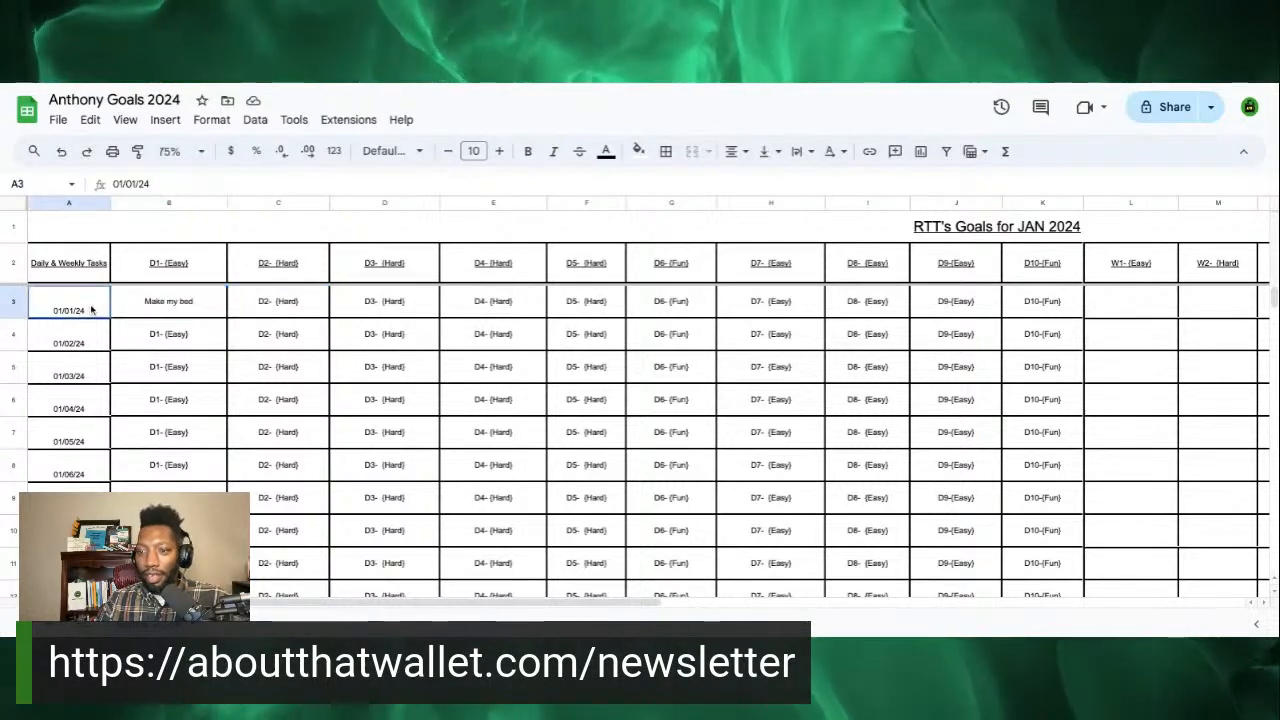
left_click(161, 290)
double_click(183, 305)
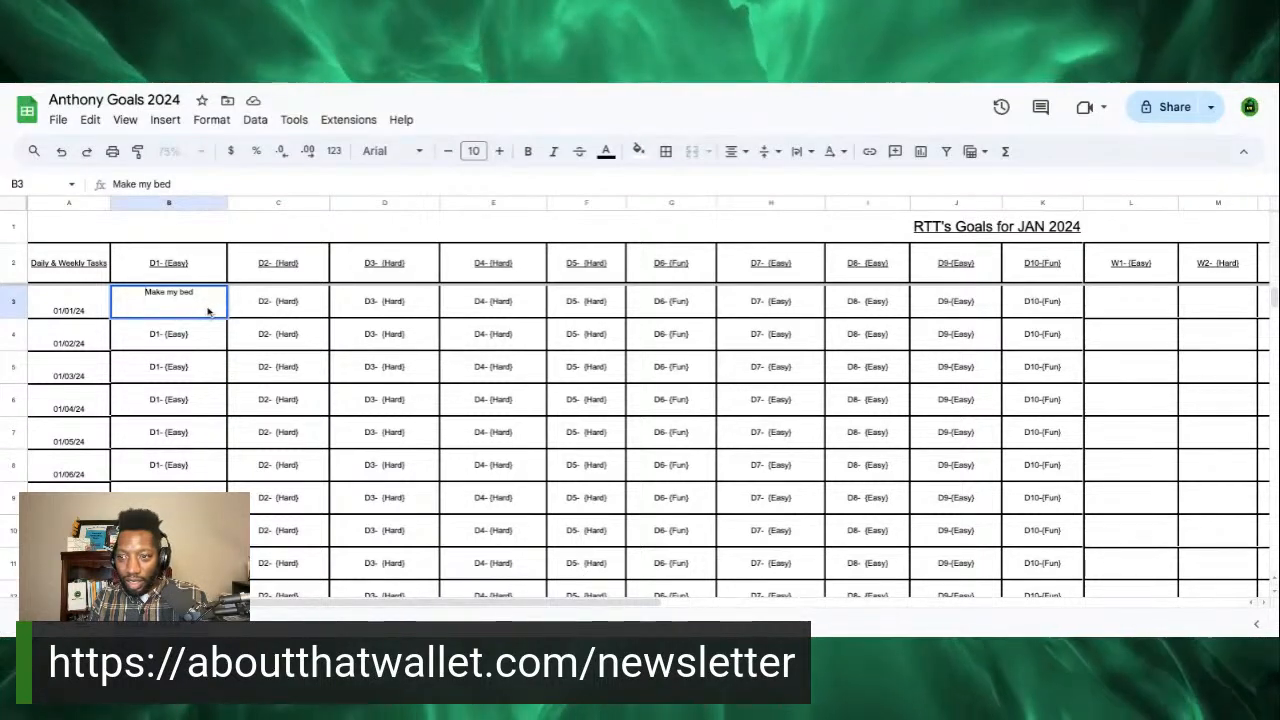
triple_click(190, 298)
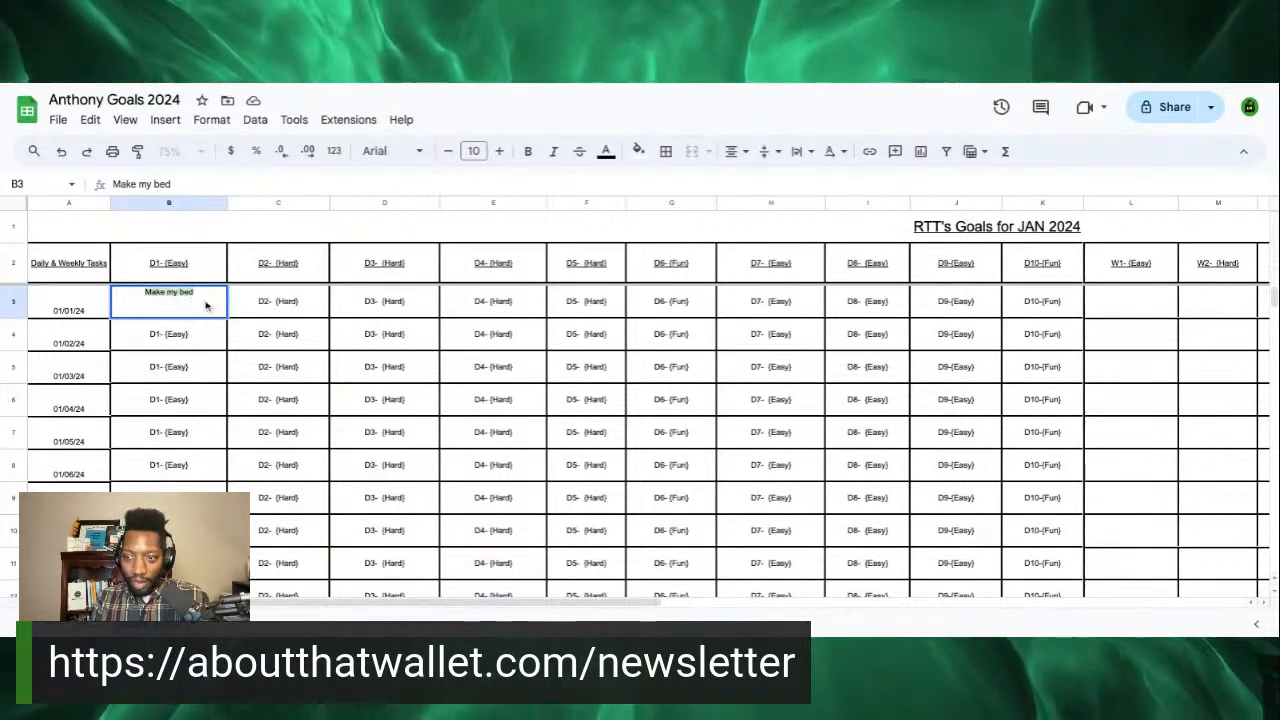
type("D1 -")
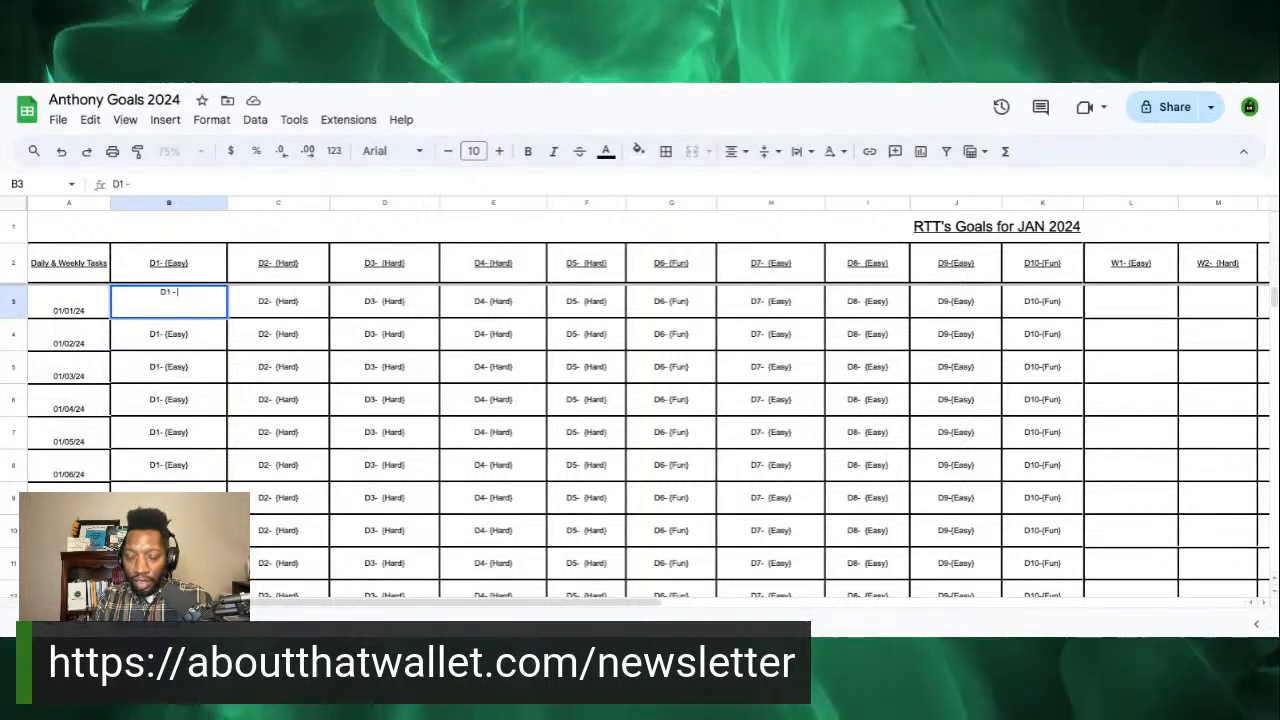
type(" (")
key("BackSpace")
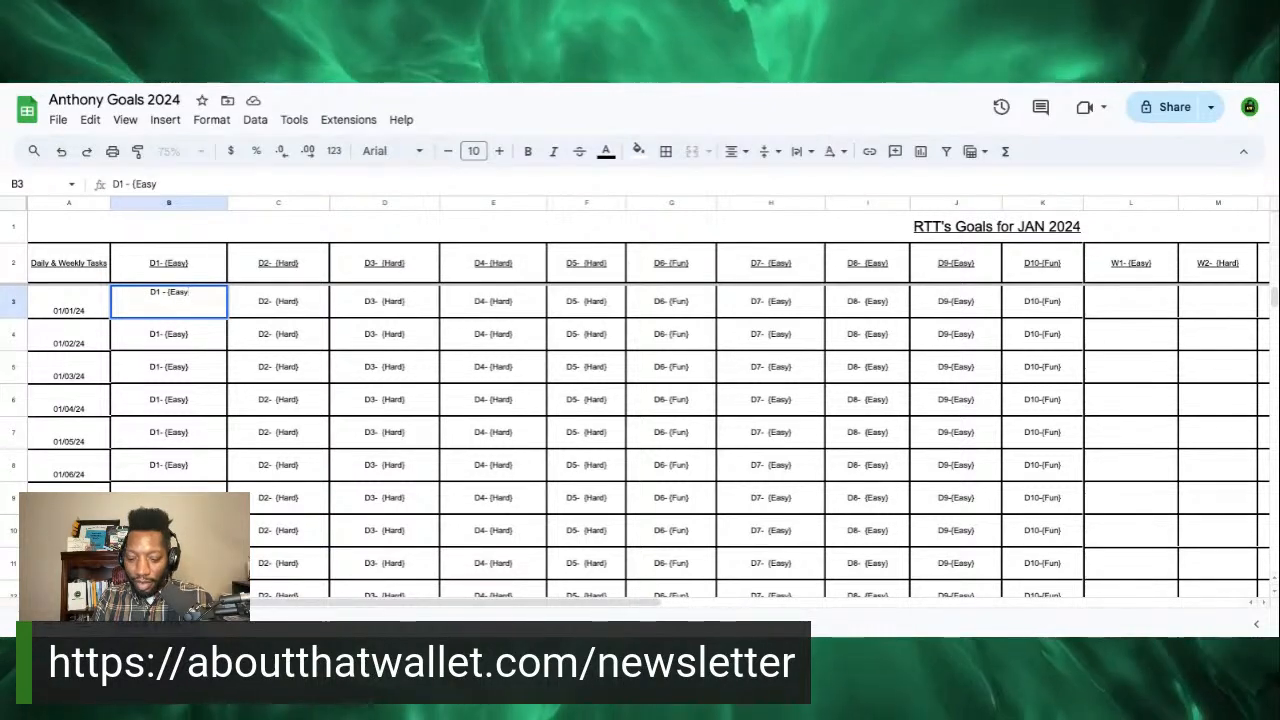
type("(Easy)")
left_click(197, 400)
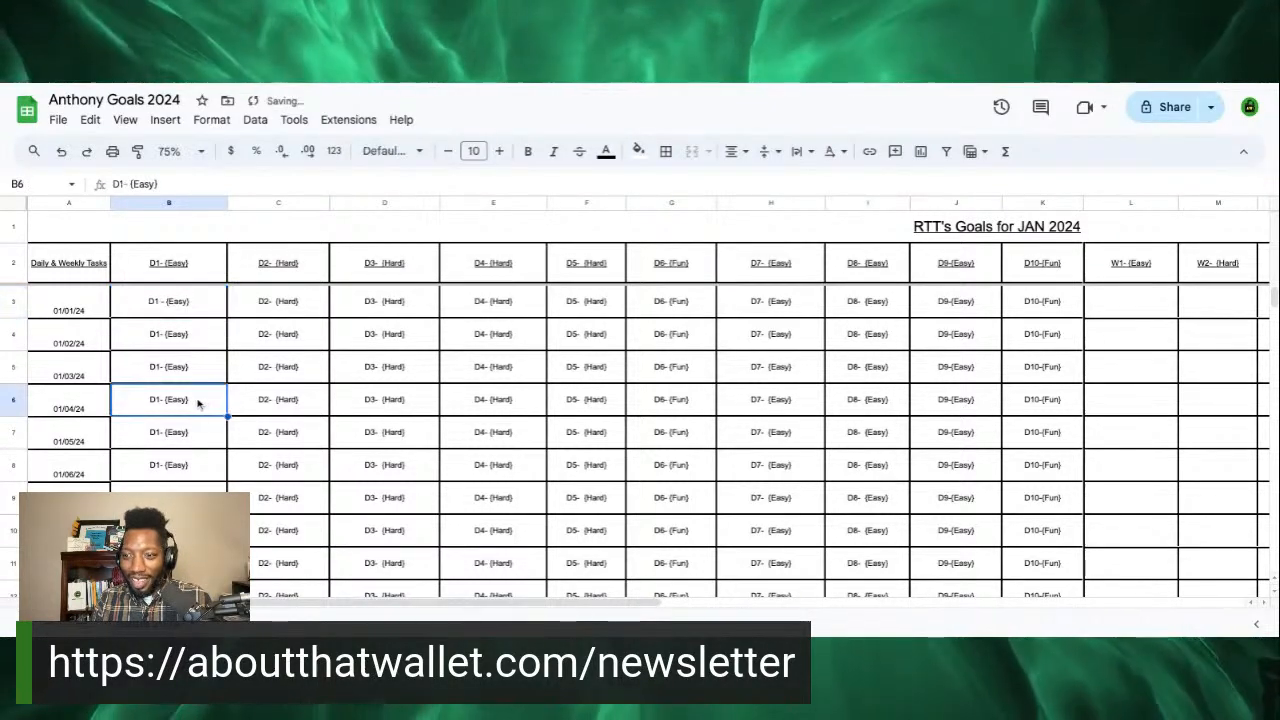
Step: Try again to freeze 1 column so the dates in column A stay in view
scroll(197, 403, "down", 1)
scroll(197, 403, "down", 1)
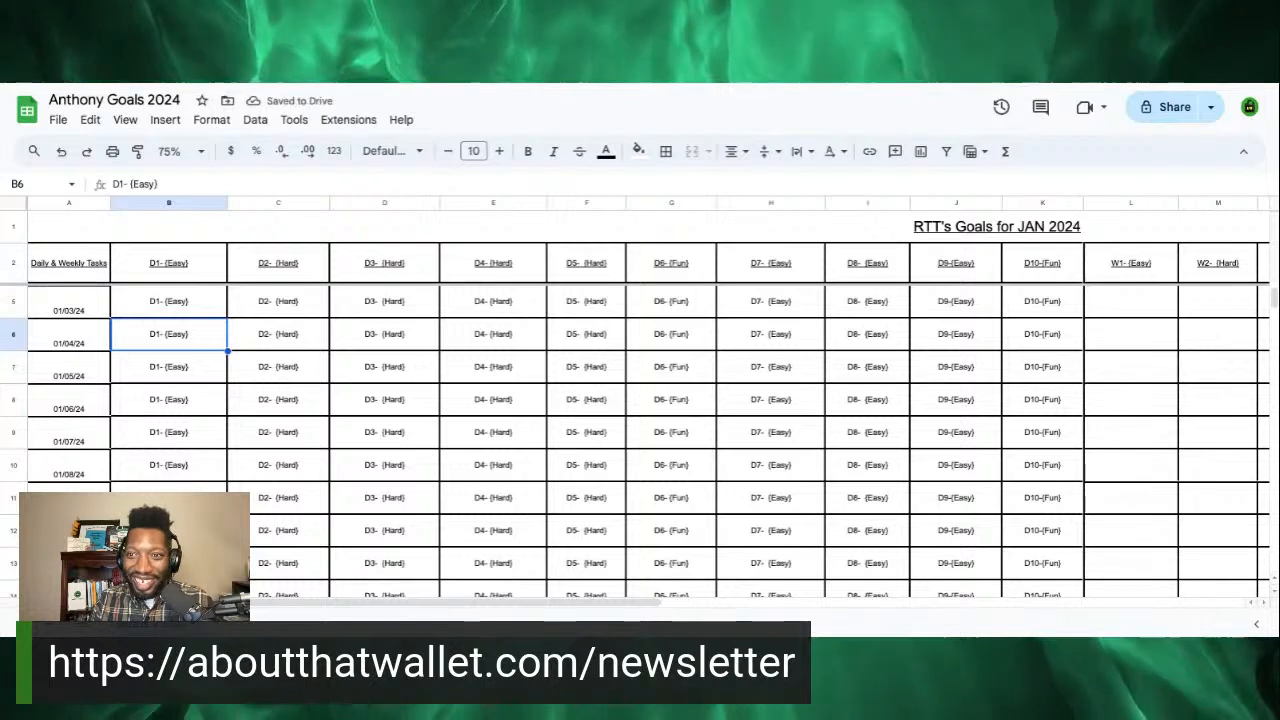
scroll(197, 403, "down", 4)
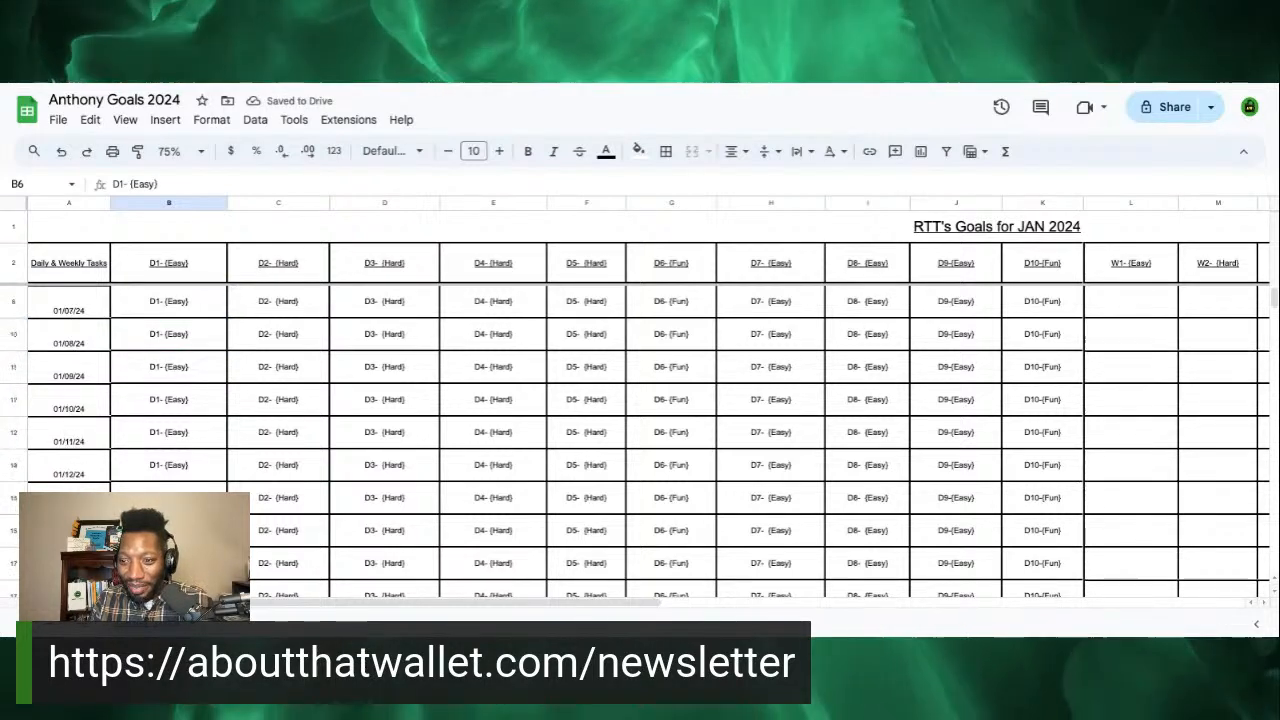
scroll(178, 404, "down", 6)
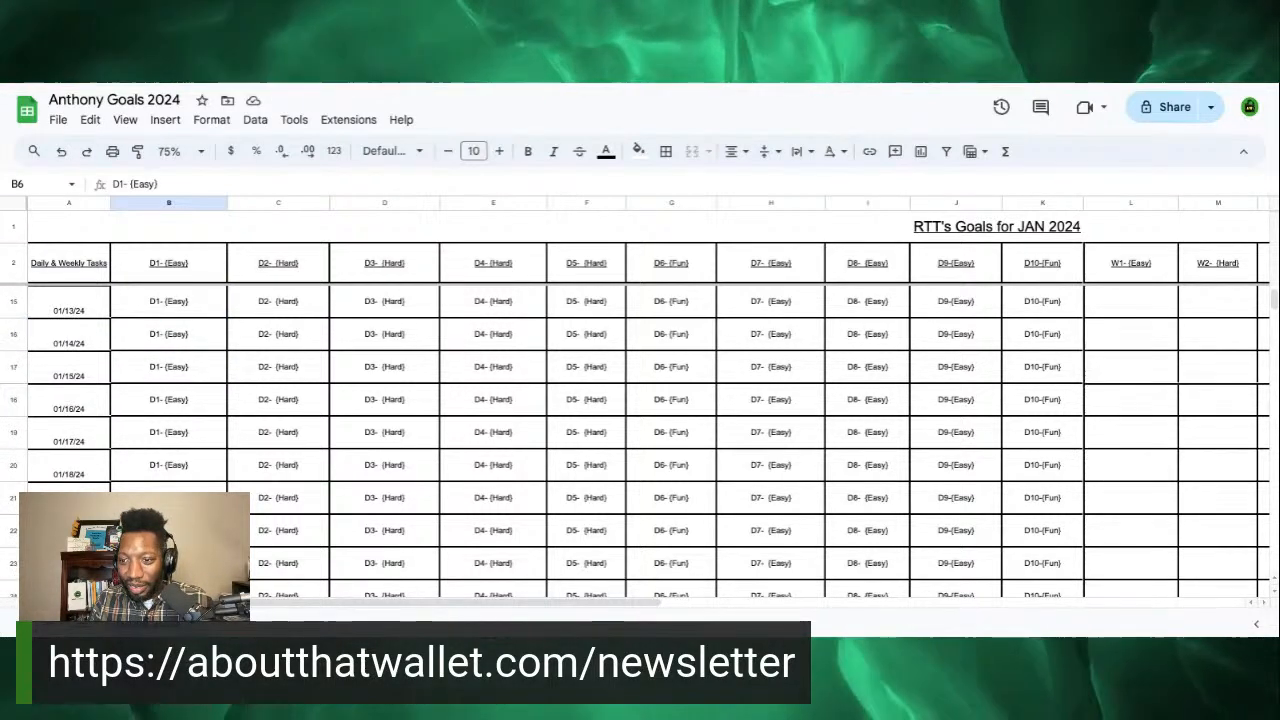
scroll(170, 430, "down", 1)
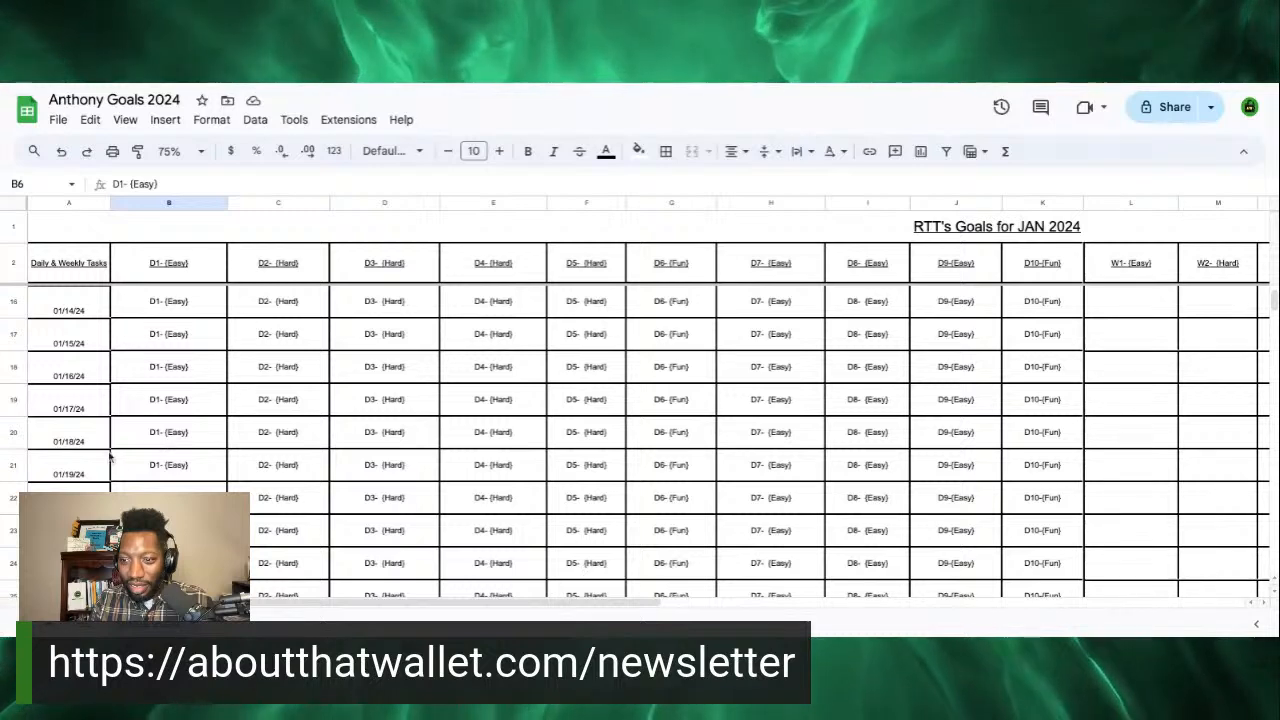
left_click(131, 440)
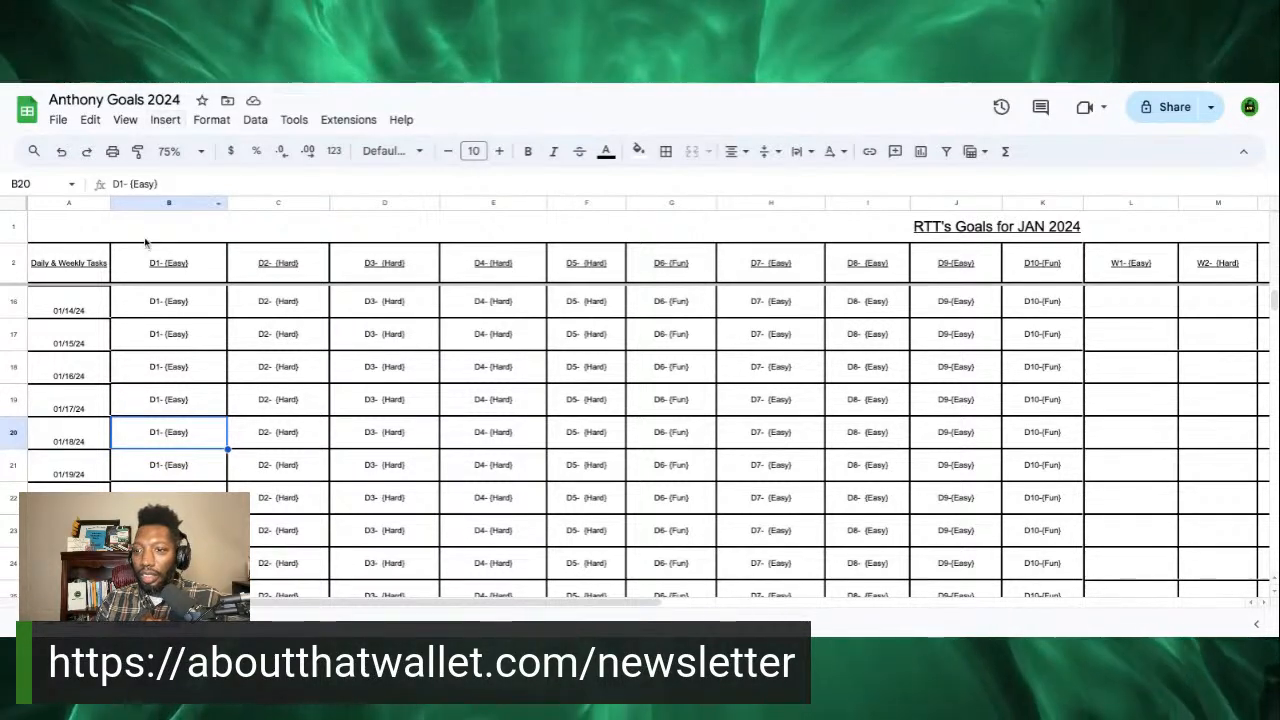
left_click(125, 119)
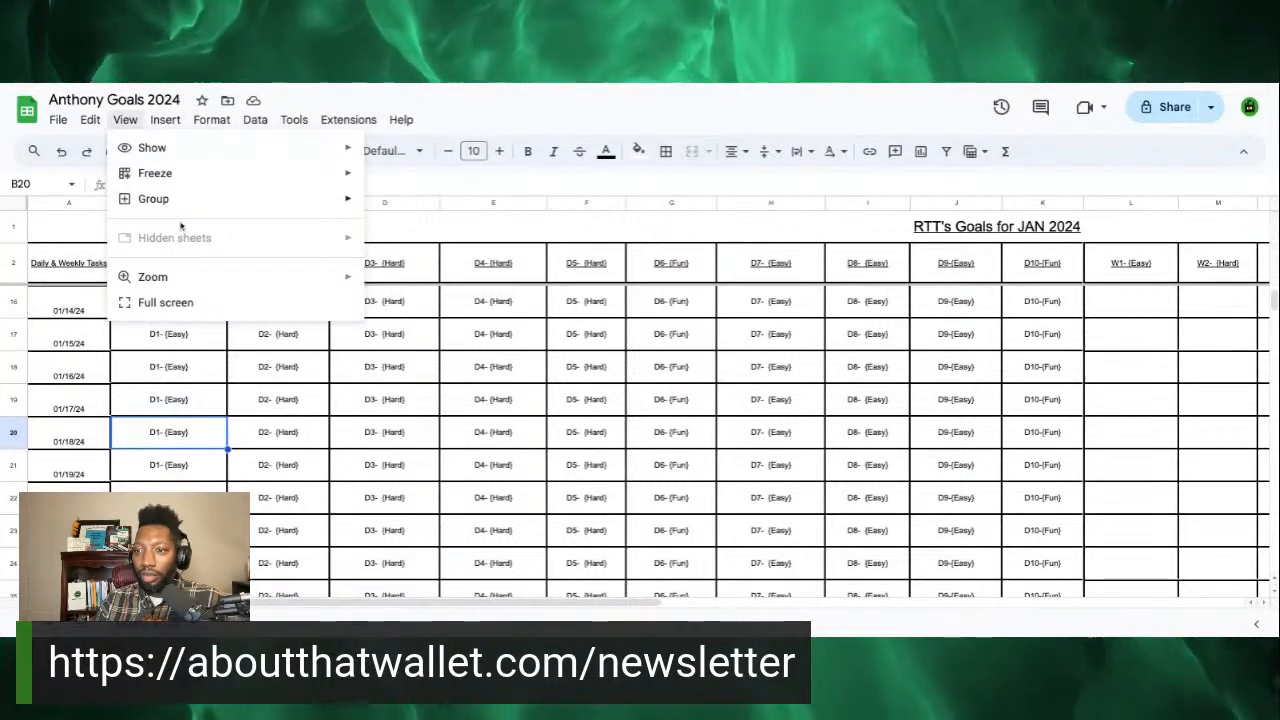
mouse_move(223, 178)
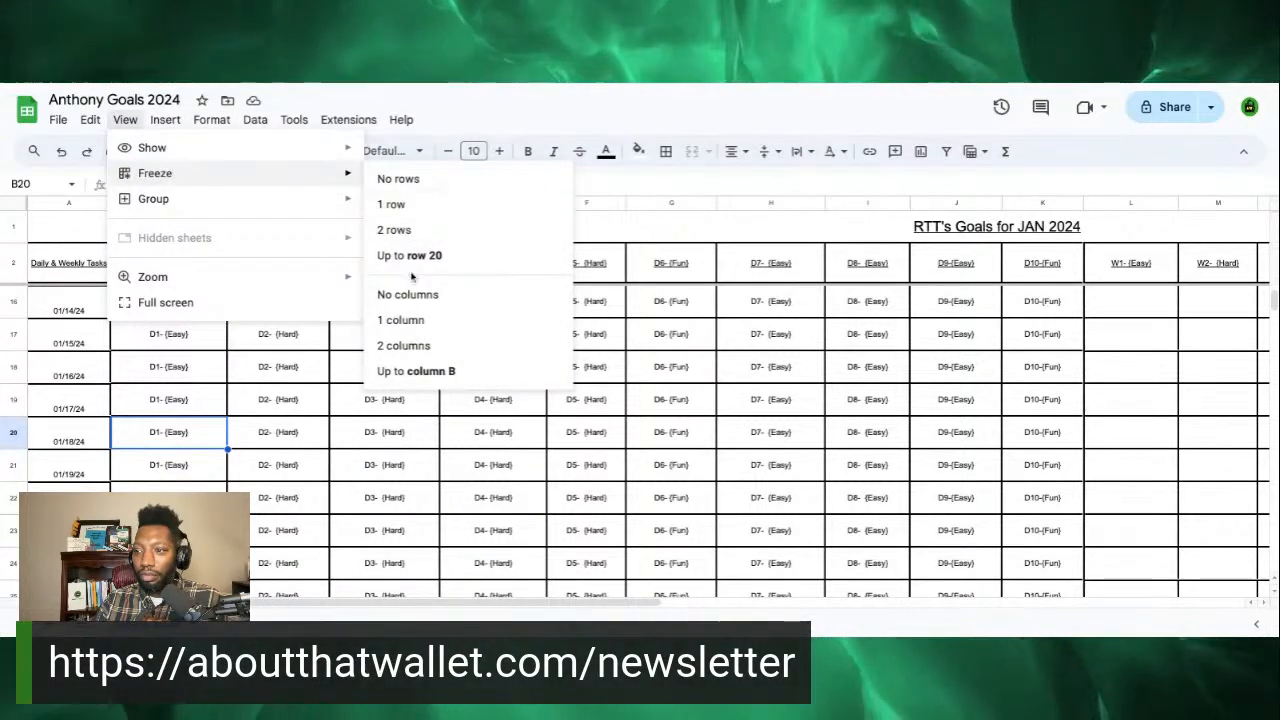
left_click(403, 330)
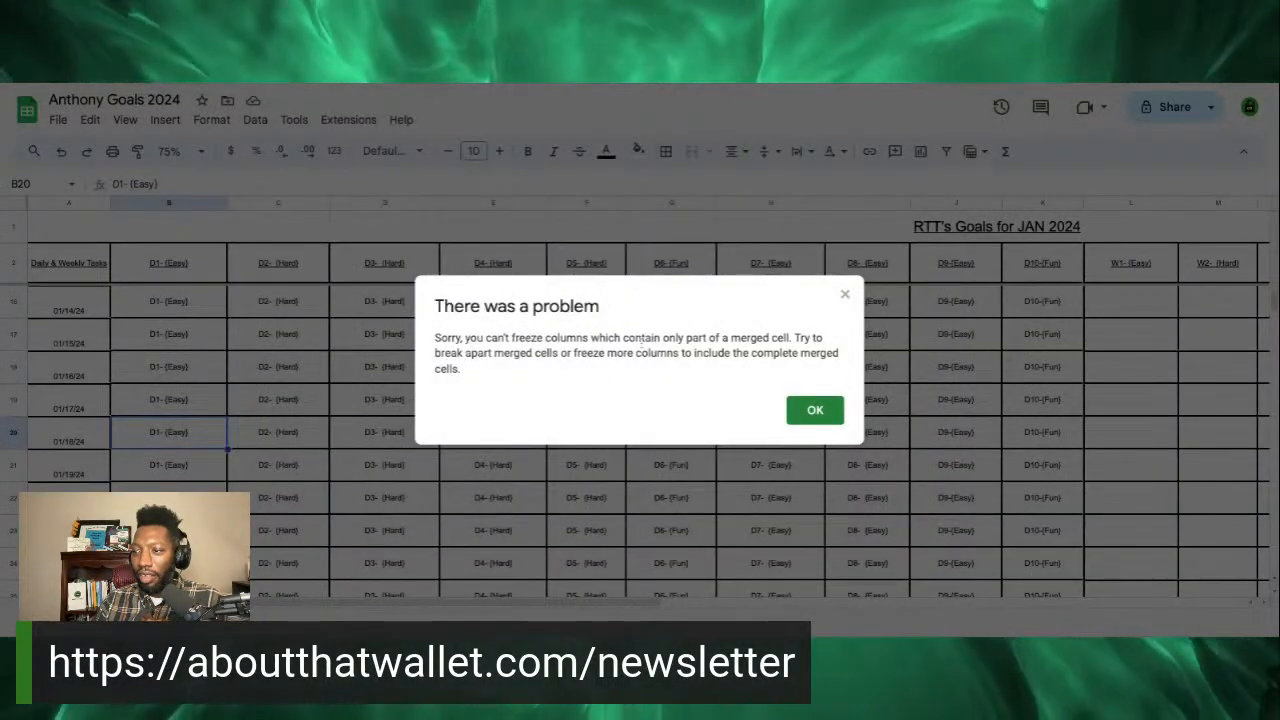
left_click(814, 412)
Step: Unmerge the title cells A1:U1 that hold the JAN 2024 goals heading
left_click(772, 236)
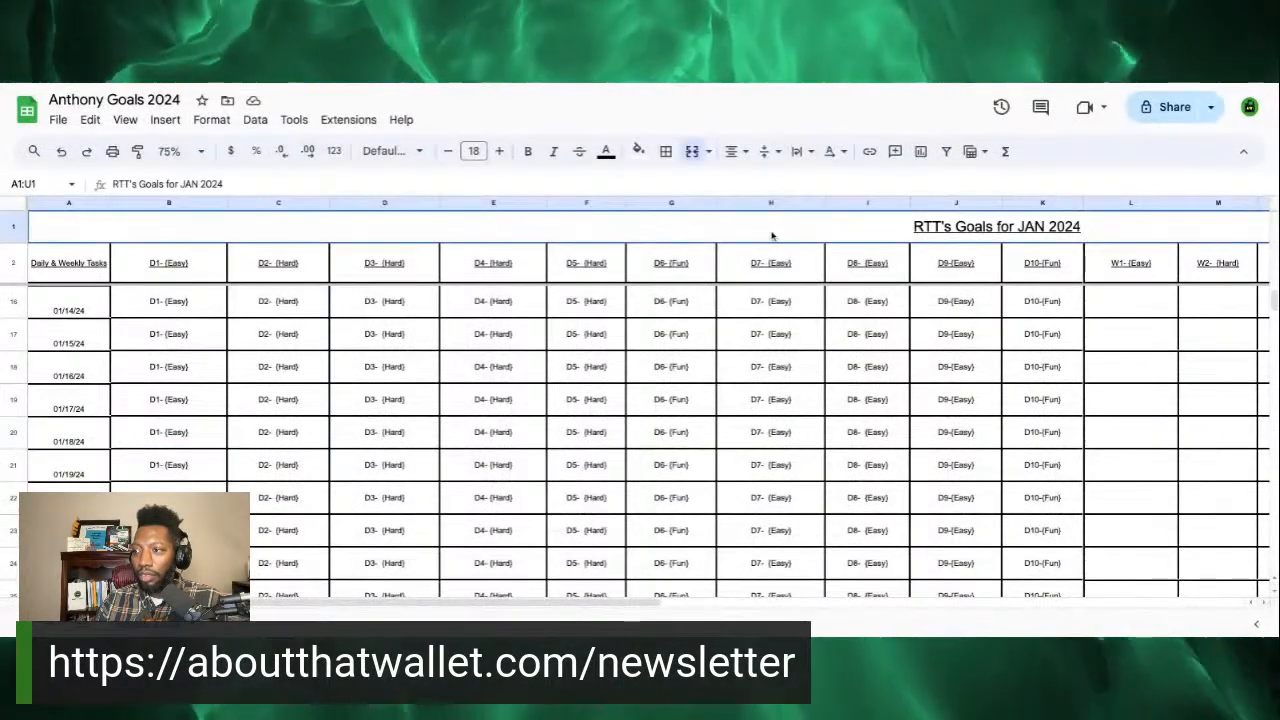
left_click(691, 151)
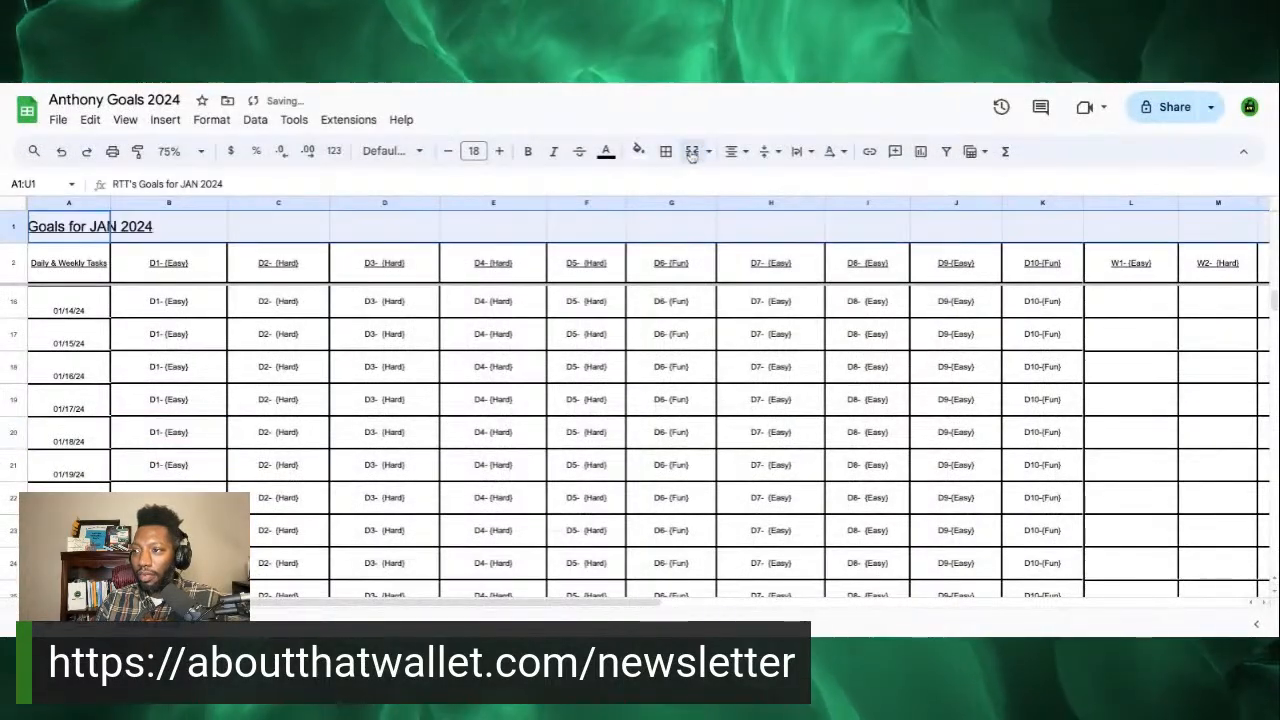
left_click(220, 333)
left_click(90, 228)
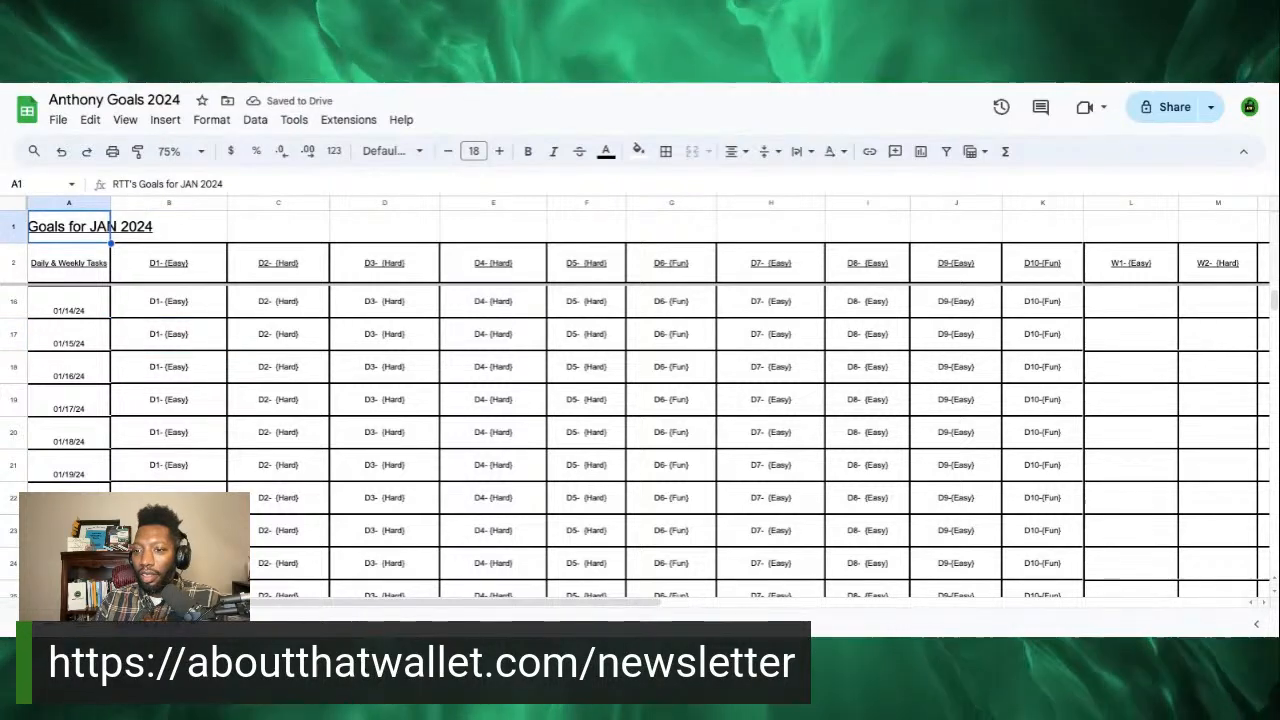
left_click(152, 436)
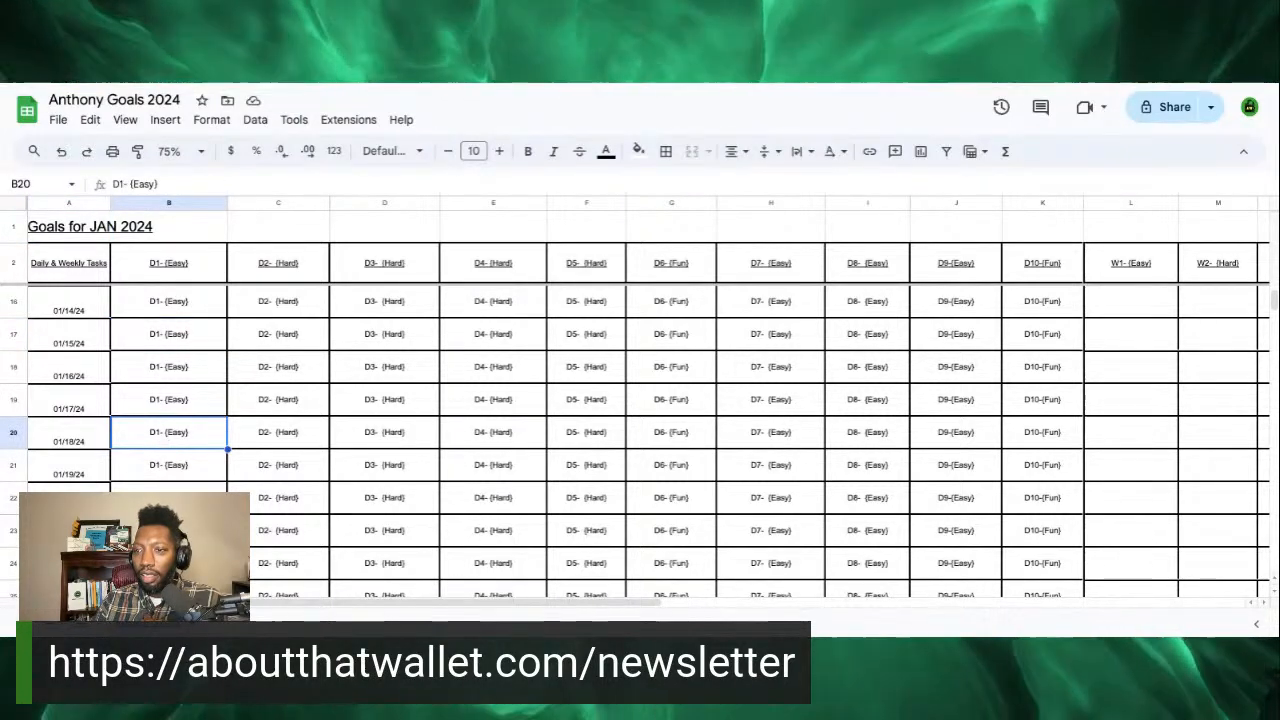
Step: Freeze 1 column so the dates in column A stay in view when moving across to the monthly and yearly goals
left_click(125, 119)
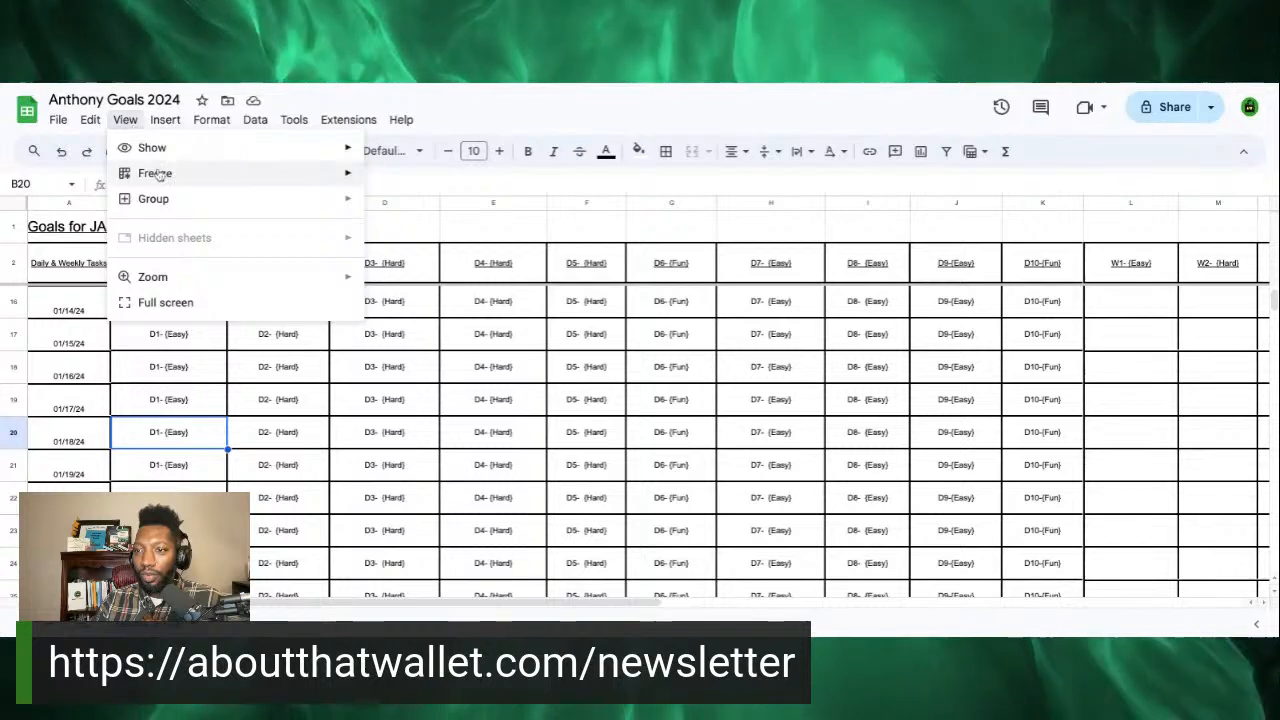
mouse_move(277, 180)
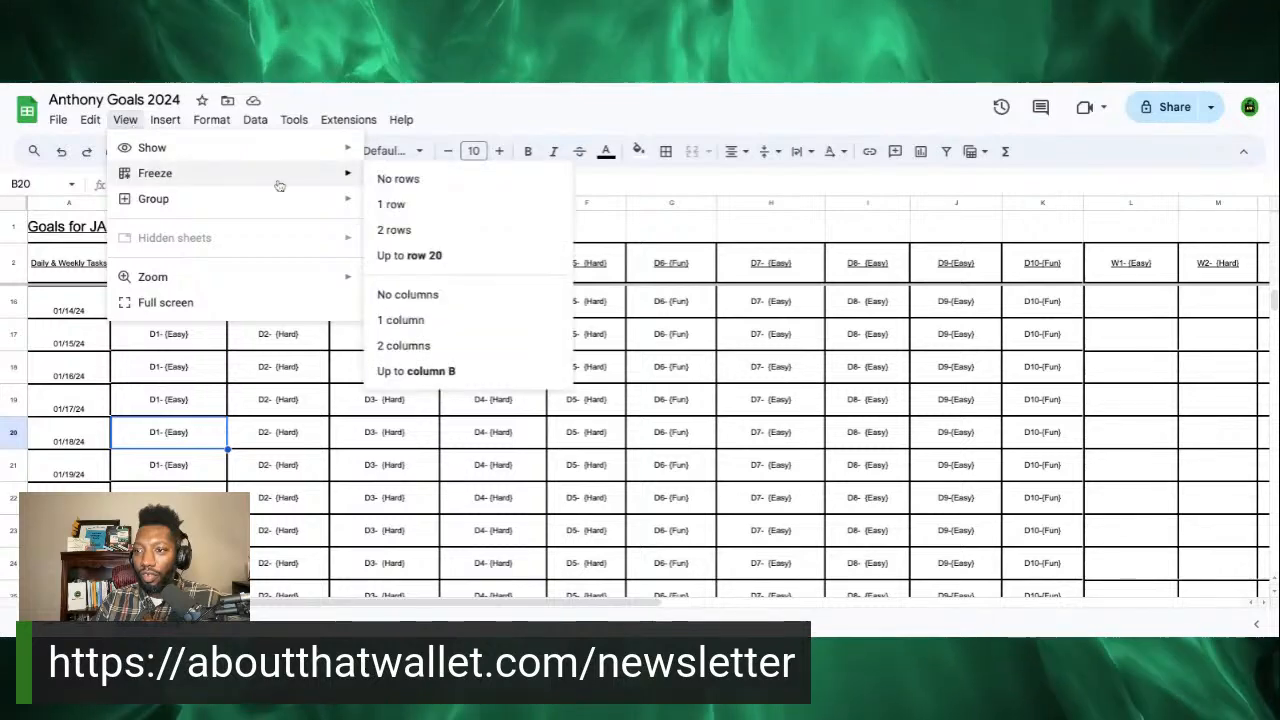
left_click(408, 321)
scroll(196, 398, "right", 10)
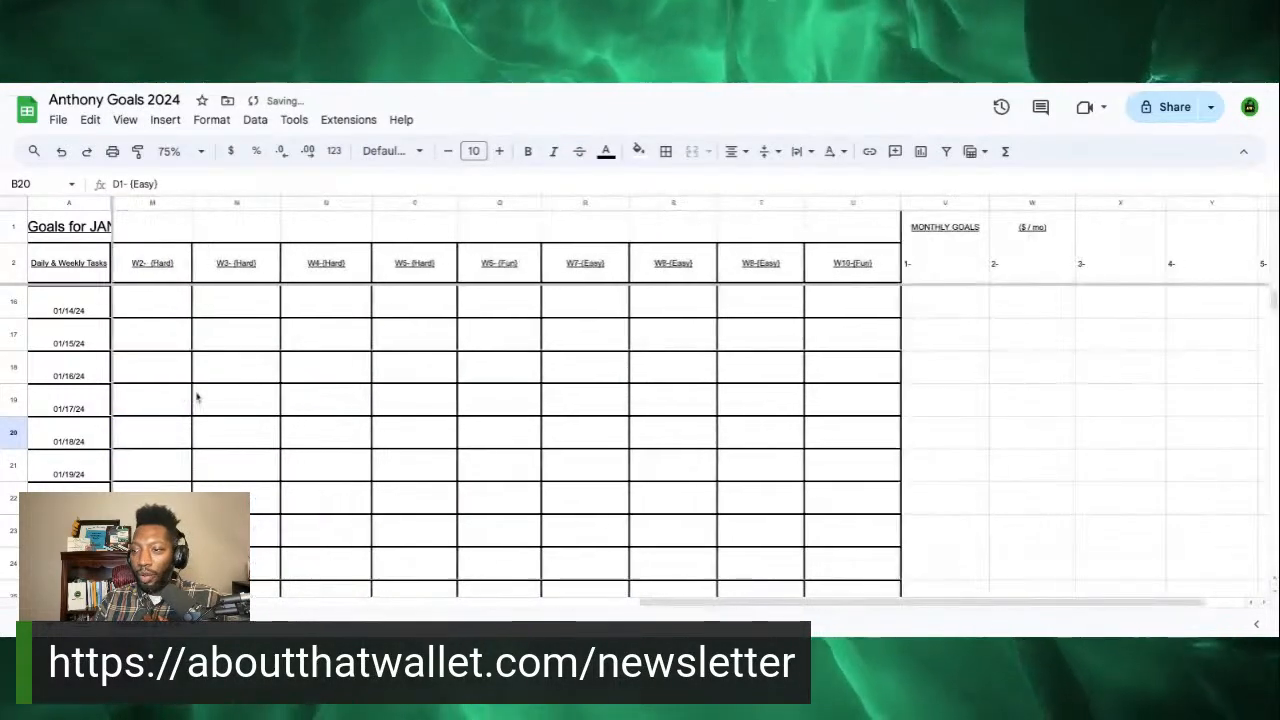
scroll(752, 389, "right", 1)
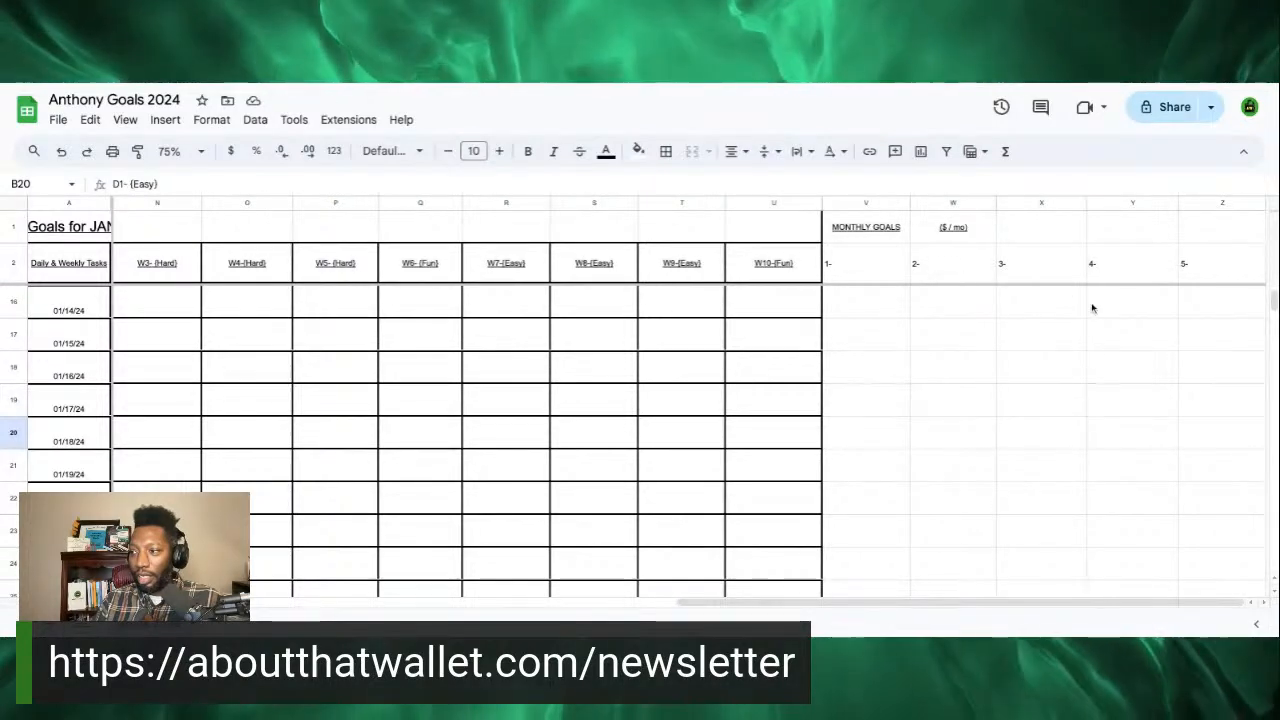
scroll(1077, 468, "up", 5)
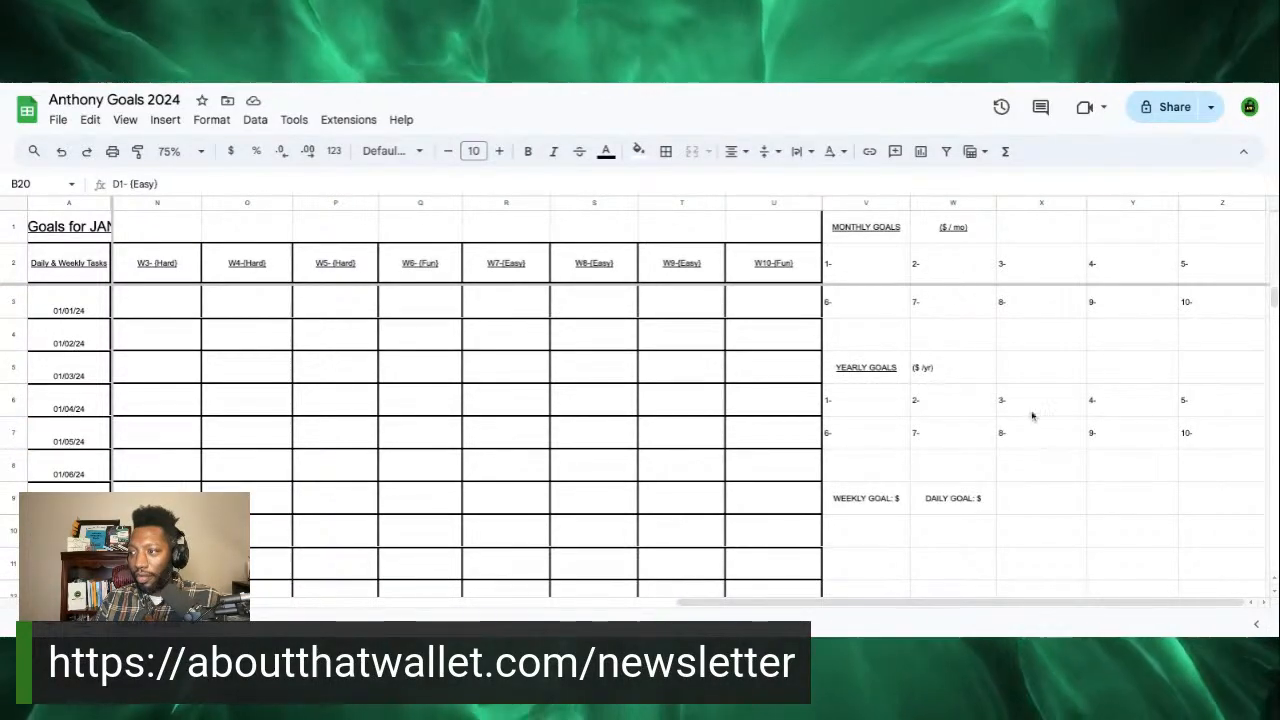
scroll(551, 432, "left", 10)
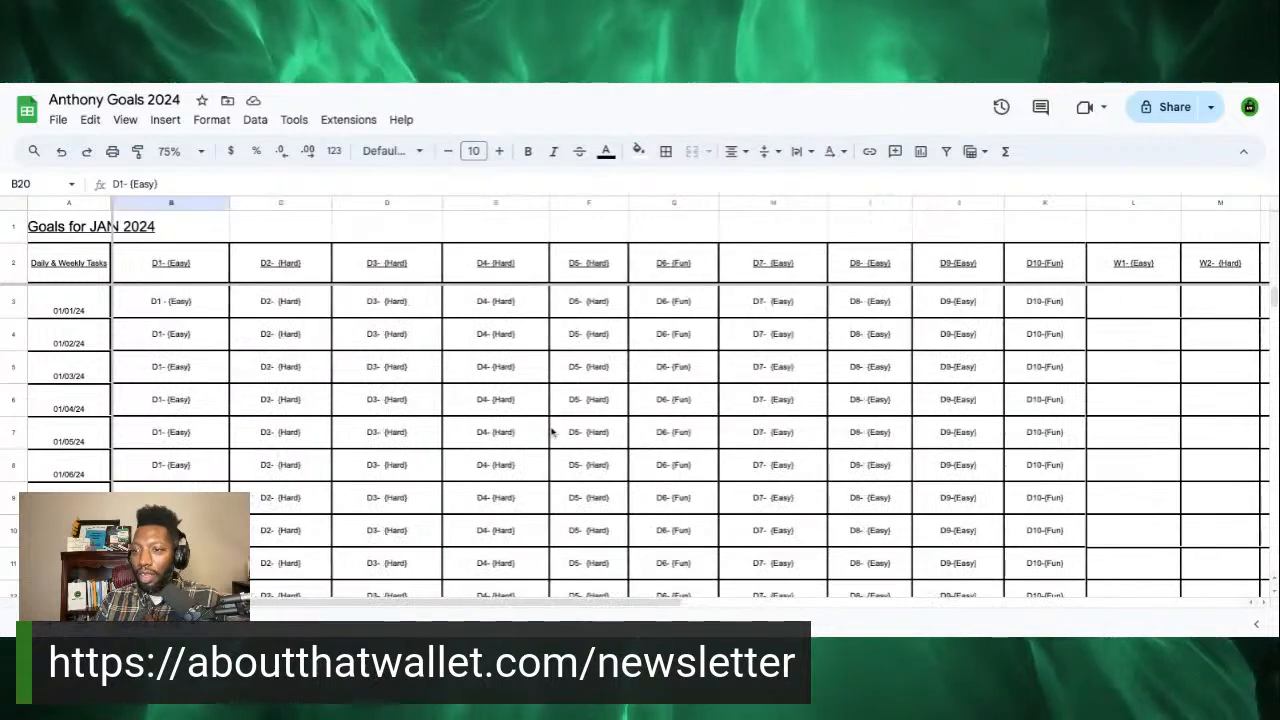
Step: Replace the placeholder in cell B20, the first daily task for 01/18/24, with "Make Bed"
scroll(549, 432, "down", 5)
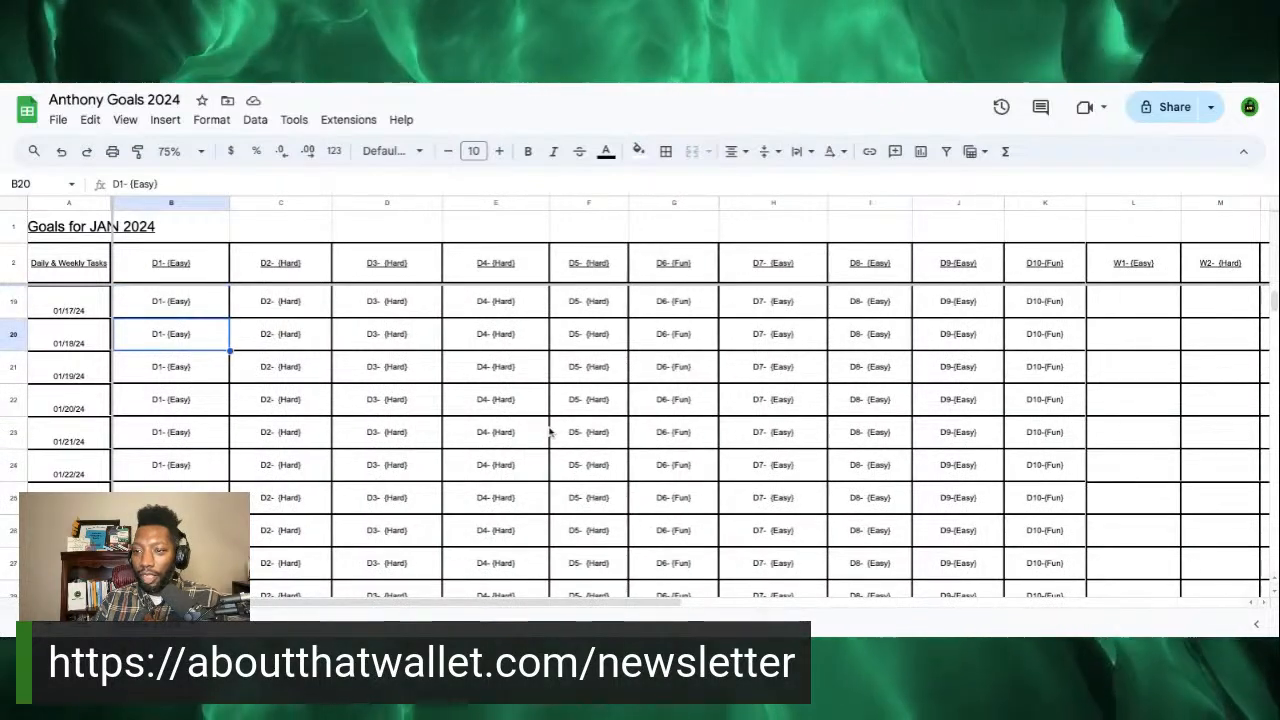
double_click(200, 367)
left_click_drag(203, 357, 112, 365)
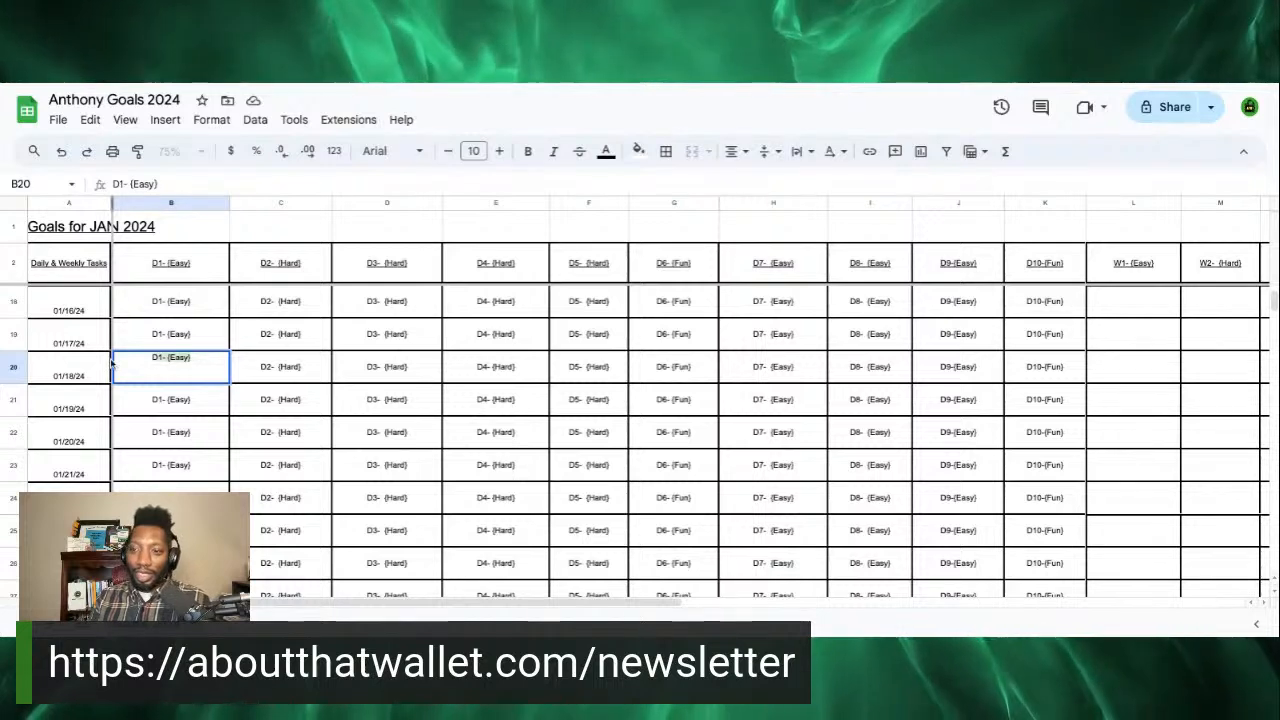
type("M")
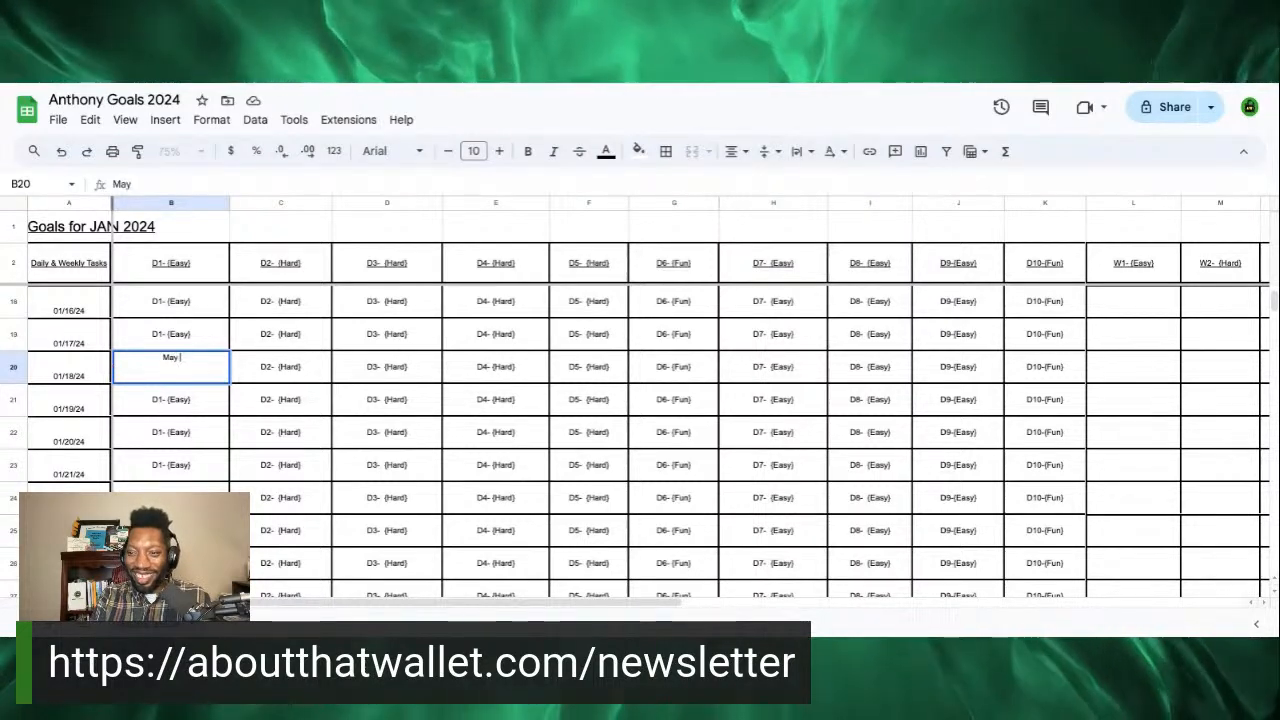
type("ake Bes")
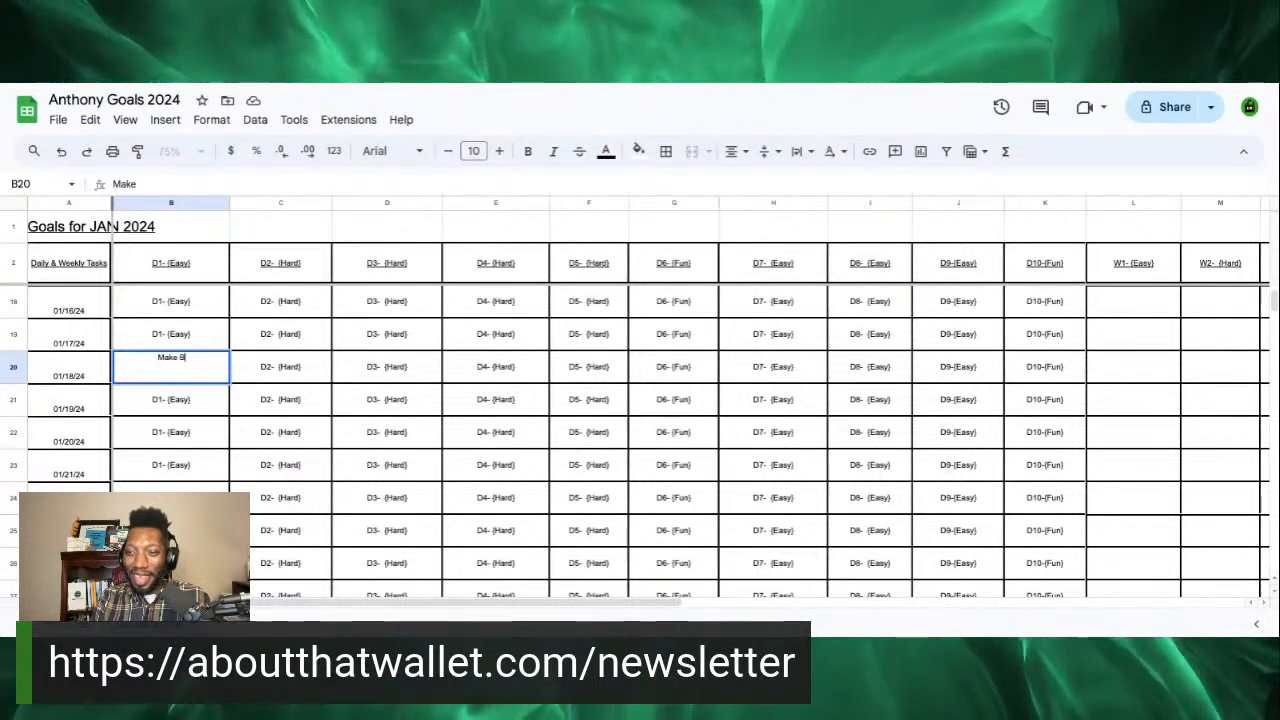
left_click(285, 376)
Step: Fill the "Make Bed" cell B20 with dark green
left_click(189, 368)
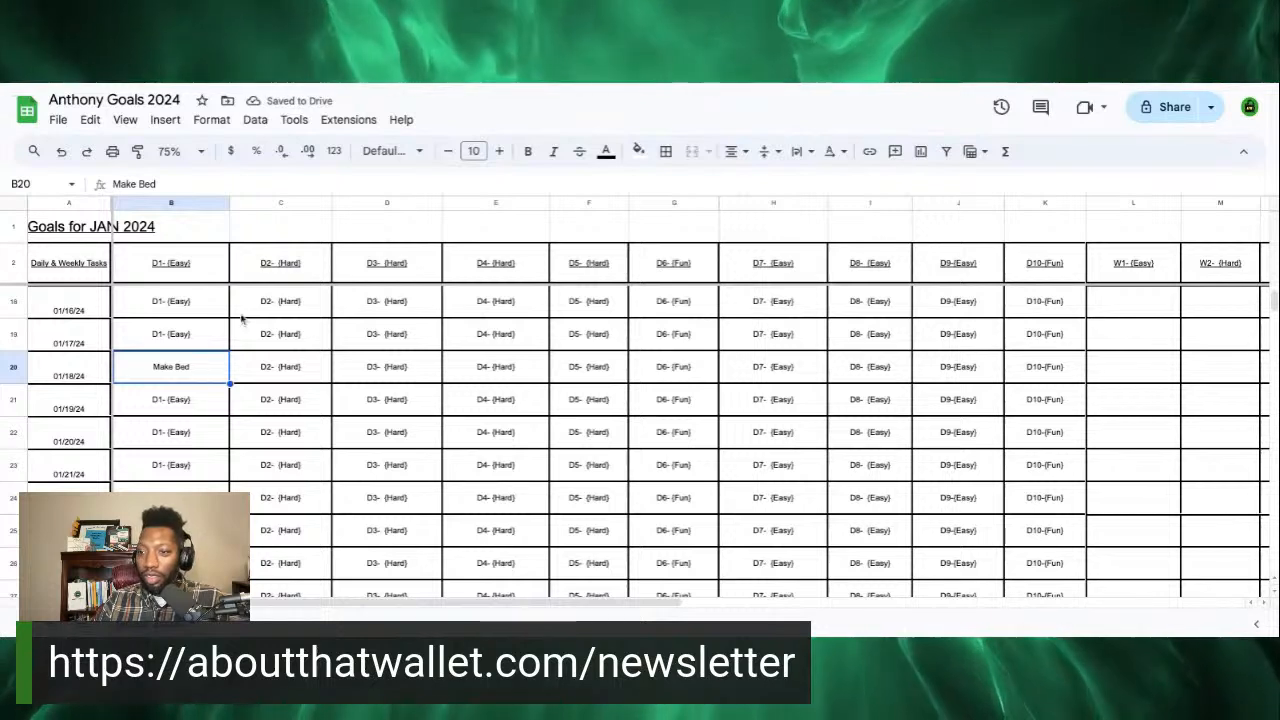
left_click(636, 151)
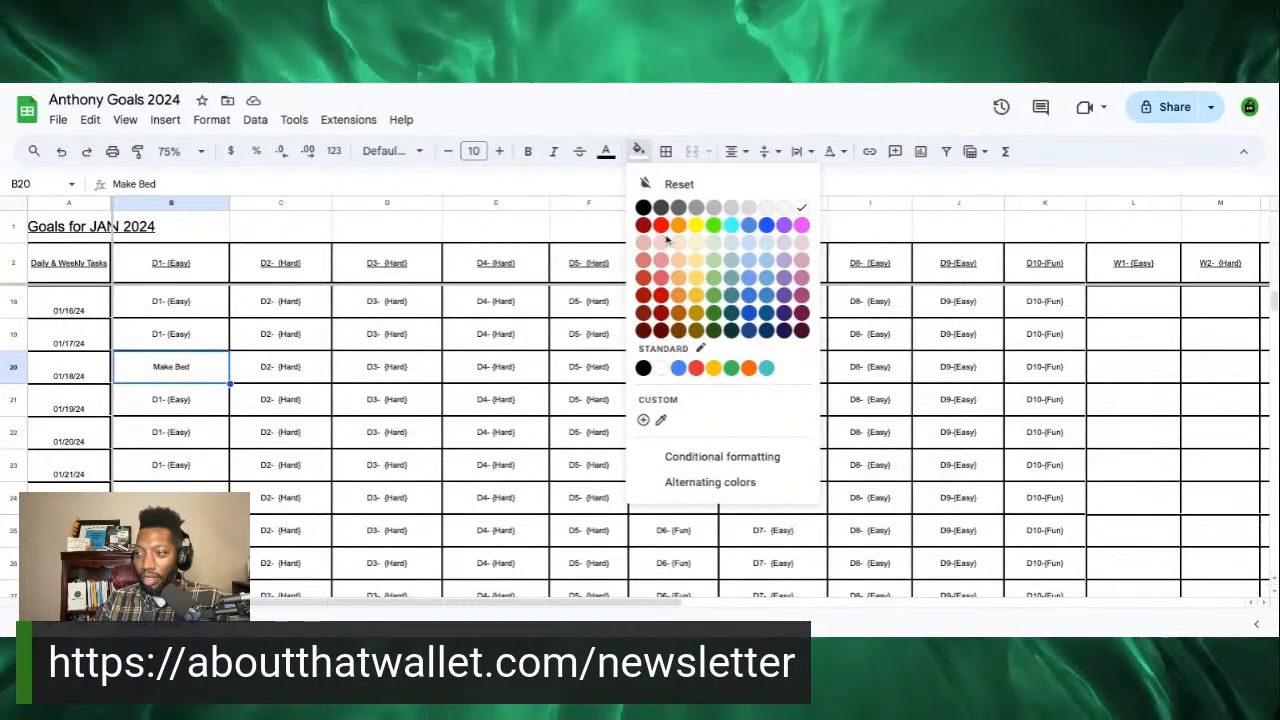
left_click(713, 296)
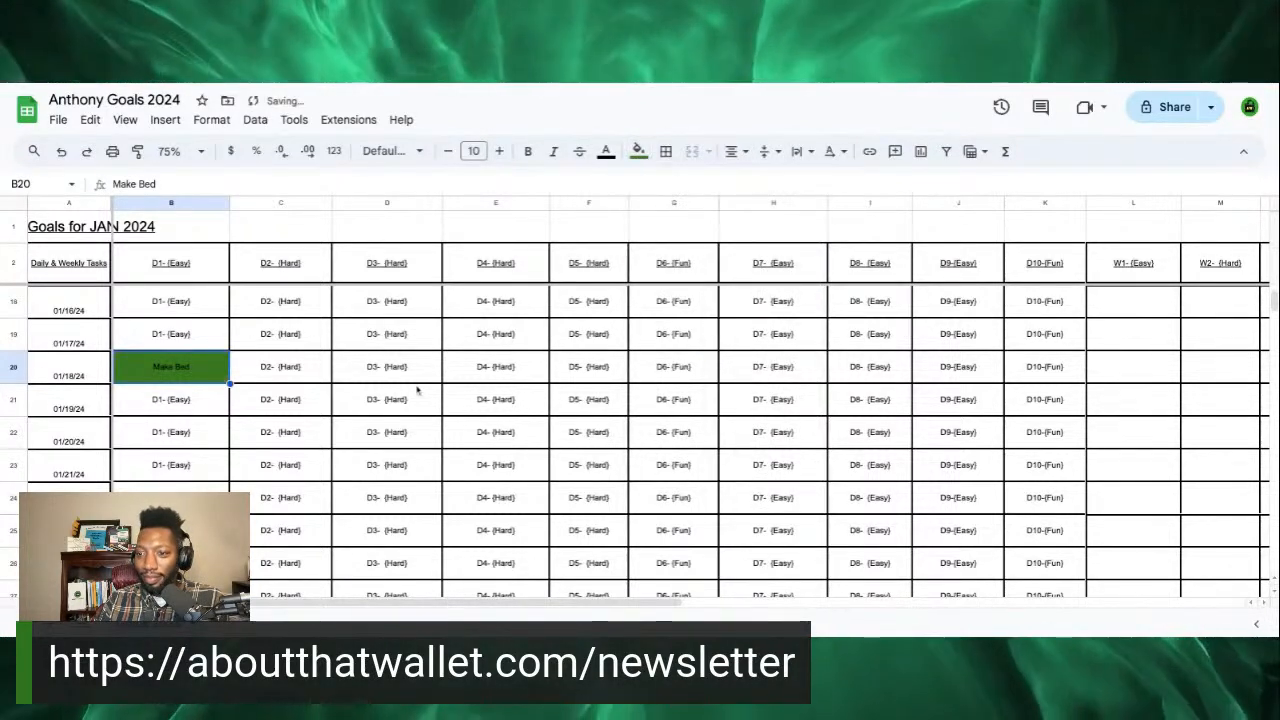
Step: Make the "Make Bed" text in cell B20 bold and increase its font size to 15
double_click(184, 376)
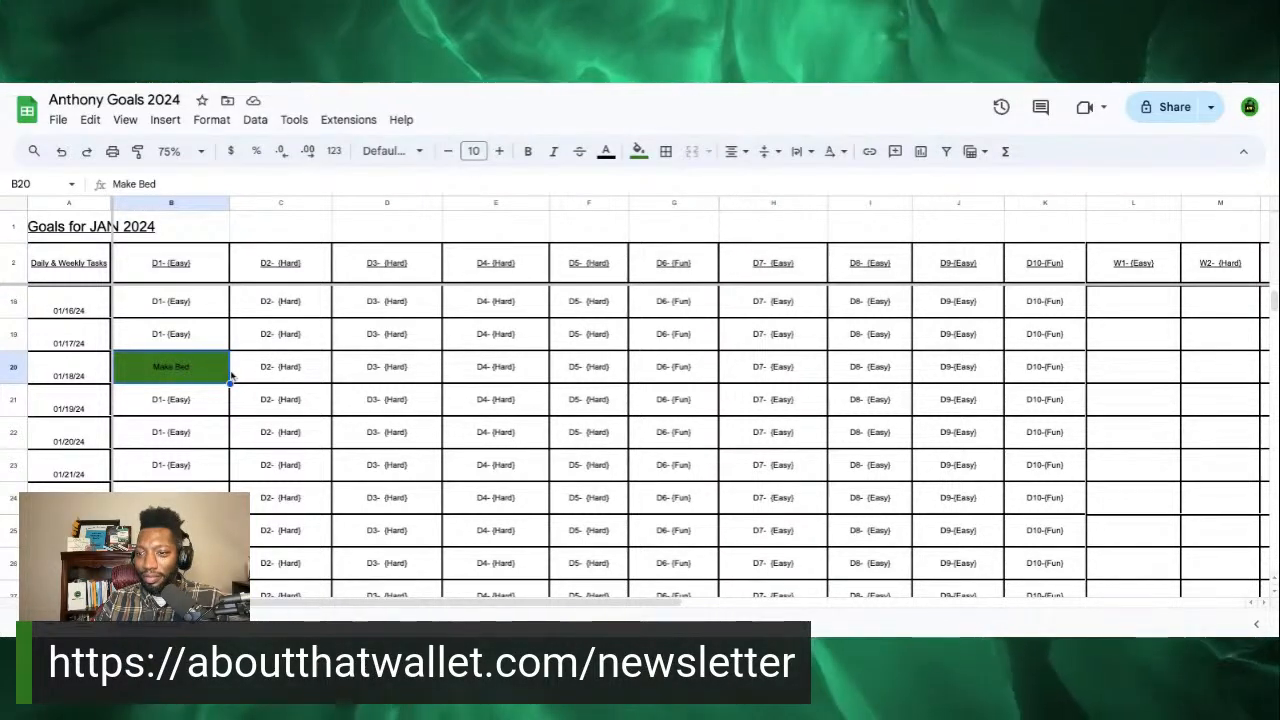
triple_click(173, 360)
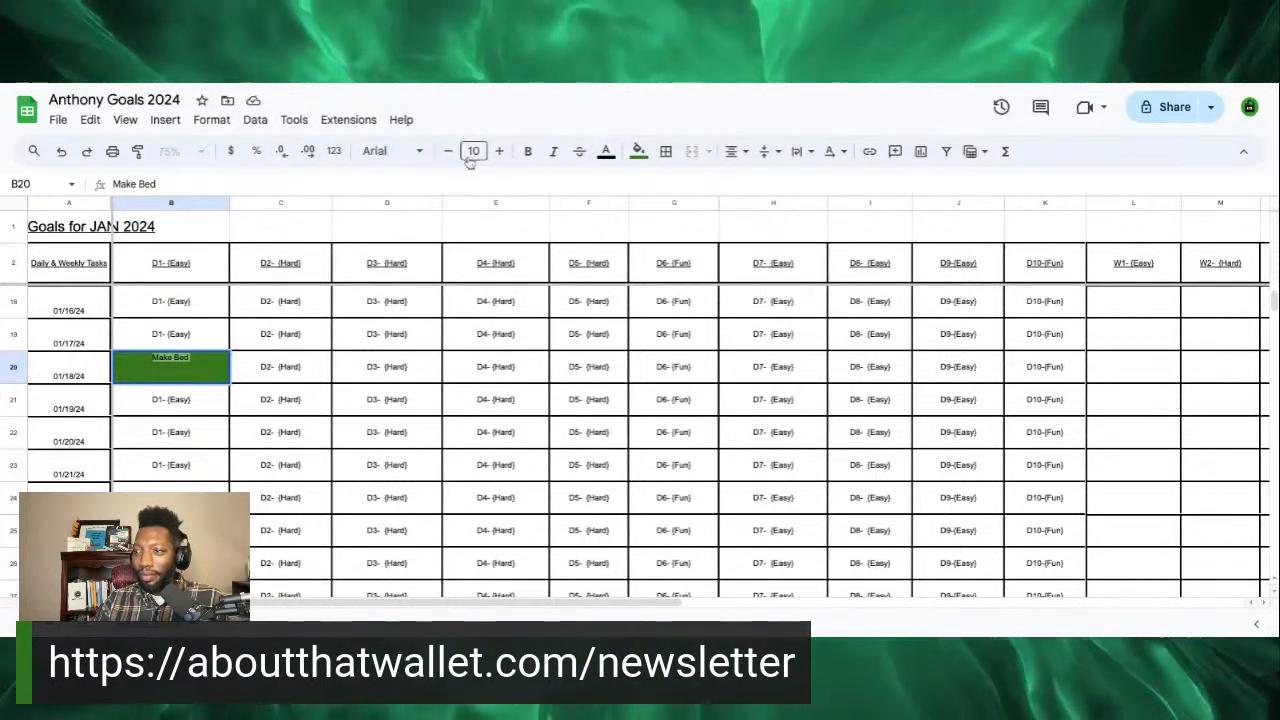
left_click(529, 152)
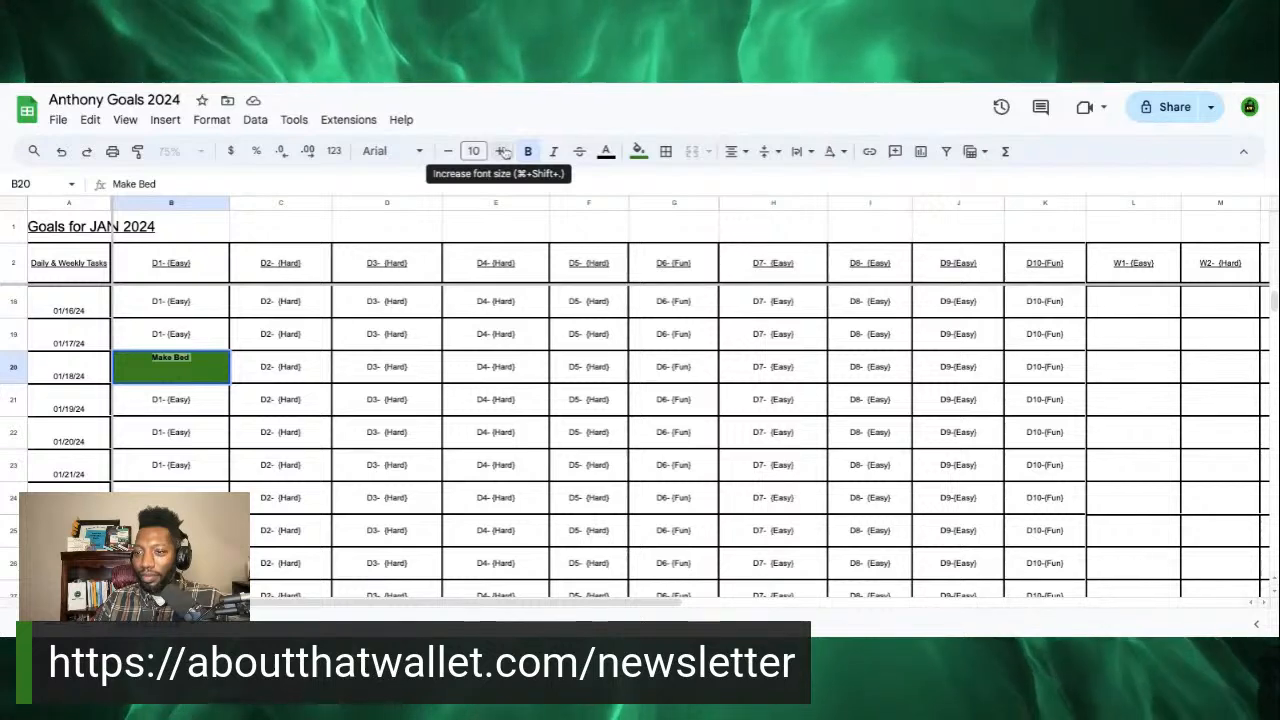
left_click(504, 151)
left_click(504, 151)
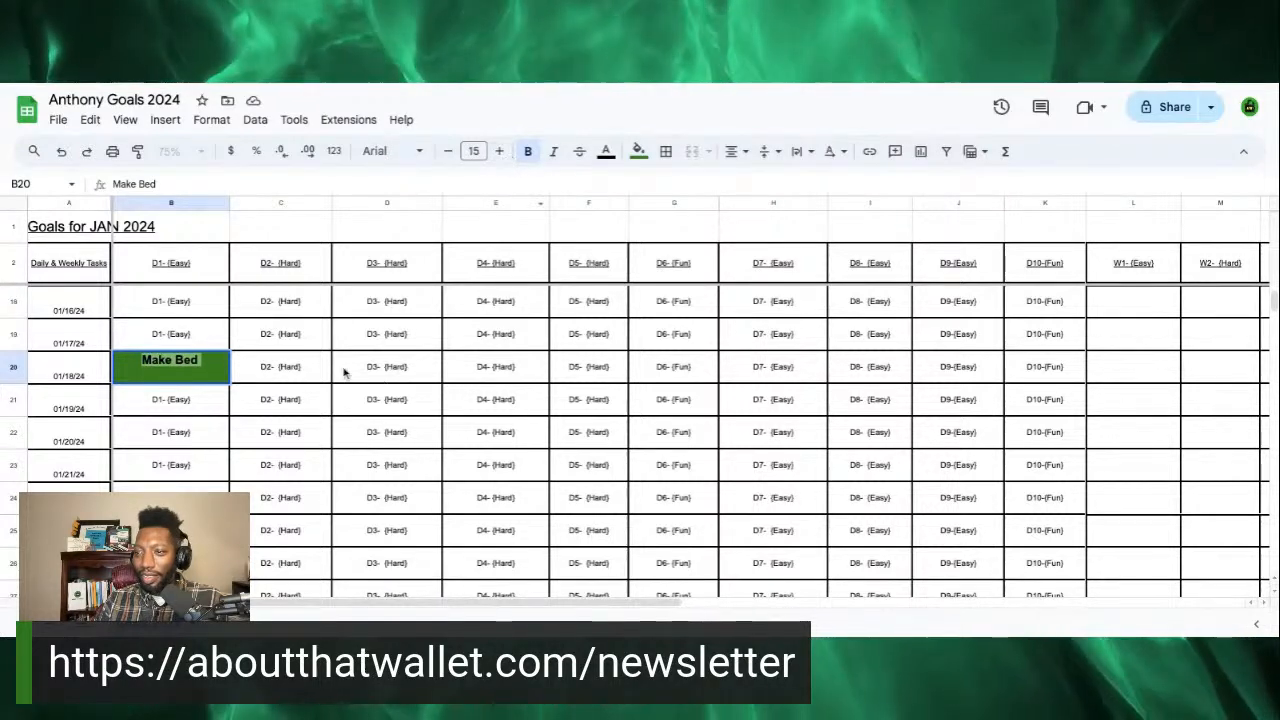